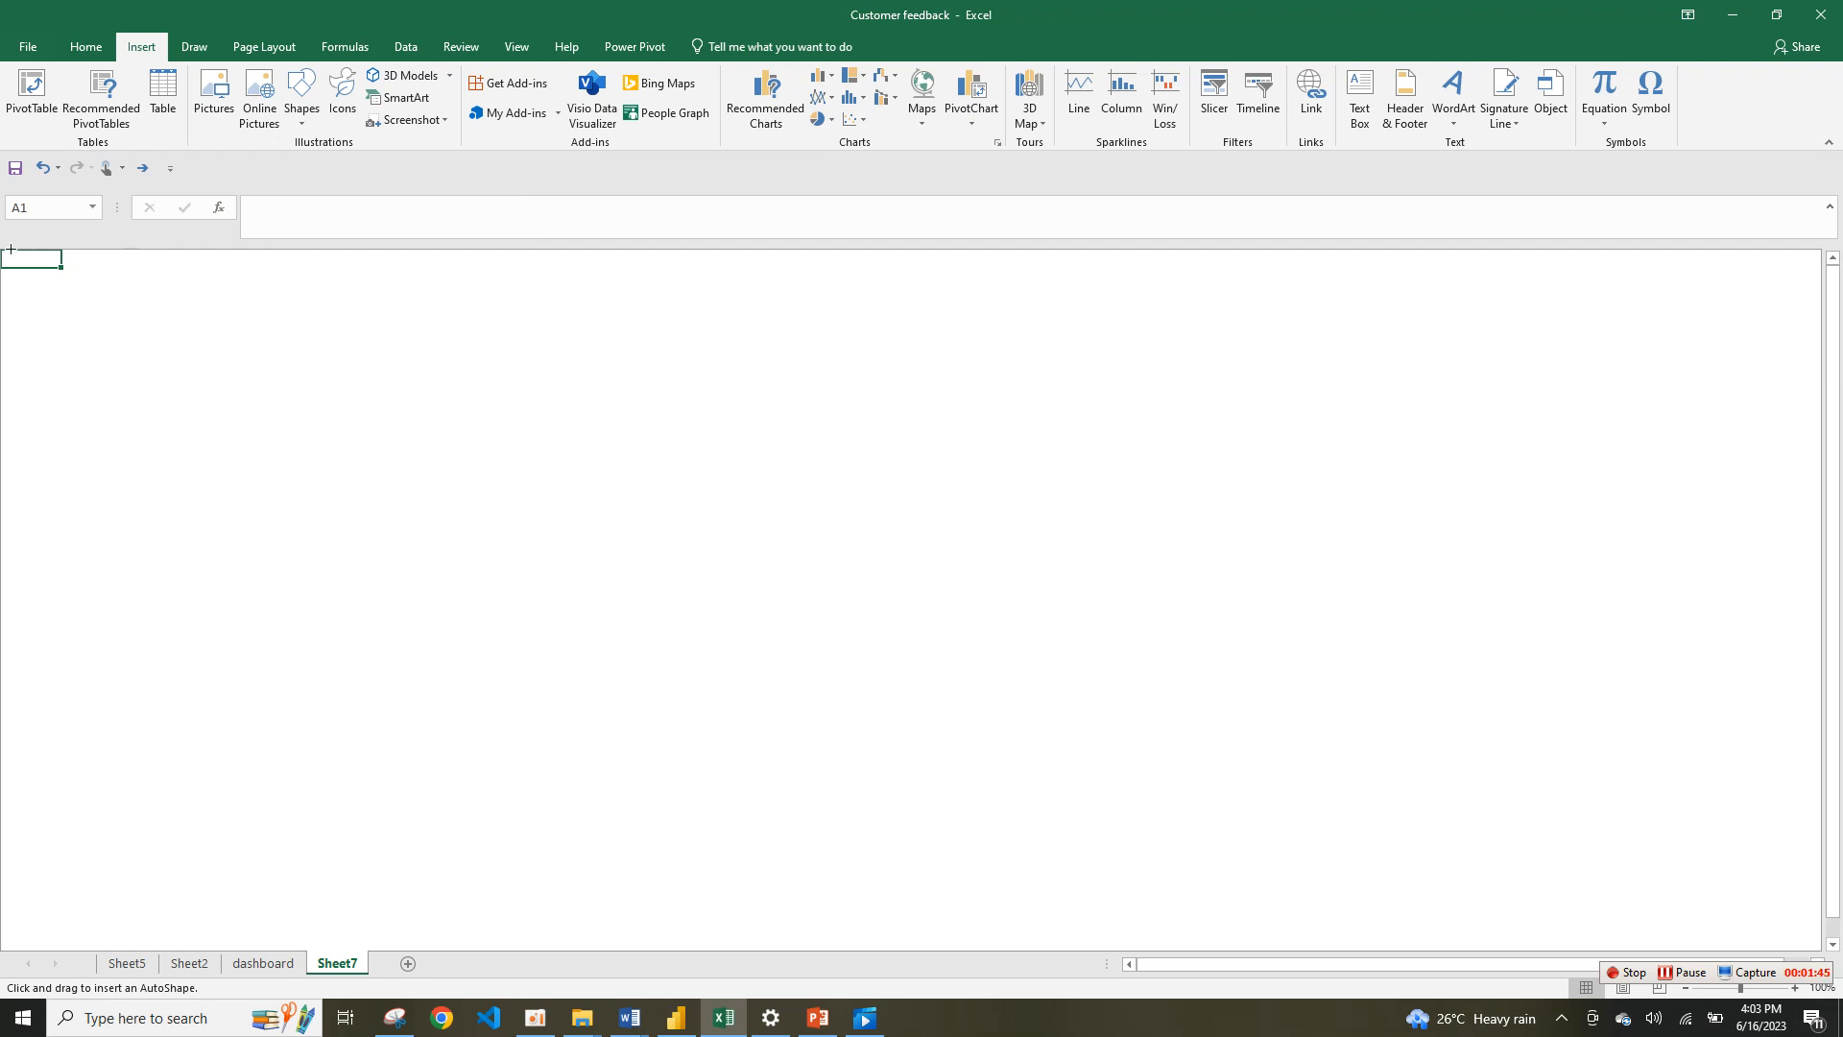
Step: Draw a large rectangle on the blank Sheet7 and resize it to about 7.41" high by 13.81" wide
mouse_move(16, 260)
mouse_down()
mouse_move(804, 610)
mouse_move(1561, 868)
mouse_move(1569, 907)
mouse_move(1444, 951)
mouse_move(1403, 823)
mouse_move(1326, 838)
mouse_up()
mouse_move(1831, 490)
mouse_down()
mouse_move(1831, 294)
mouse_move(1834, 499)
mouse_up()
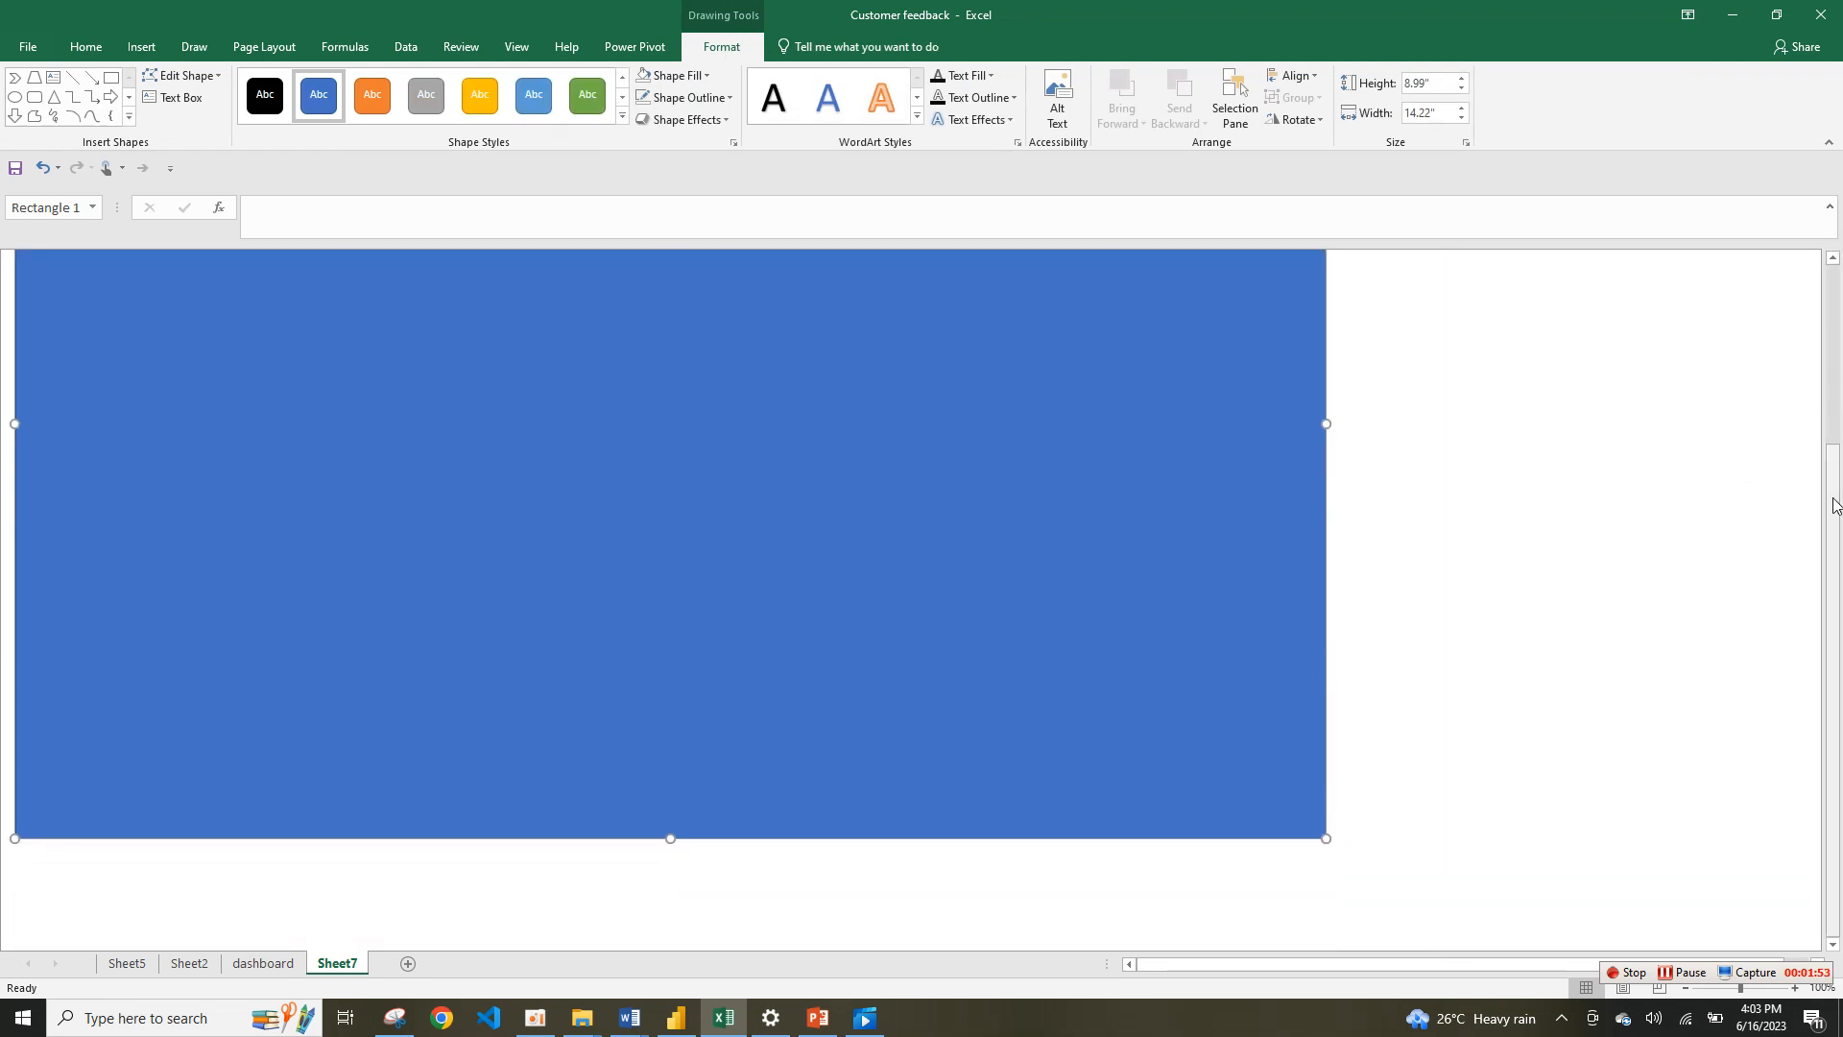
drag(1326, 838, 1132, 659)
drag(1832, 447, 1836, 267)
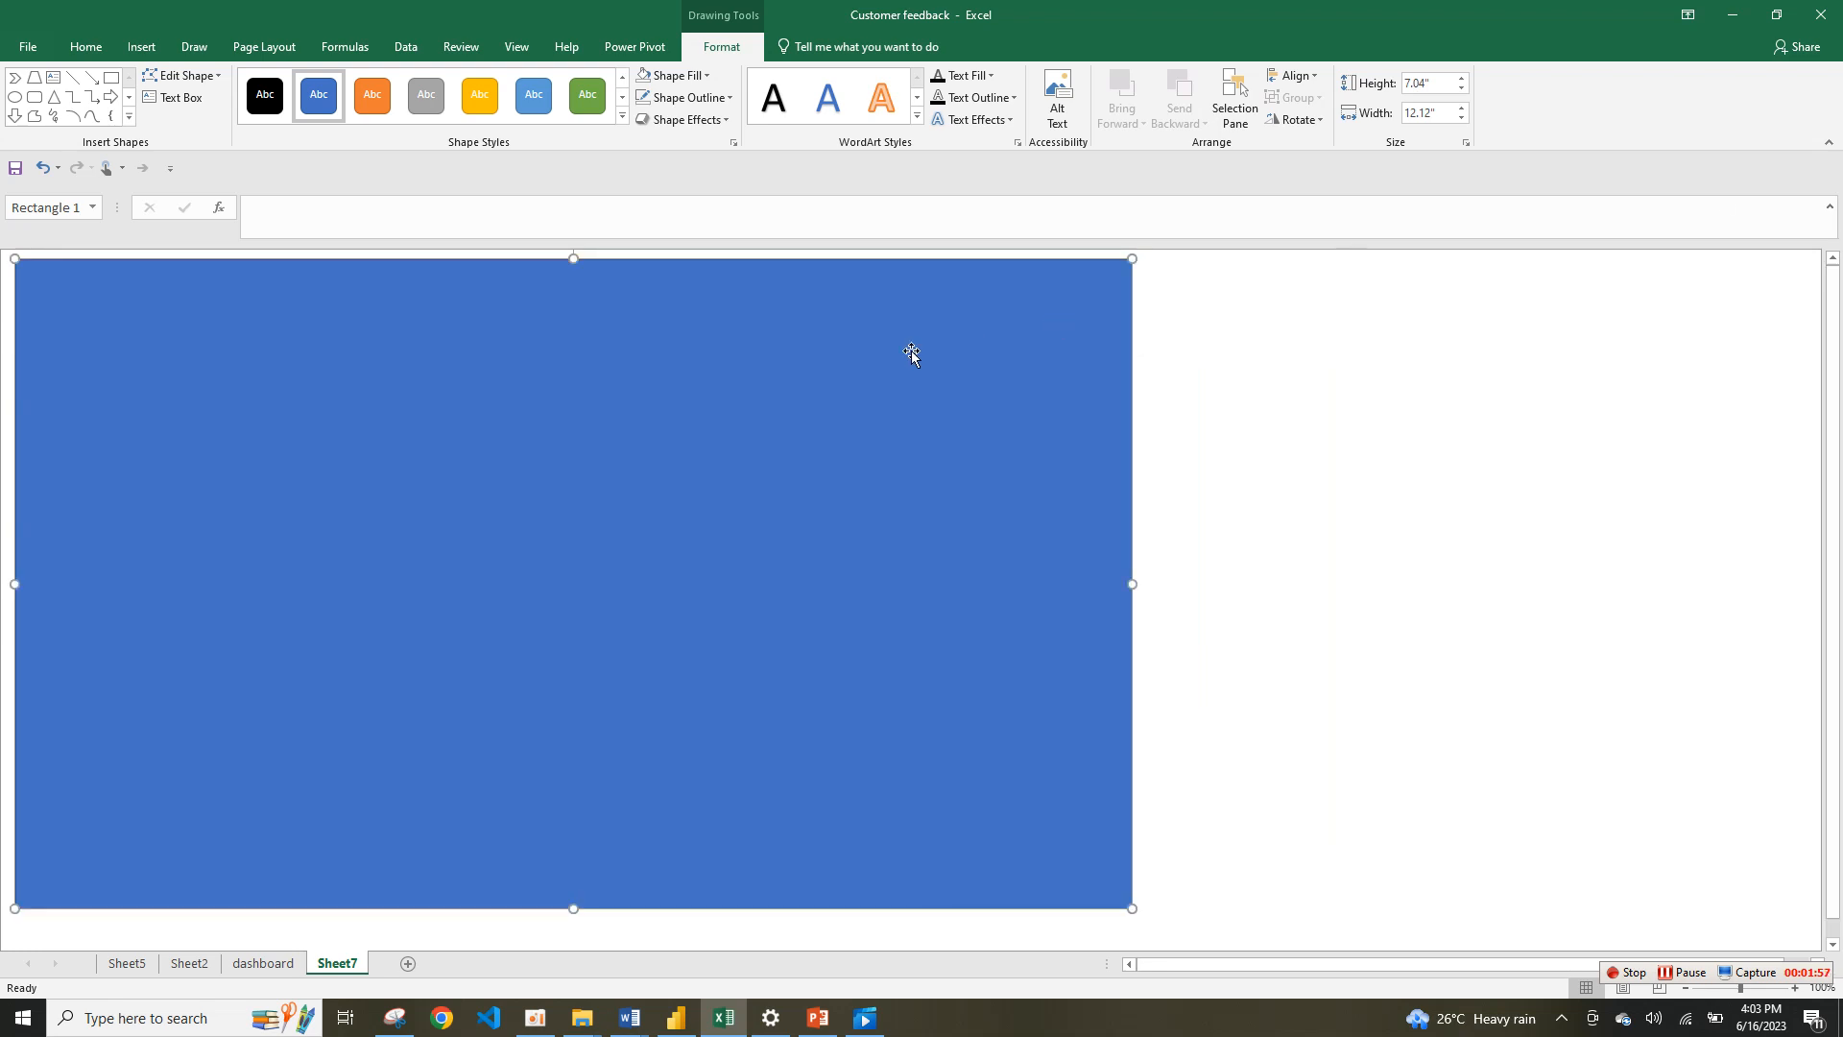
drag(1097, 309, 1151, 302)
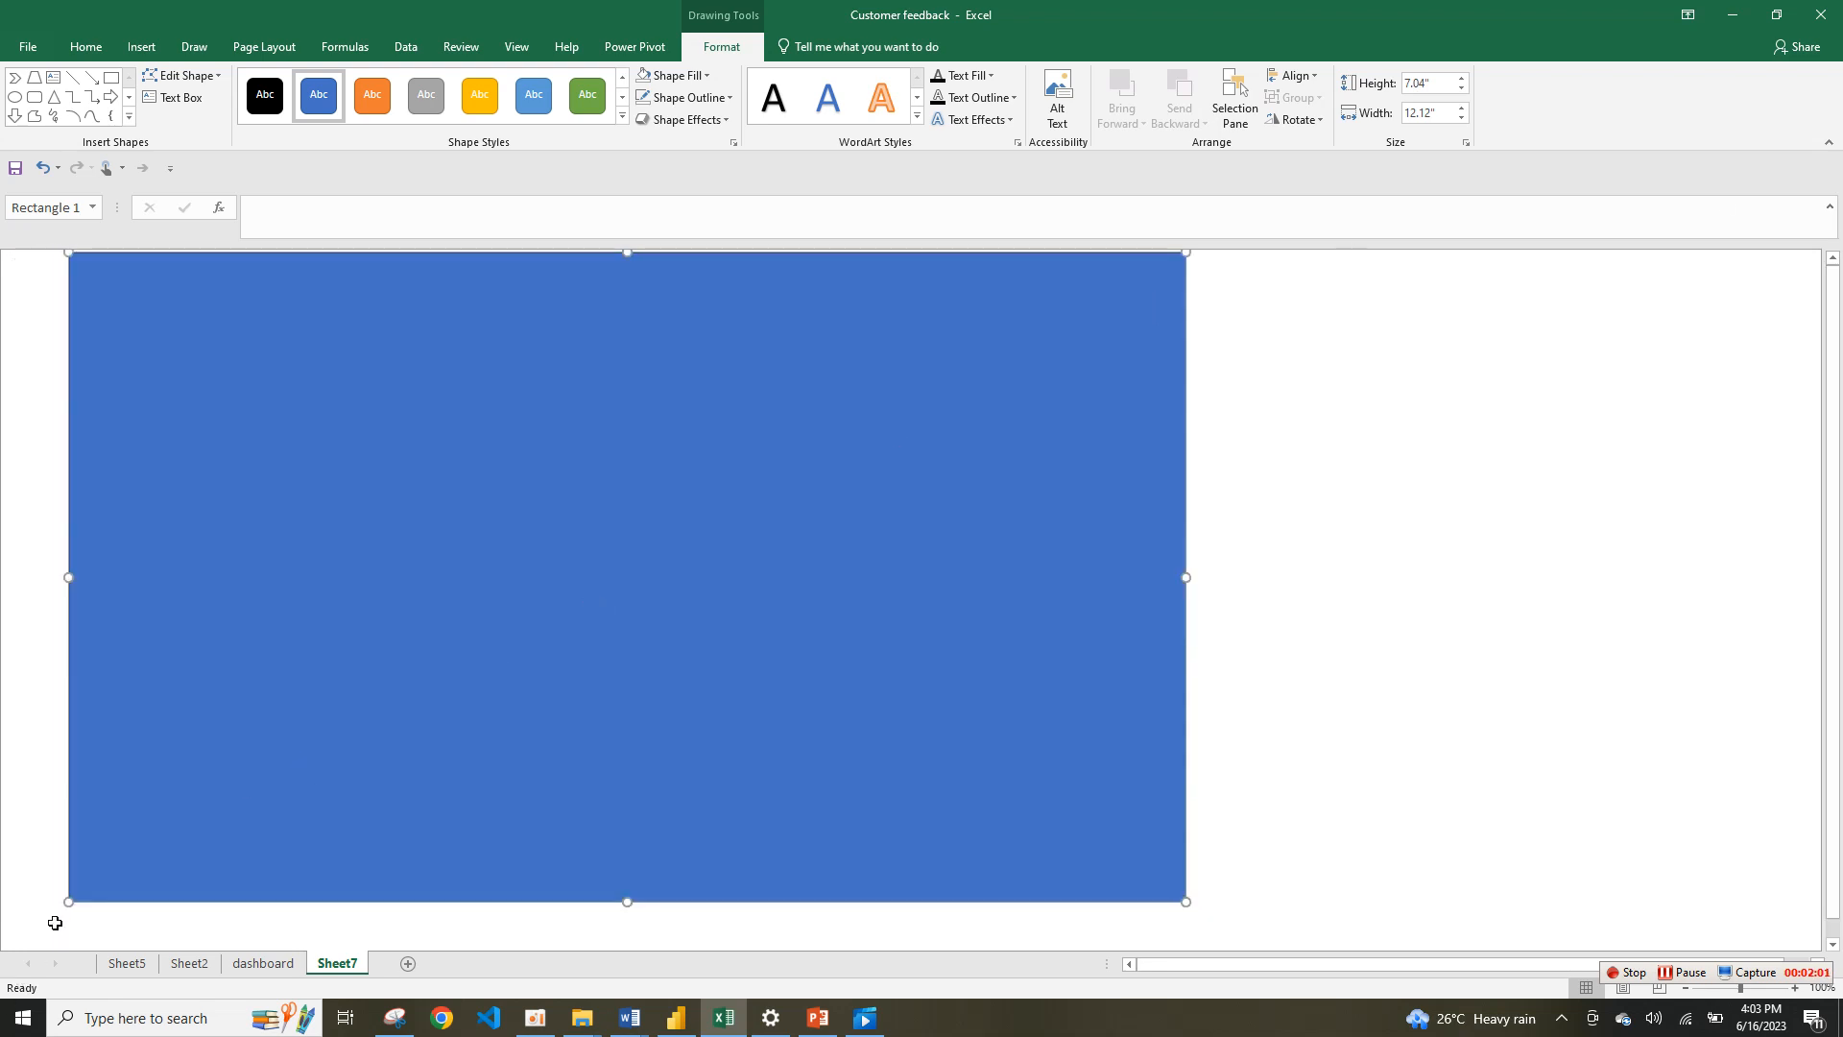
drag(71, 903, 56, 936)
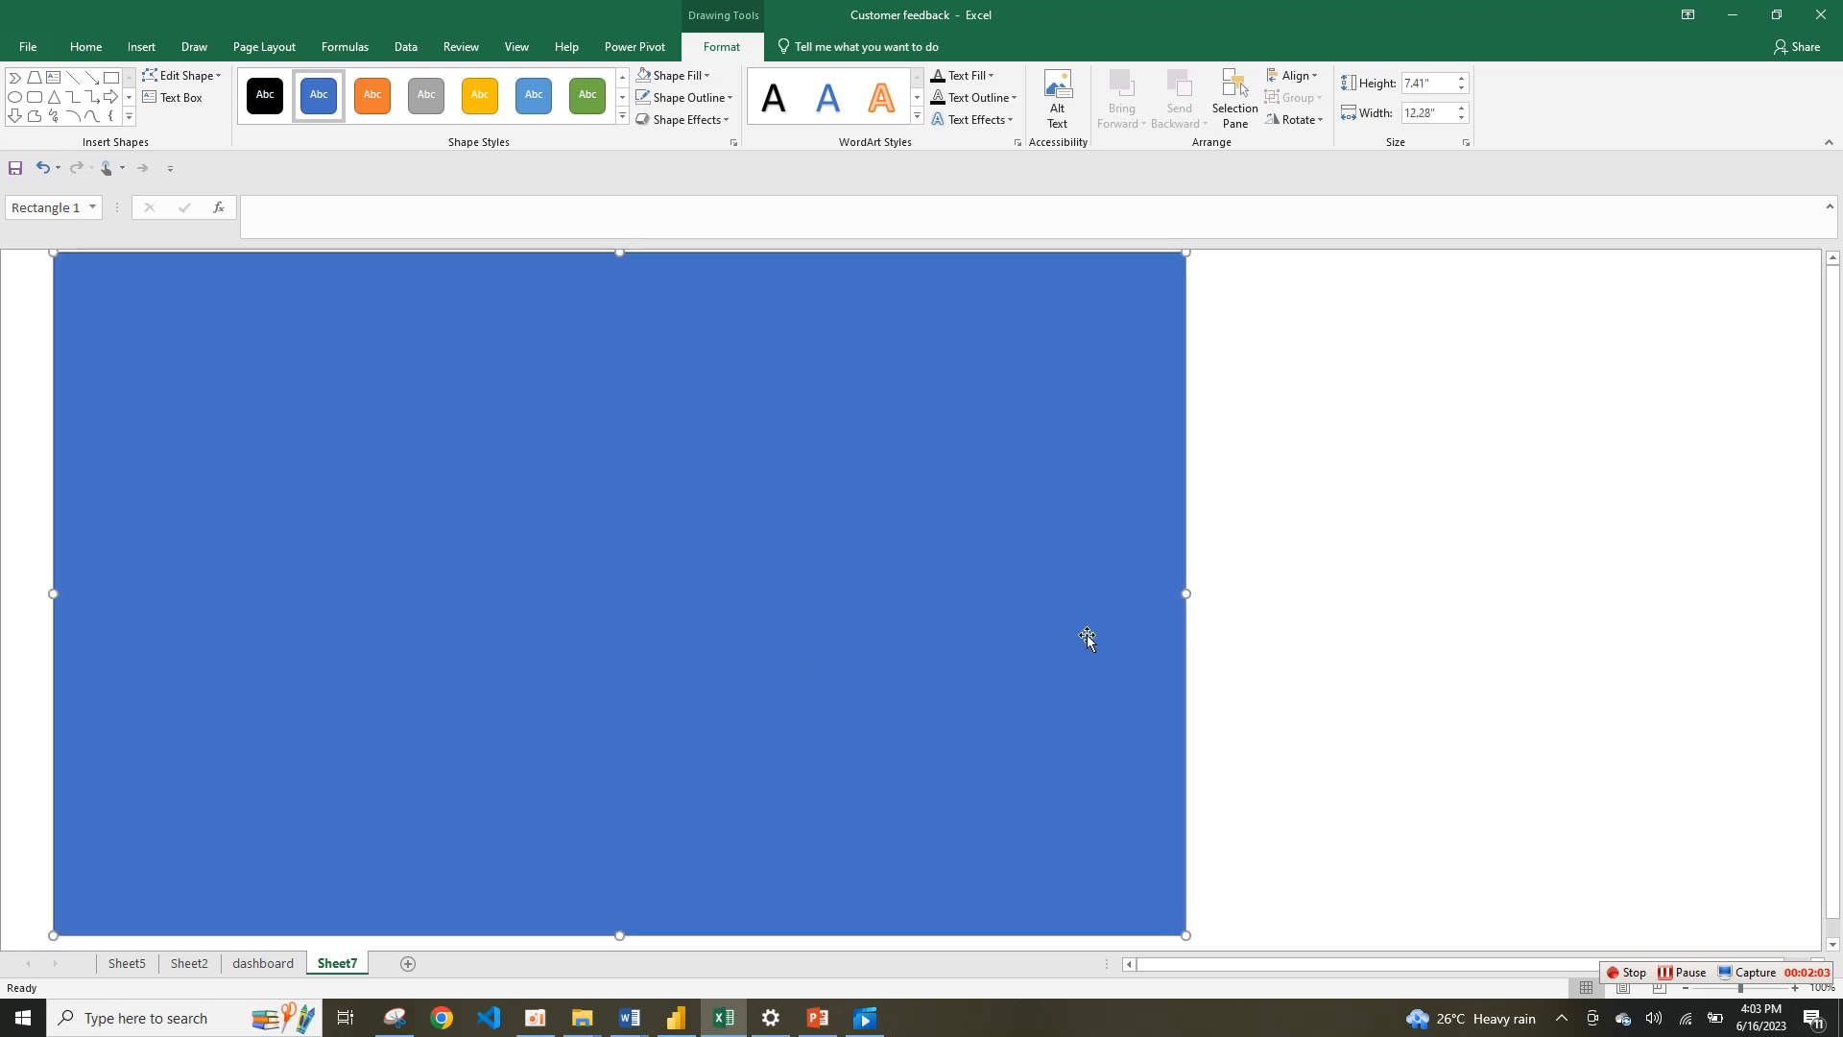
drag(1187, 593, 1327, 592)
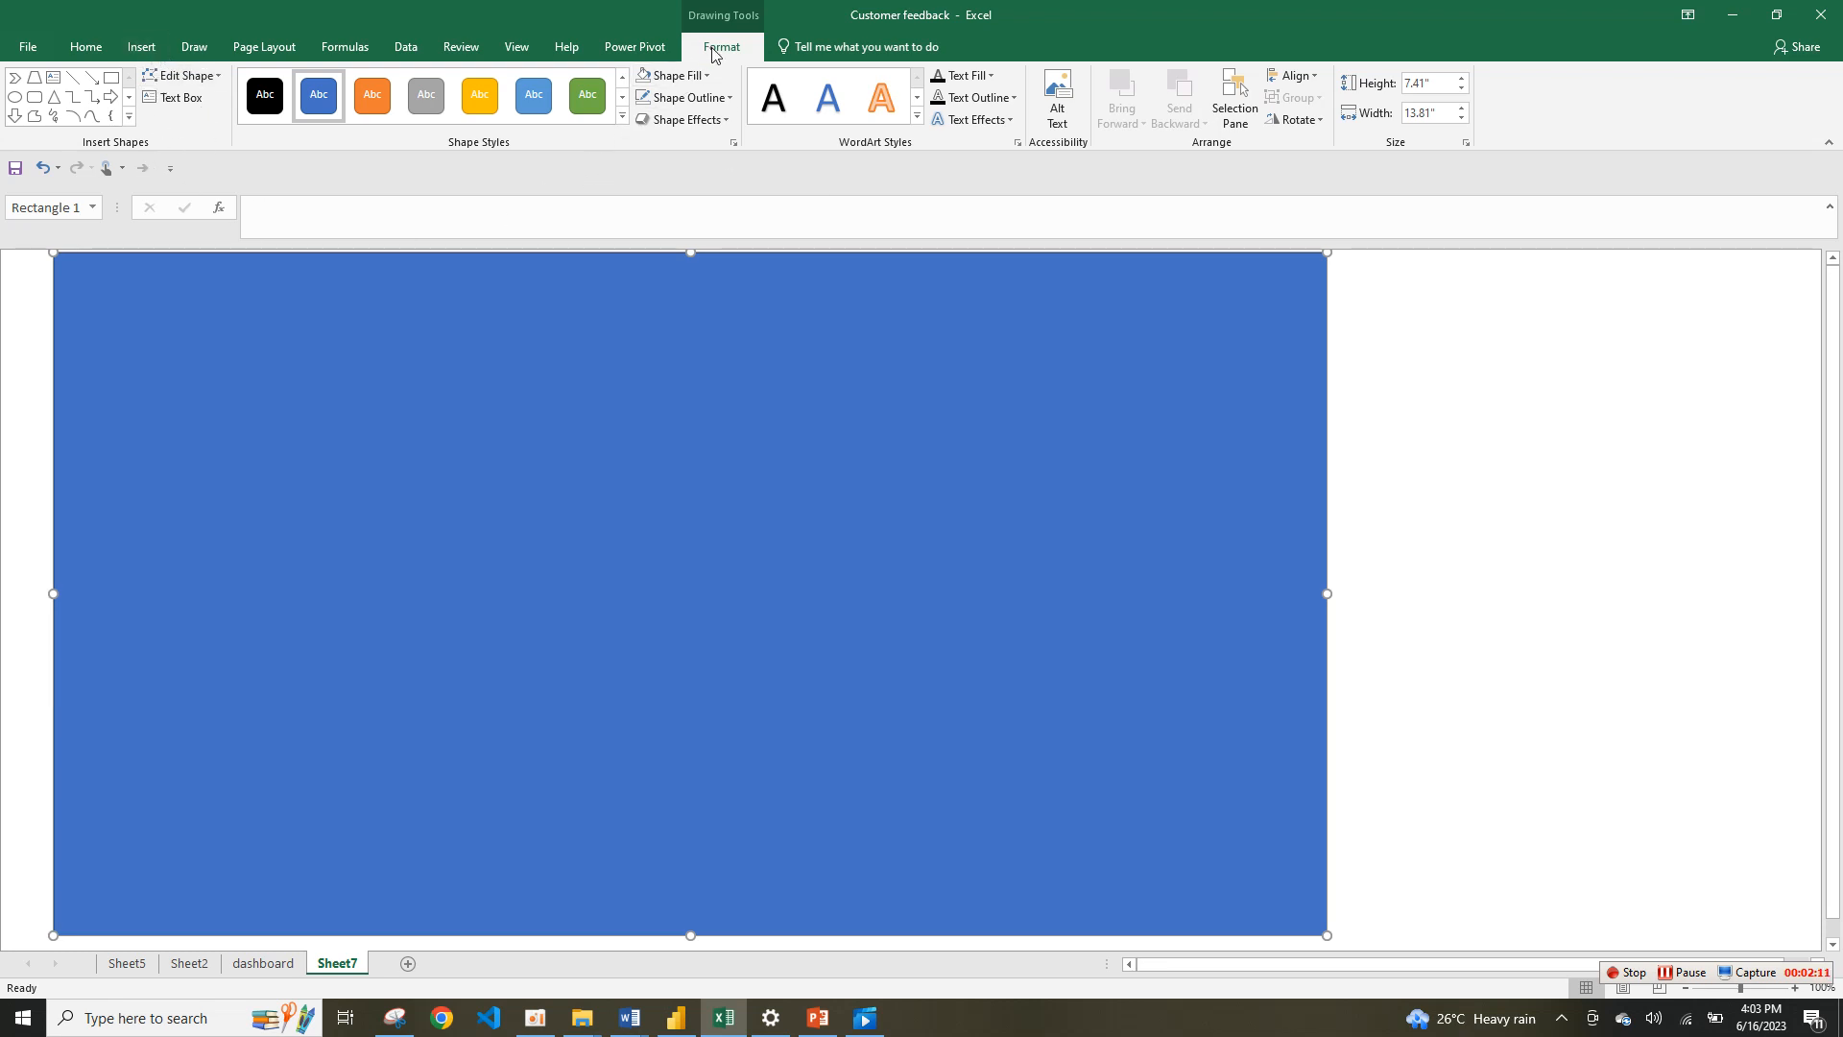
Step: Remove the rectangle's outline and fill it with the custom RGB colour 5, 10, 45
click(730, 99)
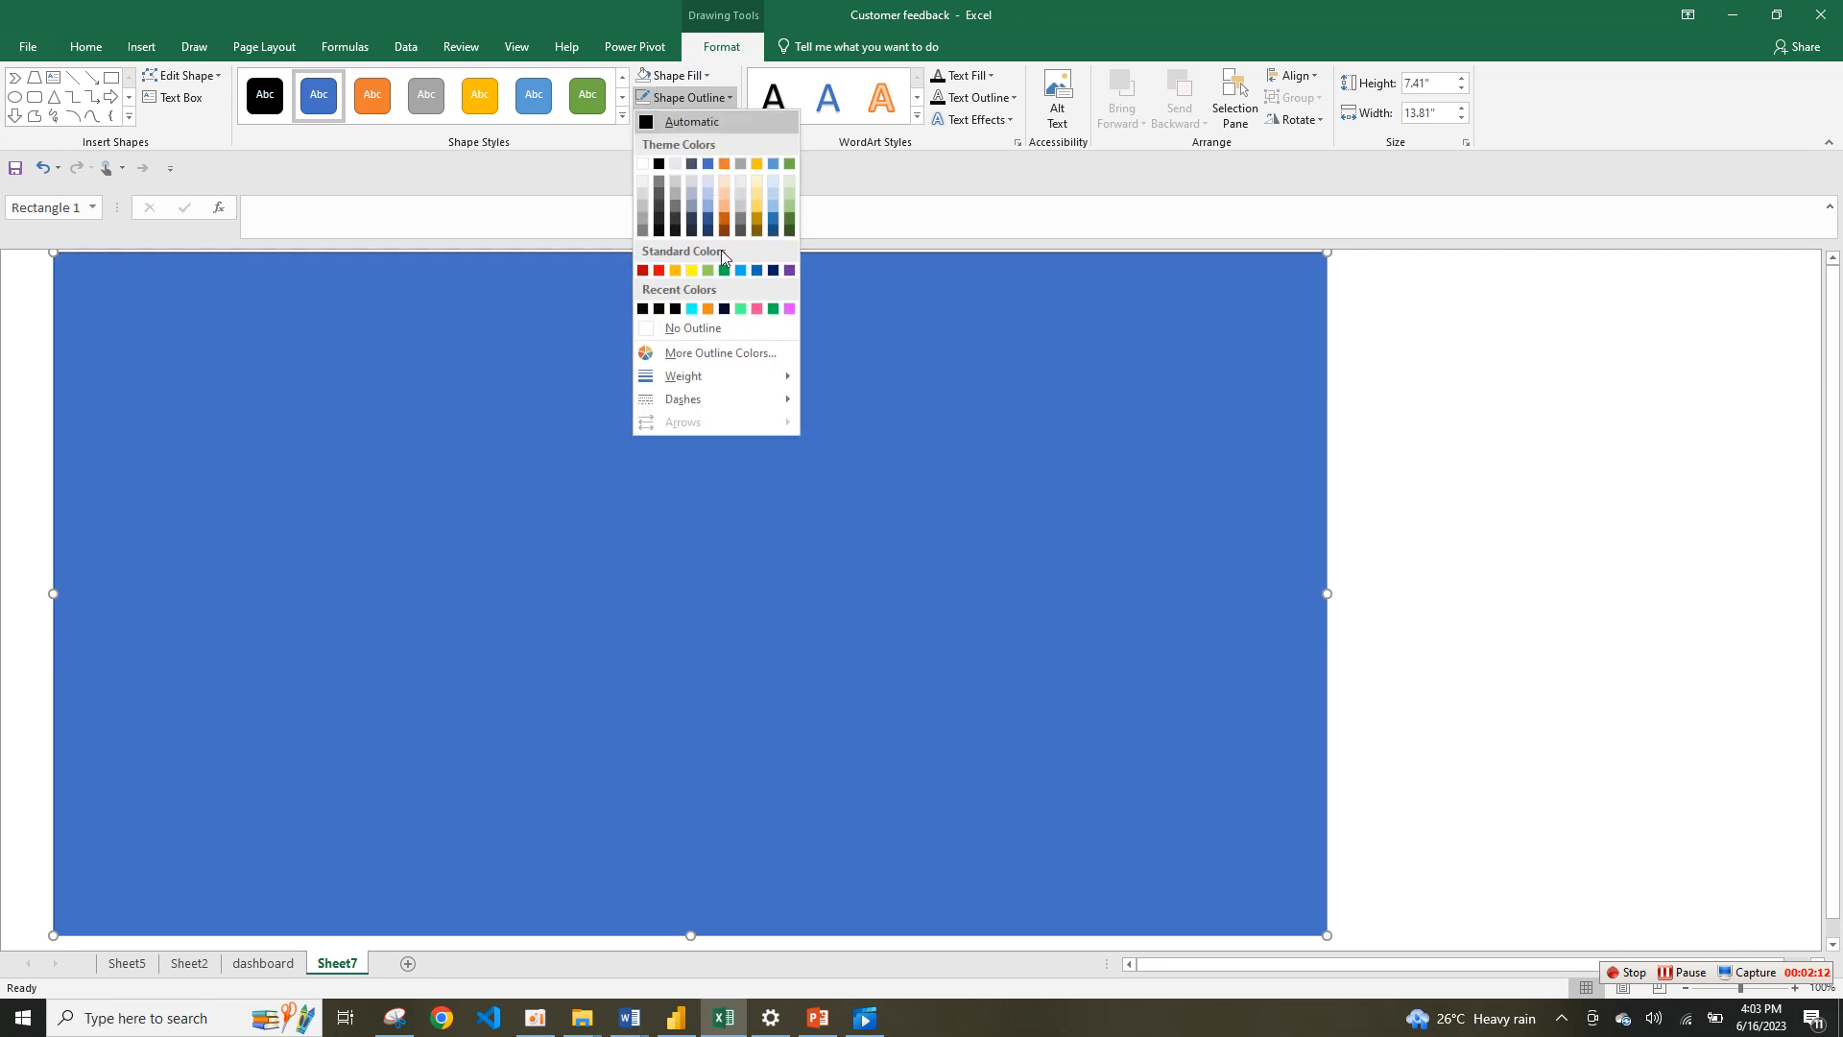
click(700, 327)
click(704, 76)
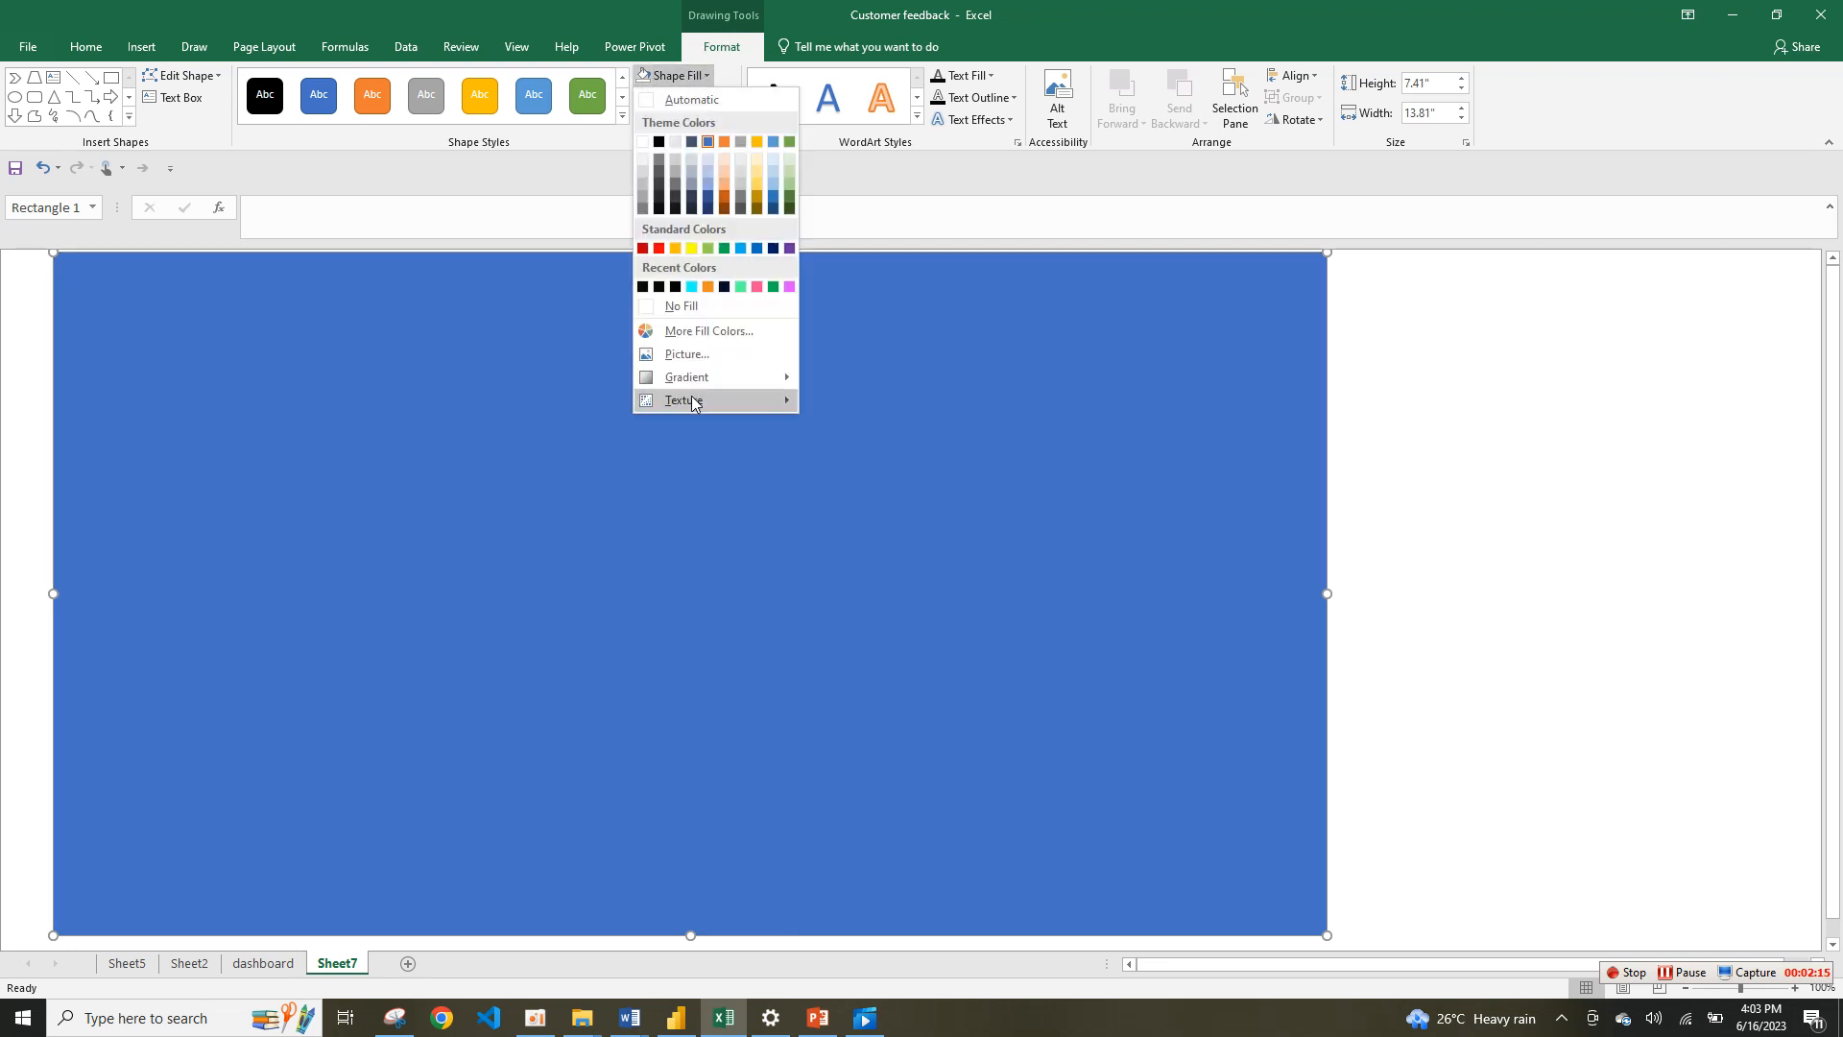
click(705, 331)
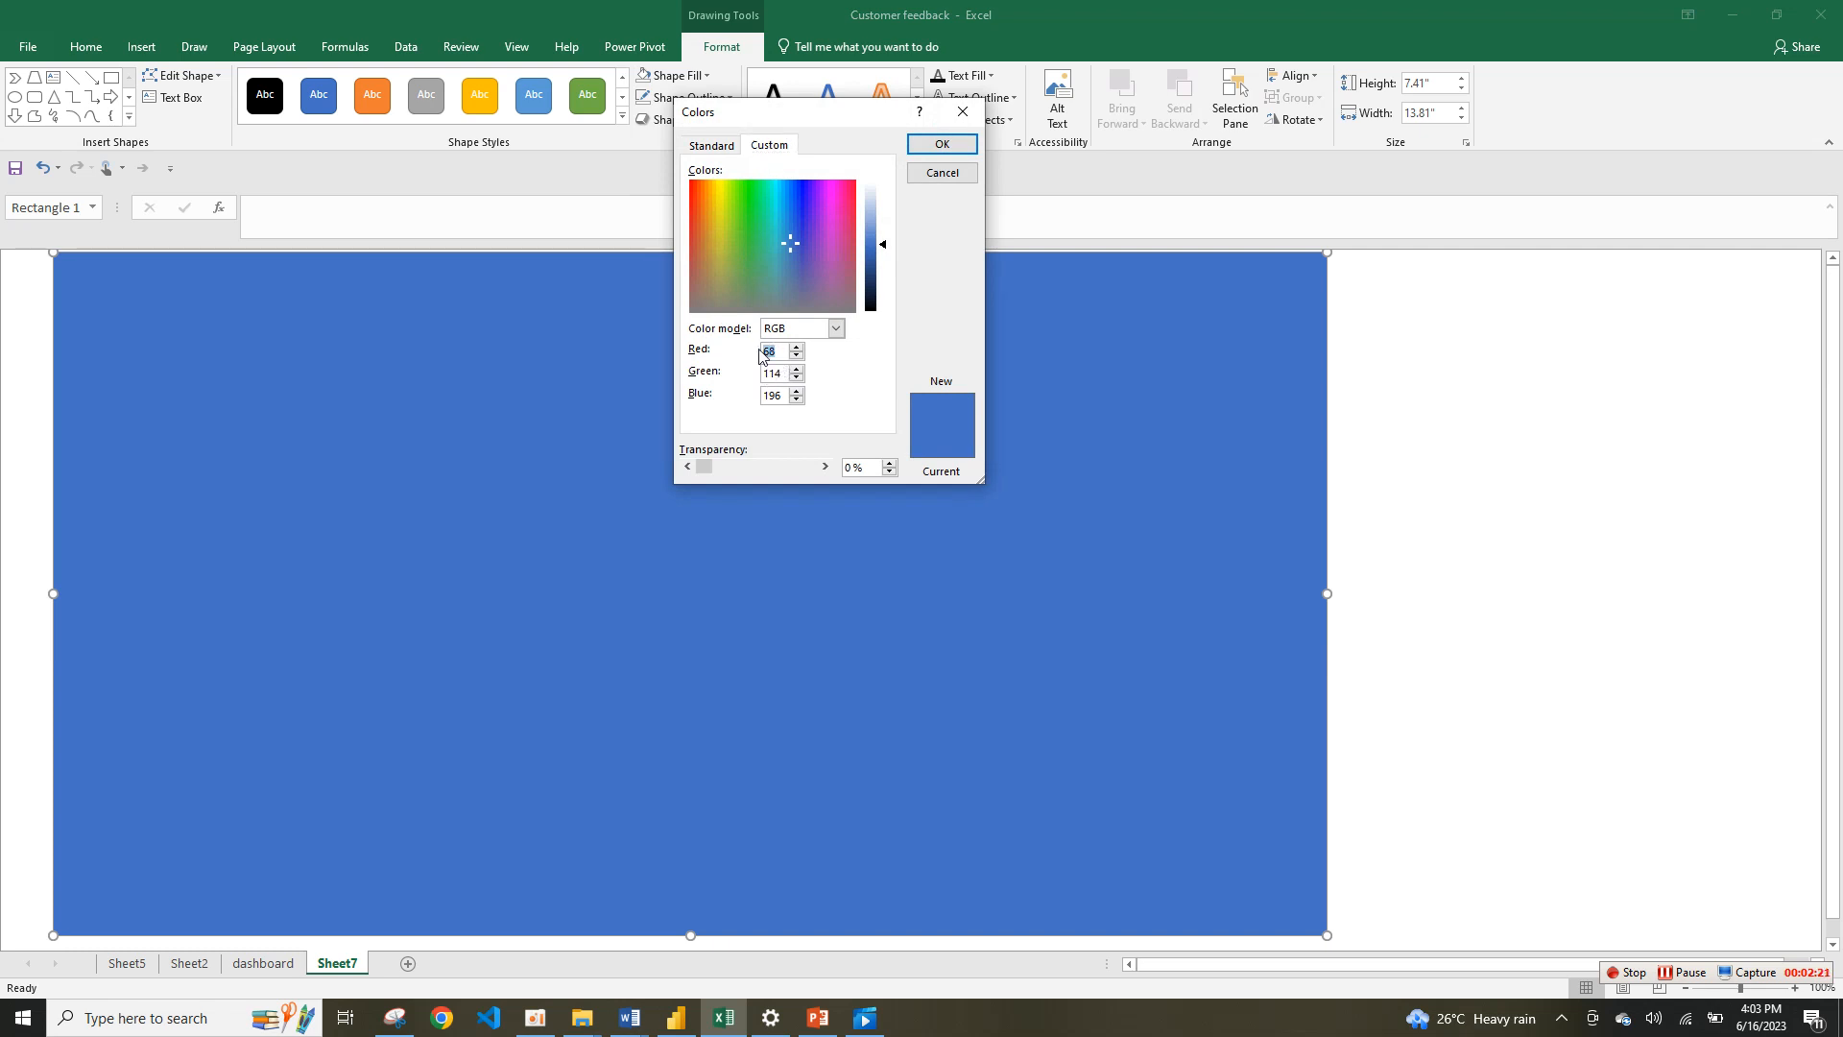
text(5)
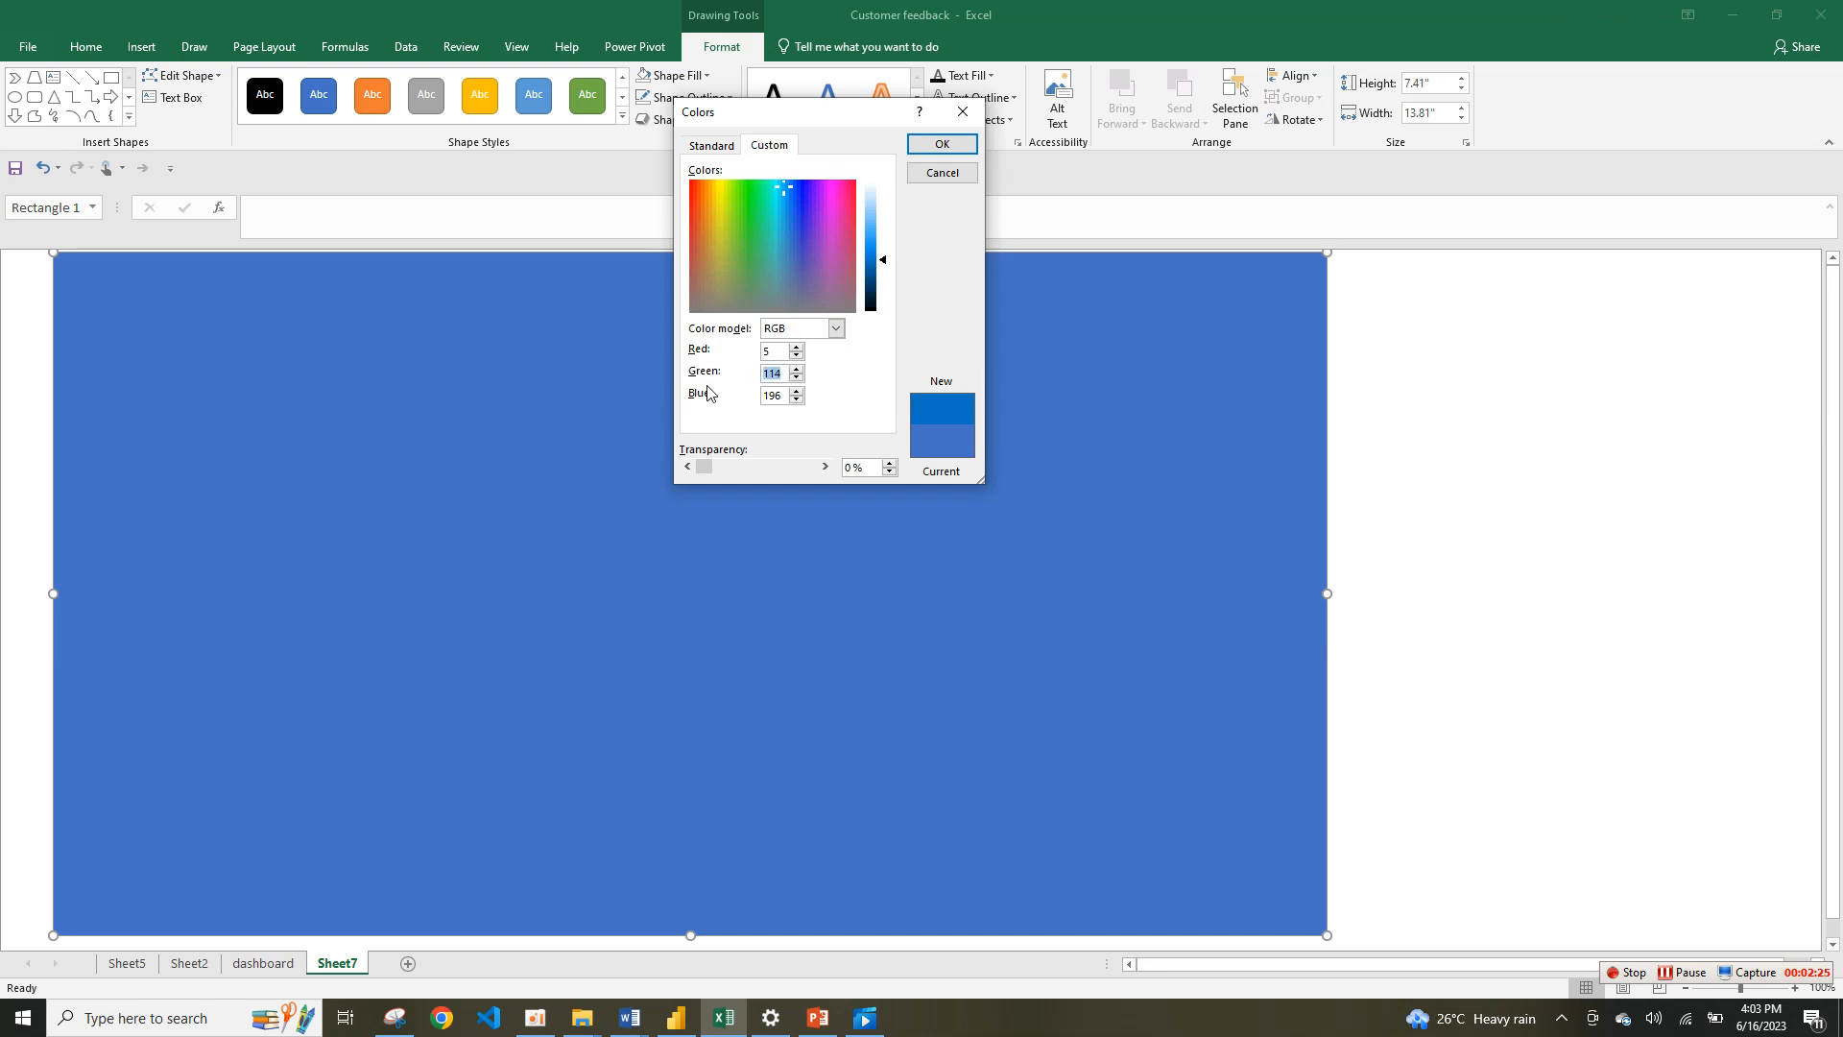
text(10)
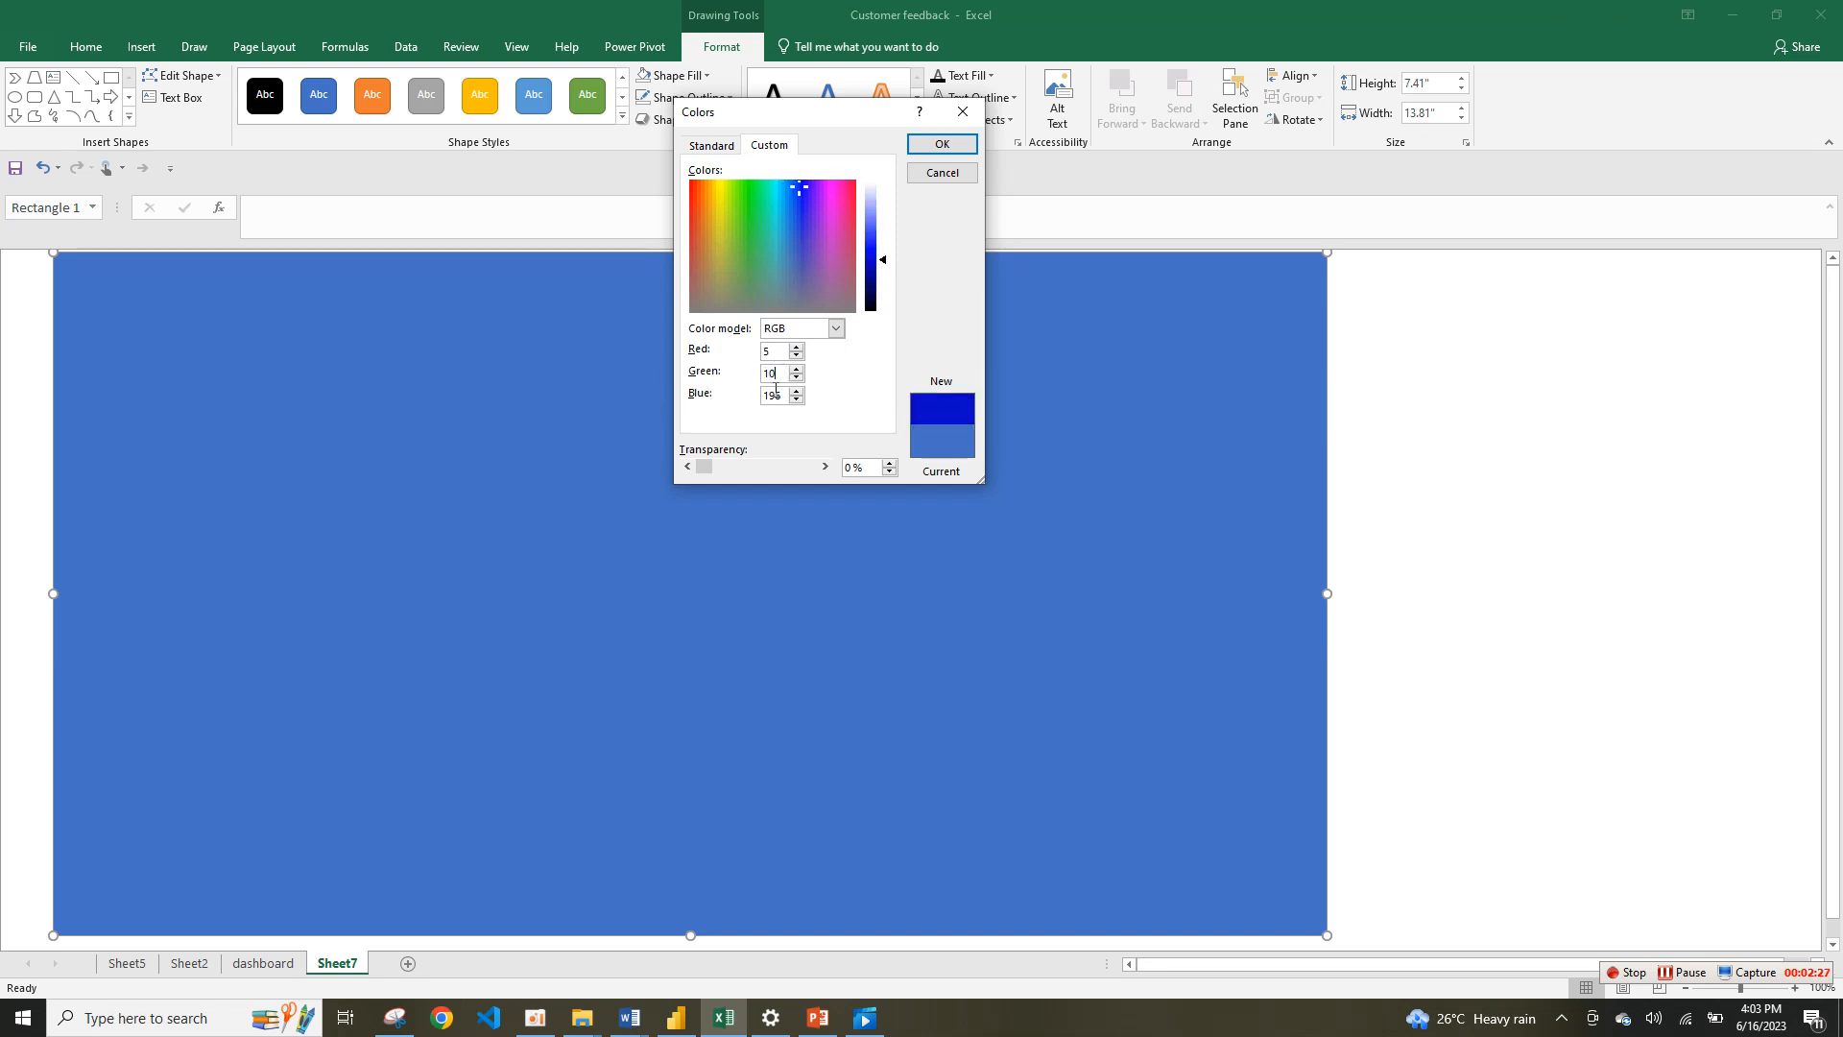
text(45)
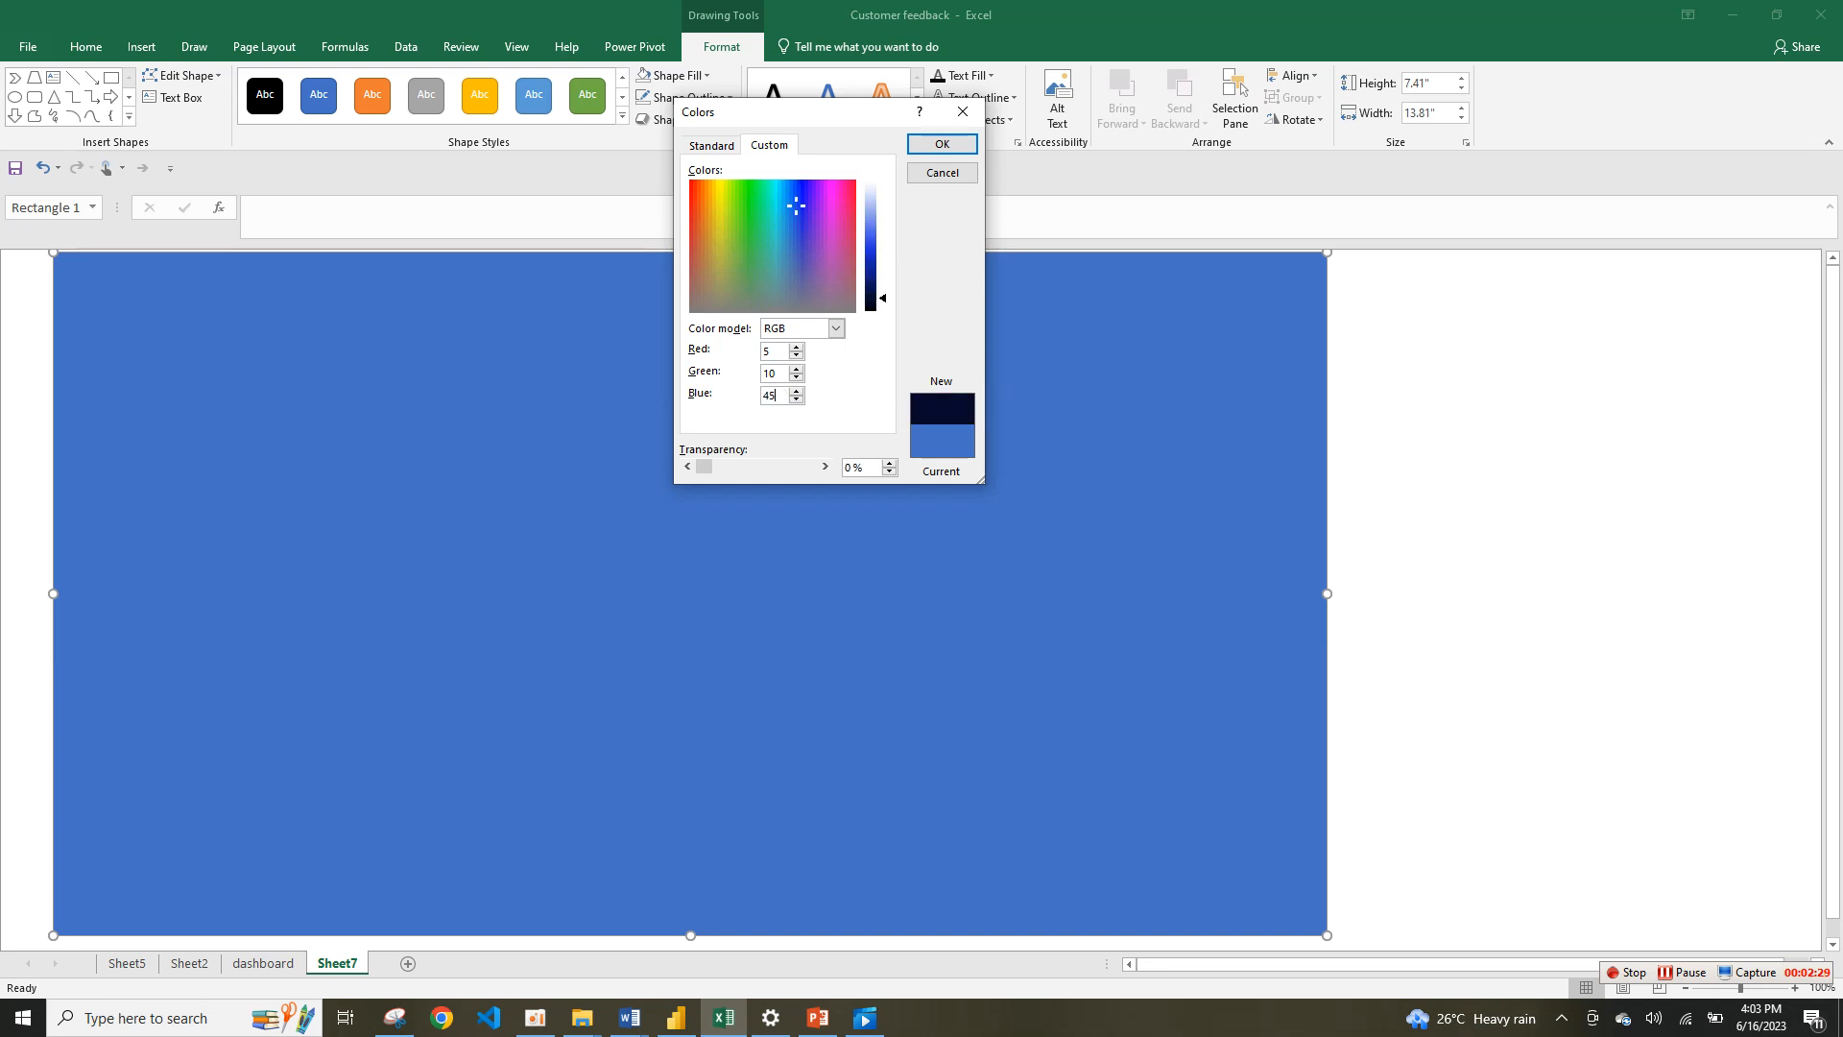
click(964, 144)
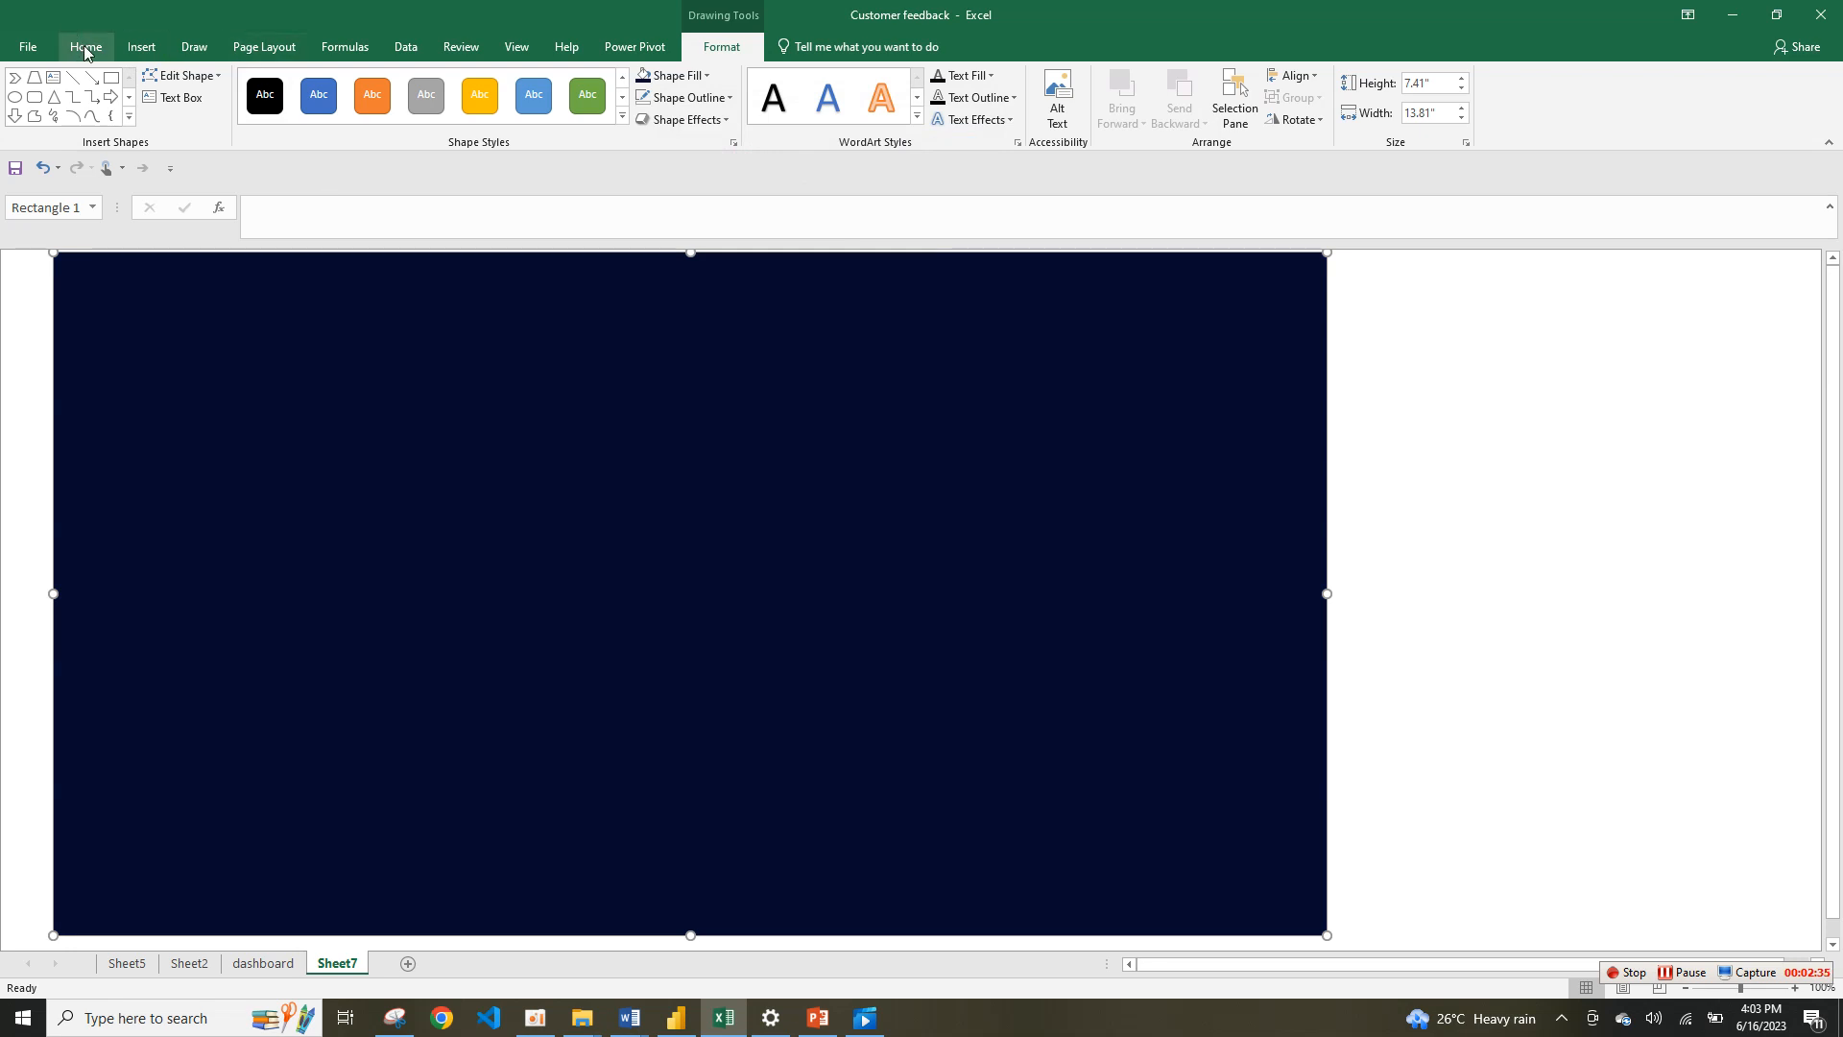
Step: Switch to the PowerPoint presentation and add a new slide after slide 2
click(142, 47)
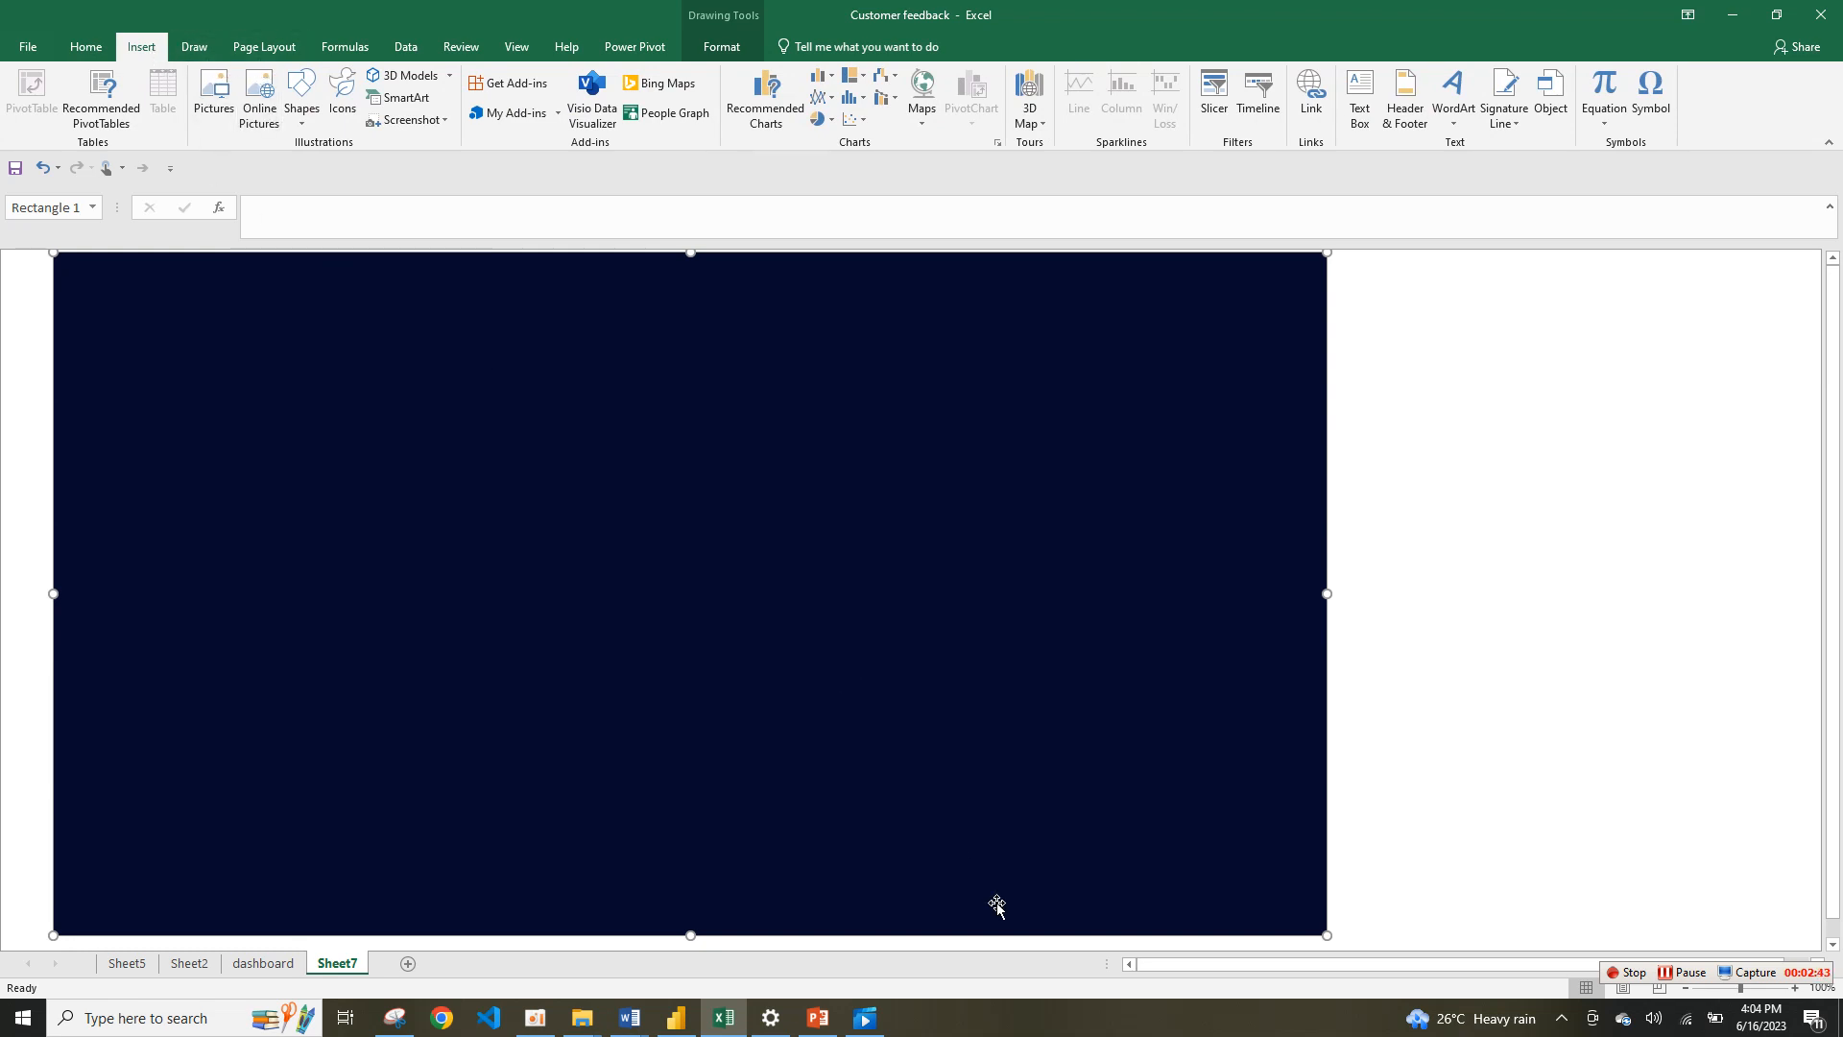
click(817, 1017)
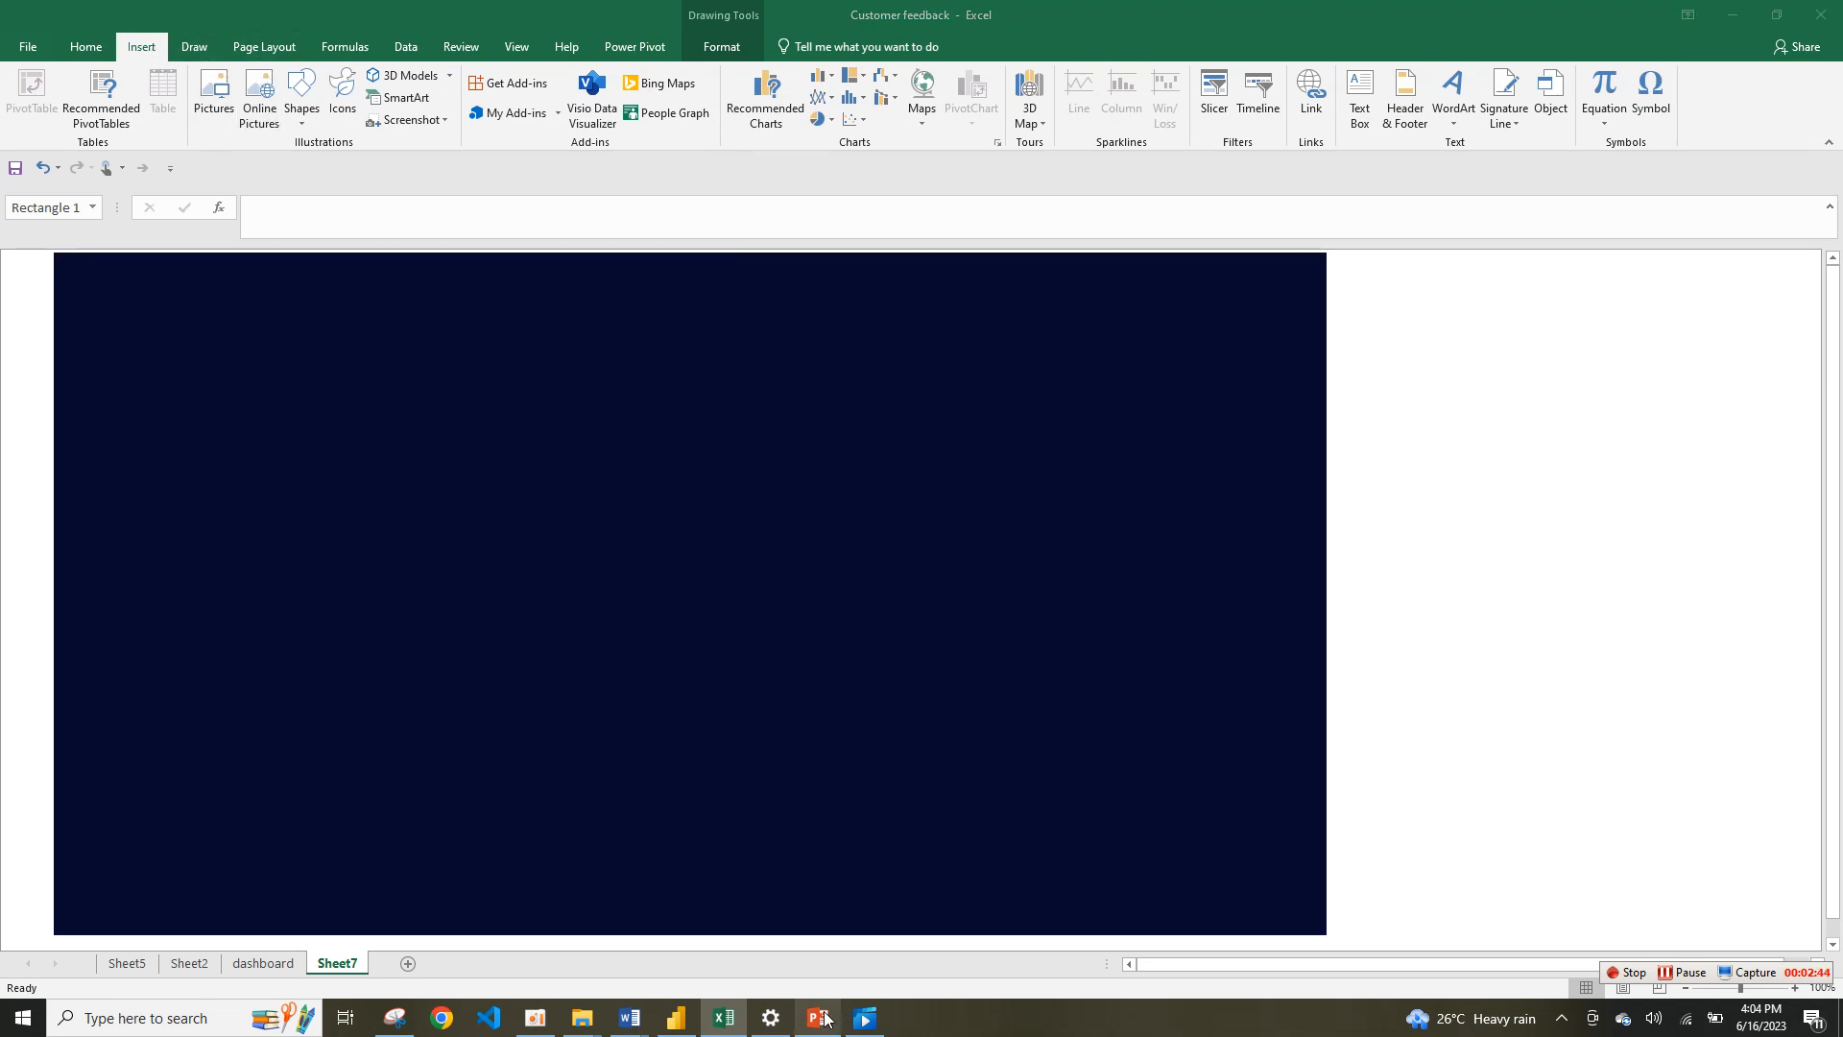
click(362, 308)
drag(362, 308, 338, 275)
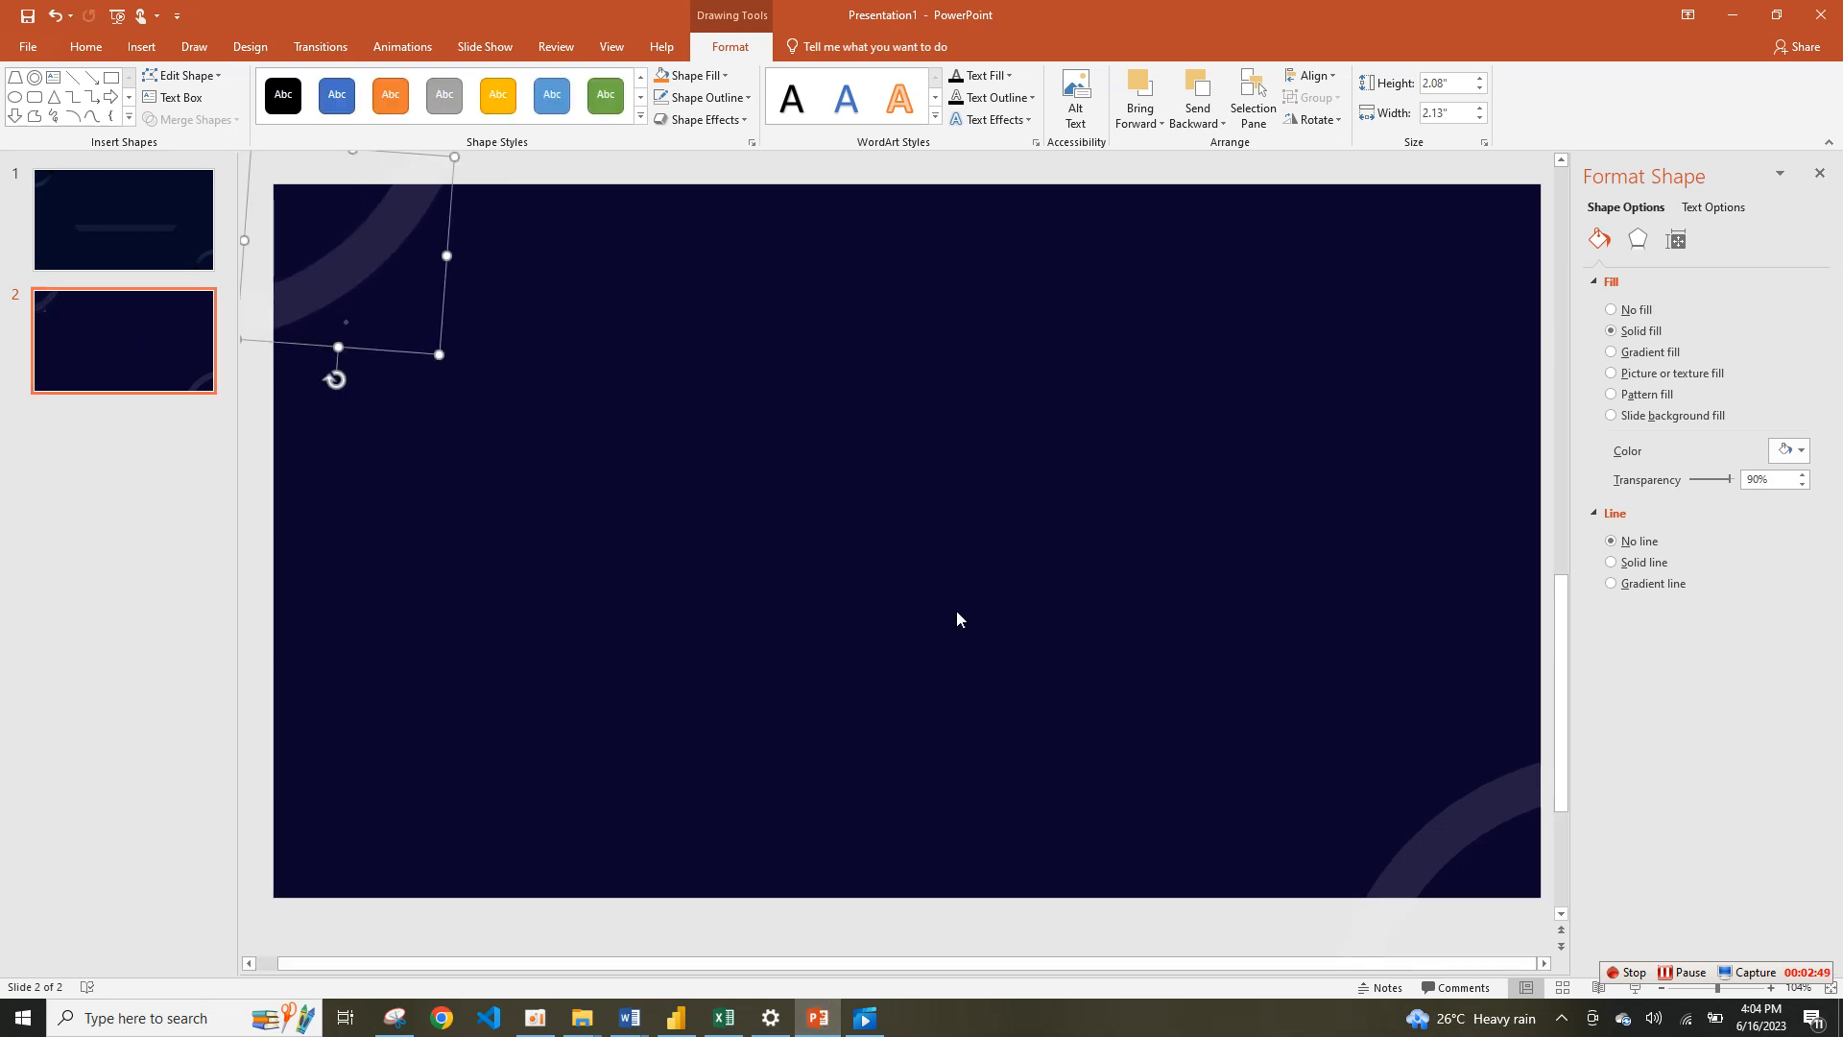
click(131, 397)
right_click(132, 396)
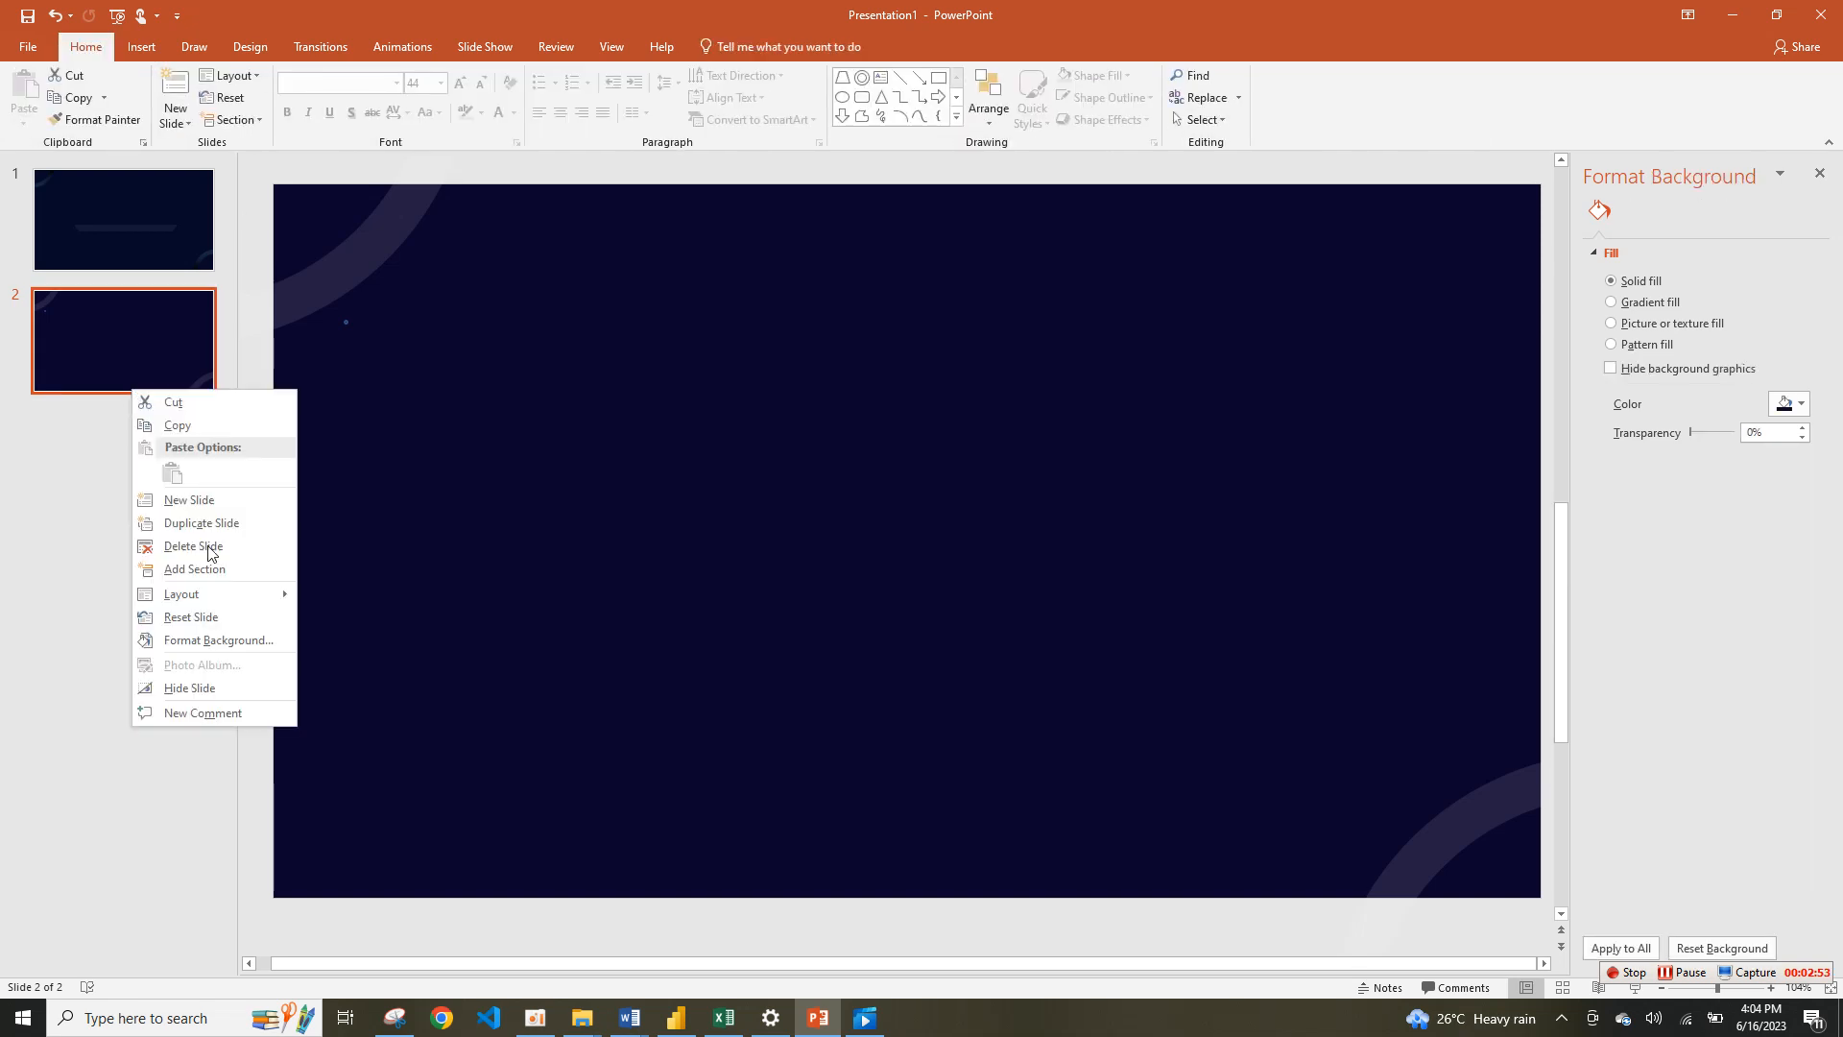
click(211, 501)
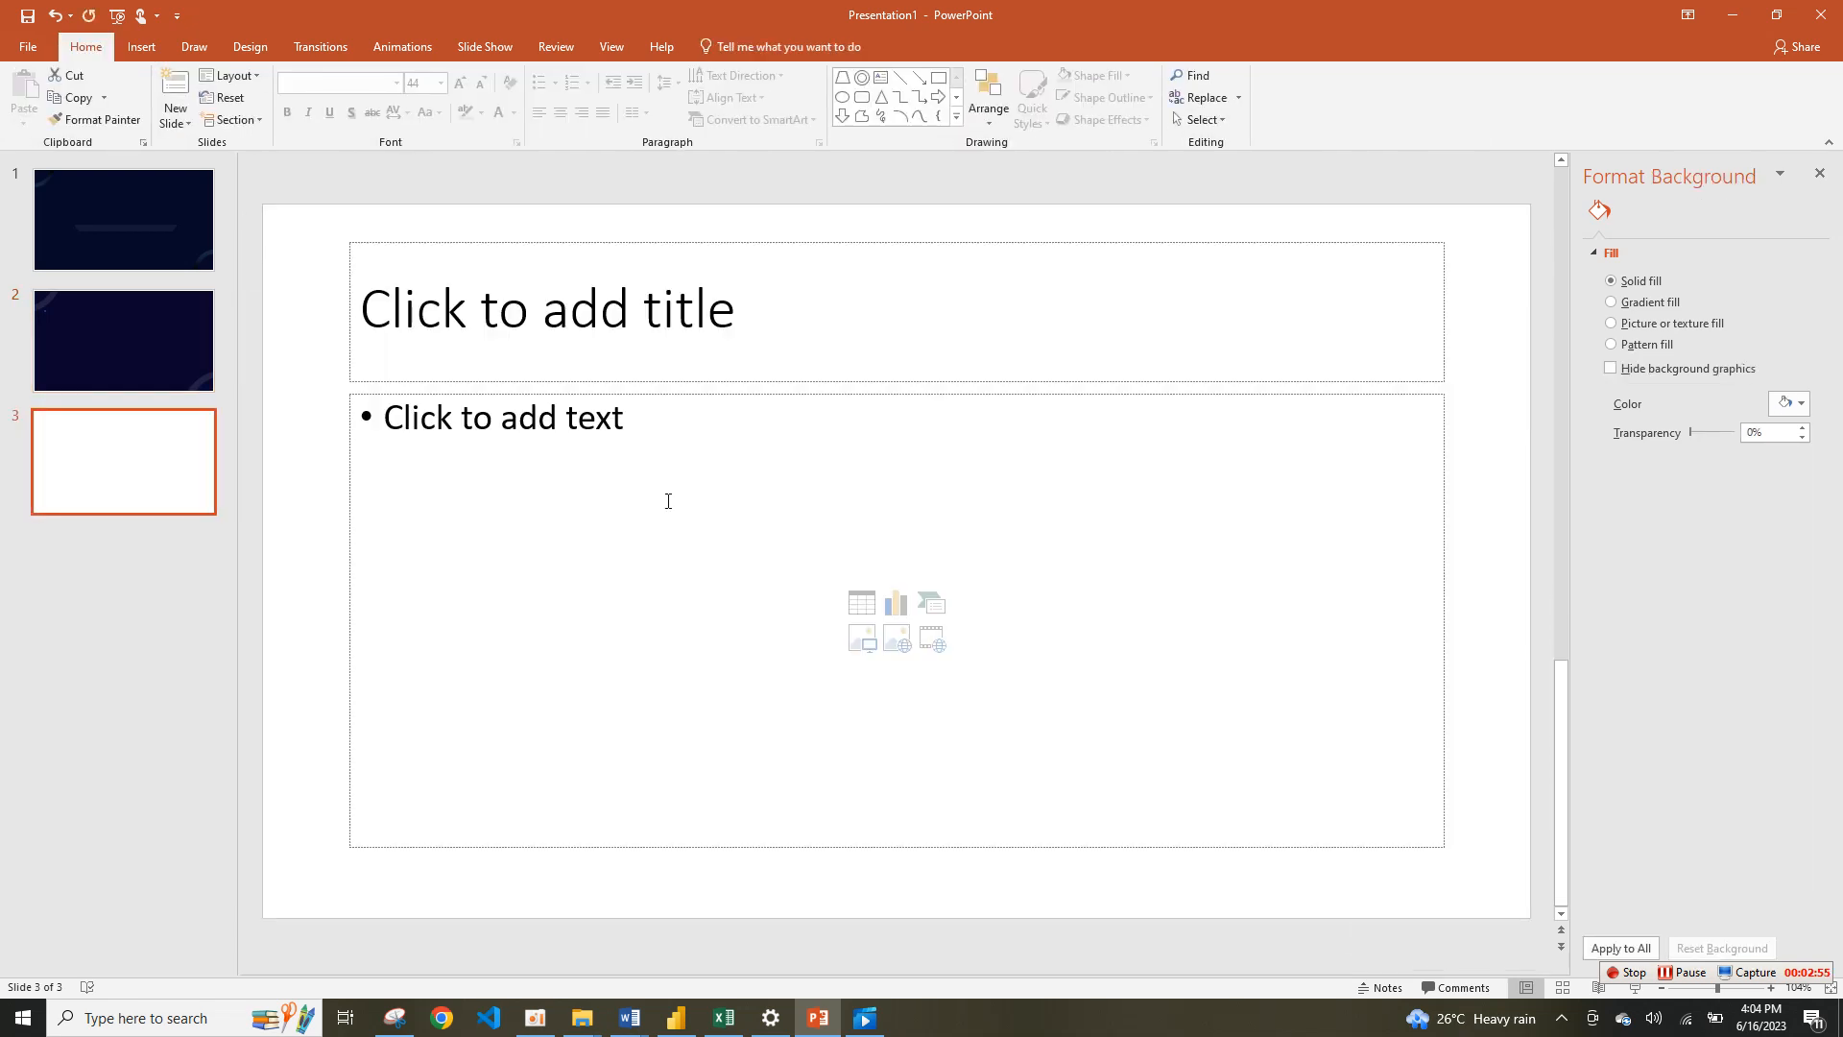
Step: Delete the text and title placeholders from slide 3 and give it a solid dark navy background
click(1439, 799)
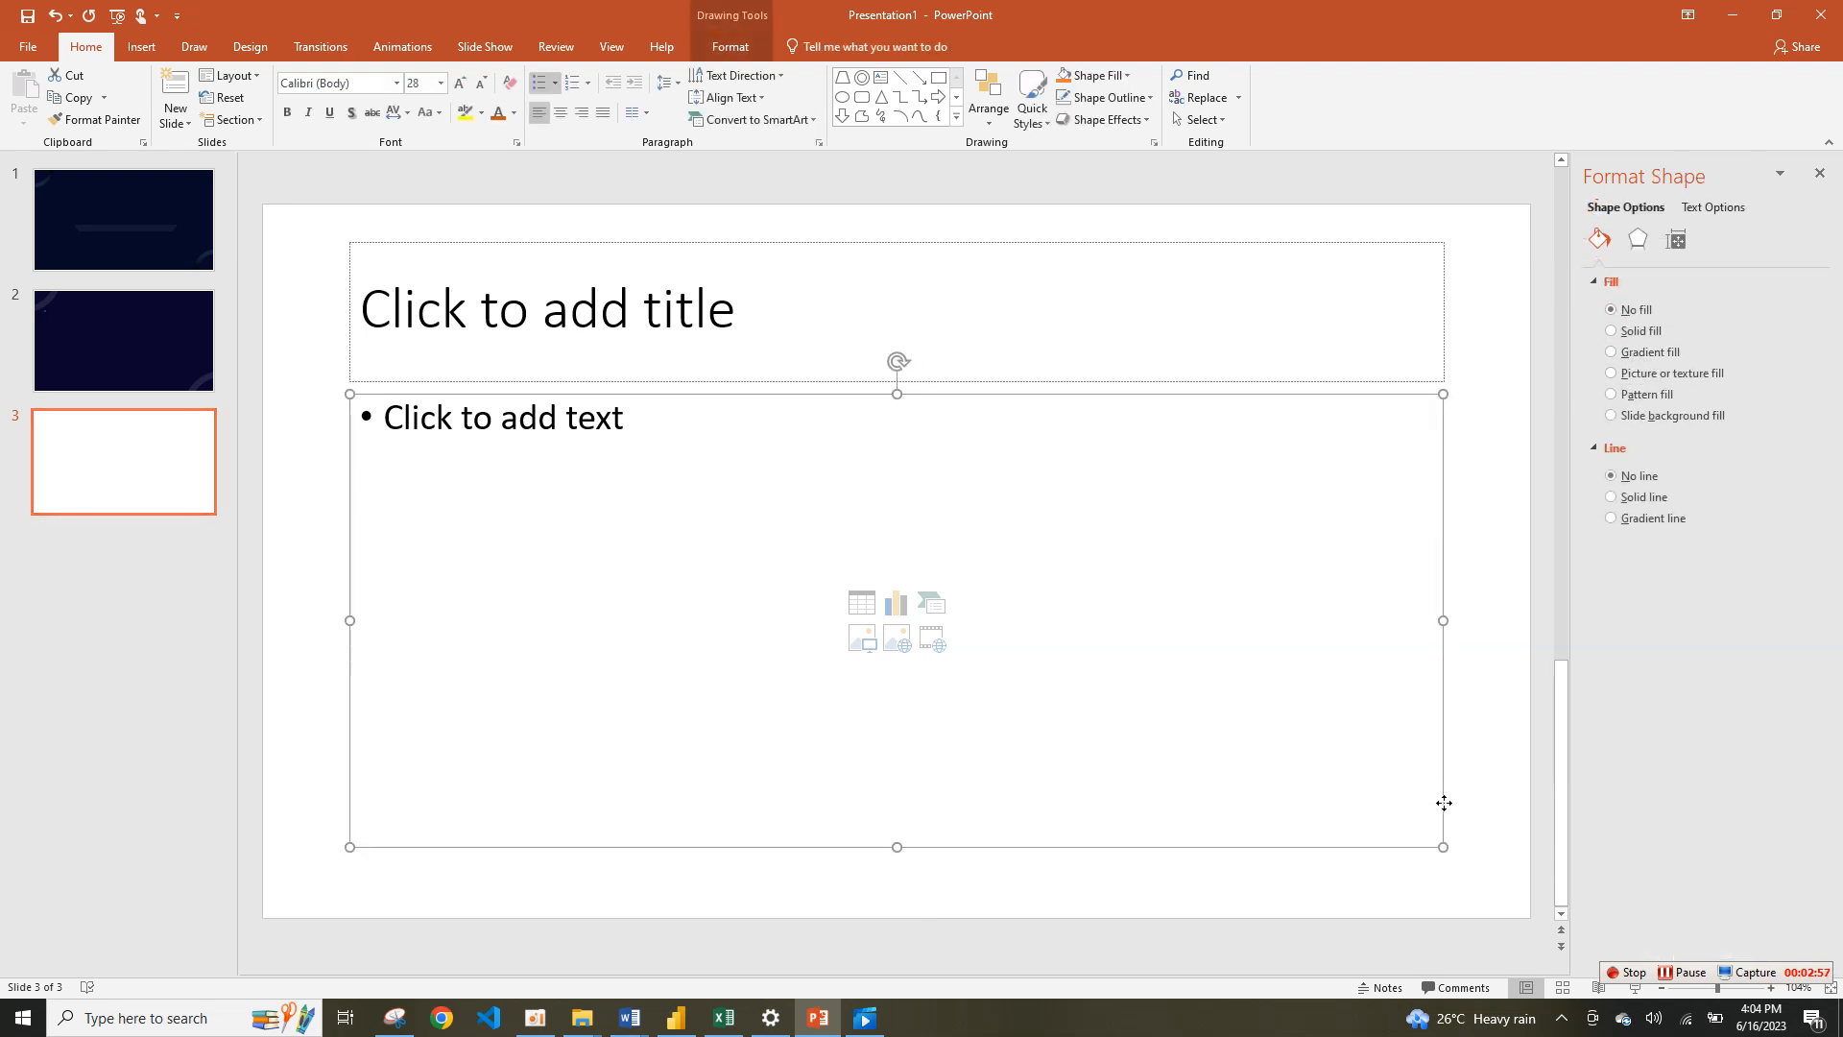
key(Delete)
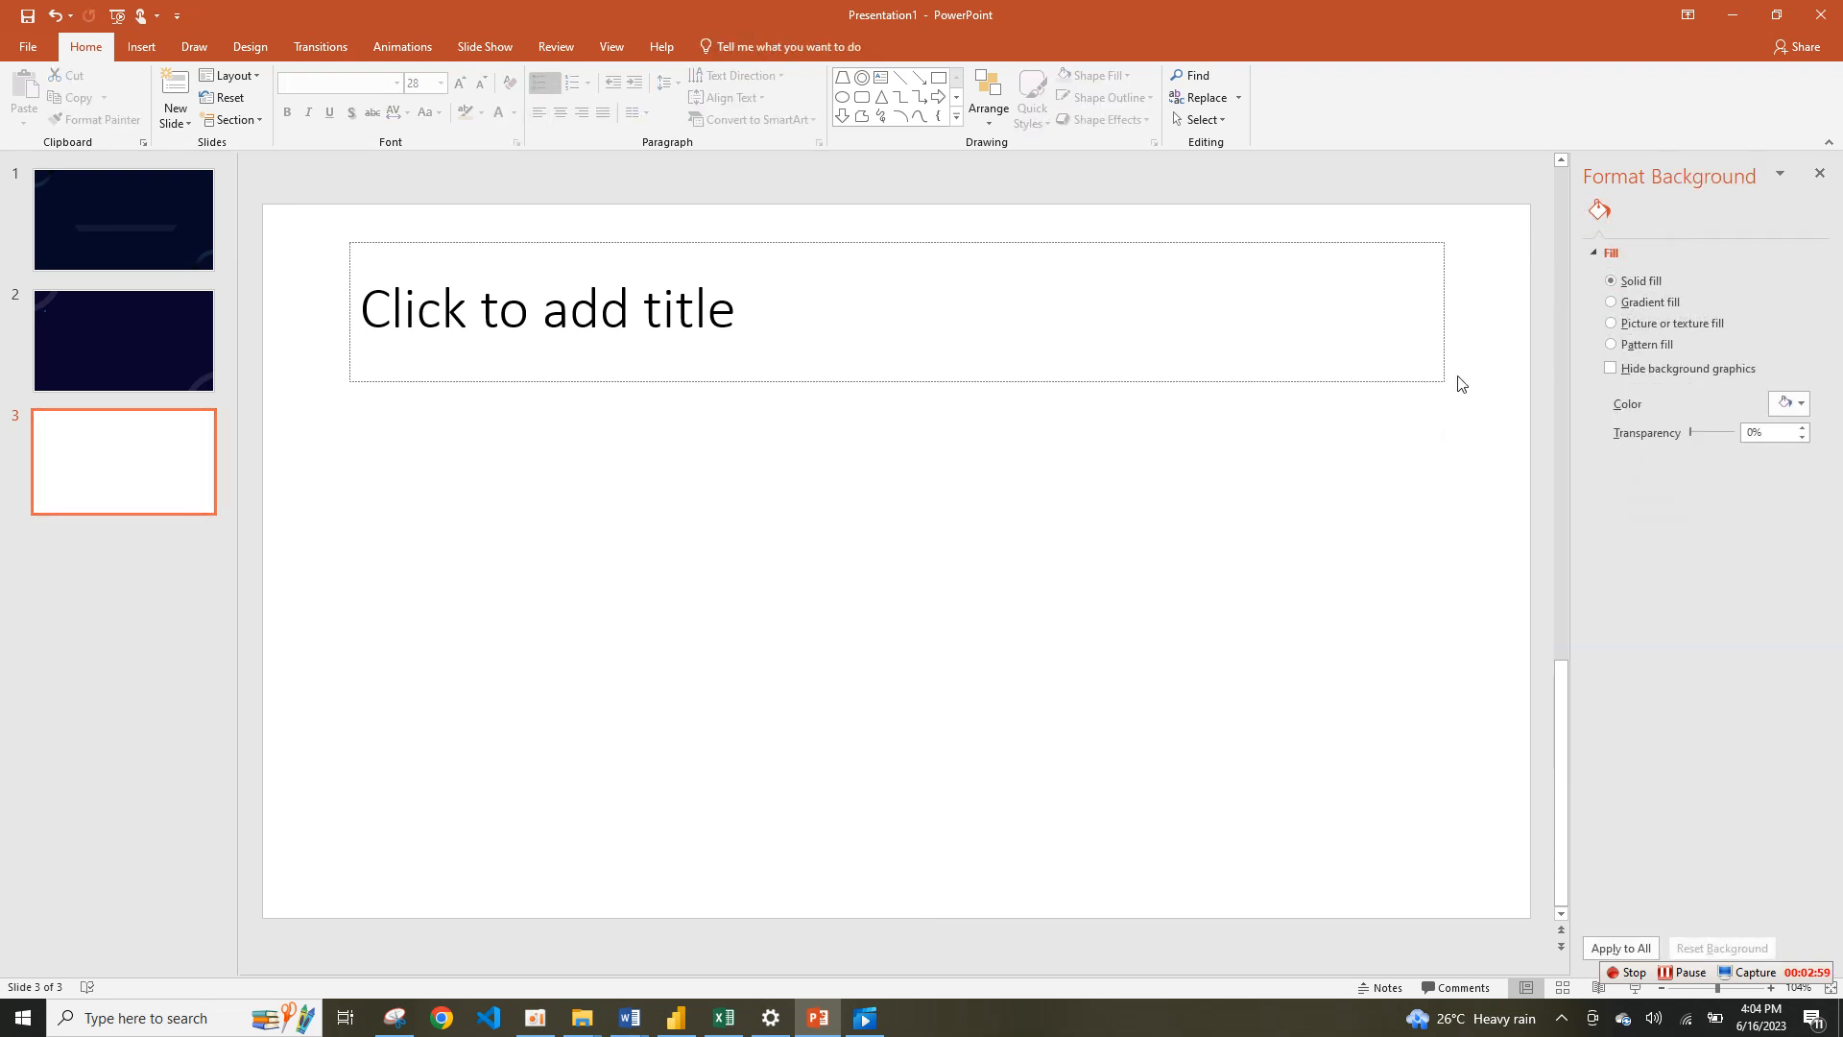
click(1442, 376)
key(Delete)
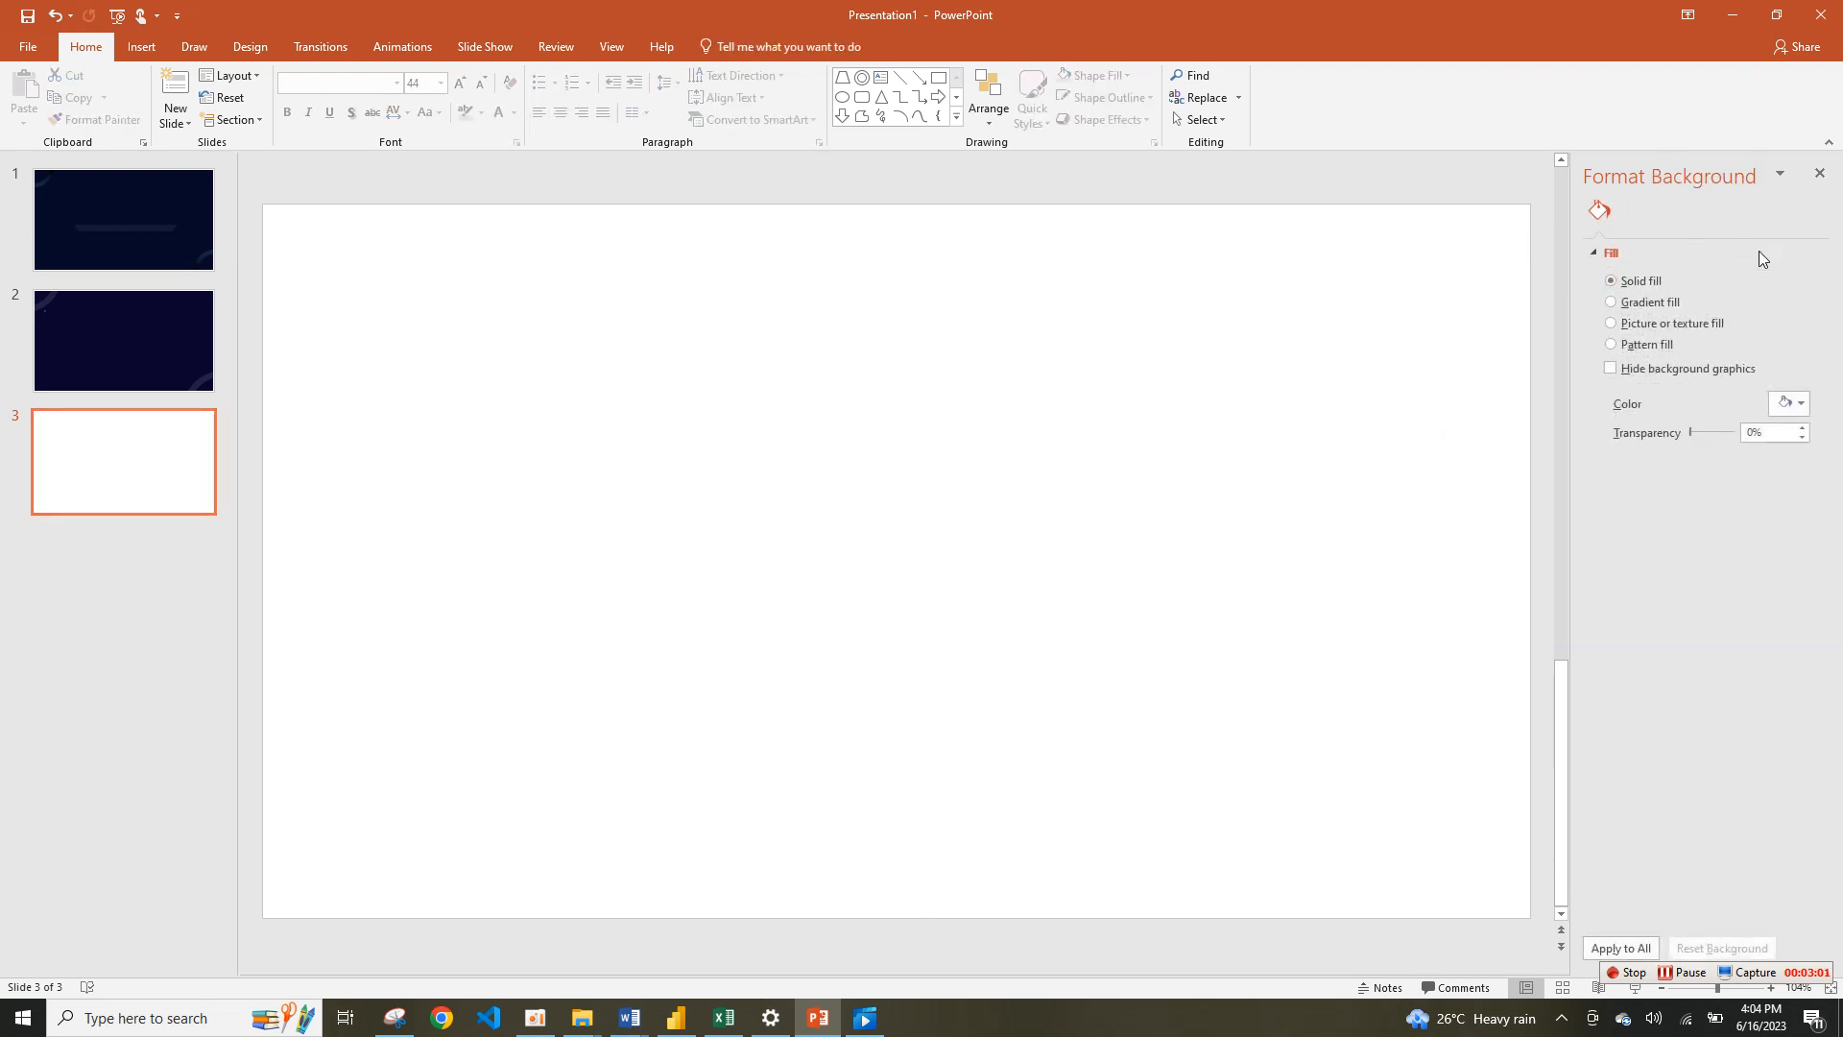
click(1788, 404)
click(1683, 614)
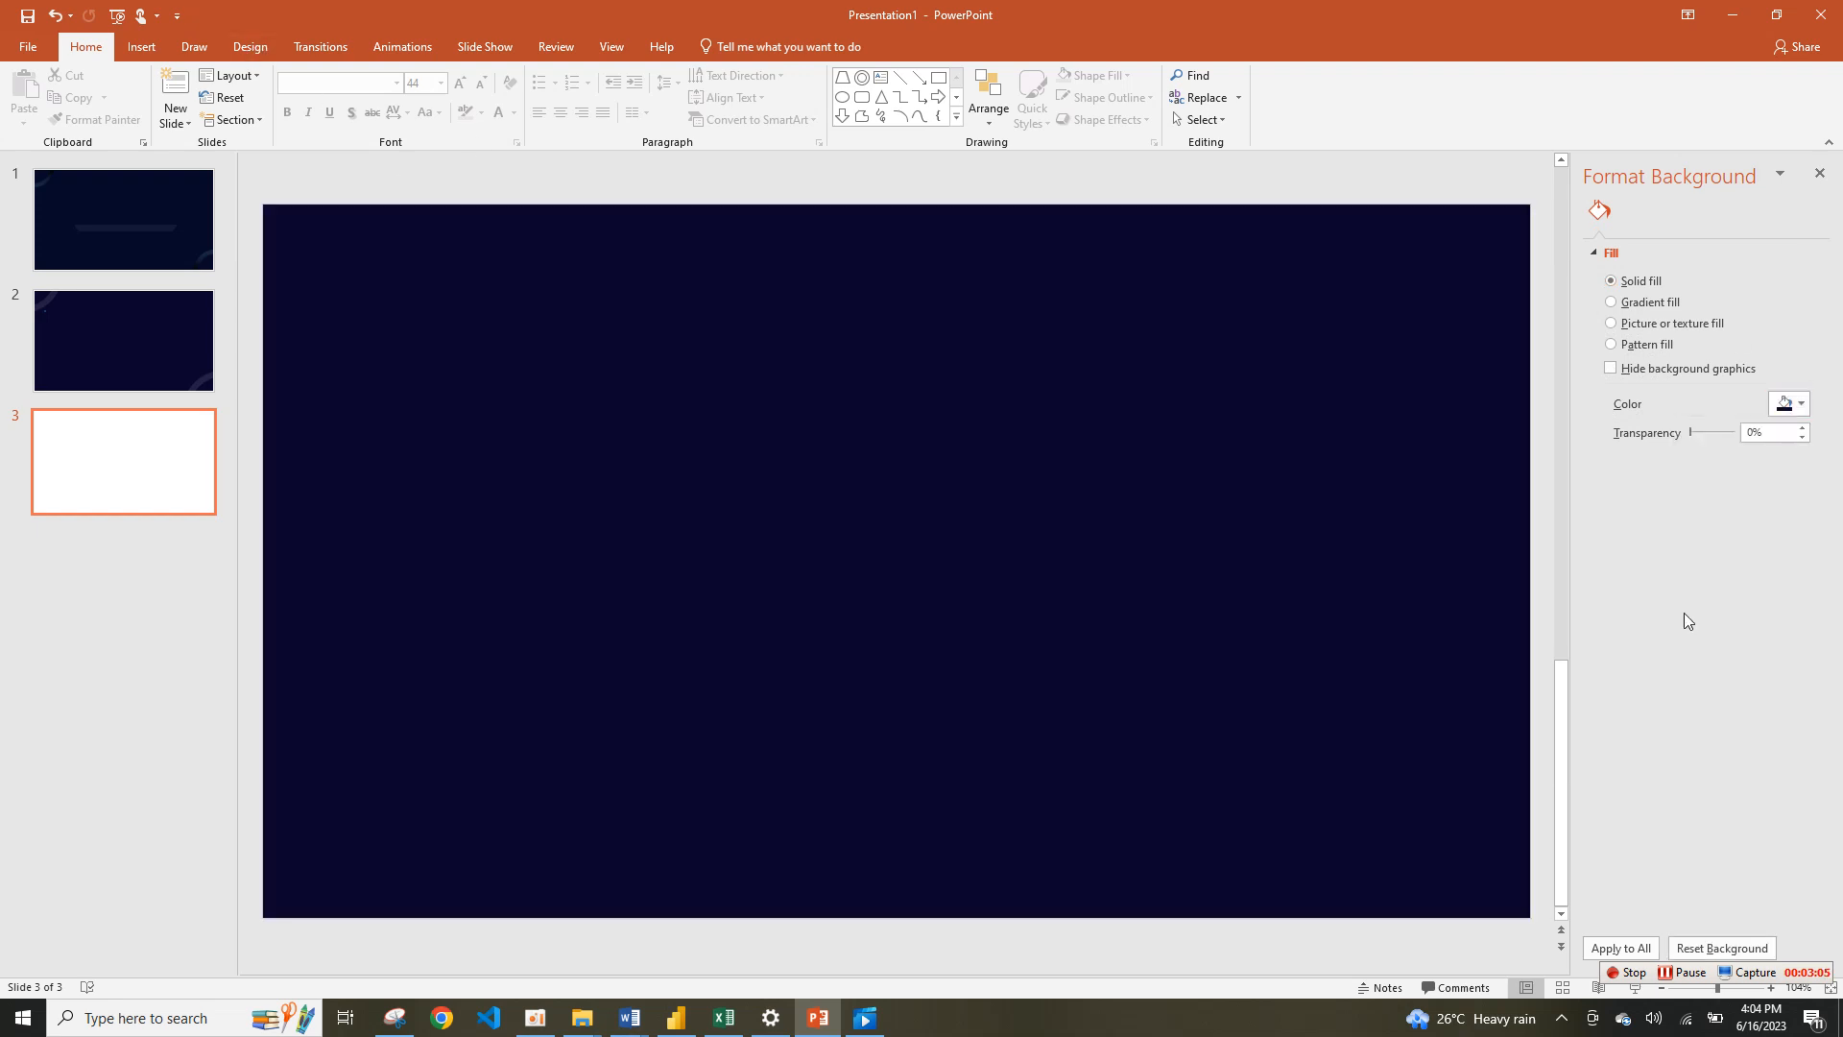
Step: Draw a hollow circle about 4.38" in diameter near the upper-left part of slide 3
click(141, 47)
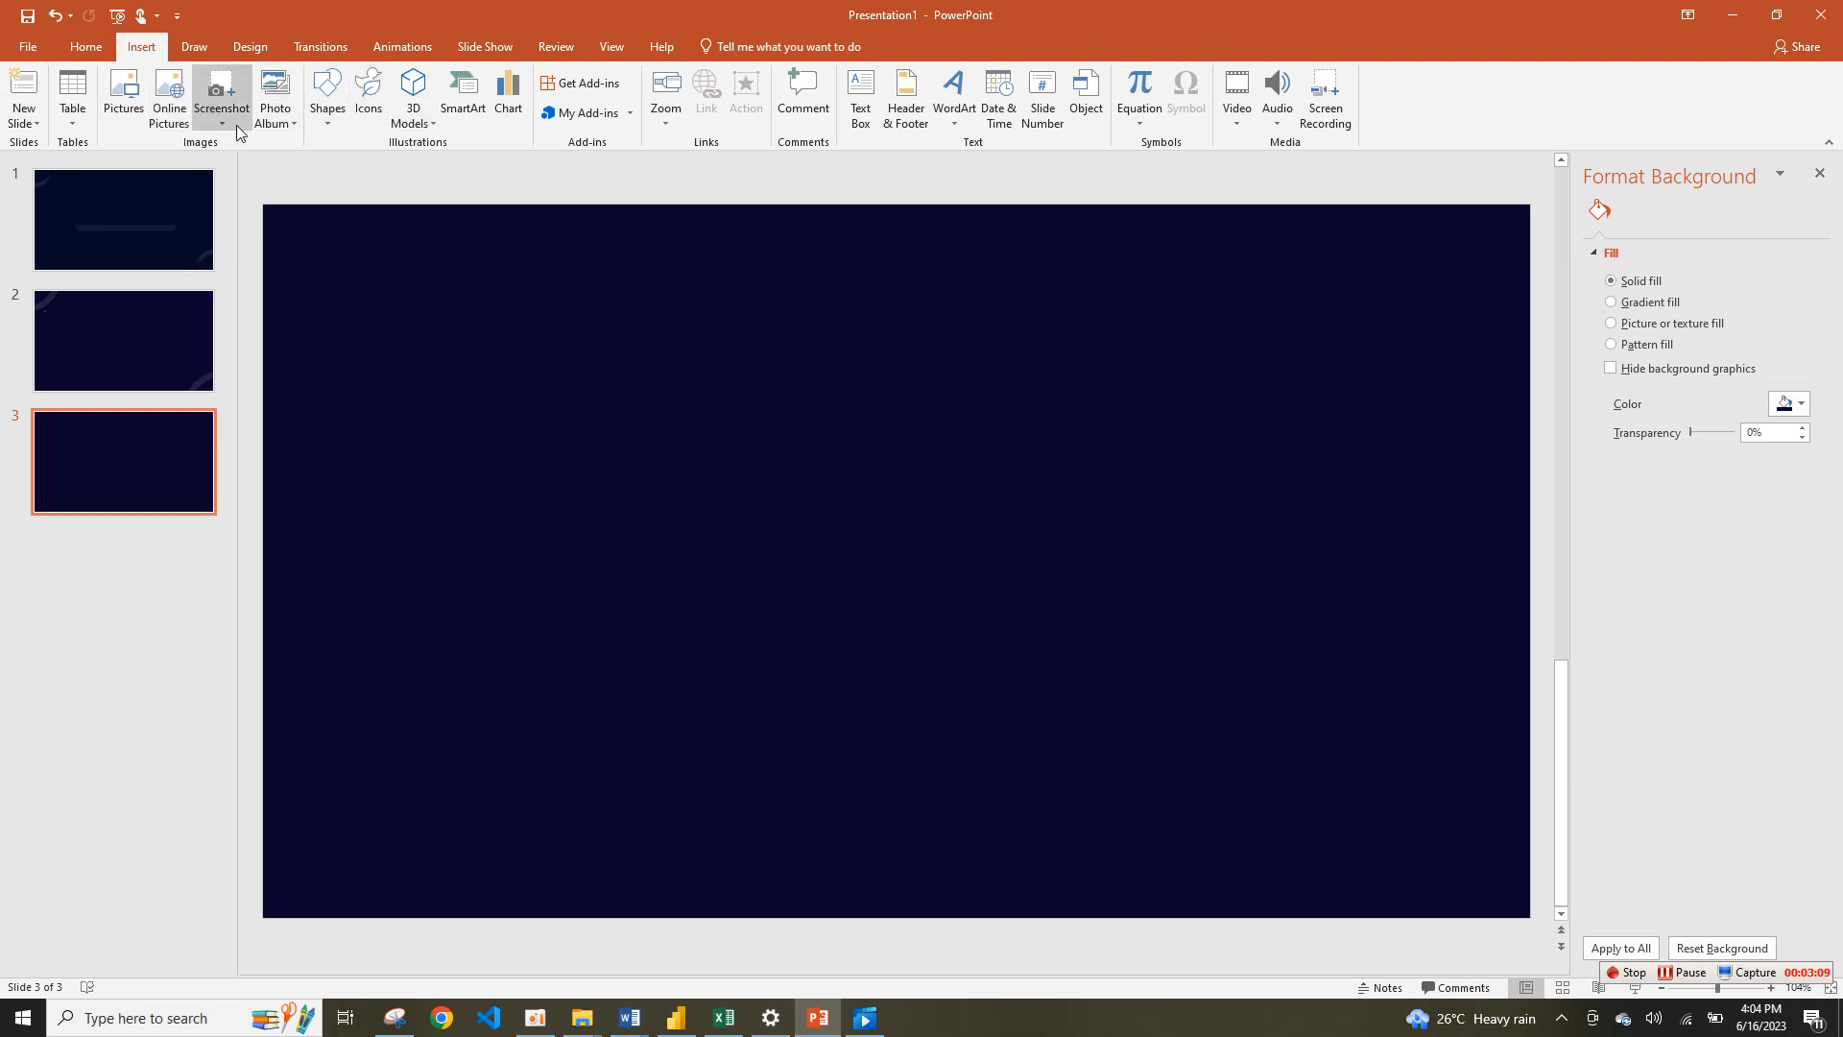
click(327, 96)
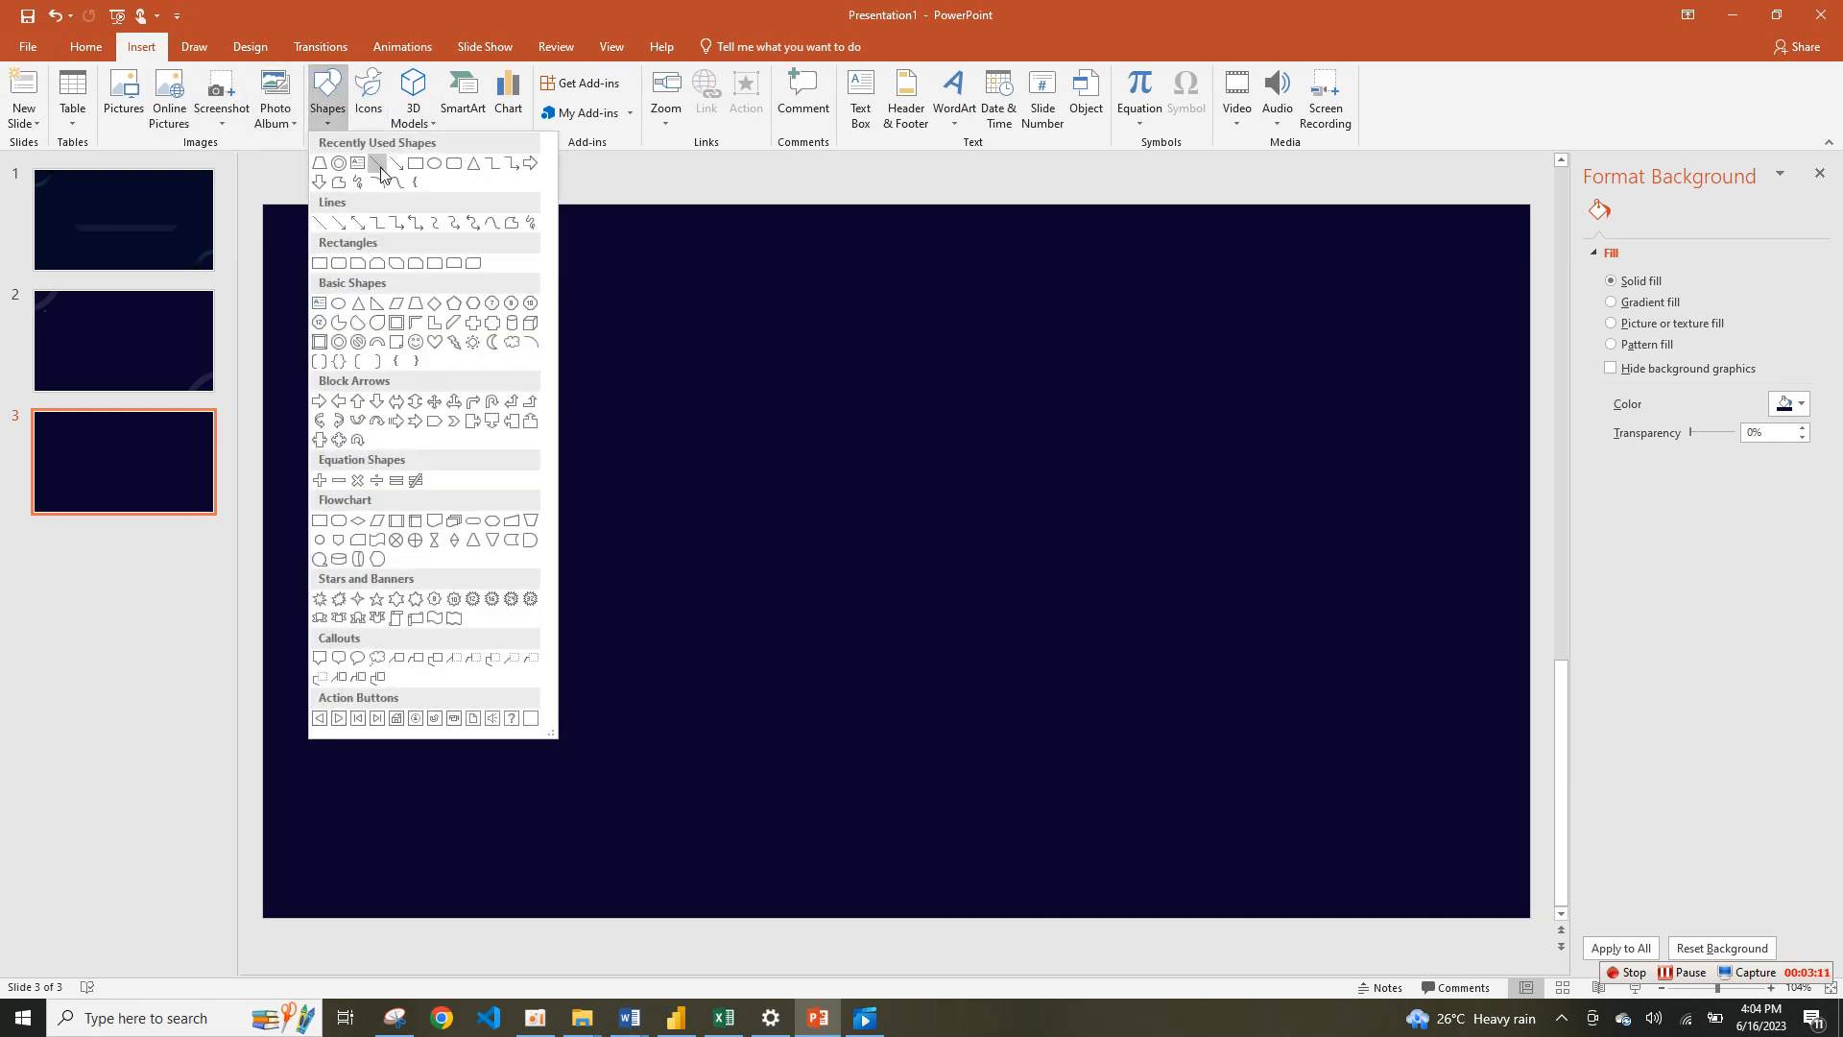
click(339, 343)
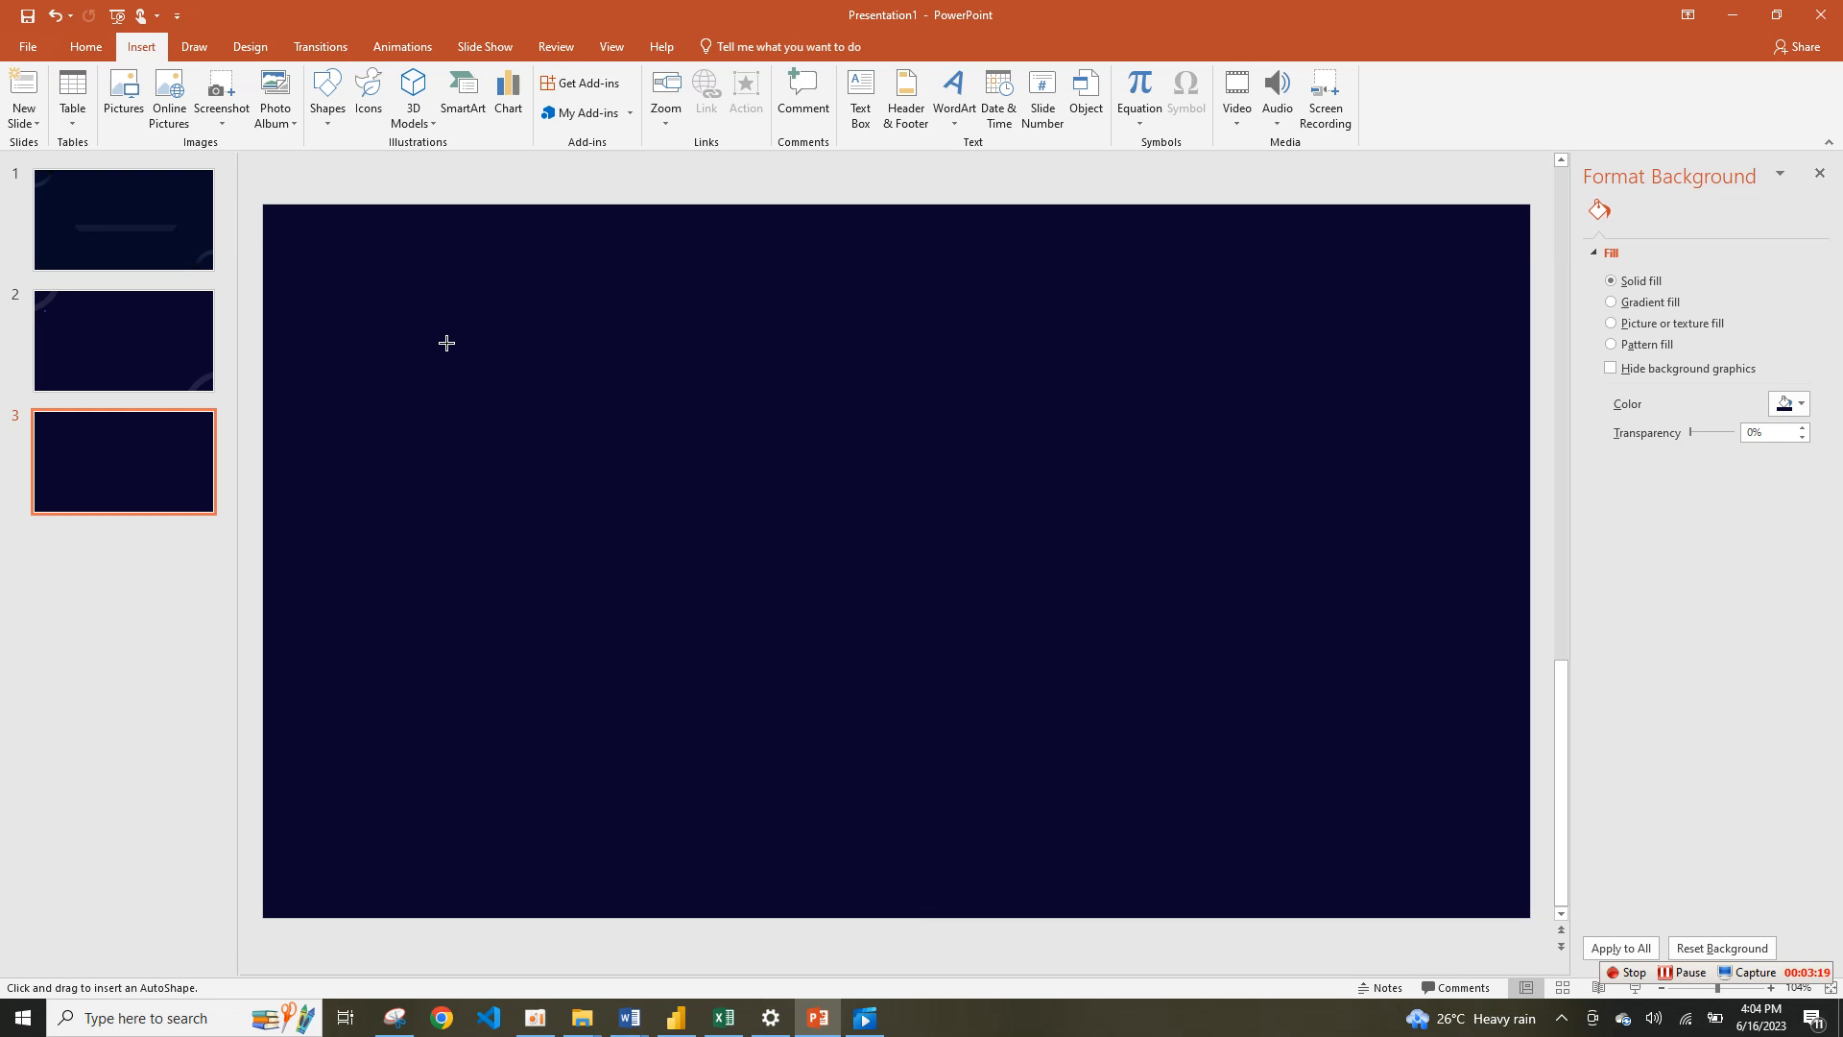
drag(446, 343, 810, 596)
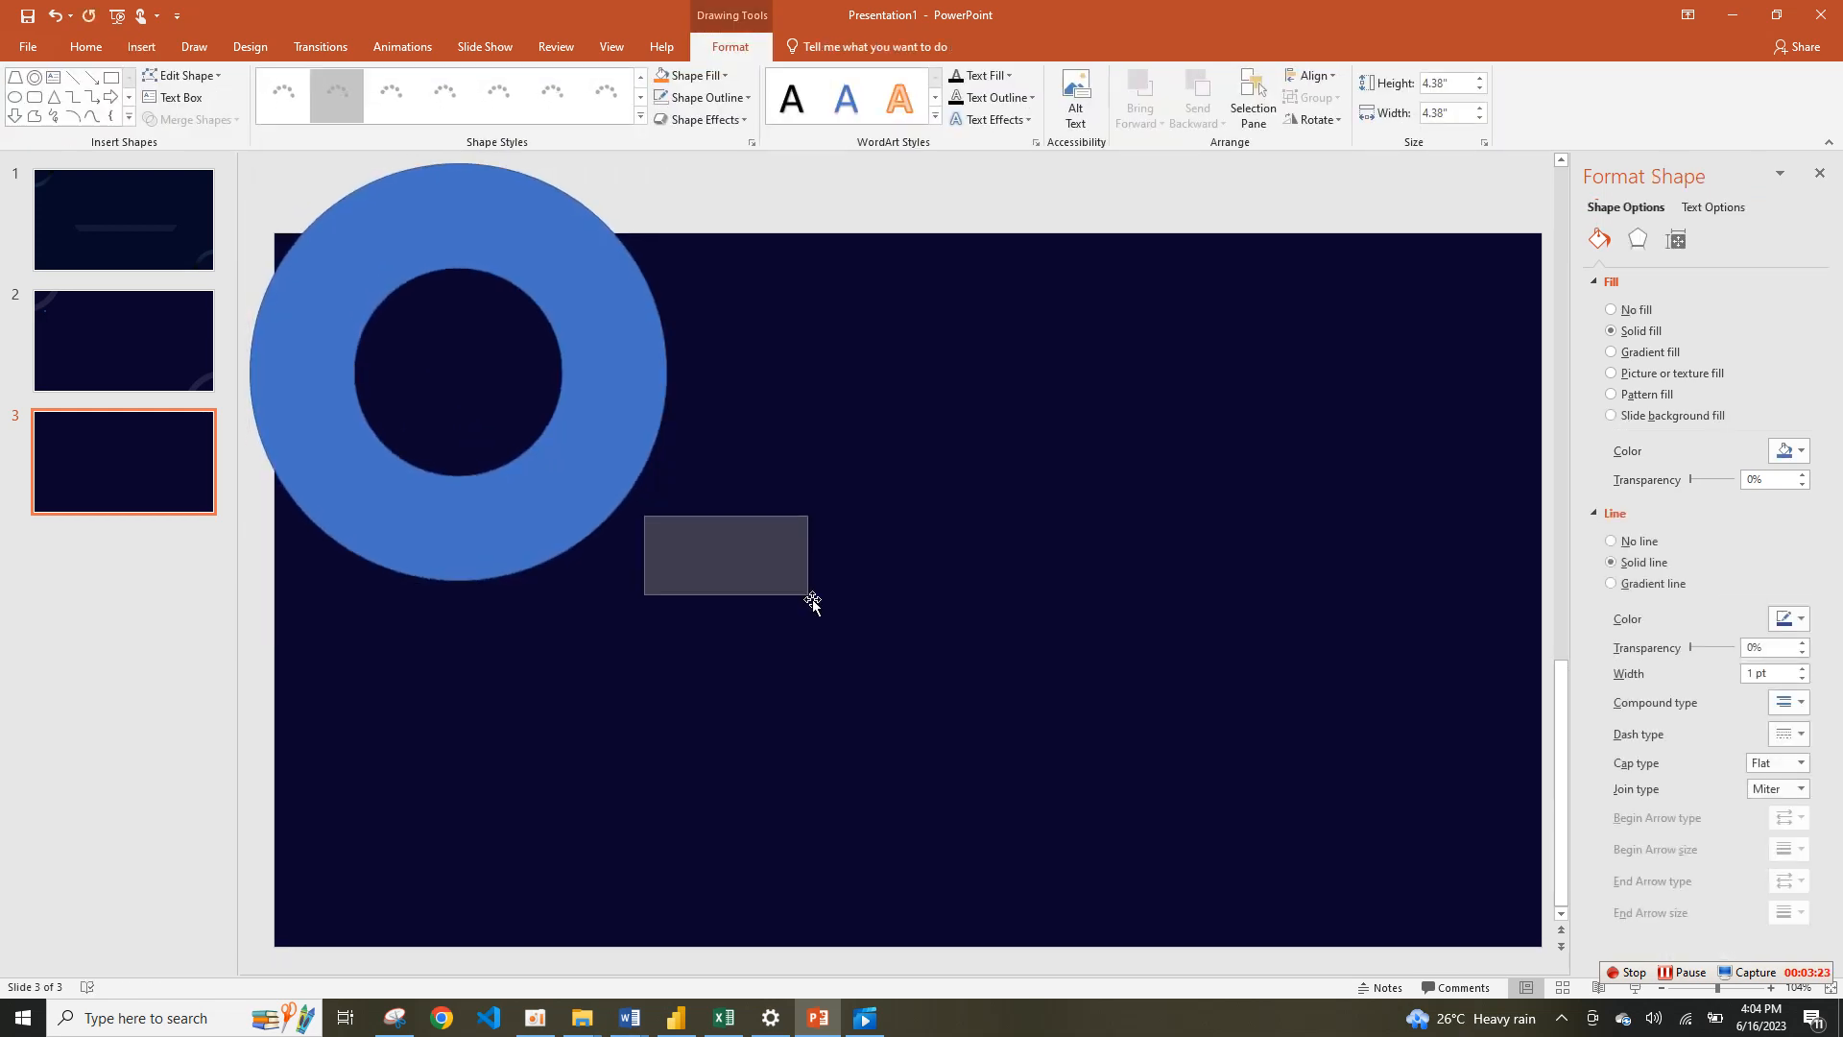
Step: Move the hollow circle fully onto the slide, left of centre, and thin its band to a narrow ring
click(644, 444)
drag(644, 444, 899, 631)
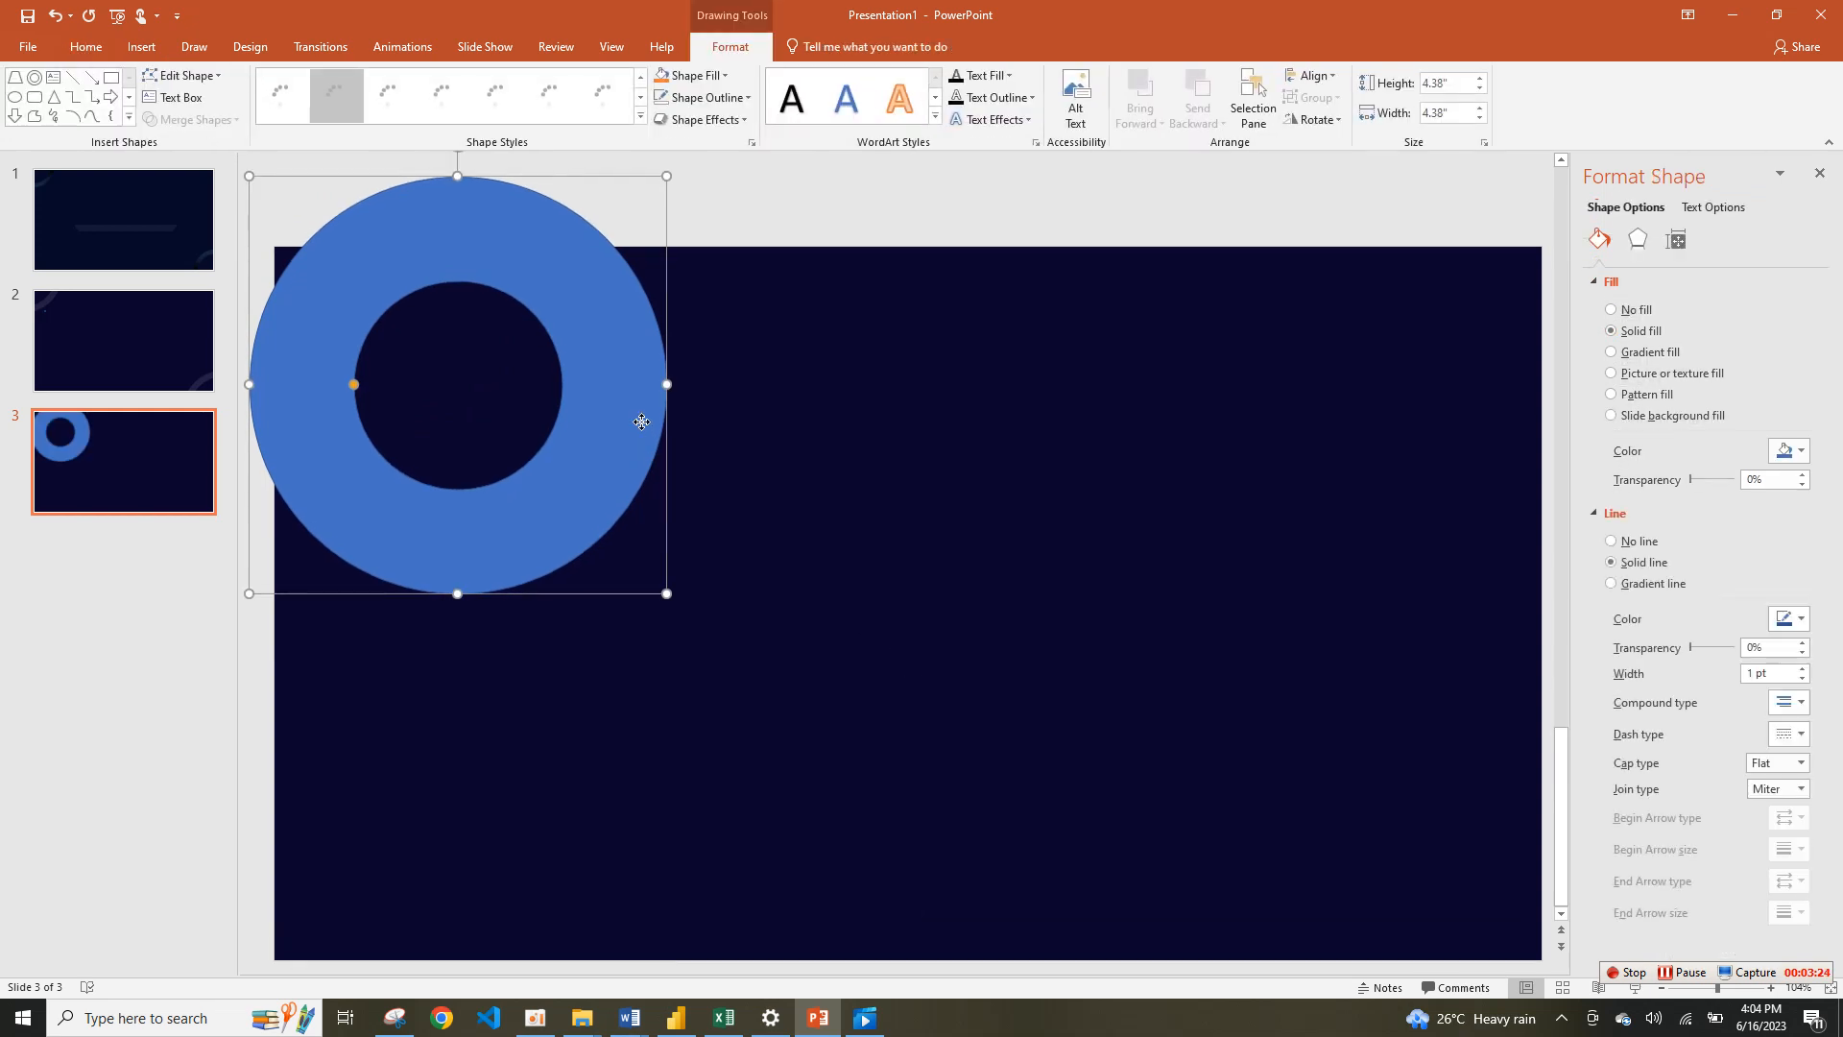
drag(596, 529, 522, 549)
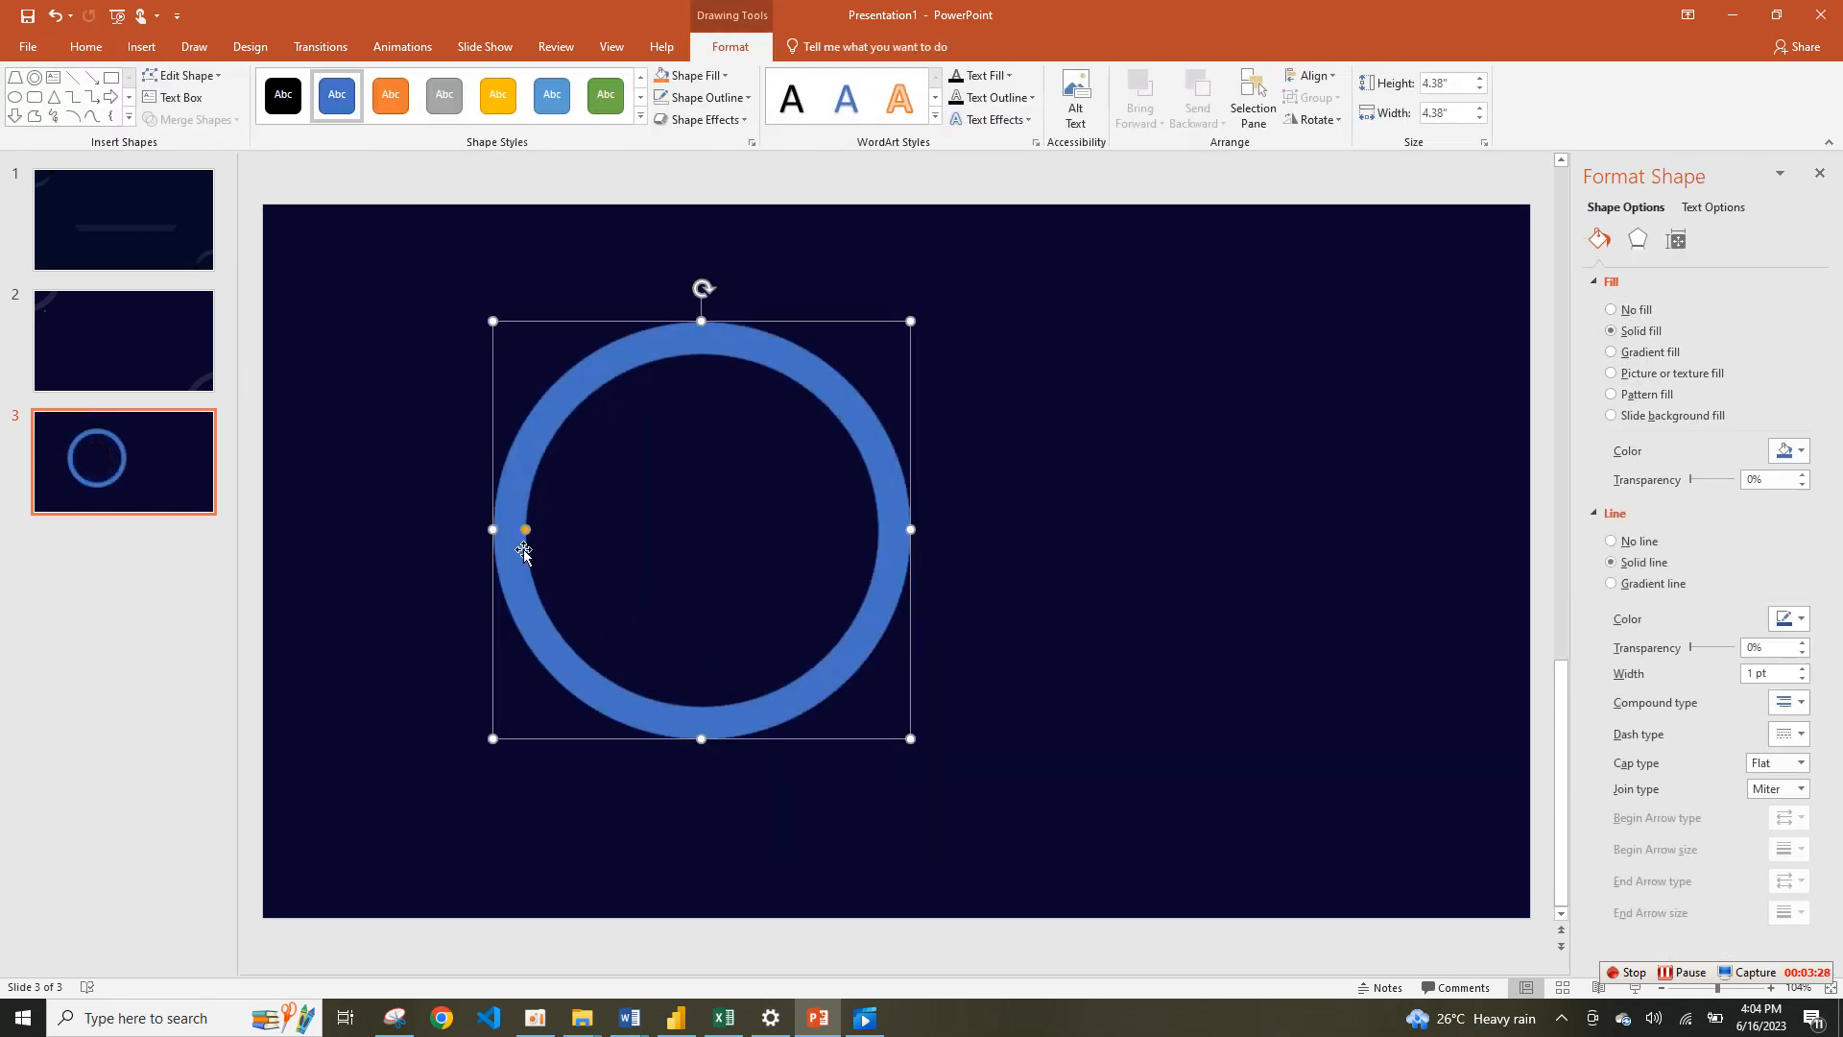
Step: Draw a rectangle over the ring's upper-right part and another about 6.99" by 3.49" over its lower half
click(141, 46)
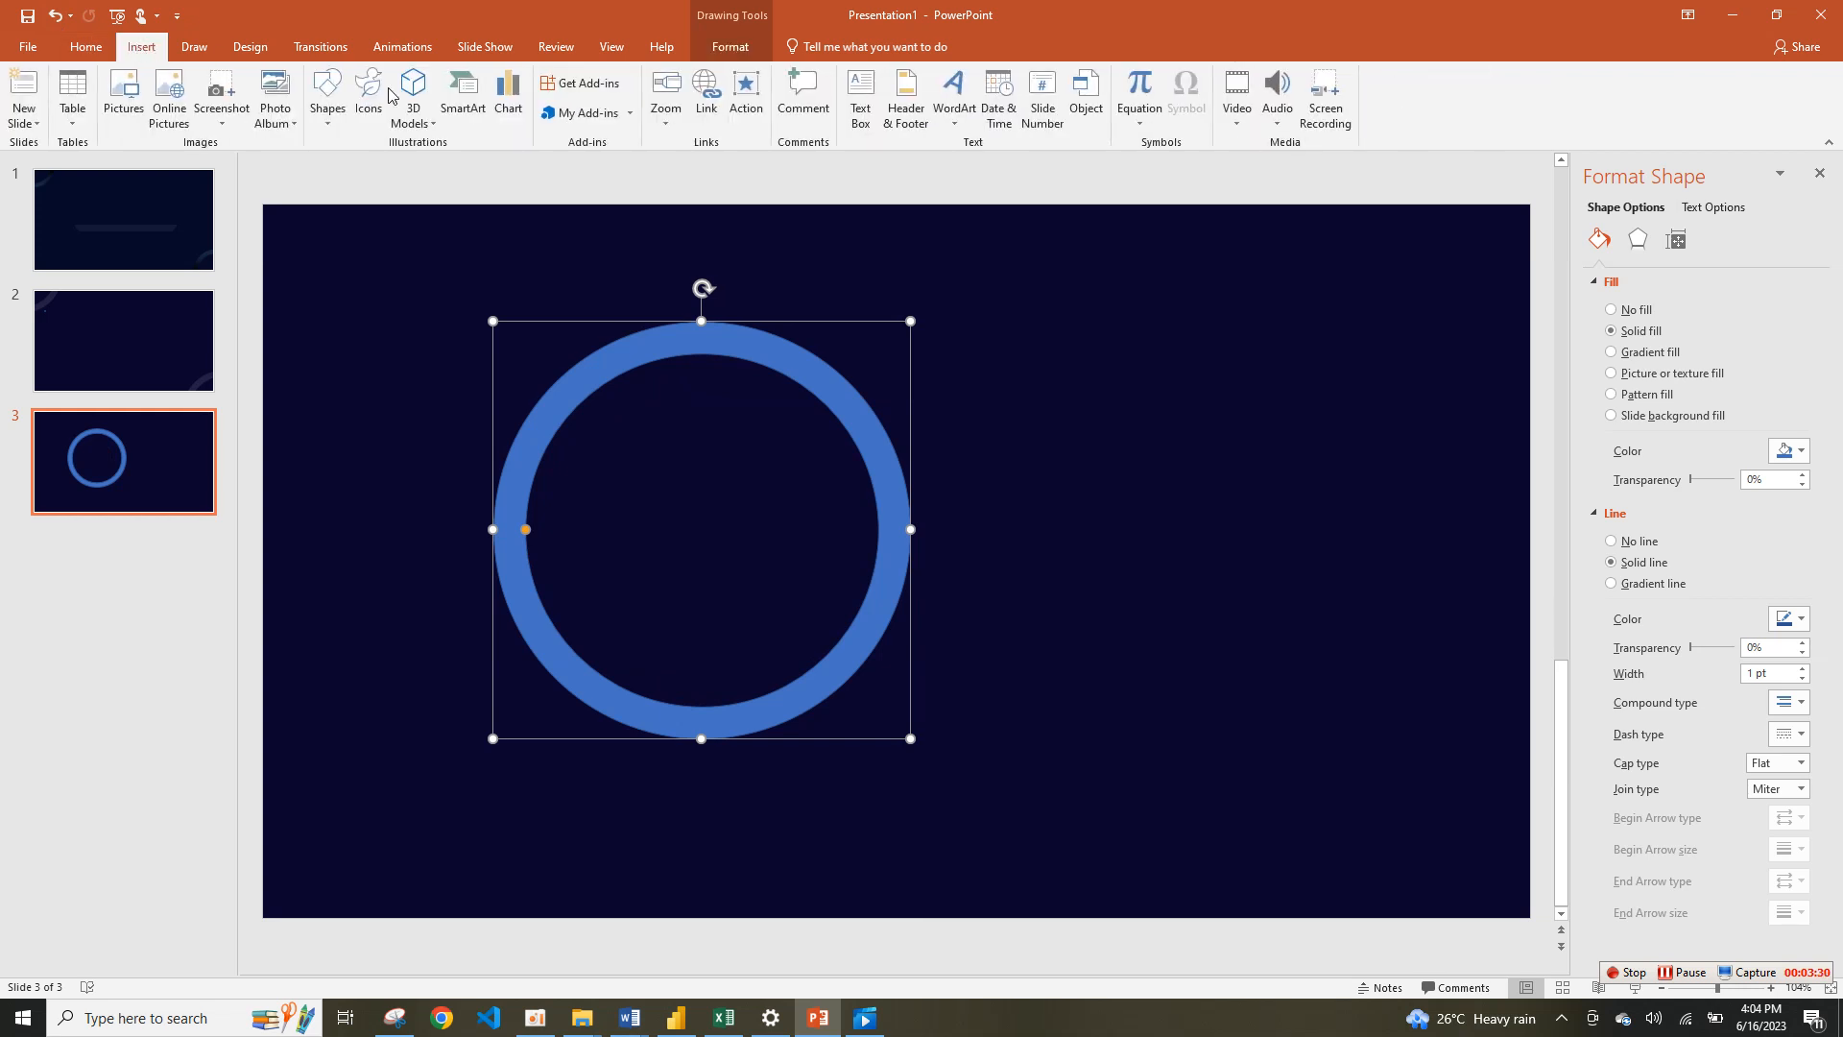
click(327, 96)
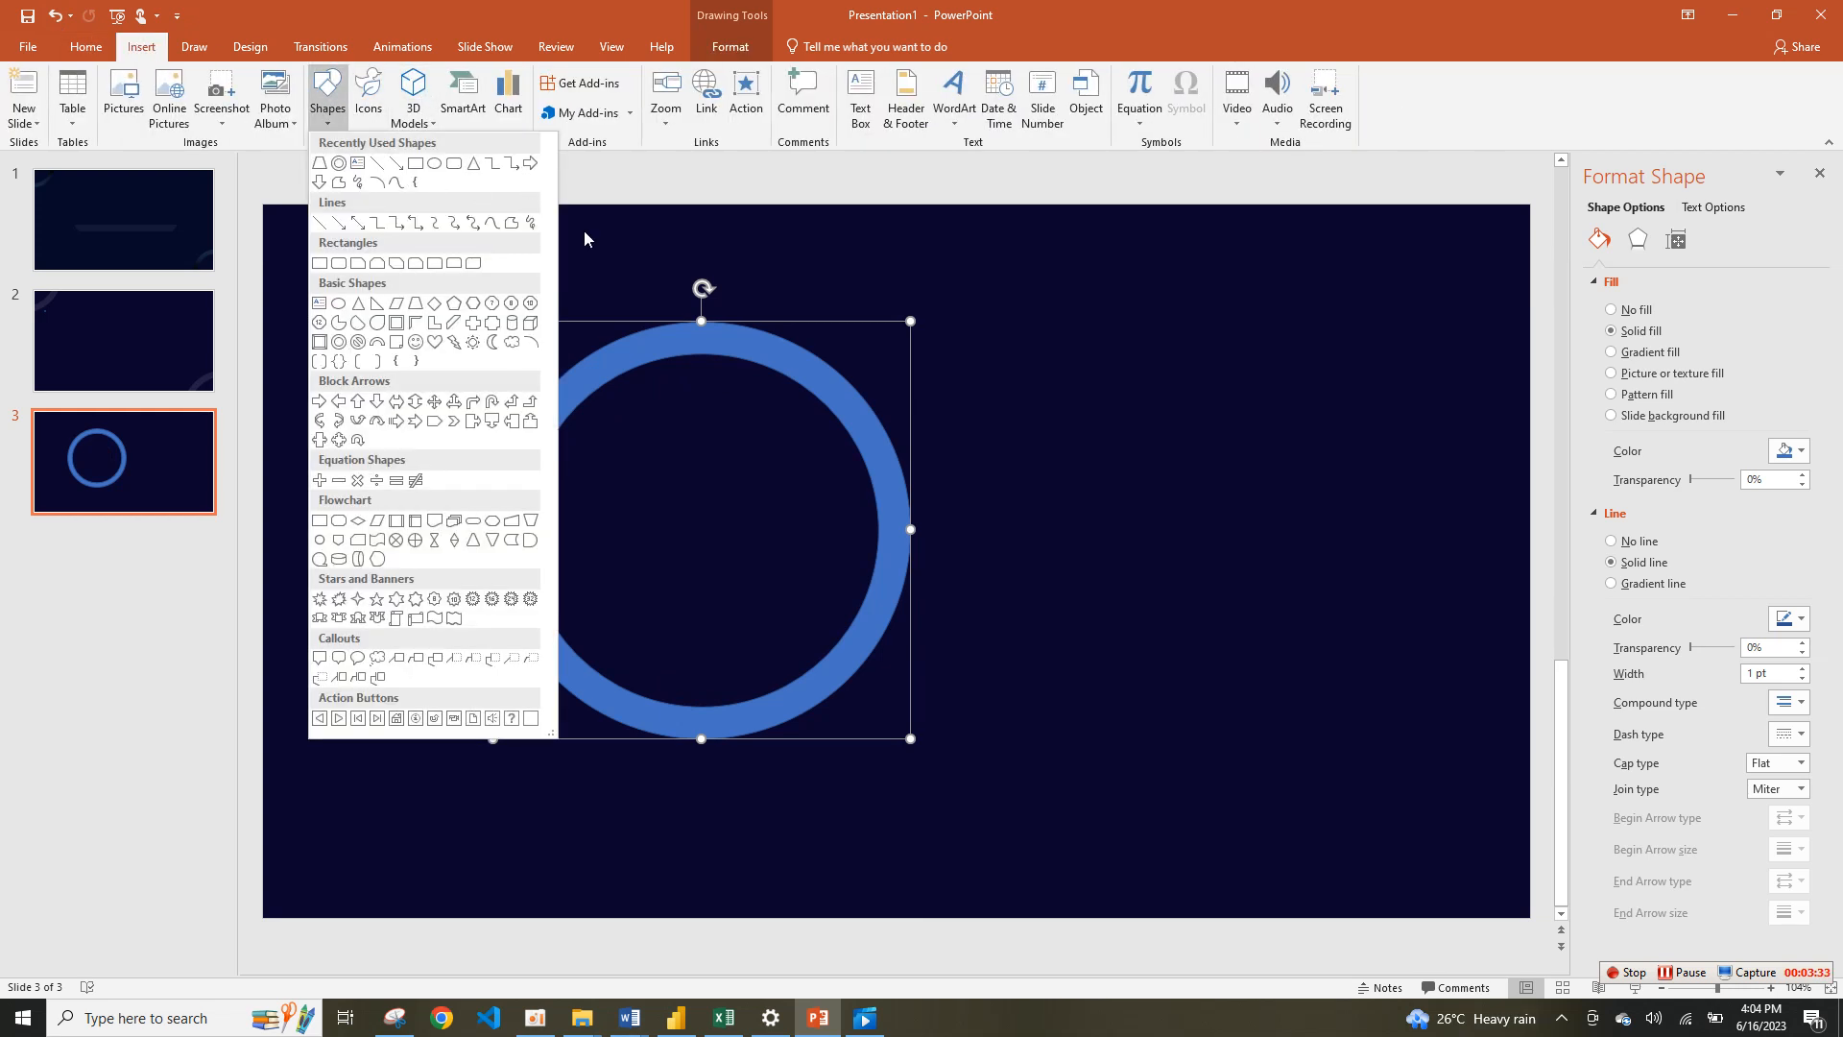
click(415, 165)
drag(705, 293, 1122, 793)
key(ctrl+z)
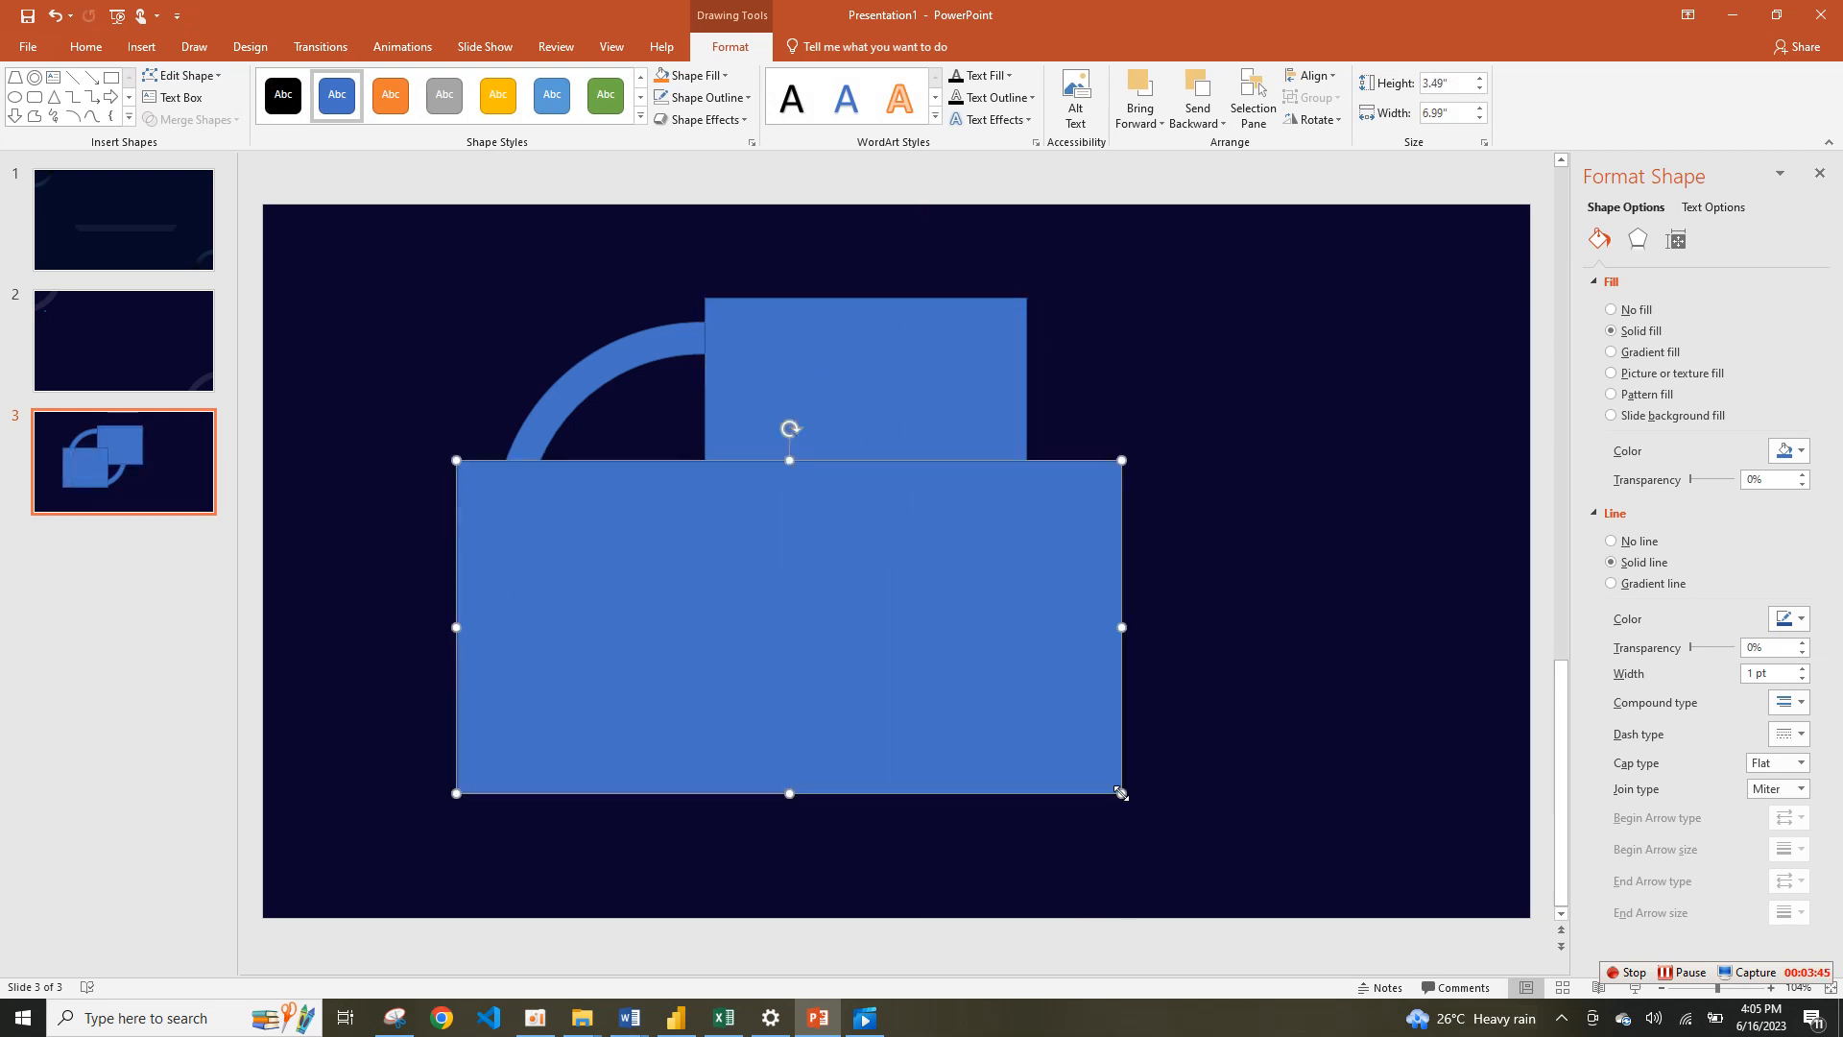
Step: Shift and enlarge the upper rectangle so it covers the ring's top-right portion and extends past its right edge
mouse_move(809, 407)
mouse_down()
mouse_move(777, 383)
mouse_move(791, 390)
mouse_up()
drag(693, 420, 670, 417)
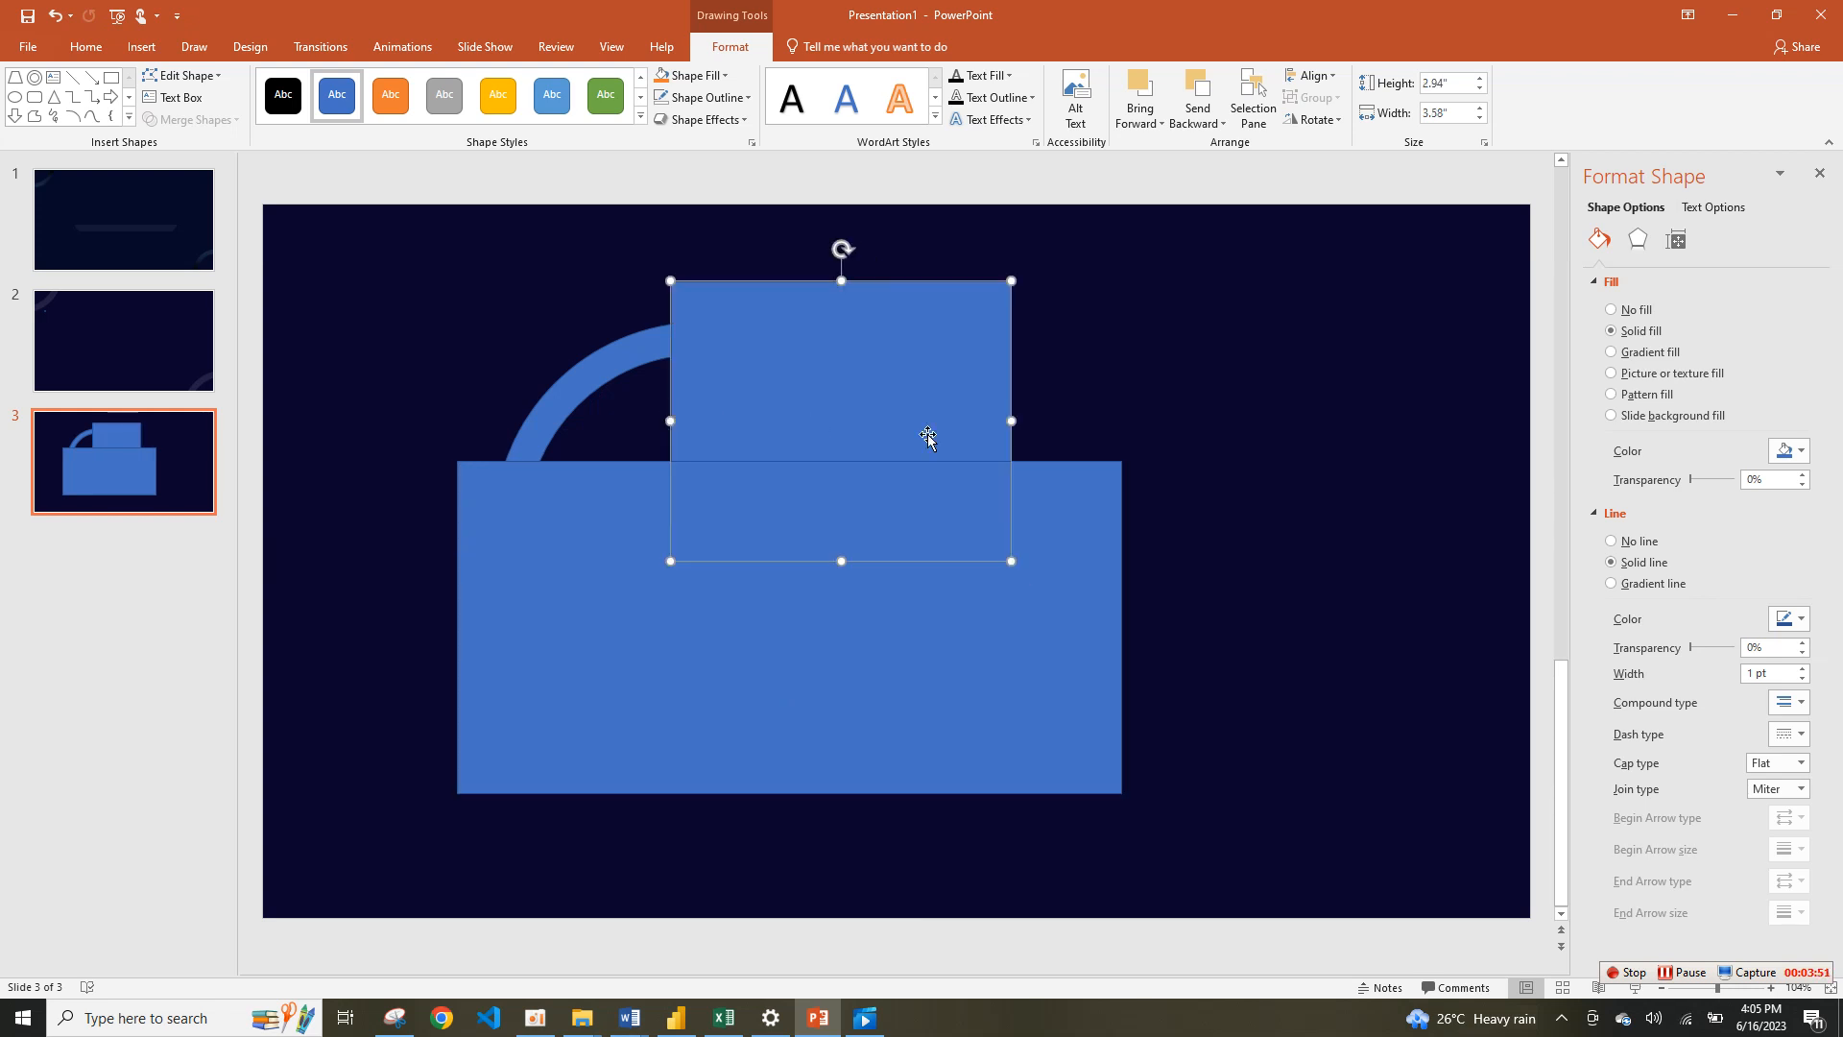
drag(1015, 419, 1087, 420)
Step: Subtract both rectangles from the ring so that only its upper-left arc remains
click(589, 373)
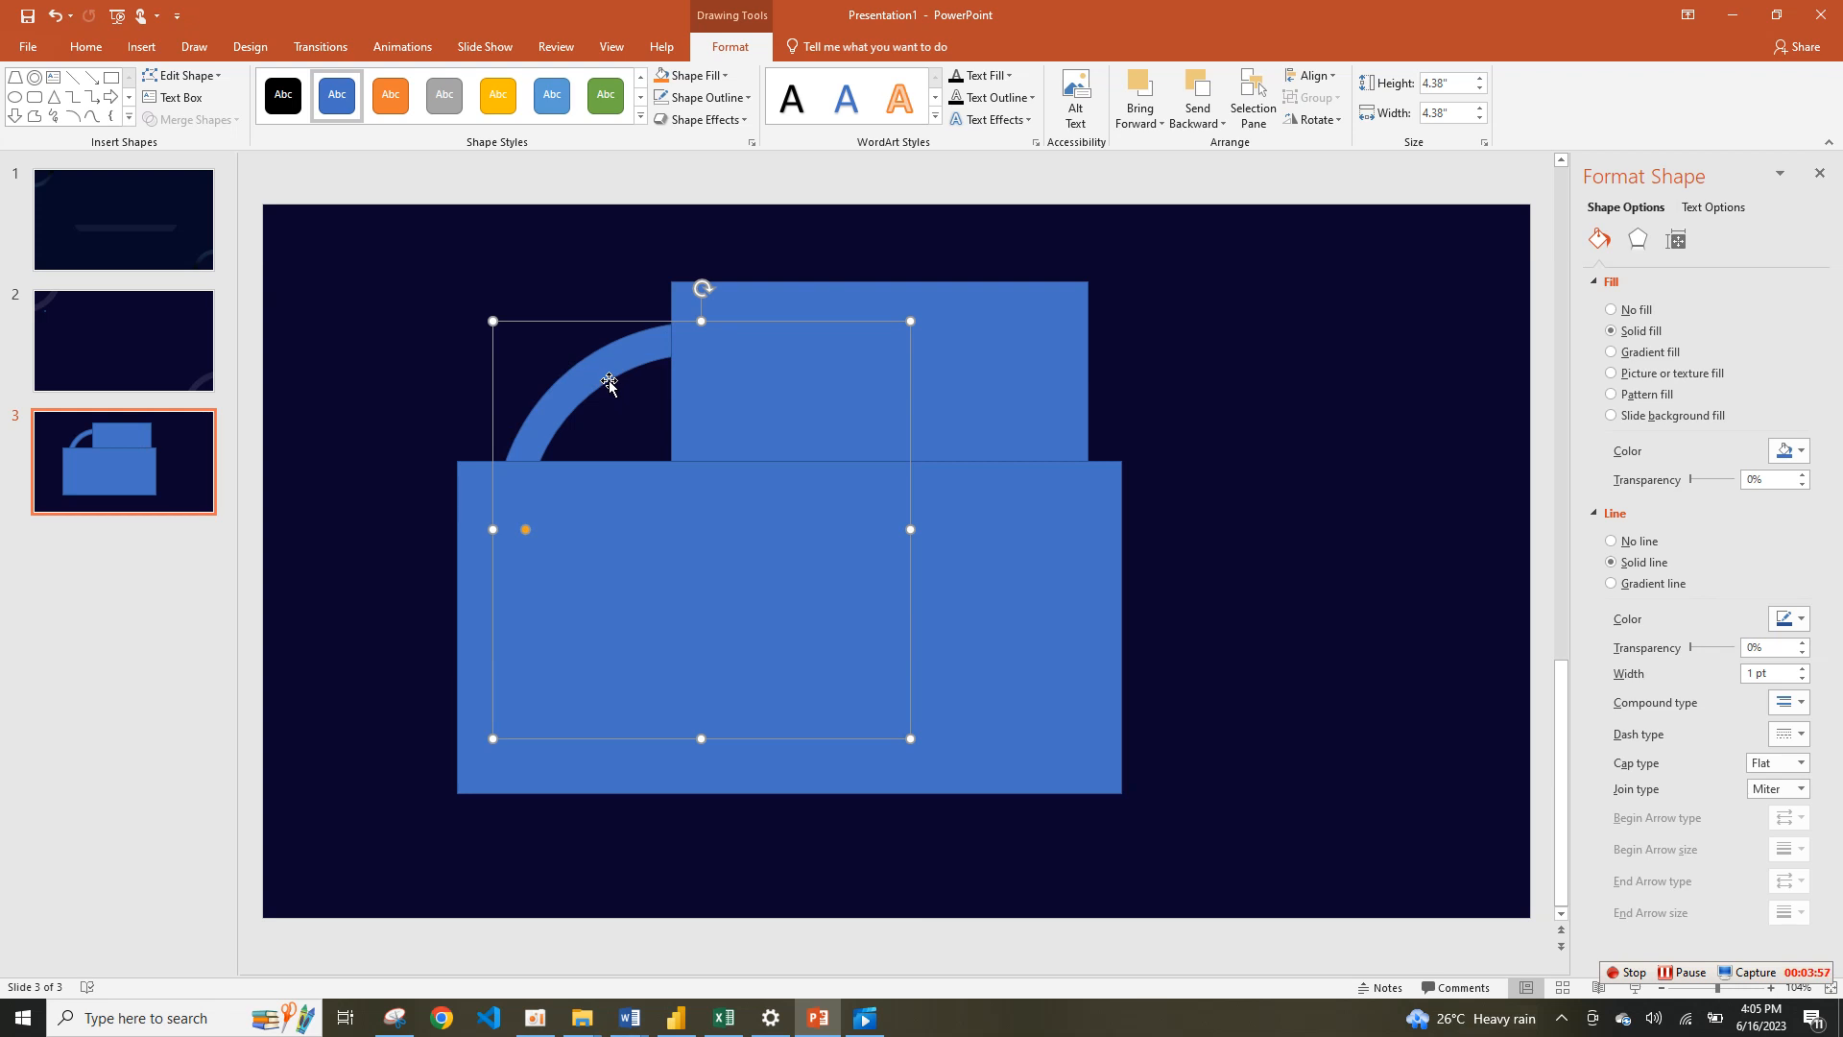
click(429, 283)
click(595, 369)
shift+click(947, 323)
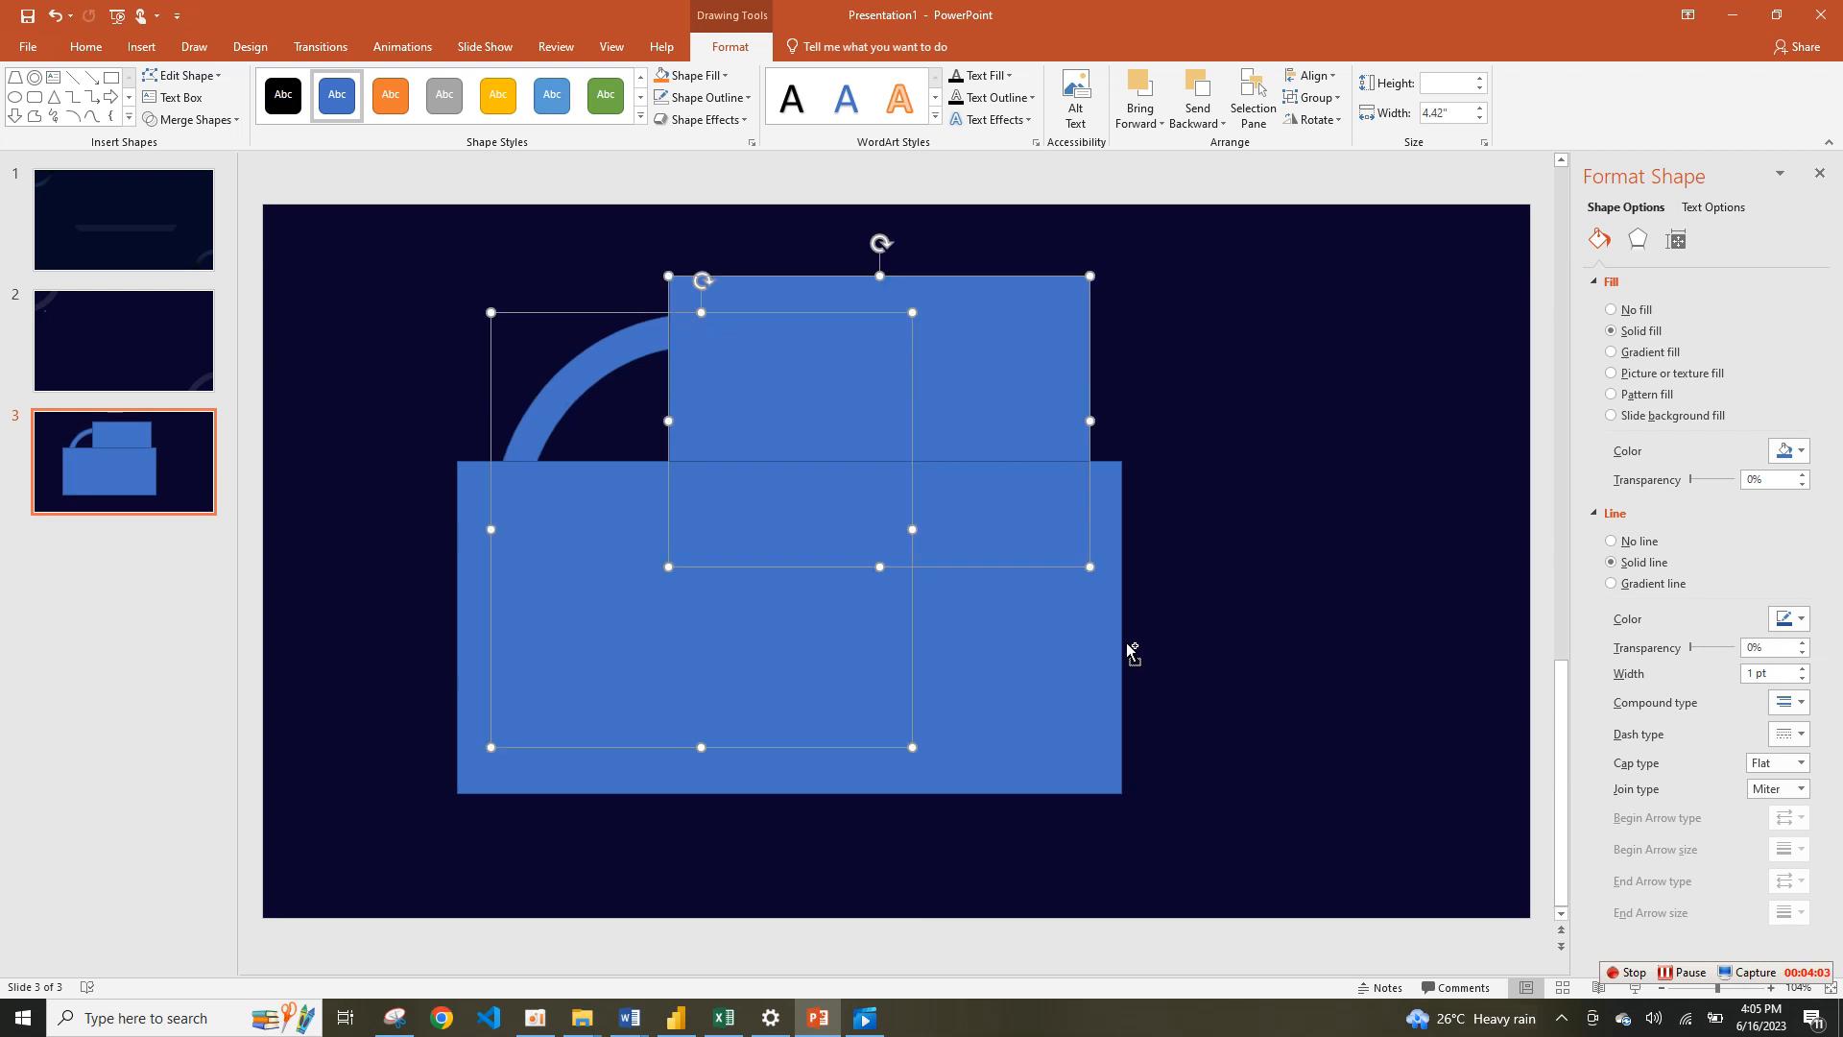
shift+click(1105, 654)
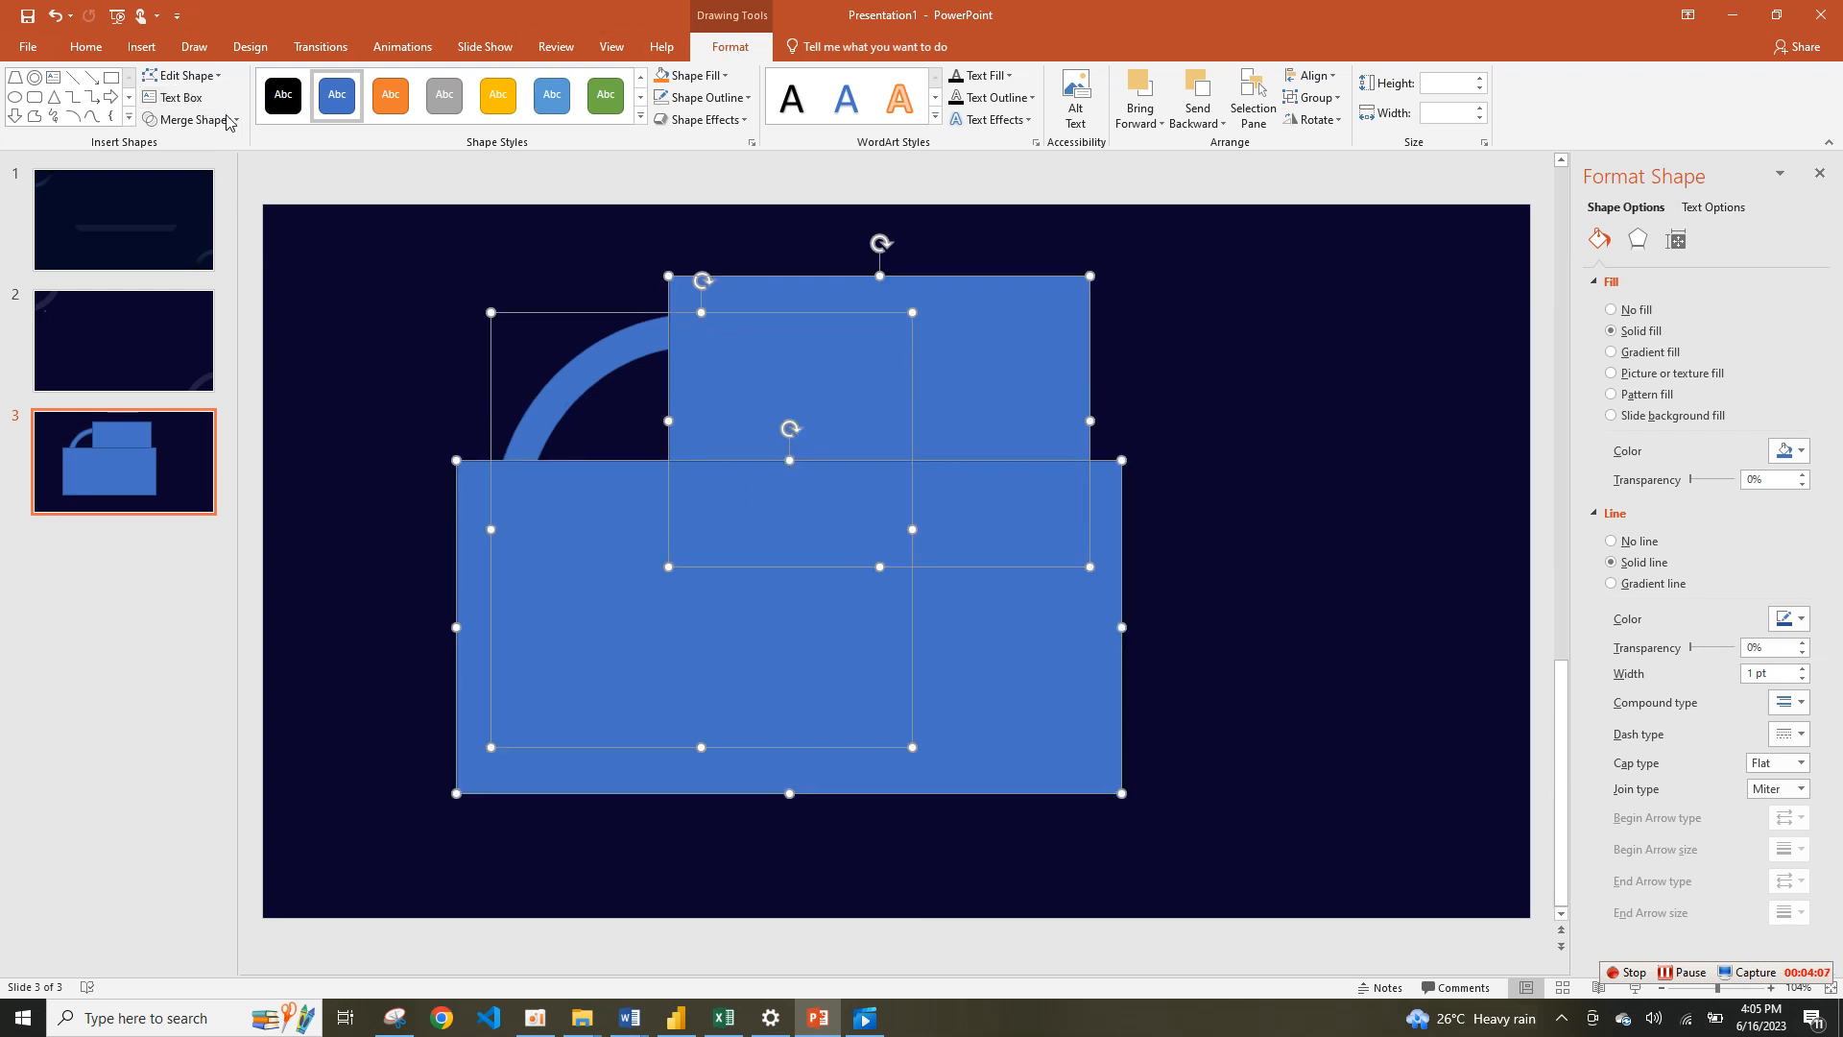
click(189, 119)
click(201, 236)
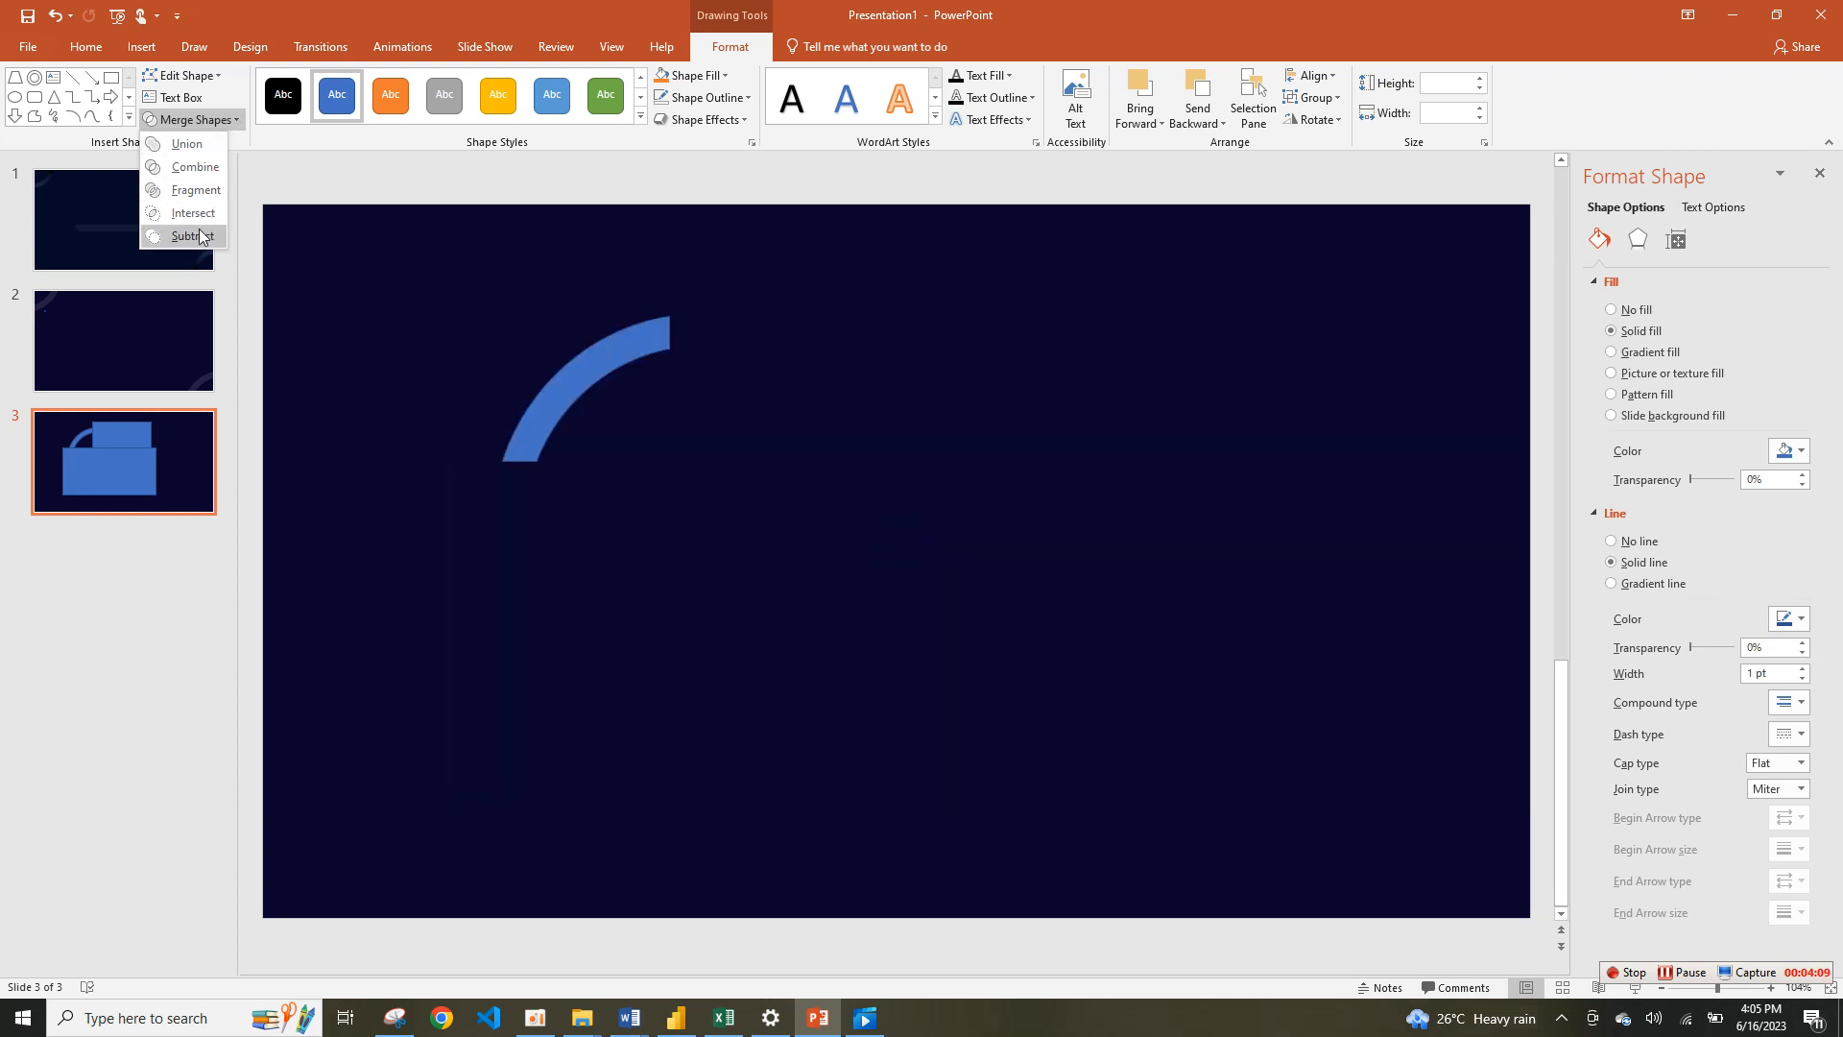
Step: Complete the subtraction and fill the remaining arc white at 90% transparency with no line
click(201, 236)
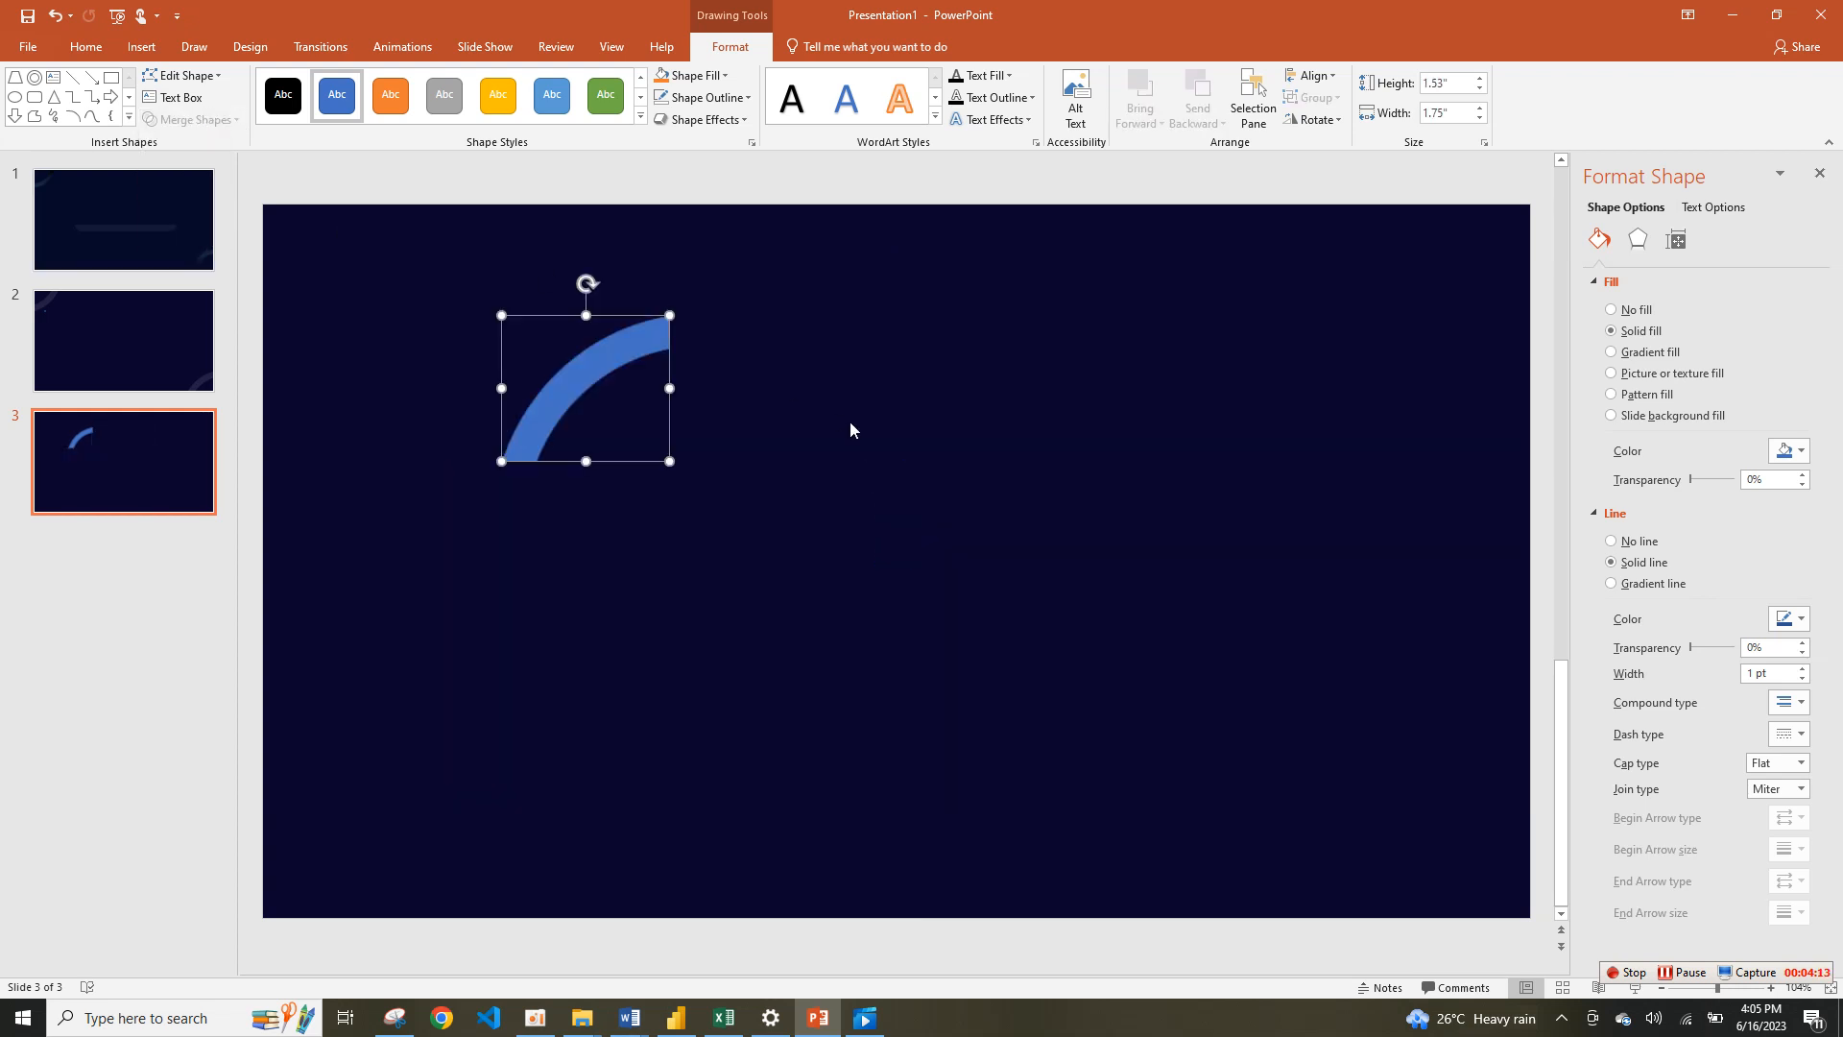
click(1789, 450)
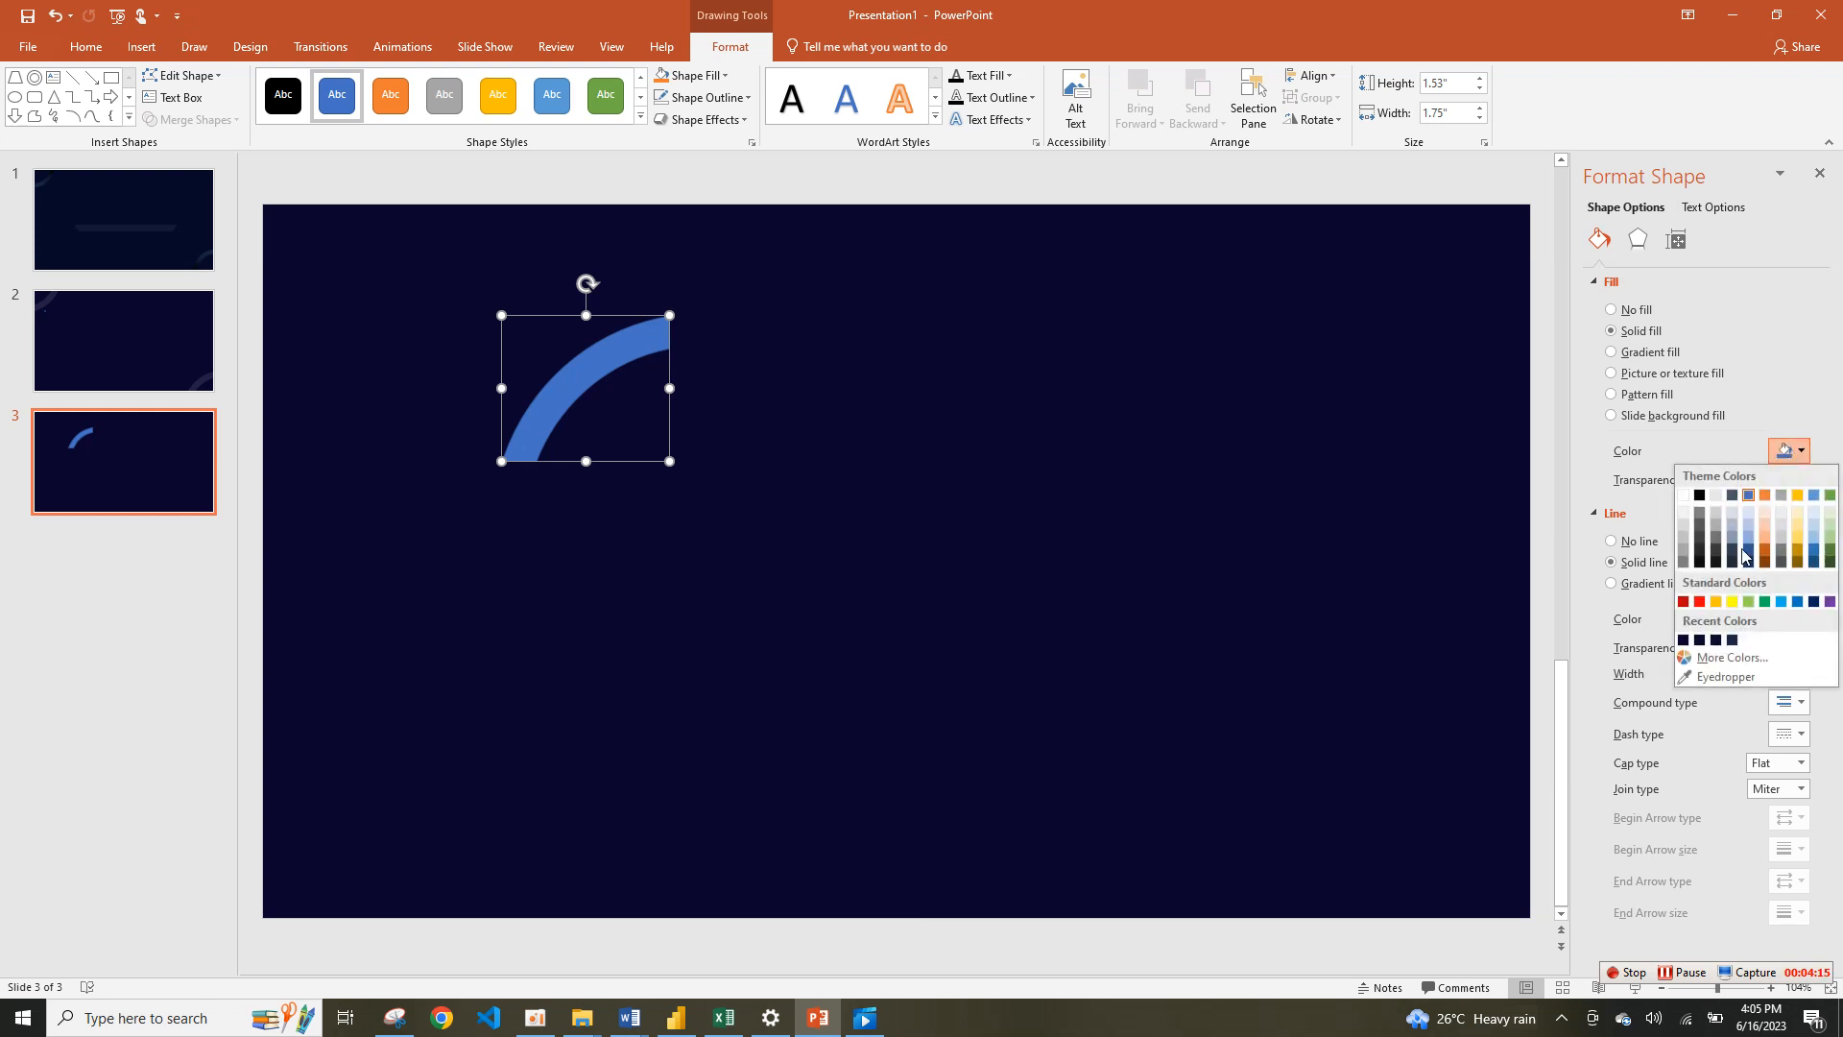
click(1681, 495)
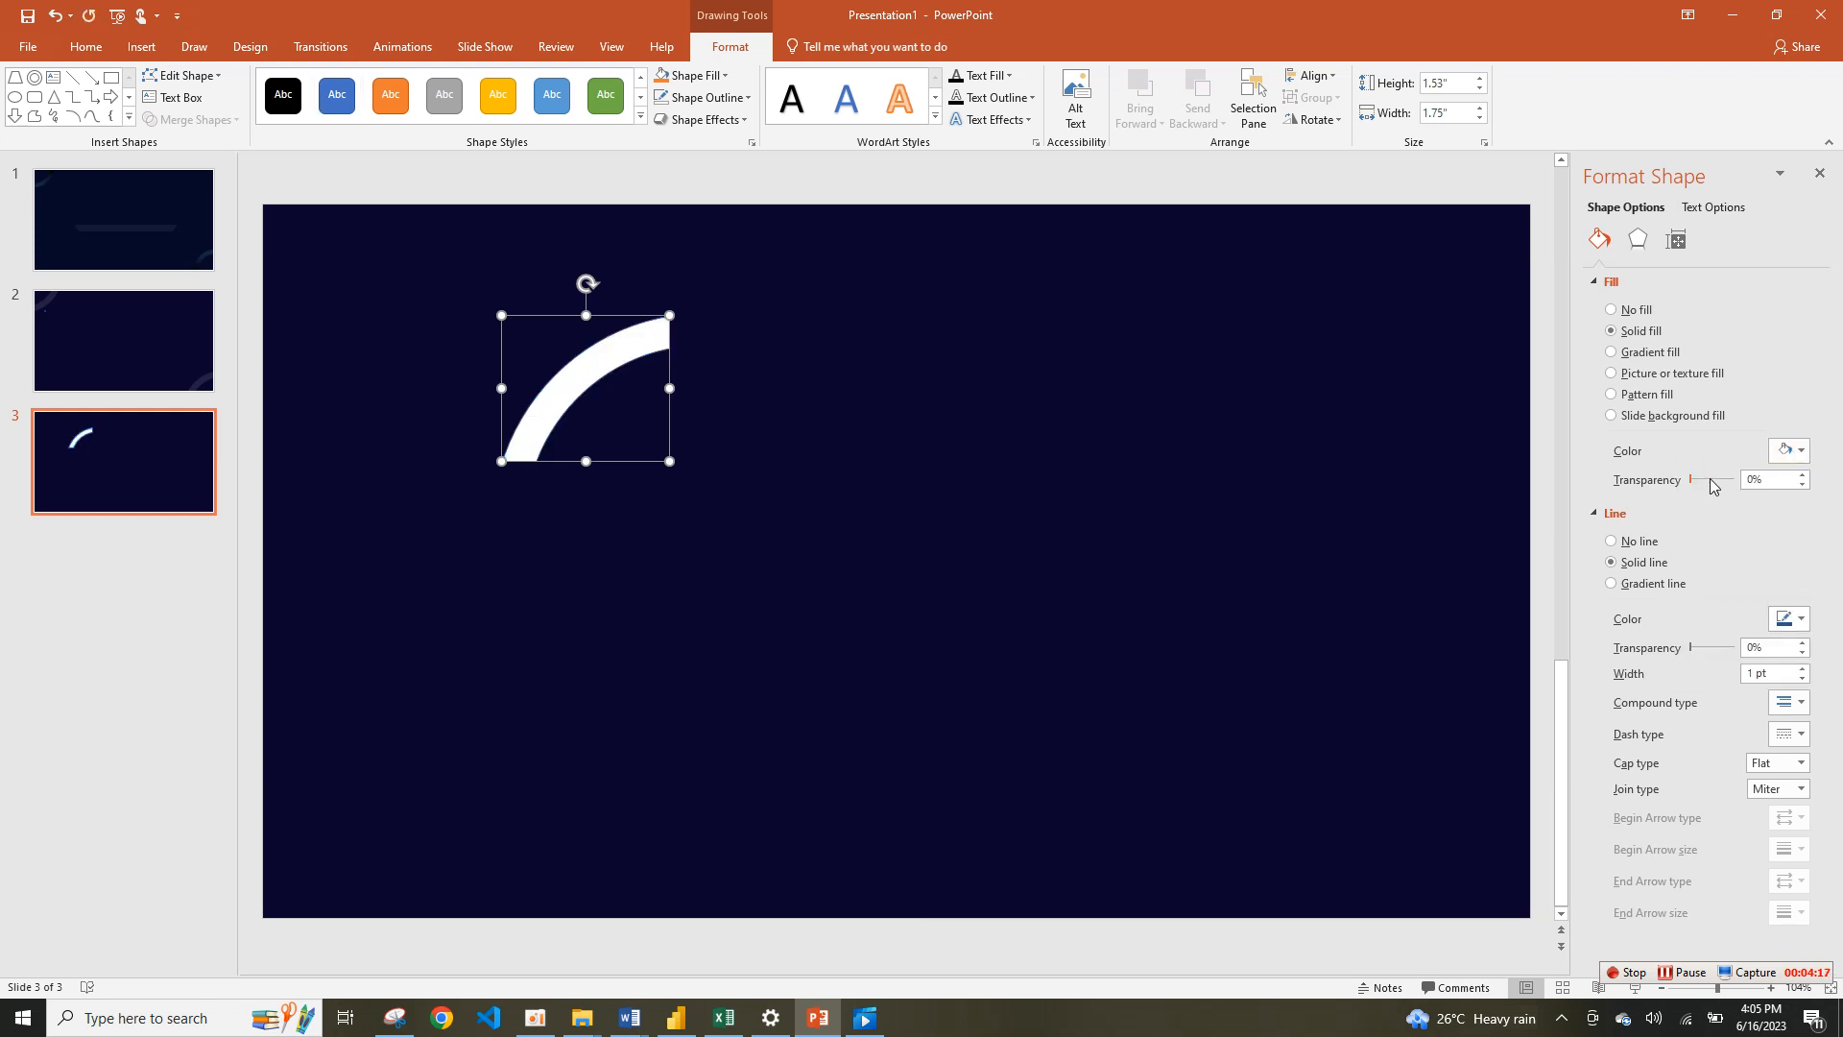
click(1750, 480)
text(8)
key(Return)
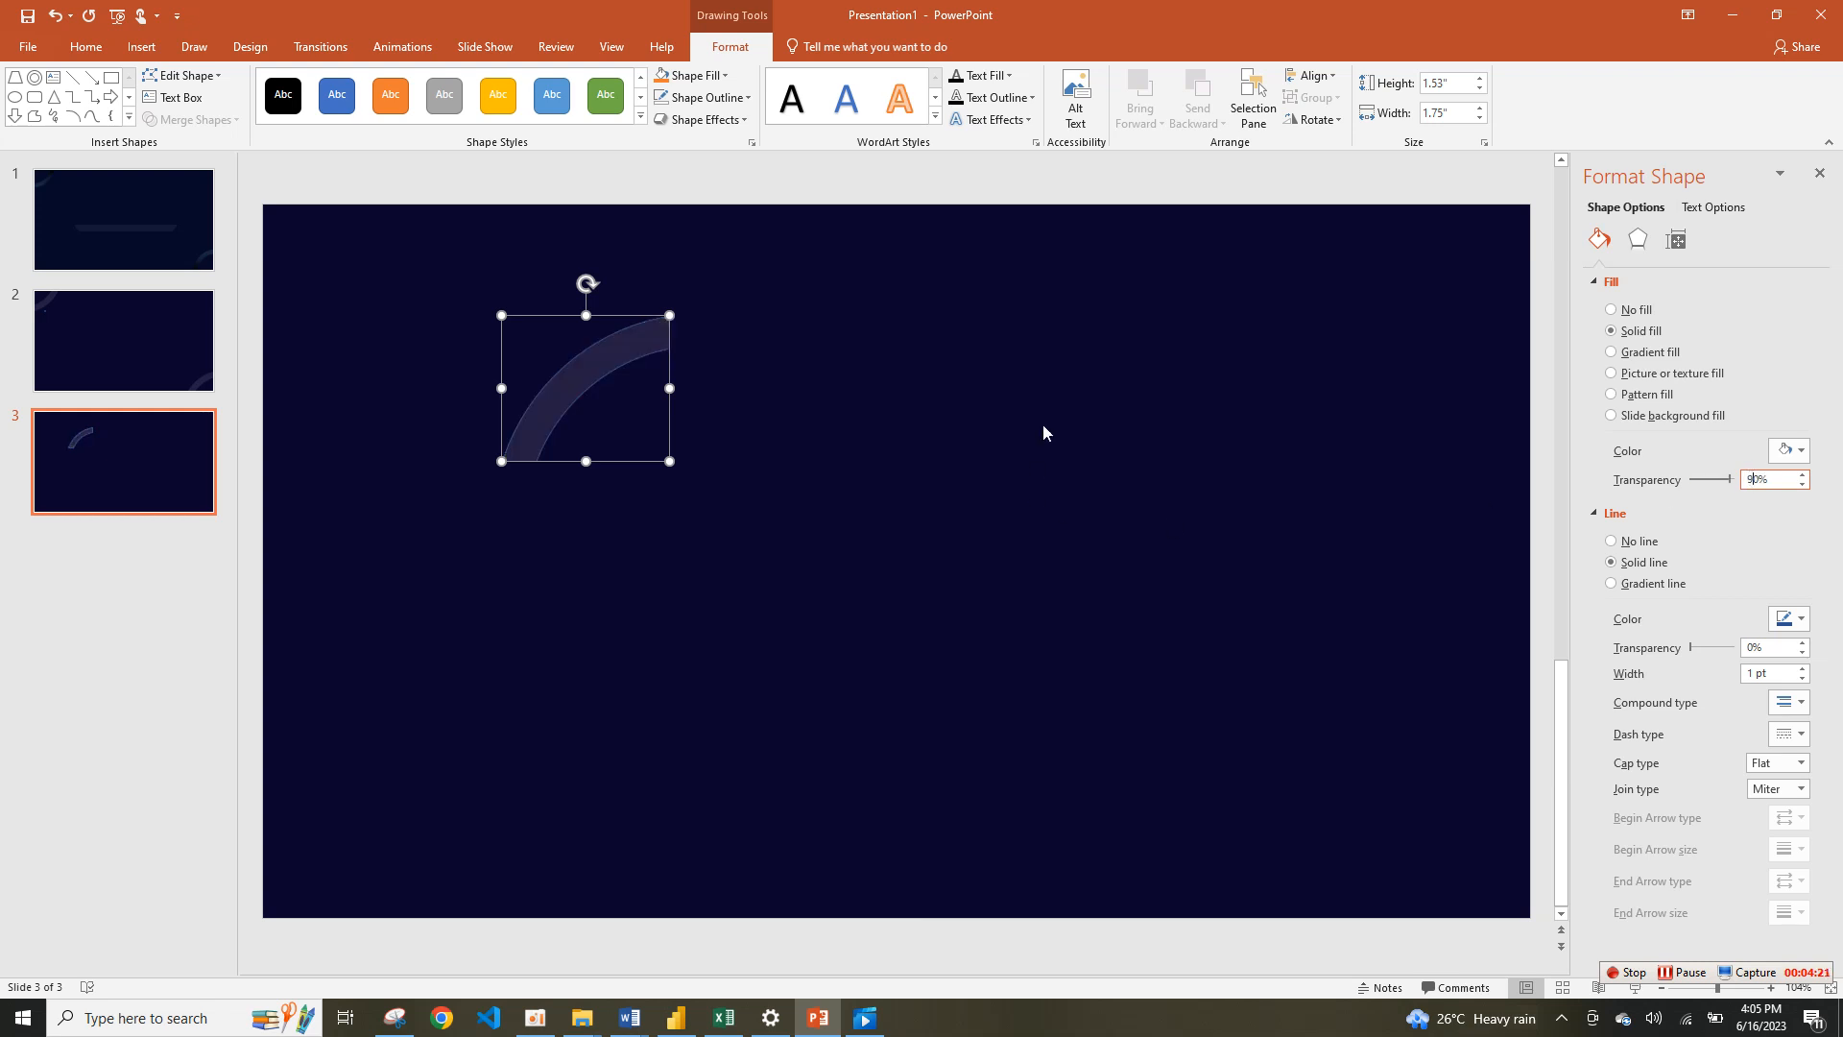
text(9)
click(1630, 542)
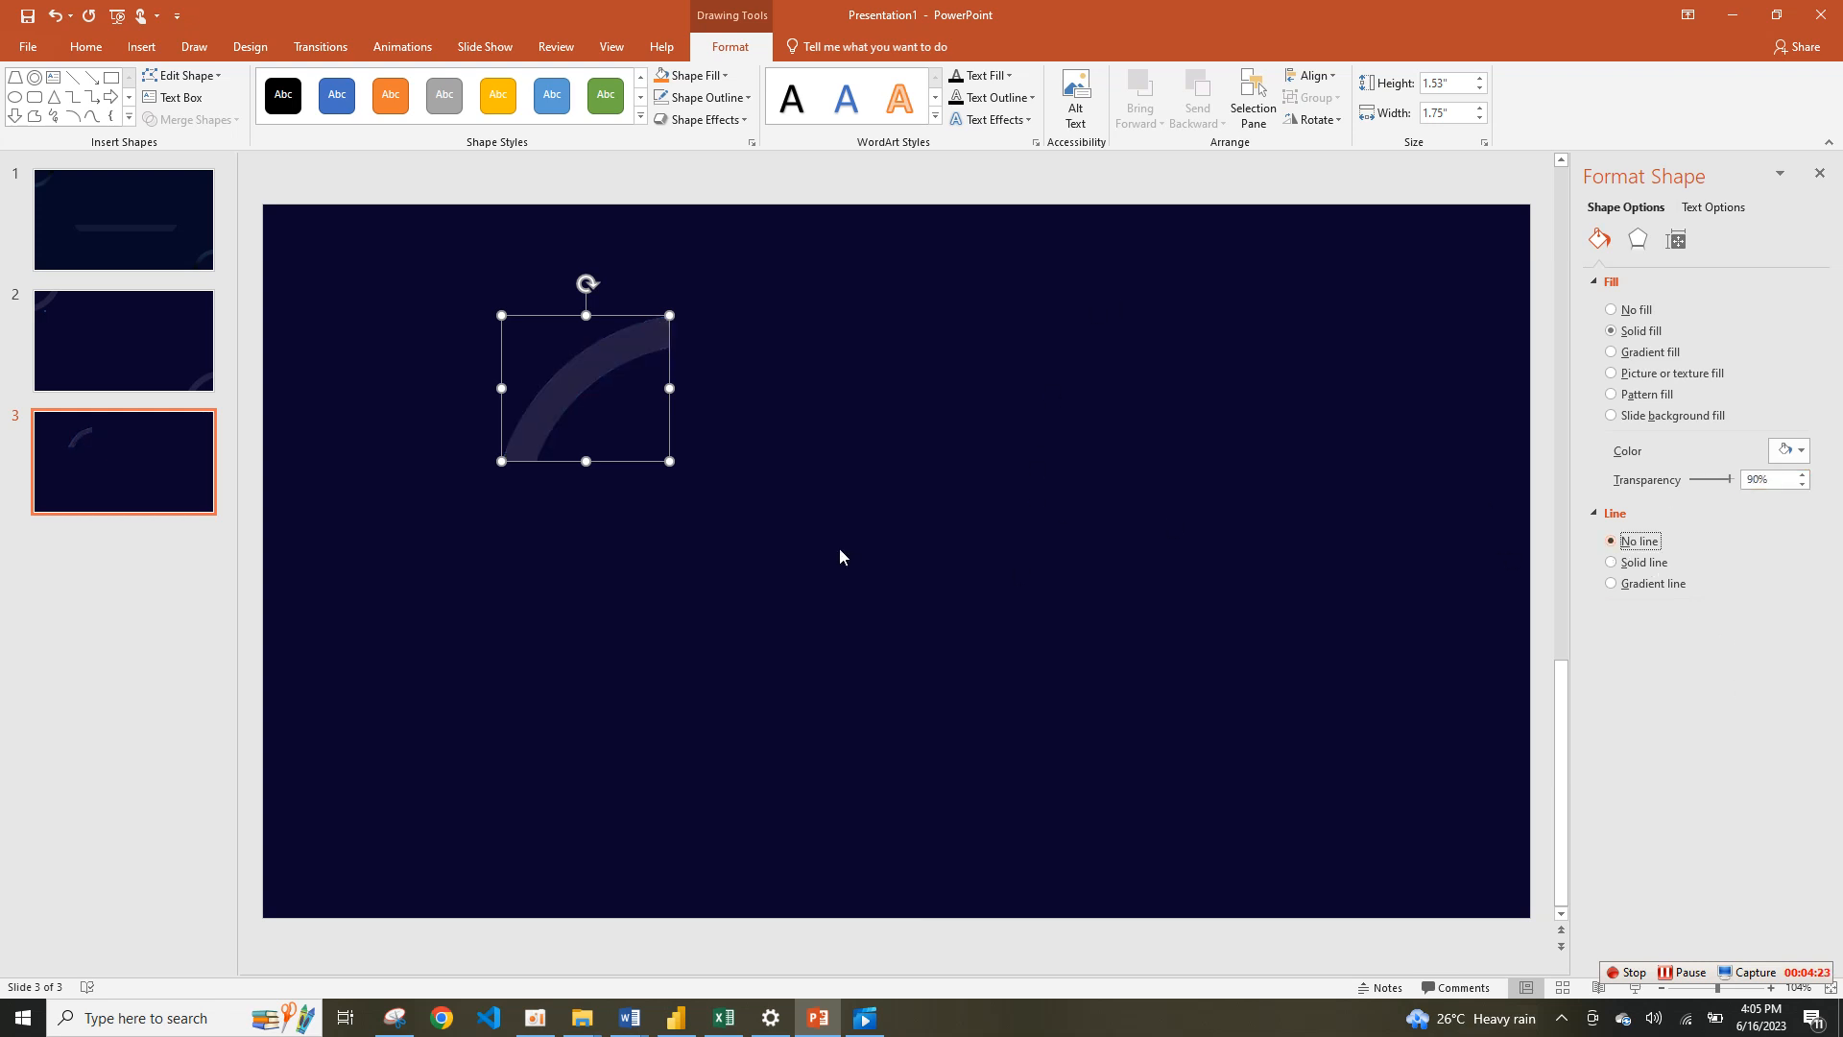
Step: Move the arc toward the slide's centre and size it to about 1.57" high by 1.76" wide
click(839, 549)
click(600, 360)
click(994, 549)
drag(614, 334, 788, 359)
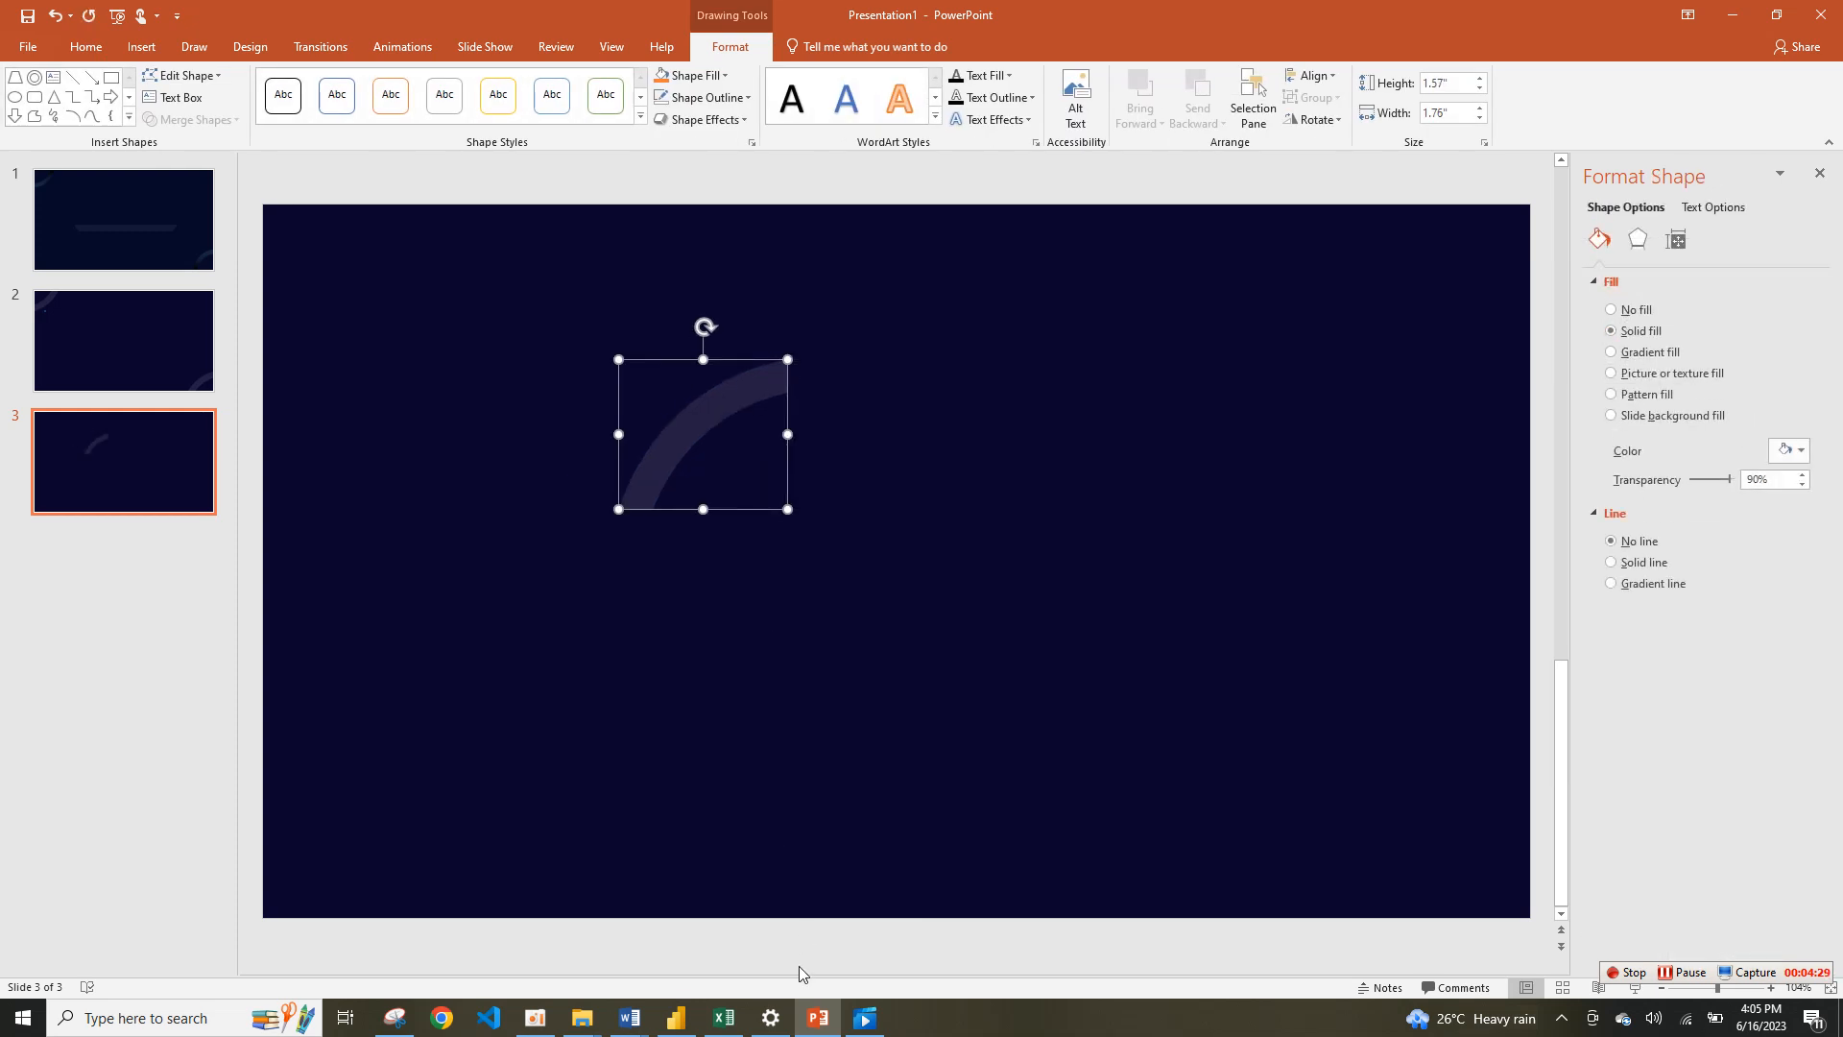
Step: Copy the arc into Sheet7 of the Customer feedback workbook in Excel and place it at the navy rectangle's lower-right corner
mouse_move(726, 1017)
click(741, 955)
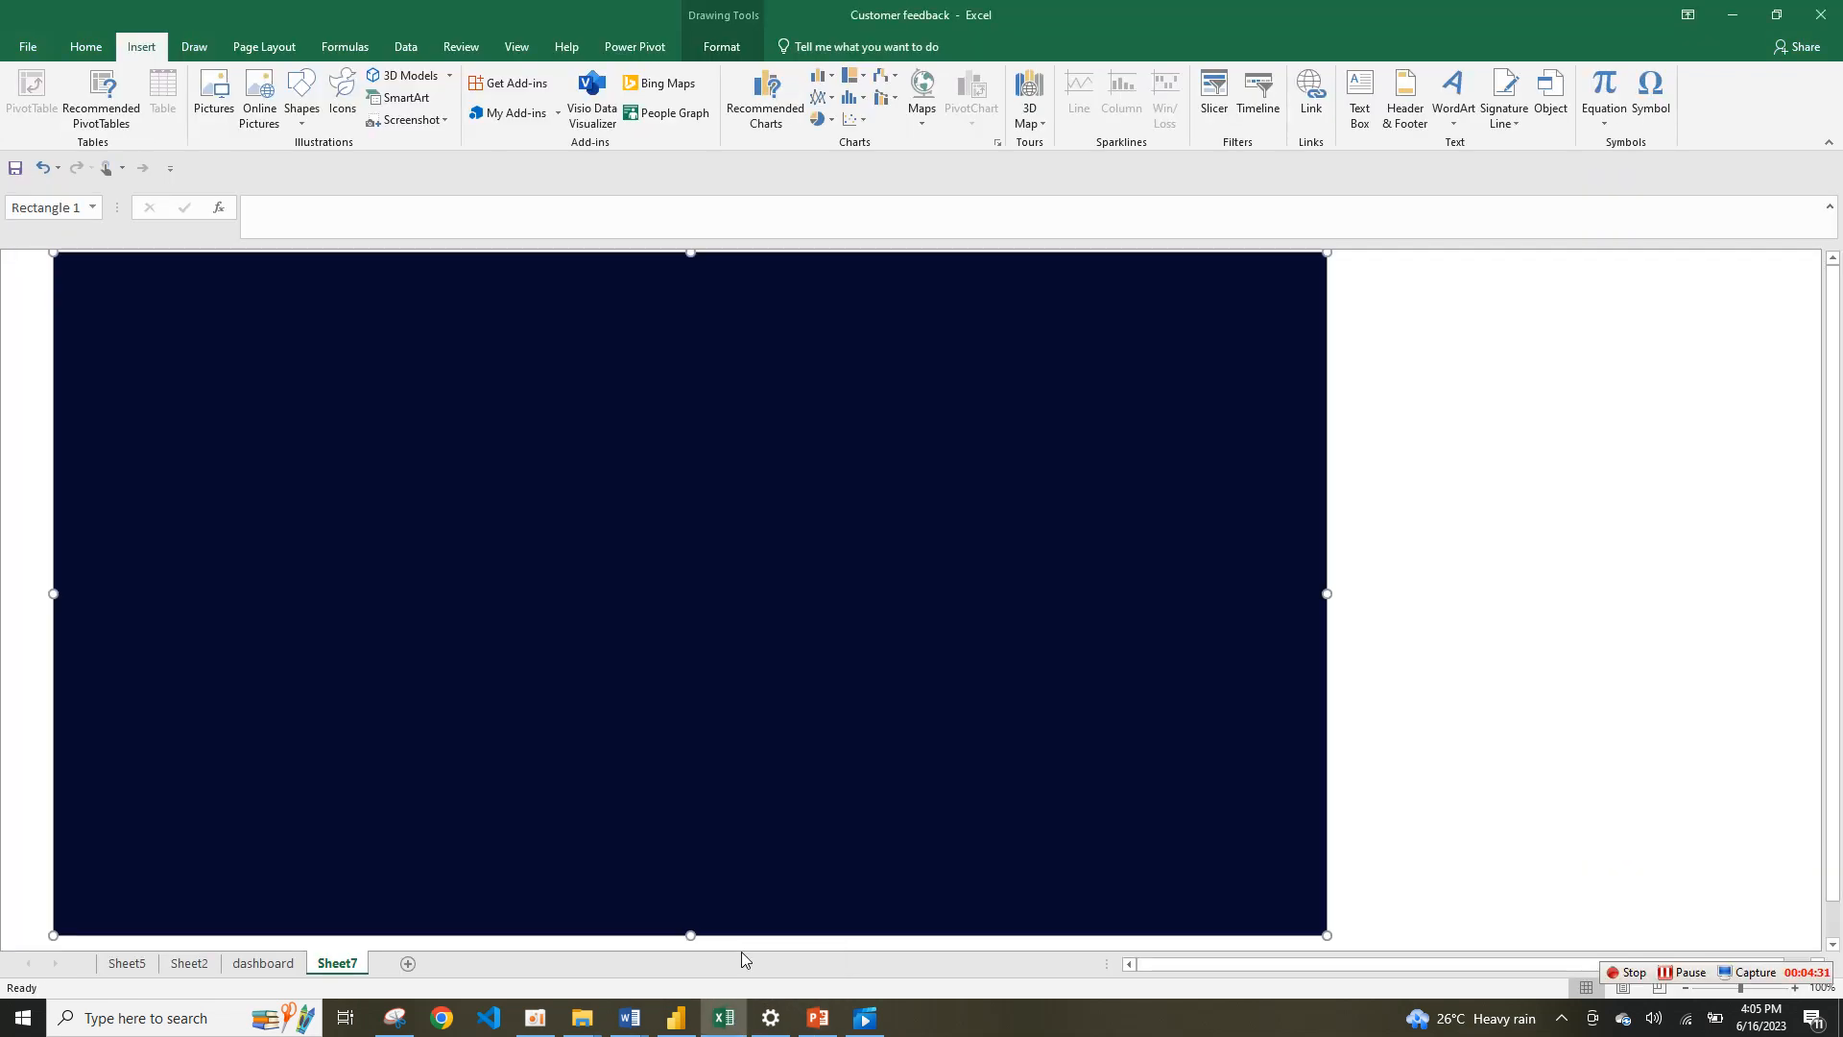
key(ctrl+v)
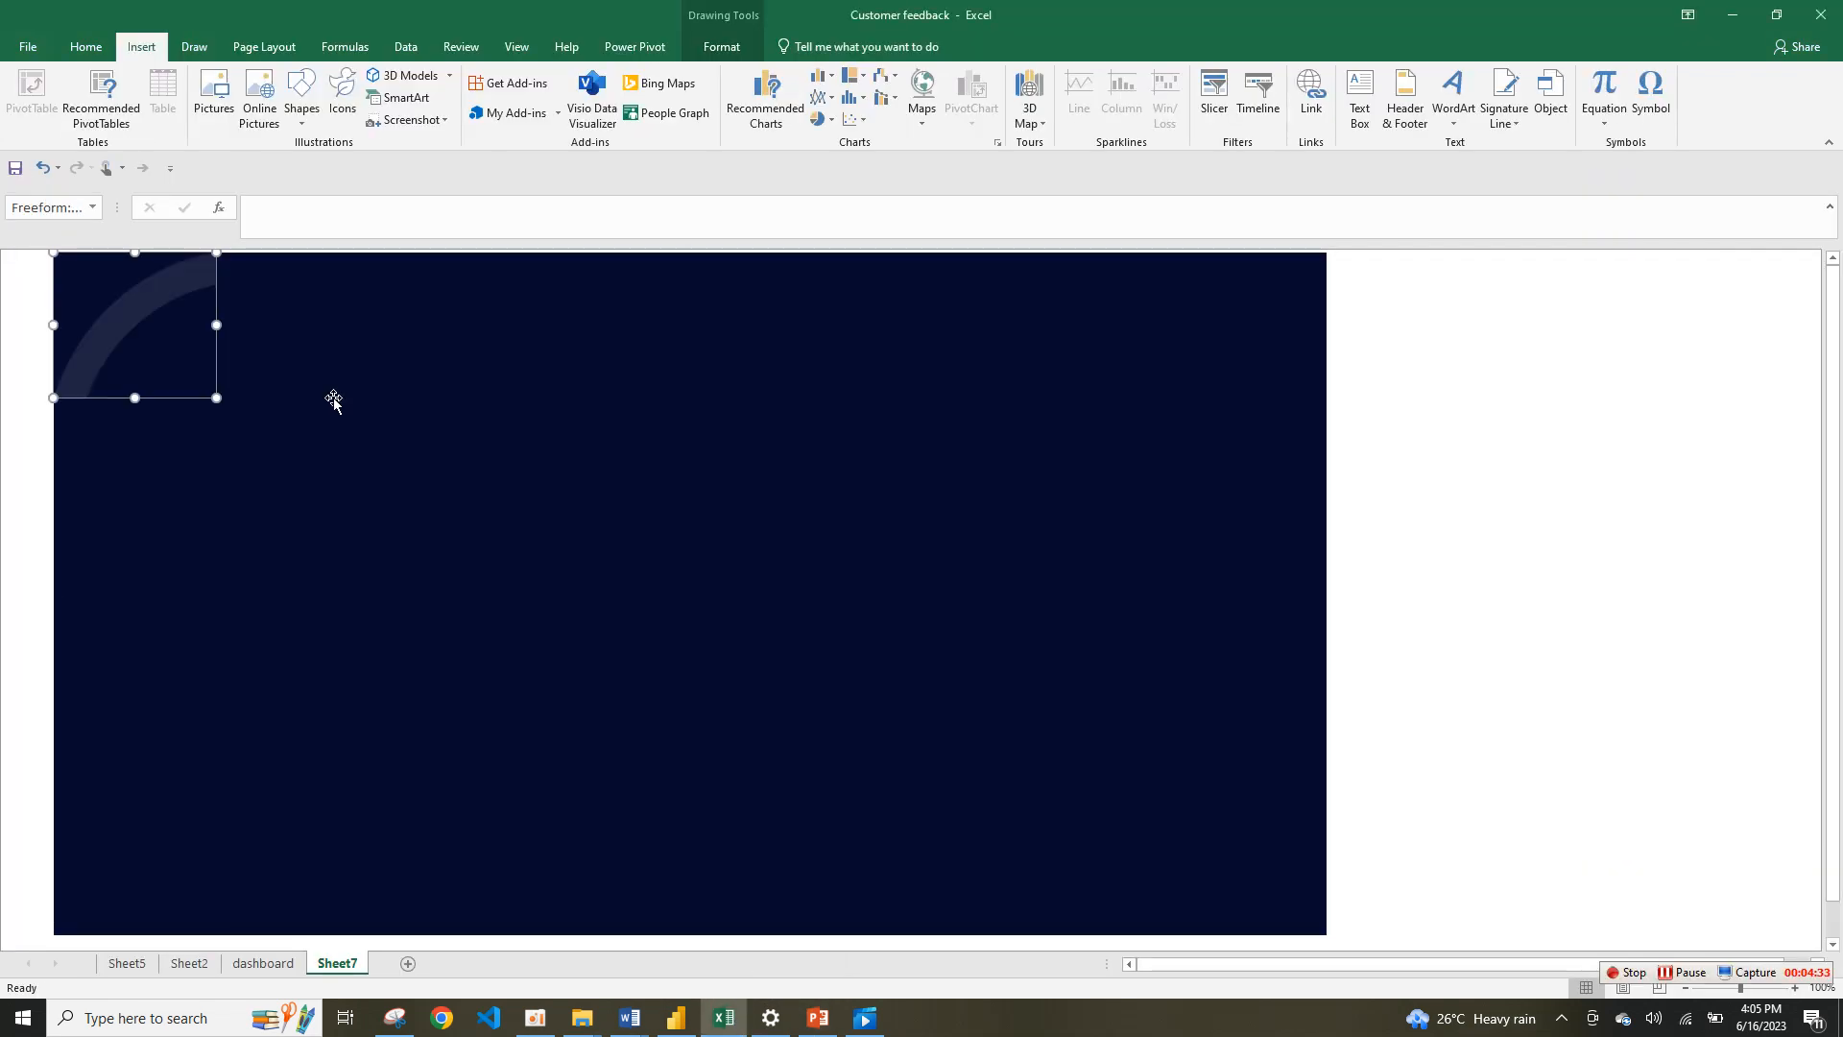
drag(215, 296, 1333, 844)
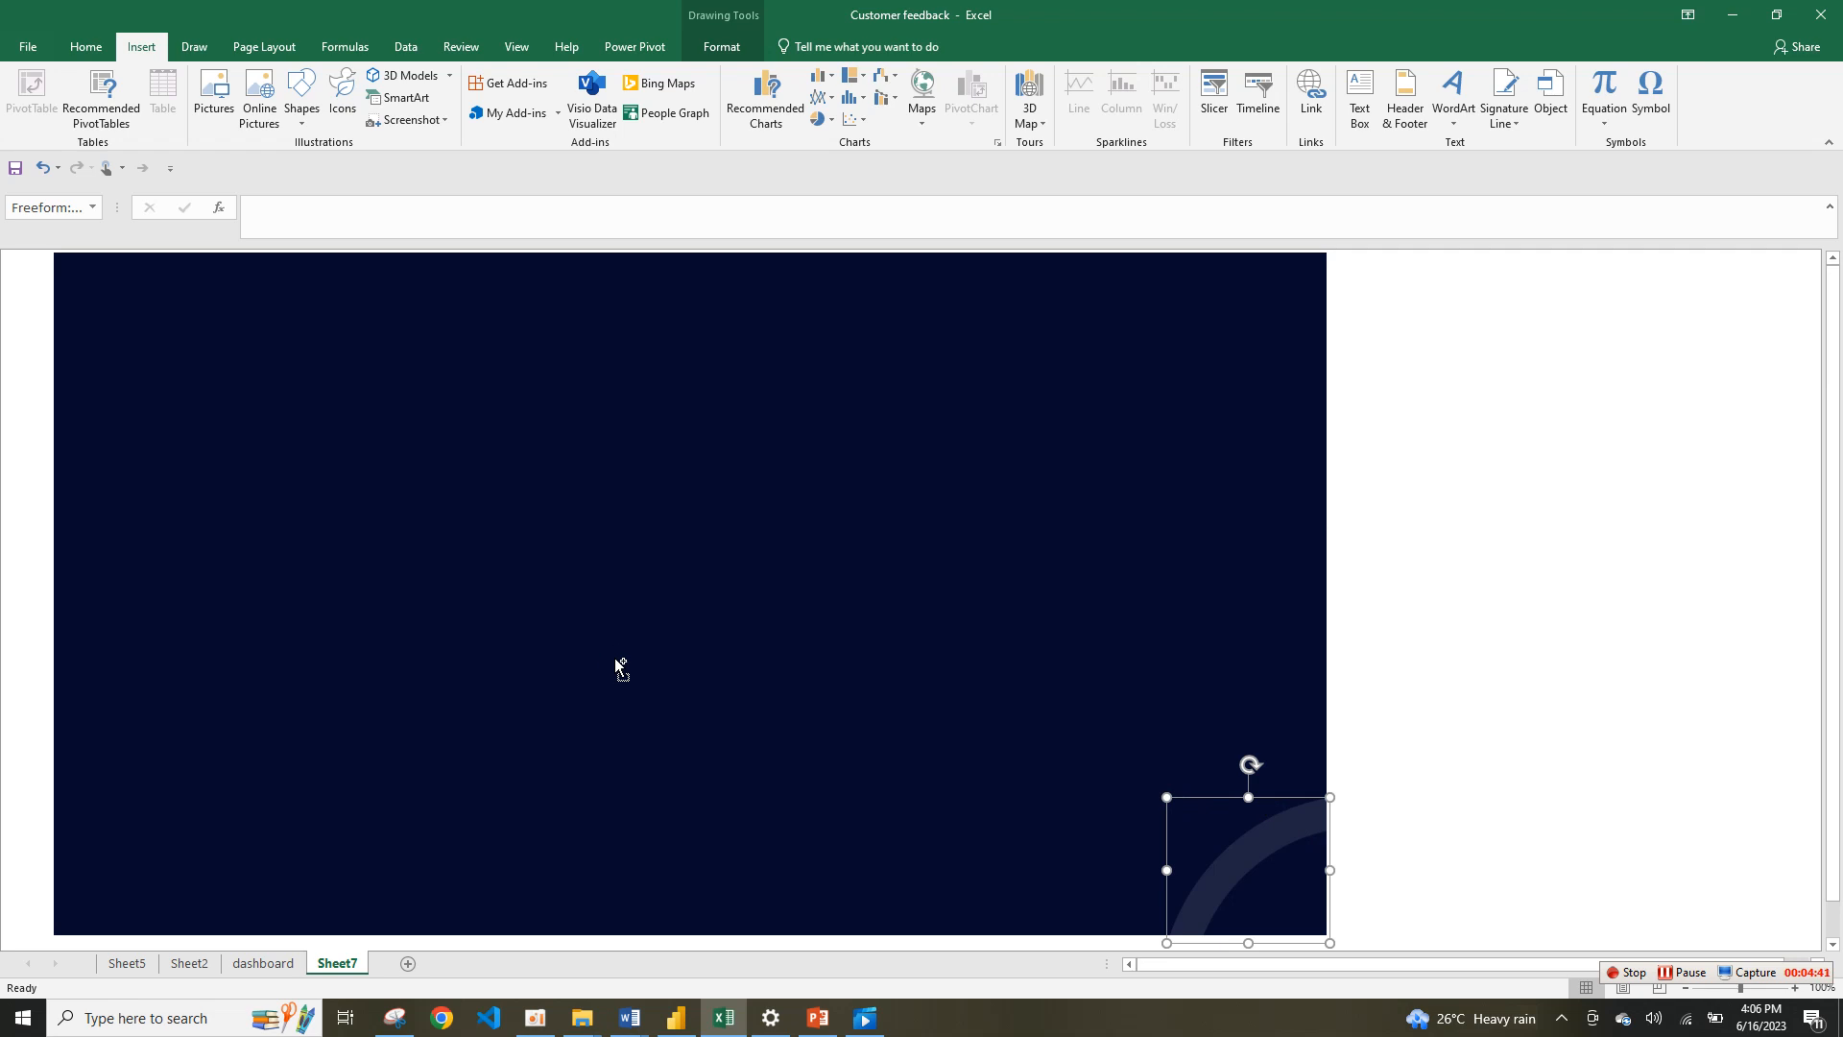
Step: Duplicate the arc and place the copy at the navy rectangle's upper-left corner, rotated so it curves around that corner
click(1196, 819)
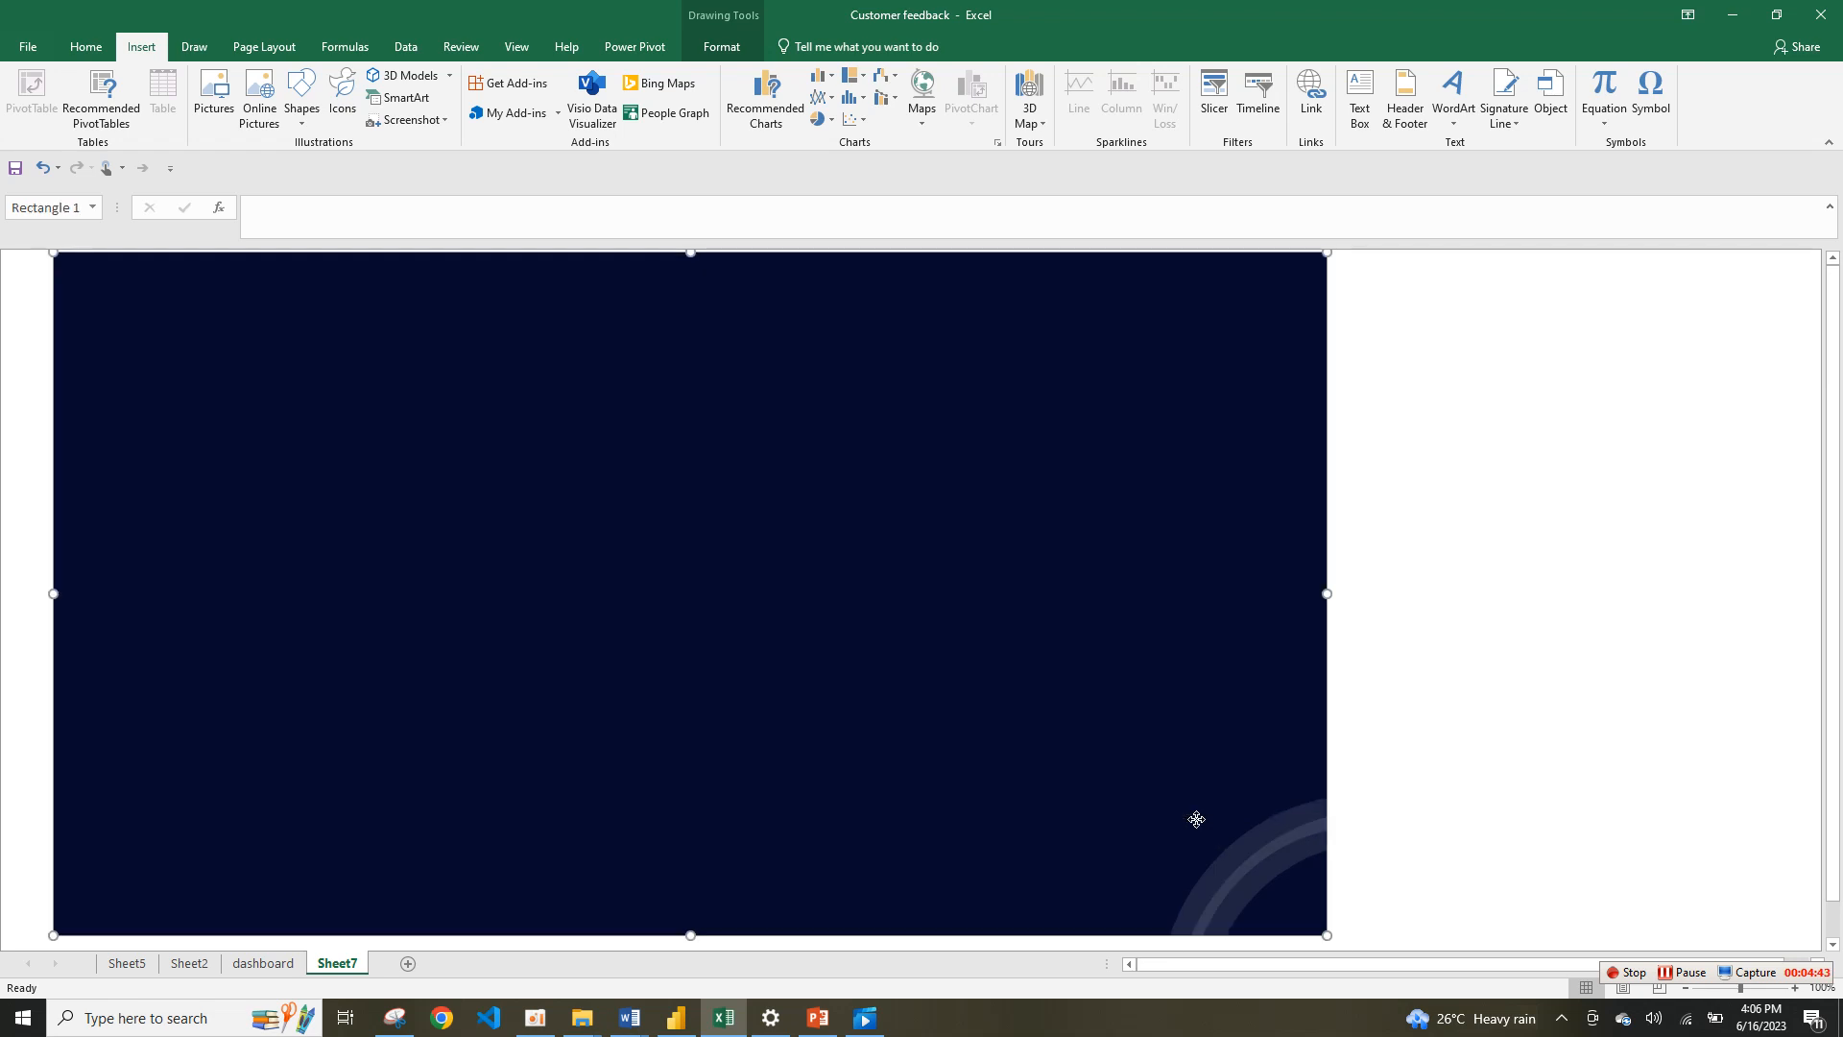
click(1255, 866)
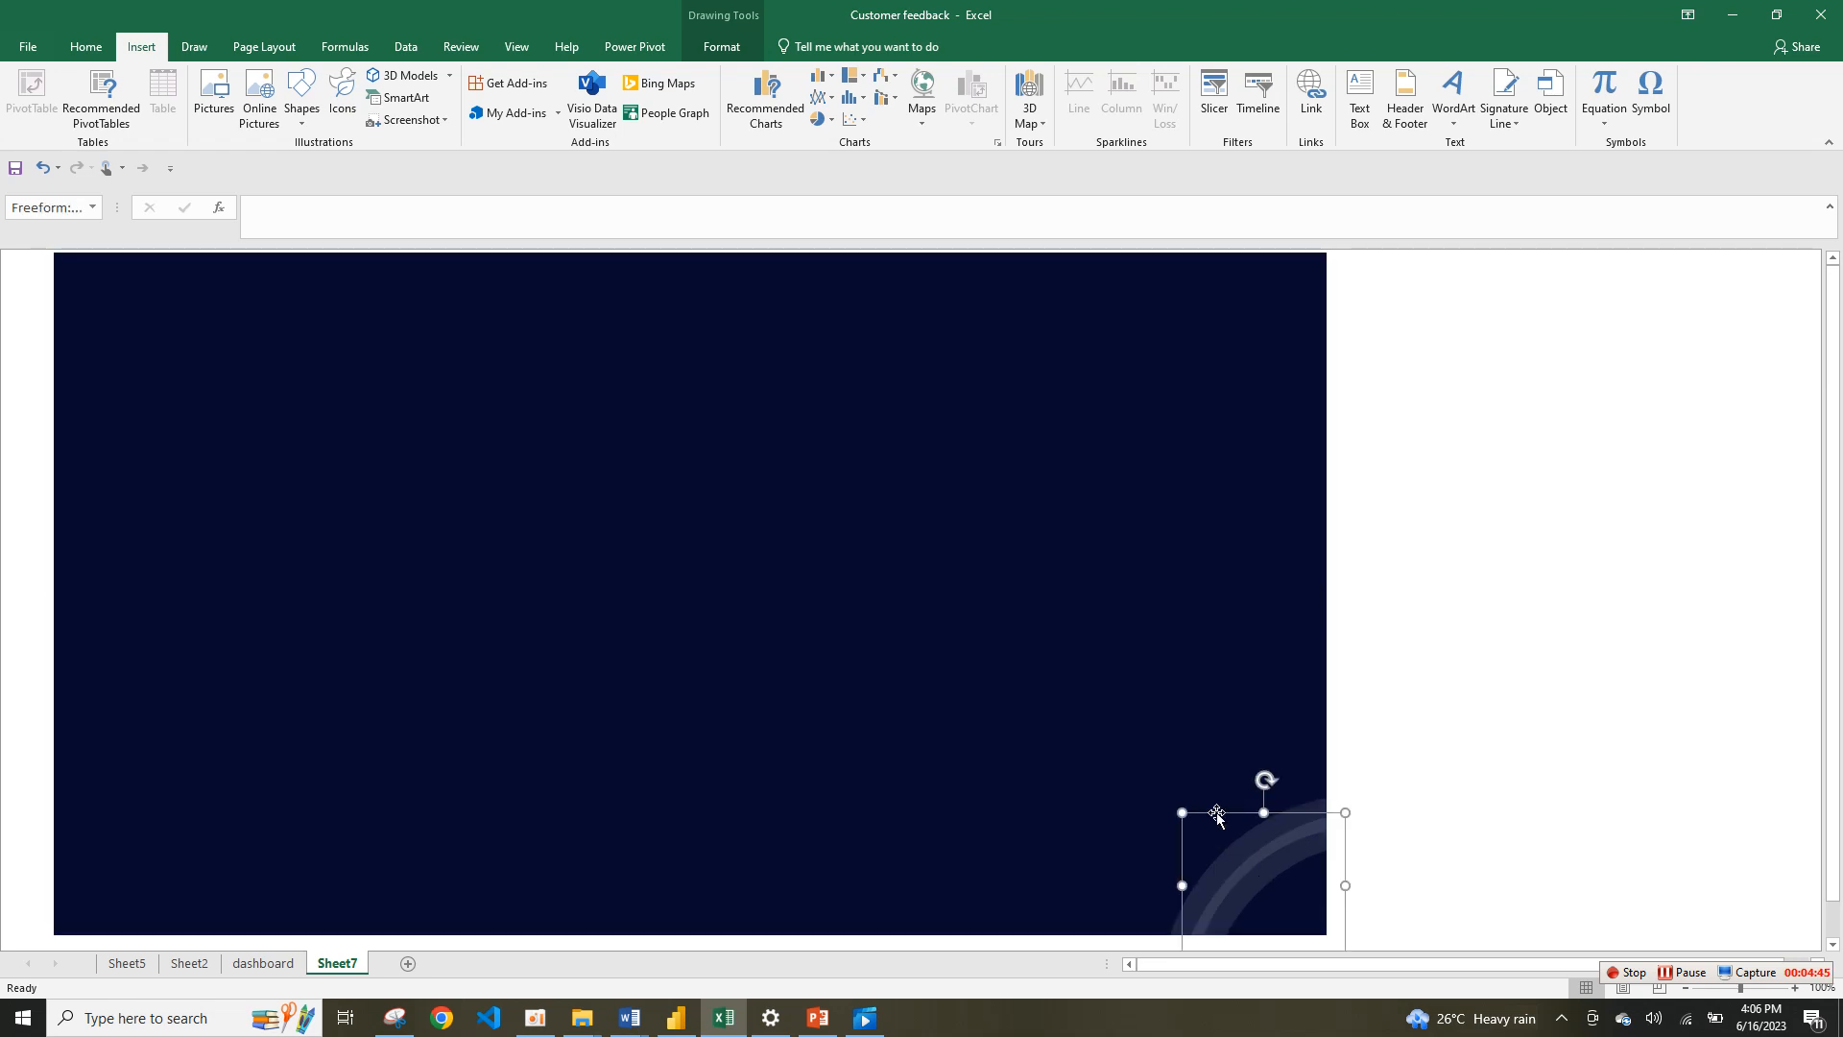
drag(1216, 813, 143, 346)
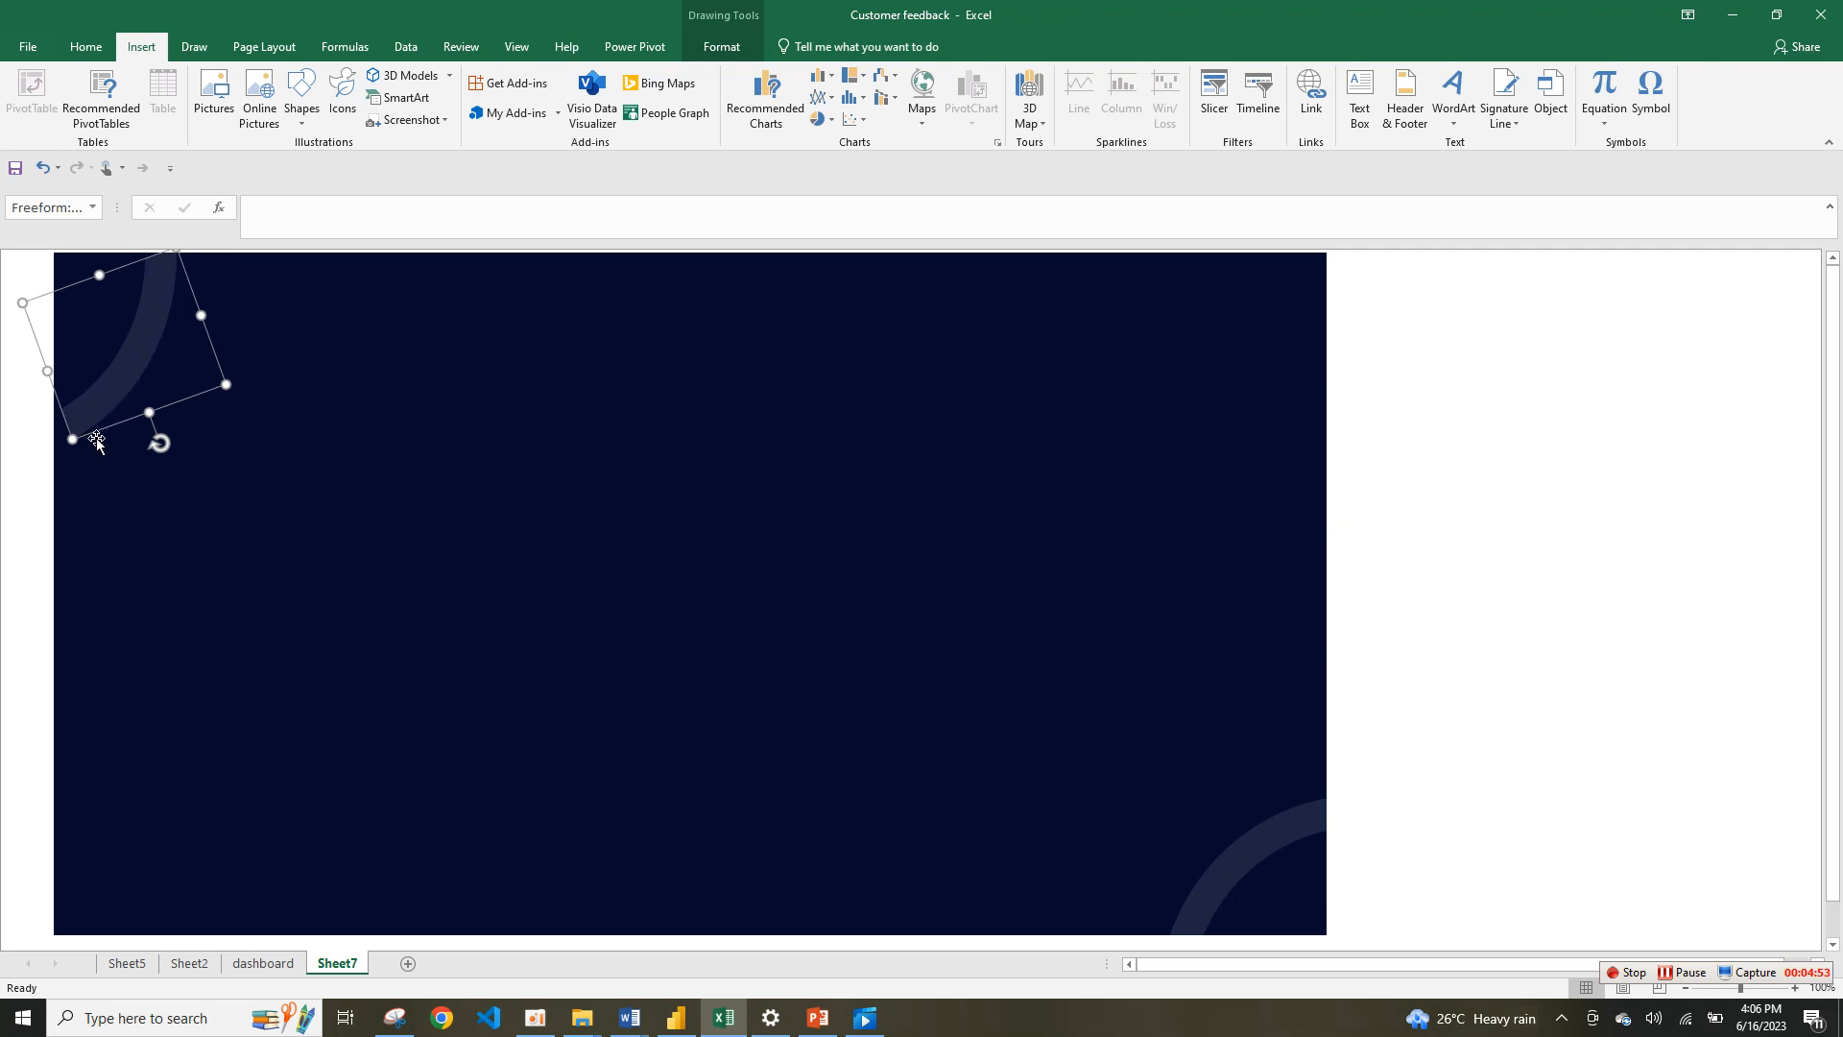
Step: Adjust the upper-left arc's size and position so its ends meet the navy rectangle's top and left edges, and deselect it
mouse_move(102, 395)
mouse_down()
mouse_move(90, 383)
mouse_move(122, 376)
mouse_up()
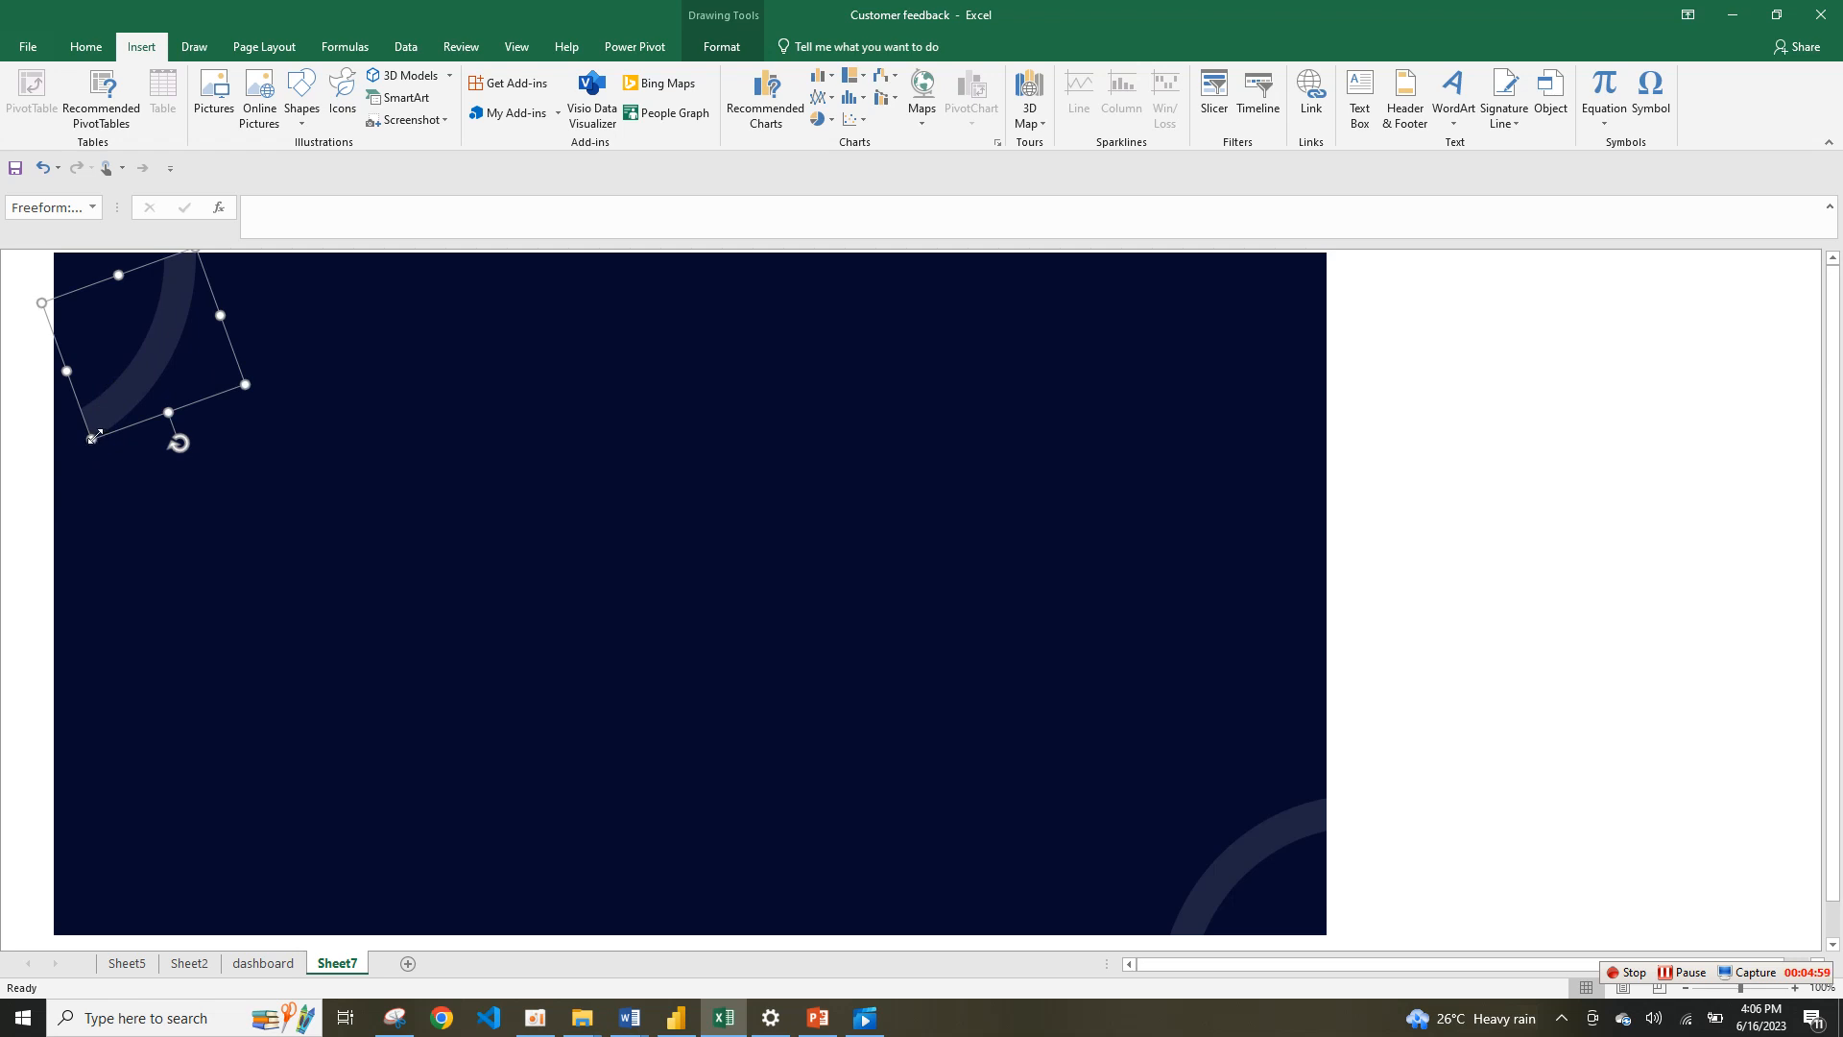
drag(93, 438, 98, 308)
click(80, 320)
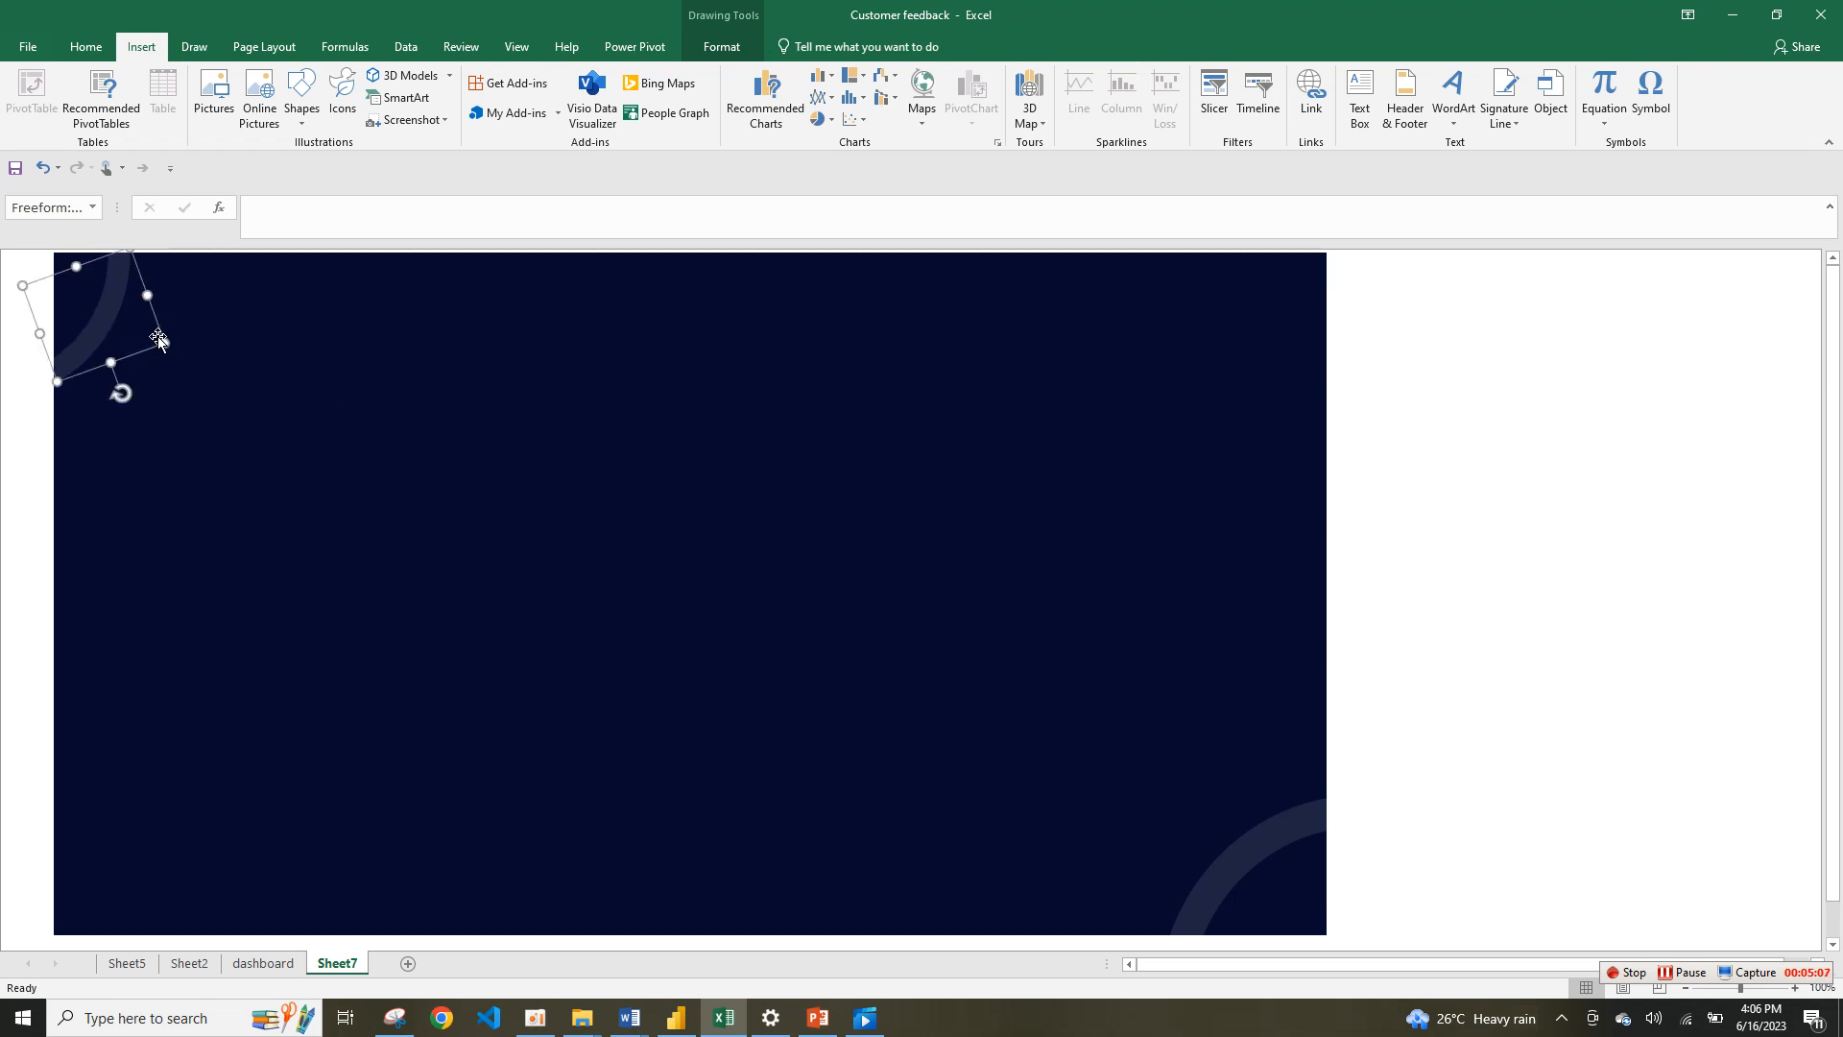
drag(162, 336, 199, 351)
click(340, 412)
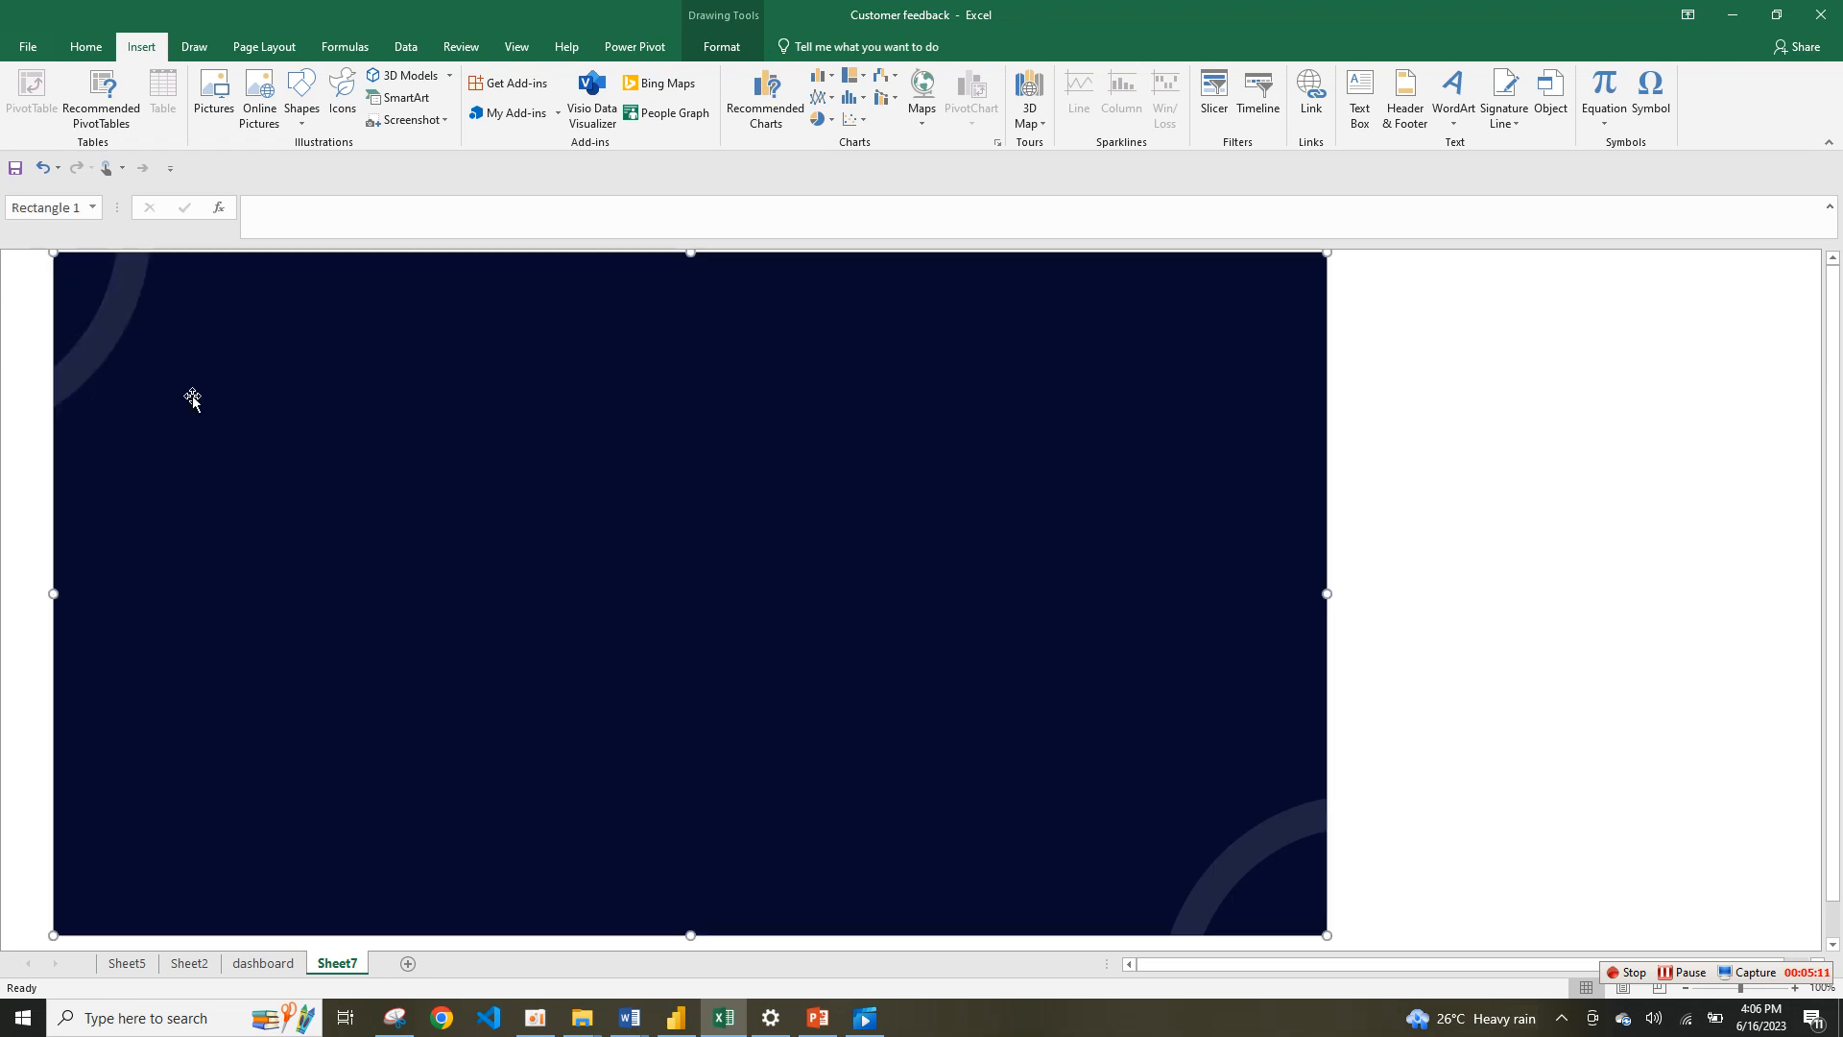
click(1369, 353)
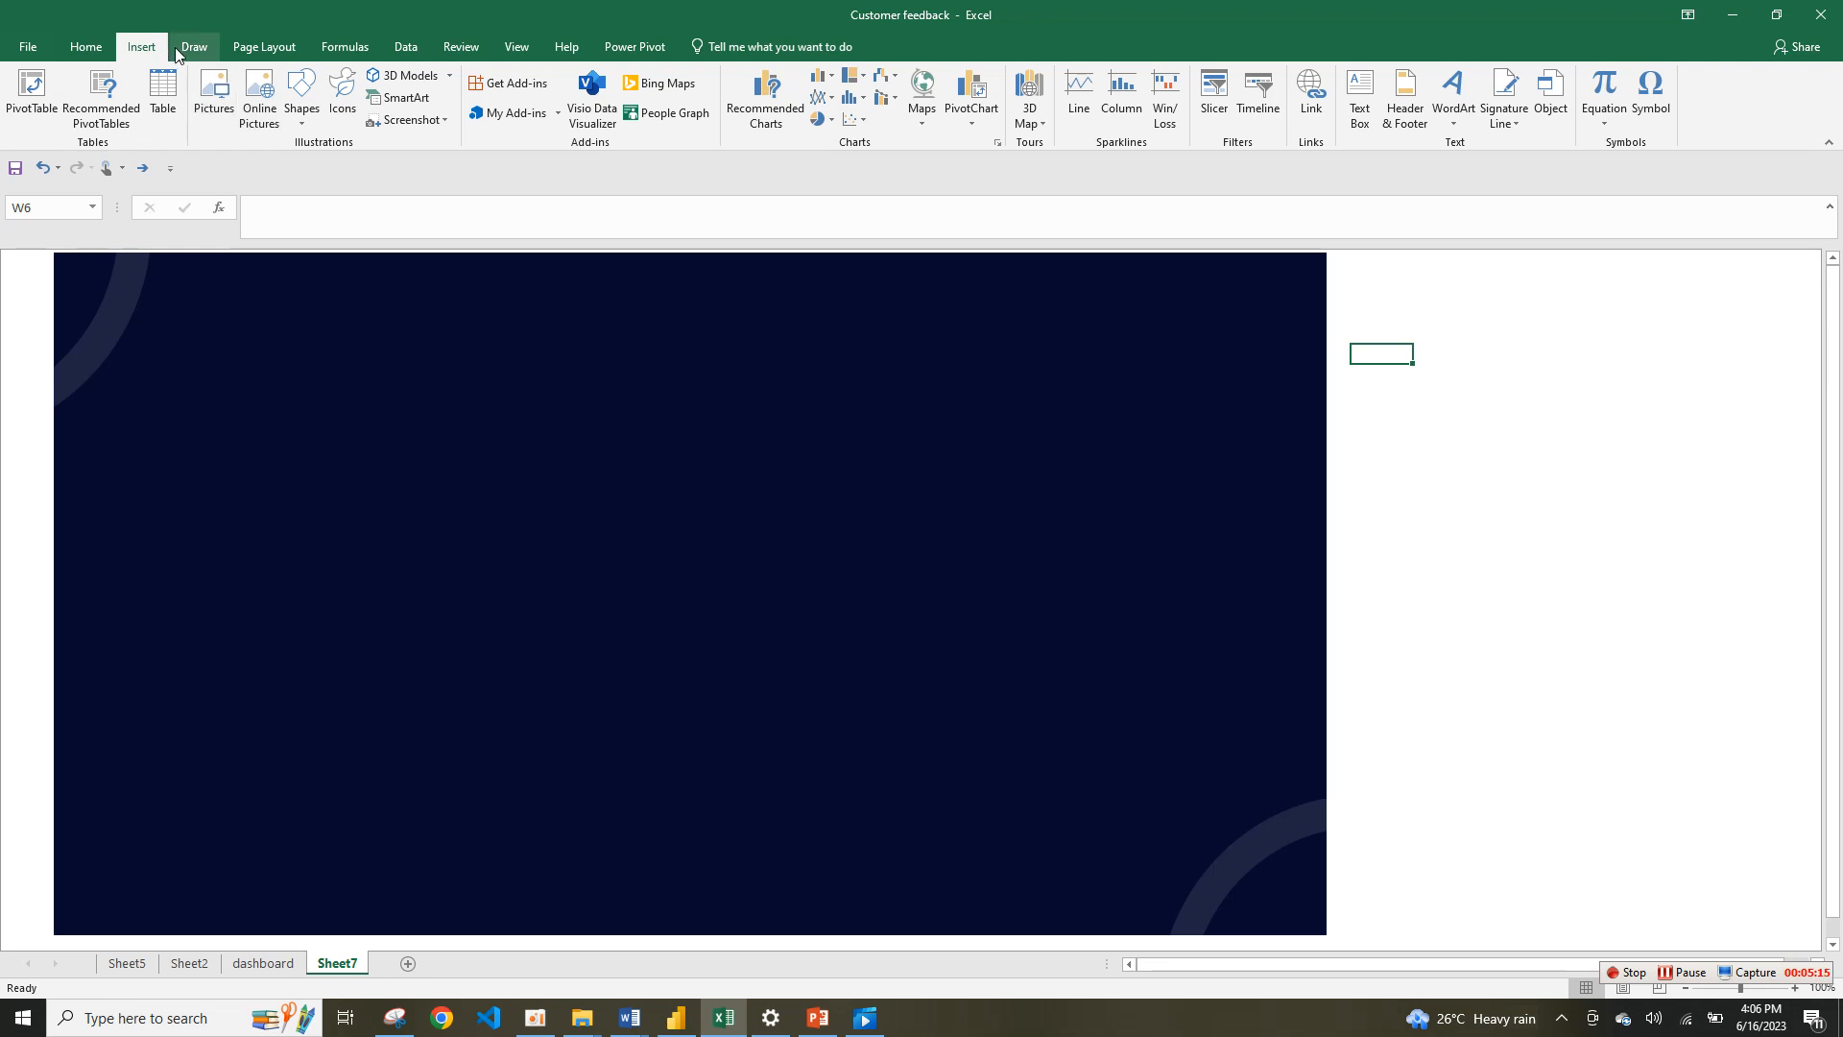
Step: Draw a trapezoid about 3.6" wide by 1.29" high, turn it upside down, and place it against the navy rectangle's top edge
click(305, 116)
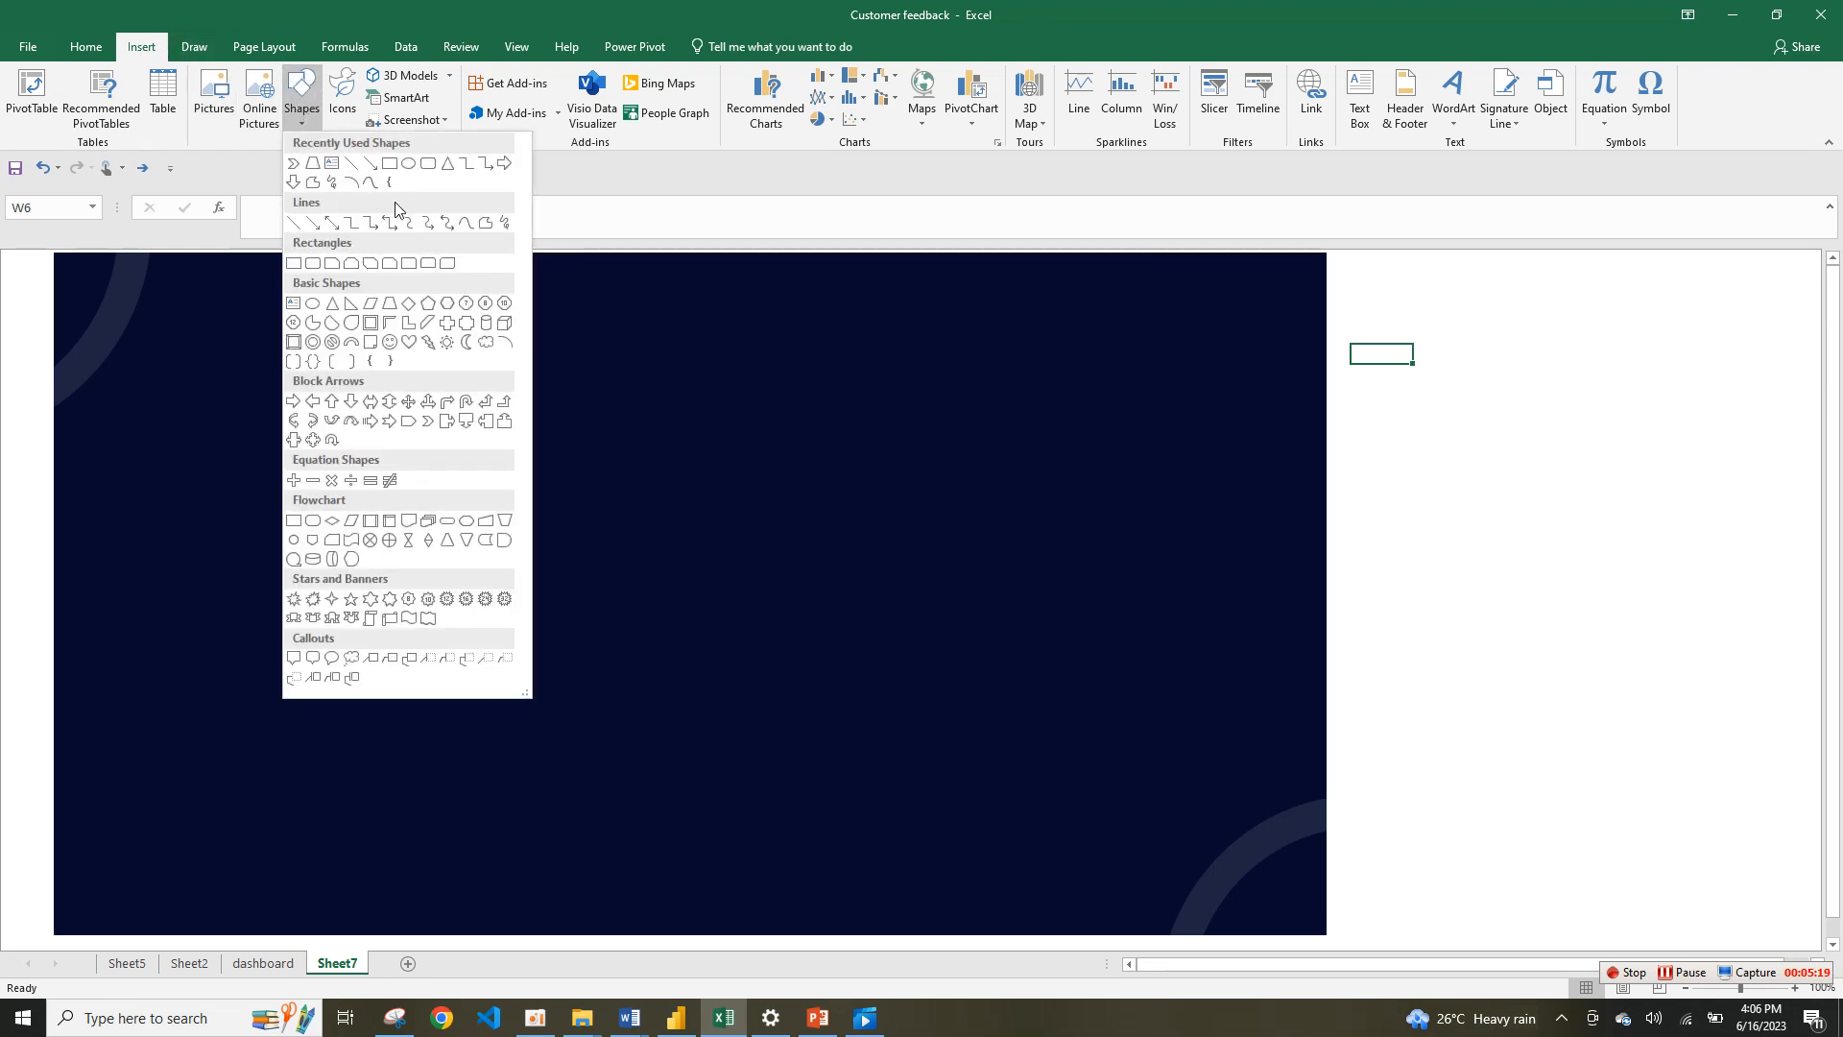
click(389, 304)
drag(442, 348, 773, 467)
mouse_move(608, 313)
mouse_down()
mouse_move(548, 531)
mouse_move(680, 517)
mouse_move(608, 506)
mouse_move(606, 521)
mouse_move(609, 501)
mouse_up()
drag(730, 377, 758, 273)
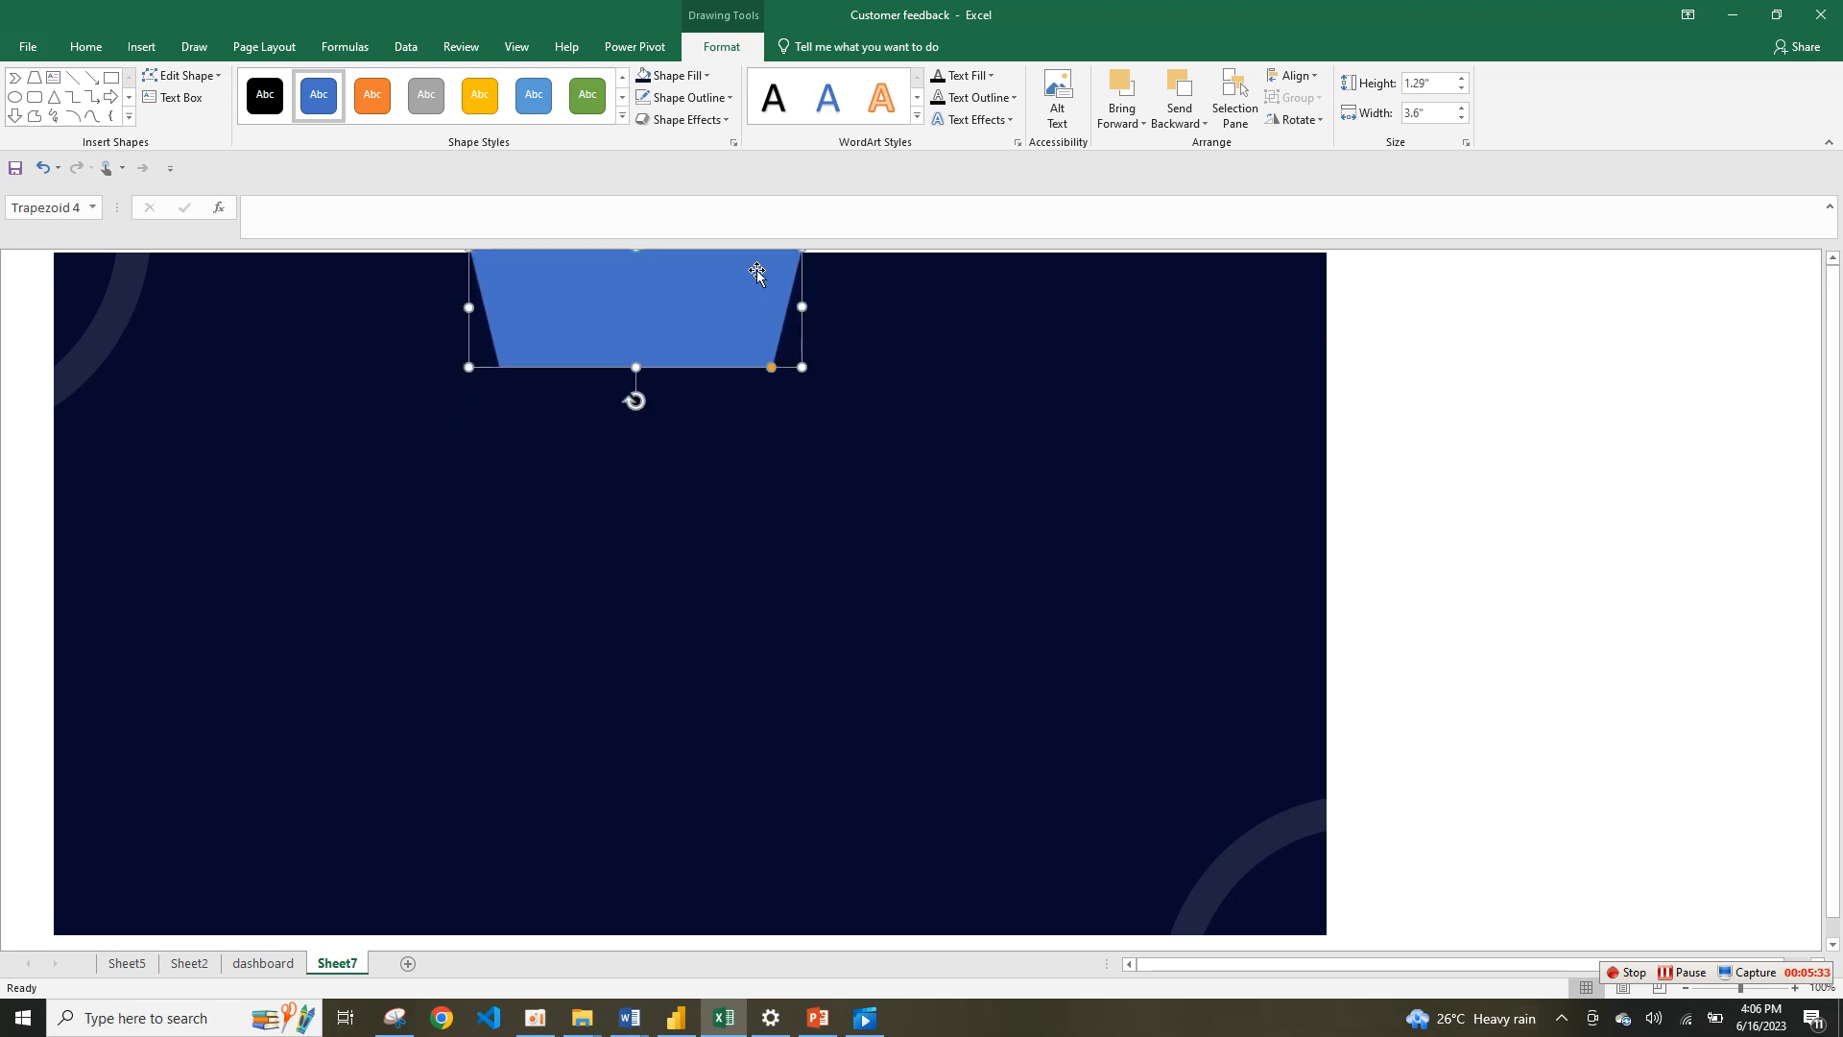
Step: Remove the trapezoid's outline and reshape it into a flat header about 6.03" wide by 0.7" high, roughly centred at the top
click(715, 97)
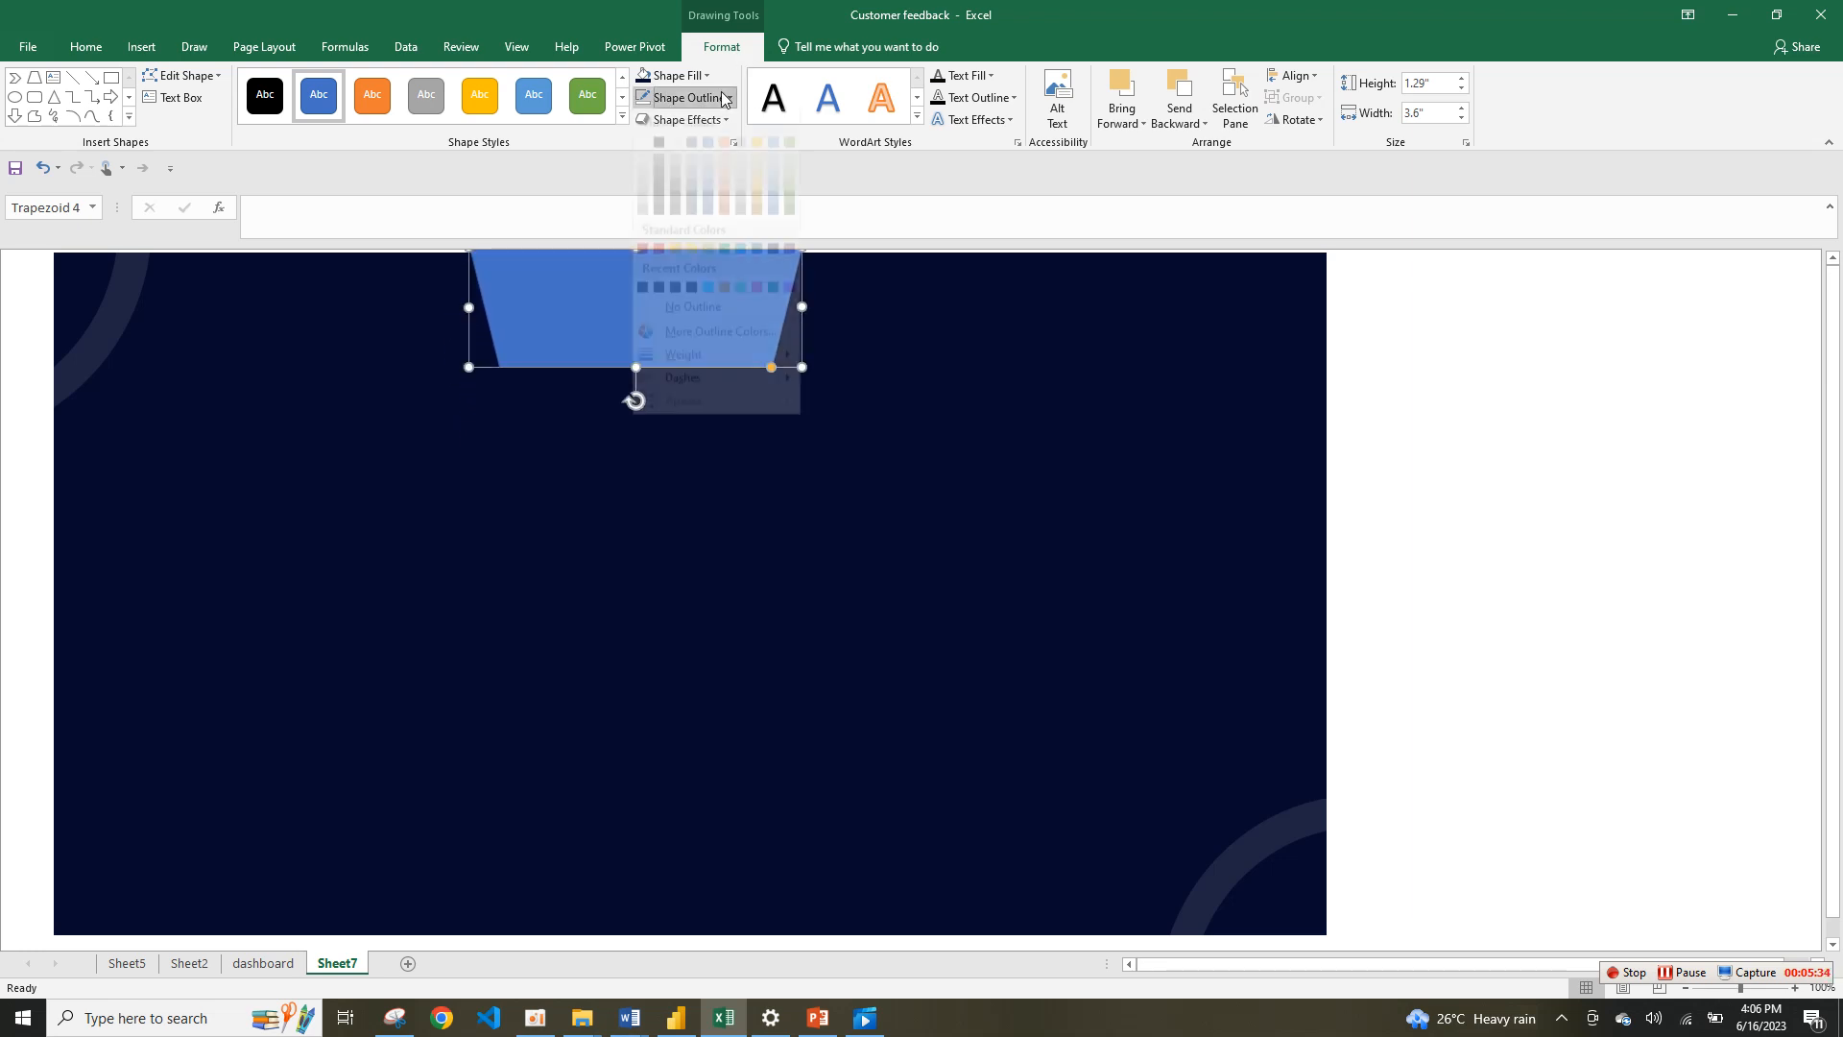
click(694, 328)
drag(771, 368, 979, 280)
drag(467, 313, 422, 312)
drag(587, 299, 566, 304)
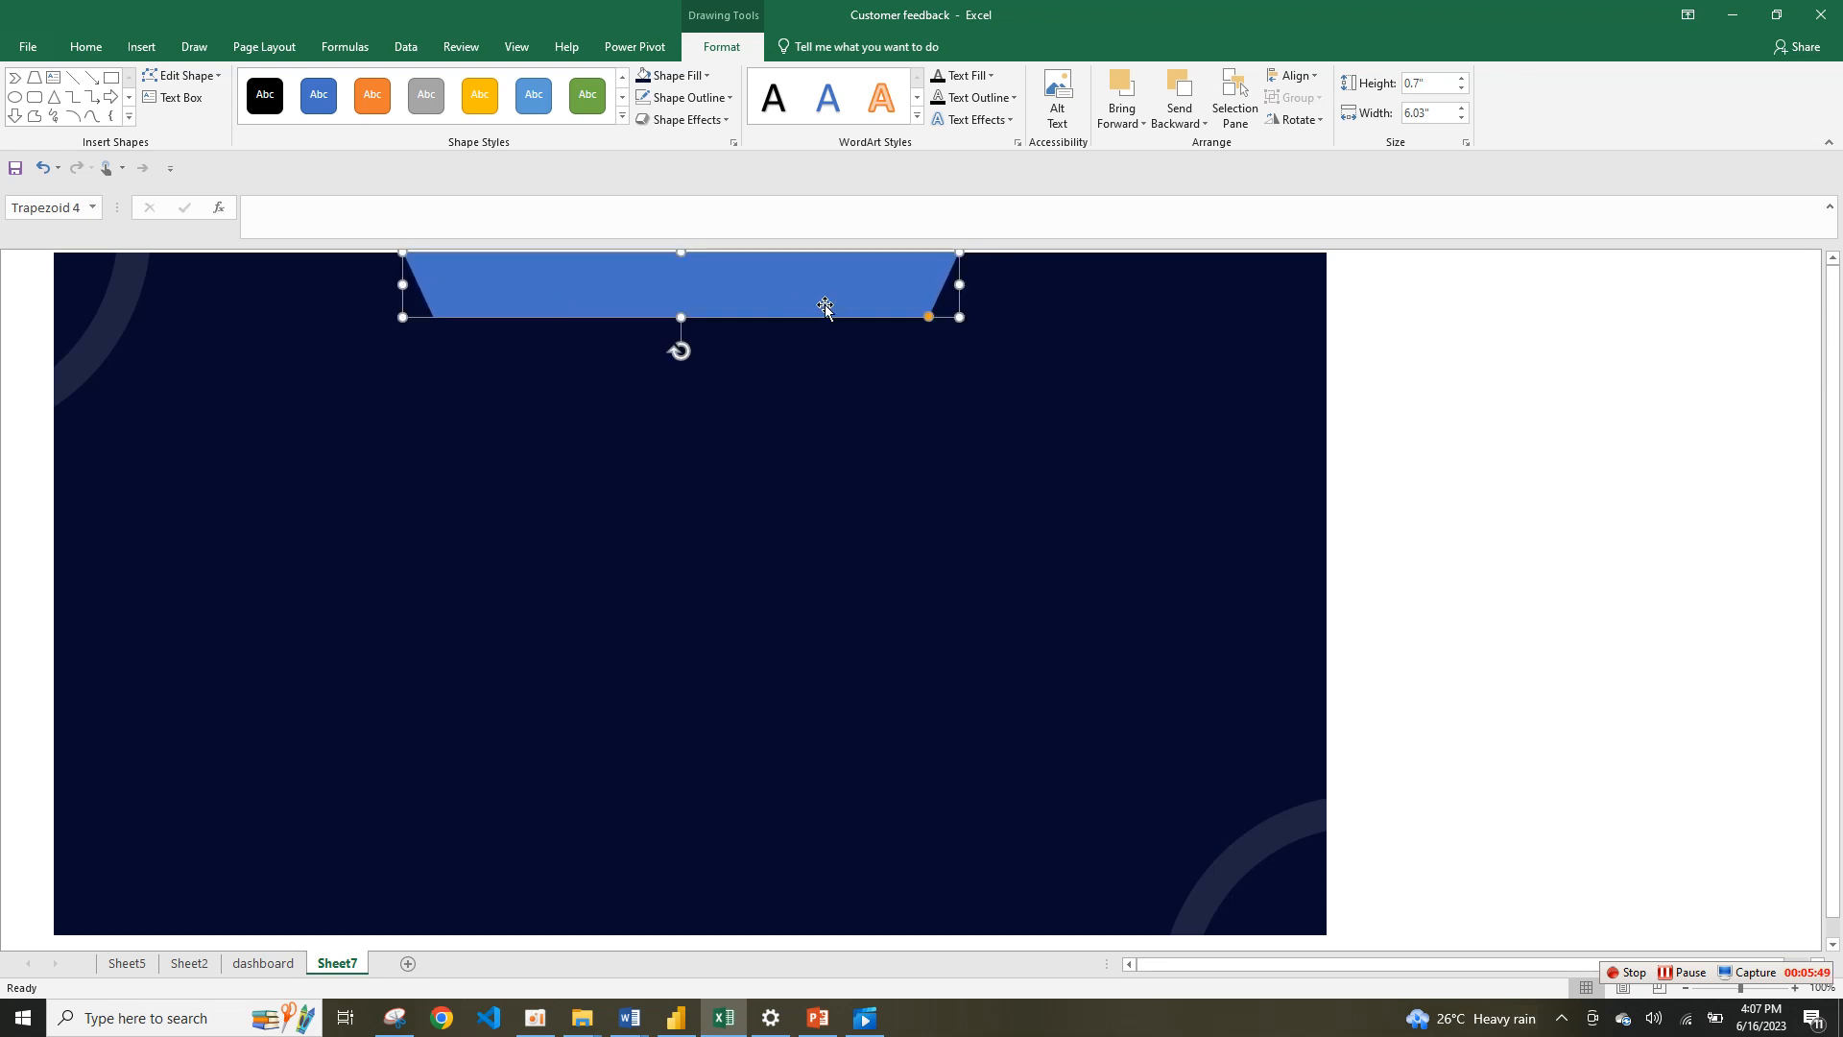
Step: Fill the header trapezoid white at 90% transparency
right_click(761, 289)
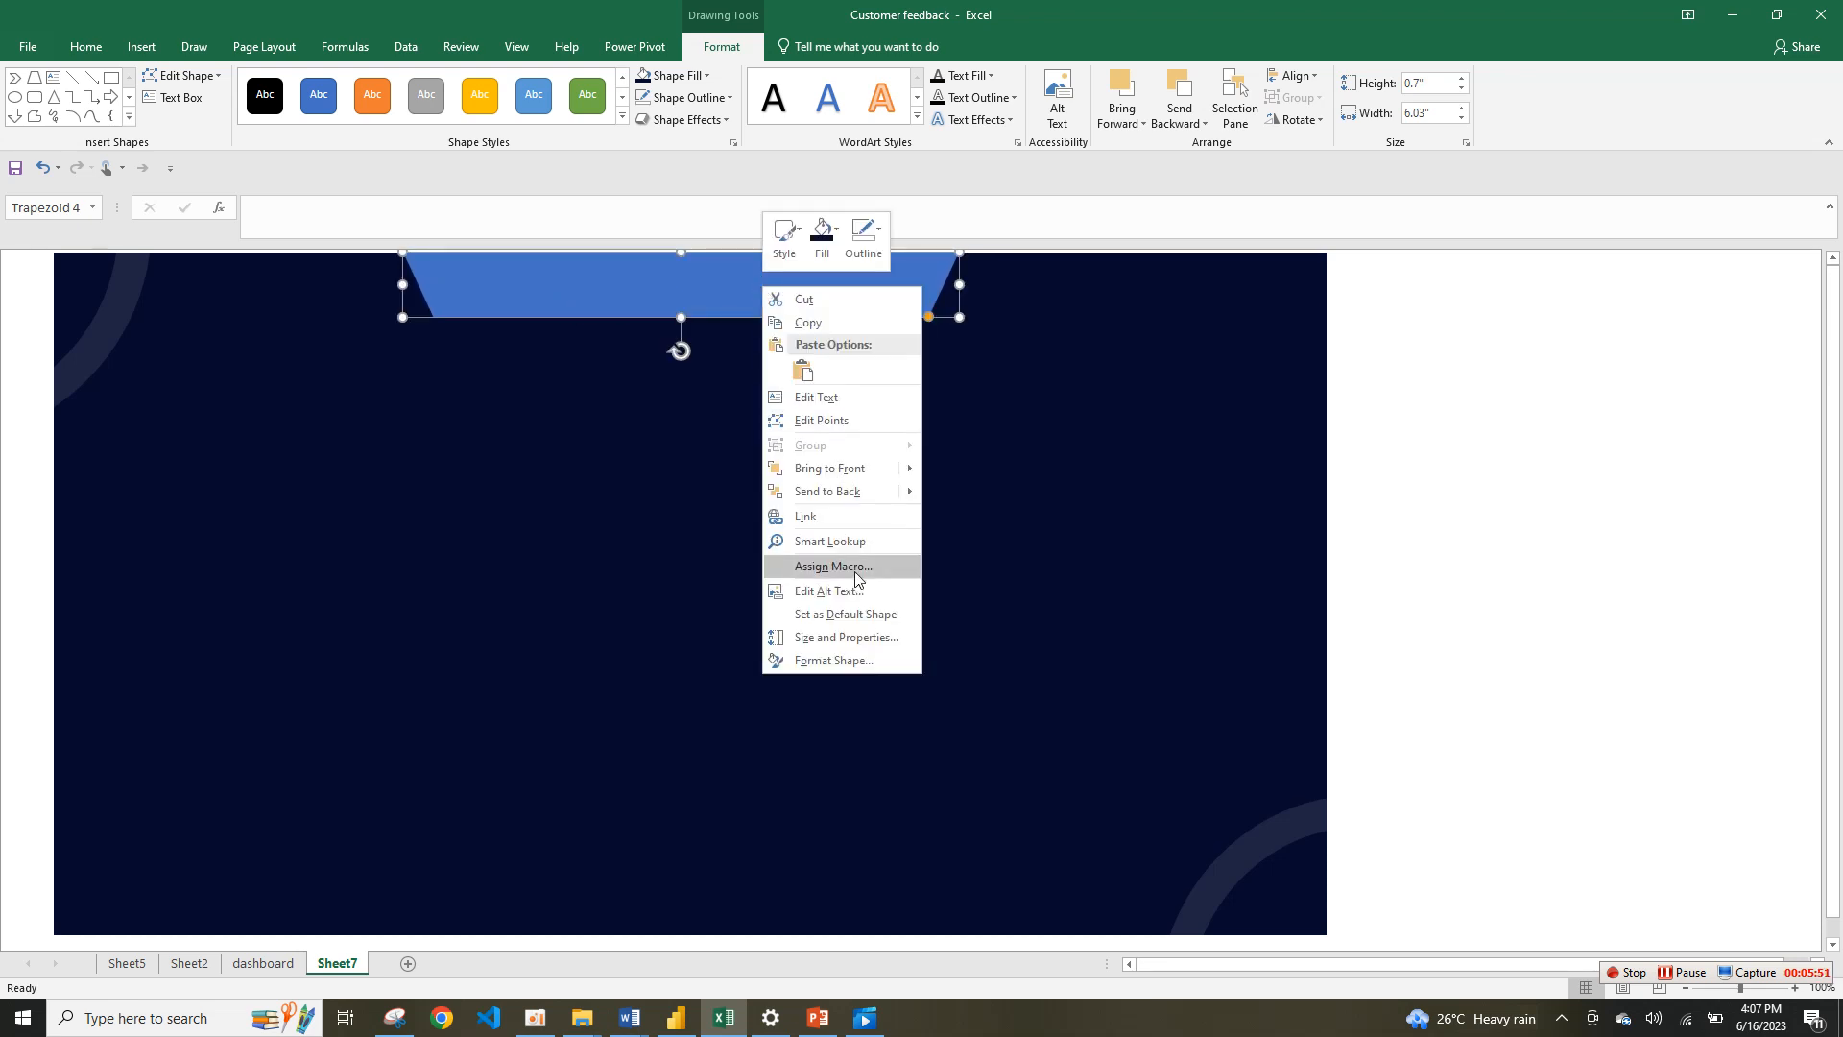
click(855, 661)
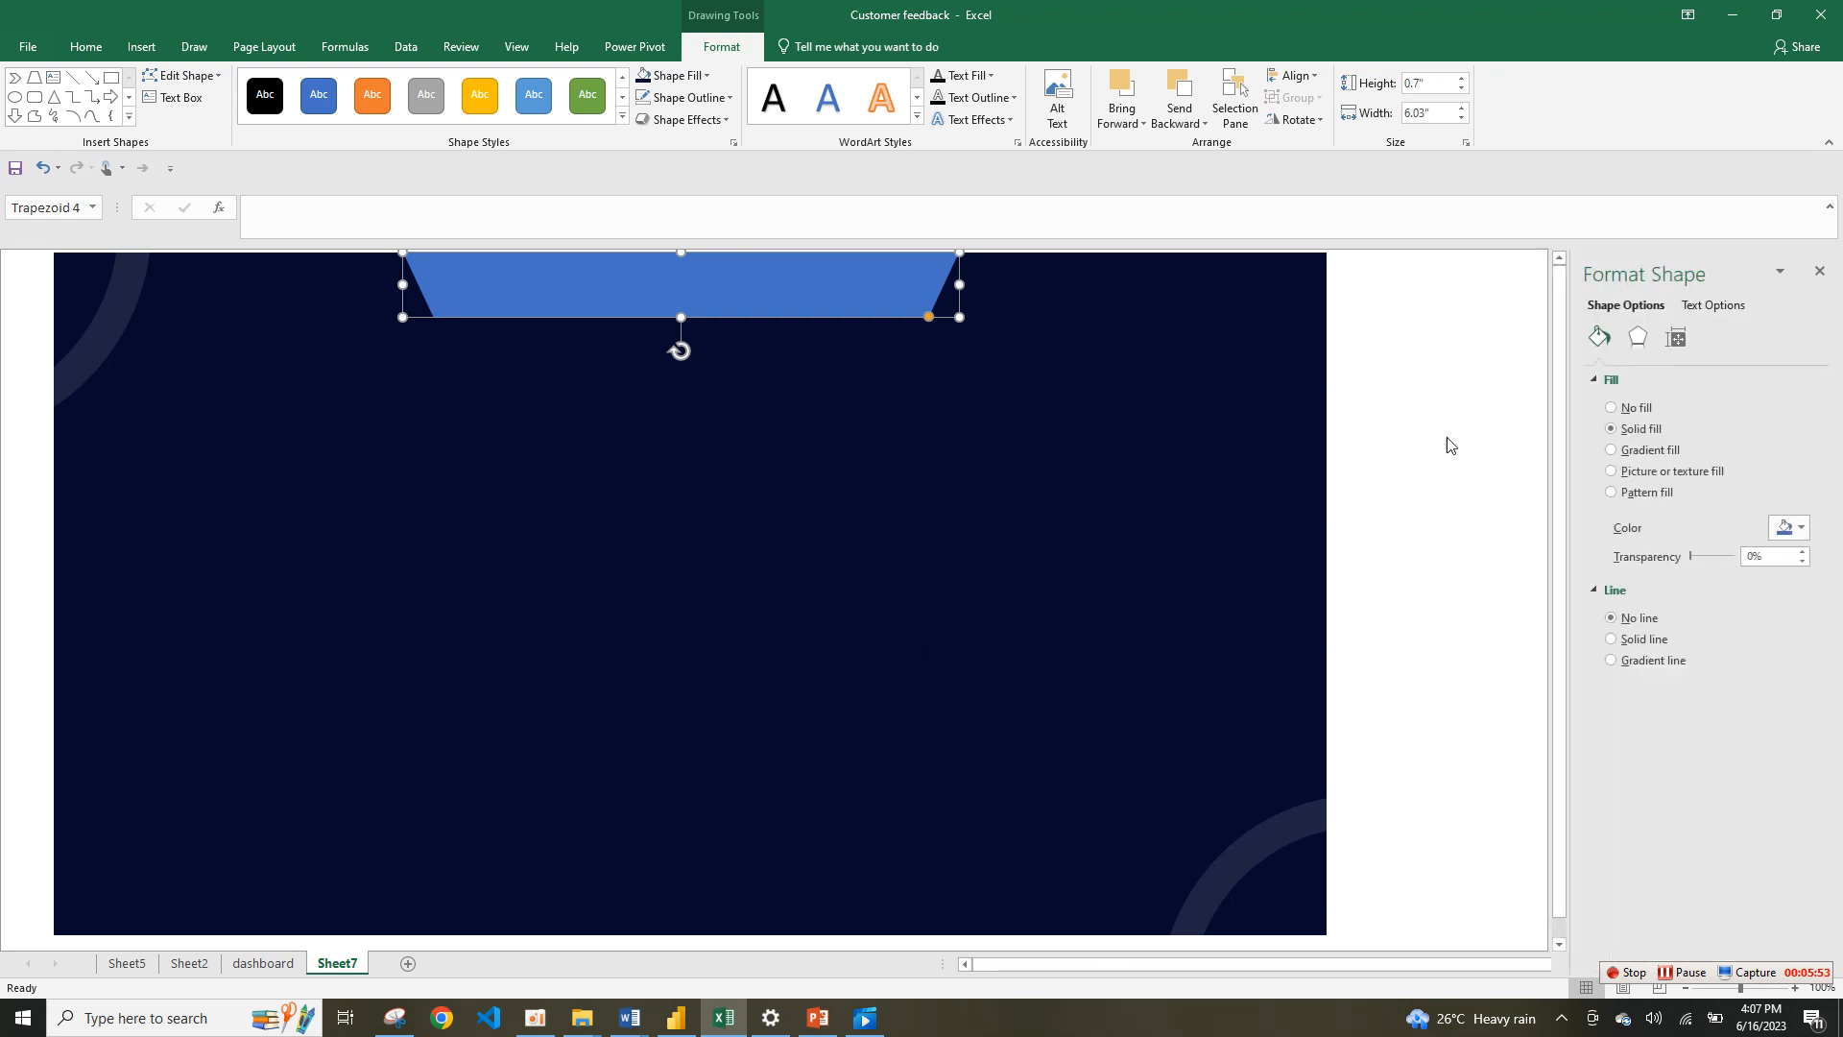
click(1785, 528)
click(1682, 573)
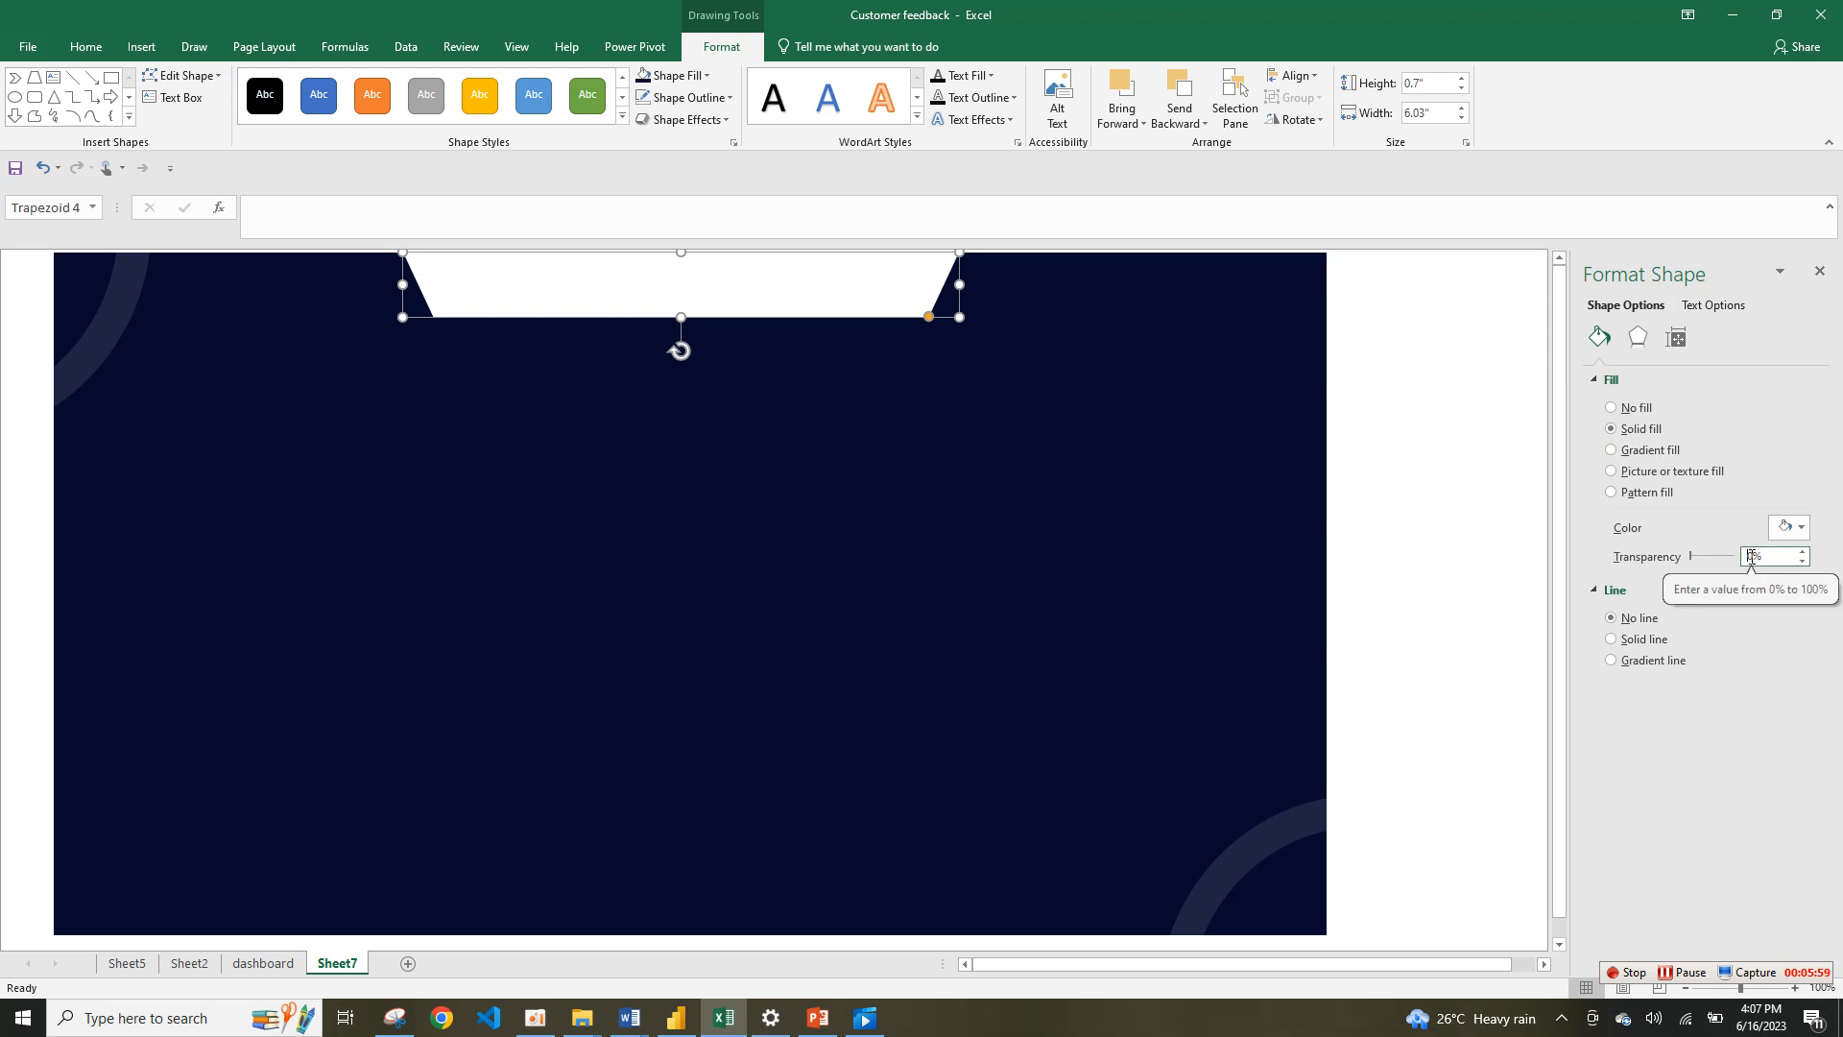
text(88)
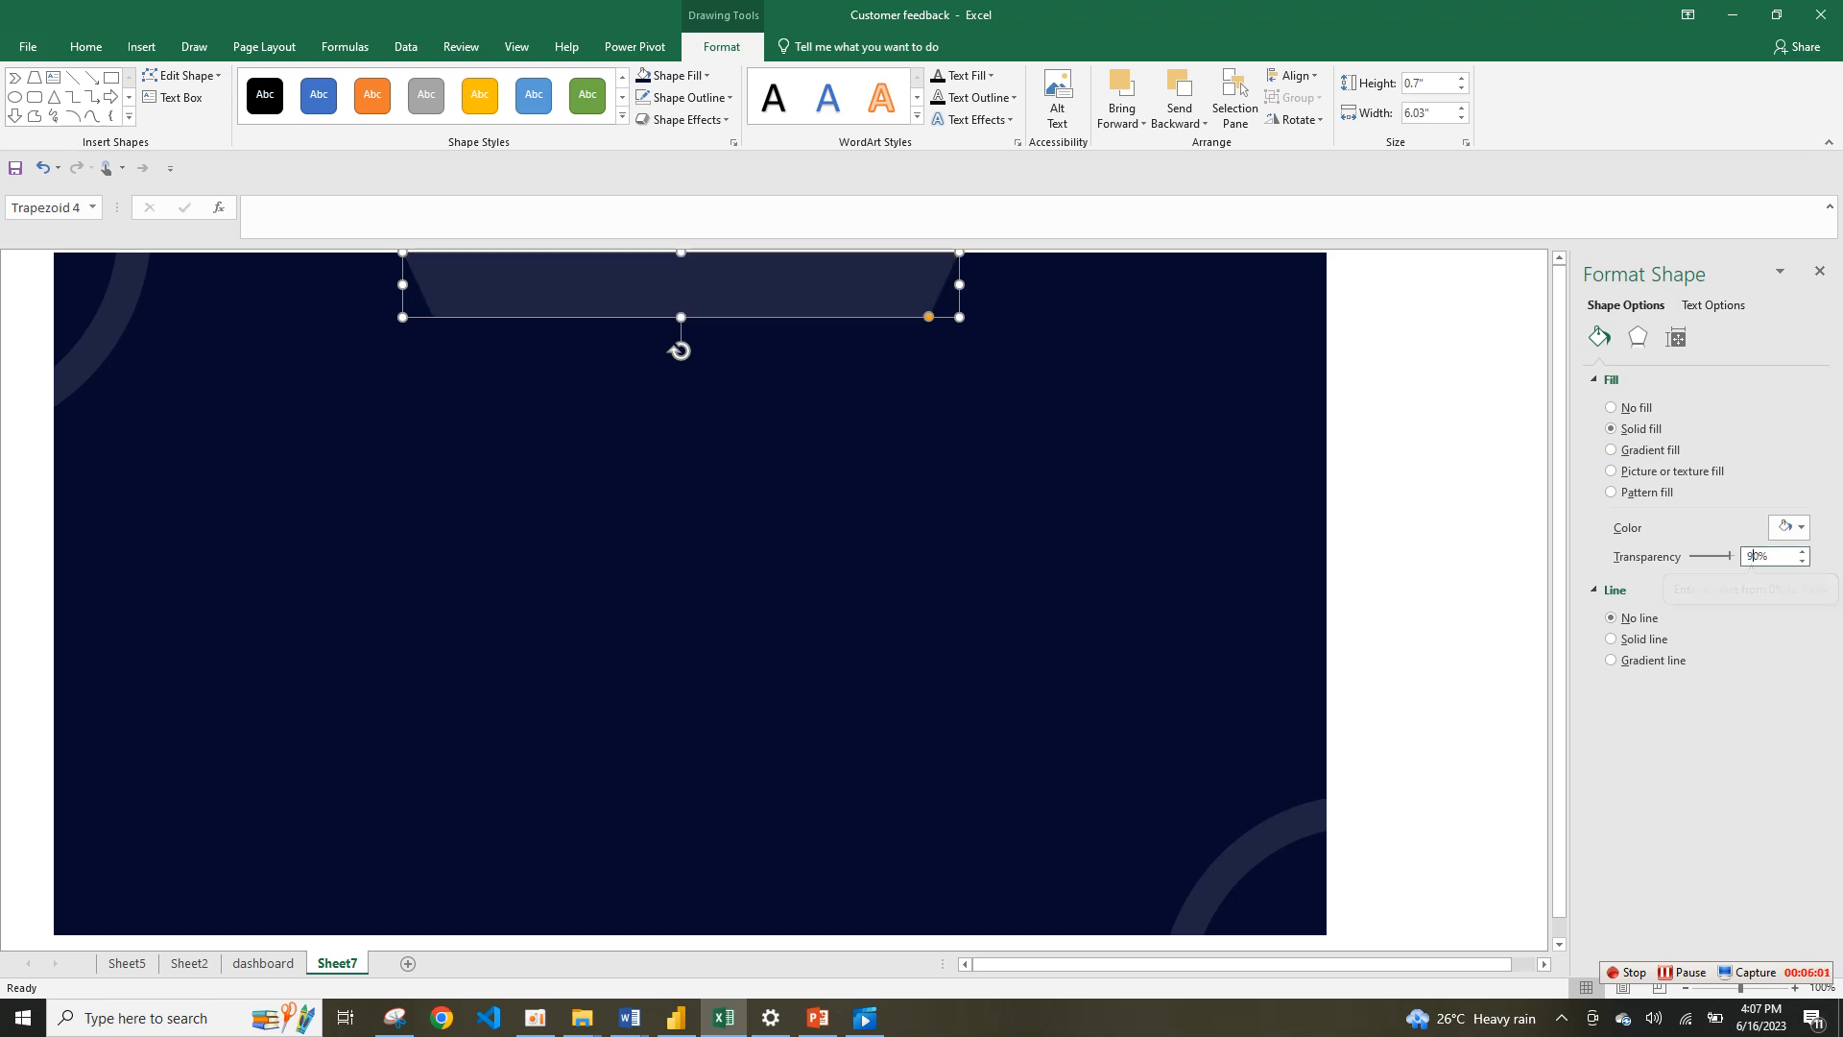
click(1065, 571)
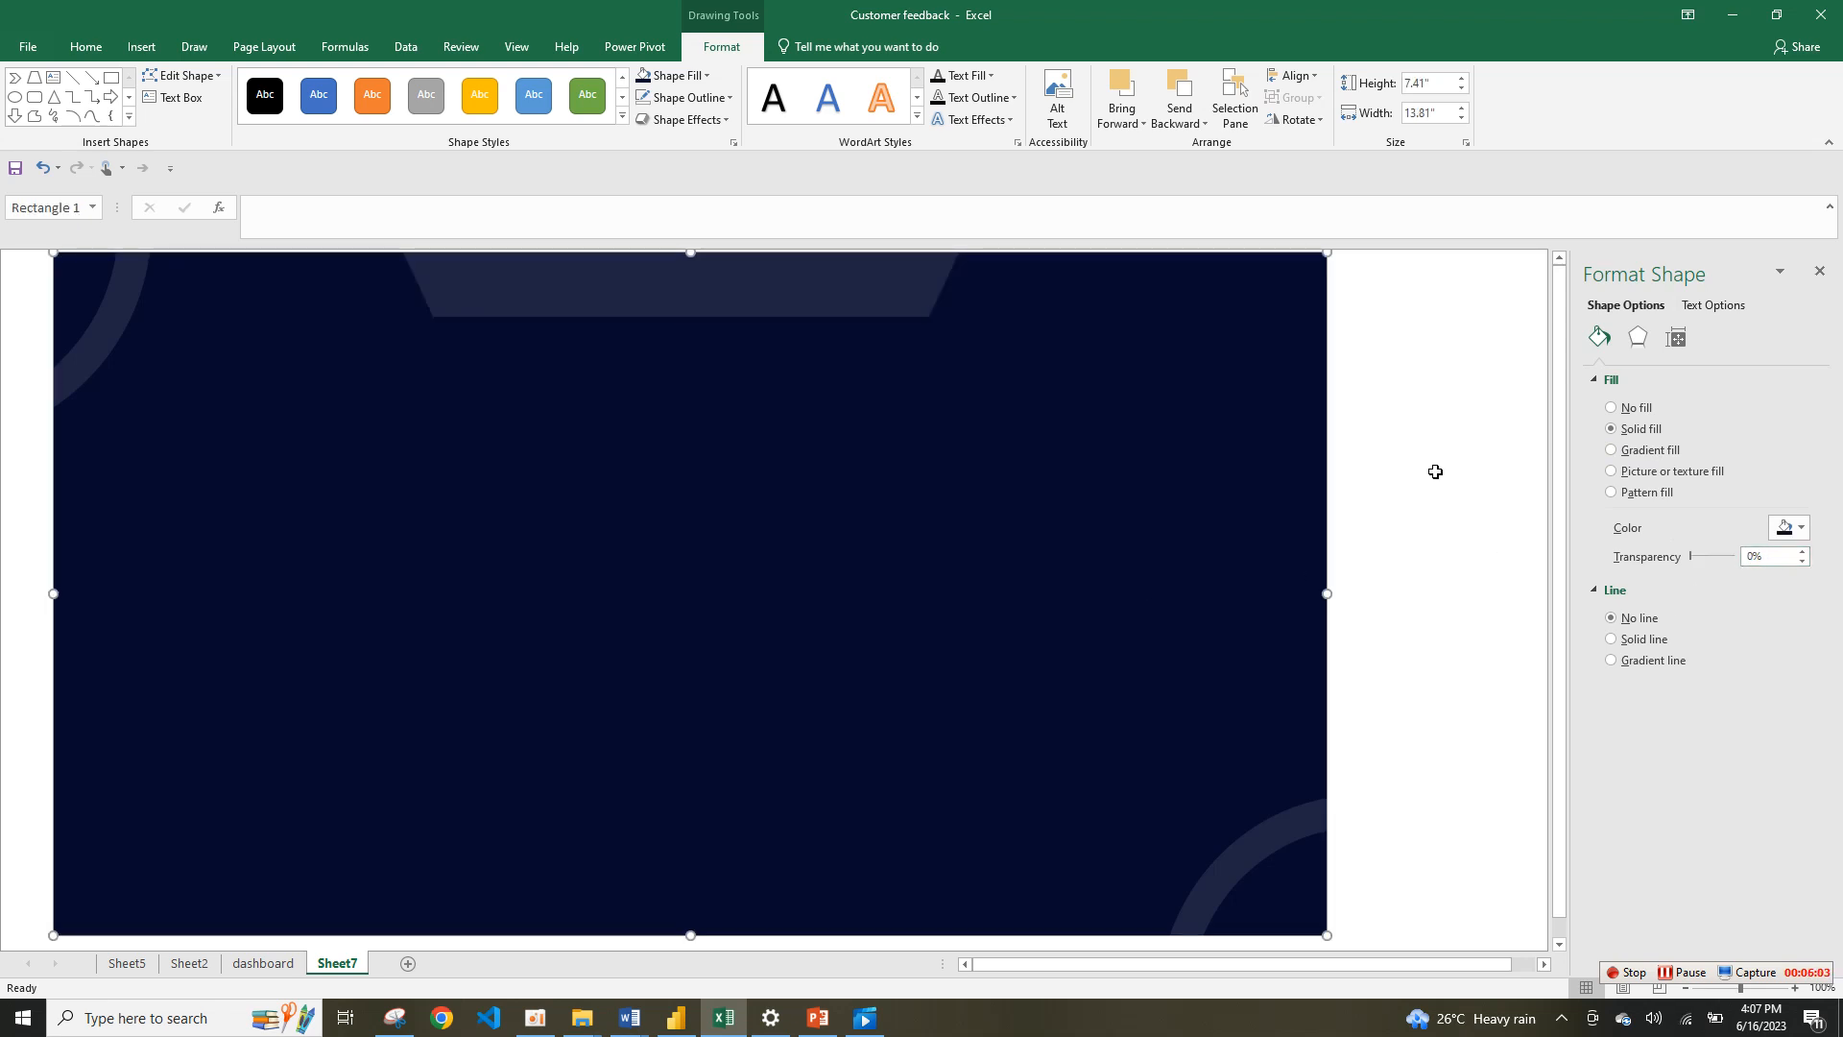
click(903, 277)
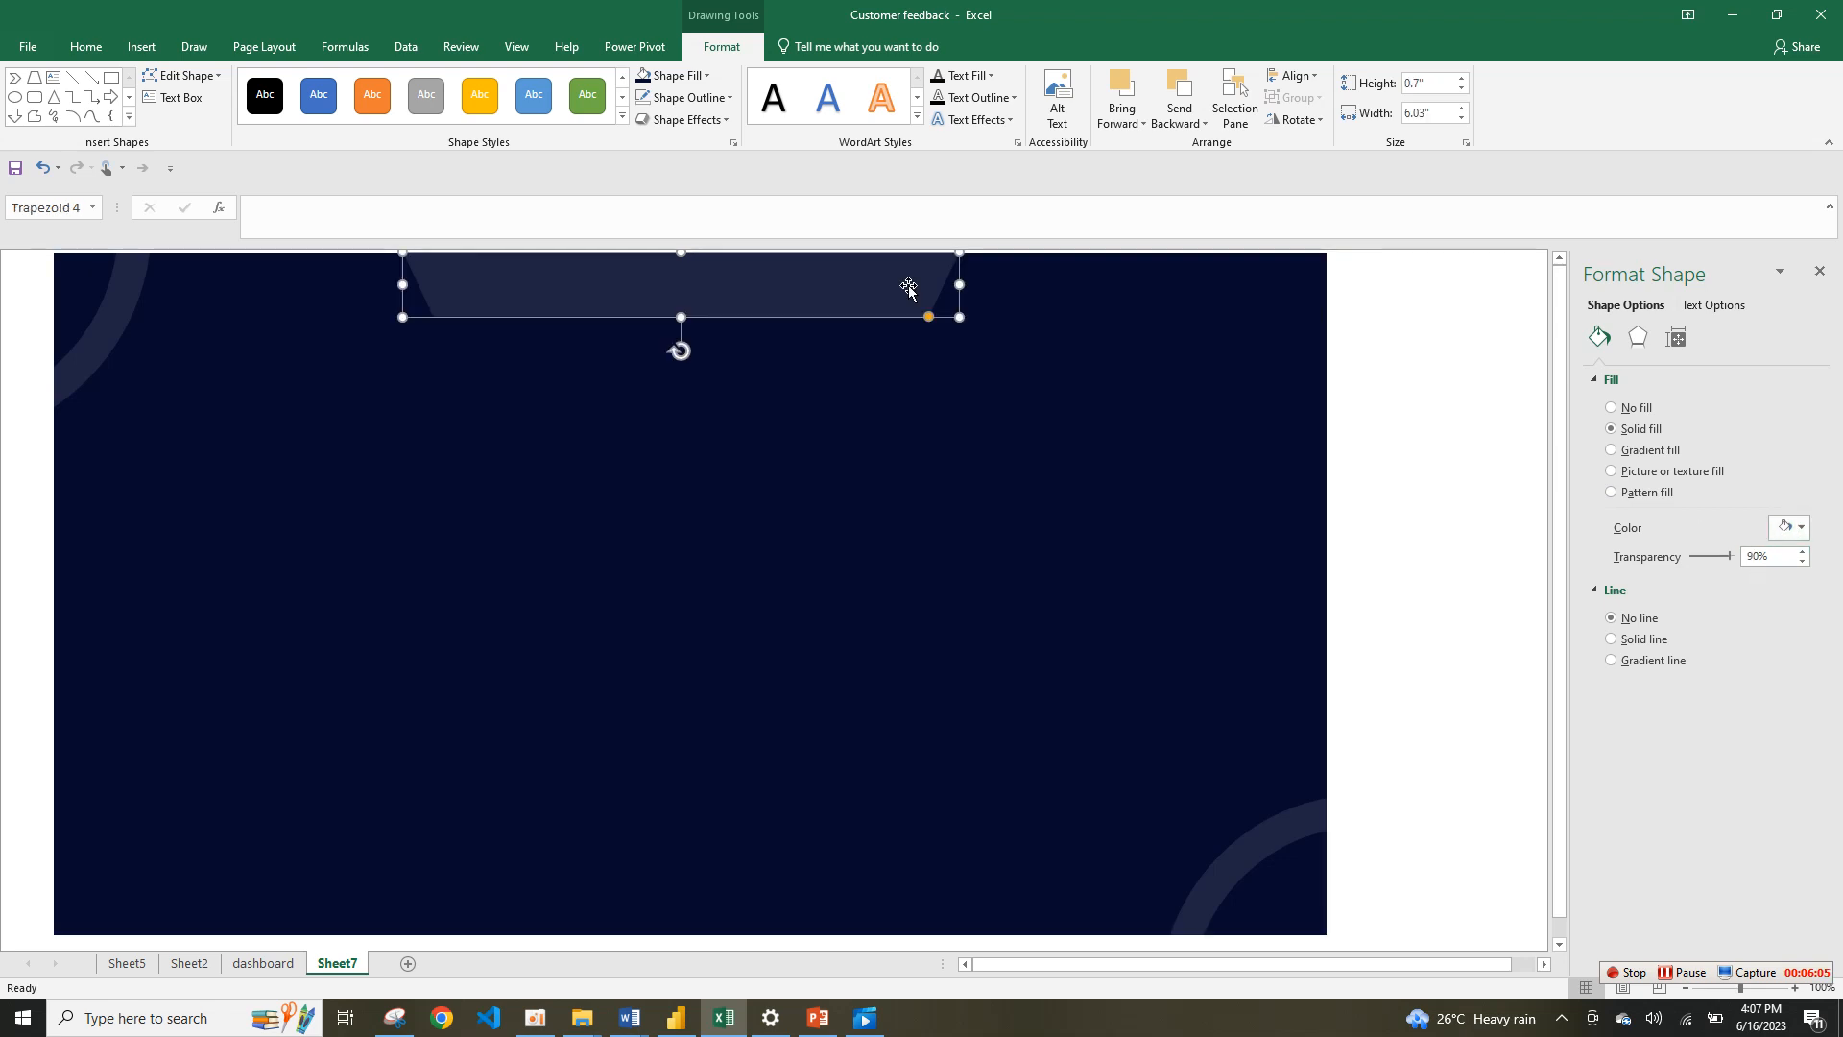
click(857, 379)
Step: Draw a text box about 4.65" wide by 0.46" high below the trapezoid and enter the title CUSTOMER FEEDBACK
click(163, 52)
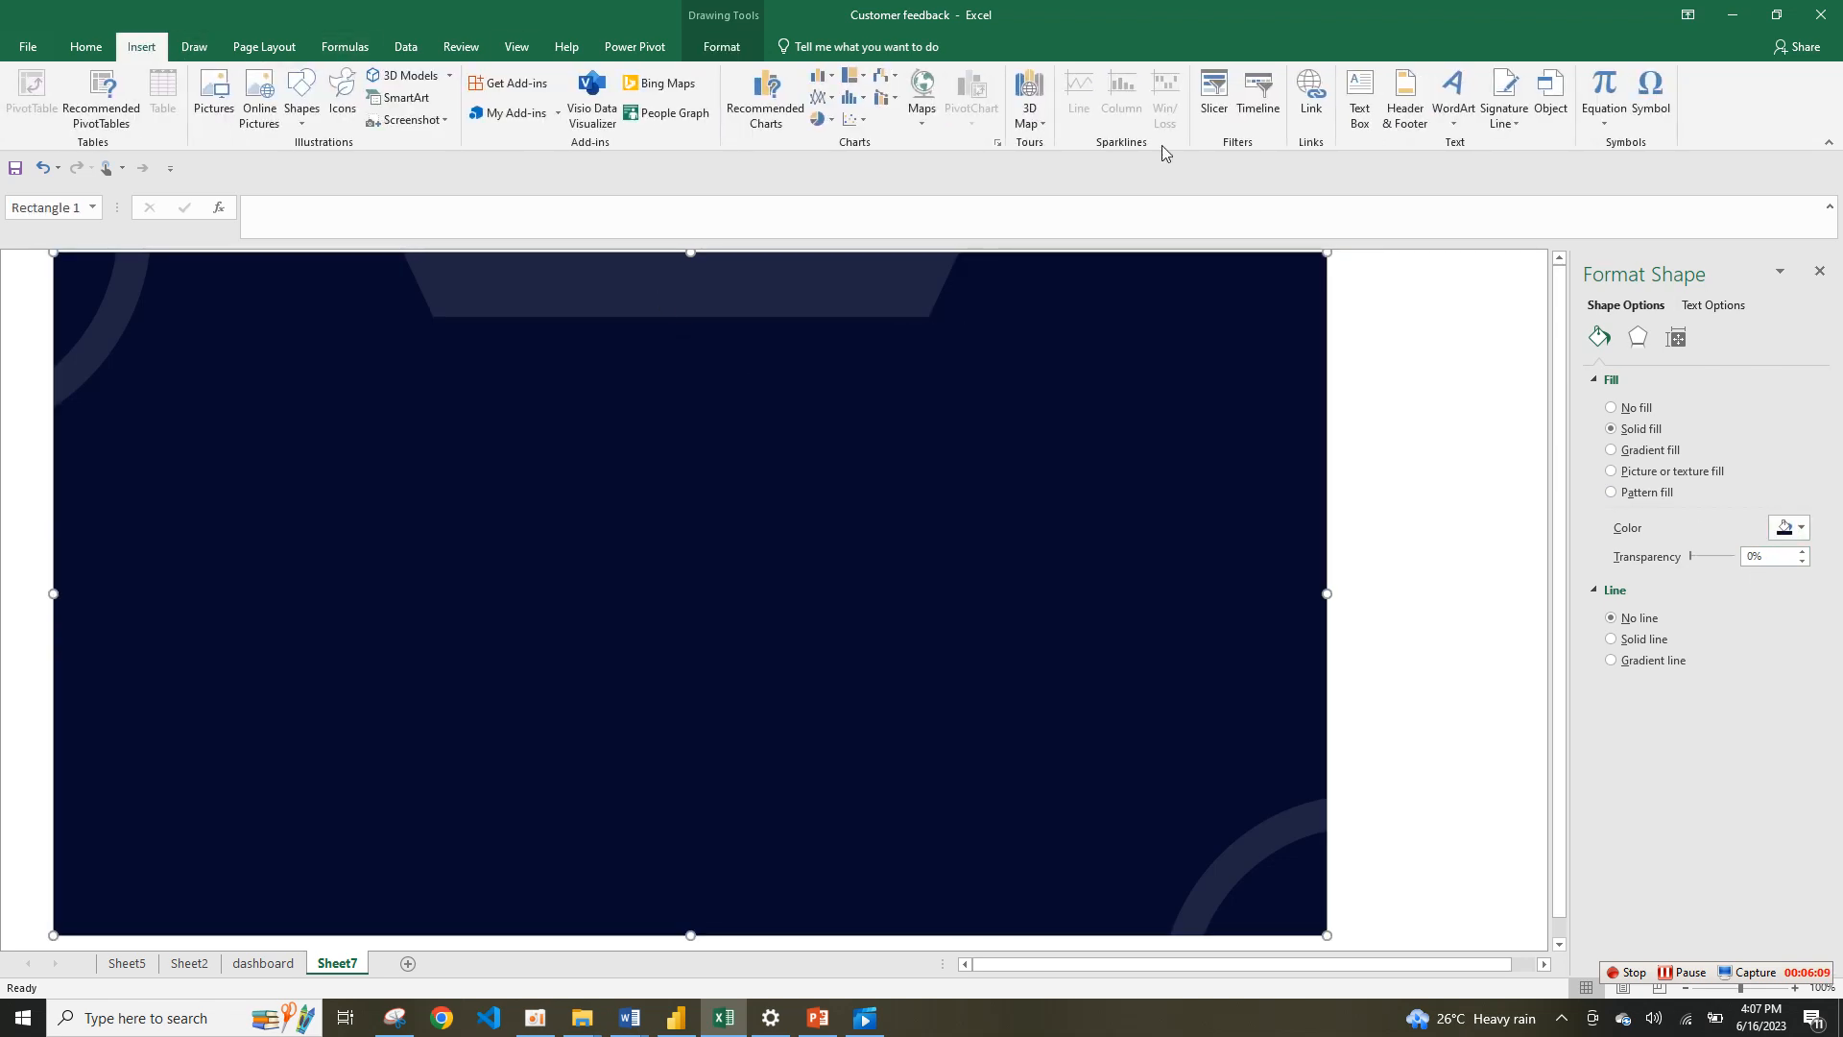
click(1359, 96)
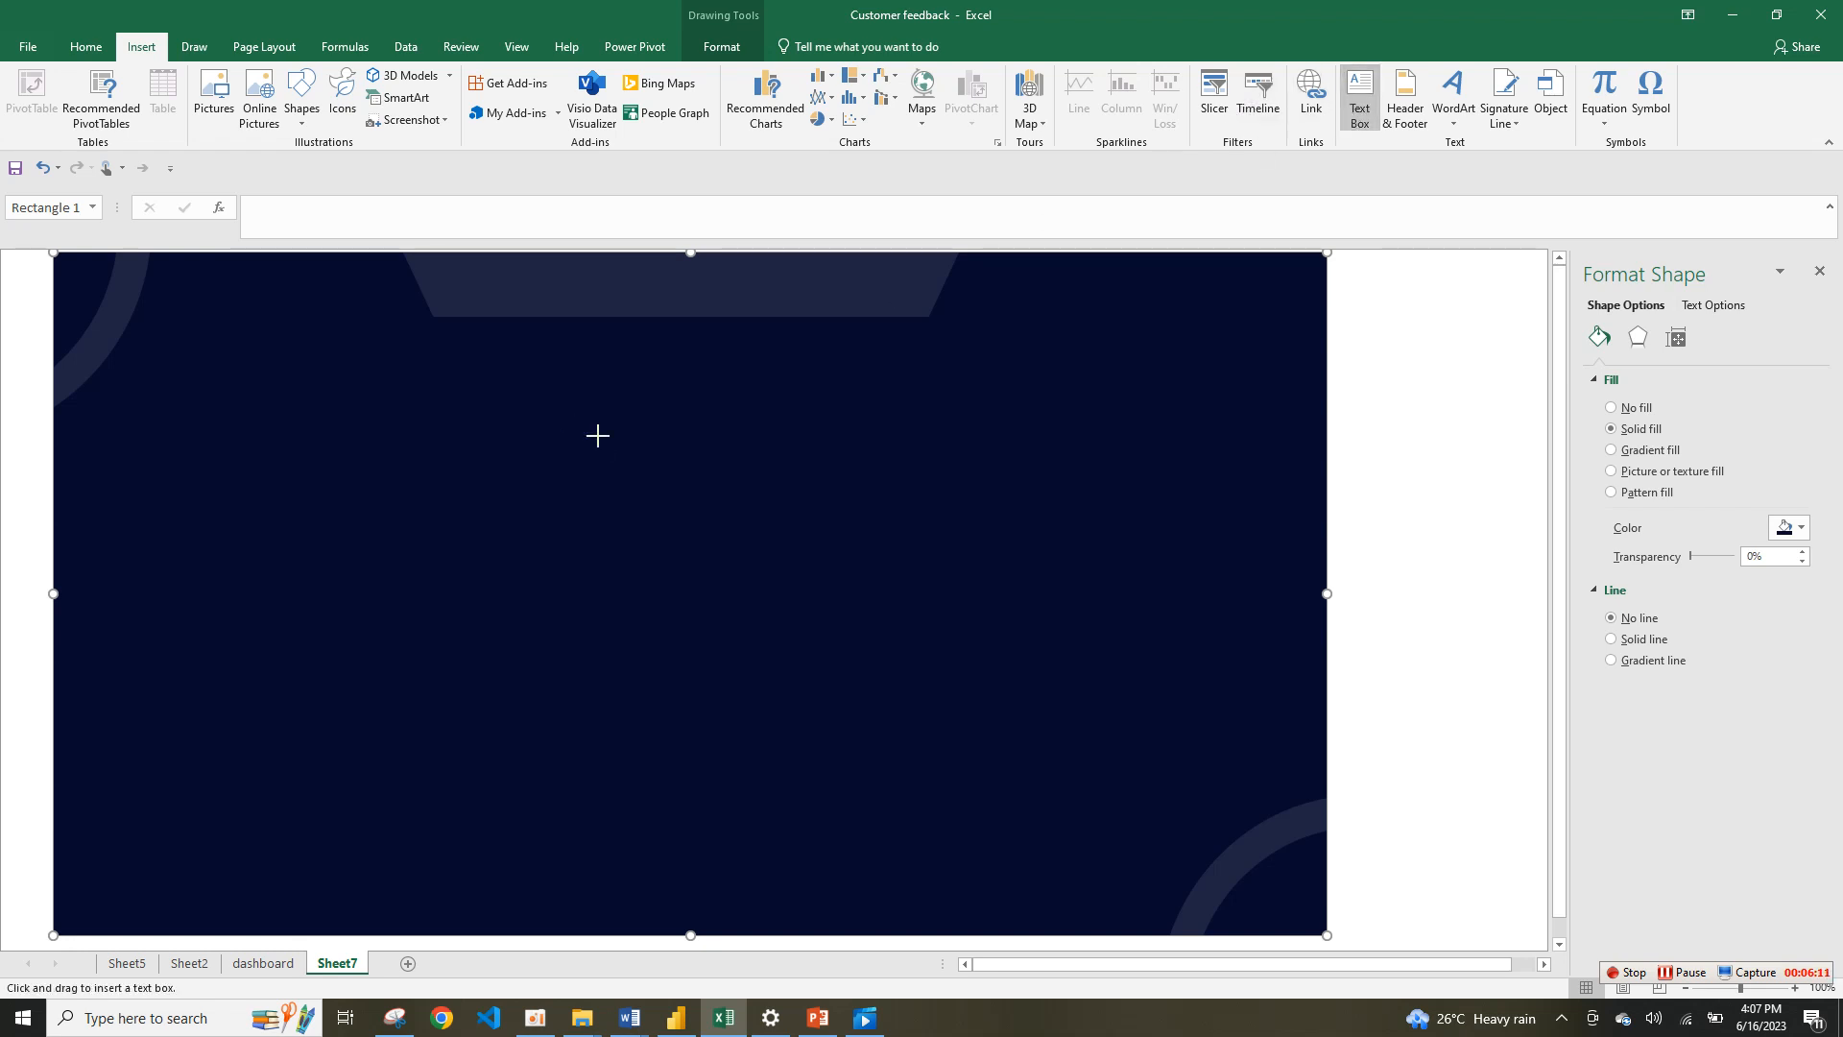
drag(1002, 467, 1003, 468)
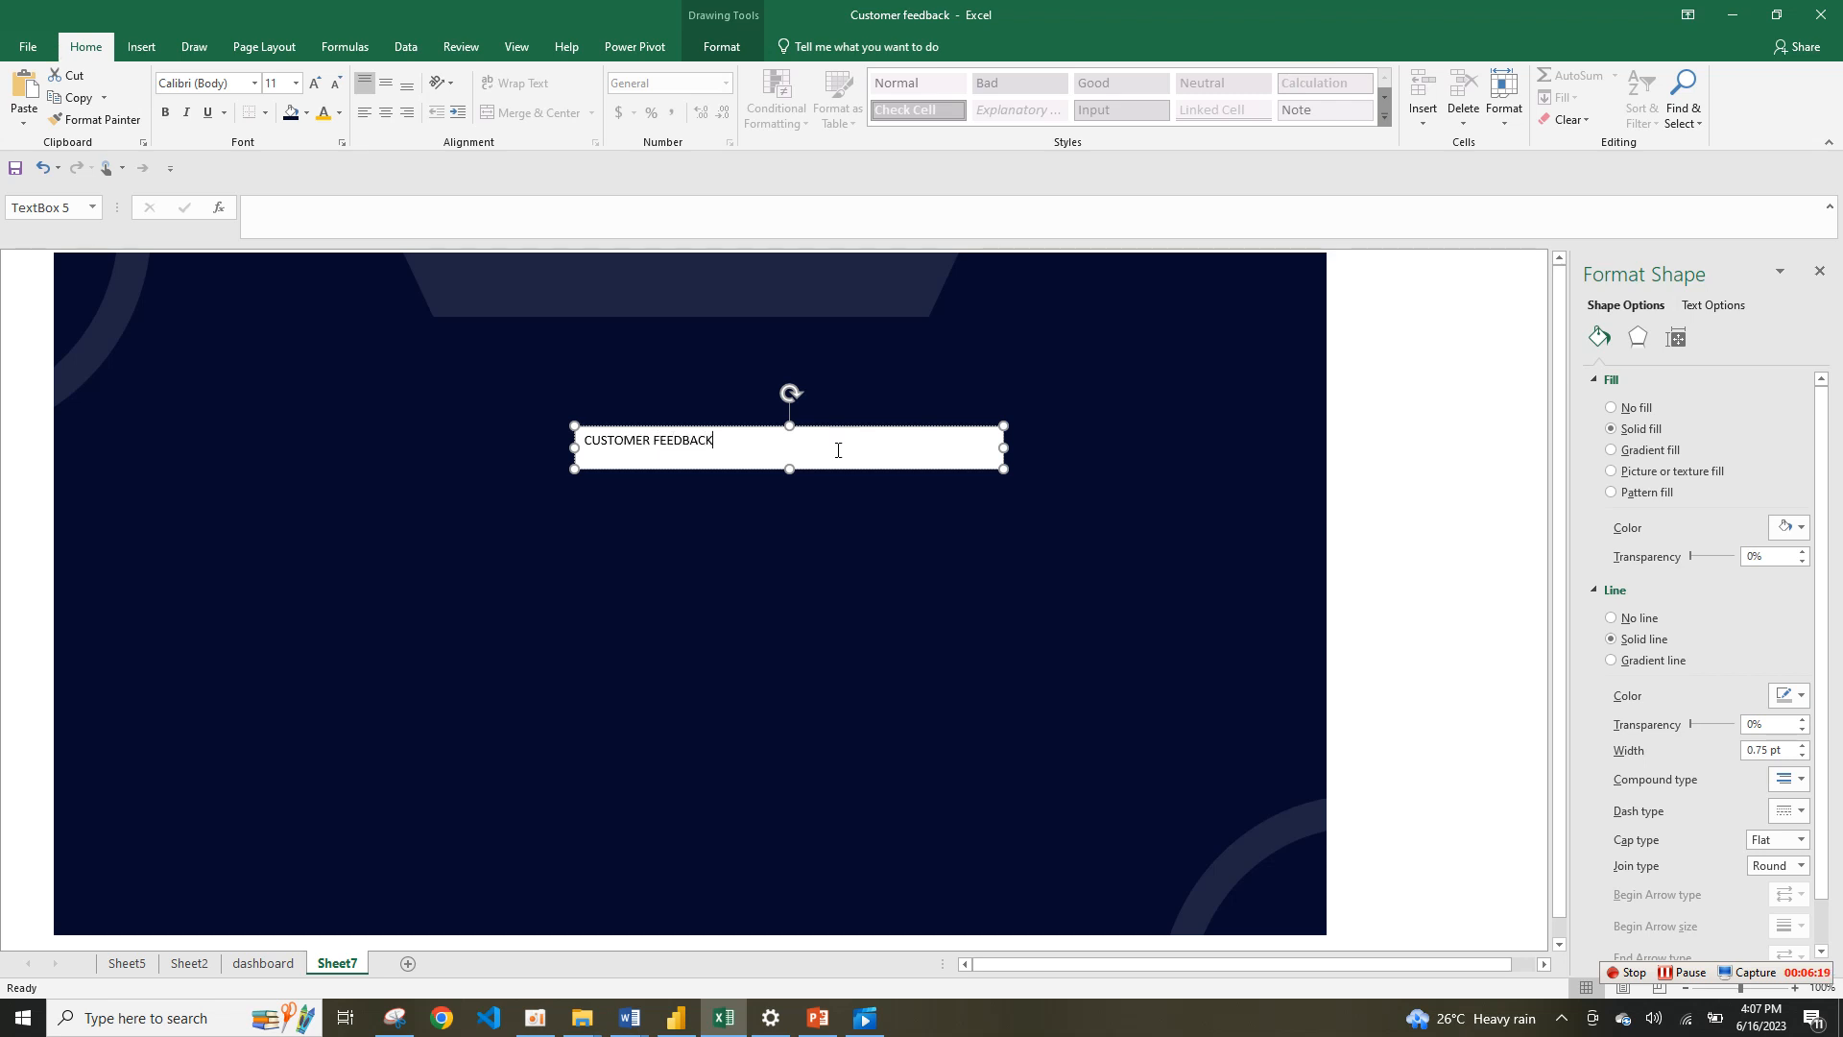
Step: Format the CUSTOMER FEEDBACK title in gold, bold, at 18 pt
key(ctrl+a)
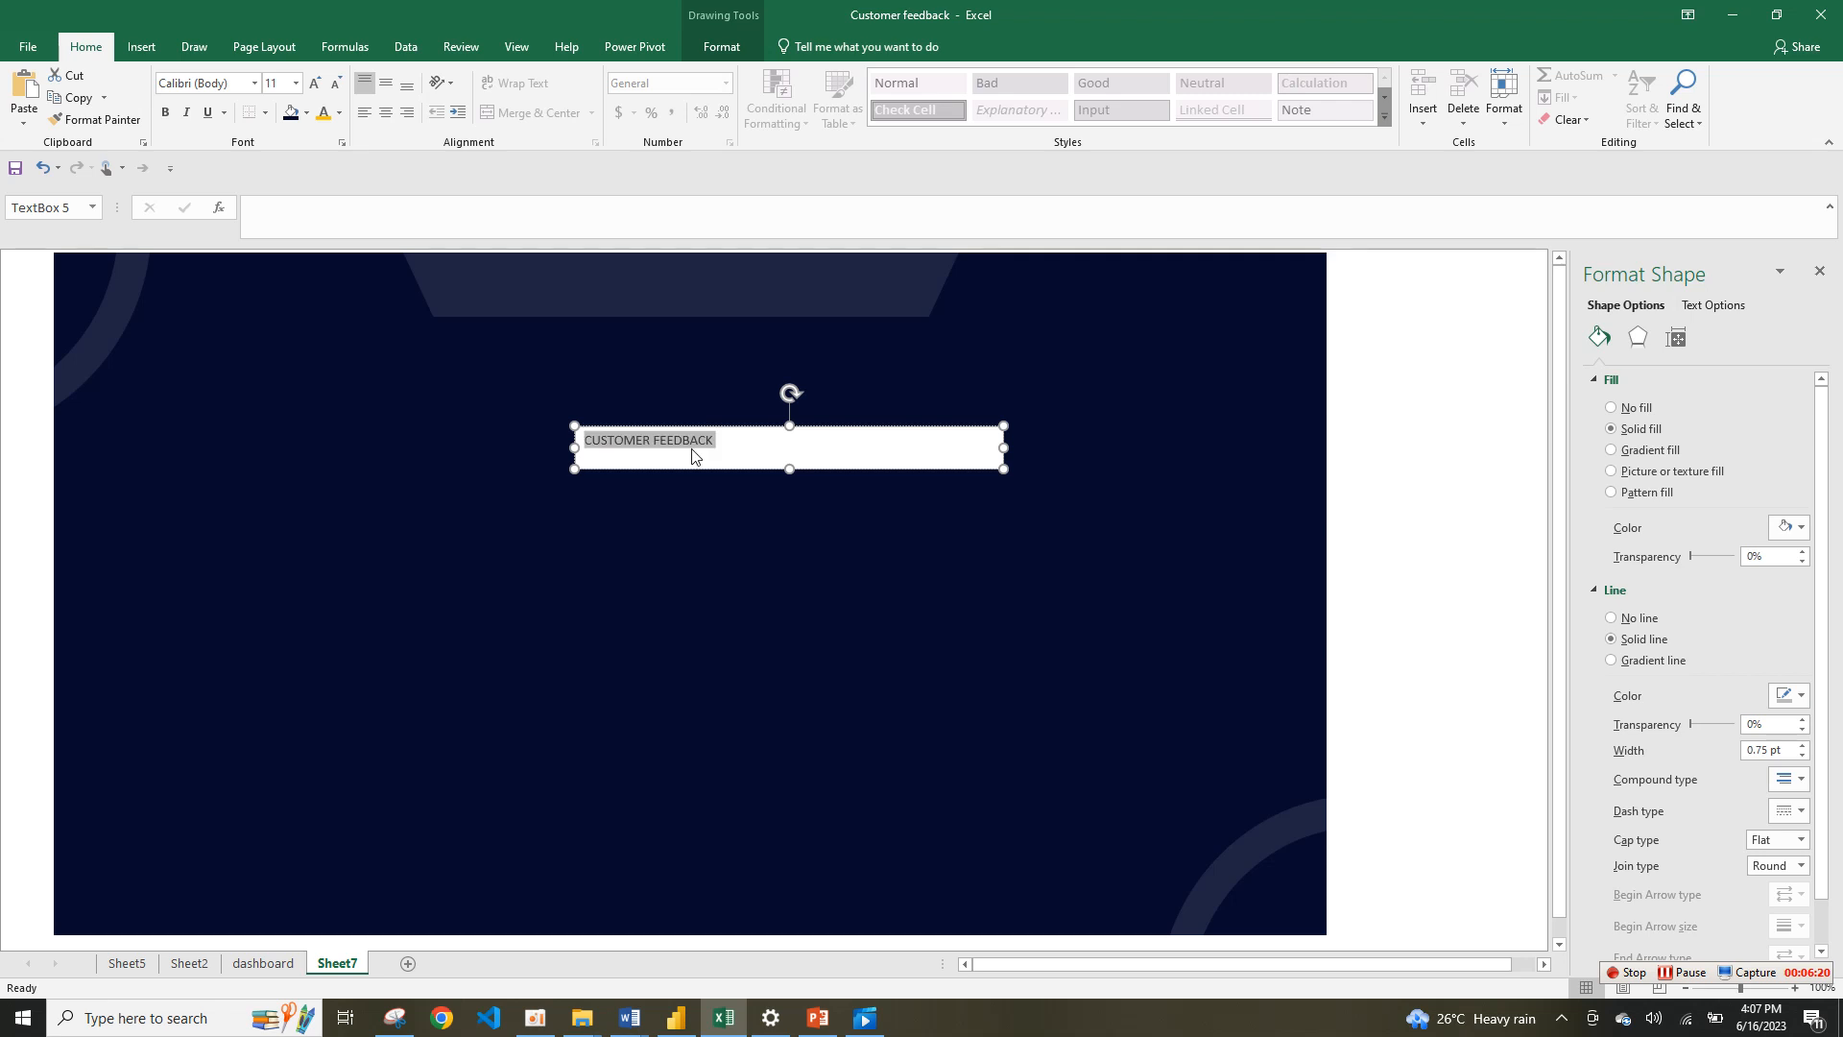
click(341, 112)
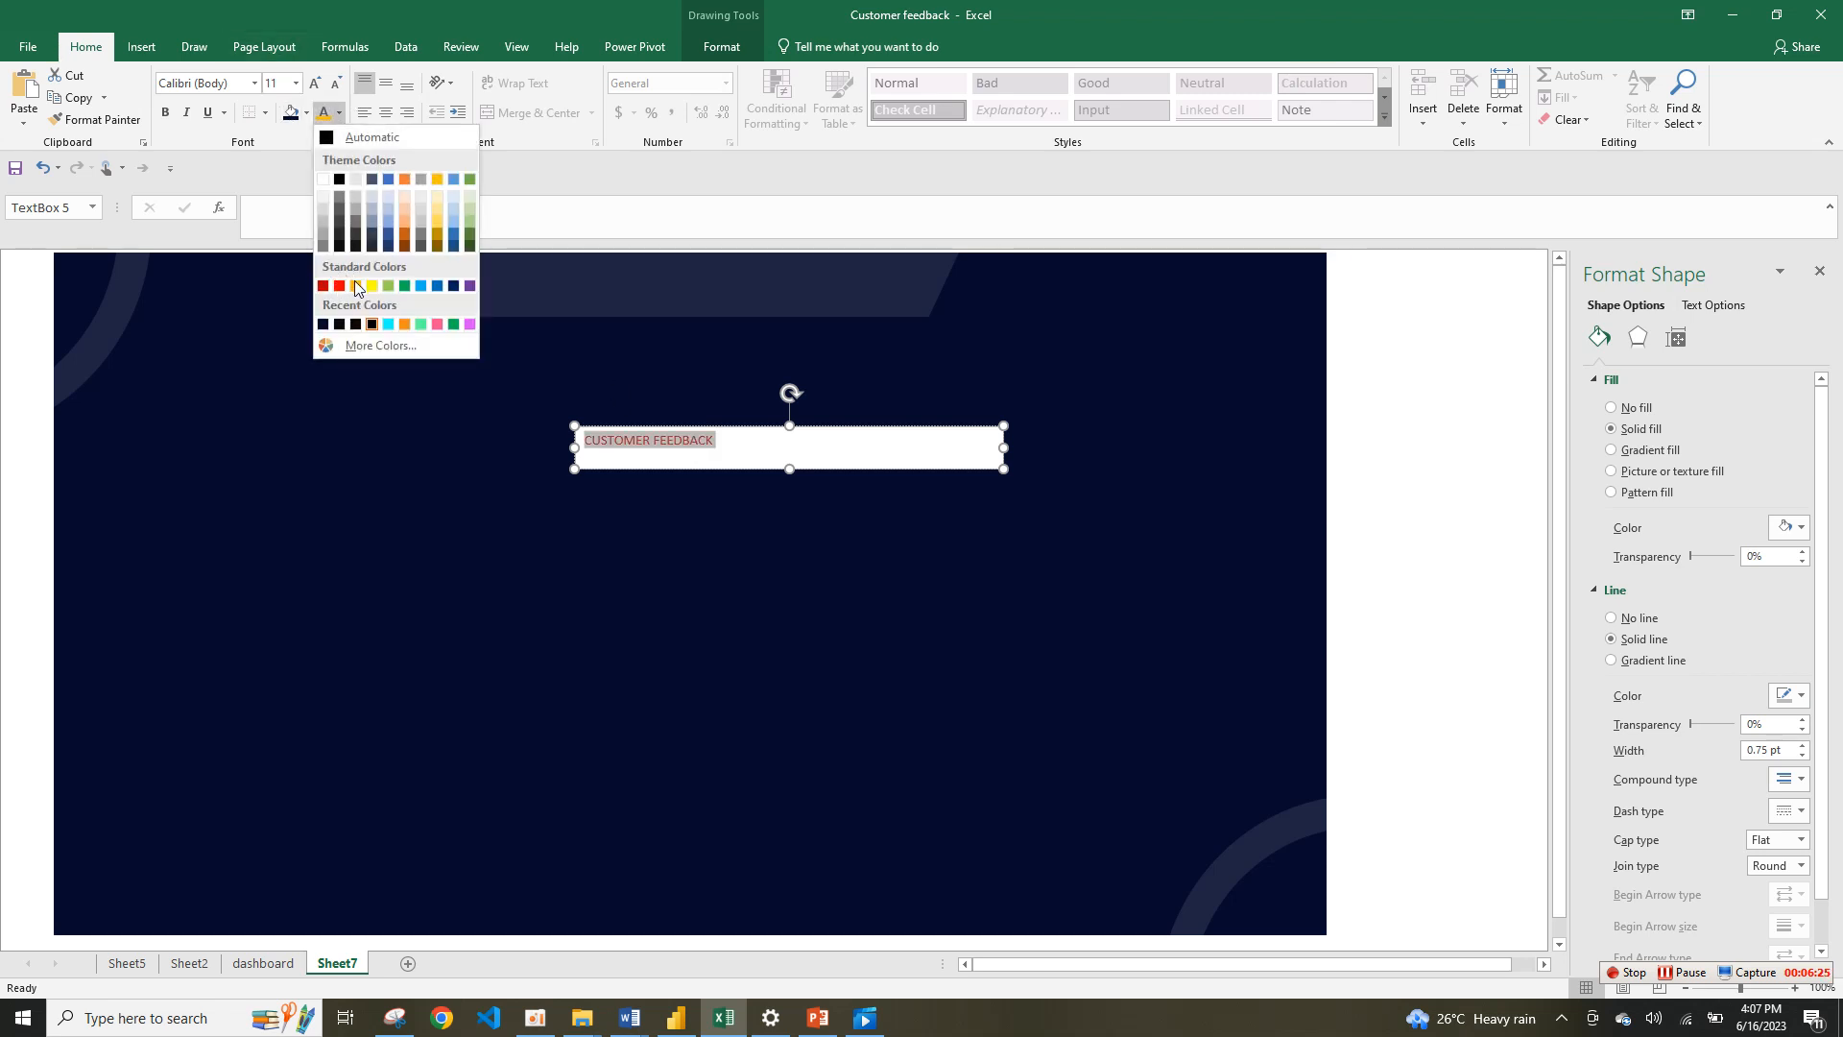
click(437, 180)
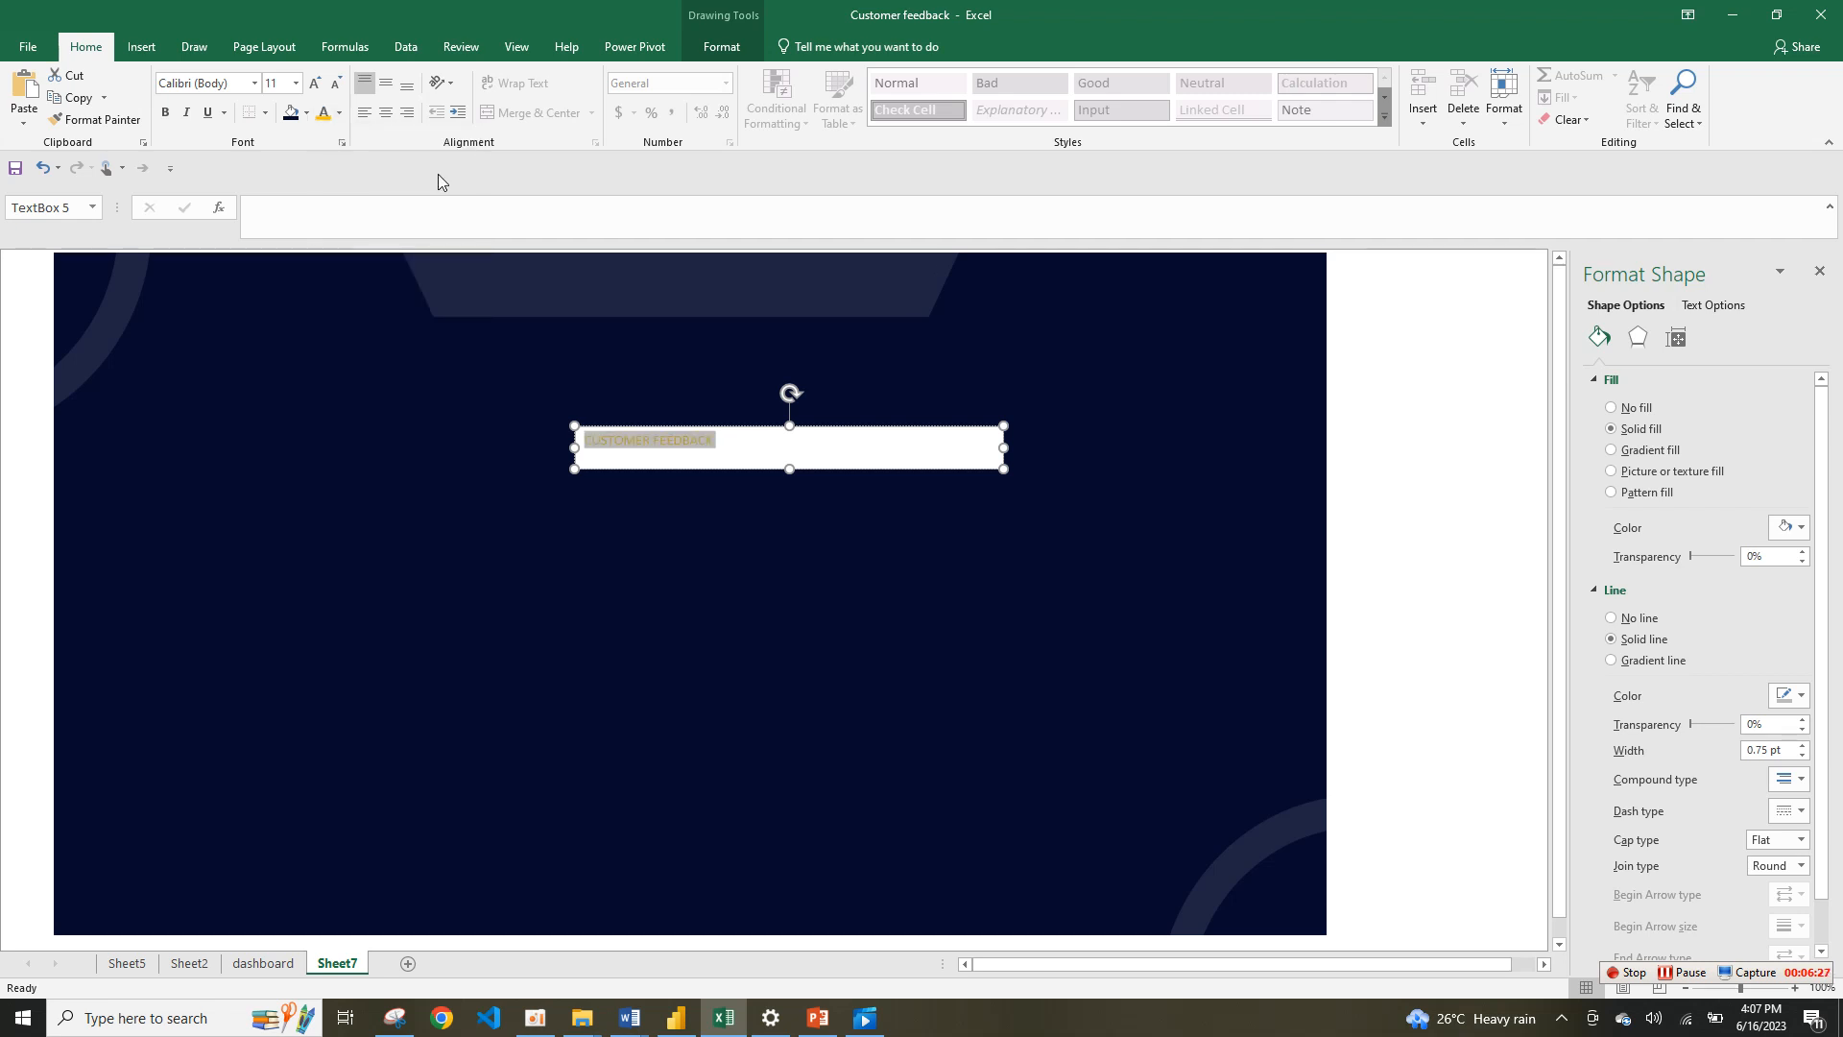
click(314, 83)
click(314, 84)
click(315, 84)
click(315, 84)
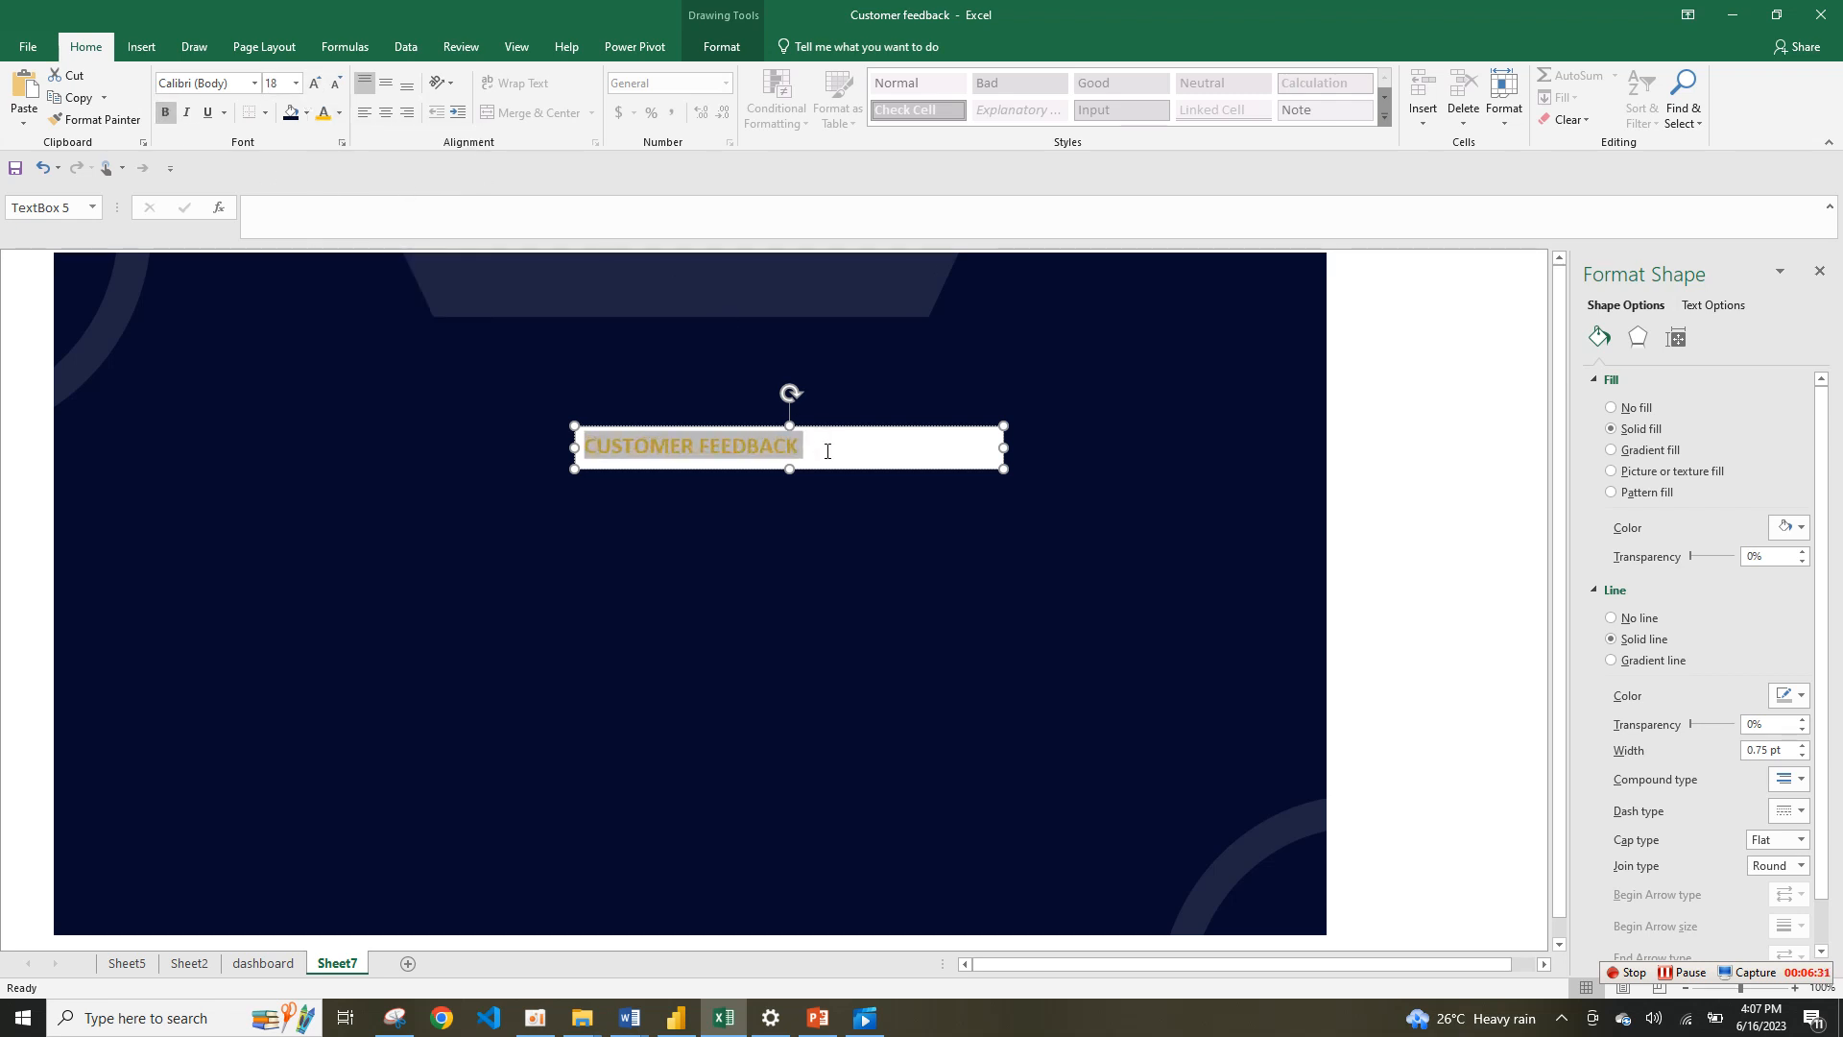
Step: Remove the outline and the fill from the CUSTOMER FEEDBACK title's text box
click(721, 47)
click(728, 98)
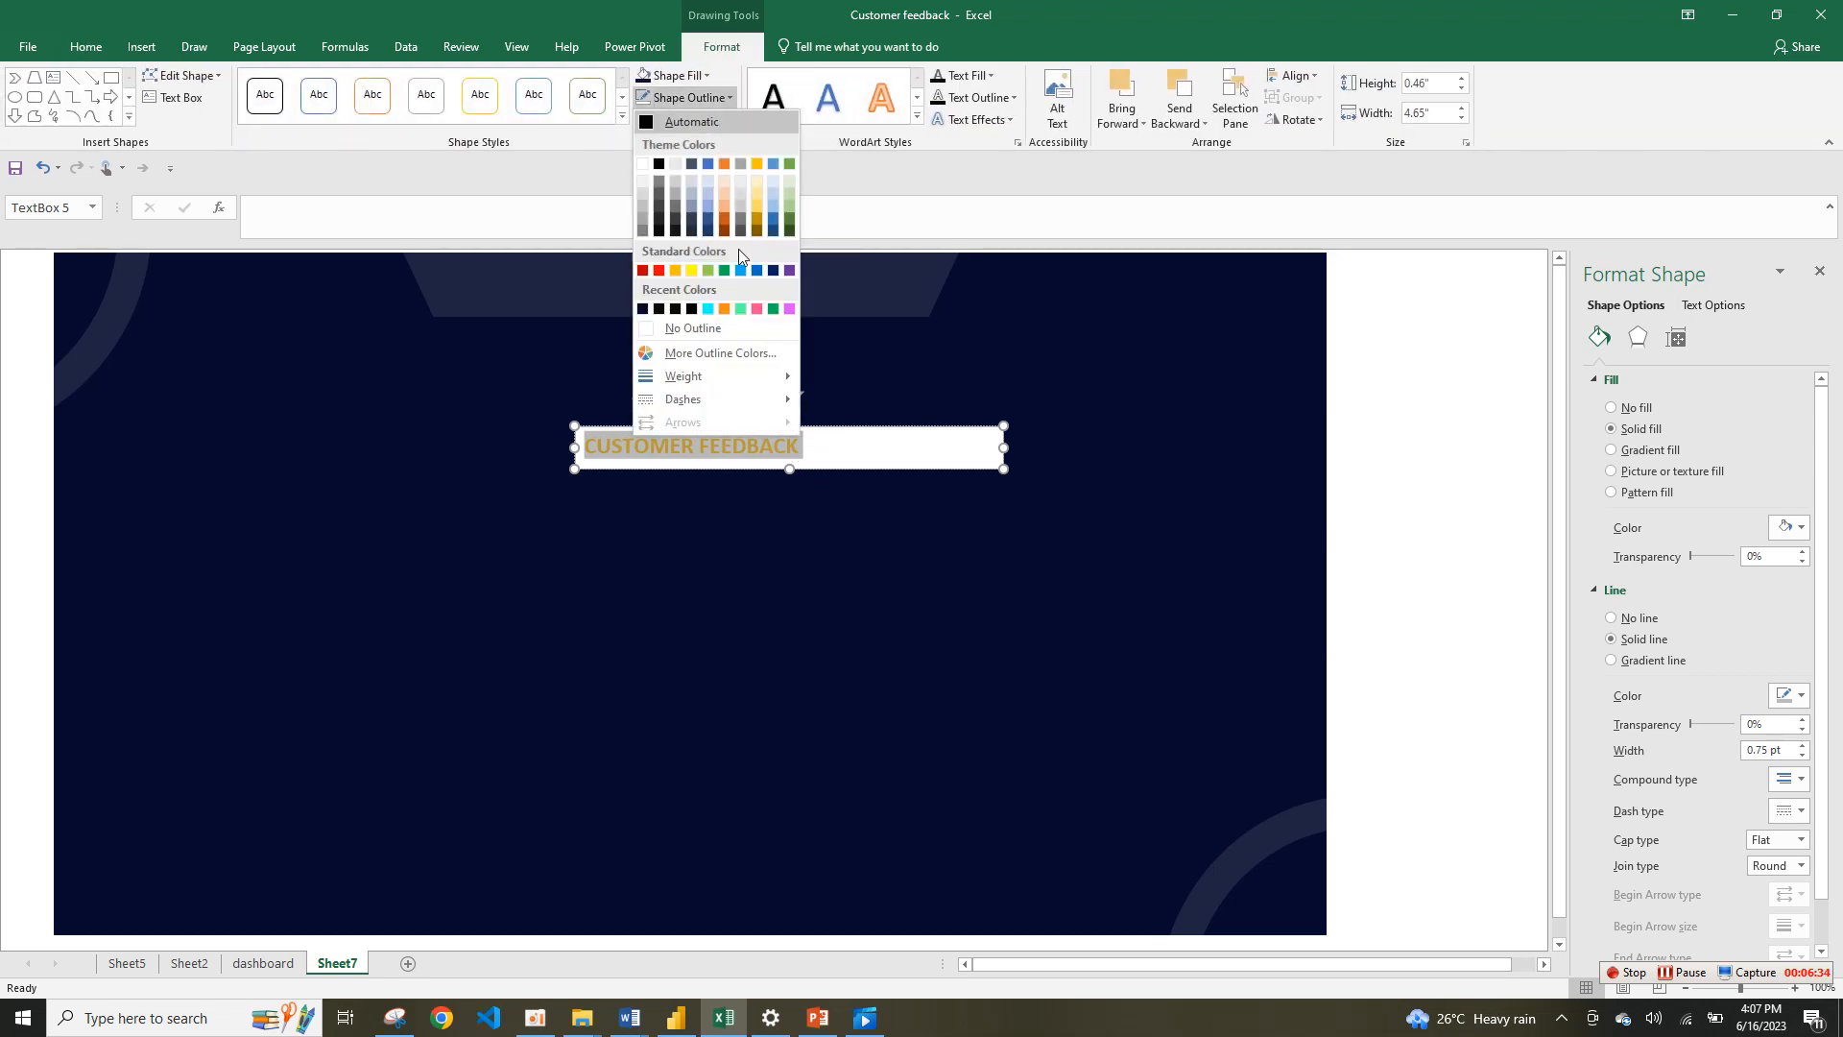
click(735, 343)
click(942, 144)
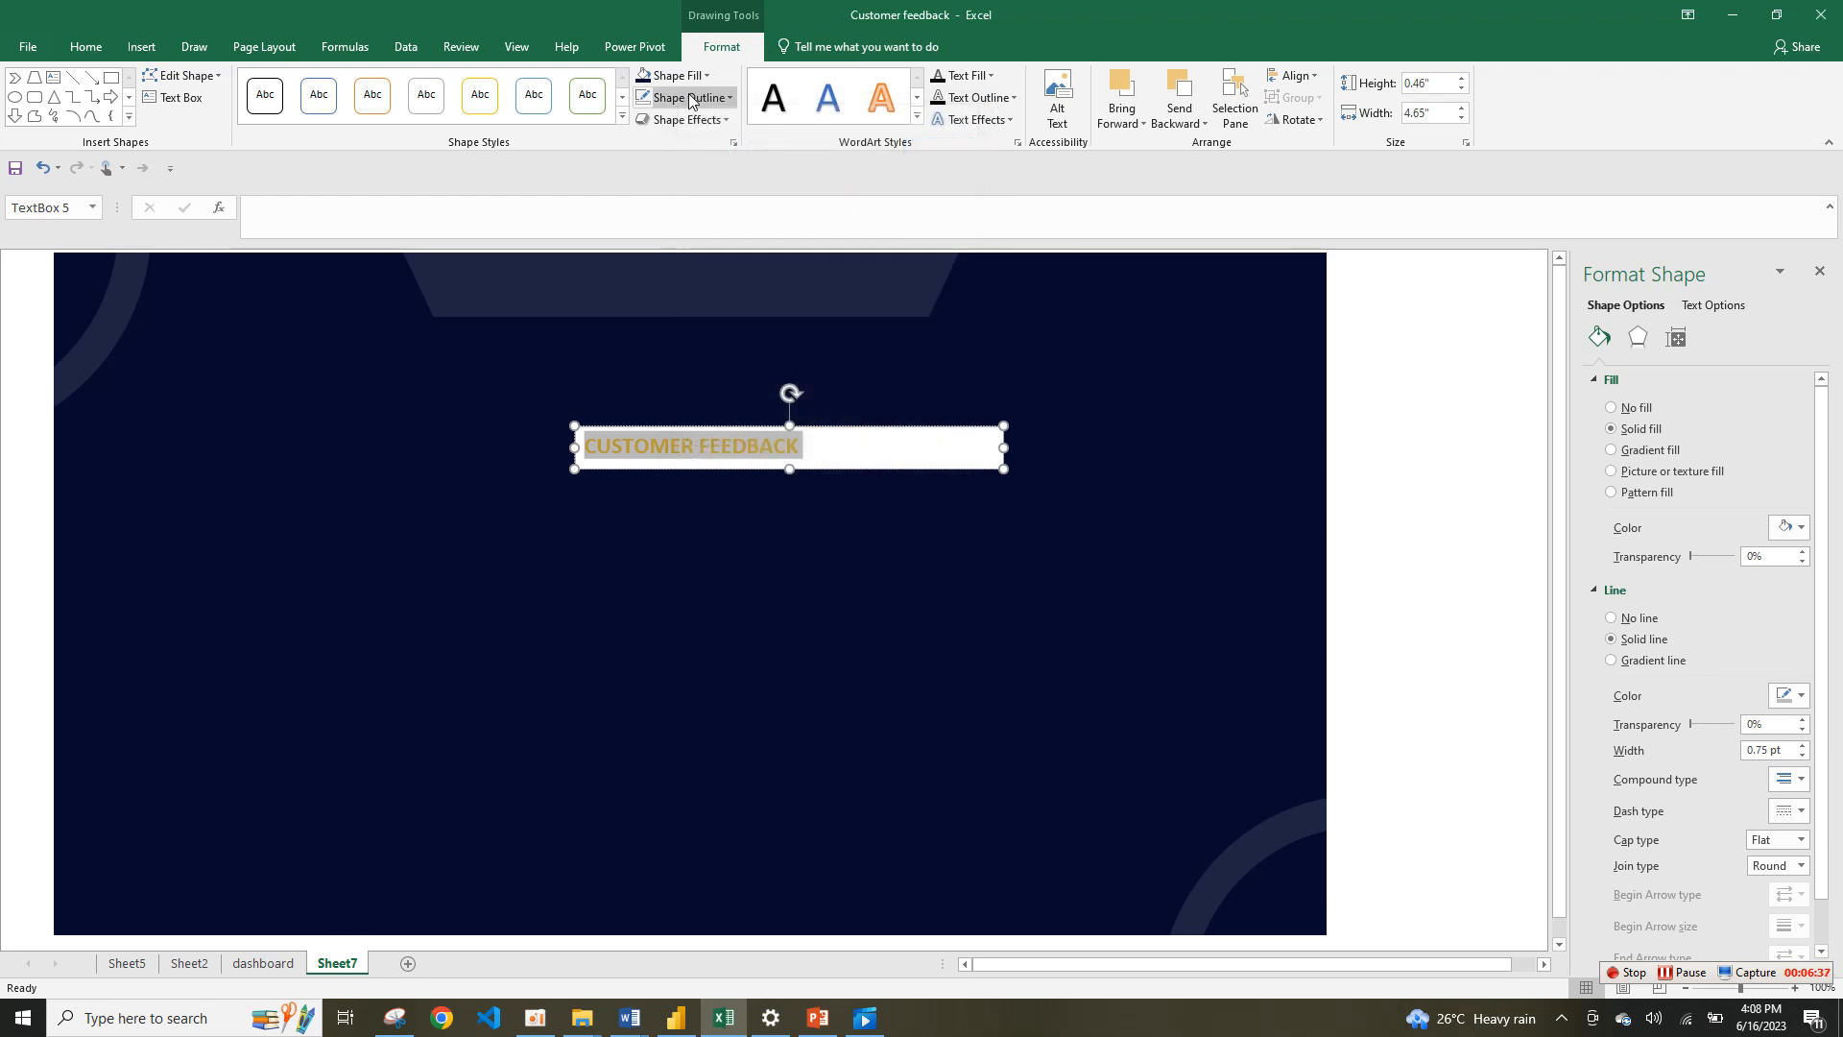
click(691, 98)
click(689, 329)
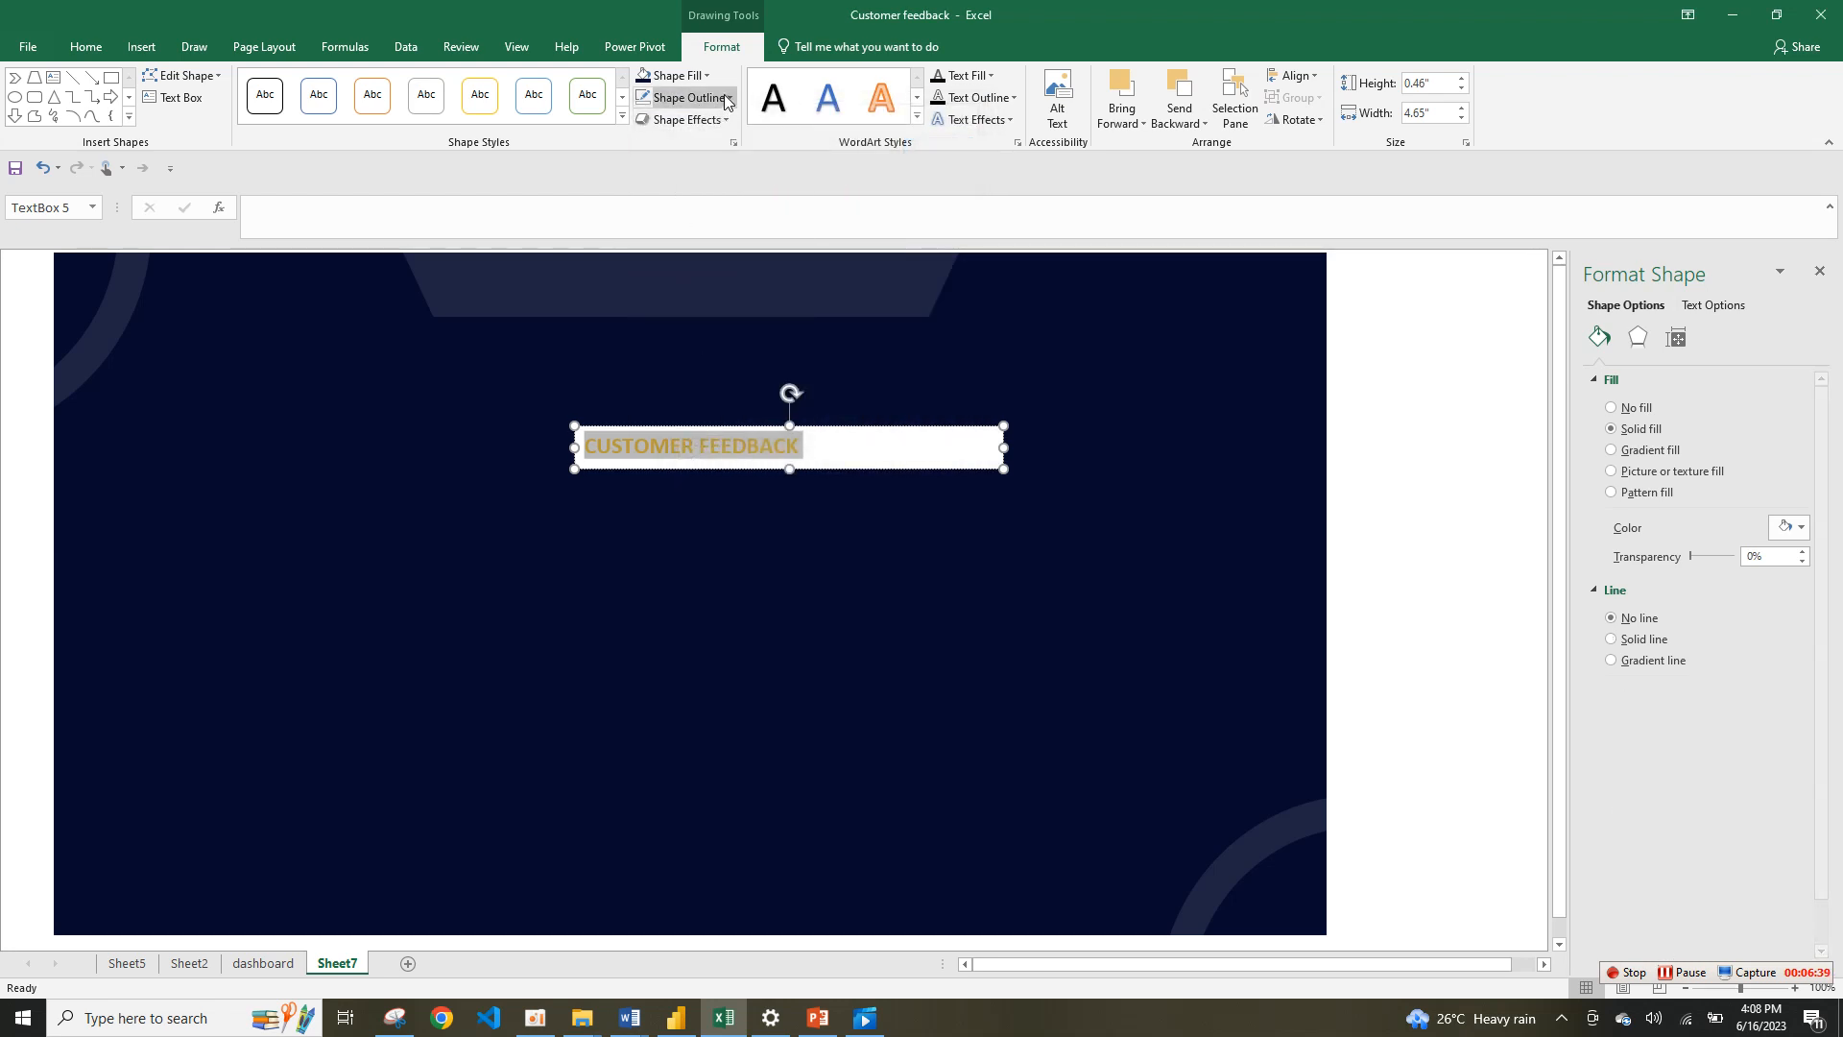
click(683, 76)
click(681, 305)
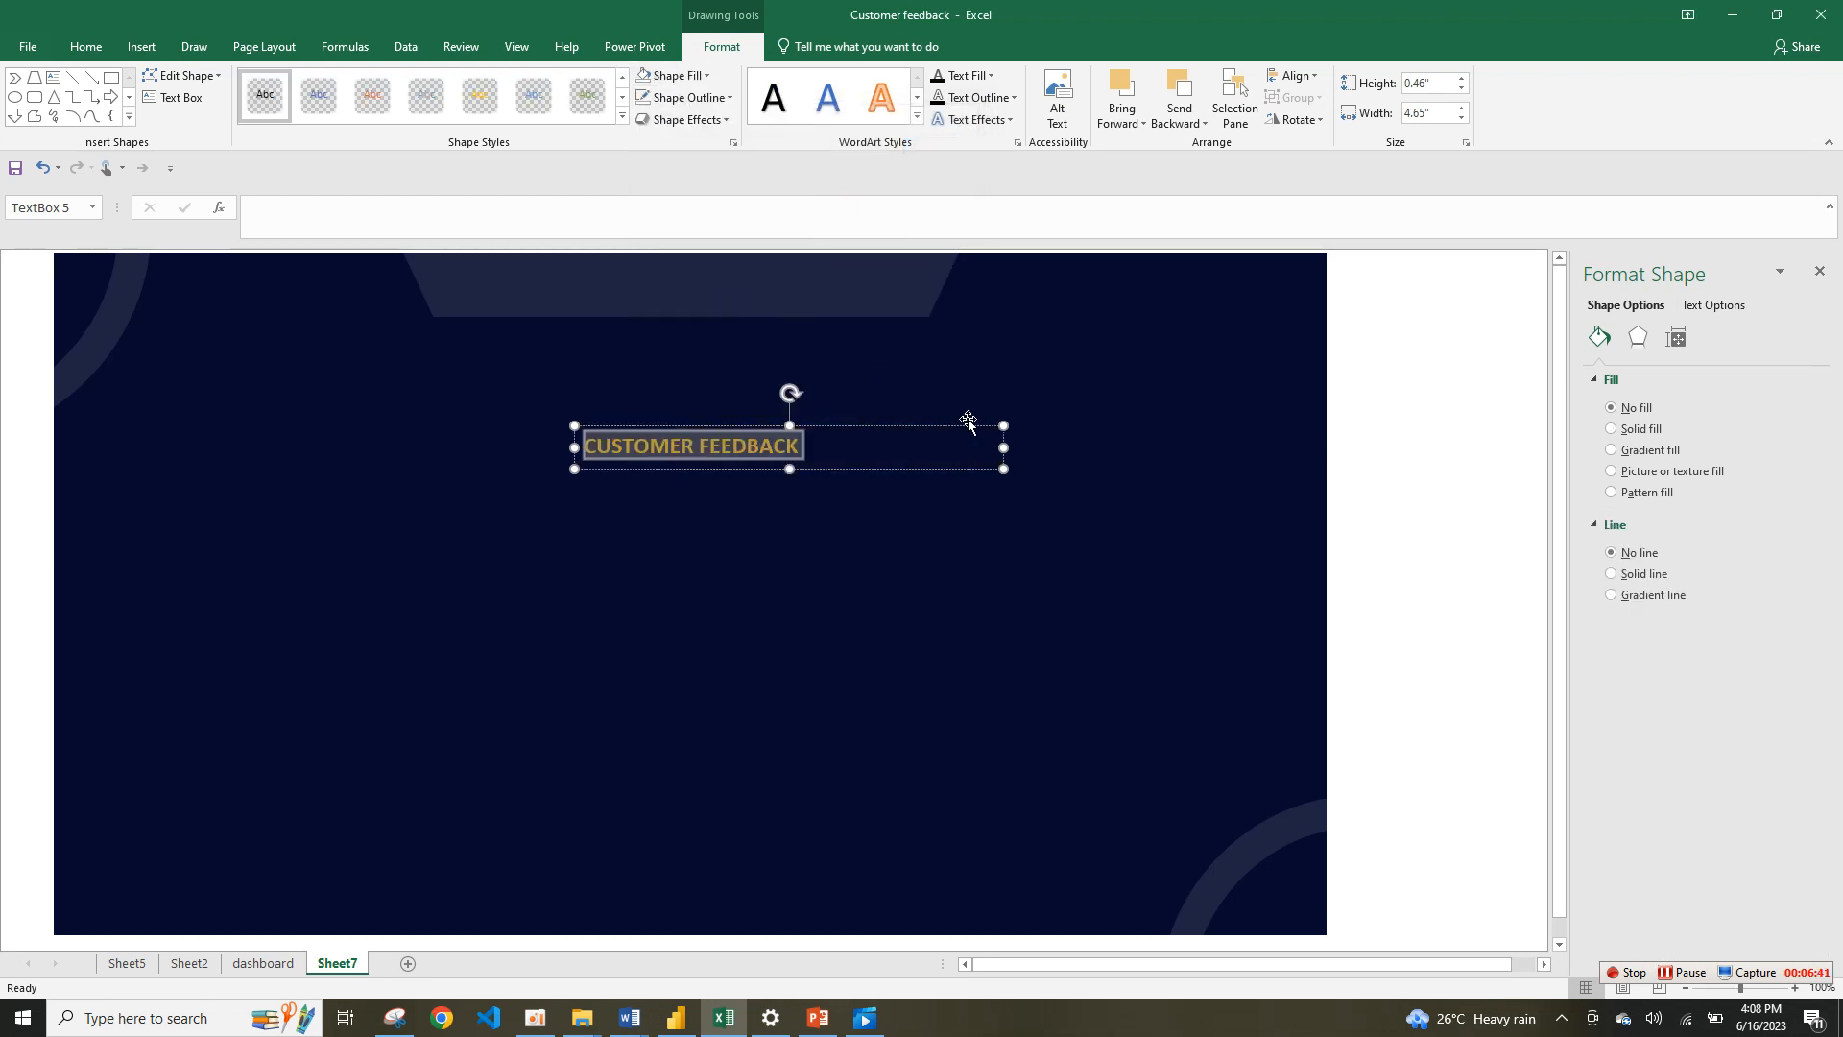
Step: Move the CUSTOMER FEEDBACK text box onto the trapezoid header, centre its text and adjust its position to the middle of the header
drag(999, 423, 958, 271)
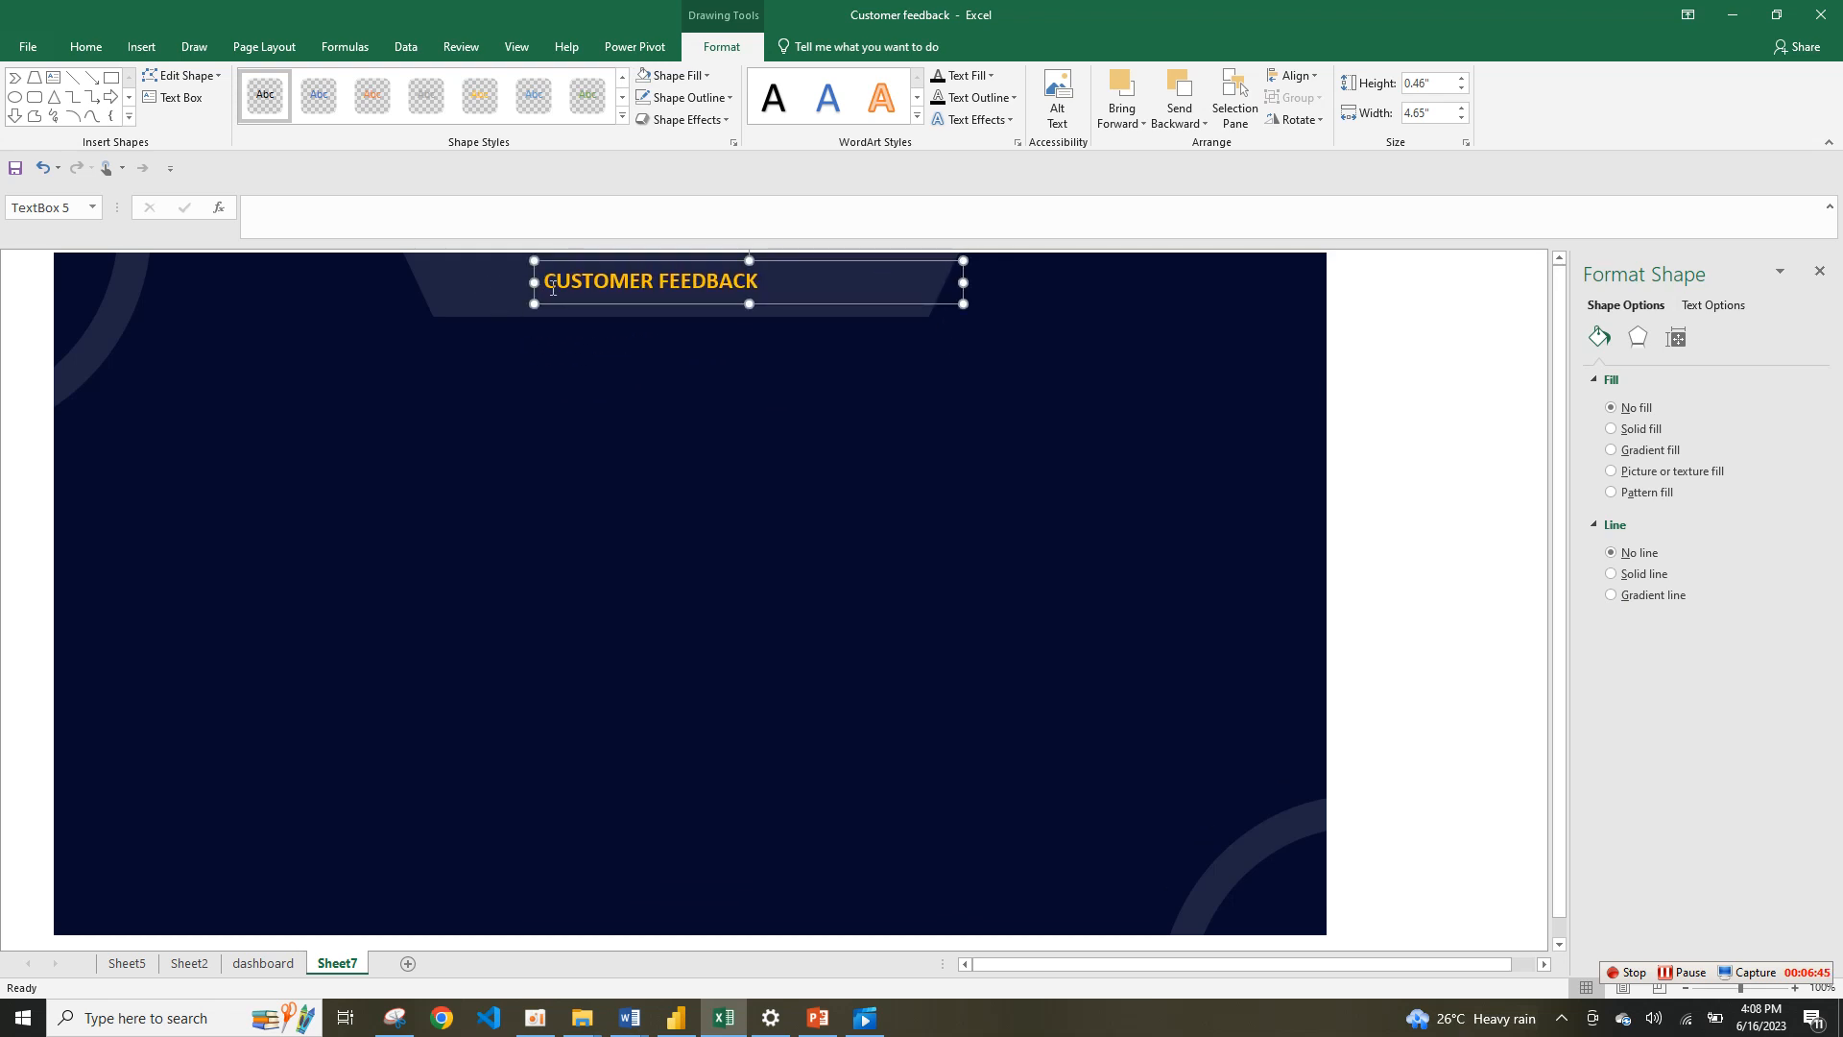
drag(549, 285, 737, 295)
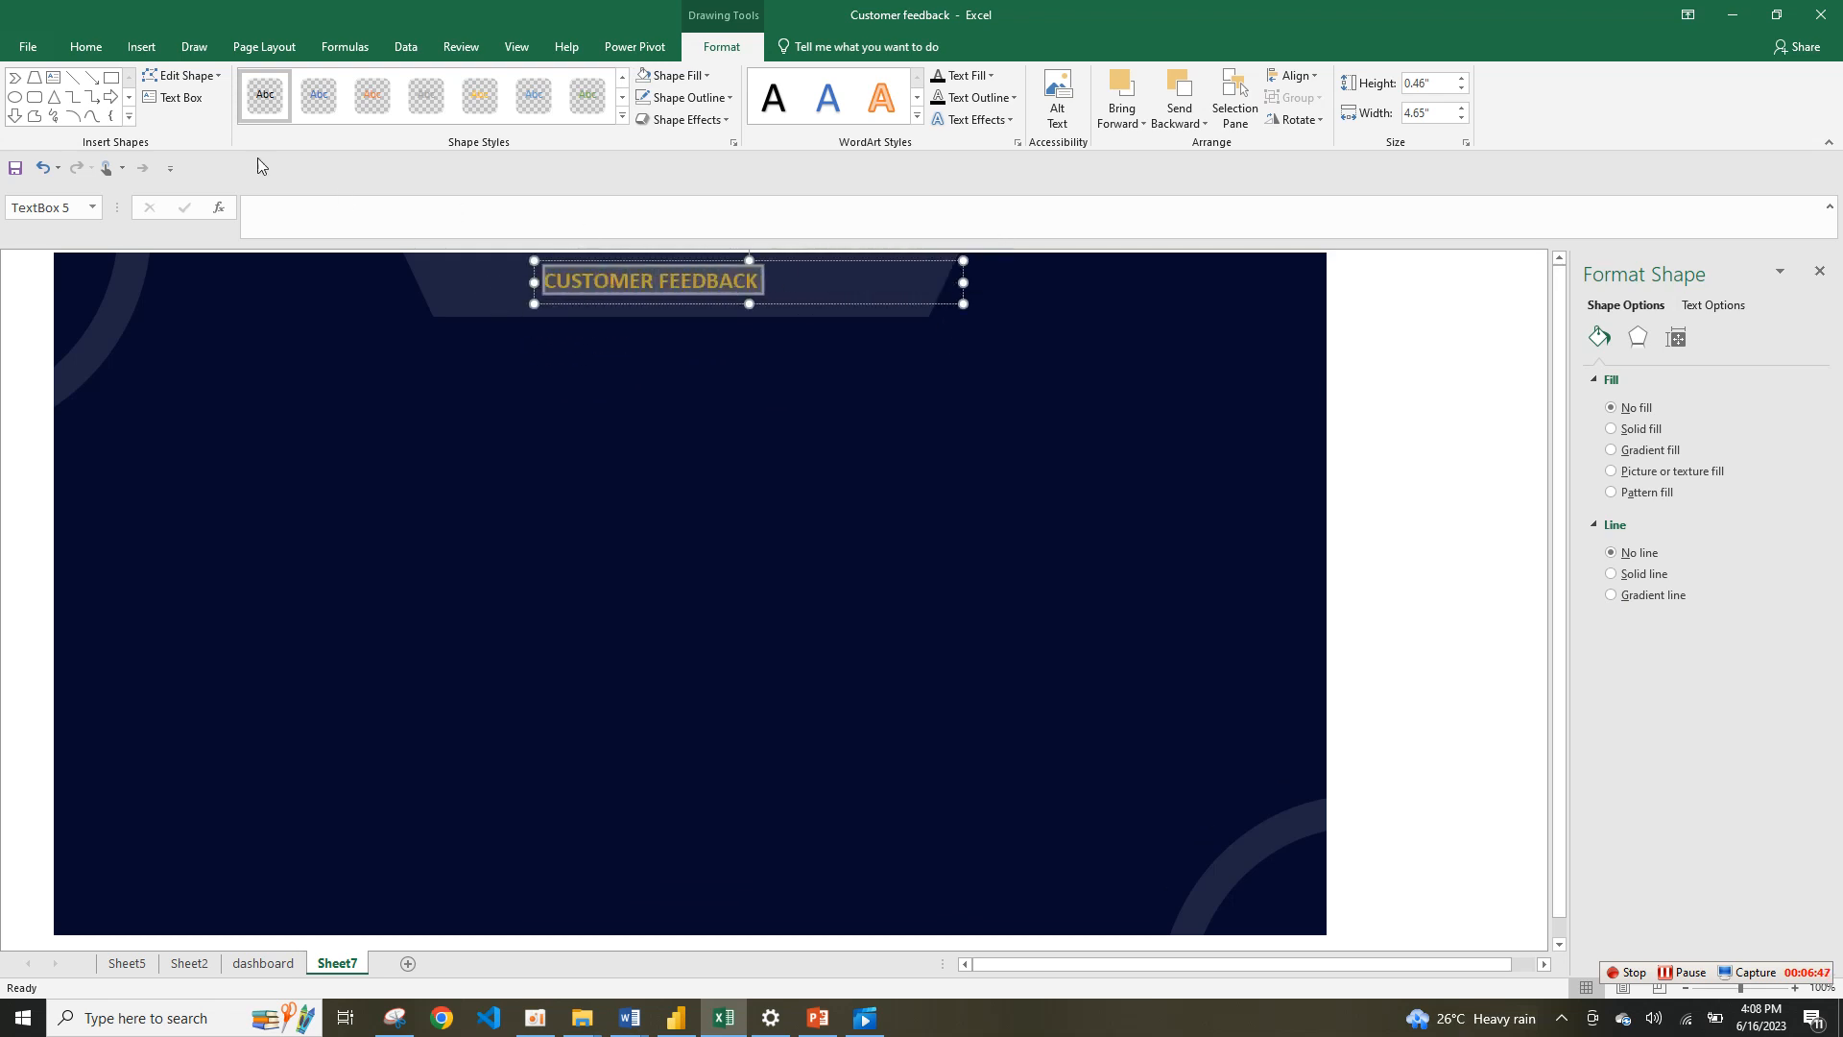
click(85, 46)
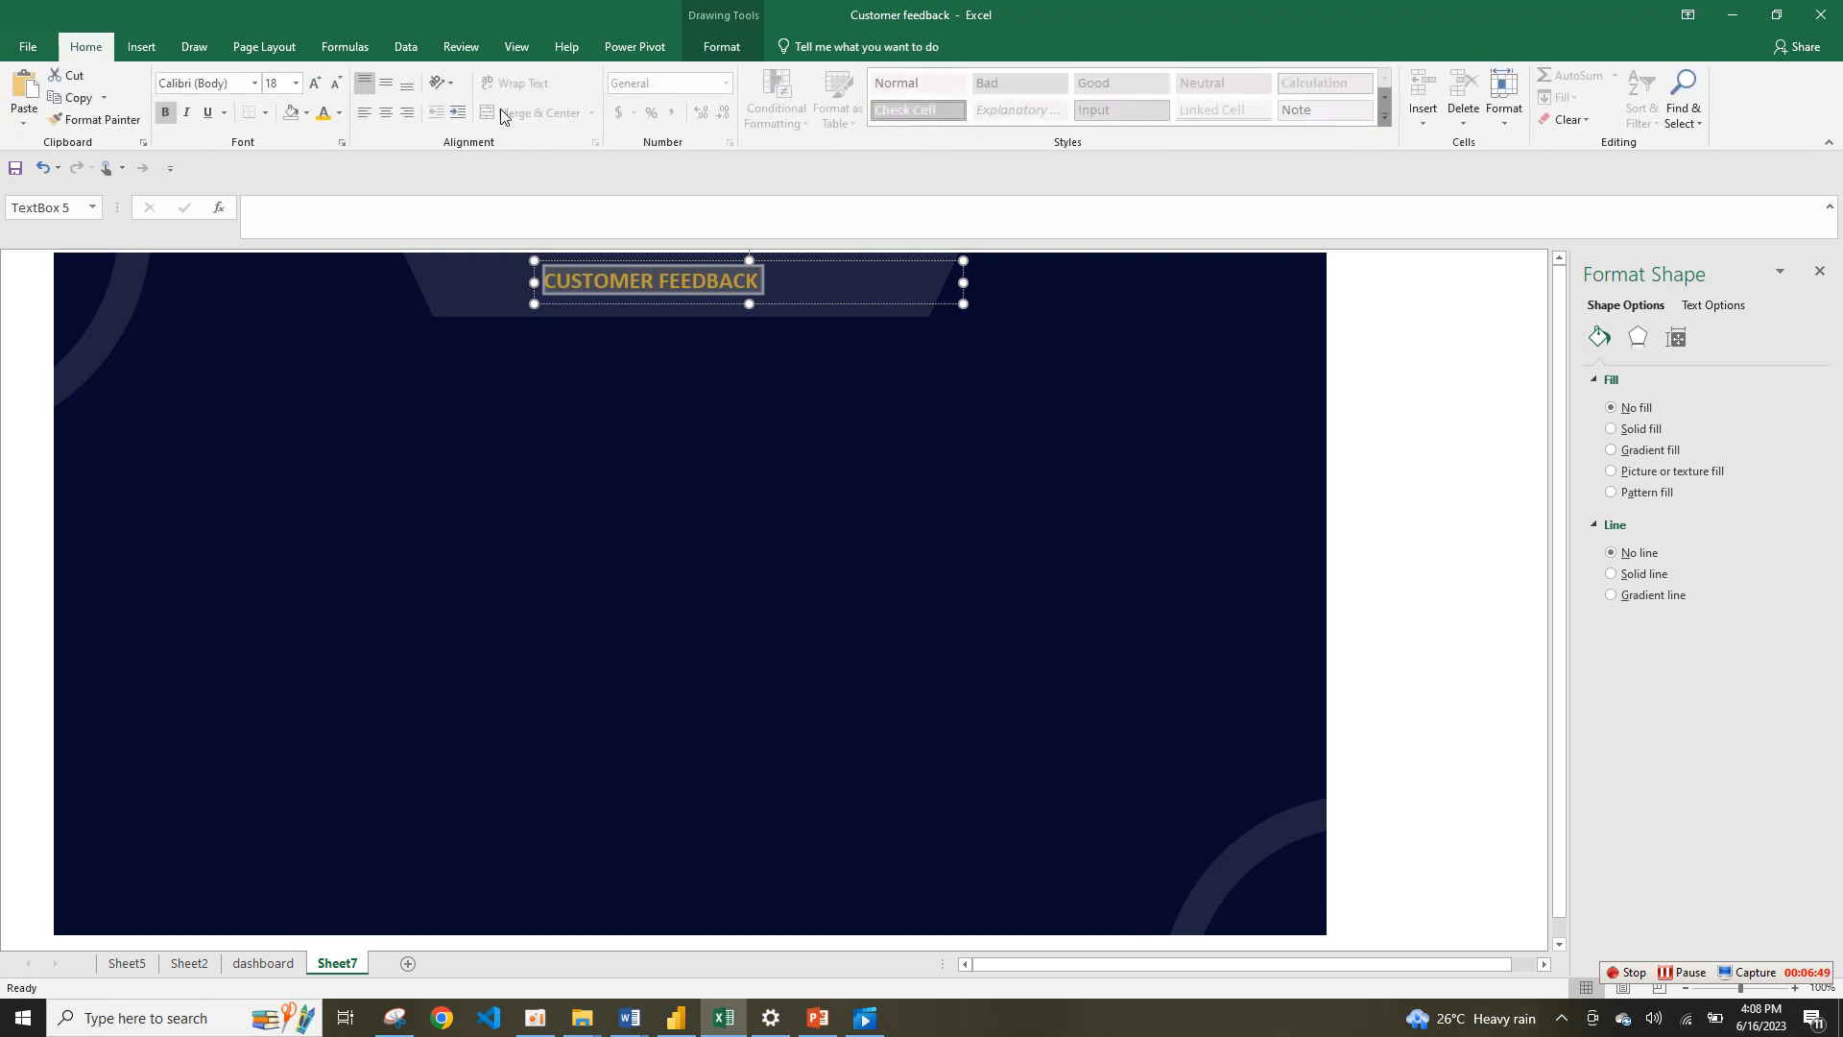
click(386, 114)
drag(712, 261, 572, 253)
click(864, 471)
click(780, 280)
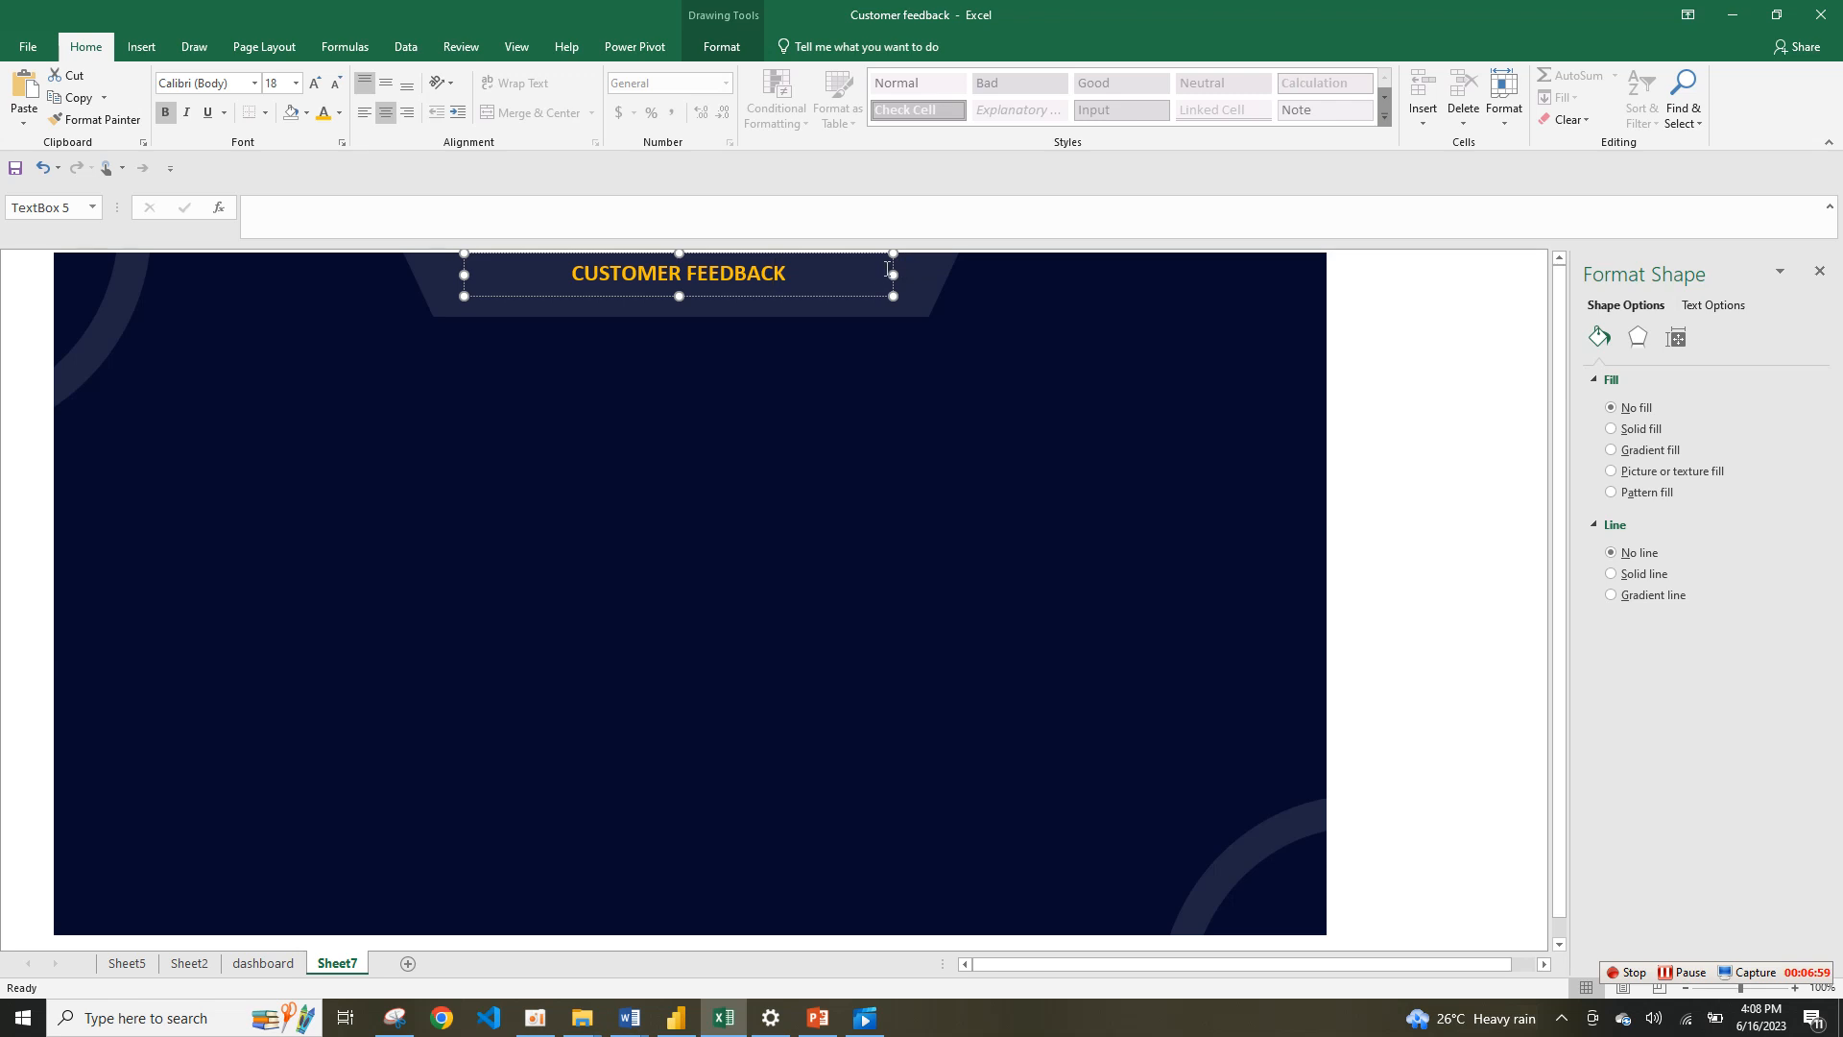
drag(890, 271, 885, 277)
click(881, 350)
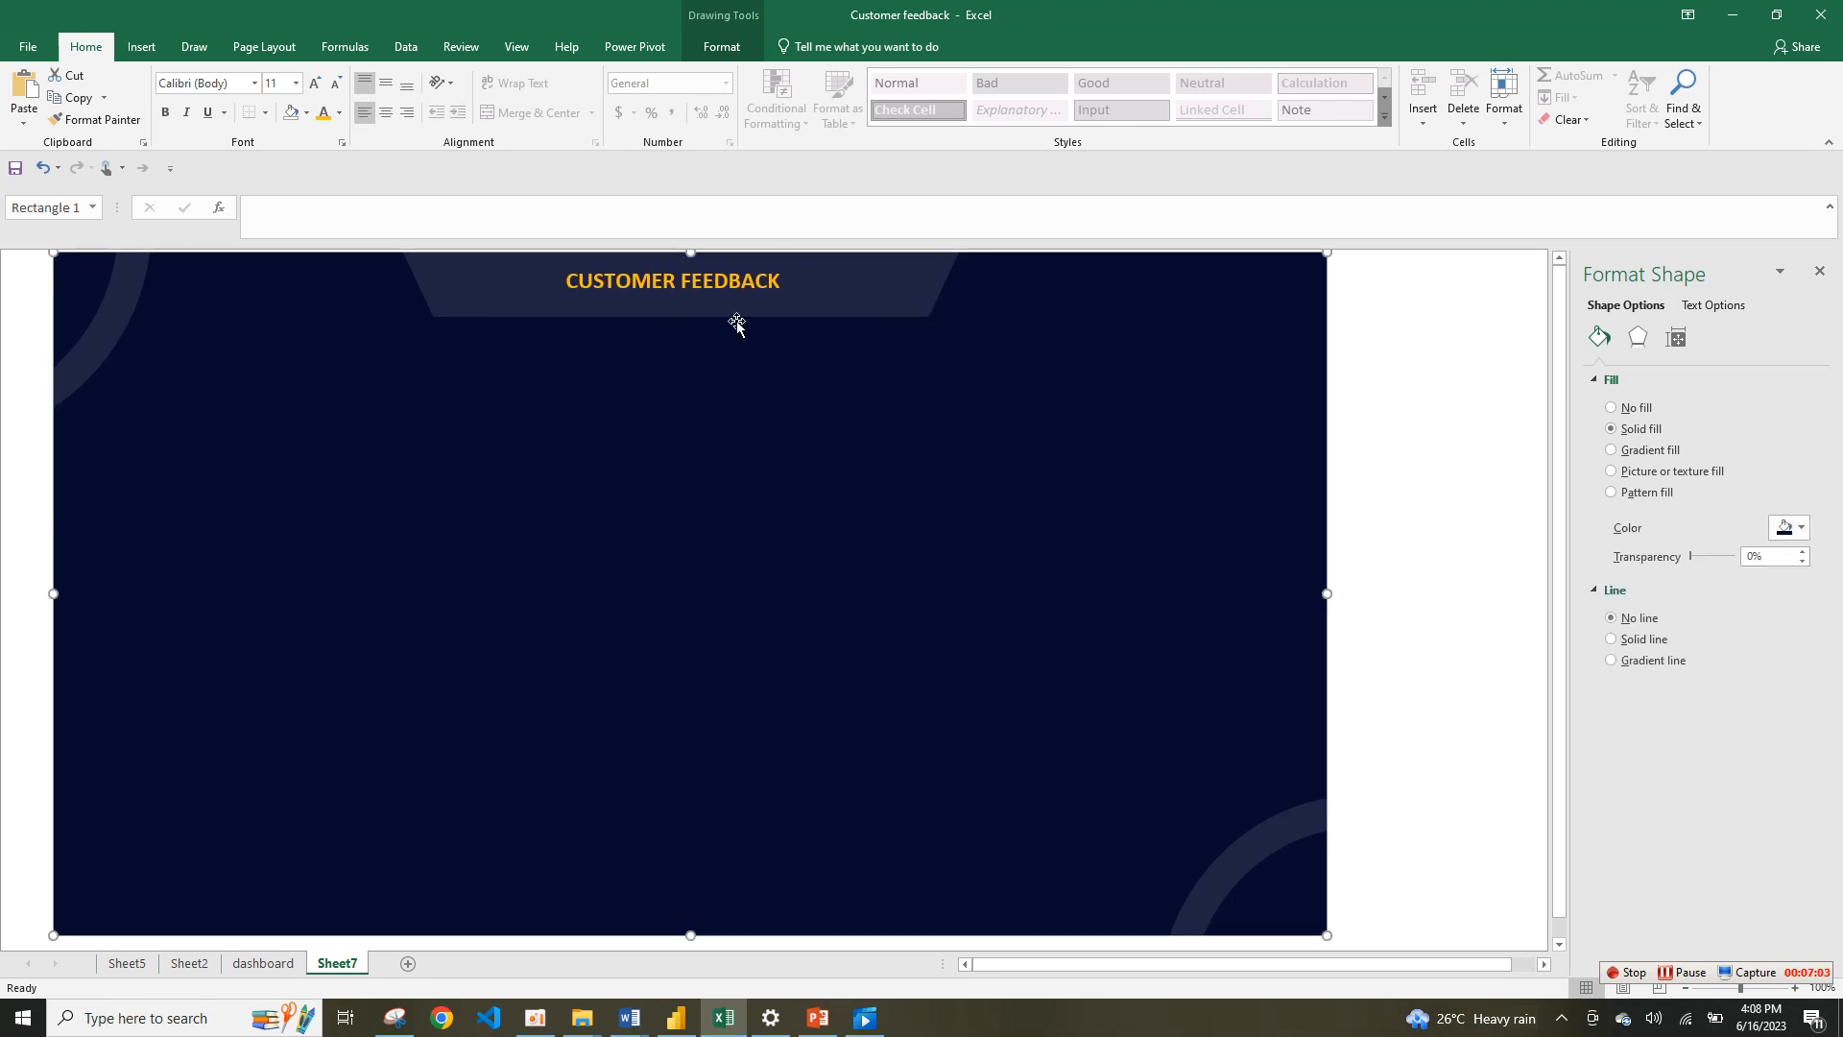
Step: Using the dashboard sheet as reference, draw a chevron arrow about 0.4" wide by 0.43" high below the header on Sheet7
click(240, 967)
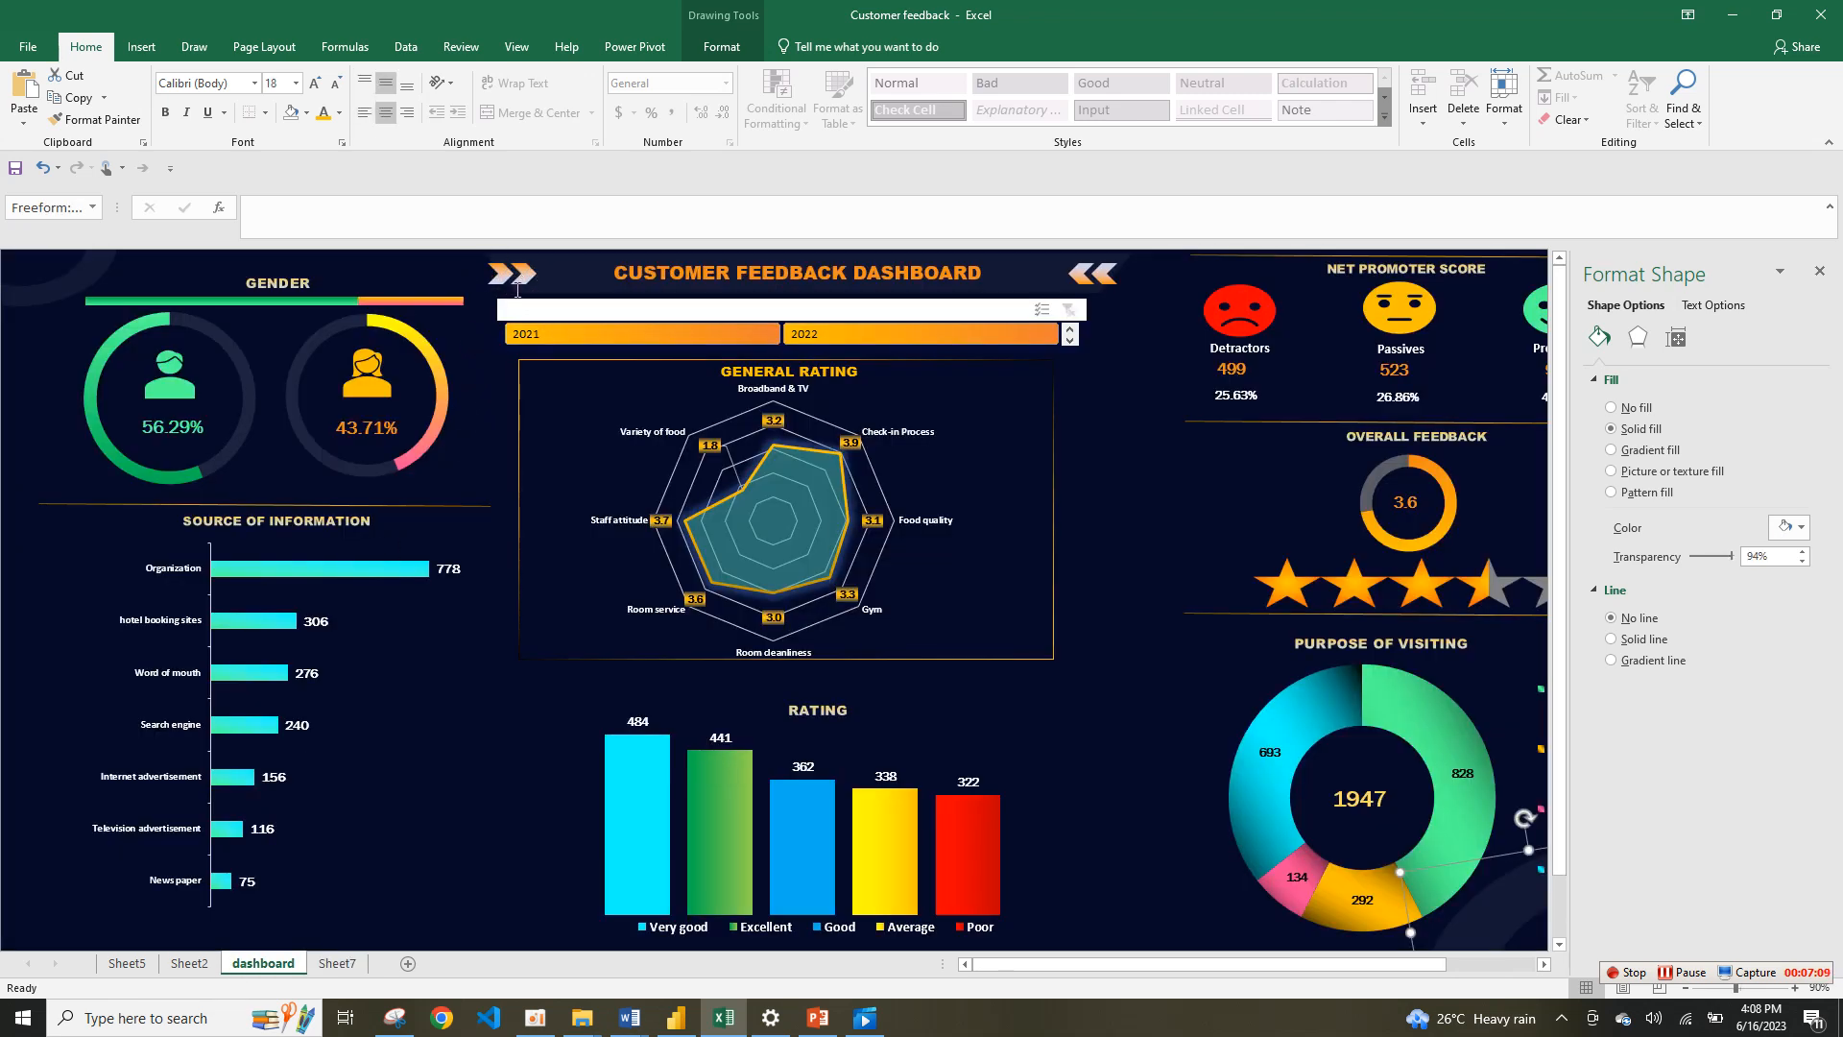
click(336, 963)
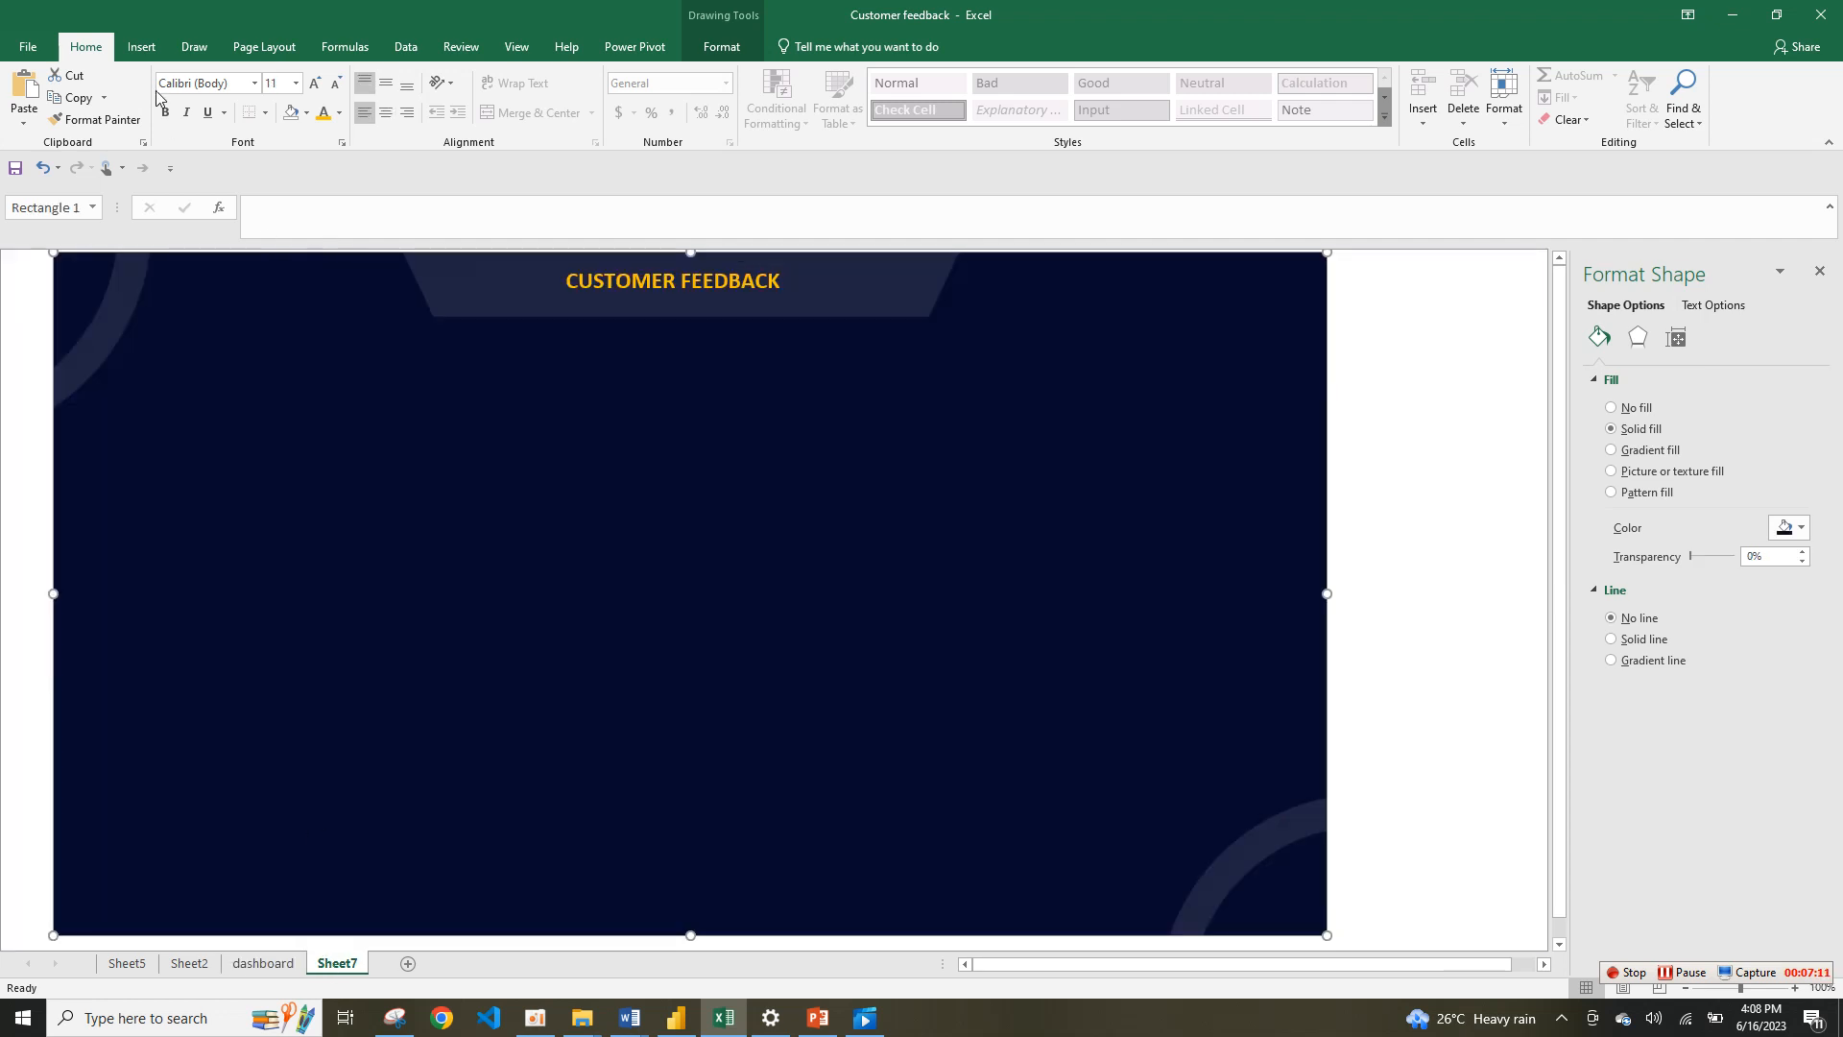
click(139, 46)
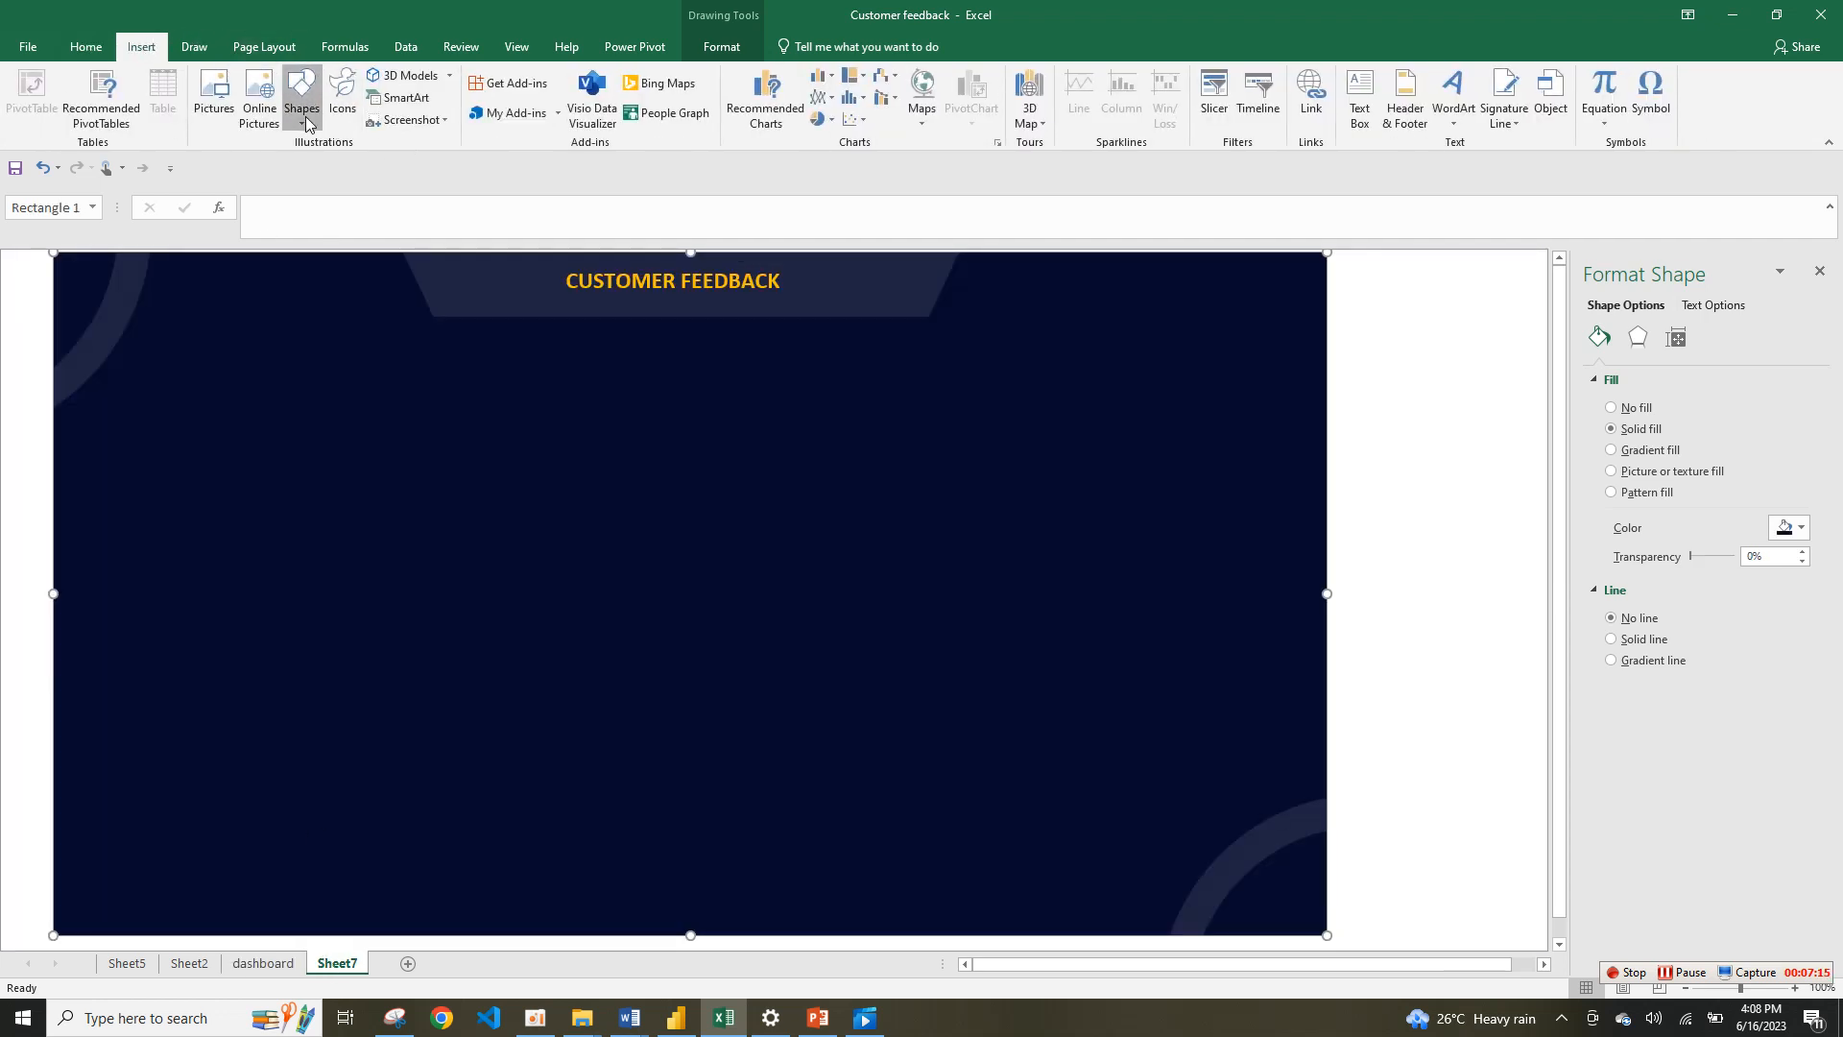
click(307, 123)
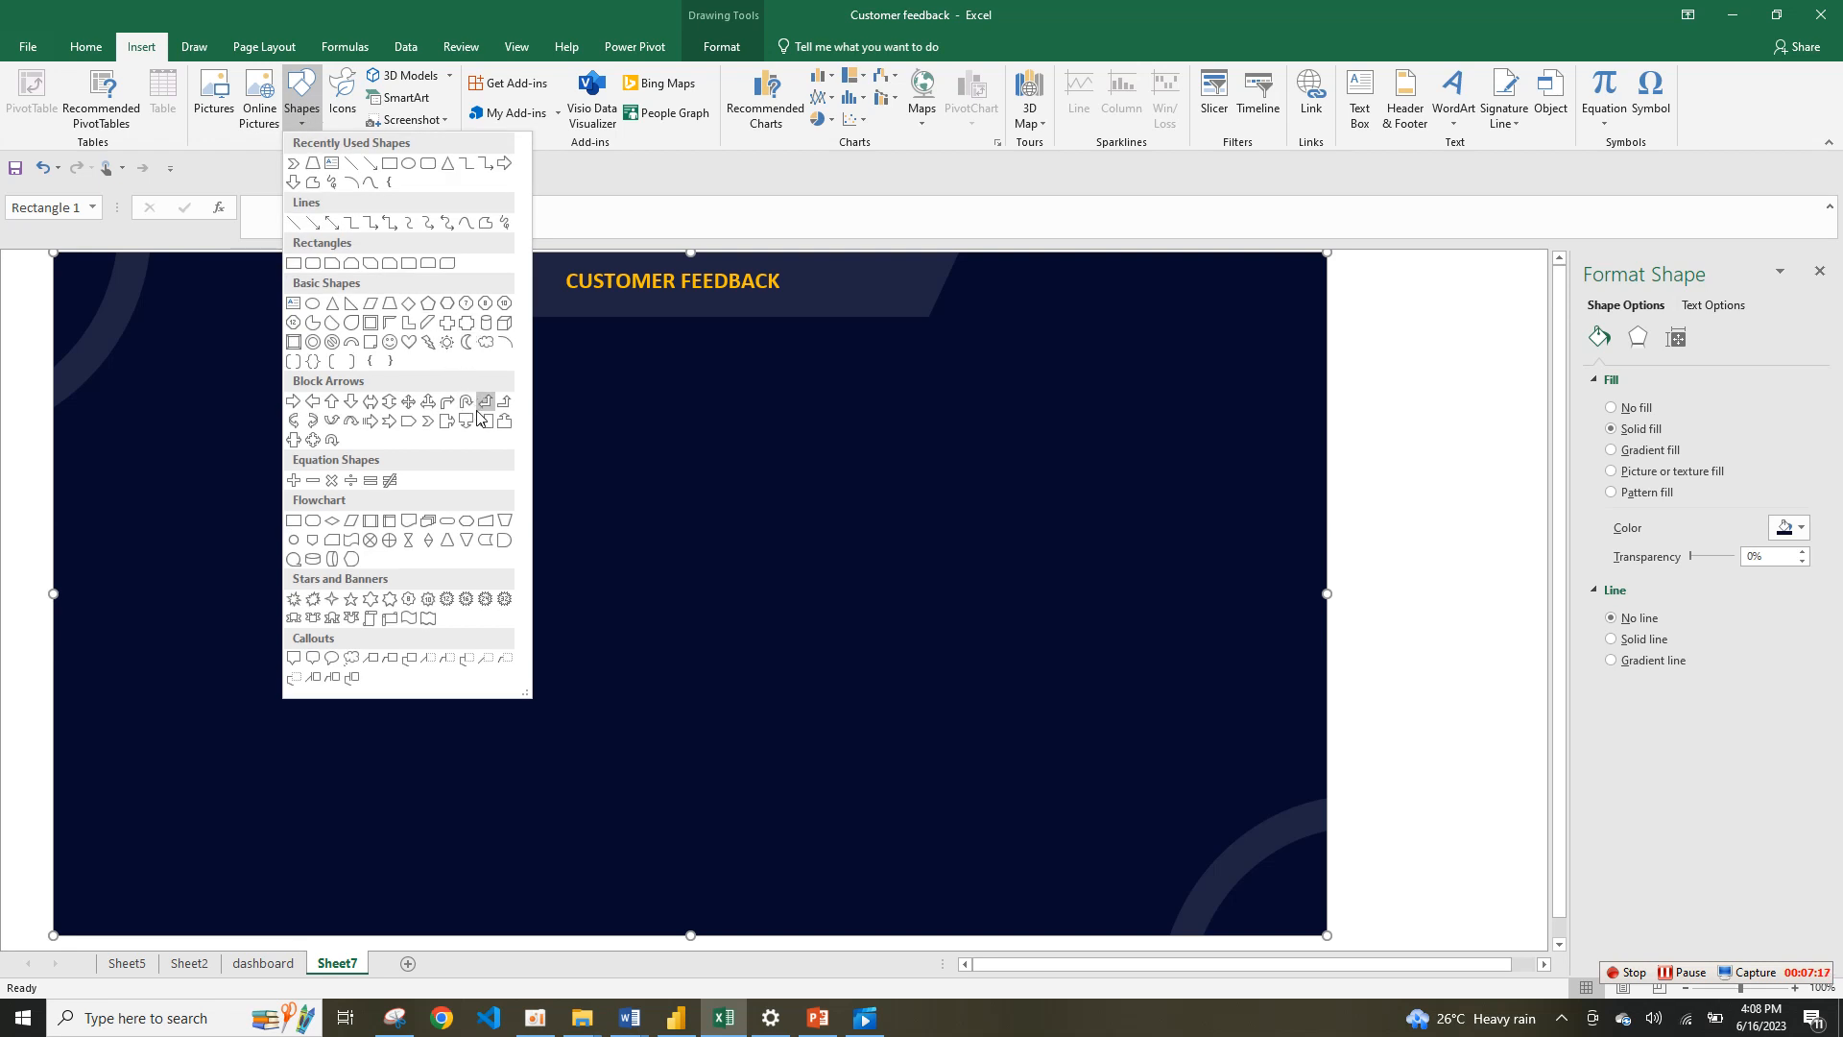
click(417, 421)
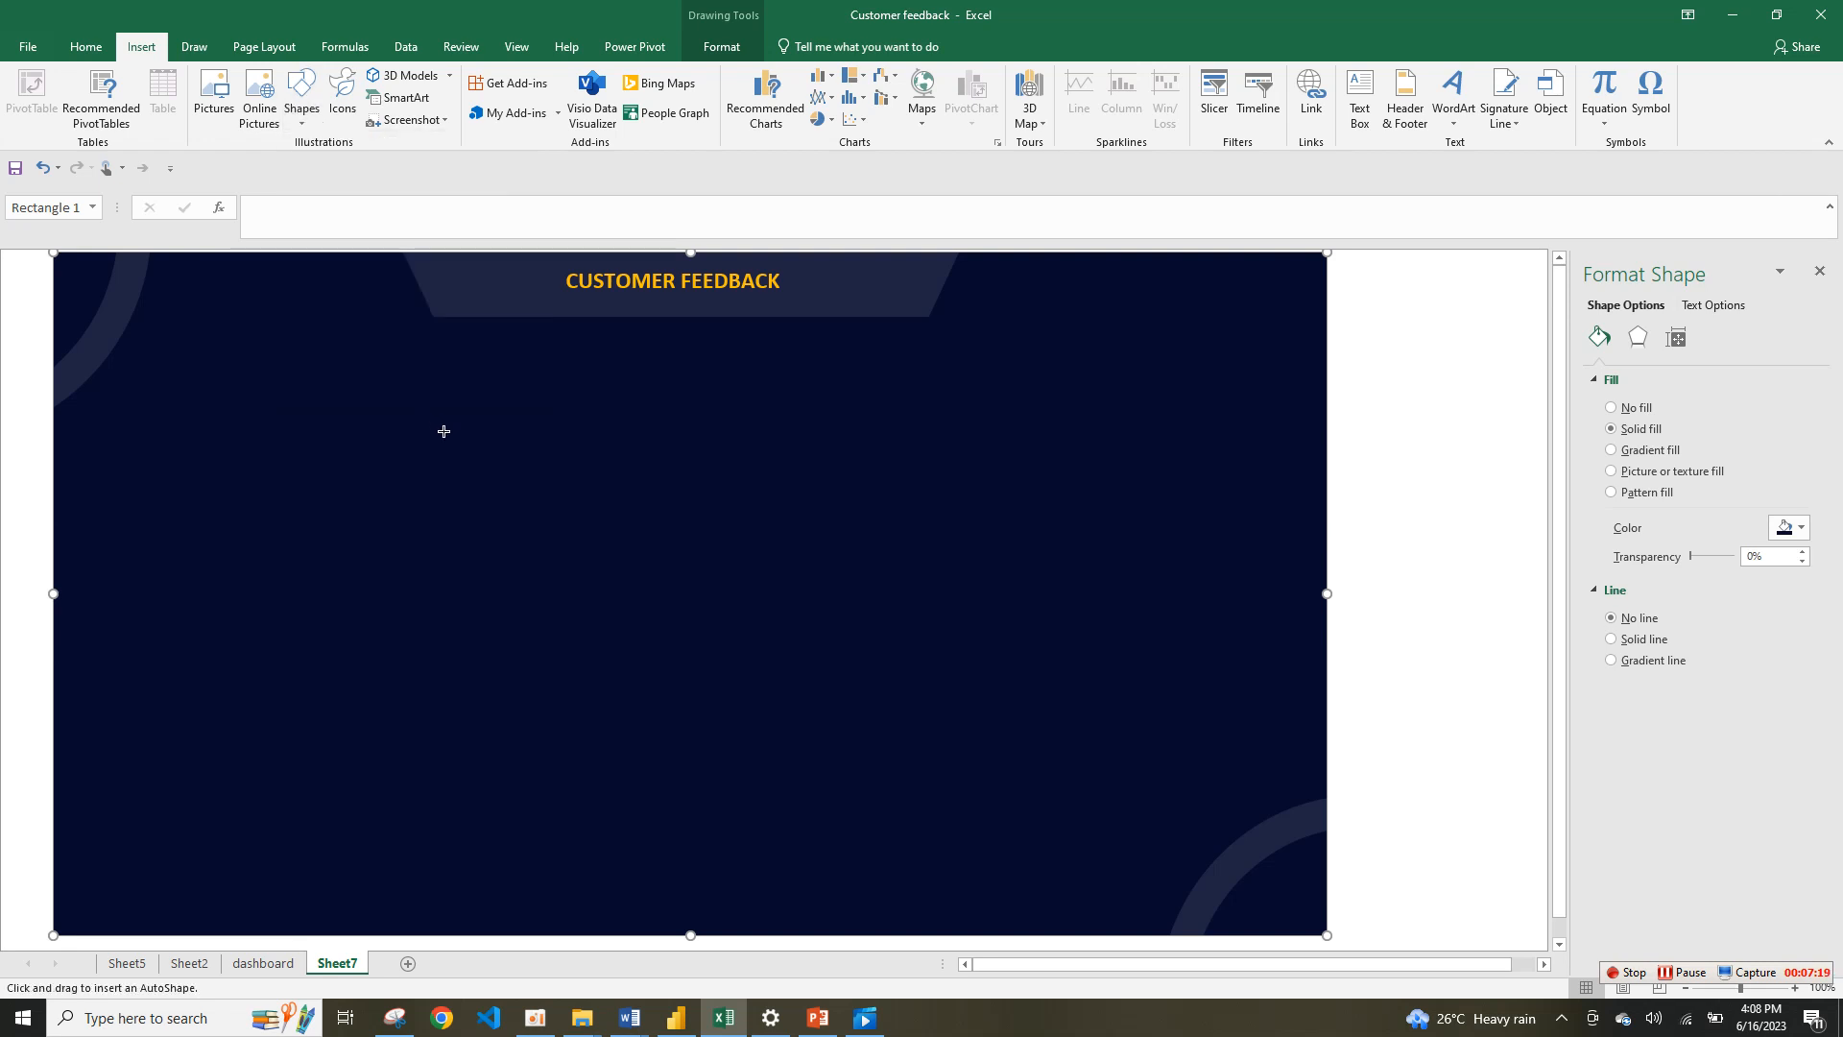
drag(450, 438, 488, 478)
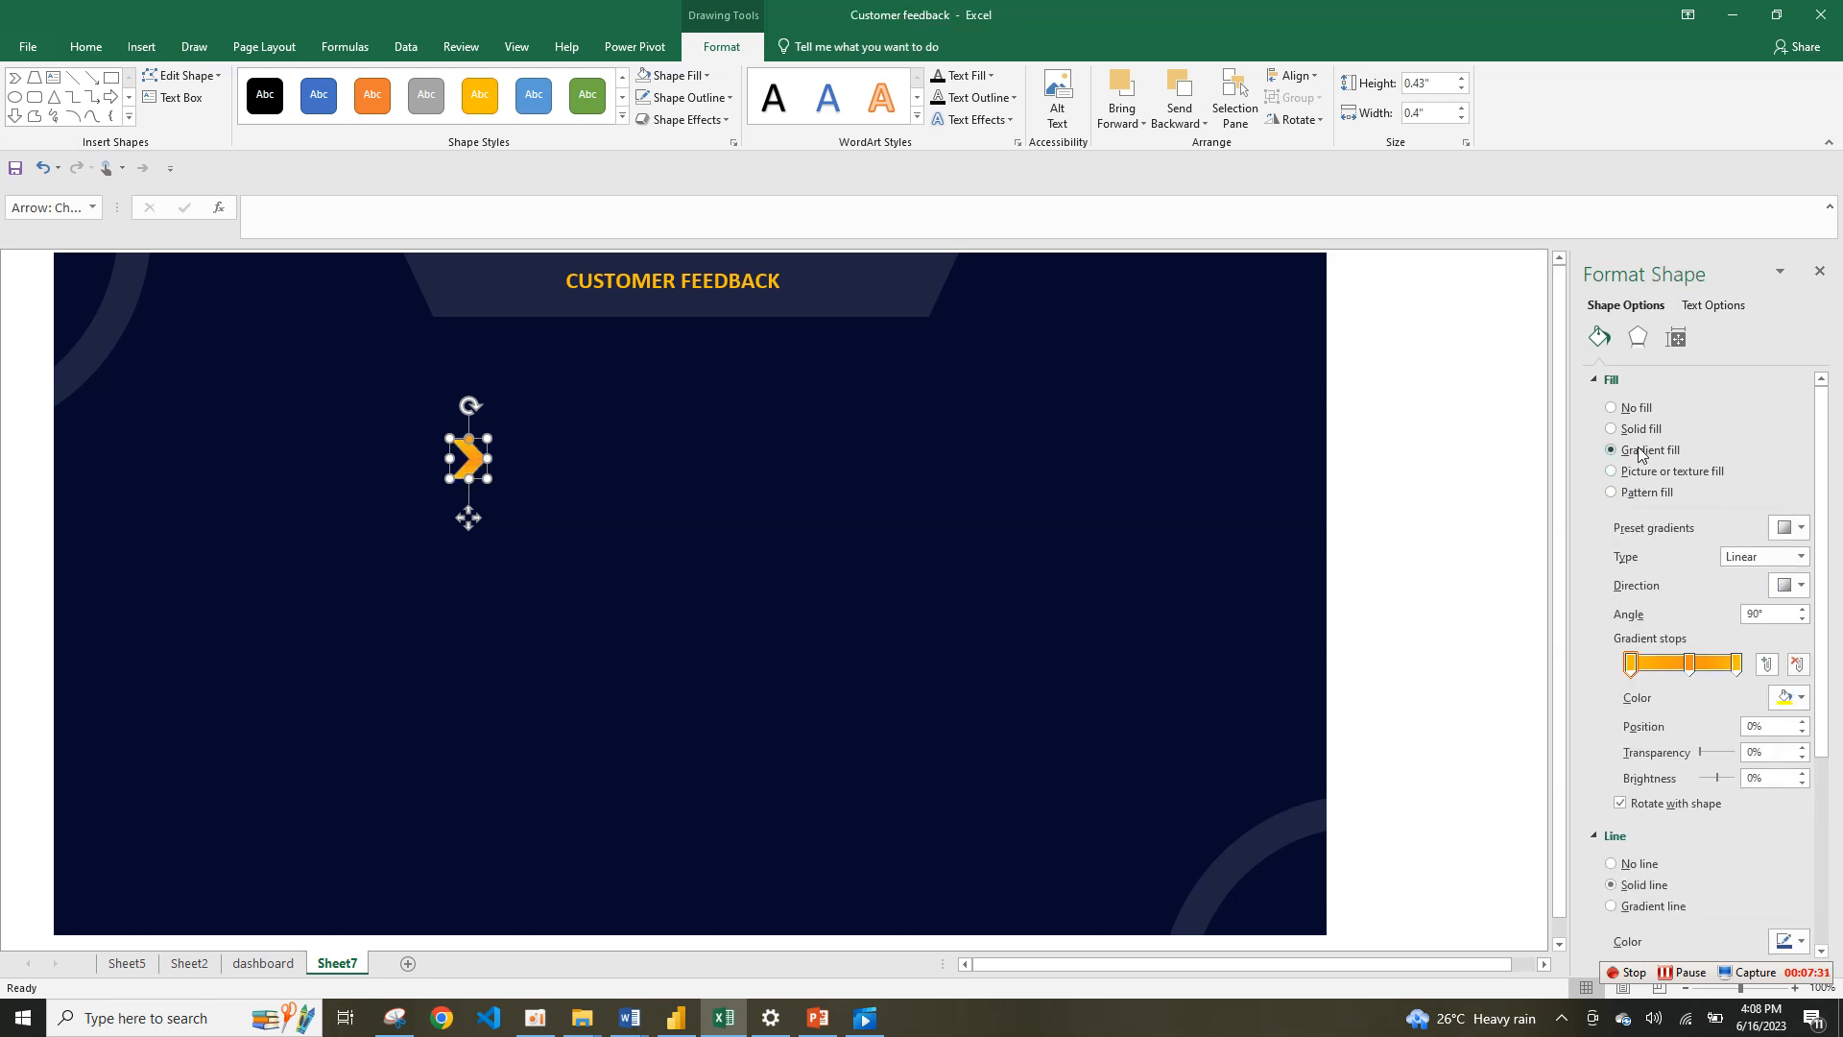
Step: Give the chevron a gold gradient fill with a light gold middle stop at 60% brightness, and remove its outline
click(1689, 662)
click(1793, 701)
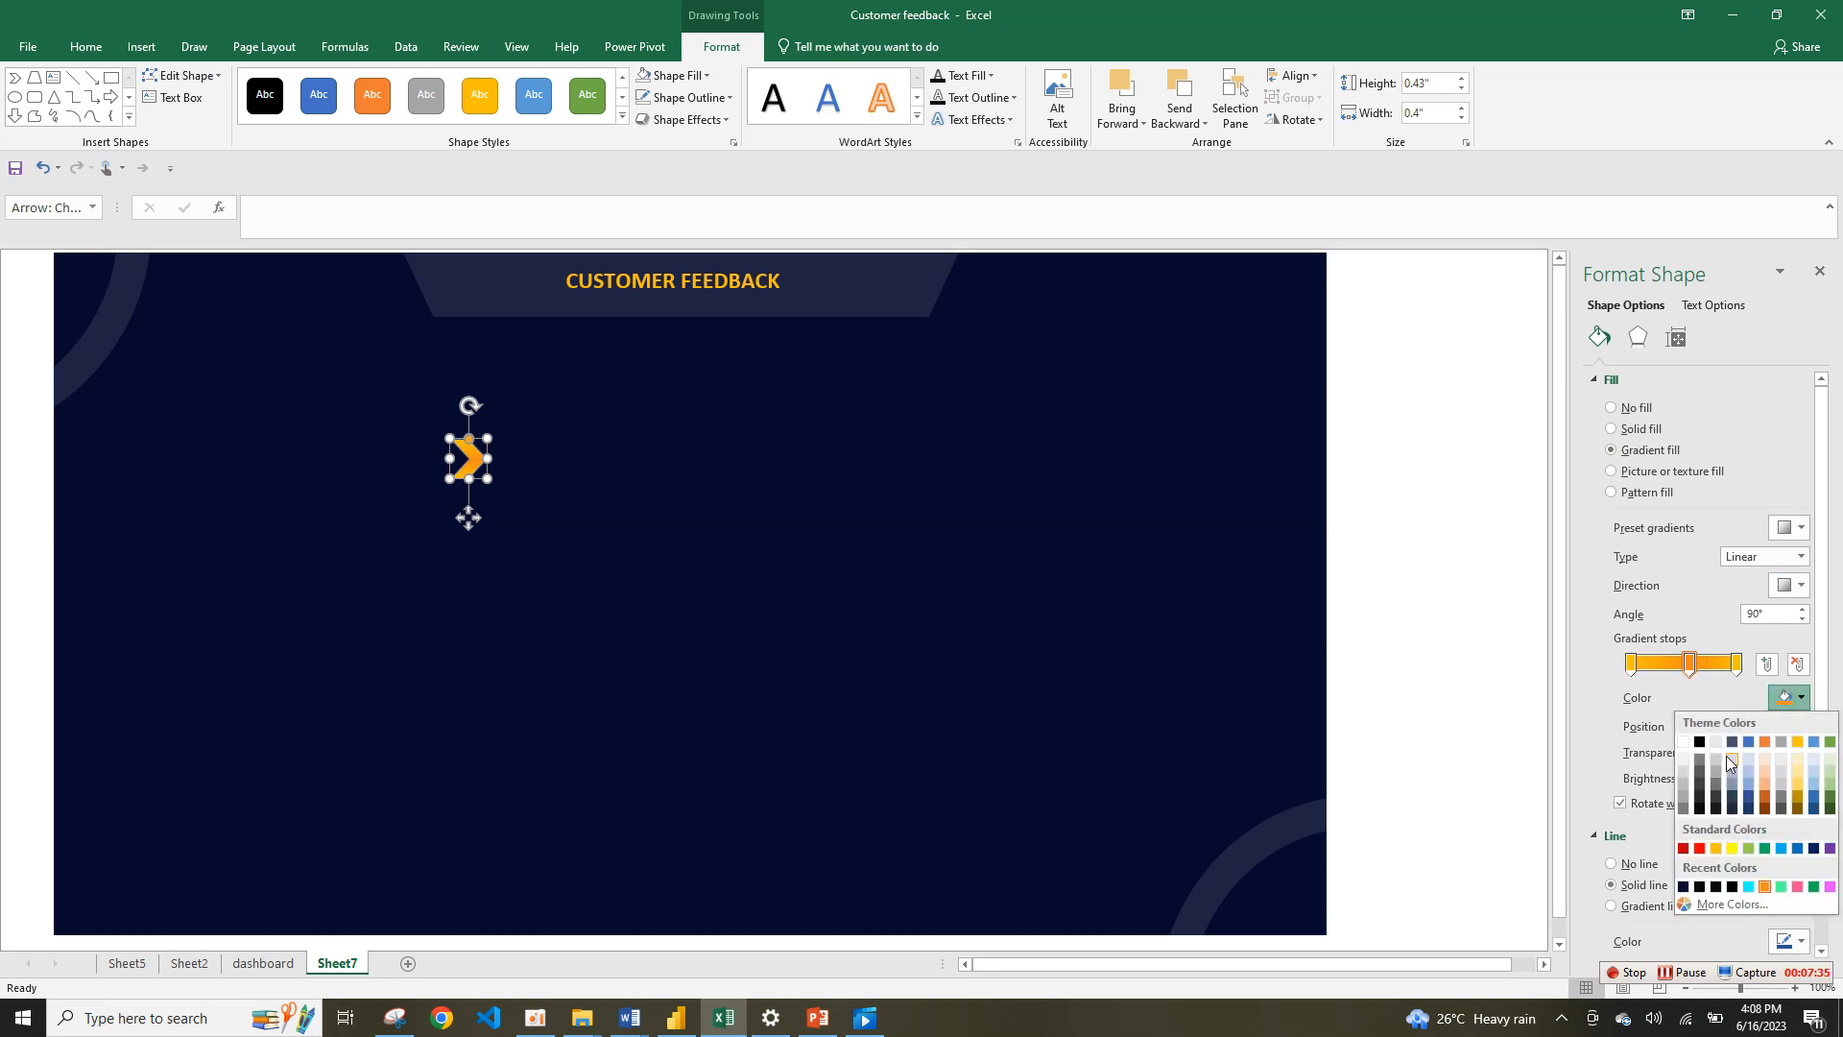
click(1750, 887)
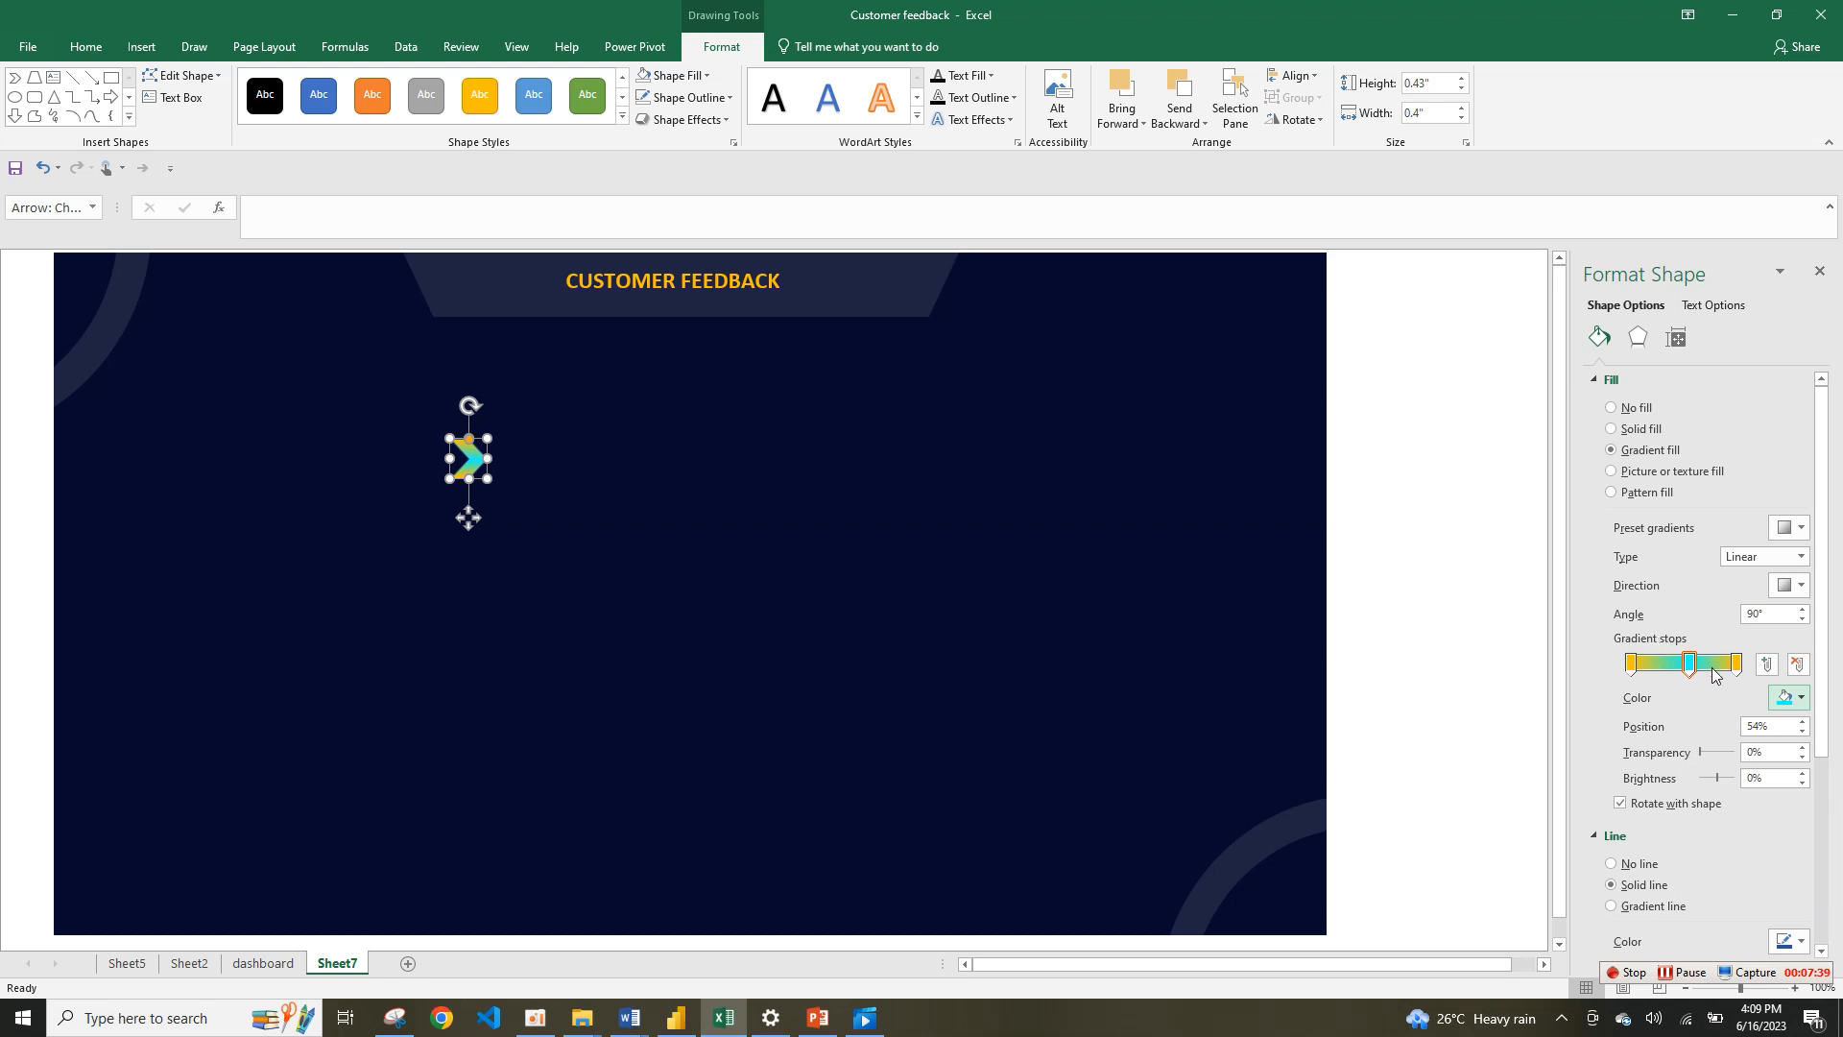
click(1789, 698)
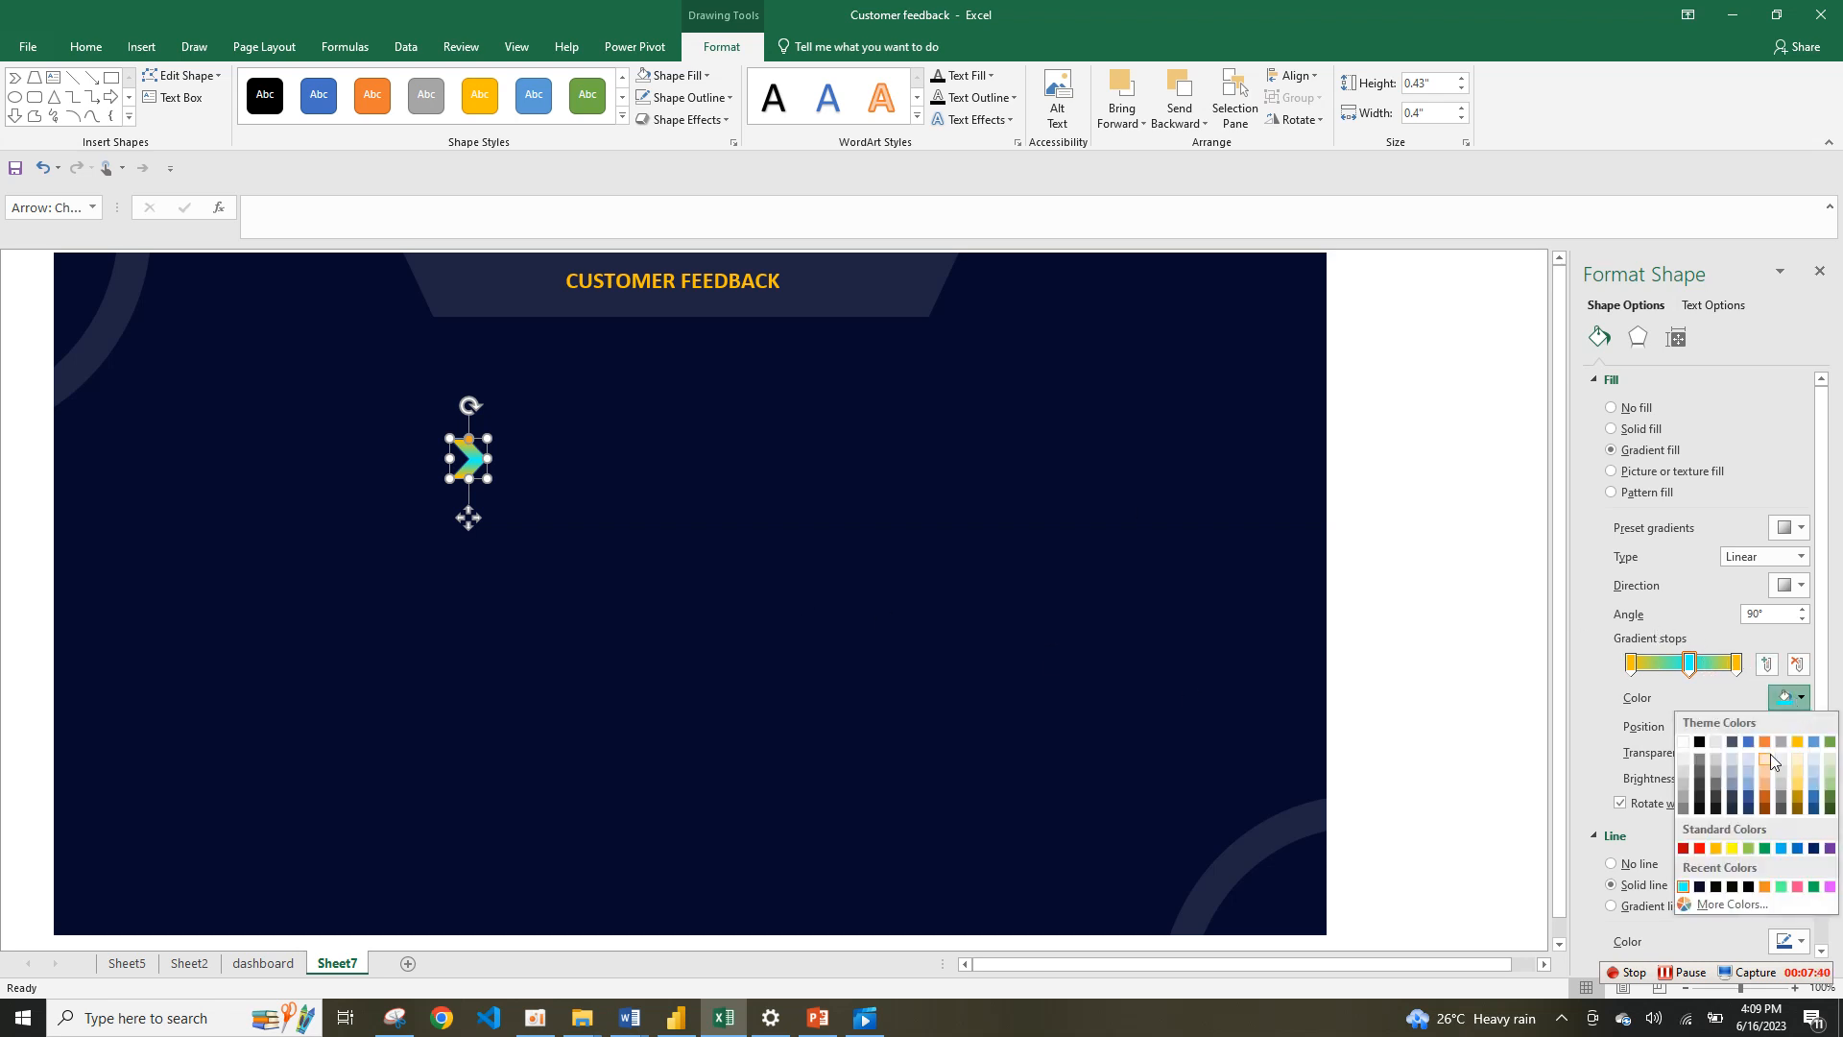
click(1796, 771)
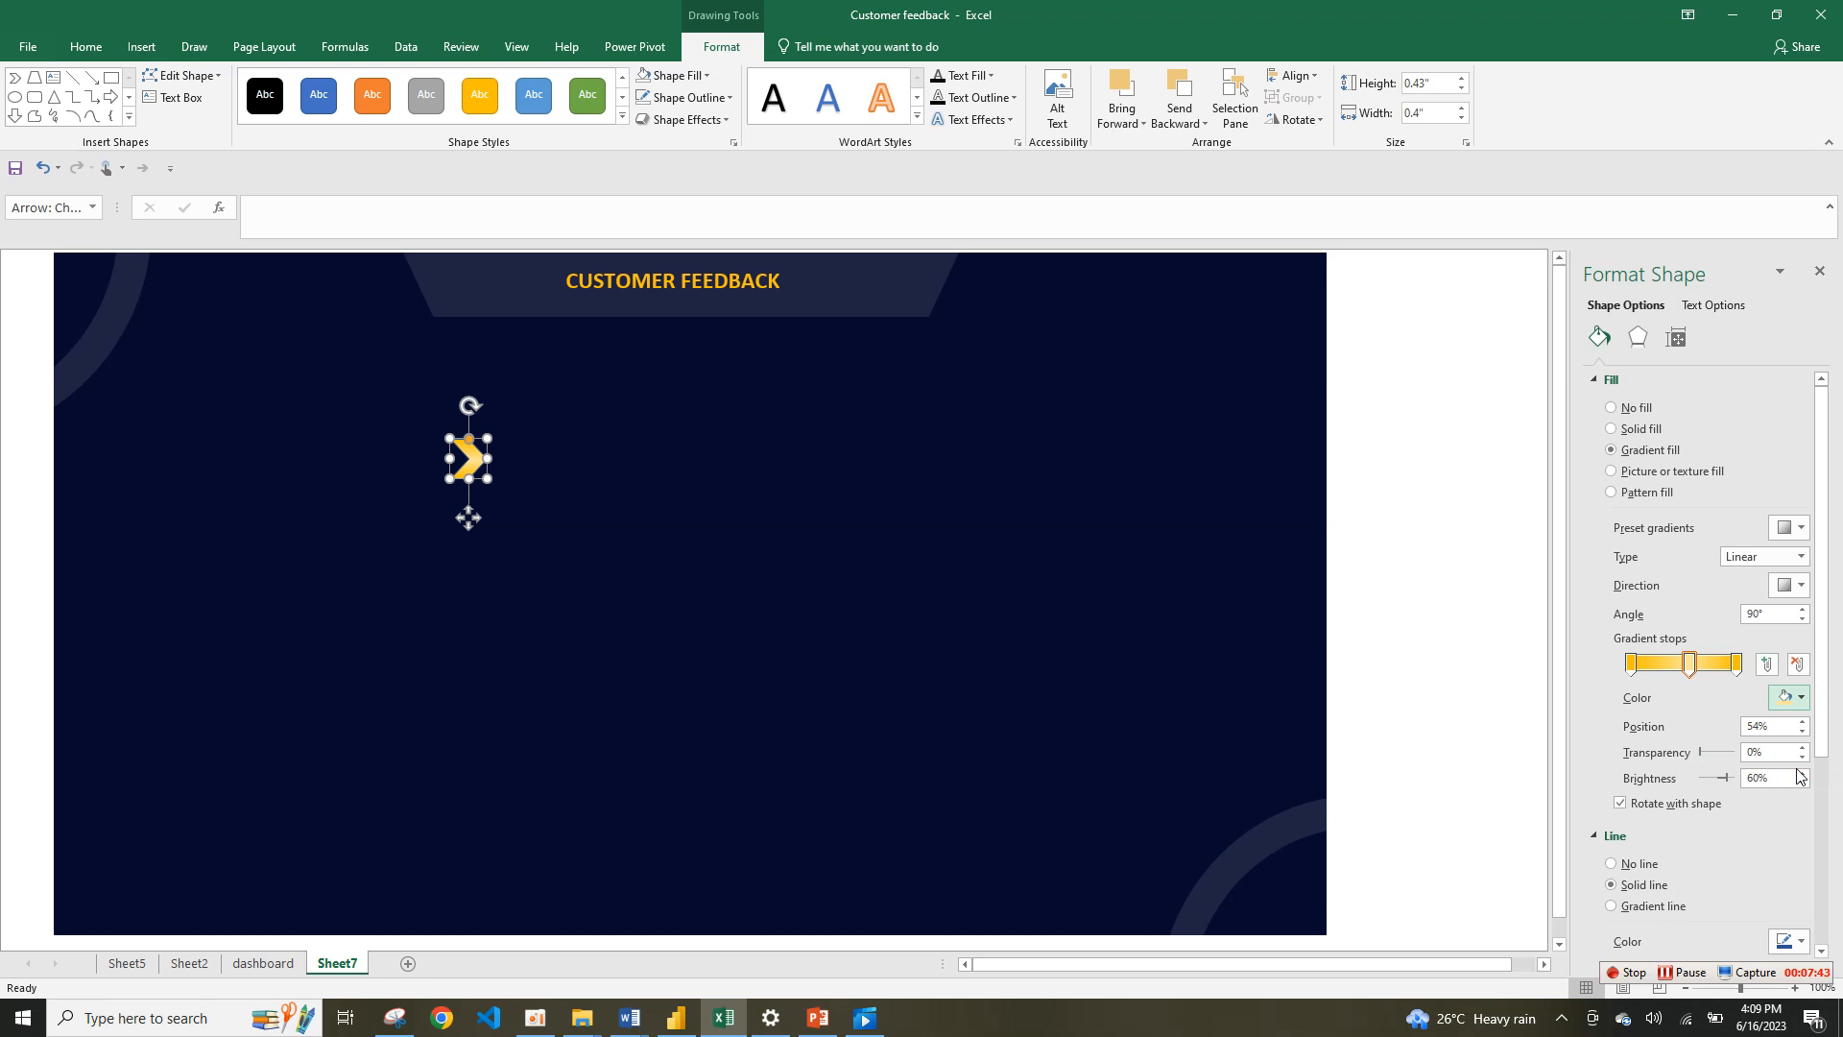
click(1633, 865)
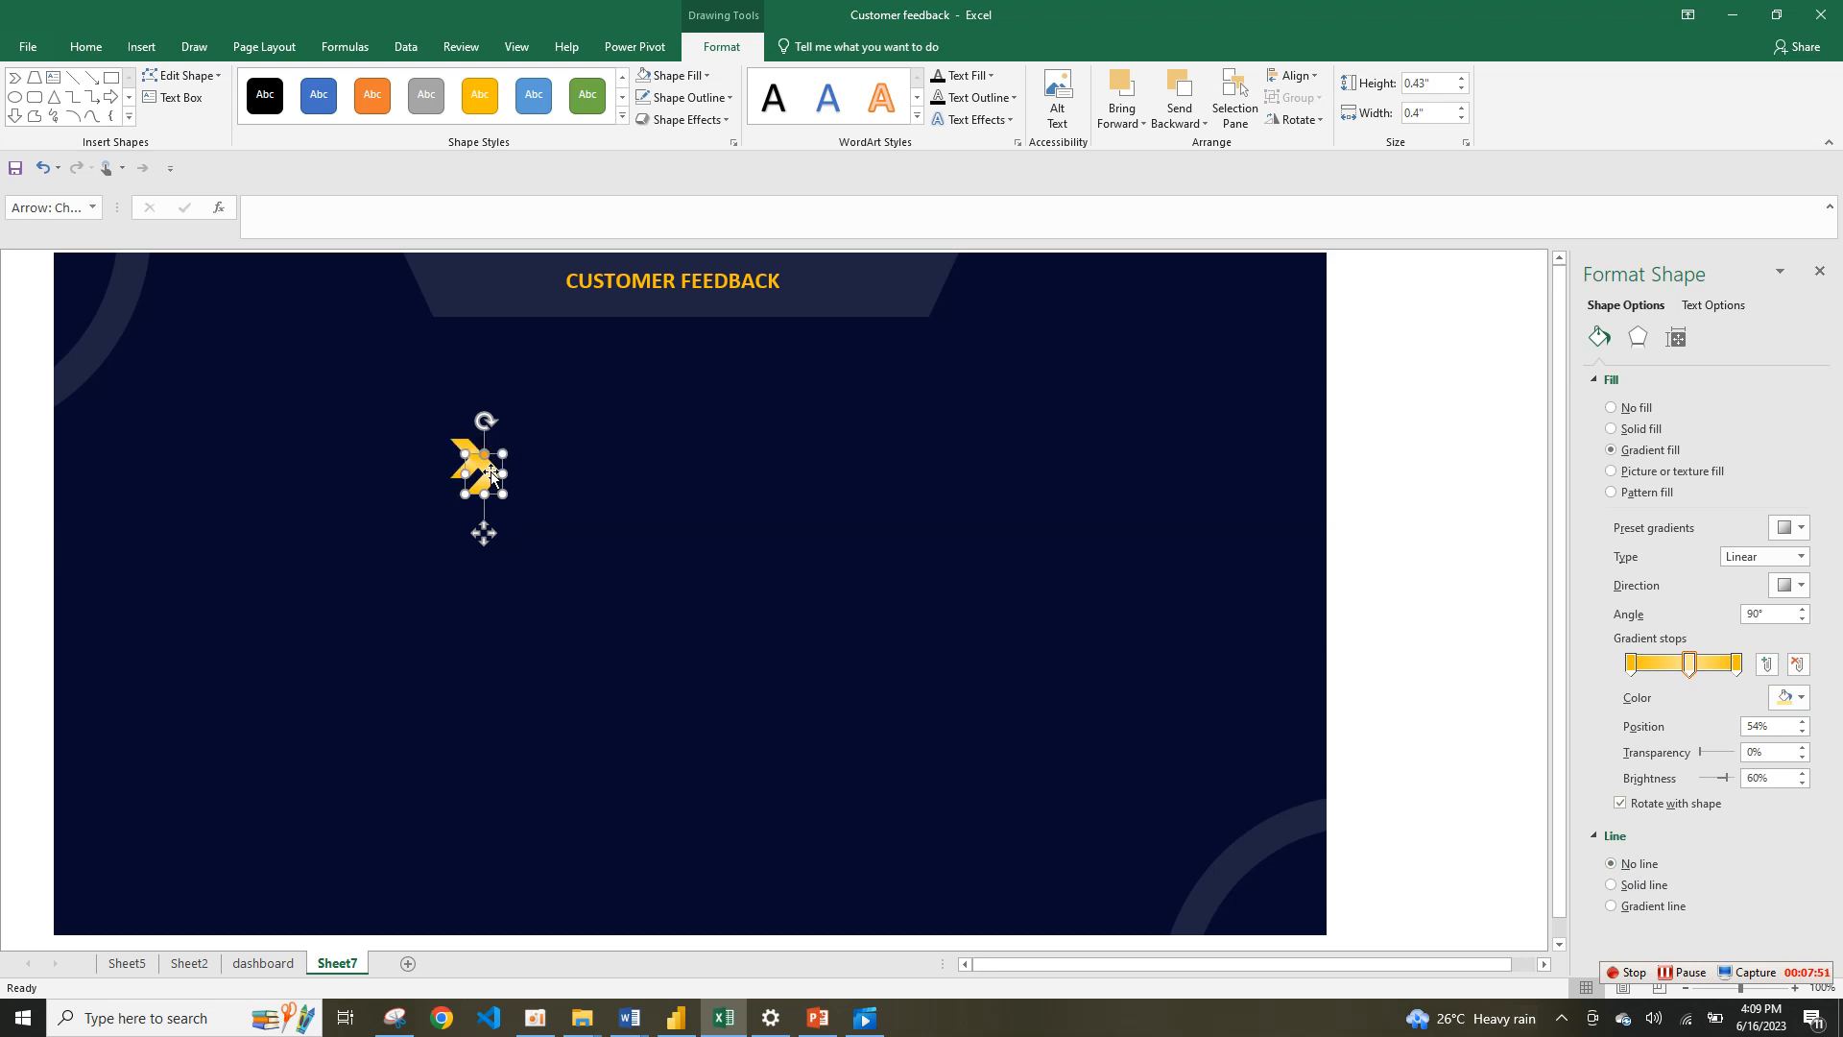
Step: Duplicate the chevron, place the copy directly beside the original and group the two
drag(488, 446, 502, 444)
shift+click(461, 478)
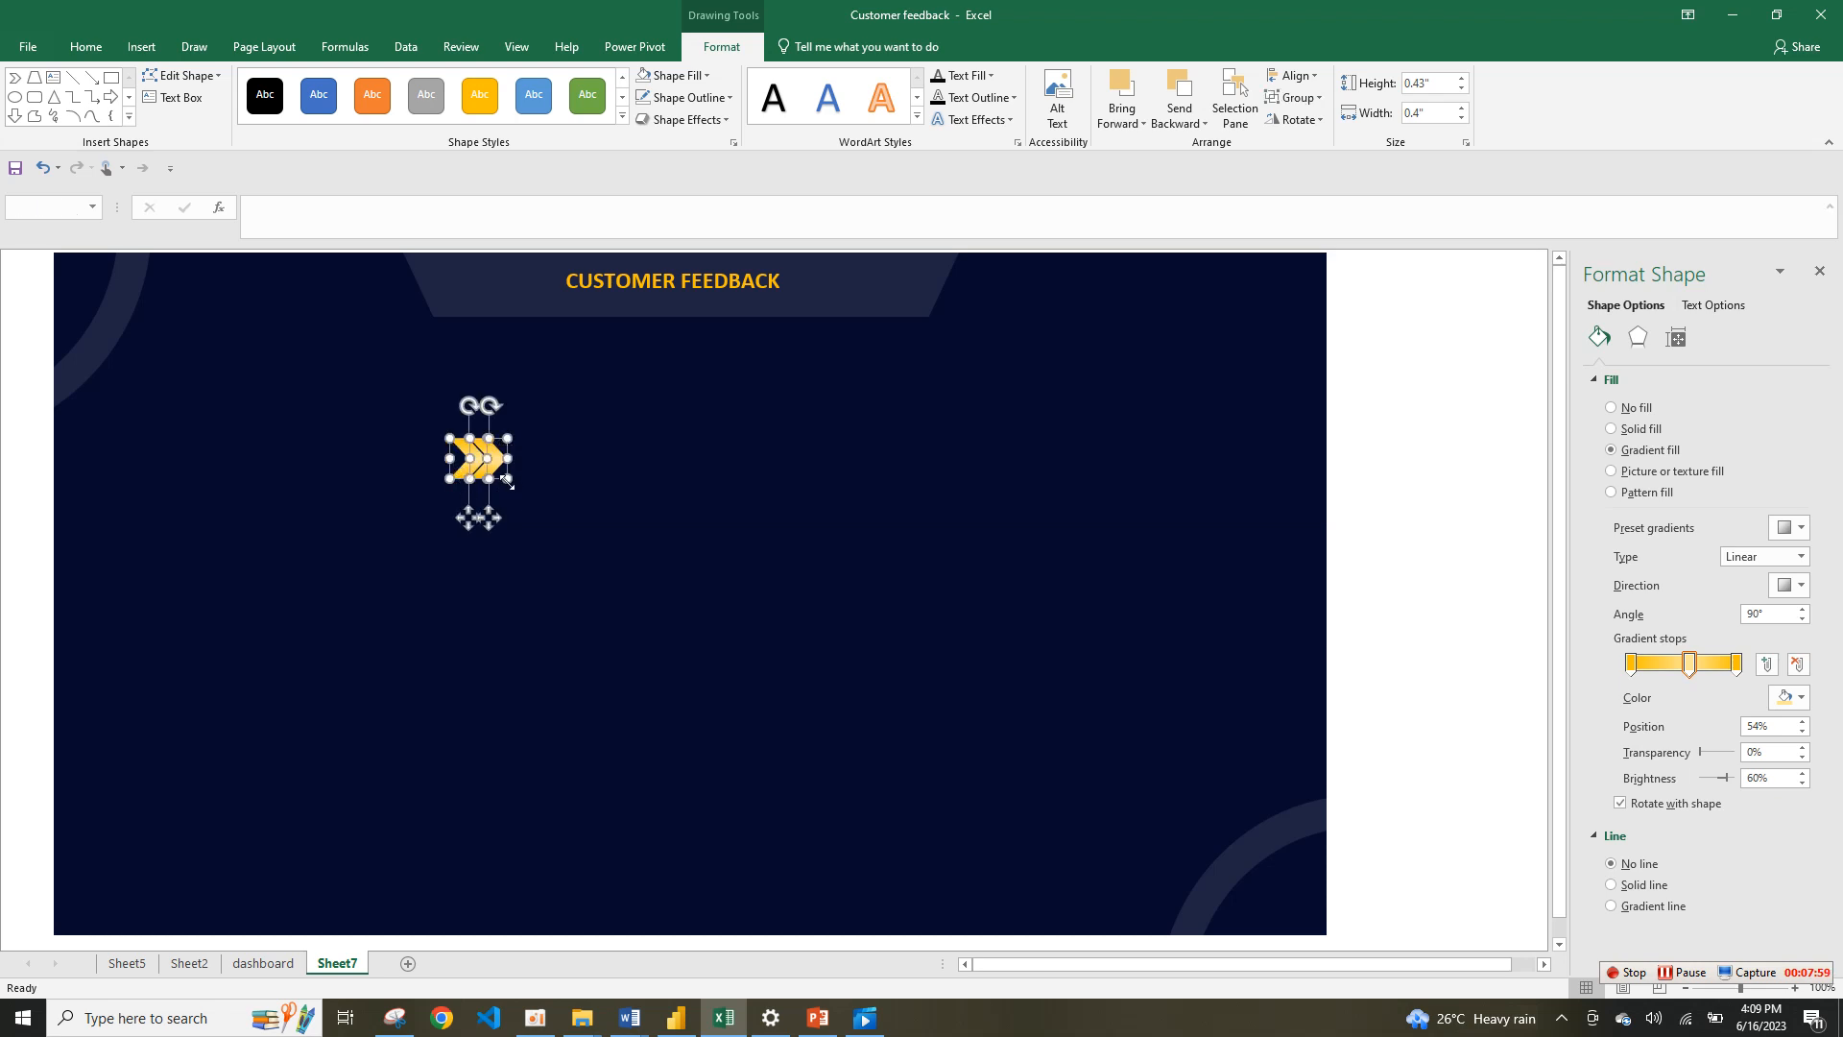
right_click(508, 482)
mouse_move(590, 592)
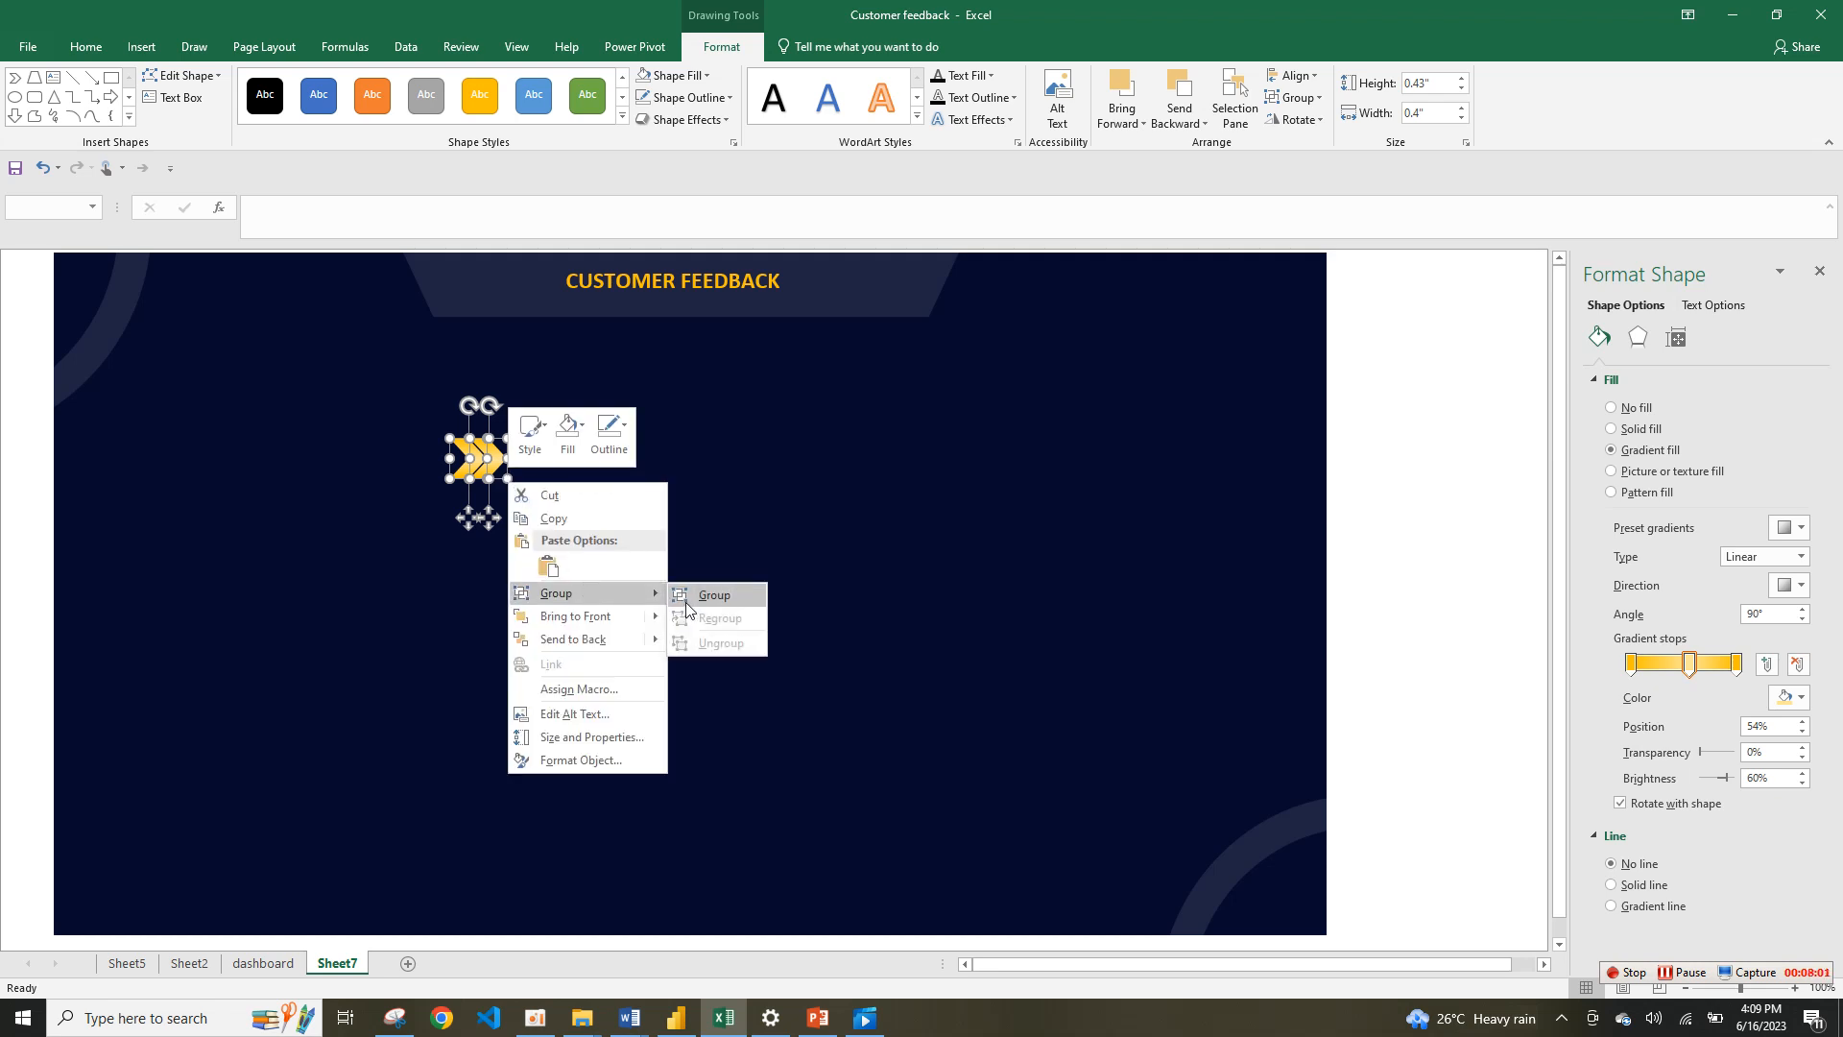
click(714, 595)
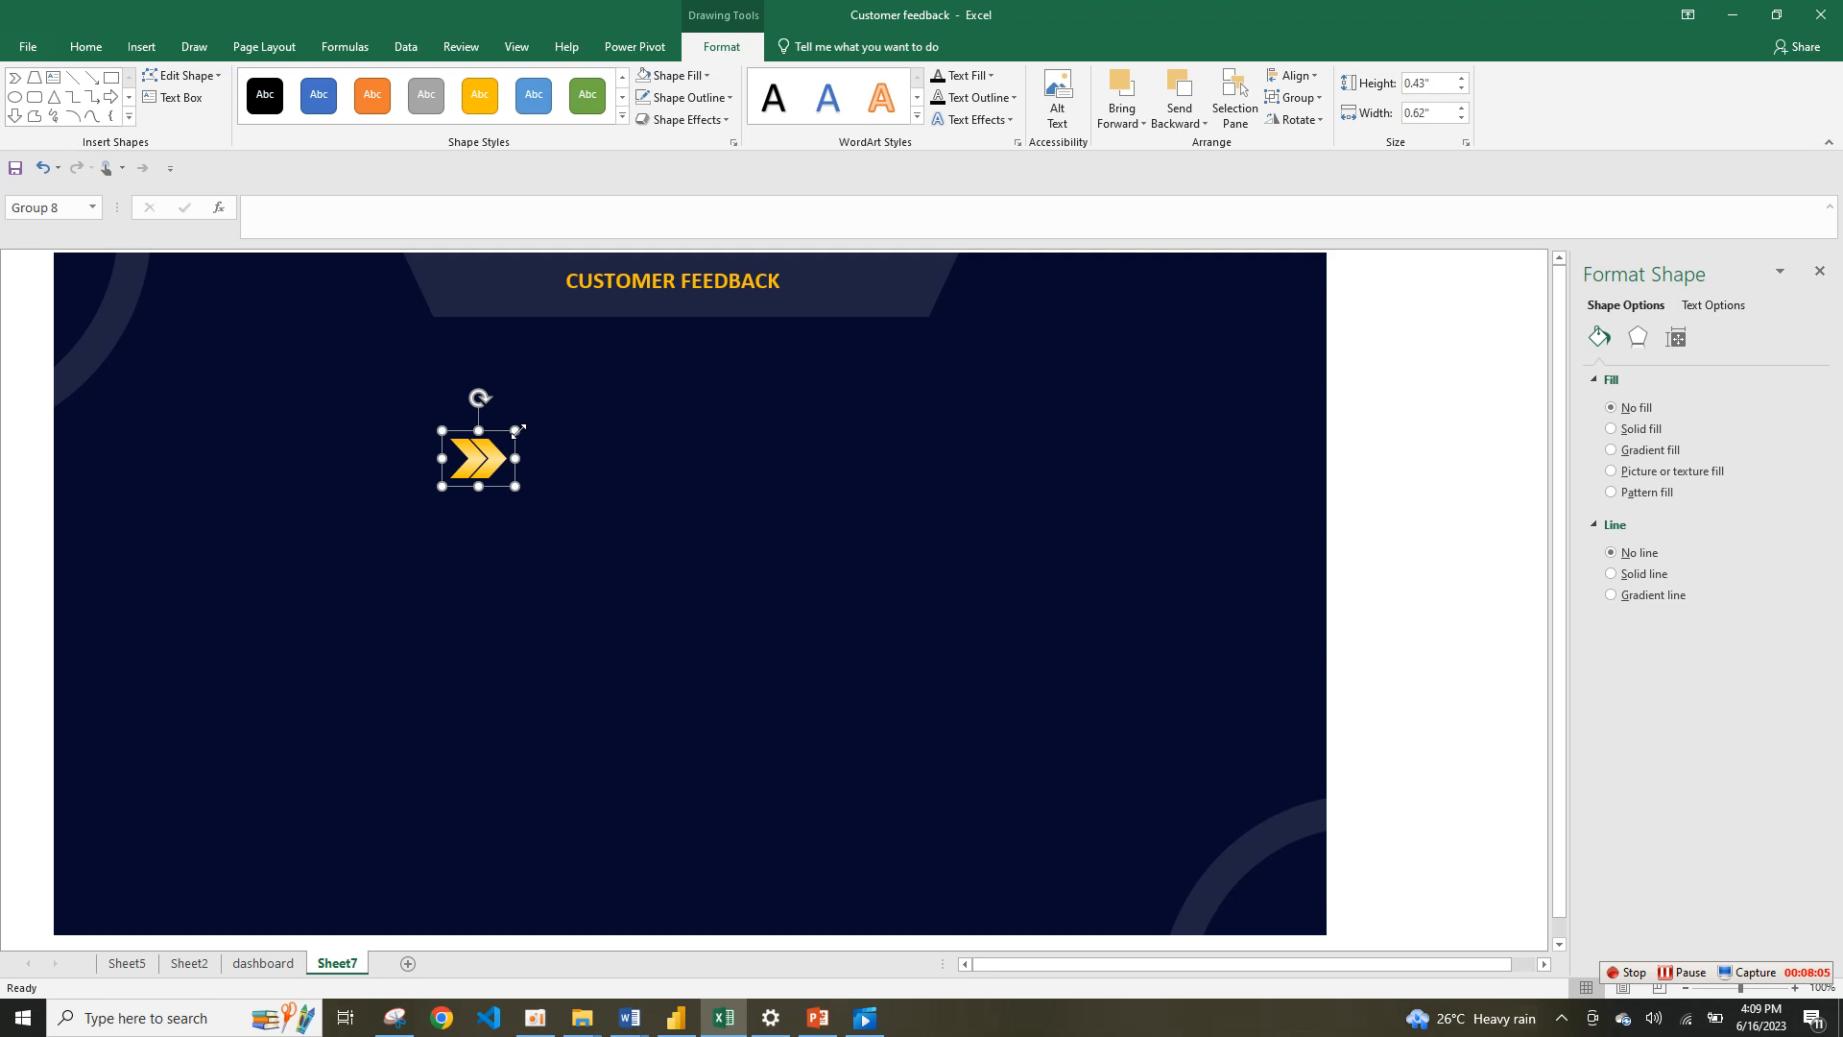
Step: Duplicate the chevron group and move the original group onto the header, to the left of the title
key(ctrl+d)
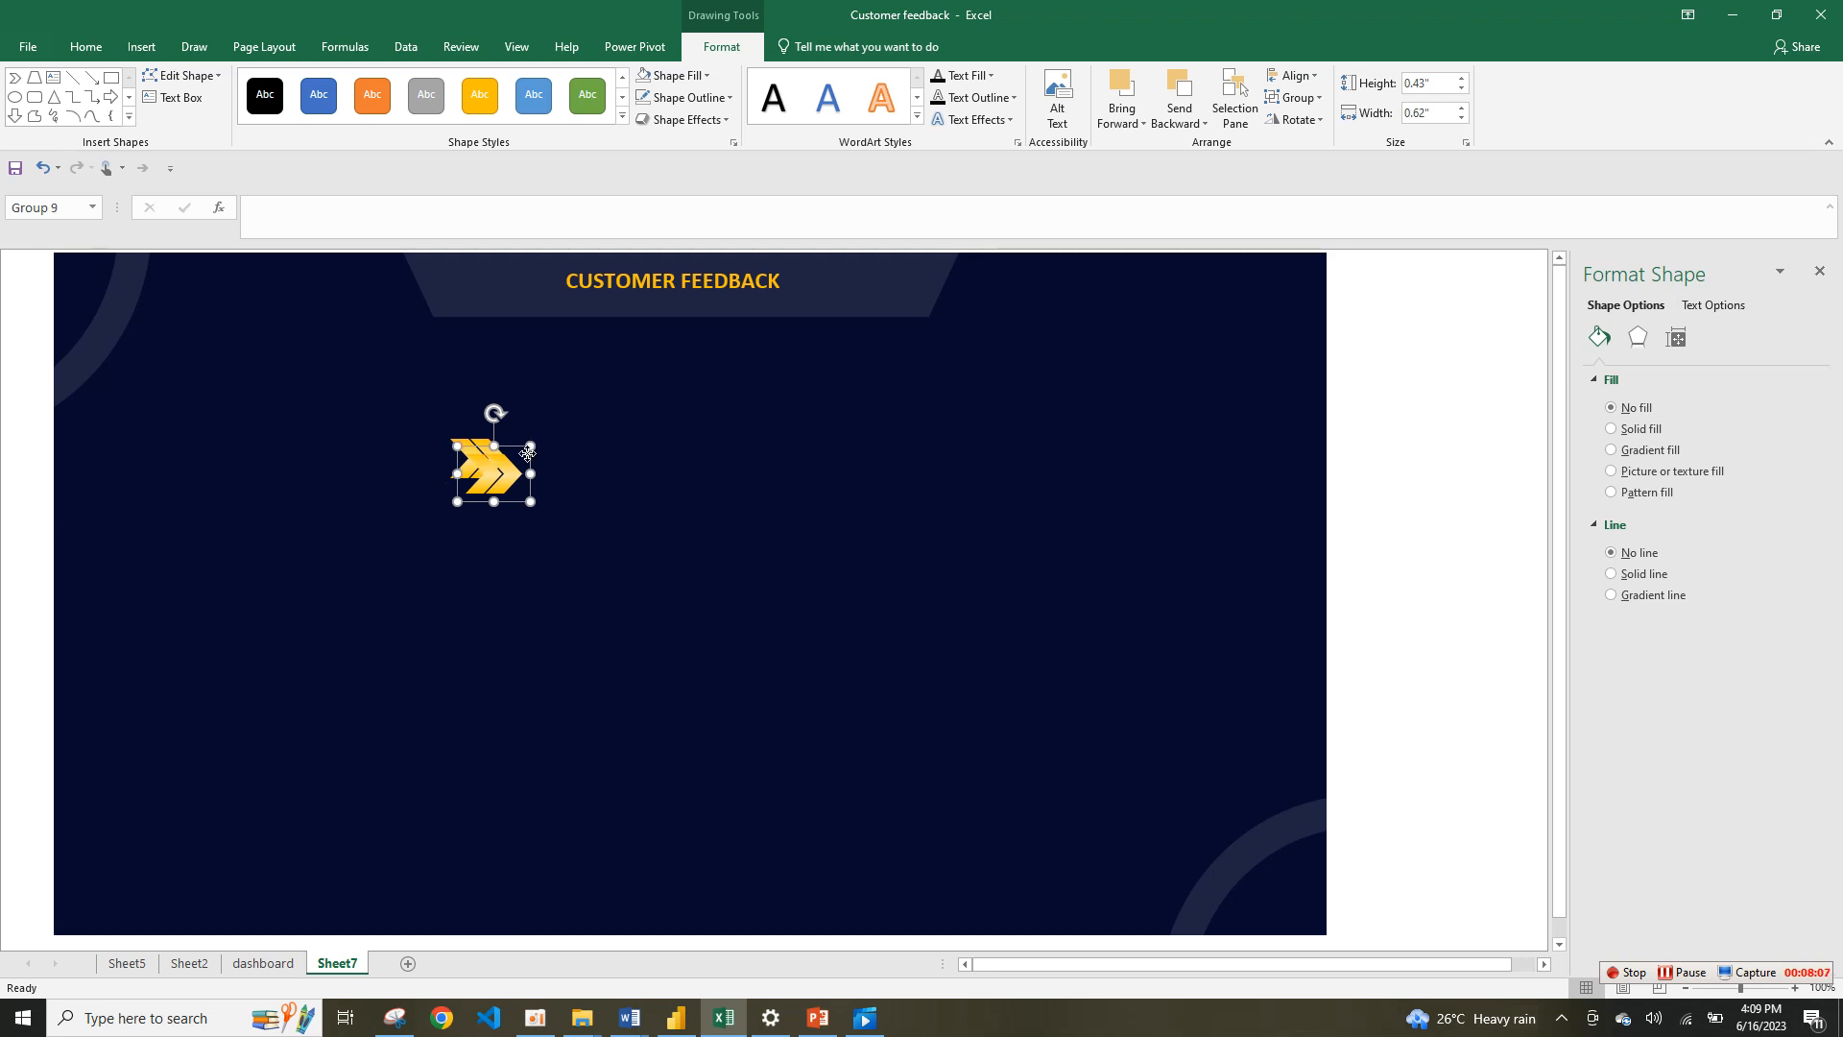
drag(527, 453, 684, 451)
click(493, 464)
drag(493, 465, 483, 285)
Step: Rotate the duplicate chevron group to point left and place it on the header, to the right of the title, level with the other group
click(660, 459)
click(662, 467)
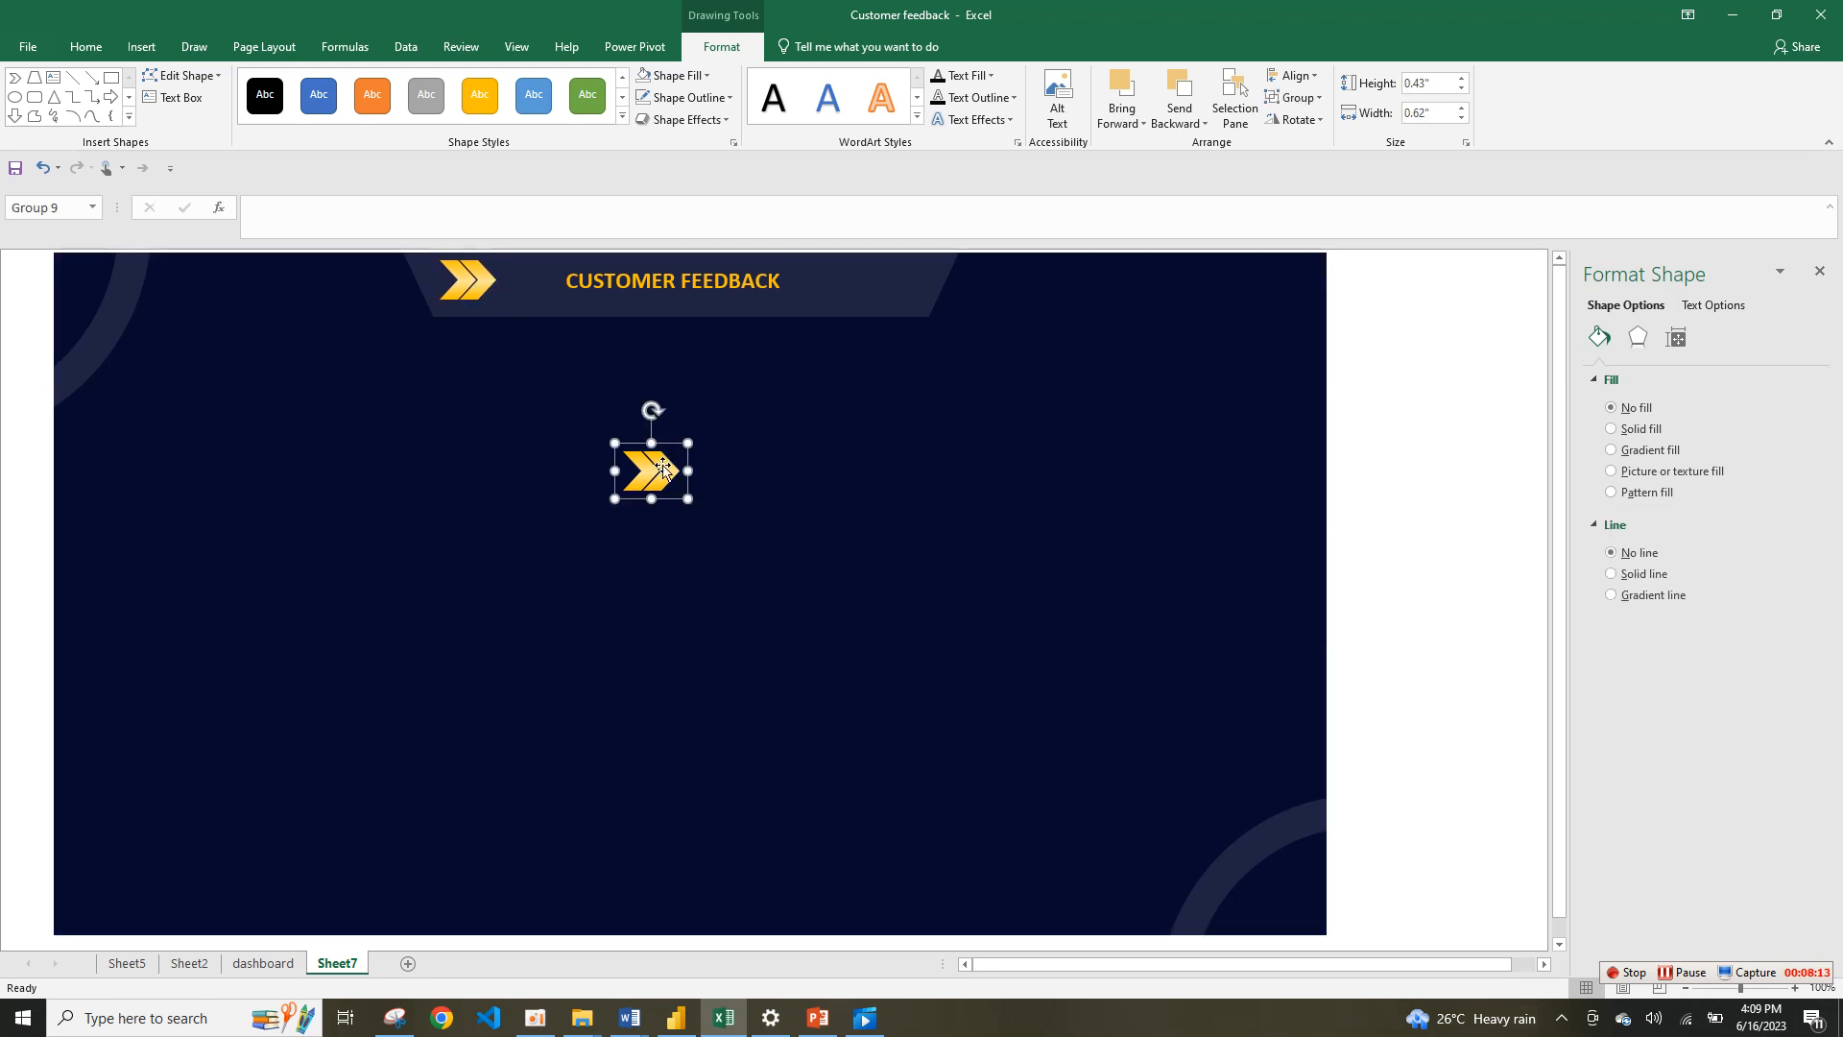
drag(653, 409, 647, 524)
drag(697, 453, 908, 269)
click(765, 428)
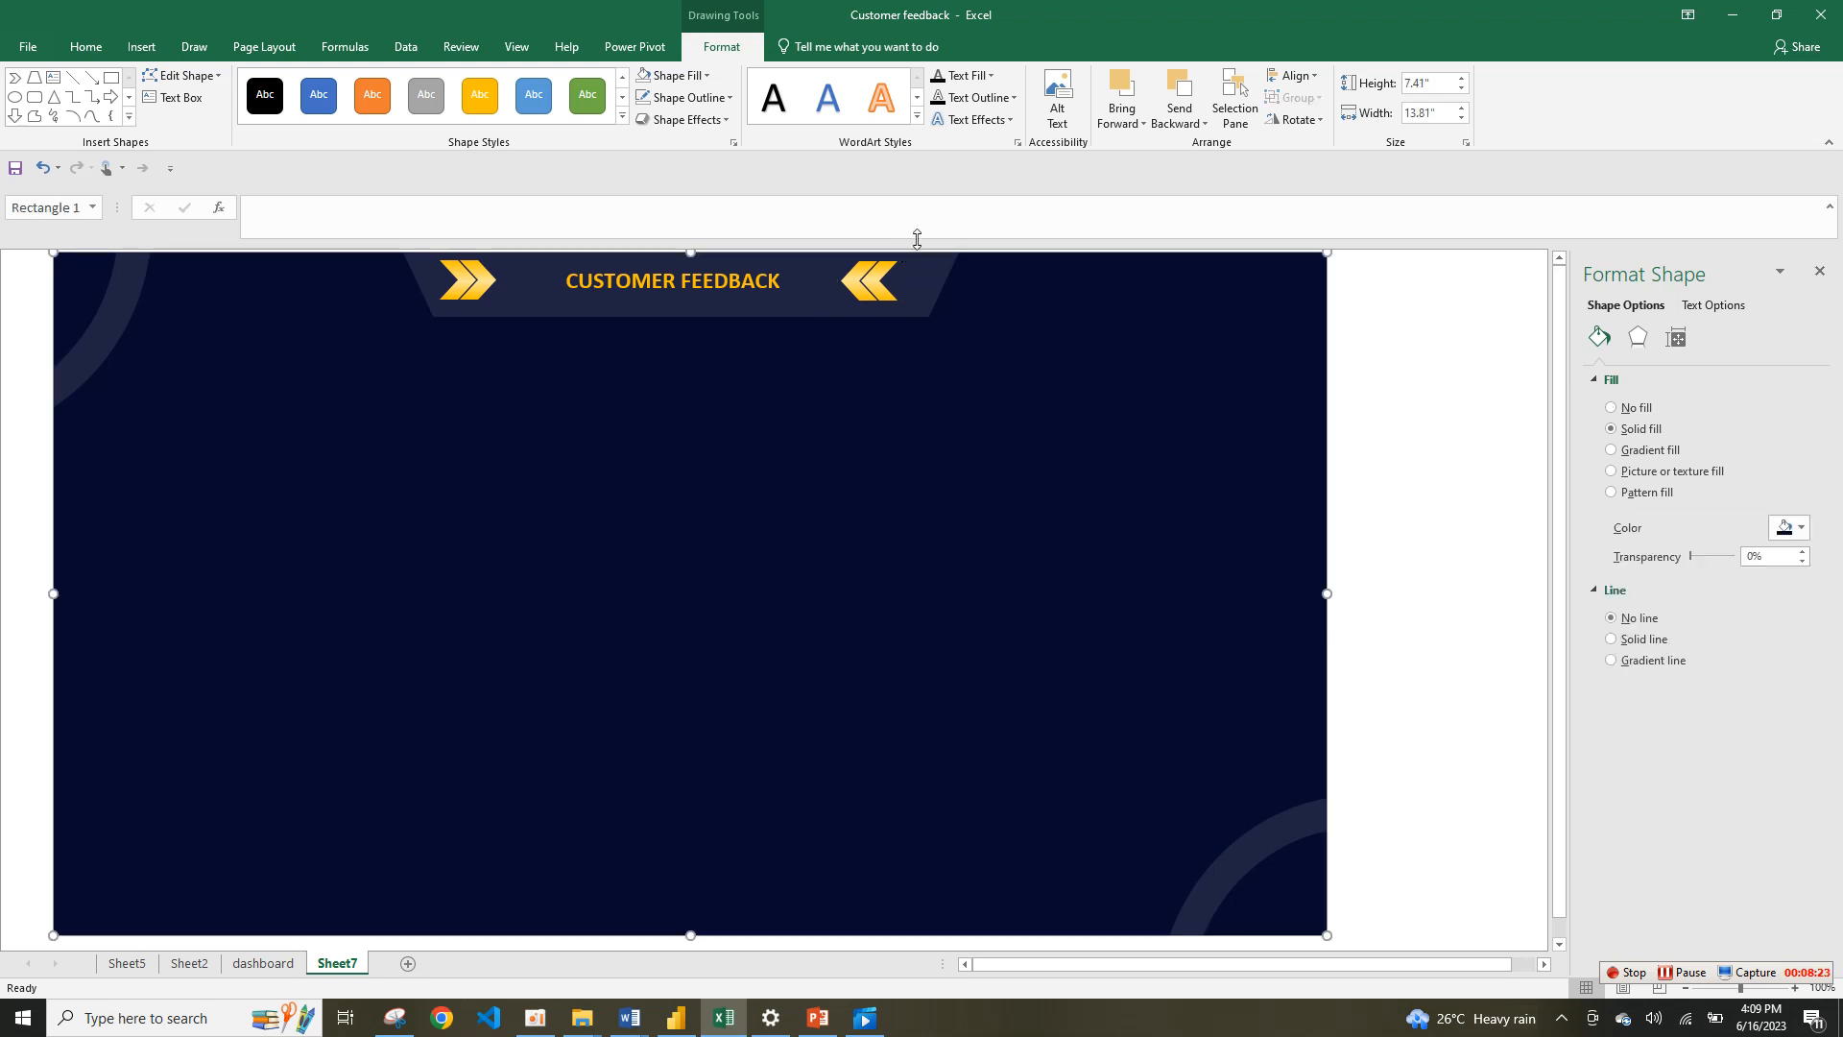
click(890, 276)
click(878, 278)
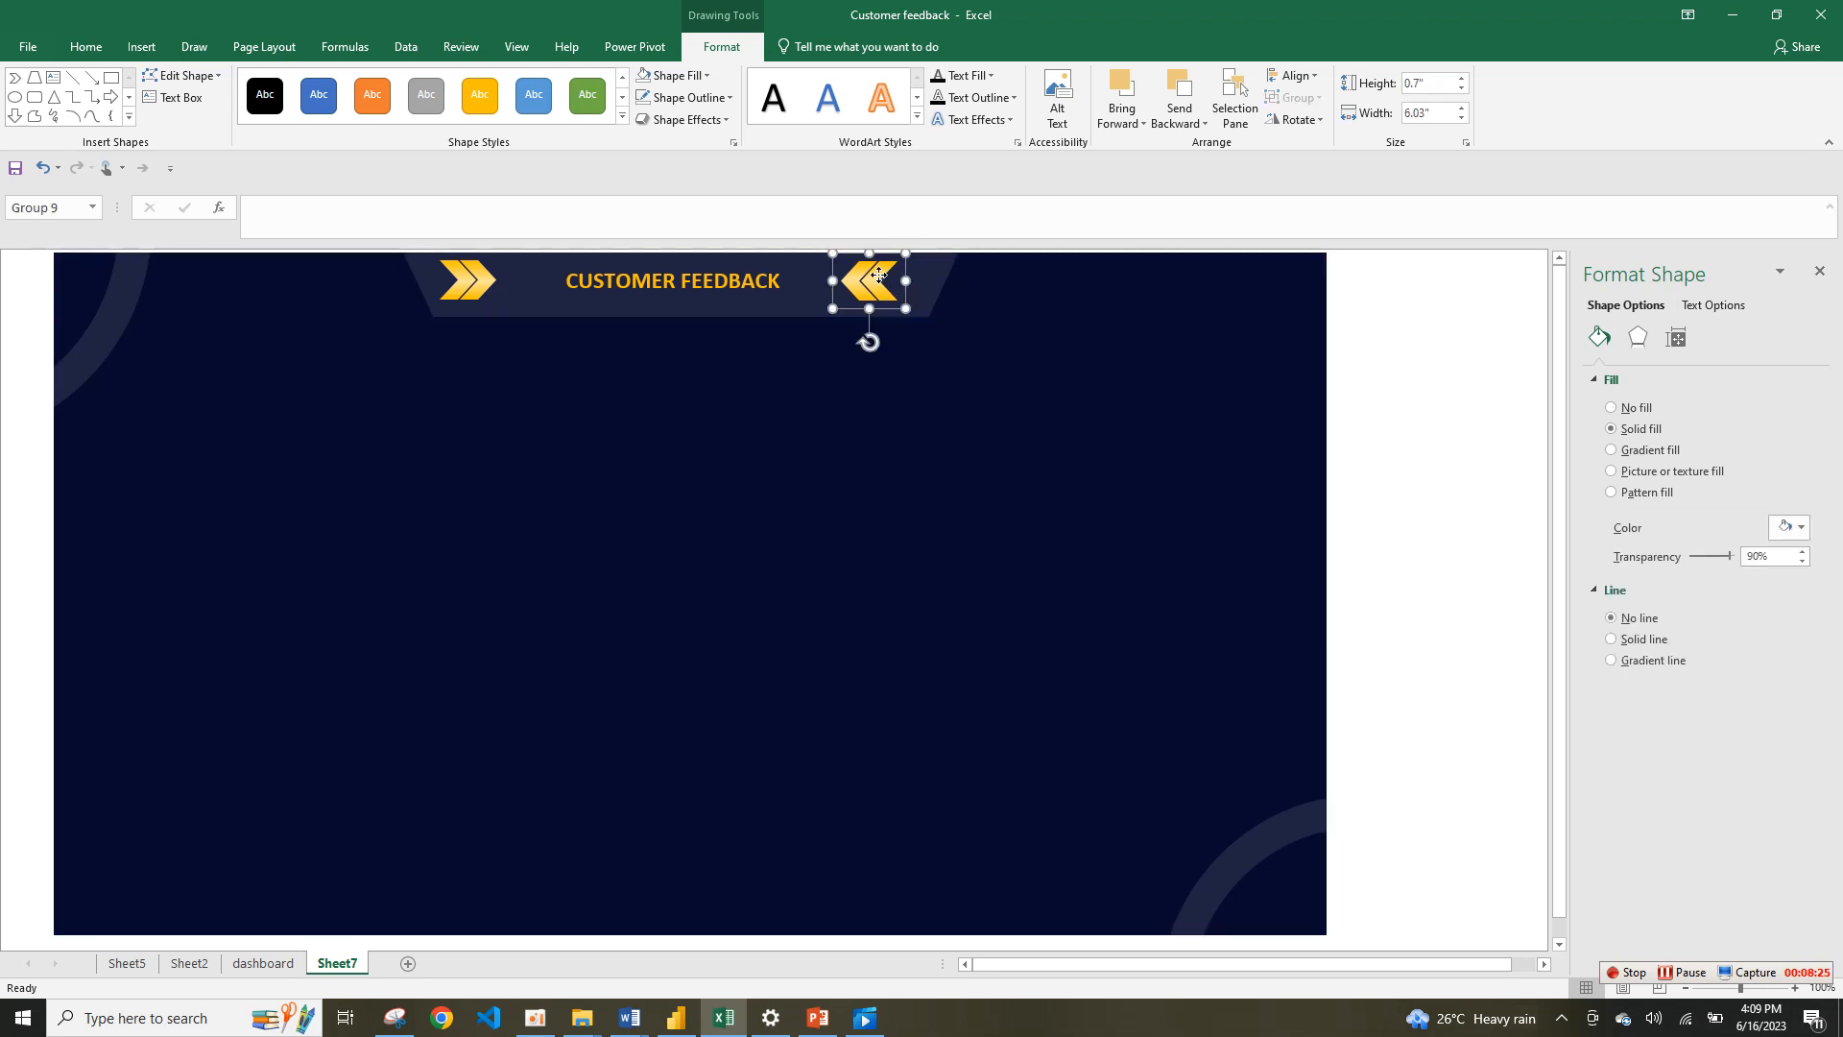
drag(879, 276, 878, 278)
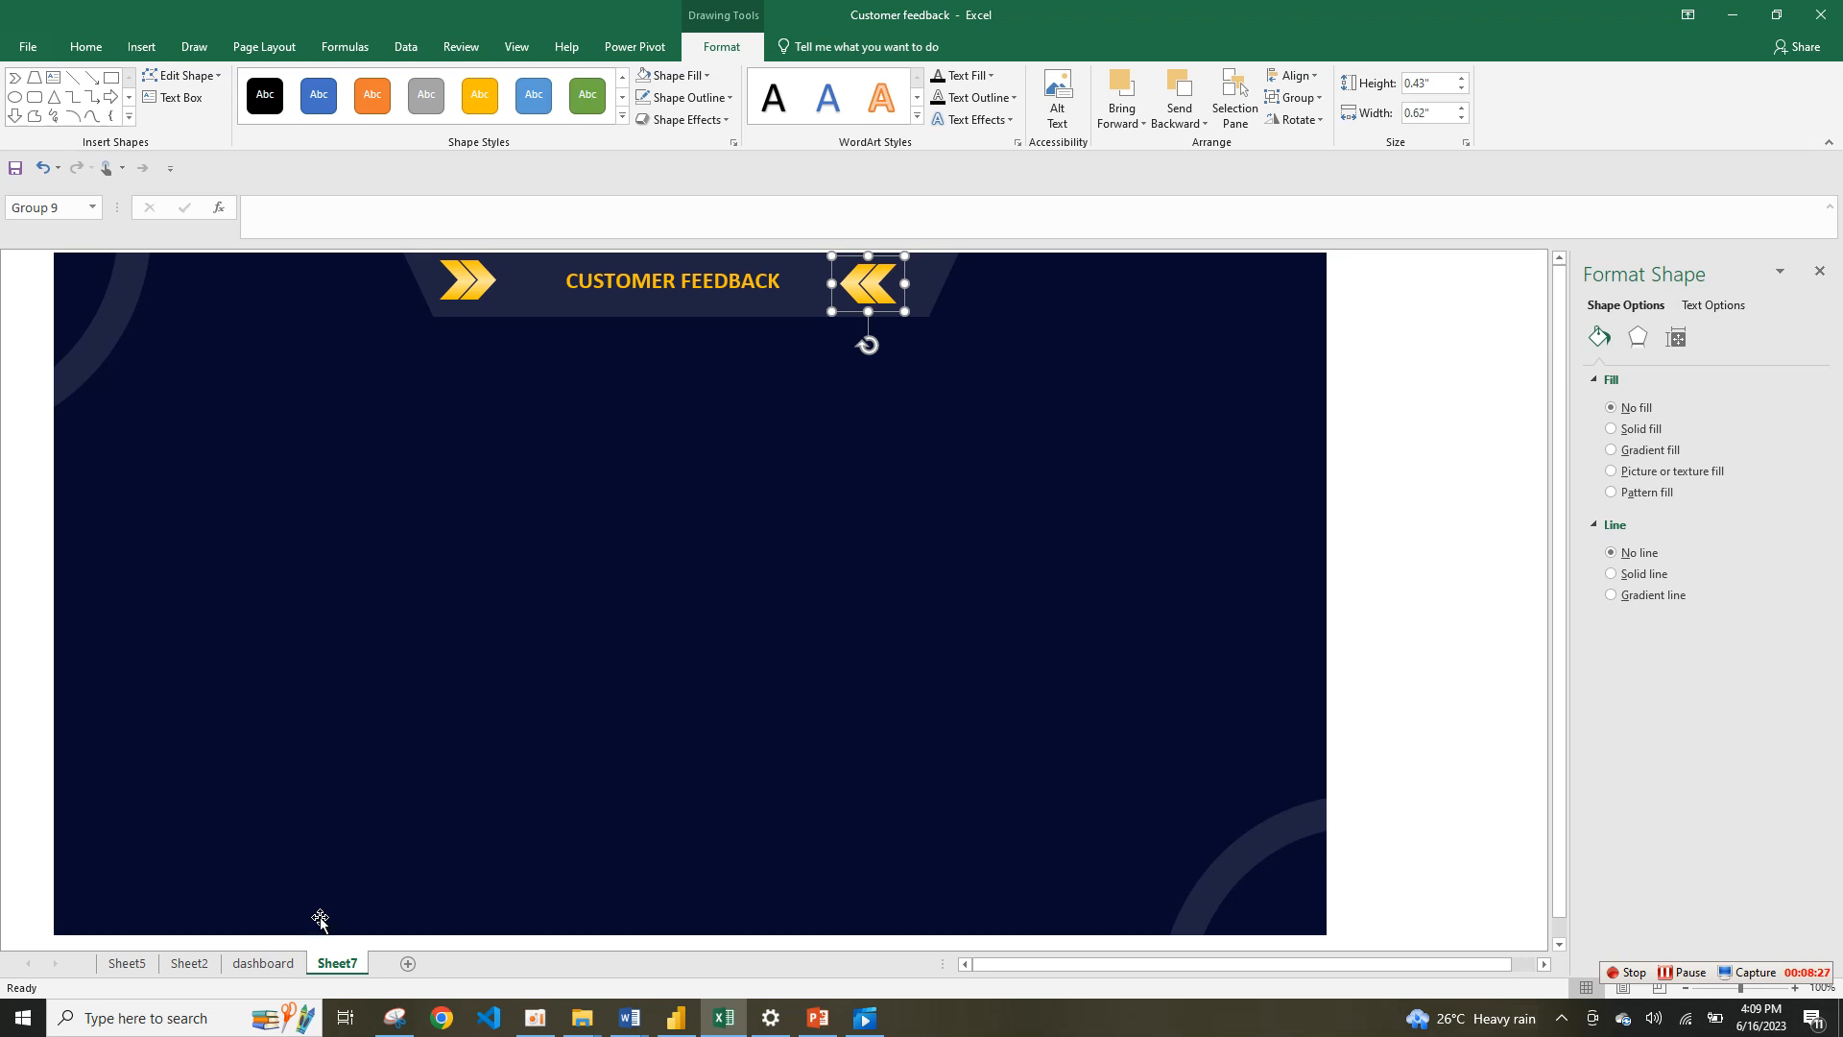
Step: Insert a blank PivotTable on a new worksheet from all the customer feedback data in columns A to N of Sheet5
click(263, 962)
click(1046, 608)
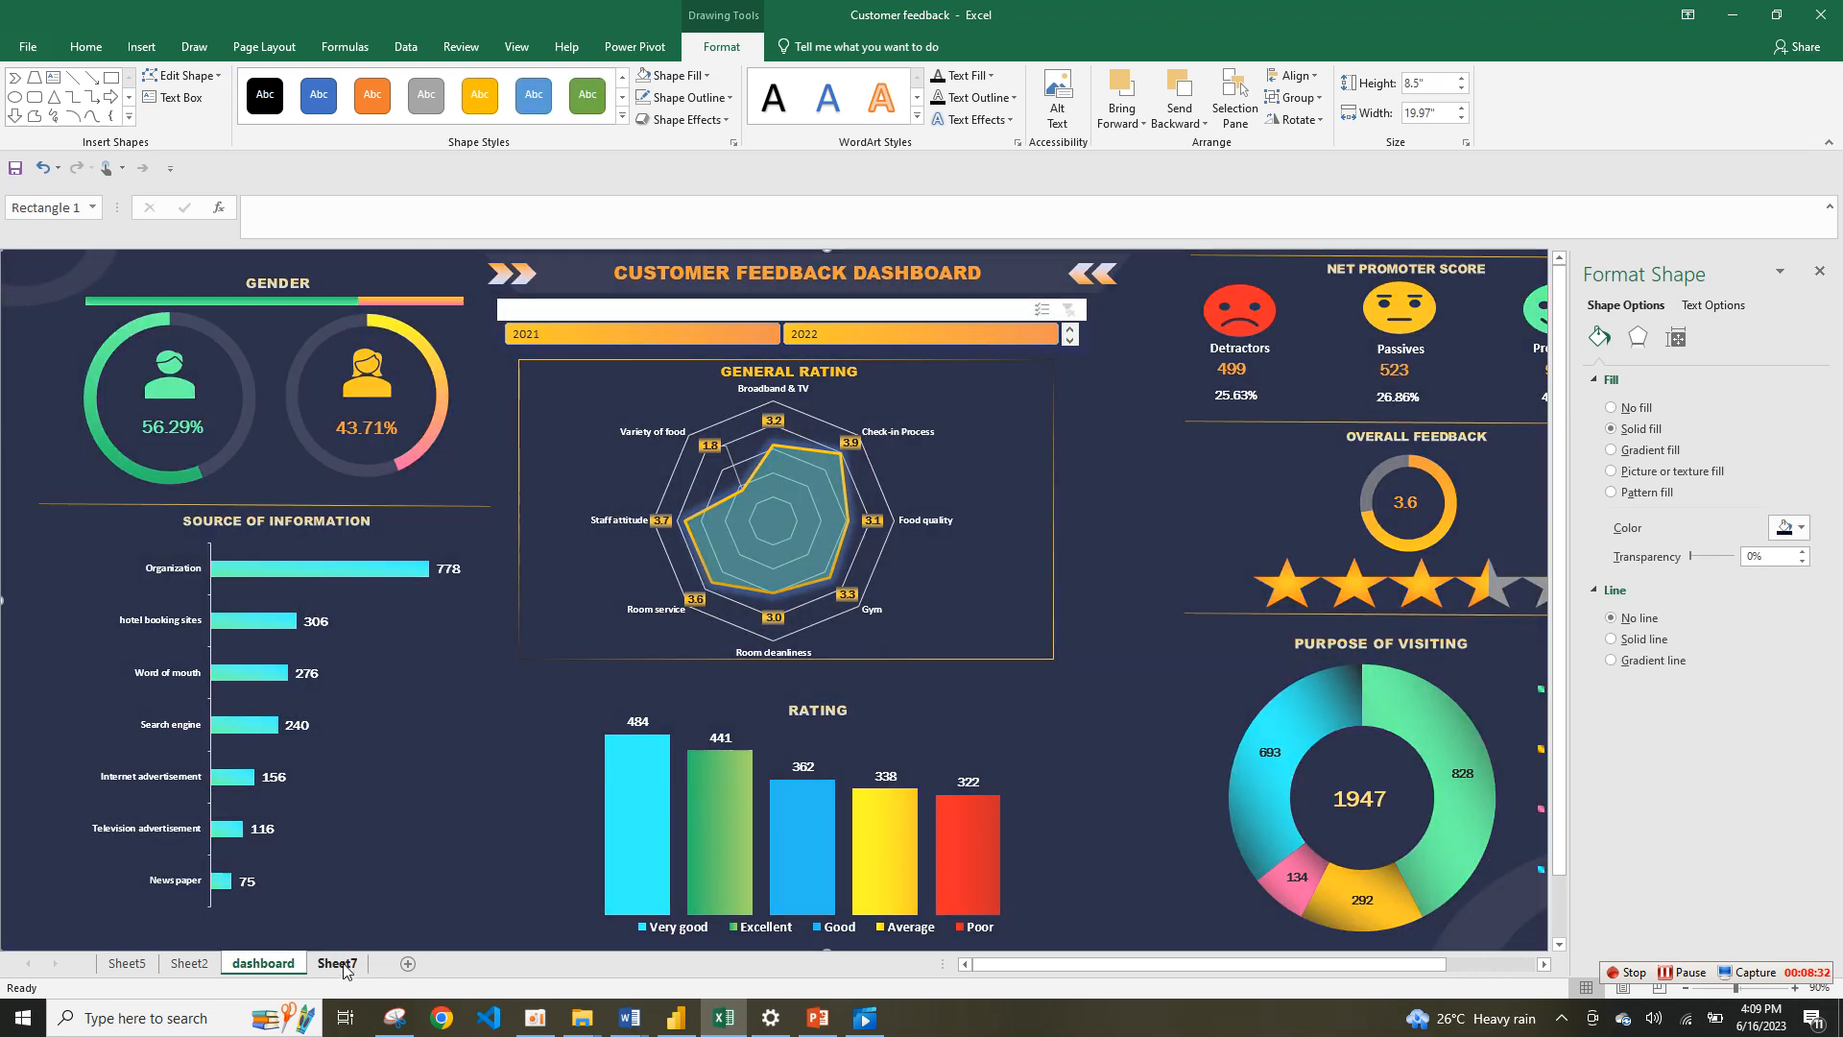
click(346, 965)
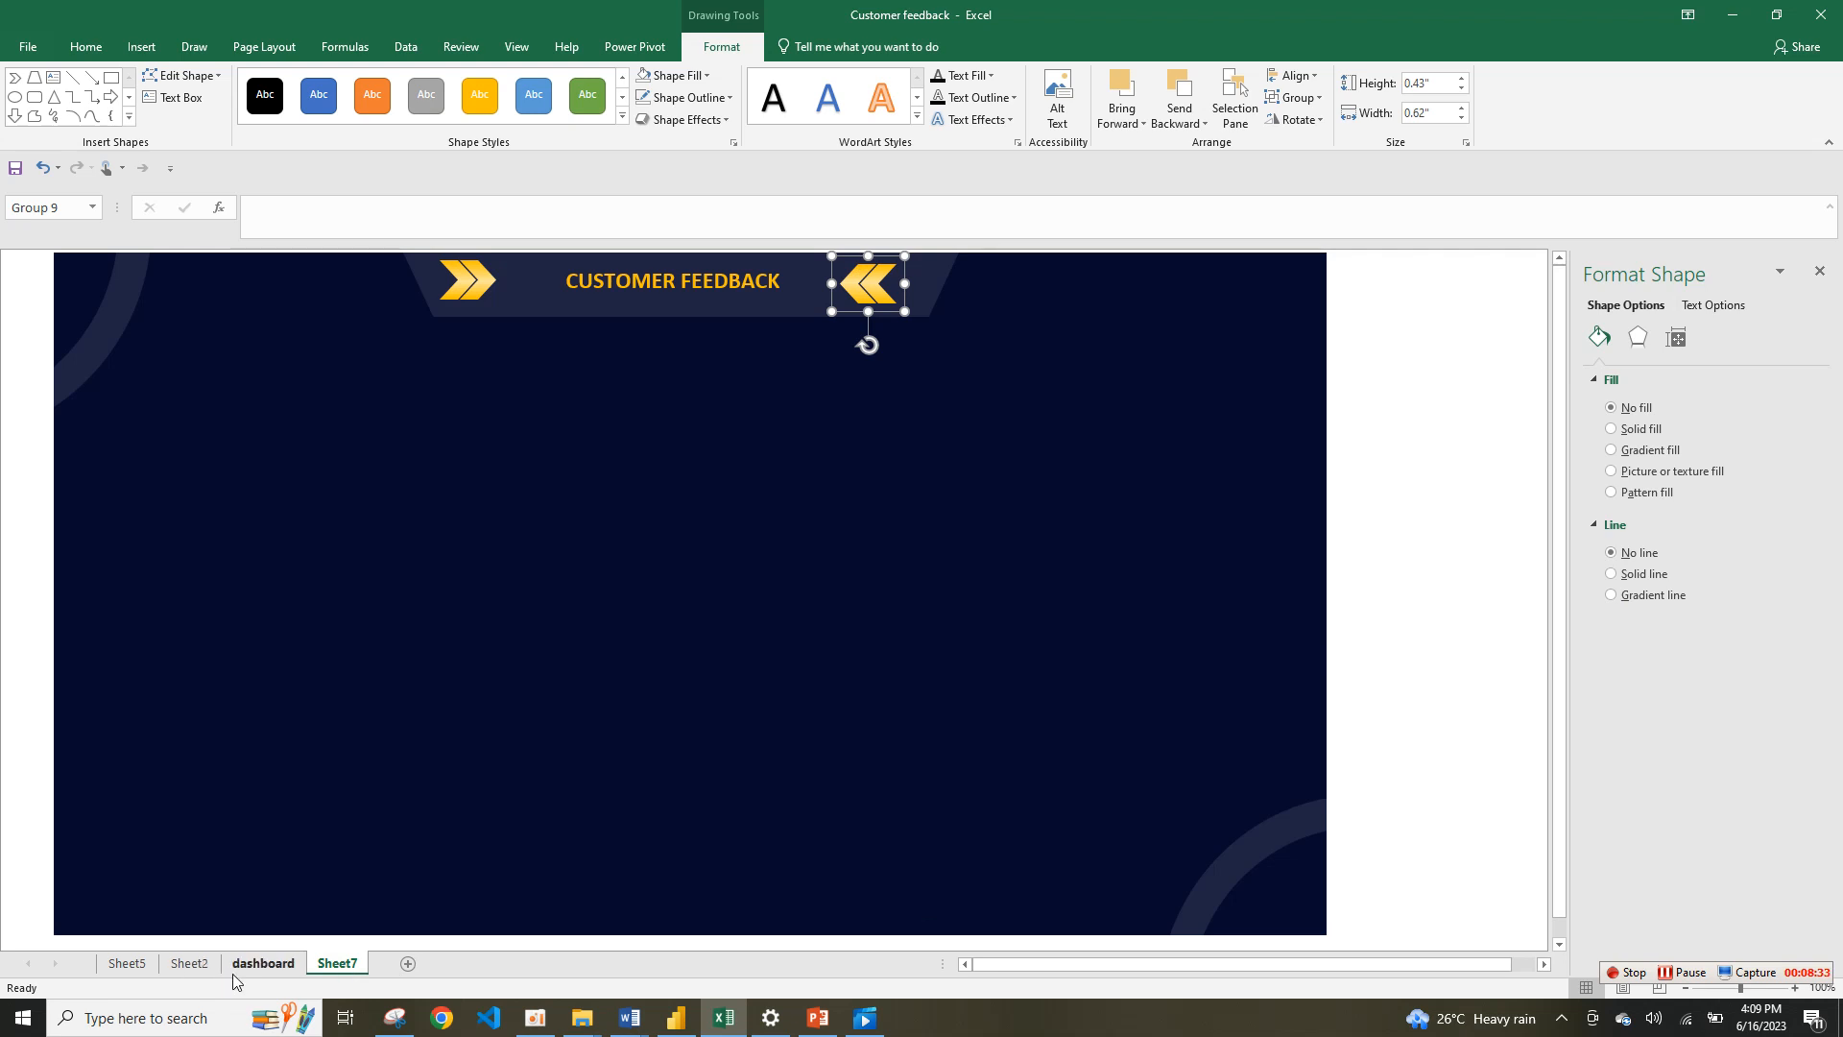
click(236, 969)
click(189, 962)
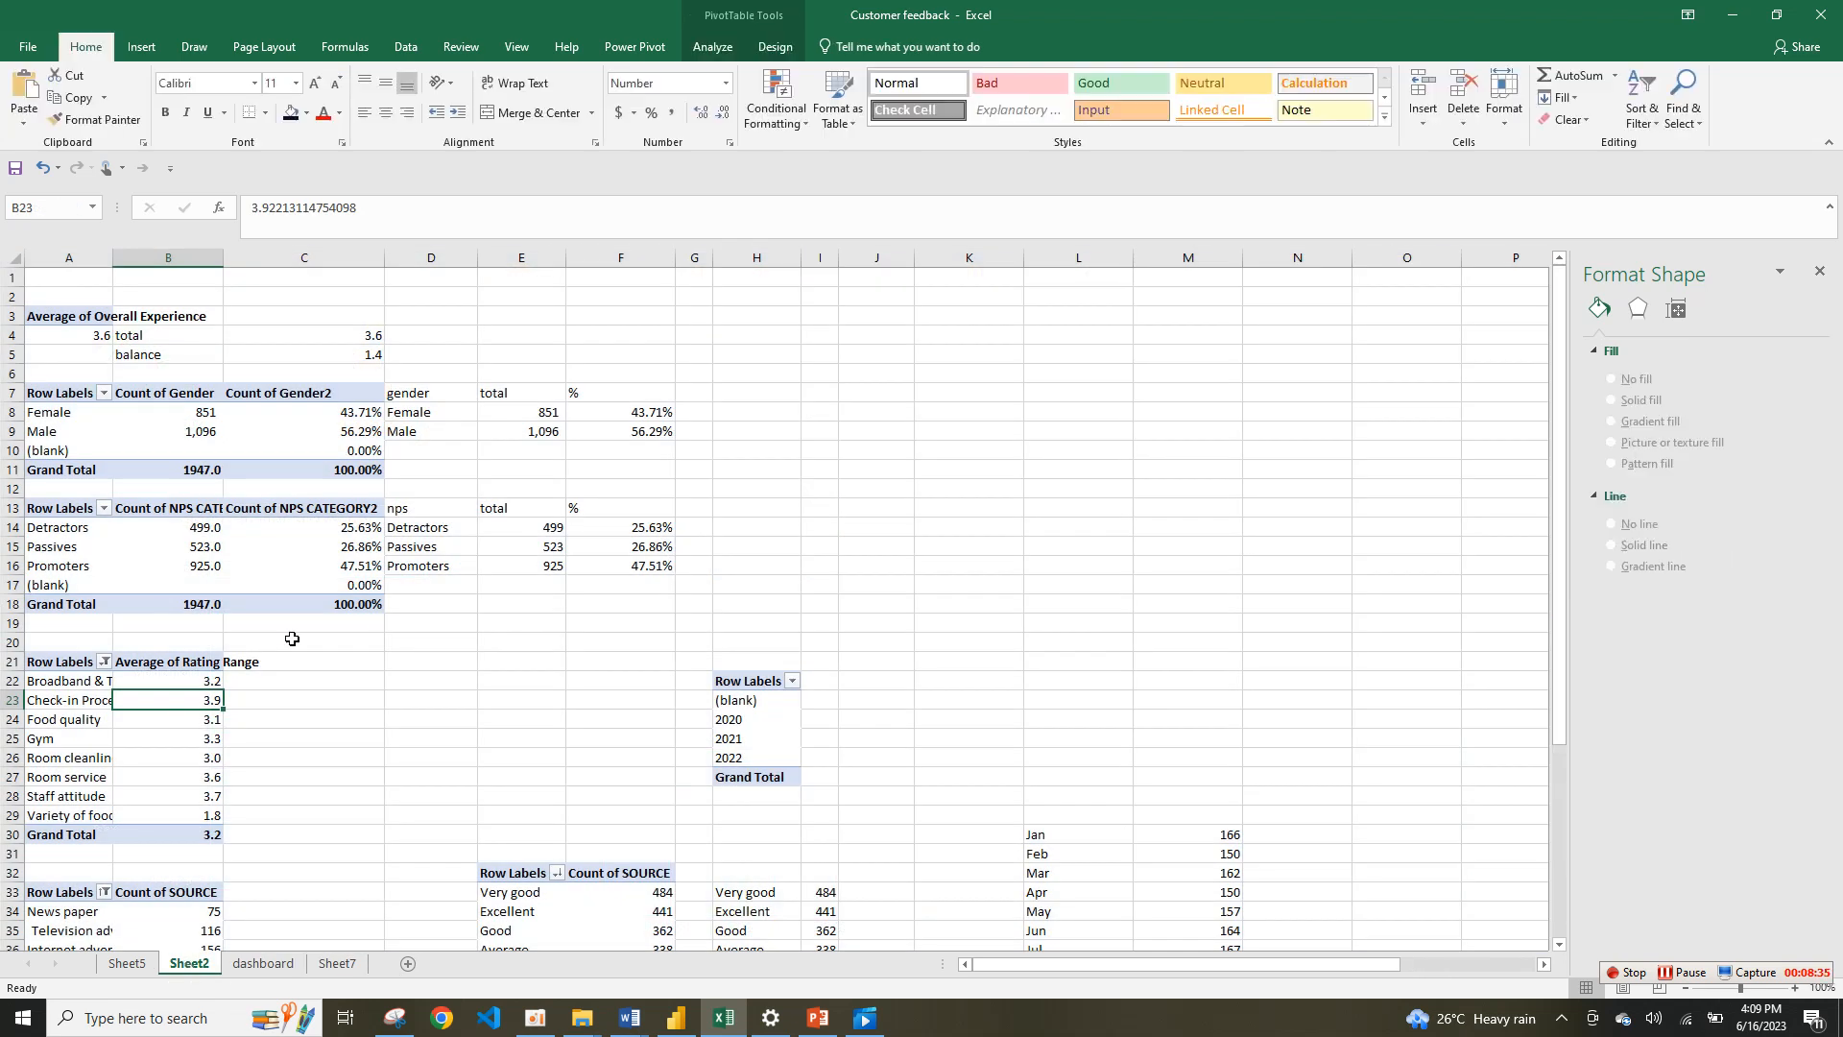
click(126, 962)
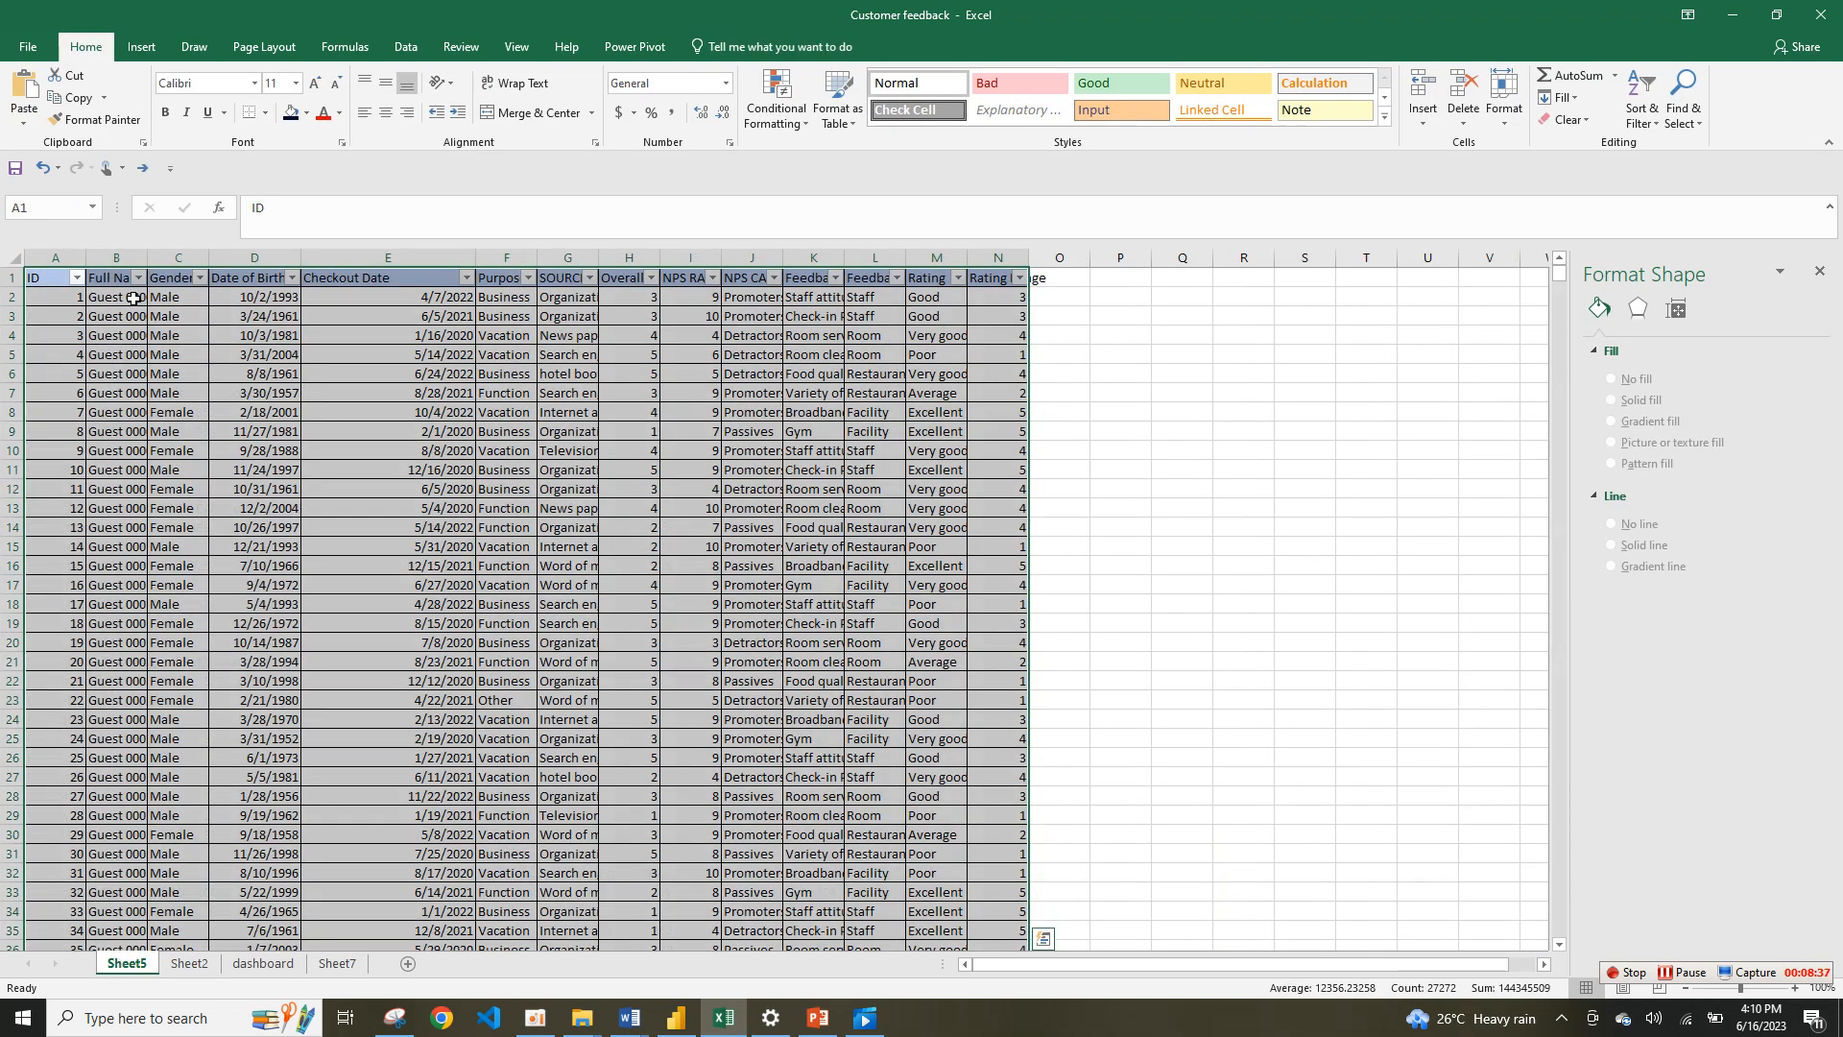
drag(68, 281, 995, 271)
key(ctrl+shift+Down)
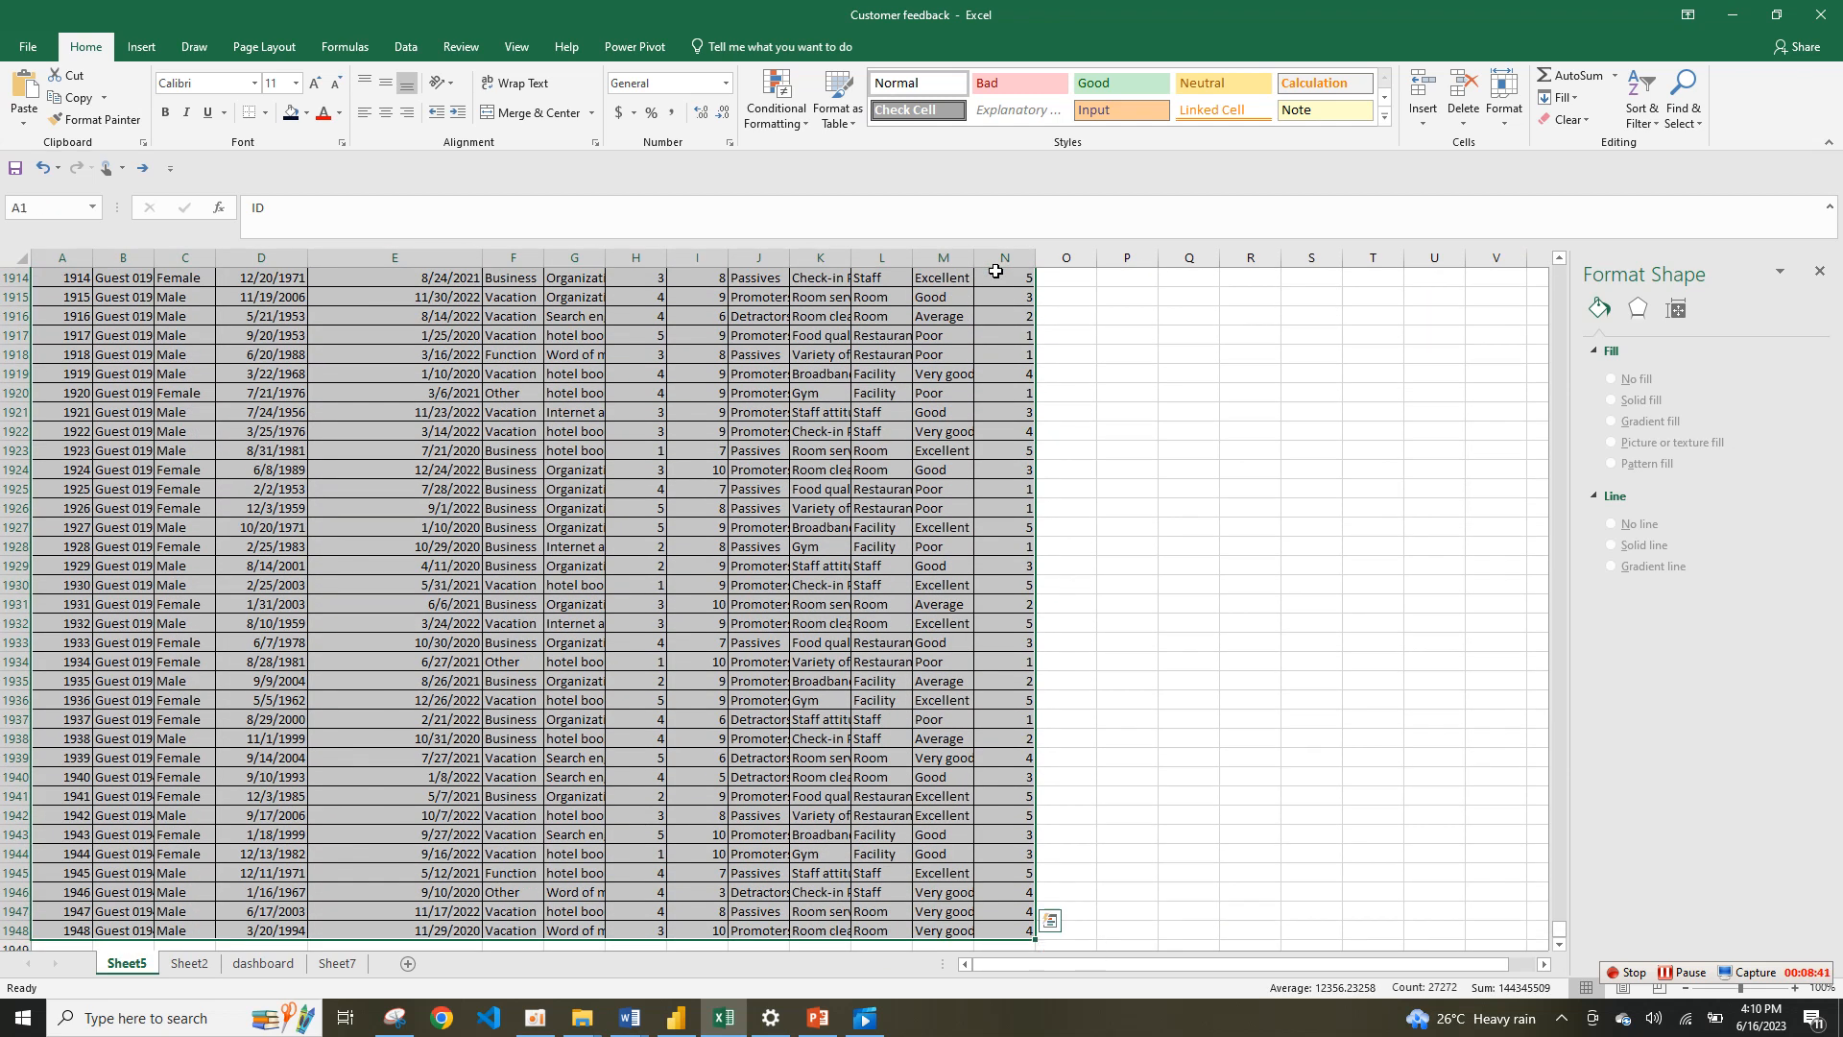
click(146, 50)
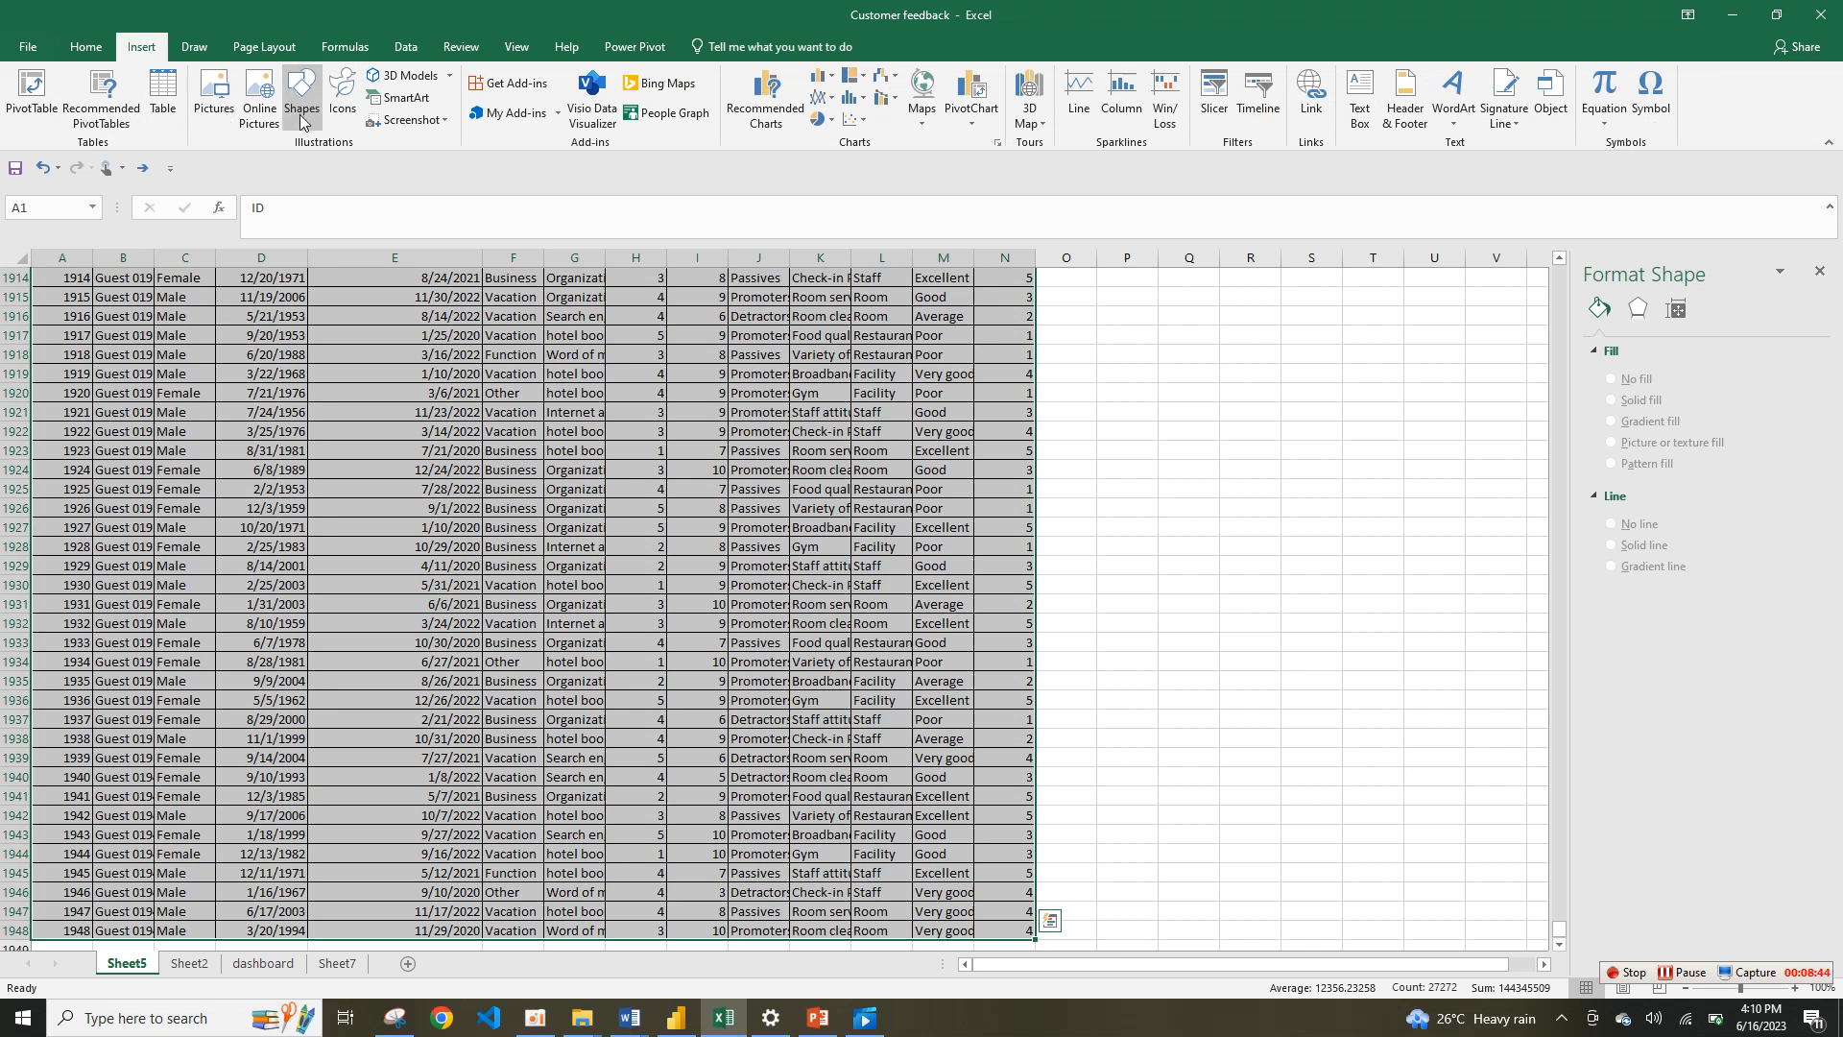
click(41, 94)
click(868, 432)
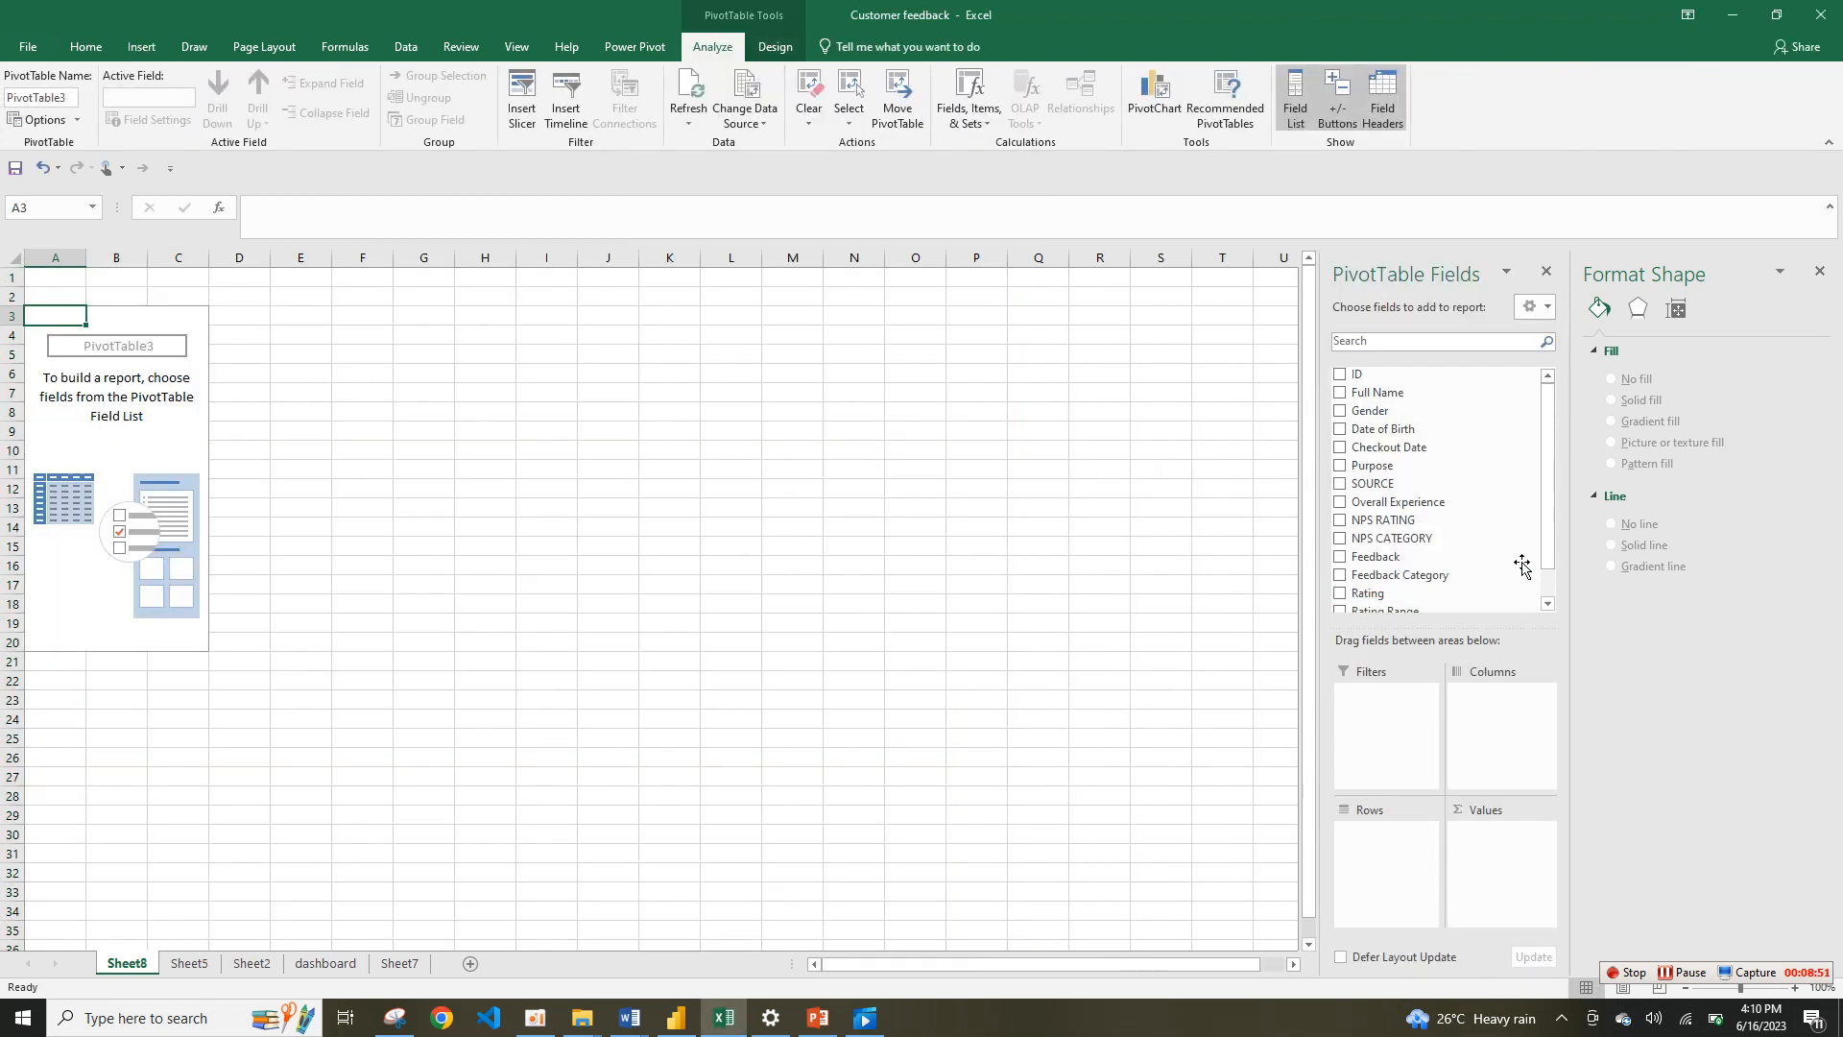
Step: Lay out the PivotTable with Feedback as rows and Rating Range as values
click(1821, 274)
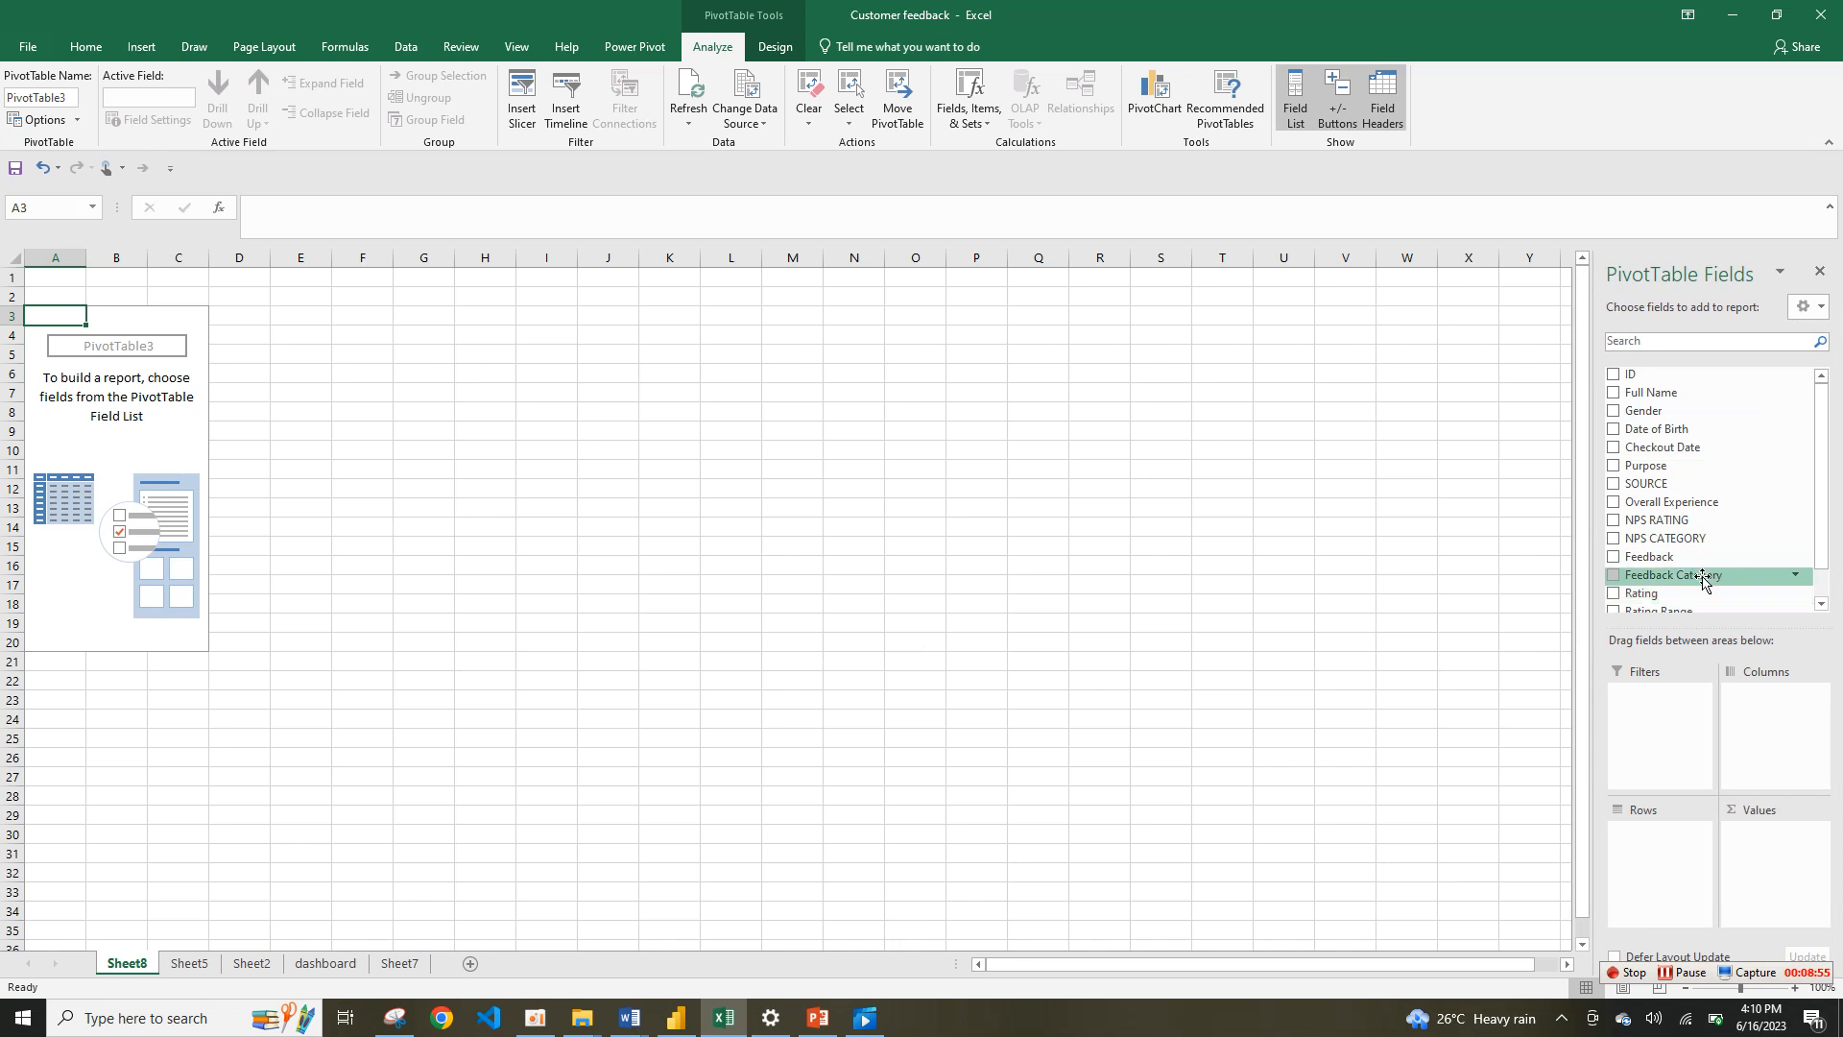
drag(1651, 556, 1653, 857)
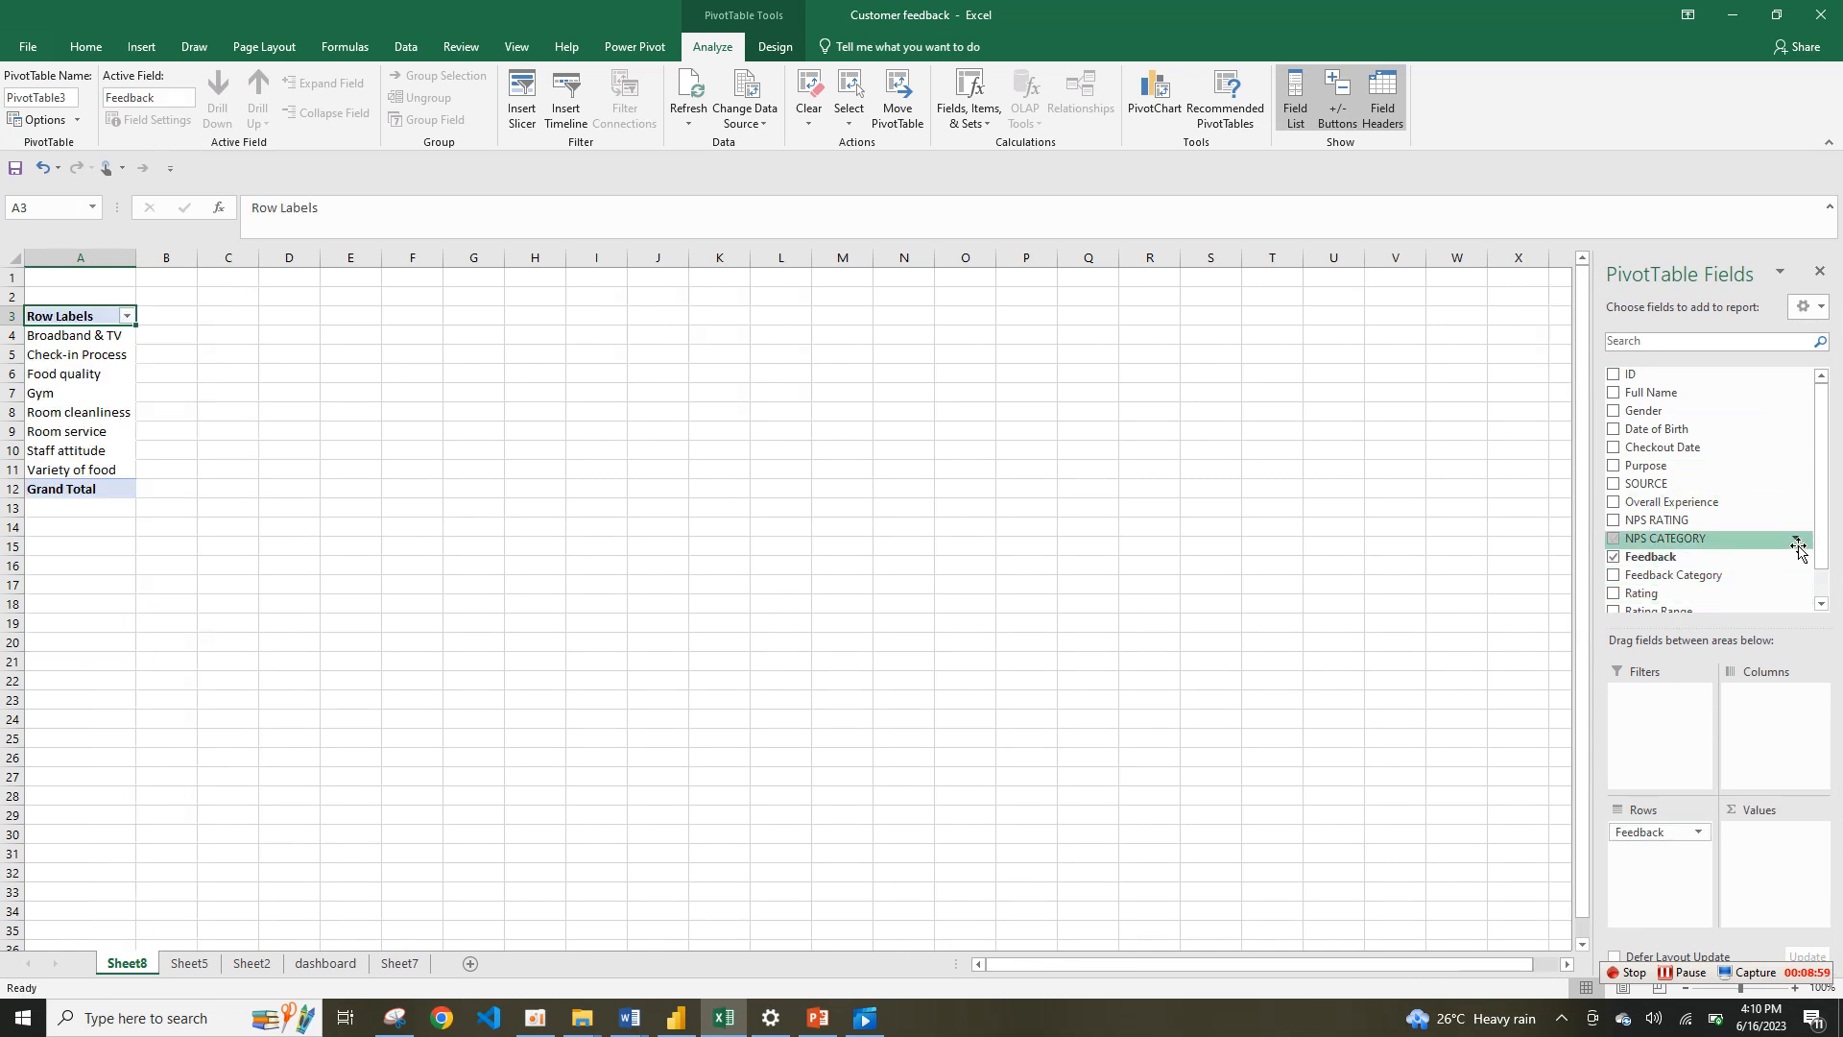
drag(1823, 544, 1823, 579)
drag(1675, 581, 1782, 869)
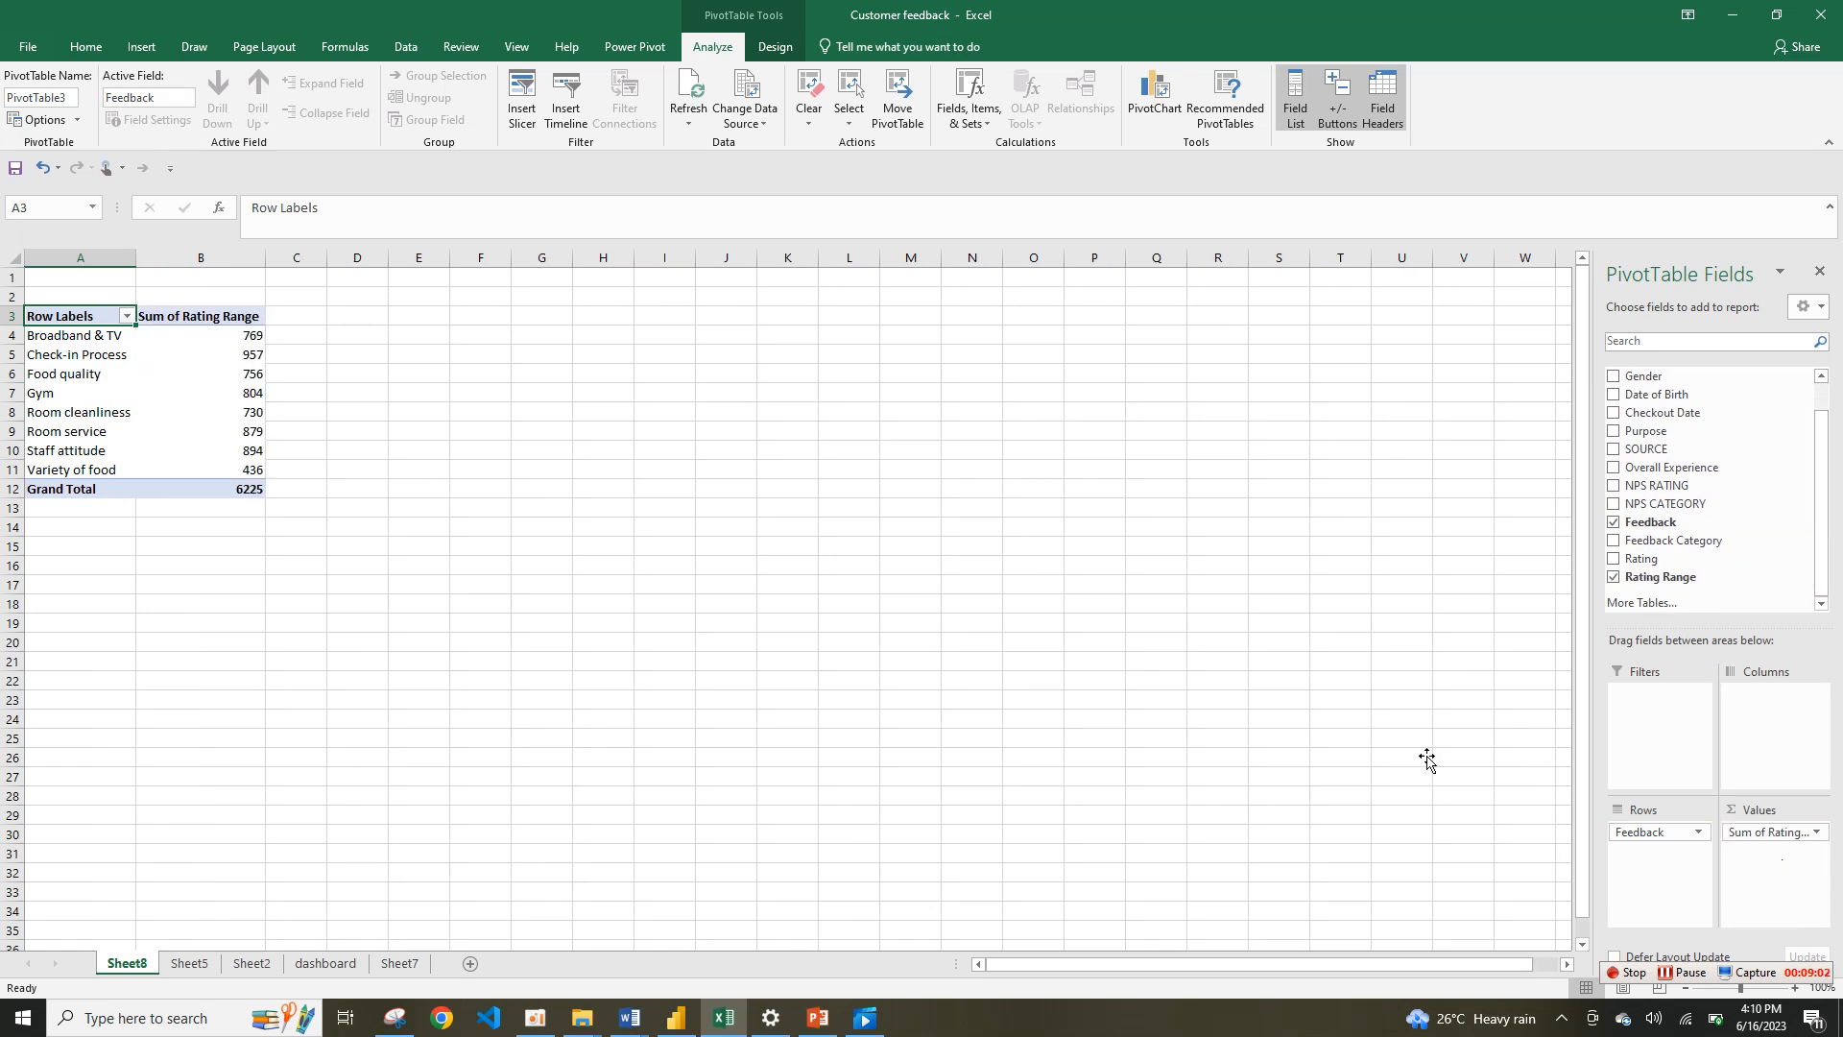
Step: Summarize the PivotTable's Rating Range values by Average instead of Sum
click(1781, 833)
click(1718, 812)
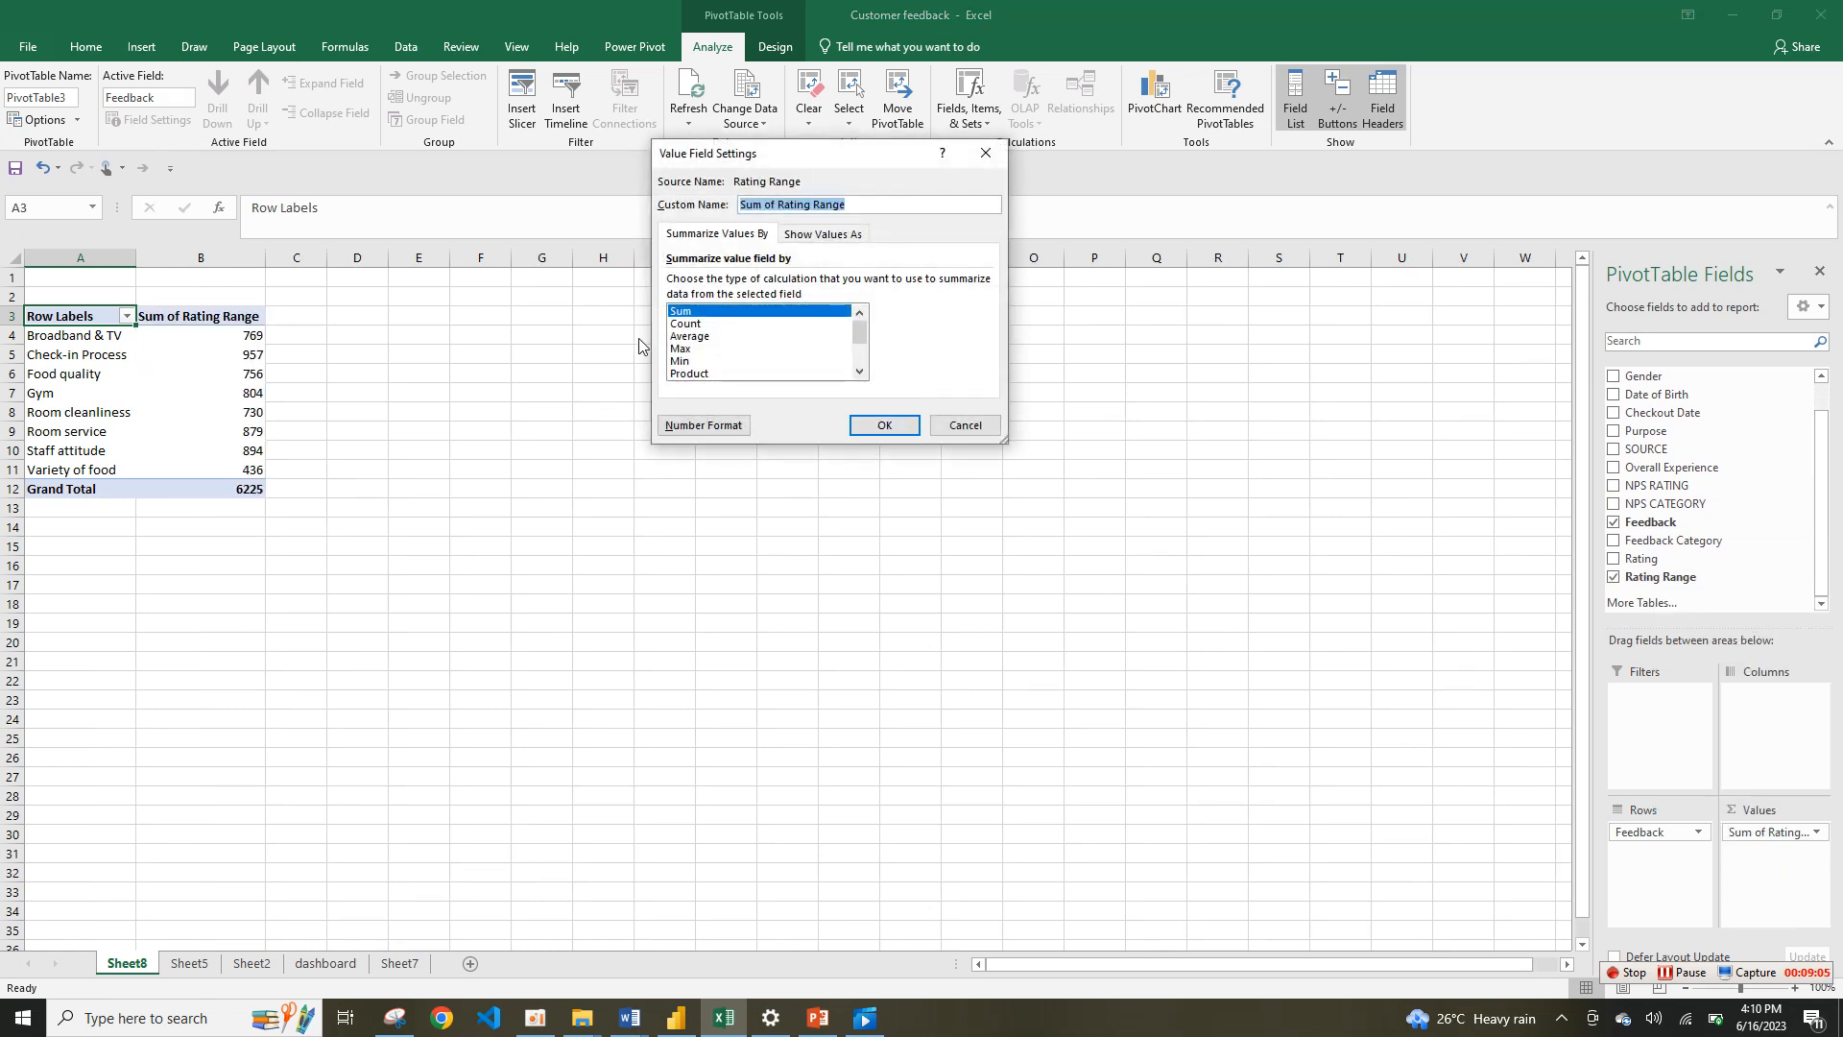
click(703, 337)
click(884, 425)
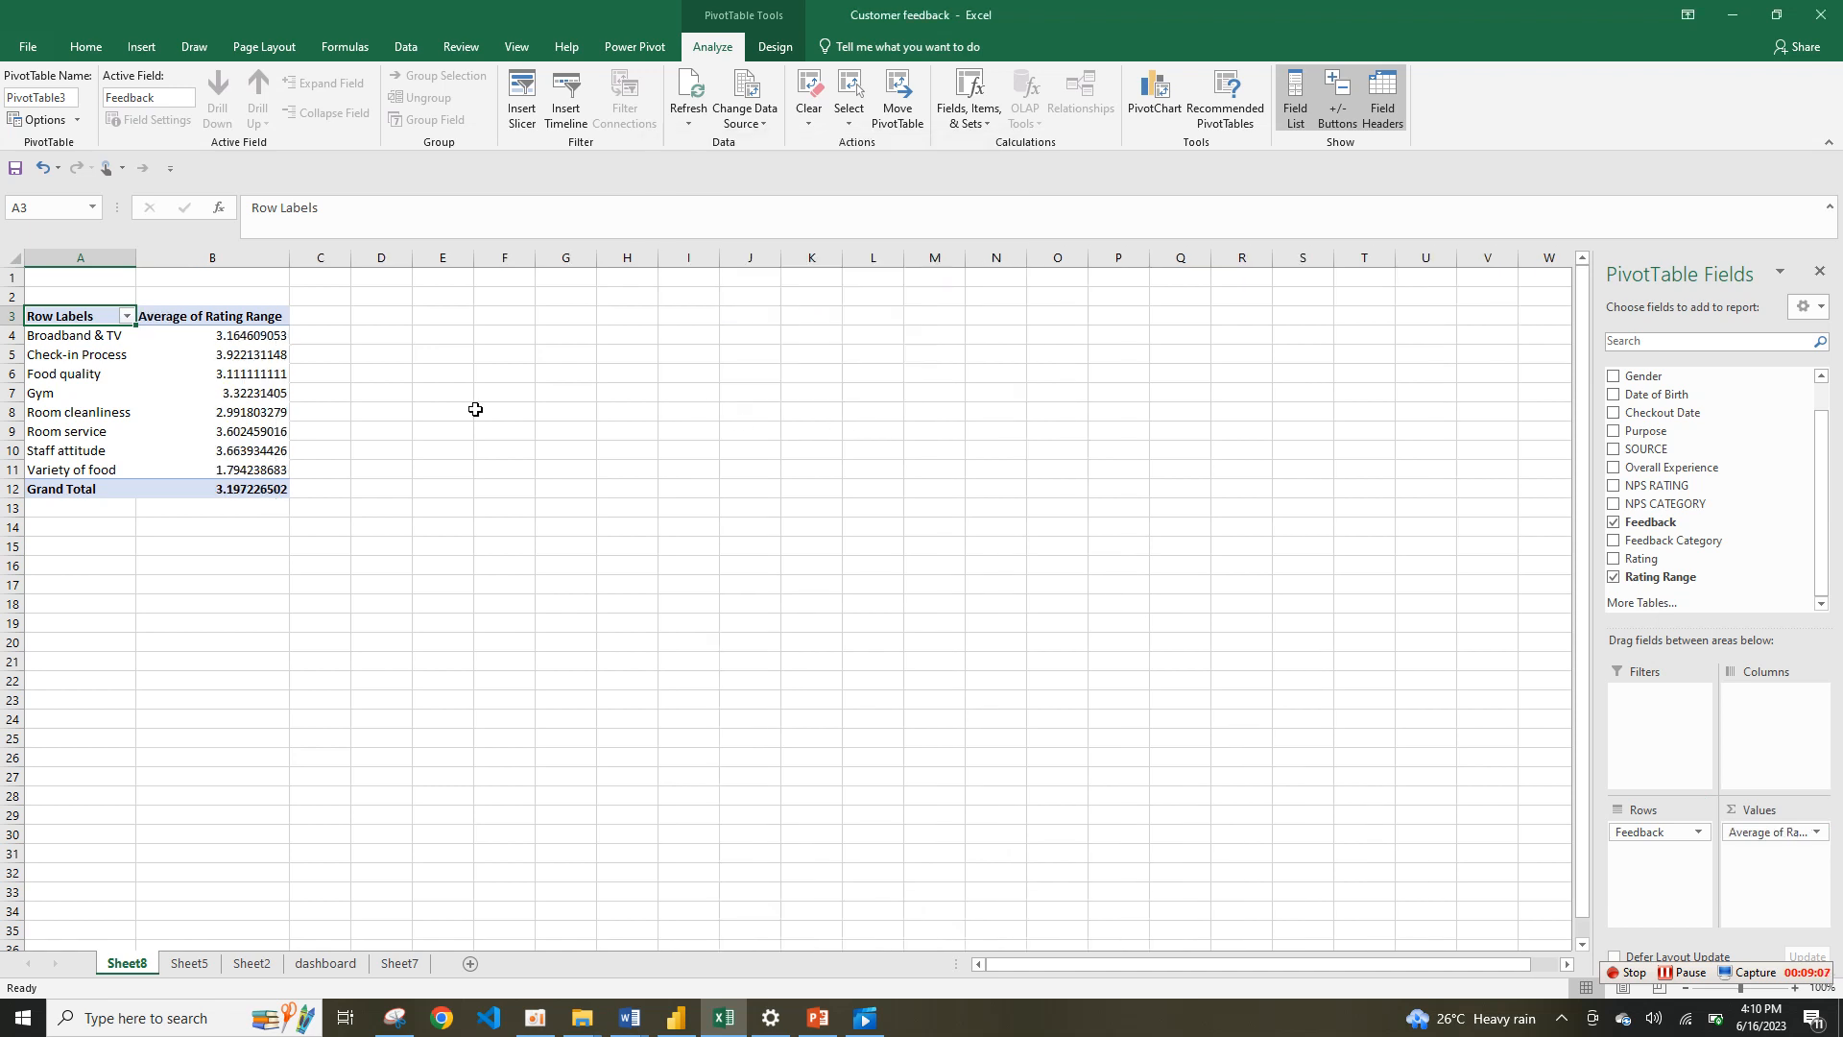
Step: Format the average rating values, including the grand total, to show one decimal place
click(262, 372)
drag(275, 336, 275, 489)
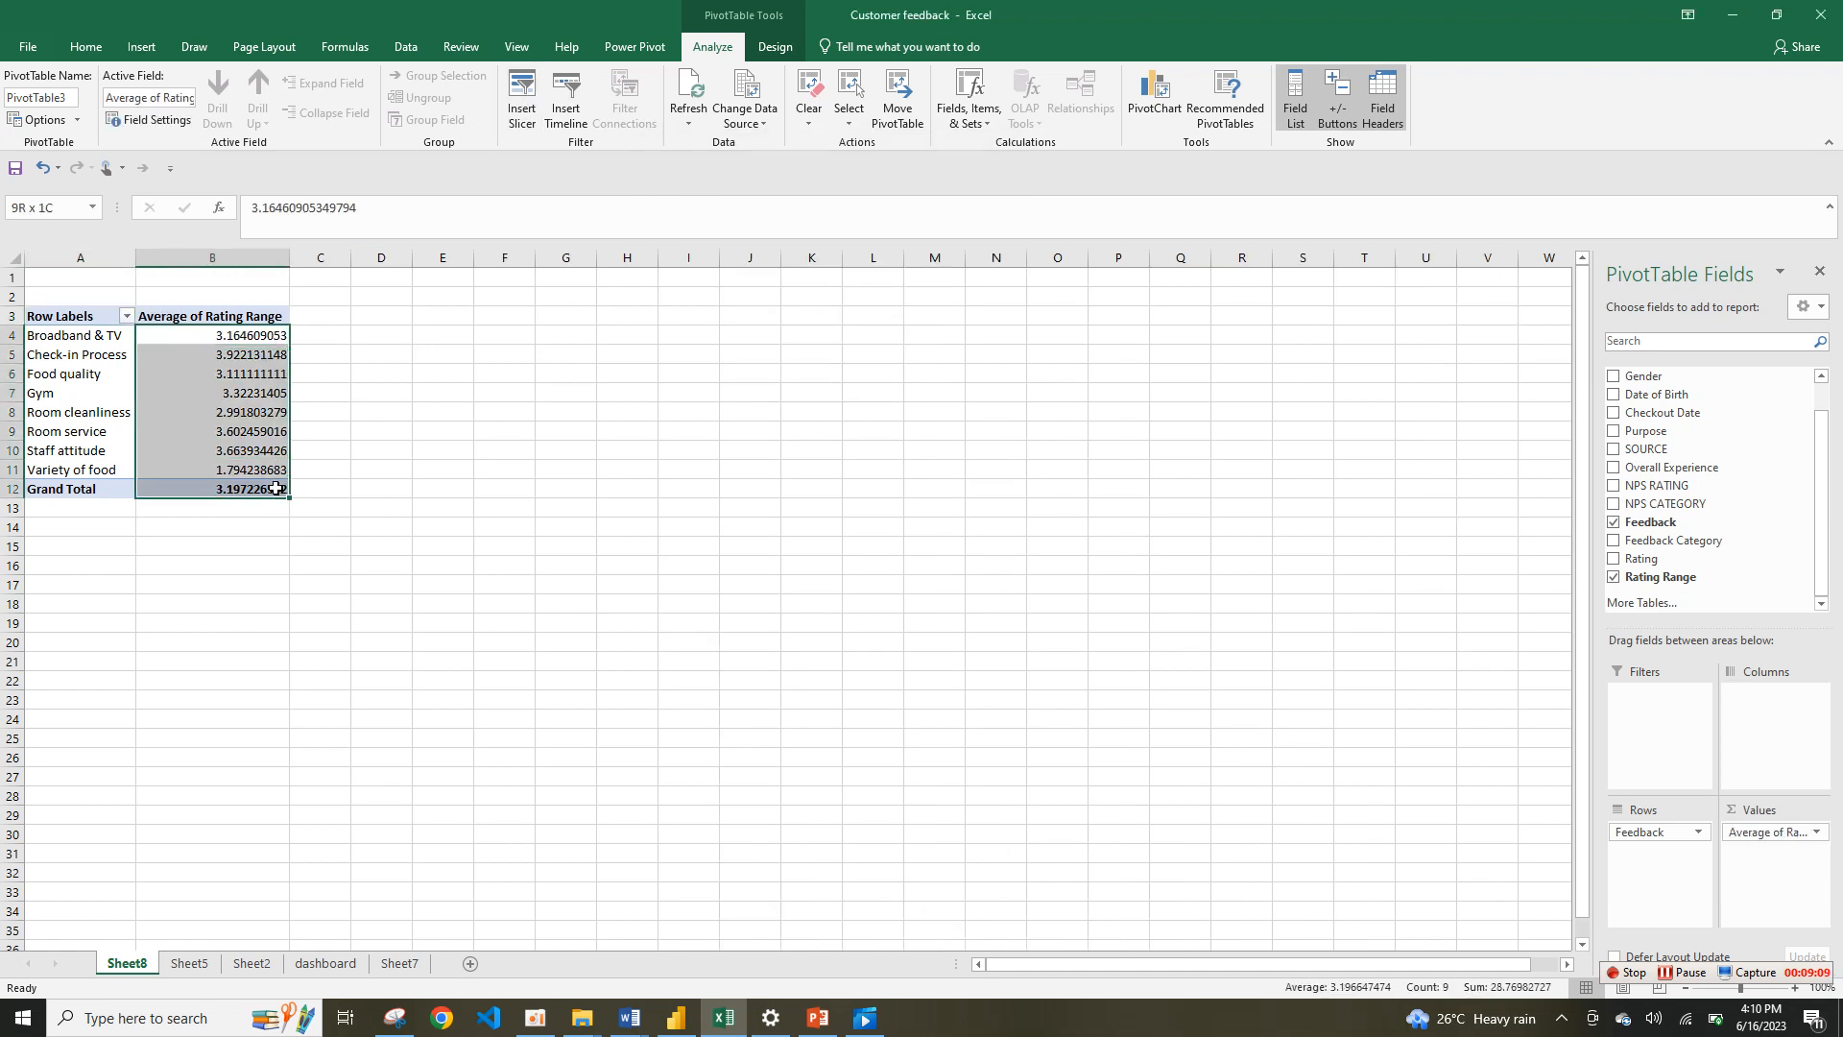
click(86, 48)
click(723, 113)
click(723, 113)
click(723, 113)
click(723, 113)
click(722, 113)
click(723, 113)
click(723, 113)
click(722, 113)
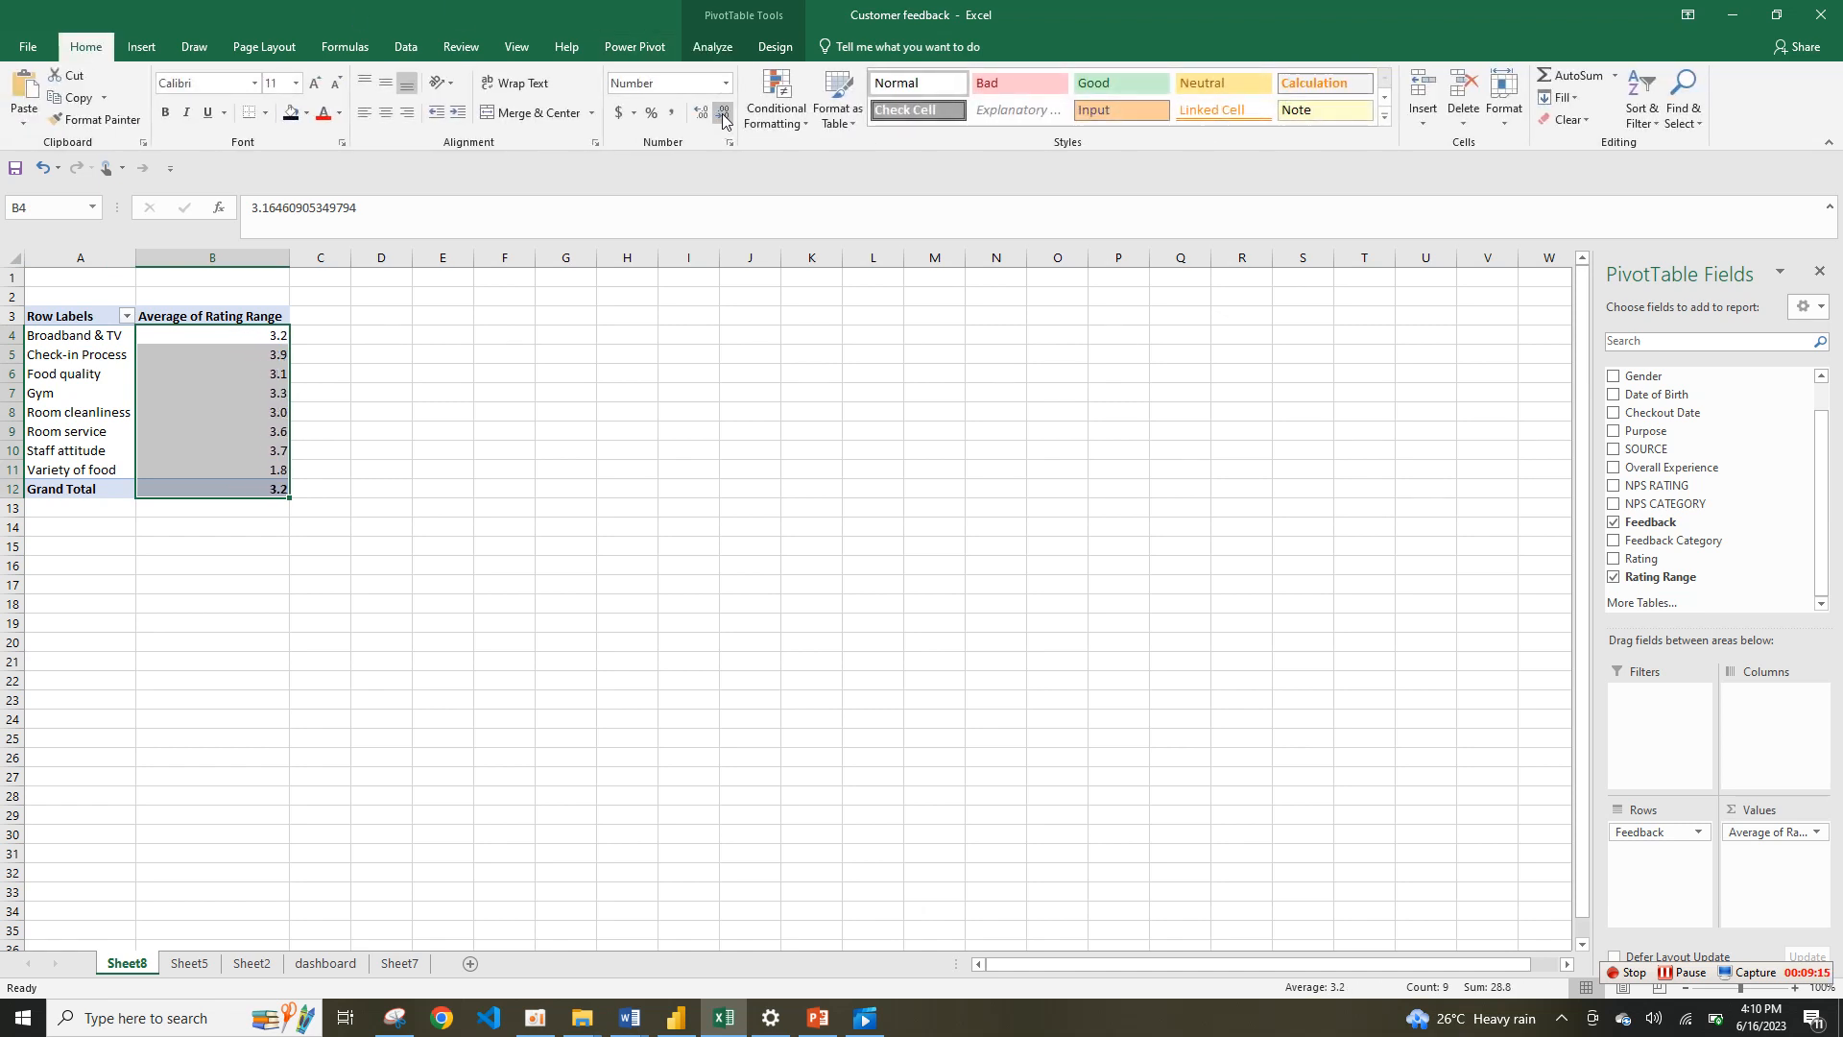
Step: Insert a filled radar PivotChart of the average rating for each feedback item
drag(91, 335, 229, 406)
click(139, 48)
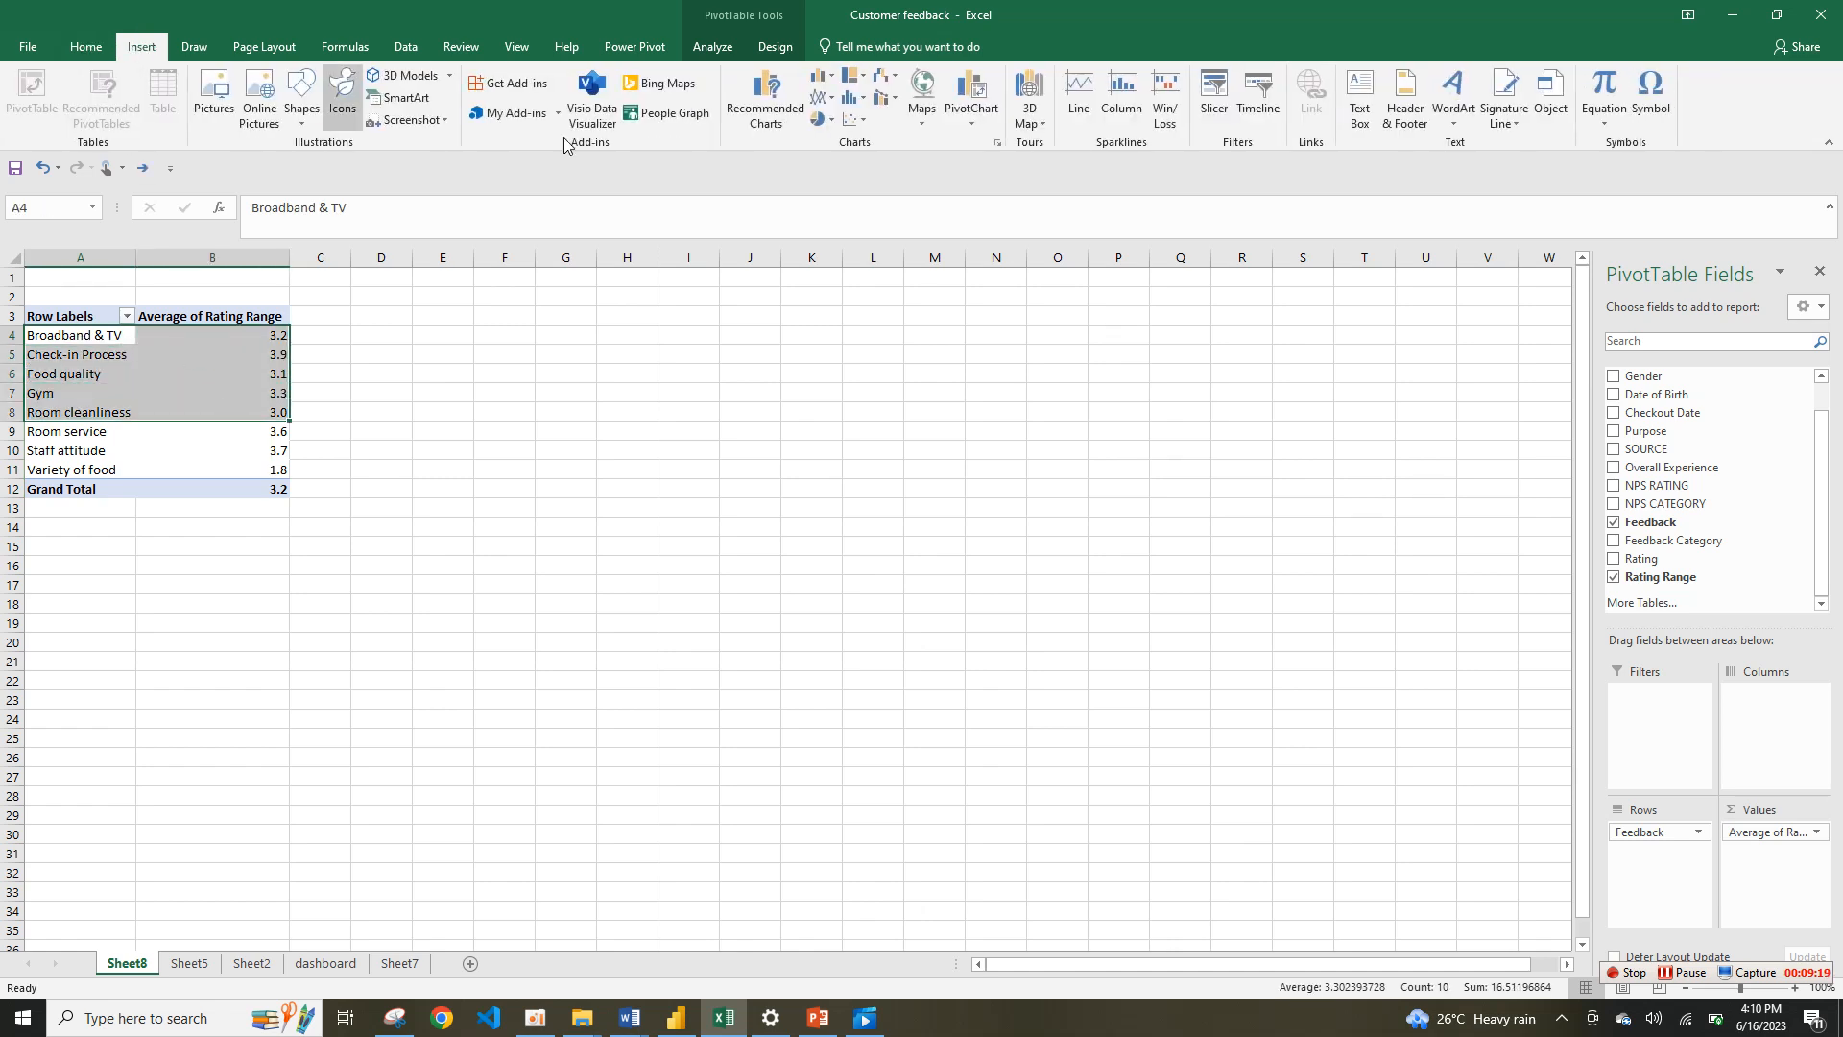
click(826, 121)
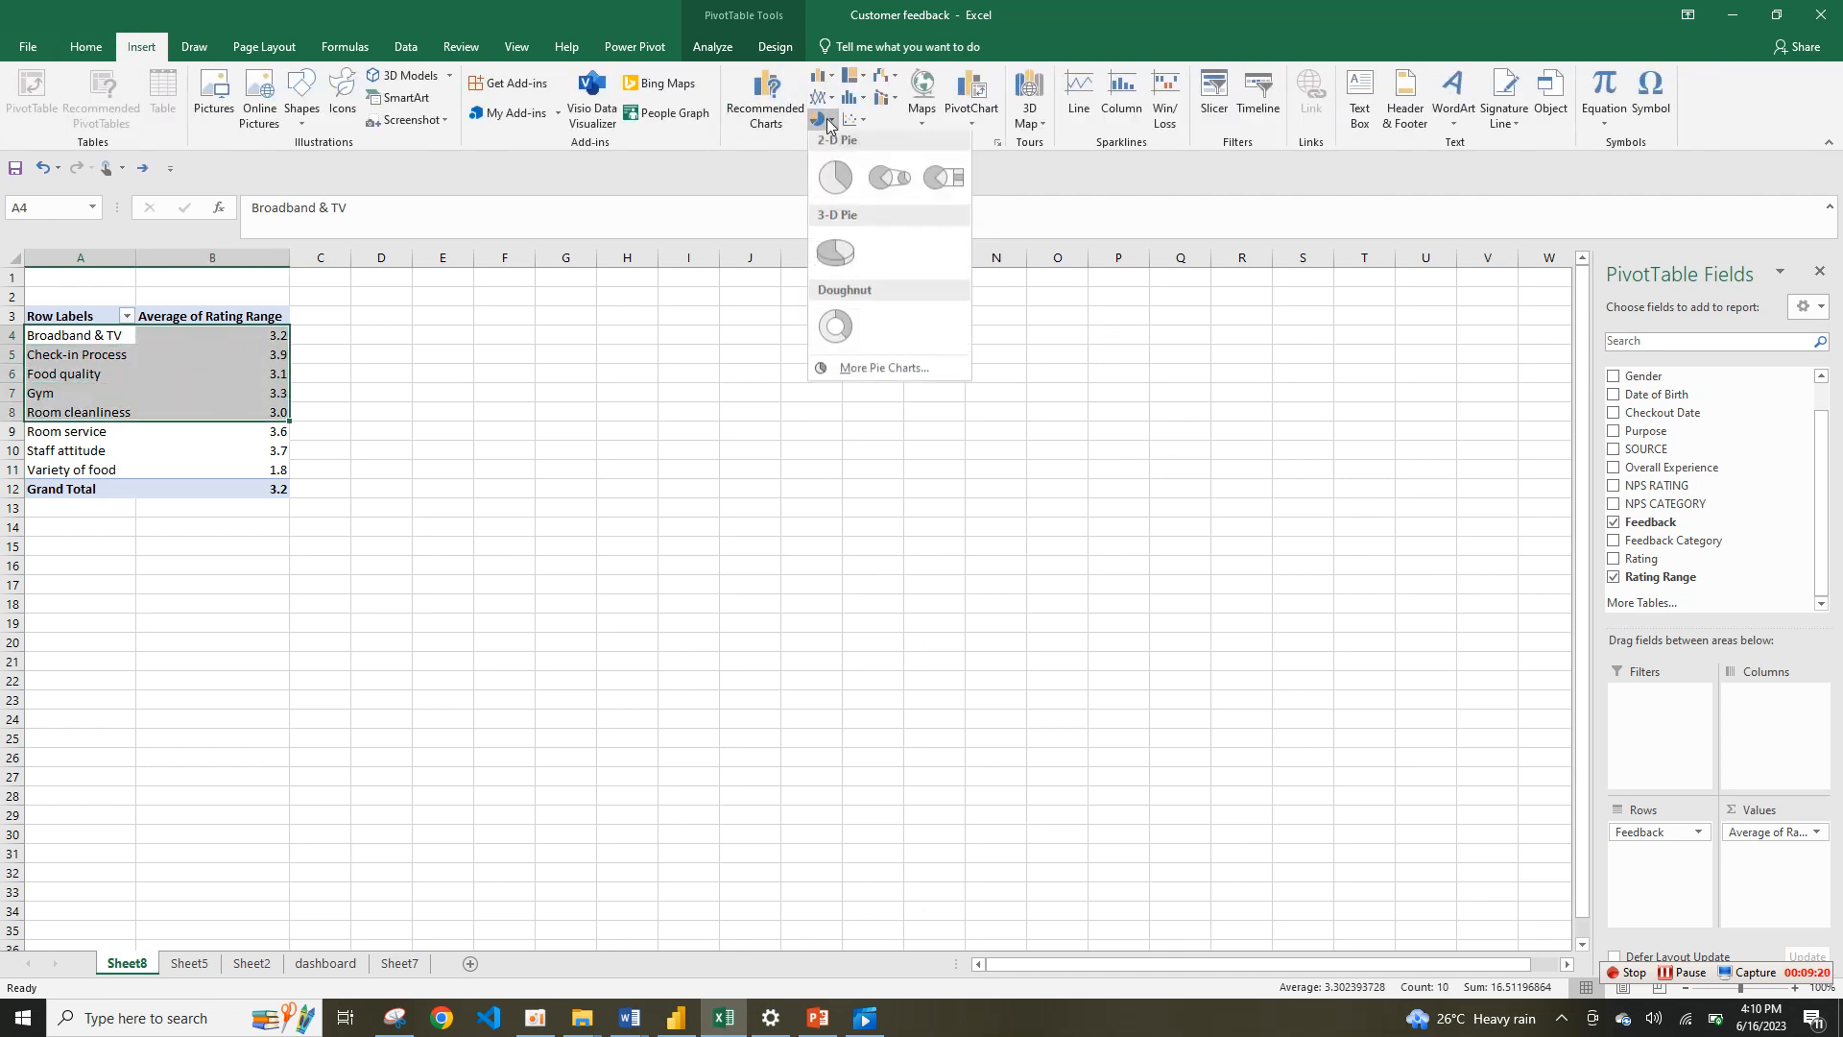
click(846, 369)
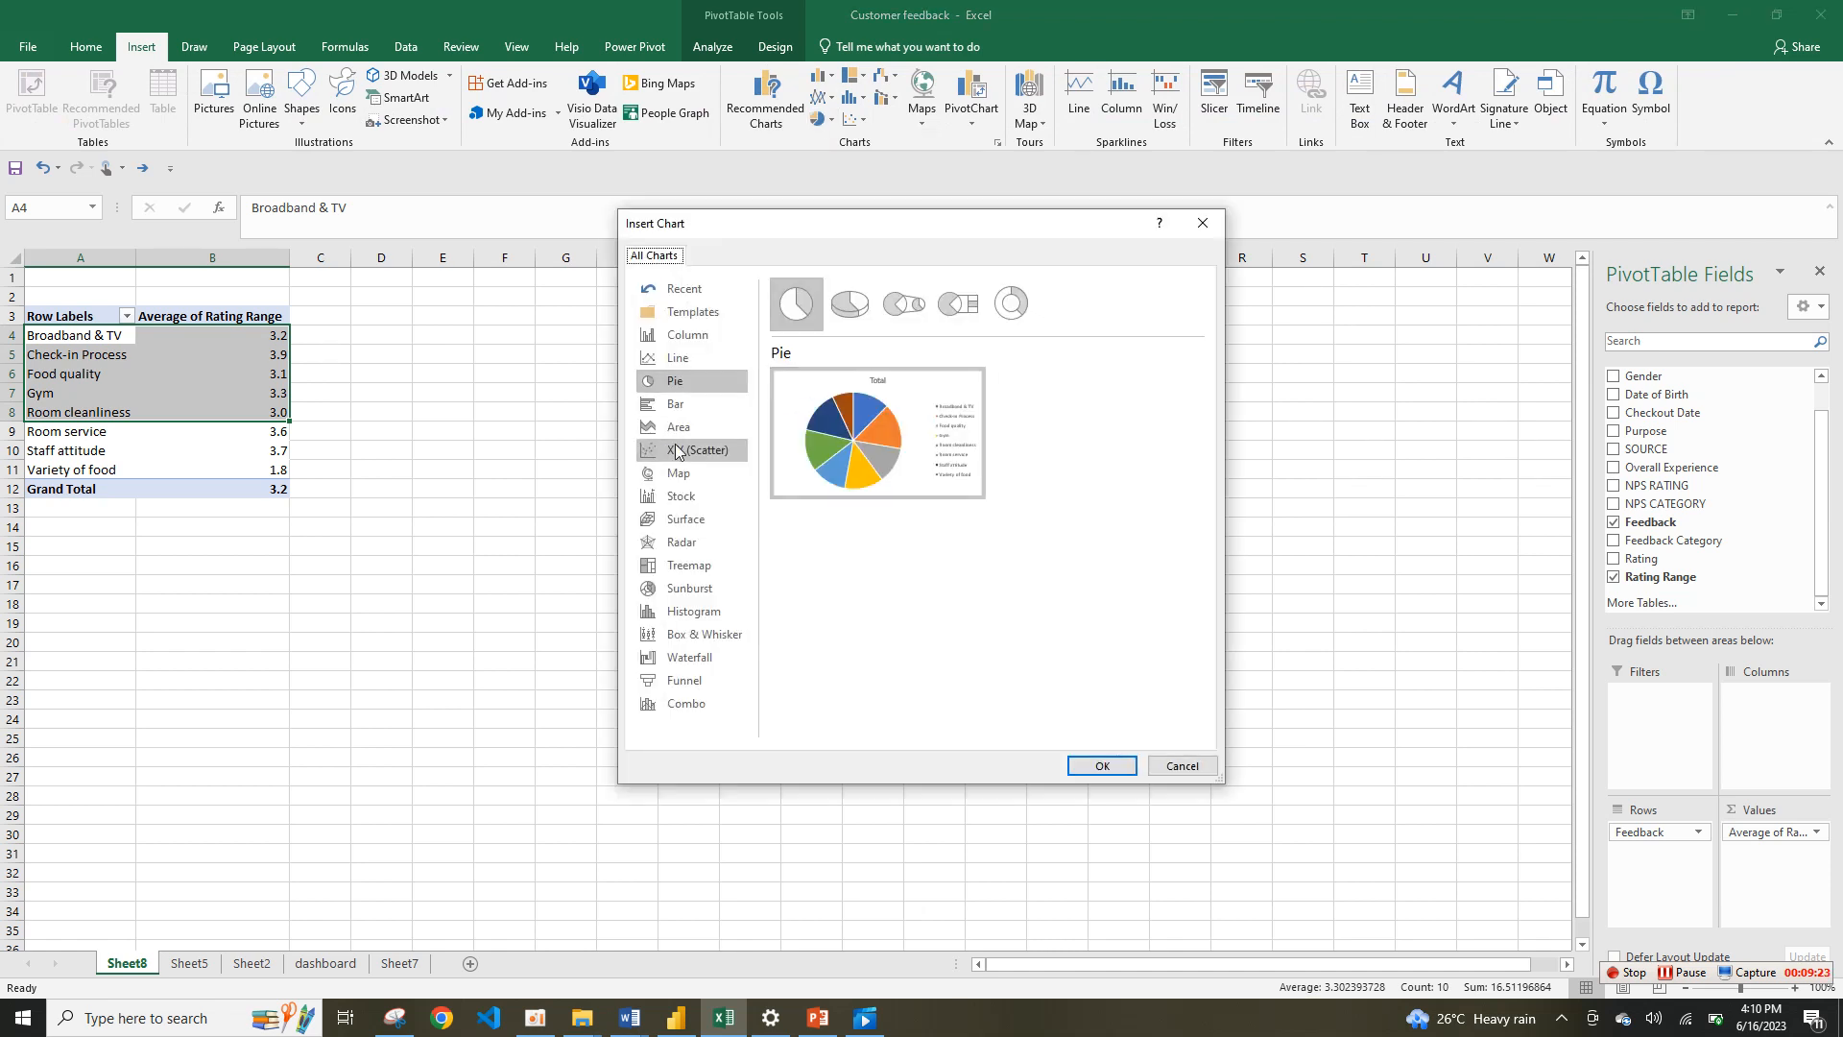
click(682, 543)
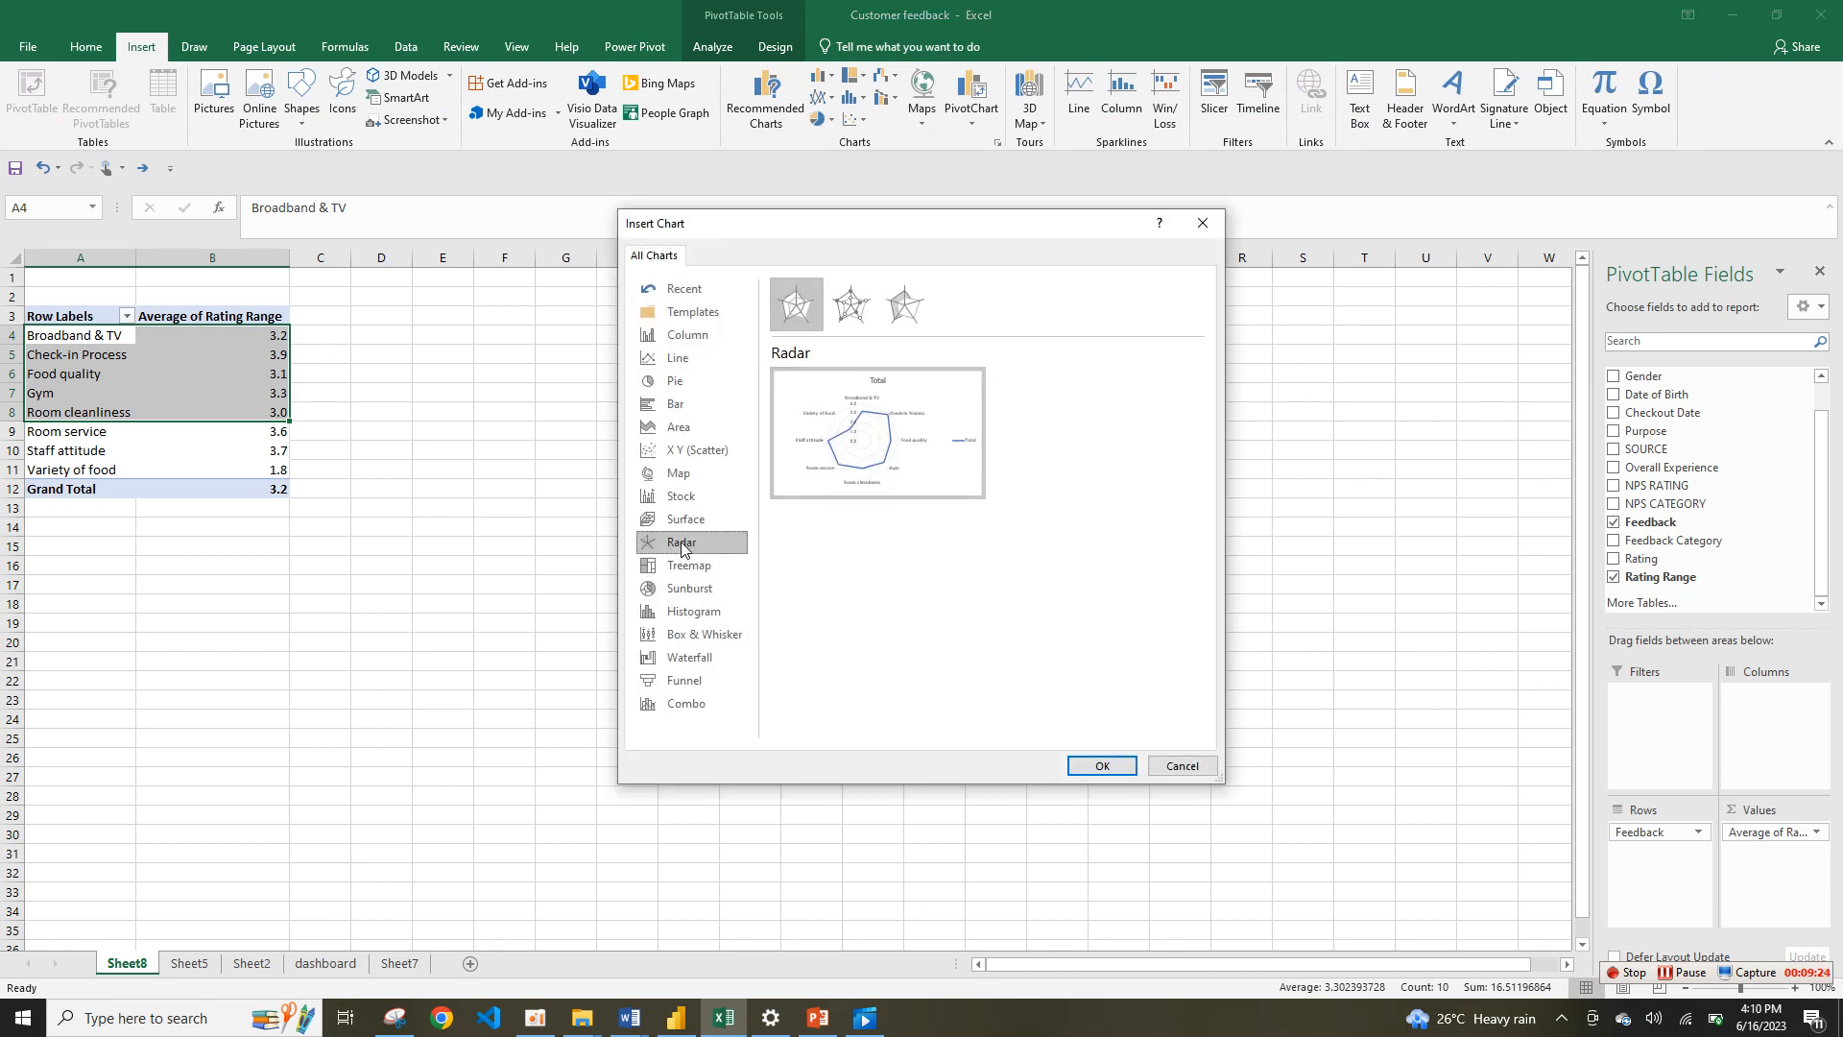
click(905, 304)
click(1097, 766)
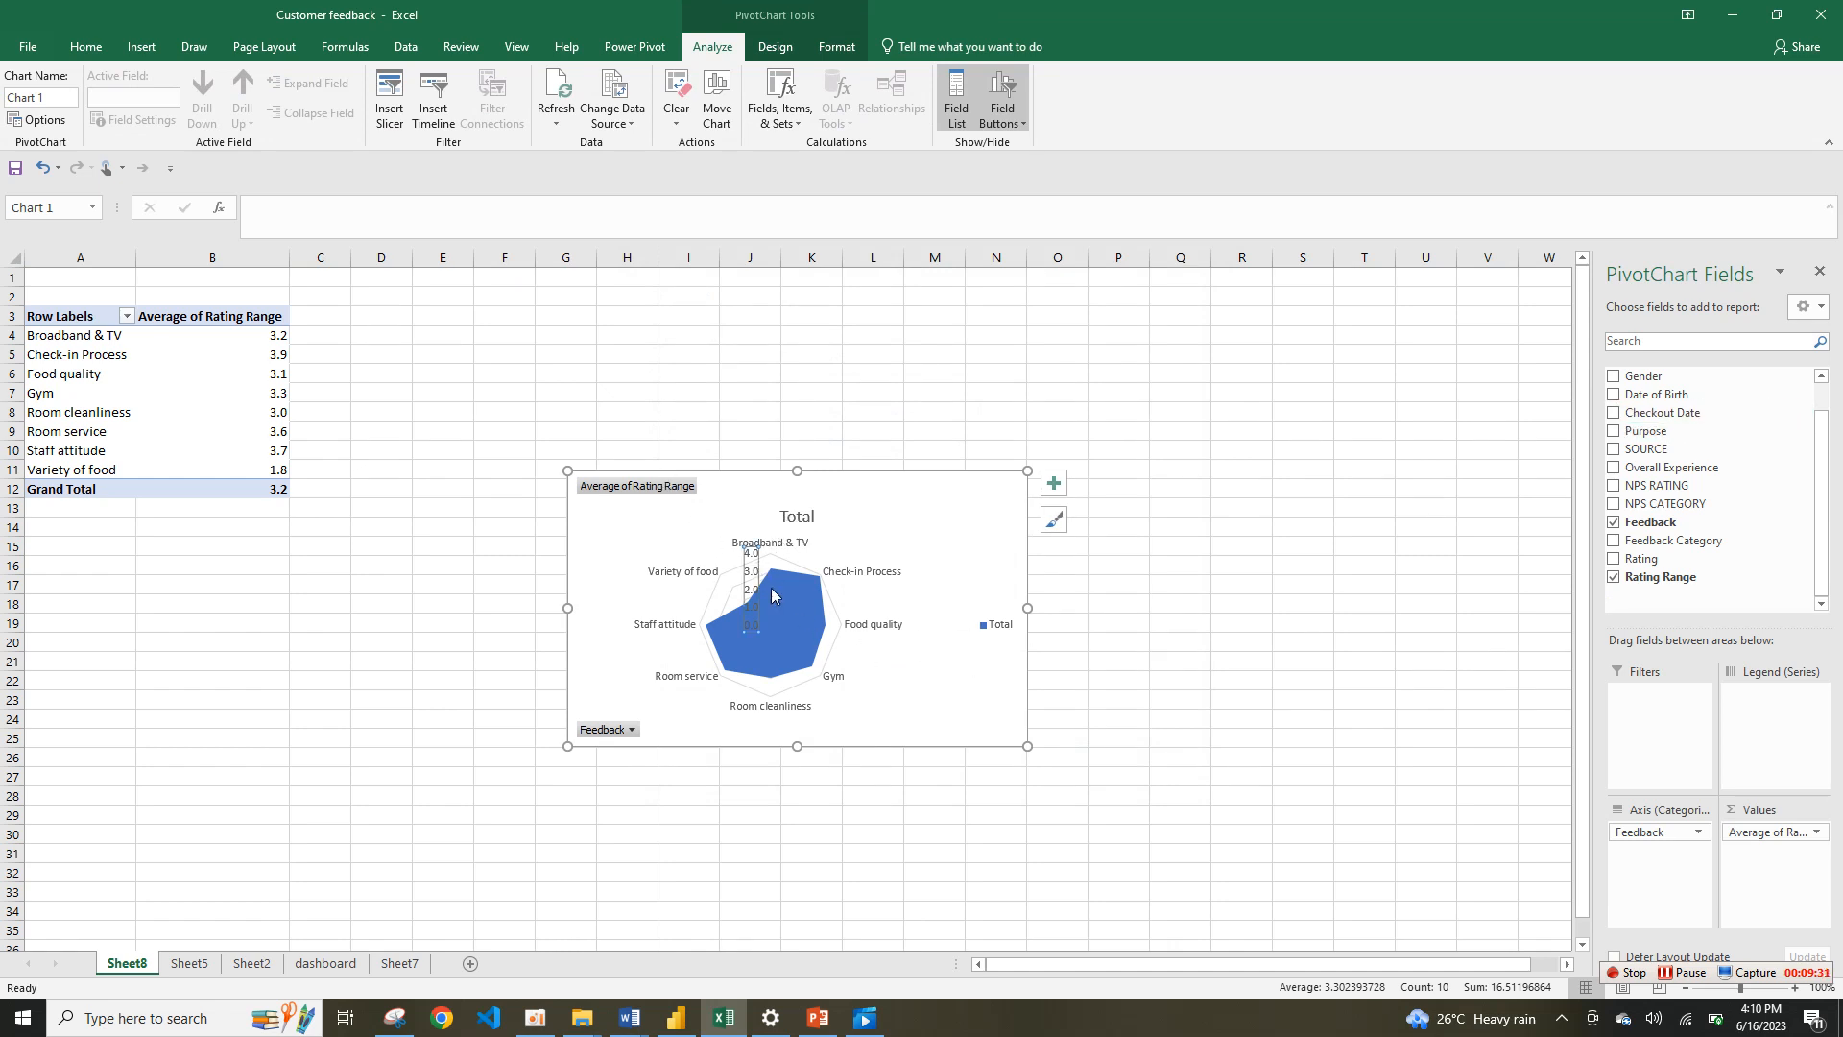
Step: Set the maximum bound of the radar chart's value axis to 5.0 and close the PivotChart field list
right_click(746, 577)
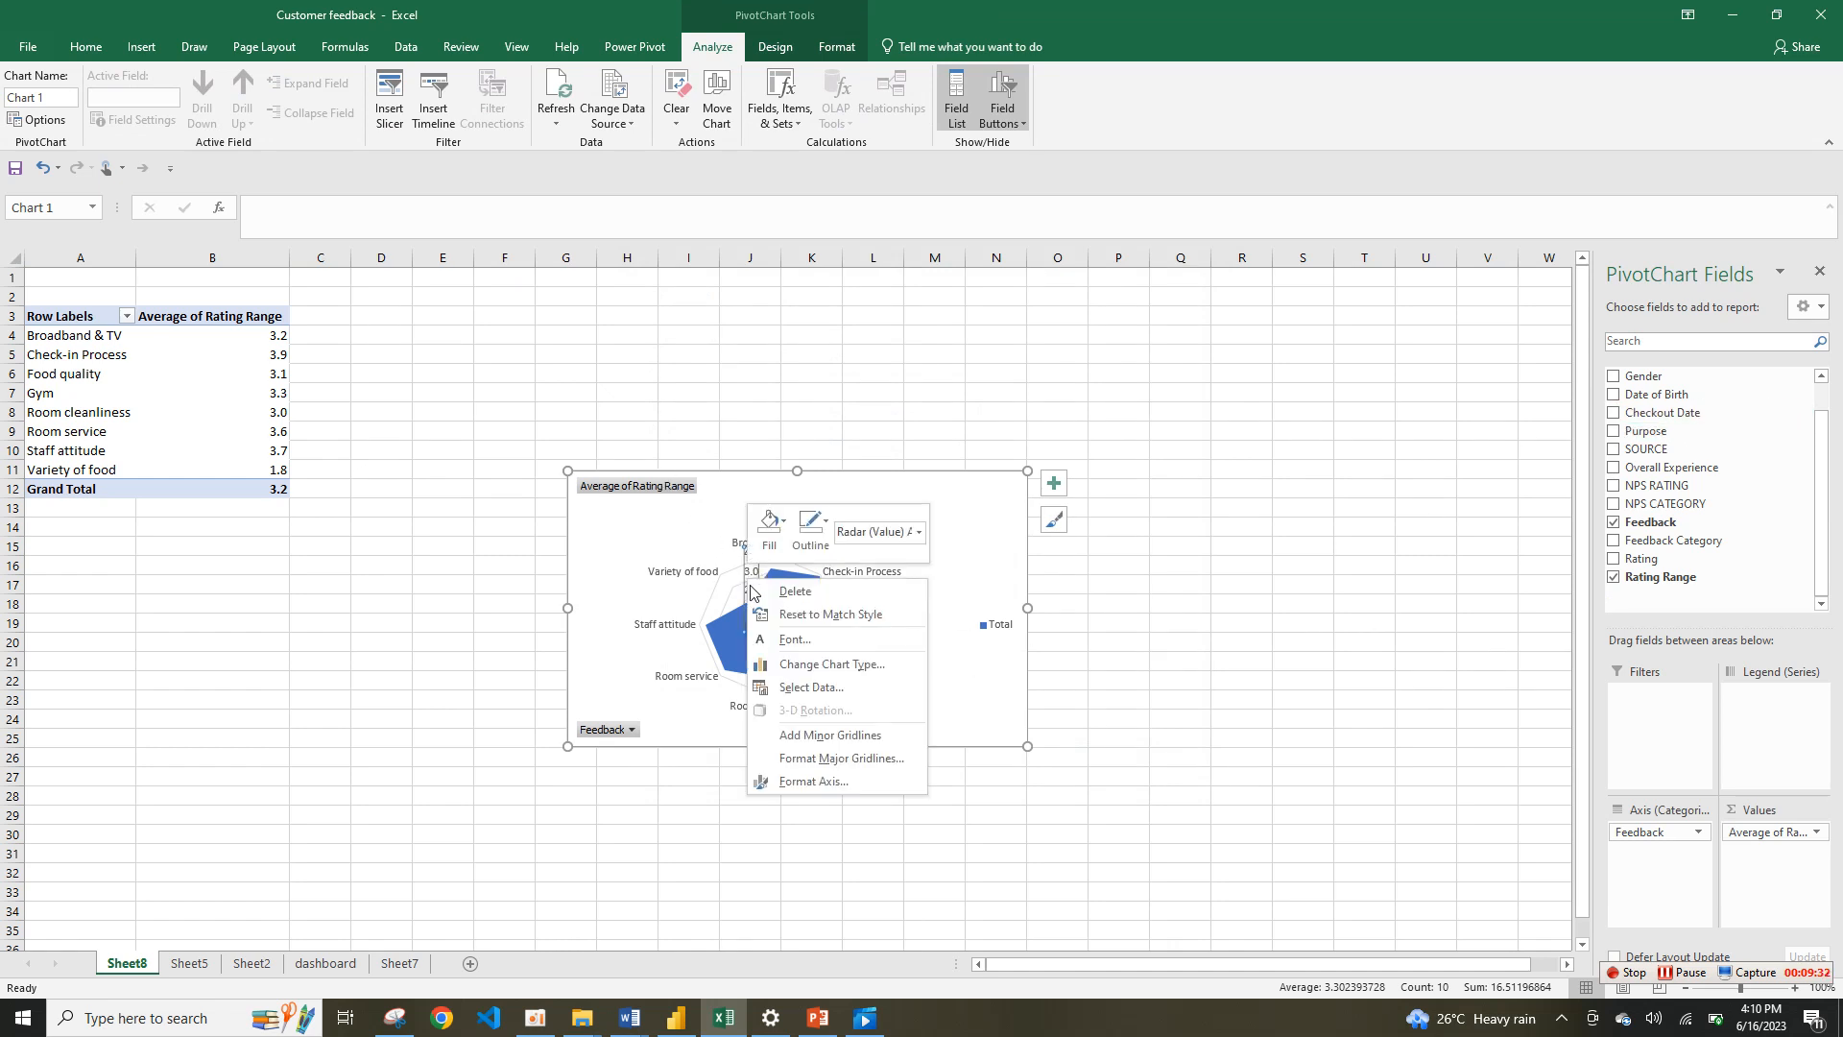
click(851, 781)
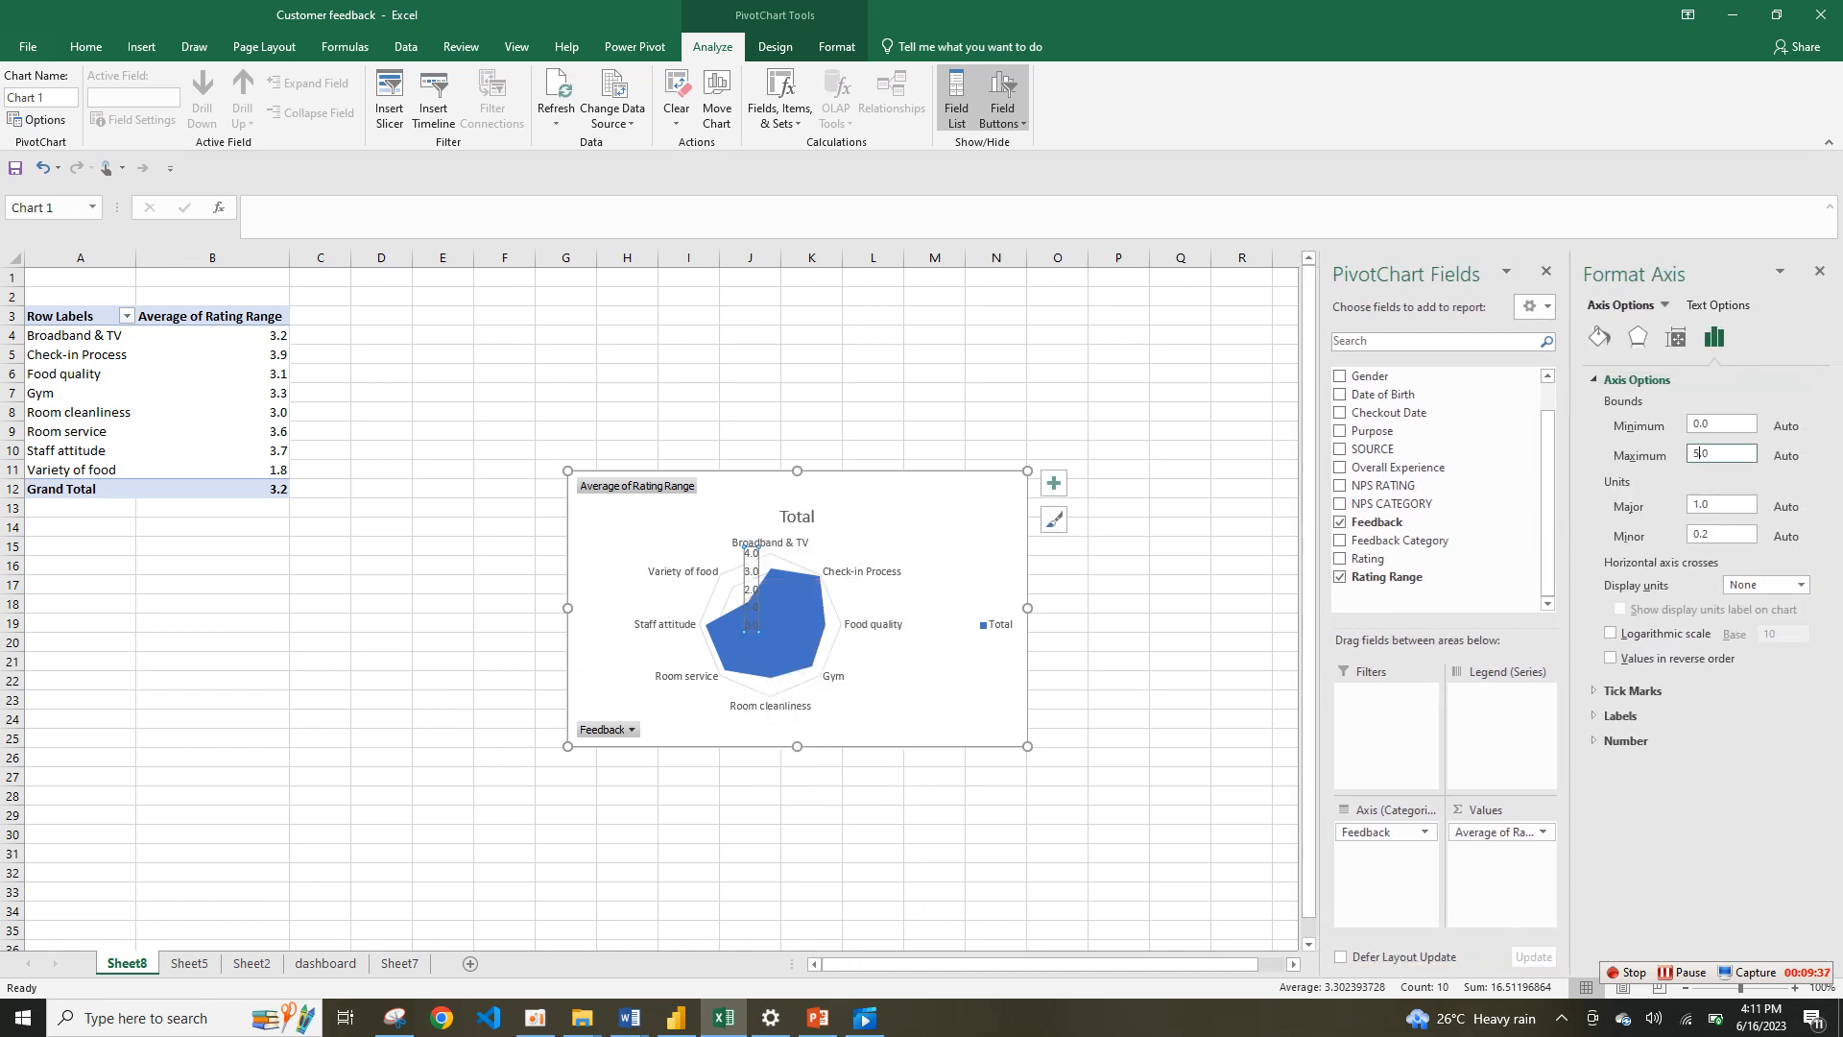
click(1740, 503)
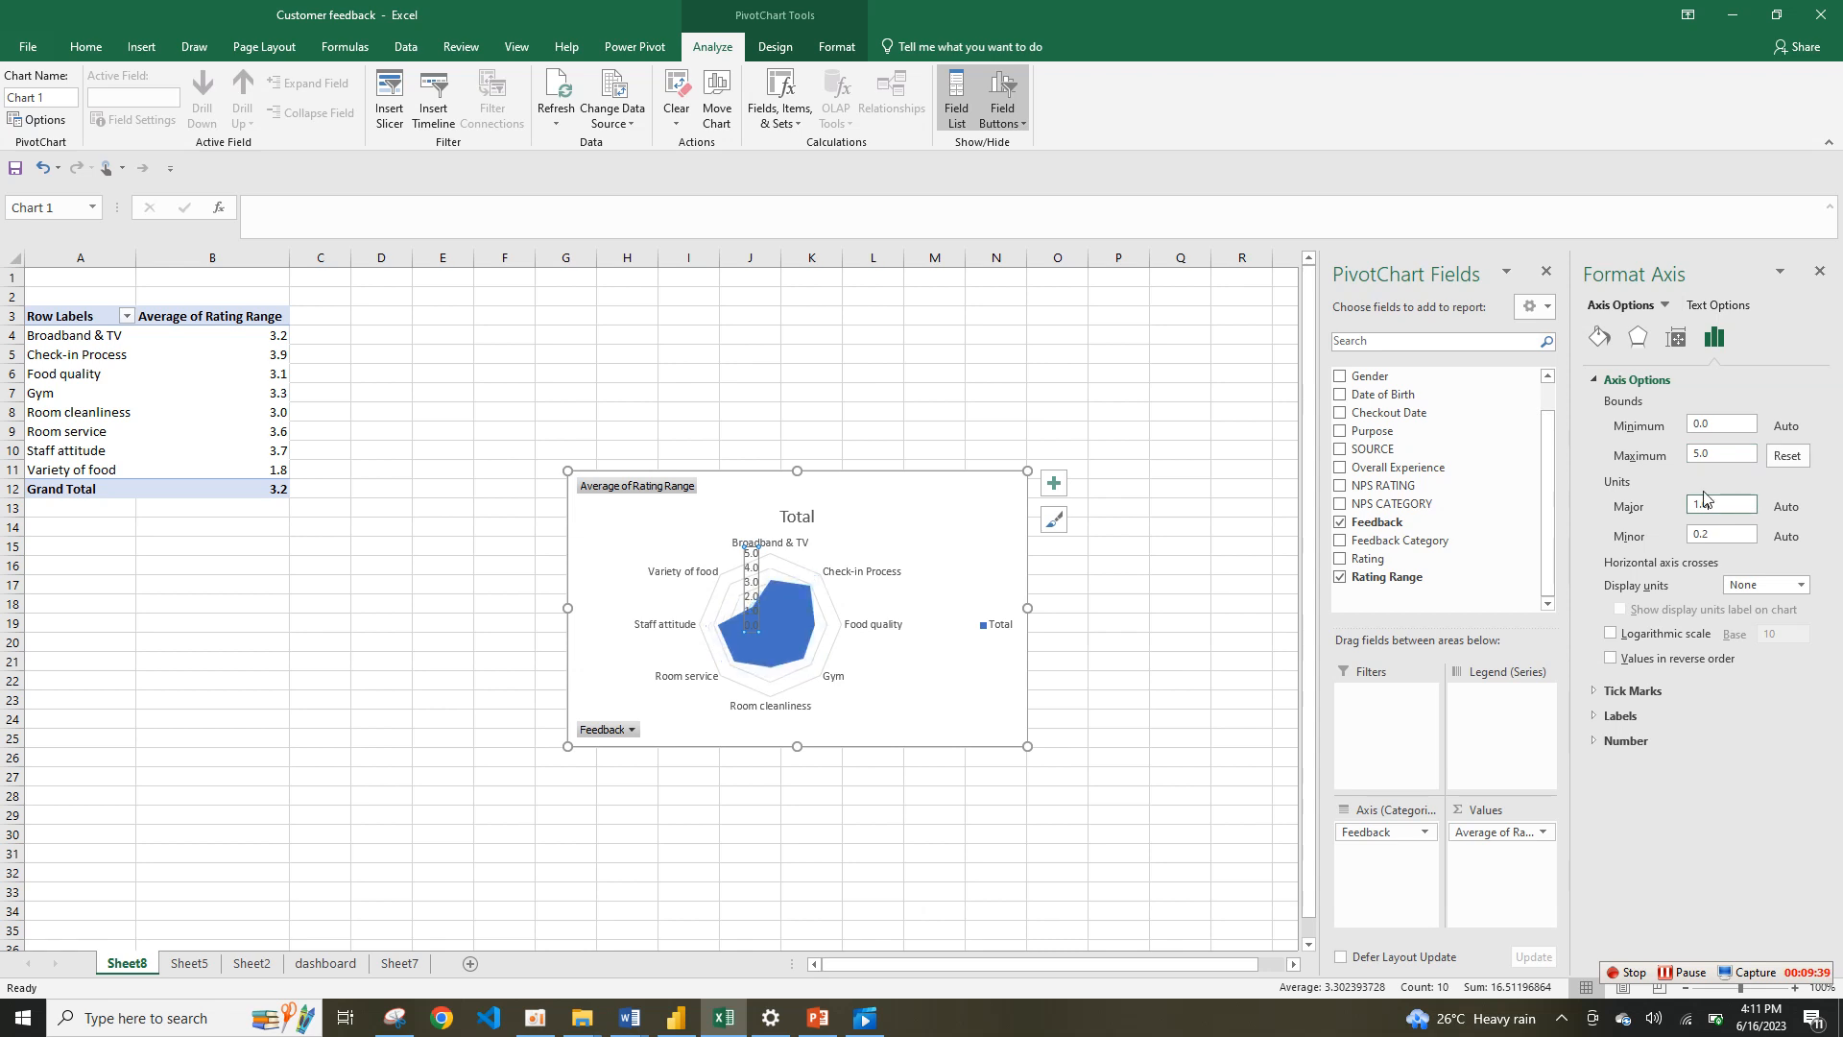
click(1545, 271)
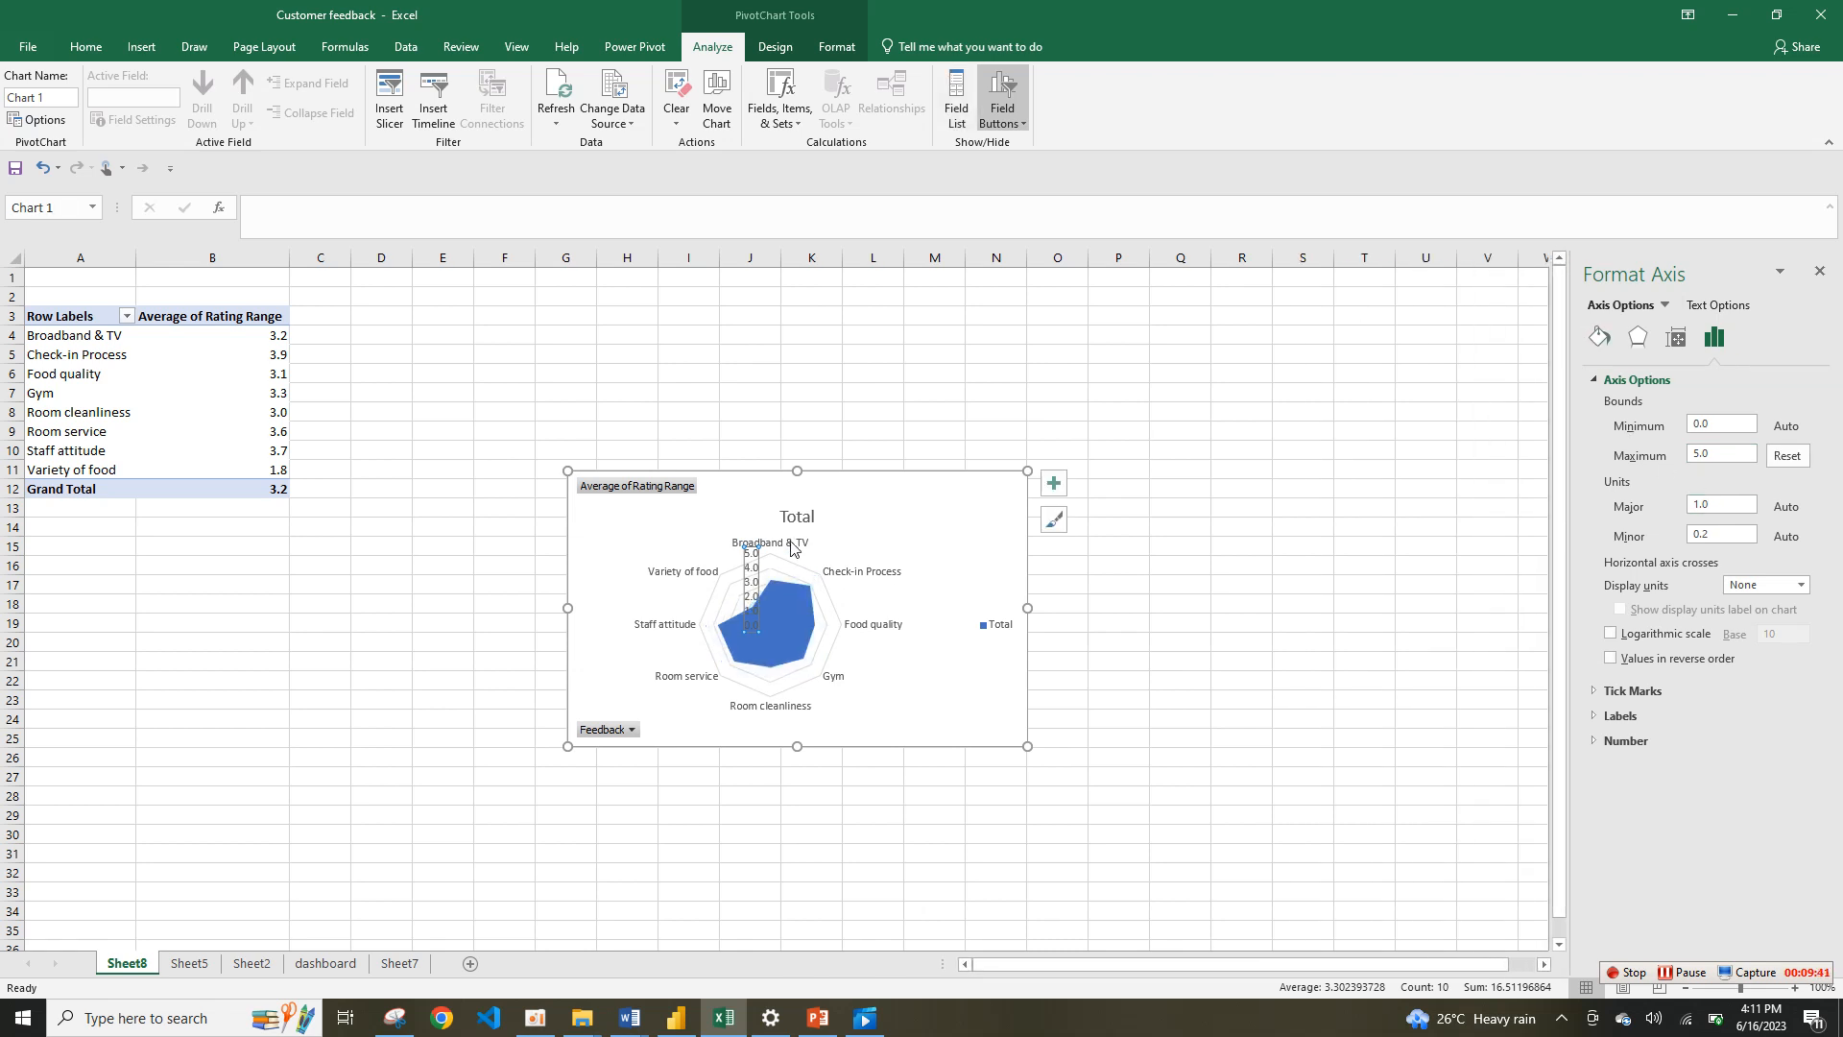
Step: Hide all field buttons on the radar chart and remove its title
click(752, 555)
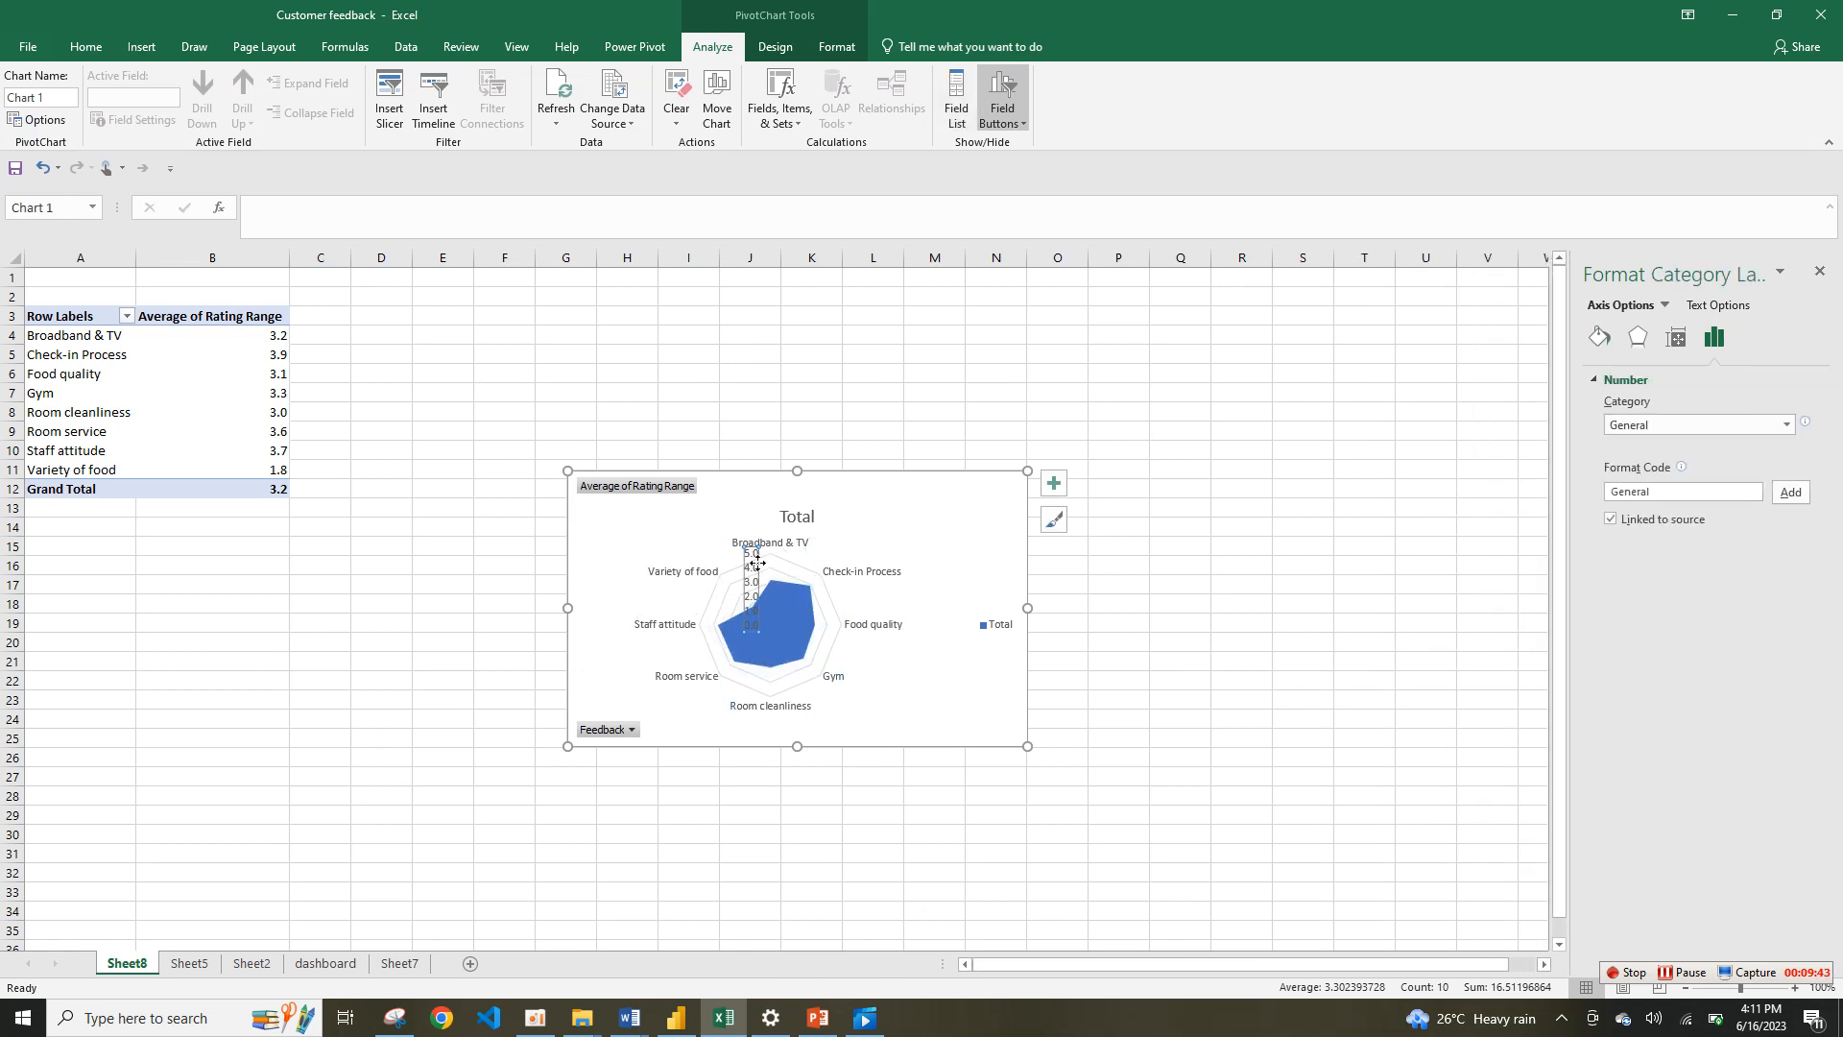
click(757, 562)
right_click(648, 486)
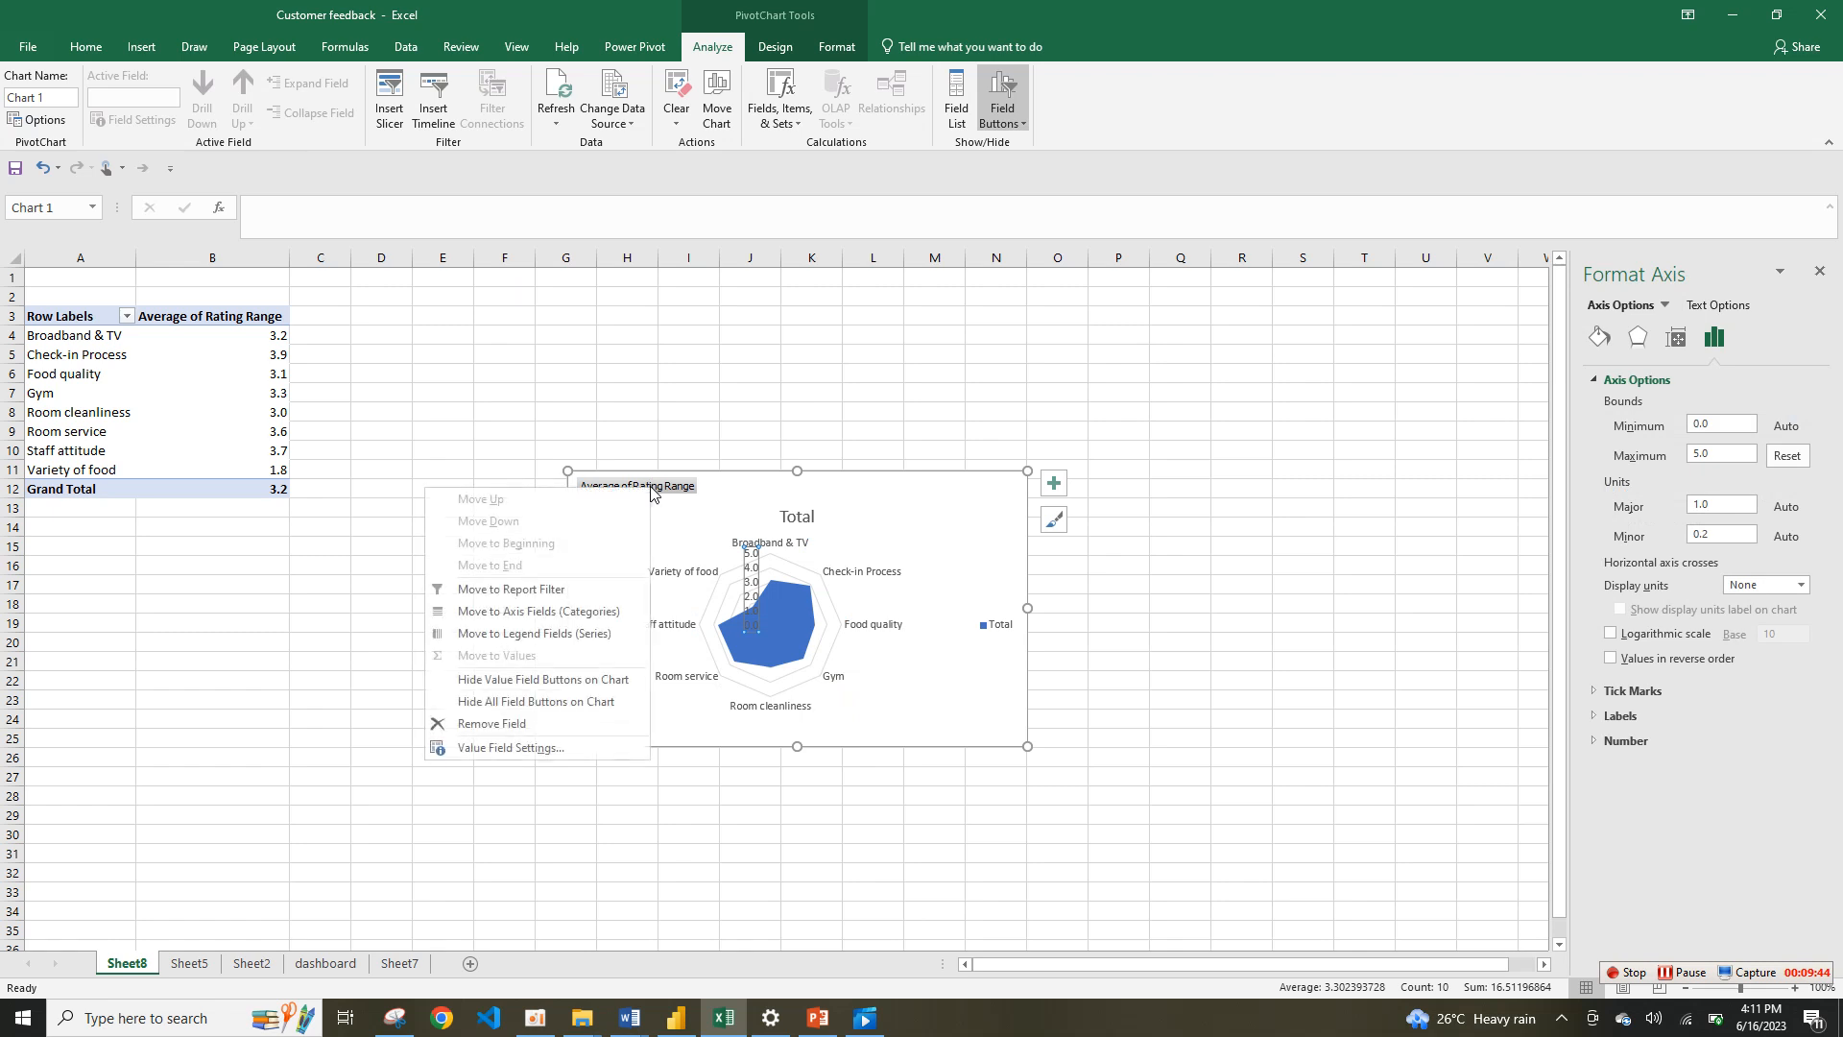
click(552, 698)
click(1053, 484)
click(1119, 526)
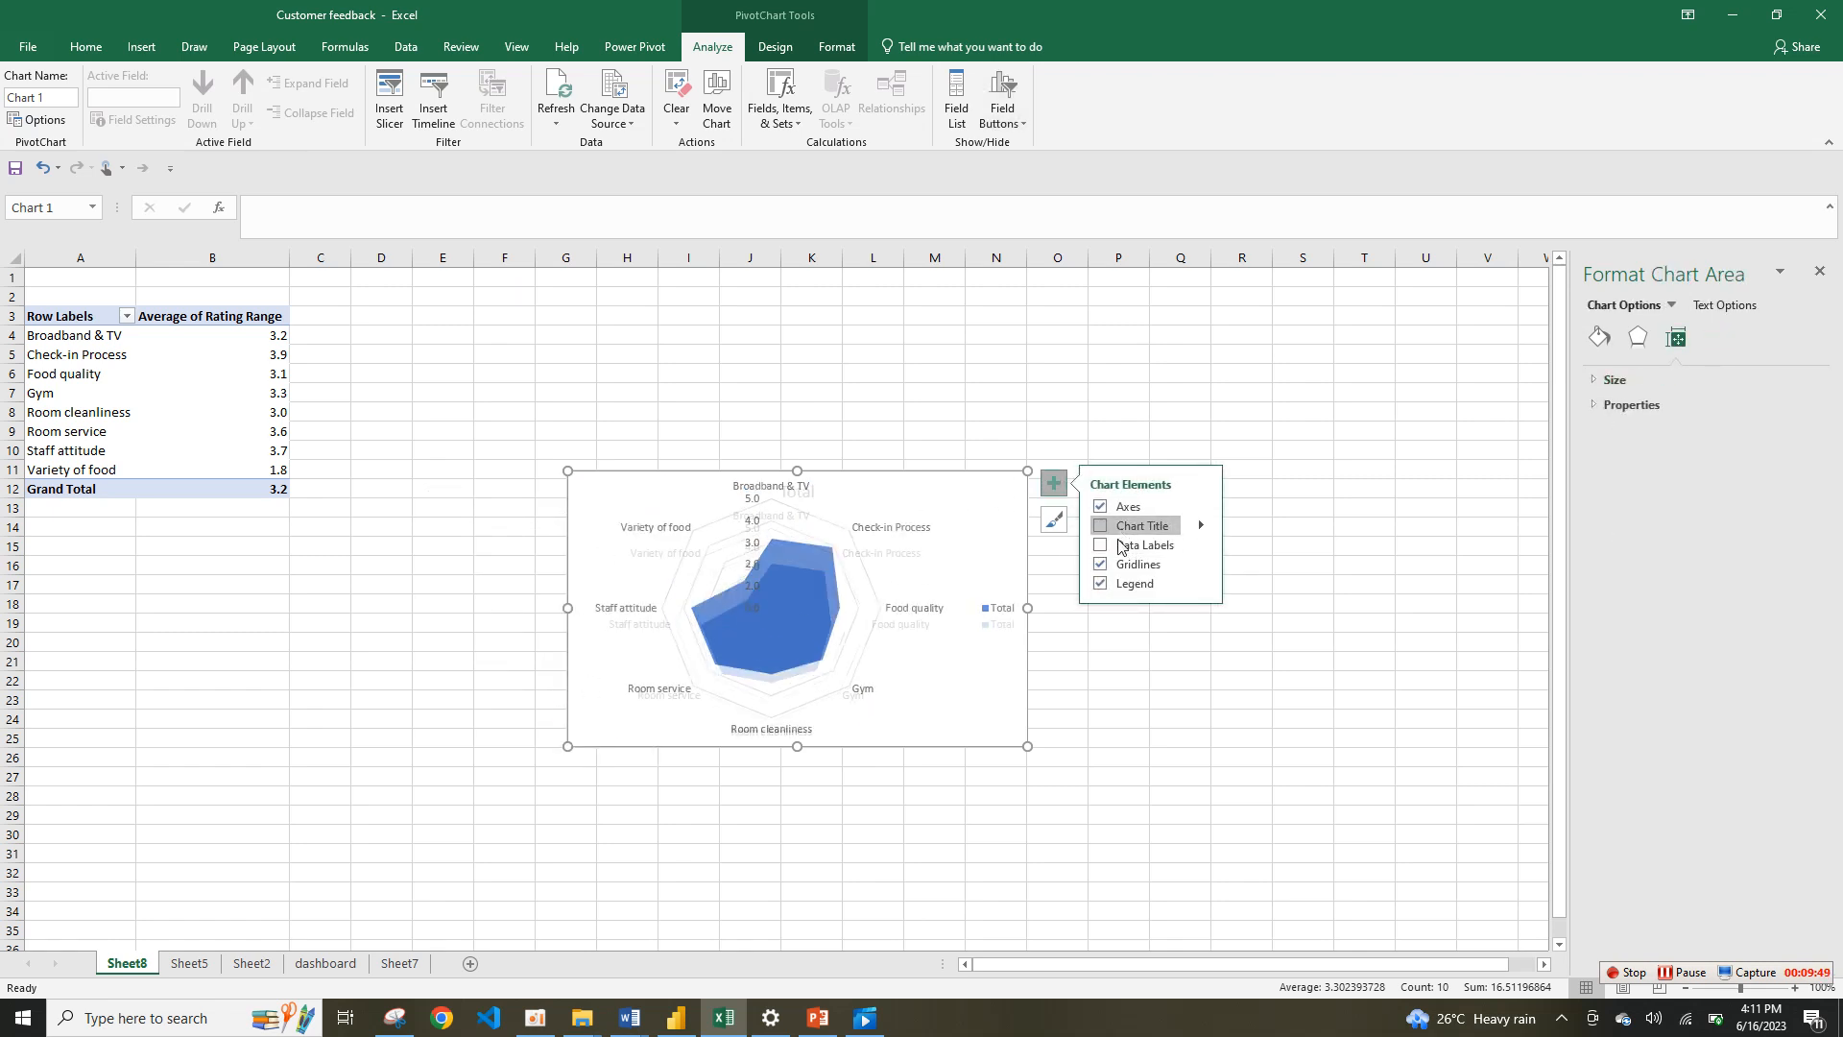
Step: Remove the chart's value axis labels and legend, add data labels, and enlarge the chart to about 3.32 by 5.22 inches
click(780, 573)
click(777, 545)
click(780, 536)
click(1178, 549)
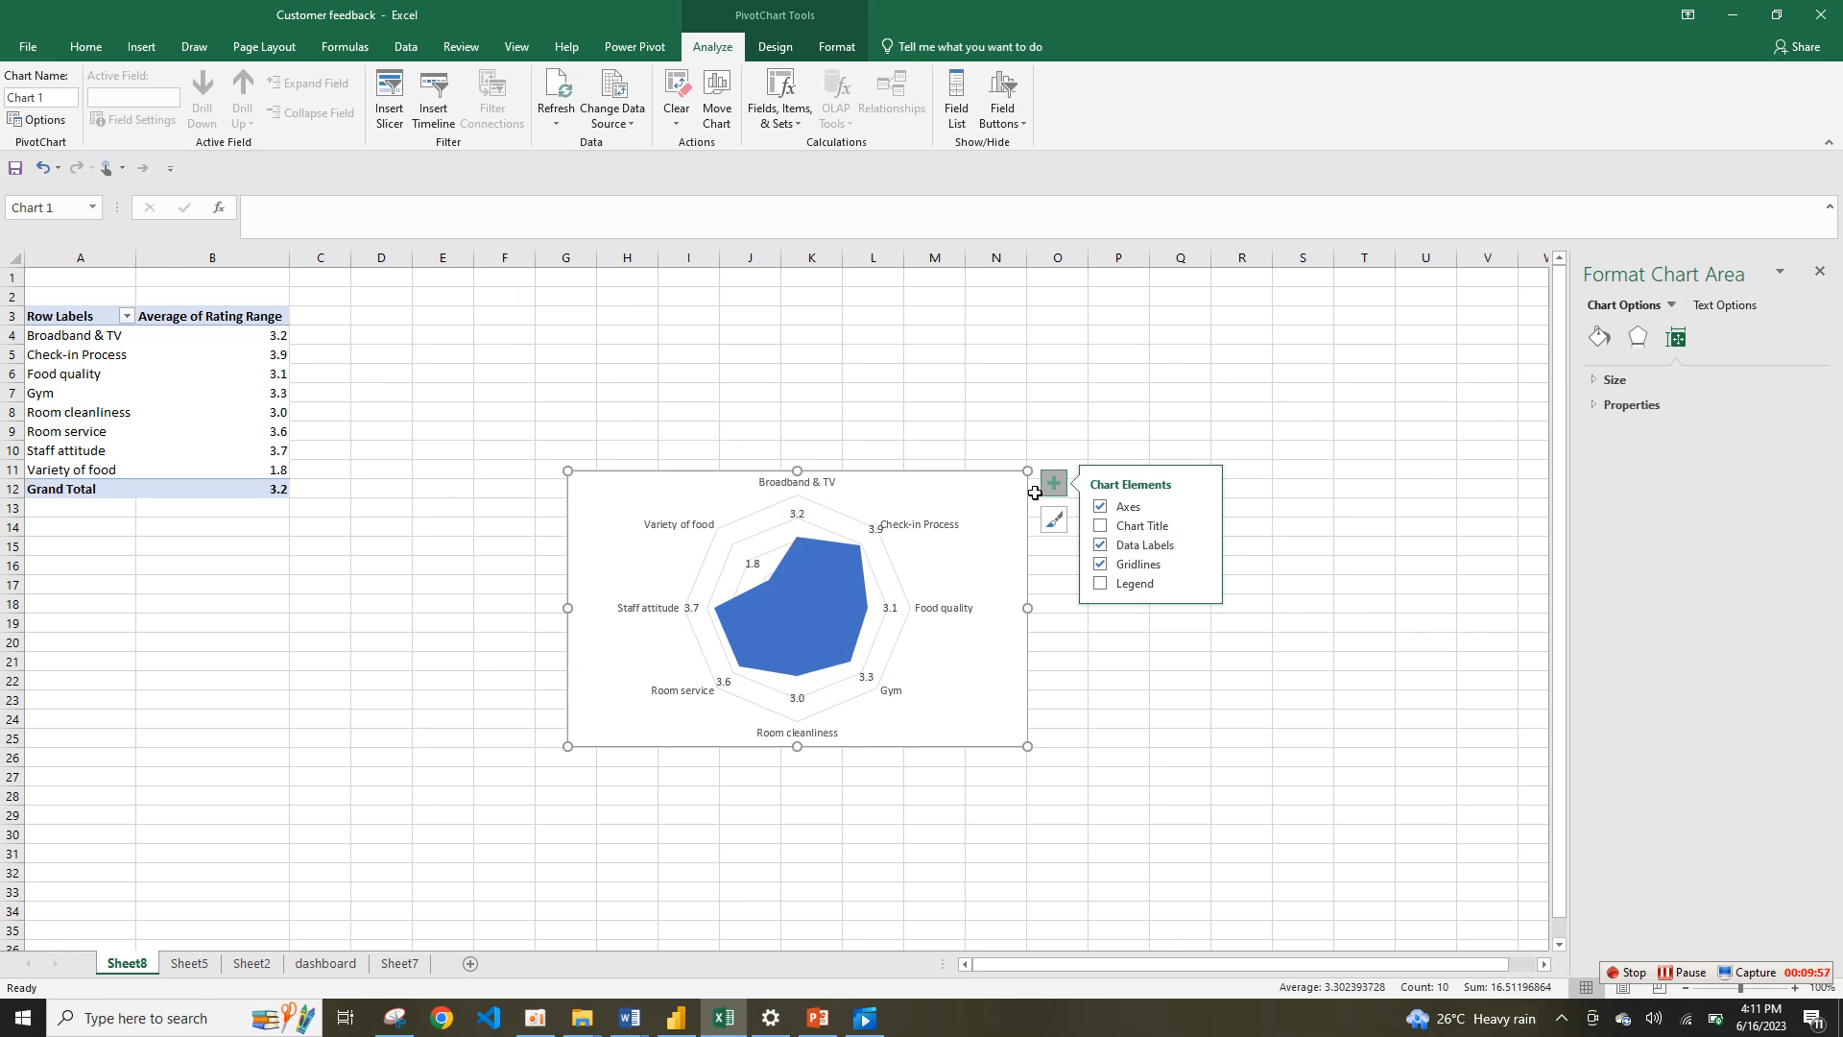
drag(1028, 471, 1049, 441)
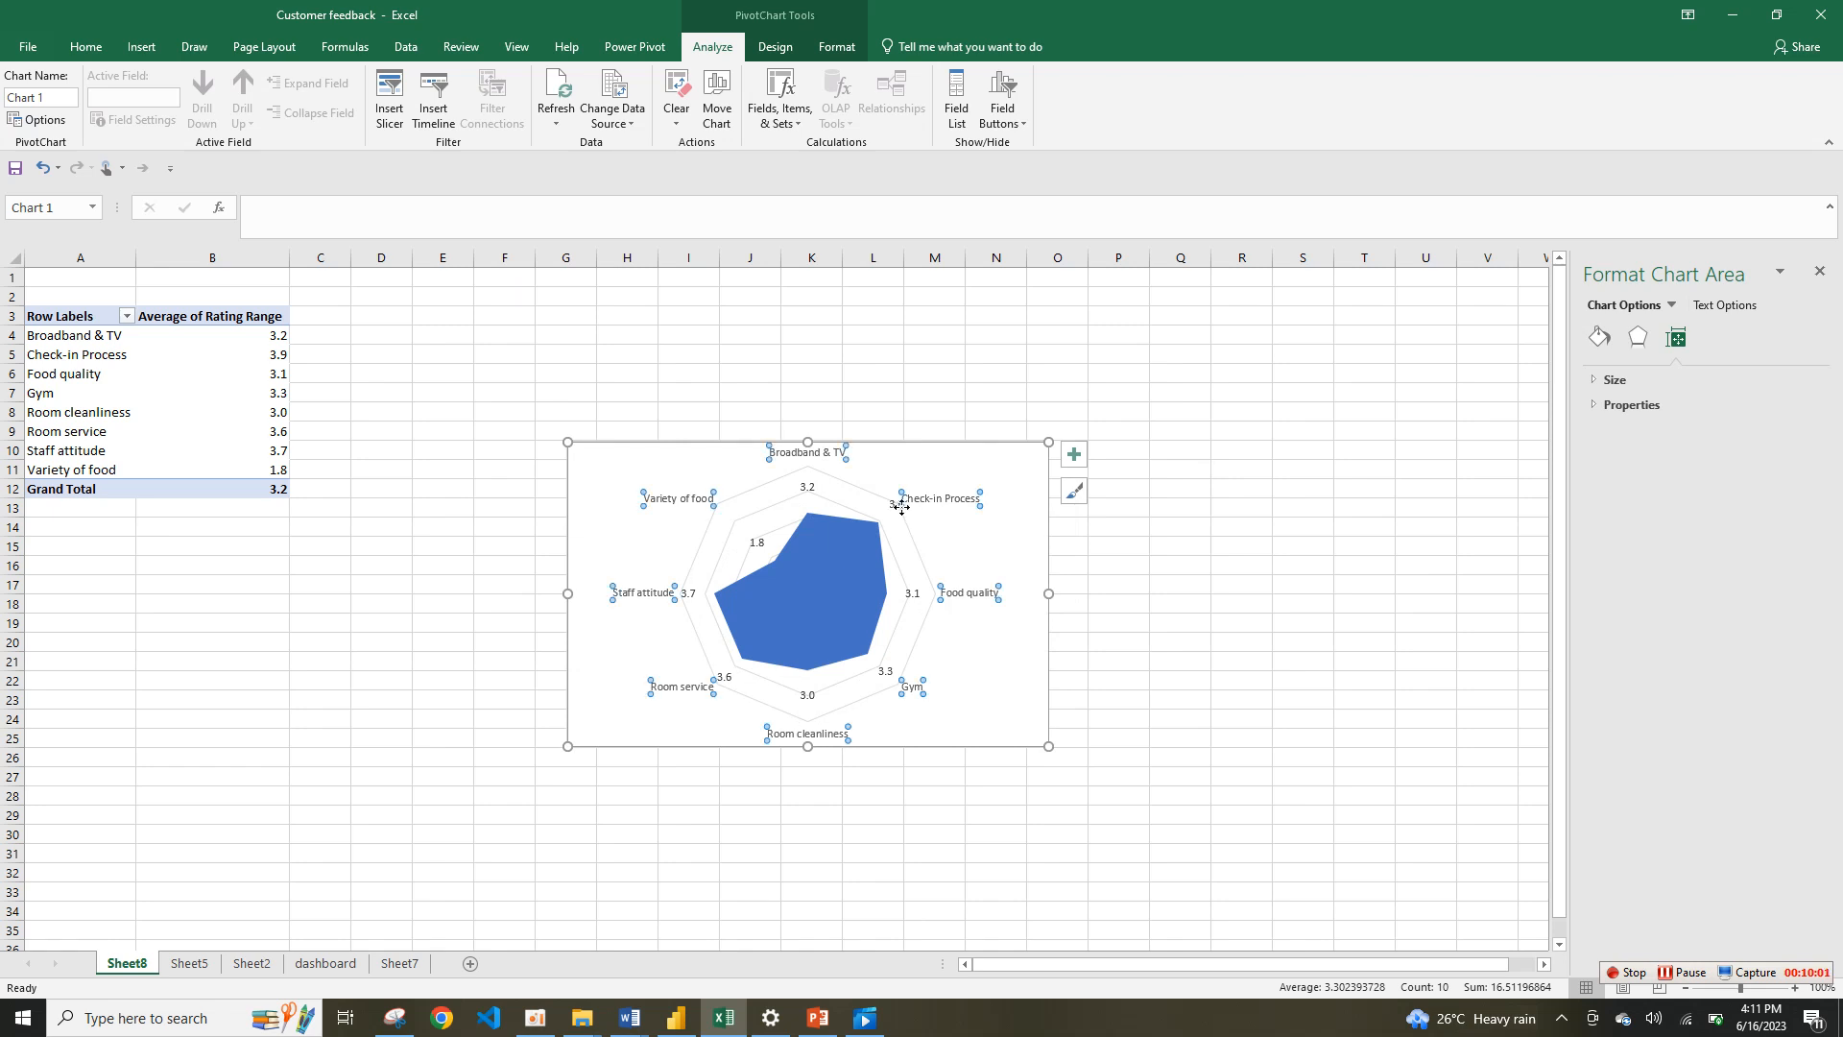
Step: Set the radar chart's category labels to no outline and no fill
click(836, 46)
click(754, 104)
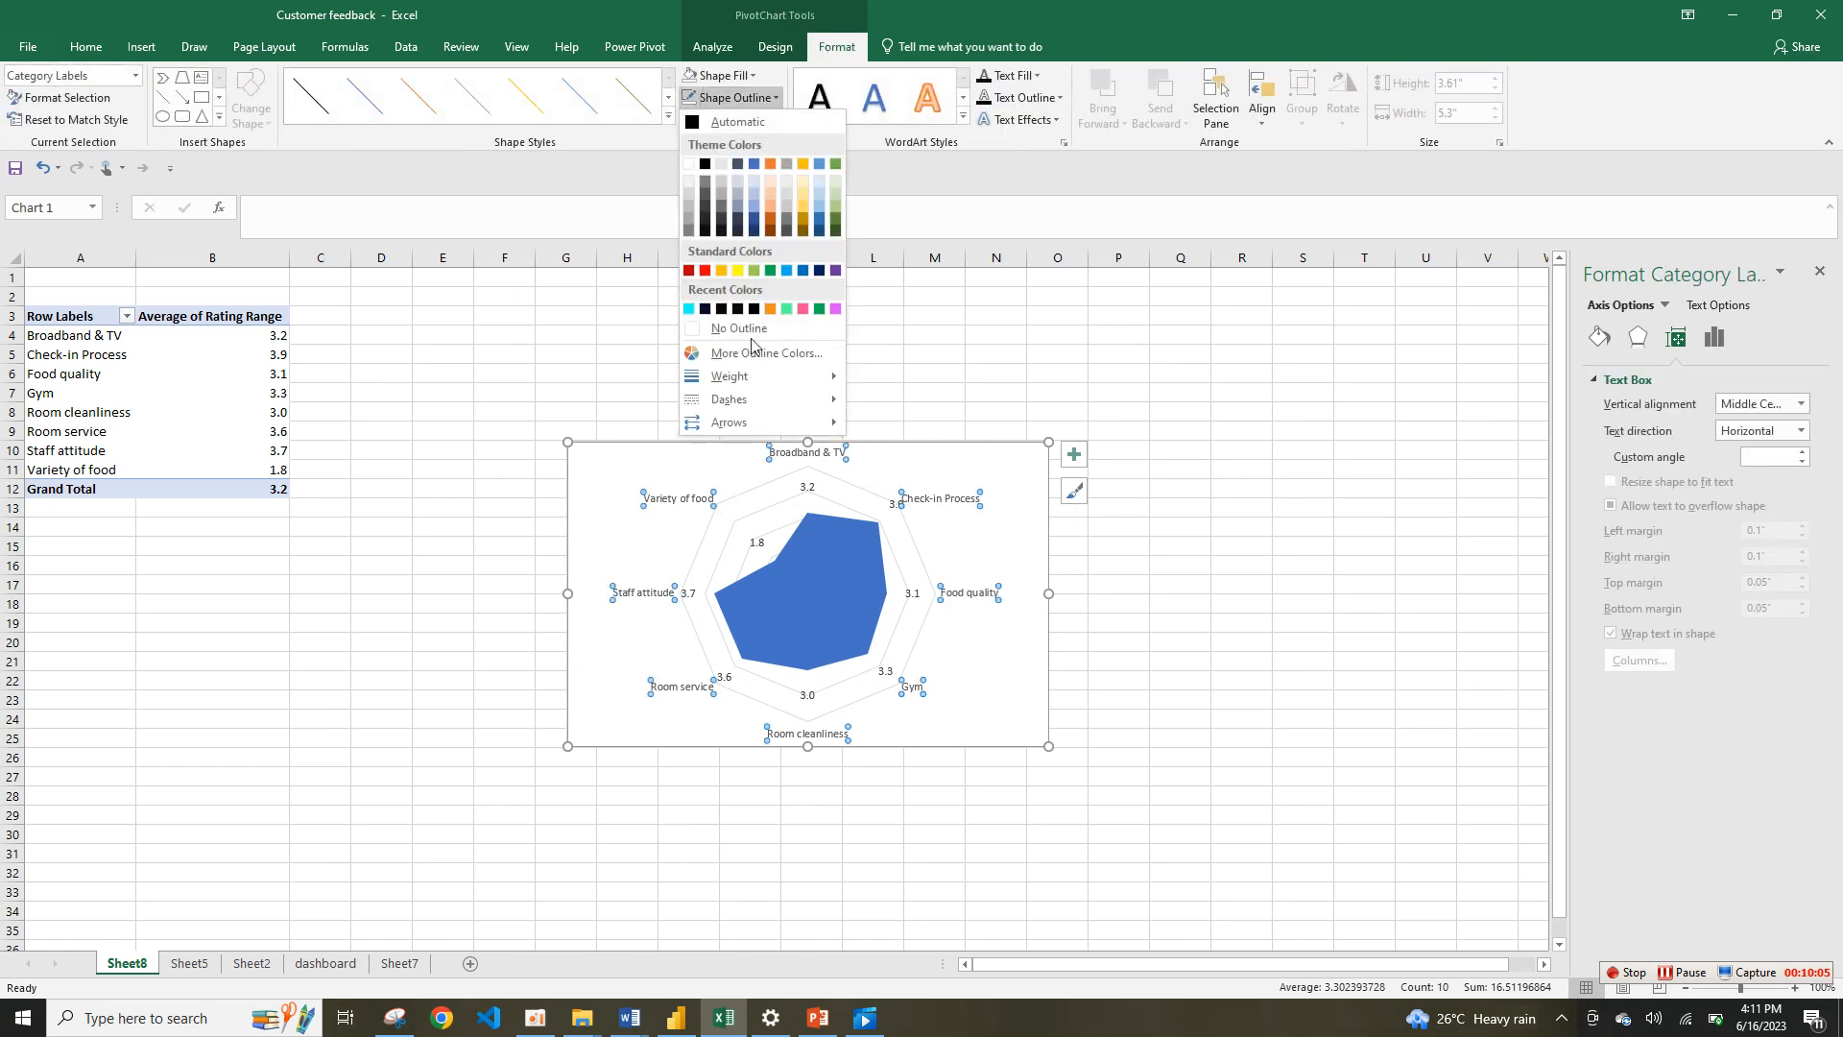
click(756, 330)
click(750, 78)
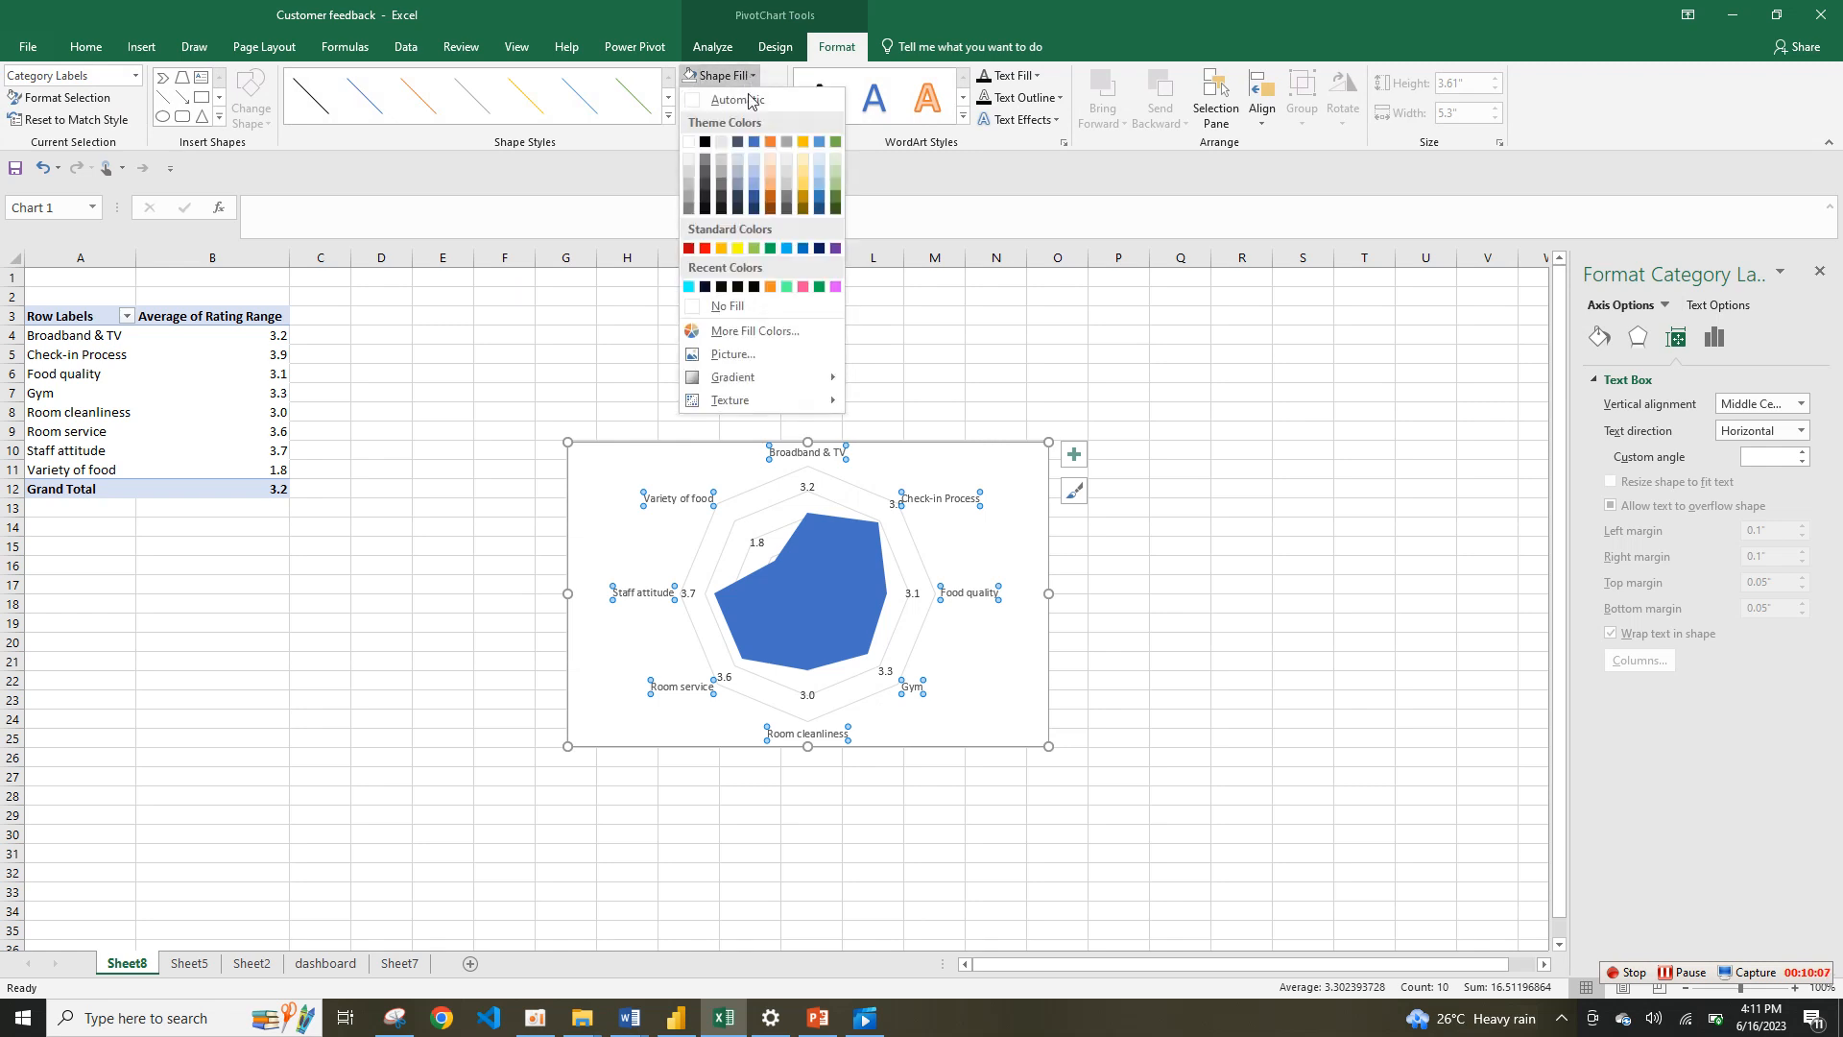
click(780, 304)
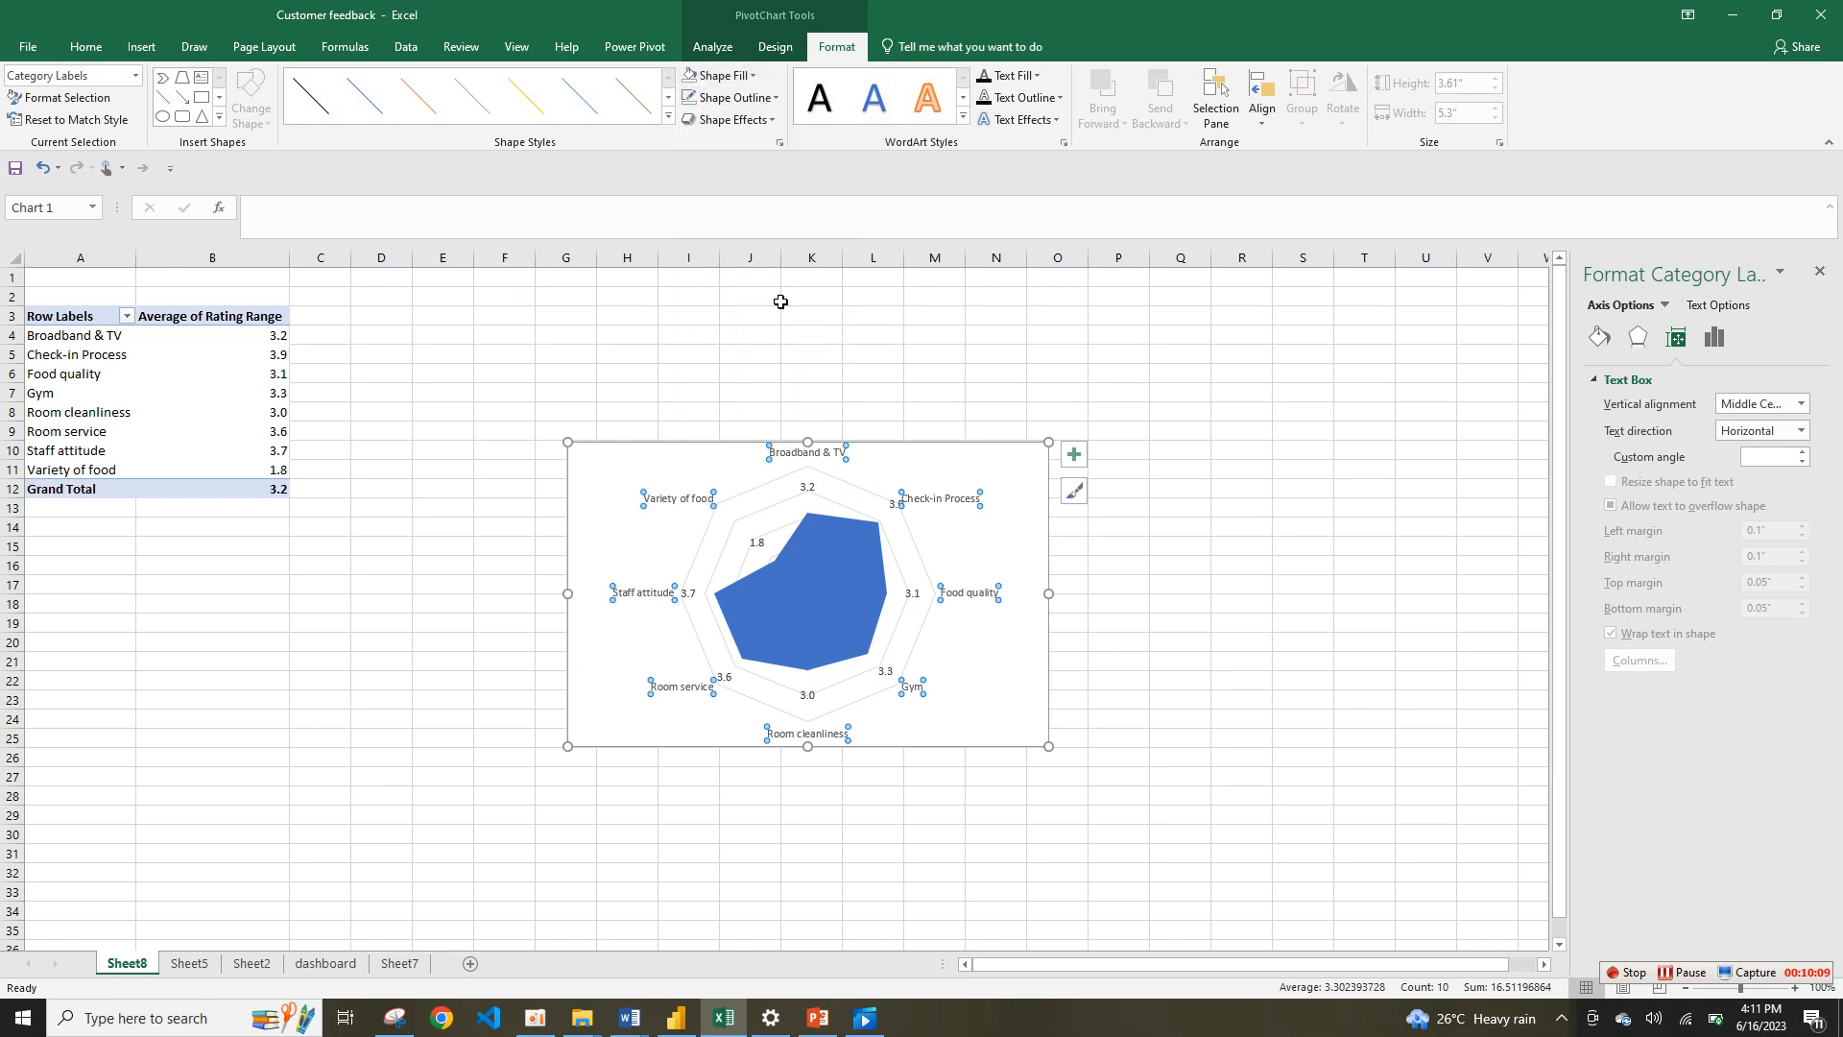
click(739, 76)
click(756, 309)
click(774, 97)
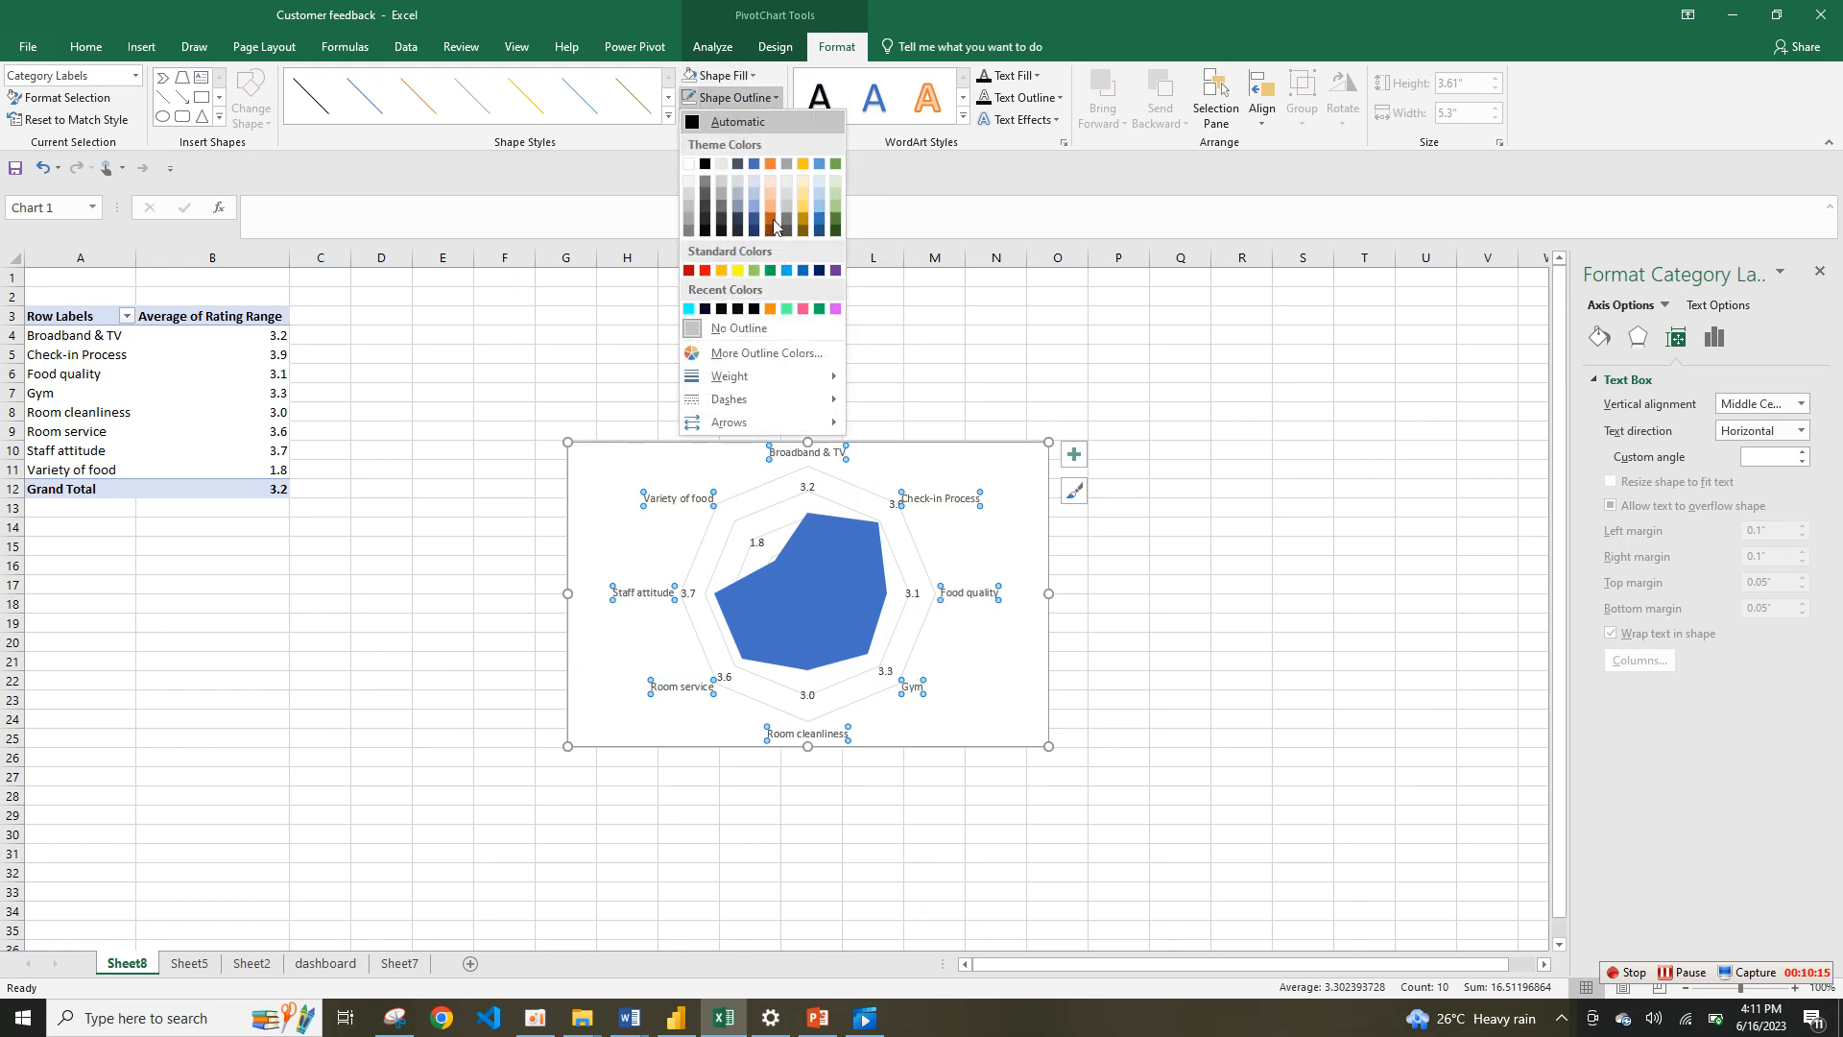
click(750, 321)
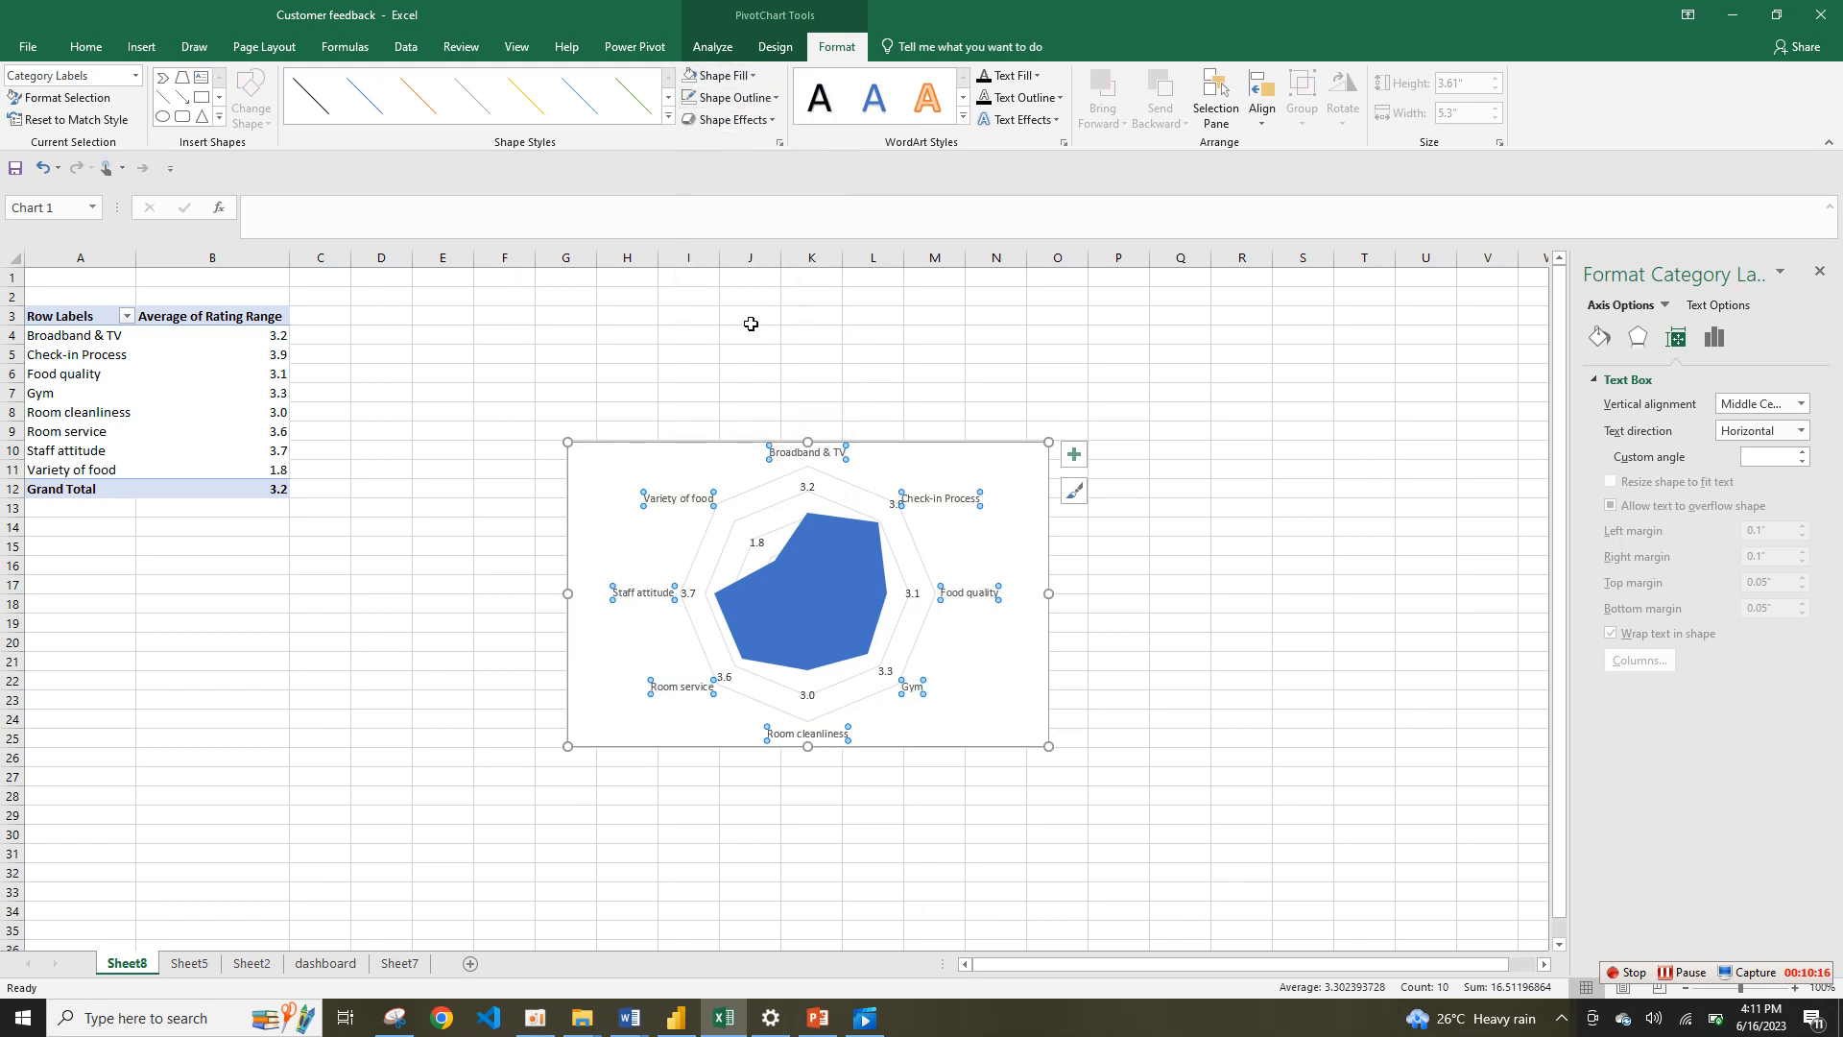
Step: Set the radar chart's chart area to no fill
click(1187, 545)
click(1028, 505)
click(837, 47)
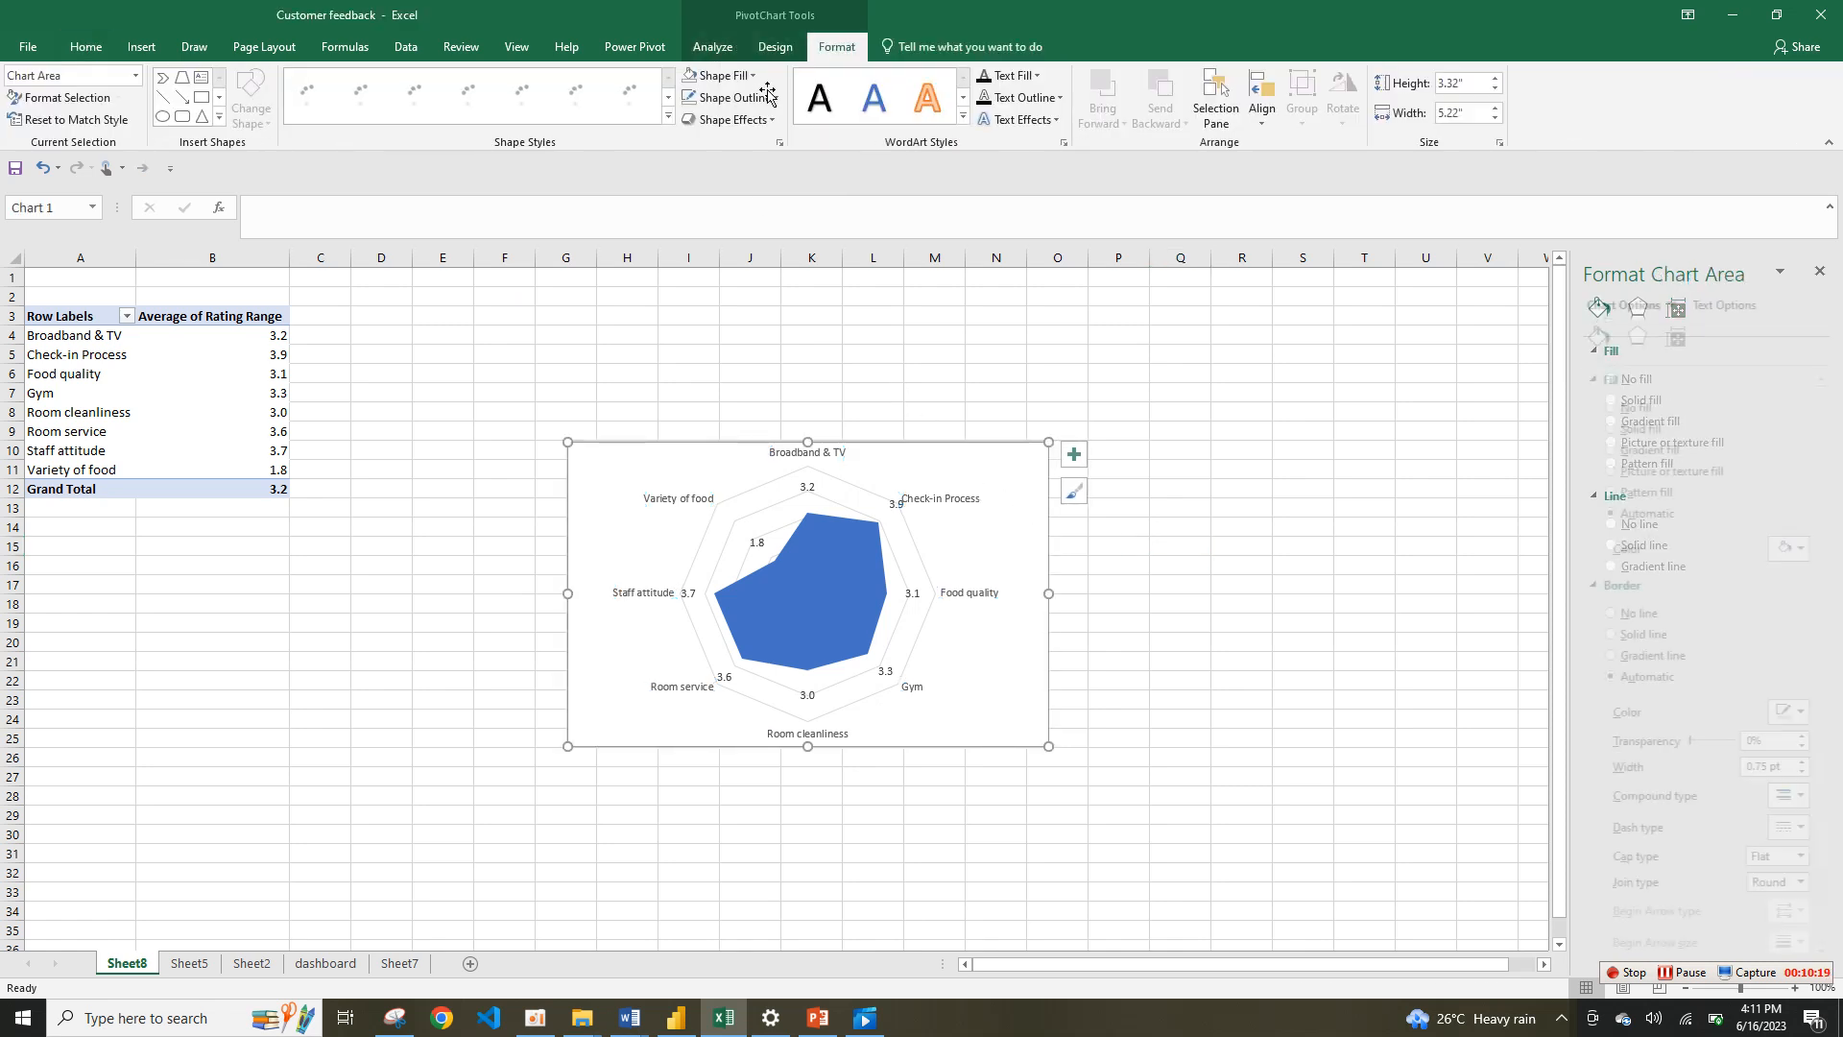
click(720, 75)
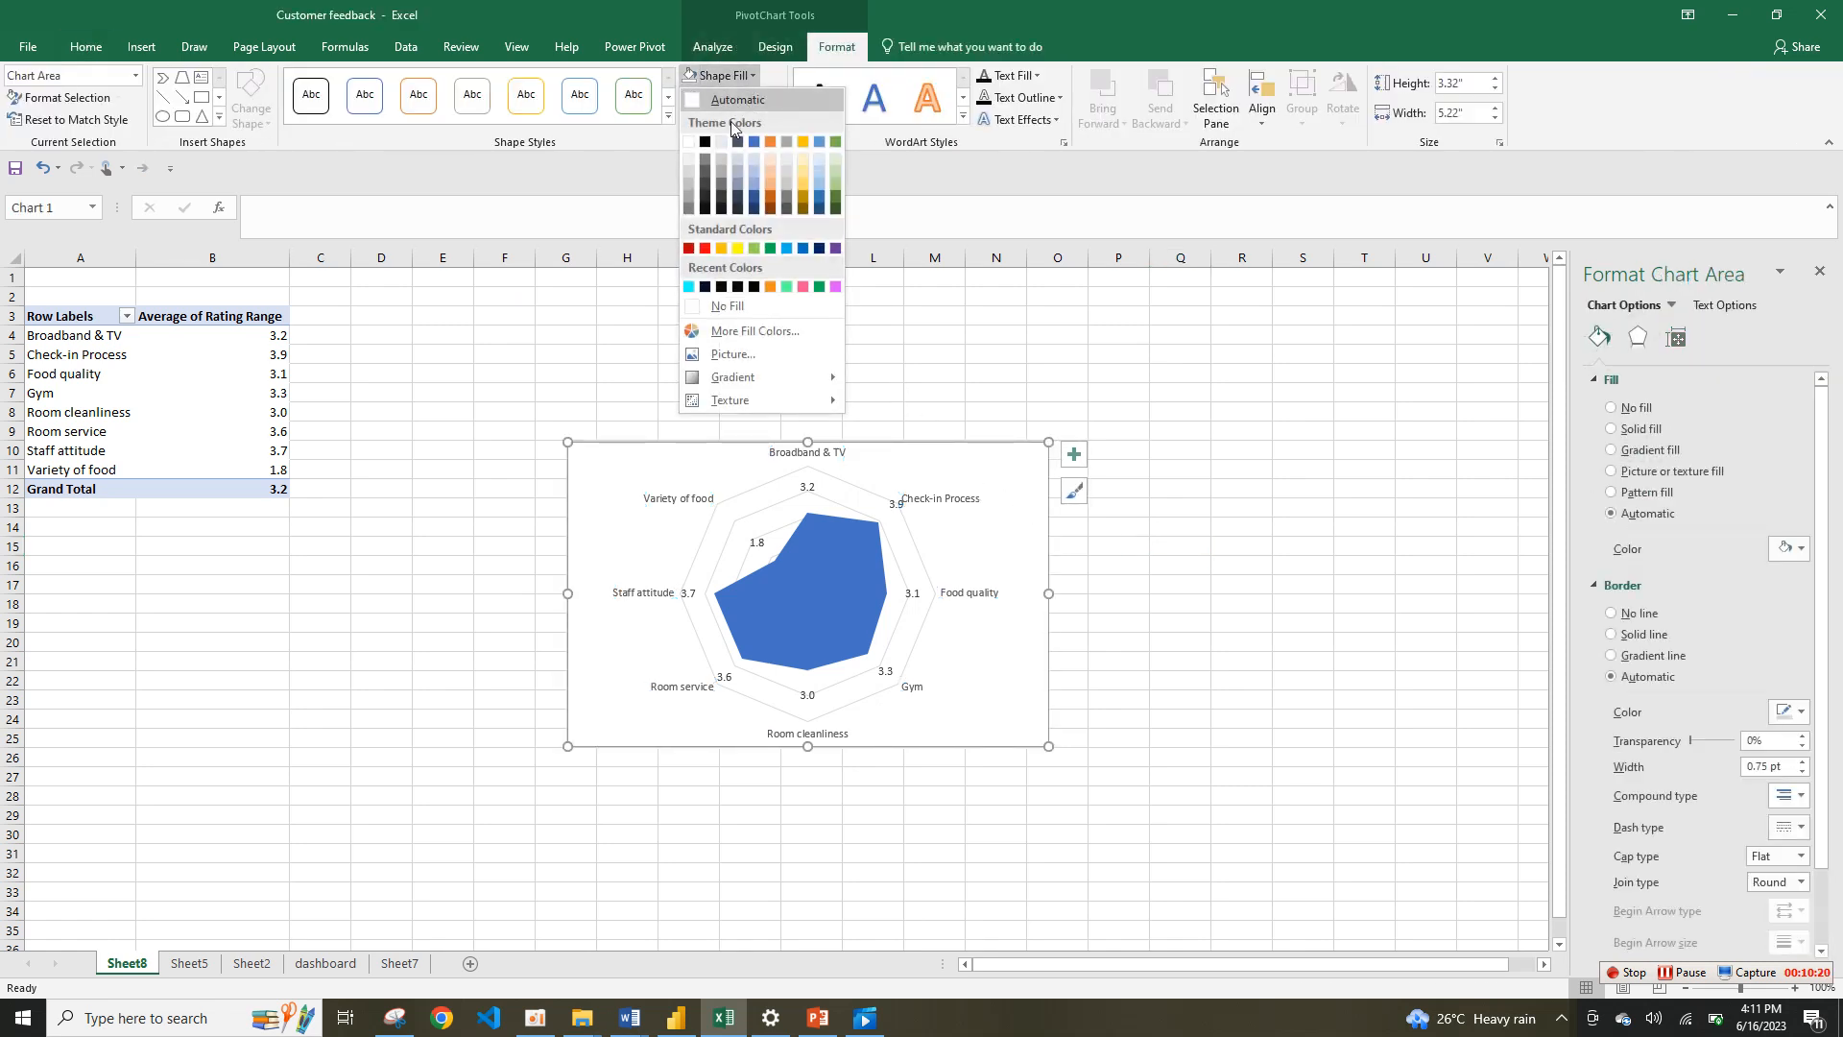
click(744, 307)
click(1113, 545)
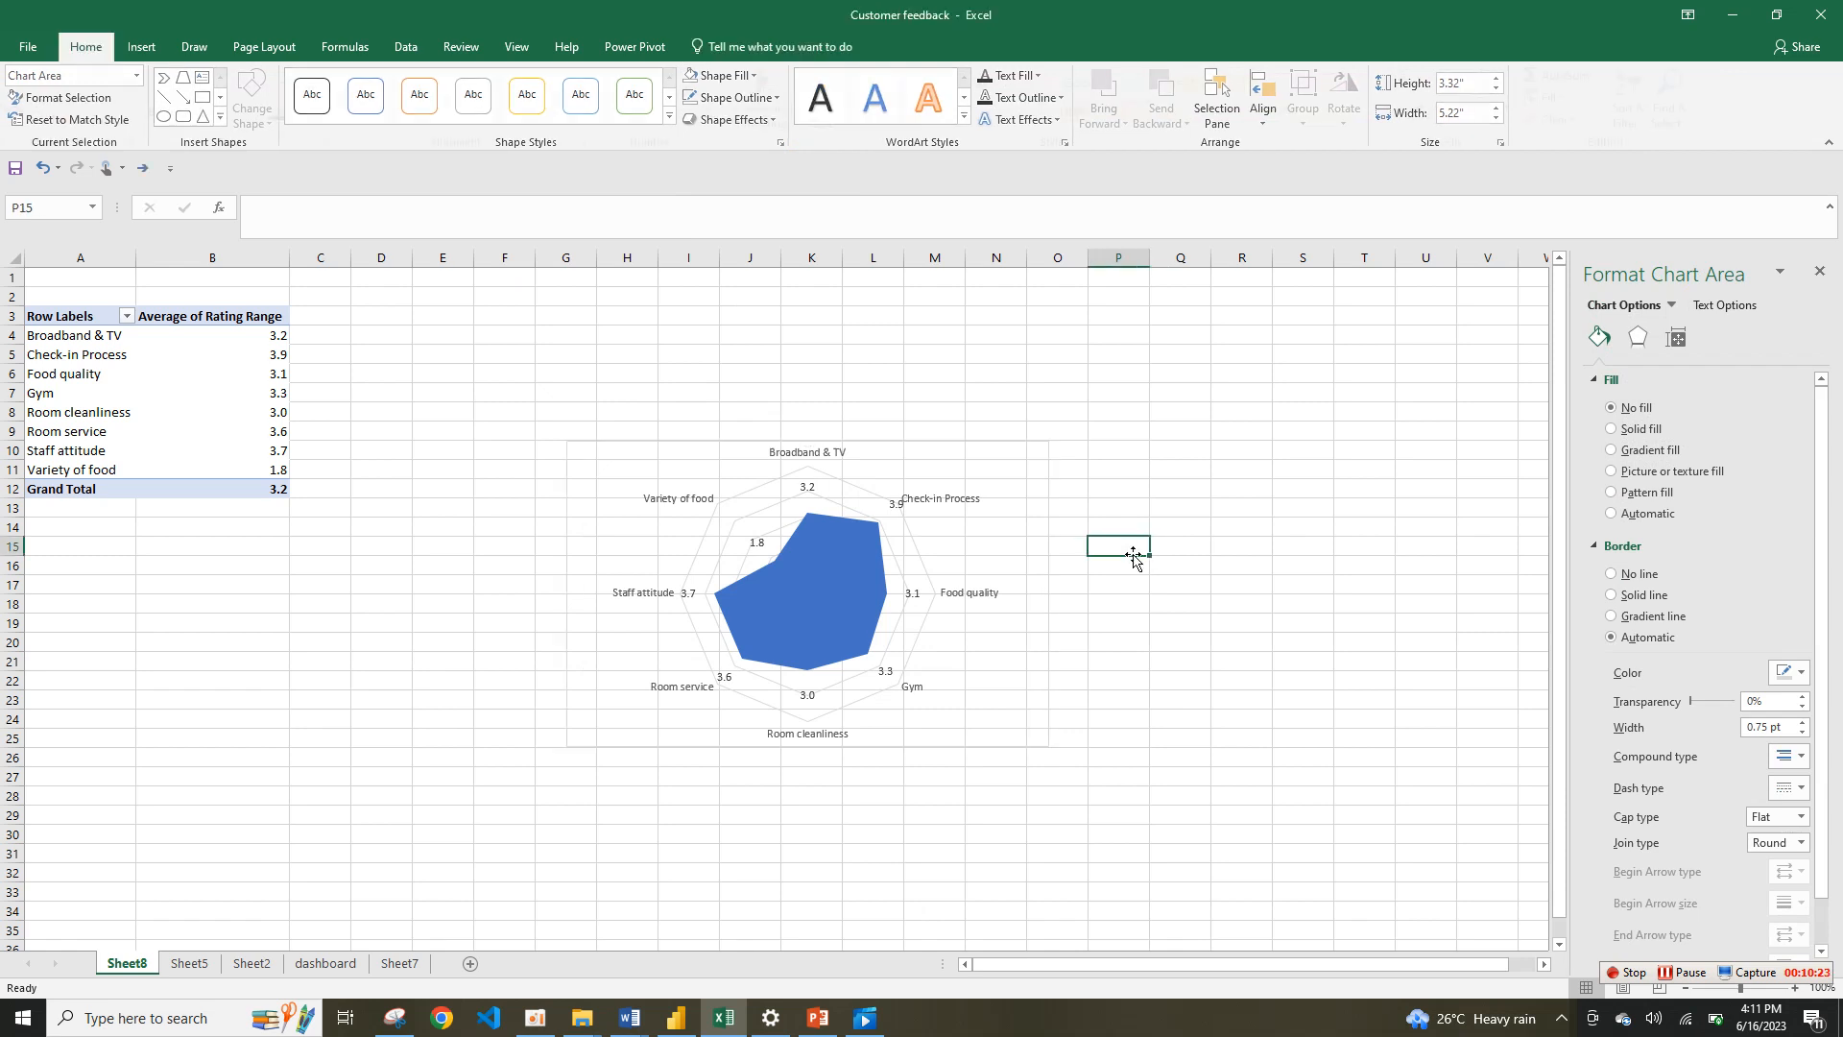
Step: Copy the radar chart to Sheet7 and place it centrally below the Customer Feedback header
click(1044, 534)
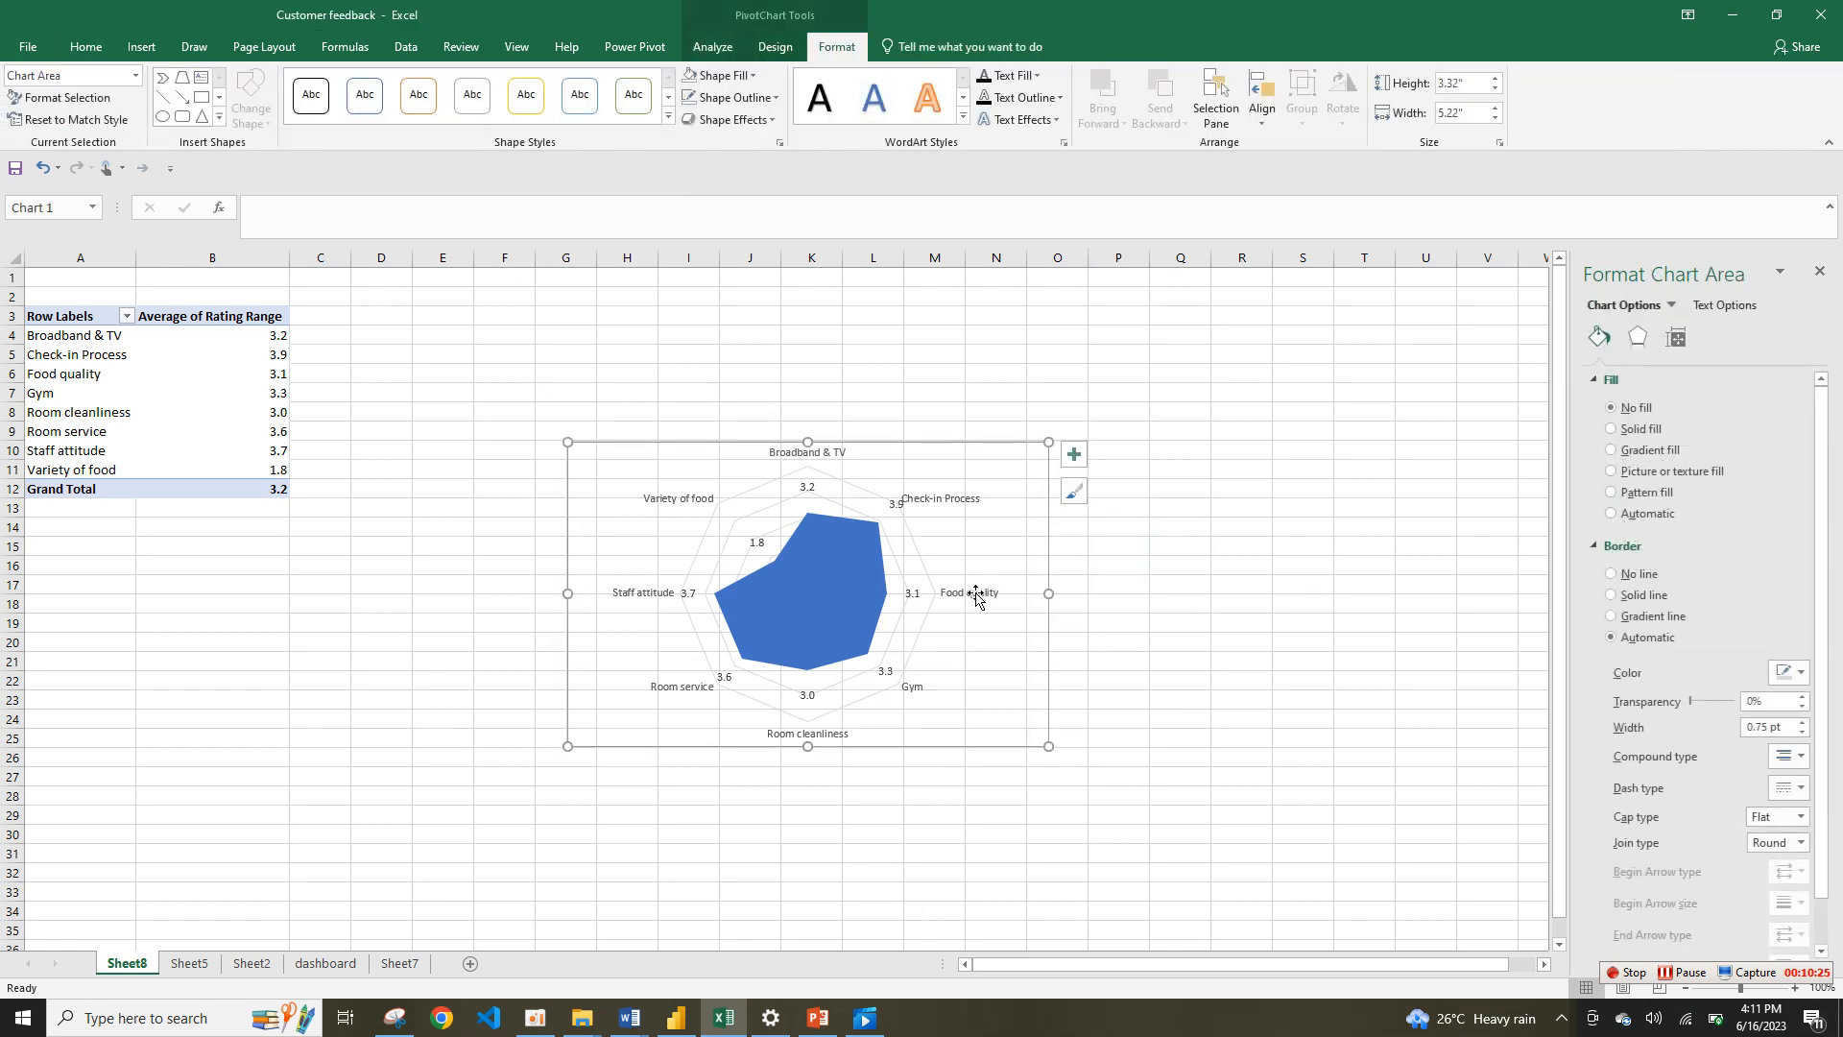
drag(965, 605, 902, 654)
click(1119, 545)
click(400, 963)
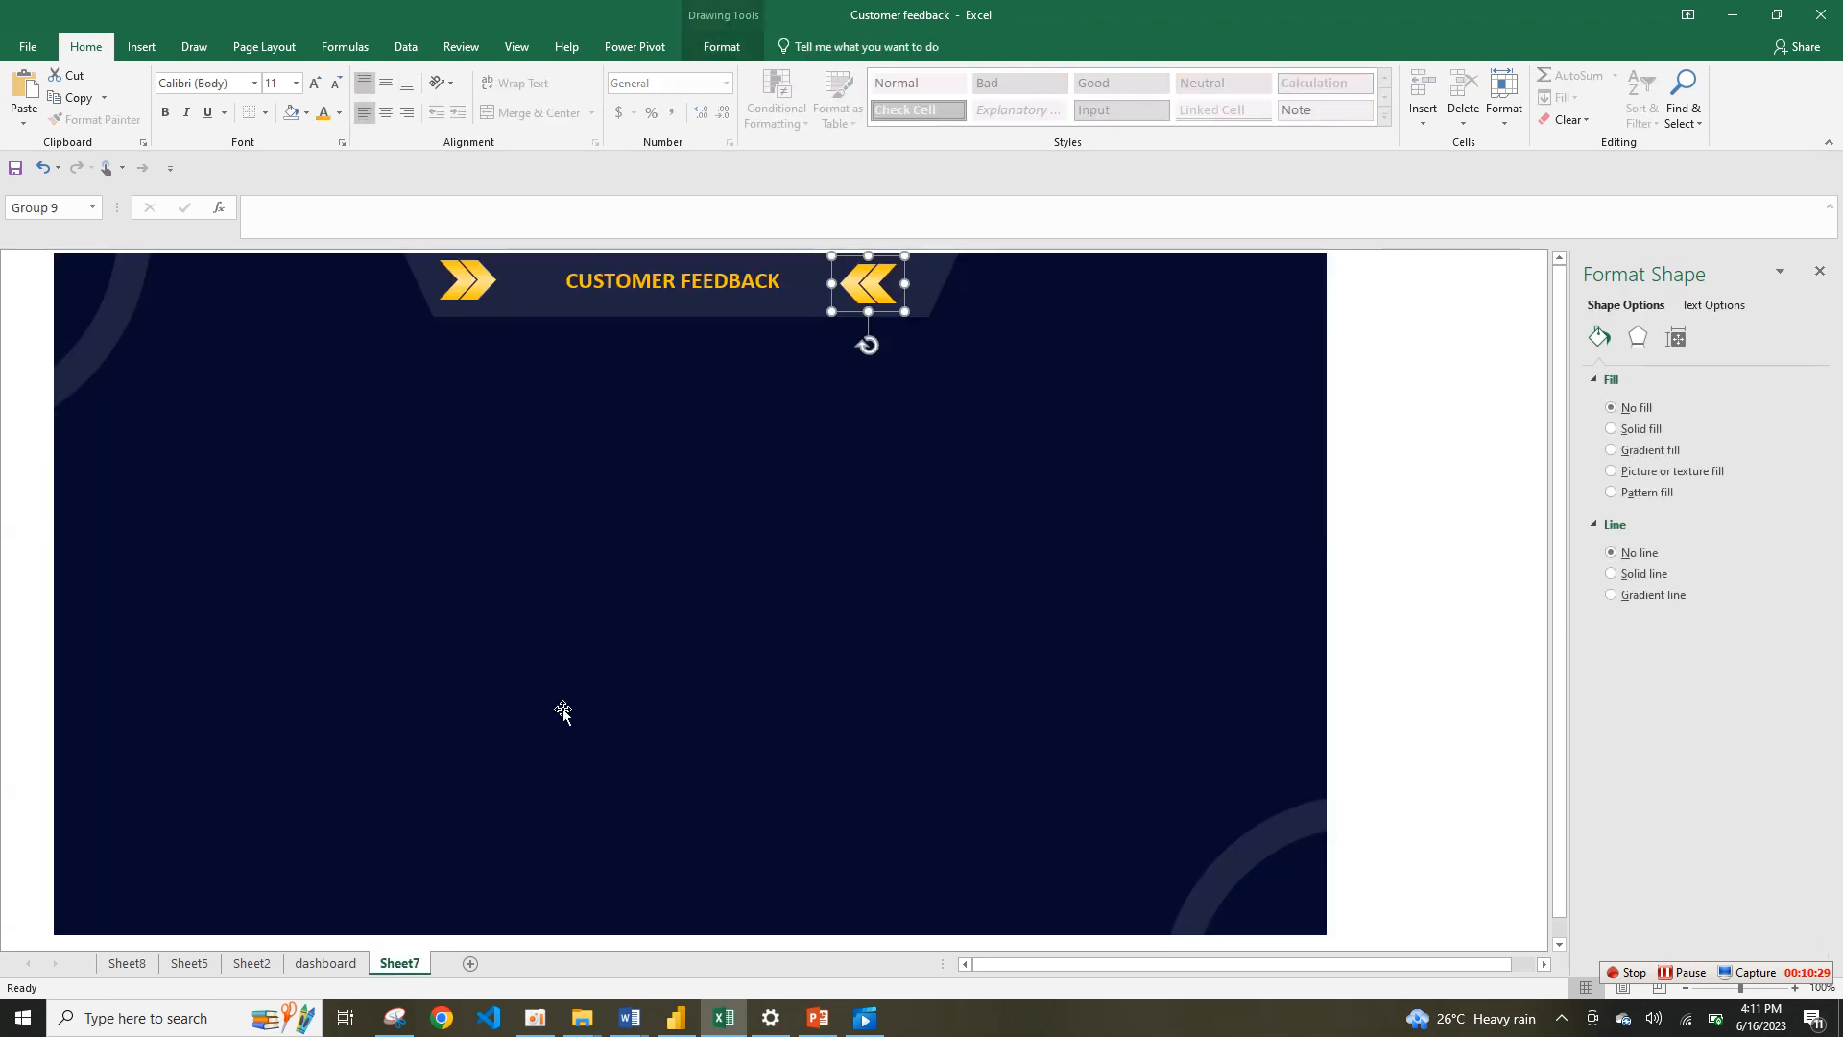
key(ctrl+v)
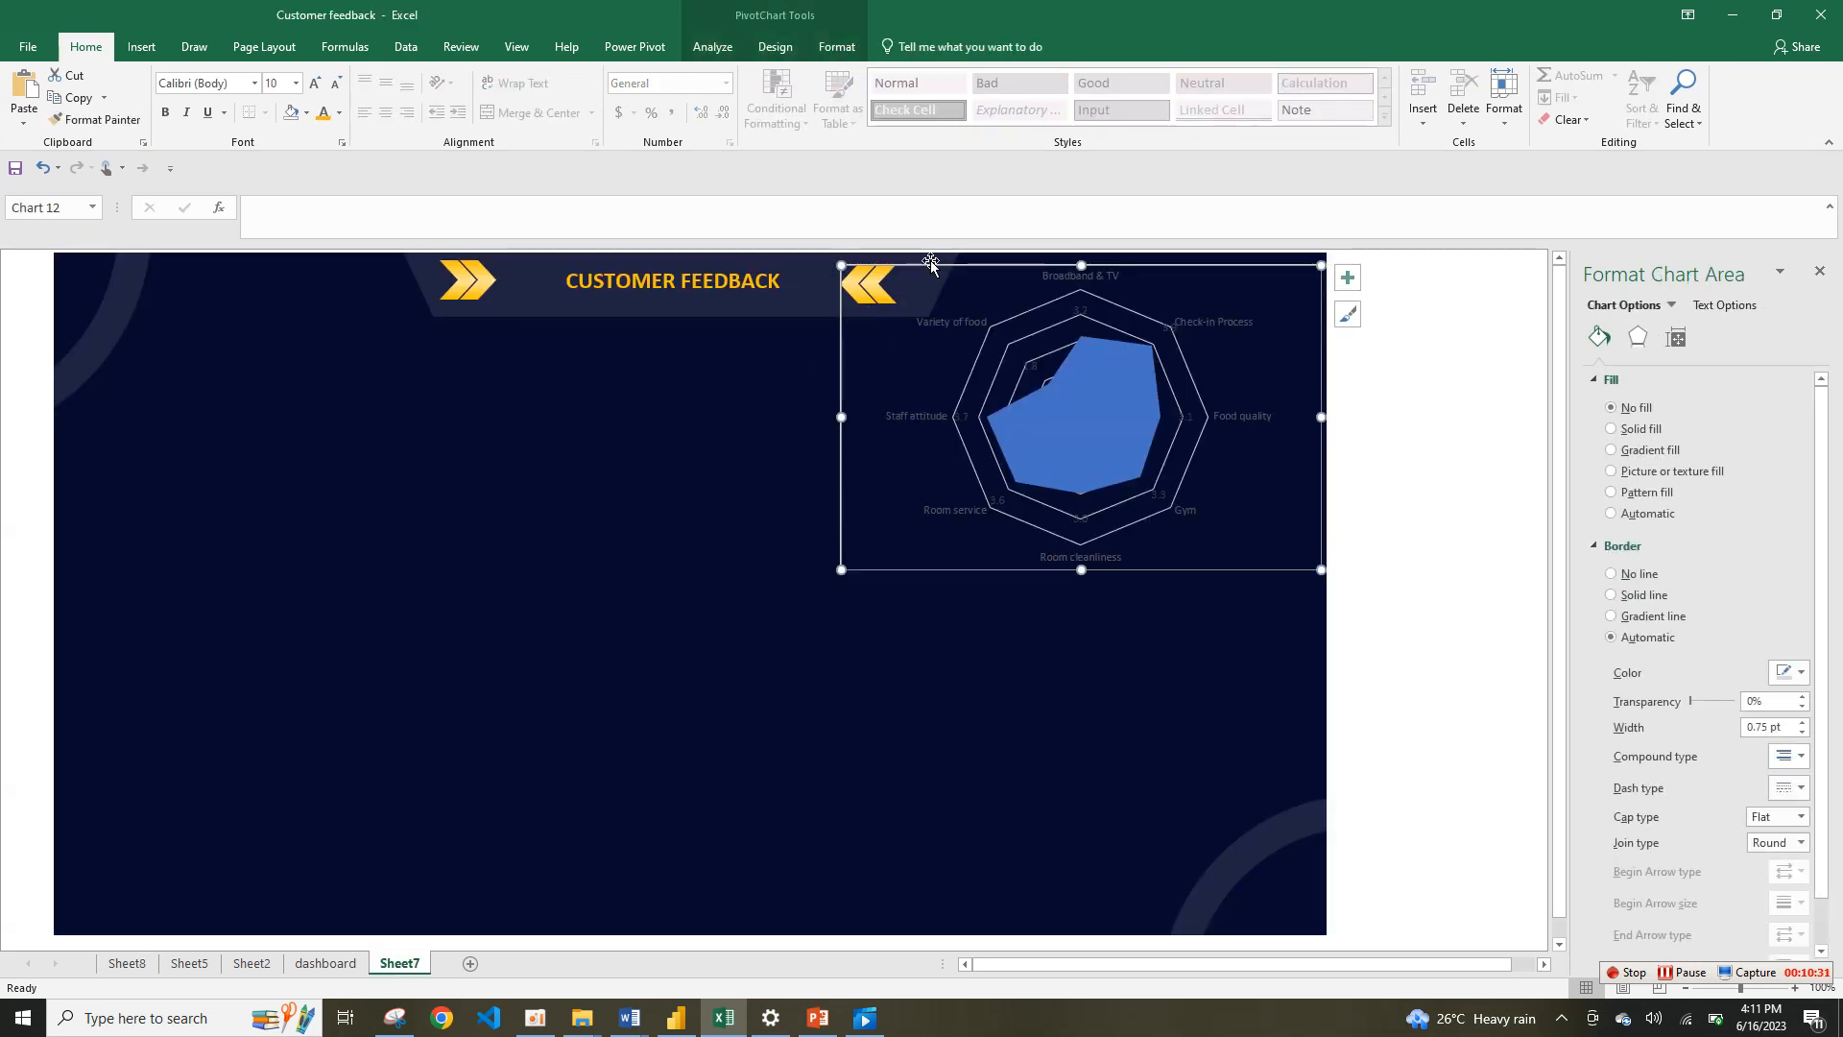
drag(932, 270, 543, 367)
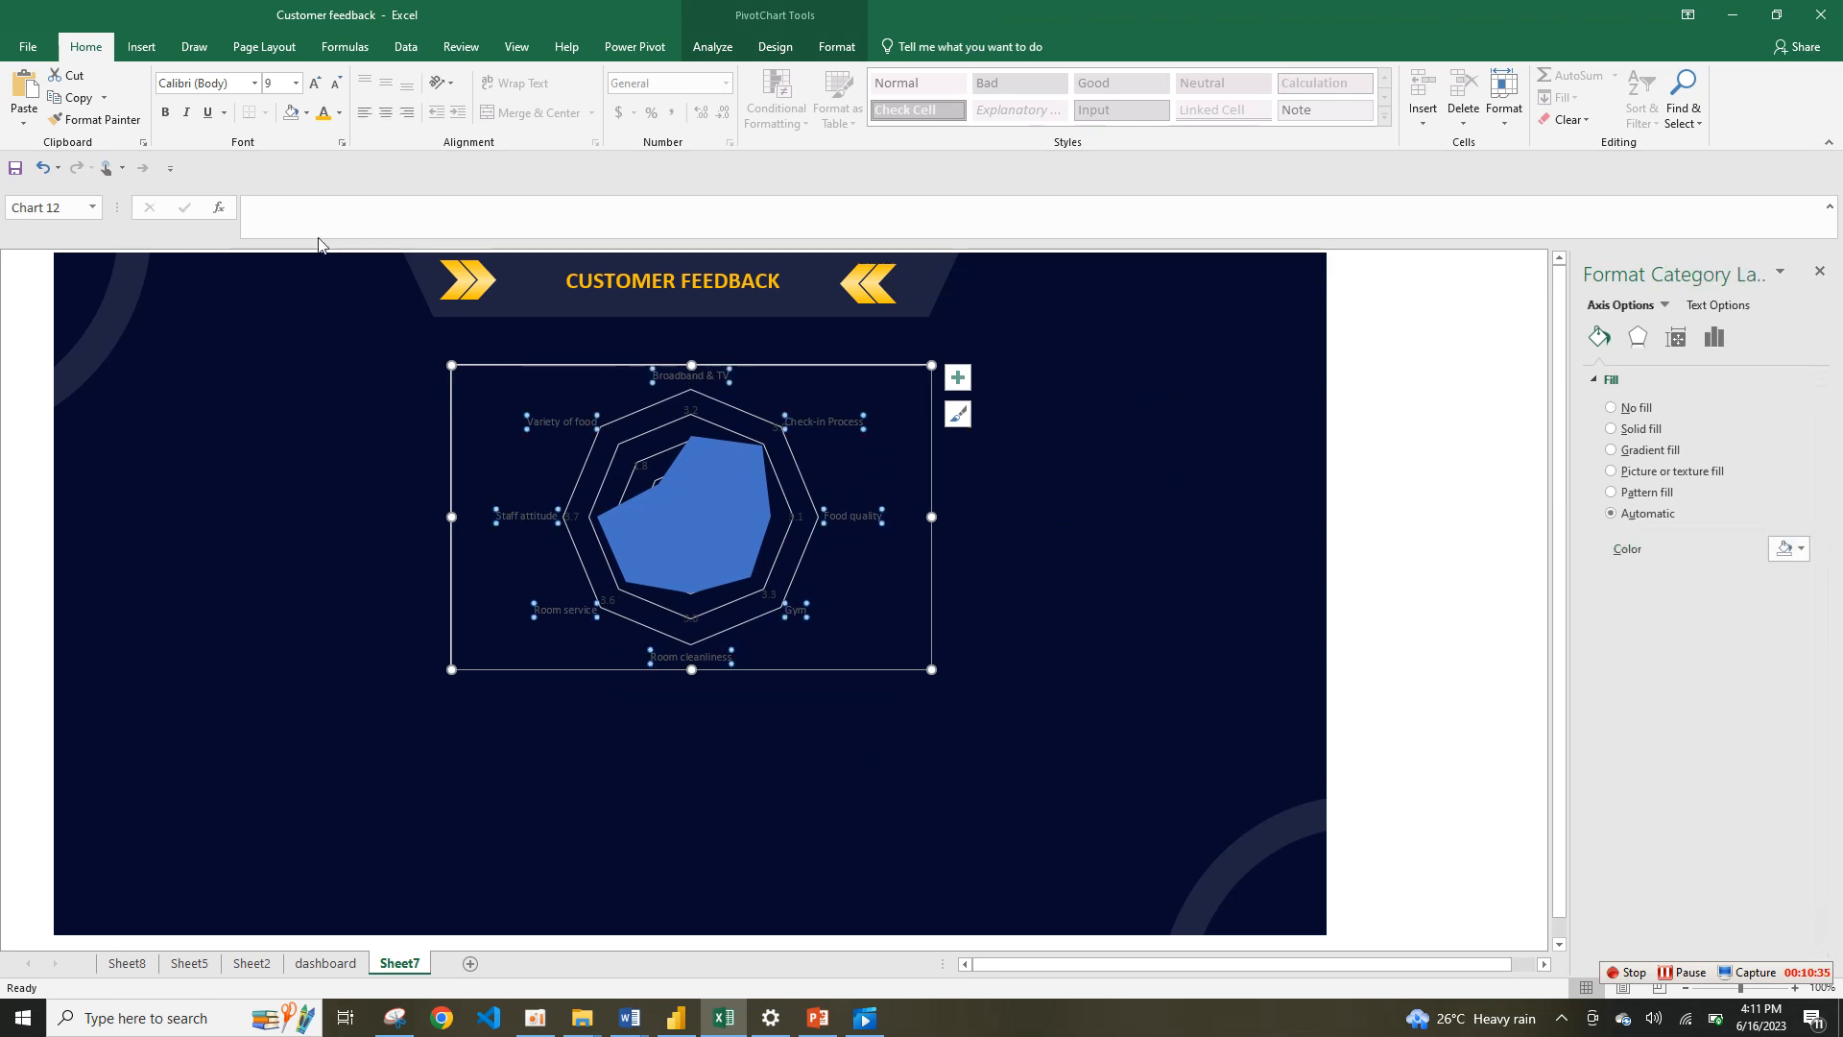
Step: Make the category labels of the radar chart on Sheet7 white and bold
click(339, 112)
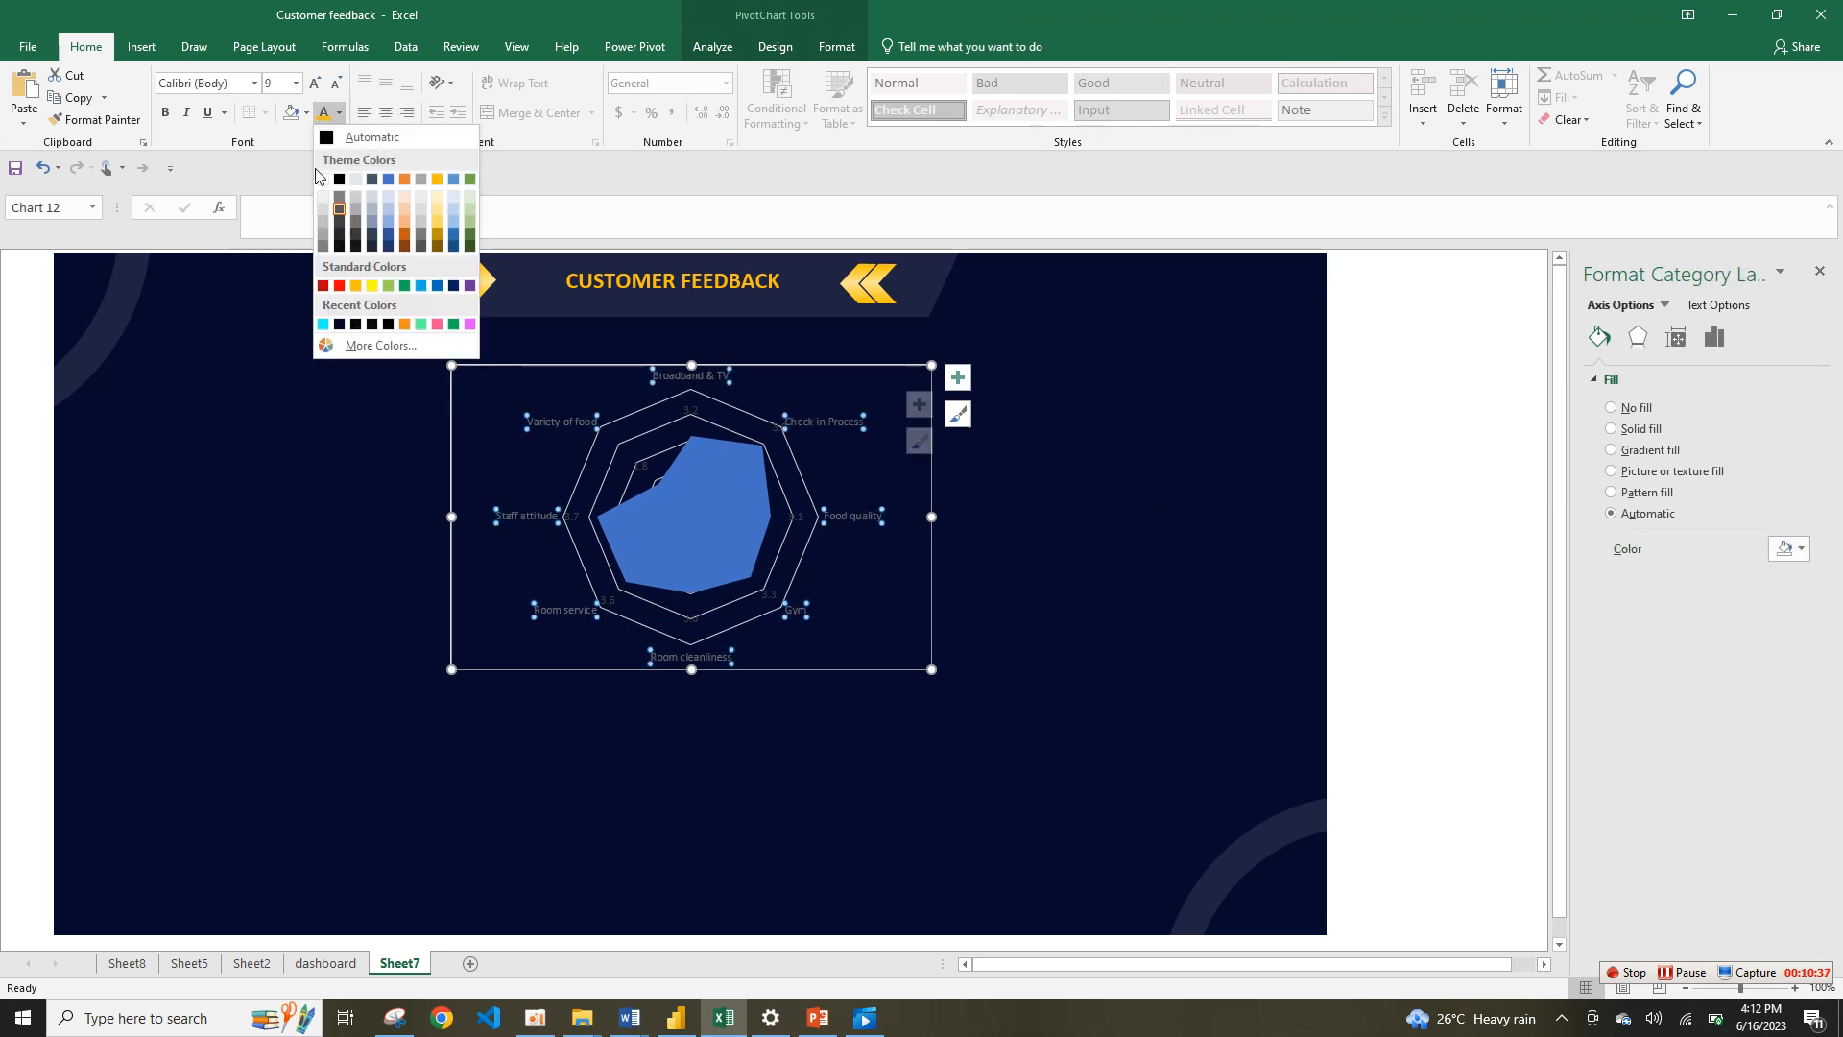
click(325, 179)
click(165, 113)
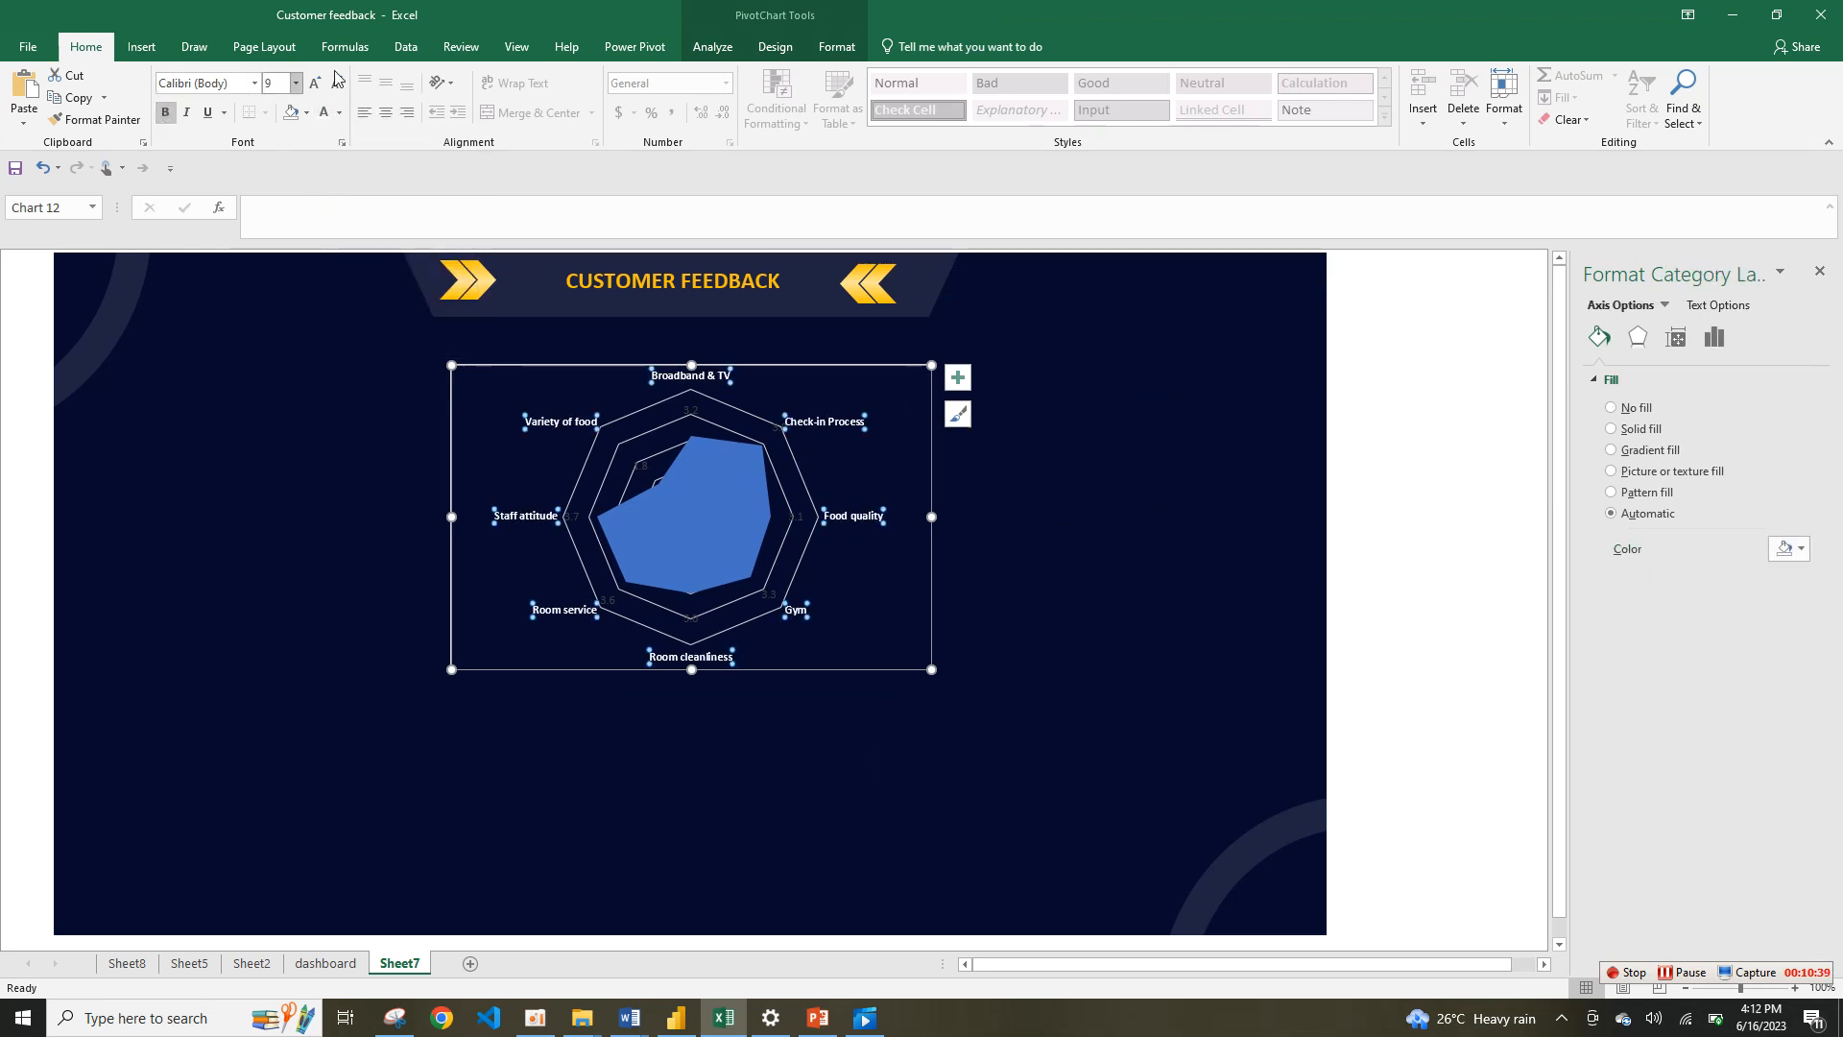
Step: Enlarge the radar chart's category labels to 10.5 pt and make its value labels white, bold, Franklin Gothic, 10.5 pt
click(316, 84)
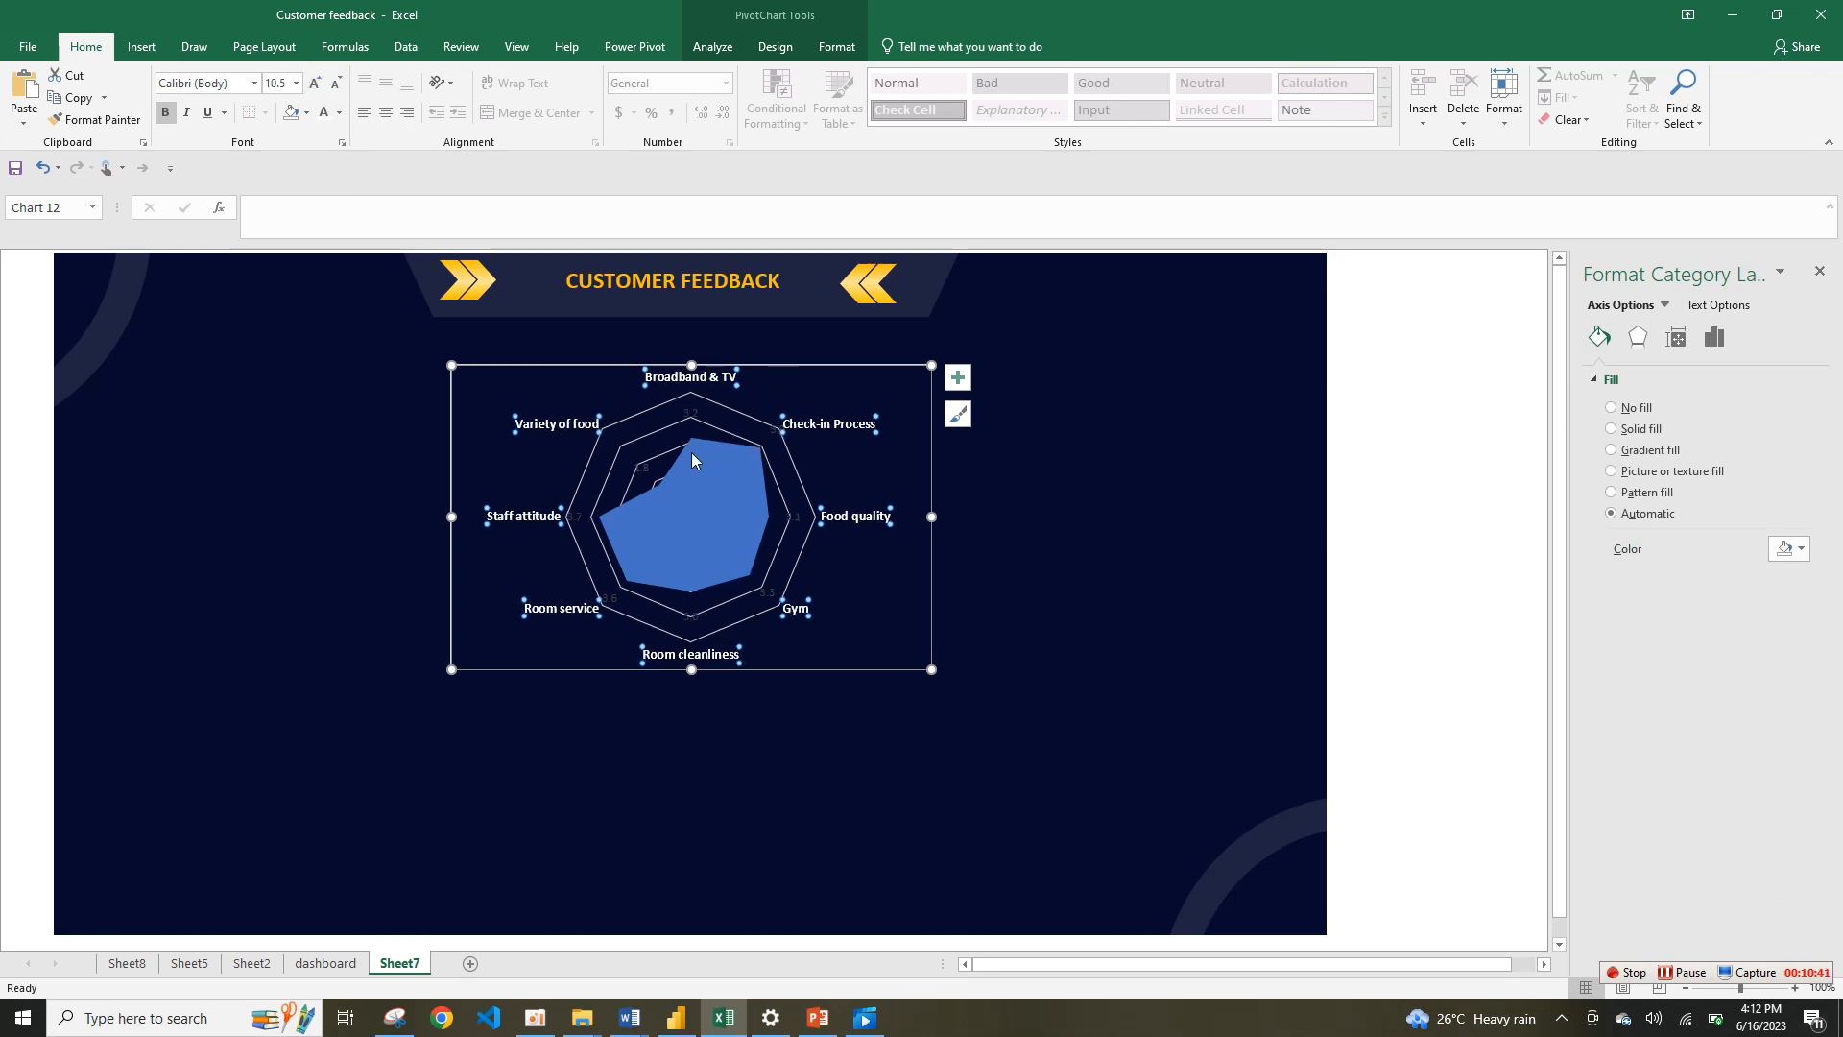
click(692, 425)
click(691, 415)
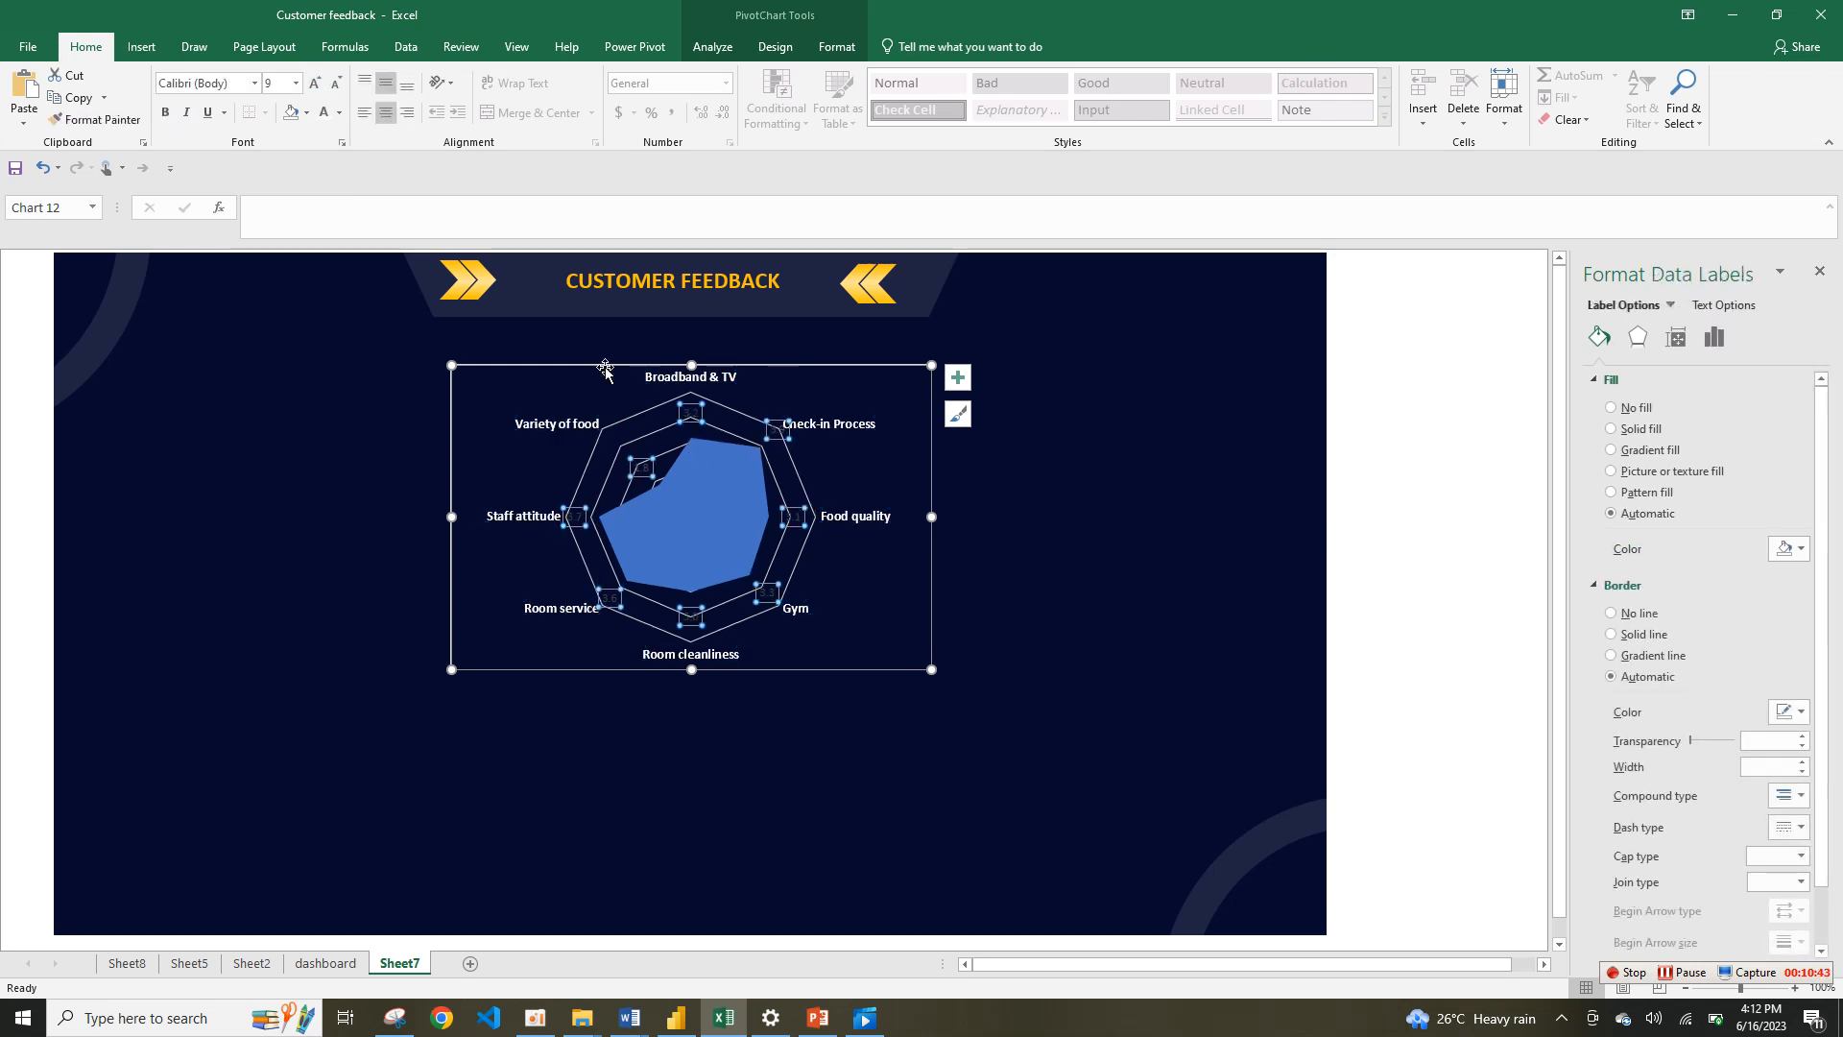
click(325, 117)
click(255, 83)
click(255, 83)
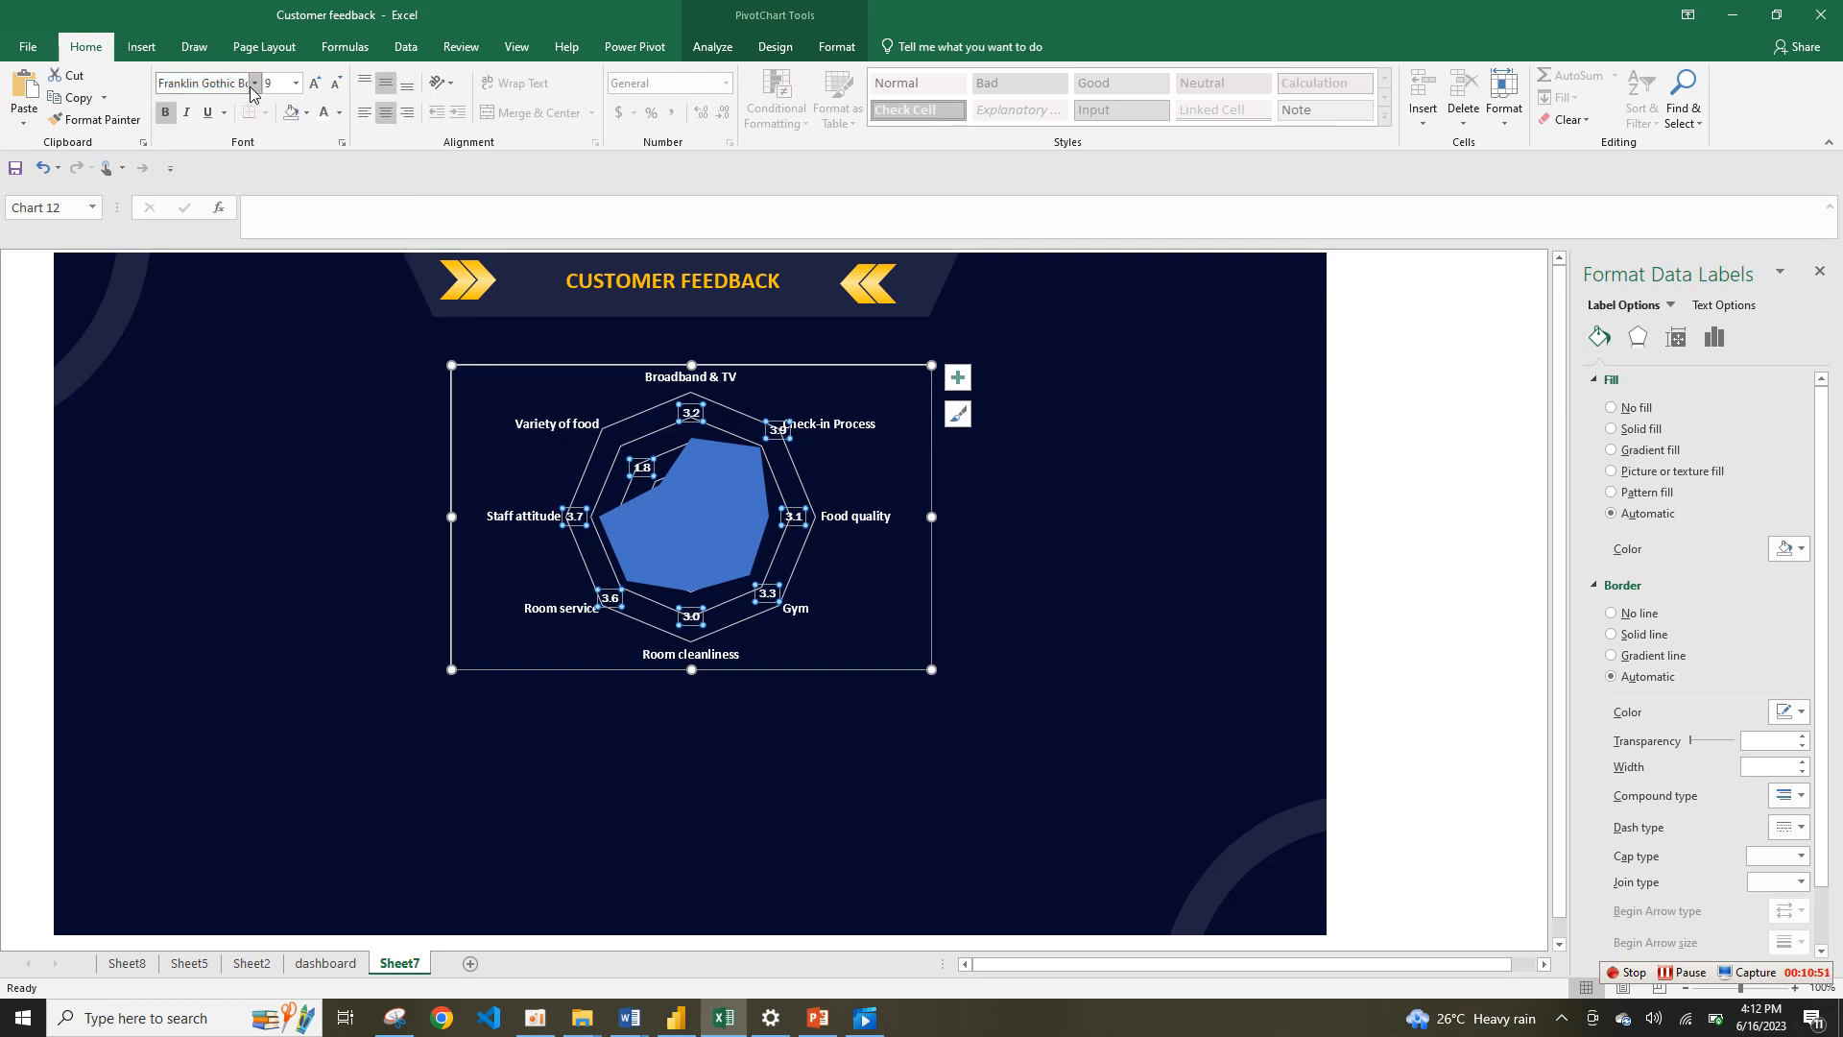
click(315, 85)
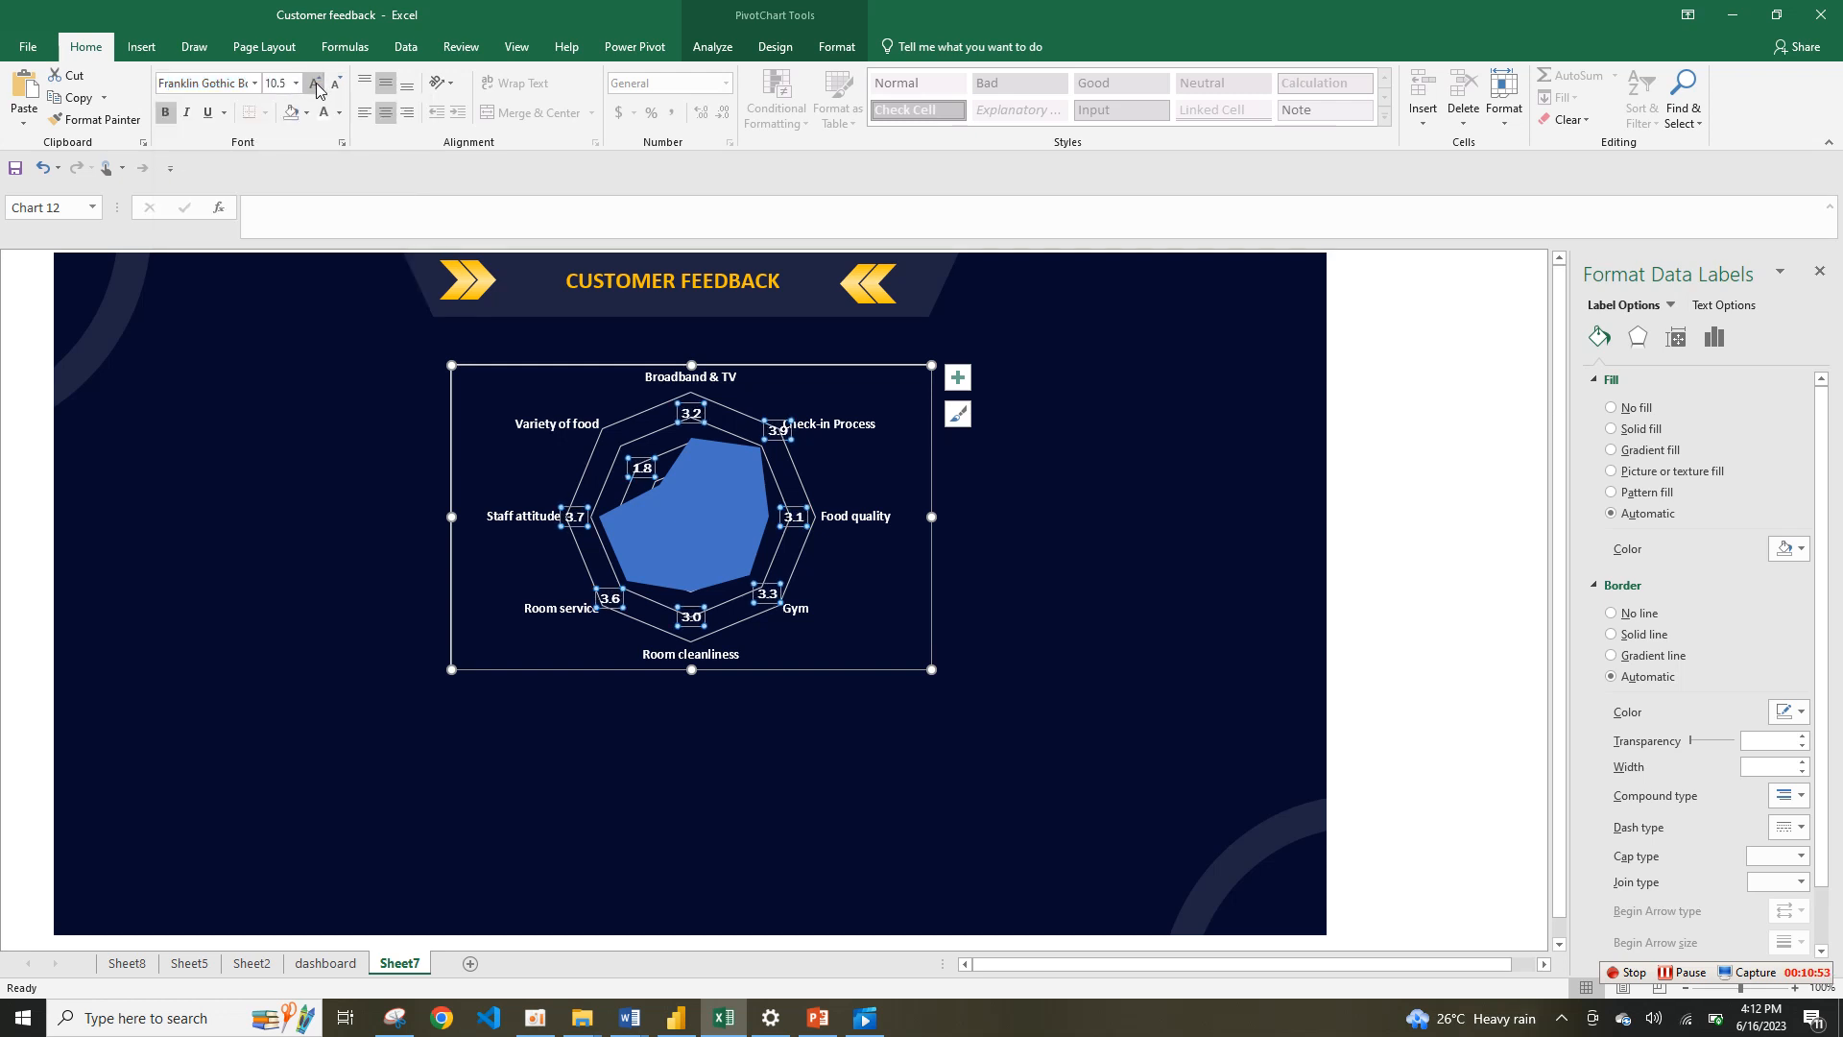
Step: Give the radar chart's value labels a gold fill and black text
click(1046, 528)
click(785, 434)
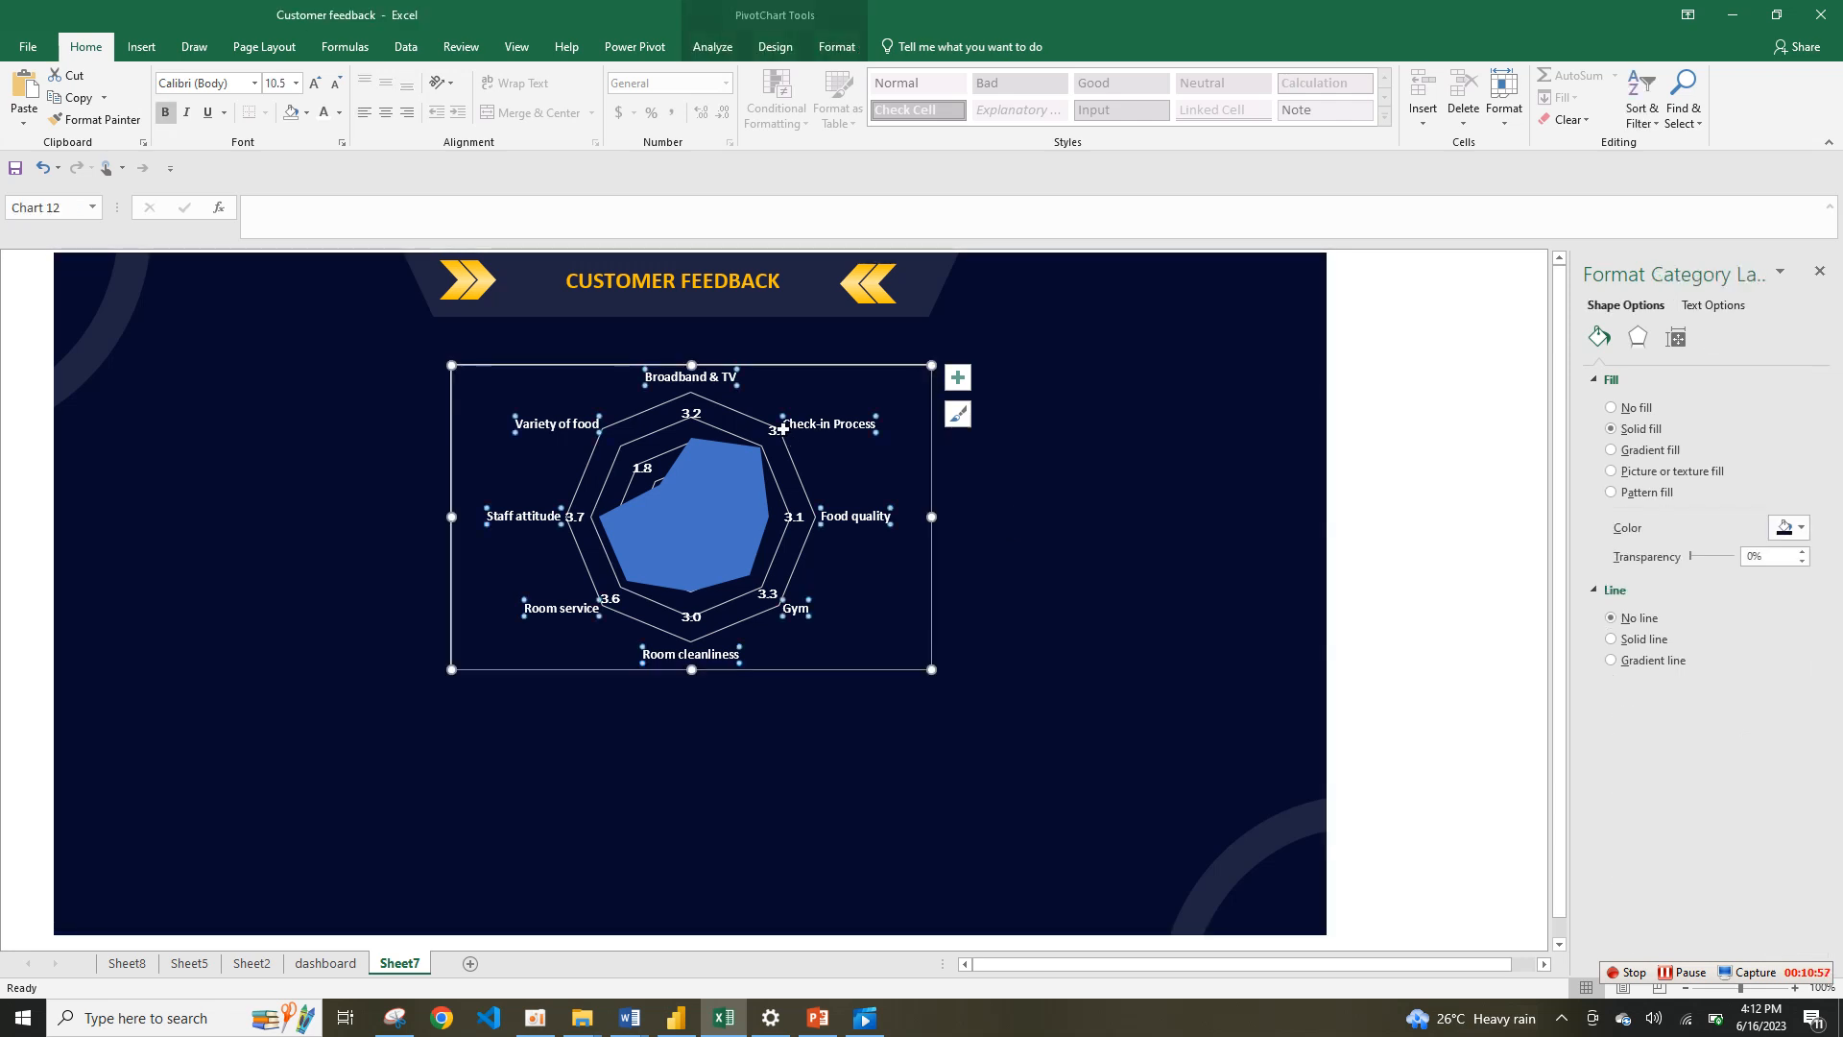
click(785, 435)
click(770, 436)
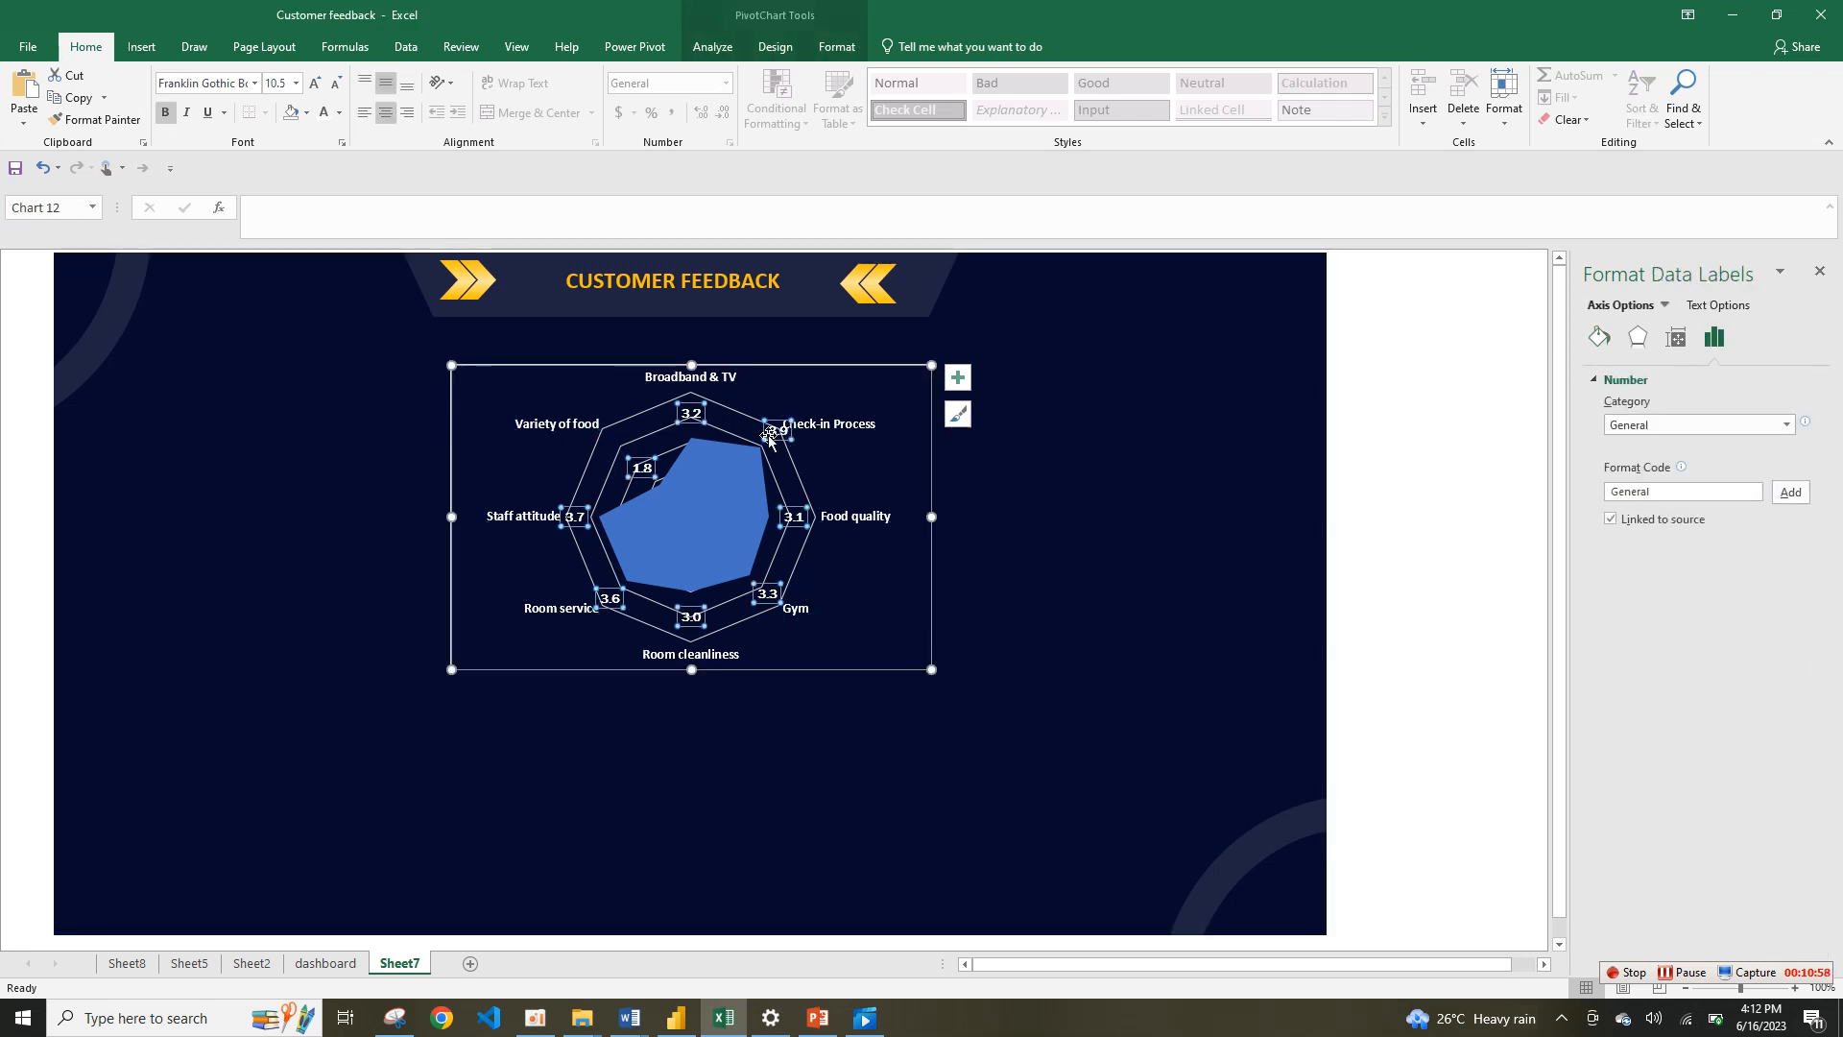
click(306, 112)
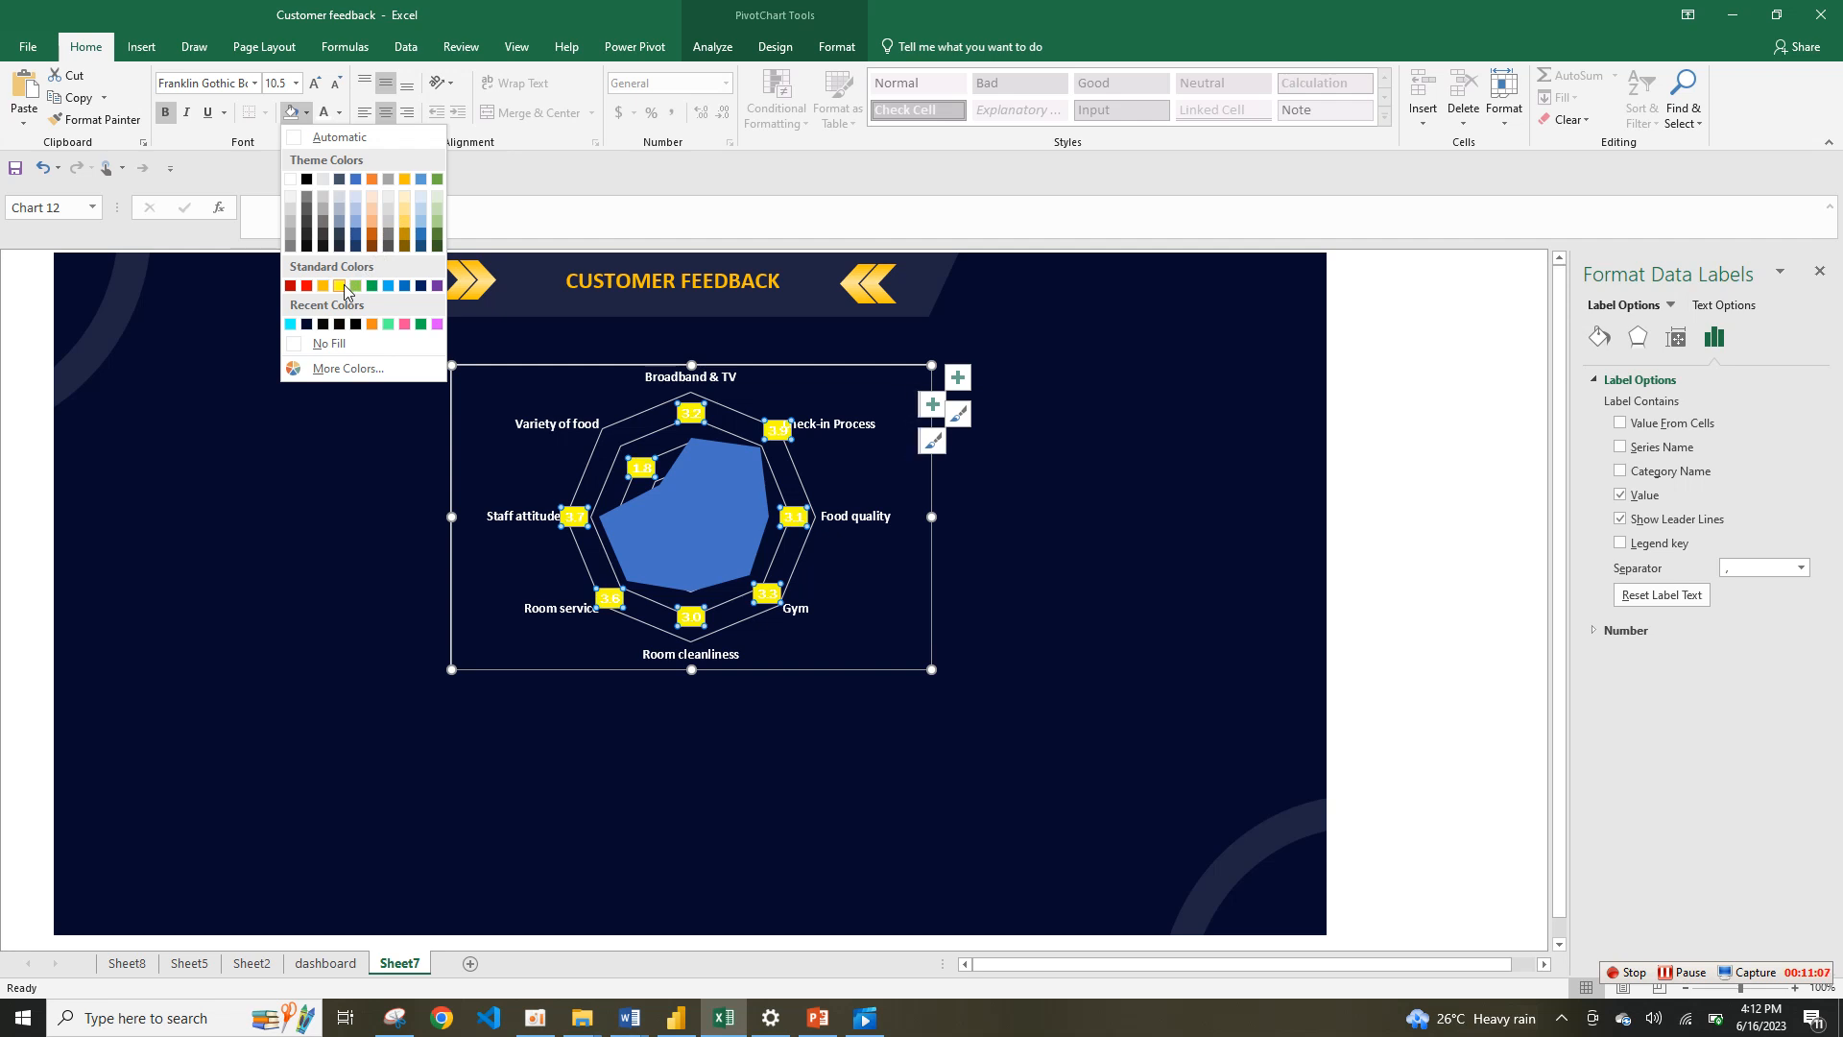
click(404, 181)
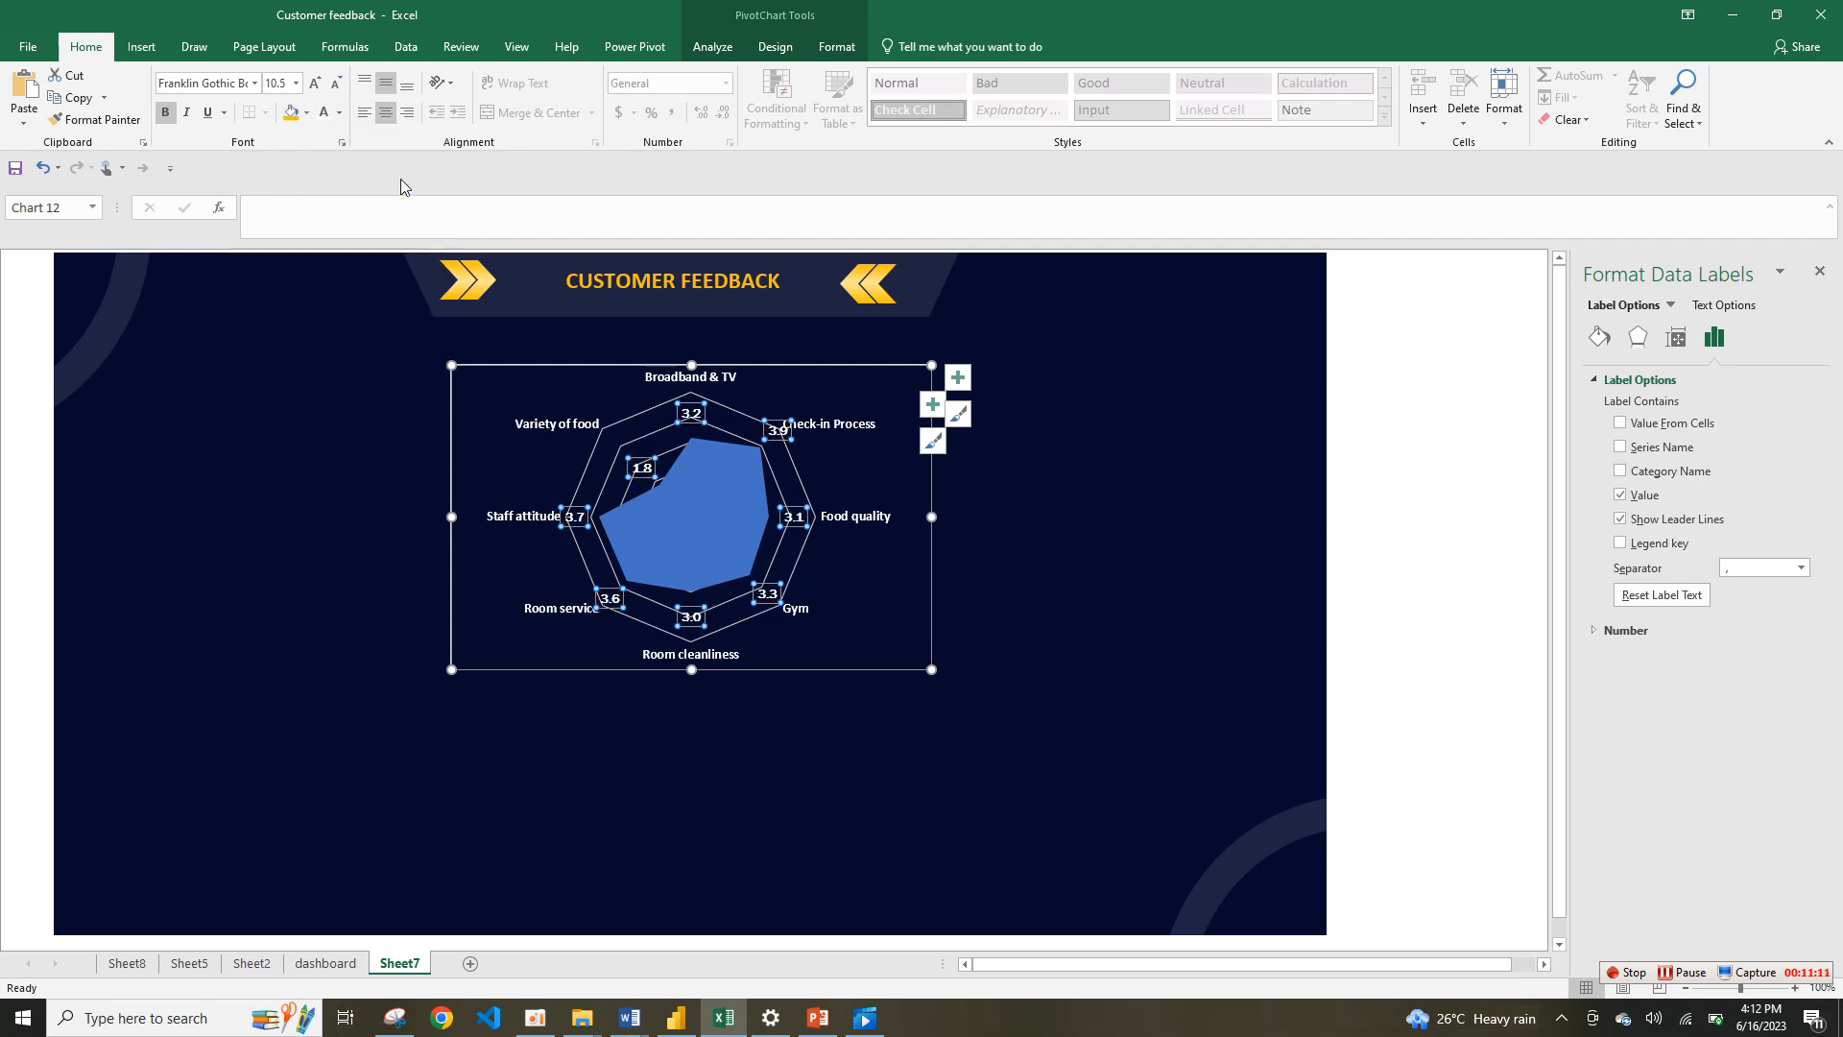
click(339, 113)
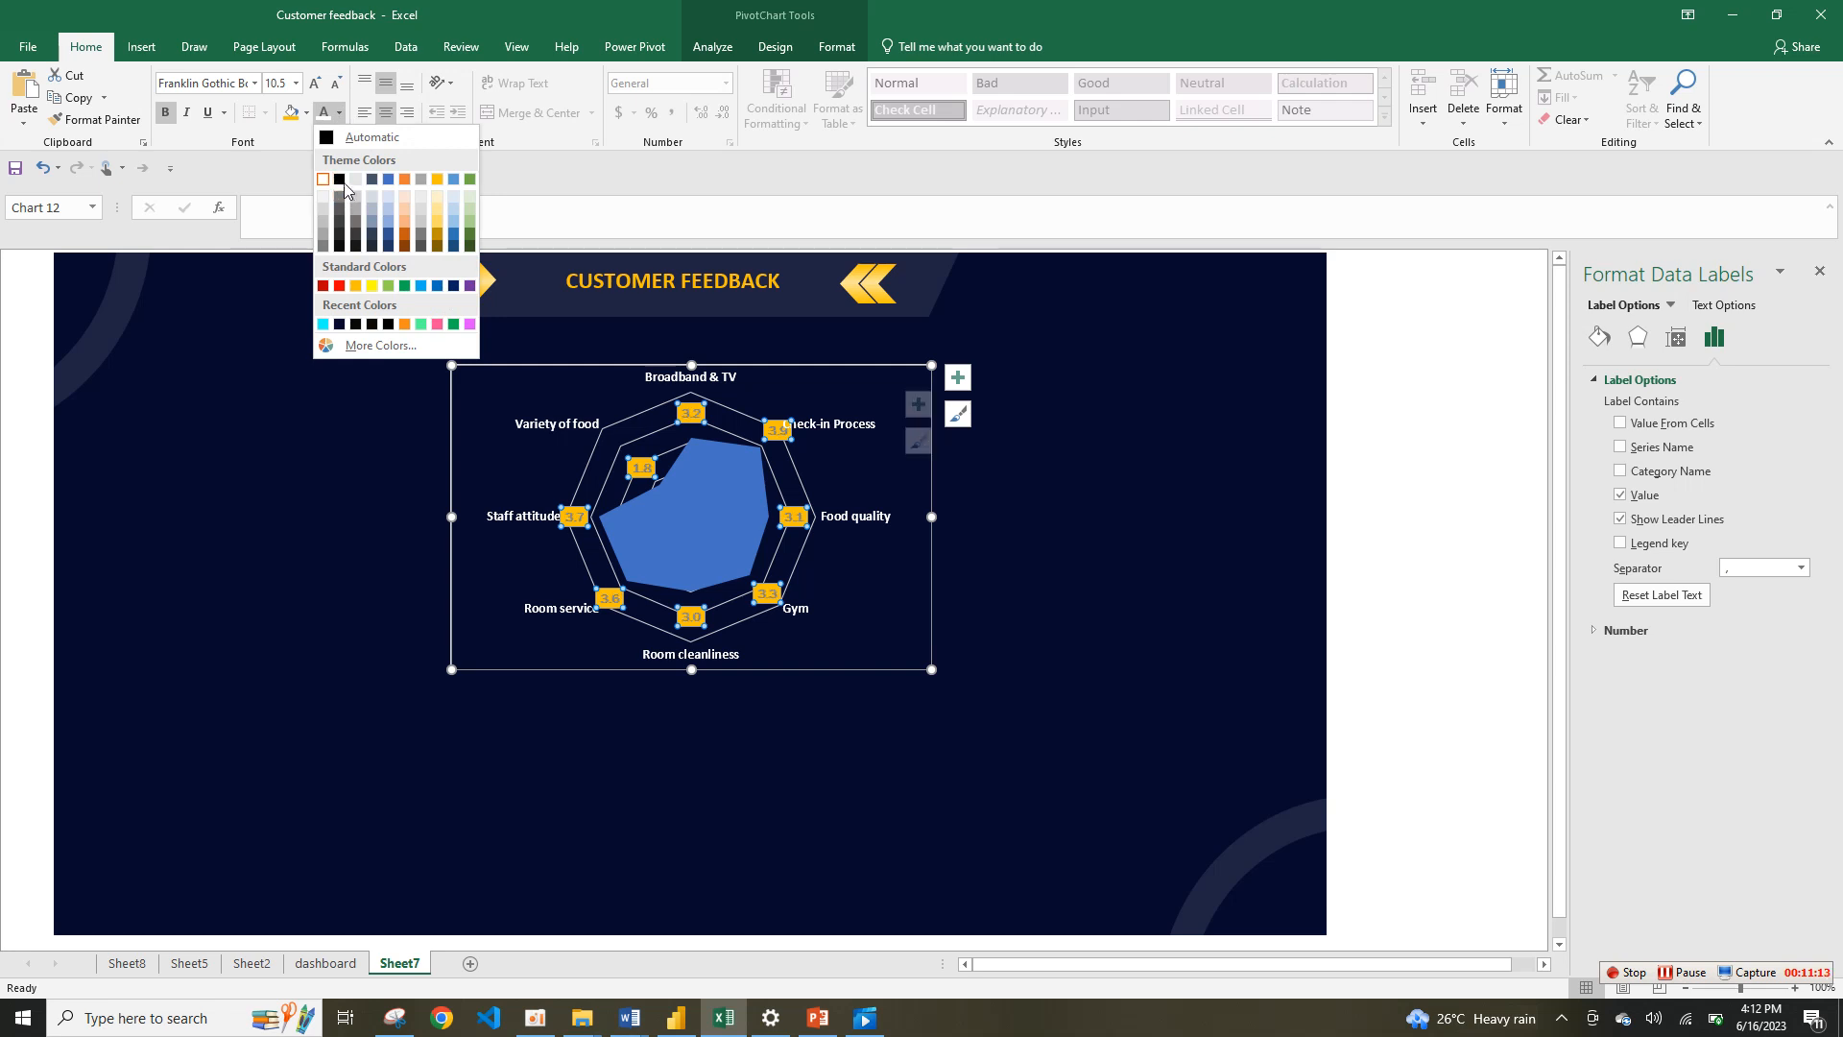
click(340, 181)
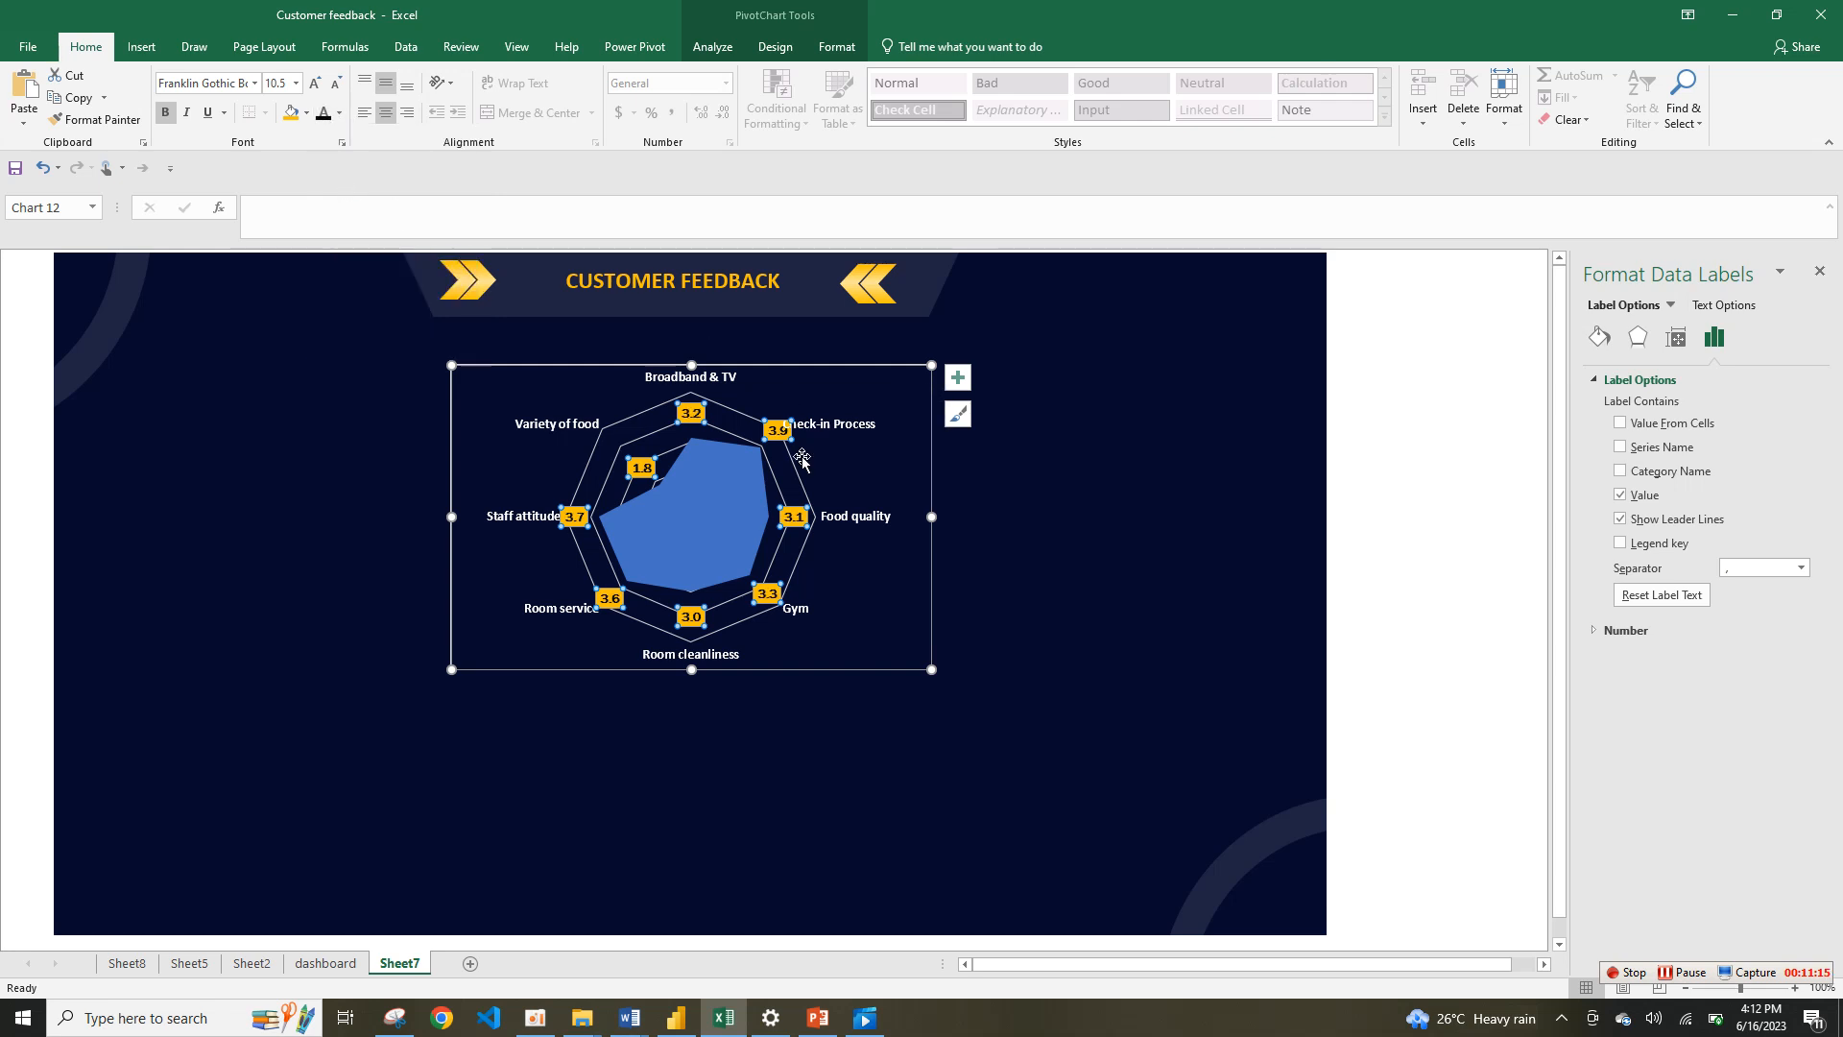
Step: Enlarge the radar chart slightly to about 5.41 inches wide and 3.55 inches high
click(953, 471)
click(758, 503)
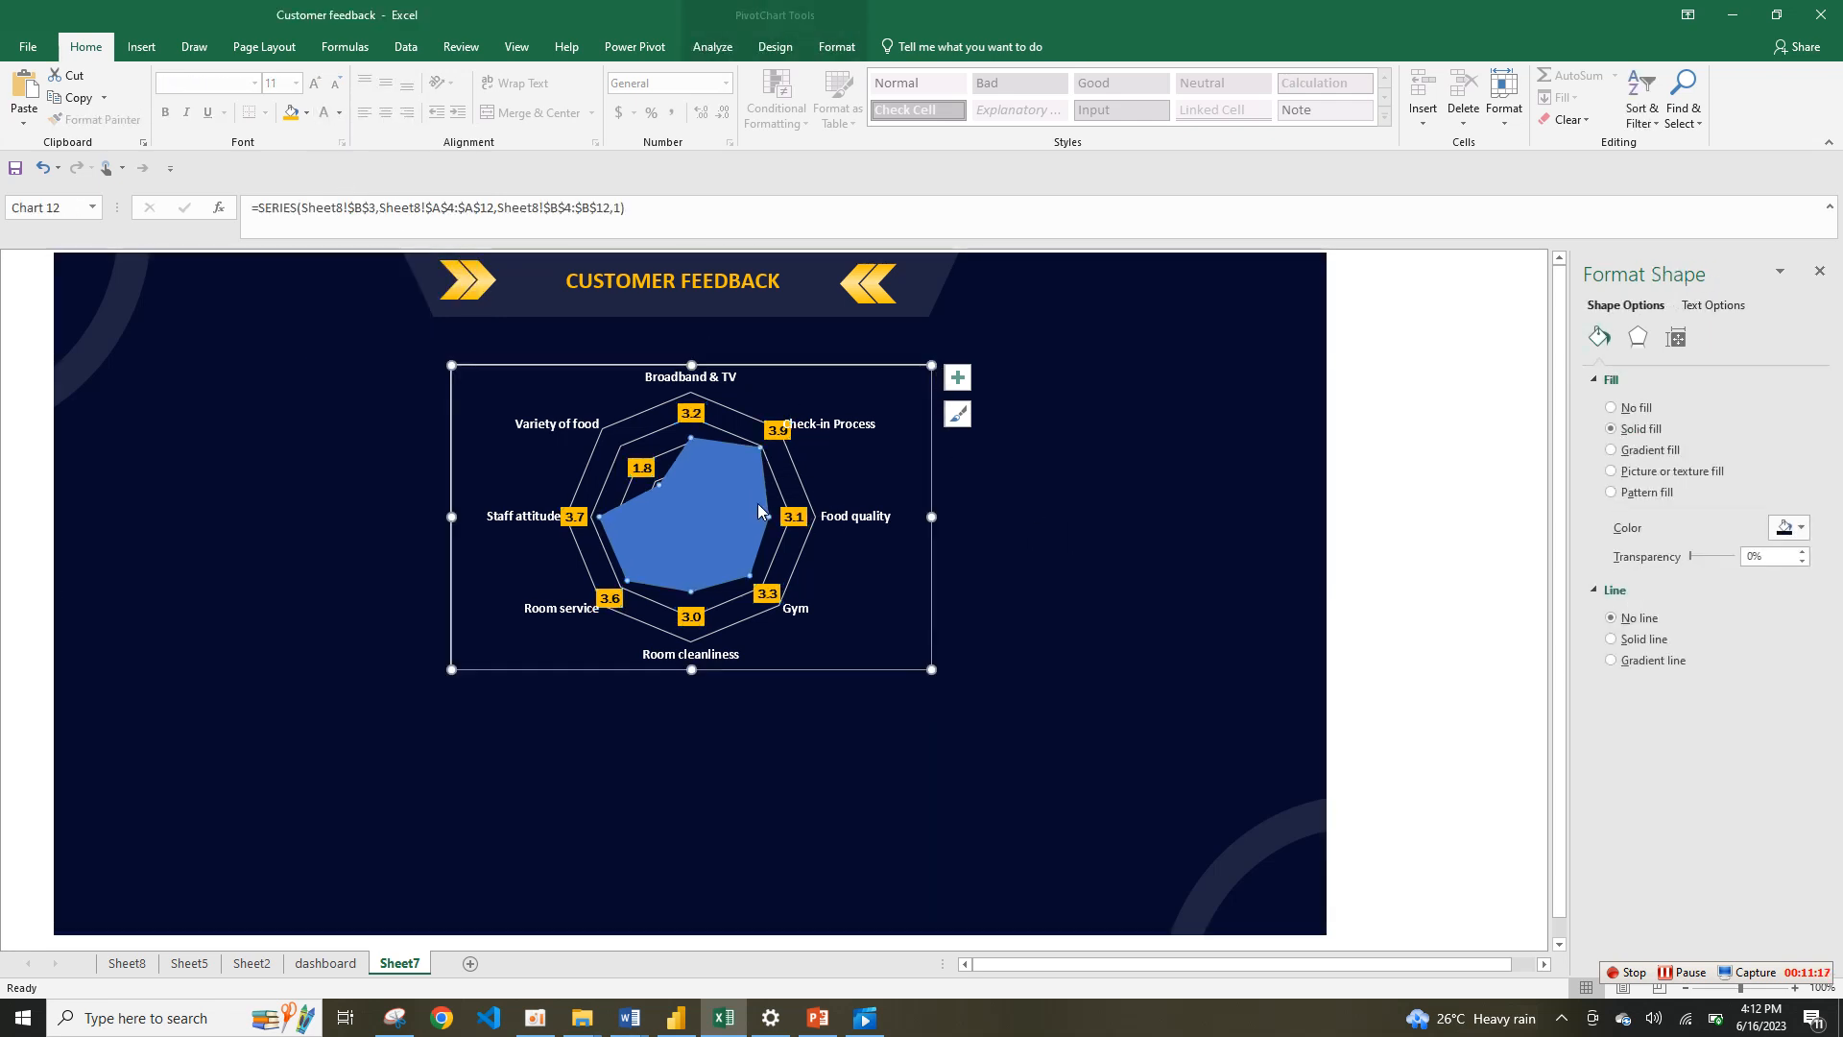
mouse_move(933, 669)
mouse_down()
mouse_move(949, 707)
mouse_move(933, 683)
mouse_move(948, 691)
mouse_up()
Step: Fill the radar chart's data series with solid cyan from the recent colors at 50% transparency
click(716, 566)
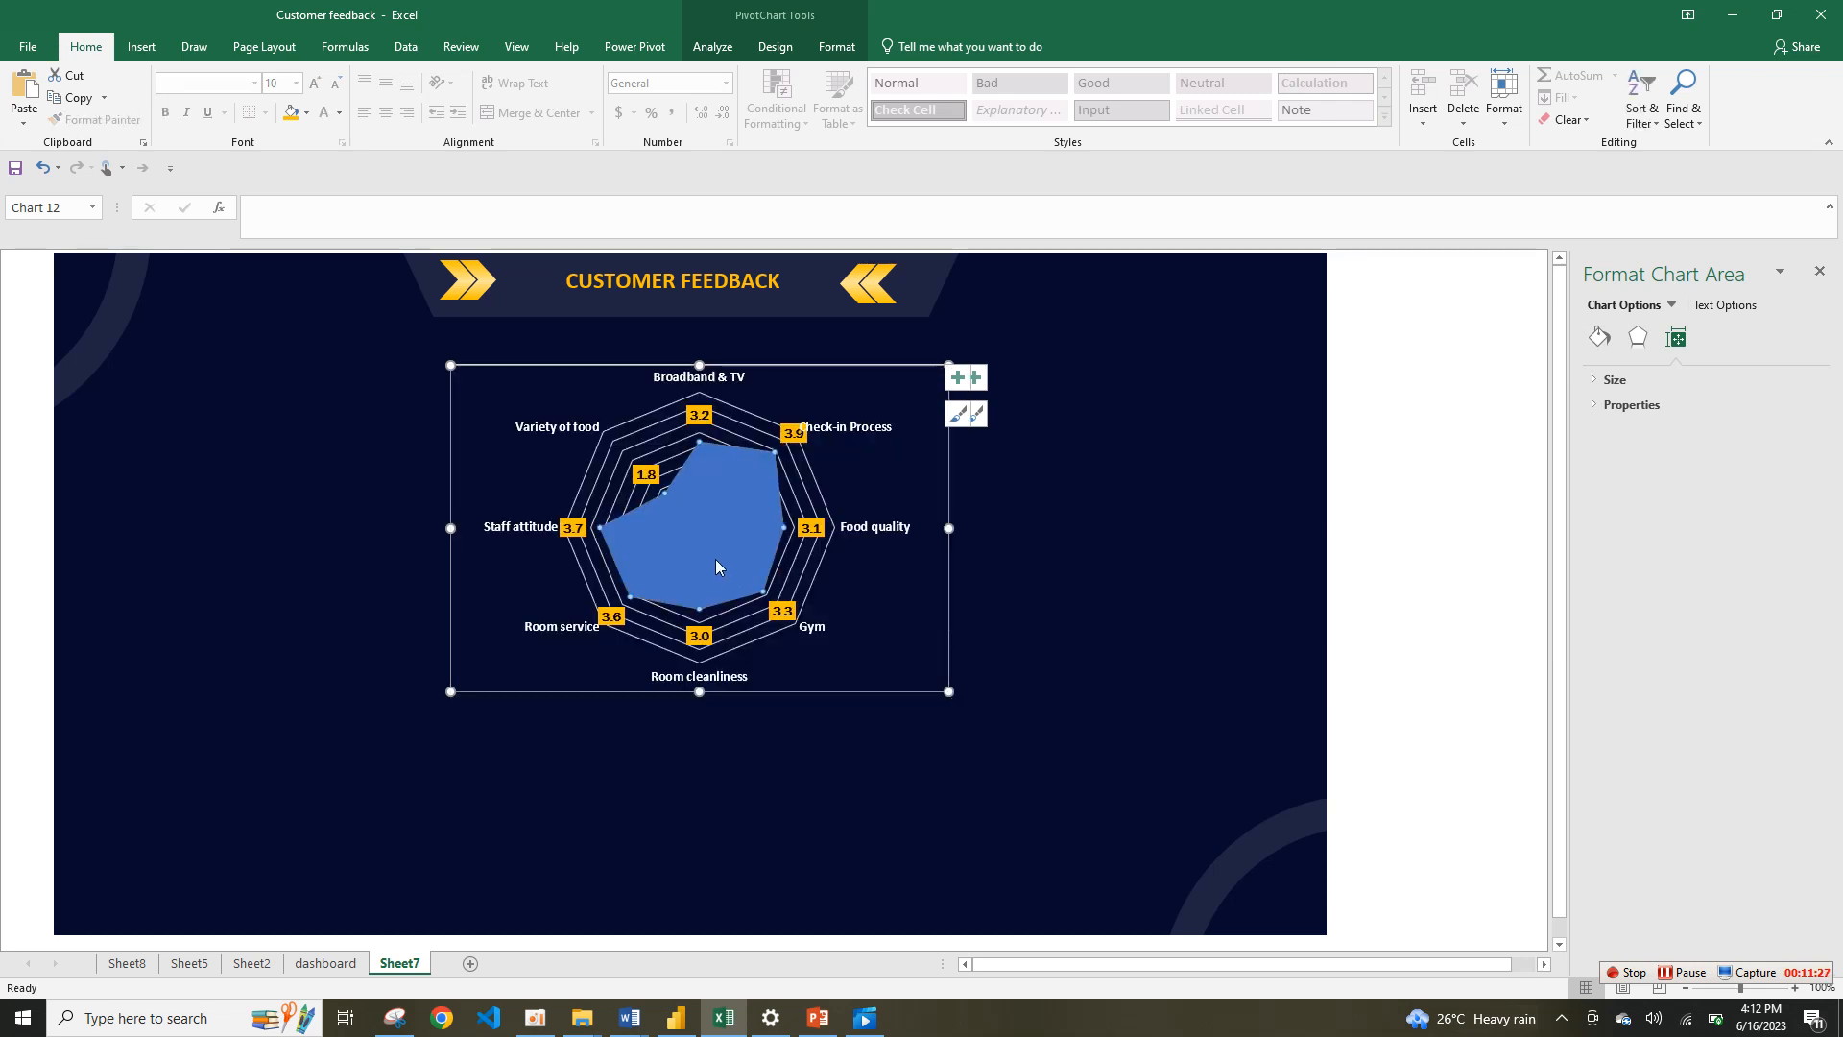
right_click(716, 566)
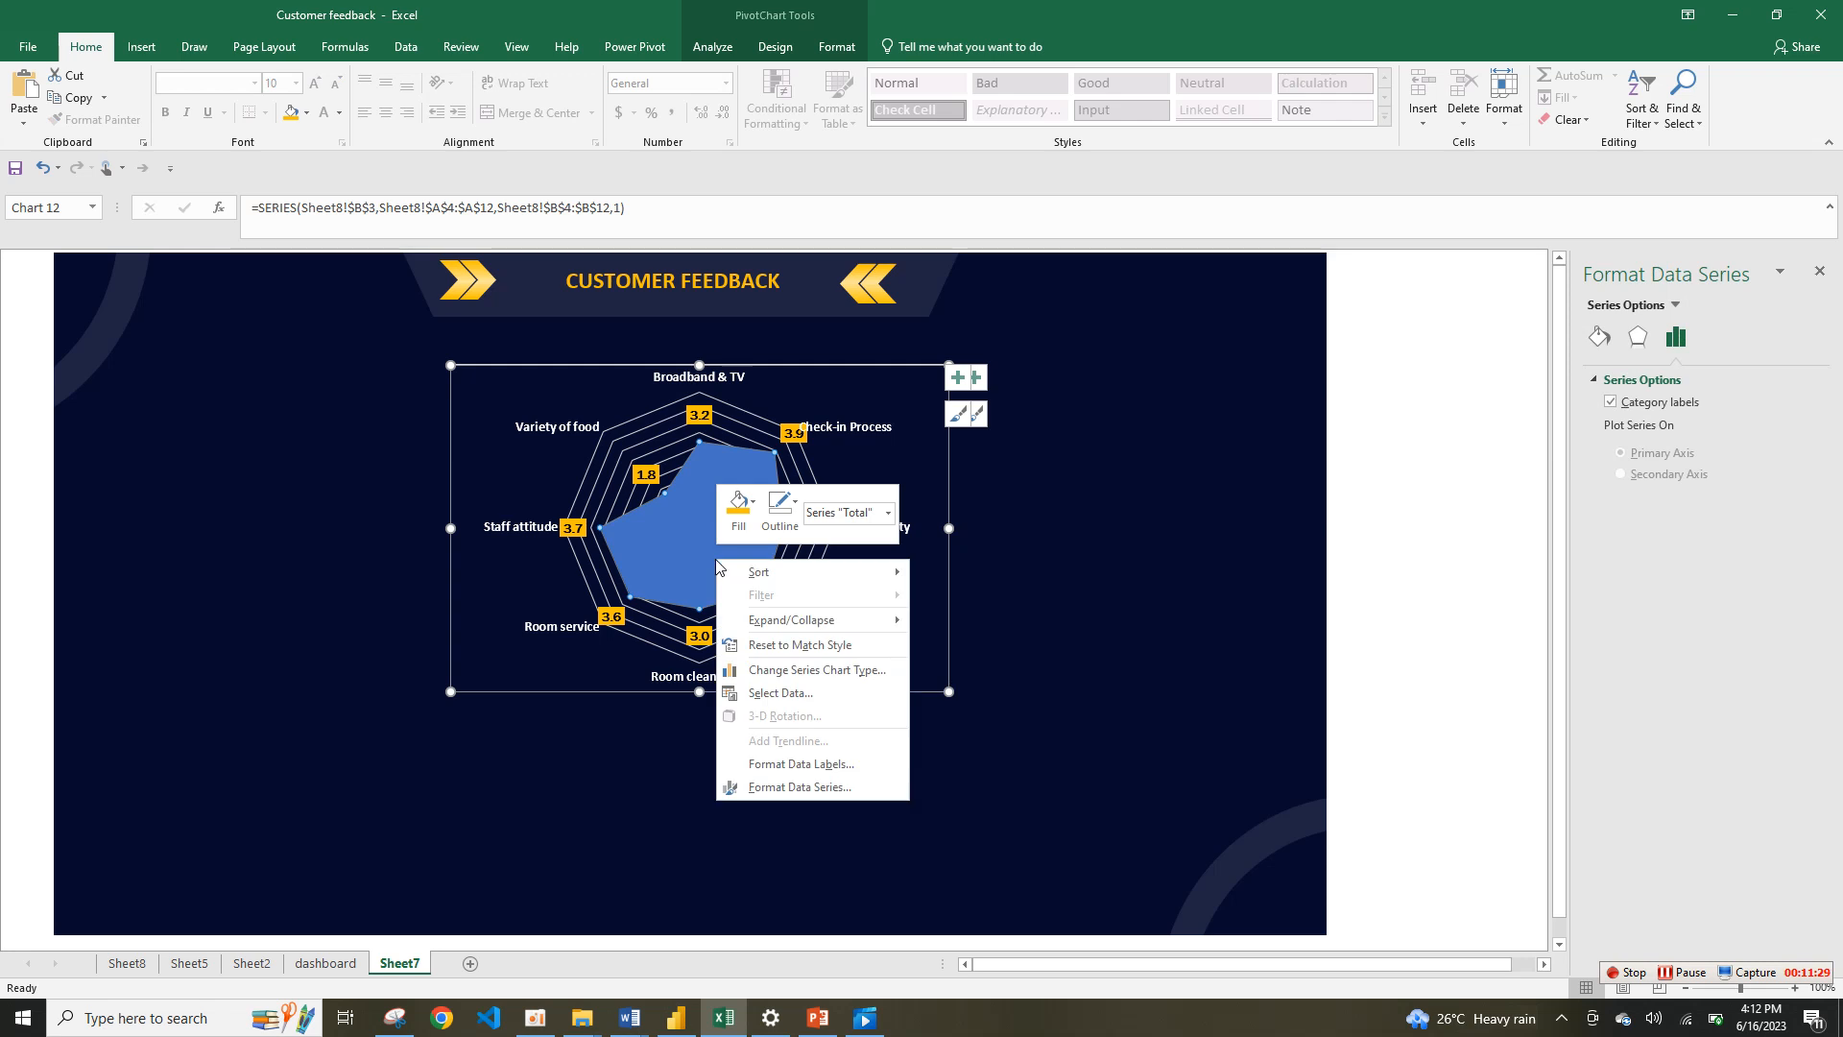
click(837, 48)
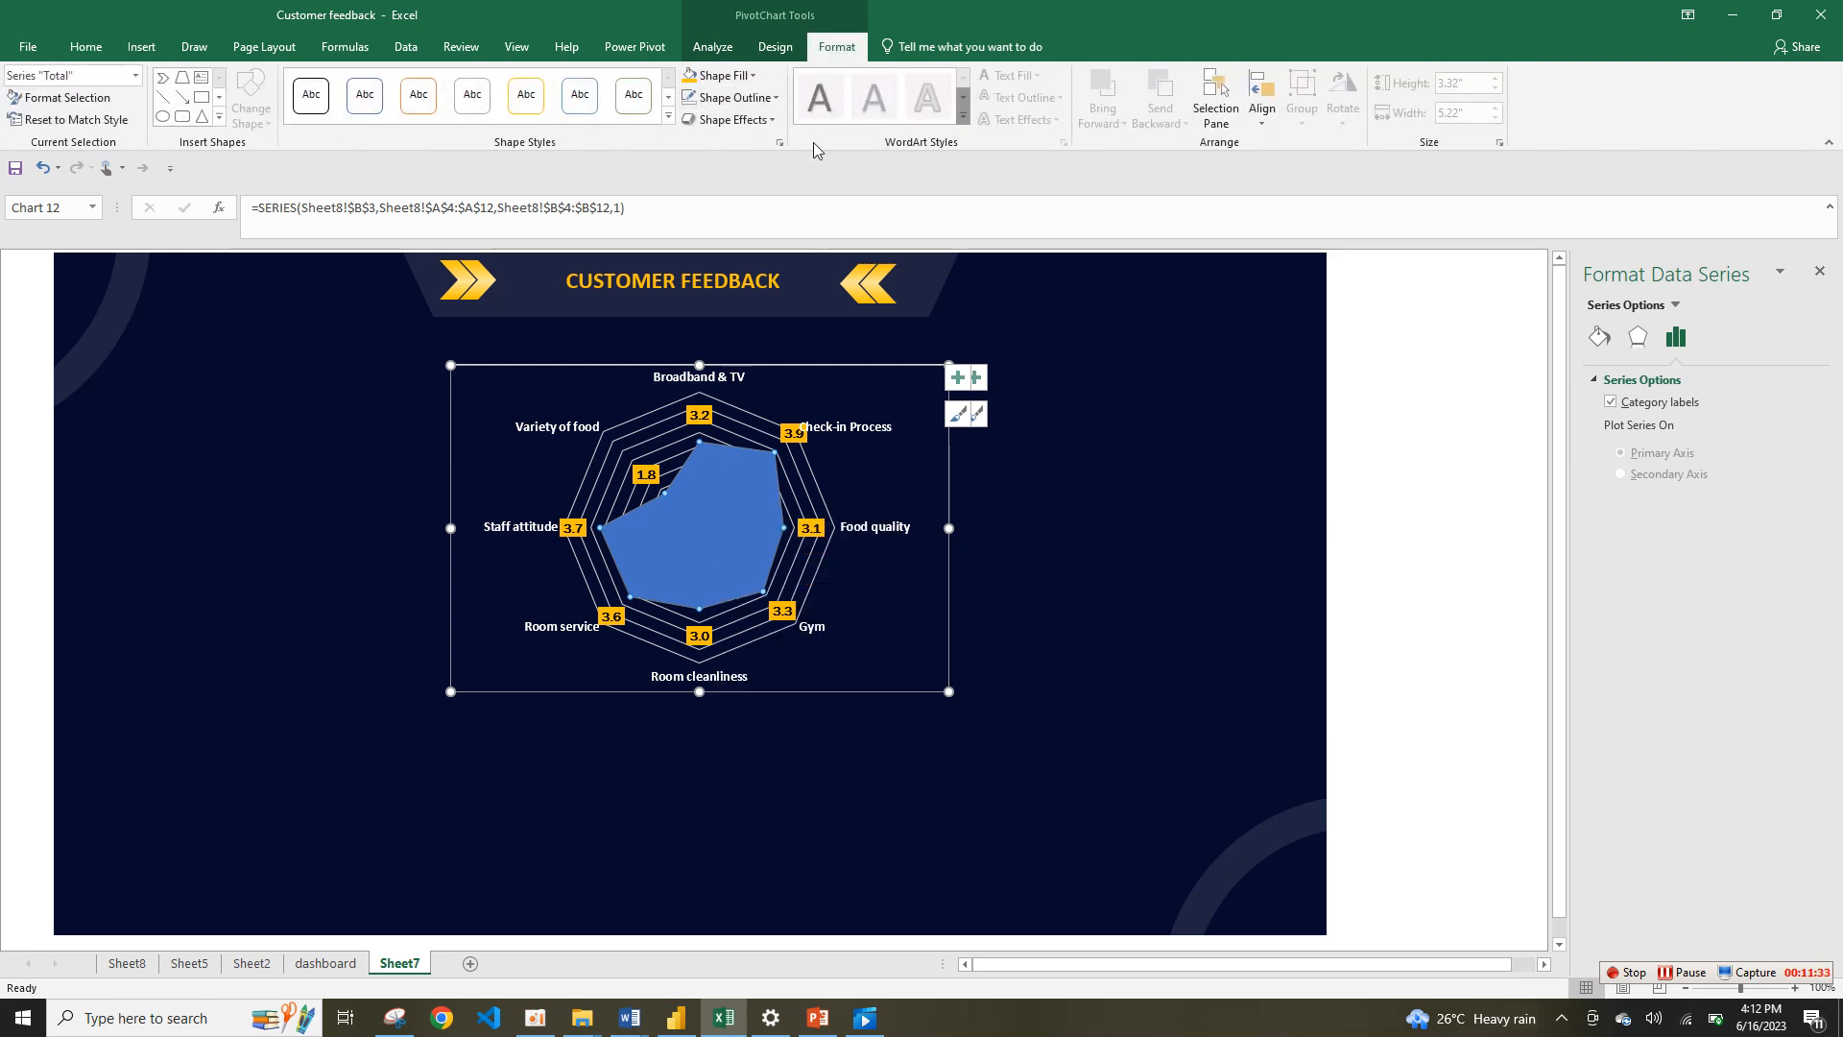
right_click(744, 501)
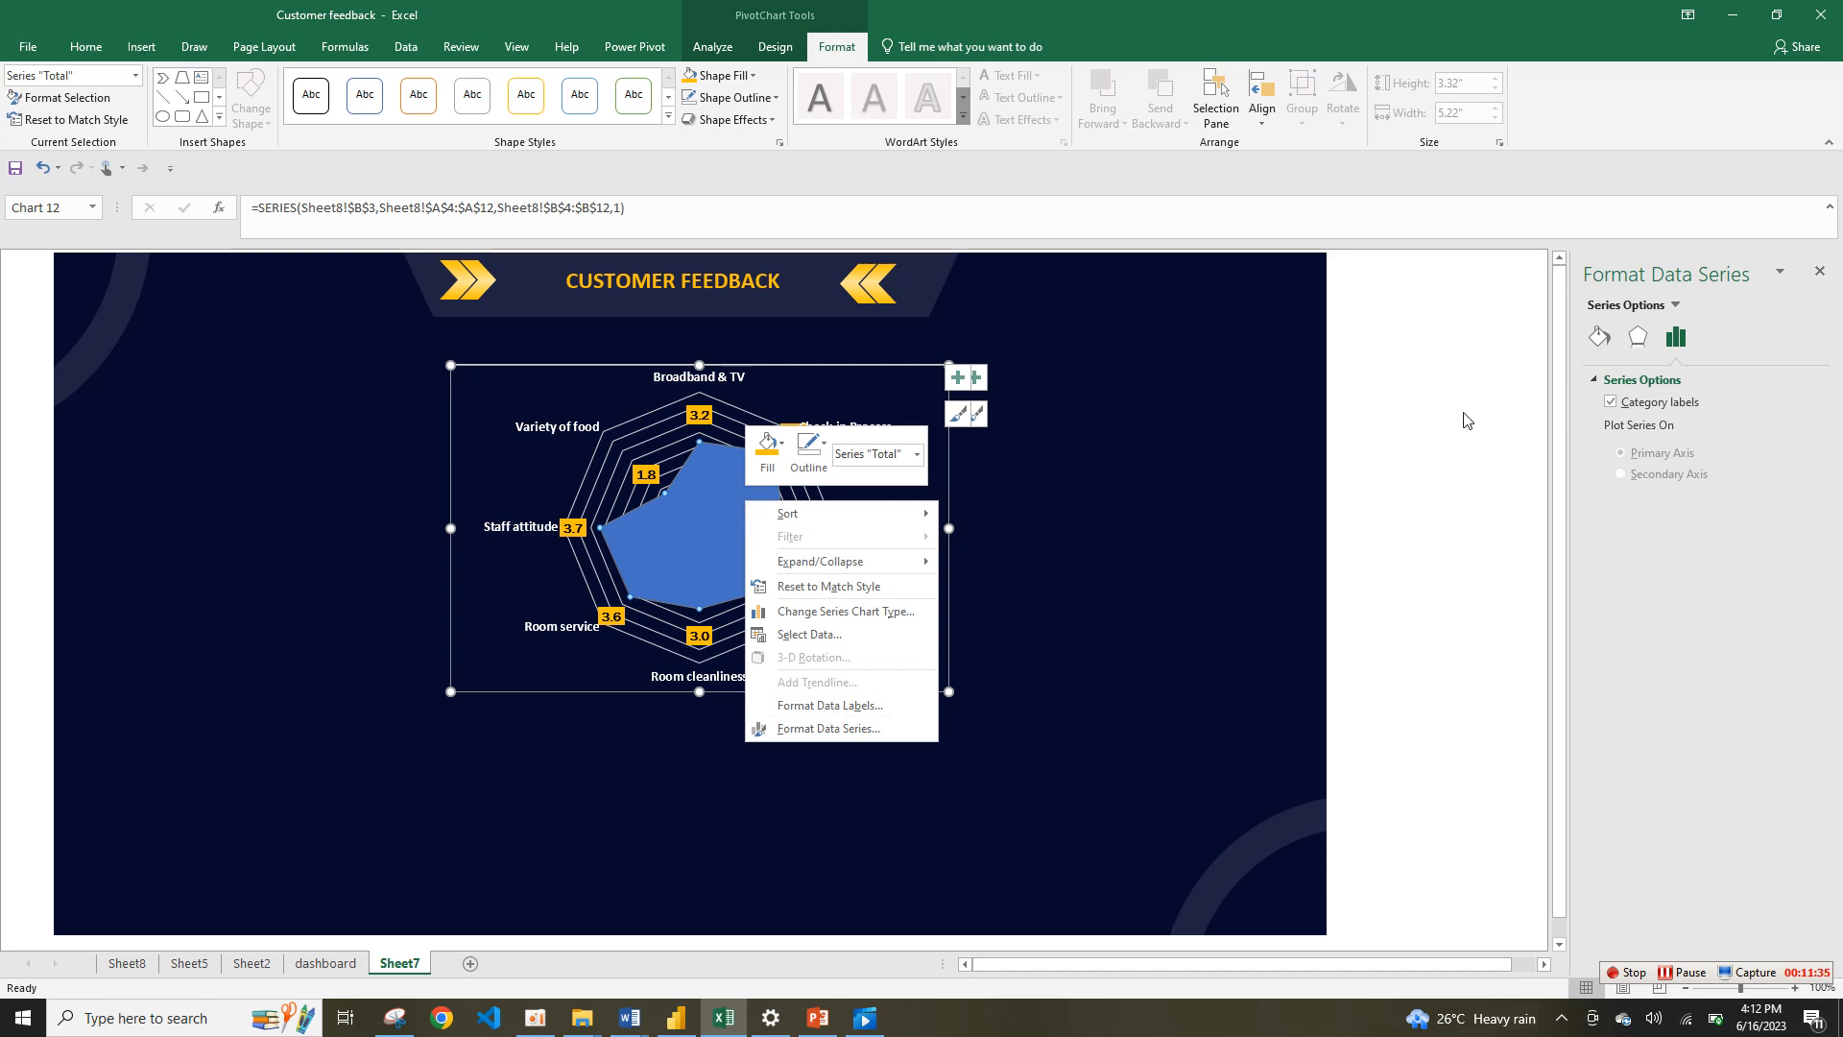
click(1601, 336)
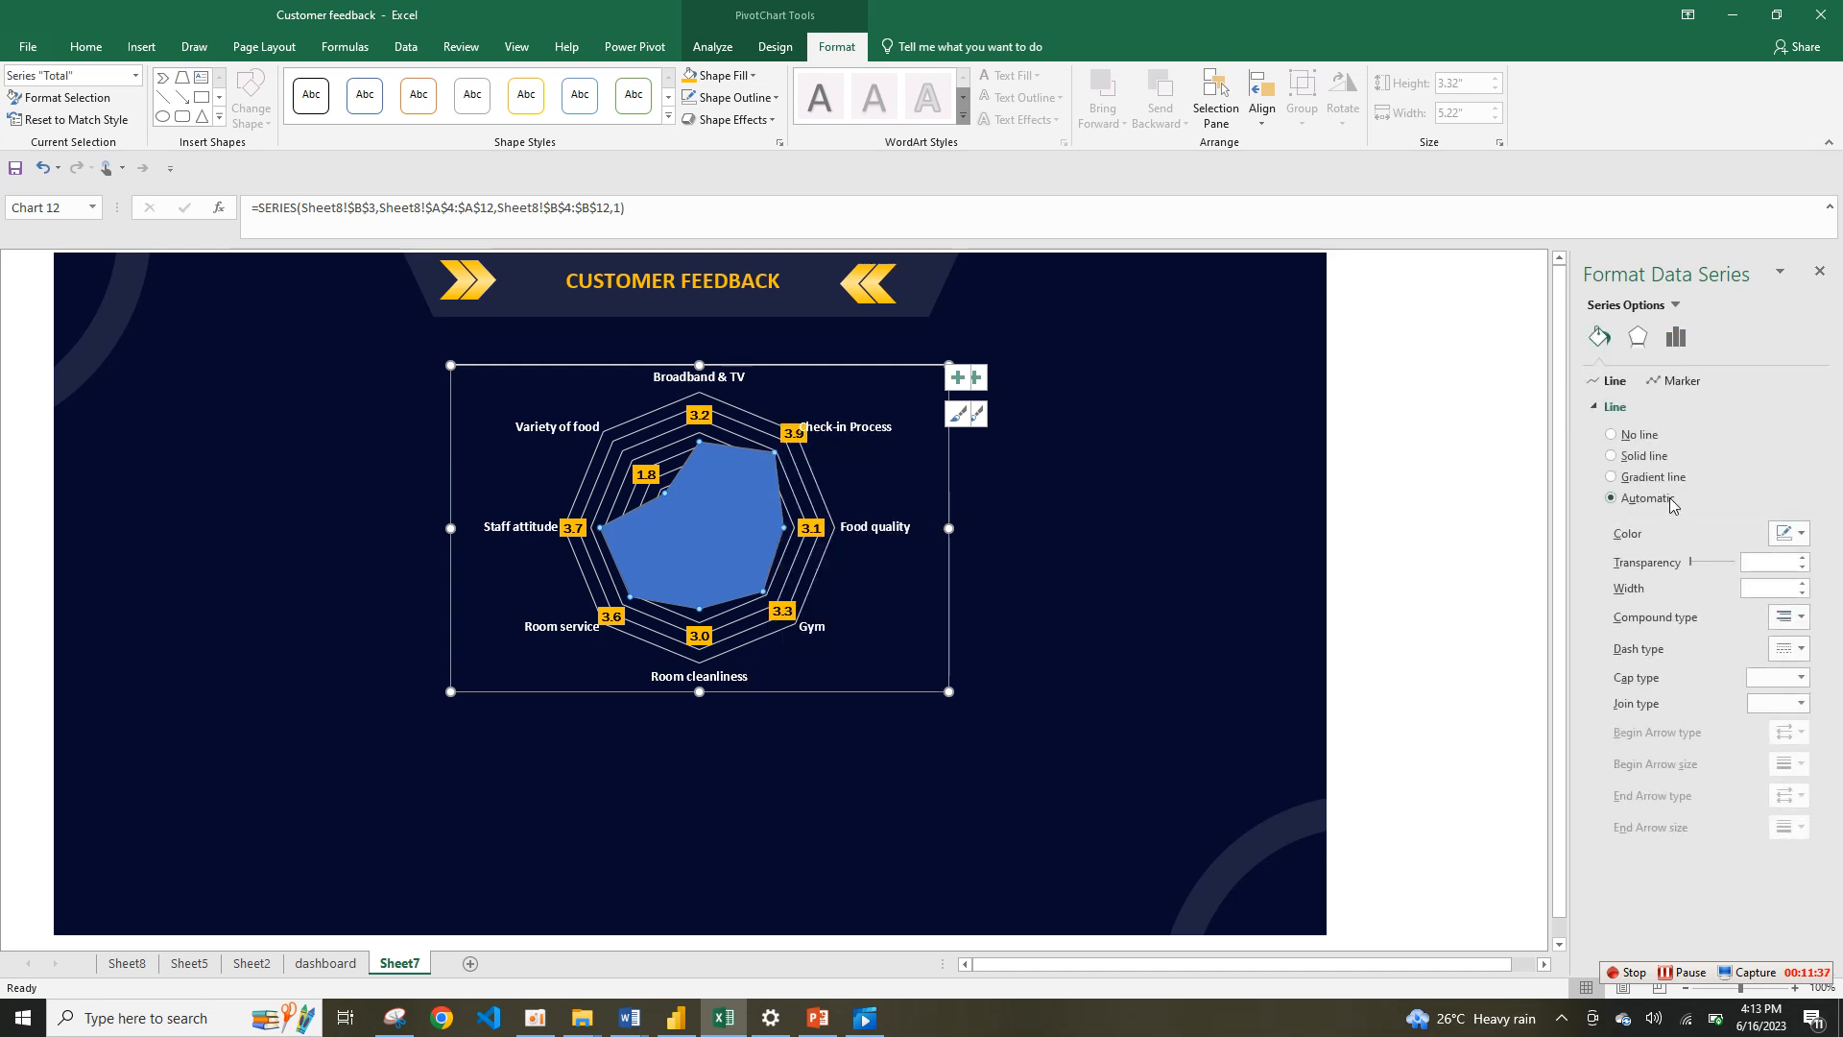
click(1676, 382)
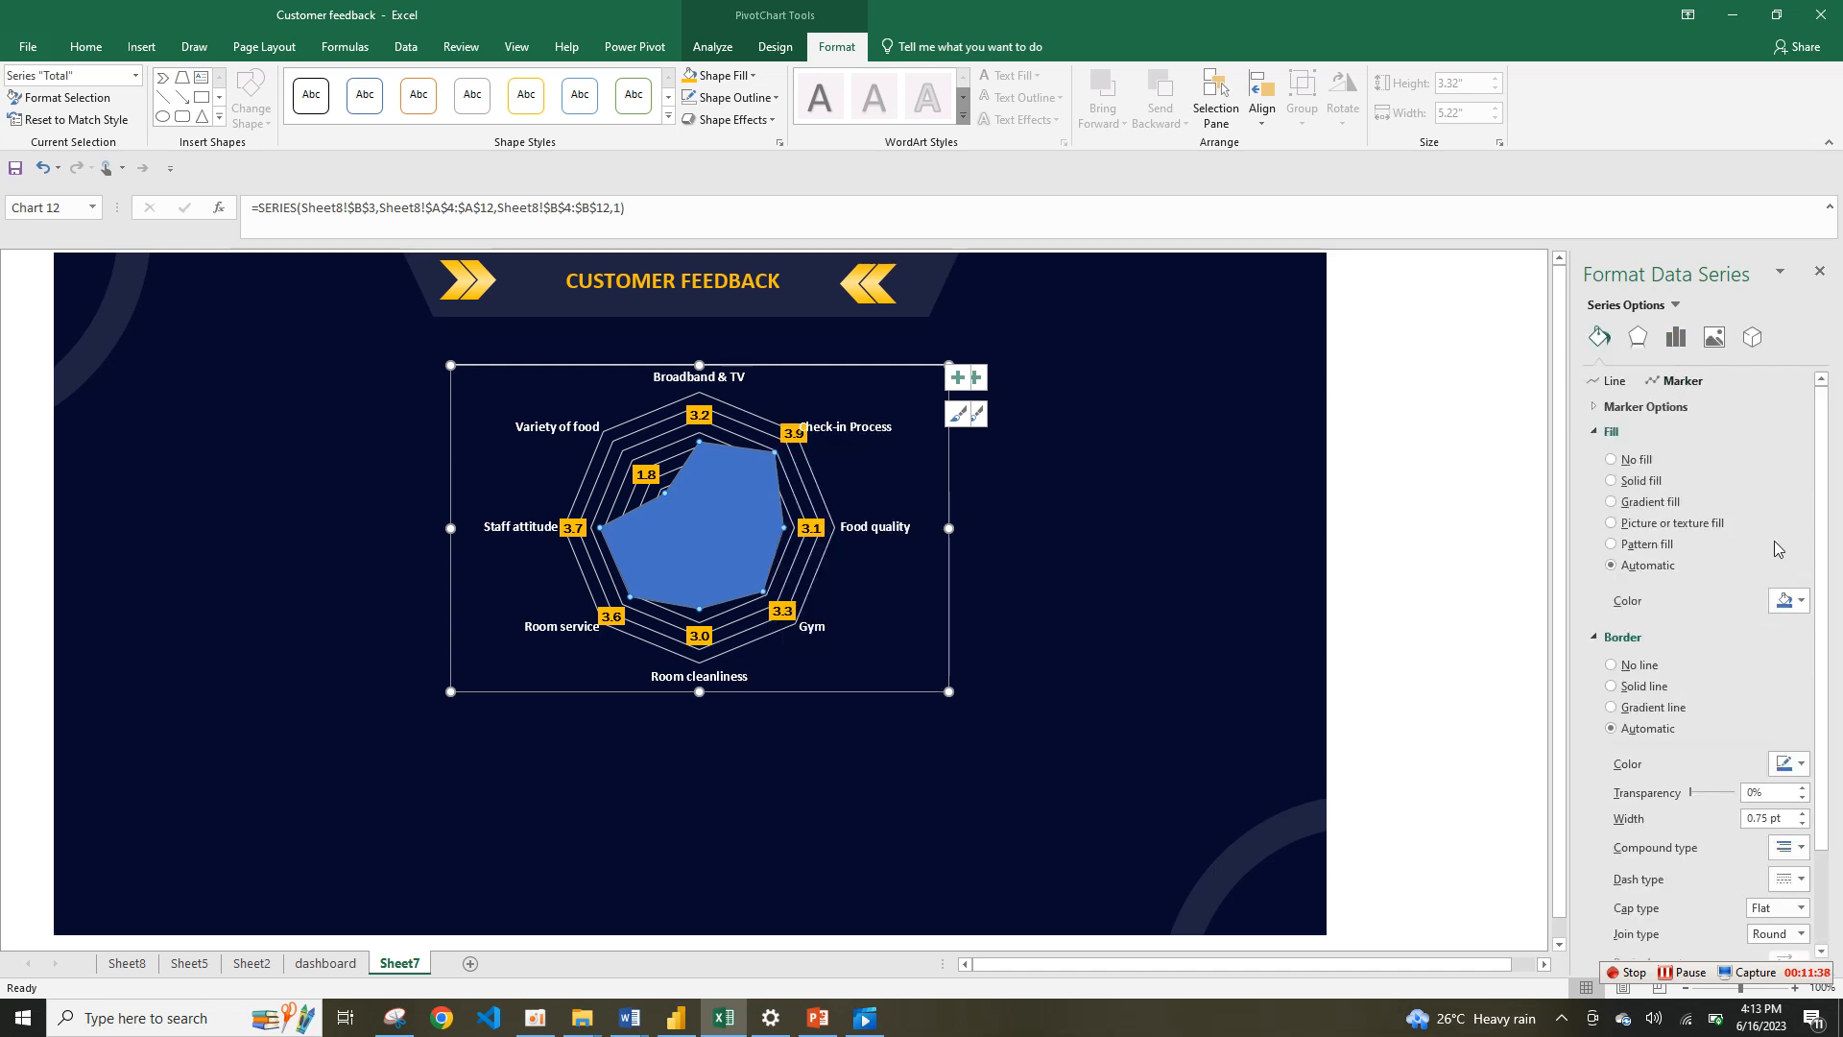
click(1802, 600)
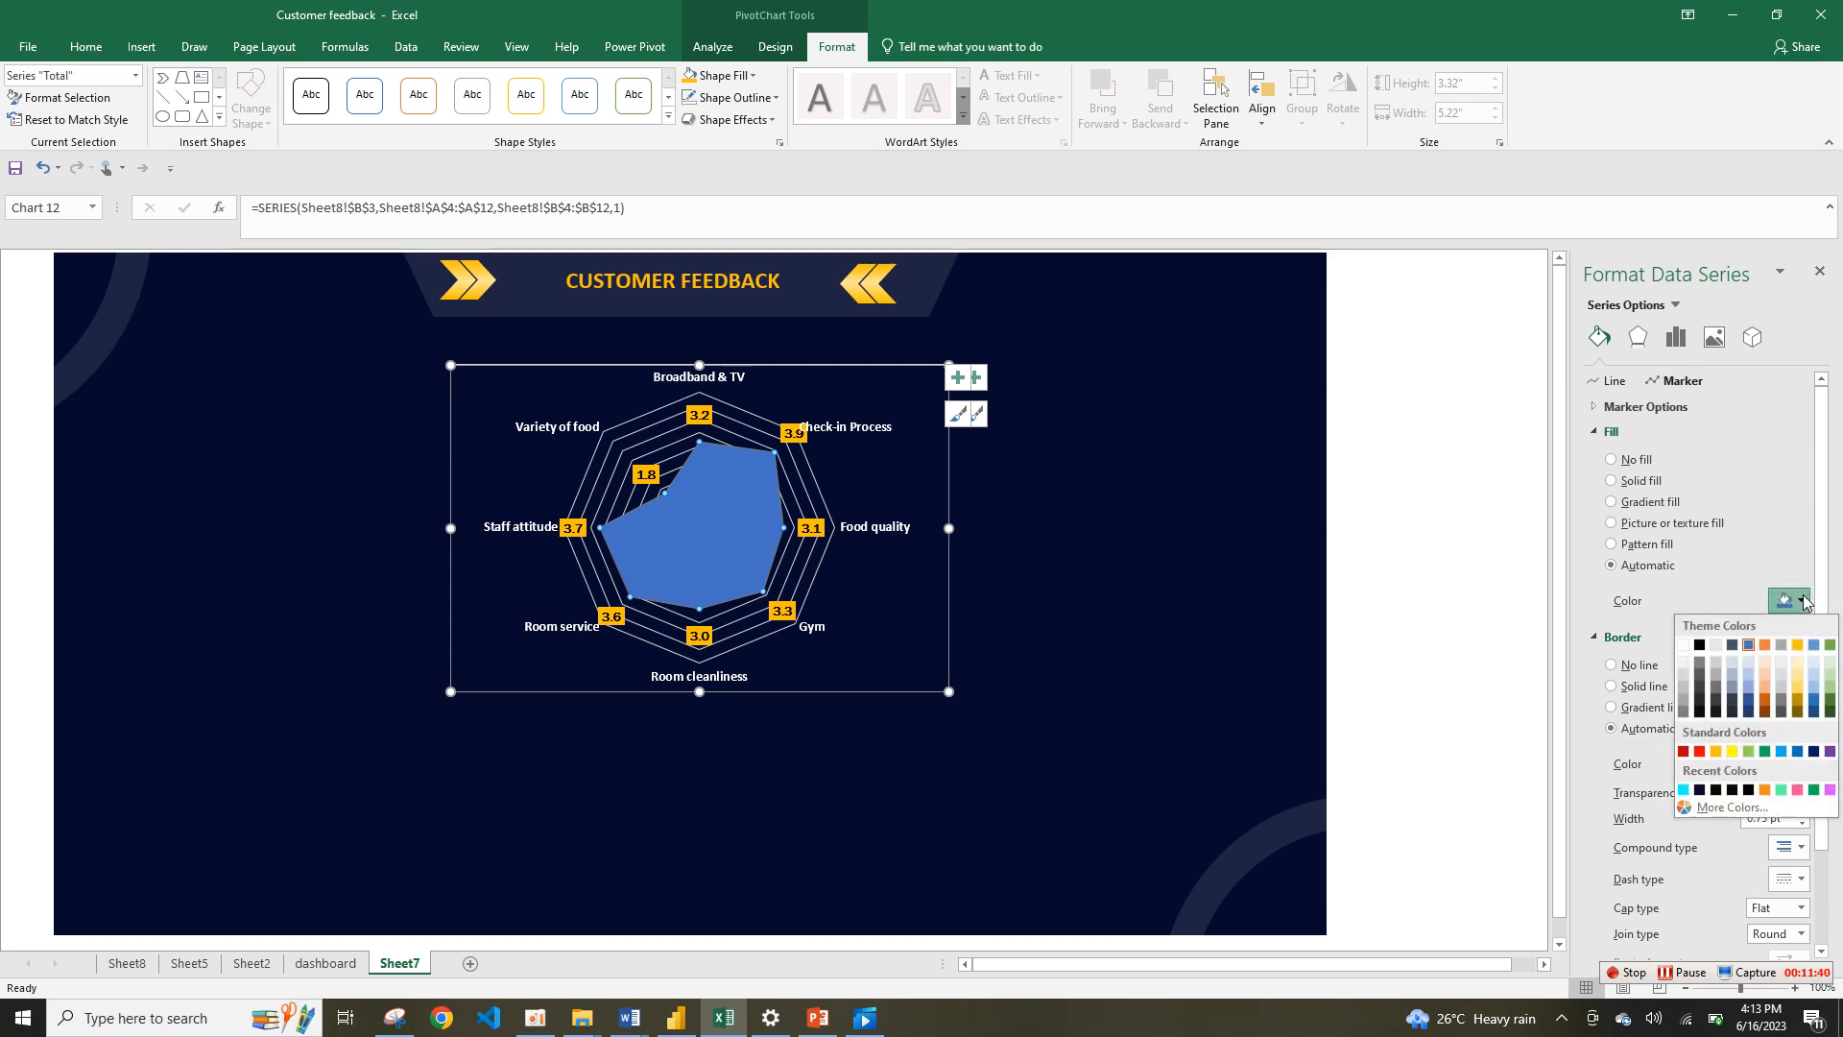
click(1683, 790)
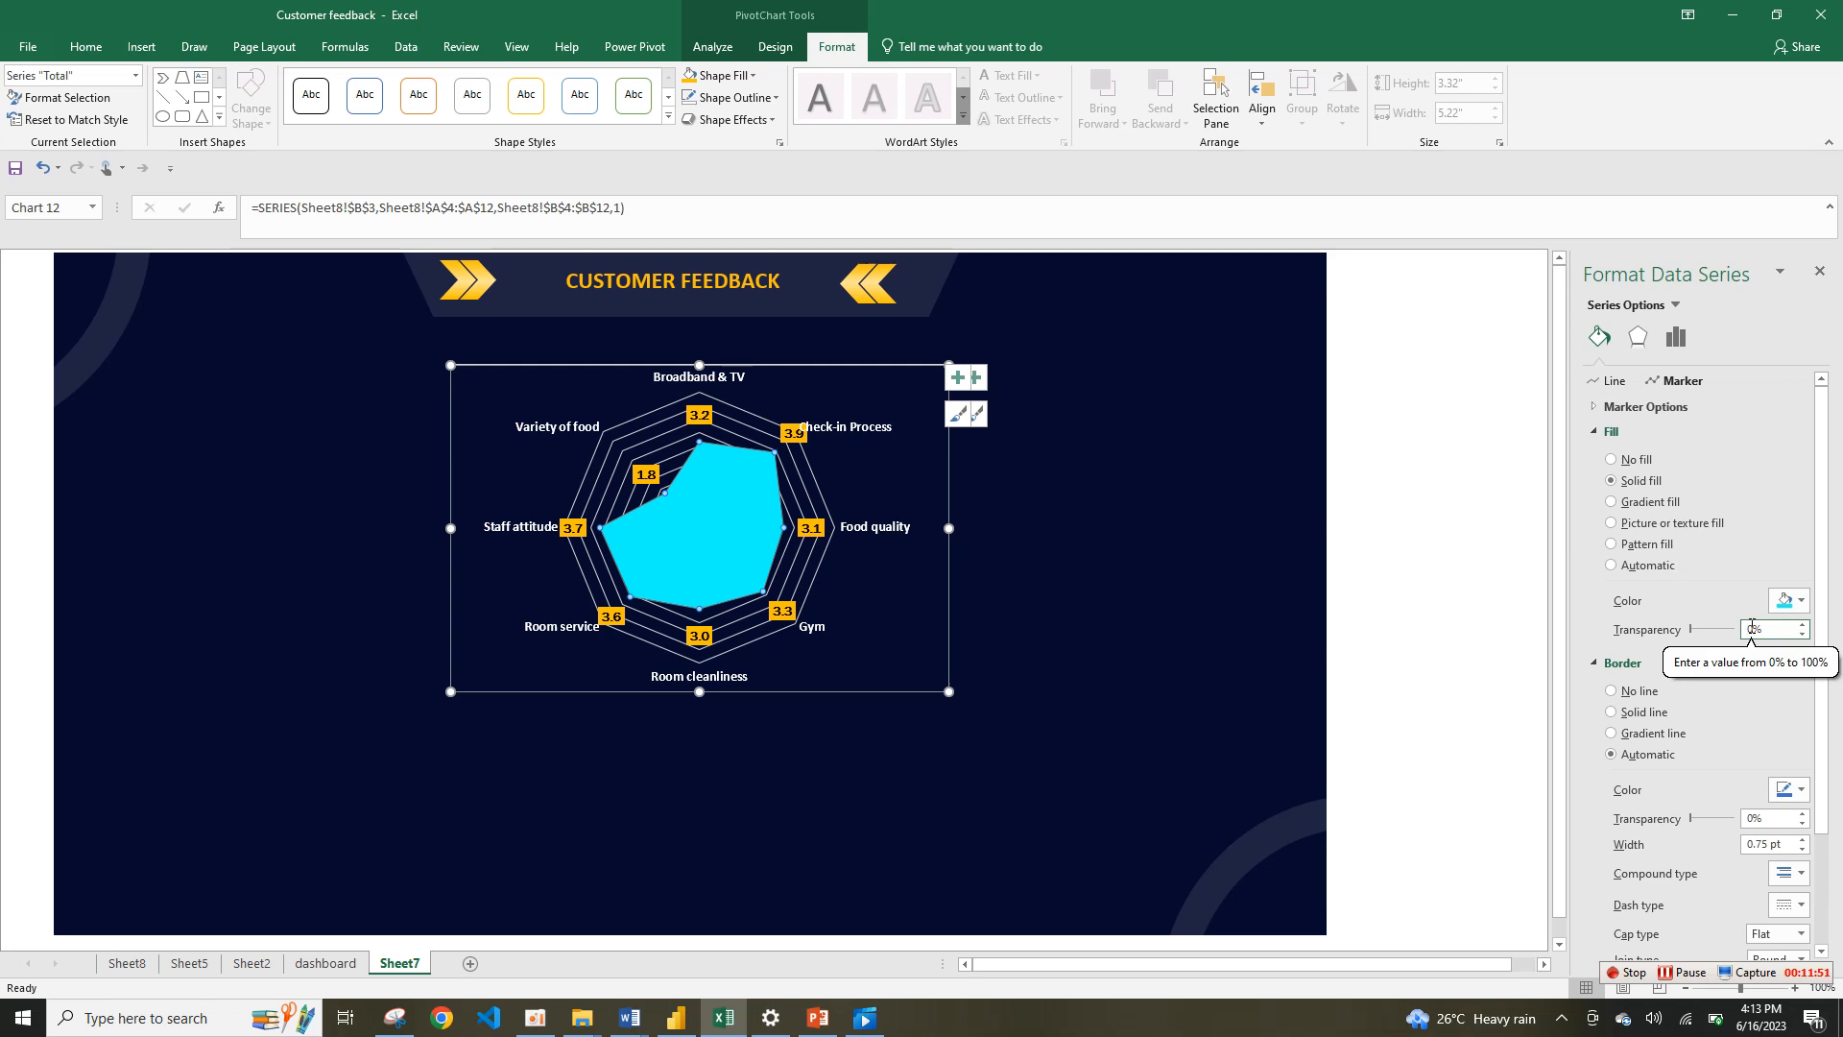
click(1750, 629)
text(5)
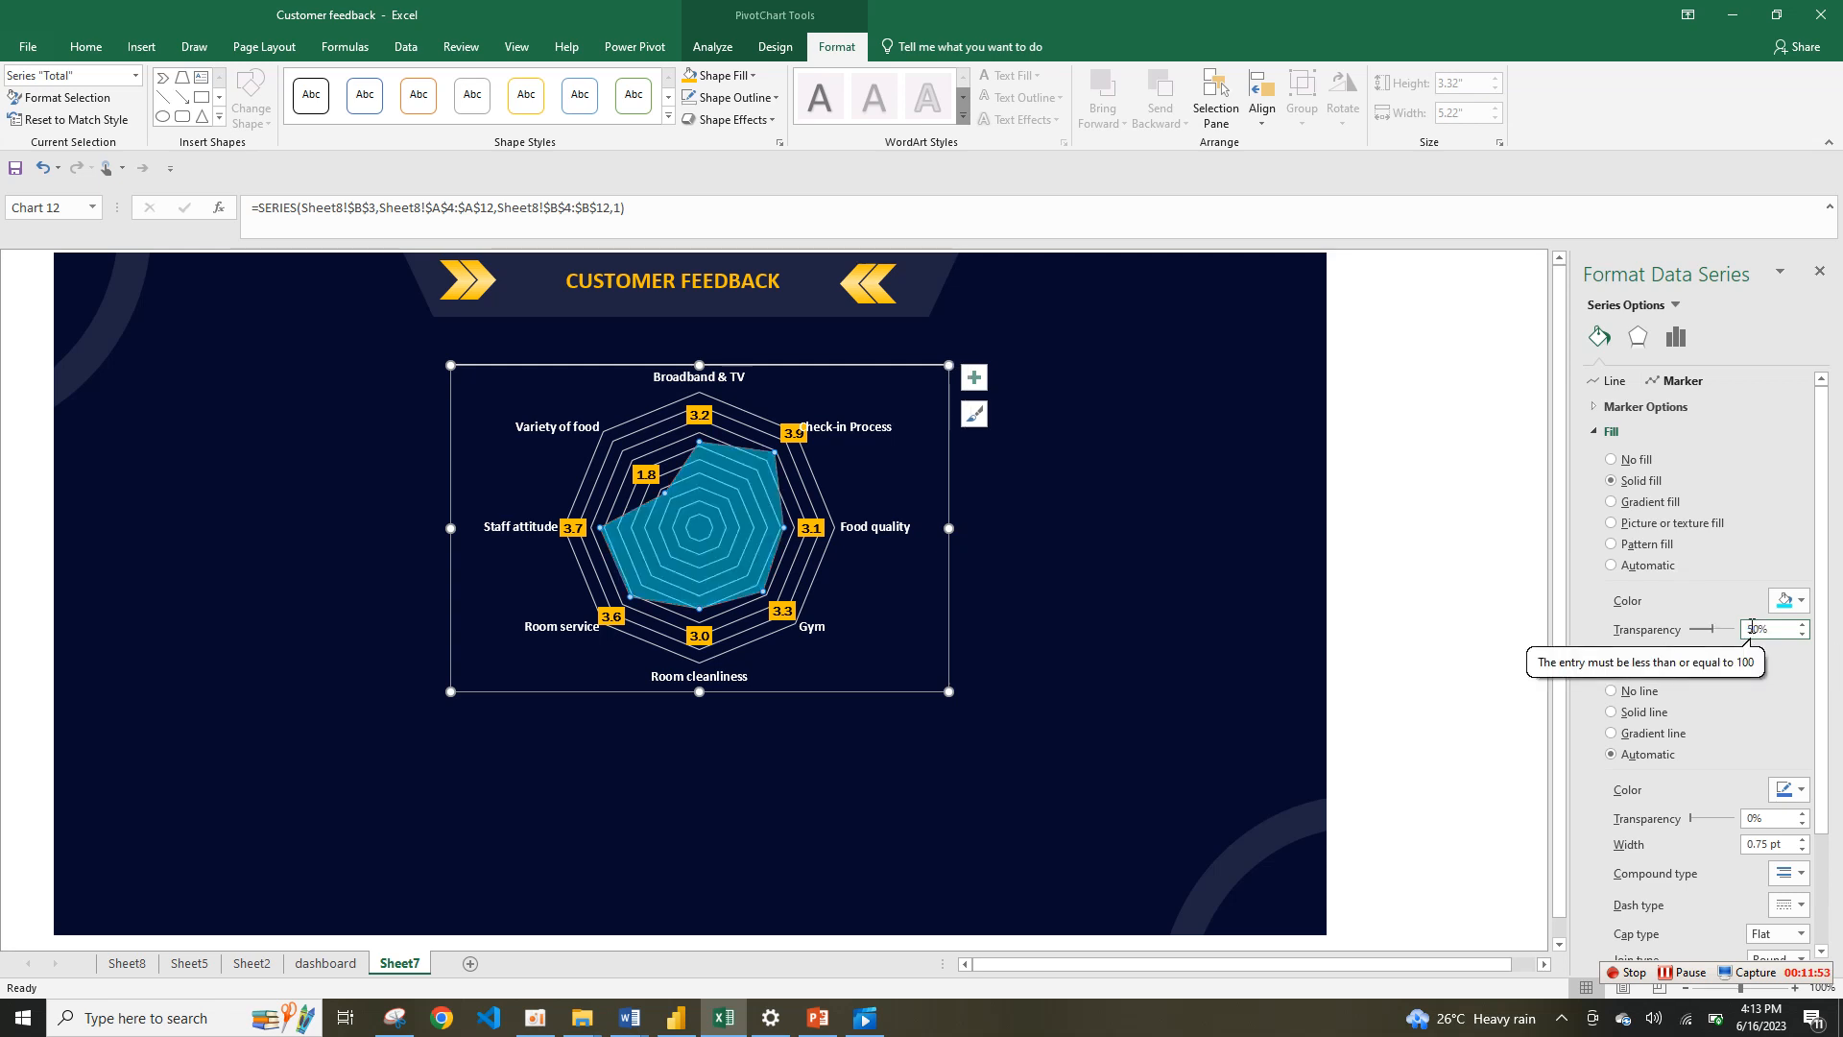
Step: Outline the radar chart's data series with a solid gold line 1.25 pt wide
click(1617, 381)
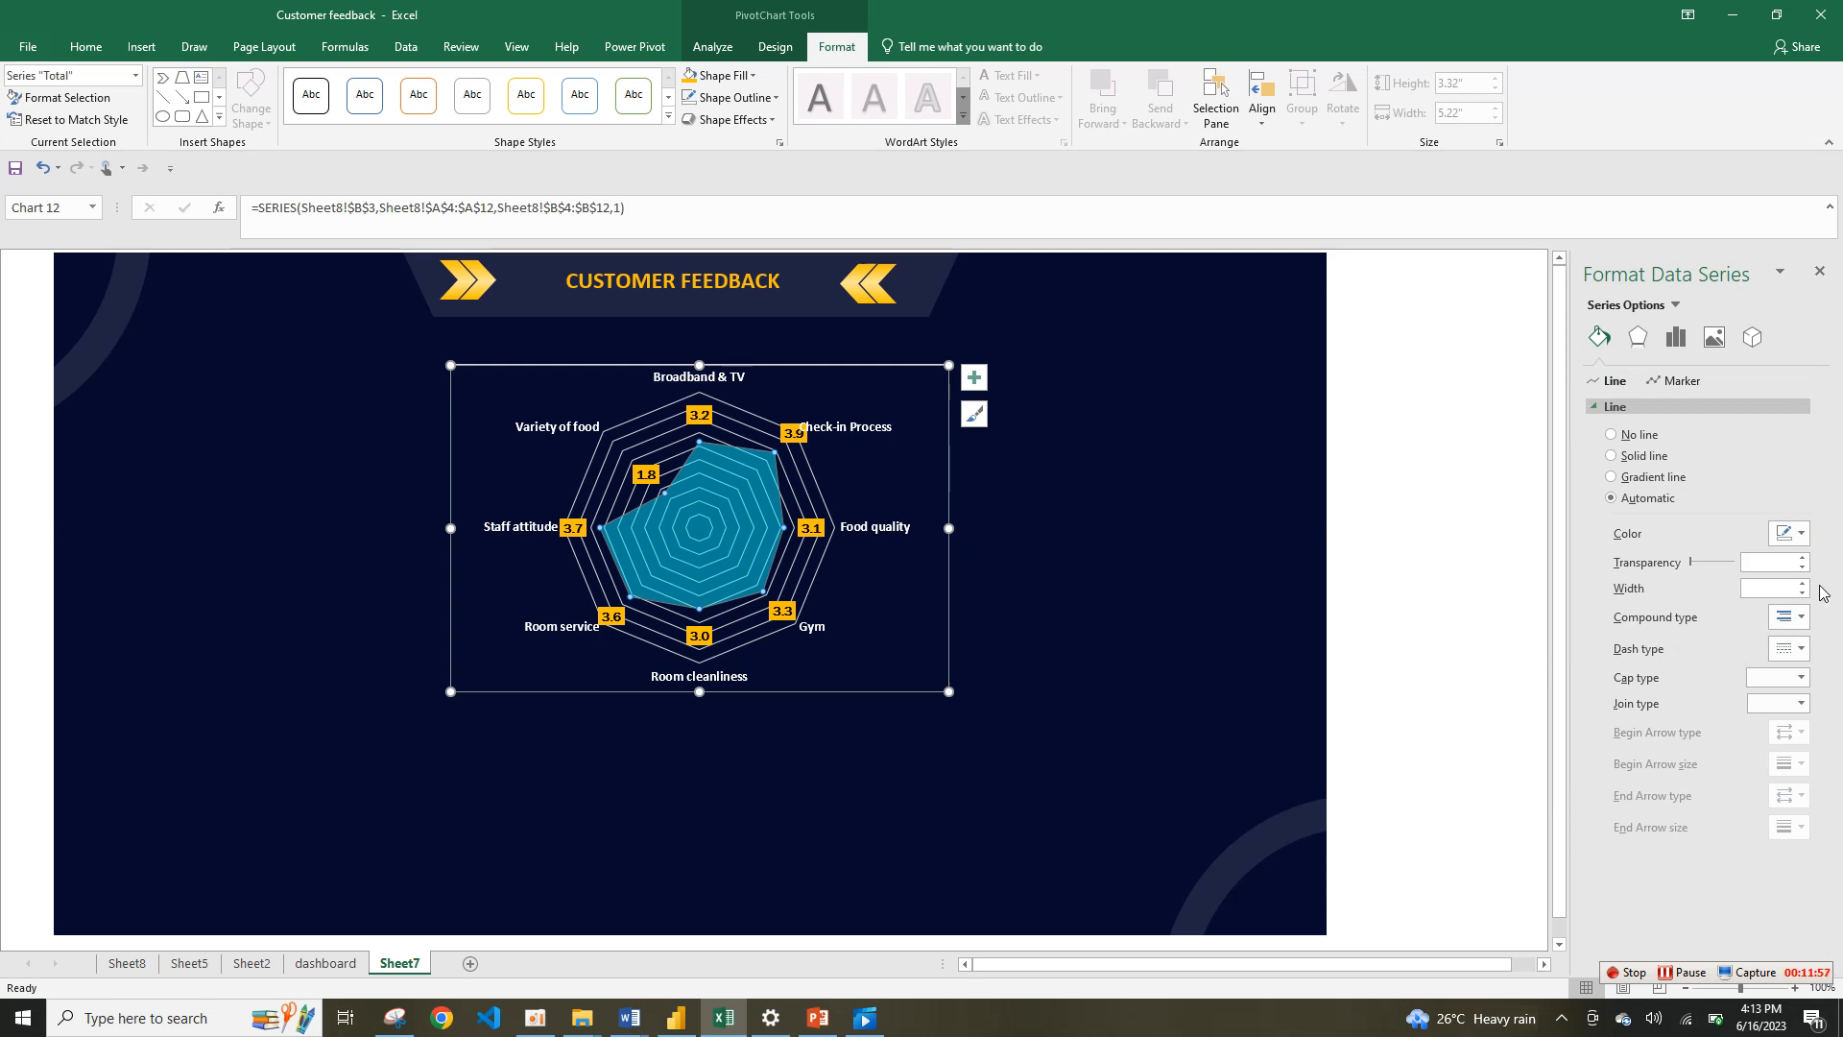
click(1799, 532)
click(1715, 685)
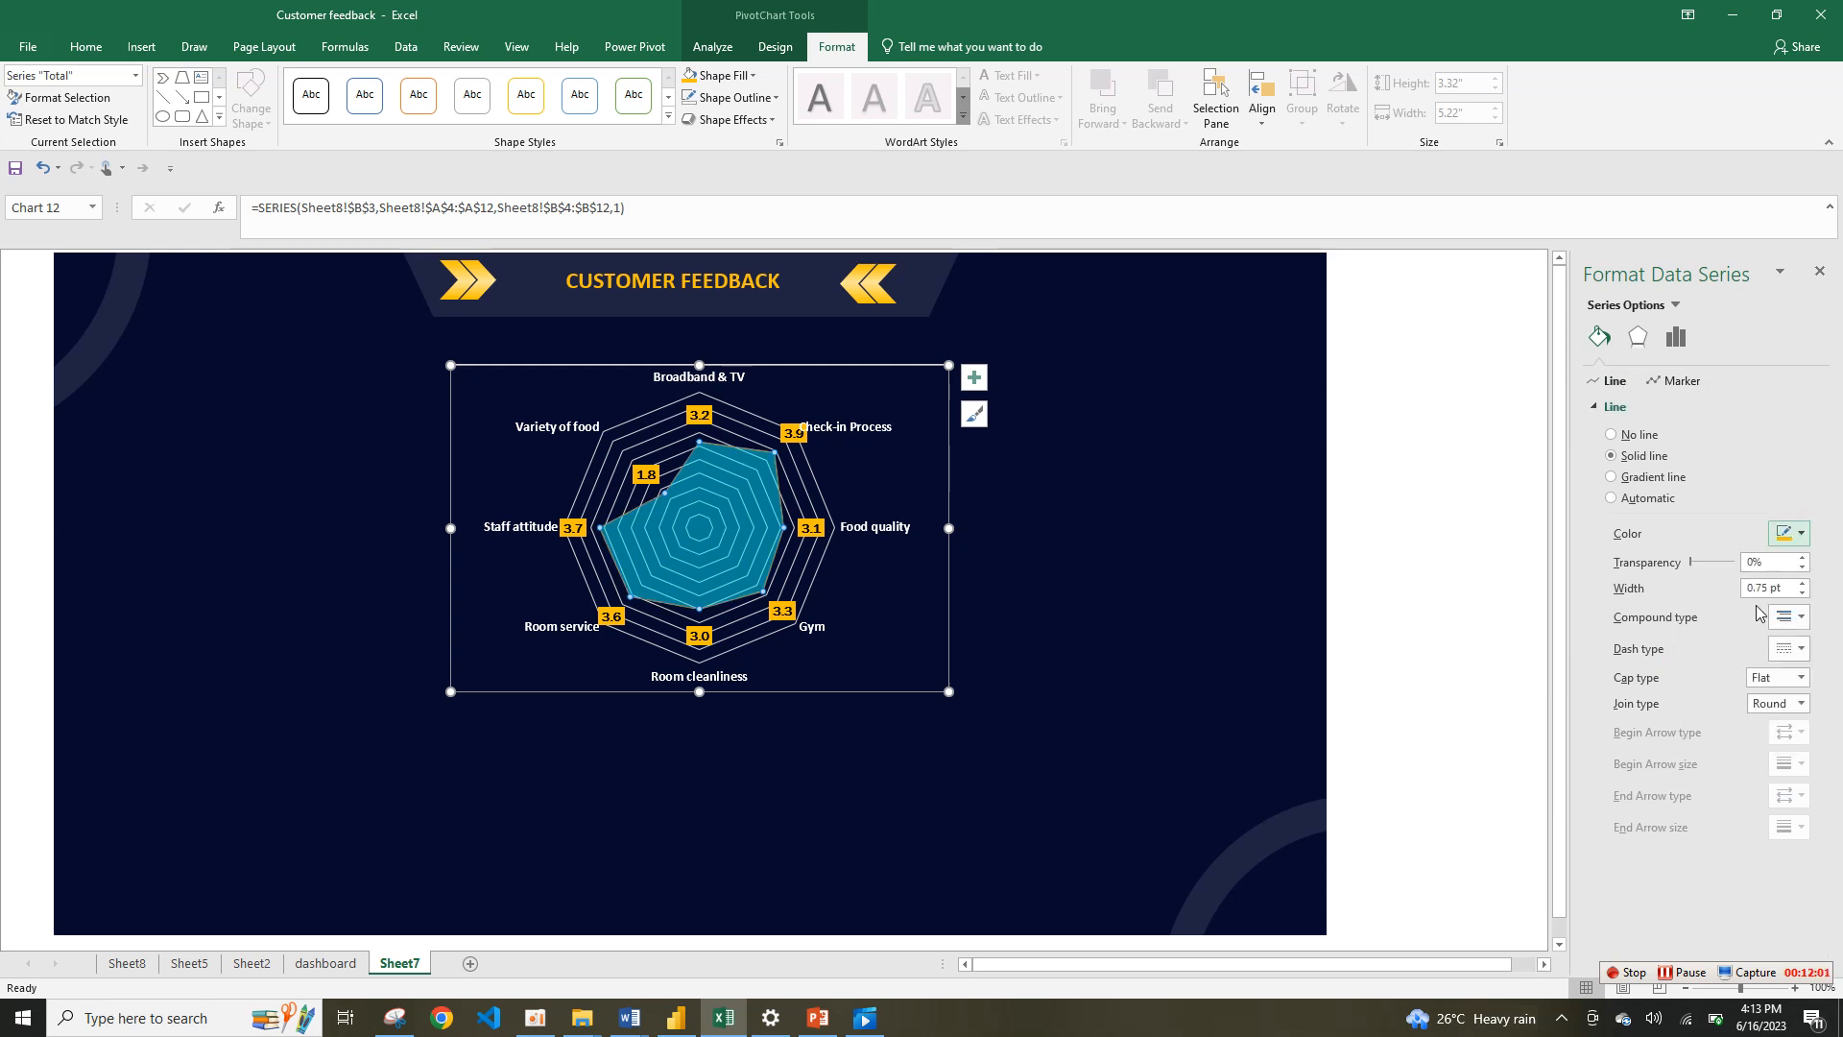
click(1801, 585)
click(1802, 585)
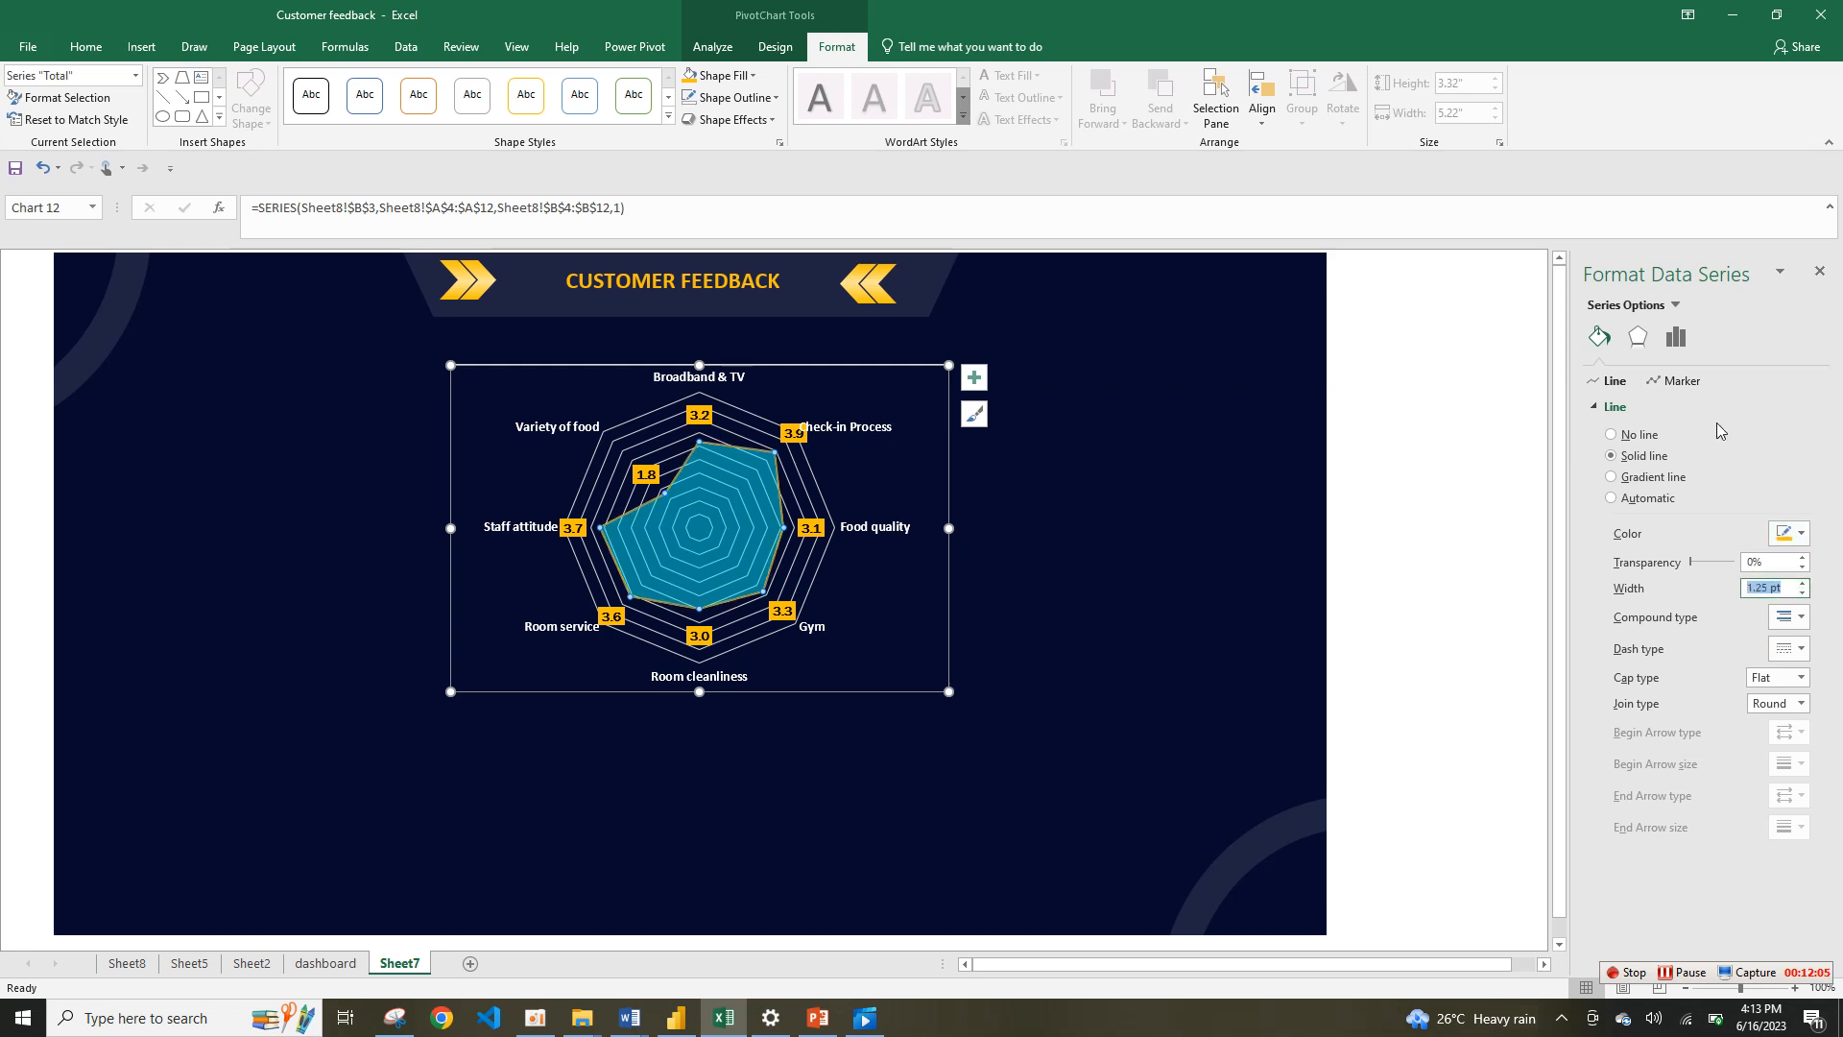
Step: Apply the light blue 8 pt glow preset to the radar chart's data series
click(1636, 337)
click(1618, 404)
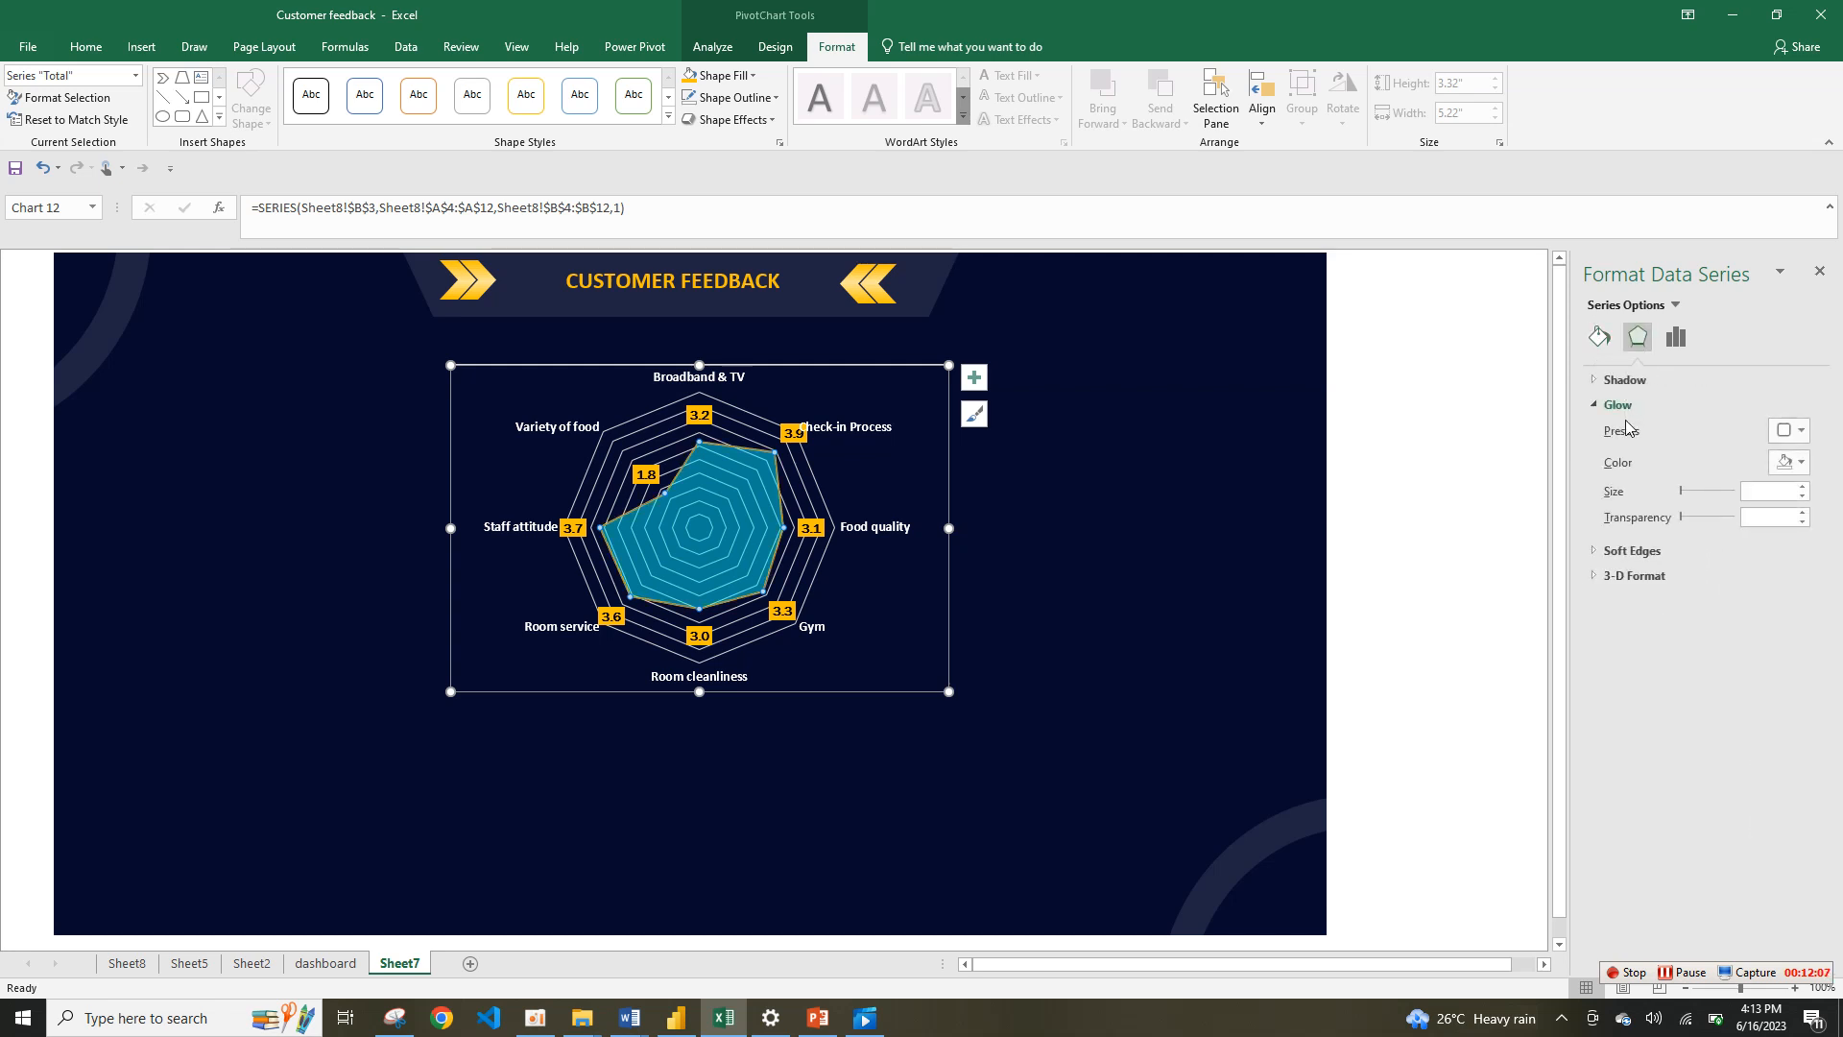
click(1798, 433)
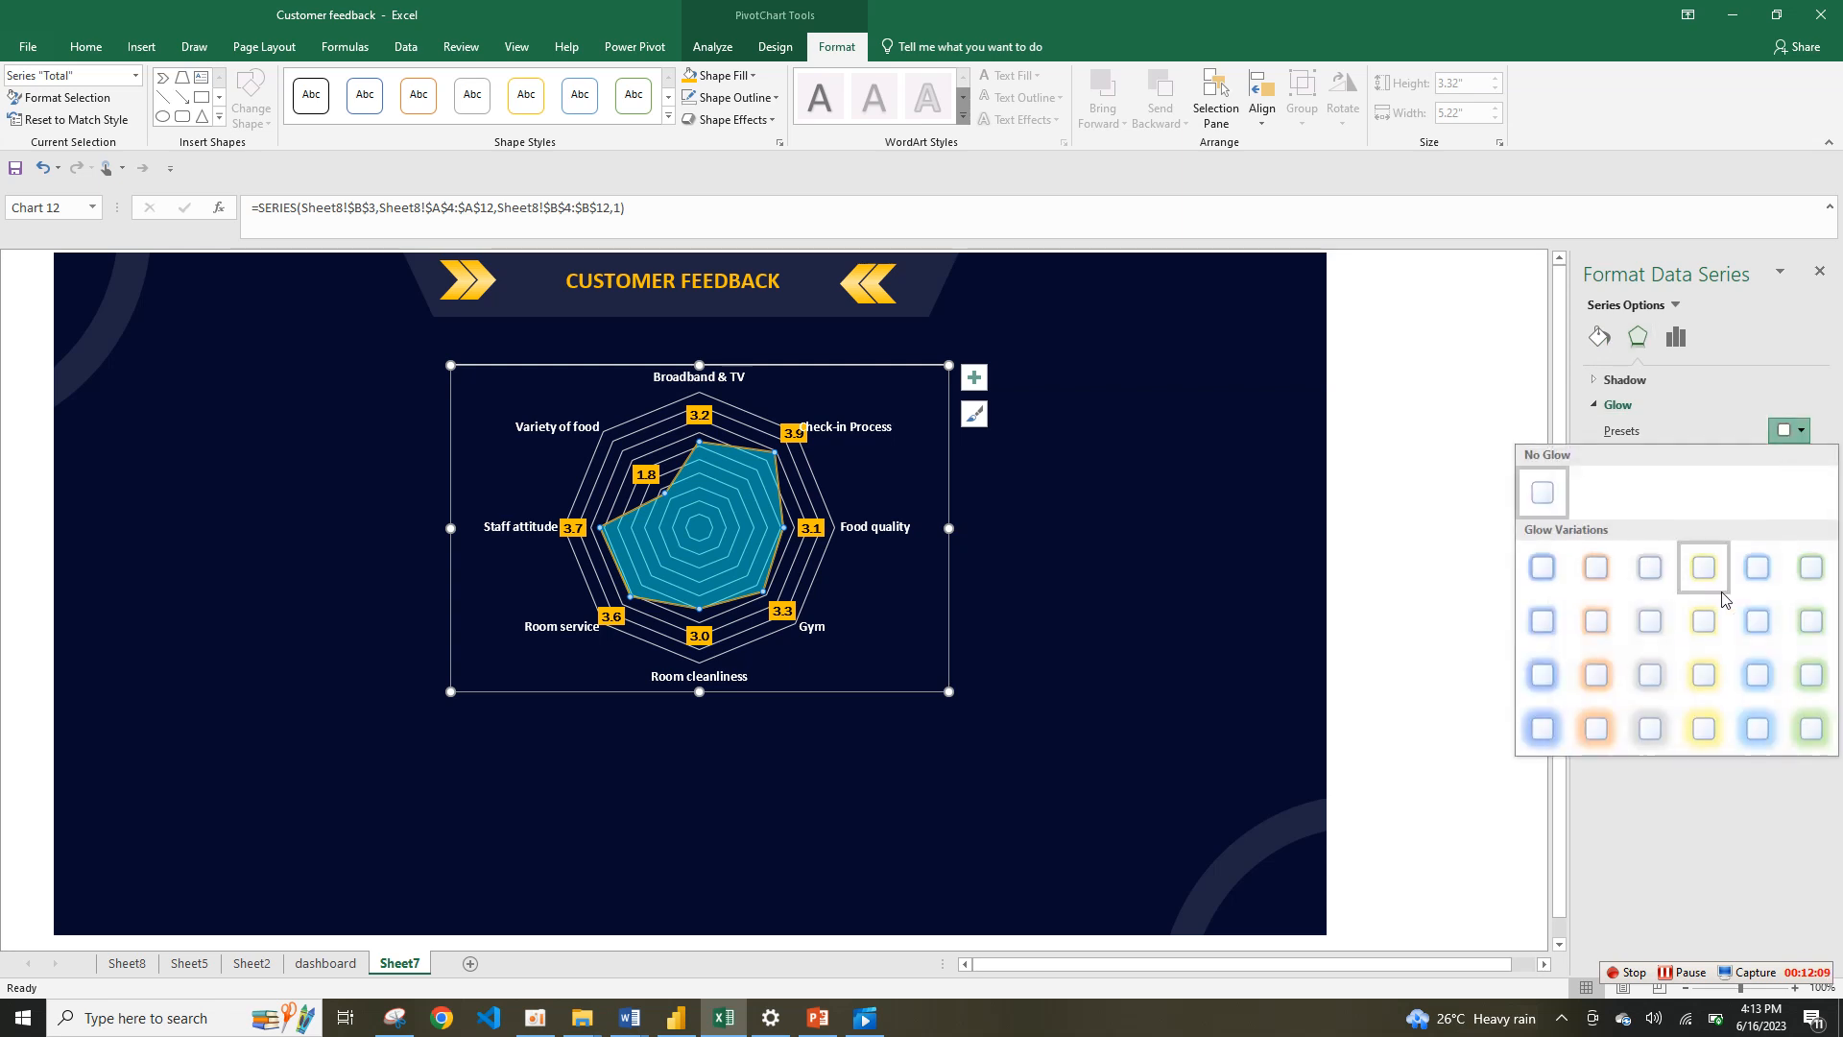
click(1757, 620)
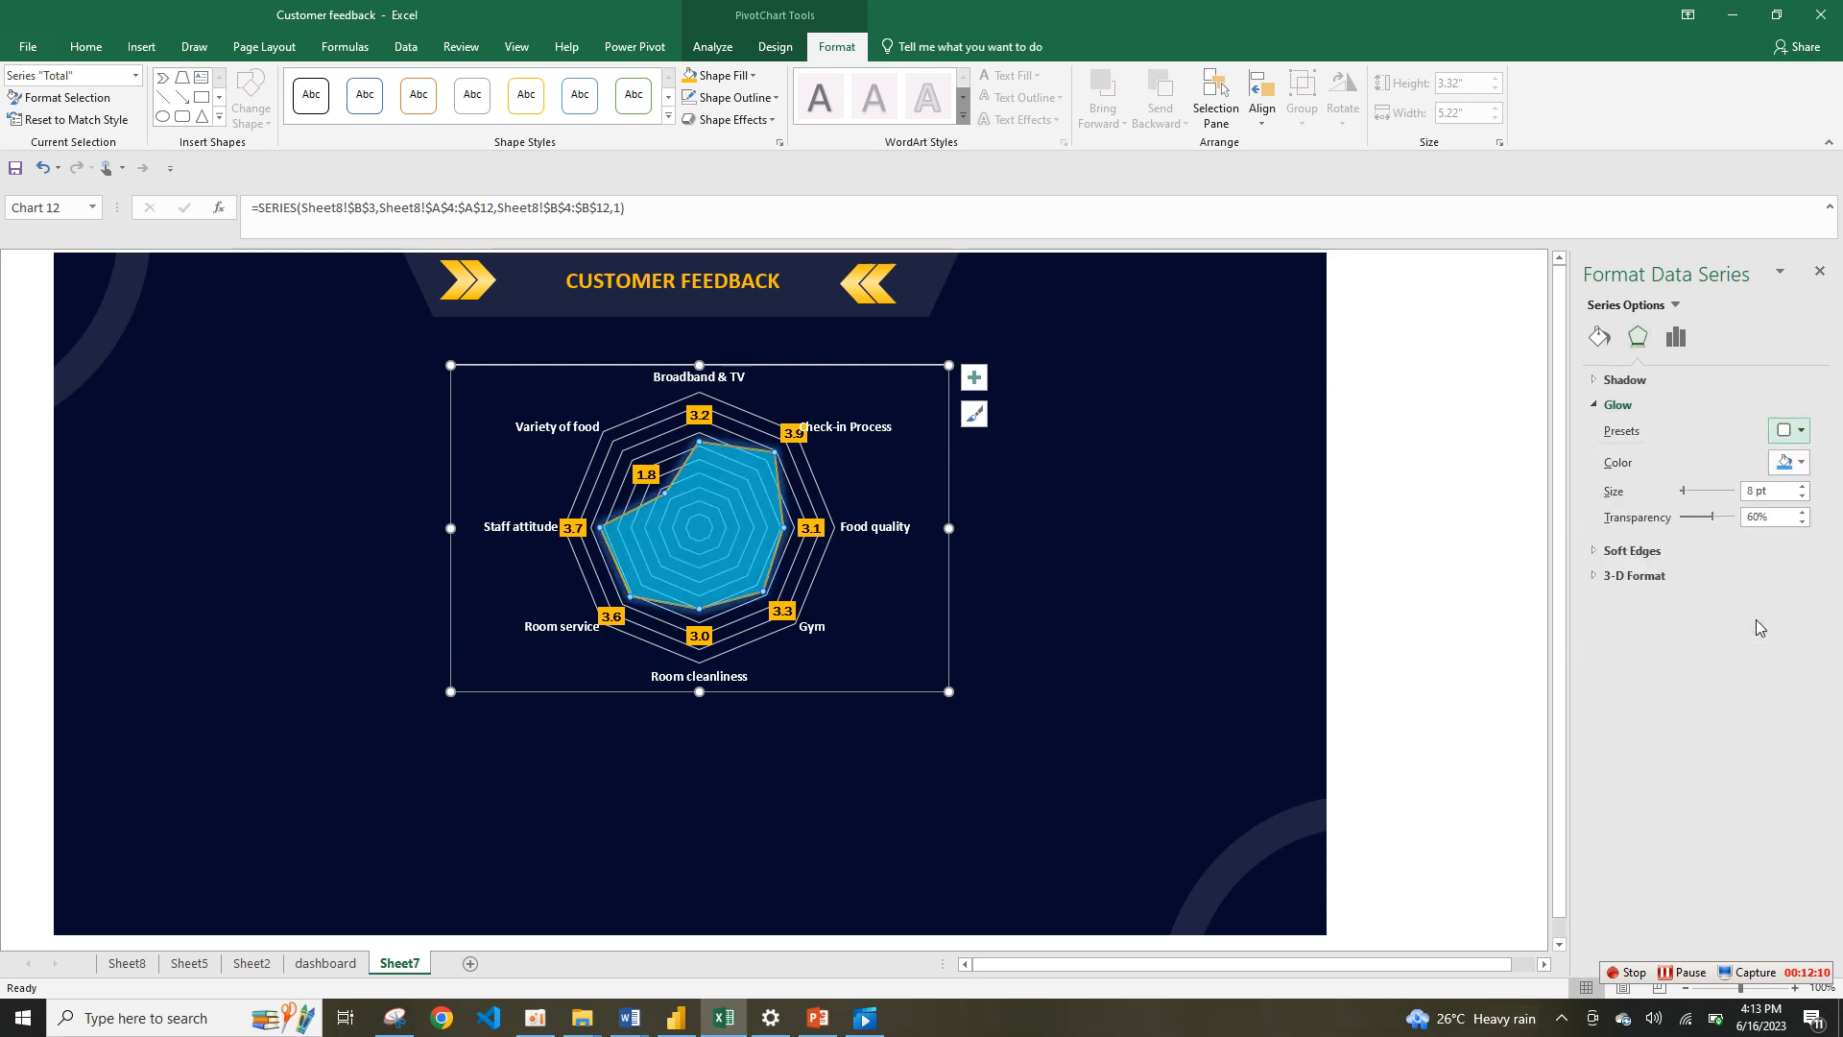
click(1093, 474)
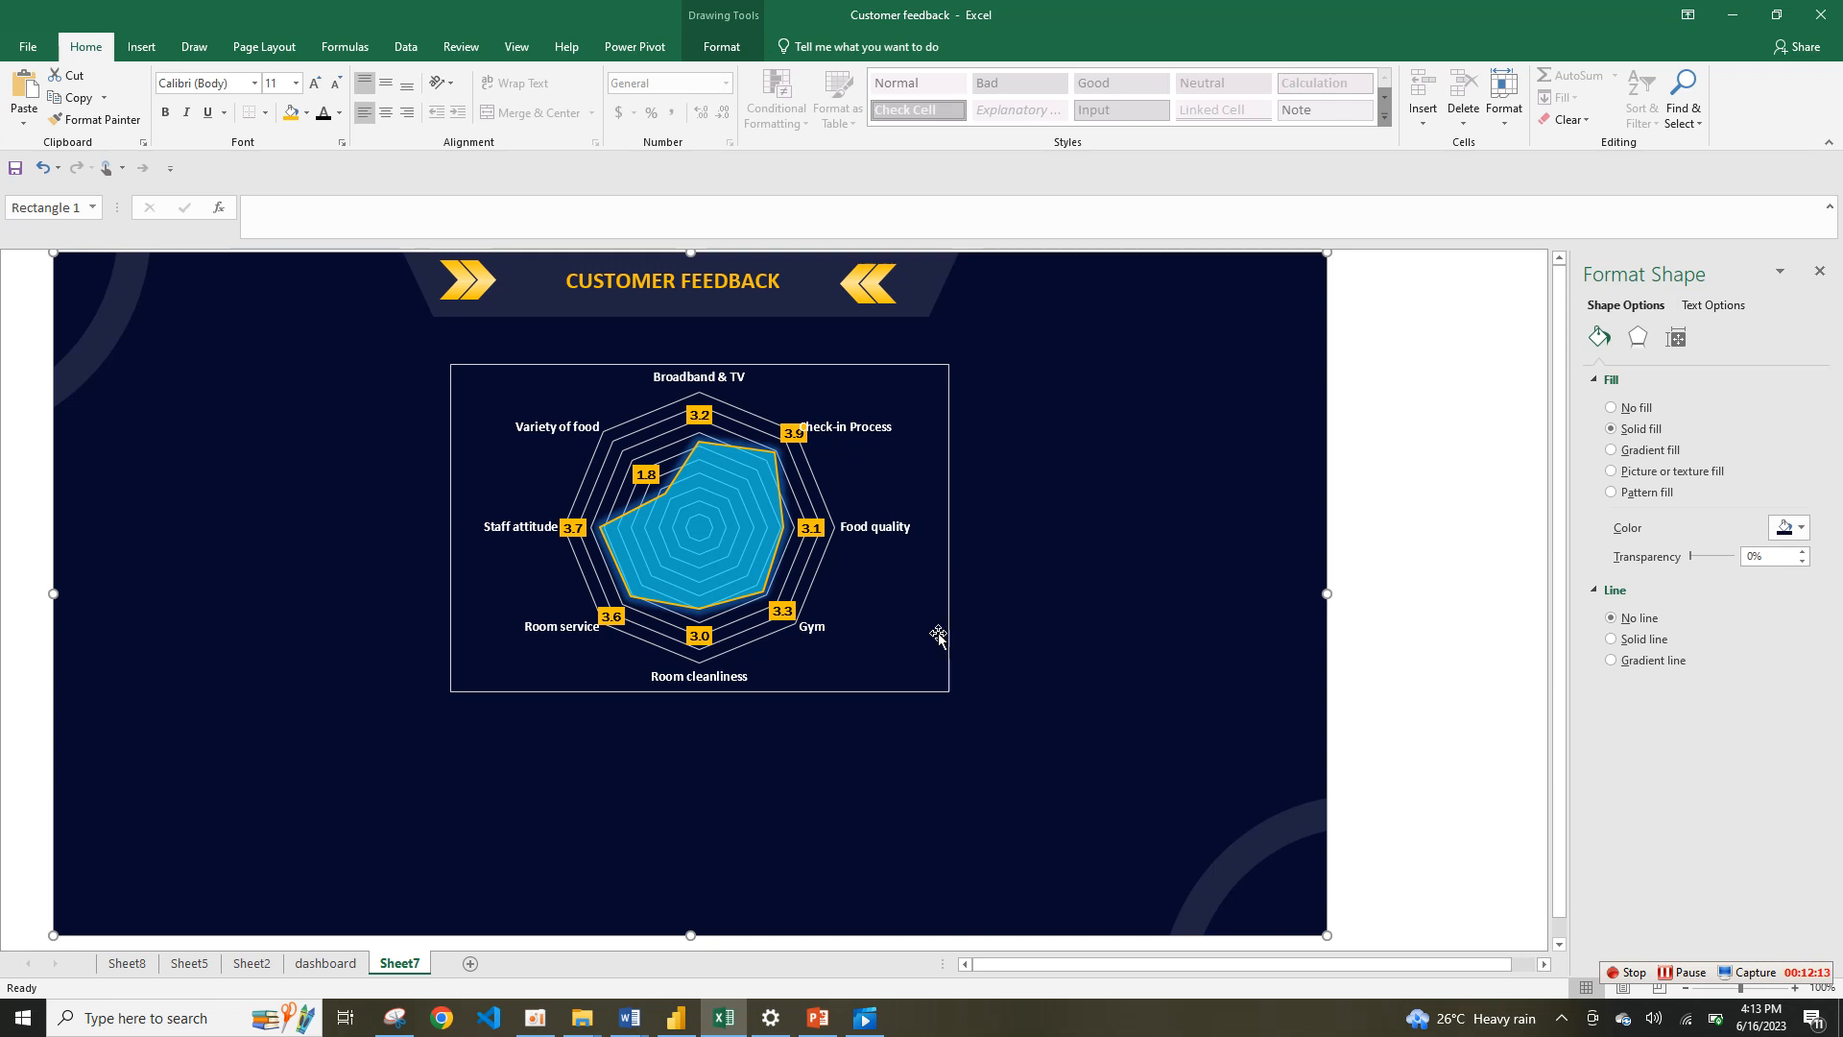
Step: Move the 3.9 value label slightly so it no longer overlaps the Check-in Process category label
click(792, 432)
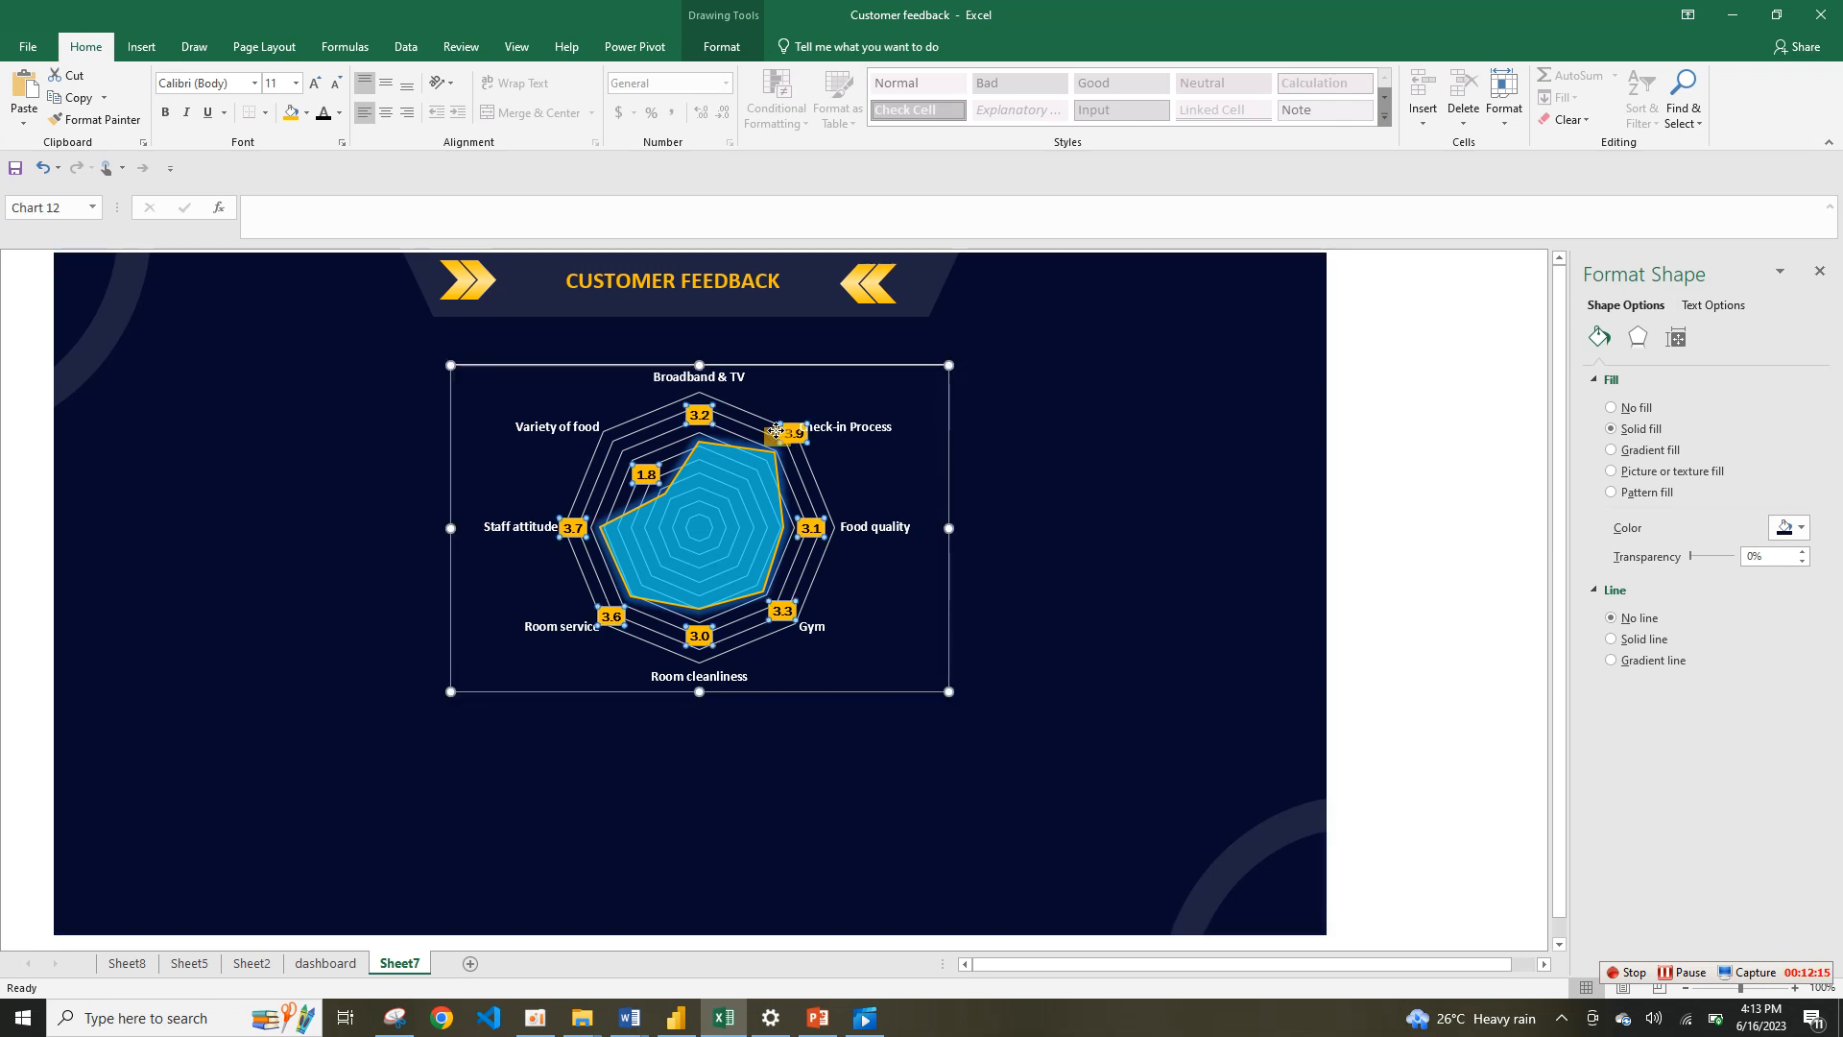
click(779, 431)
drag(779, 431, 769, 422)
click(878, 498)
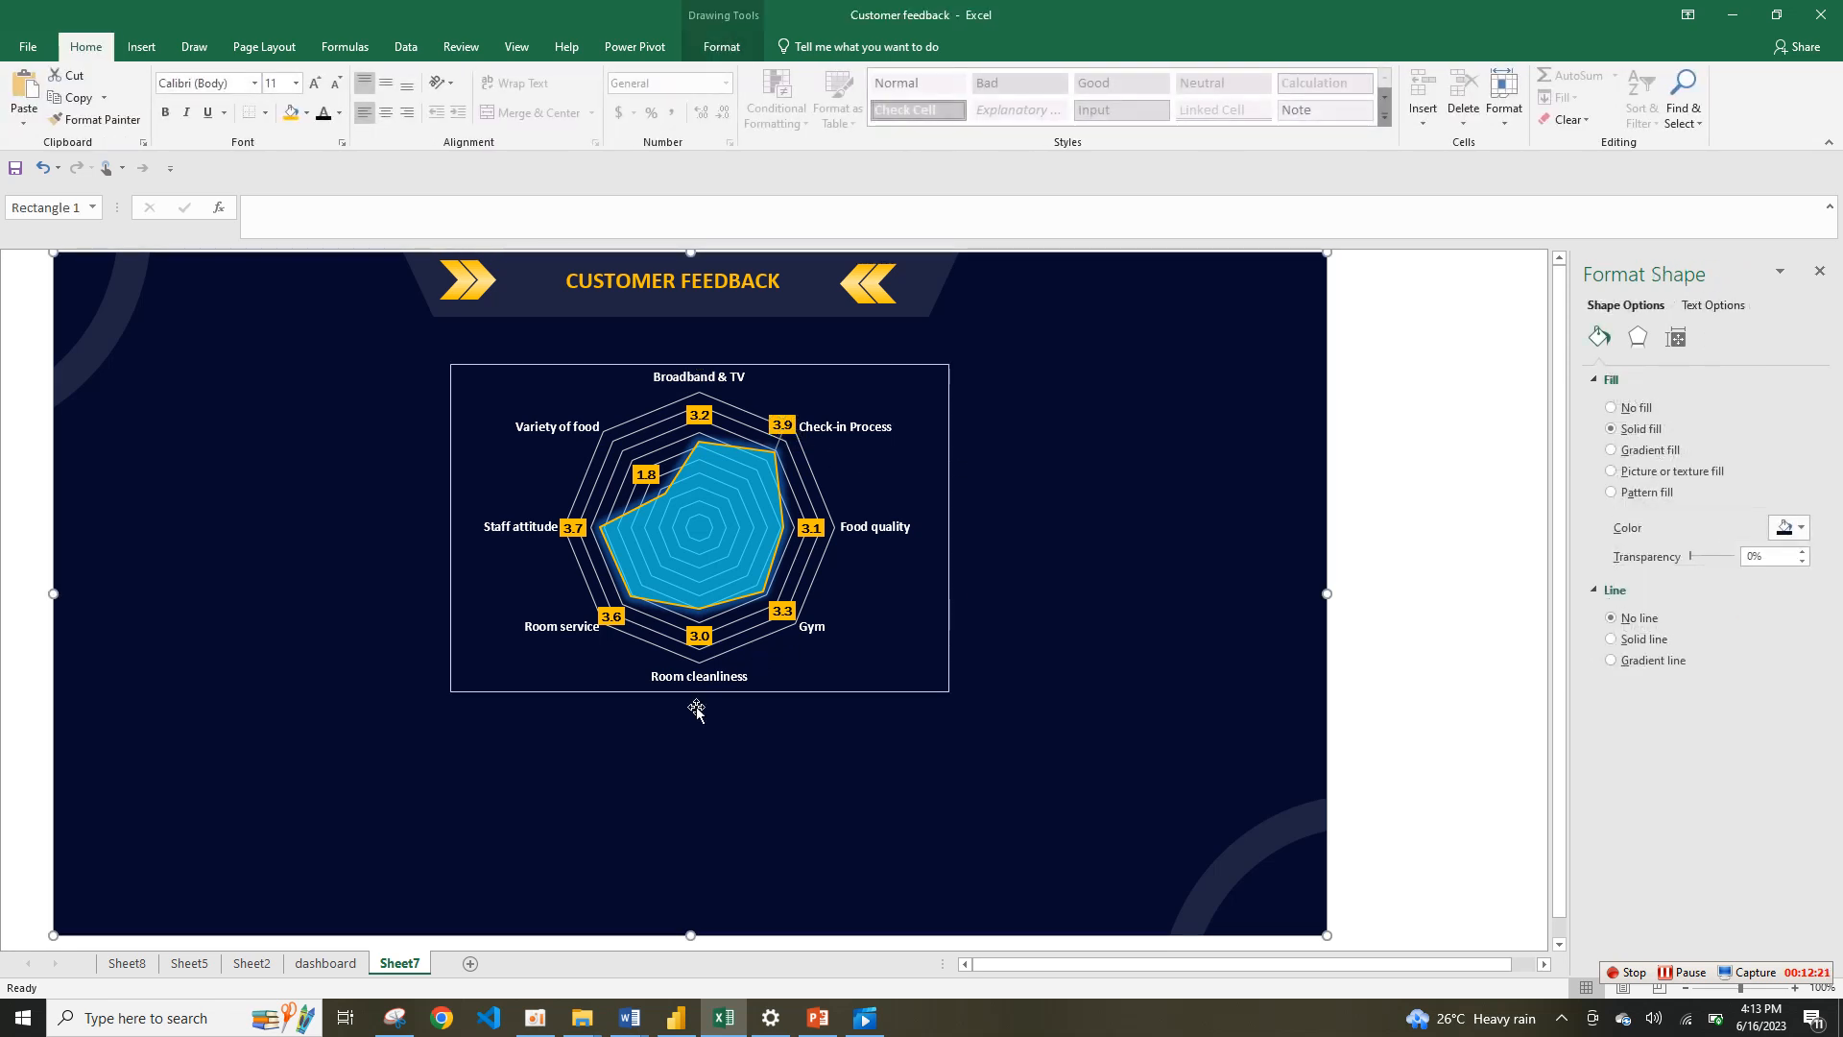
Step: Give the radar chart's chart area a gradient border line with three stops, the middle one at about 54%
click(948, 573)
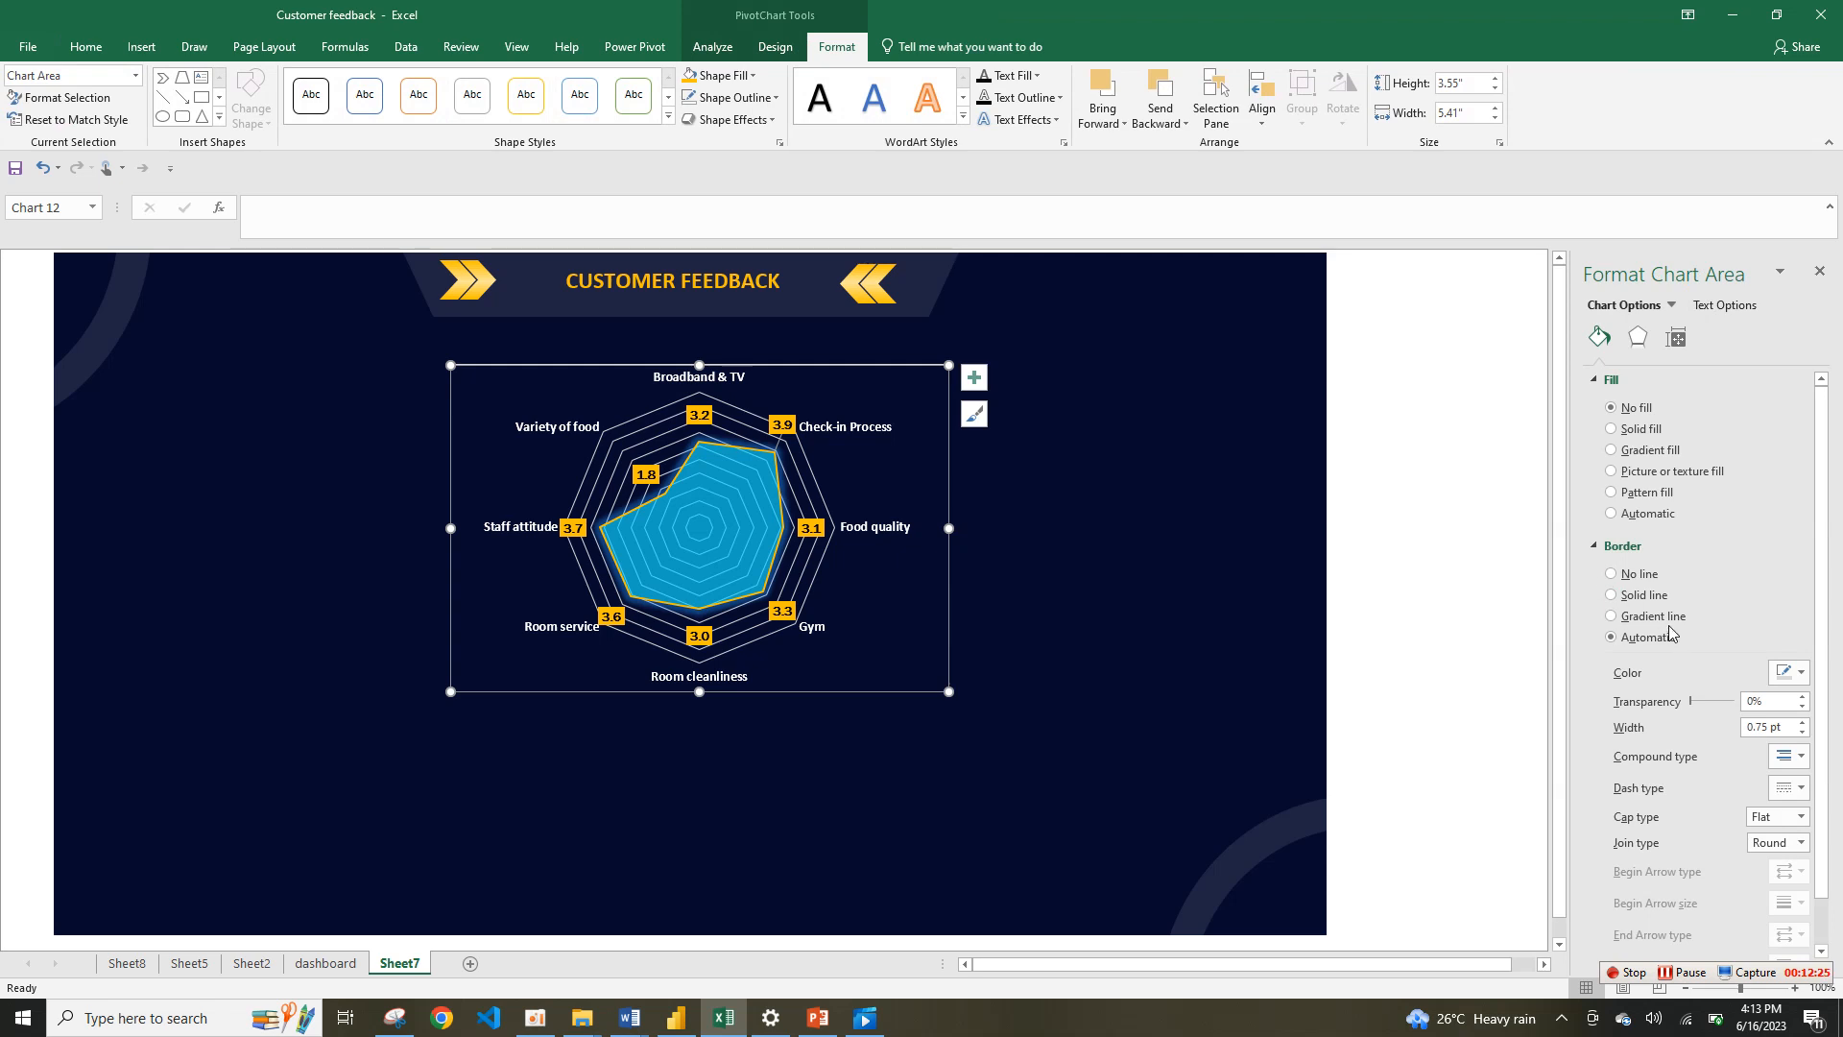
click(1668, 622)
click(1718, 809)
click(1794, 809)
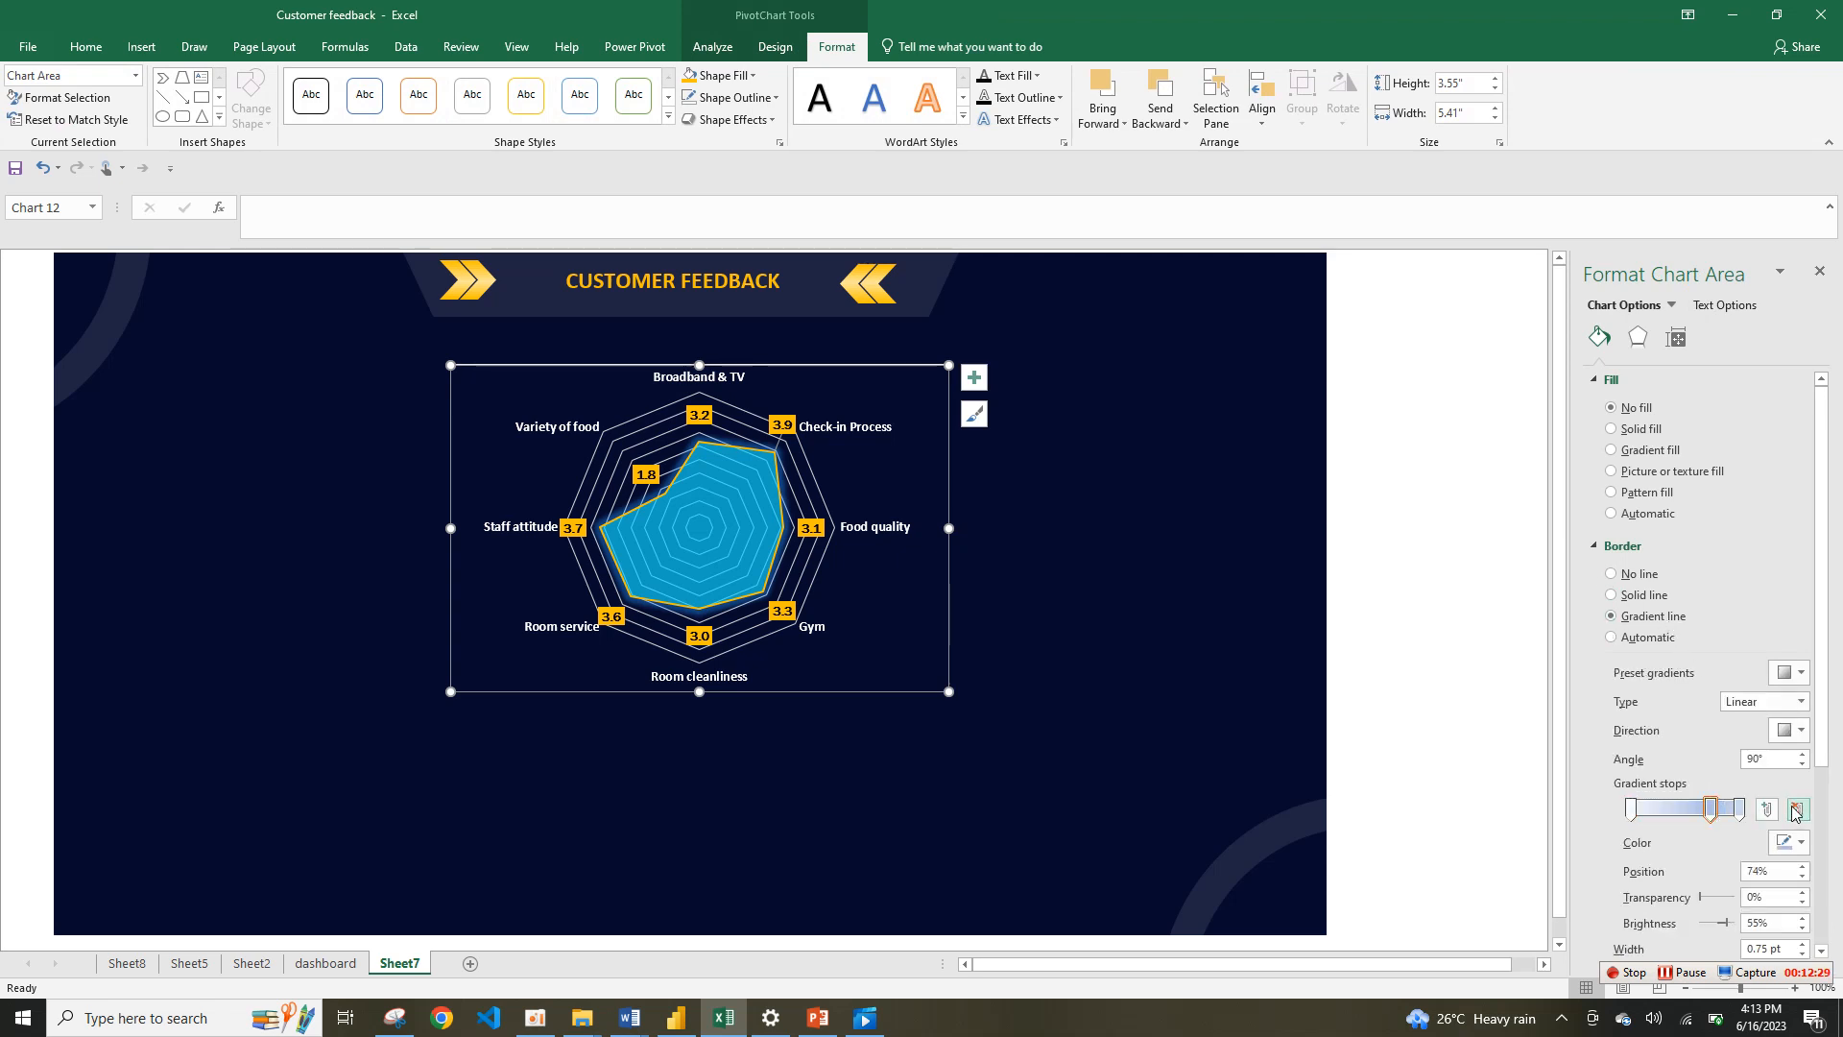
drag(1719, 809, 1692, 815)
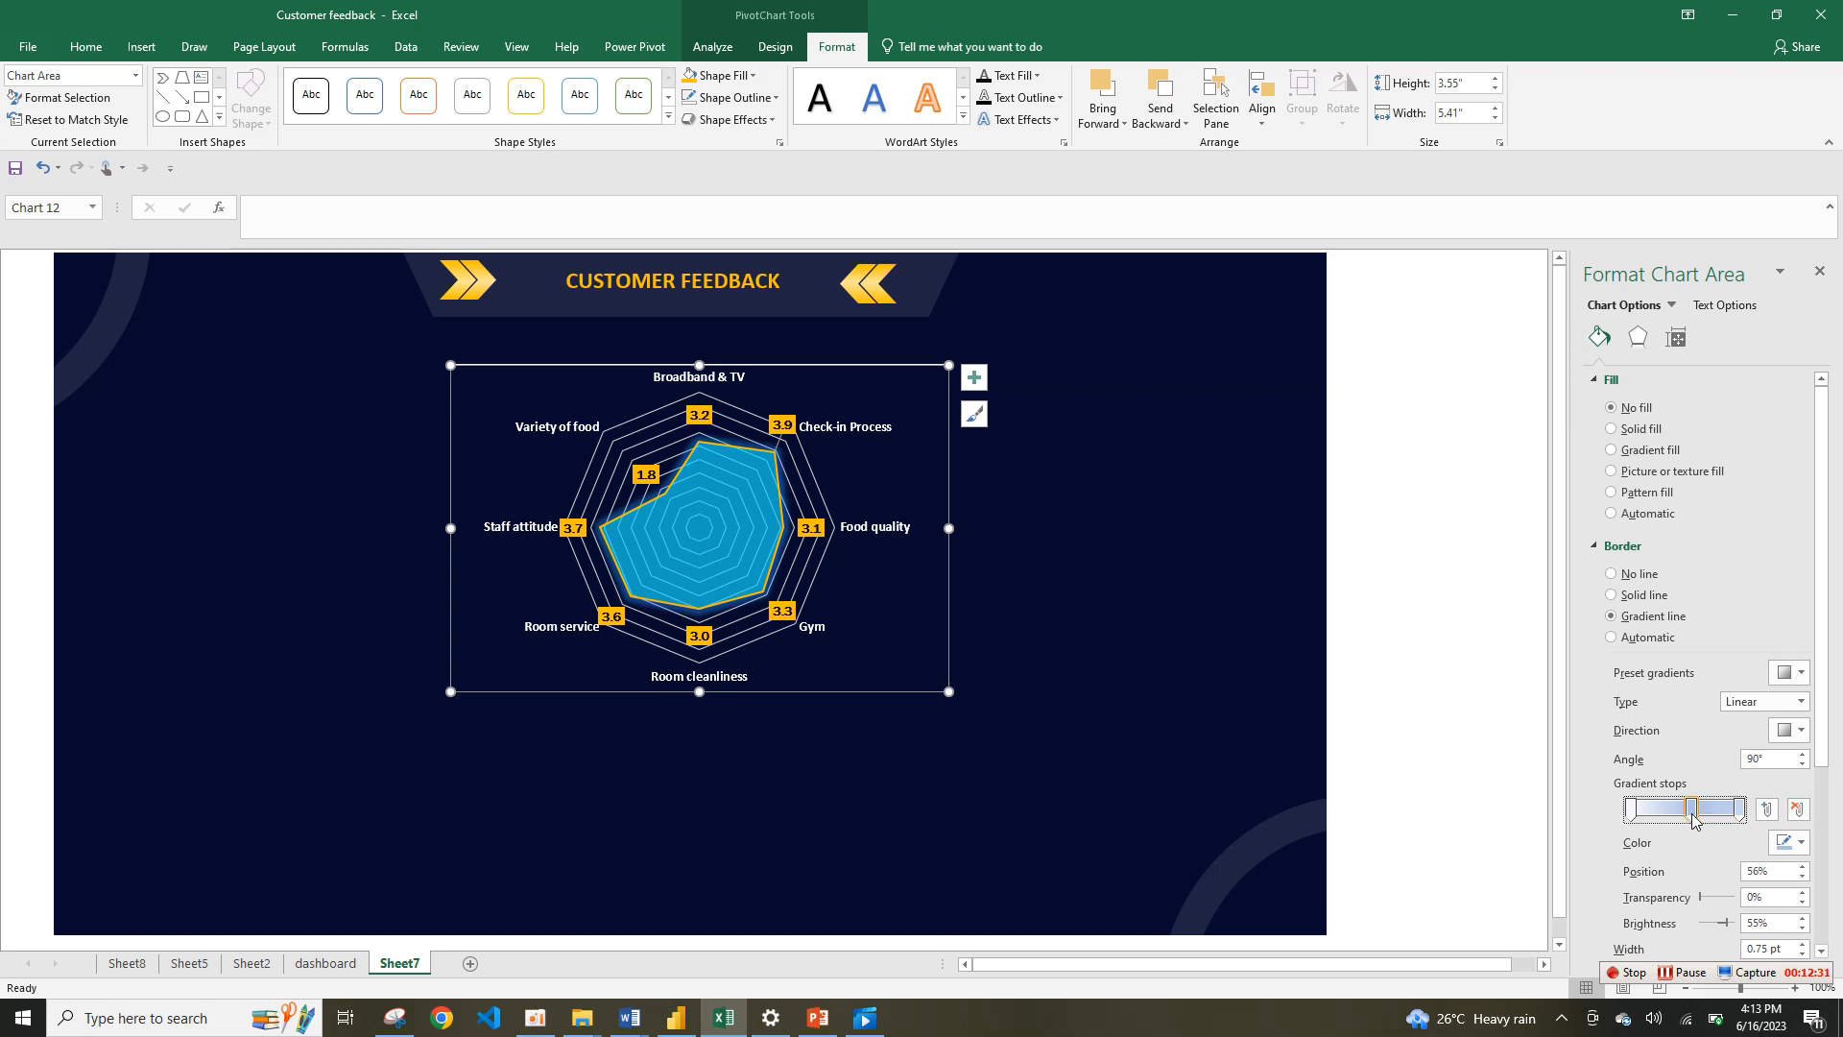
Step: Color all three gradient stops of the radar chart's border line gold
click(1782, 843)
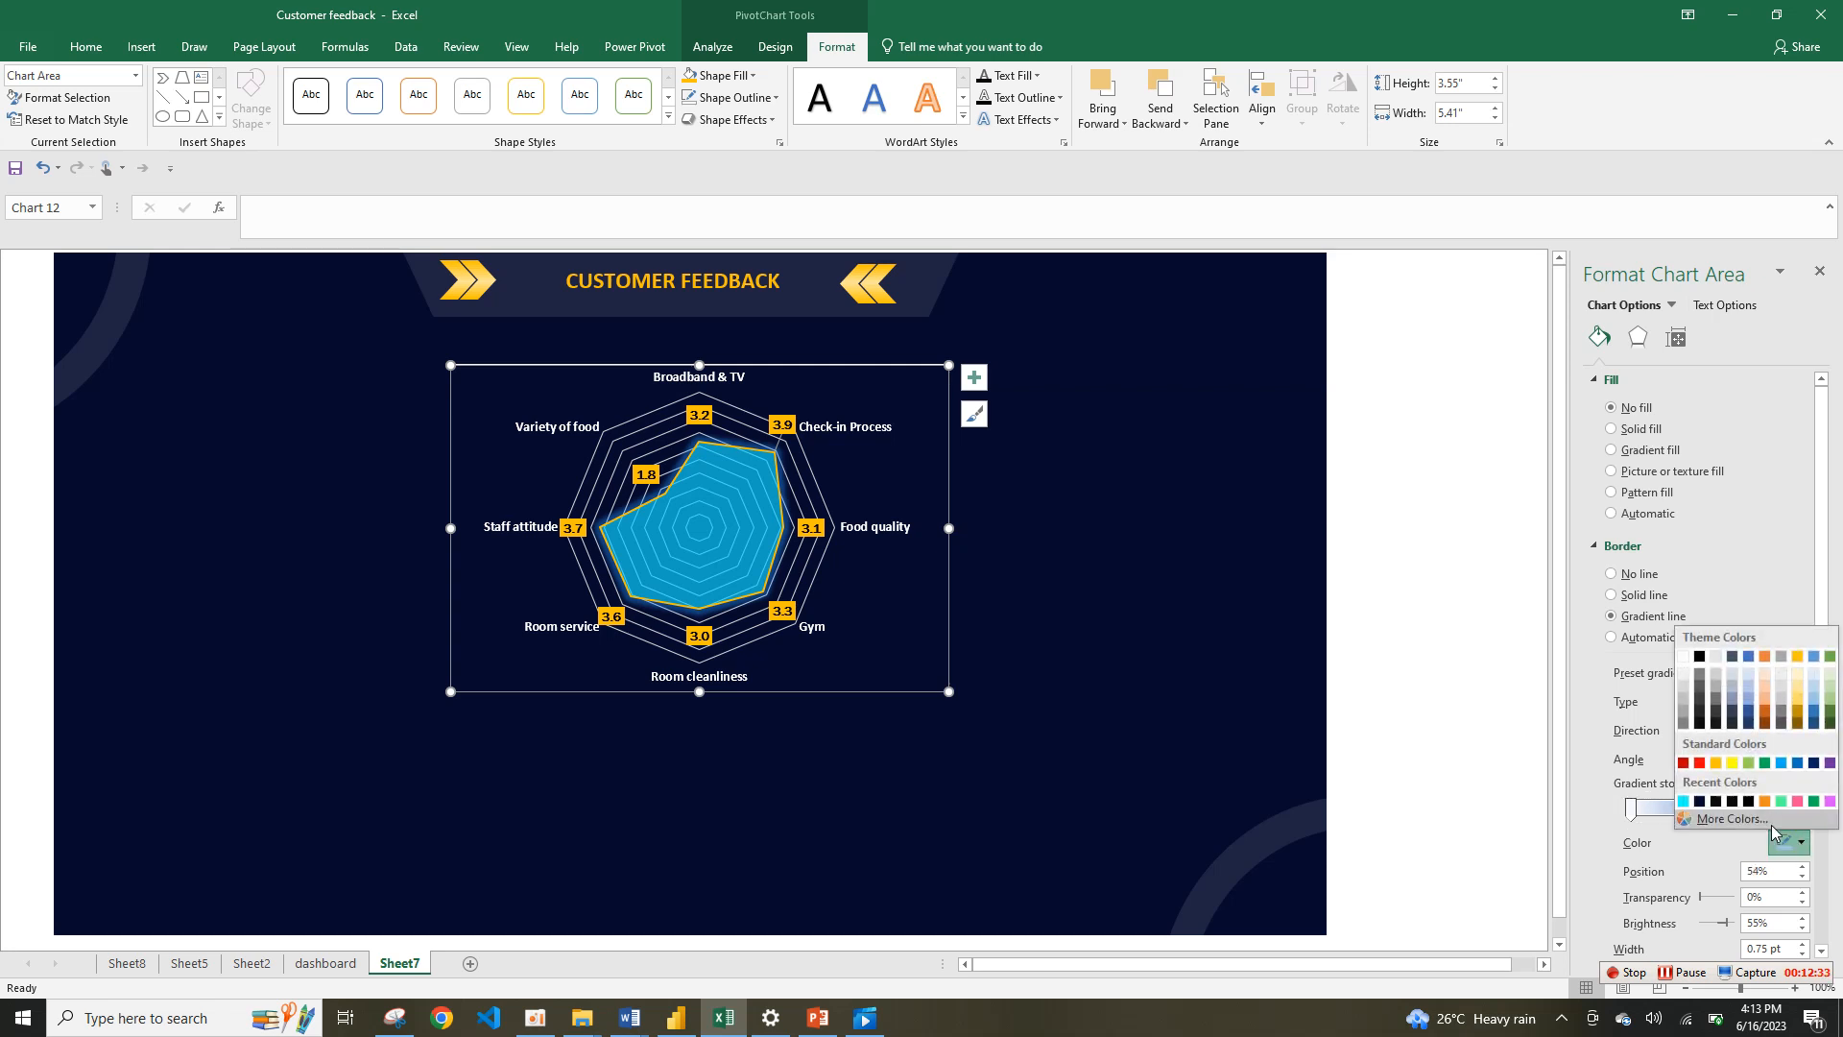
click(1717, 764)
click(1631, 809)
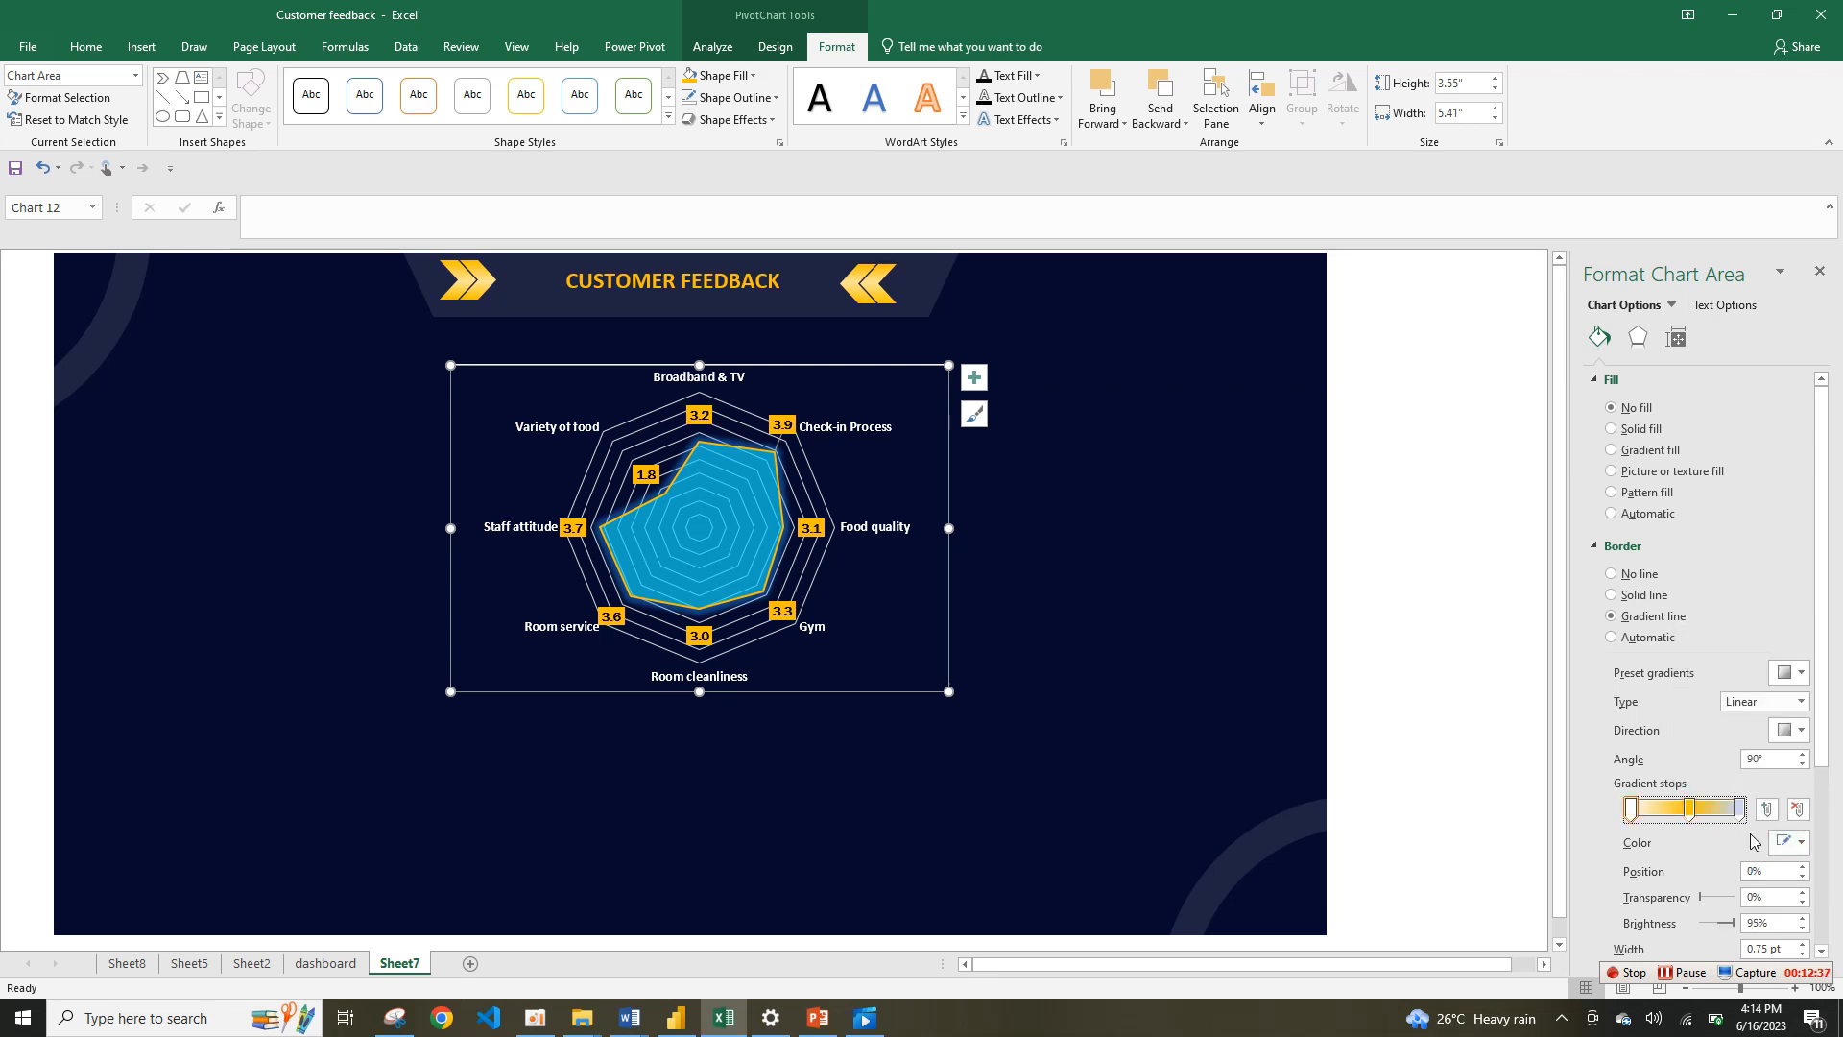
click(1799, 843)
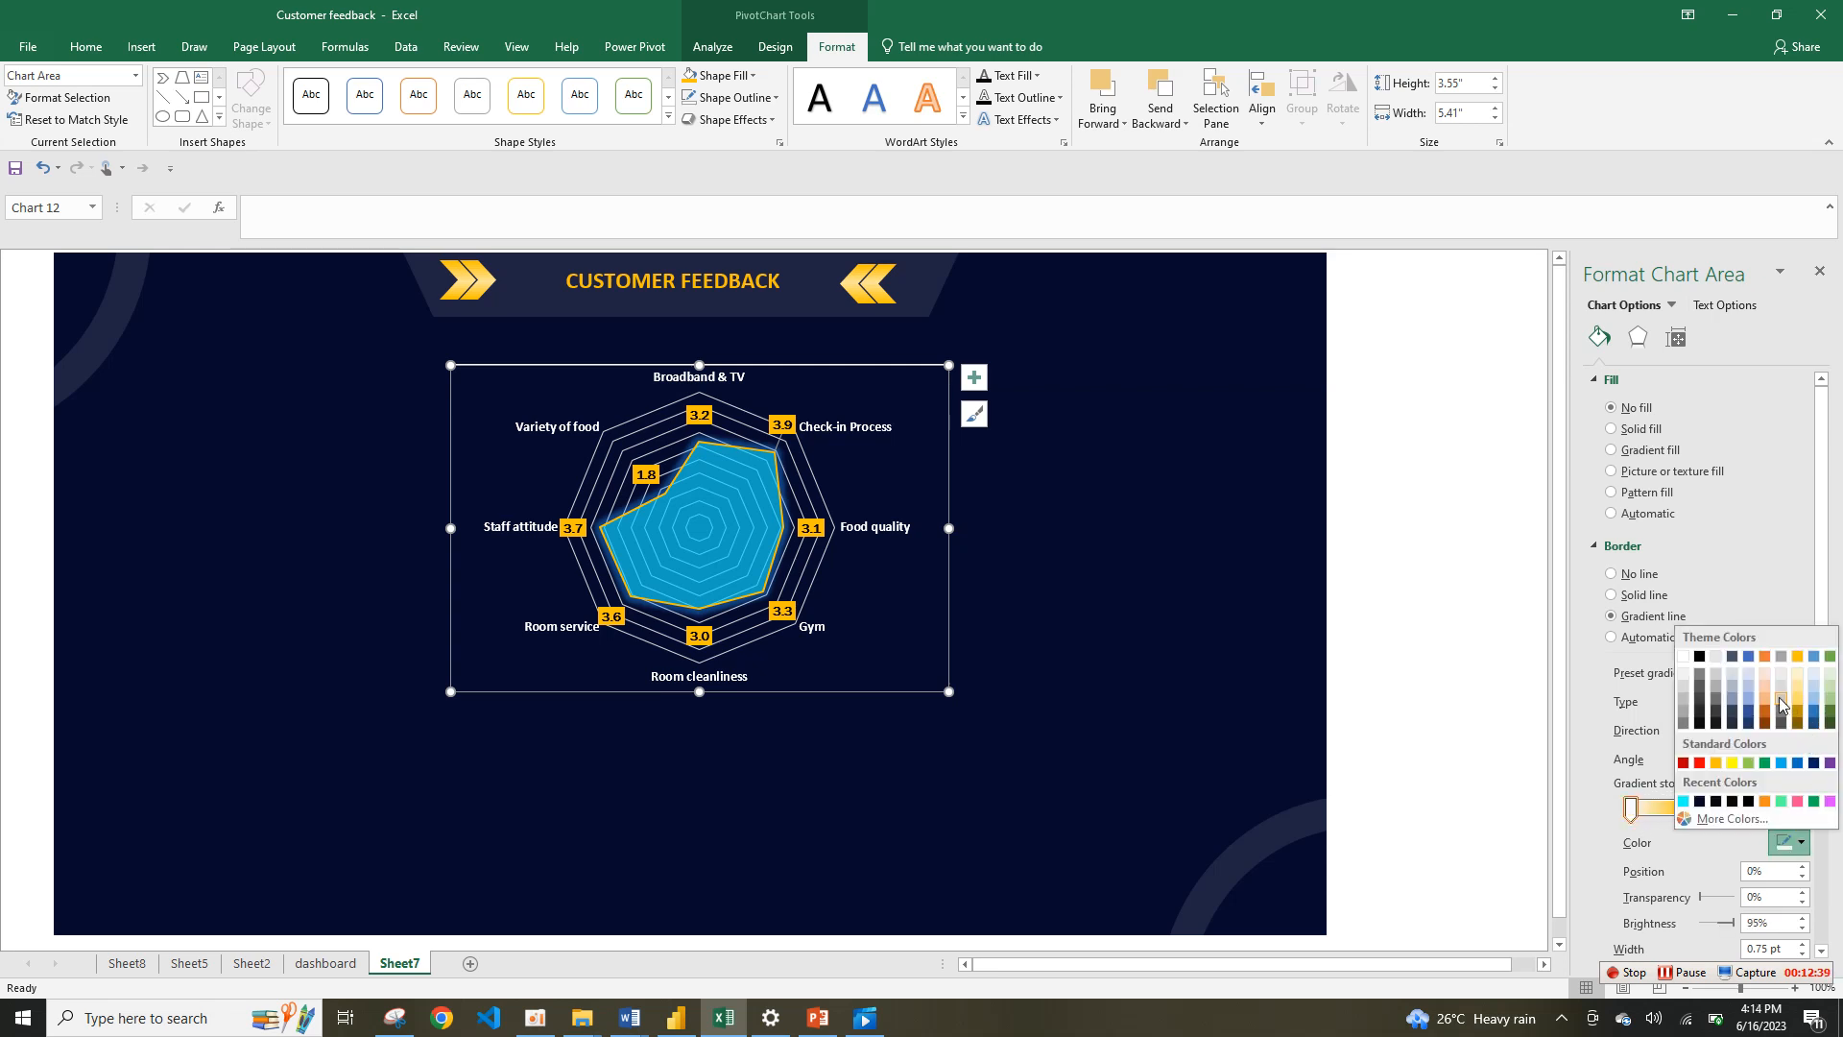
click(1716, 764)
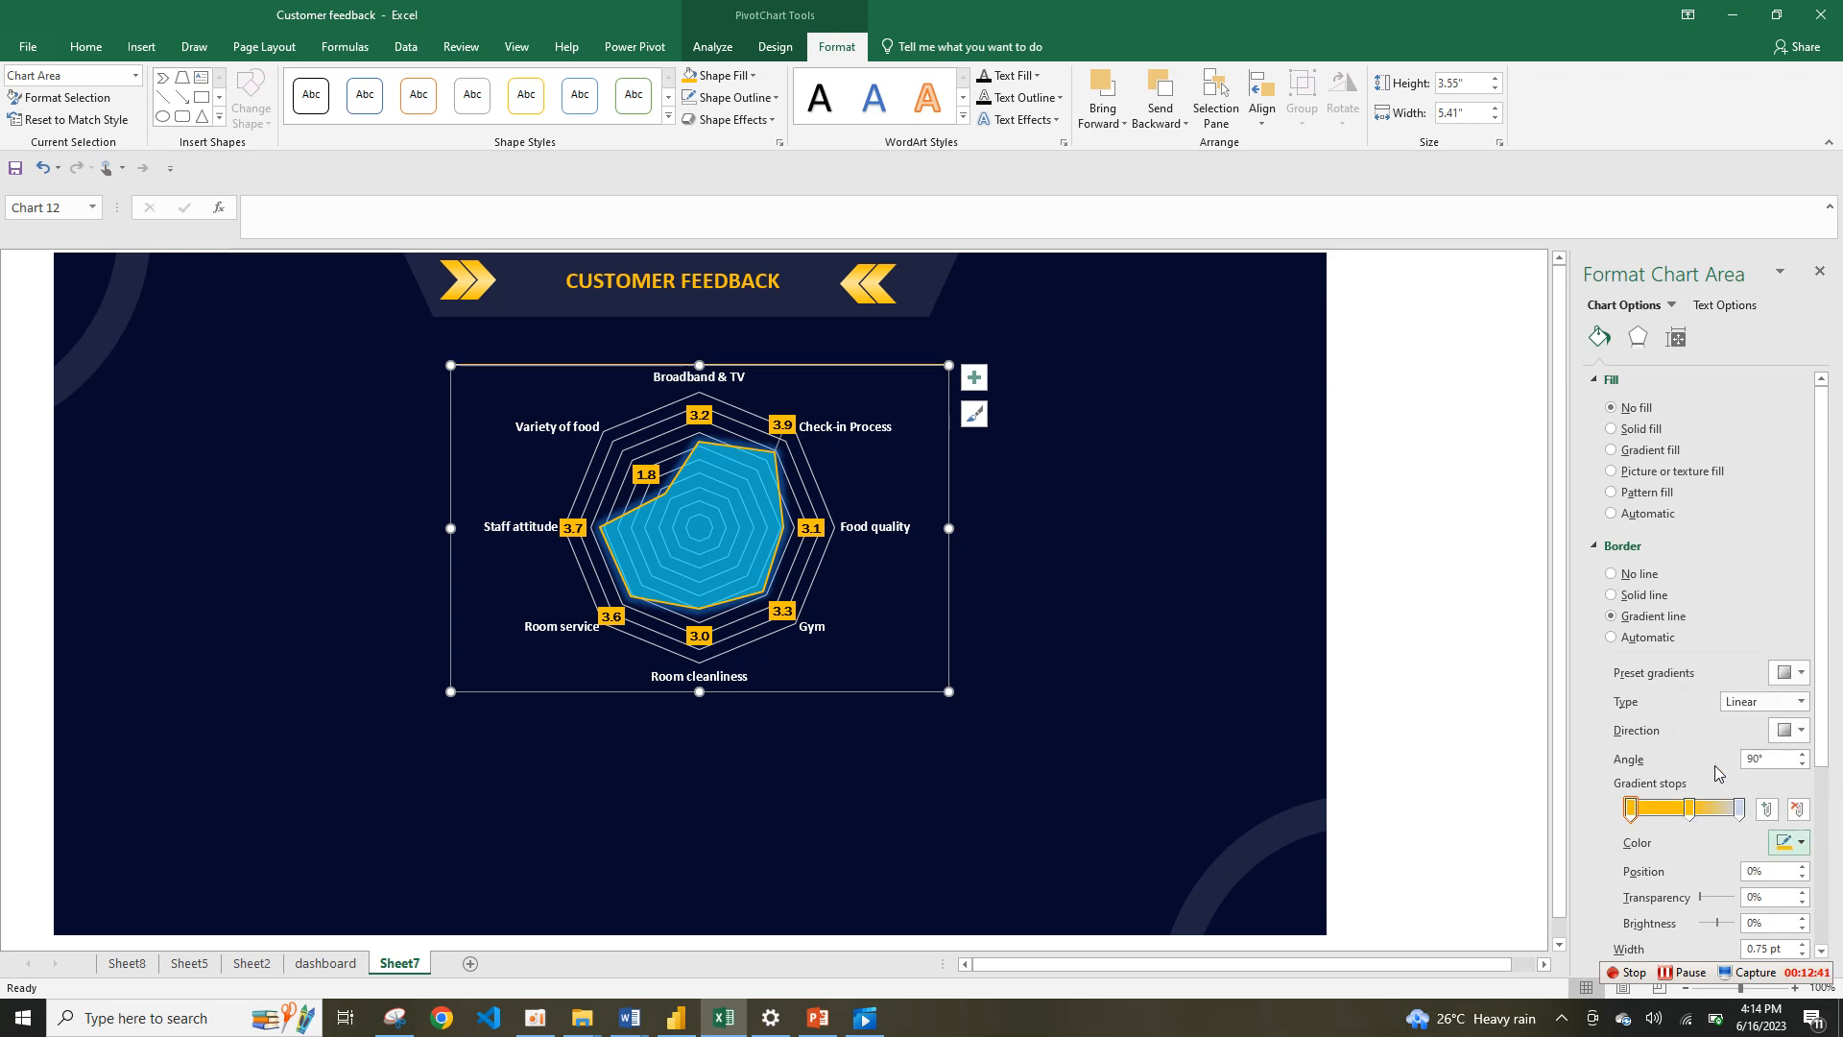
click(1736, 810)
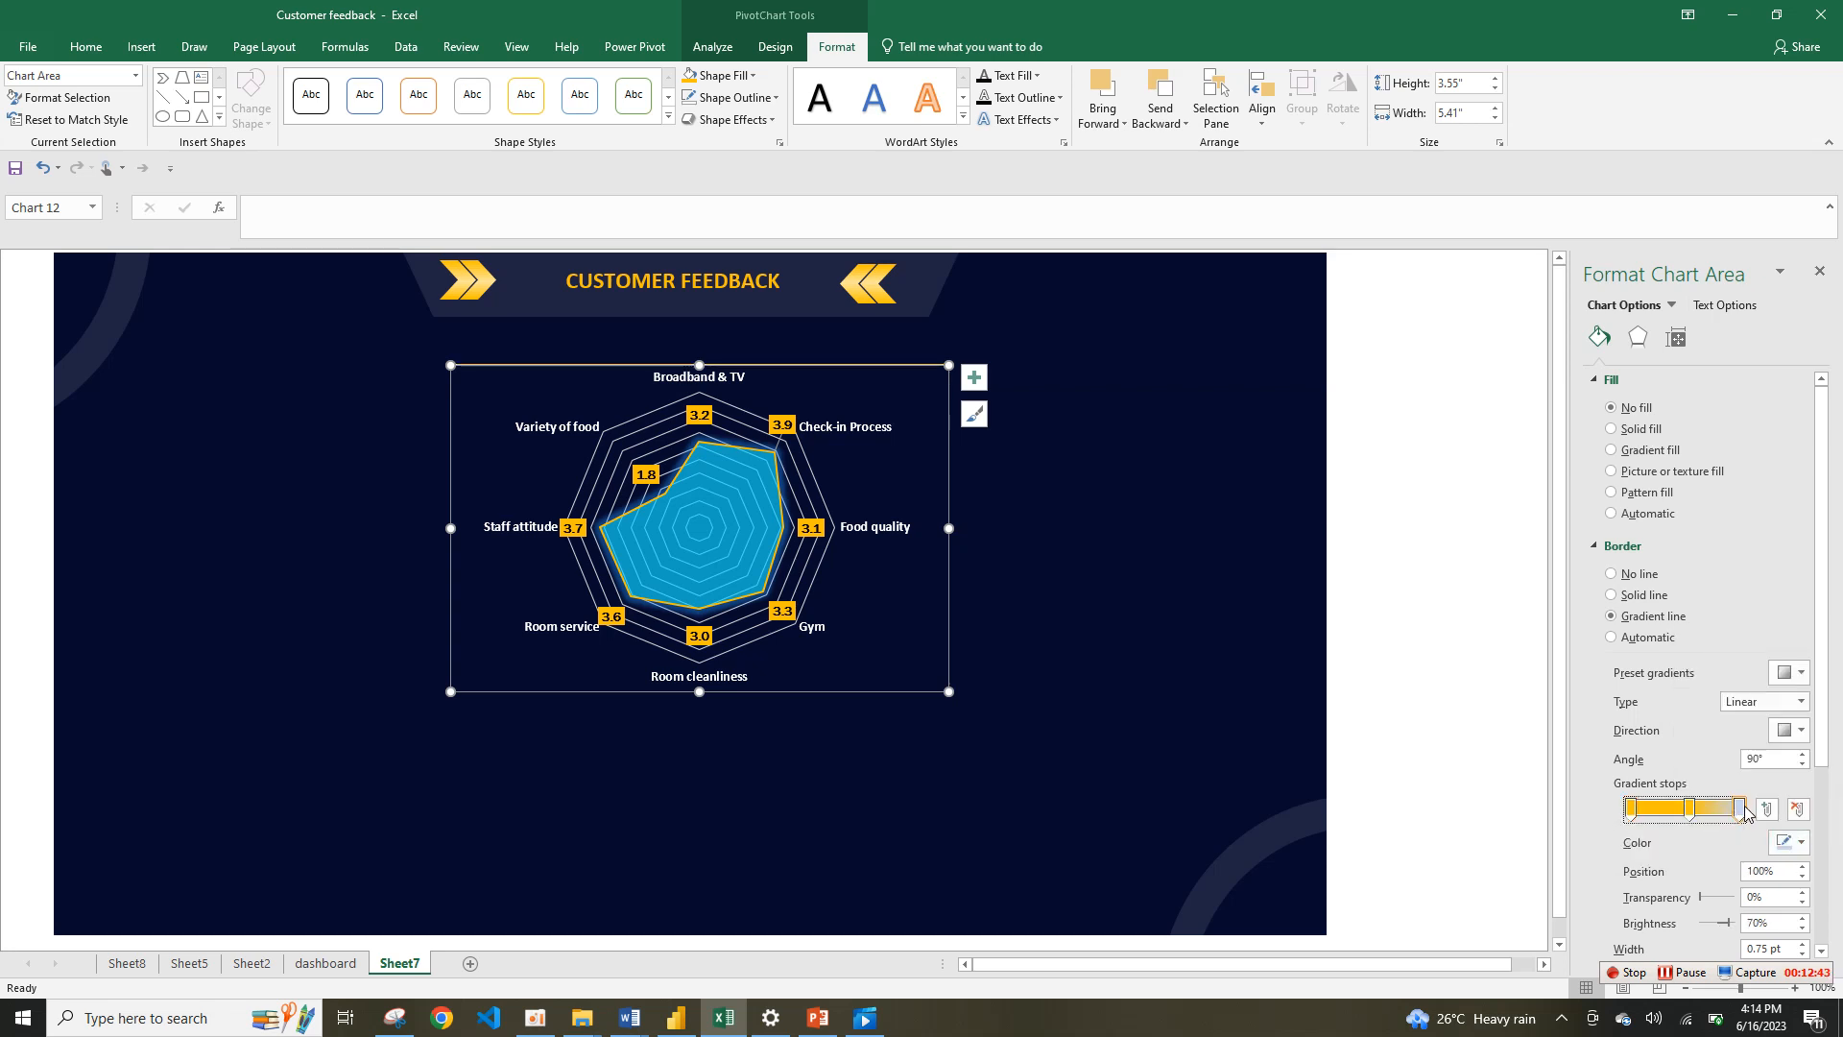
click(1796, 842)
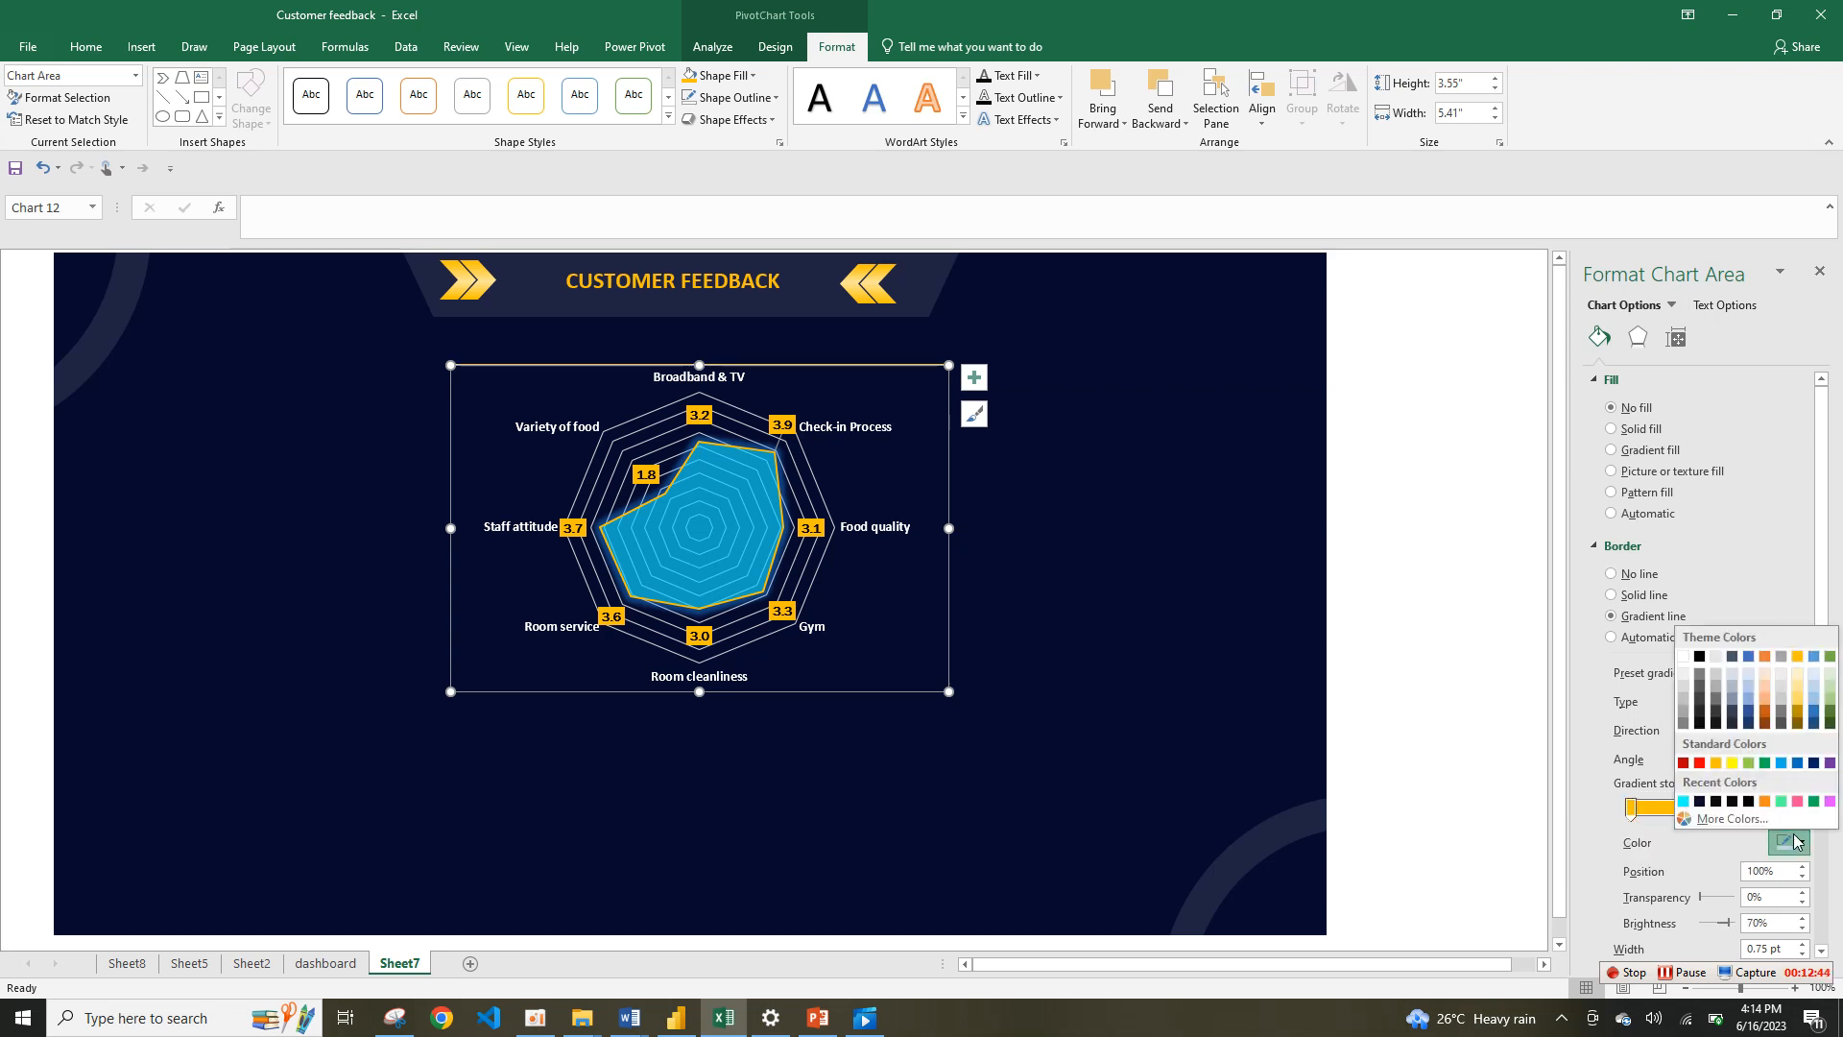
click(1715, 762)
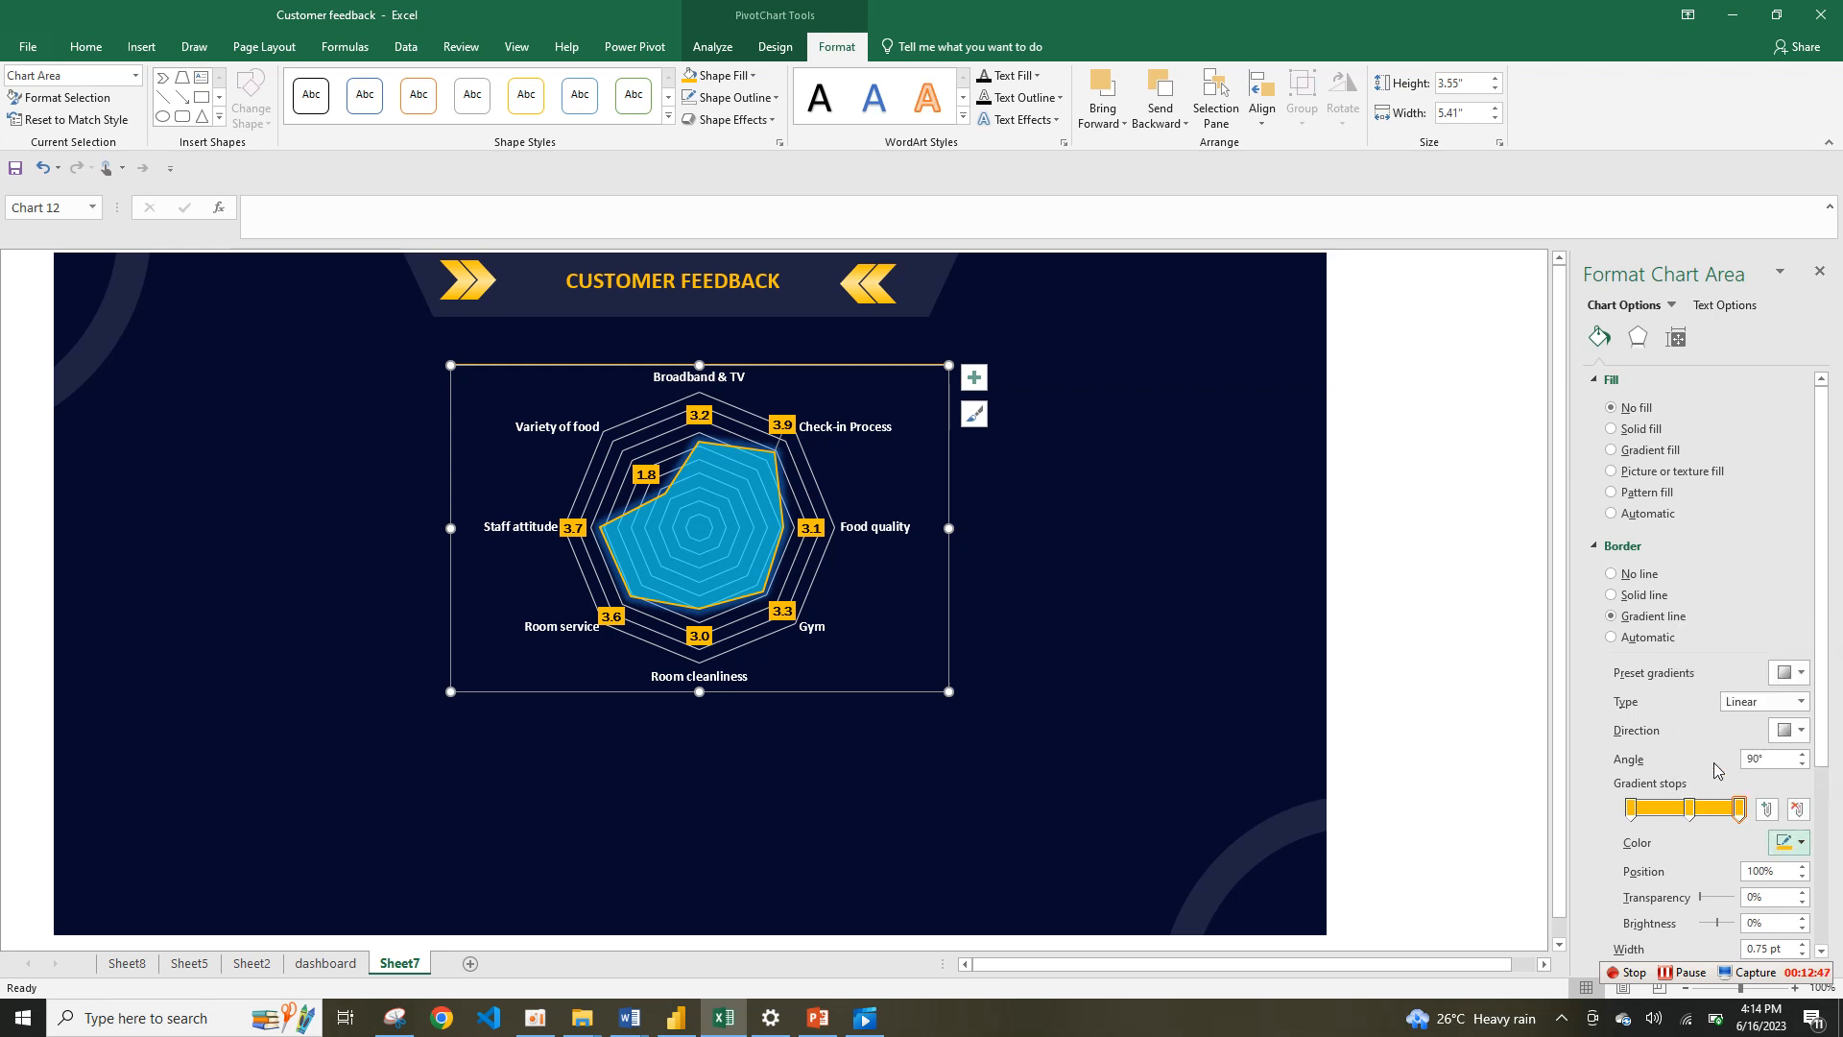
click(923, 718)
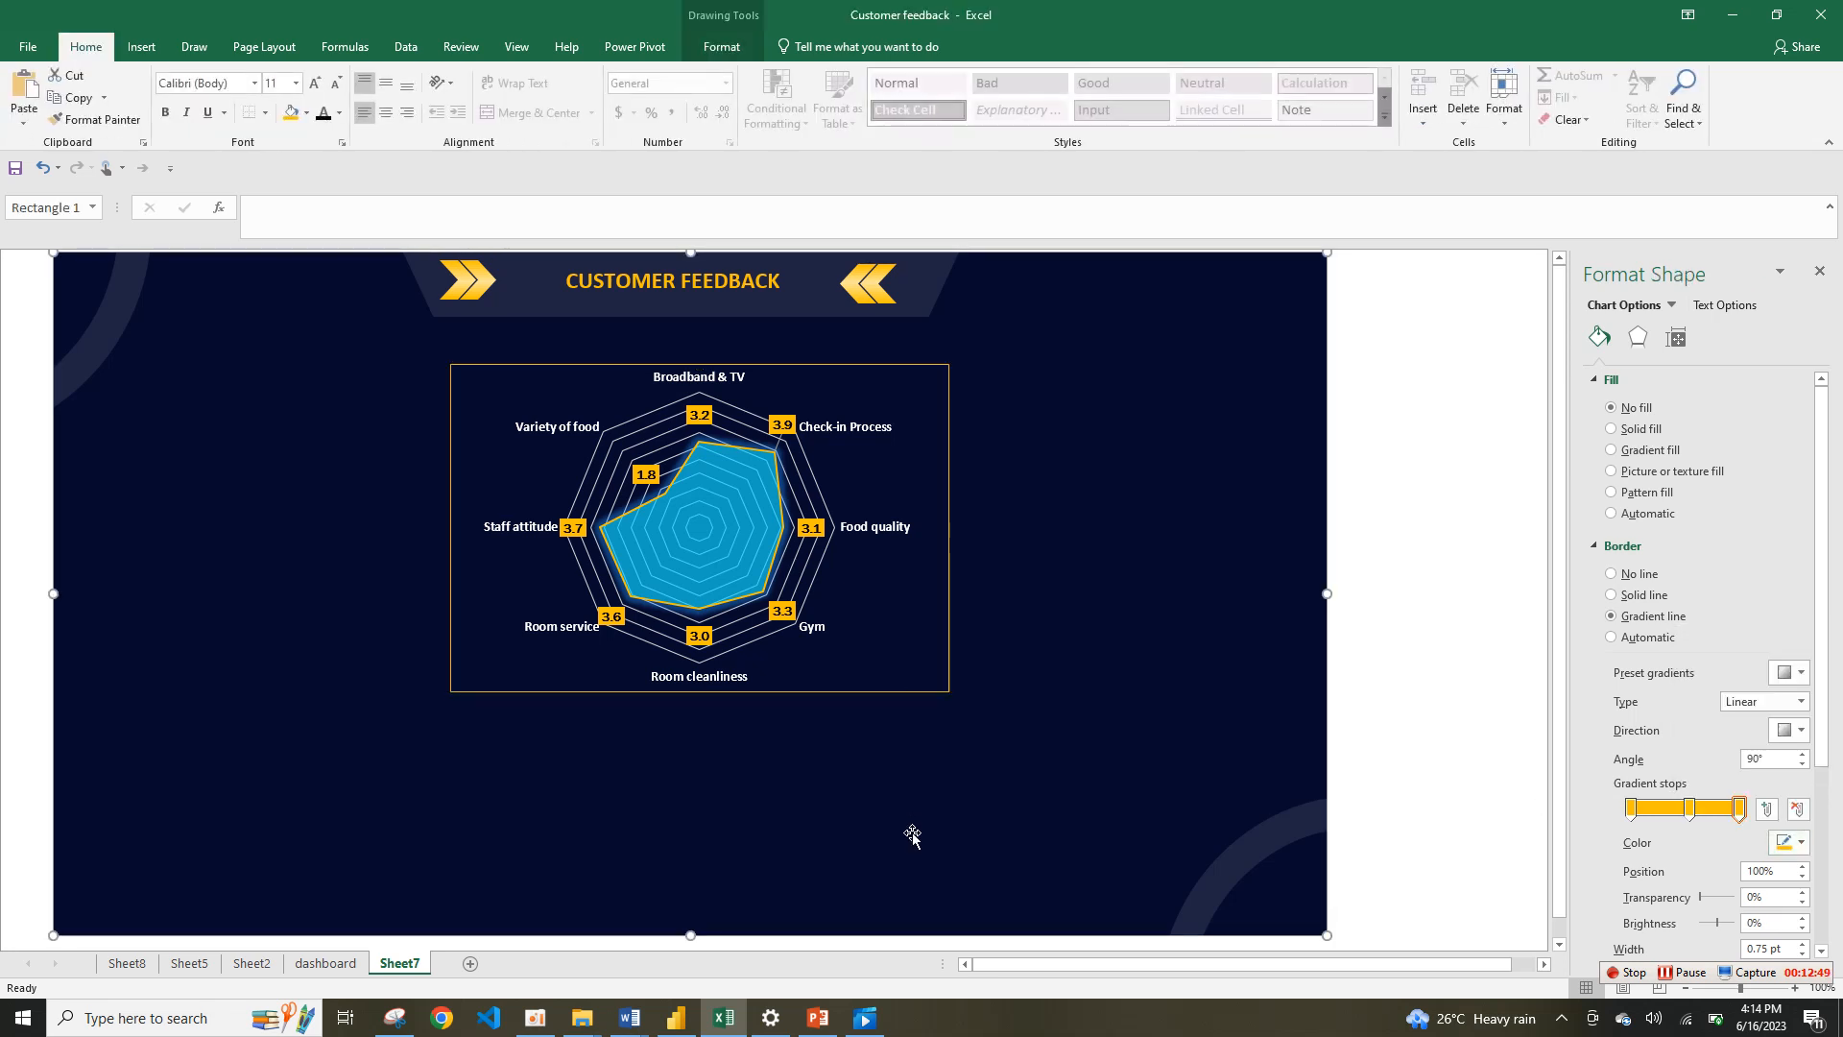
Step: Set the middle gradient stop of the chart border to black and shift the radar chart to centre it beneath the header title
click(941, 687)
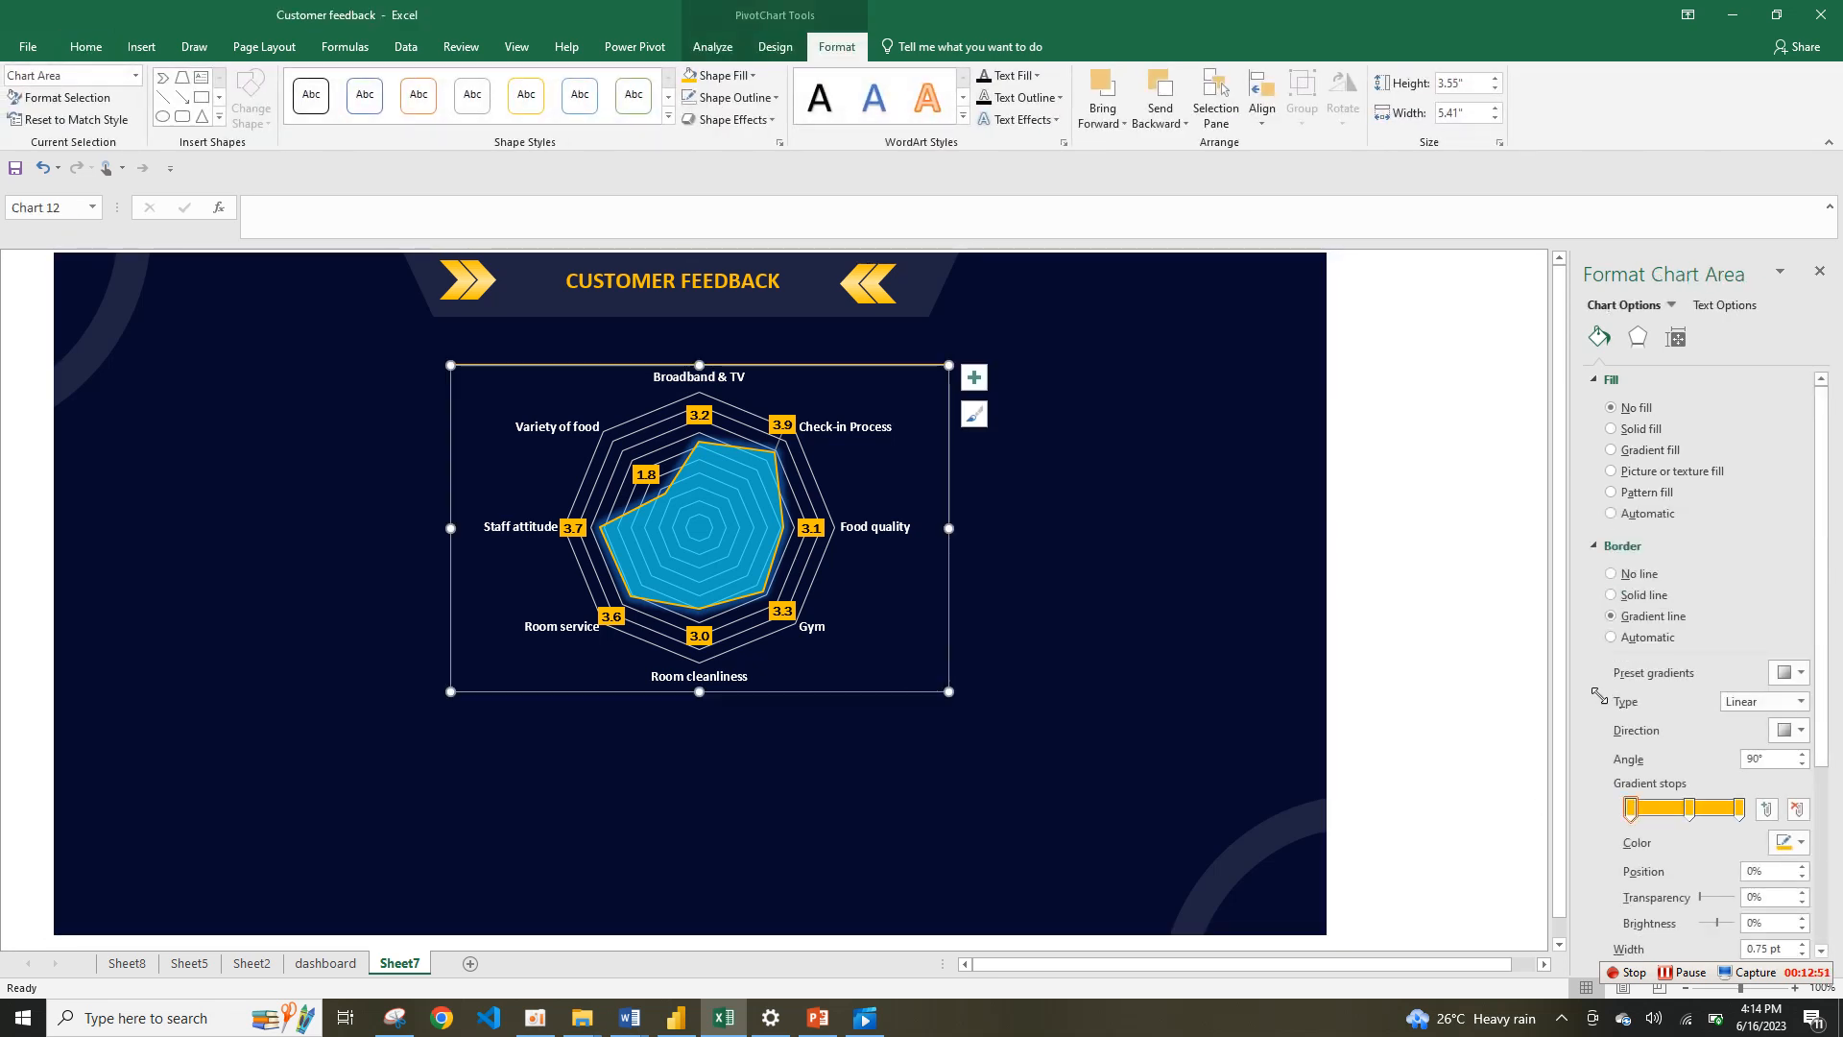
click(1689, 808)
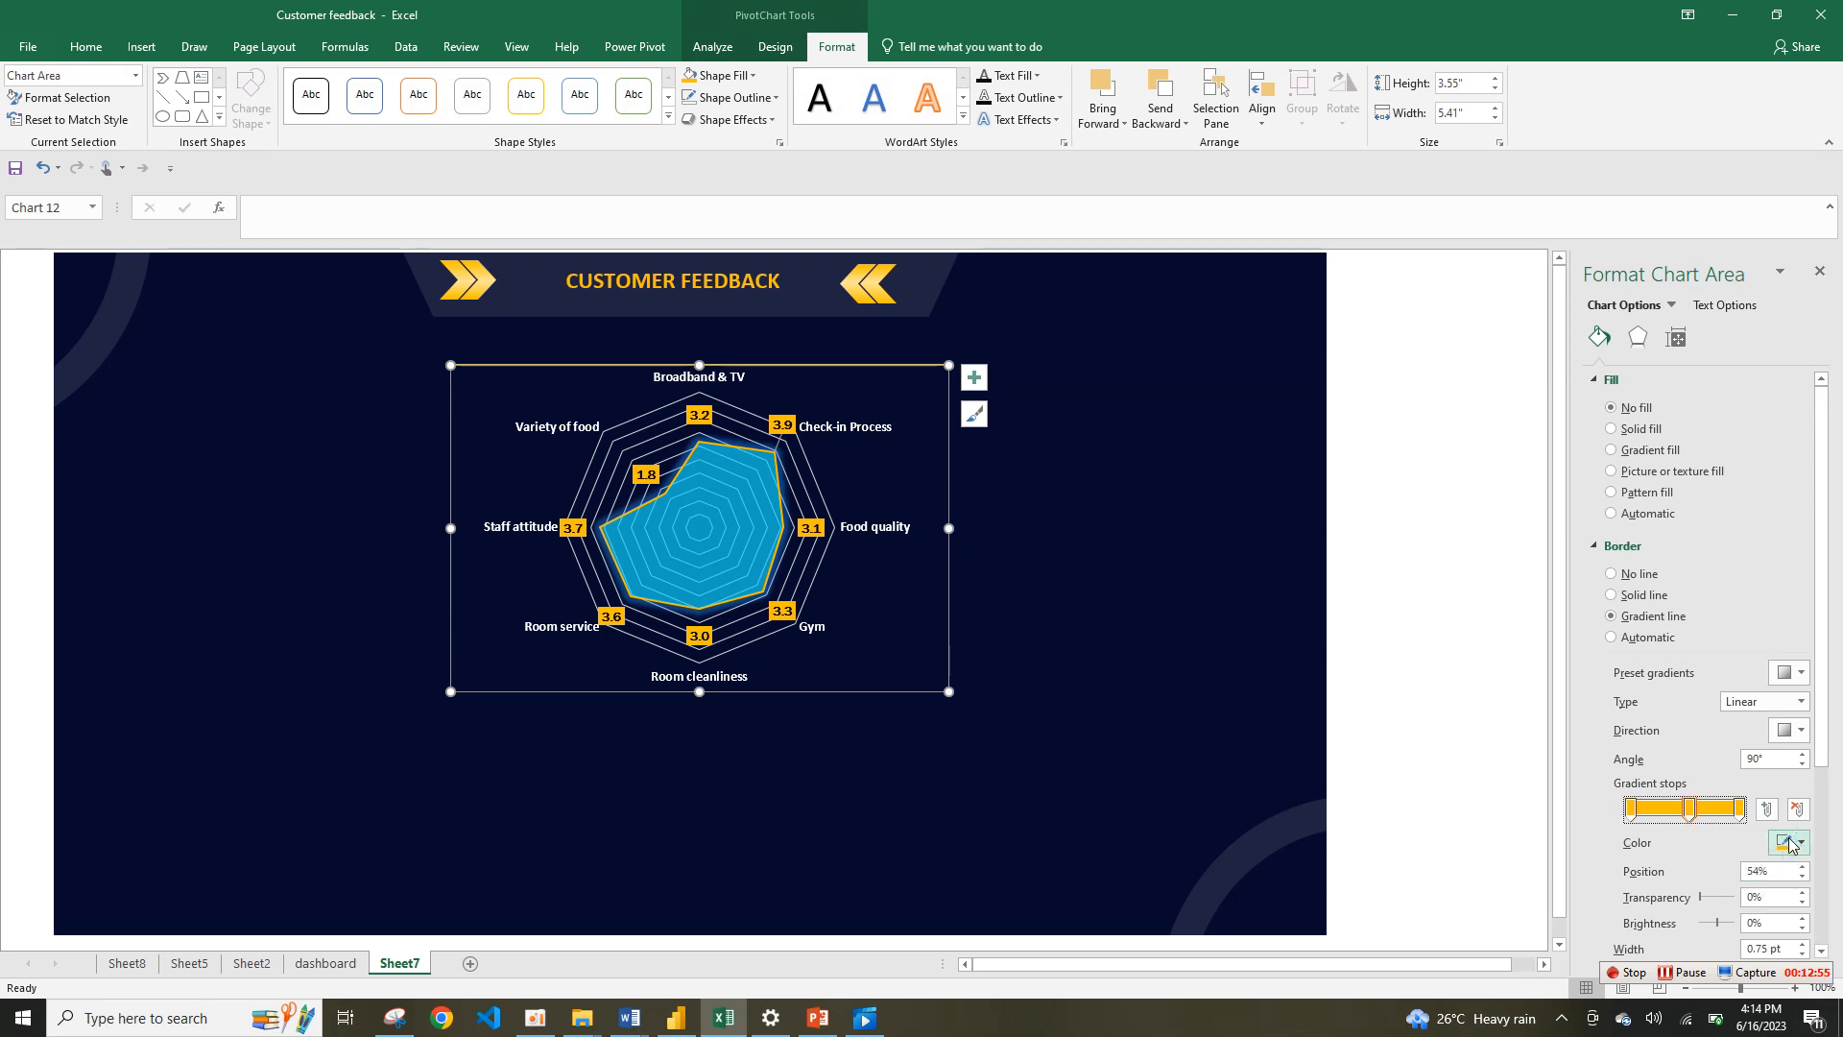
click(1801, 842)
click(1728, 800)
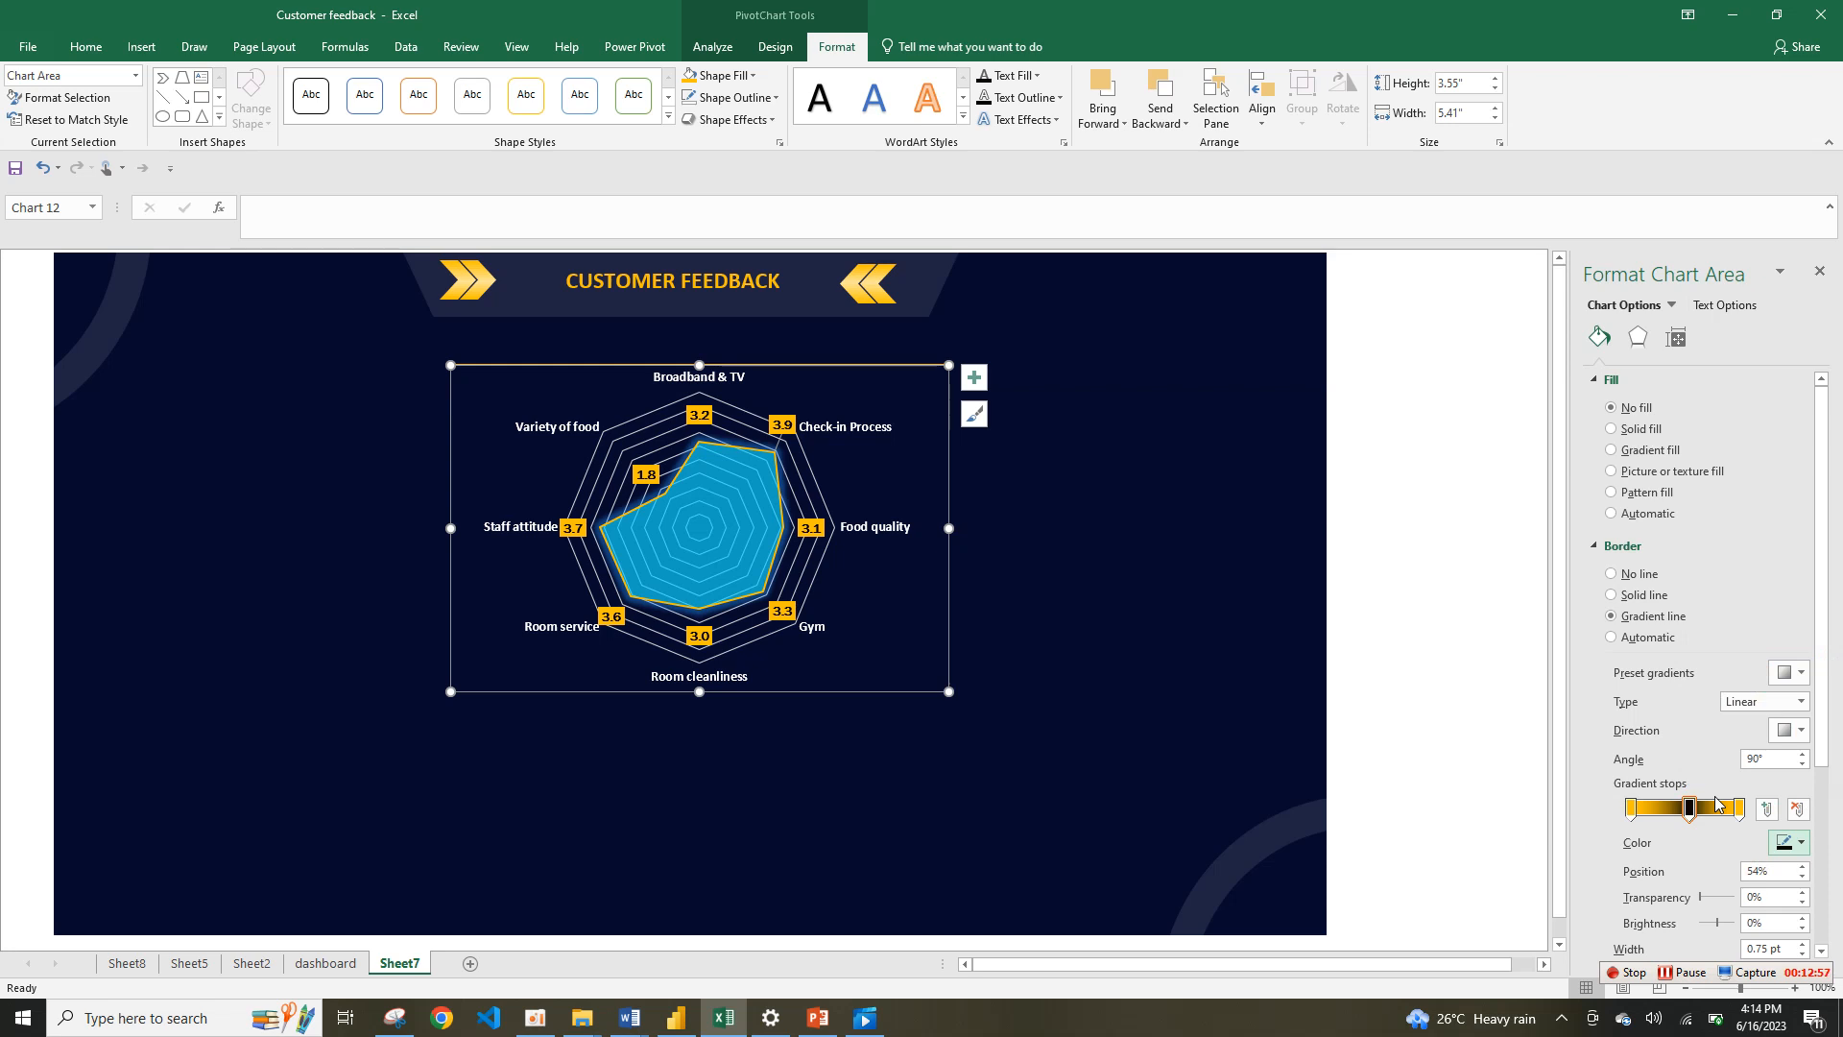
click(1243, 734)
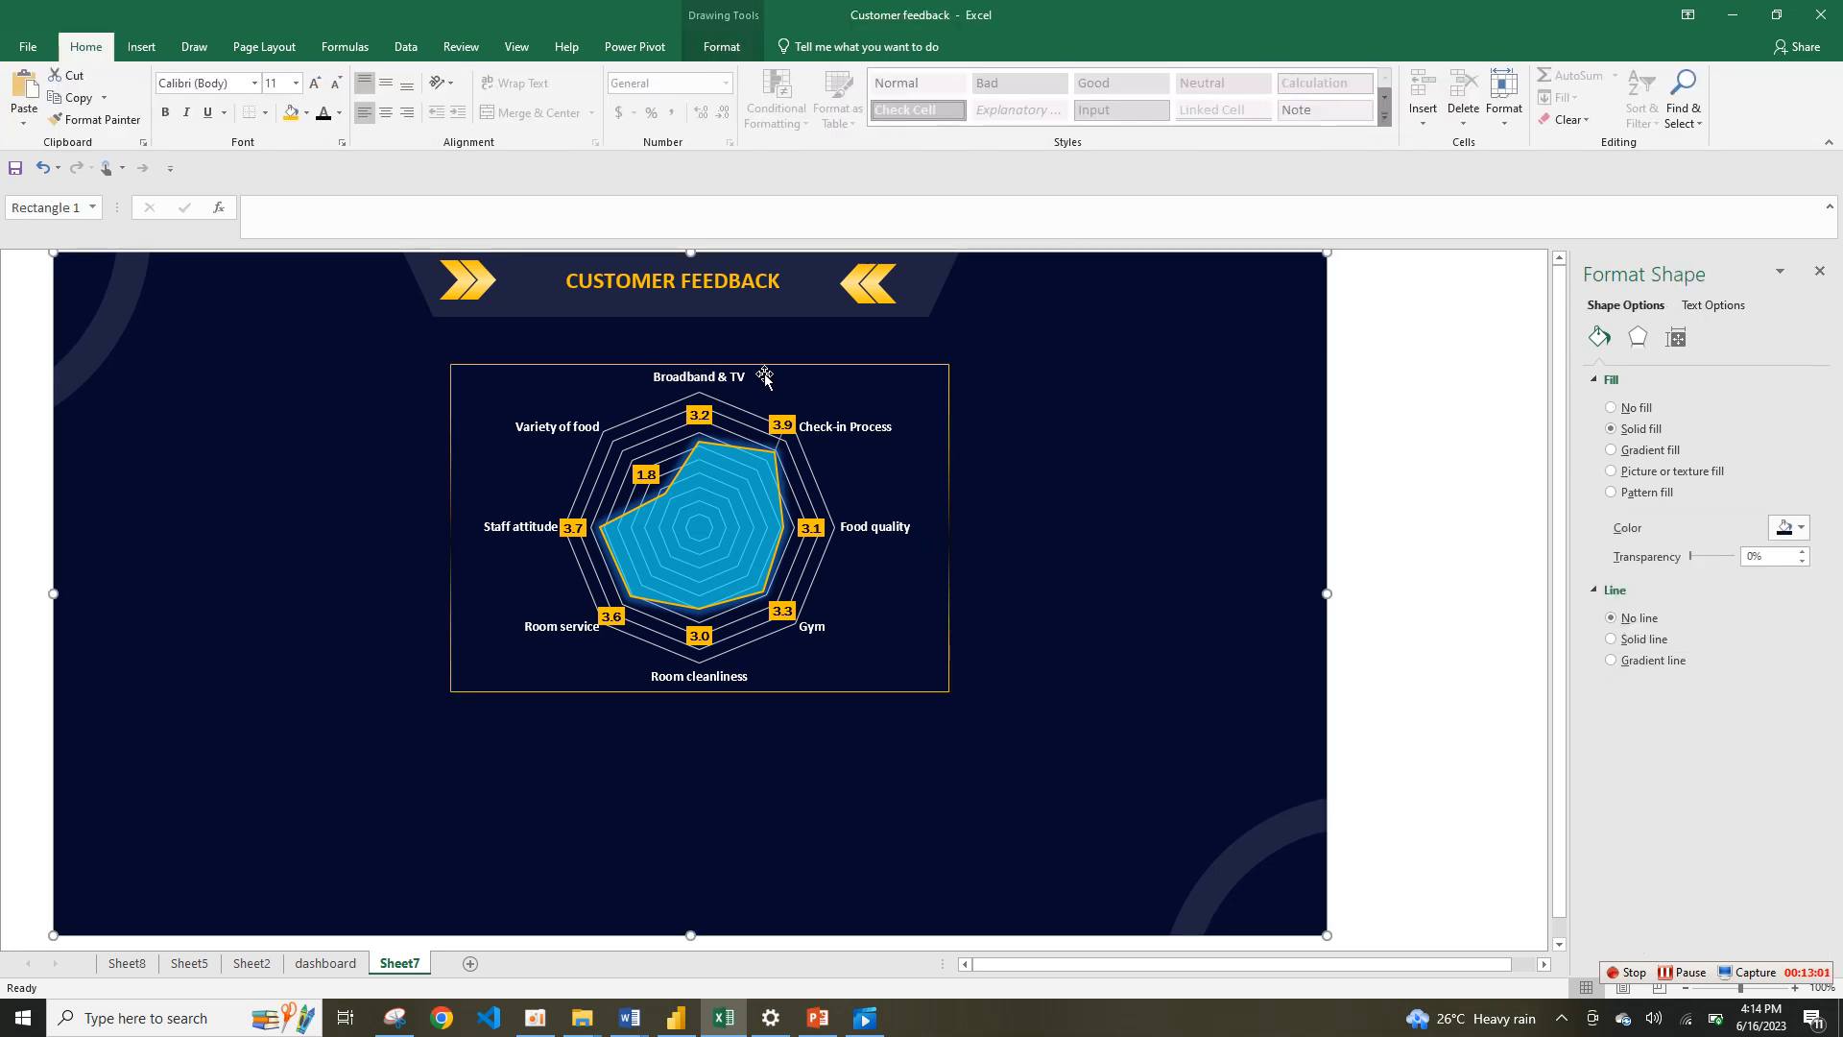
click(948, 388)
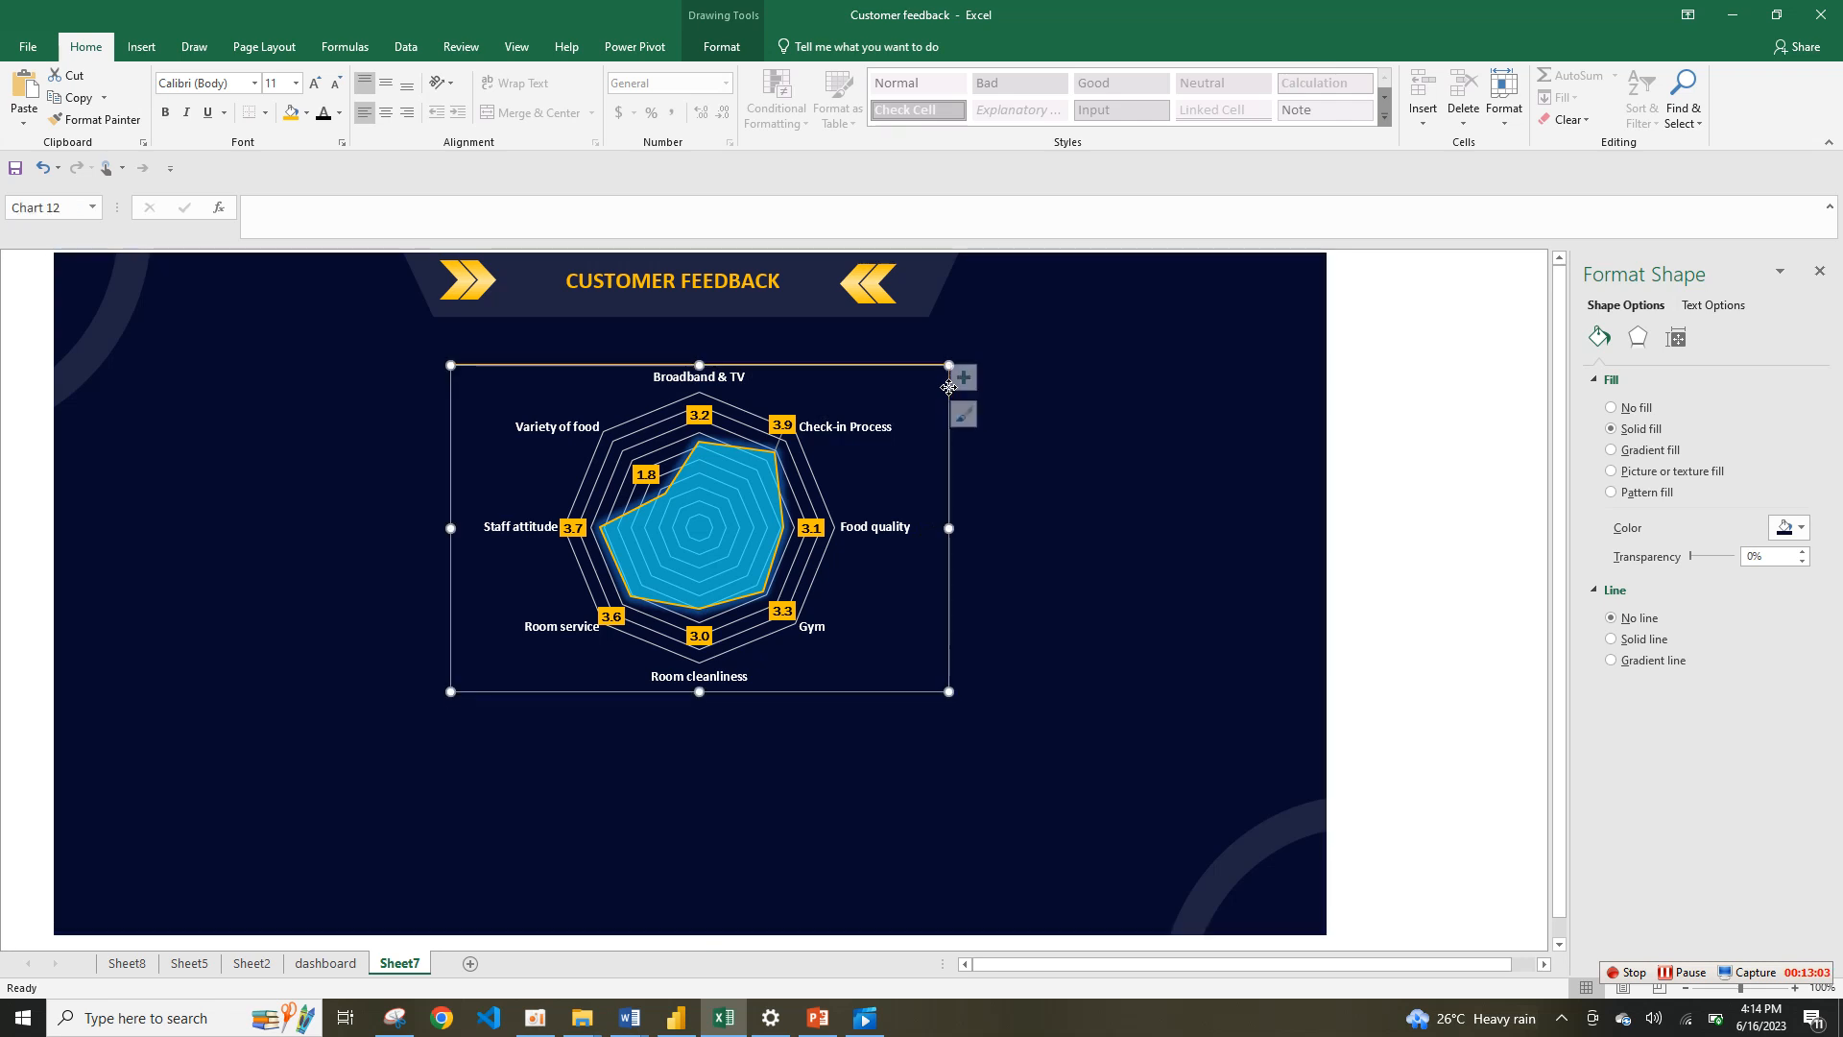
drag(948, 388, 923, 386)
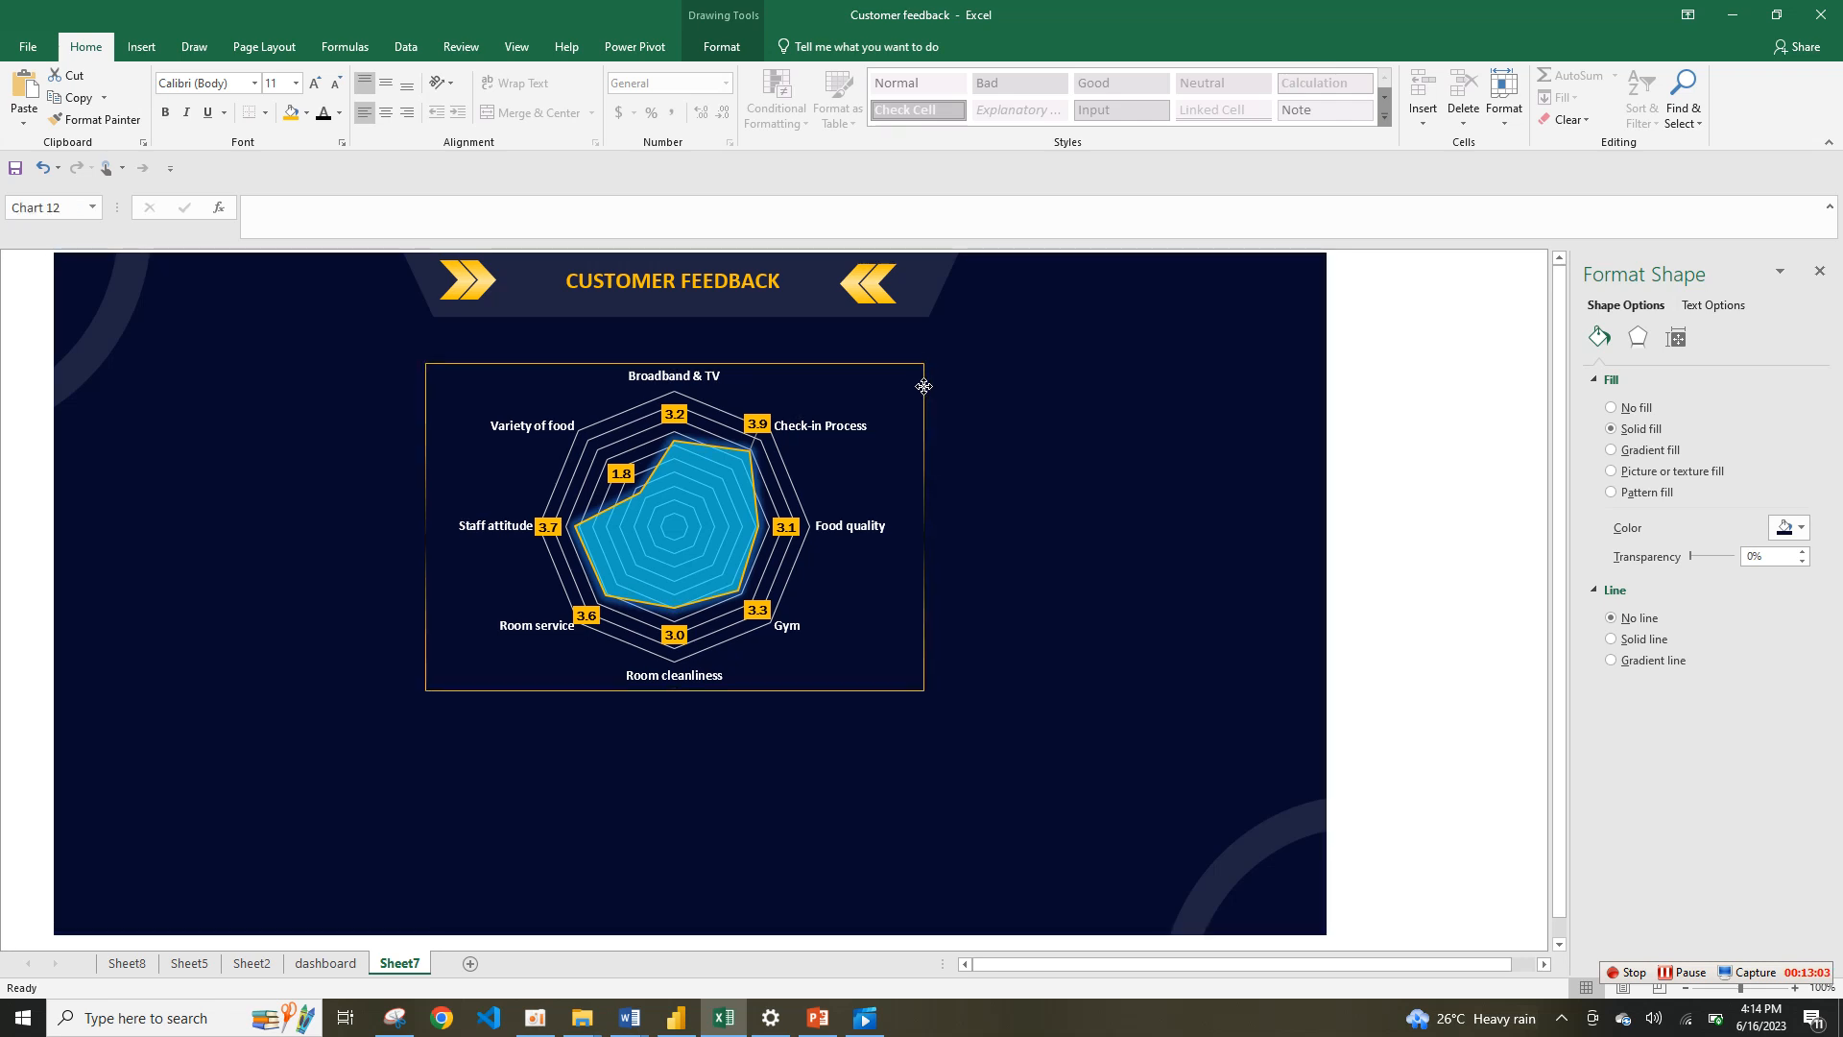
Step: Duplicate the CUSTOMER FEEDBACK title text box, place the copy above the radar chart and change its text to GENERAL RATING
click(606, 300)
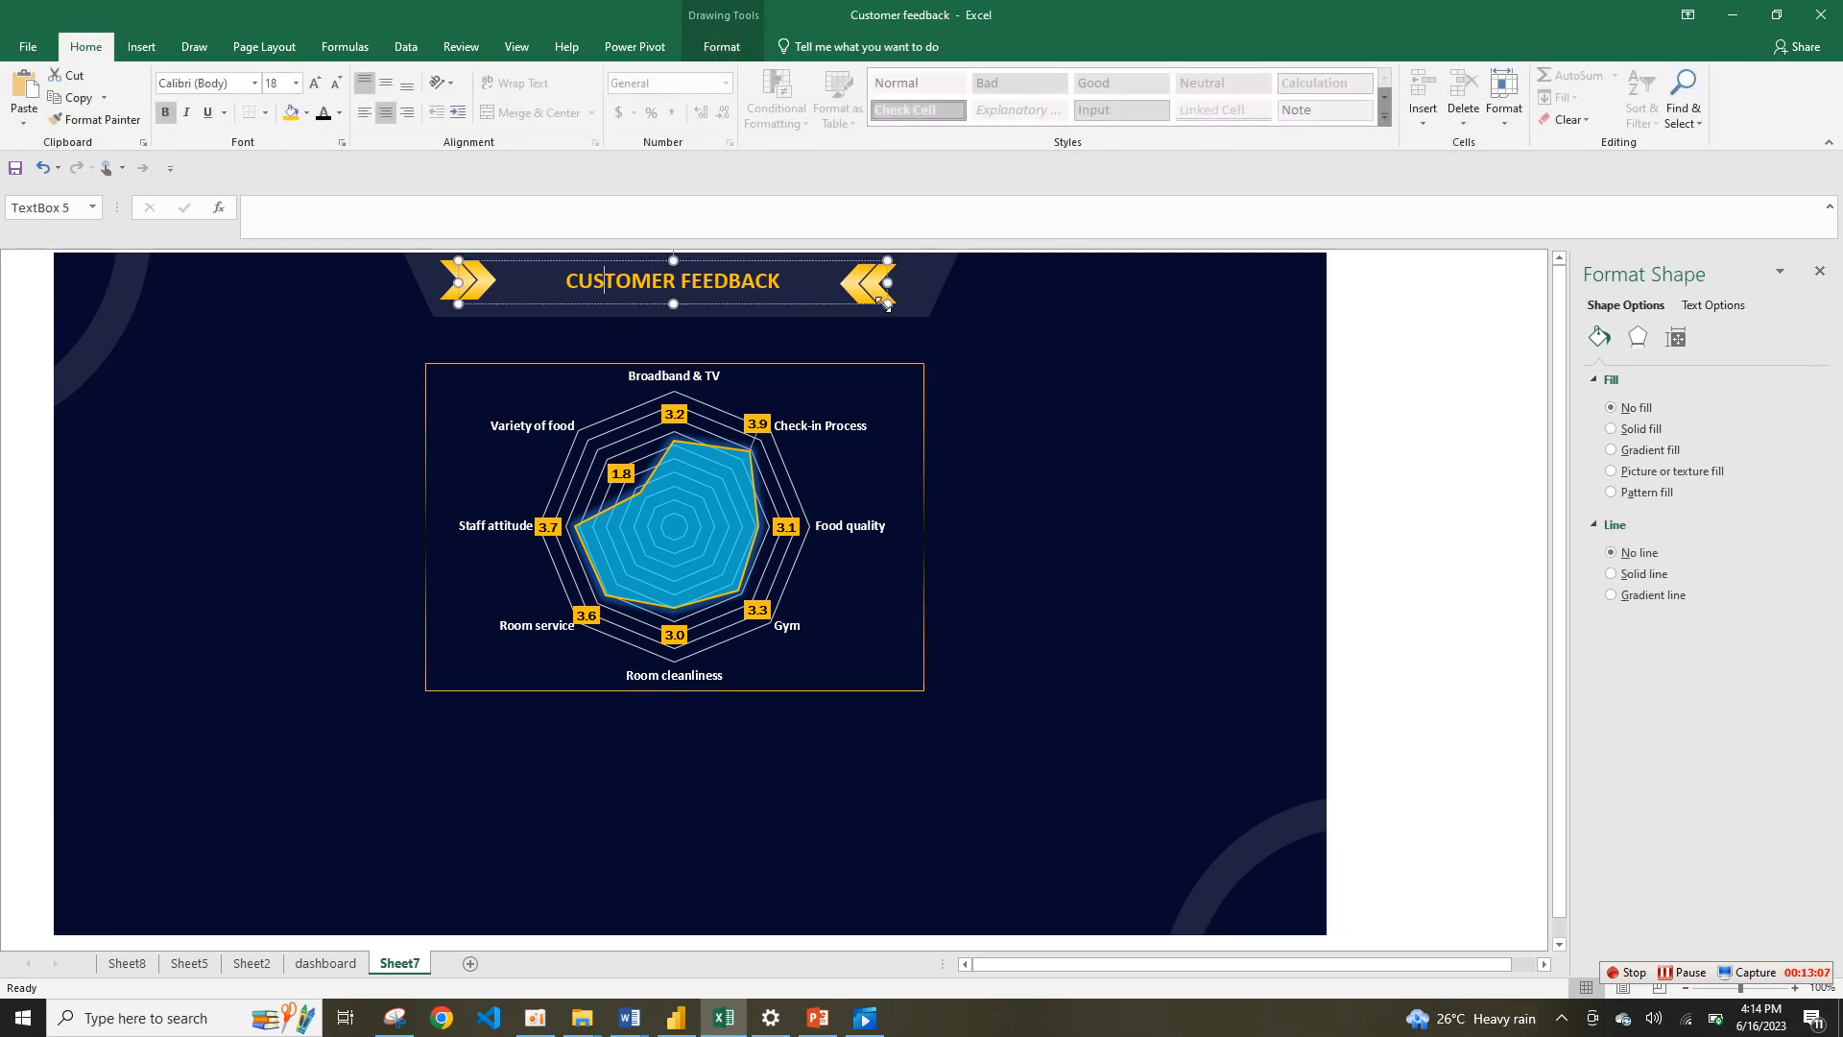
key(ctrl+d)
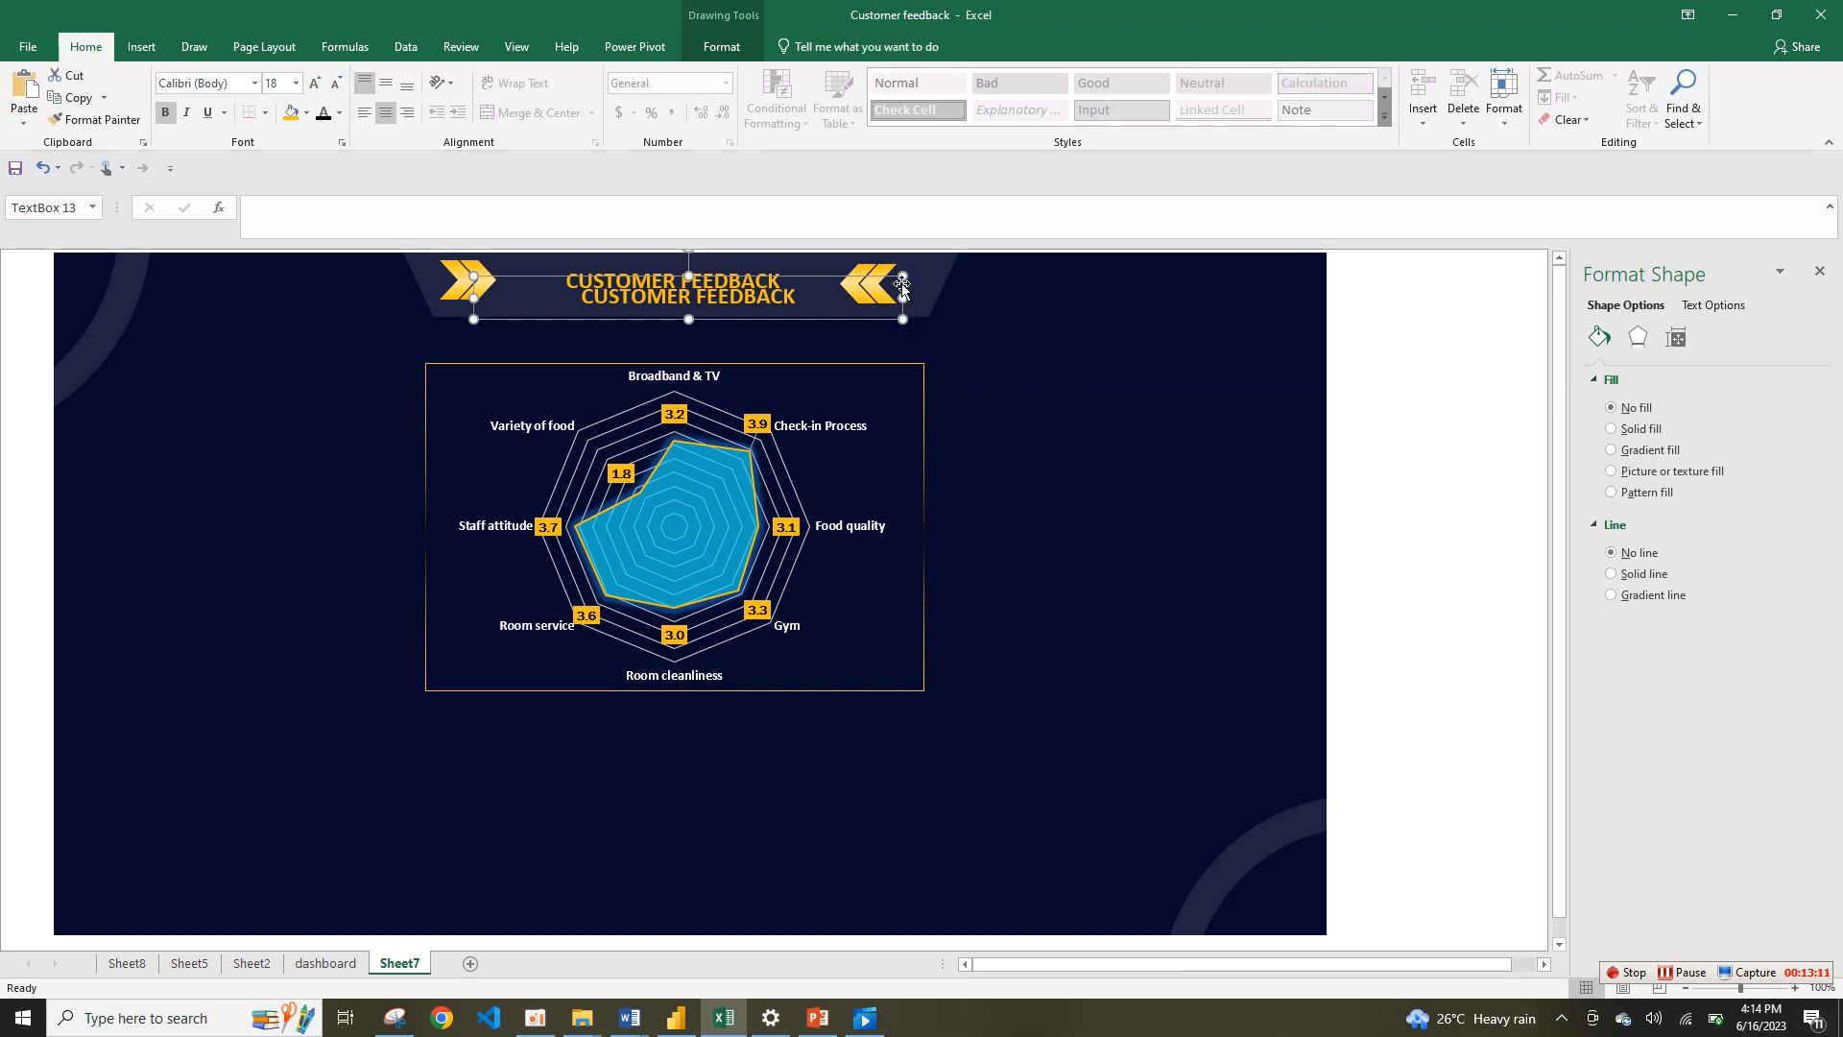
drag(901, 284, 904, 342)
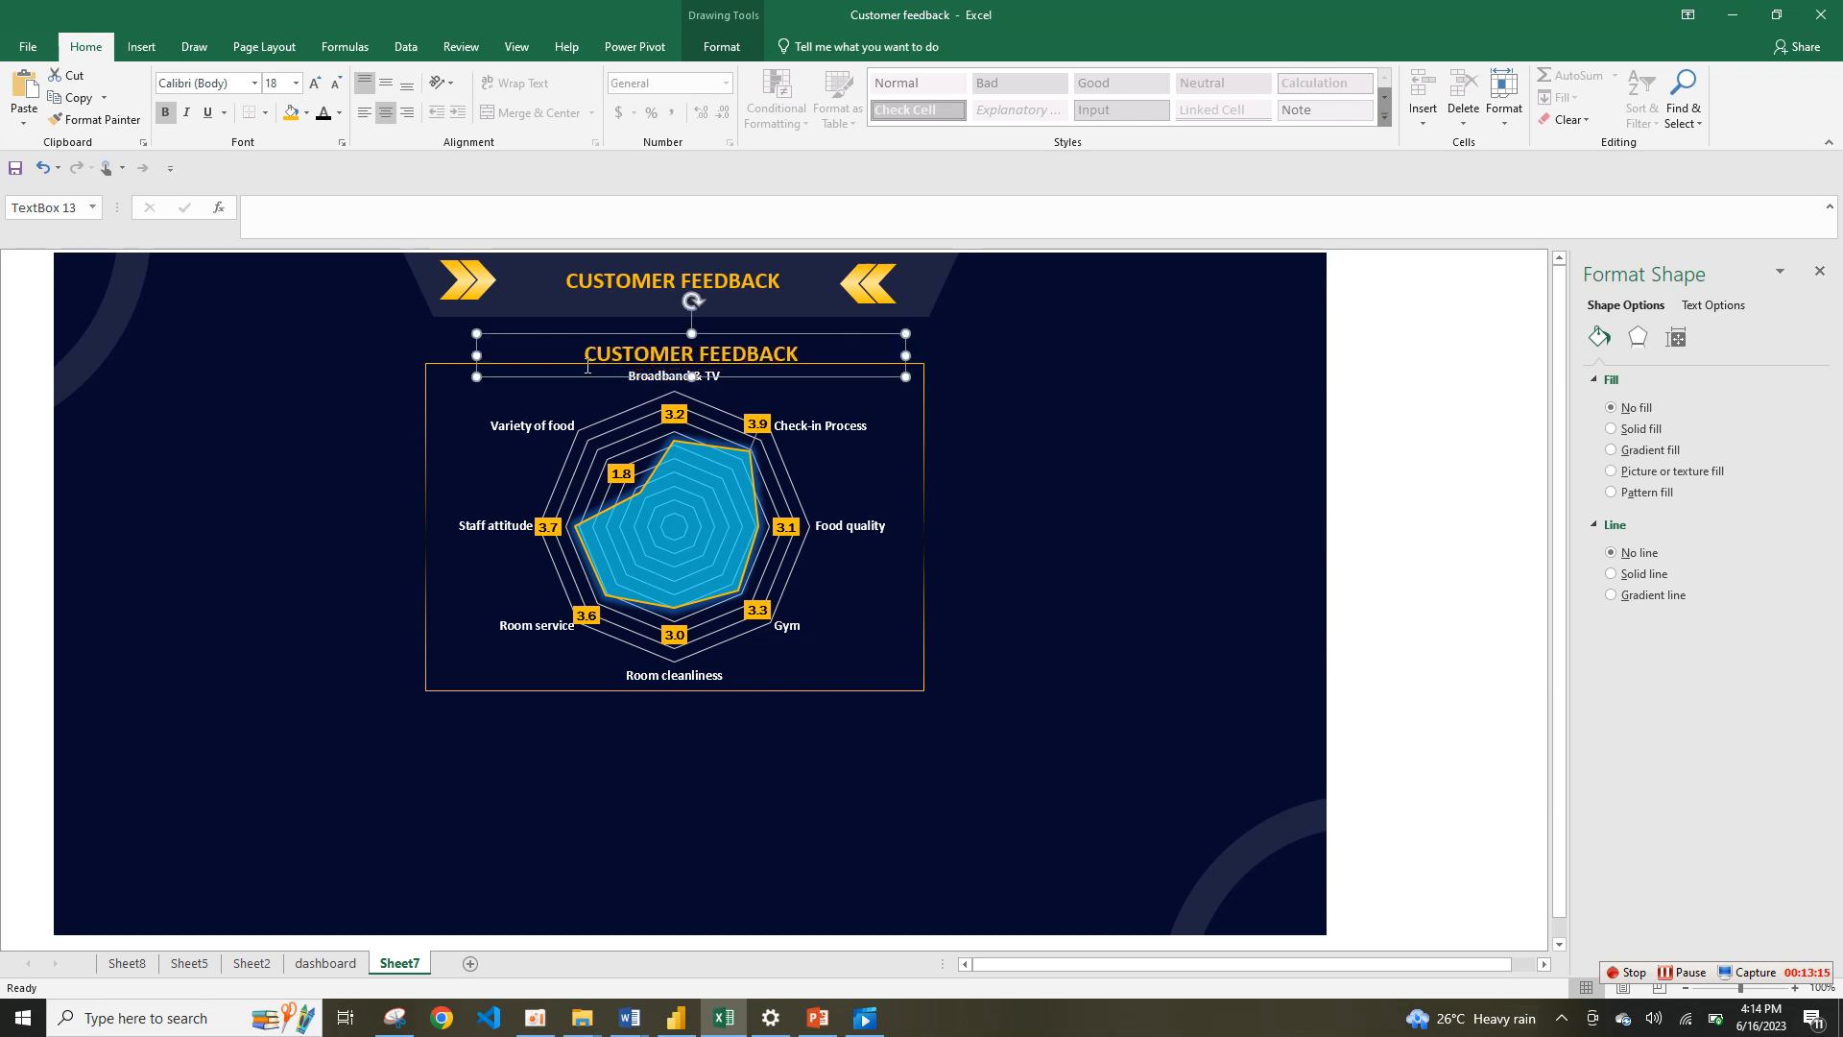
drag(592, 355, 833, 363)
text(GE)
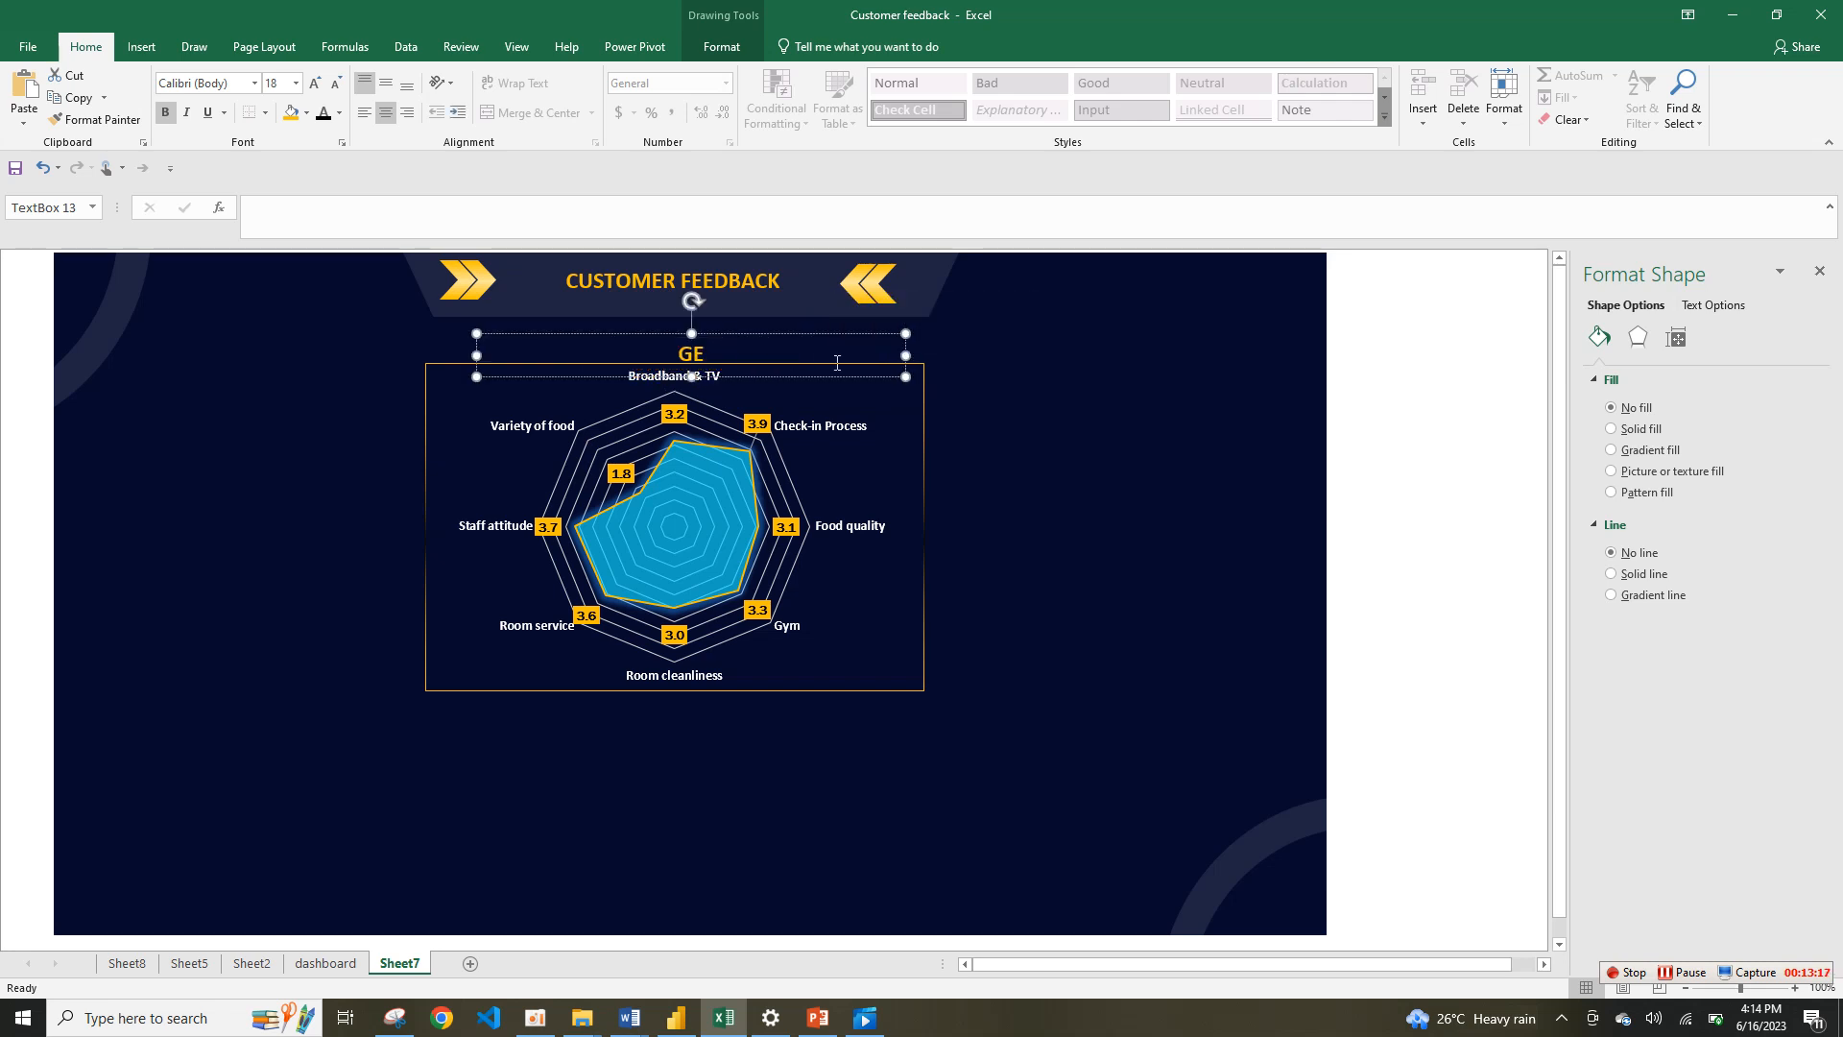
text(NERAL RATING)
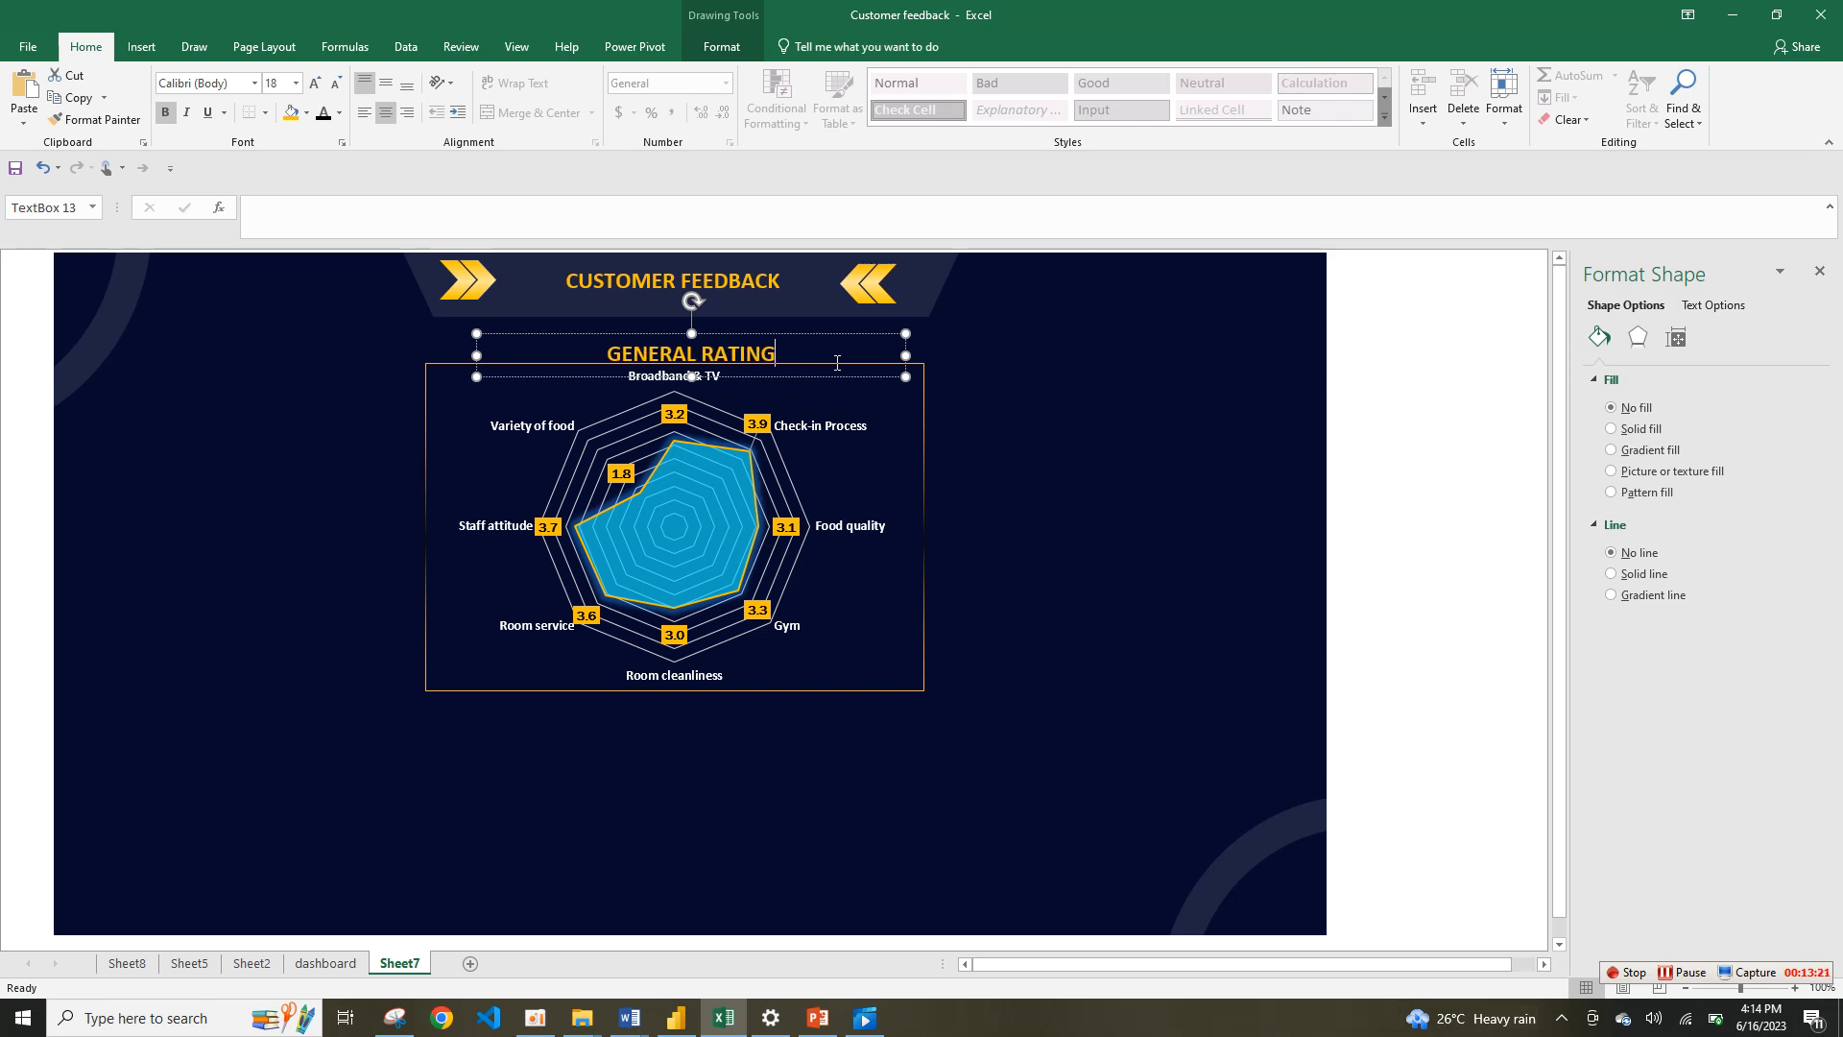
click(960, 384)
Step: Lower the radar chart, extend its upper edge to enclose the GENERAL RATING title, and centre the title inside the border
click(758, 363)
click(930, 423)
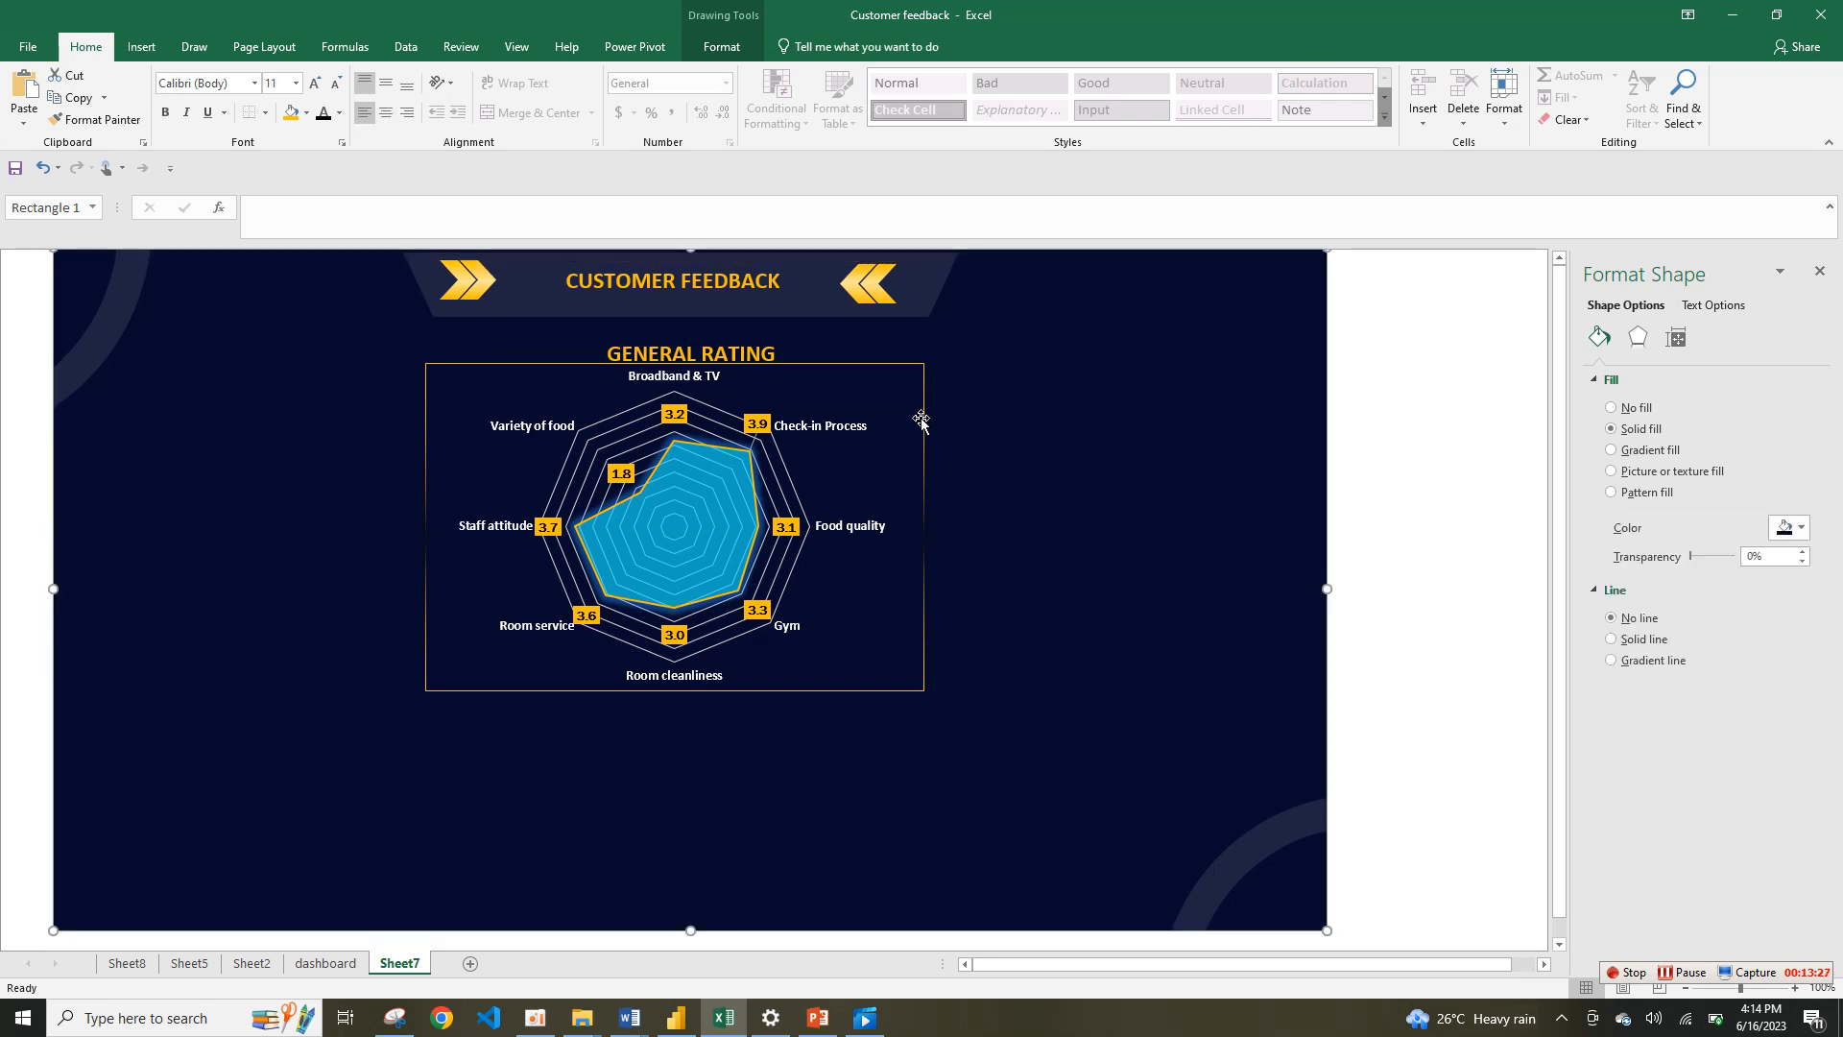
drag(918, 419, 916, 453)
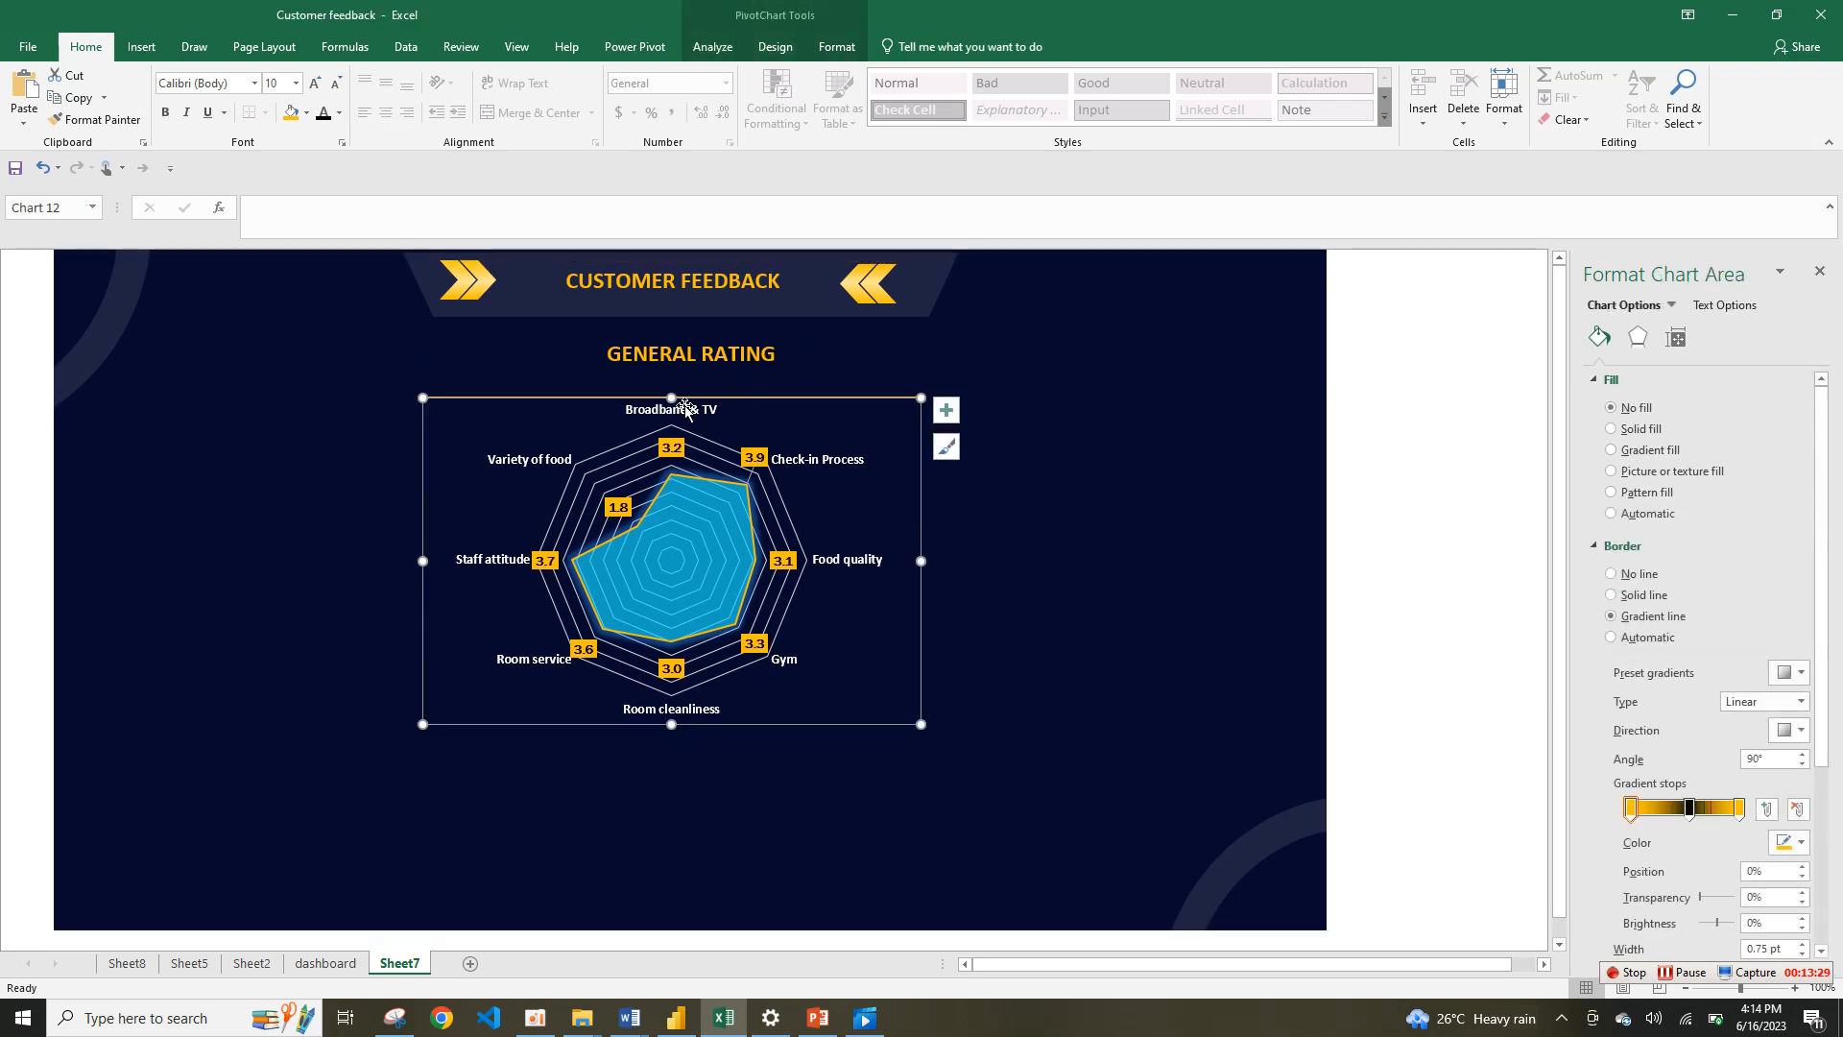
drag(672, 396, 684, 349)
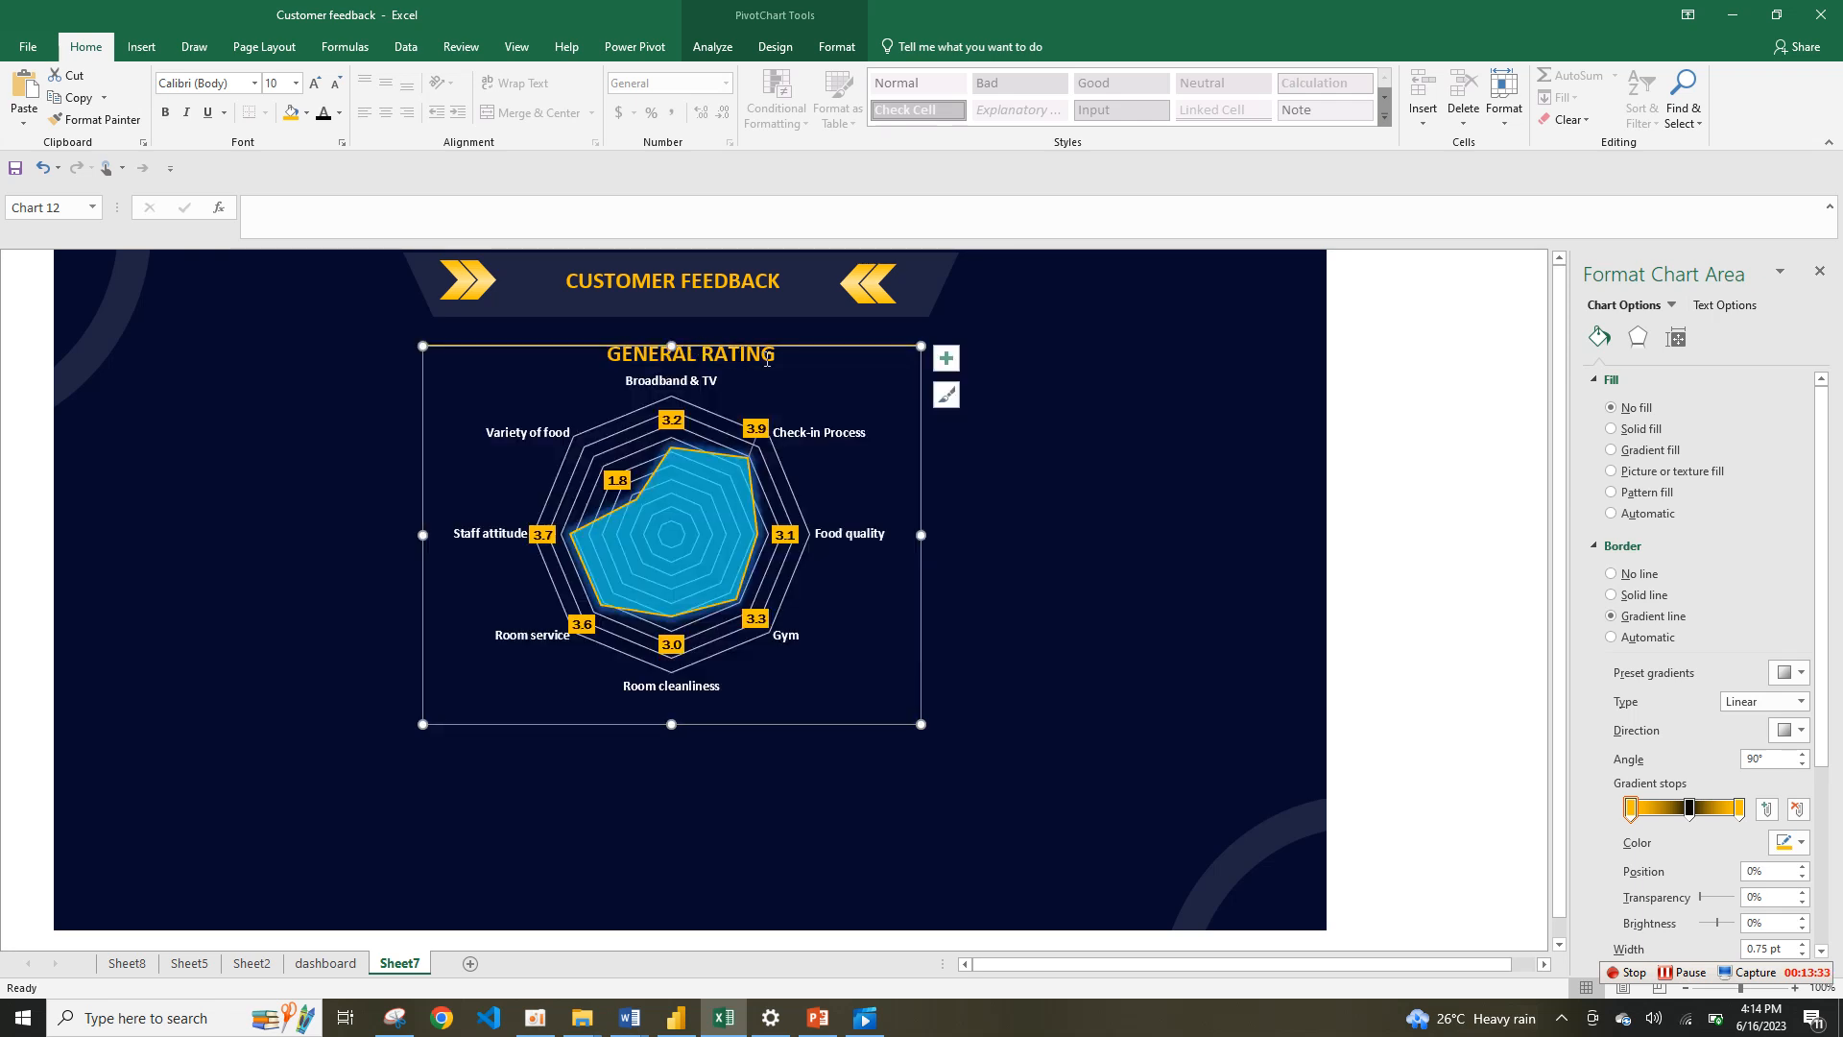
click(768, 358)
drag(906, 364, 892, 372)
Step: Group the GENERAL RATING title with the radar chart and nudge the group into place beneath the header
shift+click(920, 431)
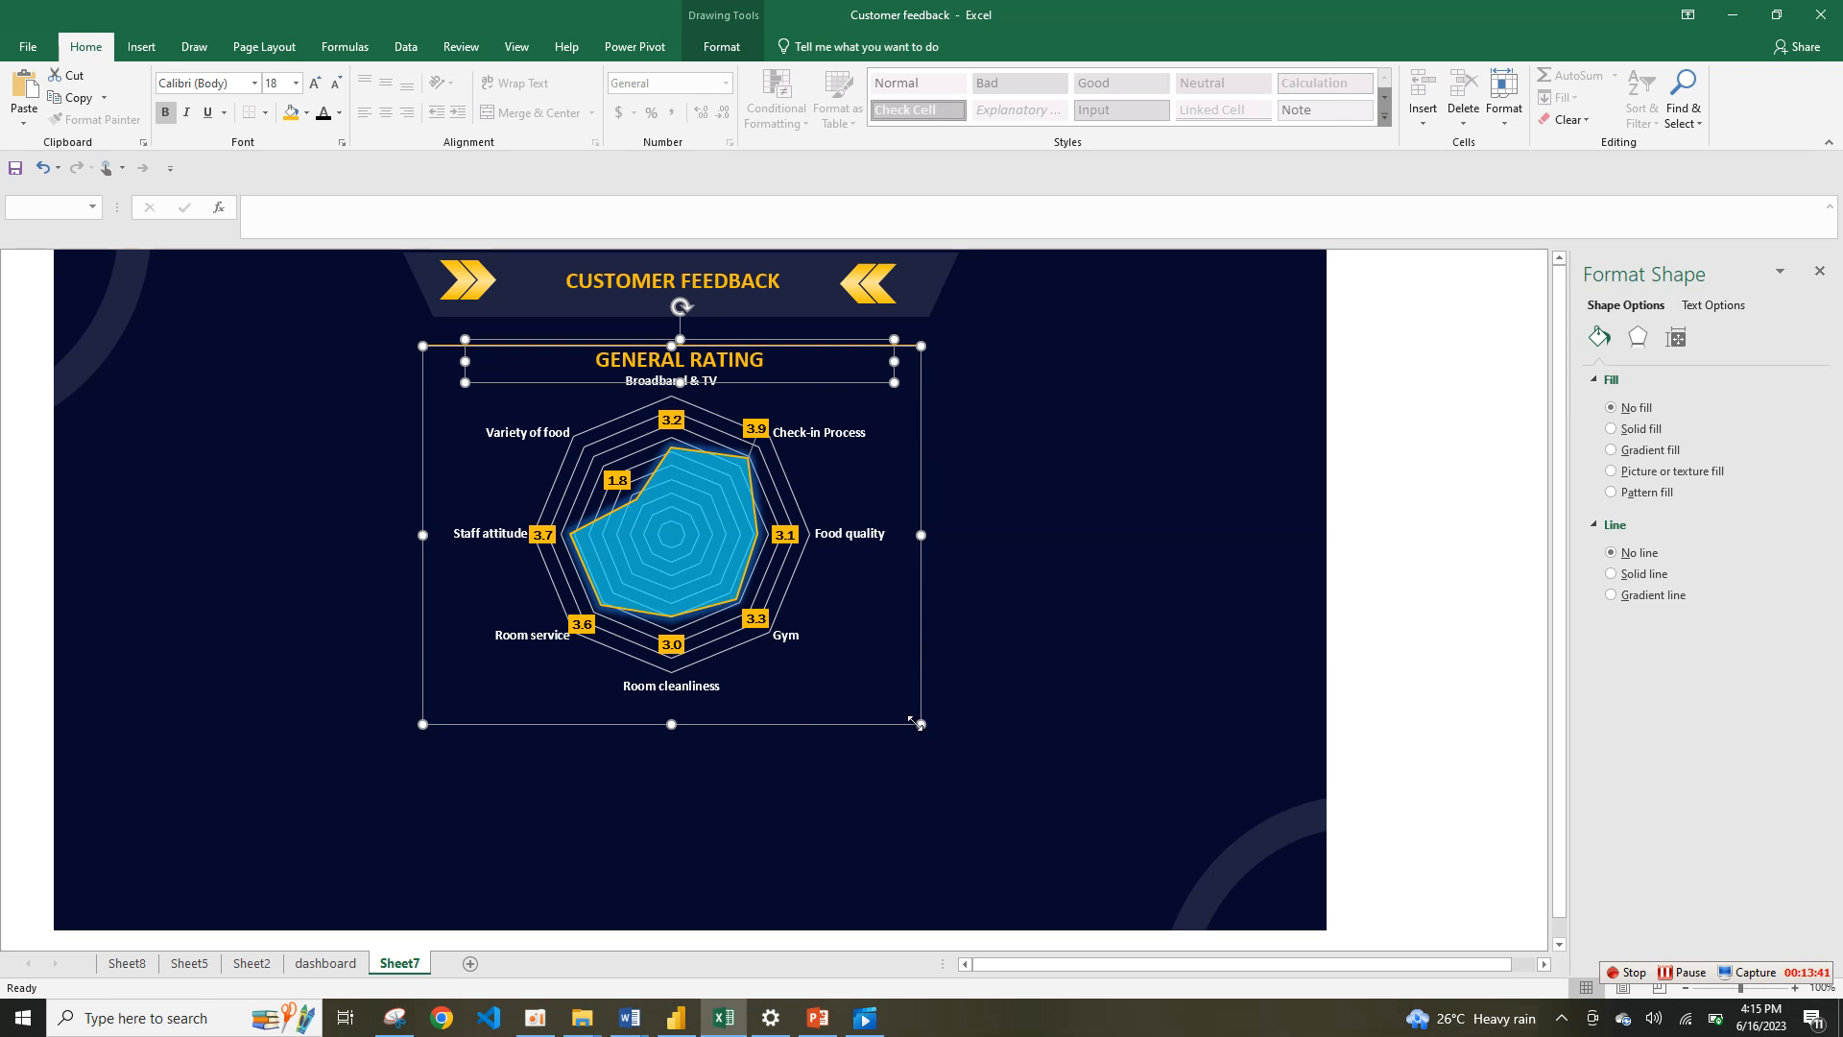
right_click(917, 724)
mouse_move(1017, 547)
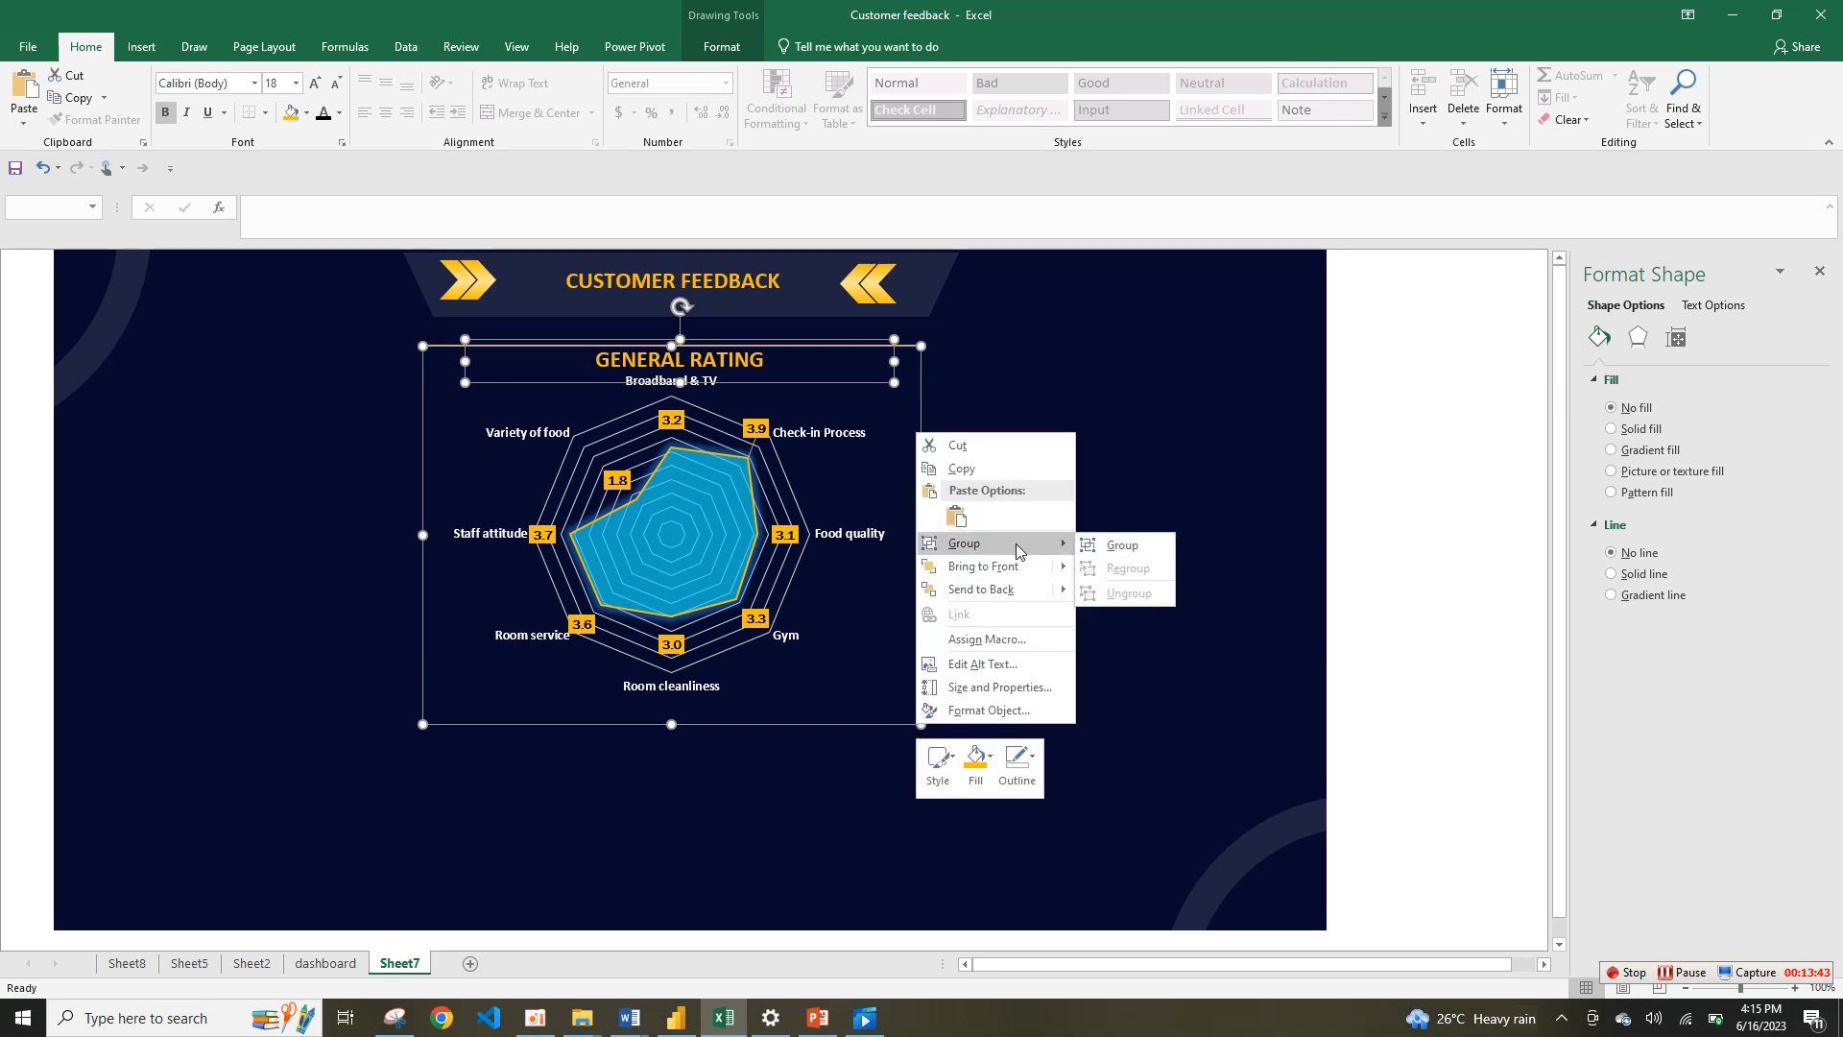
click(1116, 544)
drag(931, 468, 933, 477)
click(1153, 557)
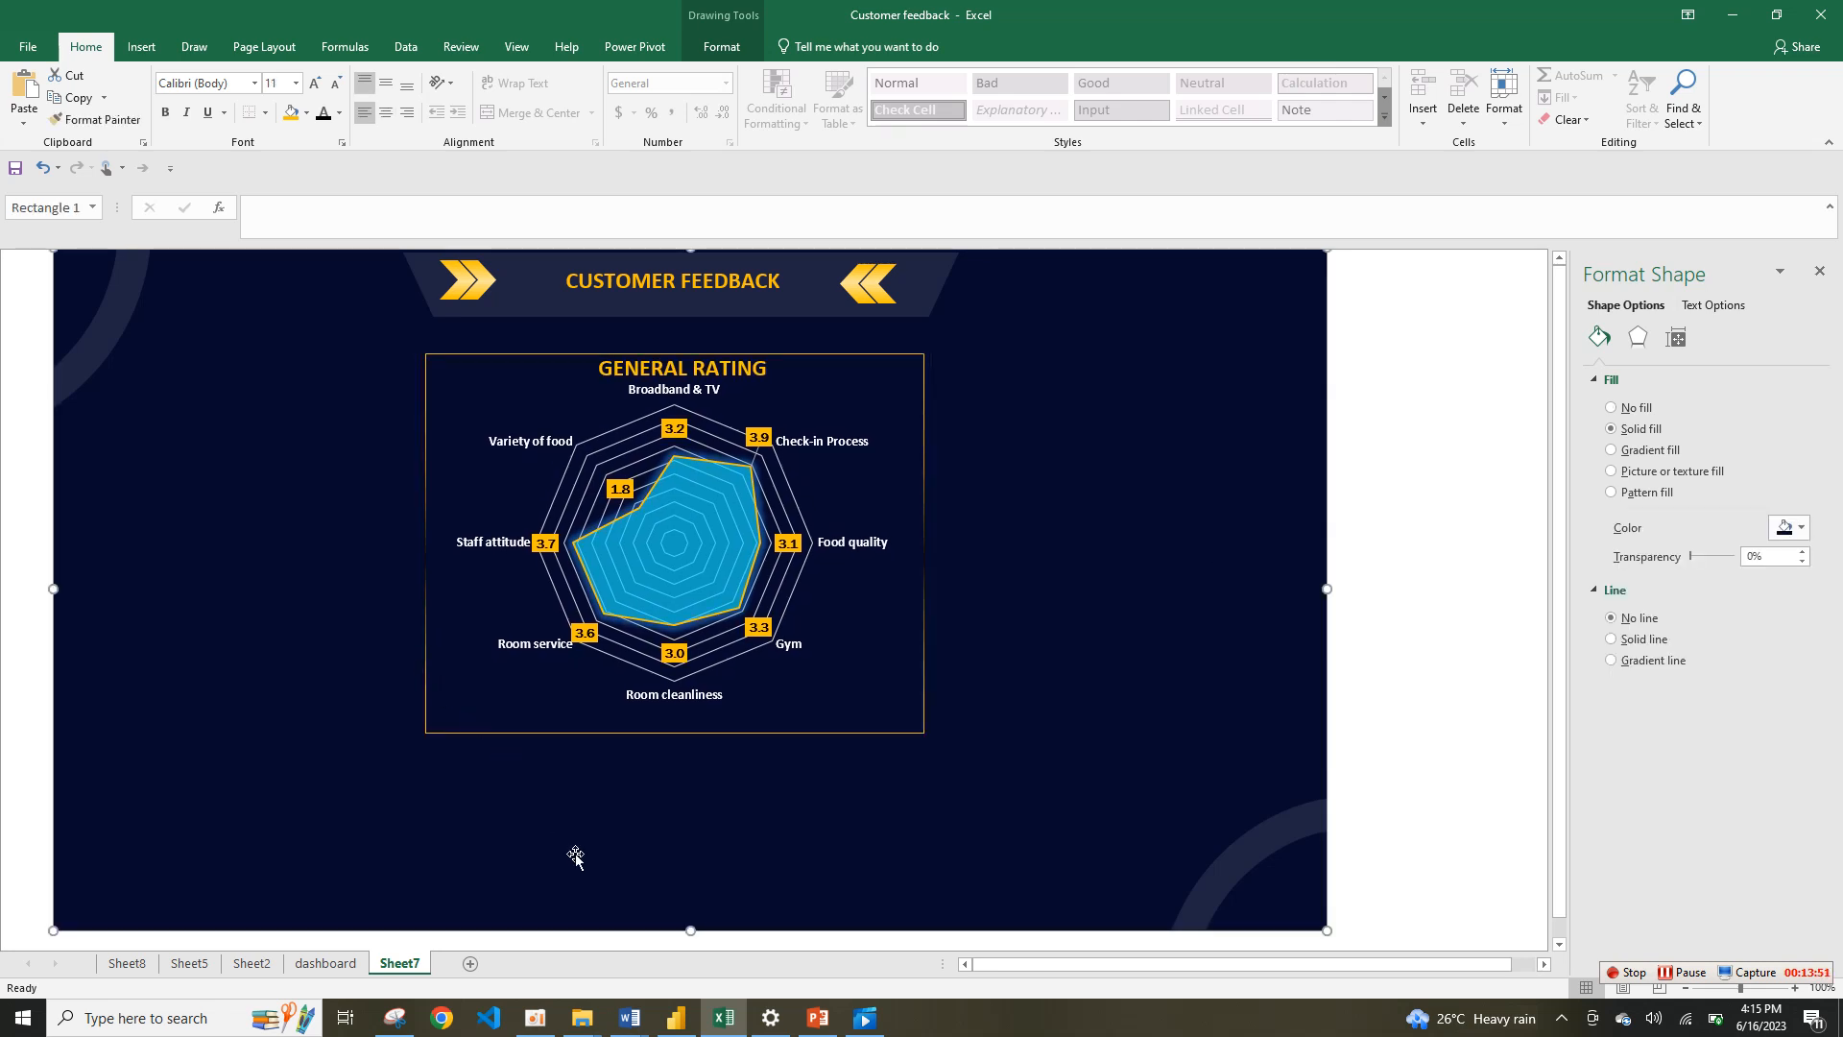
Step: Move the Sheet8 worksheet to the end of the workbook, after Sheet7
click(319, 964)
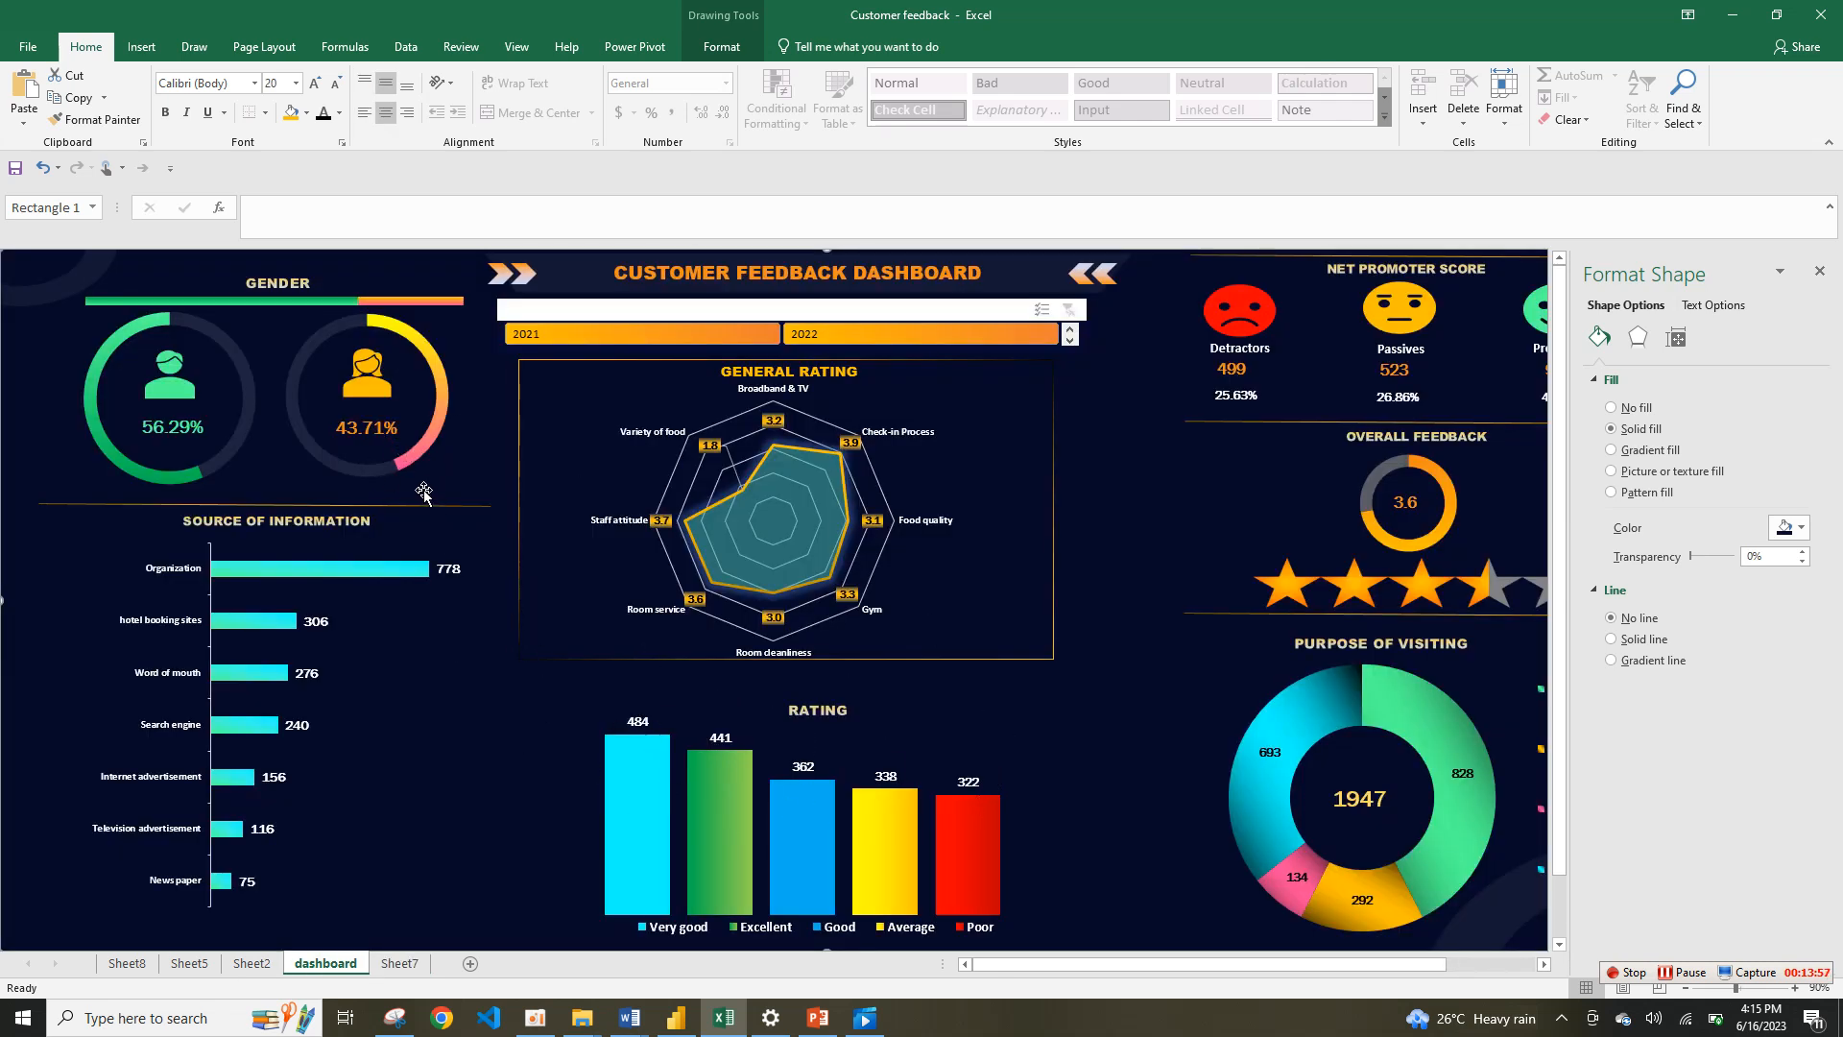
click(399, 963)
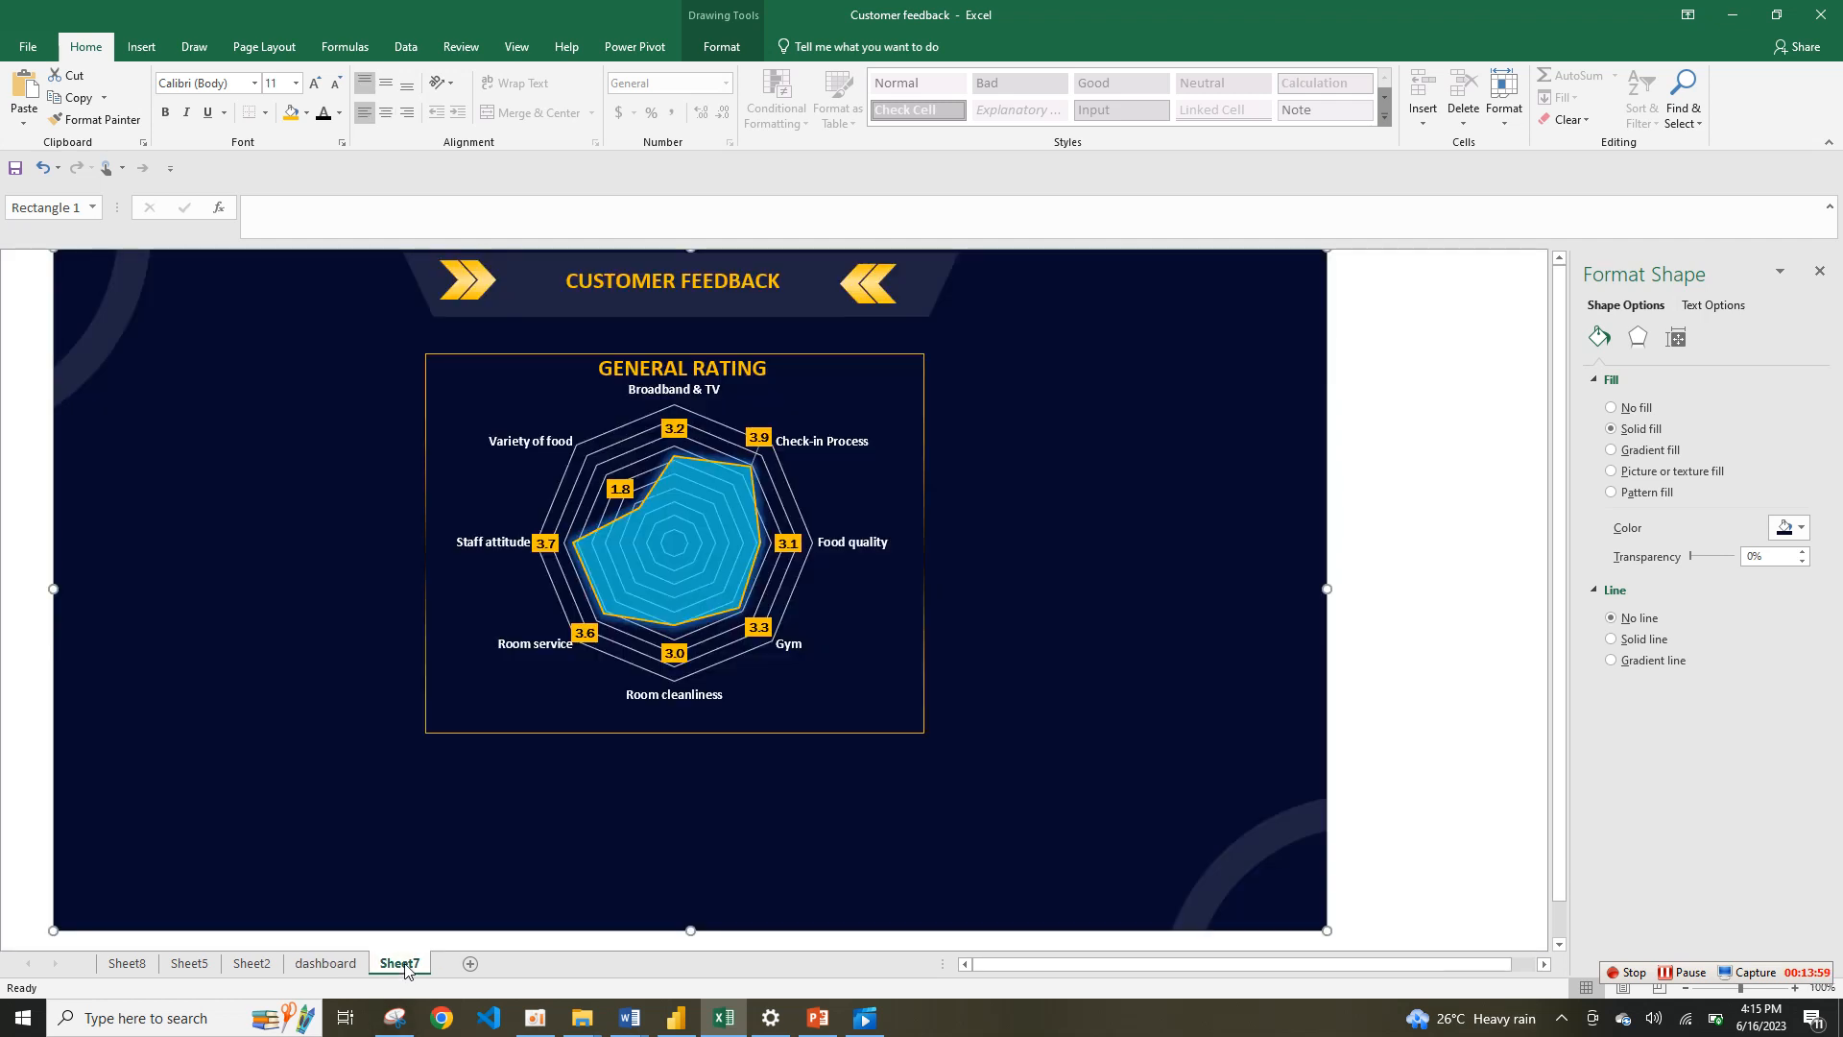
click(252, 964)
click(189, 964)
click(126, 964)
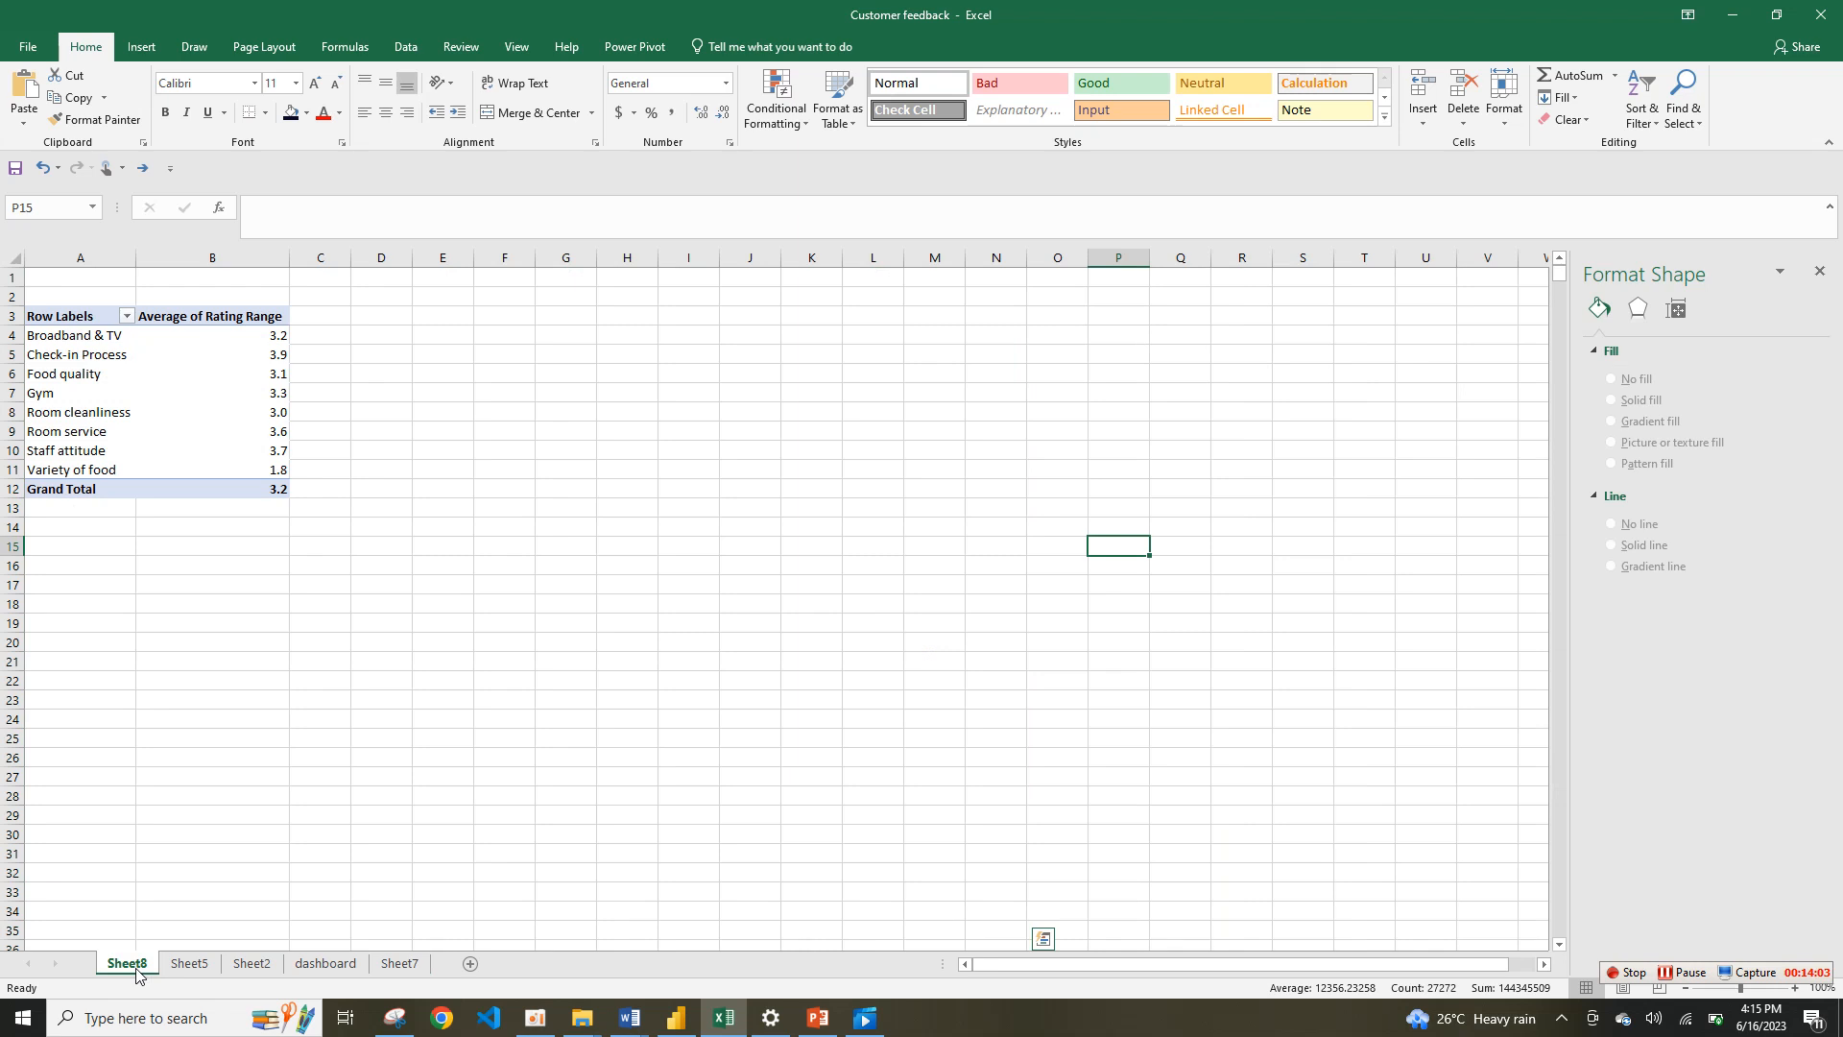
drag(377, 976, 440, 962)
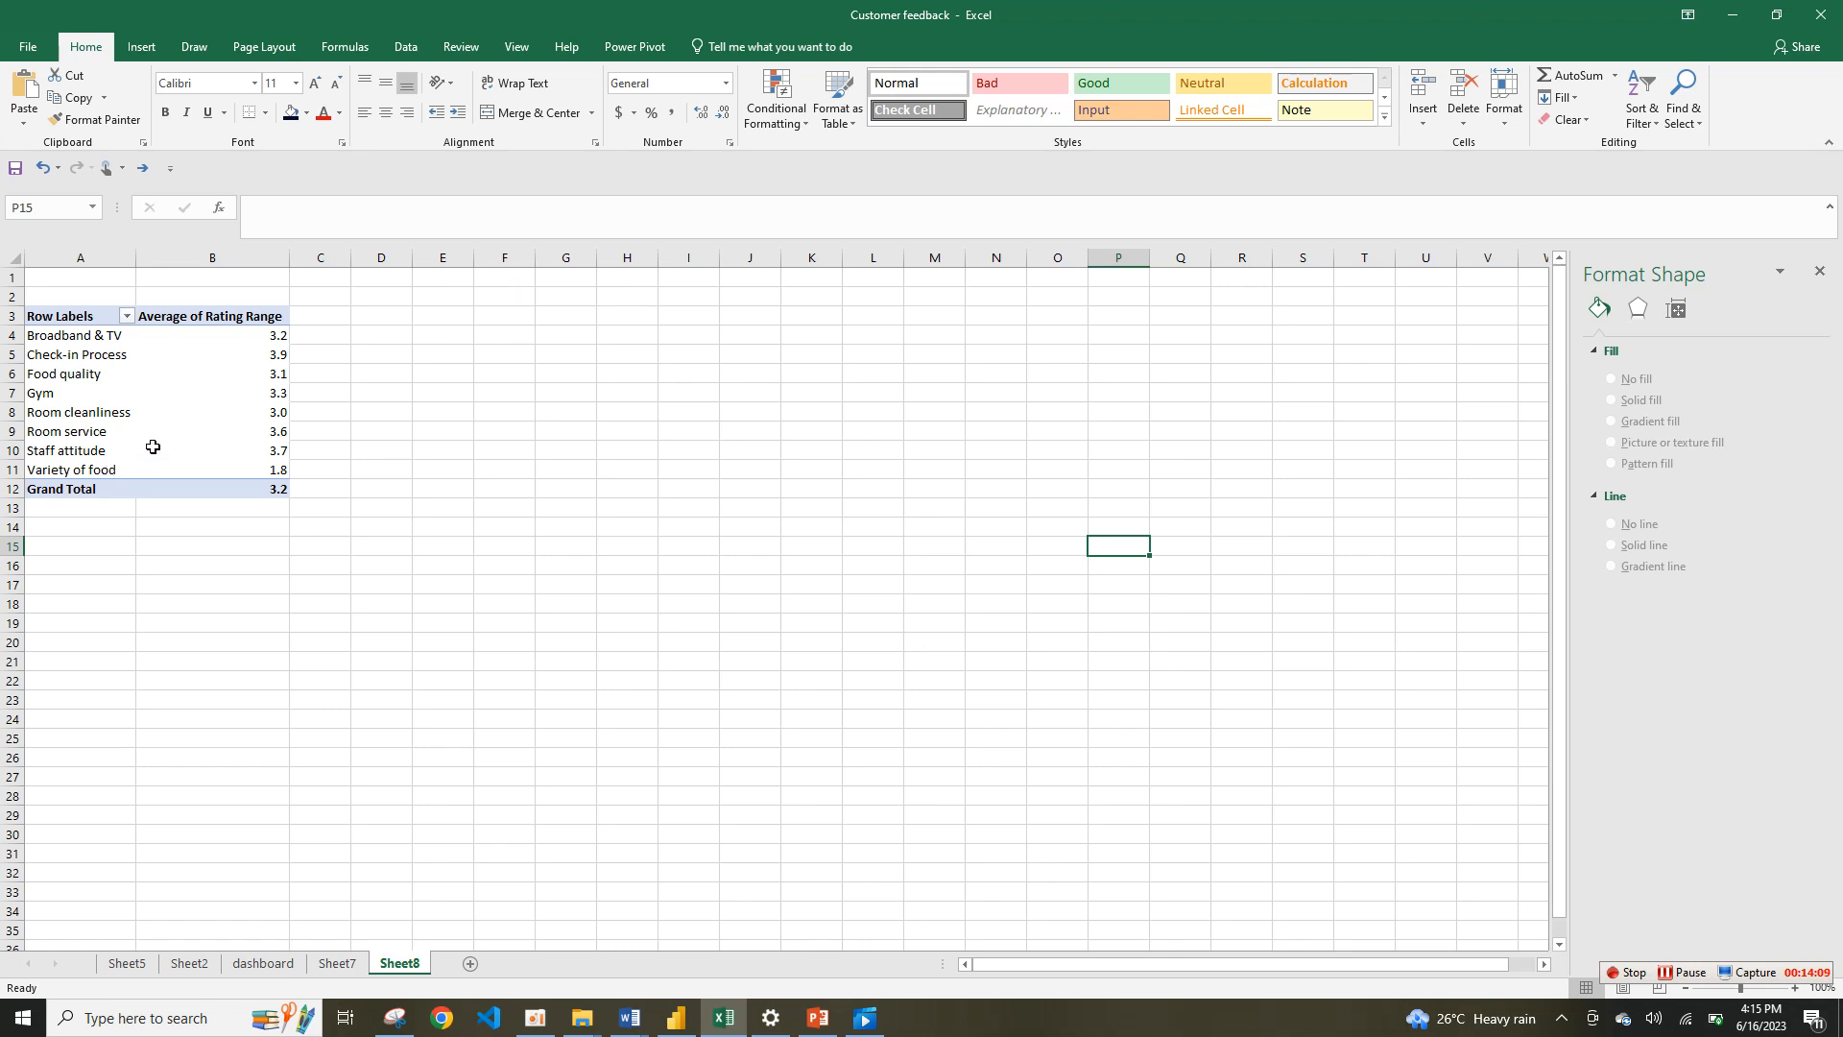
Step: Copy the rating PivotTable in A3:B12 of Sheet8 and paste the duplicate at cell A15
drag(96, 324, 248, 487)
key(ctrl+c)
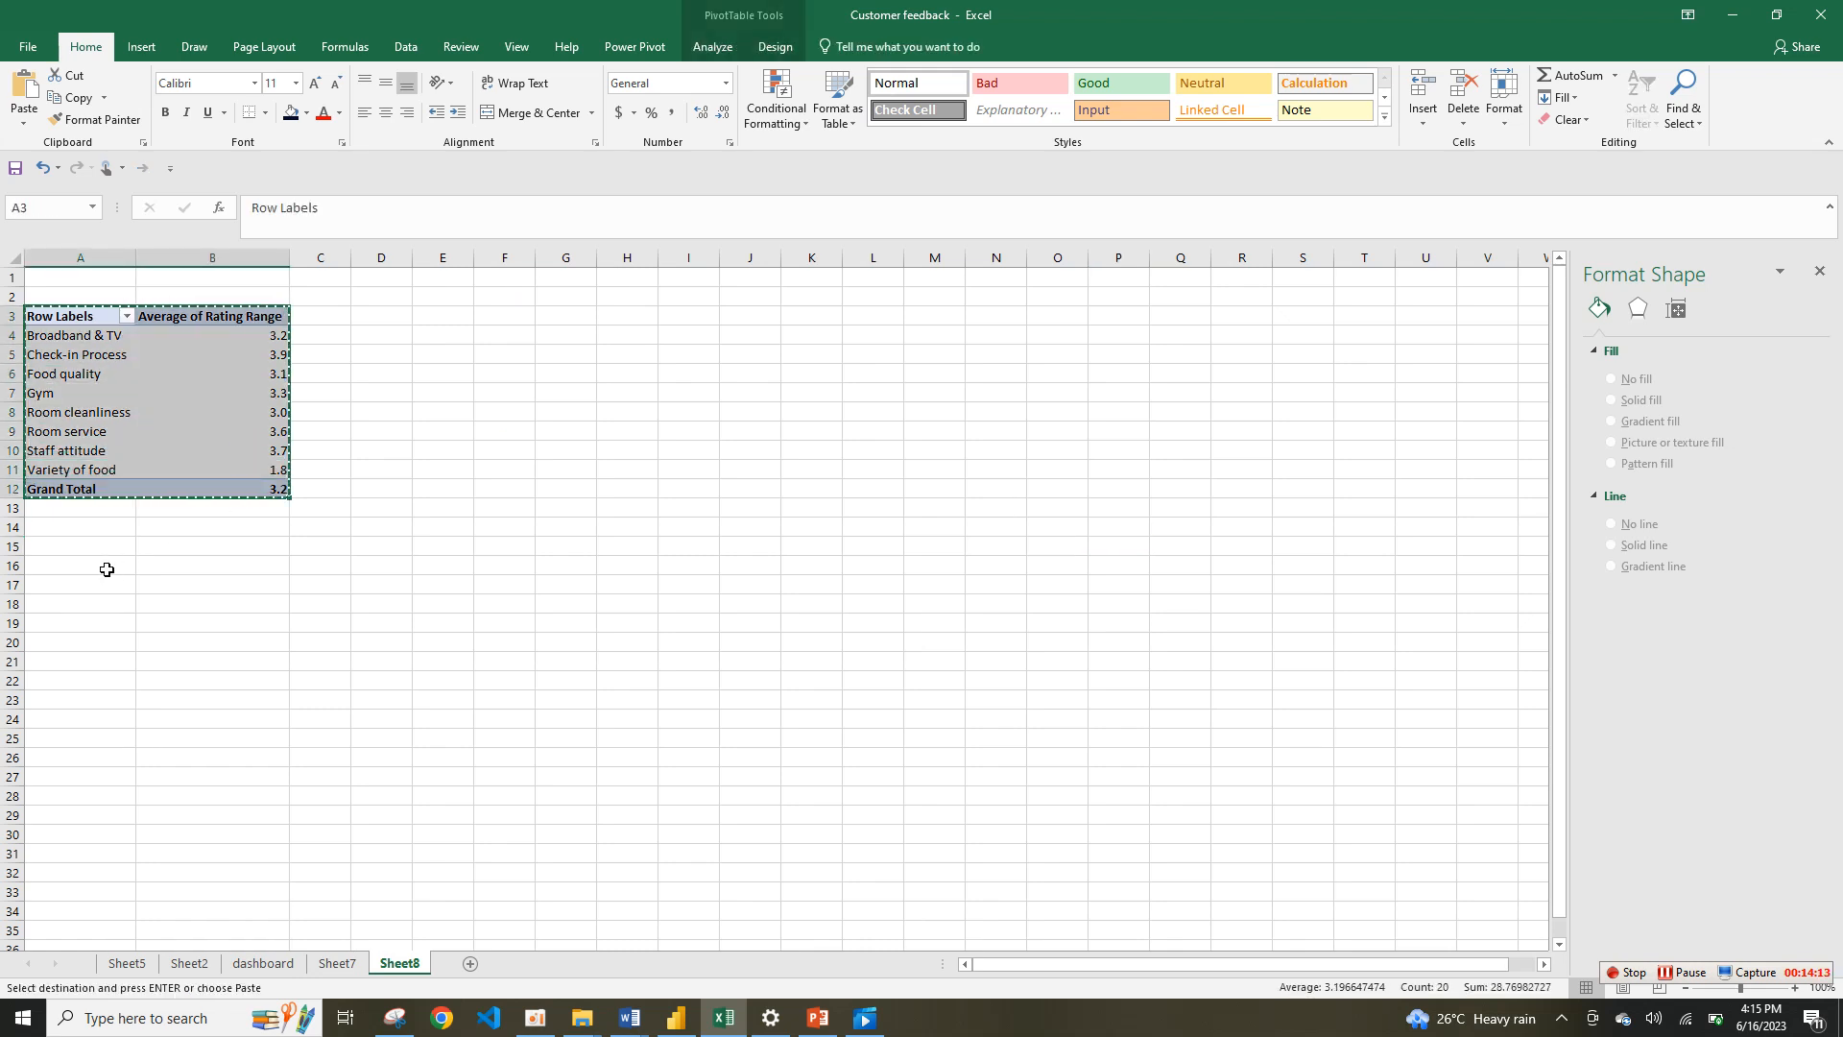
click(76, 552)
key(ctrl+v)
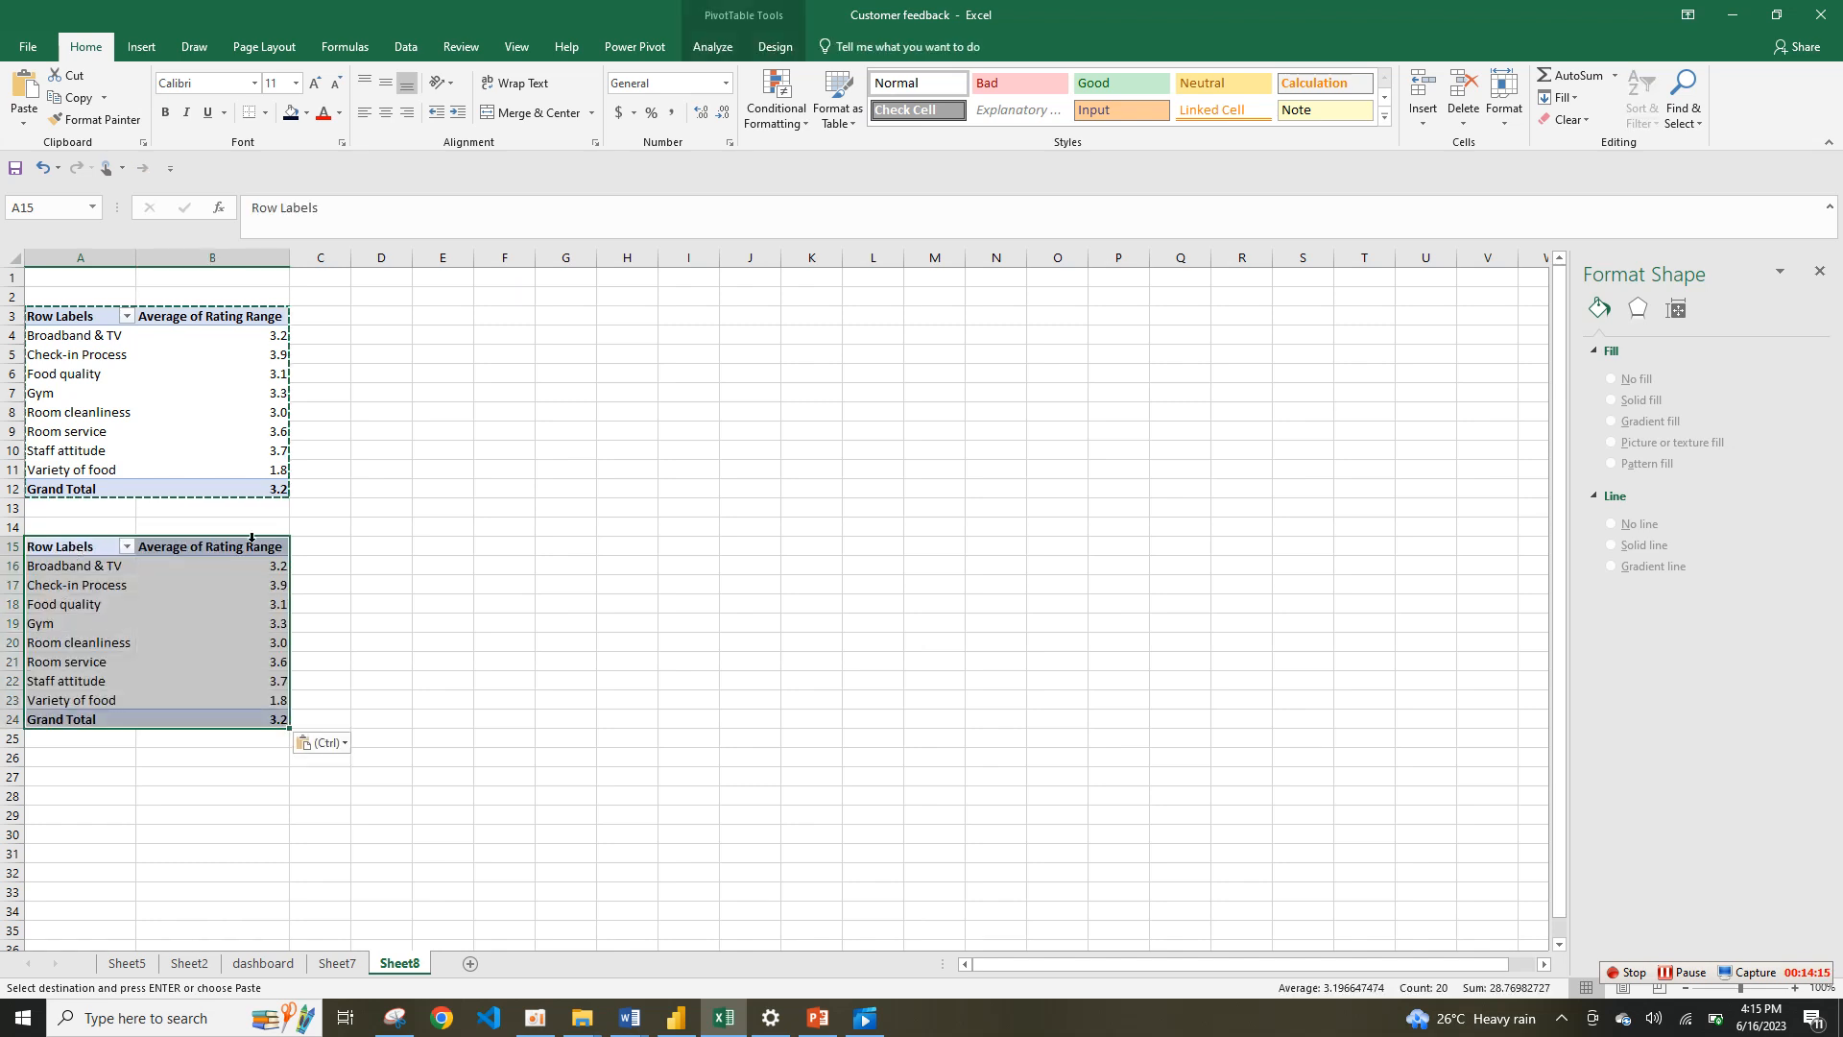
click(286, 603)
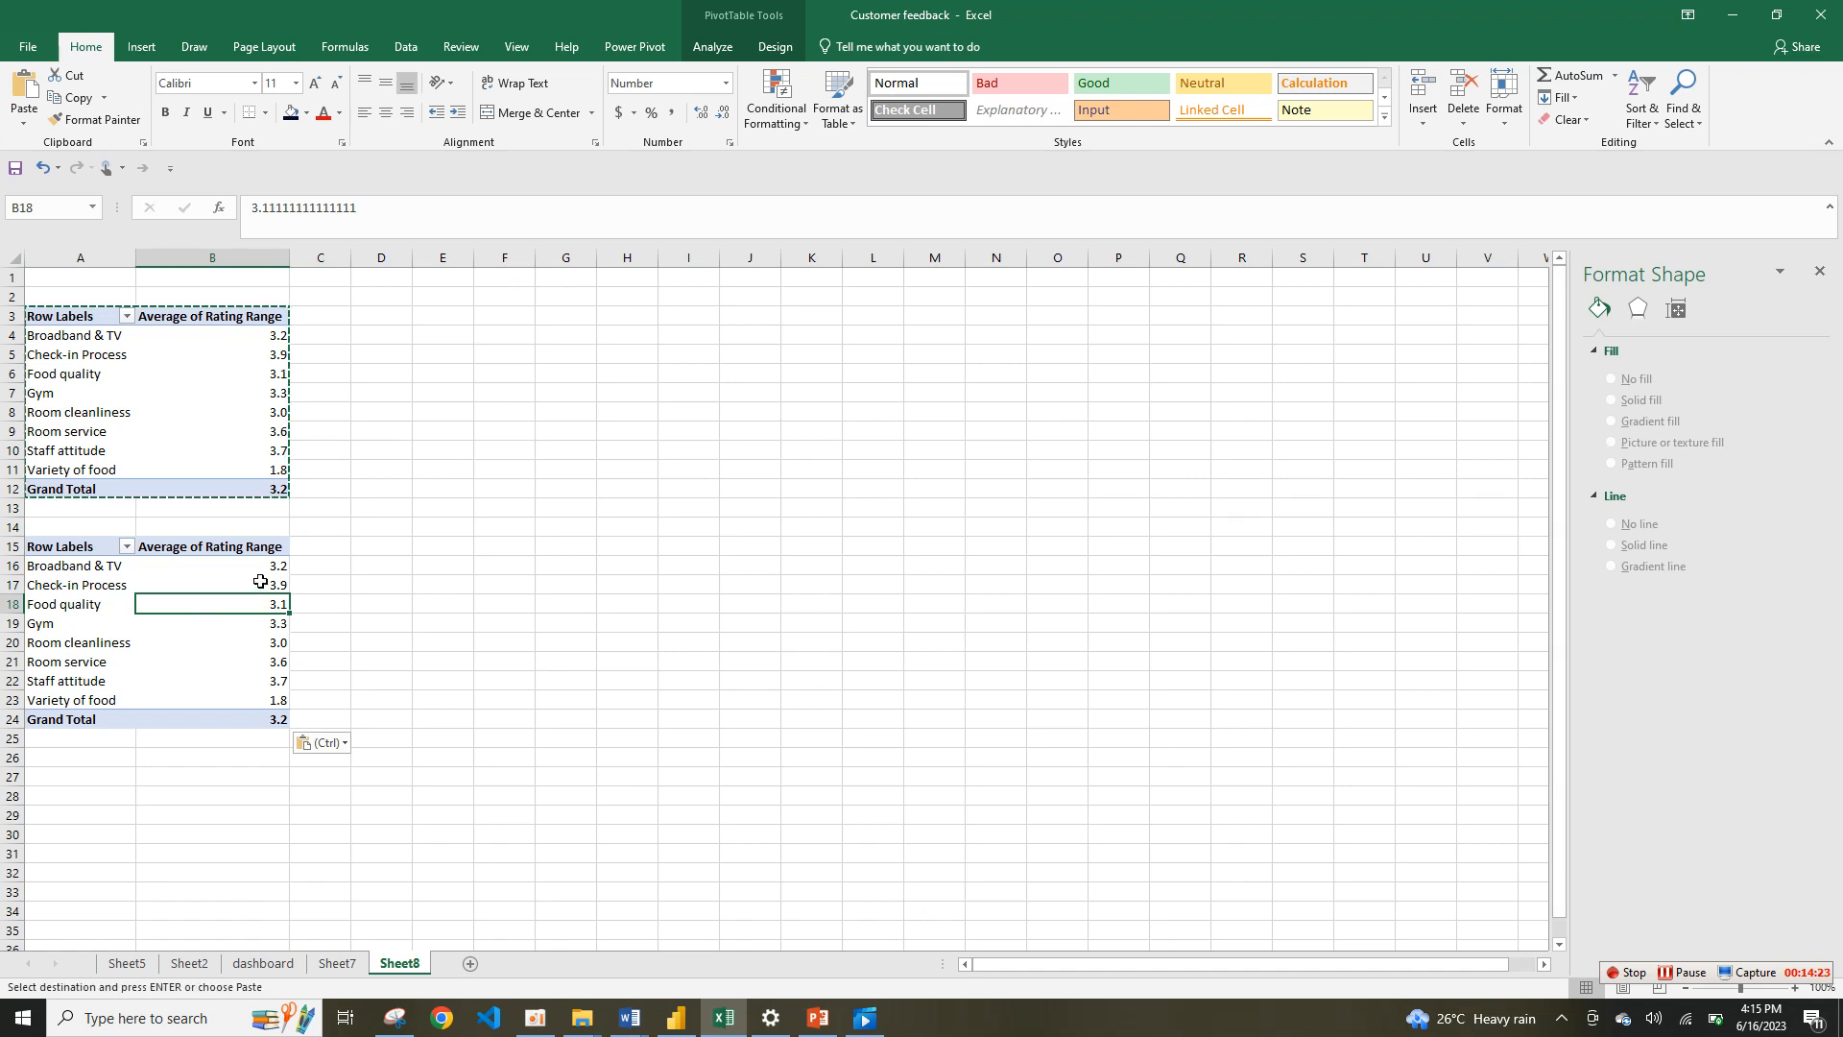
click(561, 602)
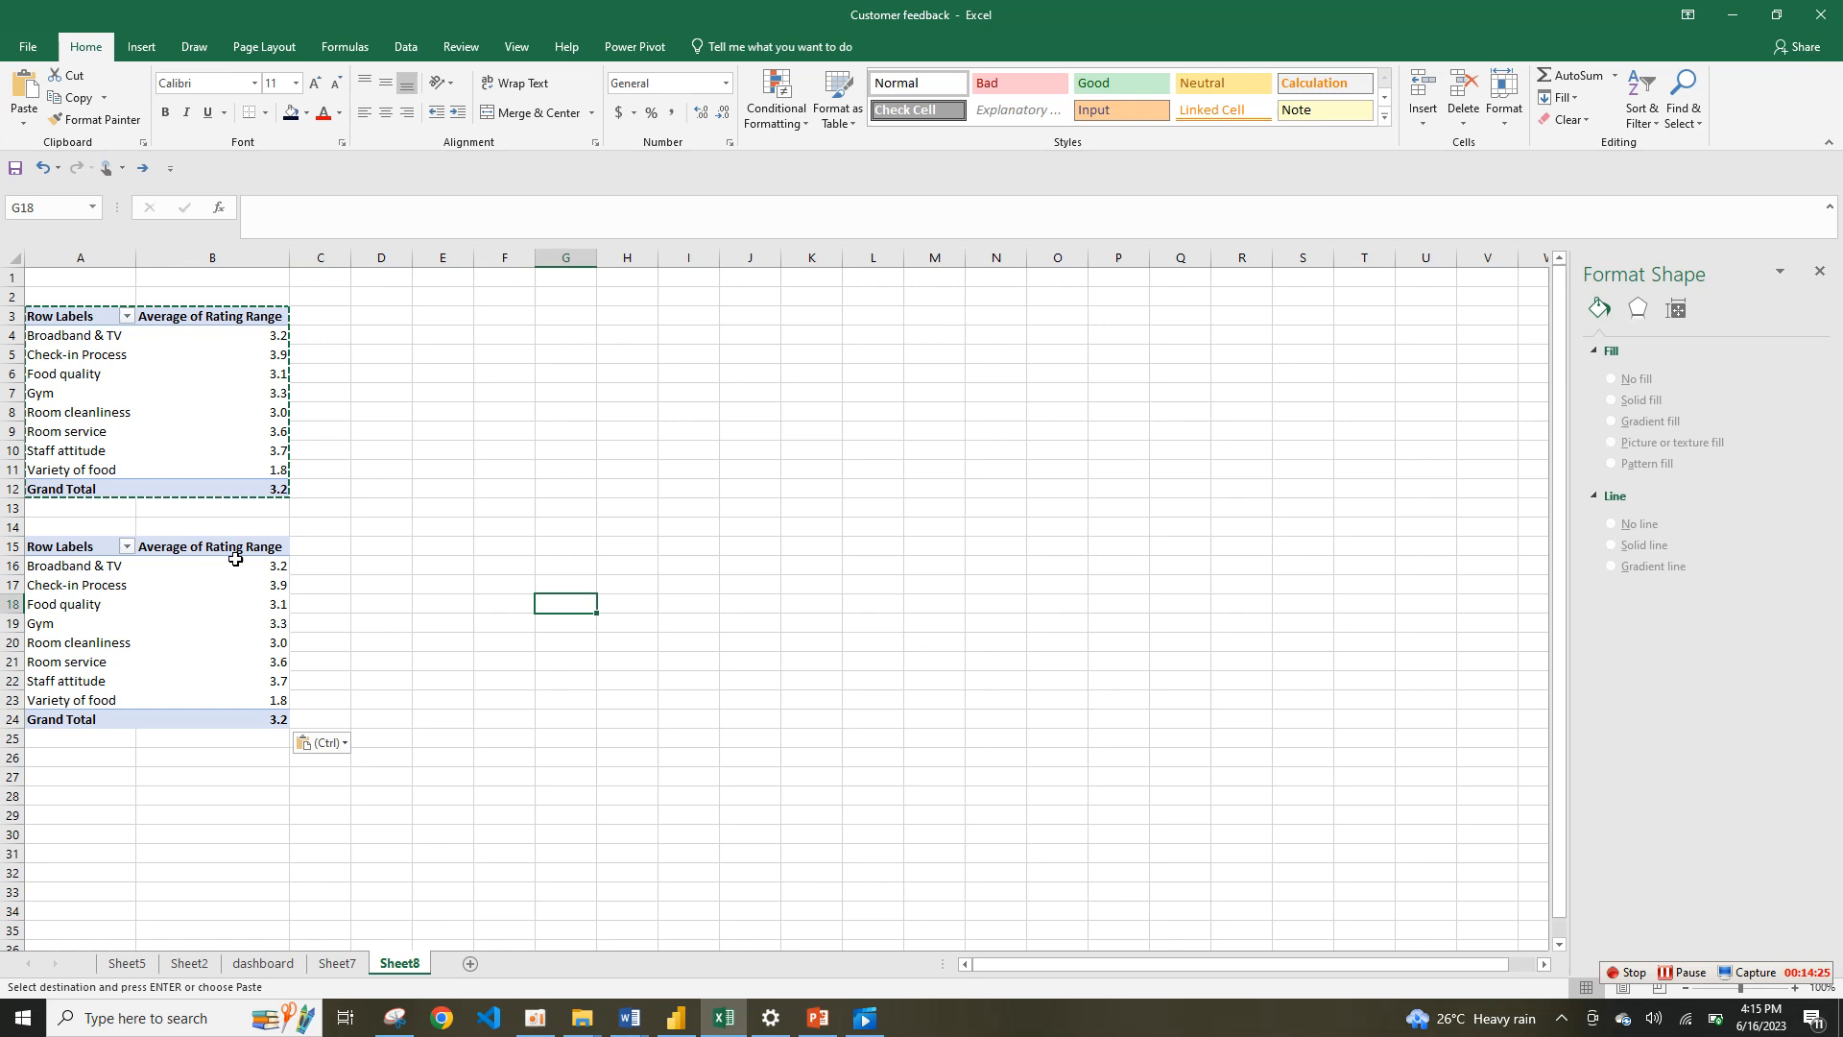
click(321, 469)
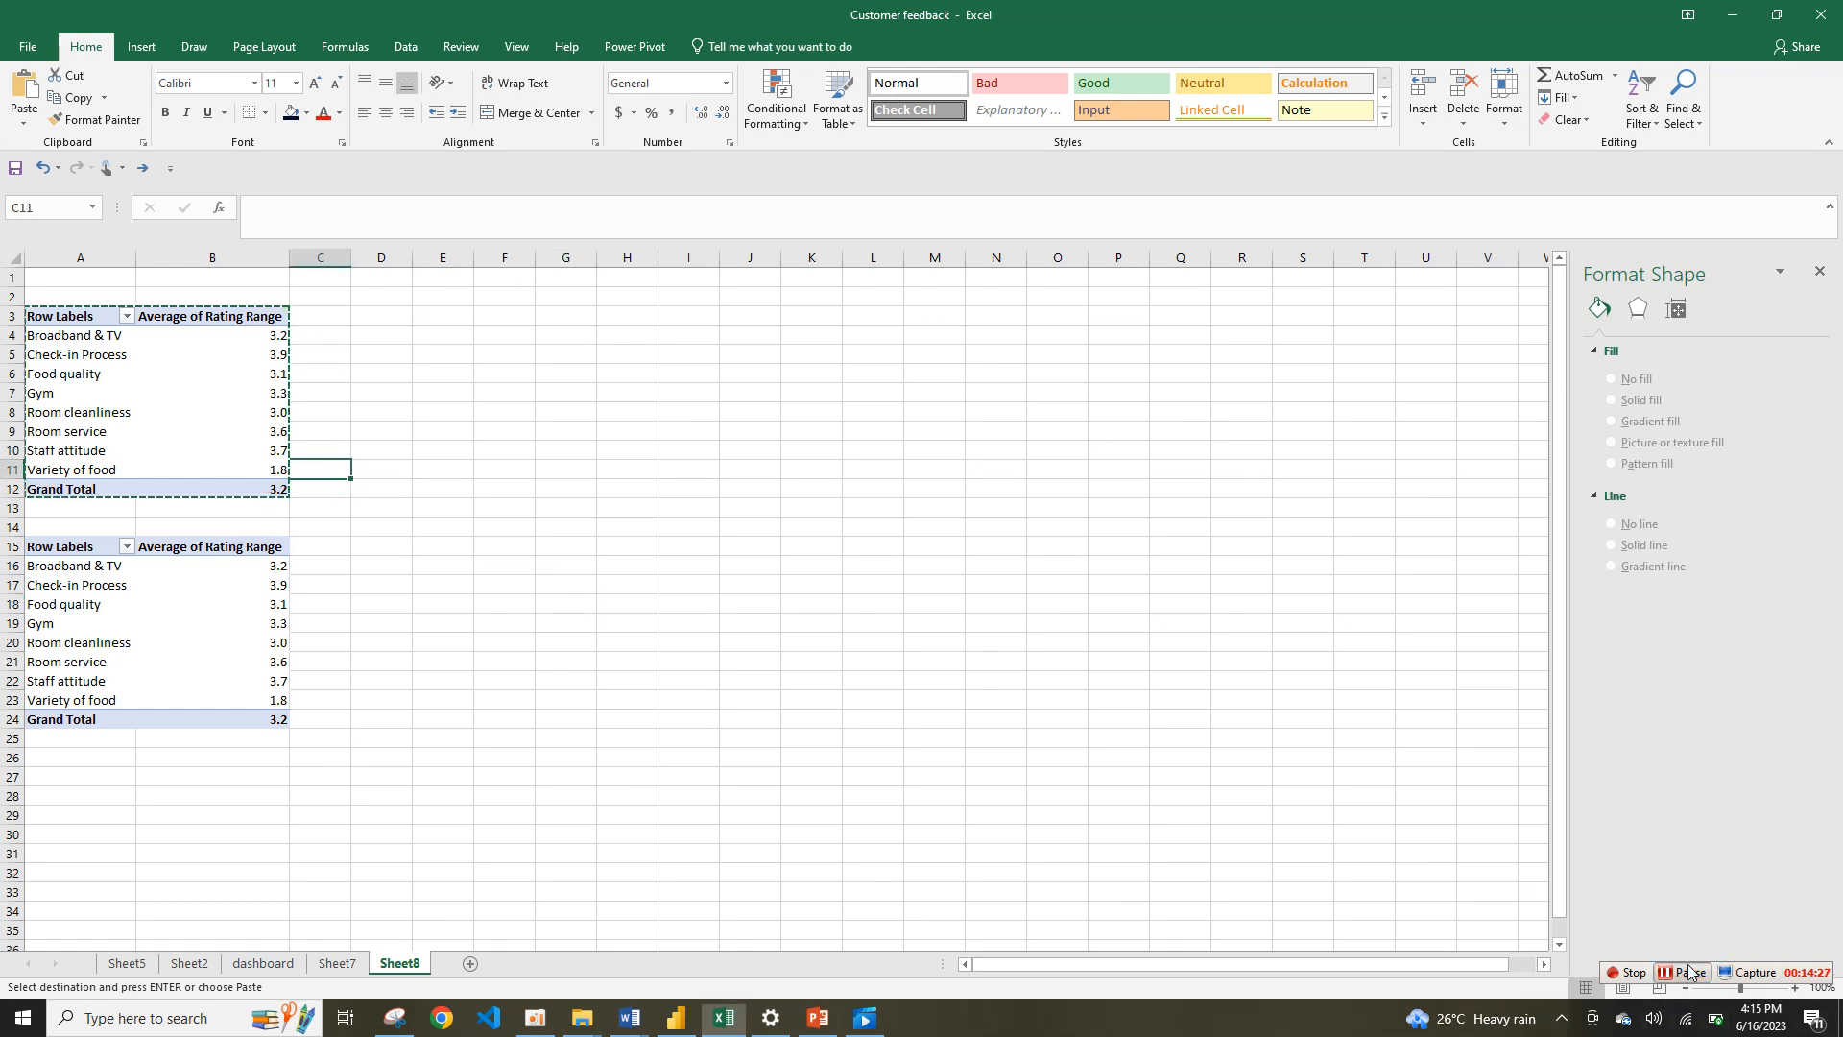
click(1682, 972)
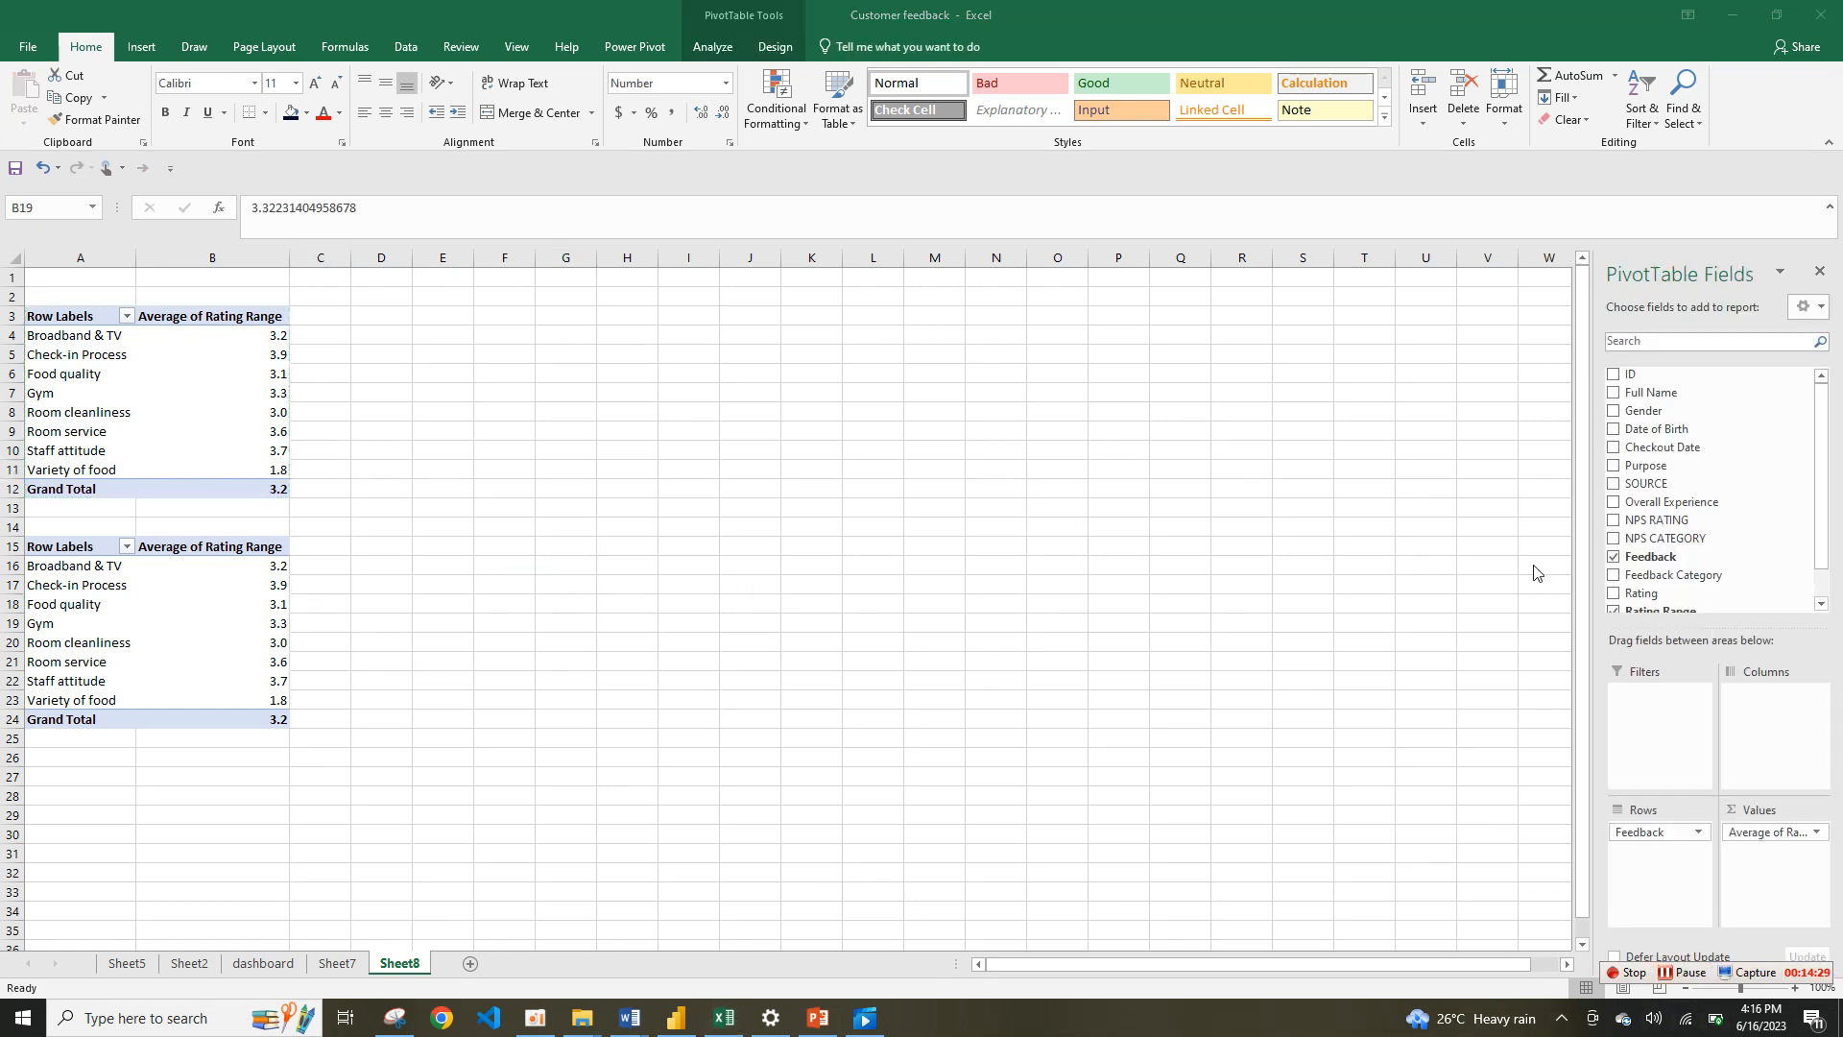
Step: Replace Feedback with Gender in the rows of the PivotTable at A15, and Average of Rating Range with Count of Gender in its values
click(1691, 836)
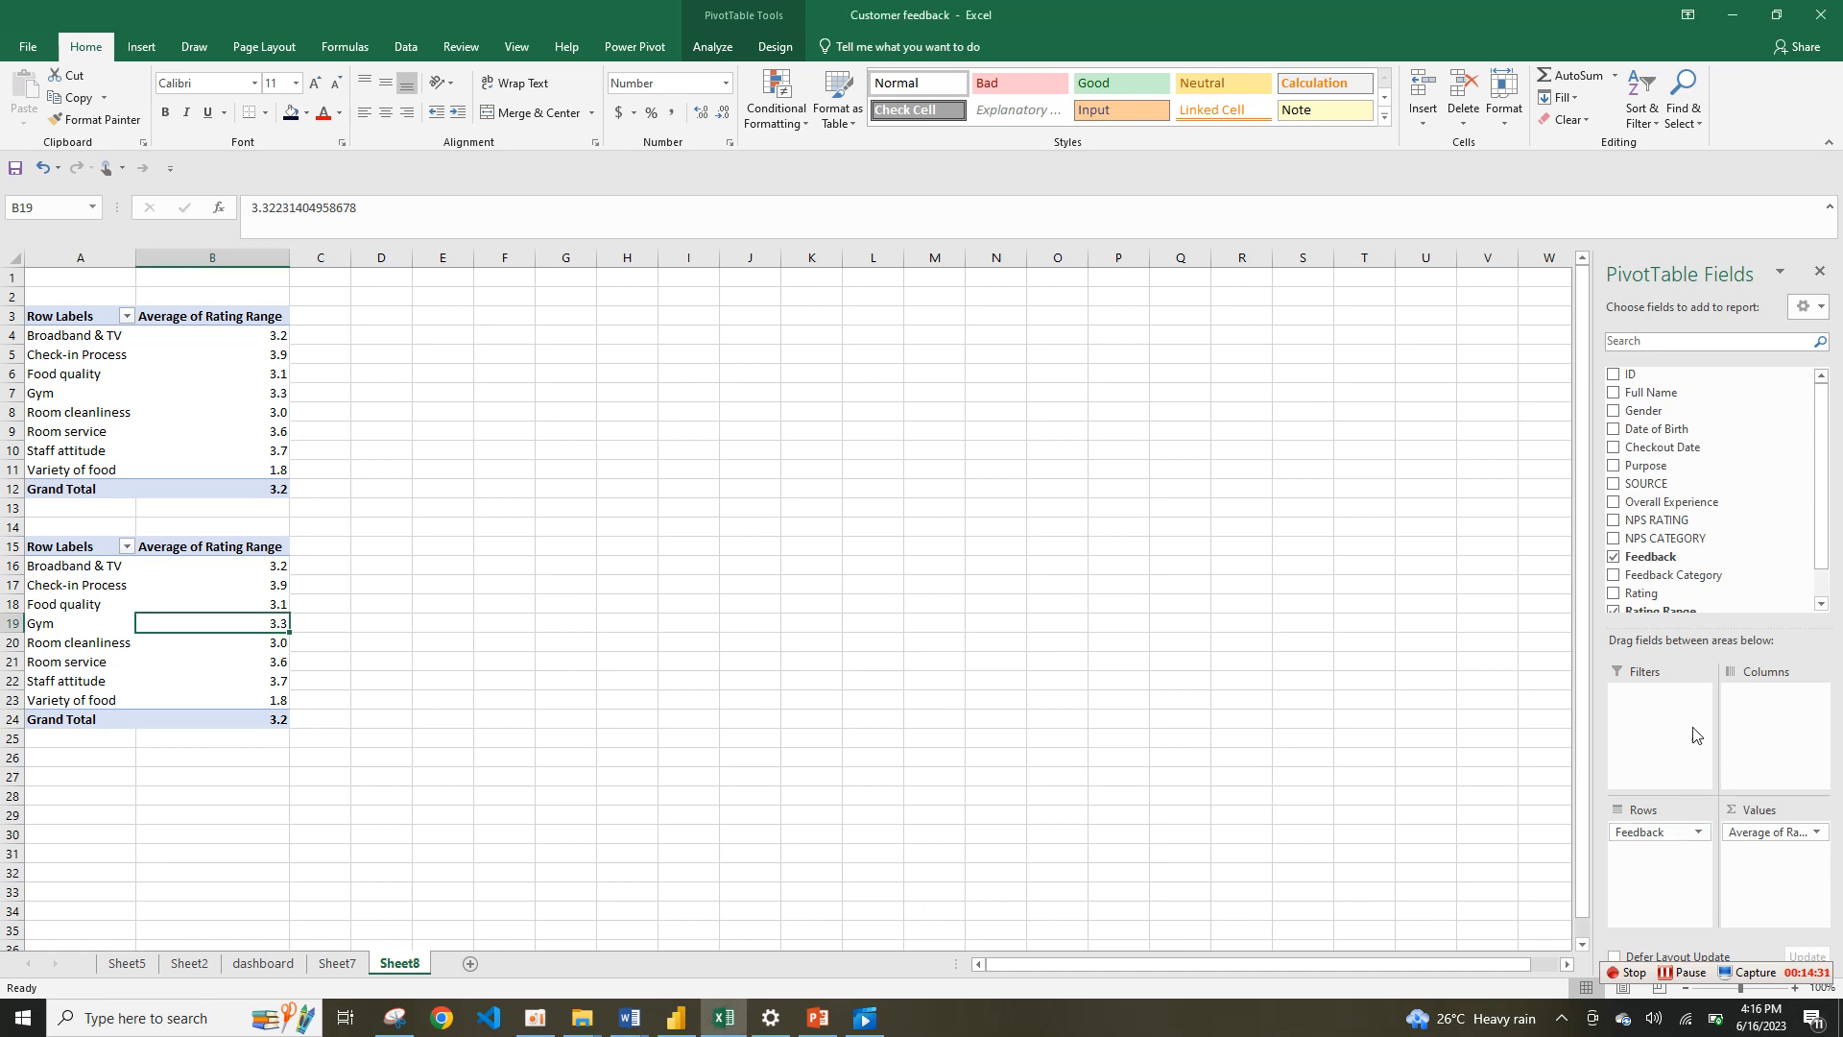
drag(1639, 831, 1682, 422)
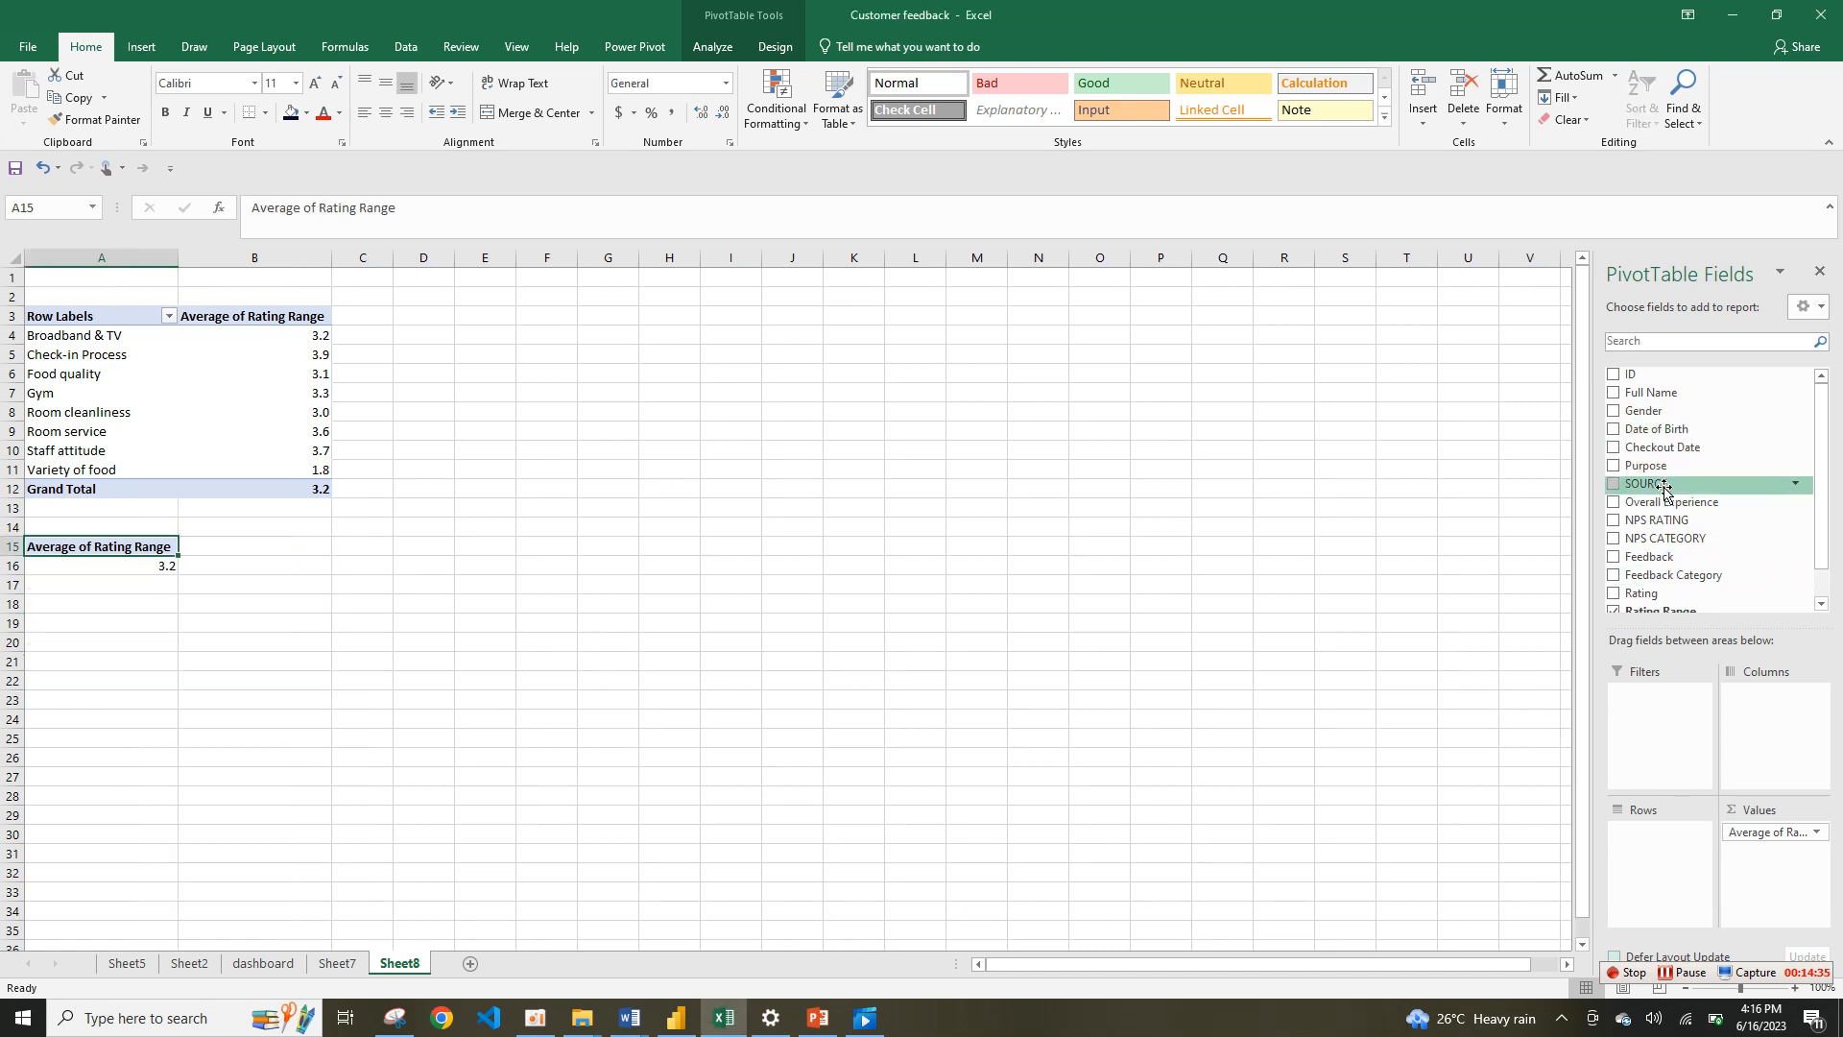
scroll(1812, 501, down, 2)
drag(1684, 385, 1668, 870)
click(189, 963)
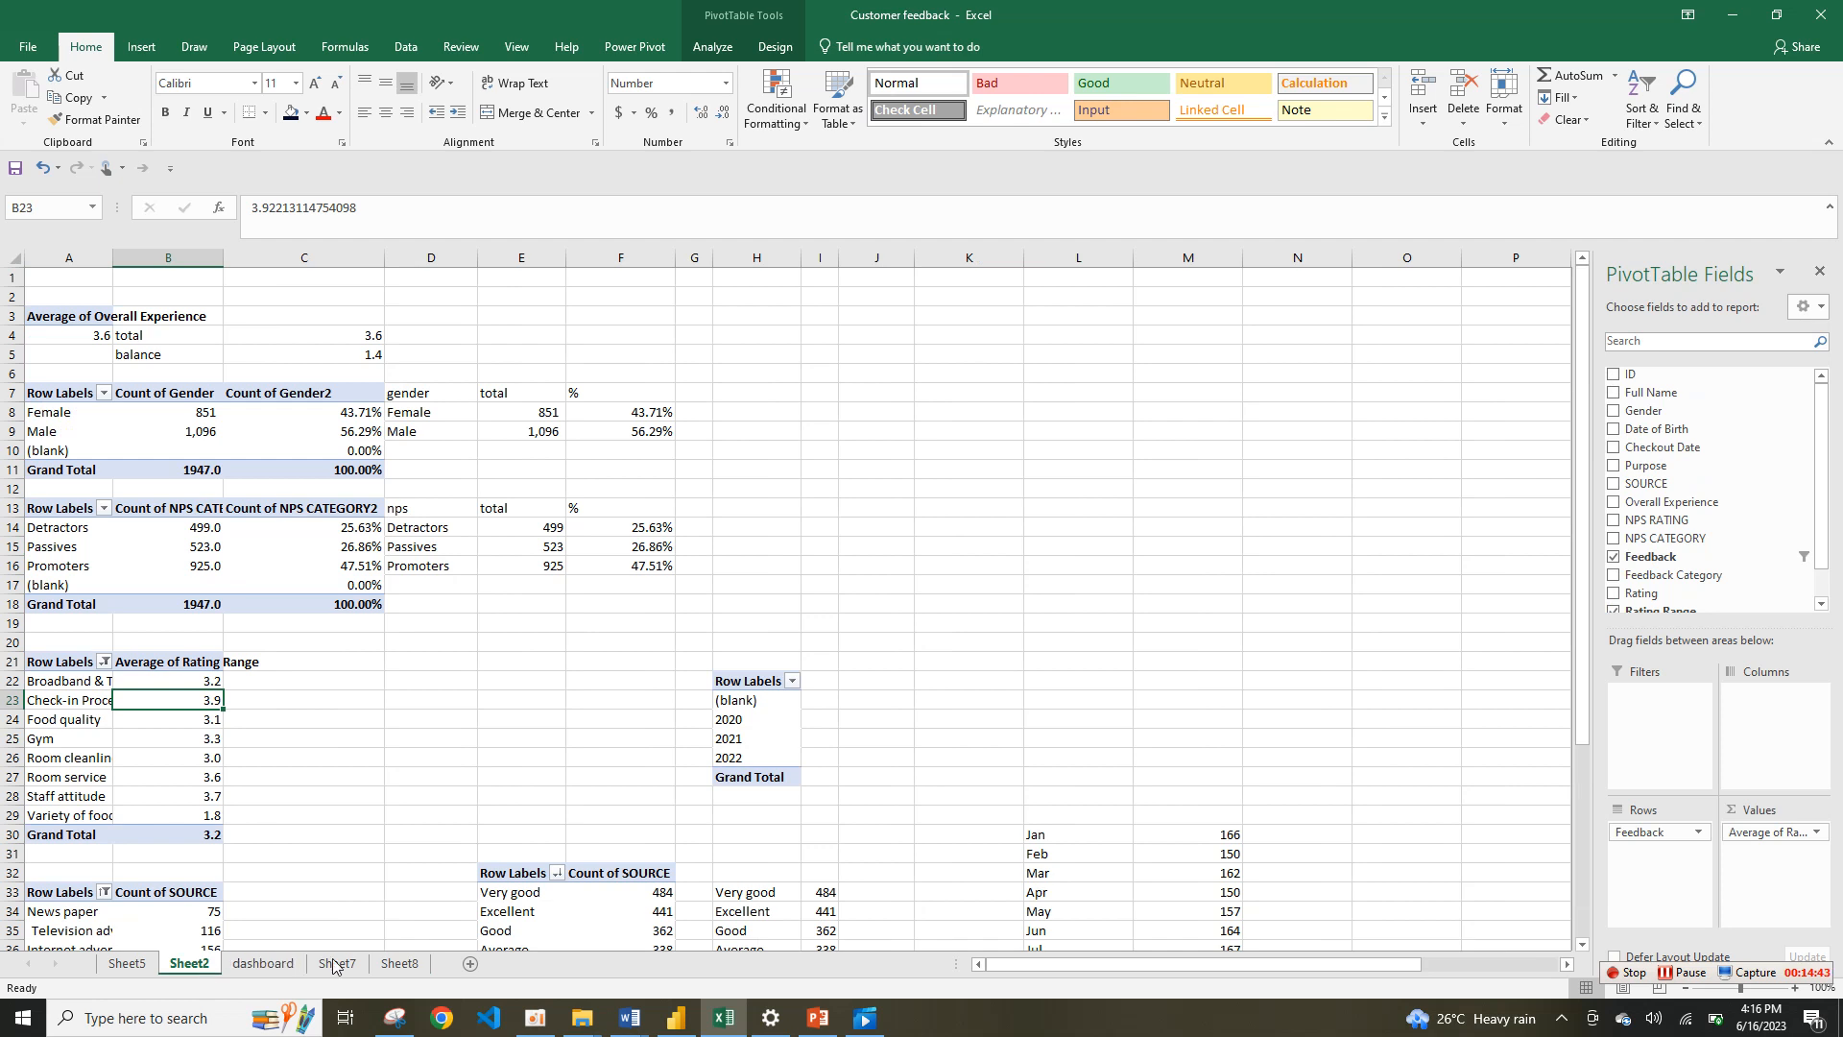
click(410, 968)
drag(1771, 831, 1723, 503)
drag(1667, 415, 1752, 842)
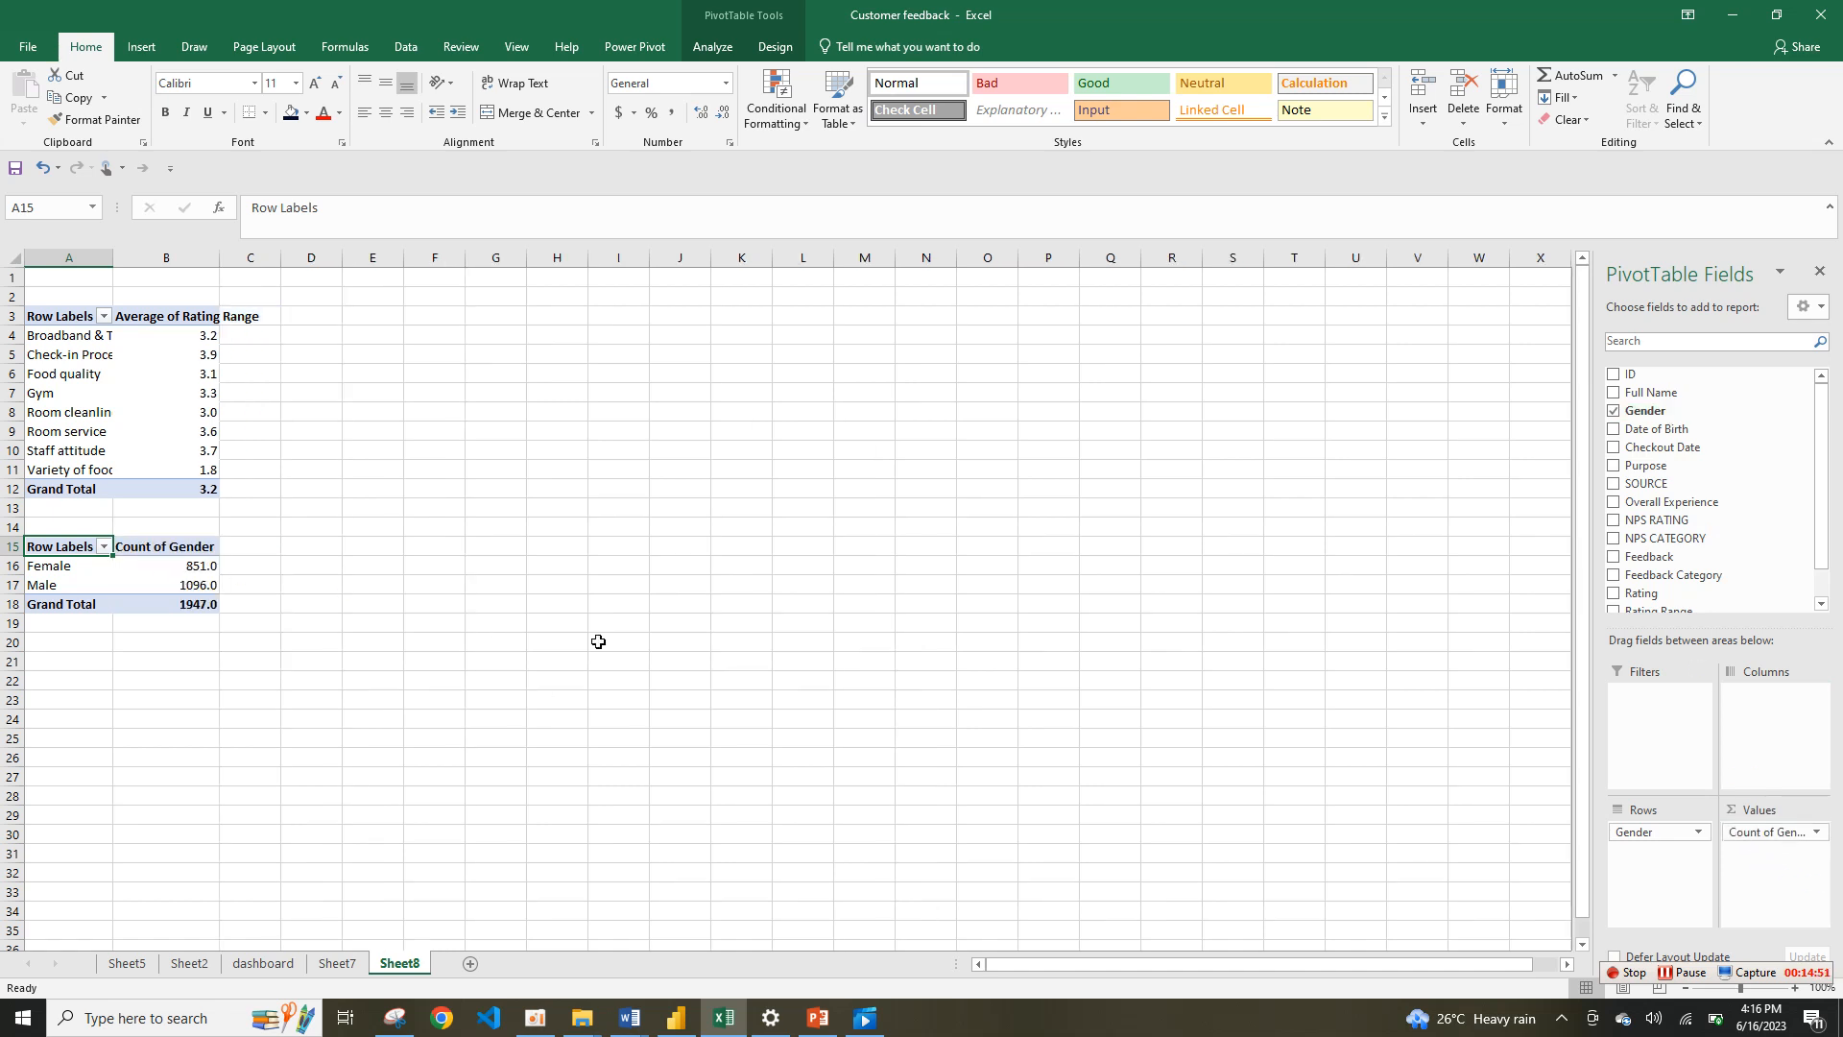
Step: Try adding Gender to the values a second time, summarized by Average and shown as % of Grand Total
drag(1668, 415, 1776, 854)
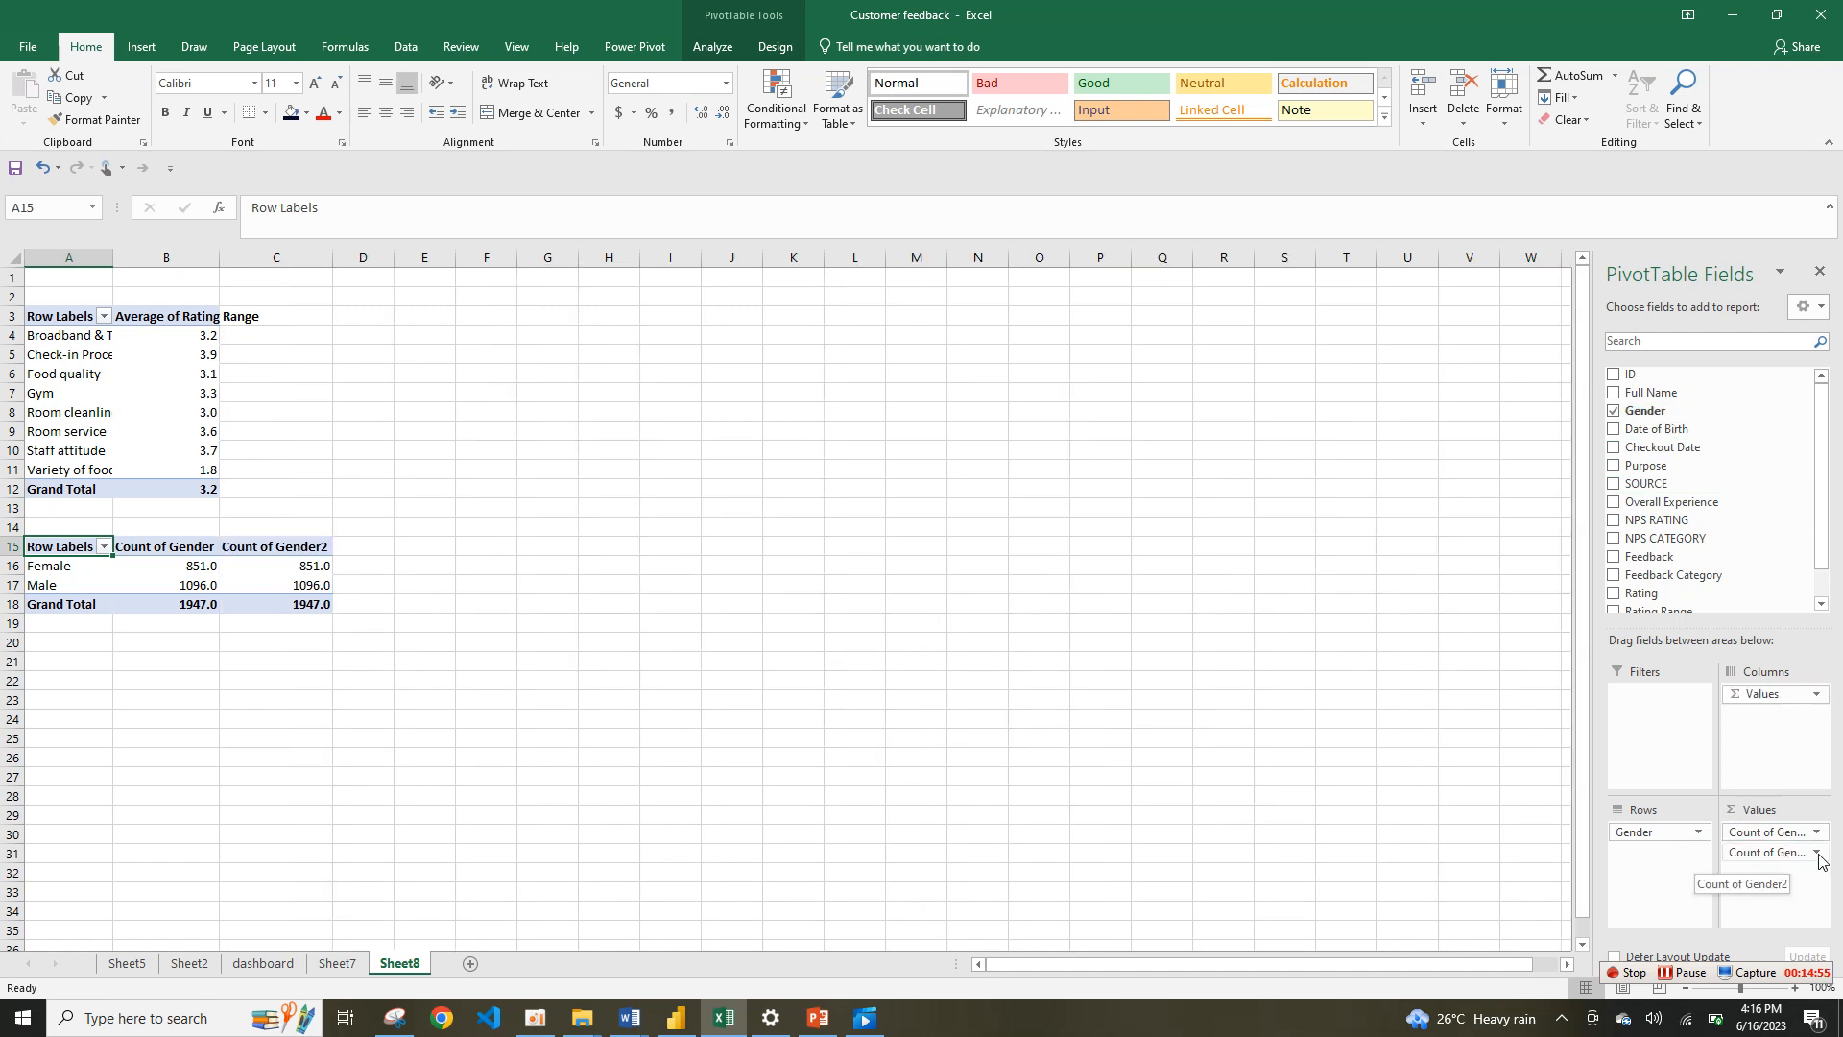
click(1817, 852)
click(1728, 833)
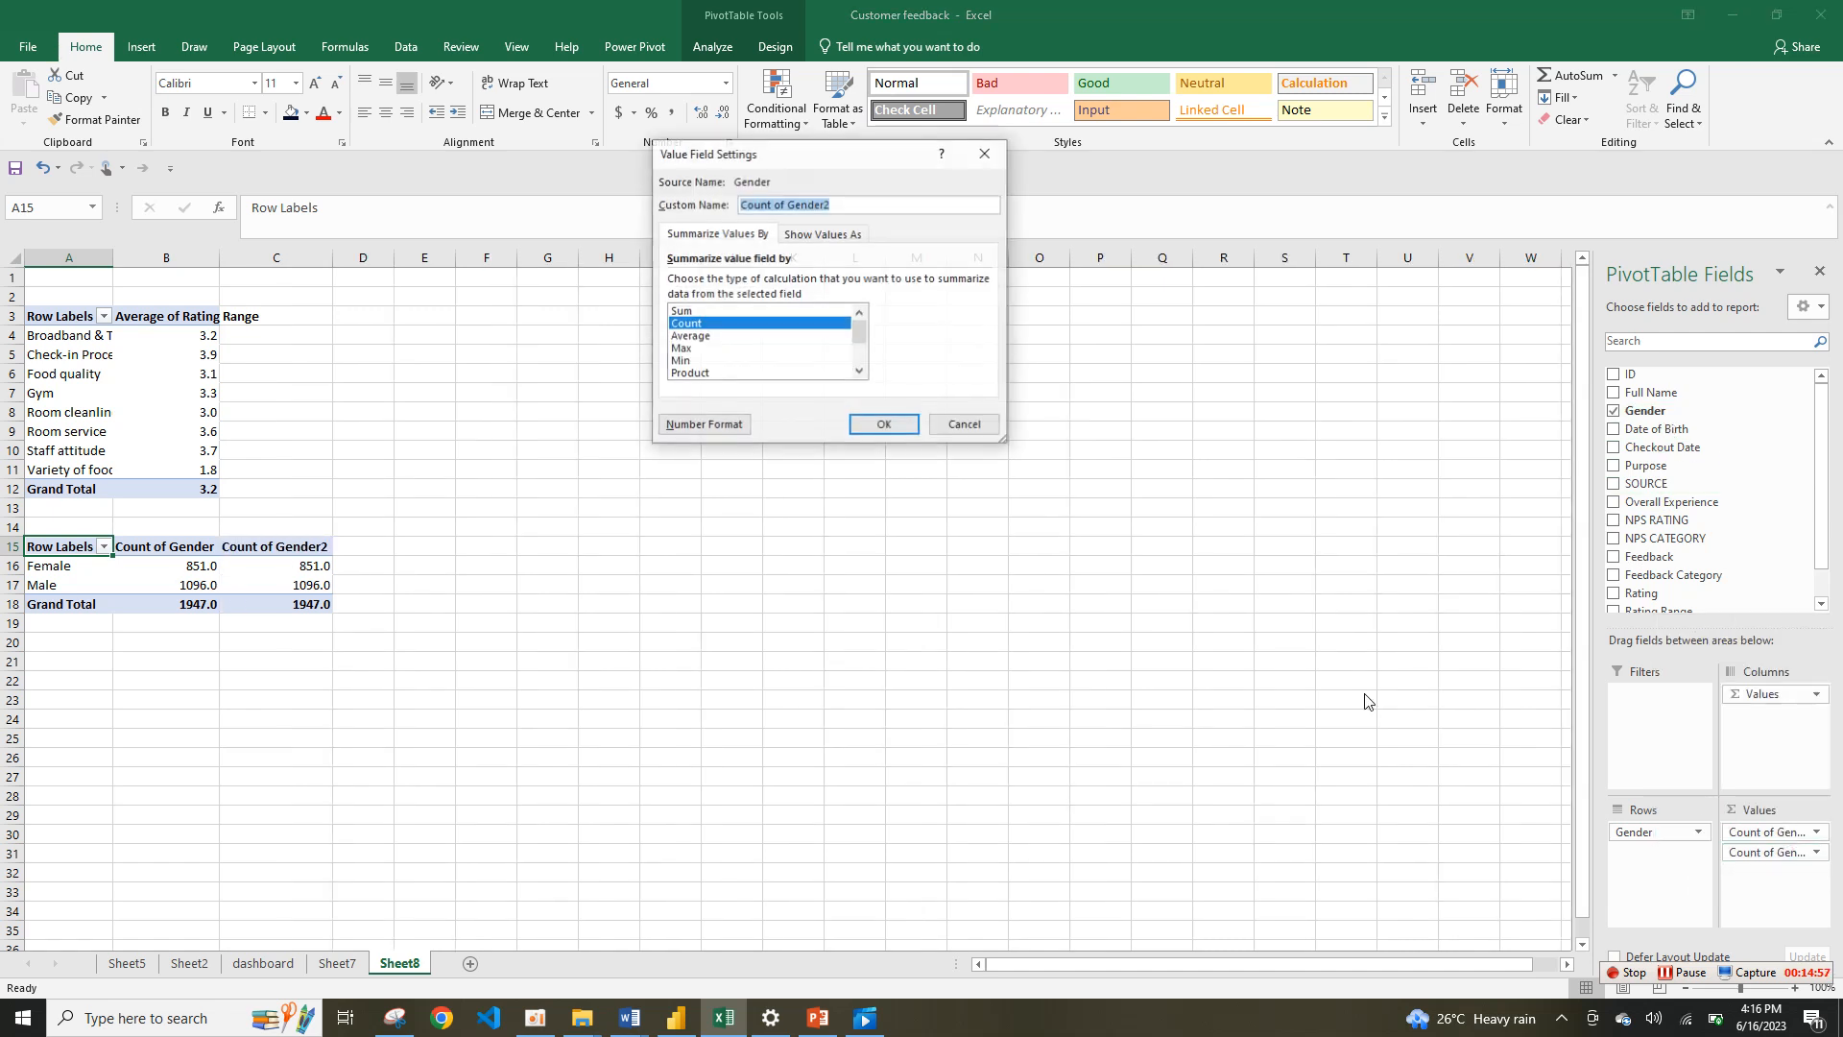
click(705, 338)
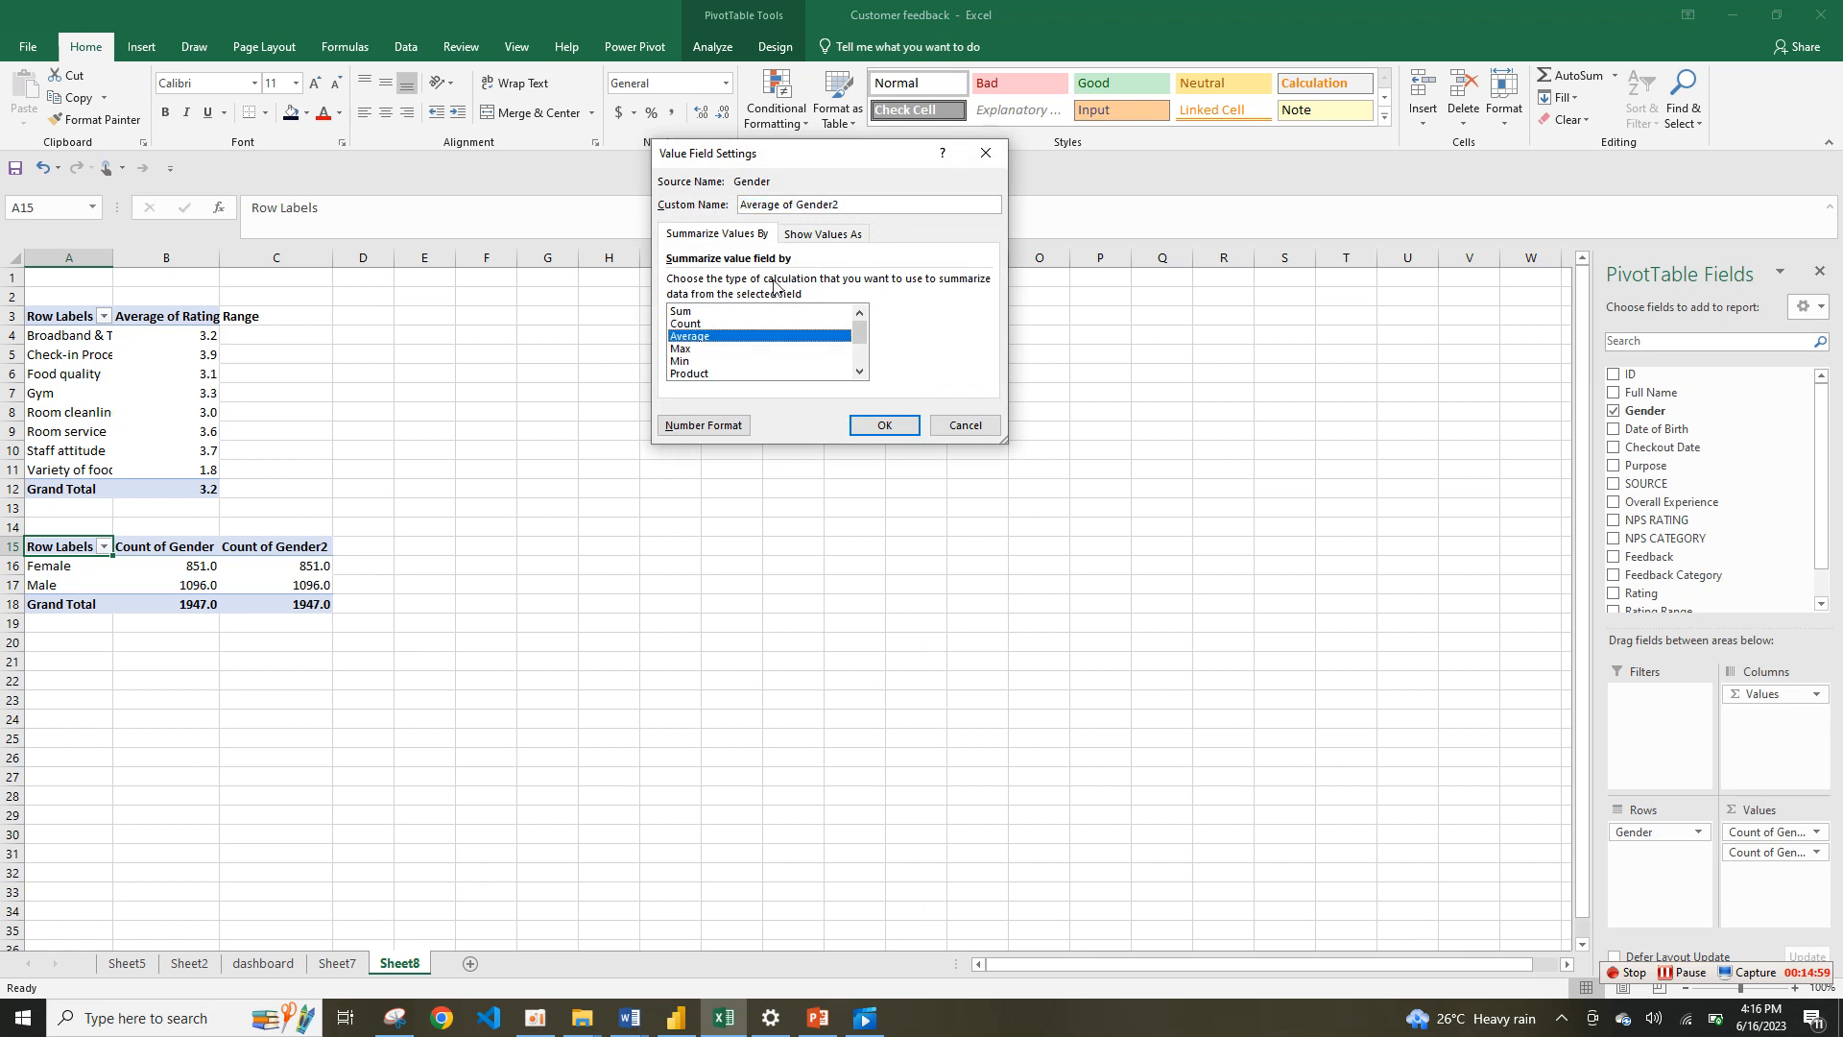
click(822, 236)
click(780, 282)
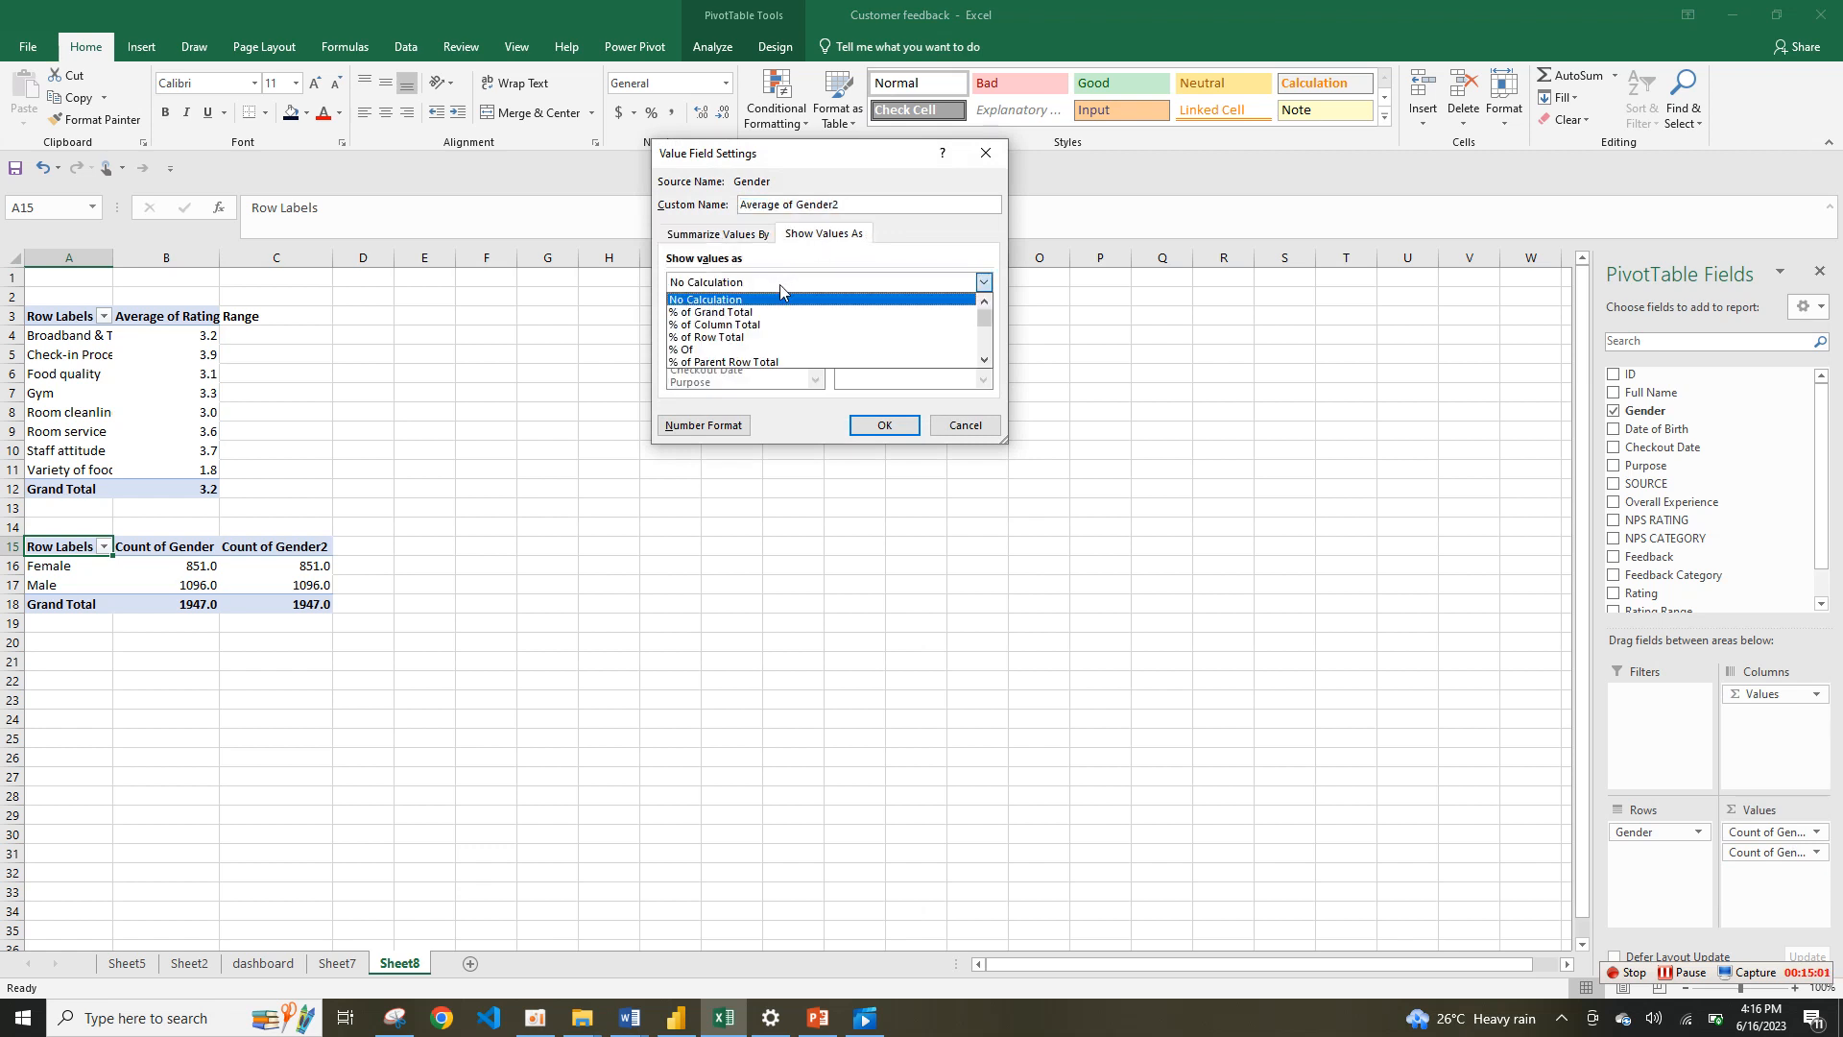
click(740, 313)
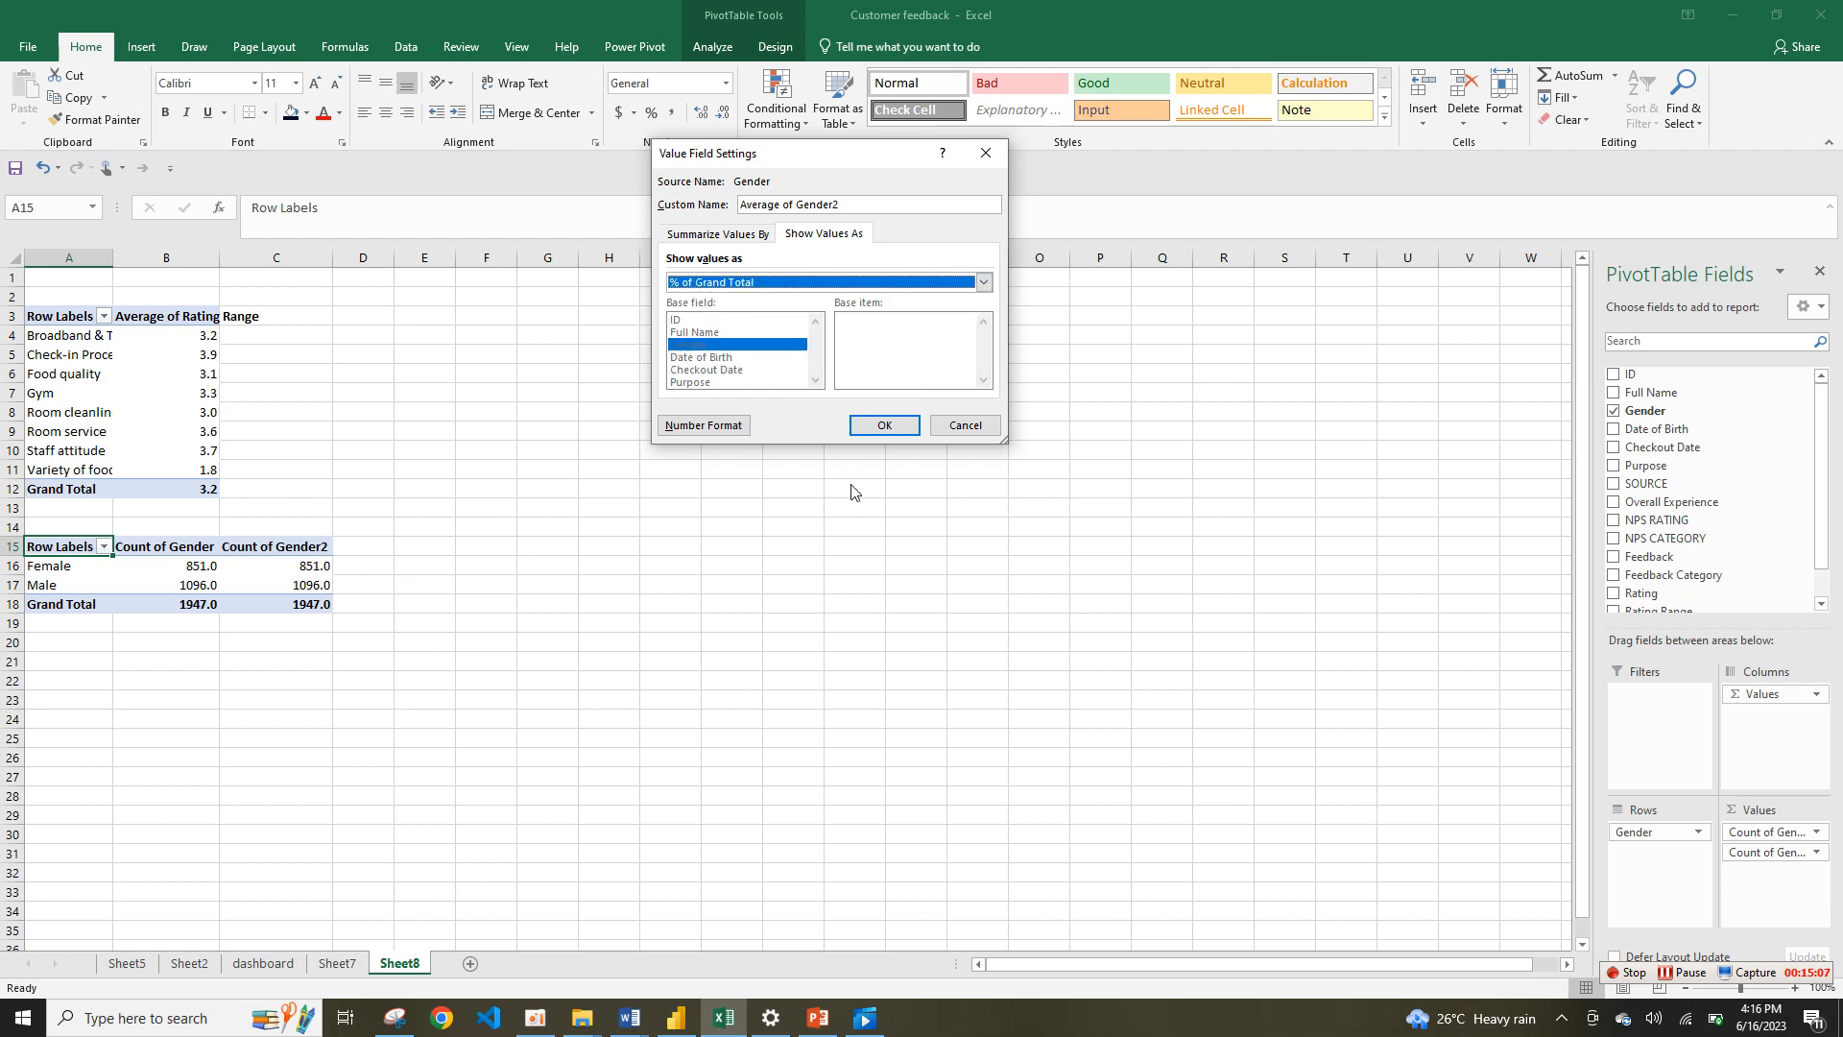
click(876, 428)
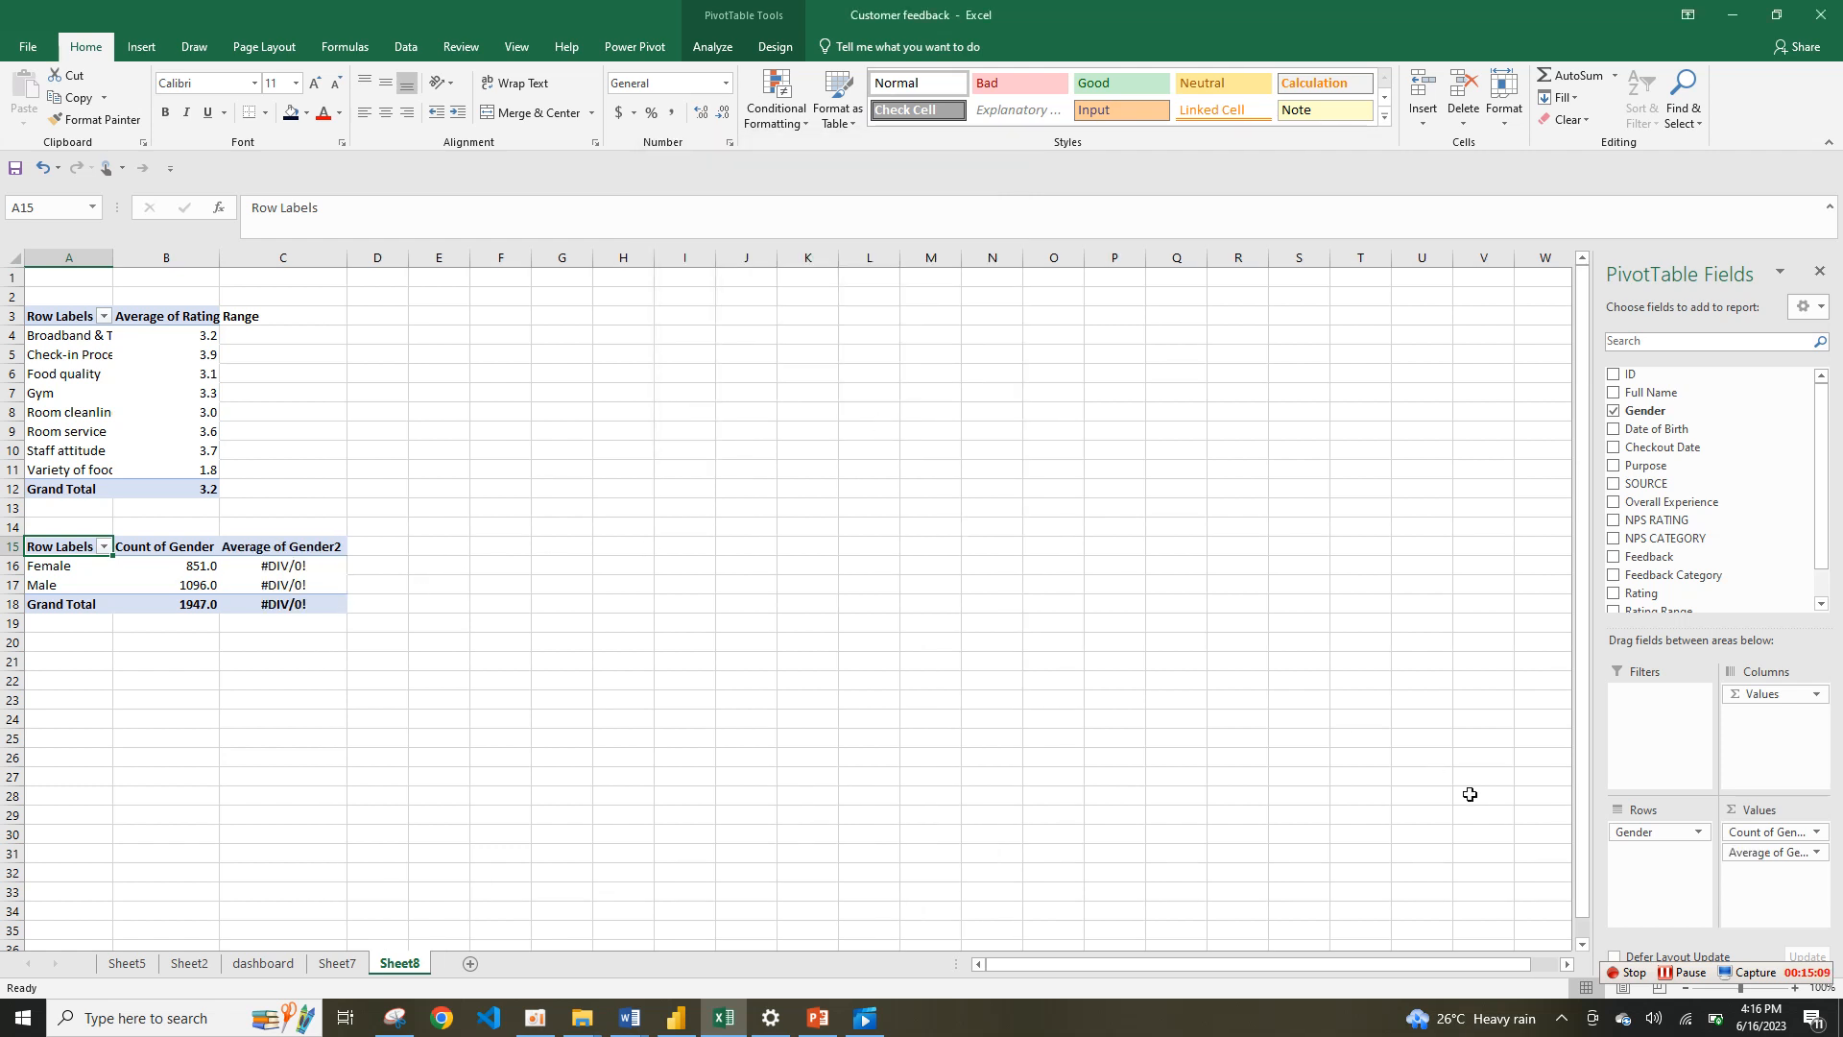
Step: Check how the Average of Gender2 field shows its values, then remove that field from the PivotTable
click(1815, 852)
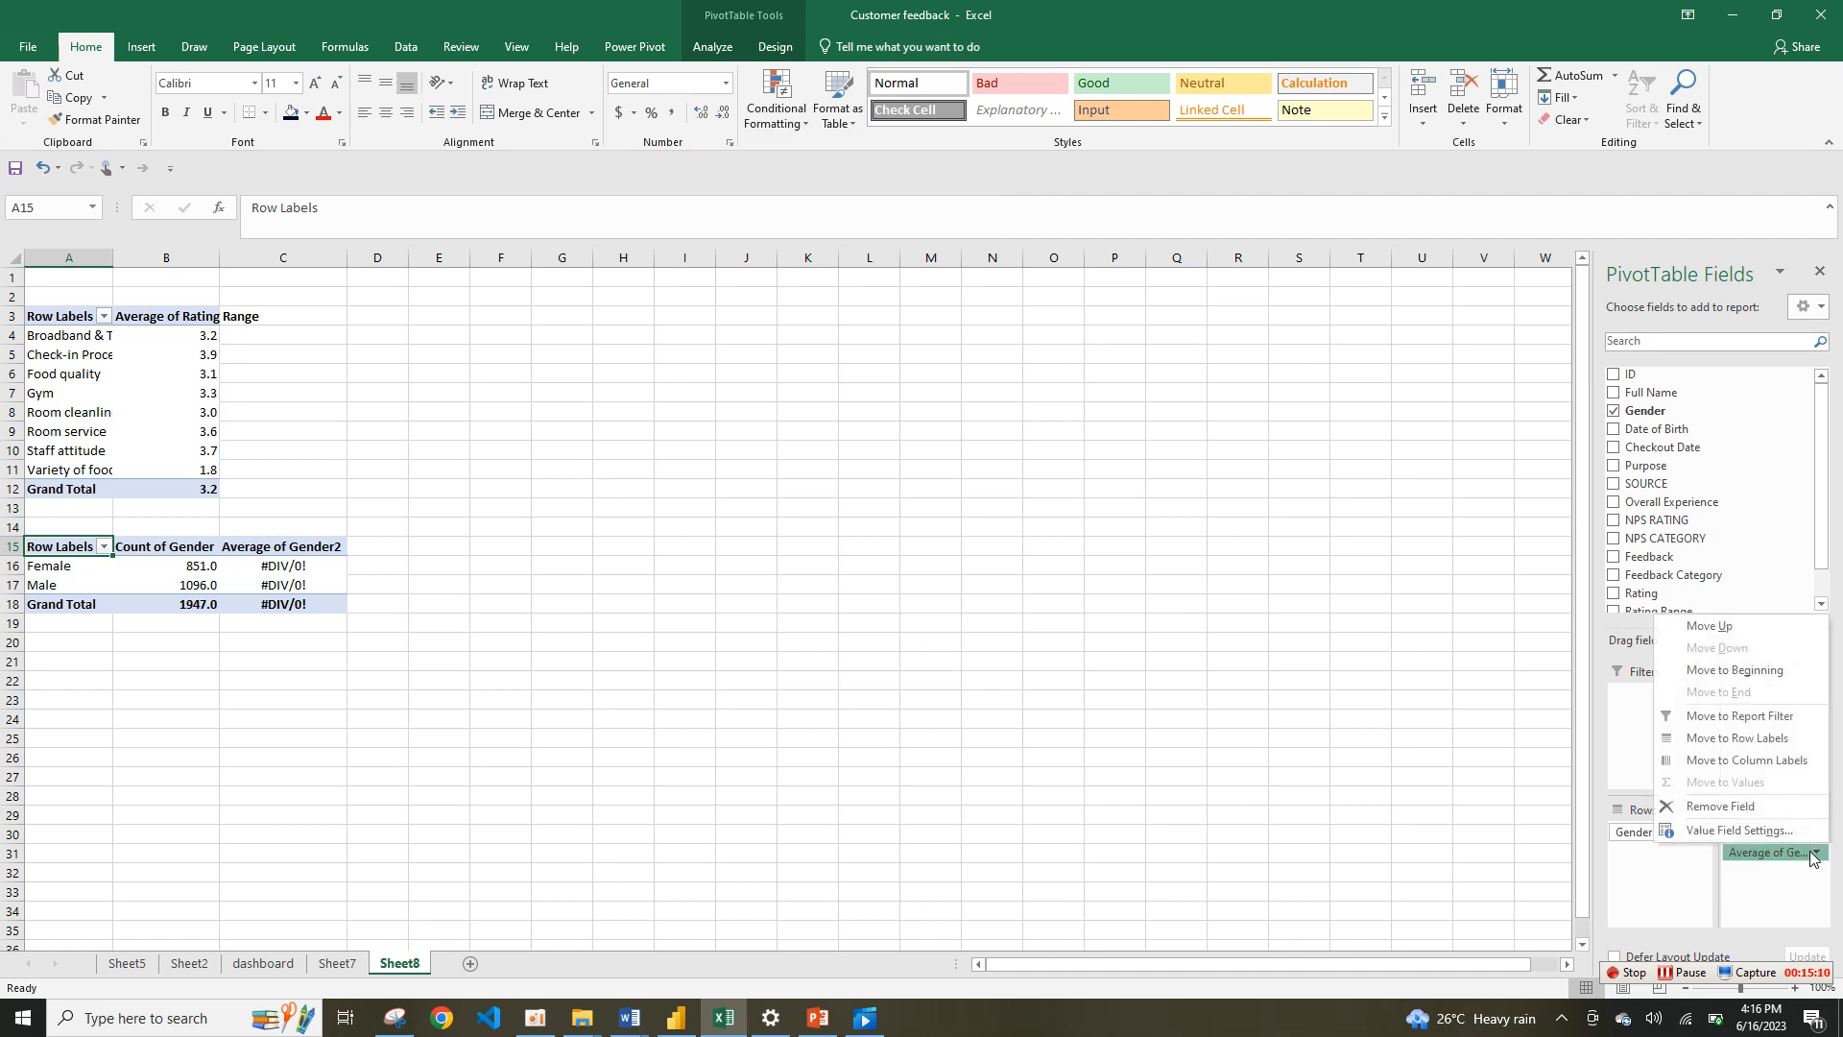
click(1752, 835)
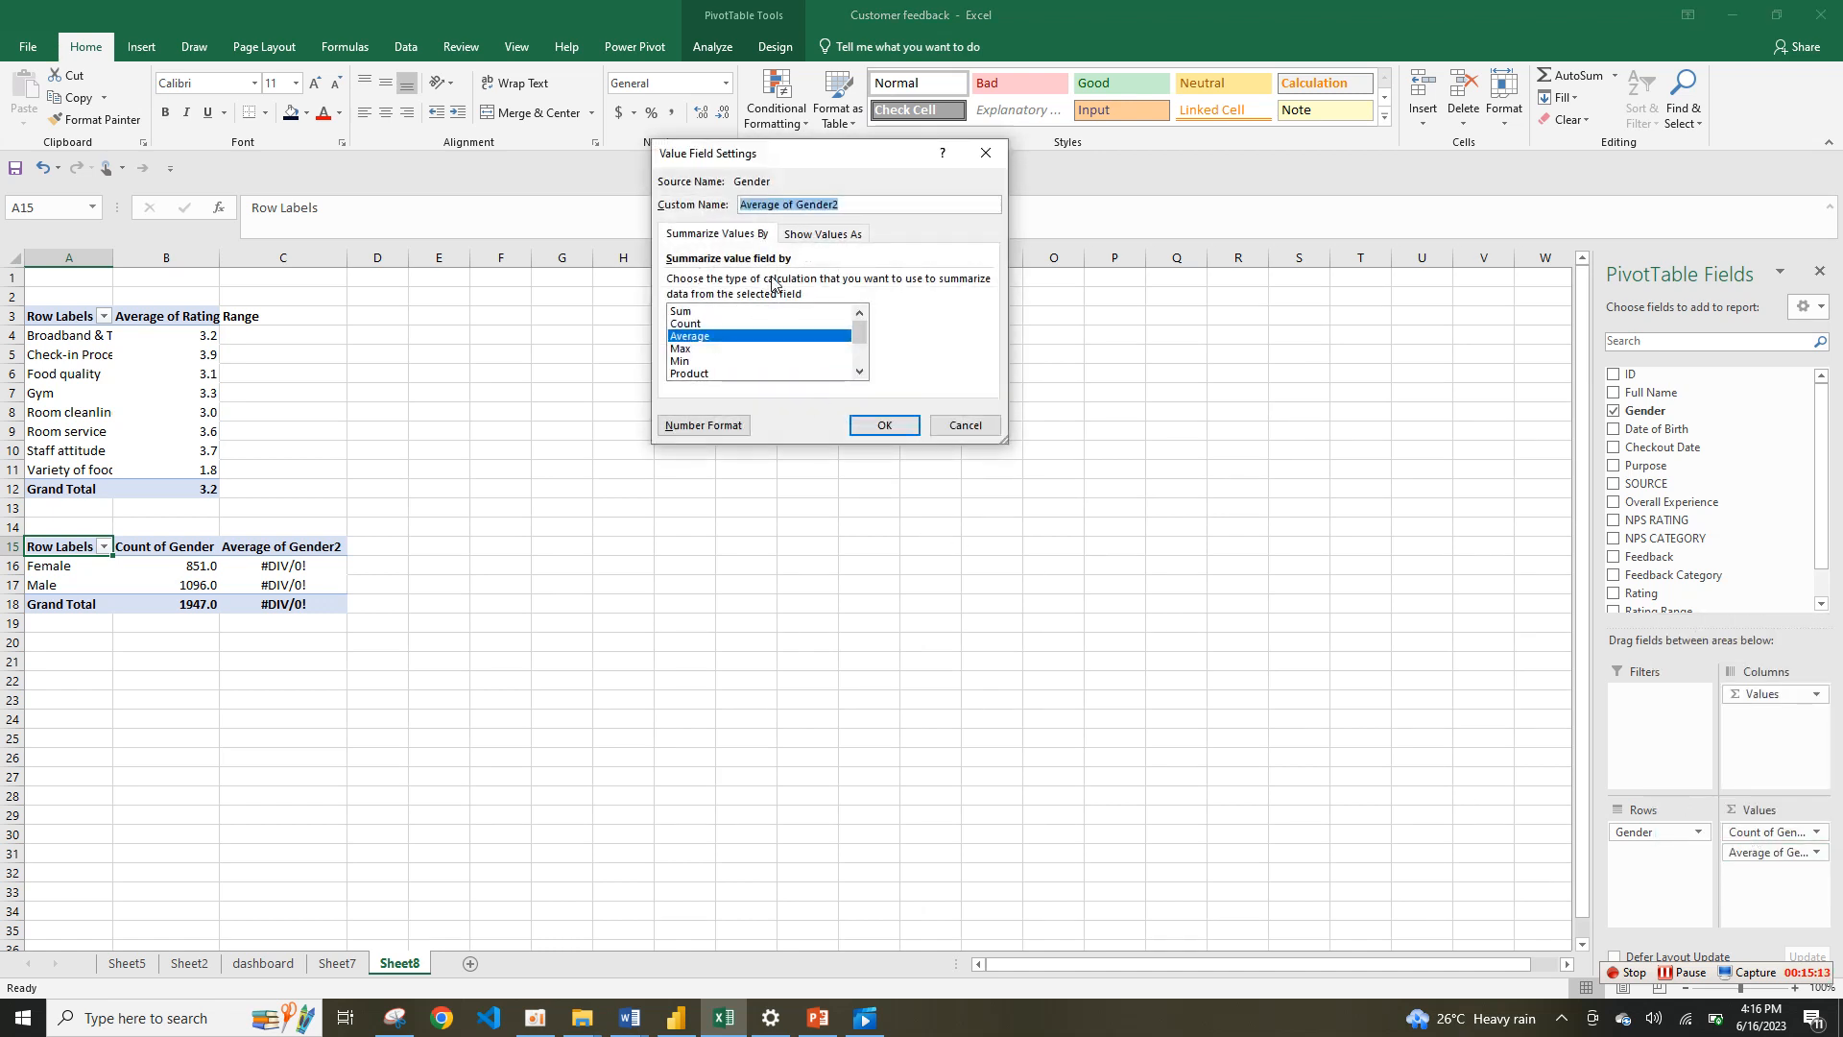
click(809, 235)
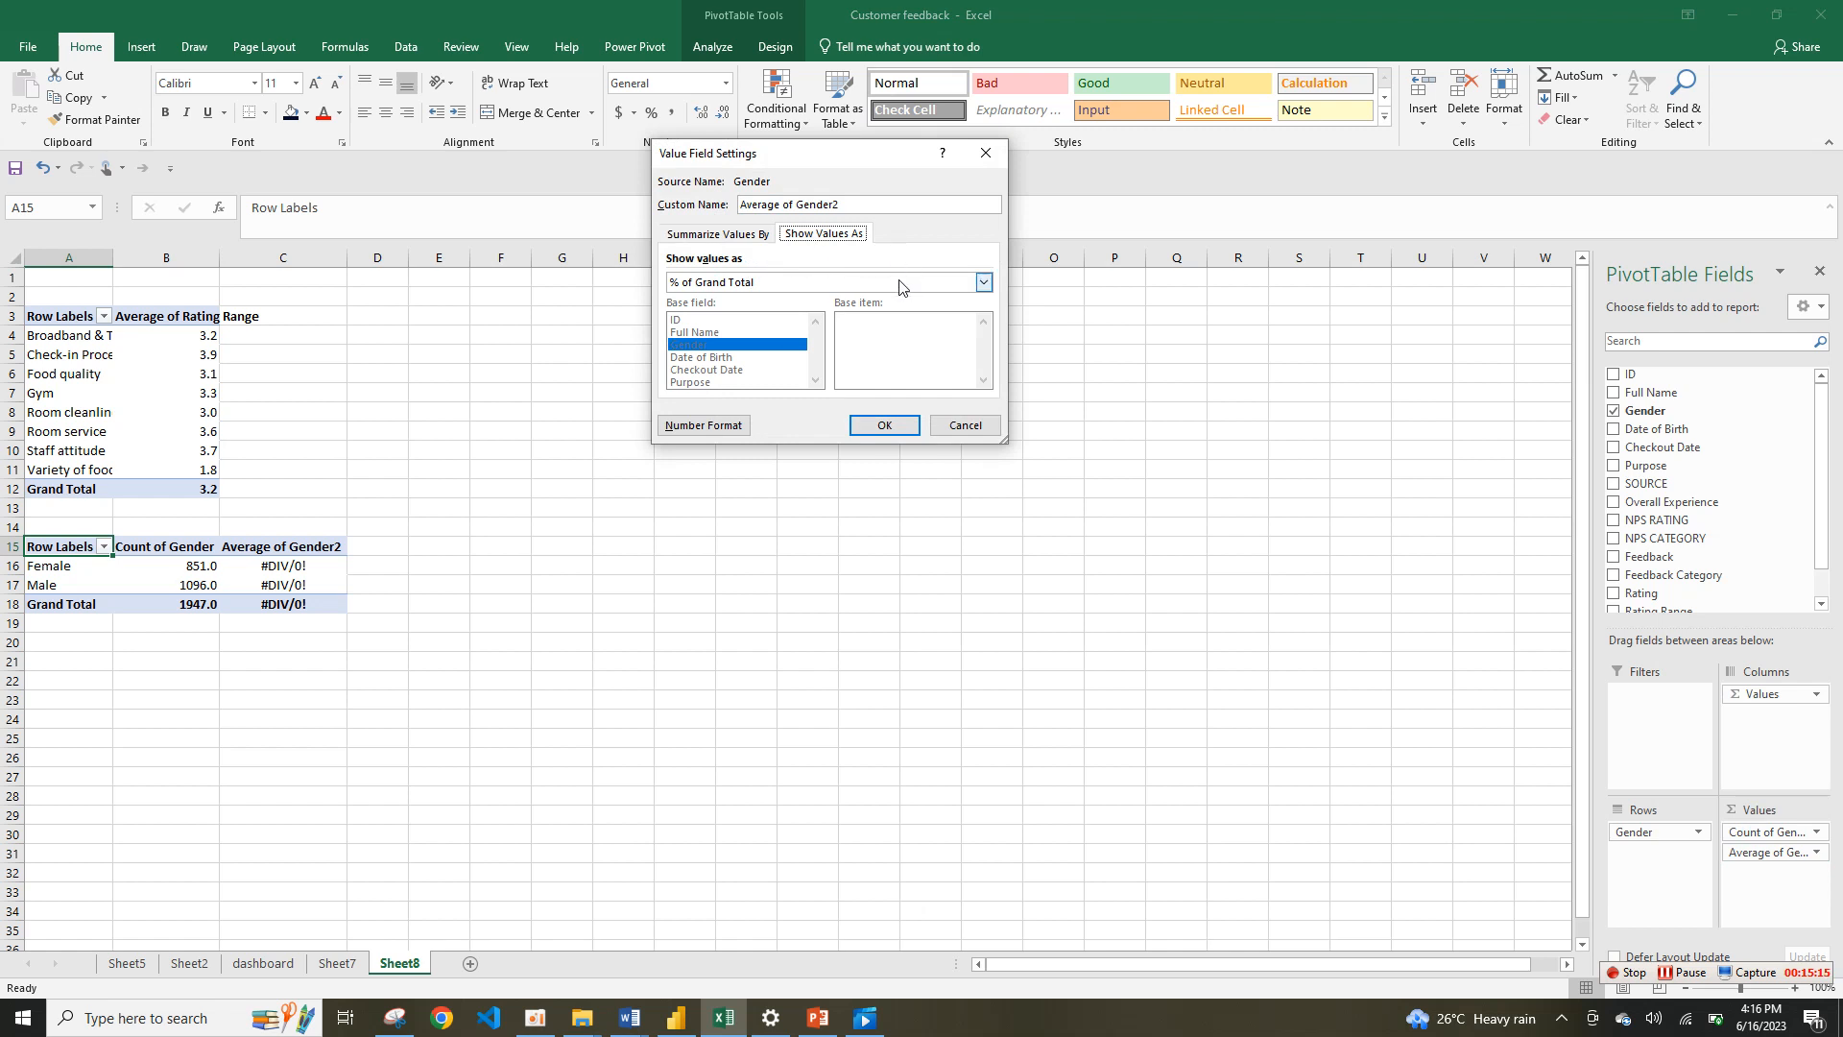
click(960, 424)
drag(1742, 853, 1695, 597)
Step: Add Gender to the values a second time as a count shown as % of Column Total
drag(1666, 413, 1812, 885)
click(1770, 852)
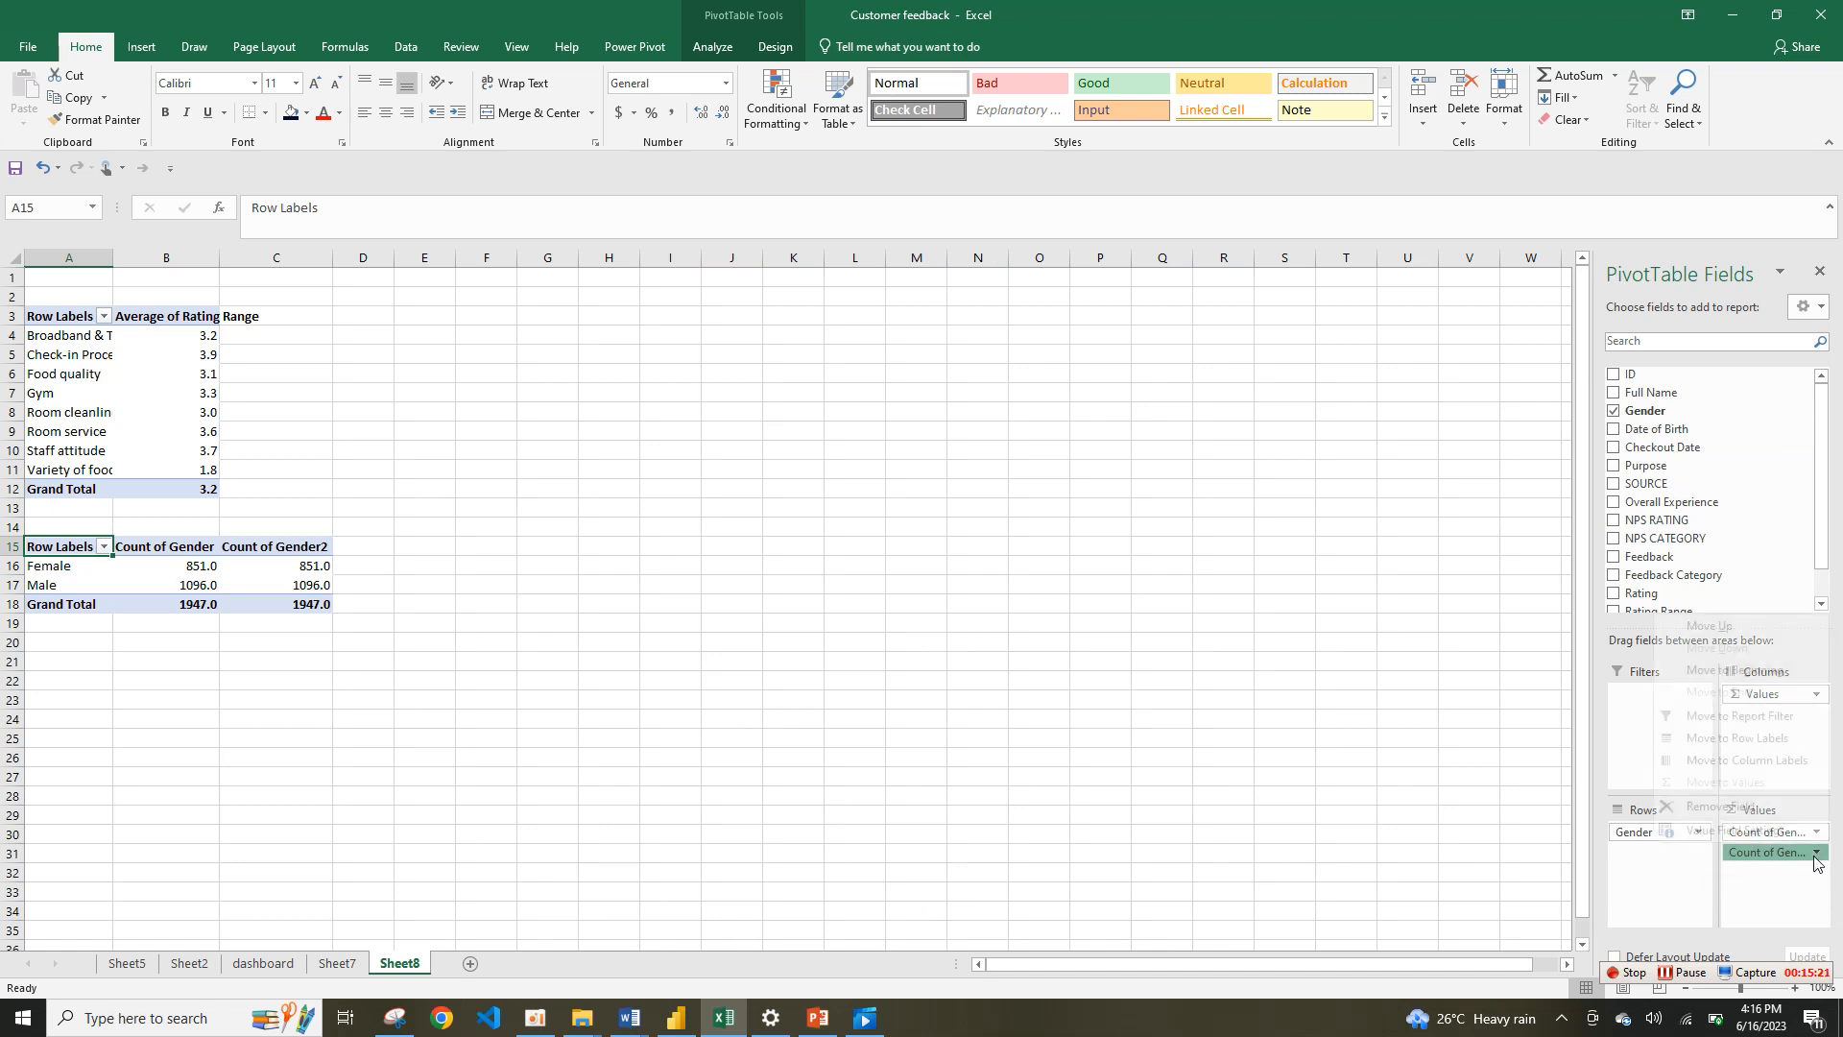
click(1738, 832)
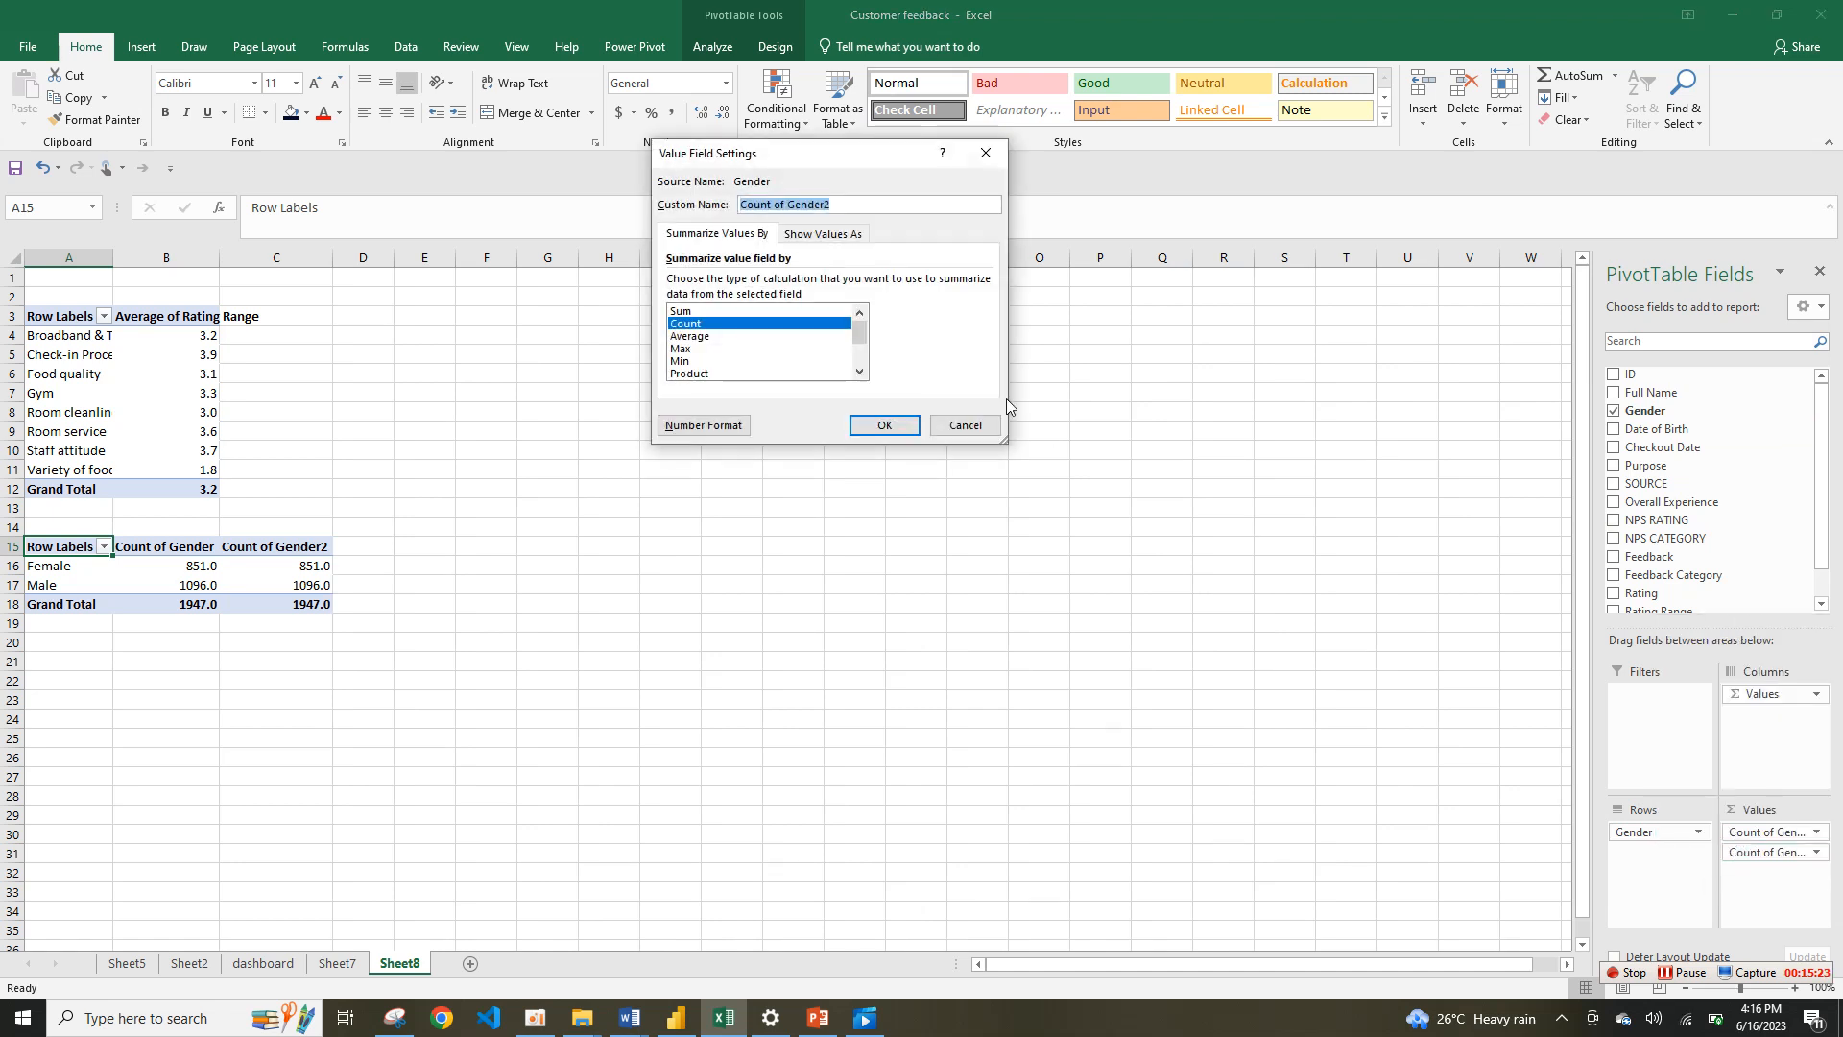
click(806, 235)
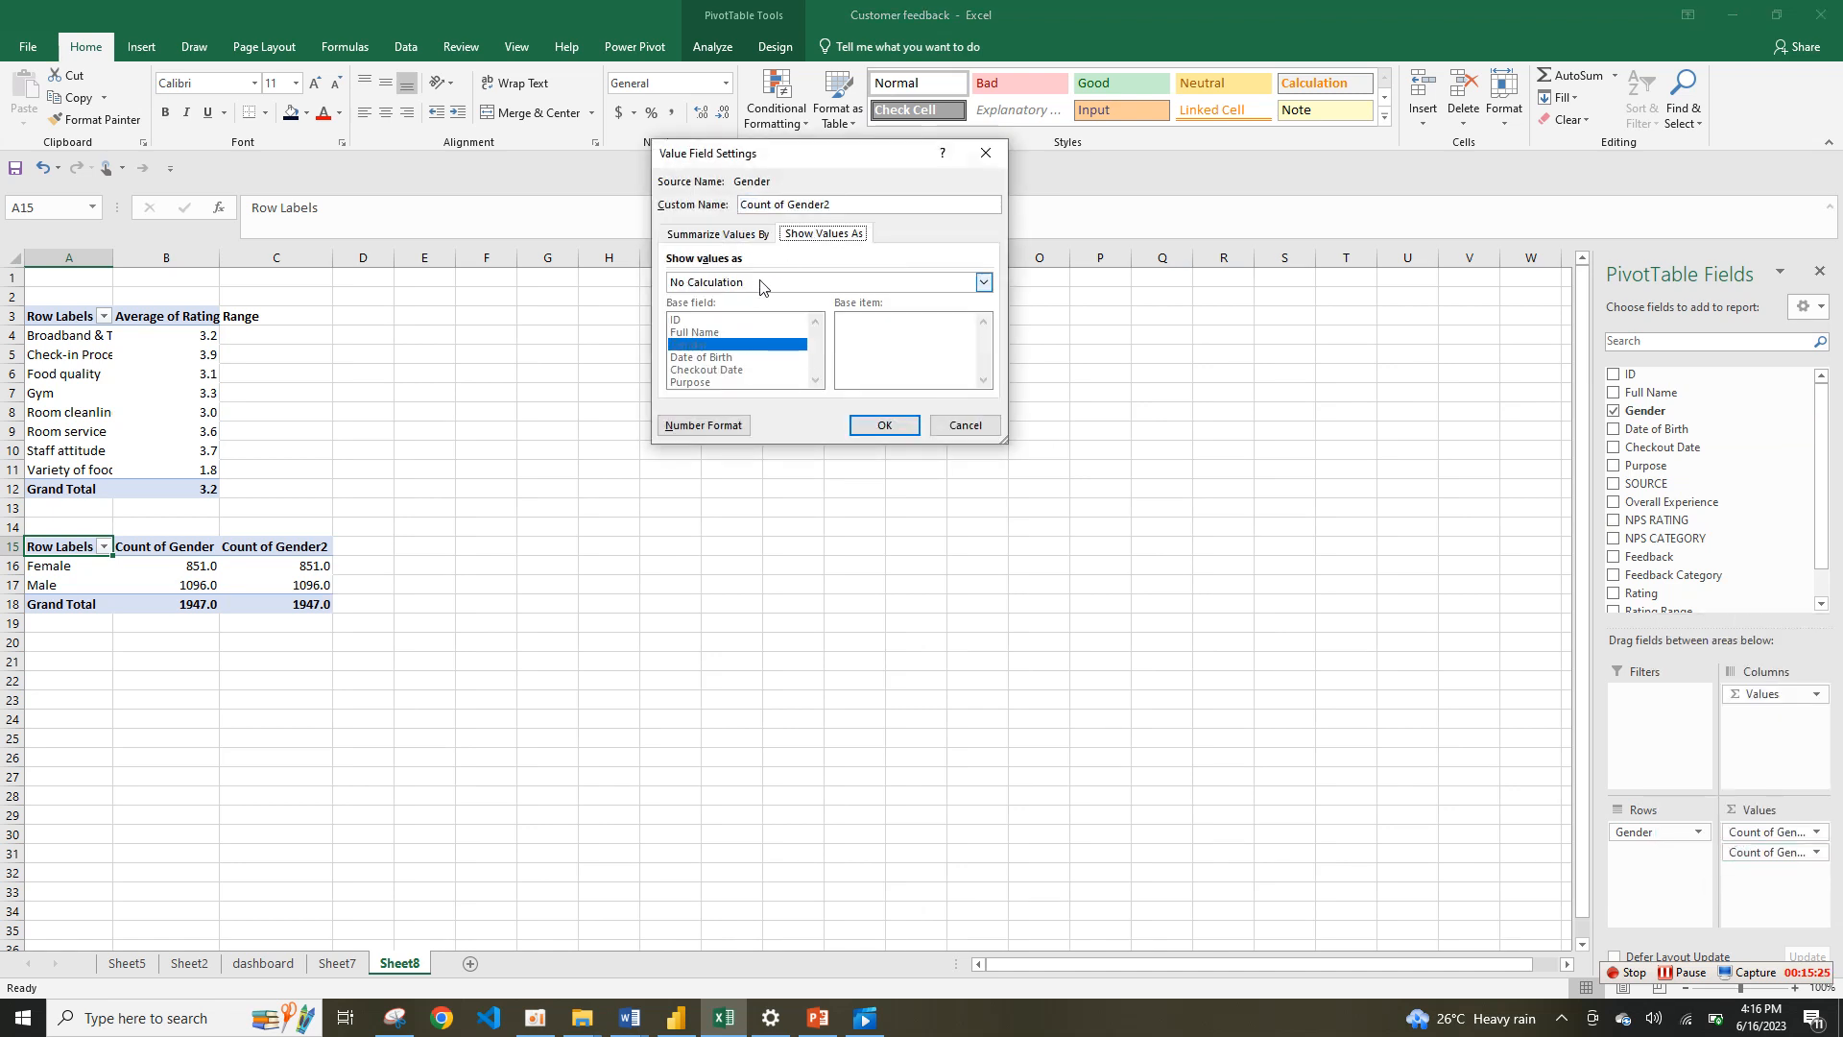
click(759, 284)
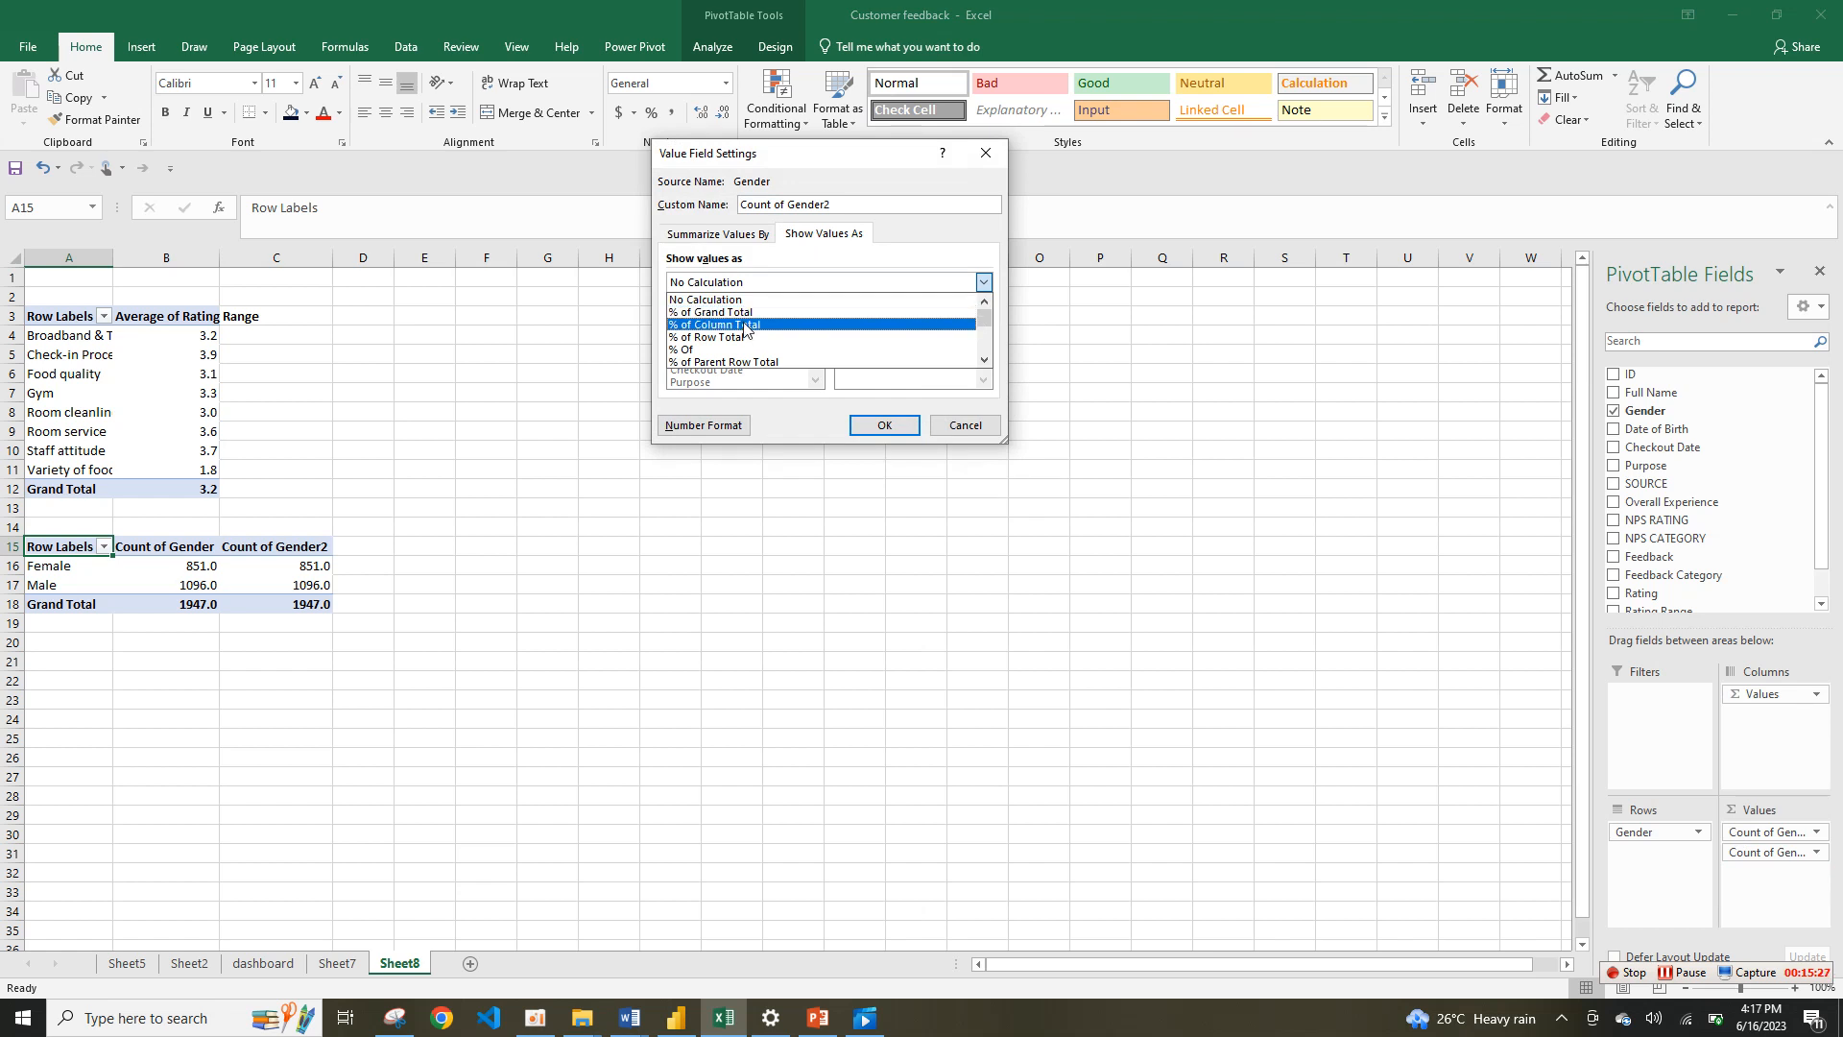
click(746, 325)
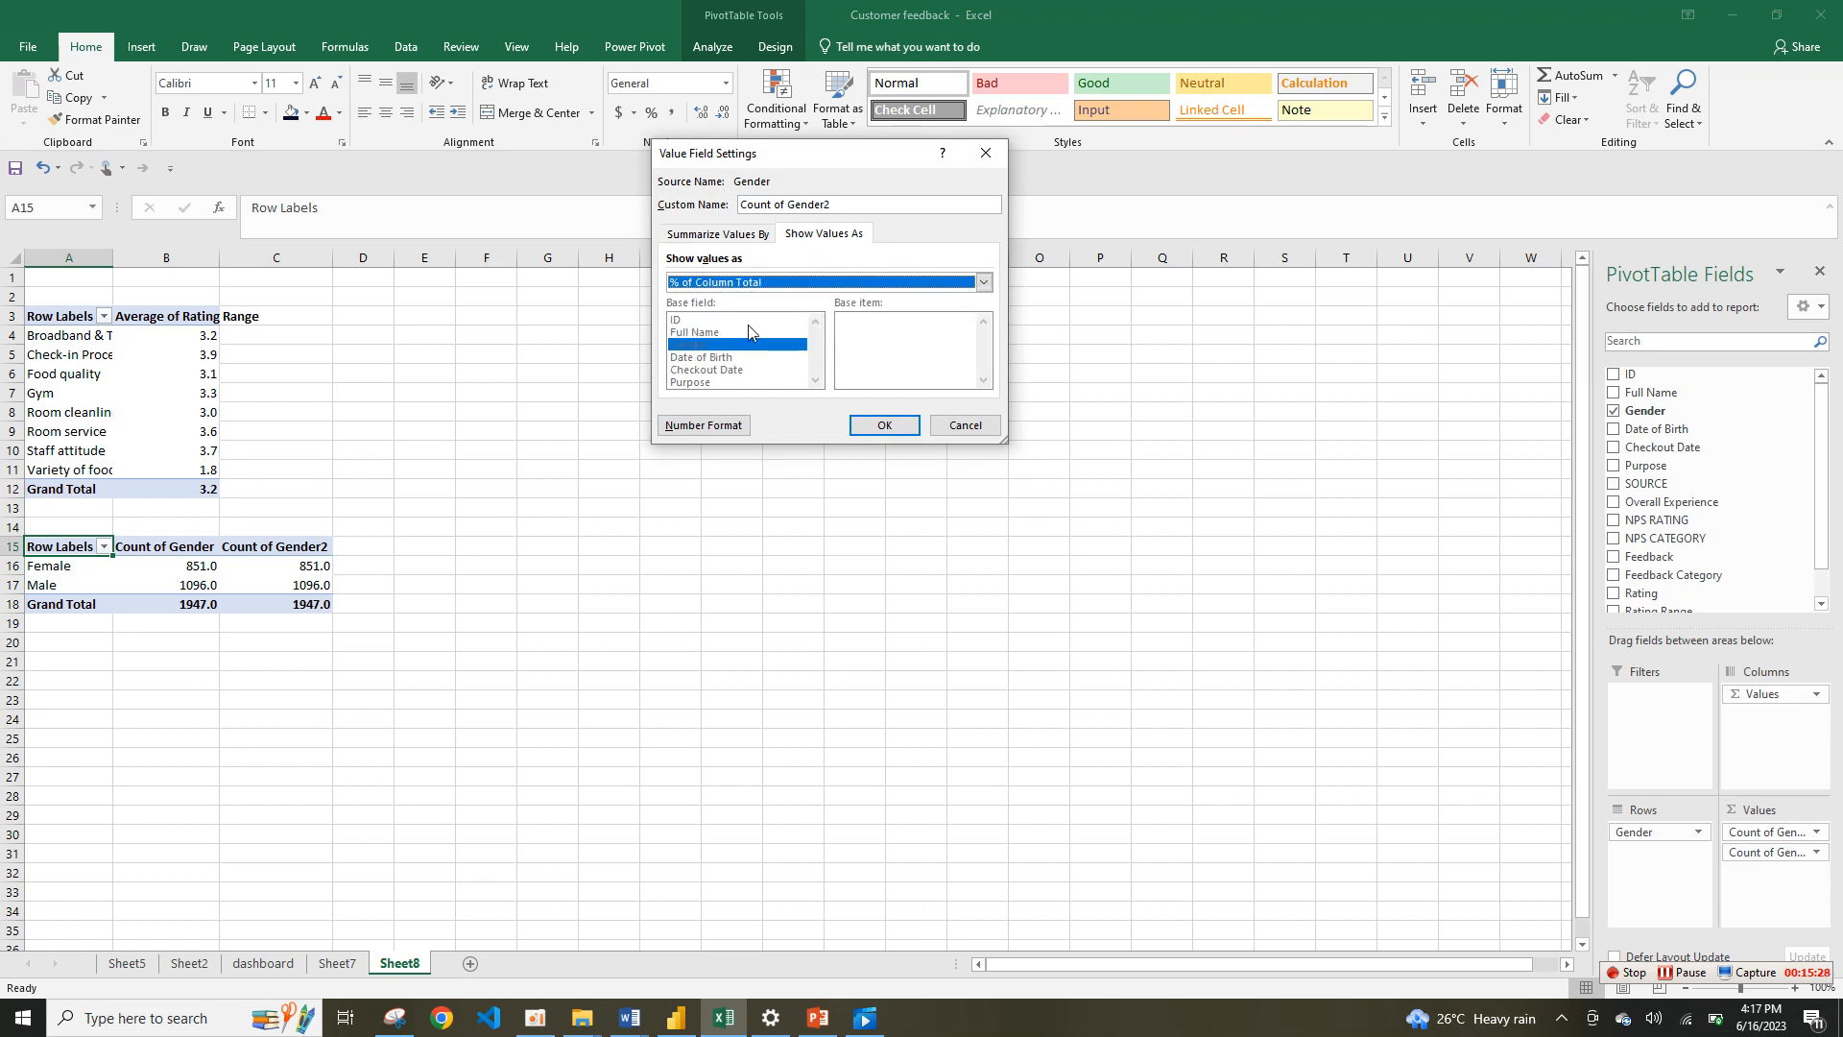
click(882, 428)
Step: Format the gender PivotTable values in B16:C18 with thousands separators and no decimal places
drag(199, 569, 321, 603)
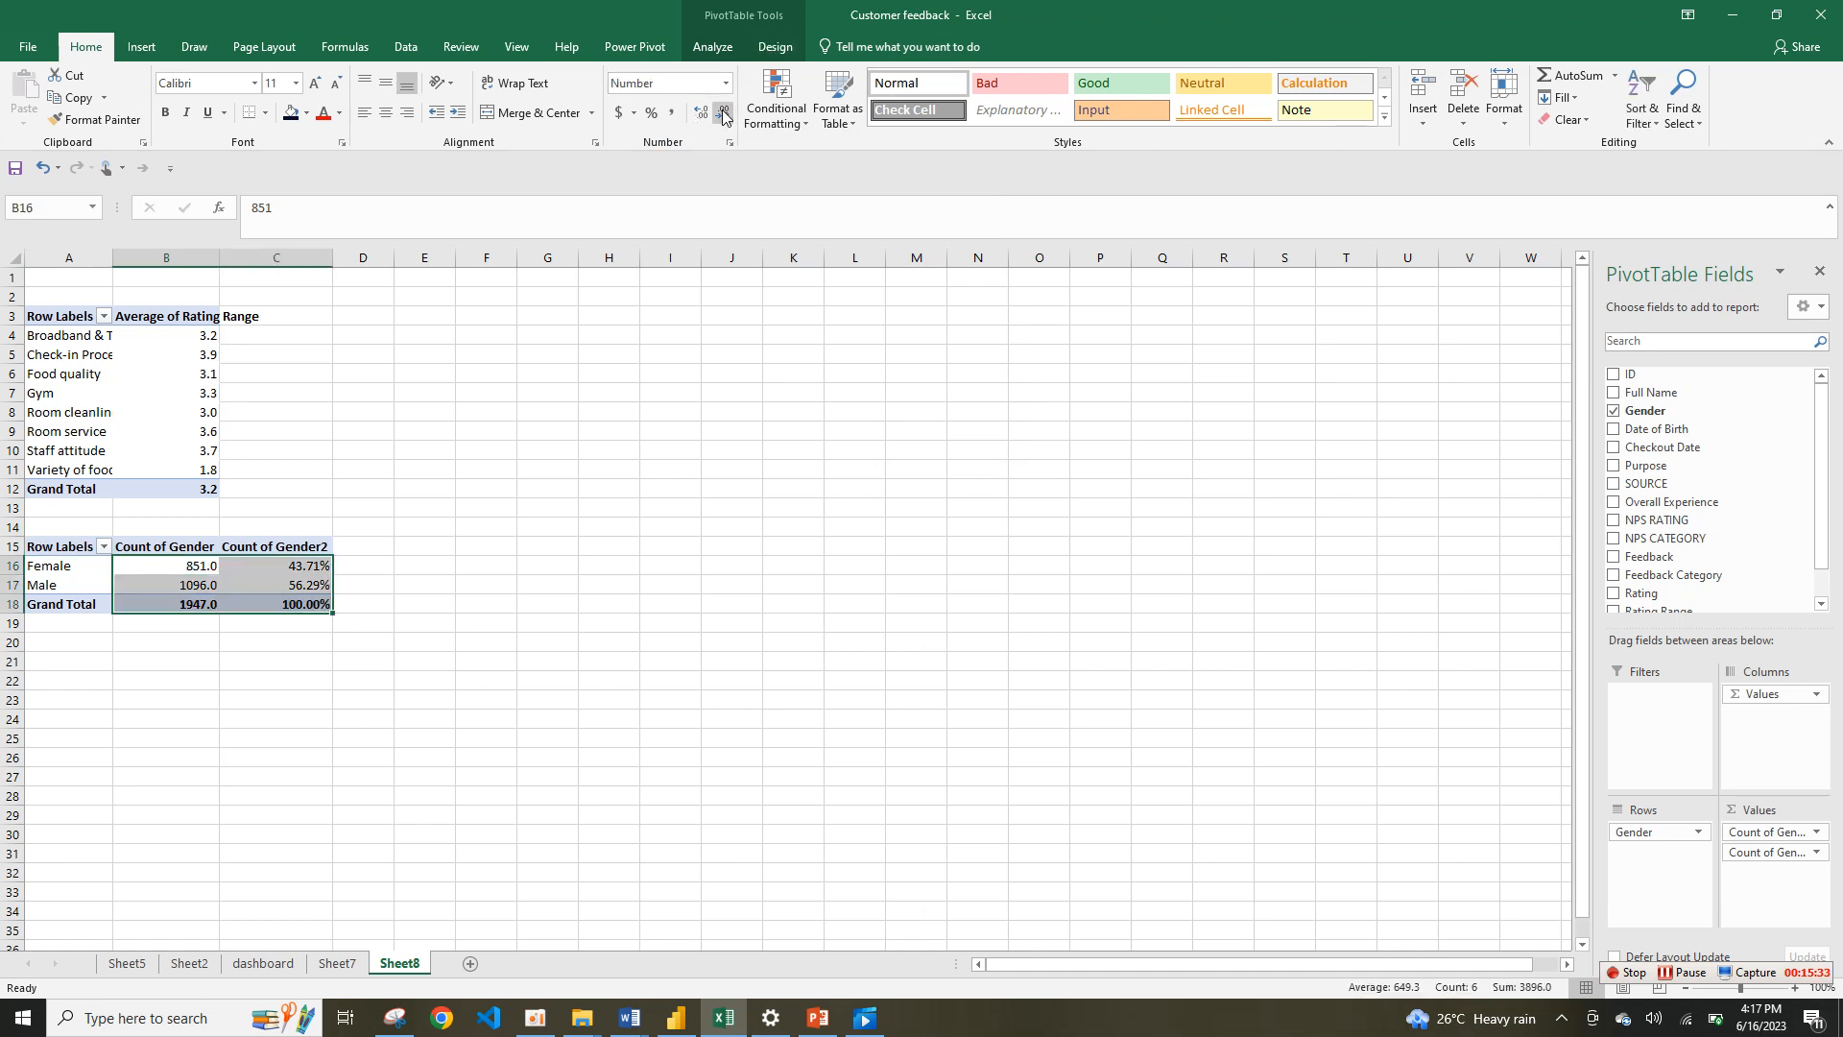
click(673, 115)
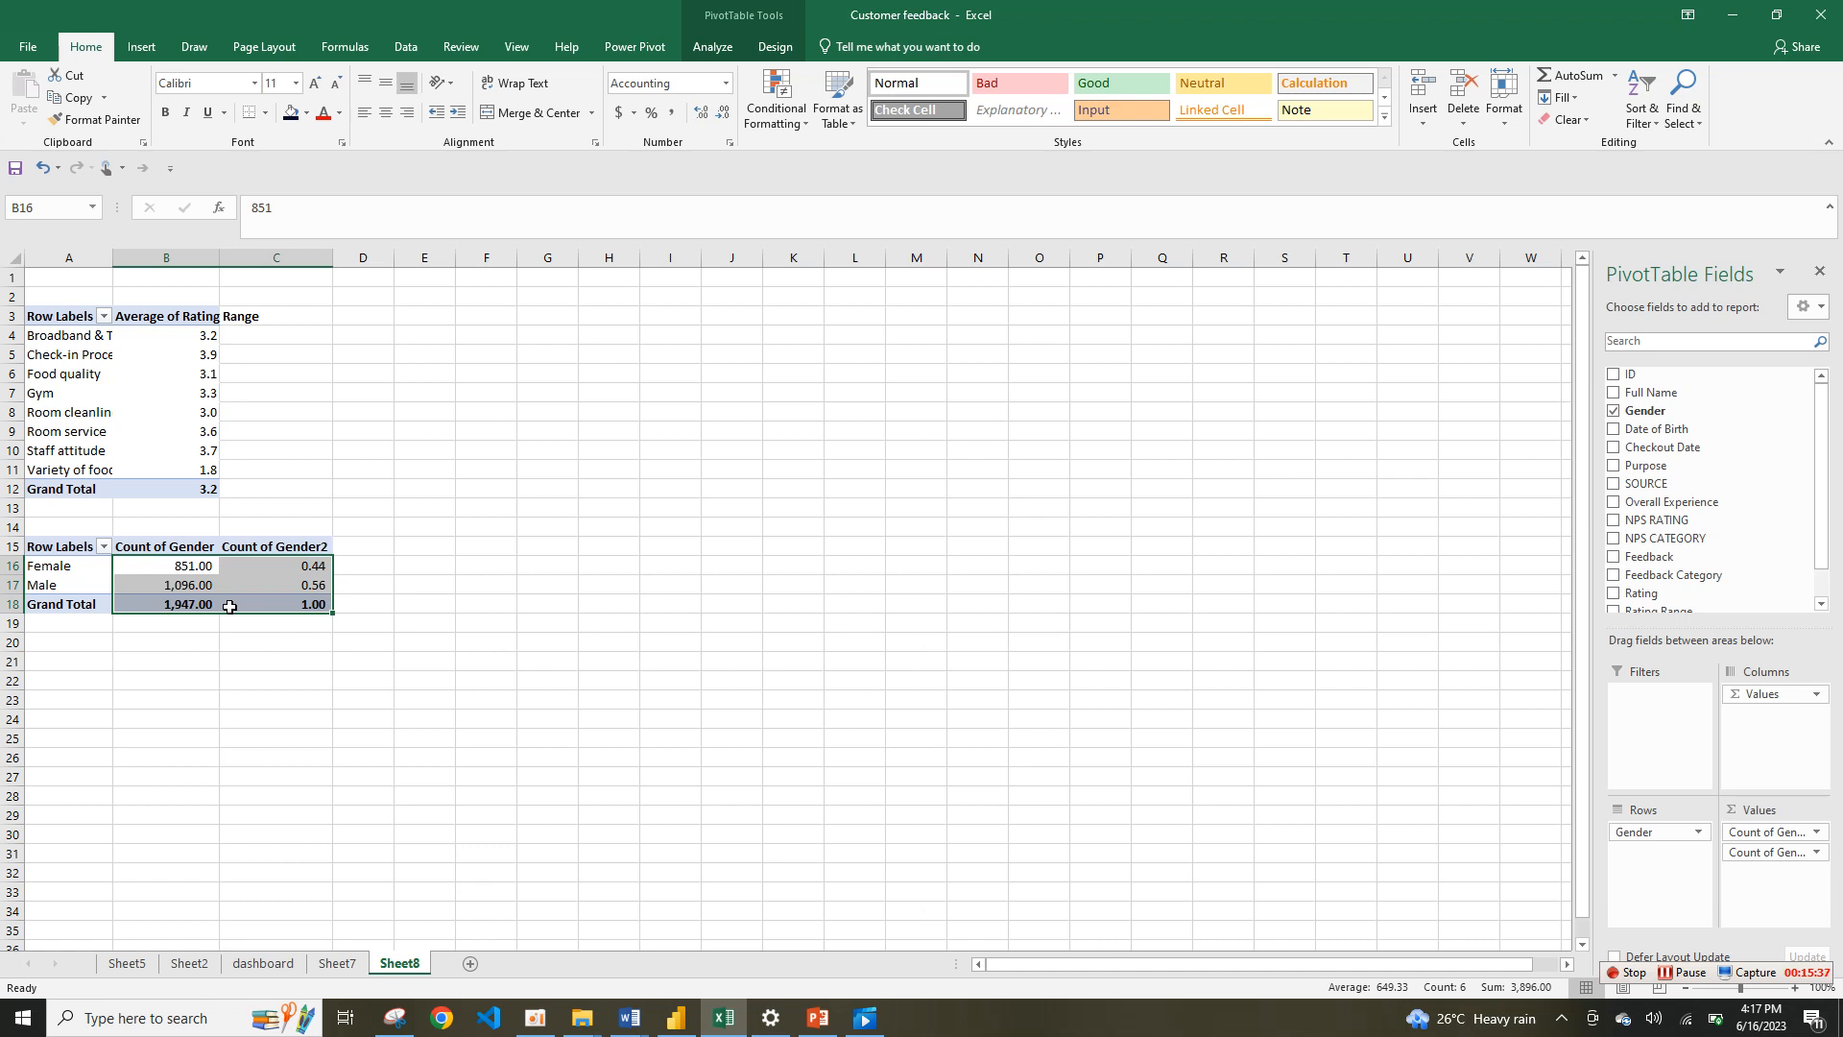
click(721, 115)
click(721, 115)
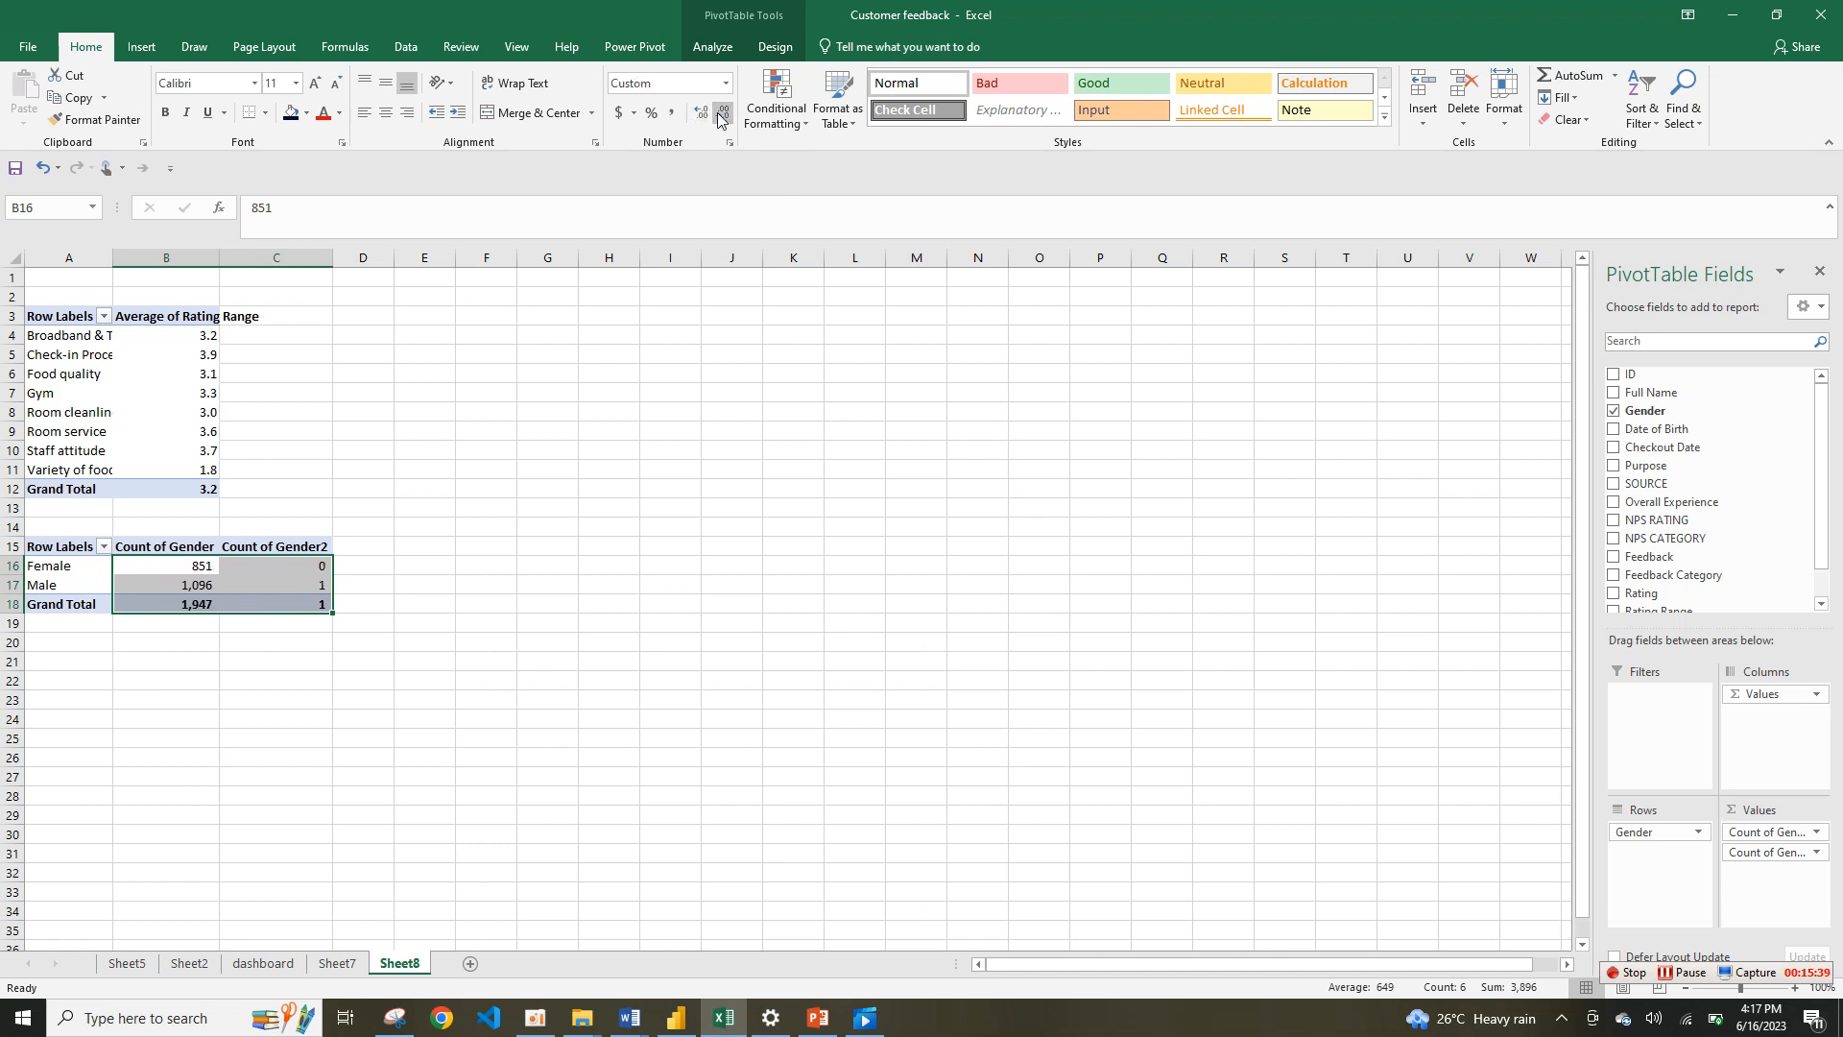
Step: Format the second gender value column, C16:C18, as percentages with two decimal places
drag(323, 563, 318, 596)
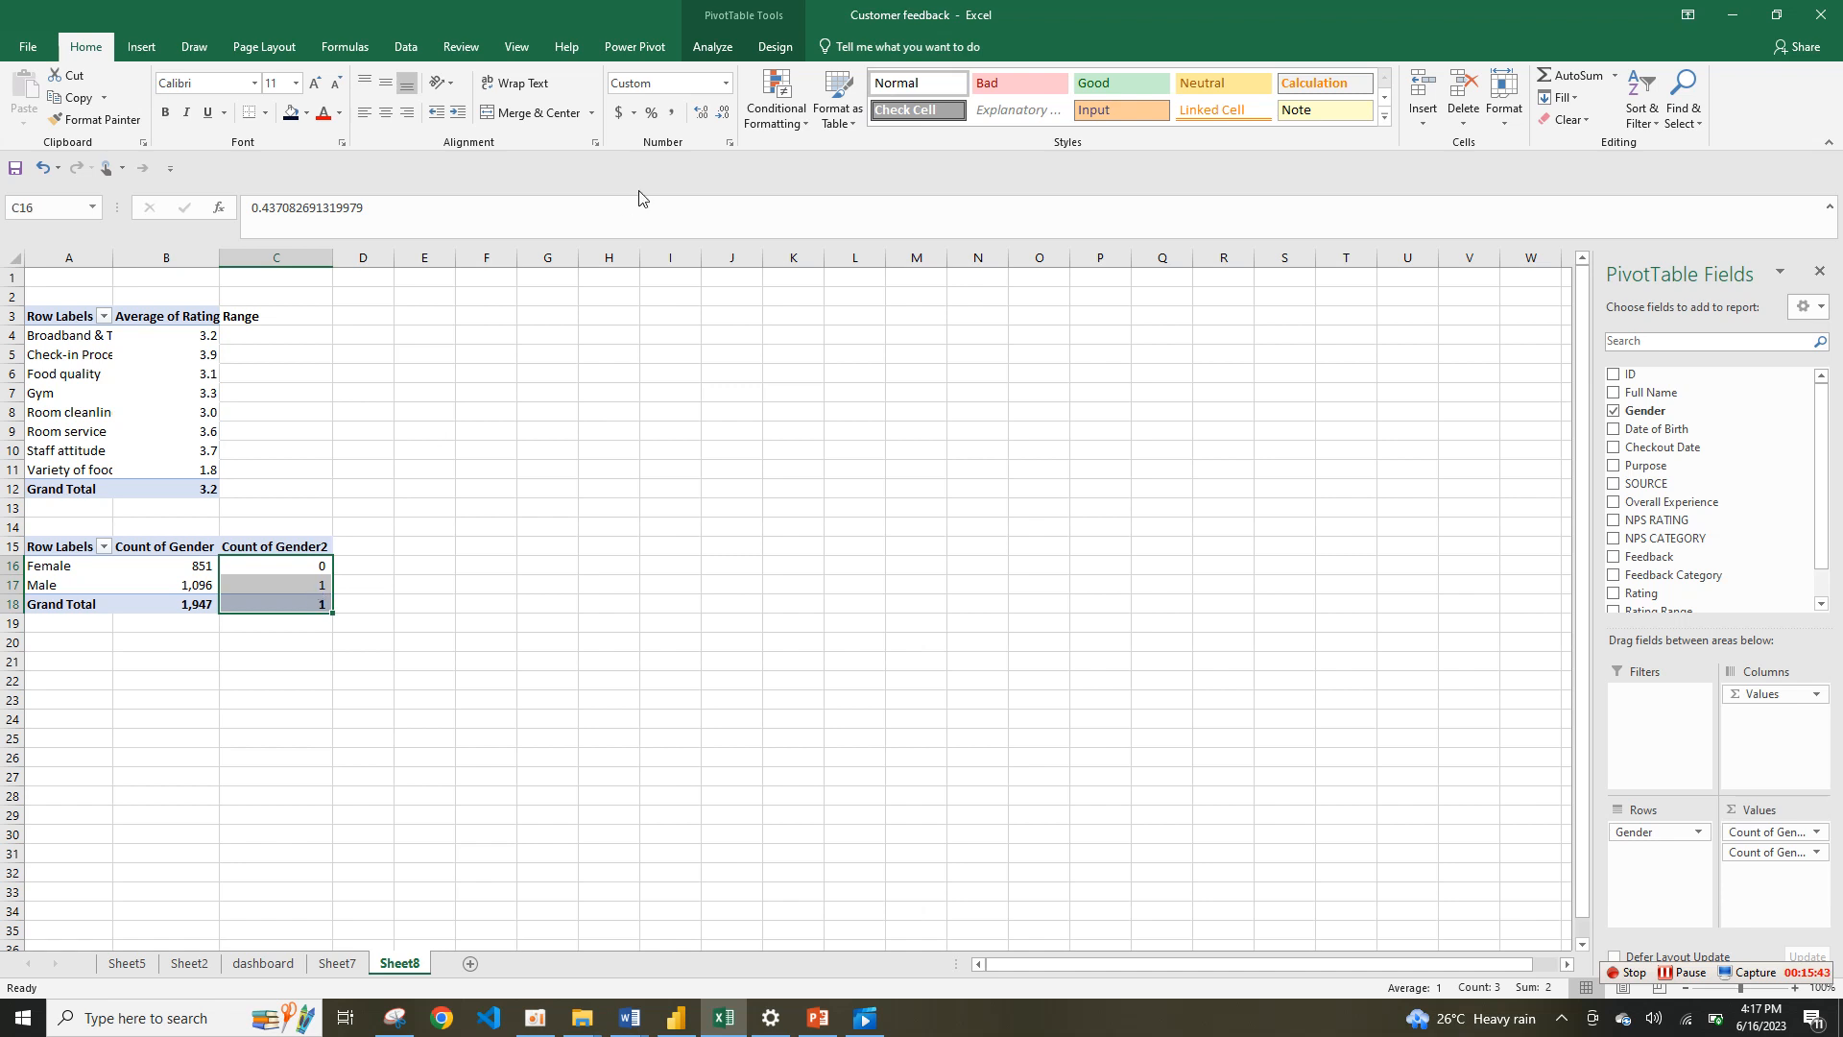
click(660, 115)
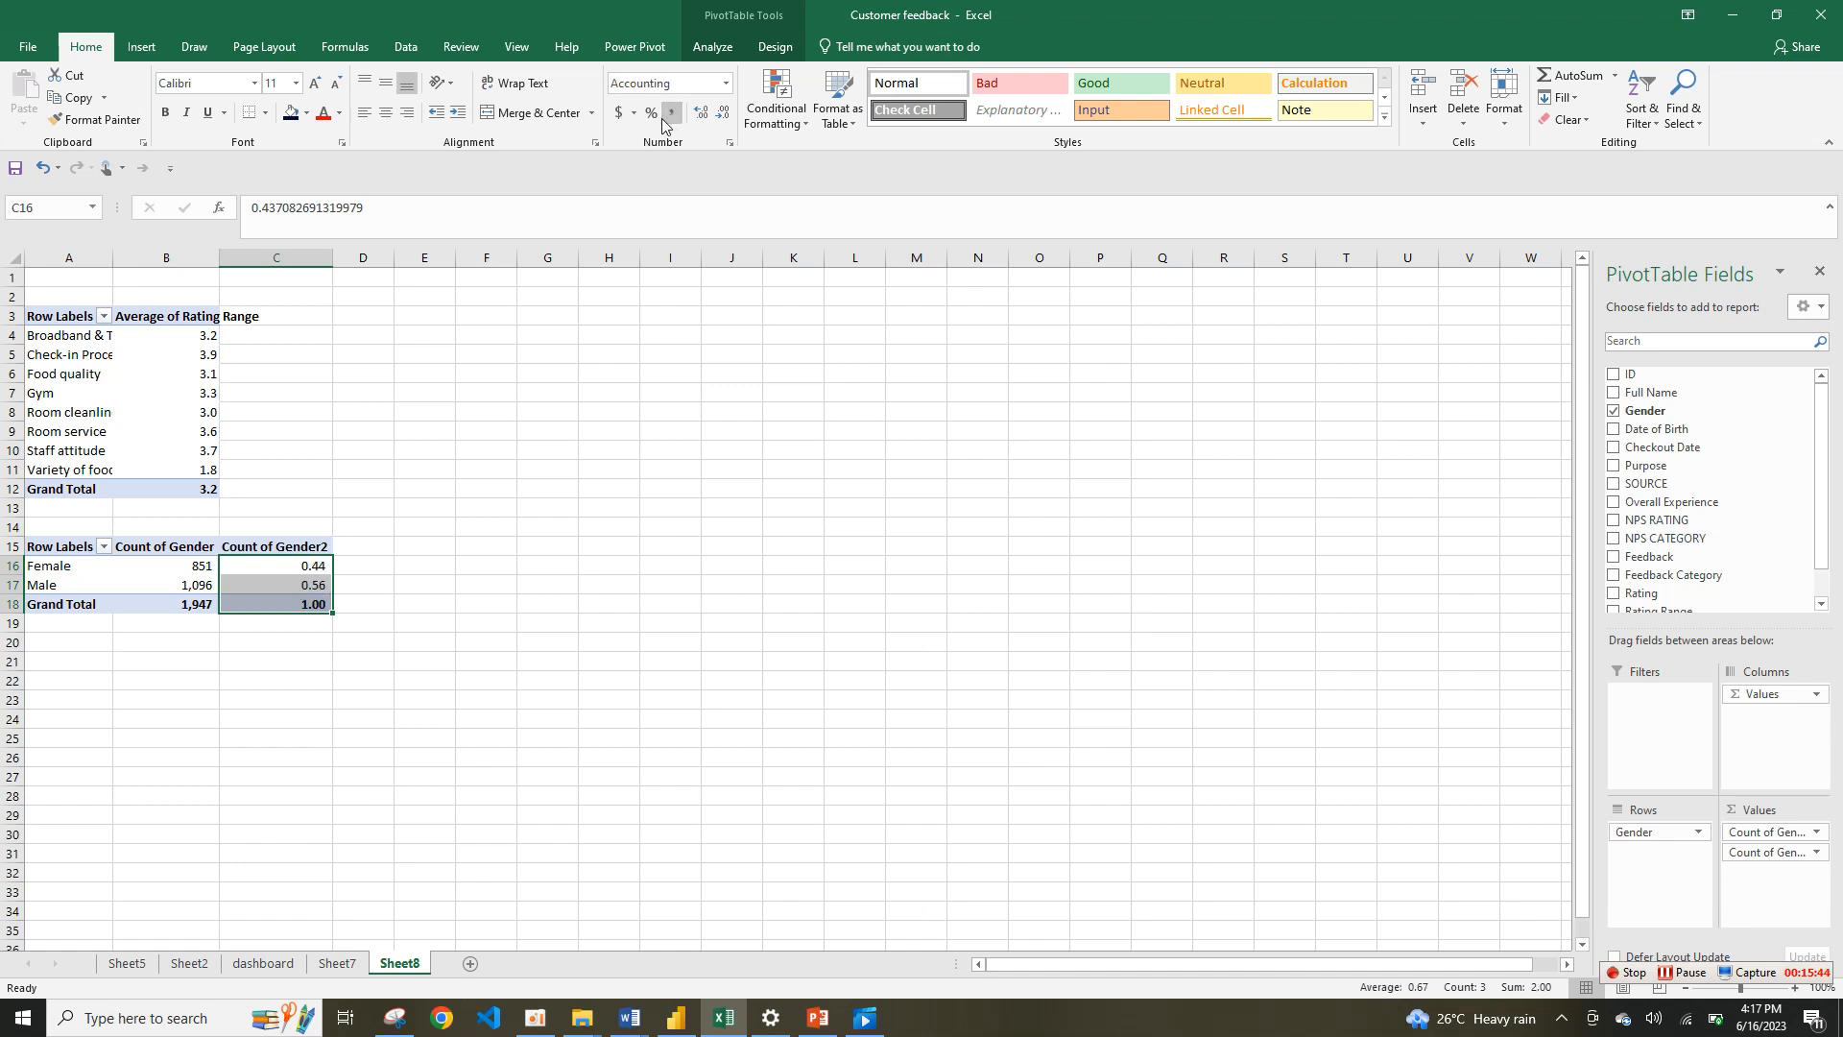
click(724, 113)
click(650, 114)
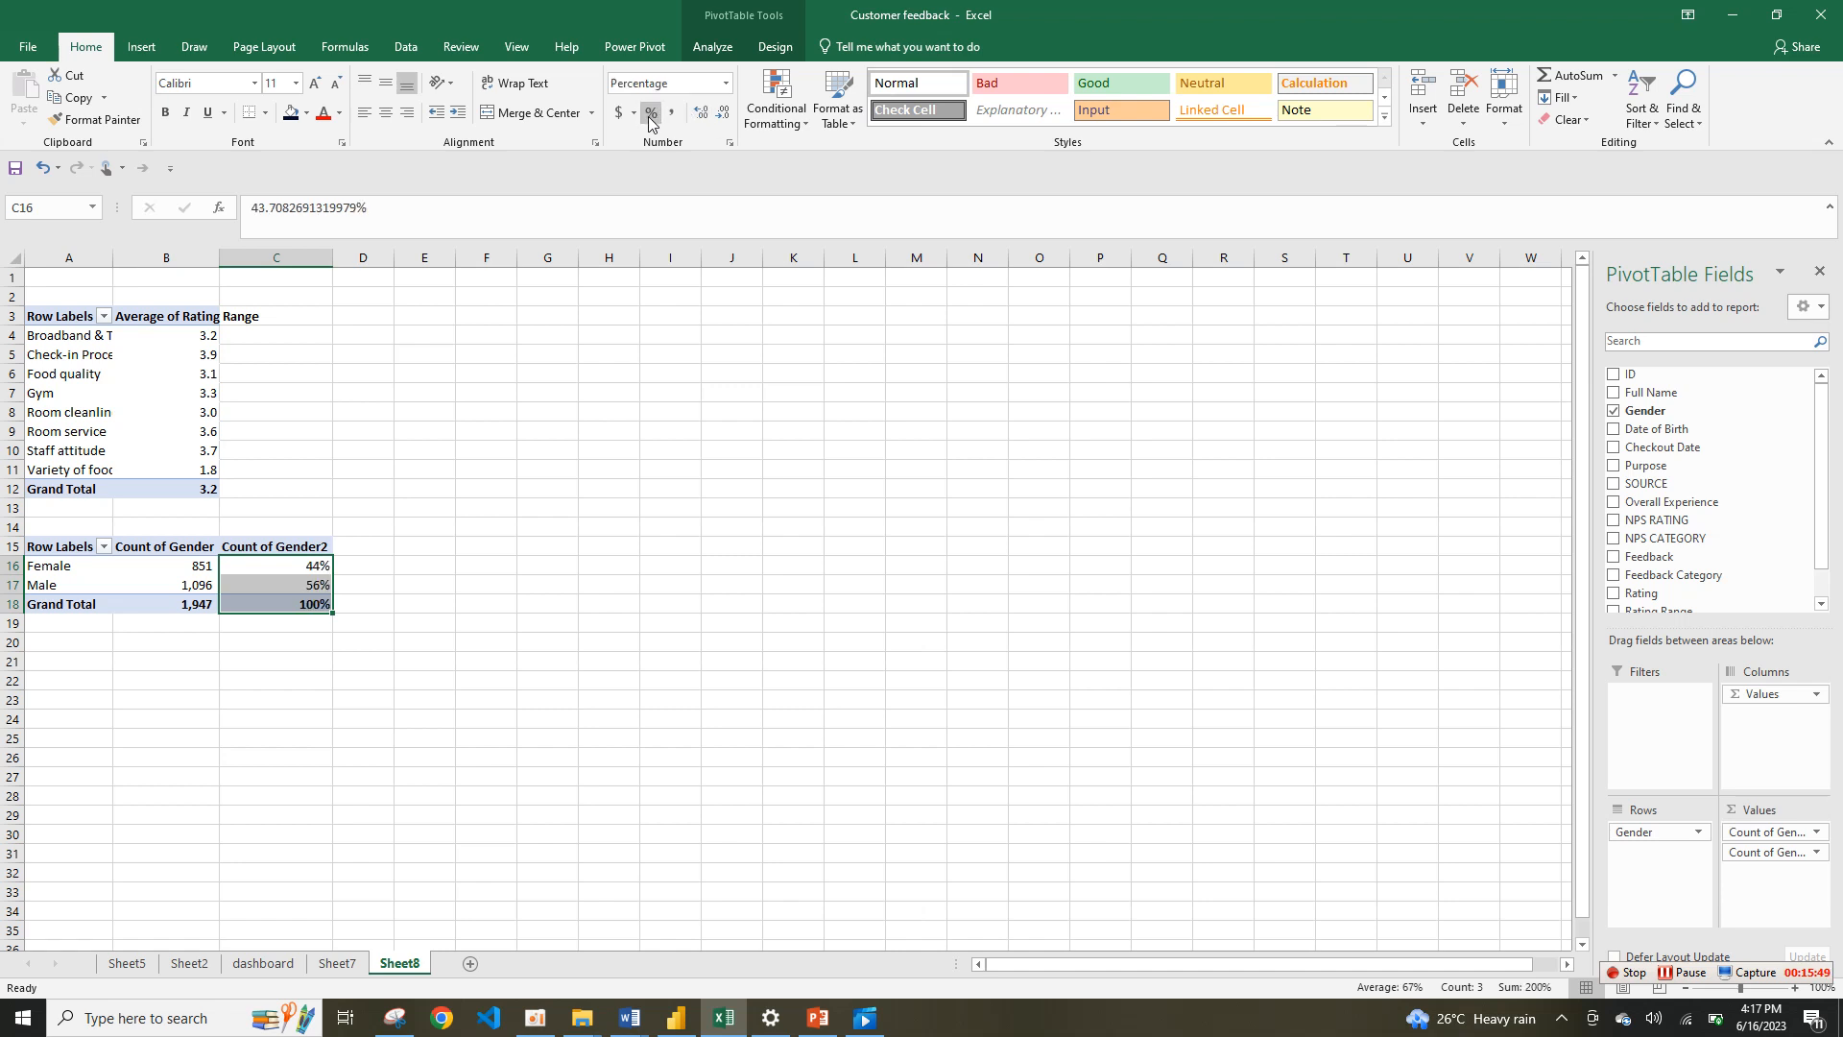
click(703, 115)
click(702, 115)
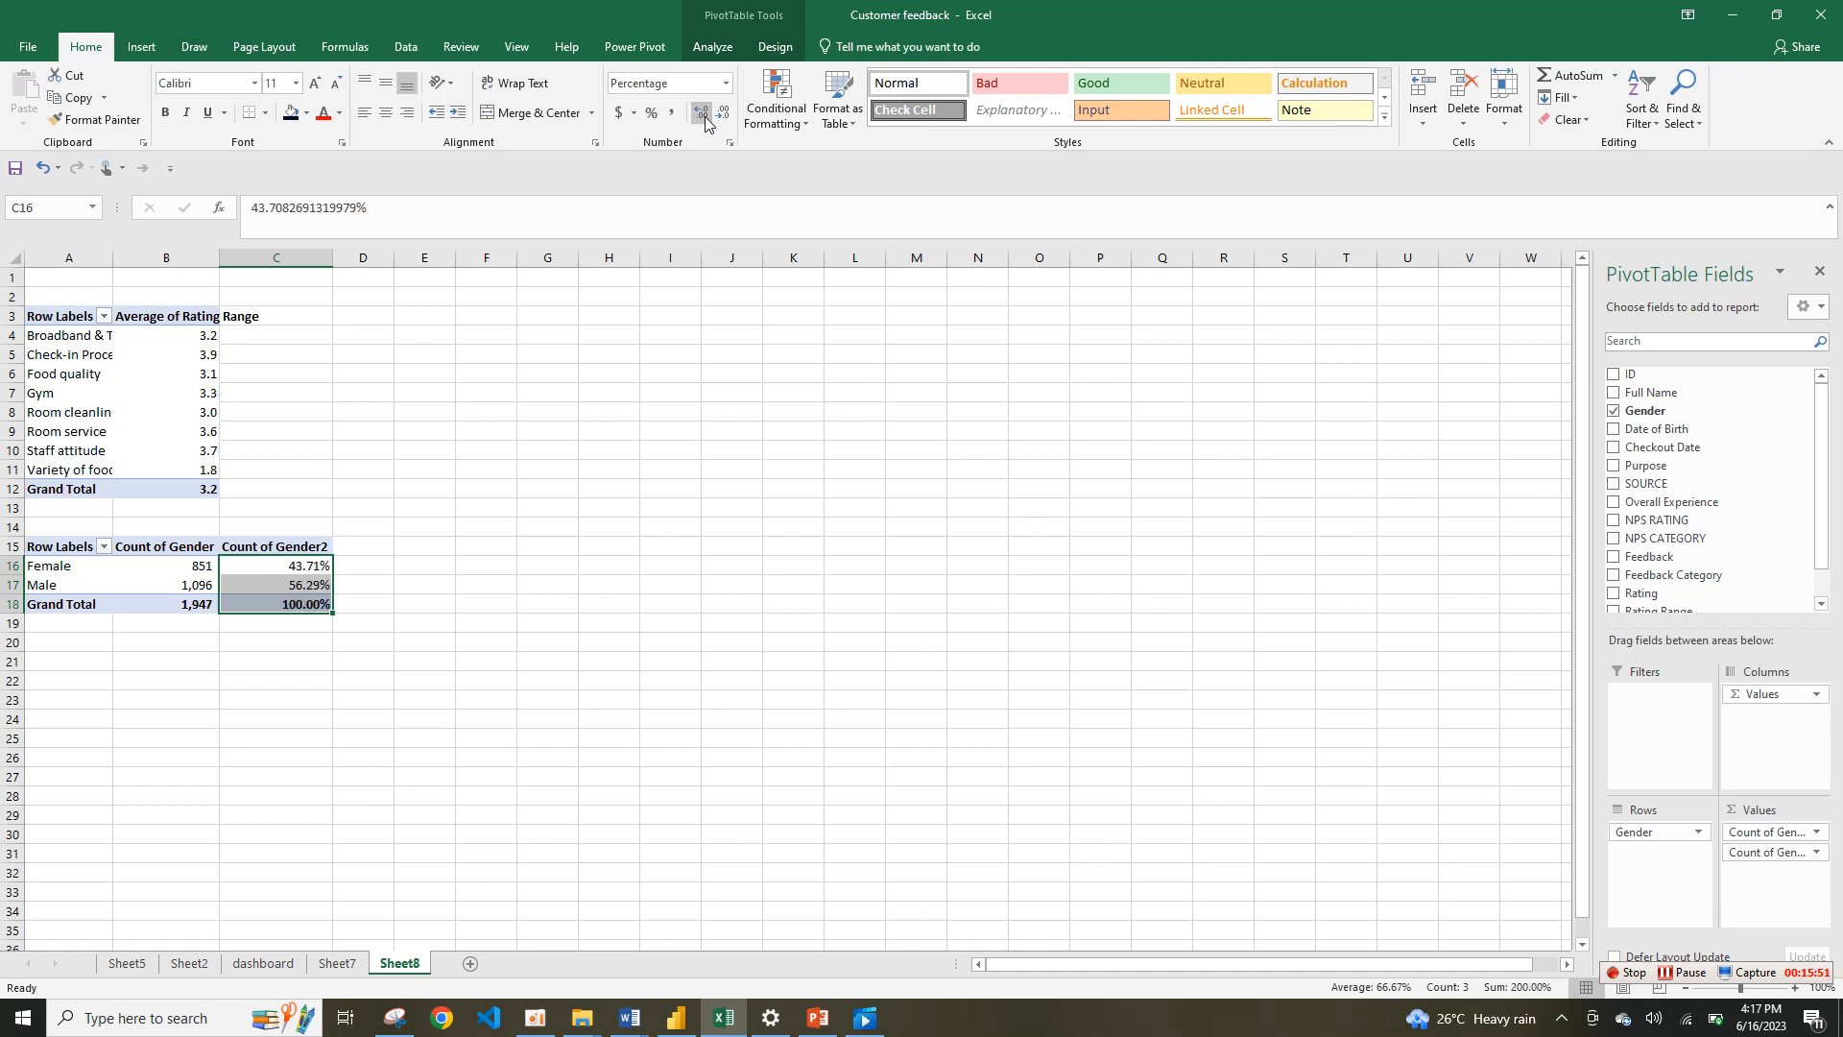
click(493, 649)
Step: Examine the Female and Male rows of the gender PivotTable and compare them with the gender charts on the dashboard sheet
click(154, 619)
drag(87, 572, 292, 581)
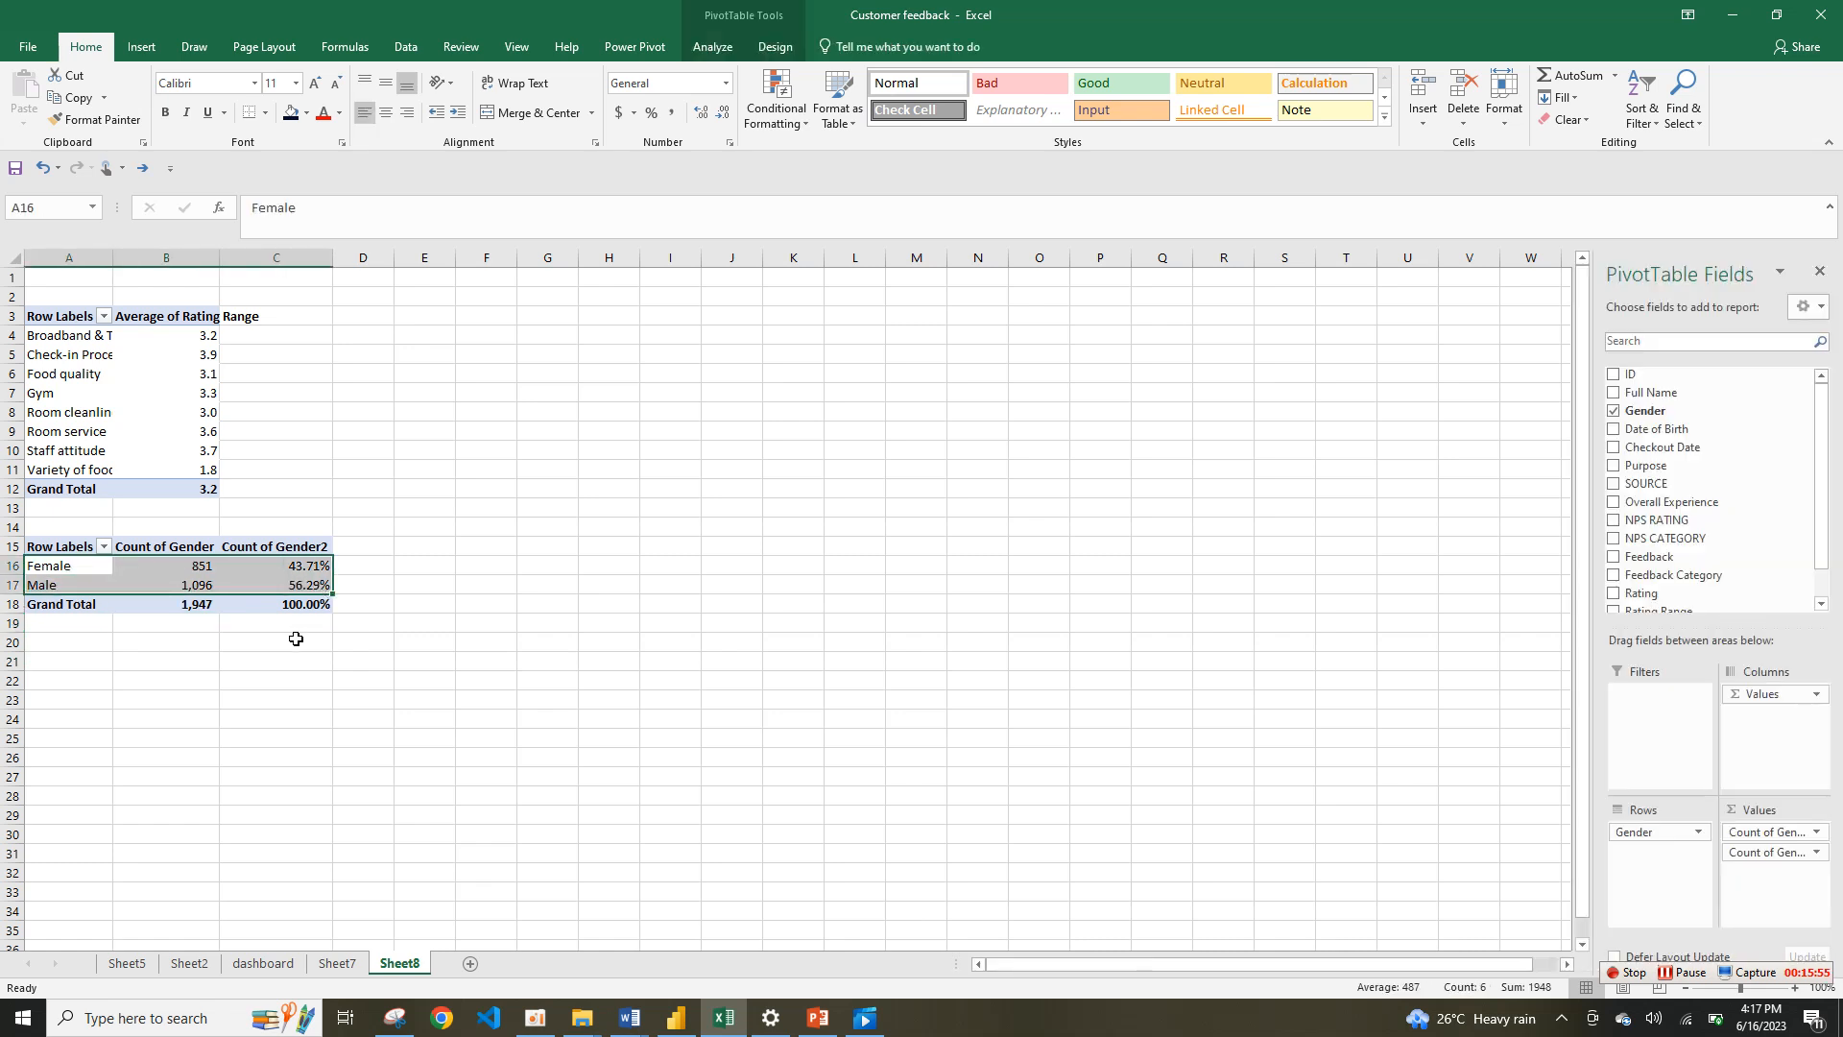
click(262, 669)
click(56, 589)
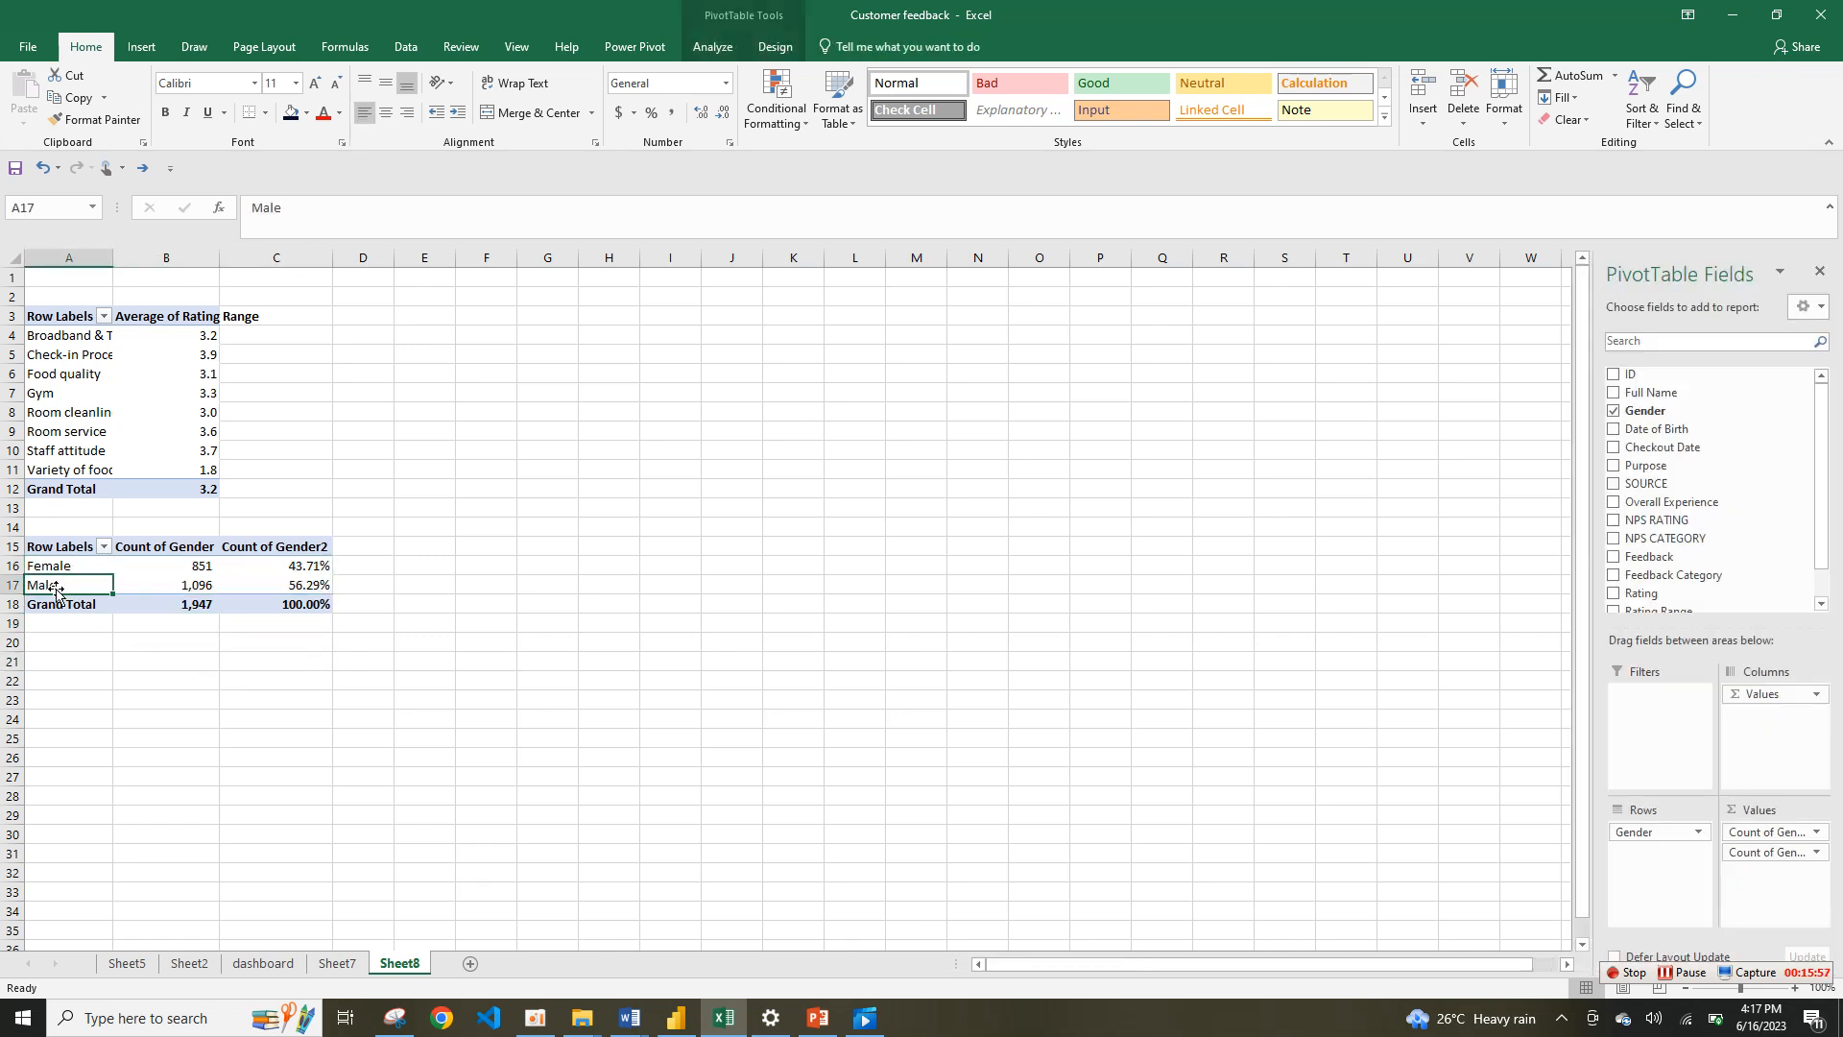
click(74, 564)
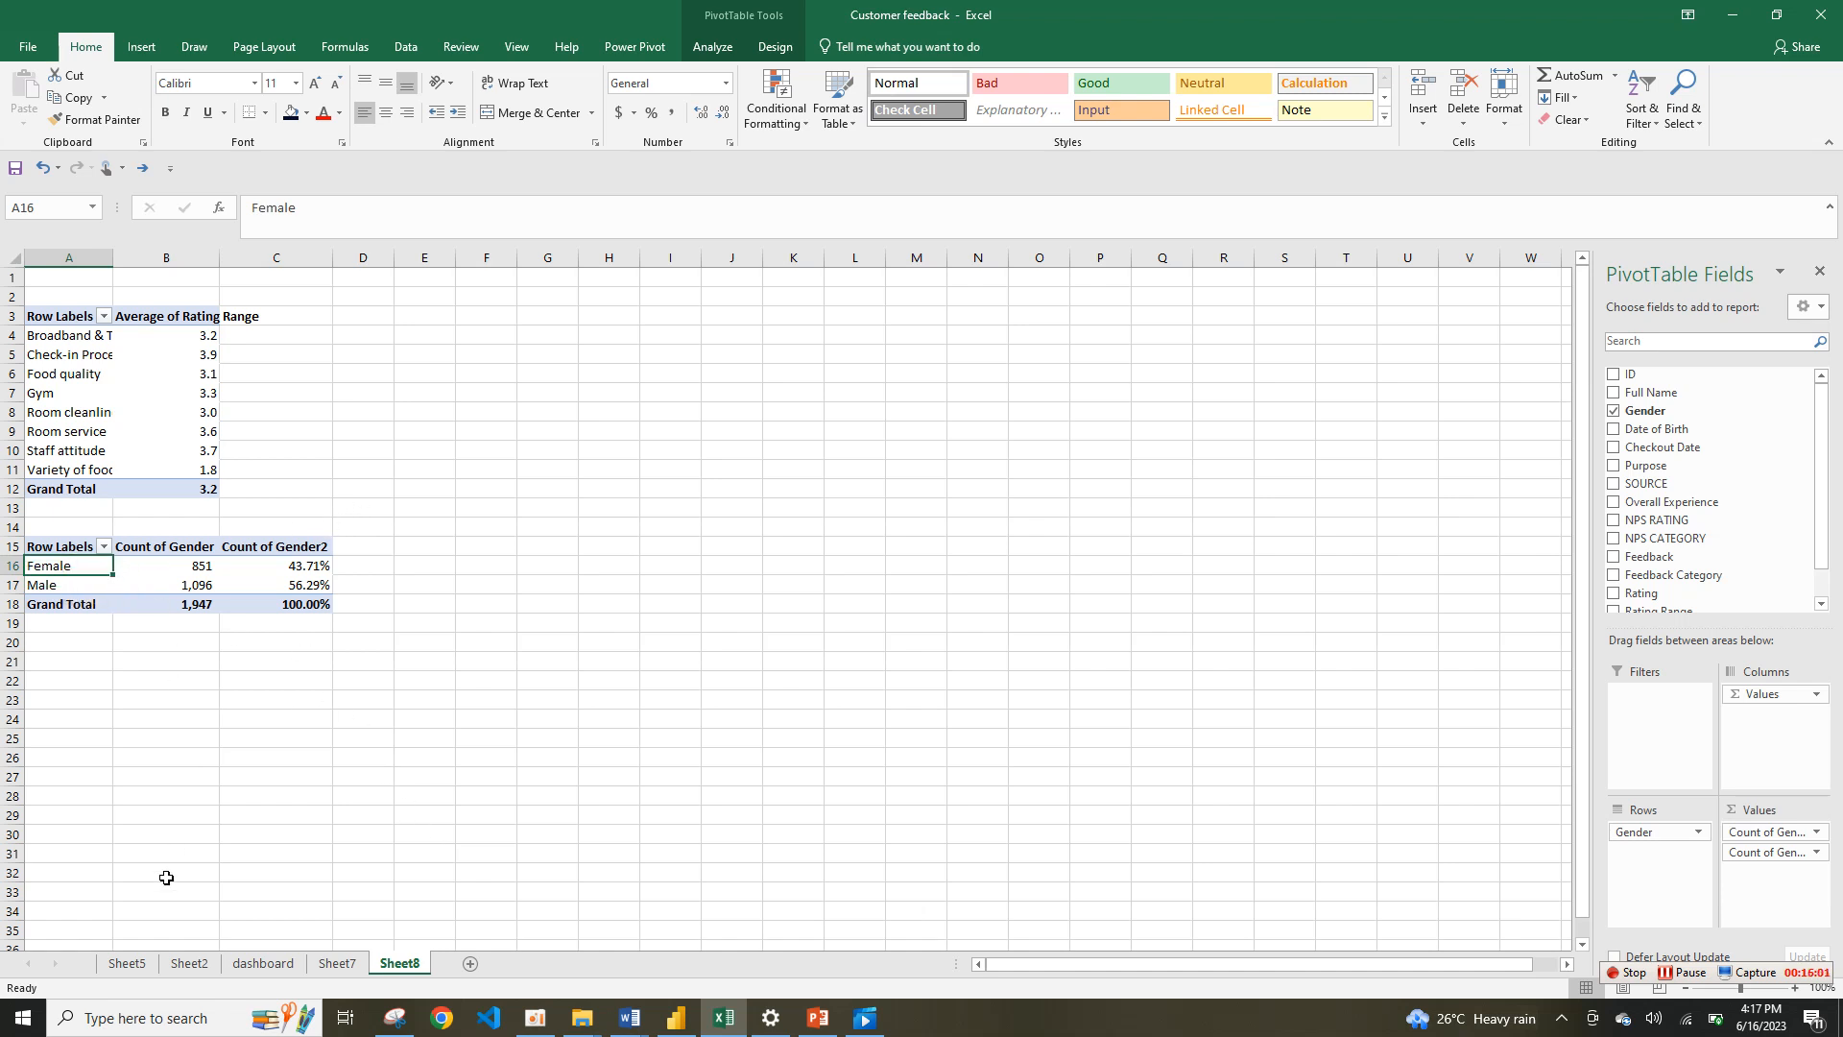
click(262, 963)
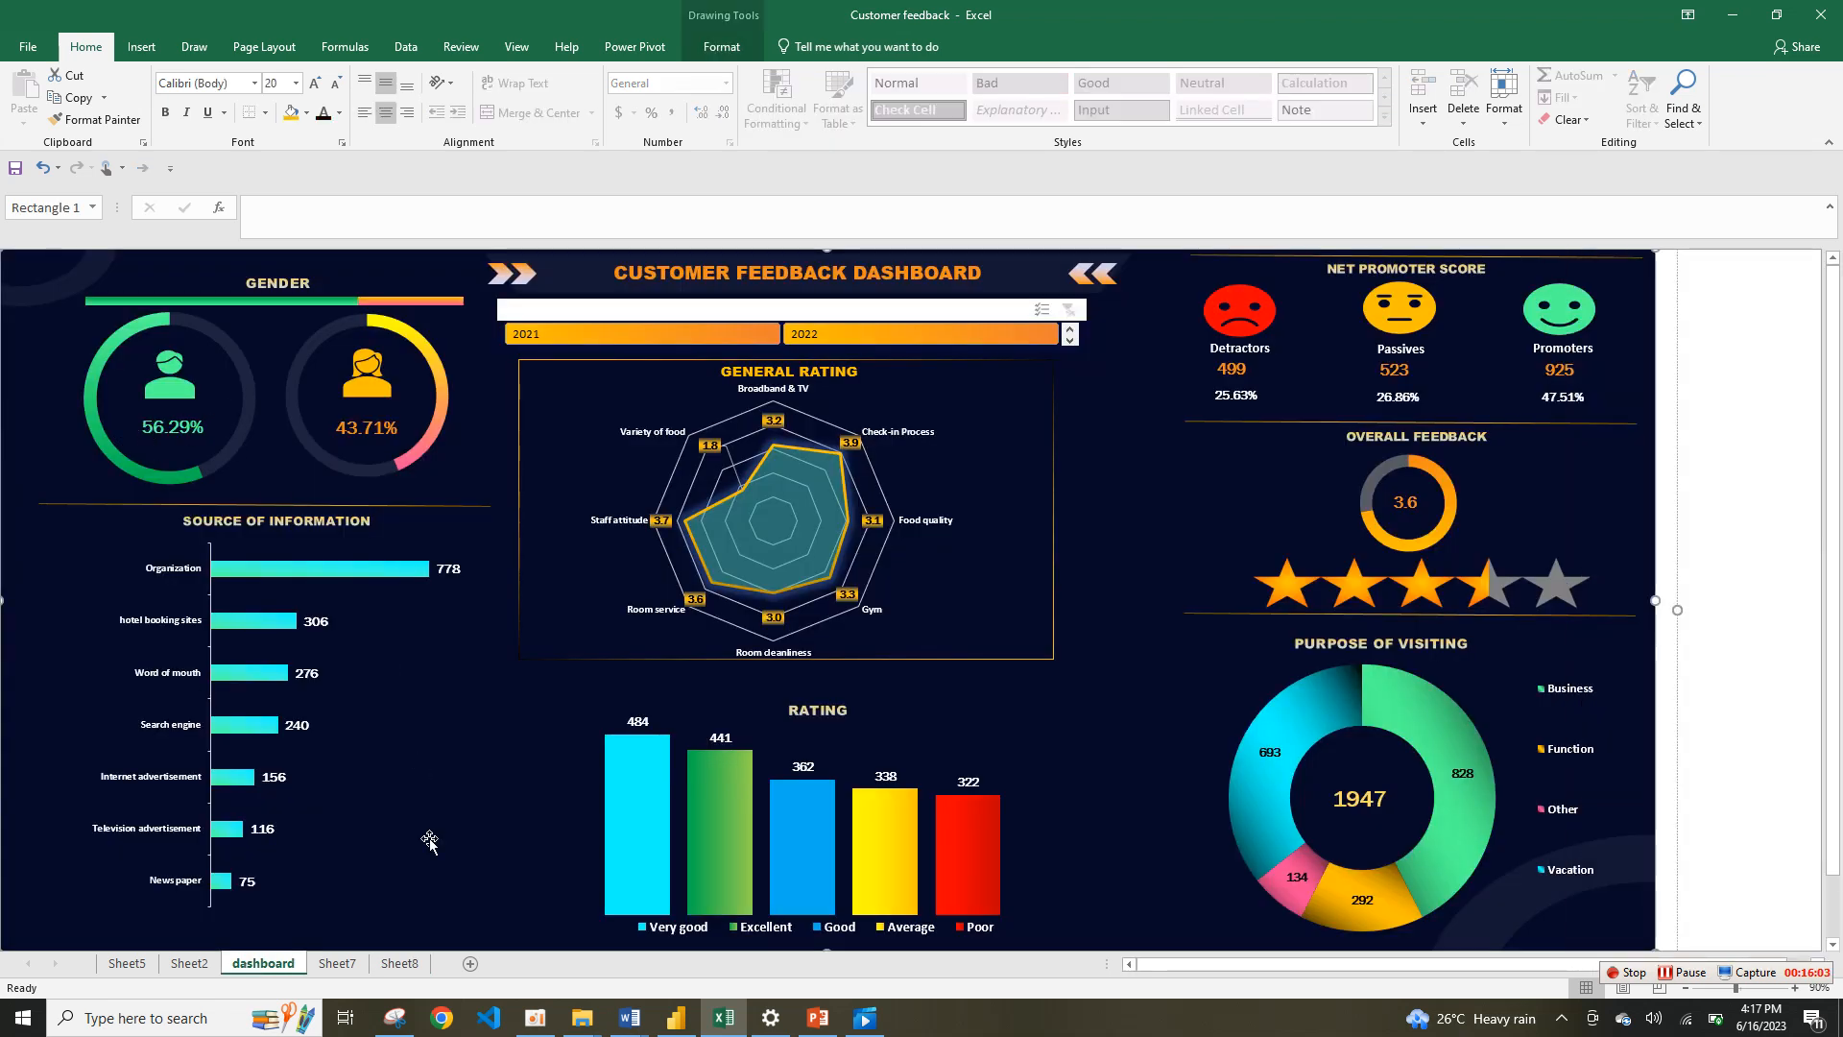
click(400, 963)
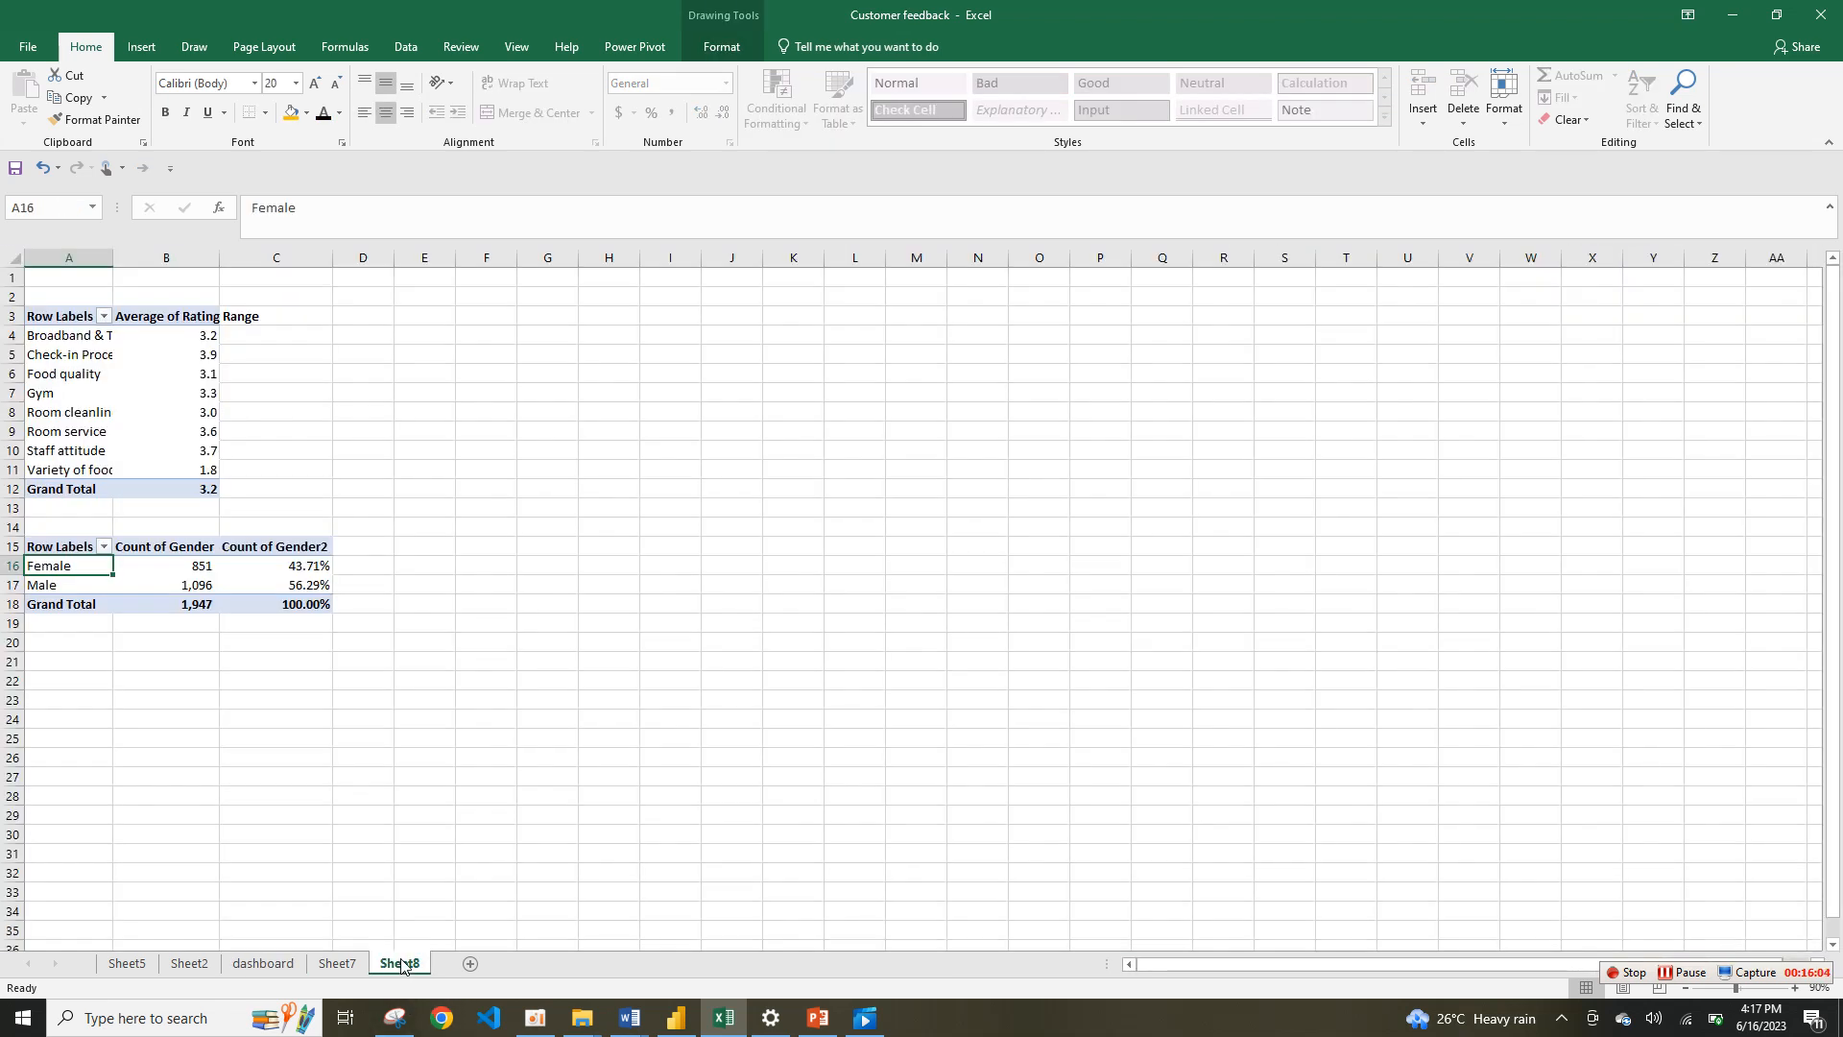
Step: Insert a doughnut PivotChart from the Male row in A17:B17 of Sheet8 and make its frame narrower and taller
click(198, 582)
drag(59, 586, 165, 583)
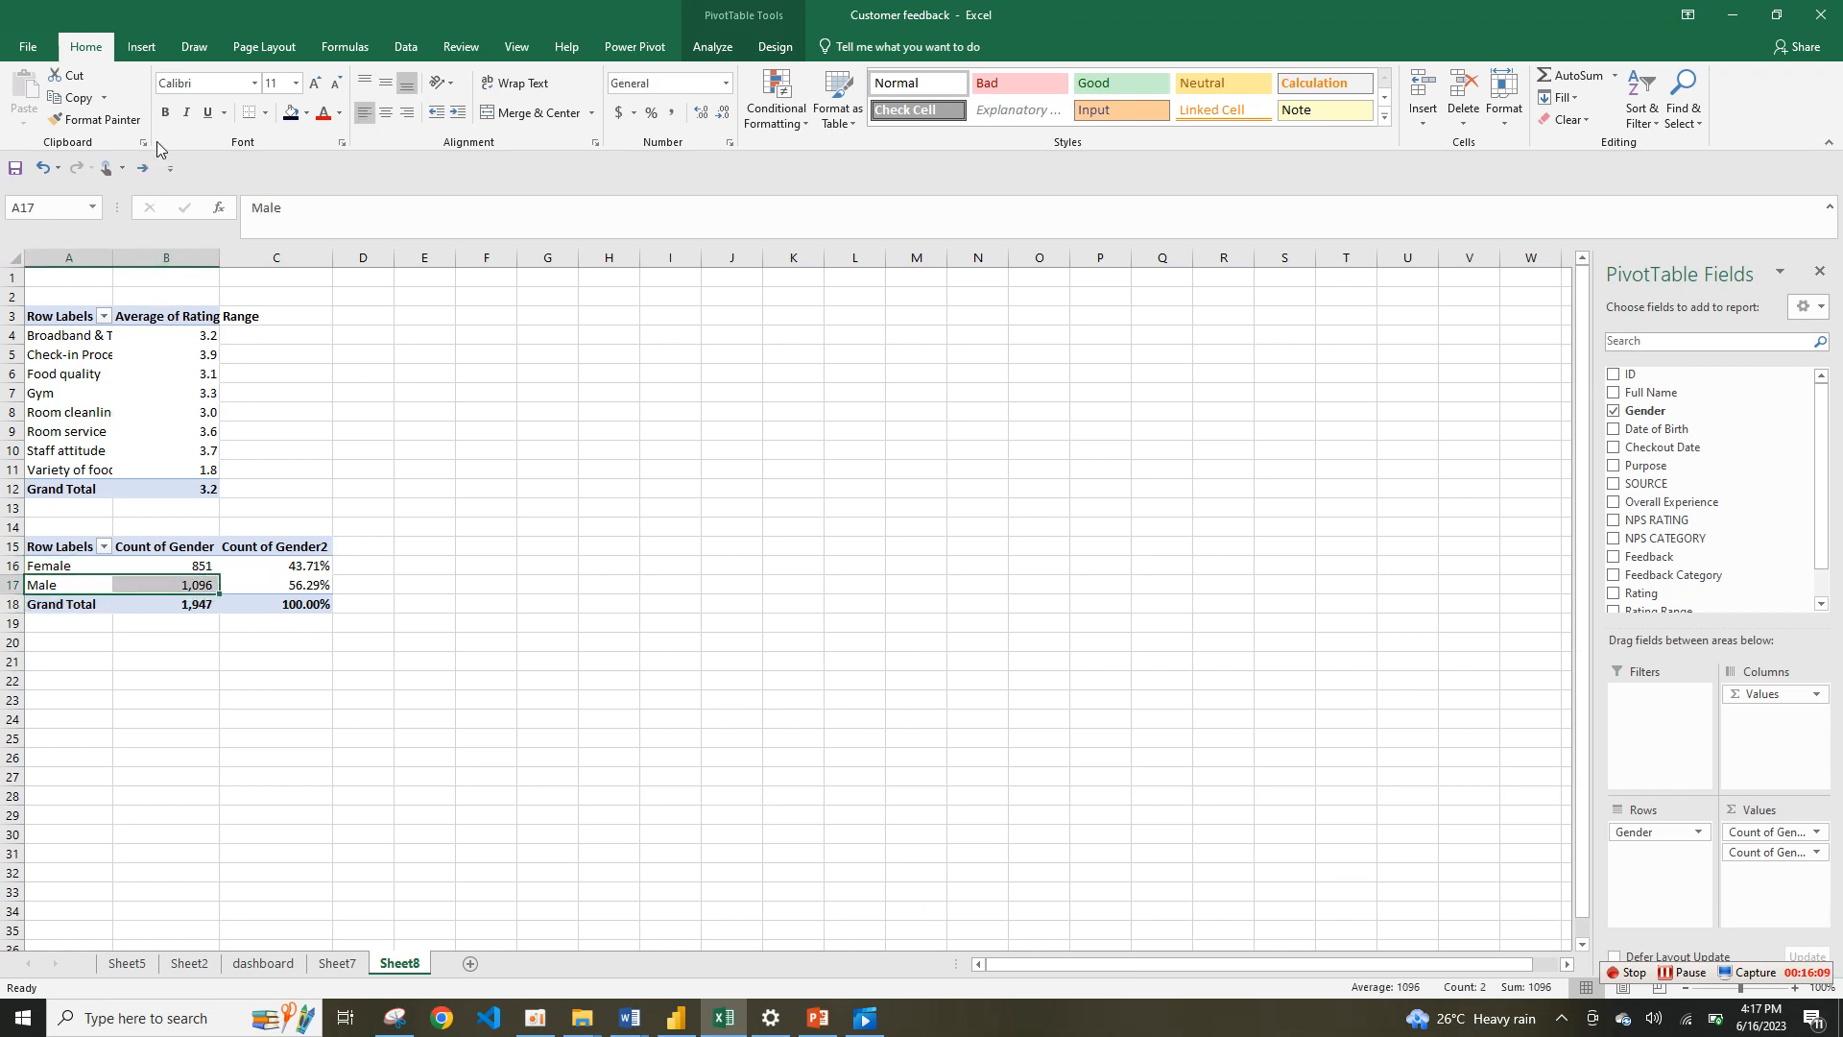
click(153, 38)
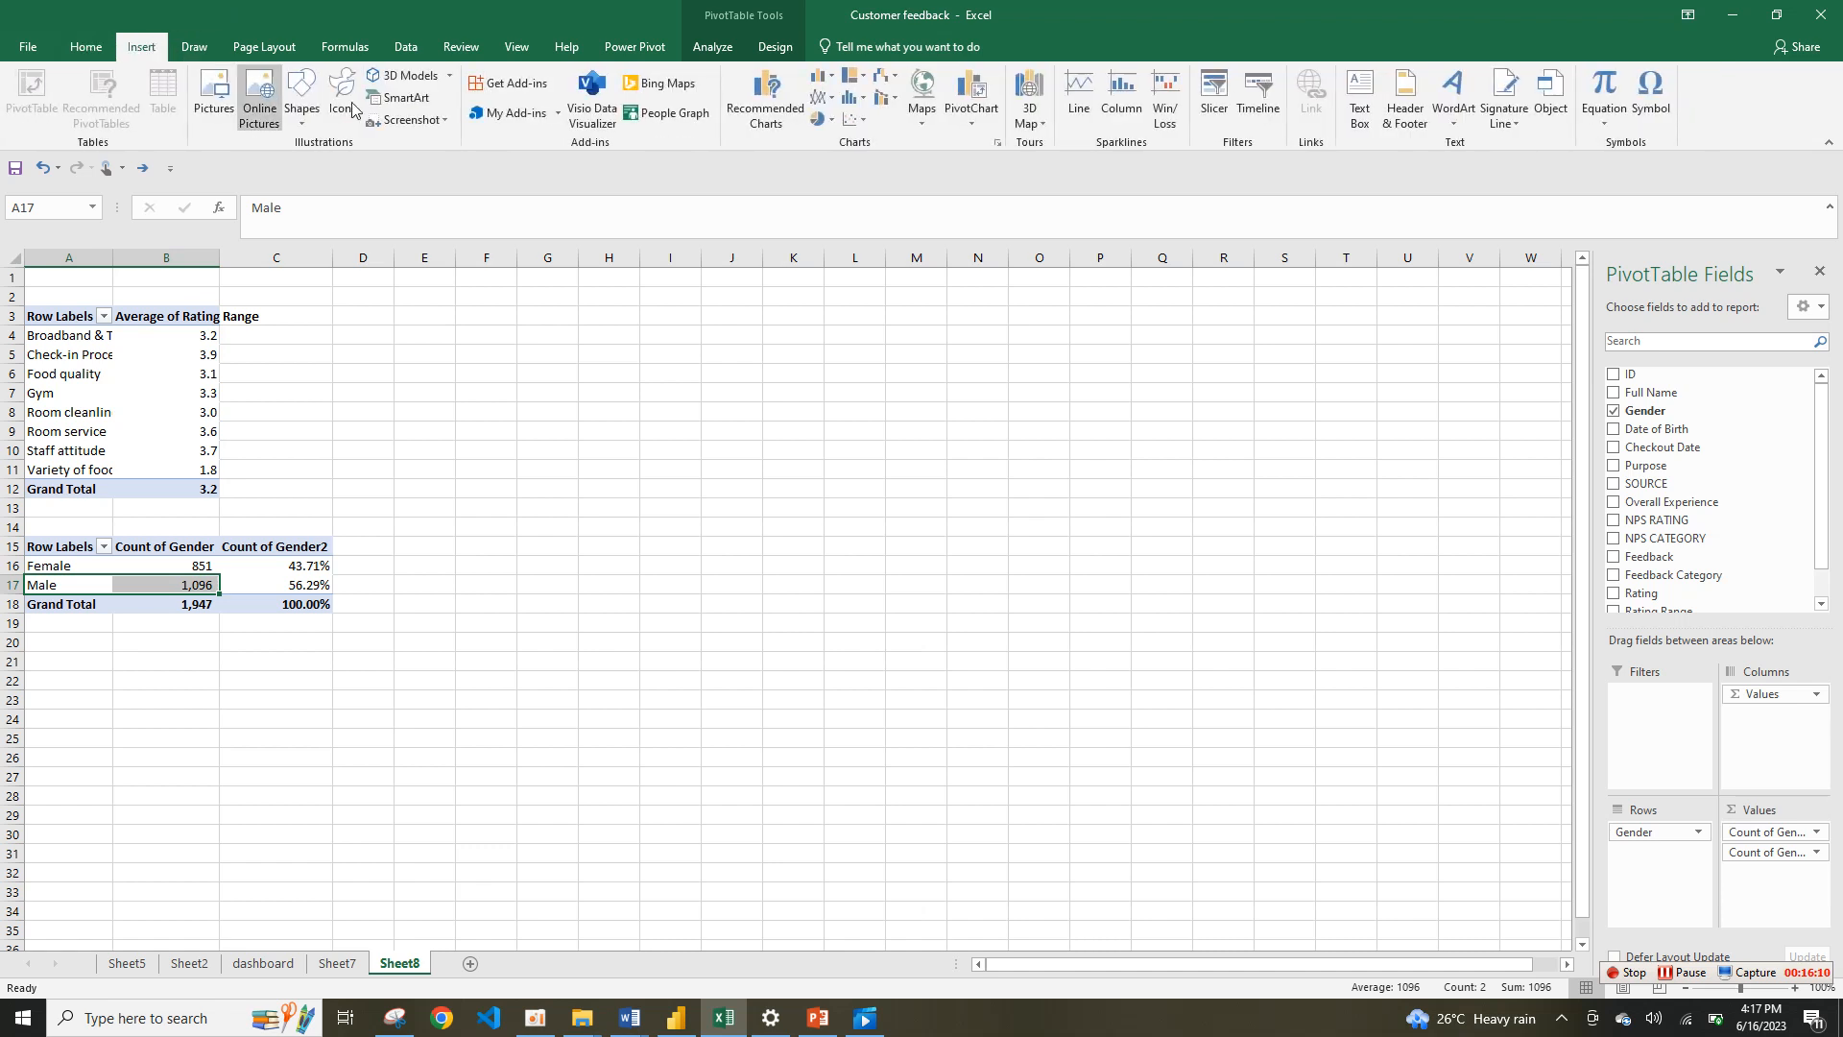
click(835, 125)
click(834, 331)
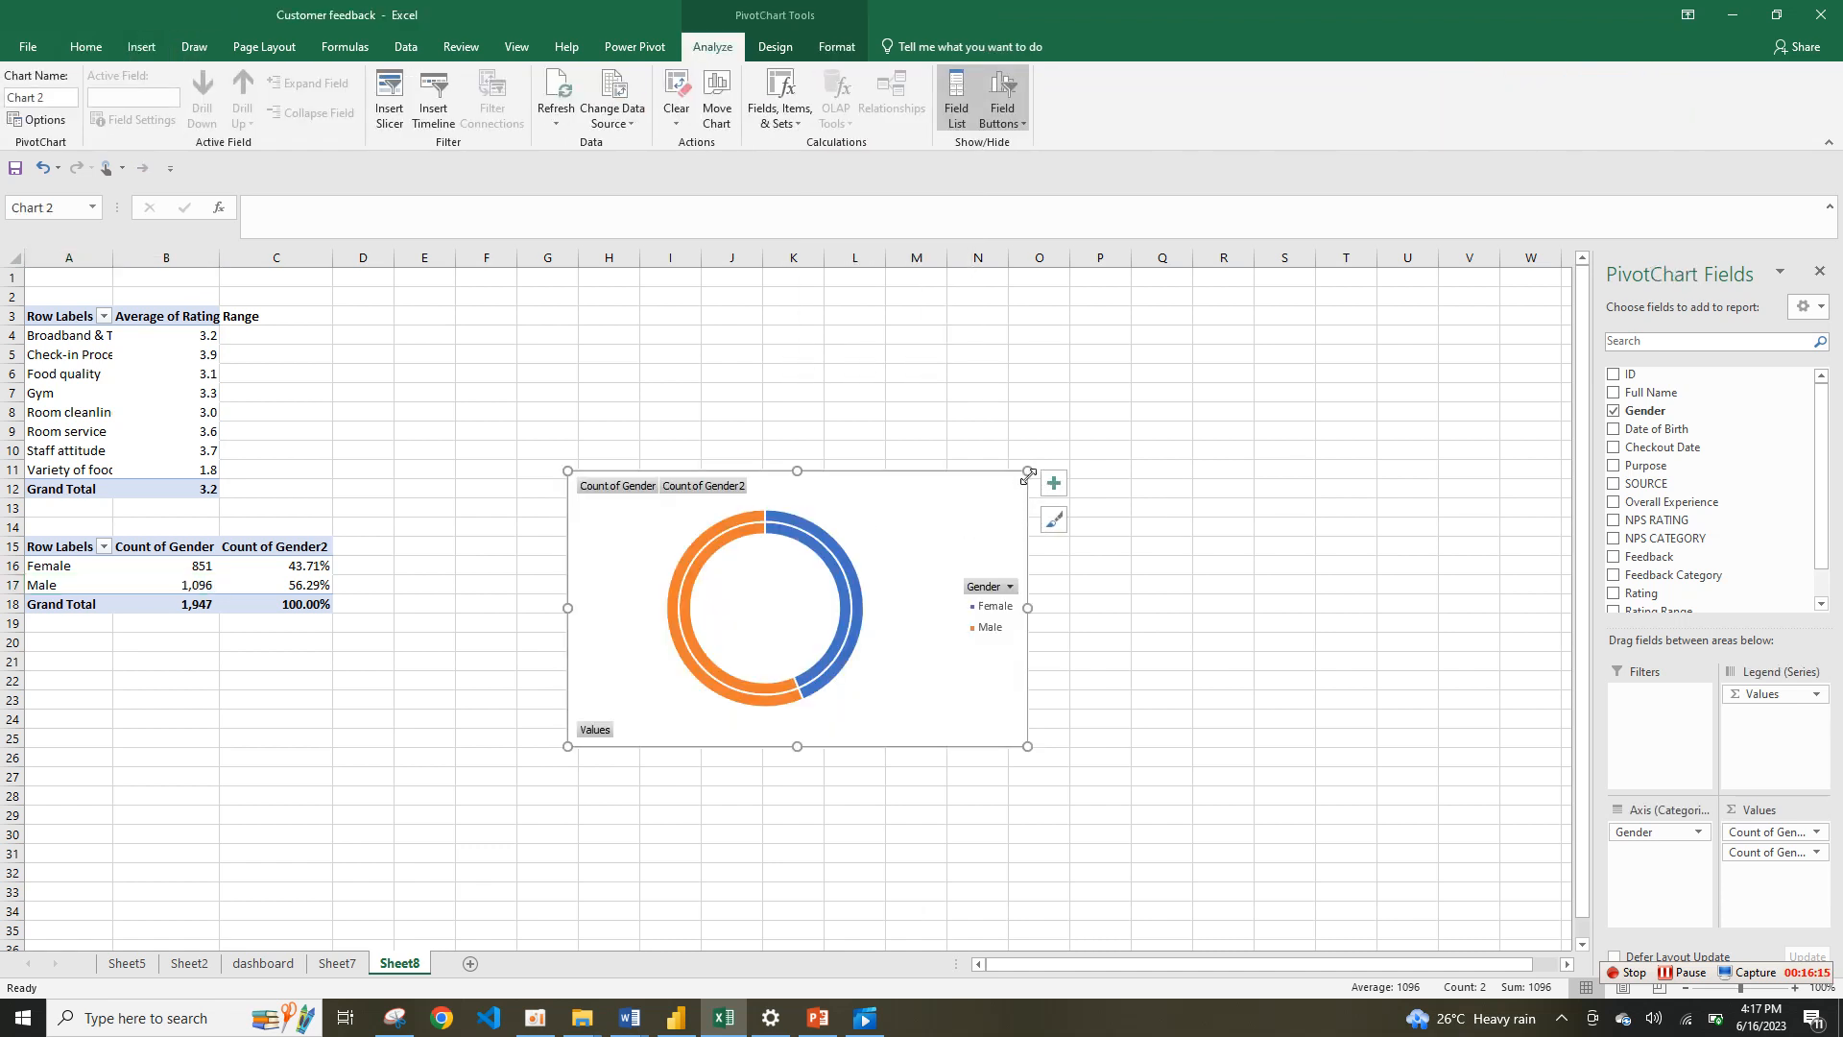
drag(1027, 472, 977, 483)
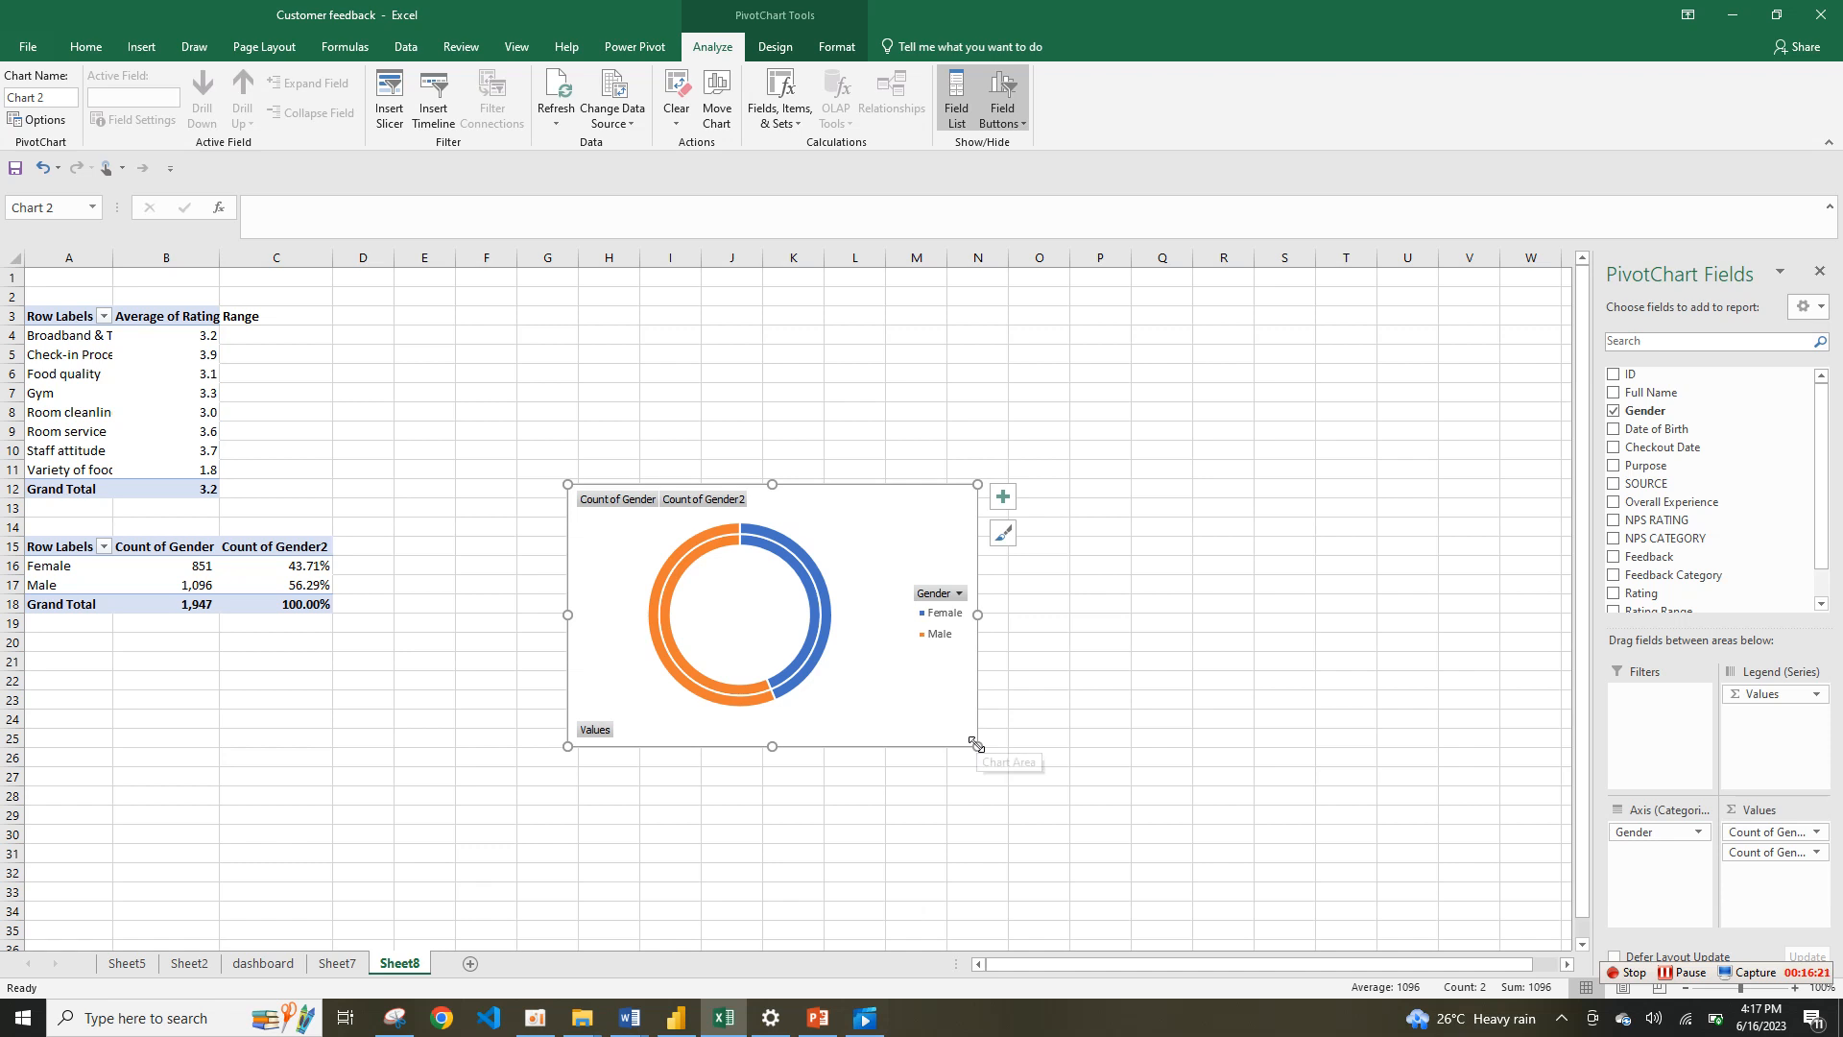
drag(568, 484, 618, 424)
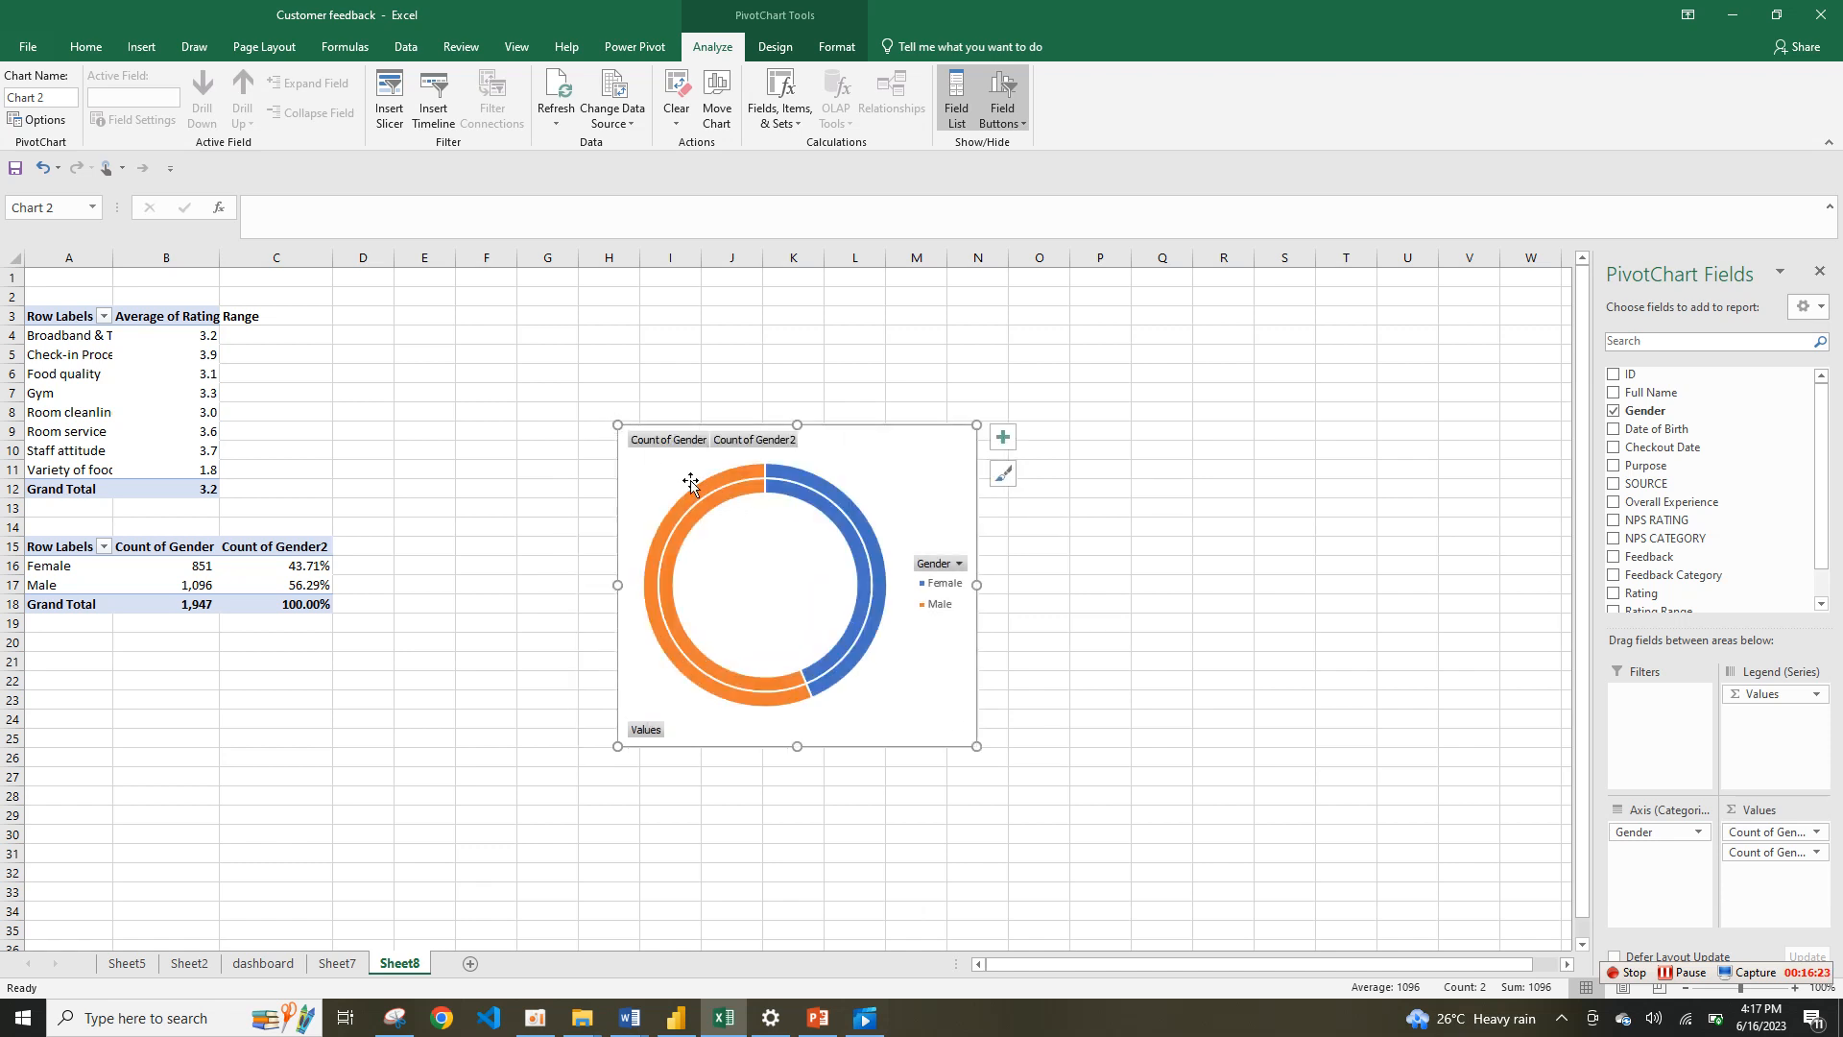
Step: Remove the legend from the doughnut PivotChart and delete the whole chart from Sheet8
click(1002, 438)
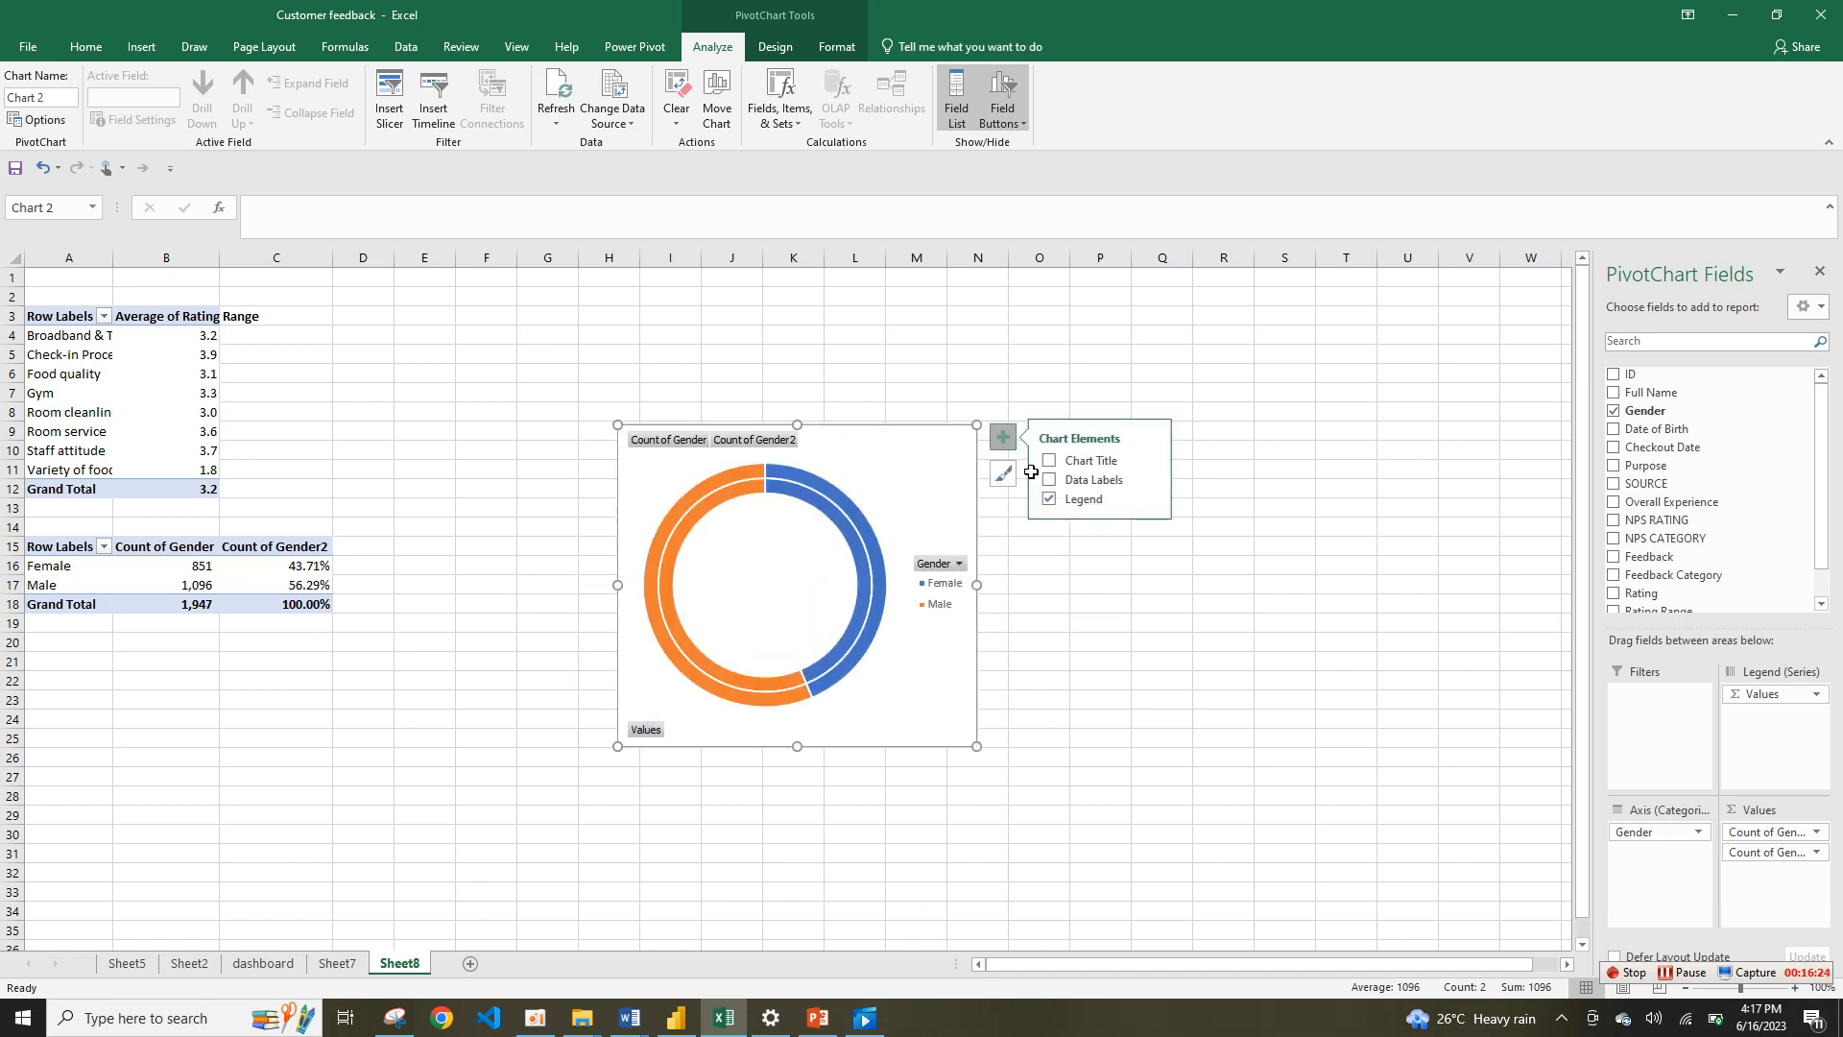
click(1071, 501)
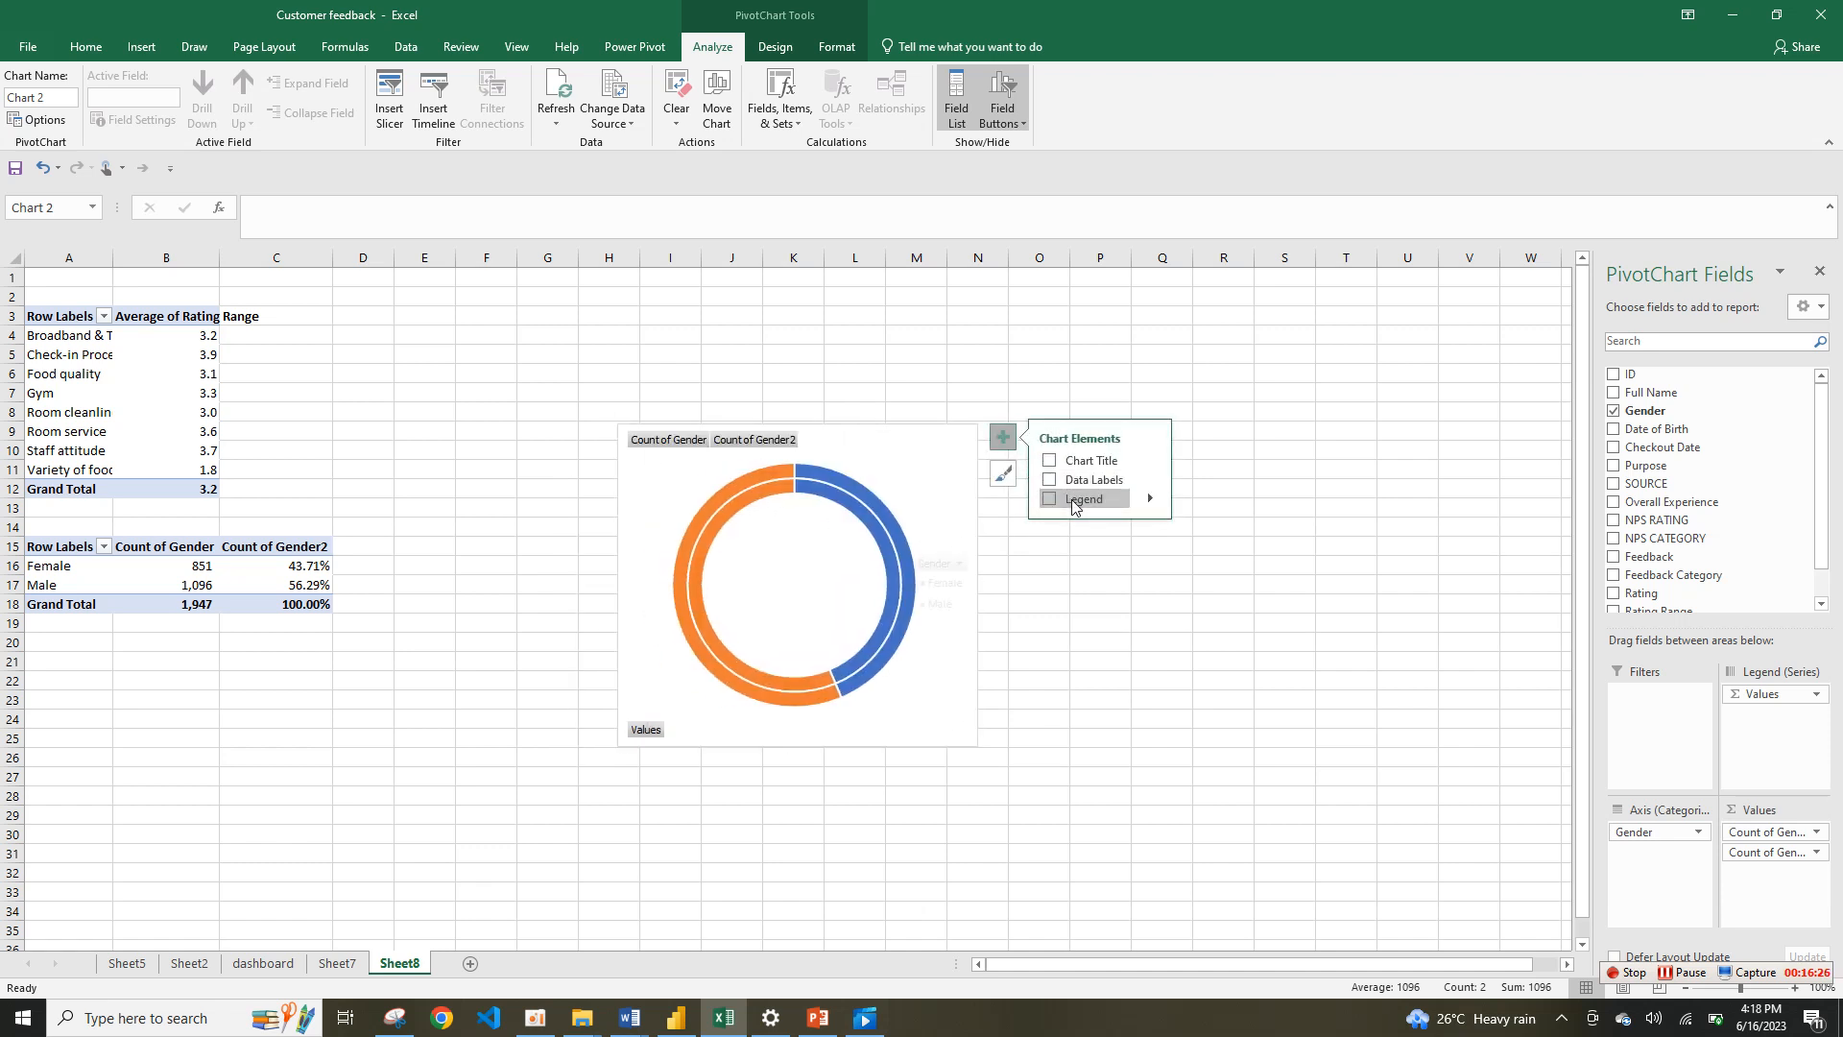
click(890, 583)
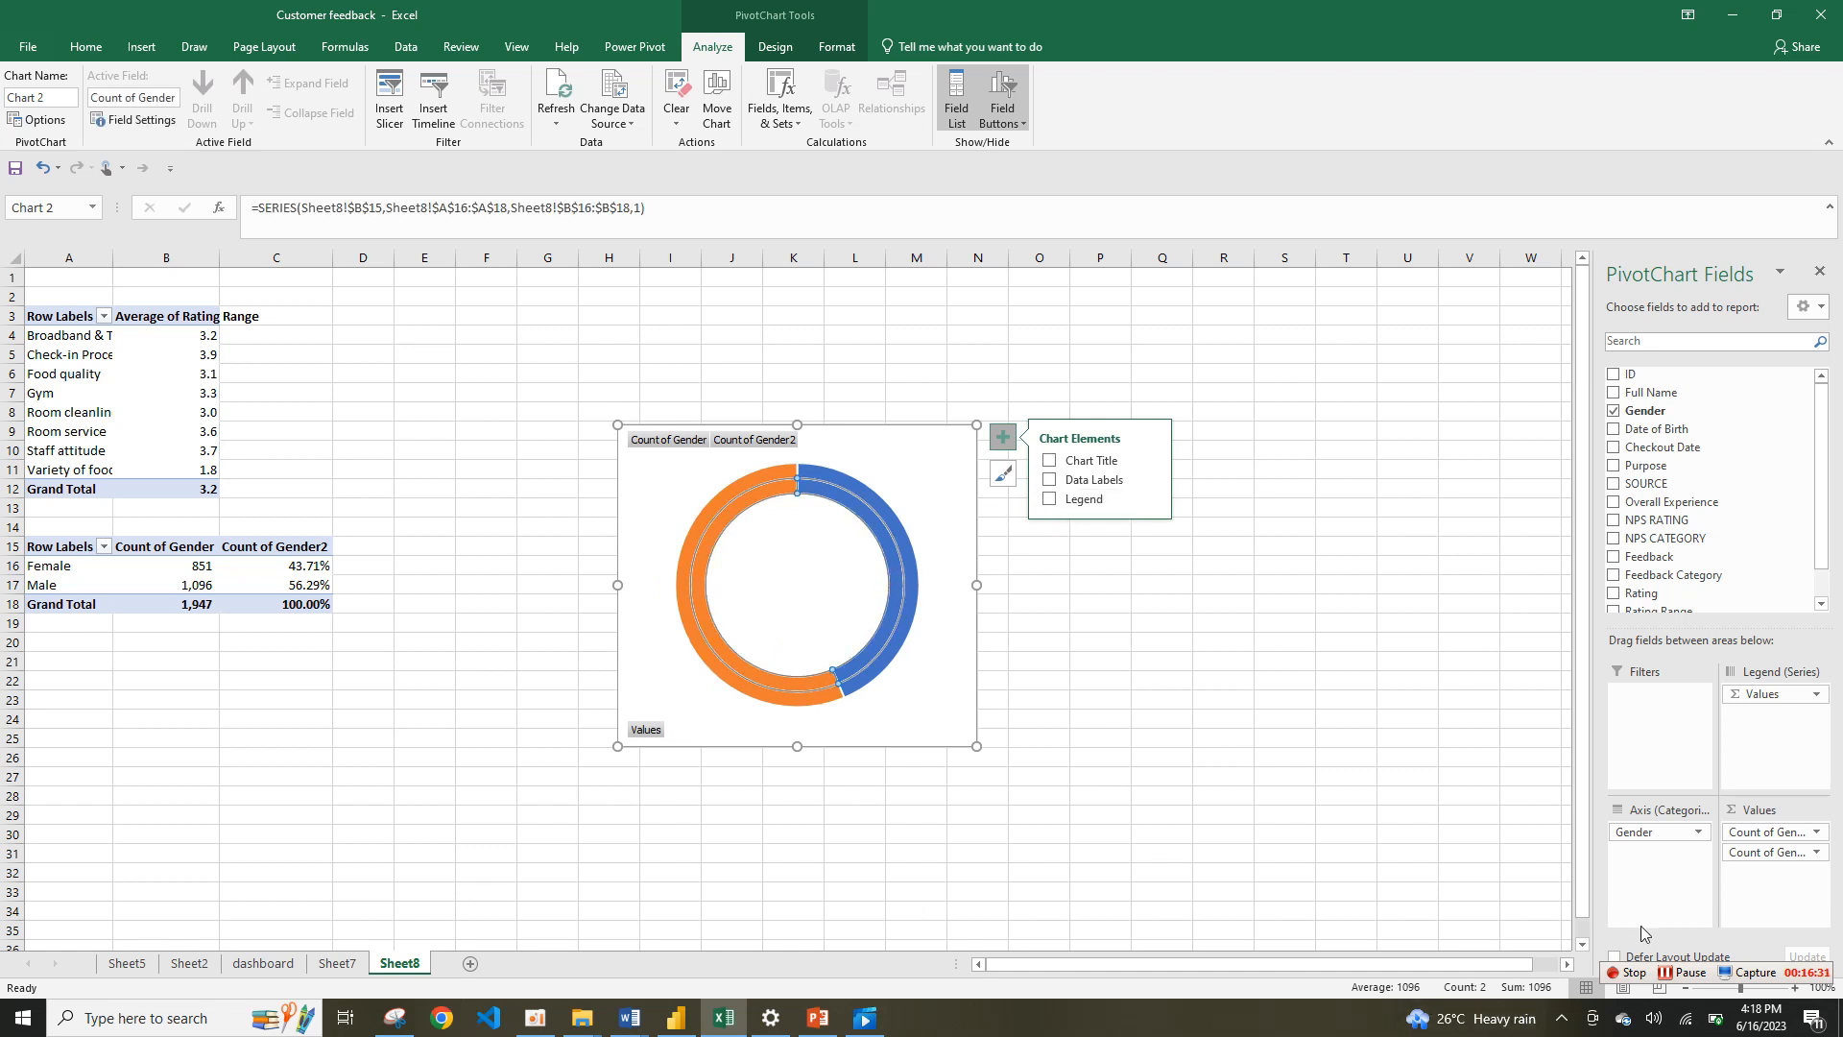
key(Delete)
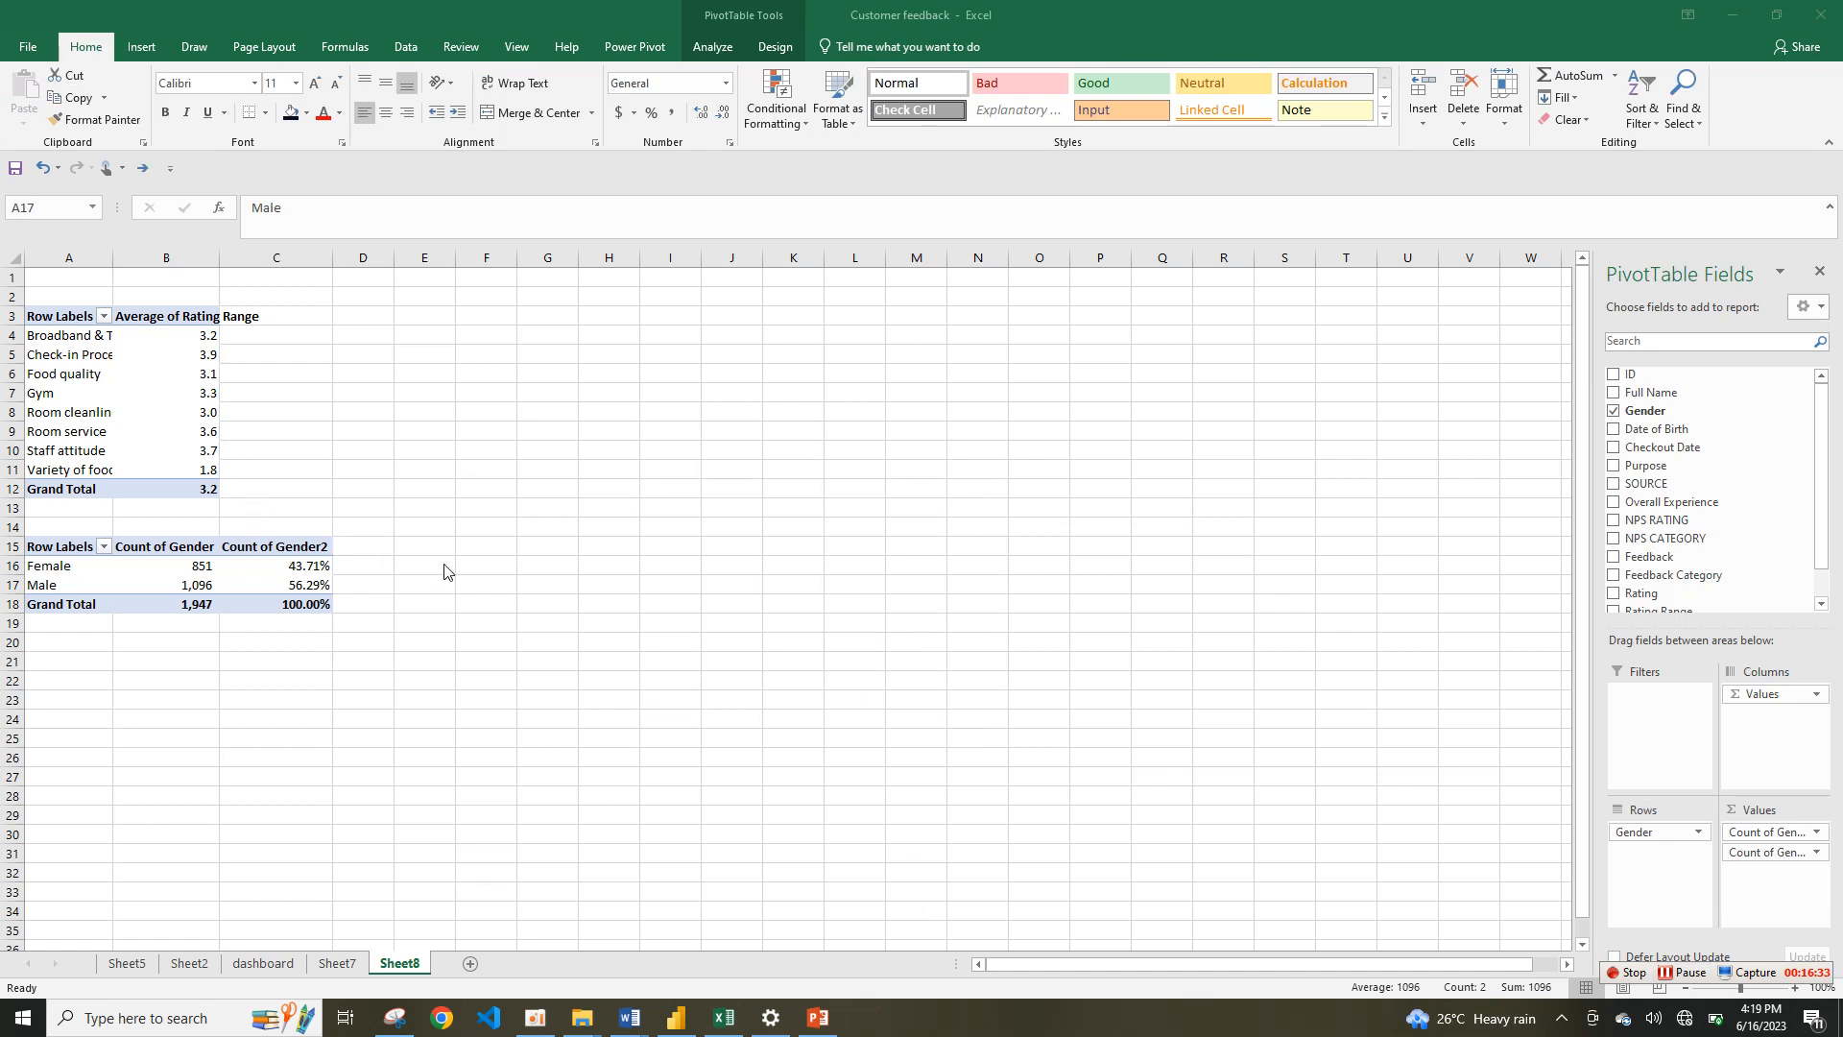
click(520, 583)
click(474, 553)
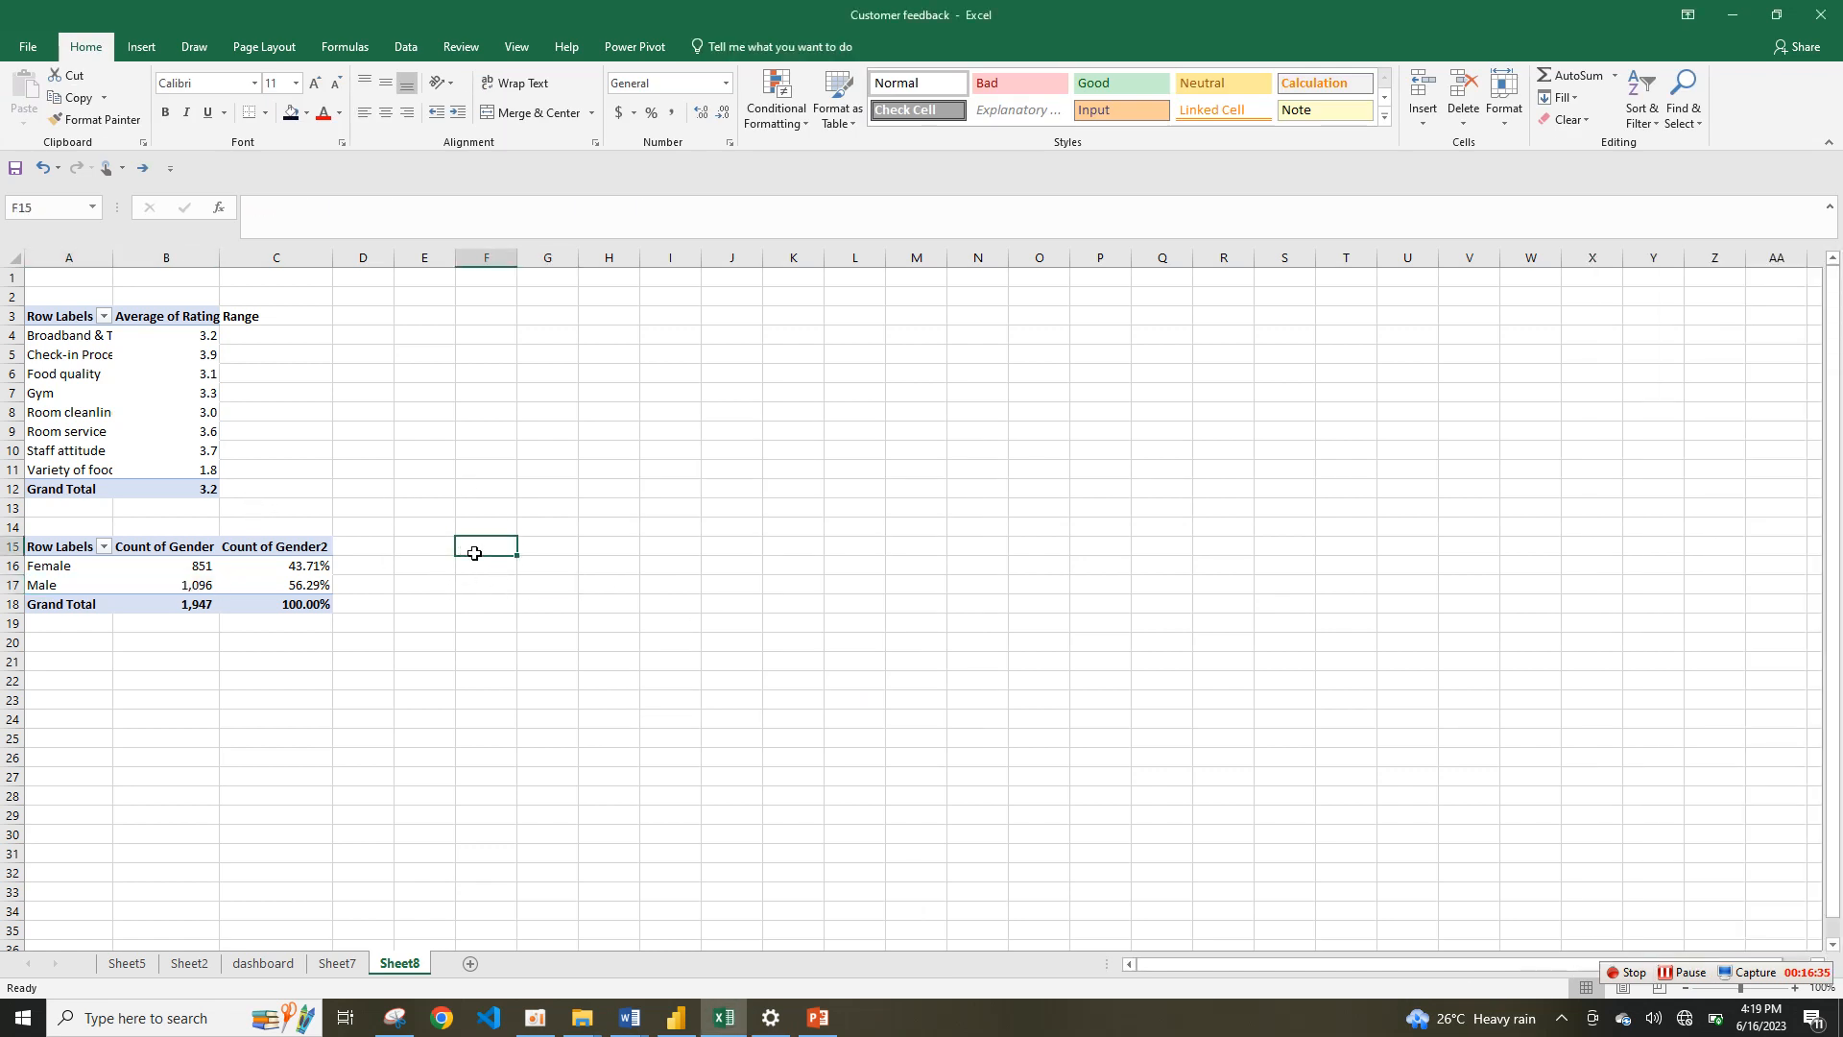
Step: Copy the Female and Male rows in A16:C17 and paste them beside the PivotTable starting at E16
drag(44, 565, 294, 586)
key(ctrl+c)
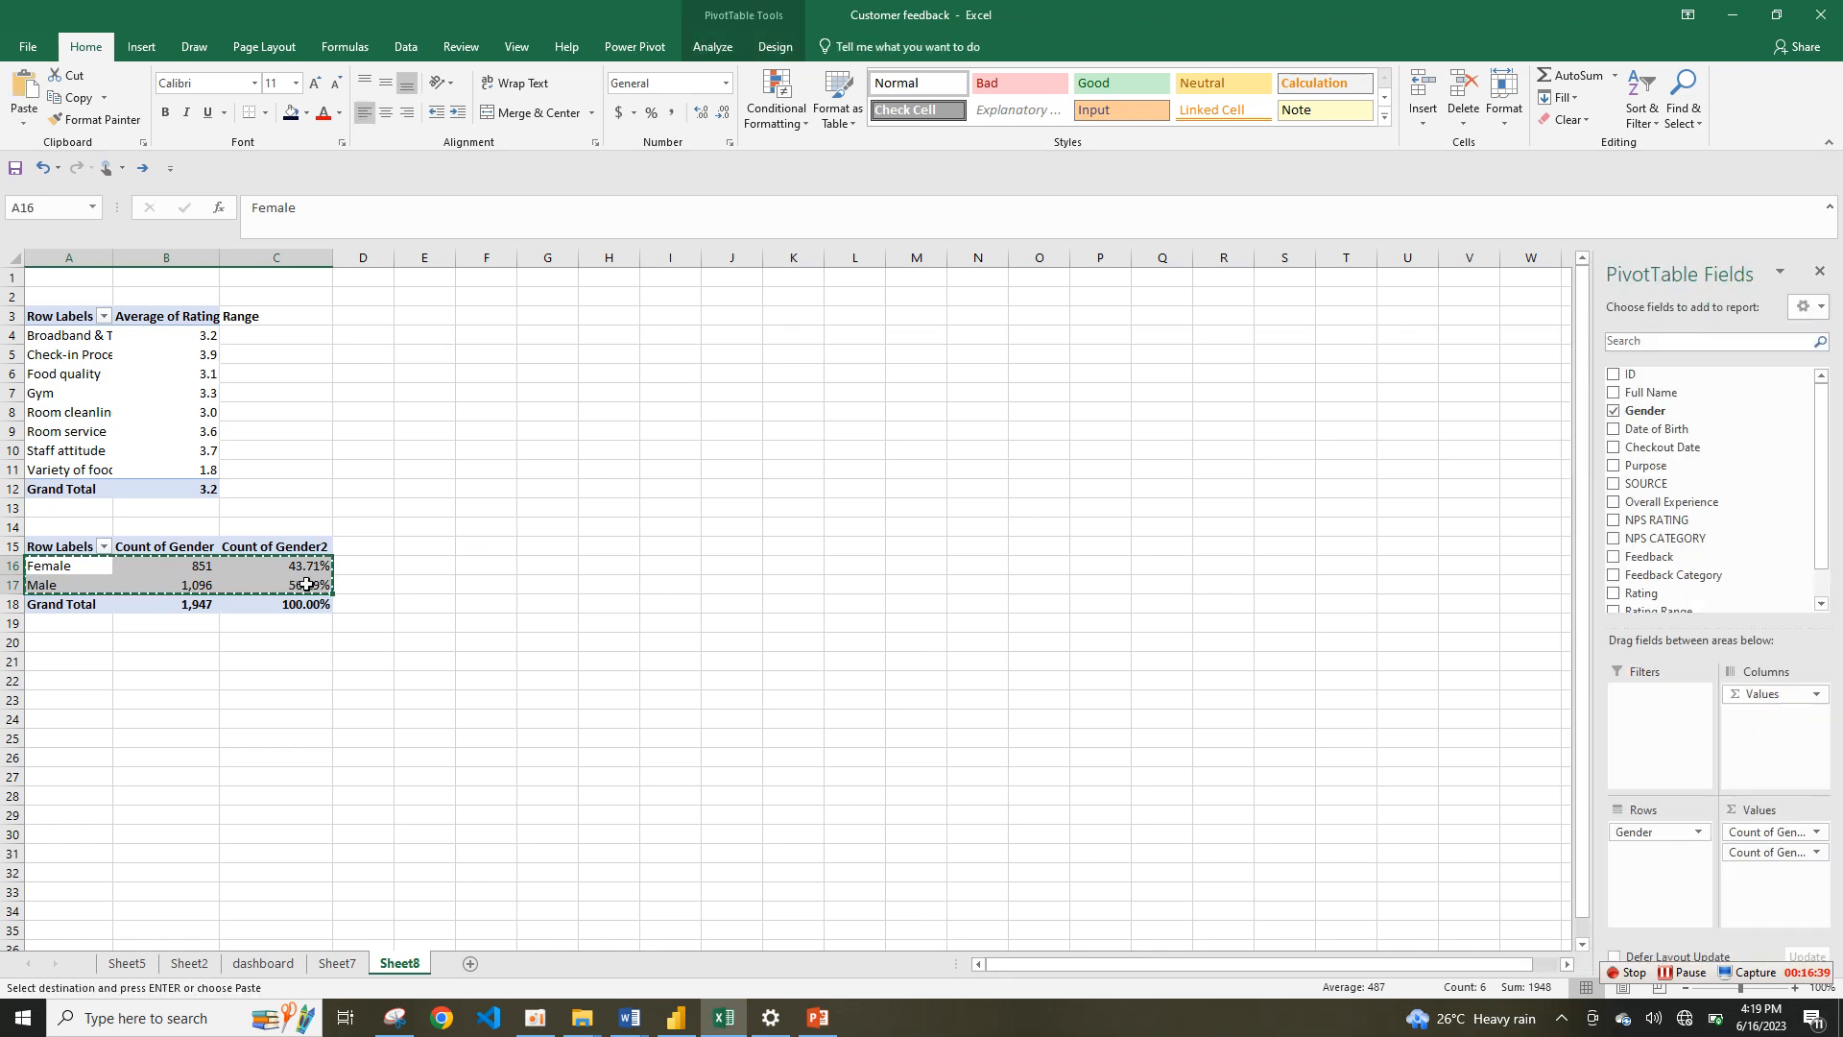
click(496, 586)
click(421, 567)
key(ctrl+v)
click(427, 545)
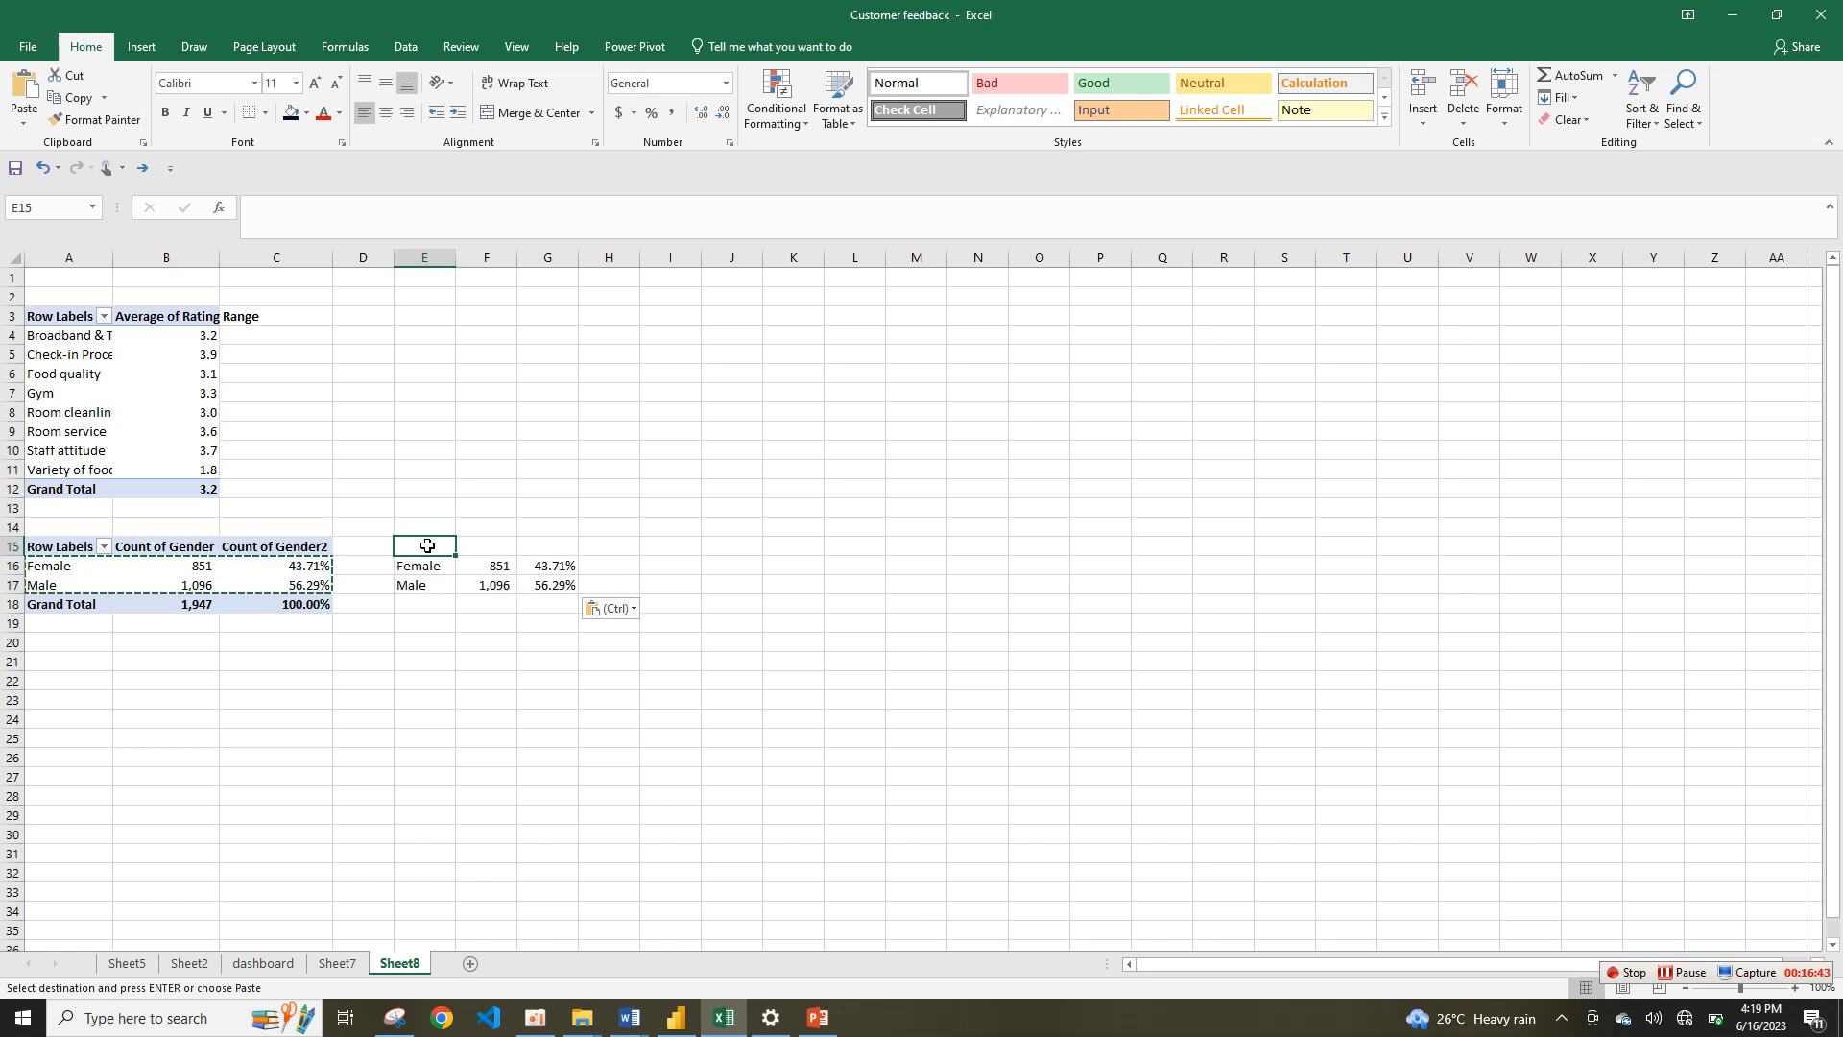
mouse_move(442, 570)
mouse_down()
mouse_move(494, 581)
mouse_move(429, 583)
mouse_up()
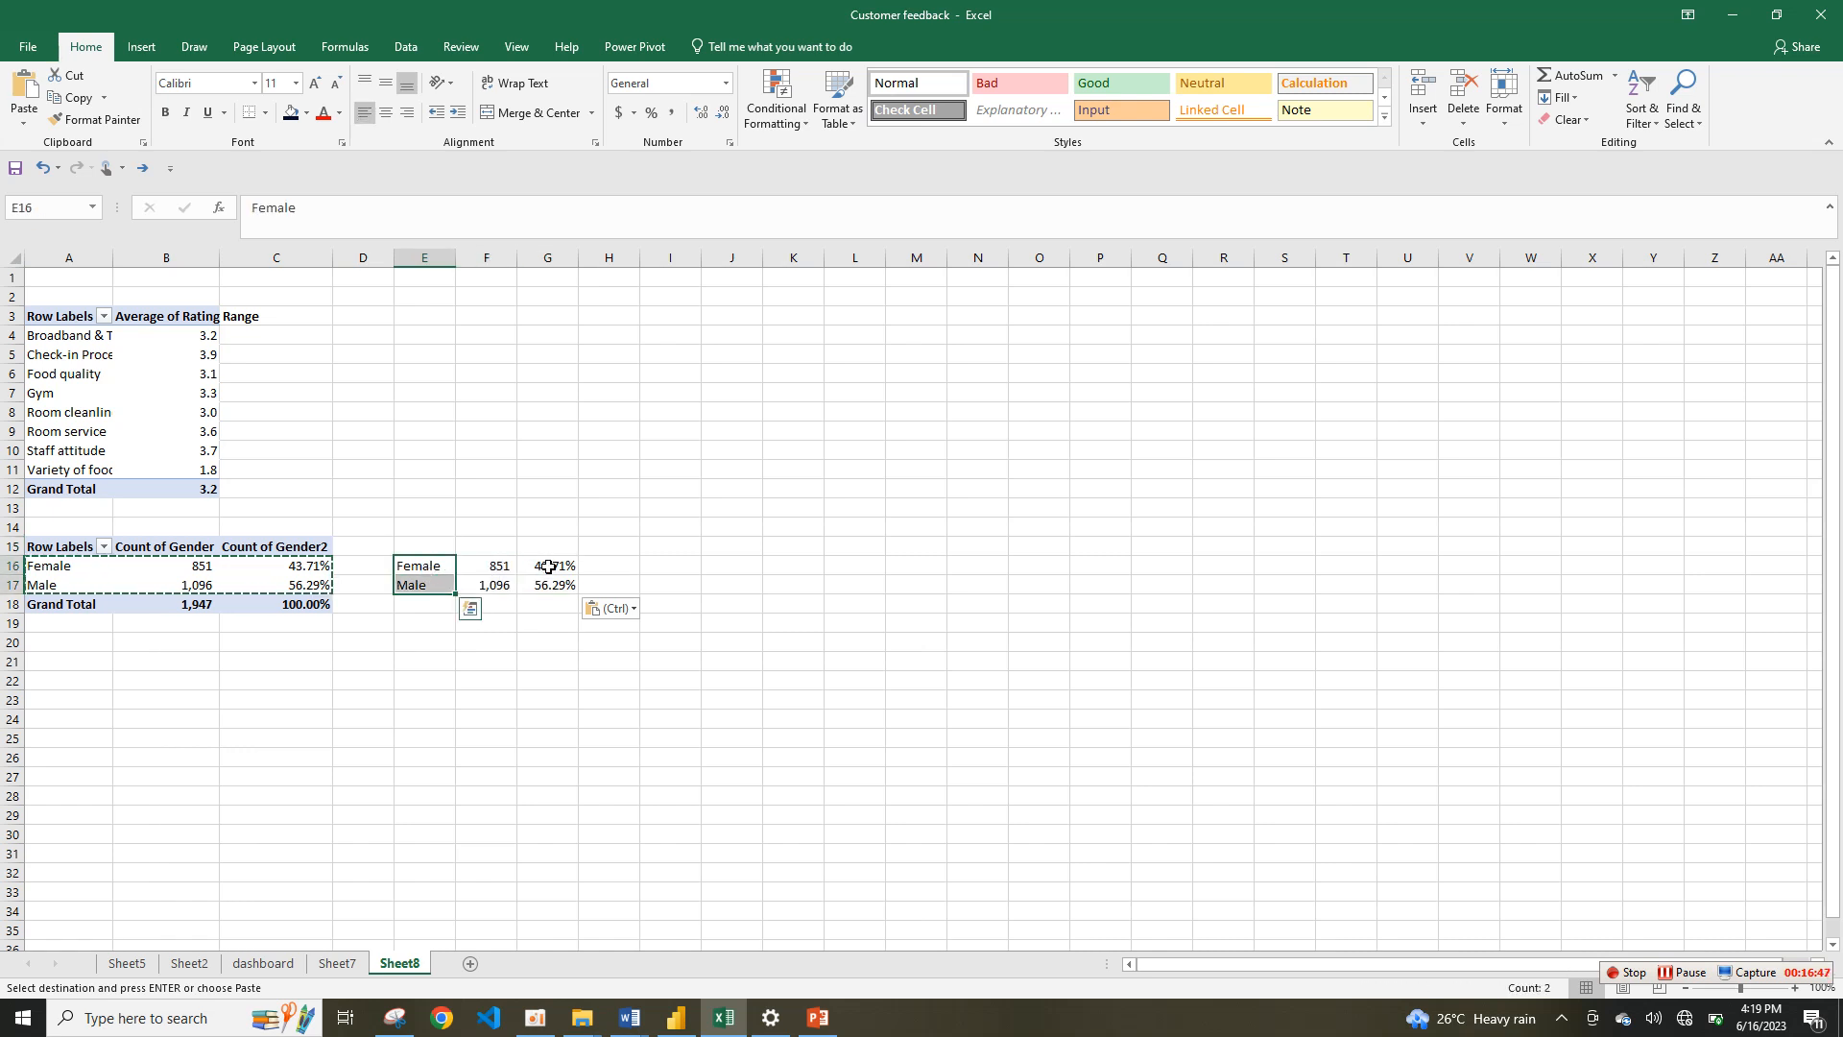
ctrl+click(548, 567)
ctrl+click(548, 584)
click(611, 608)
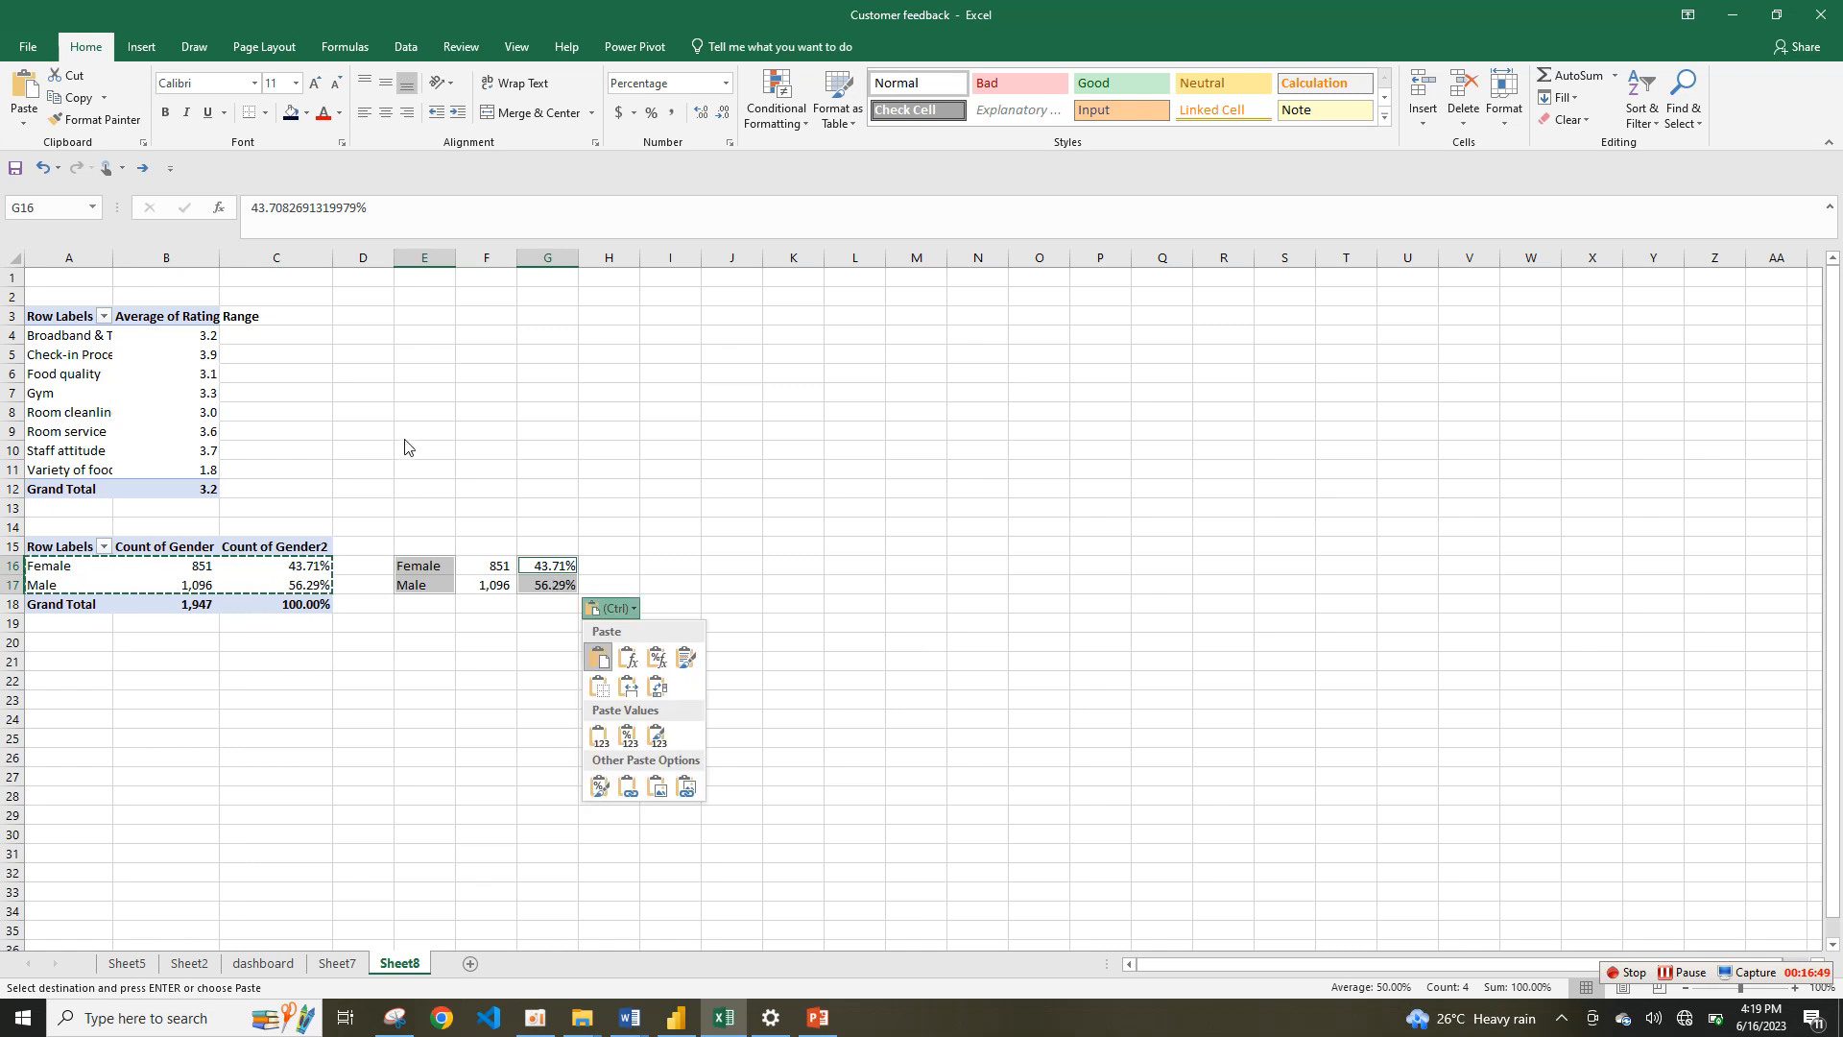
click(493, 563)
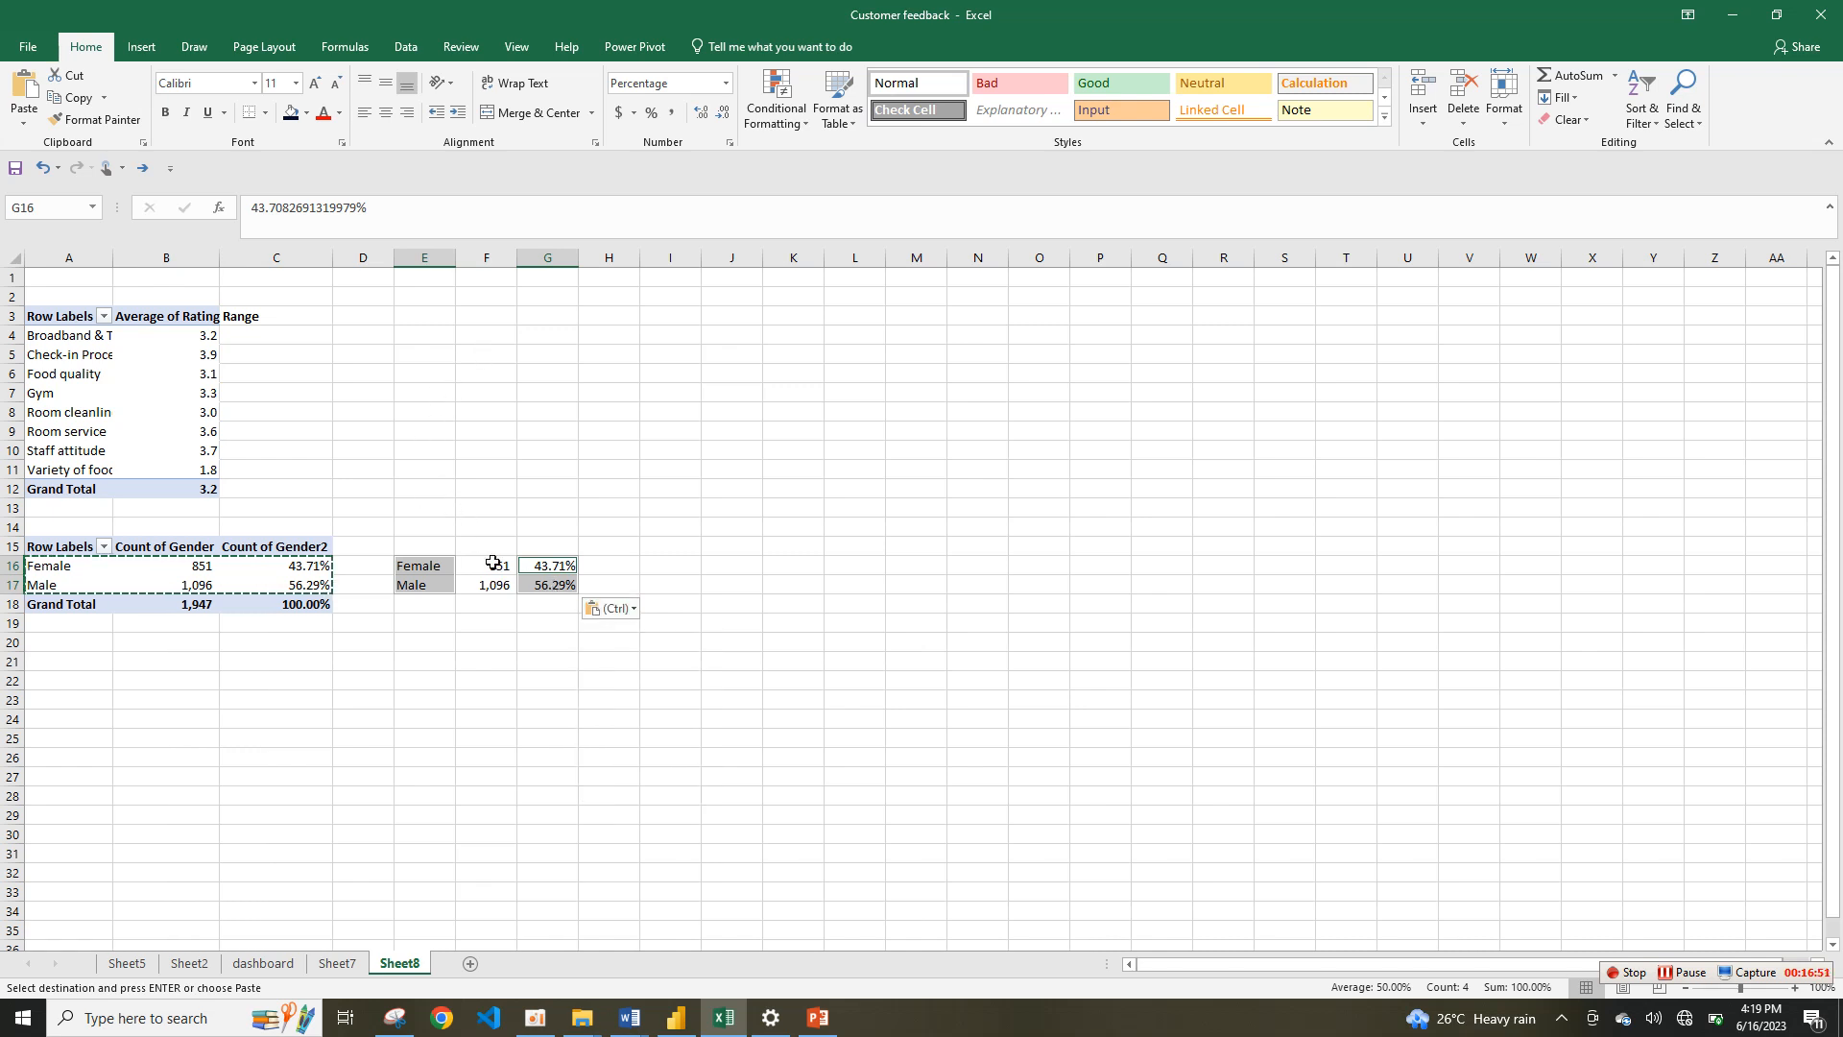
click(492, 563)
drag(548, 565, 552, 584)
key(ctrl+c)
click(490, 564)
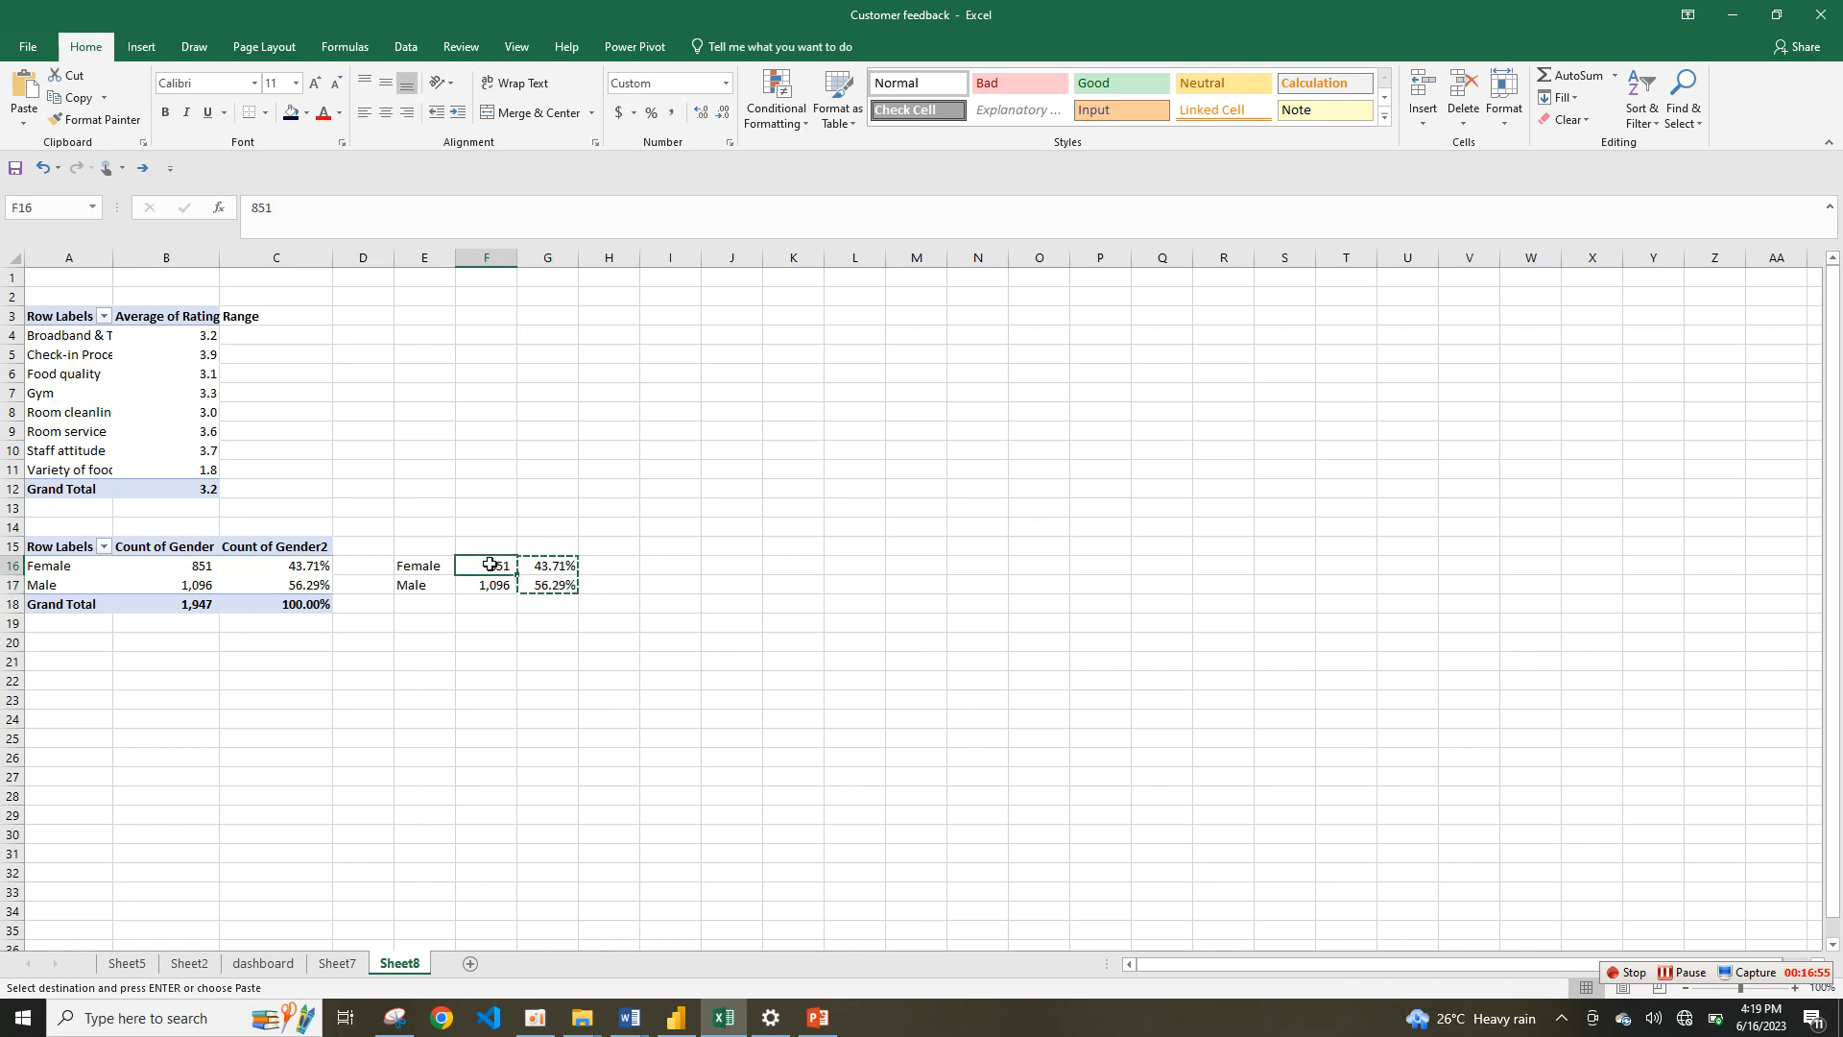
Step: Insert a doughnut chart from the gender labels in E16:E17 and the percentages in G16:G17
drag(426, 565, 425, 583)
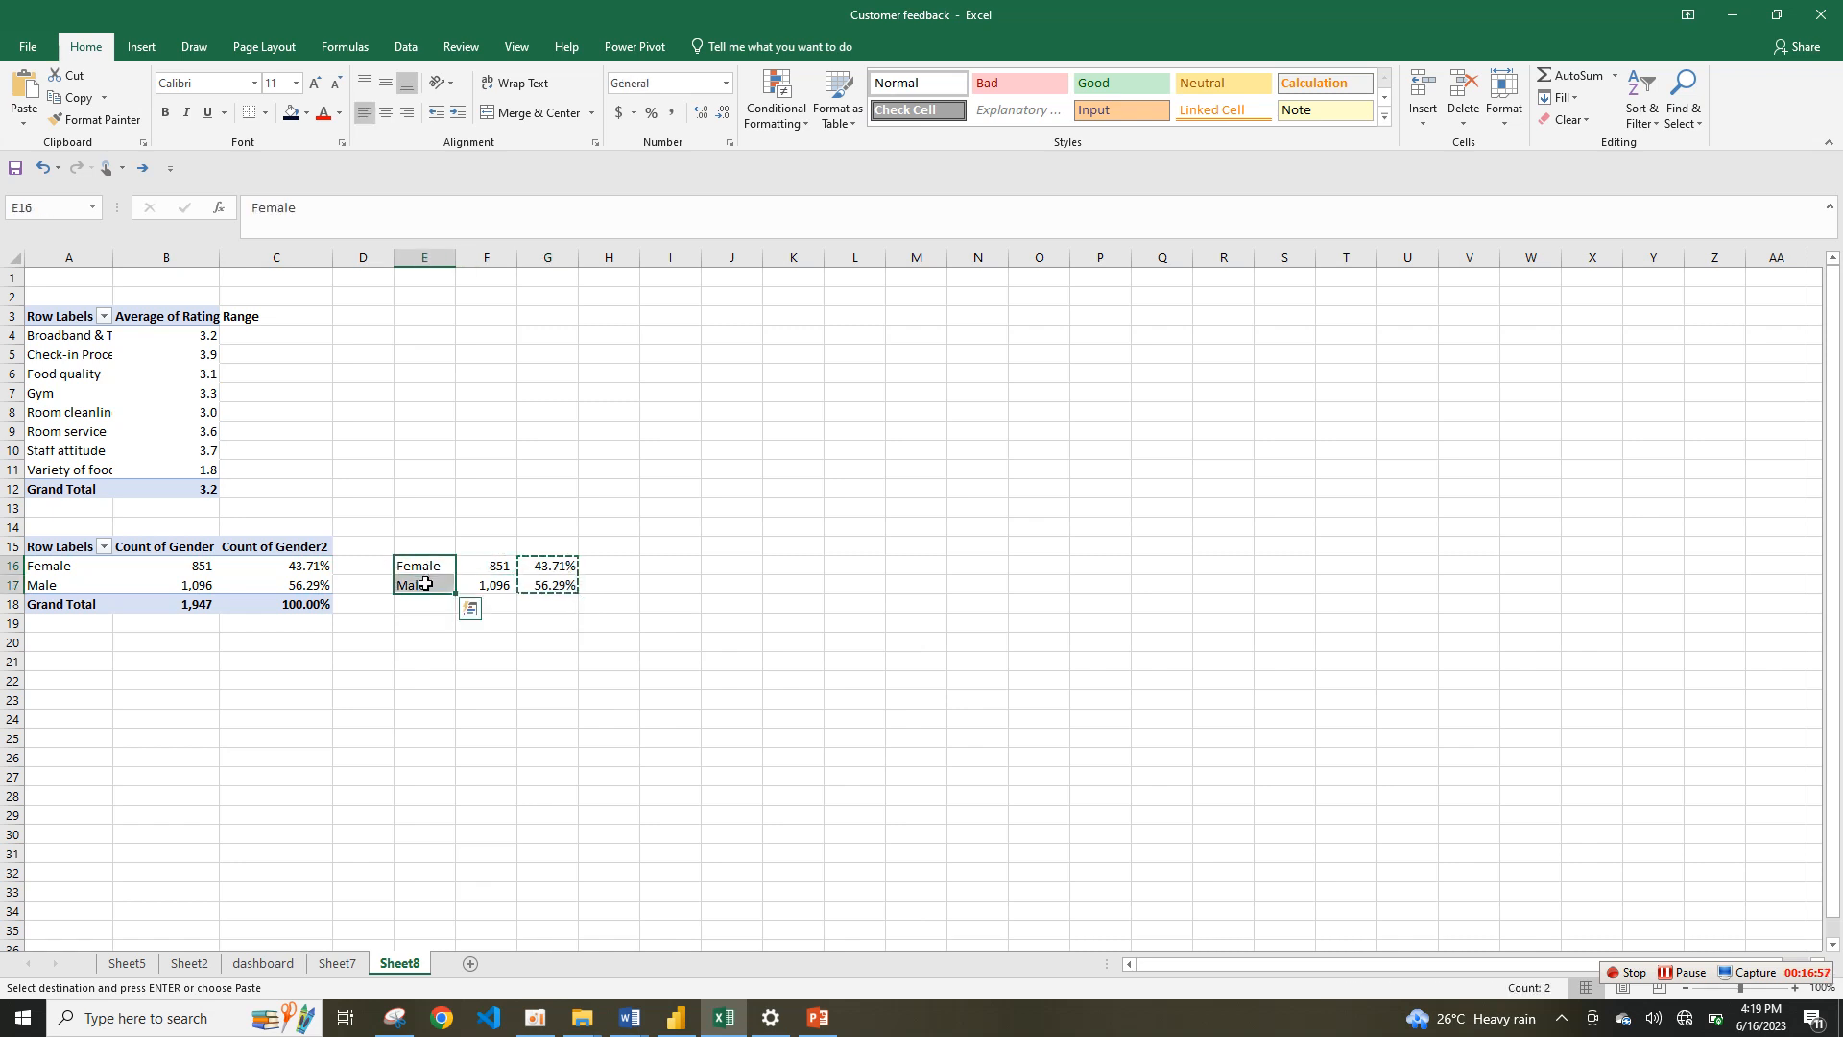
ctrl+drag(556, 564, 553, 581)
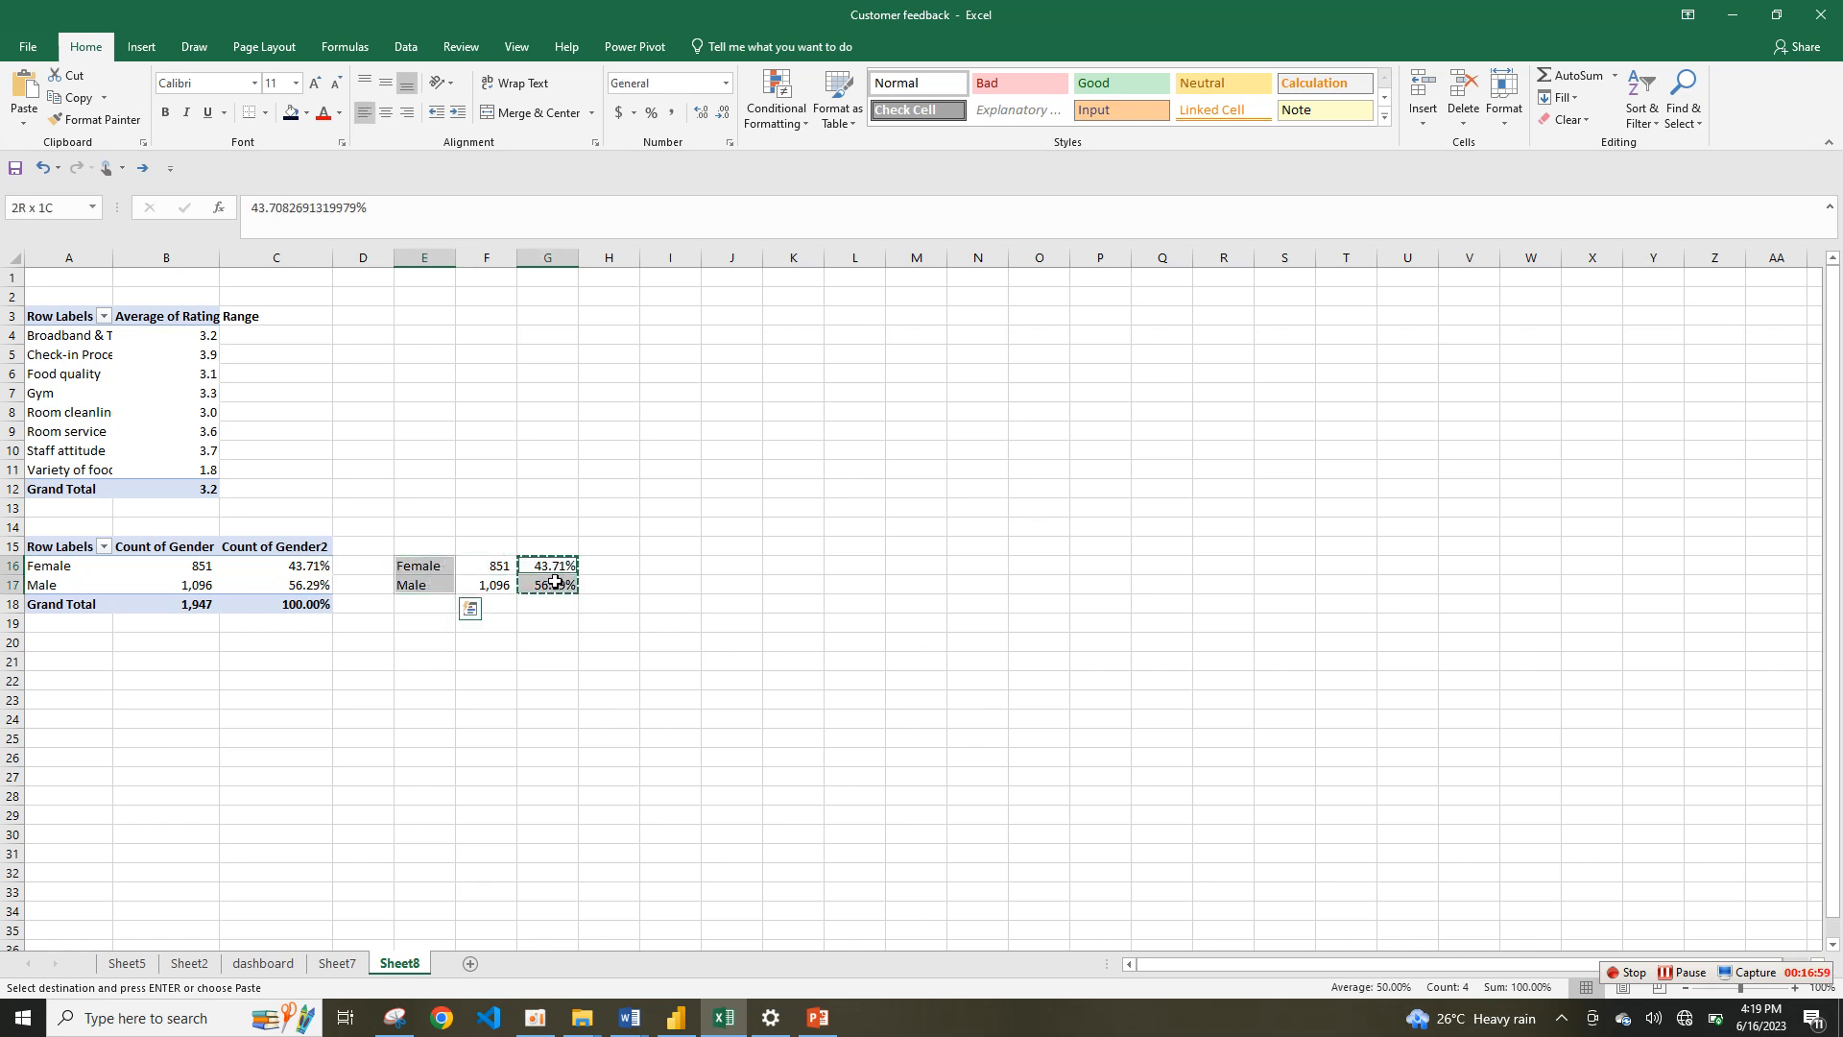
click(141, 47)
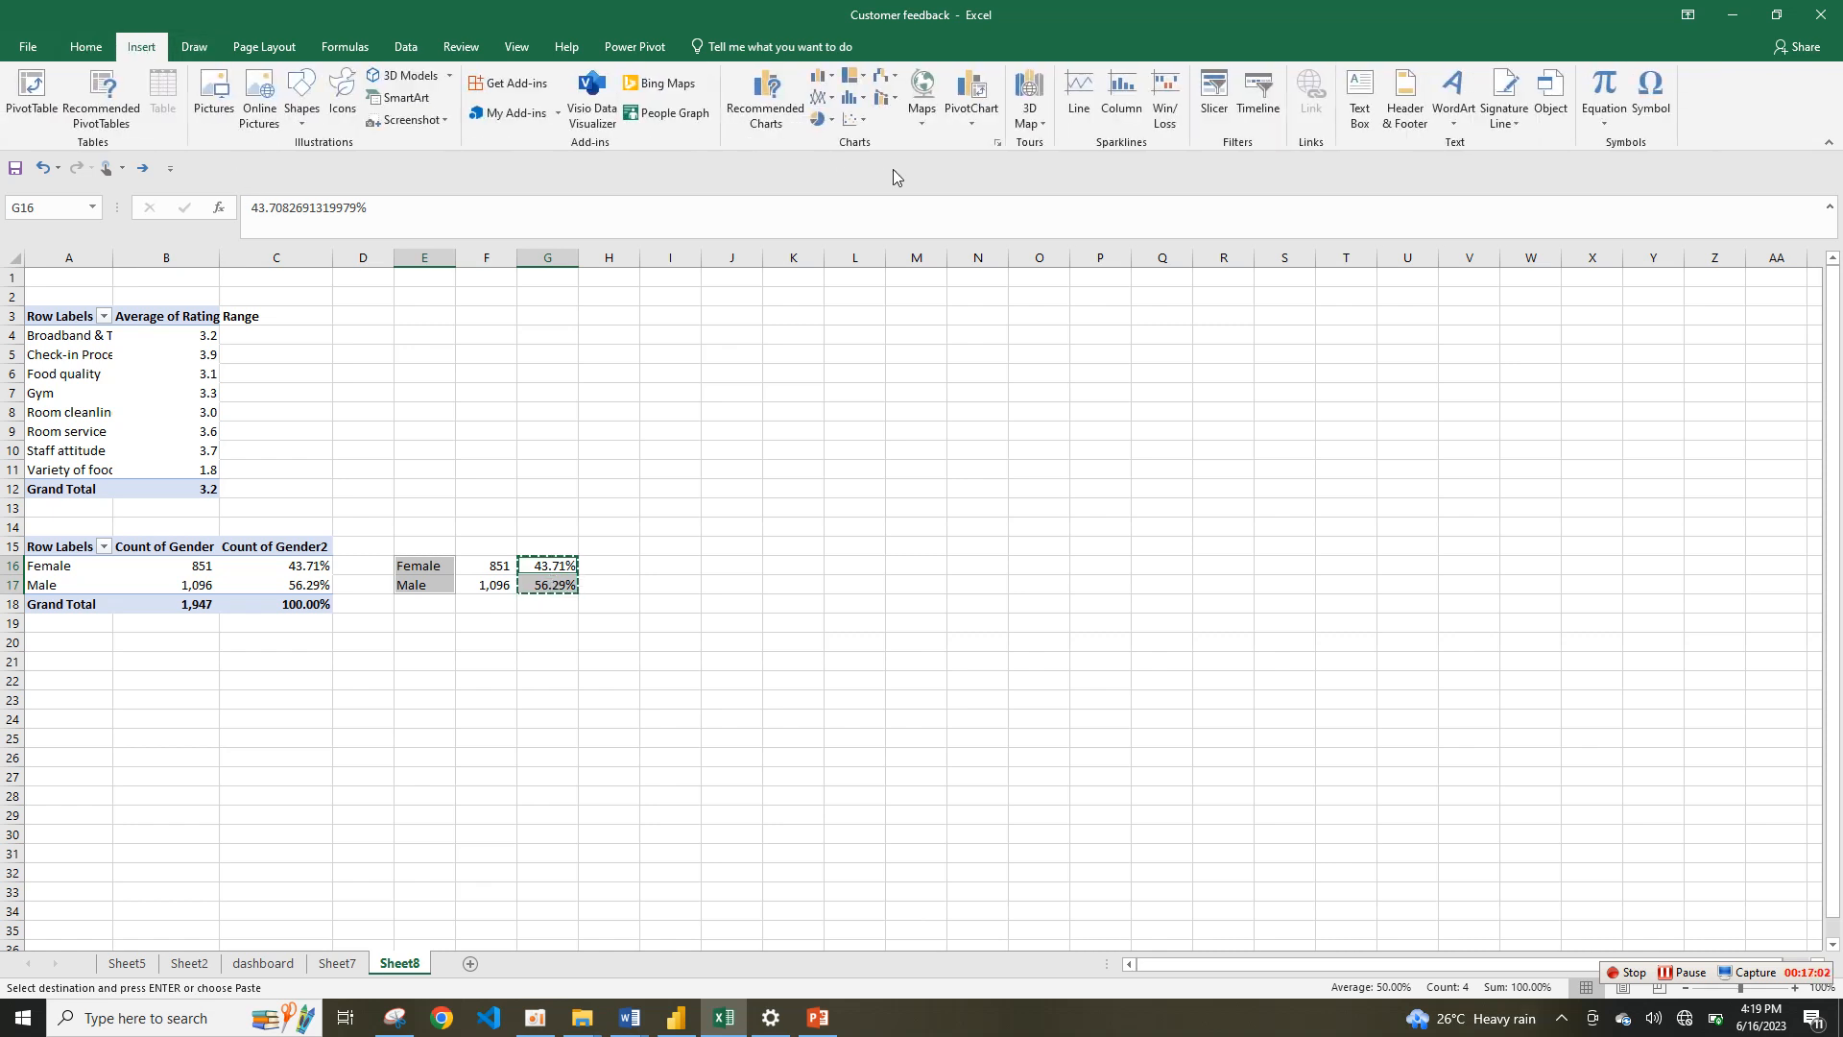
click(820, 120)
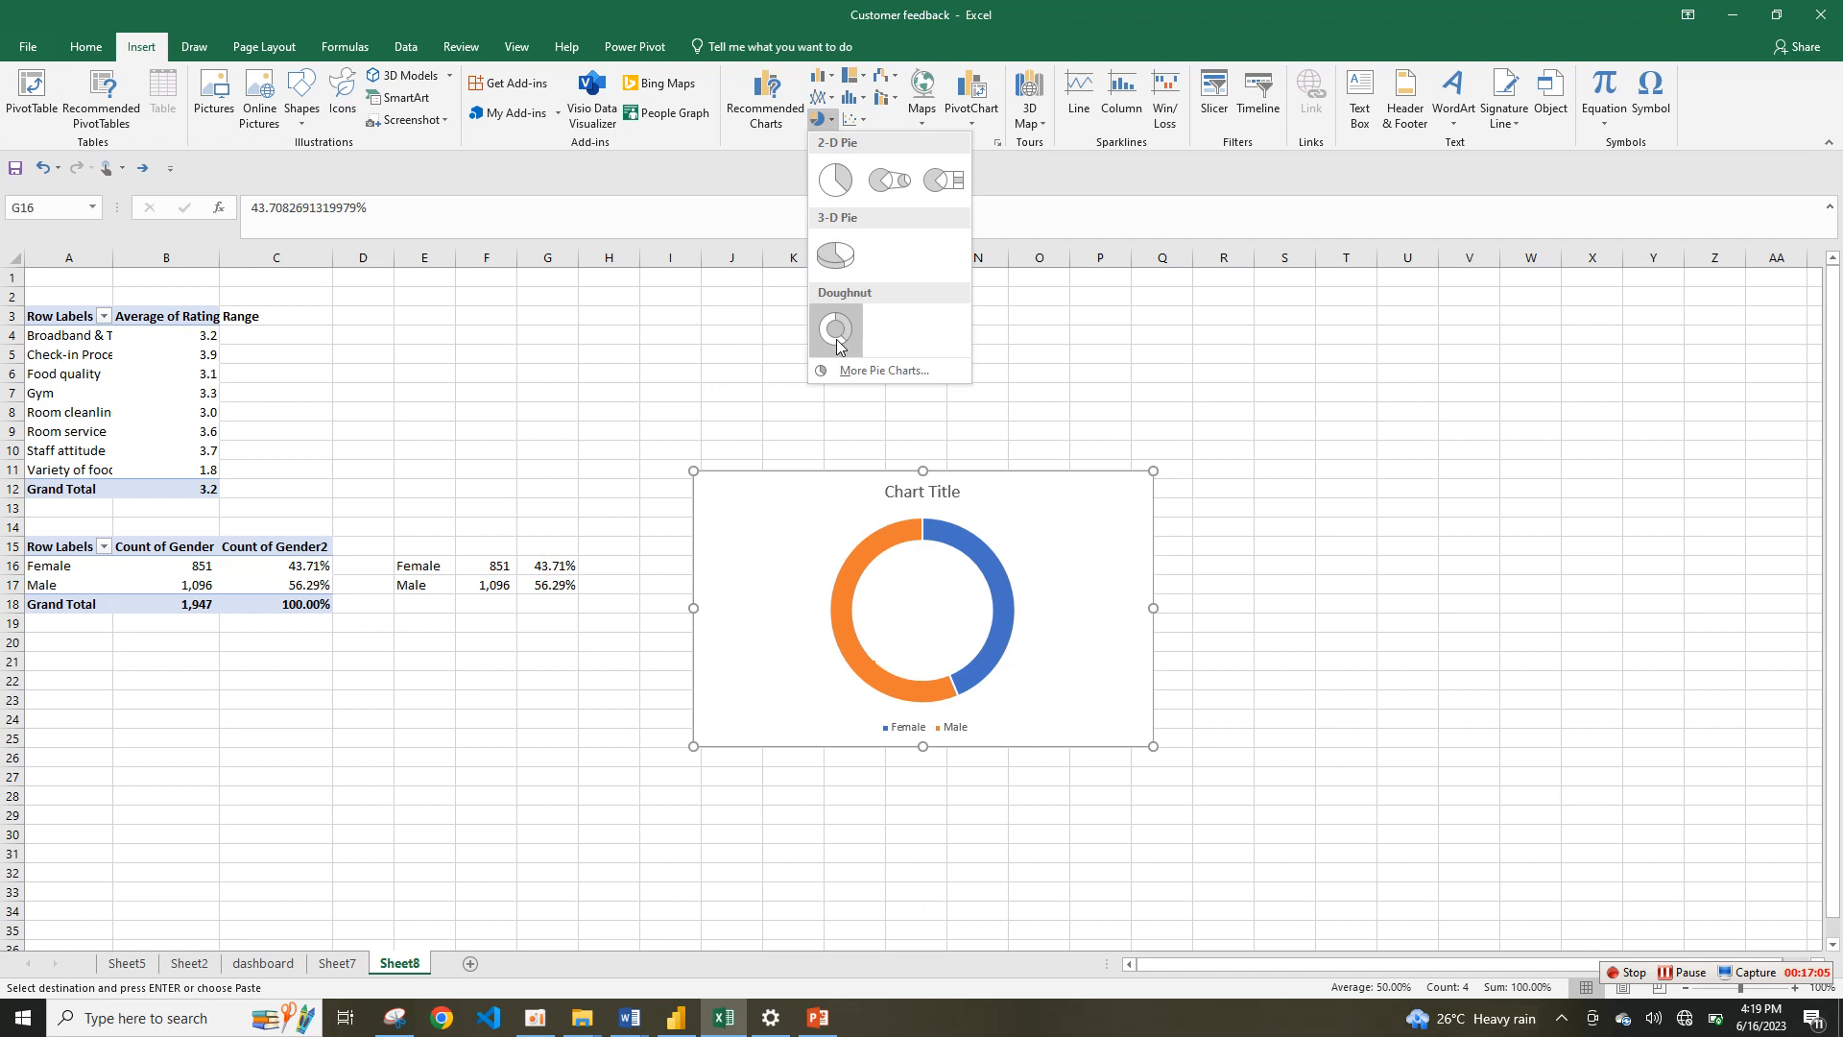
click(836, 329)
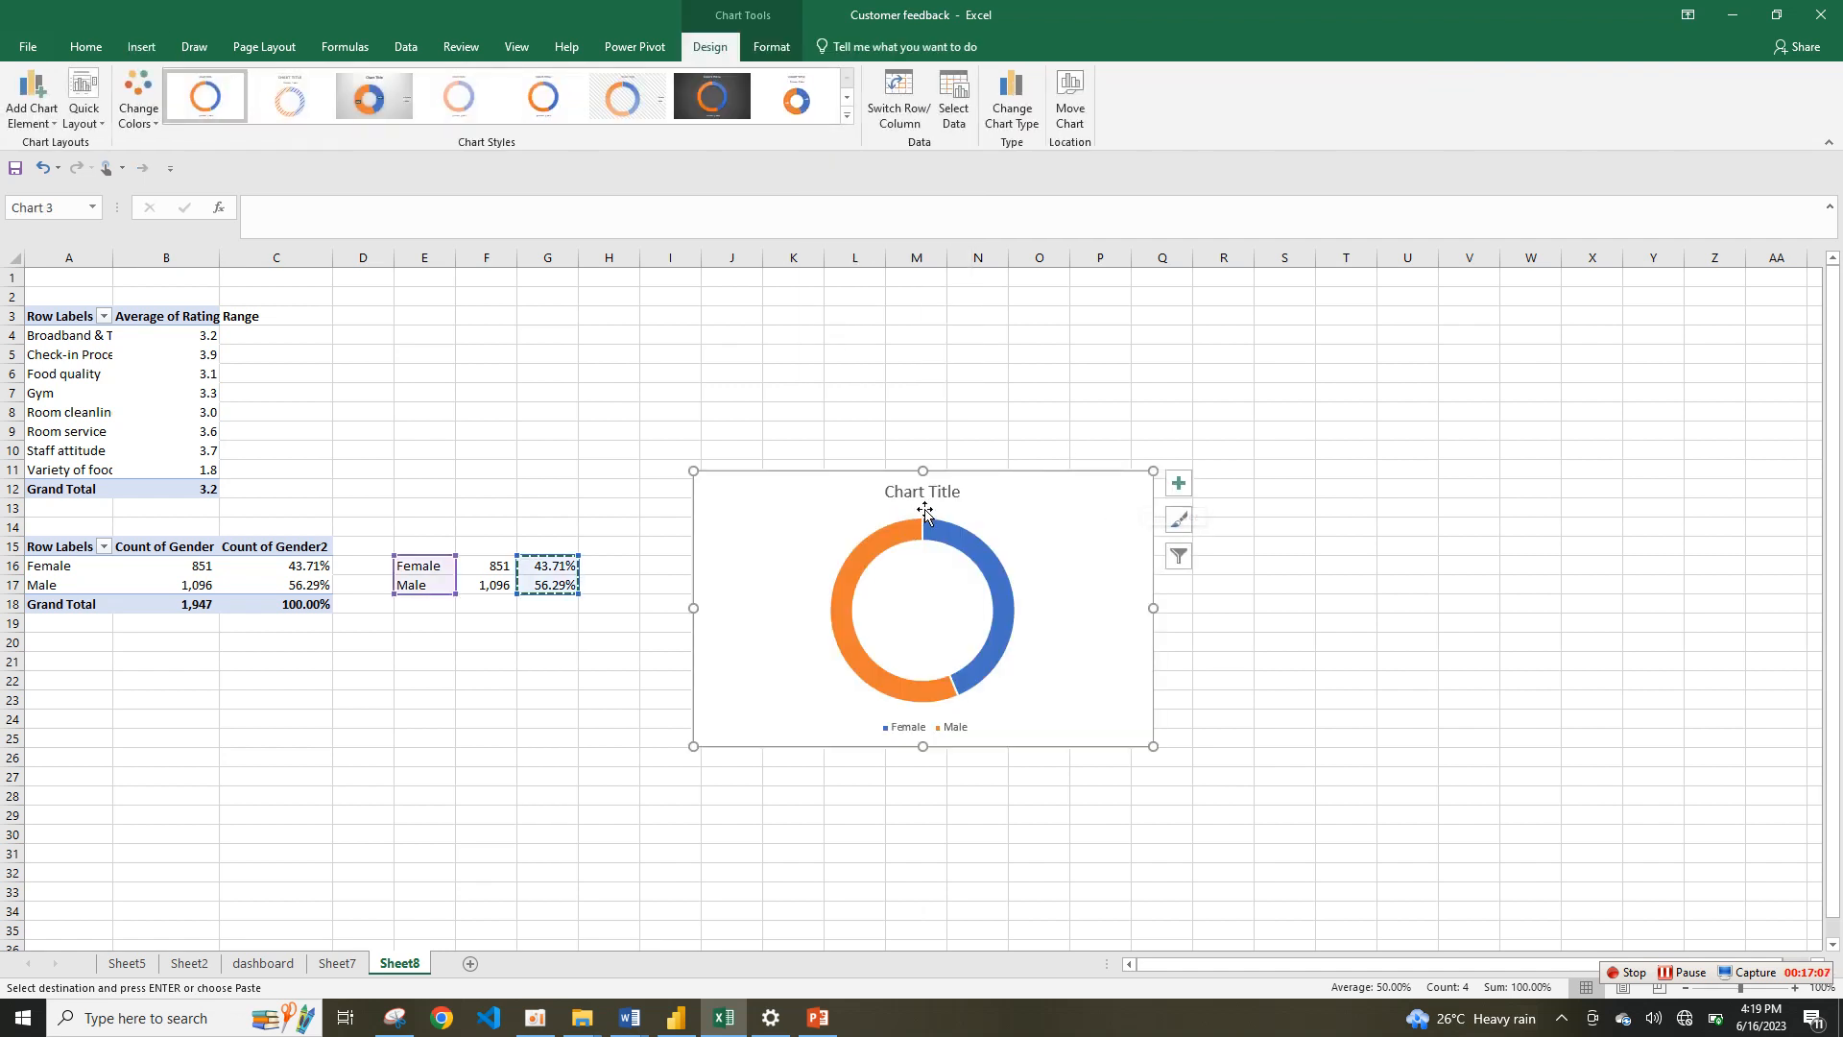
Step: Remove the legend and the chart title from the new gender doughnut chart
click(1178, 483)
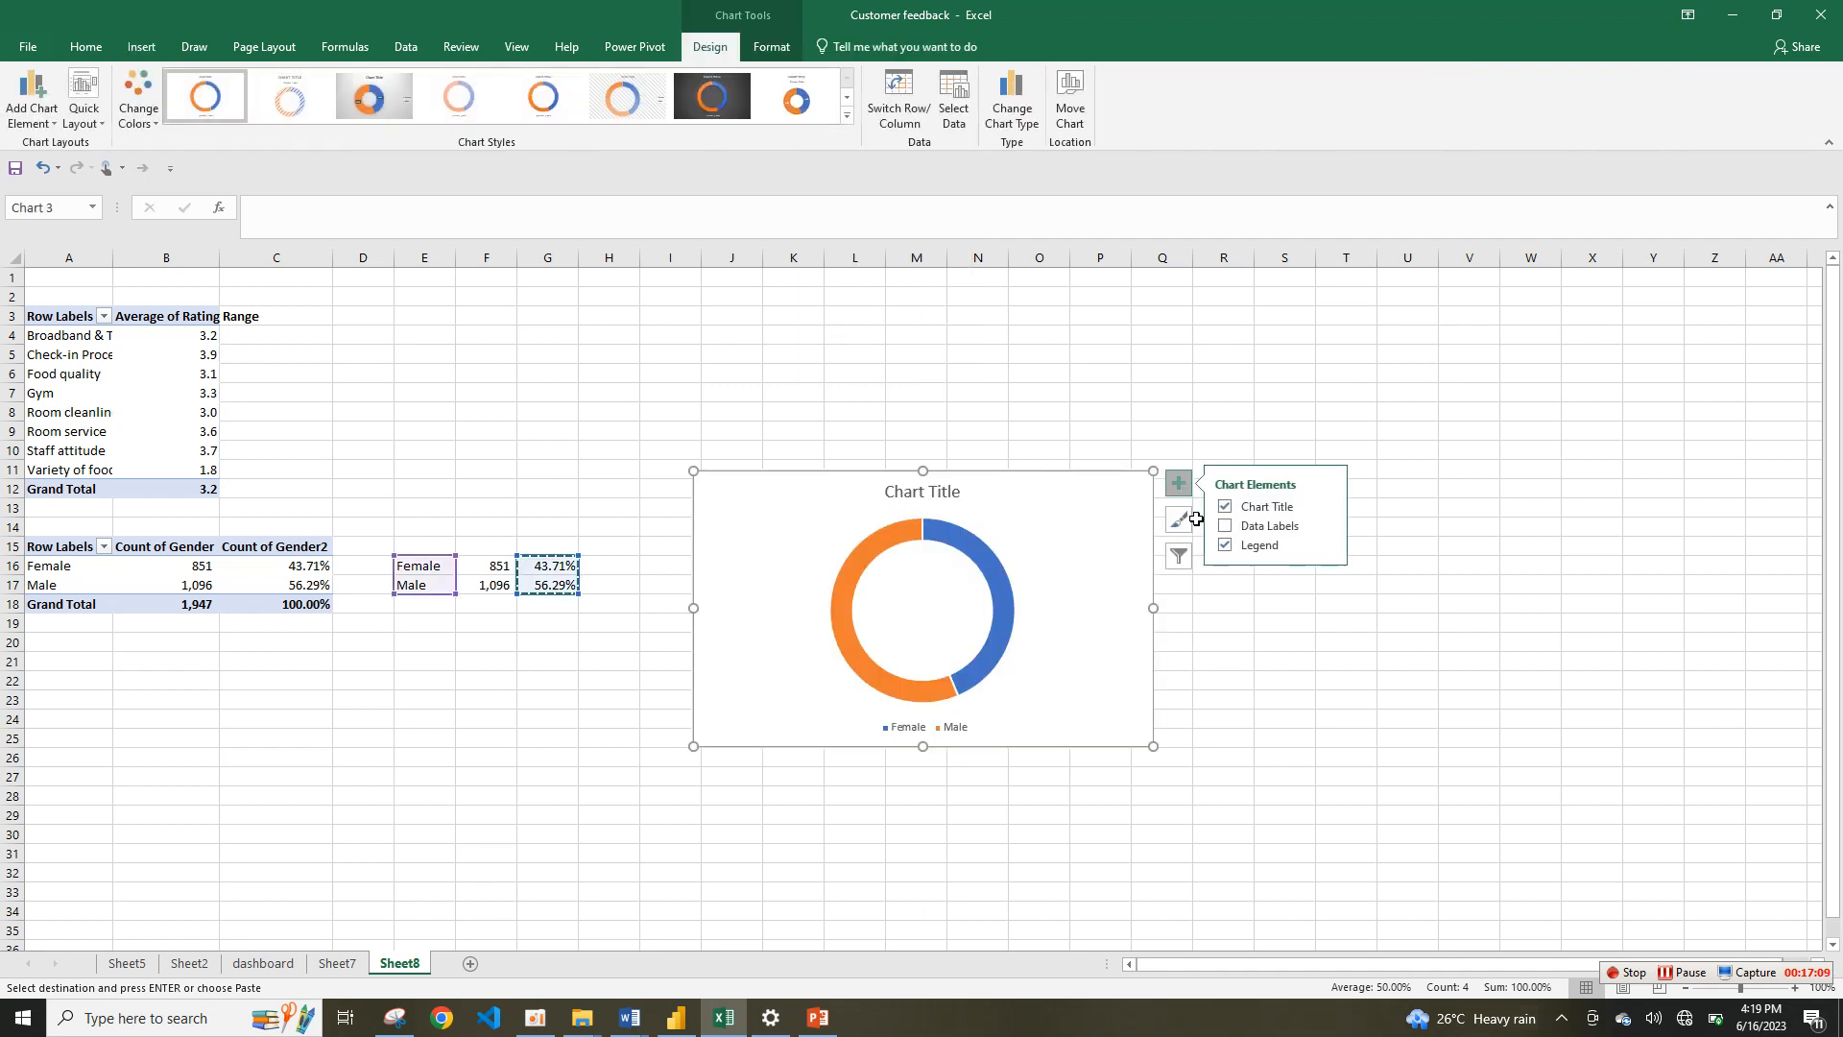
click(1241, 545)
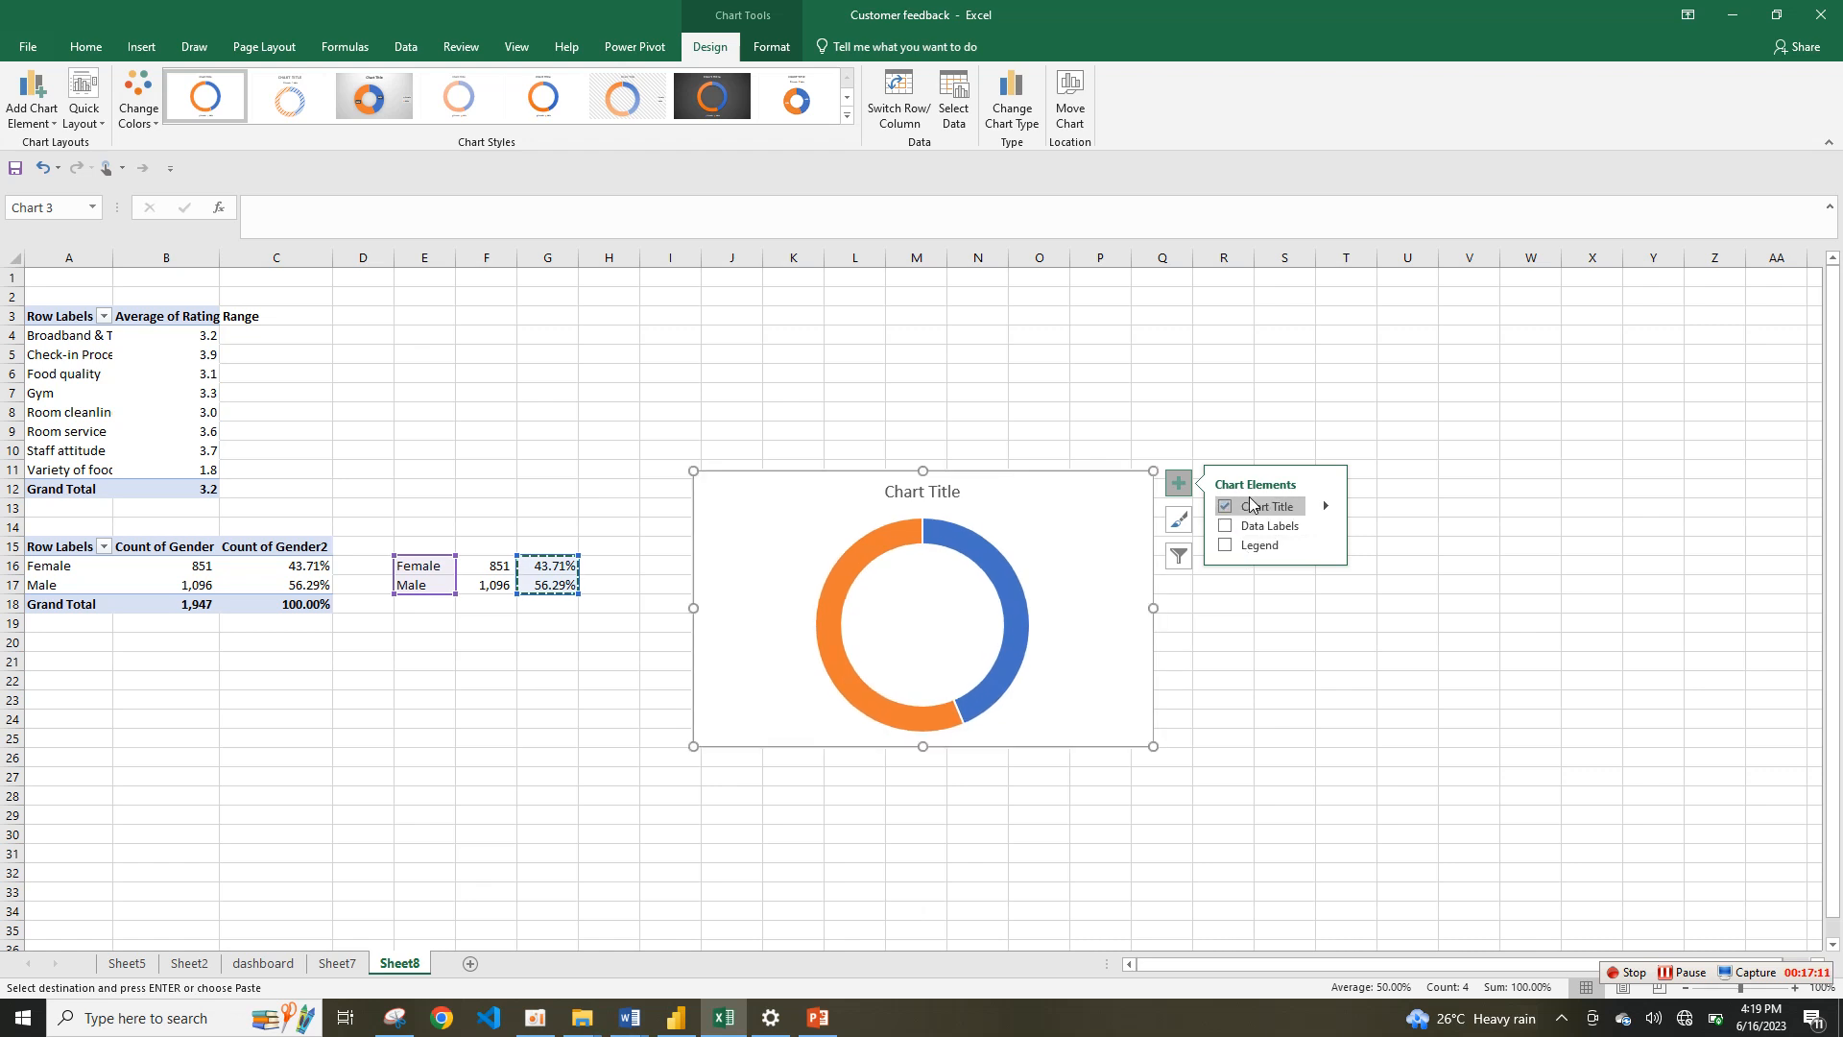
click(1248, 506)
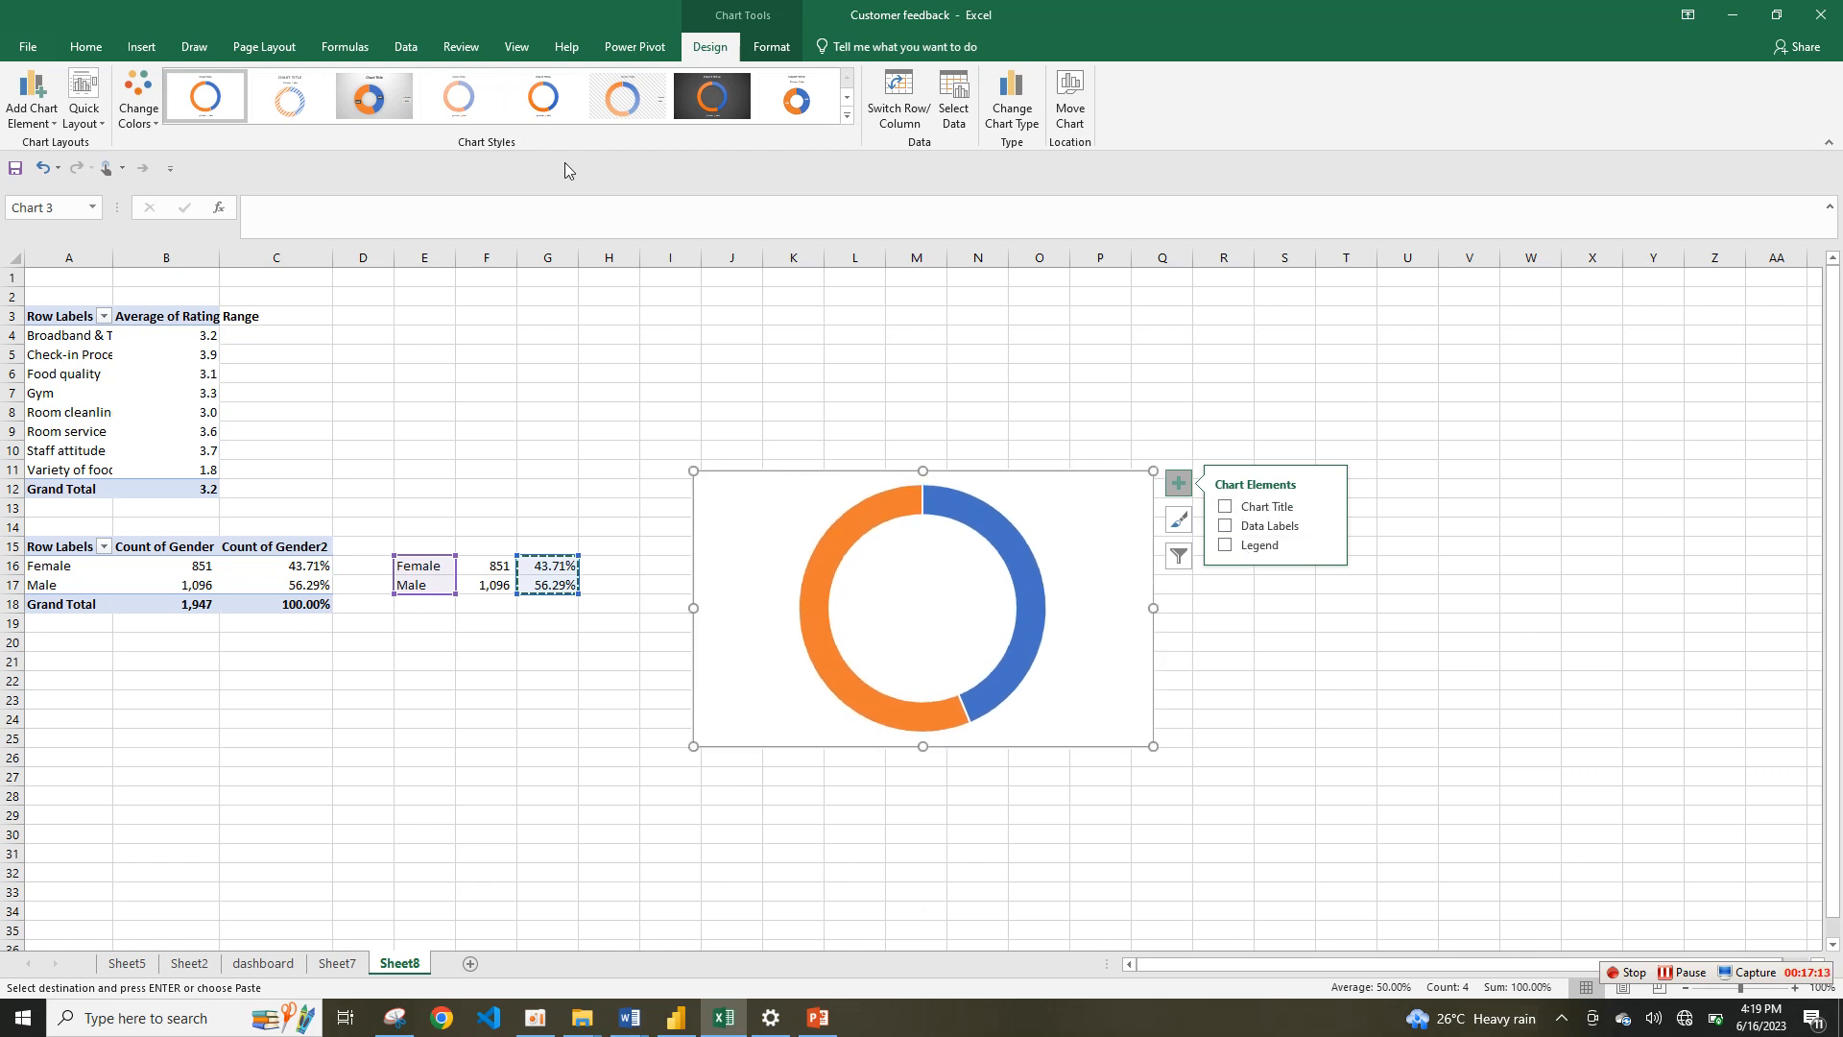
Step: Set the doughnut chart's area to no outline and no fill
click(771, 47)
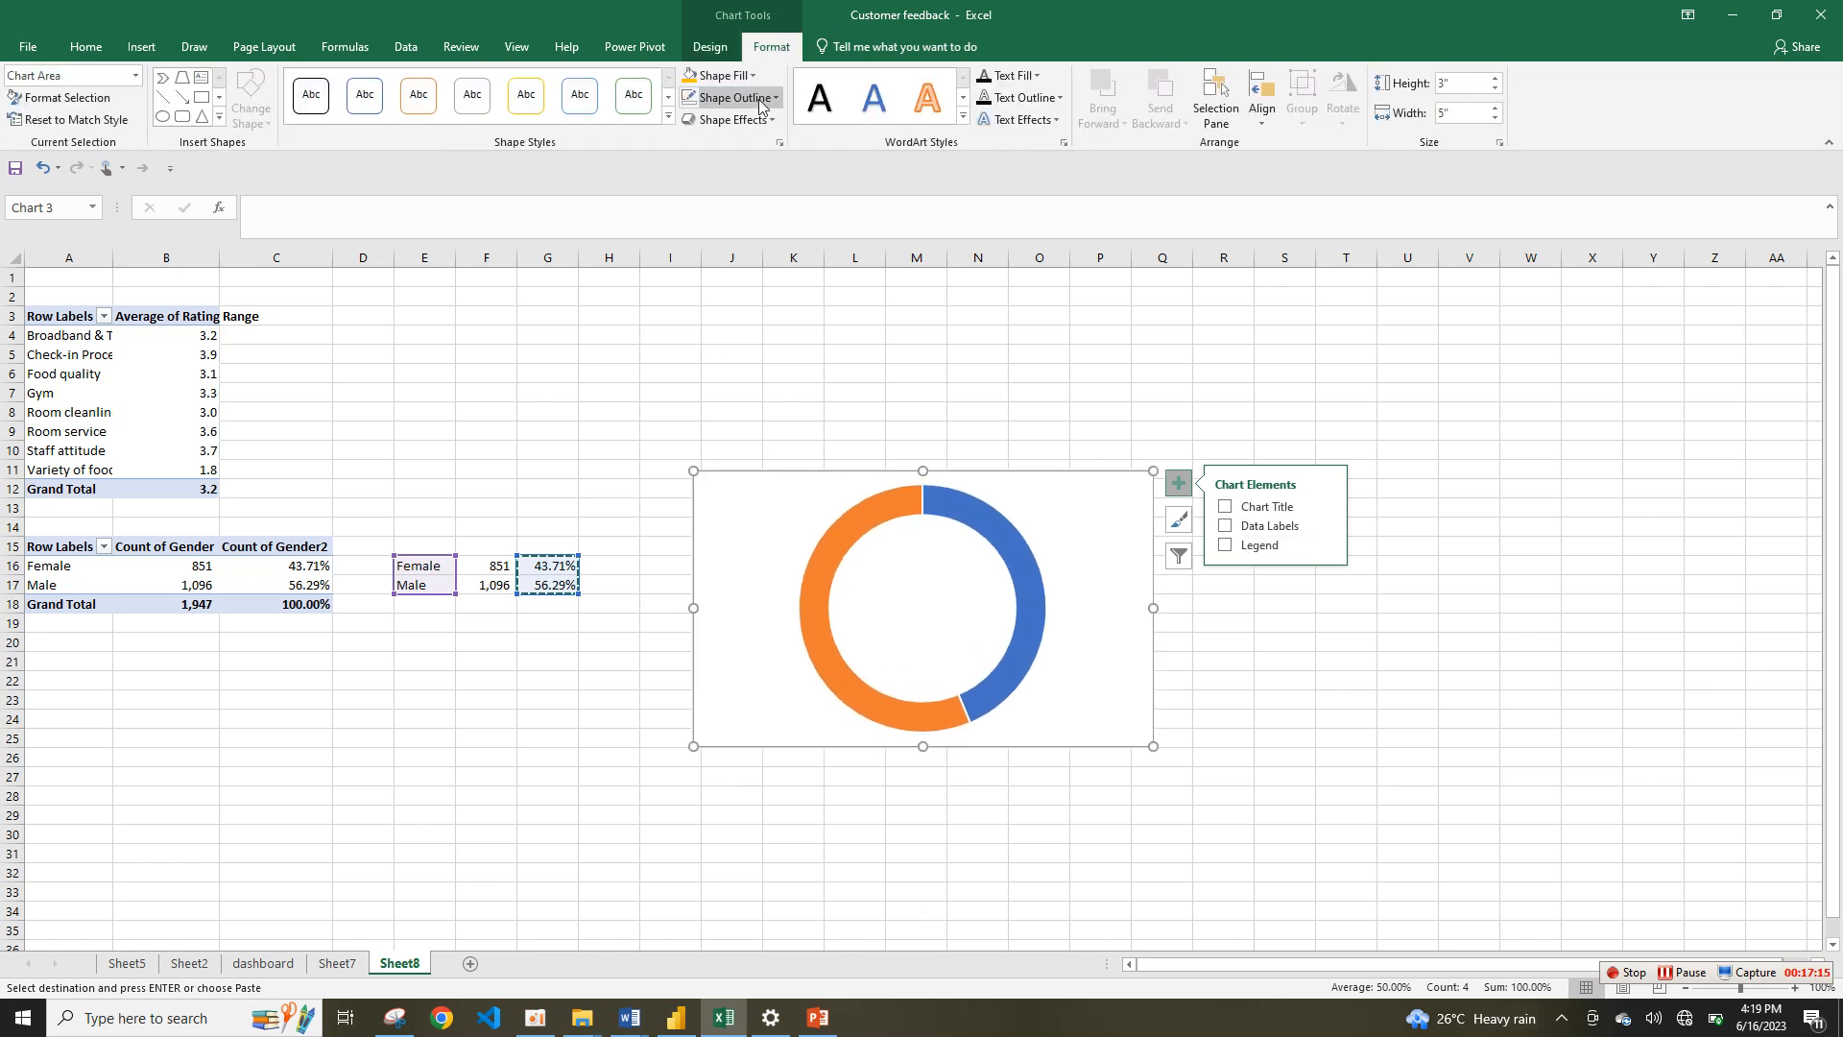
click(732, 97)
click(756, 328)
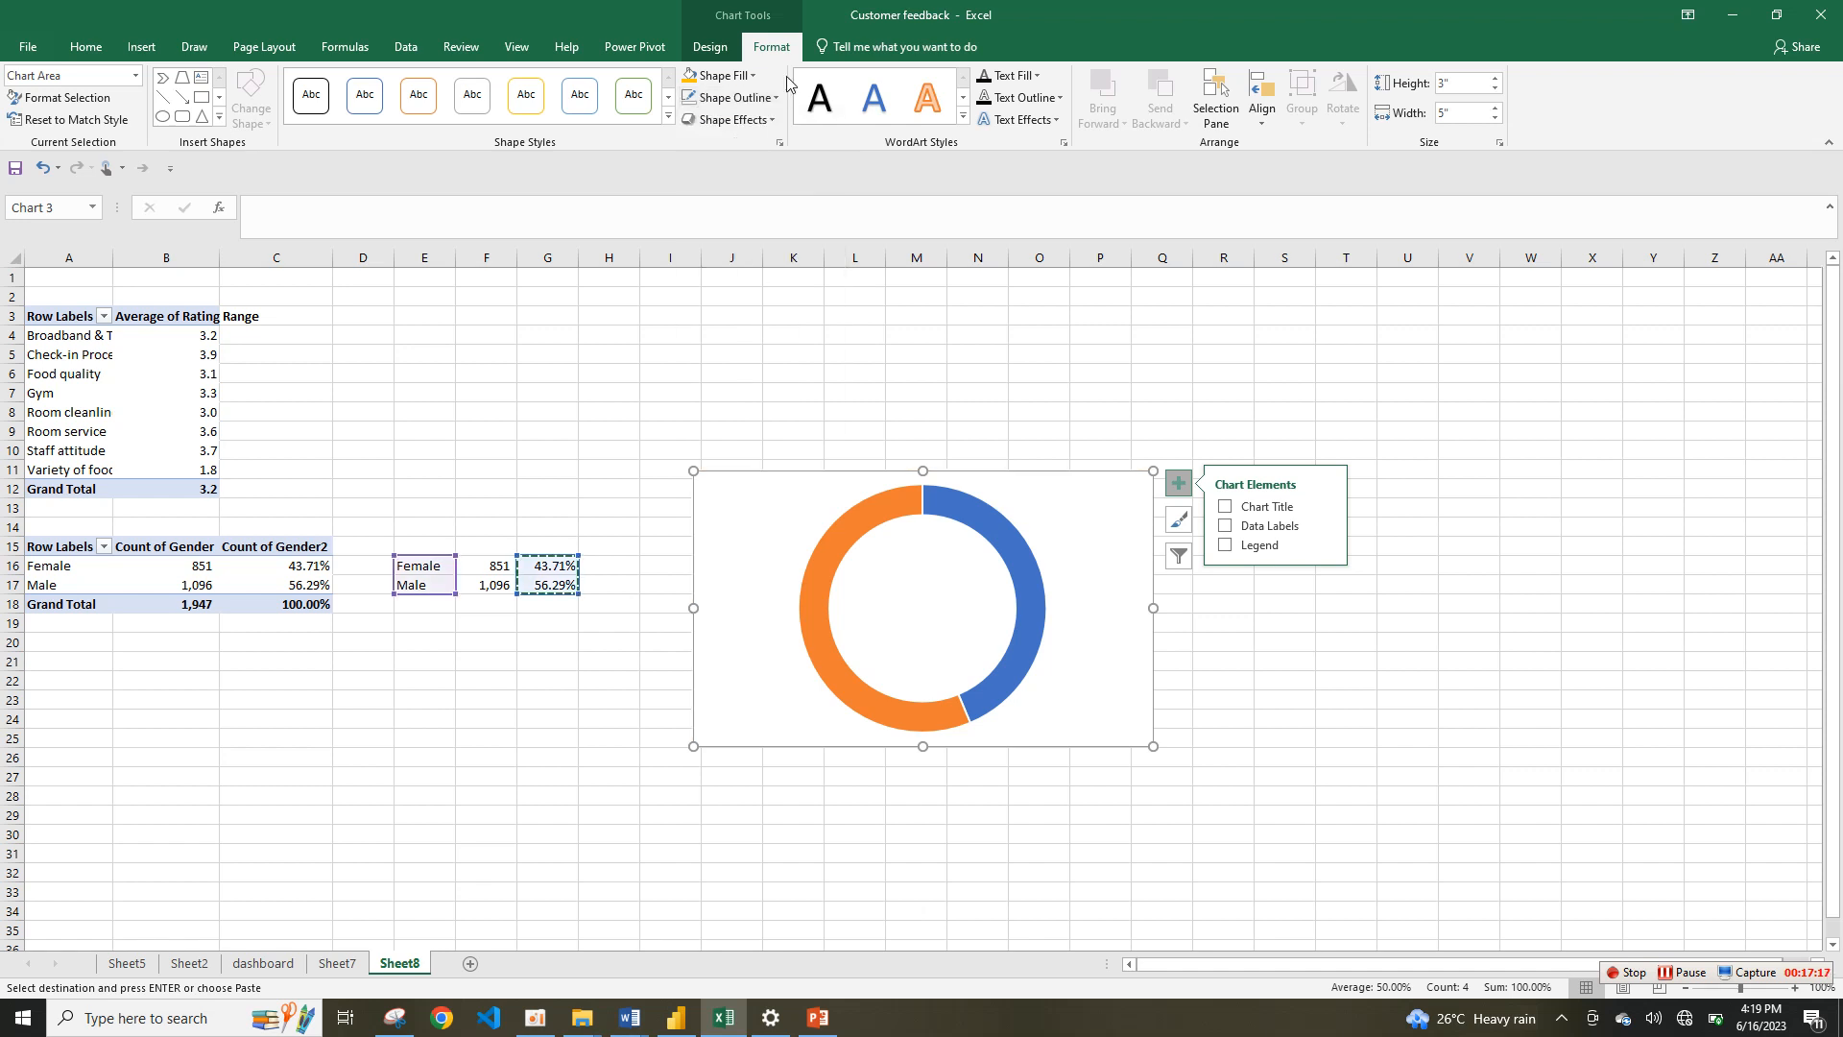
click(720, 75)
click(770, 307)
Step: Remove the outline from the doughnut ring's Female and Male segments
click(901, 507)
click(729, 98)
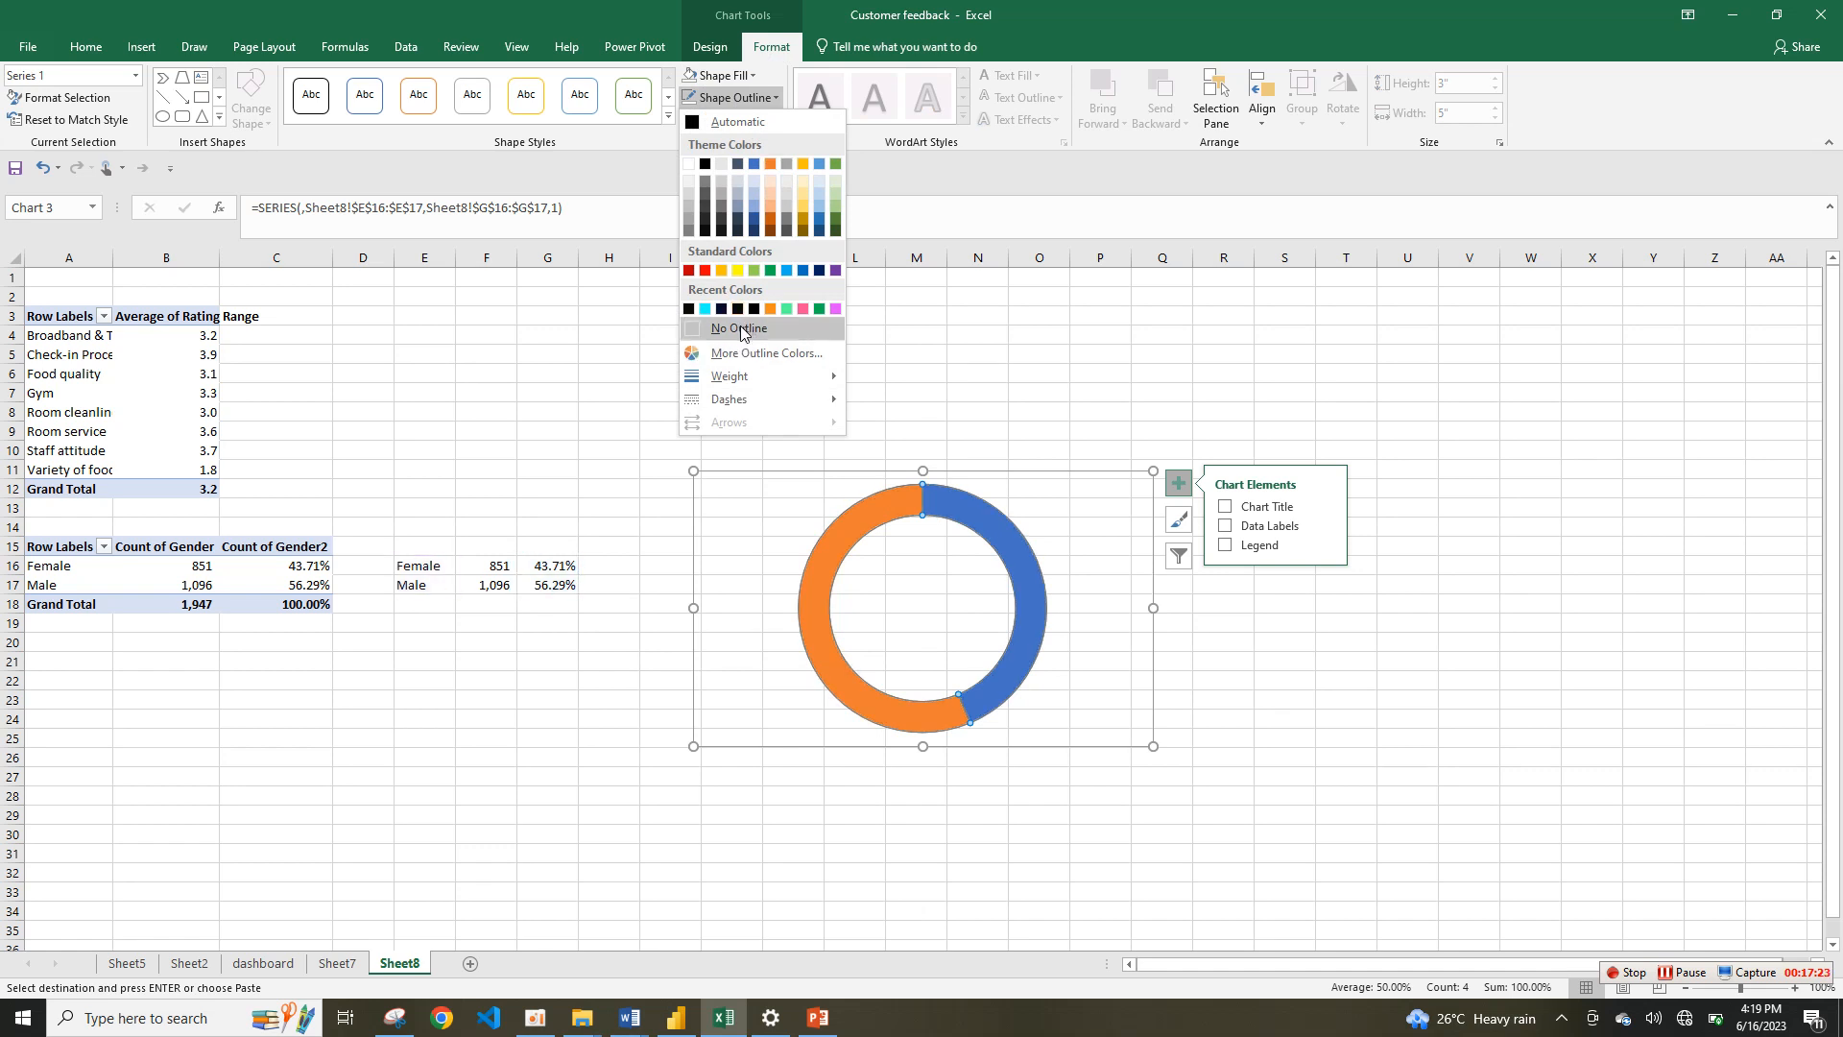
click(740, 328)
click(921, 392)
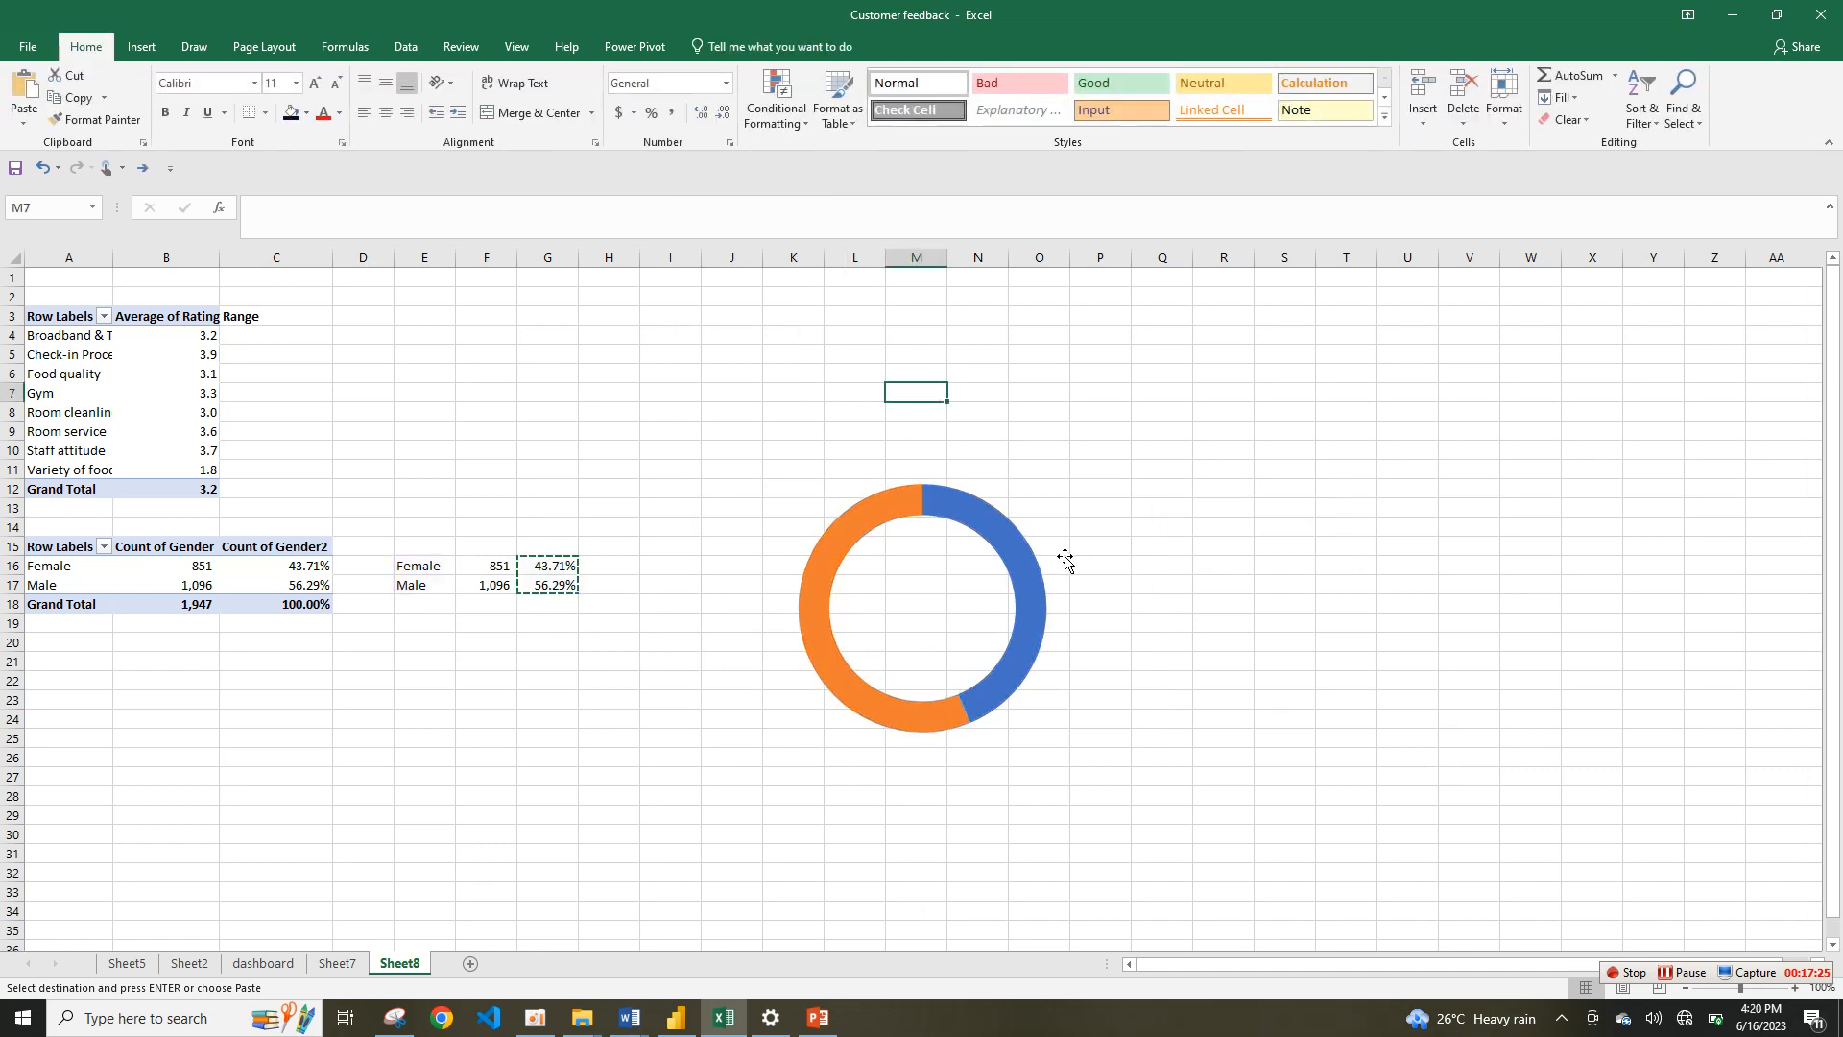
Step: Cut the doughnut chart from Sheet8, paste it onto the Sheet7 dashboard and shrink it in the background's upper-left corner
click(1039, 572)
key(ctrl+z)
key(ctrl+z)
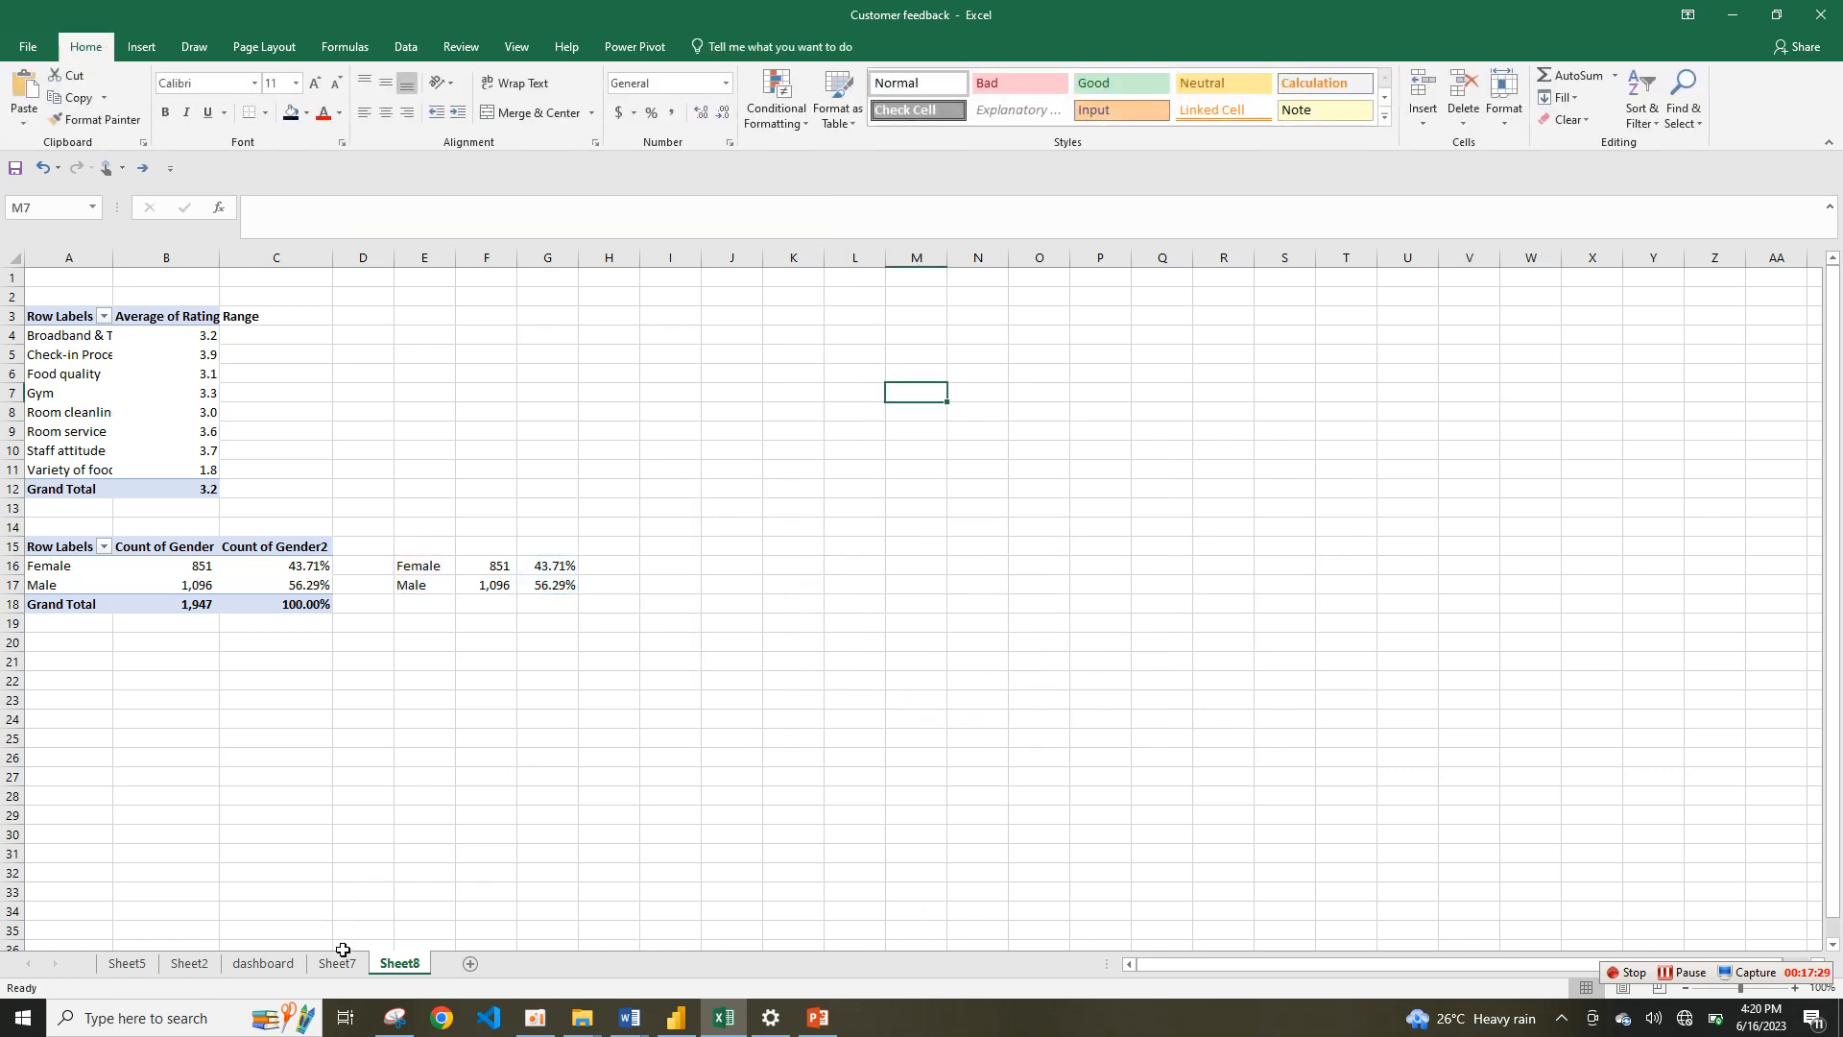
click(338, 962)
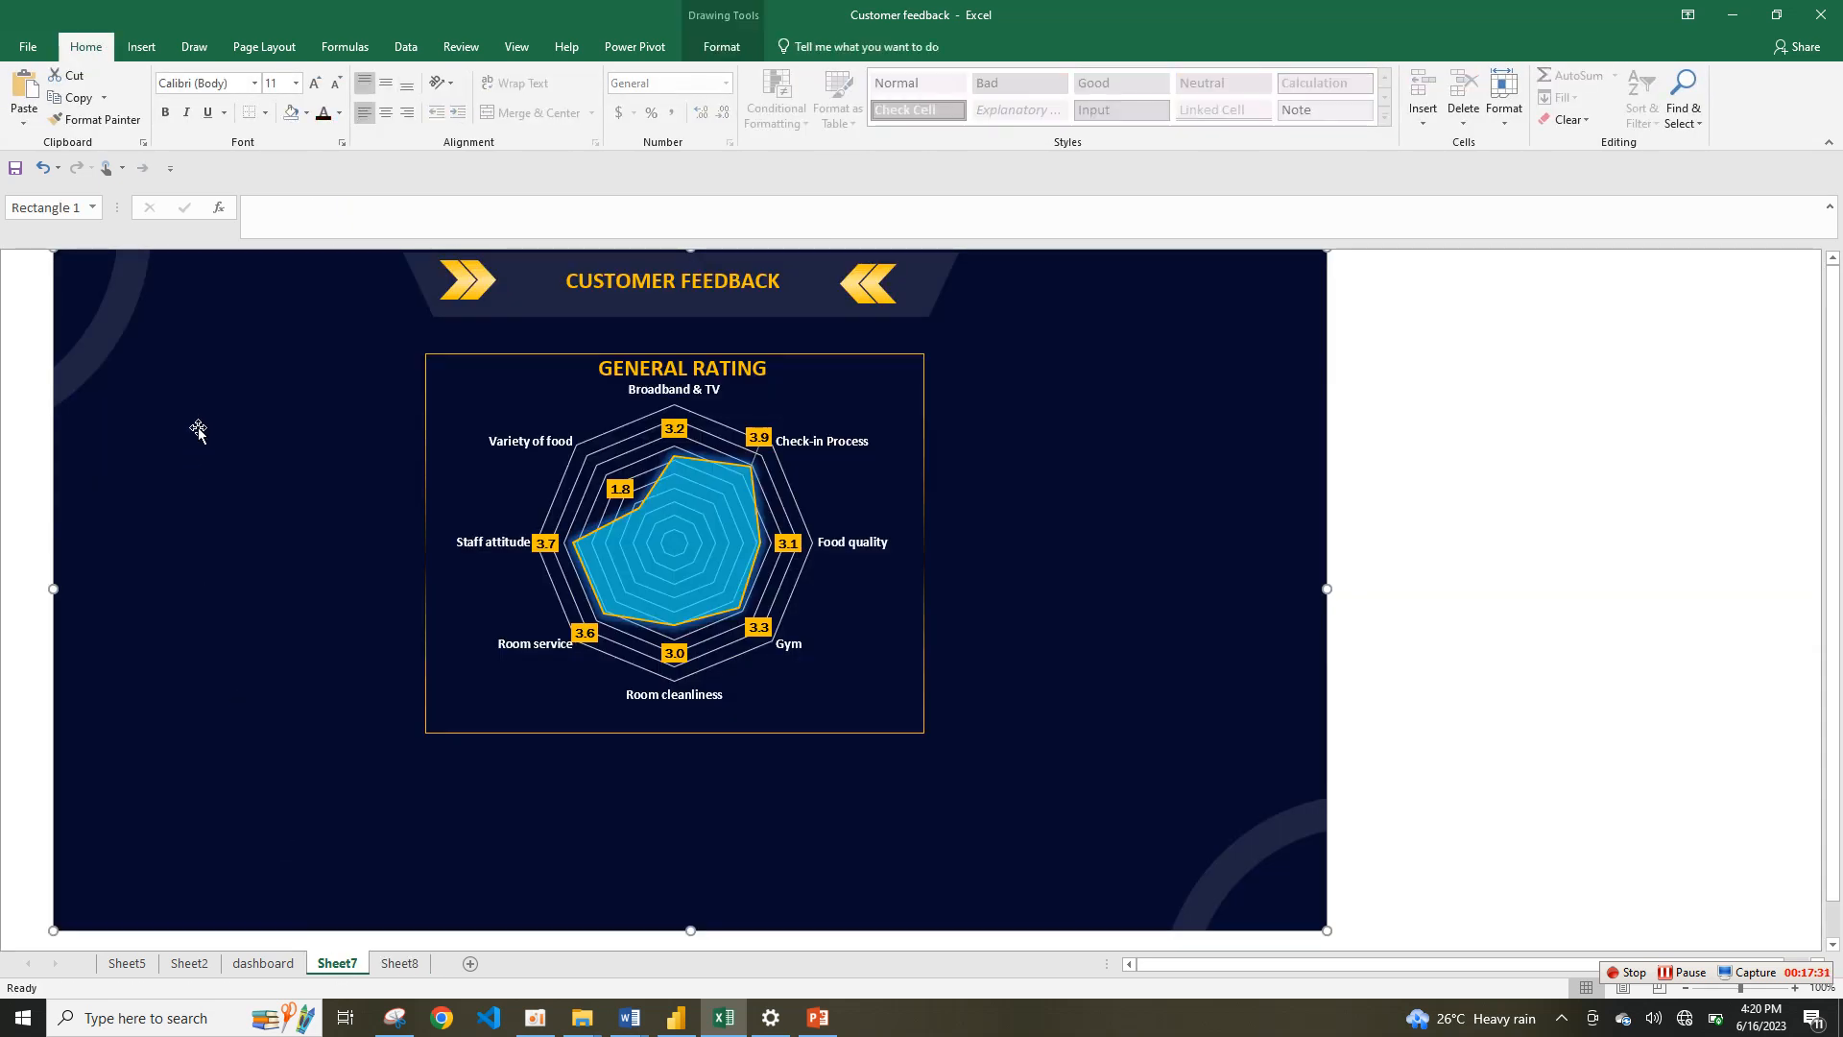
key(ctrl+v)
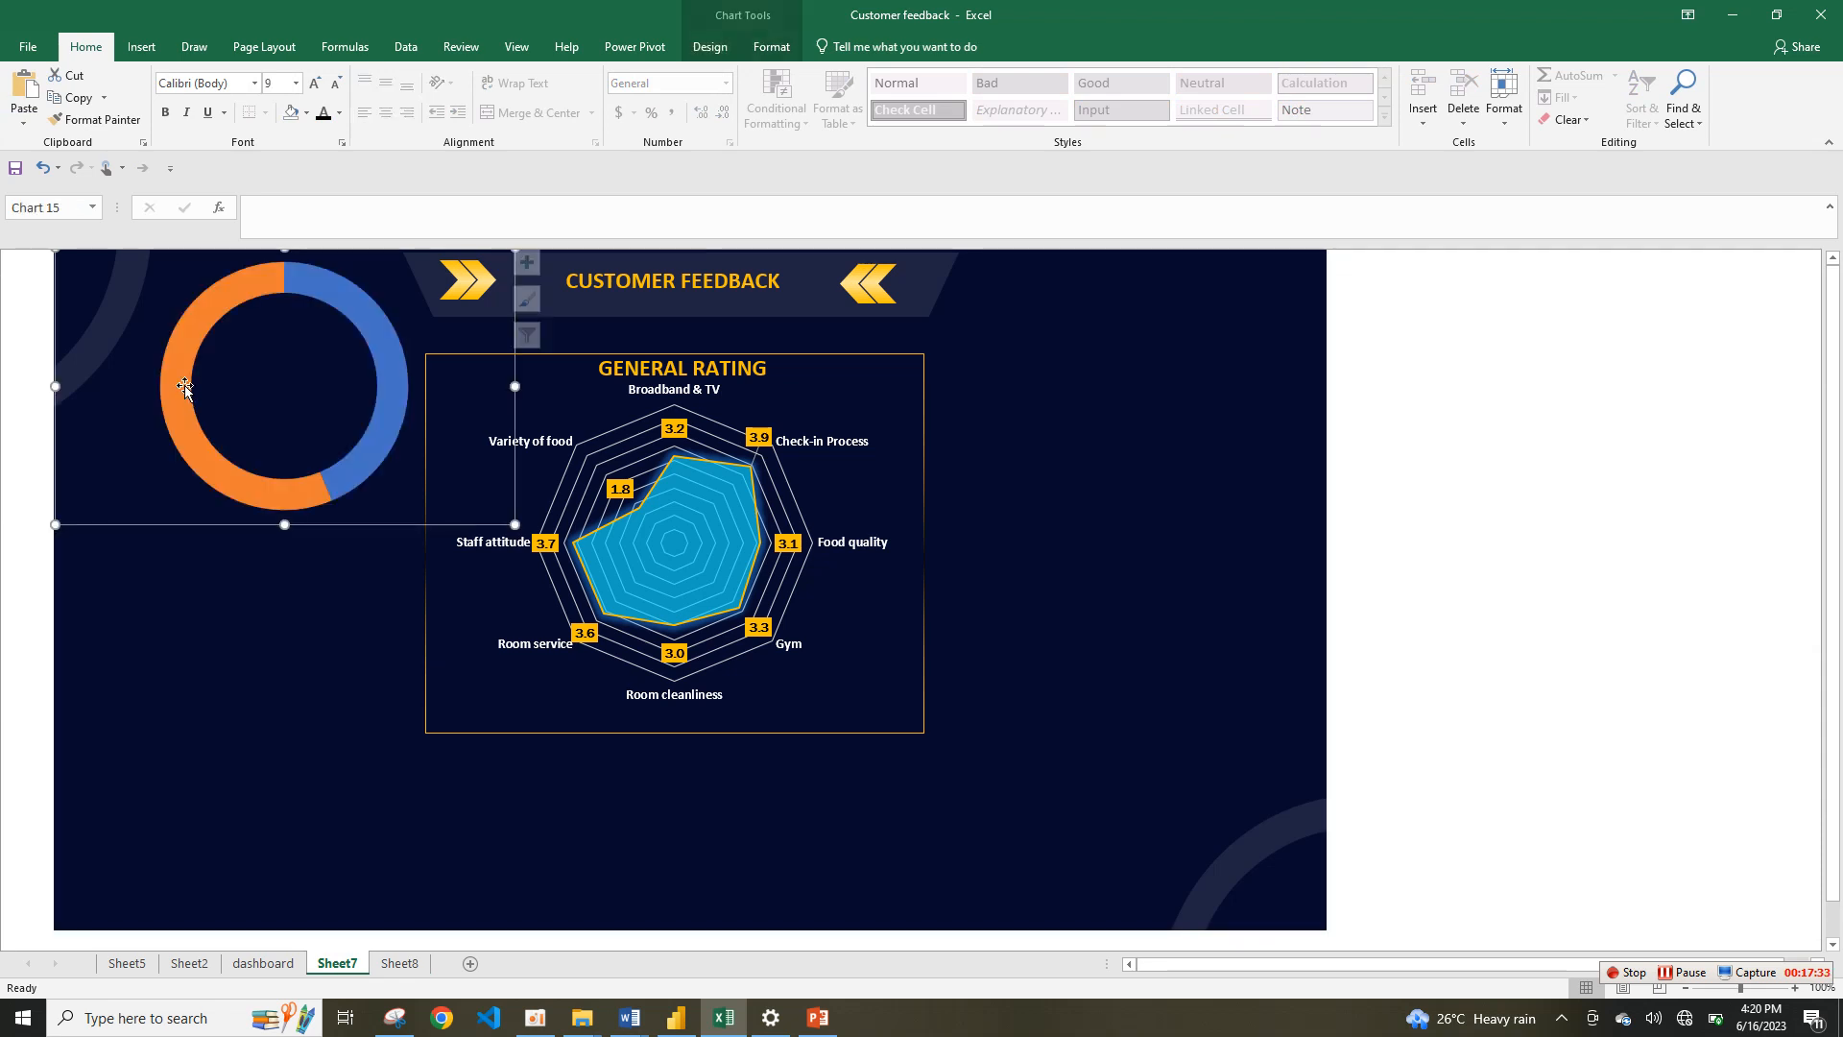
drag(514, 524, 281, 428)
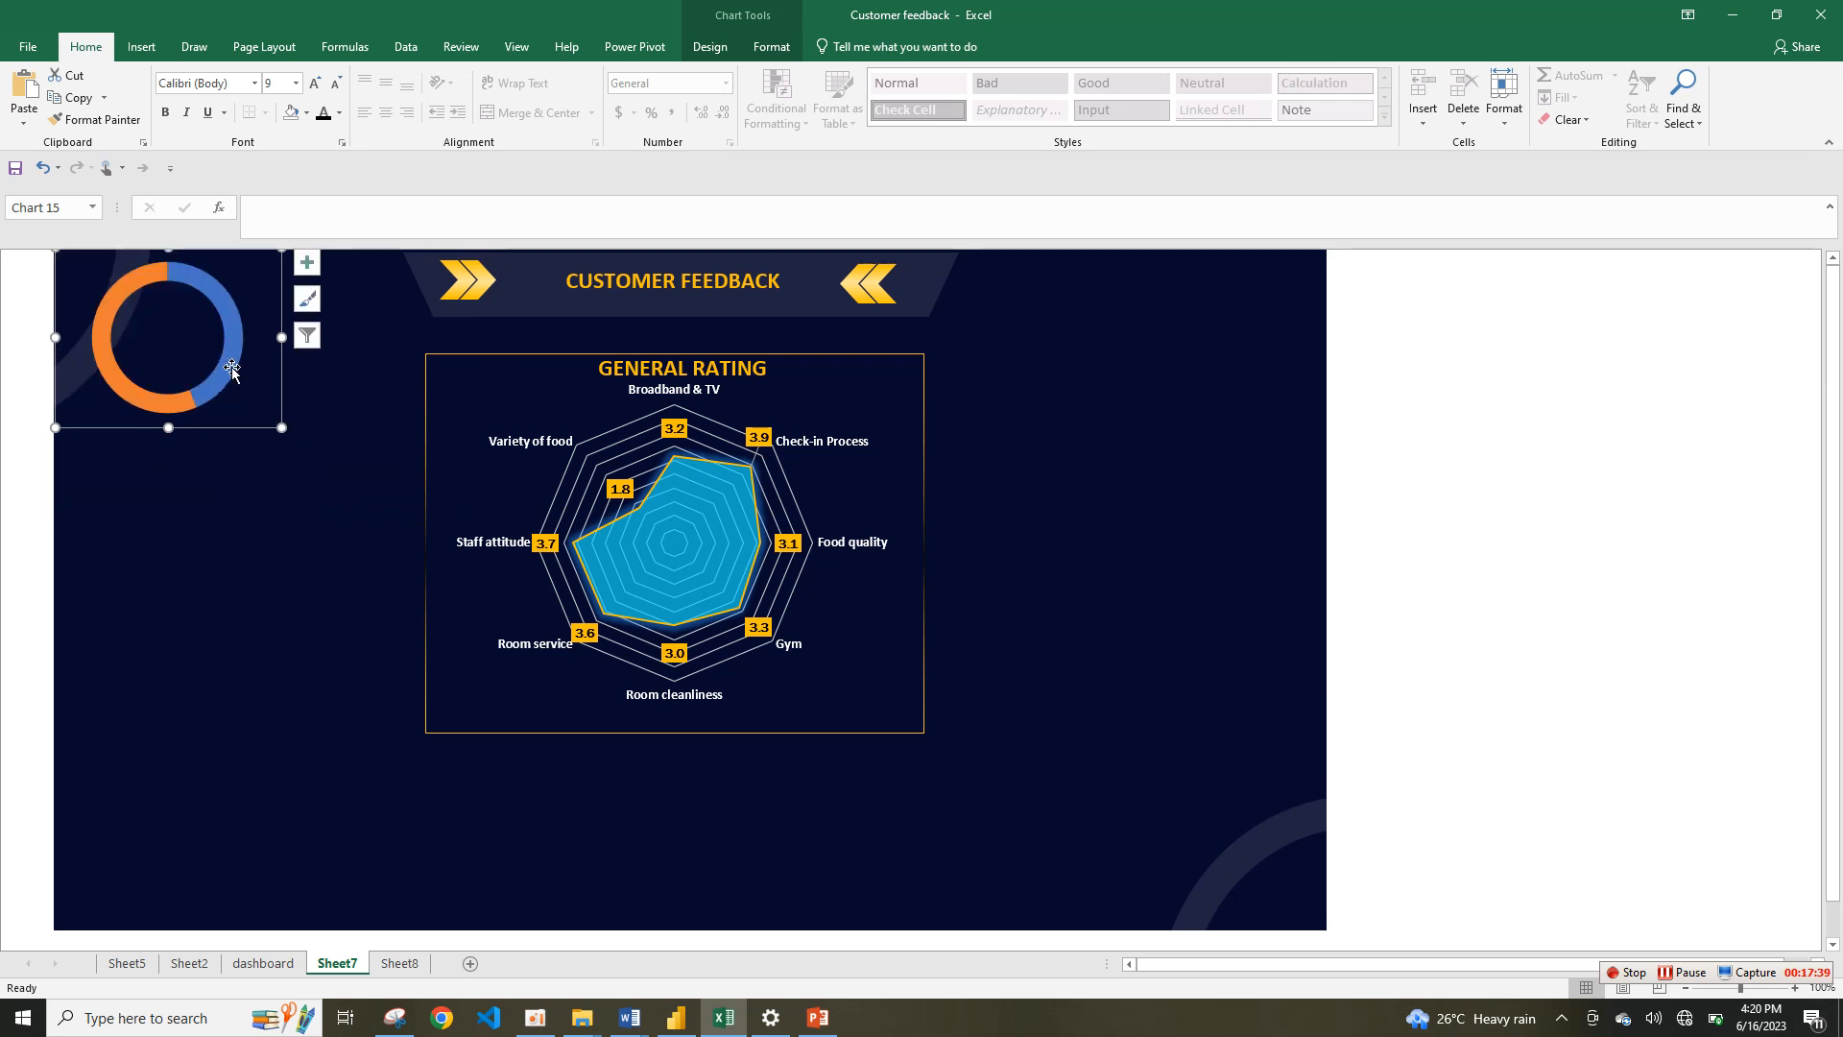
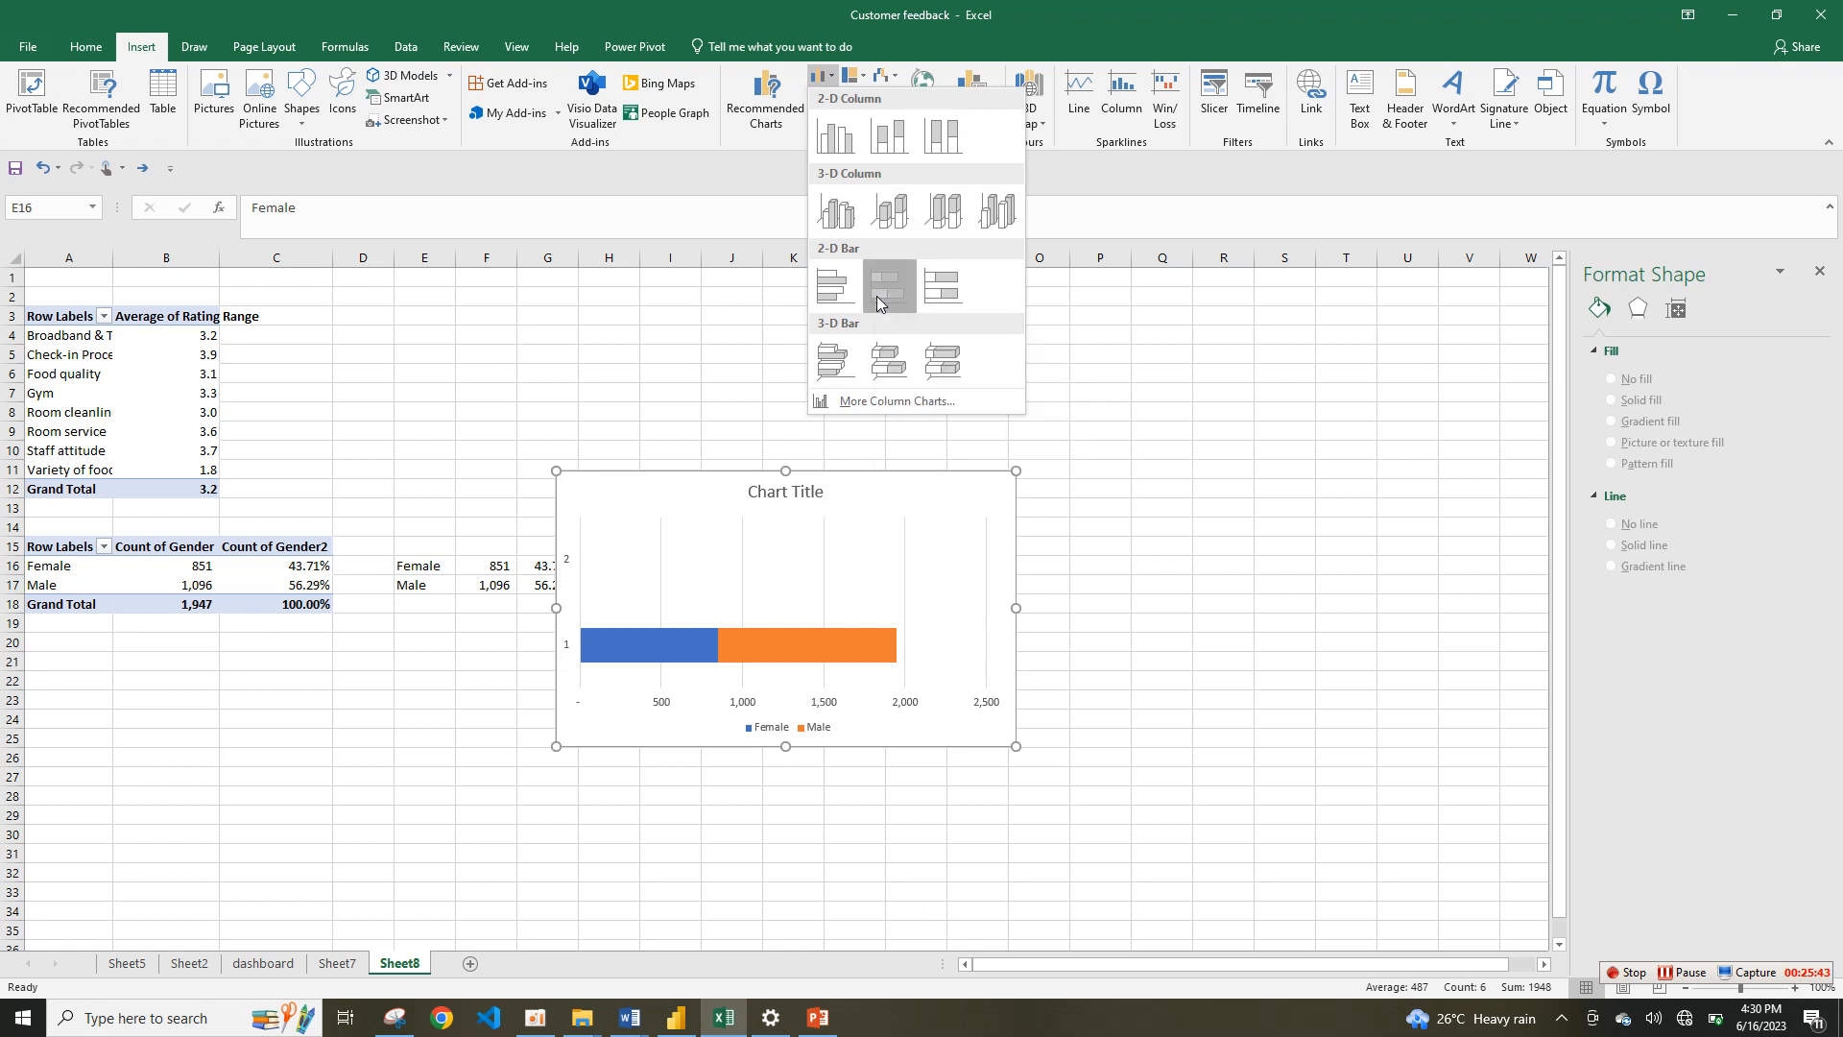
Step: Insert a 2-D stacked bar chart from E16:G17 on Sheet8 and remove its legend, gridlines, title and axes
click(877, 296)
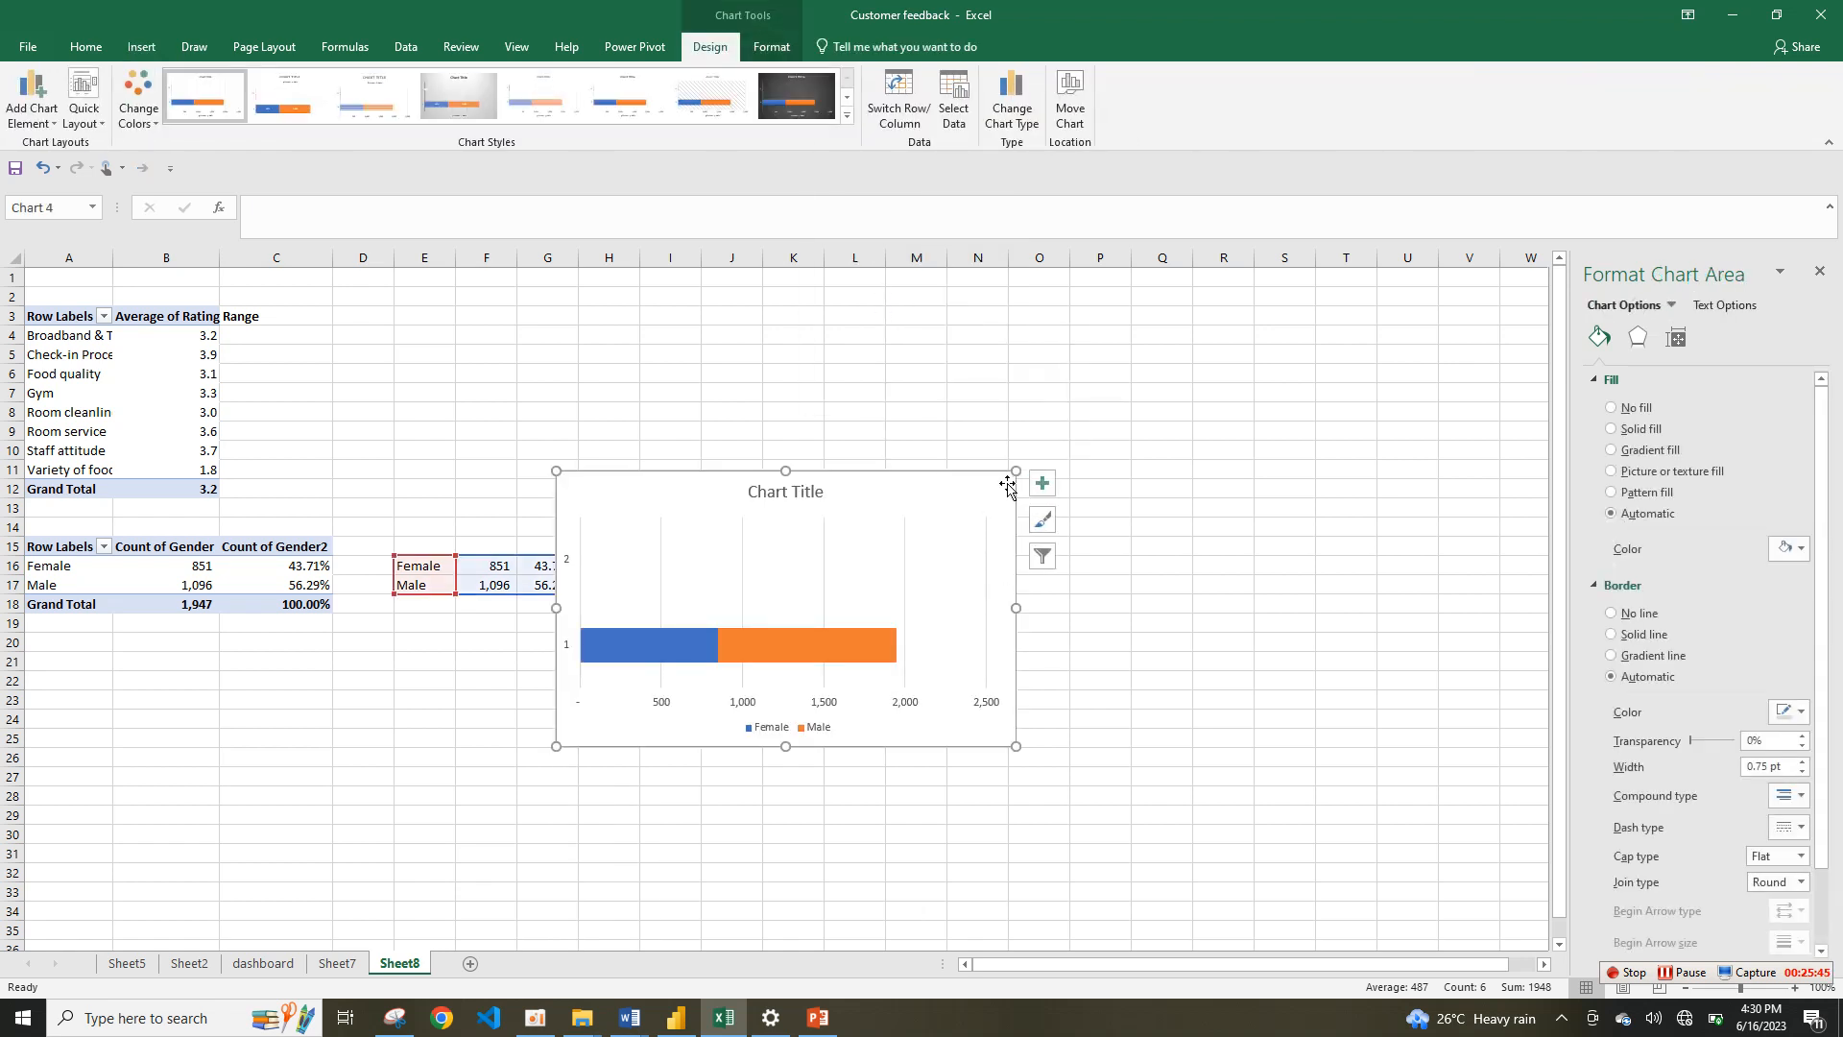
drag(1012, 483, 1040, 388)
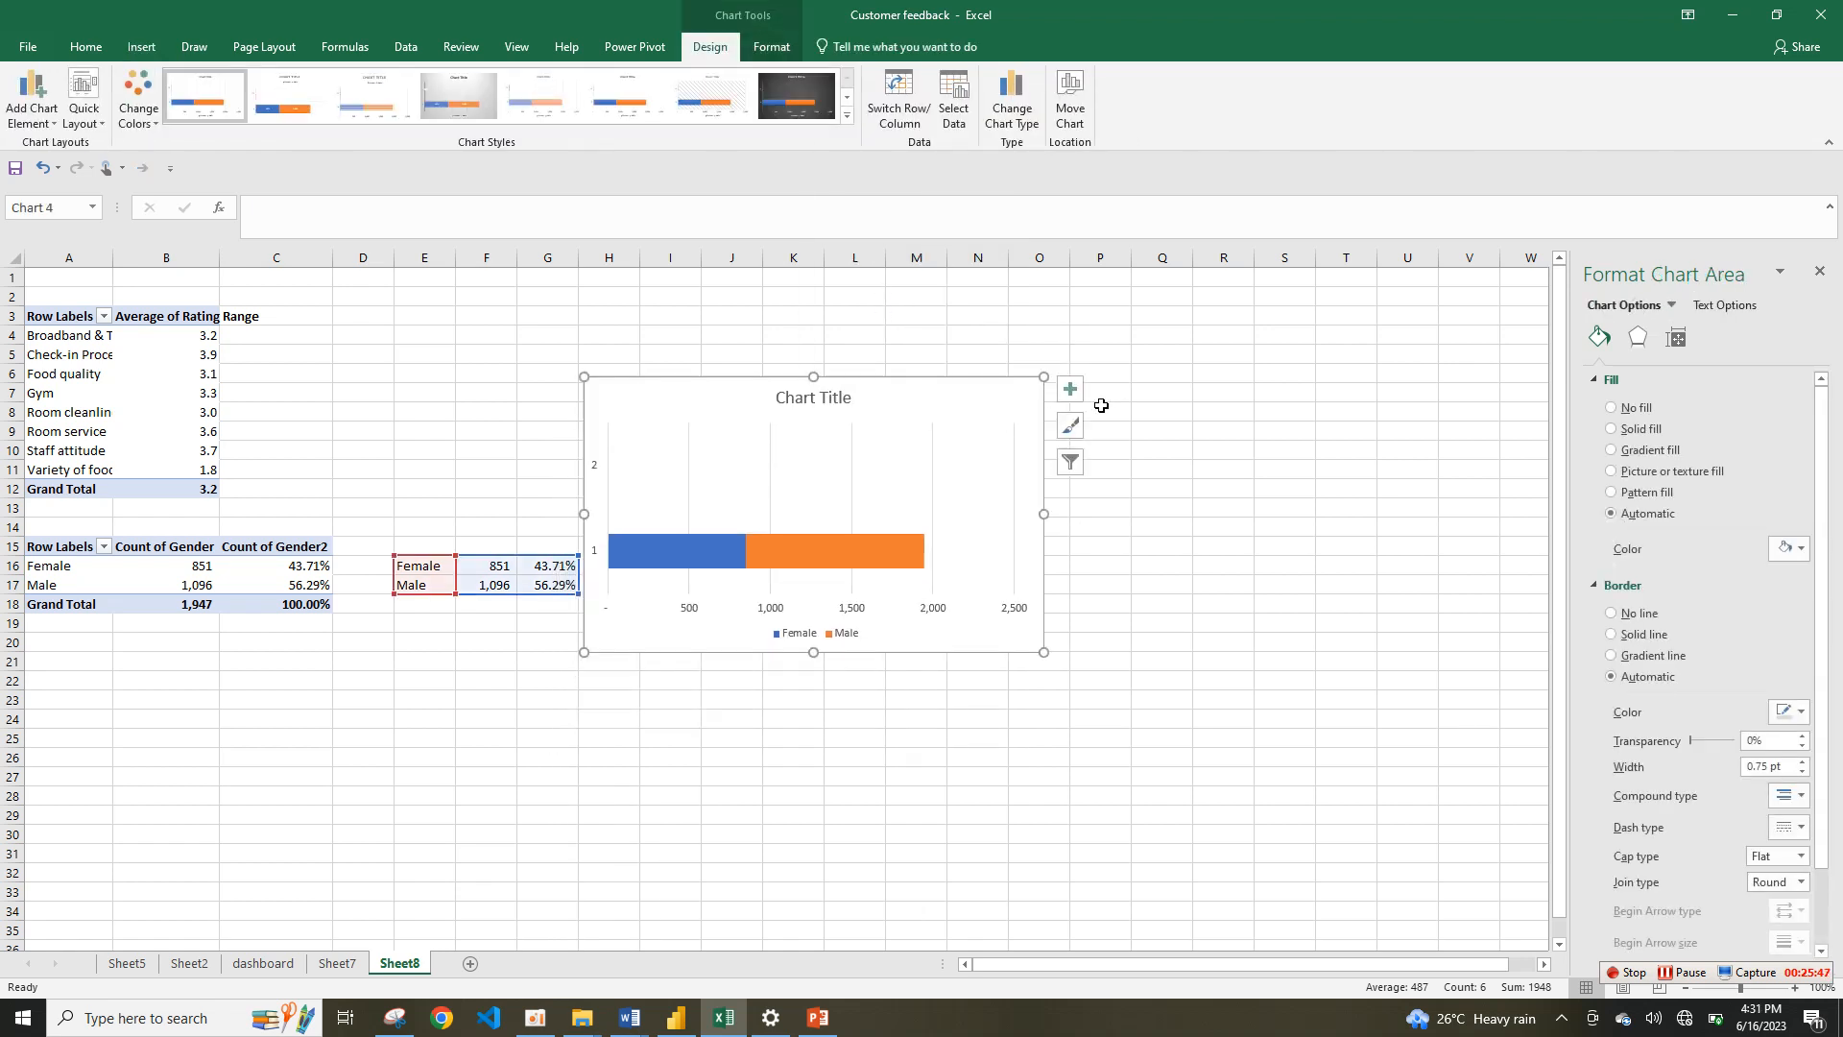
click(1070, 389)
click(1125, 544)
click(1123, 527)
click(1128, 450)
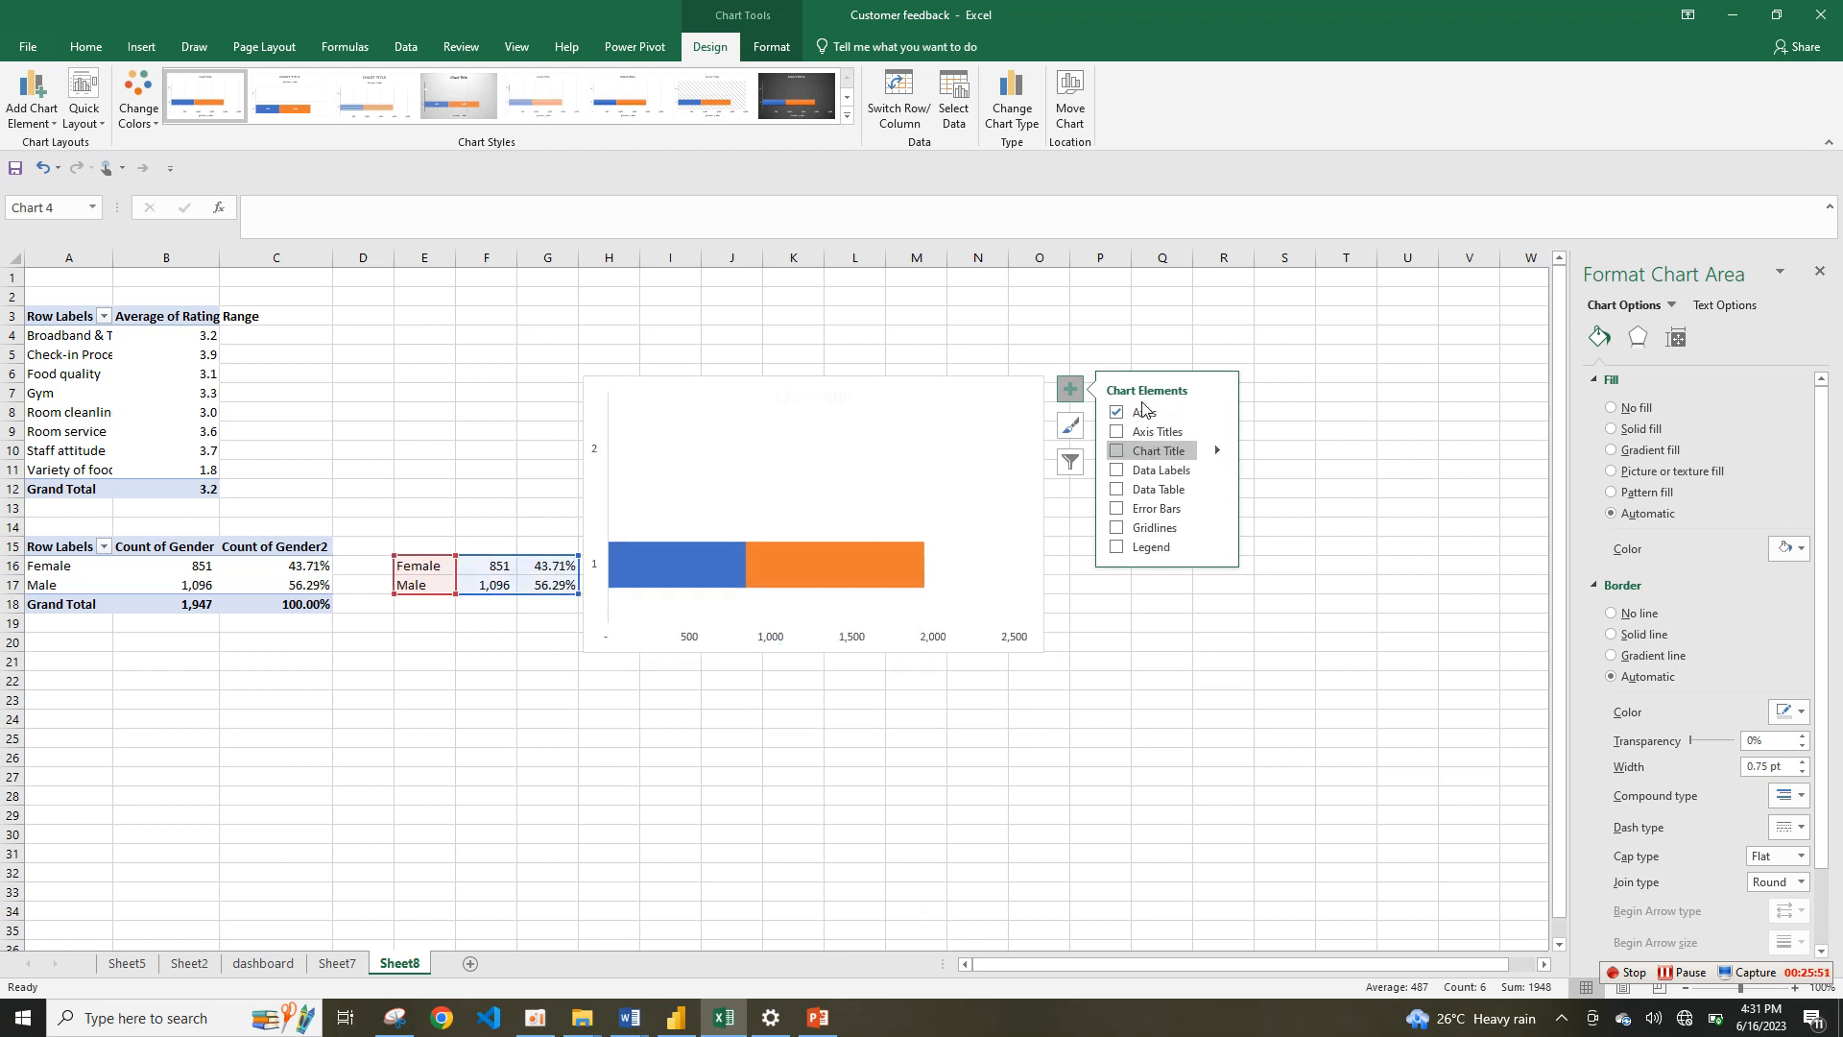
click(1141, 410)
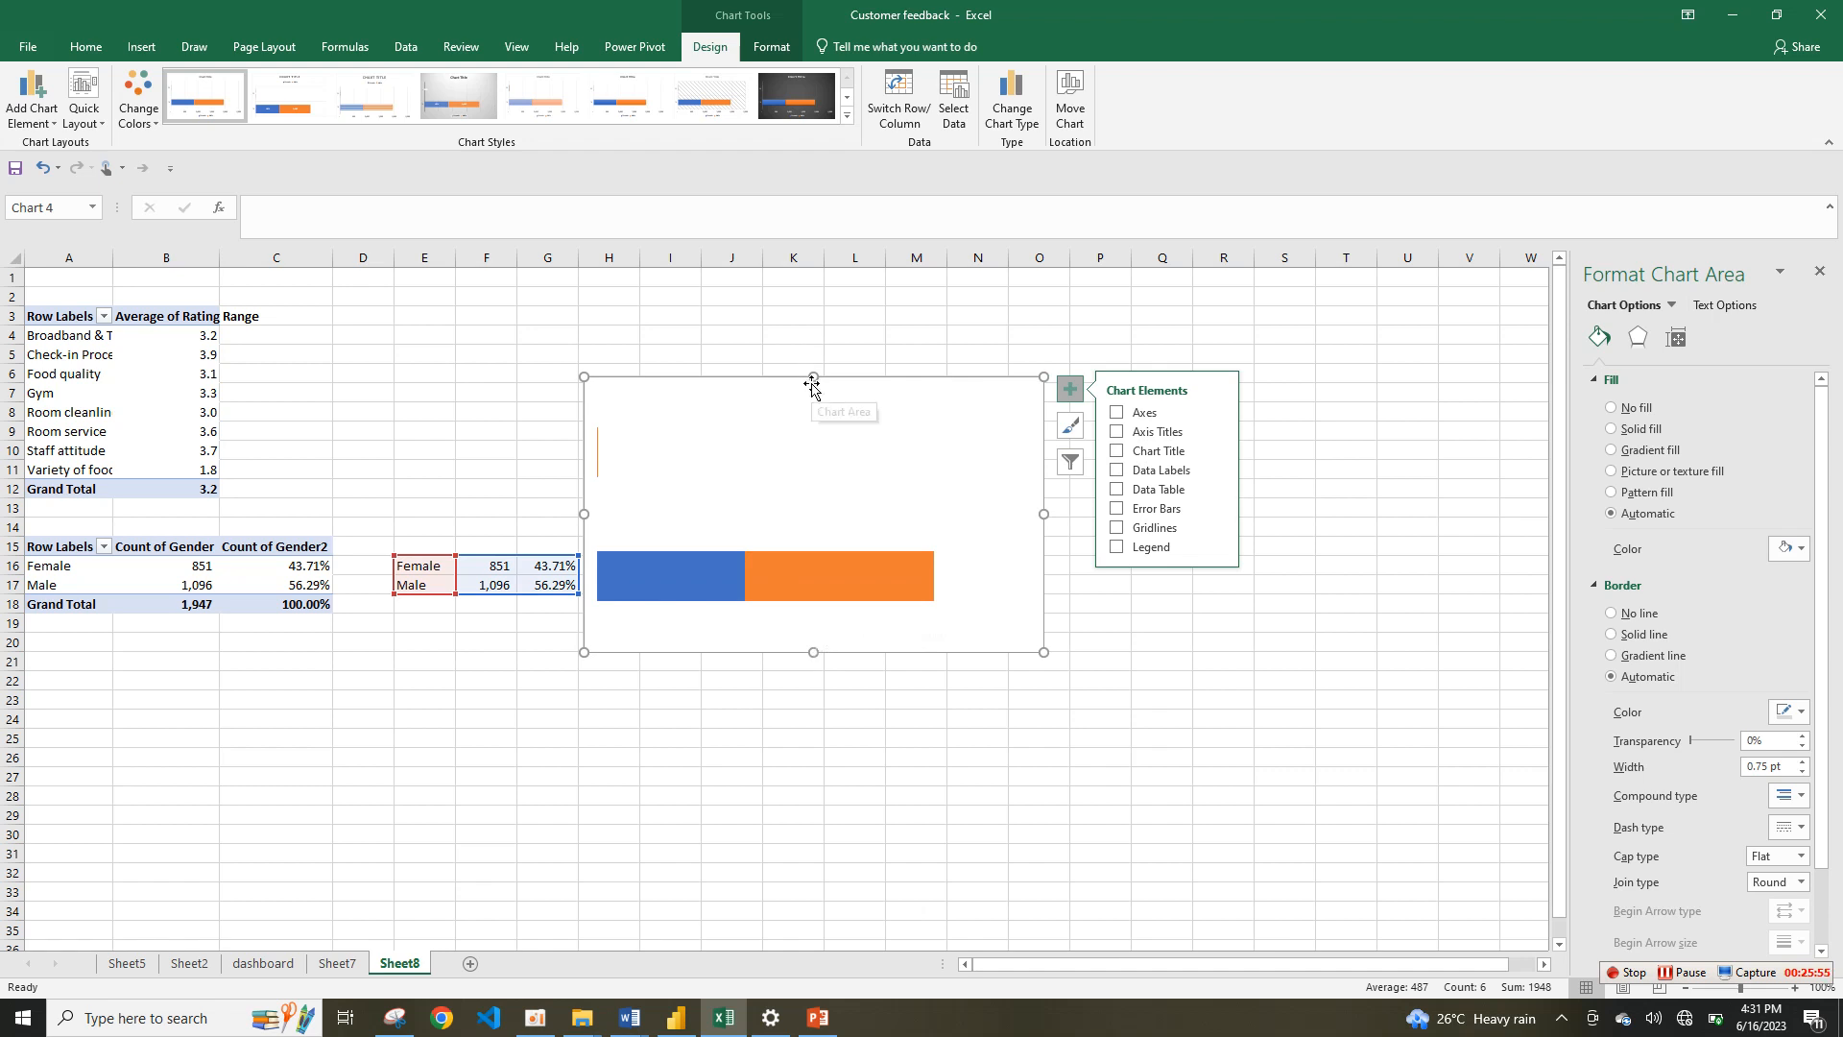
Step: Set the stacked bar chart's area to no outline and no fill
click(776, 44)
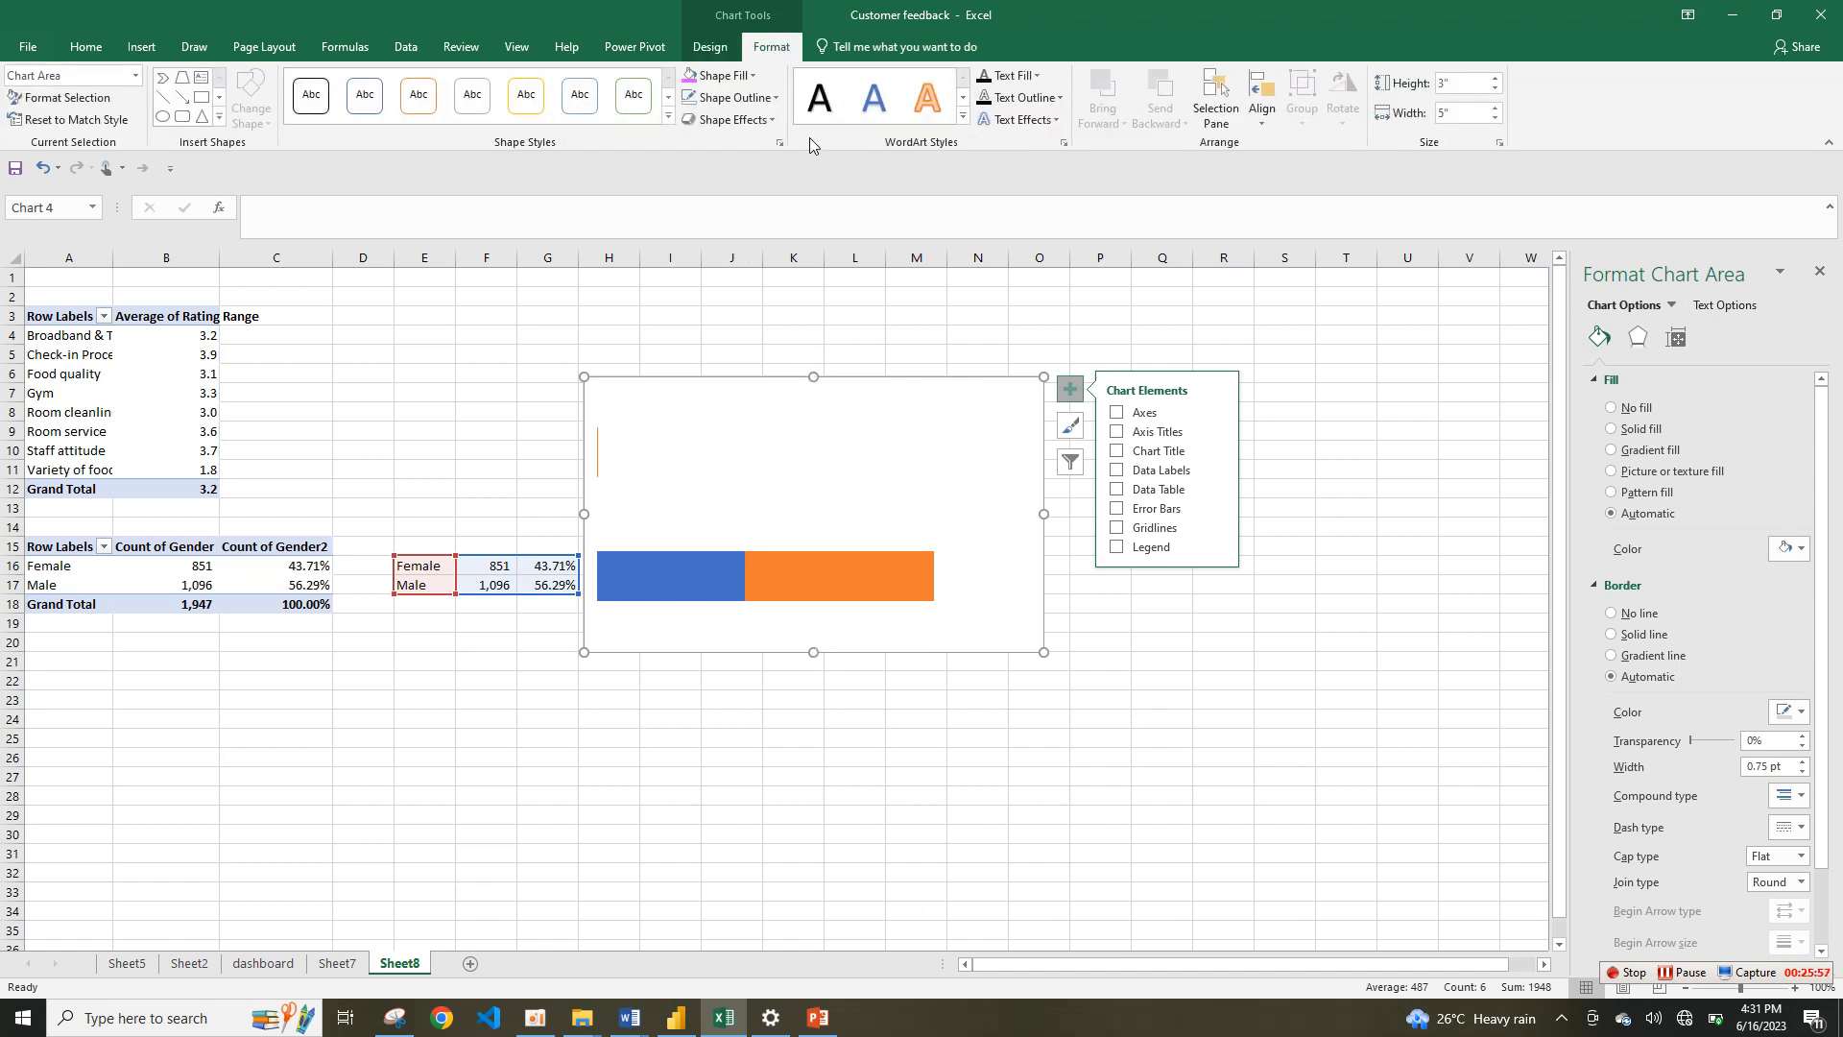
click(733, 119)
click(758, 113)
click(761, 104)
click(765, 322)
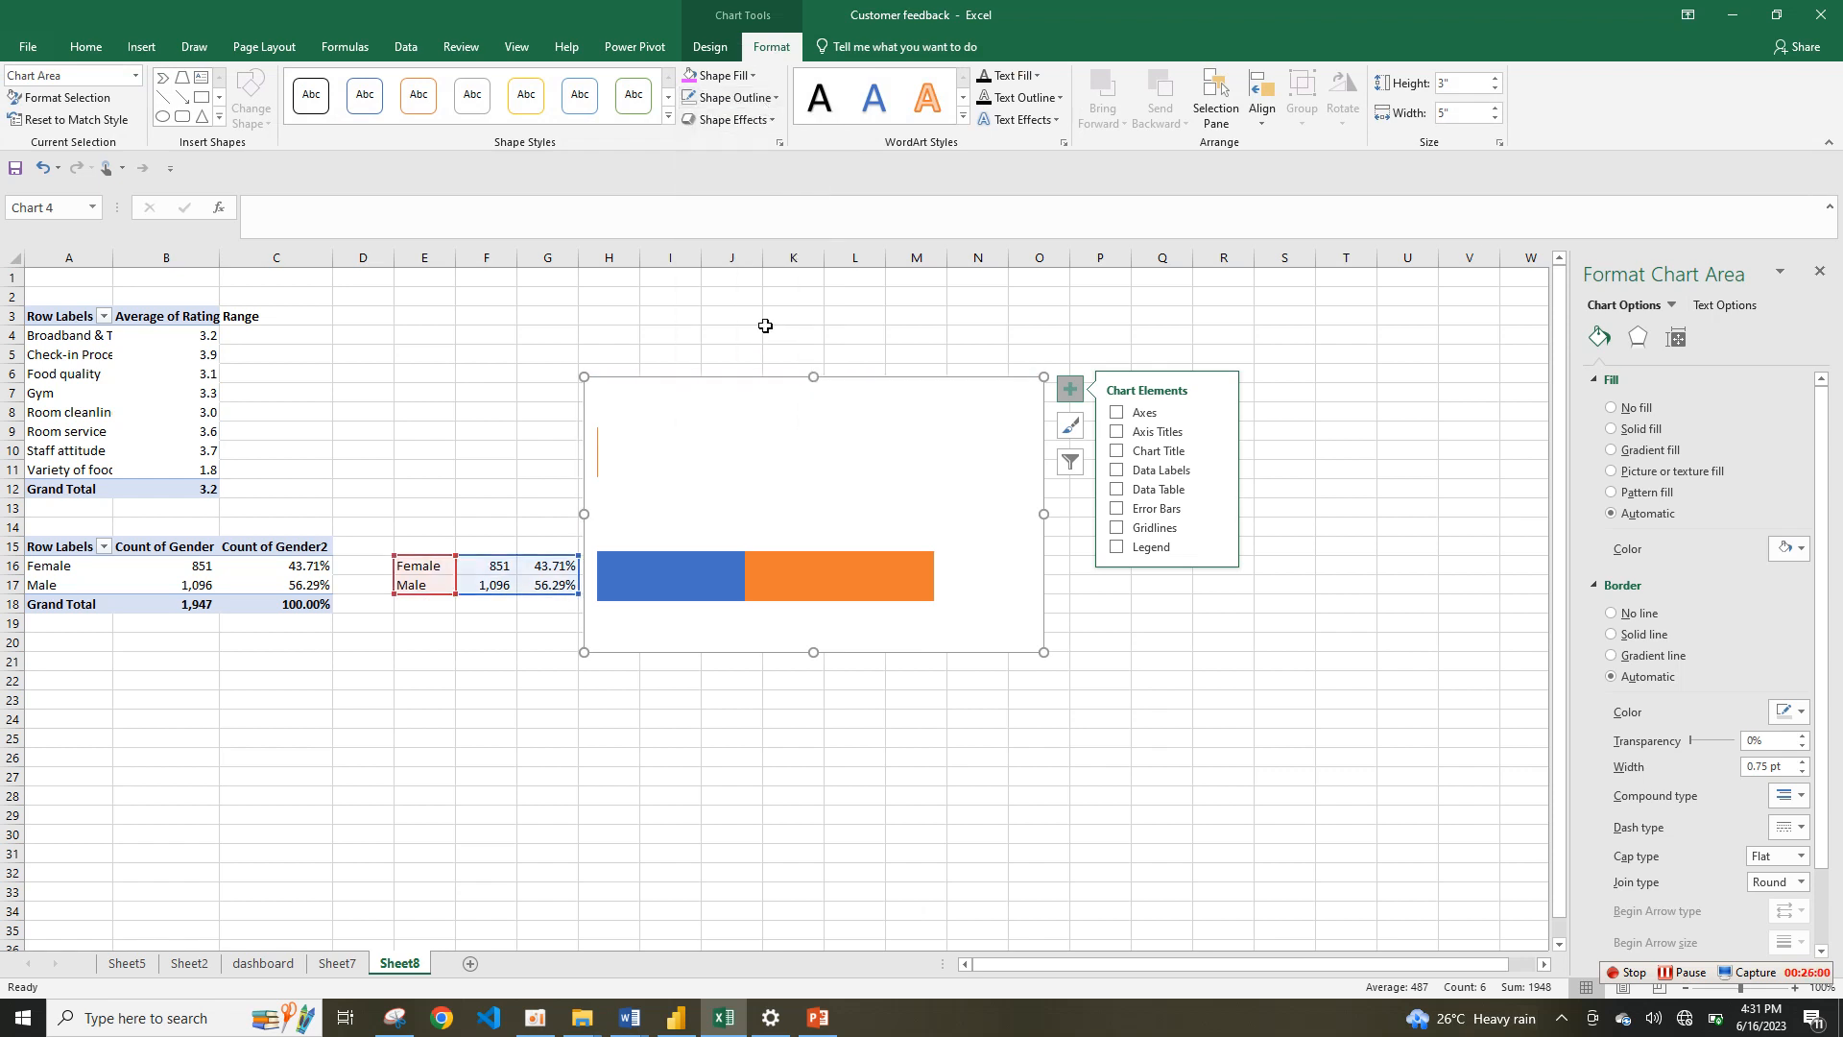
click(726, 74)
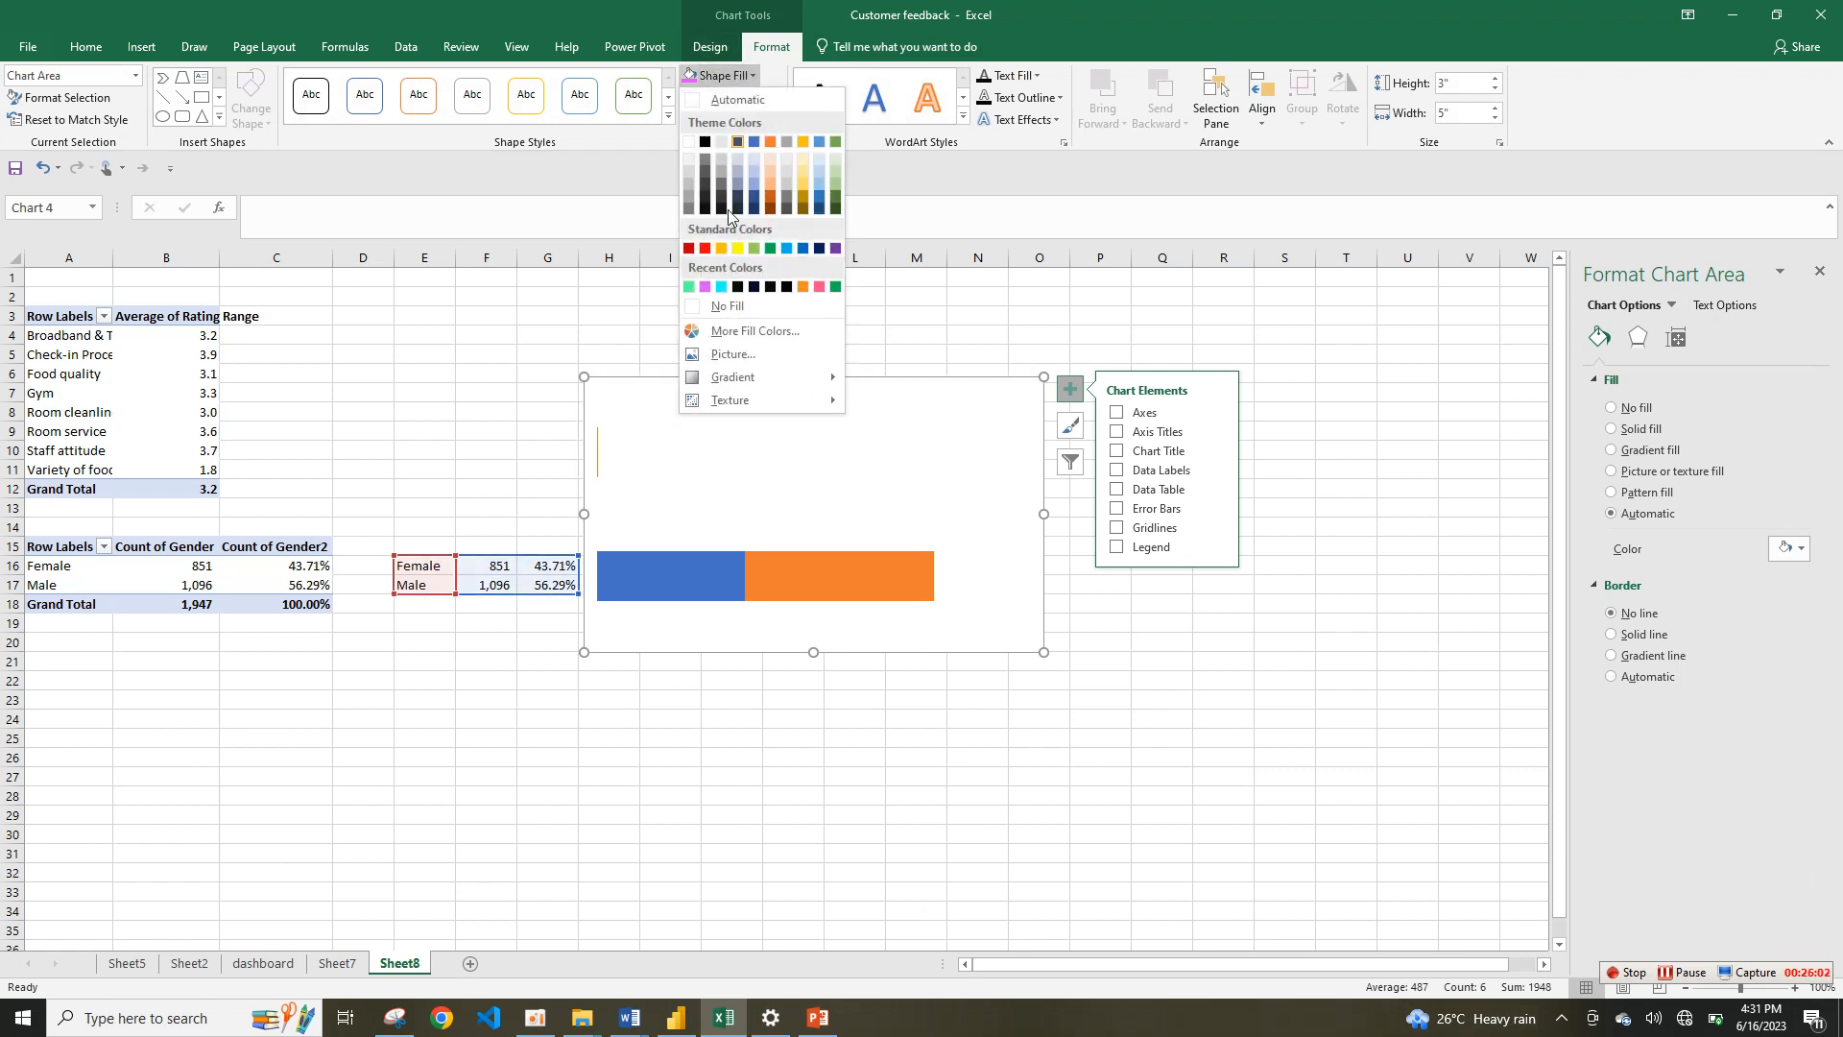
click(728, 307)
Step: Shrink the stacked bar chart's height to about 1.41" and move it up above the gender data rows
drag(813, 381, 829, 524)
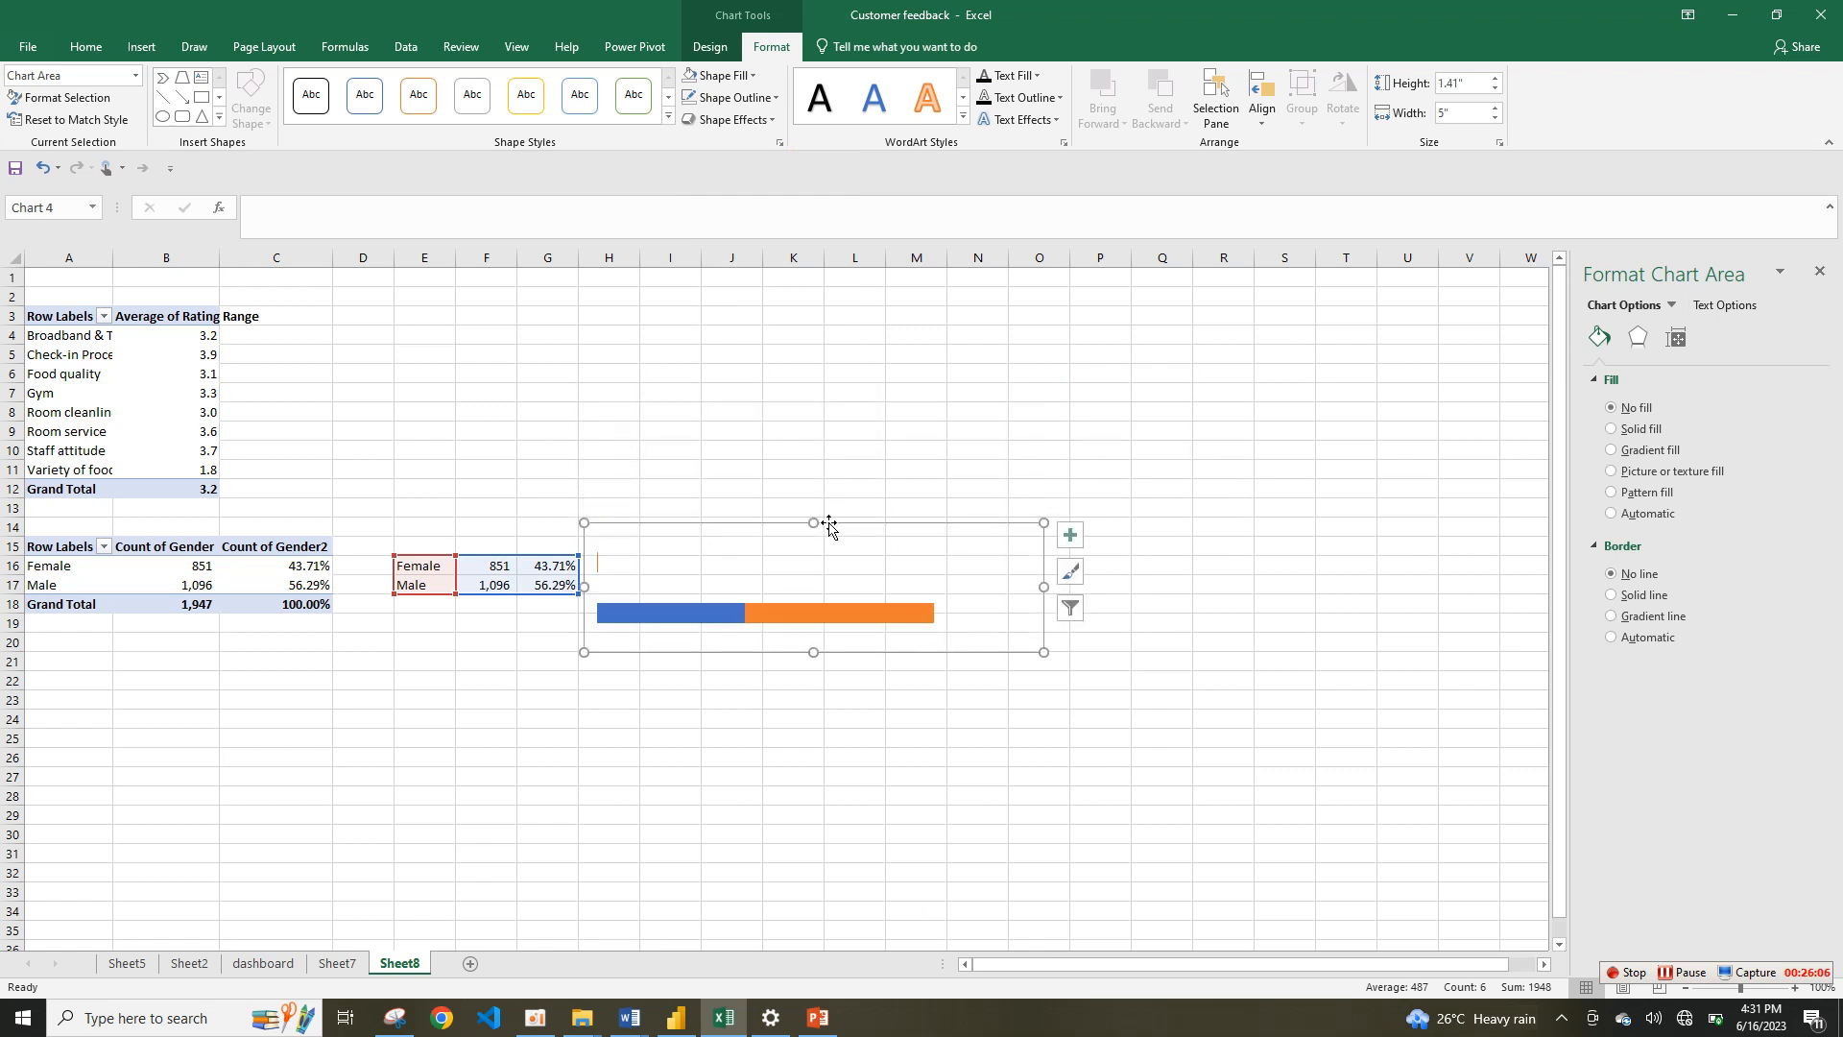
click(1069, 534)
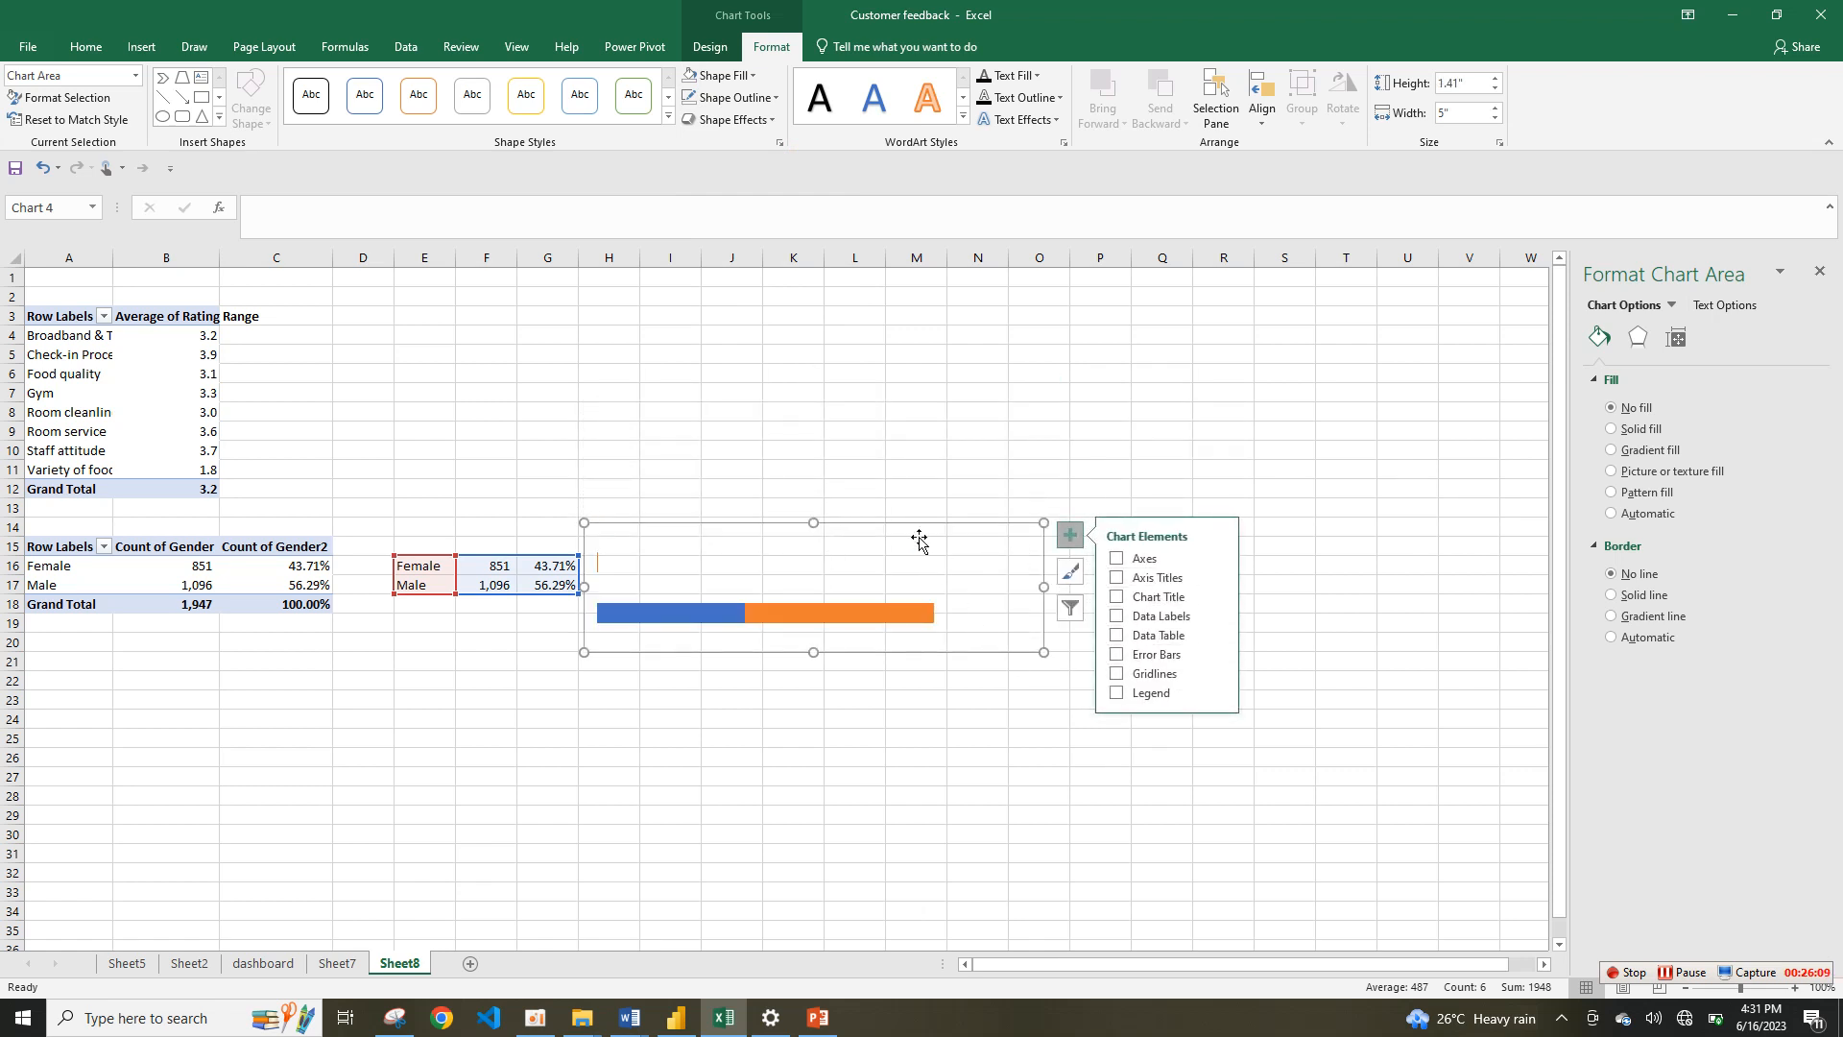
drag(899, 531, 947, 391)
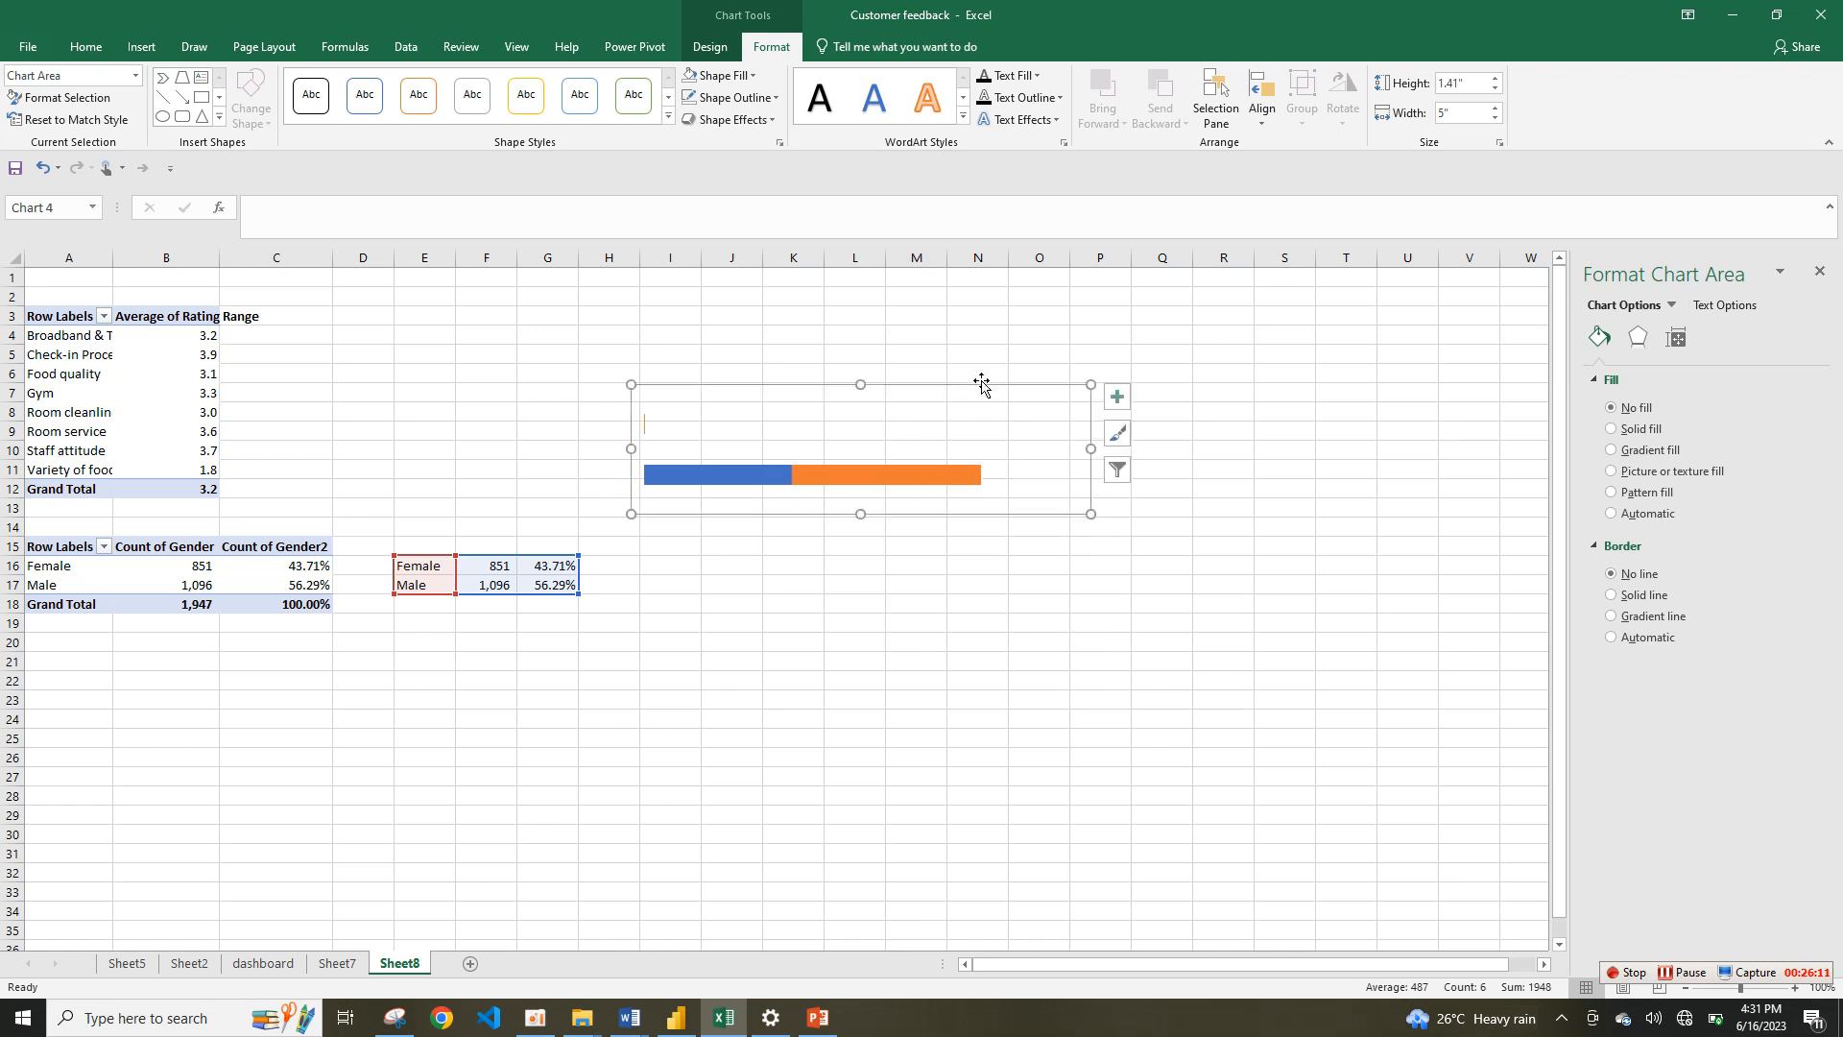
Step: Try switching the stacked bar chart's rows and columns
click(964, 474)
right_click(964, 474)
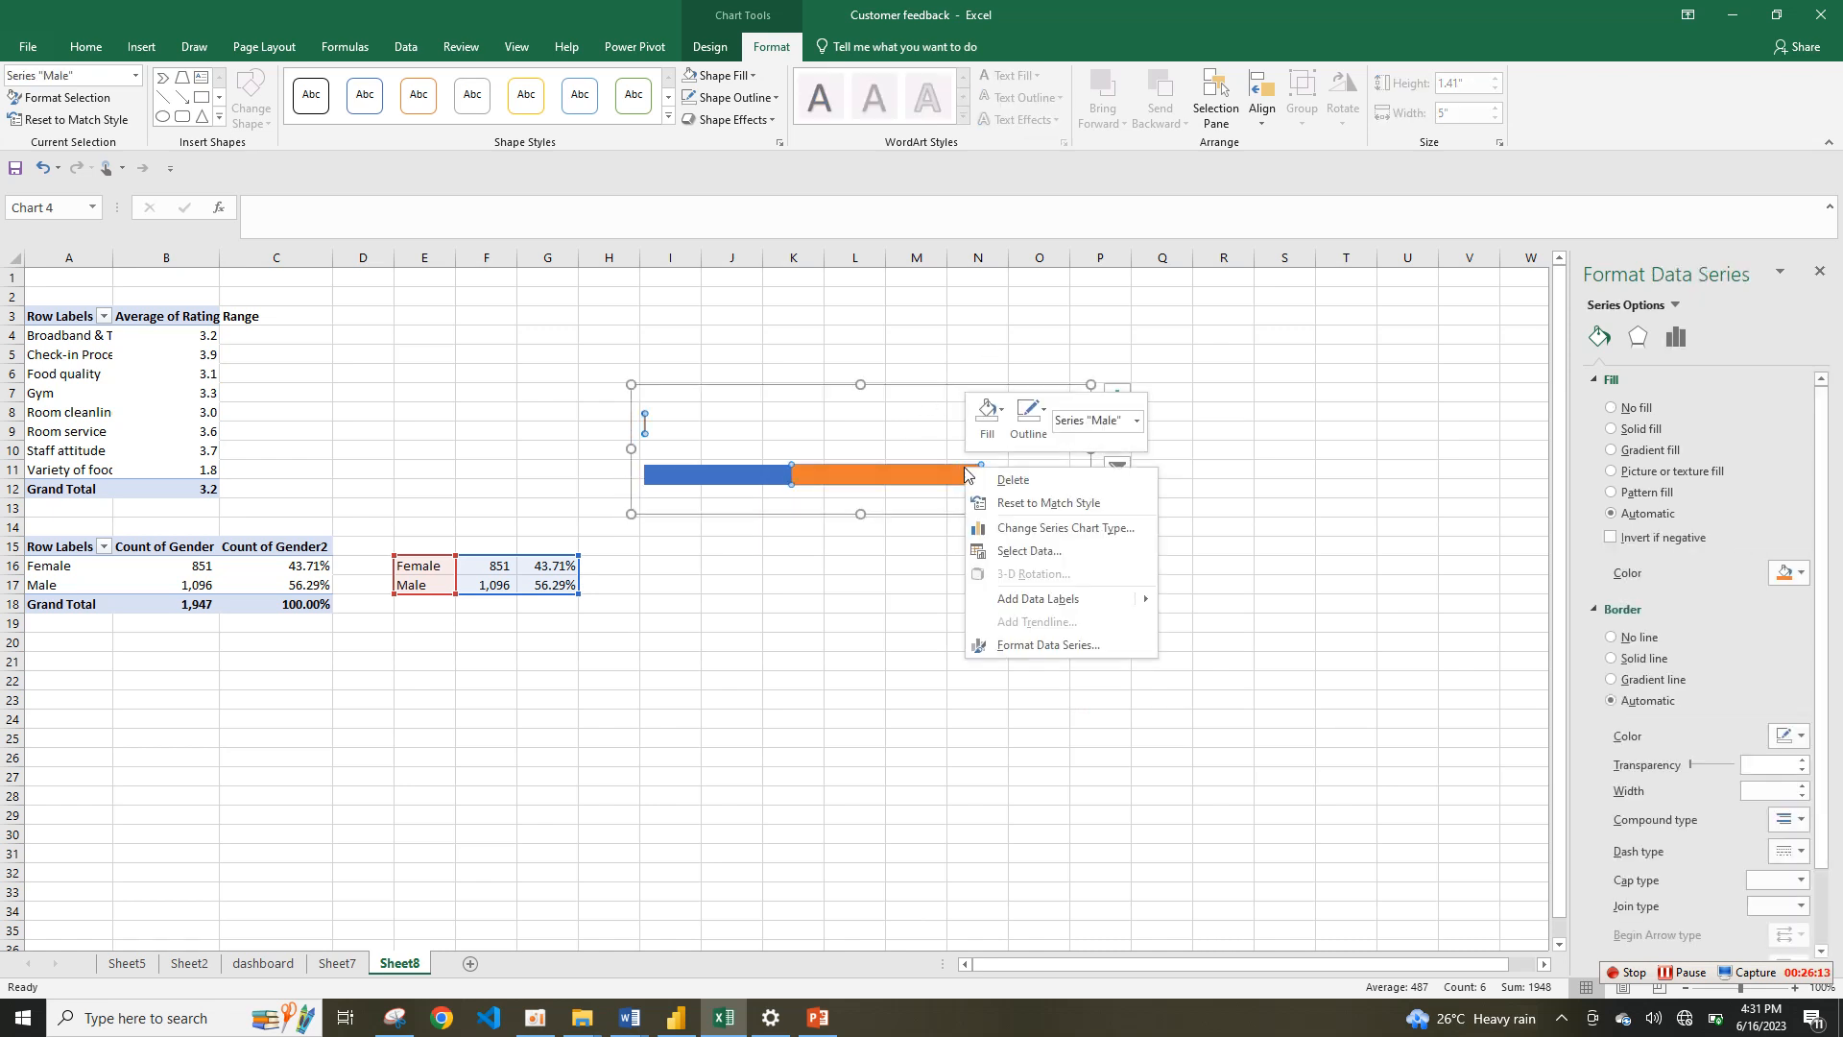
click(721, 54)
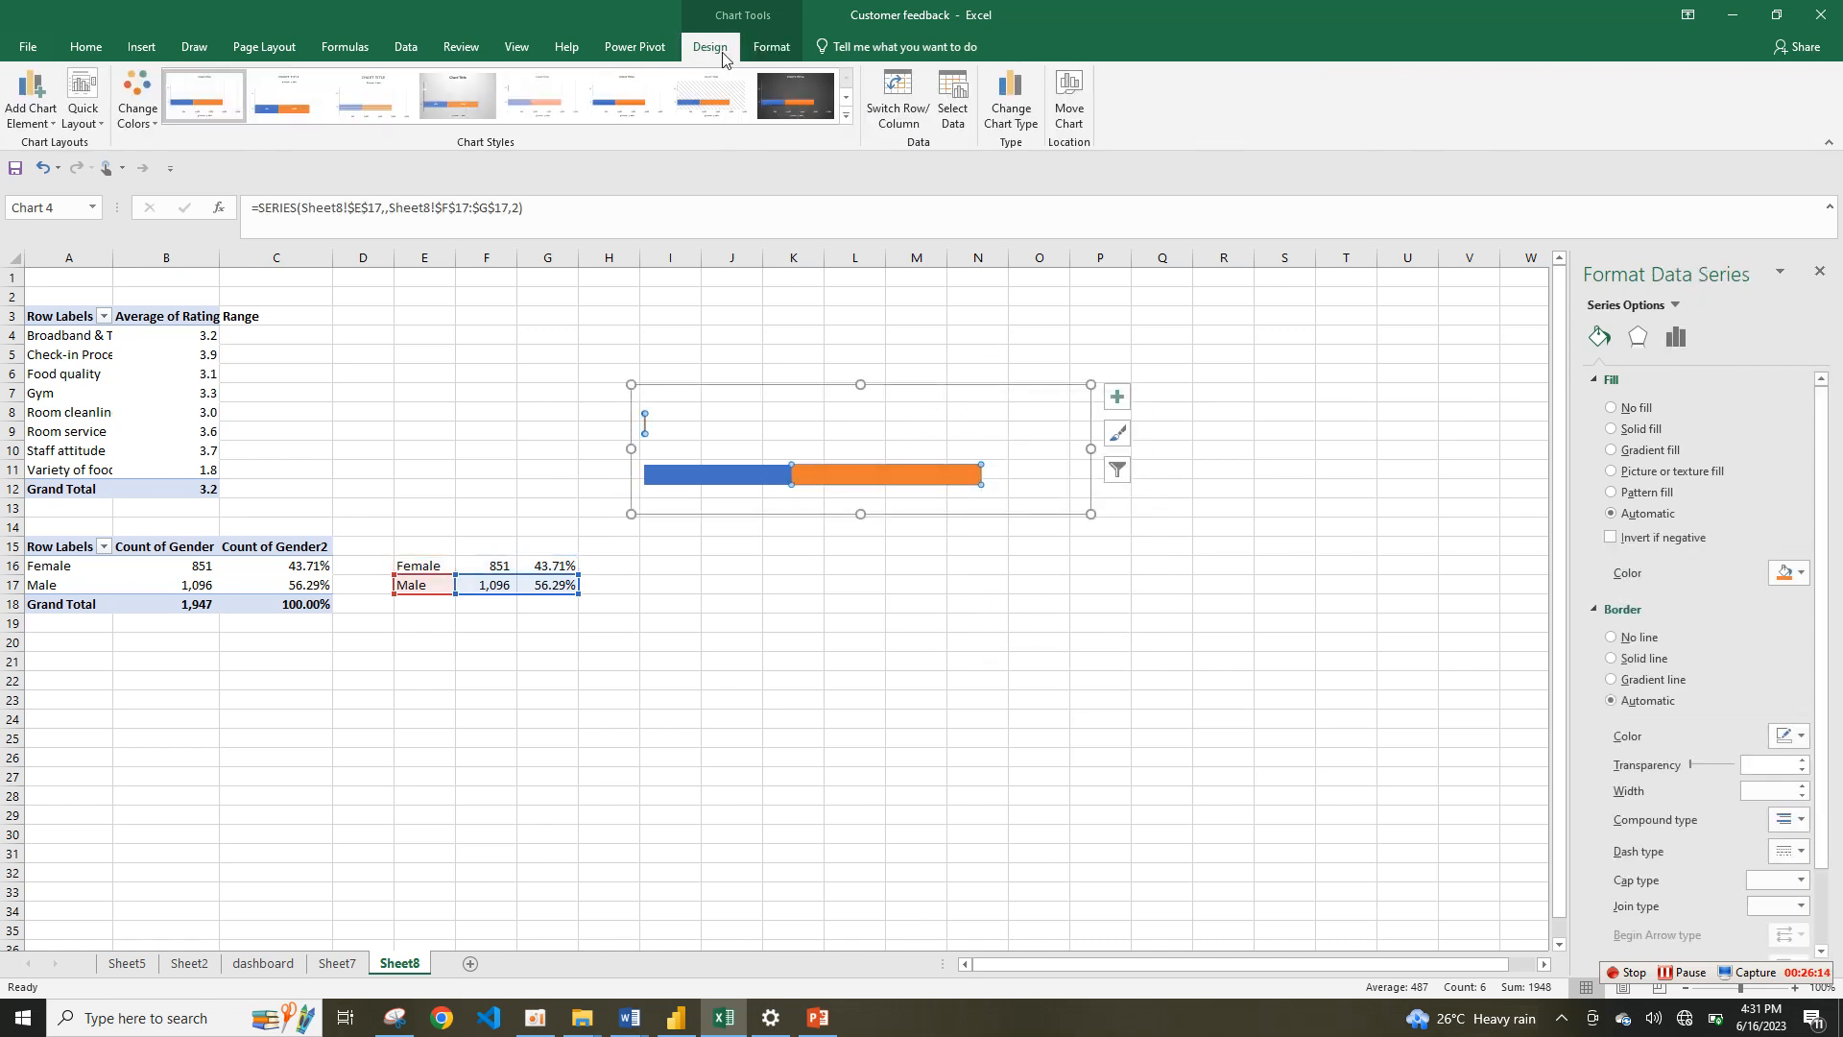
click(898, 124)
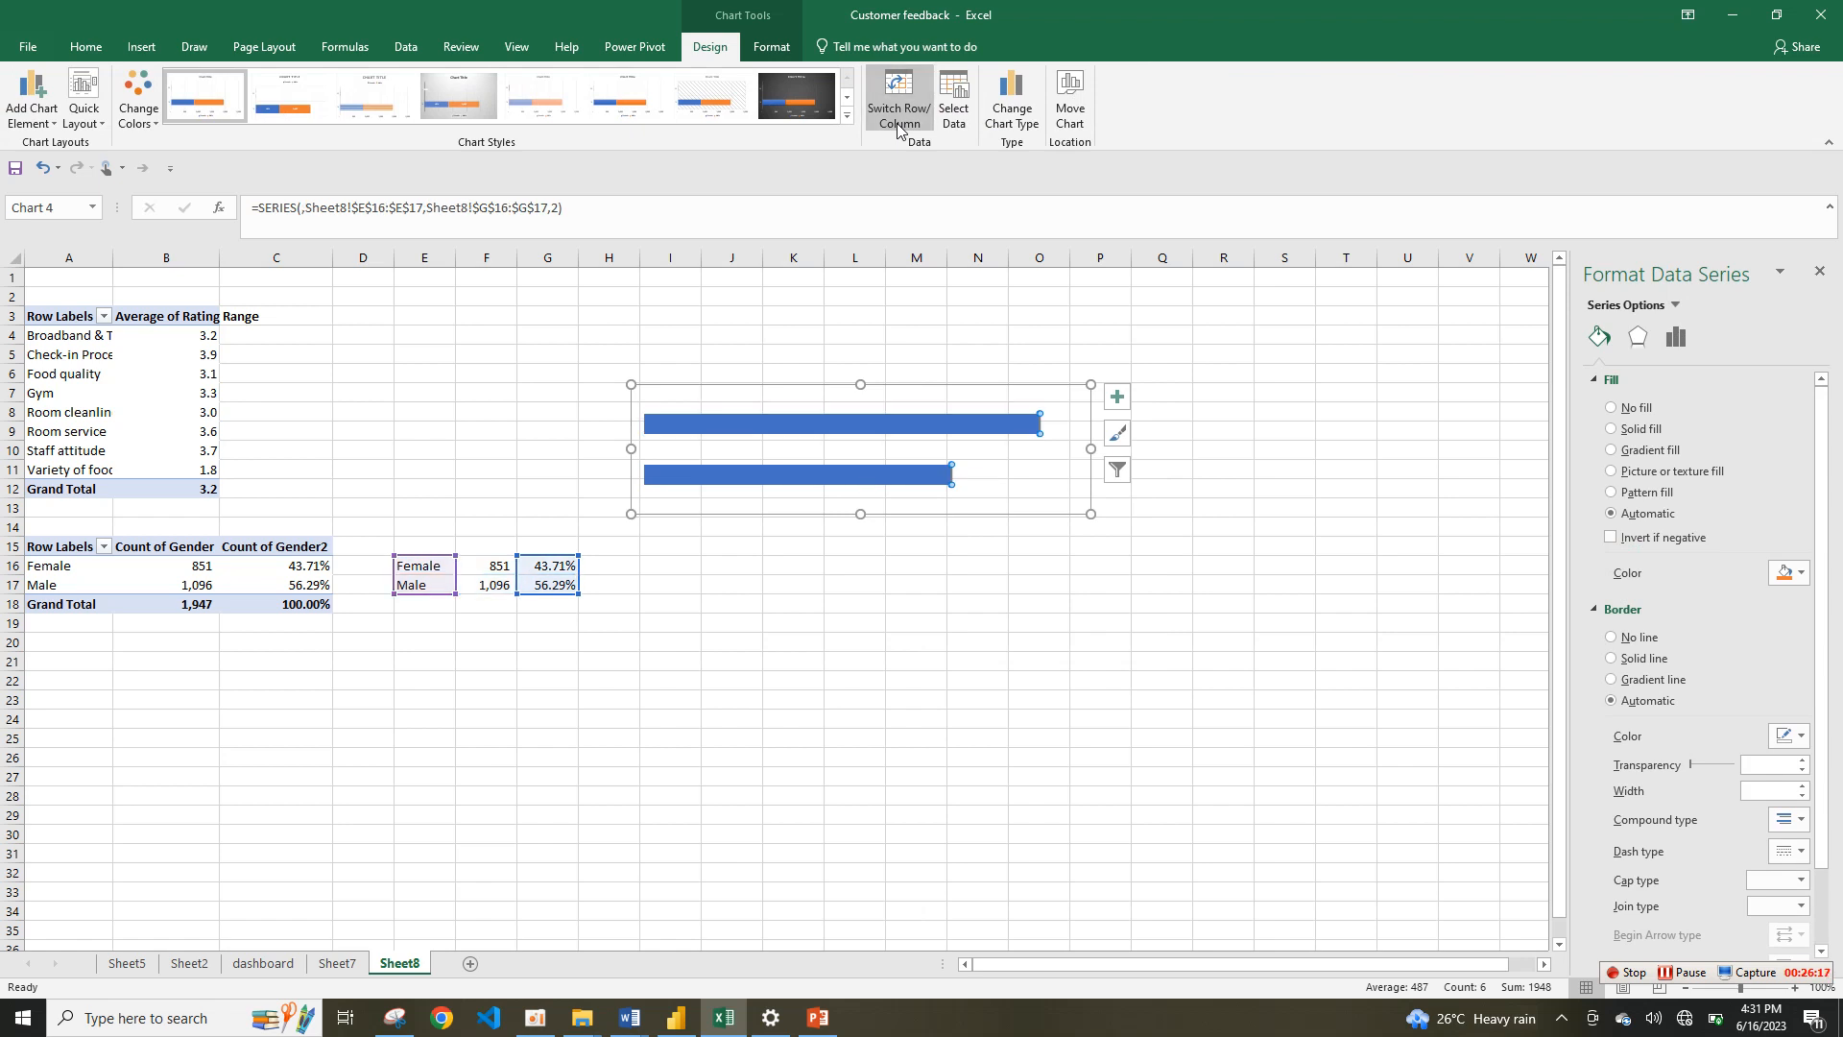
click(897, 125)
Step: Reduce the bar chart's height and width and limit its source data to E16:F17, leaving out the percentage column
drag(634, 384, 612, 449)
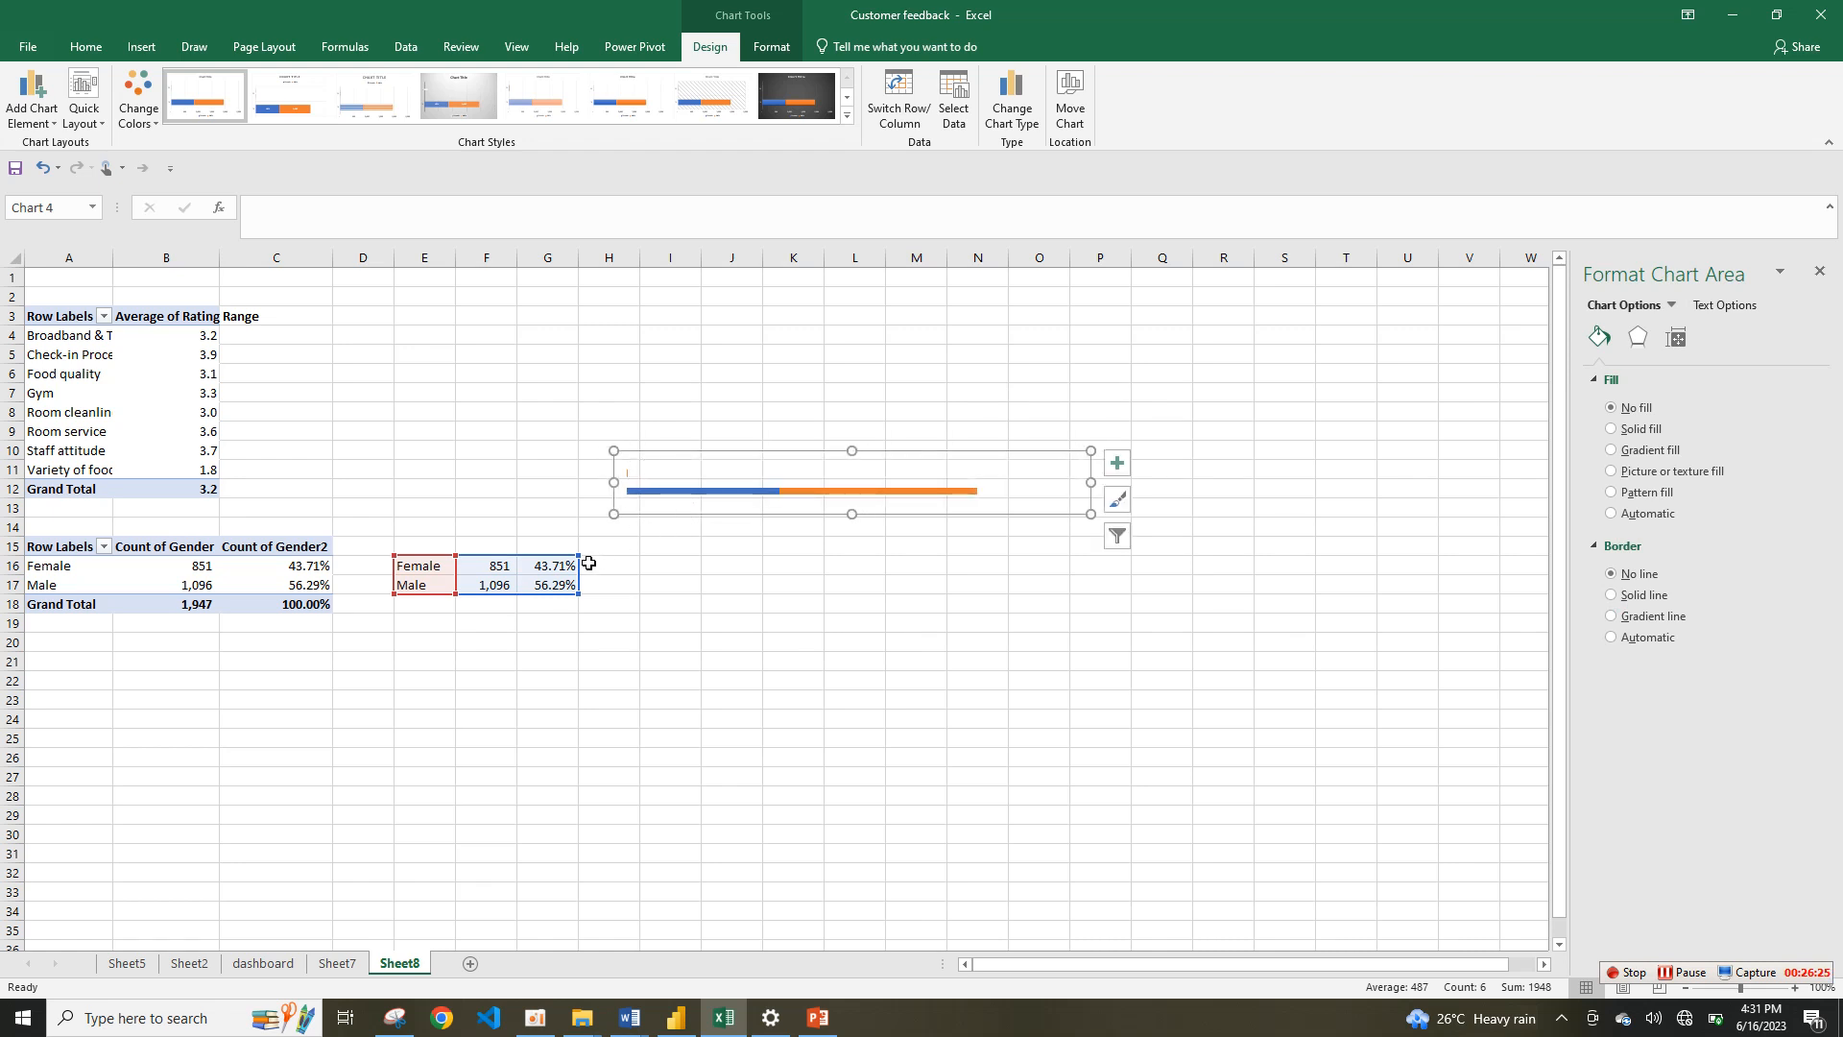
drag(573, 554, 526, 560)
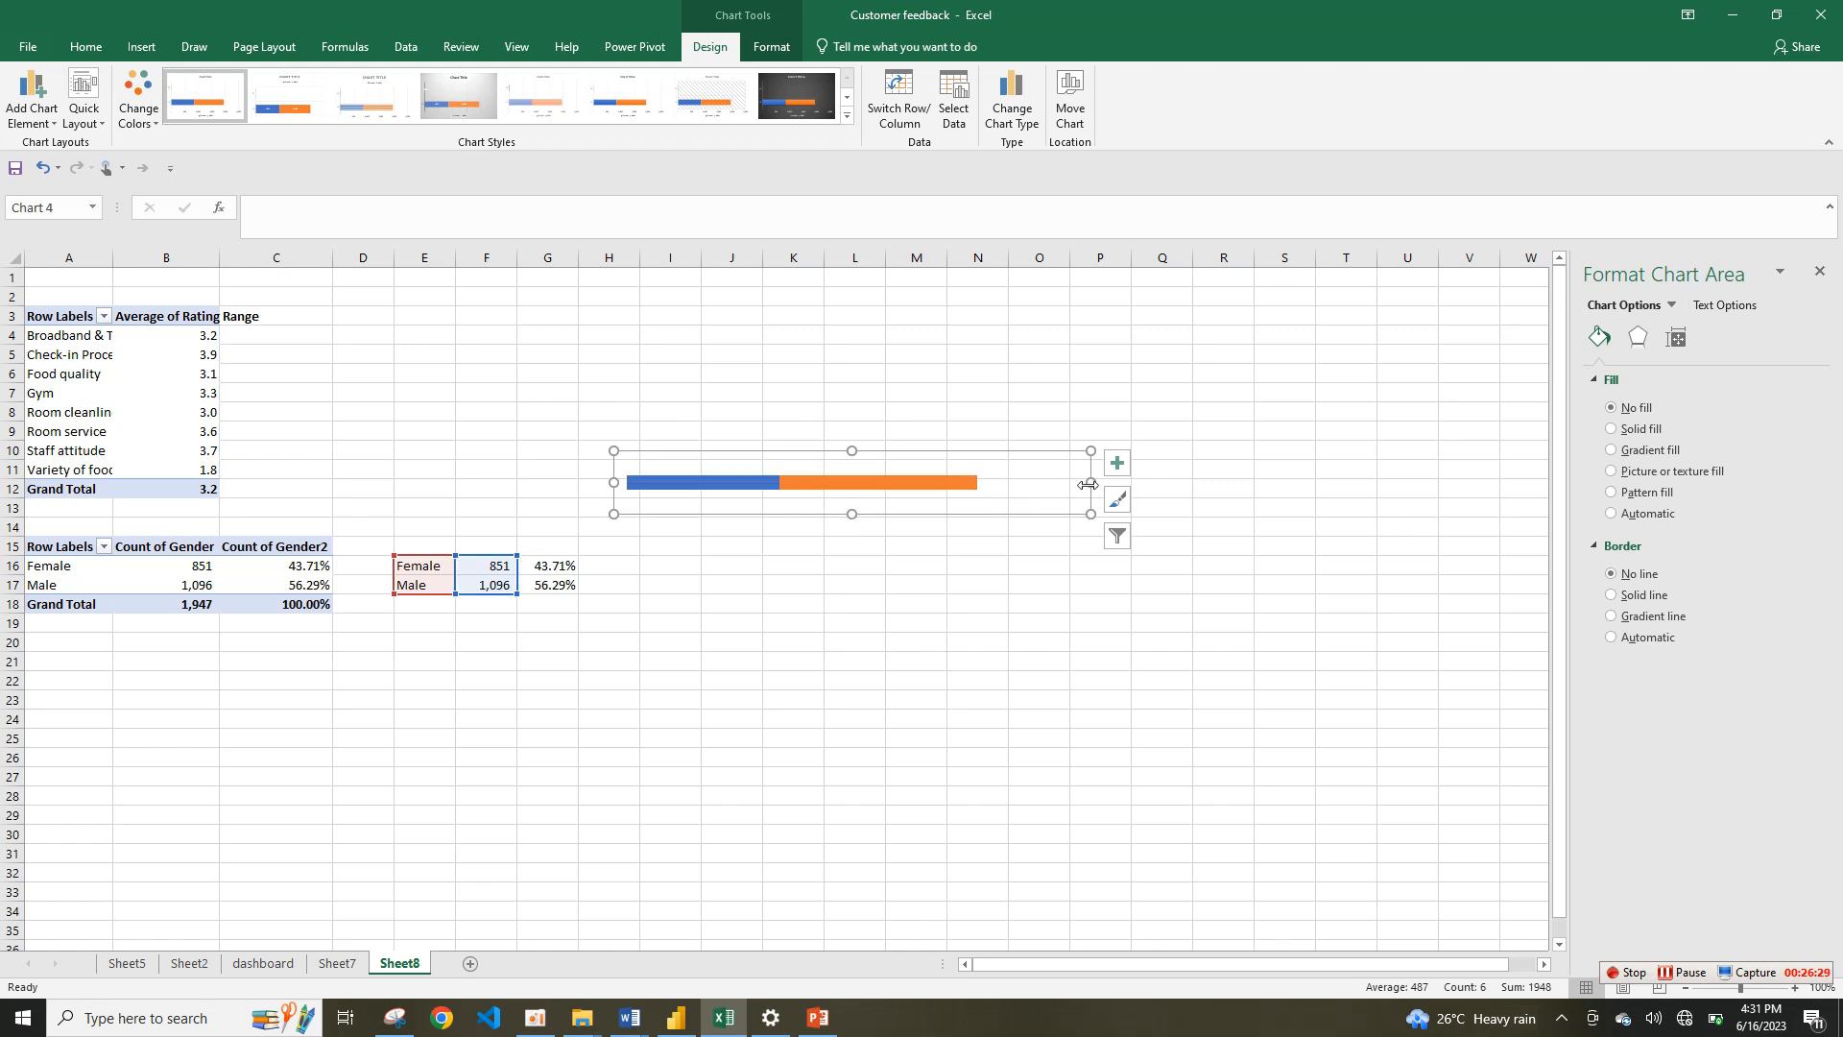
drag(1091, 484, 988, 485)
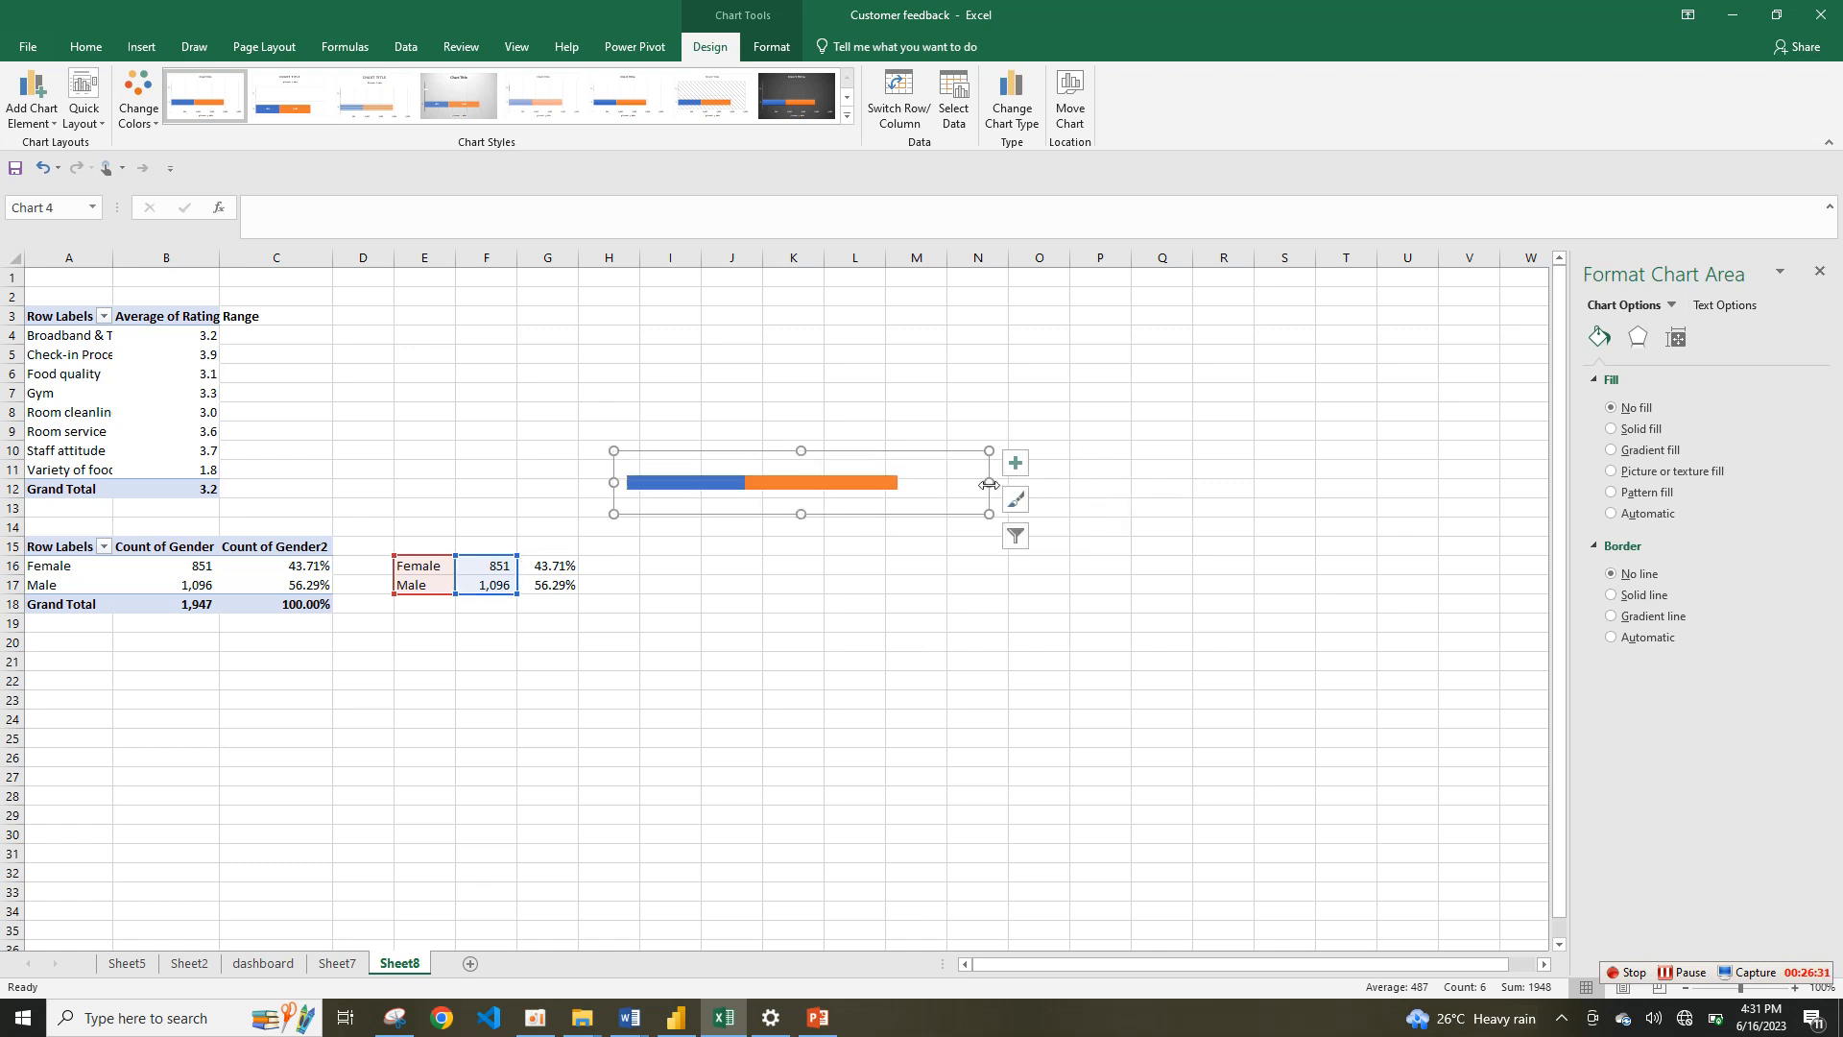
Step: Give the Female bar segment a linear gradient fill running from standard green to the recent turquoise colour
click(718, 489)
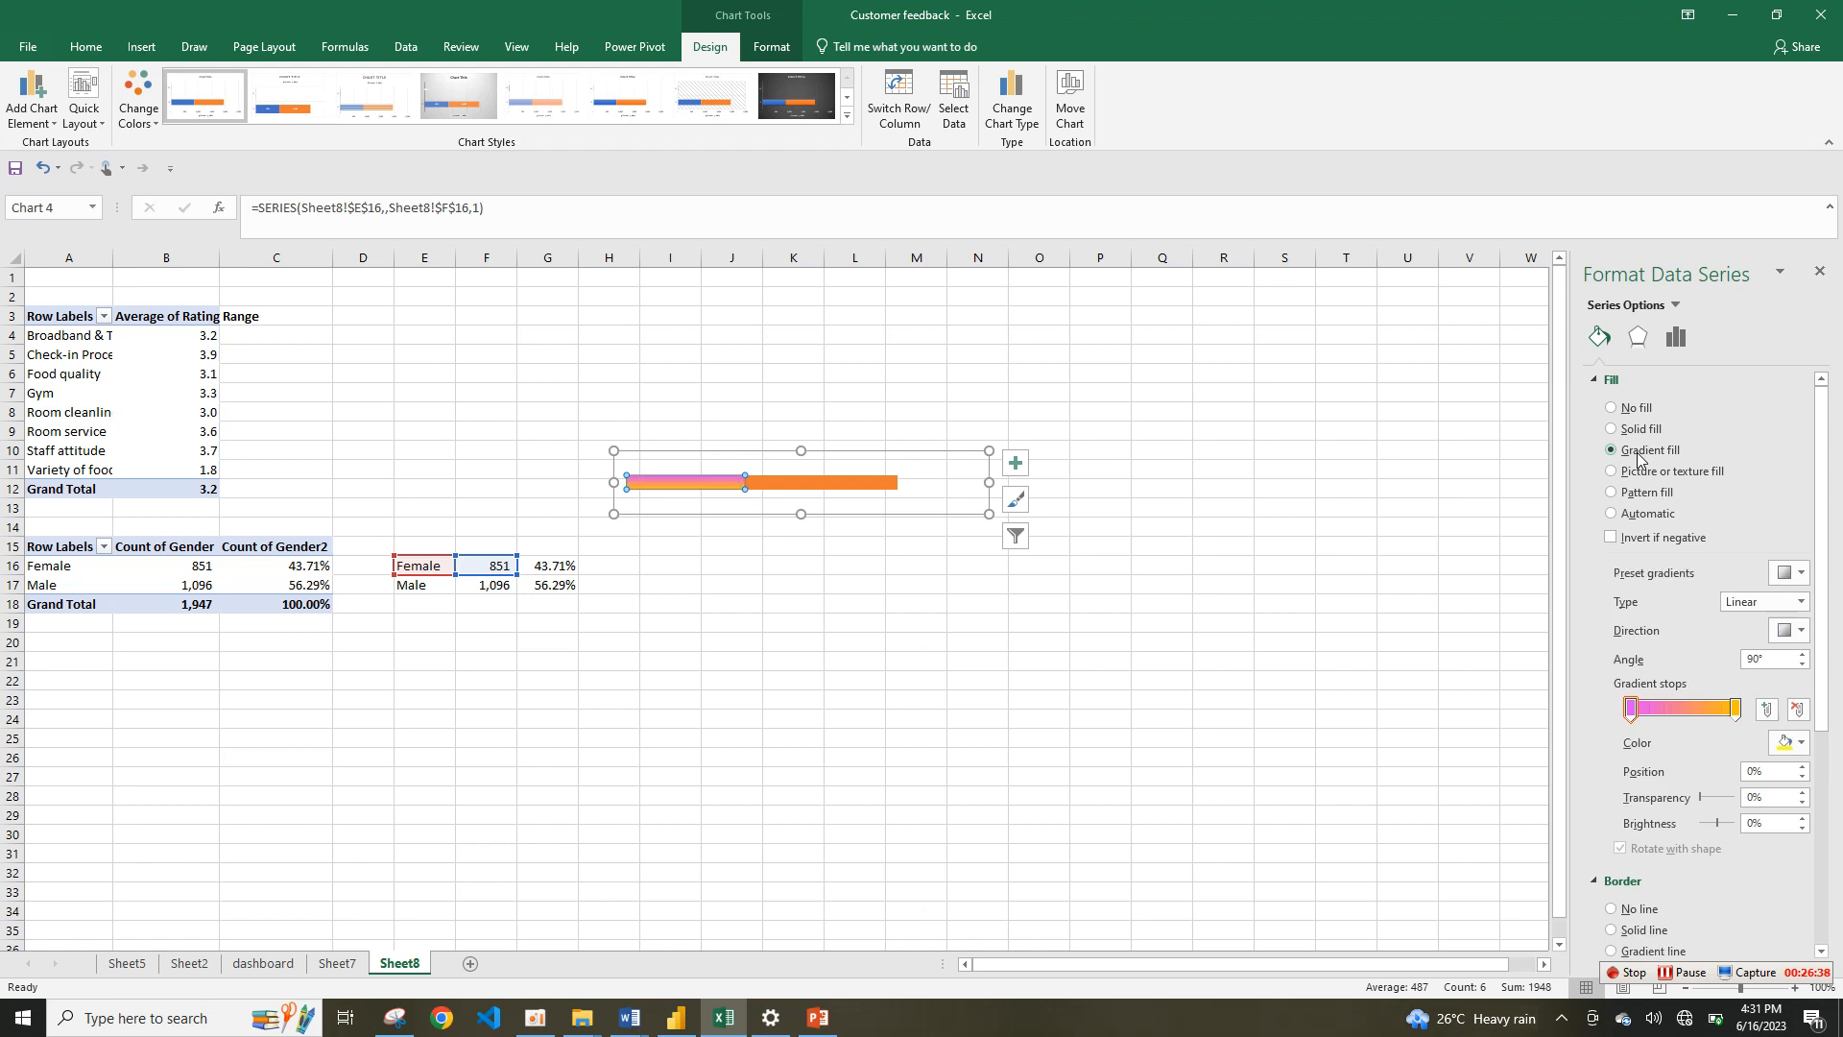
click(1787, 742)
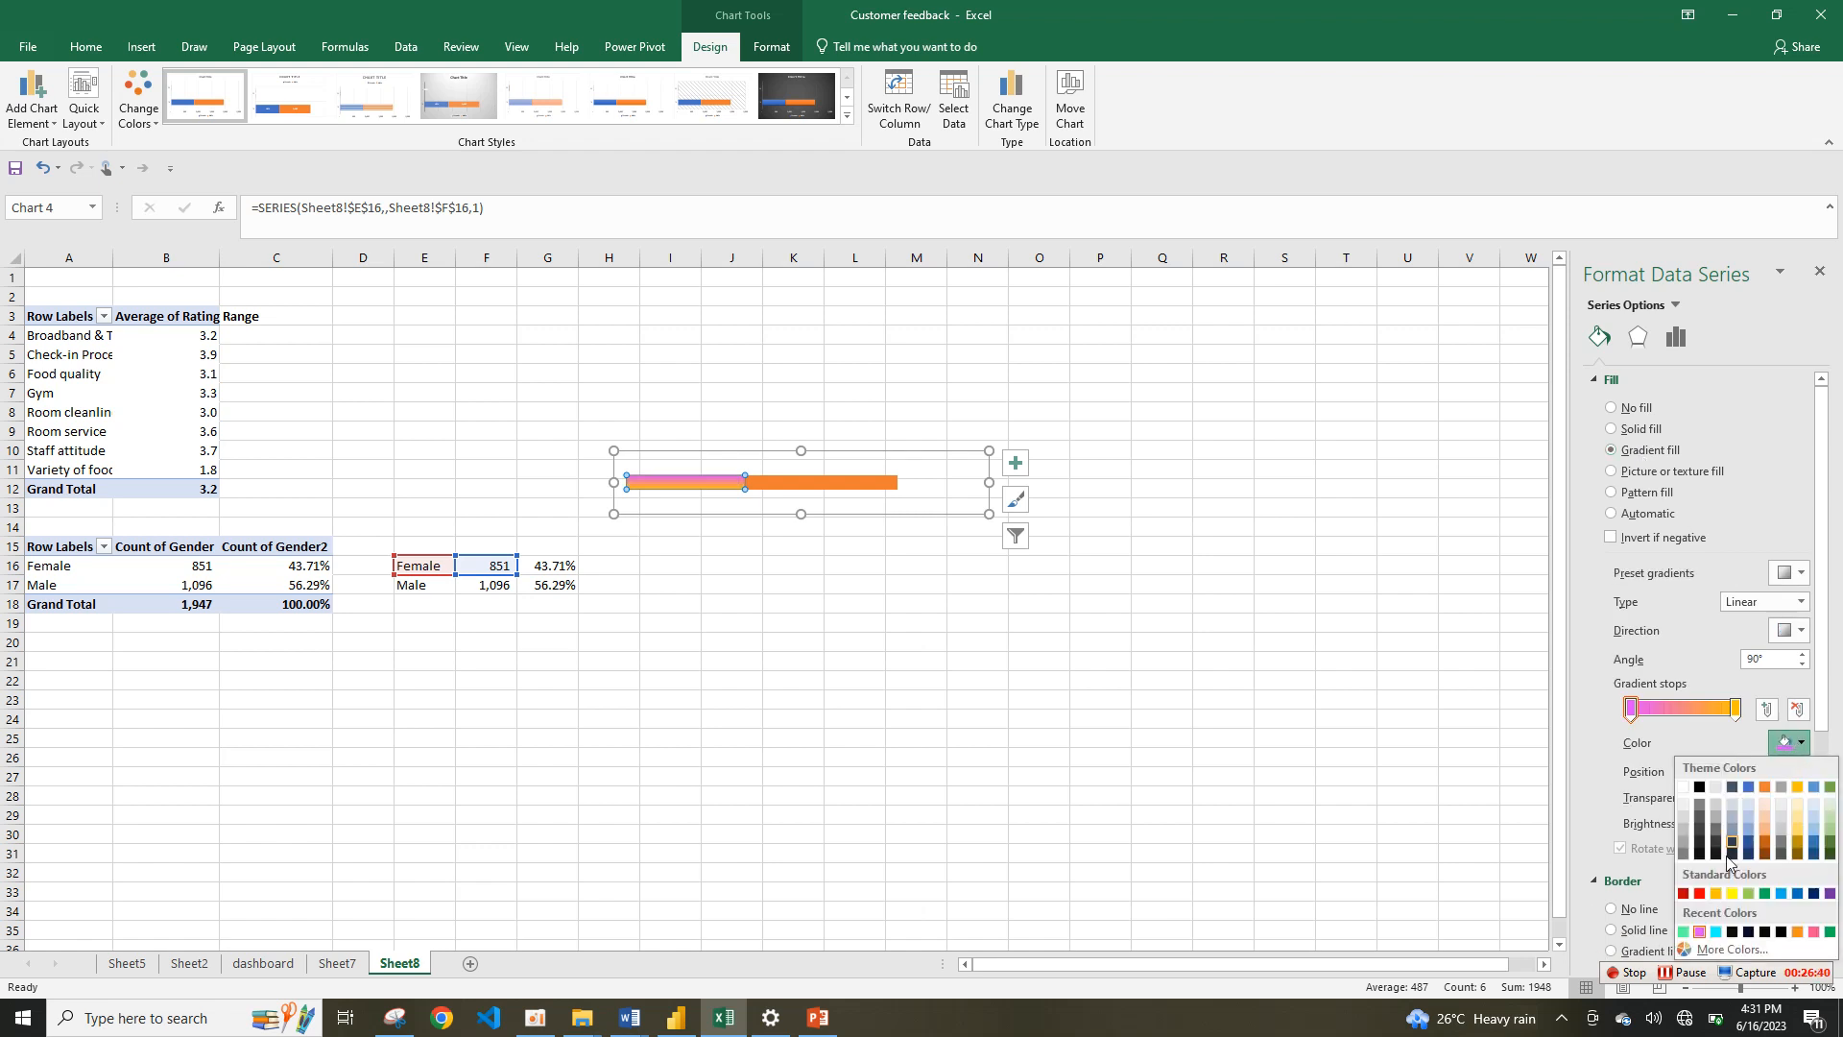
click(1685, 932)
click(1795, 747)
click(1730, 932)
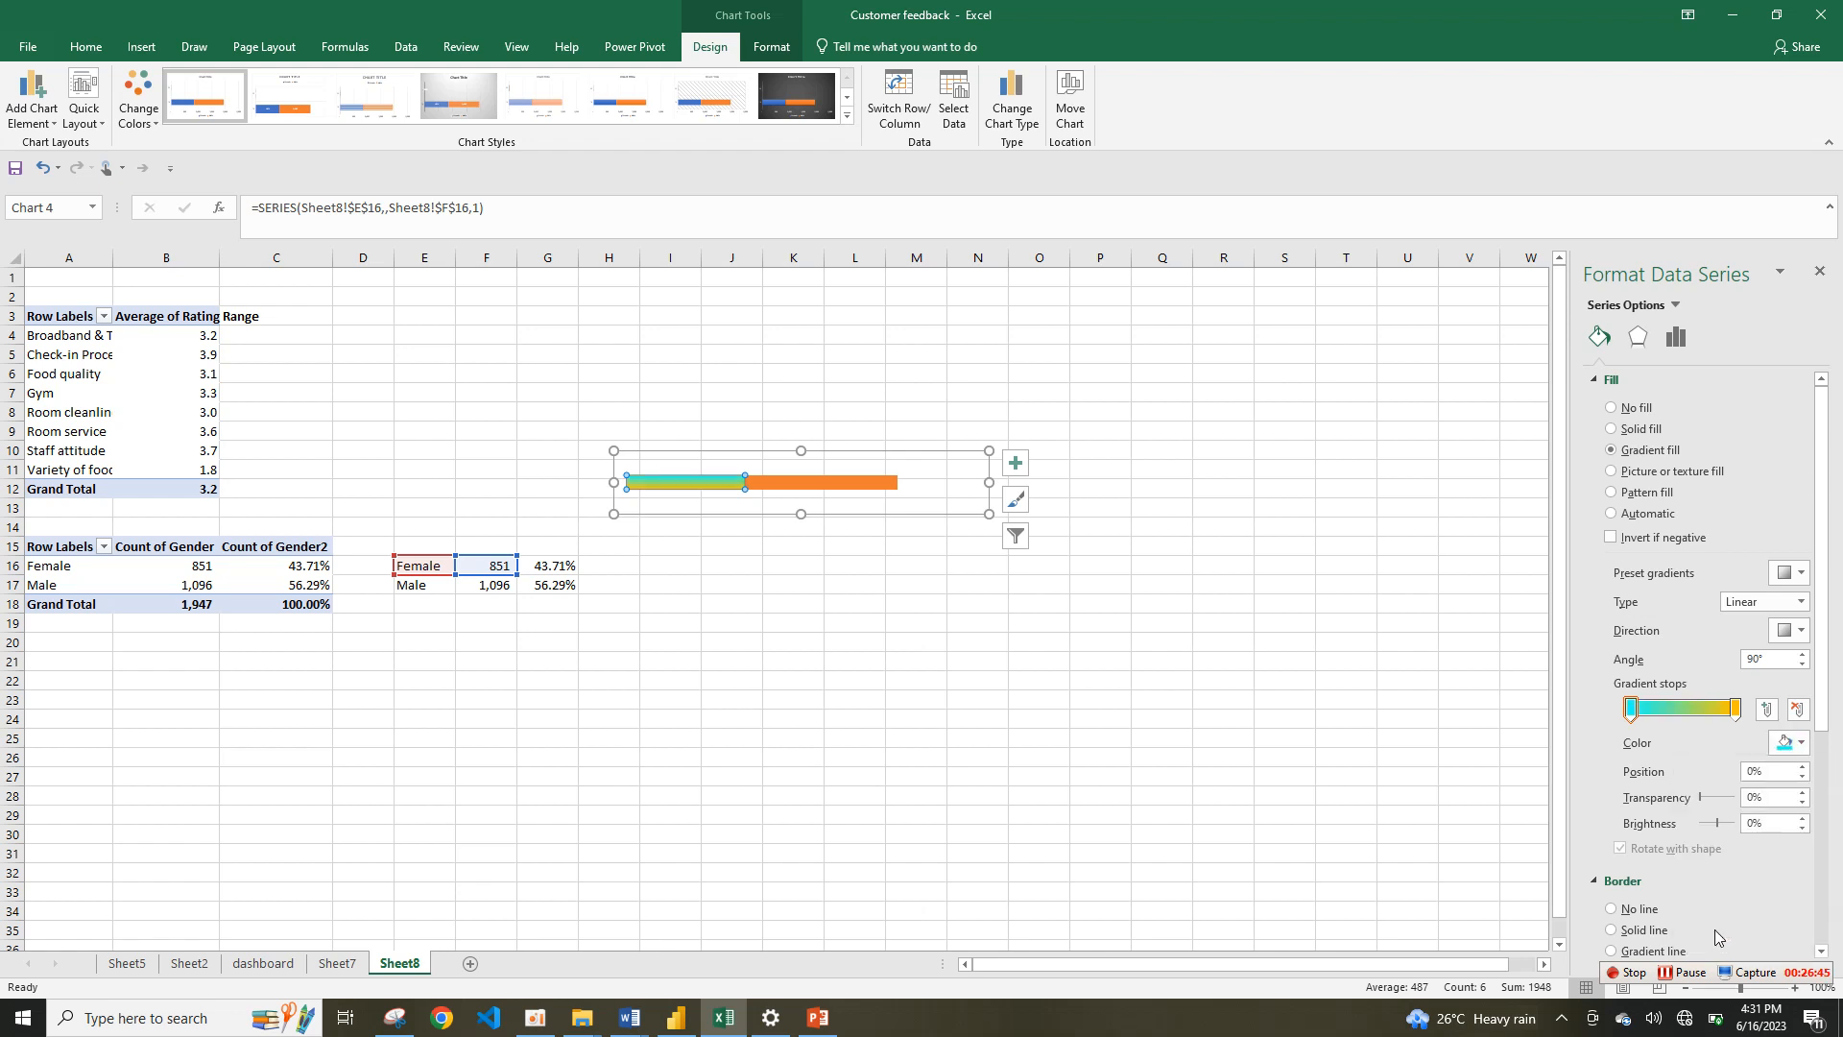
click(1795, 747)
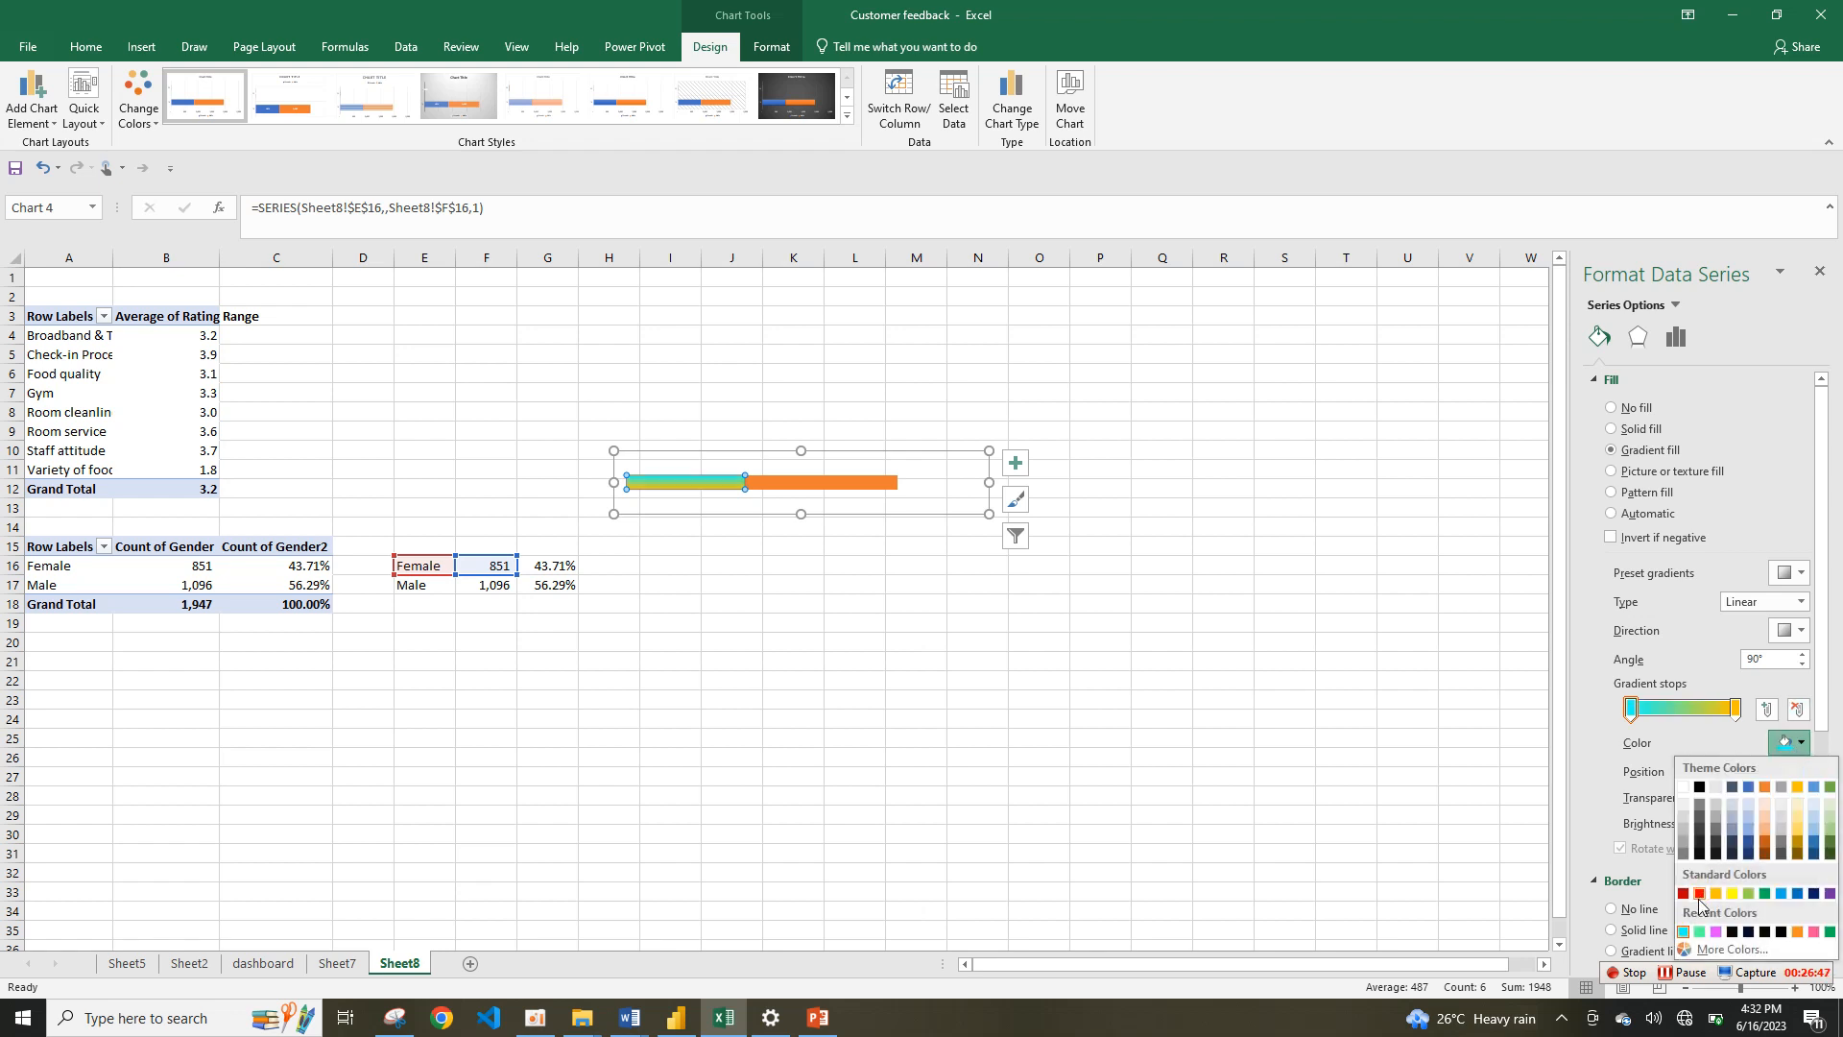
click(1700, 932)
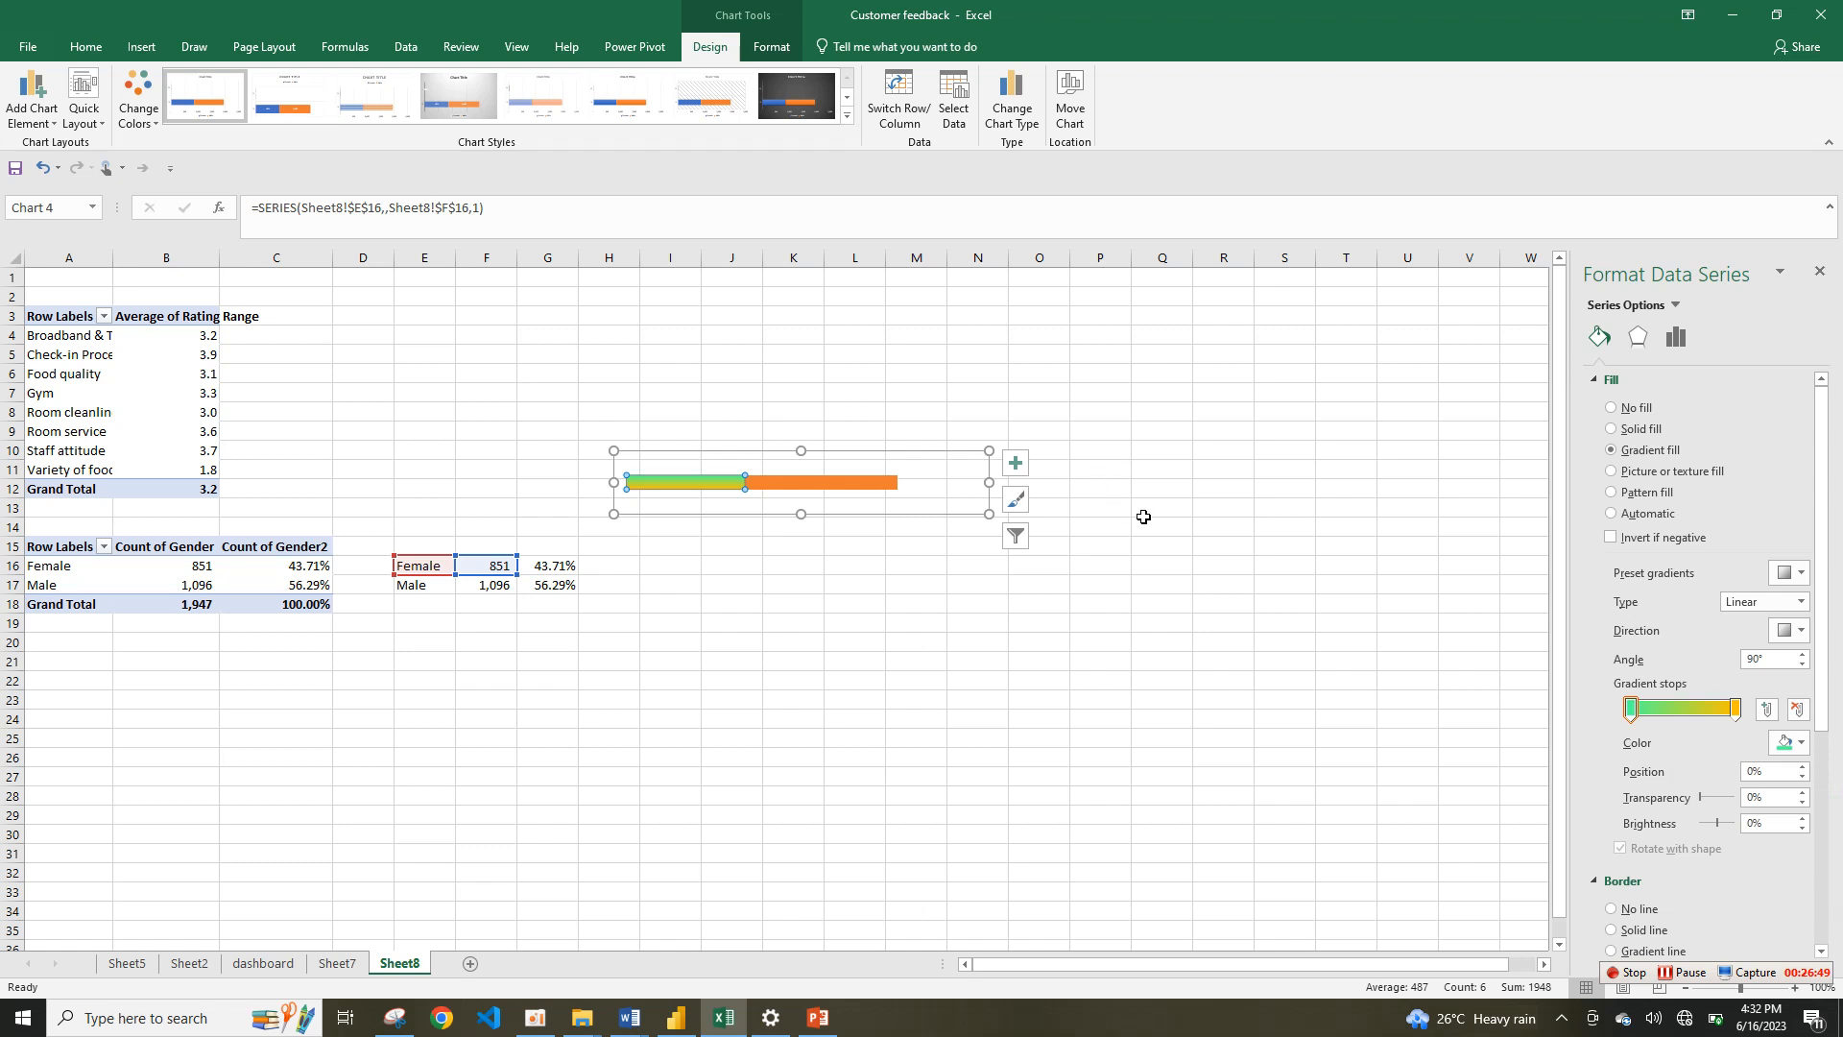
click(1783, 741)
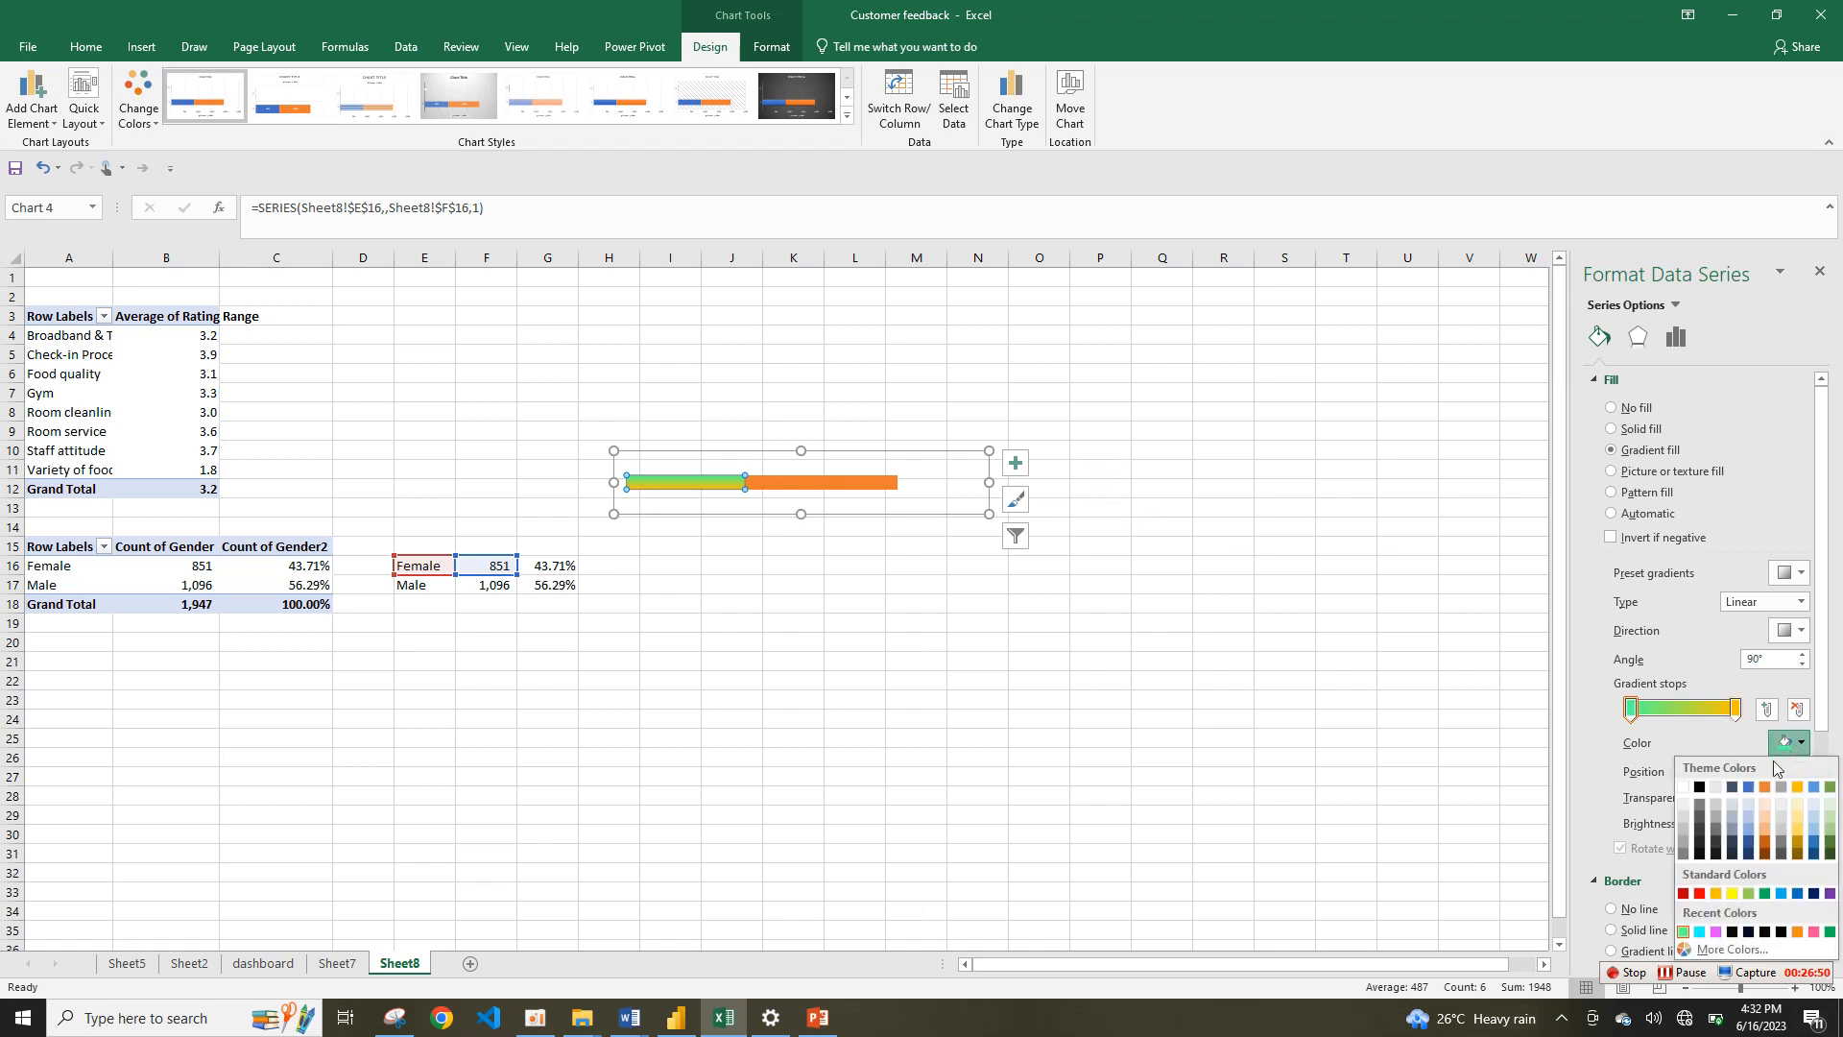
click(1764, 894)
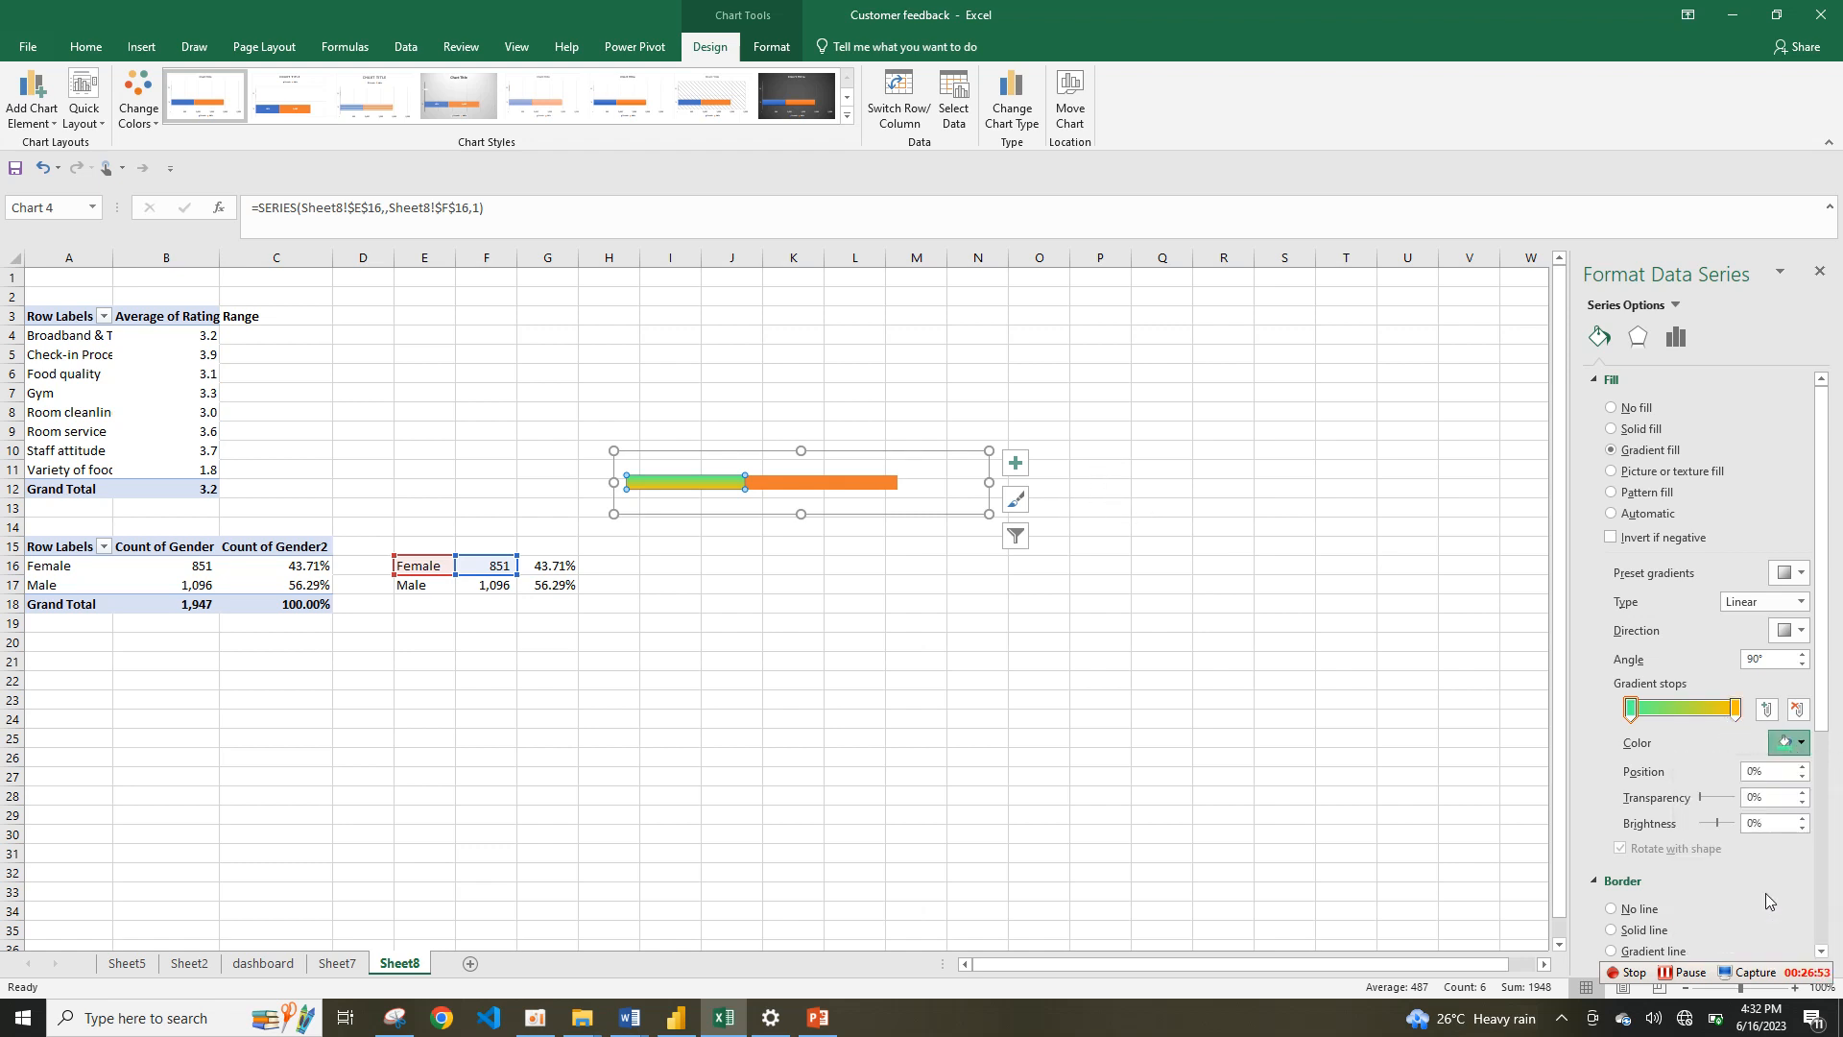
click(1737, 710)
click(1791, 743)
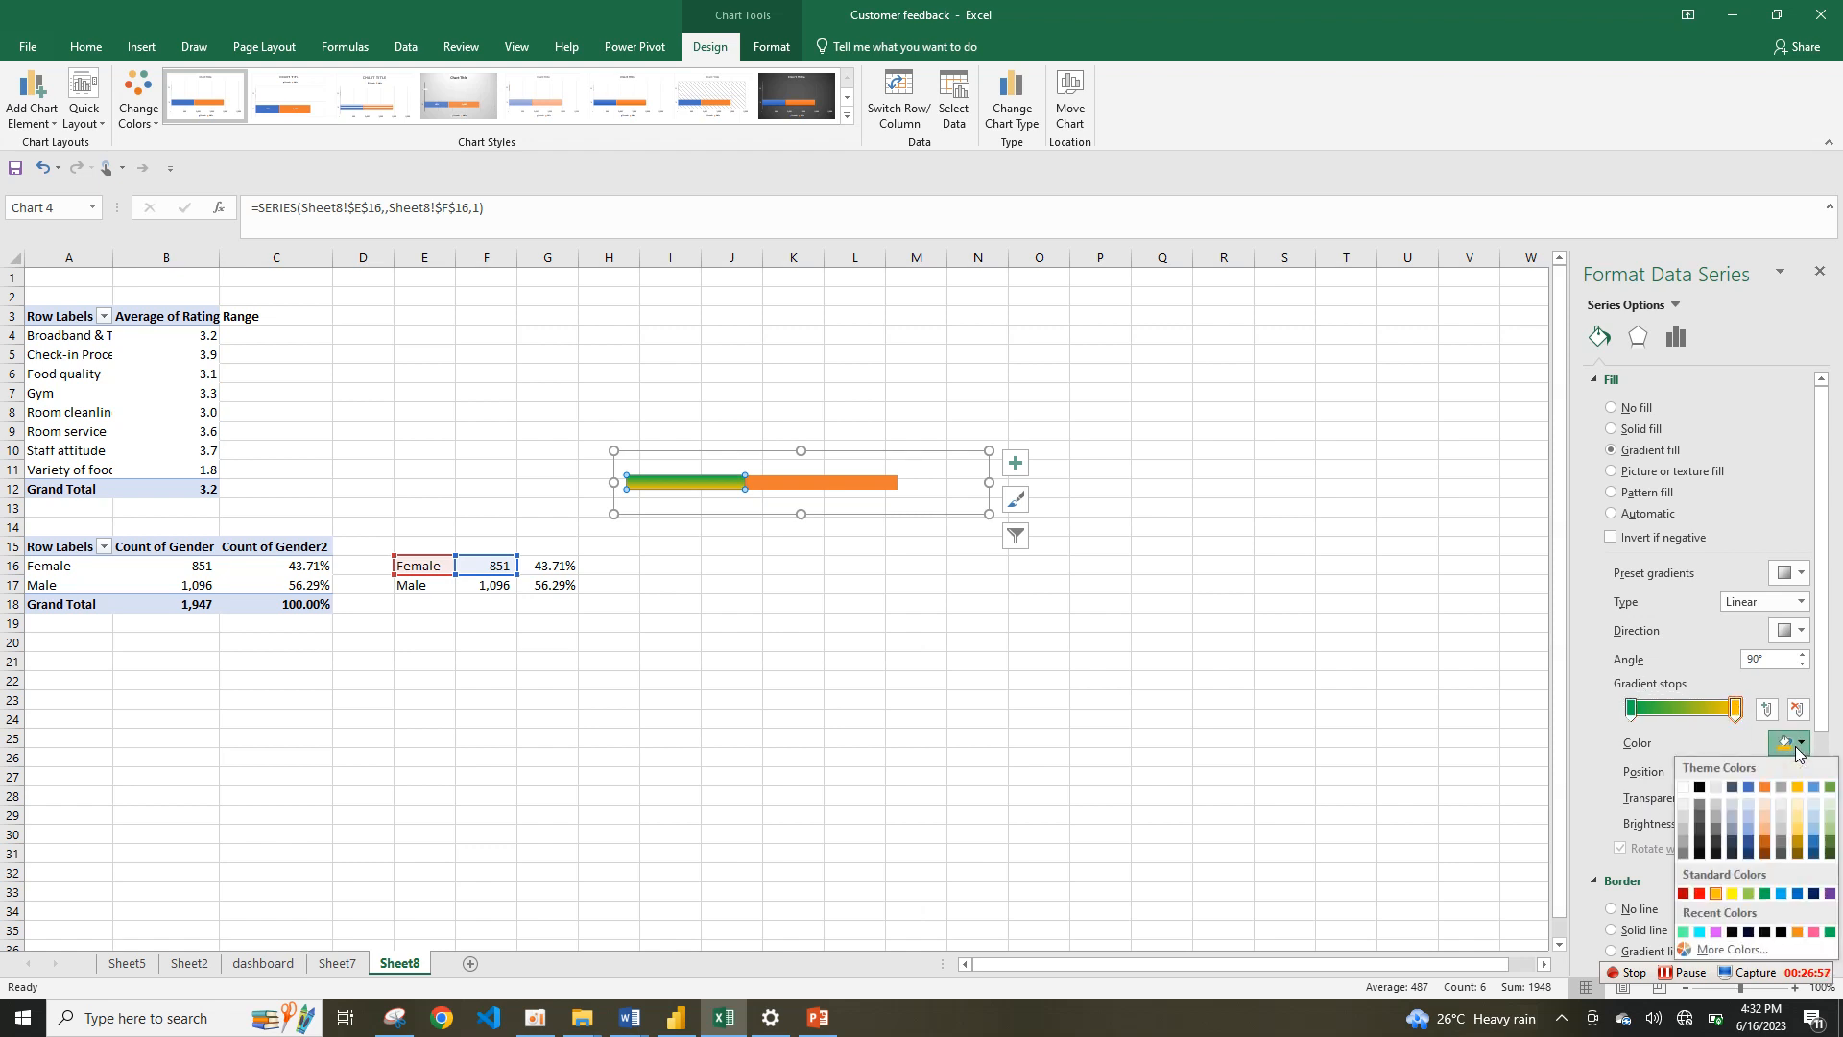
click(1699, 932)
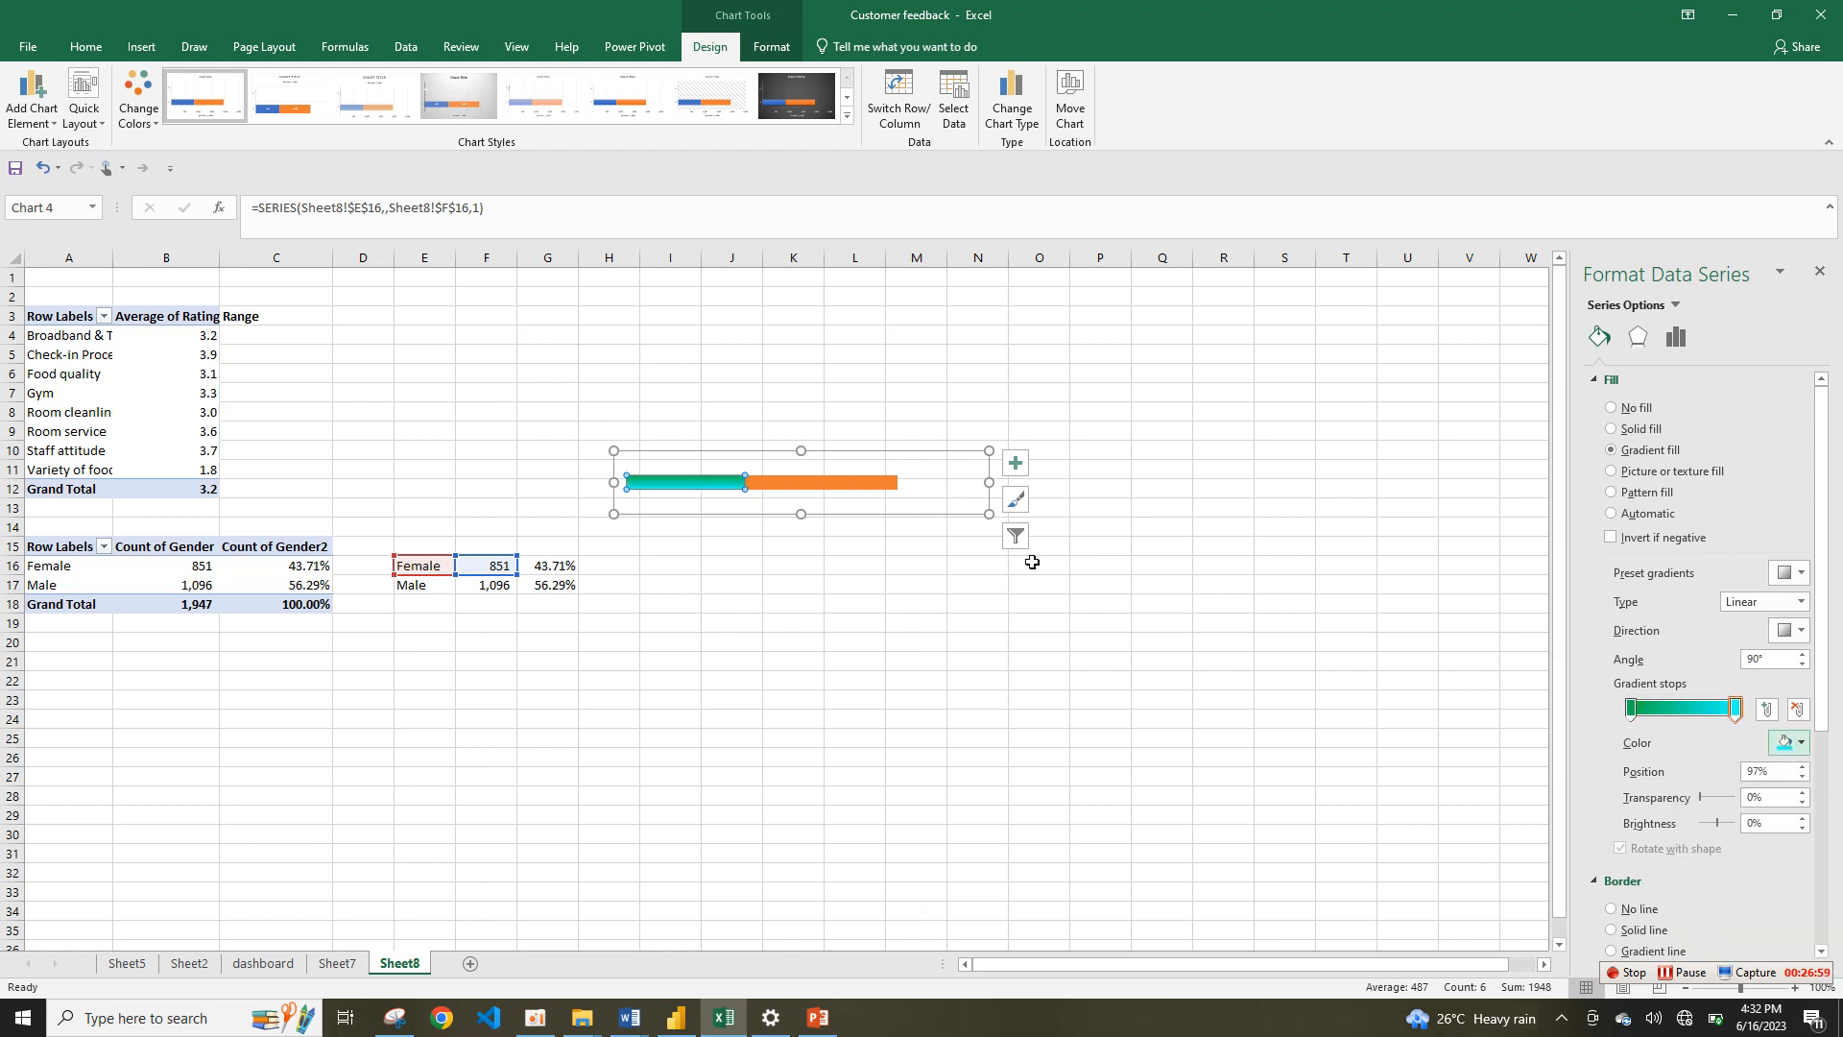
Step: Give the Male bar segment a gradient fill running from the recent violet-pink colour to orange
click(840, 485)
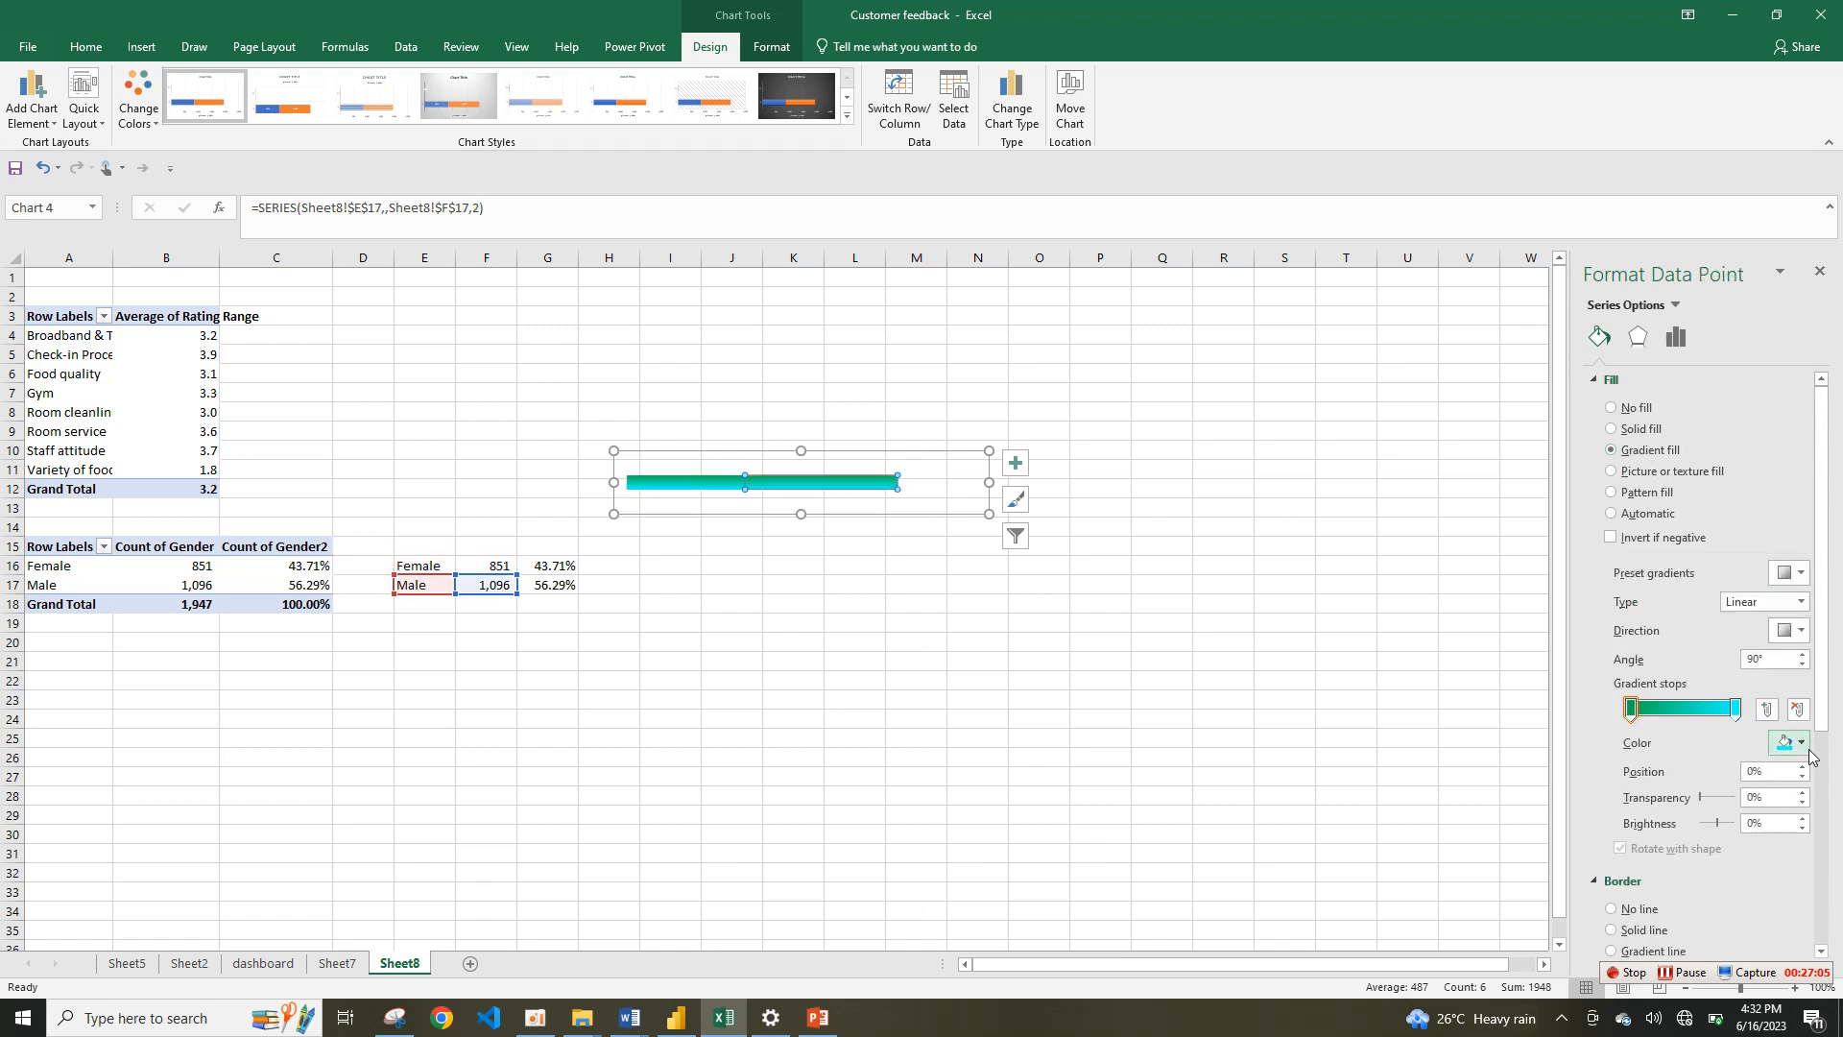
click(1798, 744)
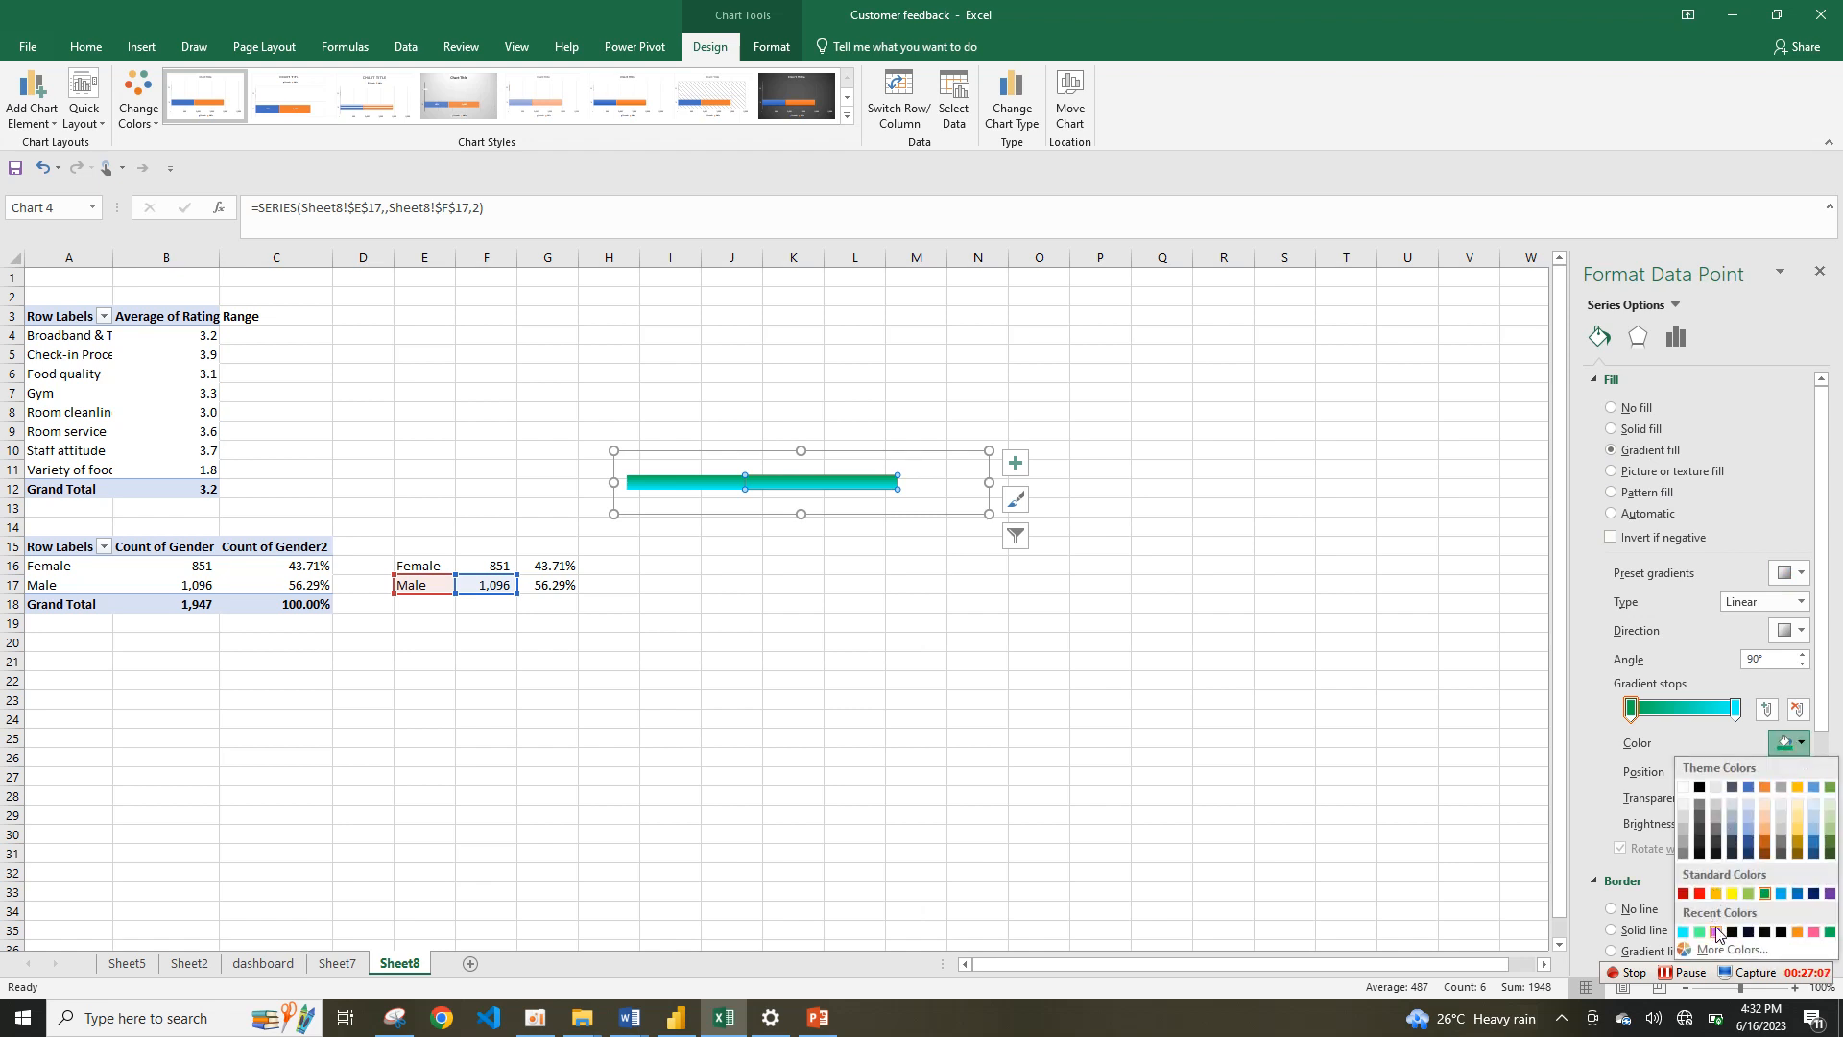
click(1716, 932)
click(1733, 708)
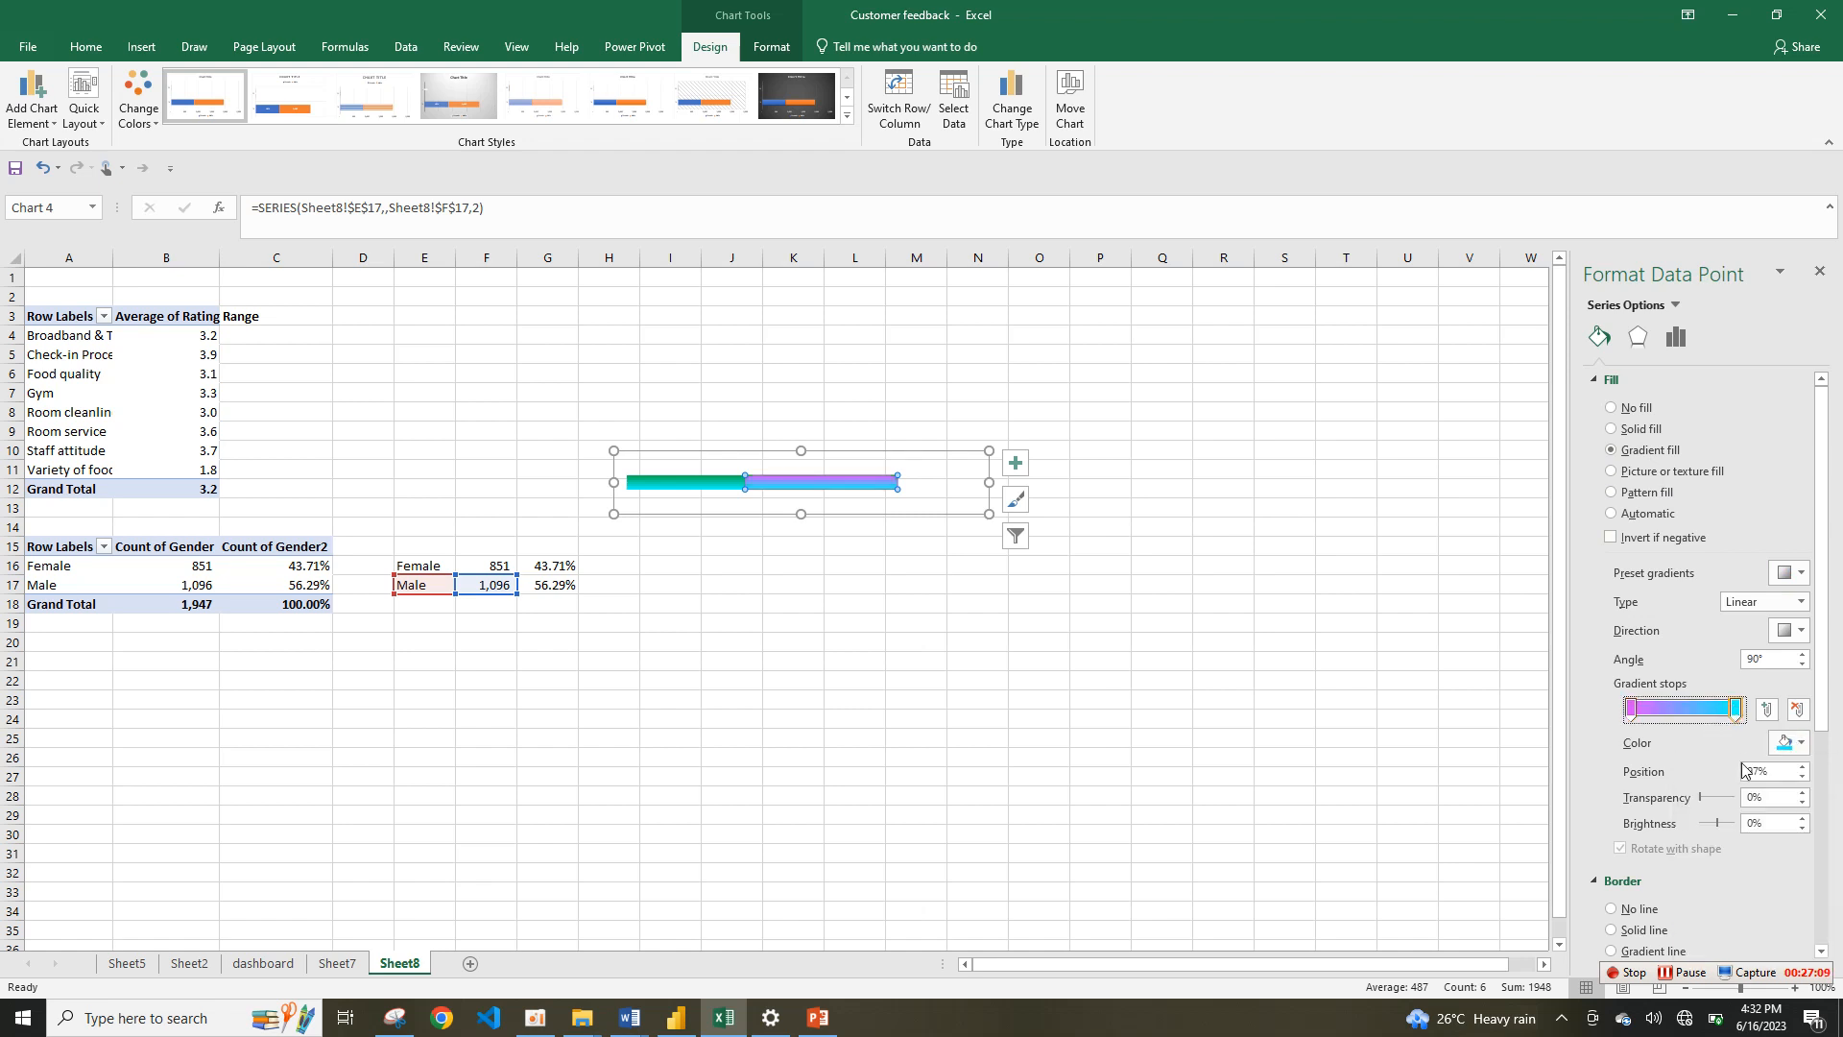
click(1789, 743)
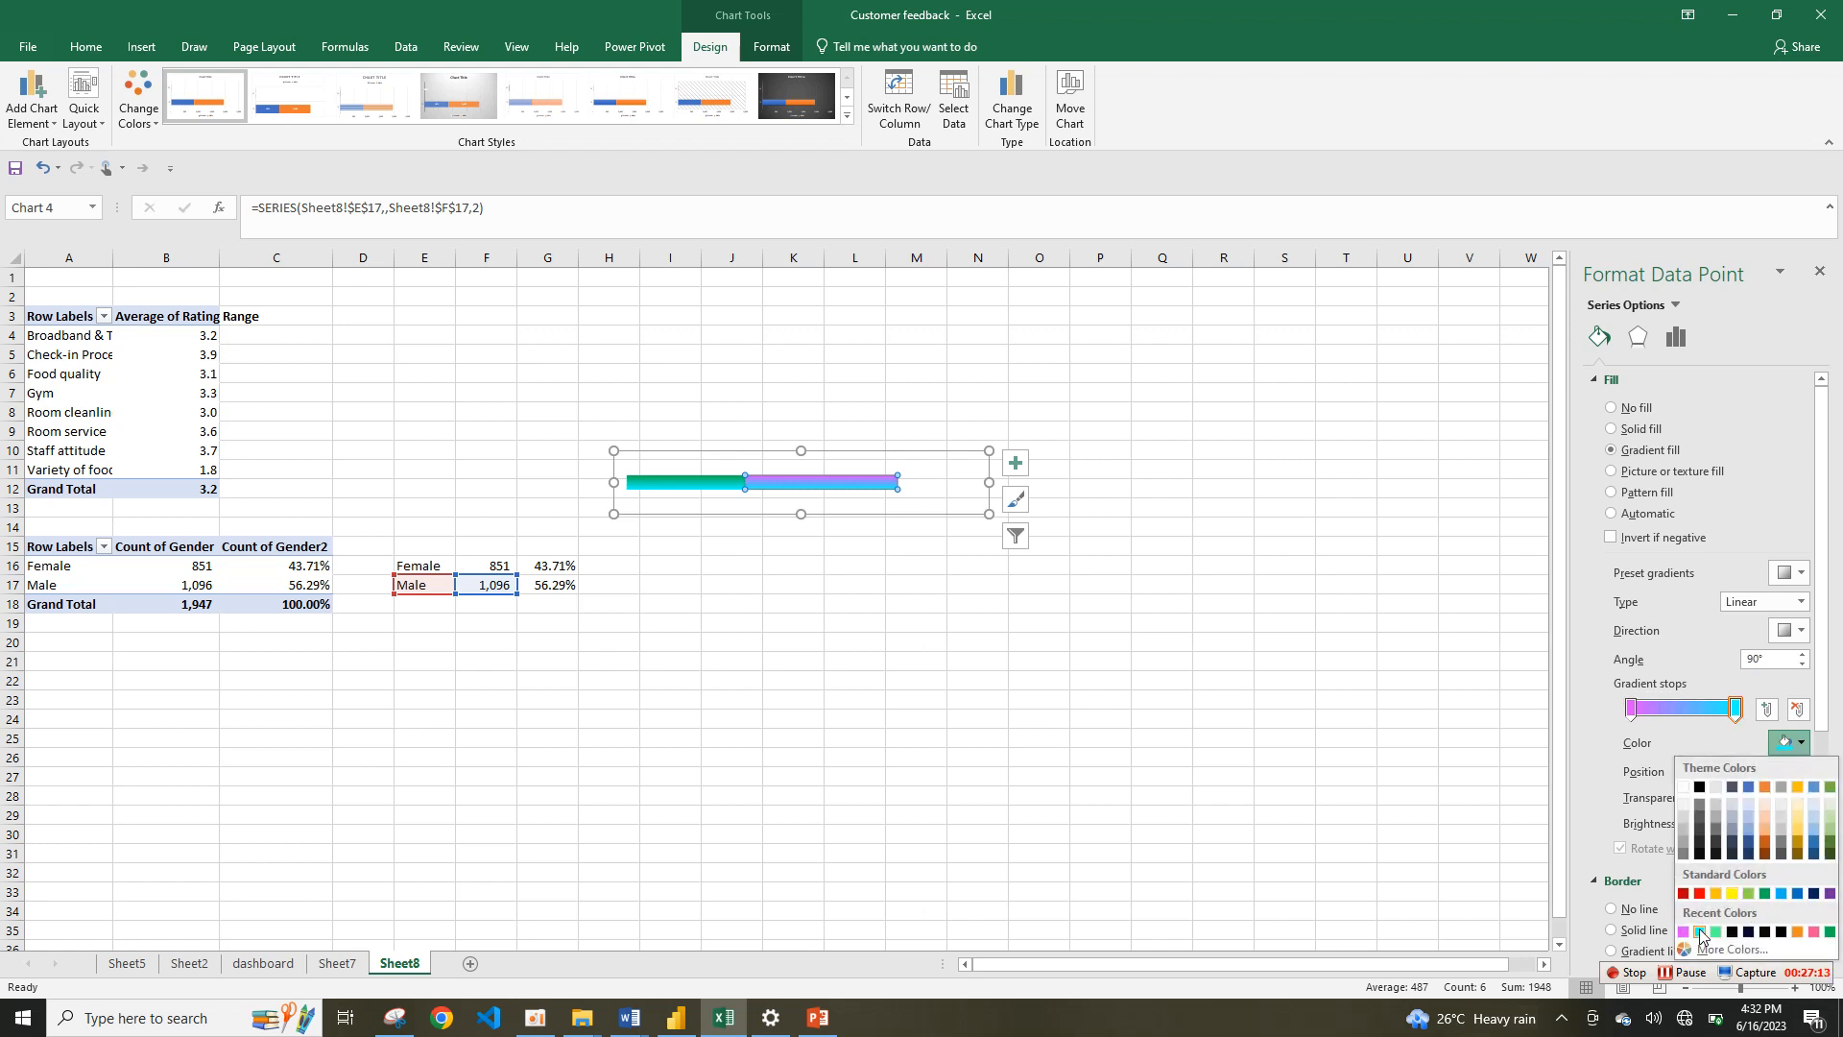
click(1797, 931)
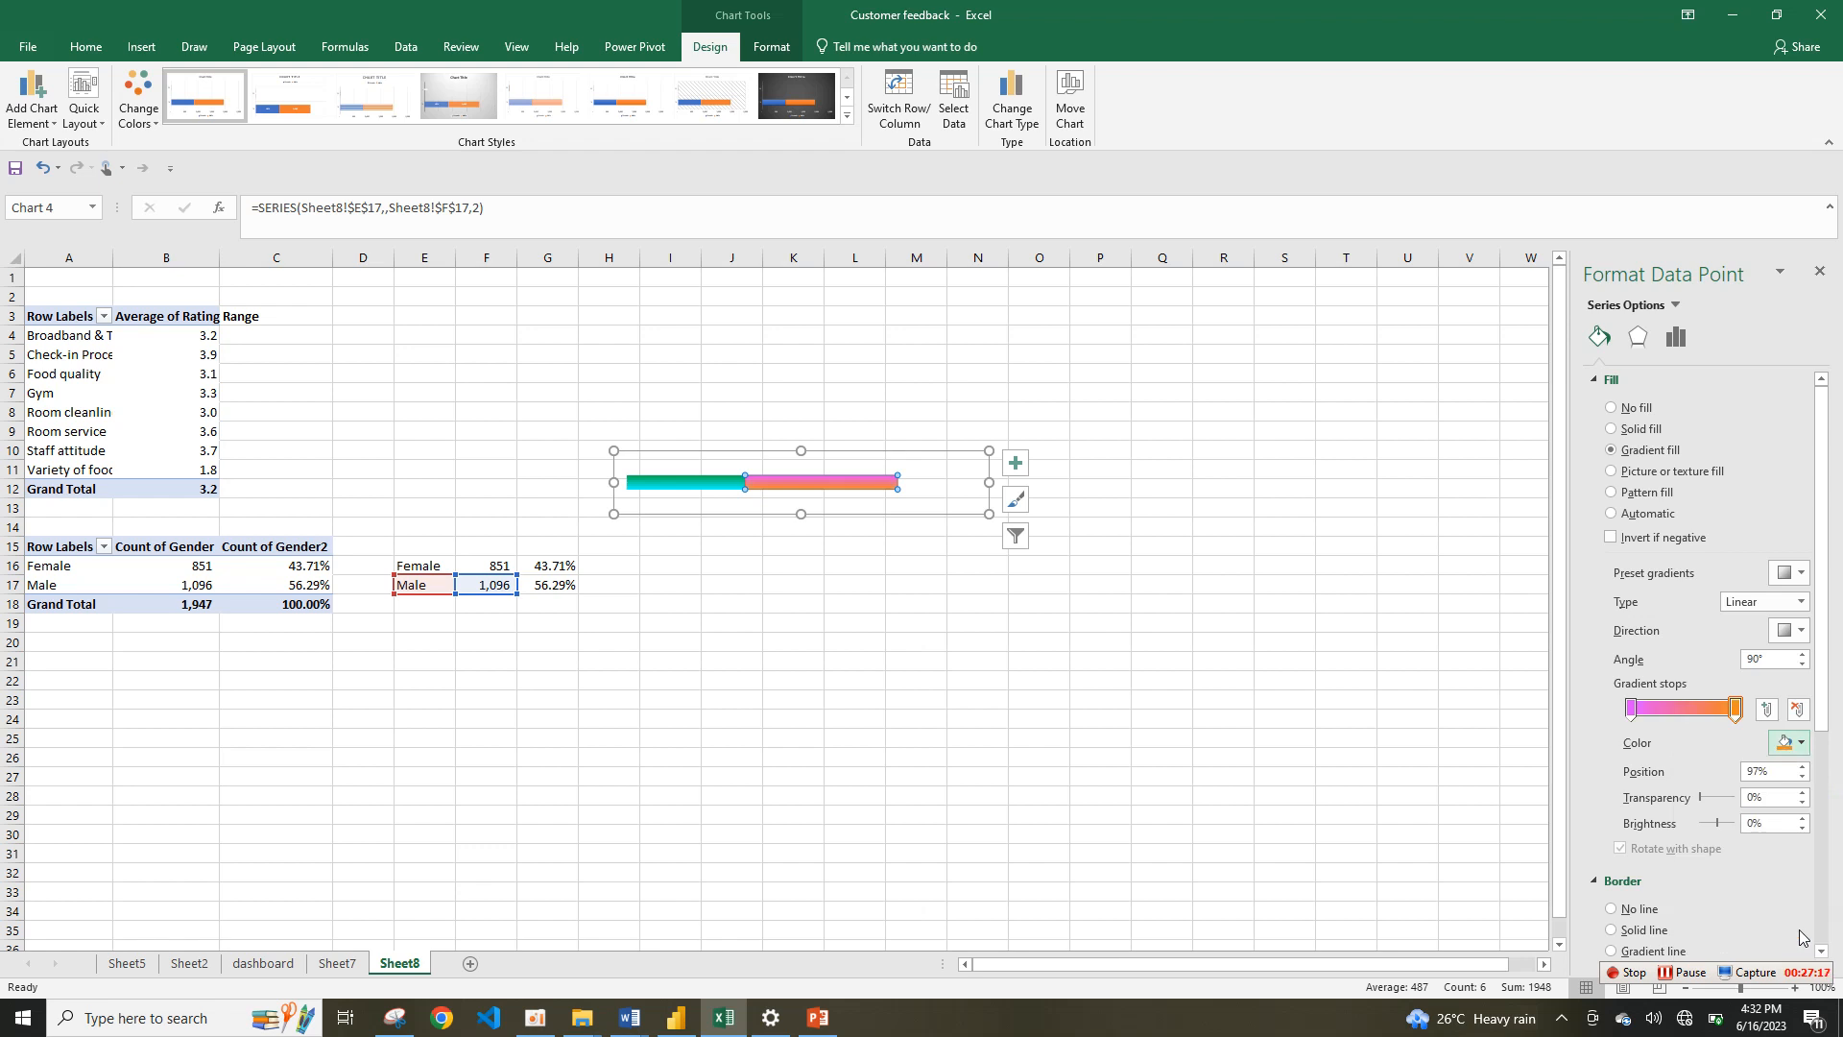
Step: Remove the outline from the Male segment of the stacked bar
click(1137, 642)
click(872, 487)
click(872, 488)
click(771, 46)
click(735, 97)
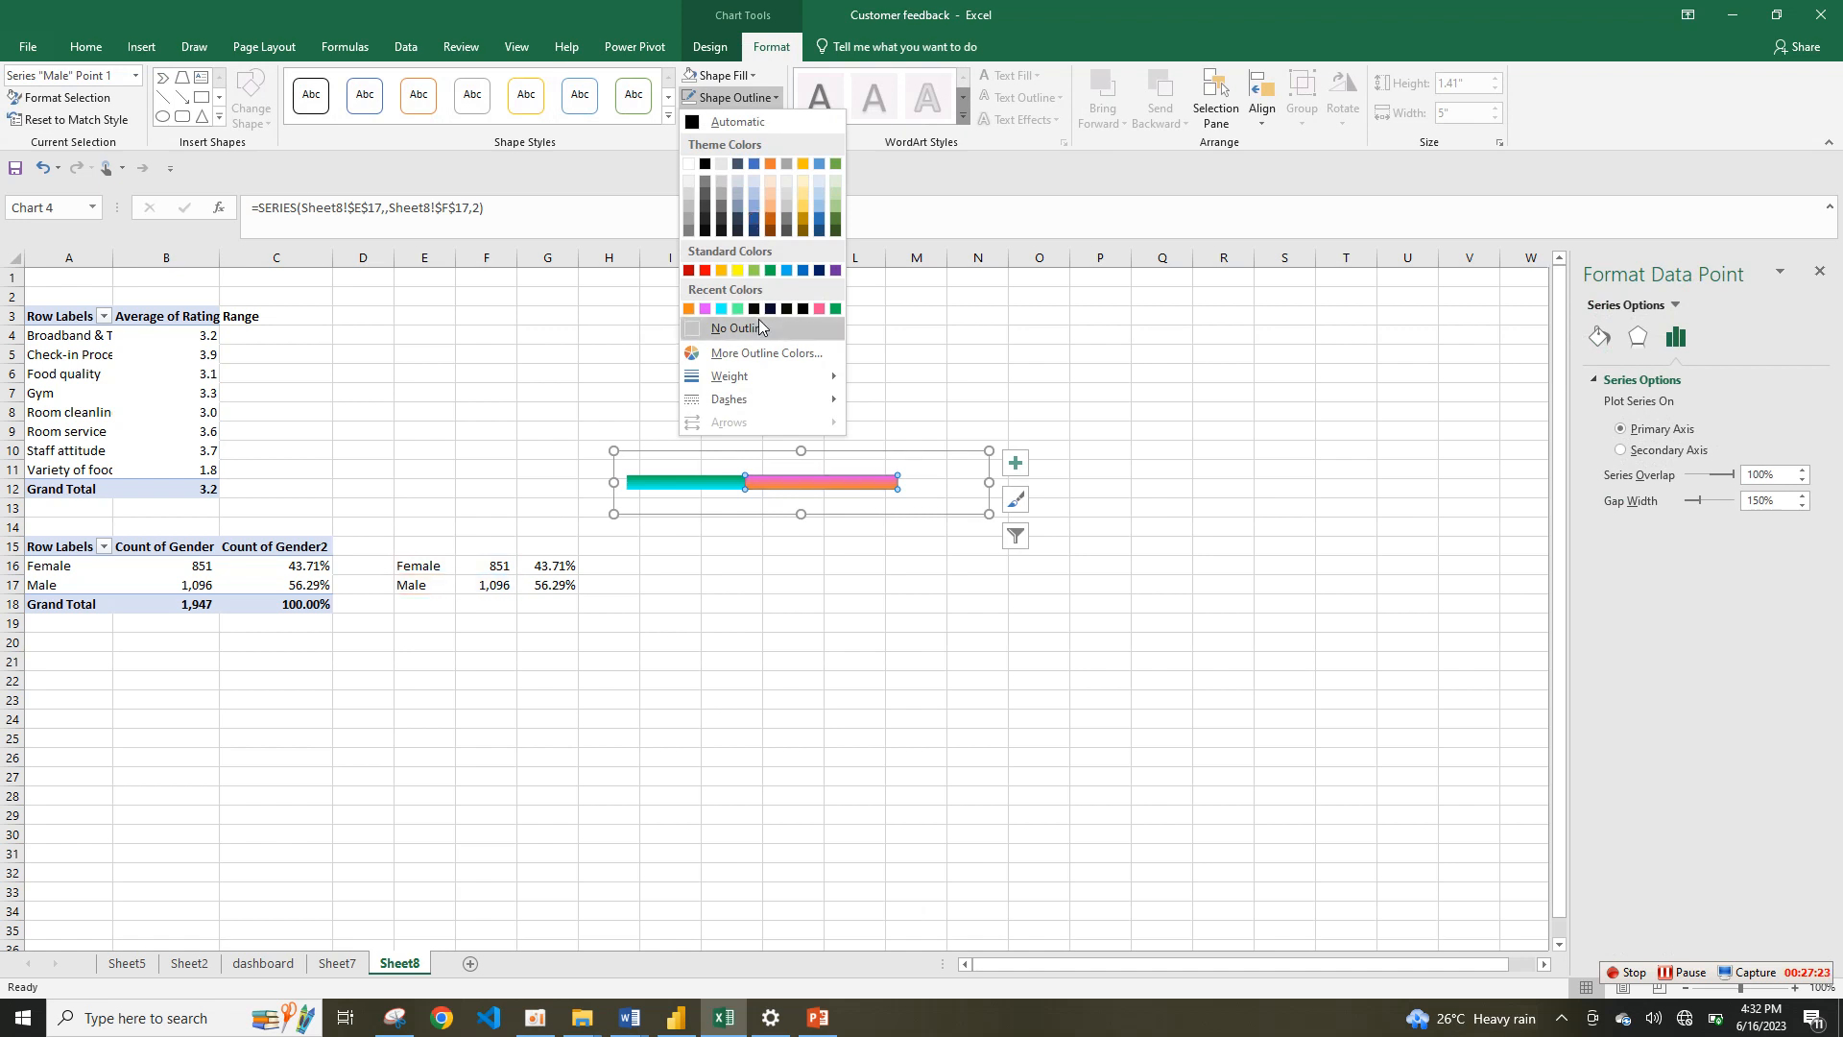
click(786, 334)
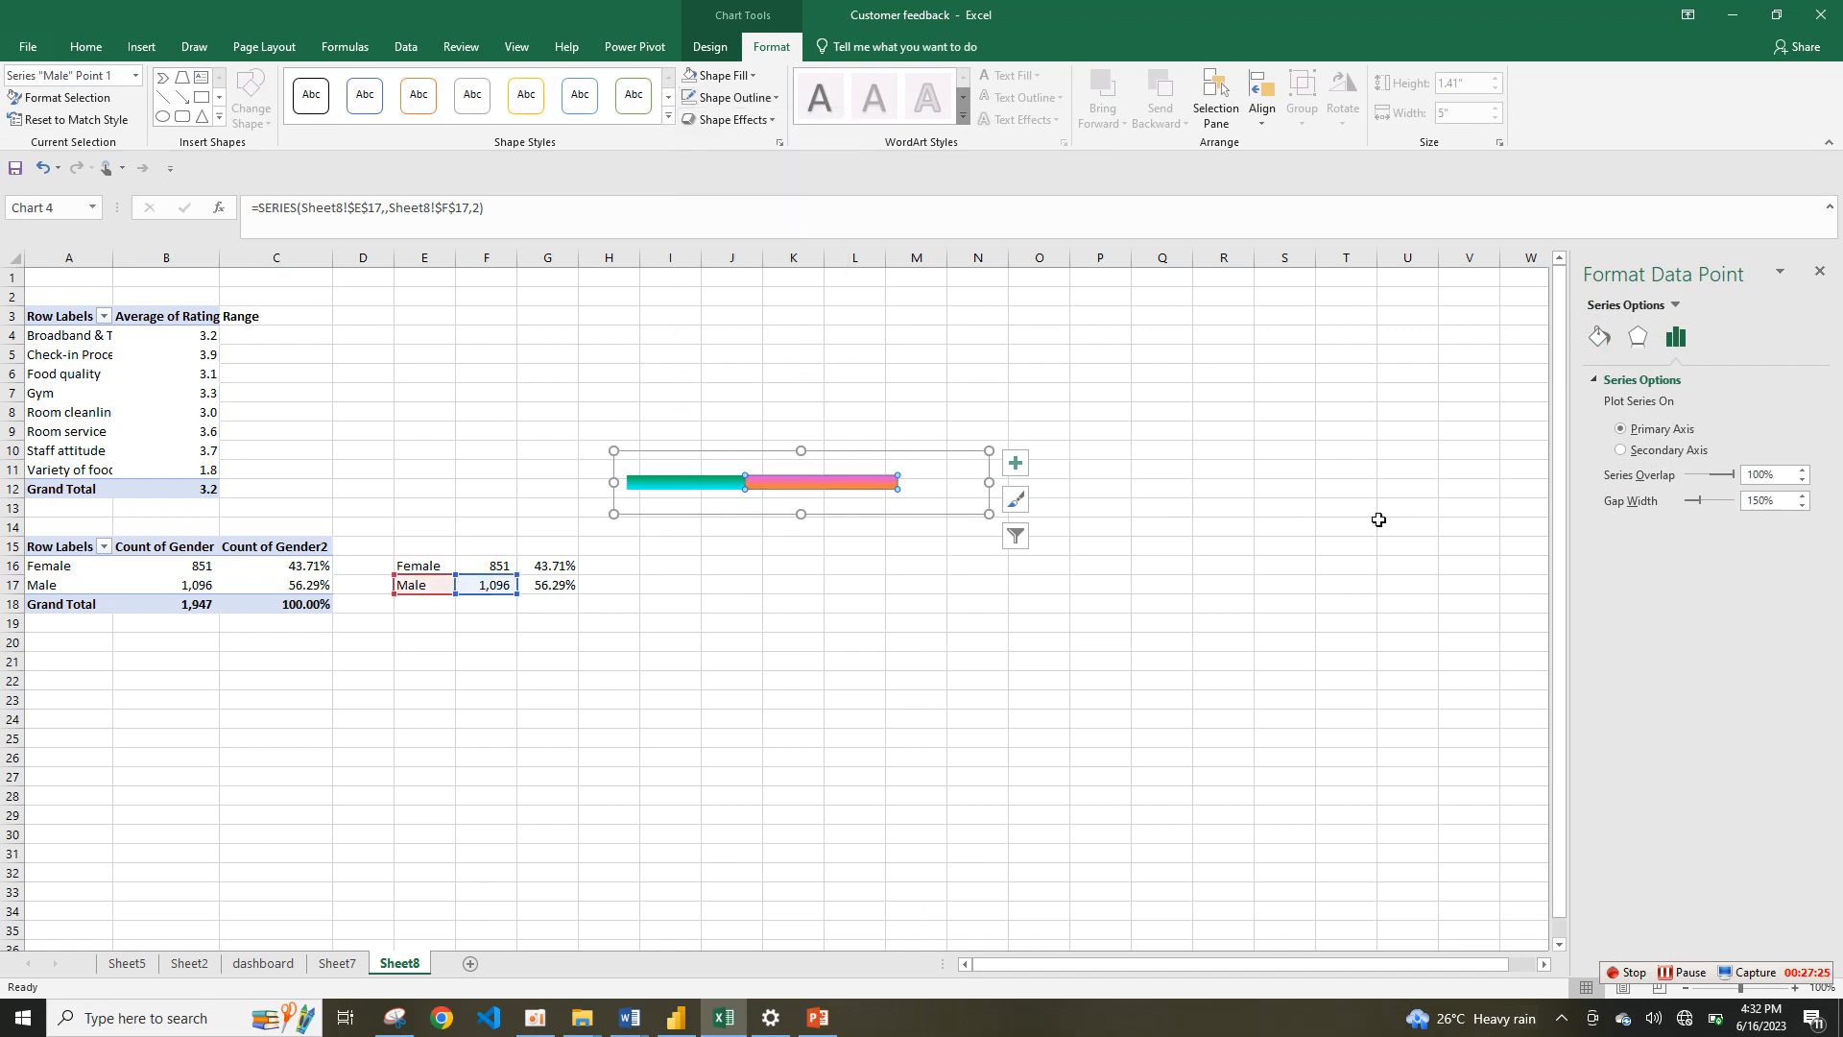
Step: On the Sheet7 dashboard, move the gender stacked bar chart down to sit just above the two doughnut charts
key(ctrl+Page_Up)
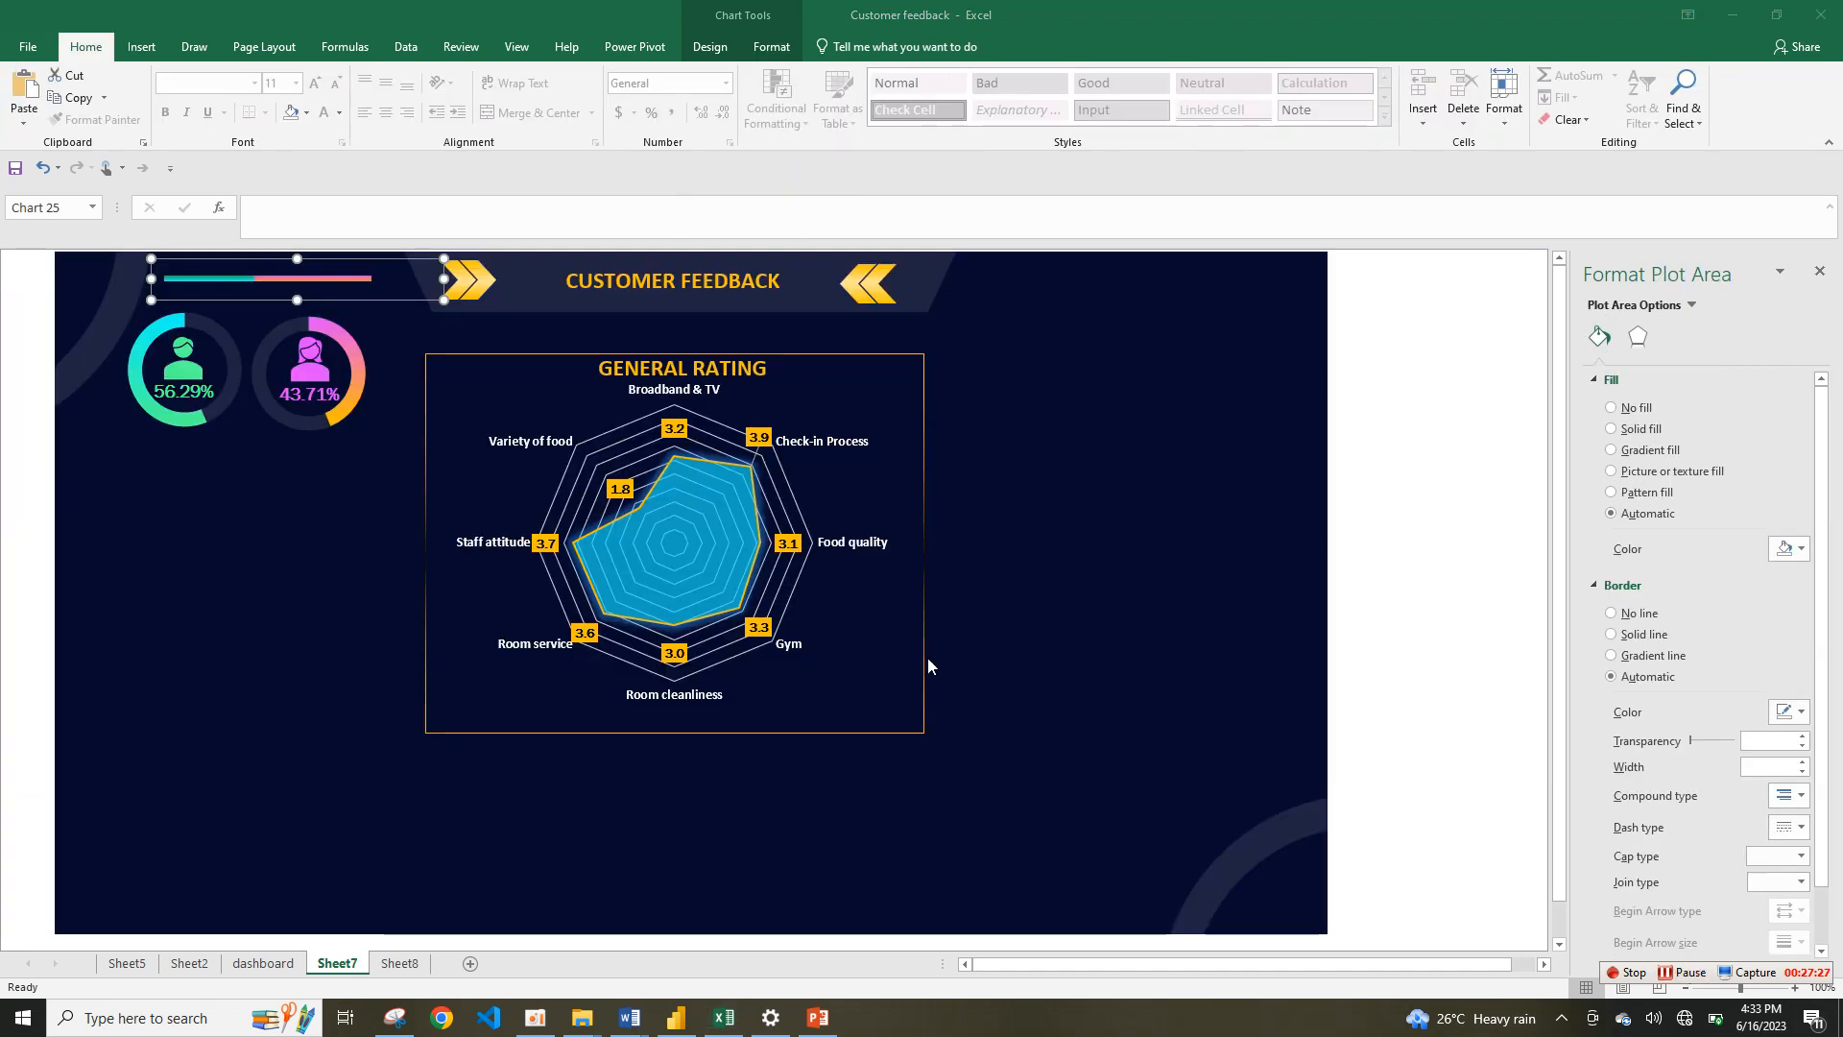
click(374, 276)
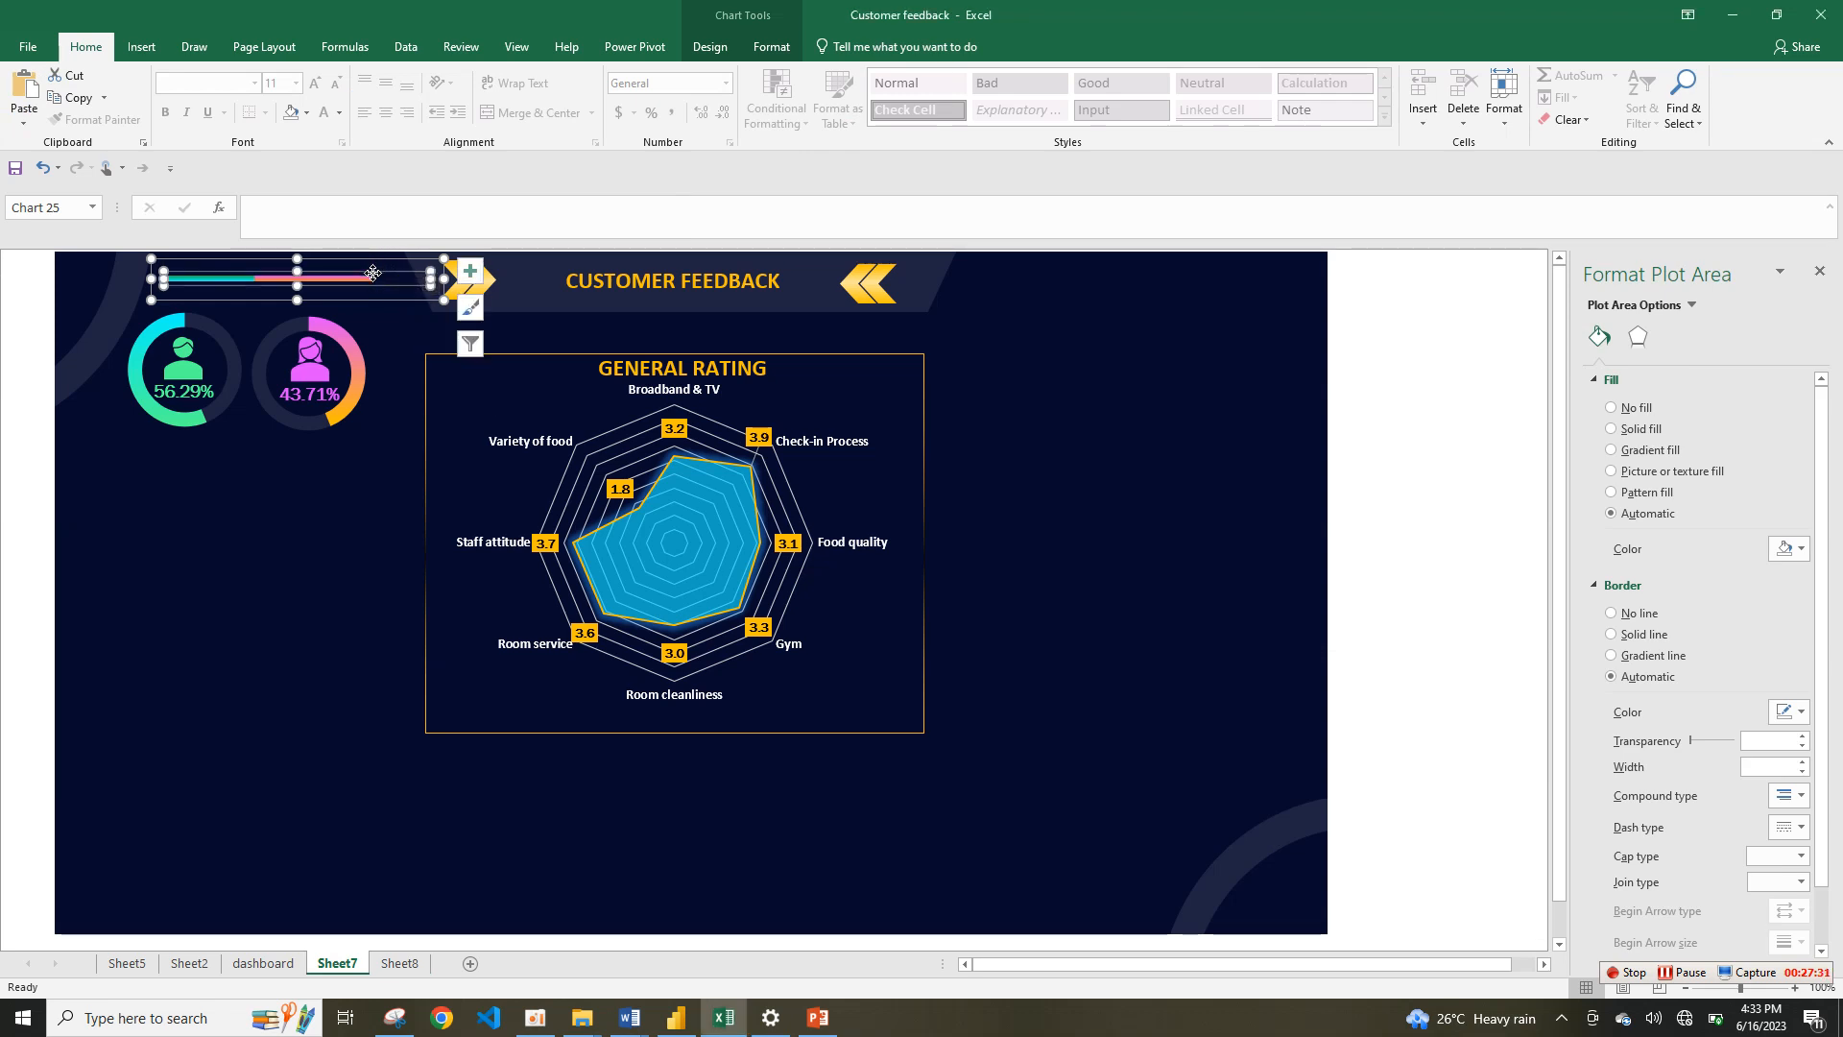
click(439, 270)
click(369, 279)
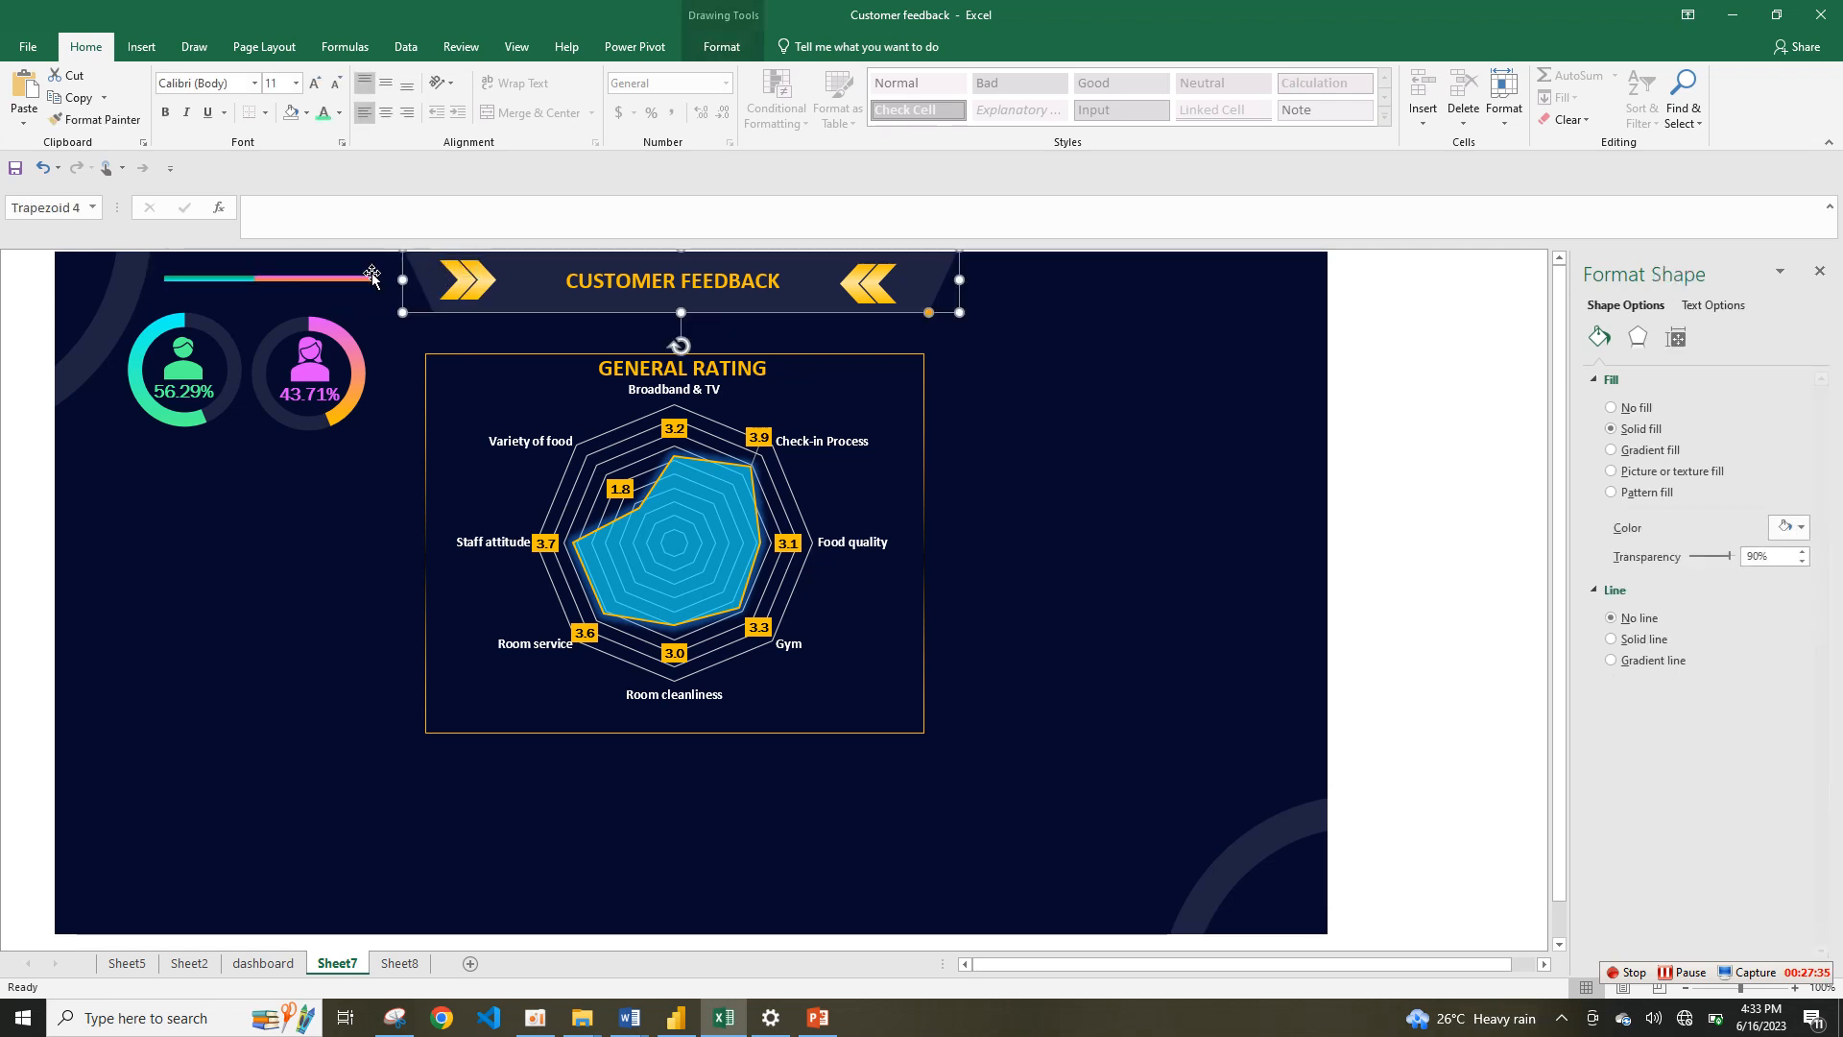
click(366, 293)
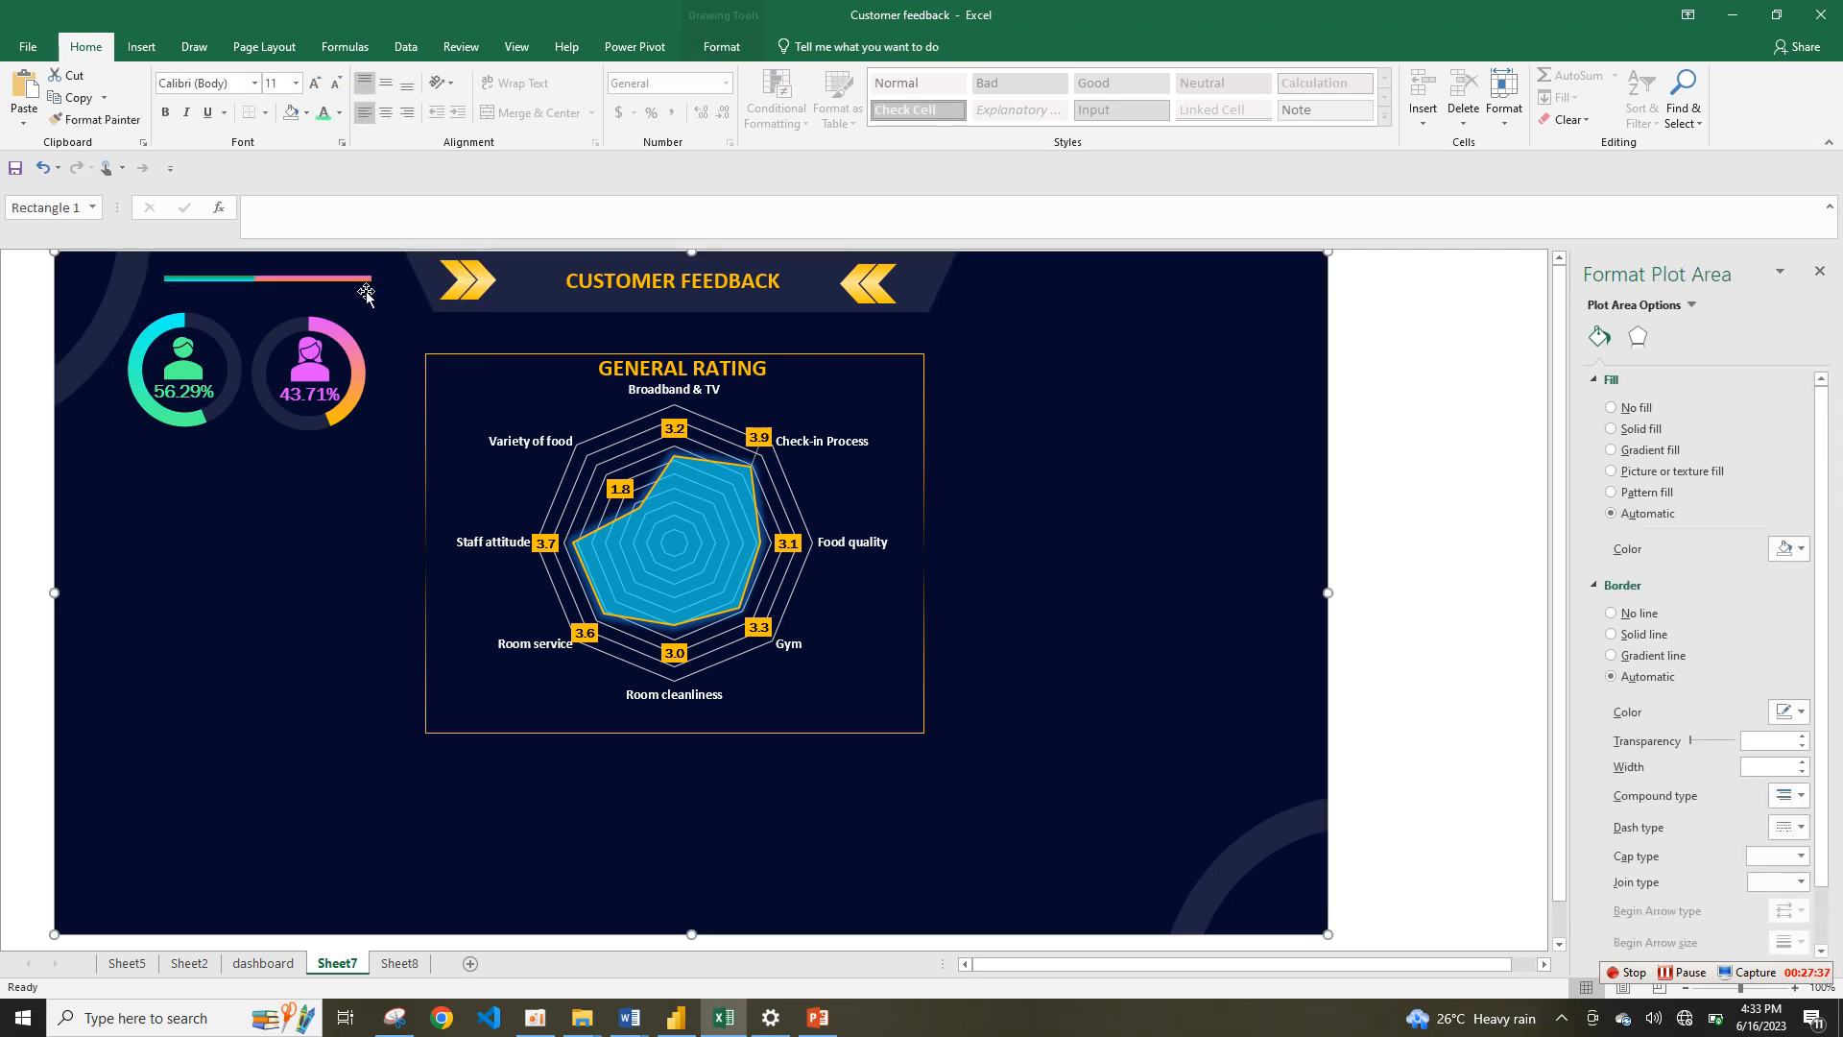
click(345, 276)
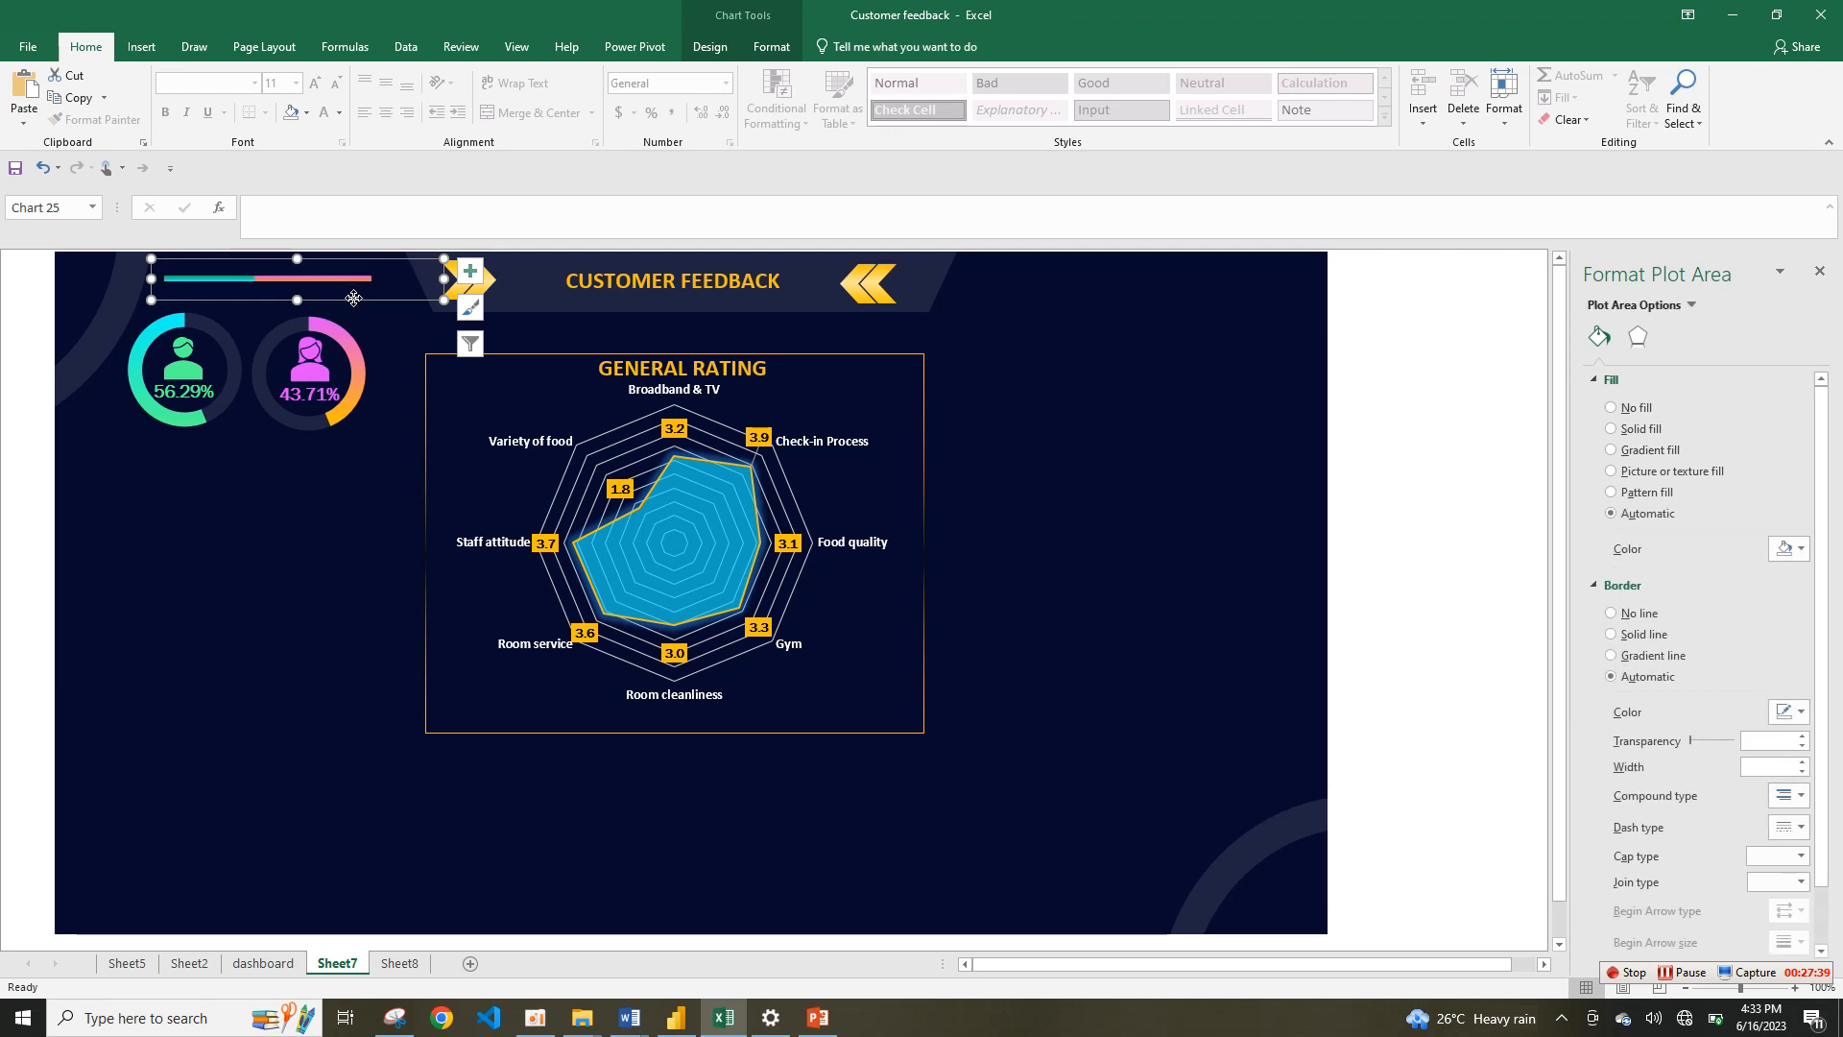
drag(353, 298, 429, 305)
click(255, 282)
Step: Widen the stacked bar chart's plot area so the bar spans the width of the two doughnut charts
click(404, 307)
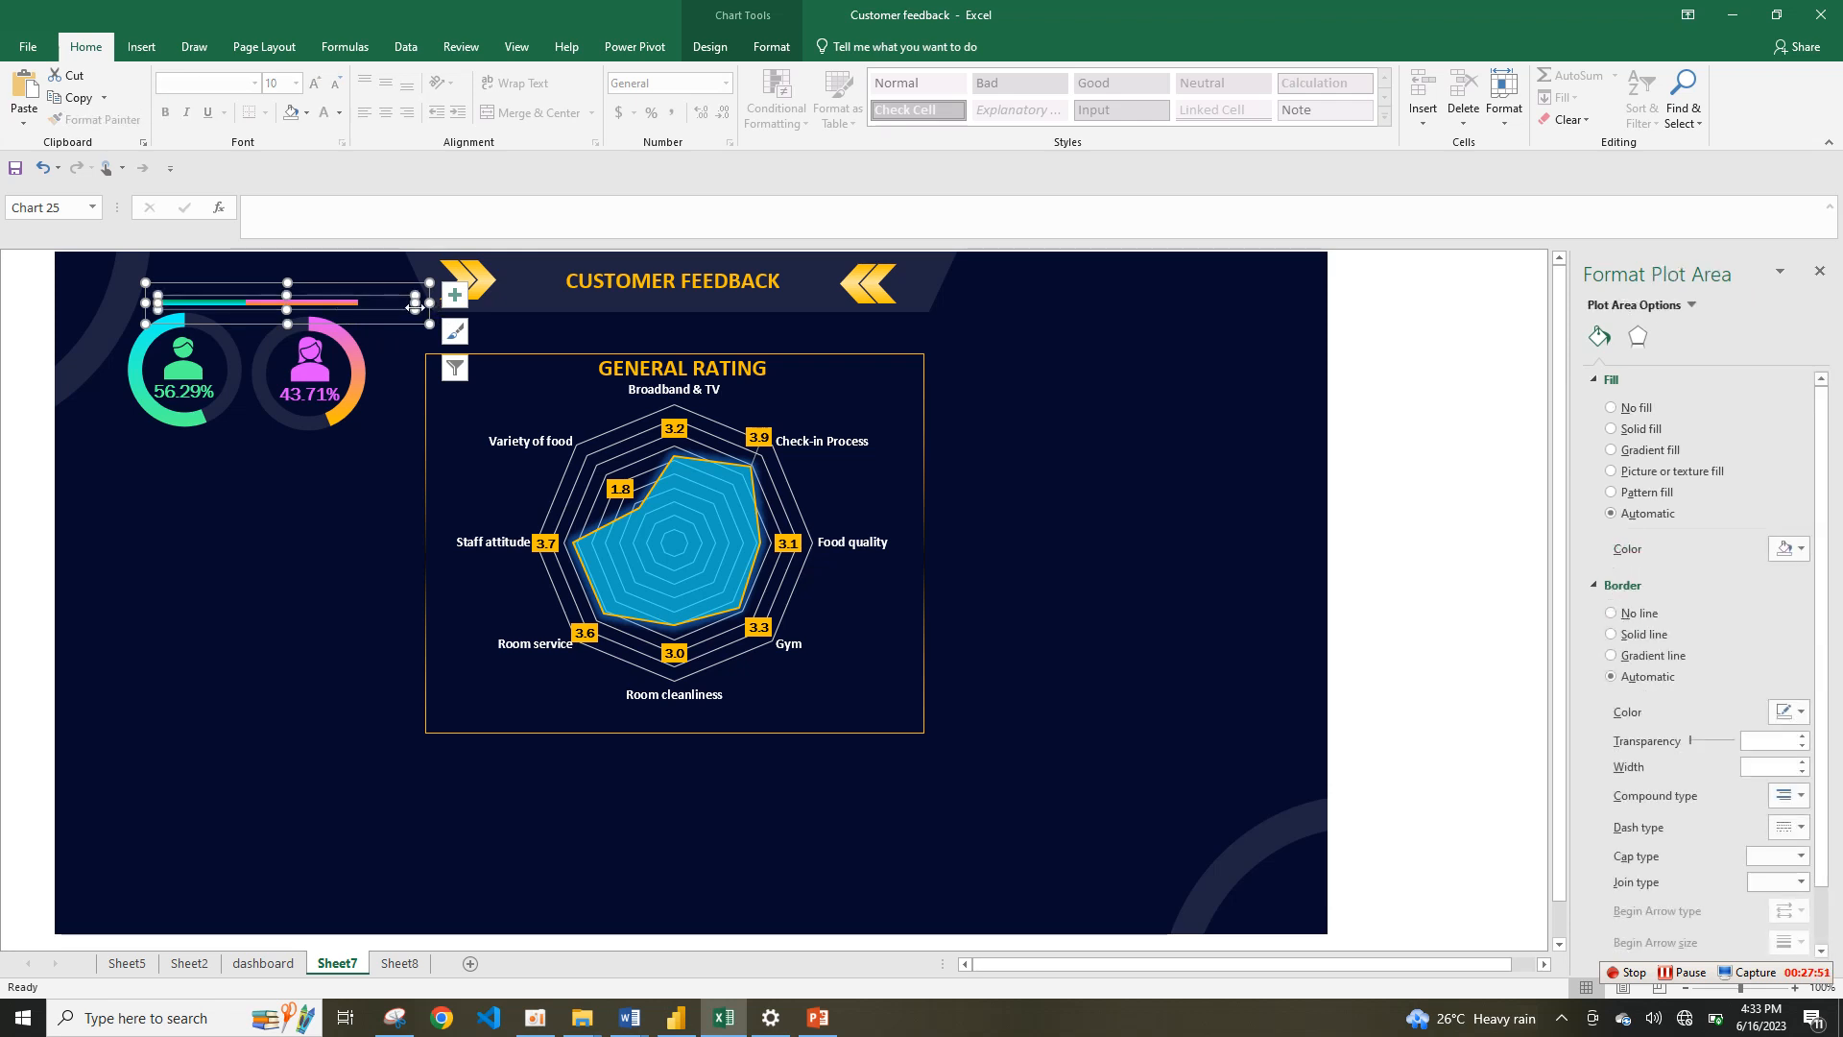
drag(415, 304, 429, 305)
mouse_move(158, 303)
mouse_down()
mouse_move(196, 302)
mouse_move(158, 303)
mouse_up()
click(340, 304)
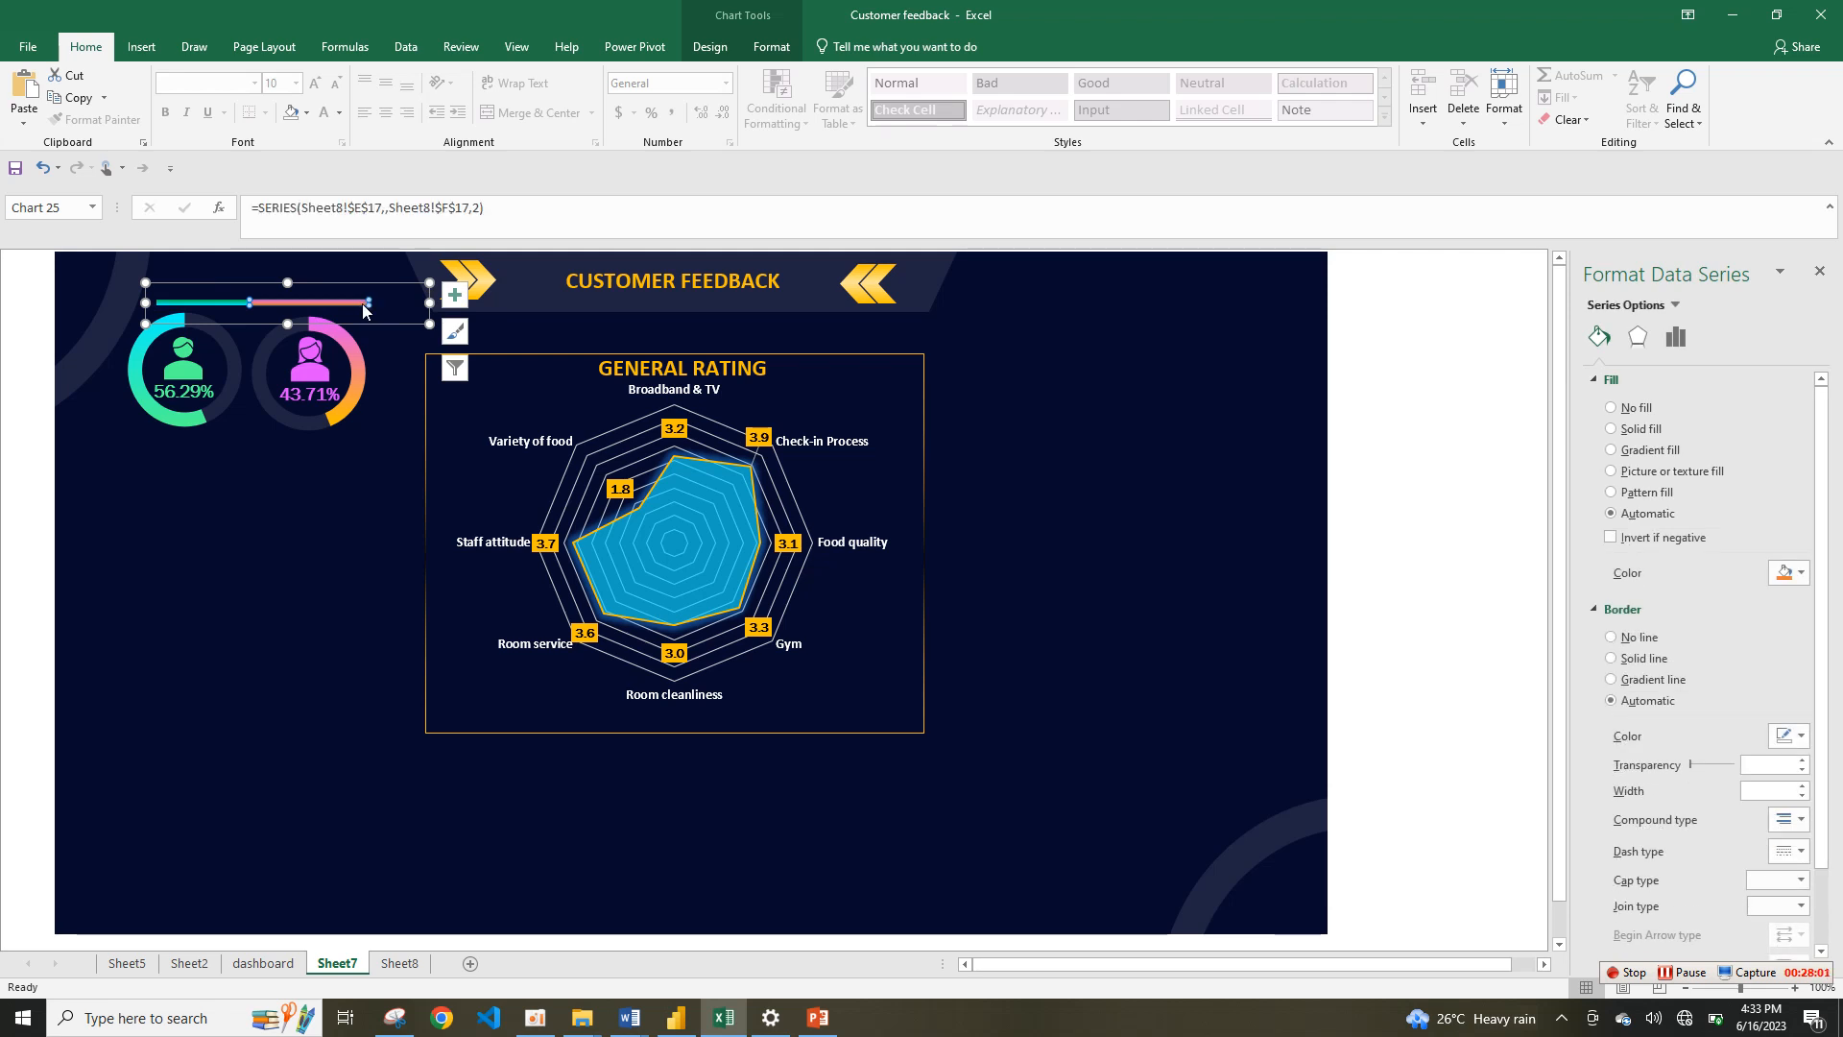
Step: Nudge the gender stacked bar chart slightly left so the bar is centred above the two doughnut charts
click(363, 303)
click(396, 317)
click(396, 419)
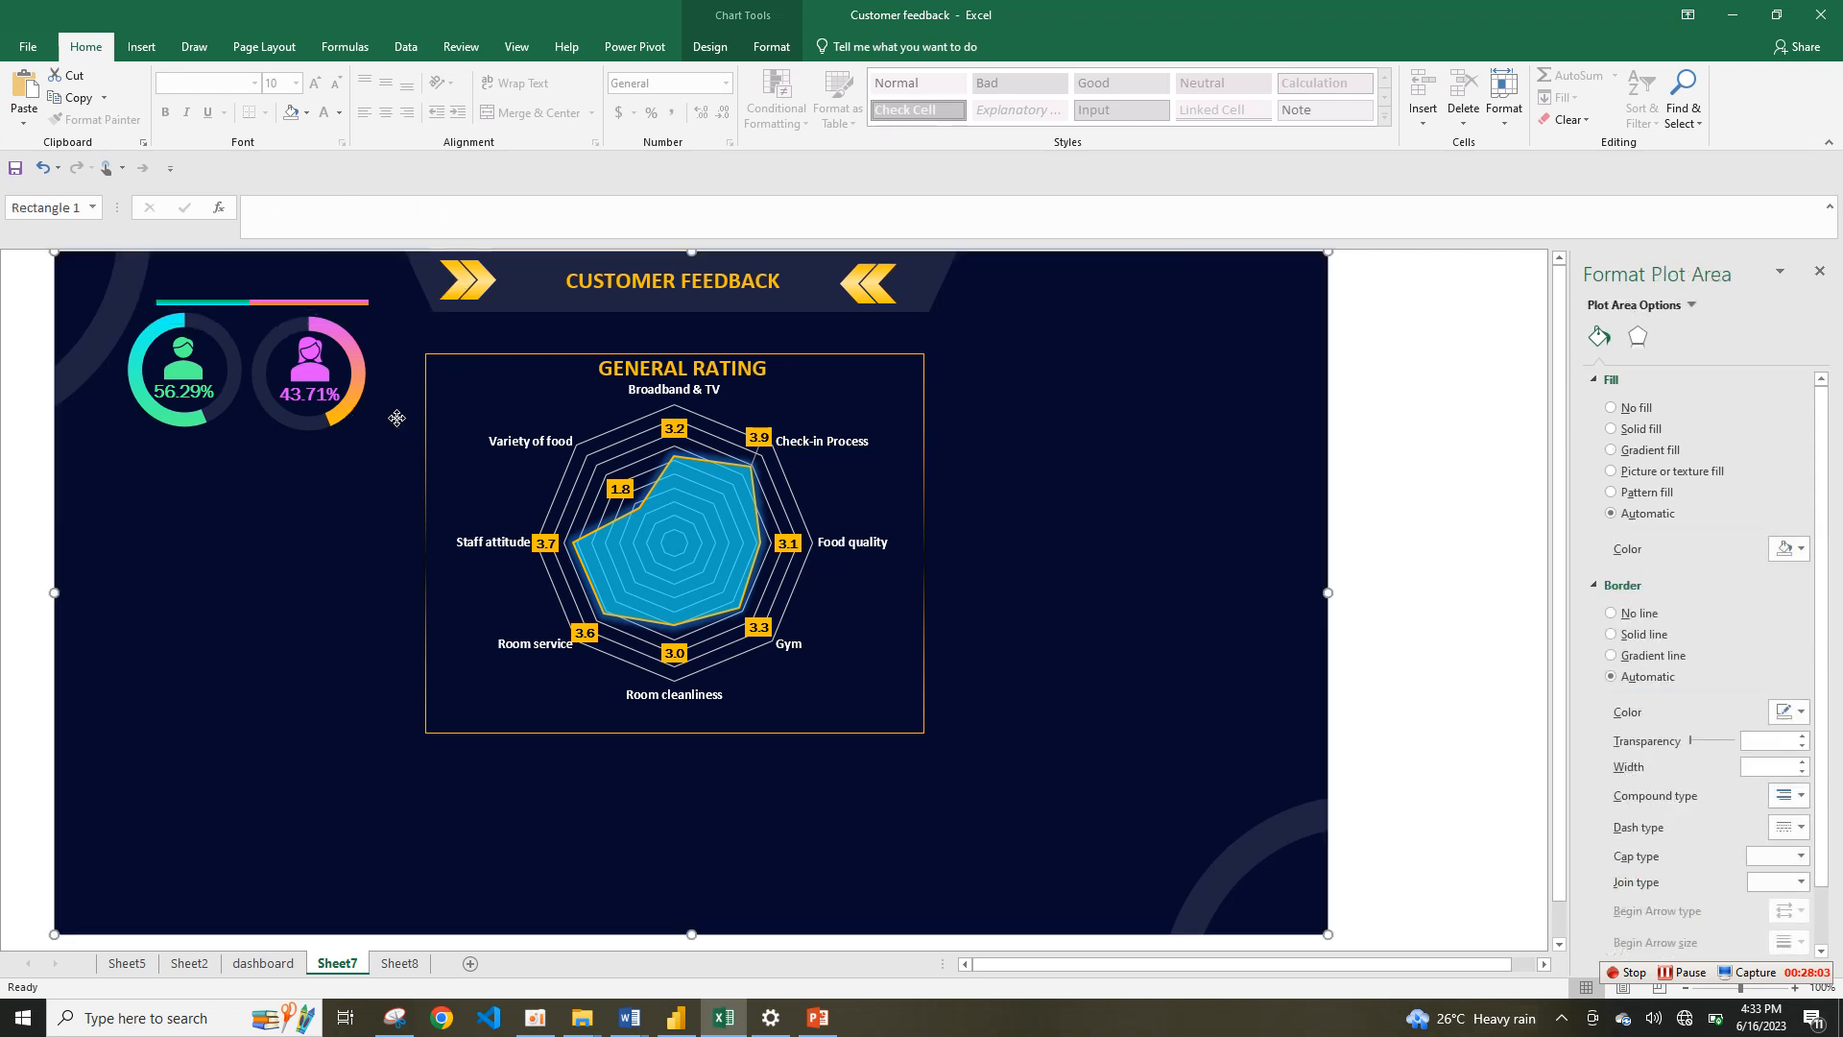
click(291, 300)
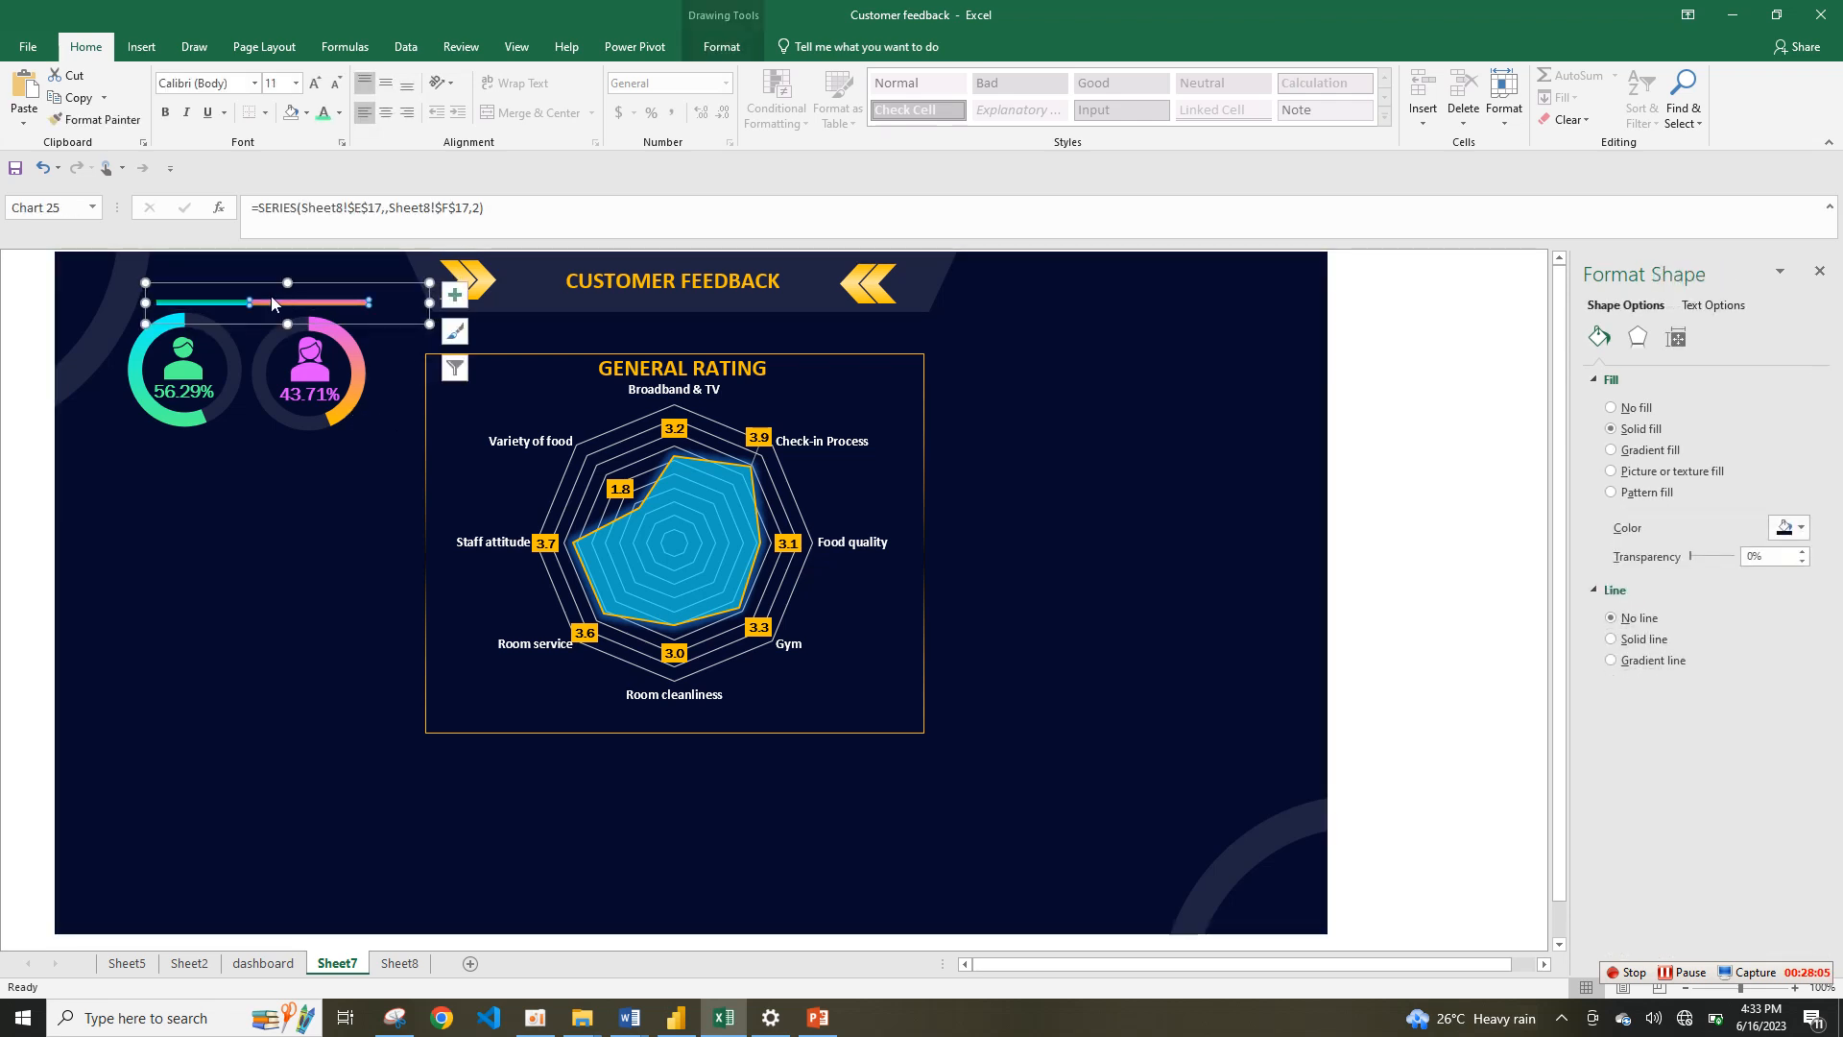
drag(252, 283, 246, 282)
click(322, 523)
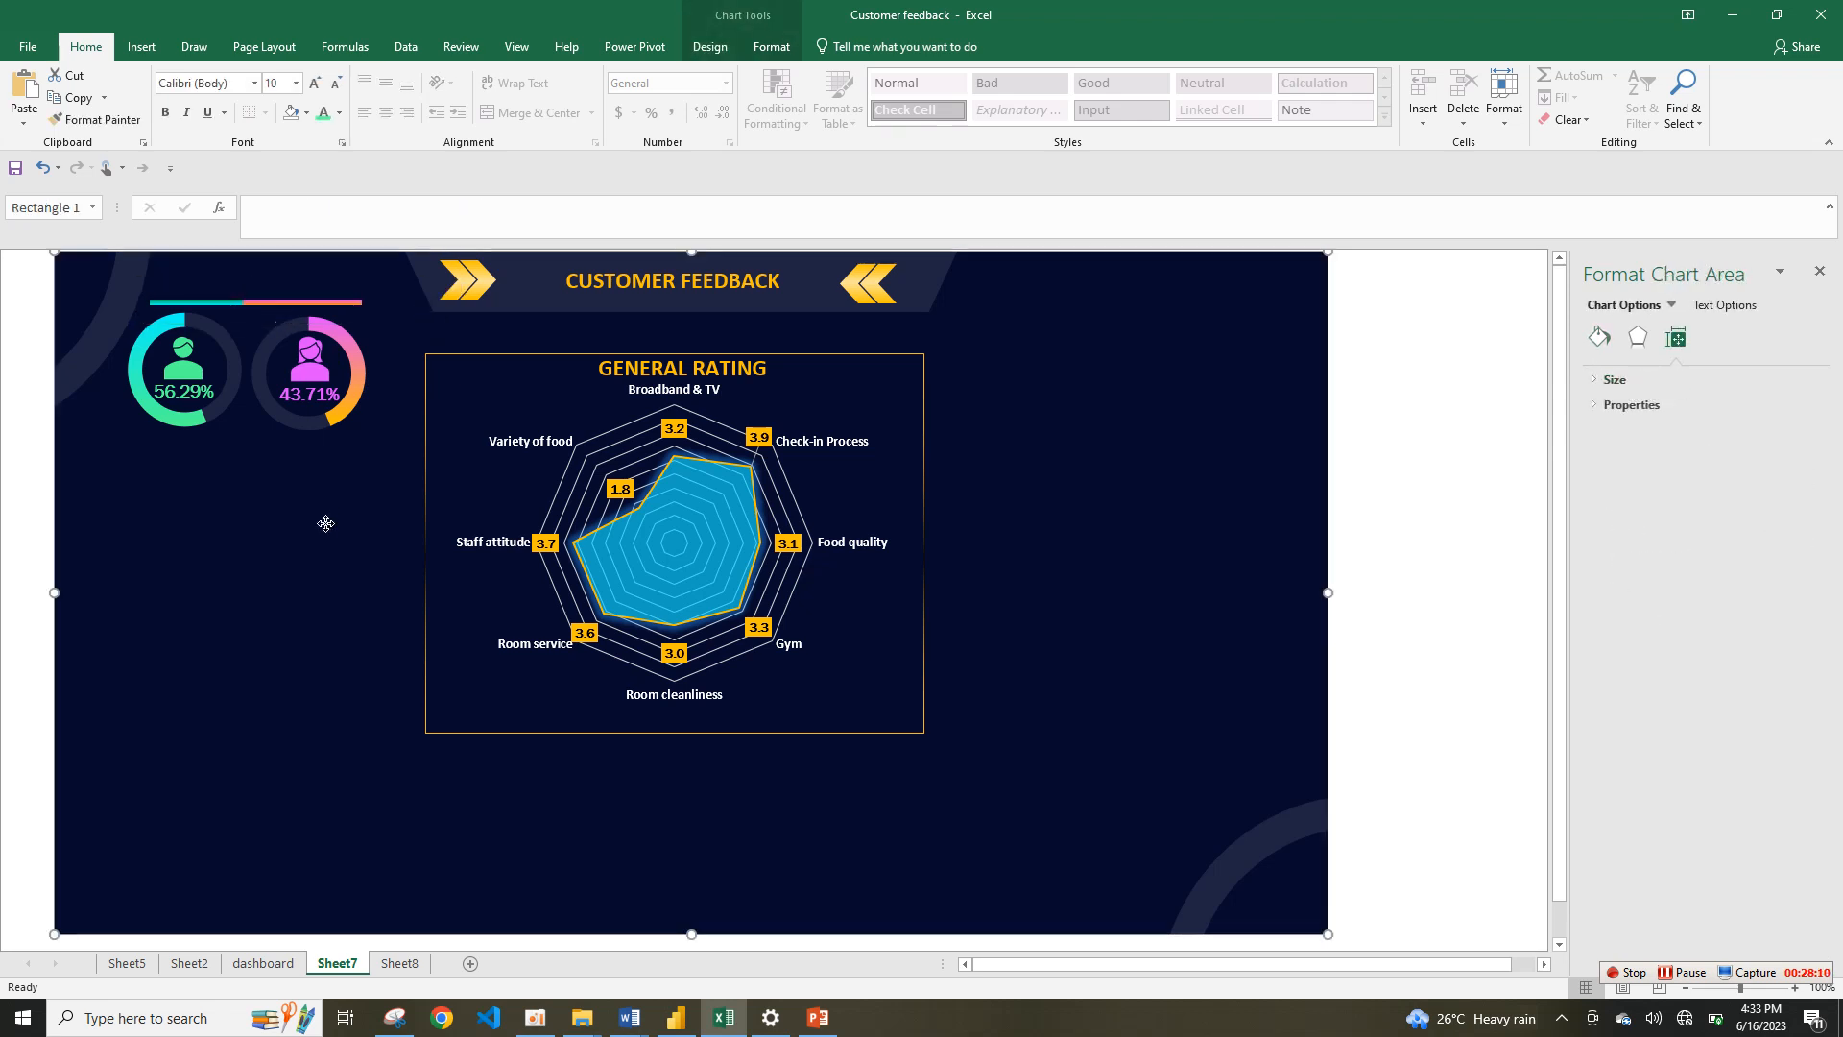
Step: Duplicate the CUSTOMER FEEDBACK title text box and place the copy above the gender stacked bar
double_click(661, 370)
click(755, 281)
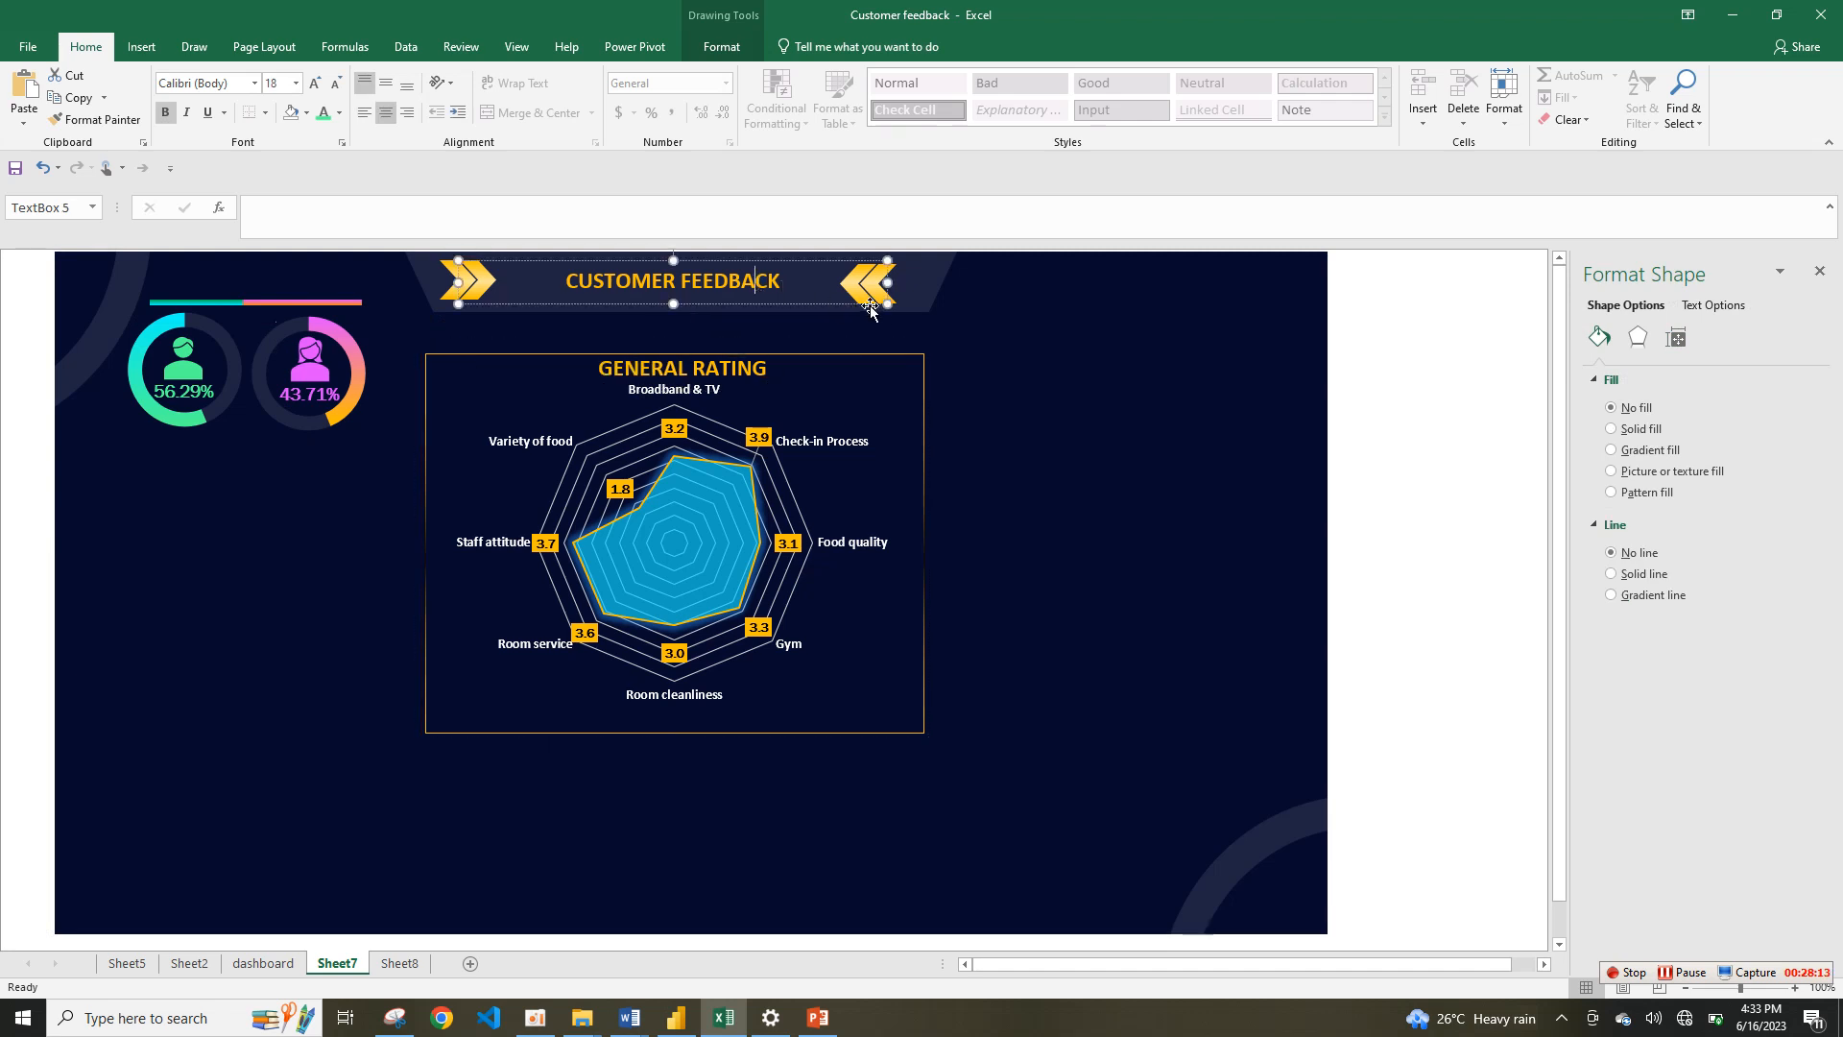
click(870, 308)
key(ctrl+d)
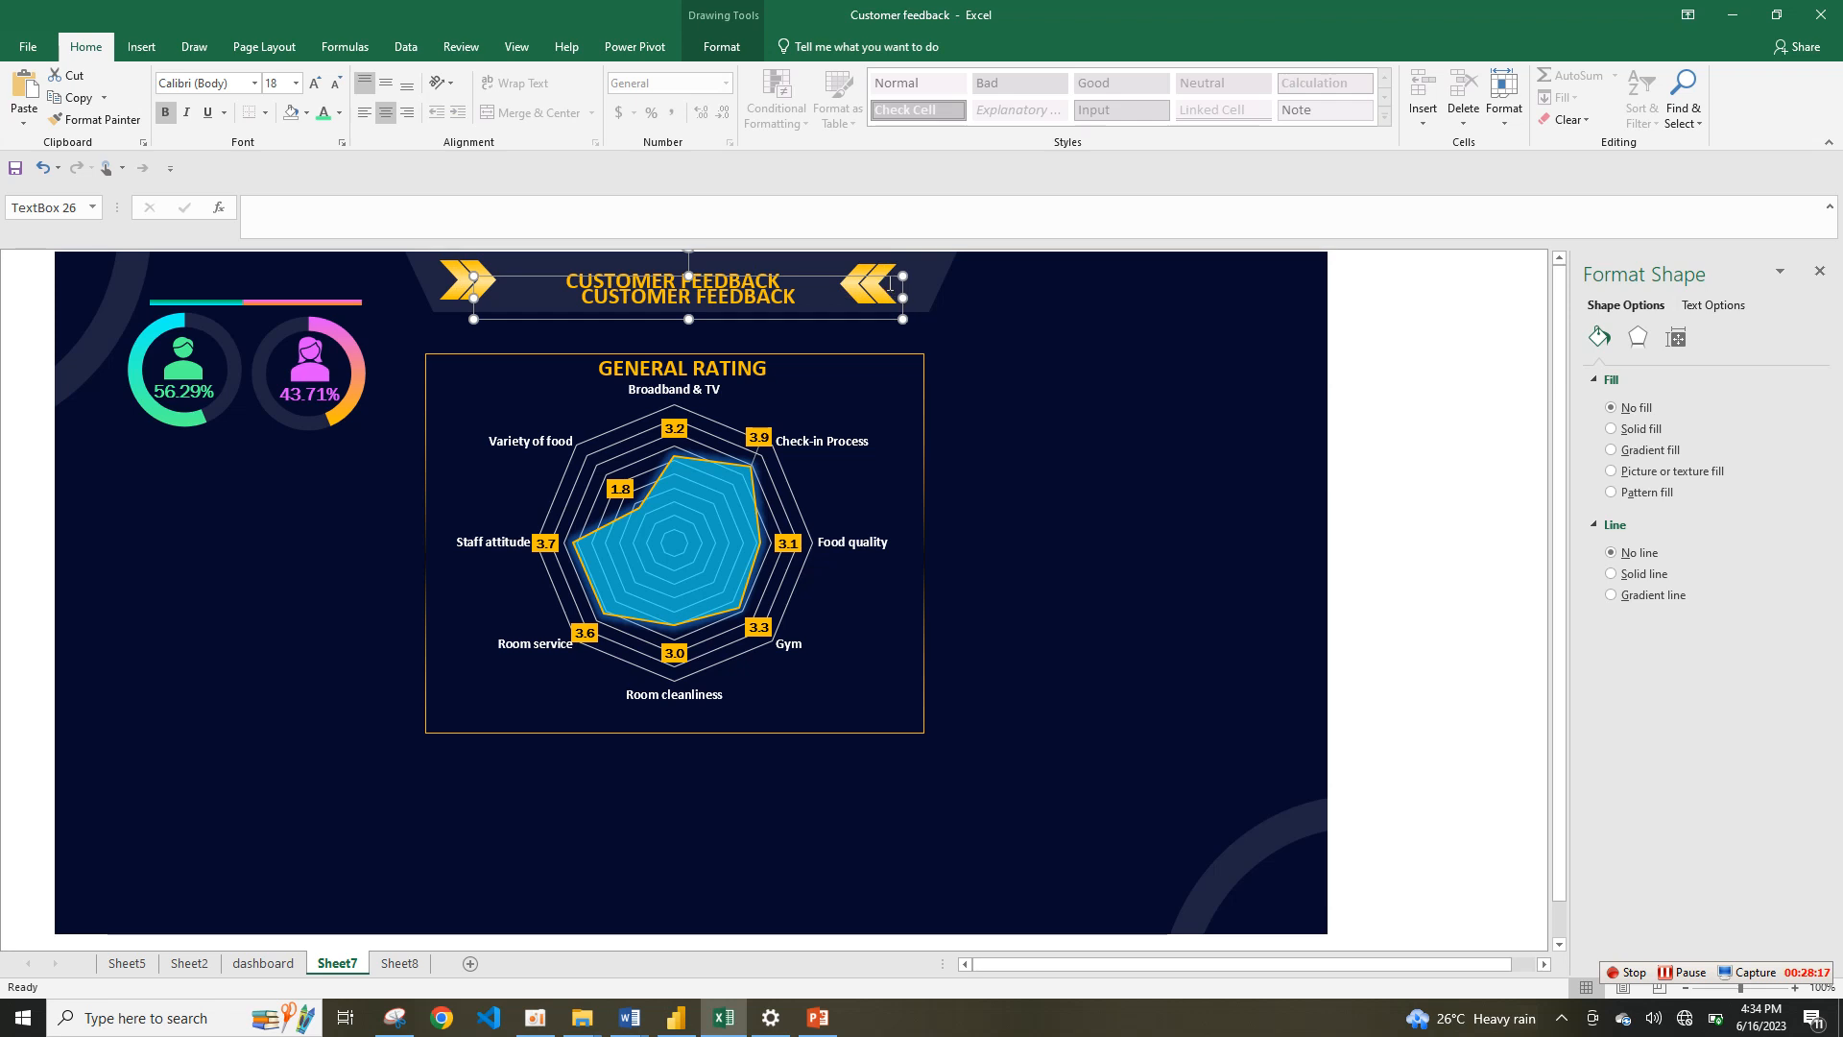
drag(889, 288, 389, 265)
Step: Change the duplicated title's text to GENDER and narrow its text box to about the width of the stacked bar
drag(178, 289, 498, 310)
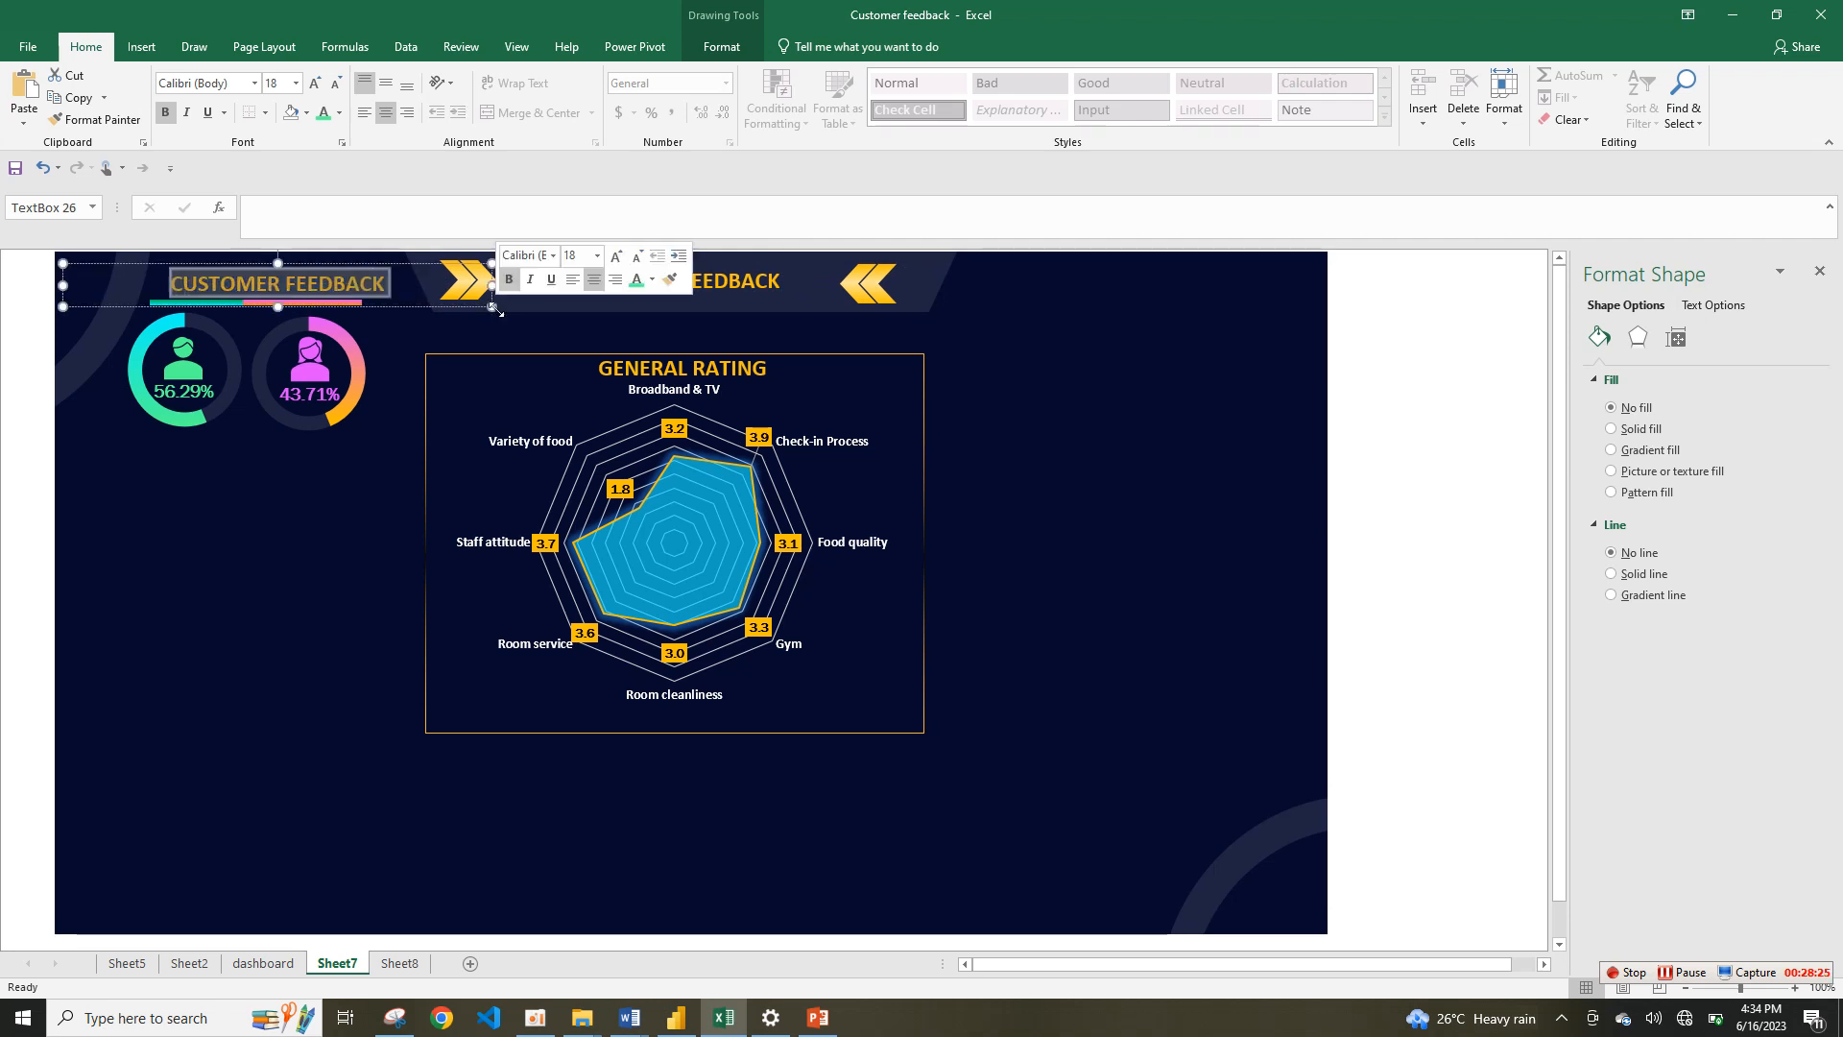
text(ge)
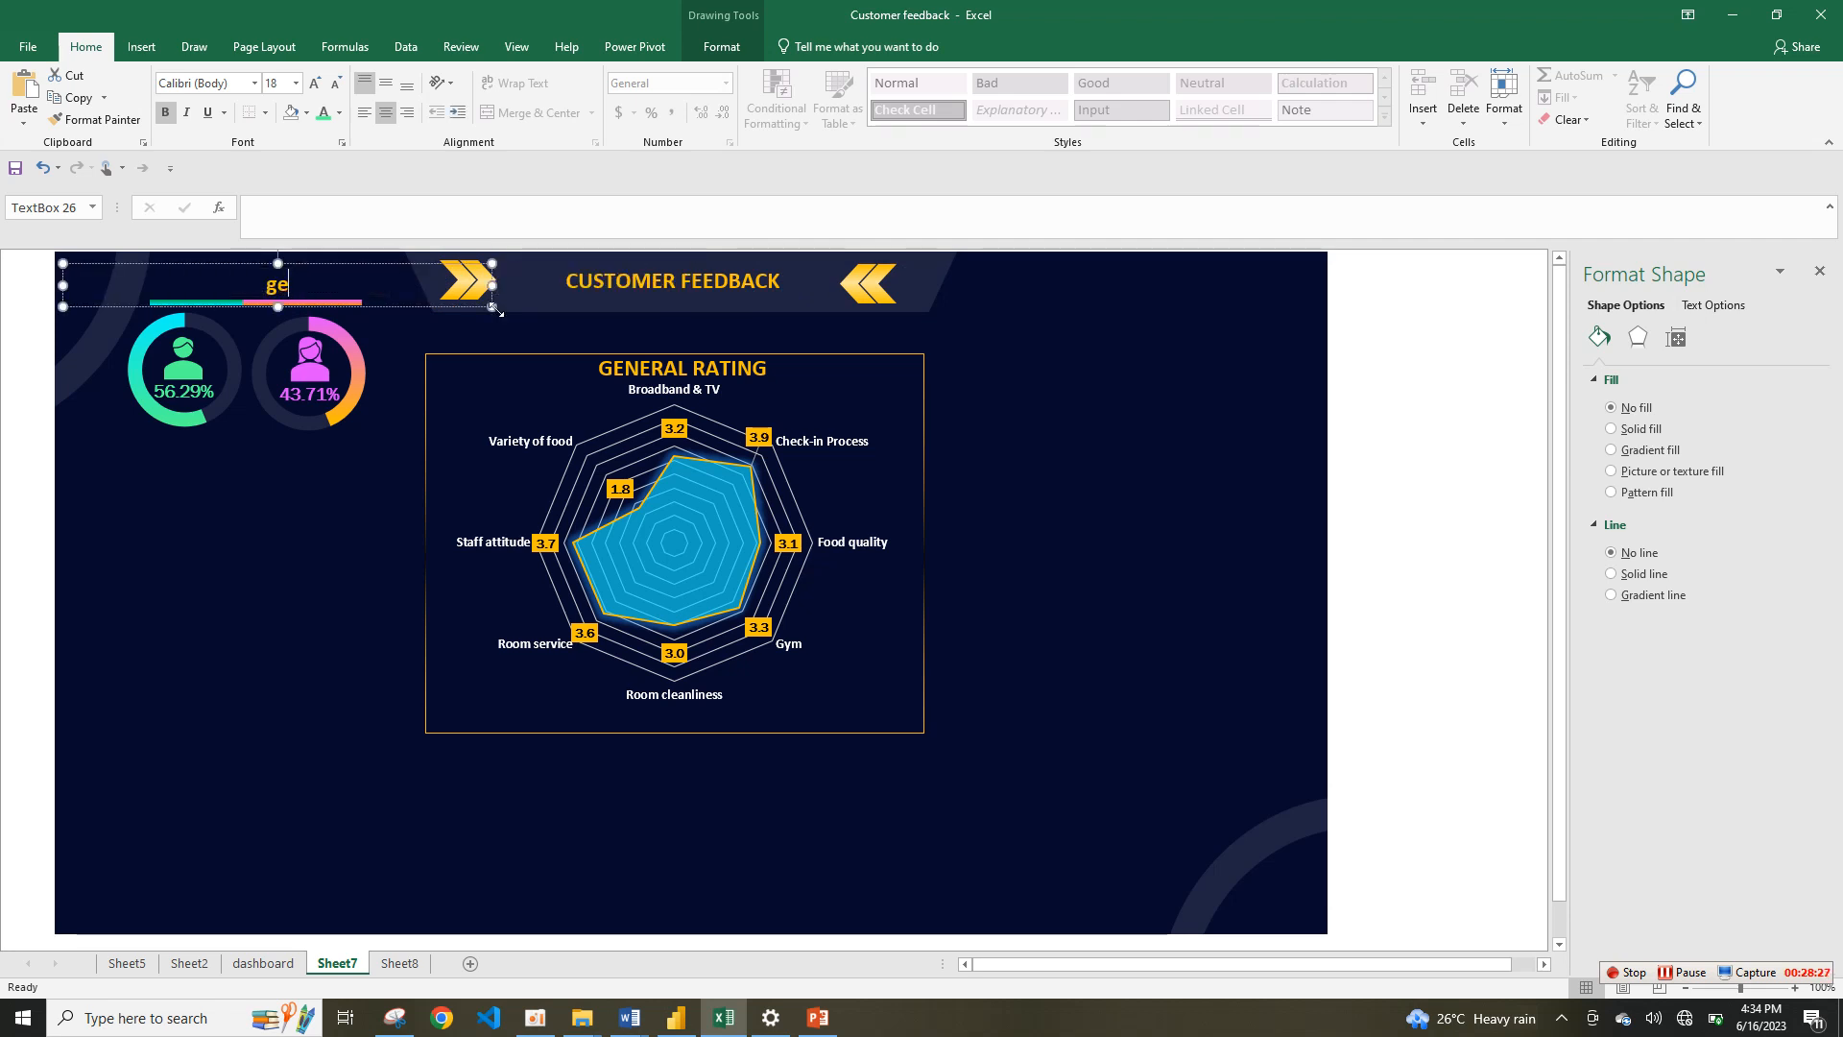
text(nder)
drag(487, 289, 373, 278)
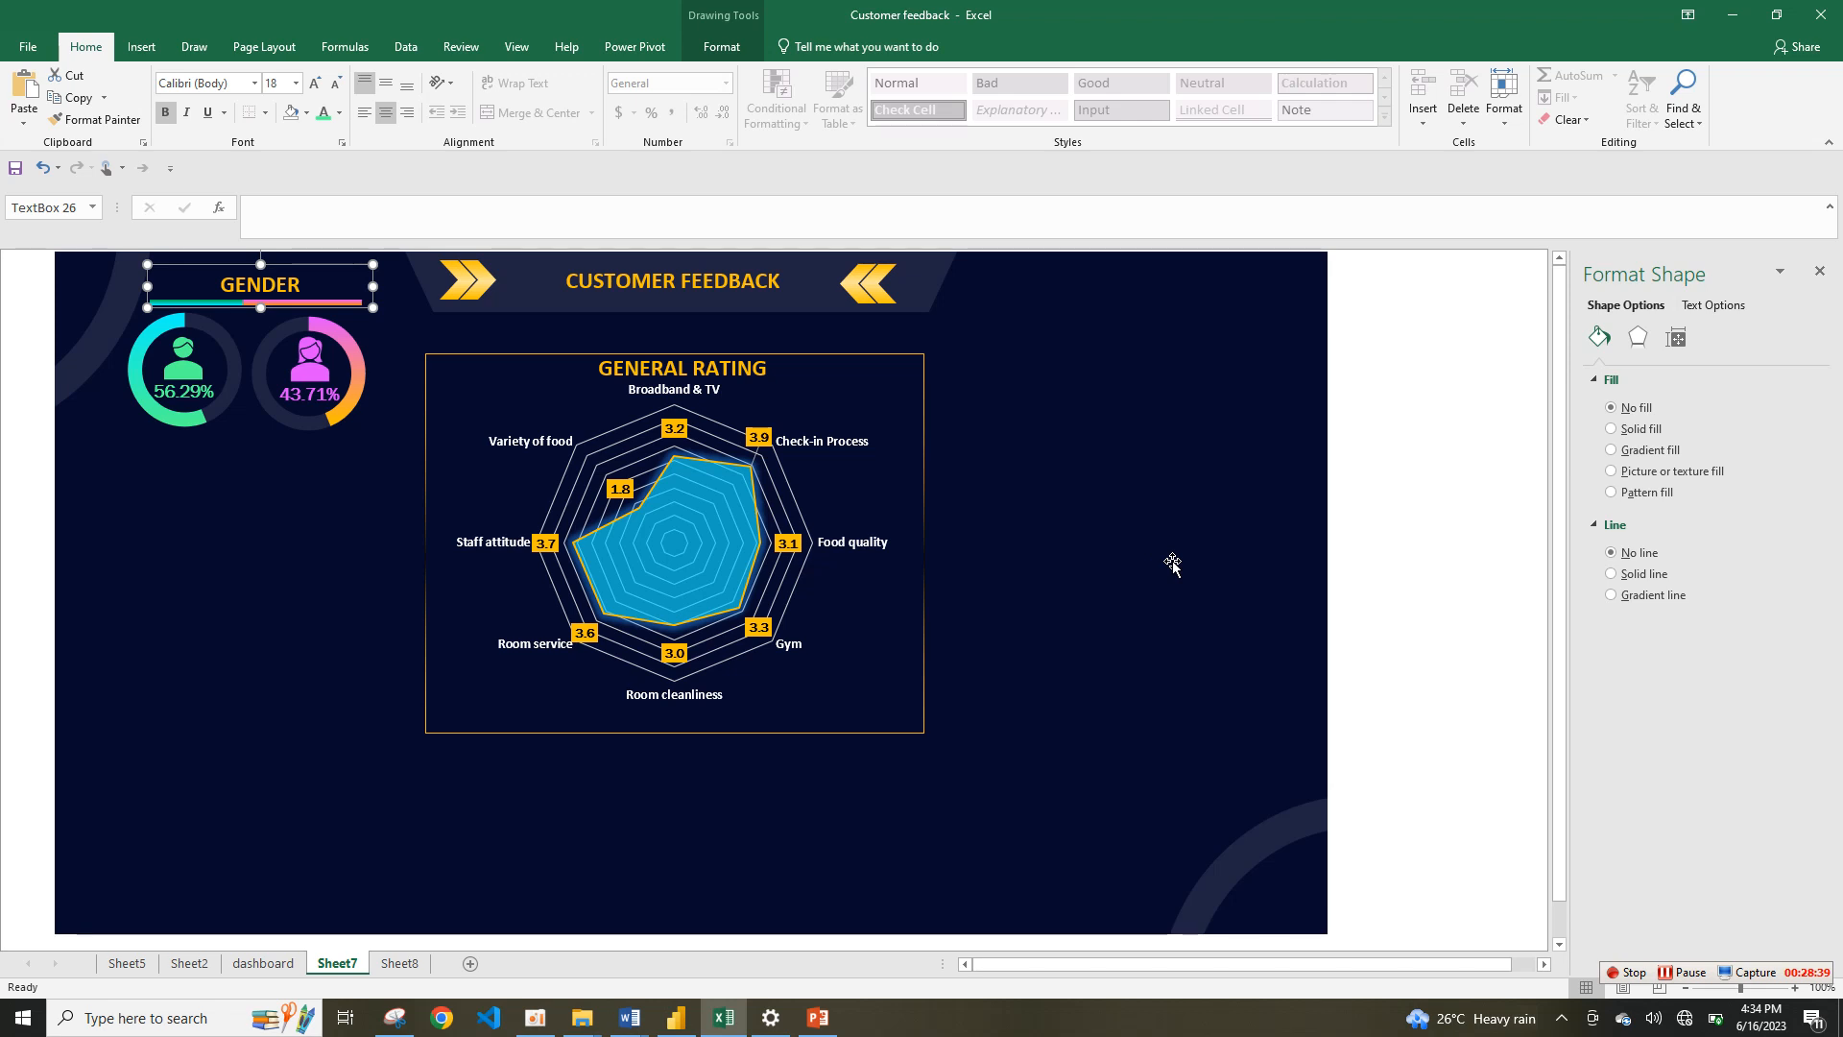
Step: After checking the reference dashboard sheet, copy the gender PivotTable on Sheet8 and paste the copy at cell A22
click(257, 963)
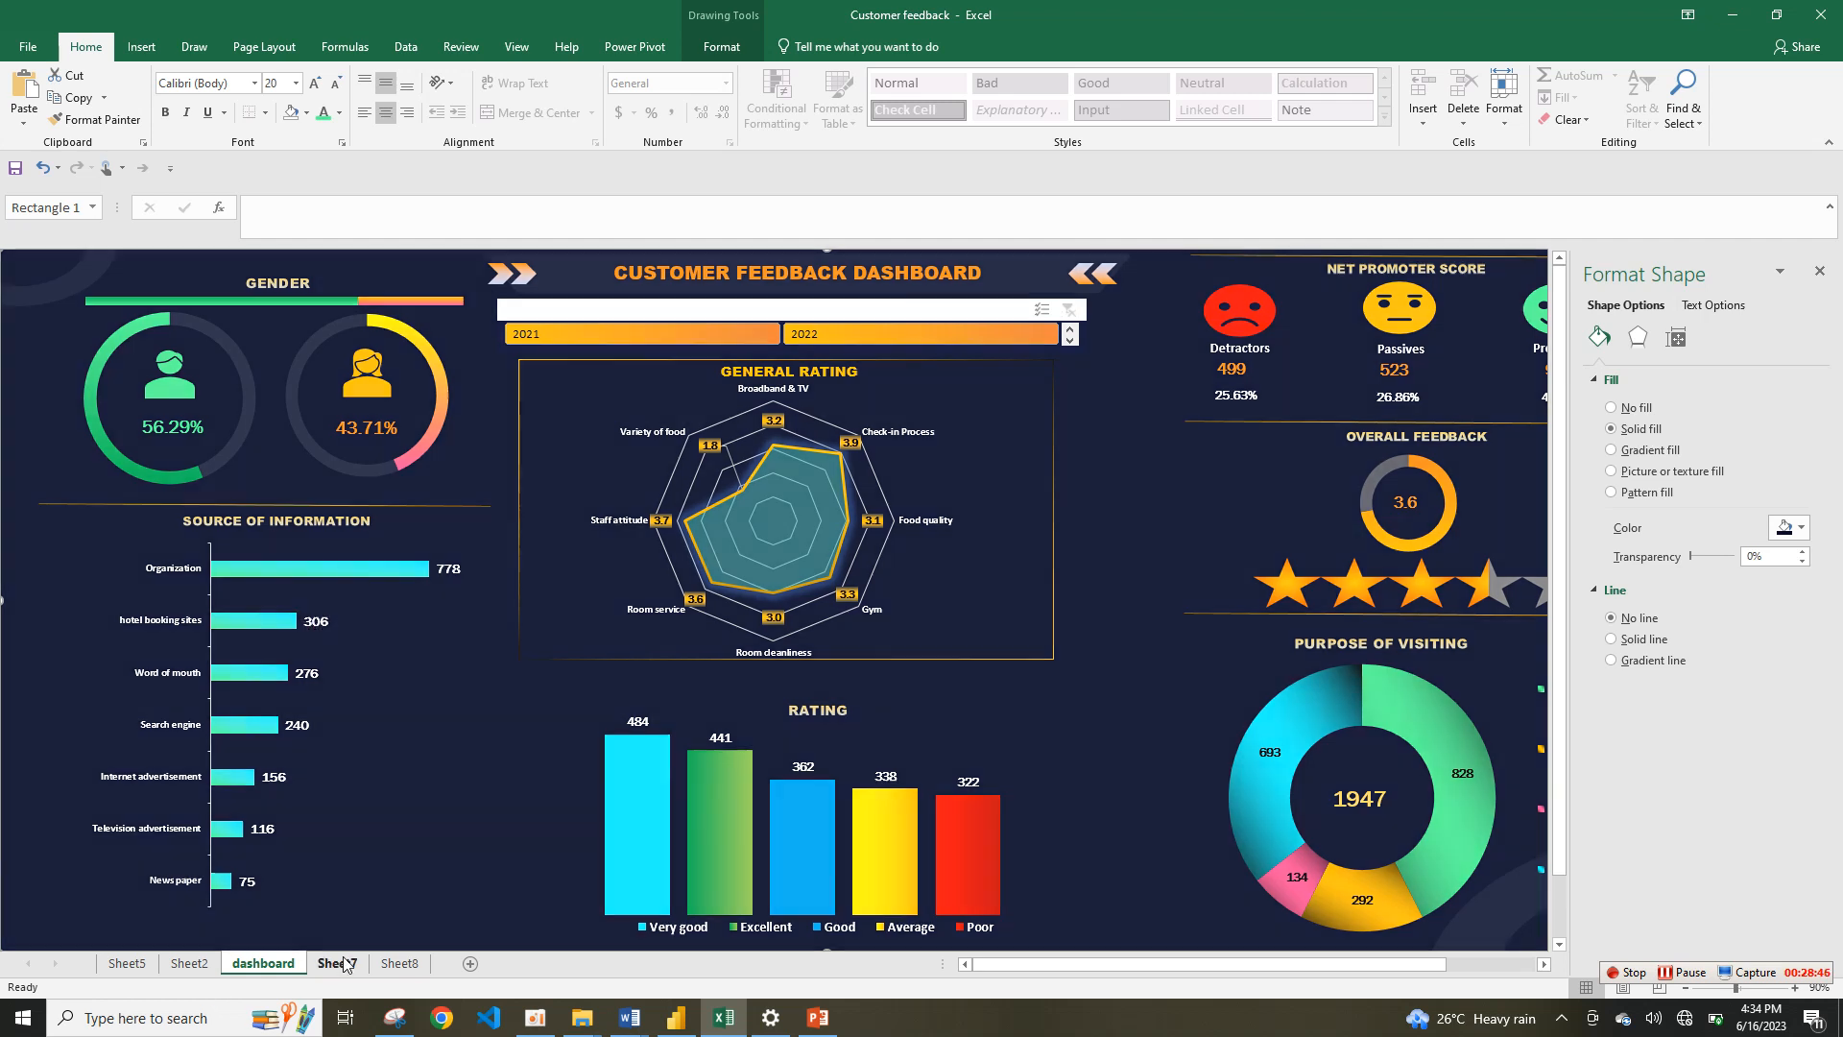
click(337, 963)
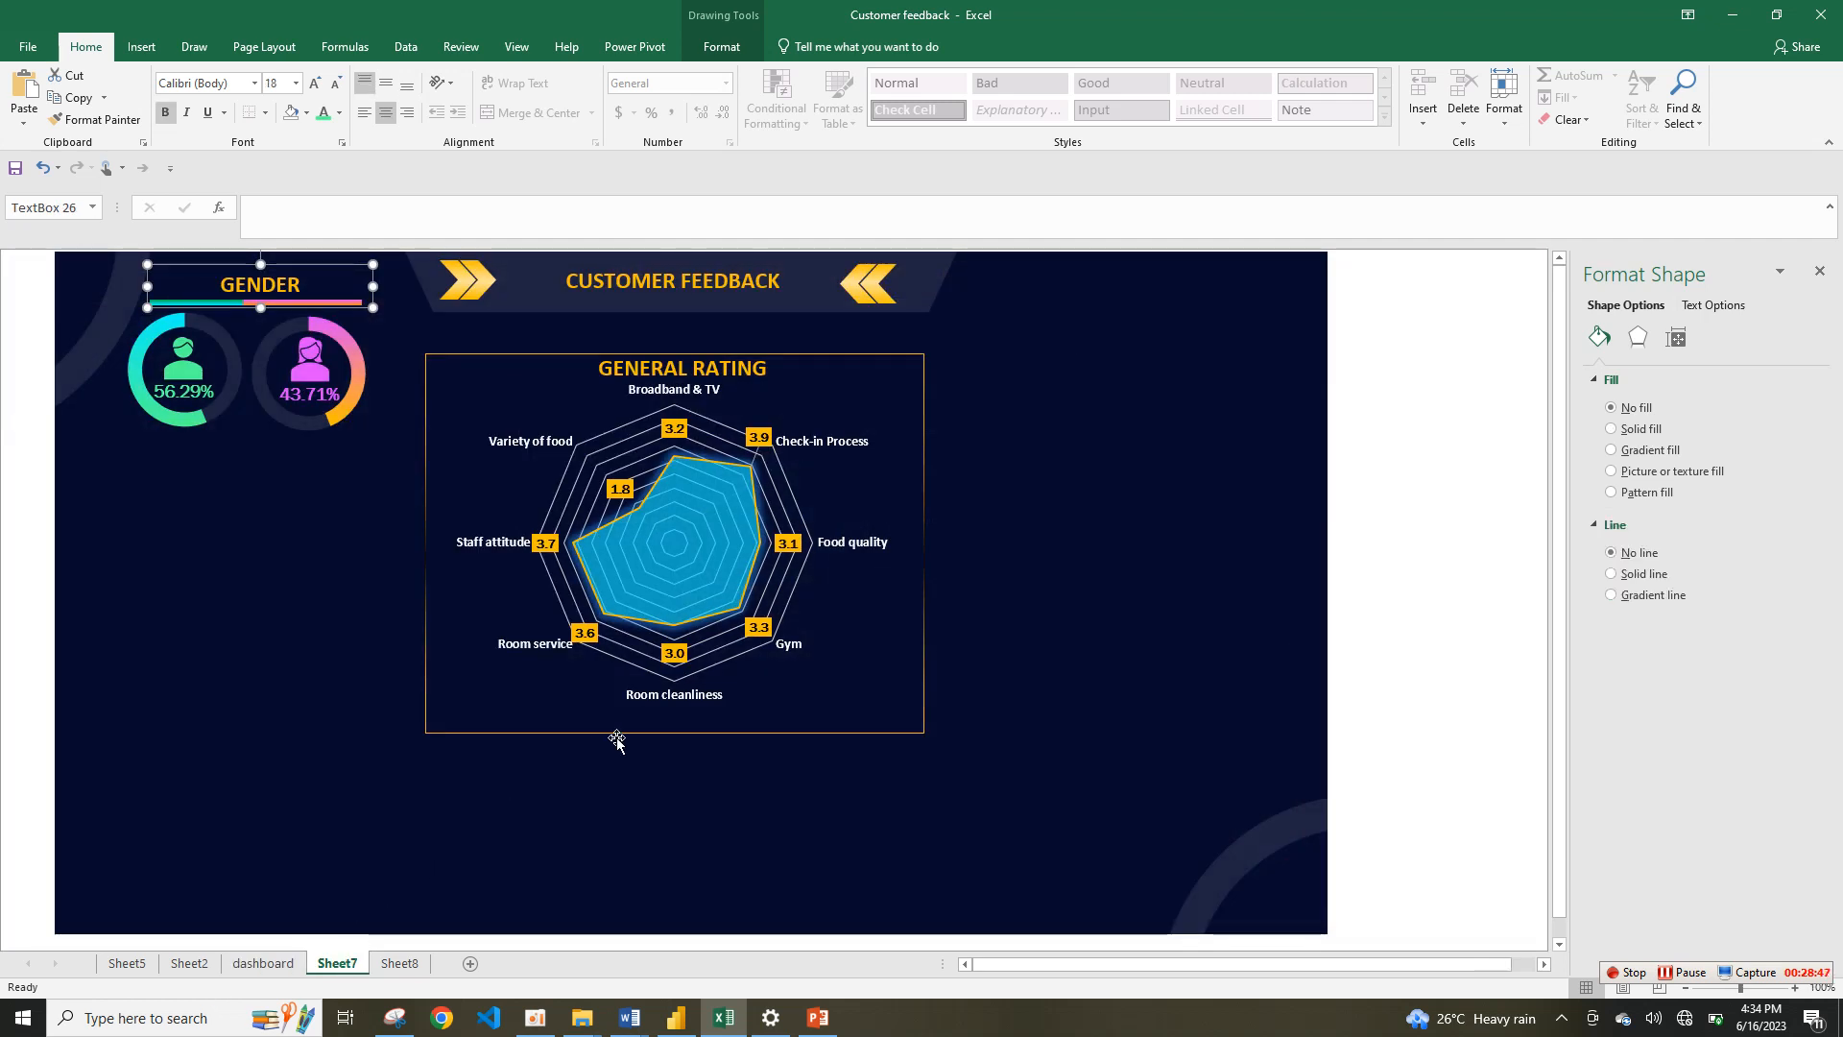
click(401, 962)
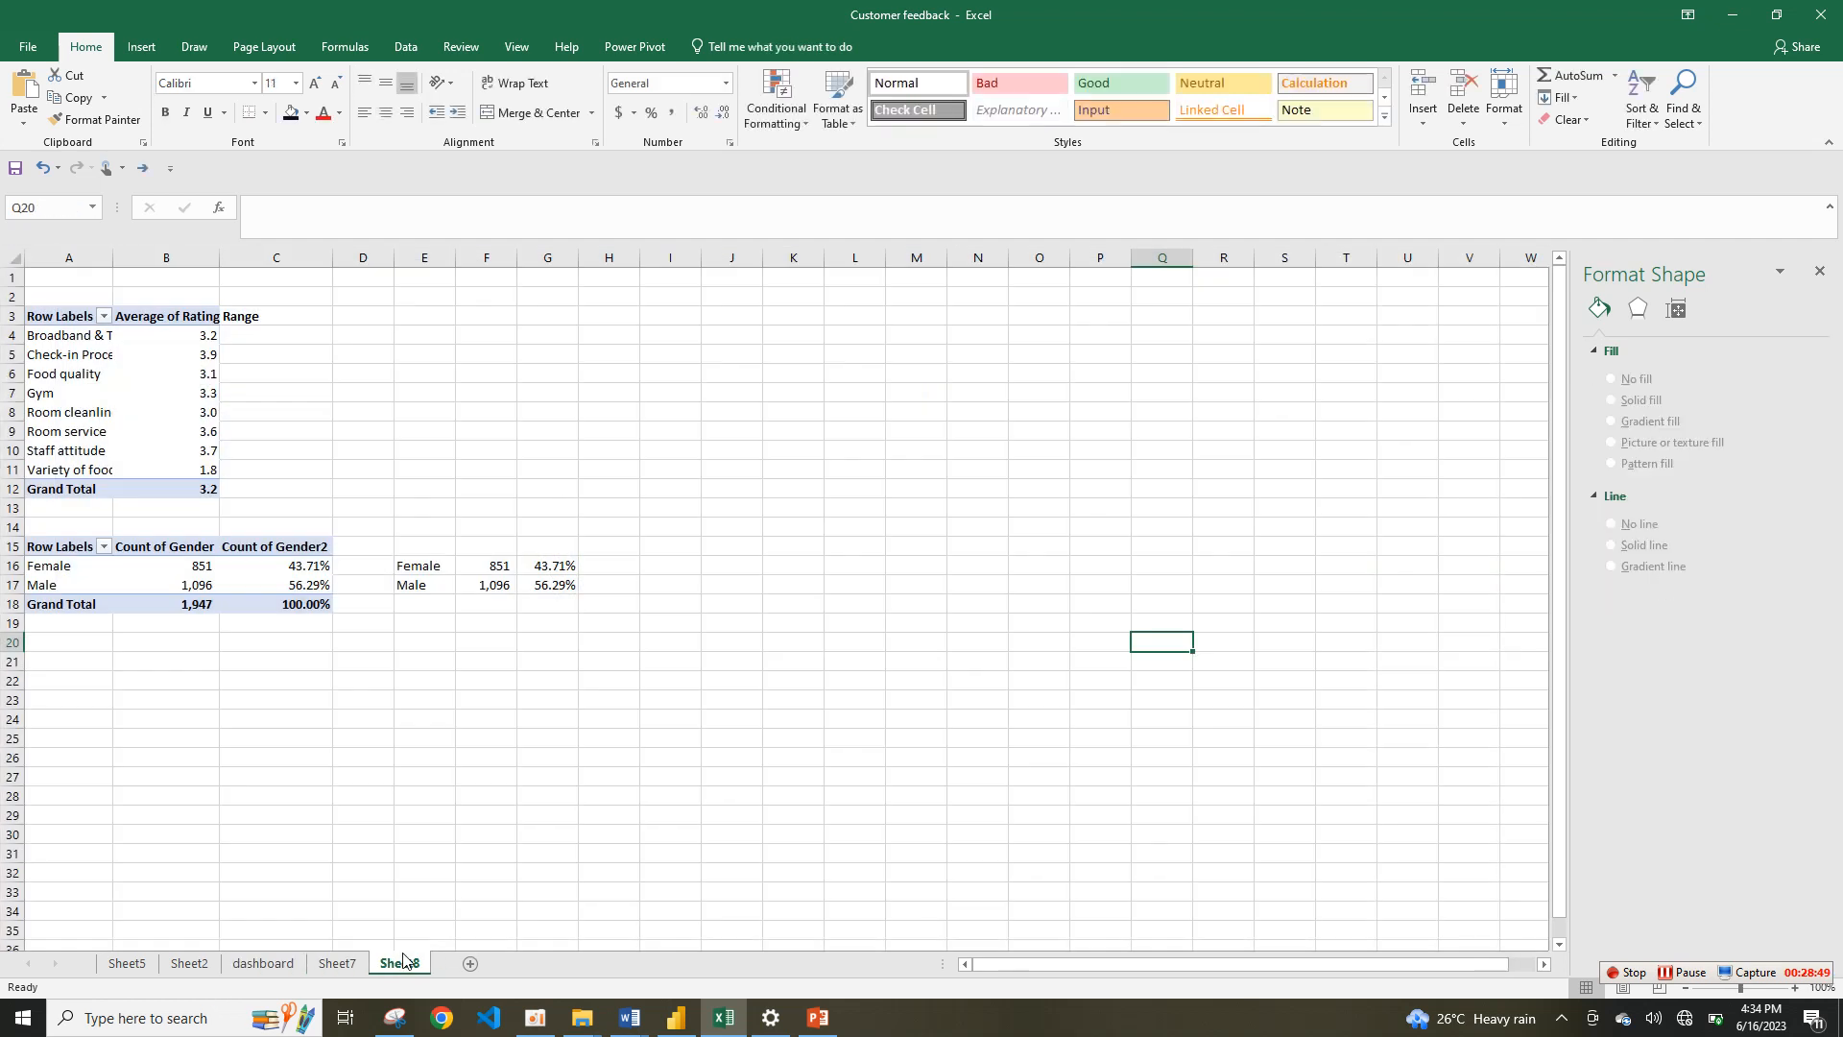
drag(82, 547, 267, 600)
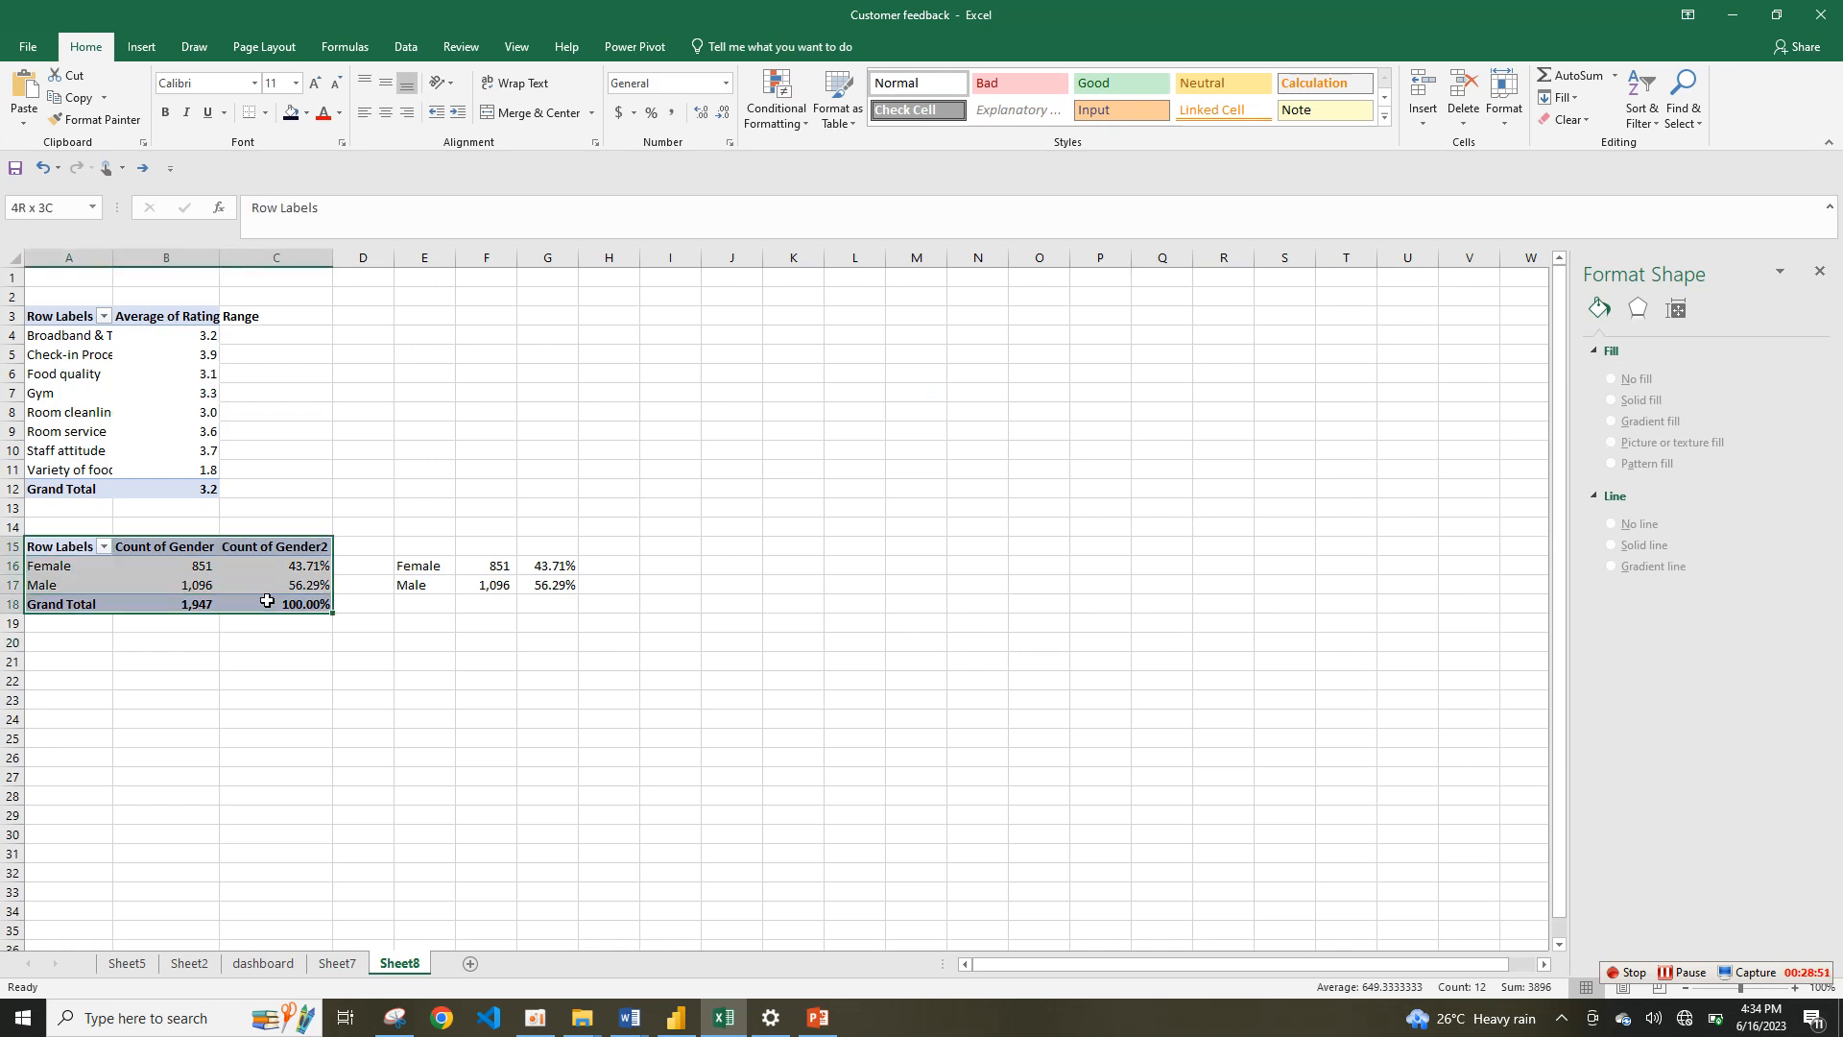
key(ctrl+c)
click(91, 687)
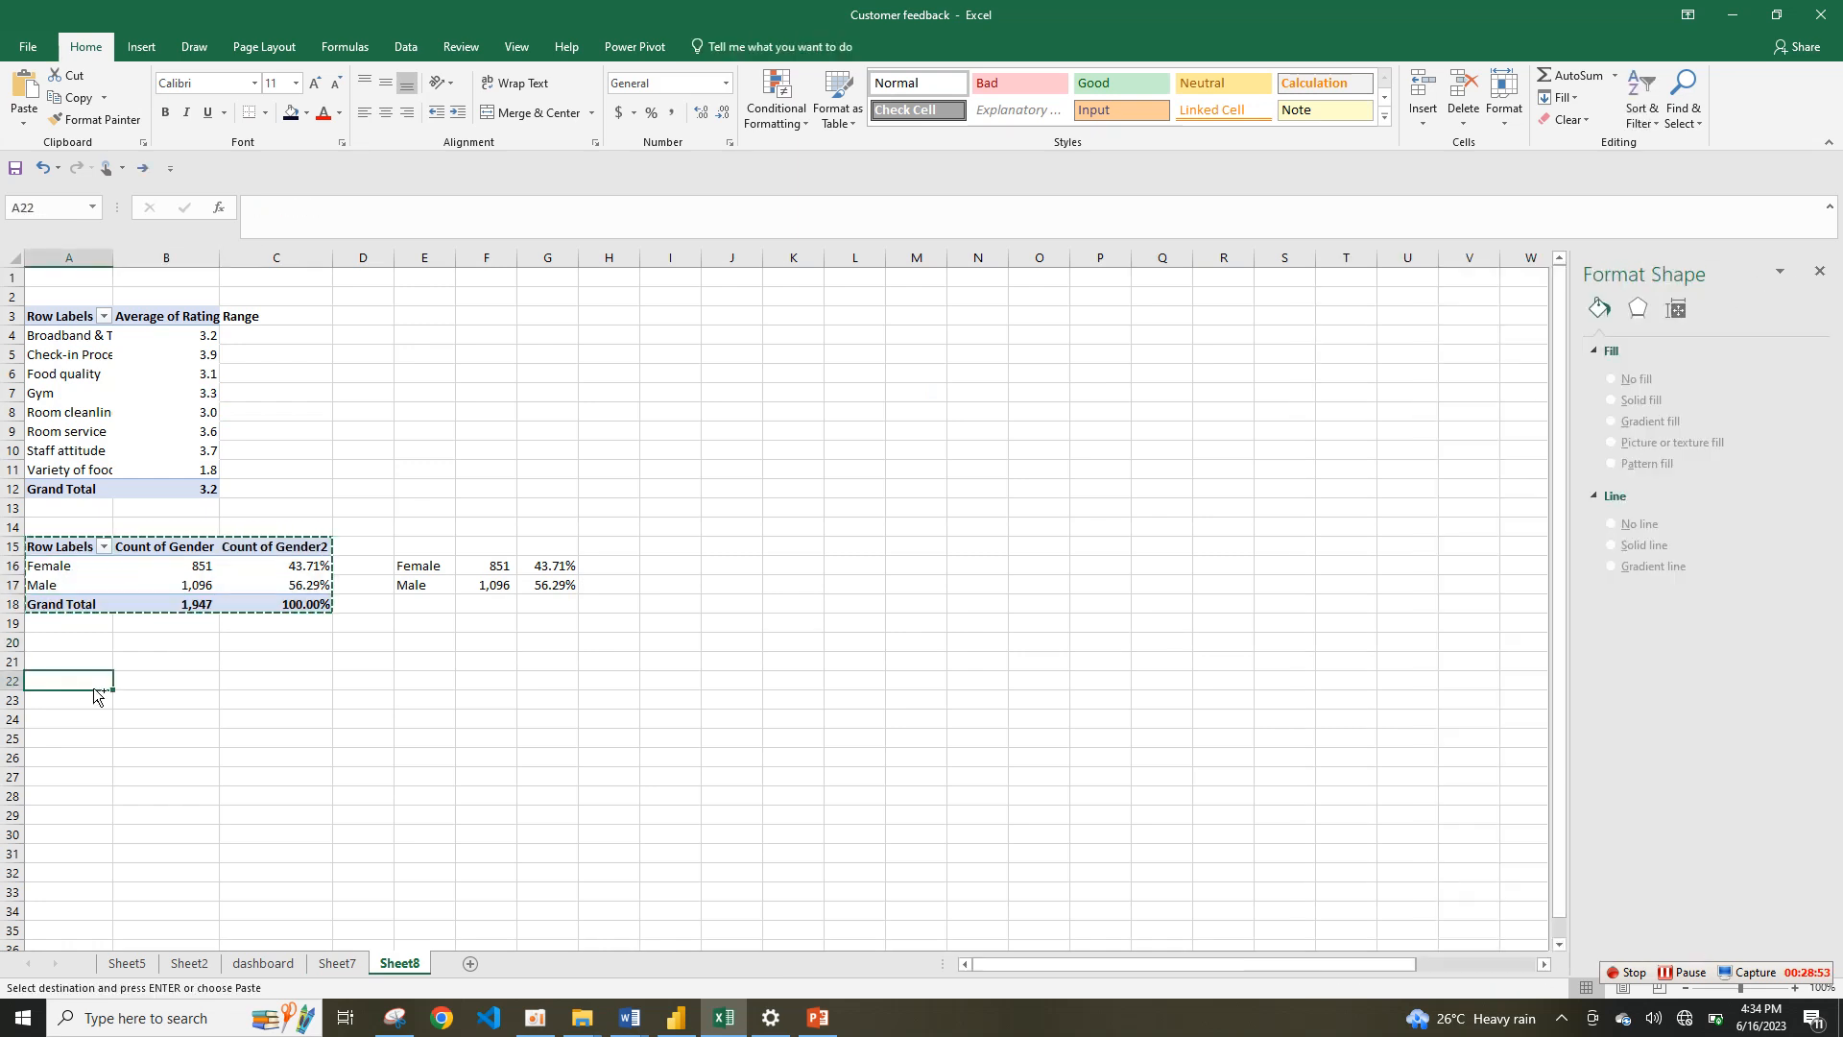
key(ctrl+v)
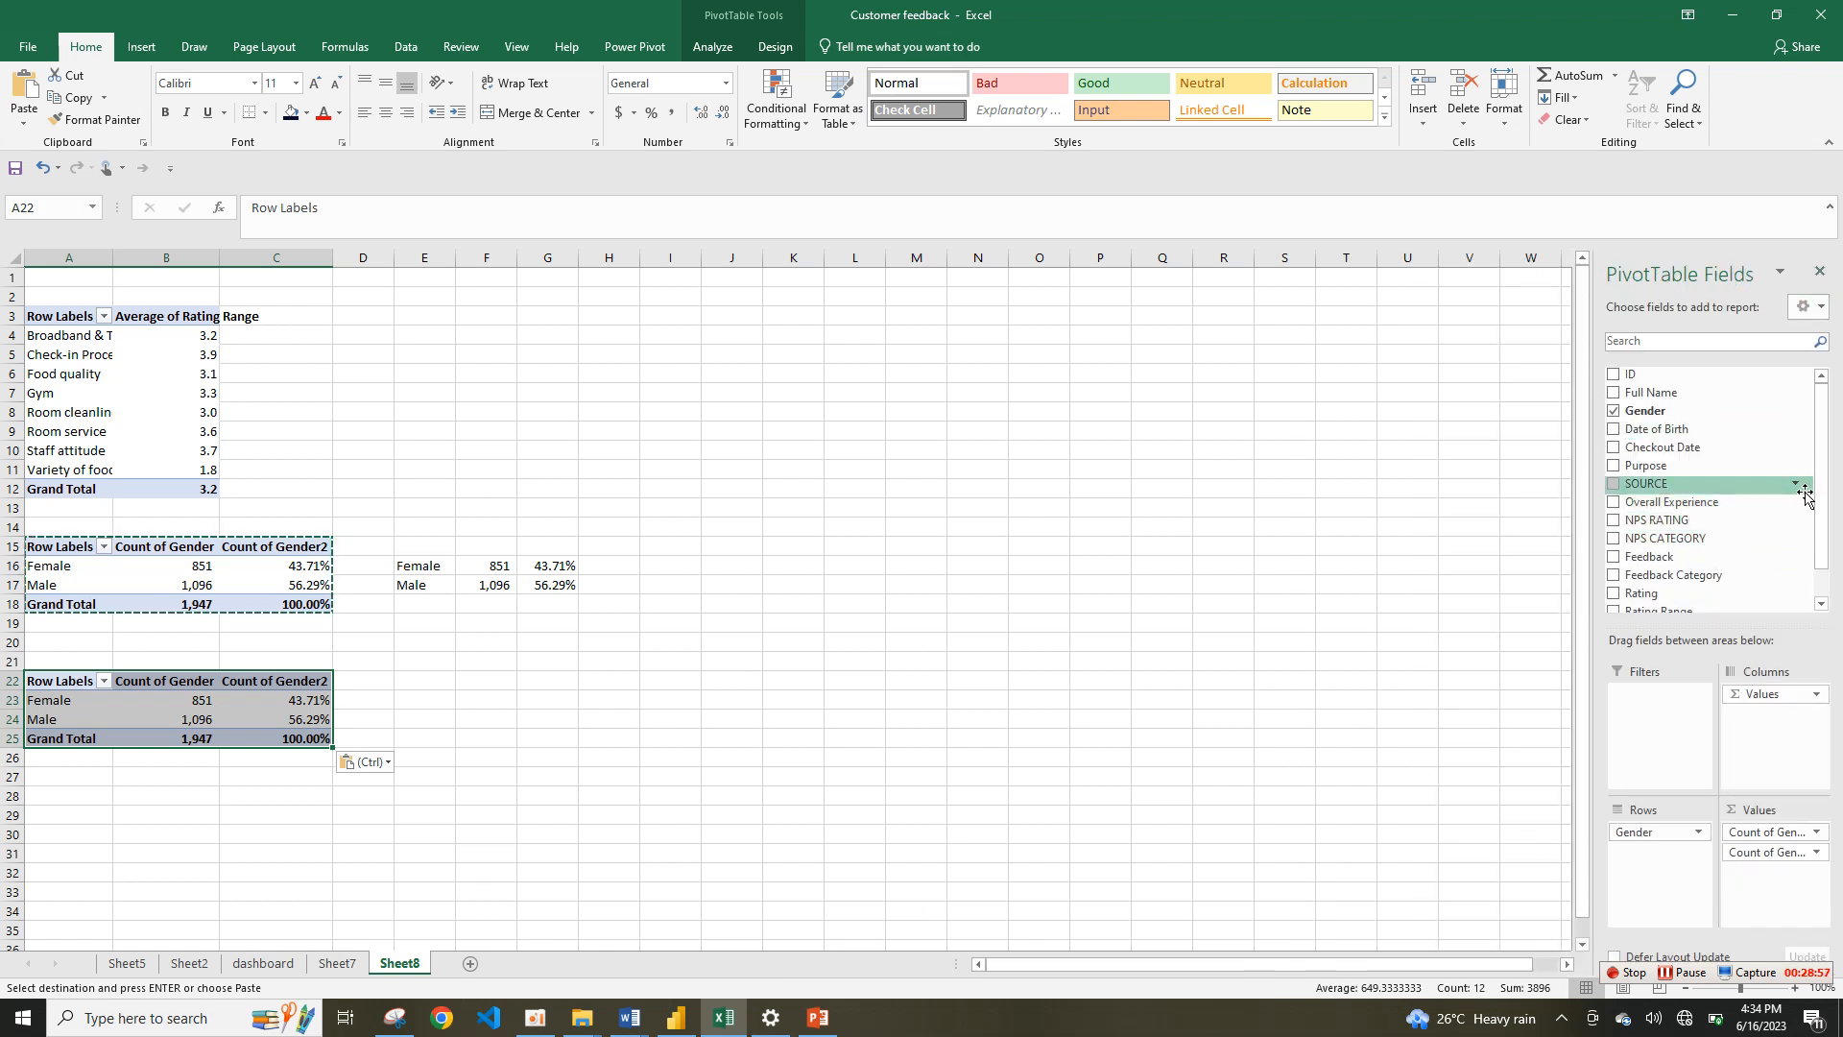
Step: Replace the Gender fields in the lower pivot table with SOURCE as rows and a count of SOURCE as values
drag(1733, 486, 1723, 595)
drag(1646, 831, 1718, 633)
drag(1692, 869, 1773, 583)
drag(1771, 833, 1723, 568)
drag(1777, 457, 1779, 835)
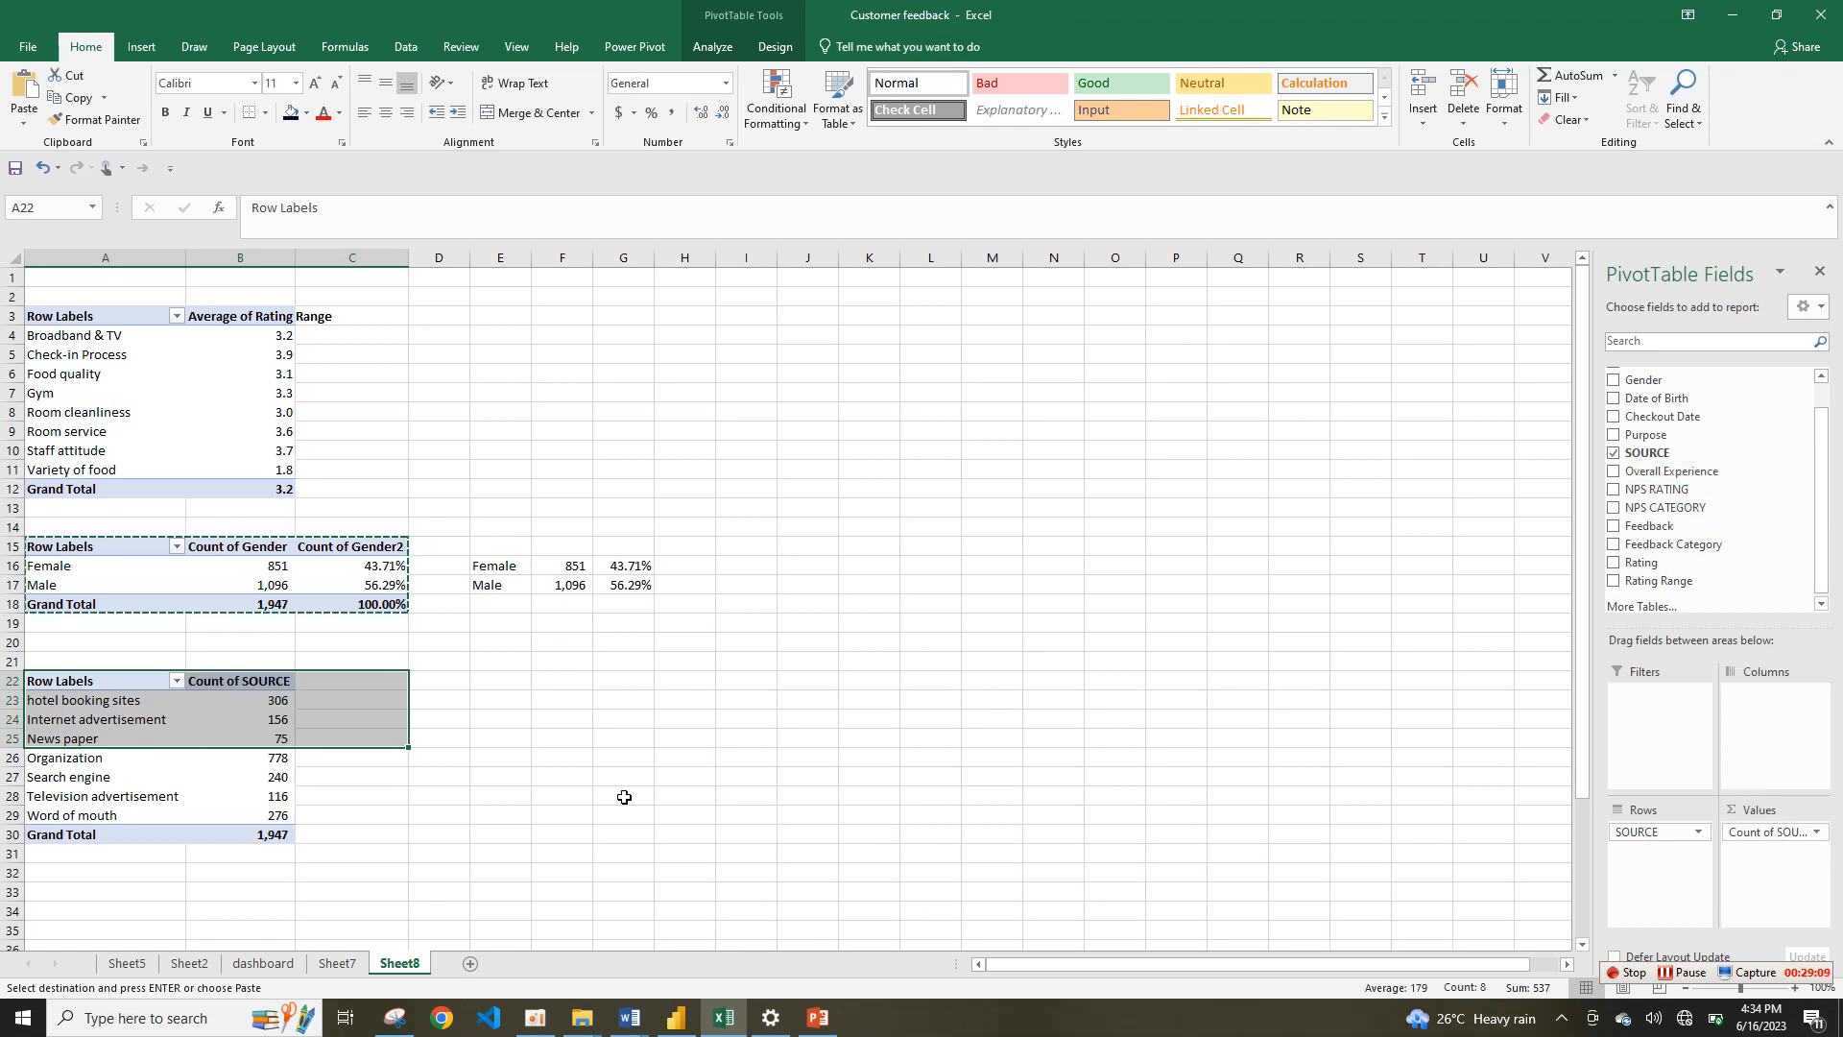
click(269, 710)
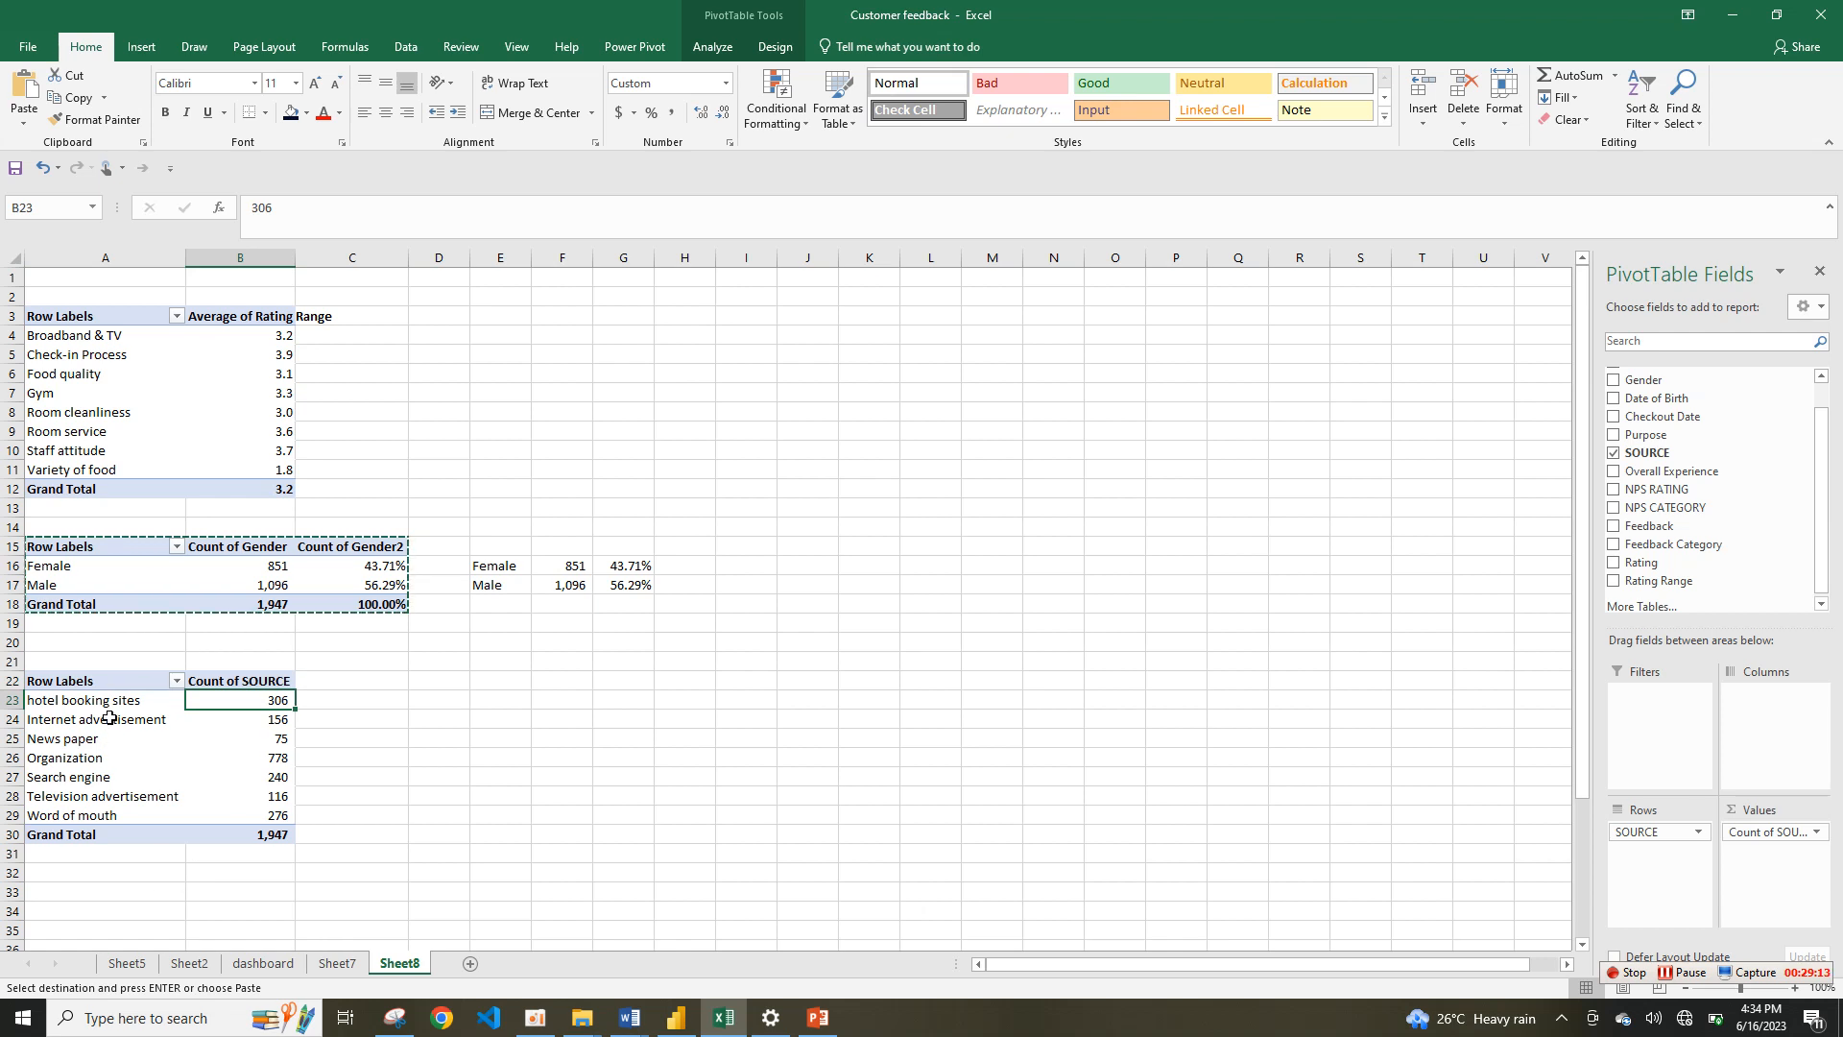
drag(106, 720, 246, 779)
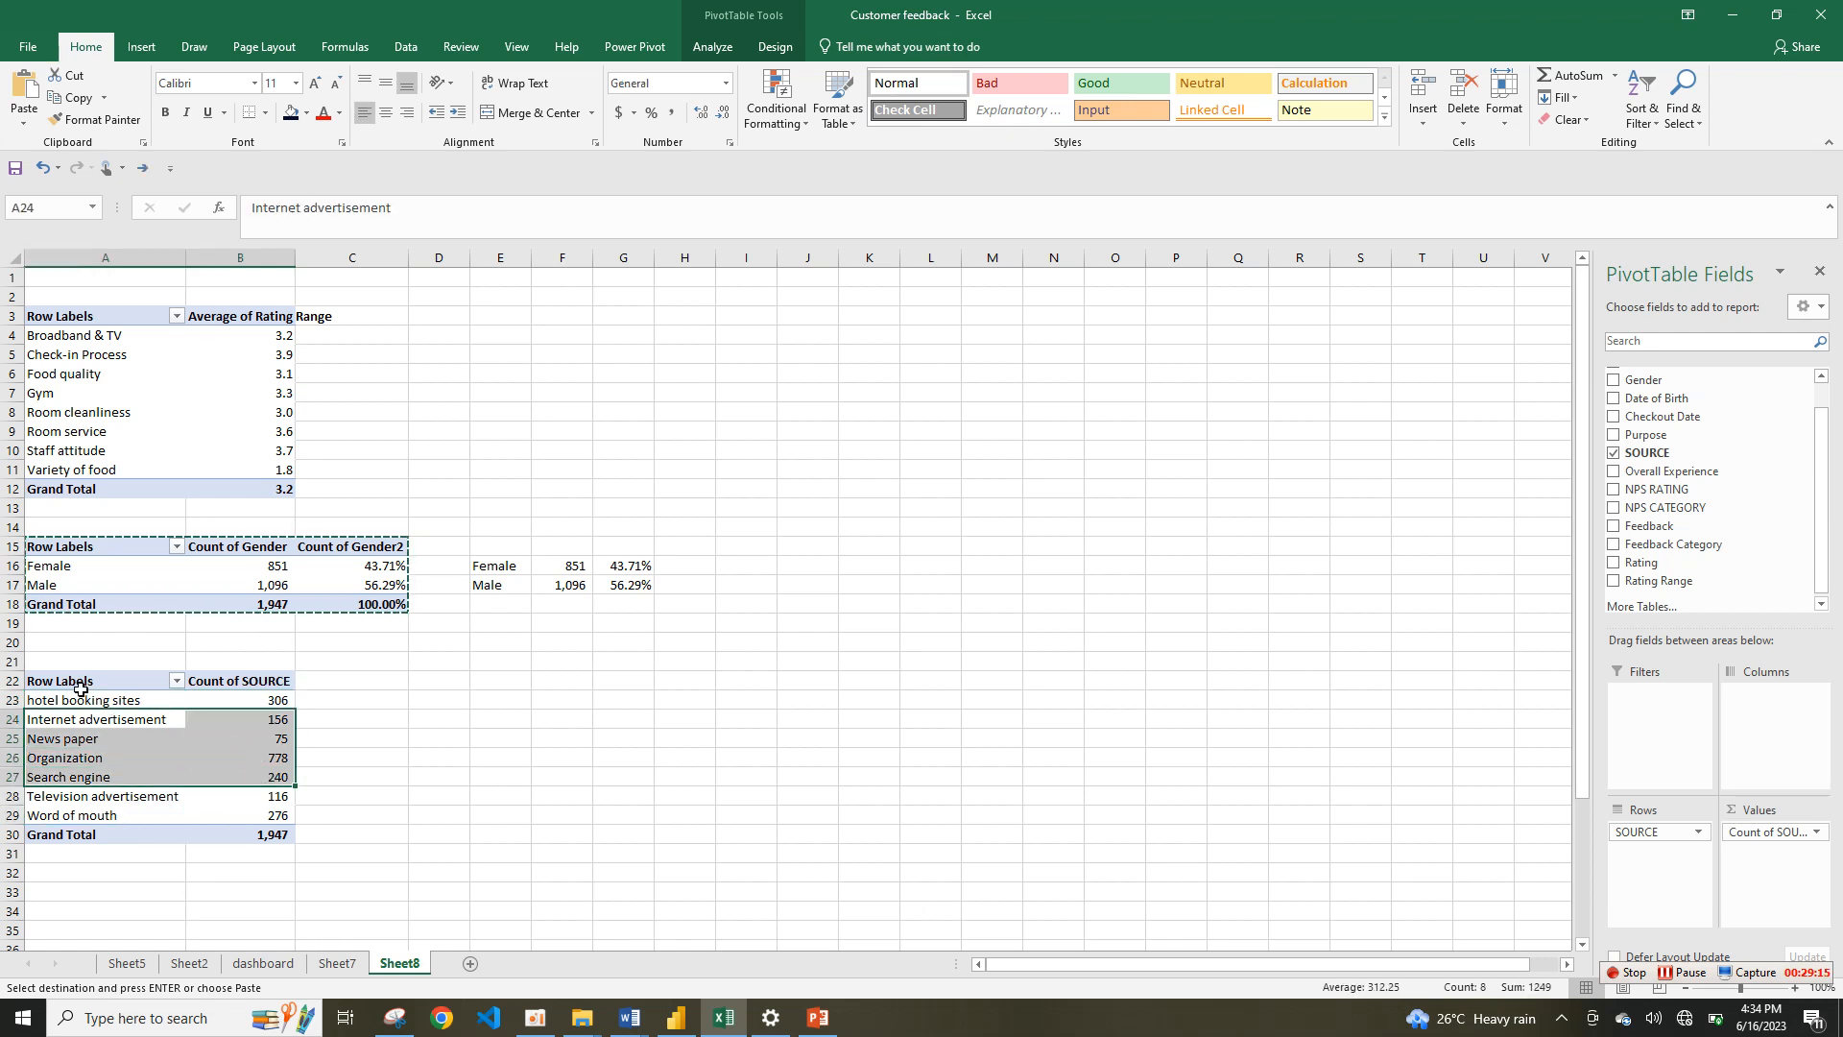
drag(90, 700, 236, 813)
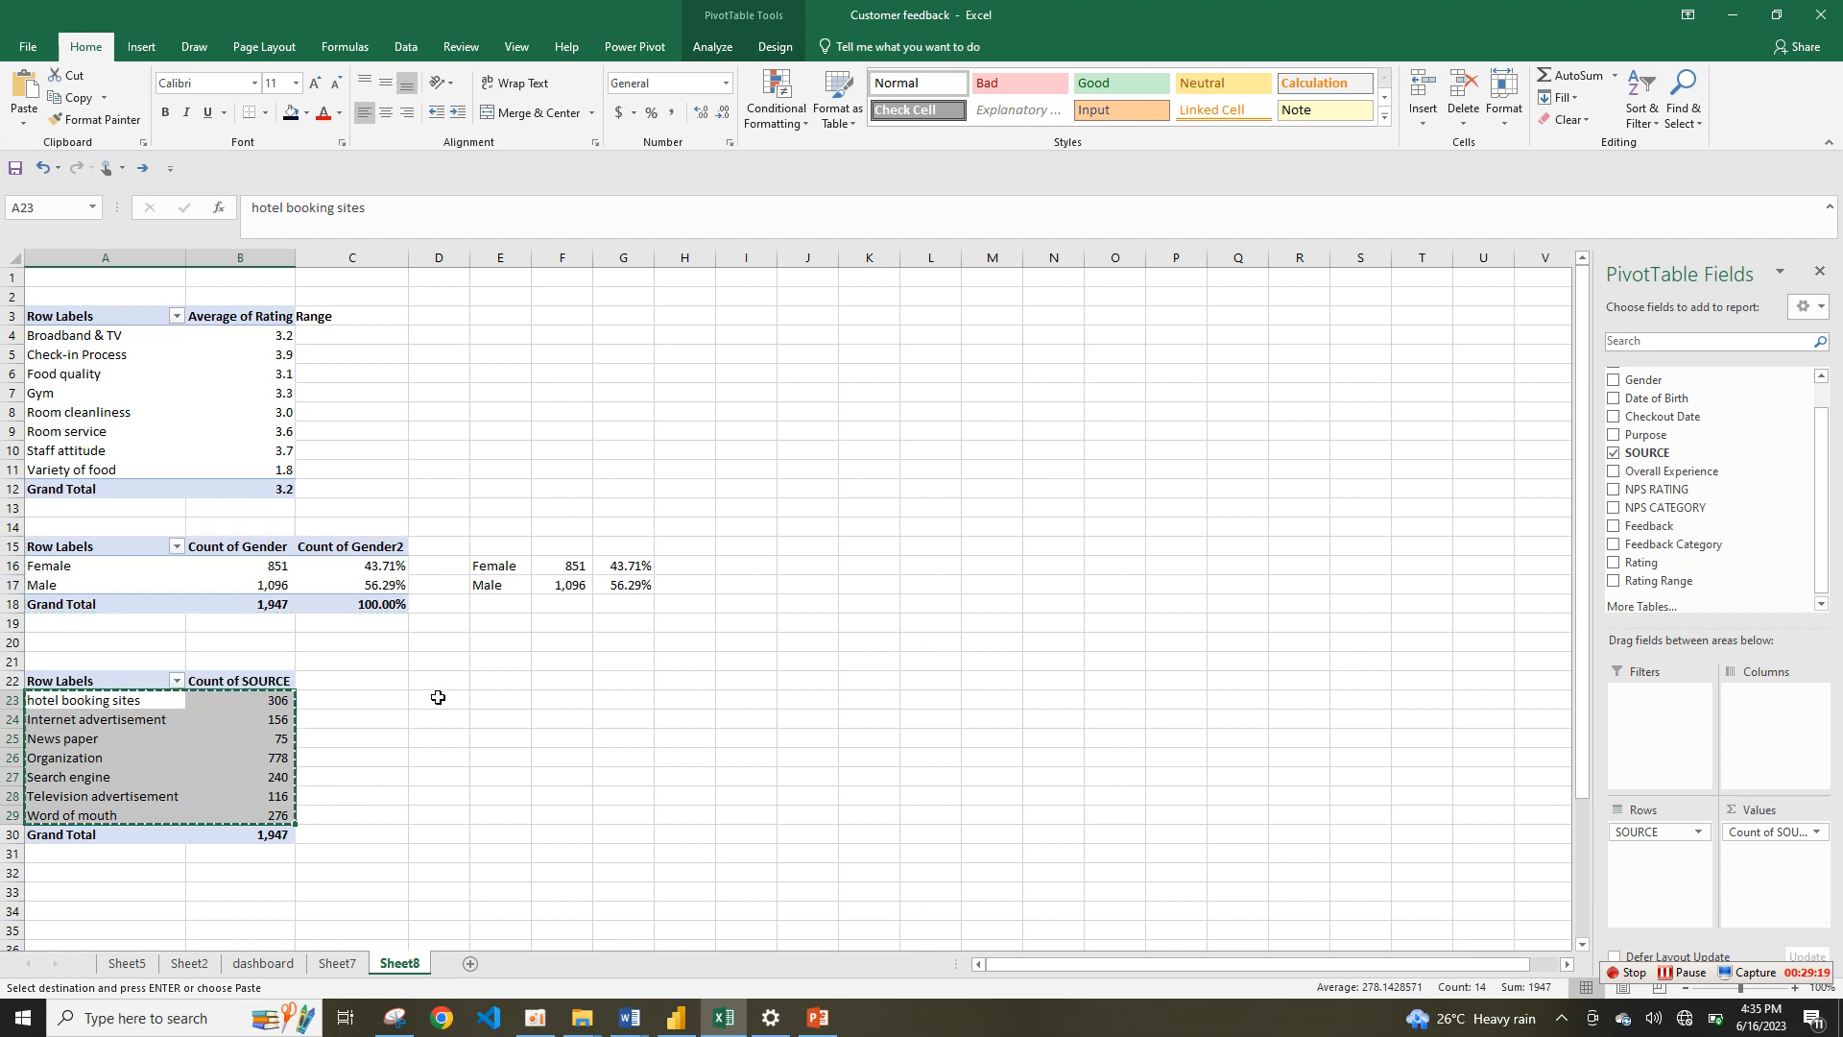
Step: Insert a 2-D clustered bar chart from the SOURCE pivot table and place it beside the tables, over columns H to N
click(258, 723)
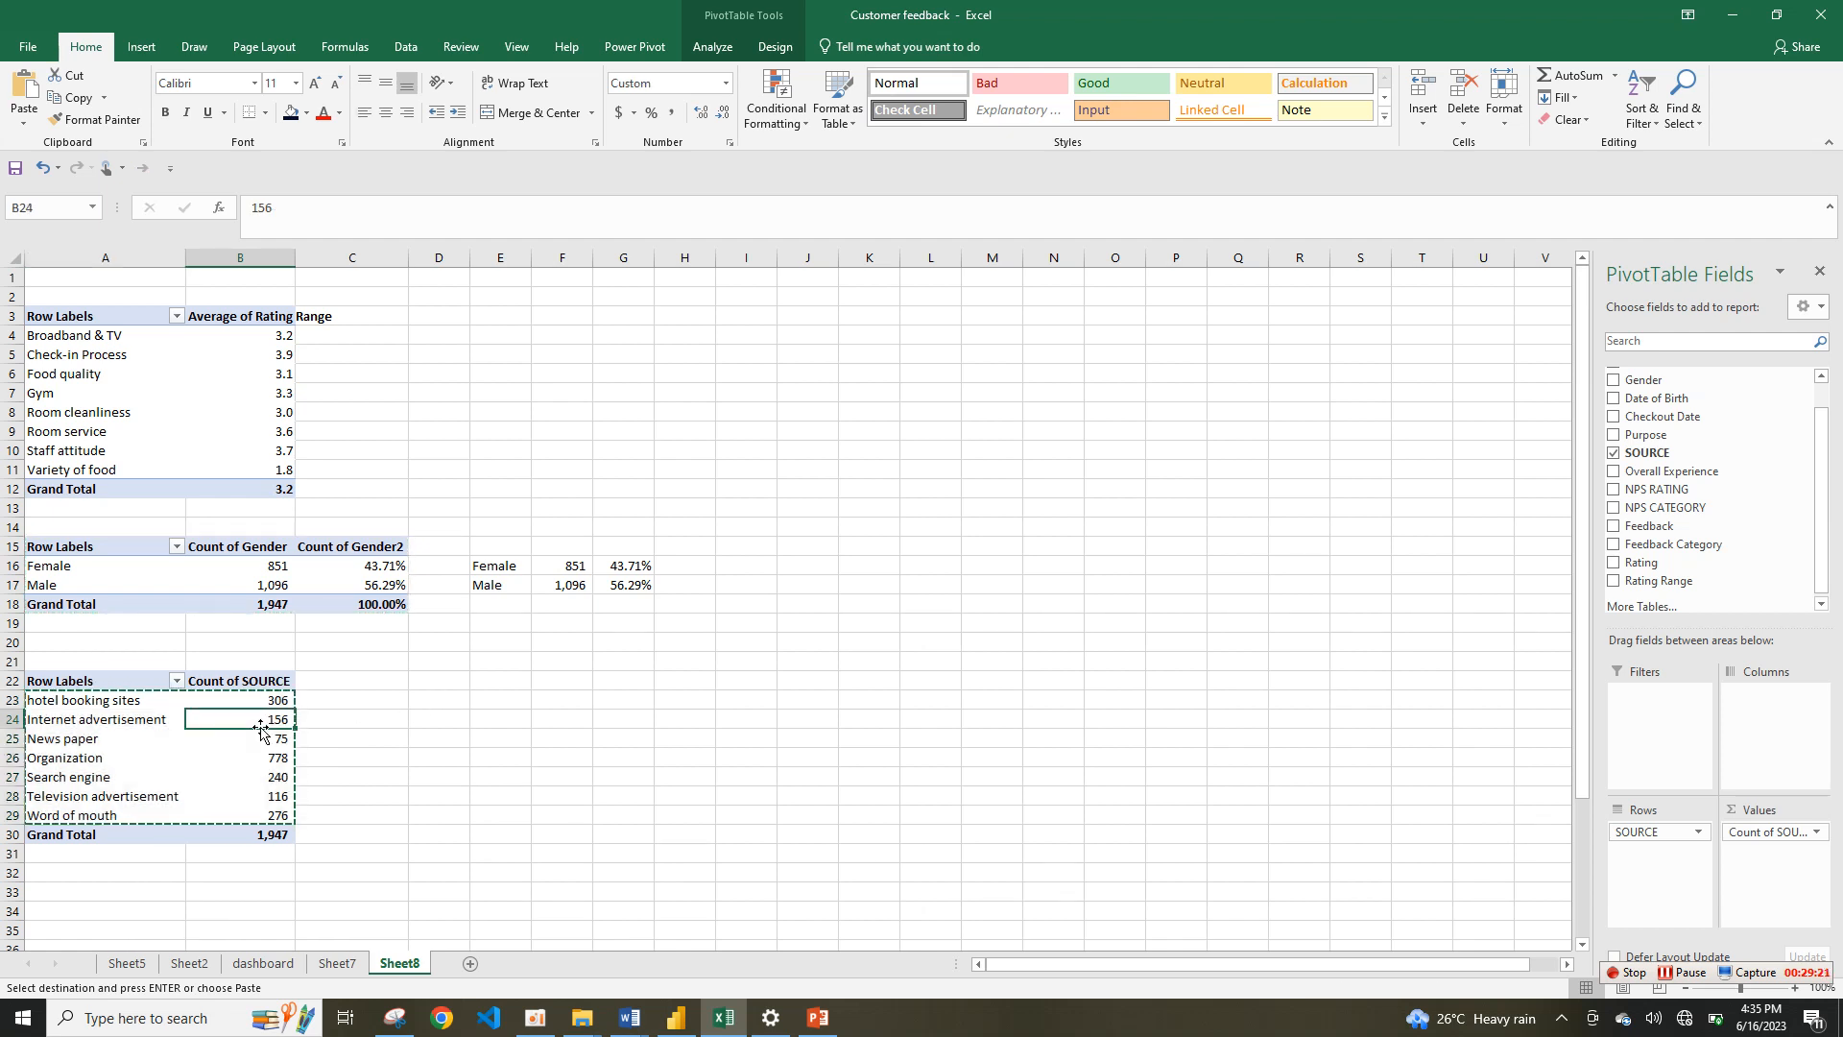
click(174, 45)
click(144, 46)
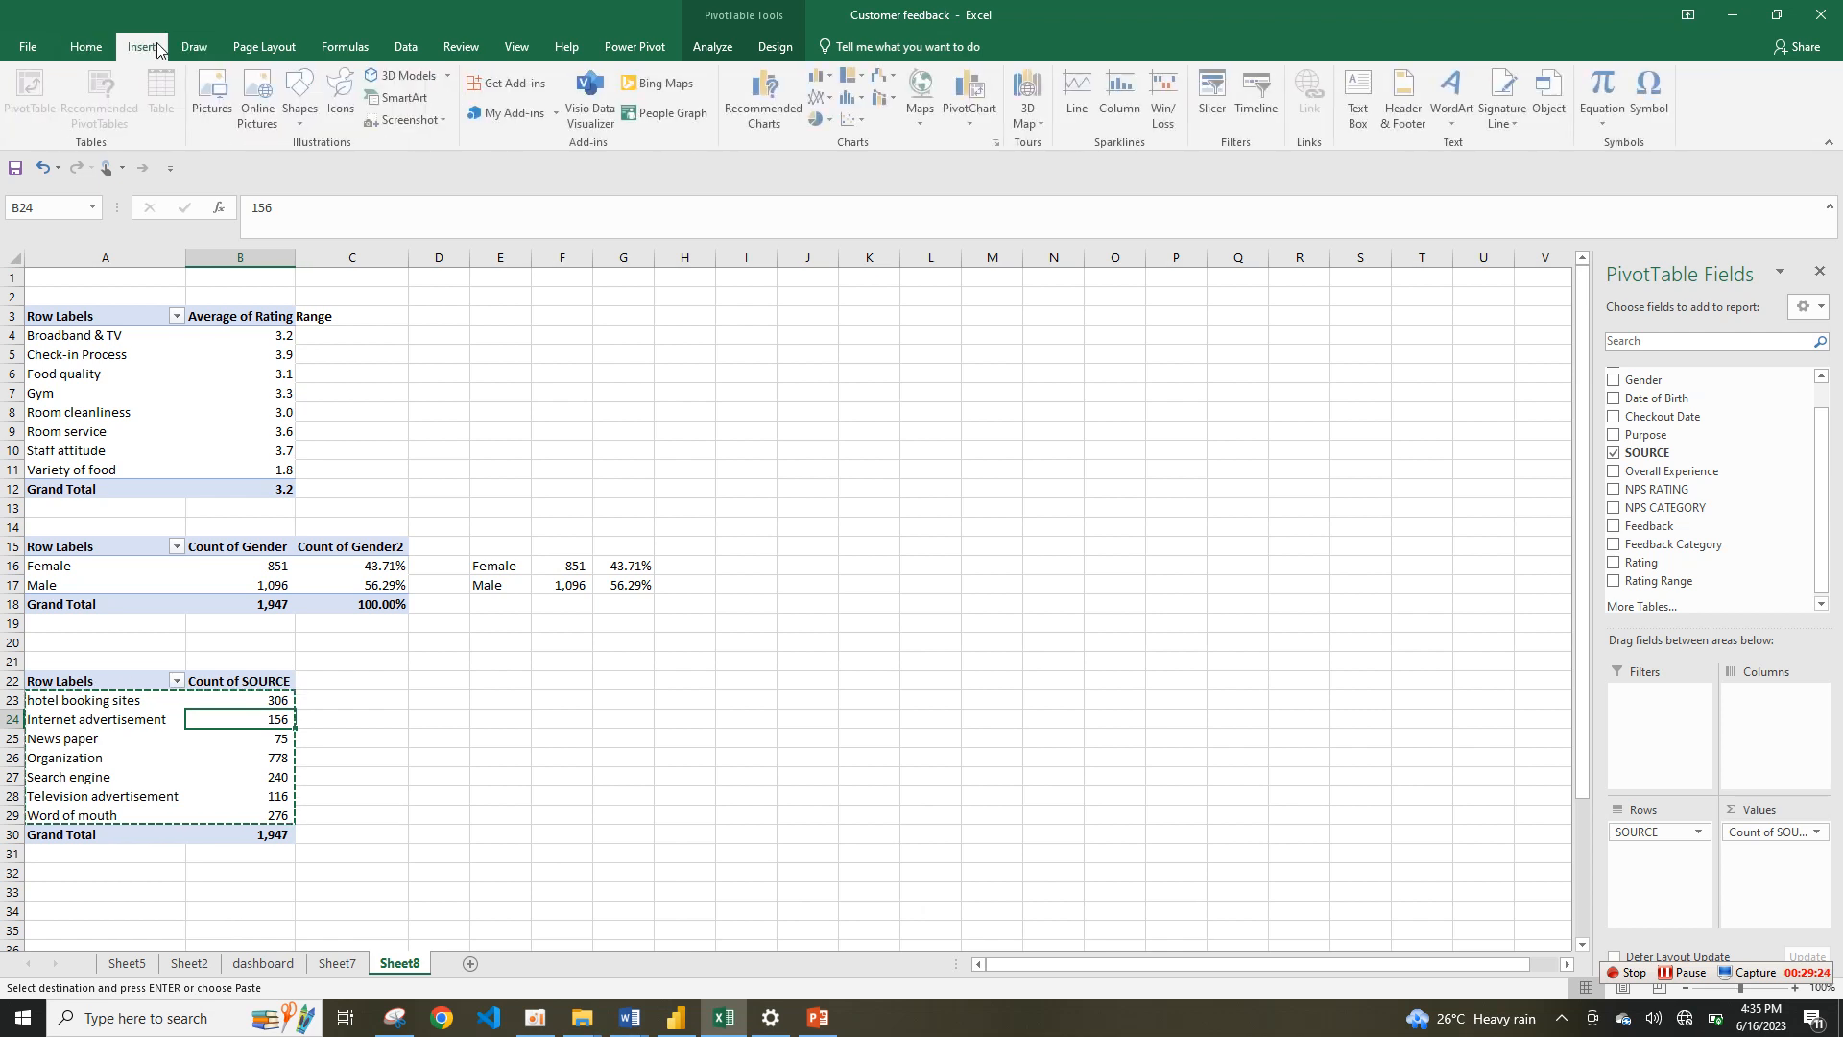
click(851, 97)
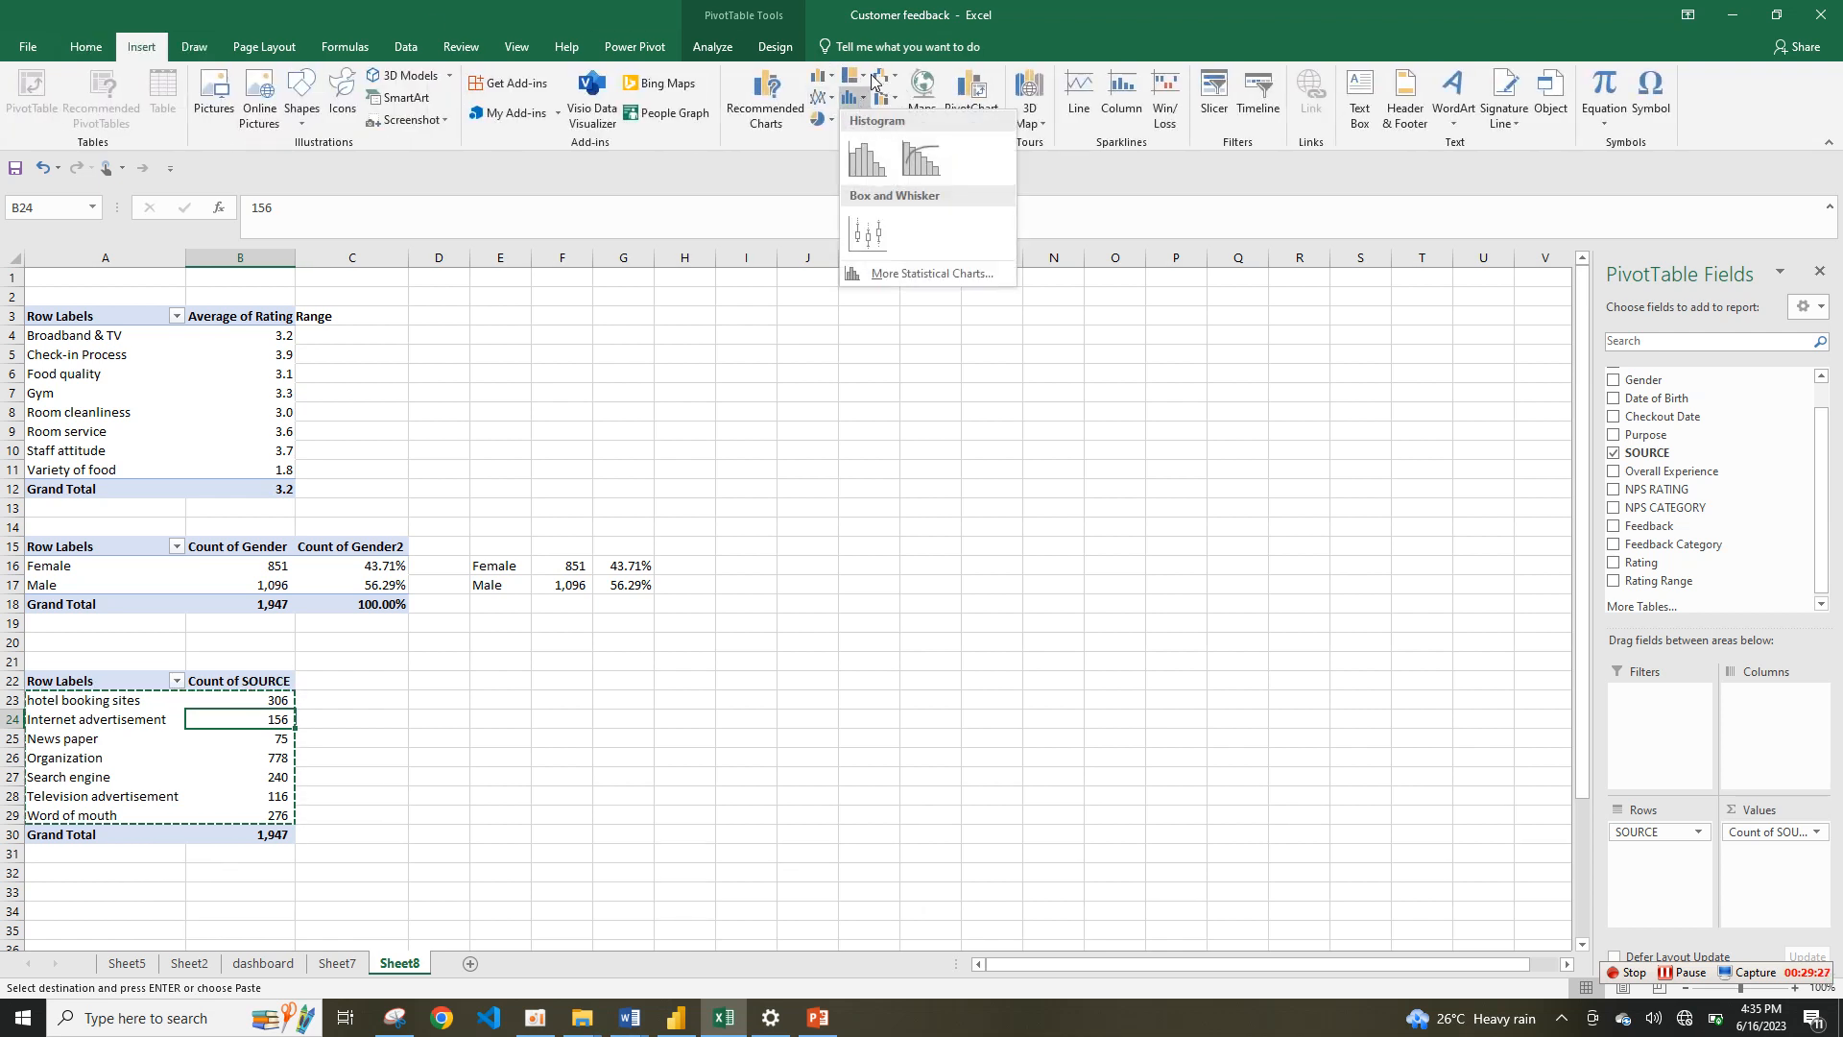
click(821, 75)
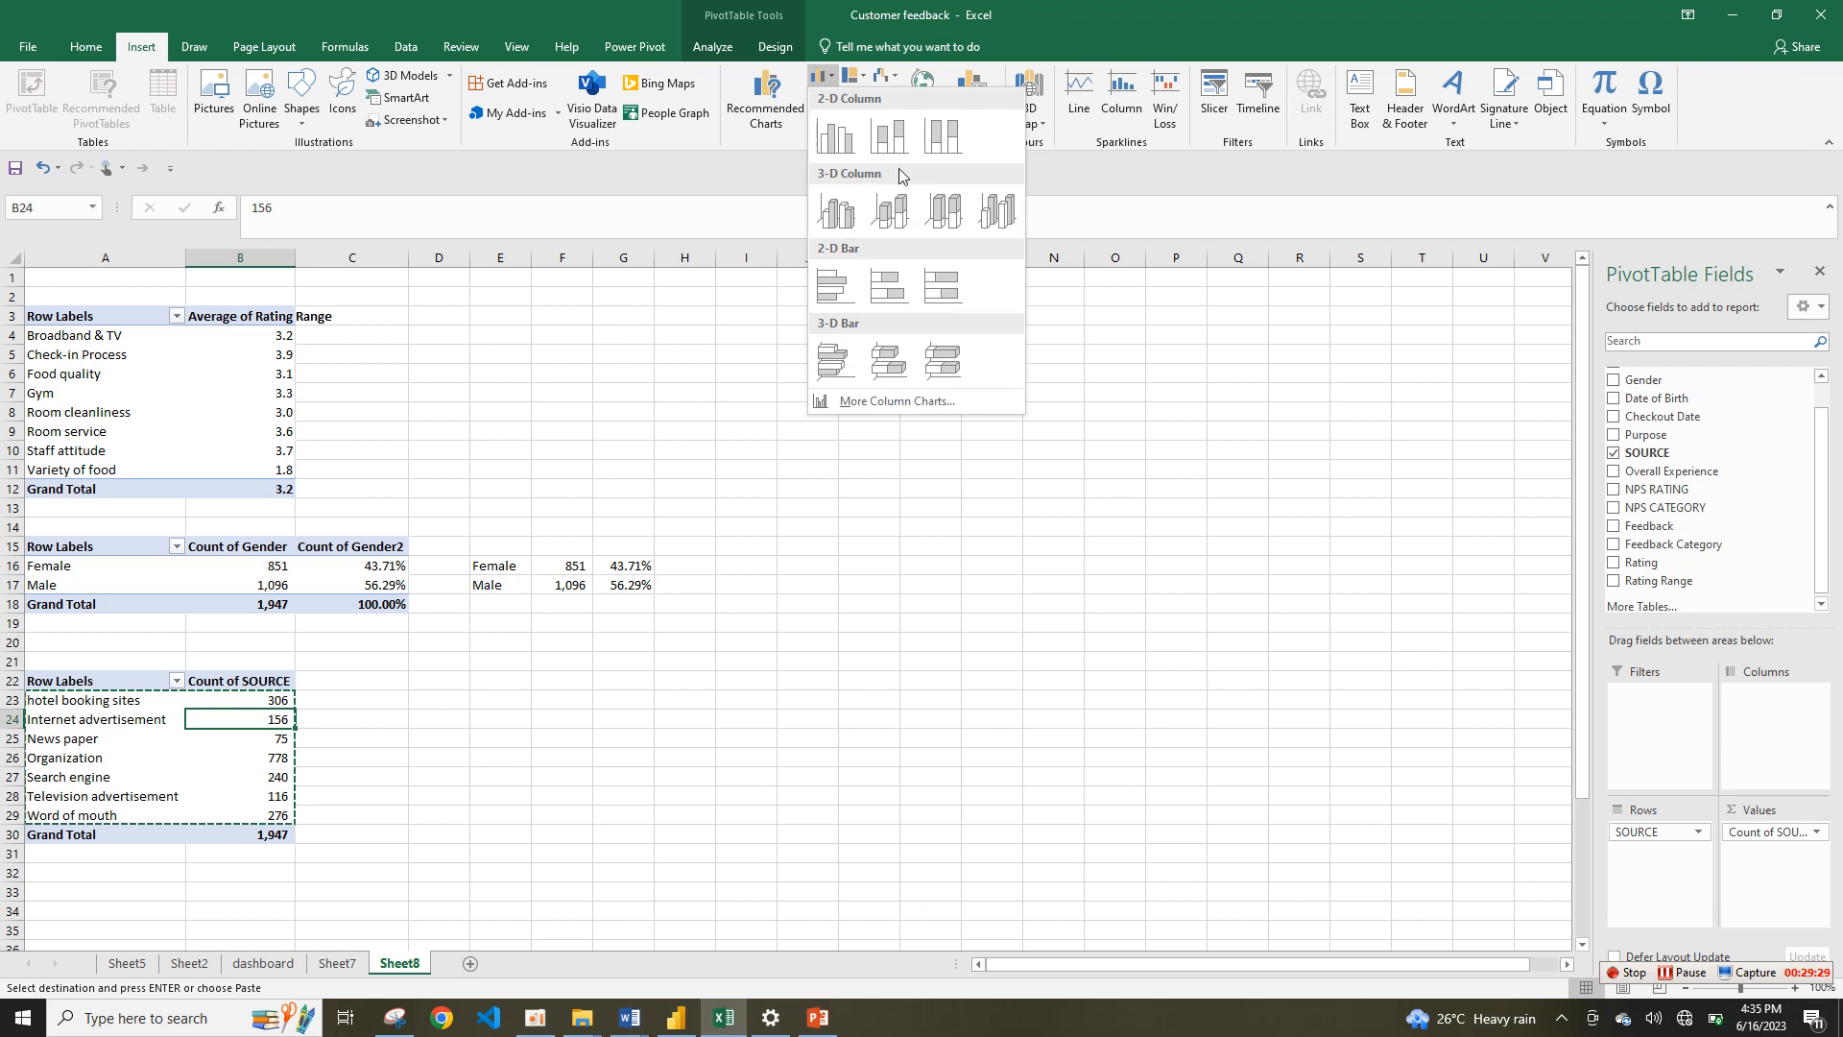
click(843, 293)
drag(818, 475, 892, 451)
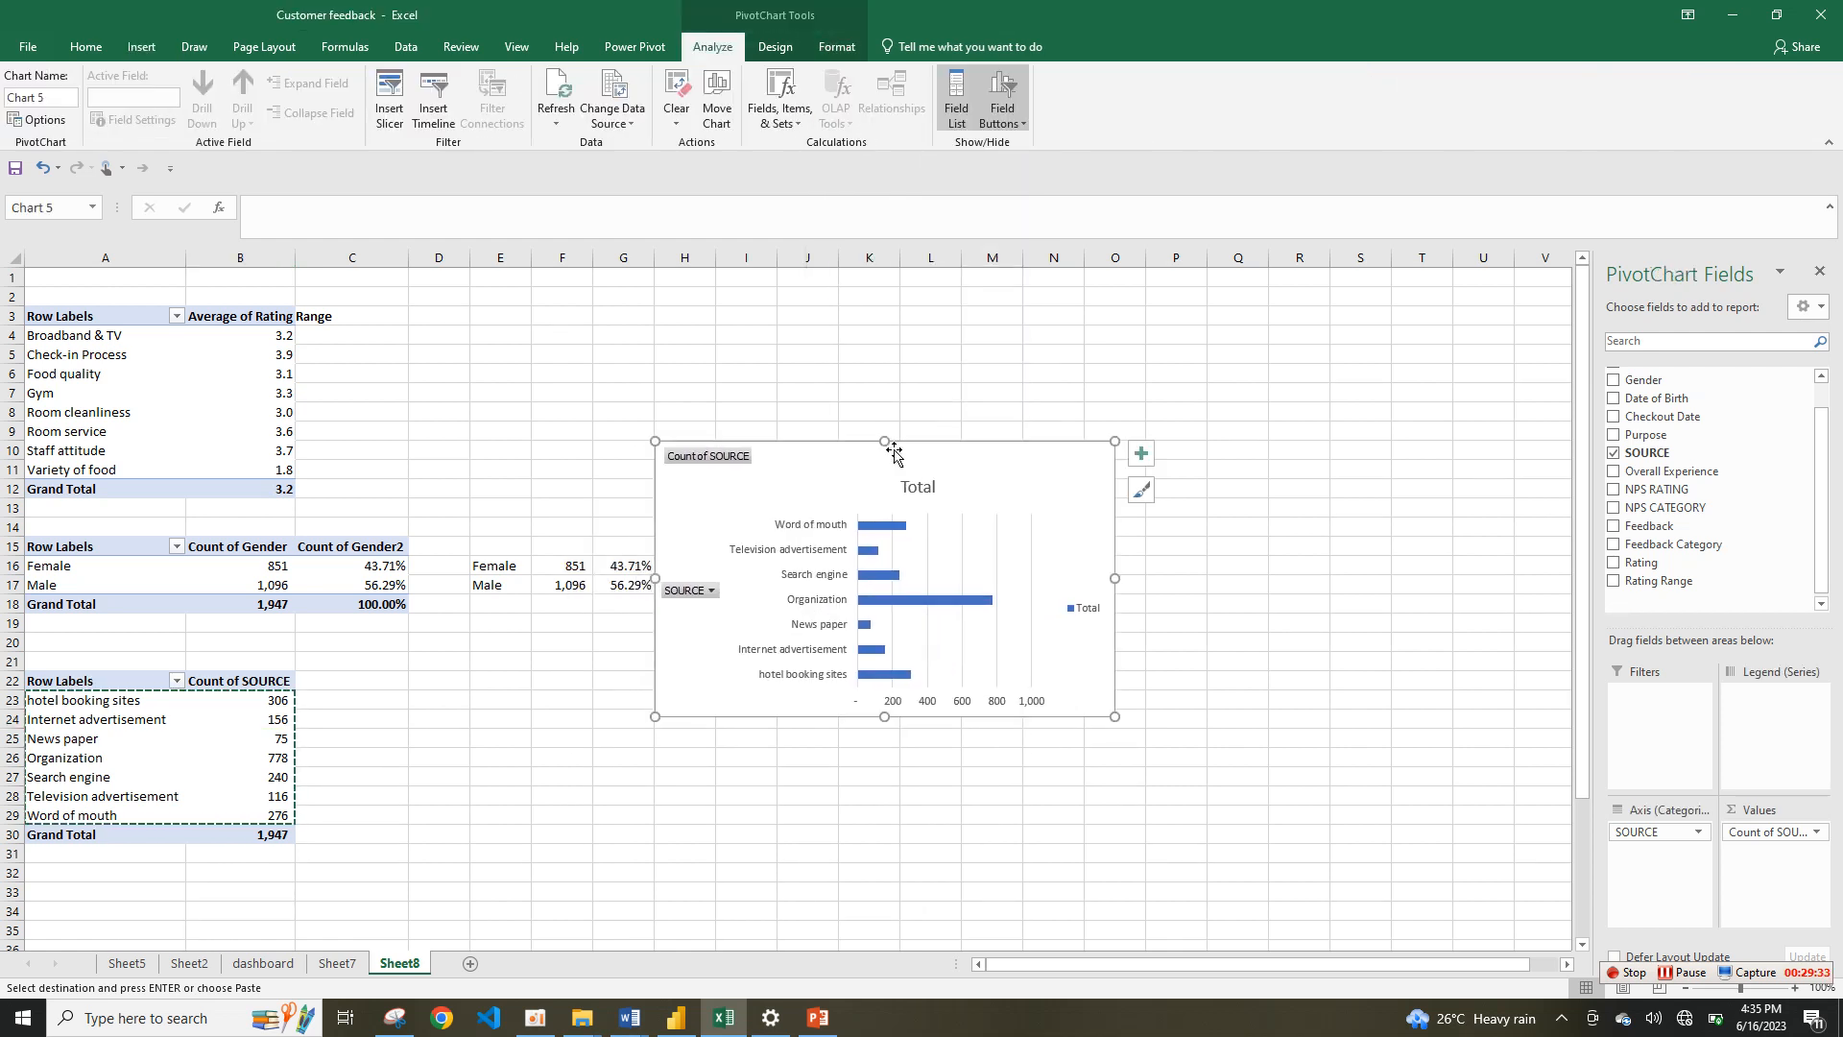
Step: Remove the chart title, gridlines and legend from the source bar chart
click(1140, 452)
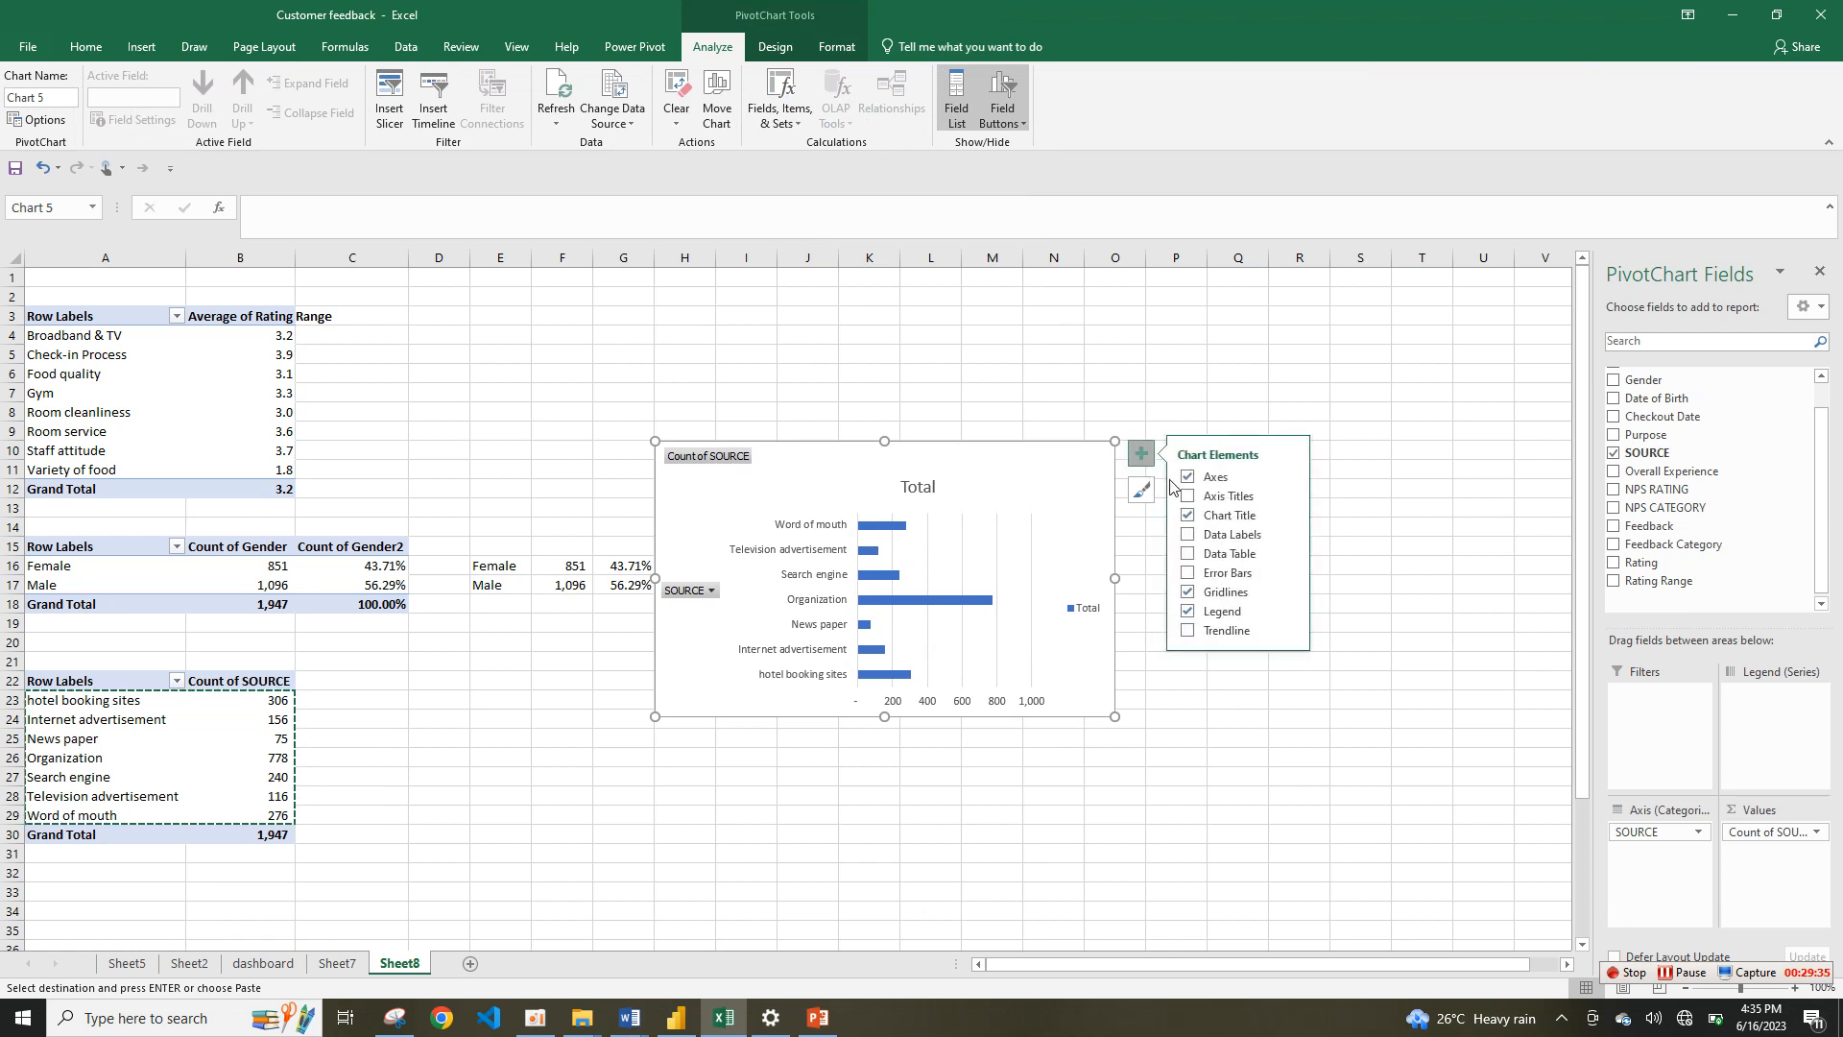
click(1187, 476)
click(1187, 476)
click(1187, 515)
click(1188, 591)
click(1187, 610)
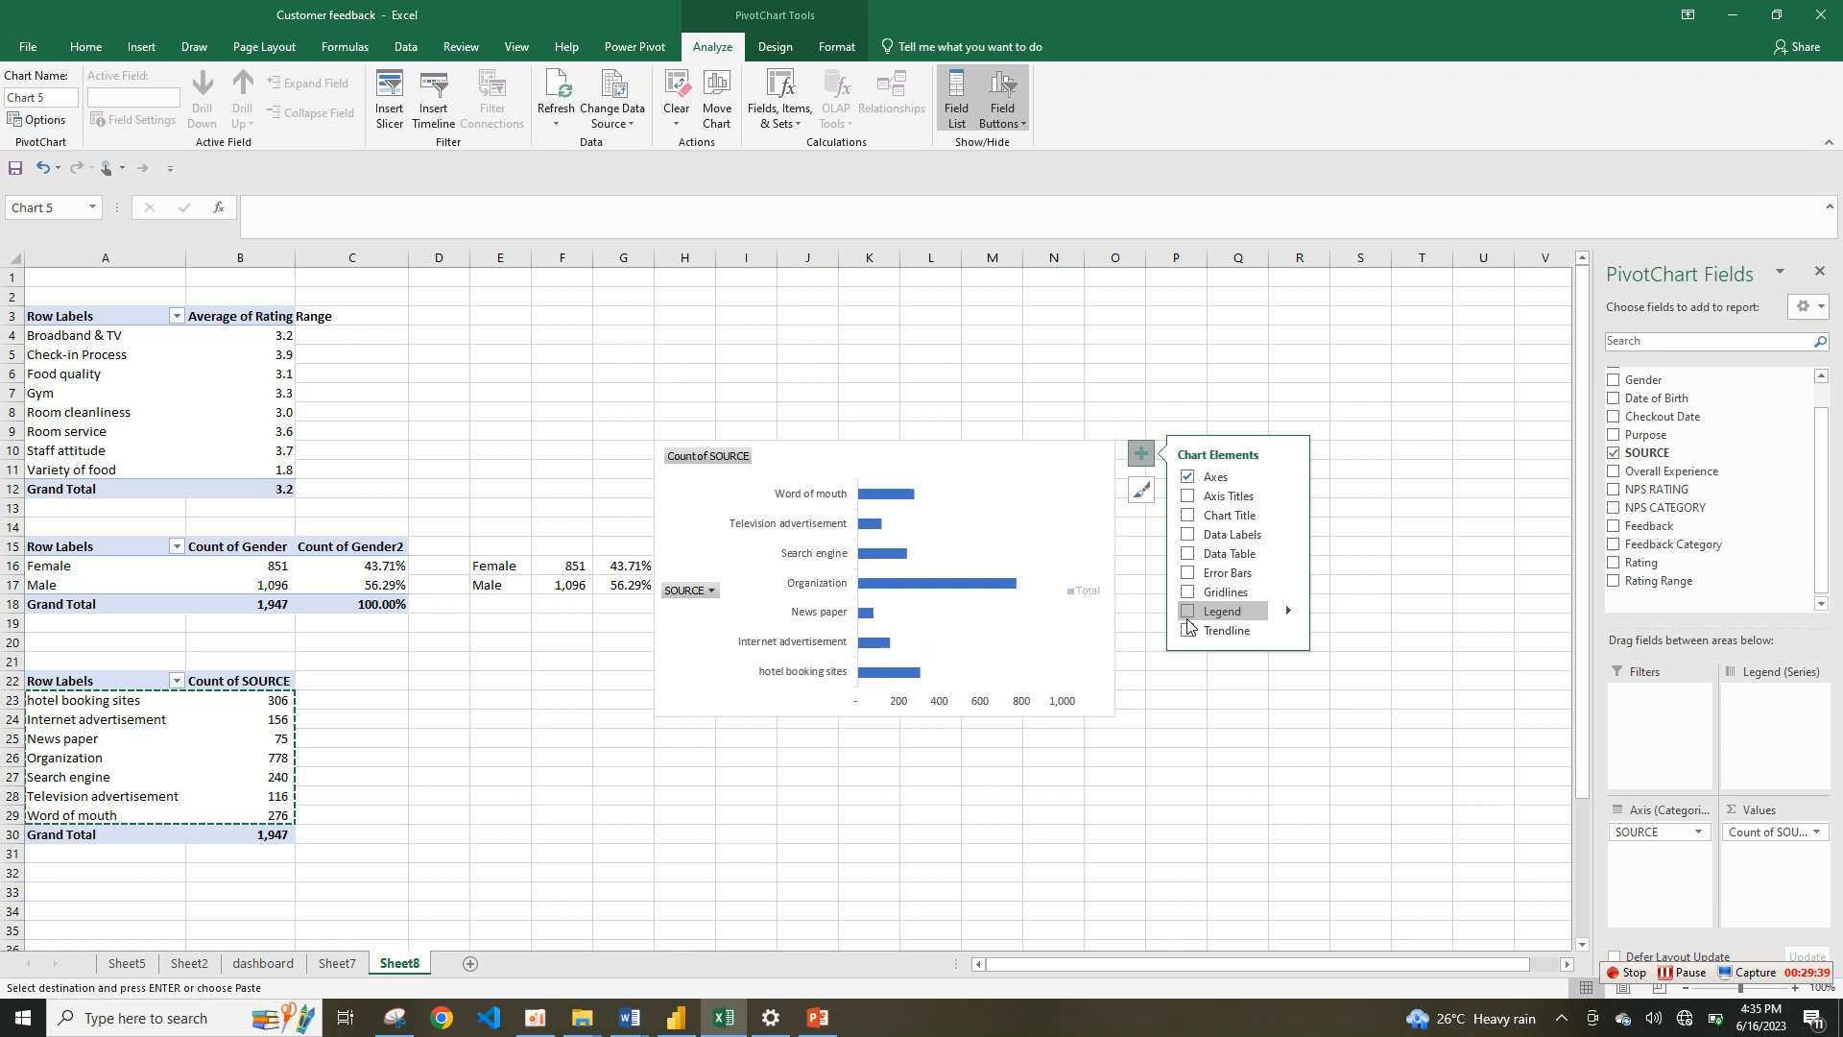
Step: Hide the bar chart's primary horizontal axis while keeping the vertical one, and hide all field buttons on the chart
click(1261, 477)
mouse_move(1286, 477)
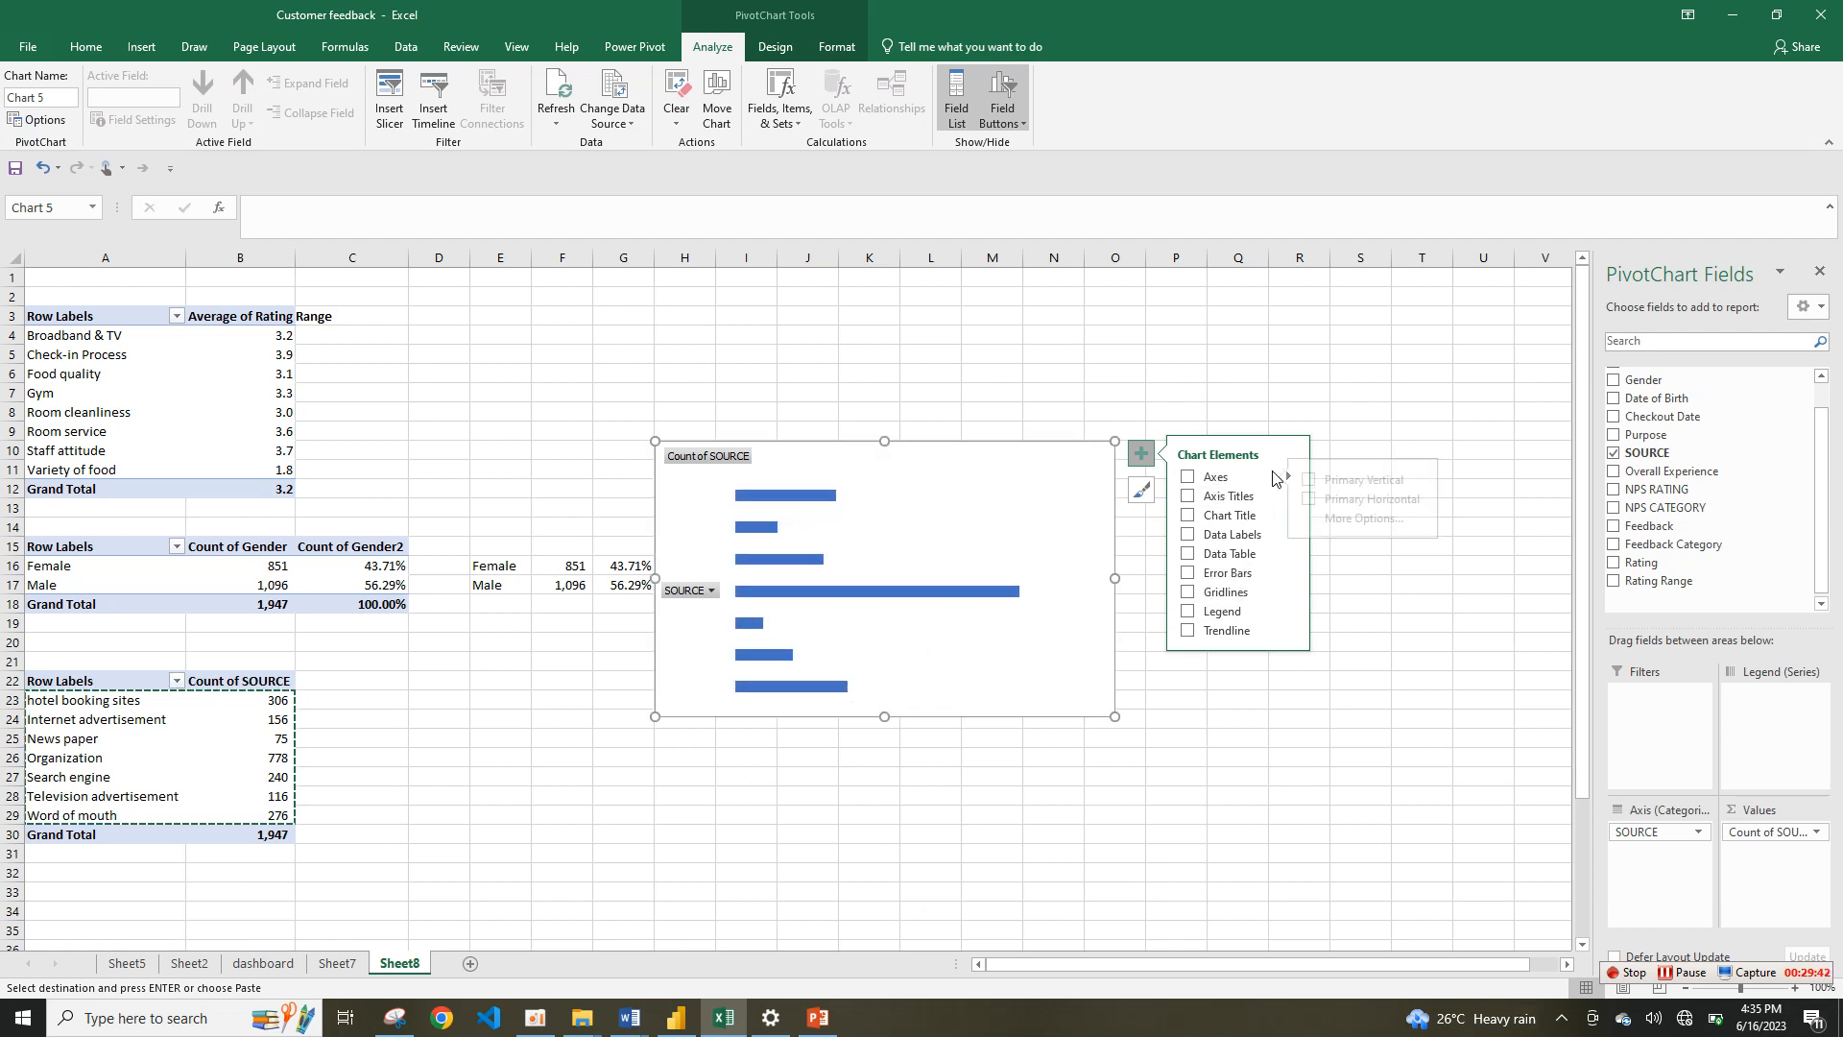
click(1221, 479)
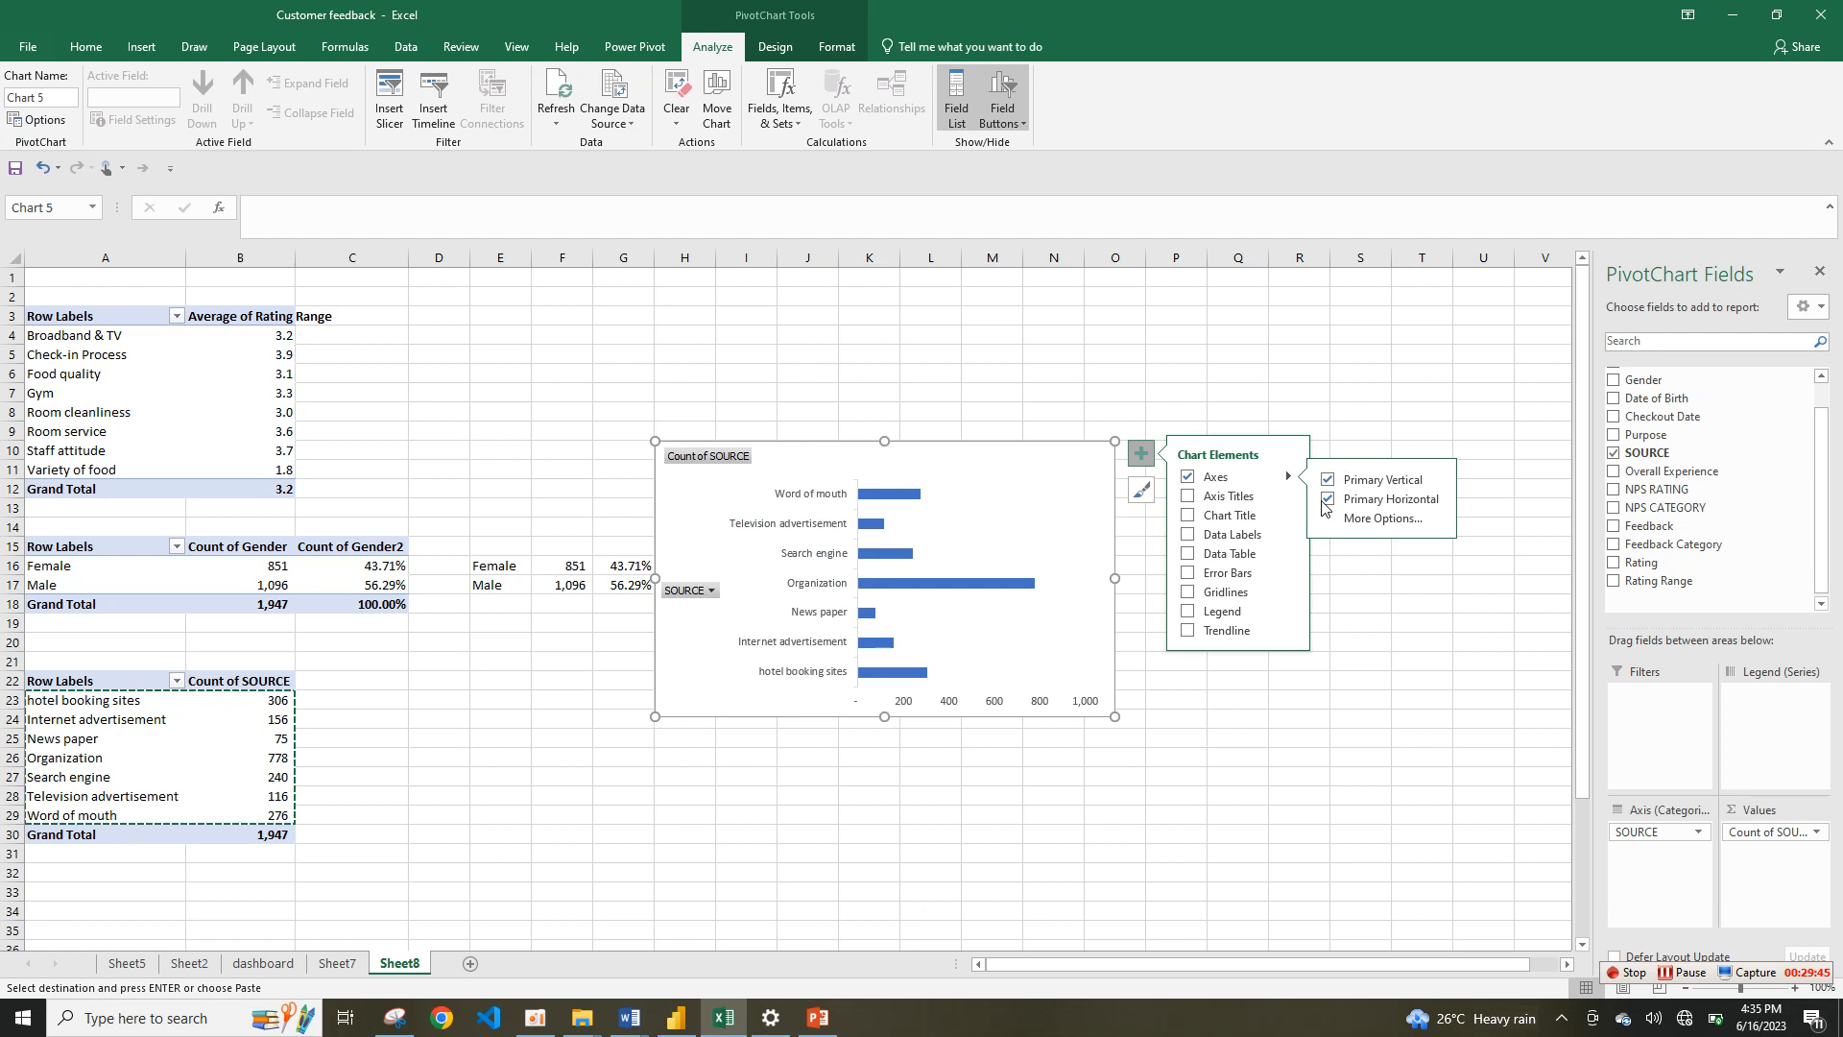
click(1343, 501)
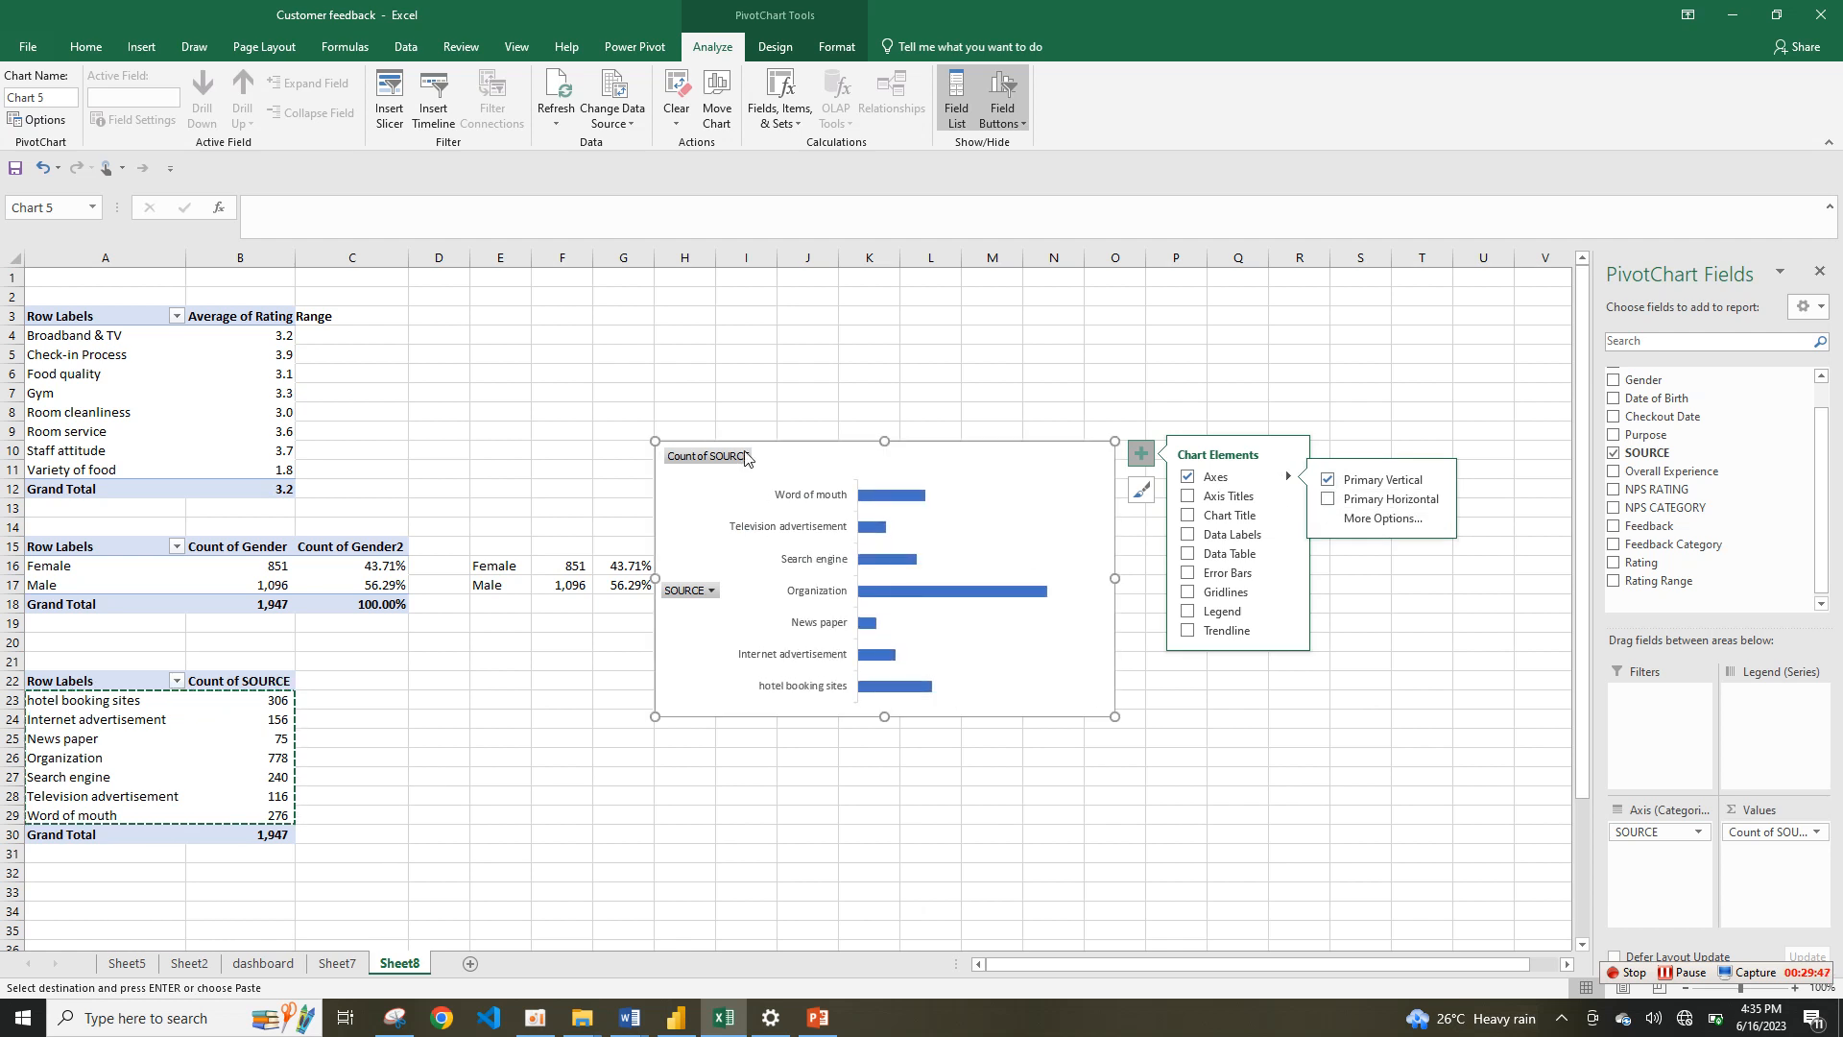
right_click(713, 457)
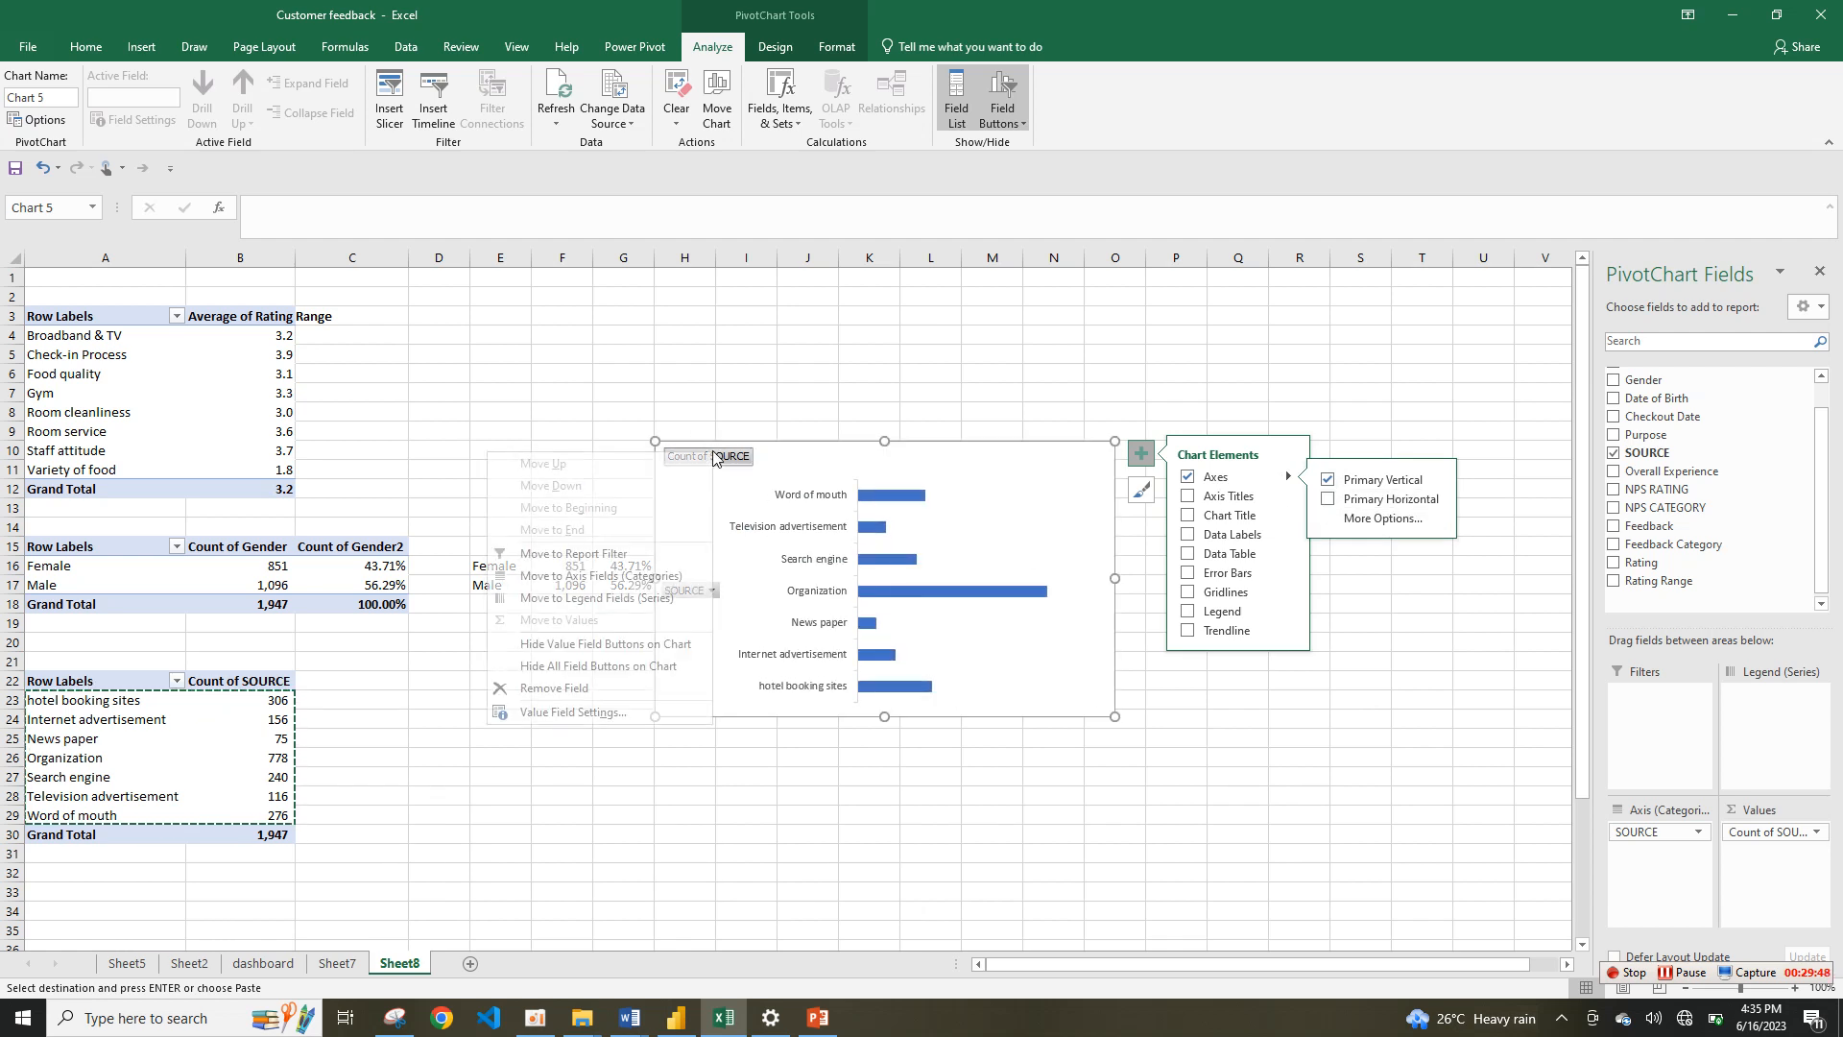
click(644, 665)
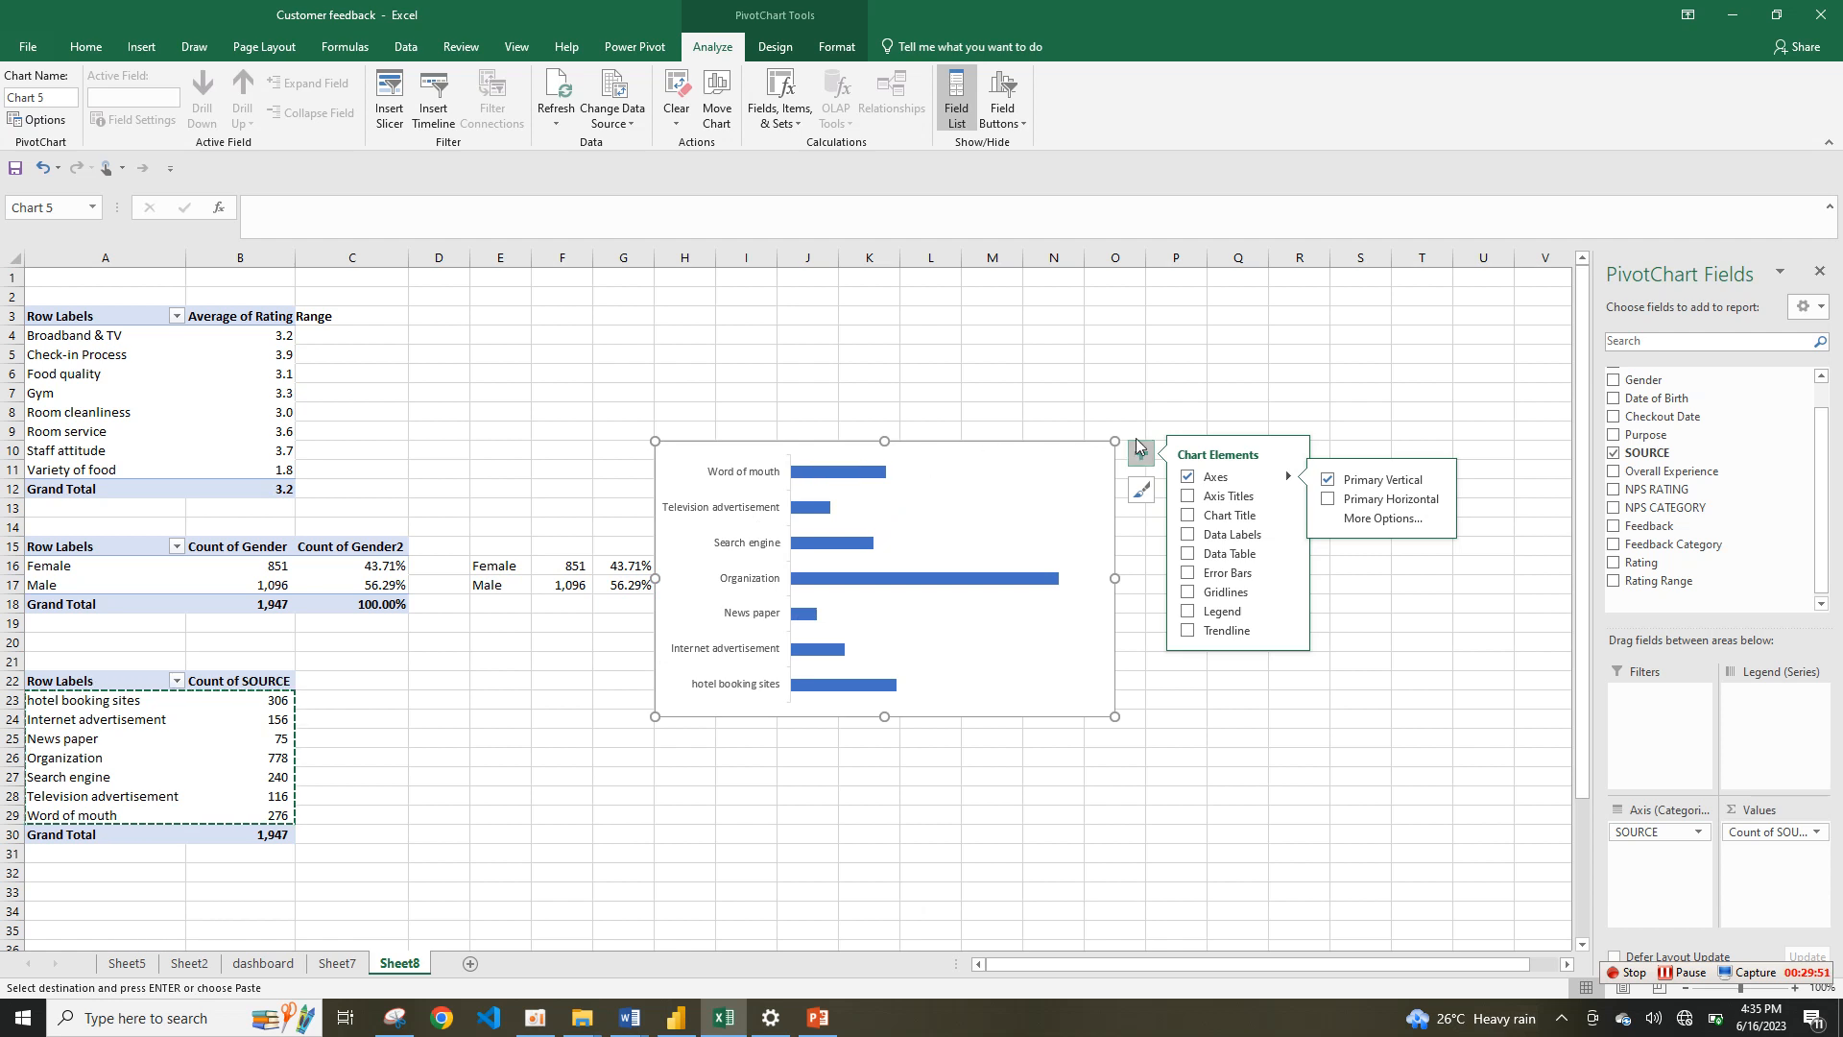
Step: Sort the SOURCE pivot table by its count from smallest to largest
click(276, 719)
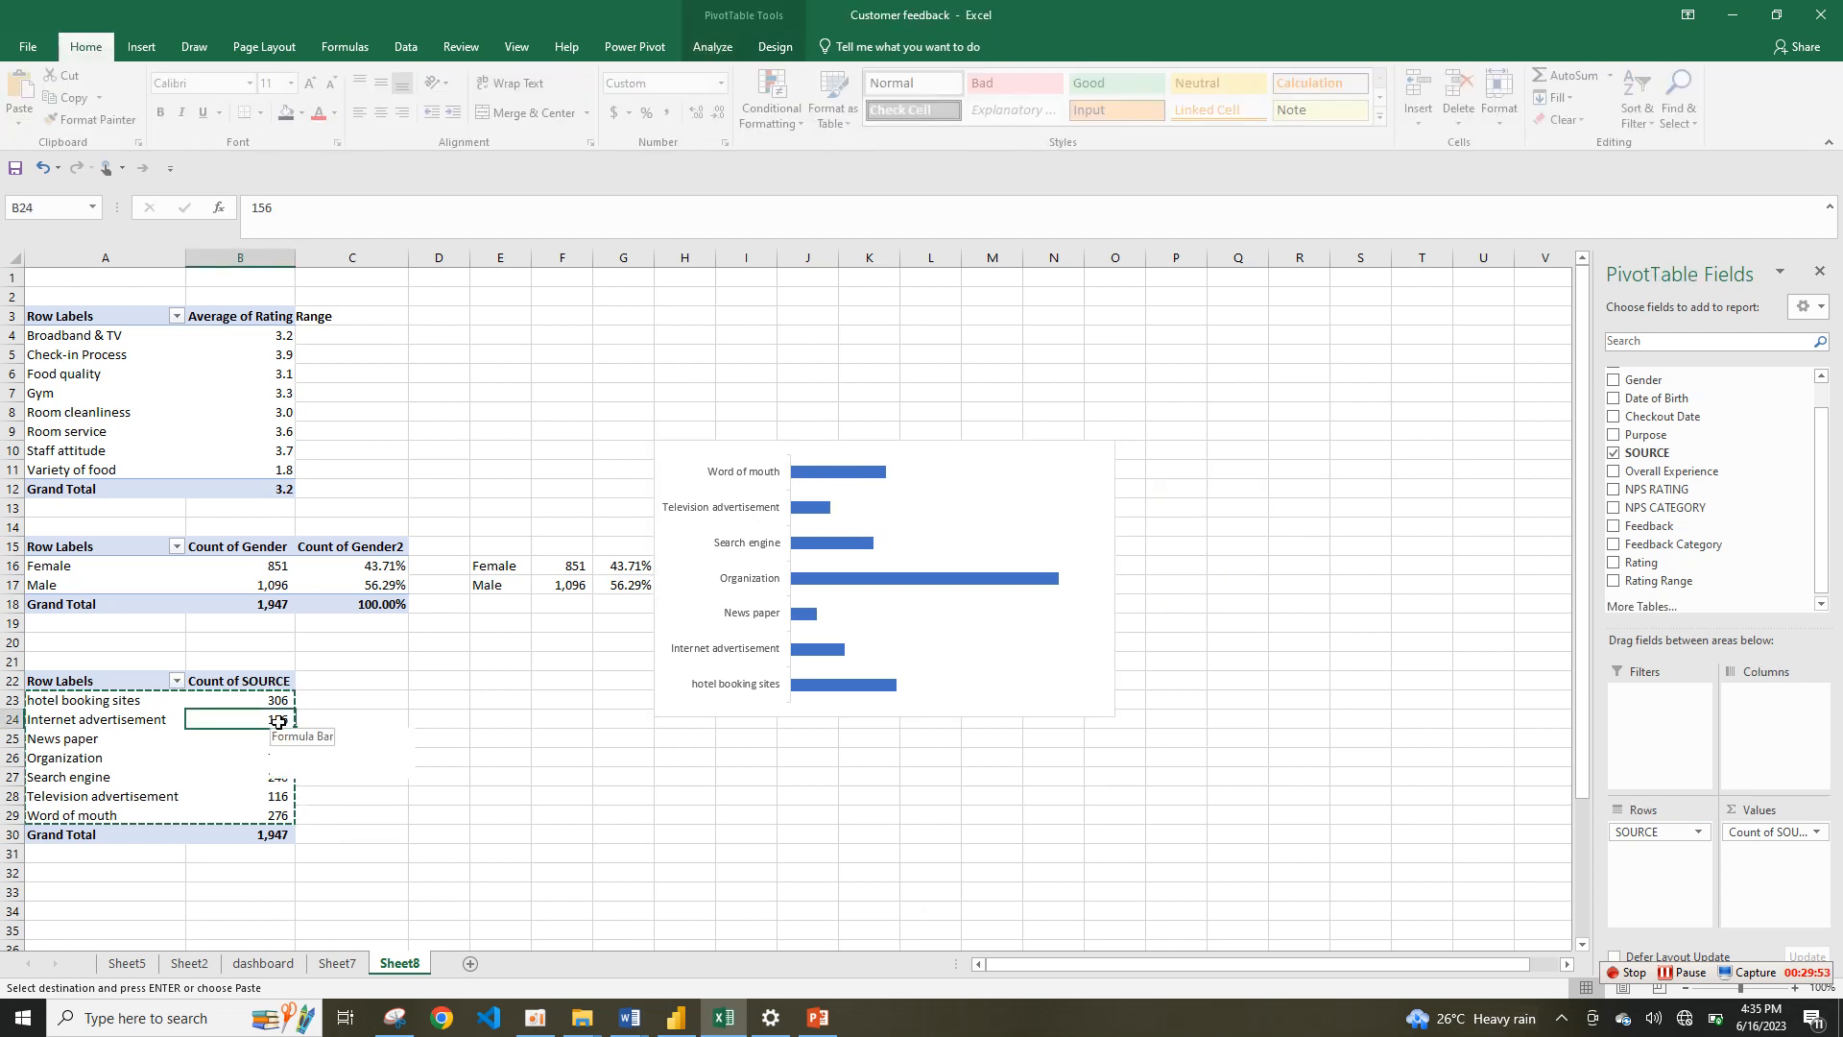
right_click(280, 722)
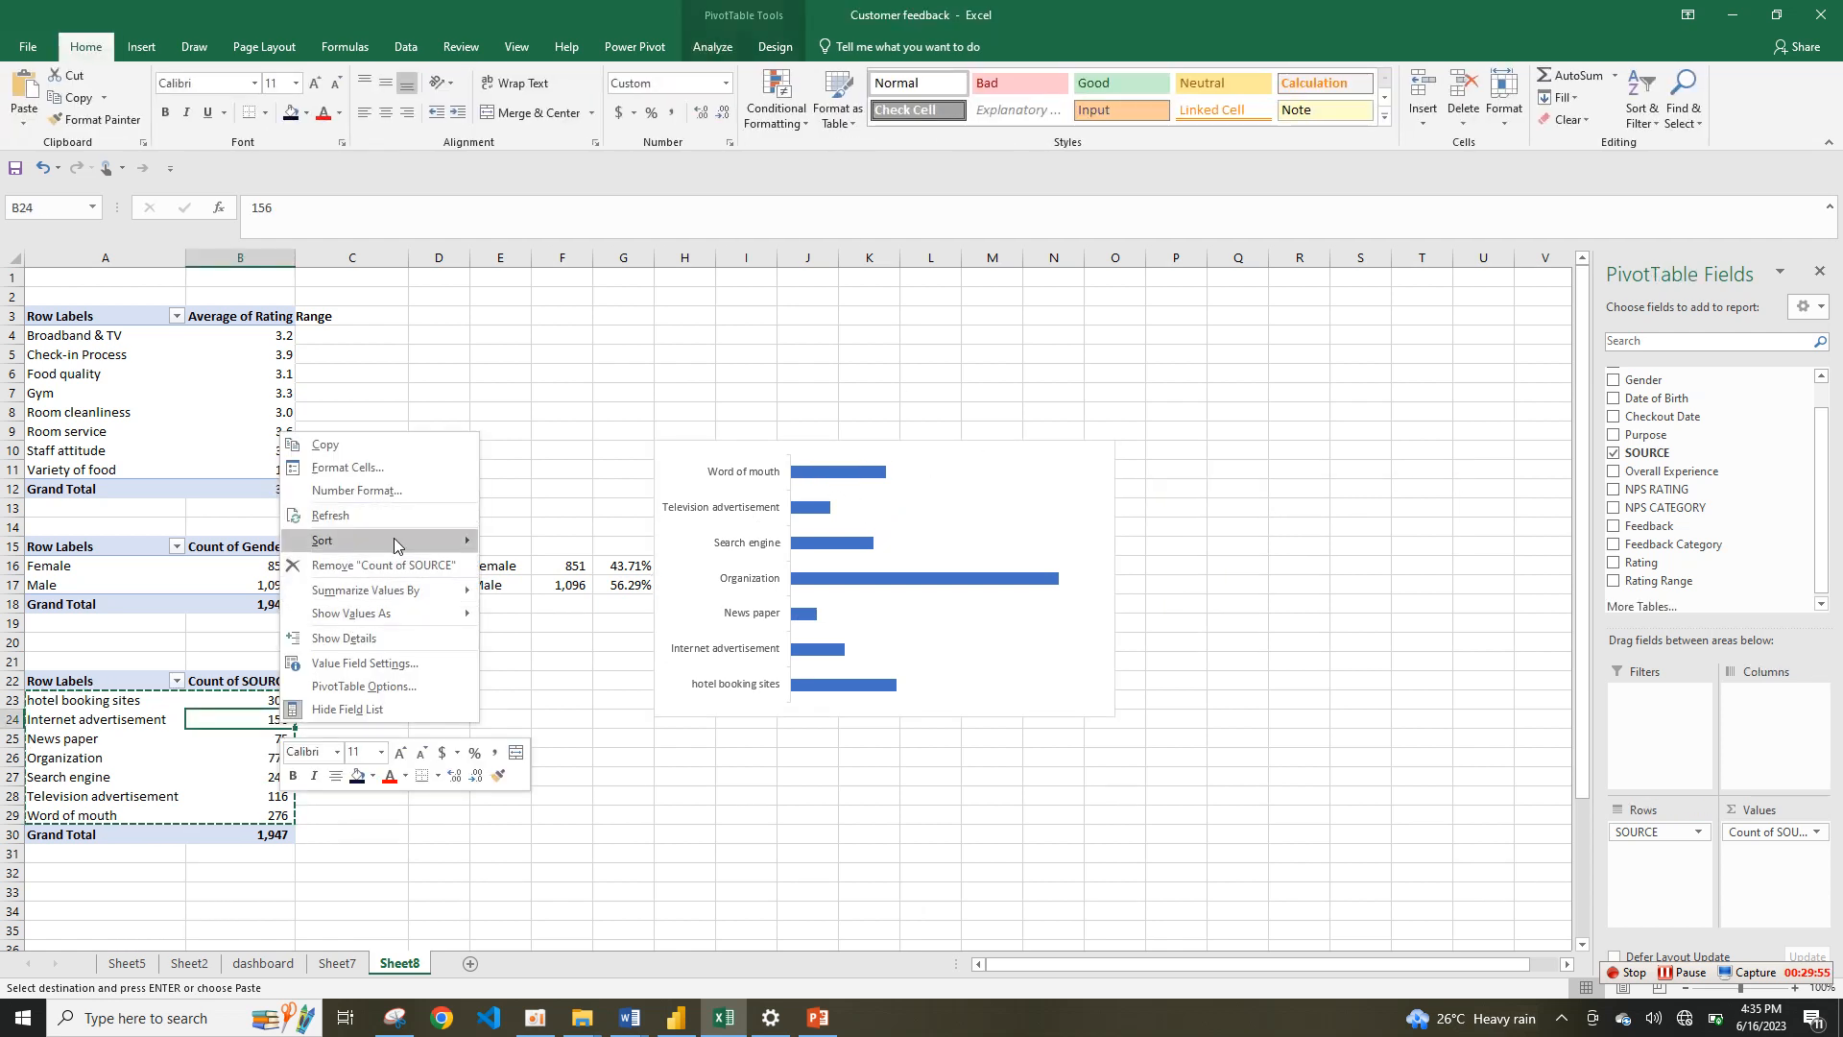
mouse_move(395, 540)
click(520, 543)
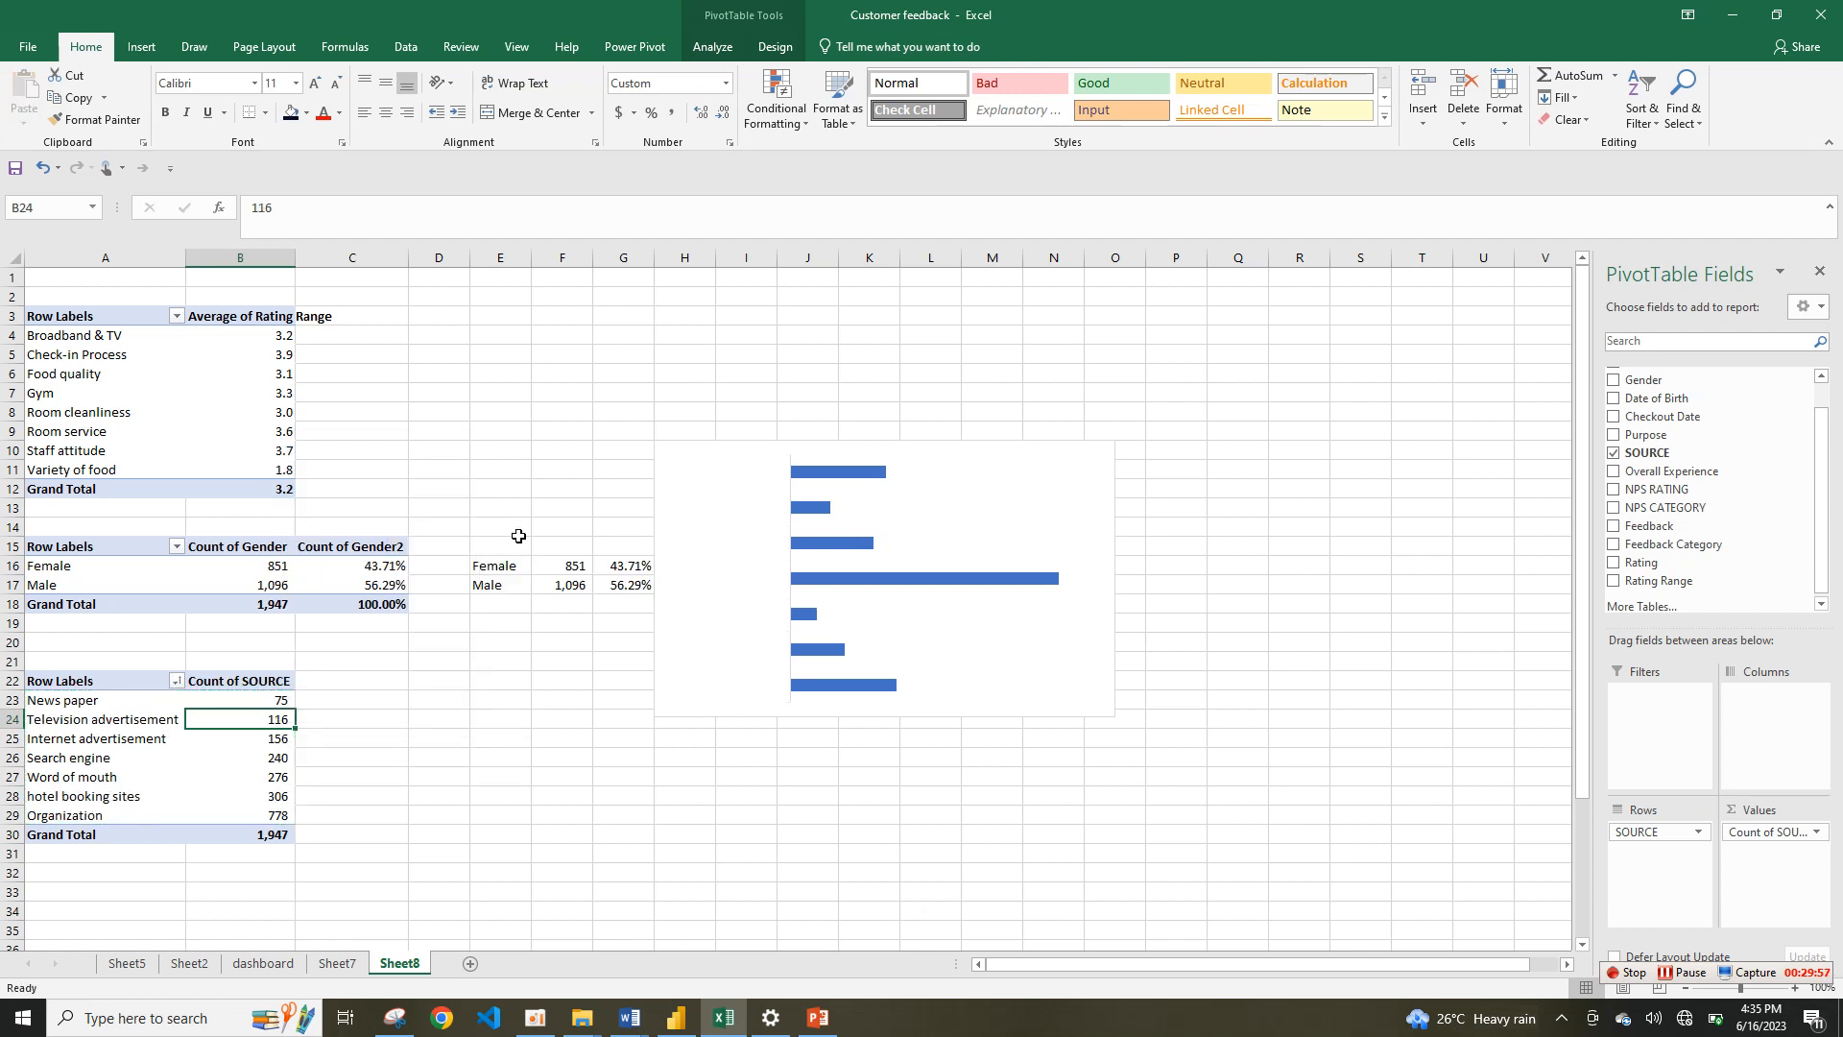
Step: Set the source bar chart's chart area to no outline and no fill
click(1056, 574)
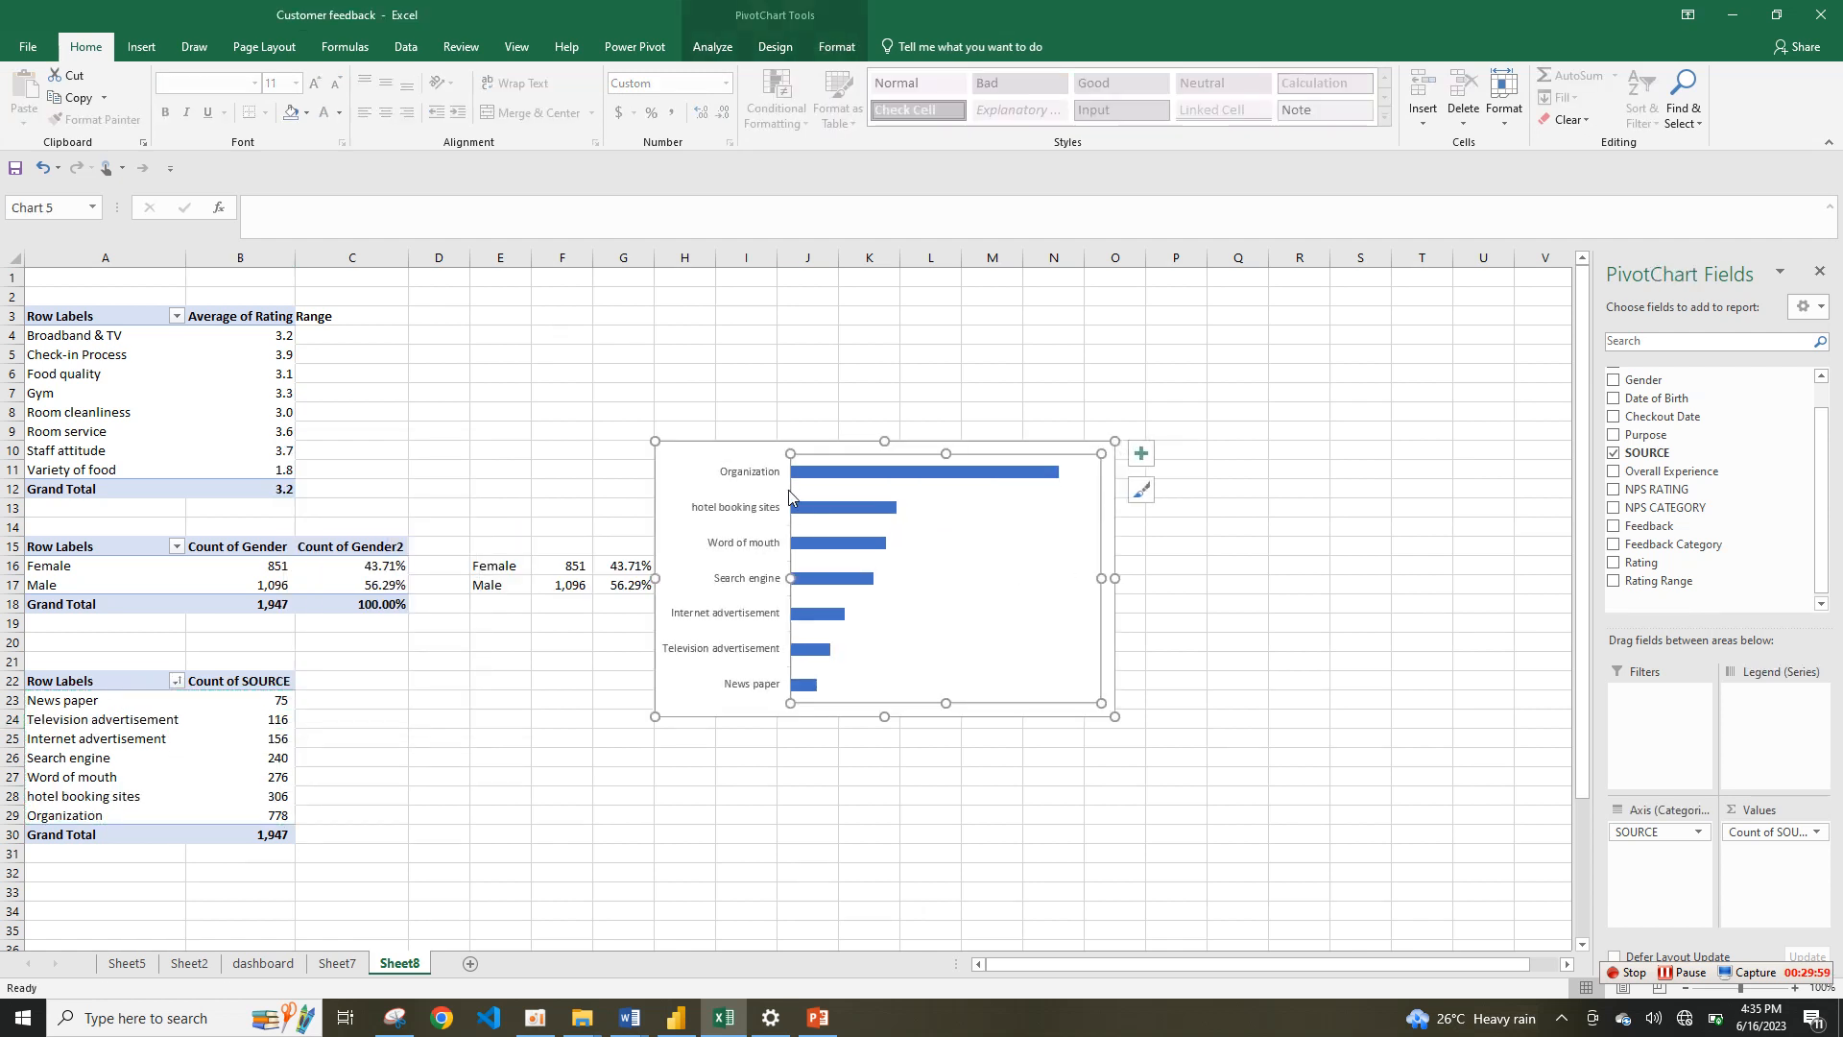
right_click(688, 446)
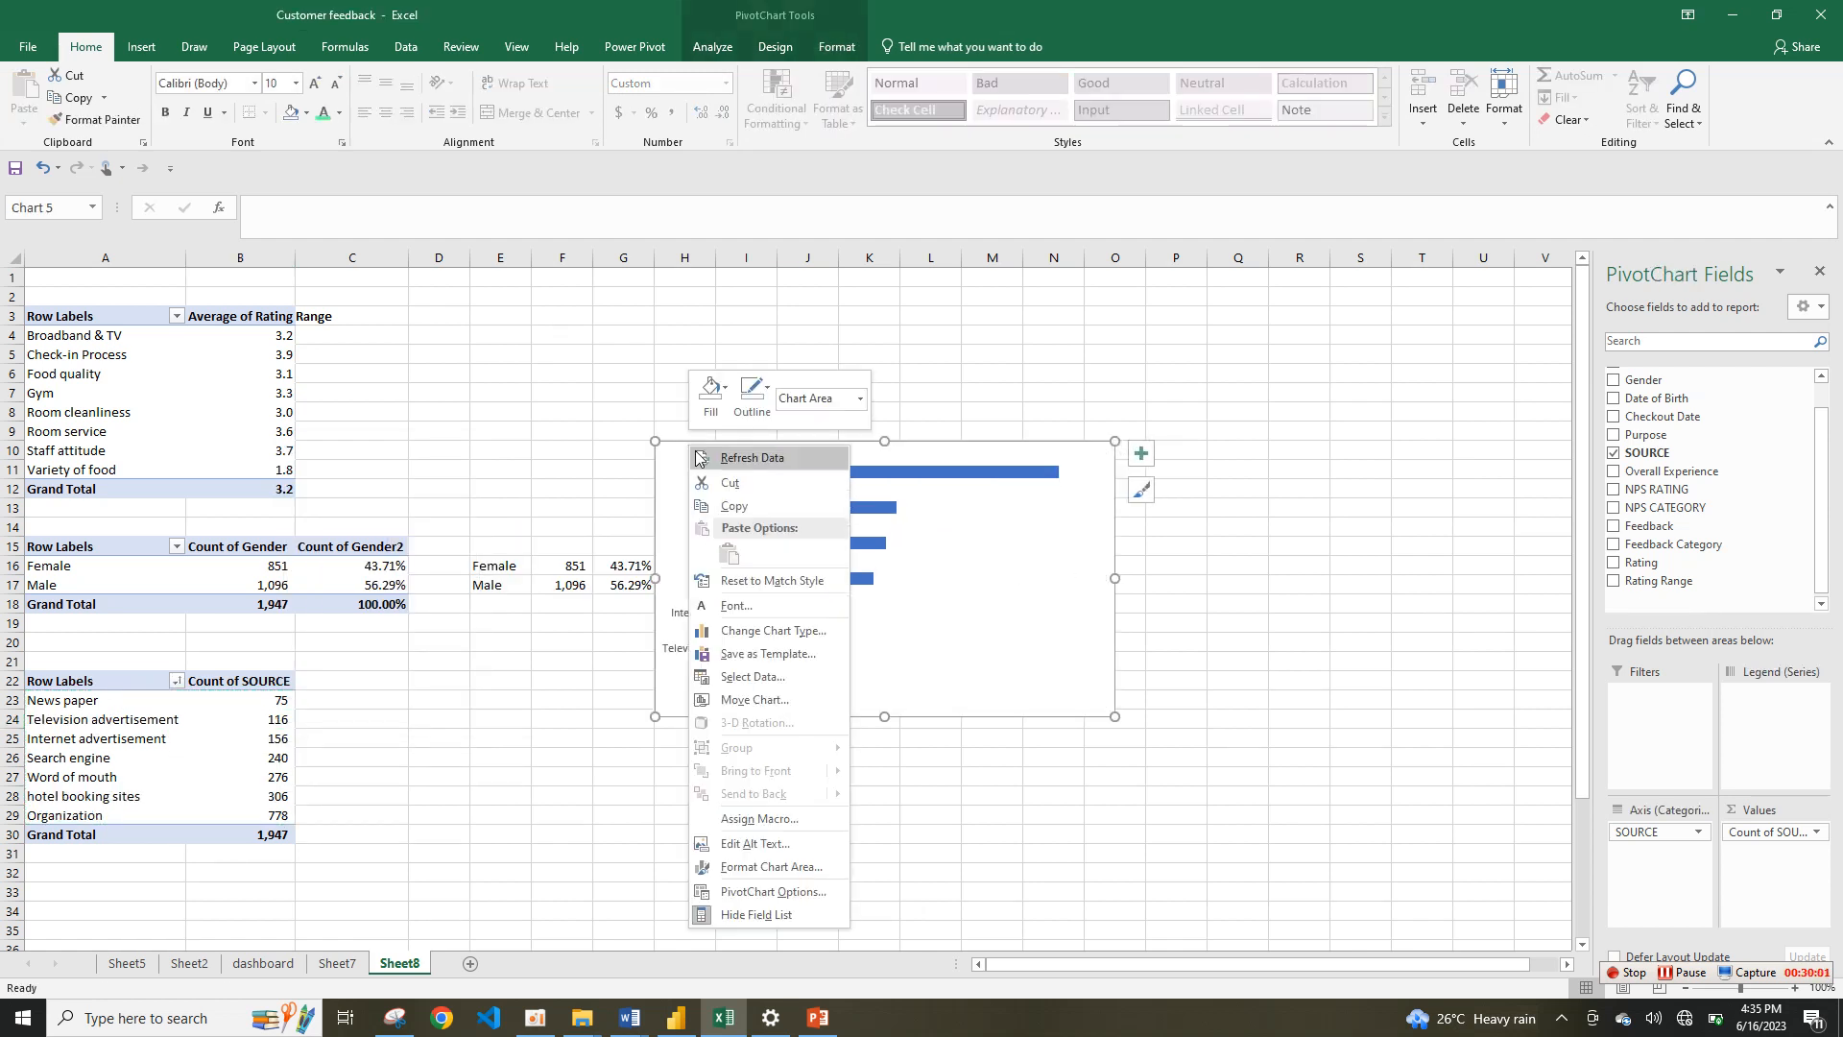
click(837, 47)
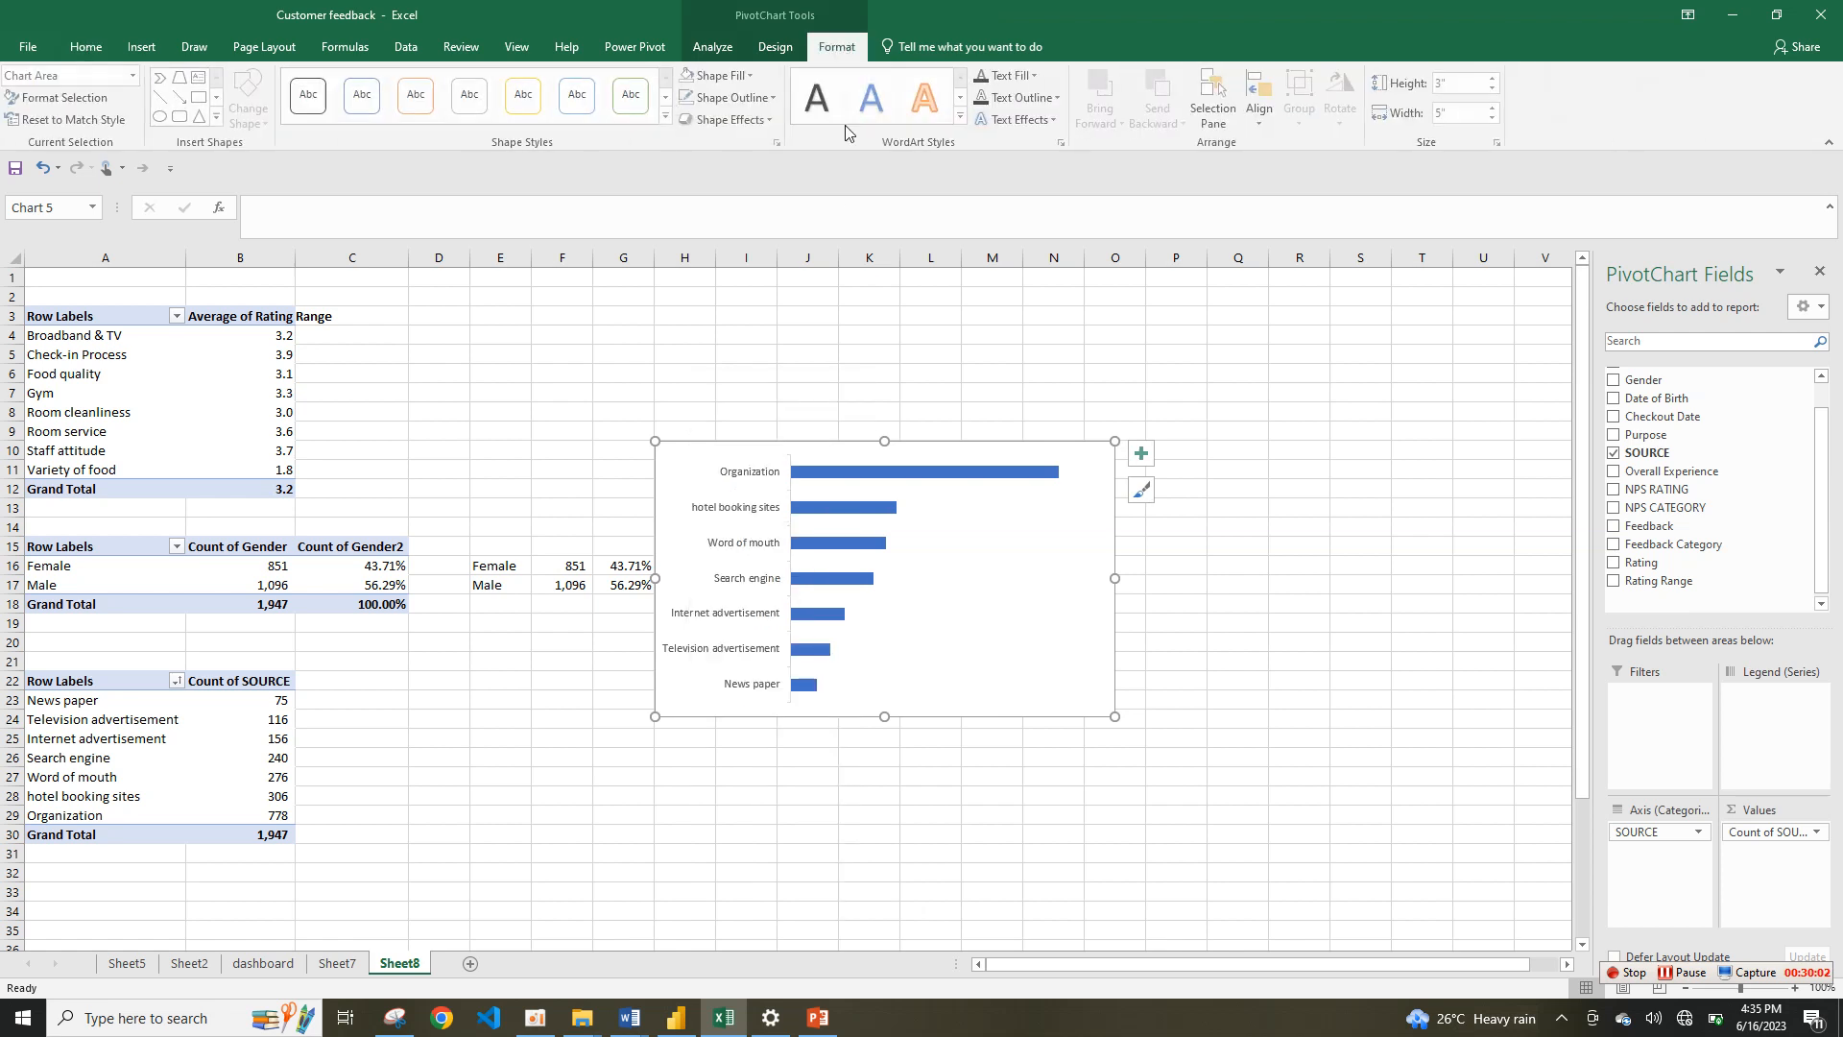
click(772, 100)
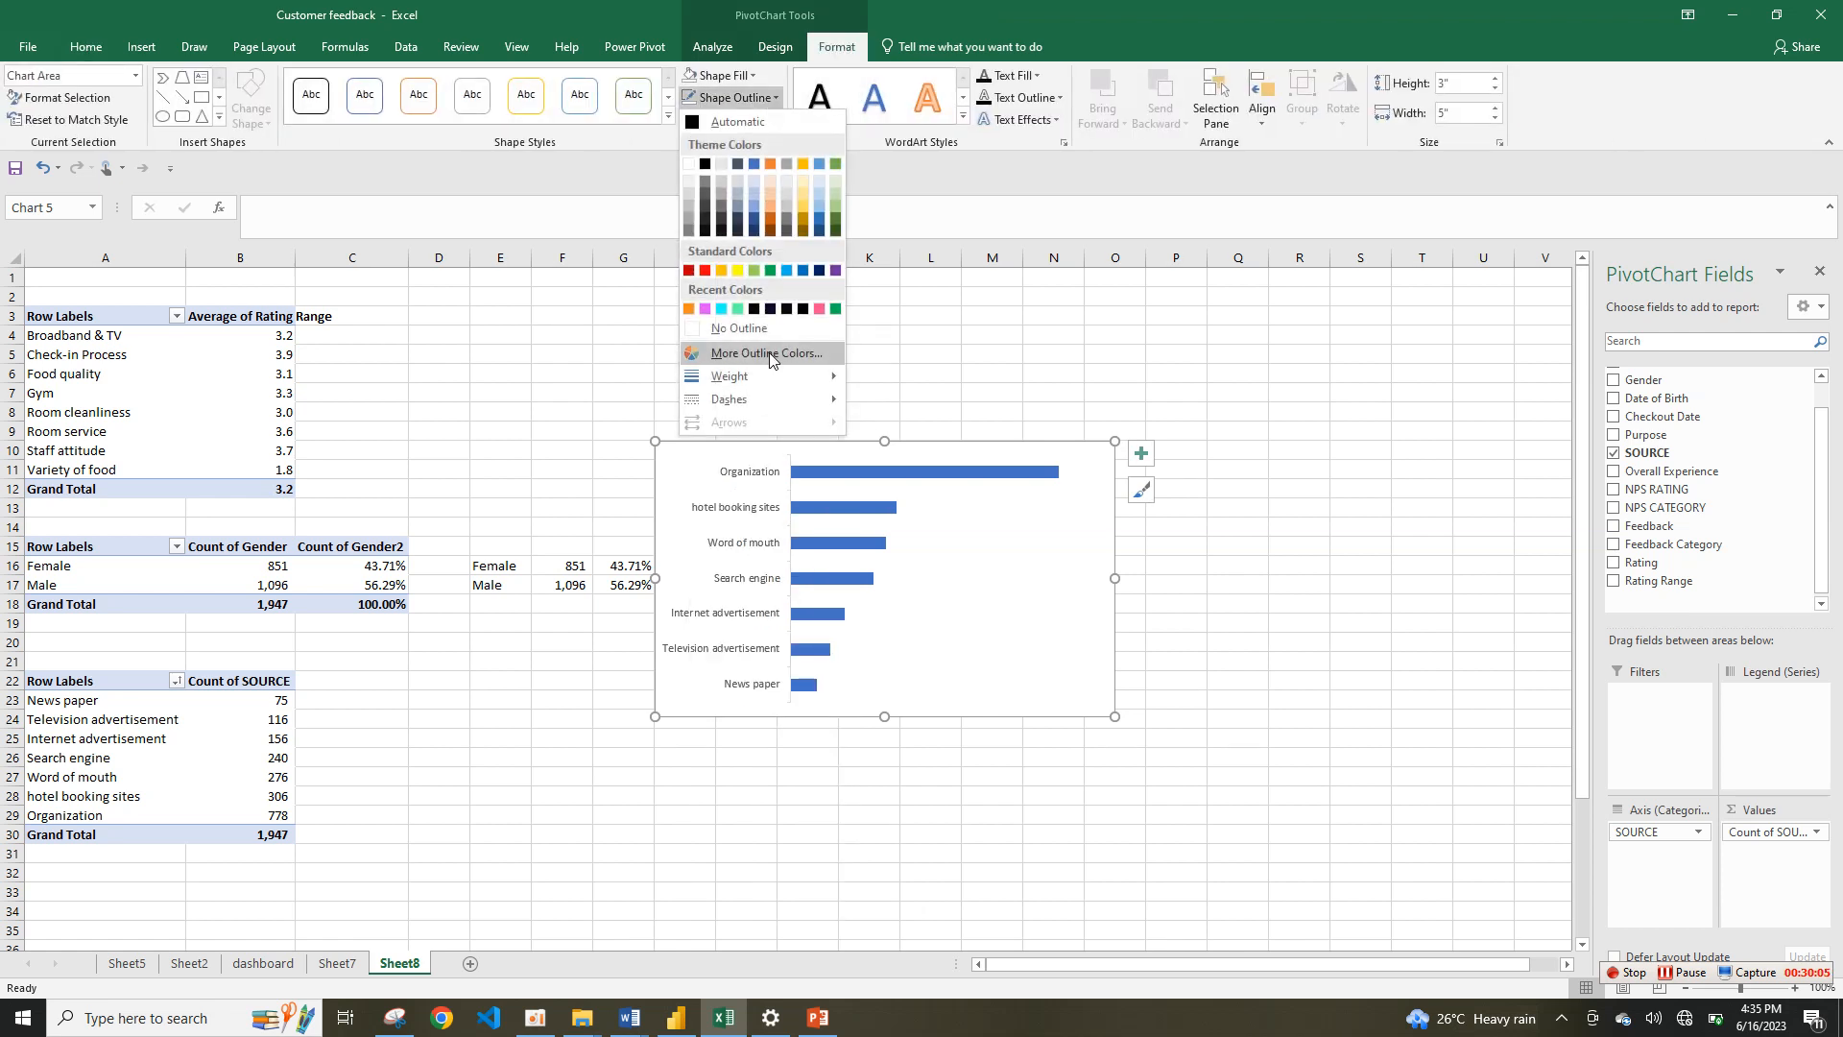
click(766, 329)
click(752, 76)
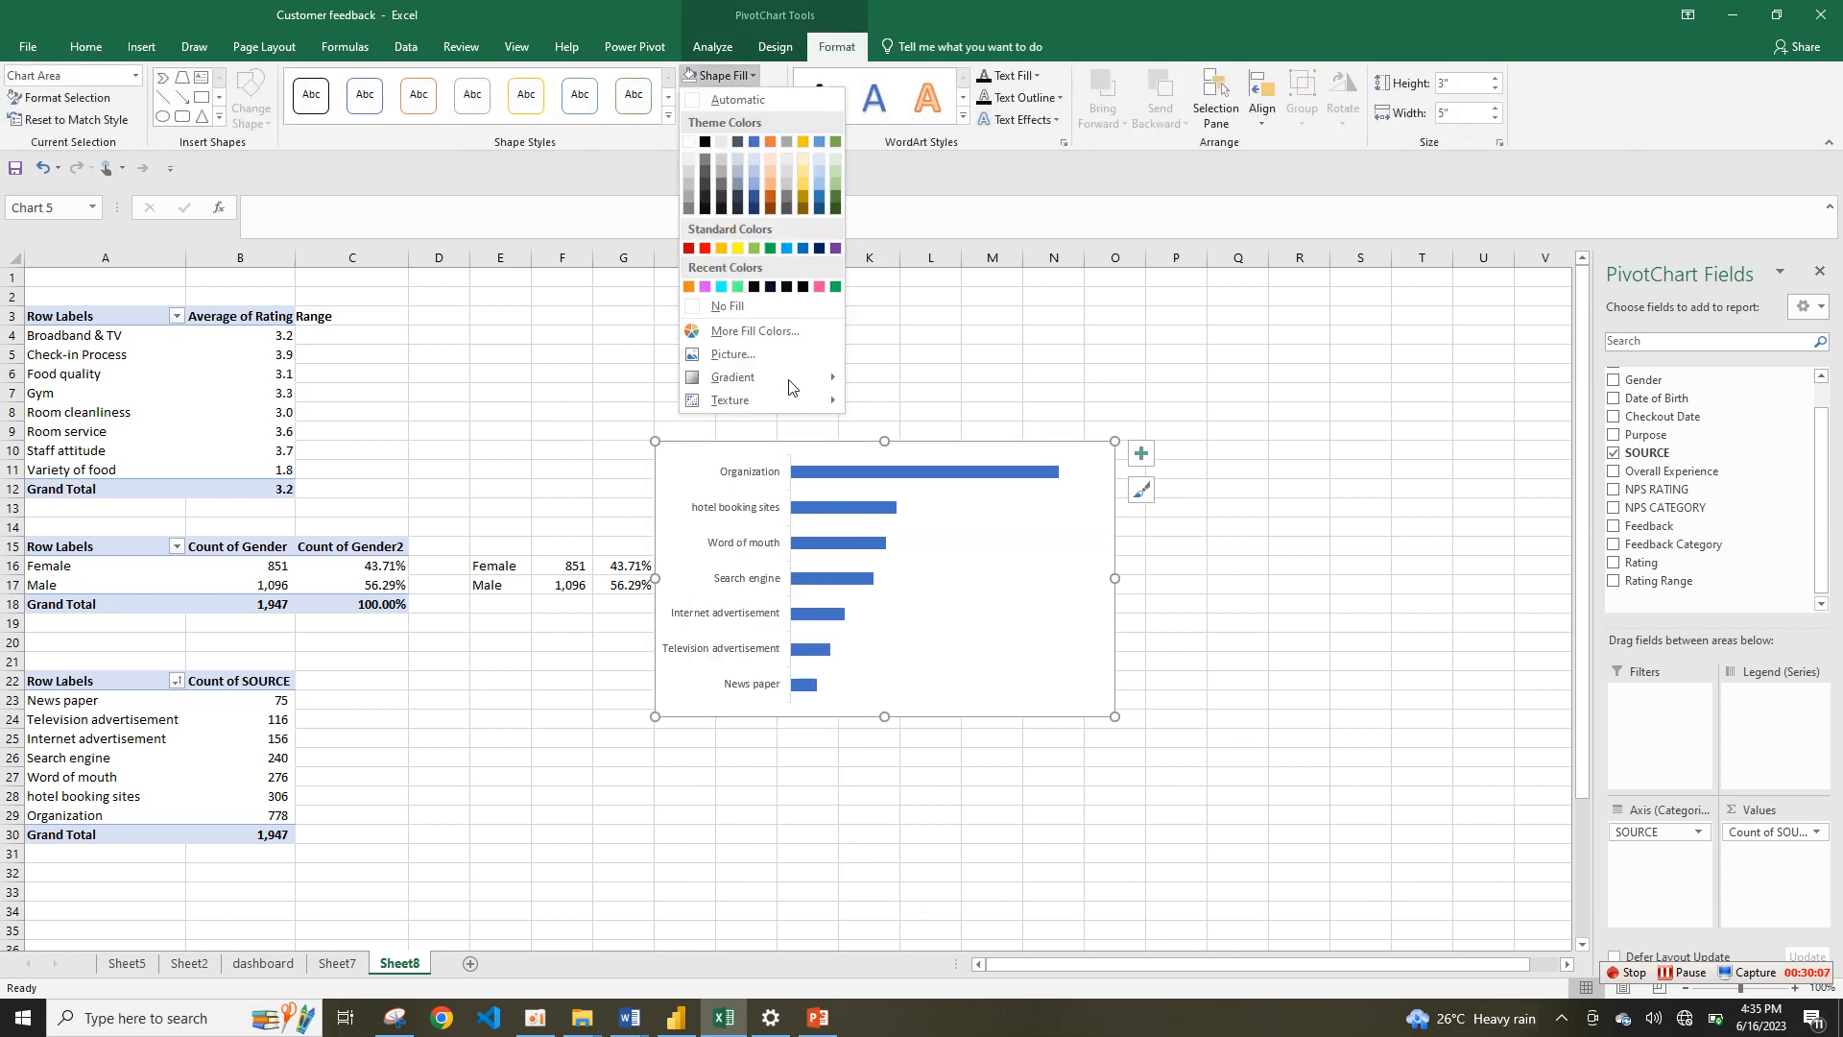
click(766, 306)
Step: Thicken the bars of the source chart by setting the series gap width to 87%
click(997, 472)
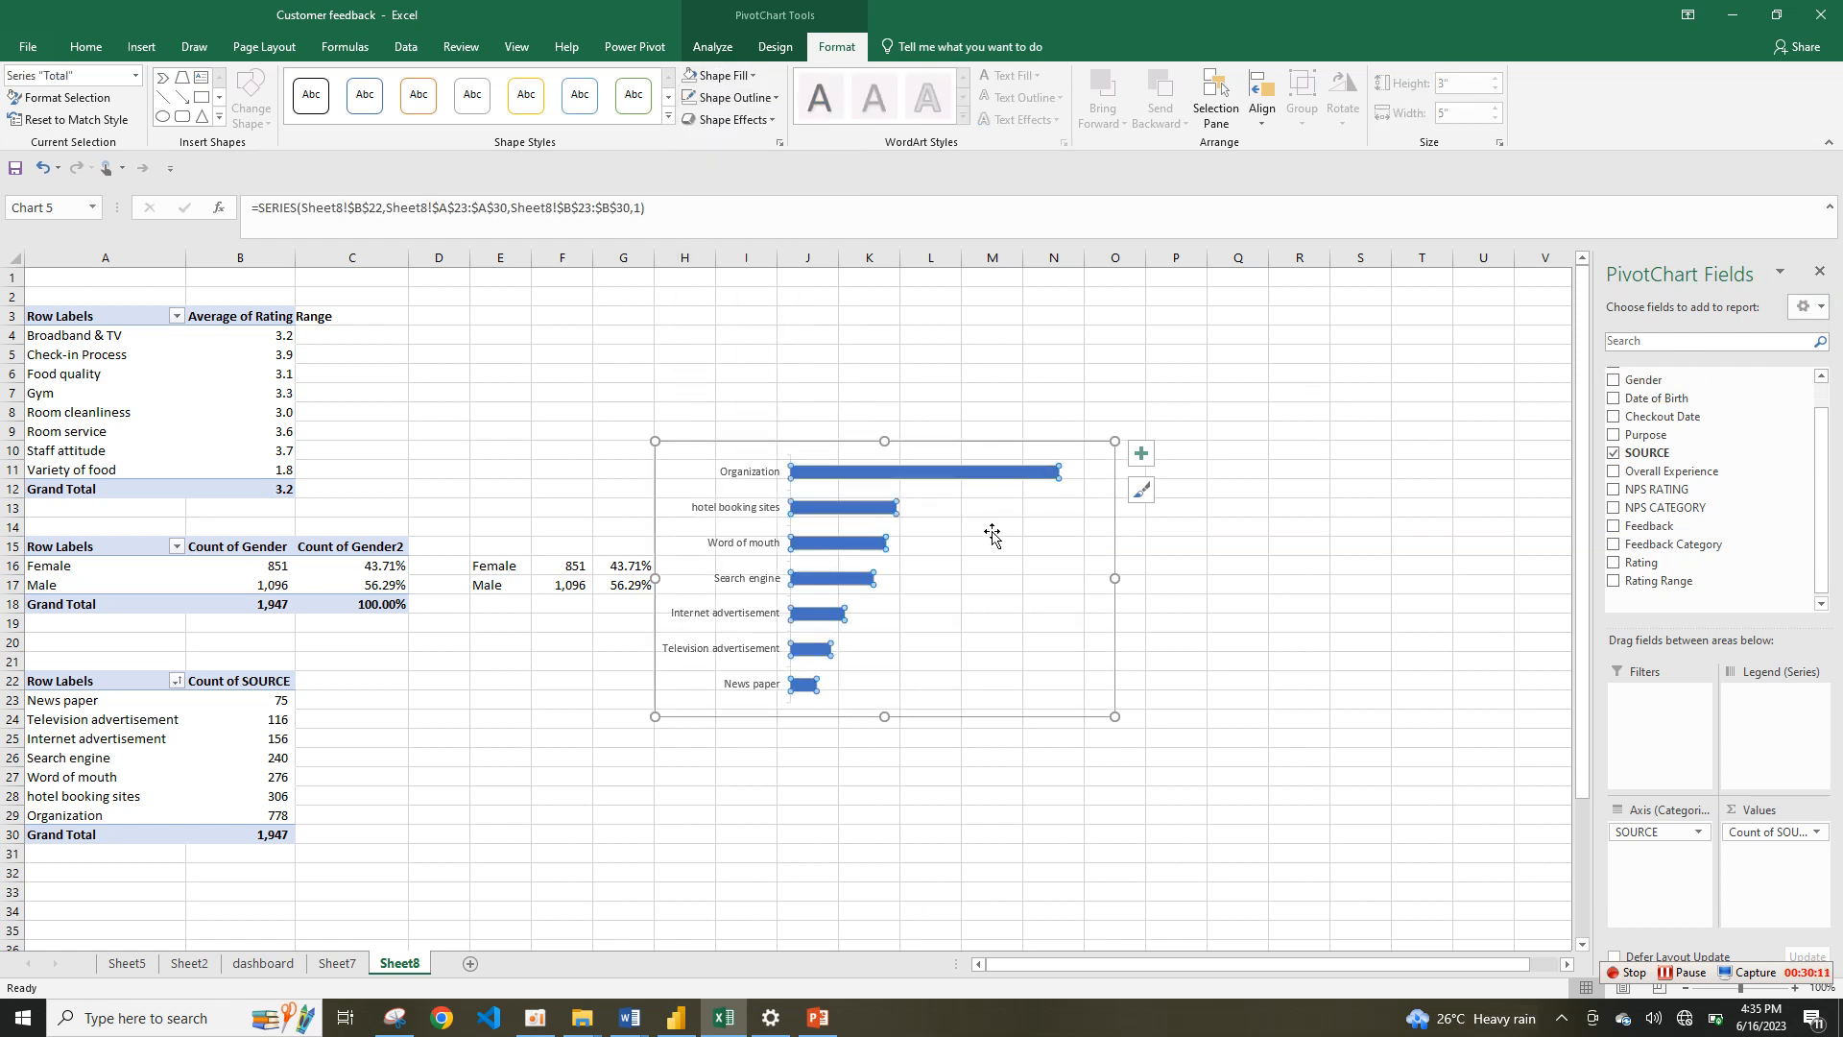
right_click(1004, 488)
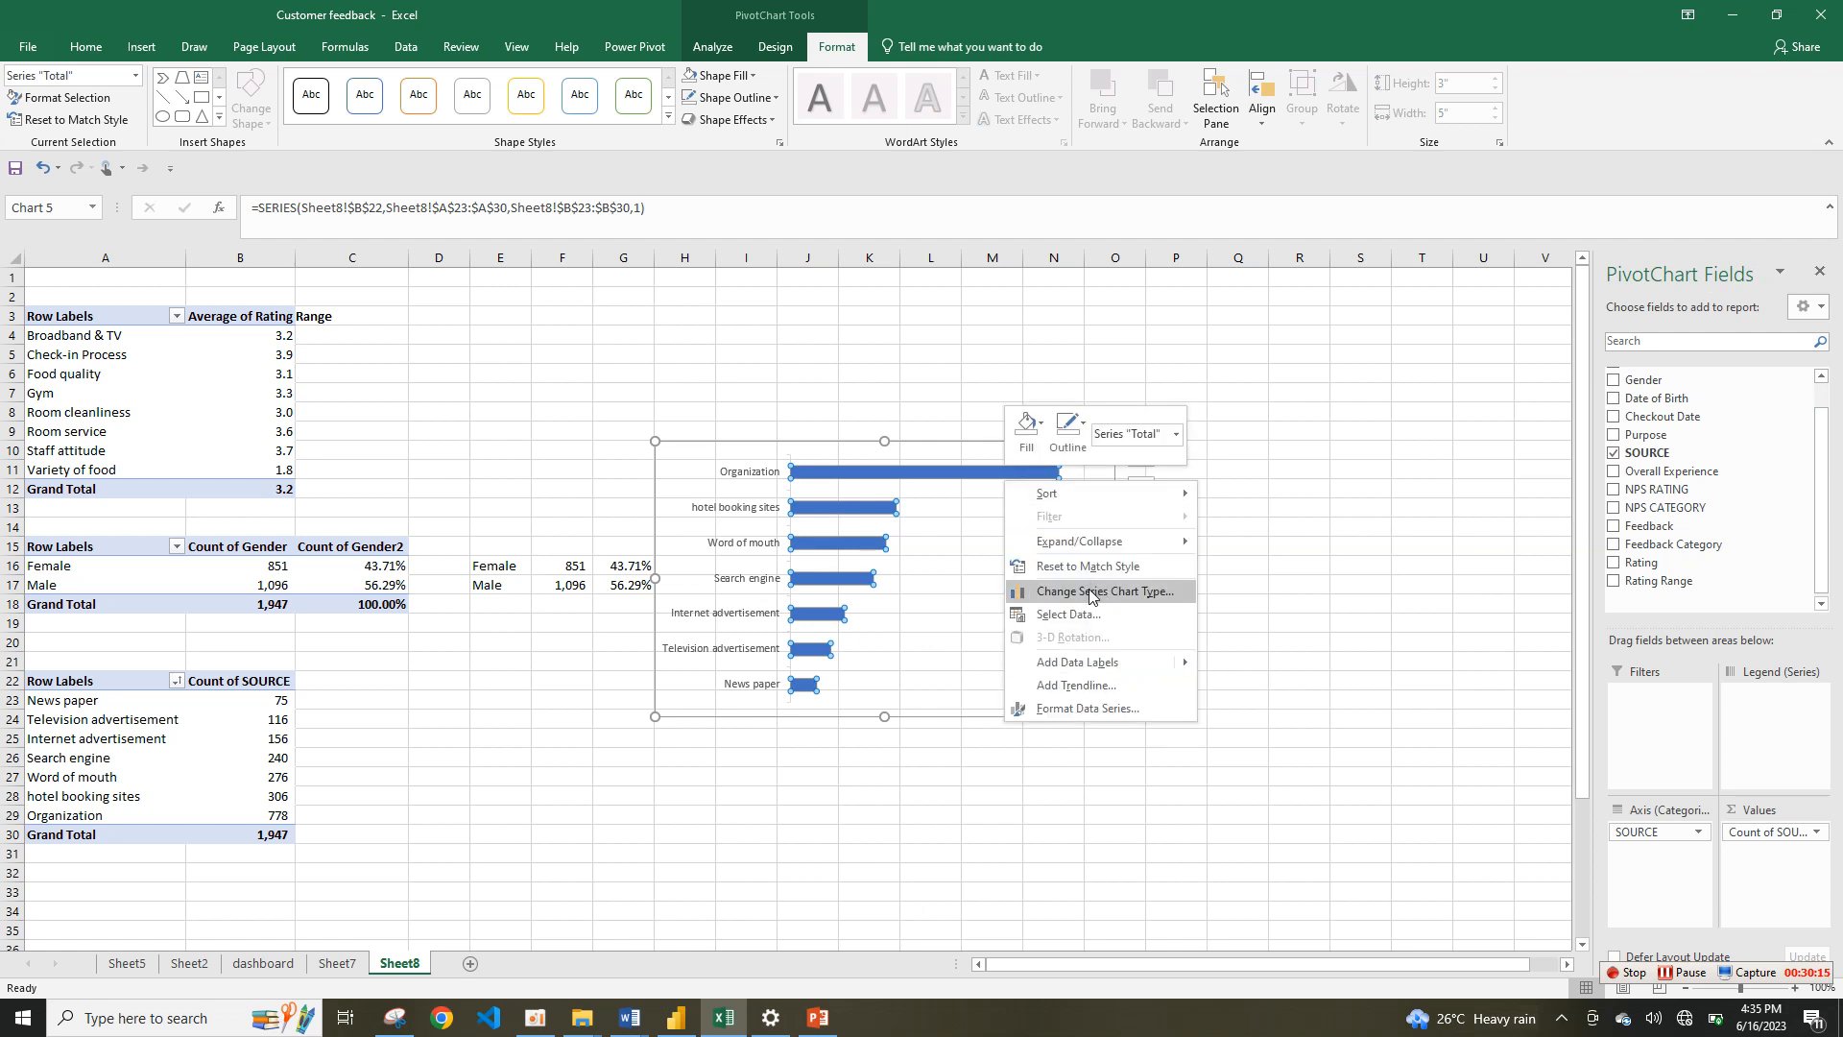
click(1092, 710)
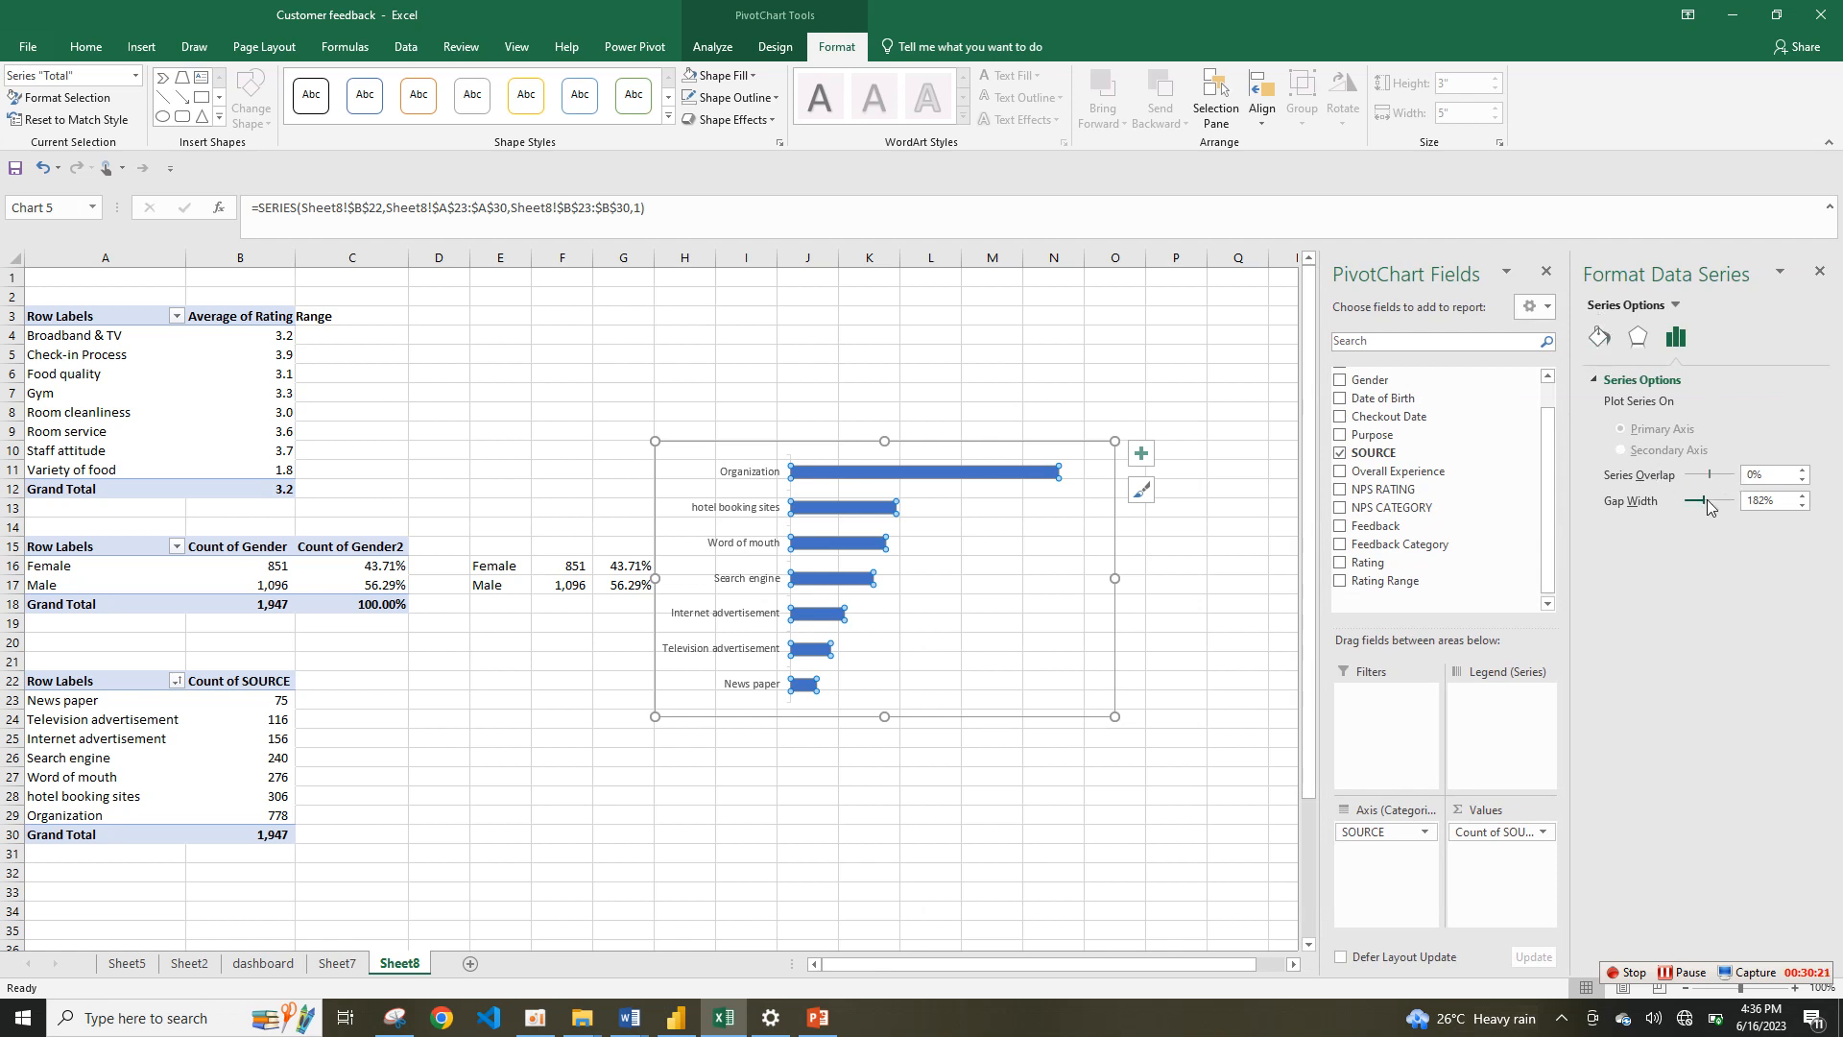
drag(1722, 500, 1702, 506)
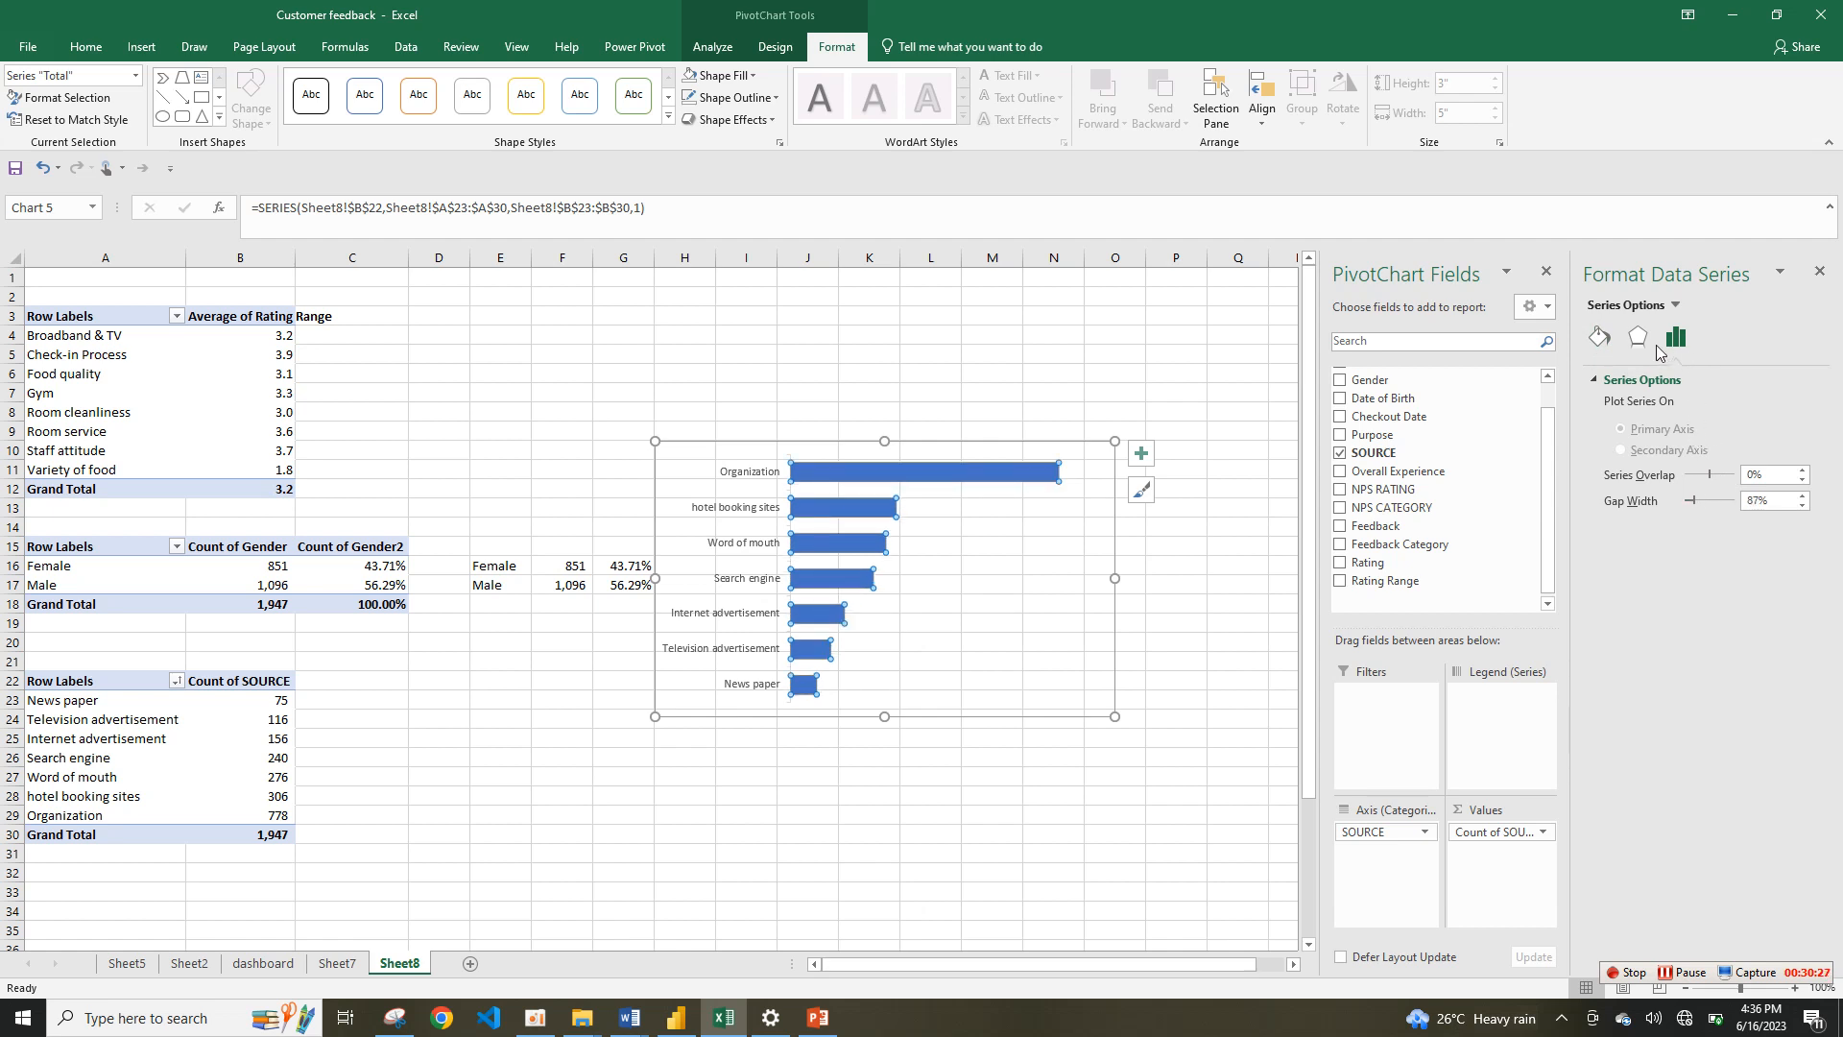
Step: Give the bars a linear gradient fill from cyan to light blue and set their border to no line
click(1599, 336)
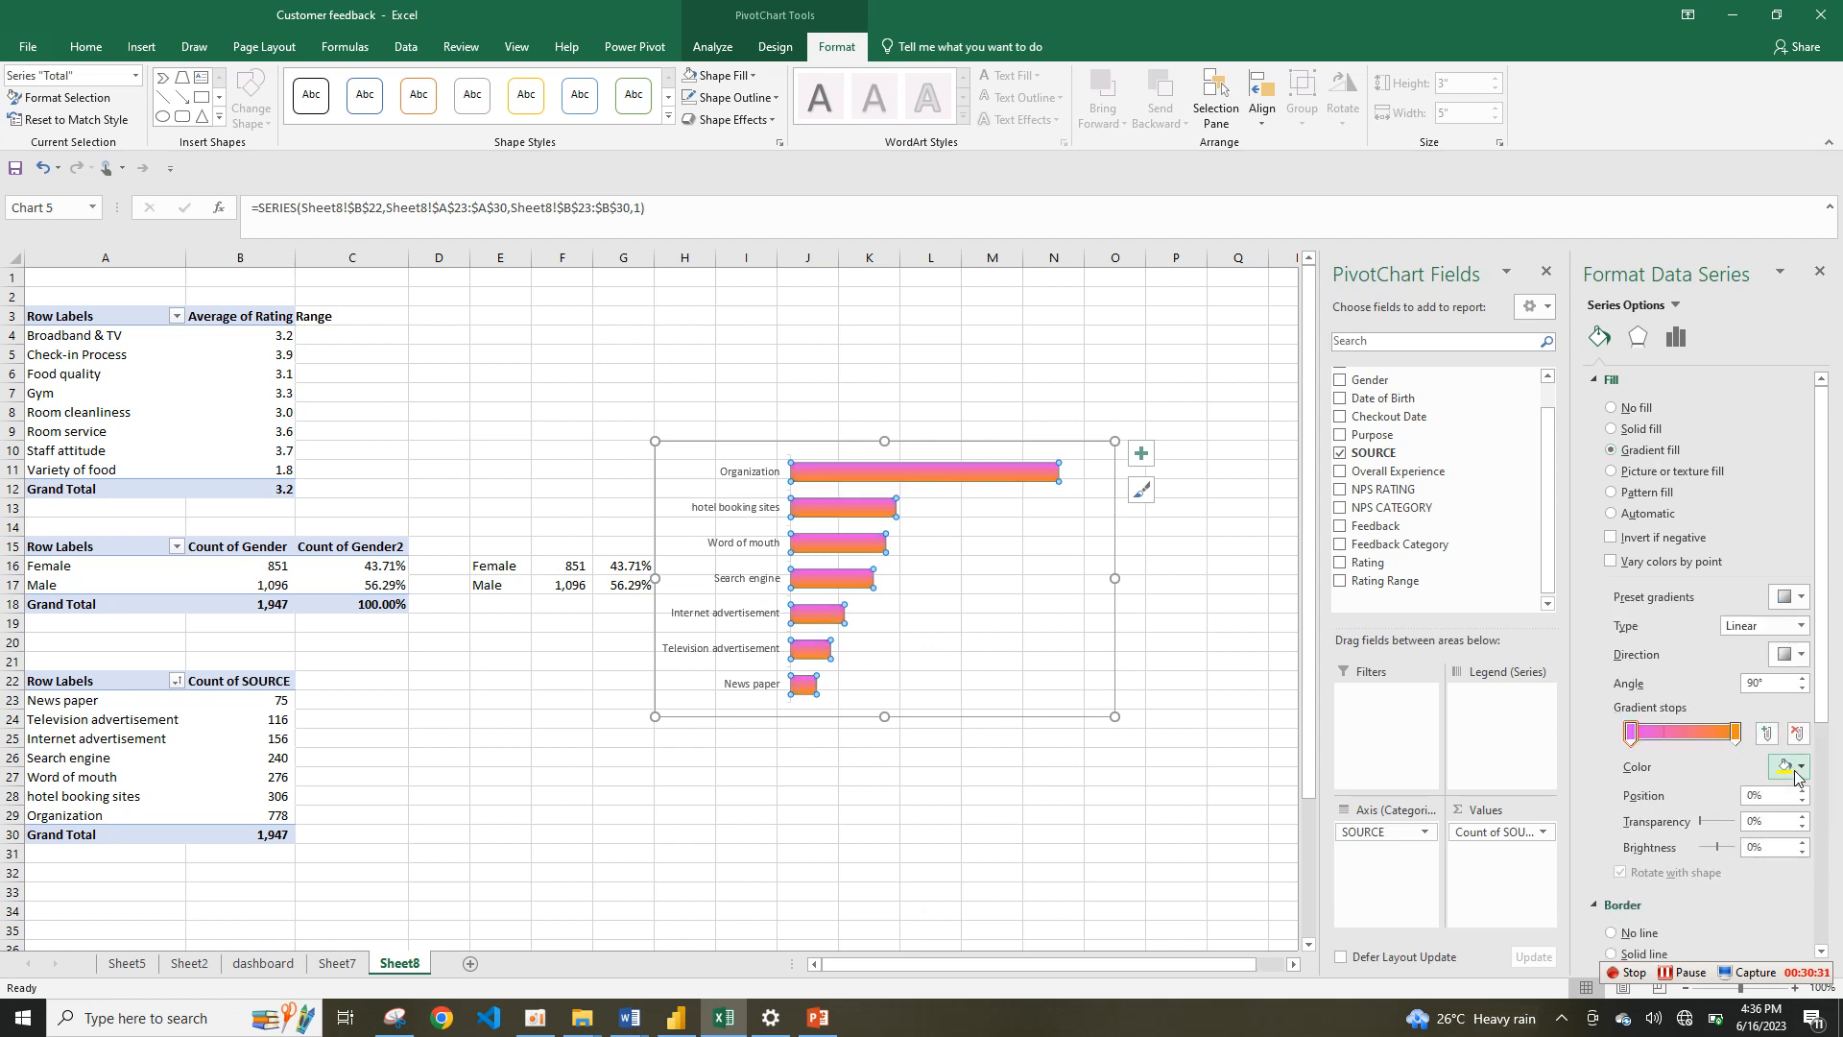
click(1787, 767)
click(1716, 955)
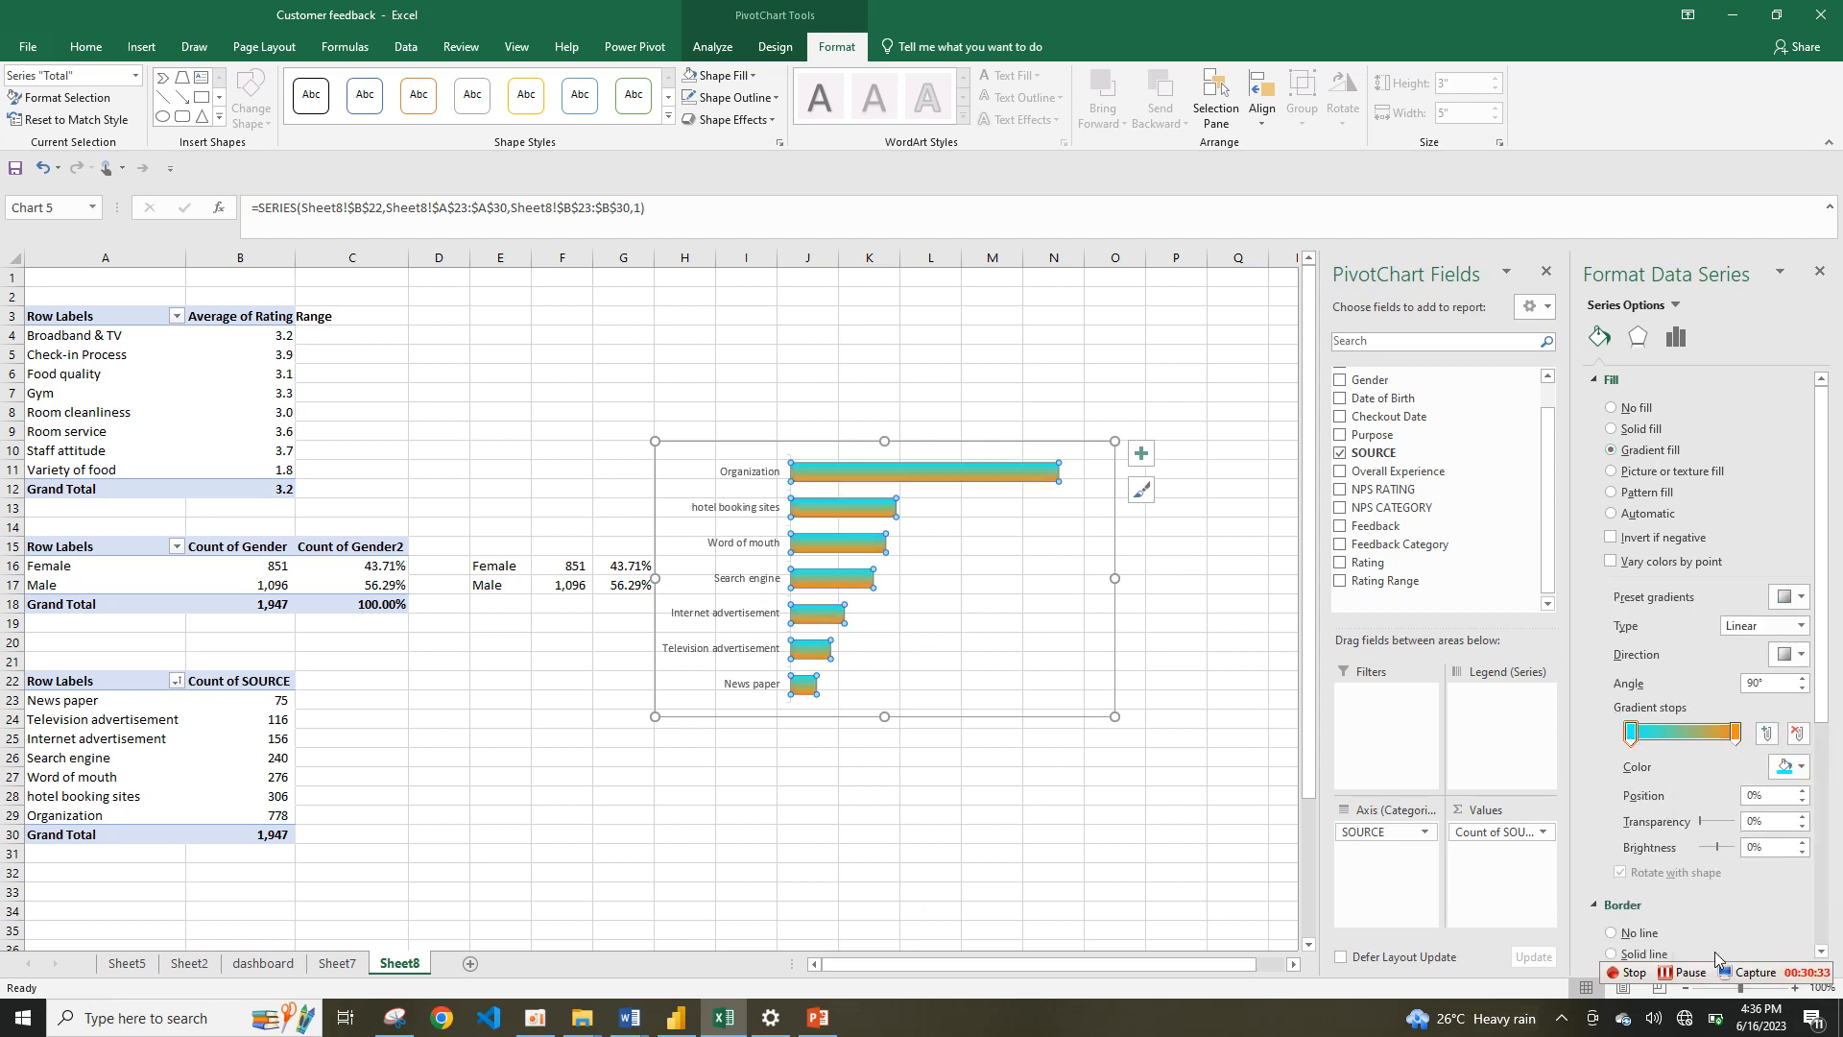
click(1733, 735)
click(1775, 773)
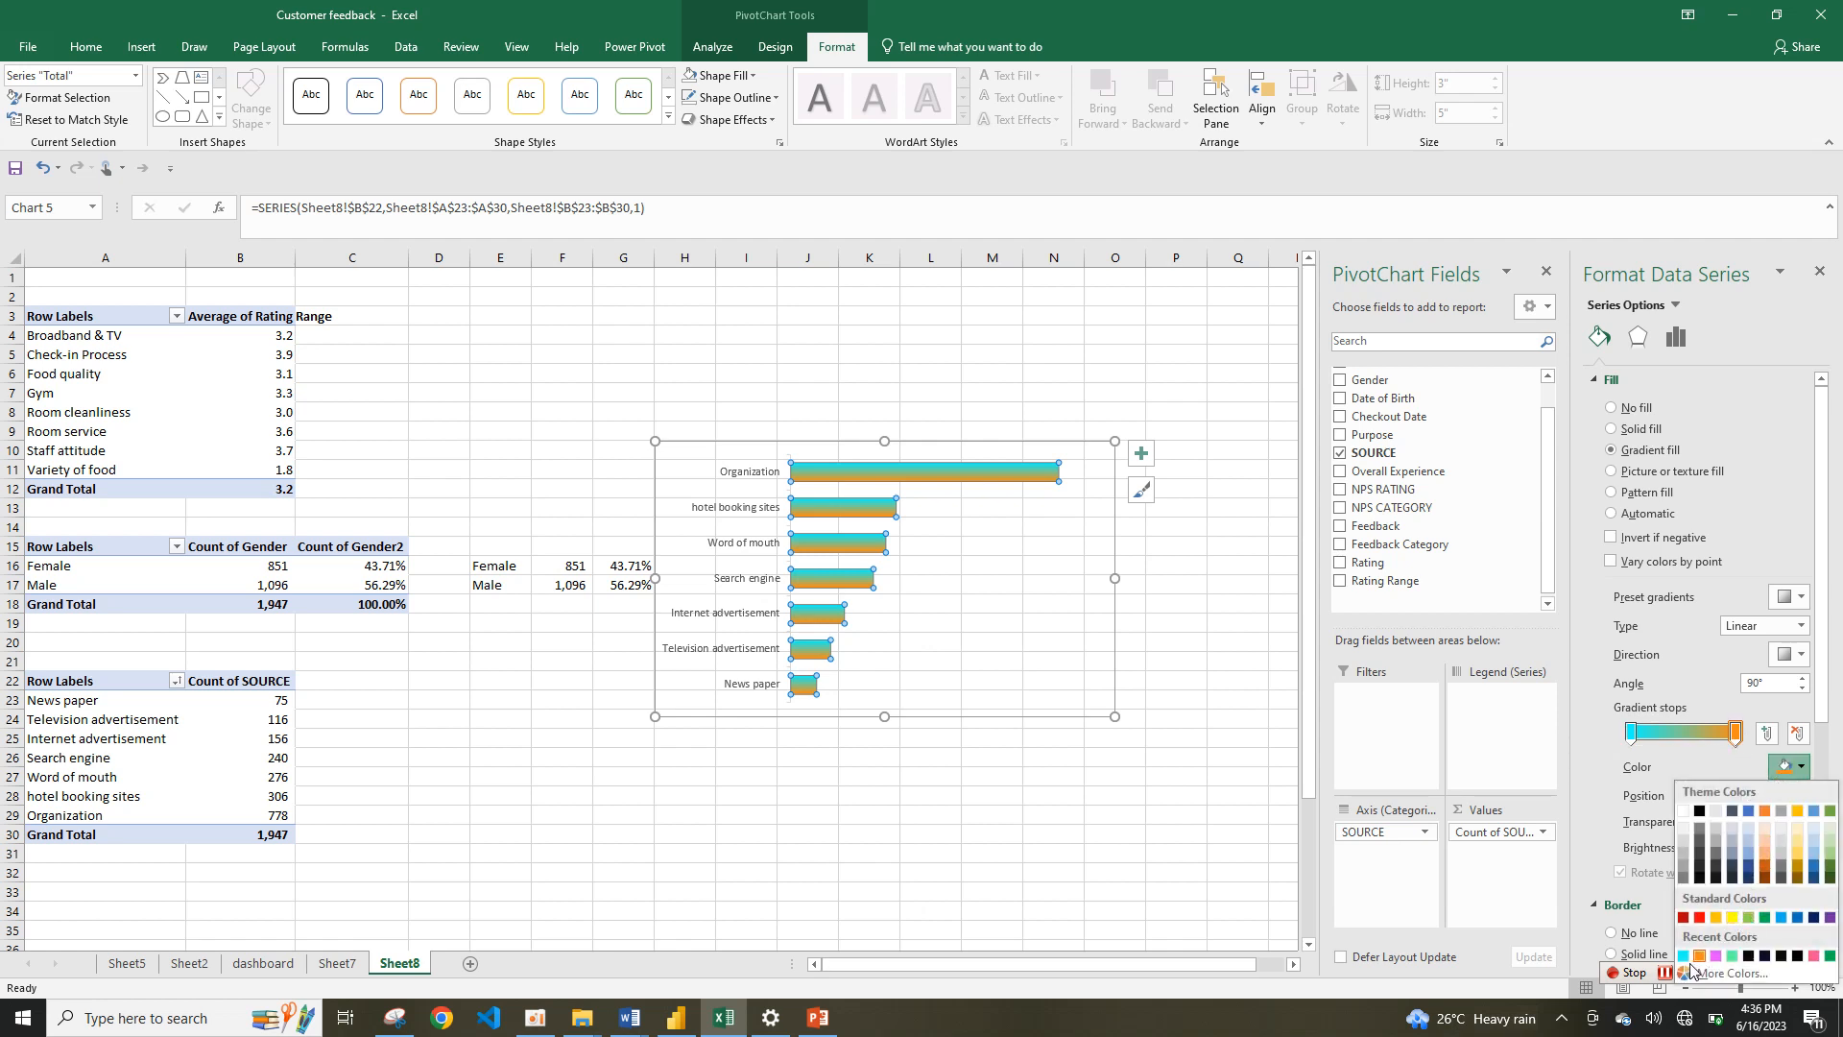
click(1783, 917)
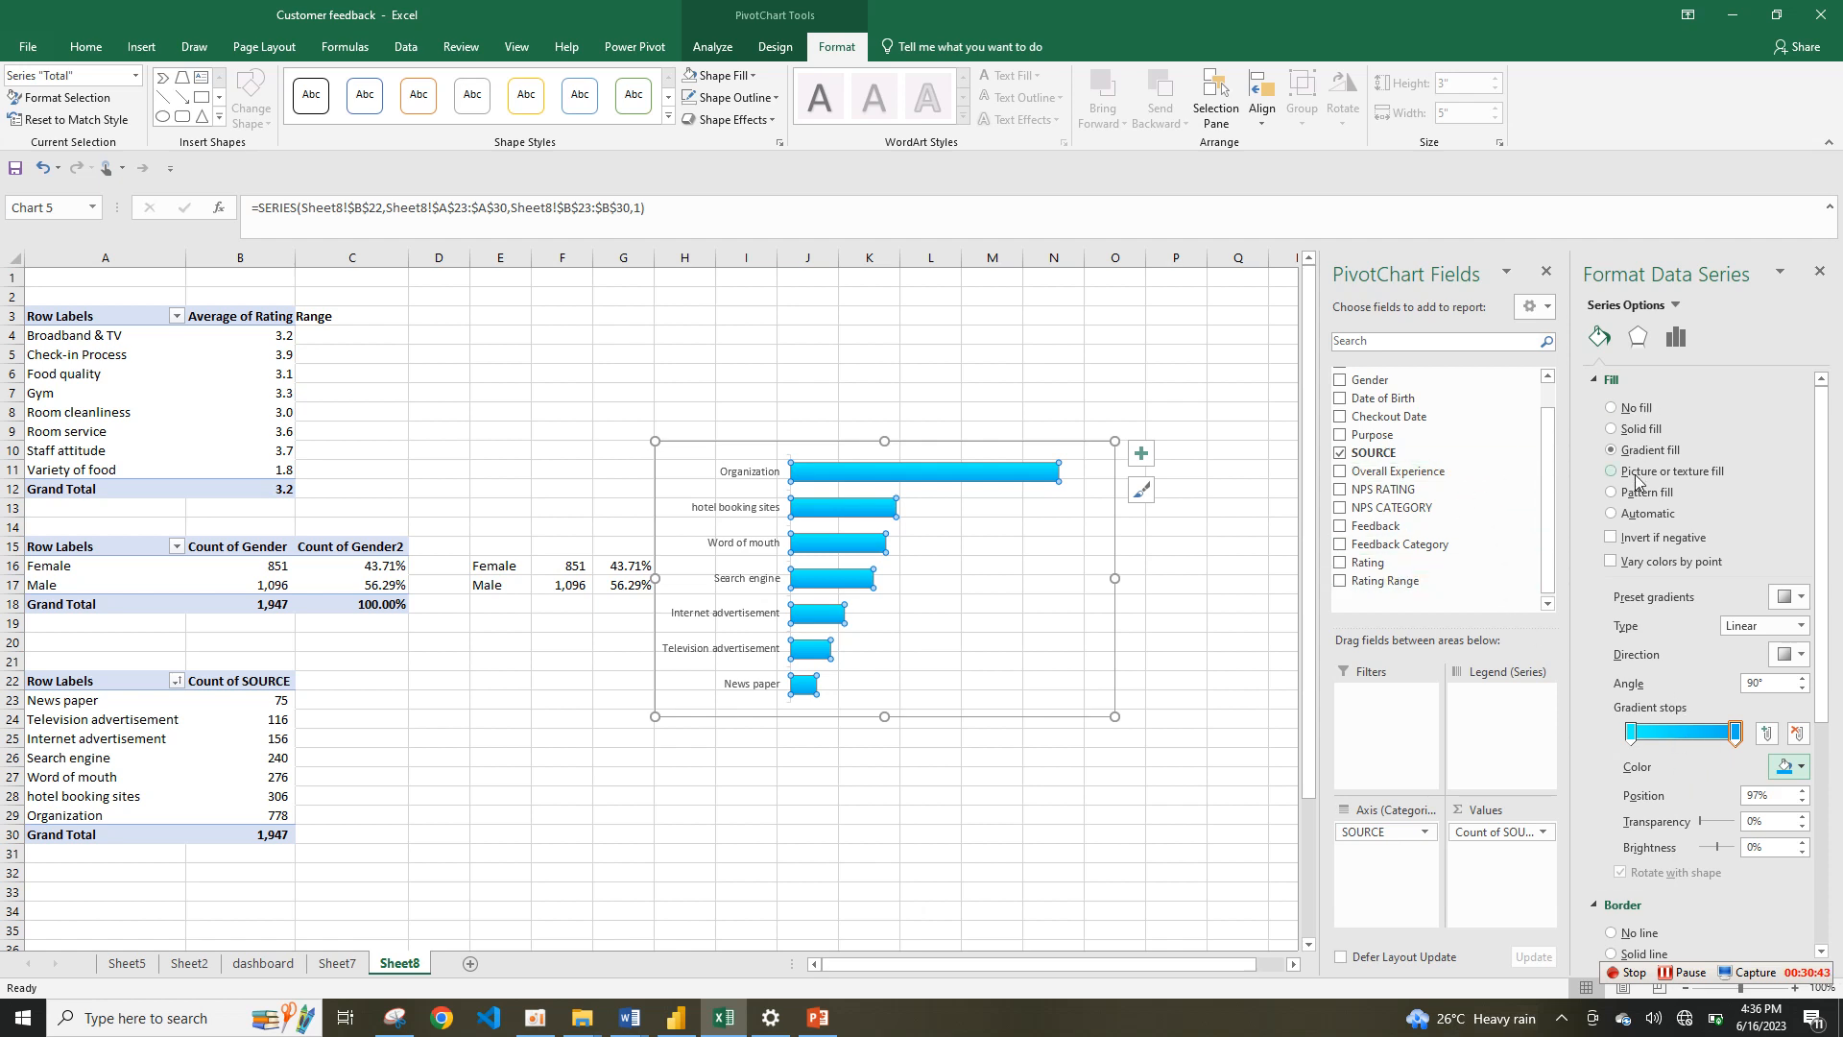
click(1623, 932)
Step: Cut the source bar chart from Sheet8 and paste it onto the Customer Feedback dashboard on Sheet7
click(1050, 765)
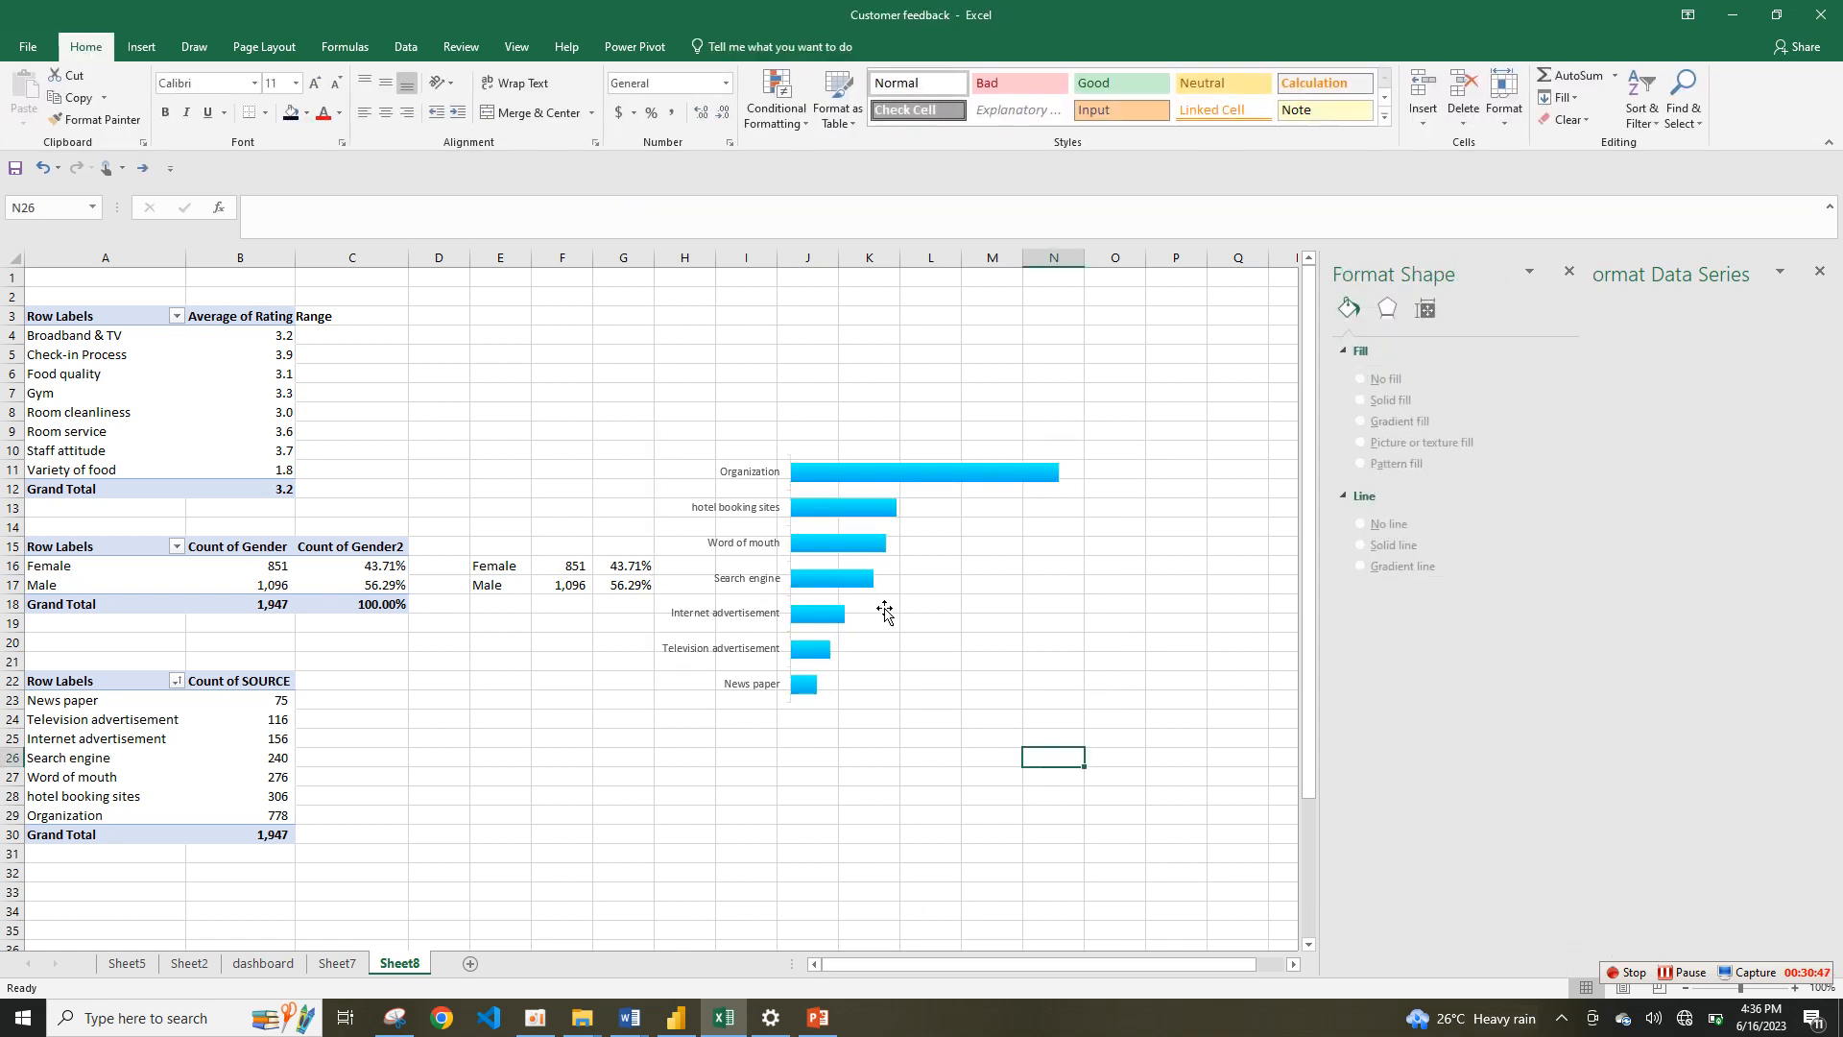
click(884, 609)
double_click(1103, 711)
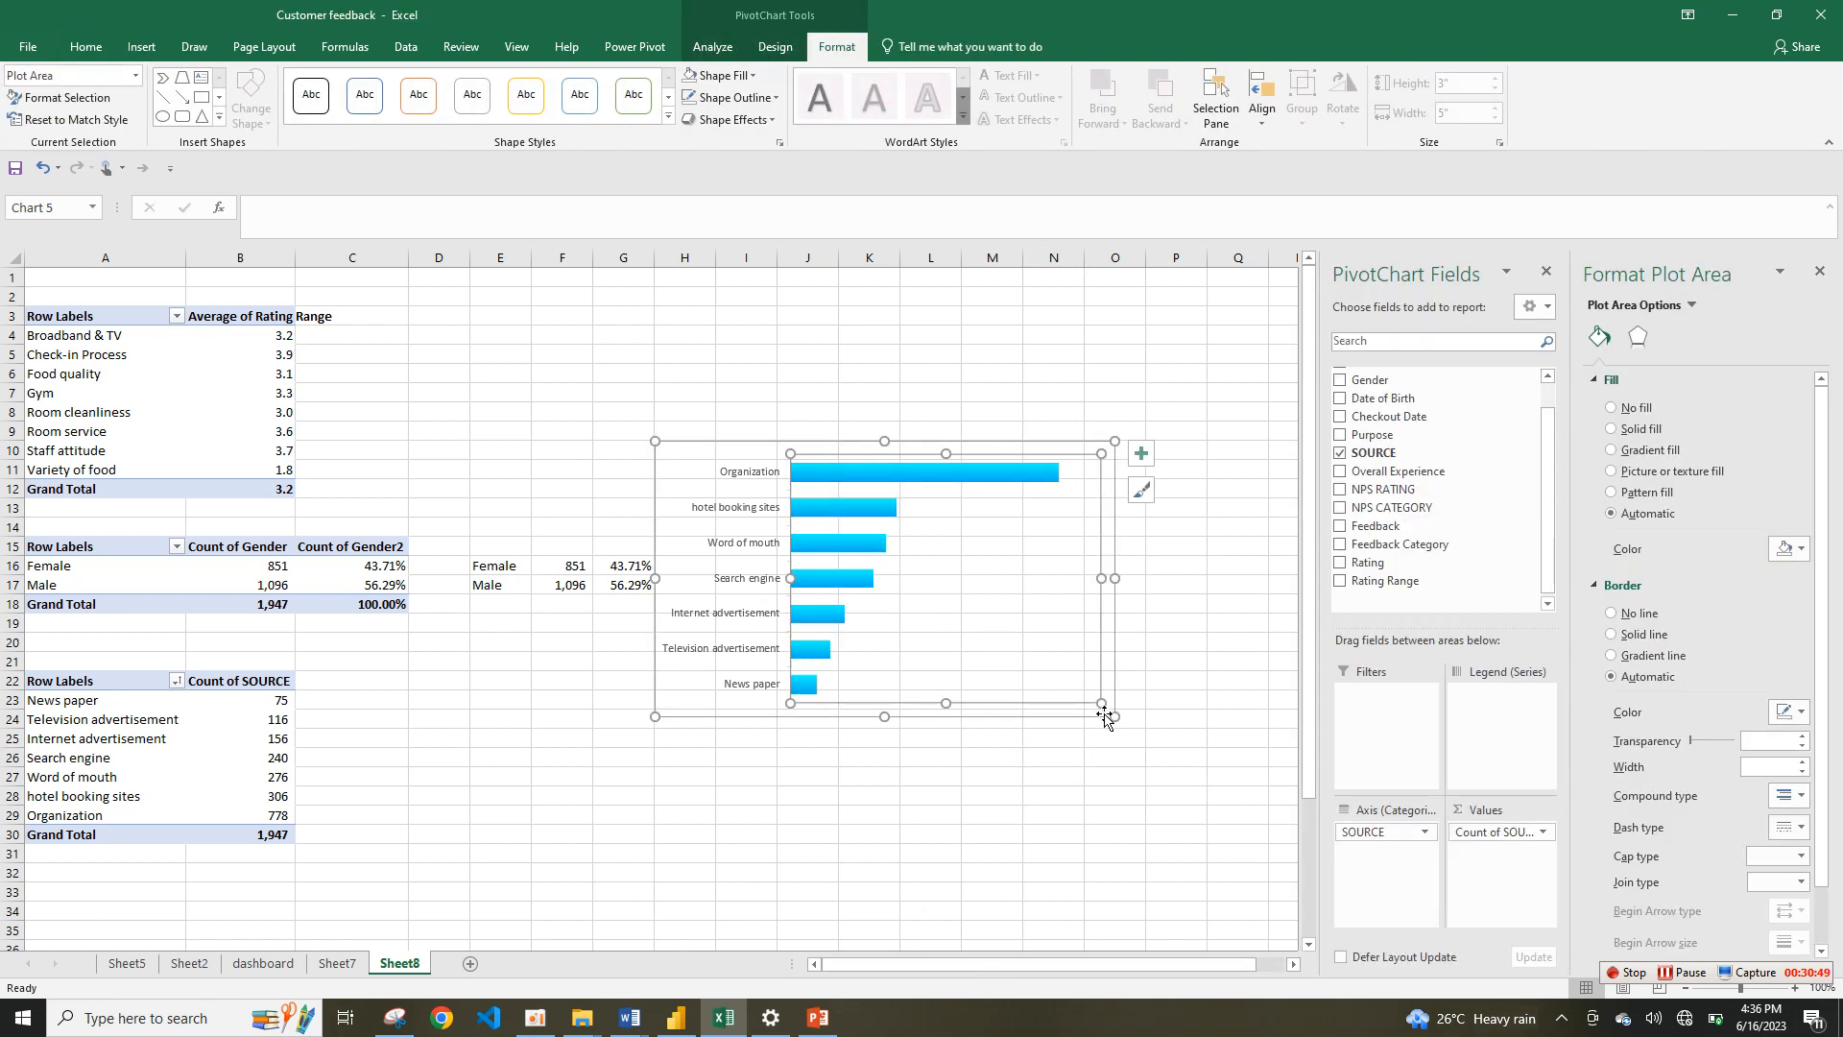
click(1110, 712)
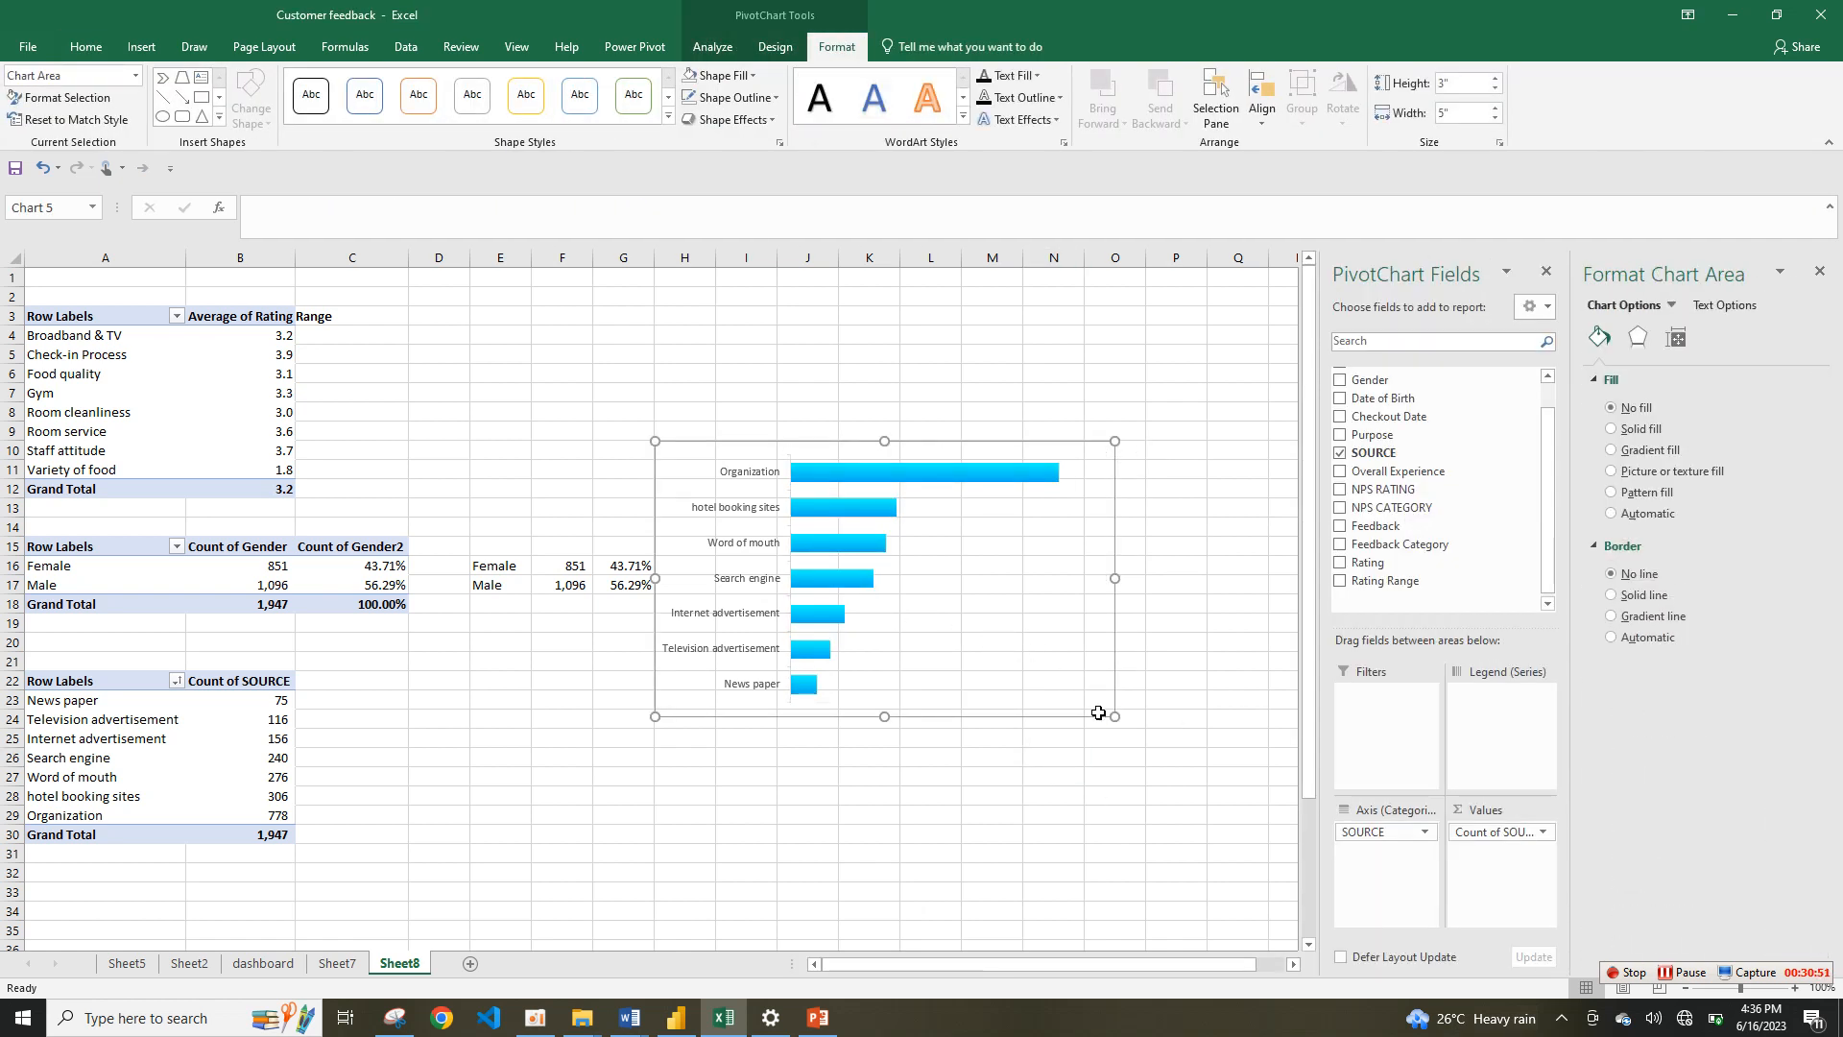
key(Delete)
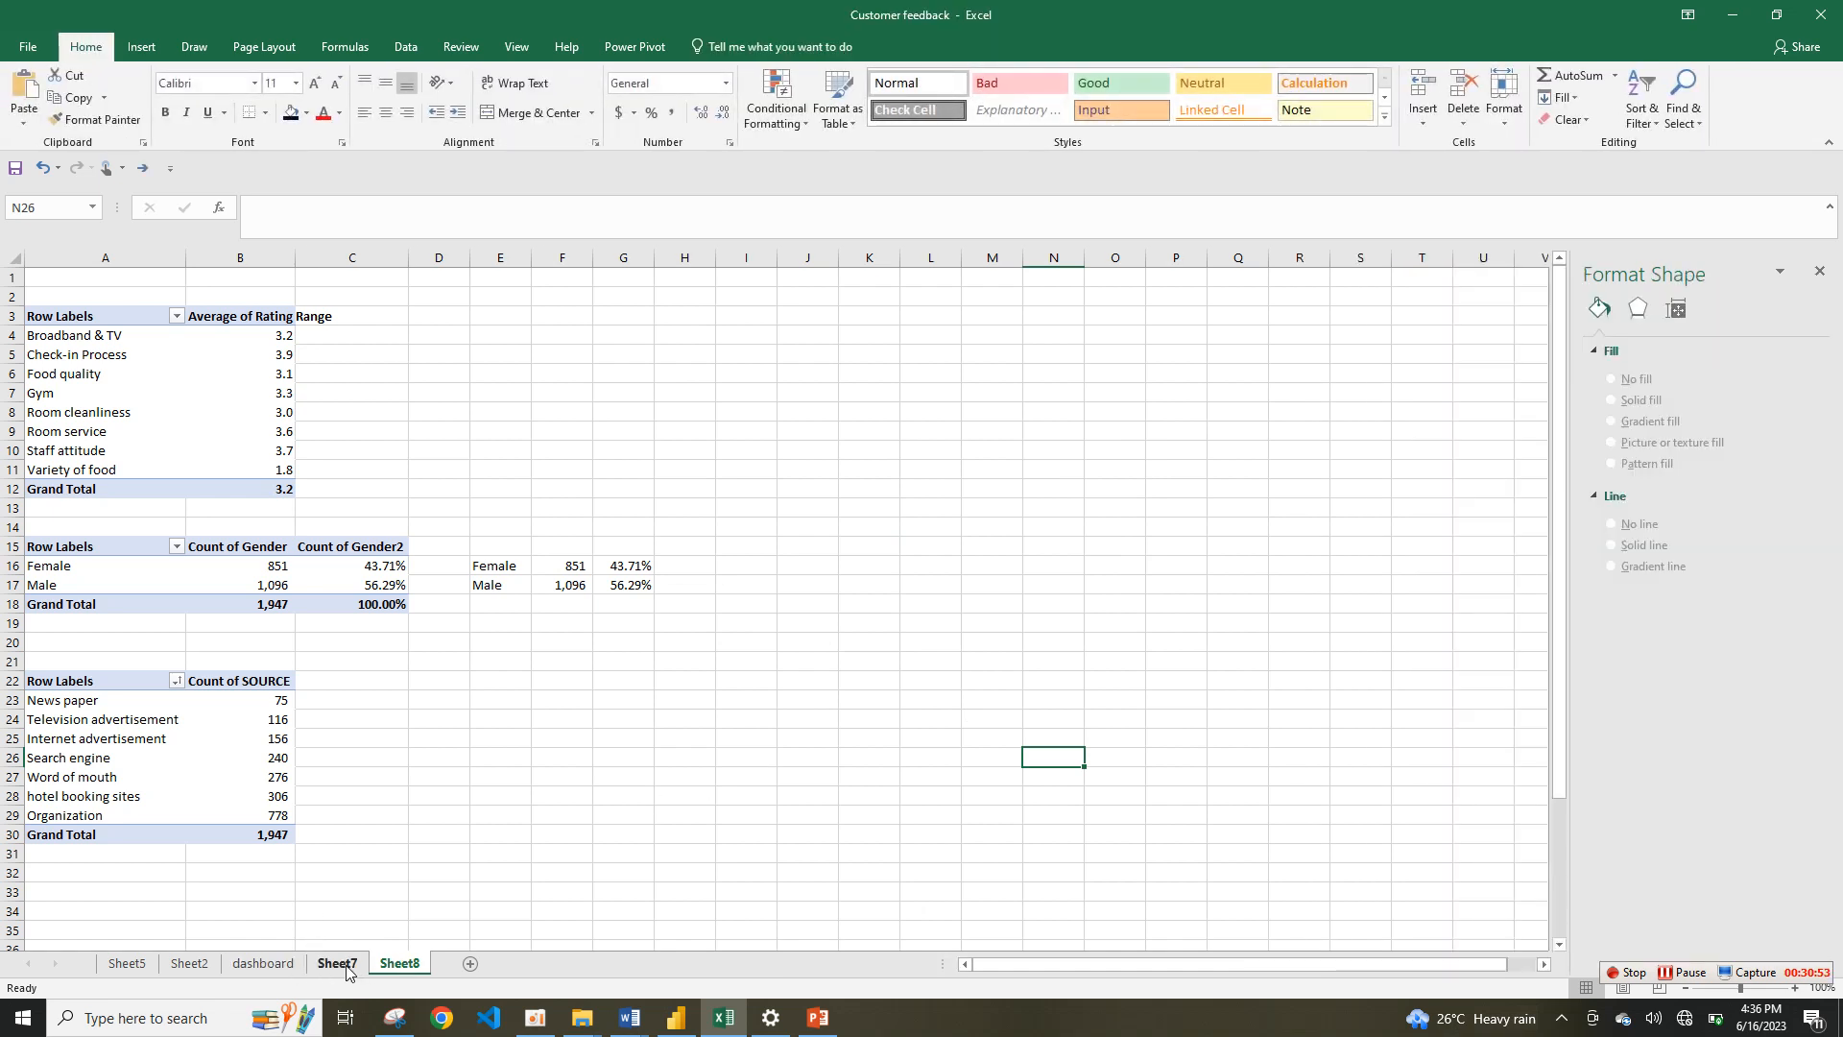
click(347, 963)
click(205, 734)
key(ctrl+v)
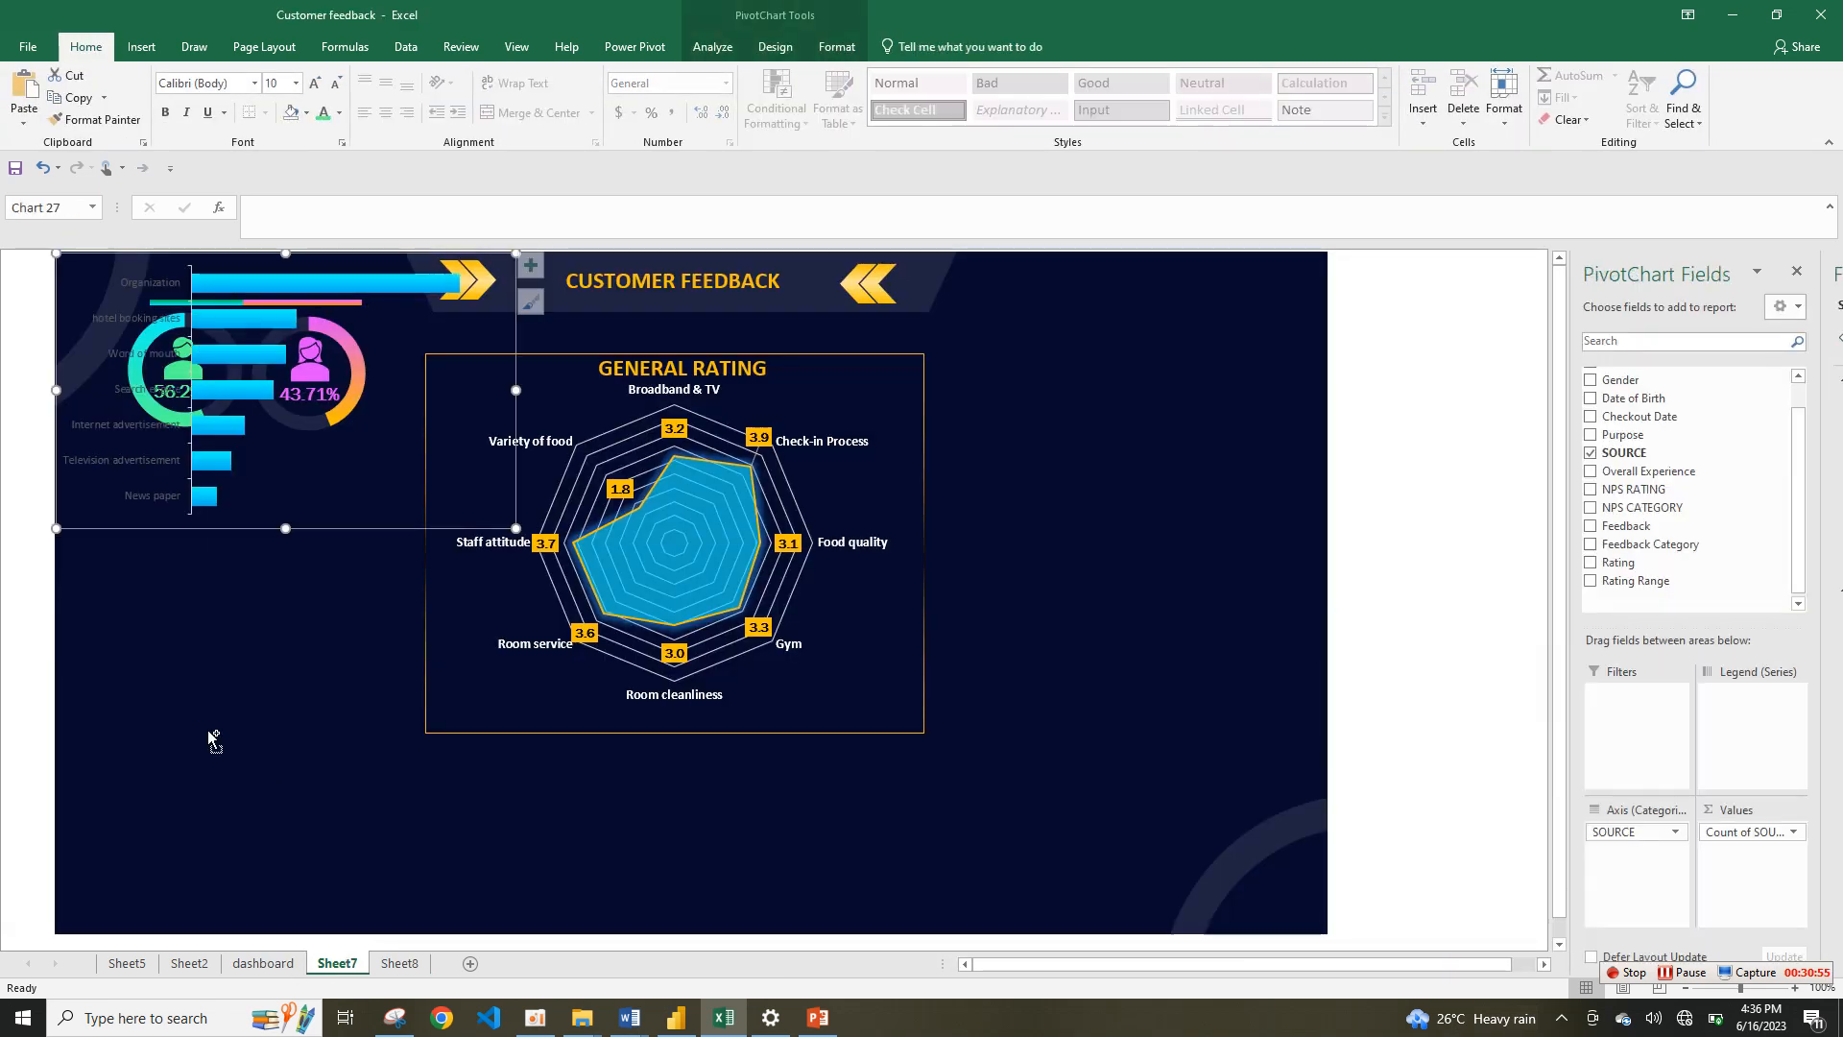
double_click(501, 339)
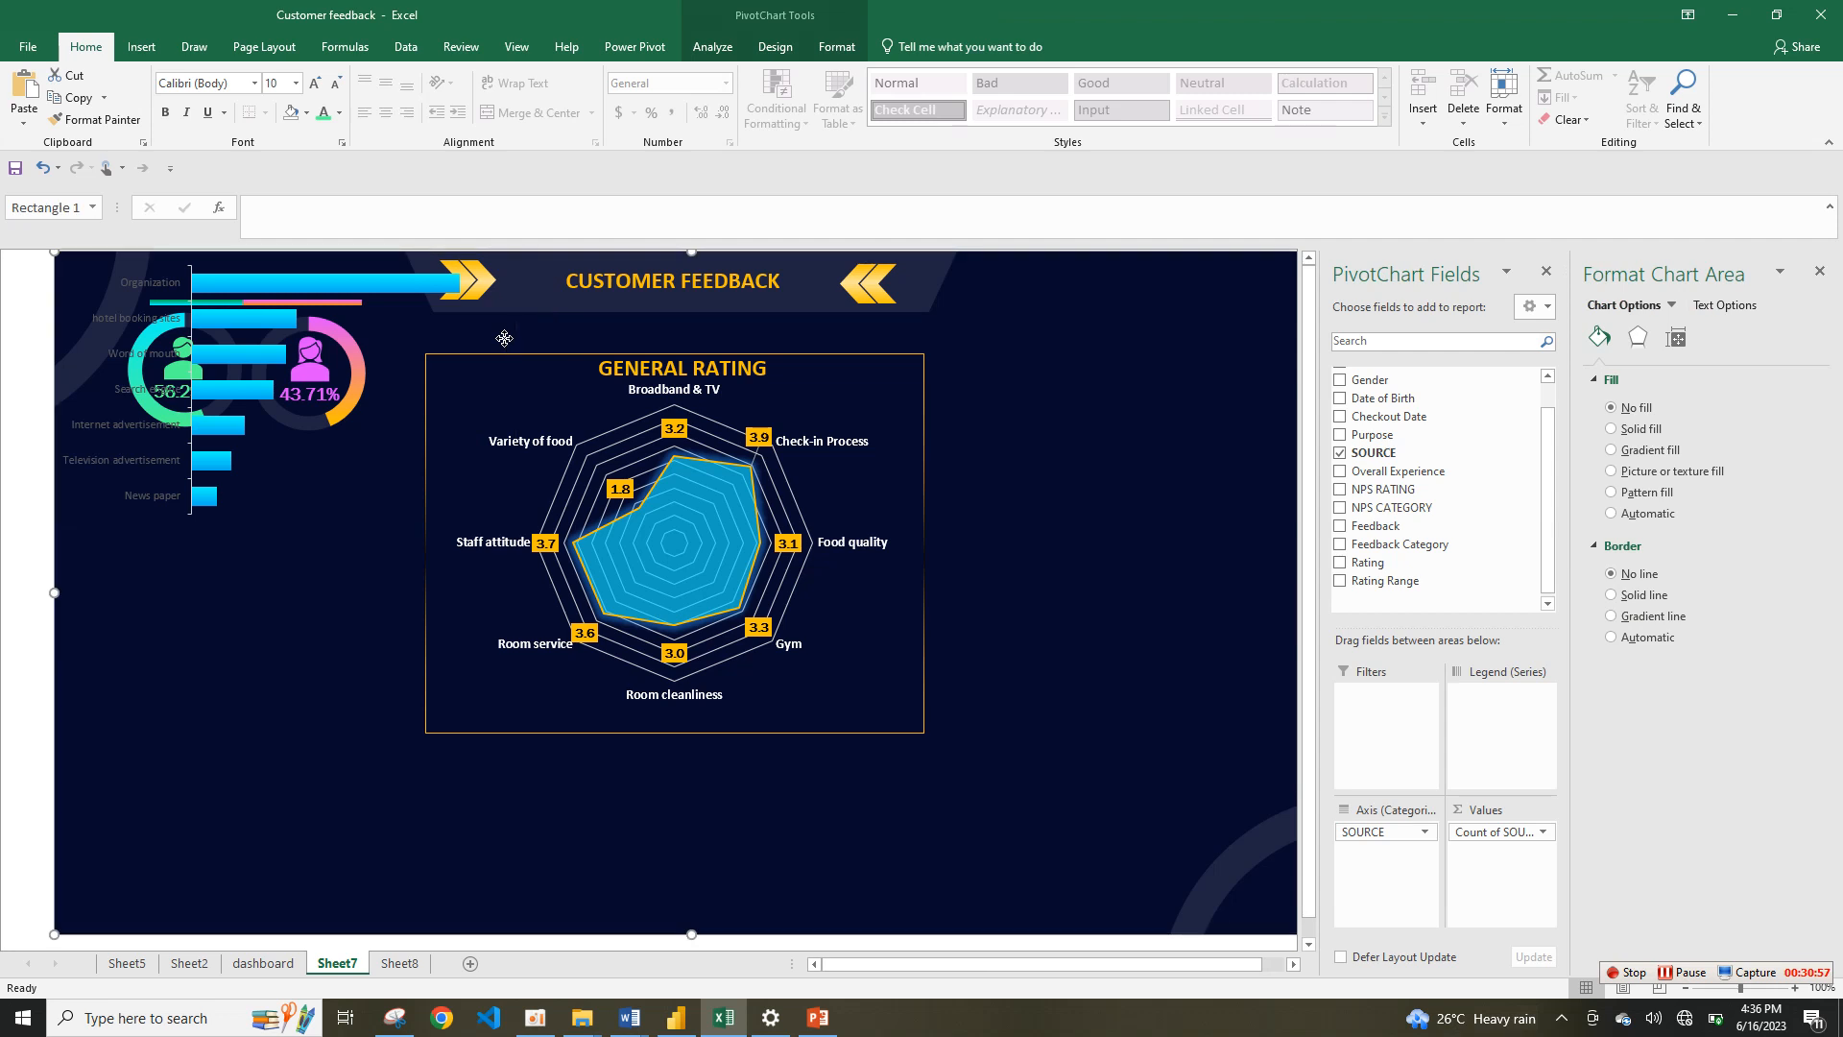
click(465, 281)
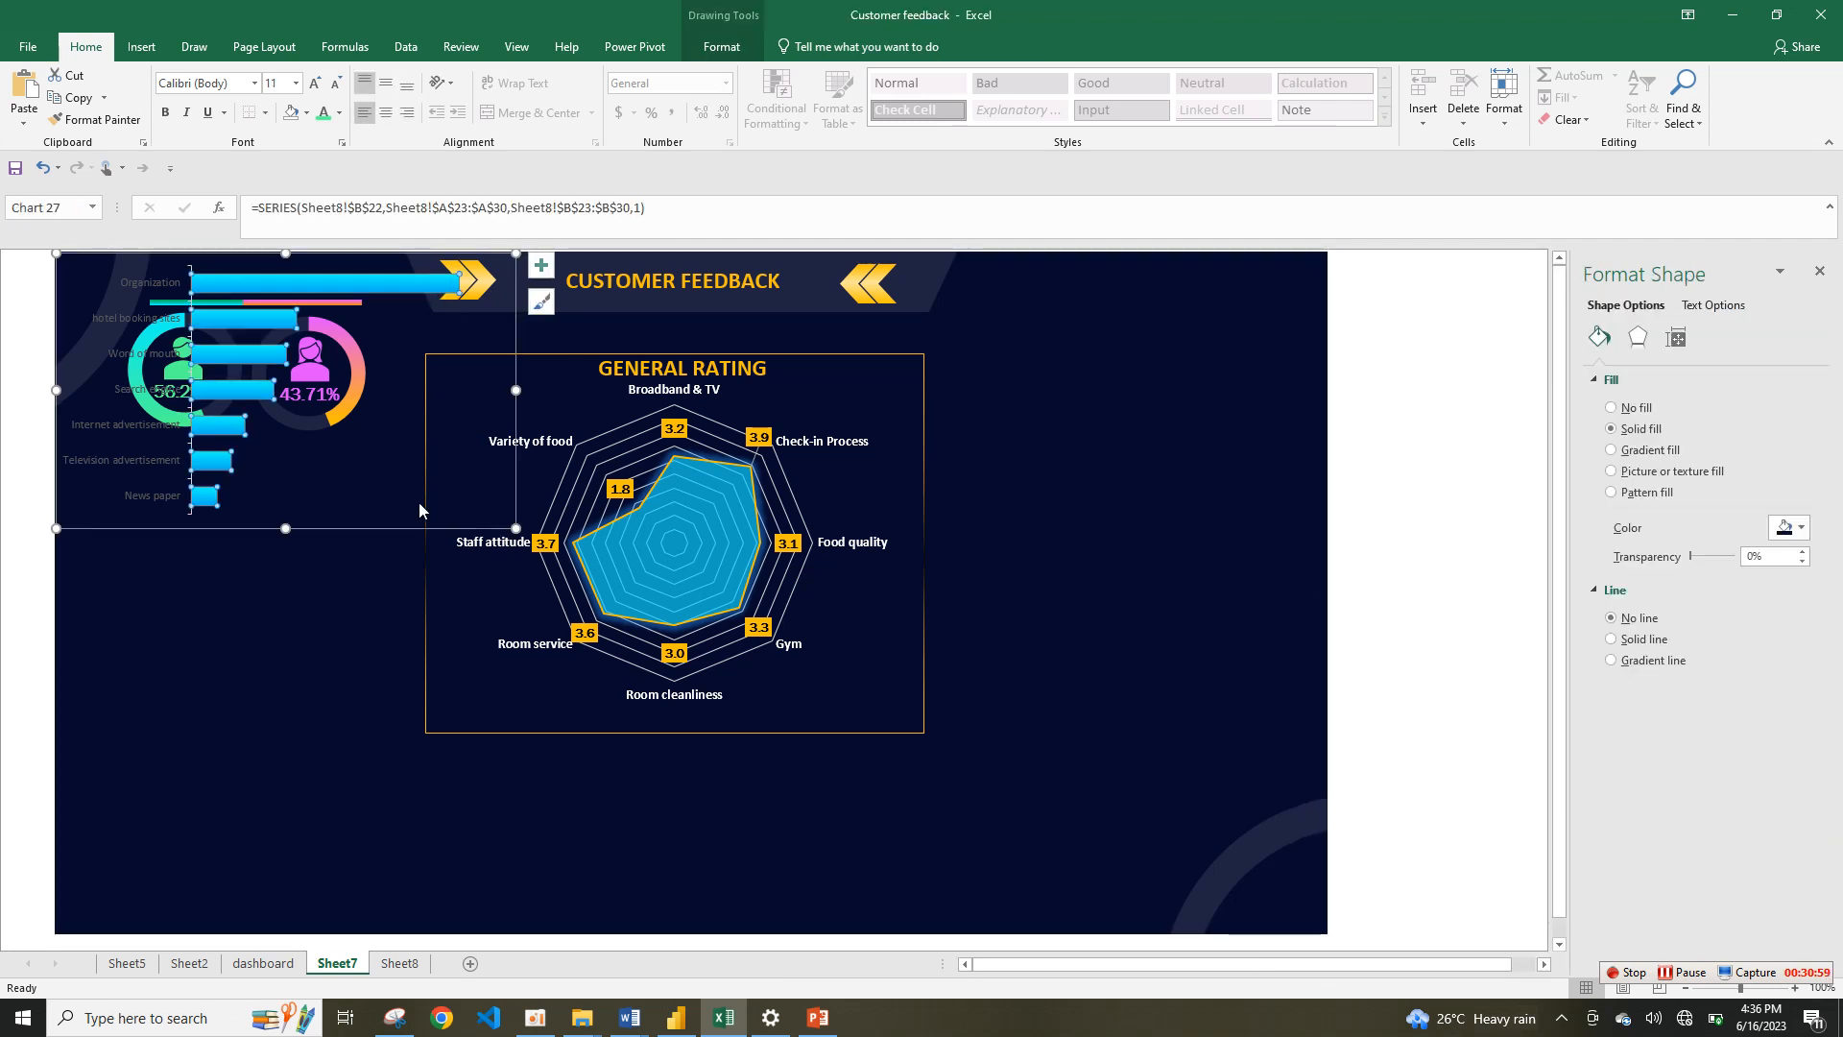
drag(330, 514, 337, 555)
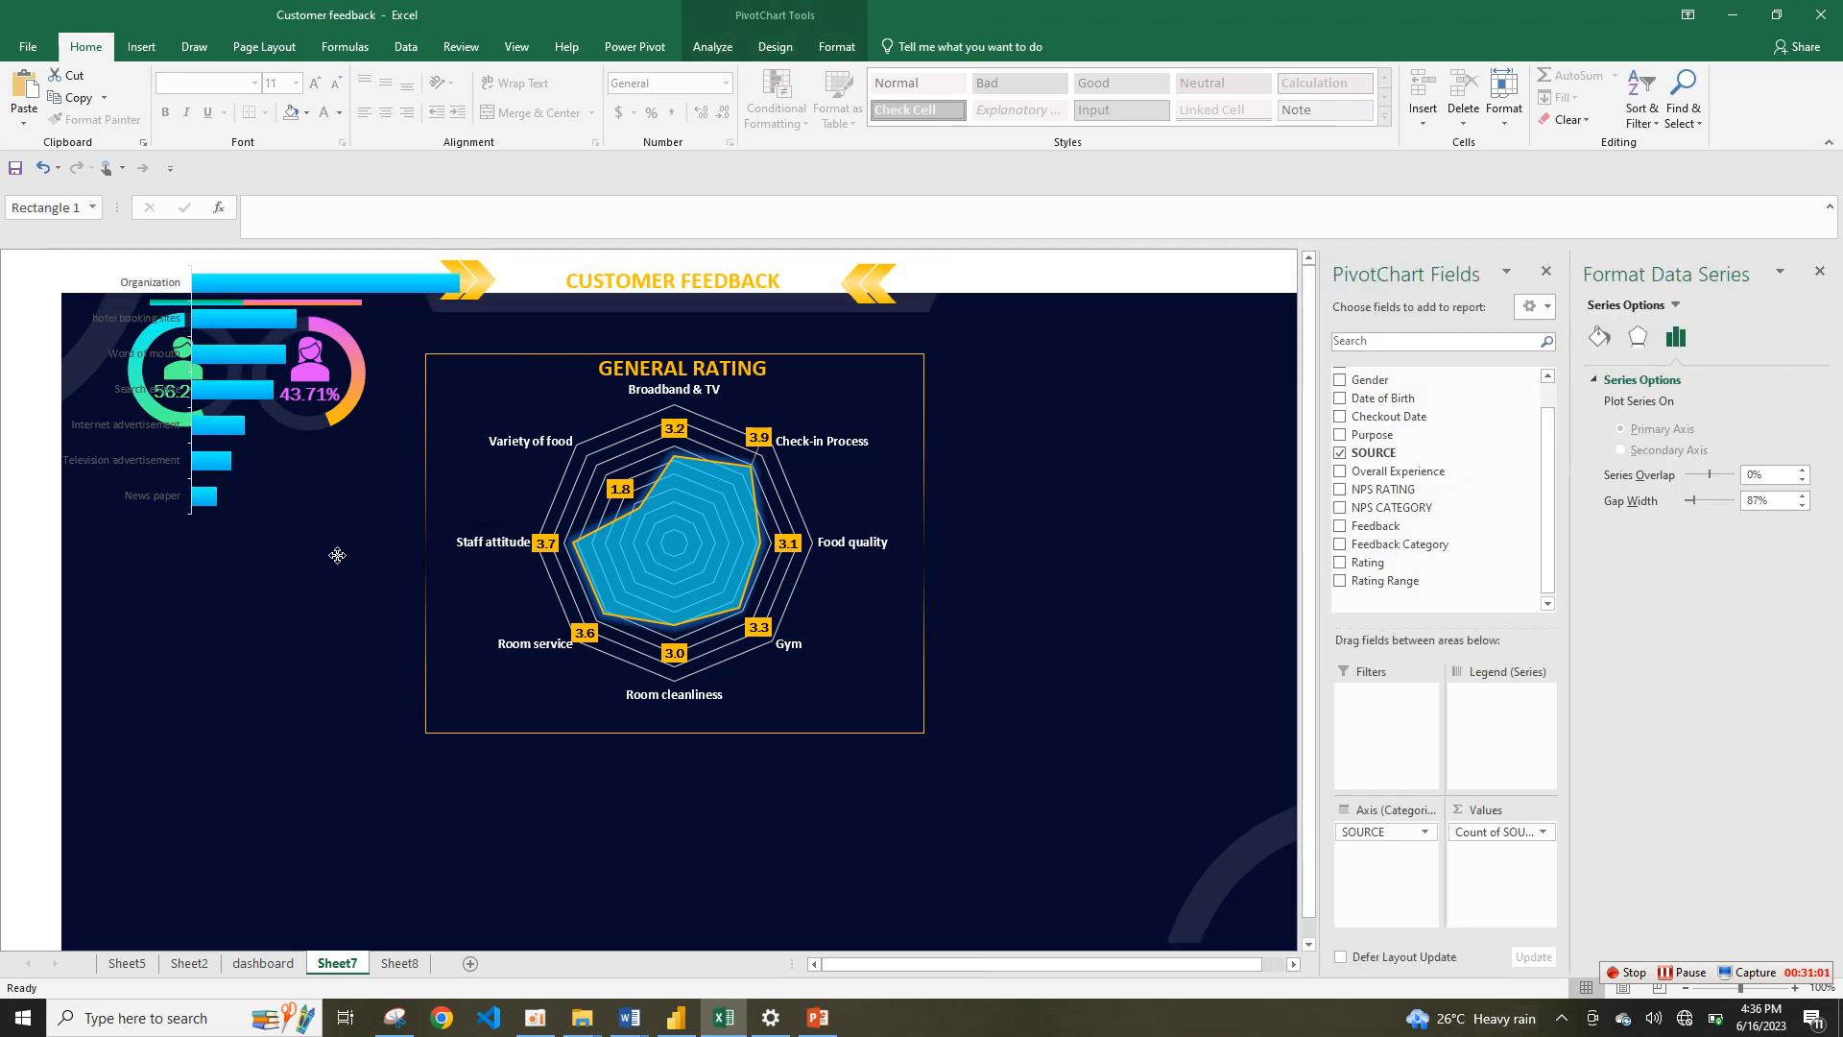
key(ctrl+z)
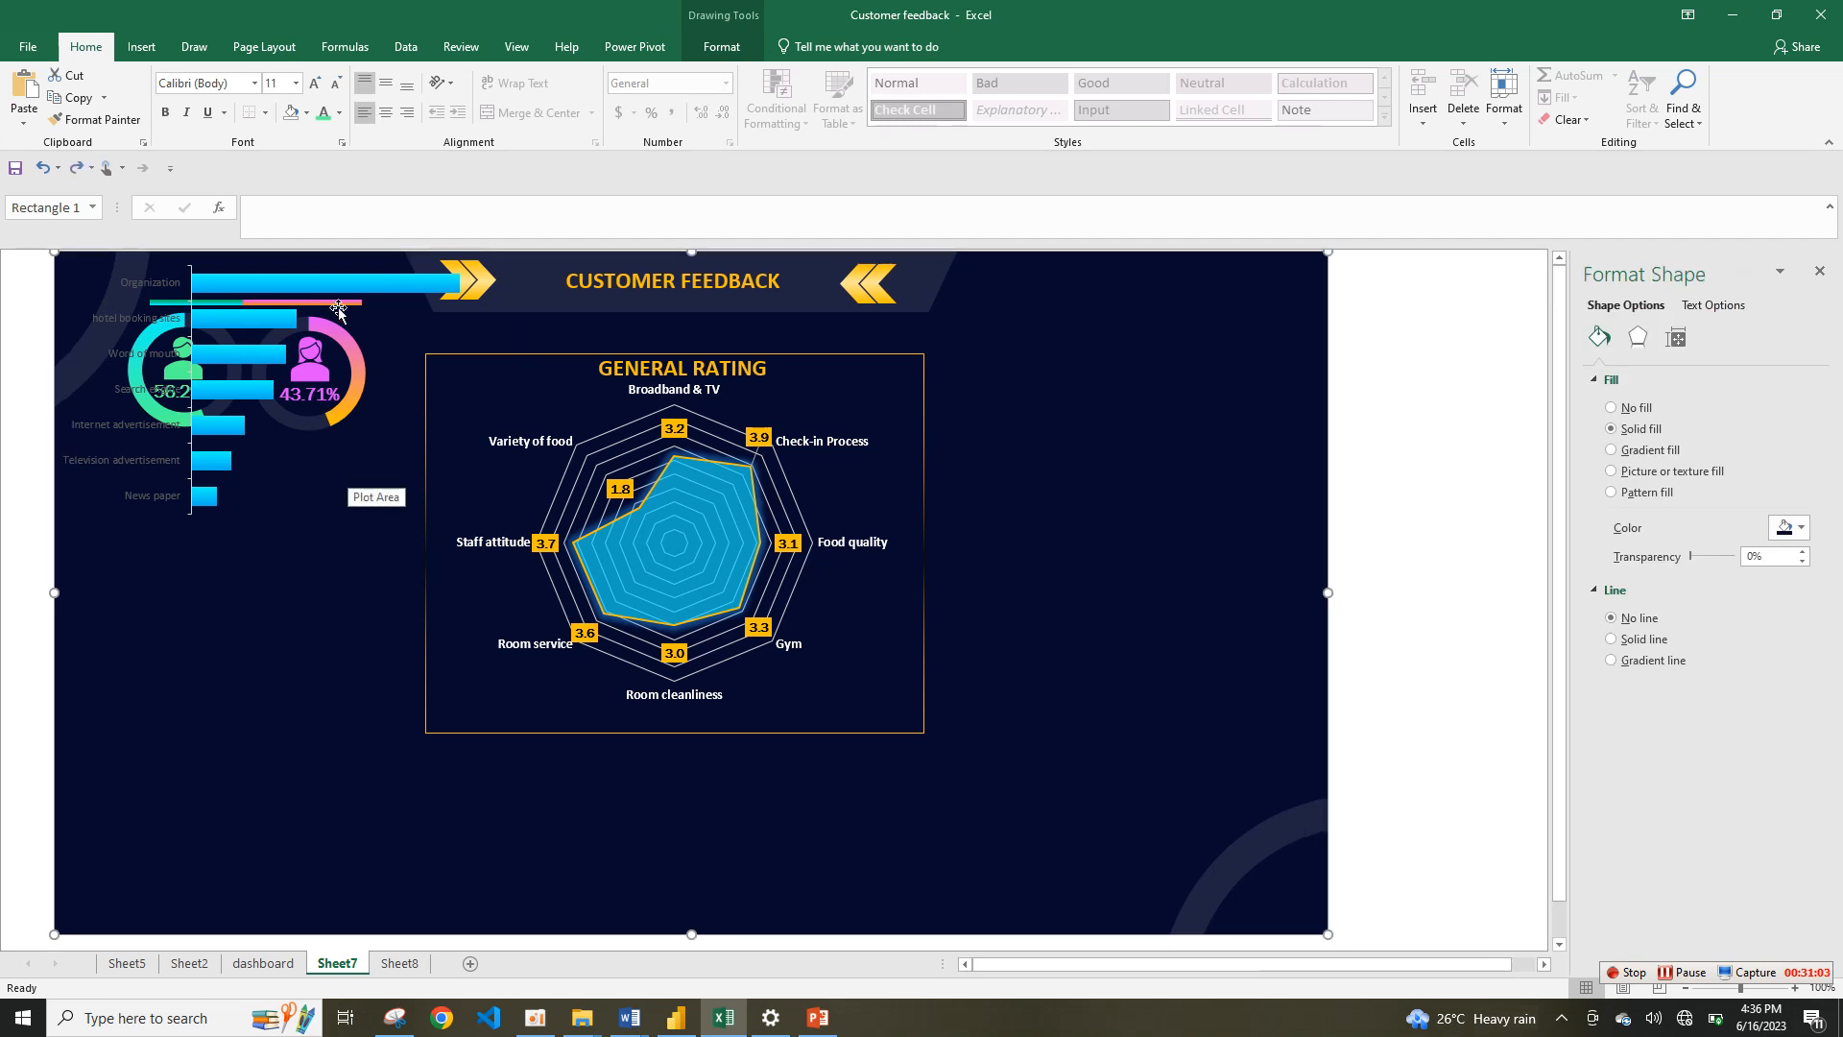
Step: Try to move the pasted source bar chart off the gender rings on the Sheet7 dashboard
click(361, 280)
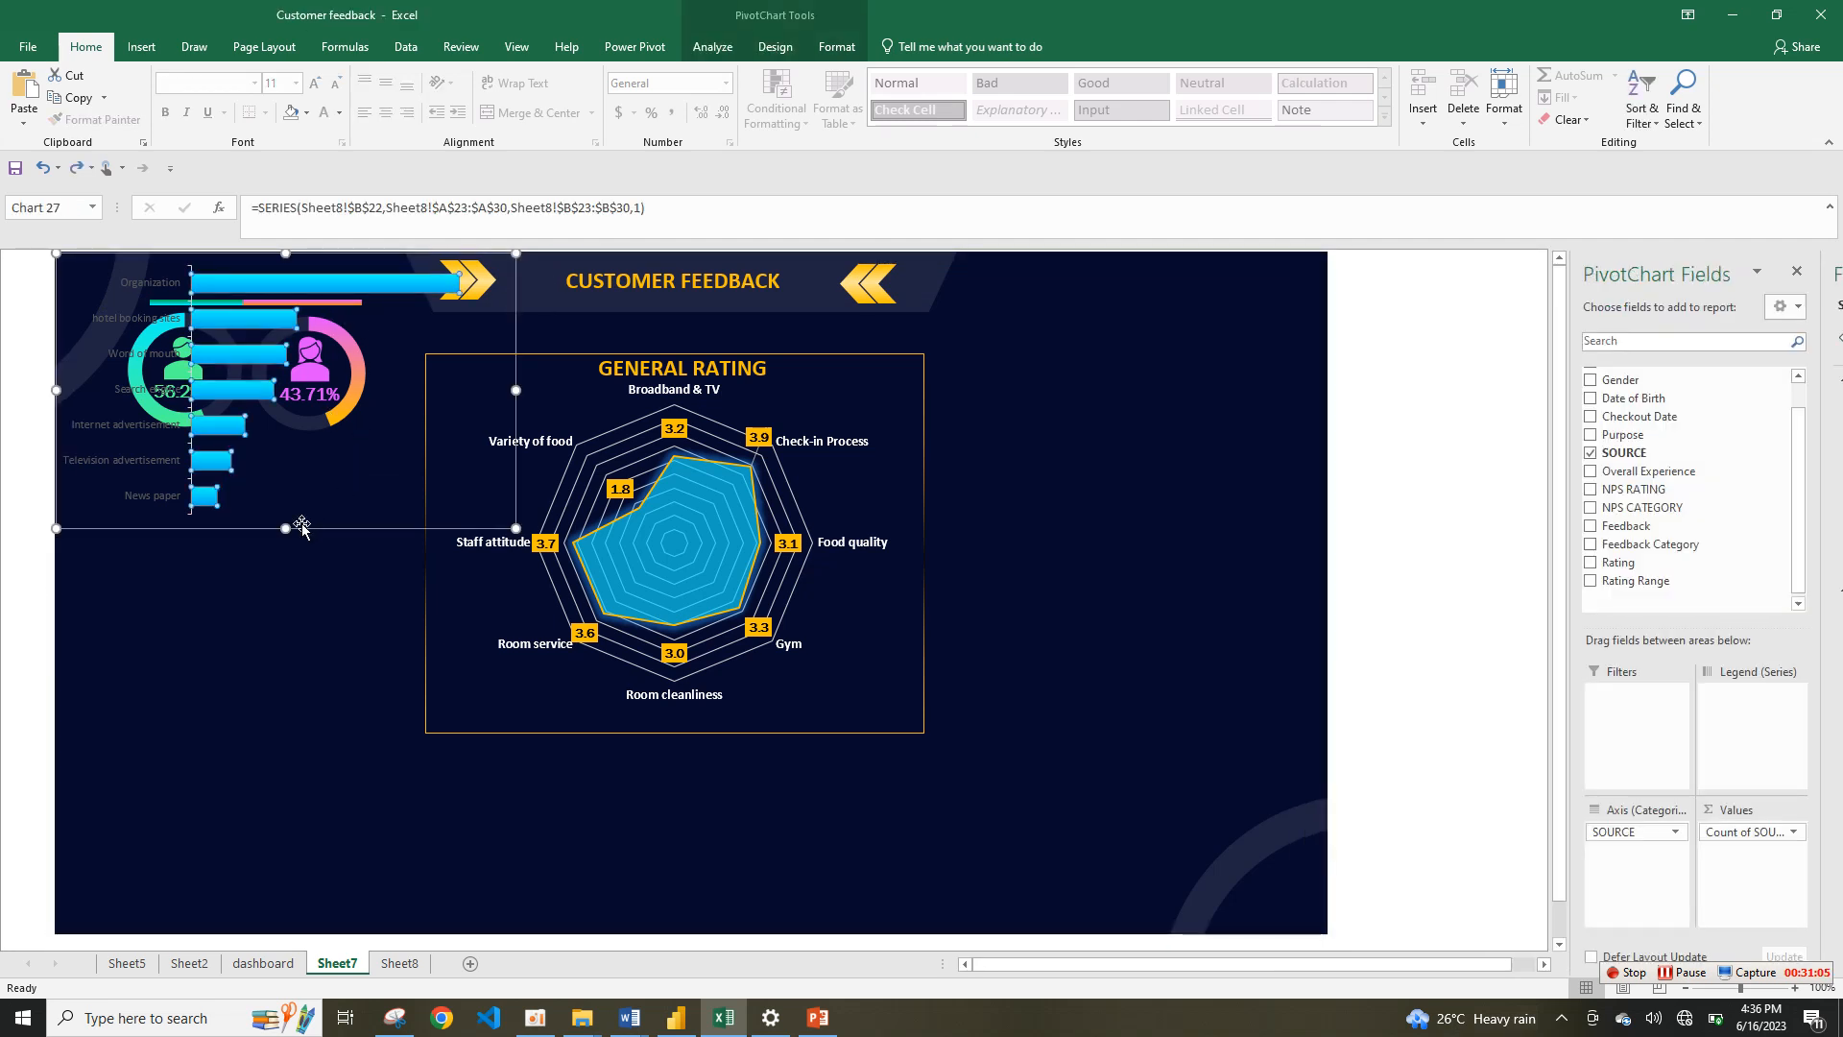
mouse_move(301, 525)
mouse_down()
mouse_move(308, 634)
mouse_move(268, 522)
mouse_up()
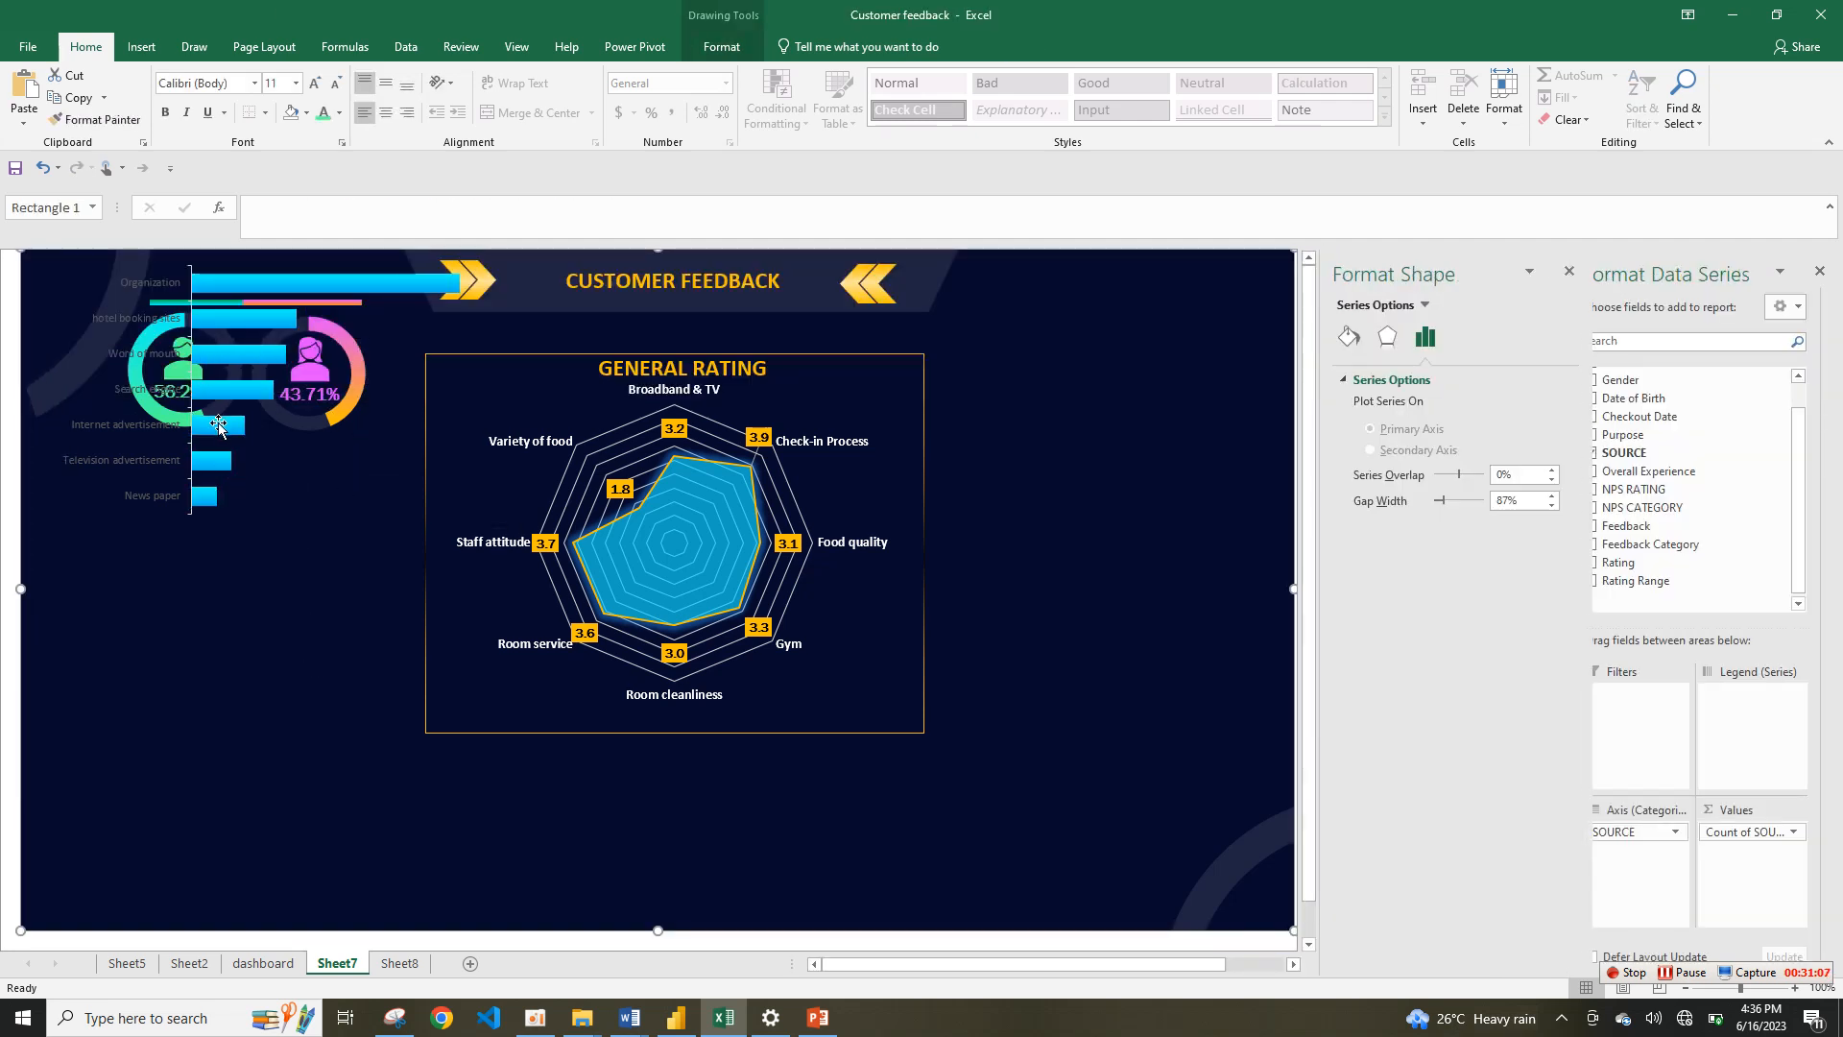
click(219, 425)
click(217, 523)
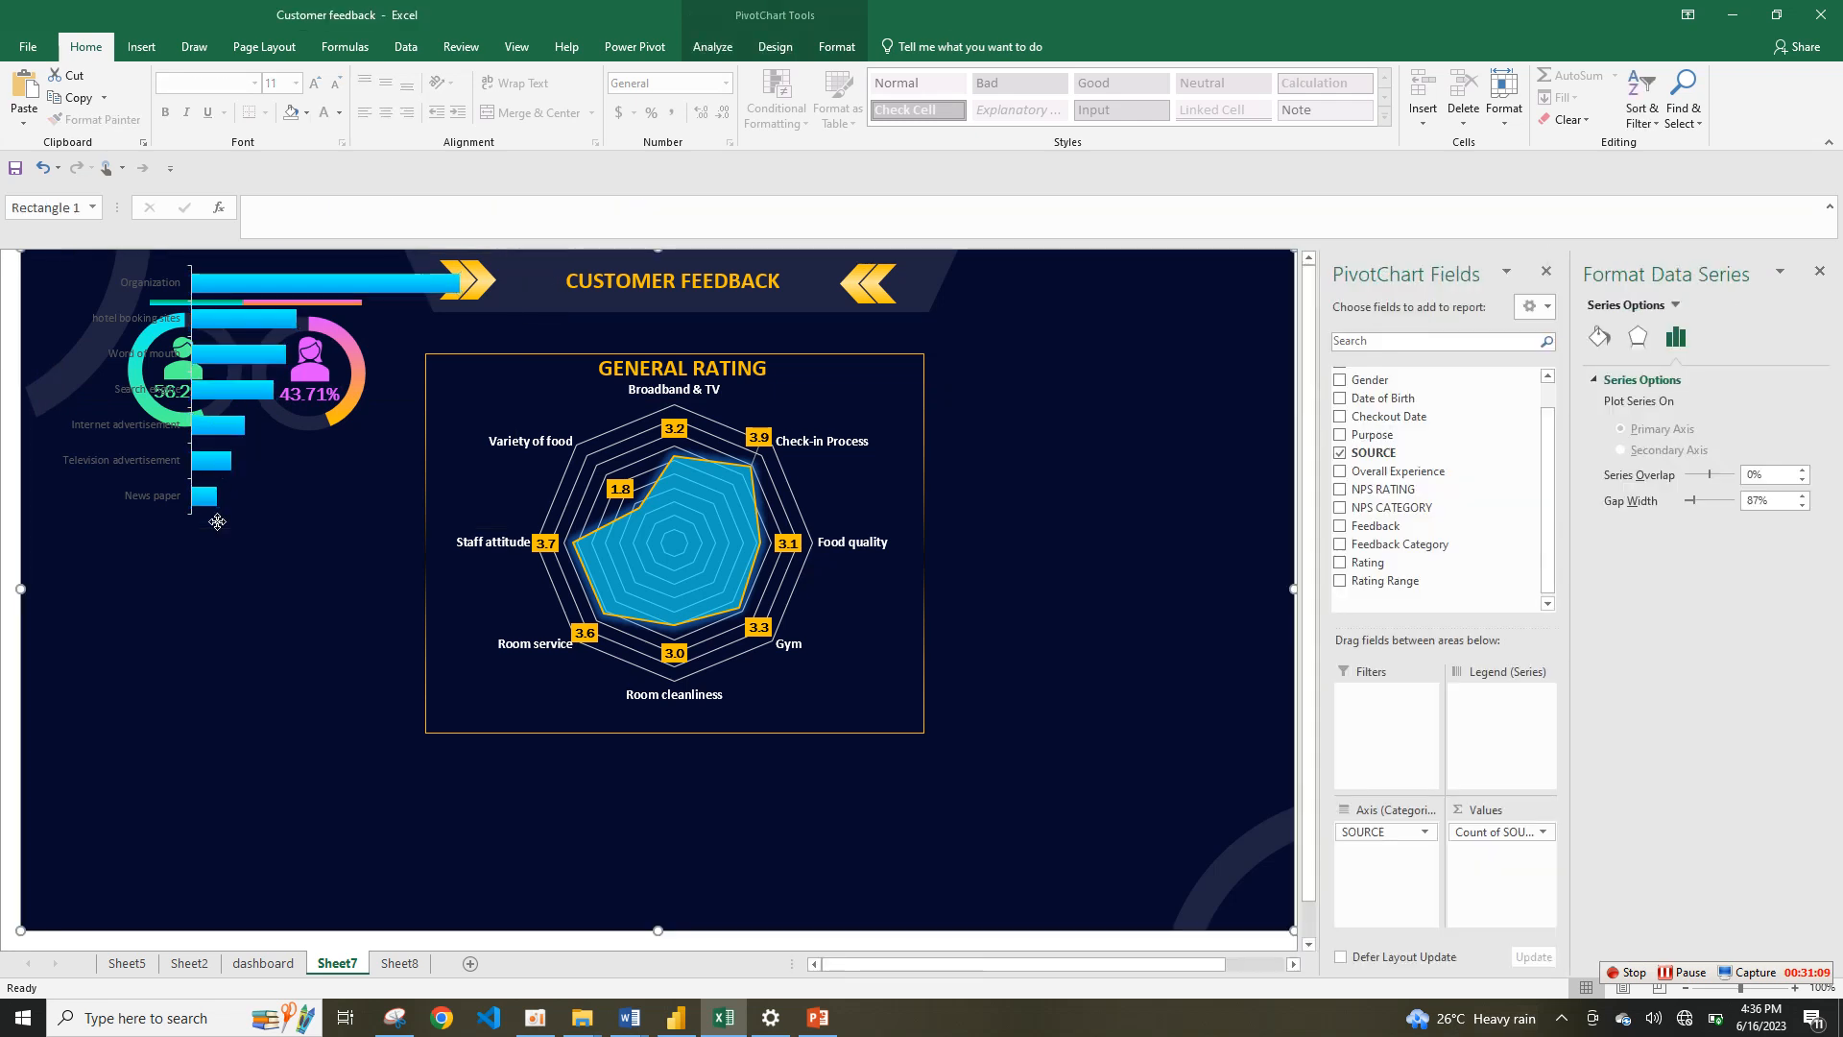
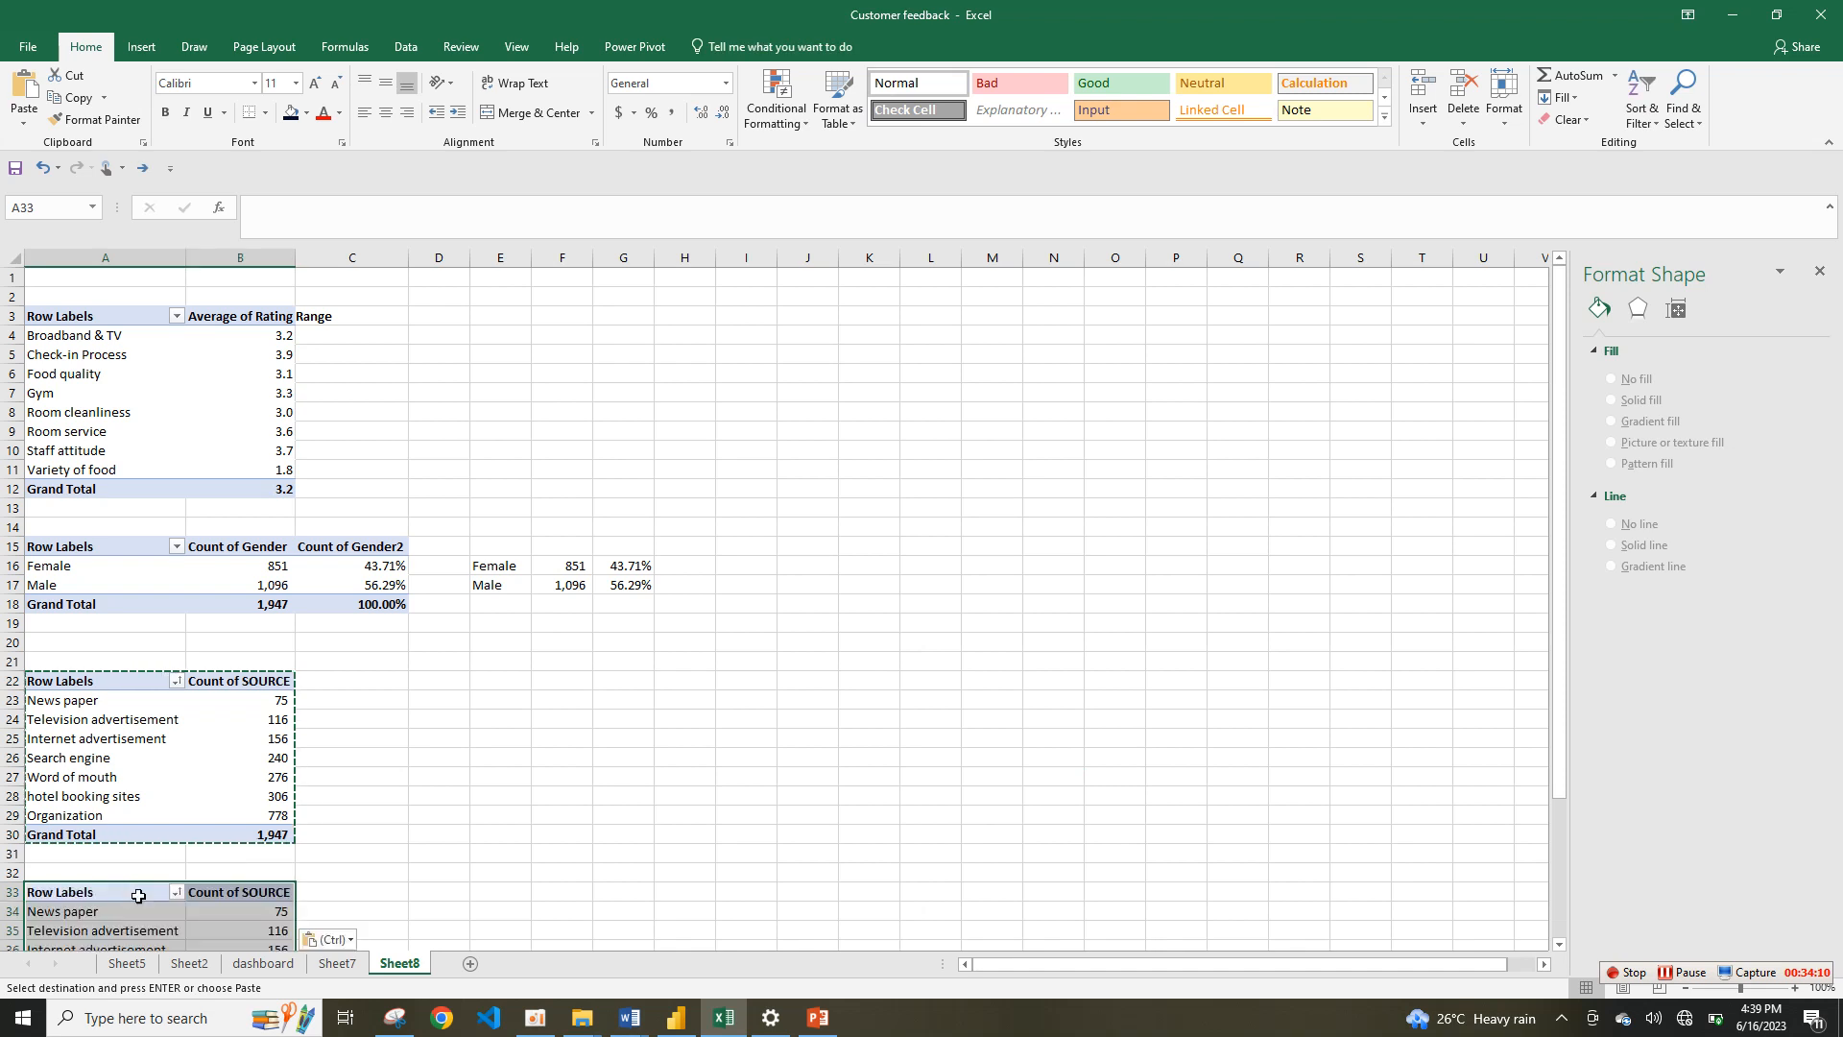
Step: Examine which fields the rating and source pivot tables on Sheet2 use, and check the dashboard on Sheet7
click(263, 964)
click(190, 965)
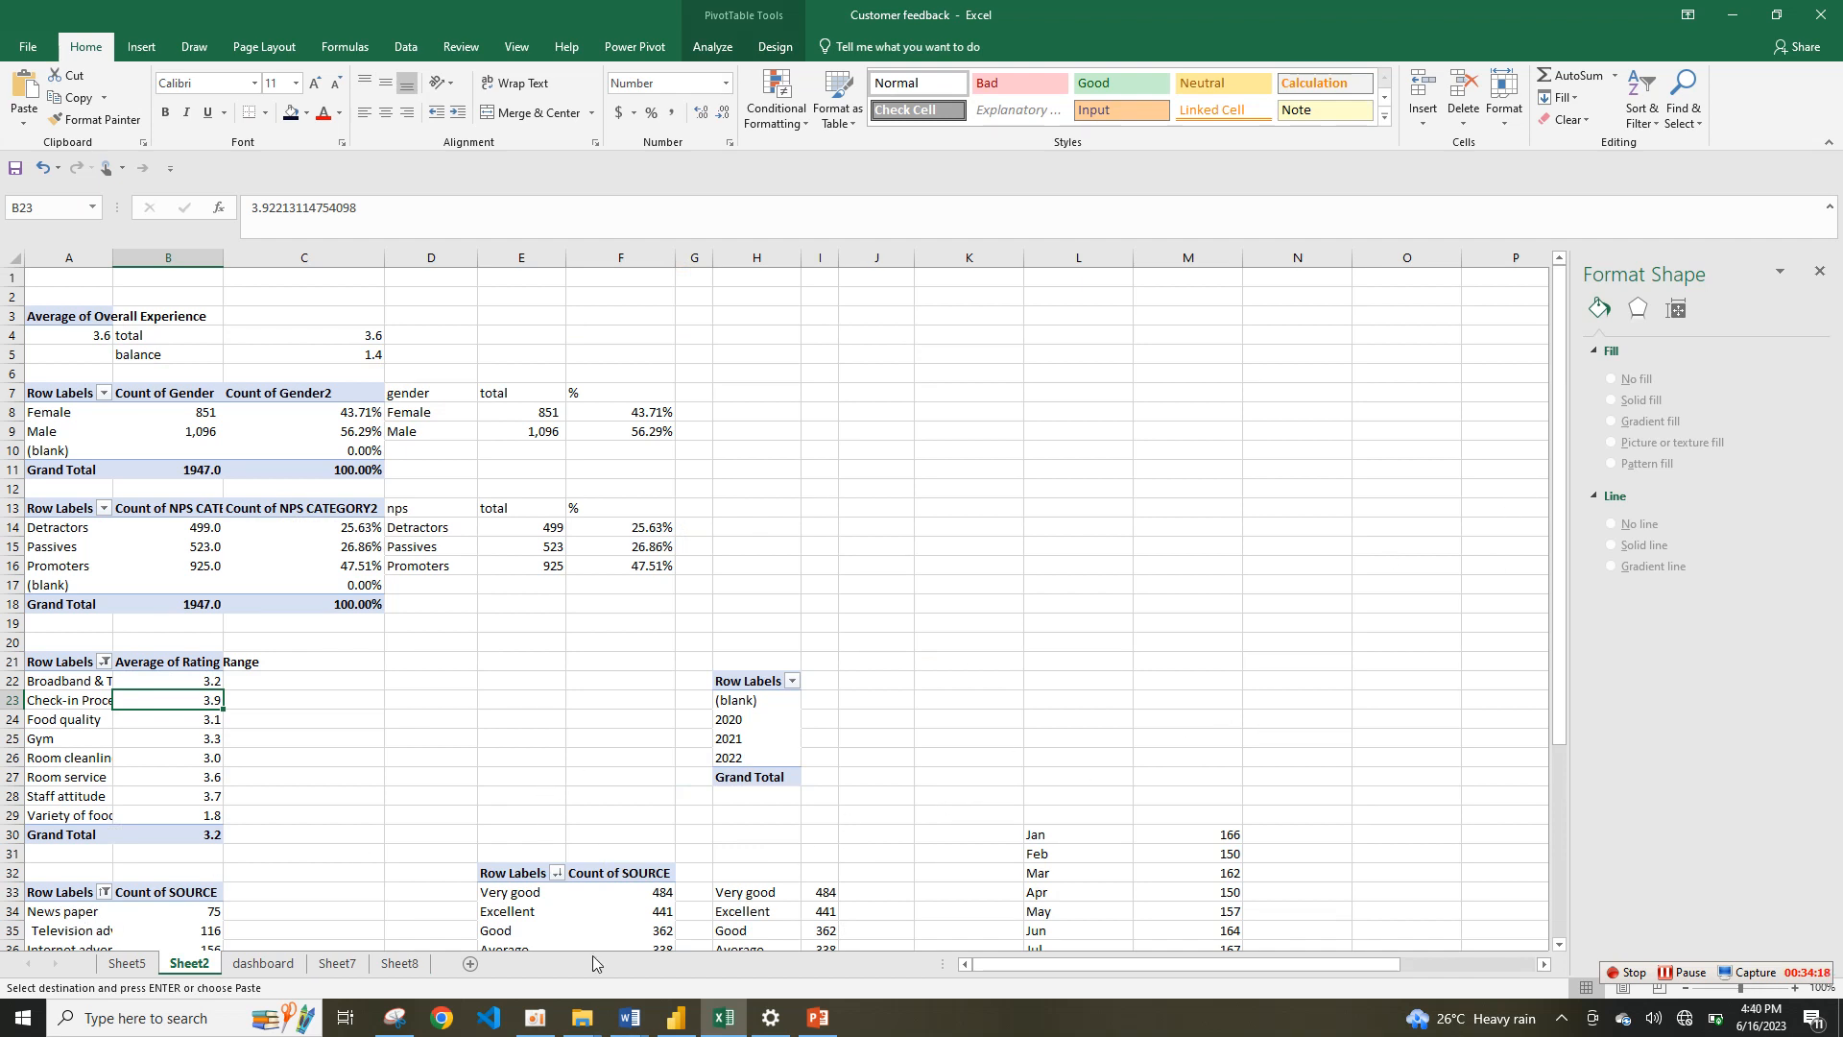
click(593, 912)
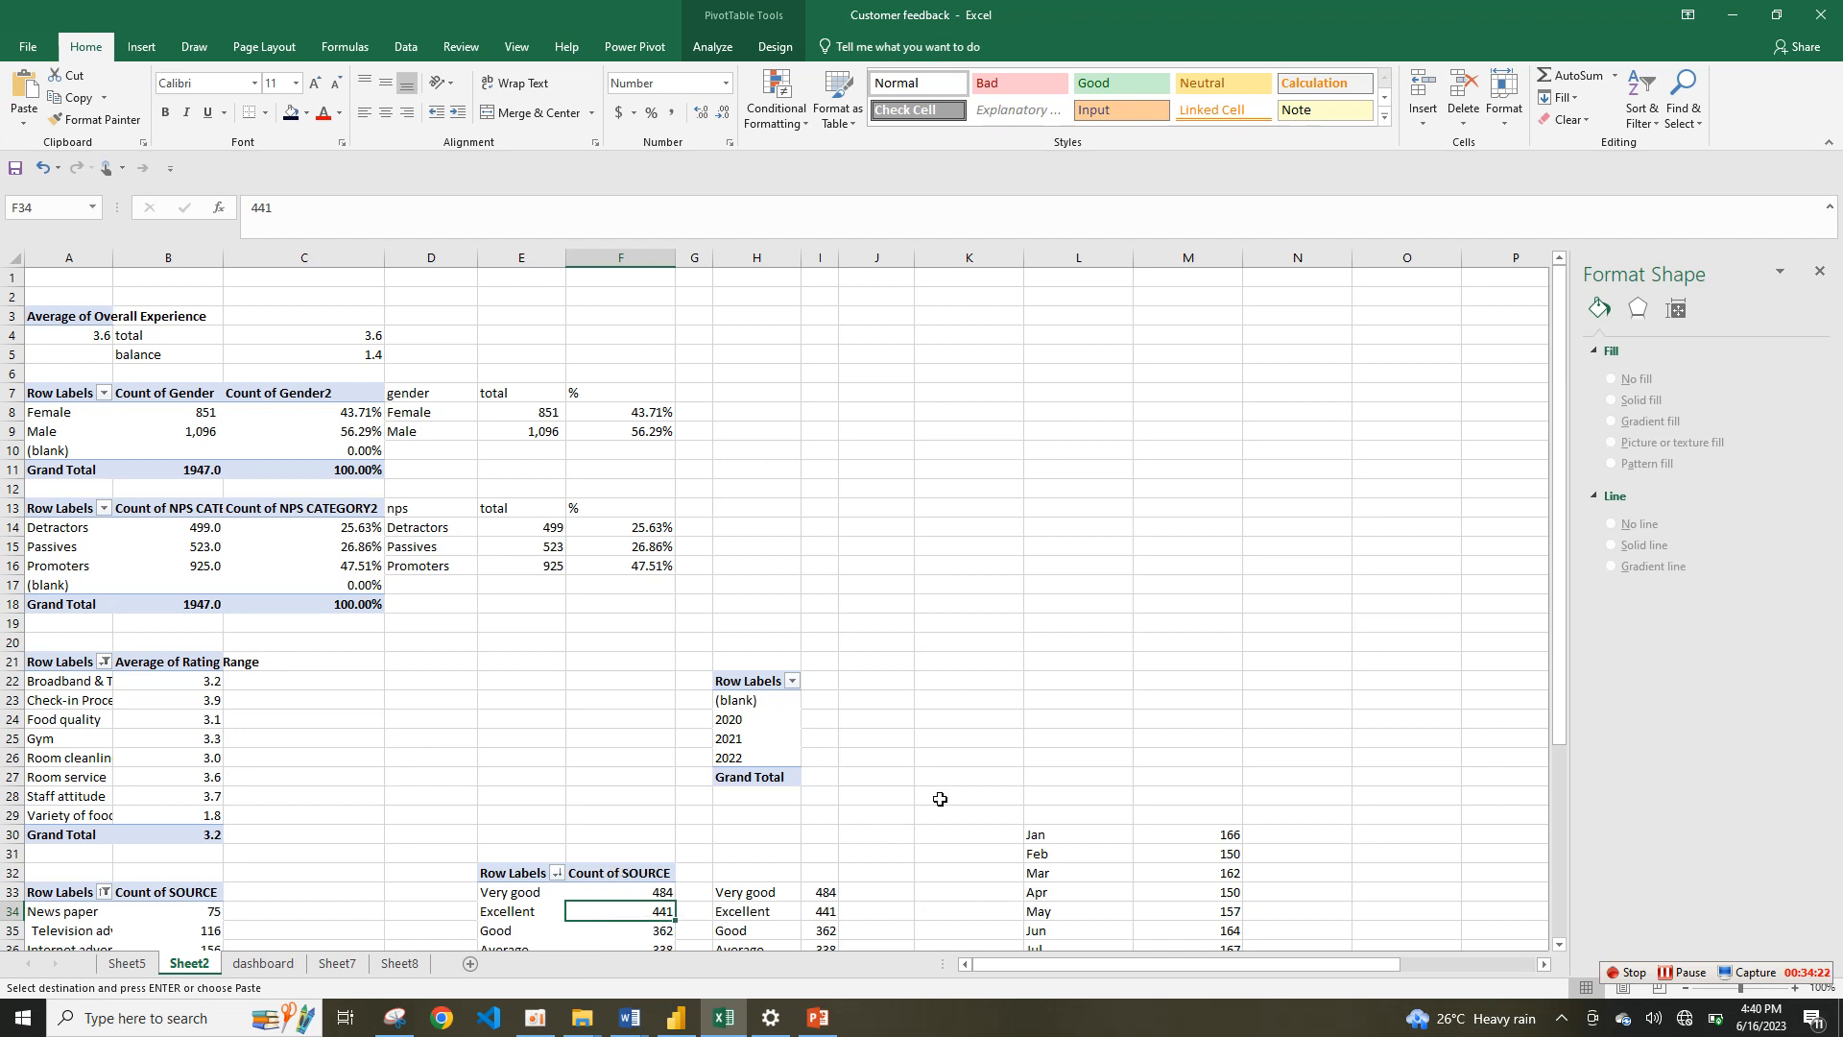
scroll(1517, 618, down, 5)
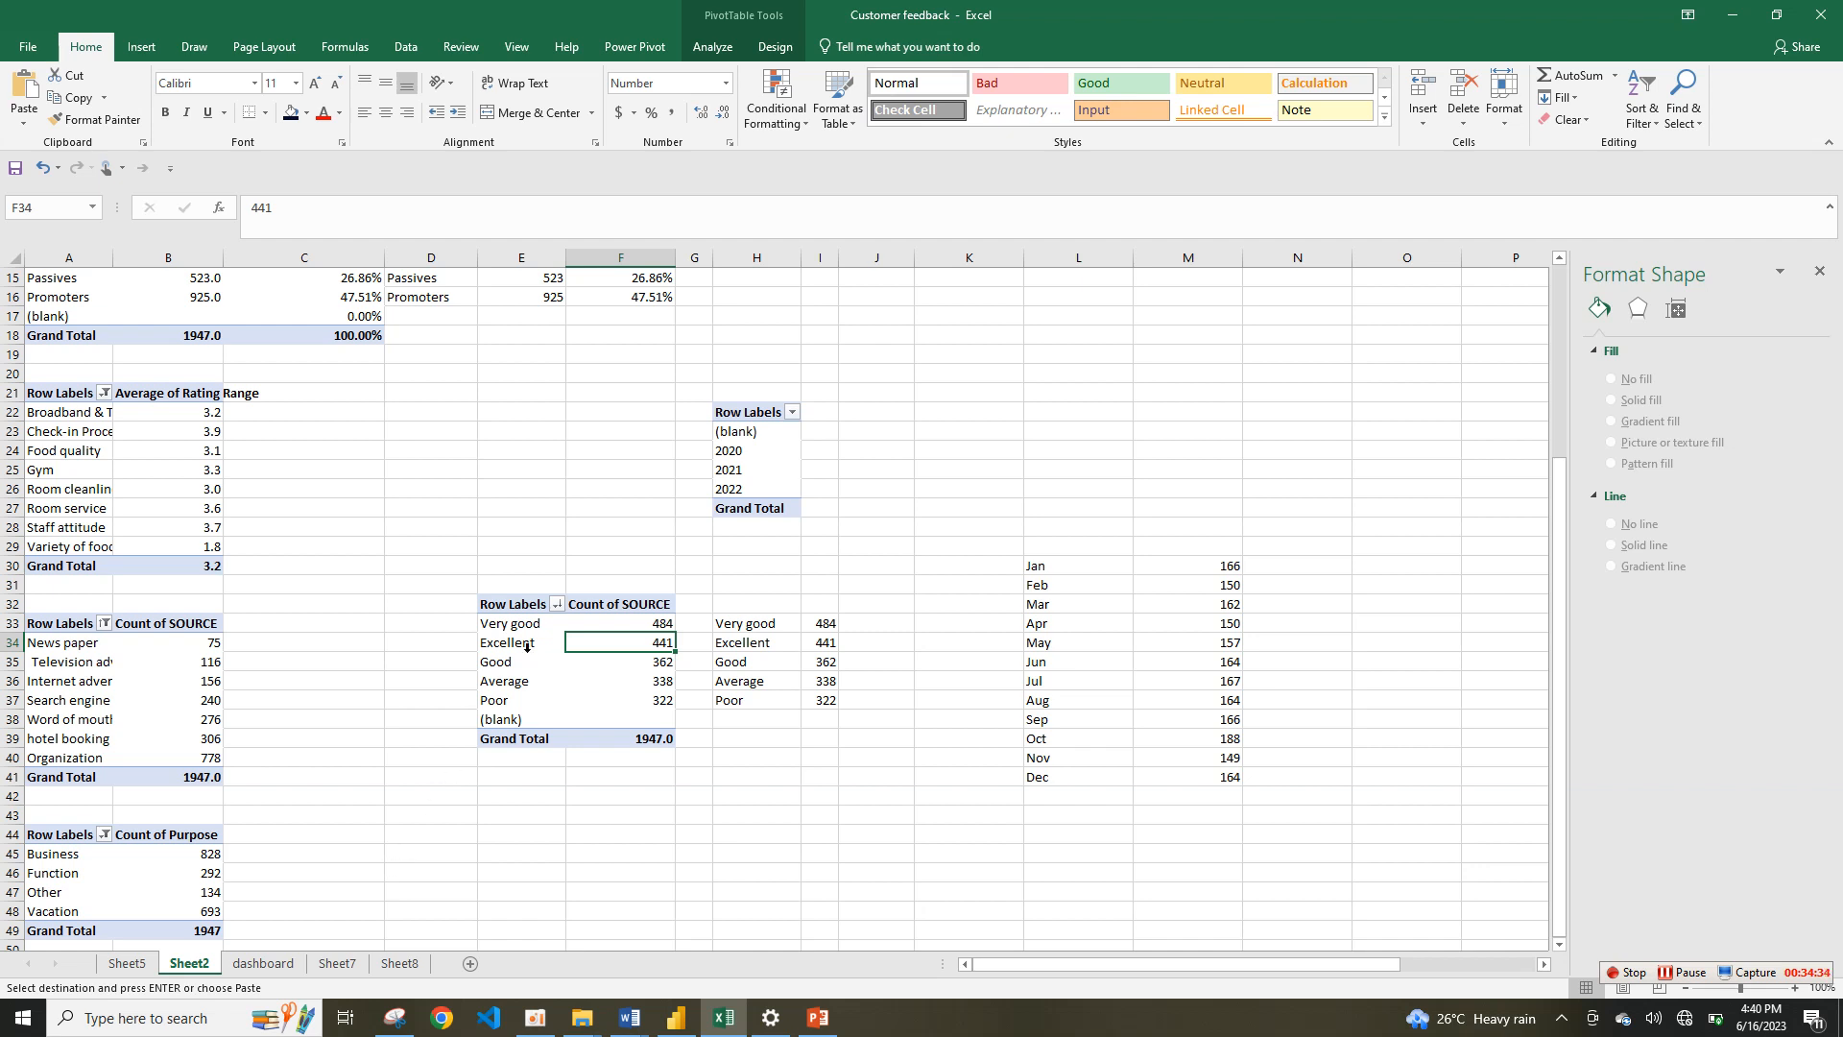
right_click(495, 639)
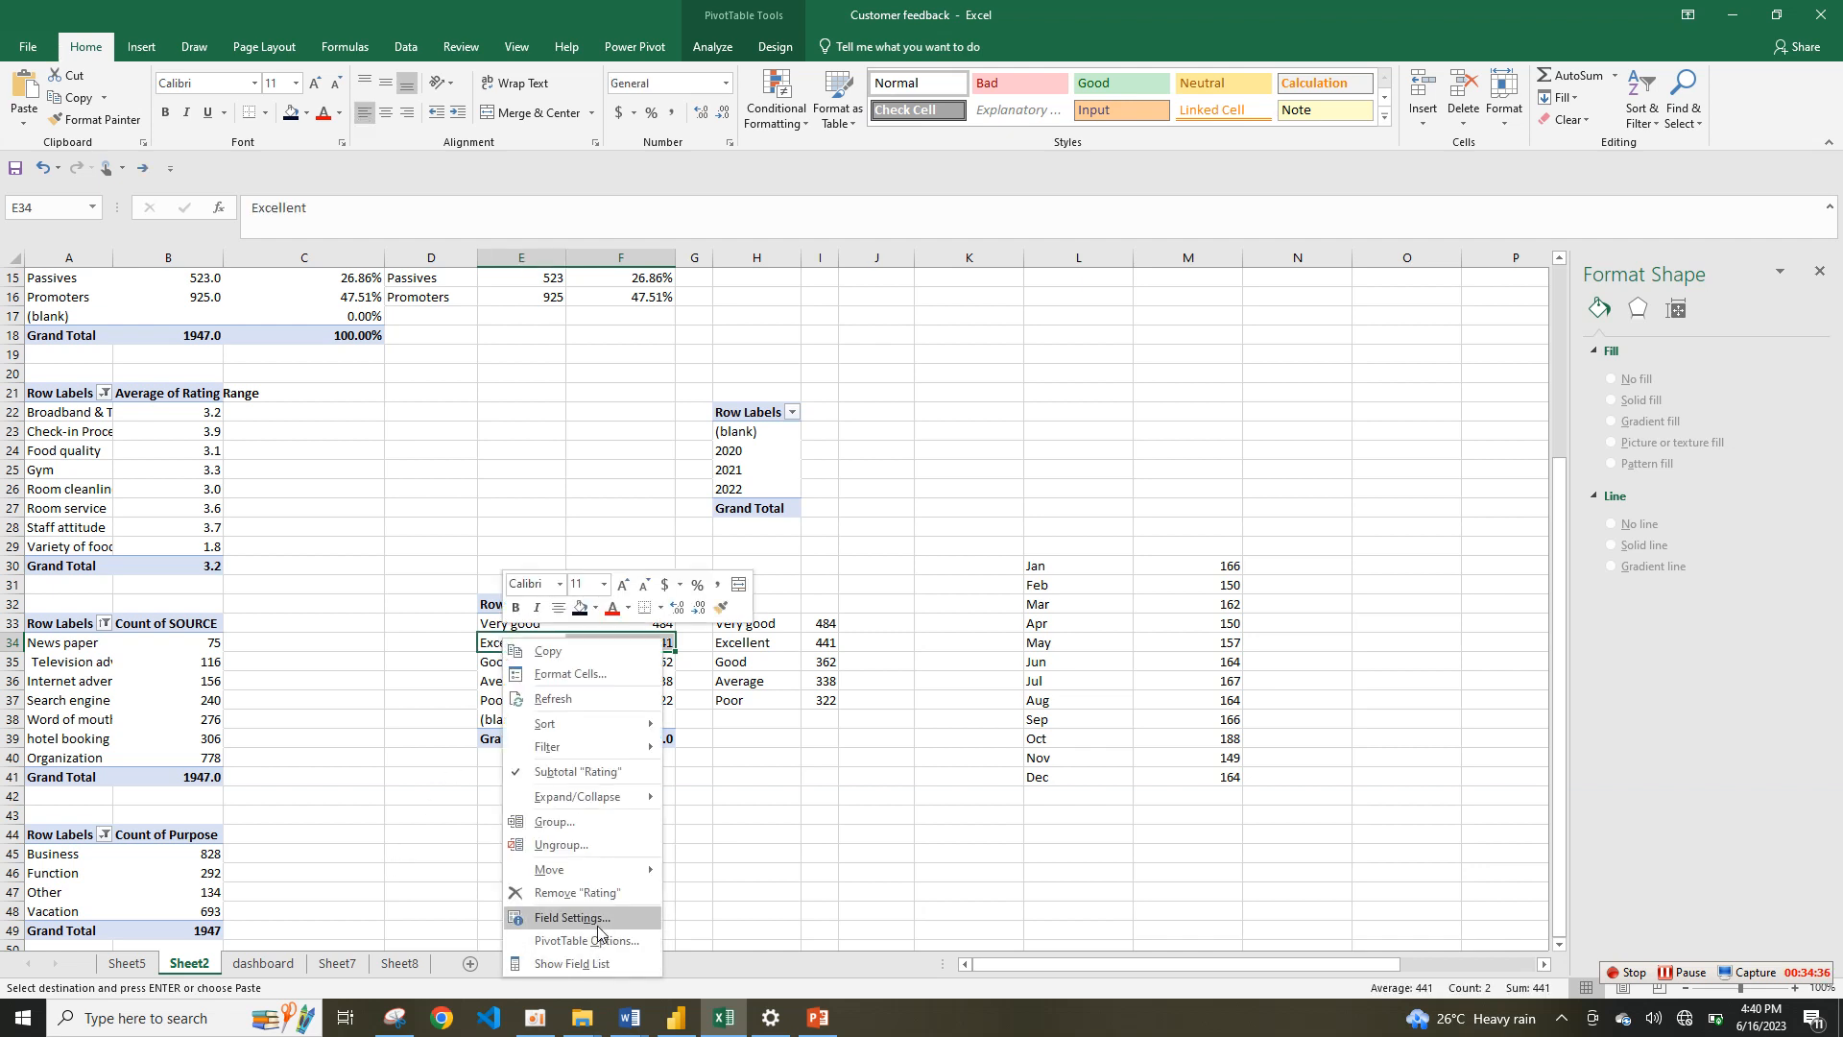
click(595, 961)
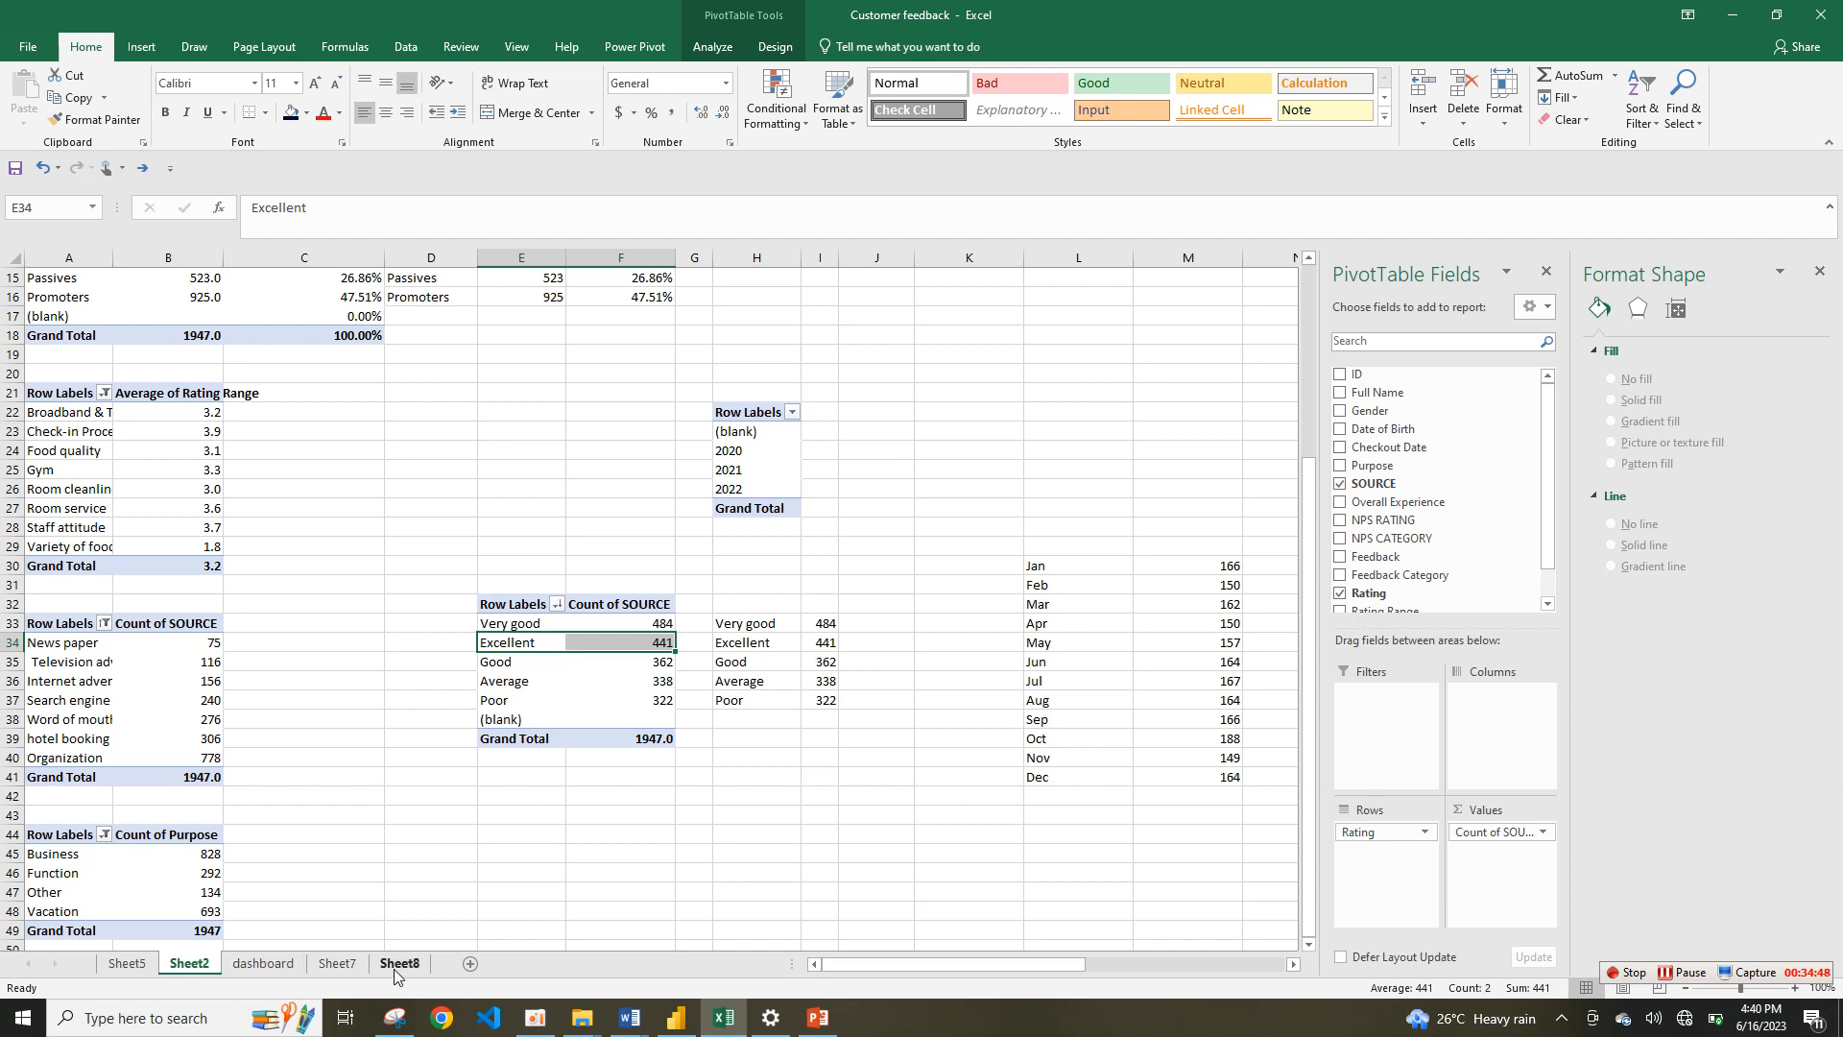
click(28, 681)
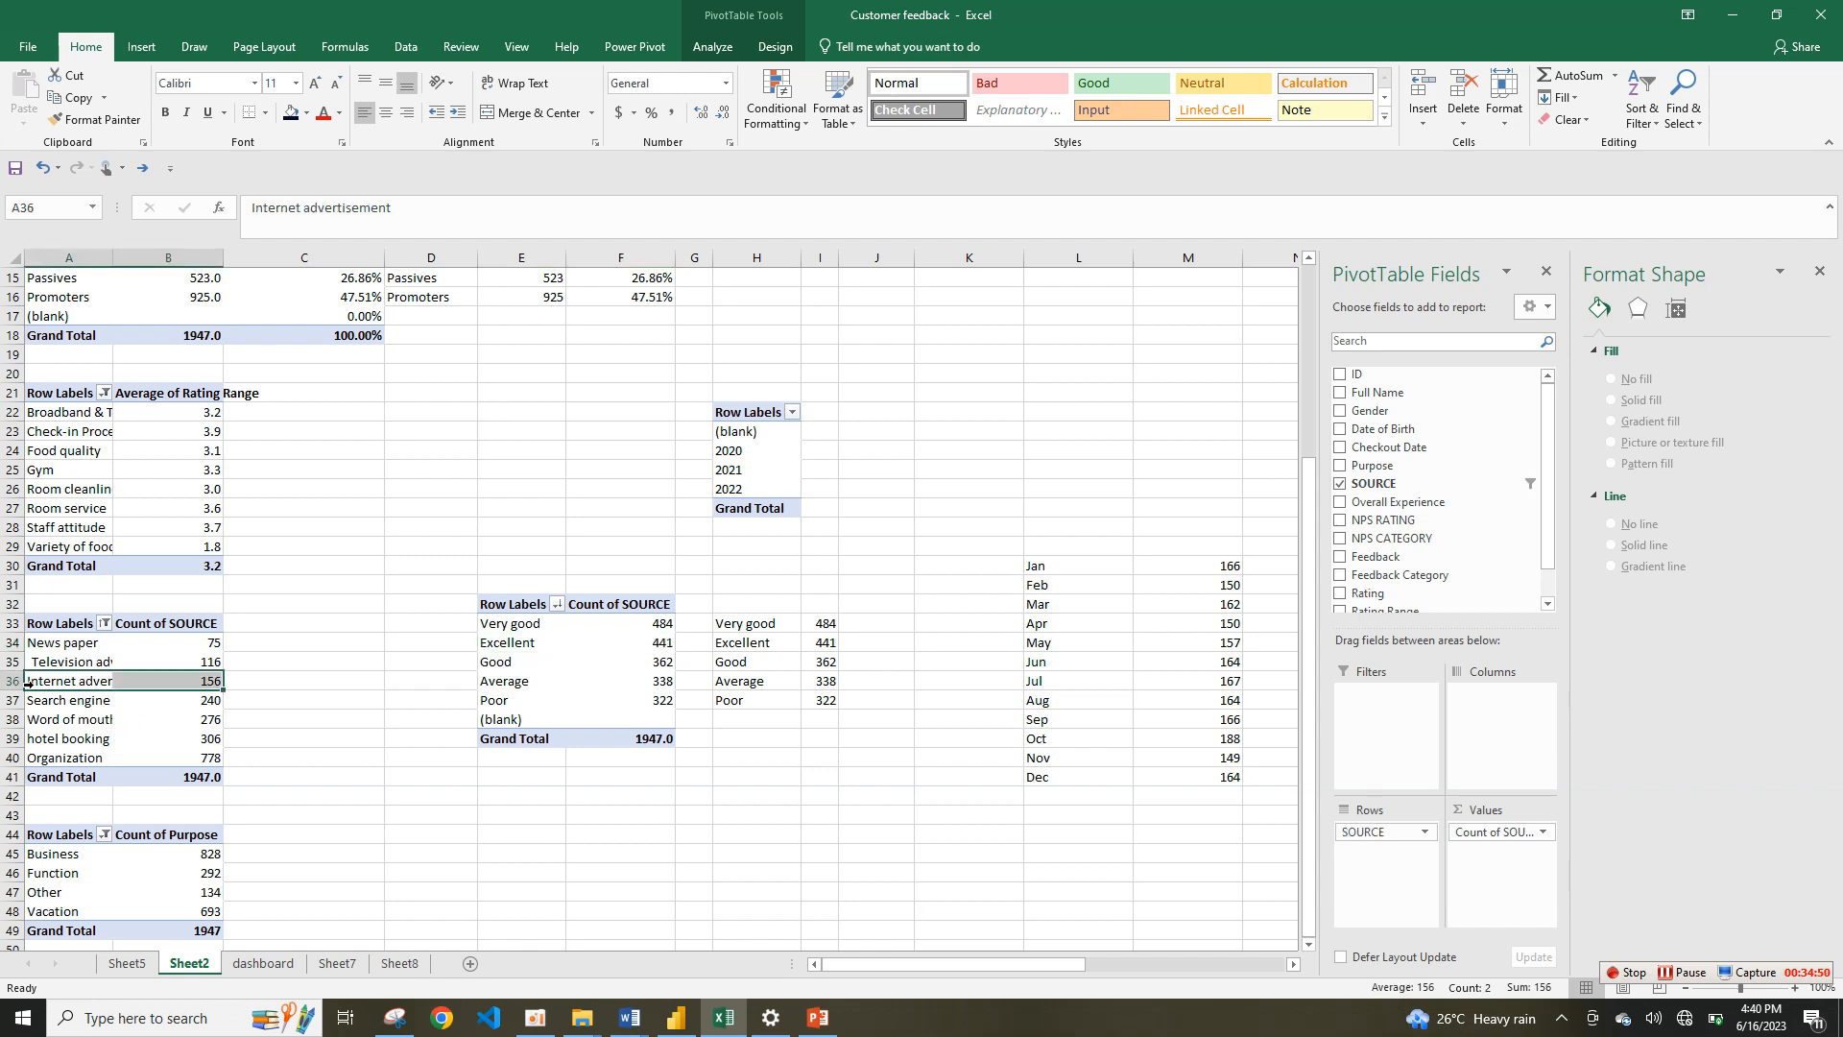
click(69, 662)
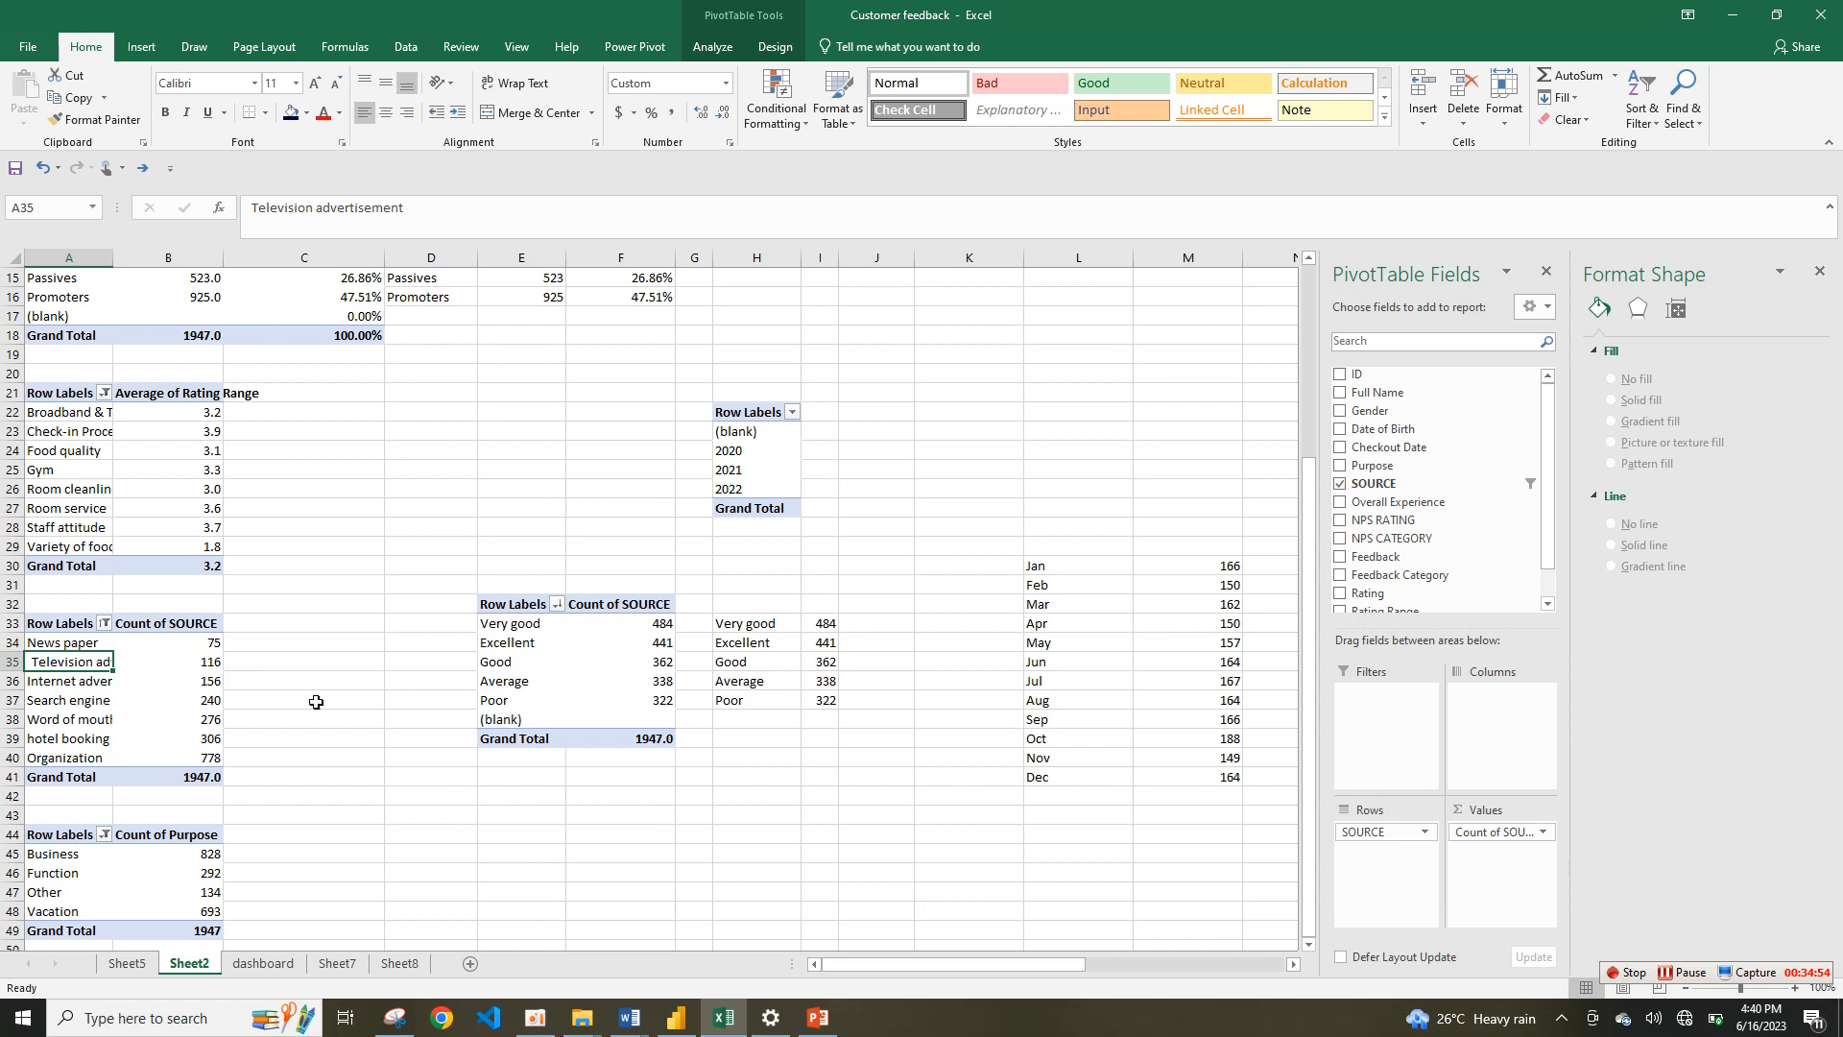
click(501, 647)
click(273, 963)
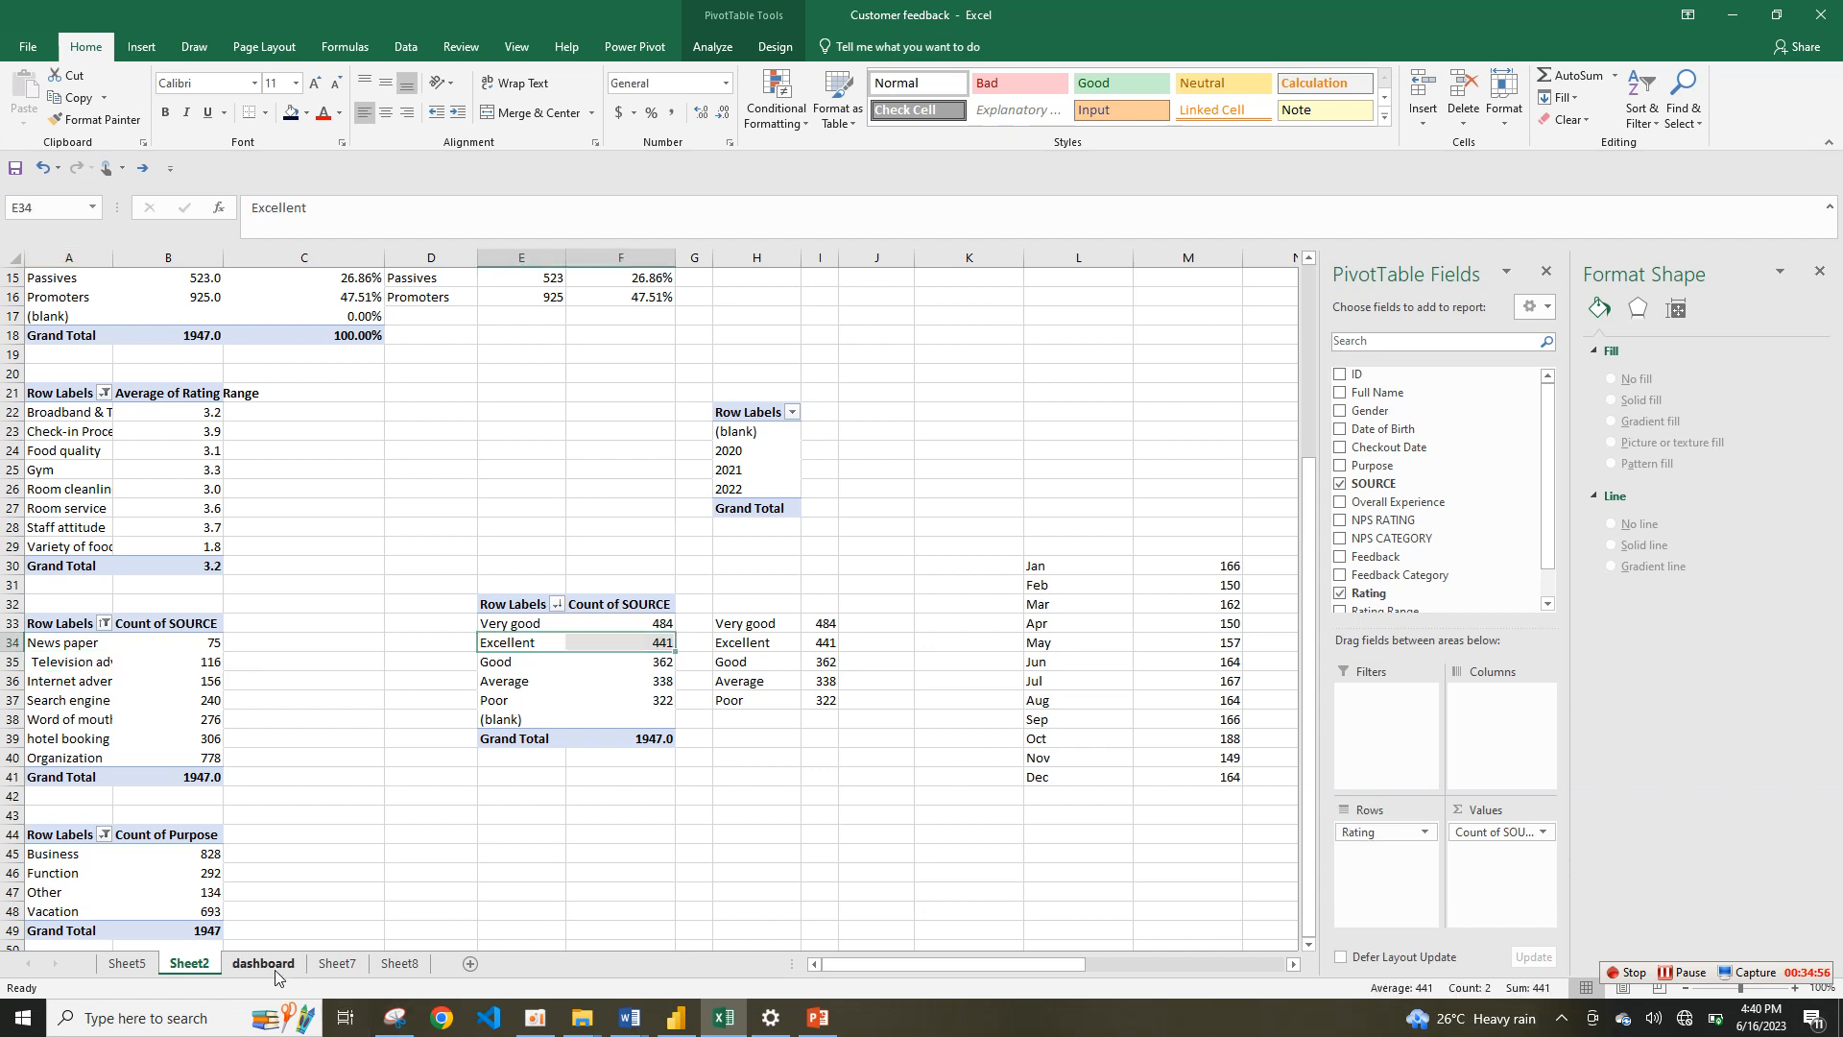
click(398, 965)
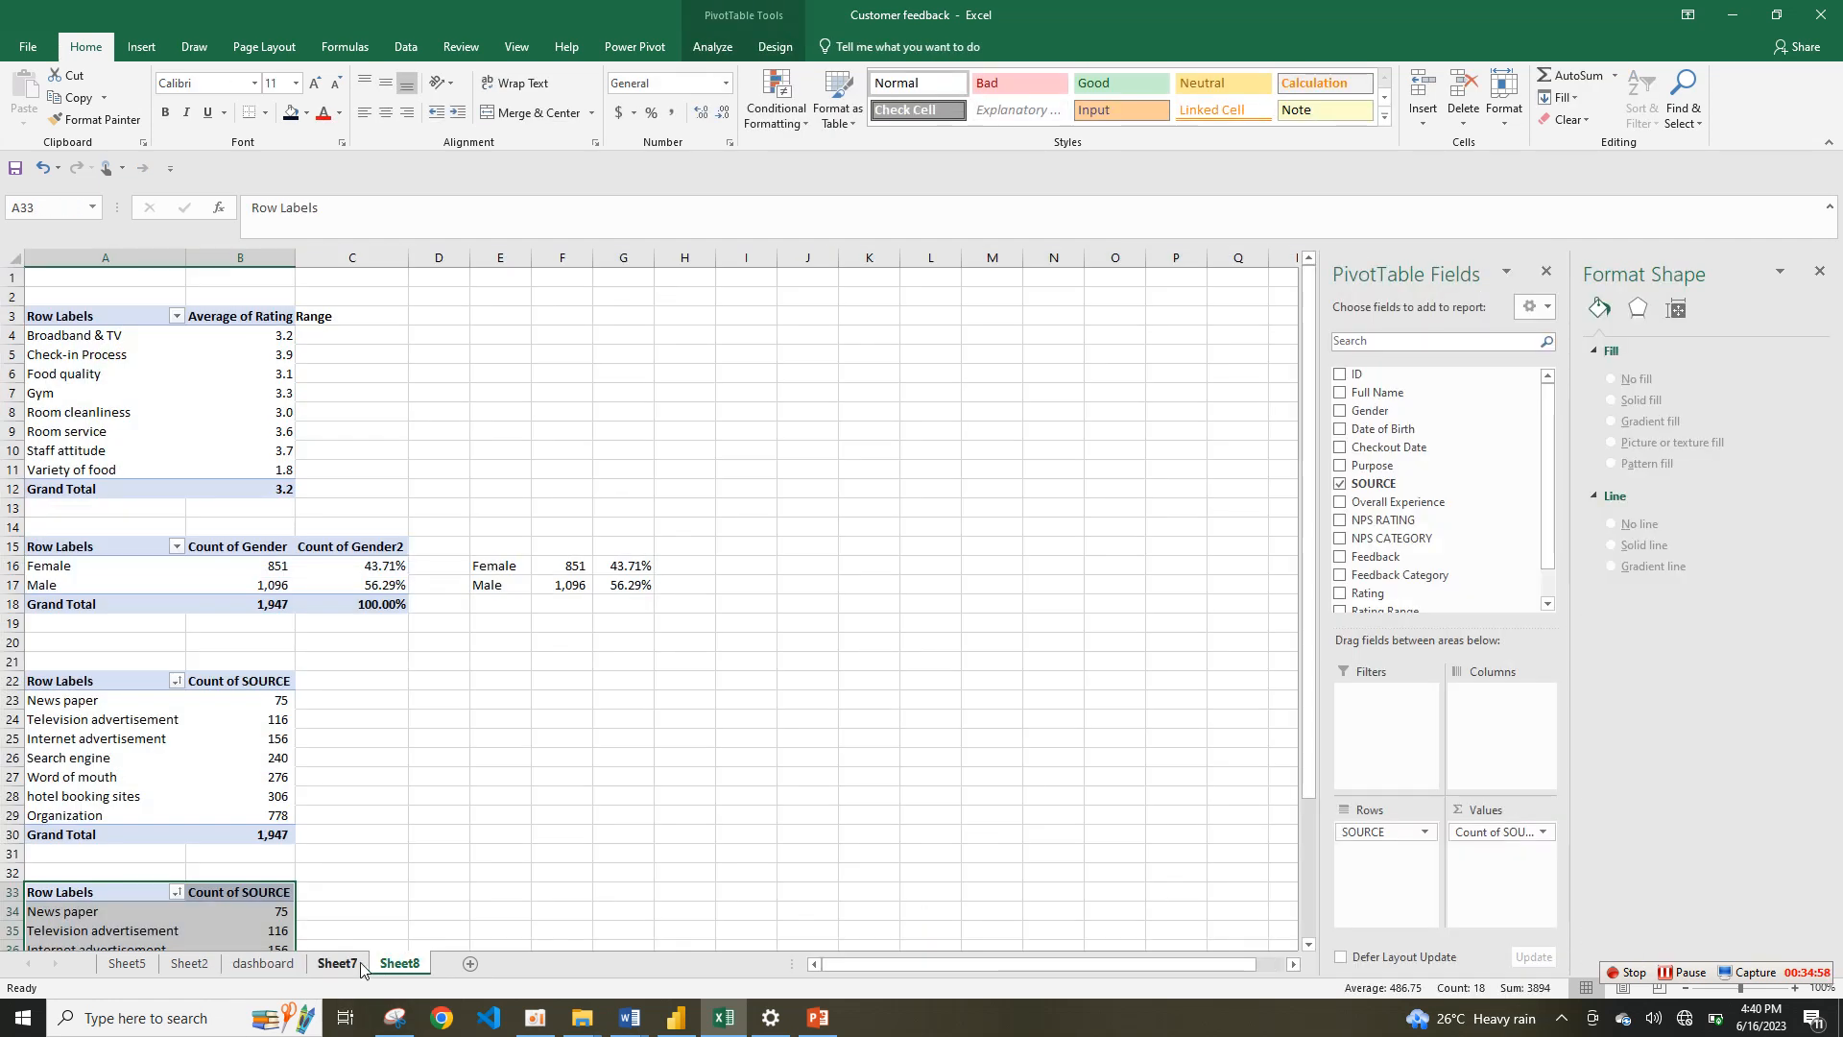
click(338, 963)
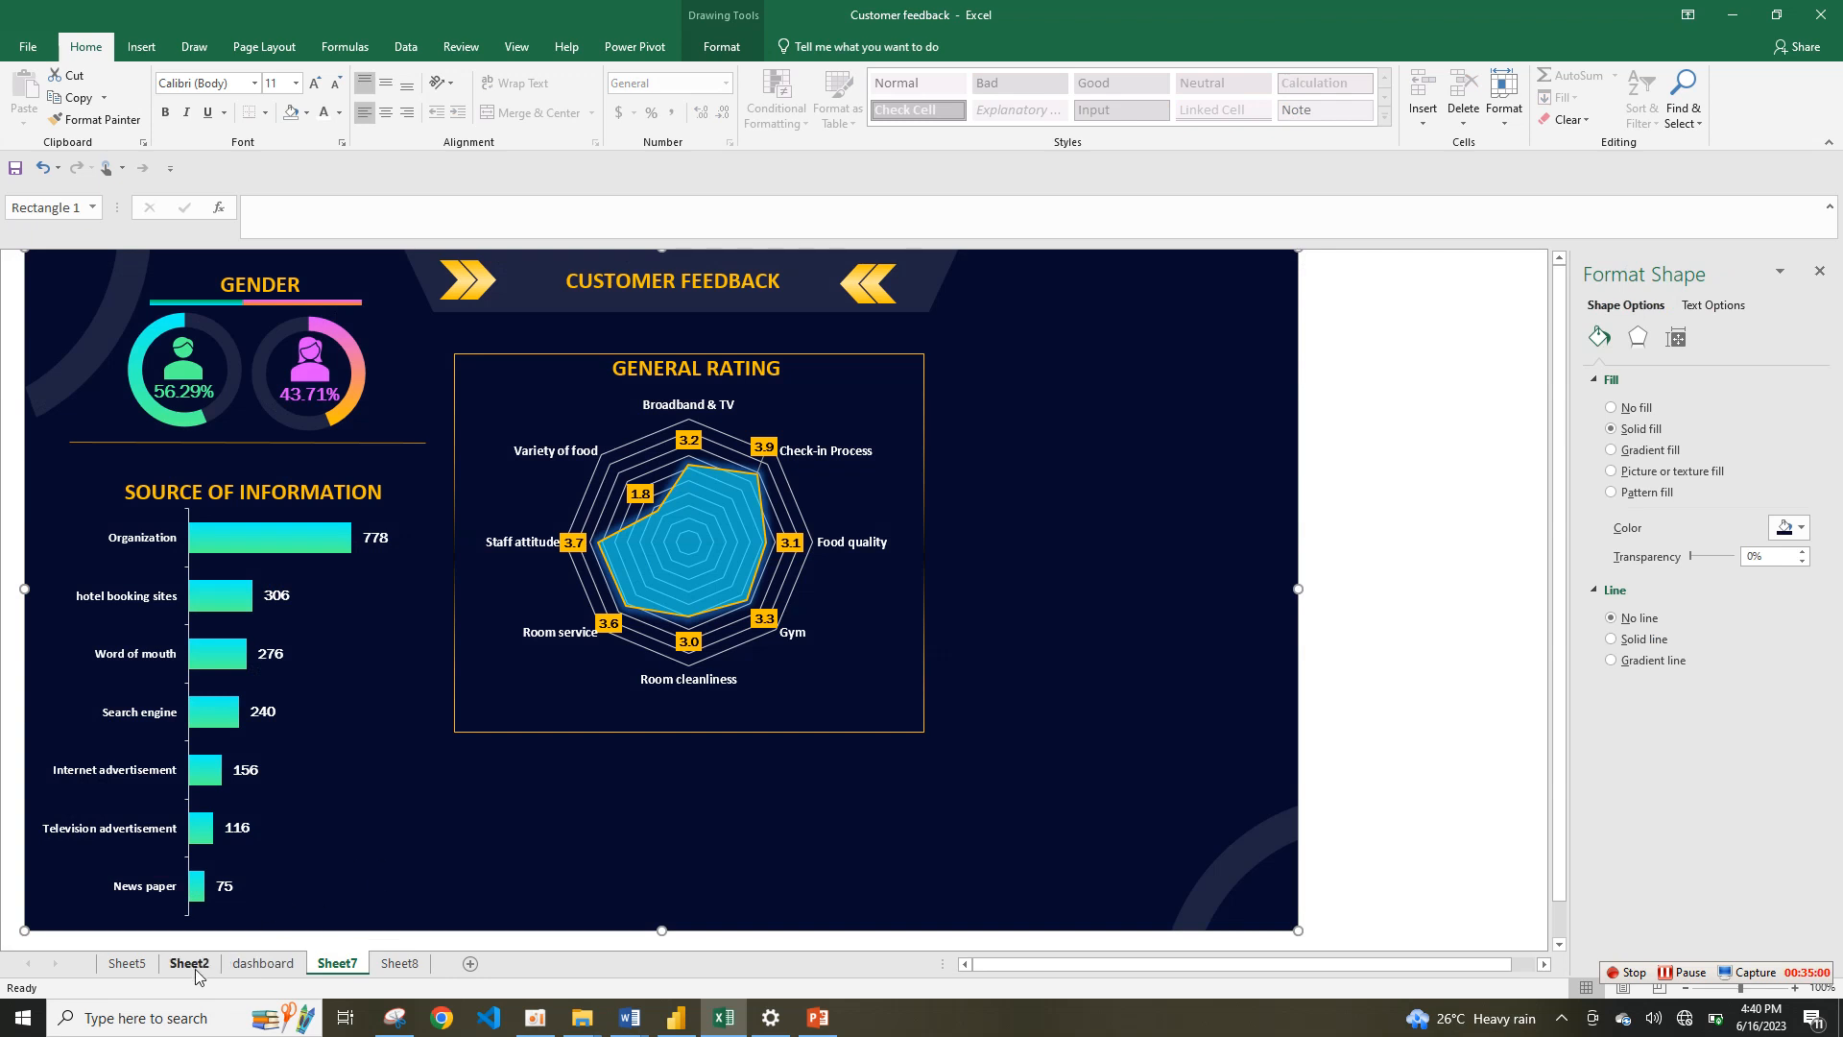
Step: Replace SOURCE in the copied pivot table at A33 on Sheet8 with Rating as rows and Count of Rating as values
click(393, 964)
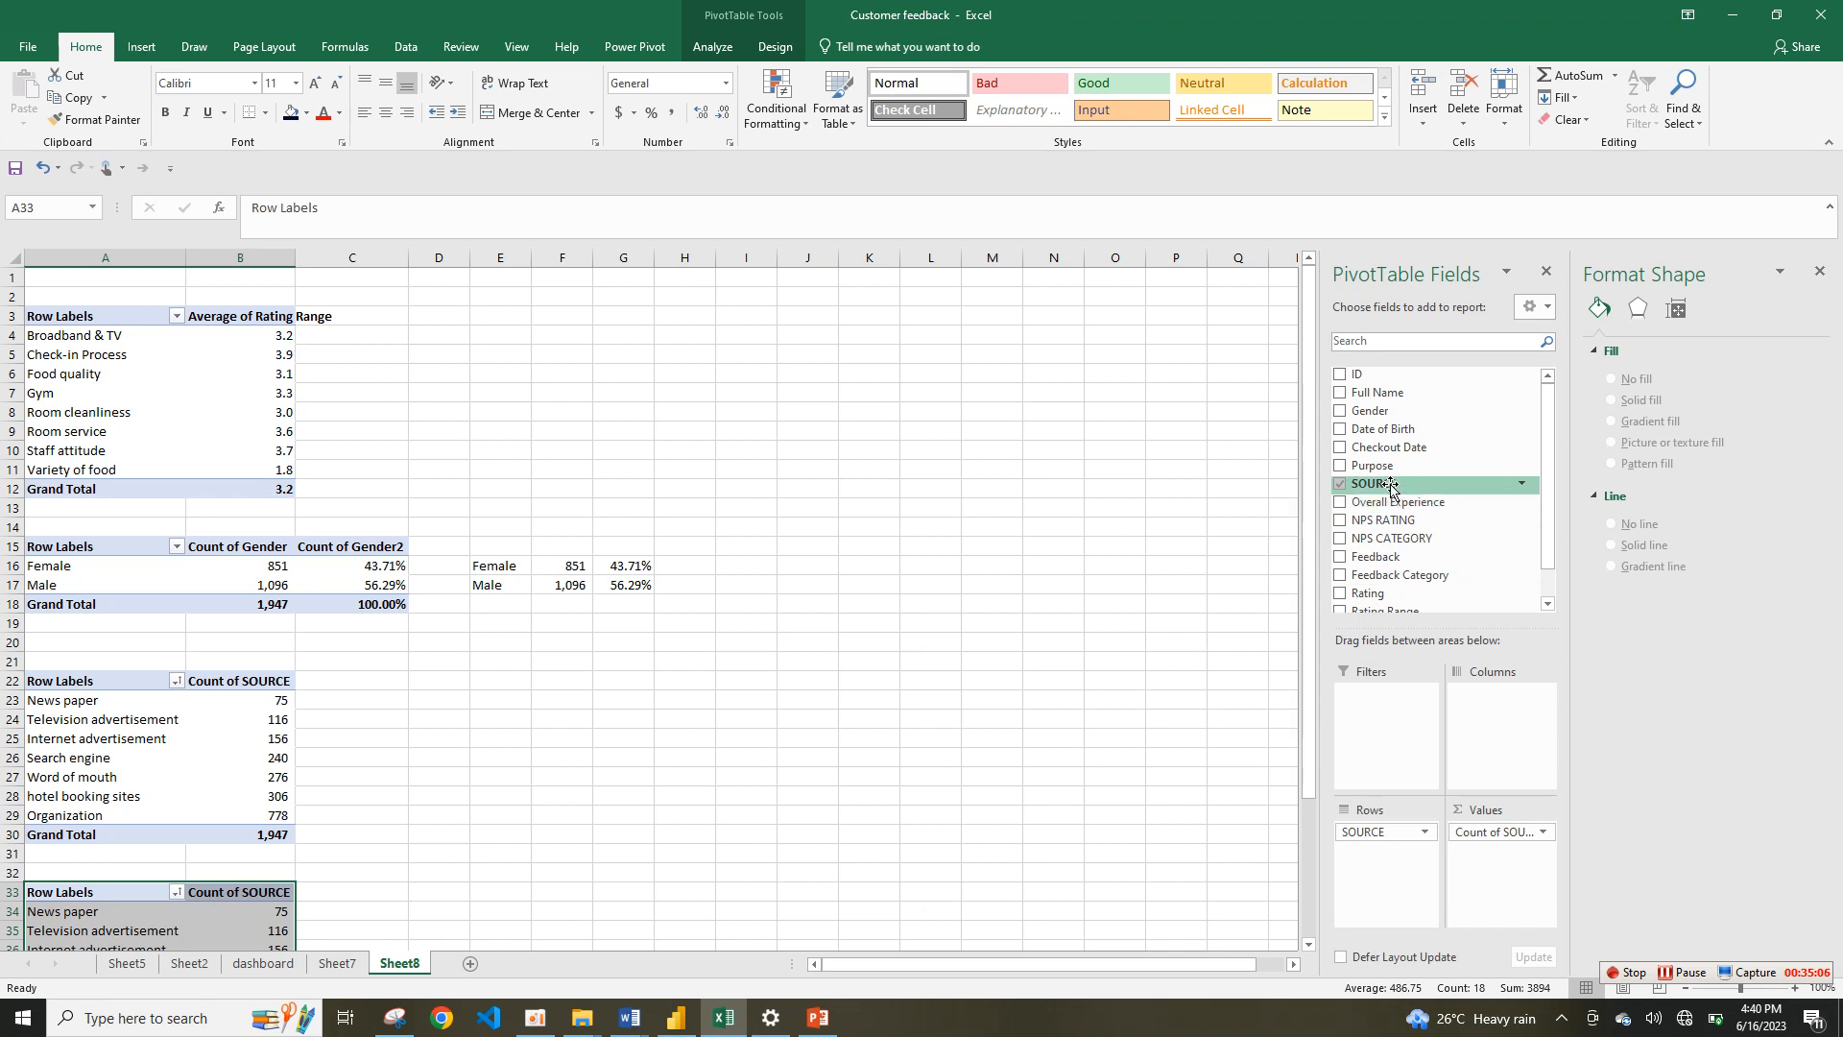
drag(1551, 480, 1551, 547)
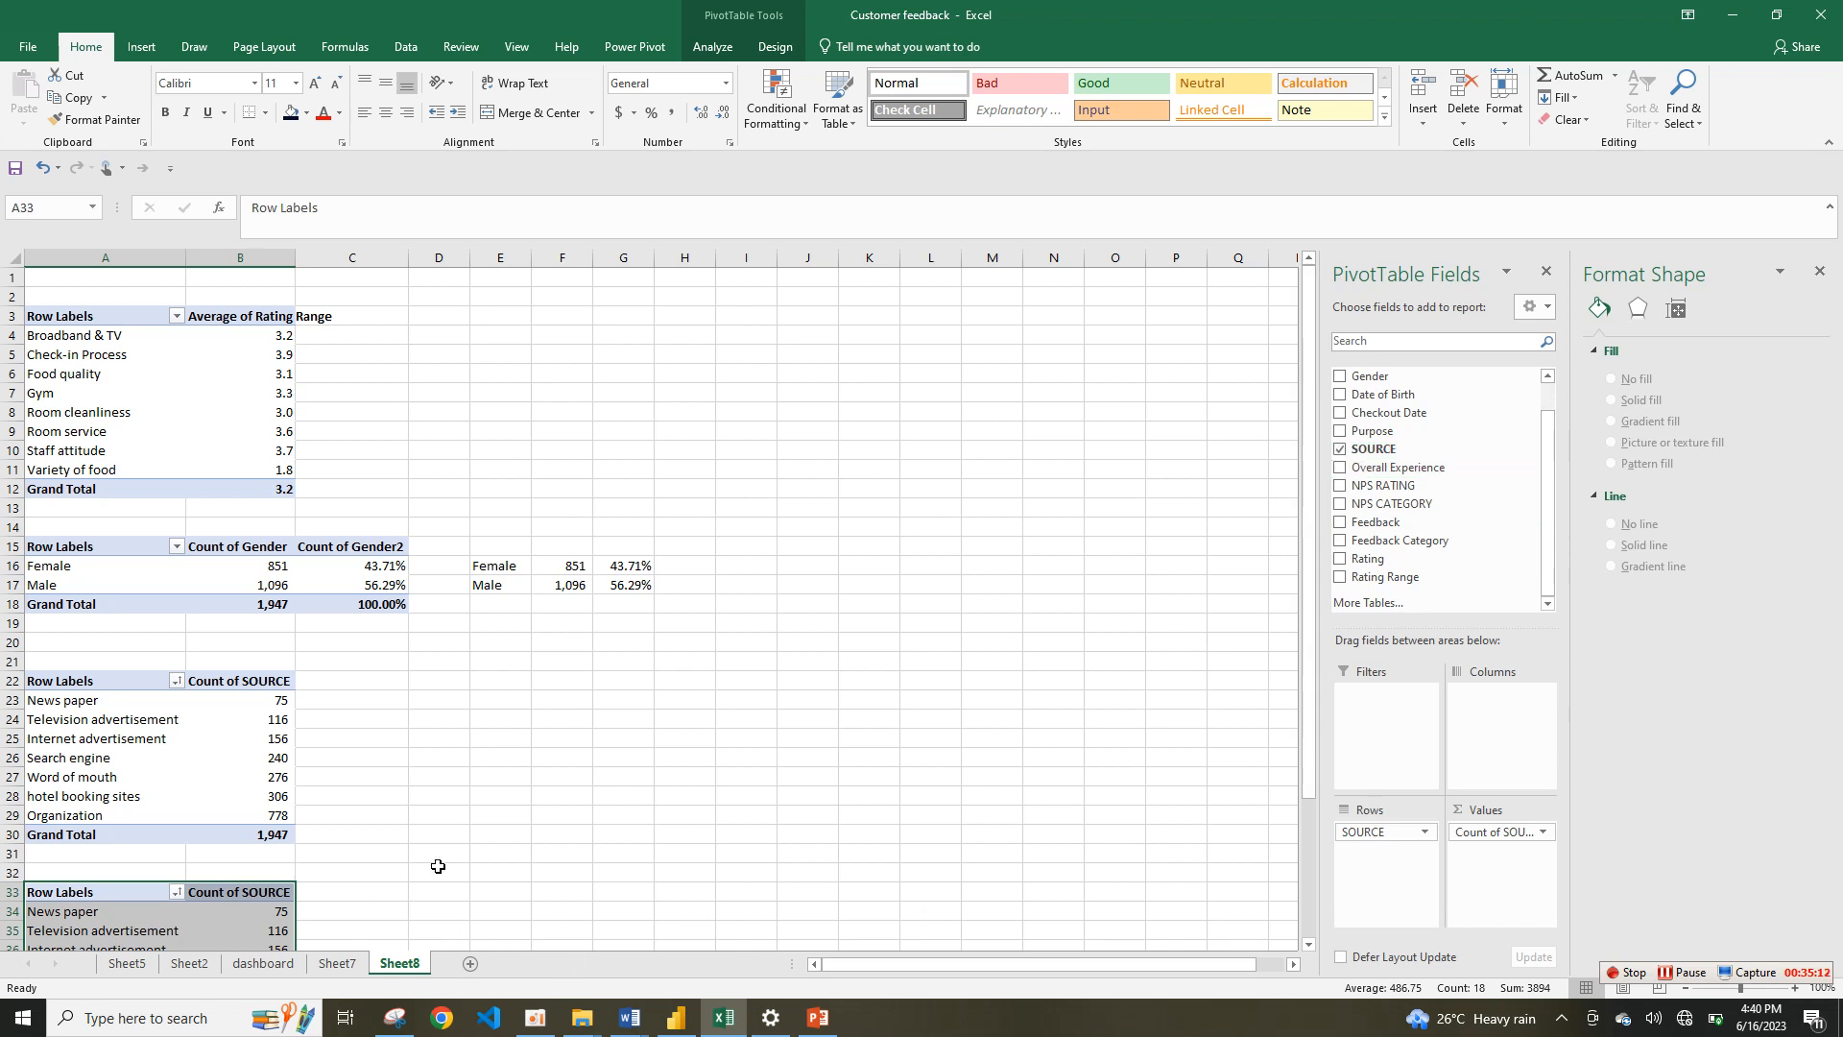
drag(1357, 832, 975, 704)
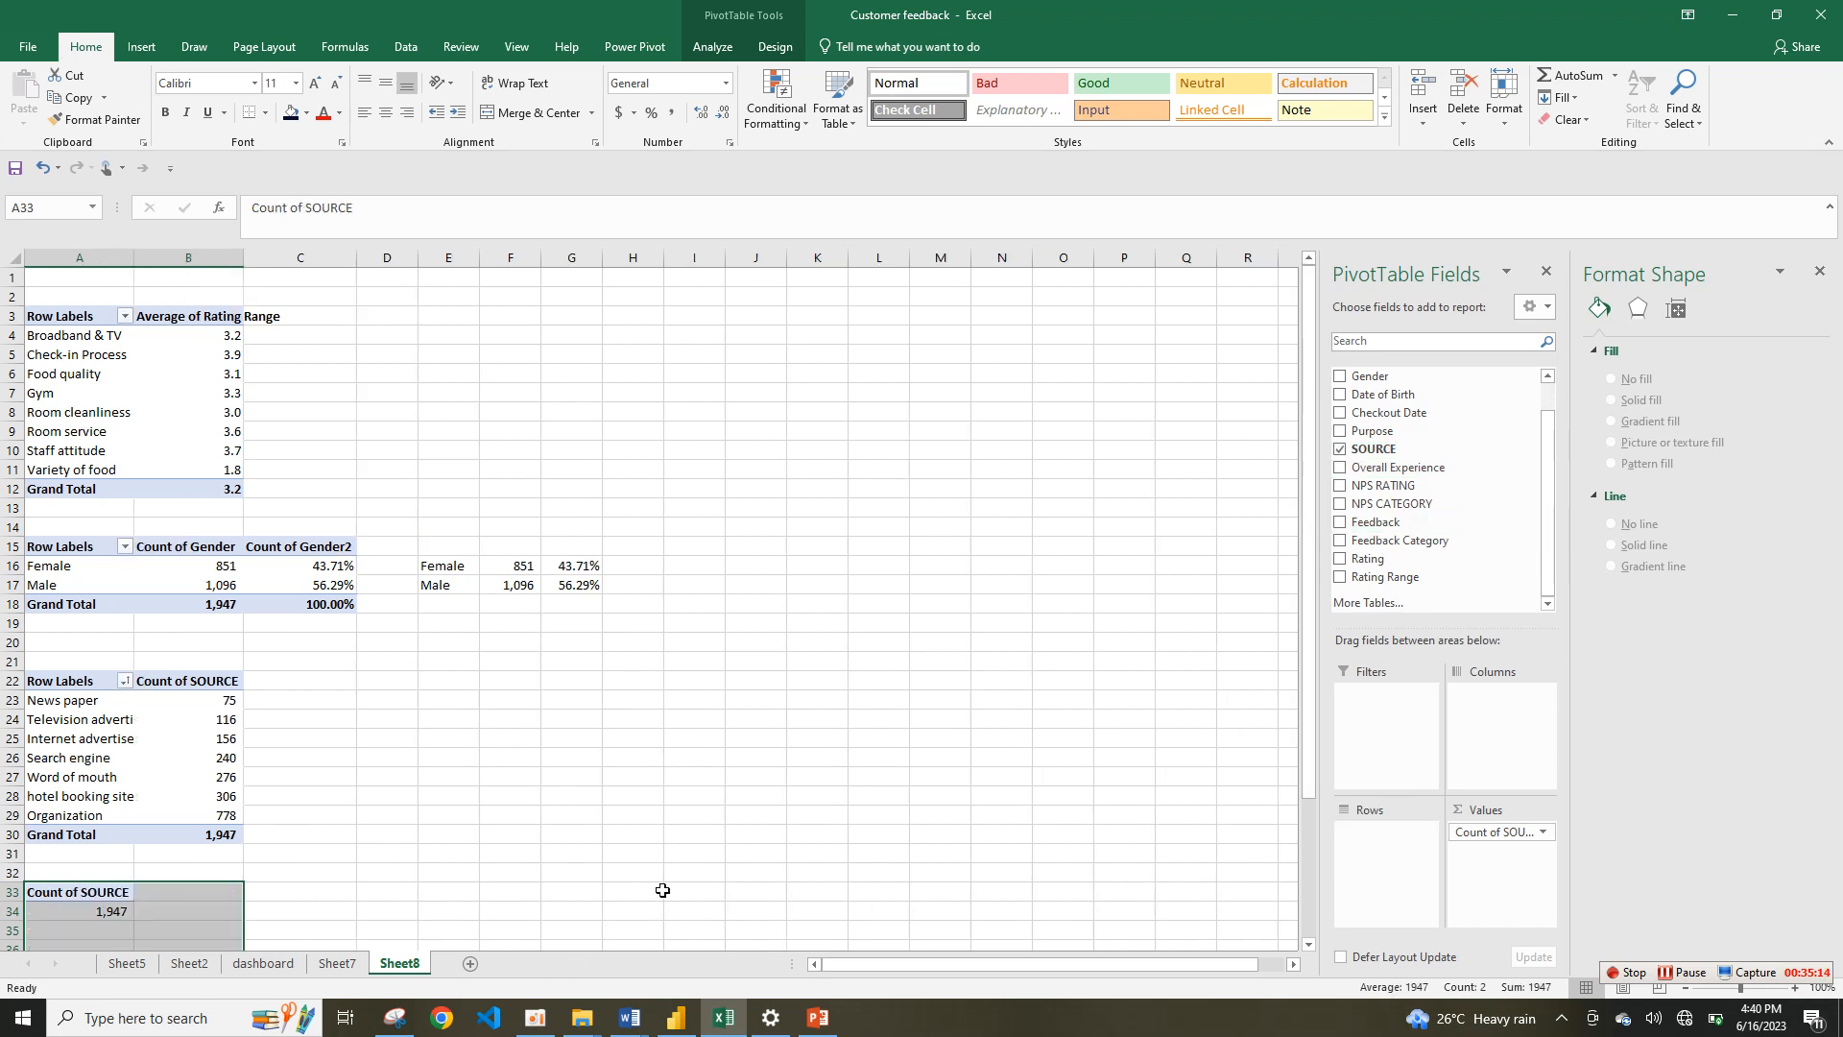
click(148, 965)
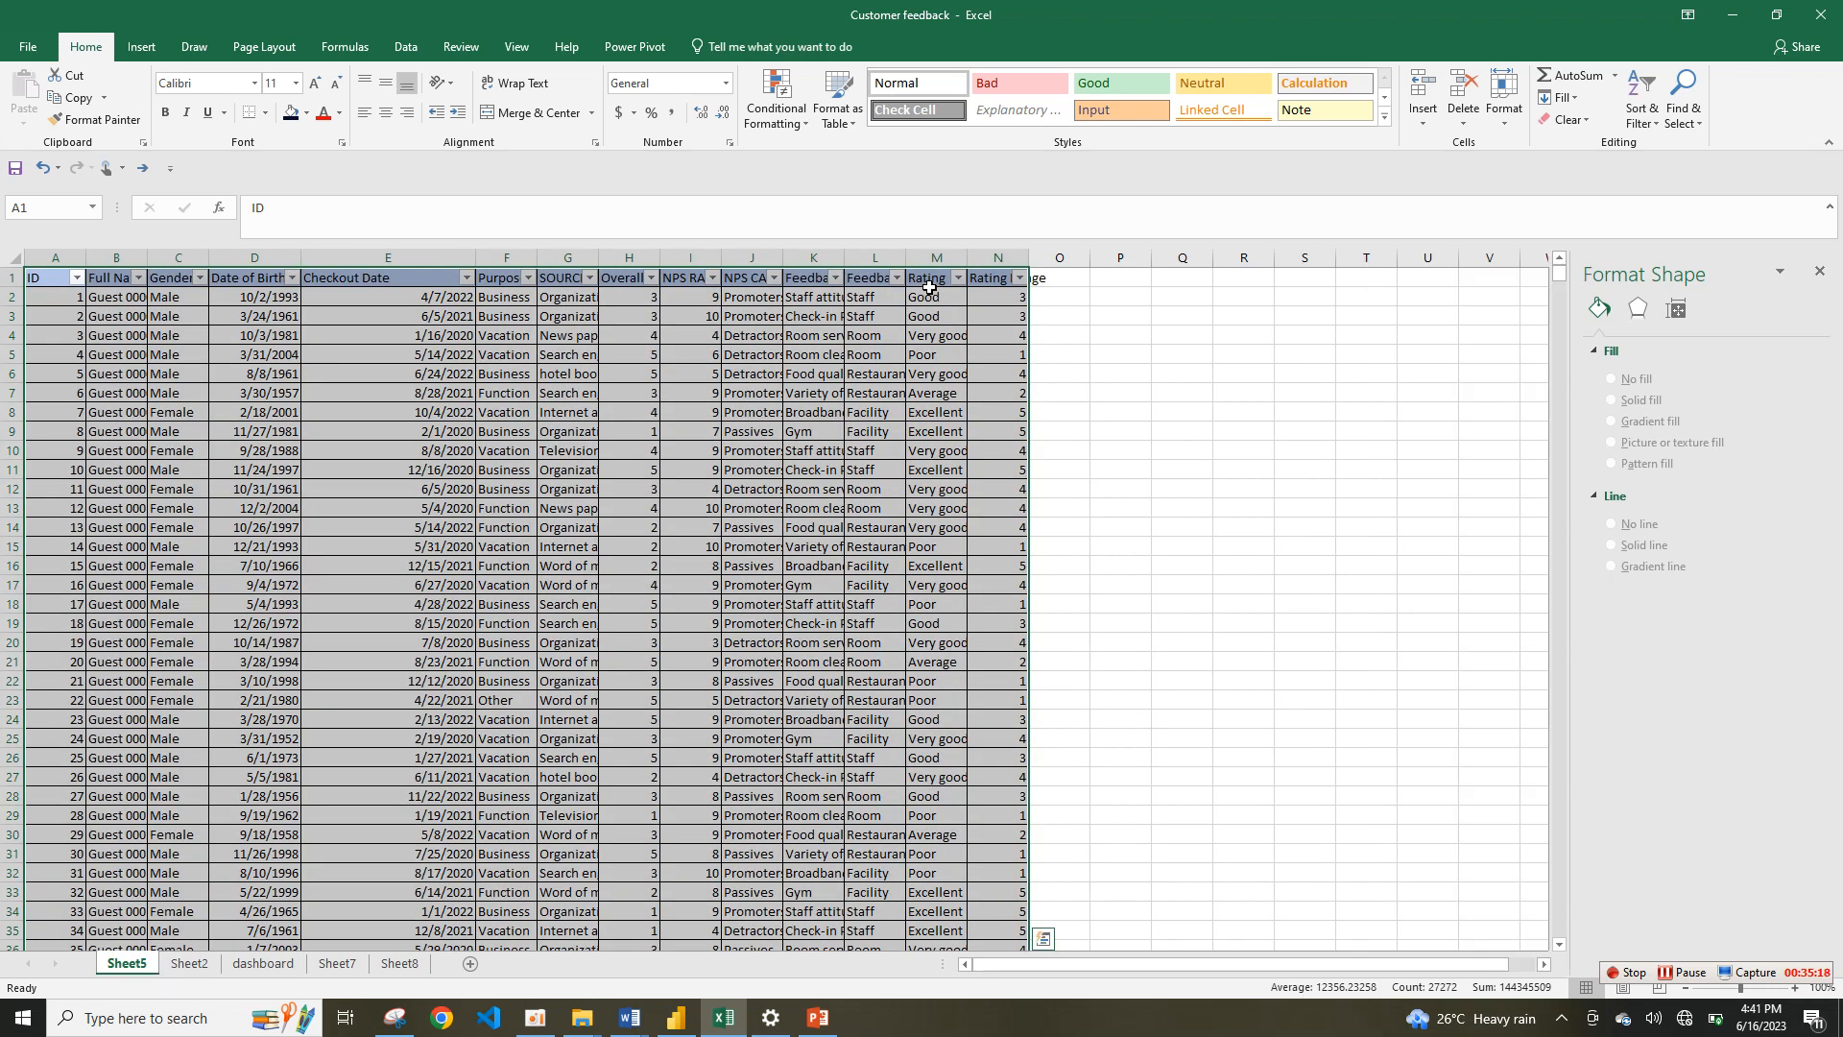
click(400, 963)
mouse_move(1454, 503)
mouse_down()
mouse_move(1392, 566)
mouse_move(1382, 840)
mouse_move(1460, 481)
mouse_up()
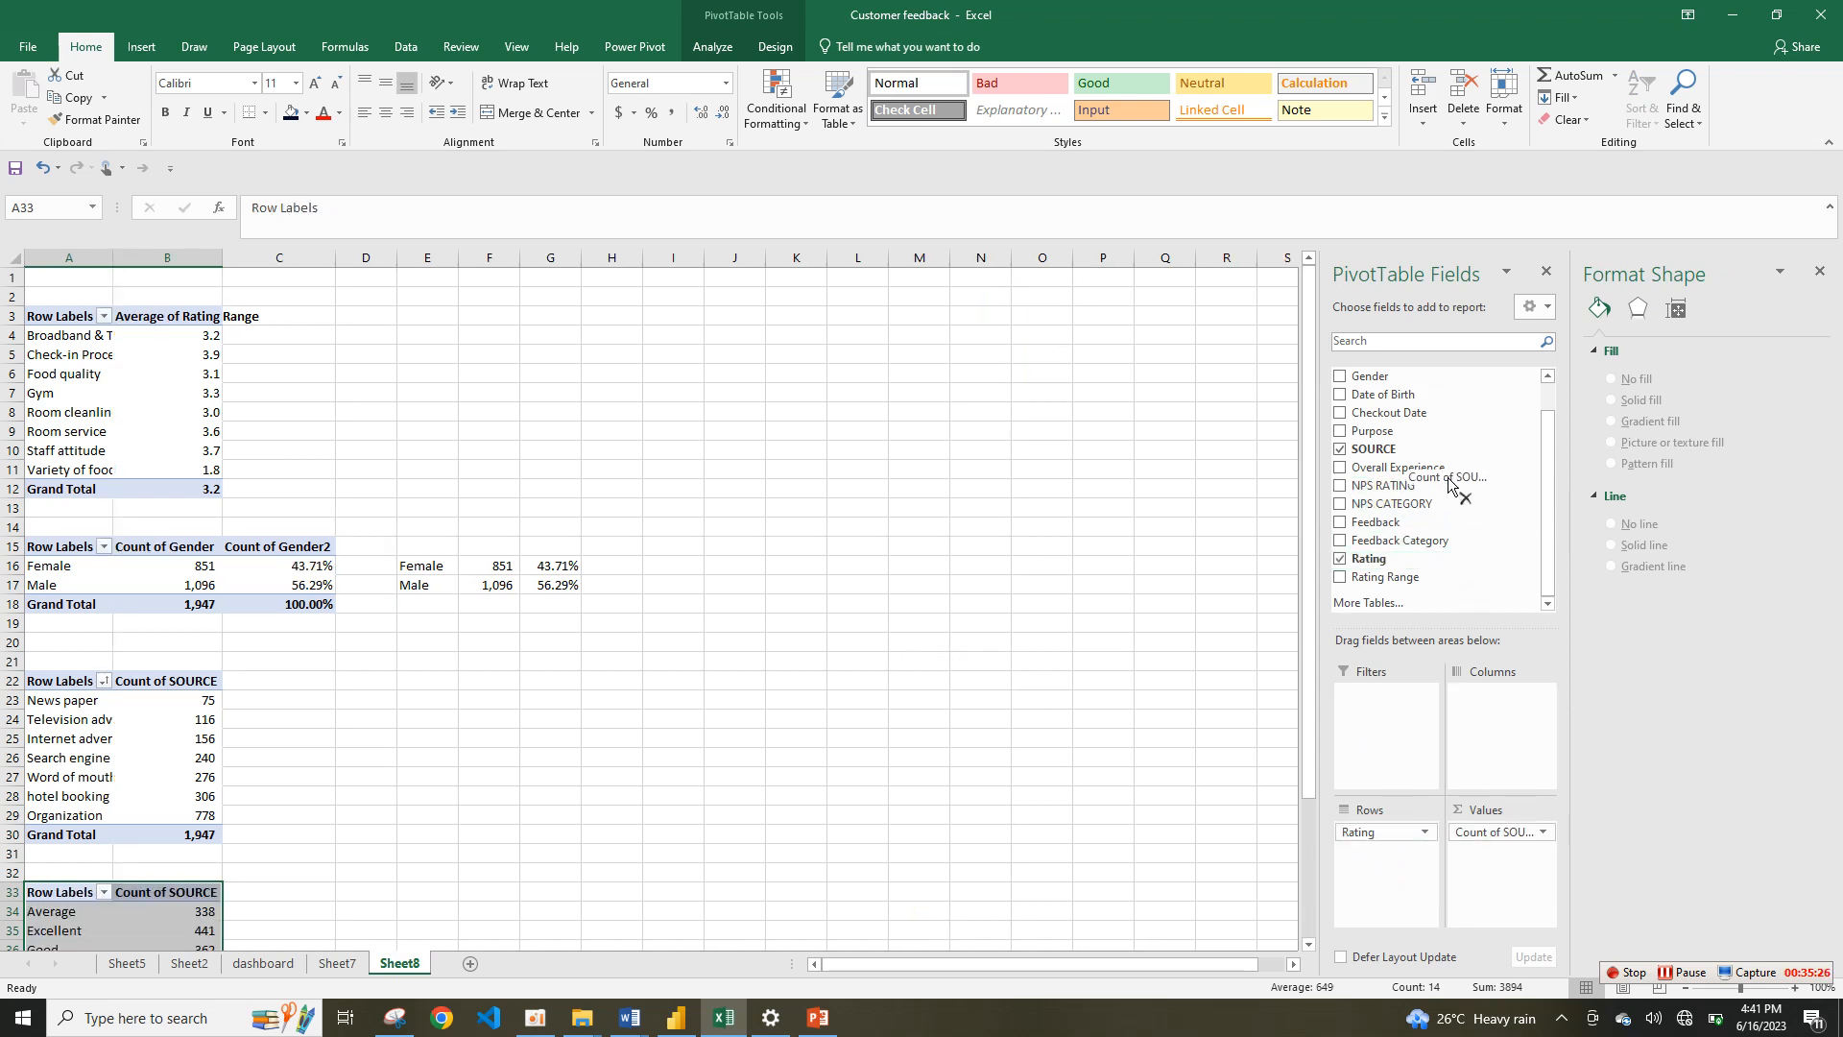
drag(1418, 559, 1503, 854)
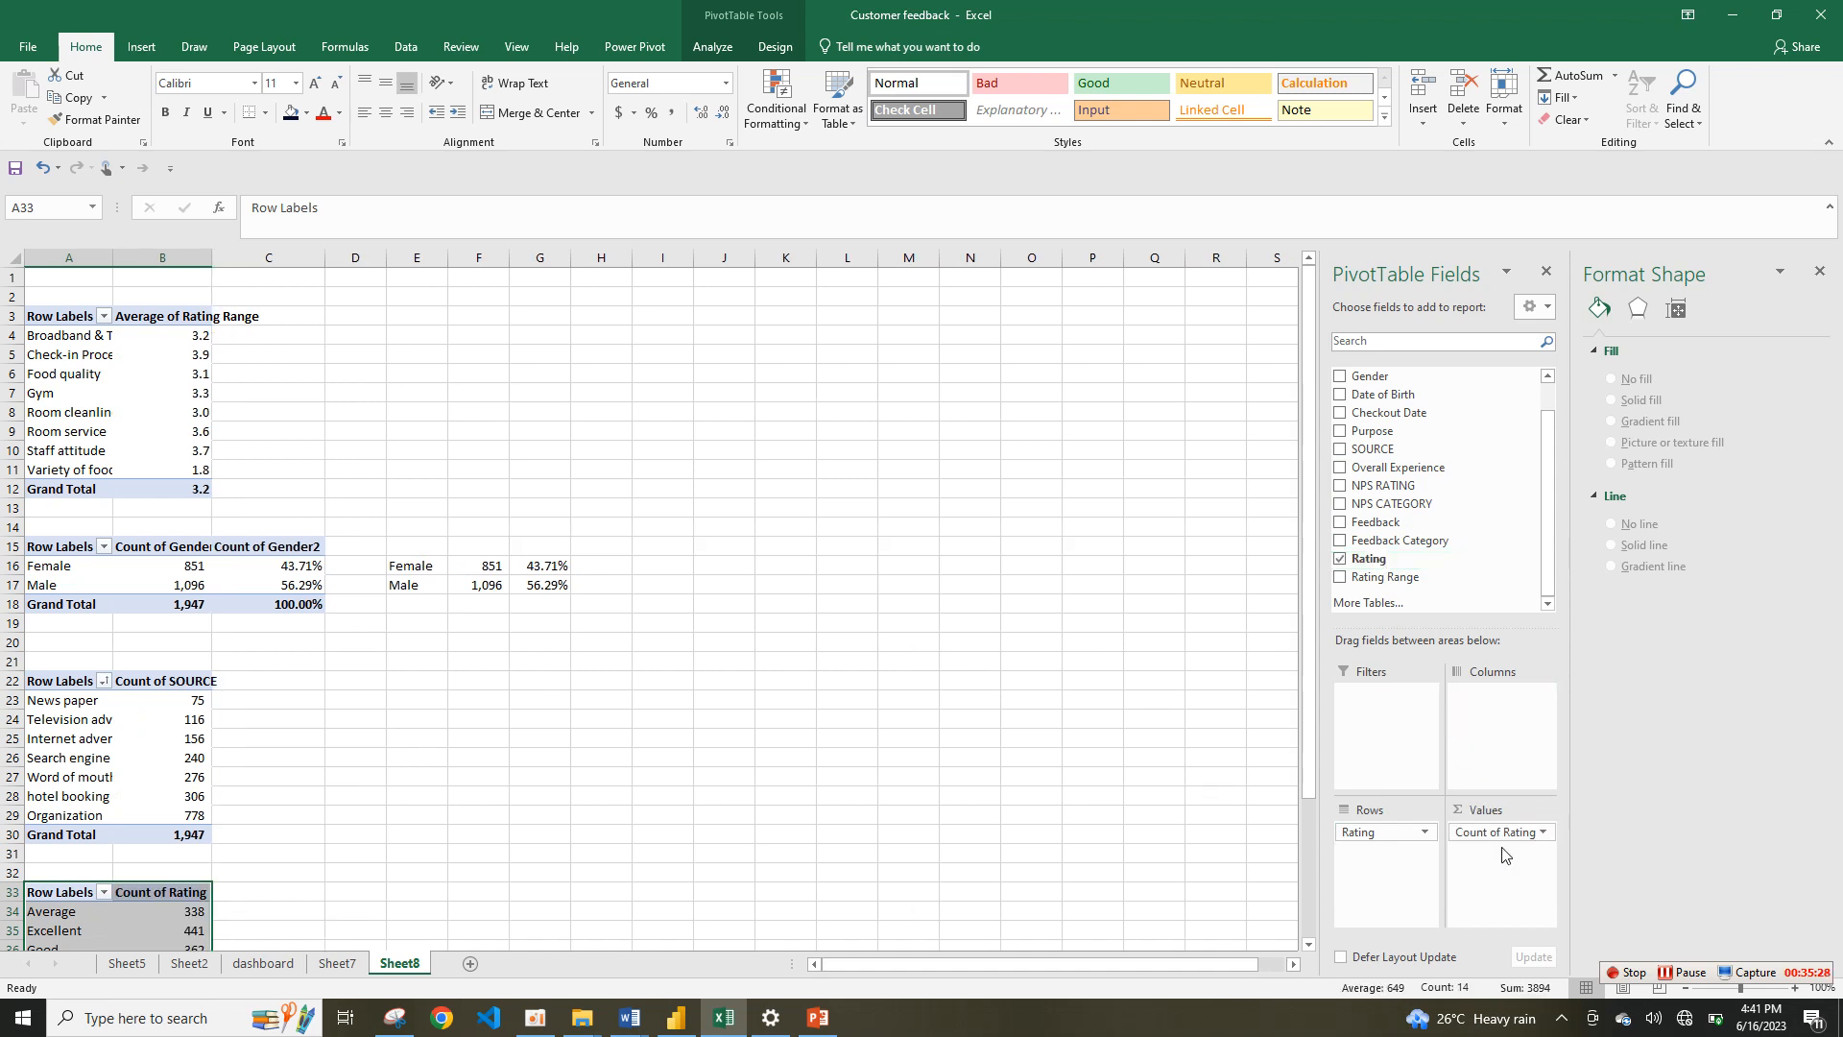
Step: Copy the rating labels and counts in A34:B38 and paste them beside the pivot table starting at C34
drag(1308, 643, 1322, 850)
mouse_move(57, 731)
mouse_down()
mouse_move(135, 774)
mouse_move(161, 824)
mouse_up()
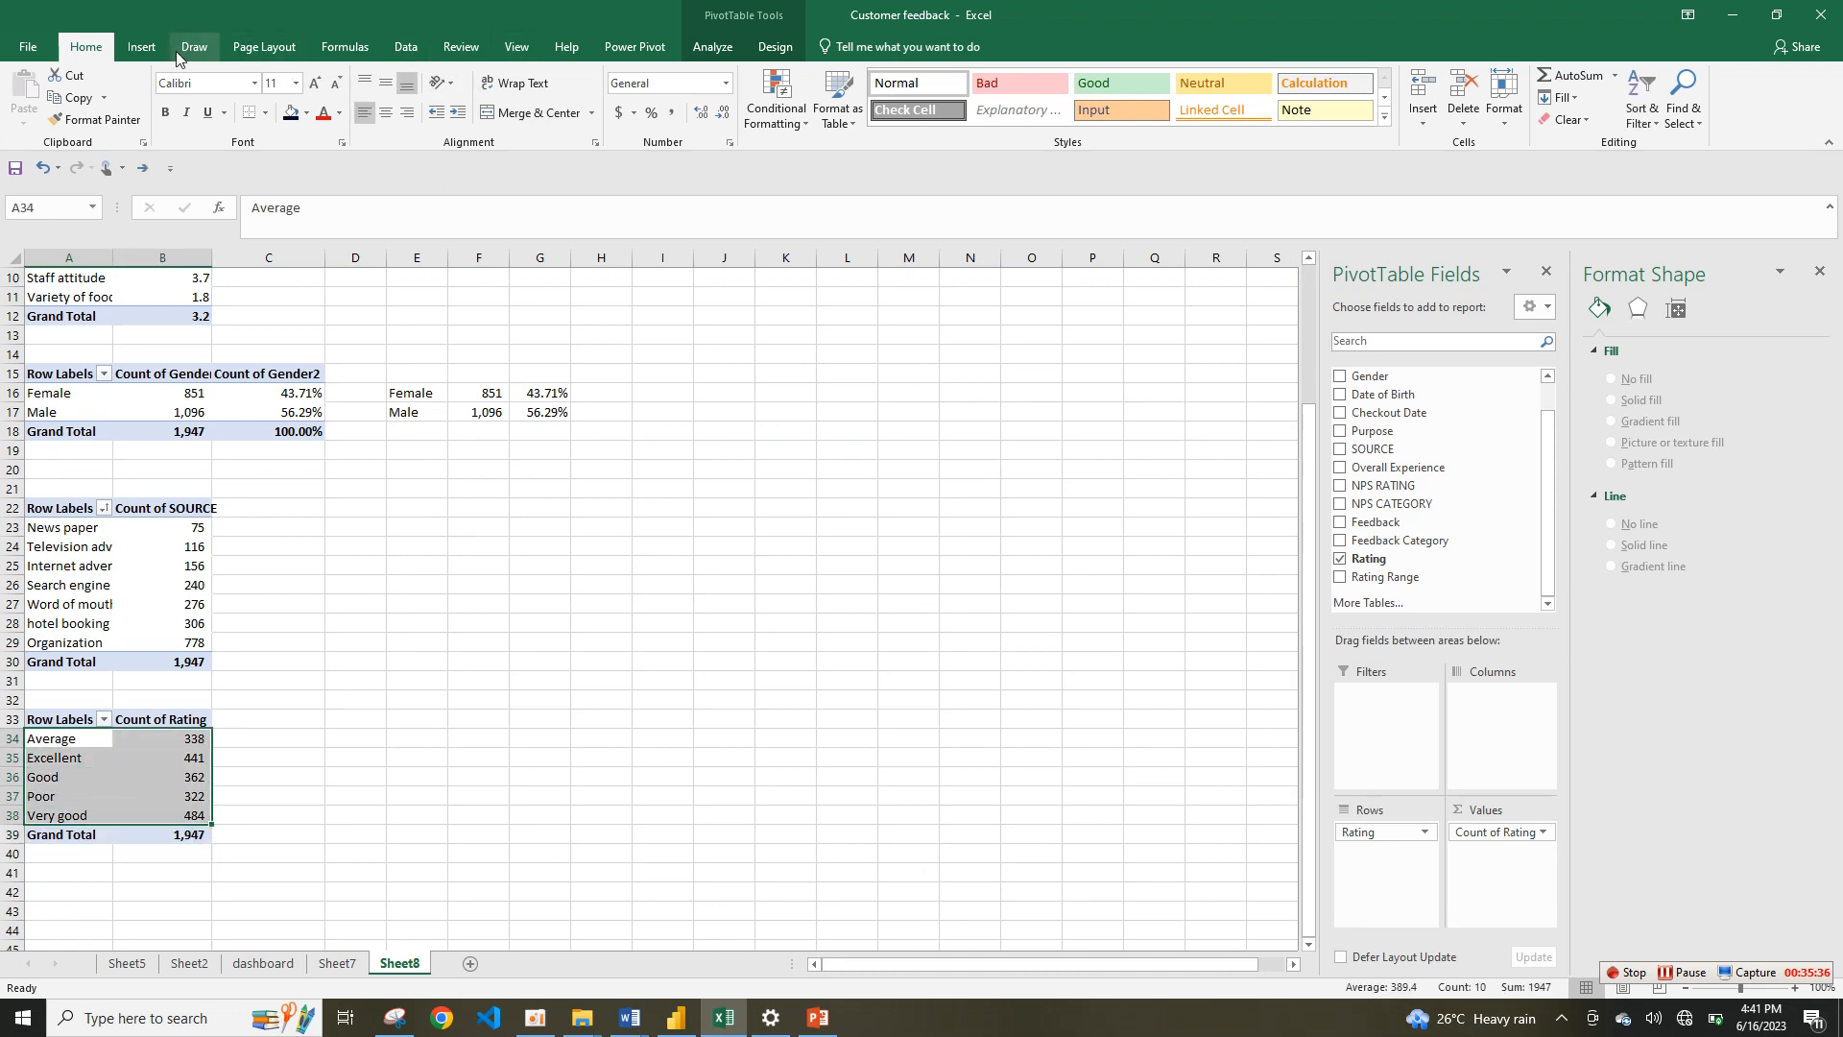
click(141, 47)
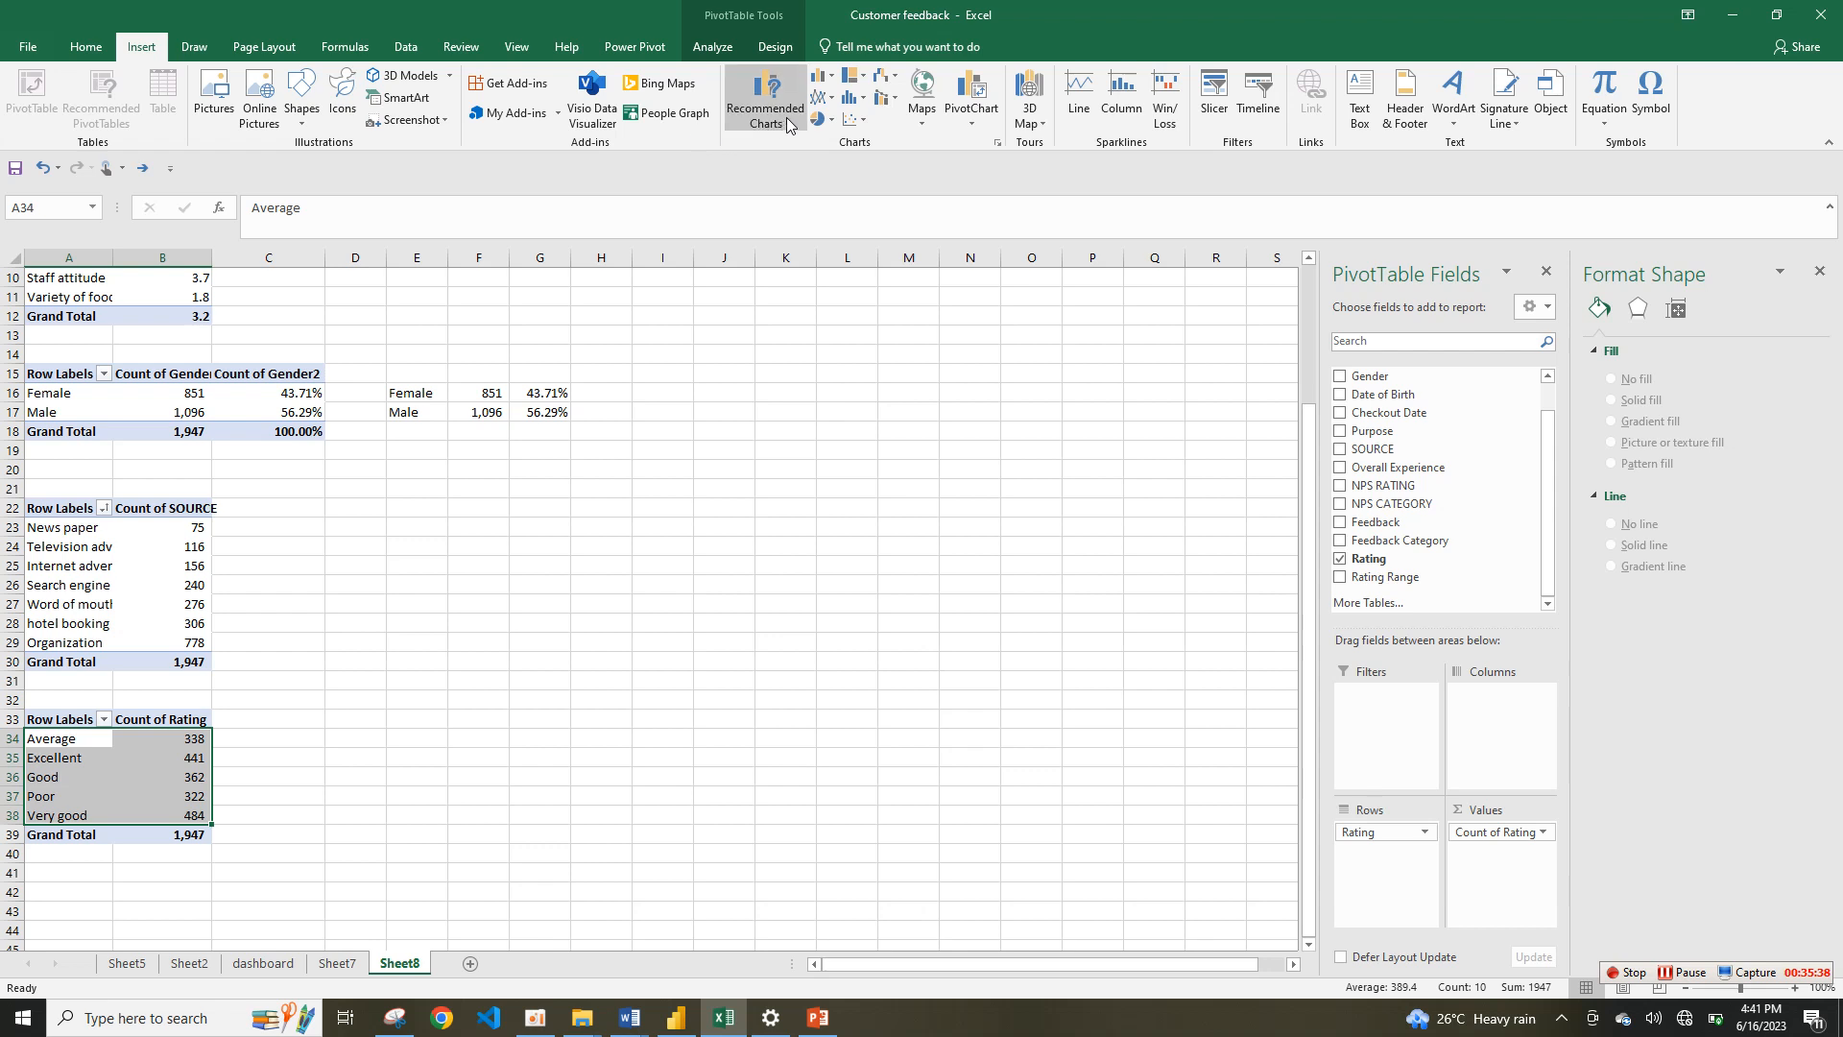
click(825, 77)
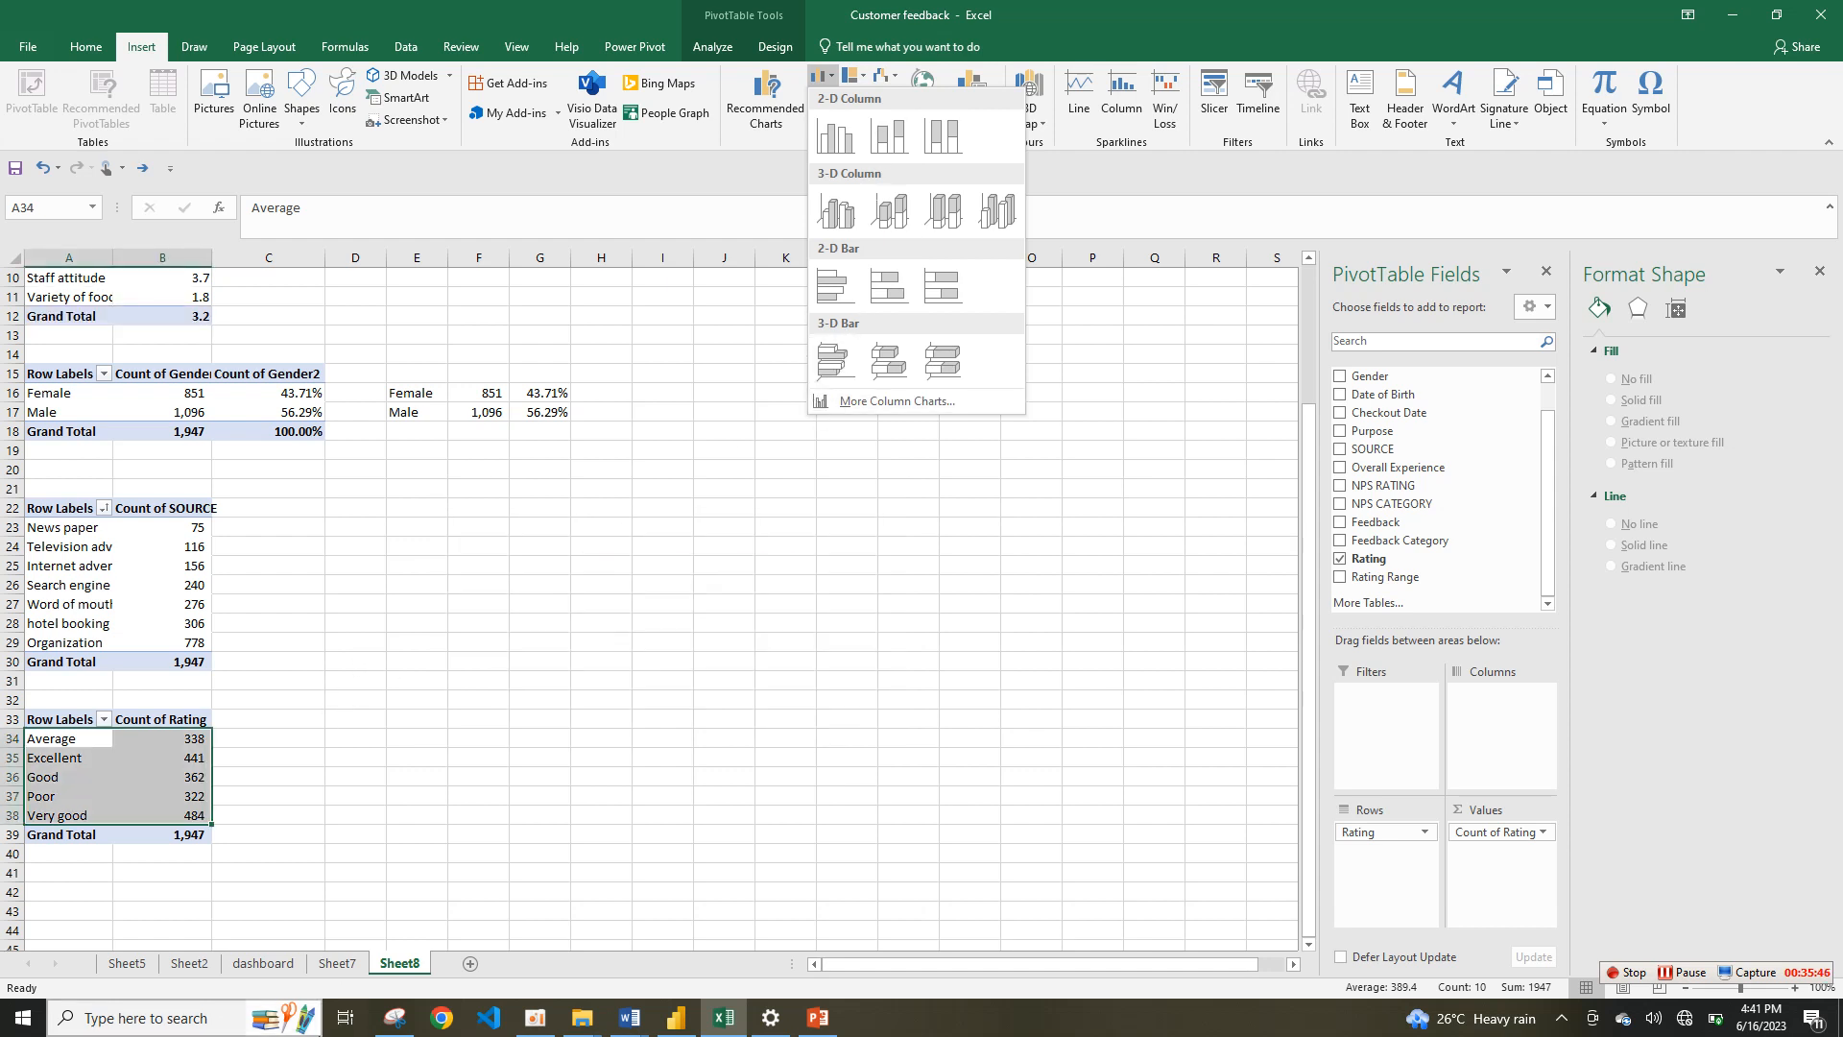
click(185, 958)
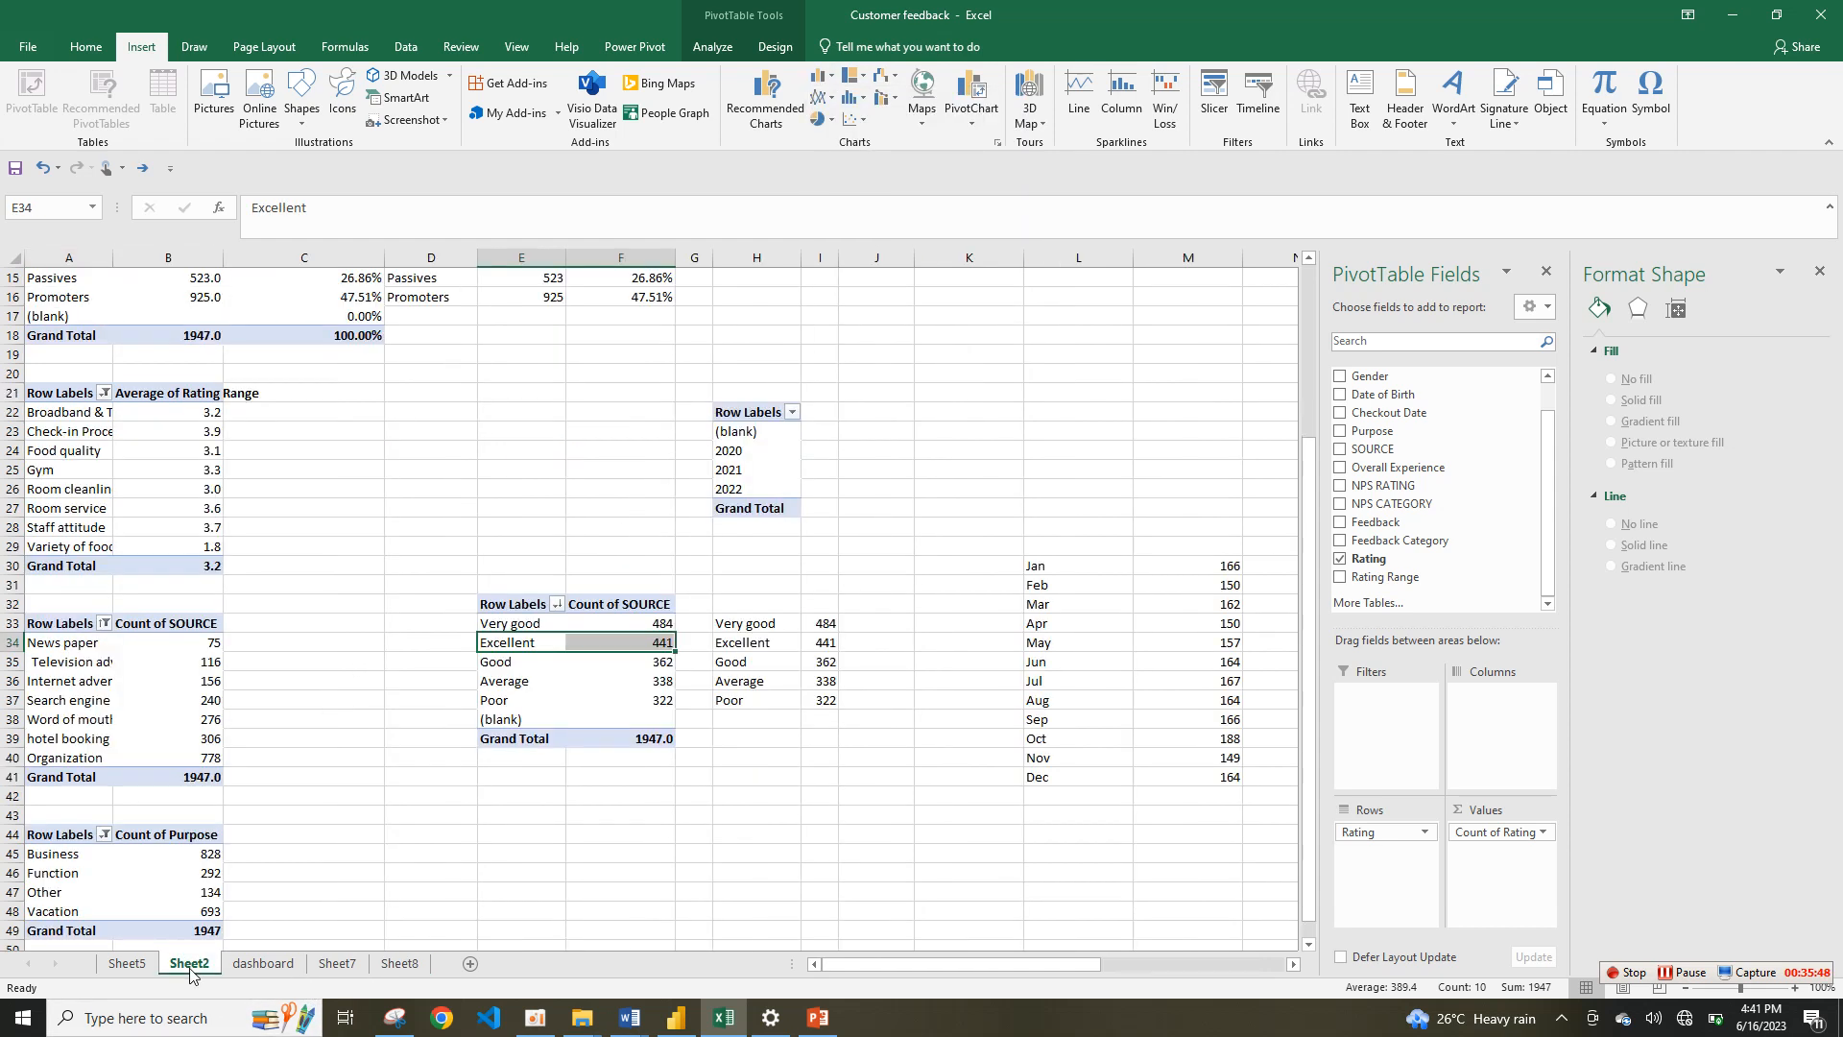
click(403, 966)
key(ctrl+c)
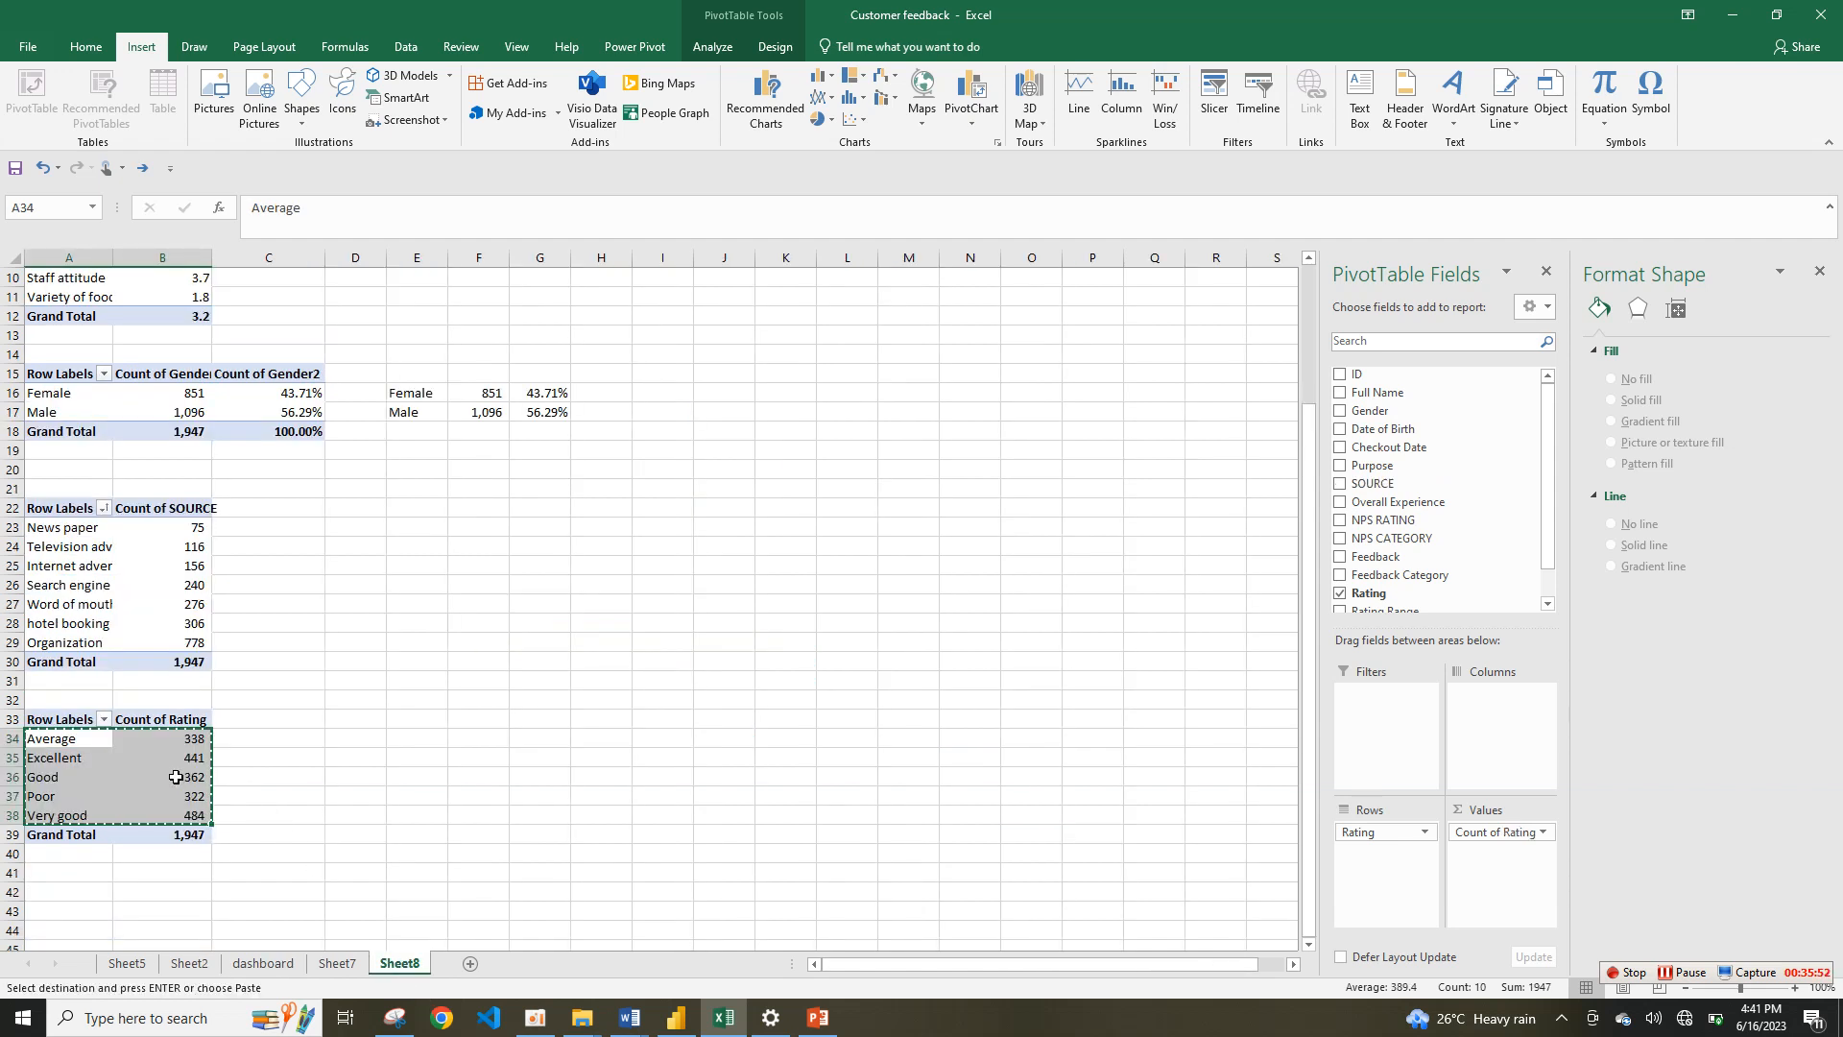
click(262, 738)
key(ctrl+v)
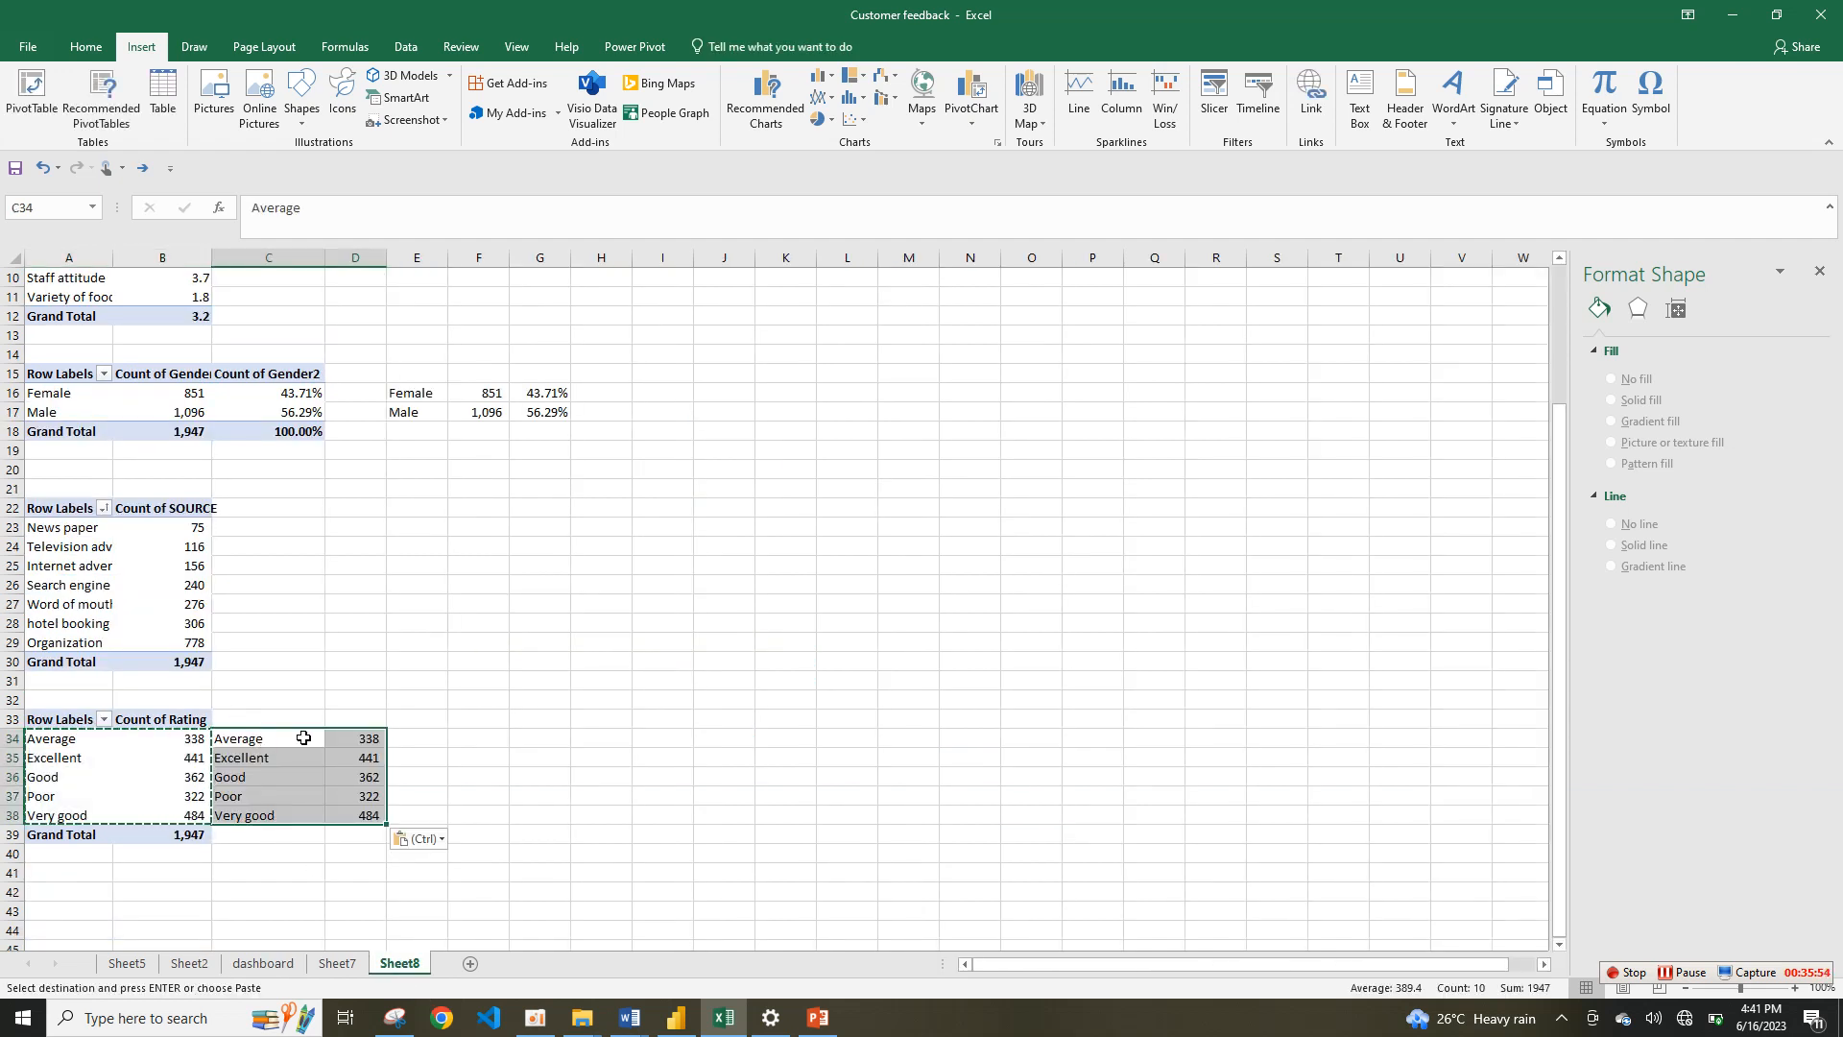
Step: Insert a 2-D clustered column chart from the rating labels and counts in C34:D38
click(361, 757)
drag(252, 741, 365, 811)
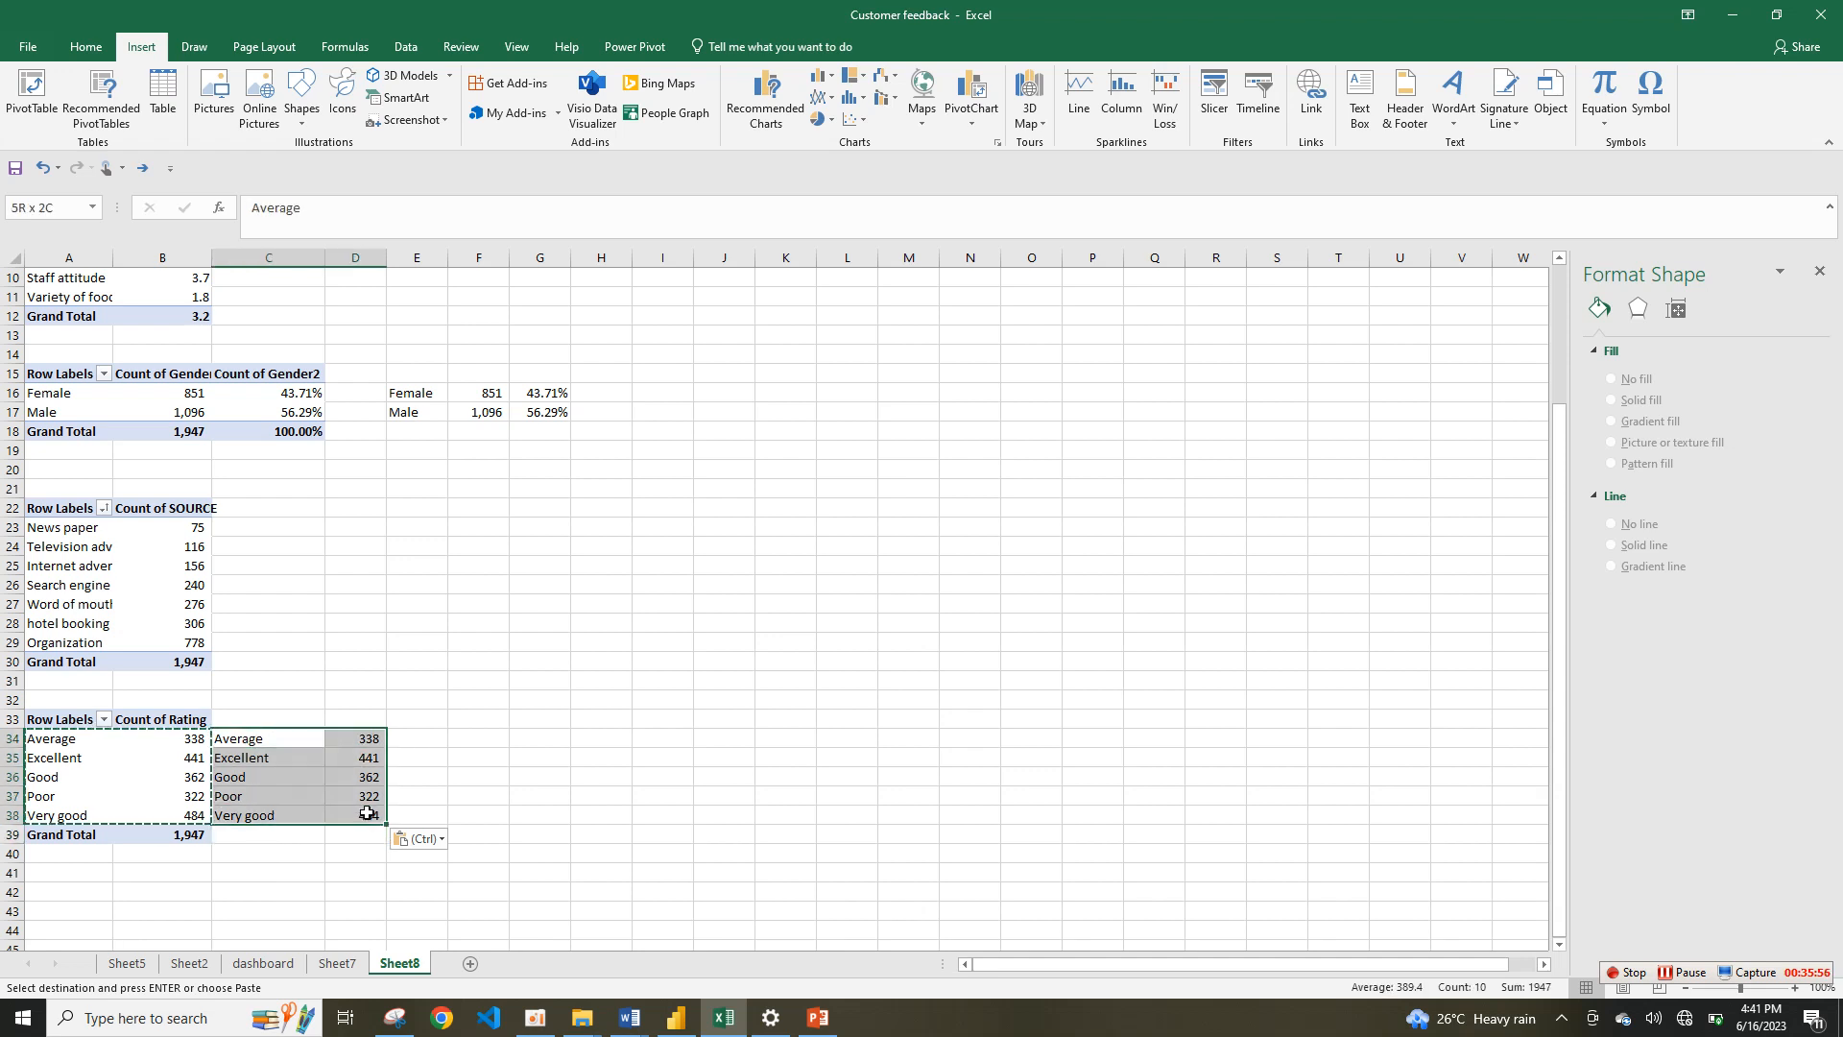
click(821, 76)
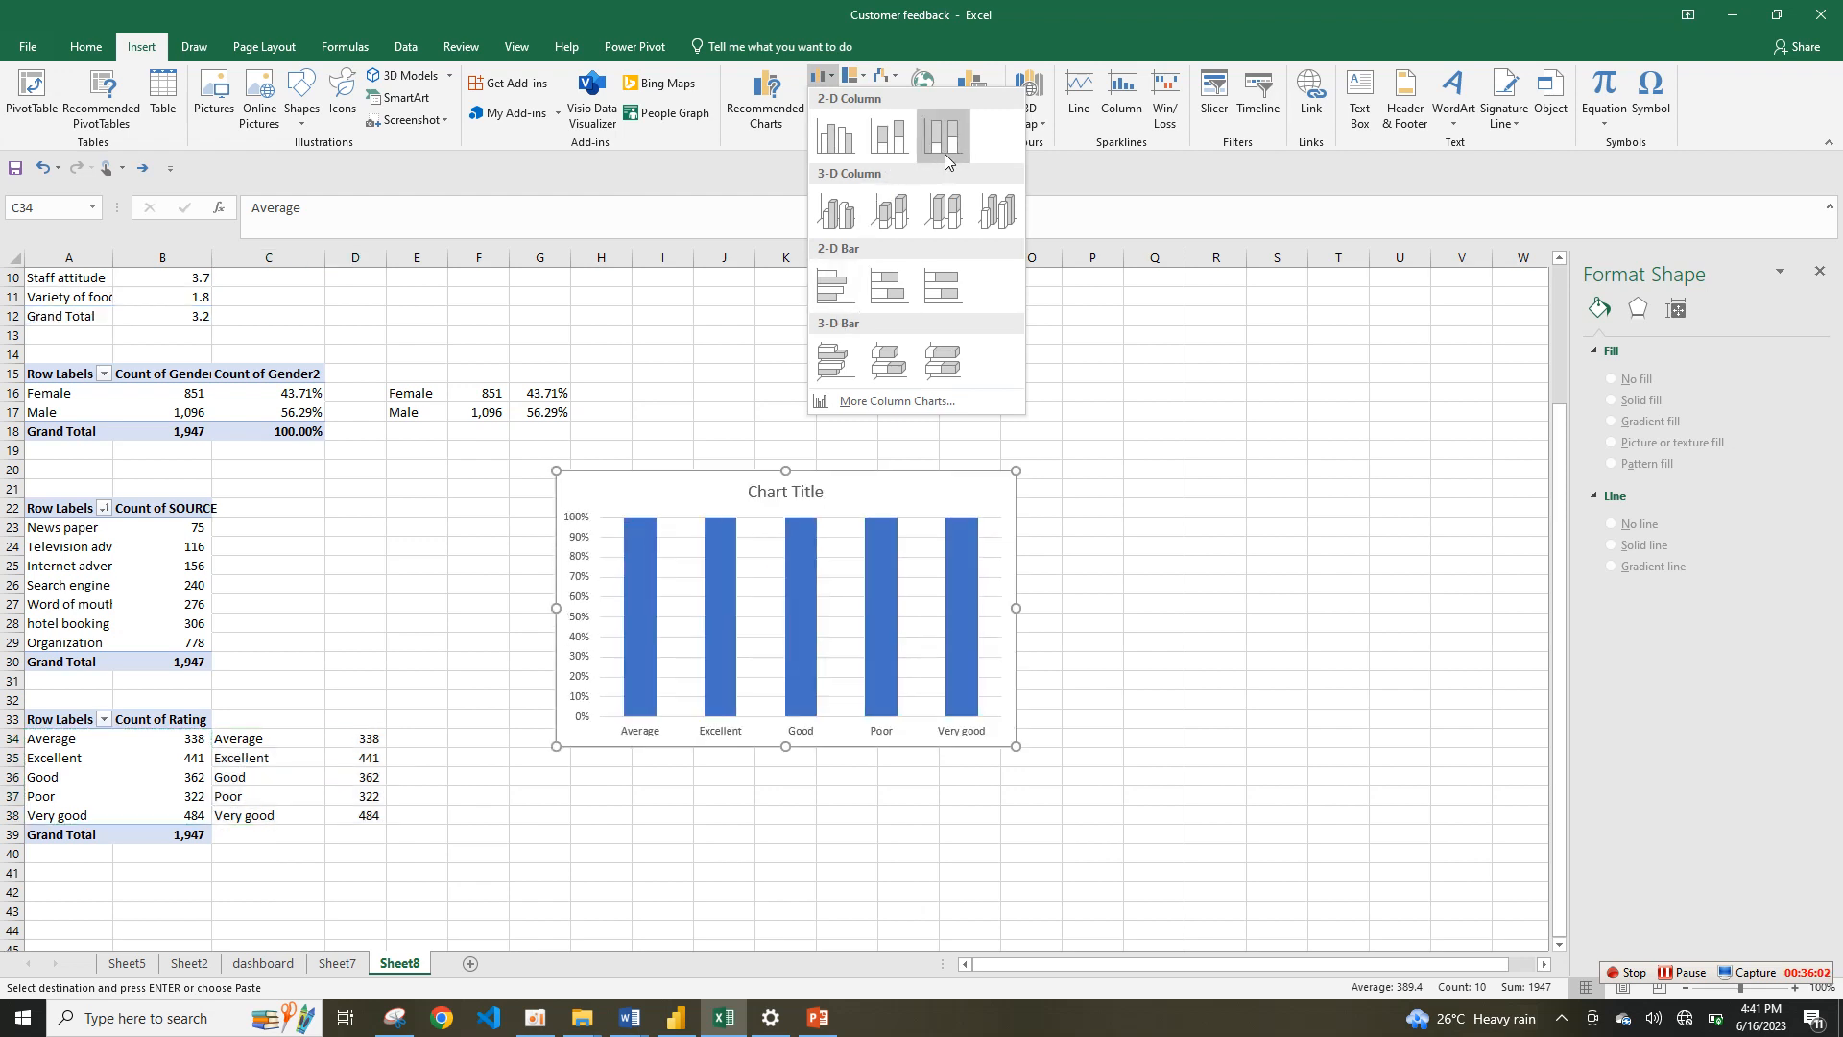
click(836, 139)
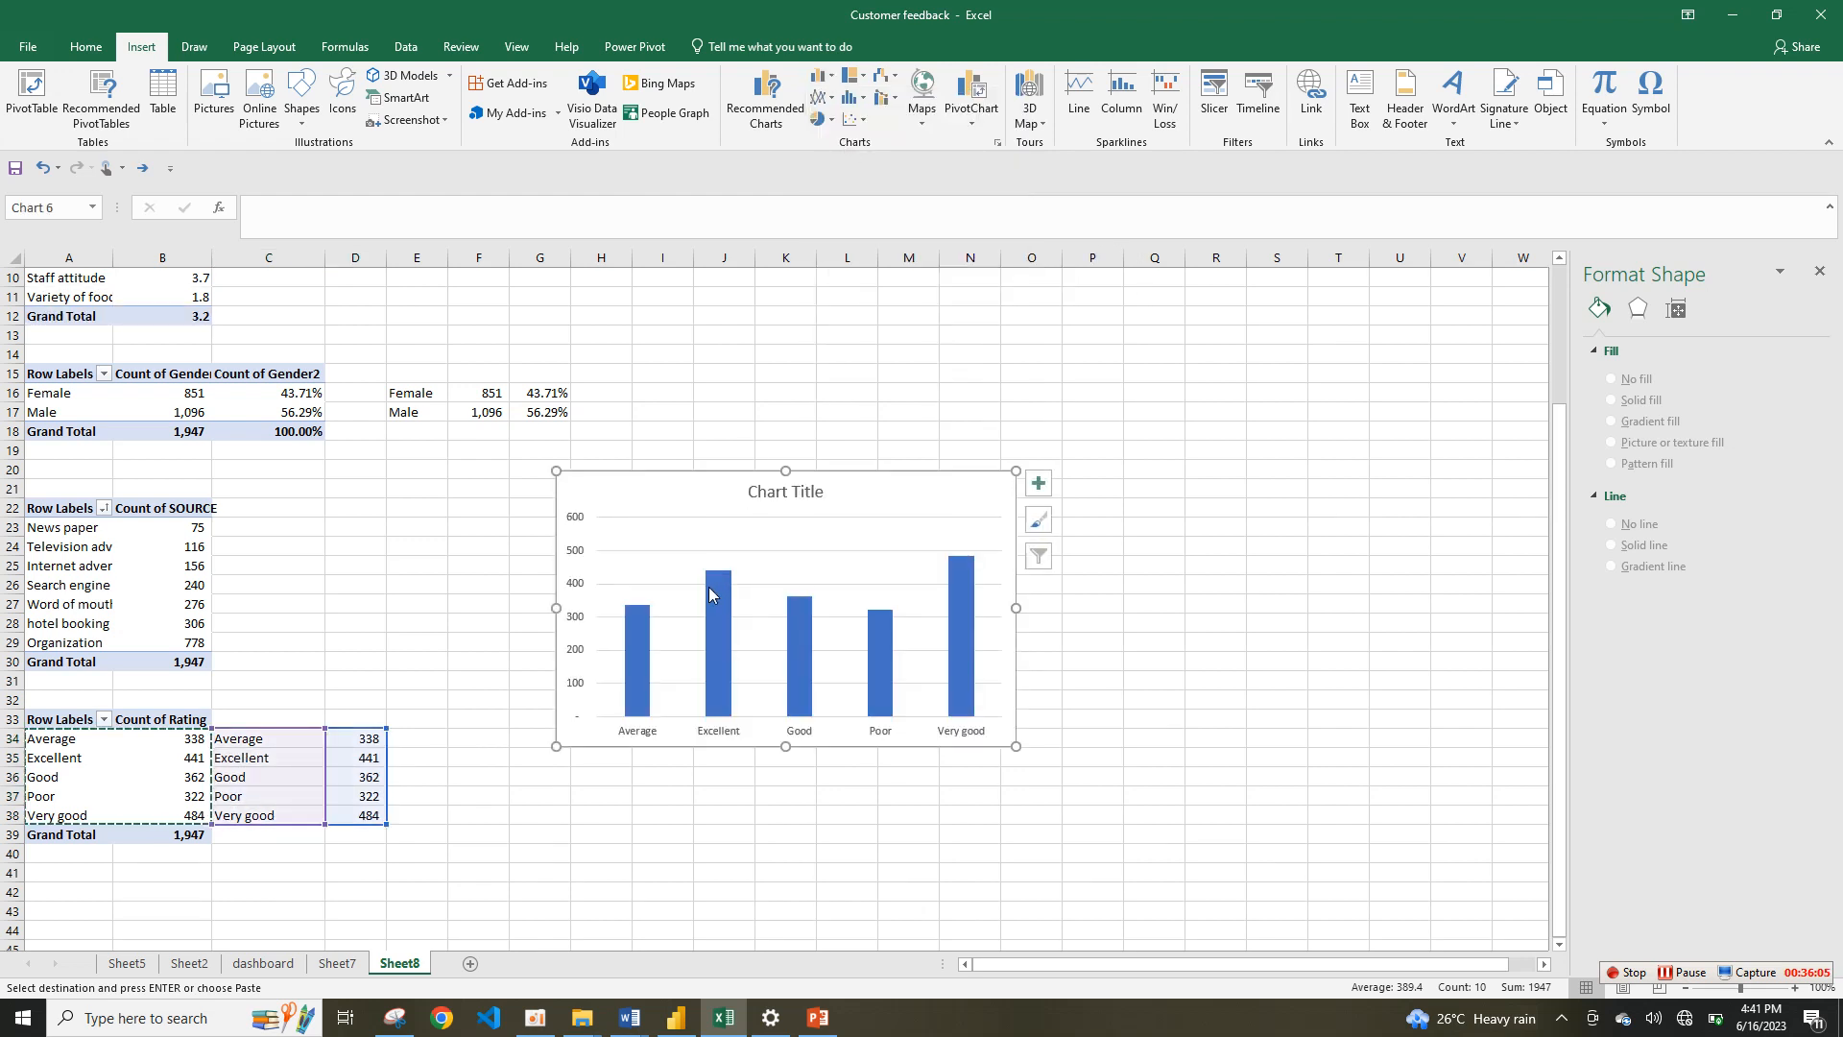
Step: Hide the primary vertical axis of the rating column chart while keeping the horizontal axis
click(628, 654)
click(649, 664)
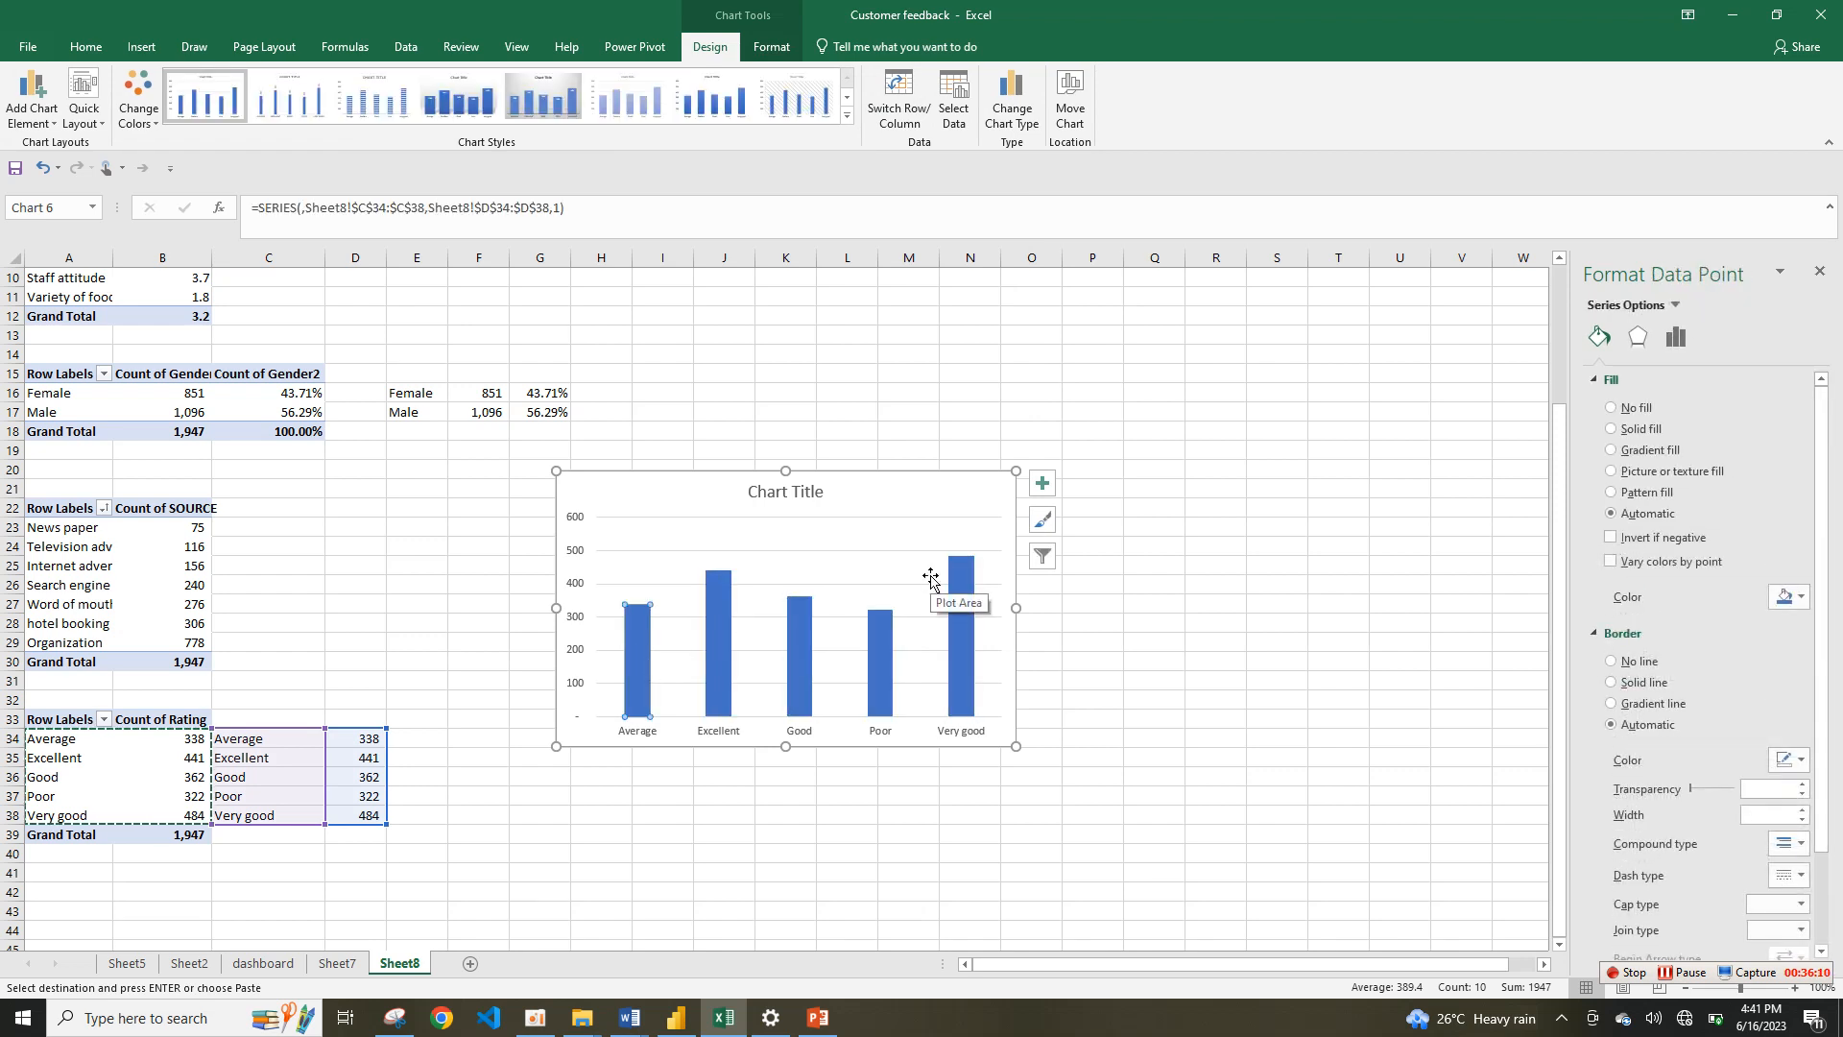
click(1040, 496)
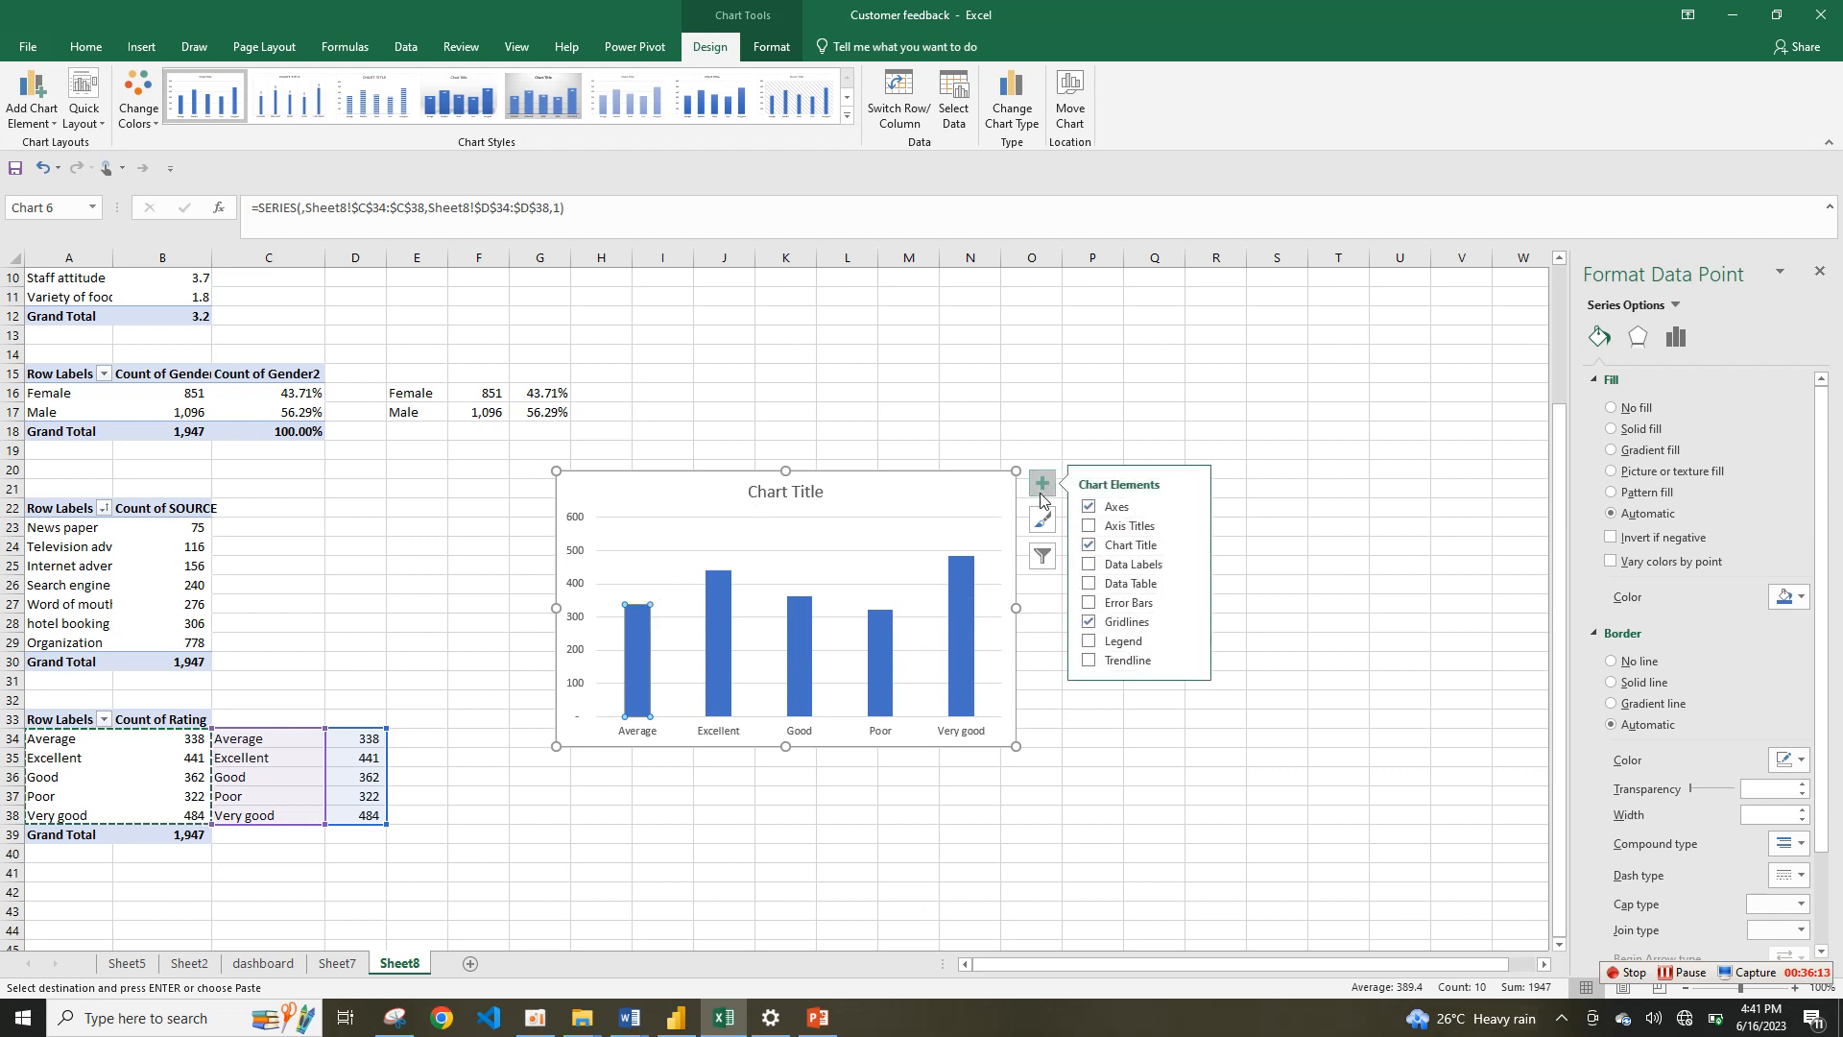
click(1109, 506)
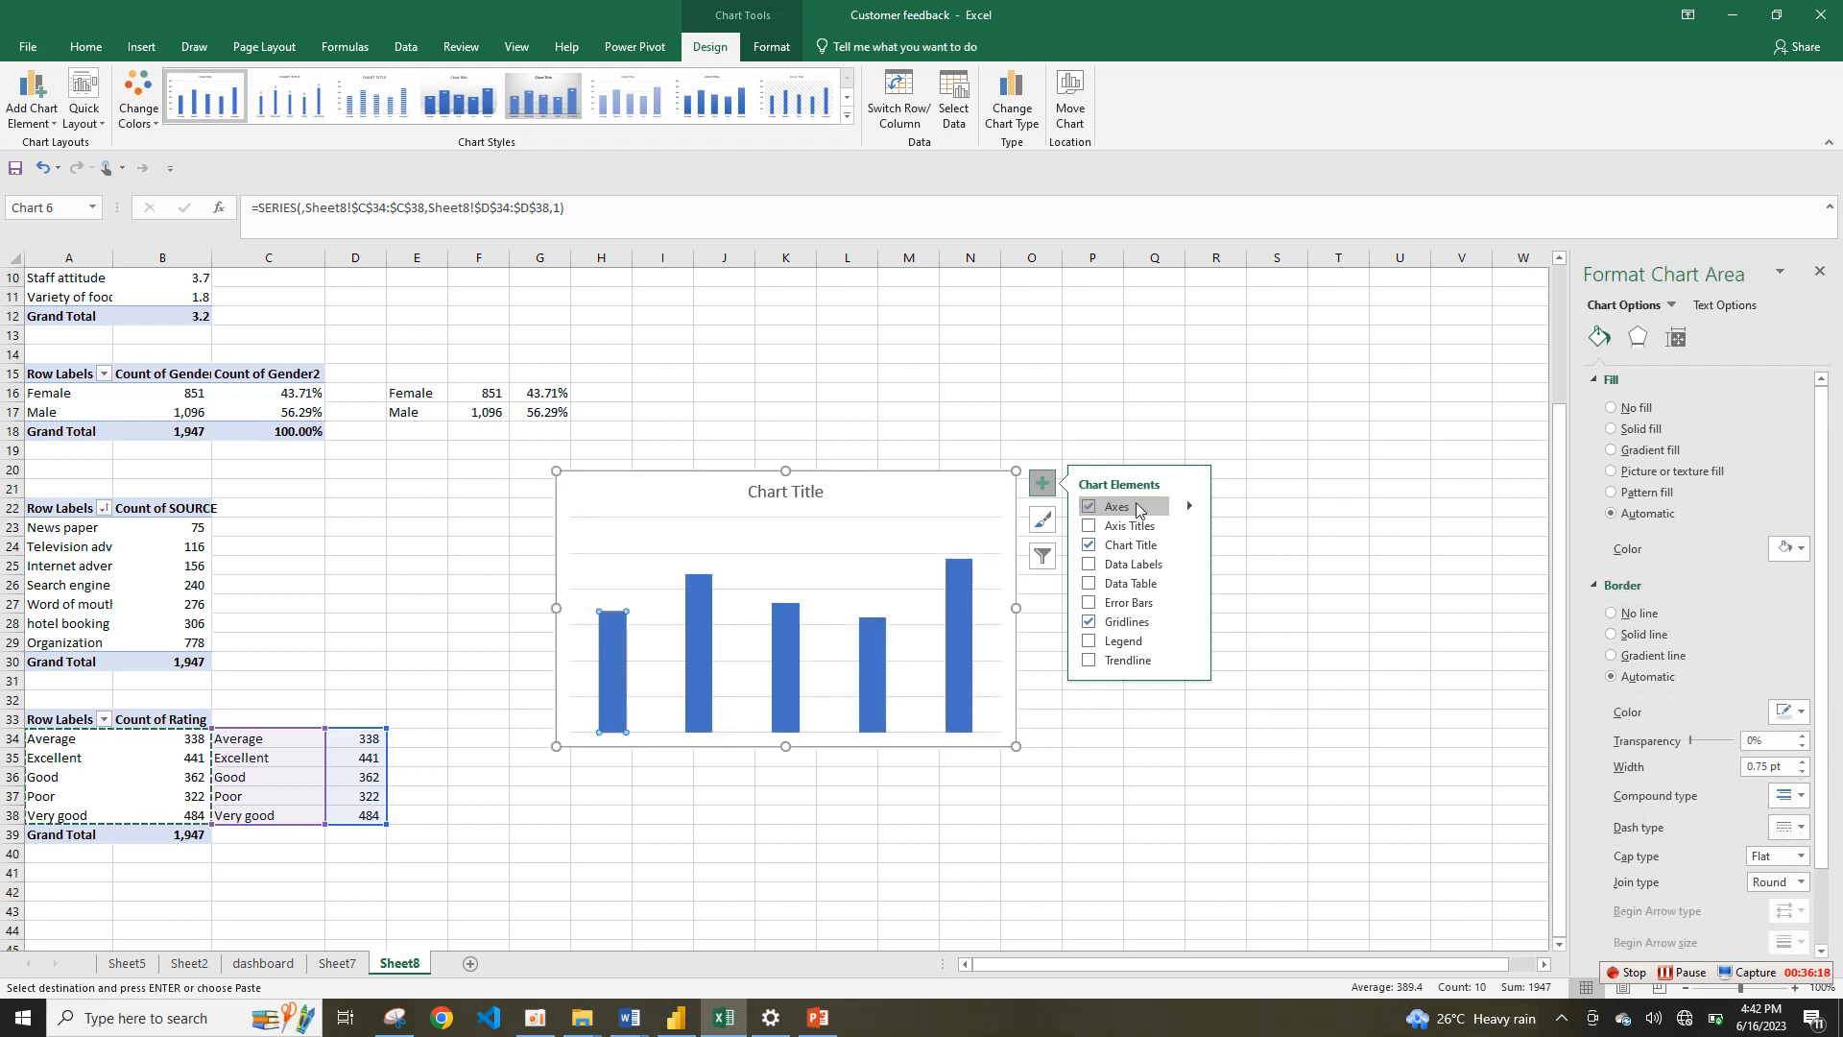
click(1110, 507)
click(1189, 509)
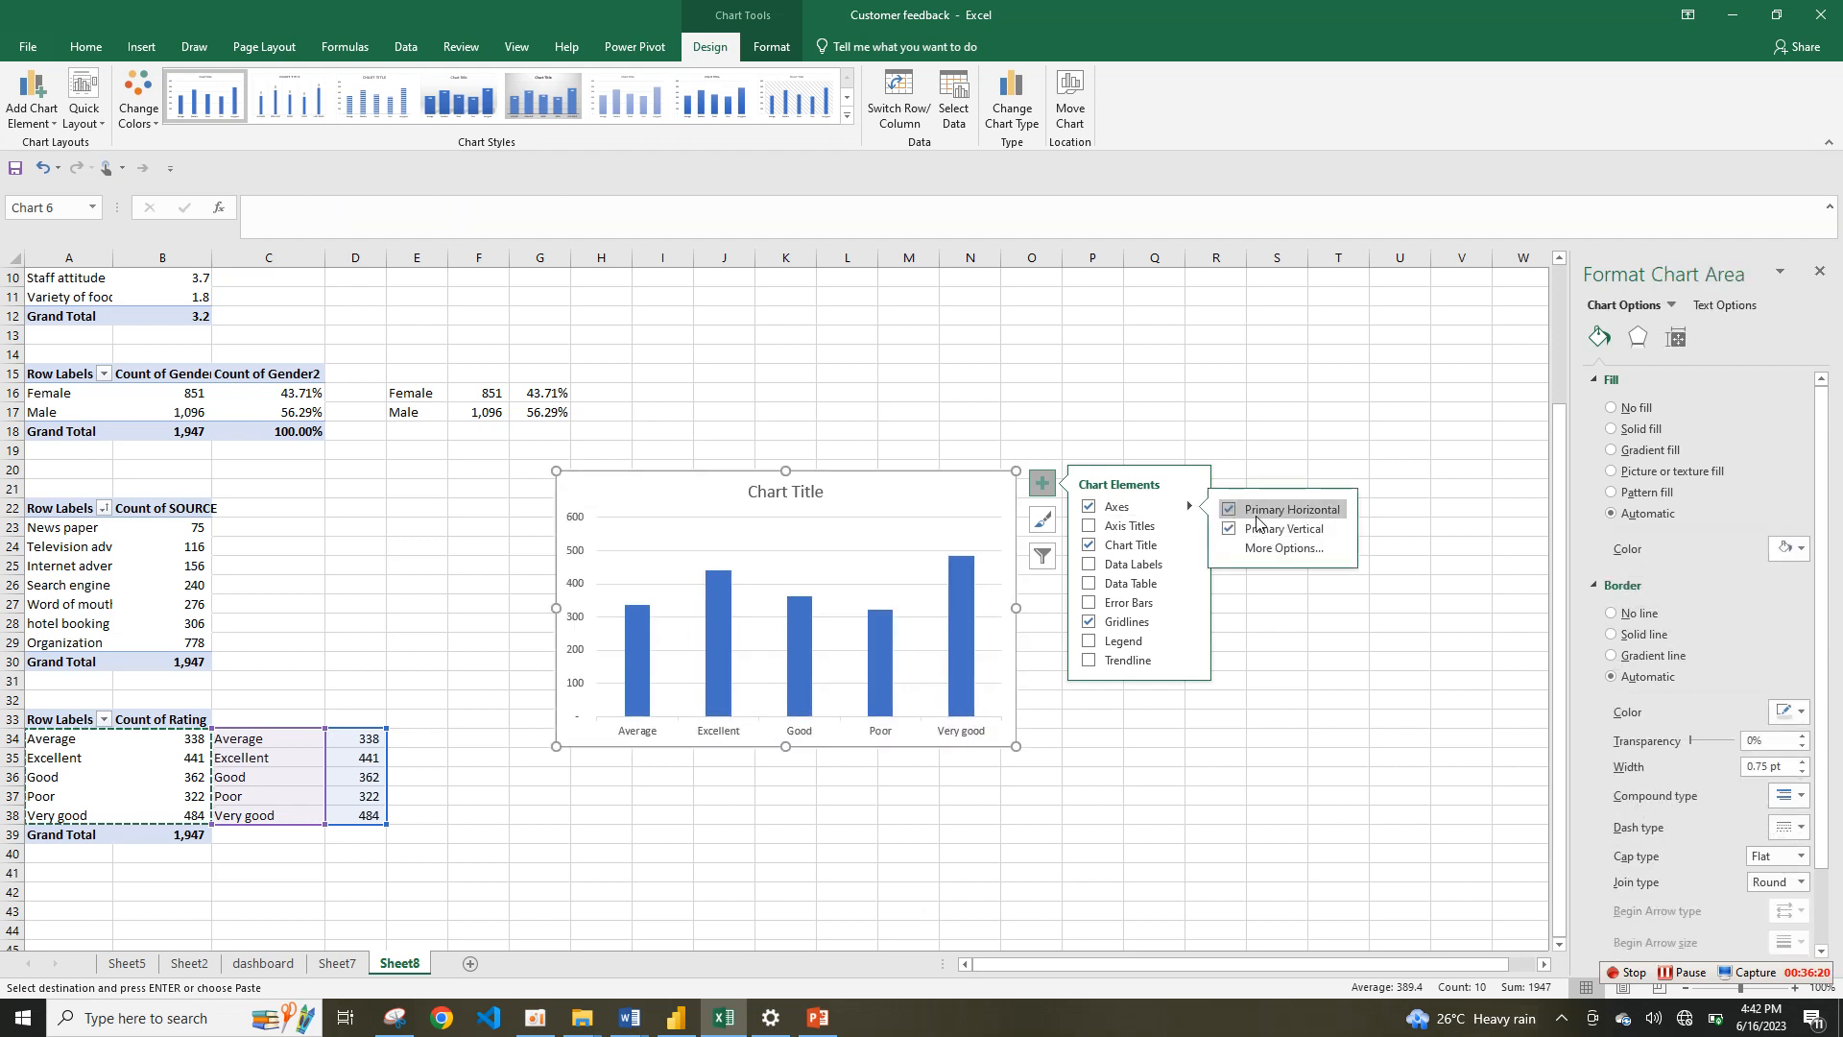
click(1258, 529)
Step: Remove the rating chart's title and gridlines, and show data labels on its columns
click(1125, 545)
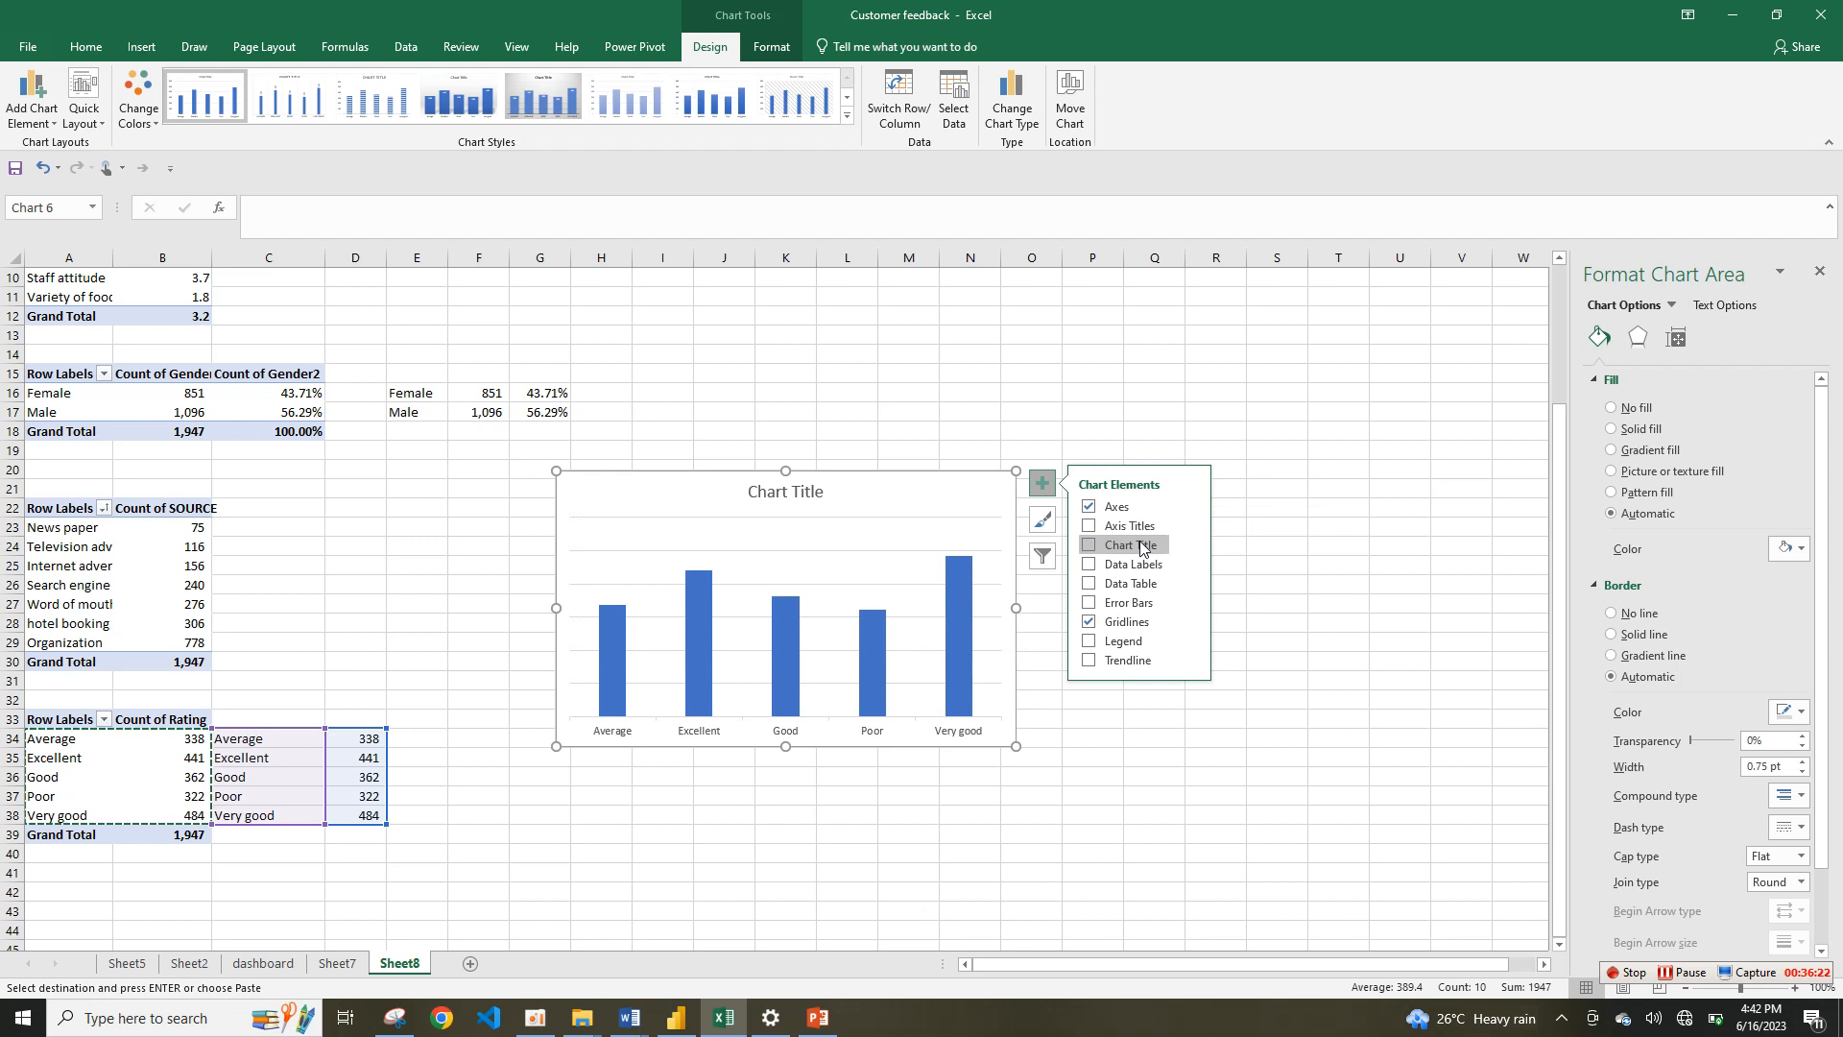
click(1118, 622)
click(1113, 660)
click(1116, 586)
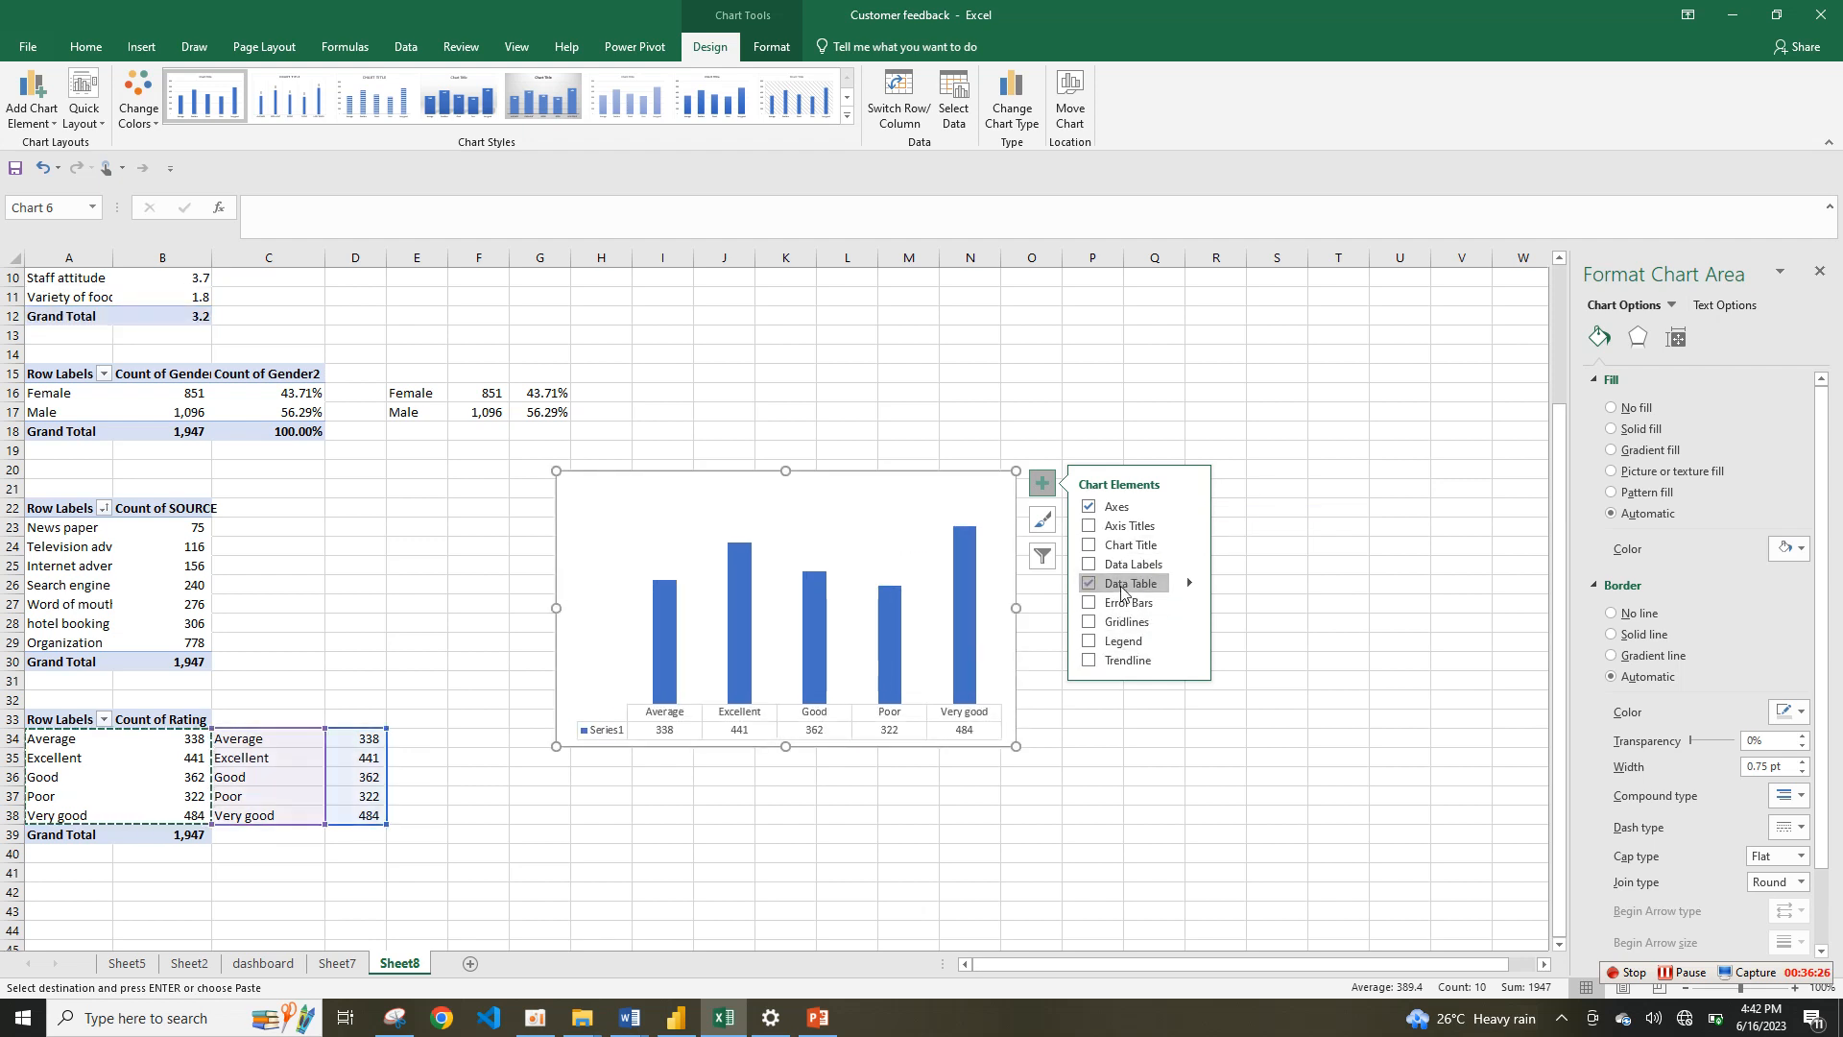
click(1116, 584)
click(1117, 565)
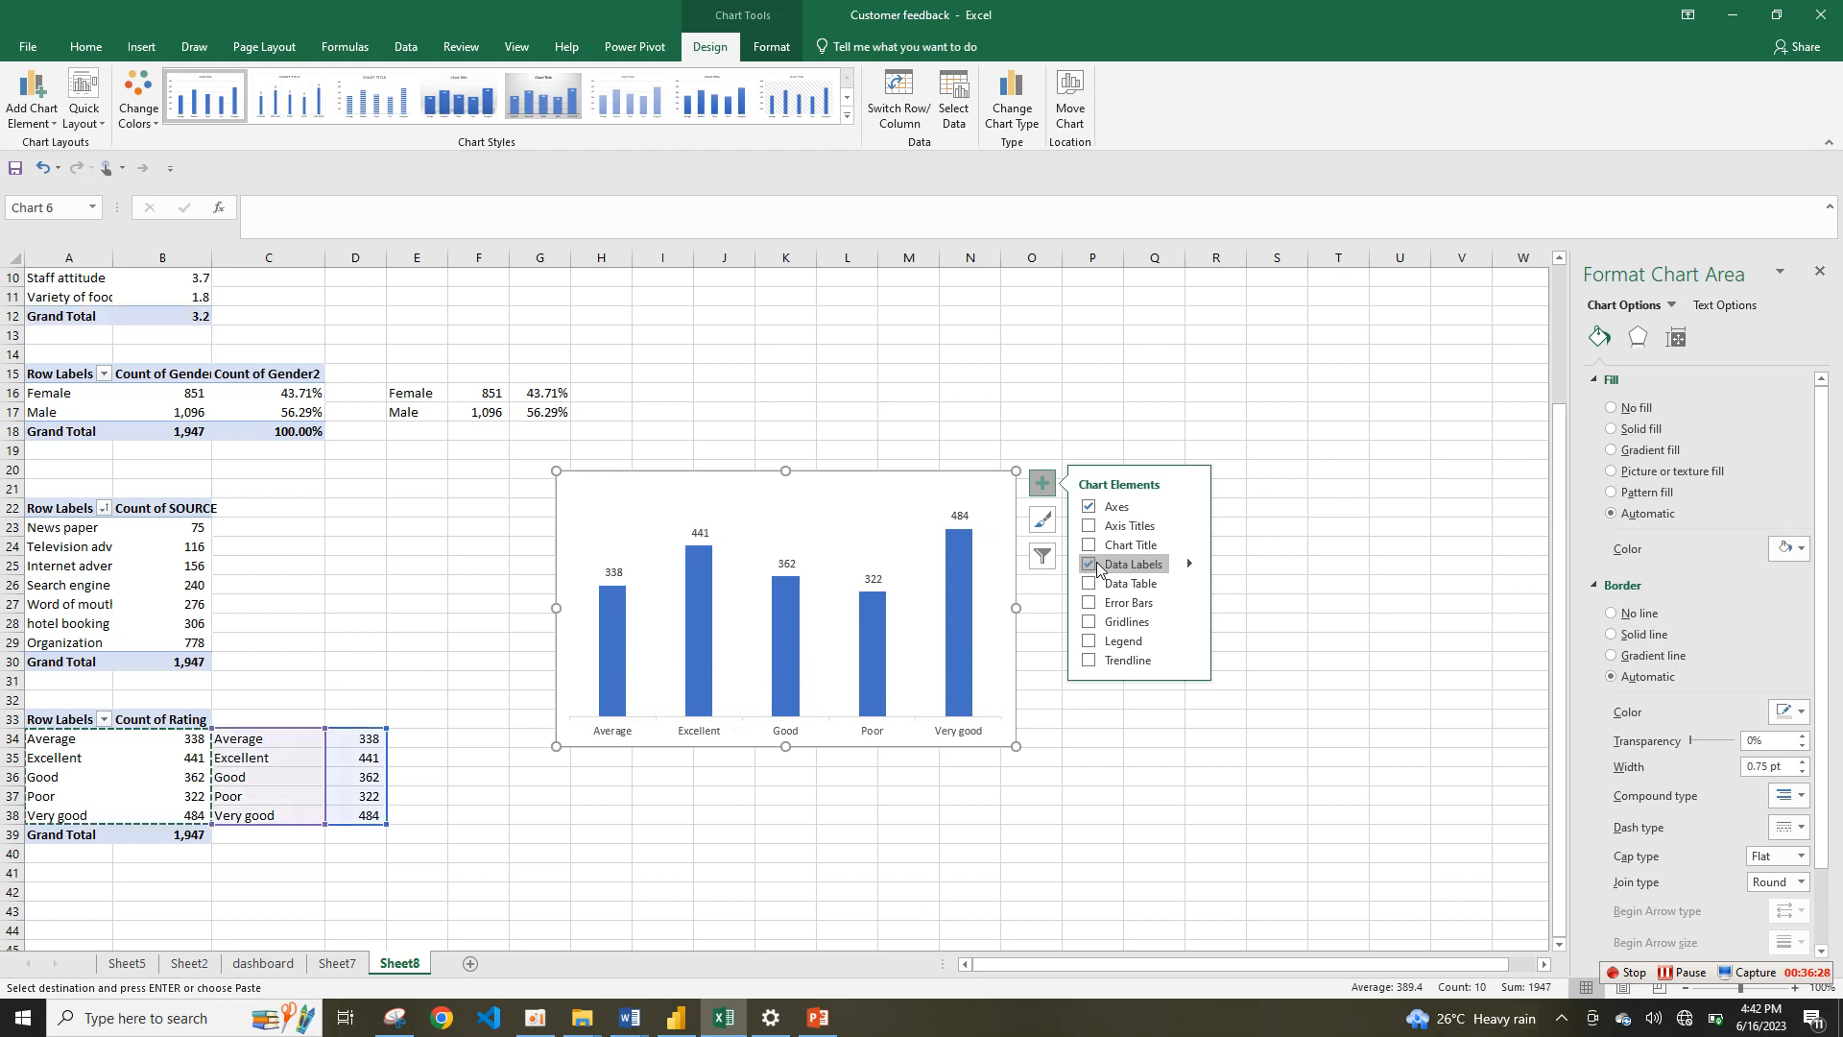
Step: Fill only the Average column of the rating chart with the recently used cyan
click(612, 737)
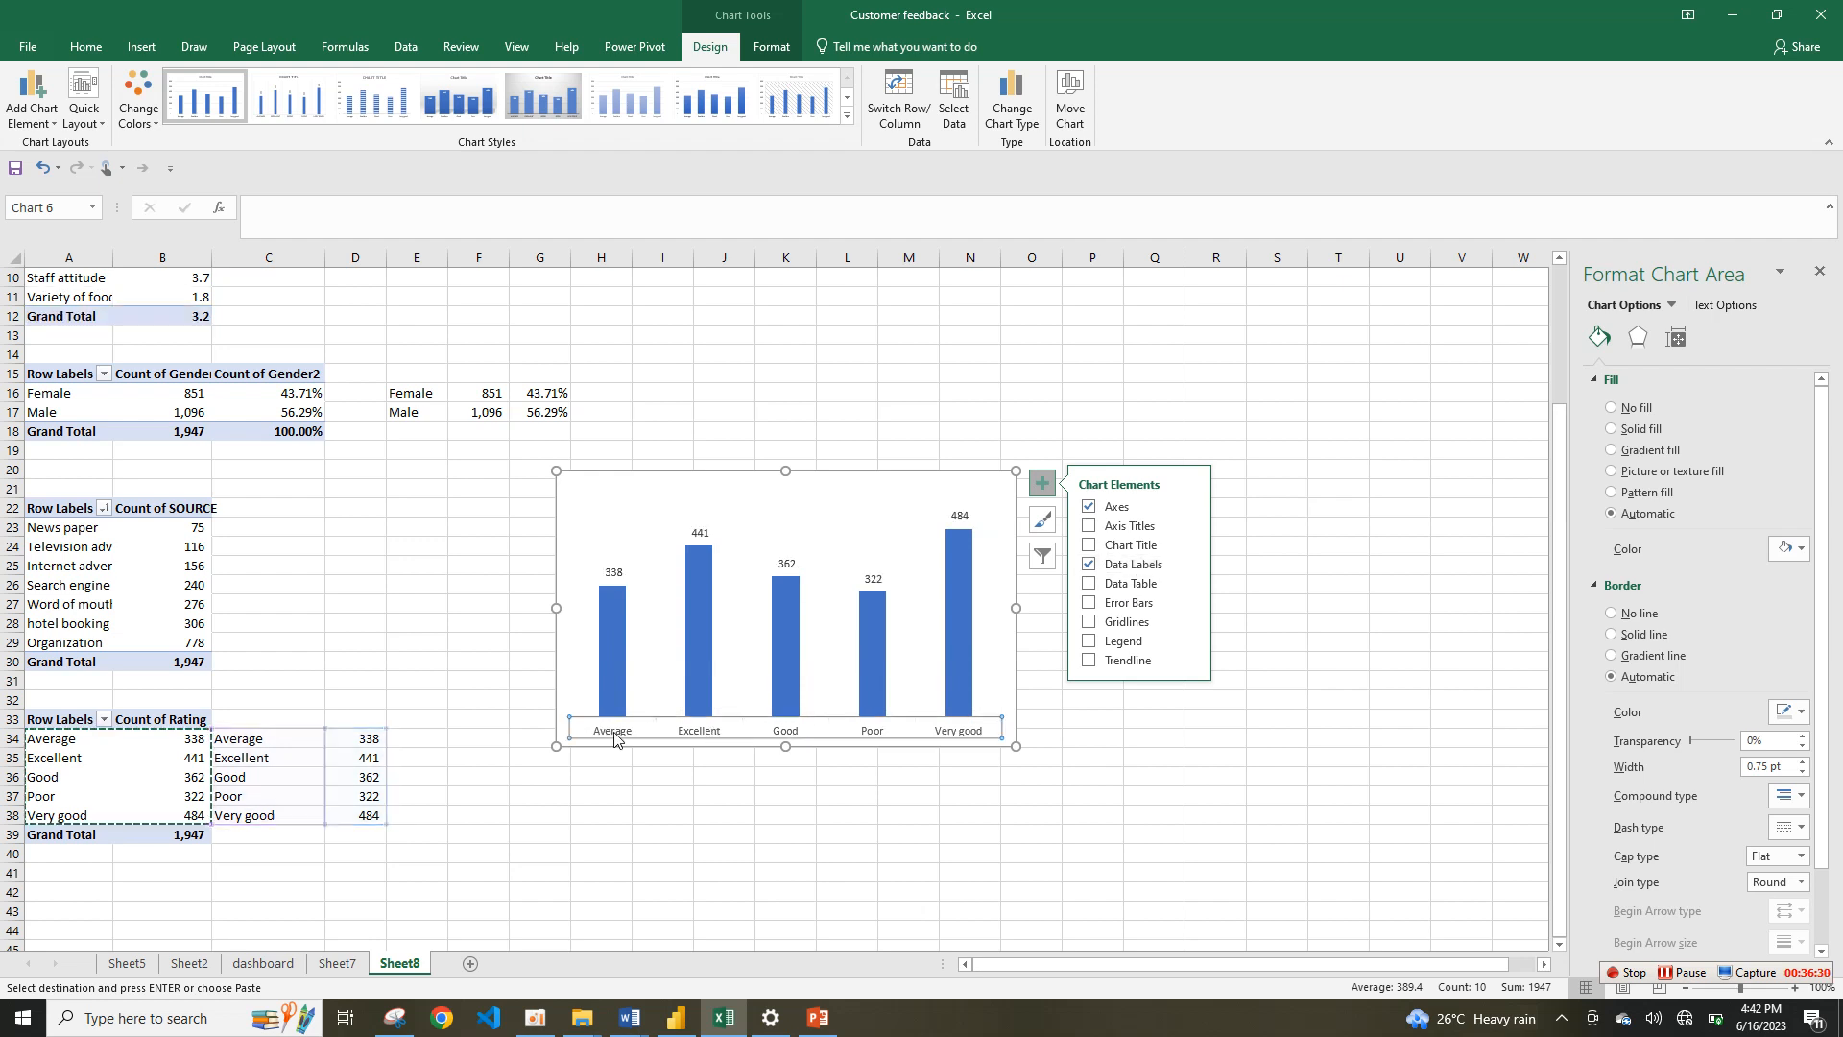
click(624, 684)
click(625, 684)
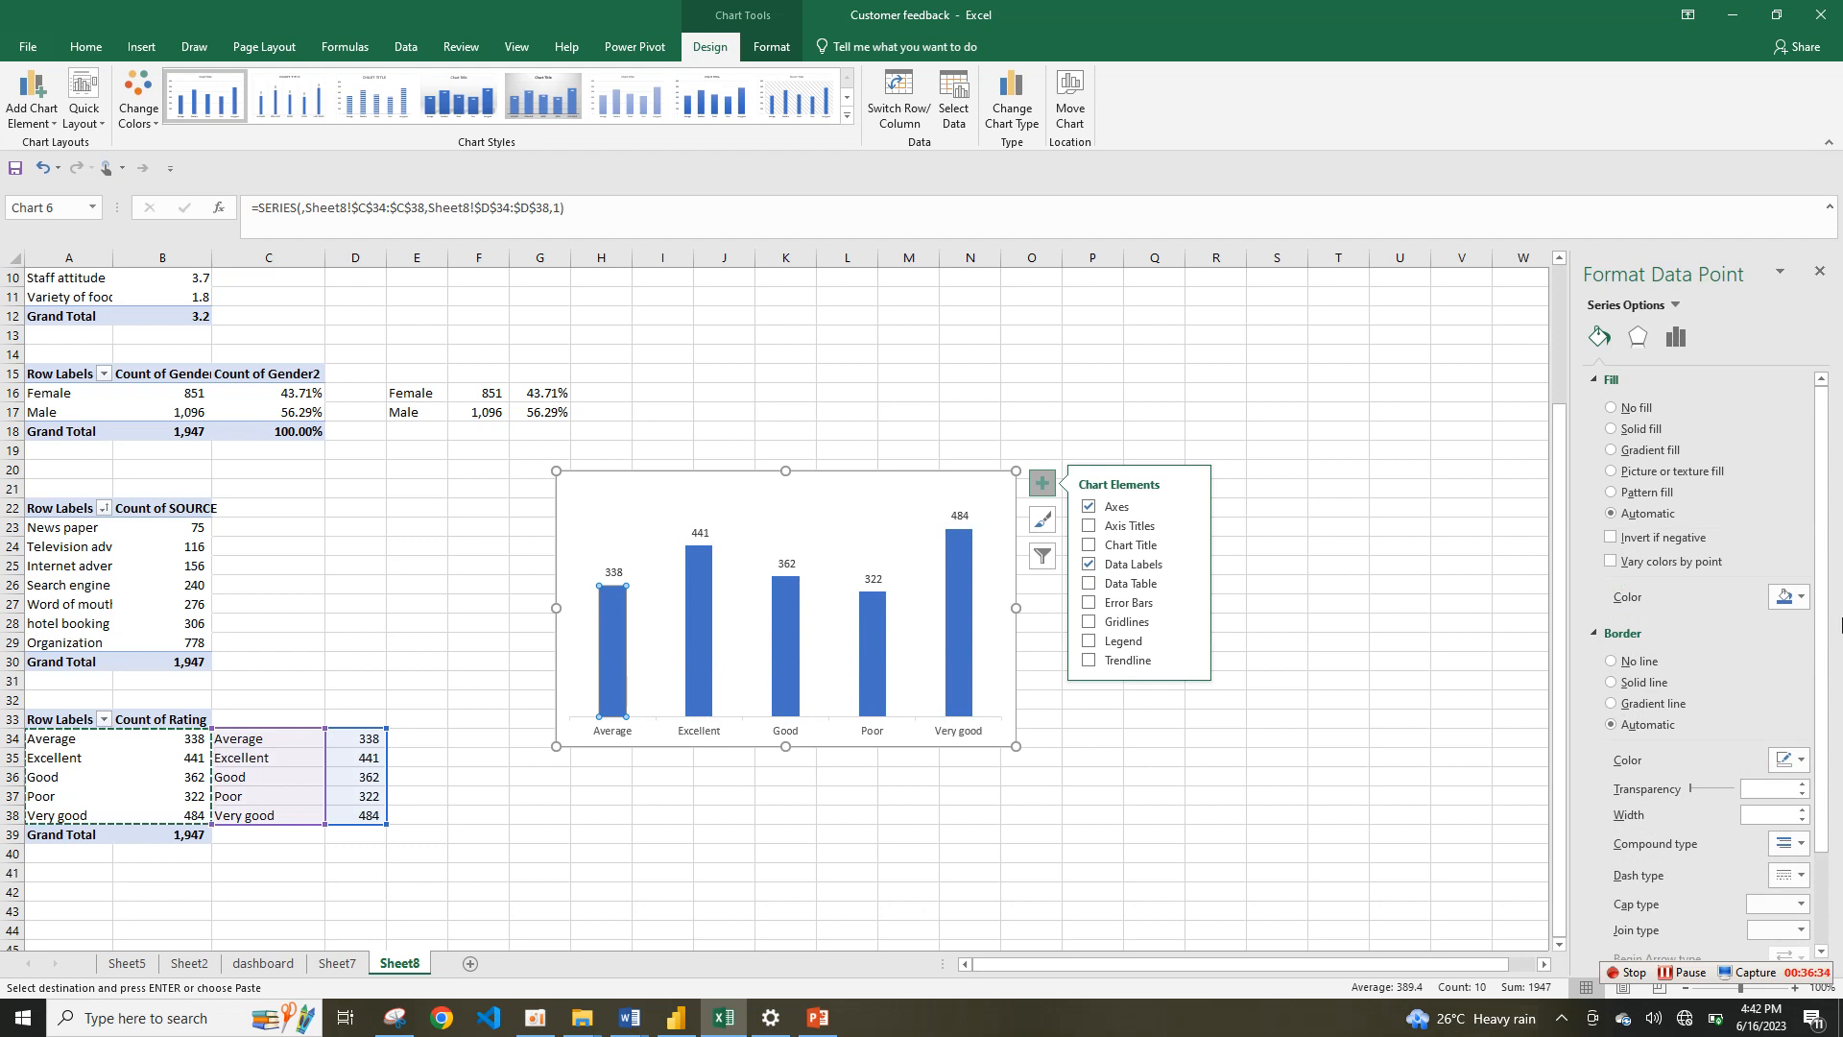
click(1801, 599)
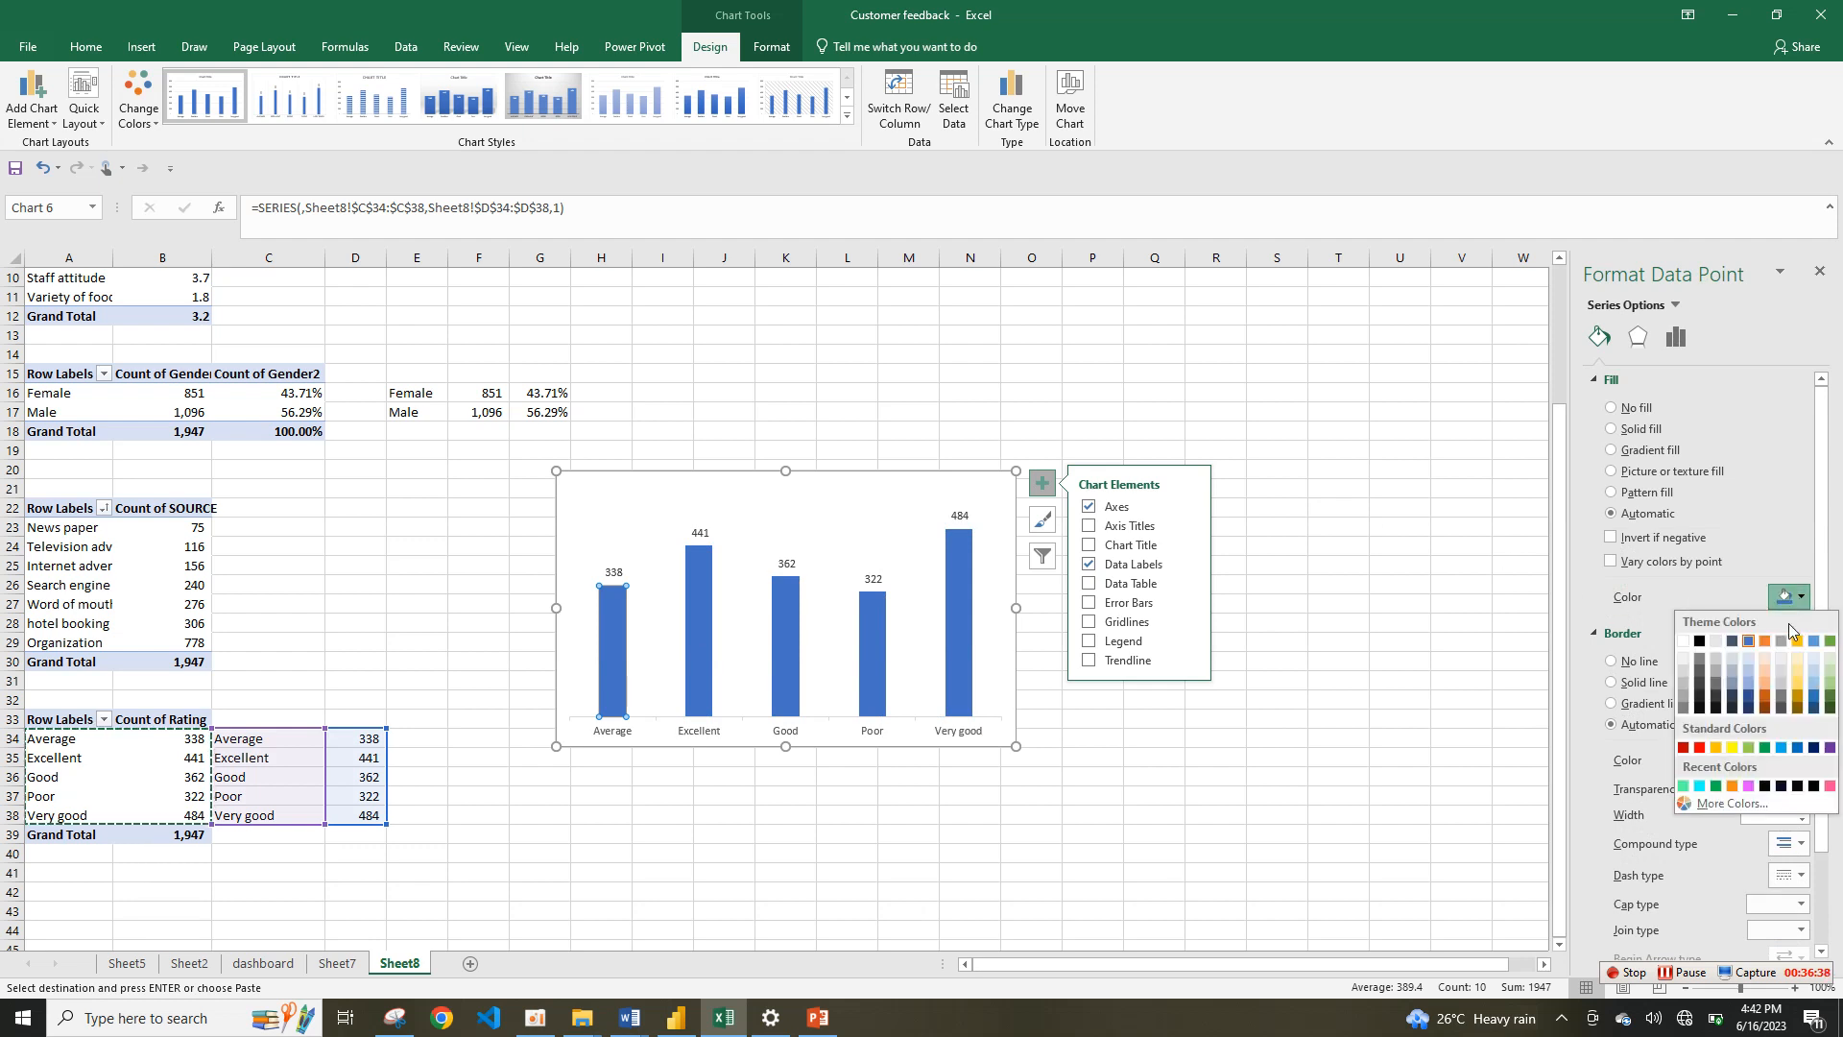
click(1699, 787)
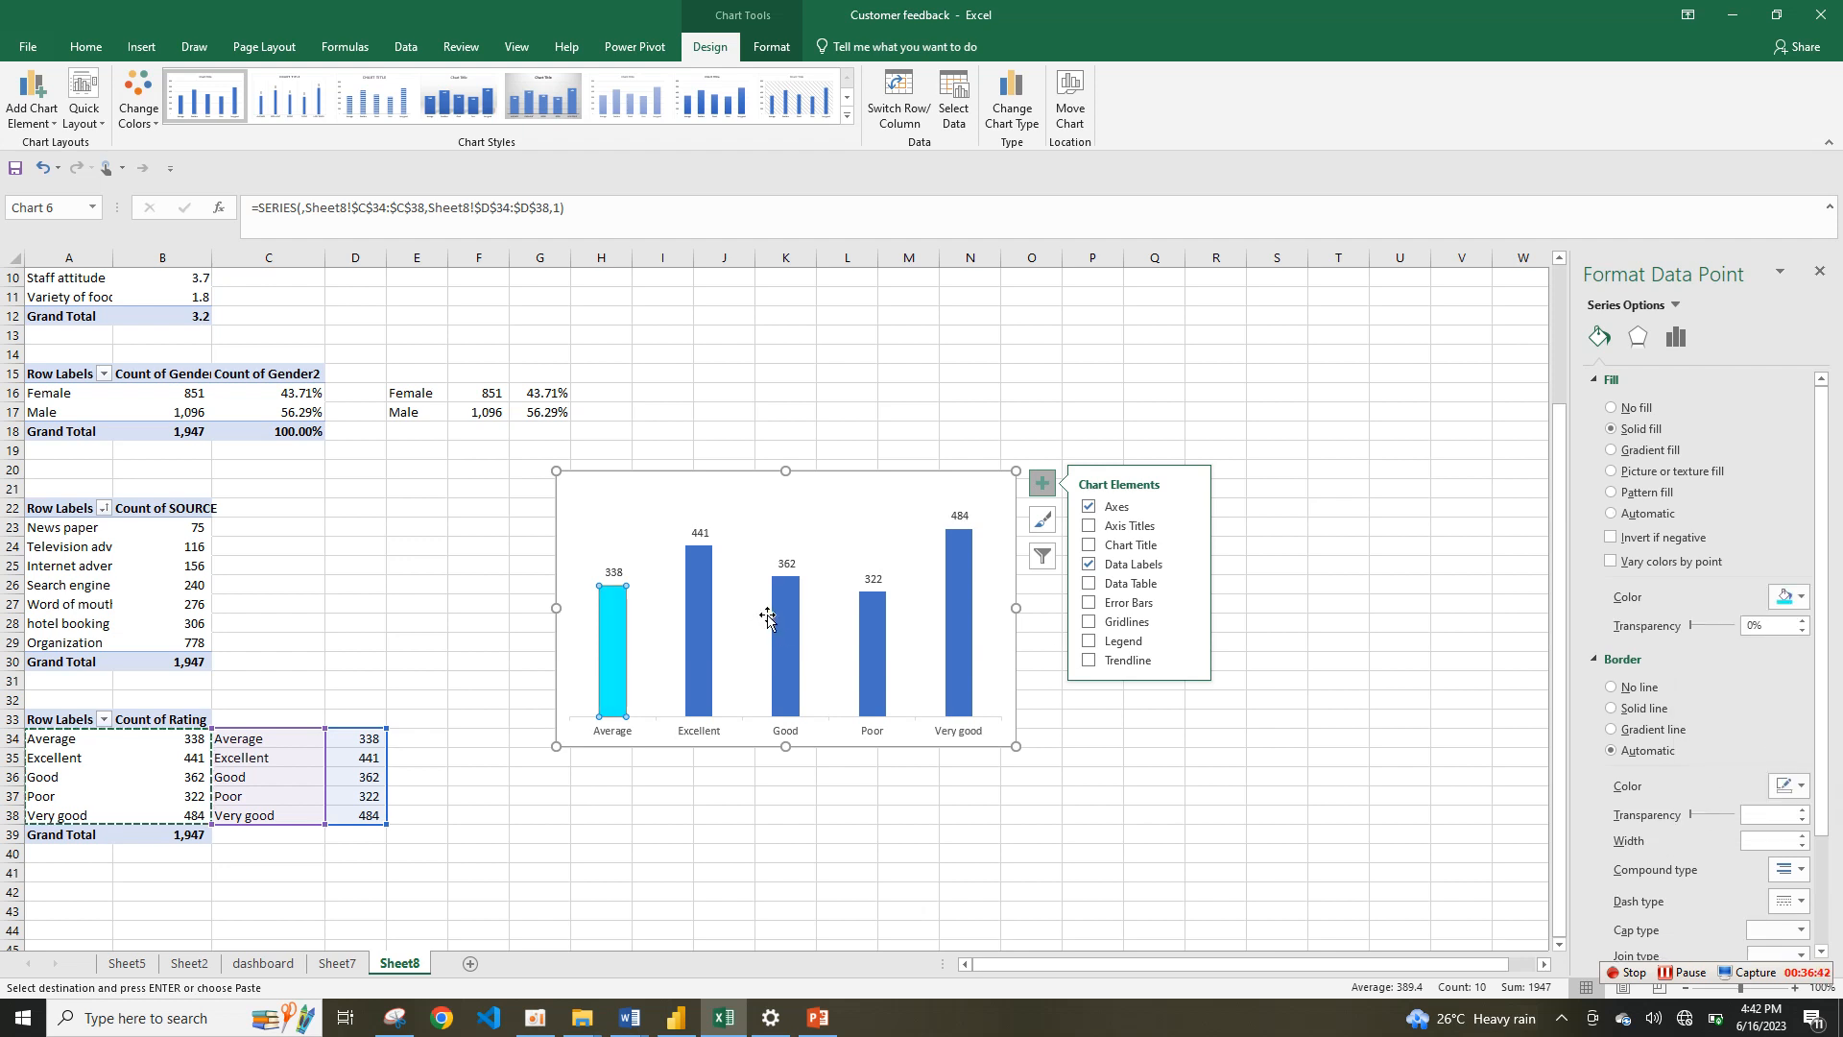
Step: Fill the Excellent column of the rating chart with green and the Good column with light blue
click(711, 640)
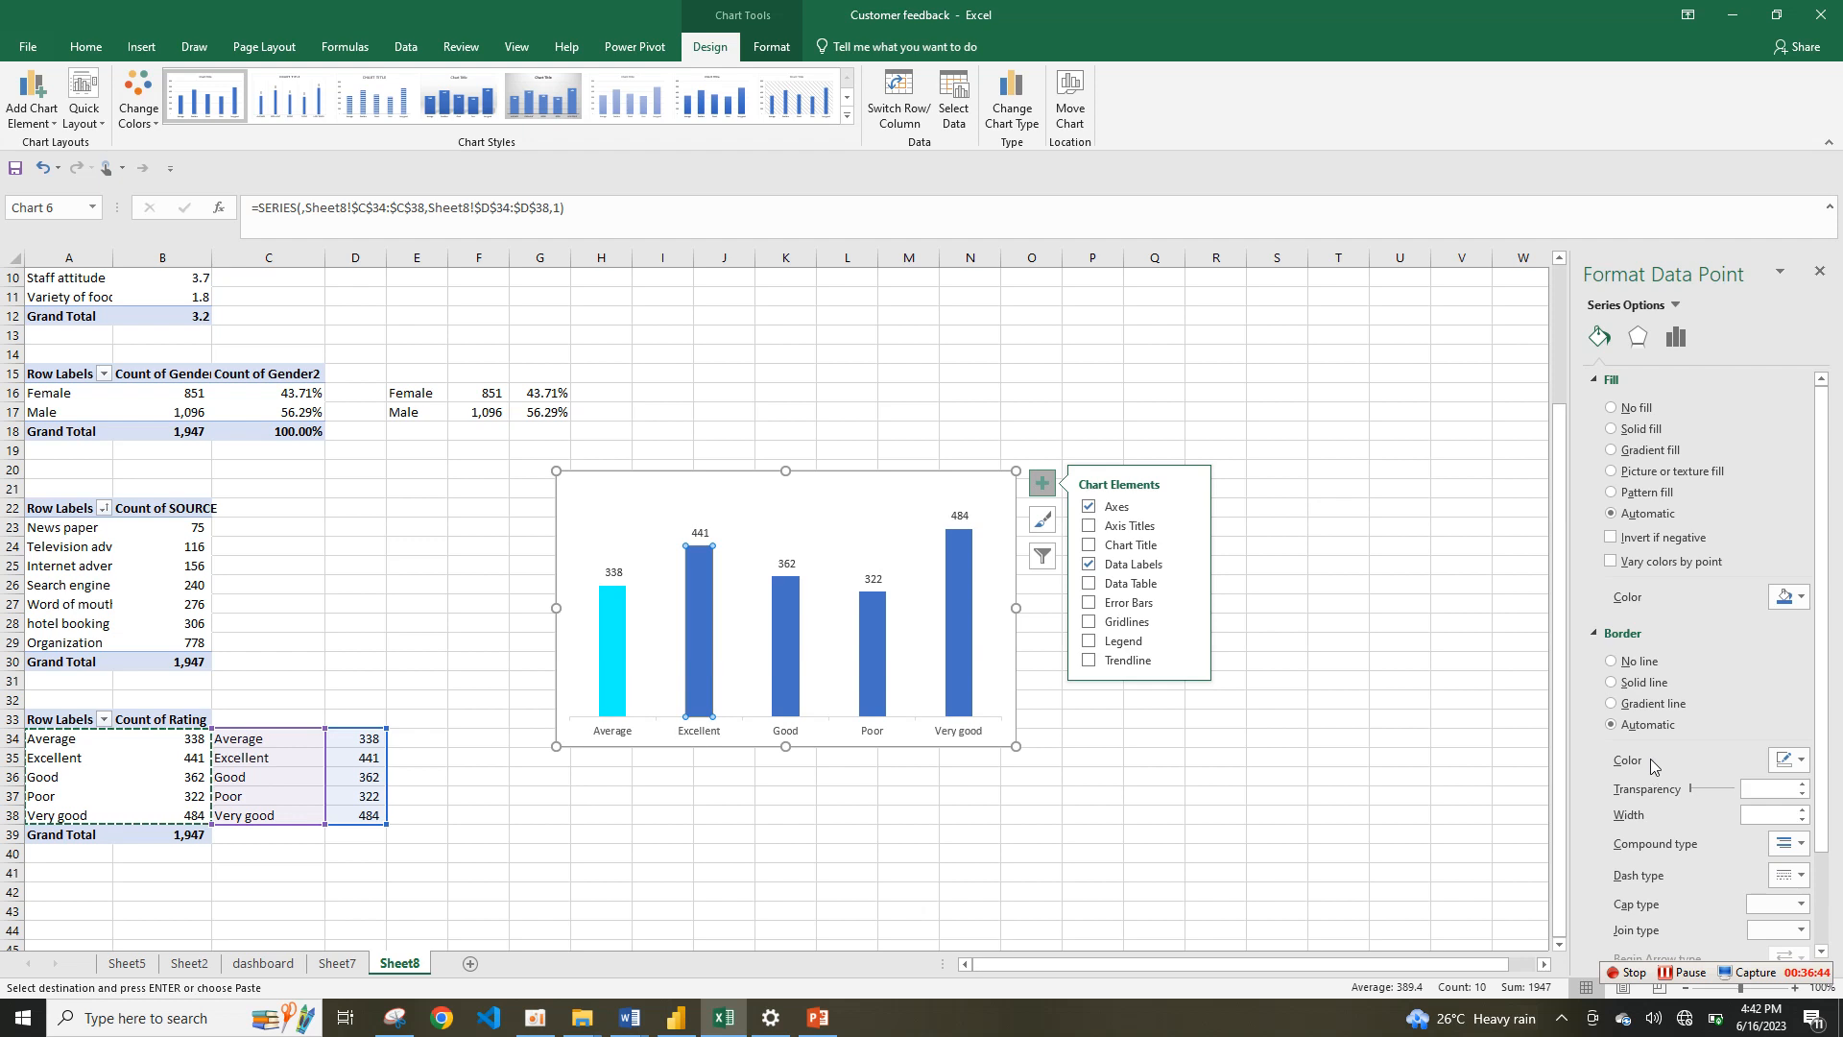
click(1788, 596)
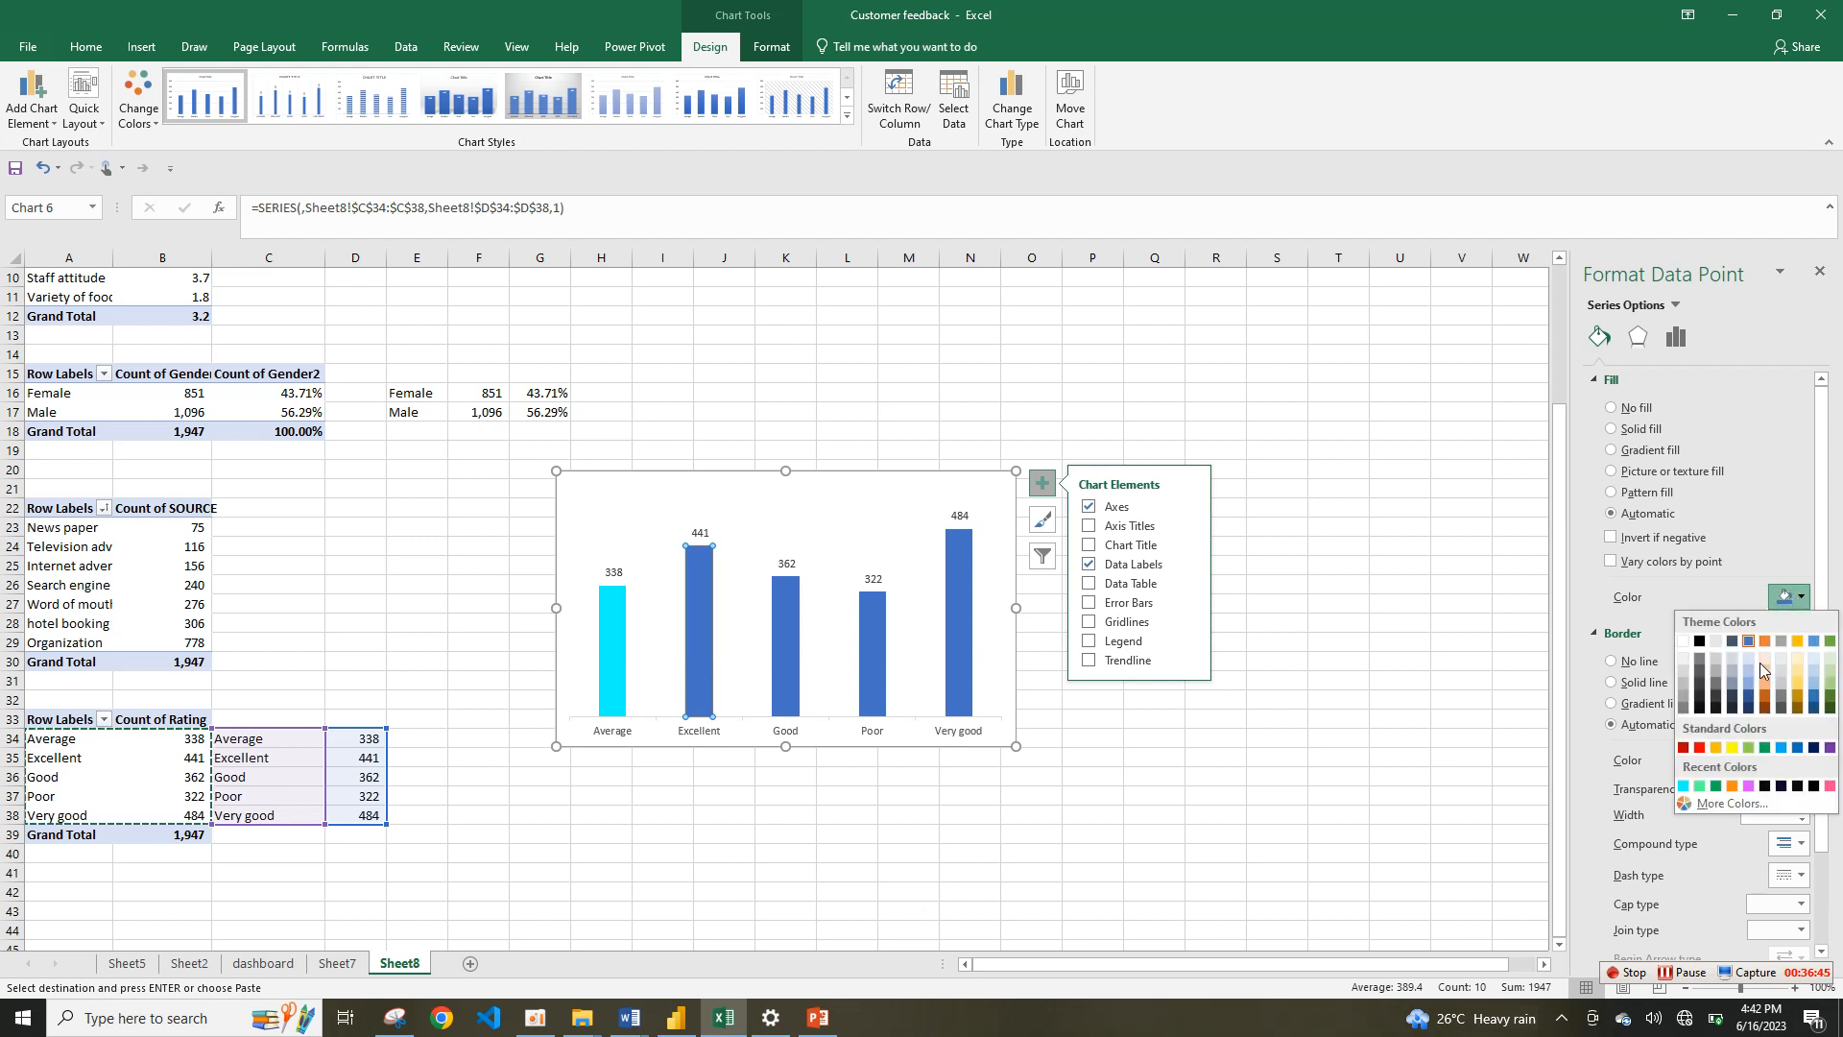
click(1717, 787)
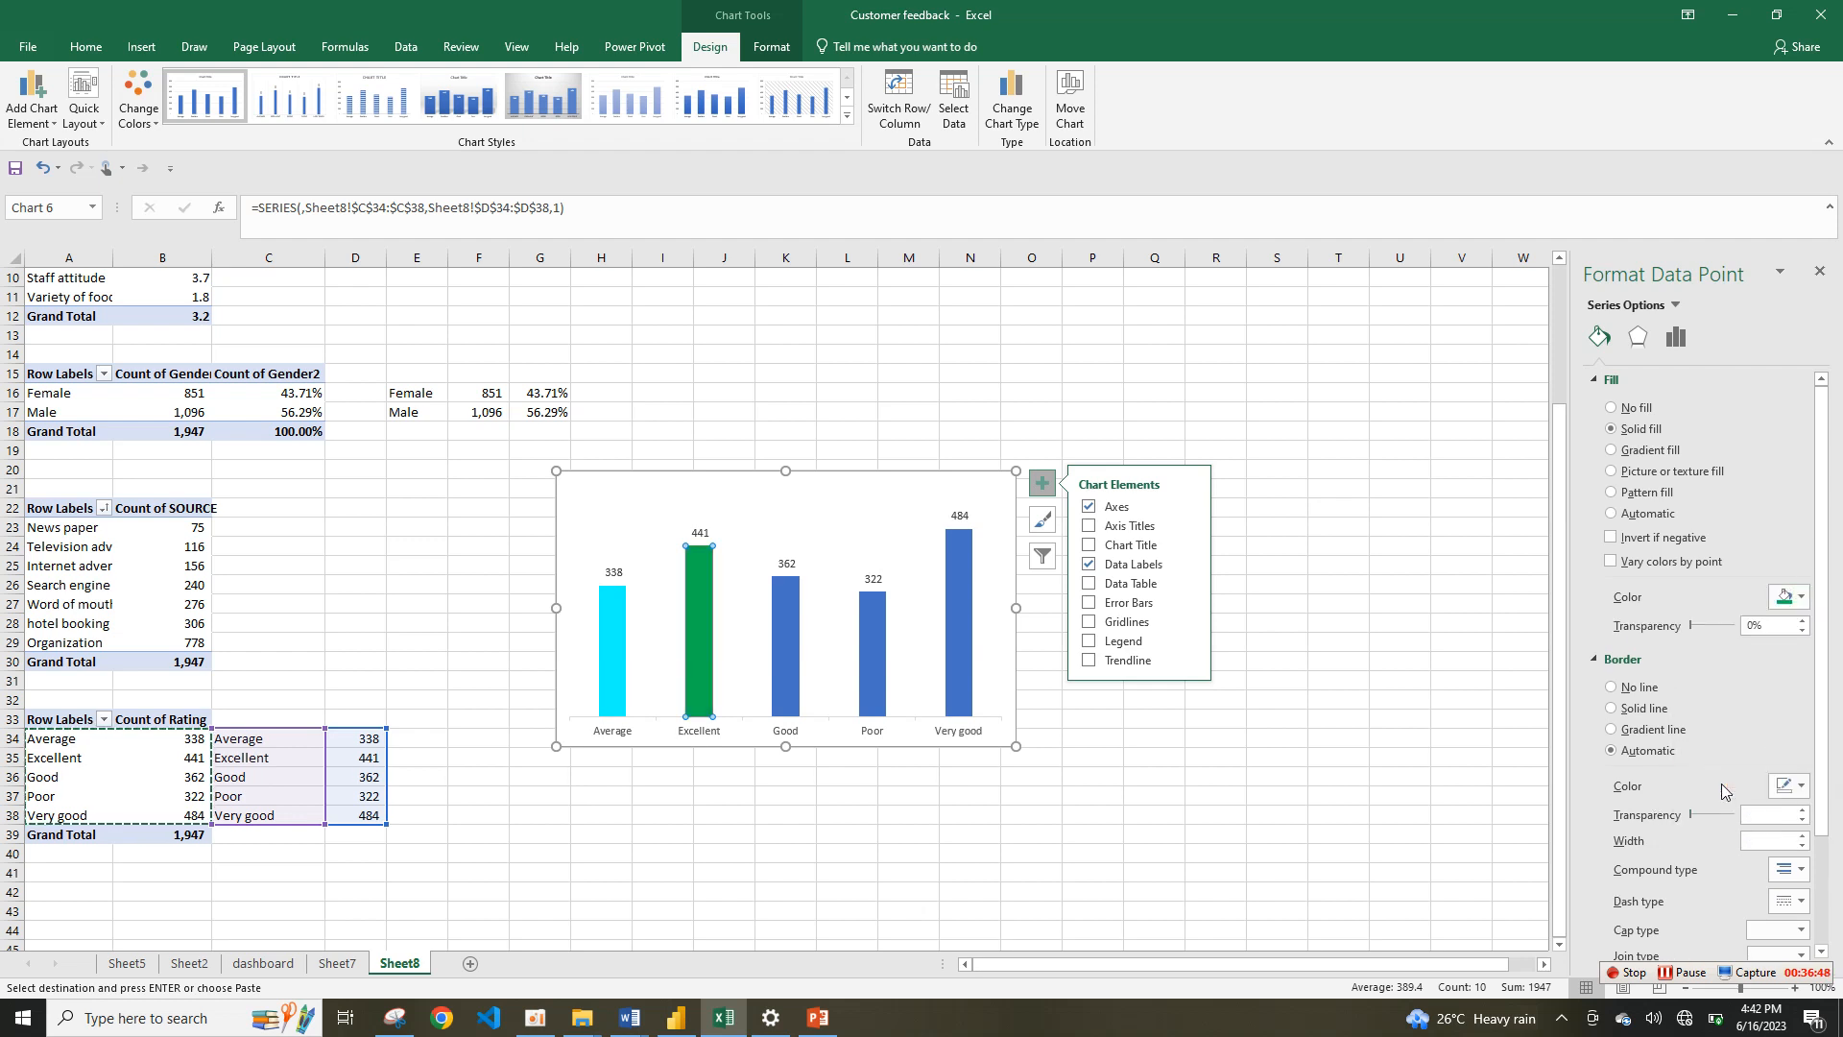
click(796, 635)
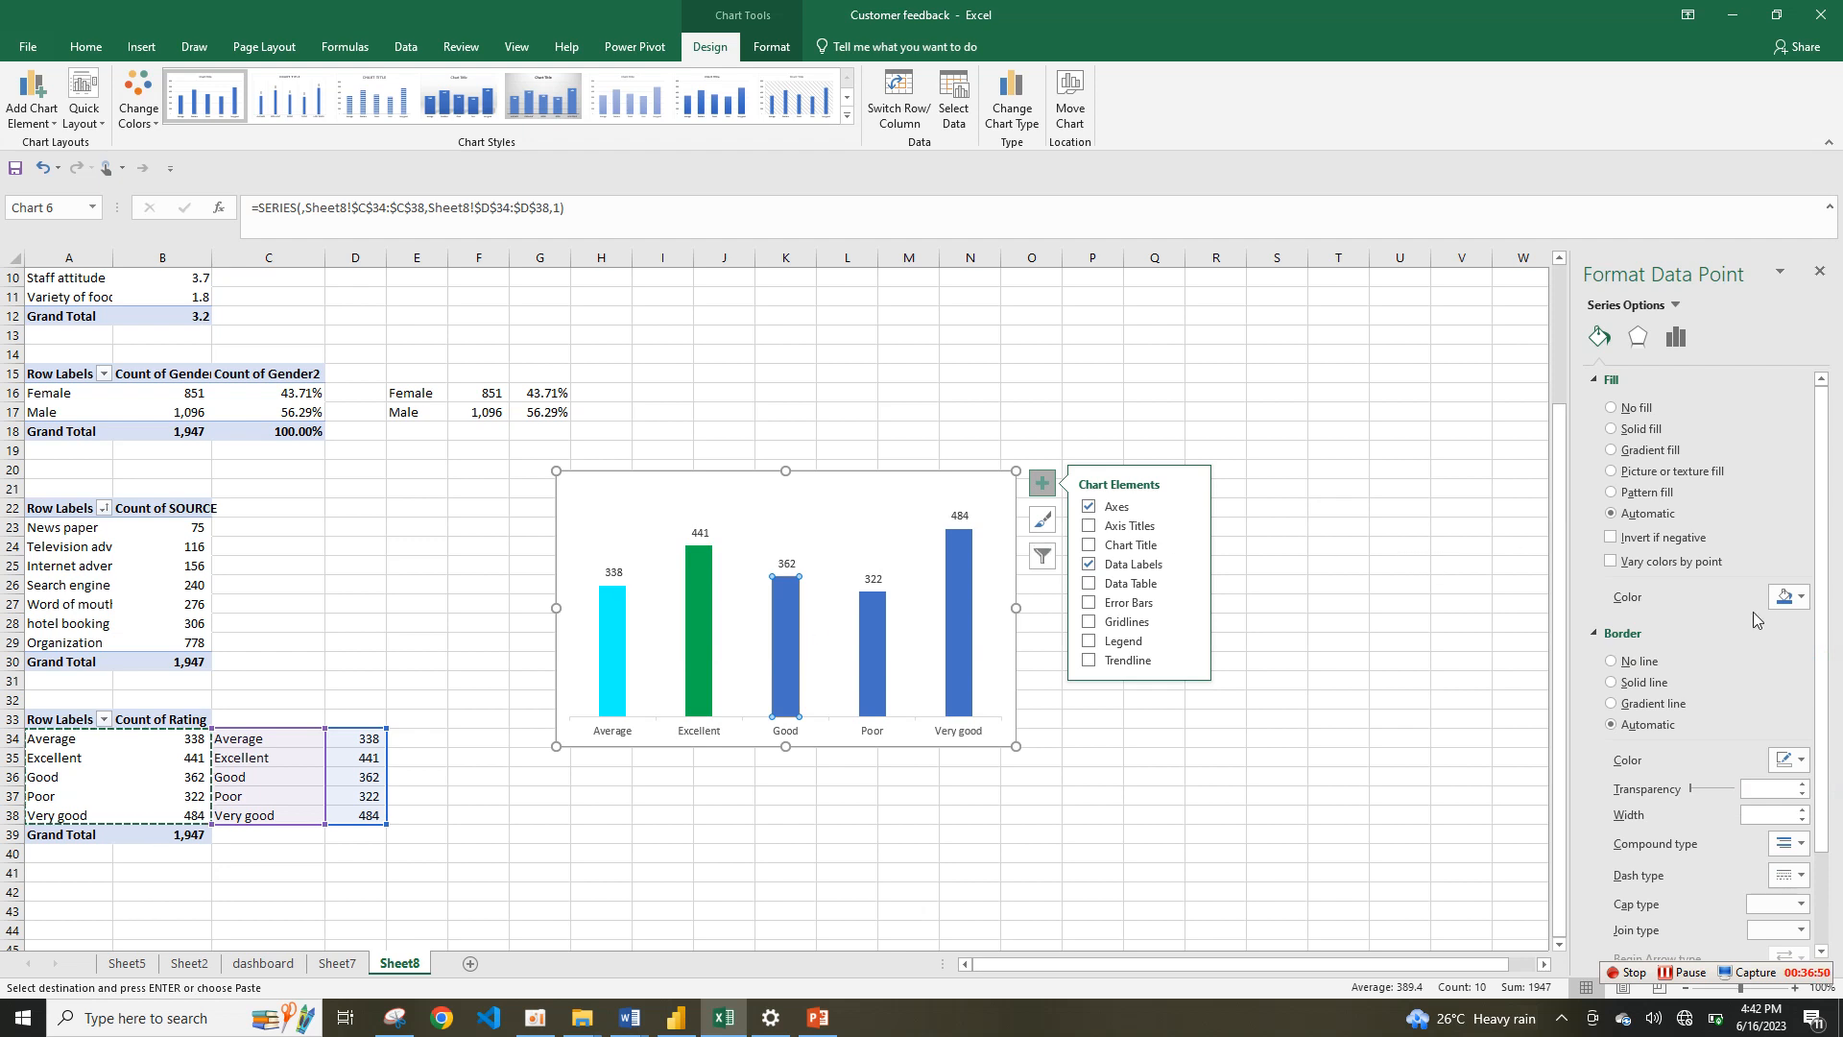
click(1798, 596)
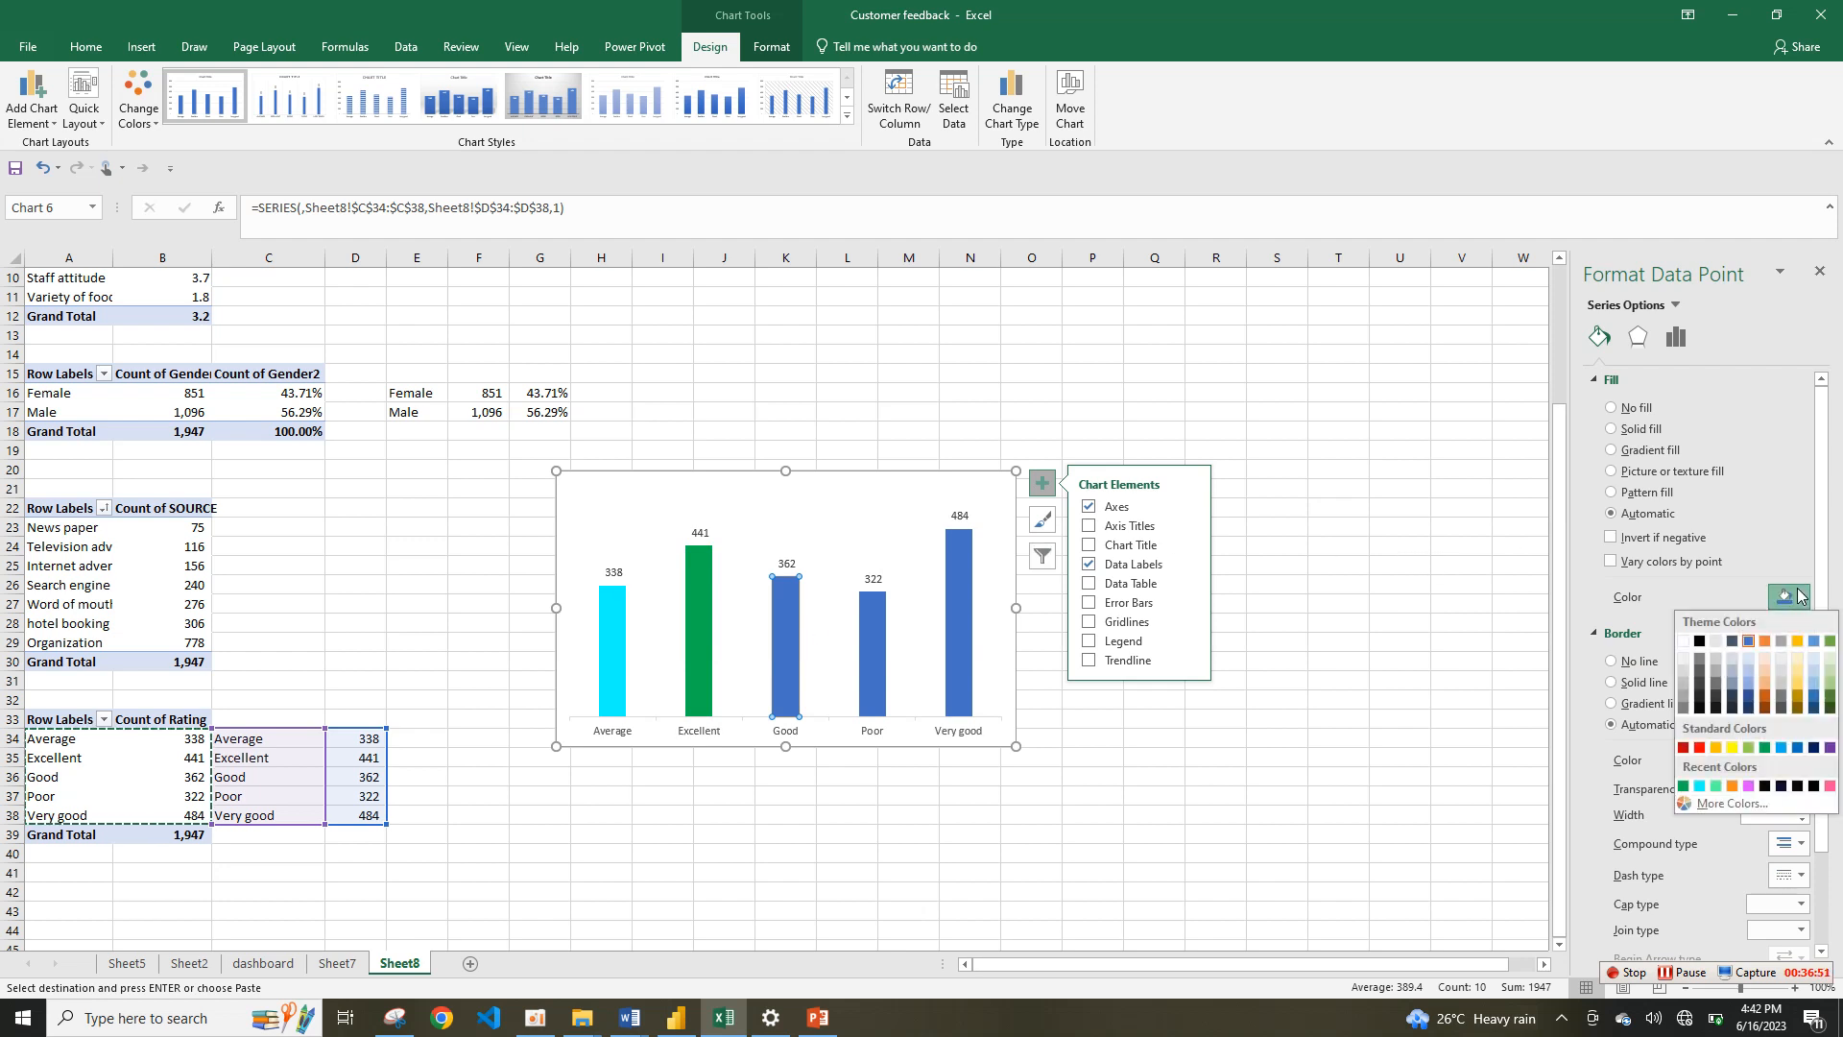
click(1780, 746)
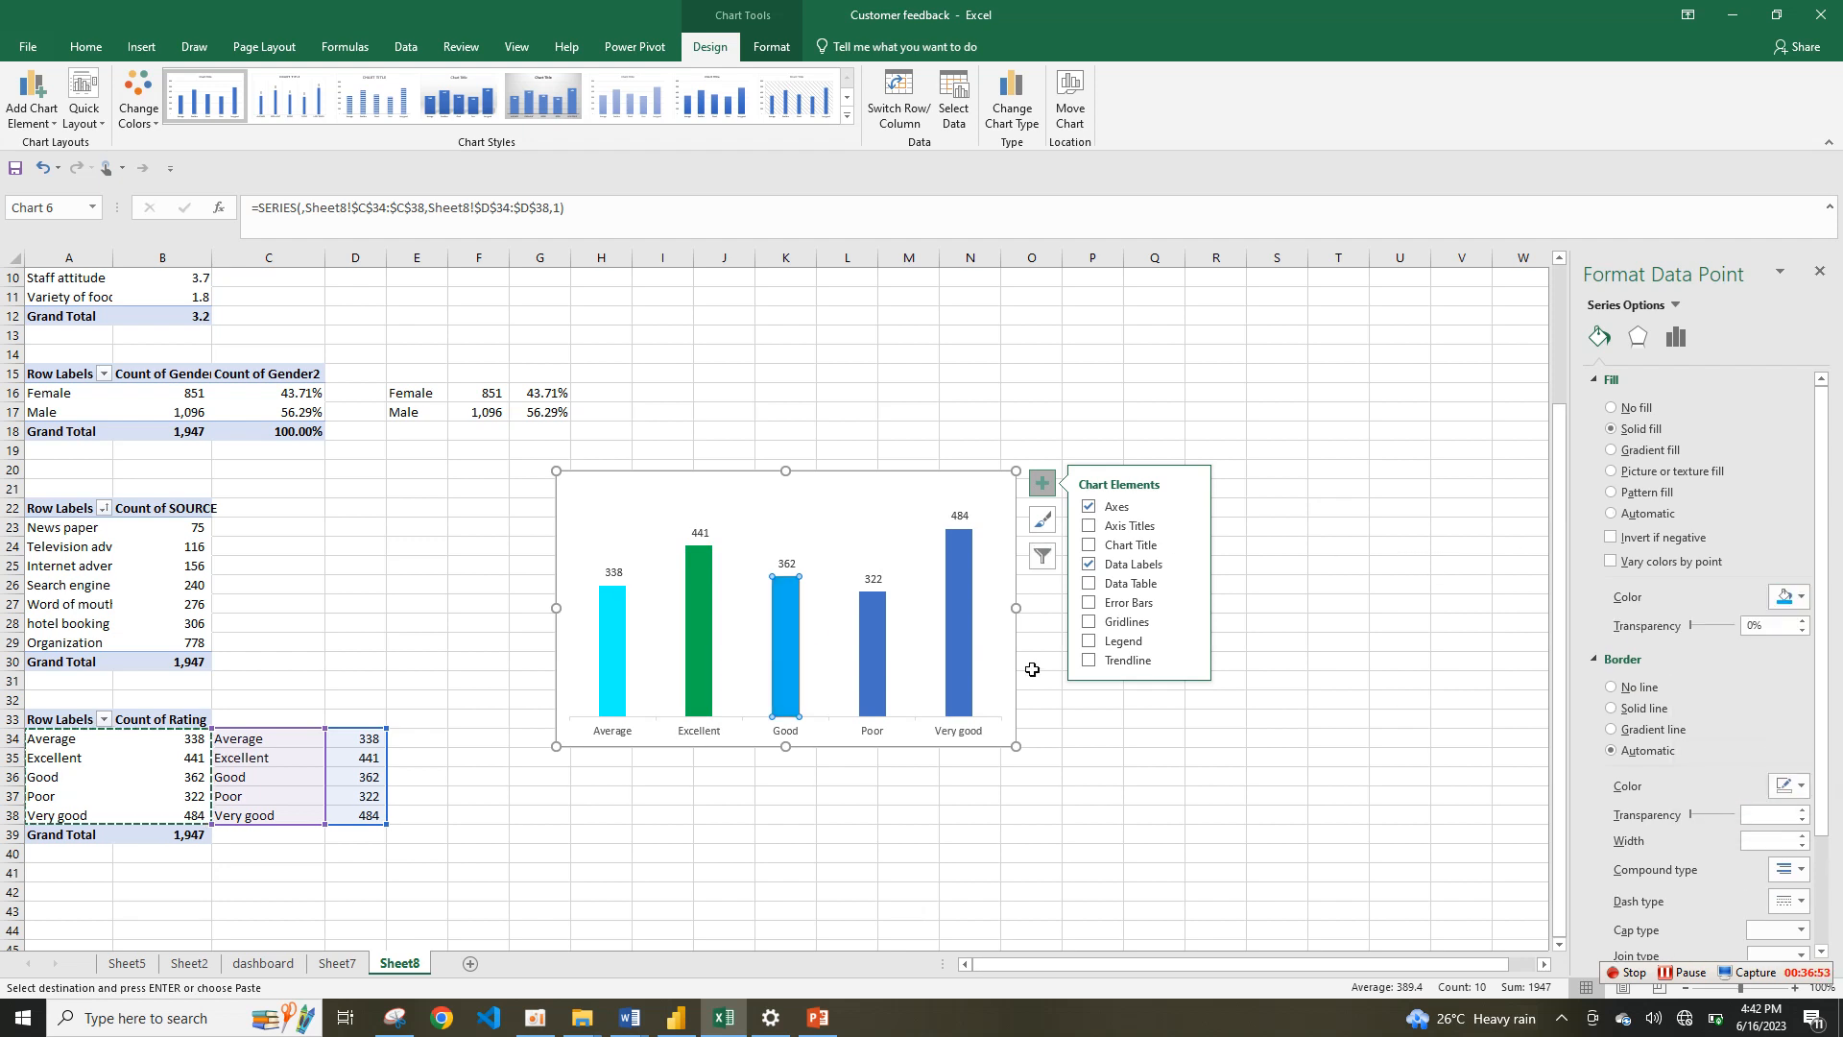
click(897, 664)
click(873, 653)
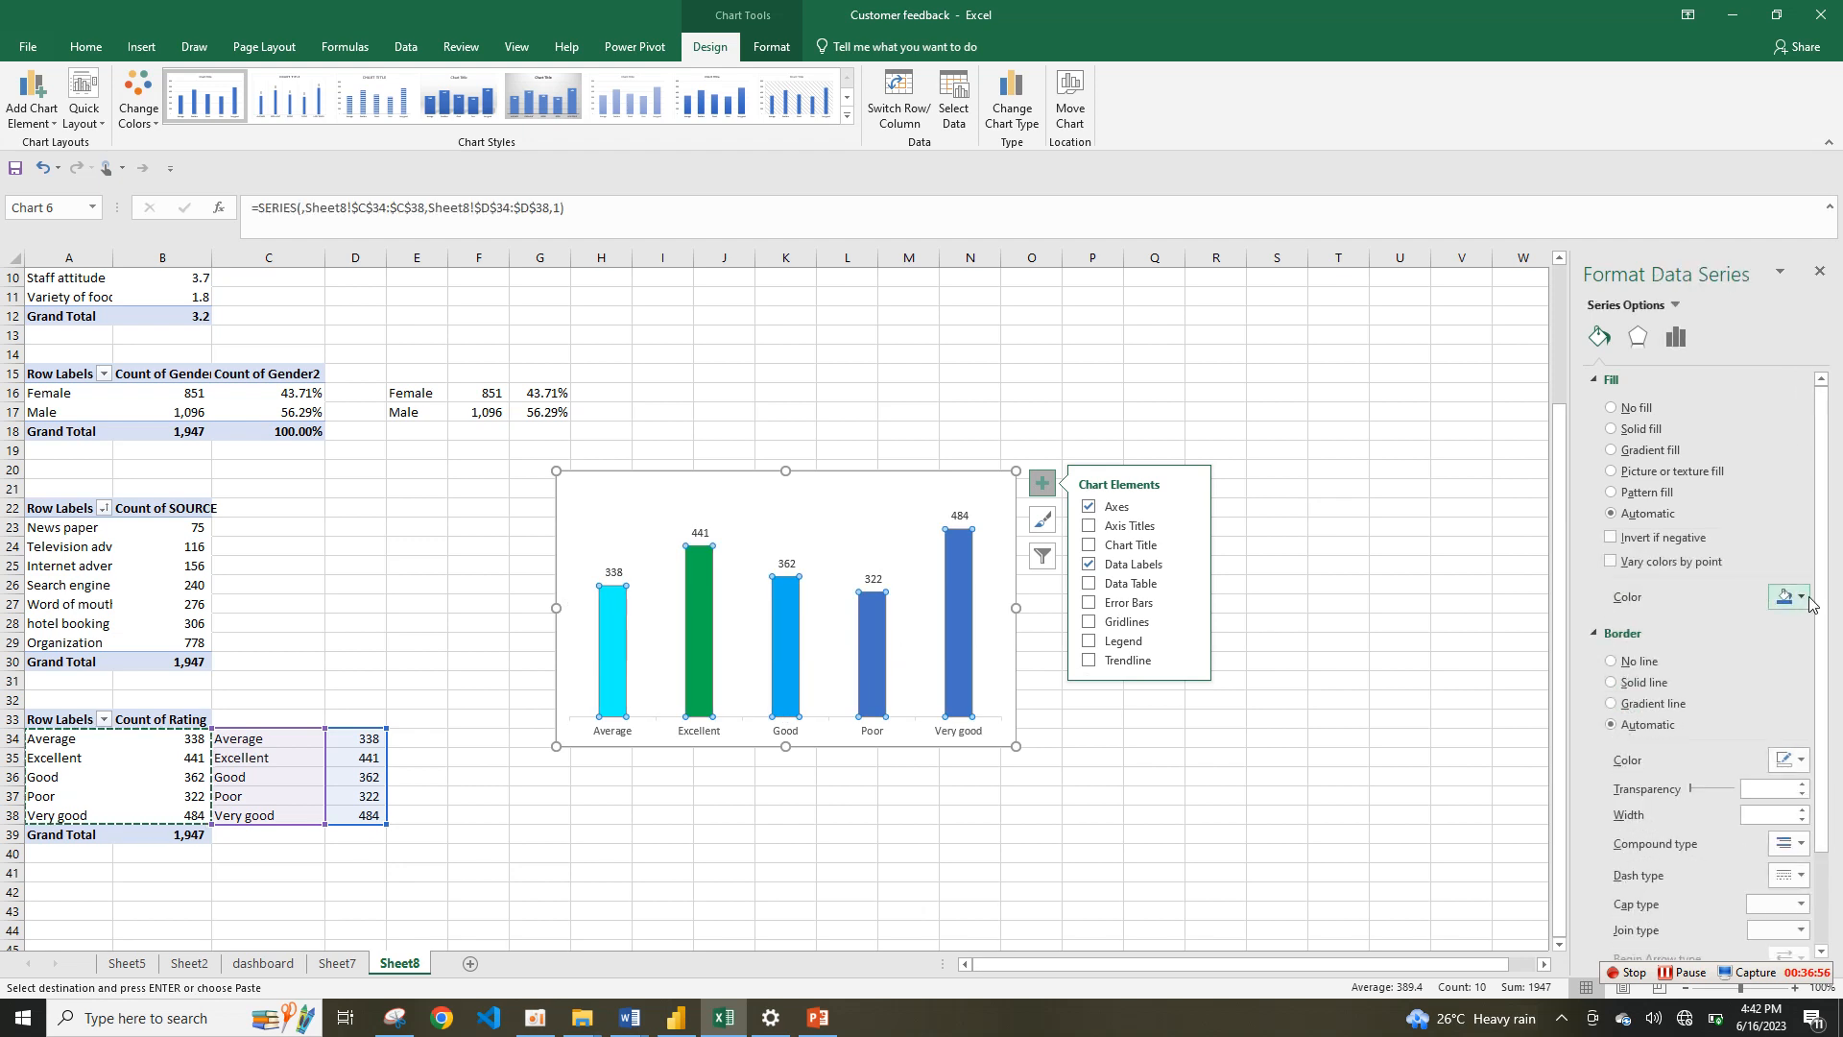
click(1798, 596)
click(1697, 748)
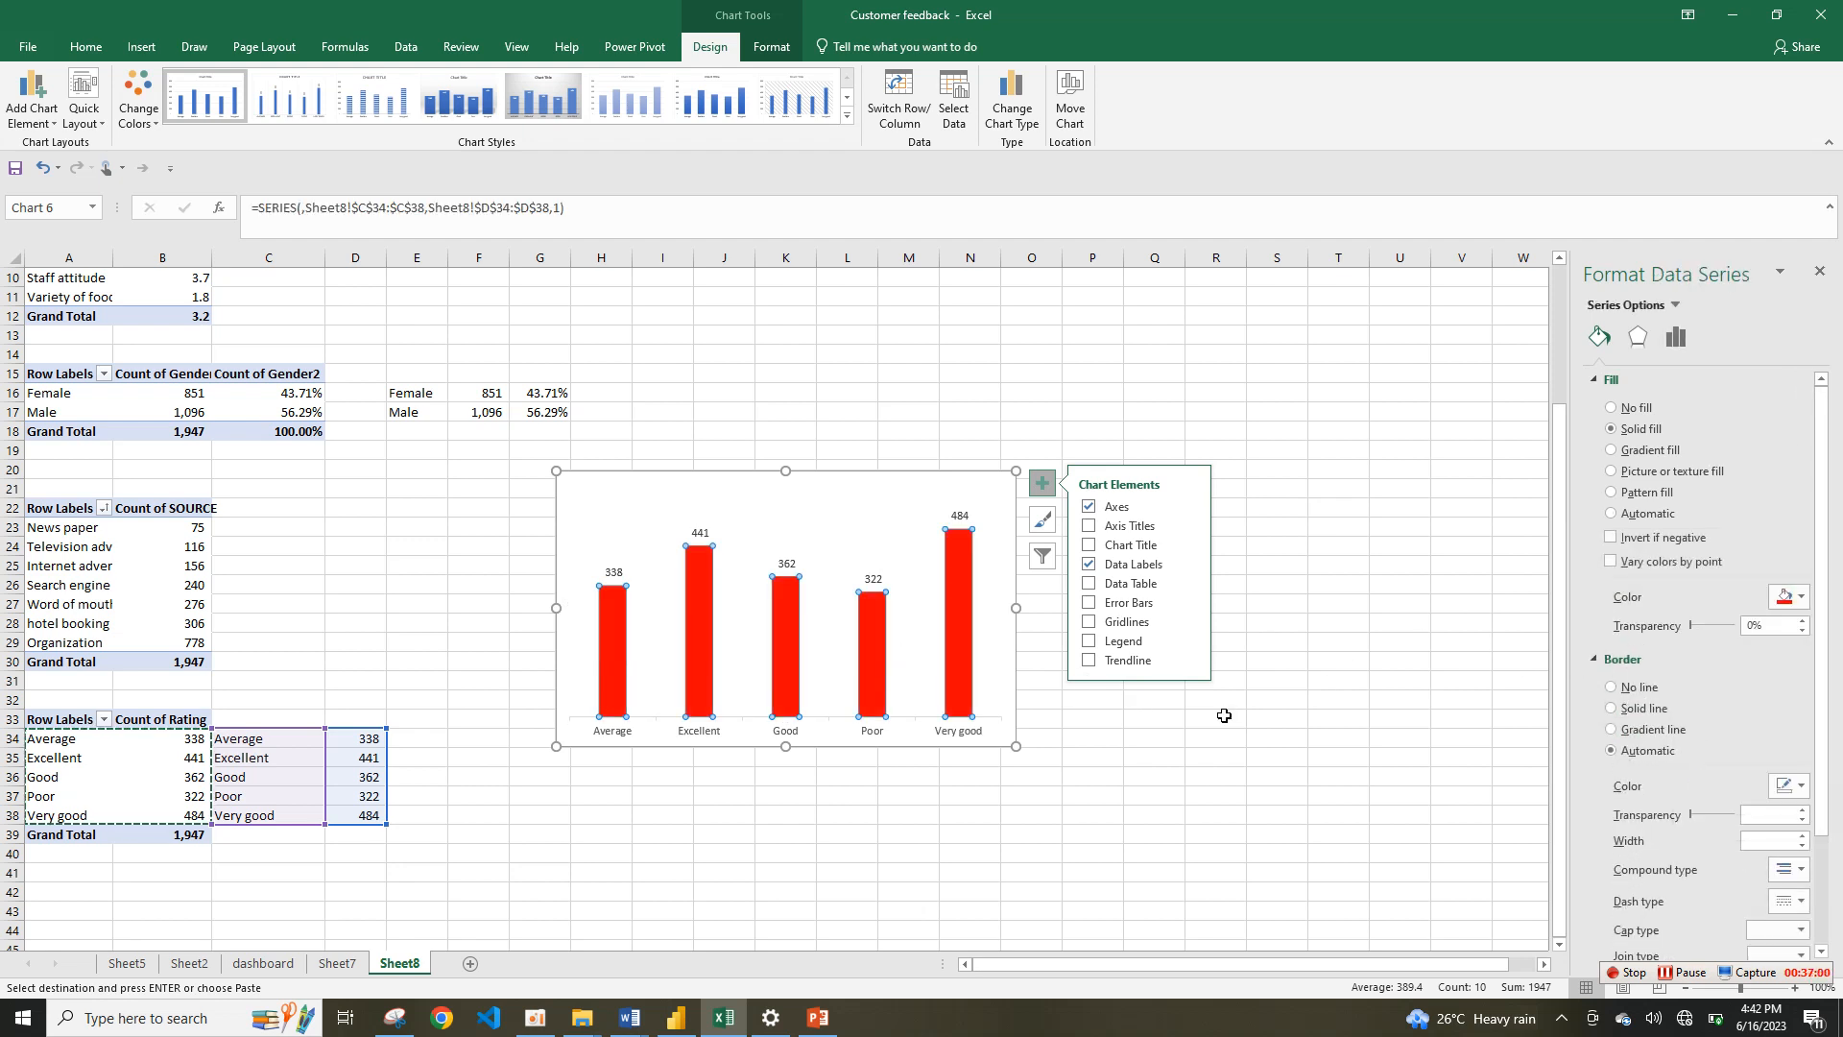
key(ctrl+z)
Step: Fill only the Poor column of the rating chart with standard red
click(973, 654)
click(886, 655)
click(1789, 596)
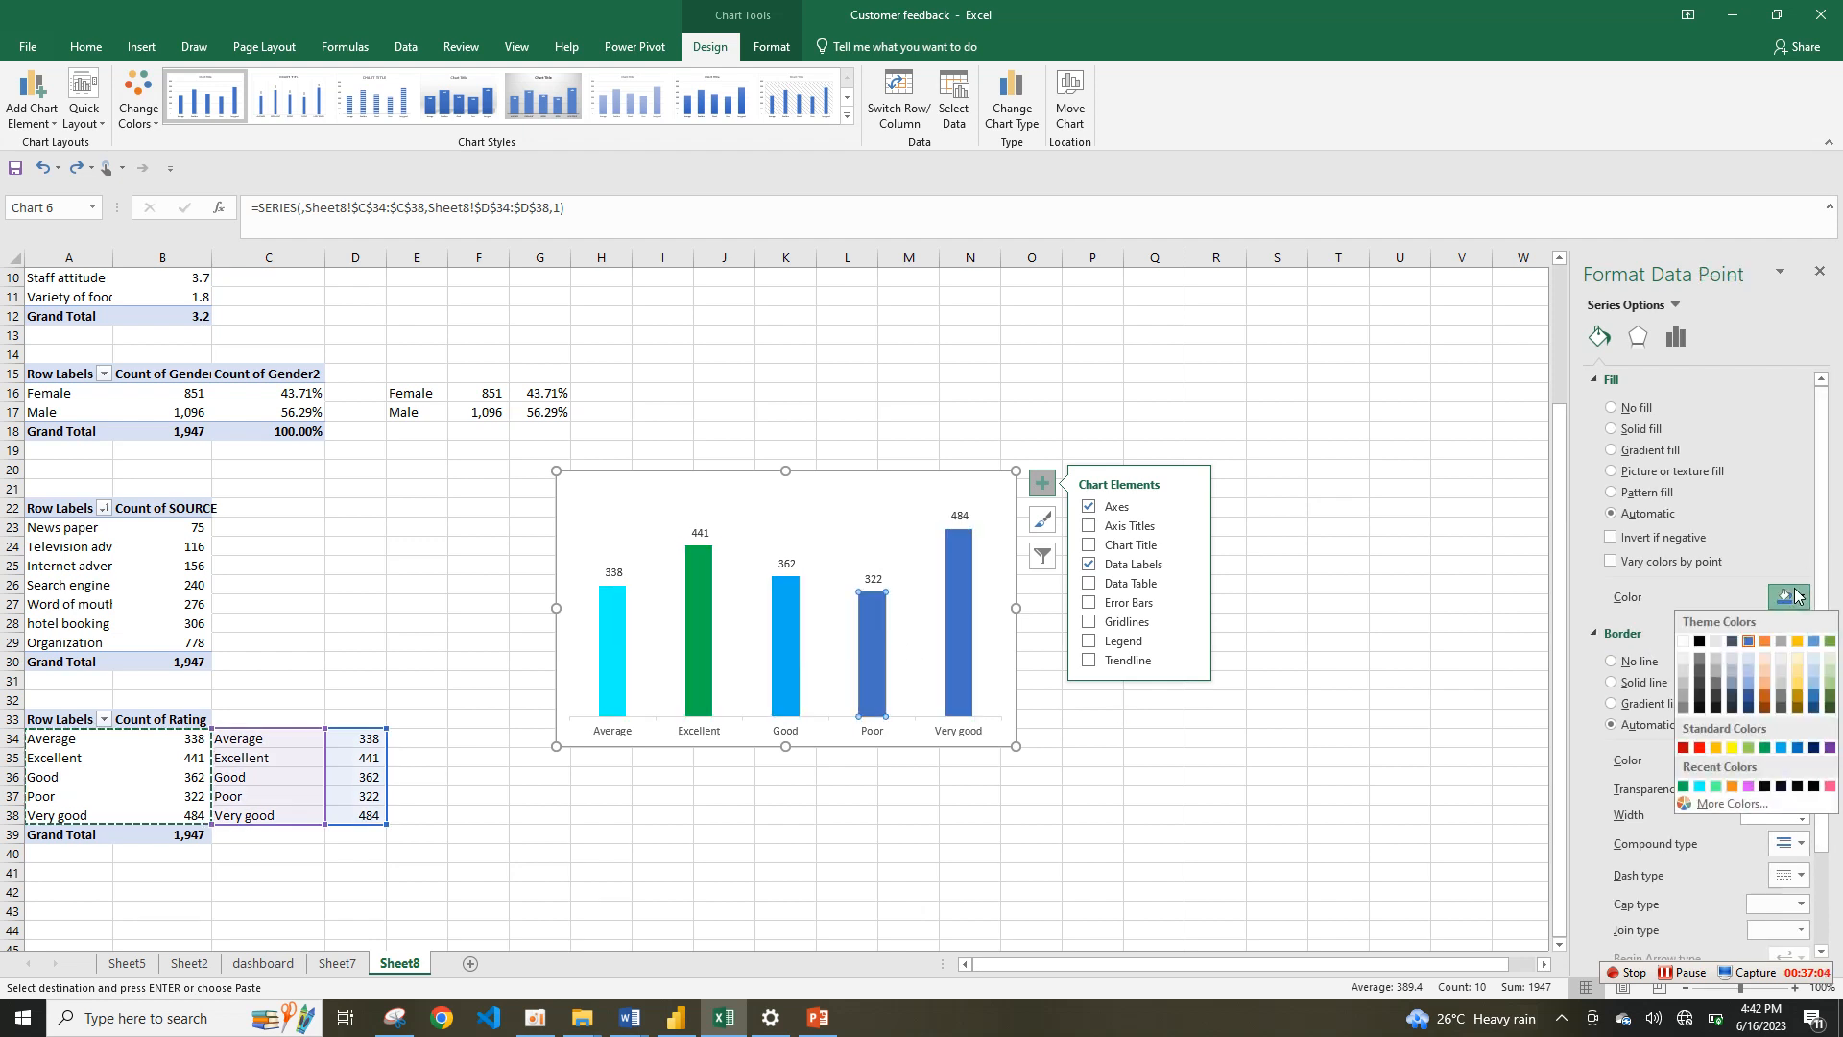
click(1699, 747)
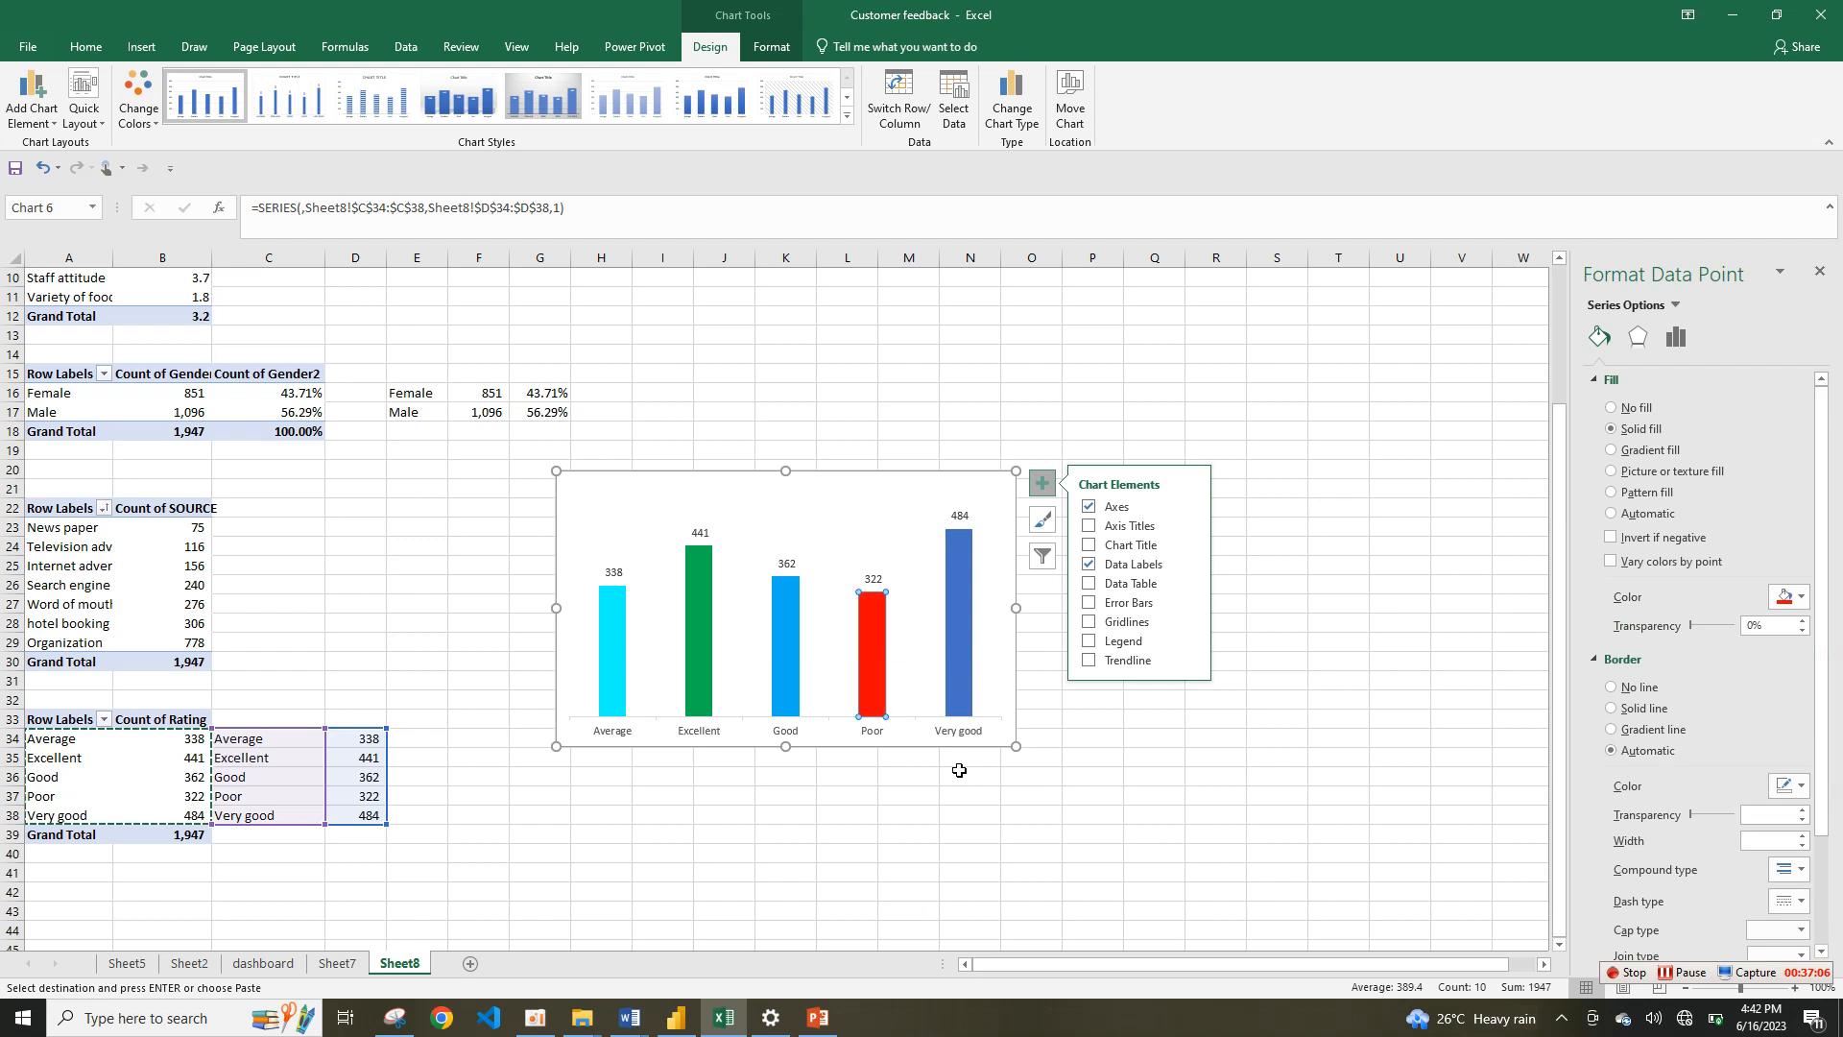
click(966, 706)
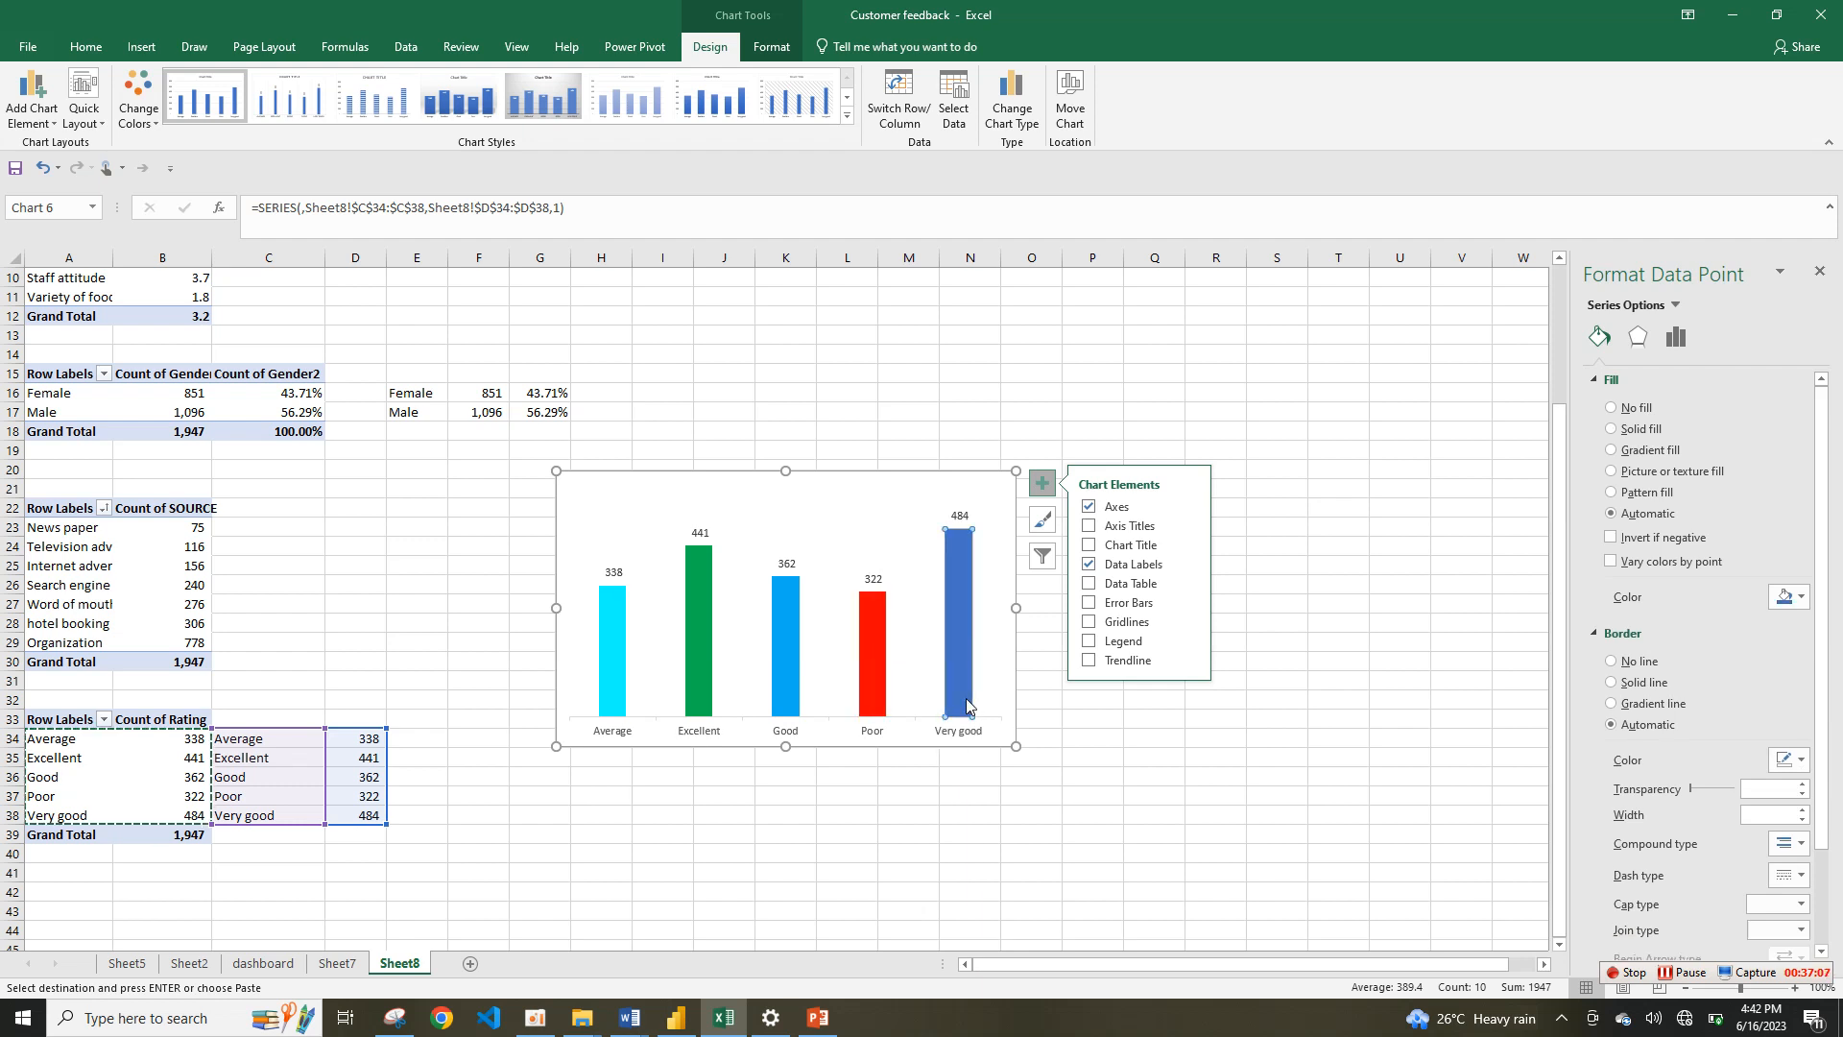
click(1797, 597)
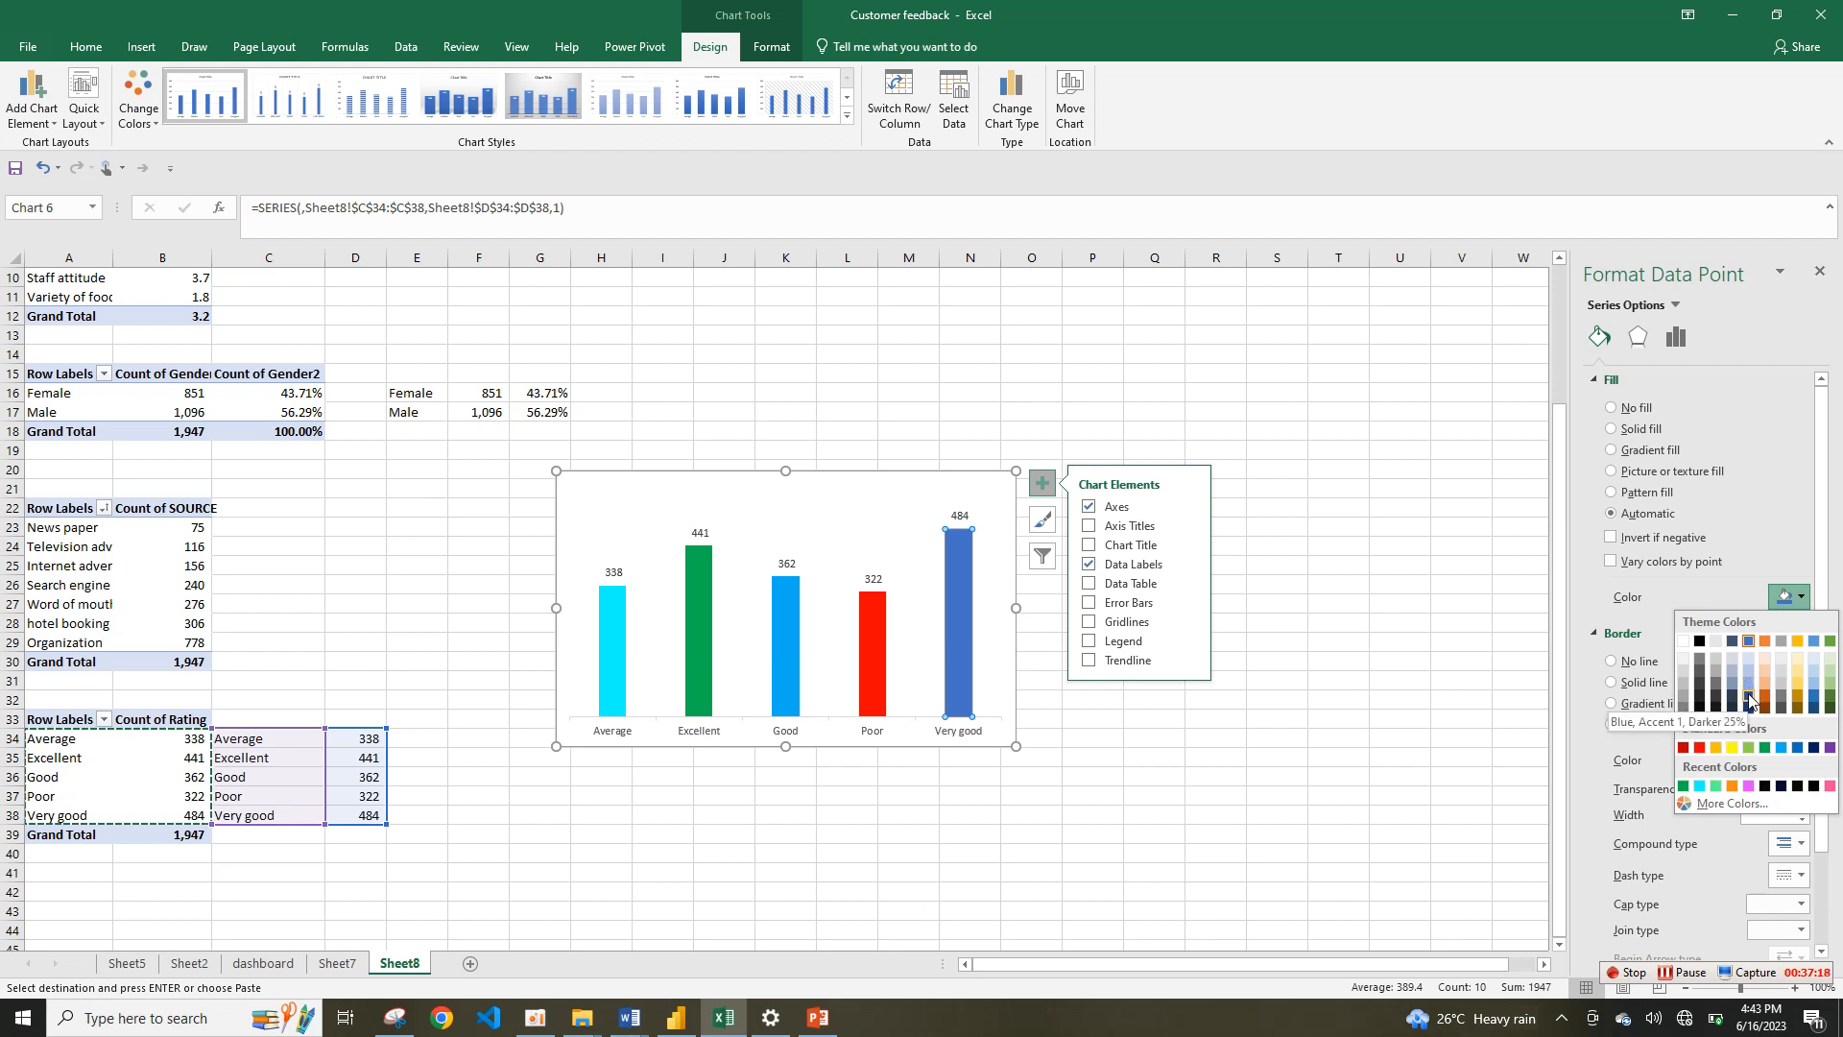
Step: Change the fill of the Average column in the rating chart to standard orange
click(624, 677)
click(622, 672)
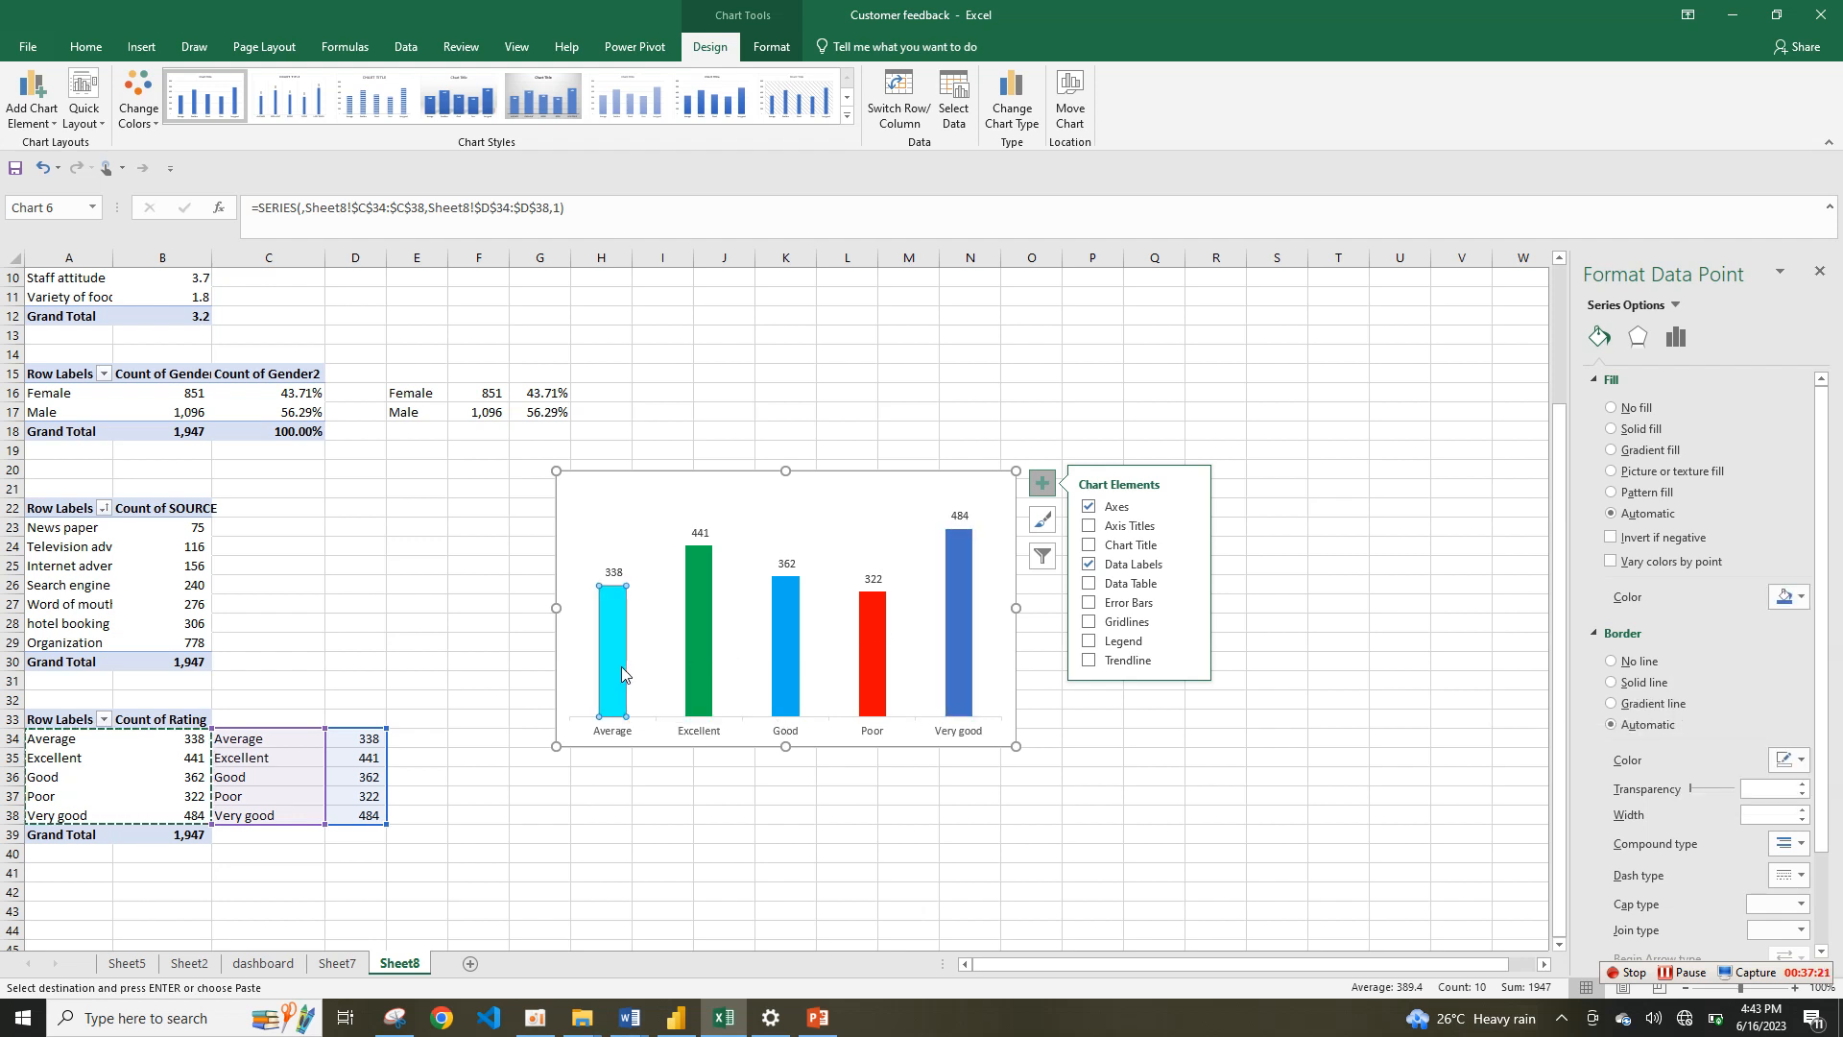
click(1802, 597)
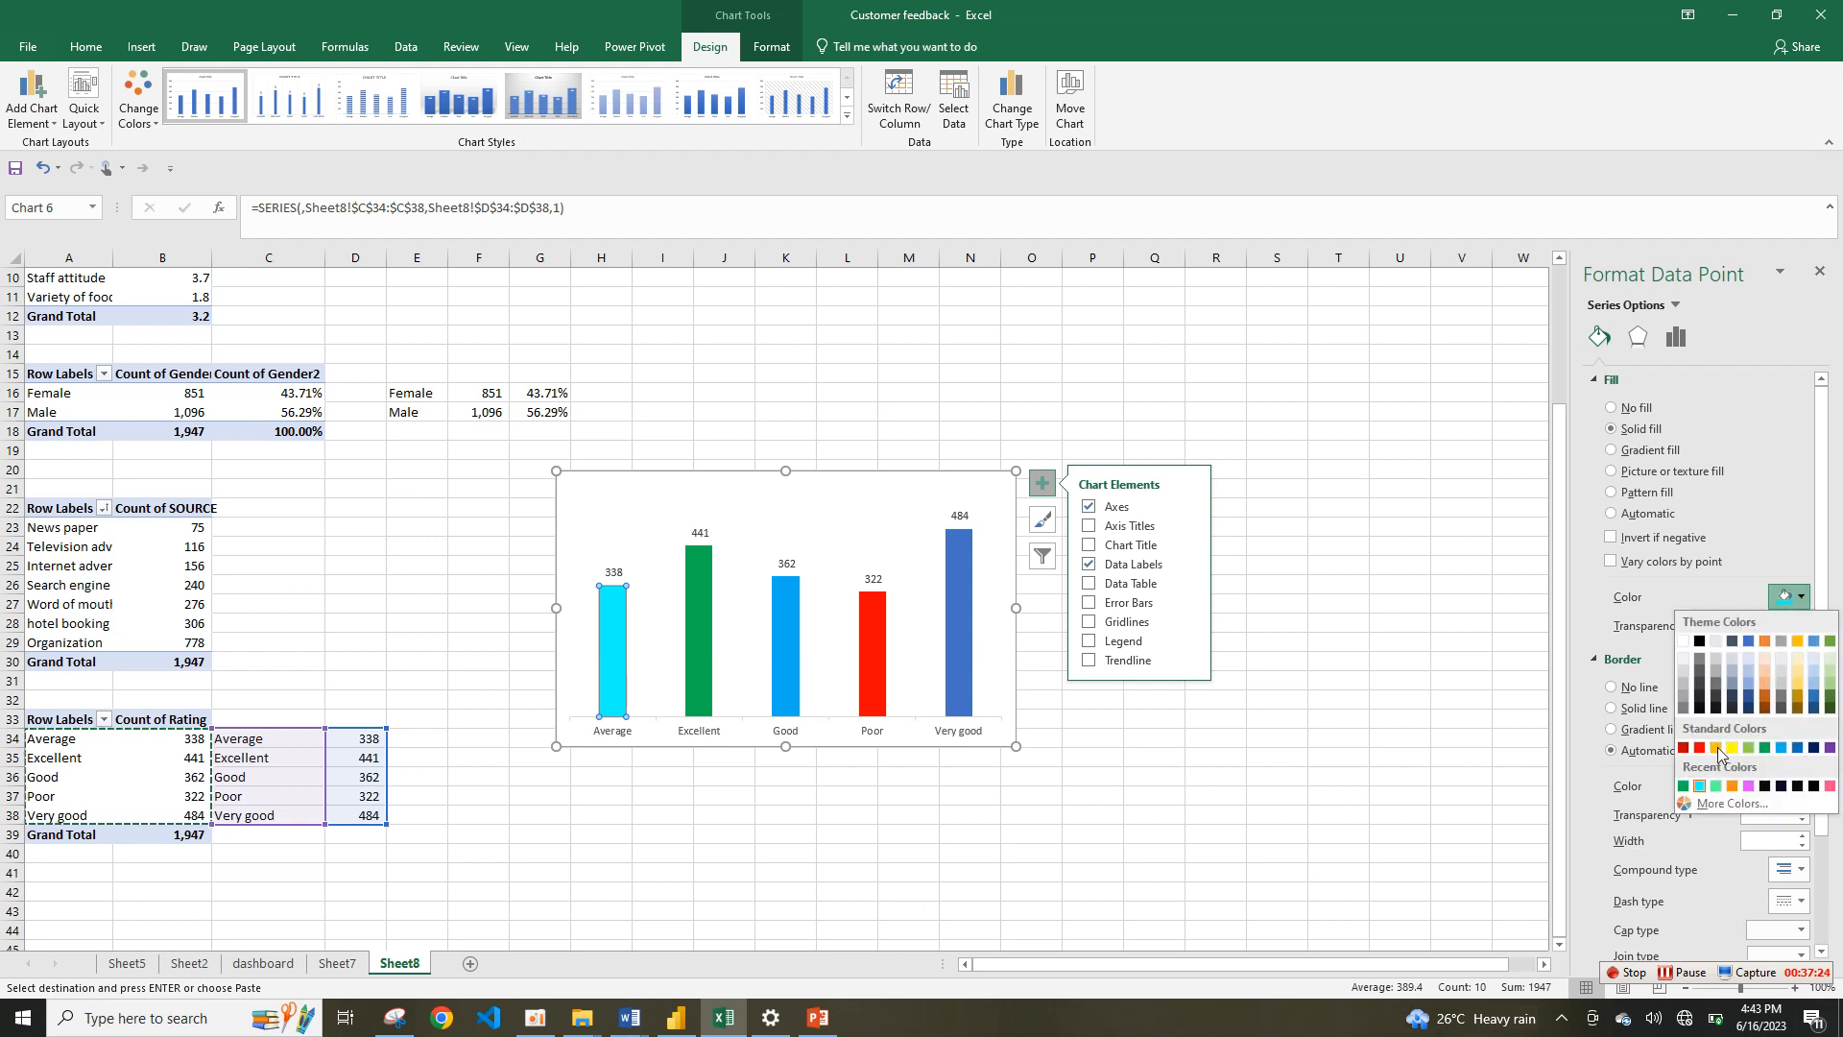
click(1716, 748)
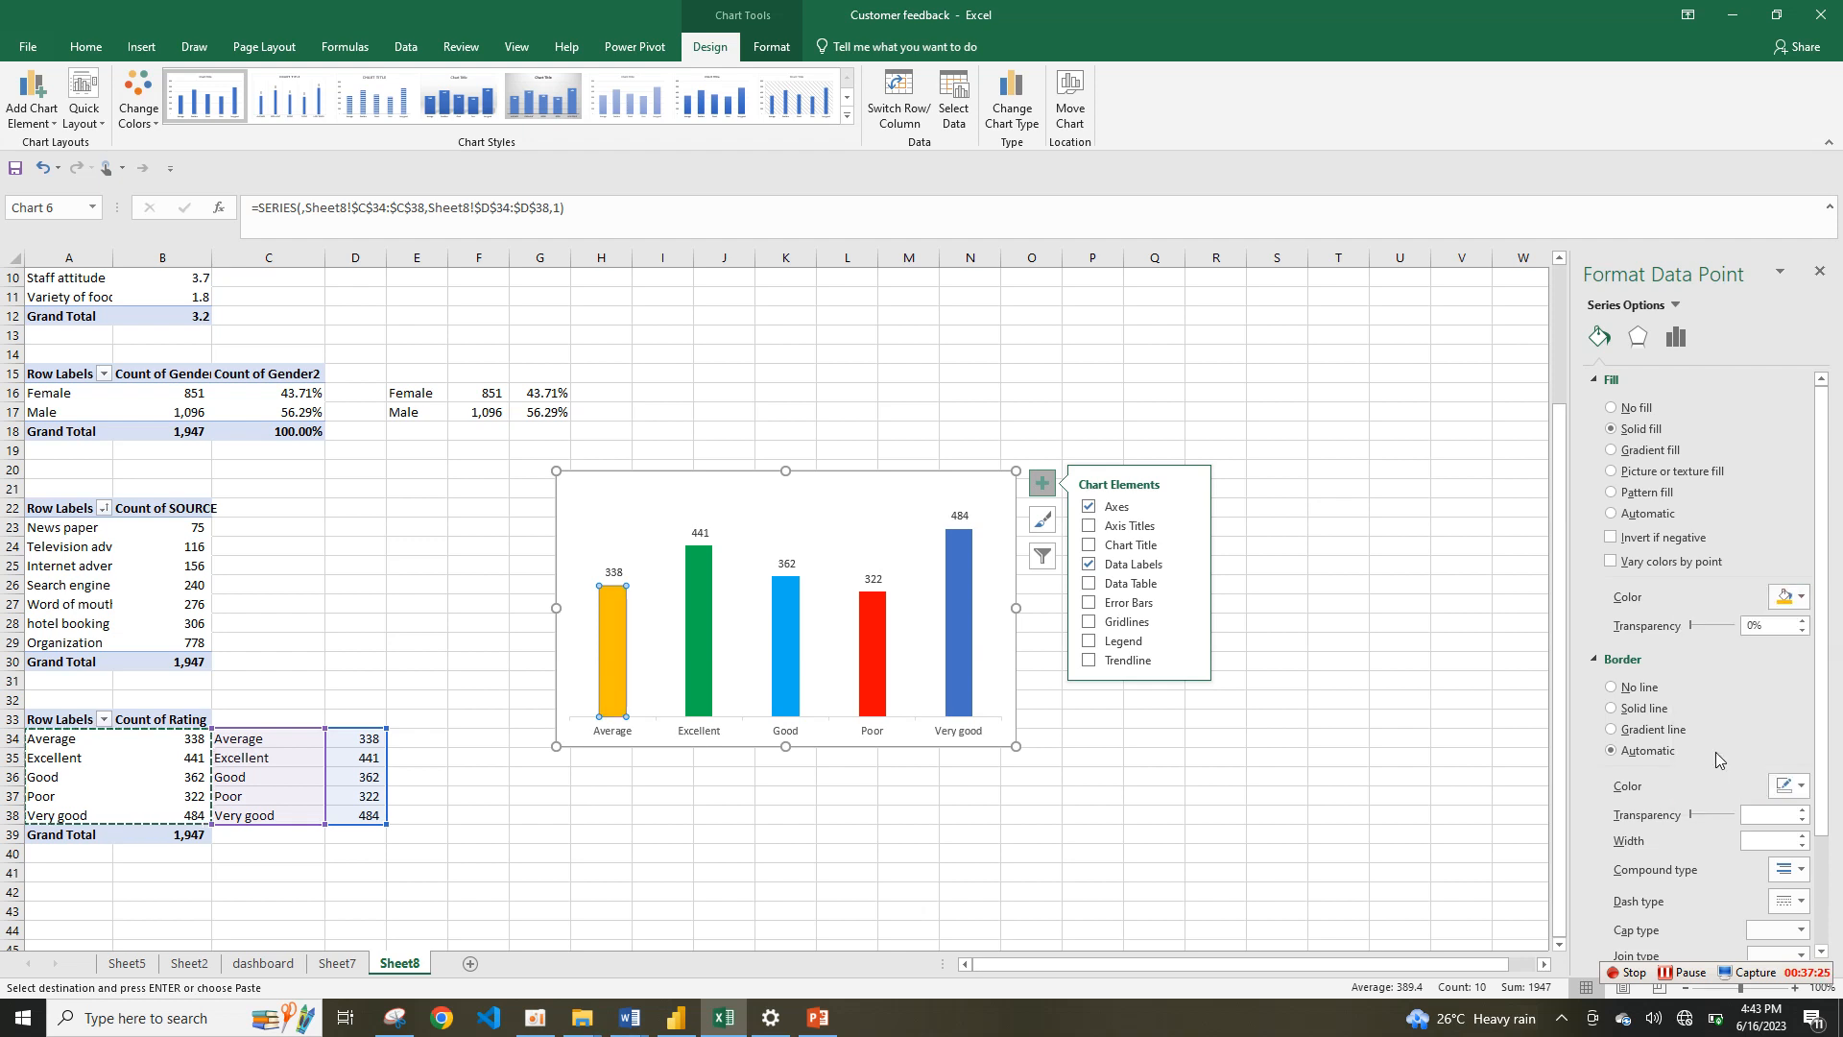
click(972, 681)
click(955, 742)
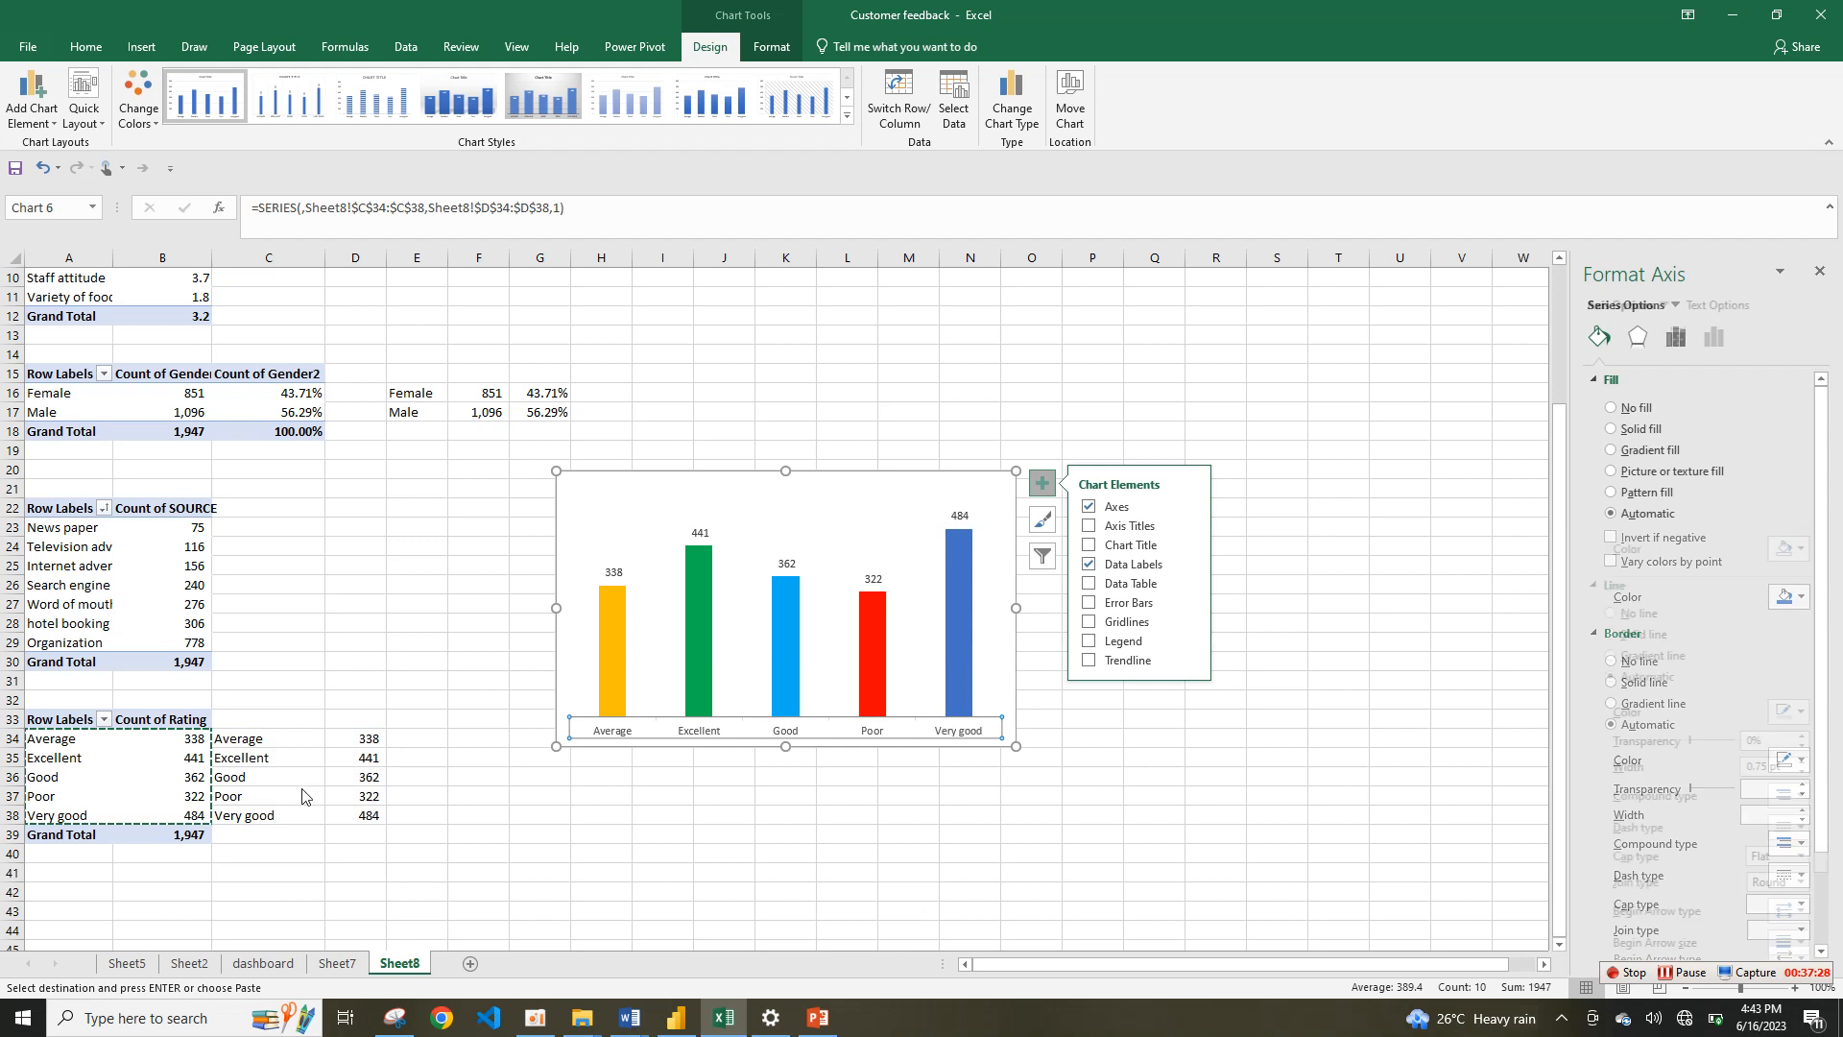
click(269, 736)
drag(316, 792, 358, 822)
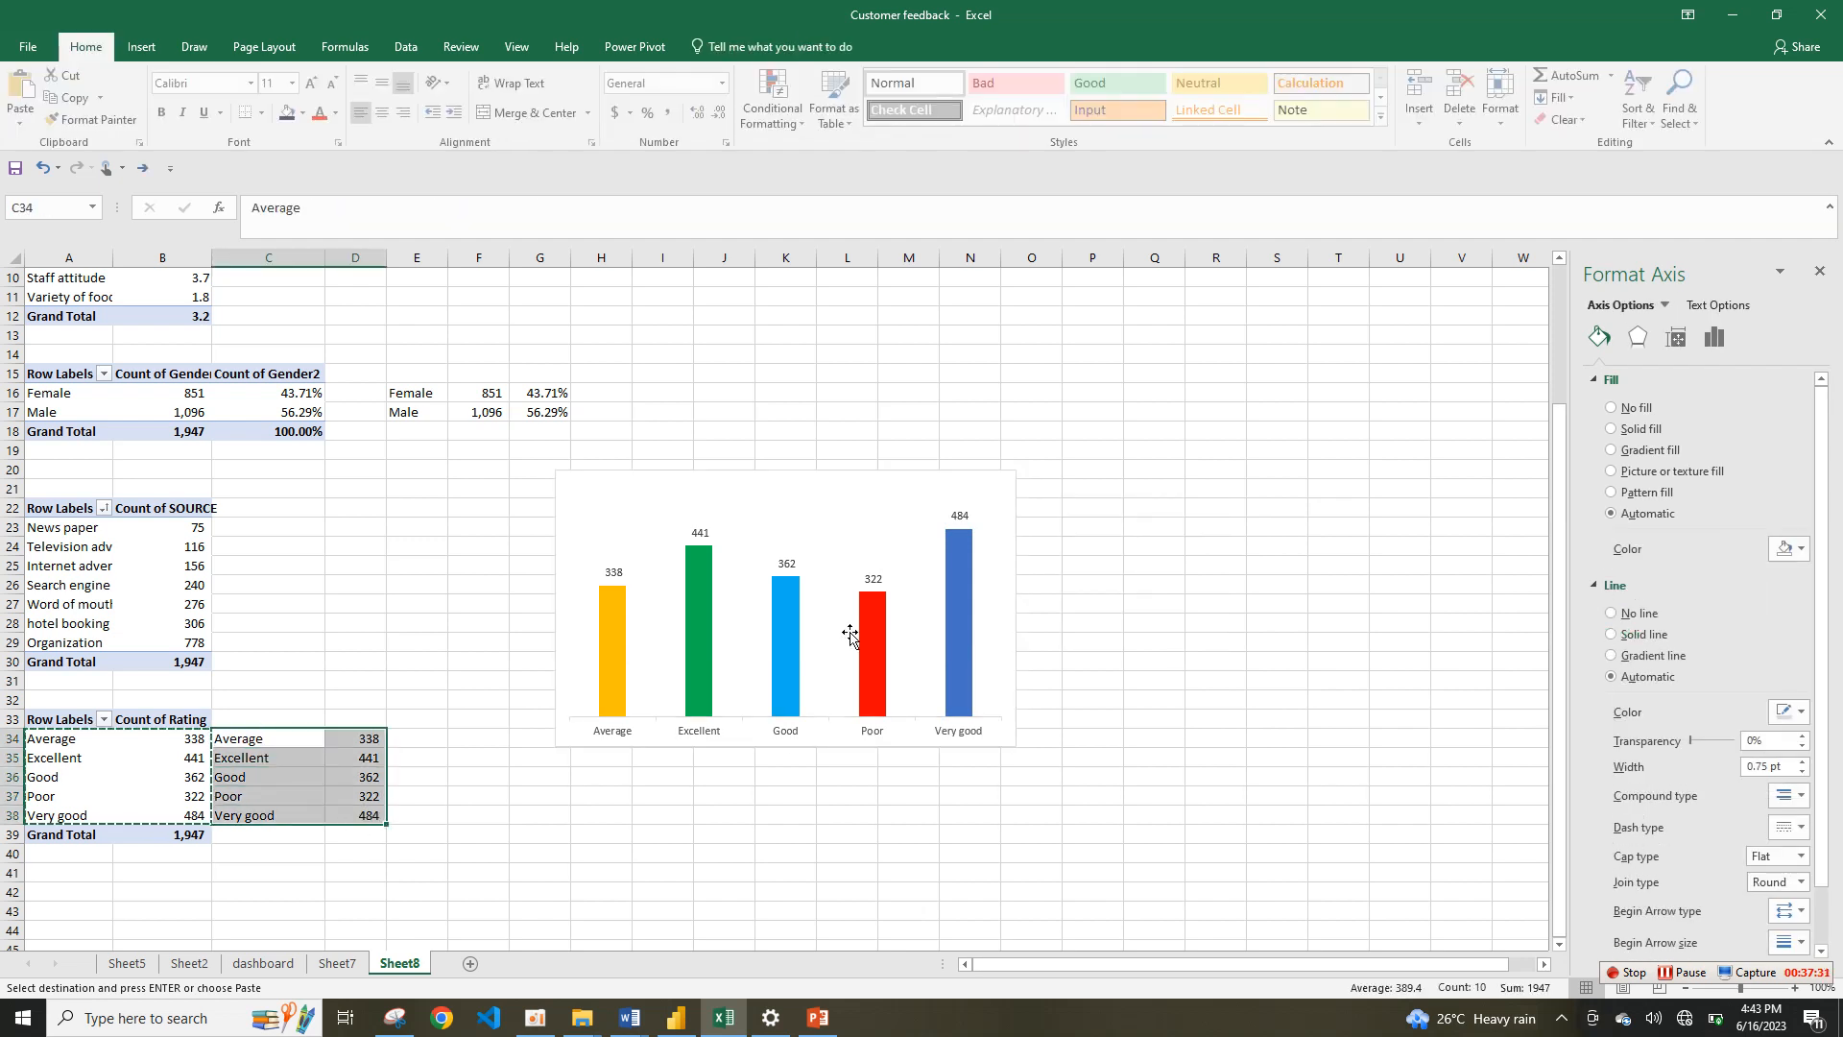
click(883, 736)
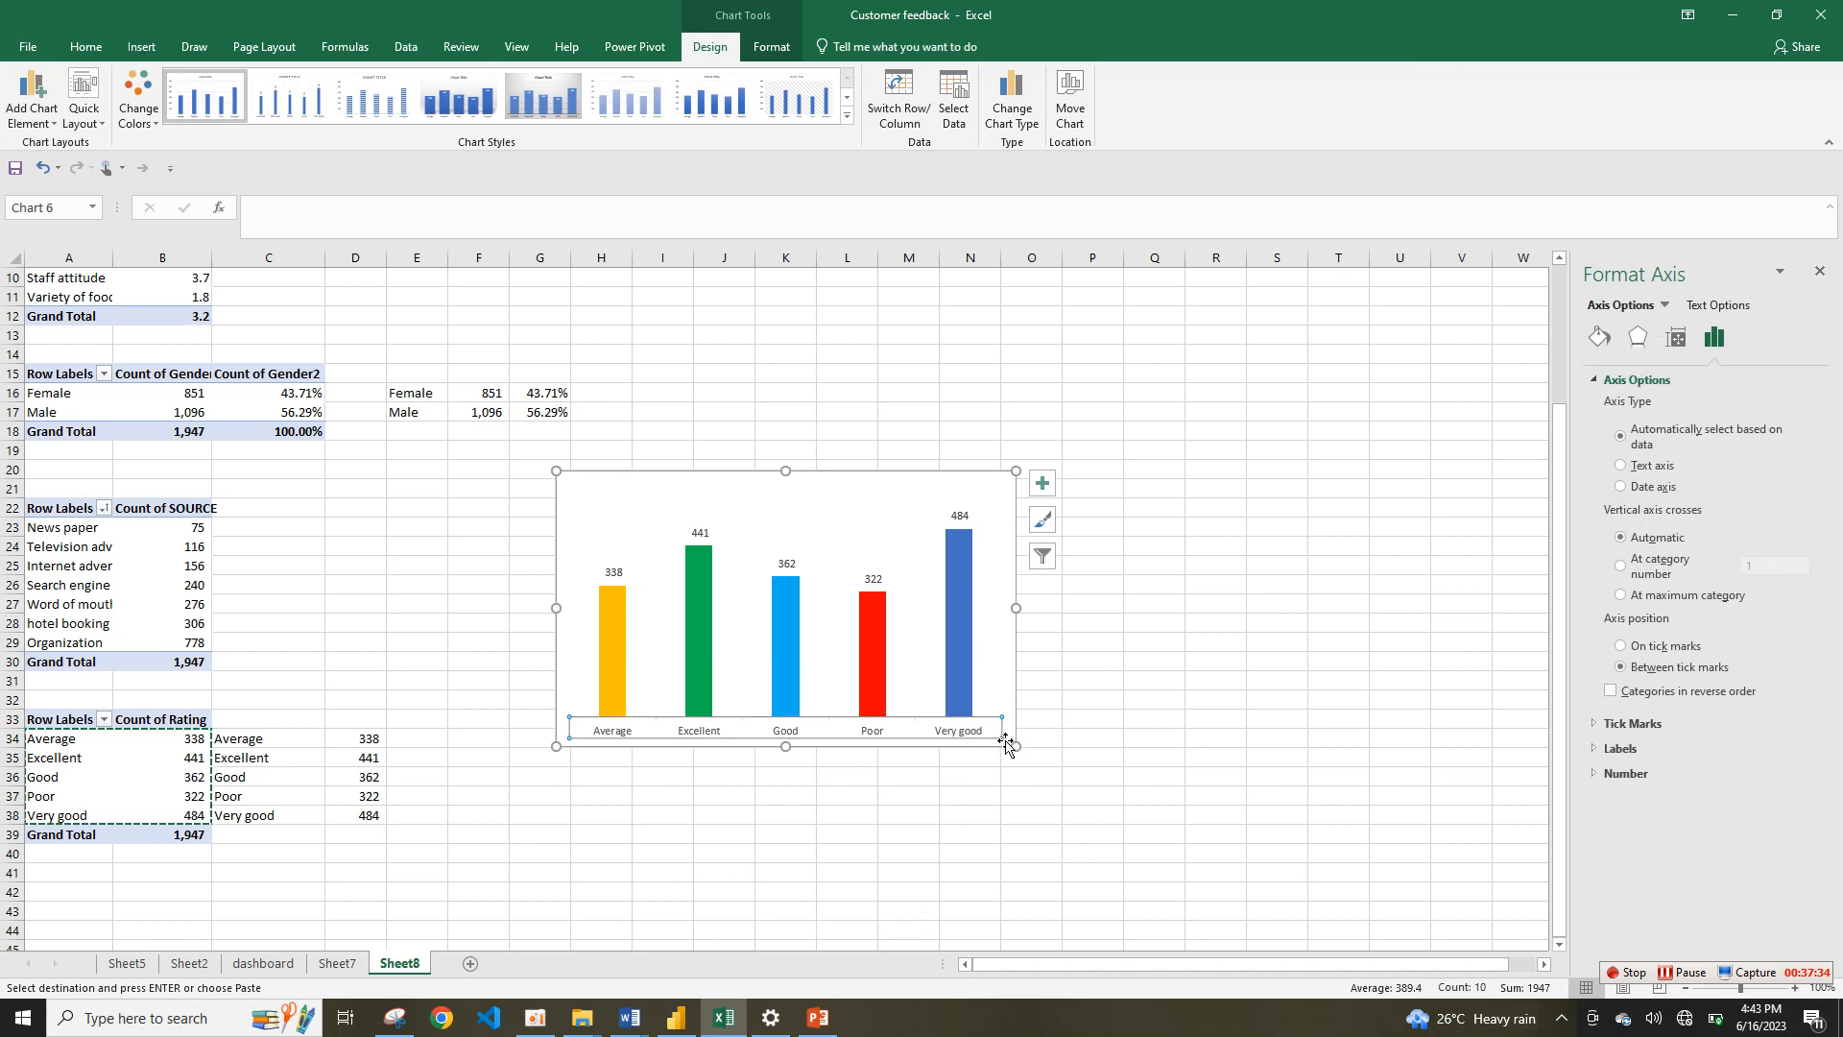
Step: Widen the rating chart slightly and add a legend listing the rating categories
mouse_move(1013, 744)
mouse_down()
mouse_move(1073, 740)
mouse_move(1043, 749)
mouse_up()
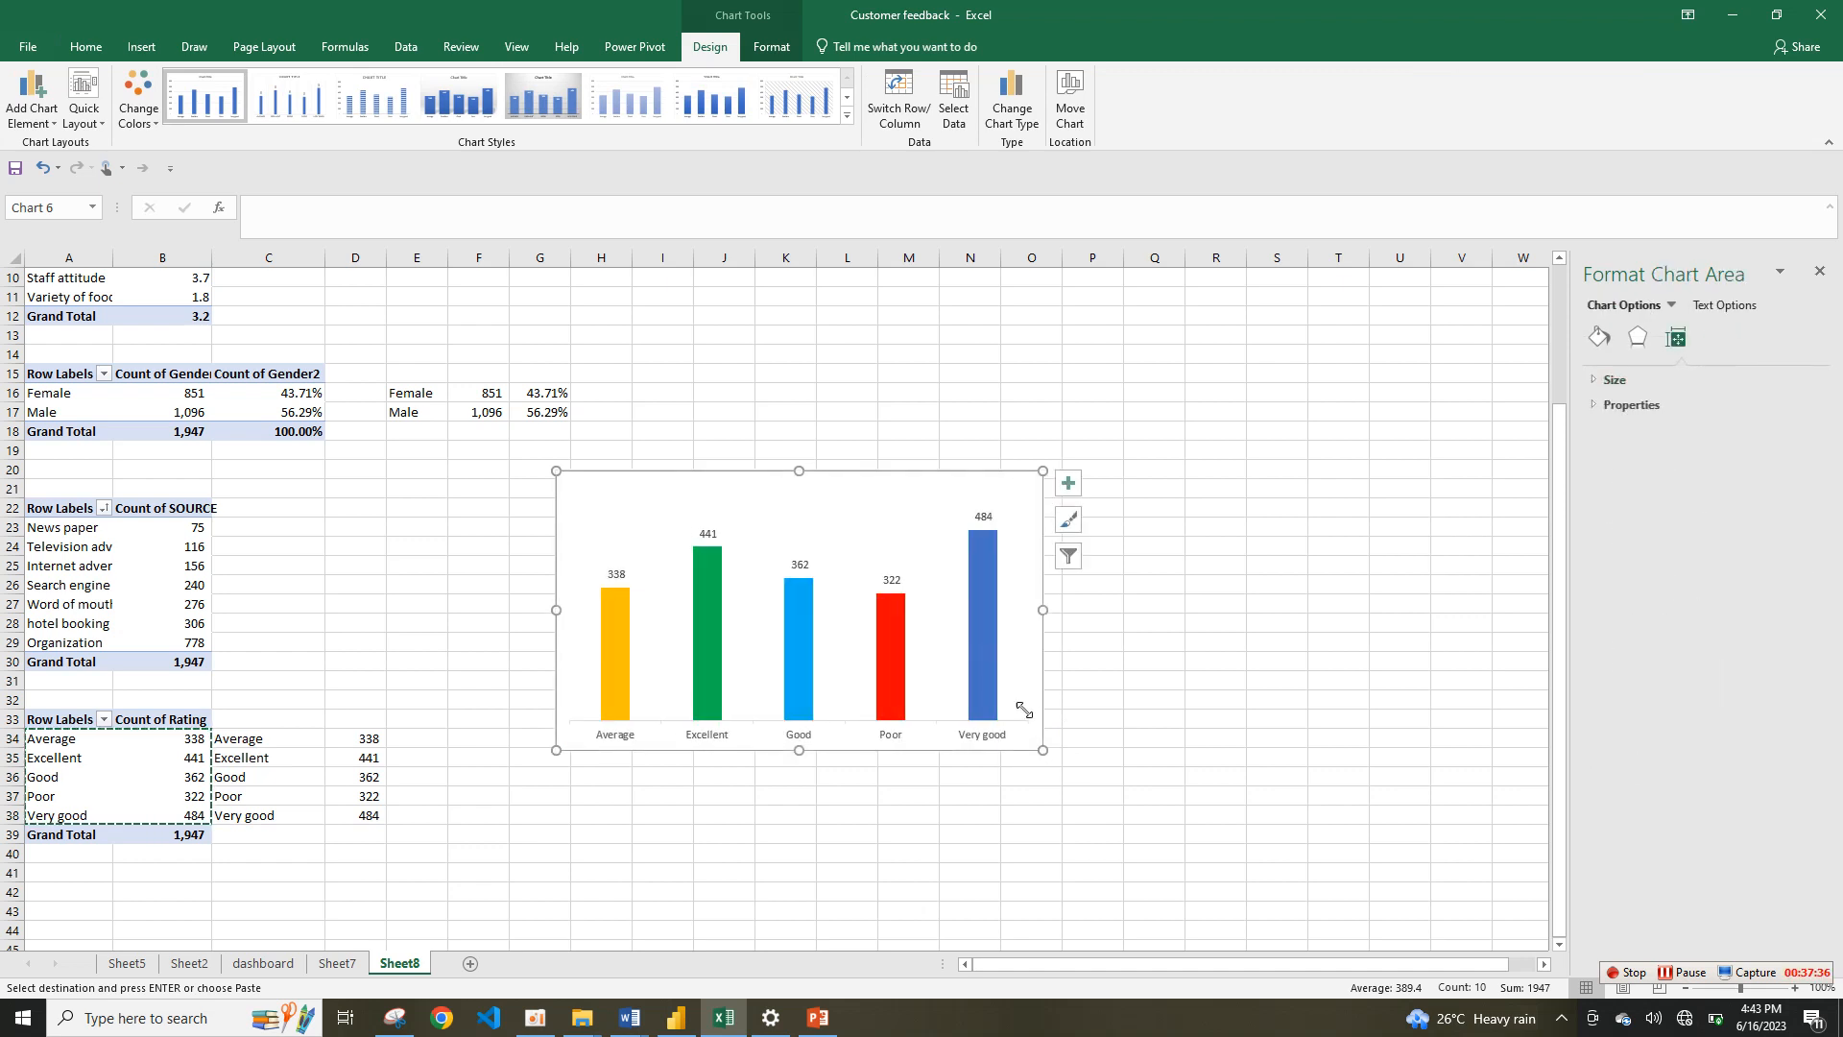
click(1067, 482)
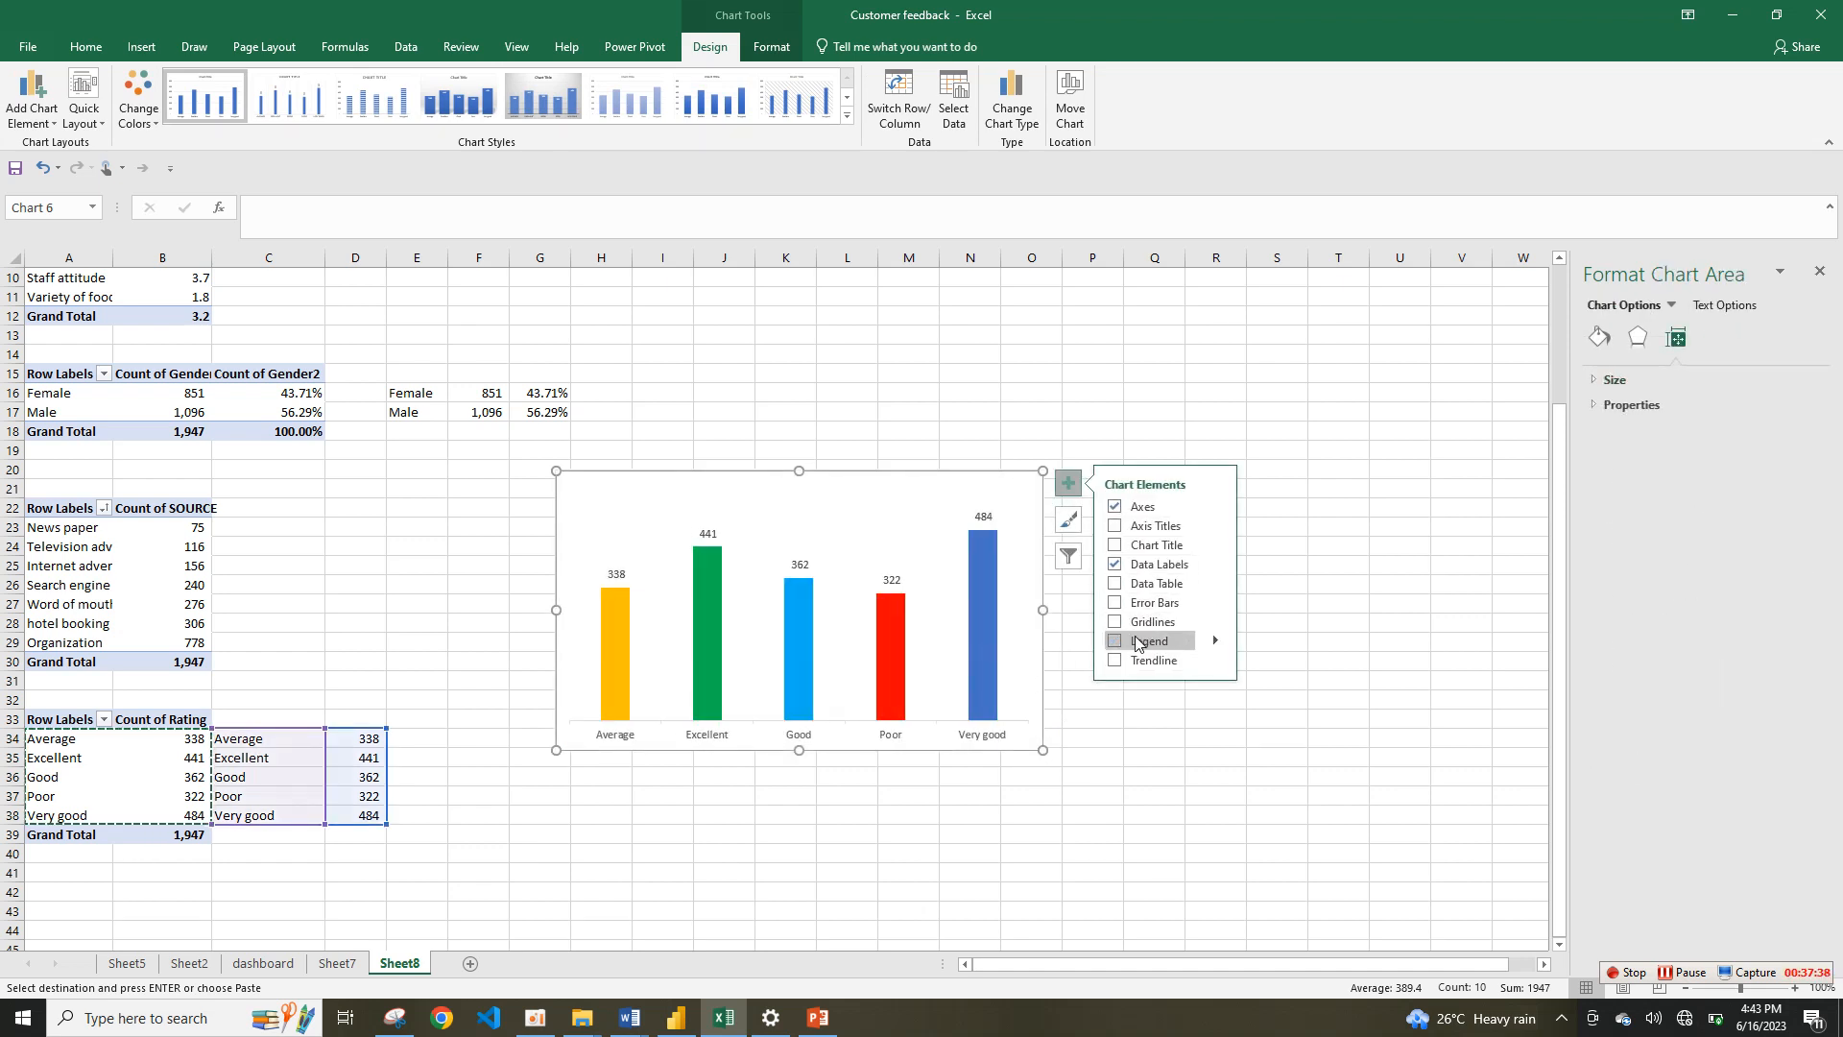
click(1115, 641)
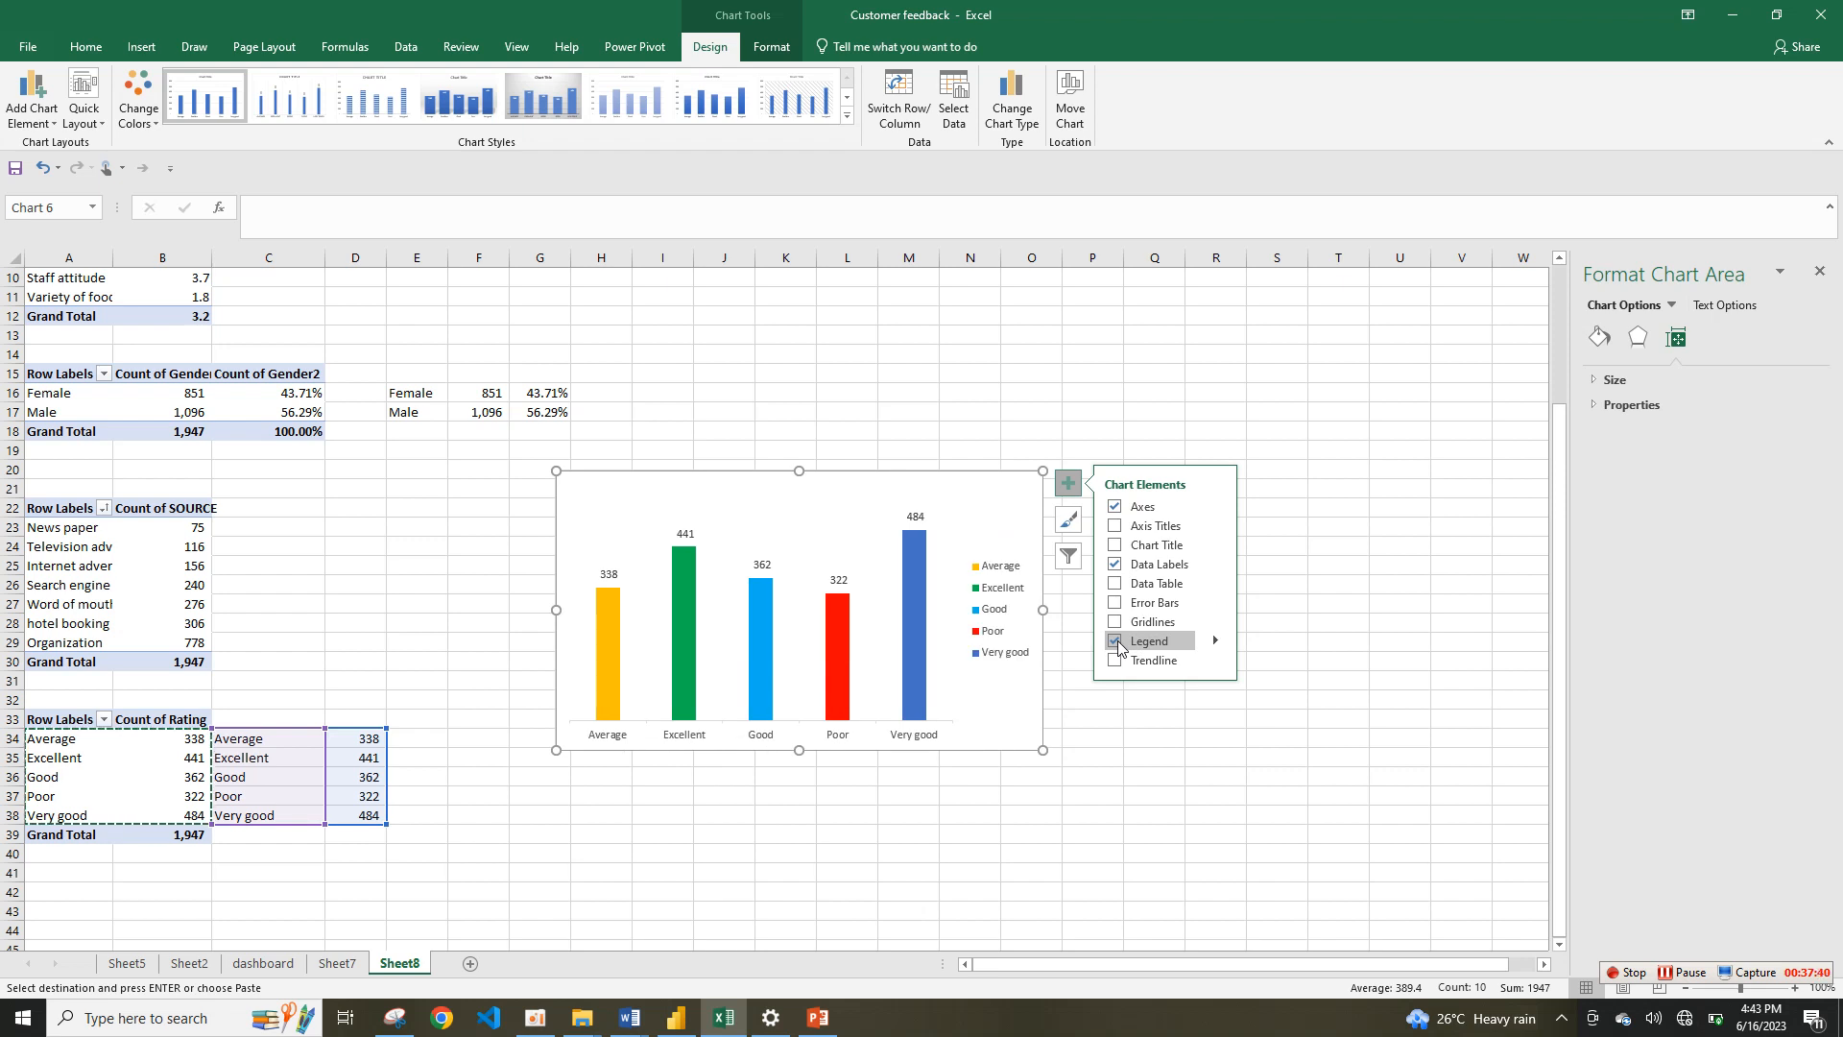
Step: Delete the rating chart's horizontal axis, and position its legend at the bottom, stretched across most of the chart's width
click(921, 741)
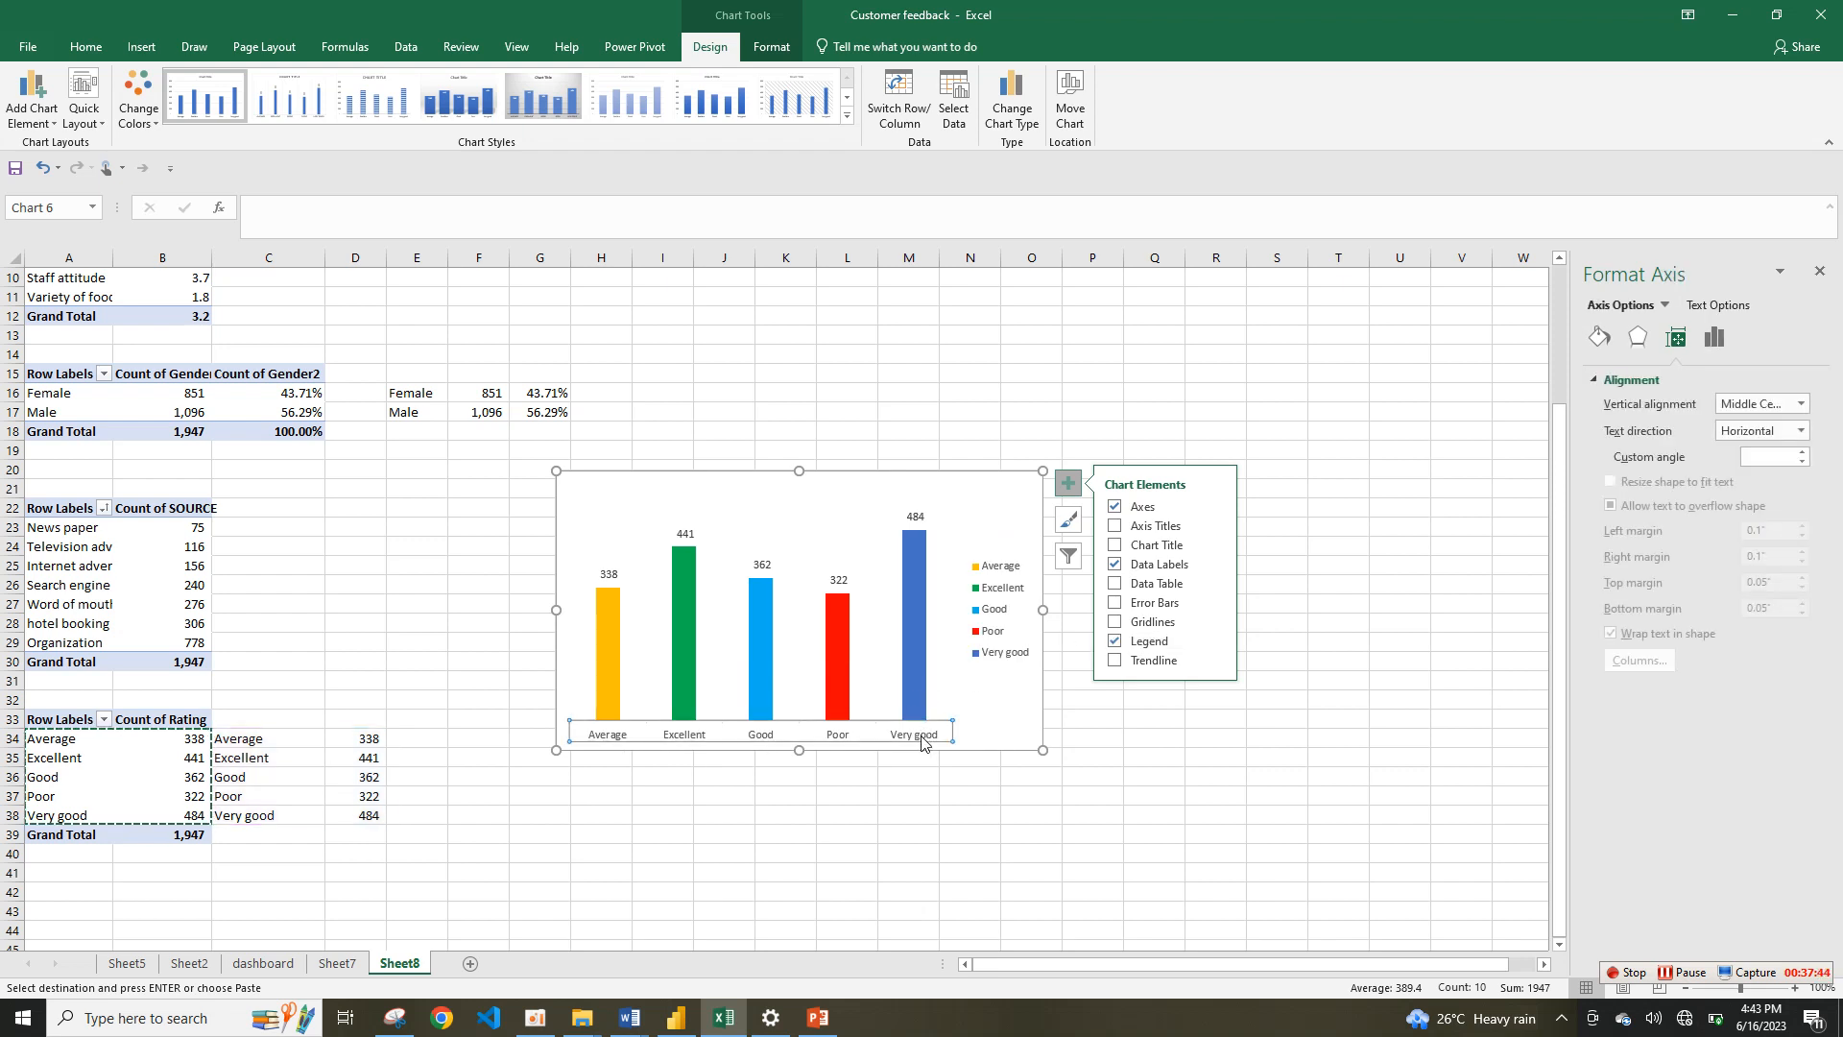
key(Delete)
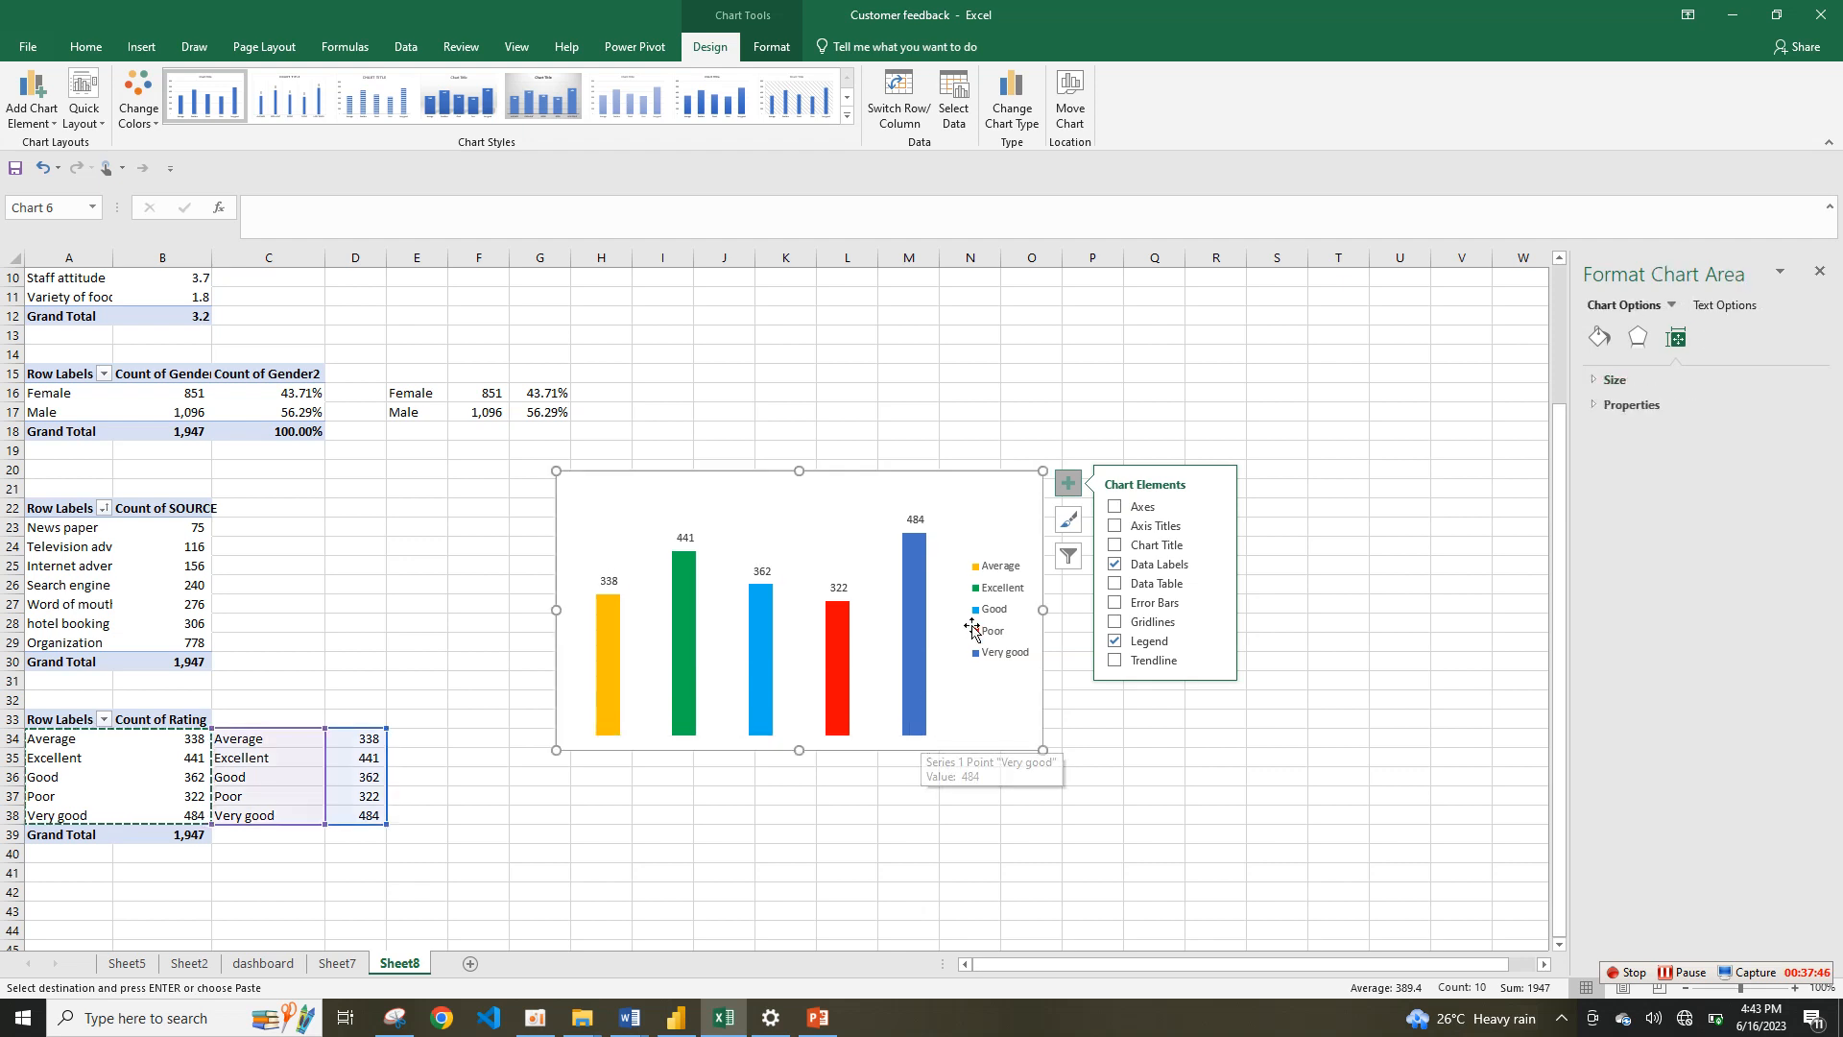
click(975, 626)
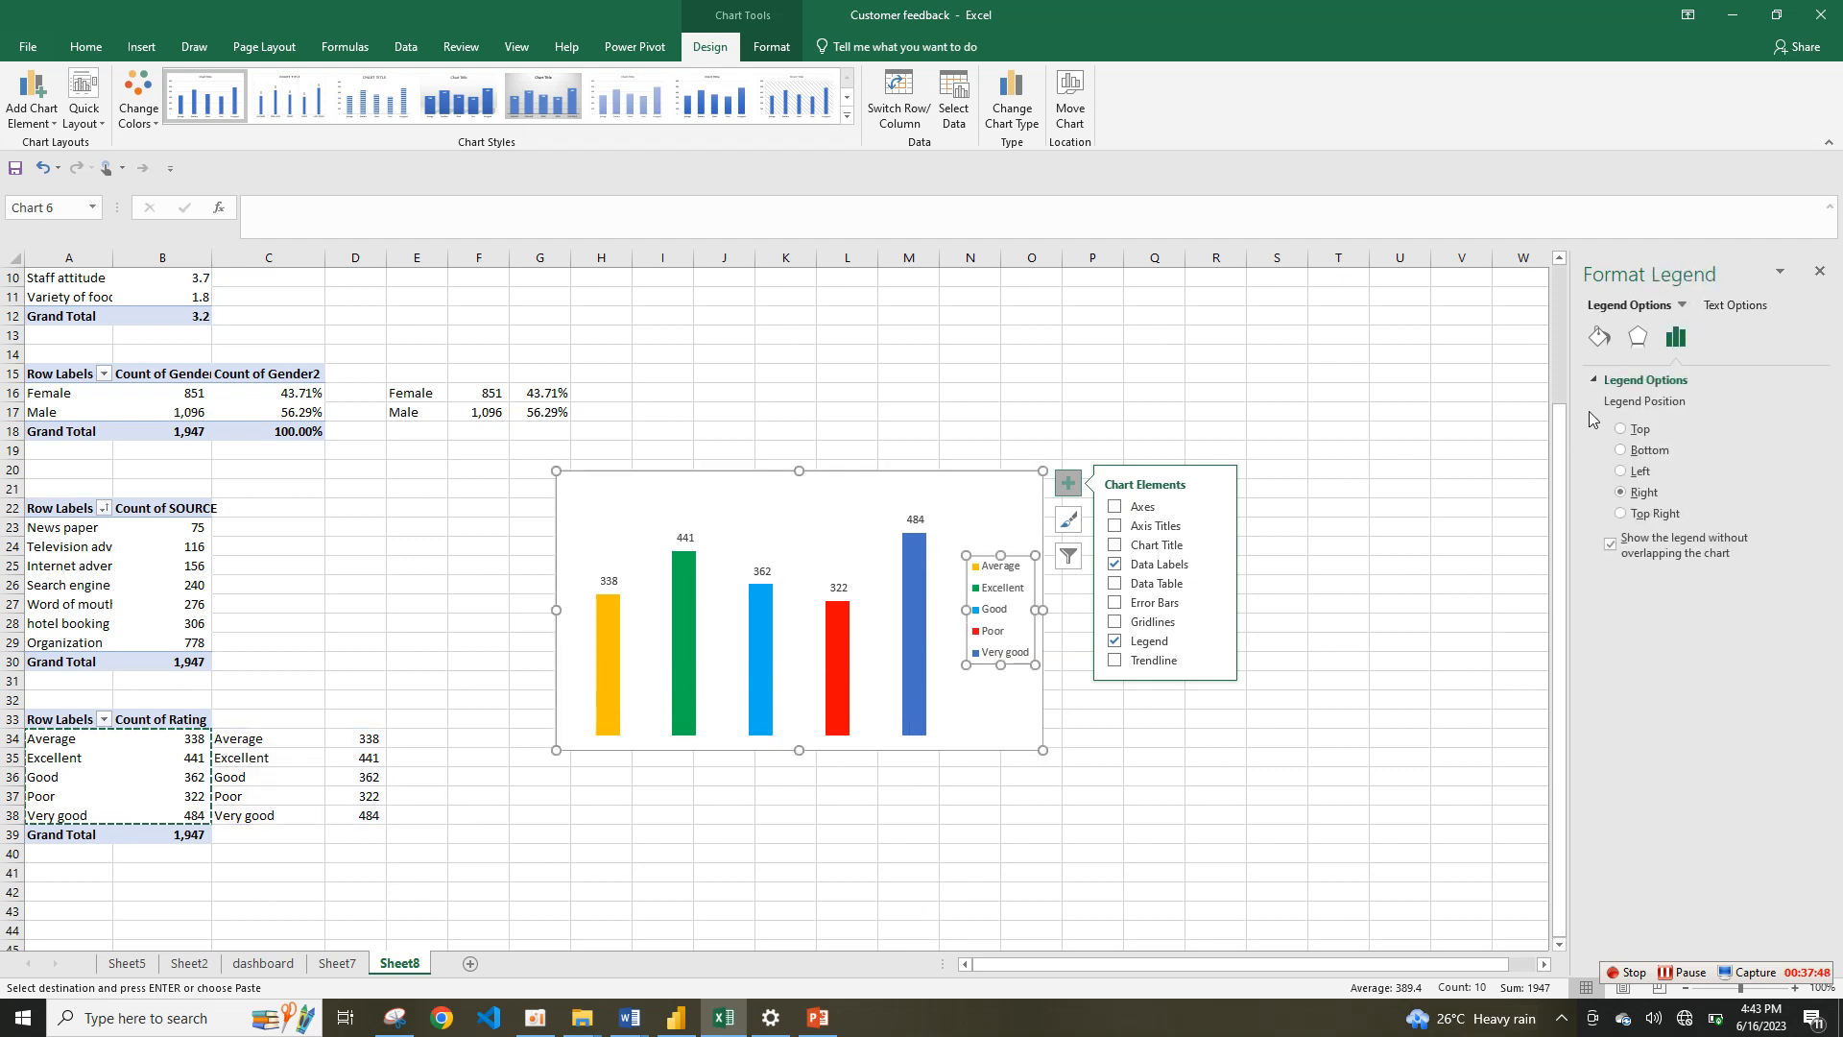
click(1622, 450)
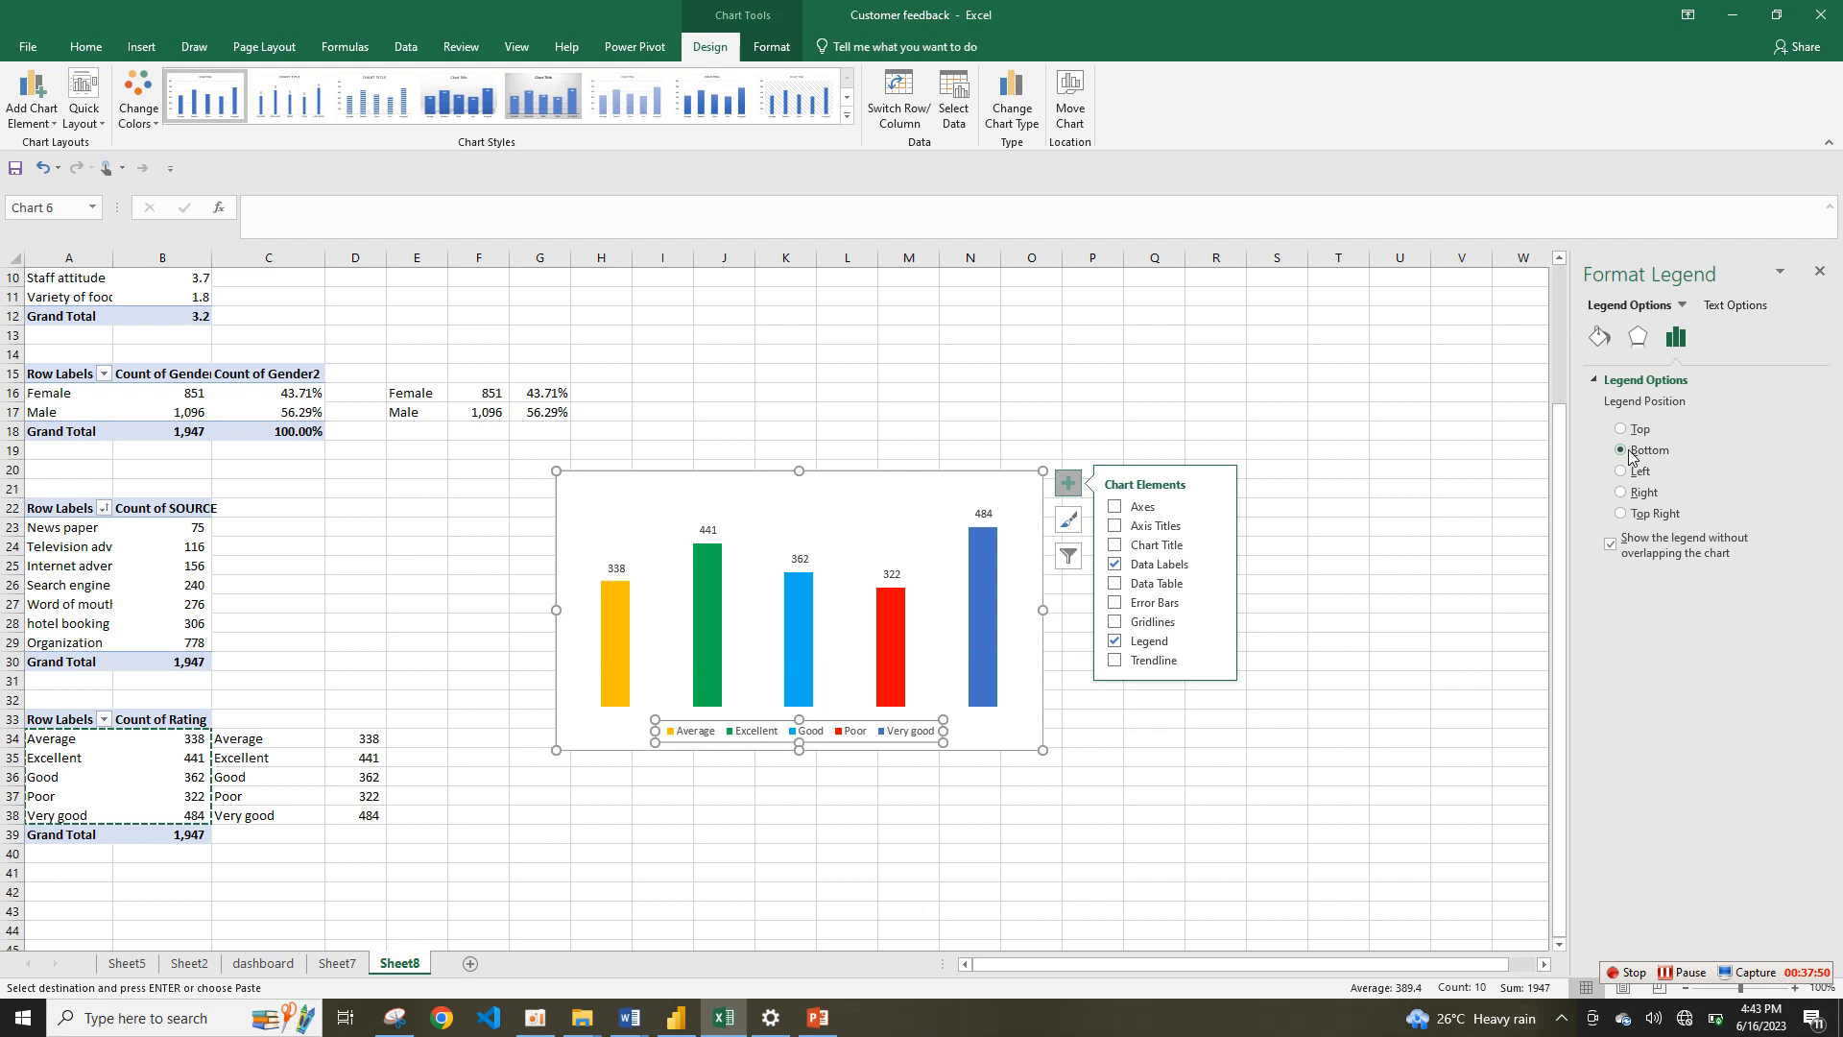
drag(646, 750, 590, 743)
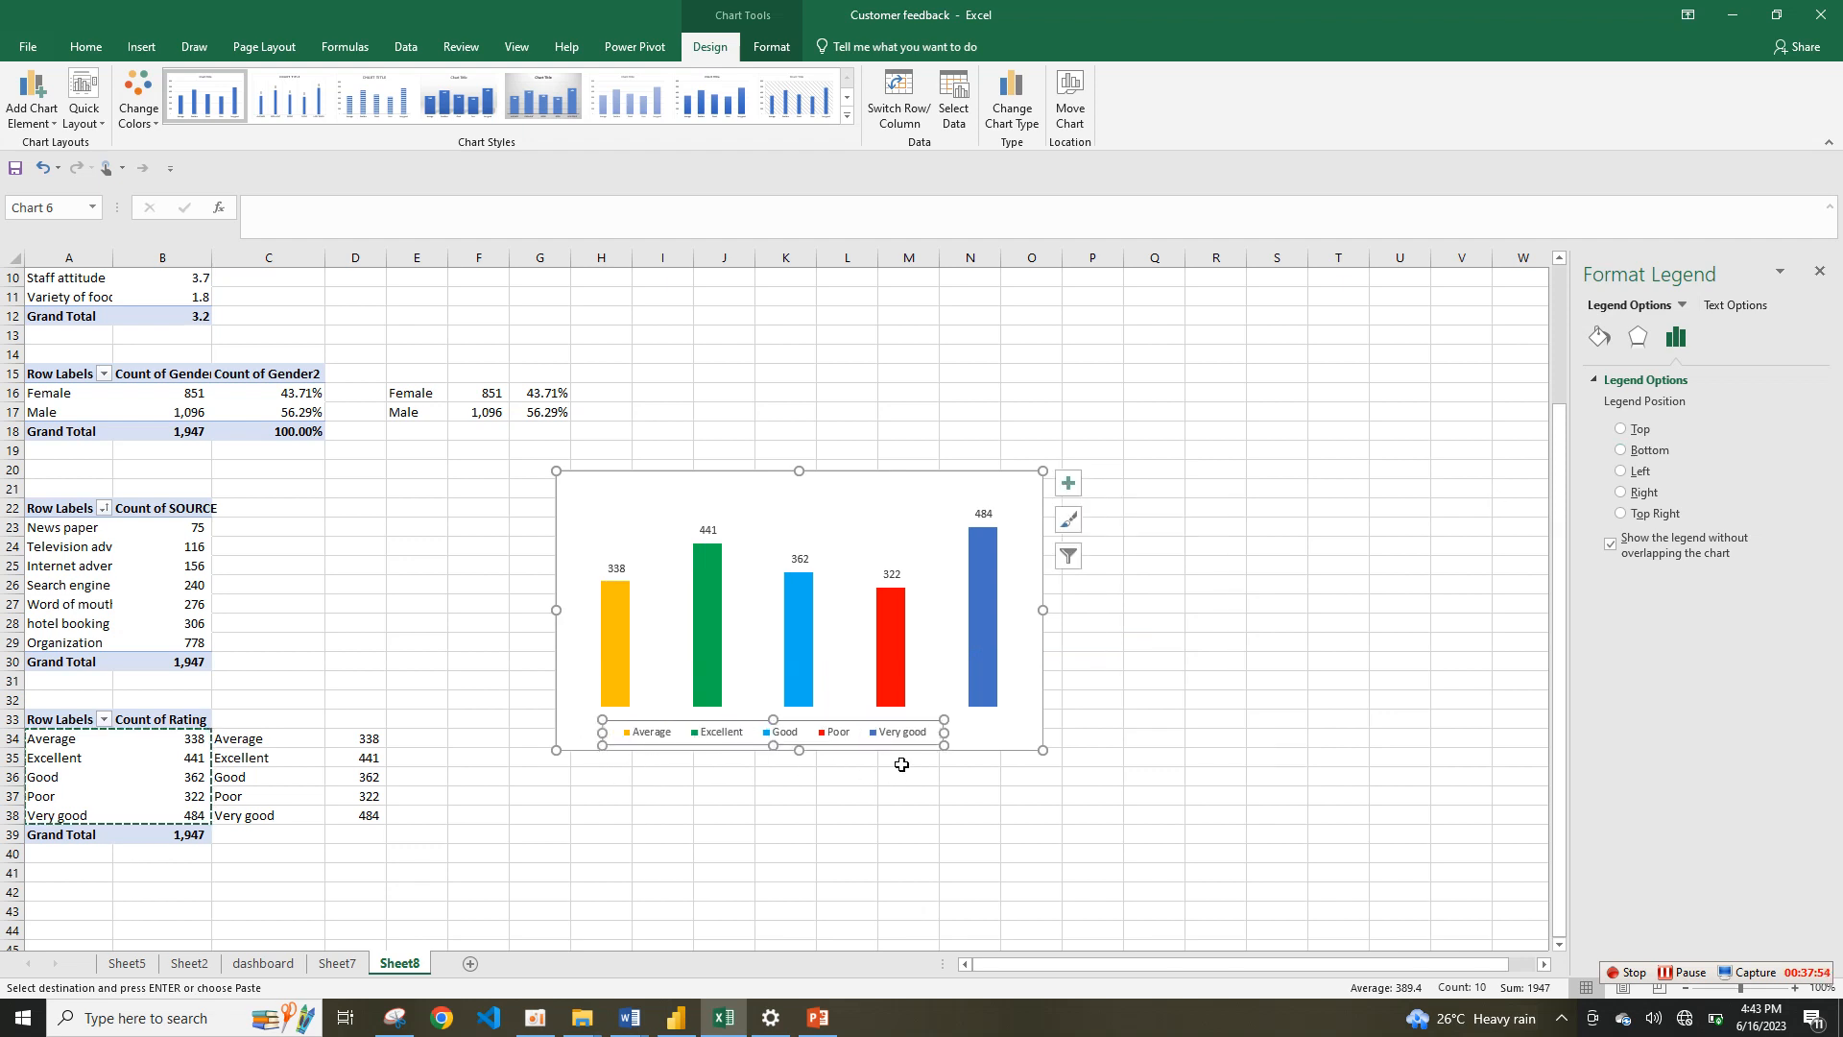
drag(939, 746, 1010, 750)
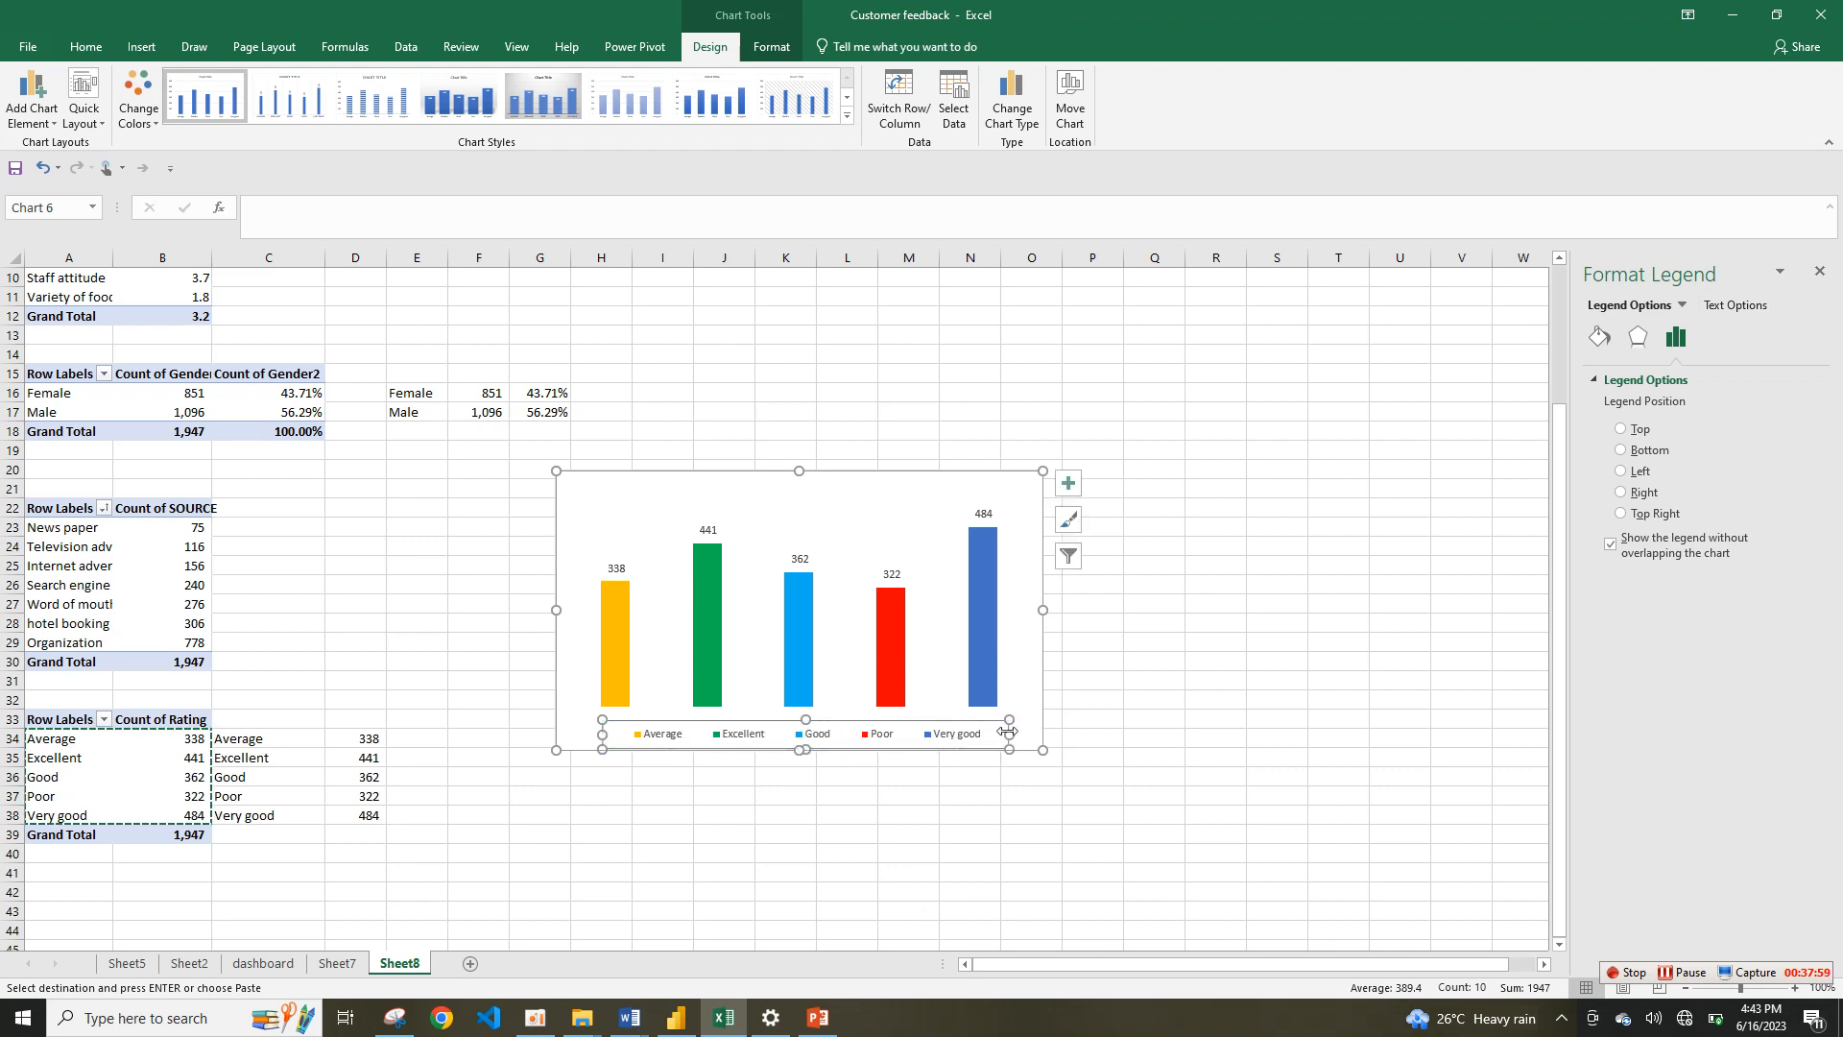
Step: Set the rating chart's legend to no fill and no outline
click(770, 47)
click(720, 75)
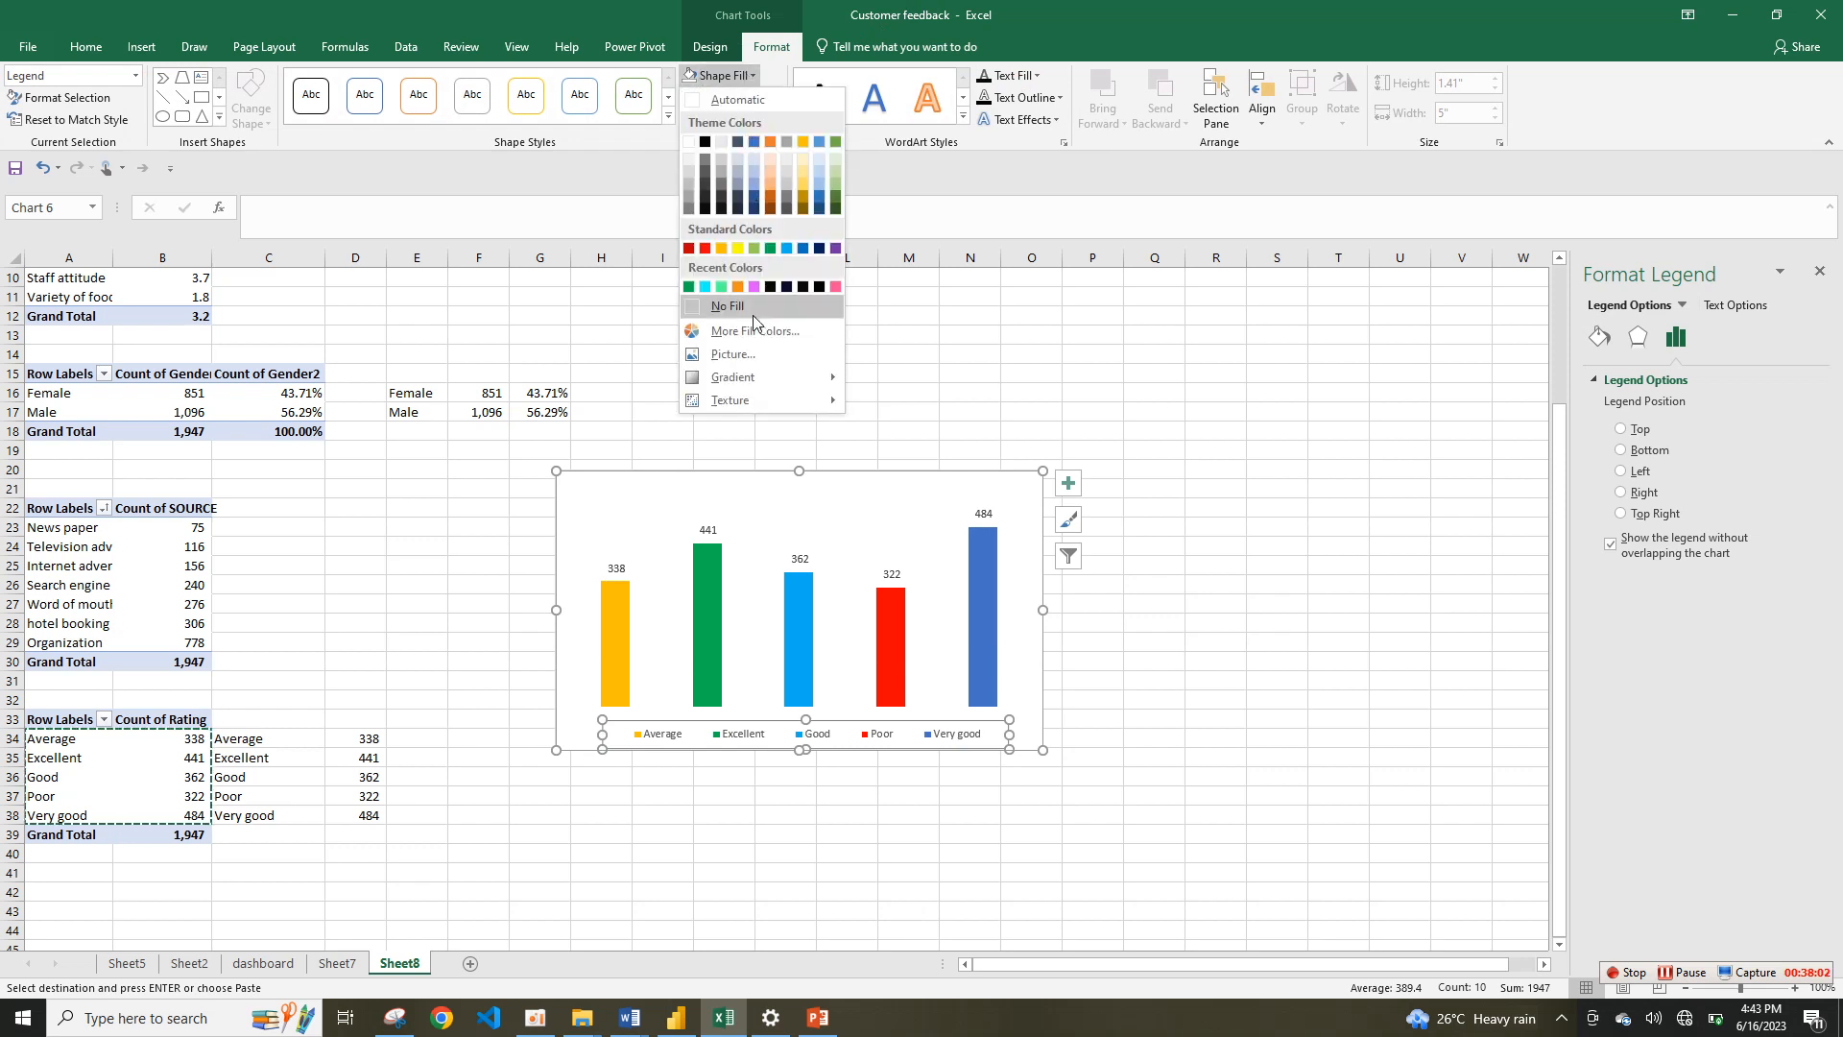
click(755, 309)
click(734, 97)
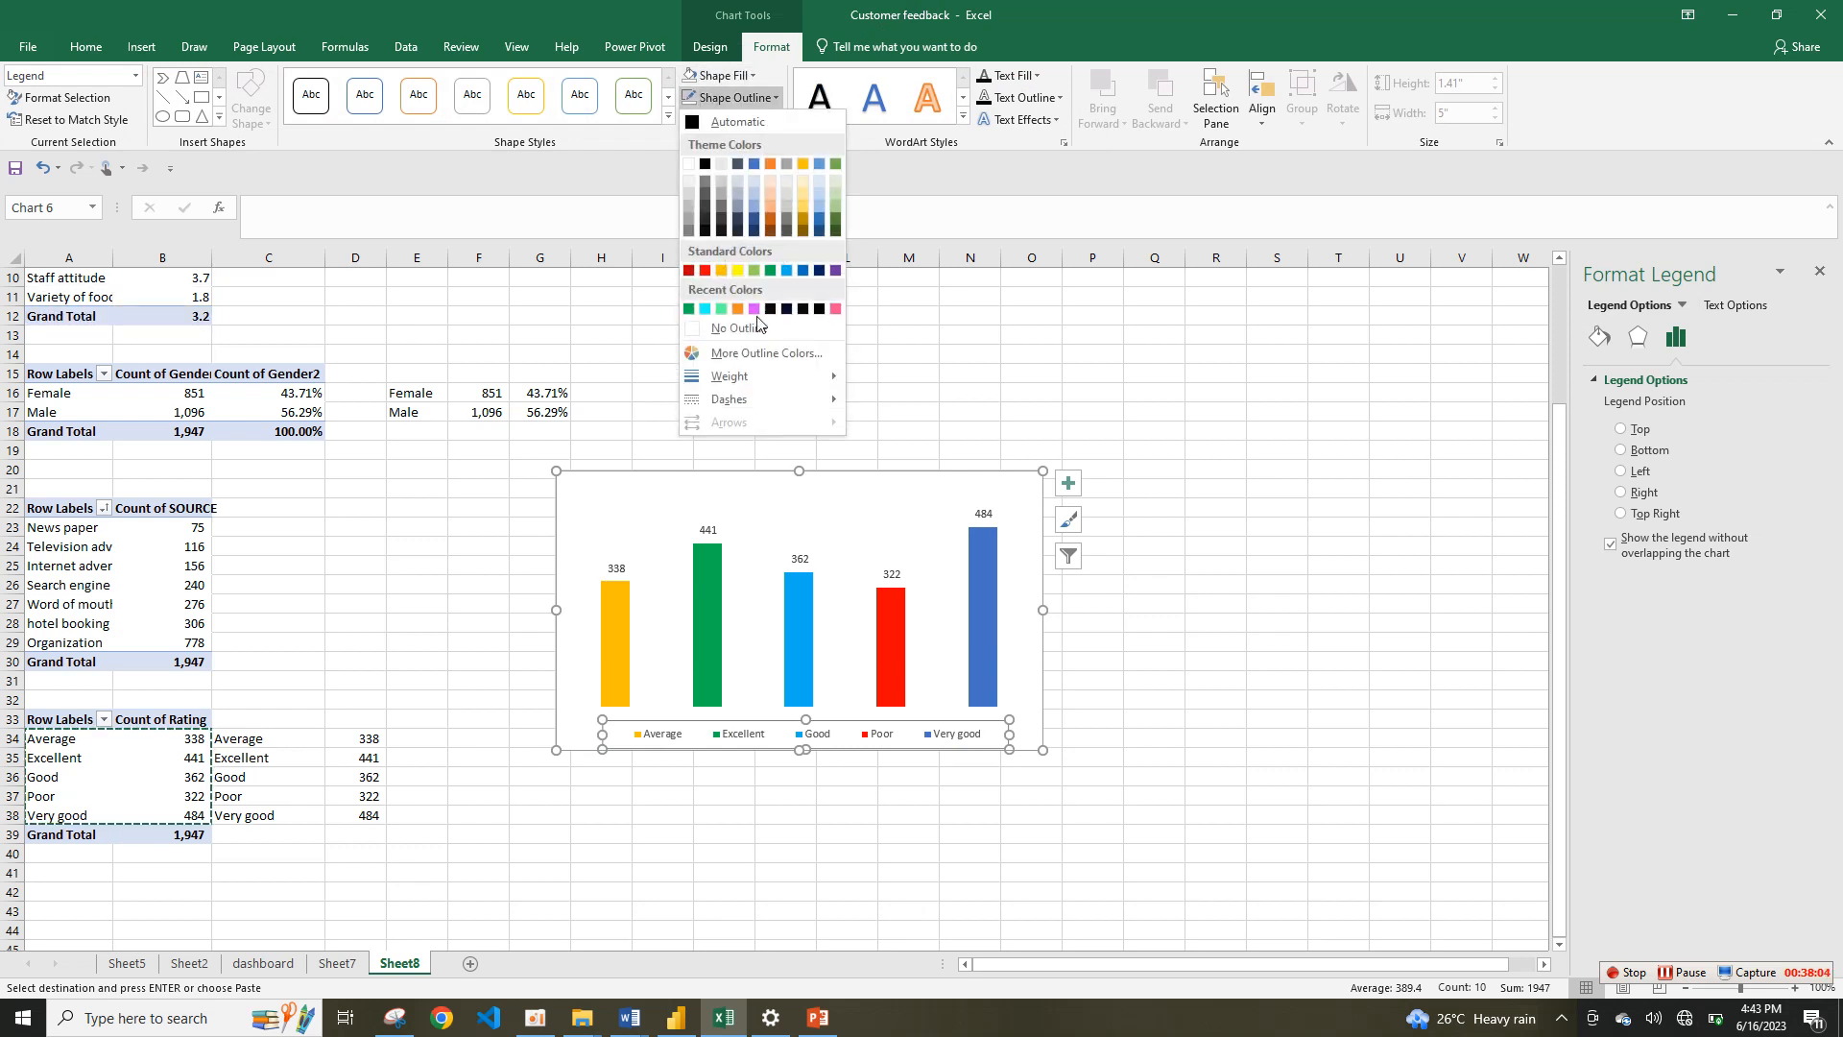
click(756, 326)
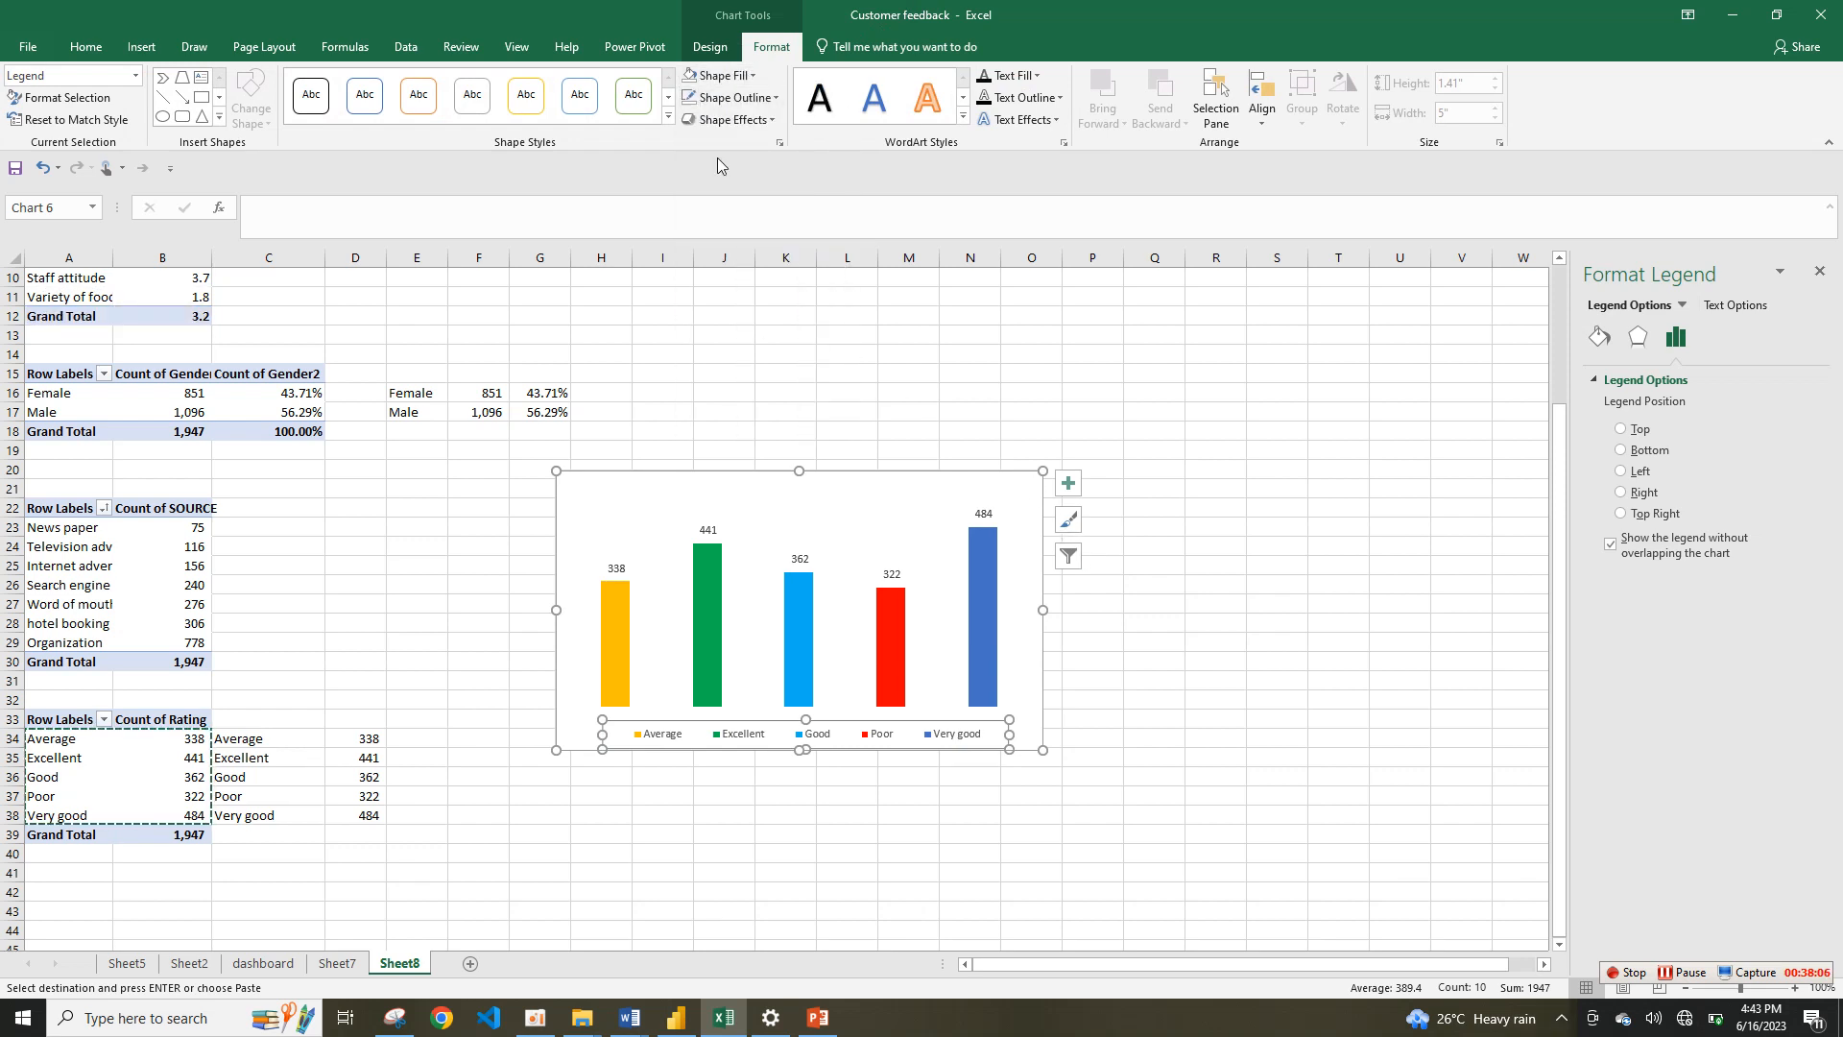
click(722, 75)
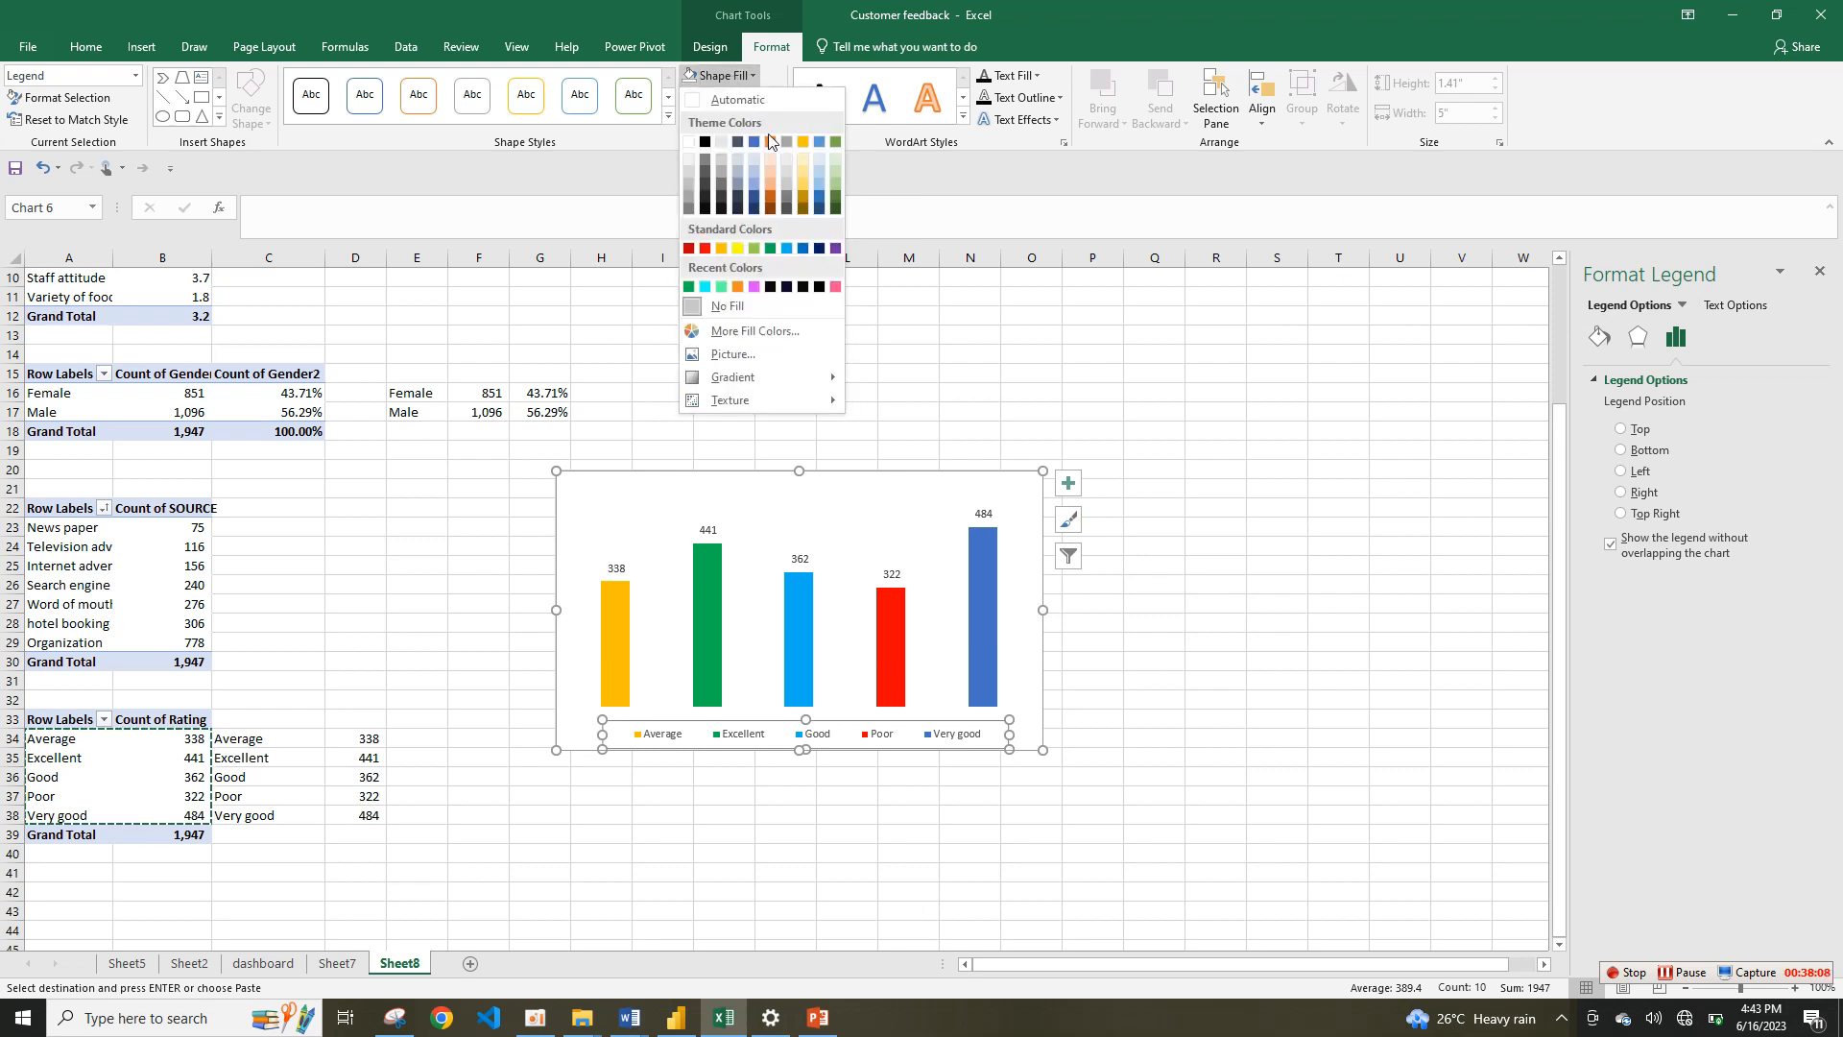
click(761, 307)
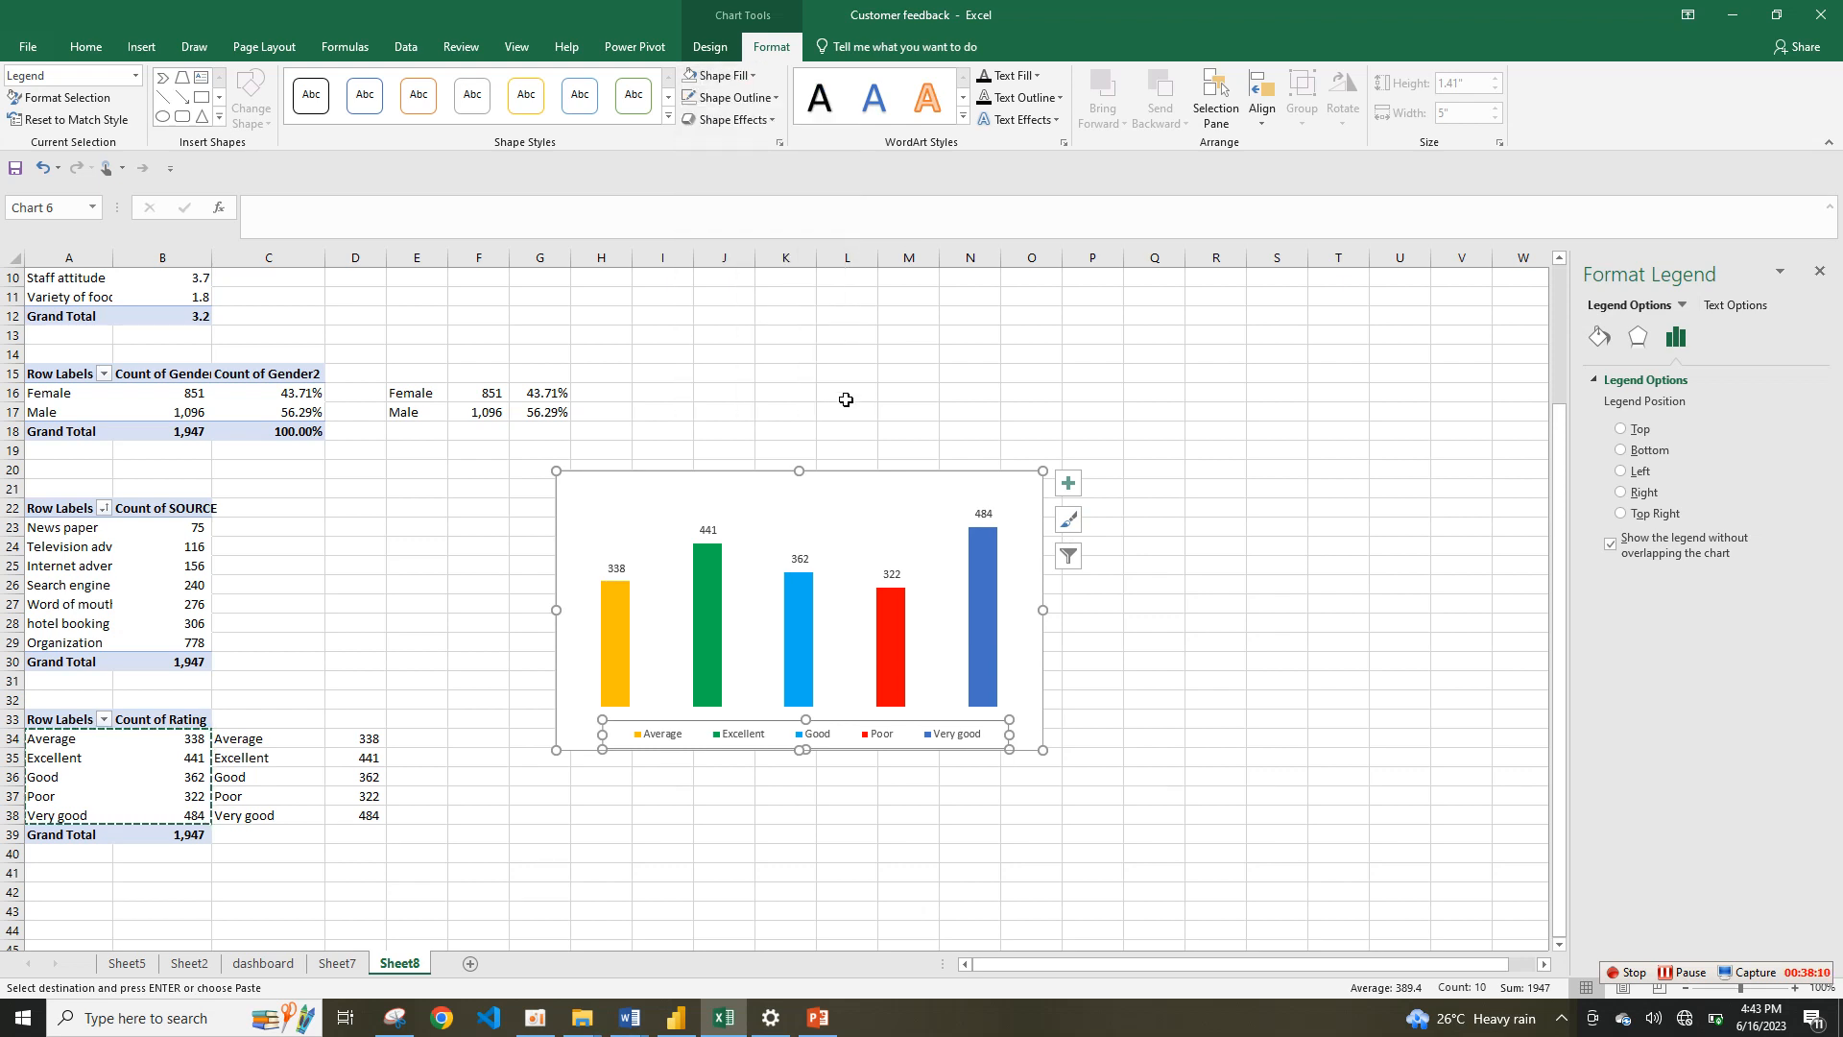
click(722, 75)
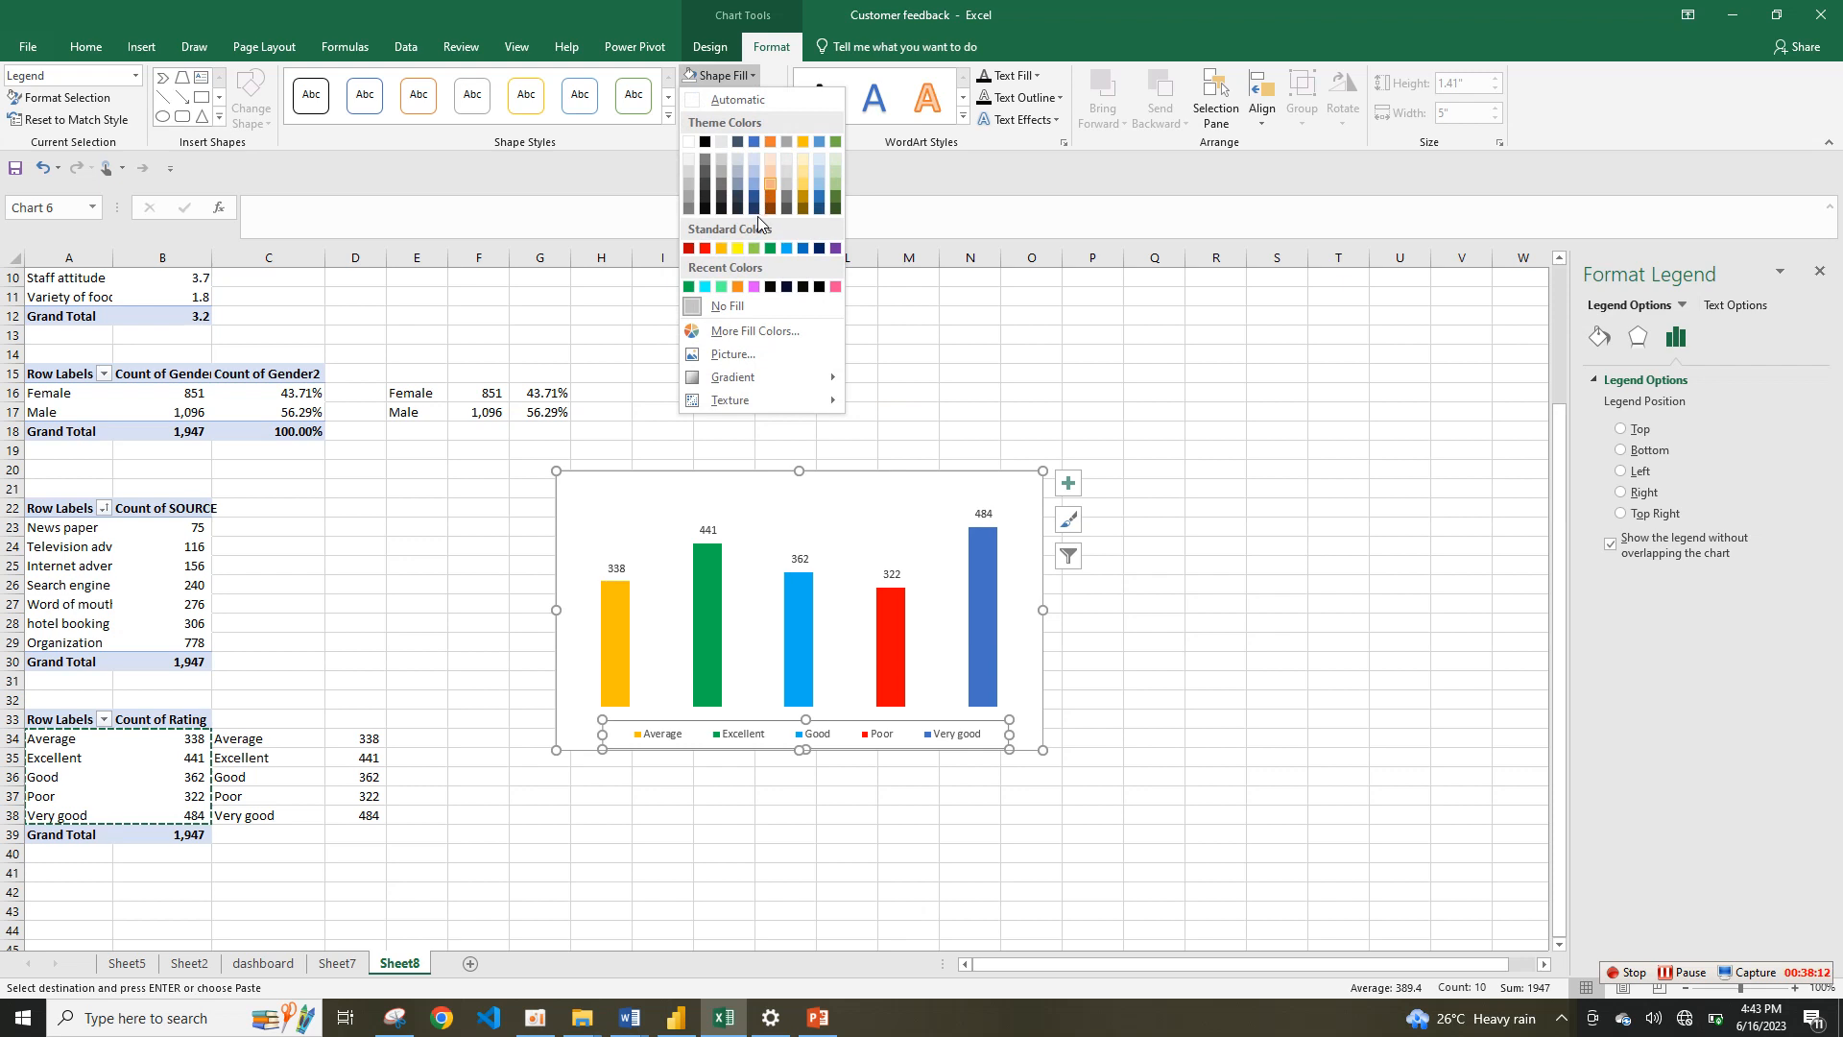
click(731, 309)
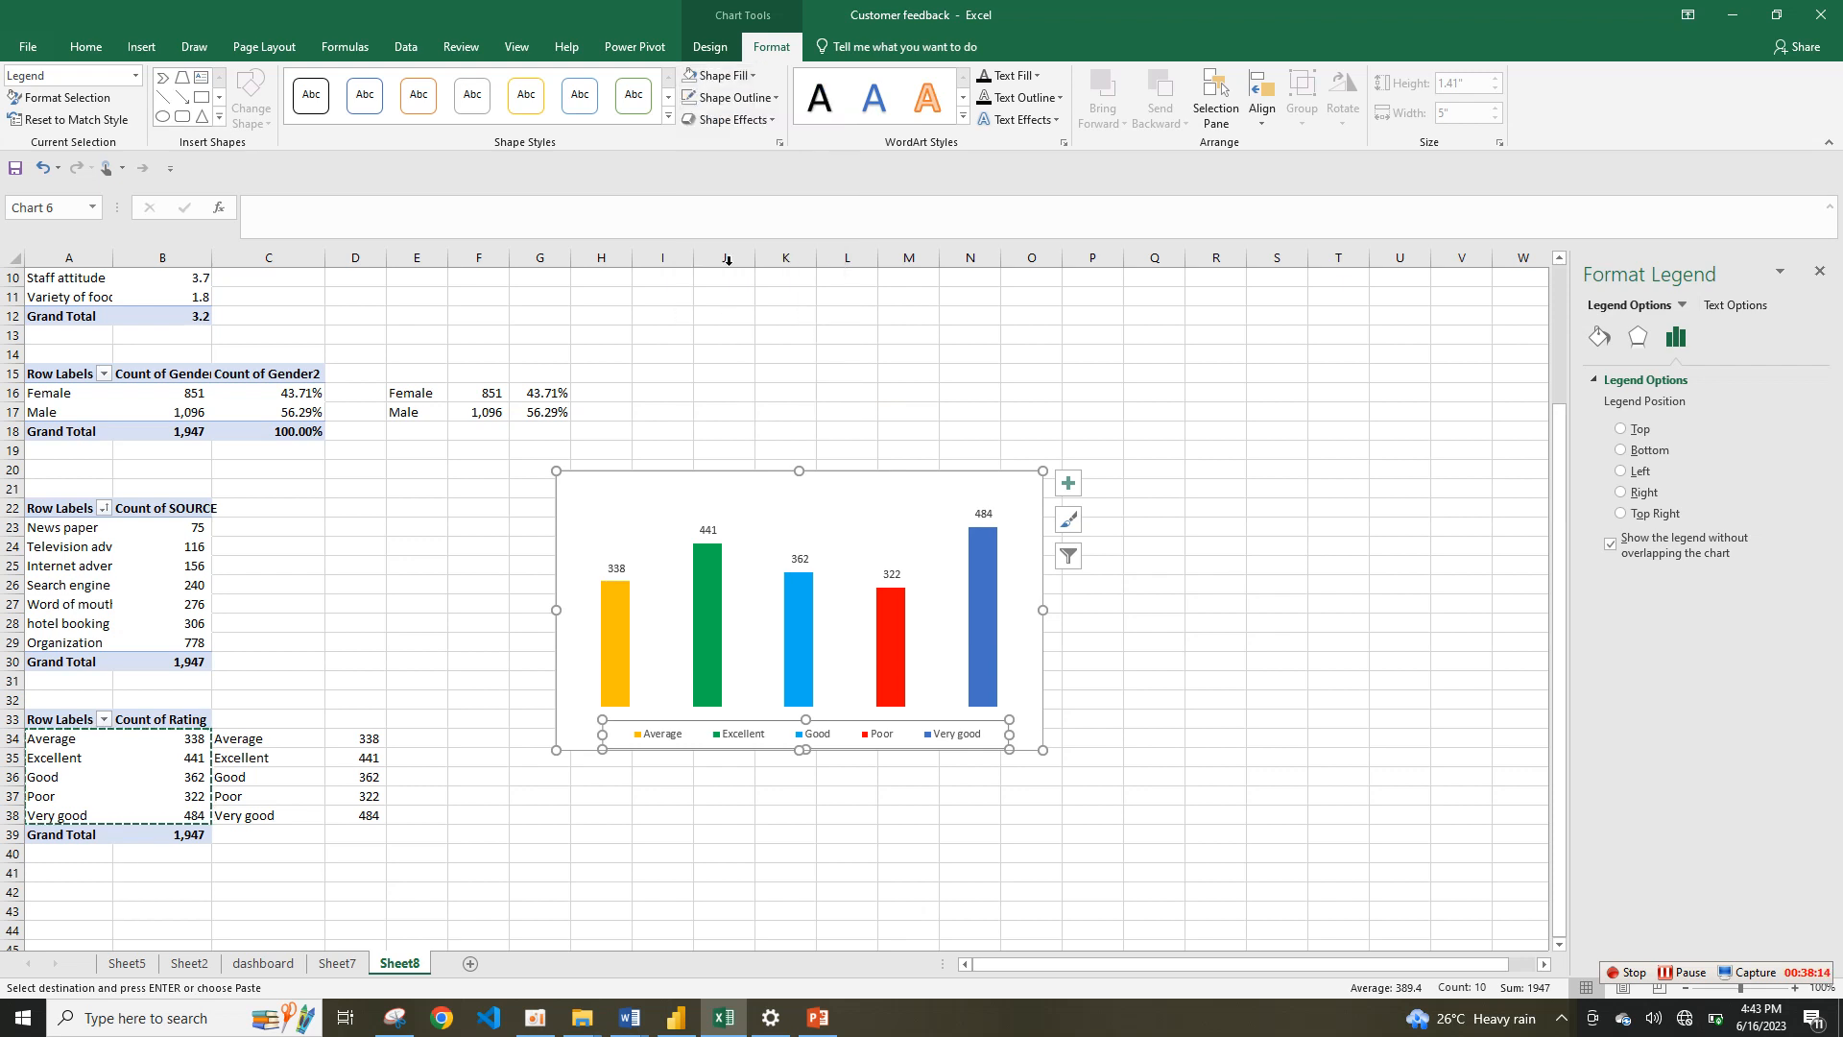
click(760, 99)
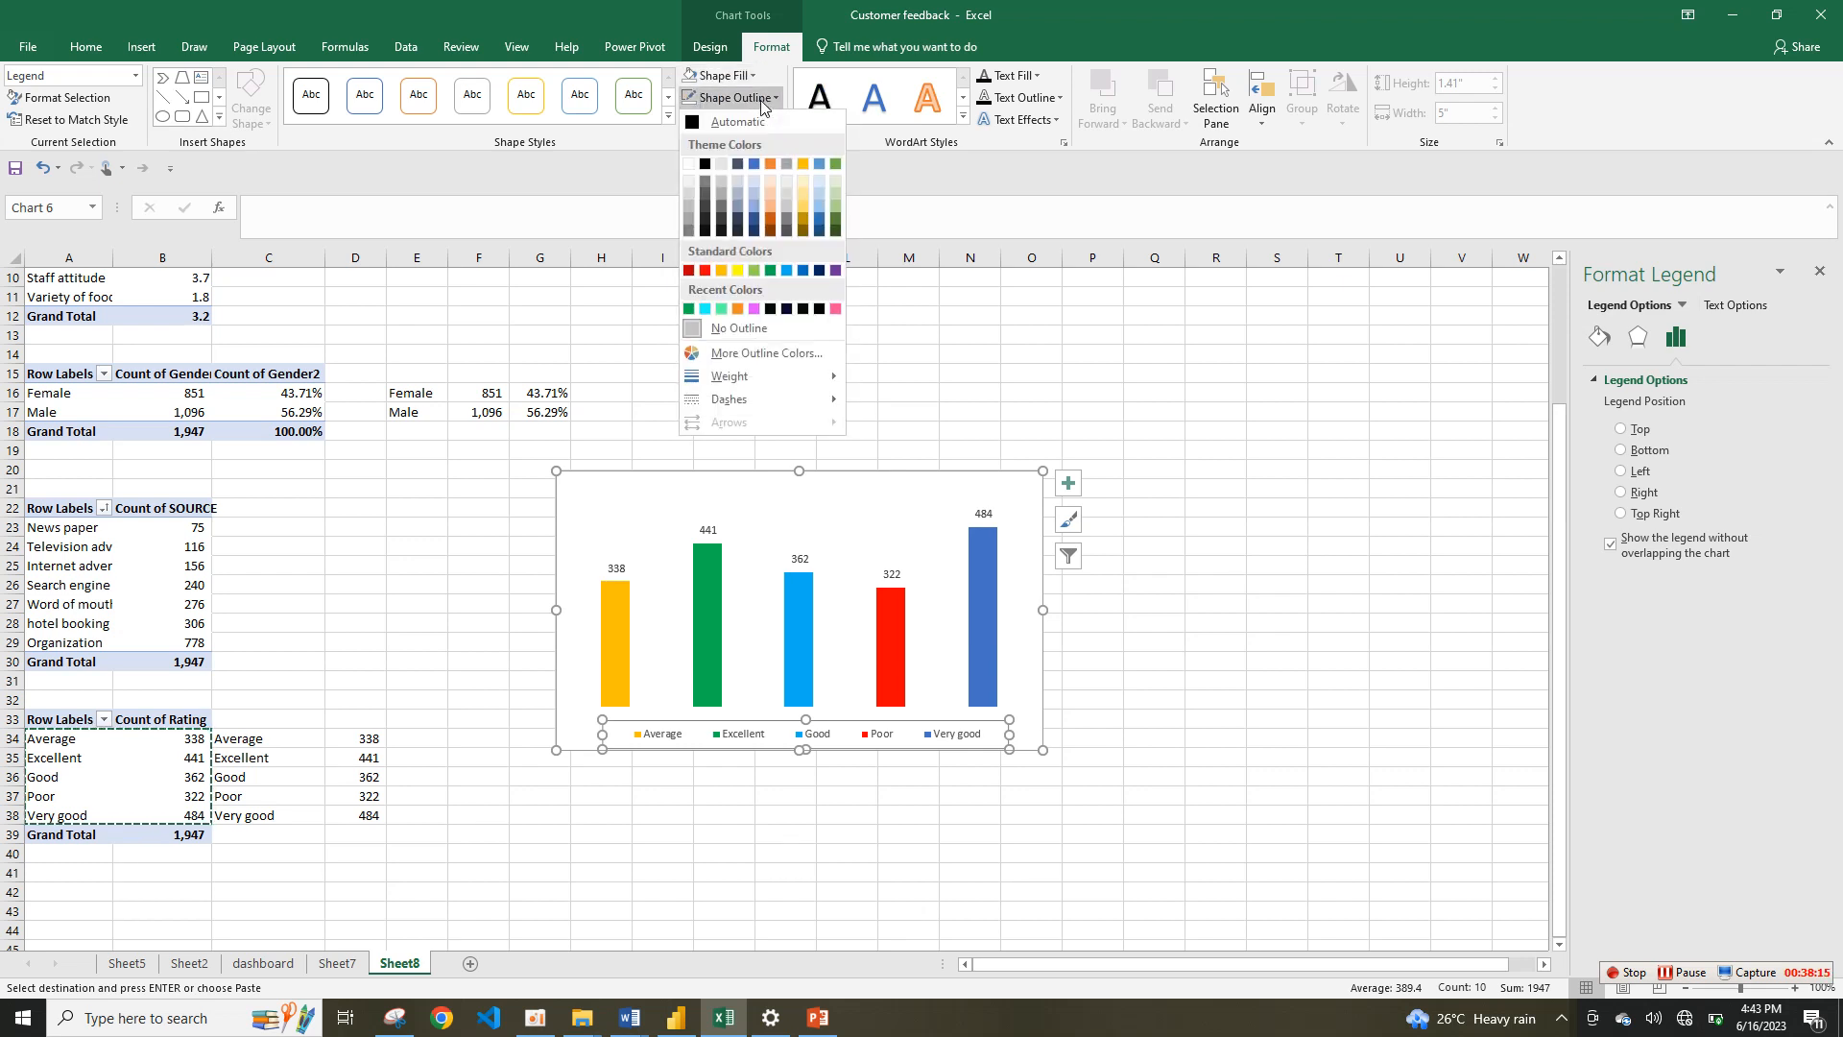
click(781, 324)
click(1155, 641)
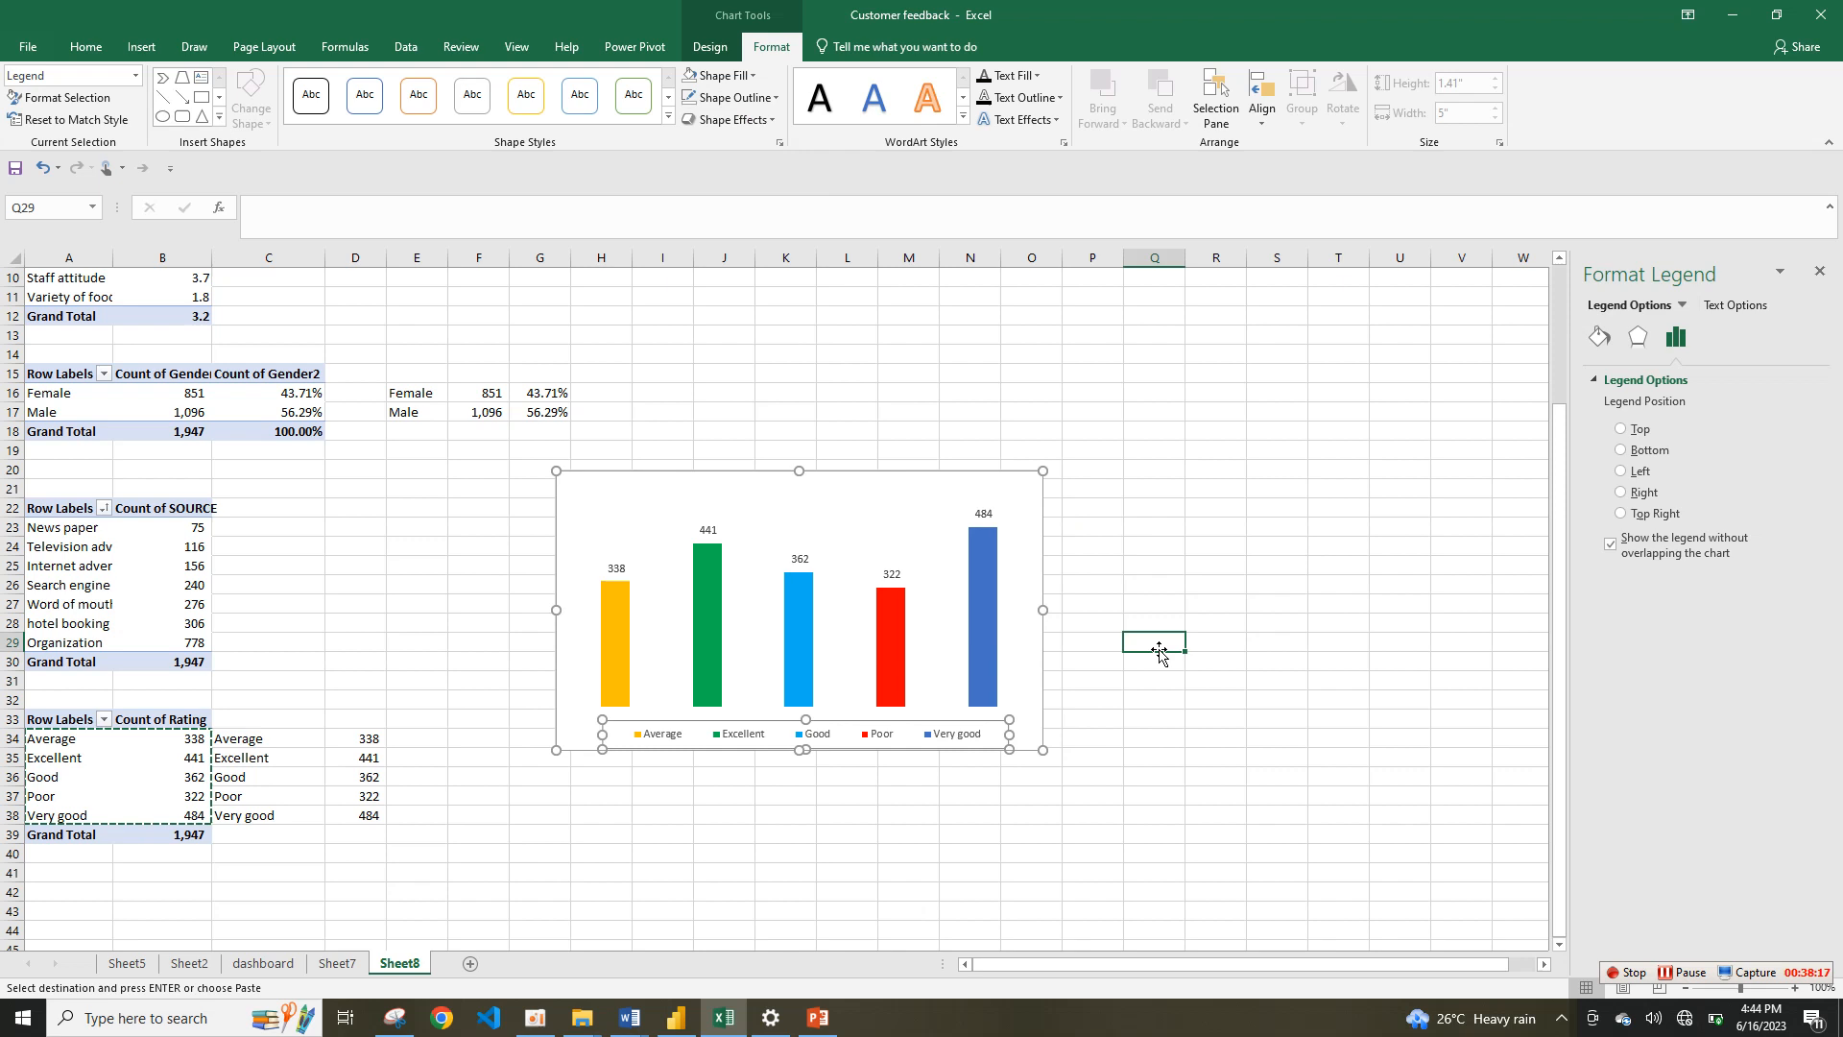
Step: Remove the background fill from the rating chart's chart area
click(1037, 589)
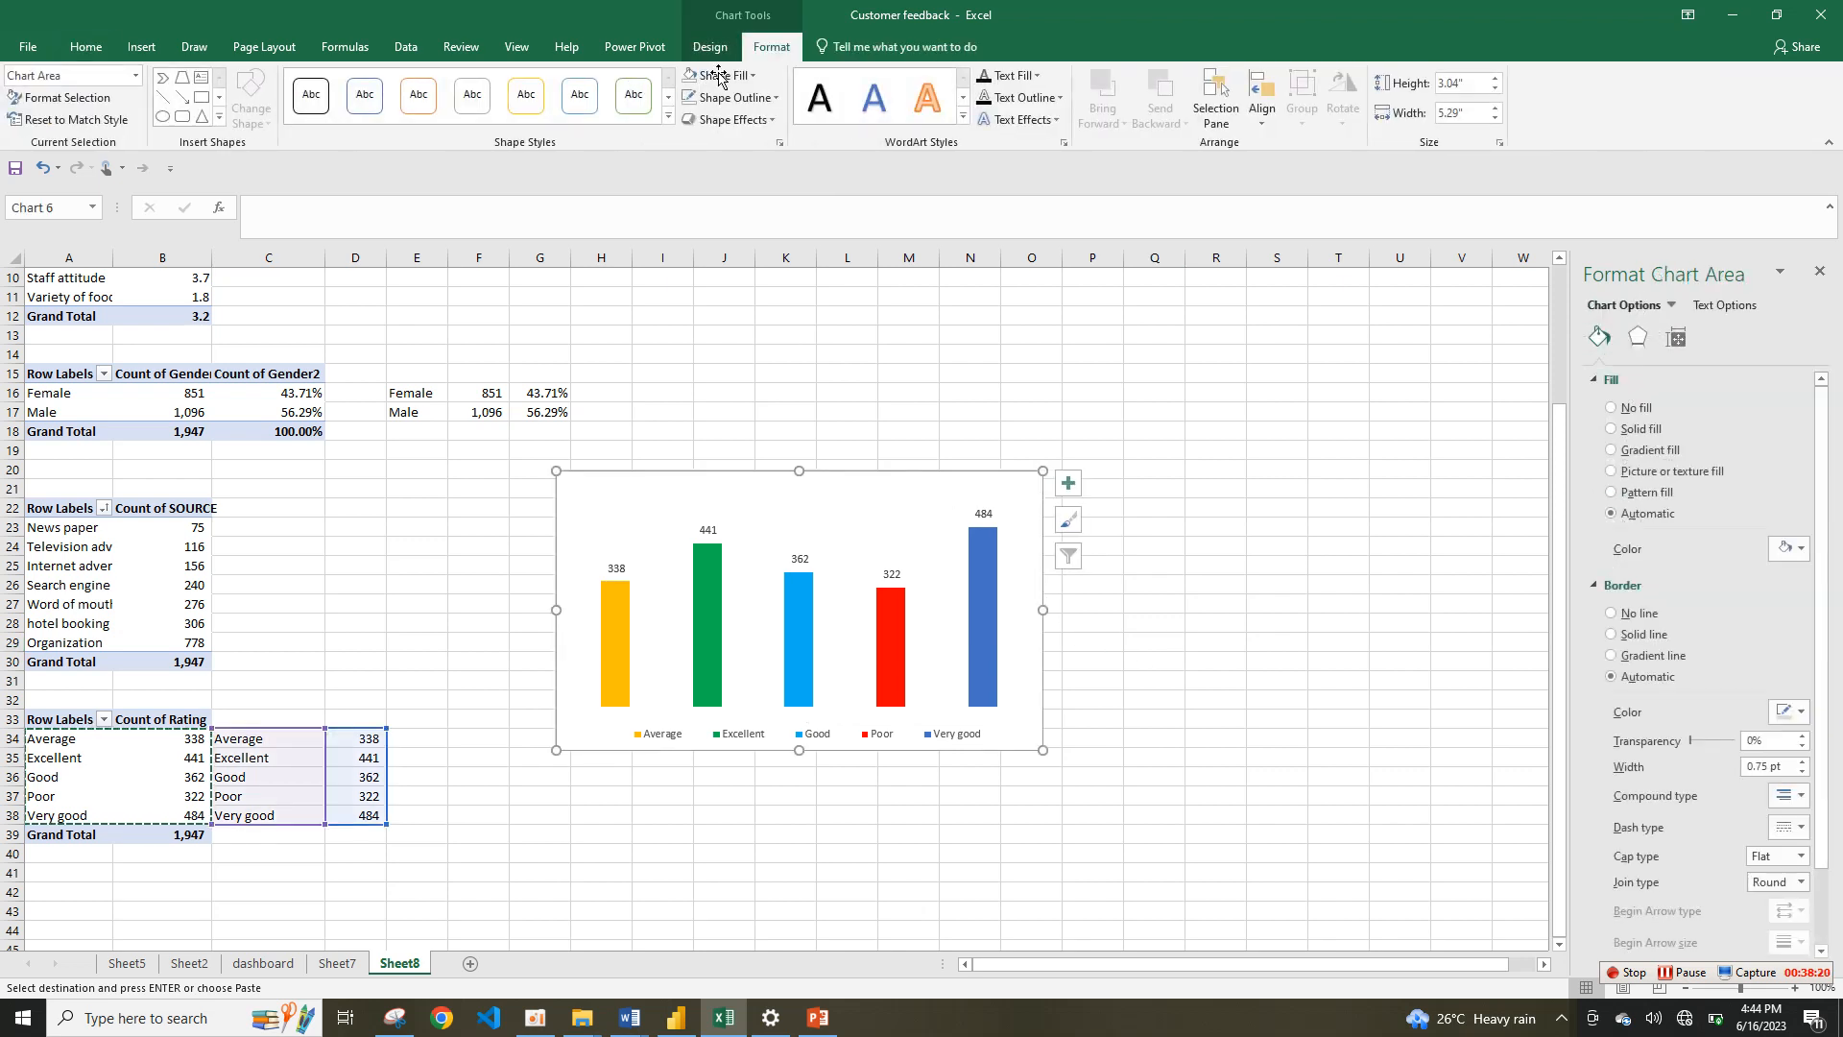
click(715, 75)
click(728, 306)
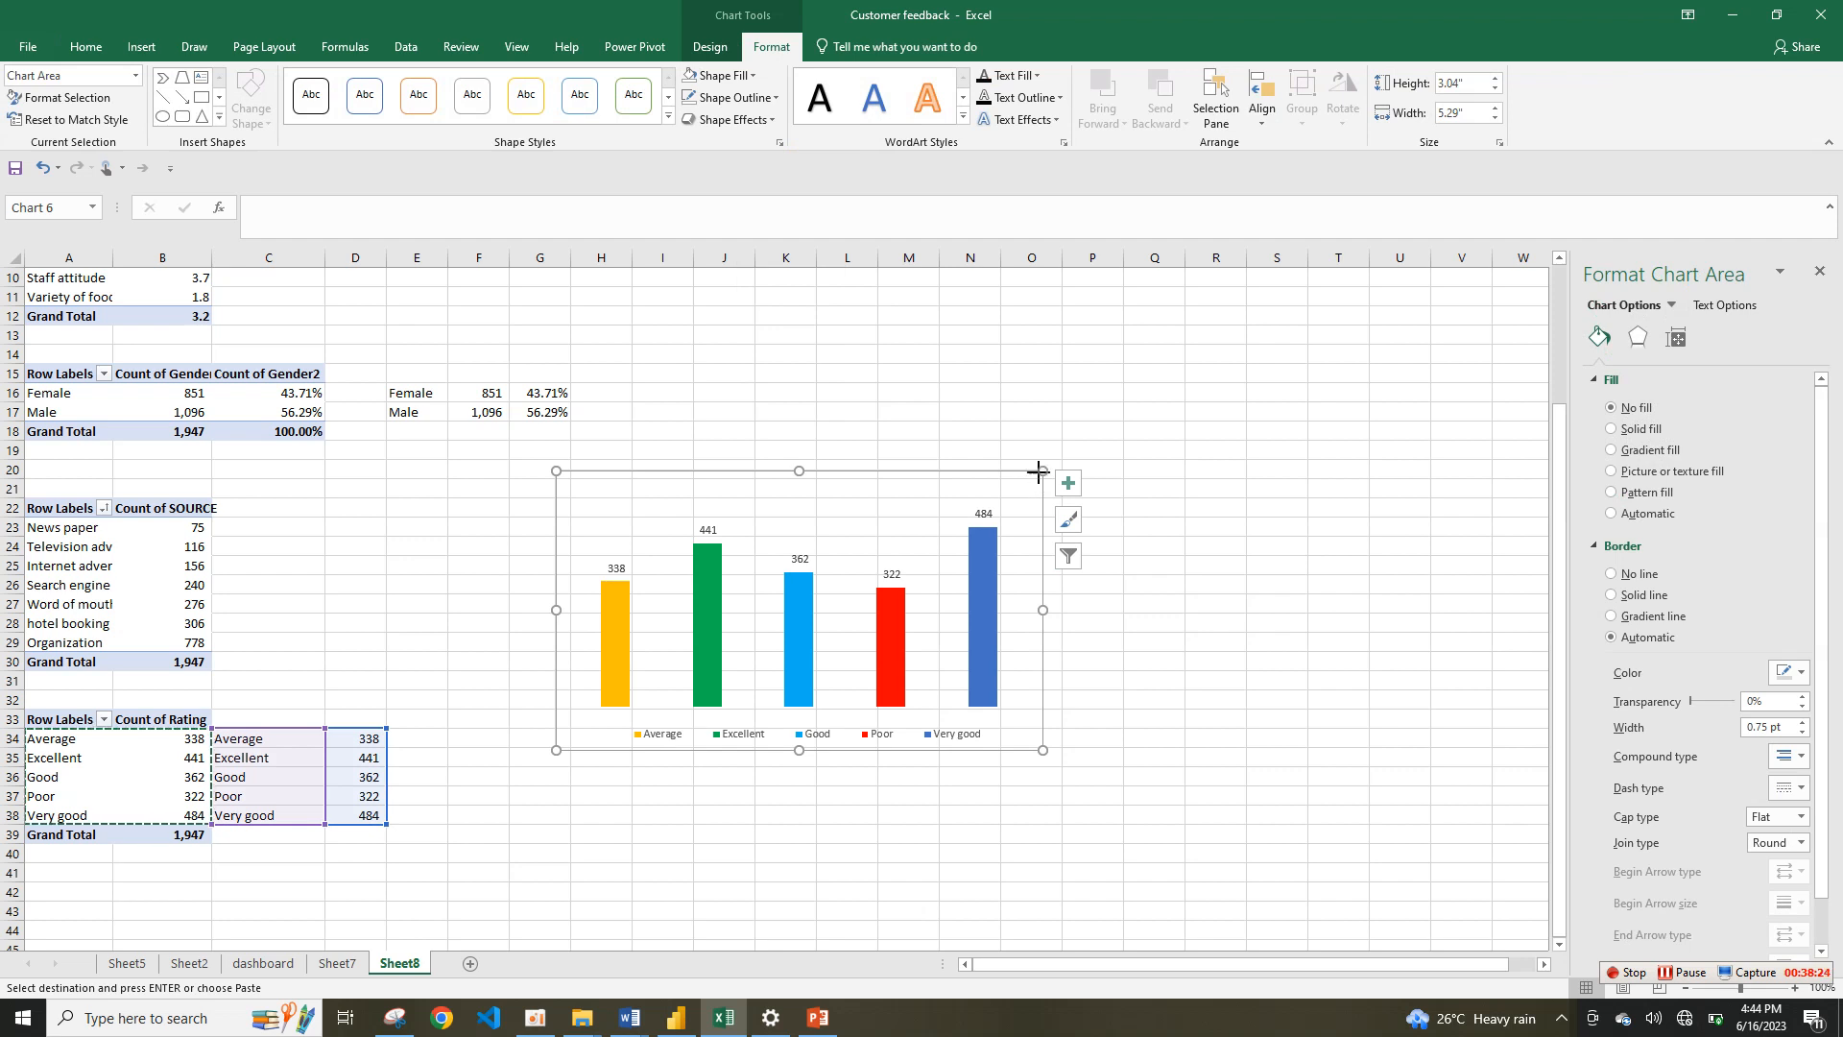
Step: Move the rating chart from Sheet8 to the Sheet7 dashboard, placing it at the lower middle beside the source of information chart
key(Escape)
key(Escape)
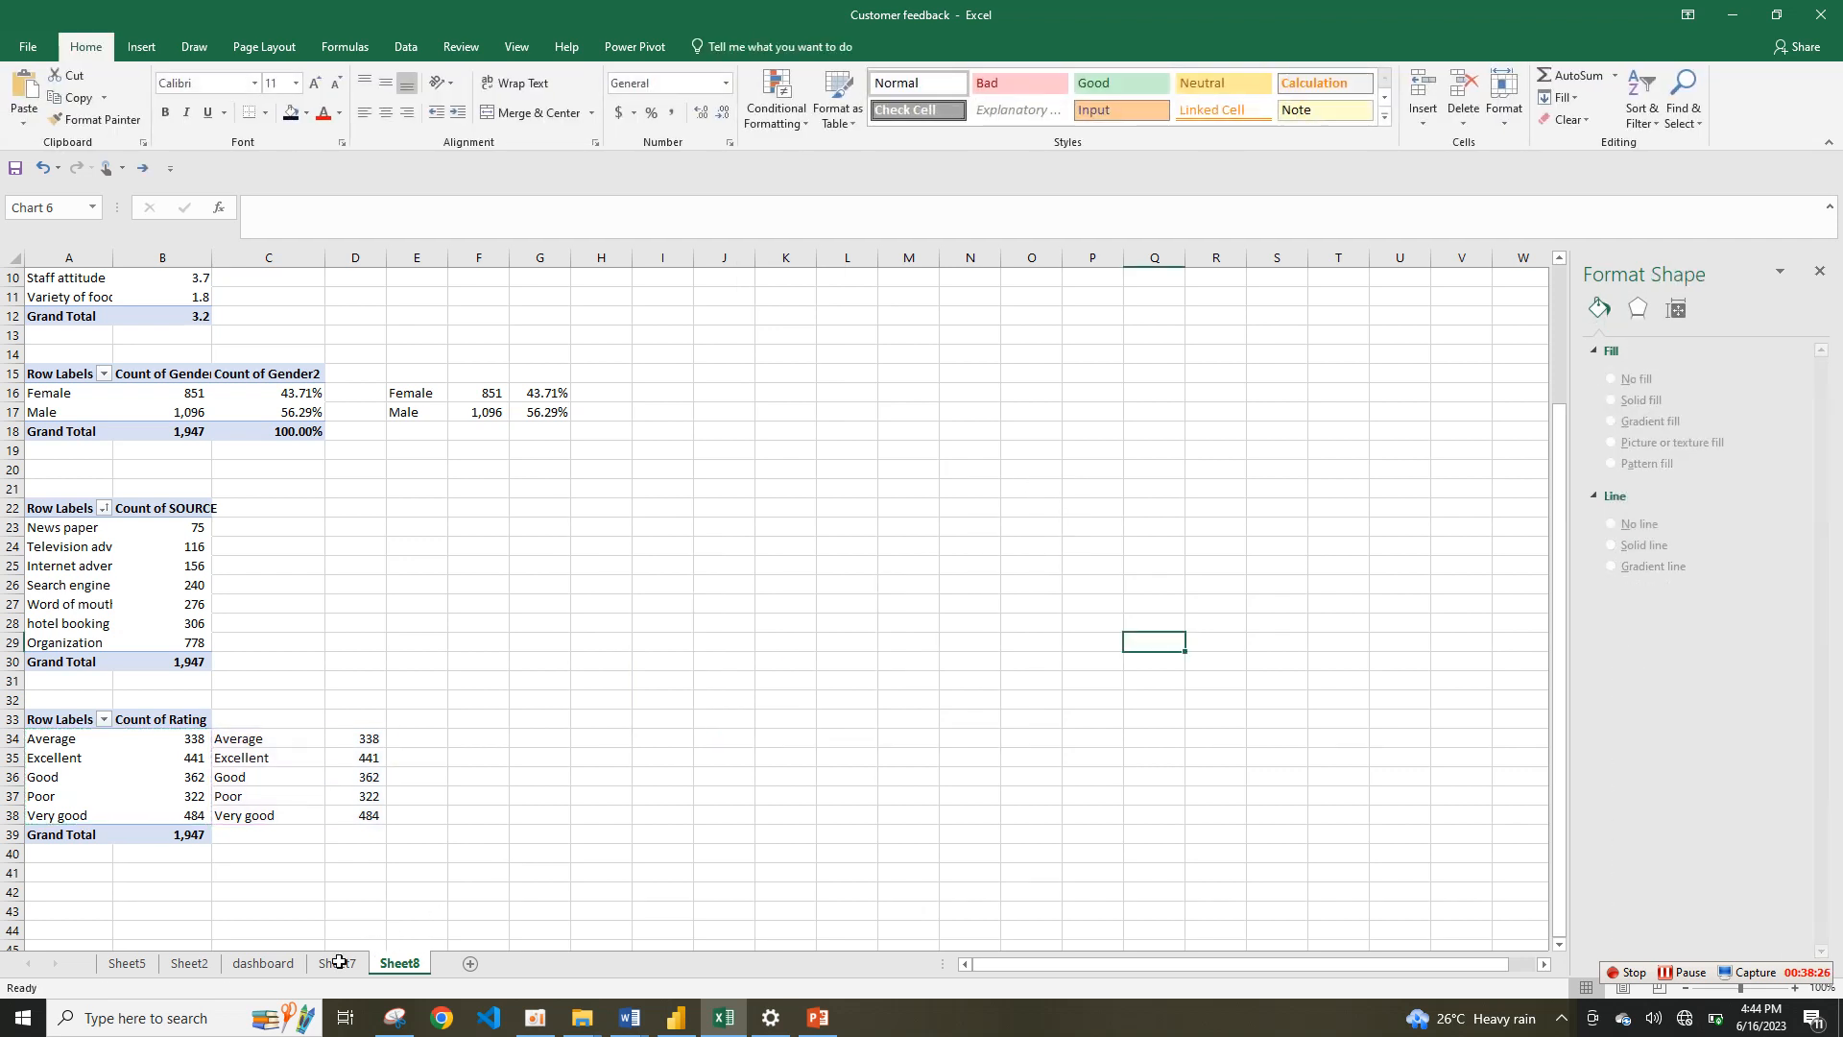
click(338, 963)
key(ctrl+v)
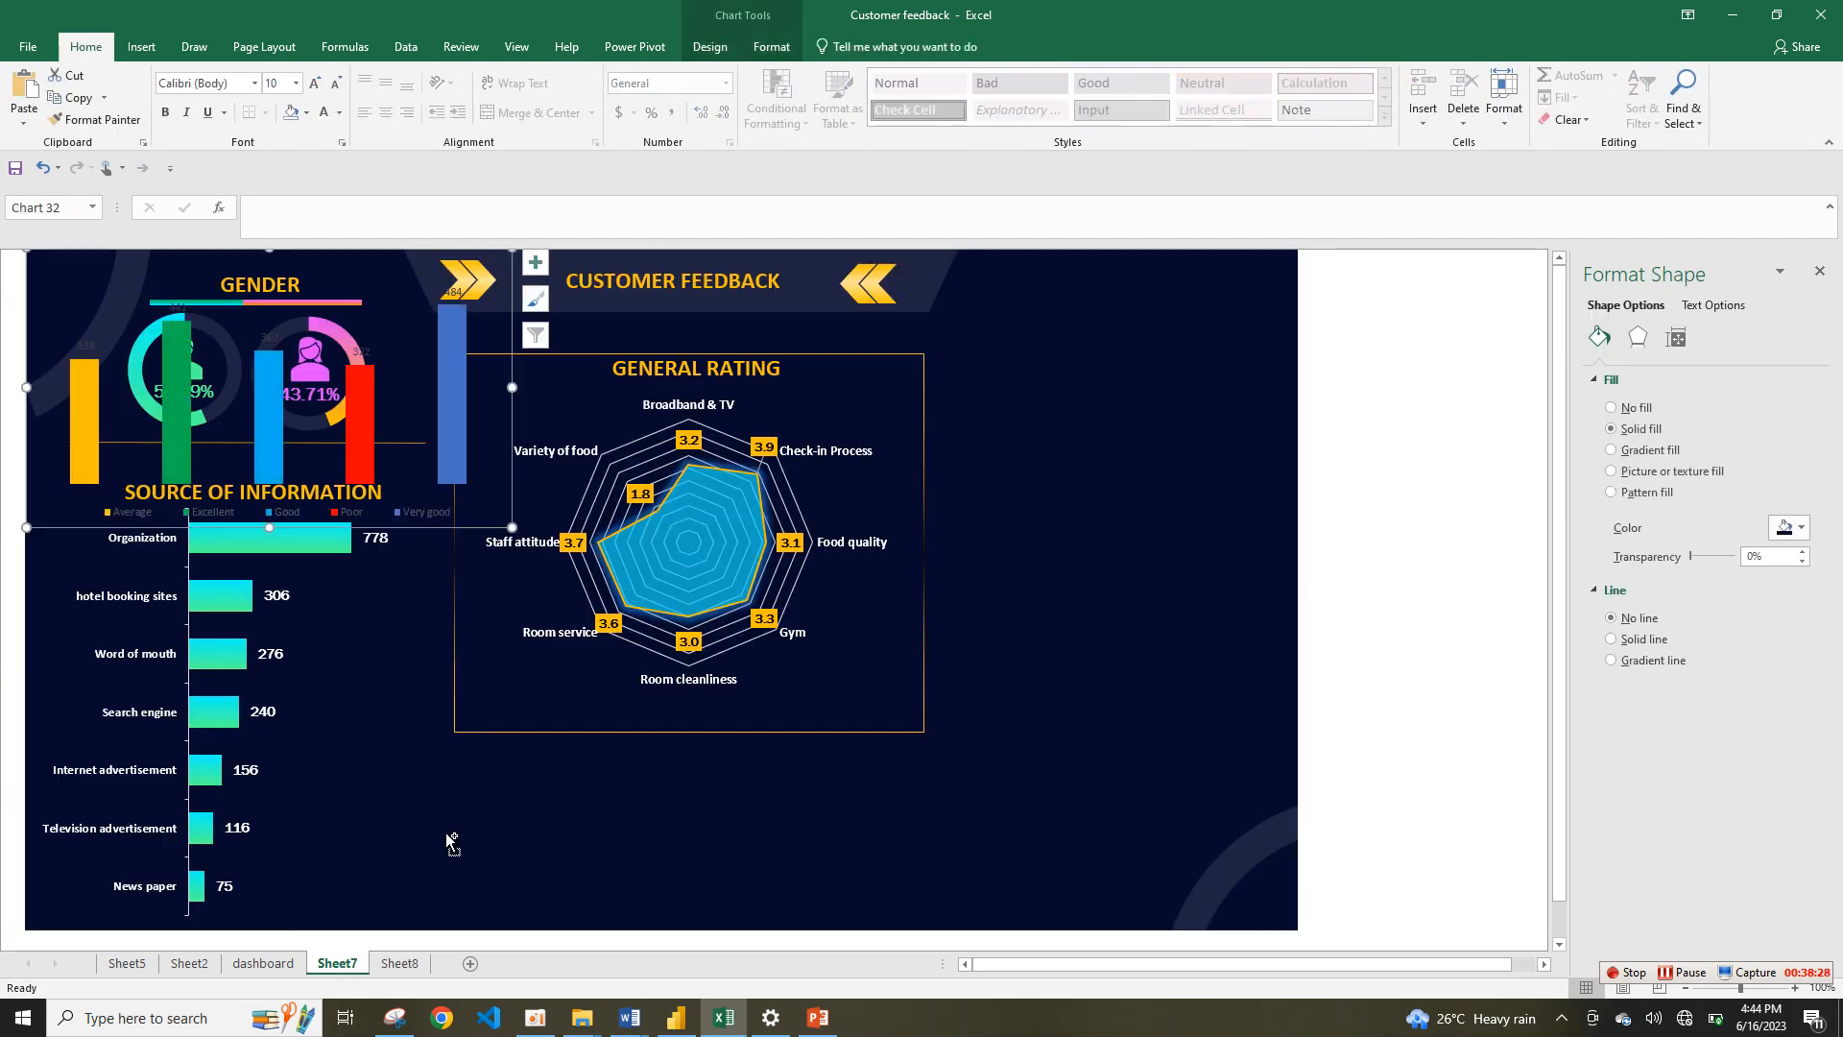
drag(509, 457, 826, 851)
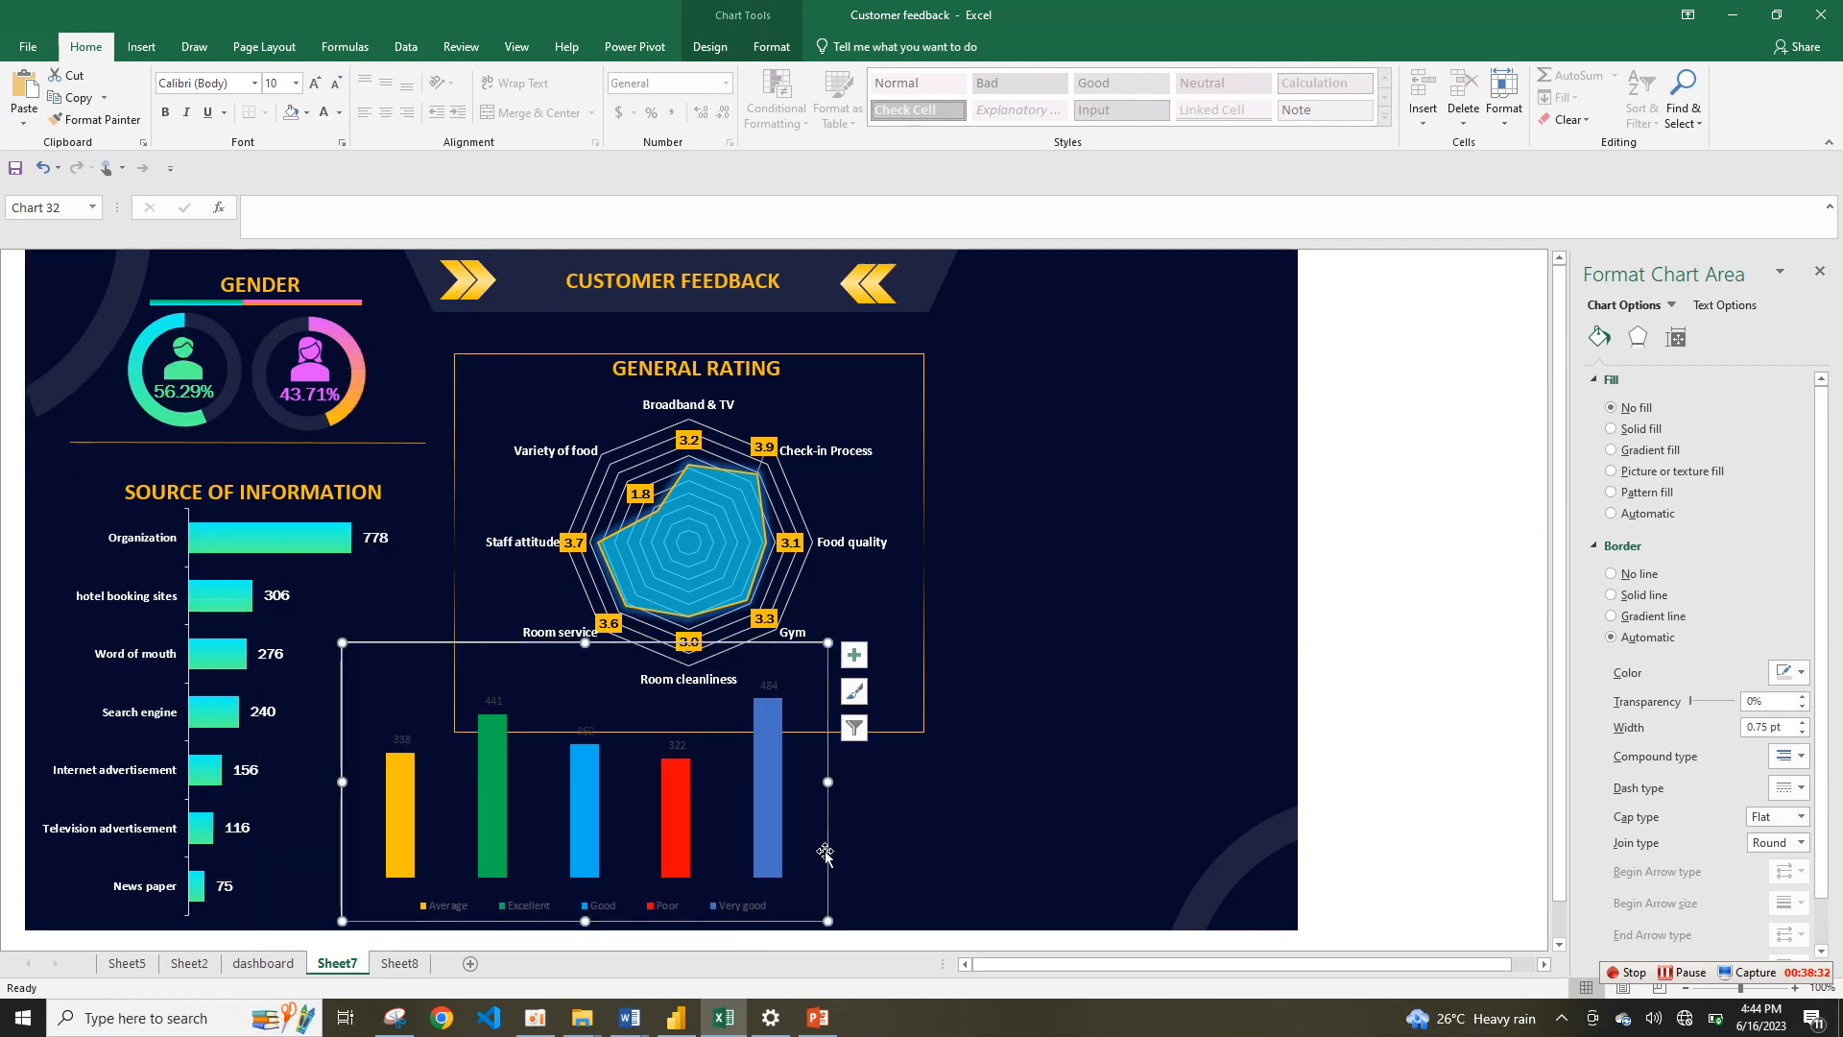
Step: Format the rating chart's data labels as white, bold Franklin Gothic text at size 10
click(683, 748)
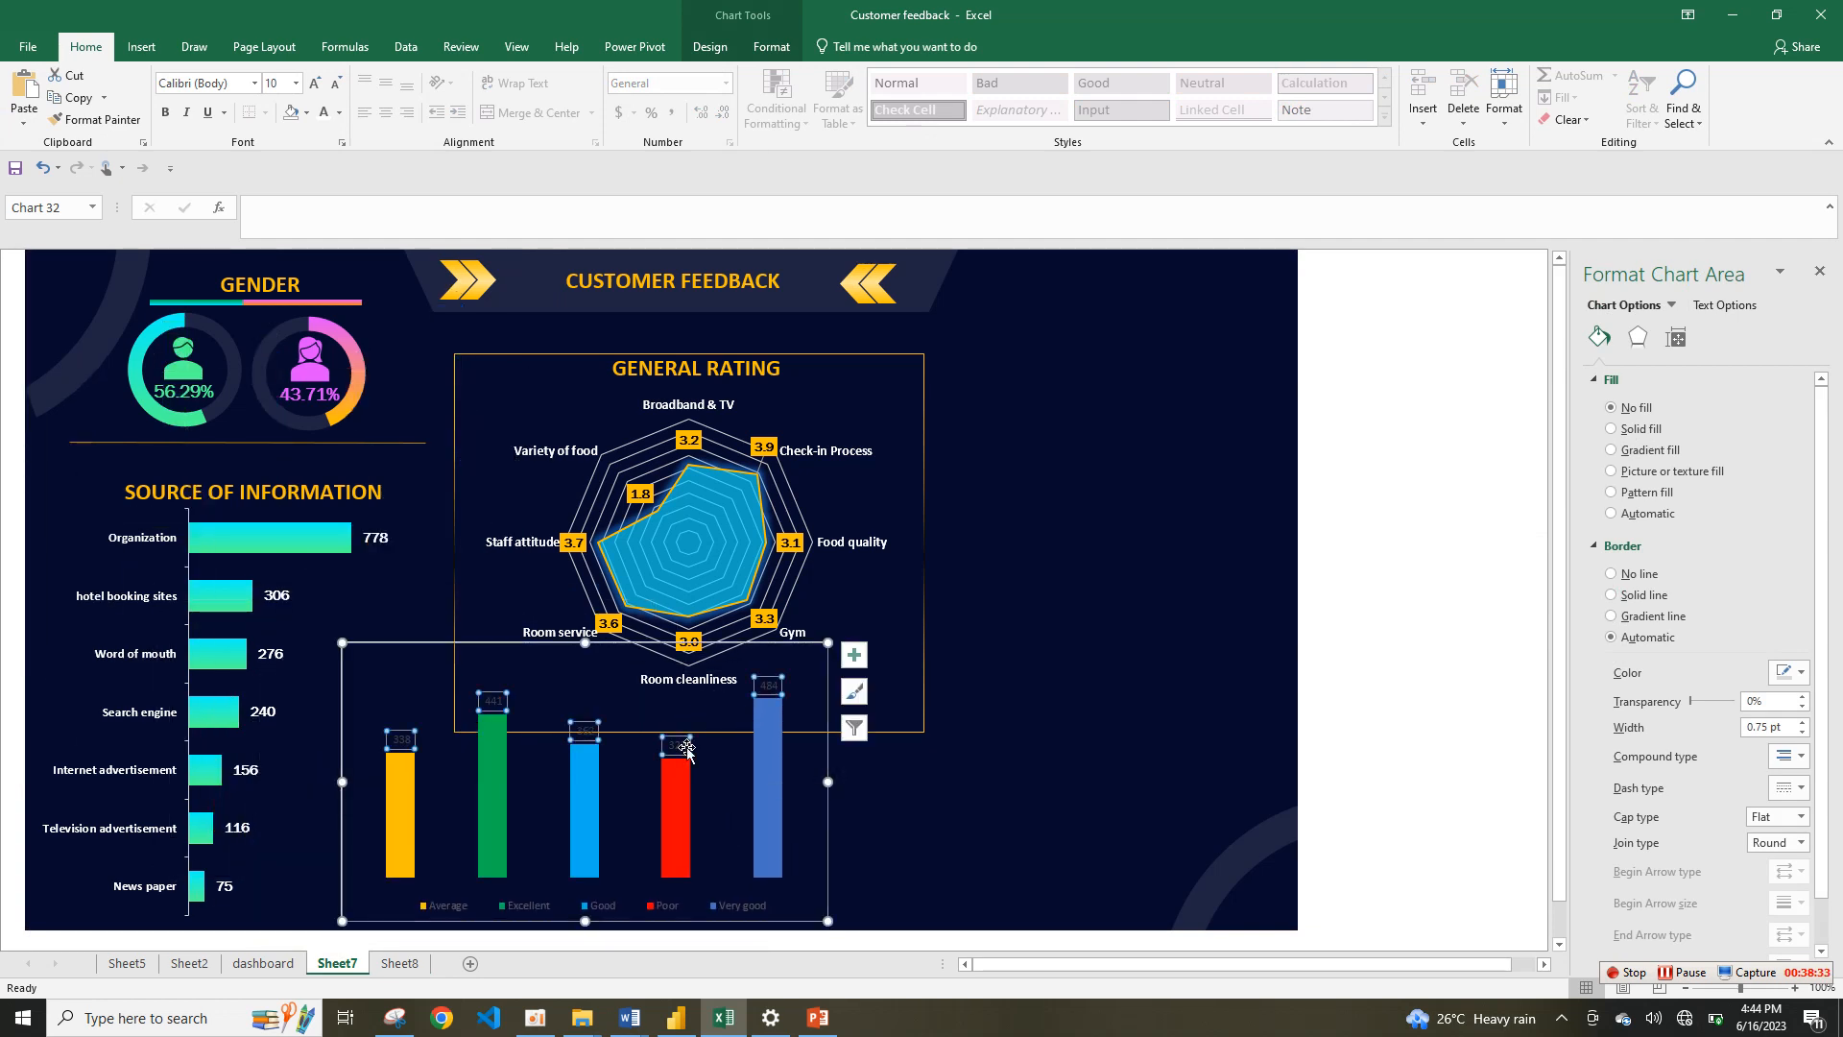
click(317, 118)
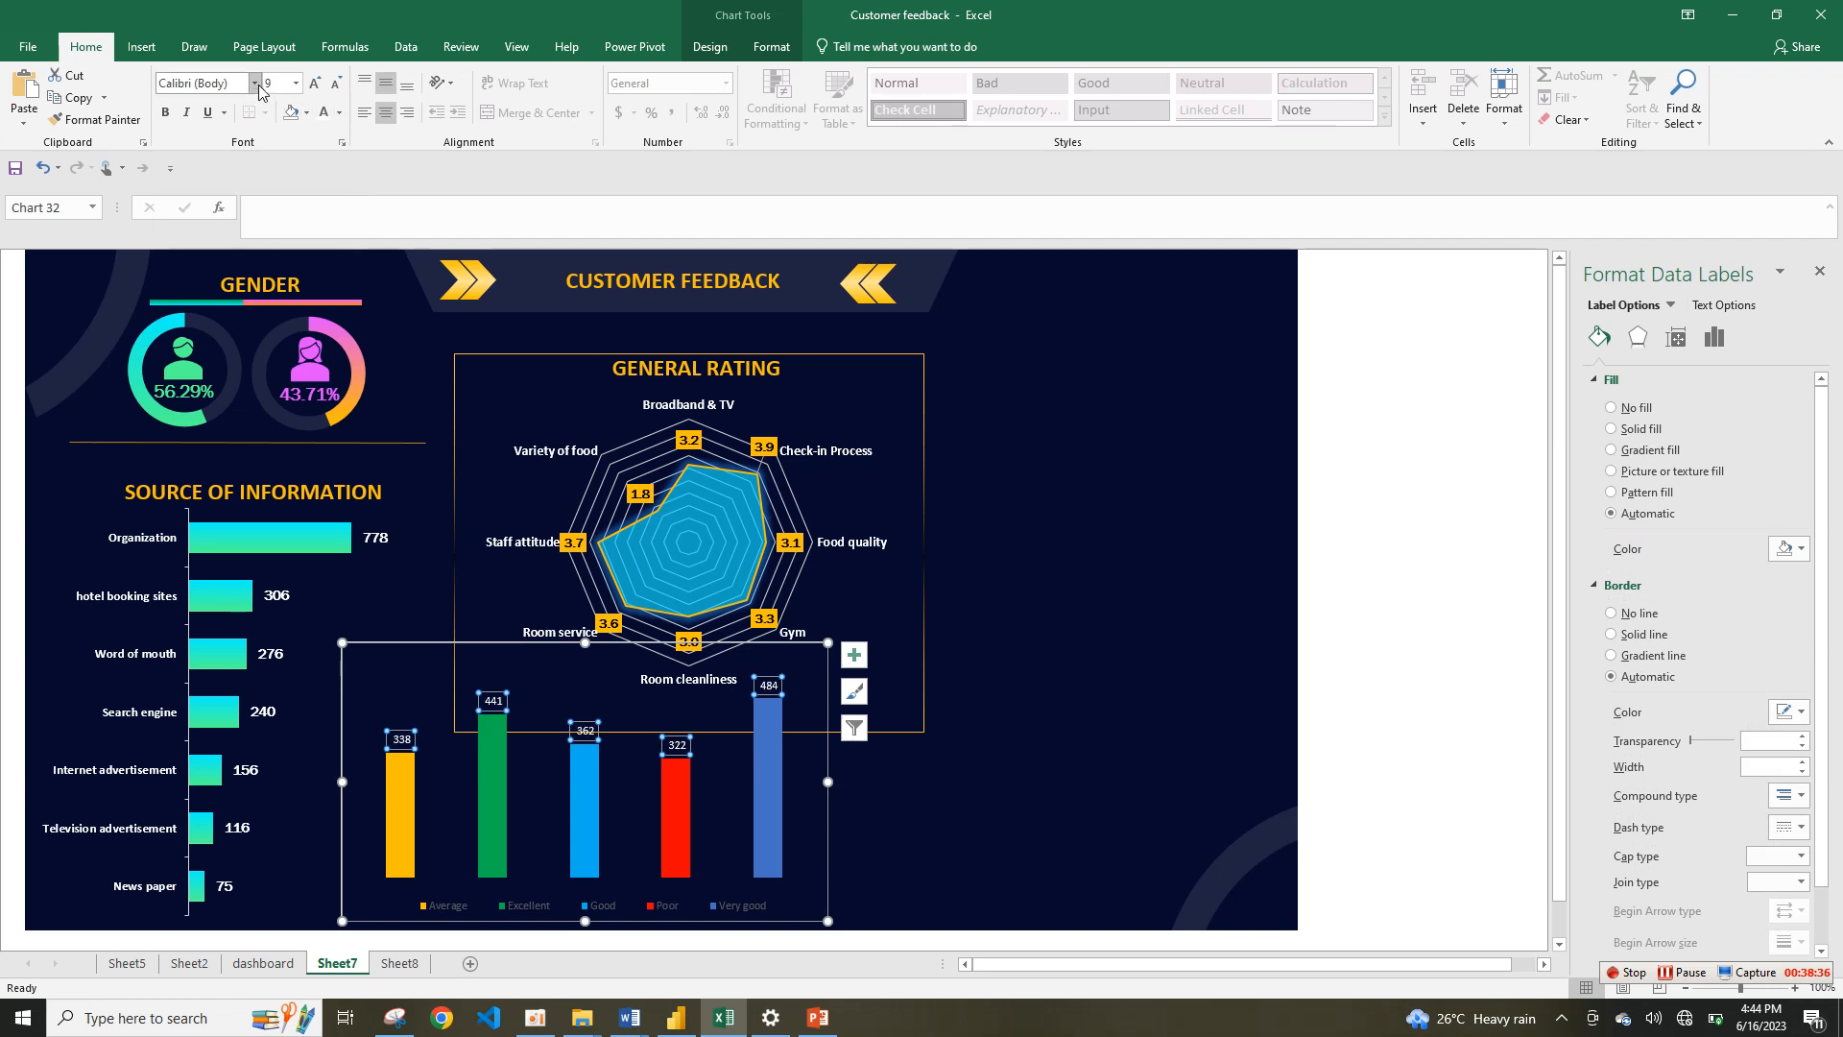
click(255, 84)
click(230, 196)
click(171, 116)
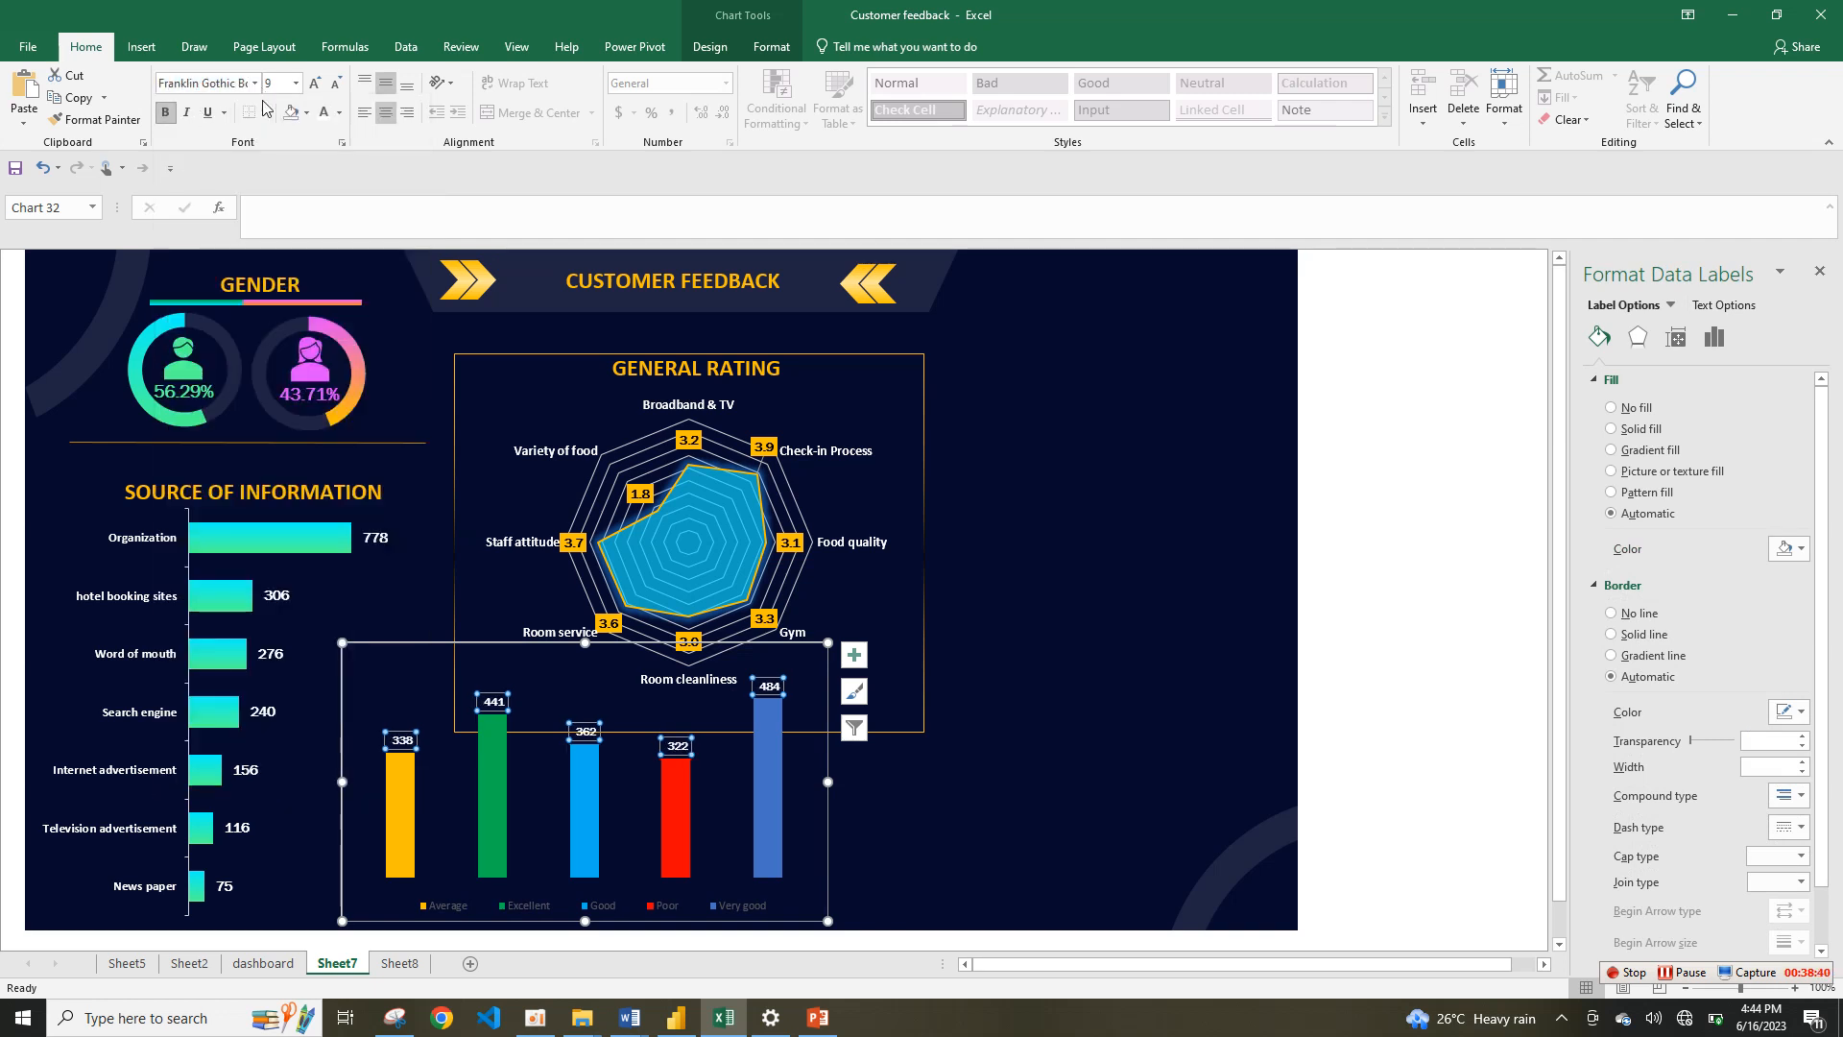
click(316, 85)
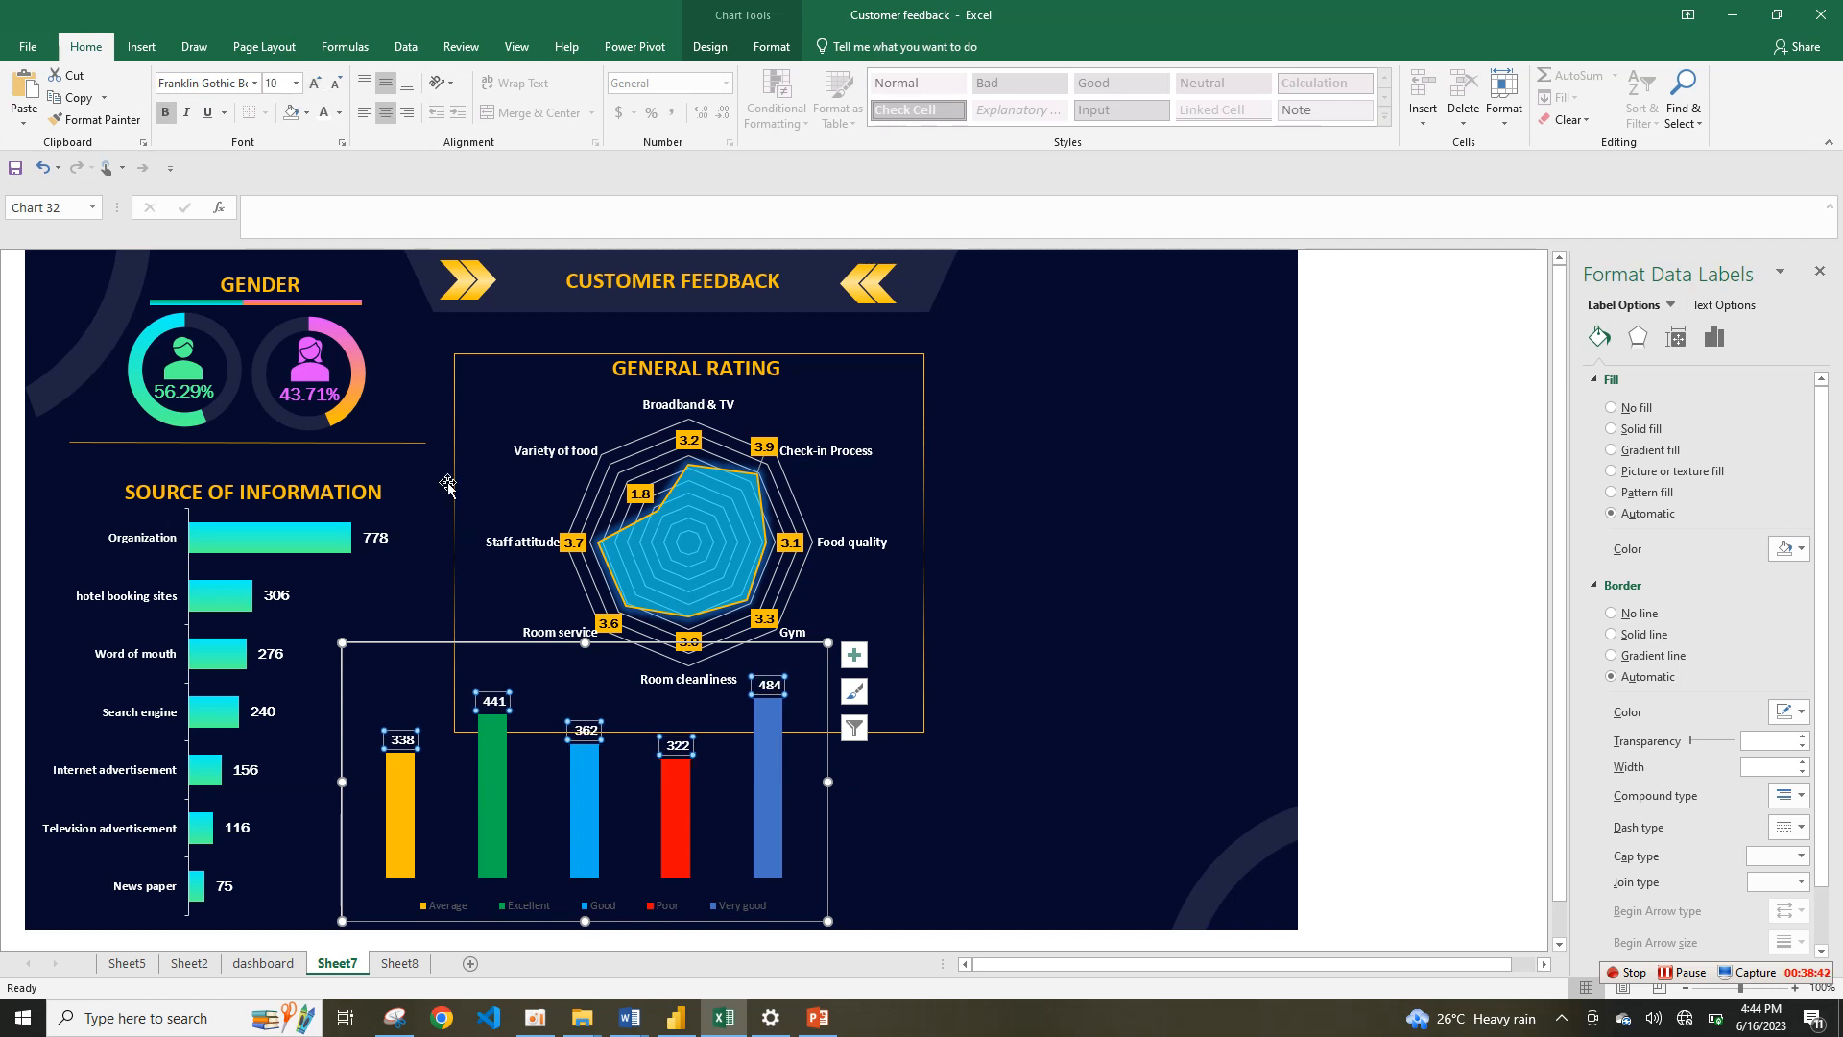
Step: Make the rating chart's legend text white and bold
click(550, 923)
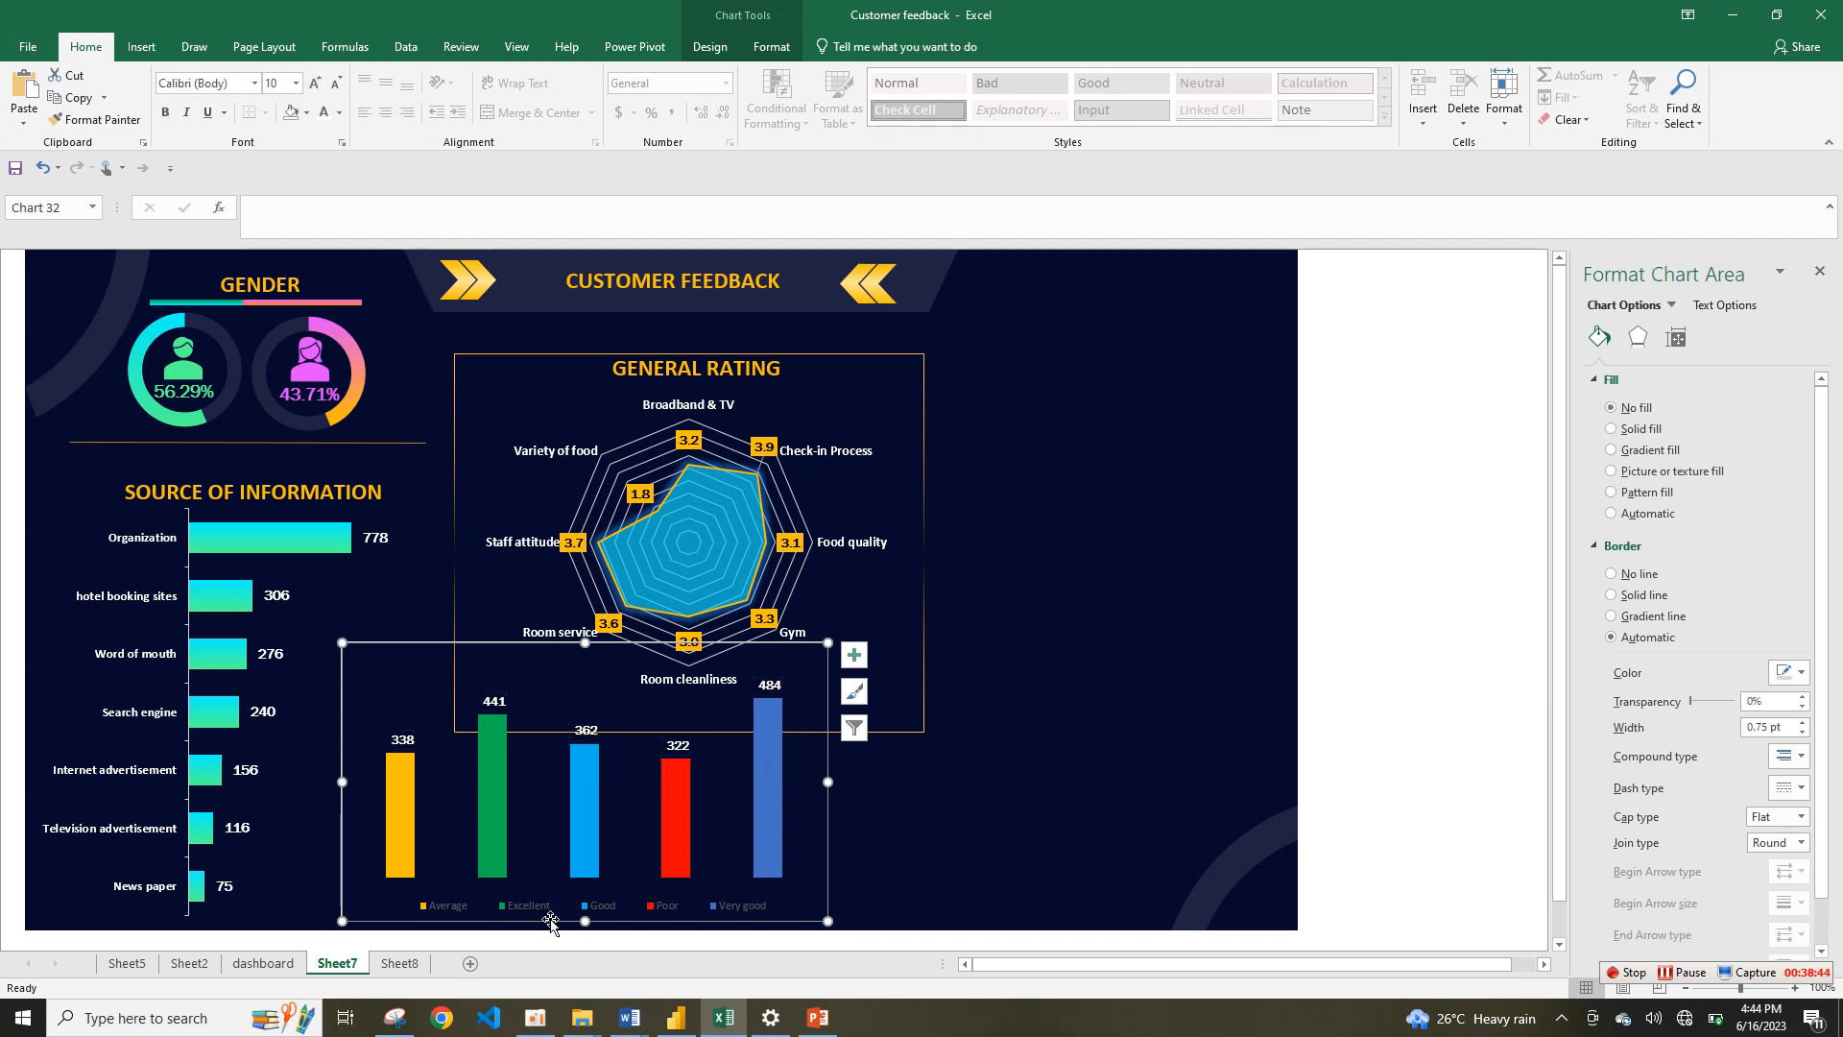
click(549, 910)
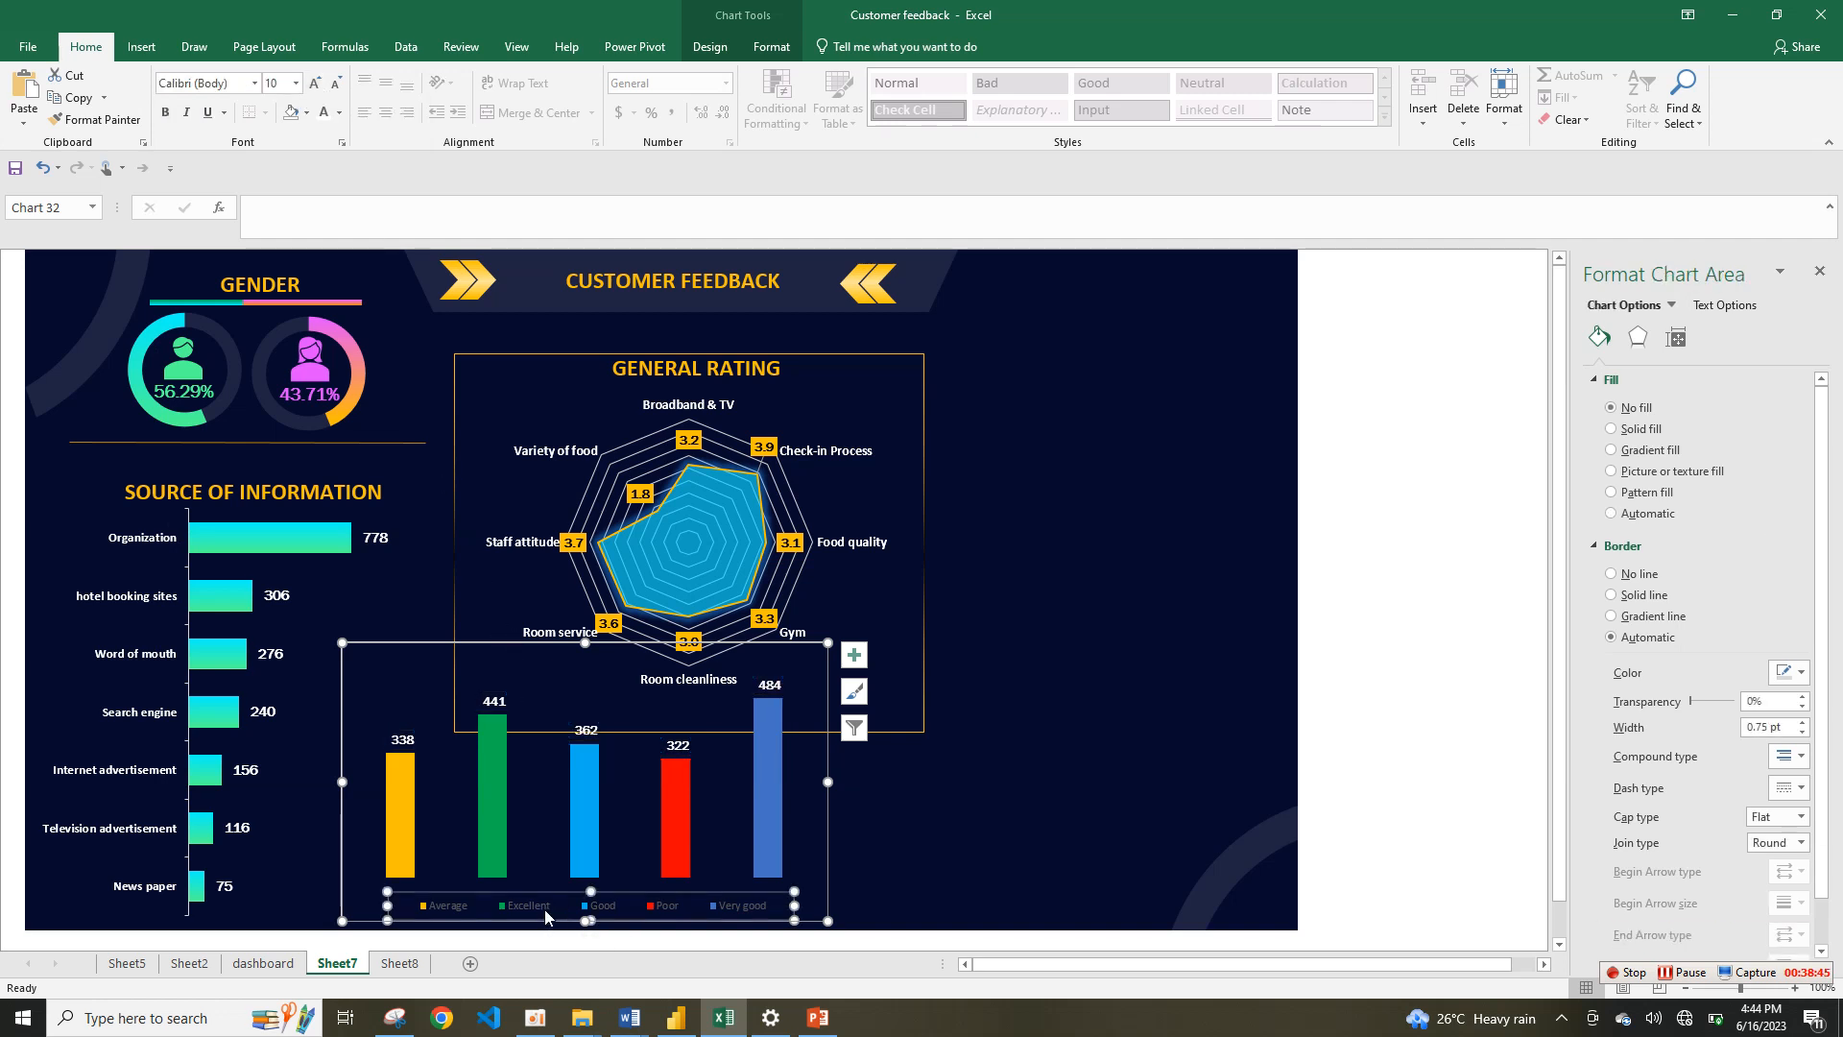
click(321, 114)
click(166, 115)
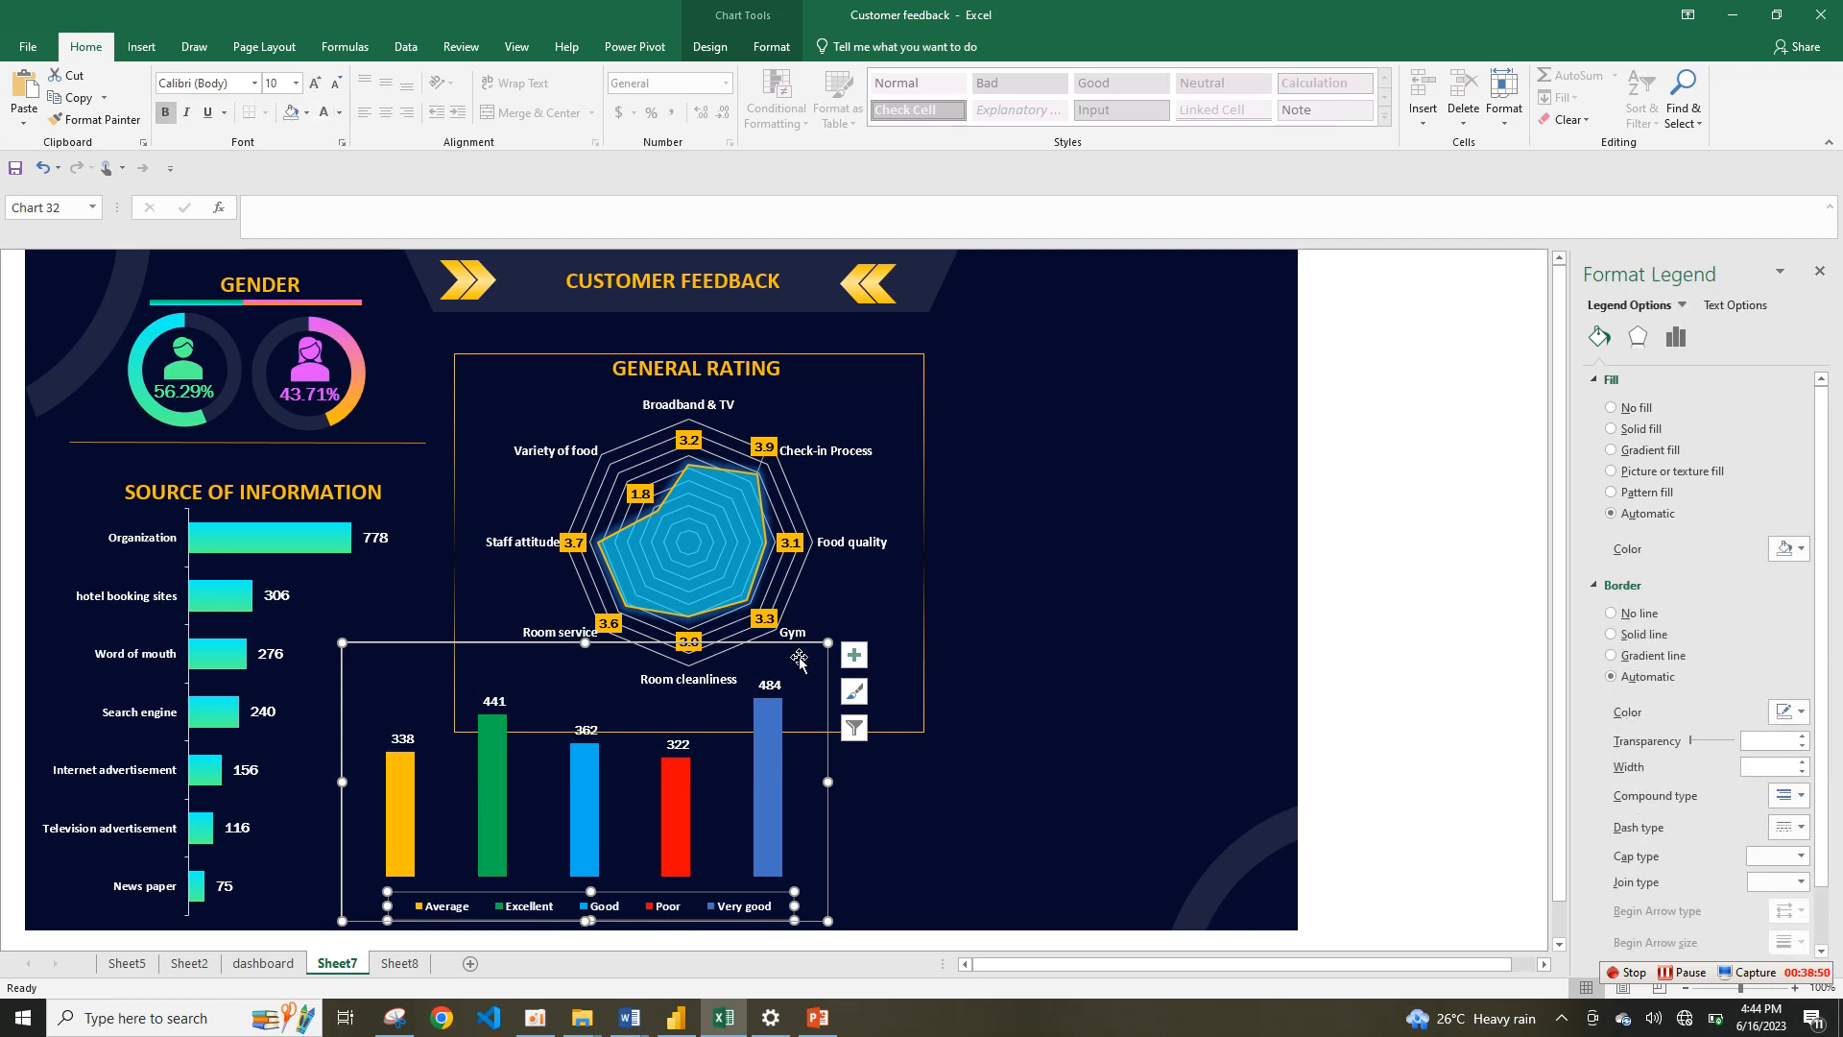
Step: Resize the rating chart to about 1.9" by 6.73" below the General Rating frame, and extend its plot area down toward the legend
drag(830, 641, 961, 745)
click(722, 768)
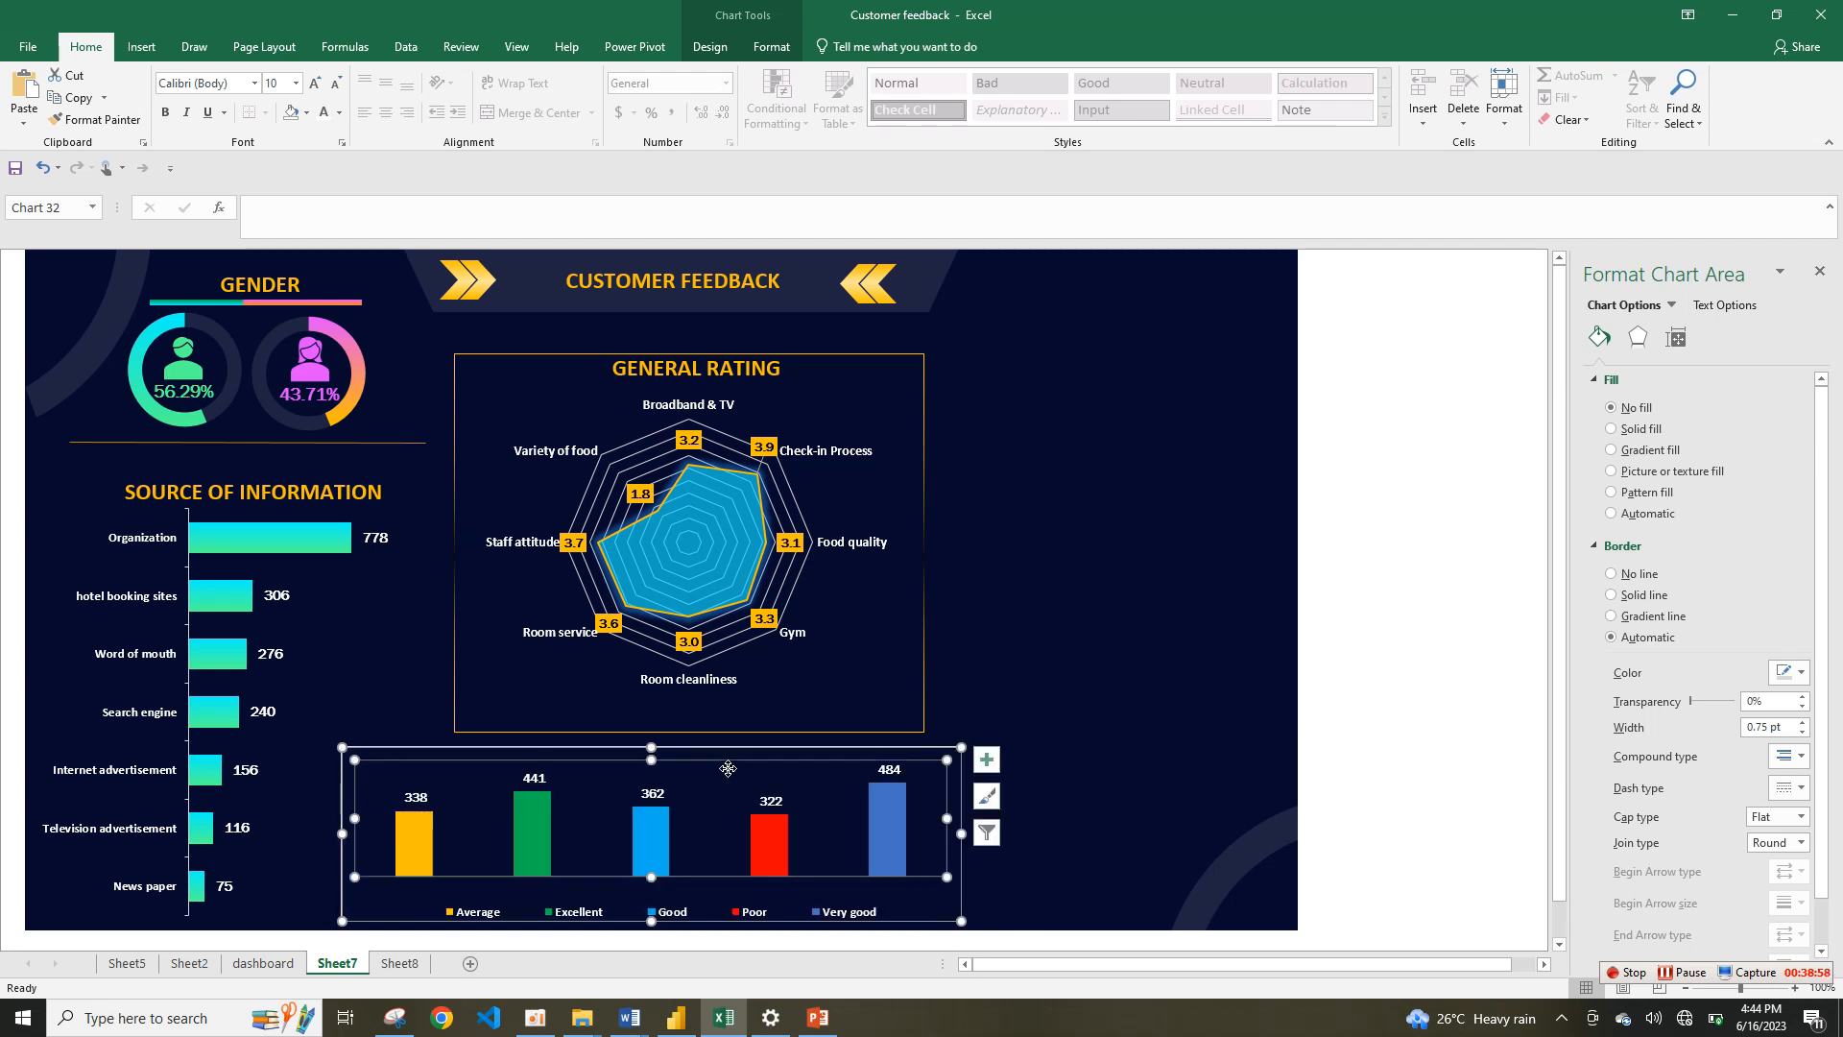
drag(648, 877, 645, 899)
click(1024, 861)
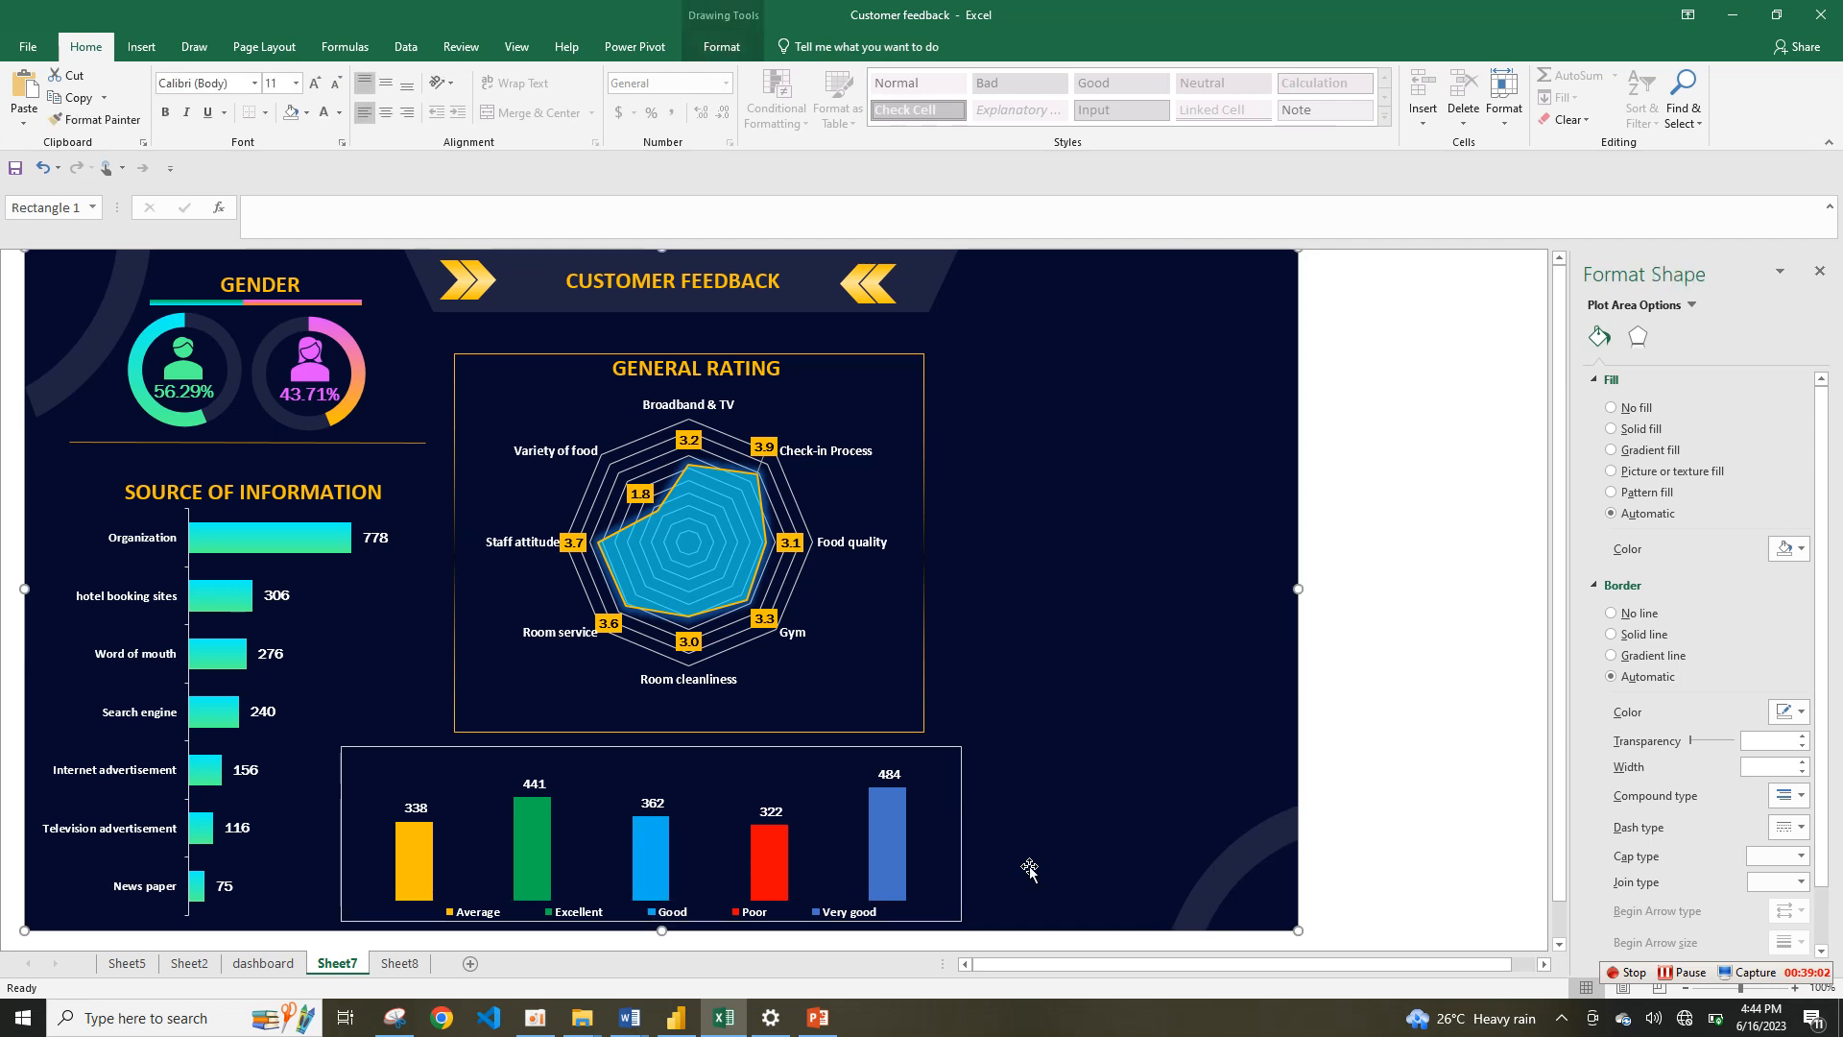
Step: Remove the outline around the rating chart on the dashboard
click(550, 755)
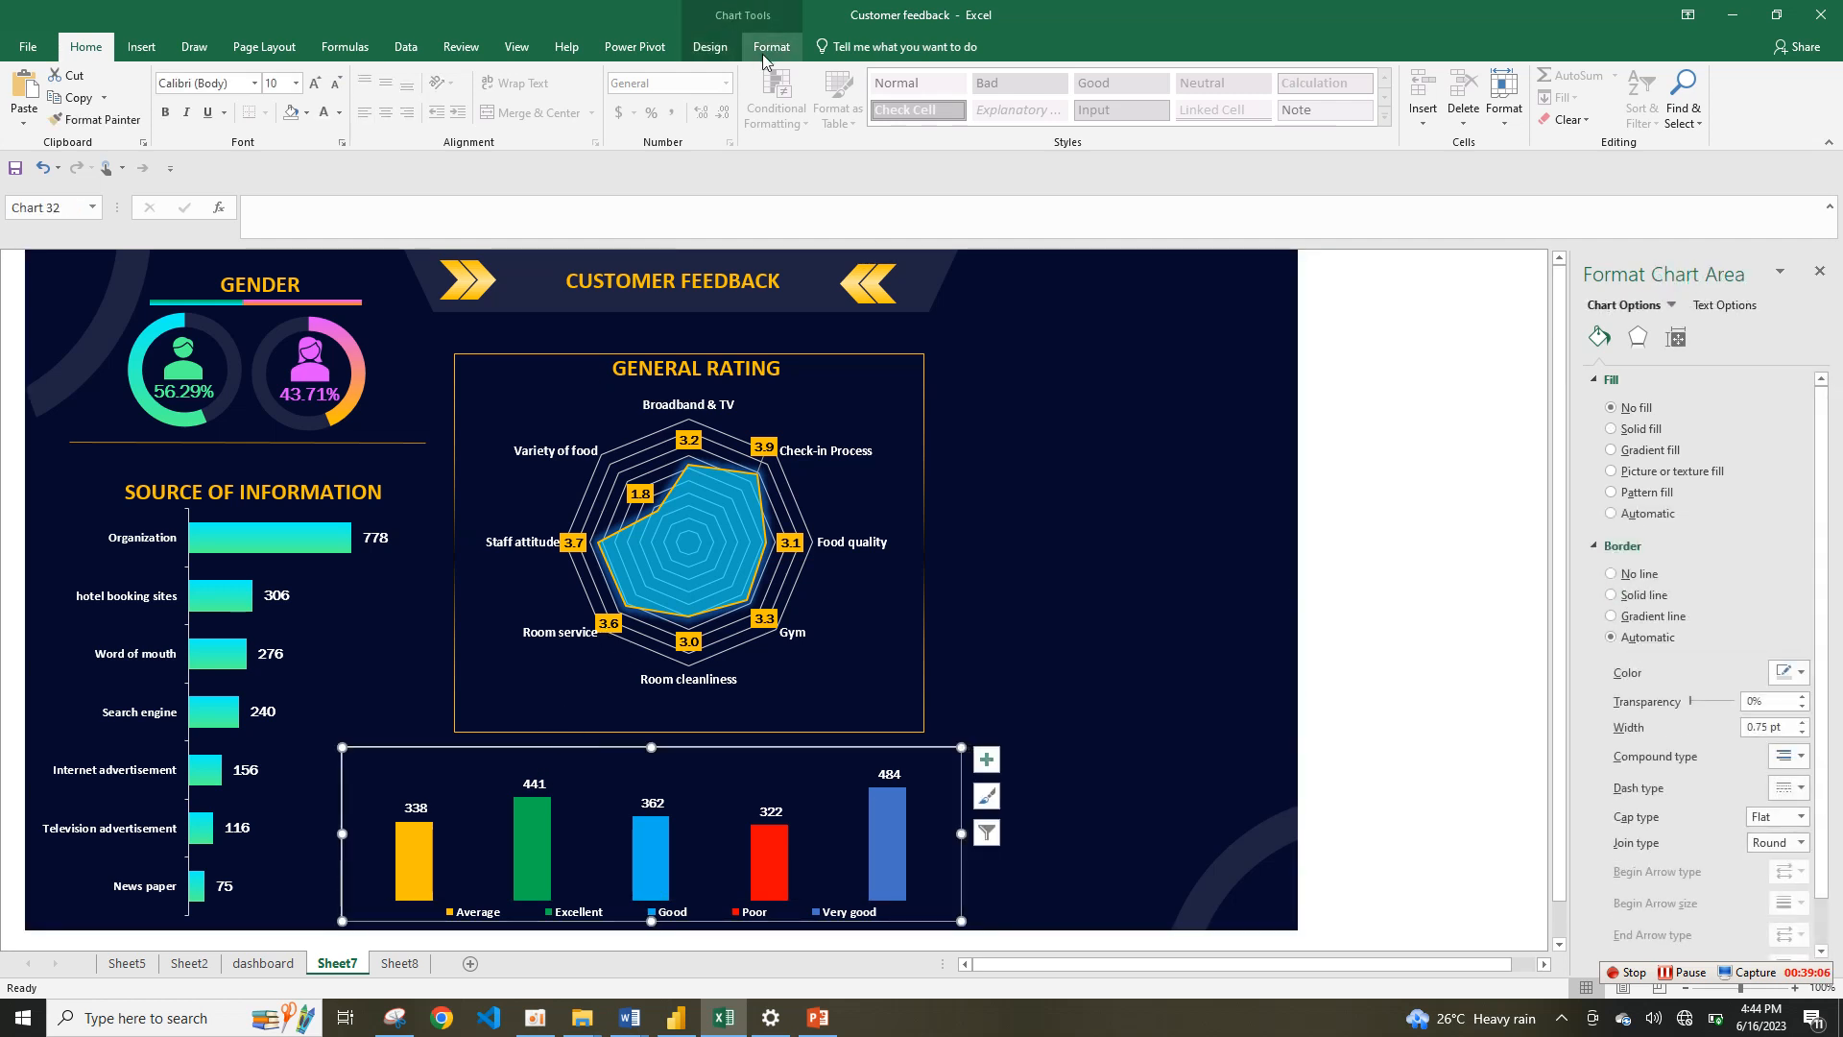
click(767, 50)
click(735, 97)
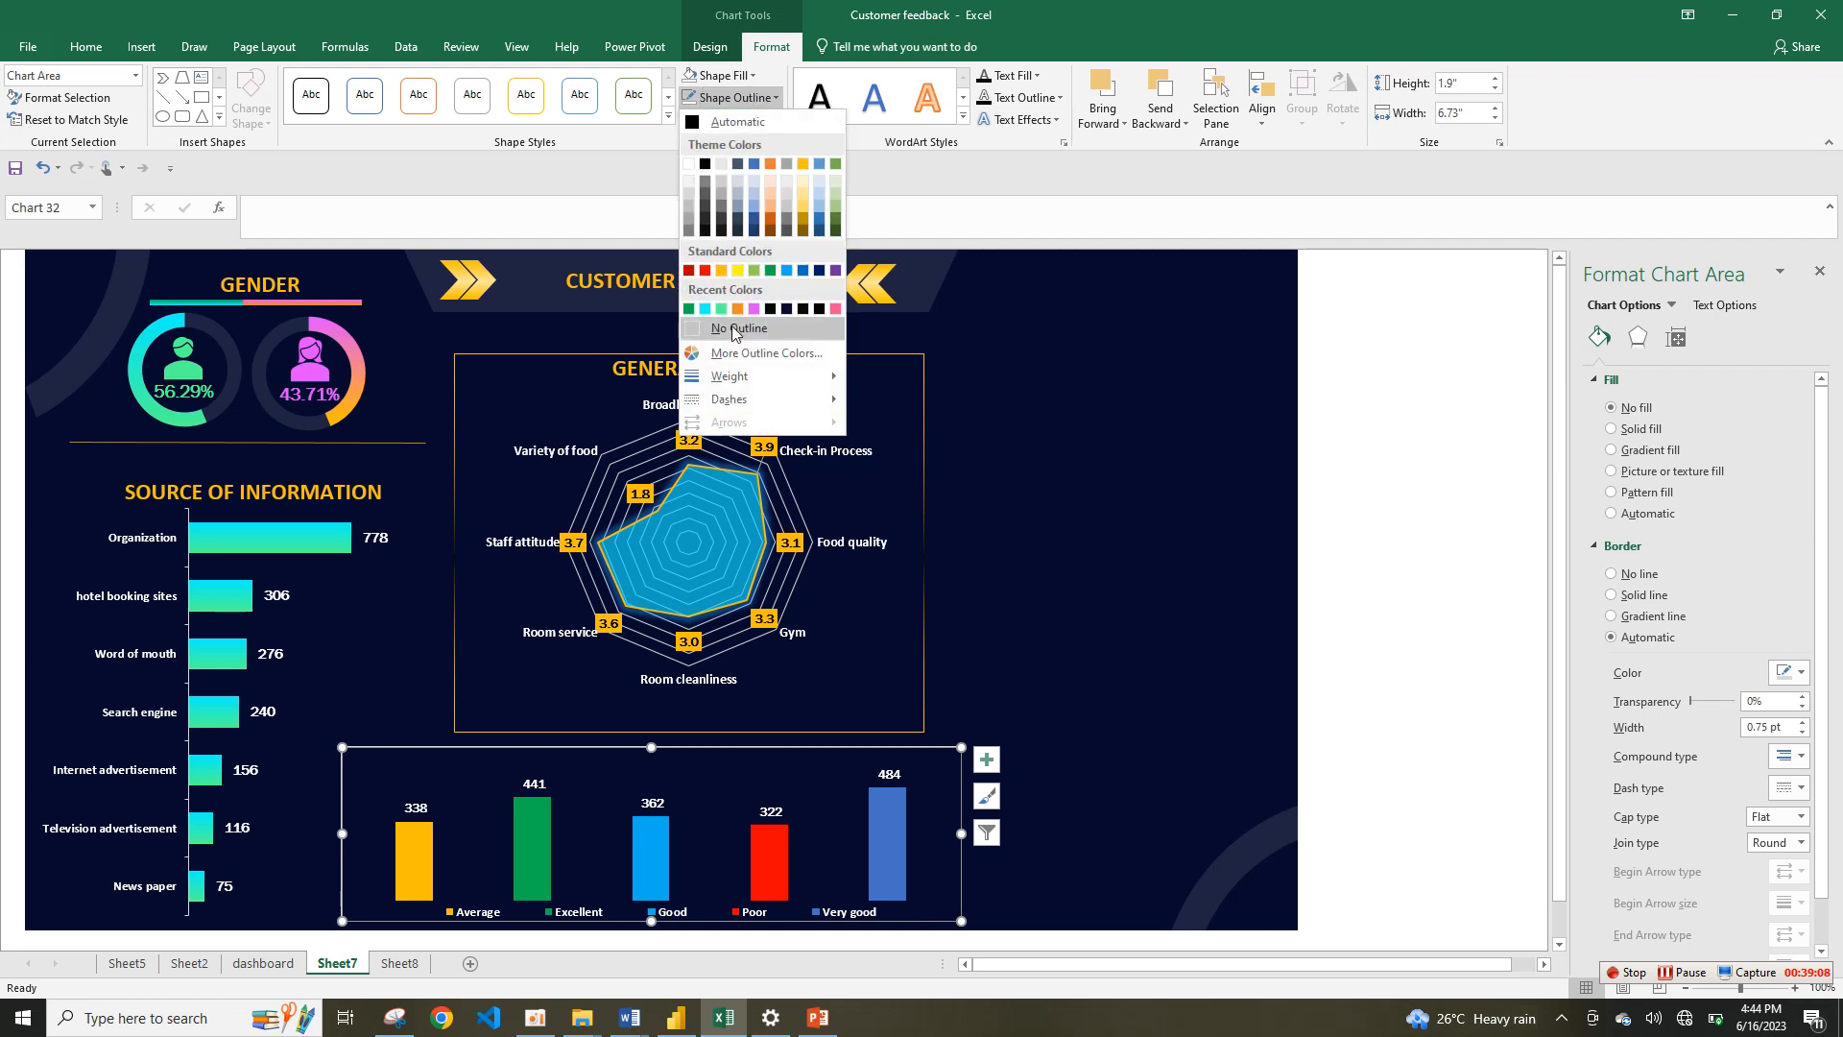
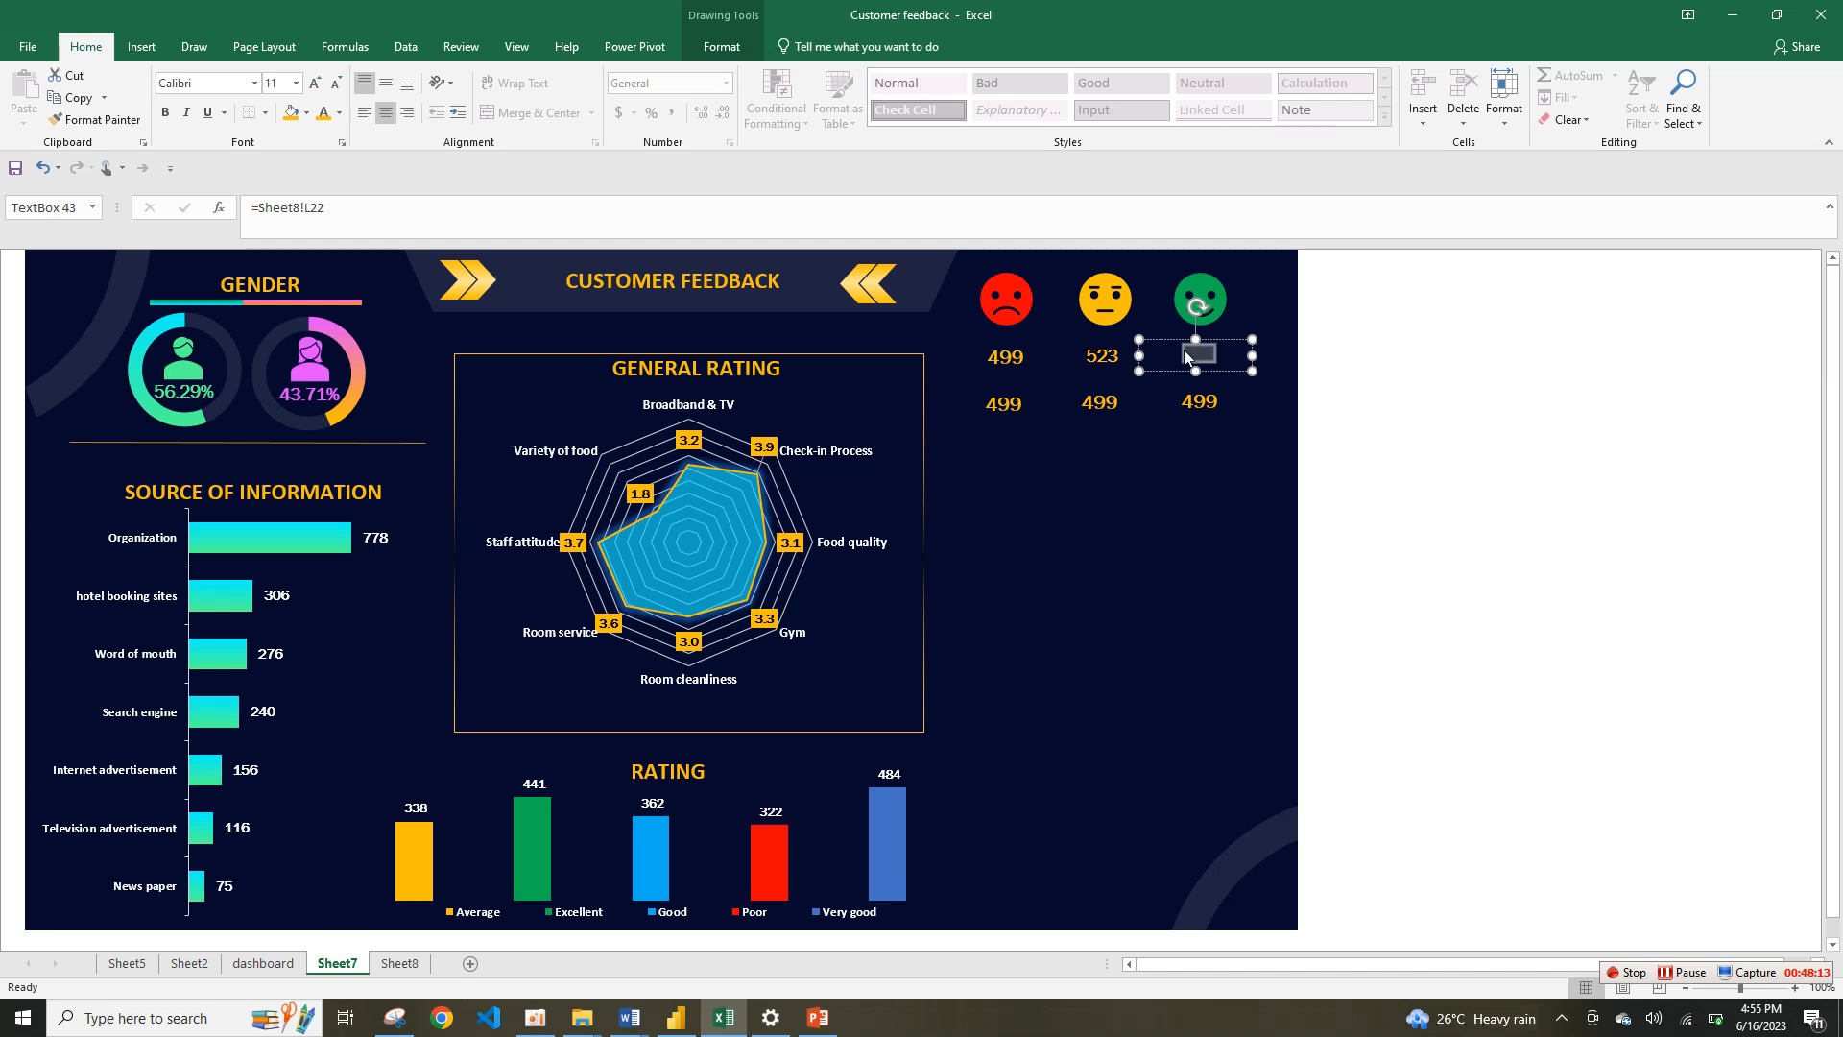
Step: Format the count under the green smiley as orange, bold, centered Franklin Gothic text and enlarge it by two font-size increments
click(324, 113)
click(255, 84)
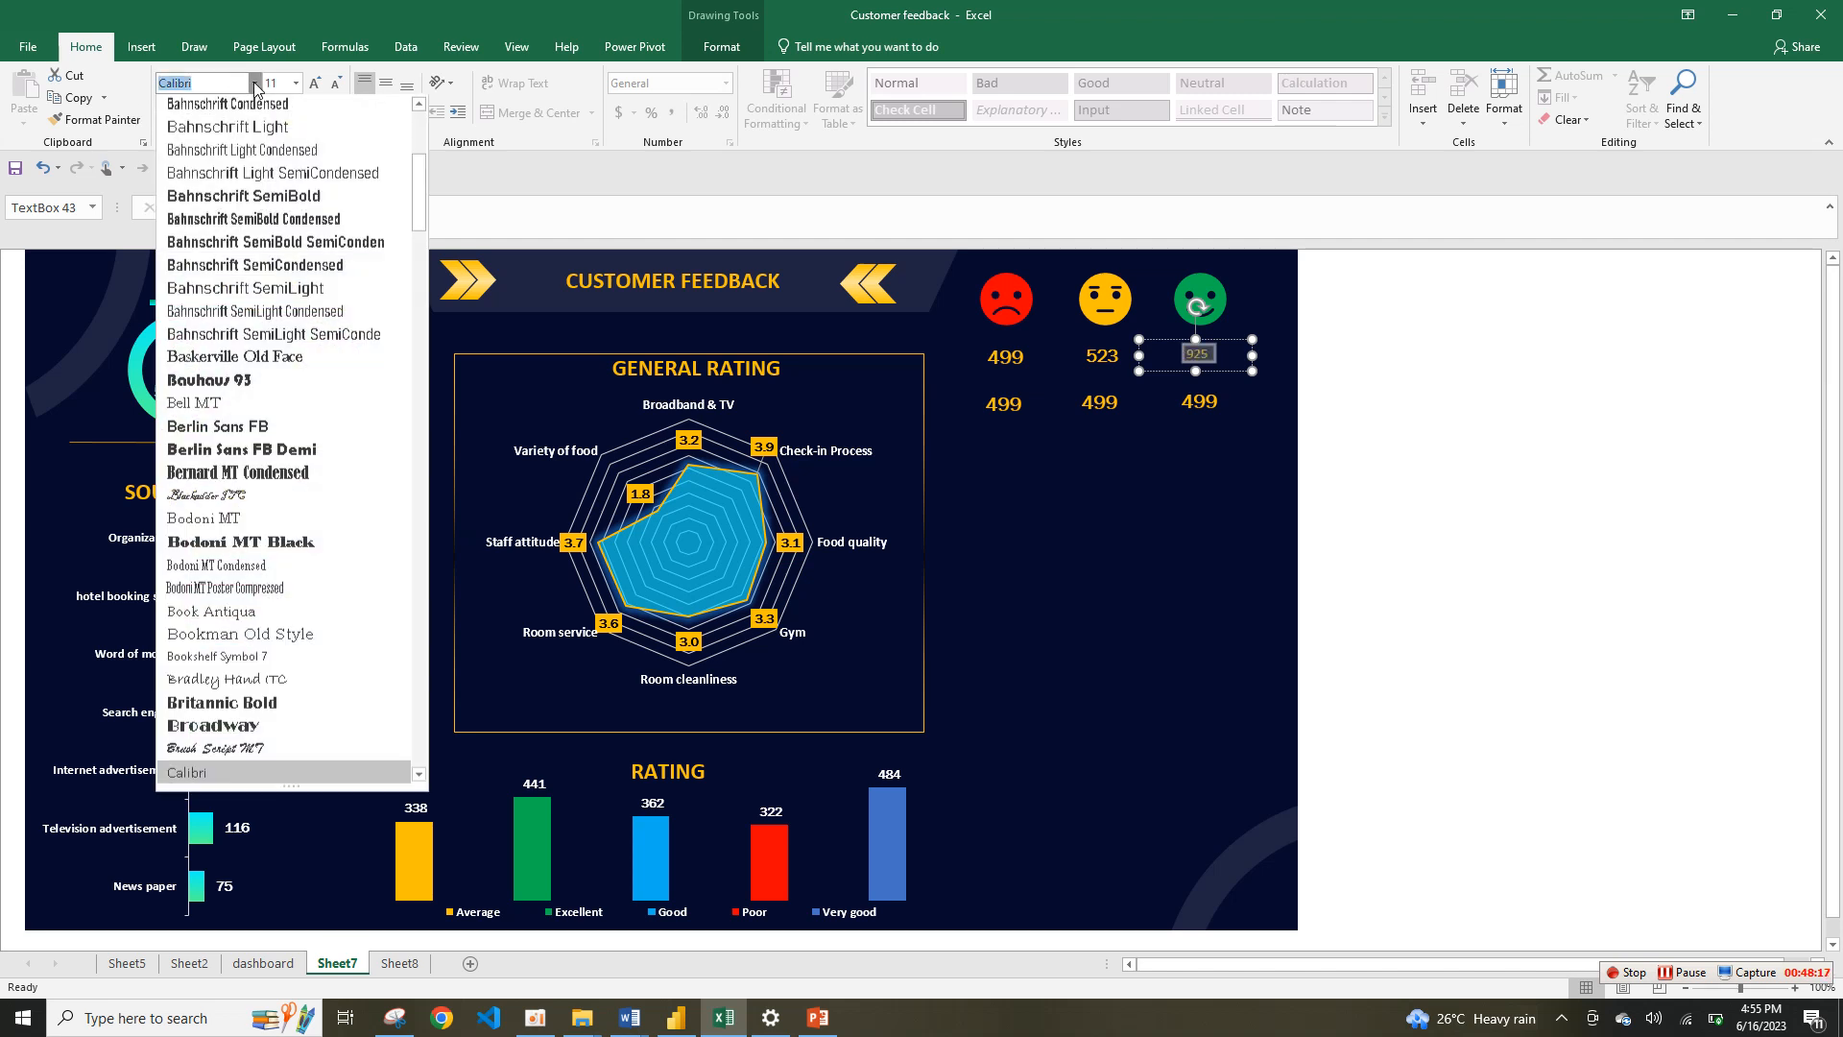
click(255, 83)
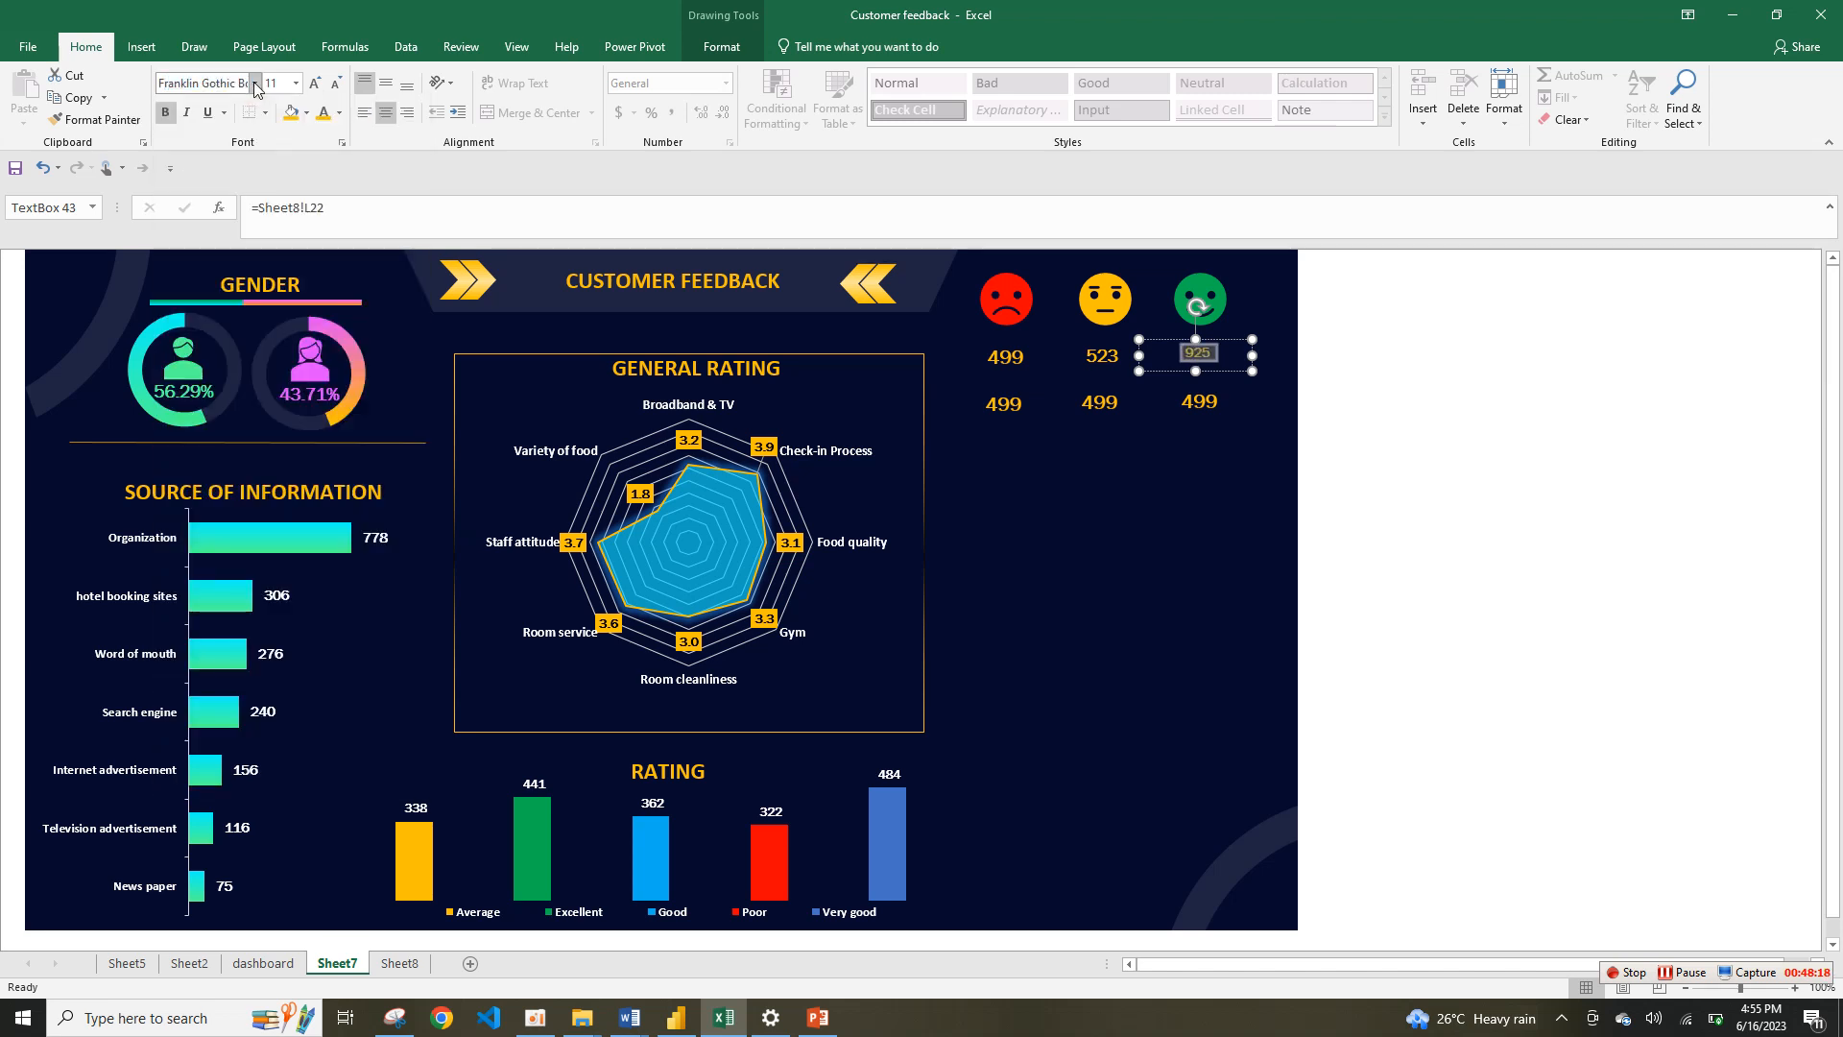
click(319, 84)
click(321, 84)
click(1130, 449)
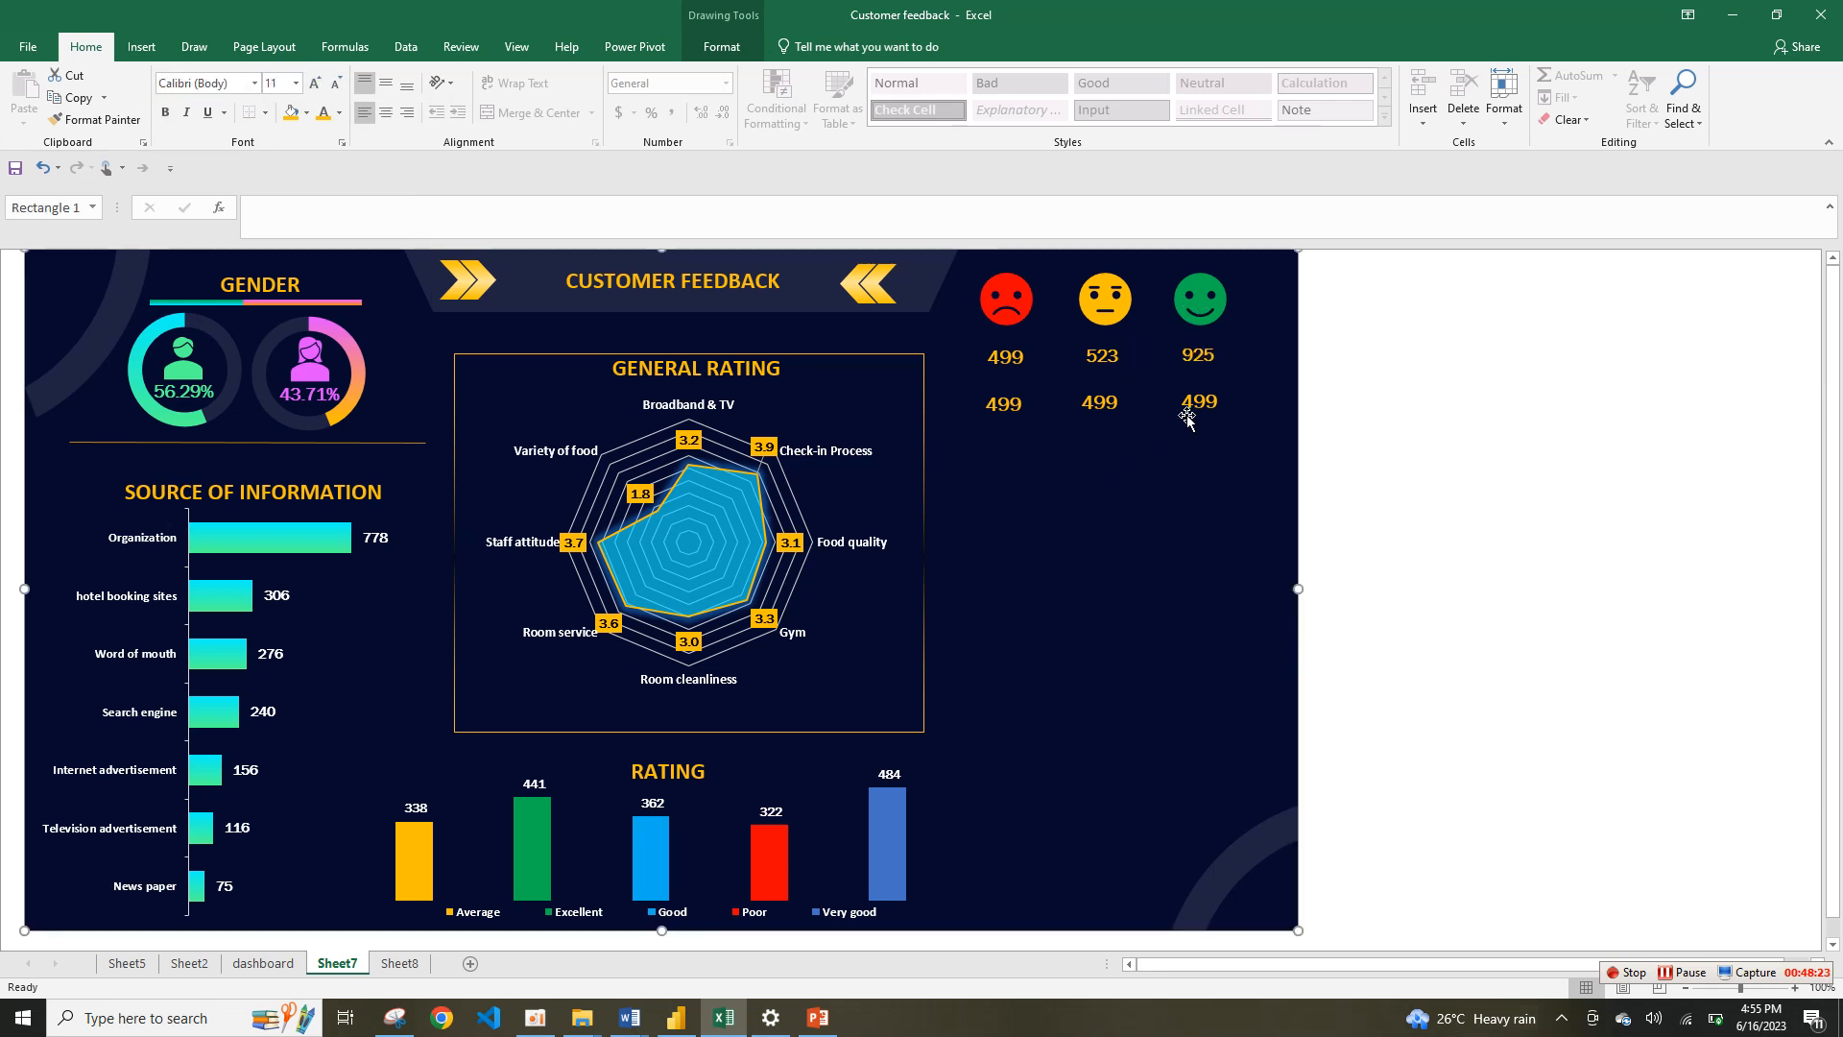
Step: Link the lower text box under the red smiley to the Detractors percentage in Sheet8 cell M20
click(1004, 404)
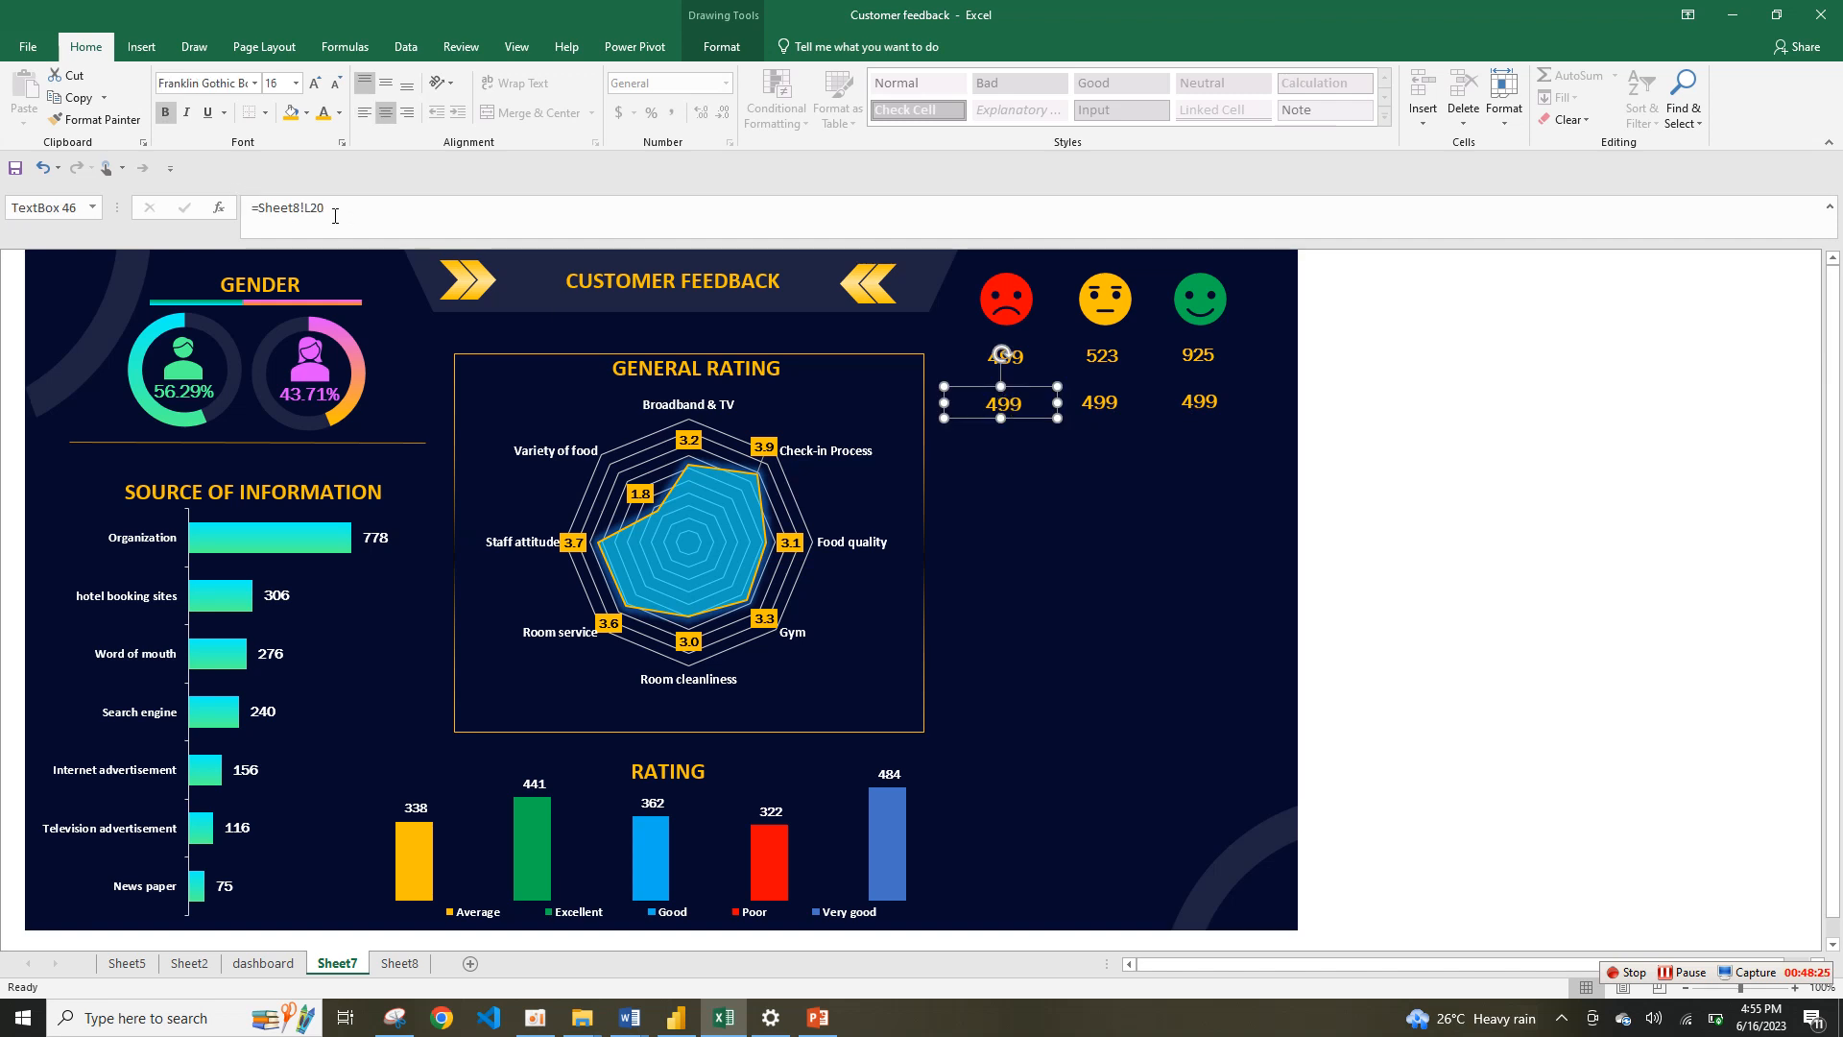
drag(332, 211, 242, 213)
text(=)
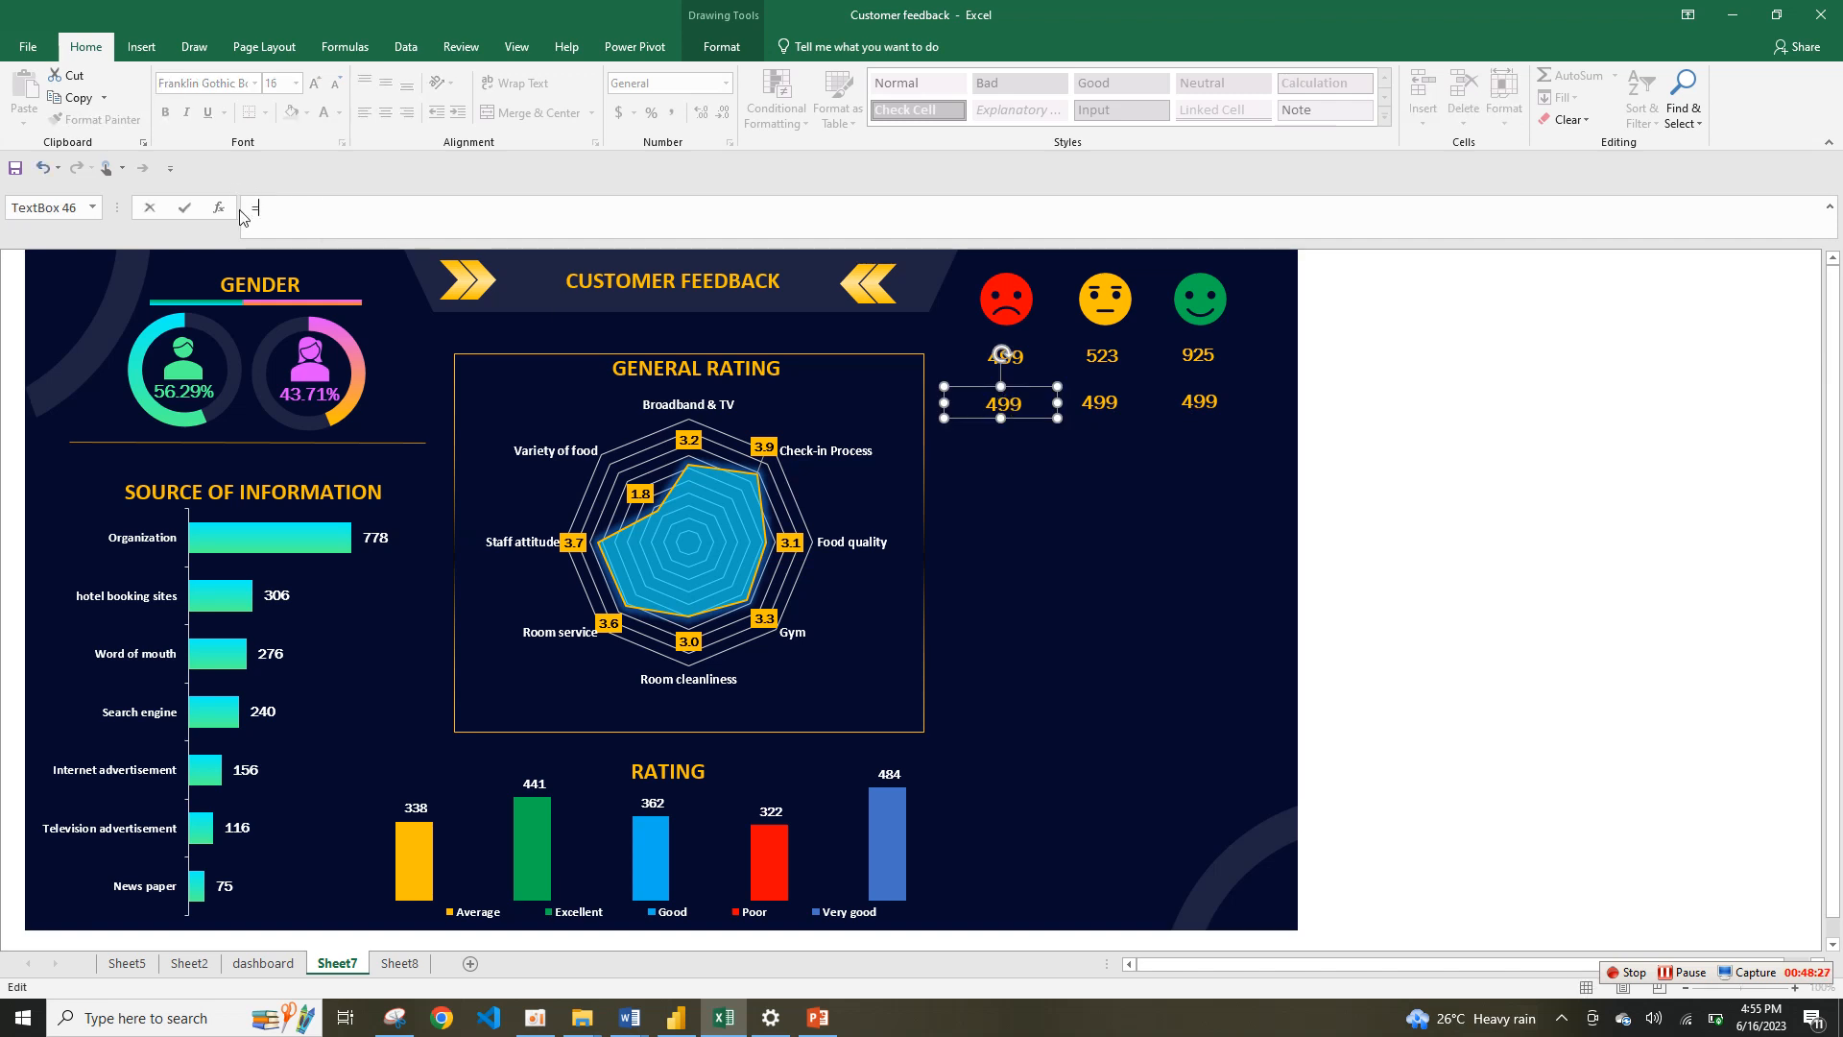
click(413, 966)
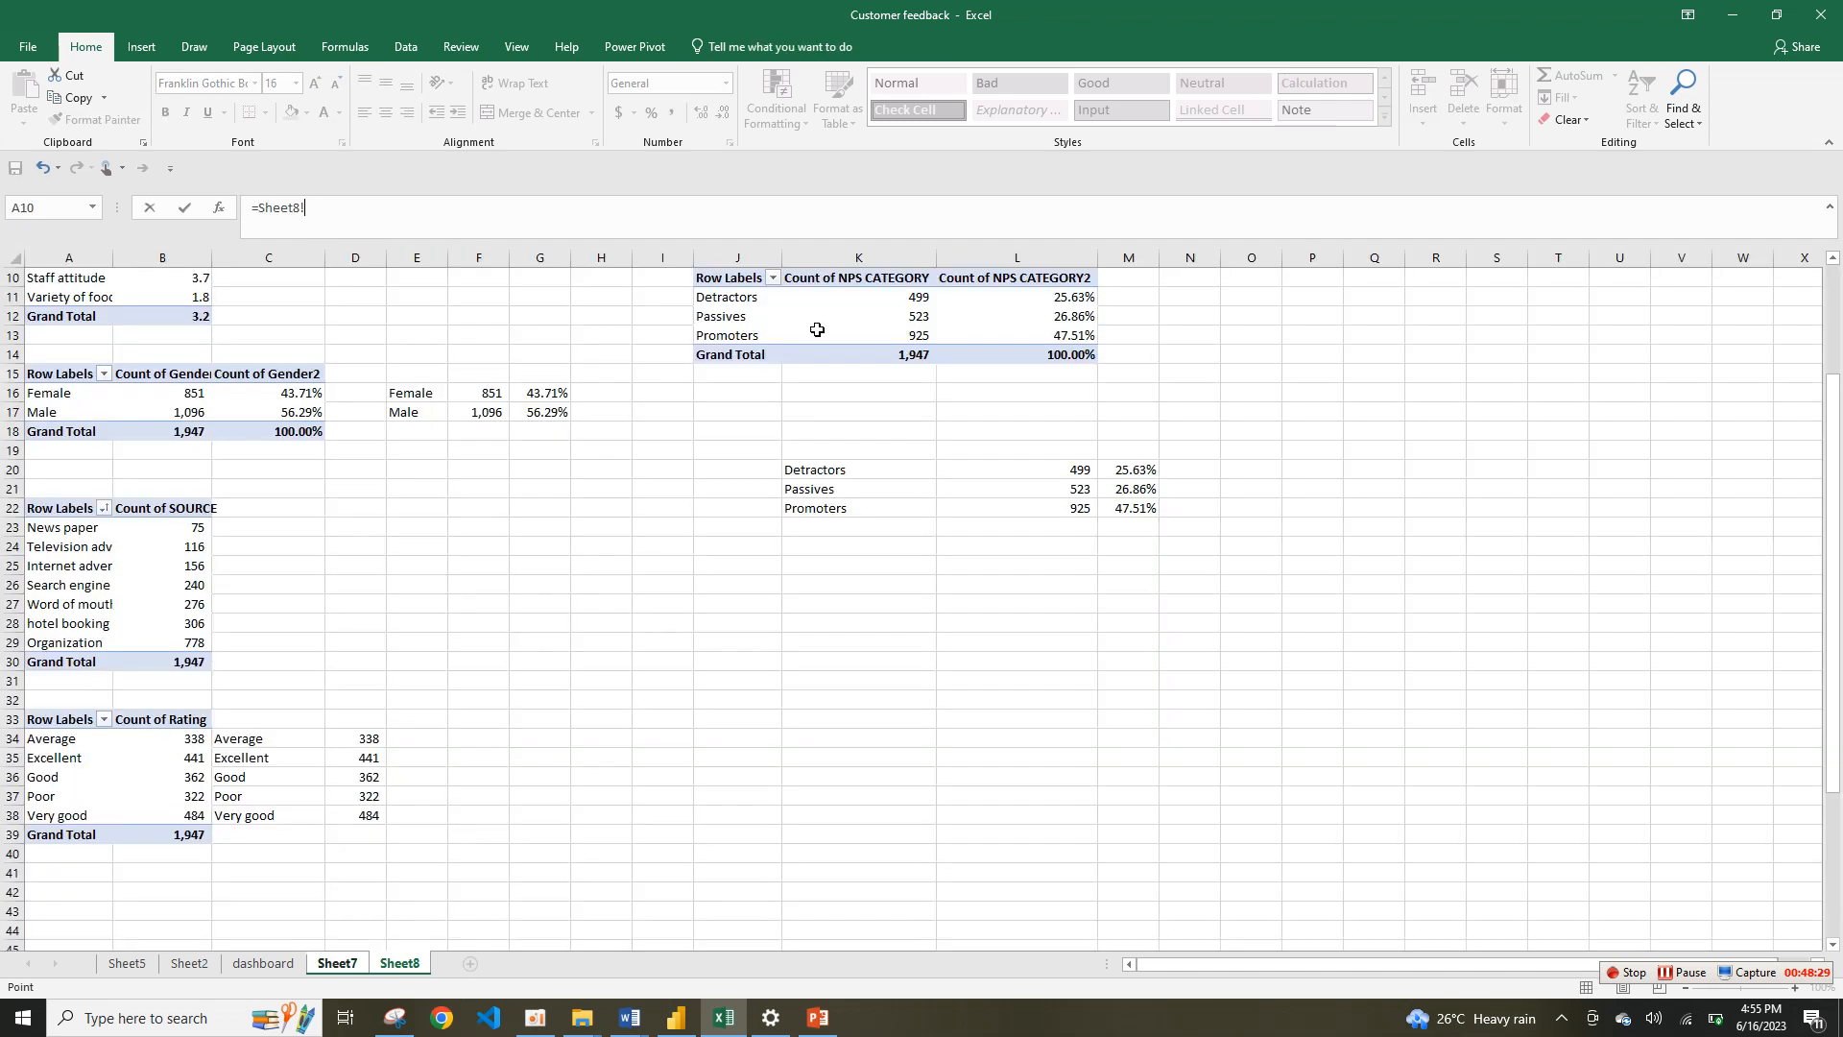
click(1147, 469)
key(Return)
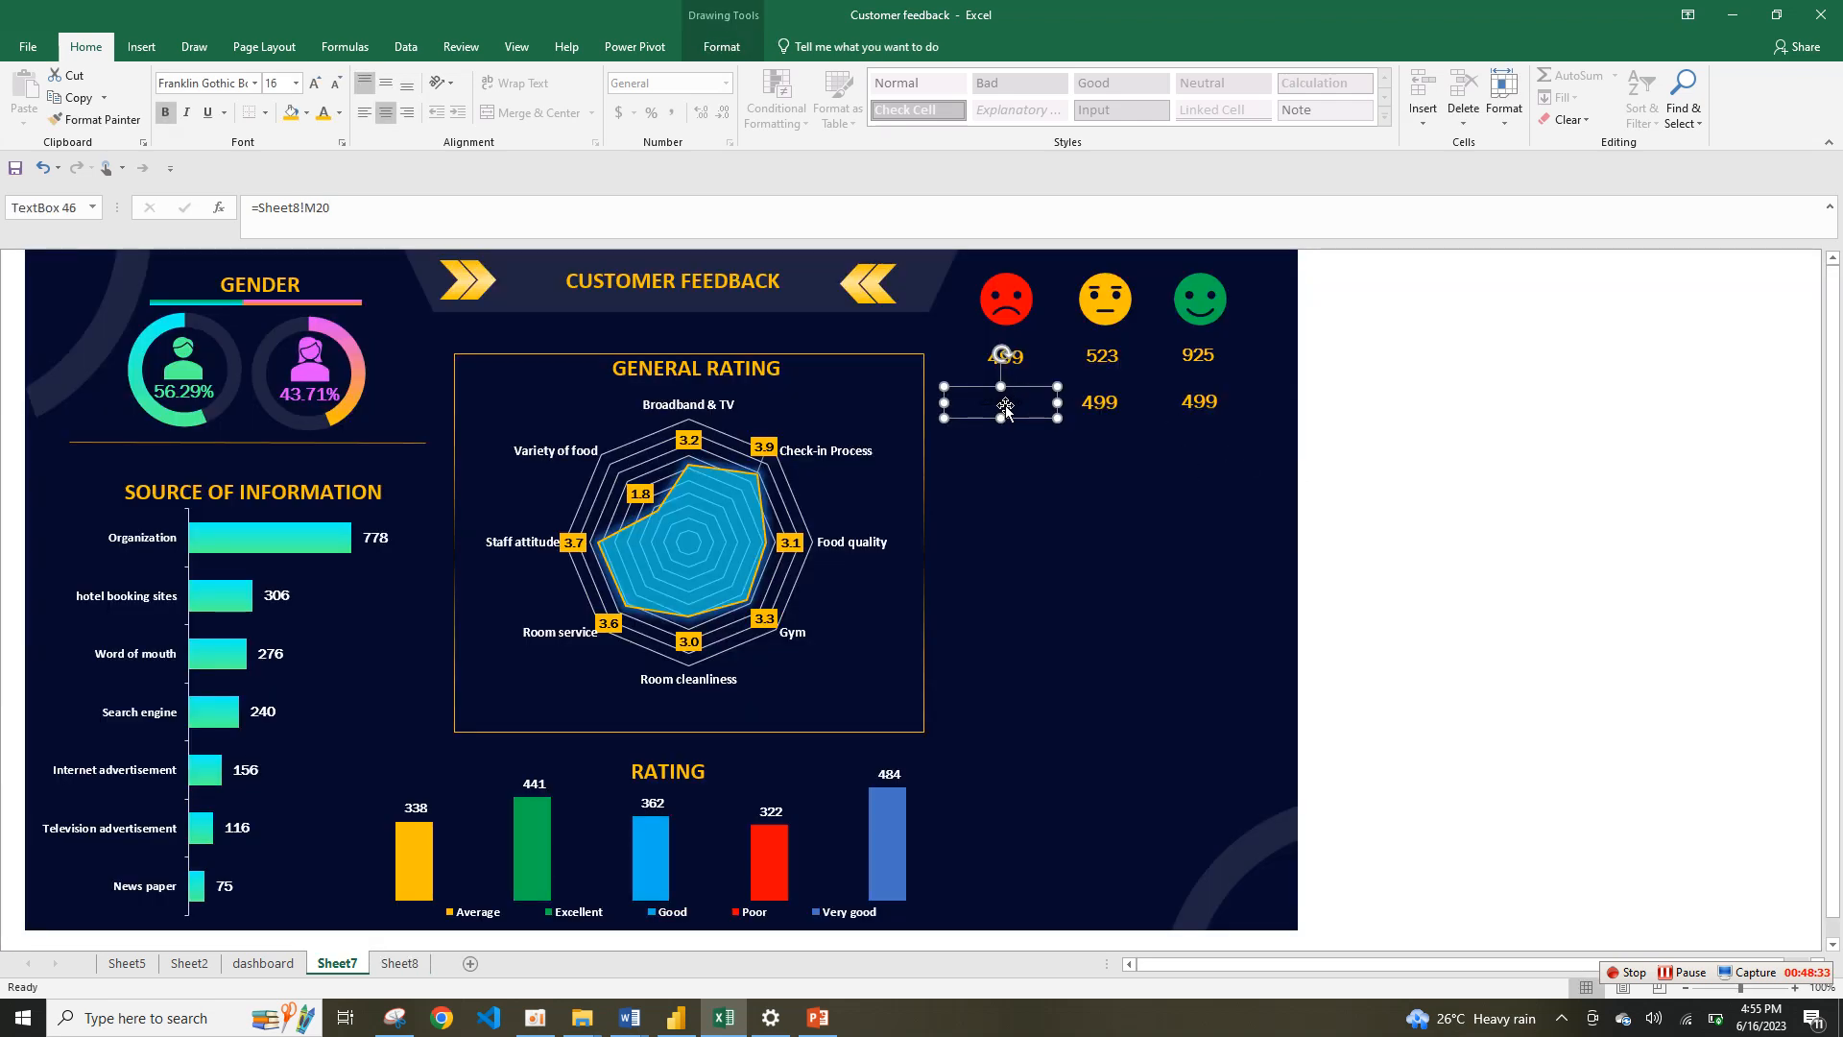
Step: Make the percentage under the red smiley white and bold, and enlarge it to 14 pt
key(ctrl+a)
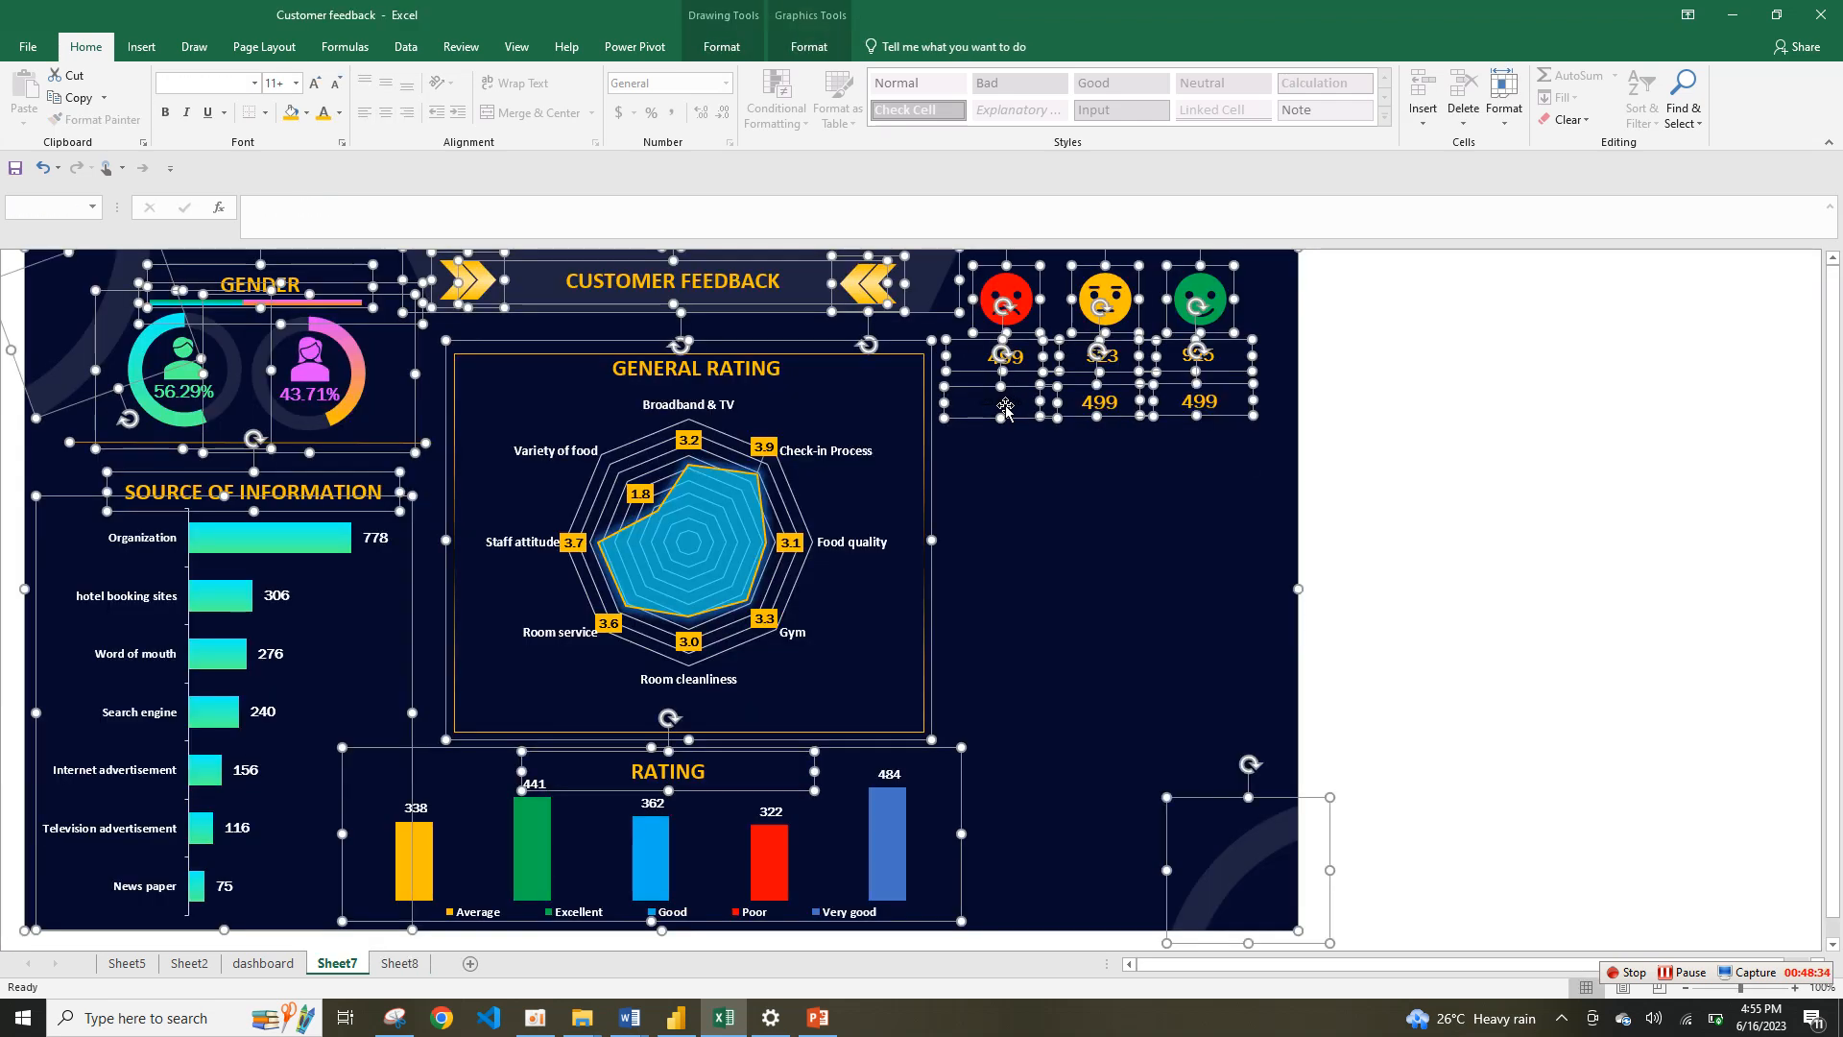
click(1484, 442)
click(1024, 403)
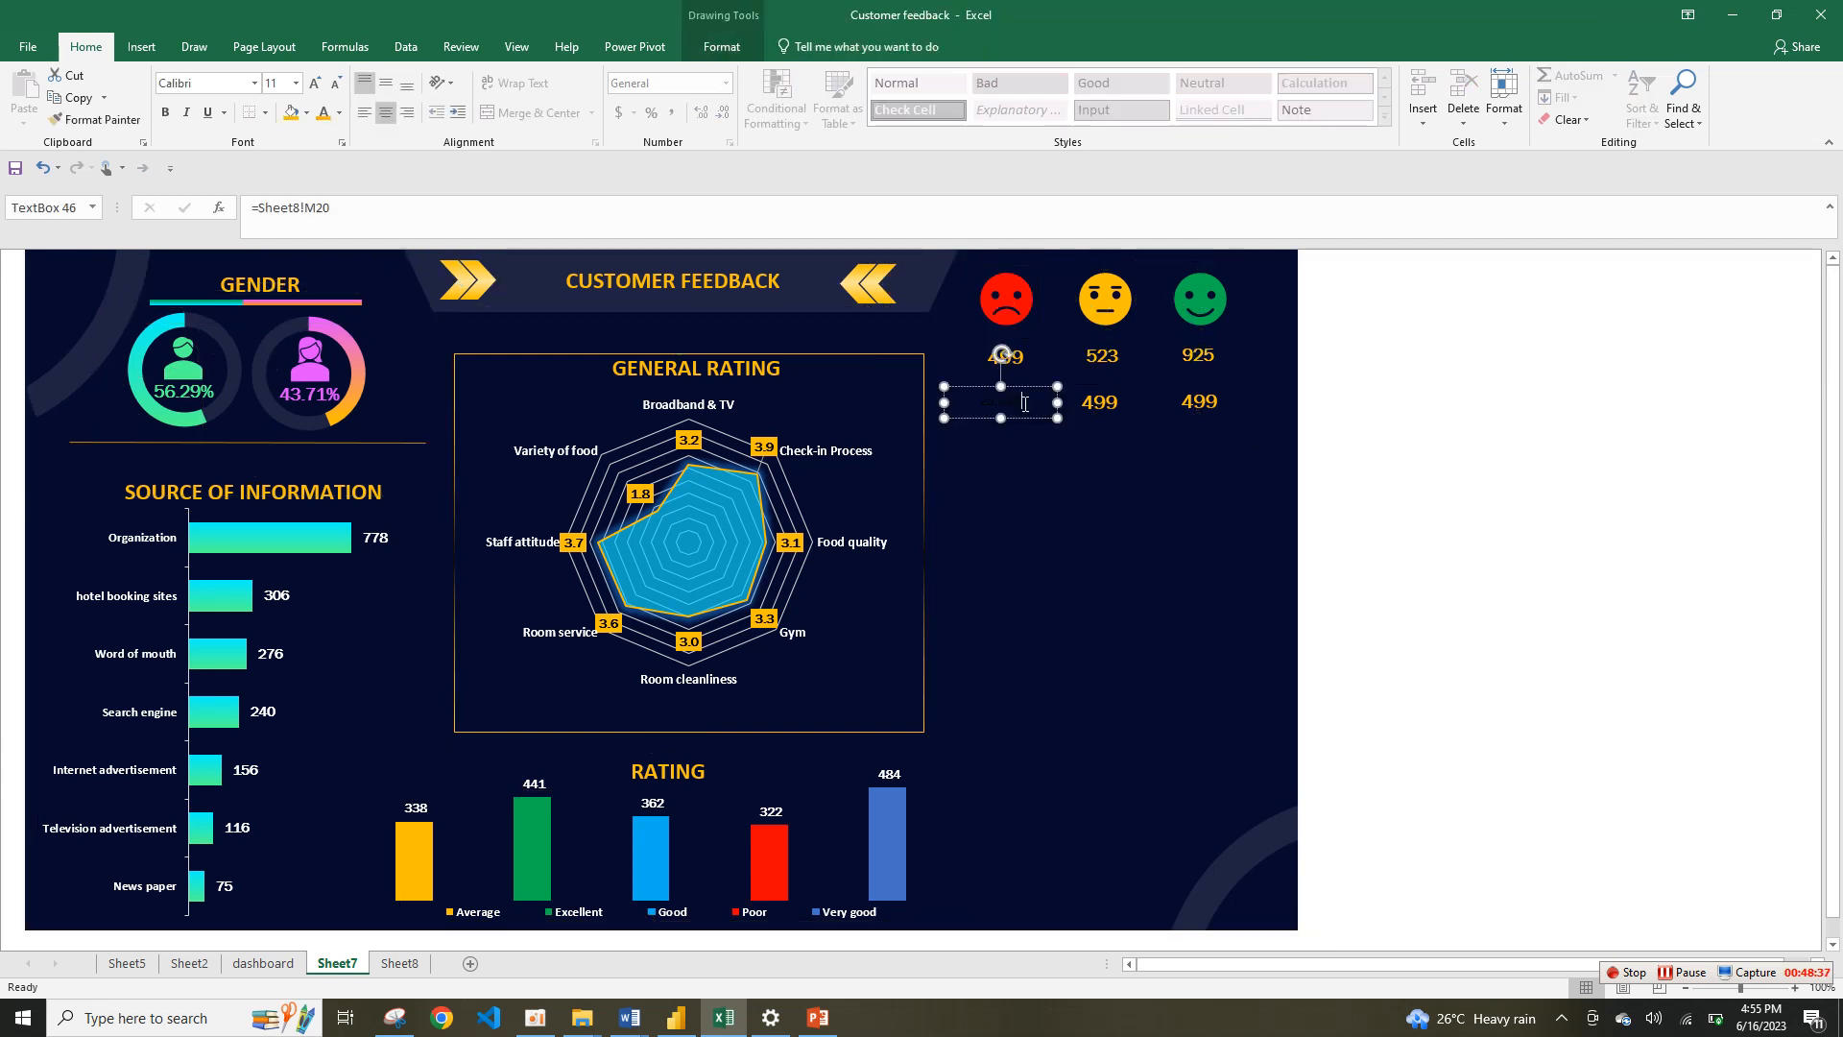
double_click(1024, 403)
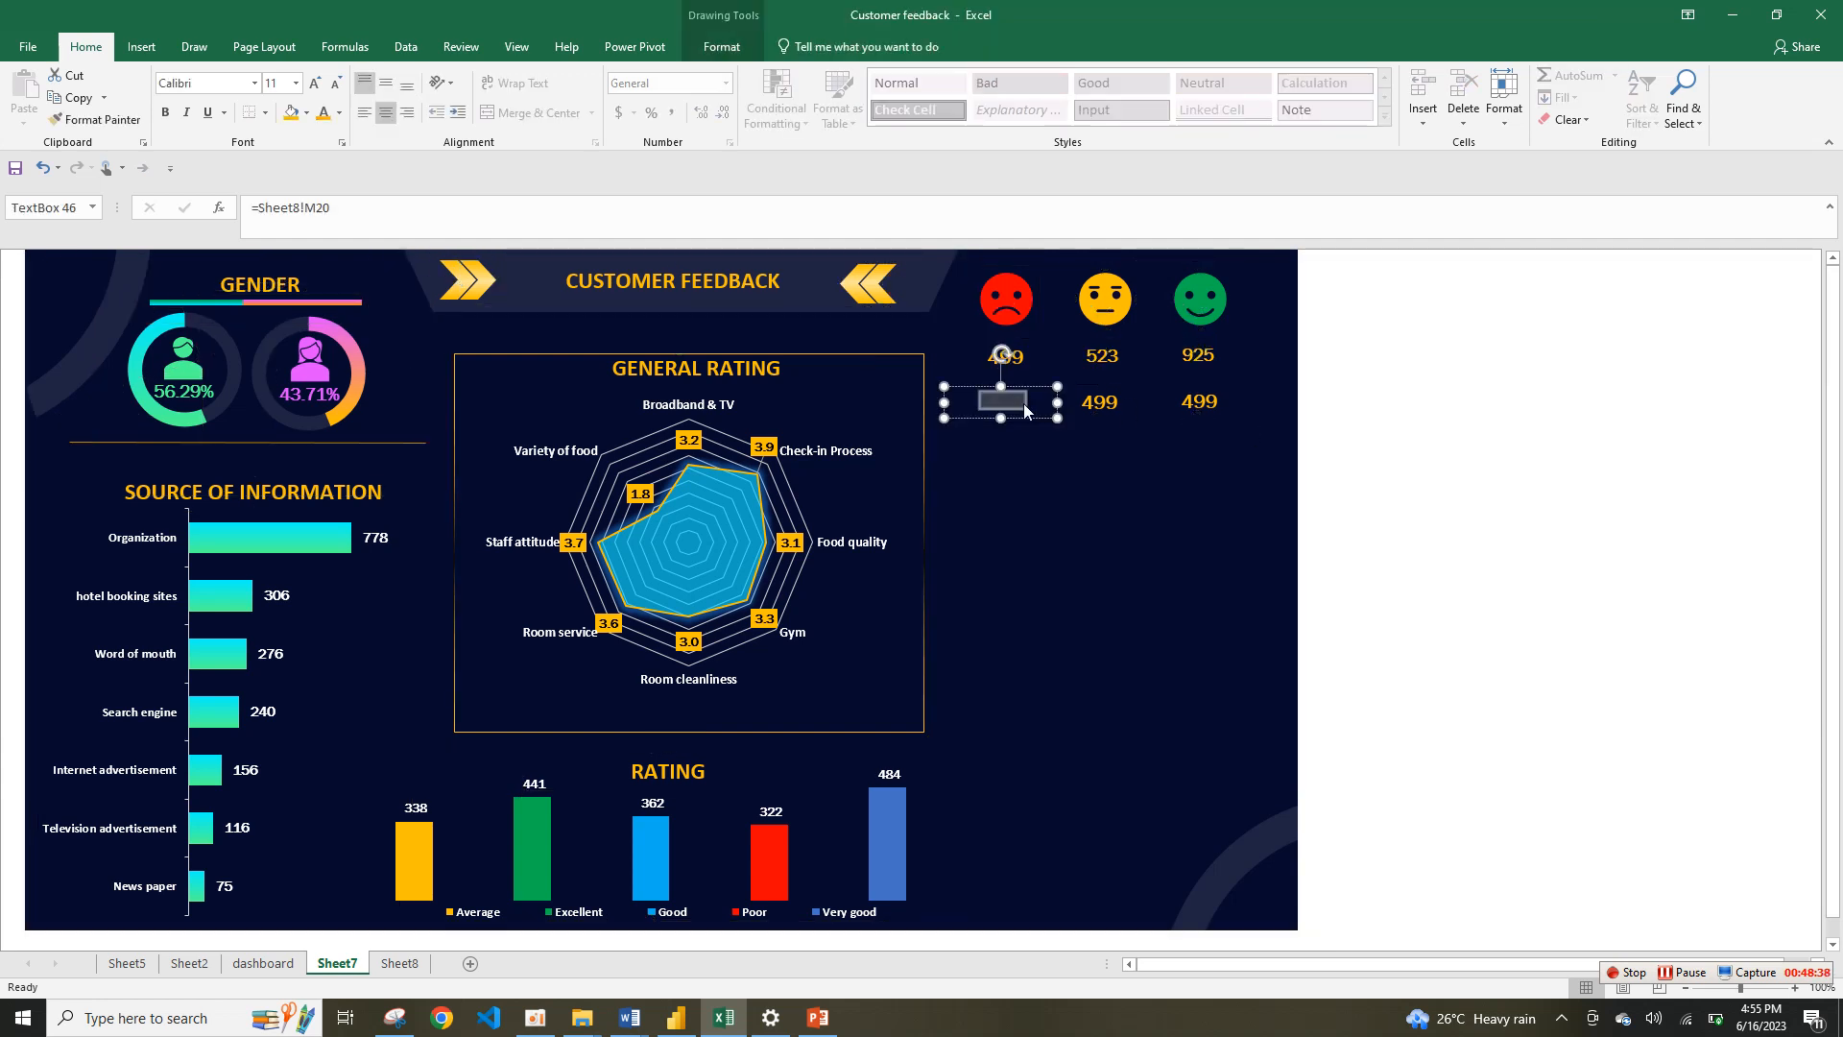
click(338, 115)
click(323, 180)
click(165, 112)
click(313, 84)
click(314, 87)
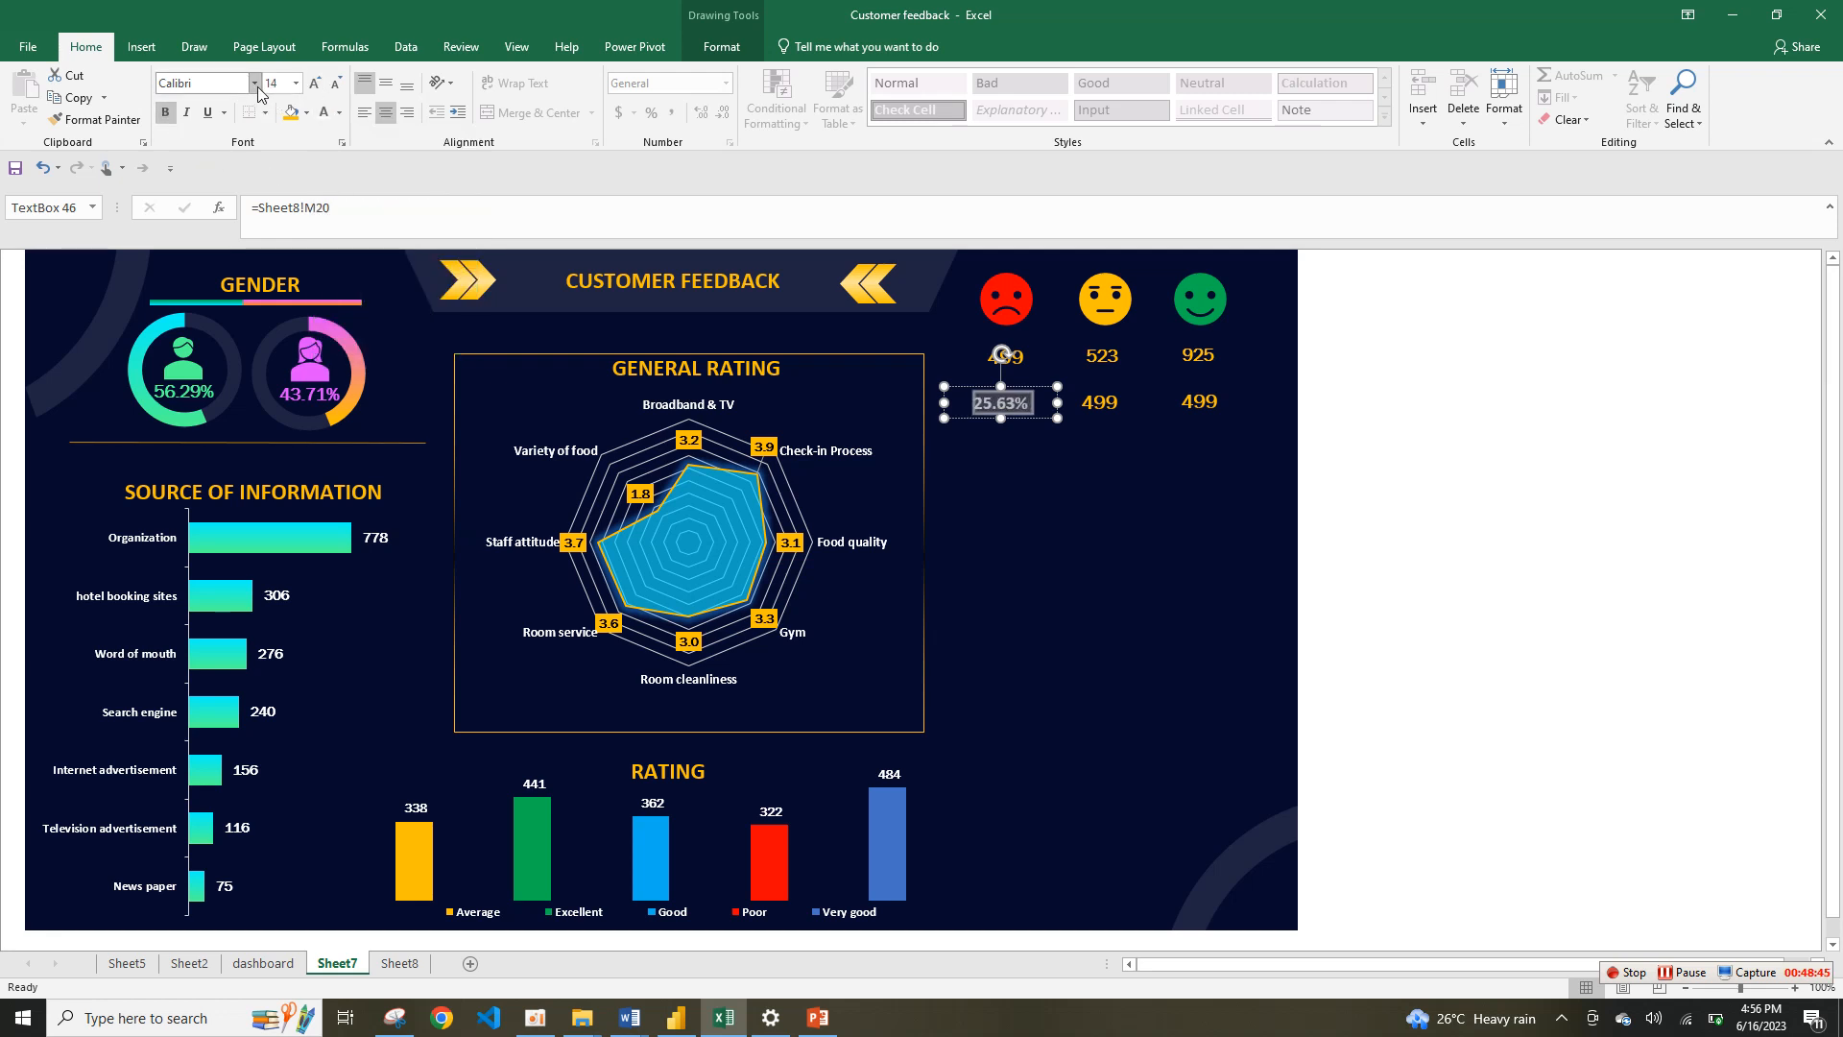
Step: Try Rage Italic and then Franklin Gothic Book on the percentage under the red smiley
click(255, 85)
text(Rage Italic)
key(Return)
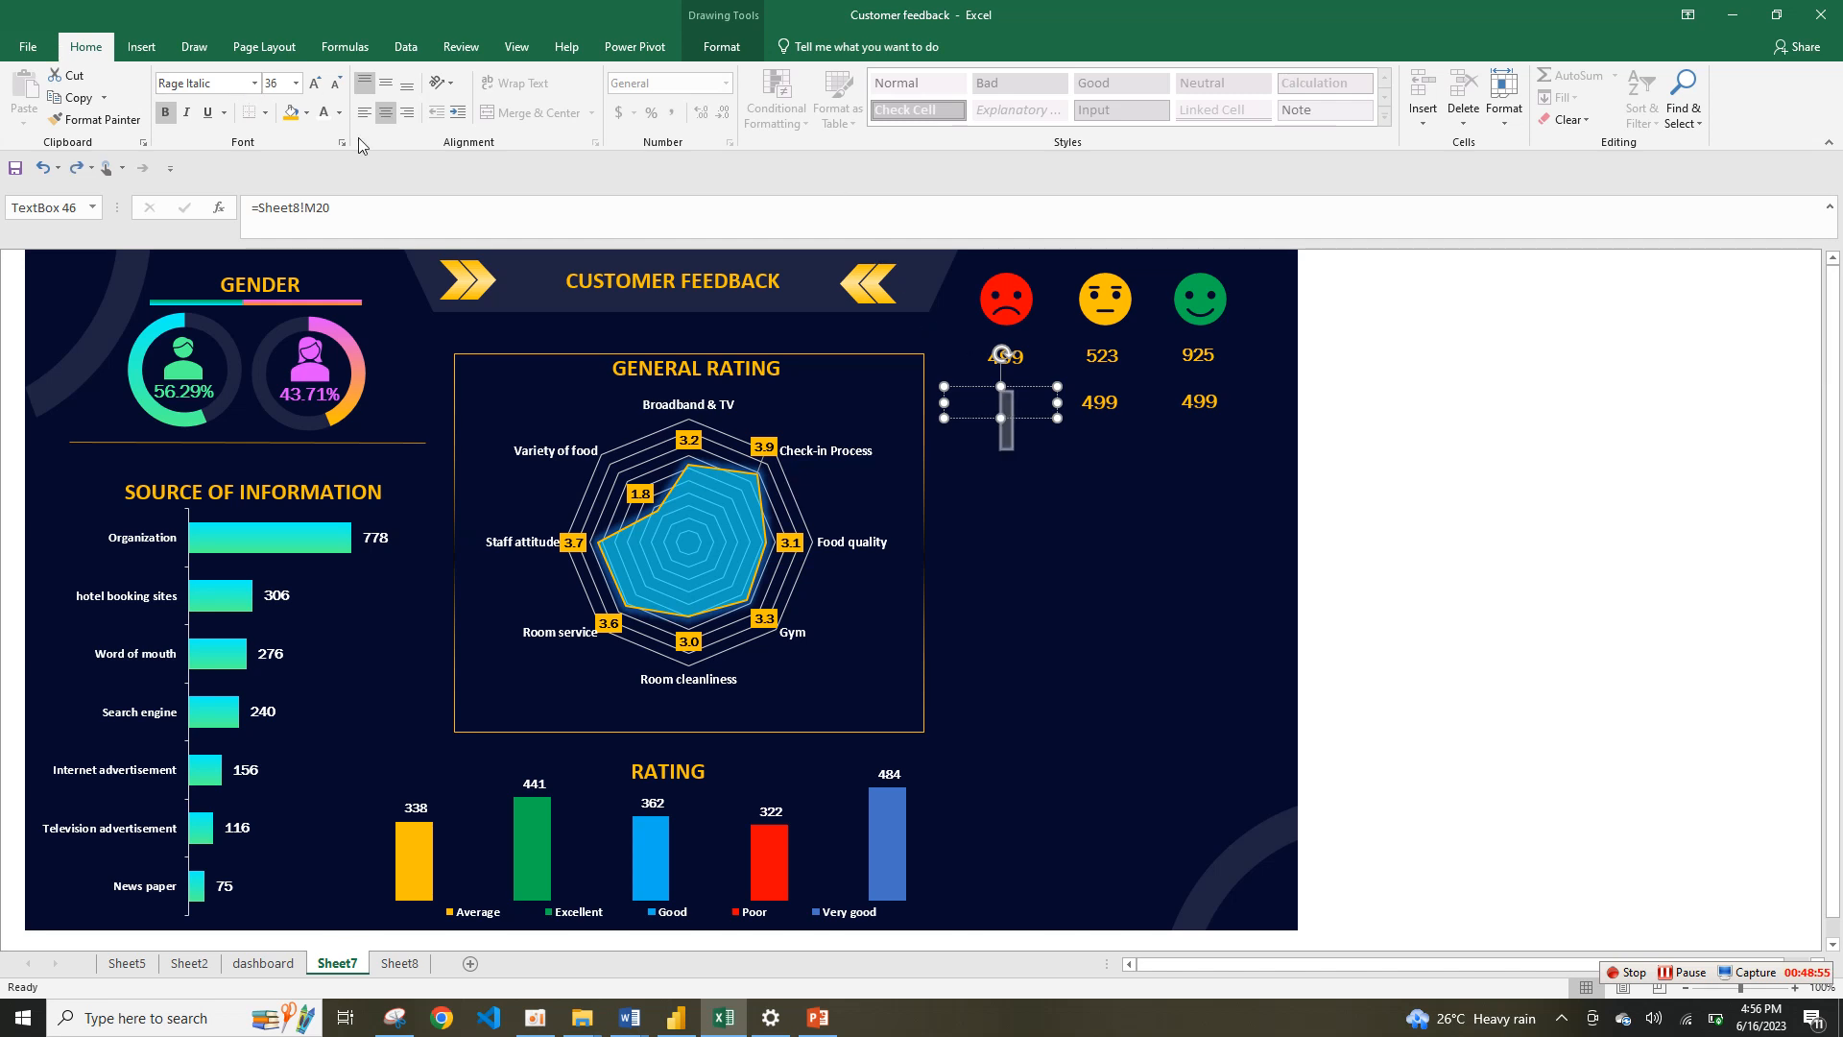
click(256, 84)
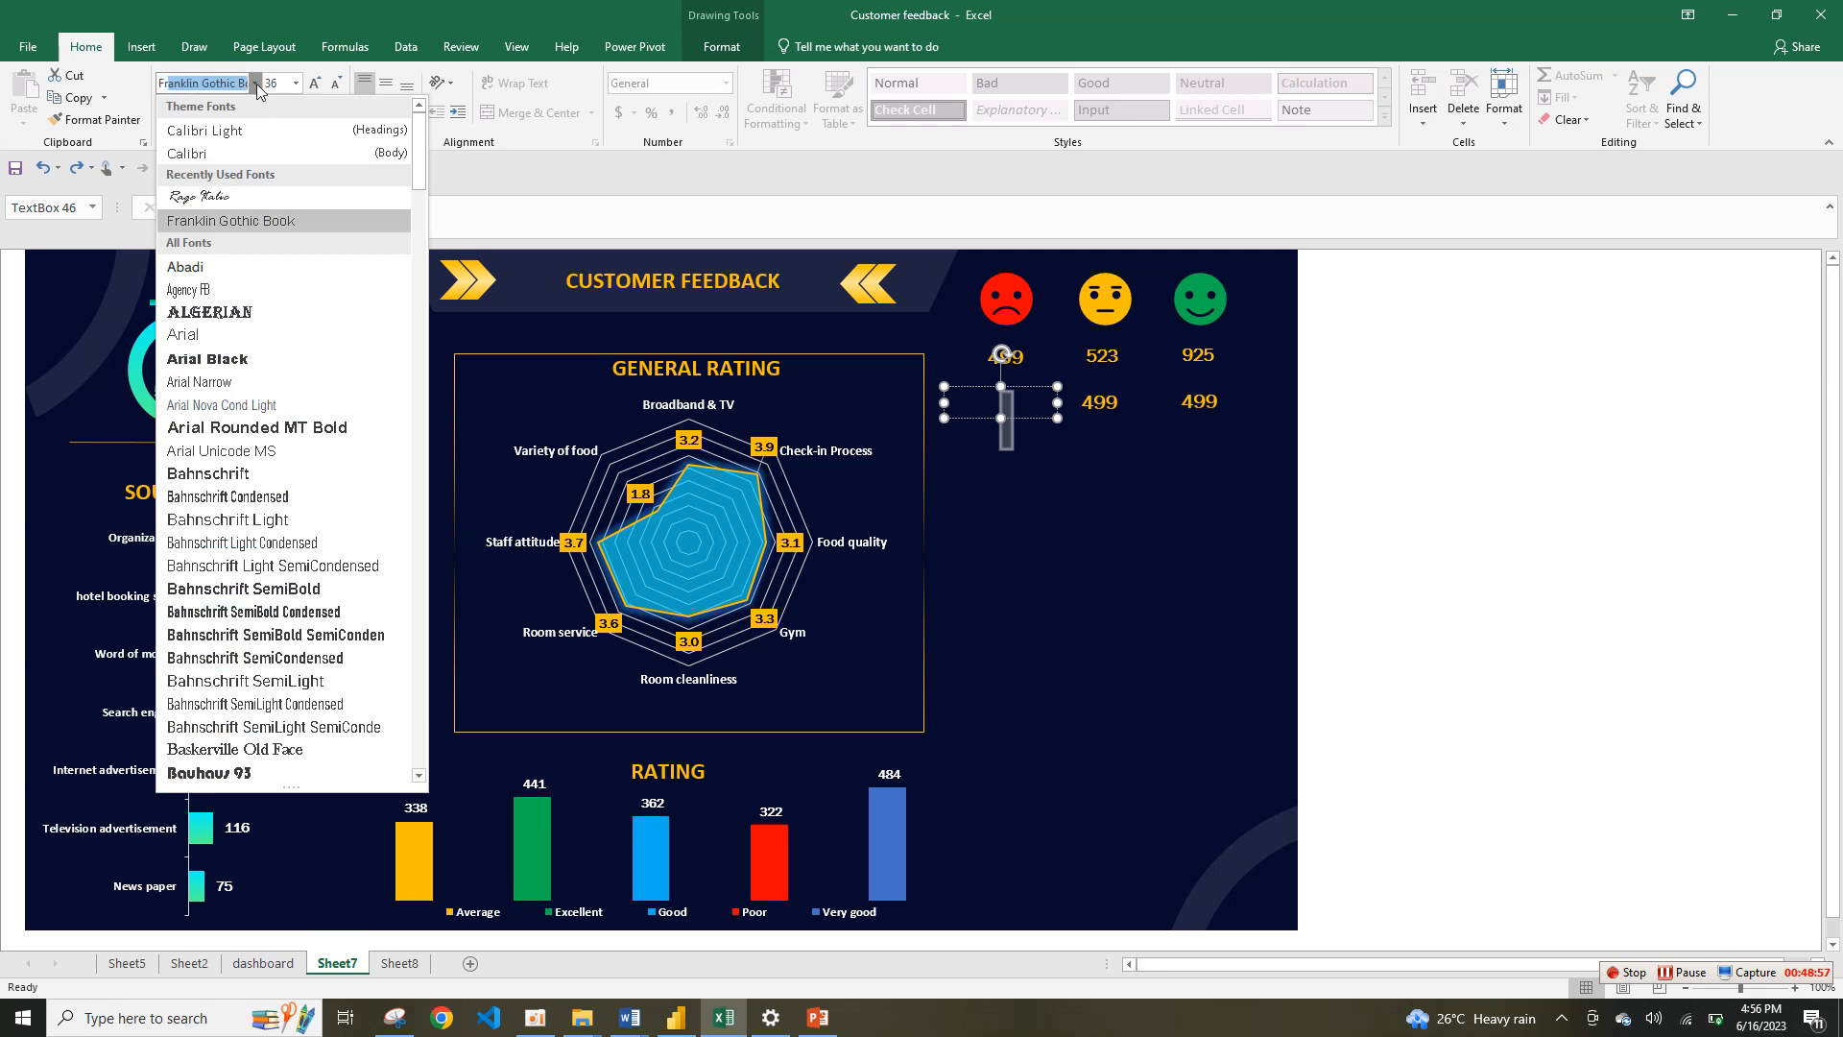
click(216, 205)
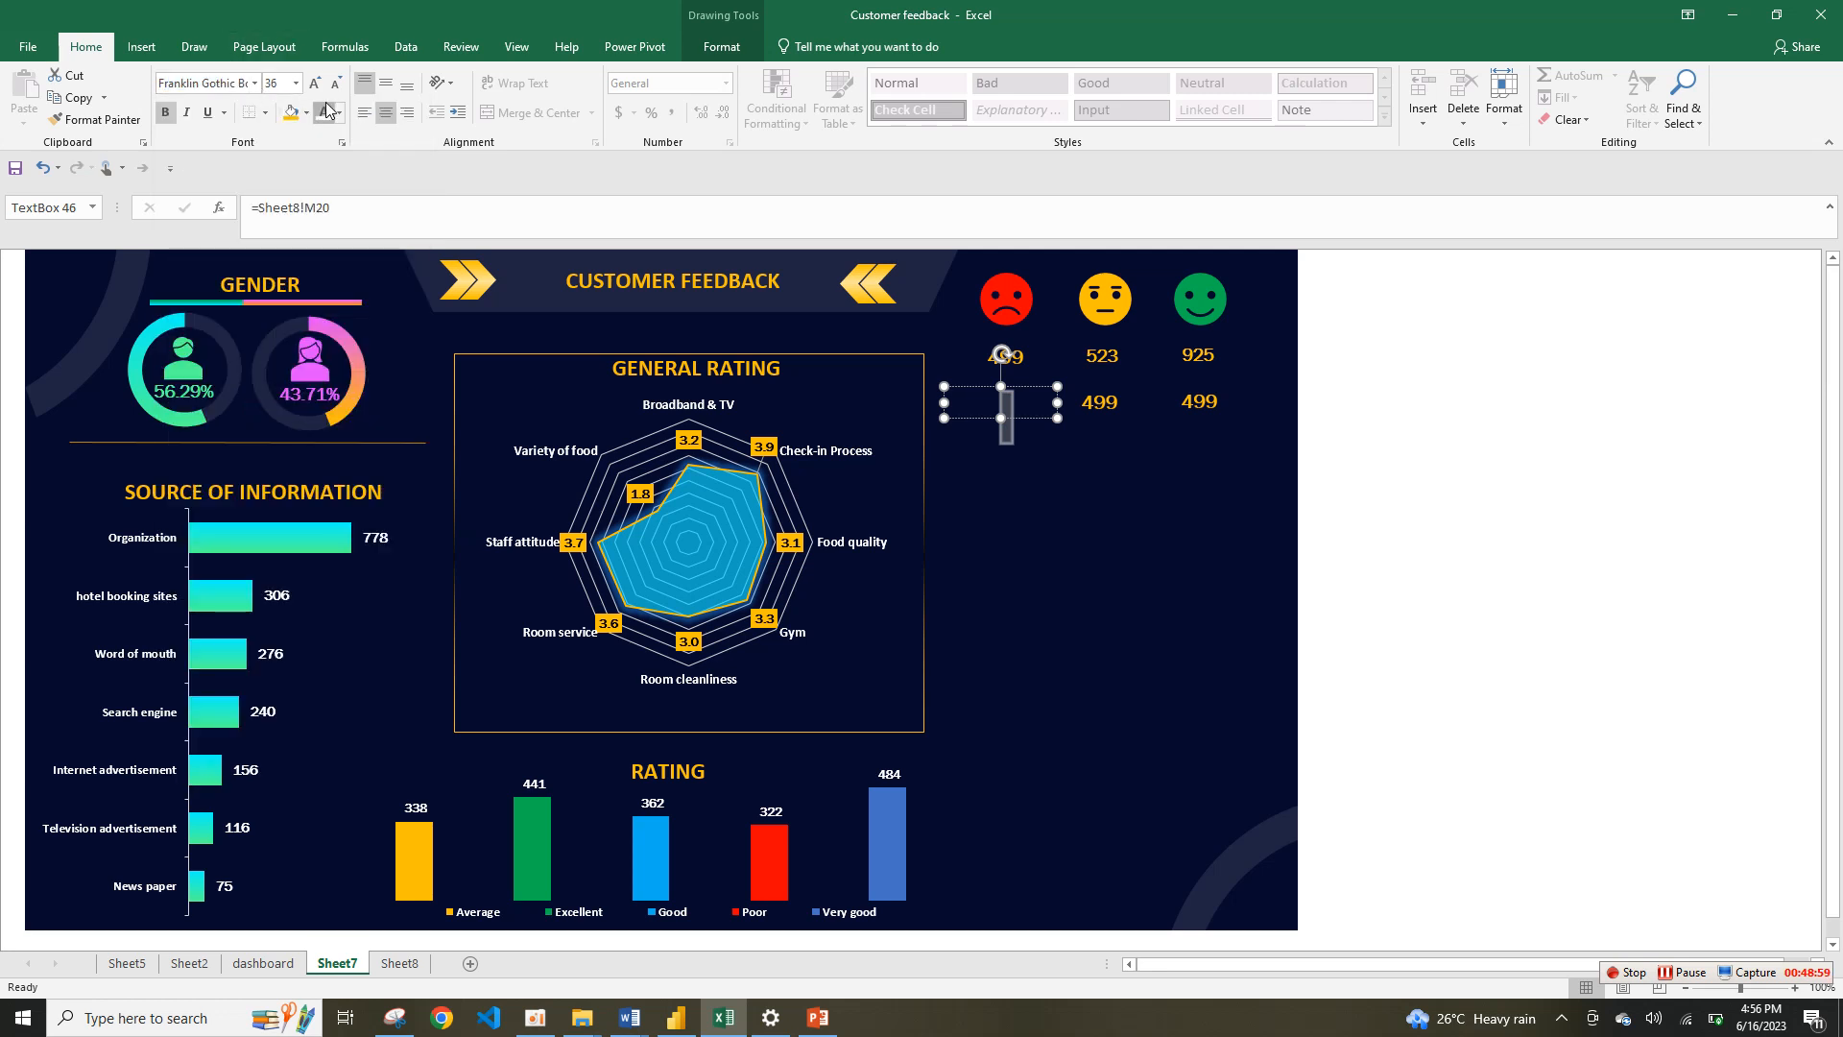
Step: Undo the last font changes on the percentage under the red smiley
click(1112, 581)
click(967, 392)
double_click(991, 406)
click(1060, 519)
click(1029, 406)
key(ctrl+z)
key(ctrl+z)
key(ctrl+z)
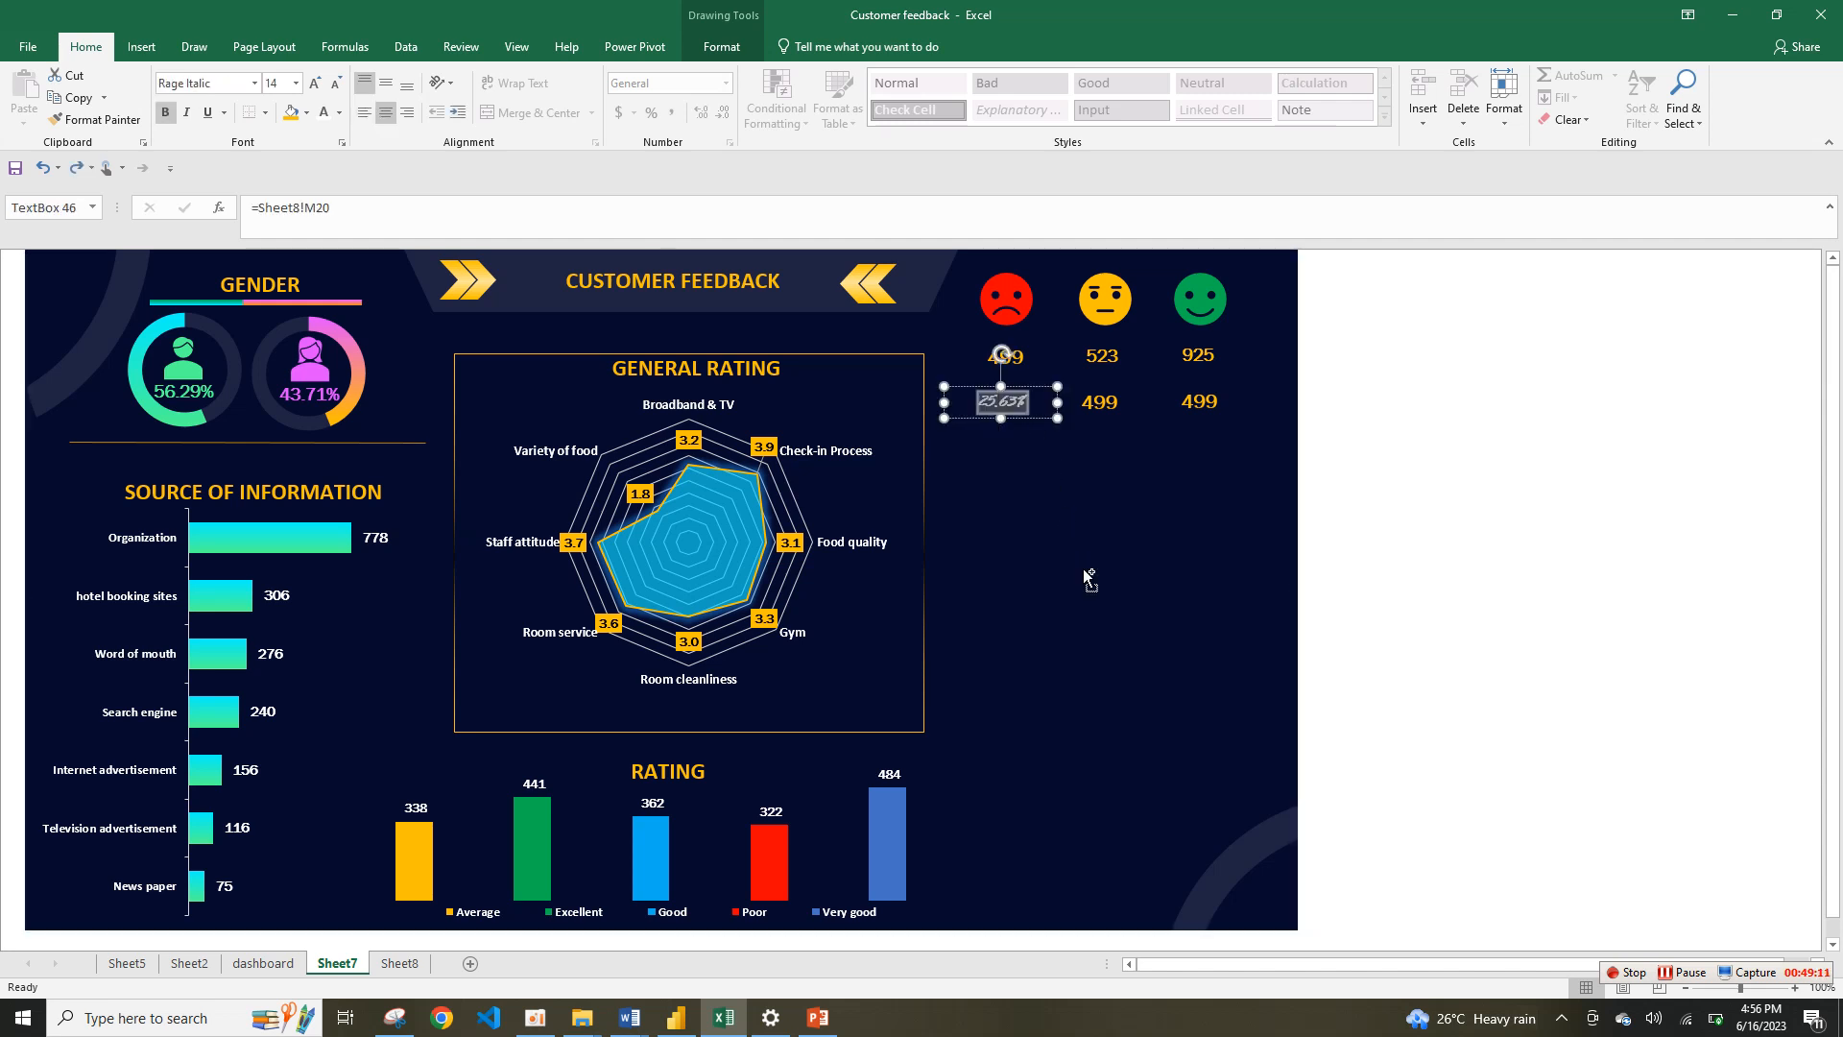
Step: Set the percentage under the red smiley to Franklin Gothic Book at 11 pt
click(256, 87)
key(Down)
key(Return)
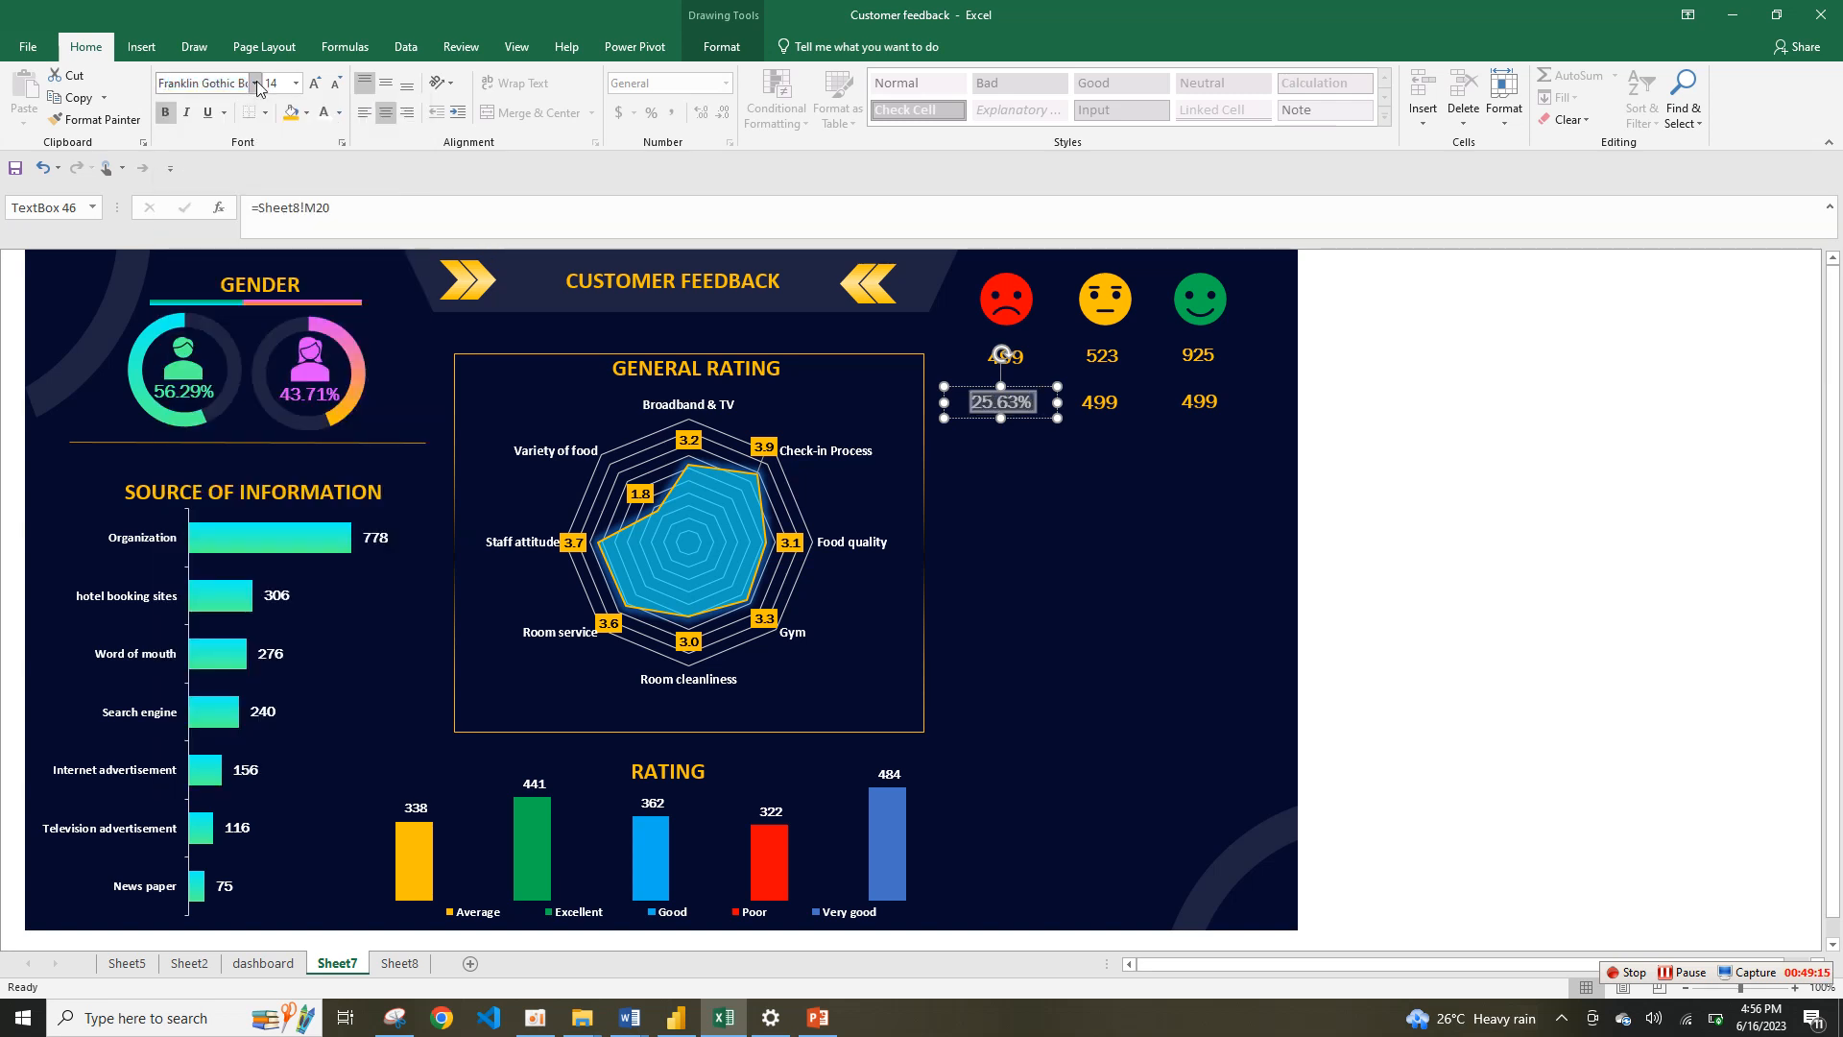
click(337, 83)
click(337, 84)
click(337, 84)
click(315, 83)
click(1108, 518)
Step: Link the lower text box under the yellow smiley to Sheet8 cell M21
click(1097, 405)
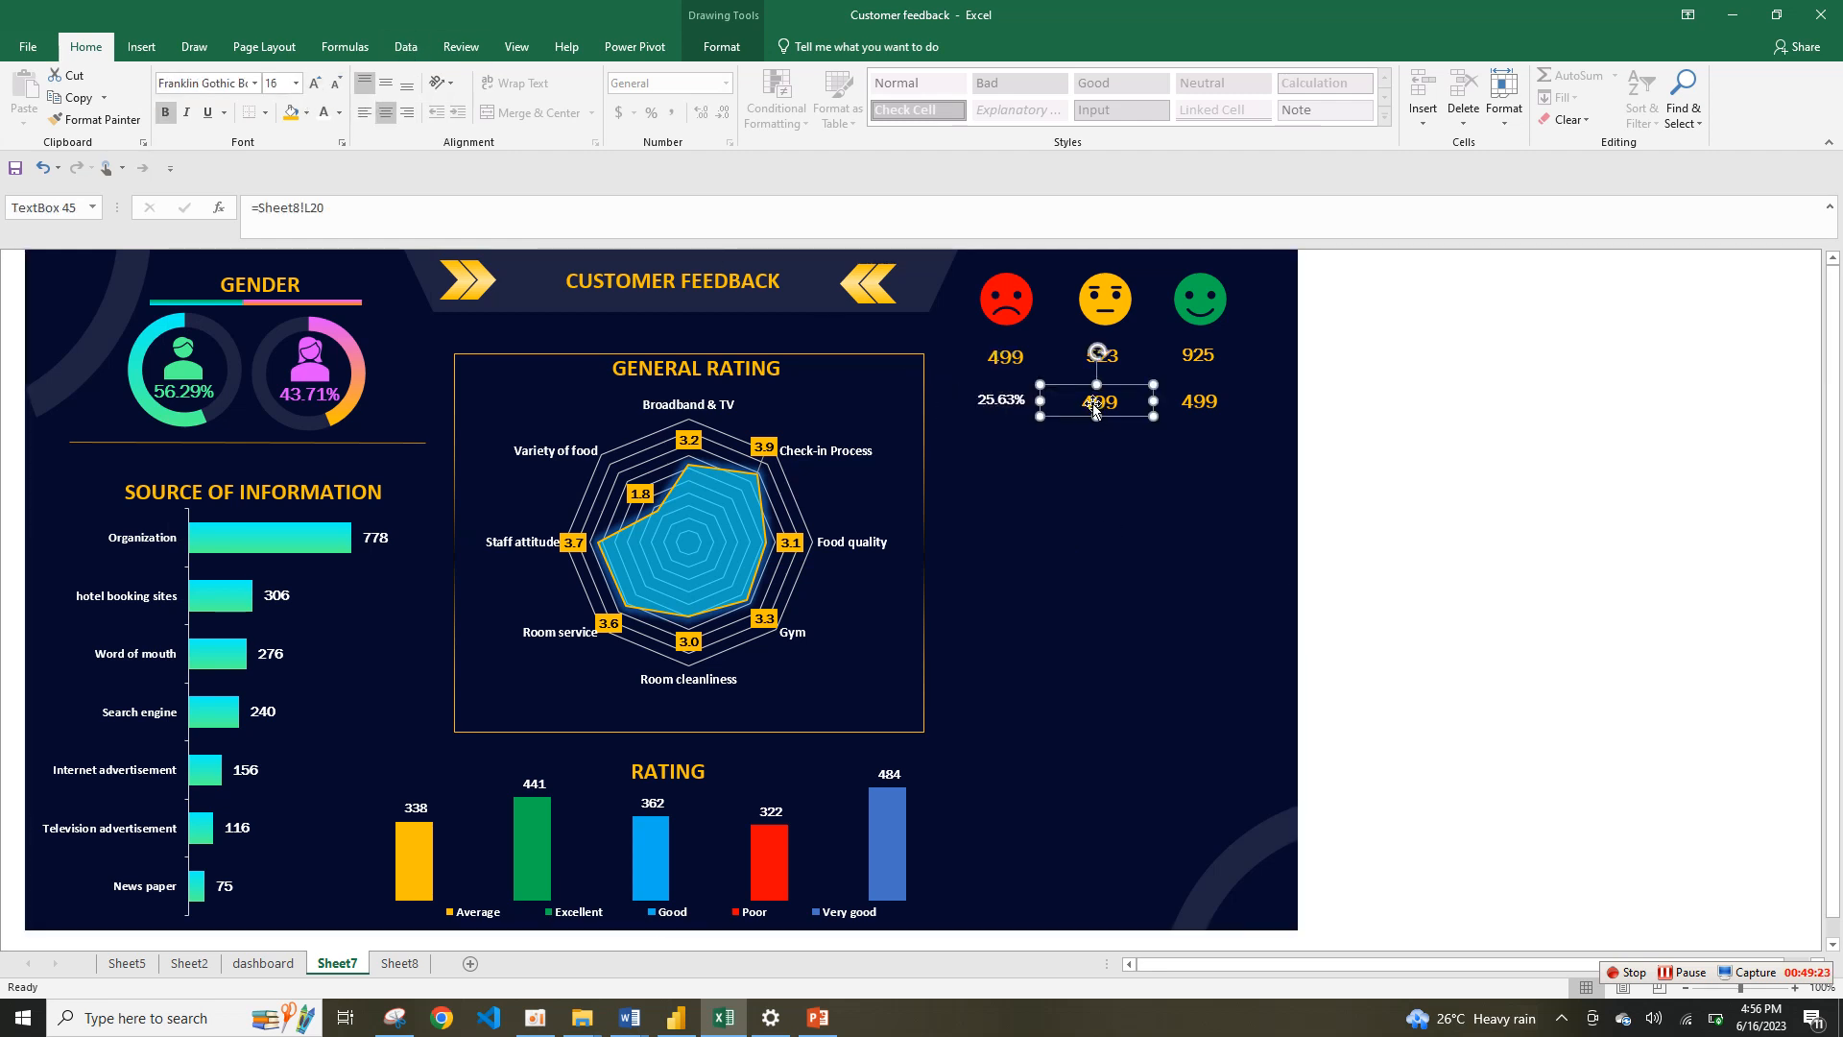
click(987, 400)
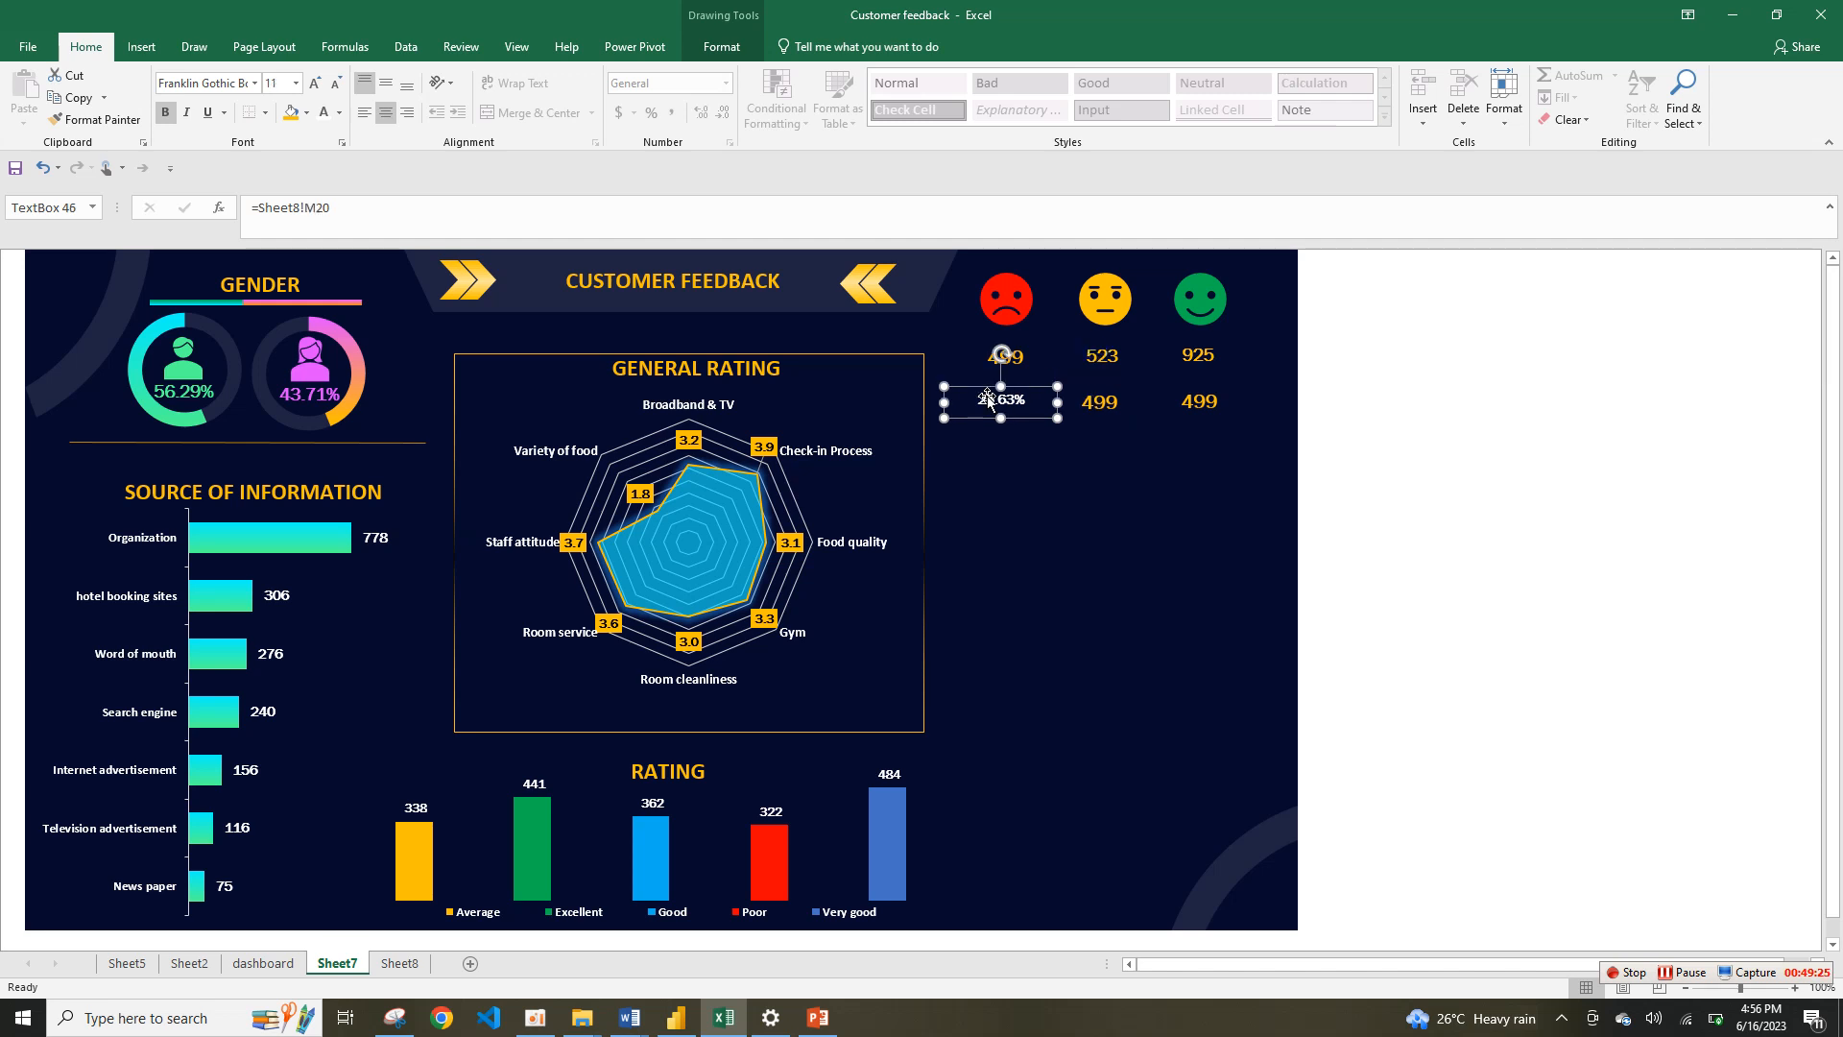
click(1103, 407)
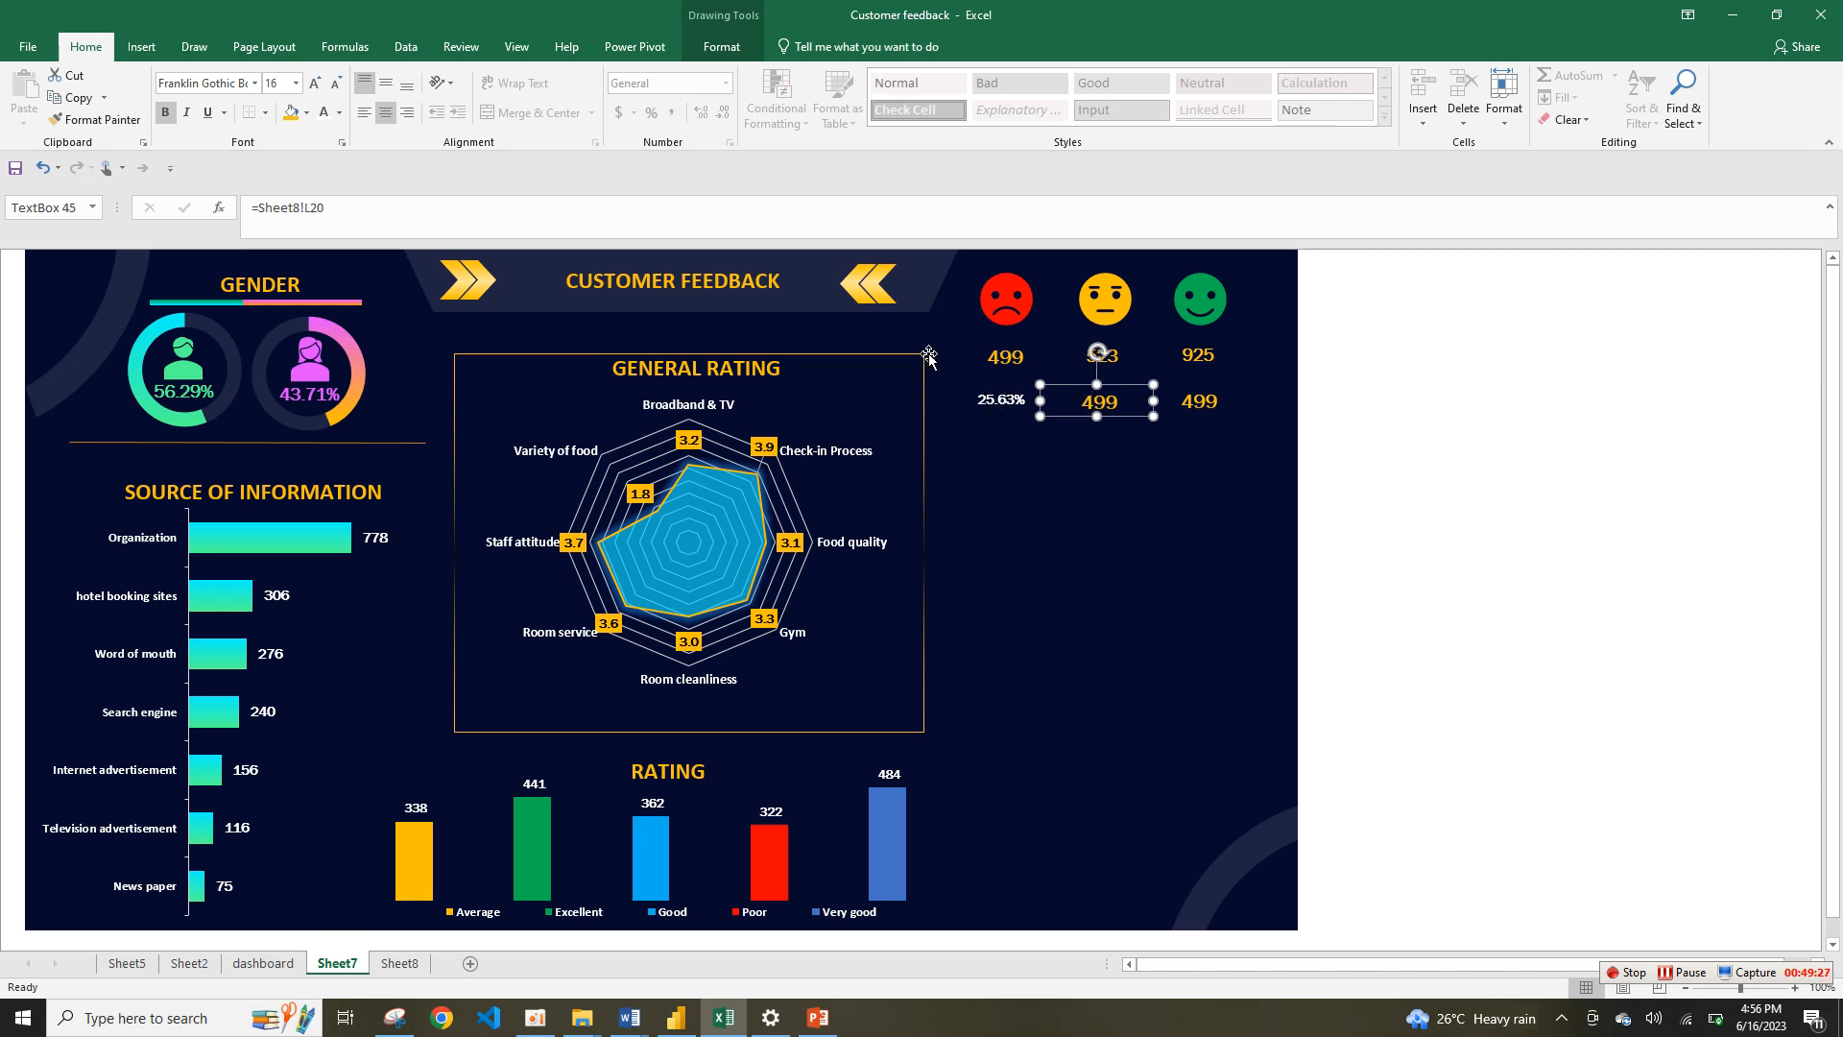
double_click(307, 208)
text(M21)
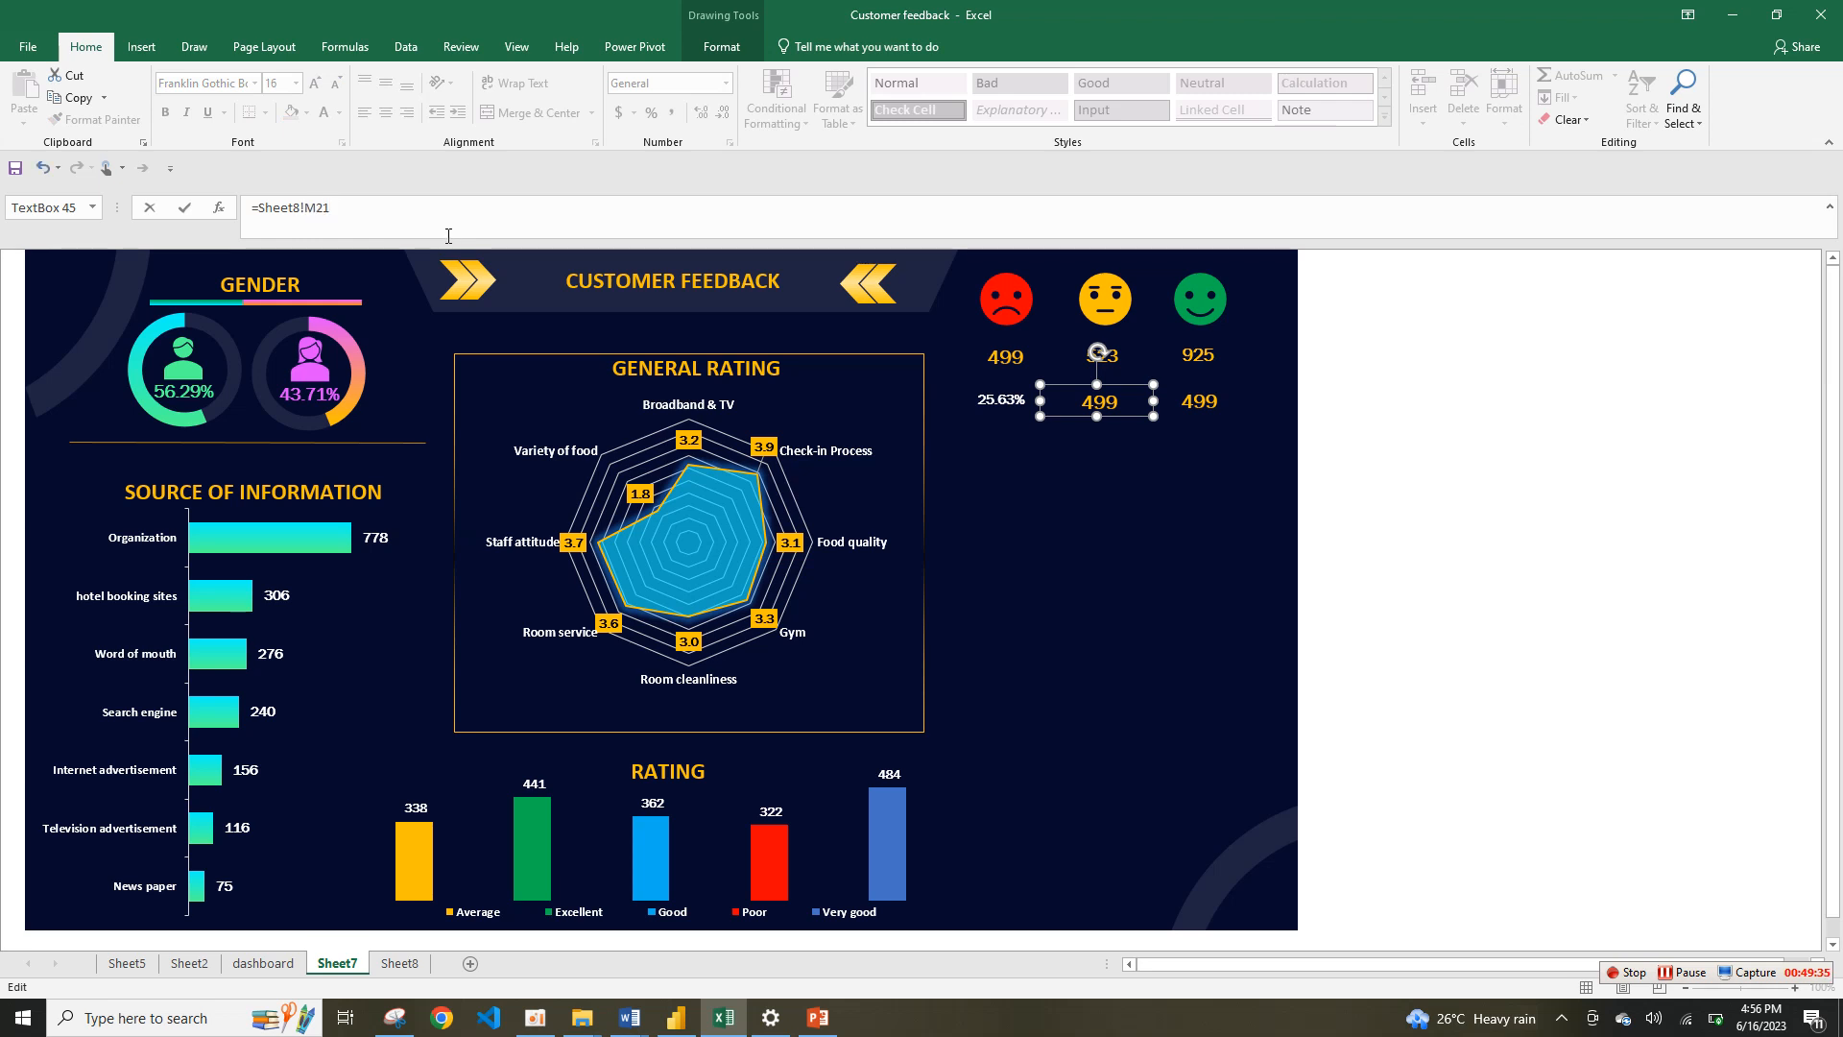
click(1158, 533)
Step: Format the percentage under the yellow smiley as white, bold Franklin Gothic Book and nudge it level with the red smiley's percentage
click(1099, 399)
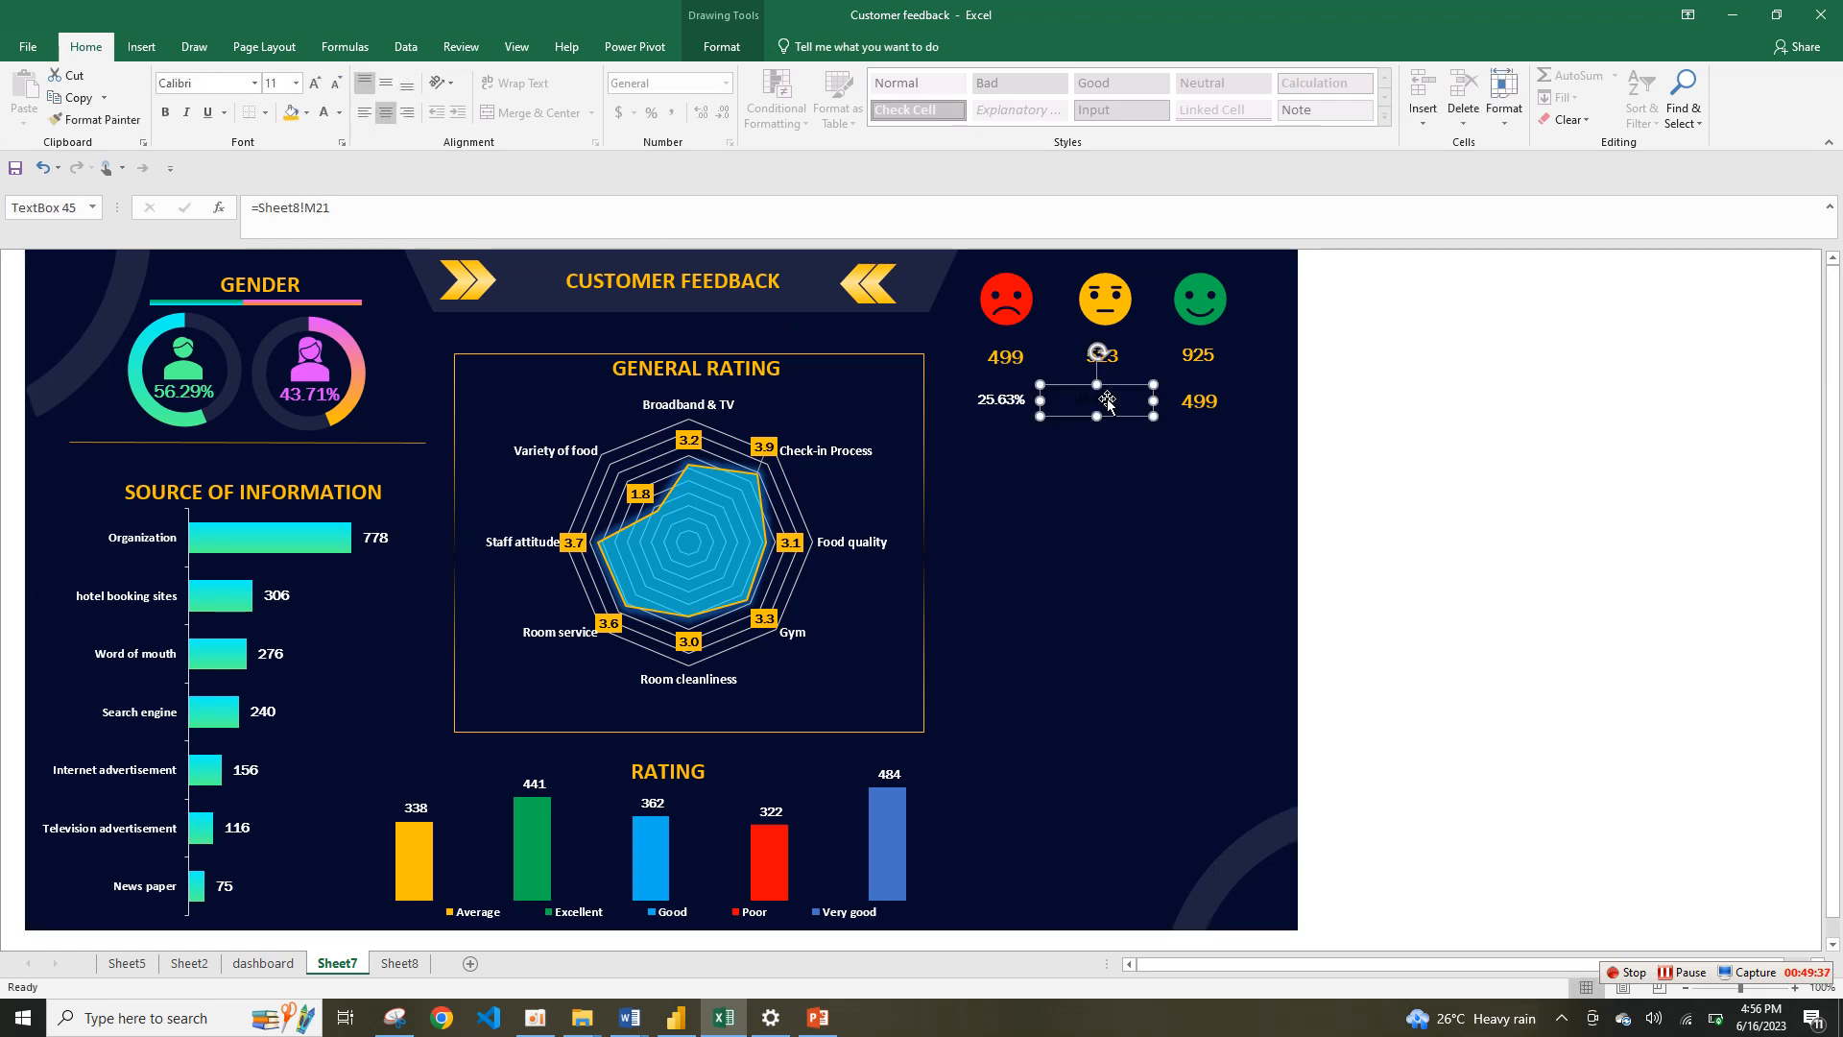
click(1099, 400)
click(324, 113)
click(166, 114)
click(256, 86)
text(Franklin Gothic Book)
key(Return)
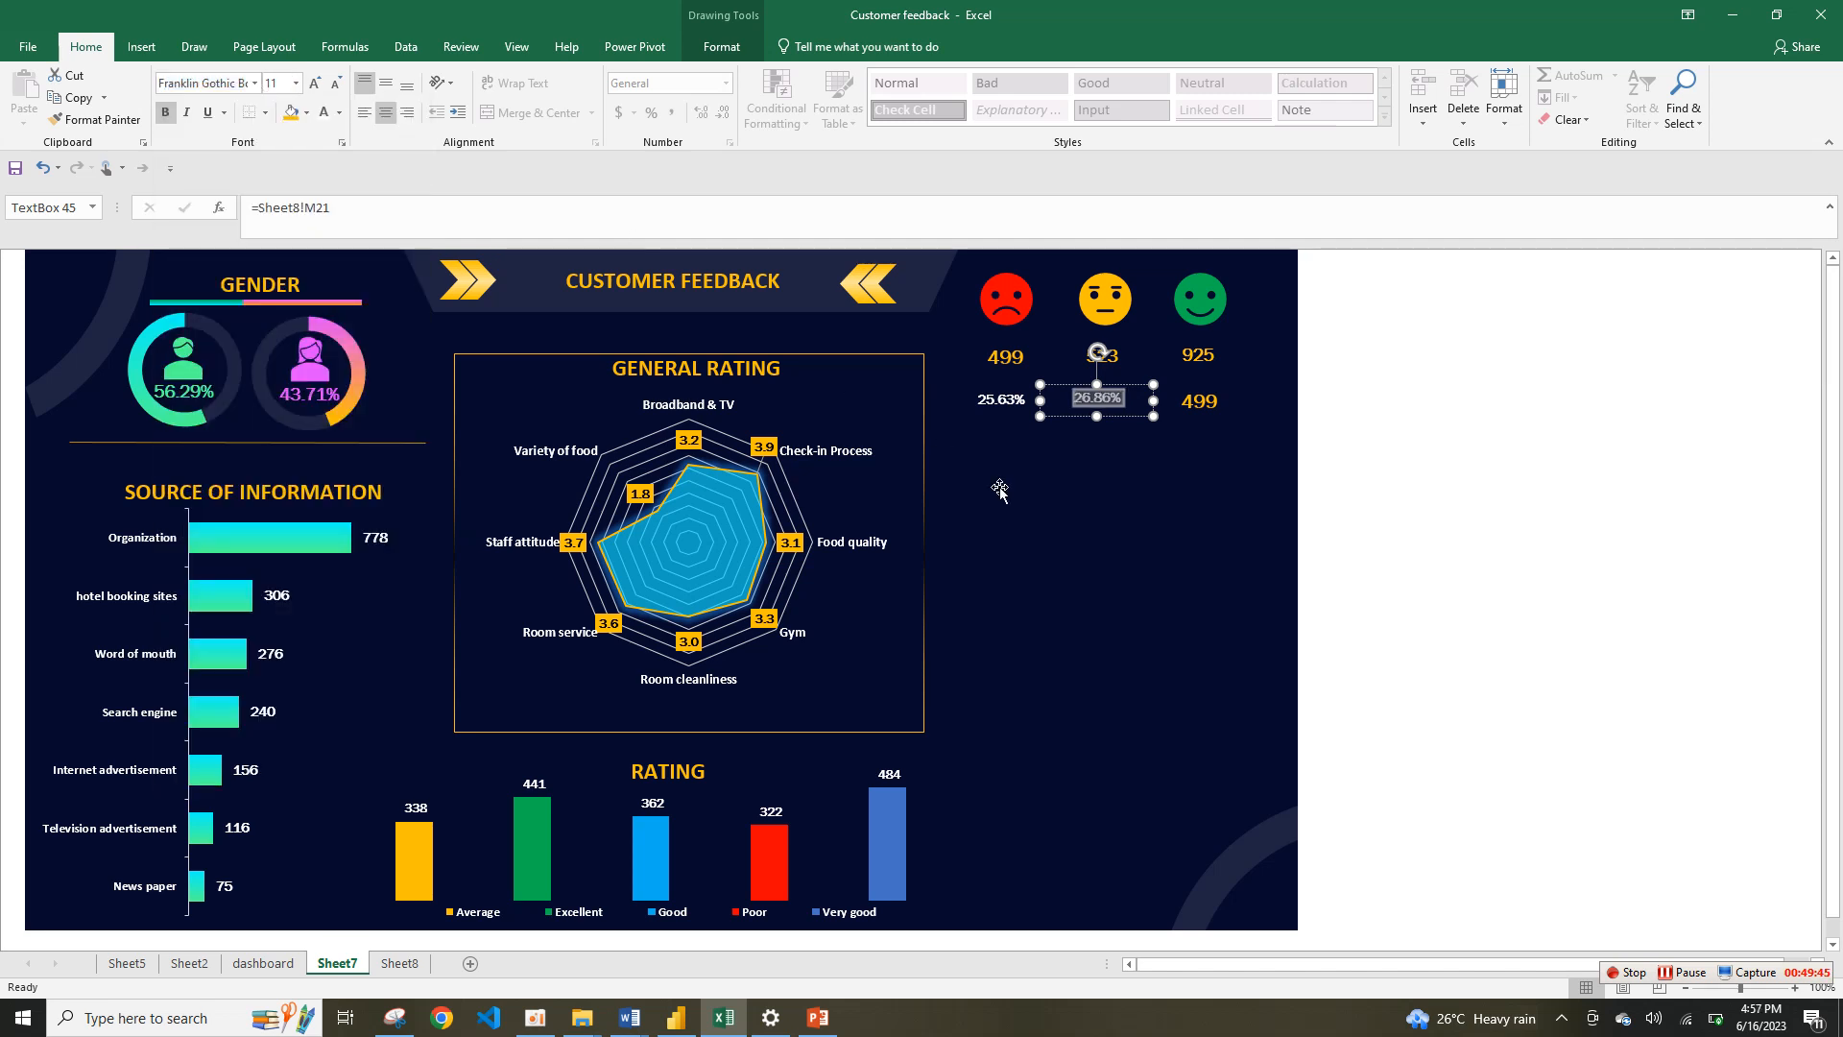
click(1154, 468)
click(1118, 402)
drag(1116, 399, 1202, 395)
Step: Link the lower text box under the green smiley to Sheet8 cell M22 and select its text
click(1202, 397)
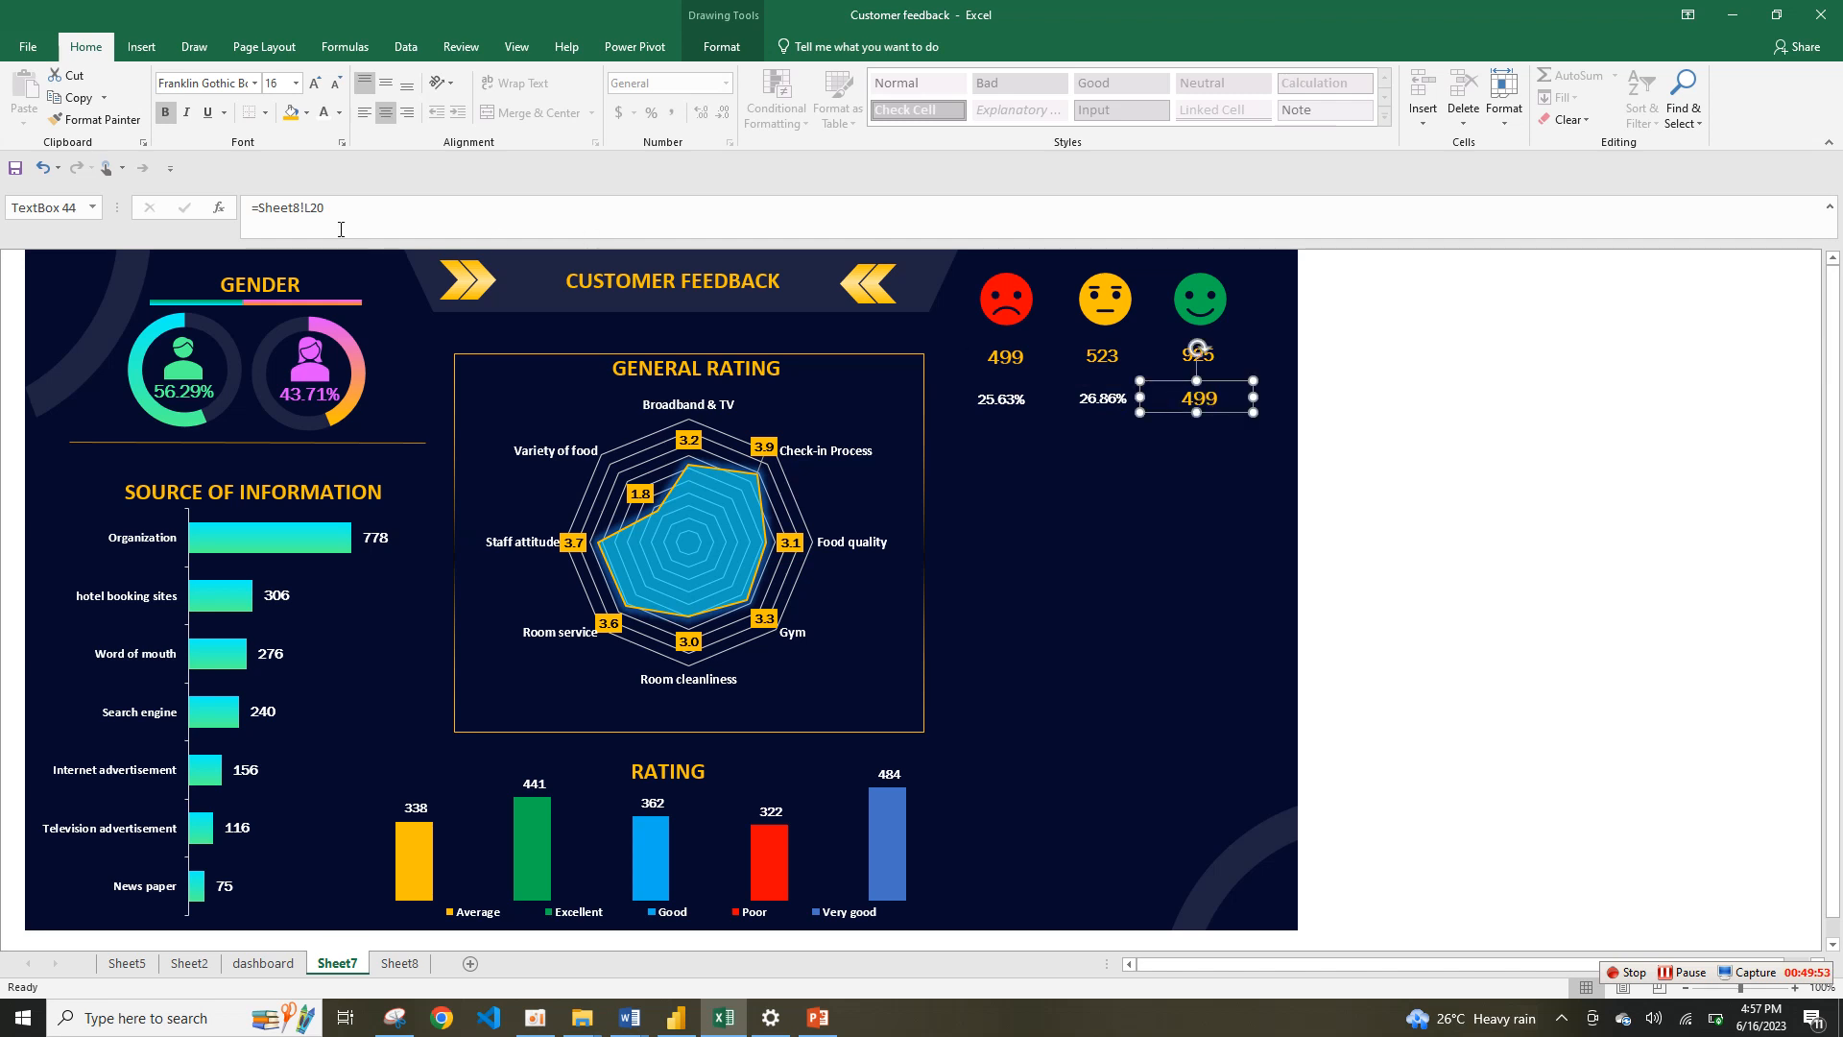
drag(326, 207, 305, 206)
text(M22)
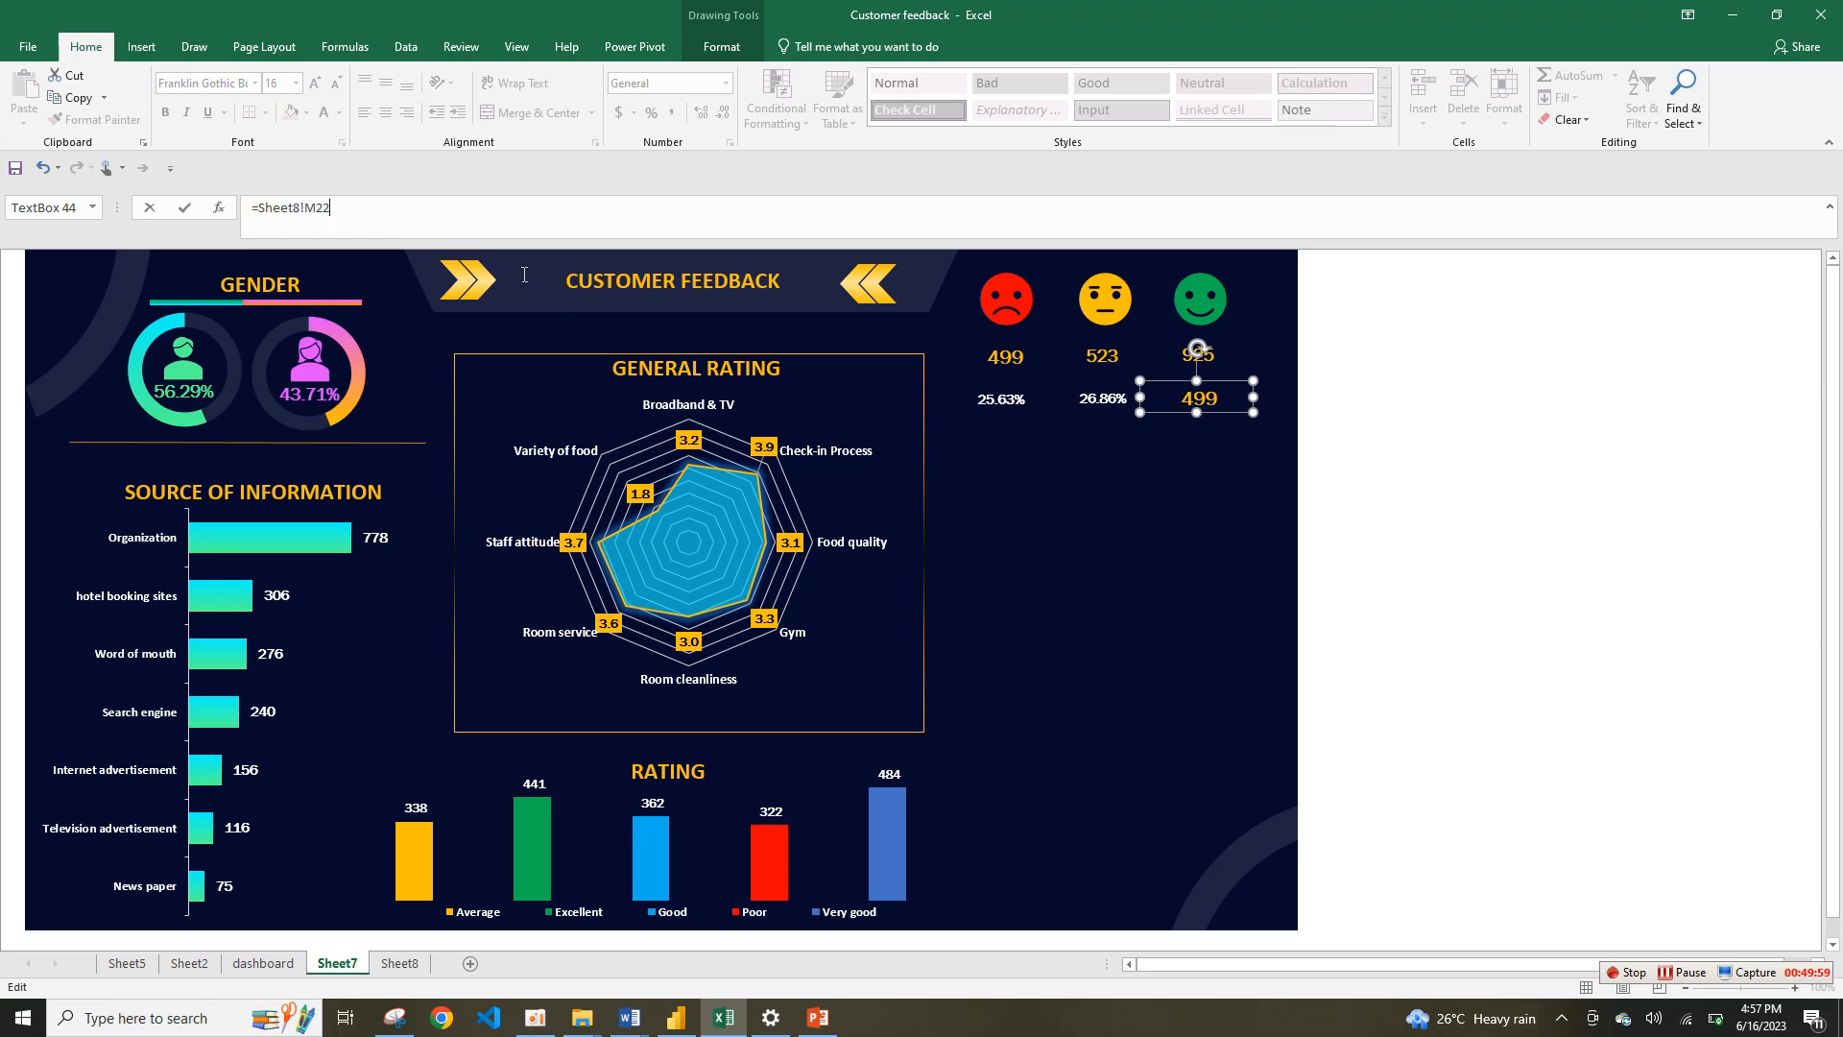
click(1038, 519)
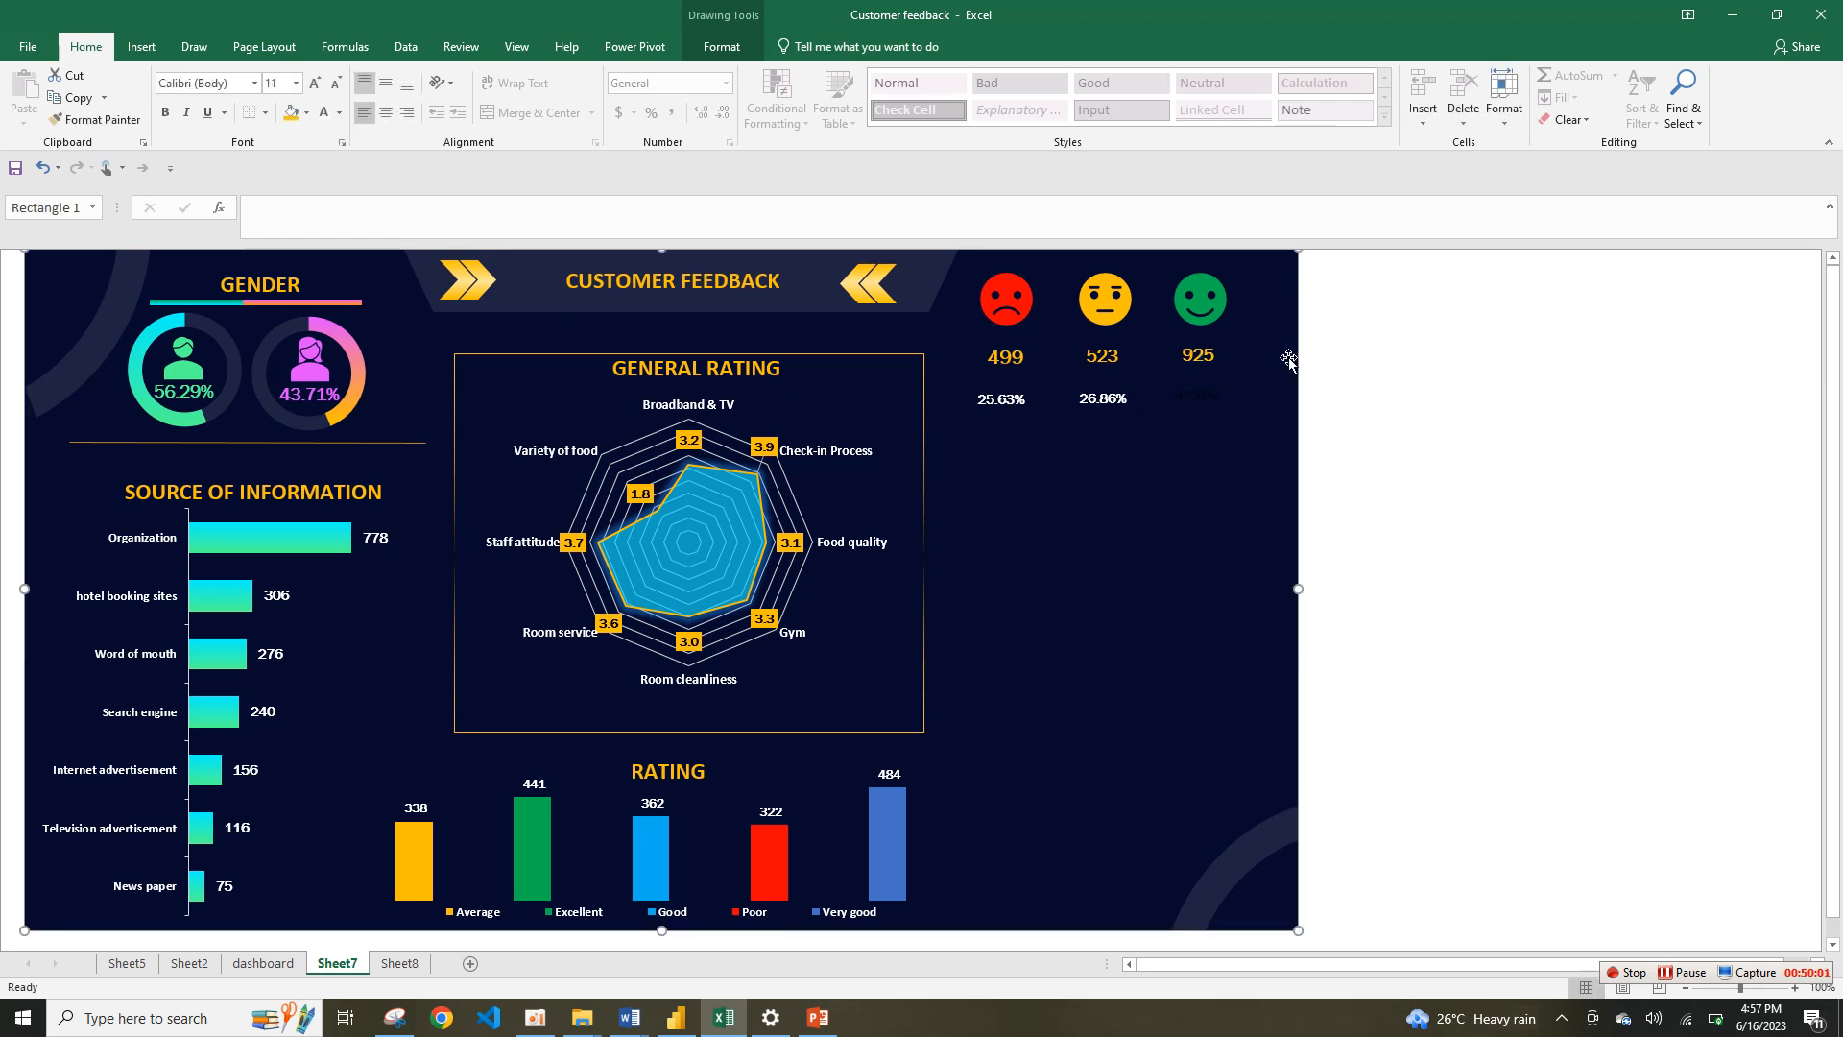
click(1196, 391)
double_click(1196, 401)
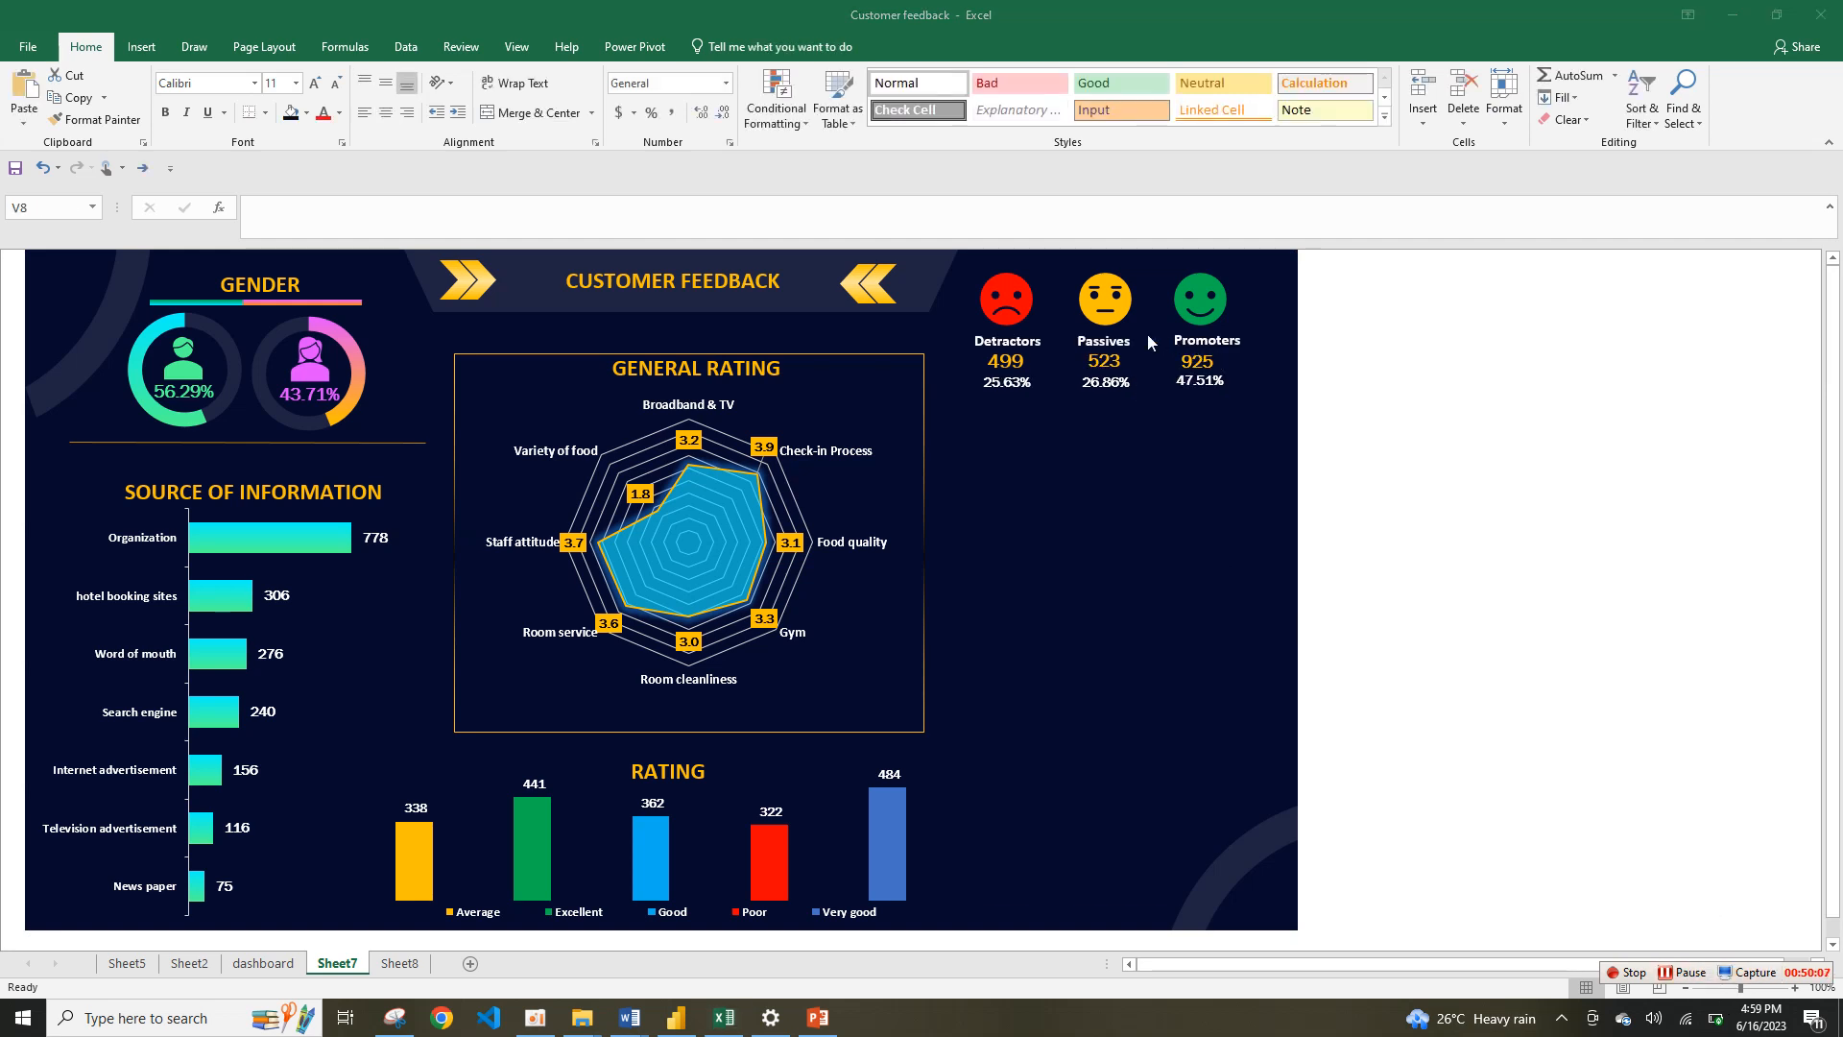
Step: Check the cell links of the Detractors, Passives and Promoters labels under the smileys
click(1061, 337)
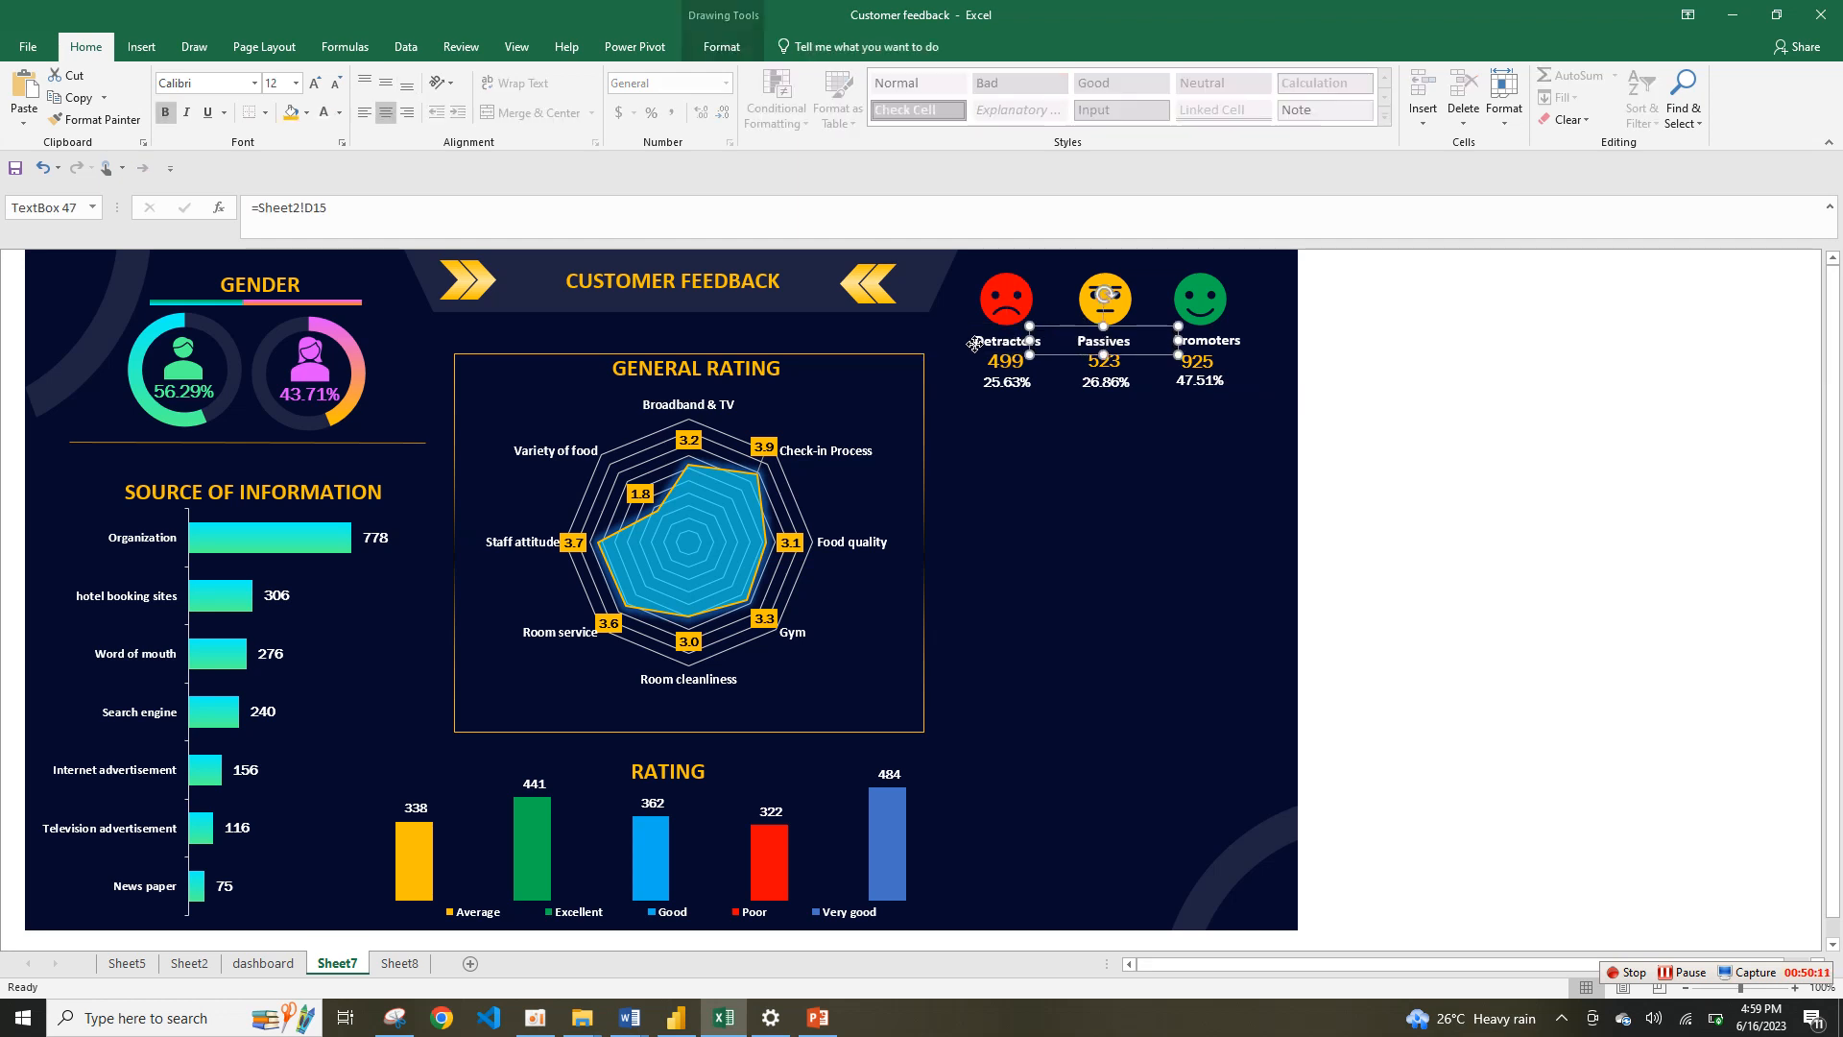
click(1225, 345)
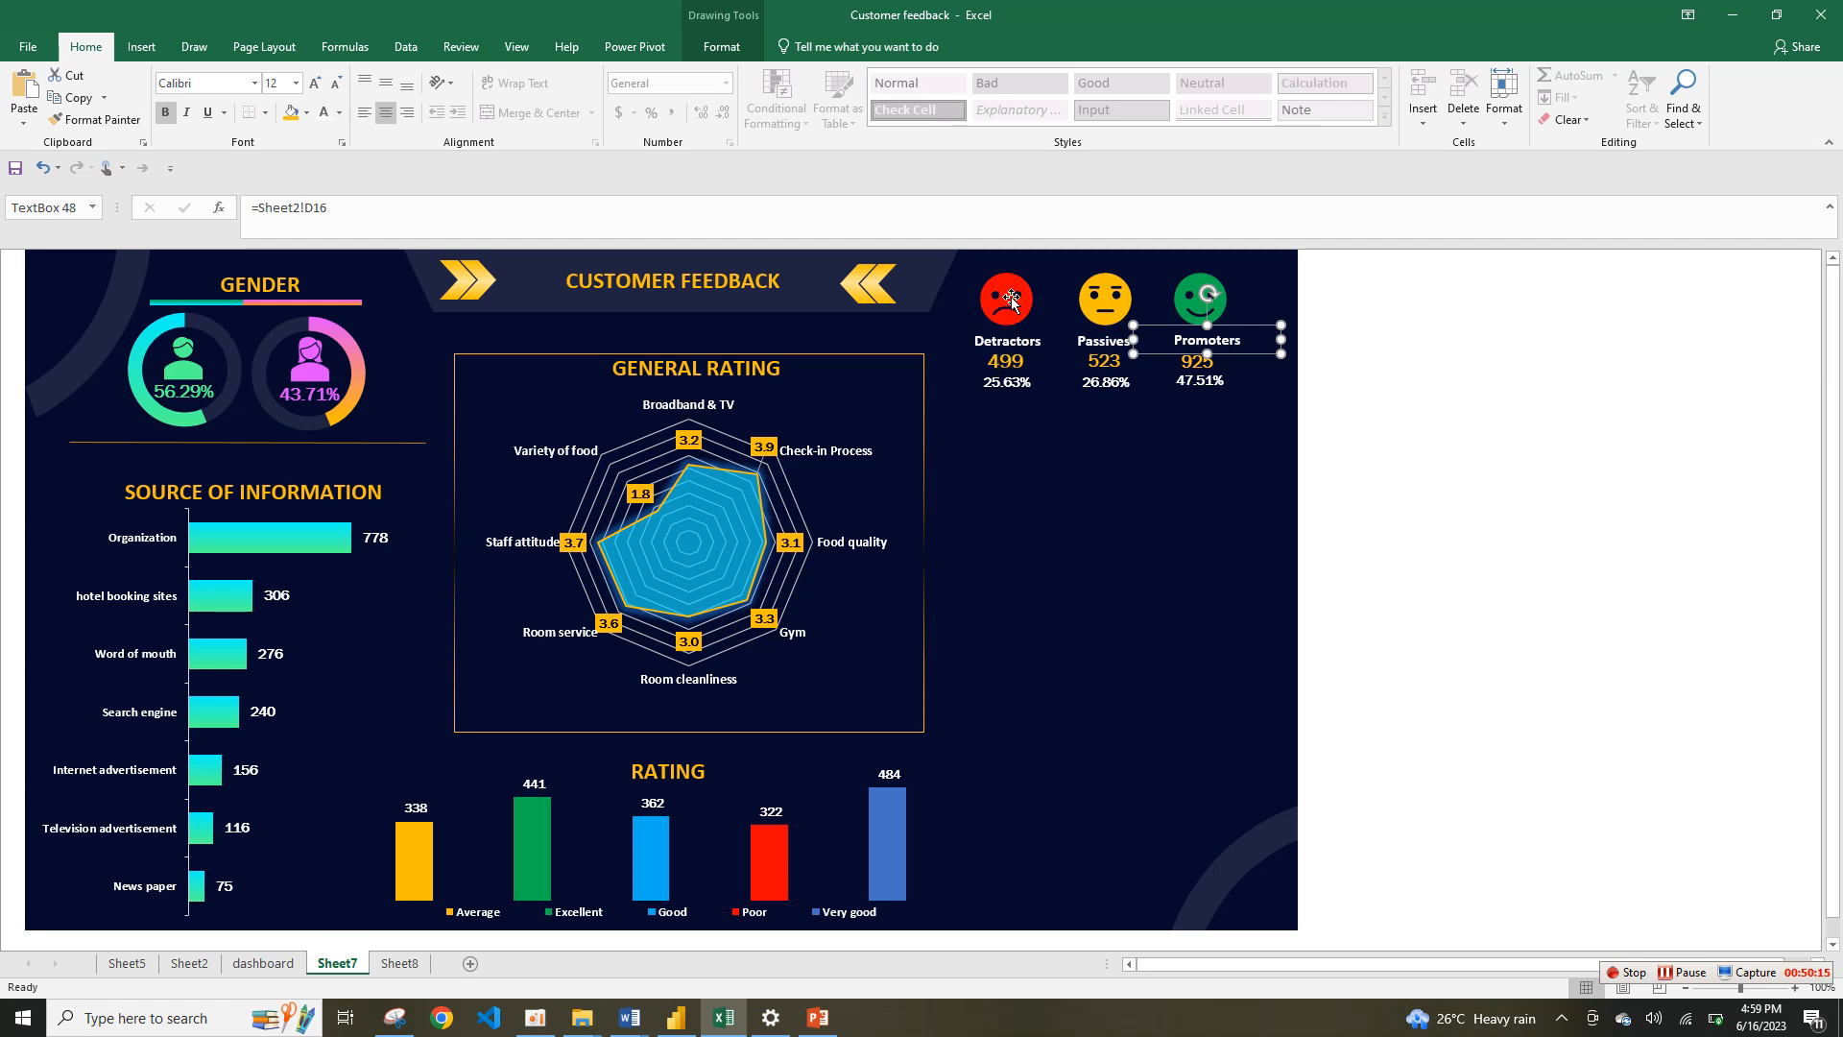
click(1029, 346)
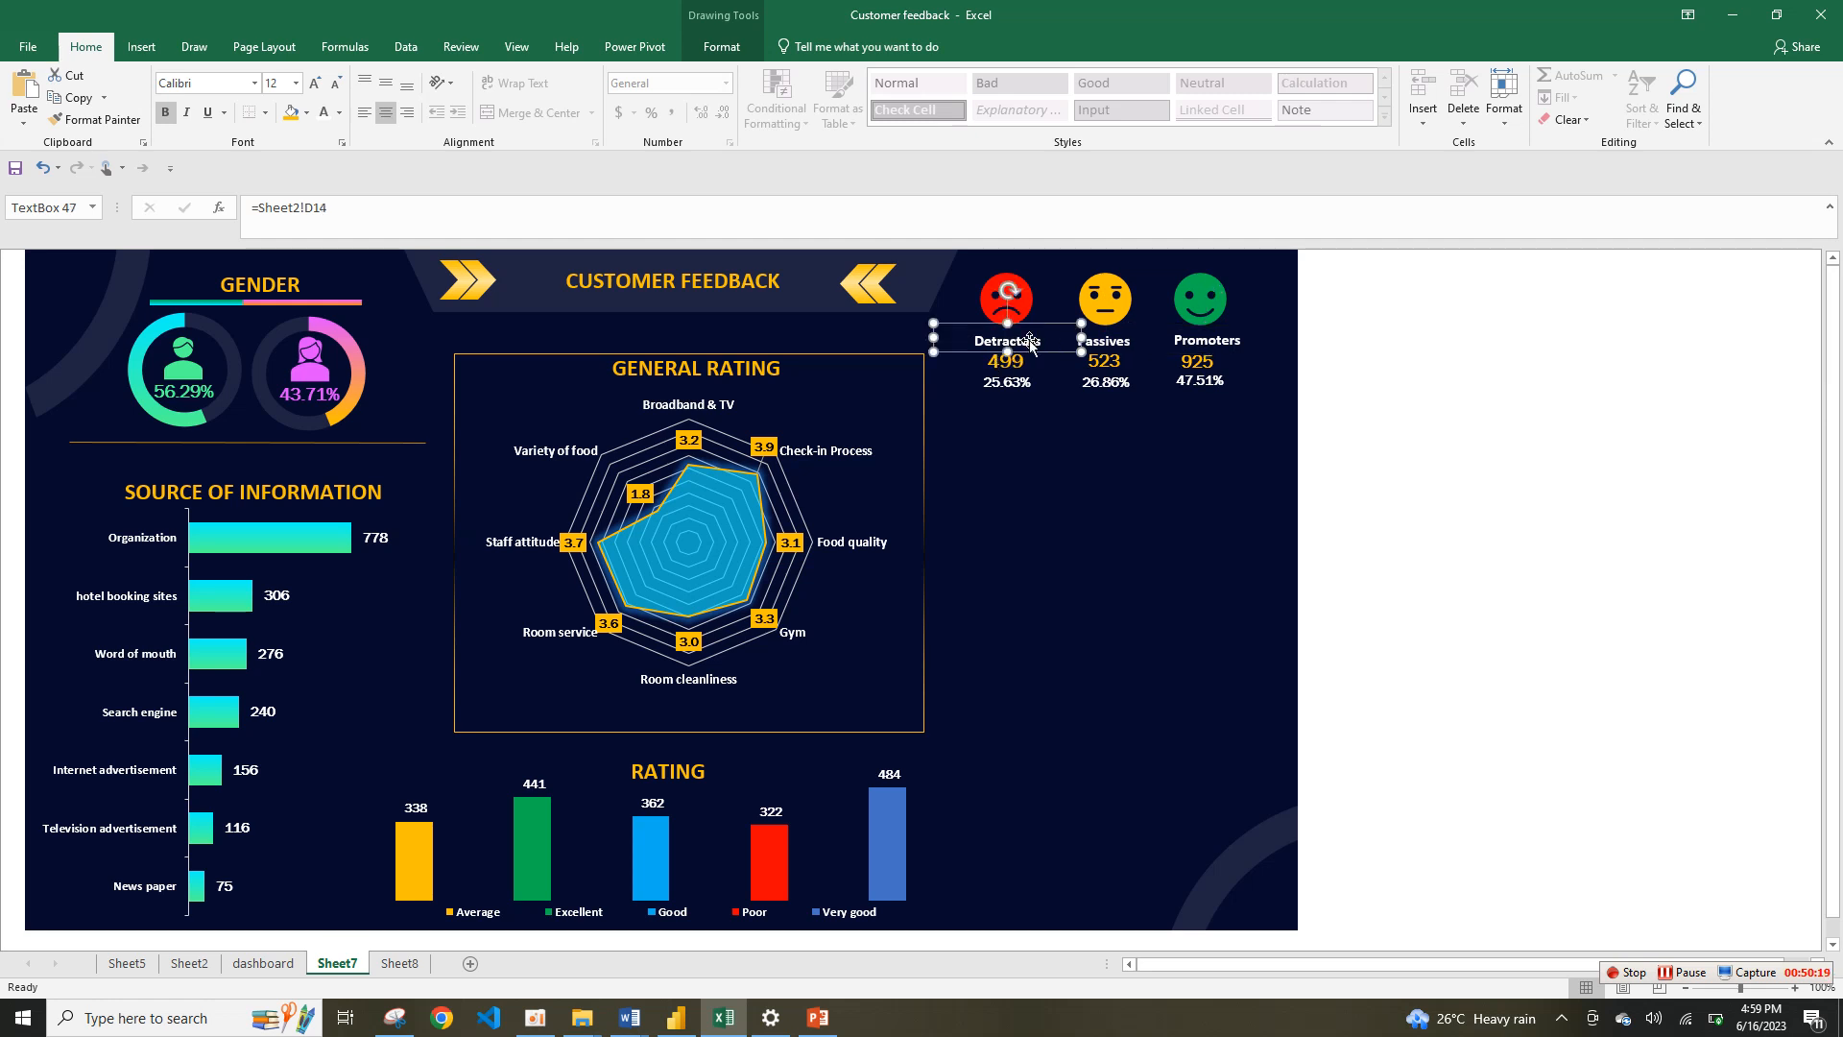
click(1091, 448)
click(1114, 357)
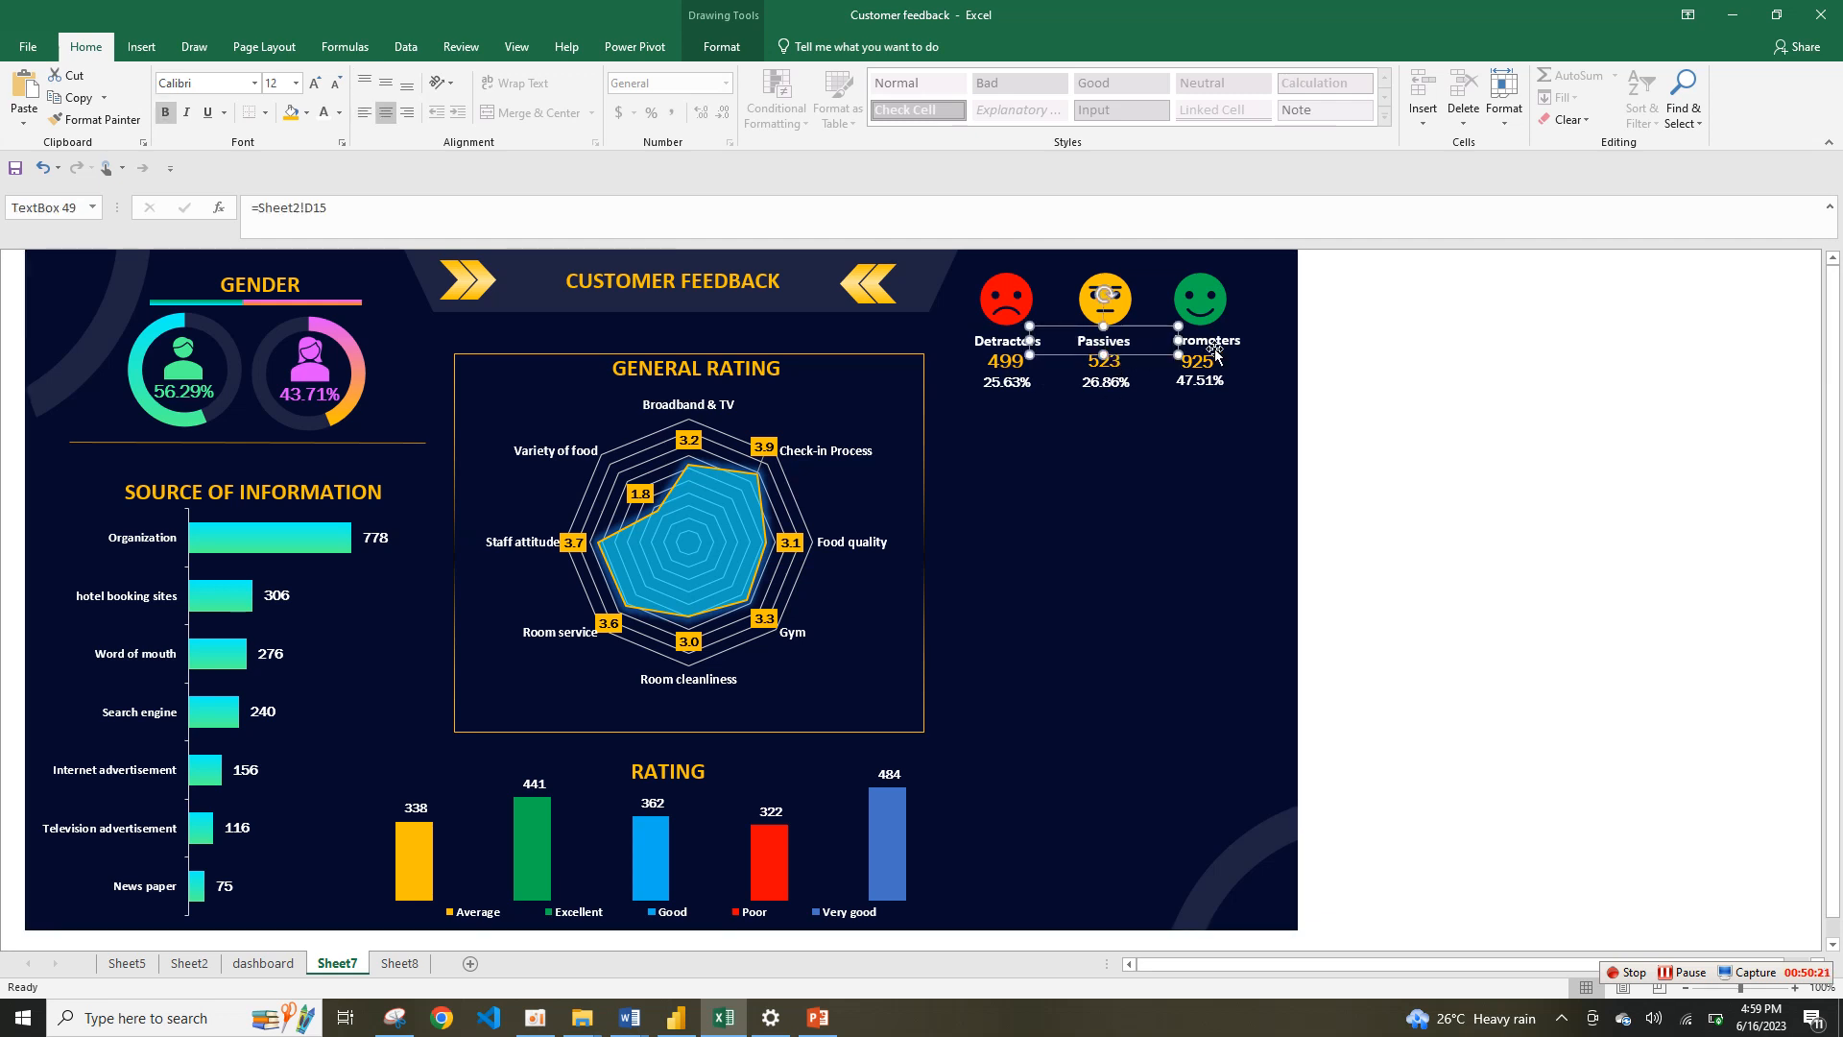
click(1212, 348)
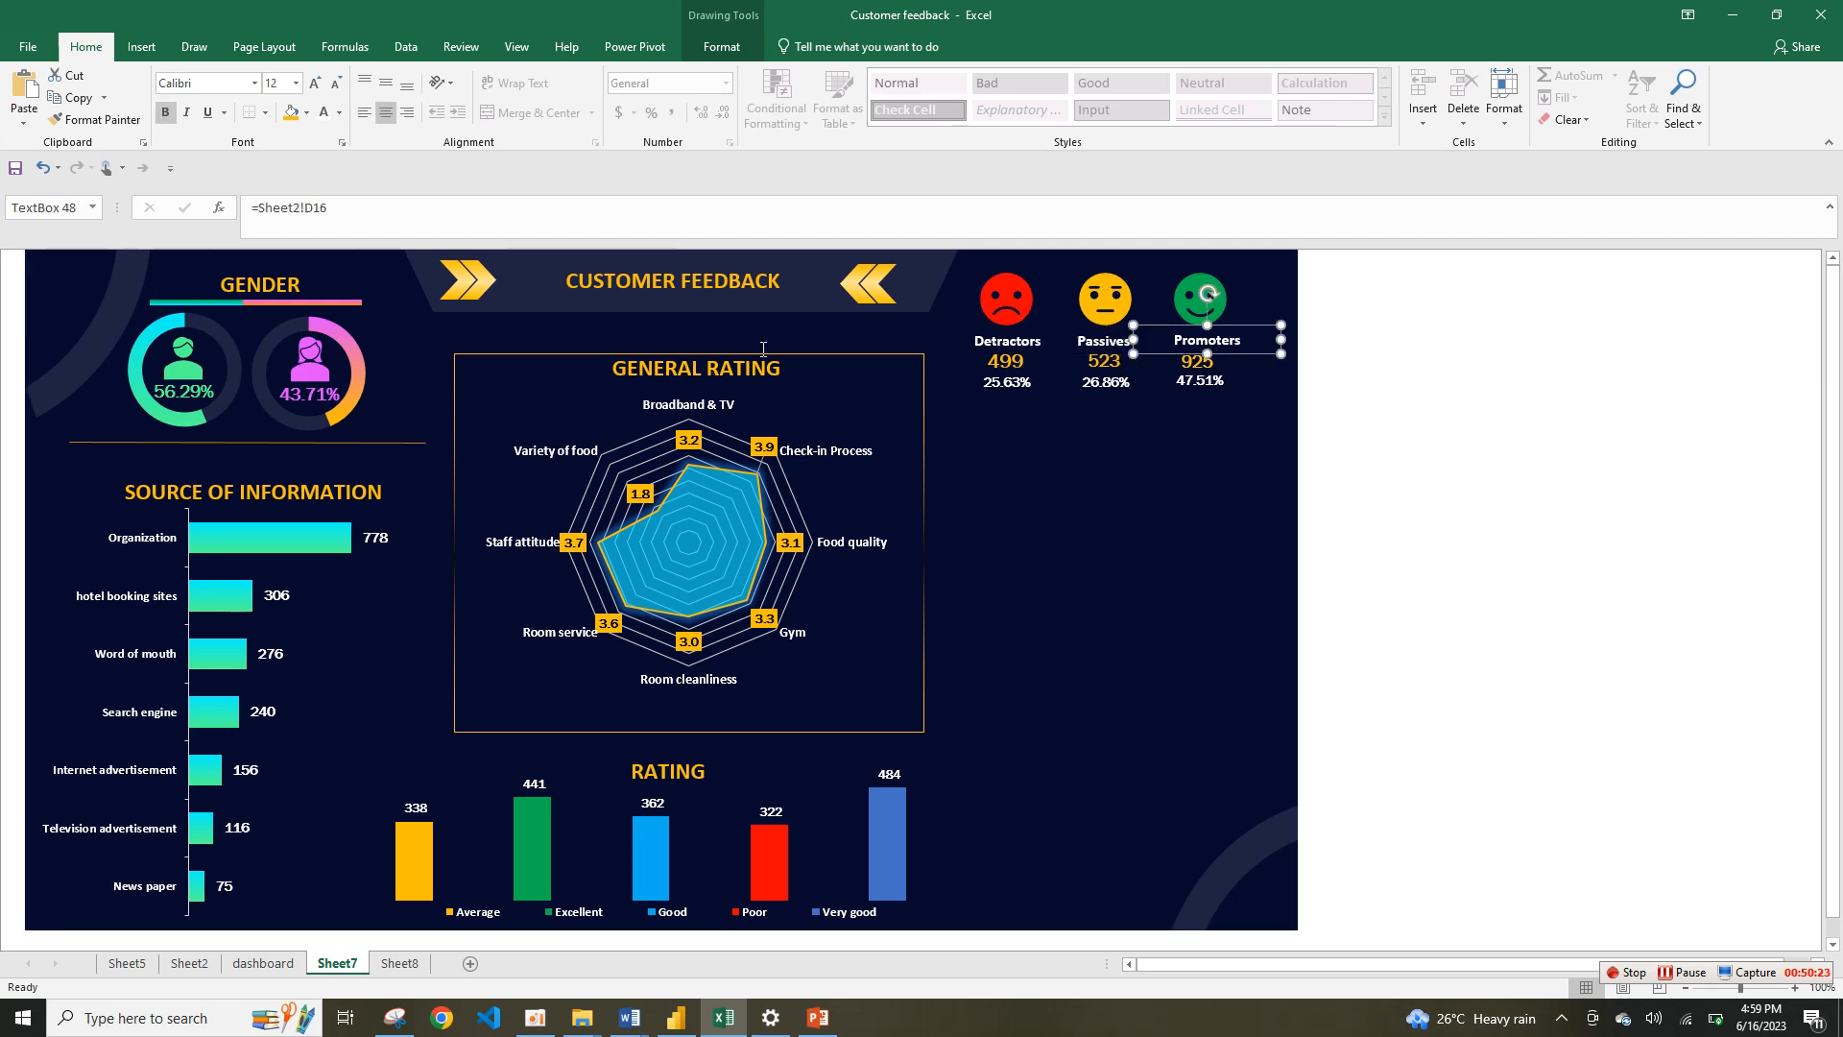
click(700, 284)
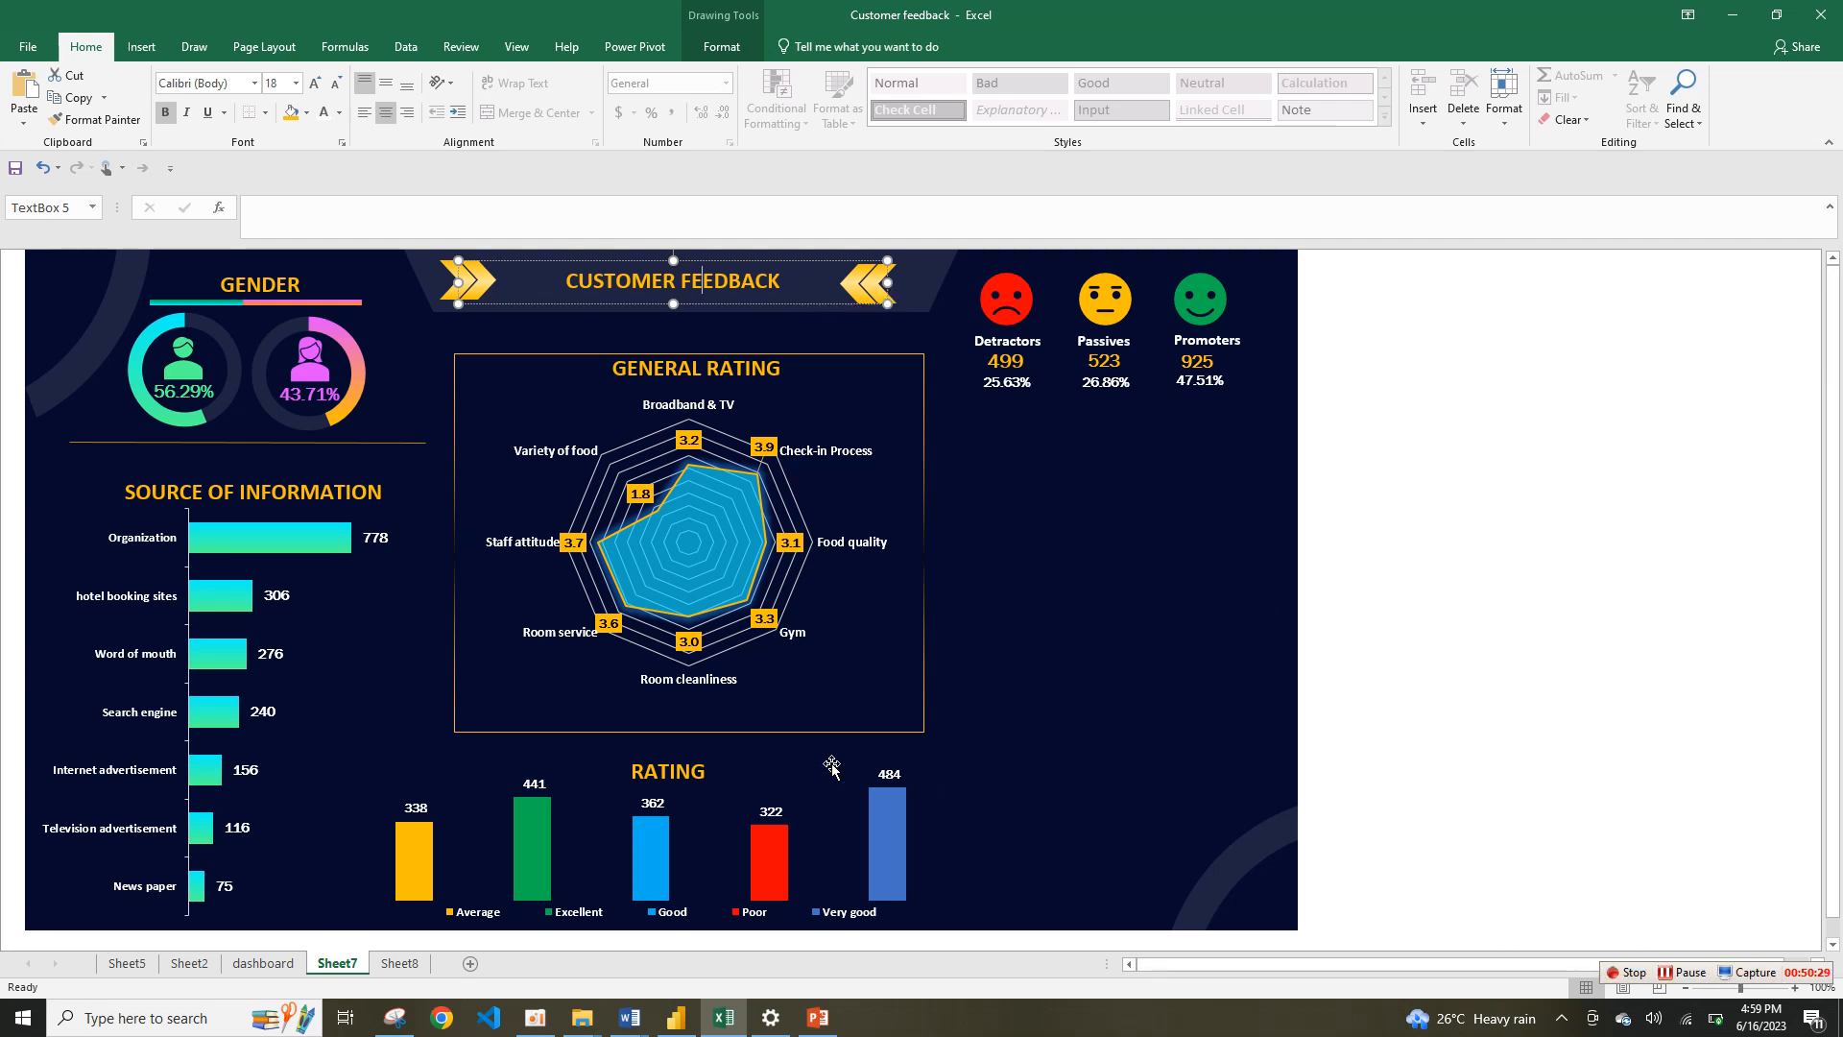
Step: Copy the NET PROMOTER SCORE heading from the dashboard sheet and paste it near the smileys on Sheet7
click(288, 970)
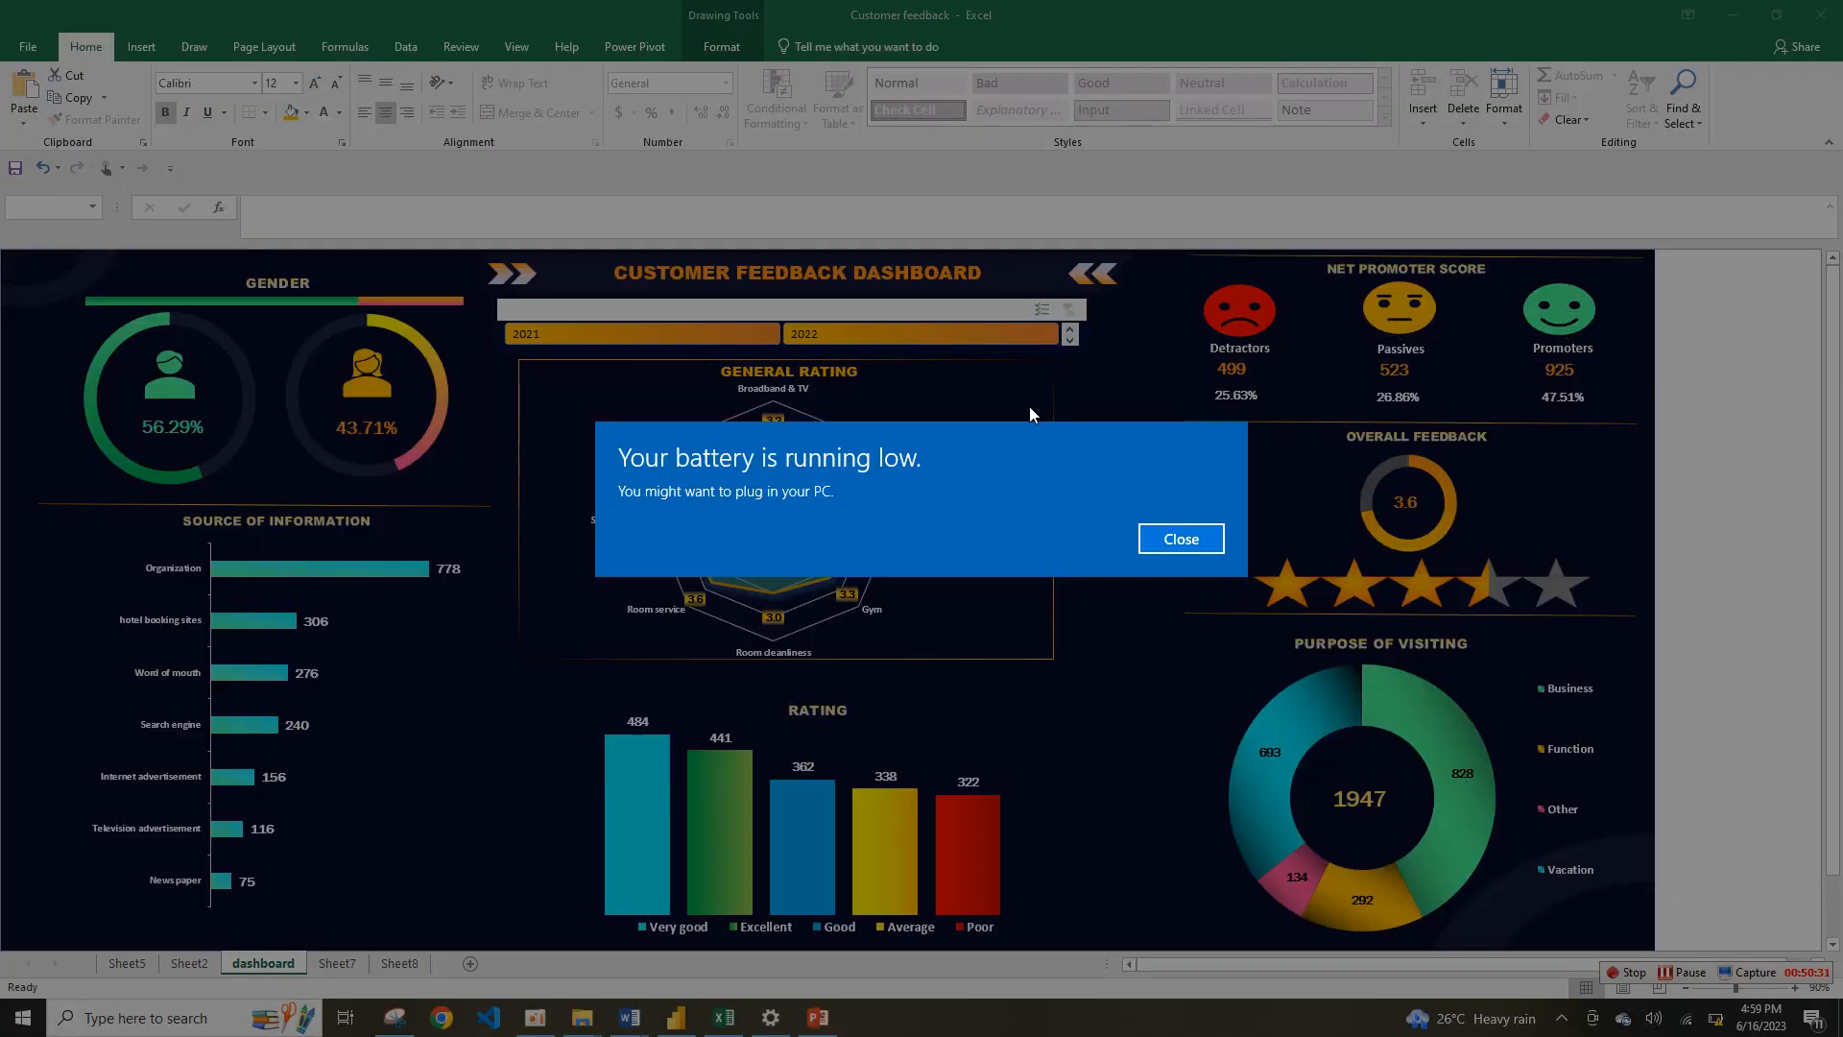
click(1183, 539)
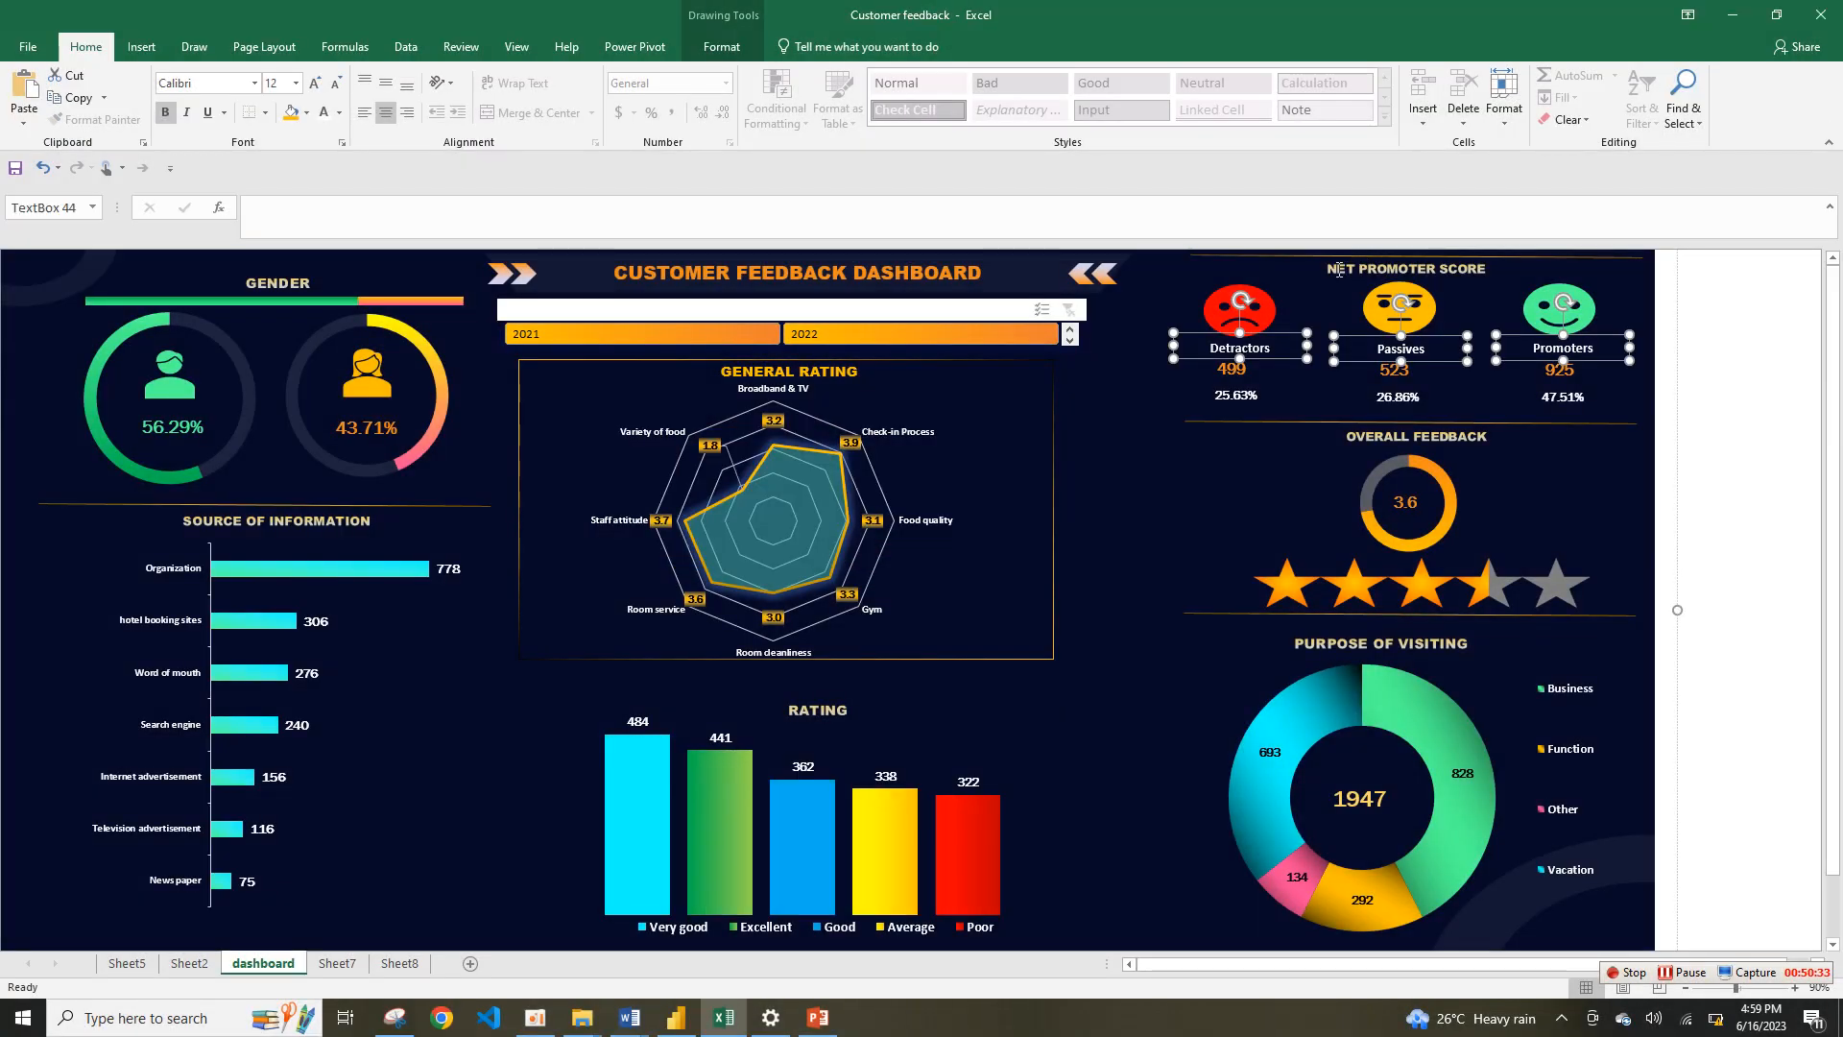
click(1342, 269)
click(1144, 279)
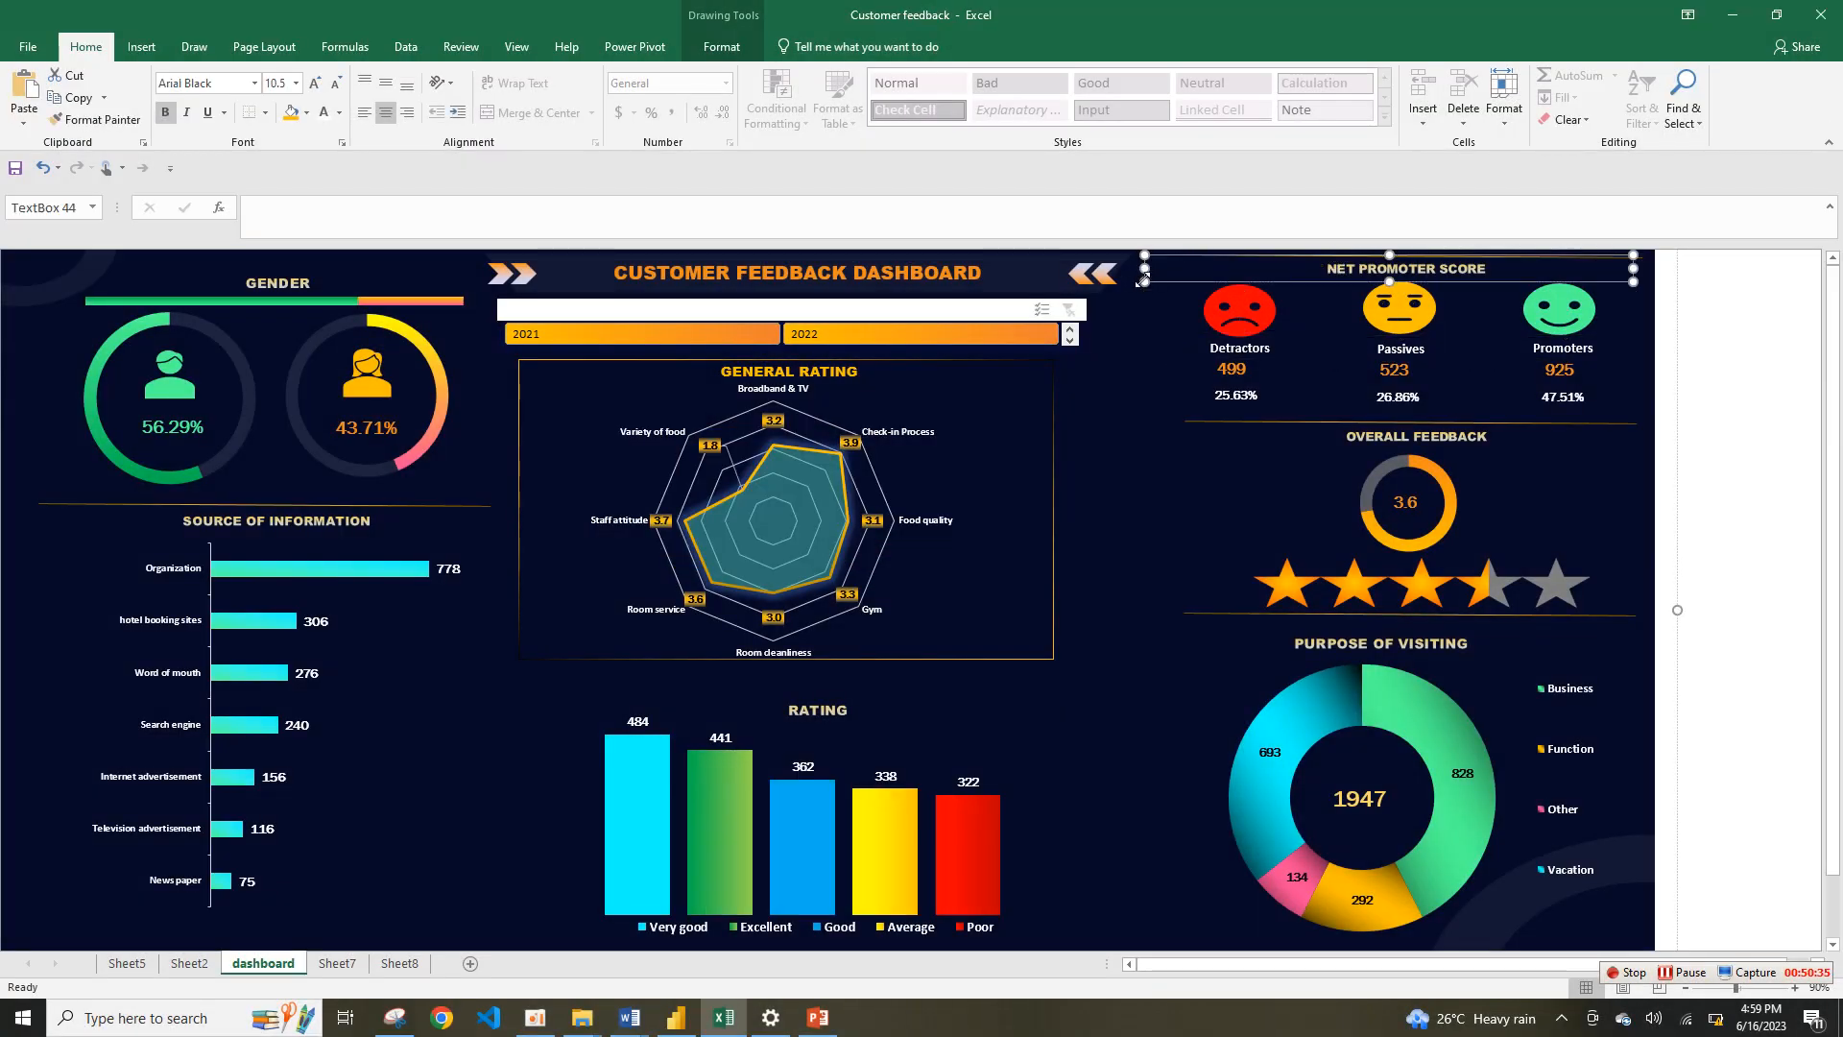
click(399, 962)
click(337, 962)
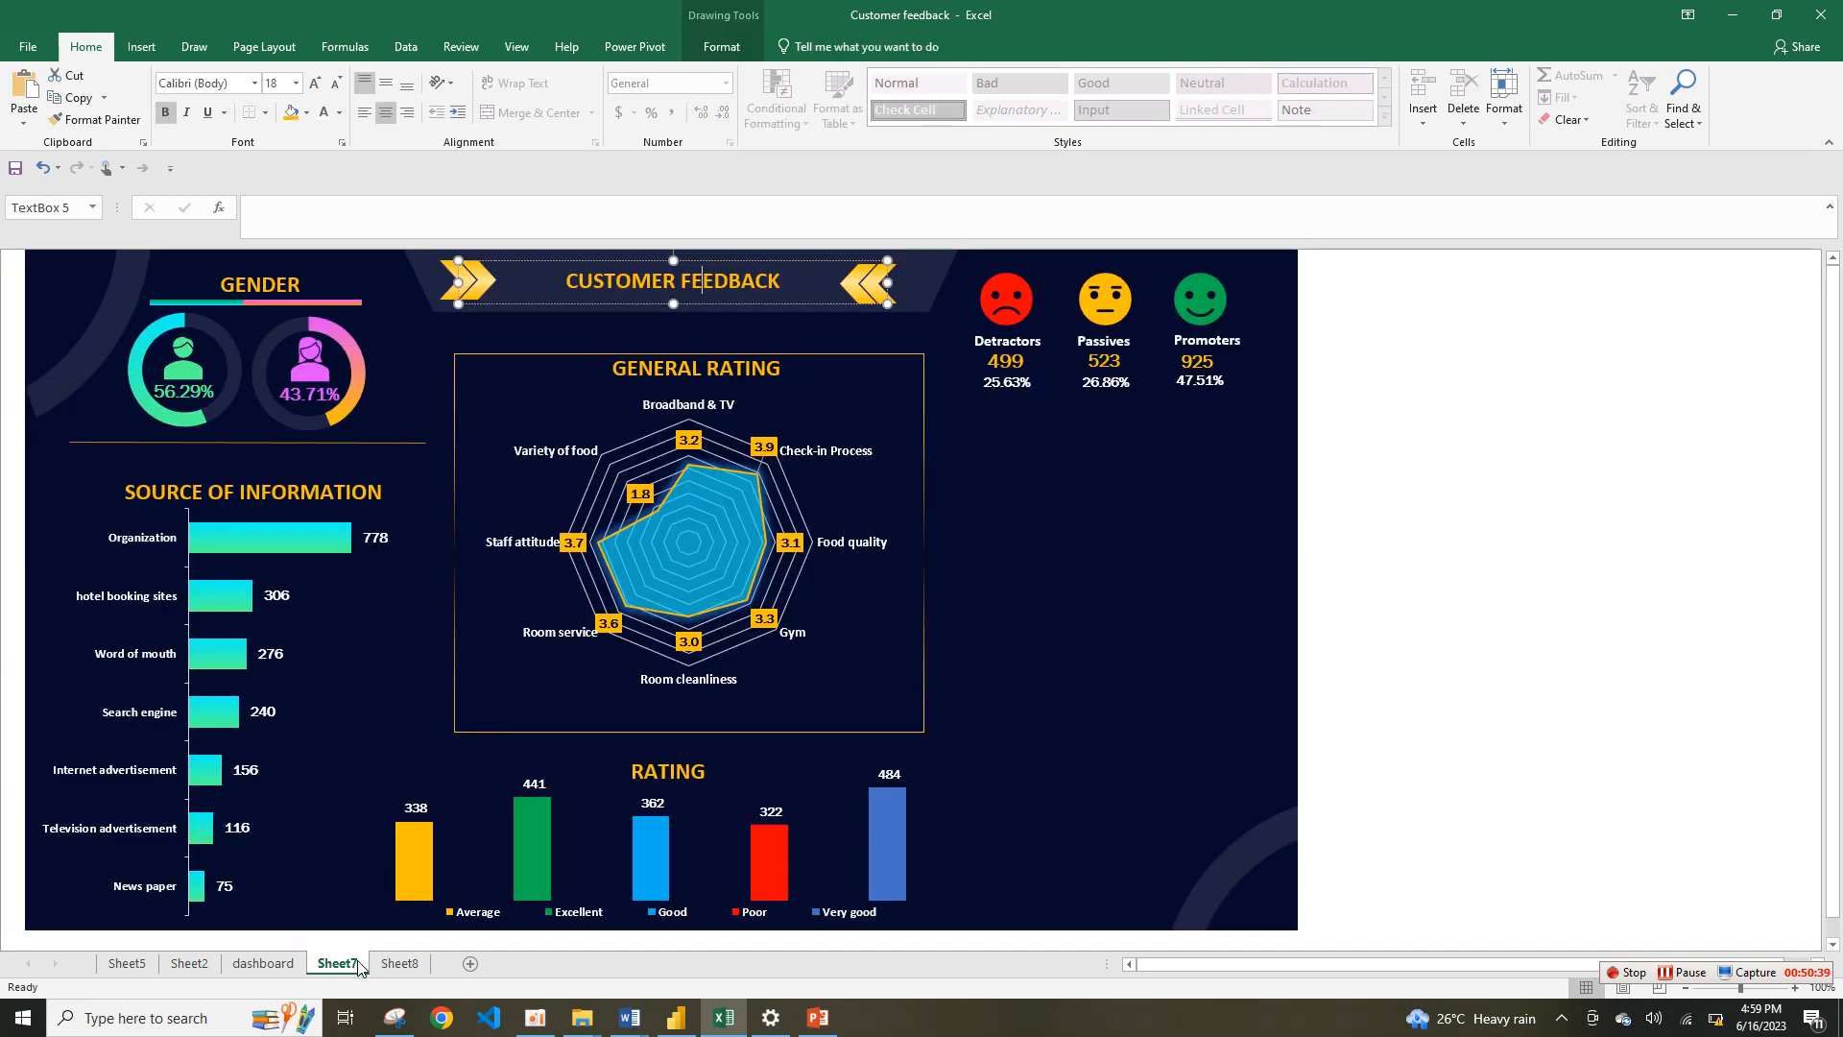
click(991, 277)
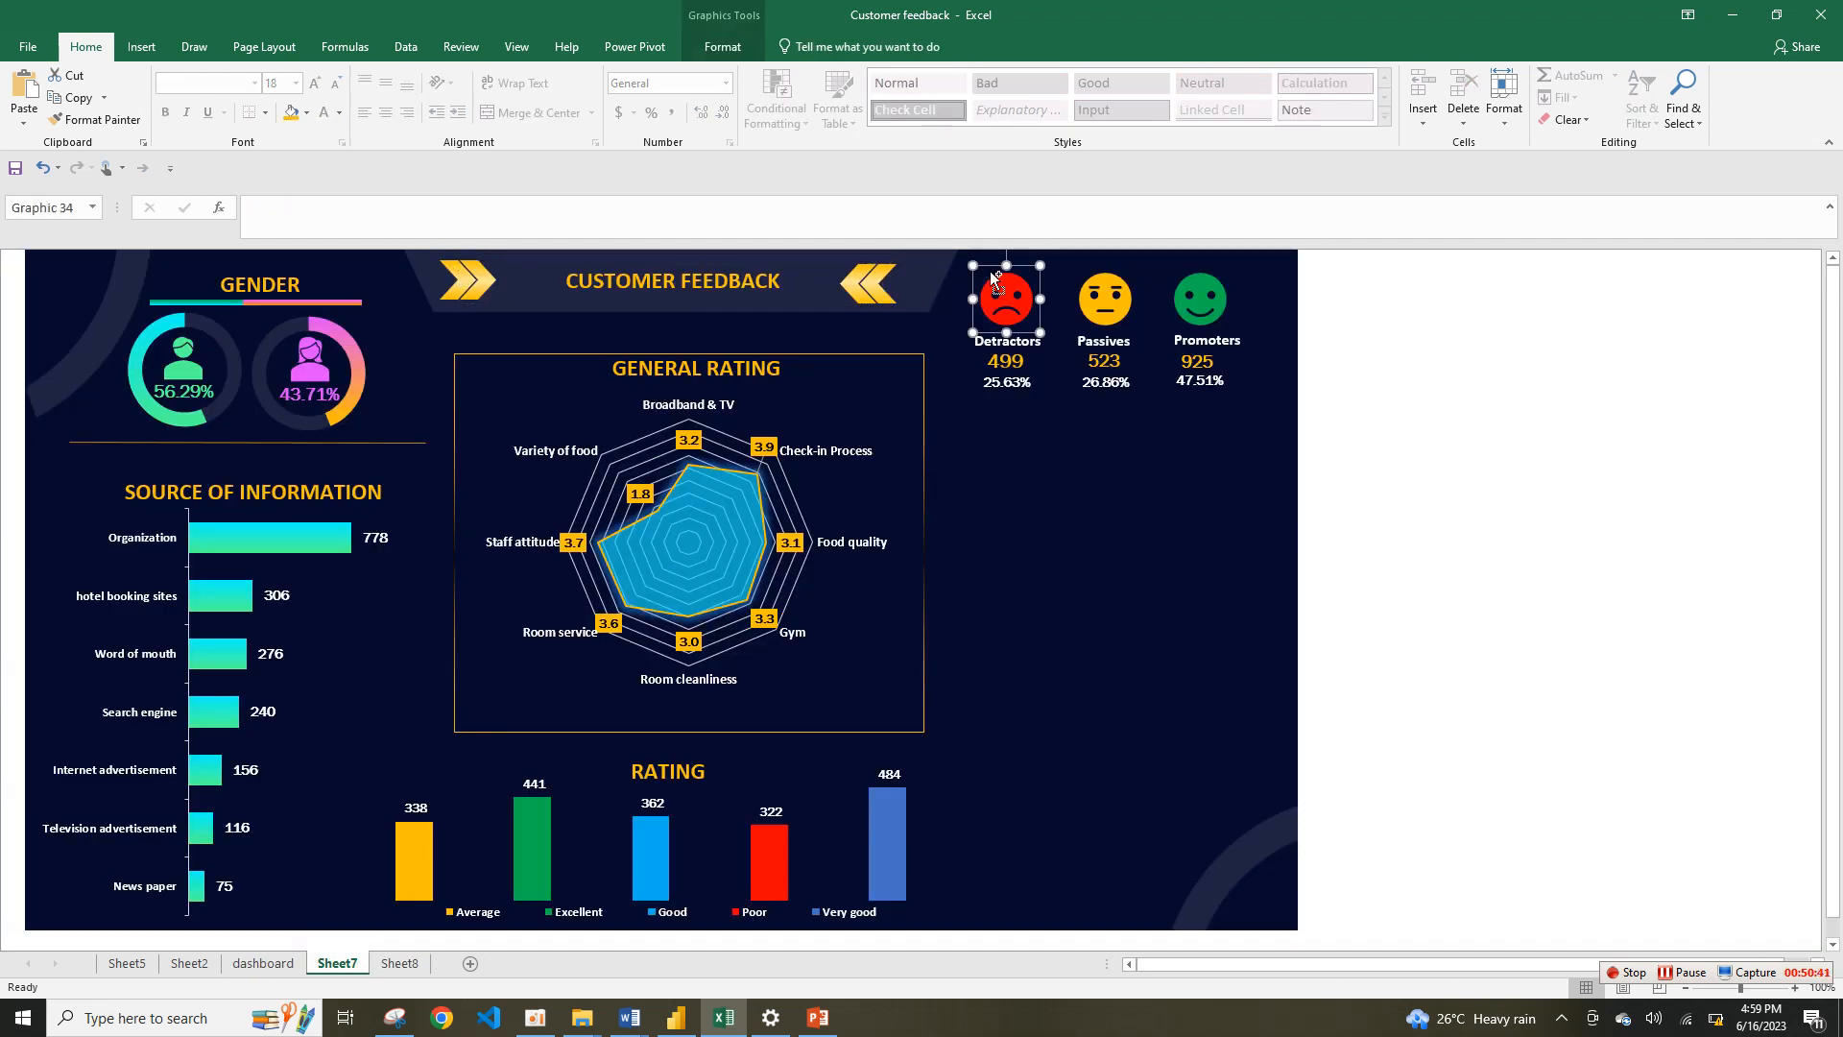
key(ctrl+v)
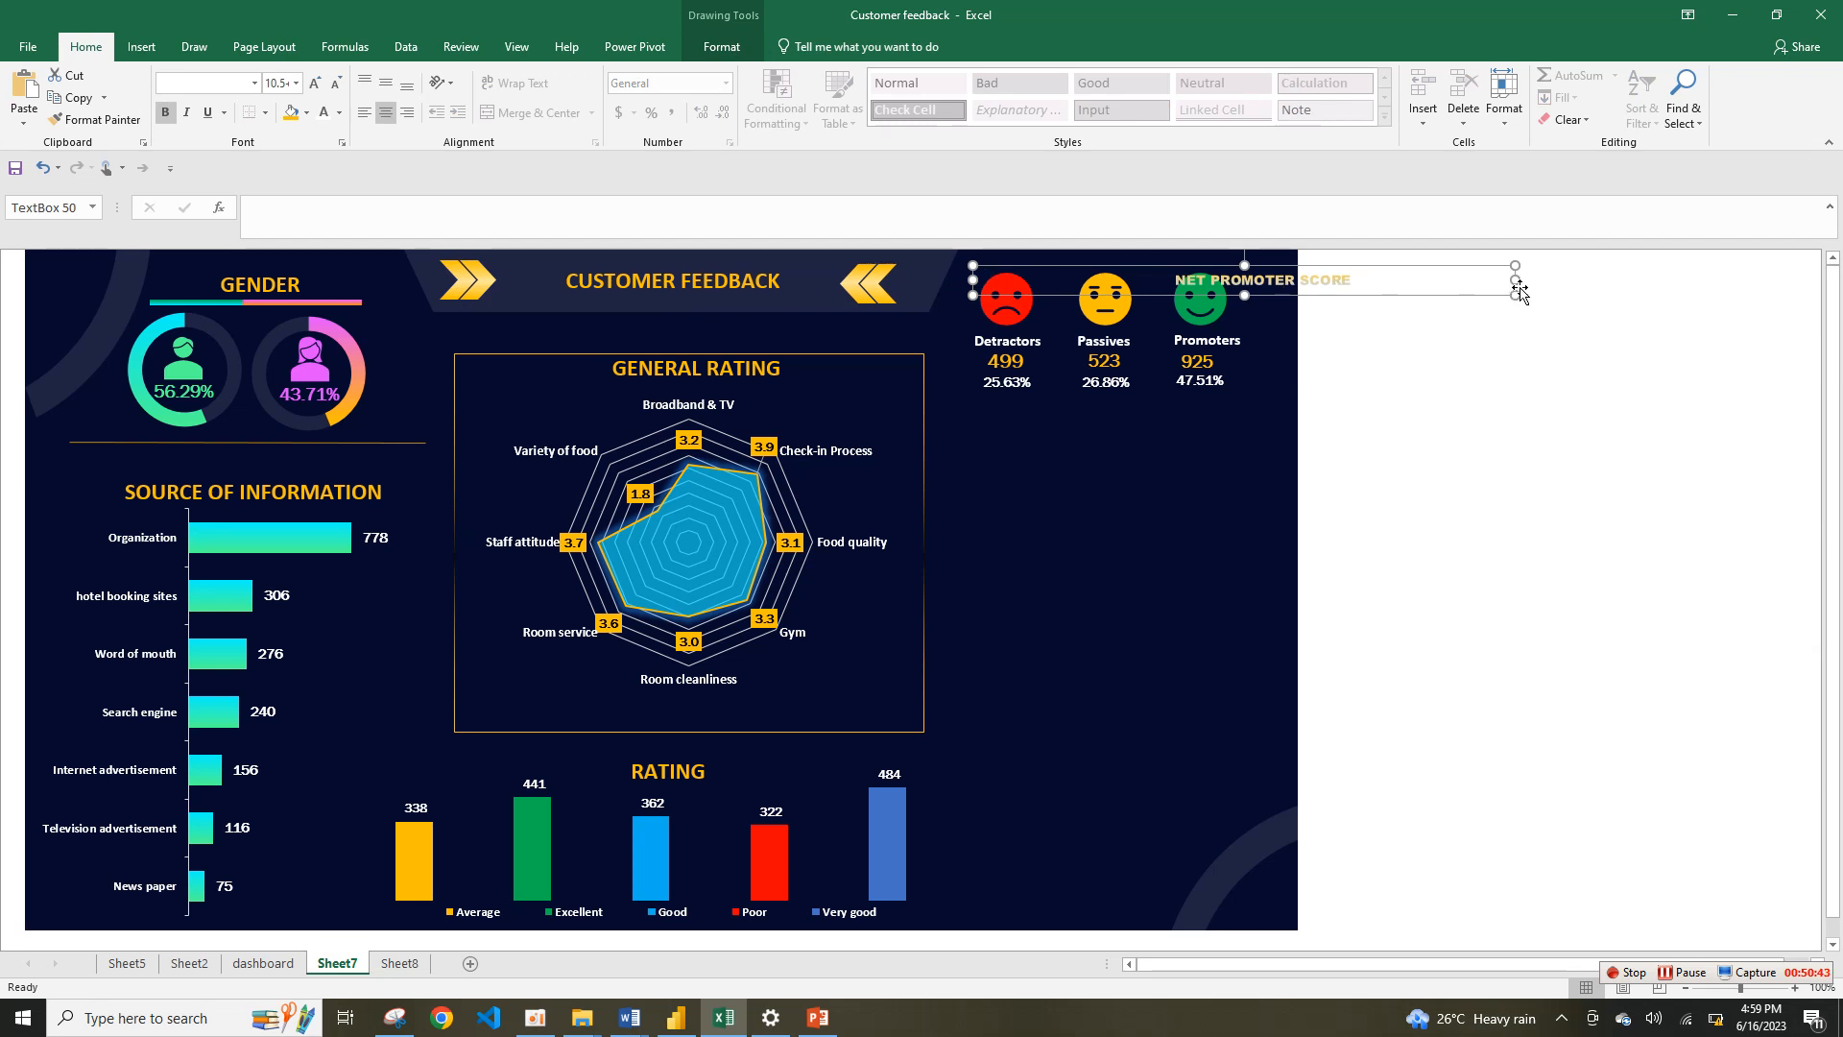
Step: Narrow the NET PROMOTER SCORE heading box to the width of the smileys and place it directly above them
drag(1514, 280, 1259, 279)
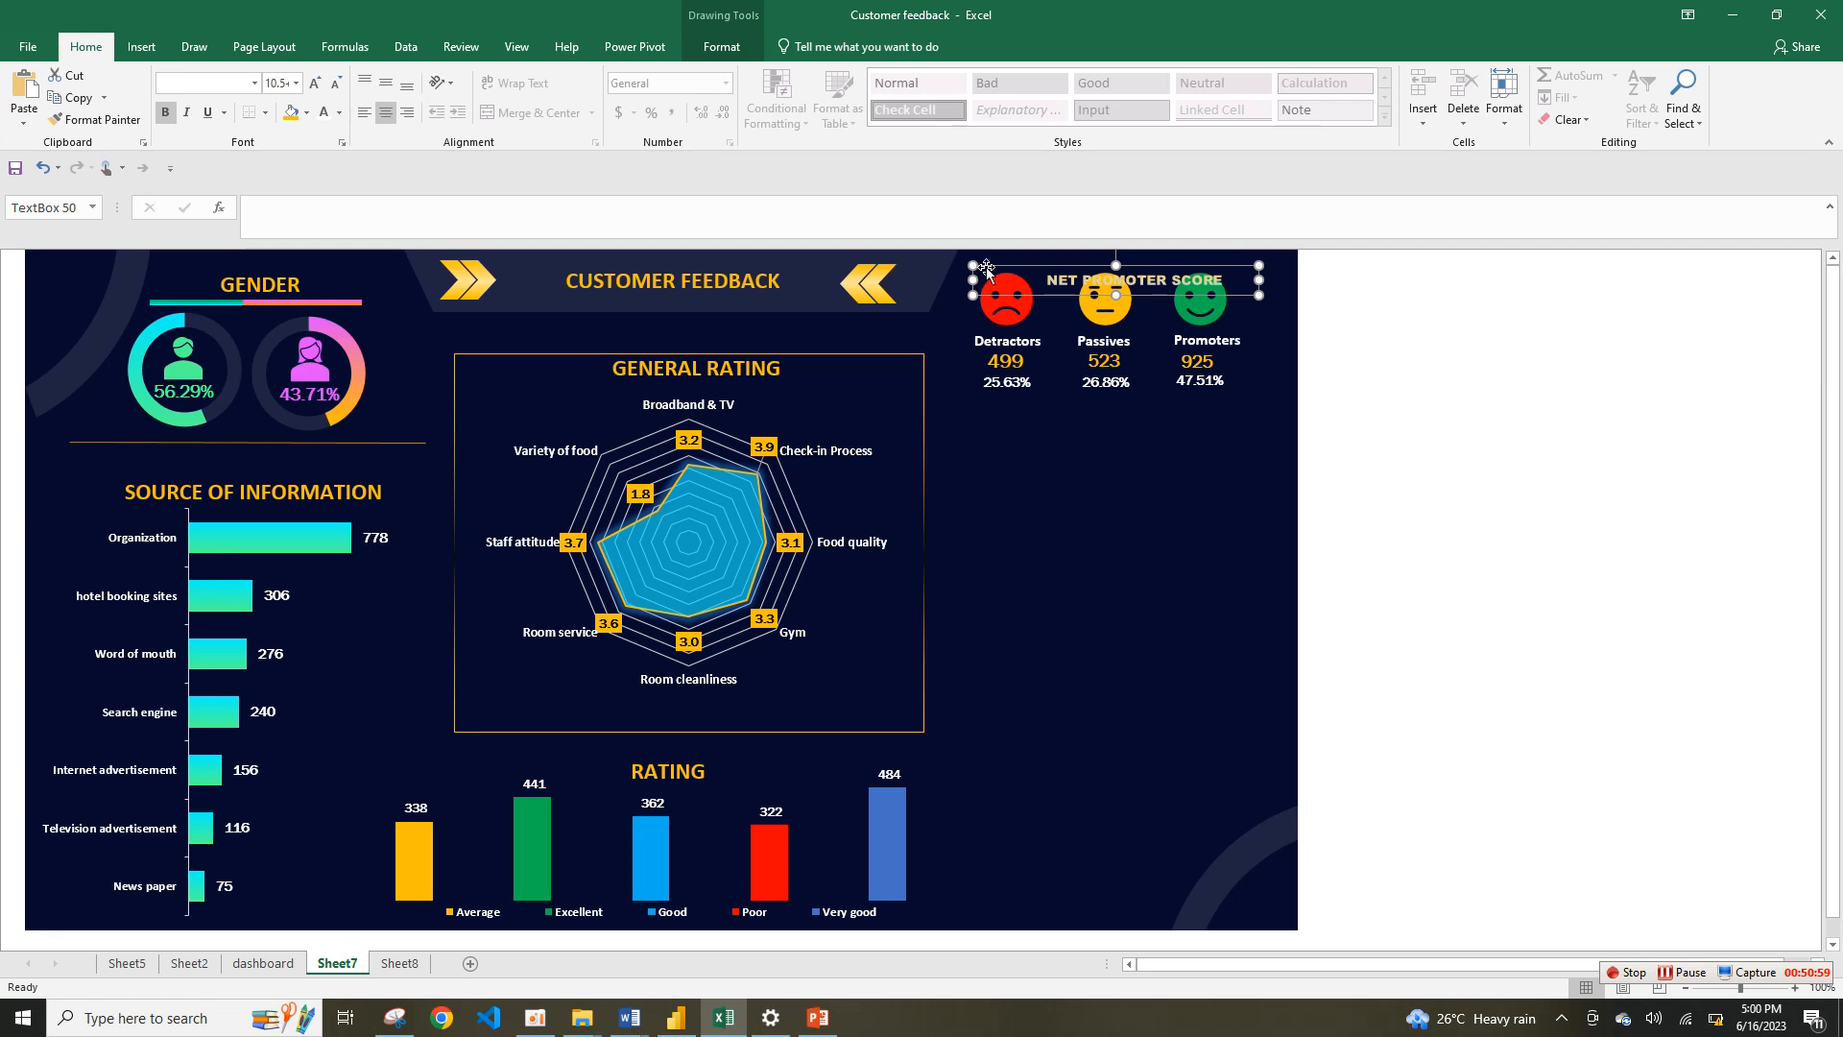
drag(987, 267, 971, 248)
click(1201, 546)
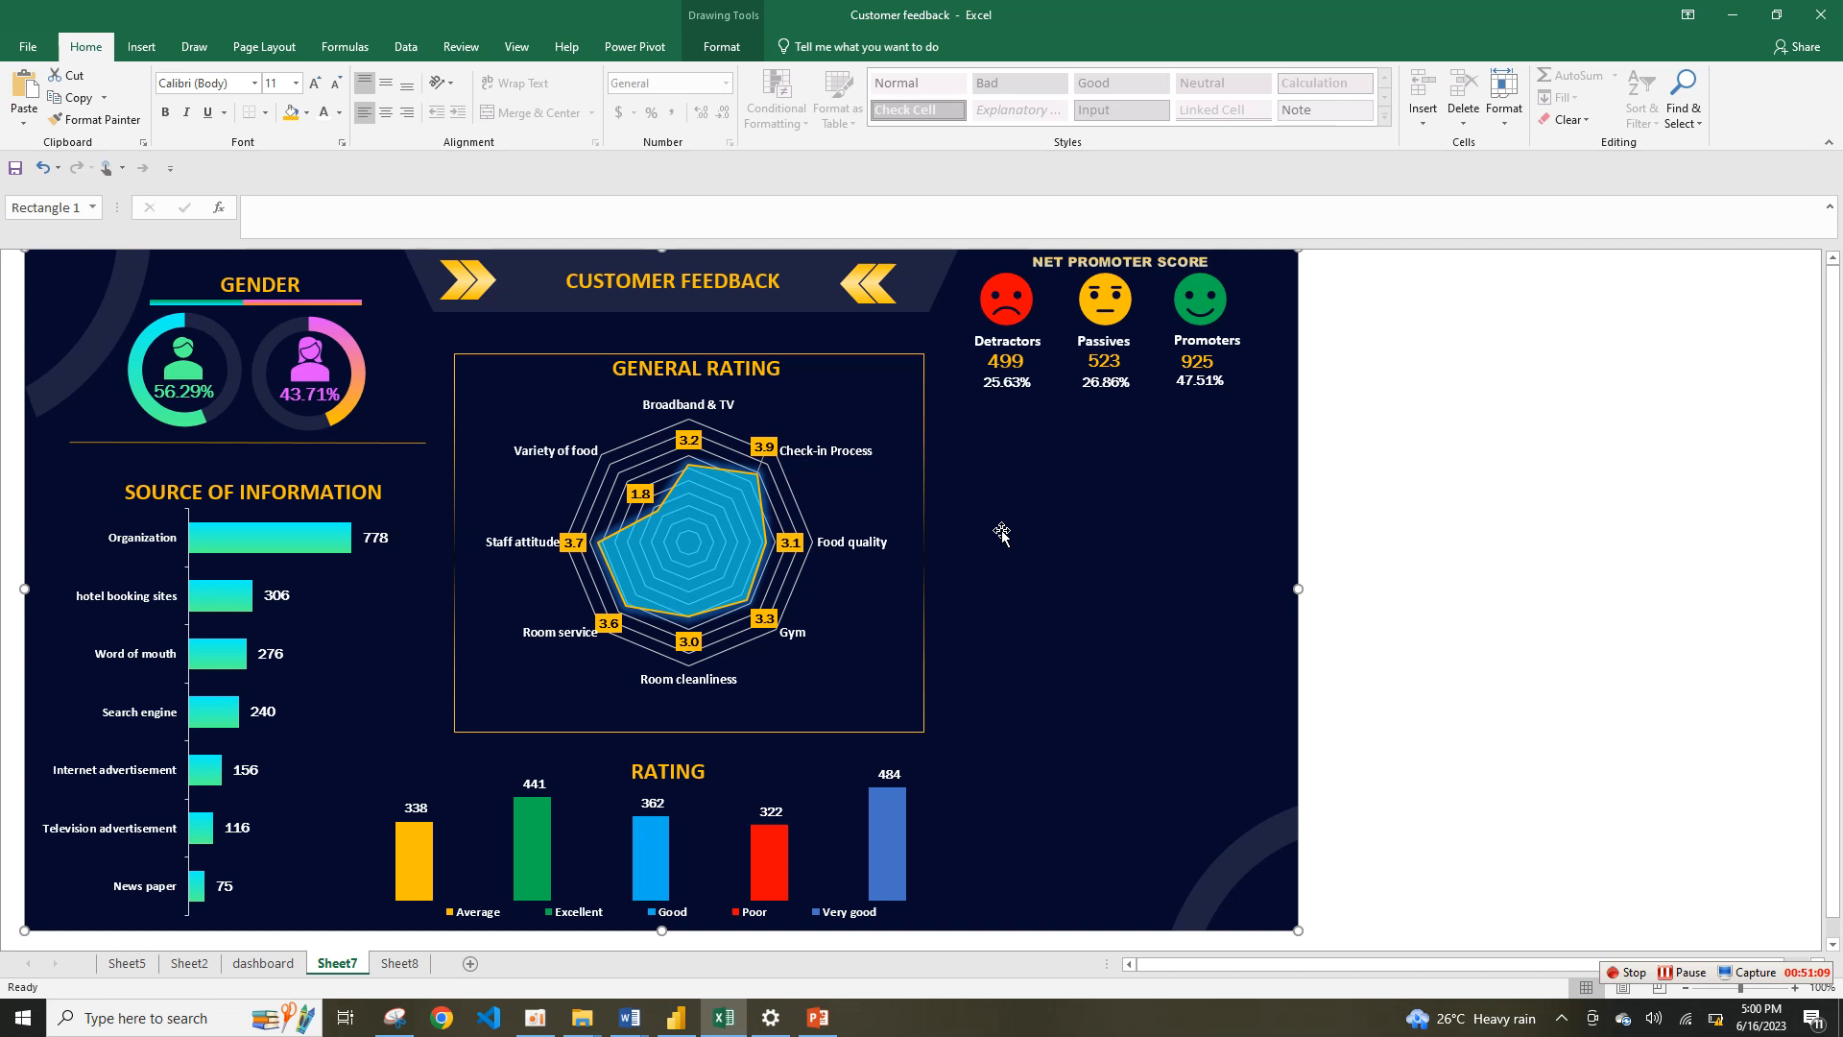
click(1643, 975)
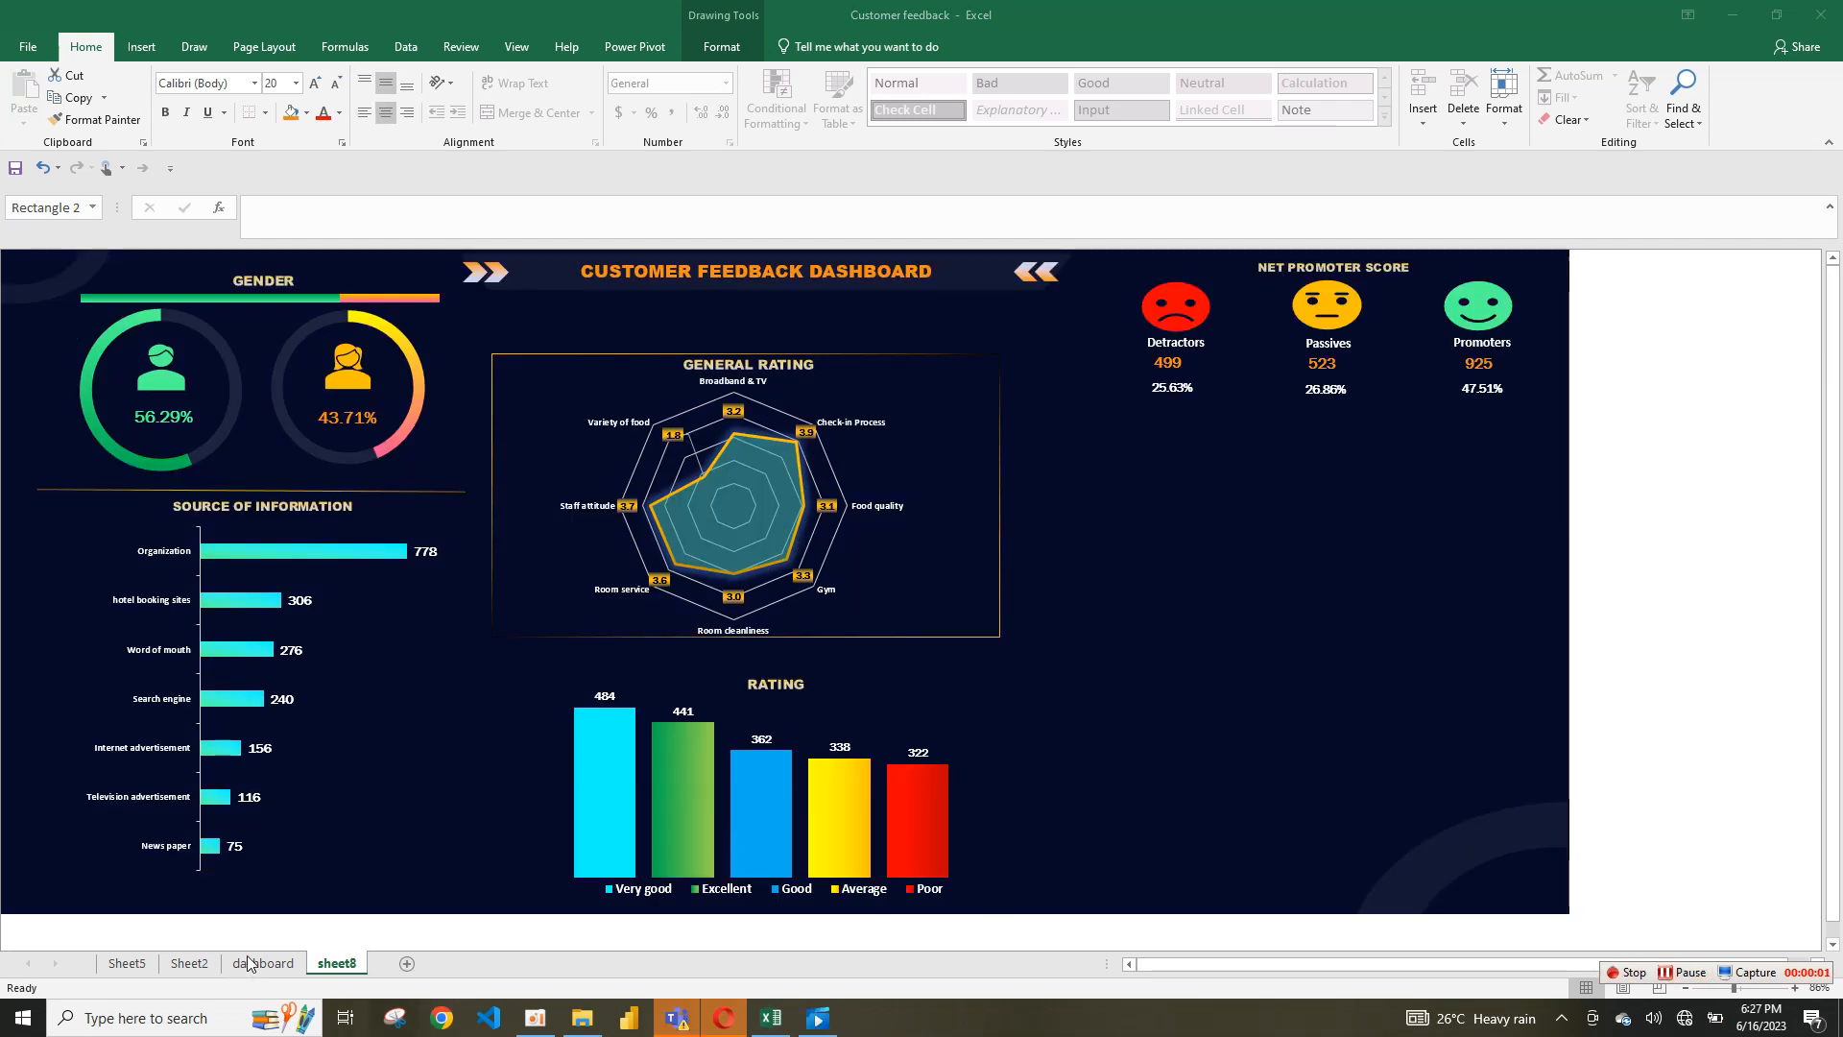
Step: On sheet8, duplicate the gold divider line beneath the gender section and place the copy below the Net Promoter Score percentages
click(251, 963)
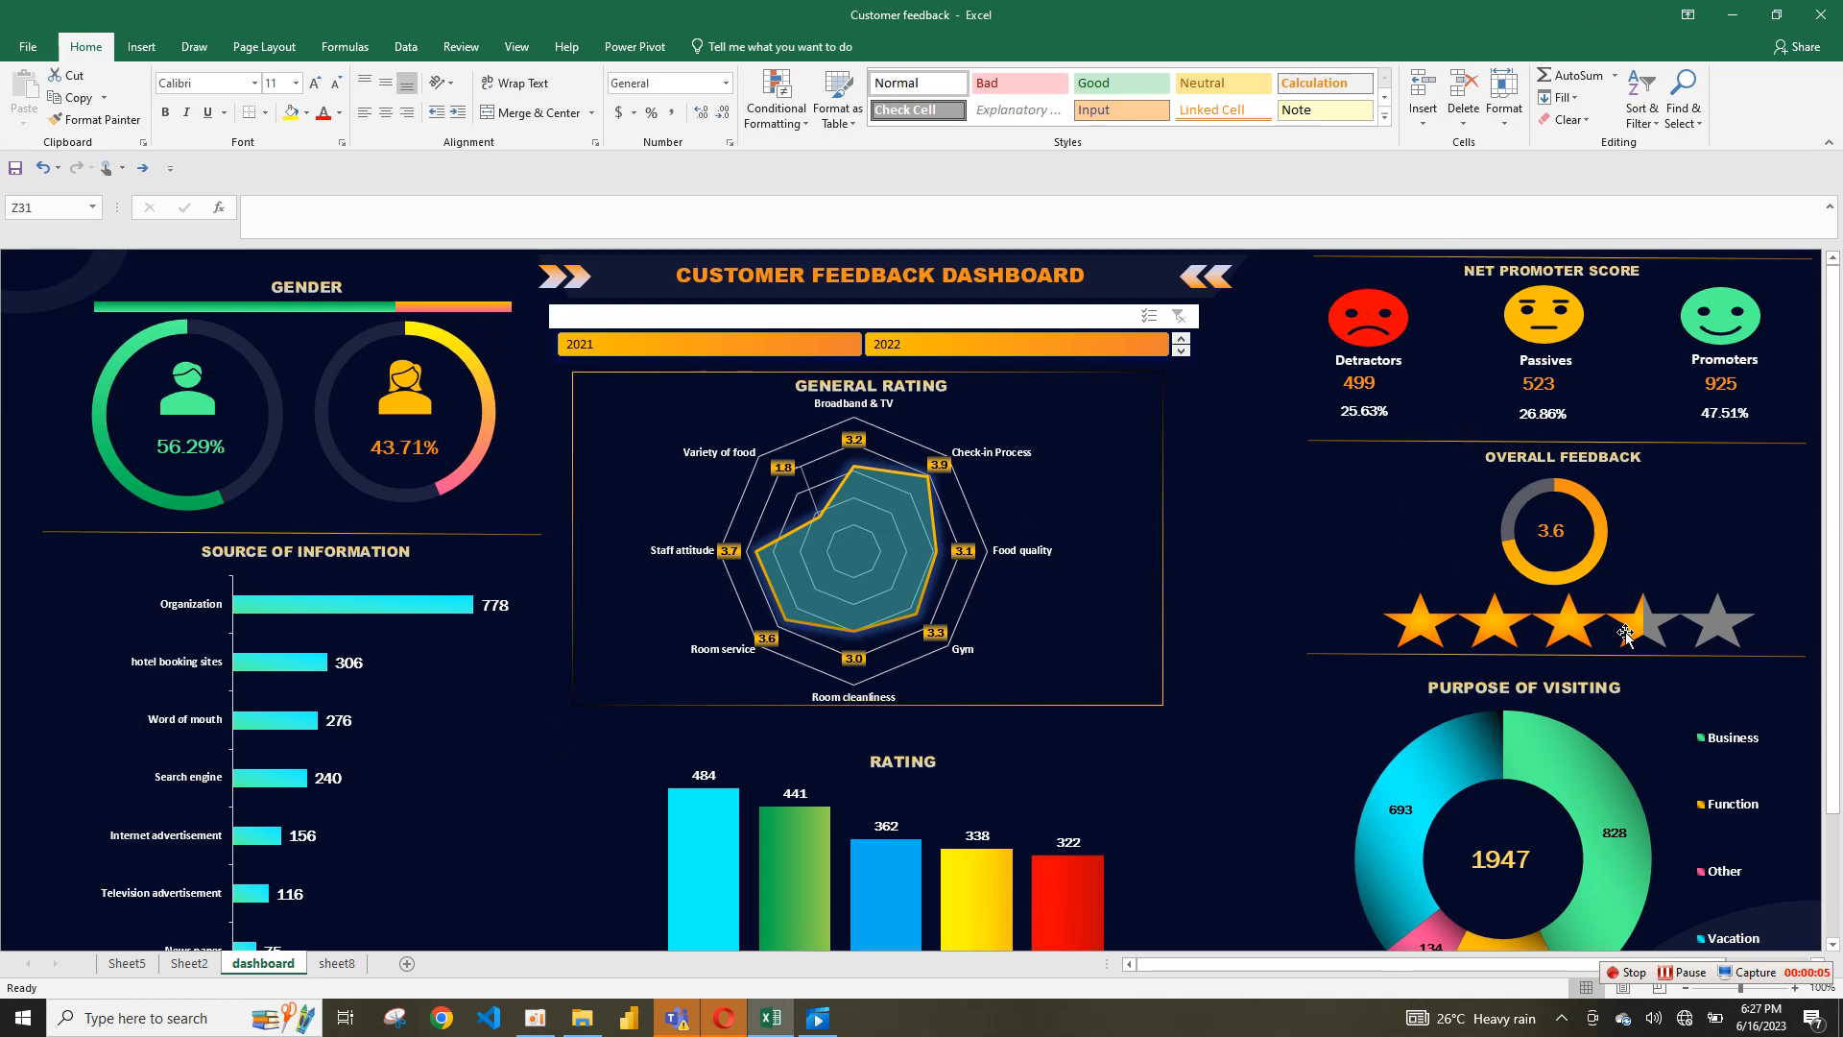
click(338, 962)
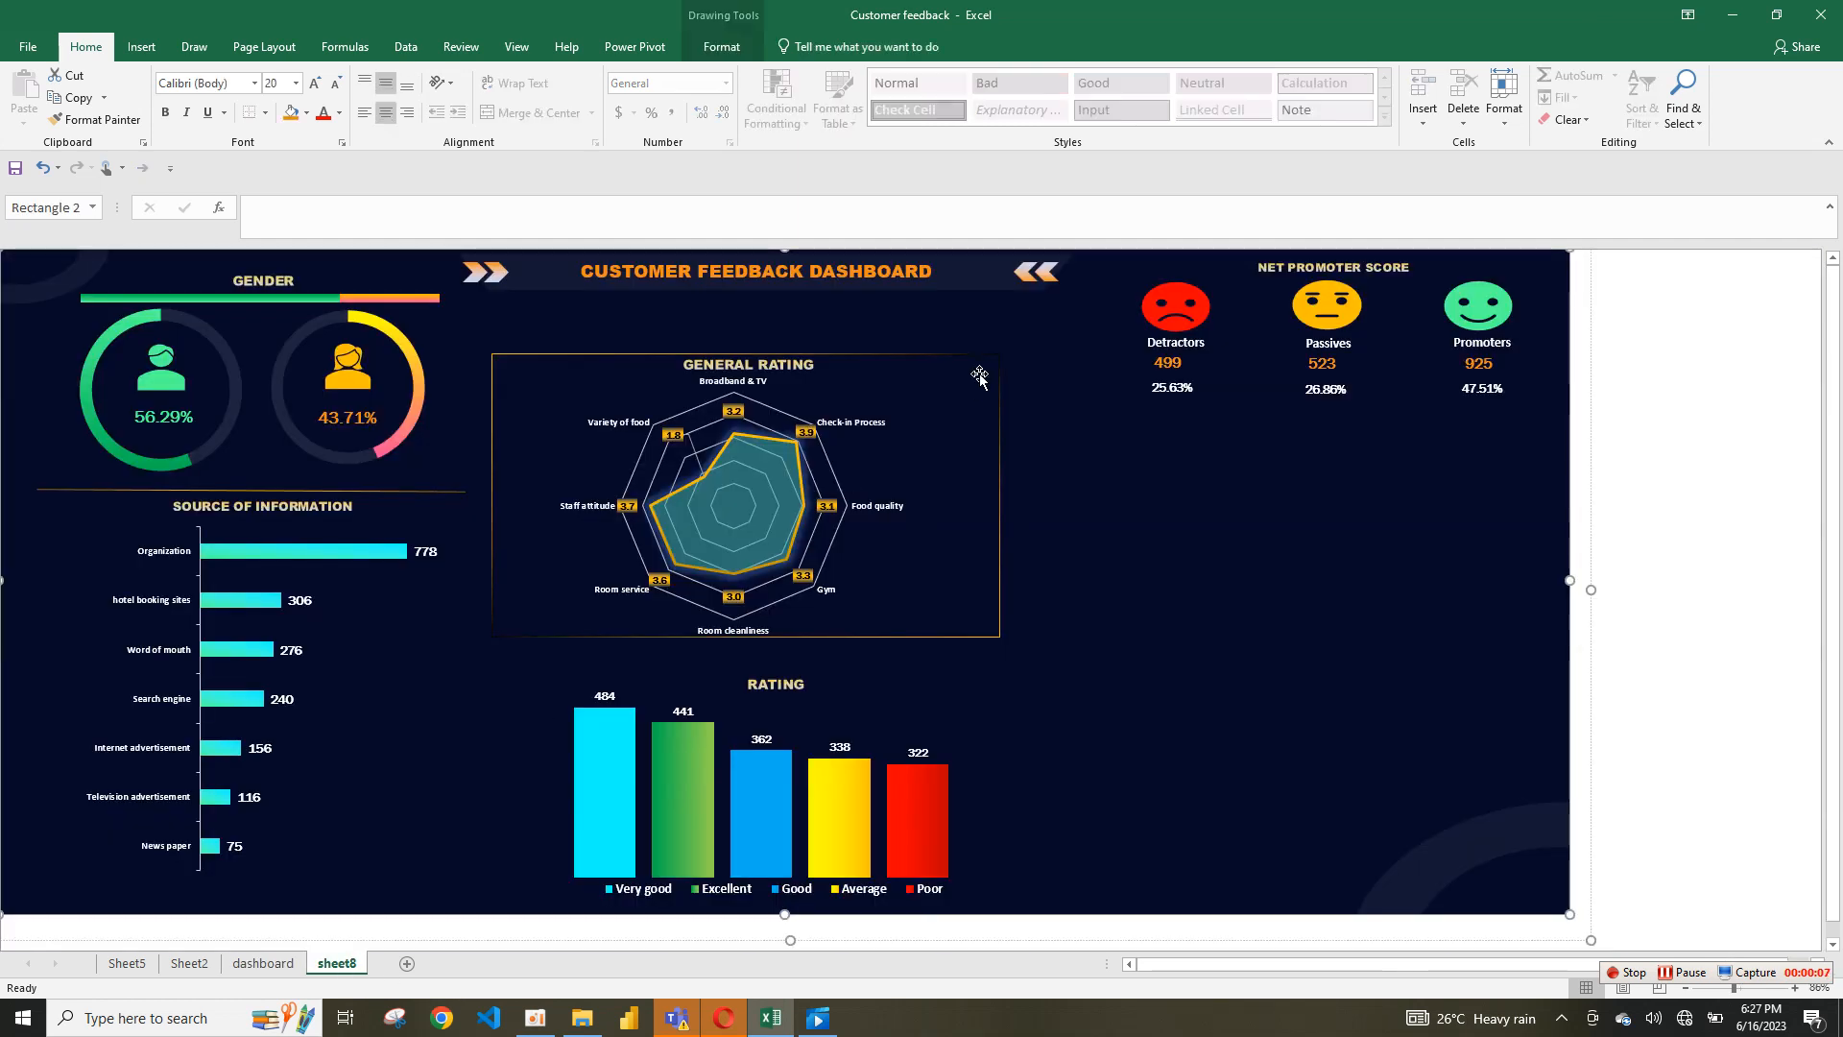
click(457, 488)
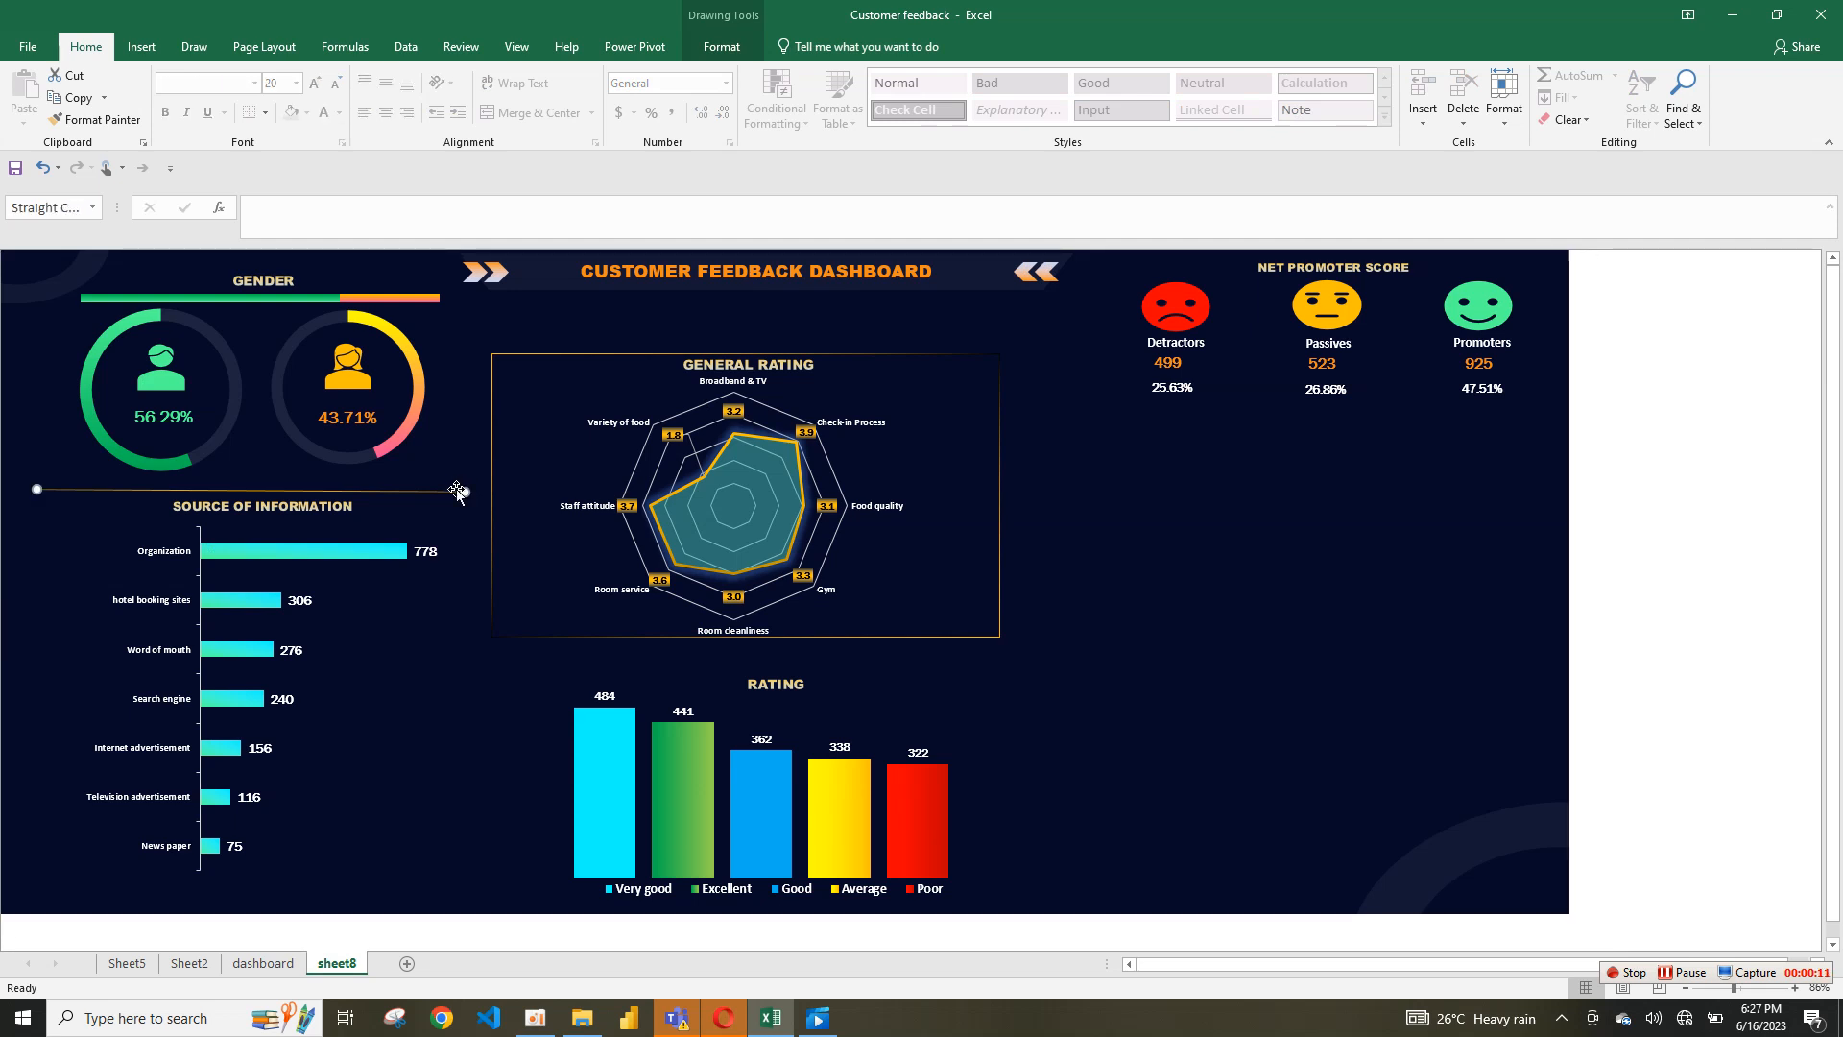
key(ctrl+d)
drag(464, 510, 1536, 406)
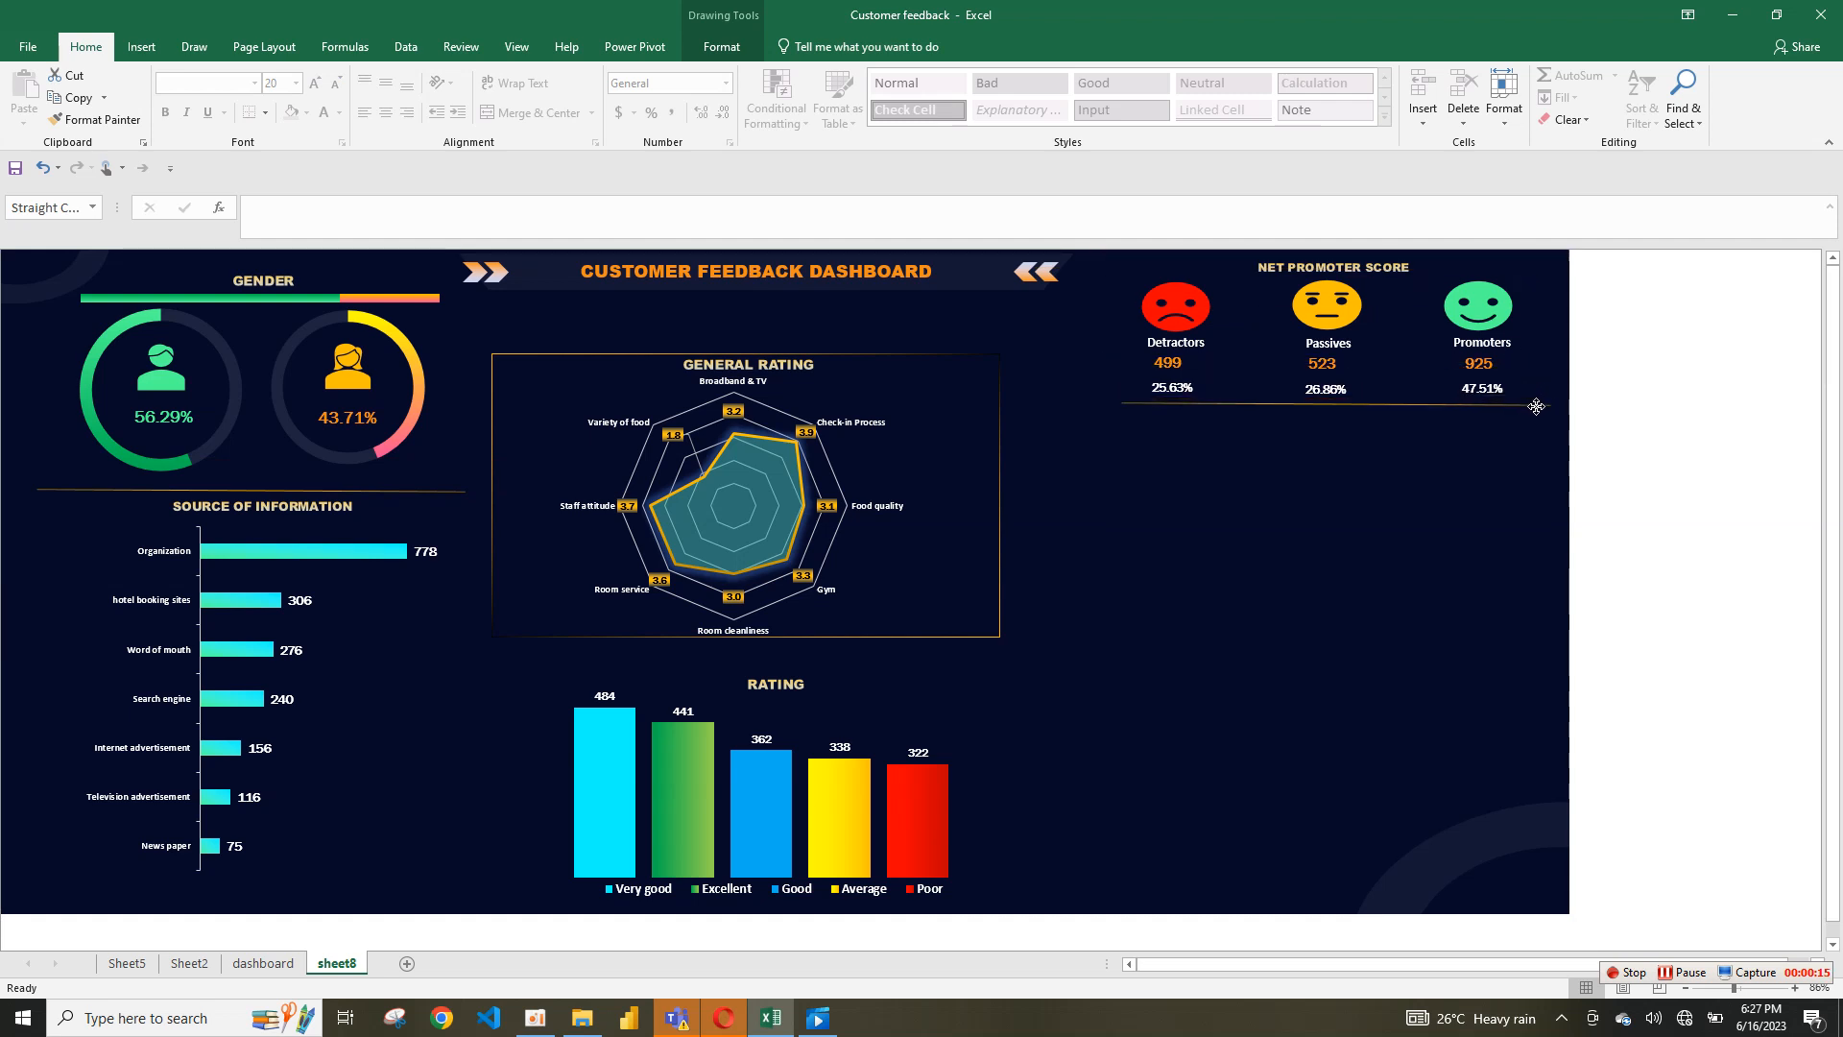
Step: Duplicate the new divider line so one line sits above the NET PROMOTER SCORE heading and one below the percentages
key(ctrl+d)
click(1536, 407)
drag(1536, 406, 1515, 260)
key(ctrl+d)
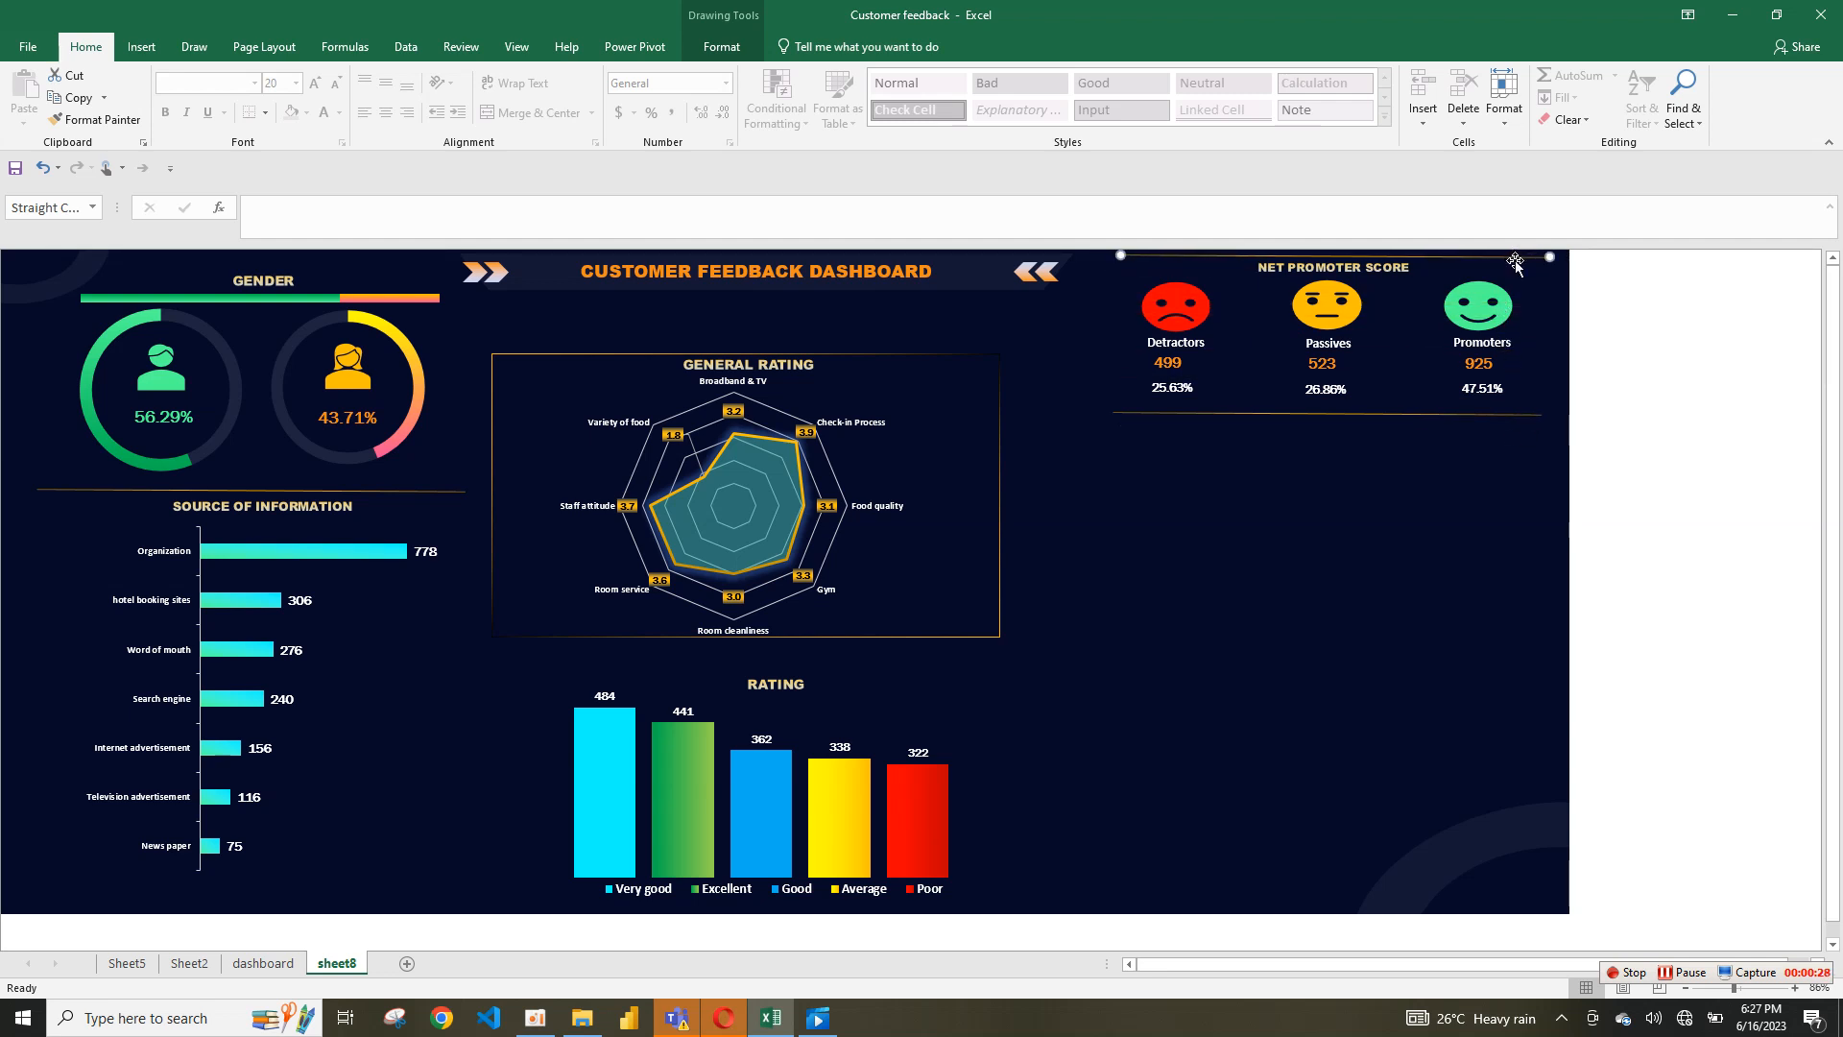
click(1390, 527)
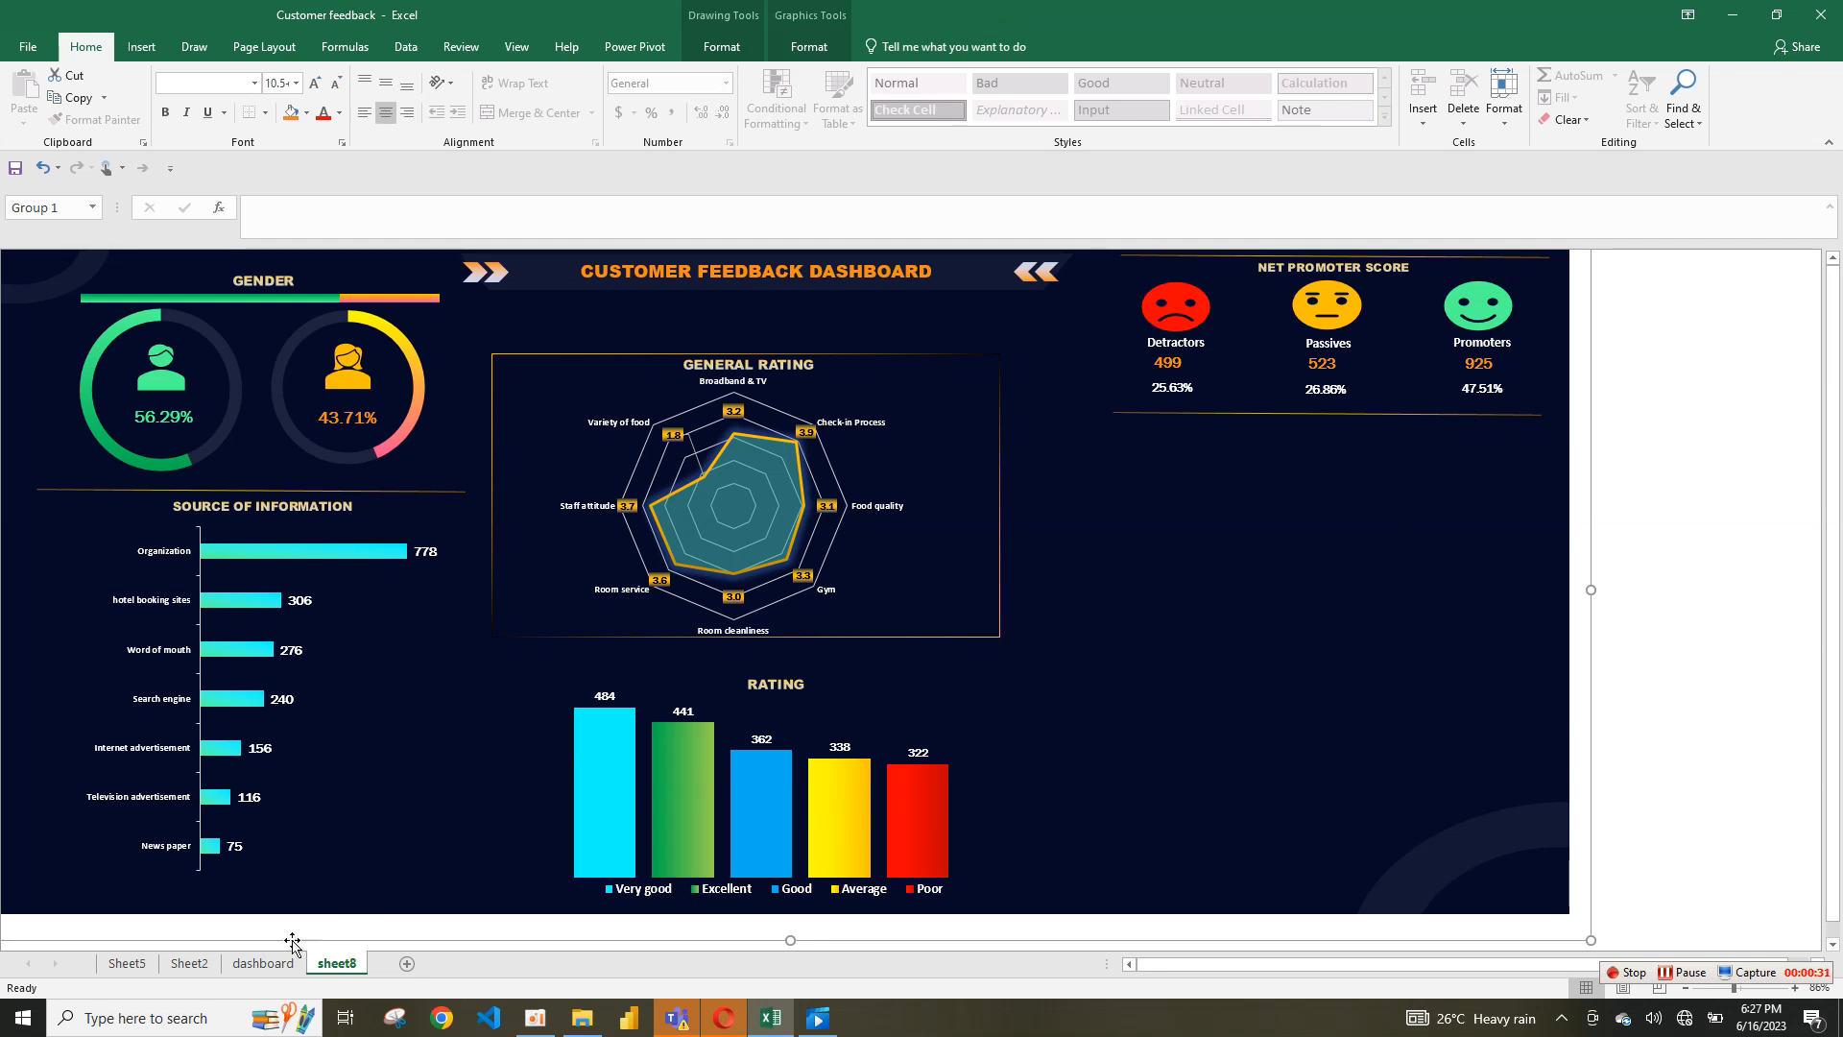
Step: Copy the Average of Overall Experience pivot table in A3:A4 of Sheet2 and paste it at K4
click(263, 963)
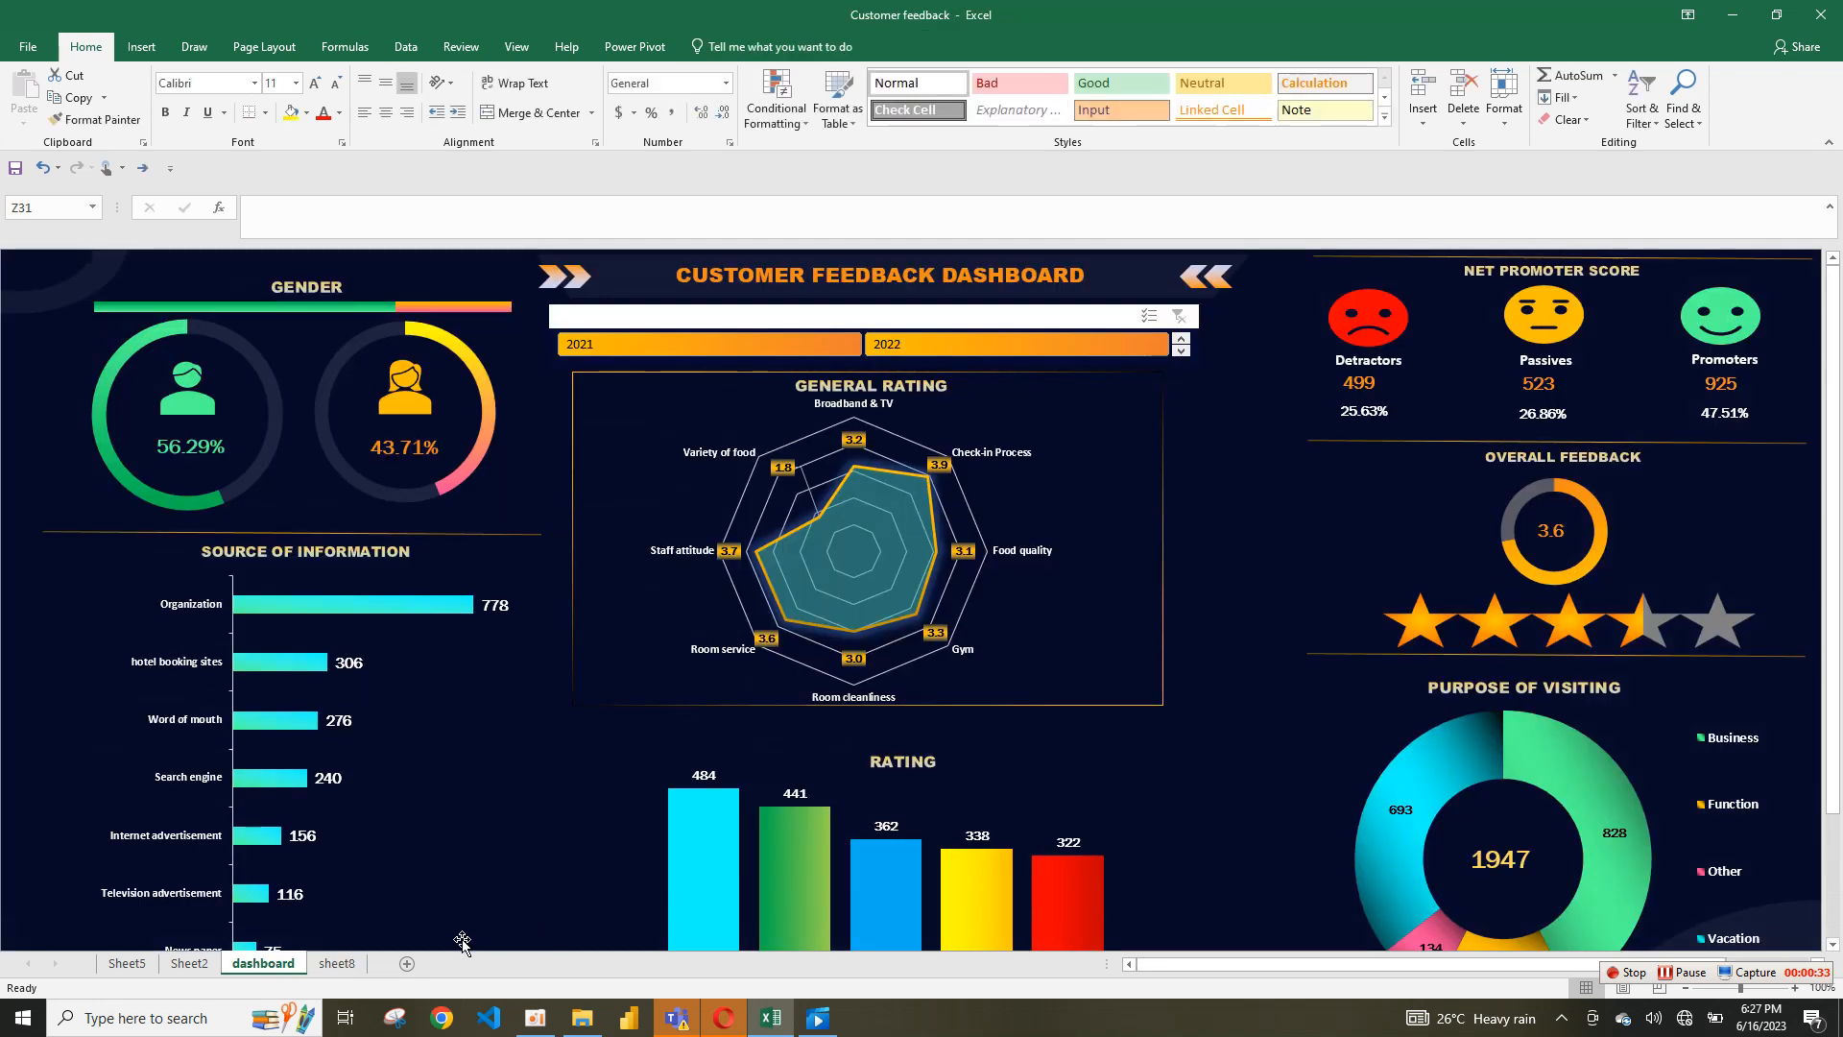
click(340, 962)
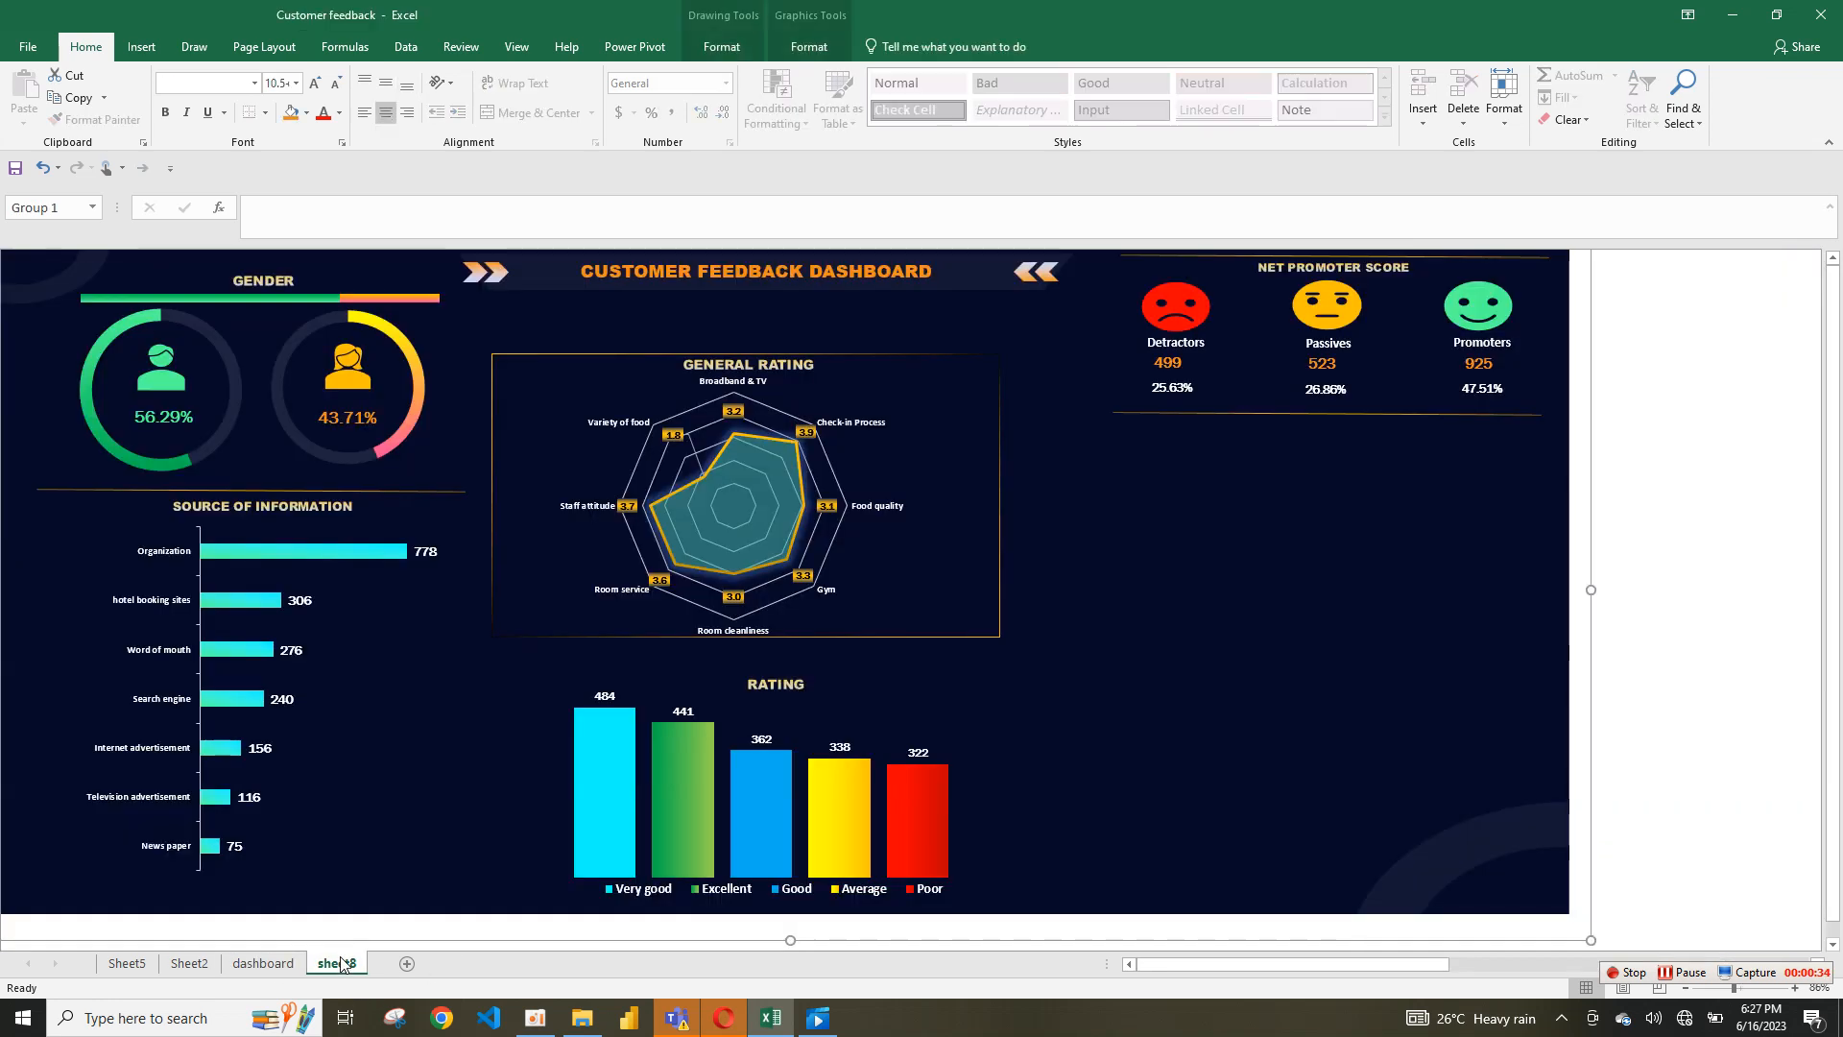
click(263, 963)
click(190, 962)
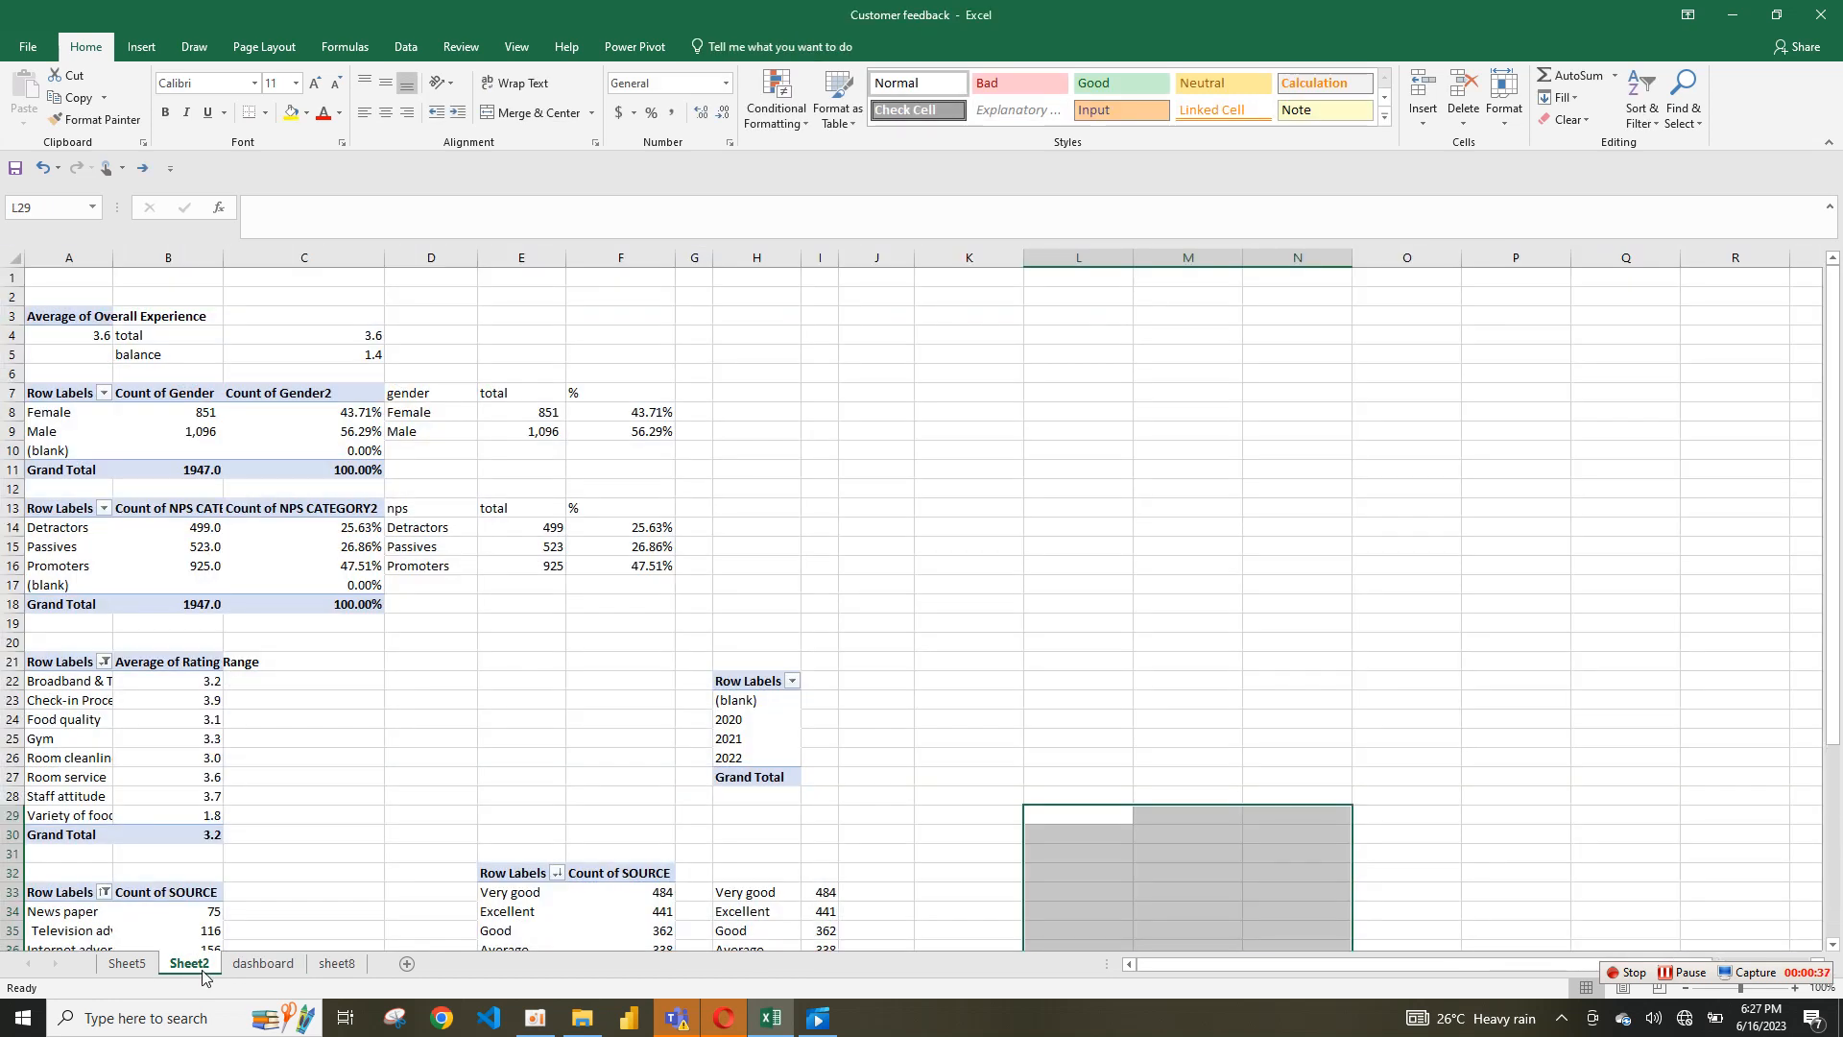
click(91, 315)
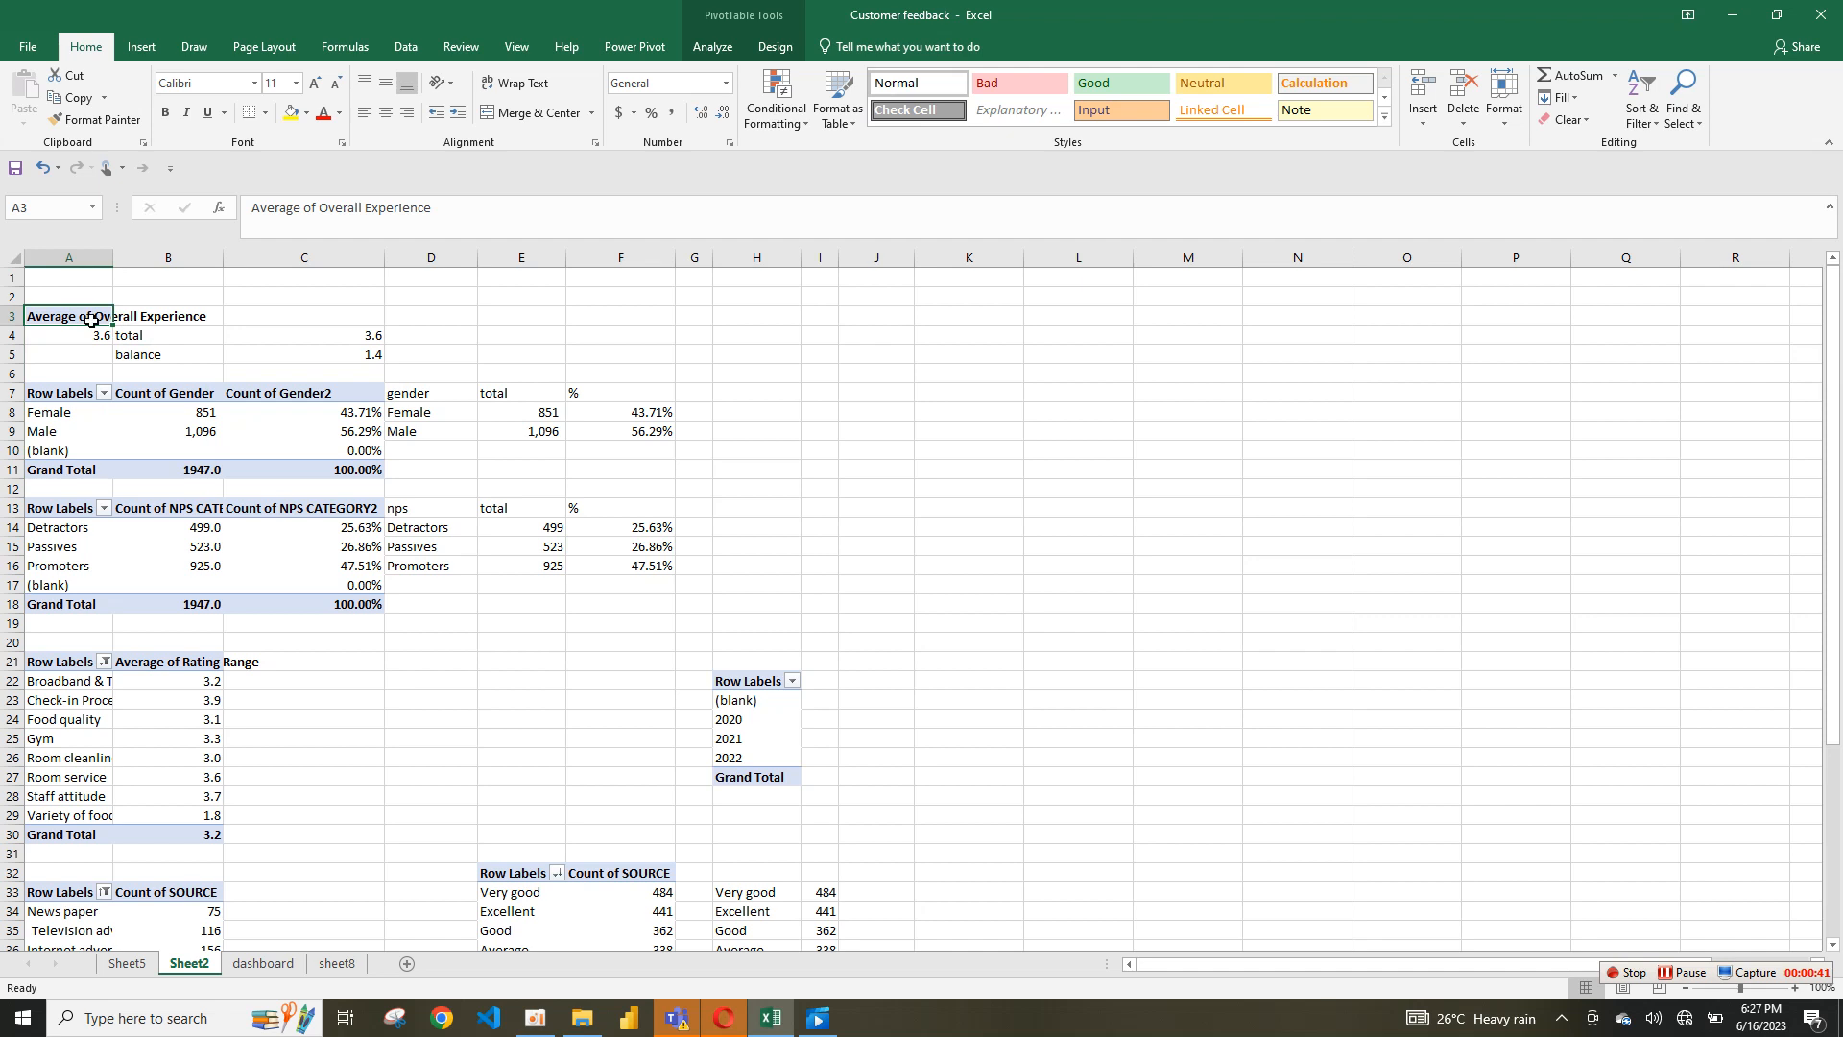
drag(90, 319, 86, 335)
key(ctrl+c)
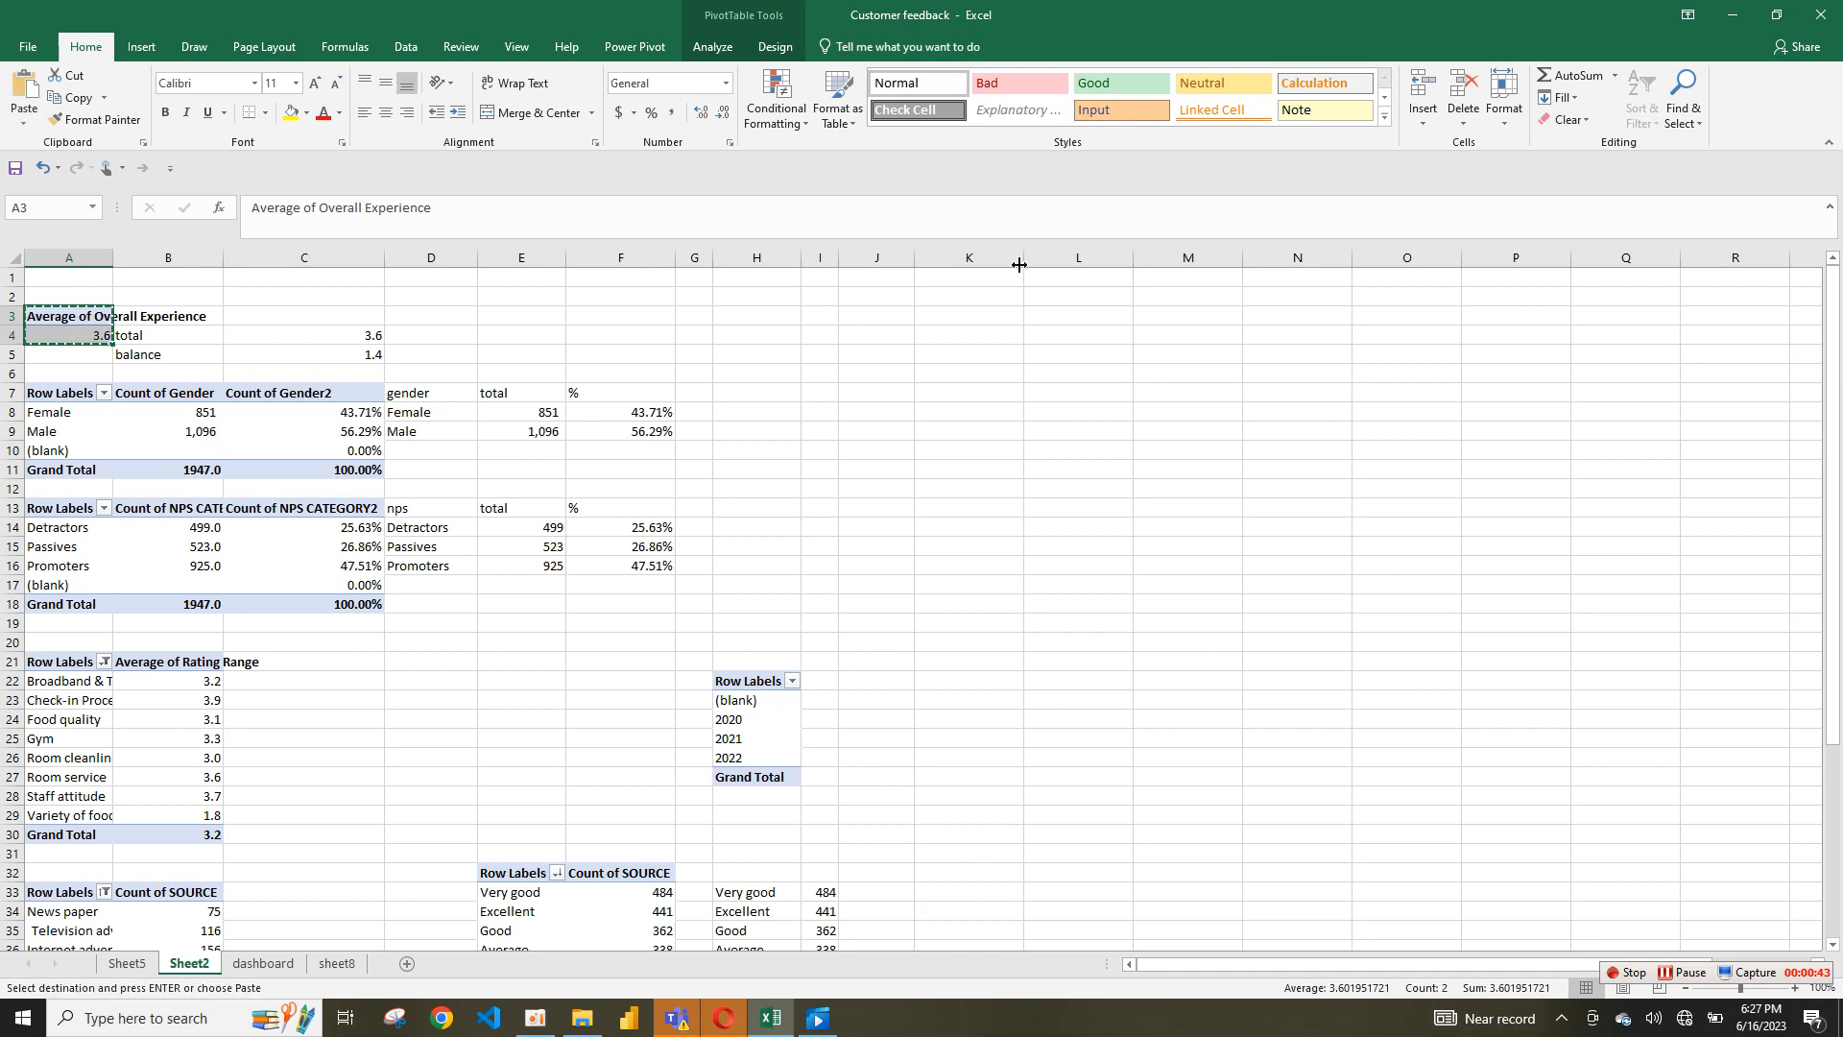
click(970, 334)
key(ctrl+v)
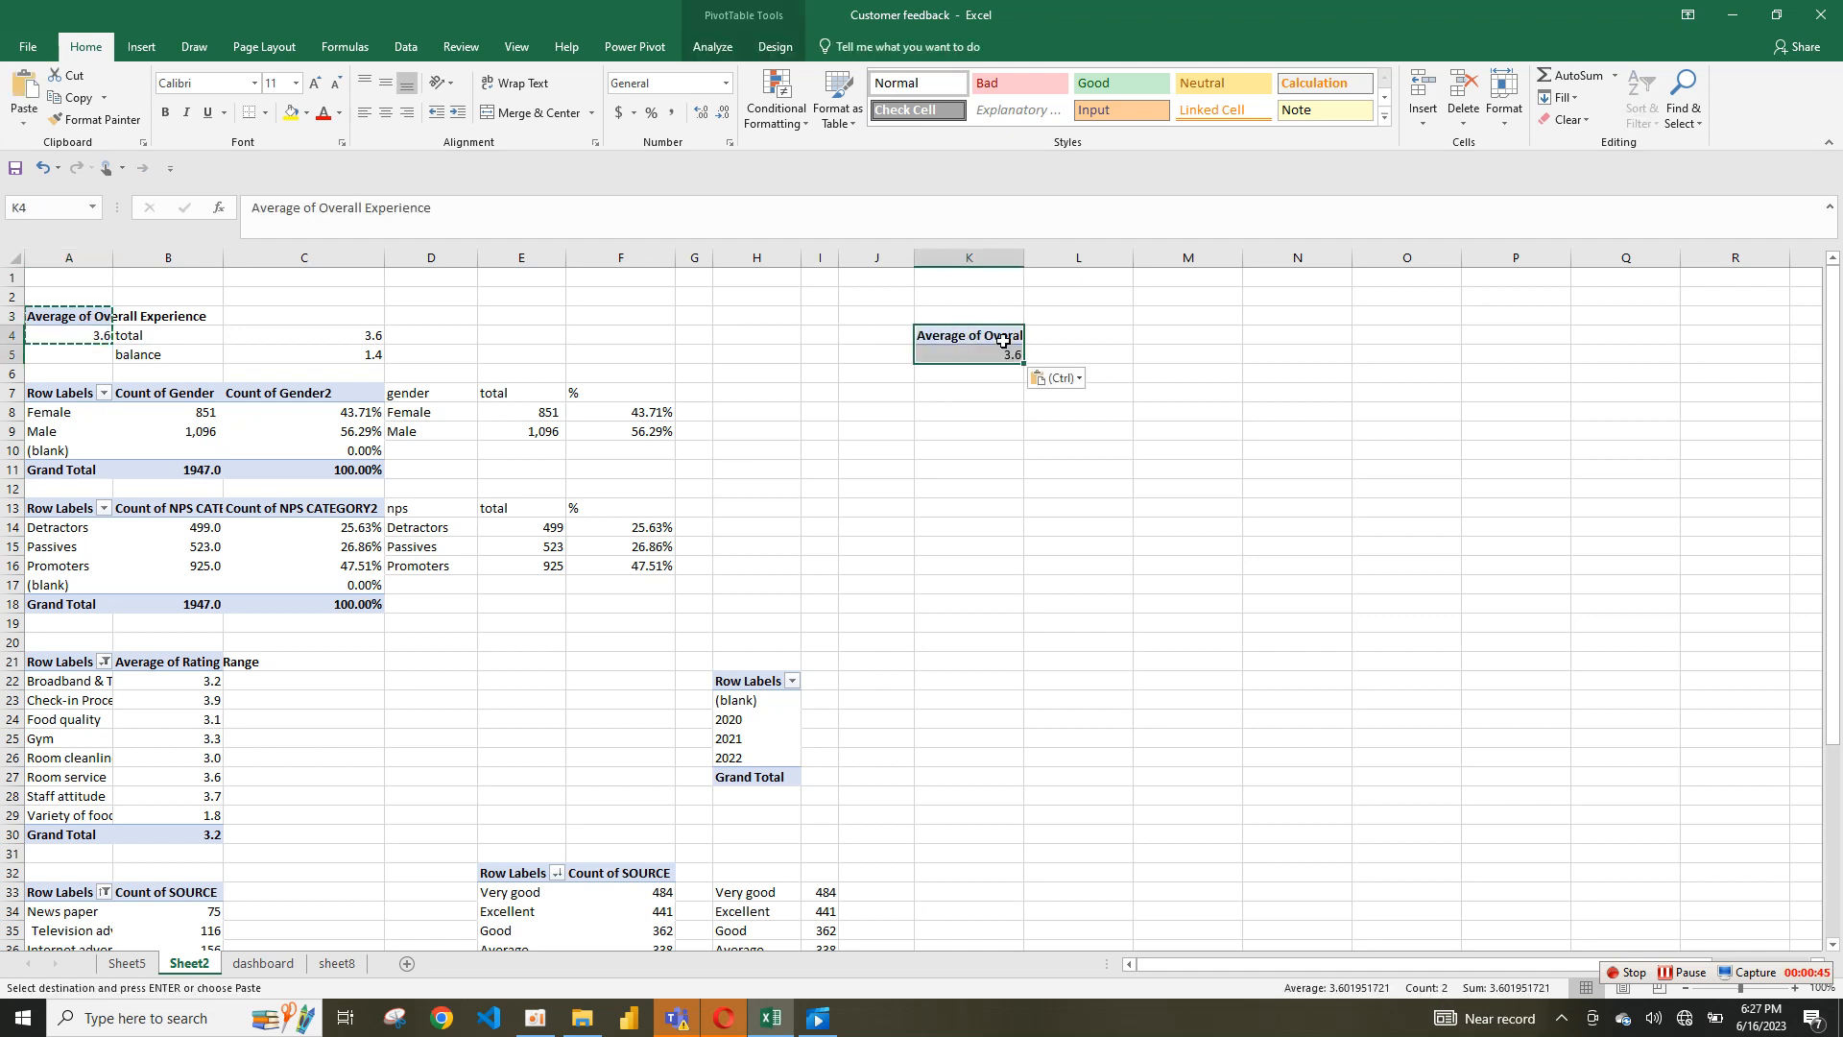
Step: Show the copied pivot table's field list, remove its existing value field and add Overall Experience to the values again
right_click(998, 338)
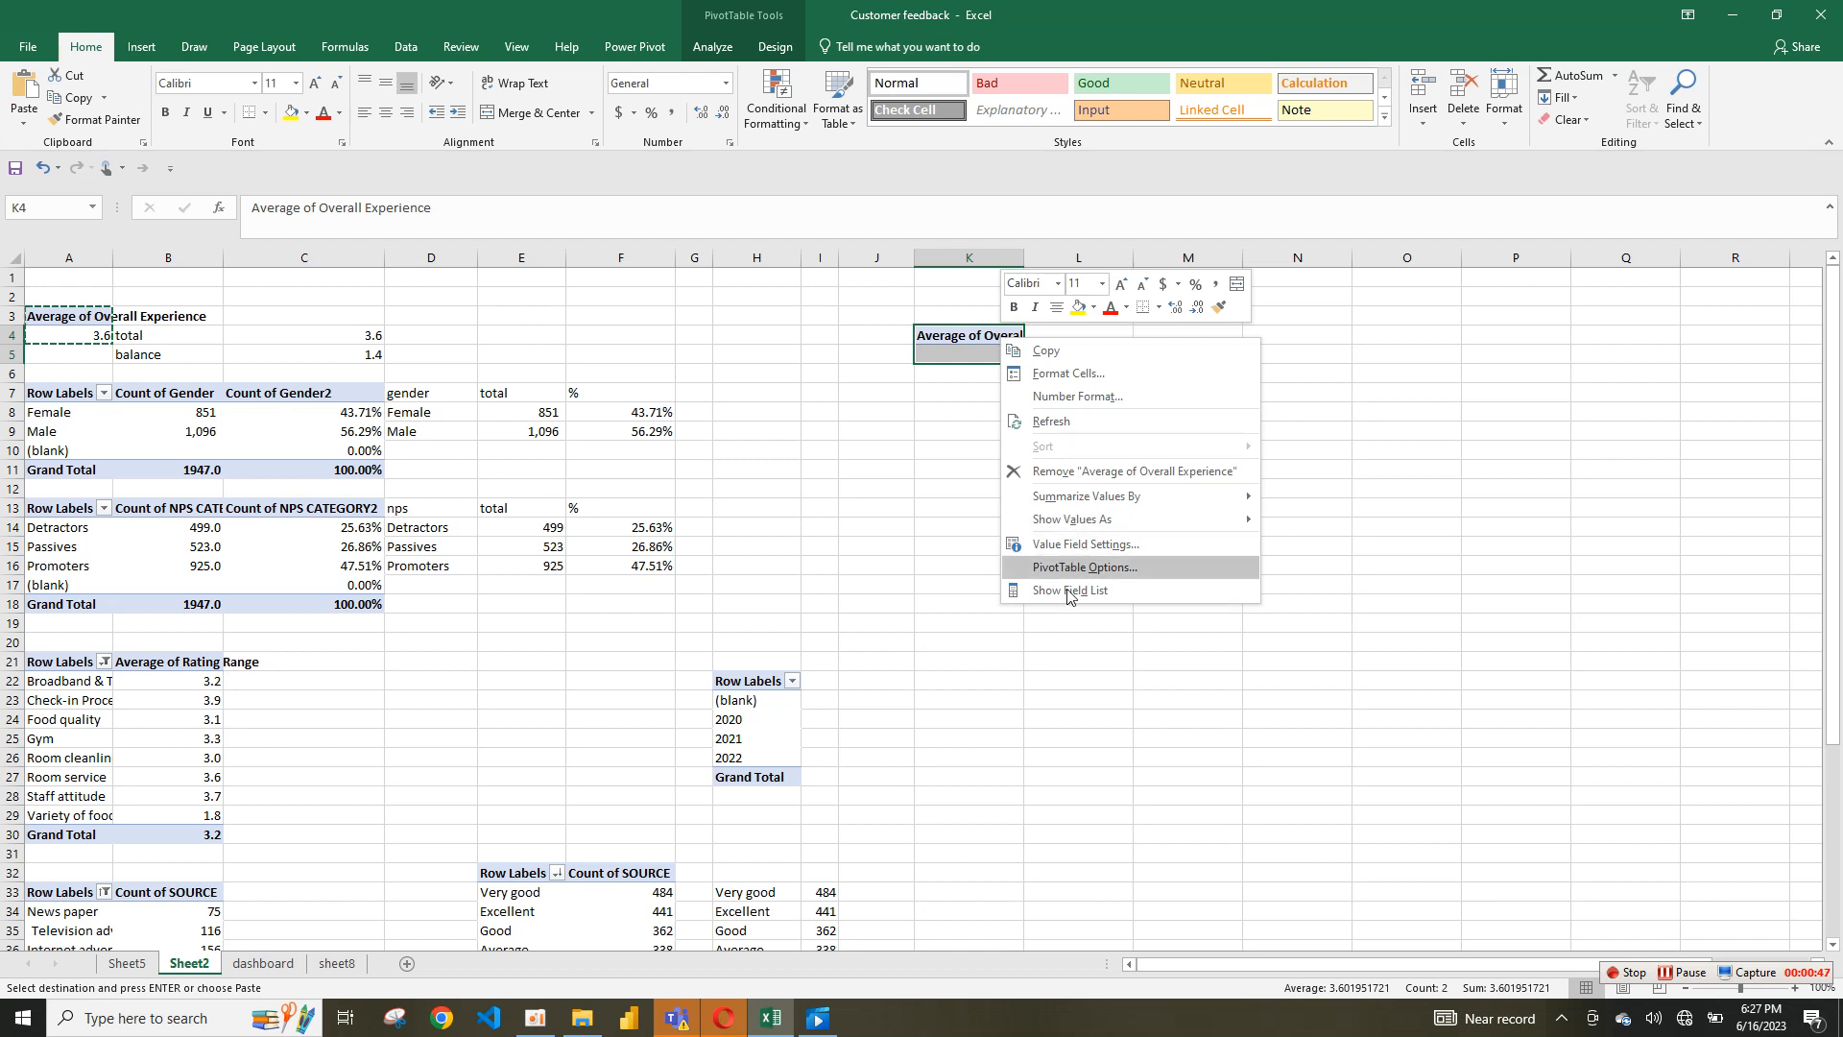
click(1069, 589)
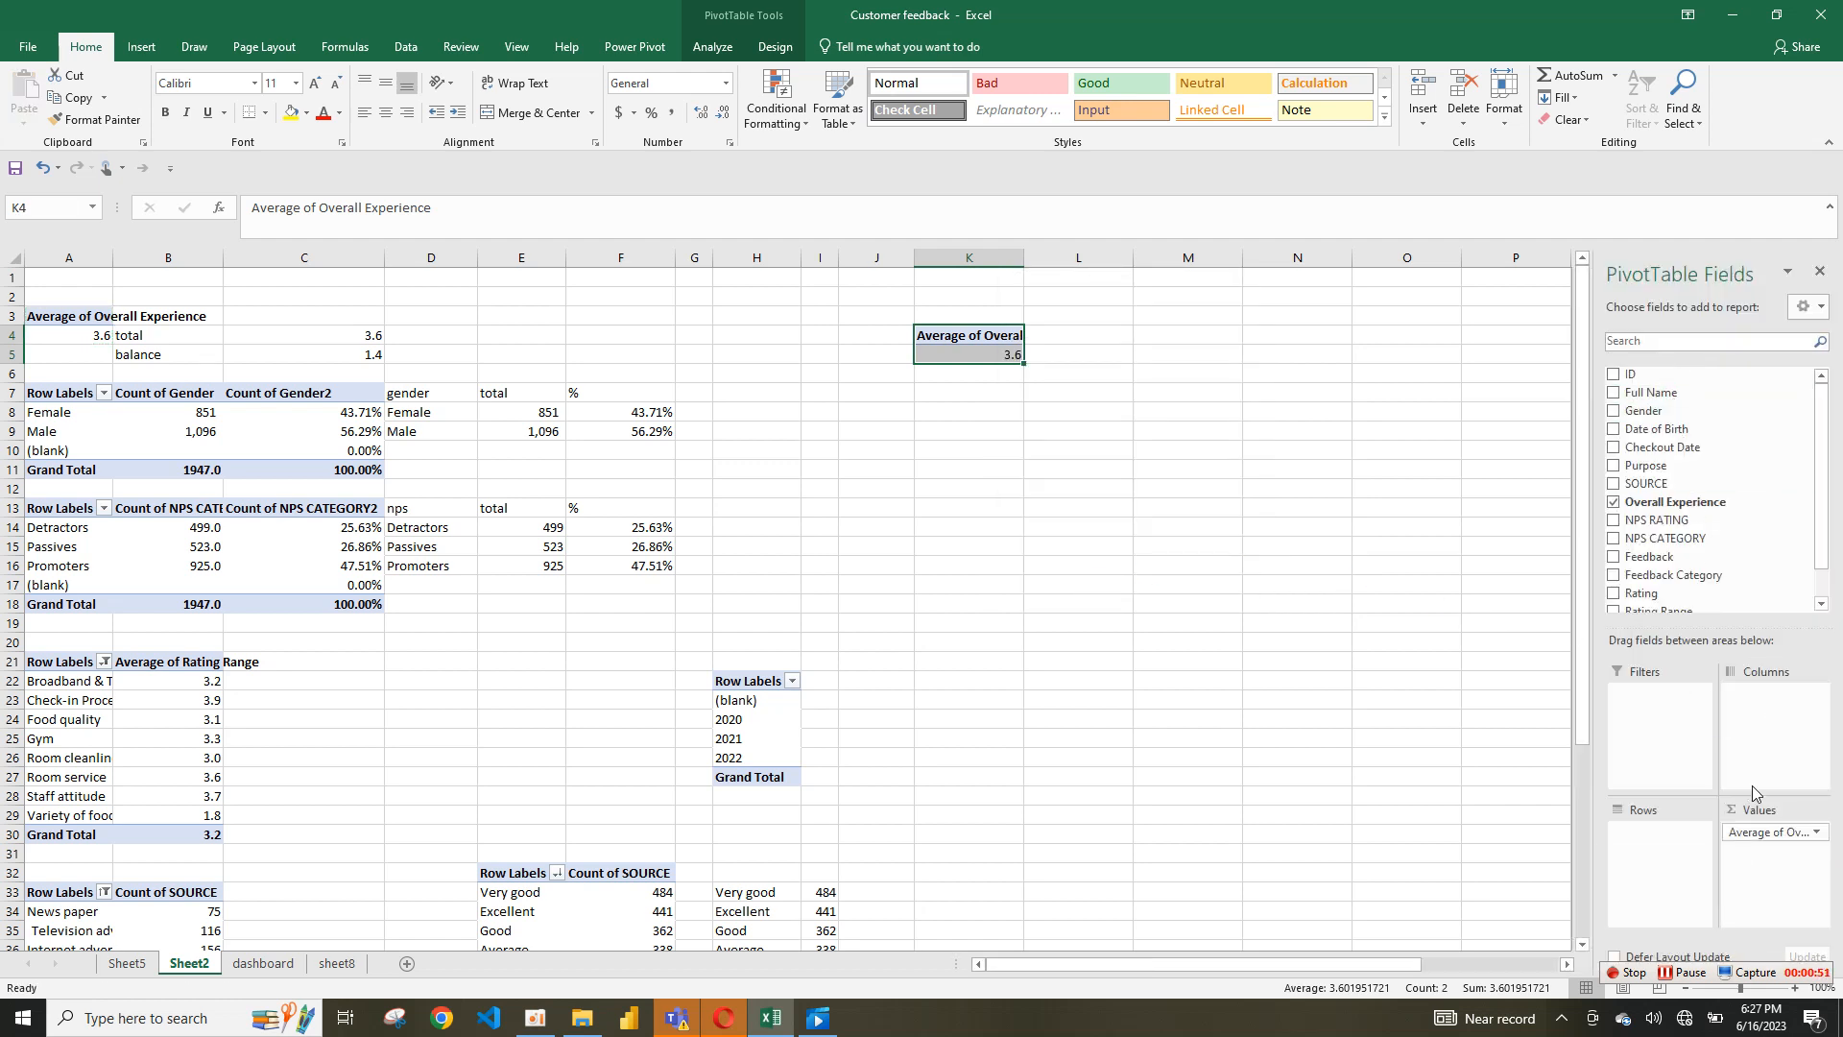
drag(1758, 831, 1710, 585)
drag(1683, 470, 1775, 853)
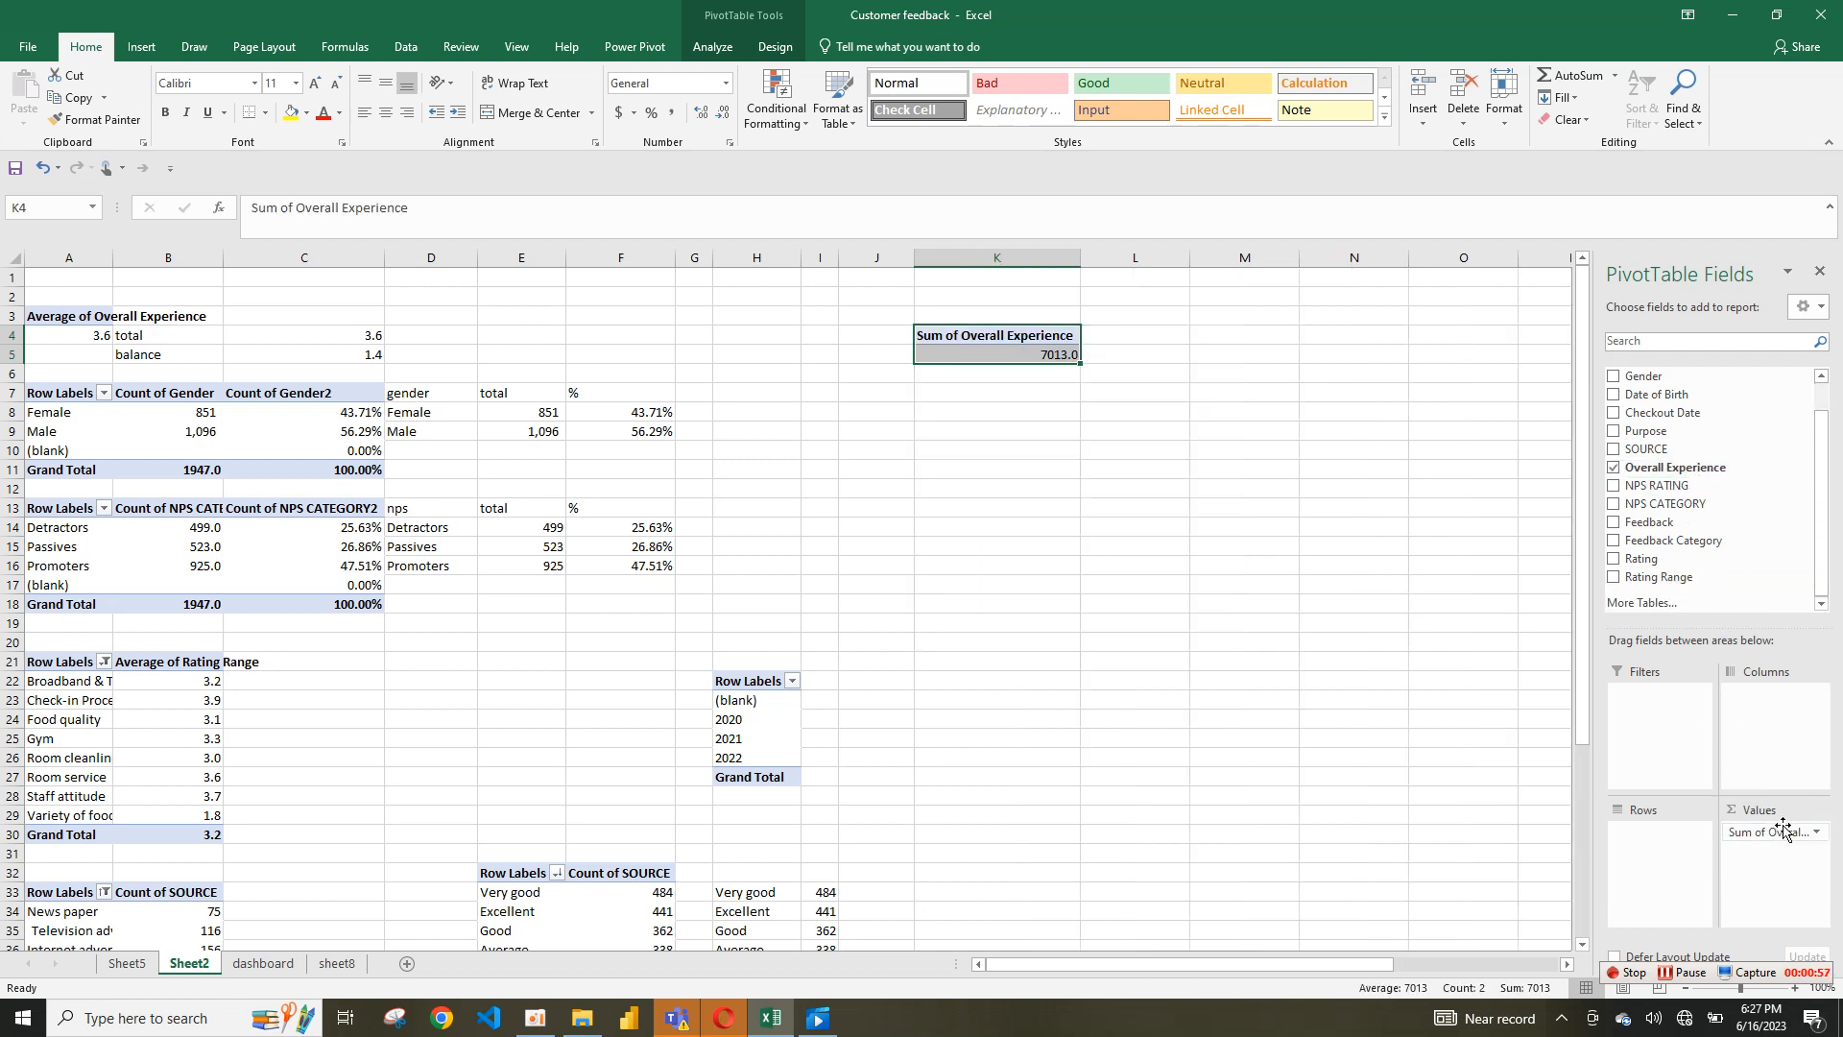
Step: Summarize the Overall Experience value field by Average and select the resulting value cell K5
click(1785, 832)
click(1740, 810)
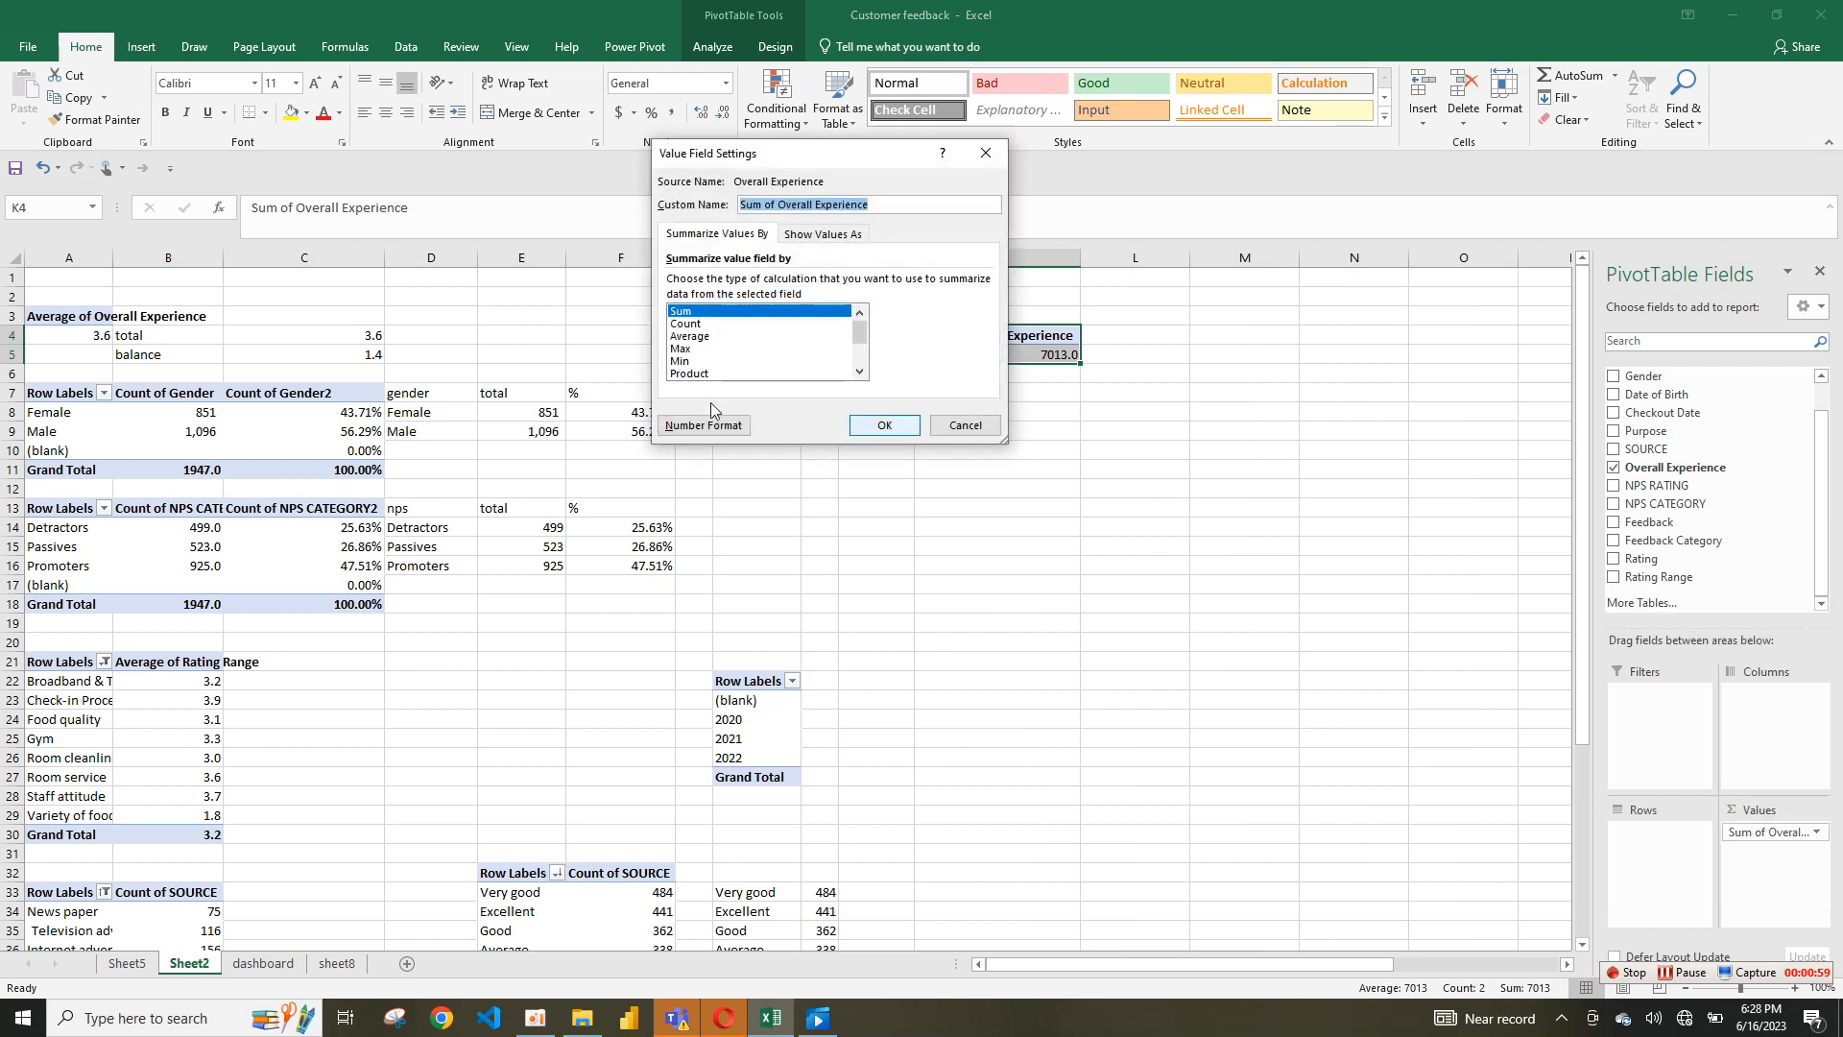
click(697, 326)
click(703, 338)
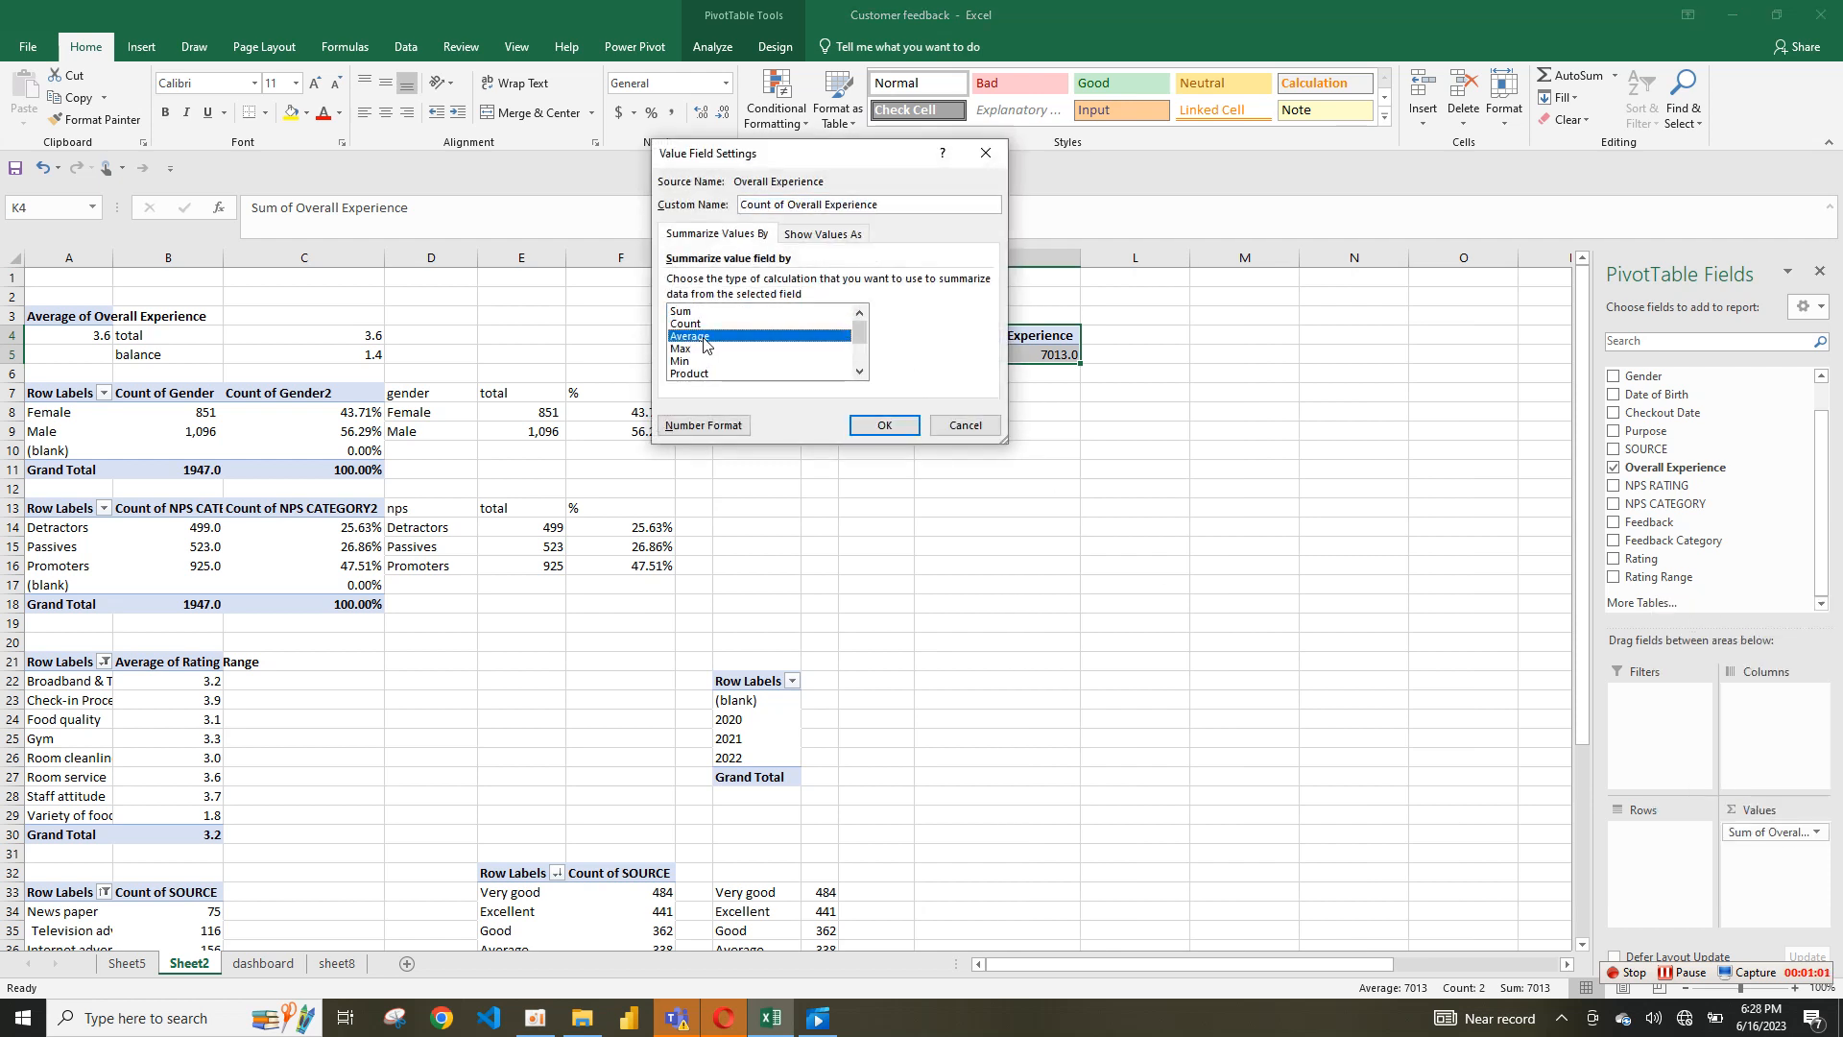
click(876, 428)
click(1044, 350)
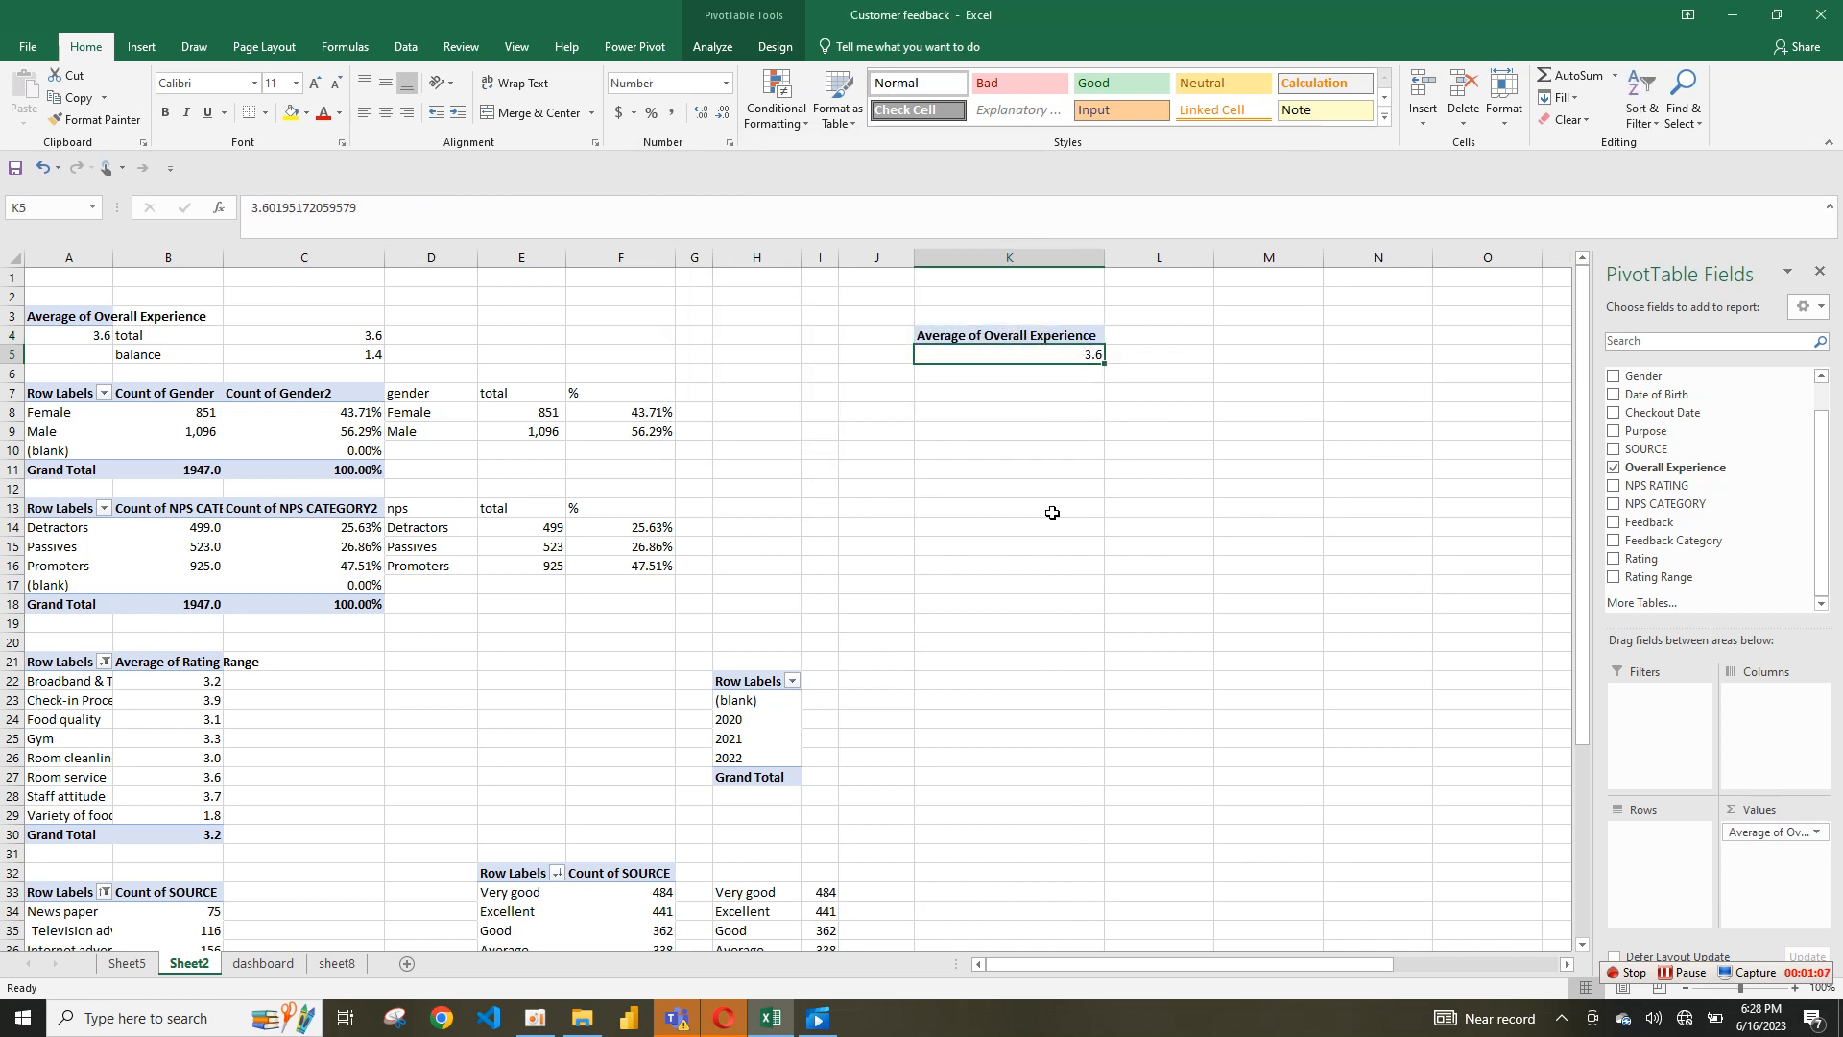
click(163, 55)
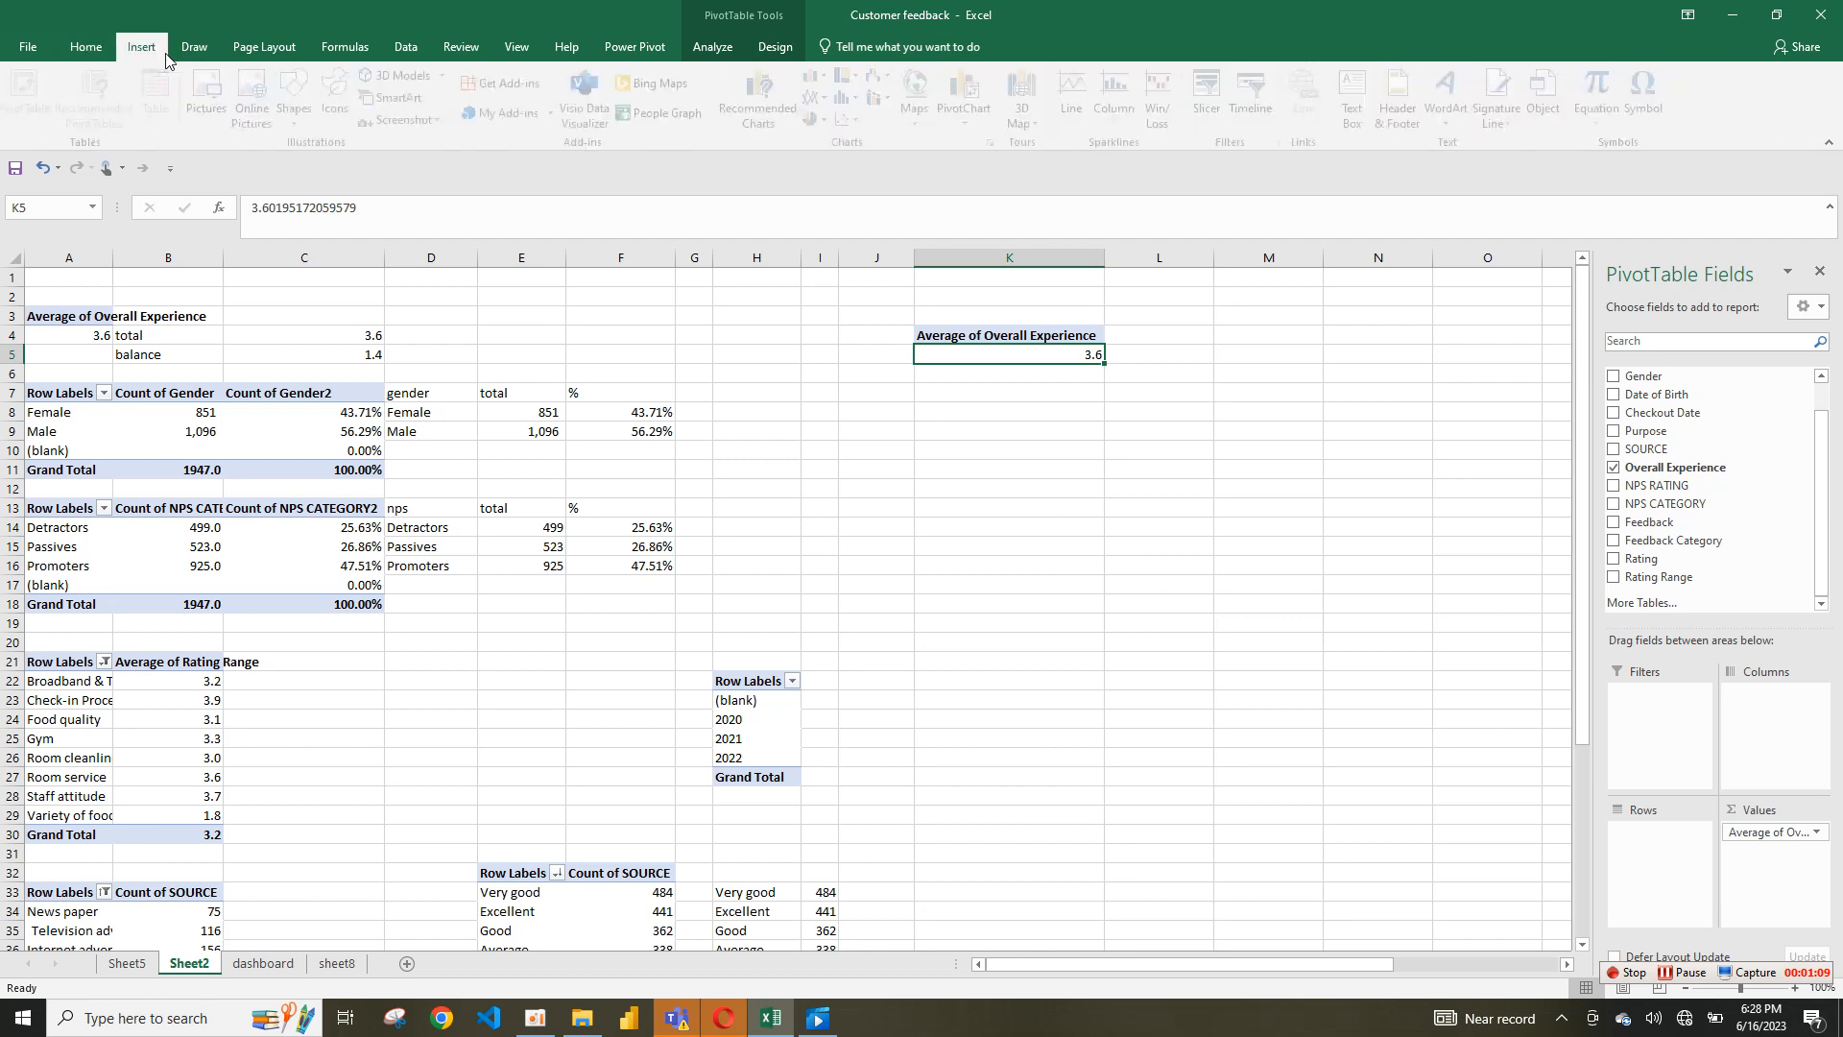
click(823, 119)
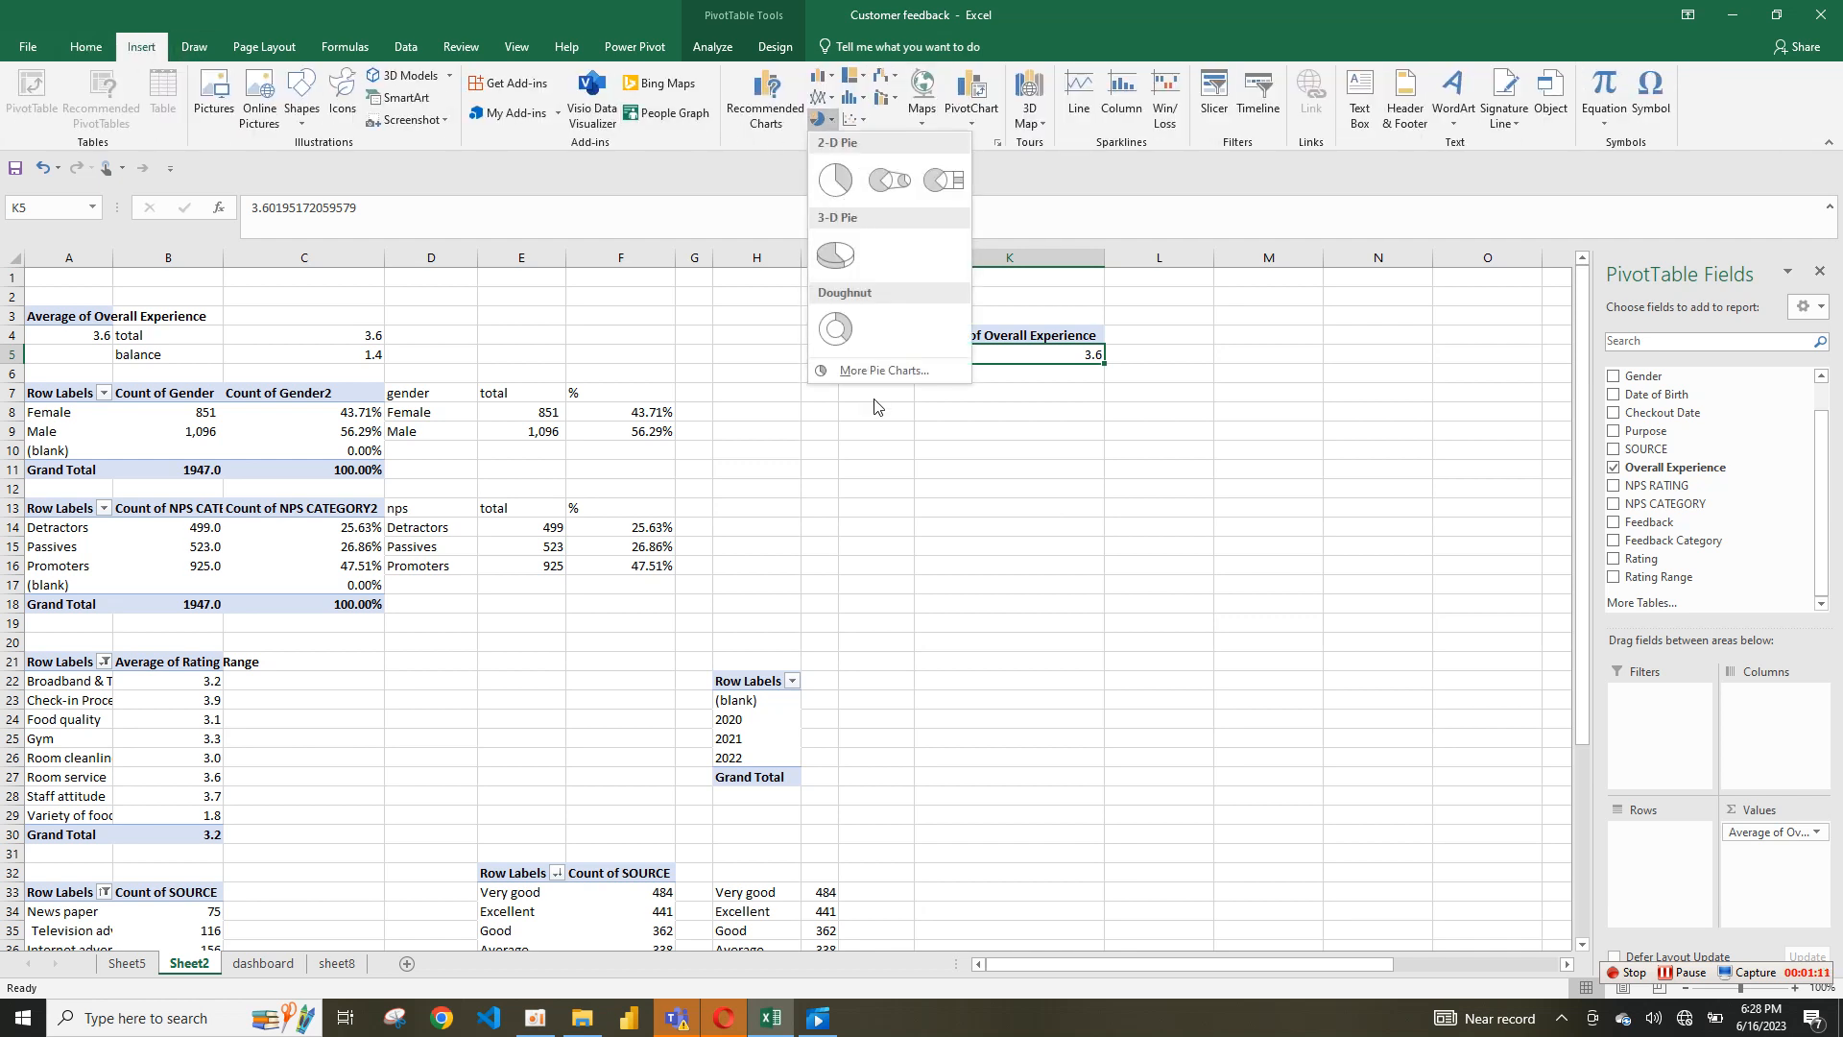
click(835, 329)
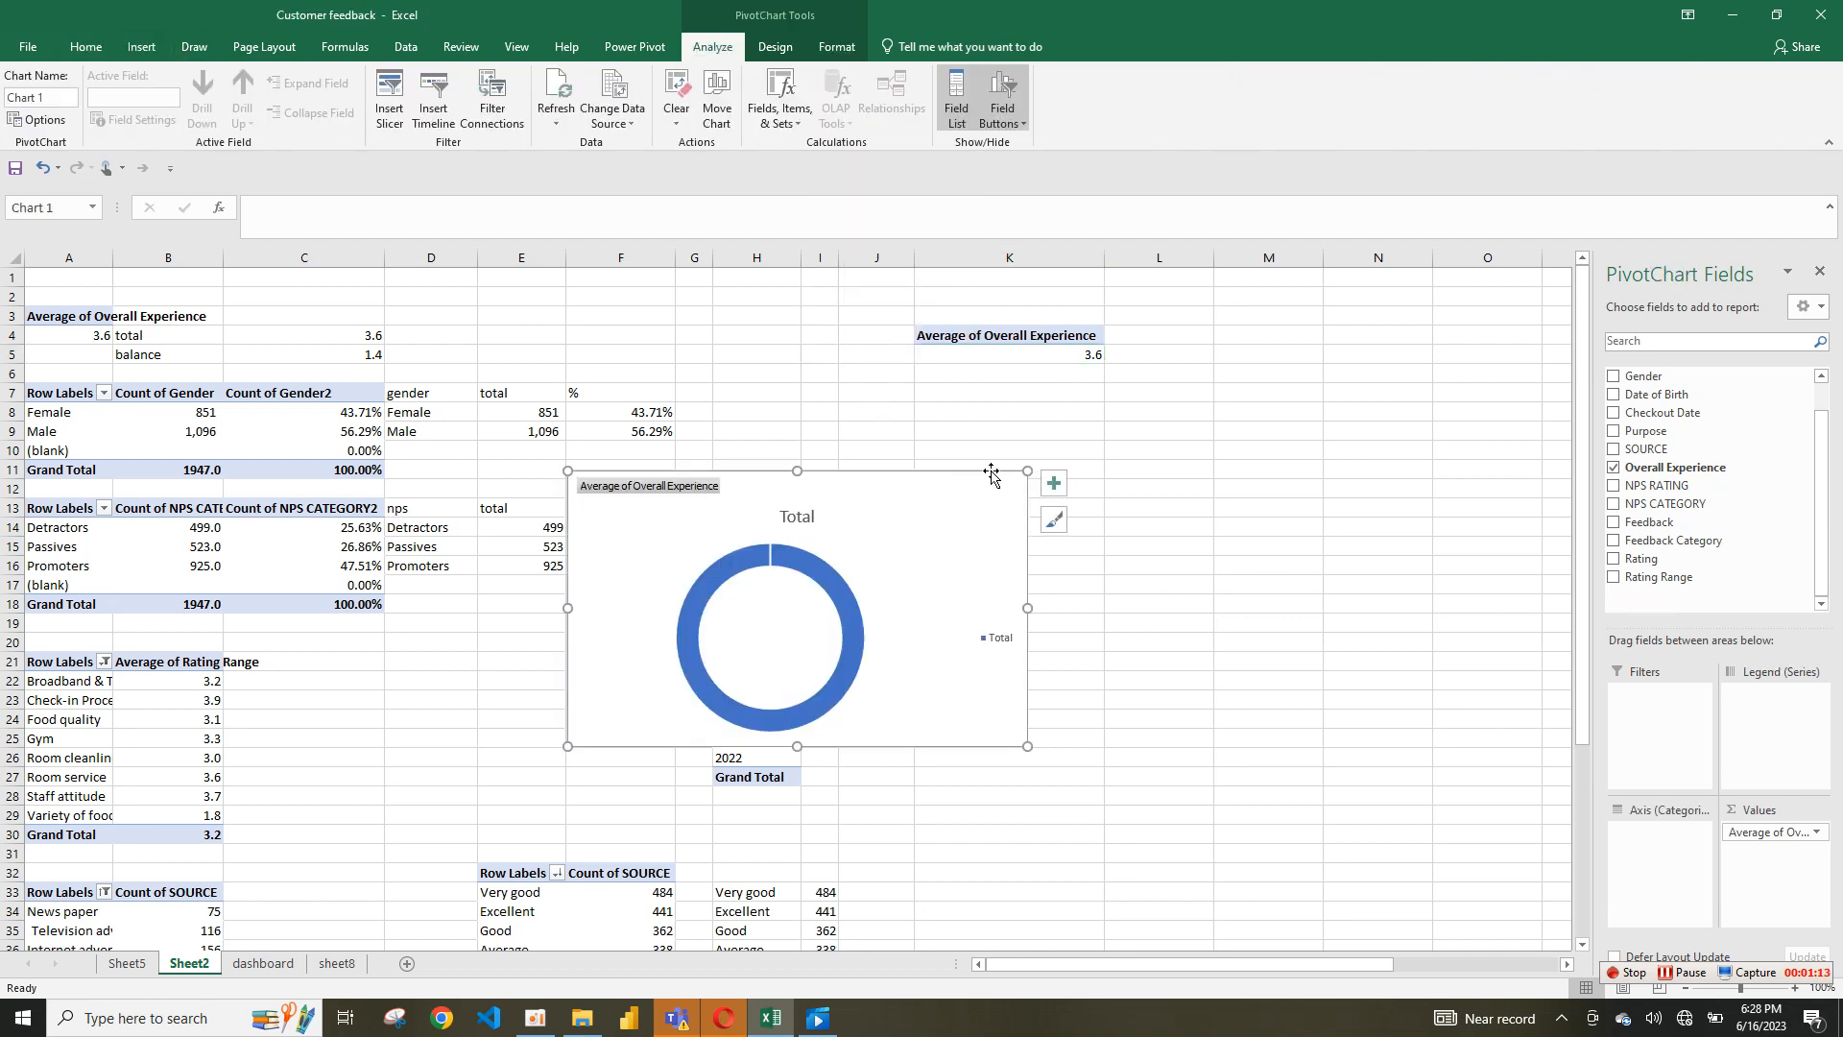
drag(991, 470, 1335, 448)
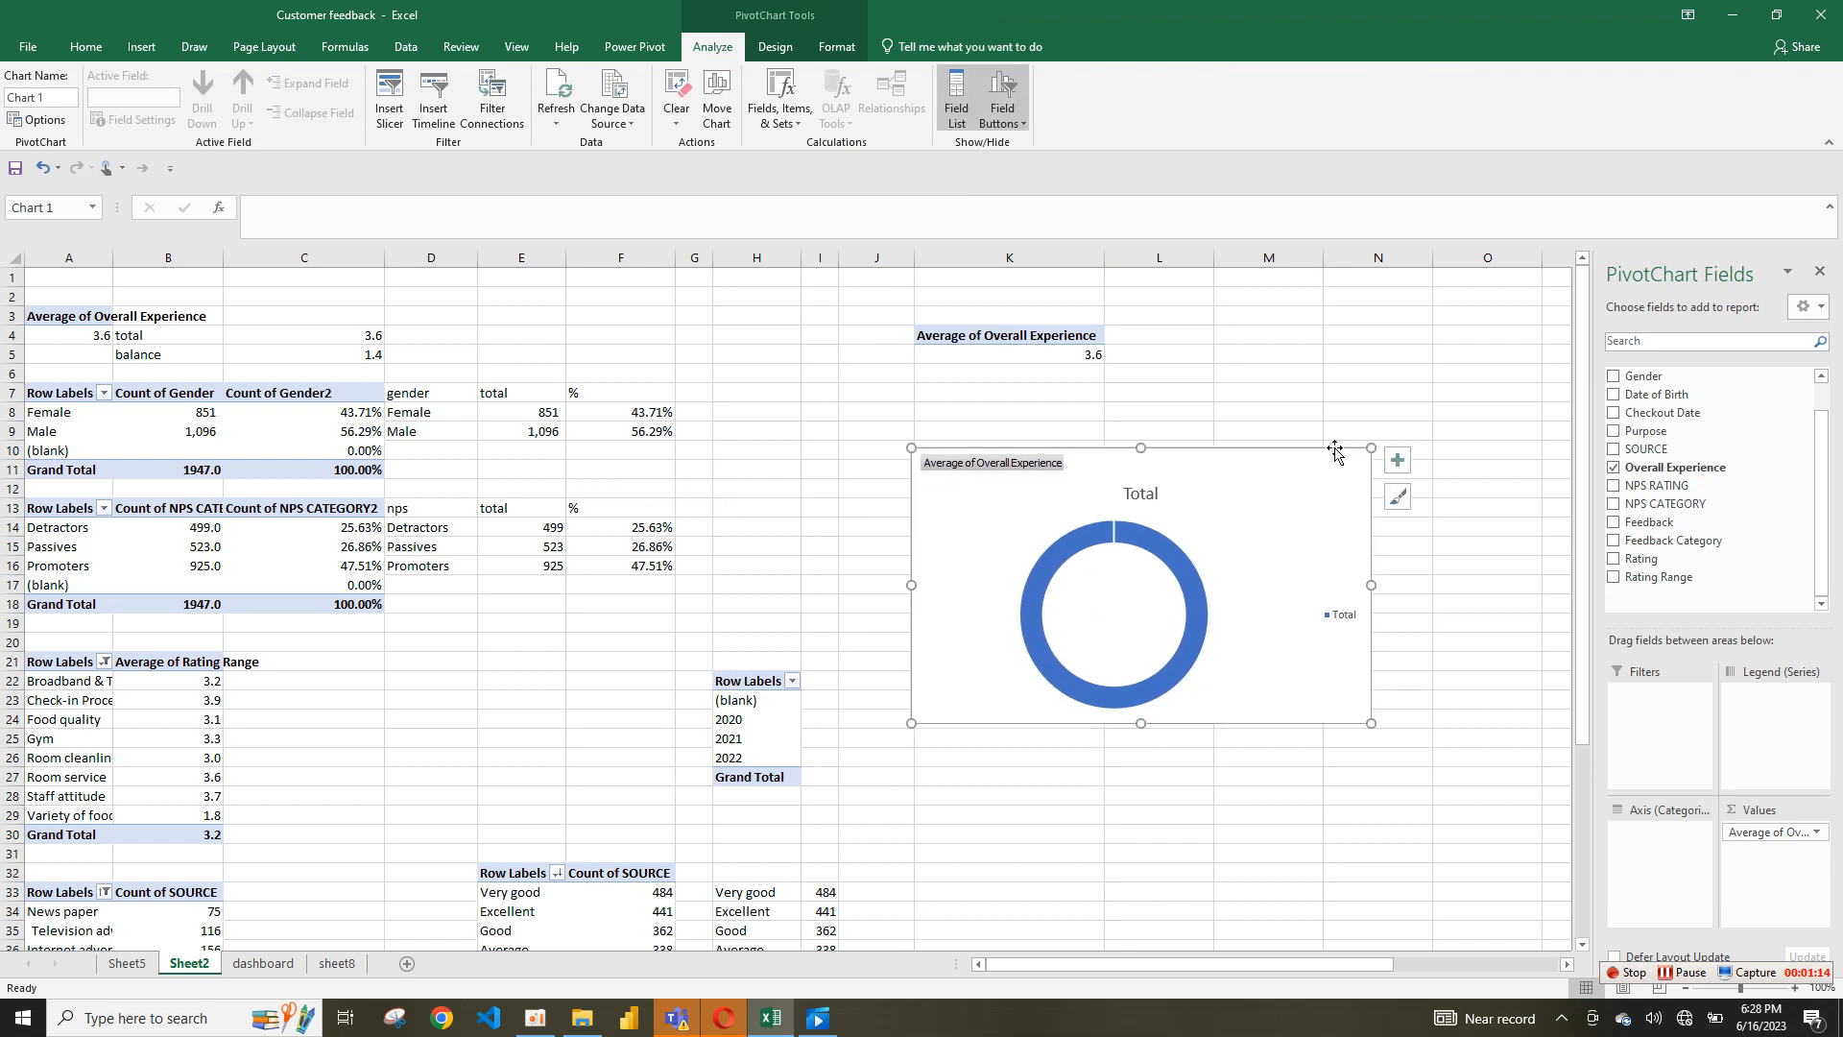
click(1400, 467)
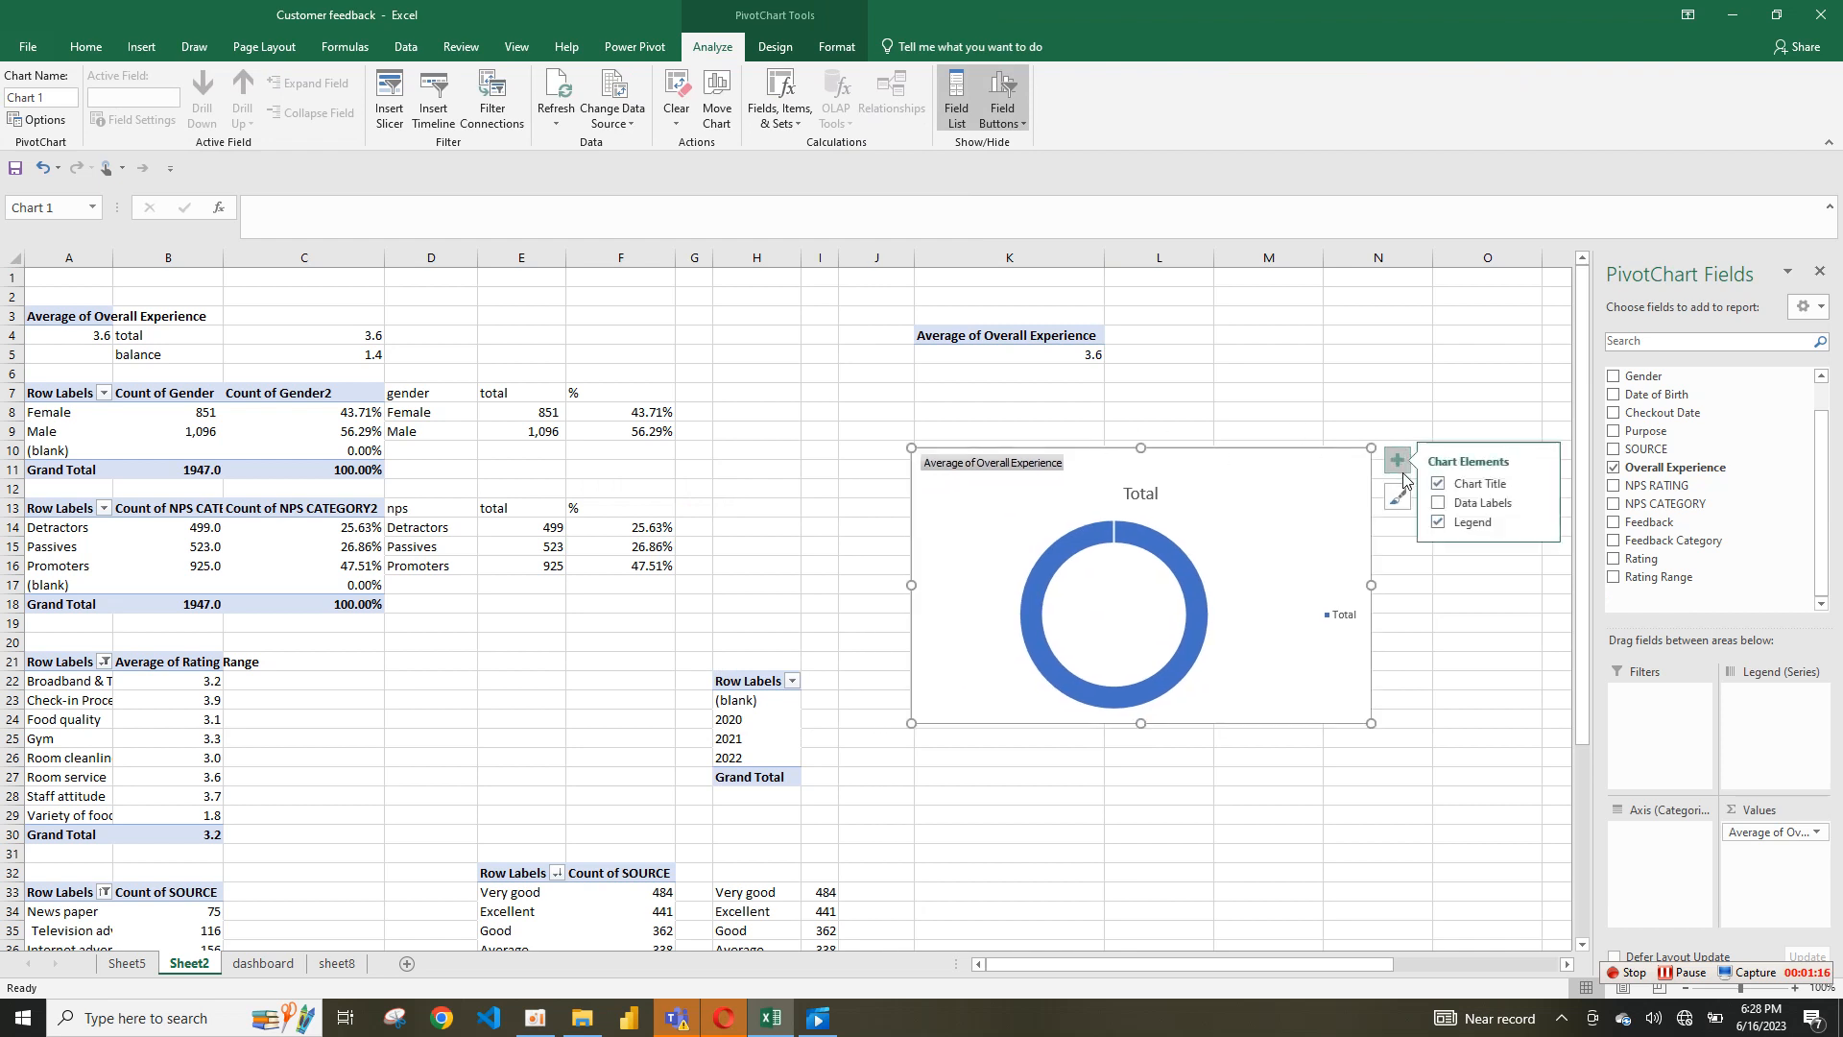
click(1458, 485)
click(1461, 523)
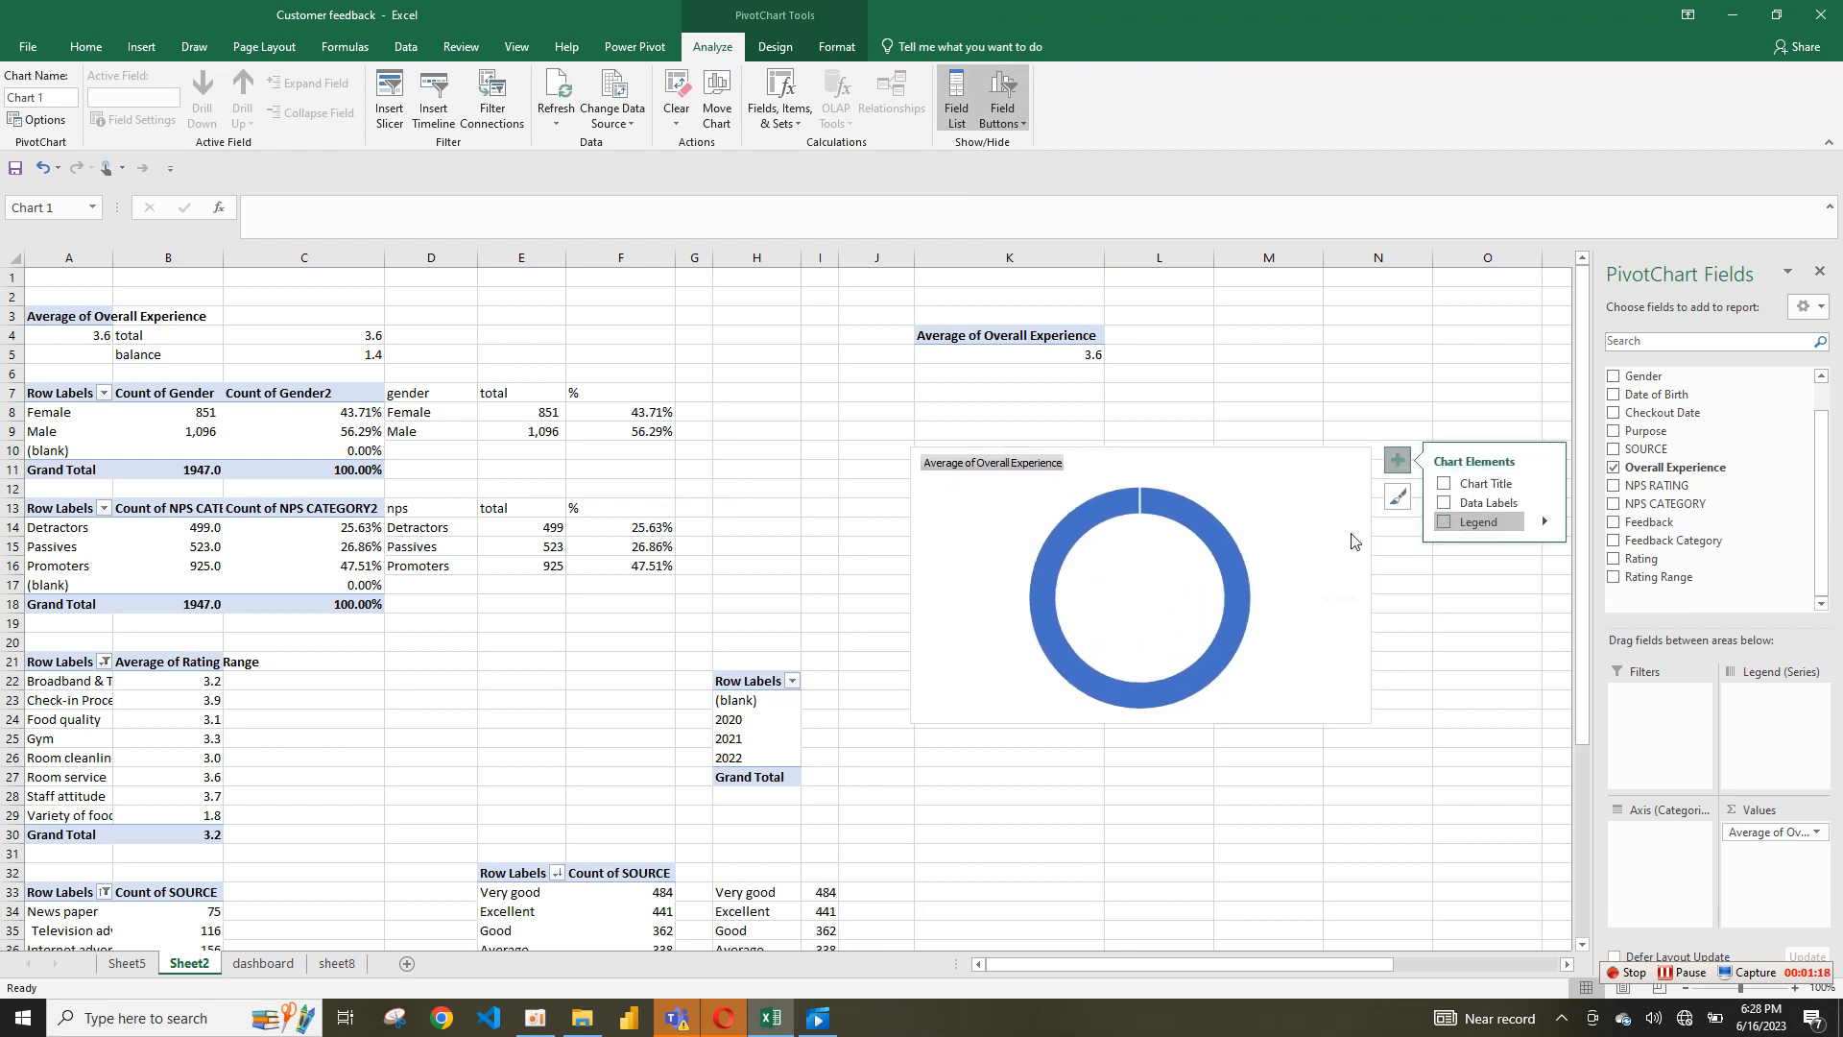
right_click(1034, 467)
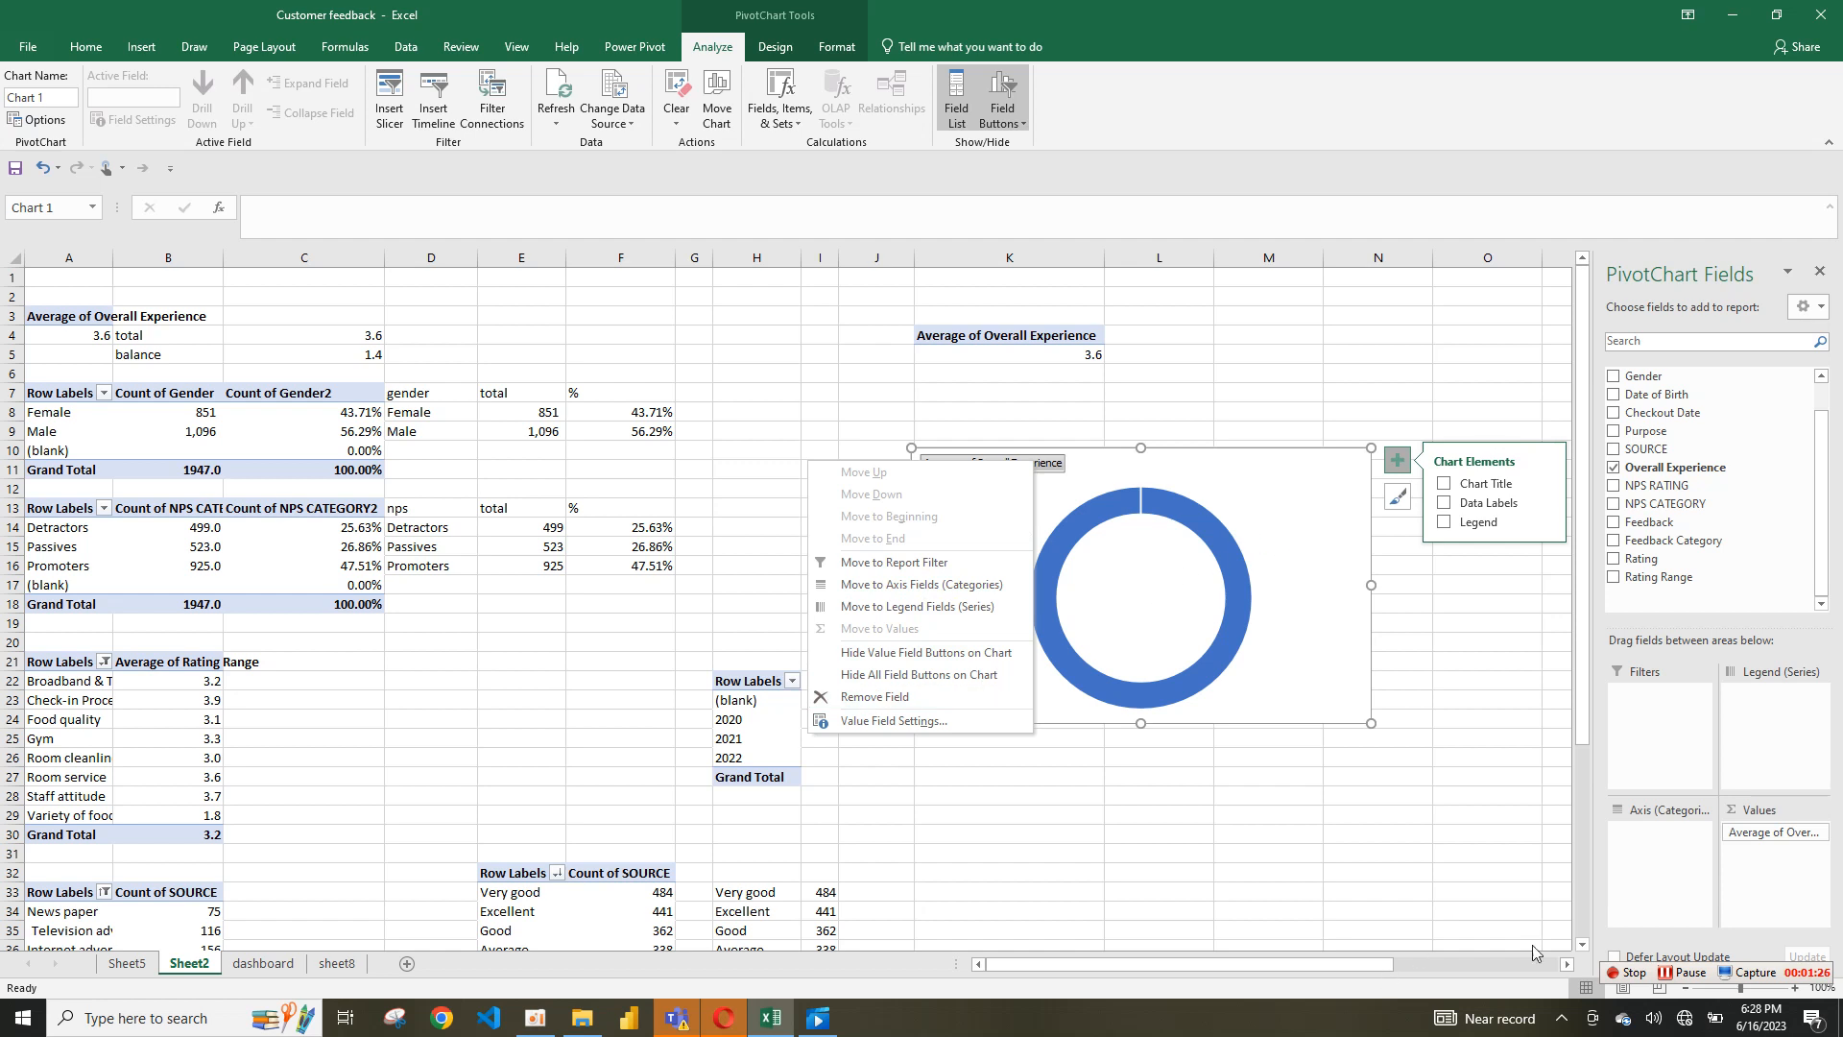
click(1677, 974)
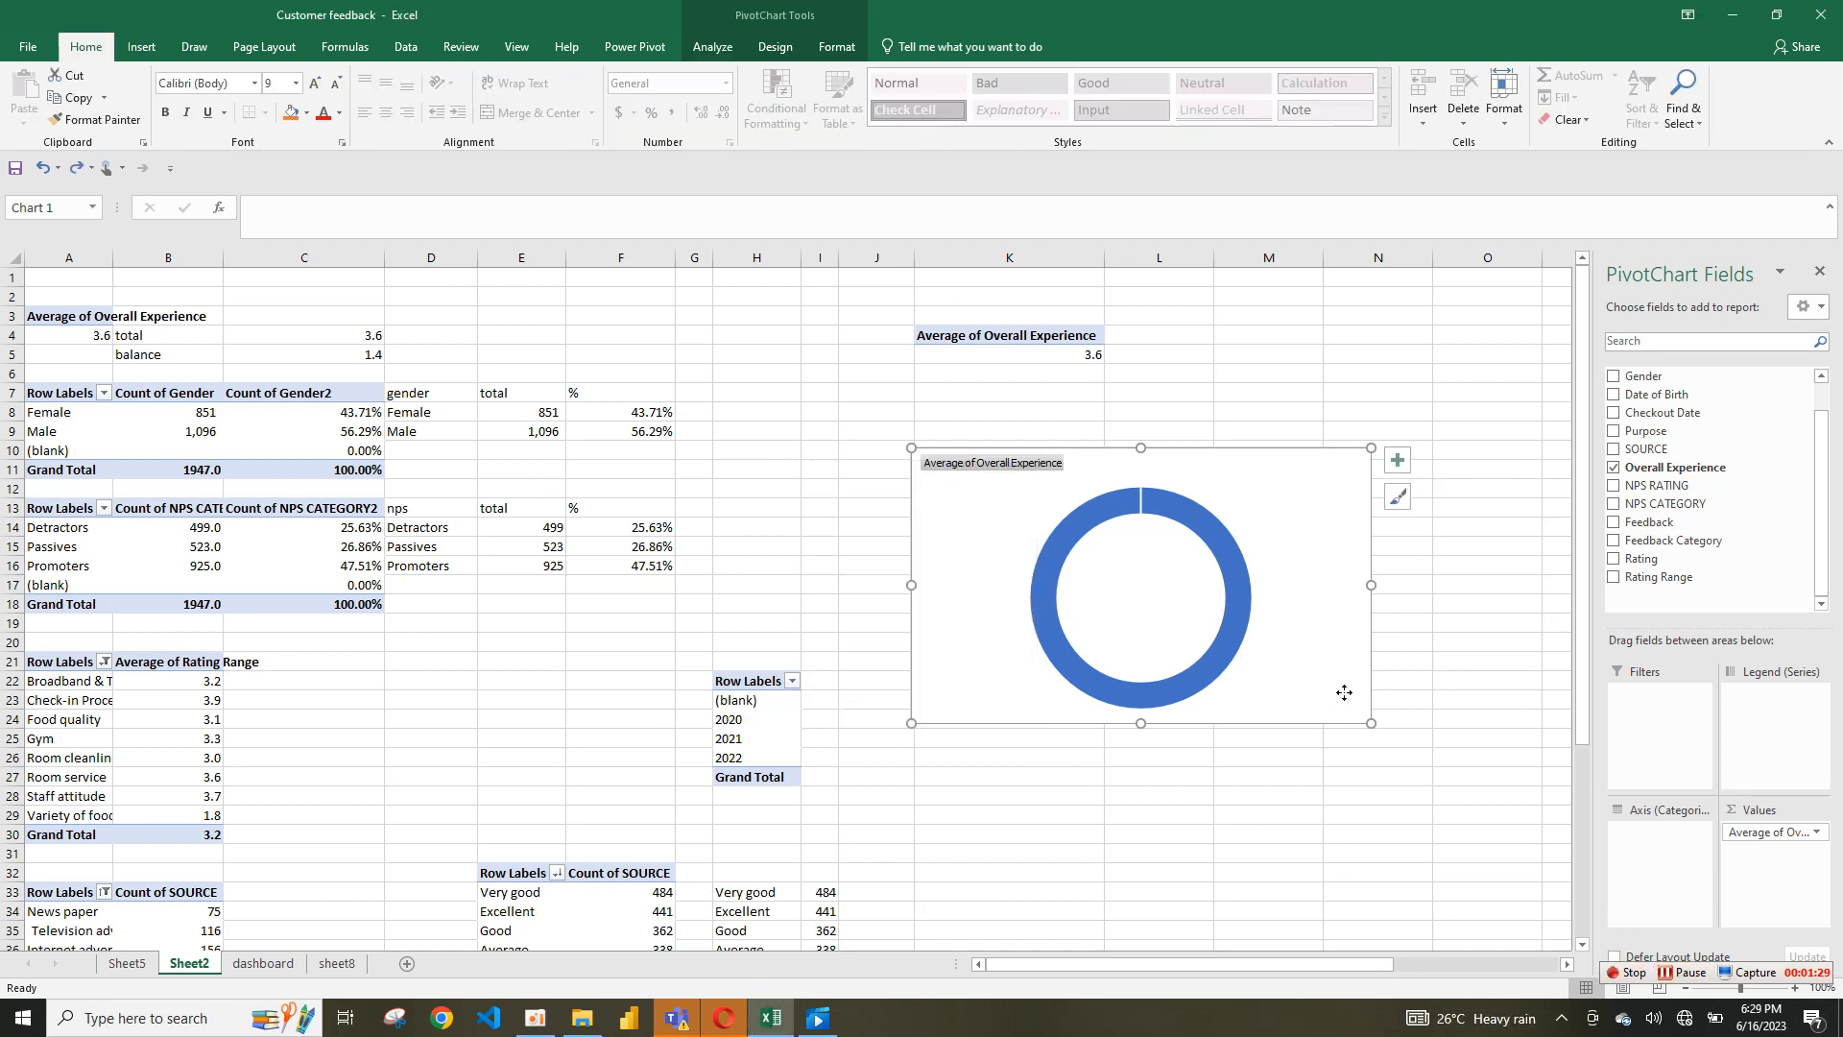
key(Delete)
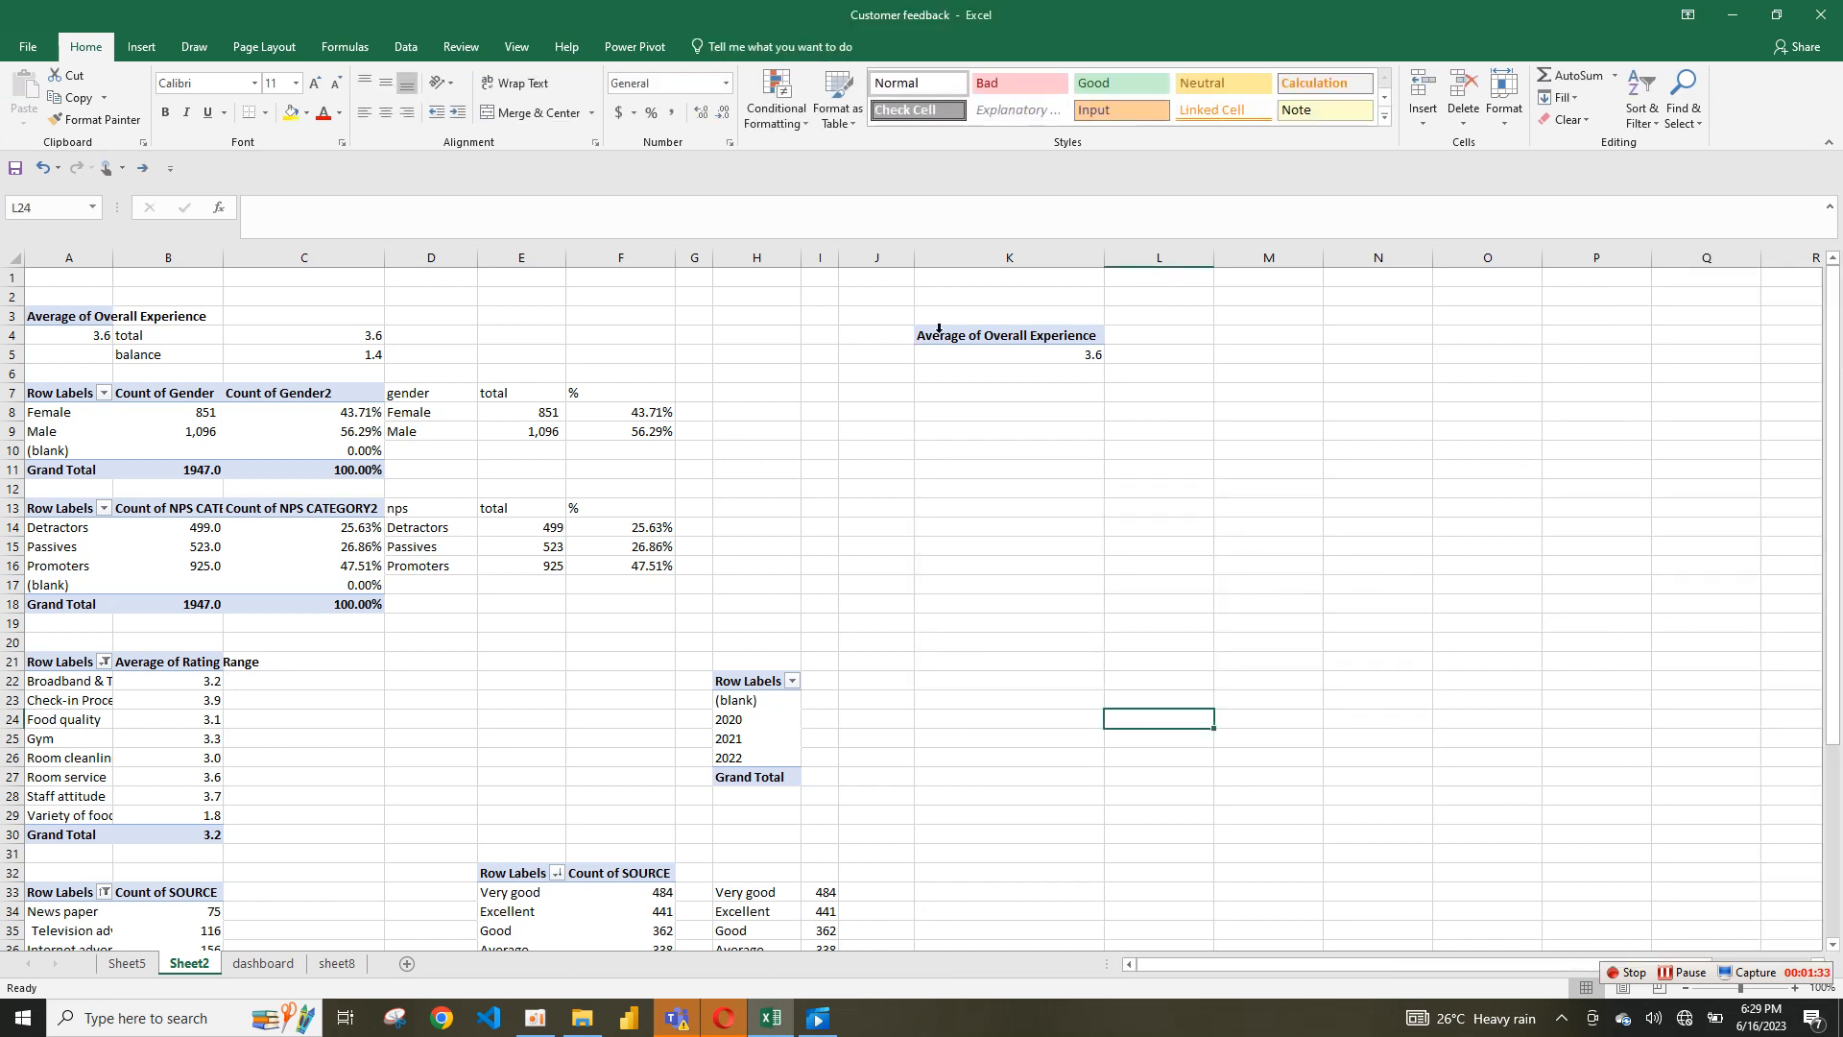
Step: Copy the average overall experience value from K5 to L5, and move that copy to M5
click(1094, 357)
key(ctrl+c)
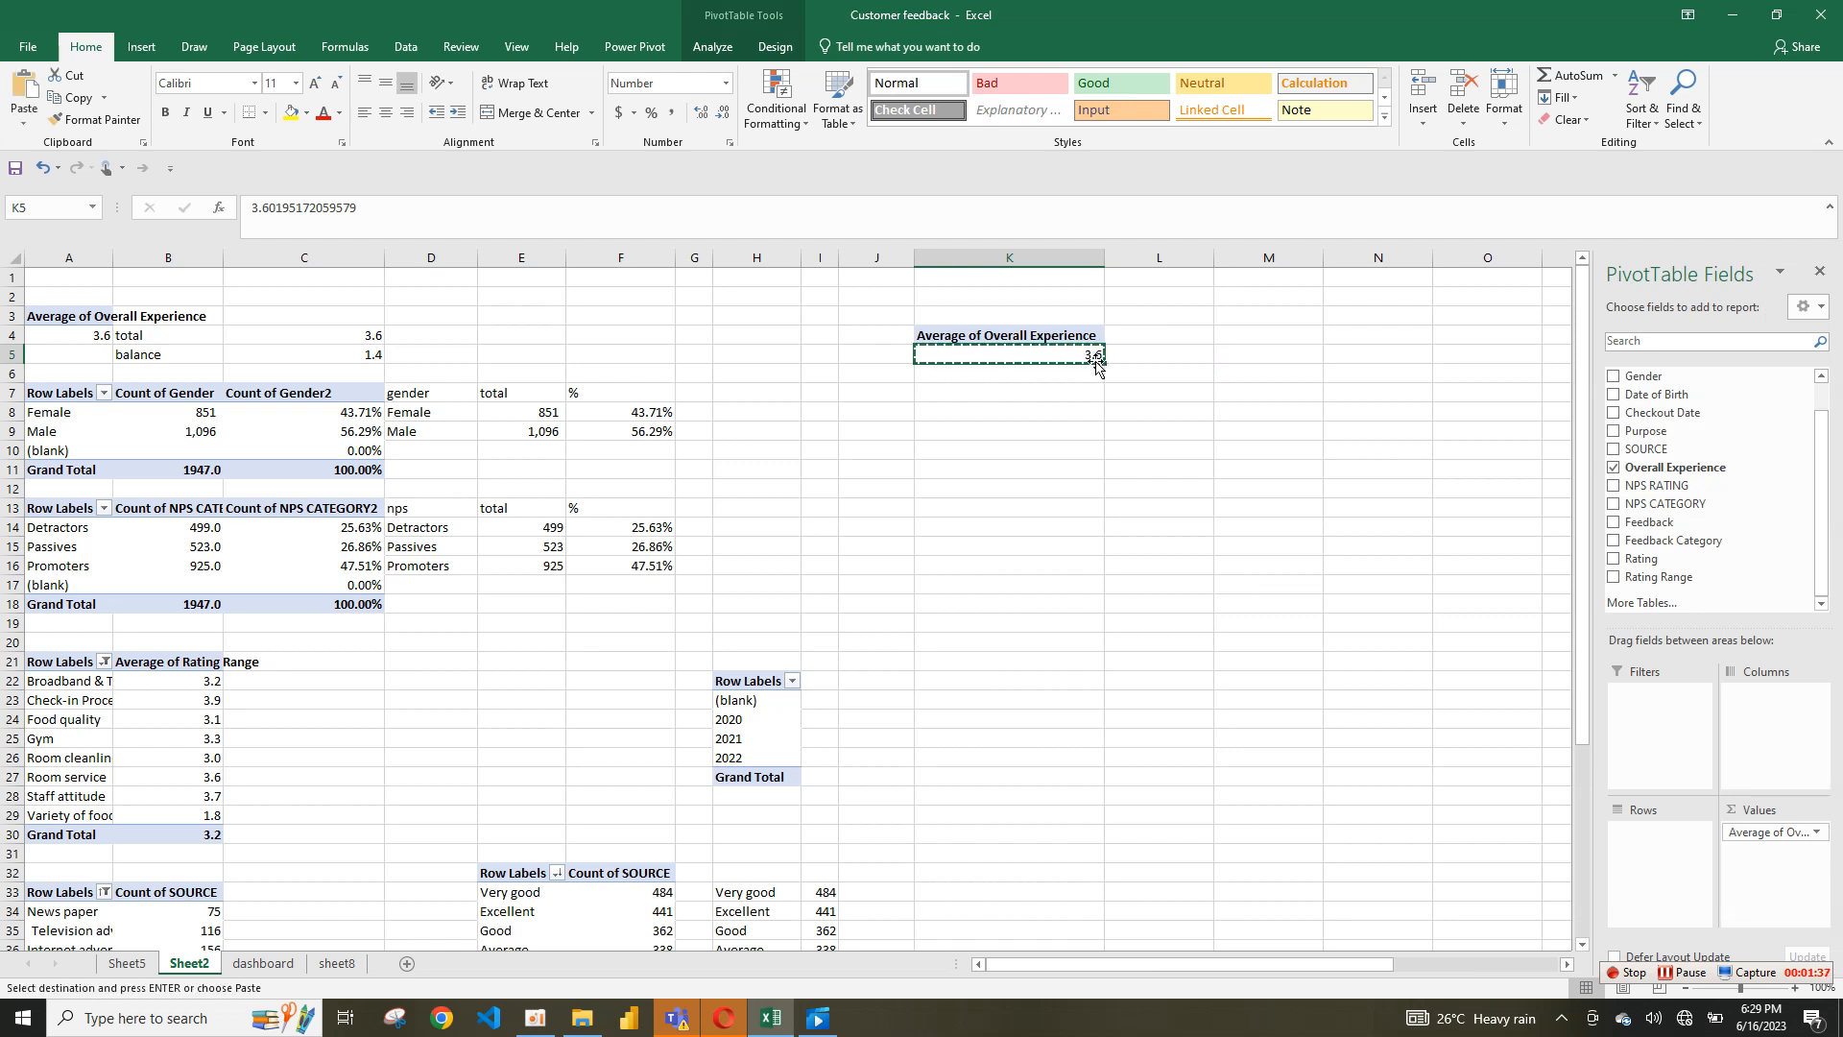
click(1161, 351)
key(ctrl+v)
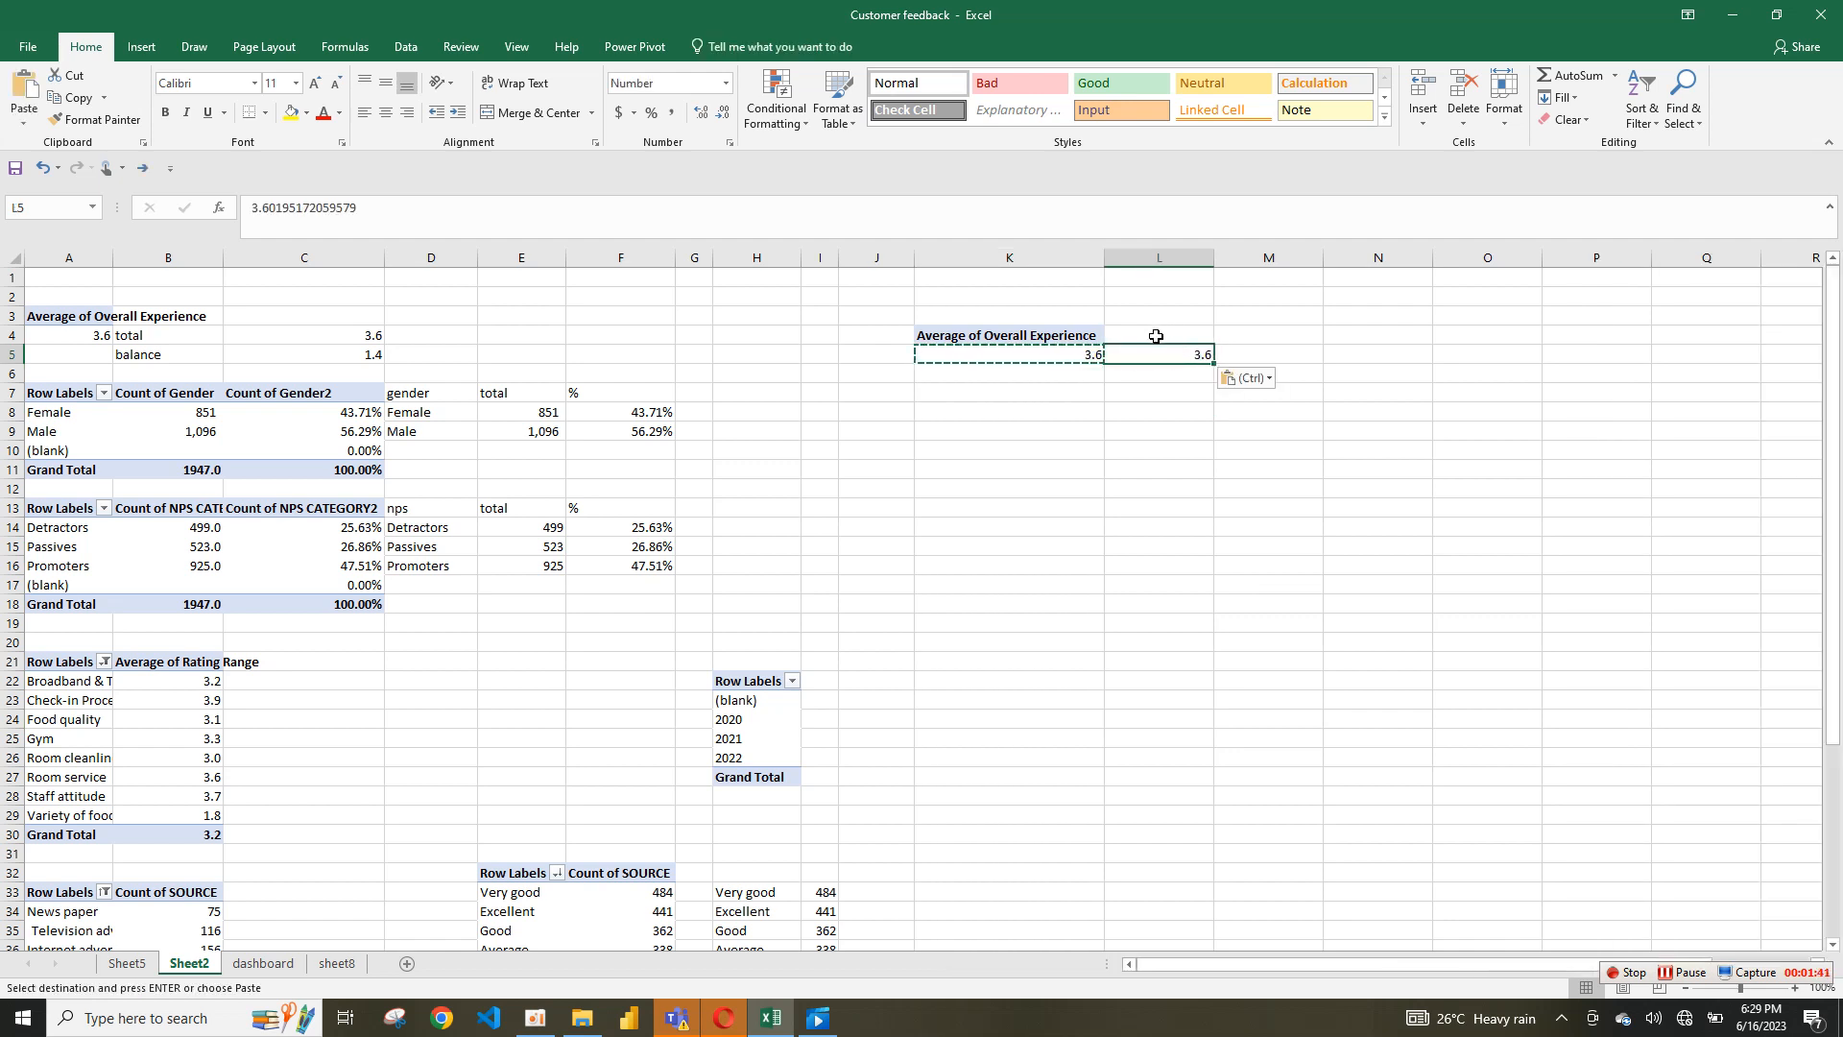
key(ctrl+c)
click(1238, 355)
key(Return)
Step: Enter the label "total" in cell L5 beside the copied average
click(1187, 355)
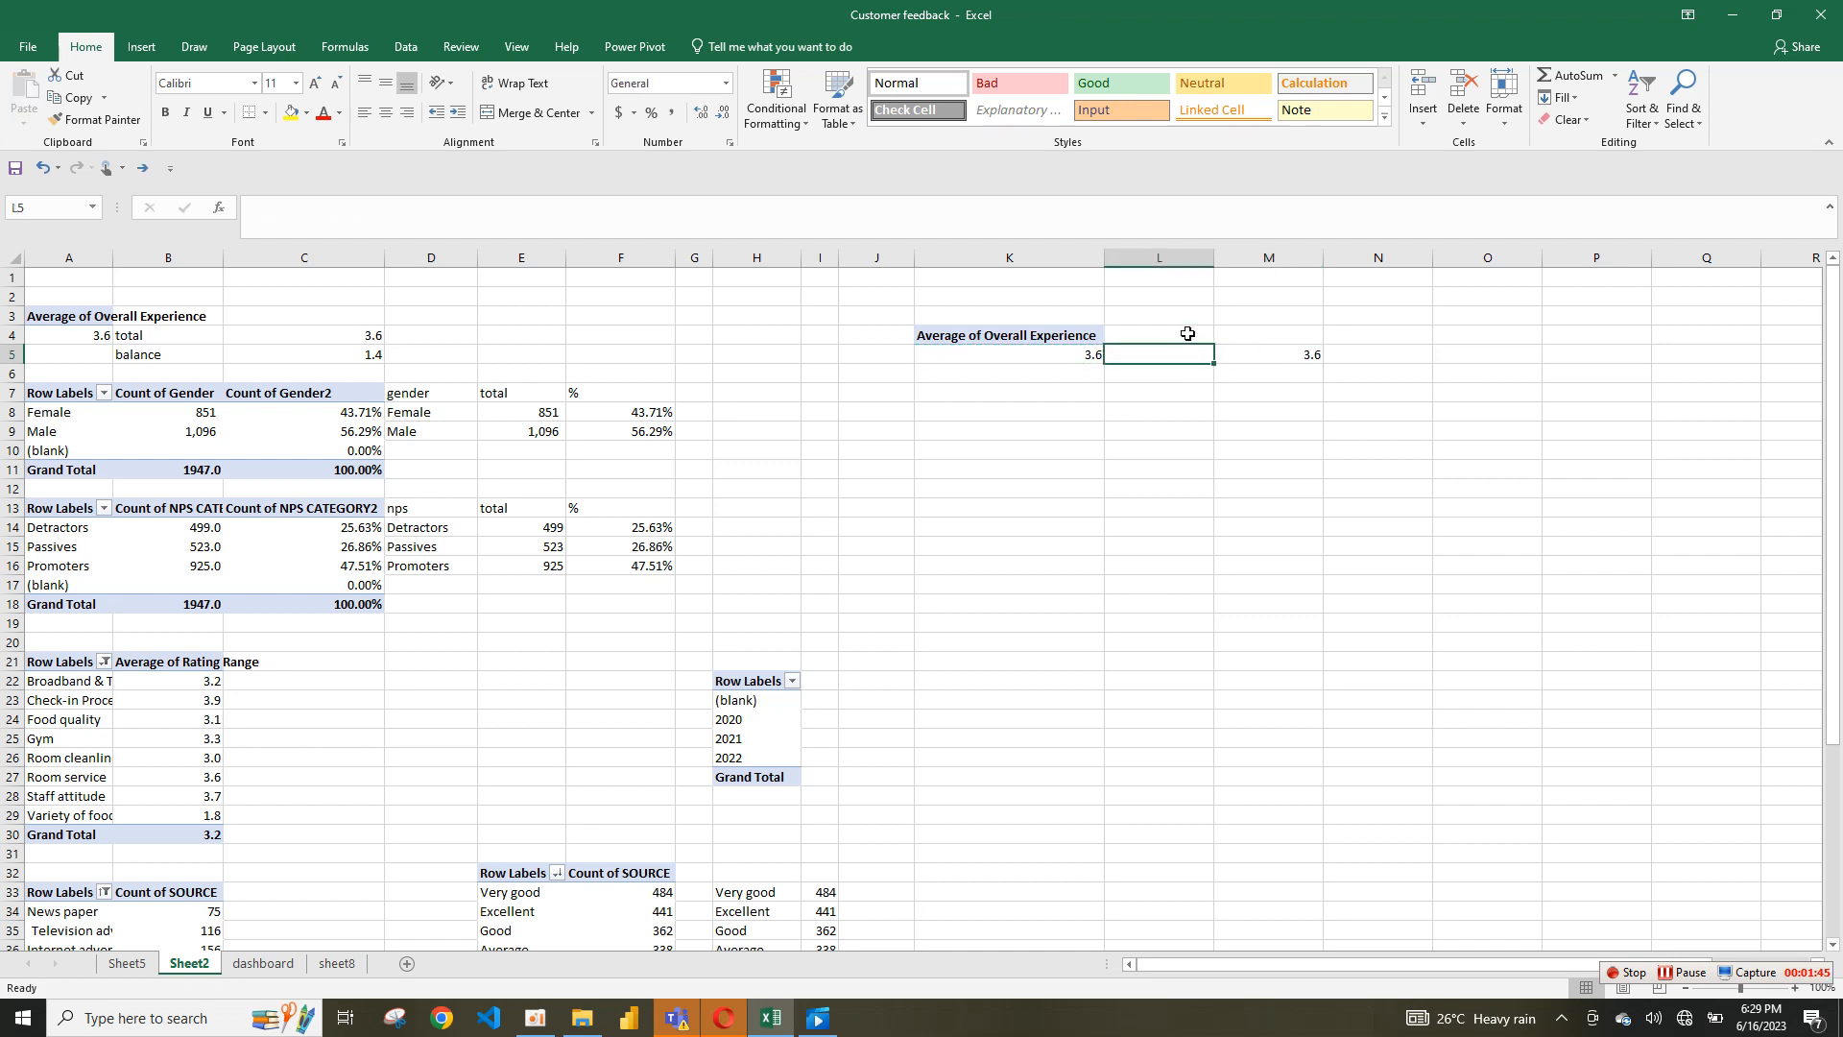
text(total)
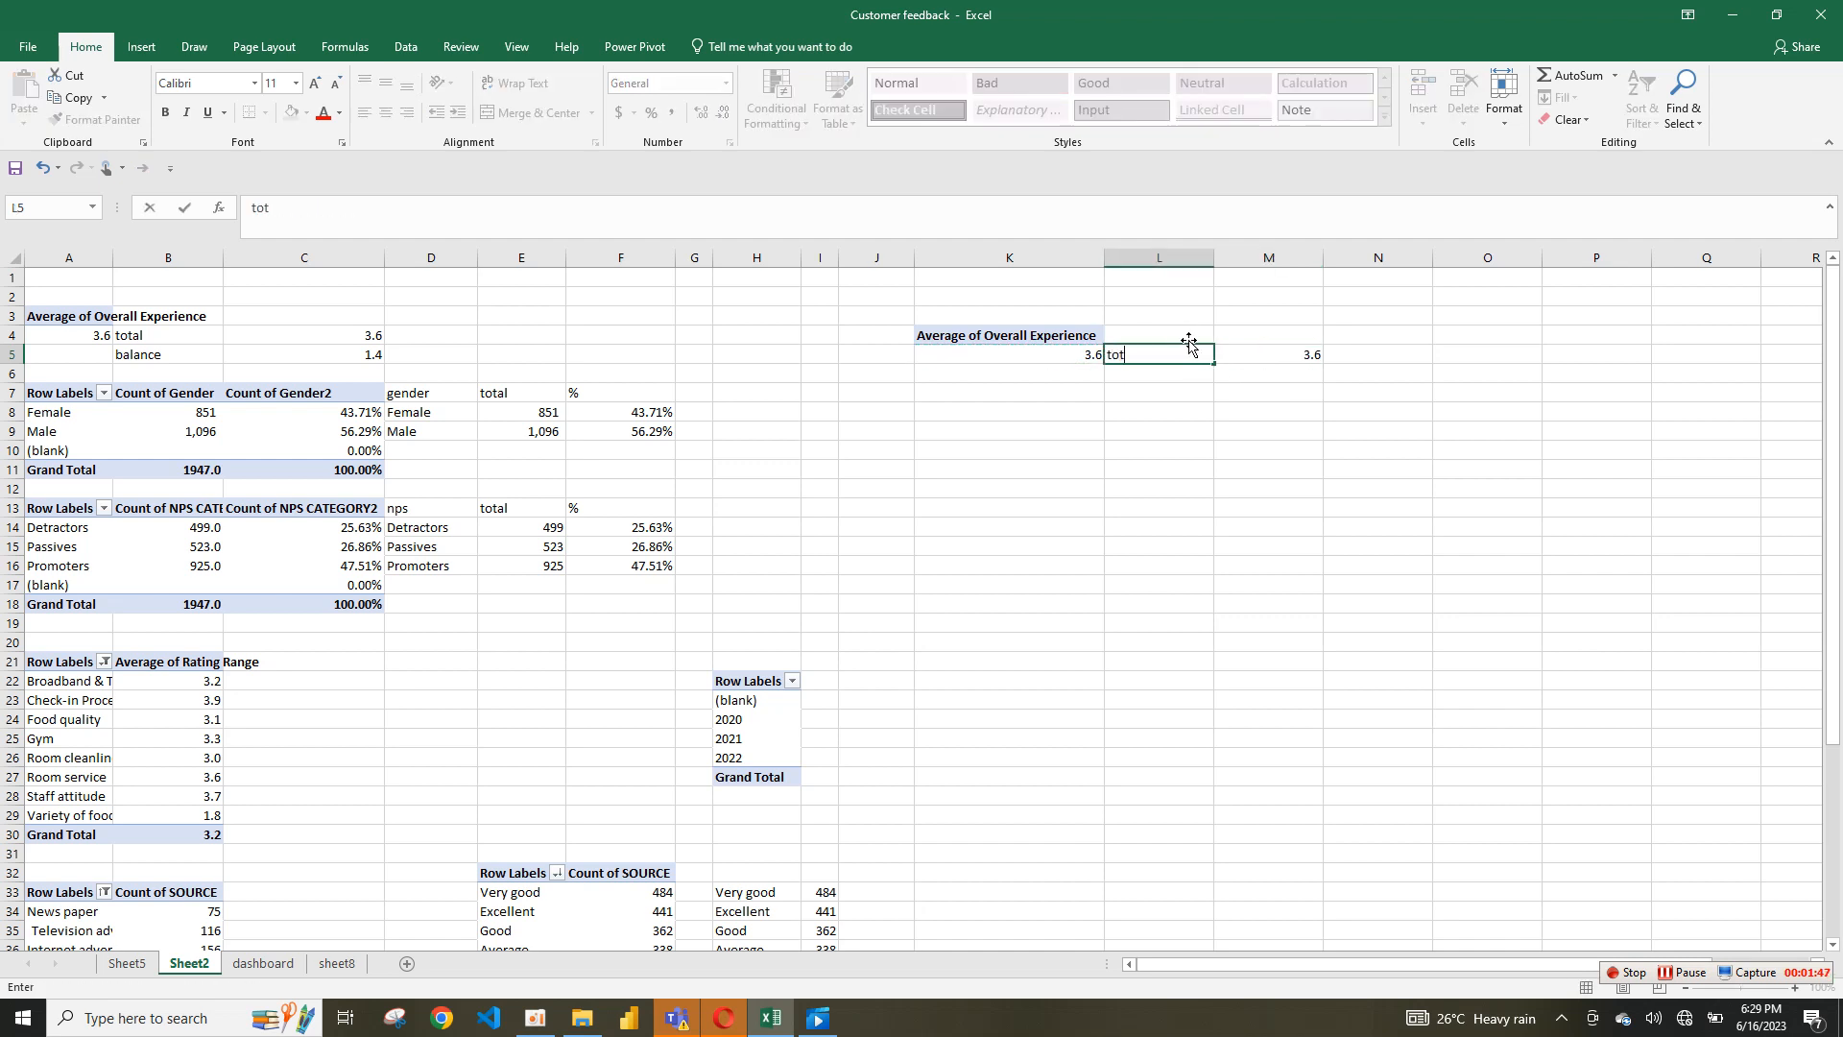
click(1271, 381)
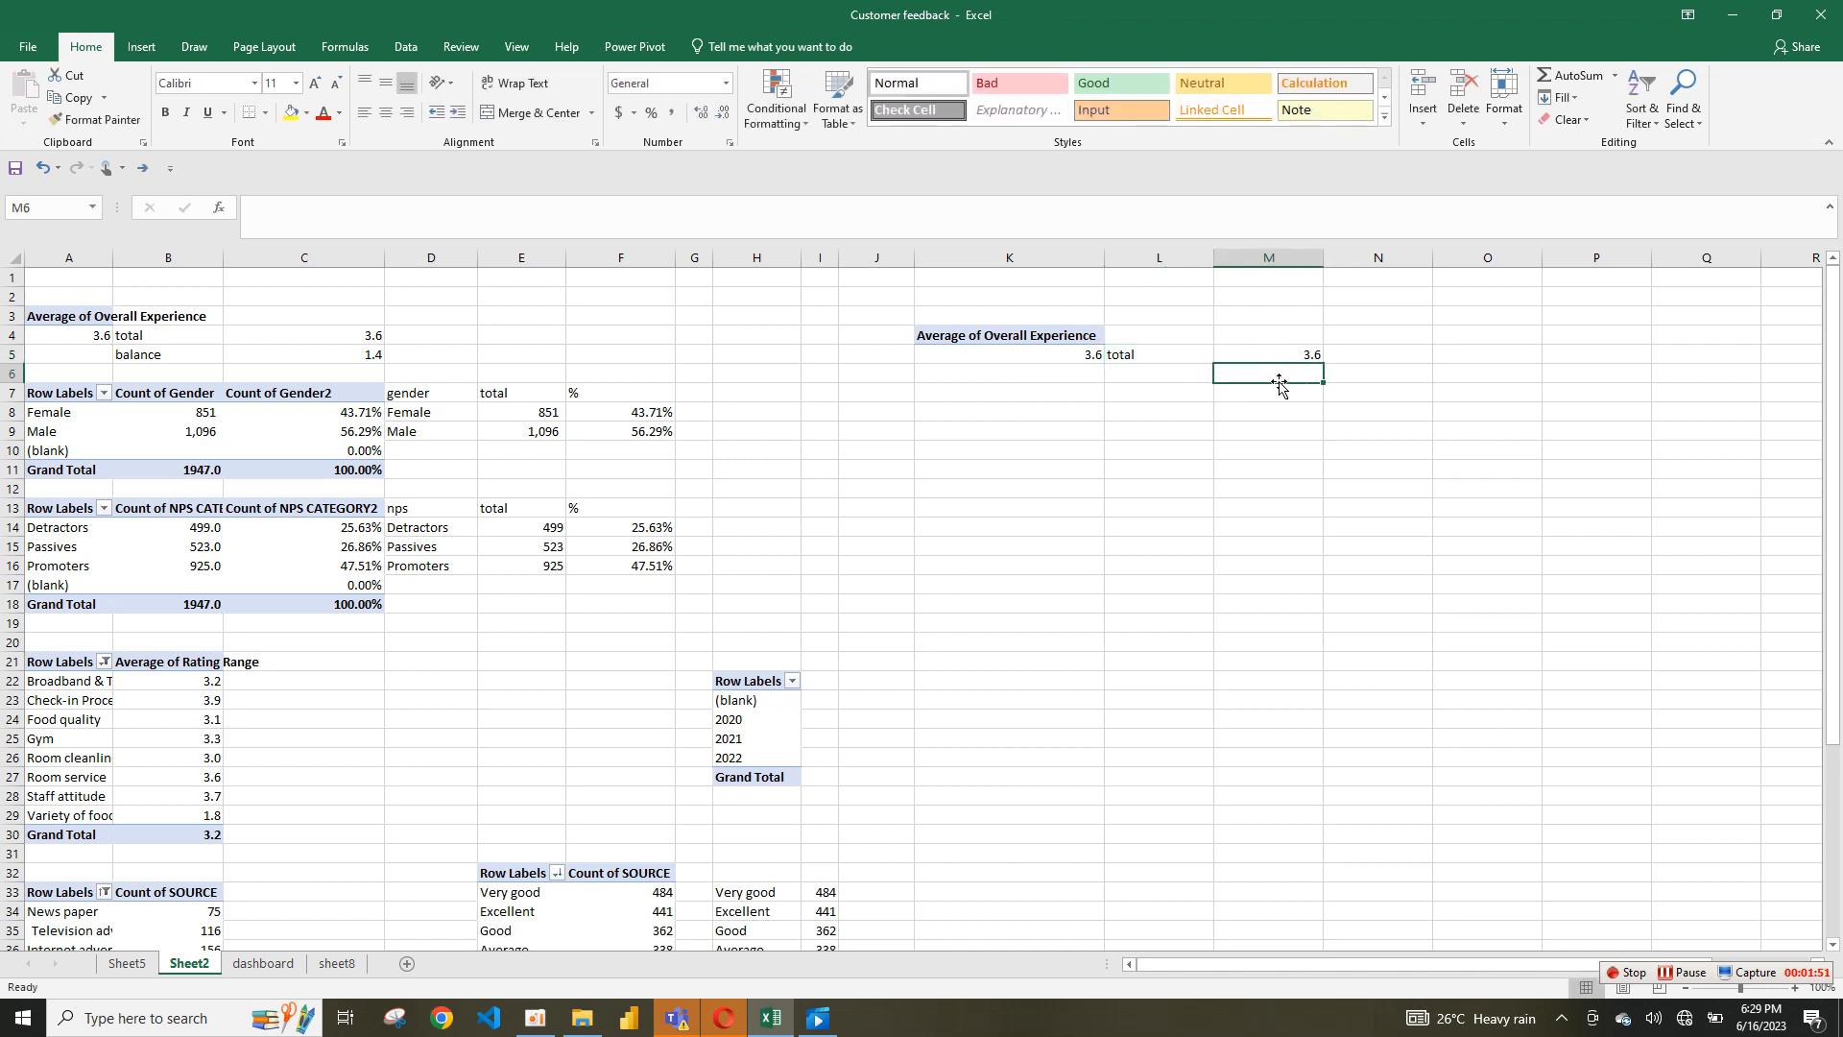
Step: Enter the label "balance" in L6 and the formula =5-M5 in M6
click(1172, 374)
text(bala)
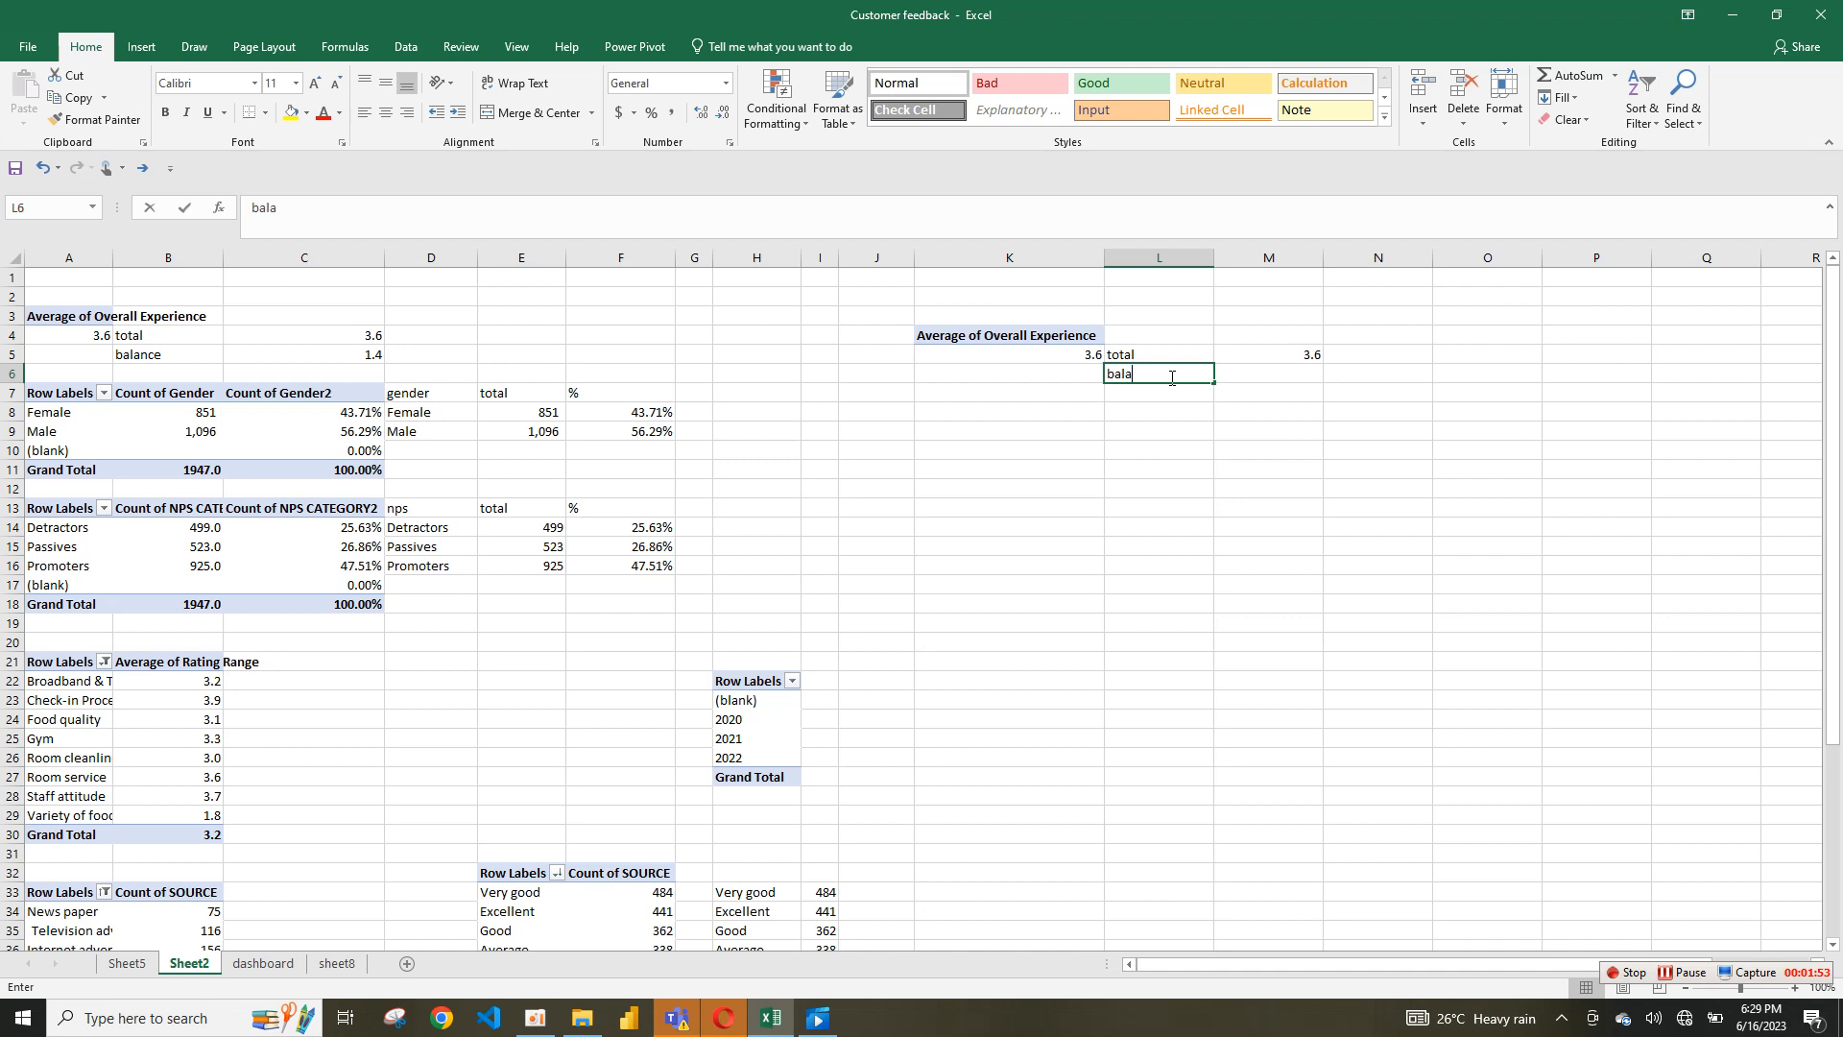
text(nce)
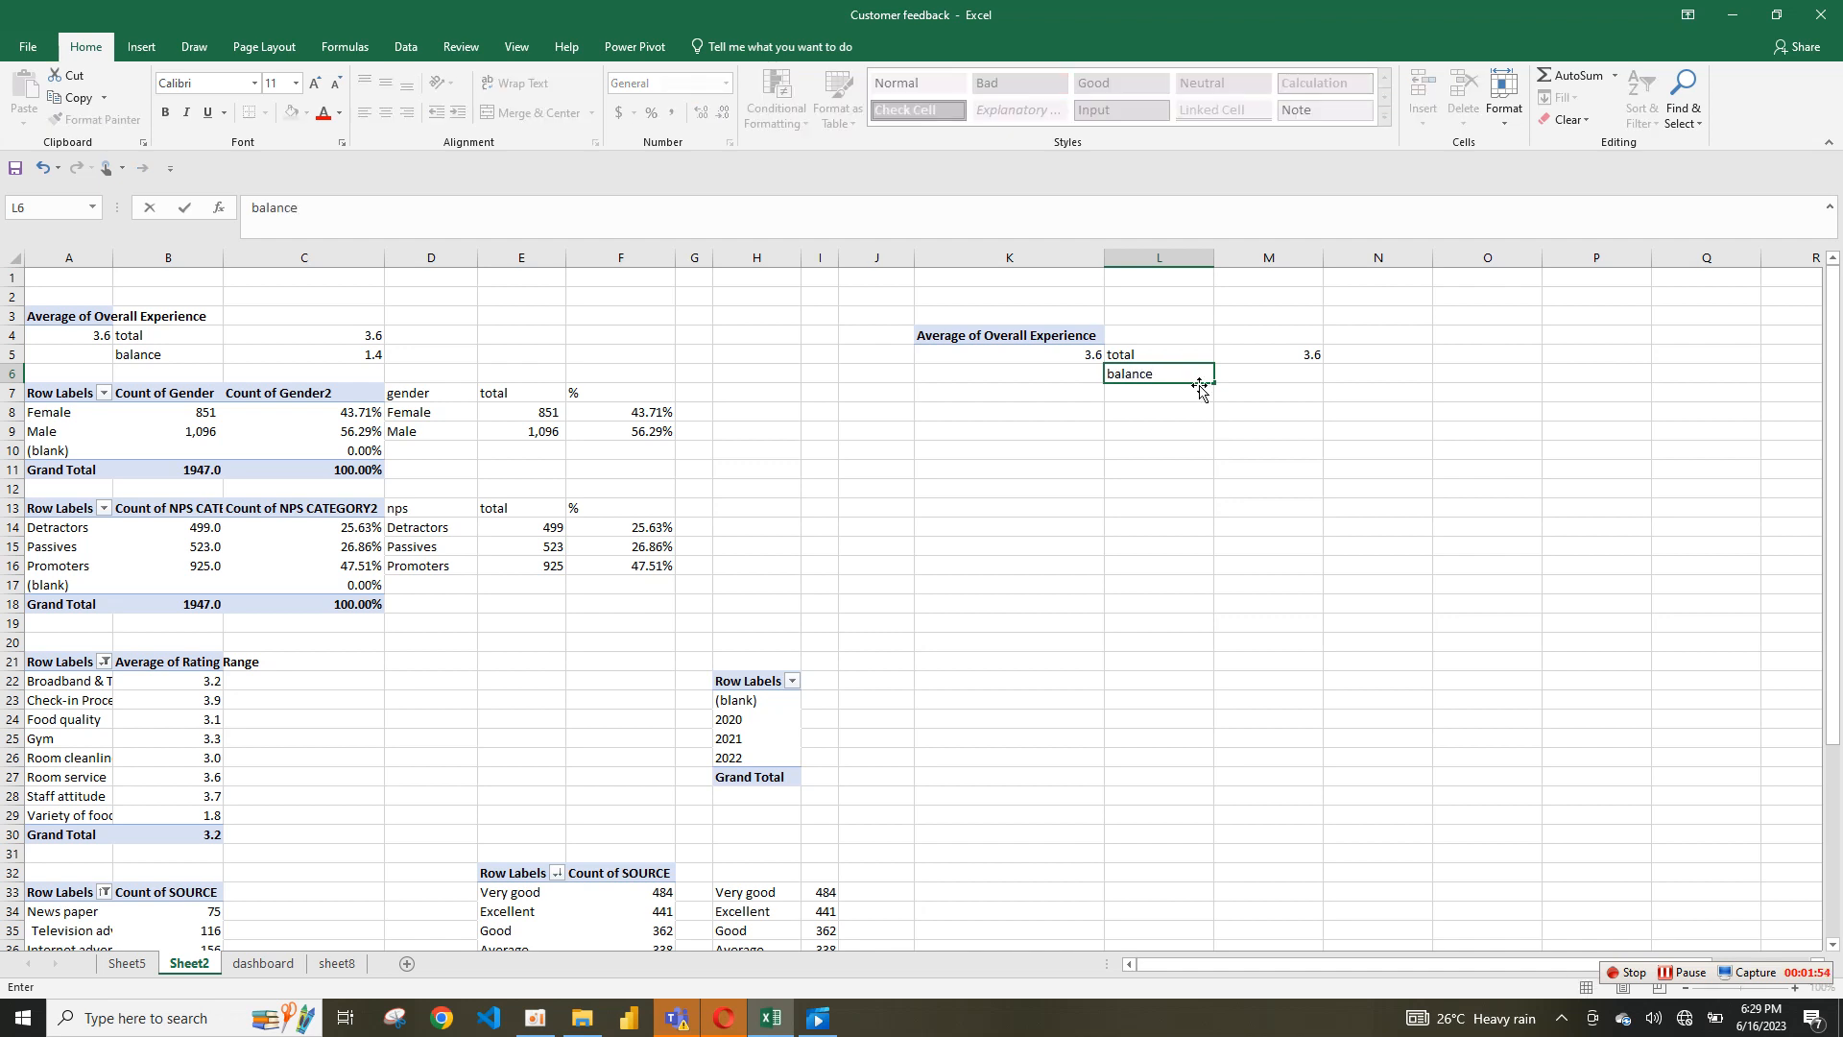
click(1292, 380)
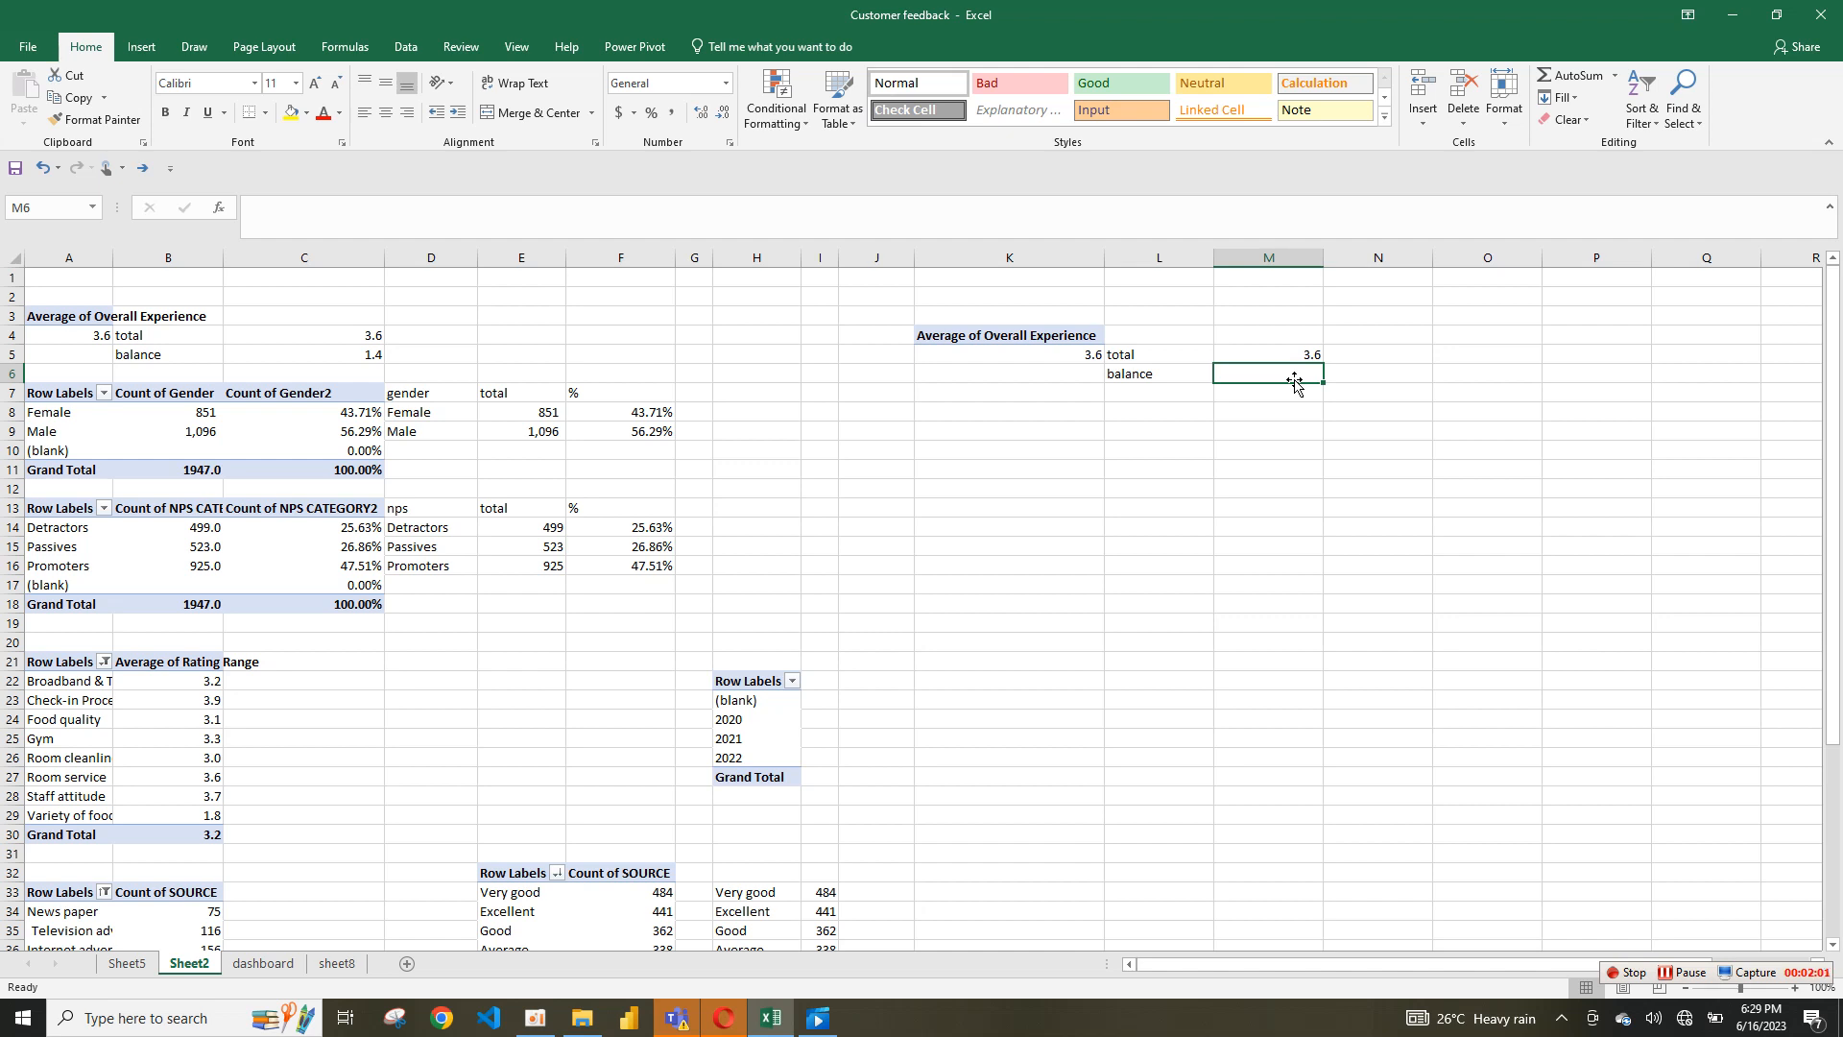
text(=5)
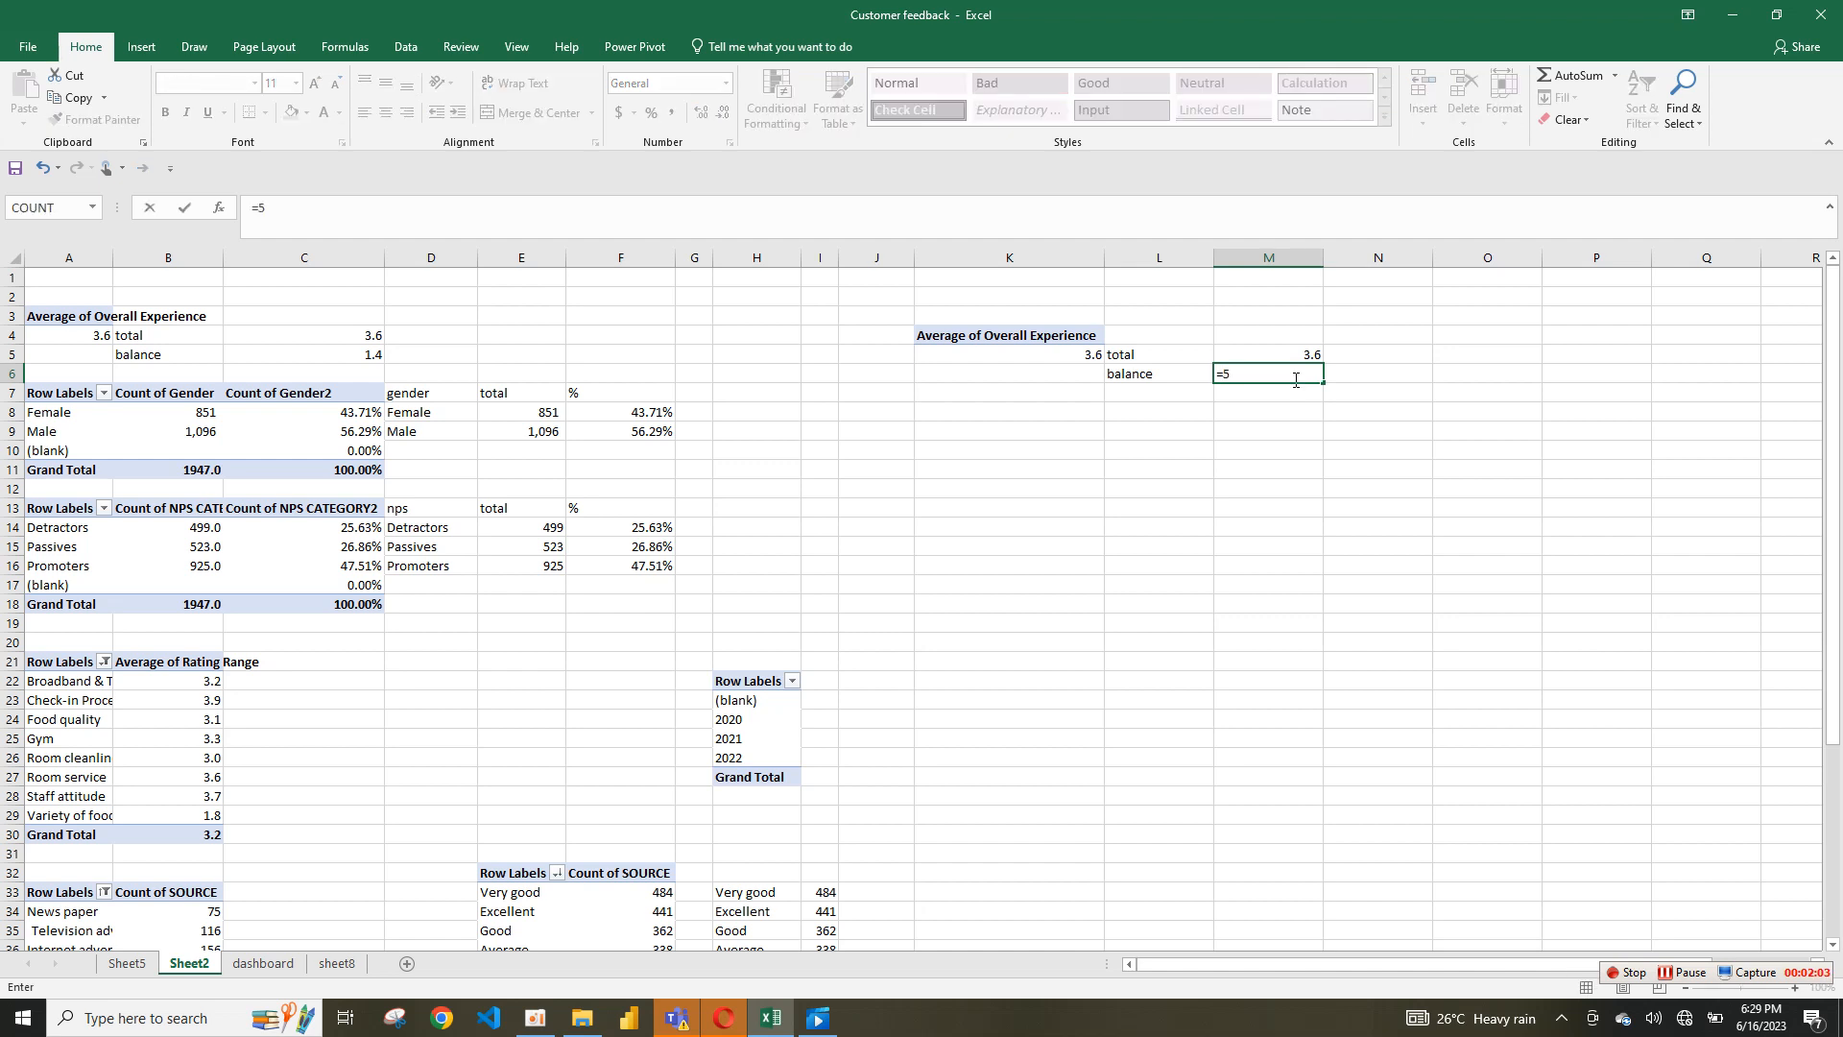
text(-)
click(1307, 355)
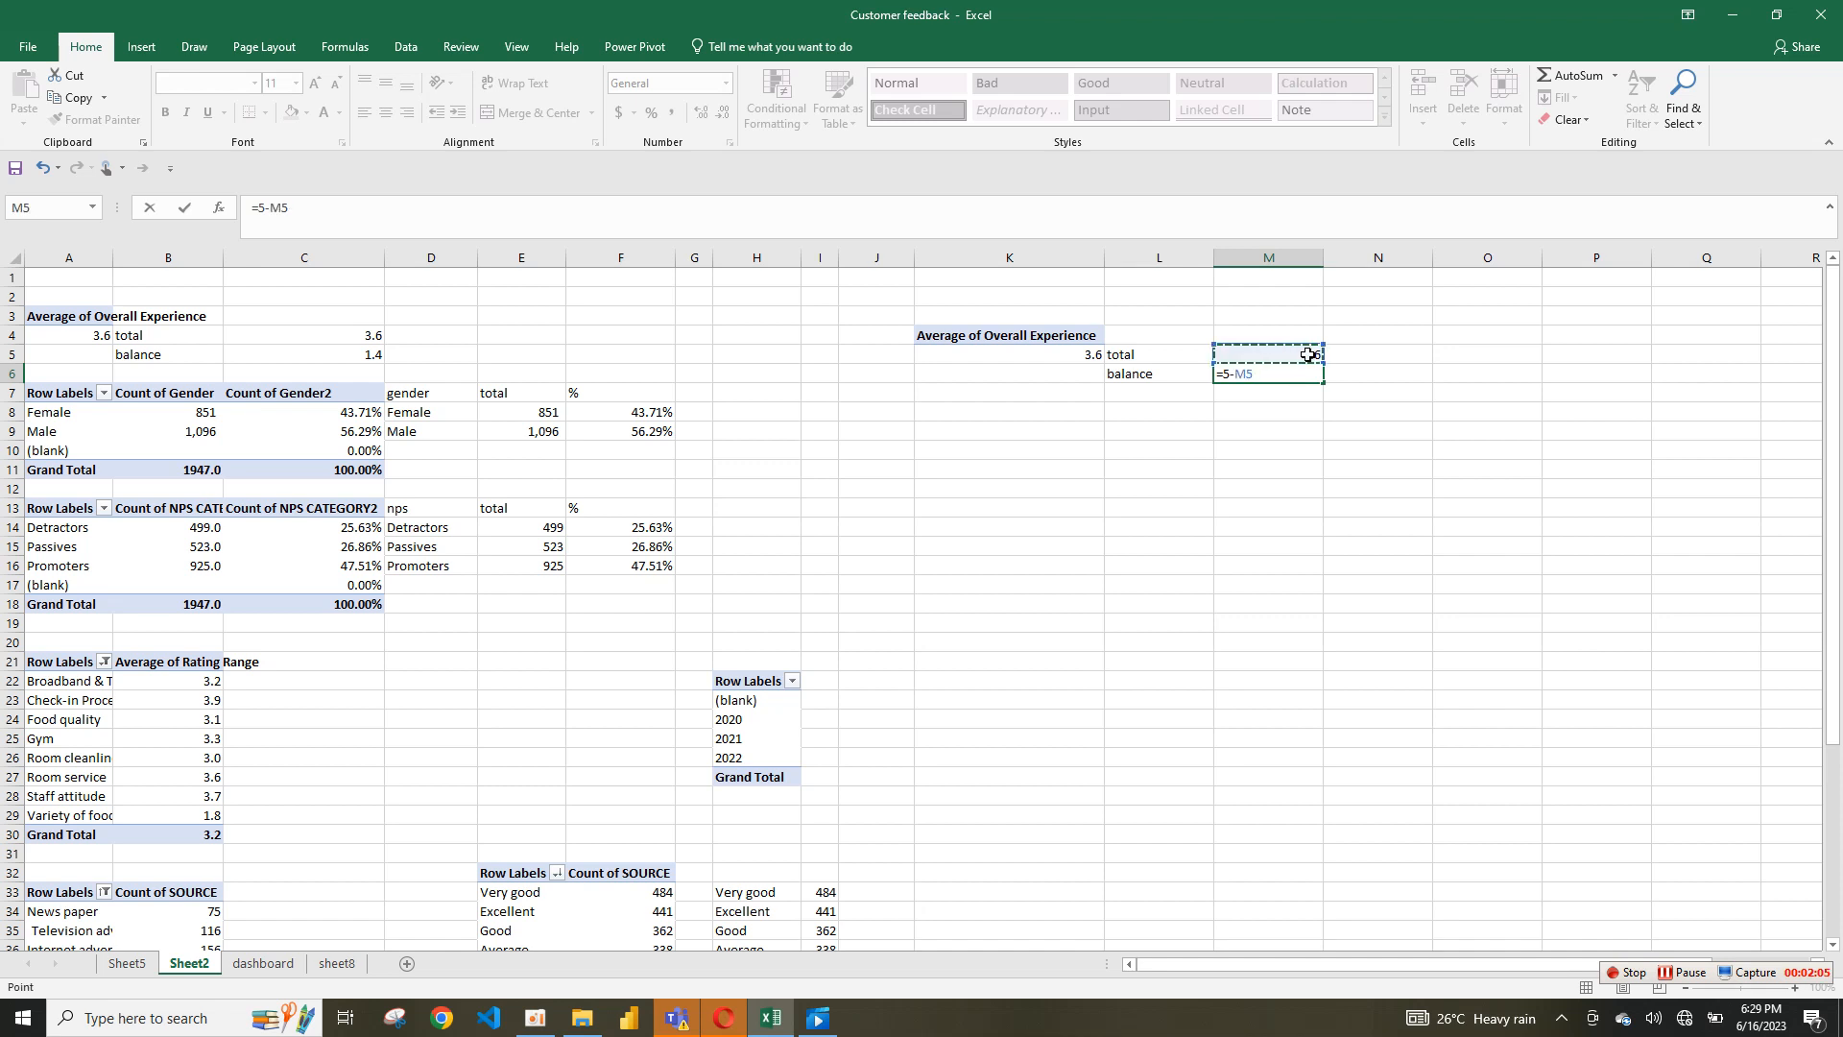
key(Return)
Step: Insert a doughnut chart from M5:M6 and place it below the total and balance cells
drag(1303, 356, 1301, 368)
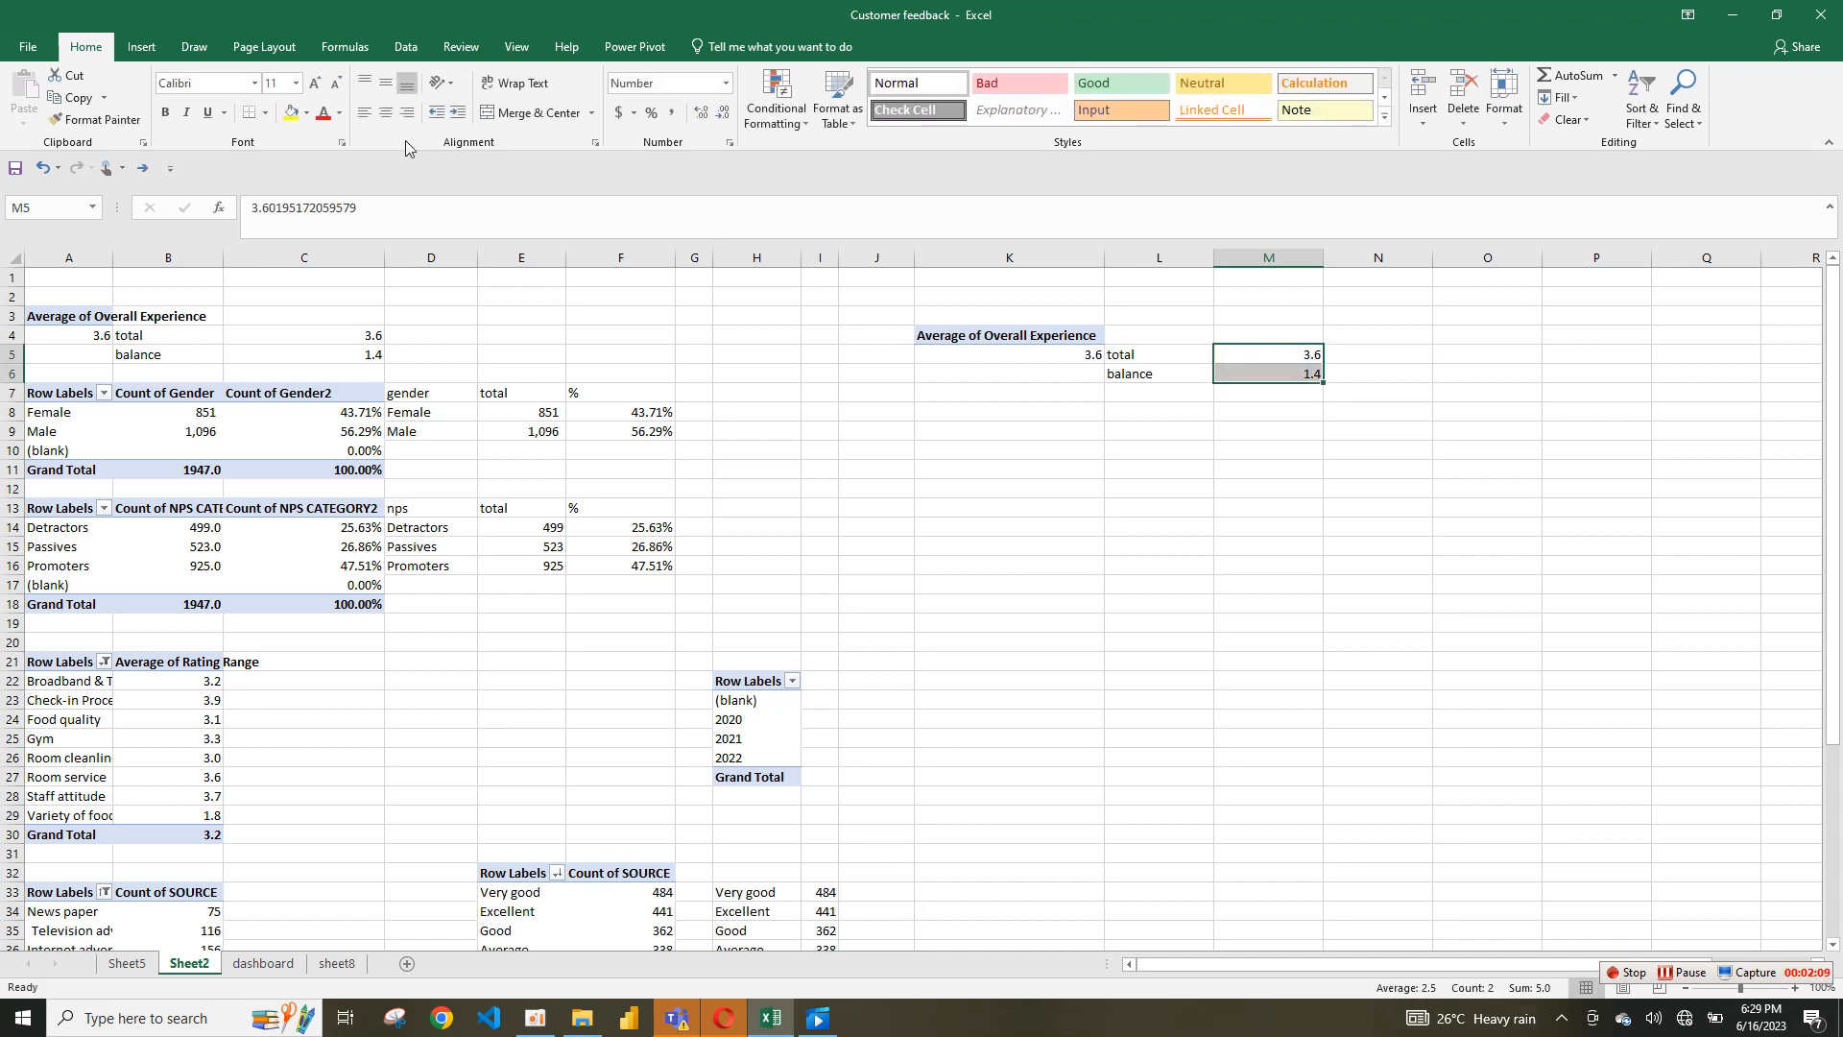
click(141, 46)
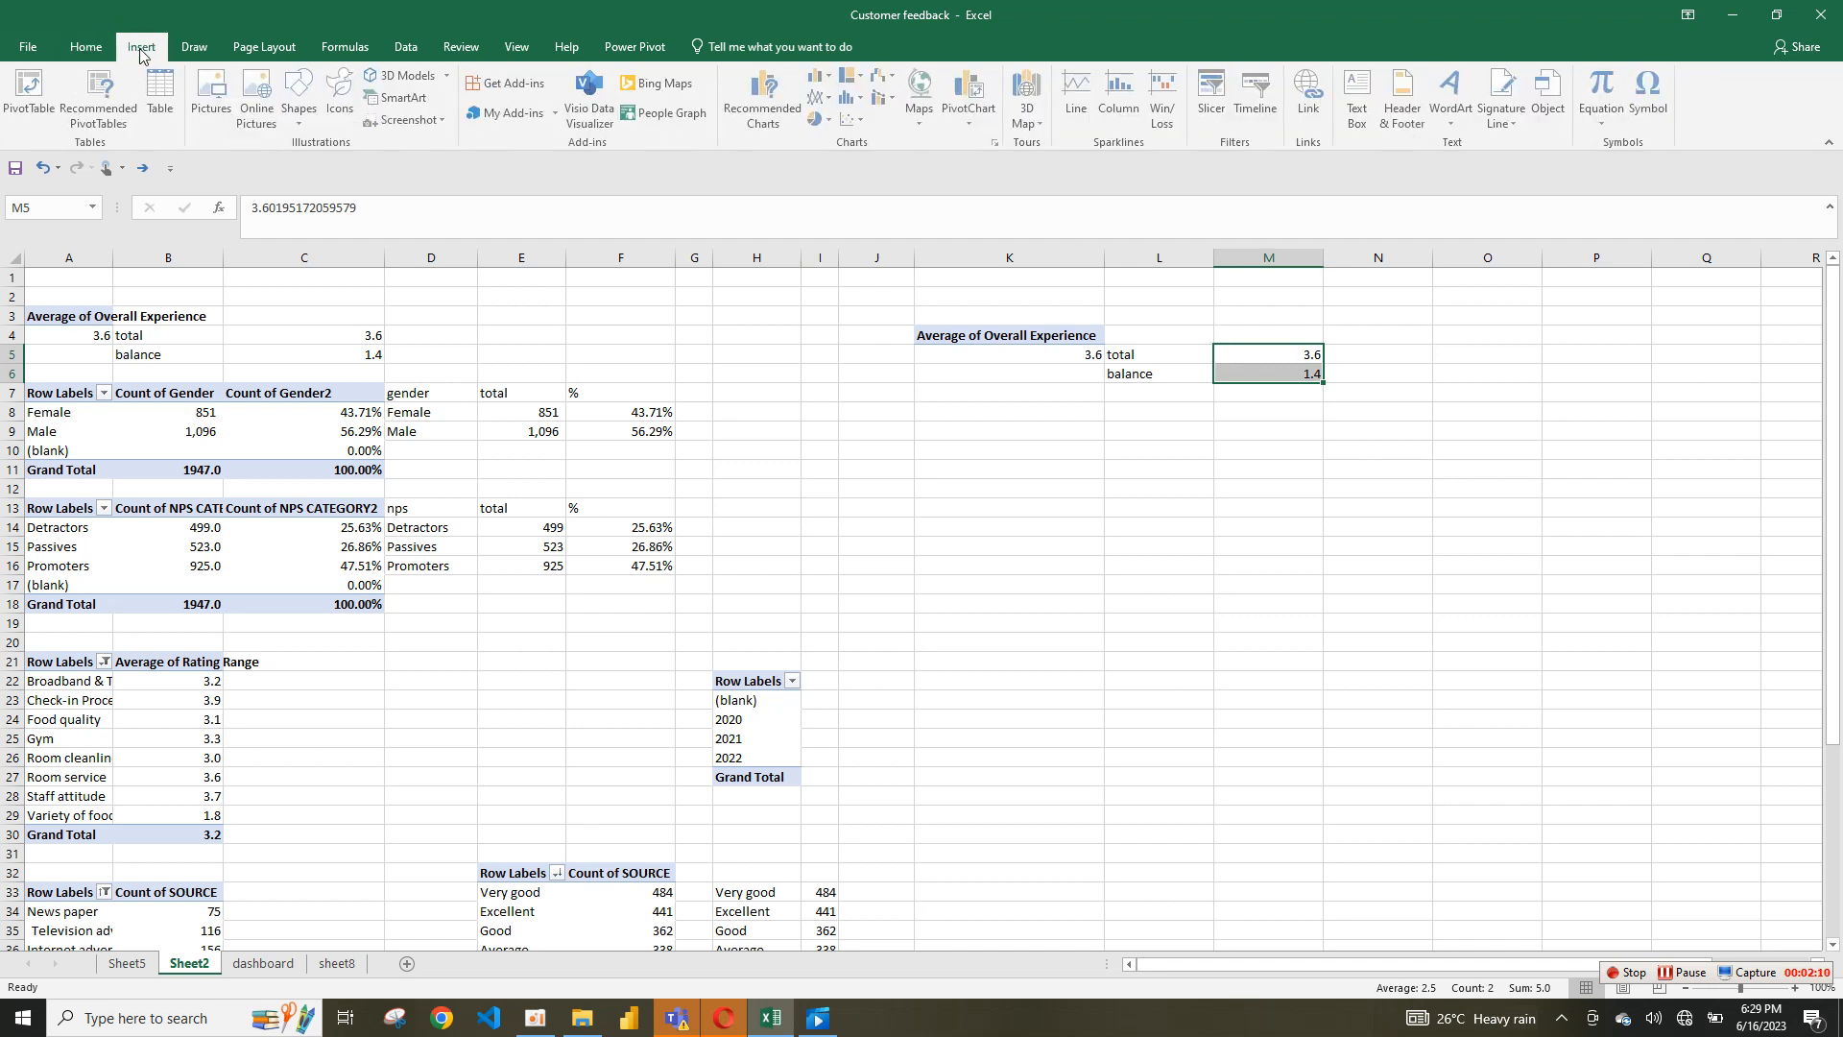
click(824, 119)
click(832, 330)
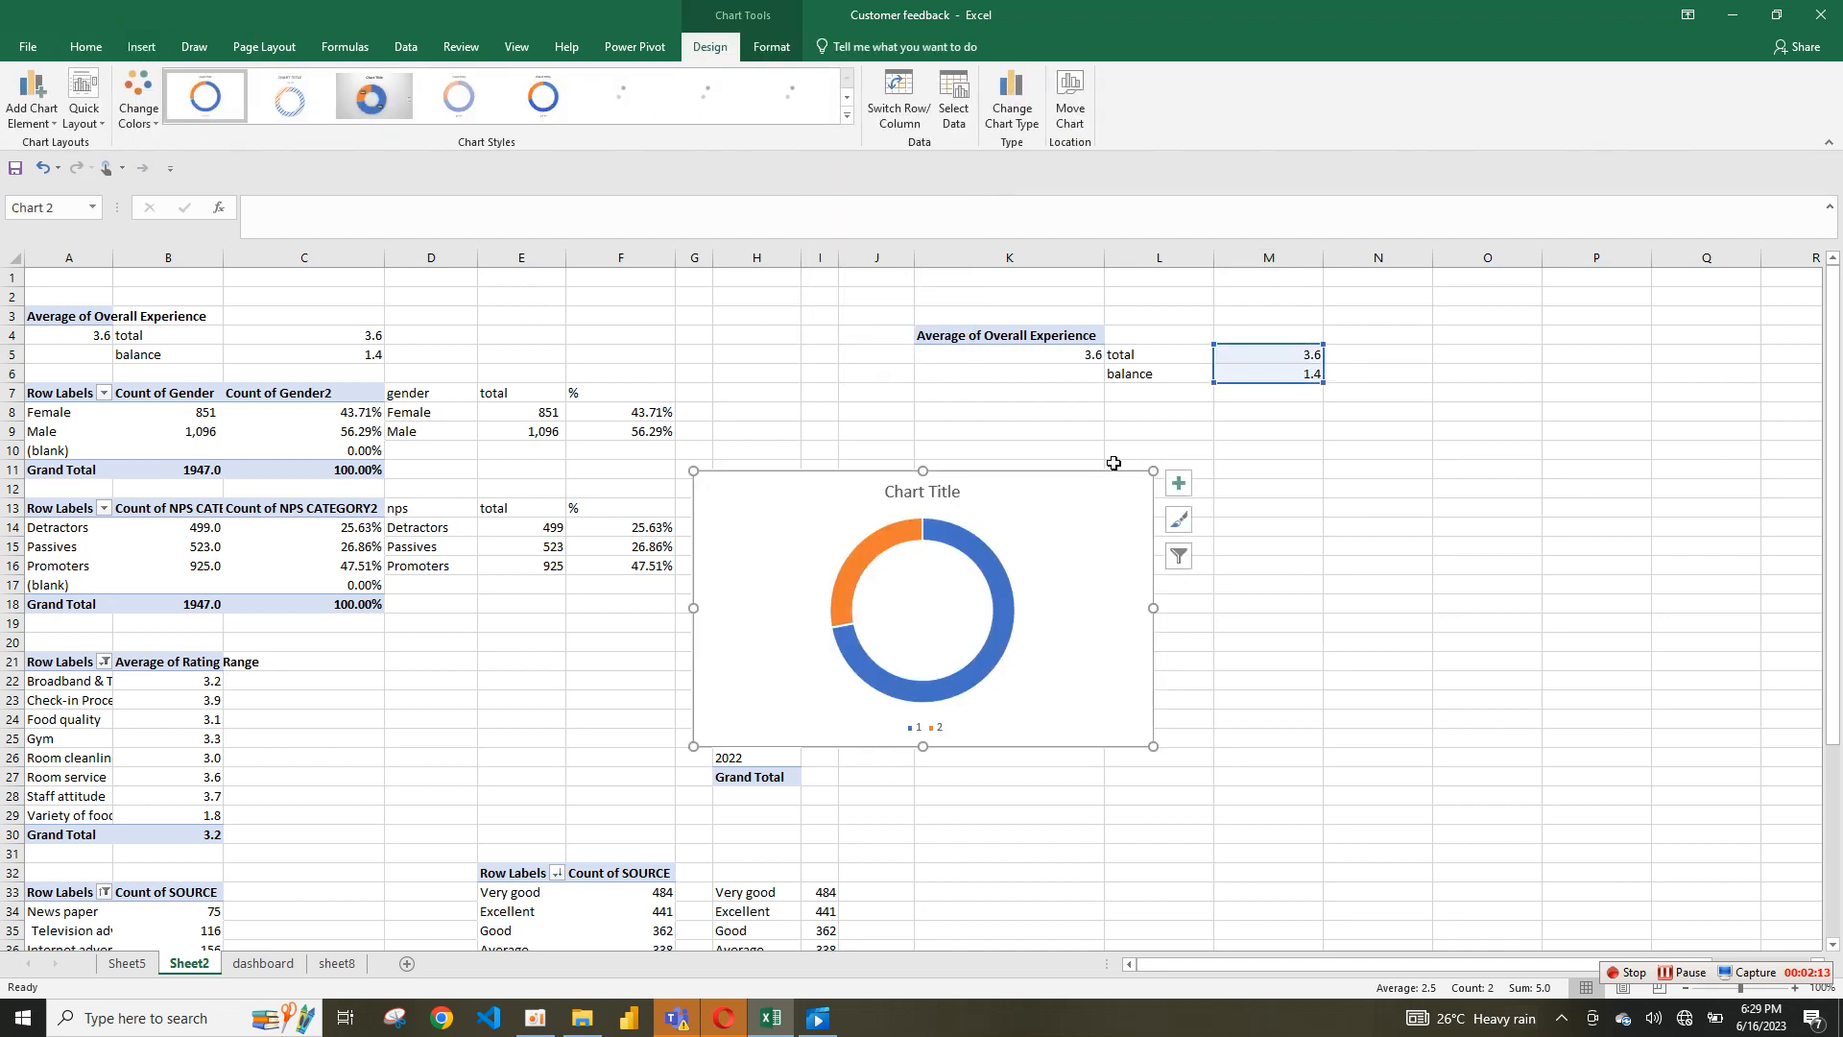
drag(1116, 471, 1333, 470)
Step: Remove the legend and the chart title from the doughnut chart
click(1393, 477)
click(1457, 538)
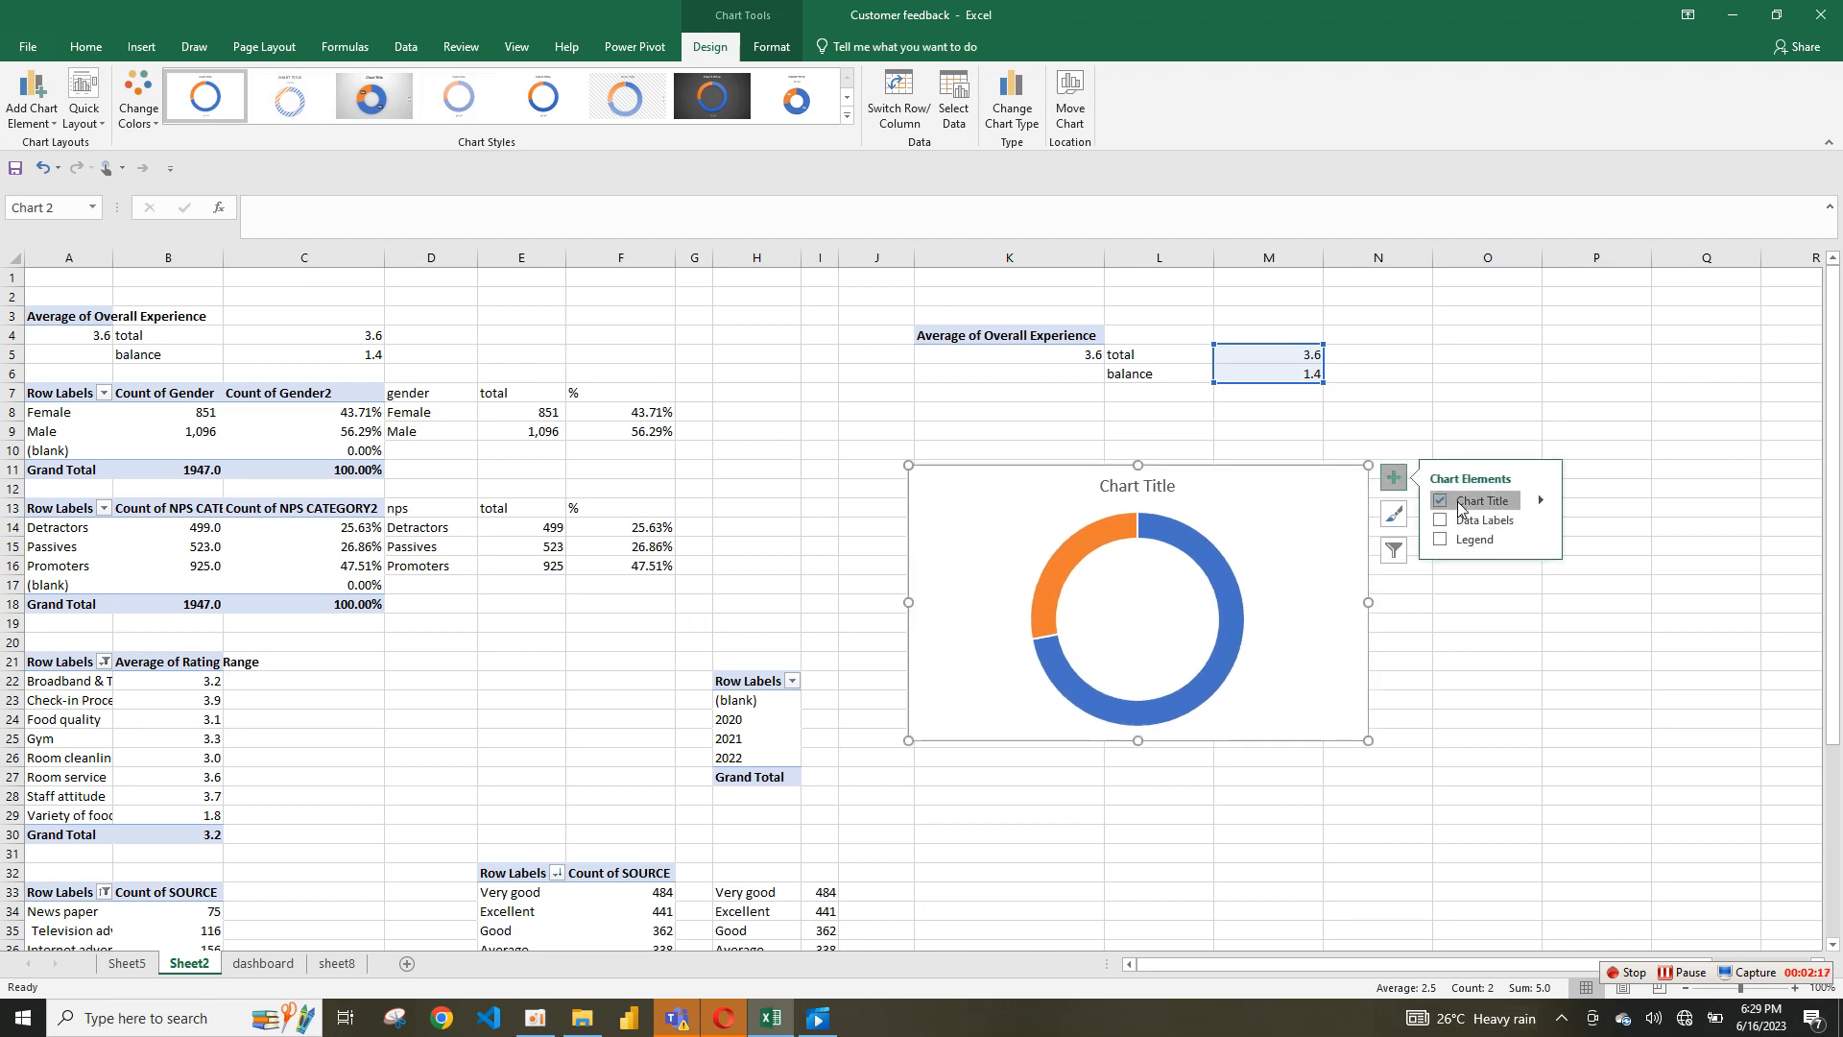
click(1440, 500)
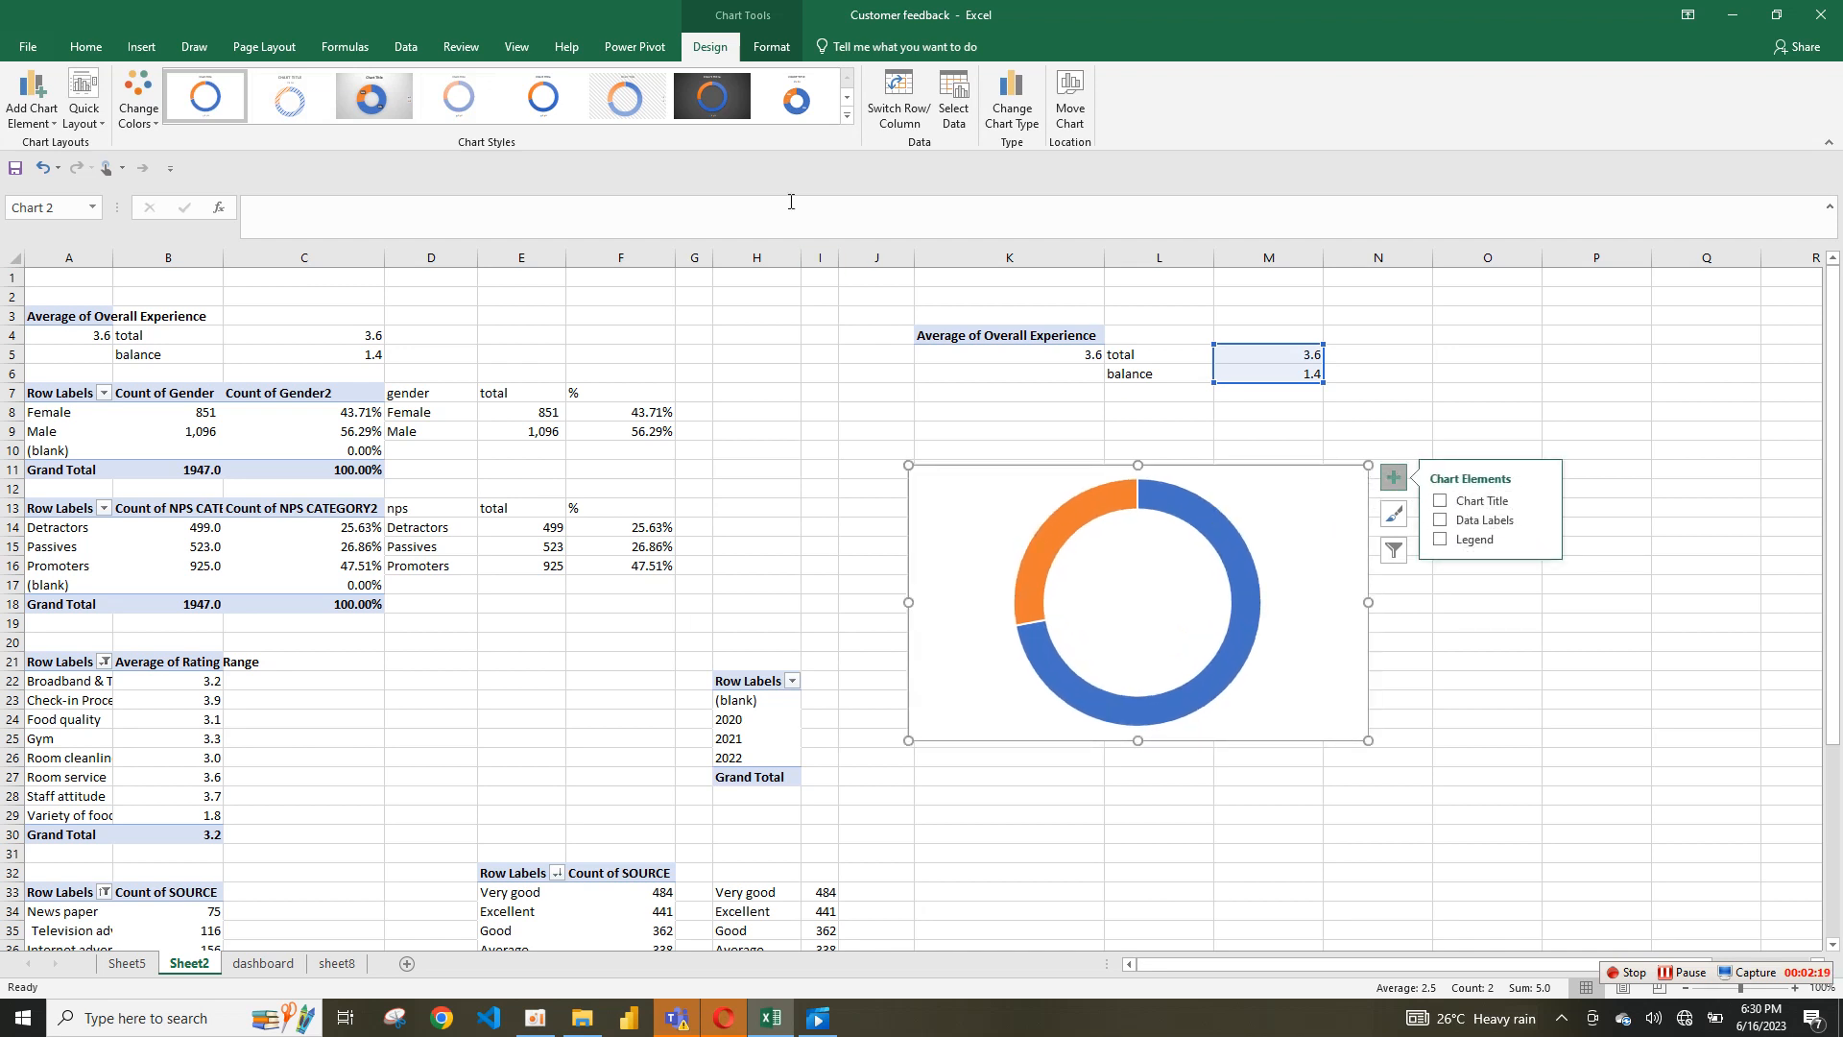
Step: Set the doughnut chart's area to no outline and no fill
click(770, 47)
click(763, 97)
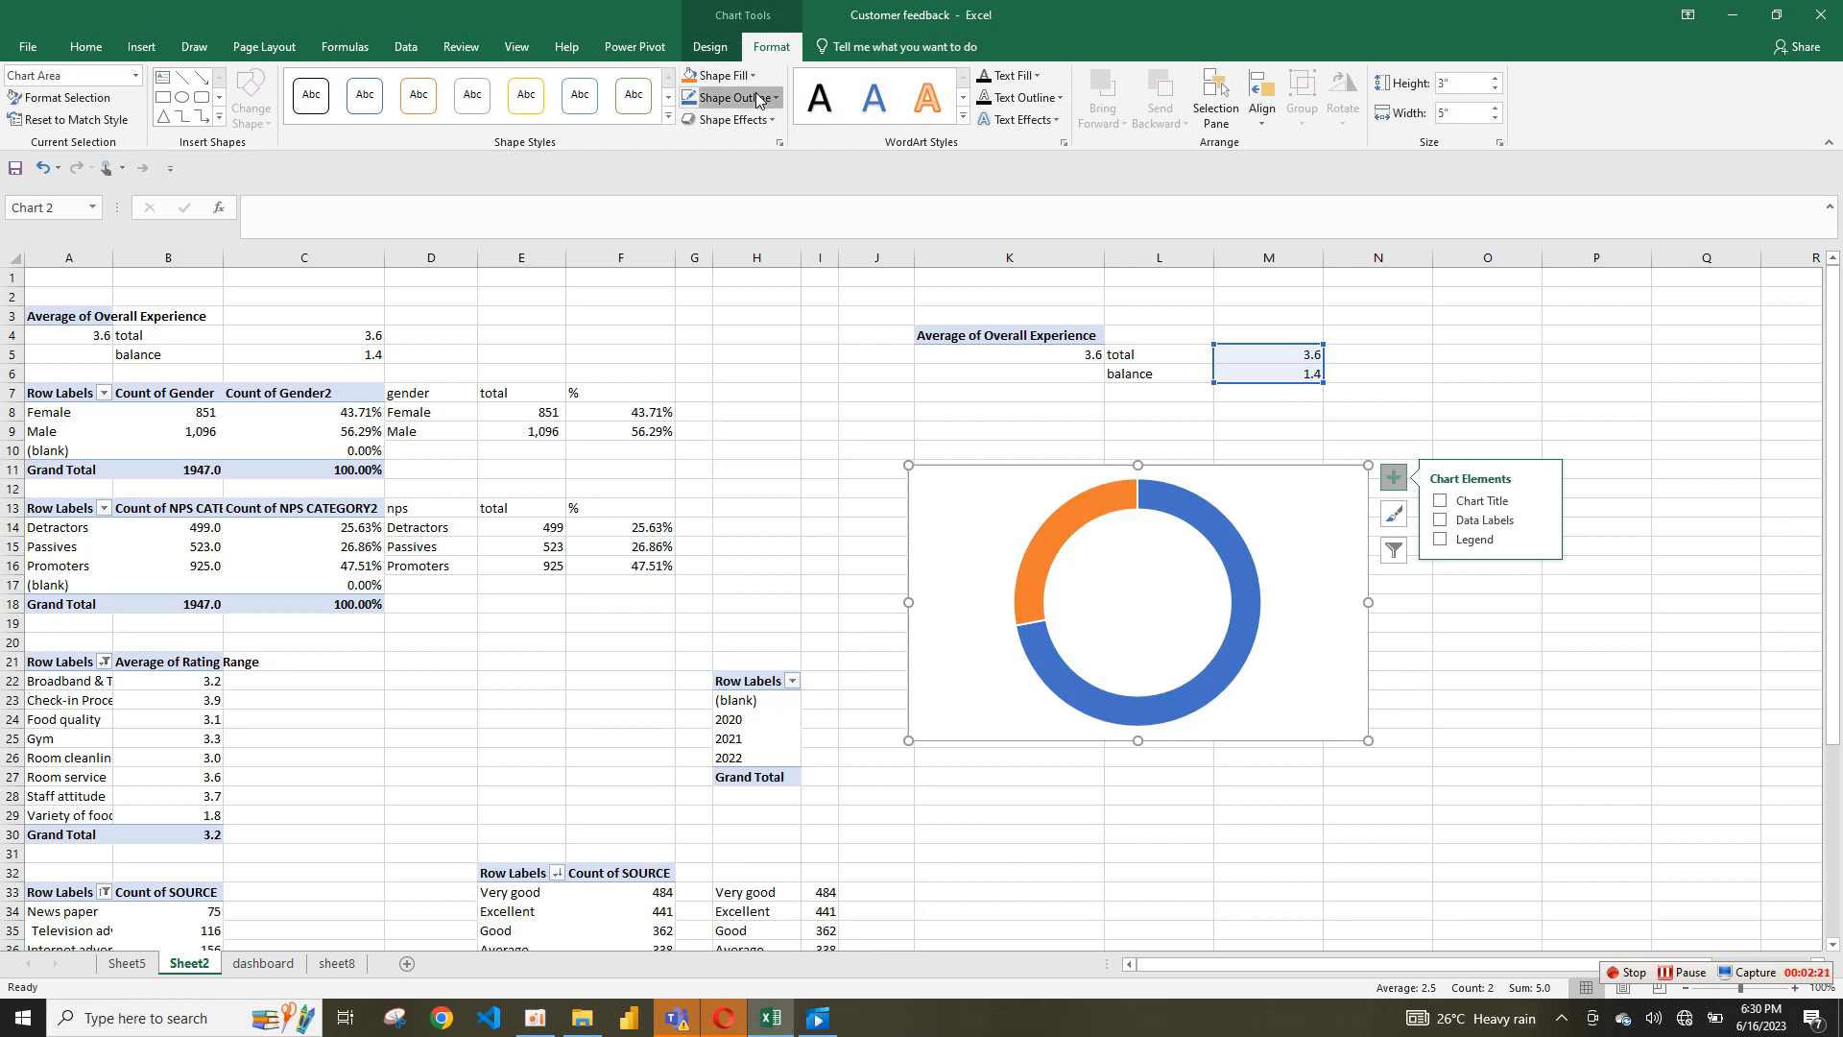
click(754, 336)
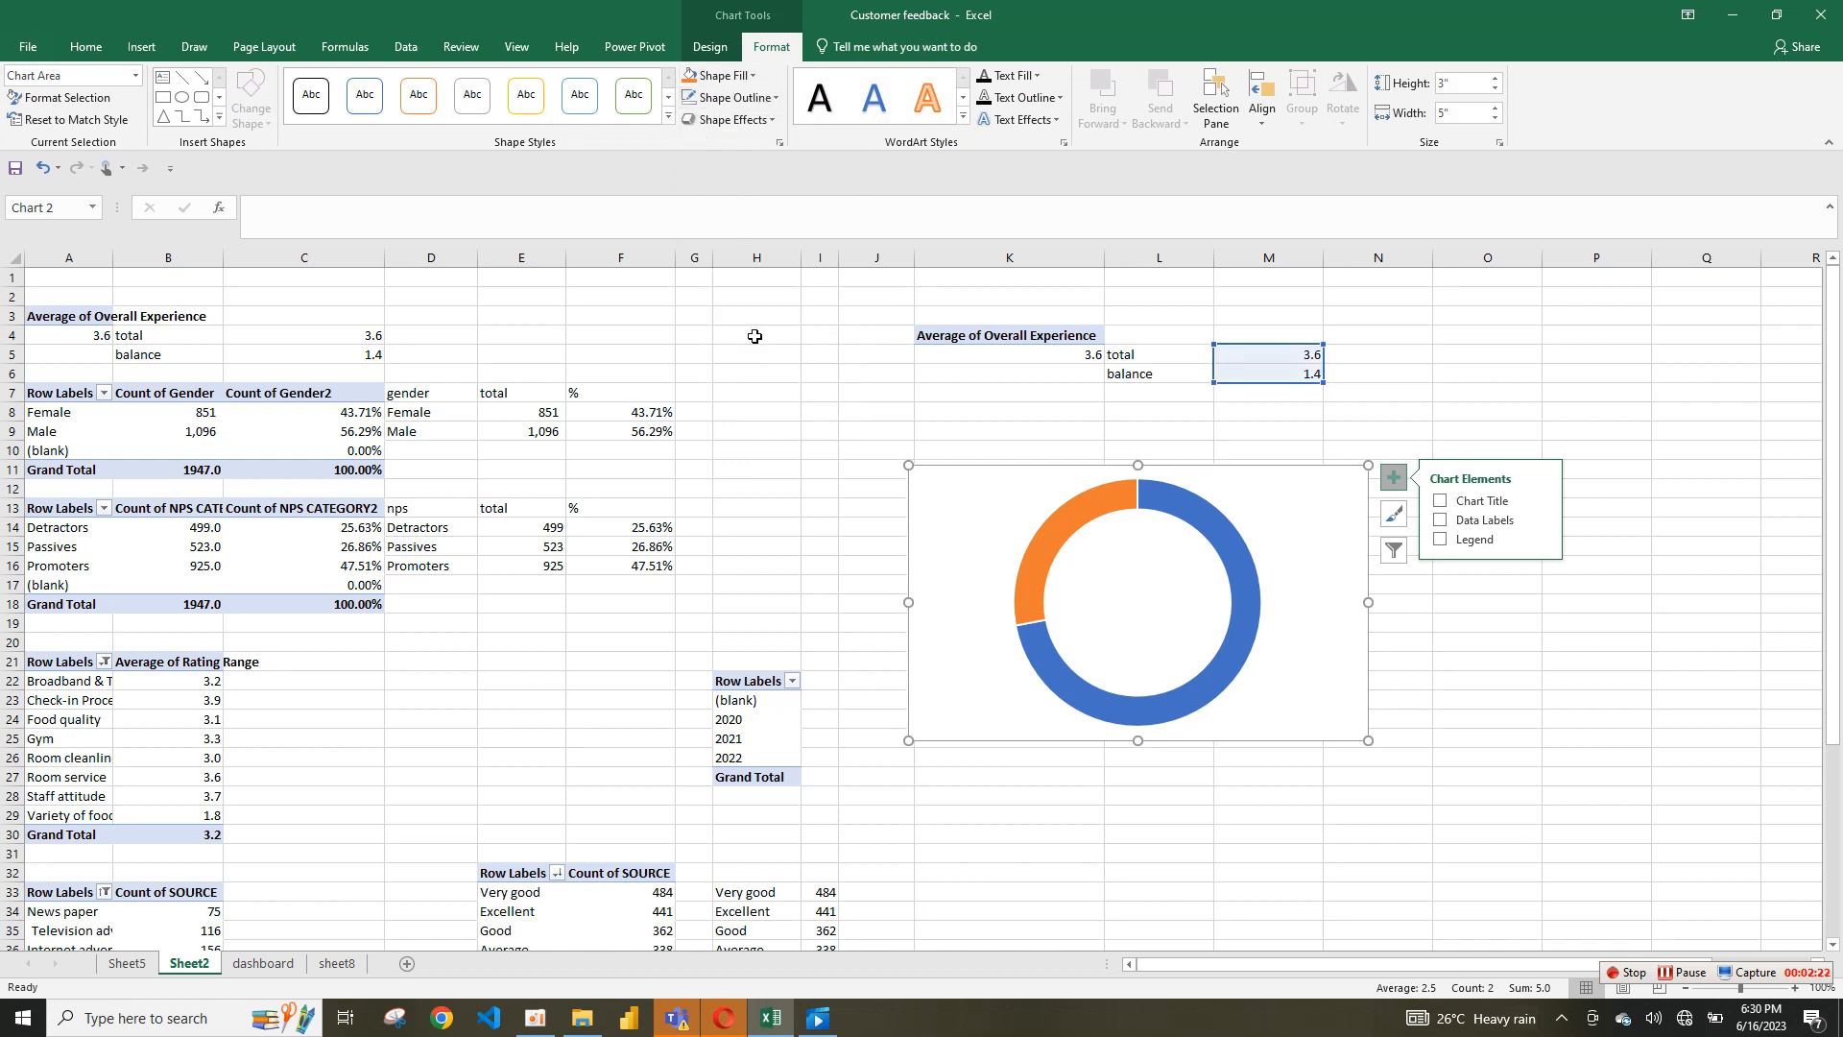
click(719, 75)
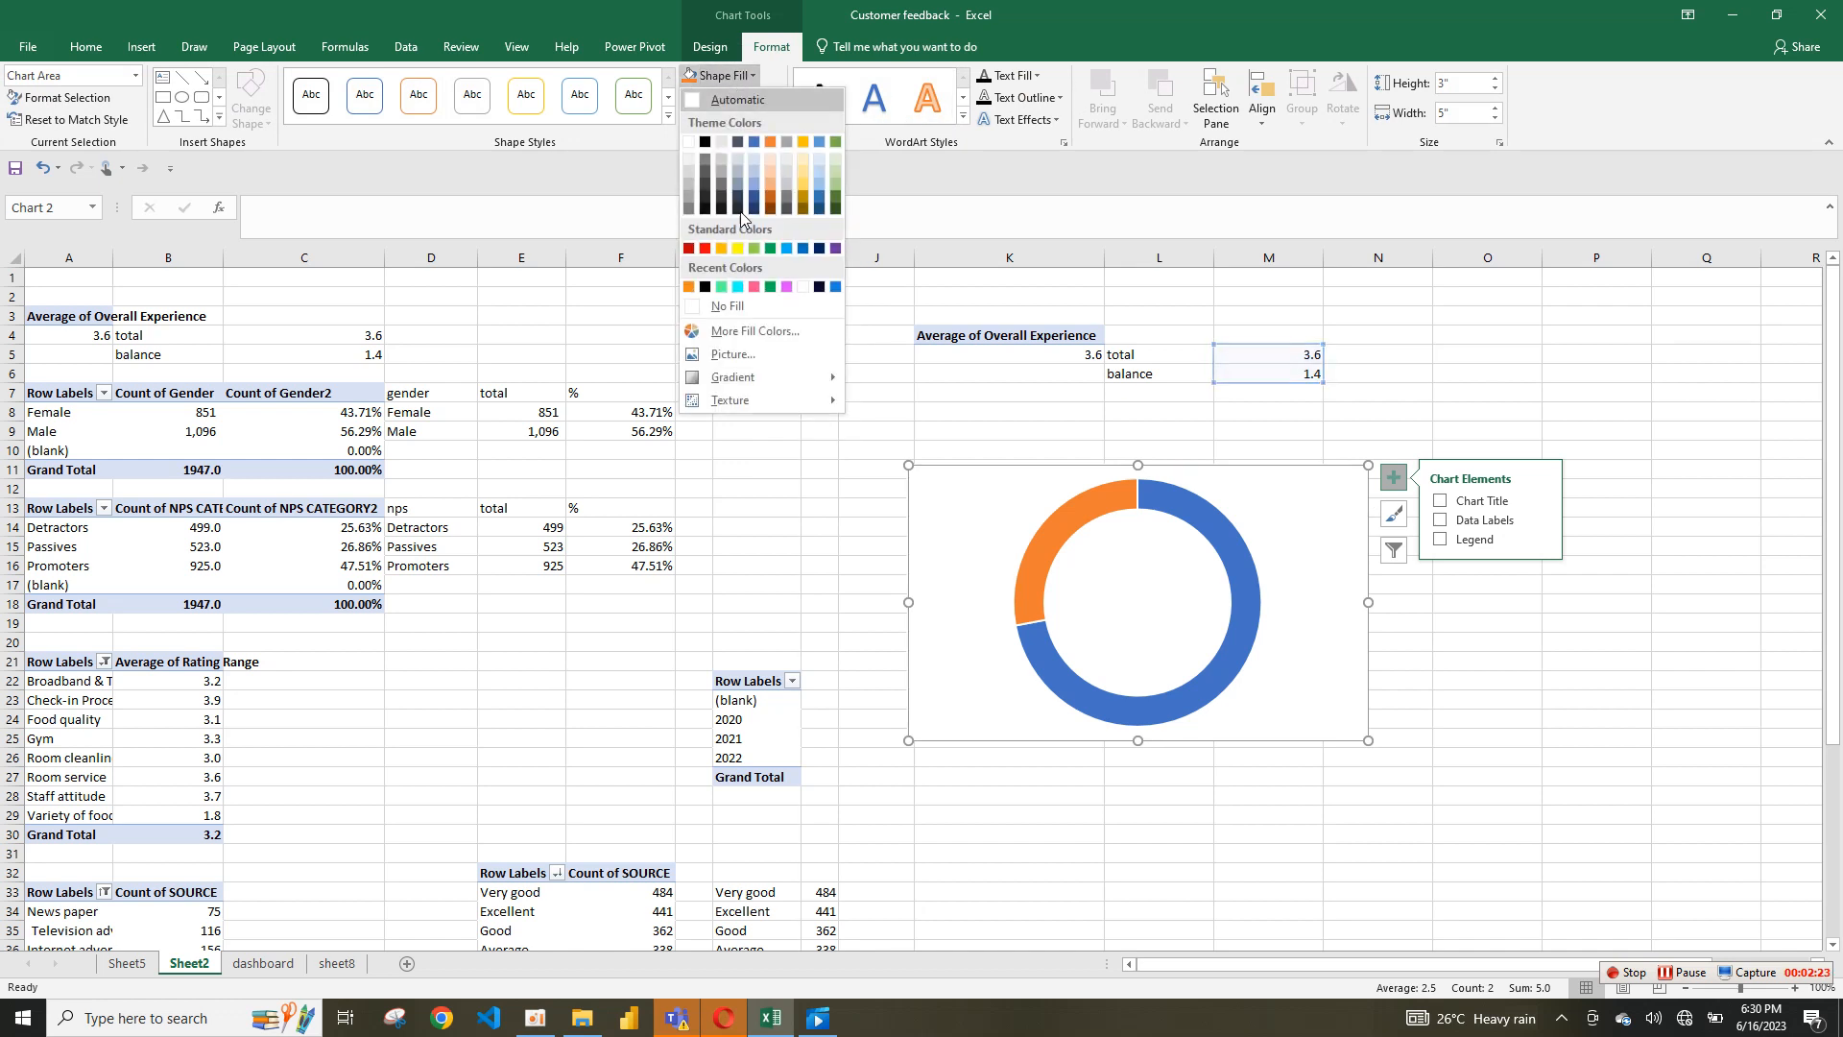
click(754, 308)
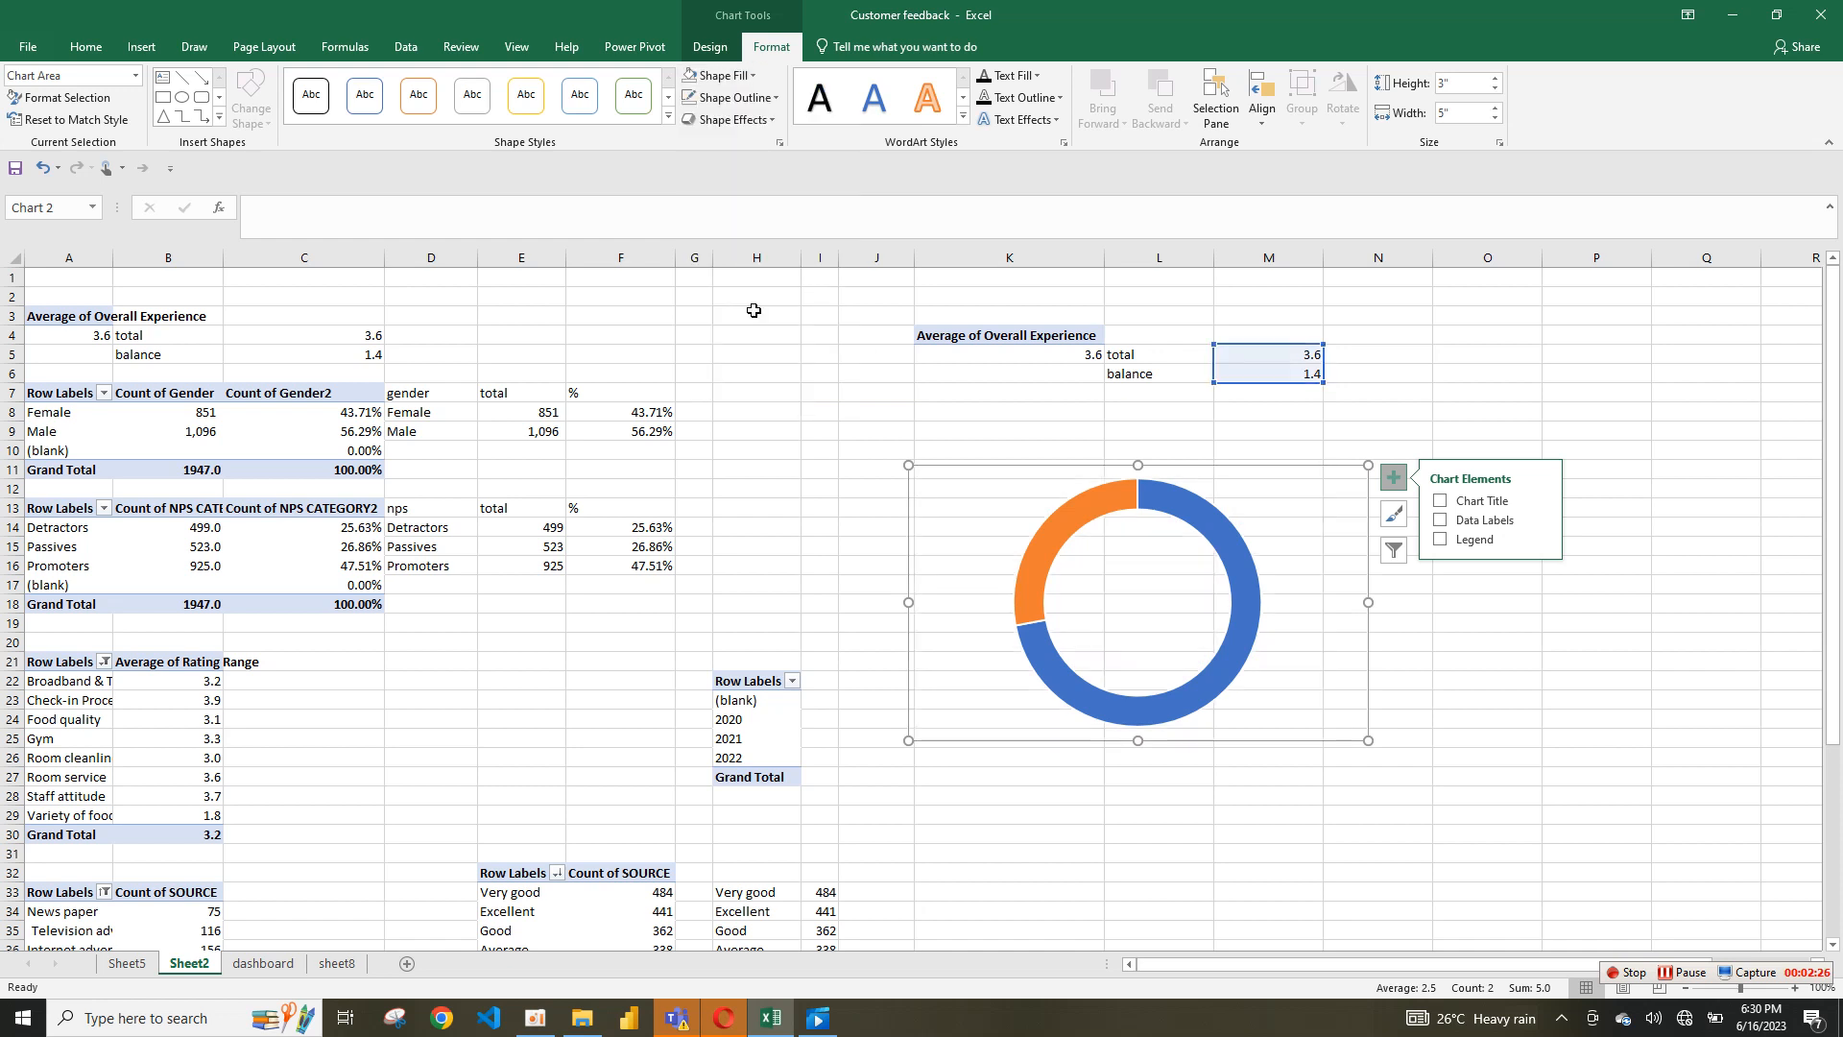
Step: Format the doughnut series with a first slice angle of 128° and a hole size of 70%
click(1167, 505)
right_click(1167, 505)
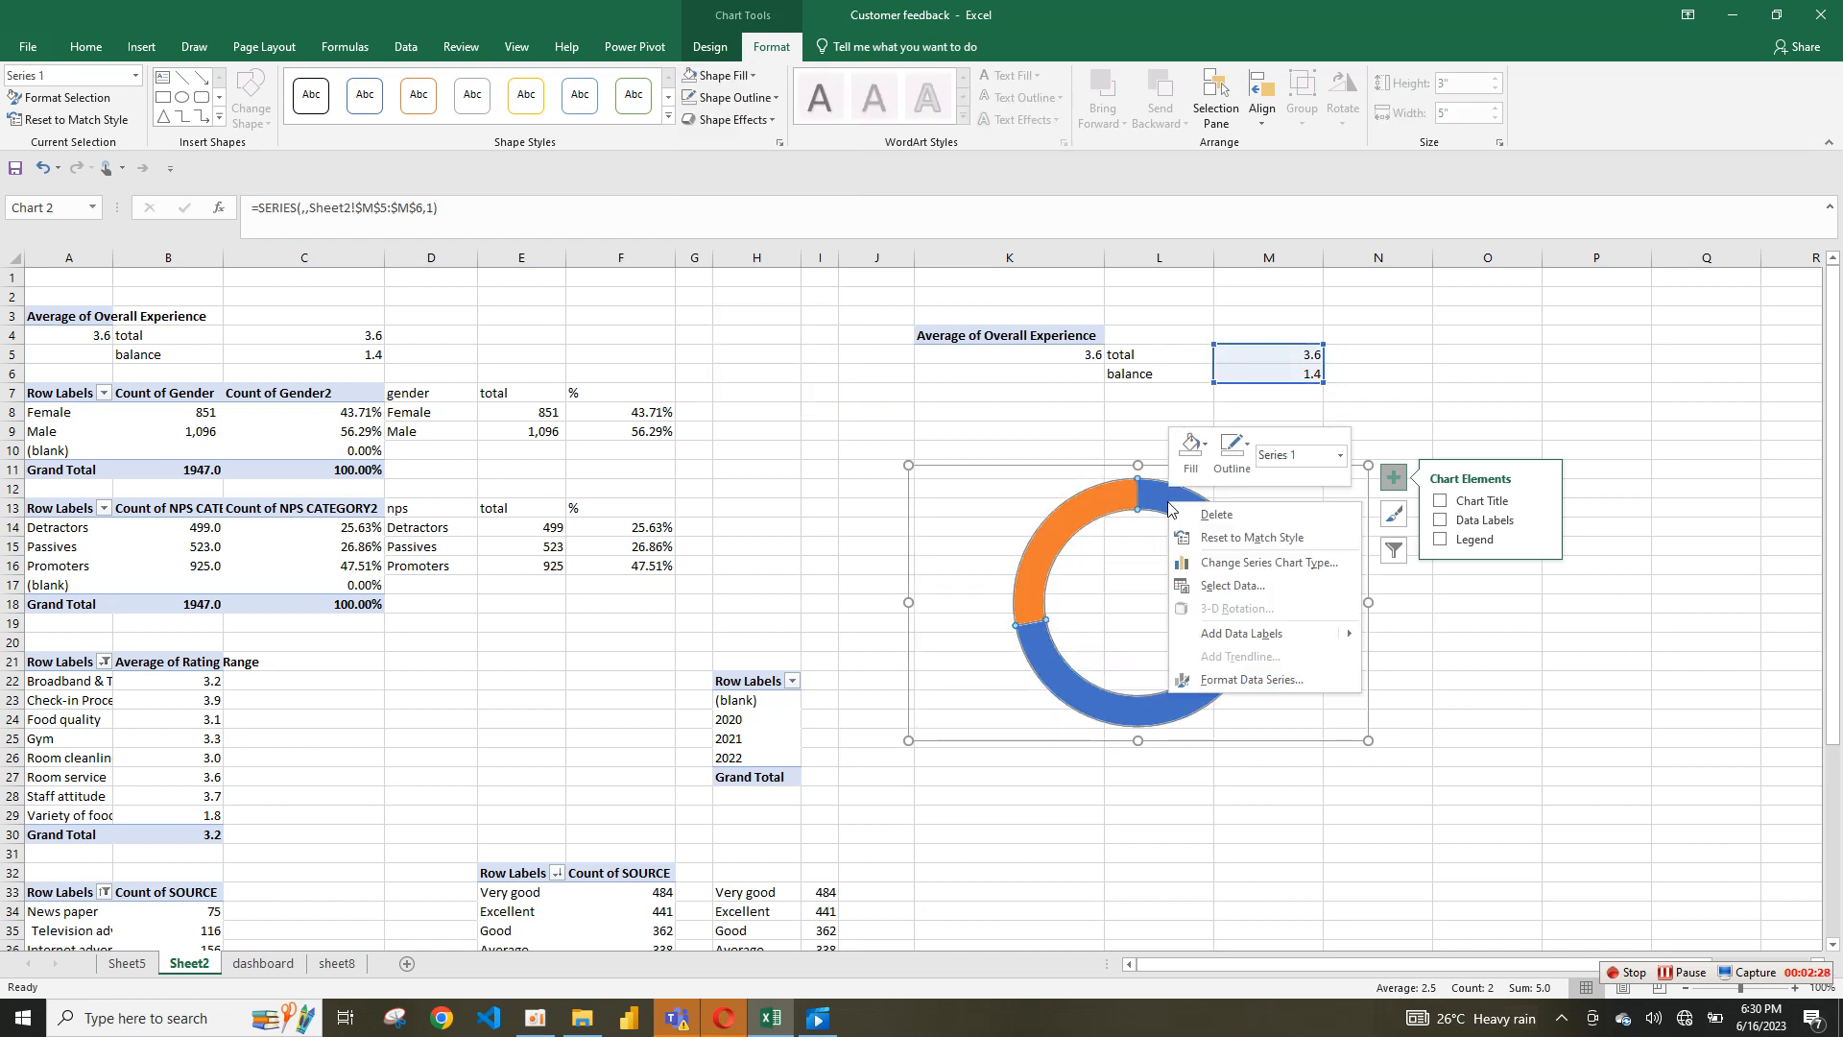
click(1252, 680)
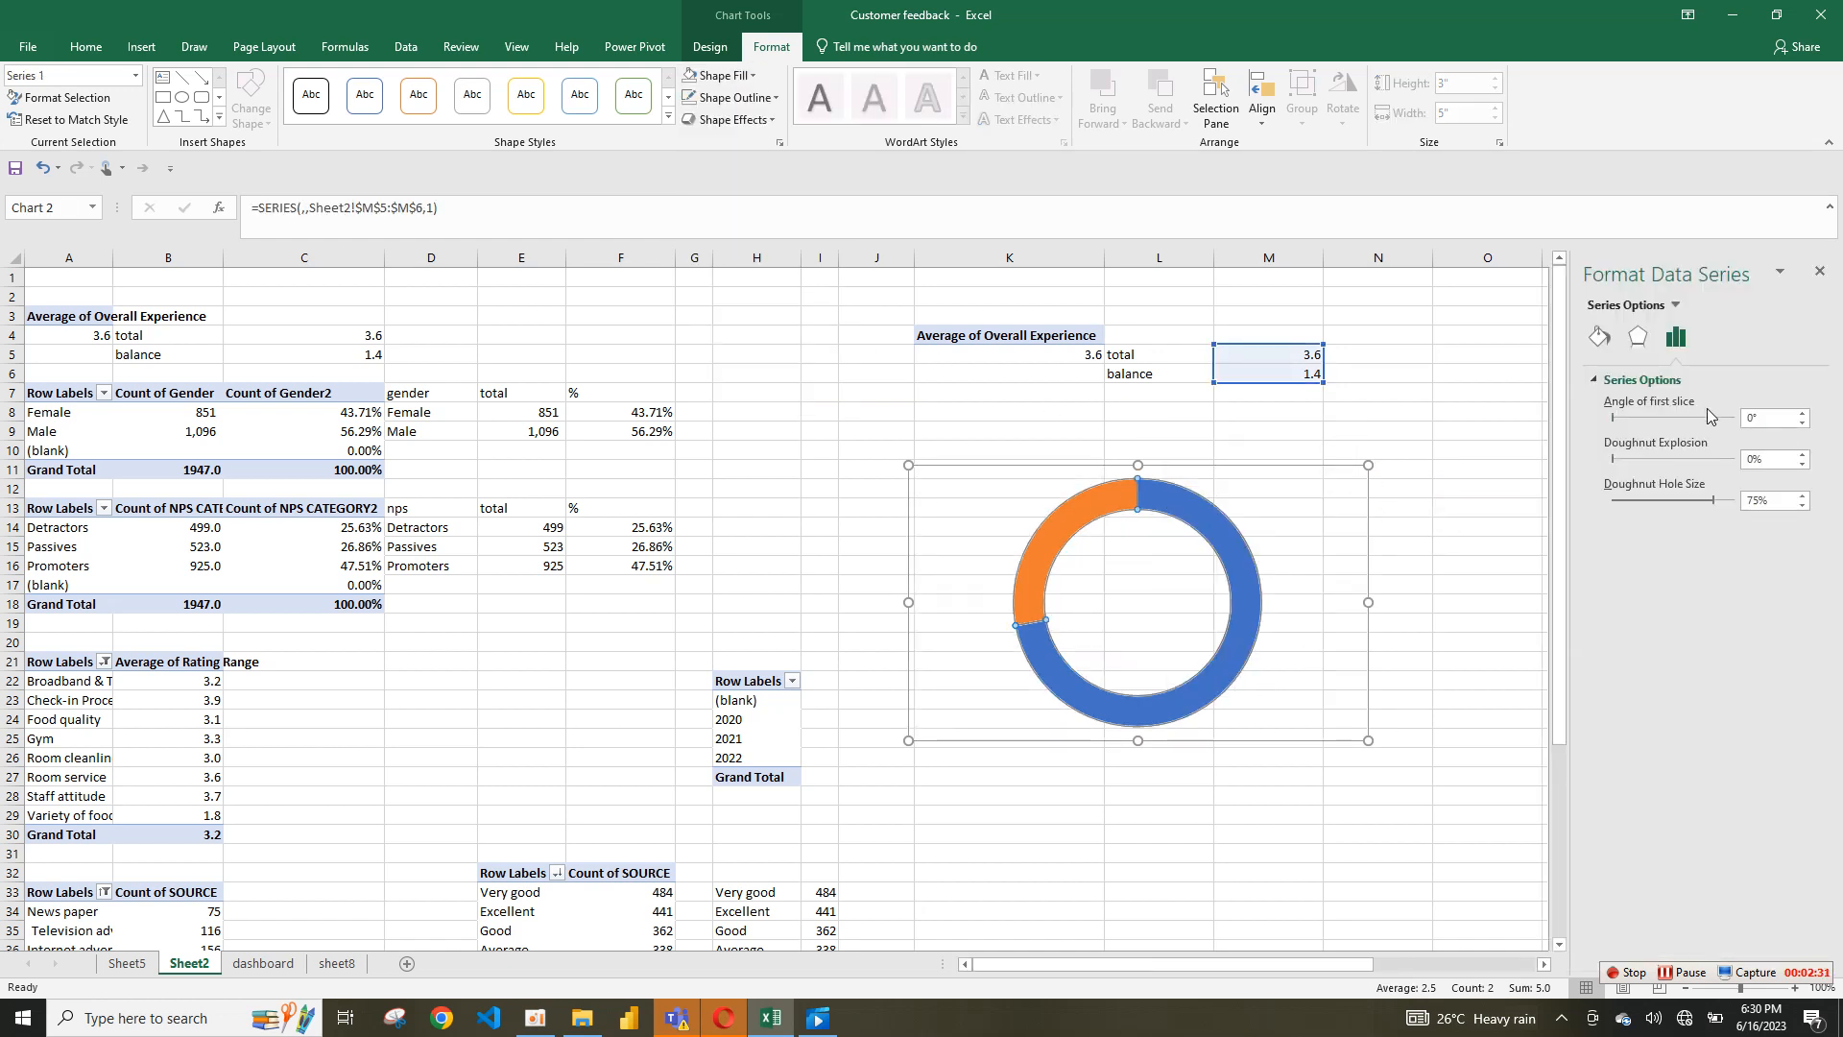
drag(1614, 417, 1677, 419)
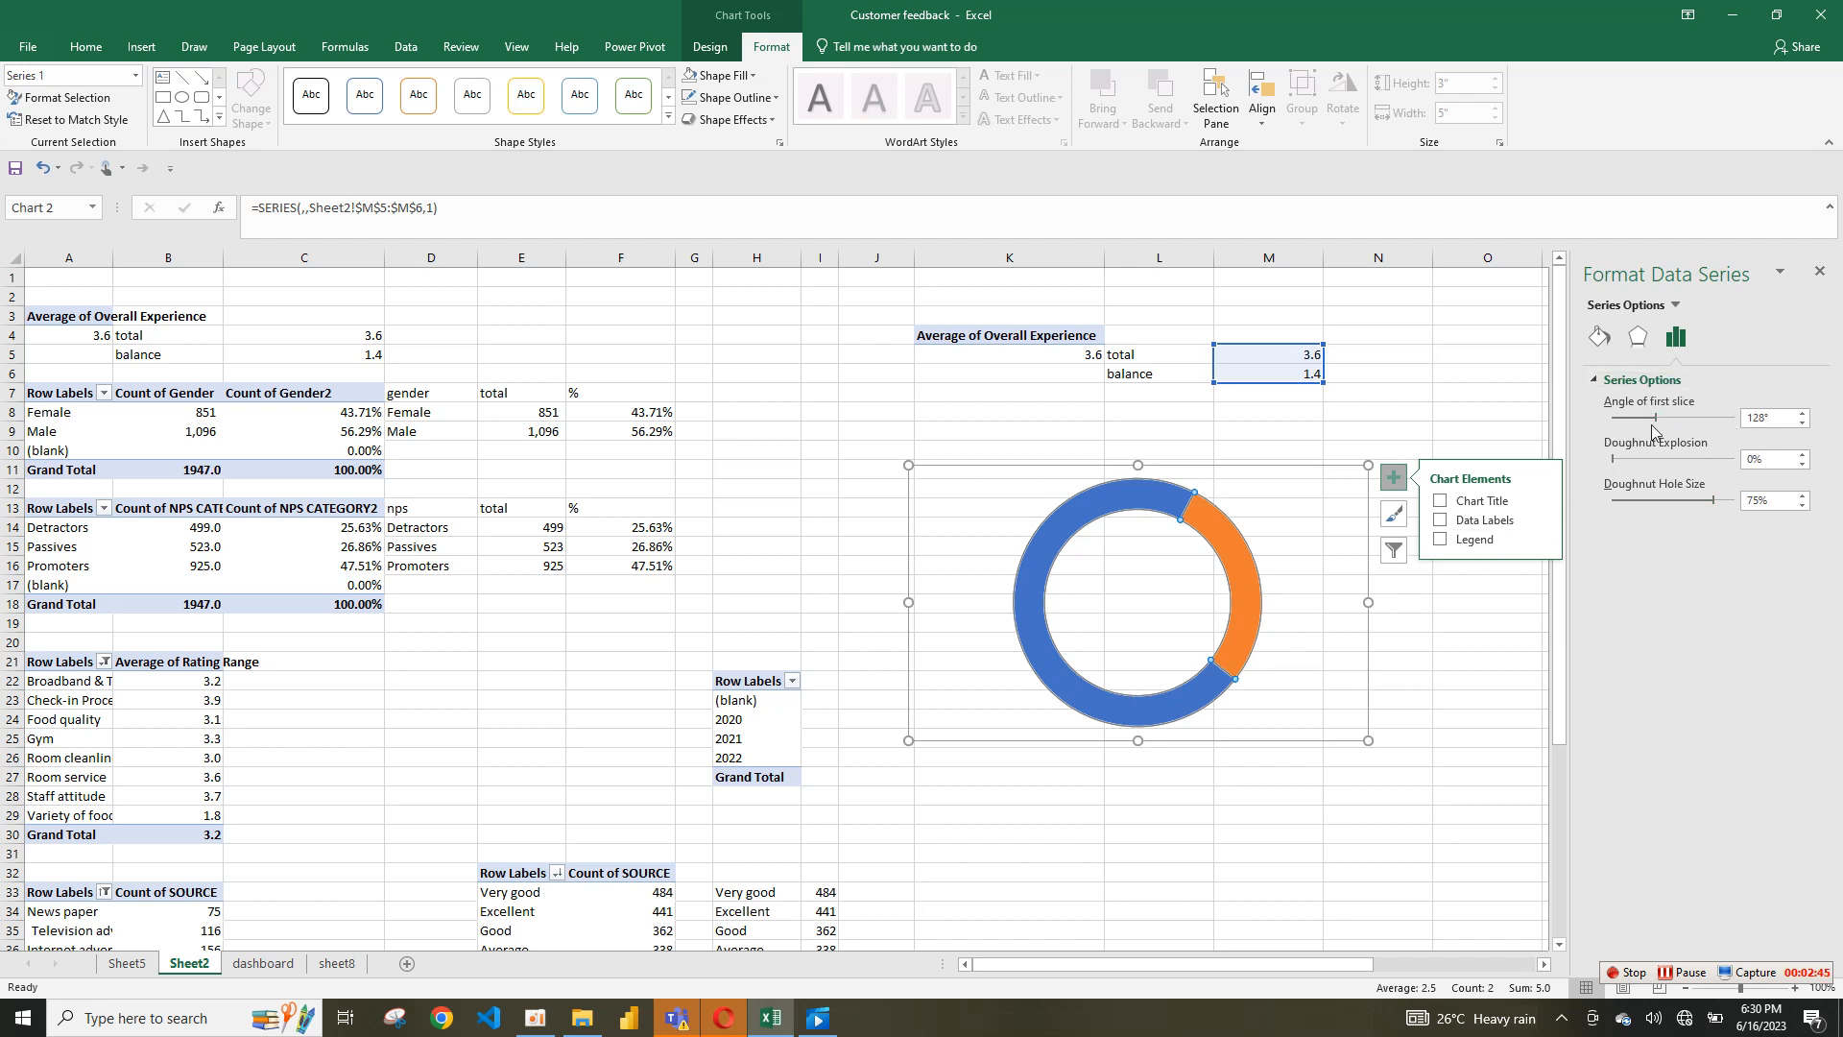
mouse_move(1613, 459)
mouse_down()
mouse_move(1641, 458)
mouse_move(1611, 460)
mouse_up()
drag(1705, 502, 1665, 502)
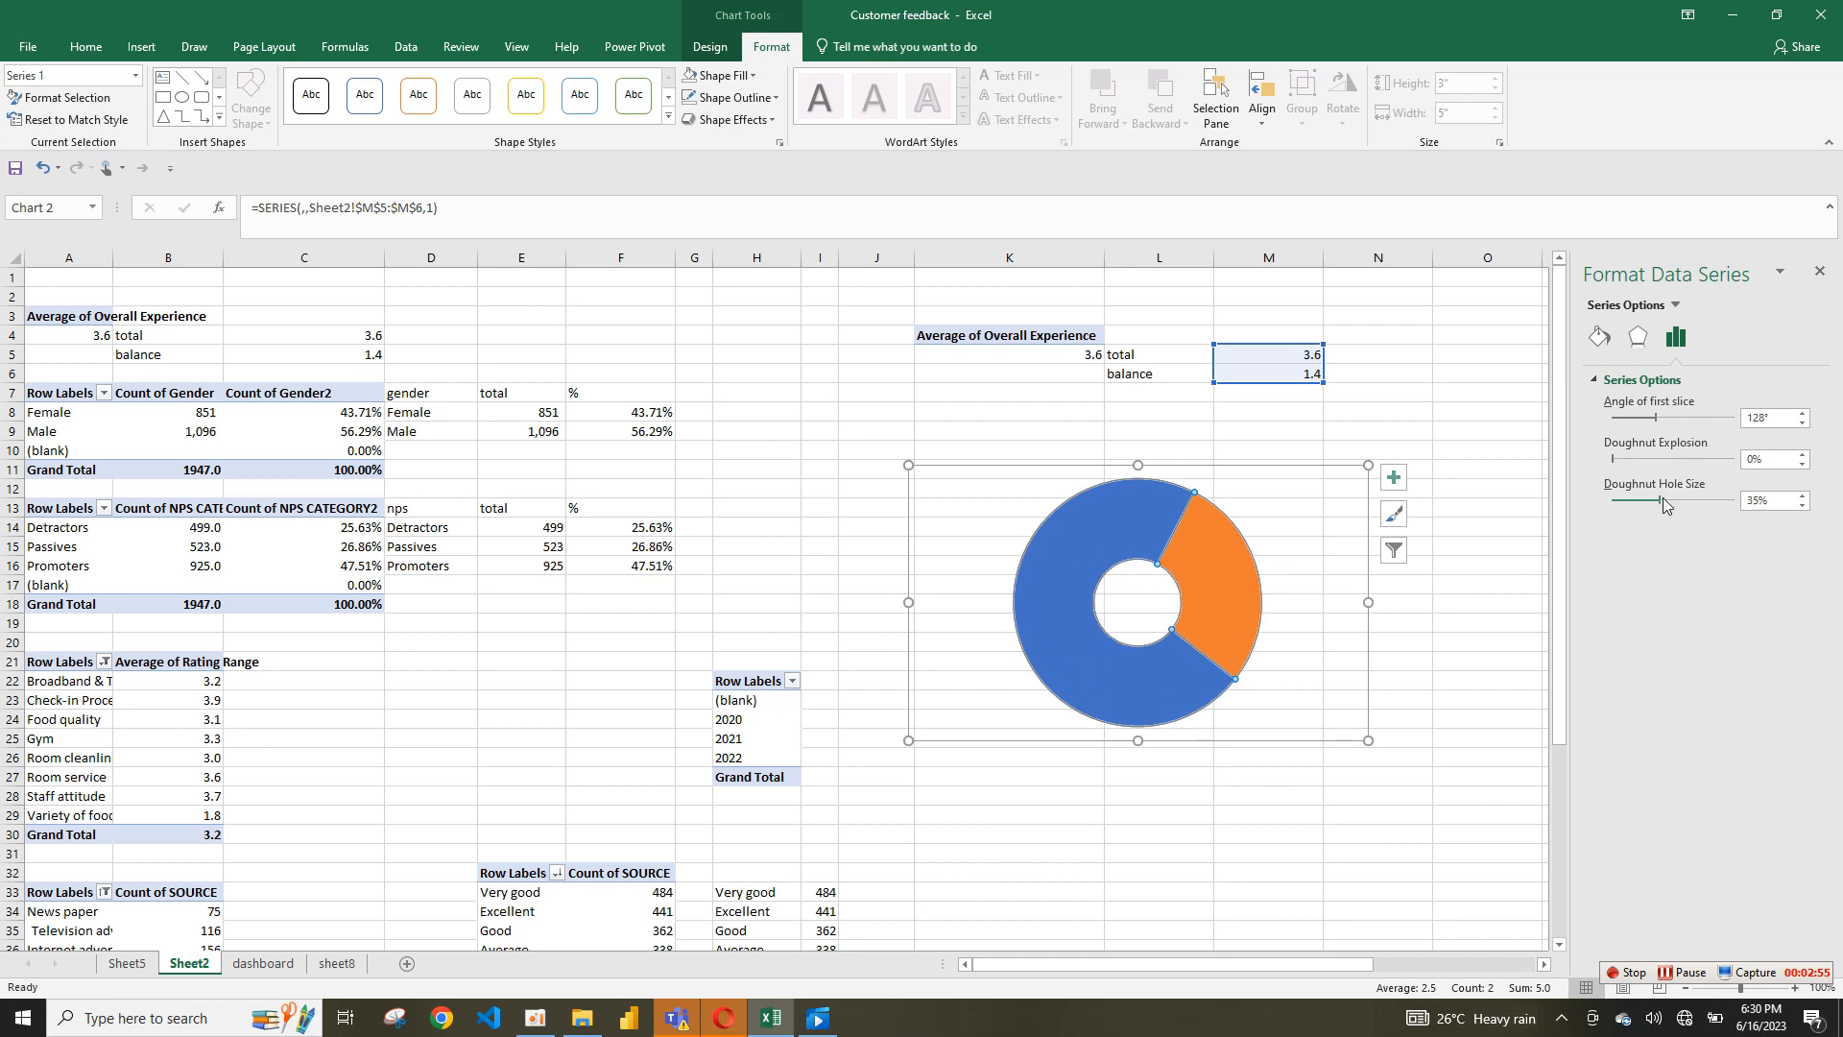
drag(1682, 499, 1683, 499)
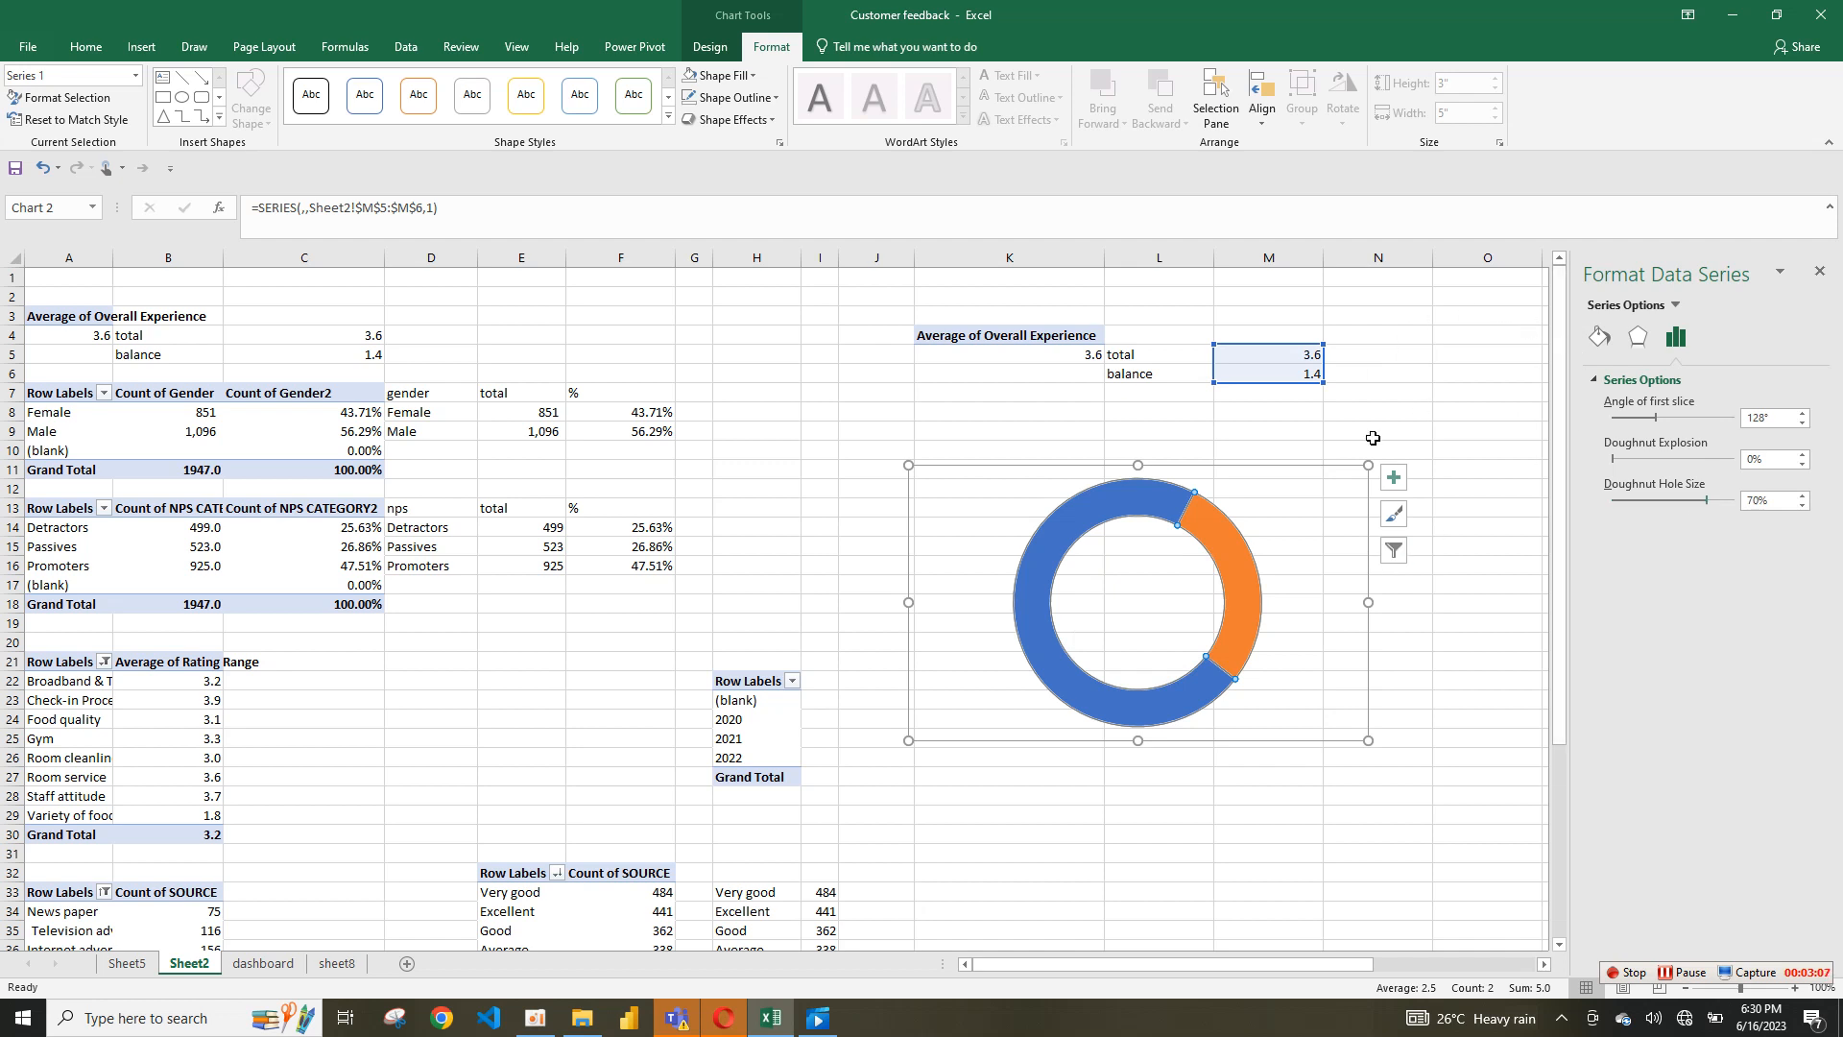
Step: Set the doughnut series border to No line
click(1599, 337)
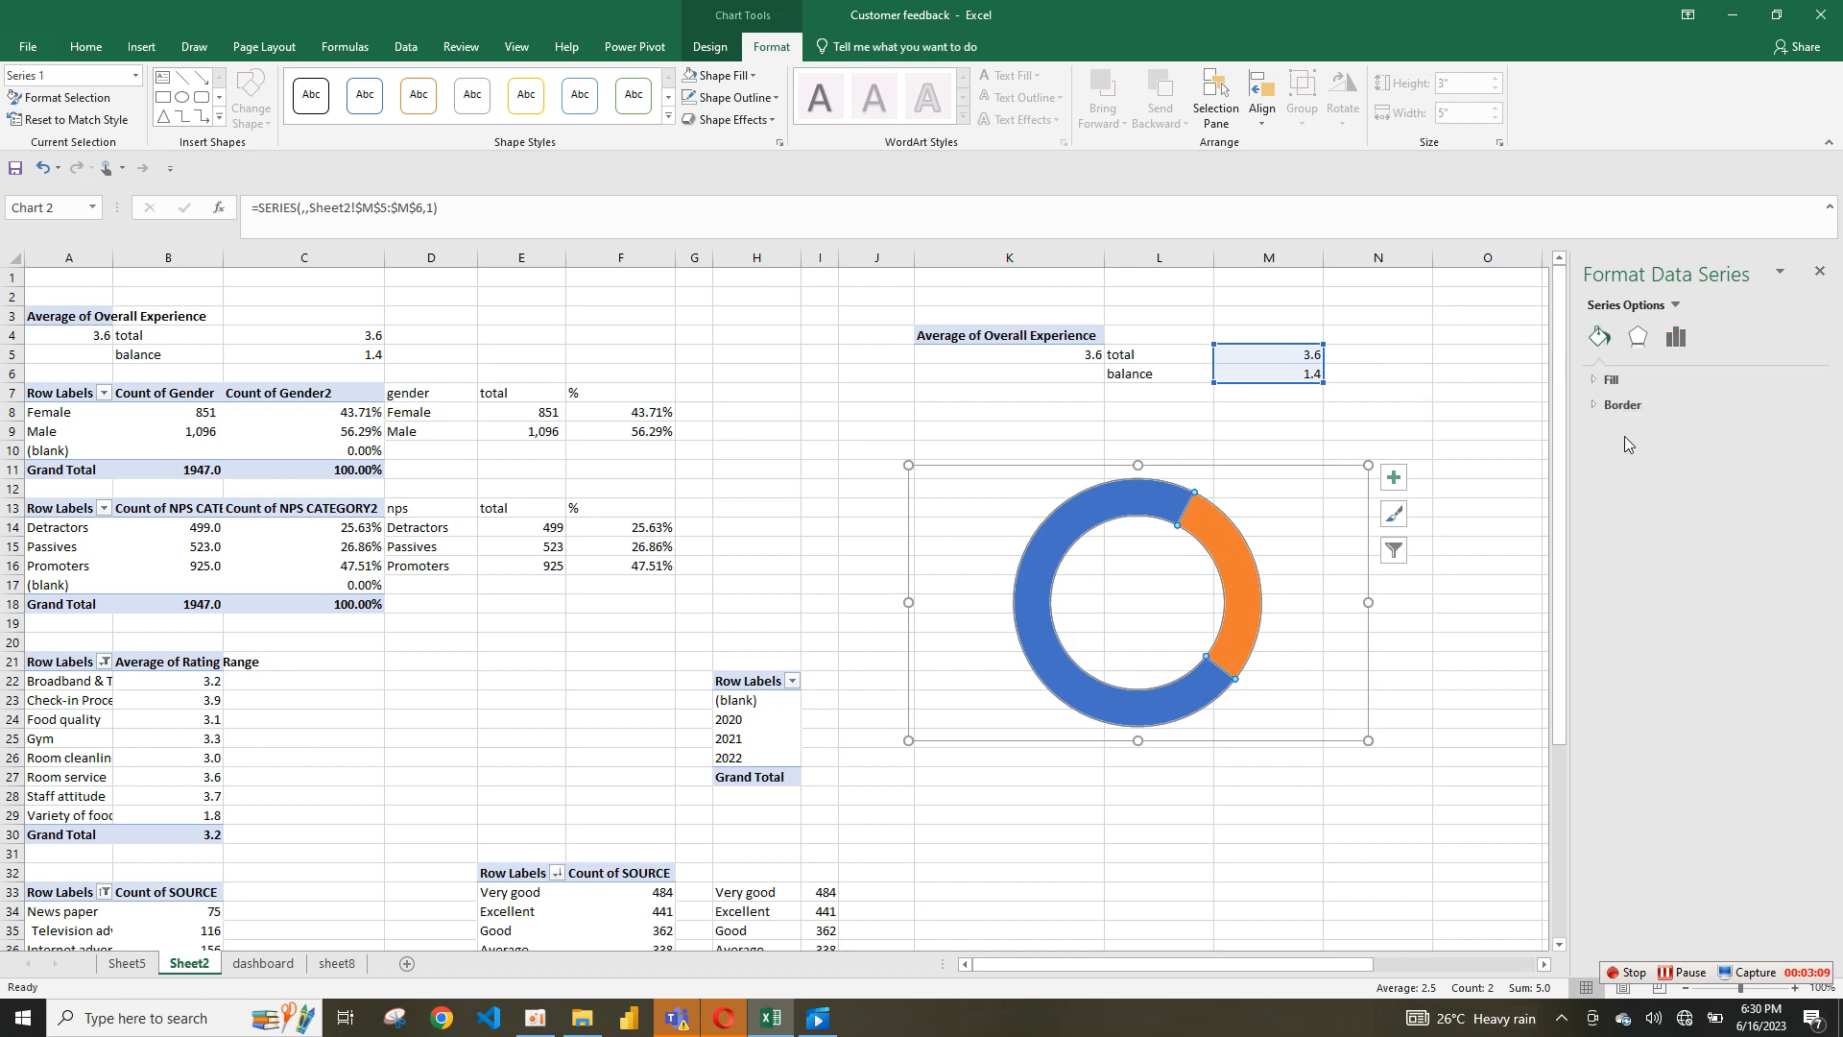
click(1622, 404)
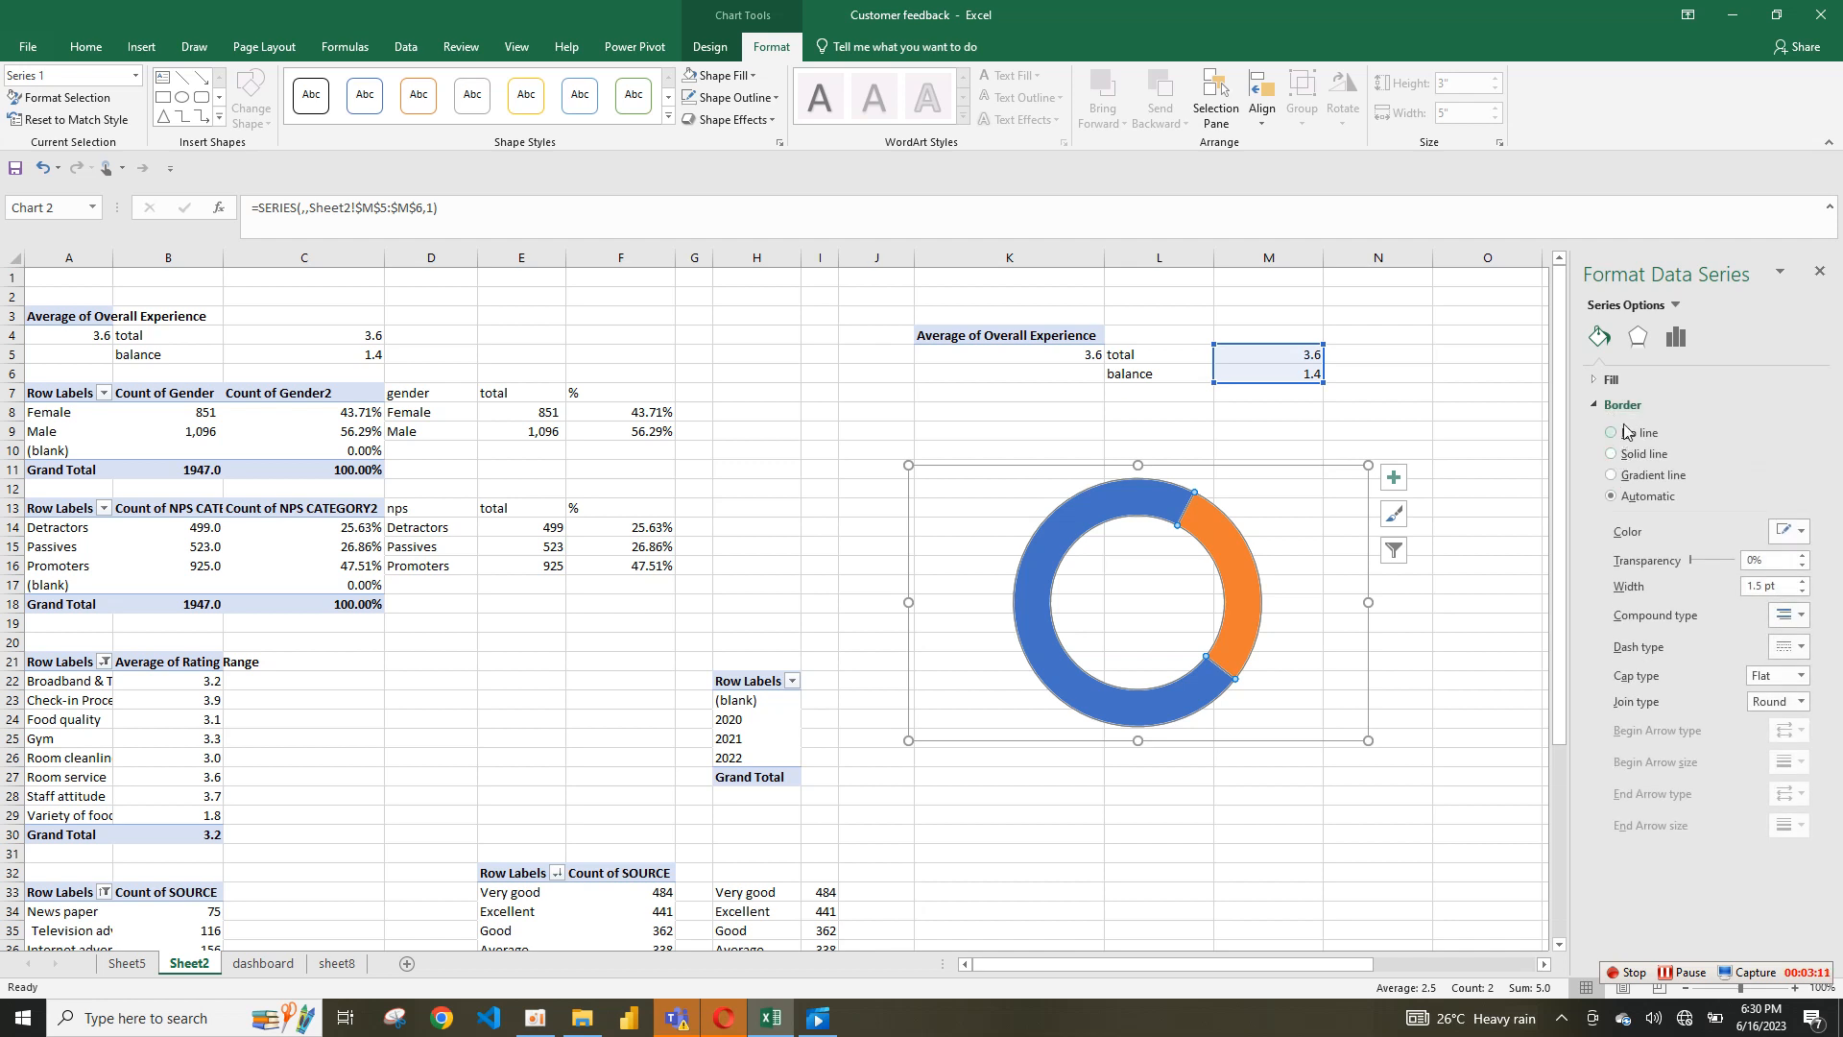
click(1613, 433)
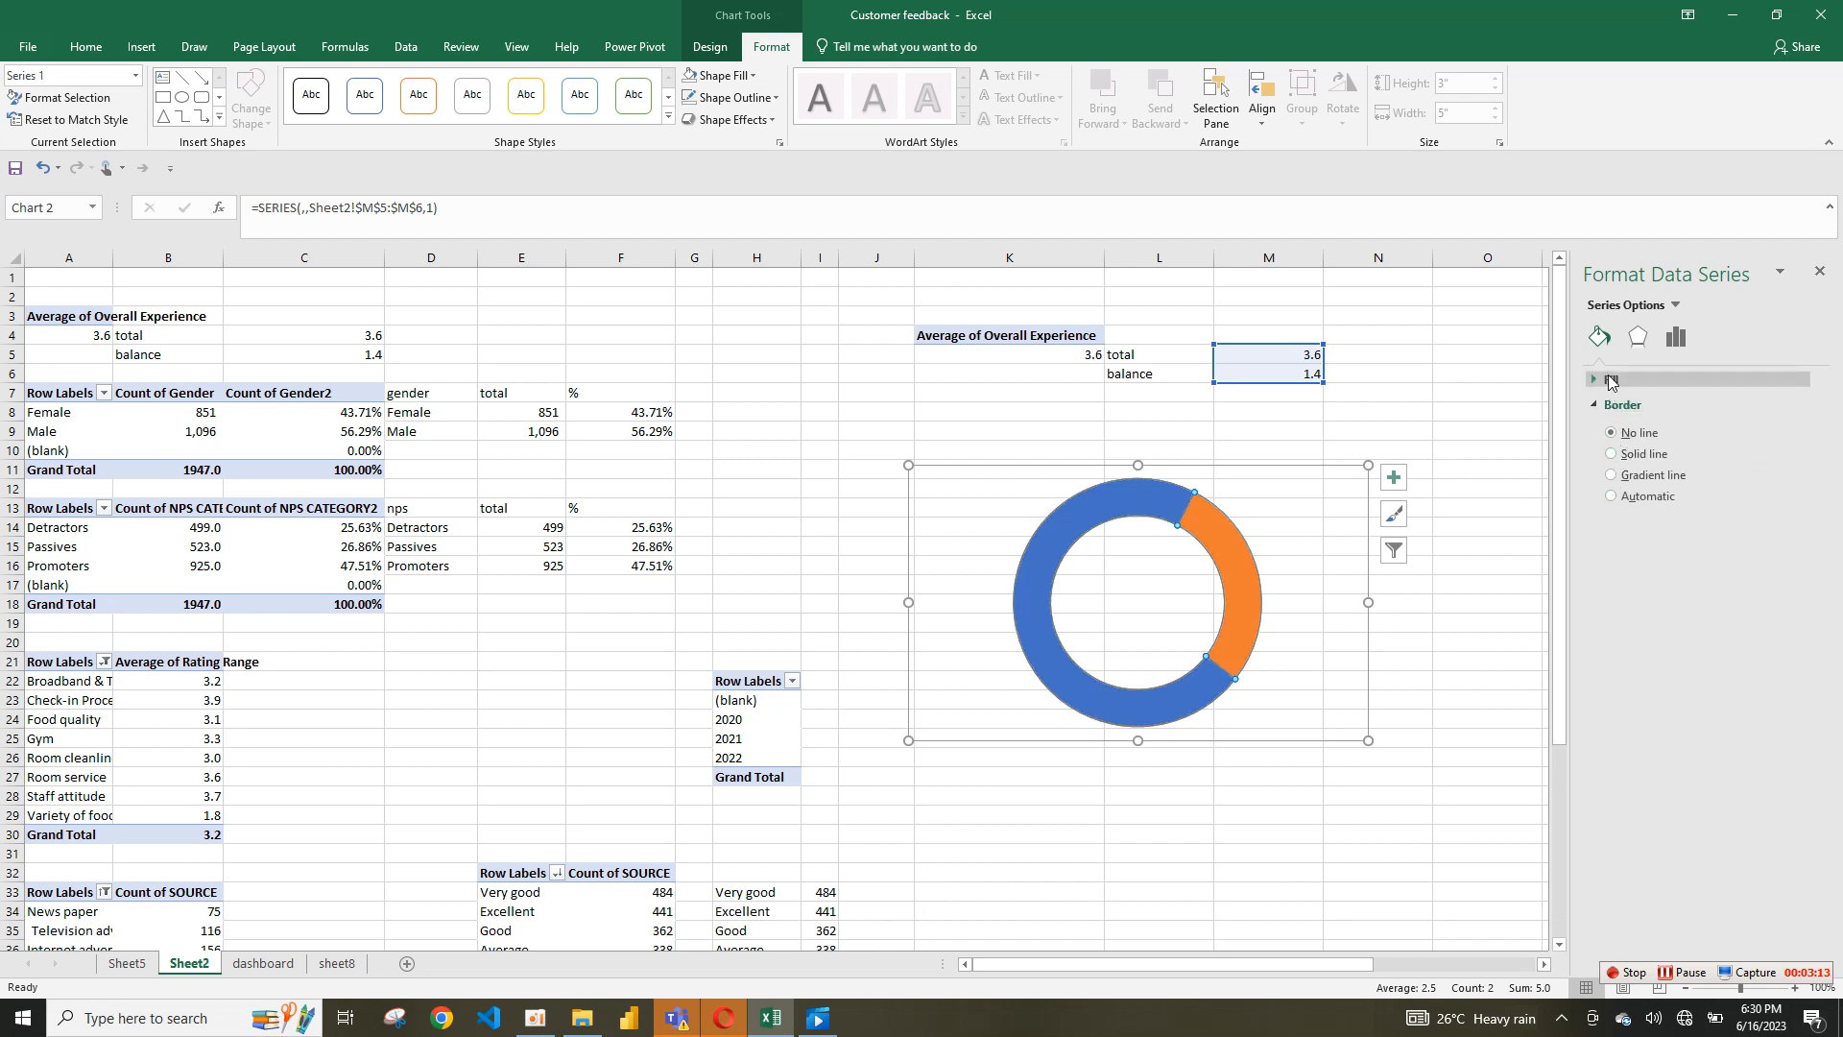
Step: Delete the doughnut chart below the total and balance cells
click(1398, 679)
click(1200, 719)
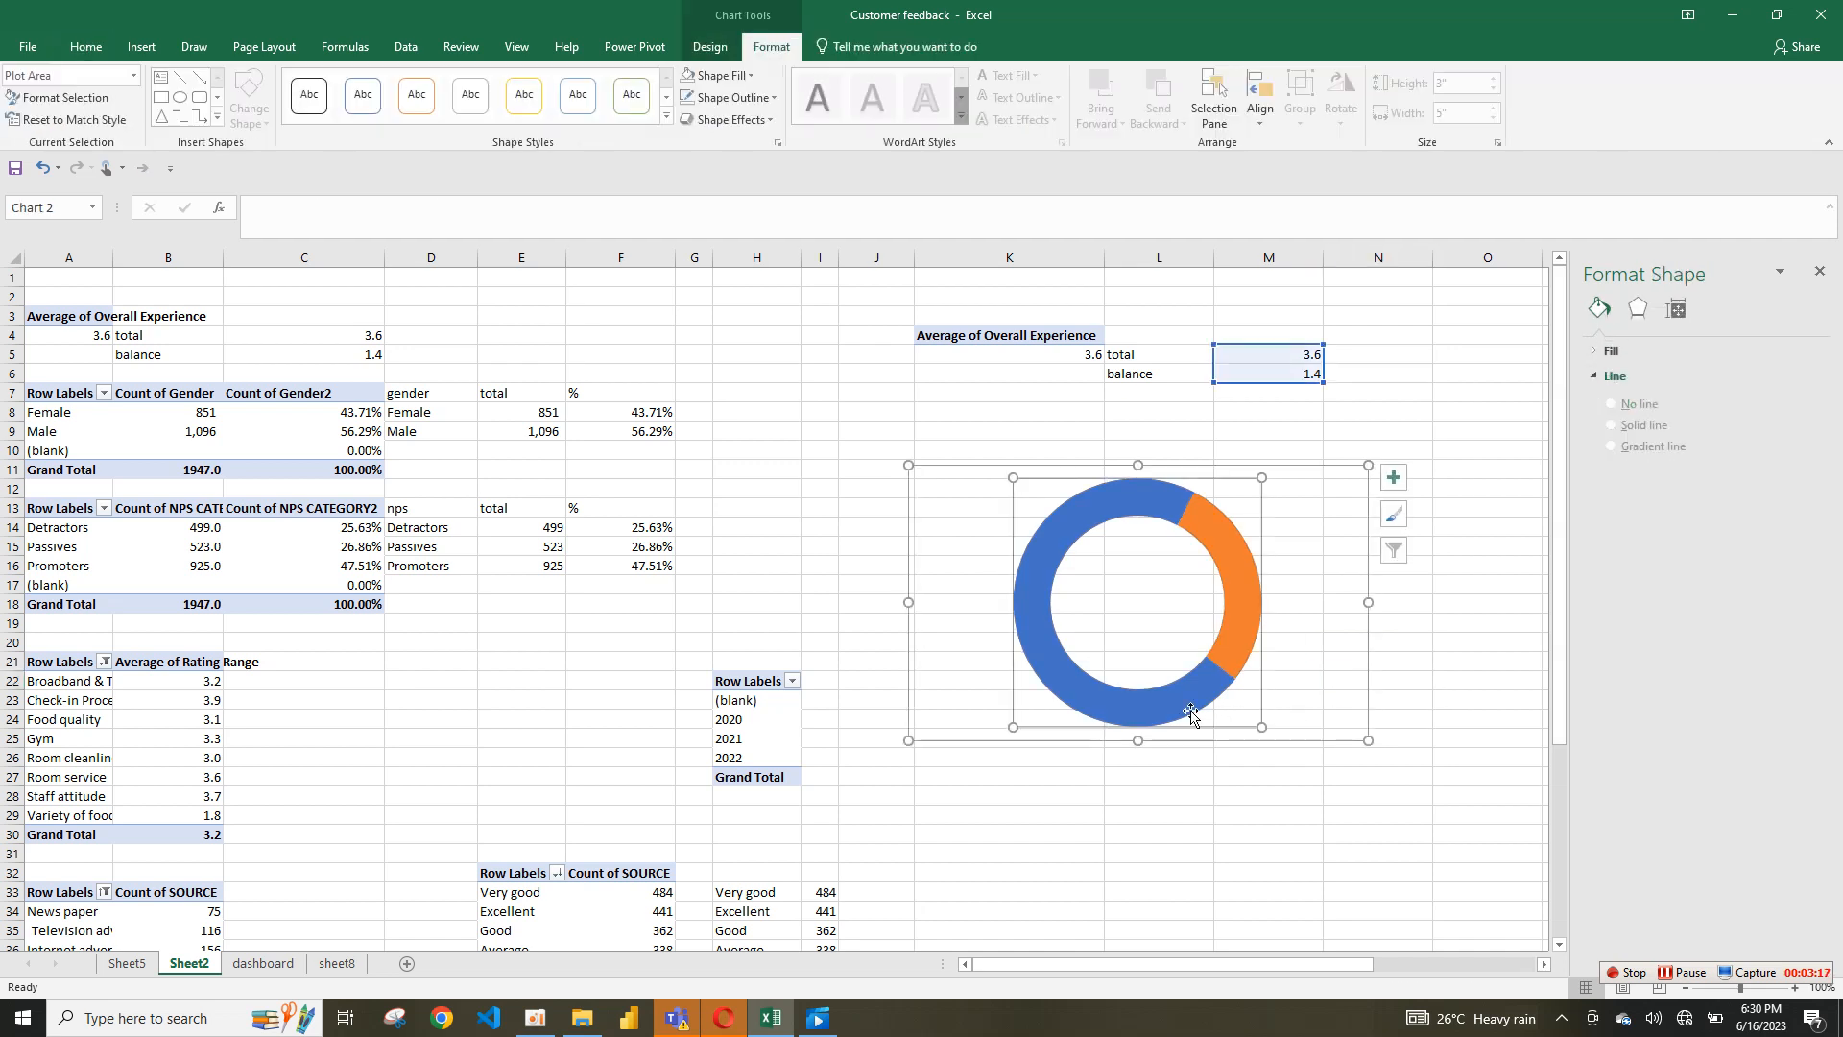
click(1192, 711)
click(1190, 710)
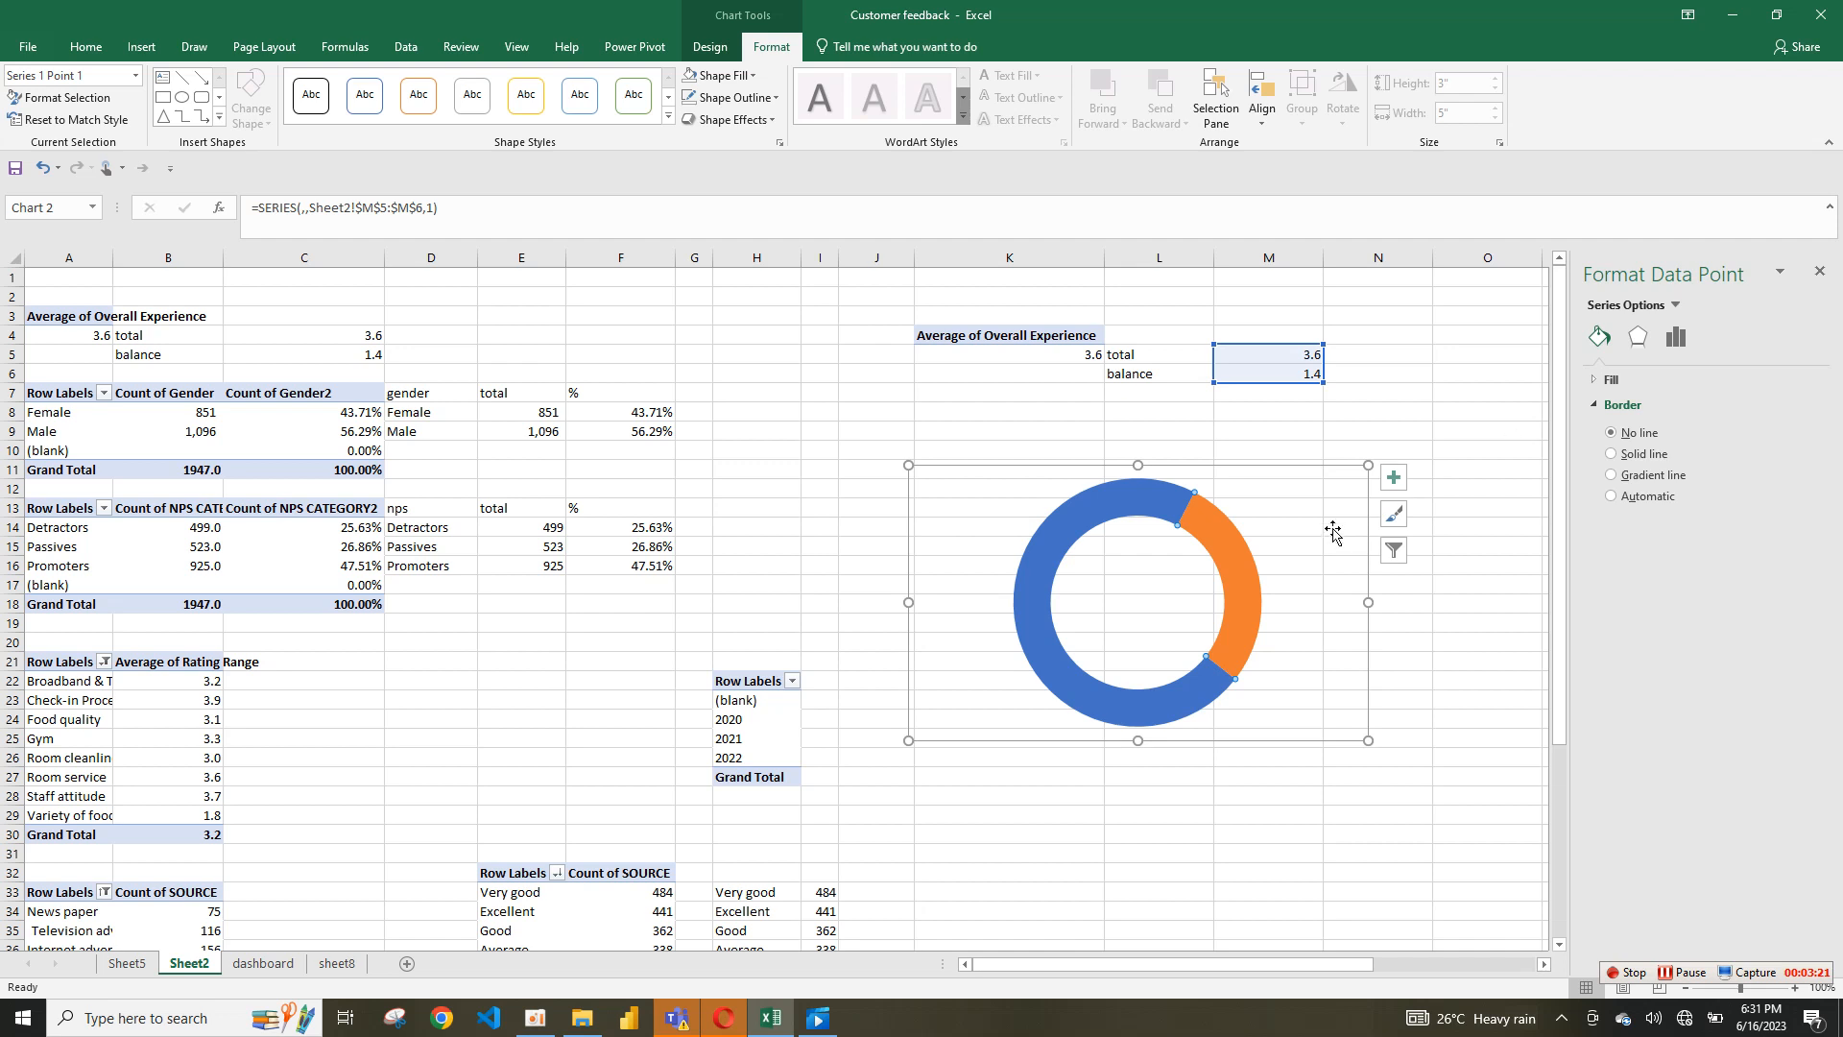
click(1235, 573)
click(1363, 462)
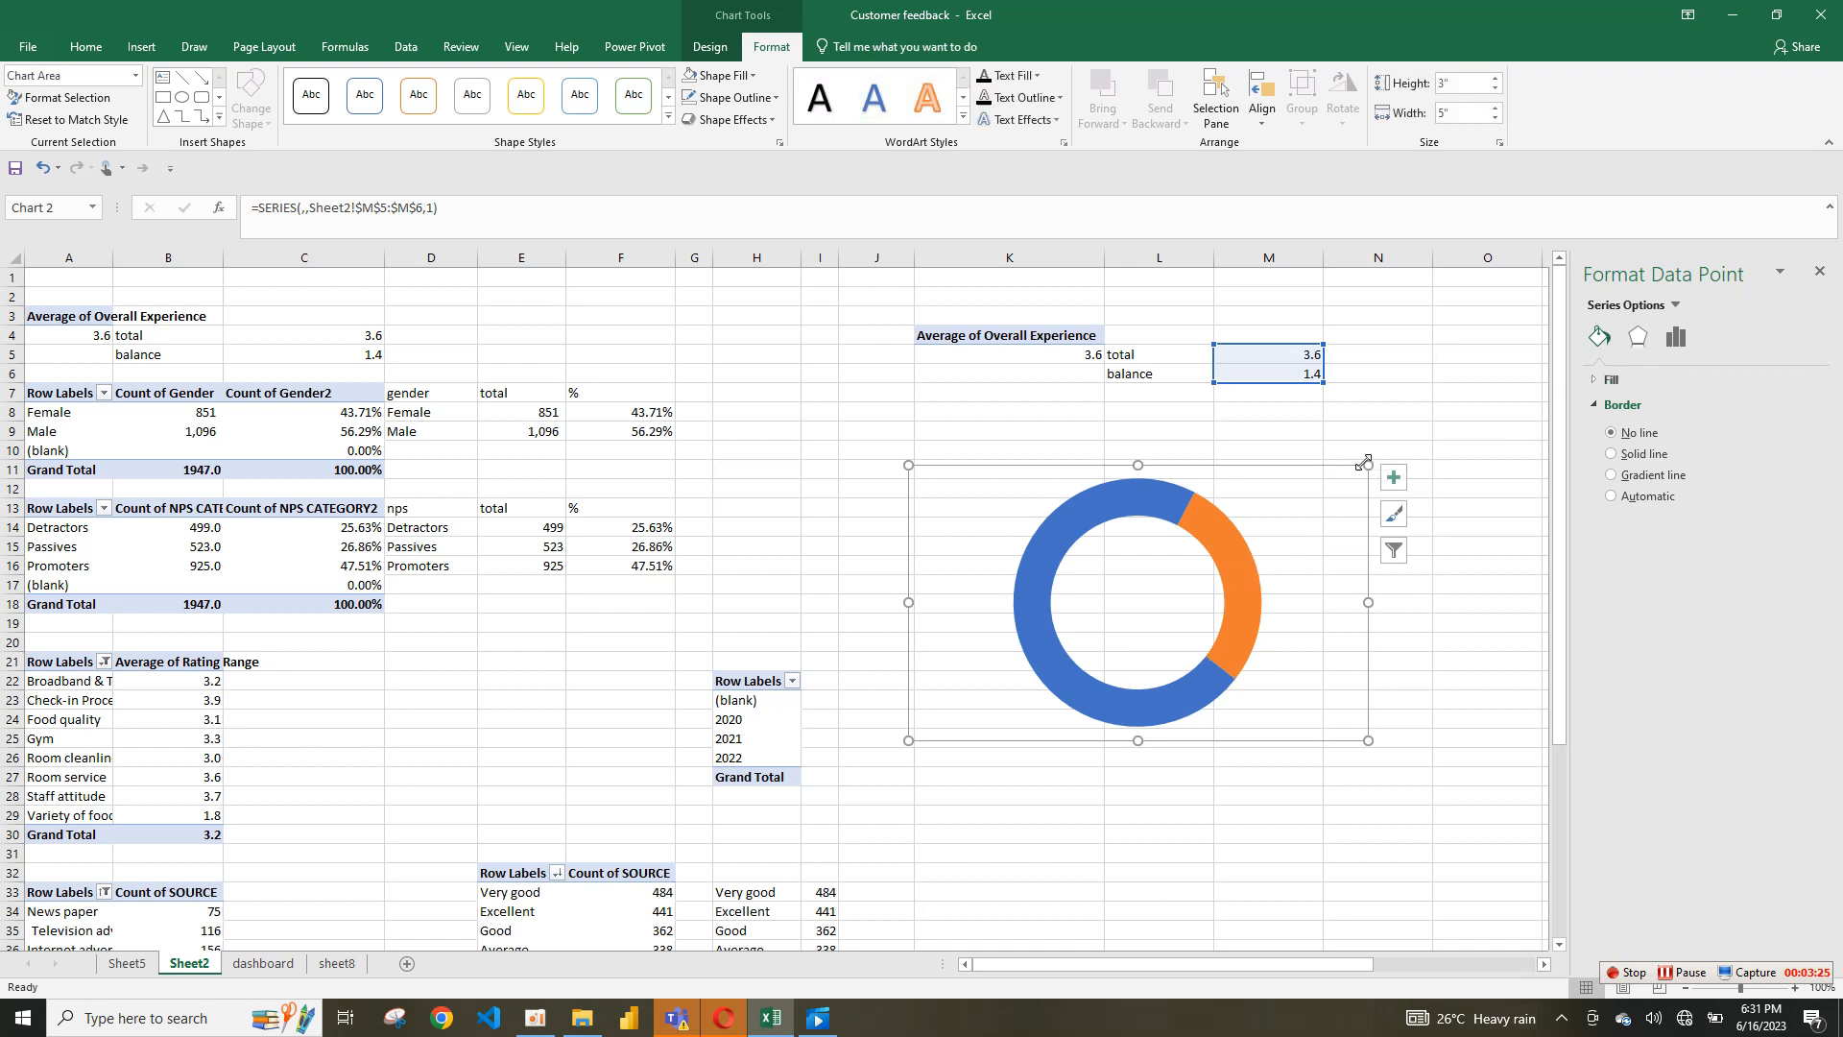
key(Delete)
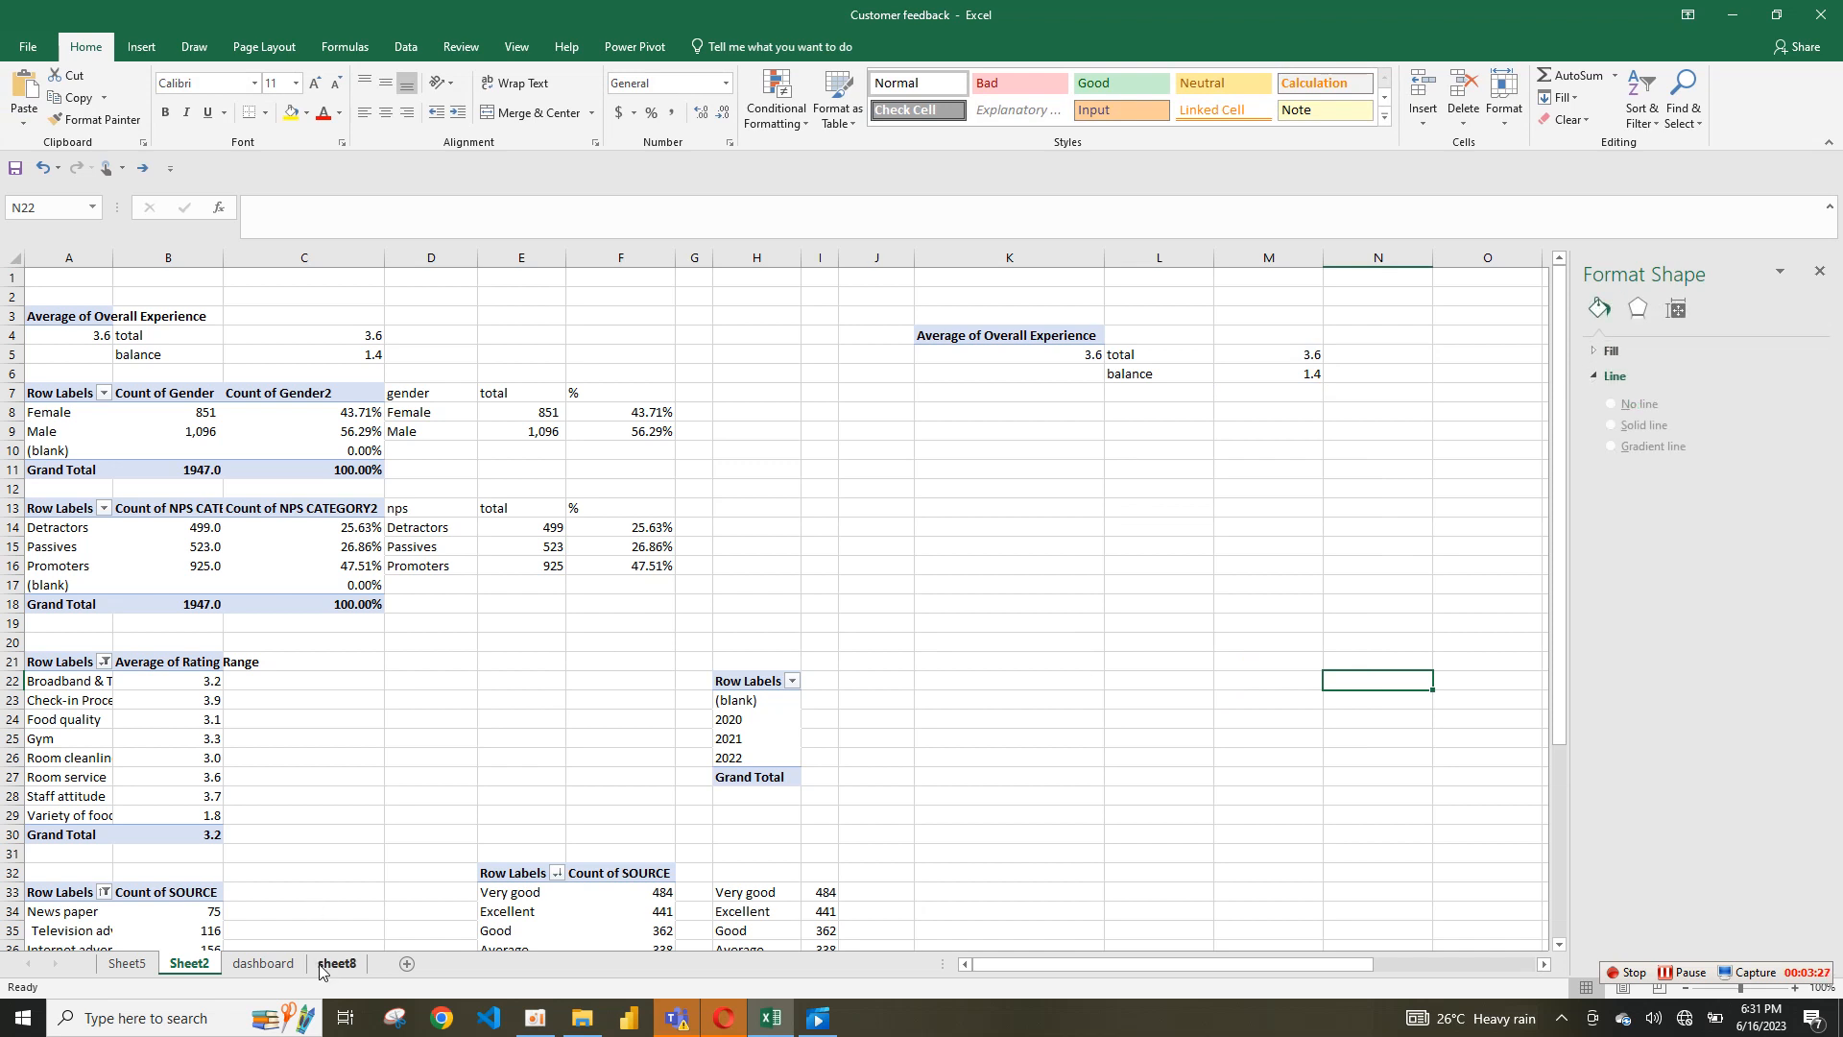
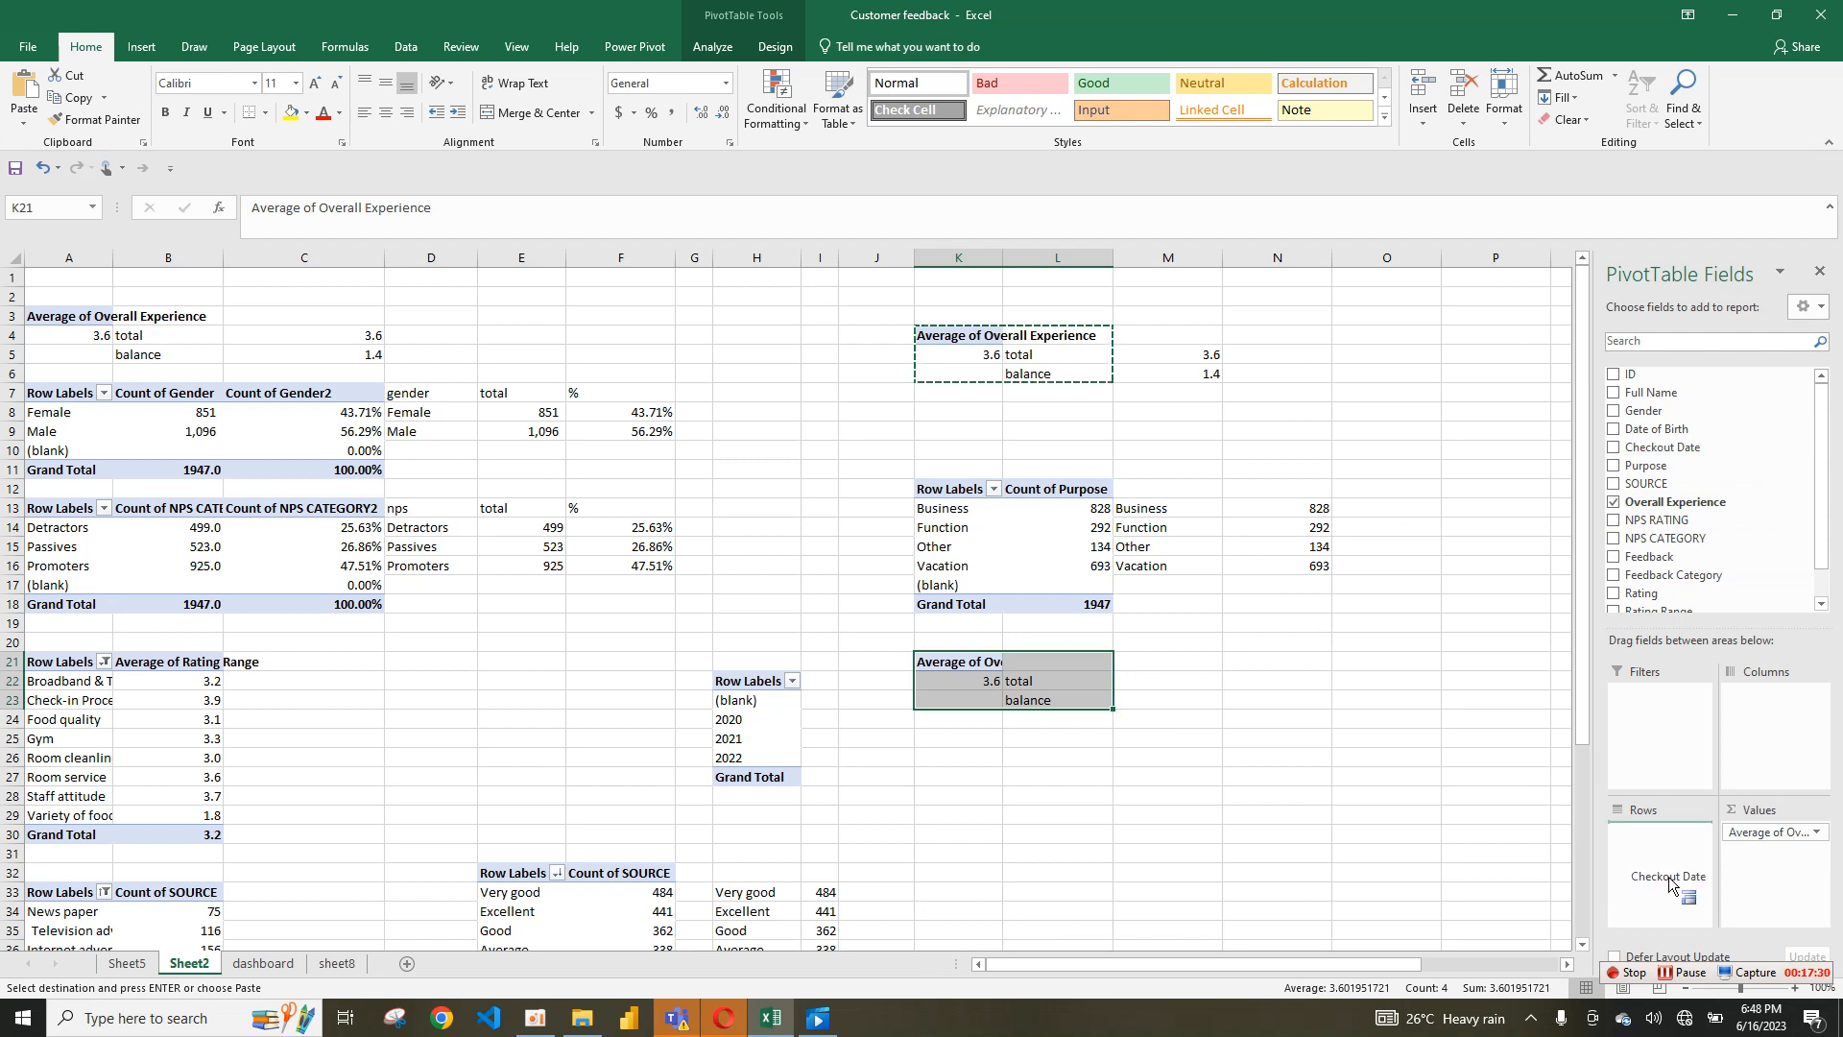
Step: Put Checkout Date in the rows of the pivot table at K21 and remove Average of Overall Experience from its values
click(887, 562)
drag(1775, 836, 934, 738)
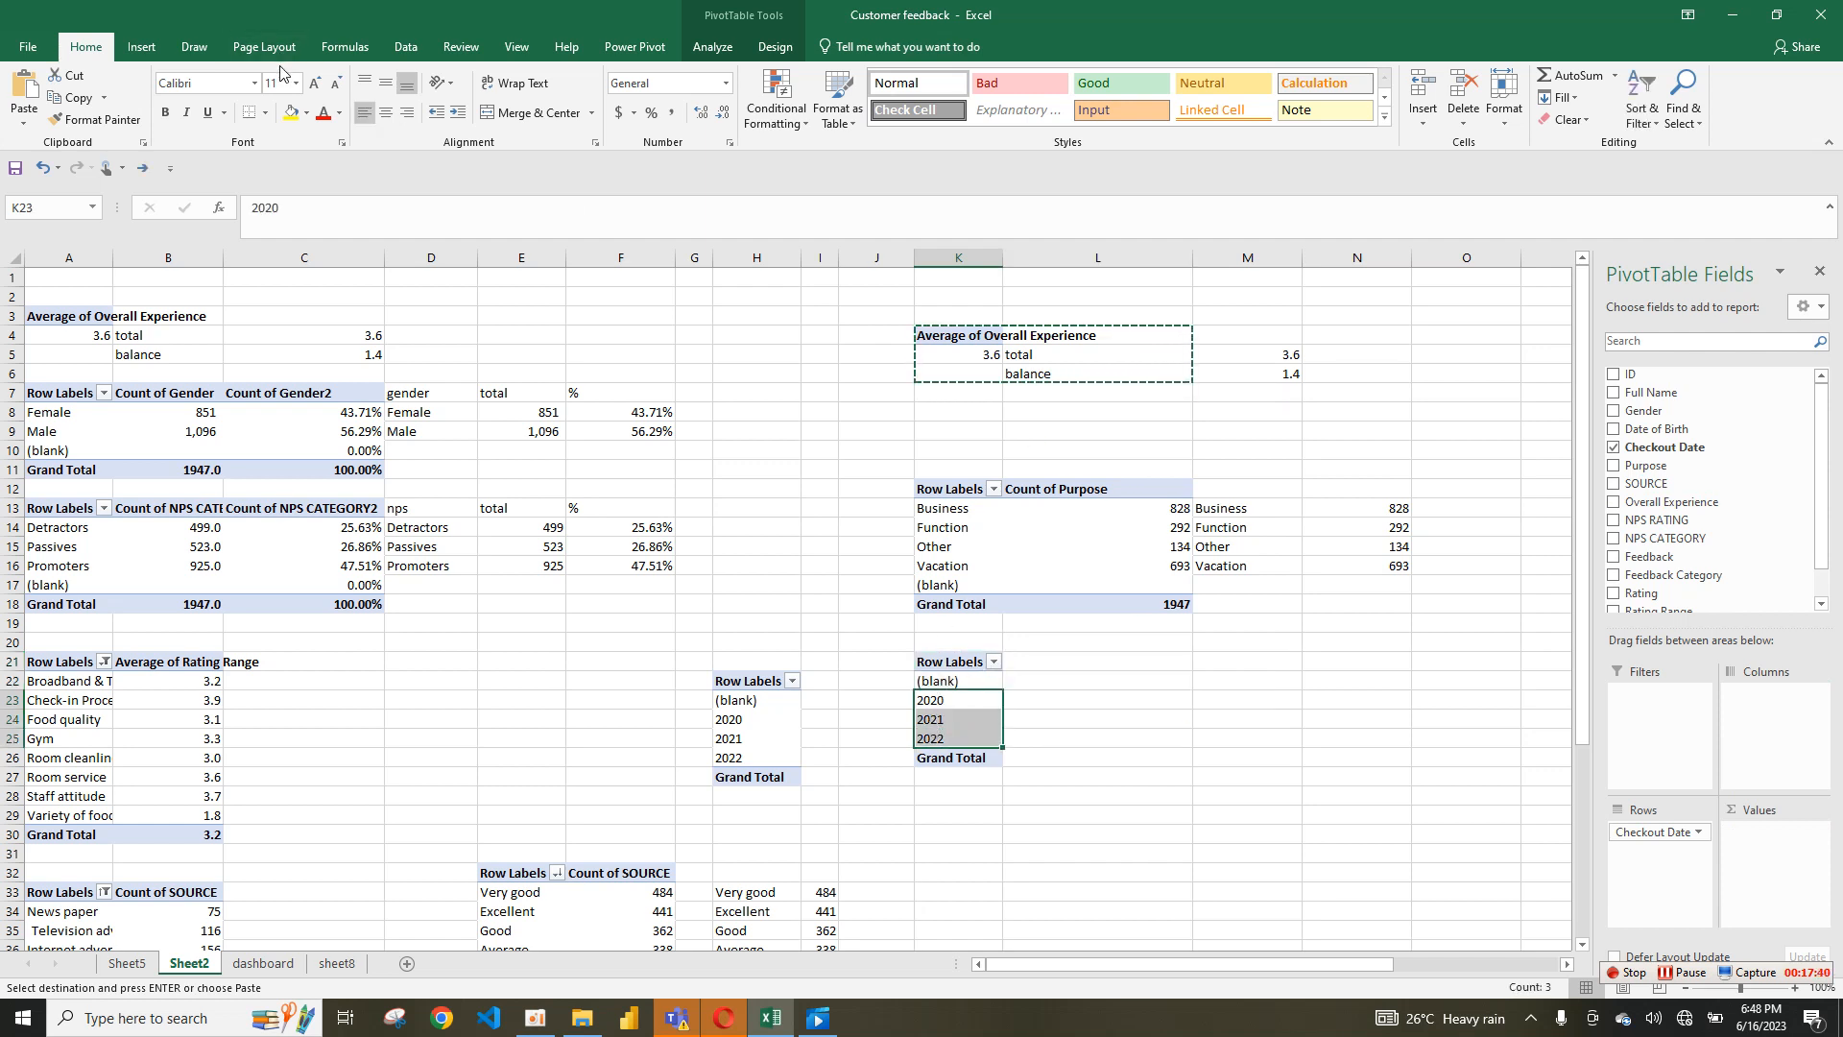
Step: Insert a Checkout Date slicer for the gender pivot table
click(63, 436)
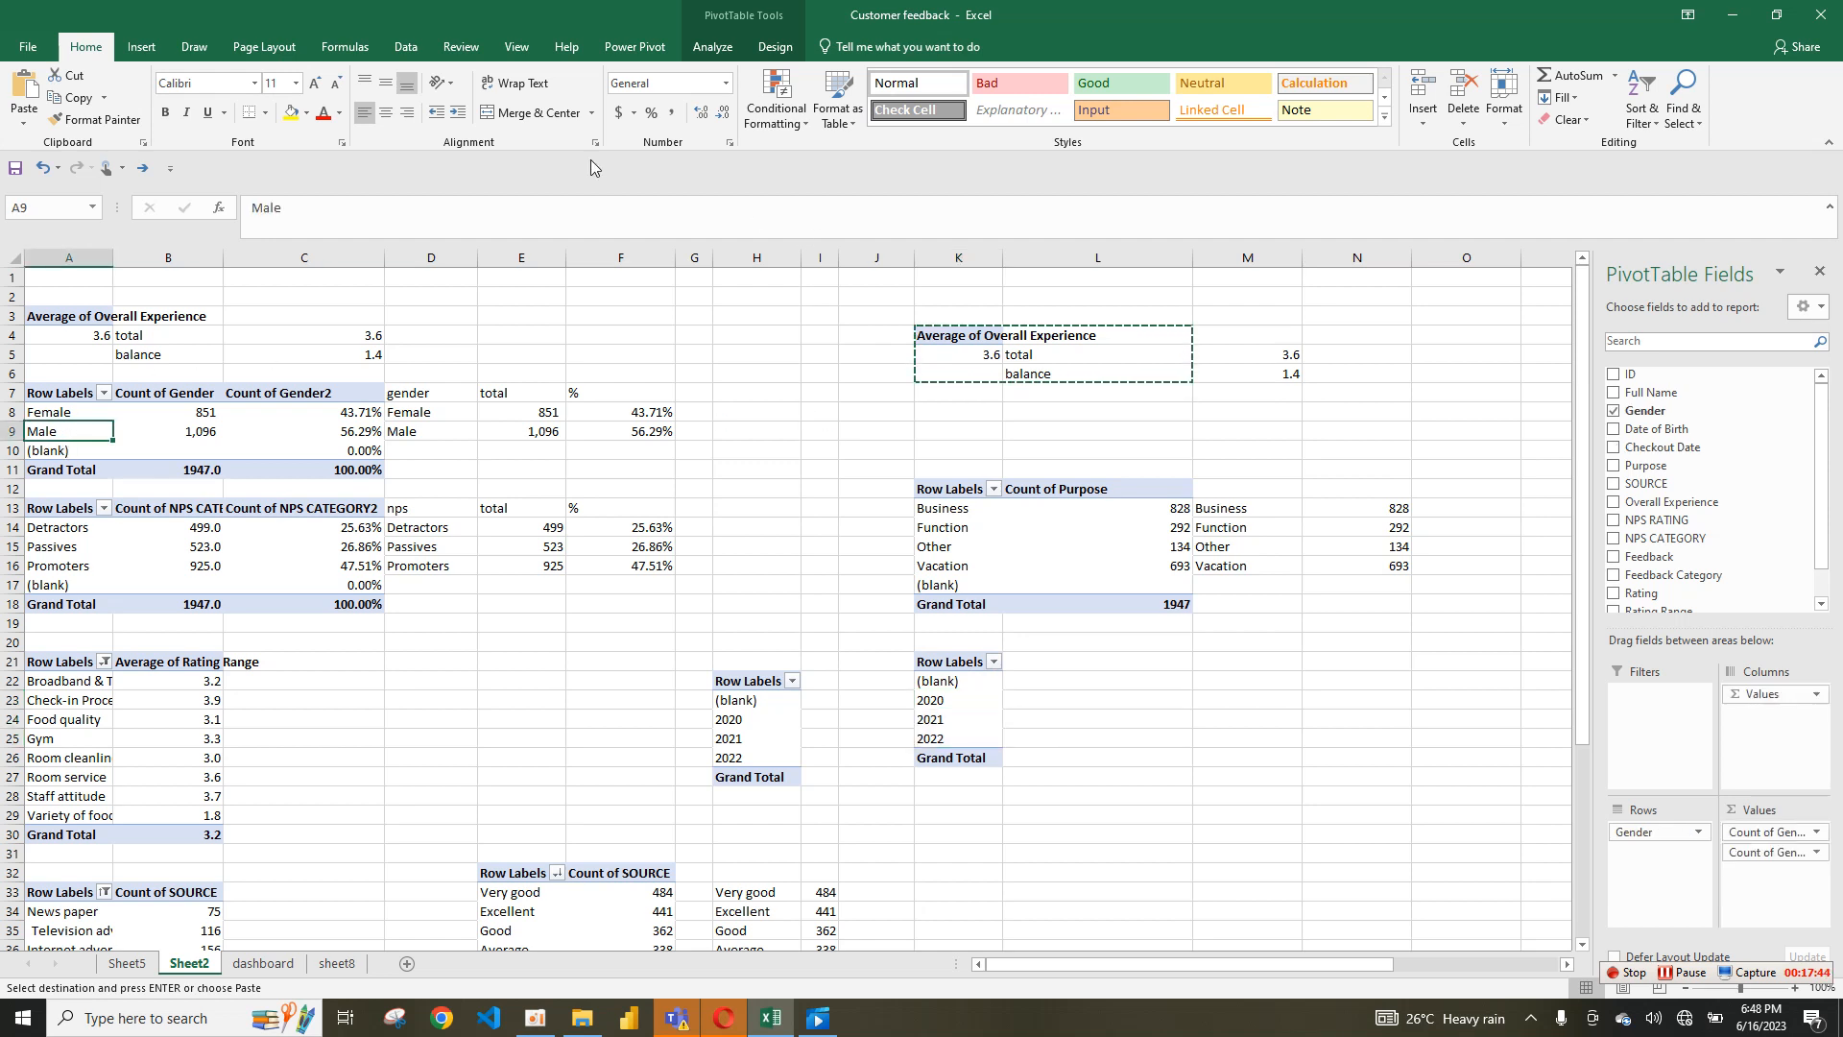
click(141, 46)
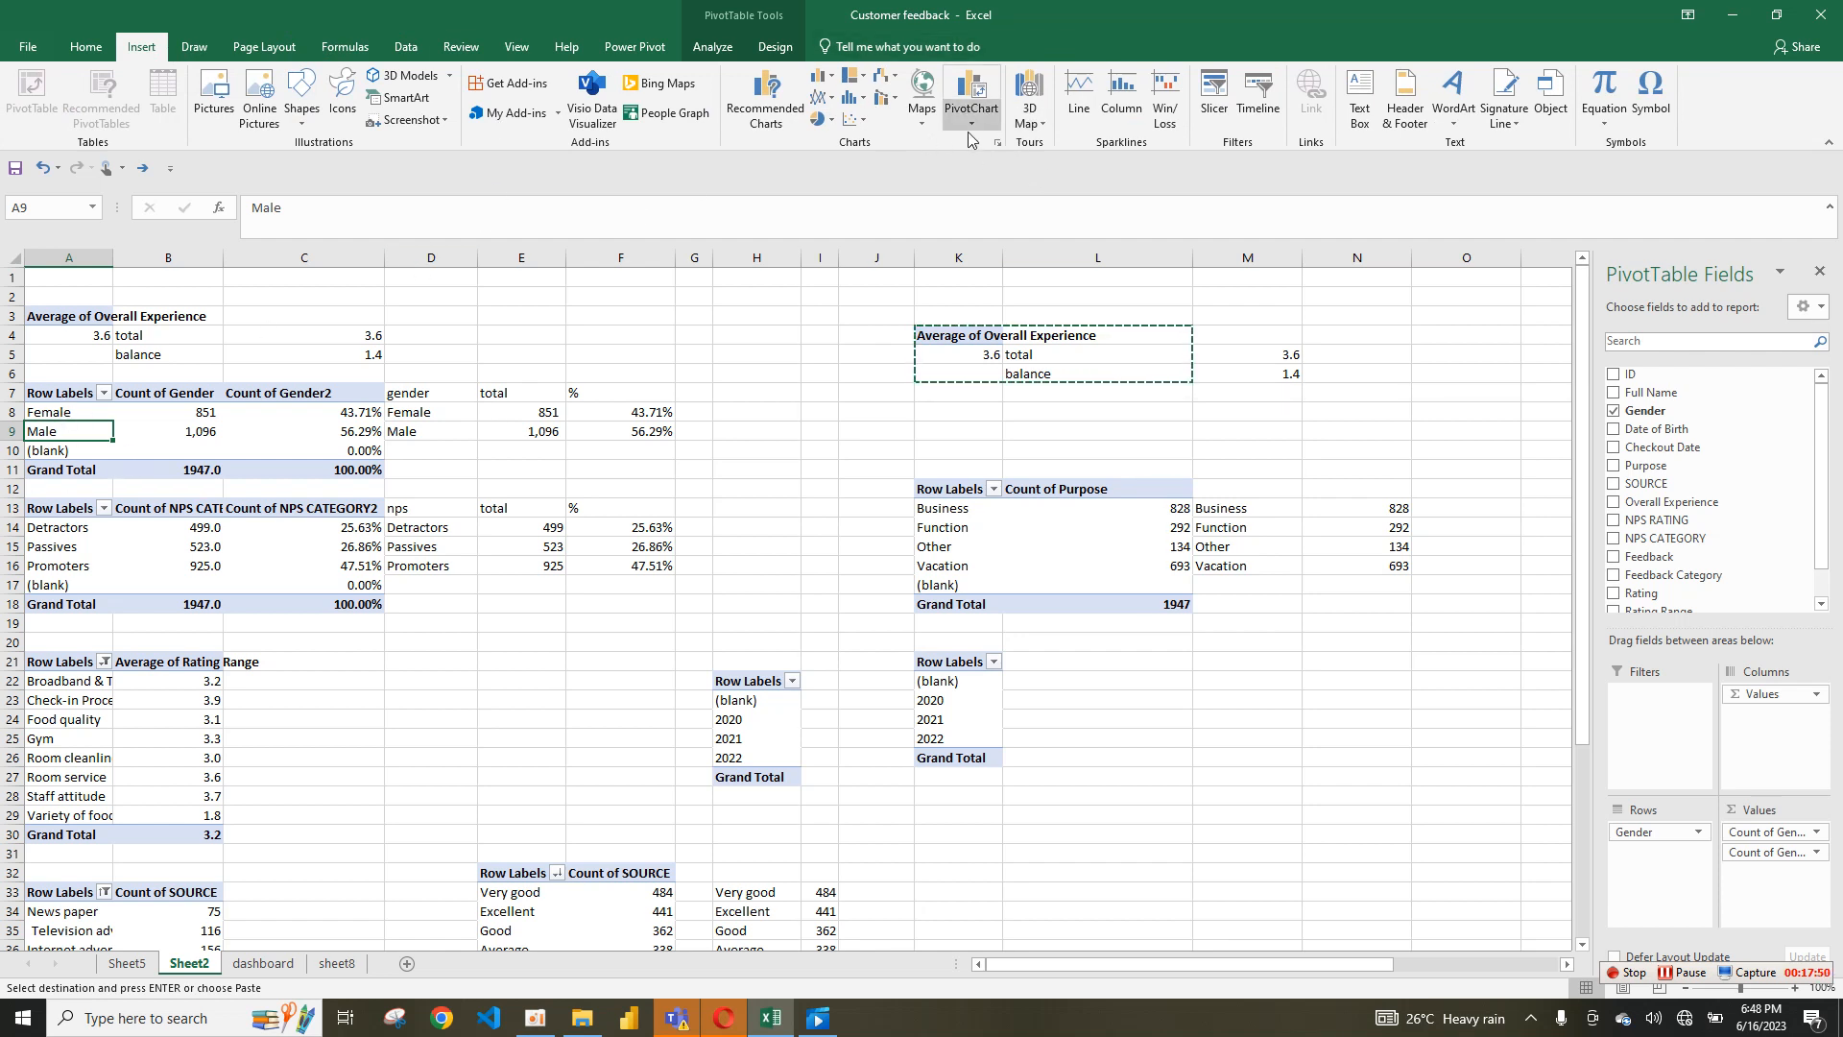
click(1214, 96)
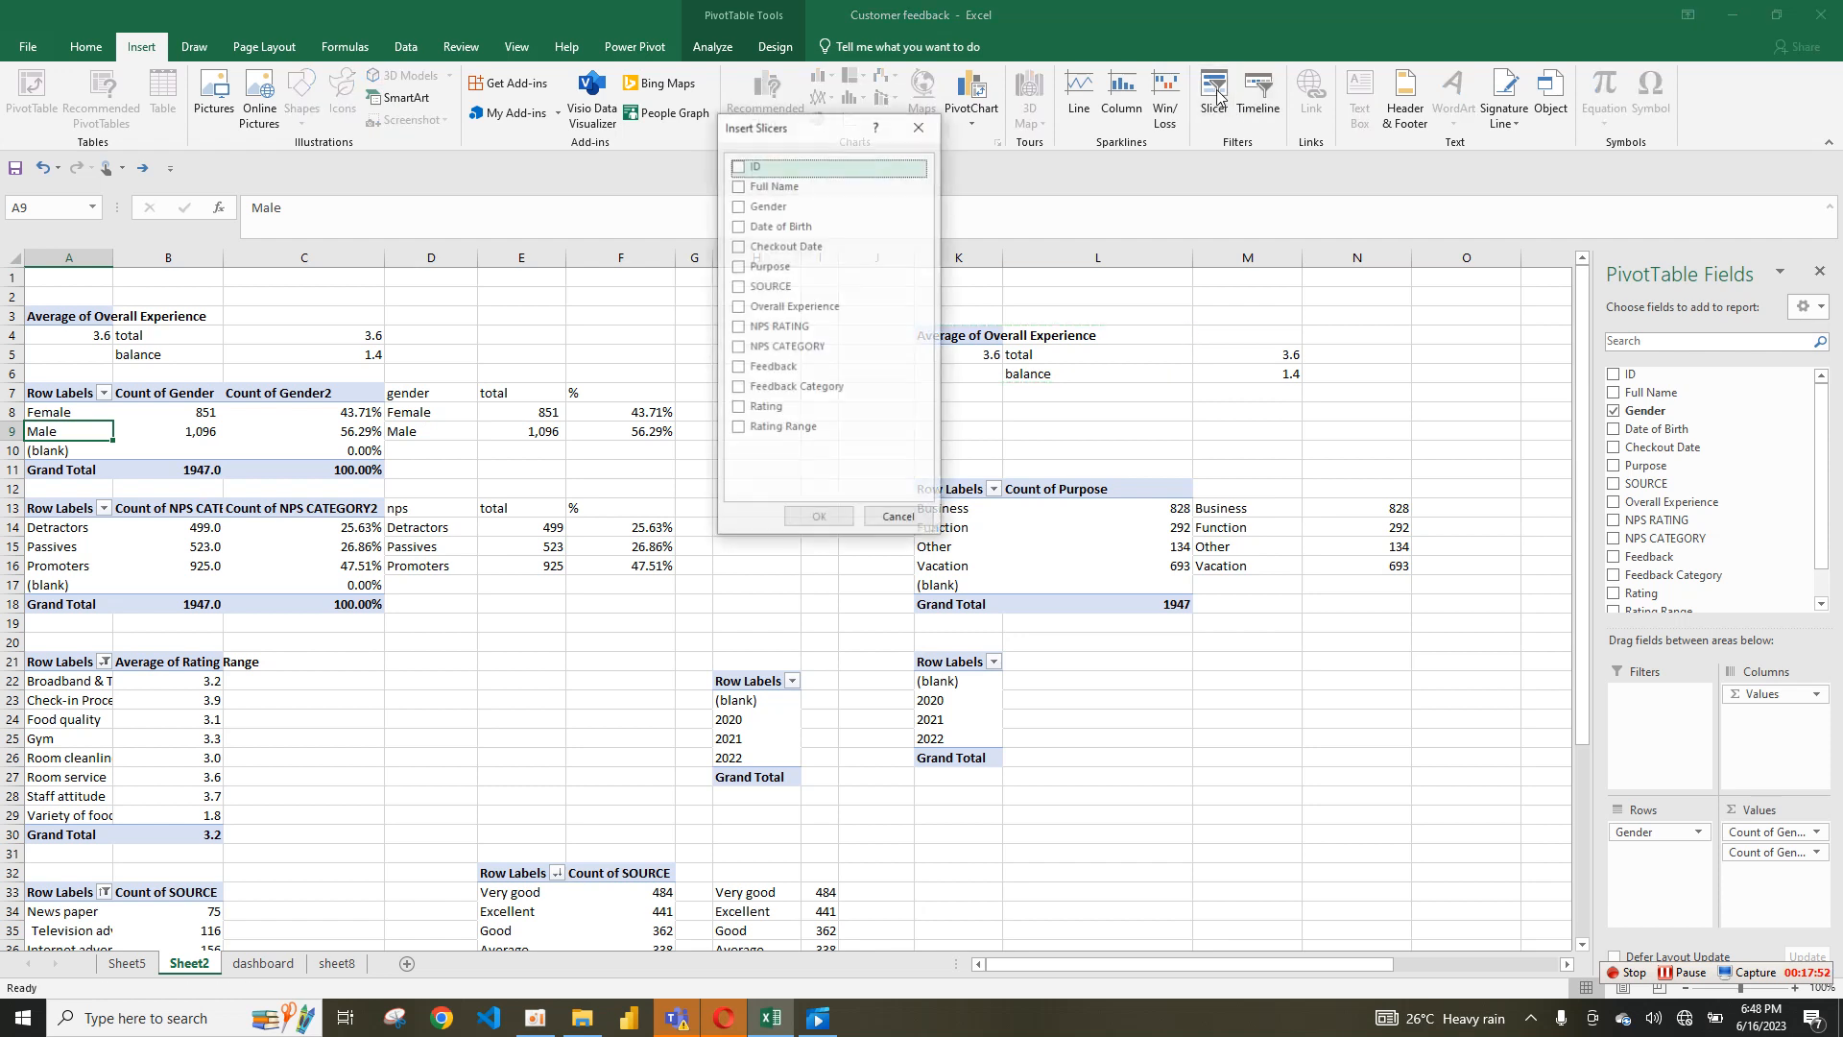
click(739, 246)
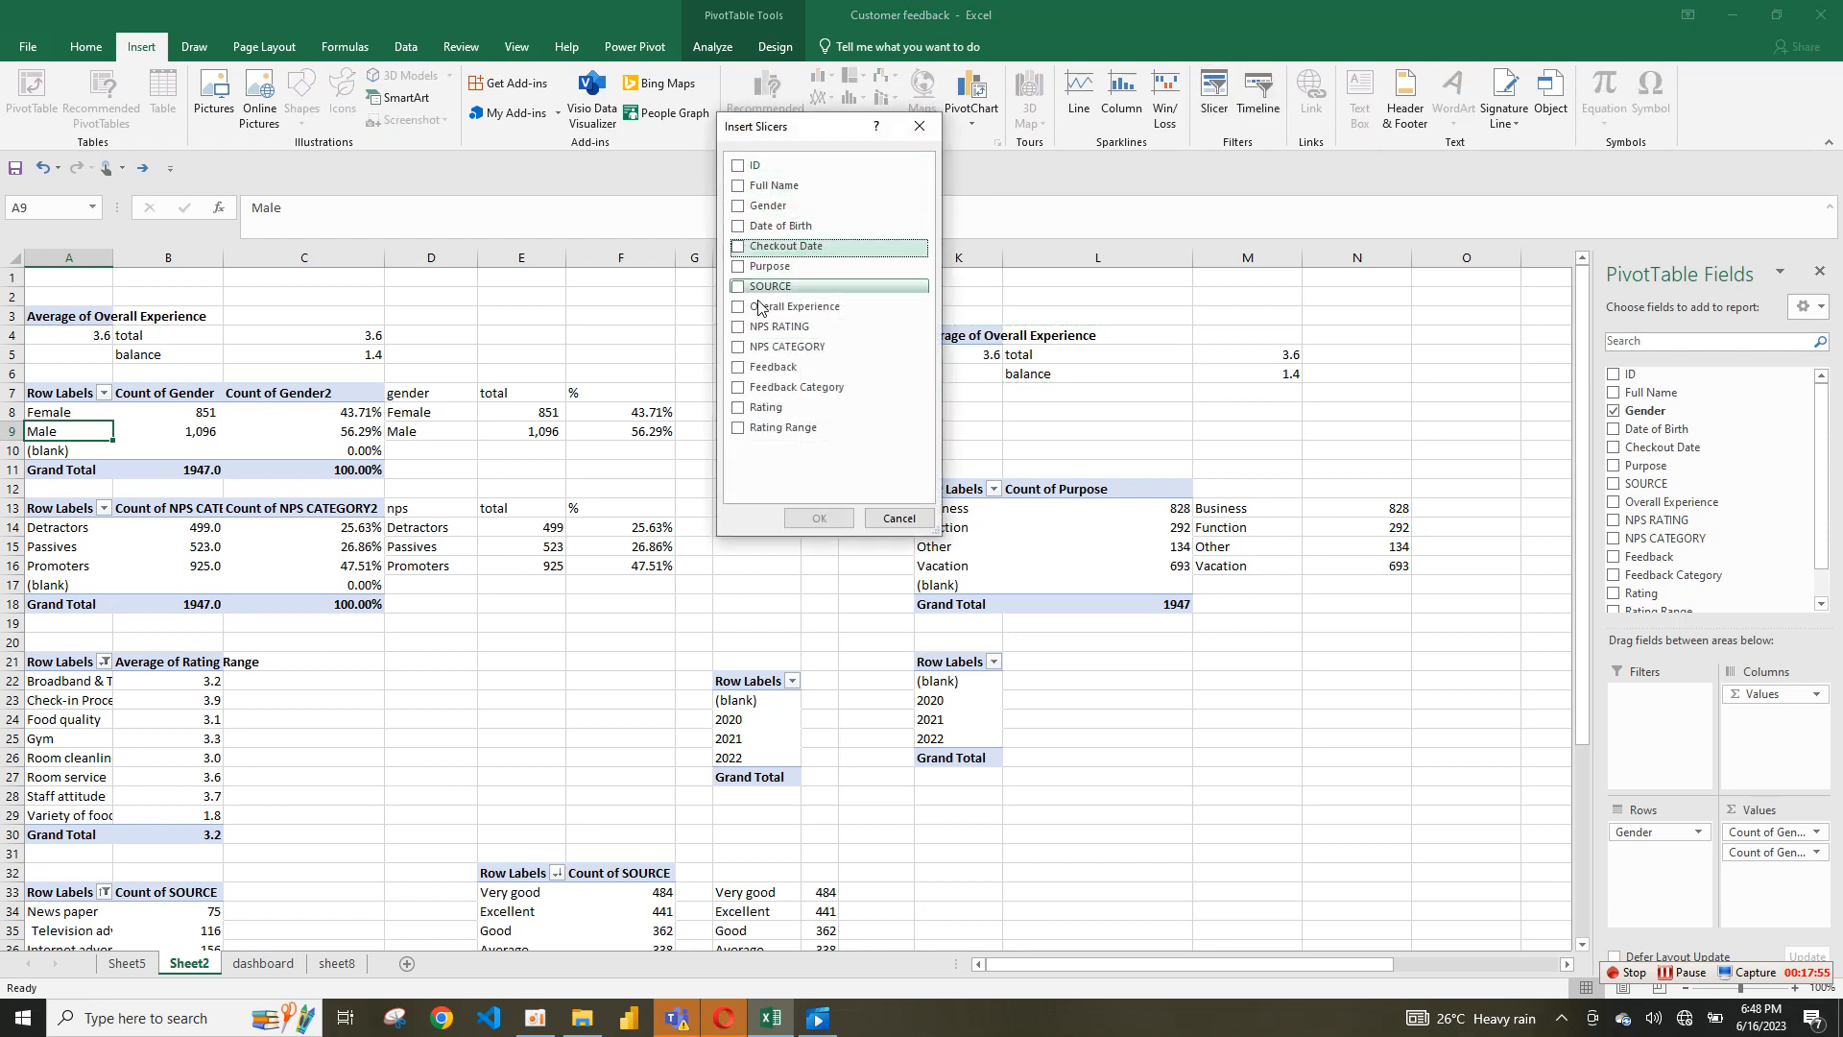
click(739, 247)
click(811, 518)
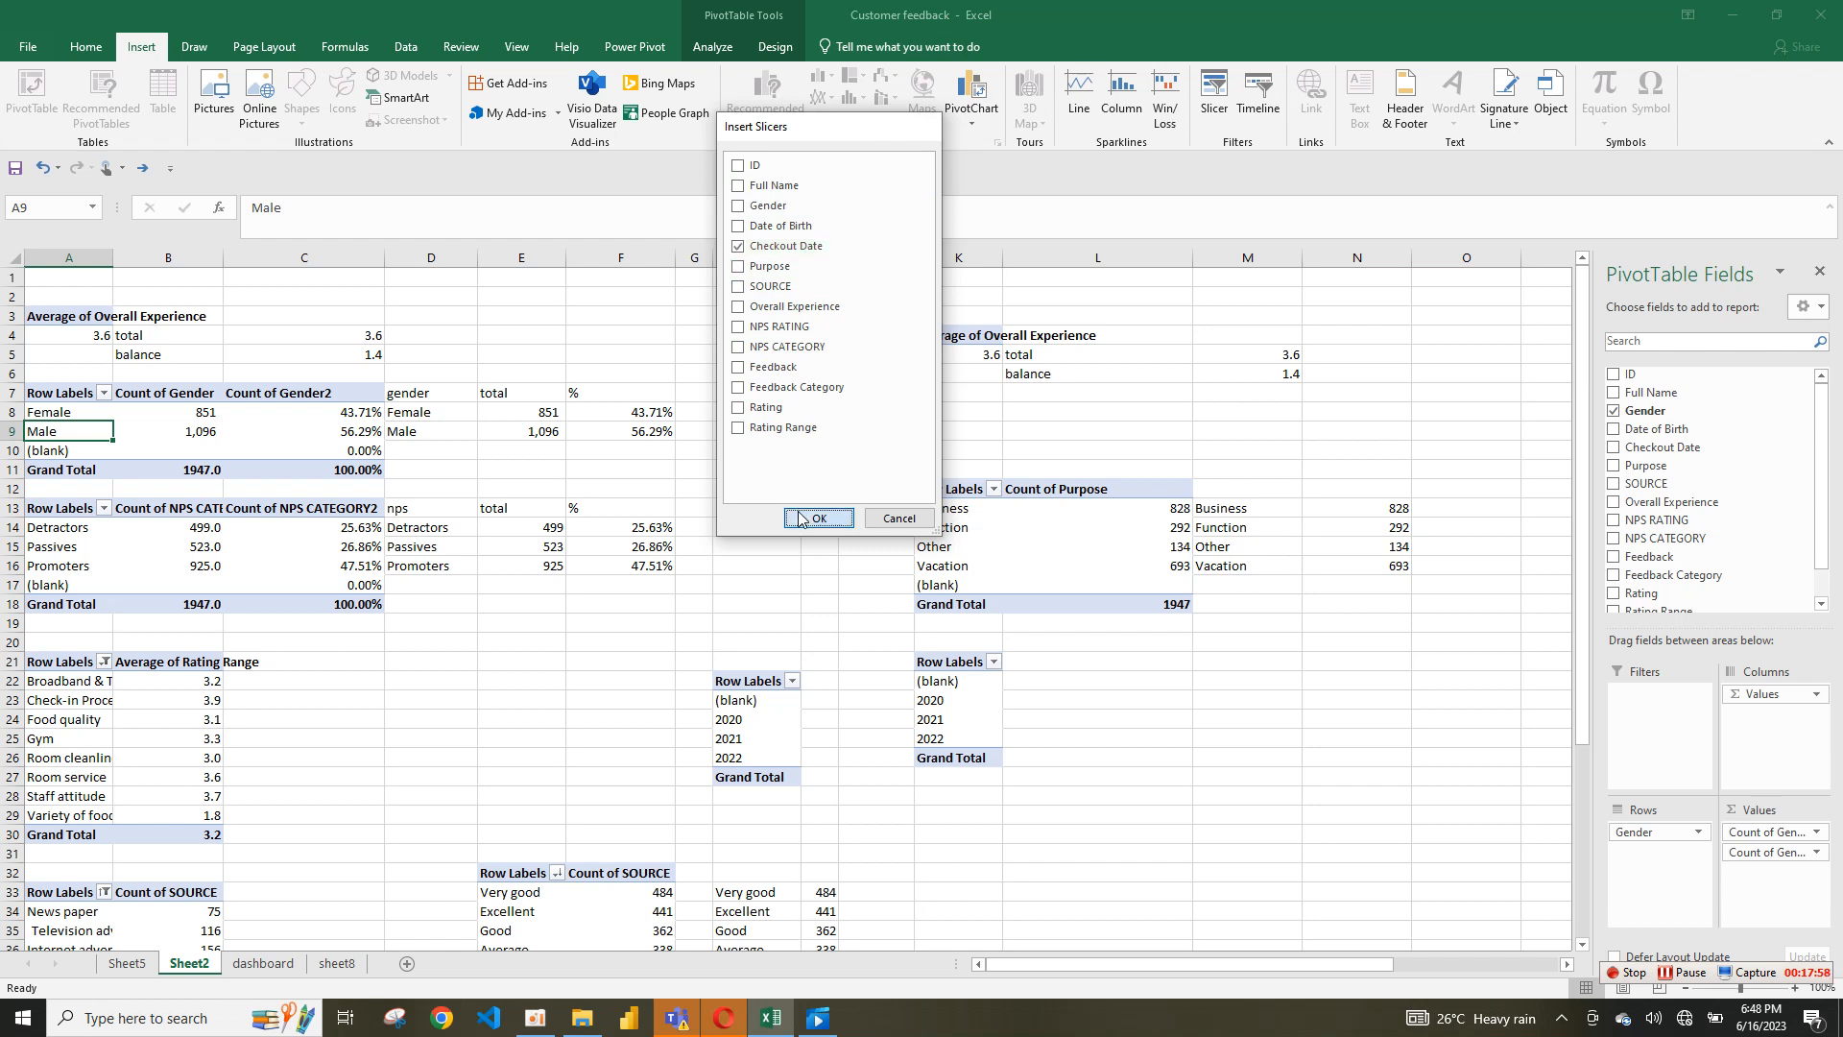
Step: Shorten the Checkout Date slicer to a height of 1.25" and arrange its buttons in 2 columns
drag(811, 738, 820, 621)
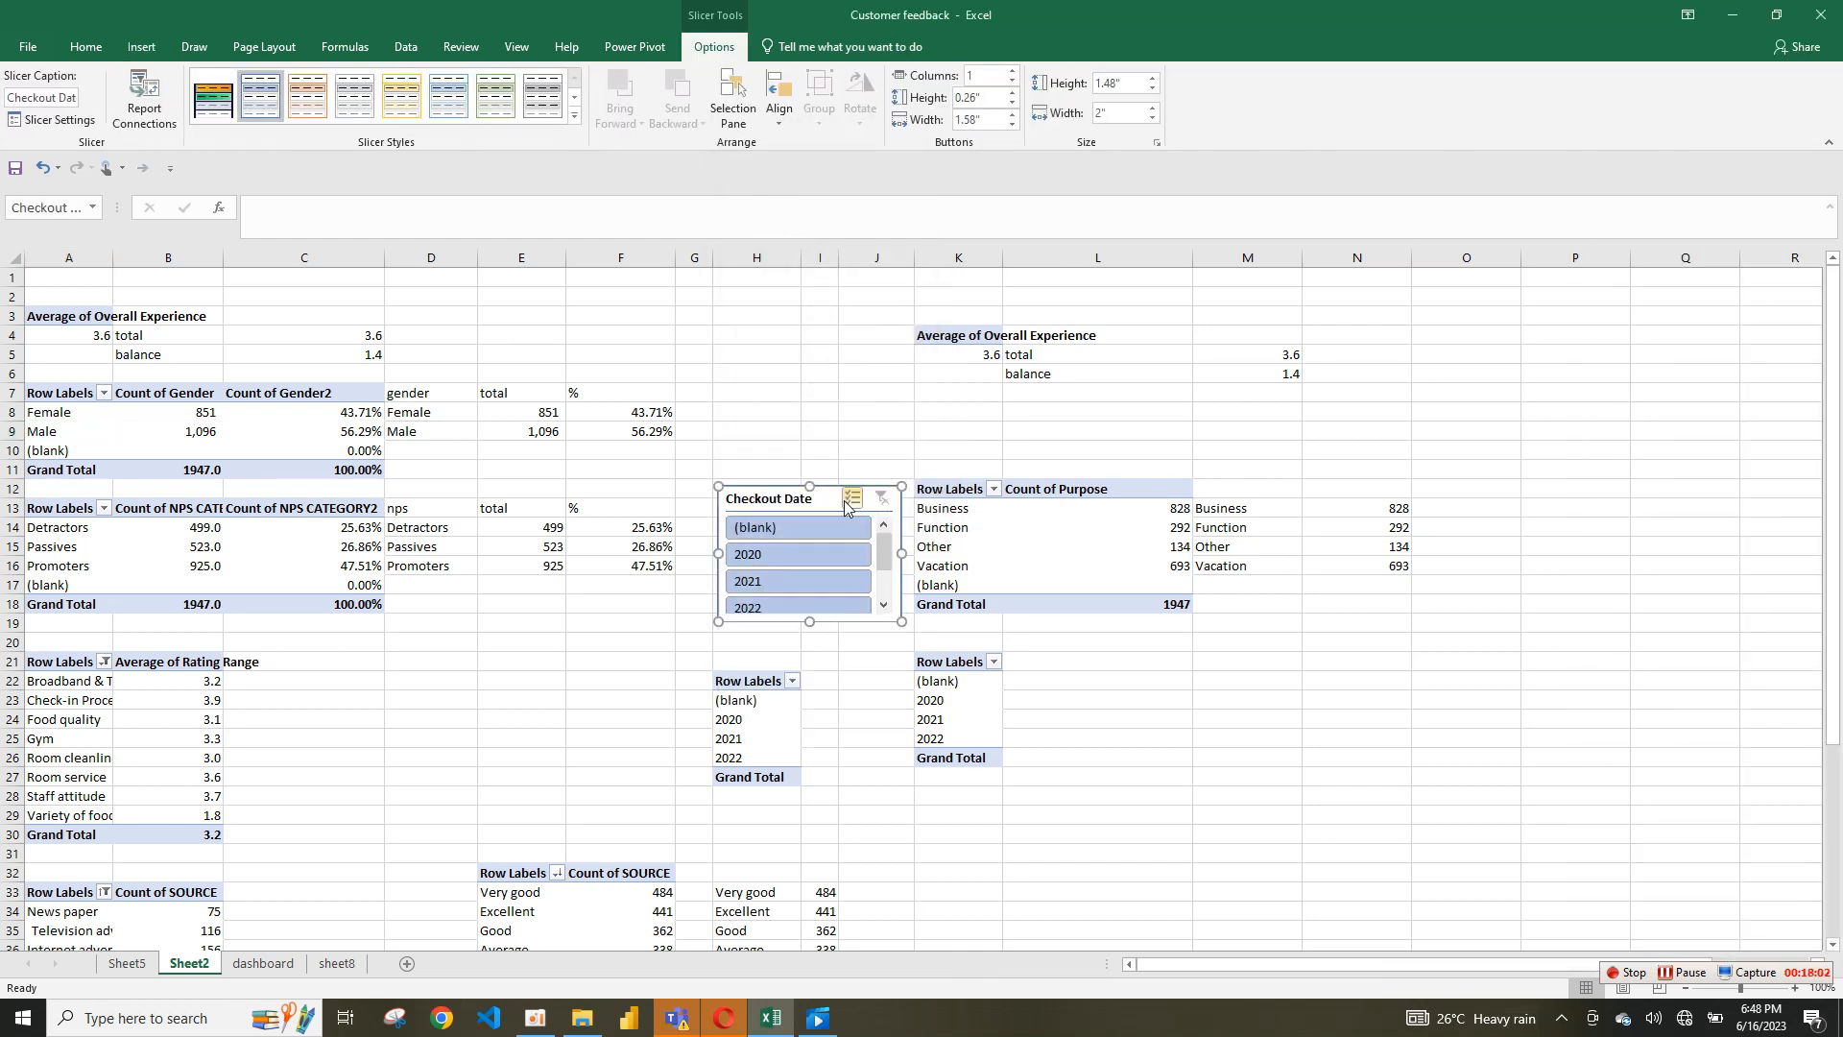
drag(815, 486, 815, 506)
click(1012, 71)
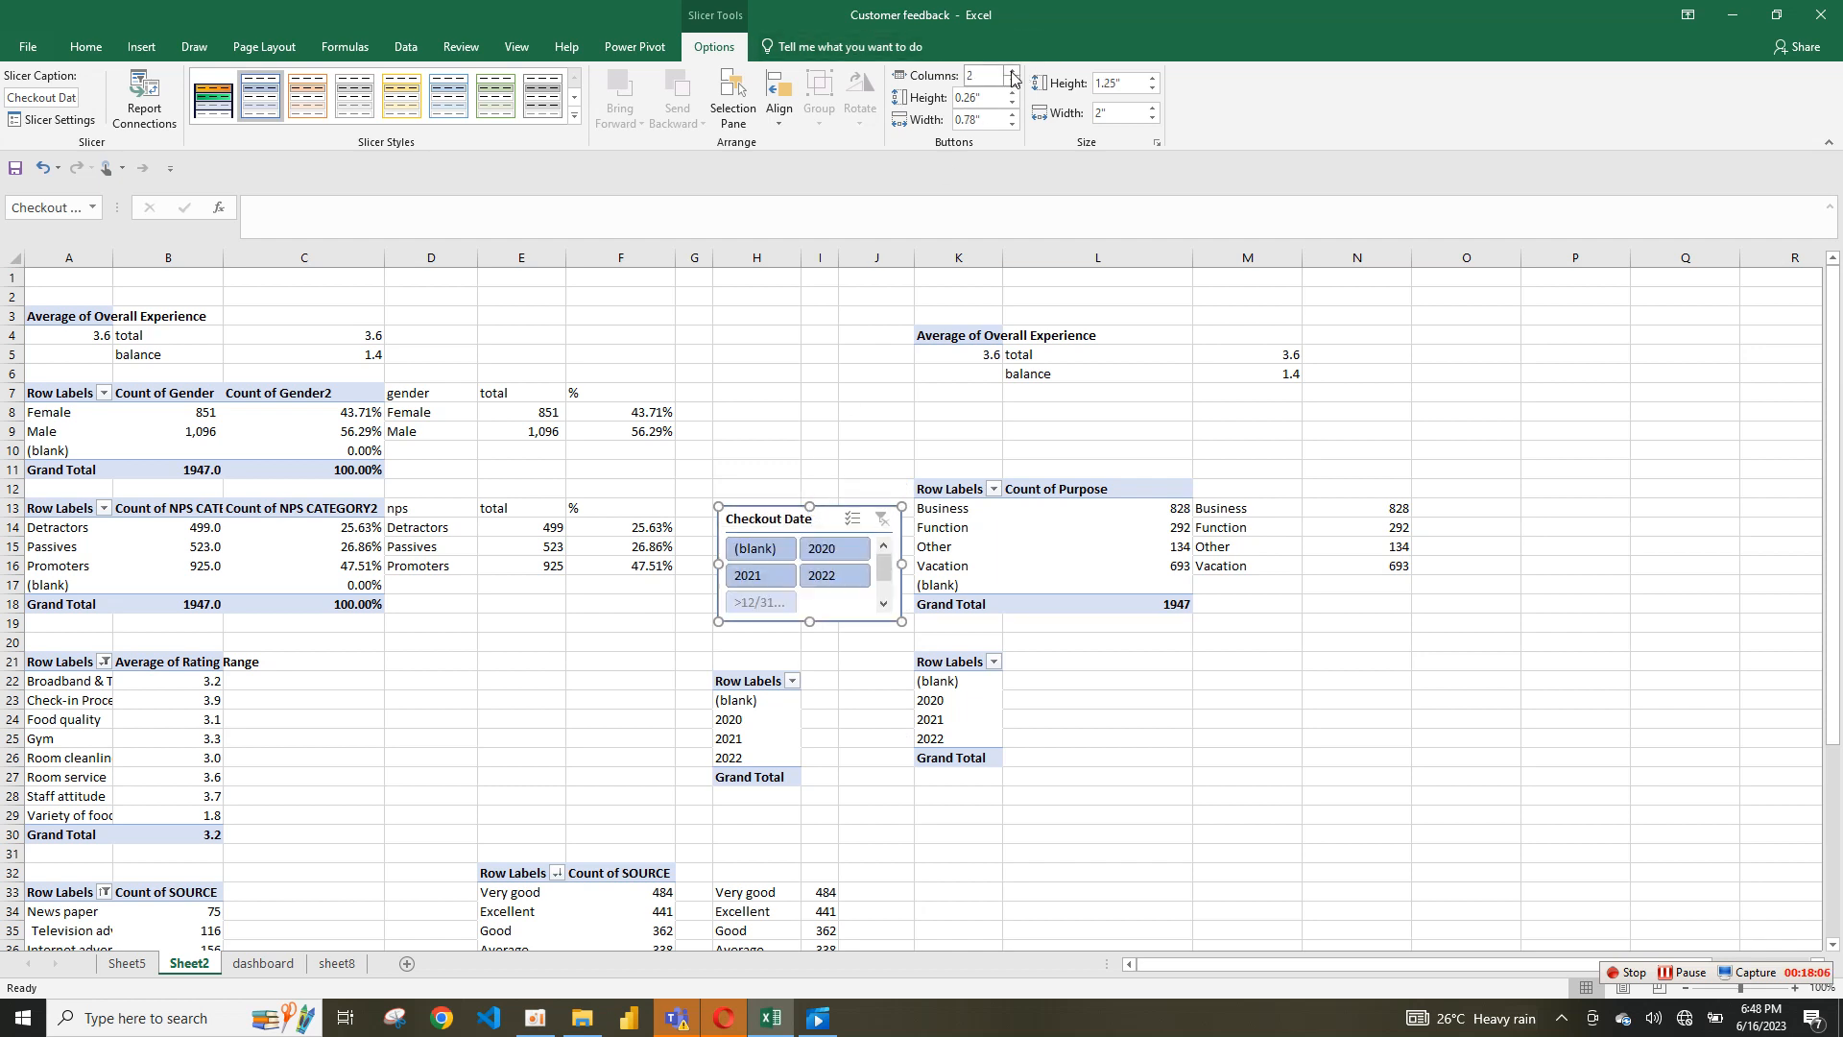
Step: Arrange the Checkout Date slicer's buttons in 4 columns and resize the slicer to about 0.83" high by 2.24" wide
click(1011, 71)
click(1012, 71)
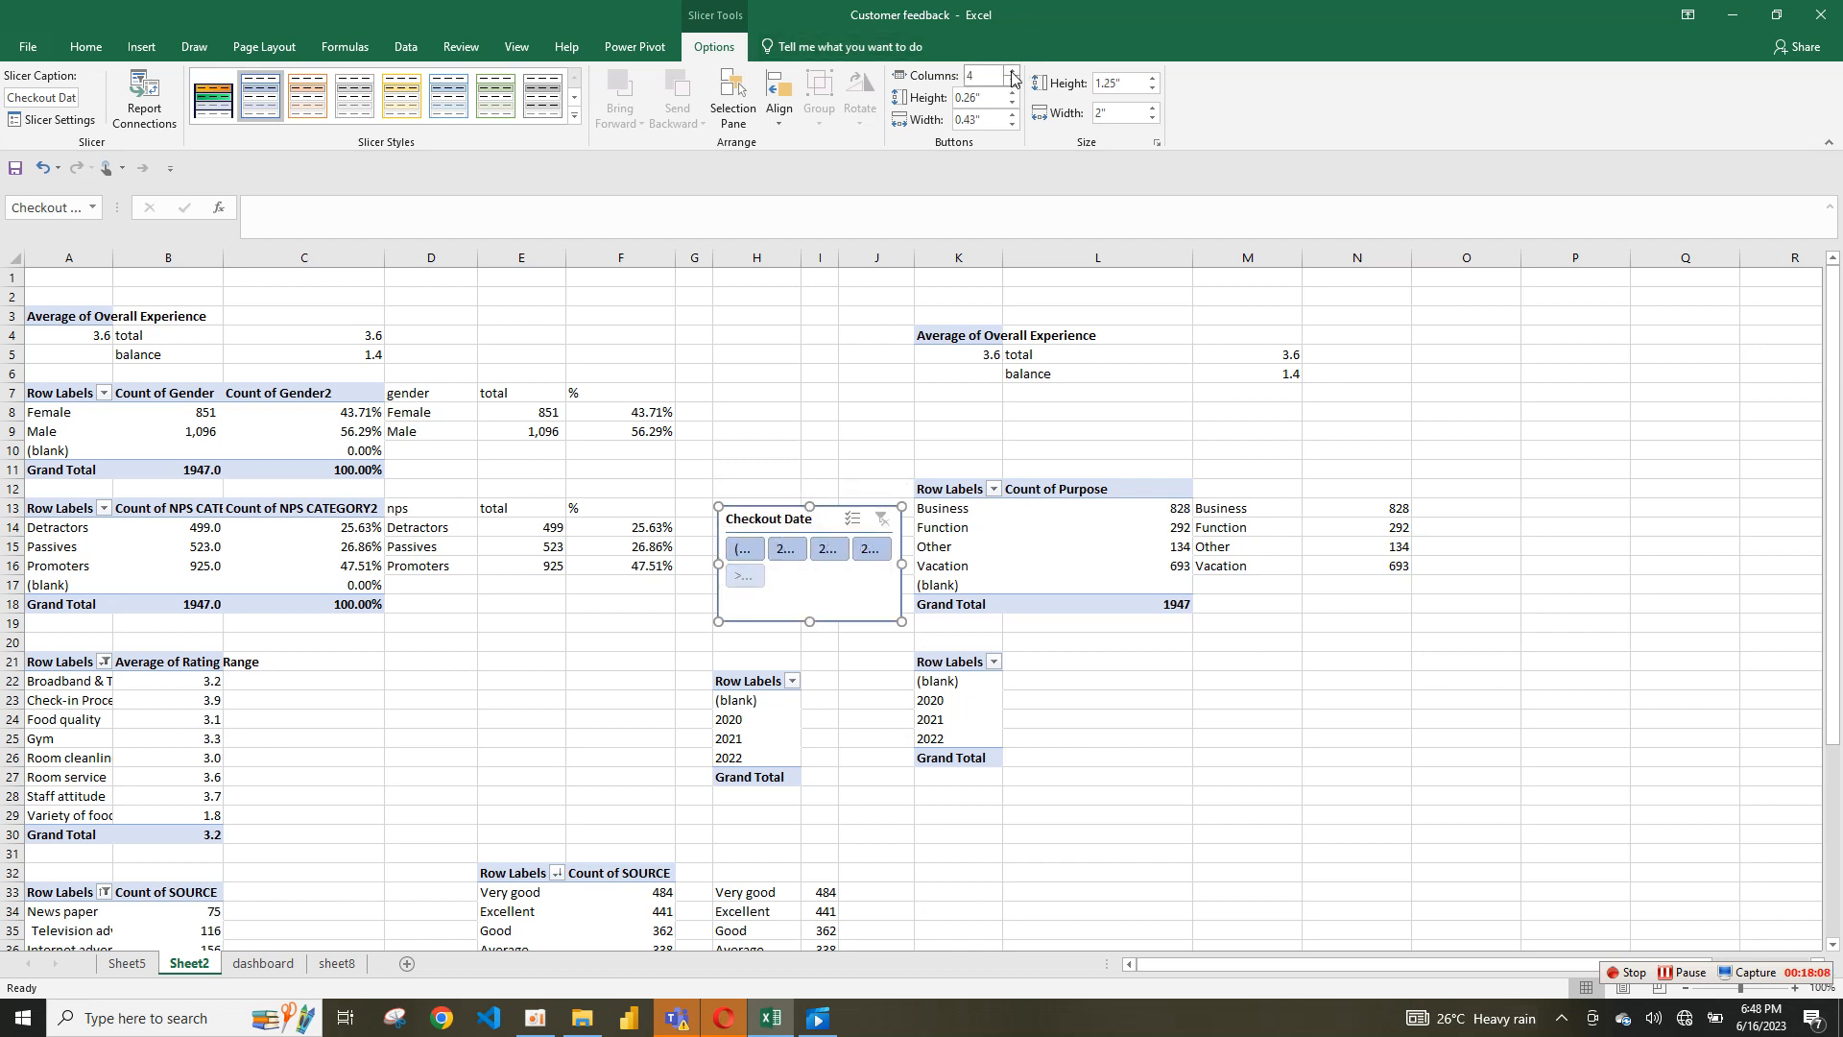
drag(899, 621, 922, 582)
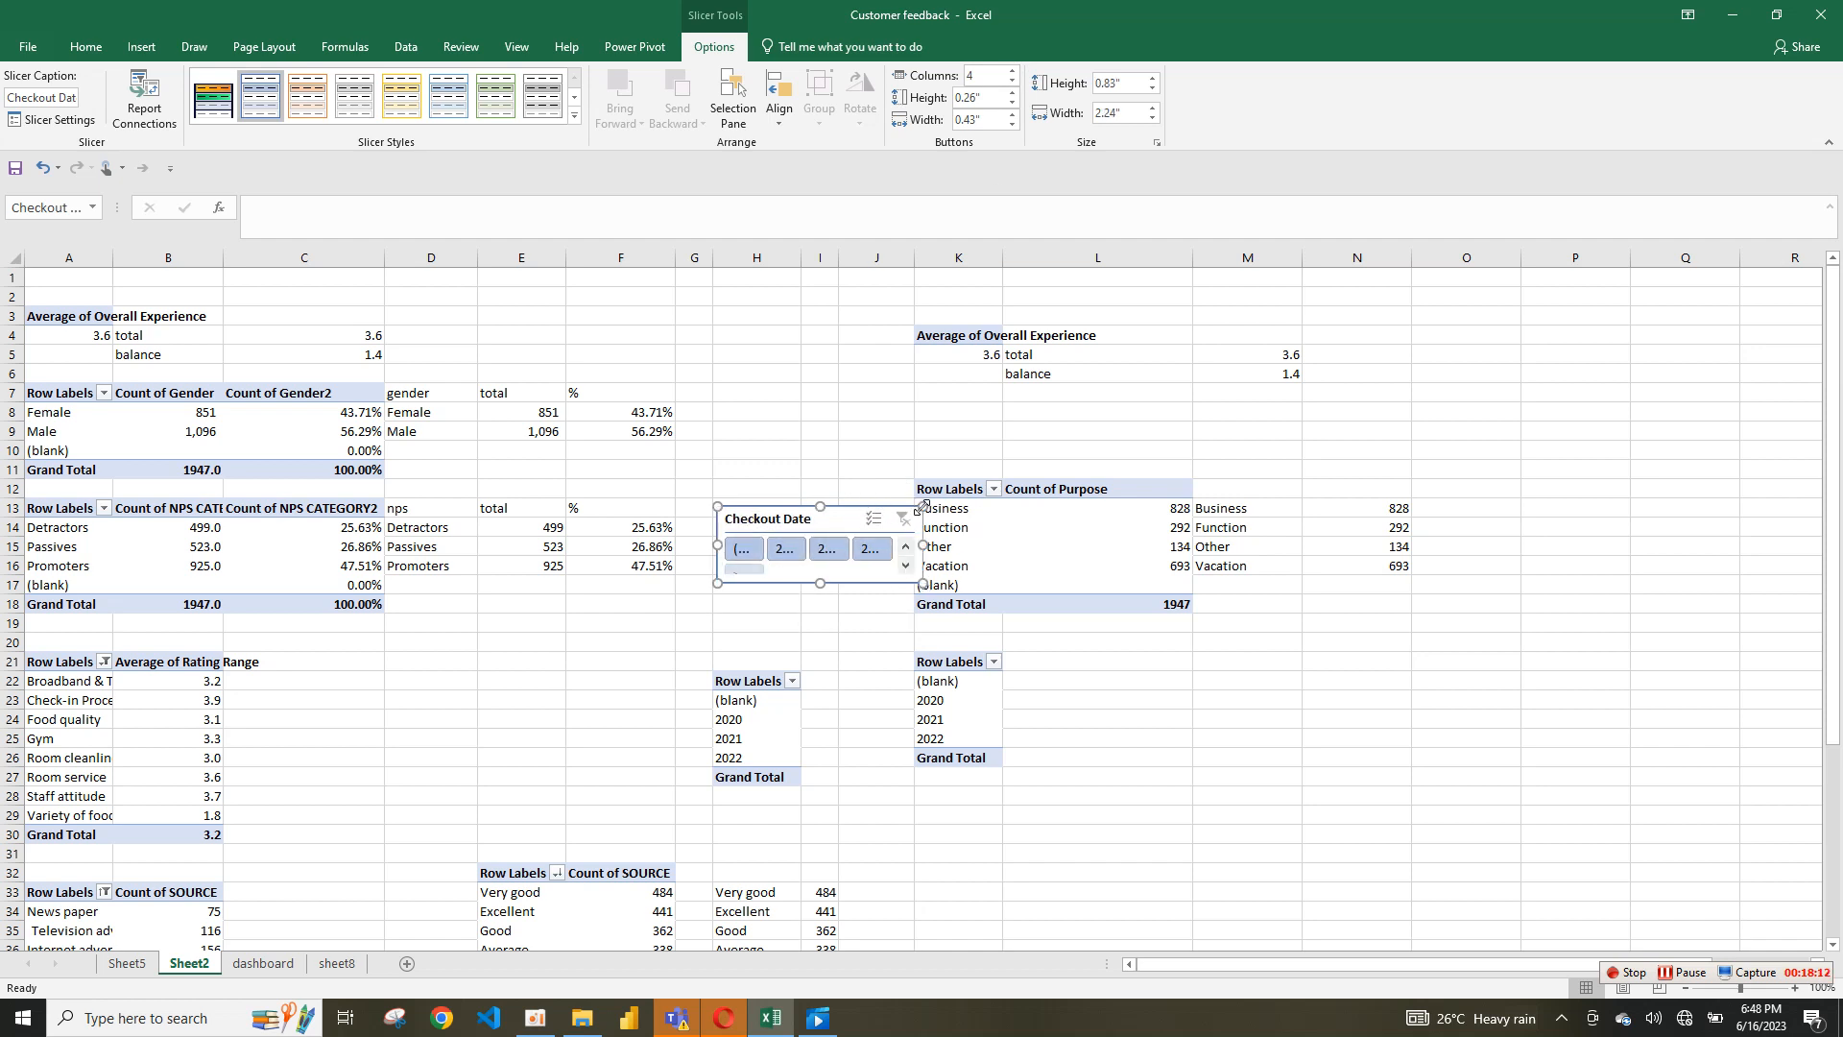
Step: Move the Checkout Date slicer from Sheet2 to sheet8, place it under the dashboard title and widen it to about 3.91"
key(Delete)
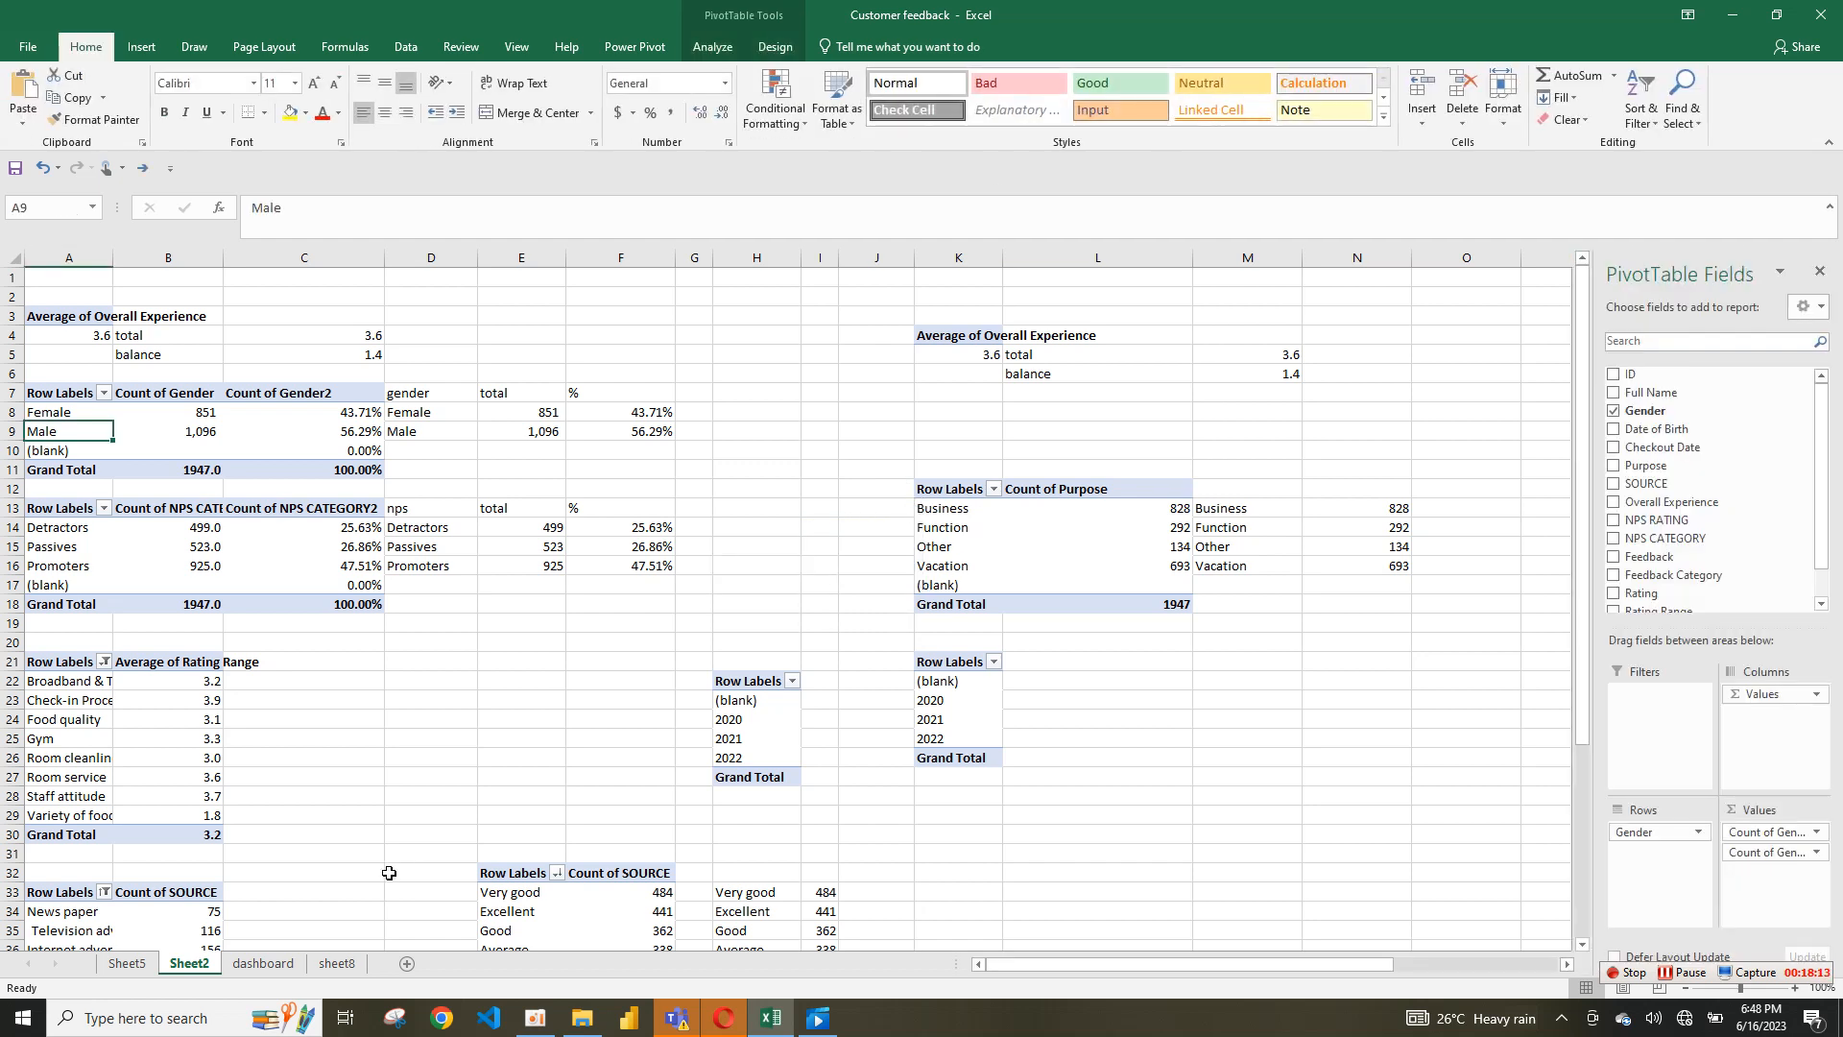
click(336, 963)
key(ctrl+v)
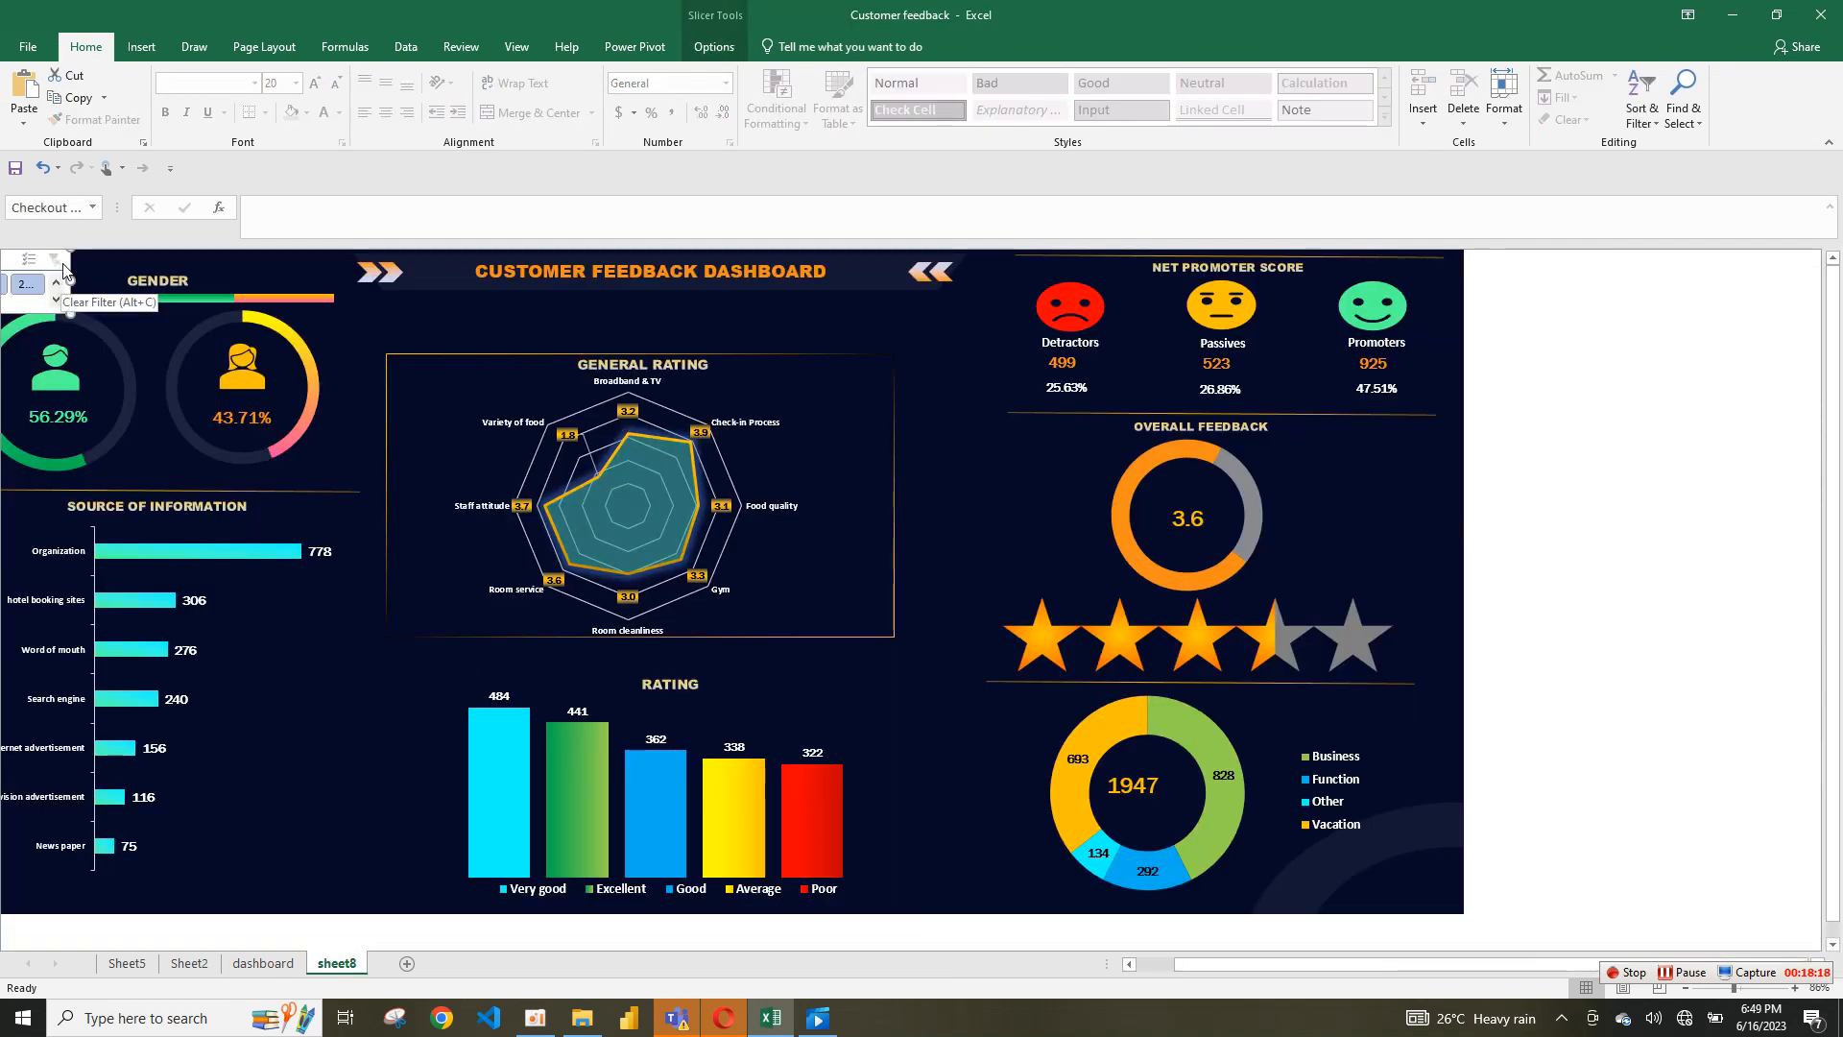
drag(48, 253, 598, 291)
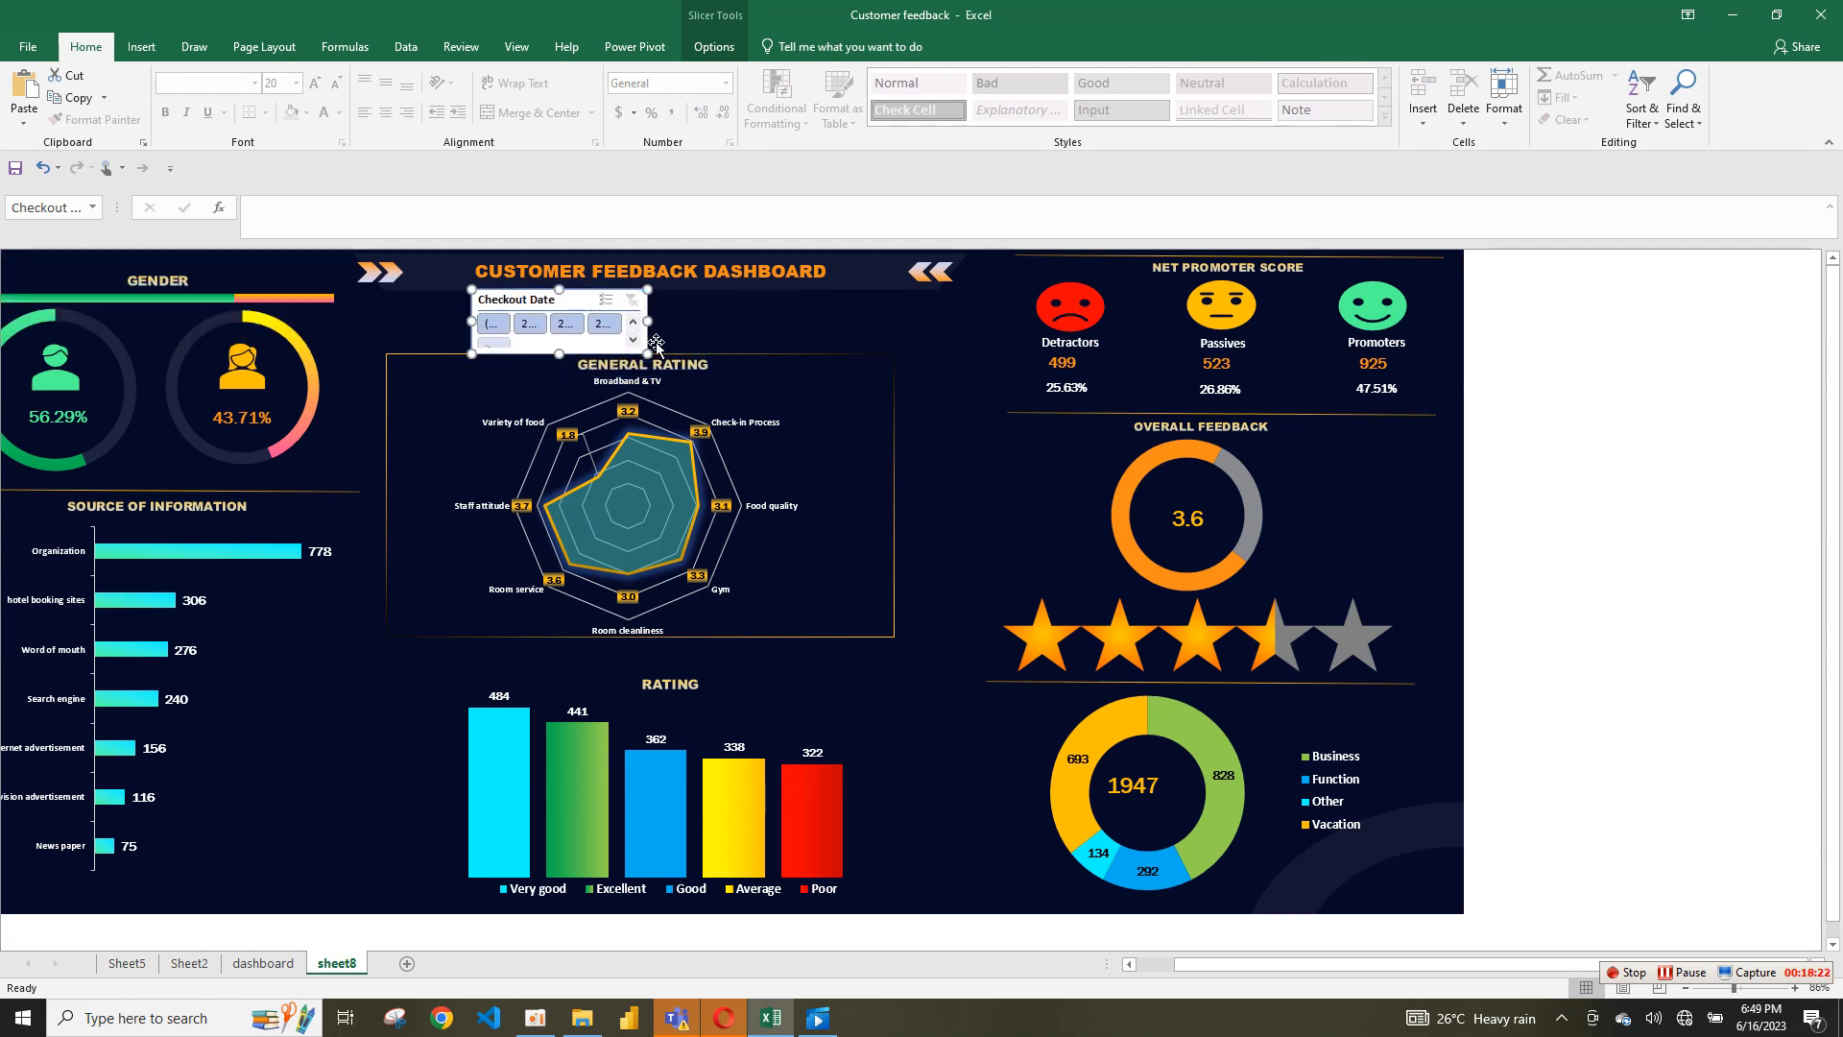
drag(649, 354, 780, 354)
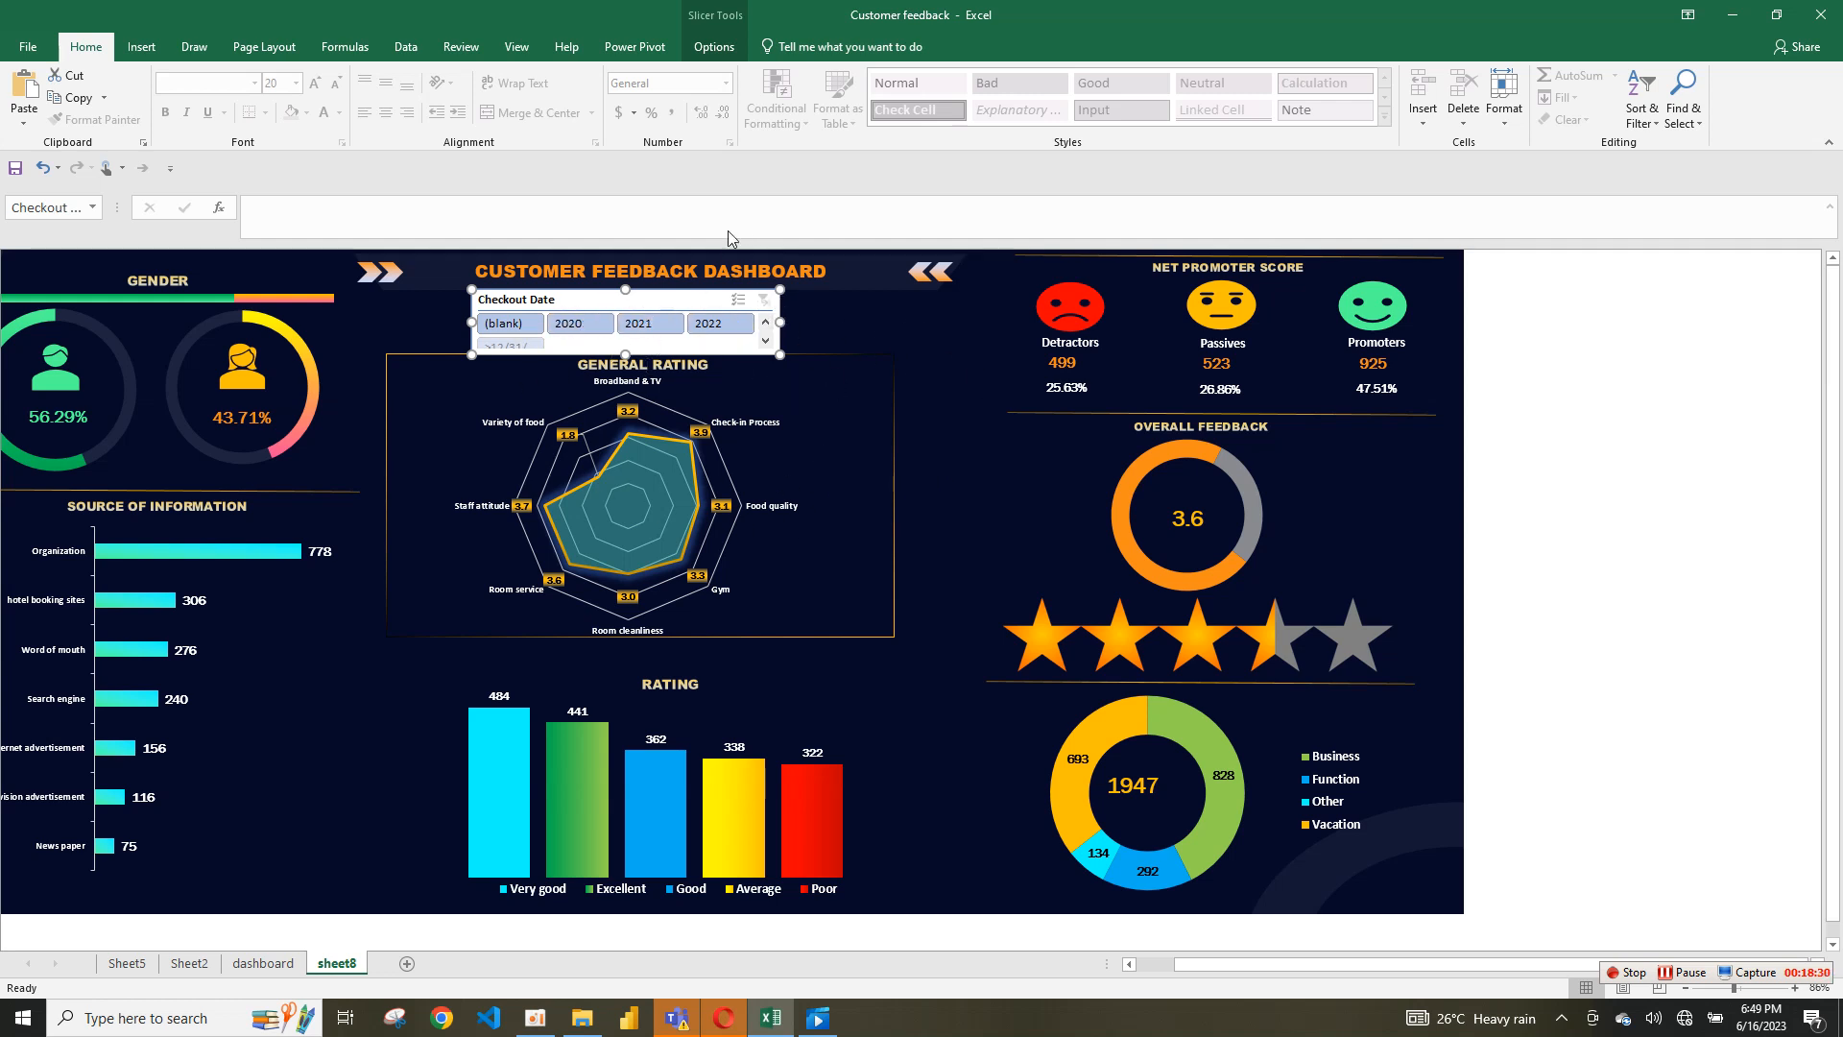
Step: Apply the light blue slicer style to the Checkout Date slicer, duplicate that style and open the duplicate for modification
click(714, 46)
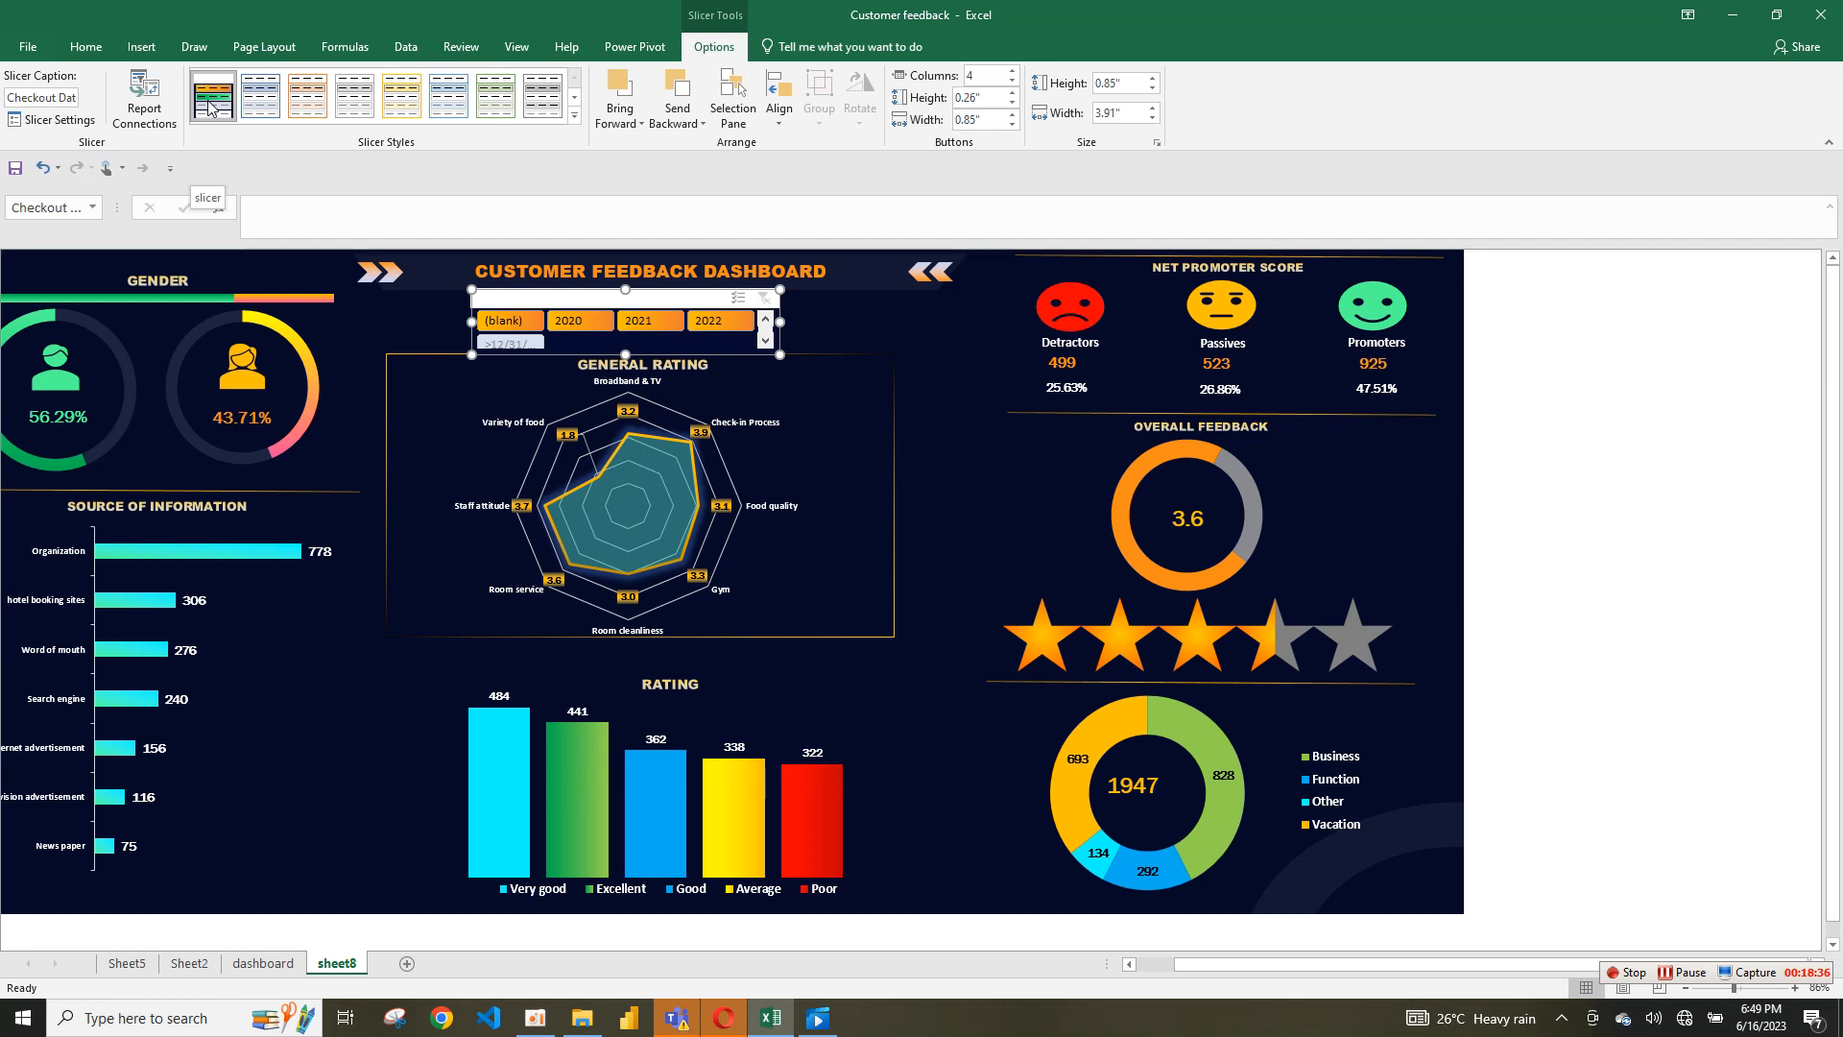
click(257, 107)
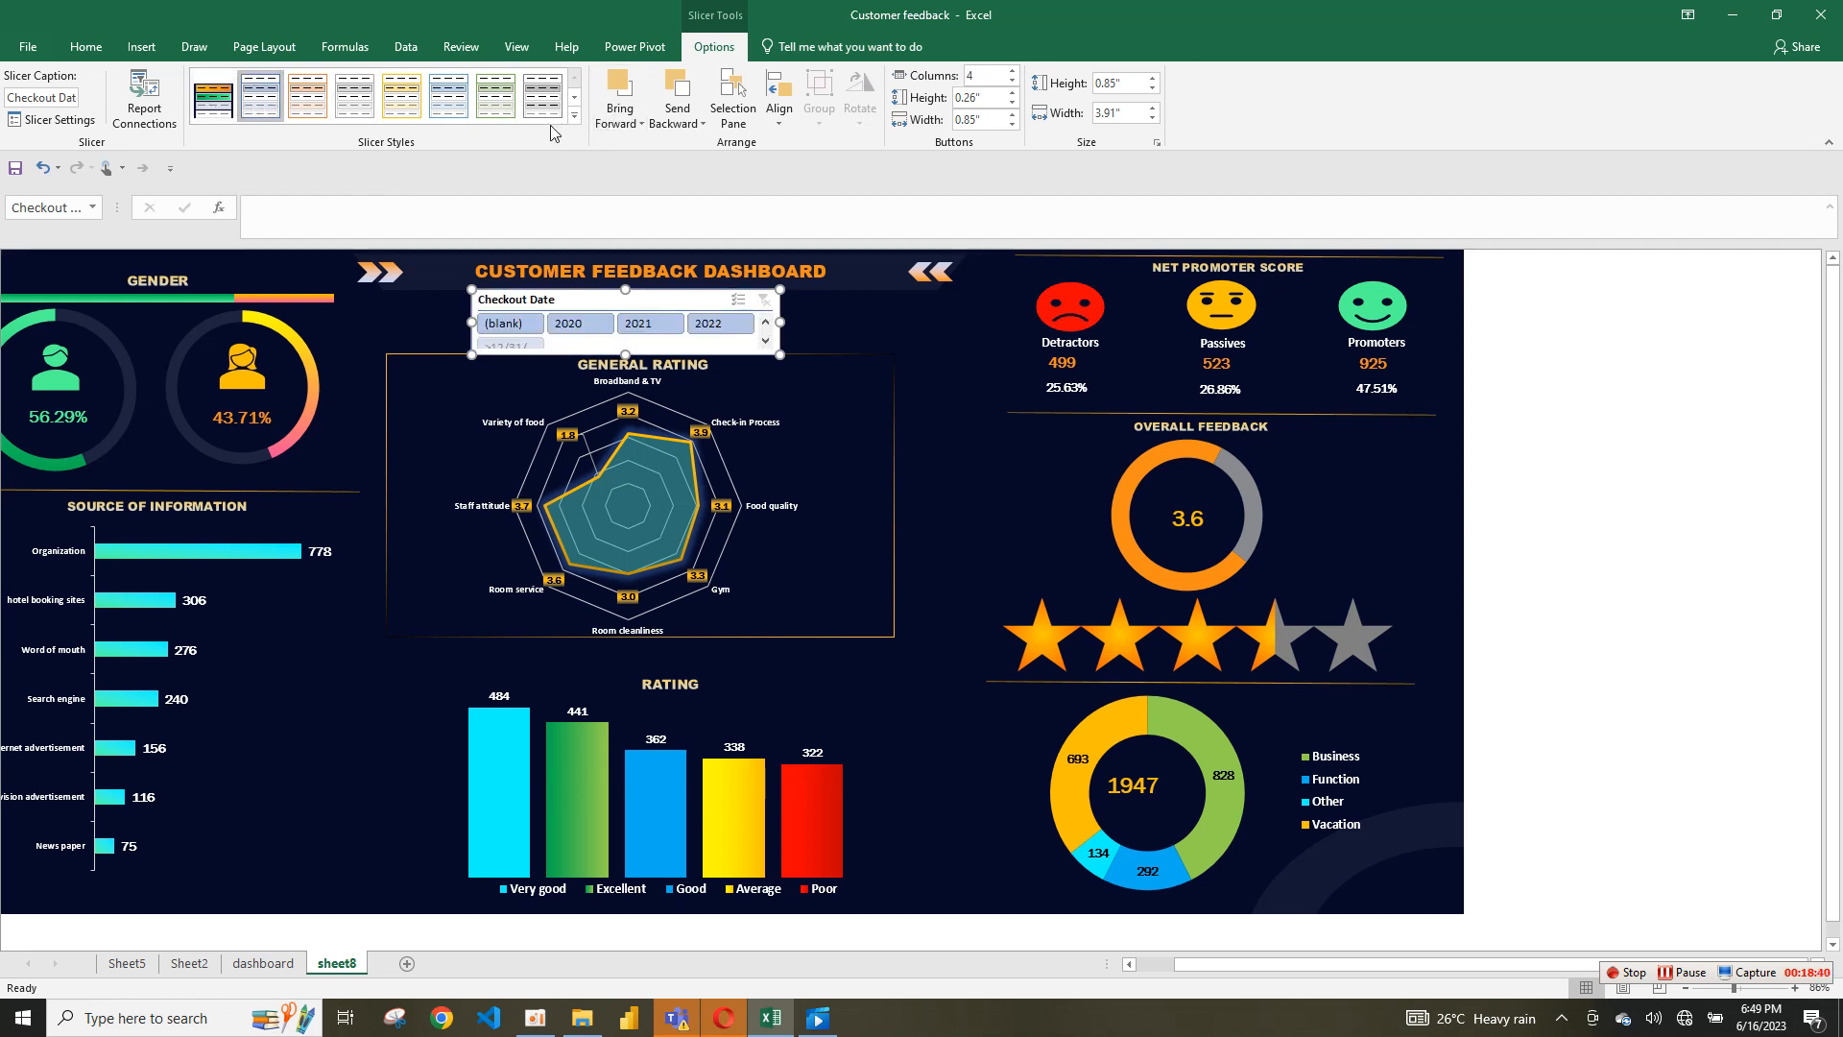
right_click(269, 107)
click(307, 139)
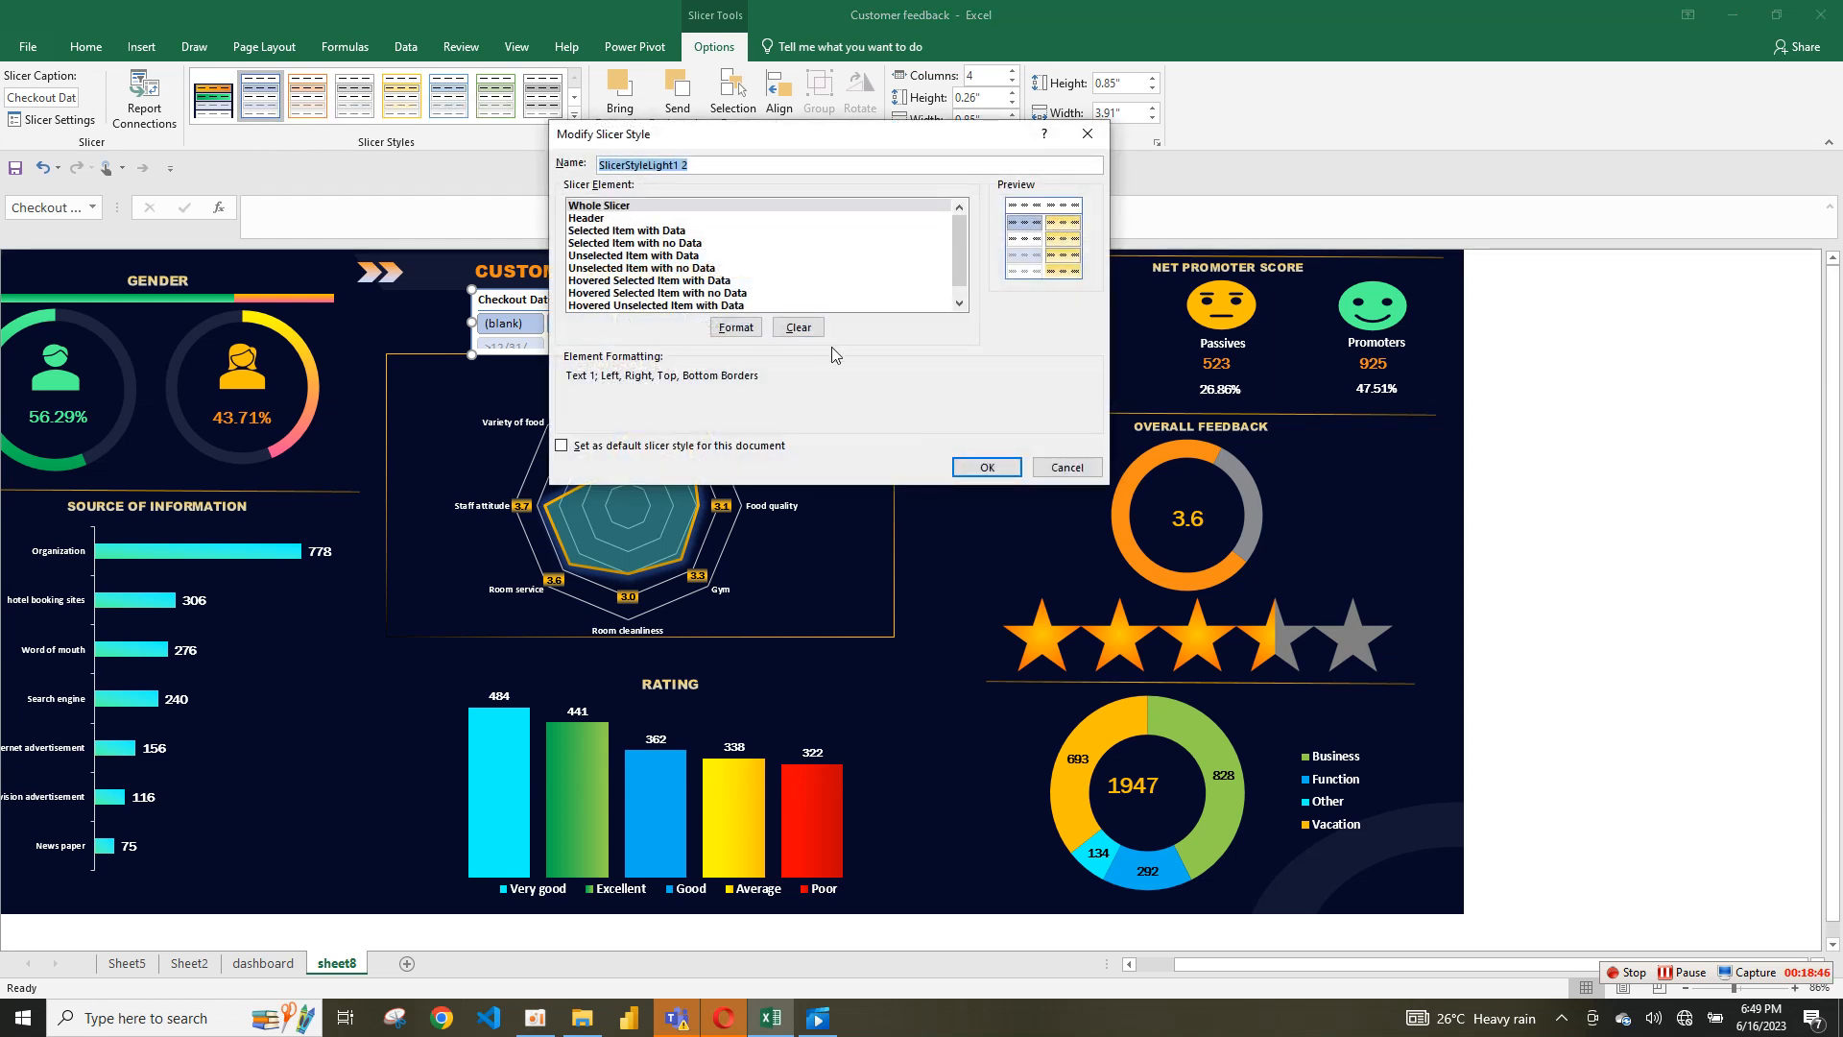
click(988, 467)
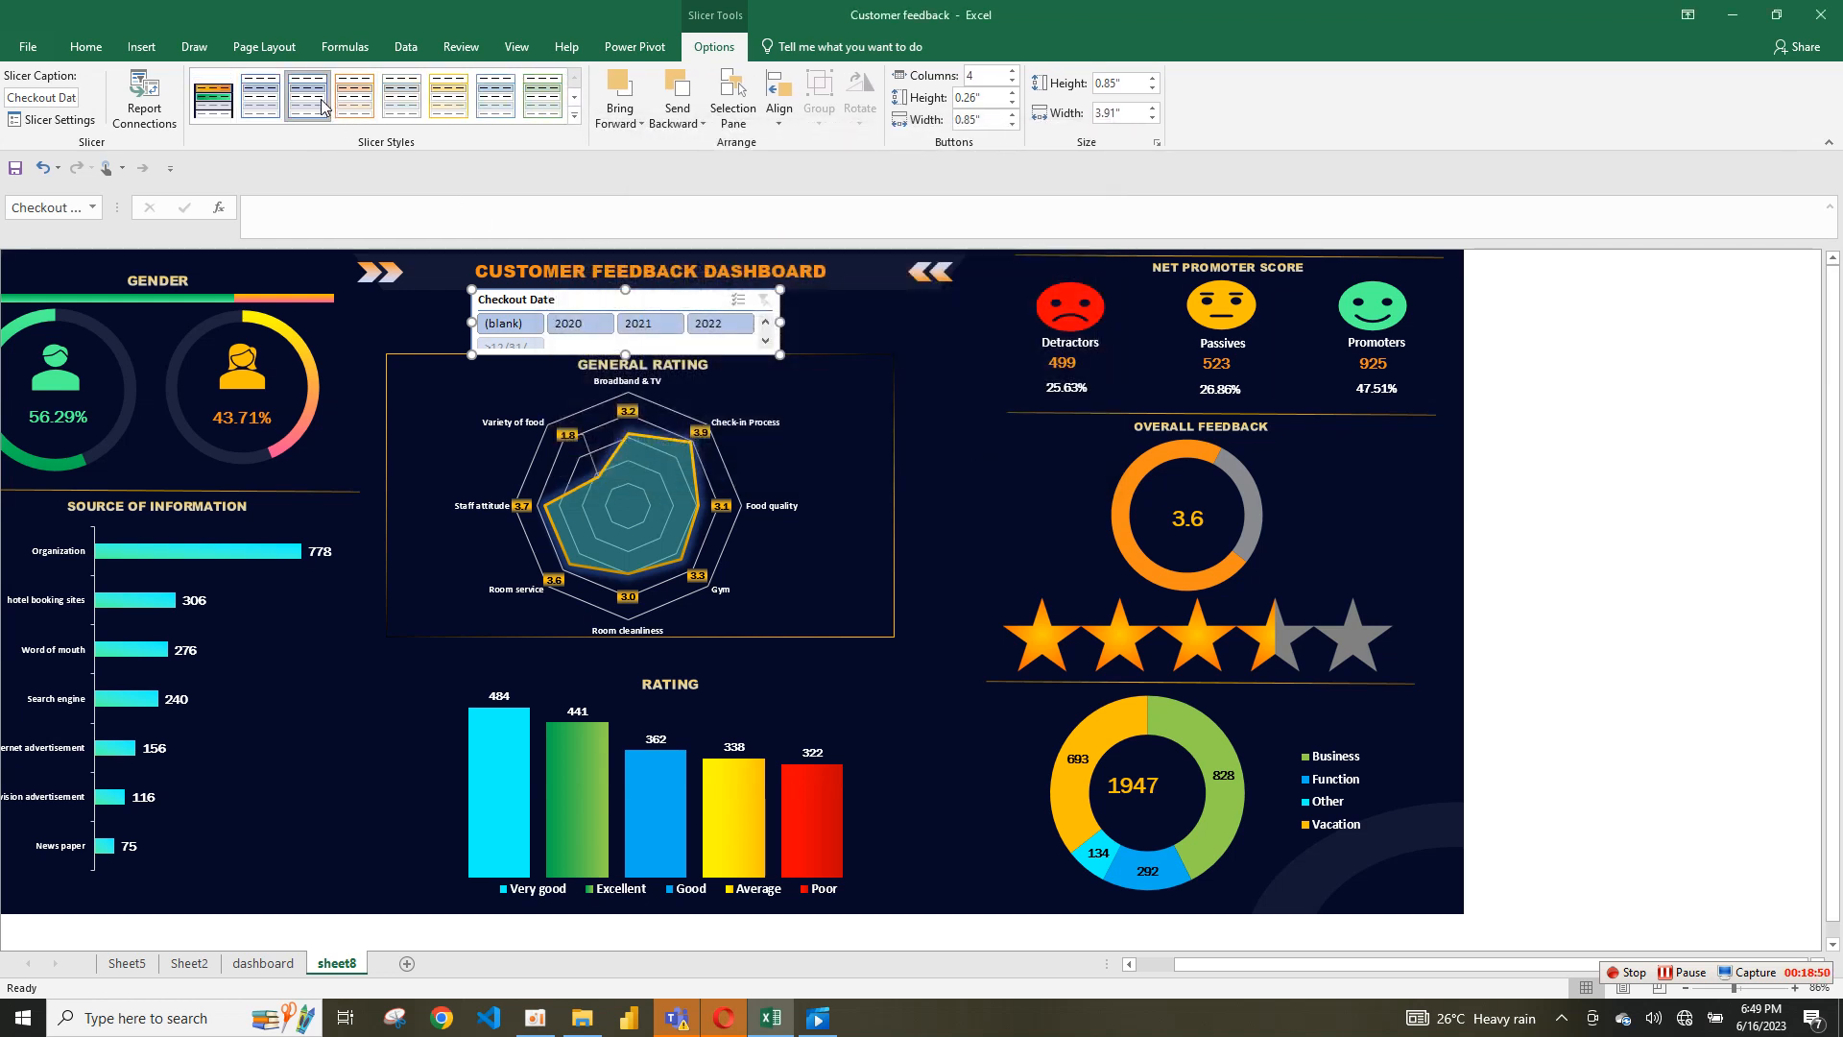
right_click(259, 115)
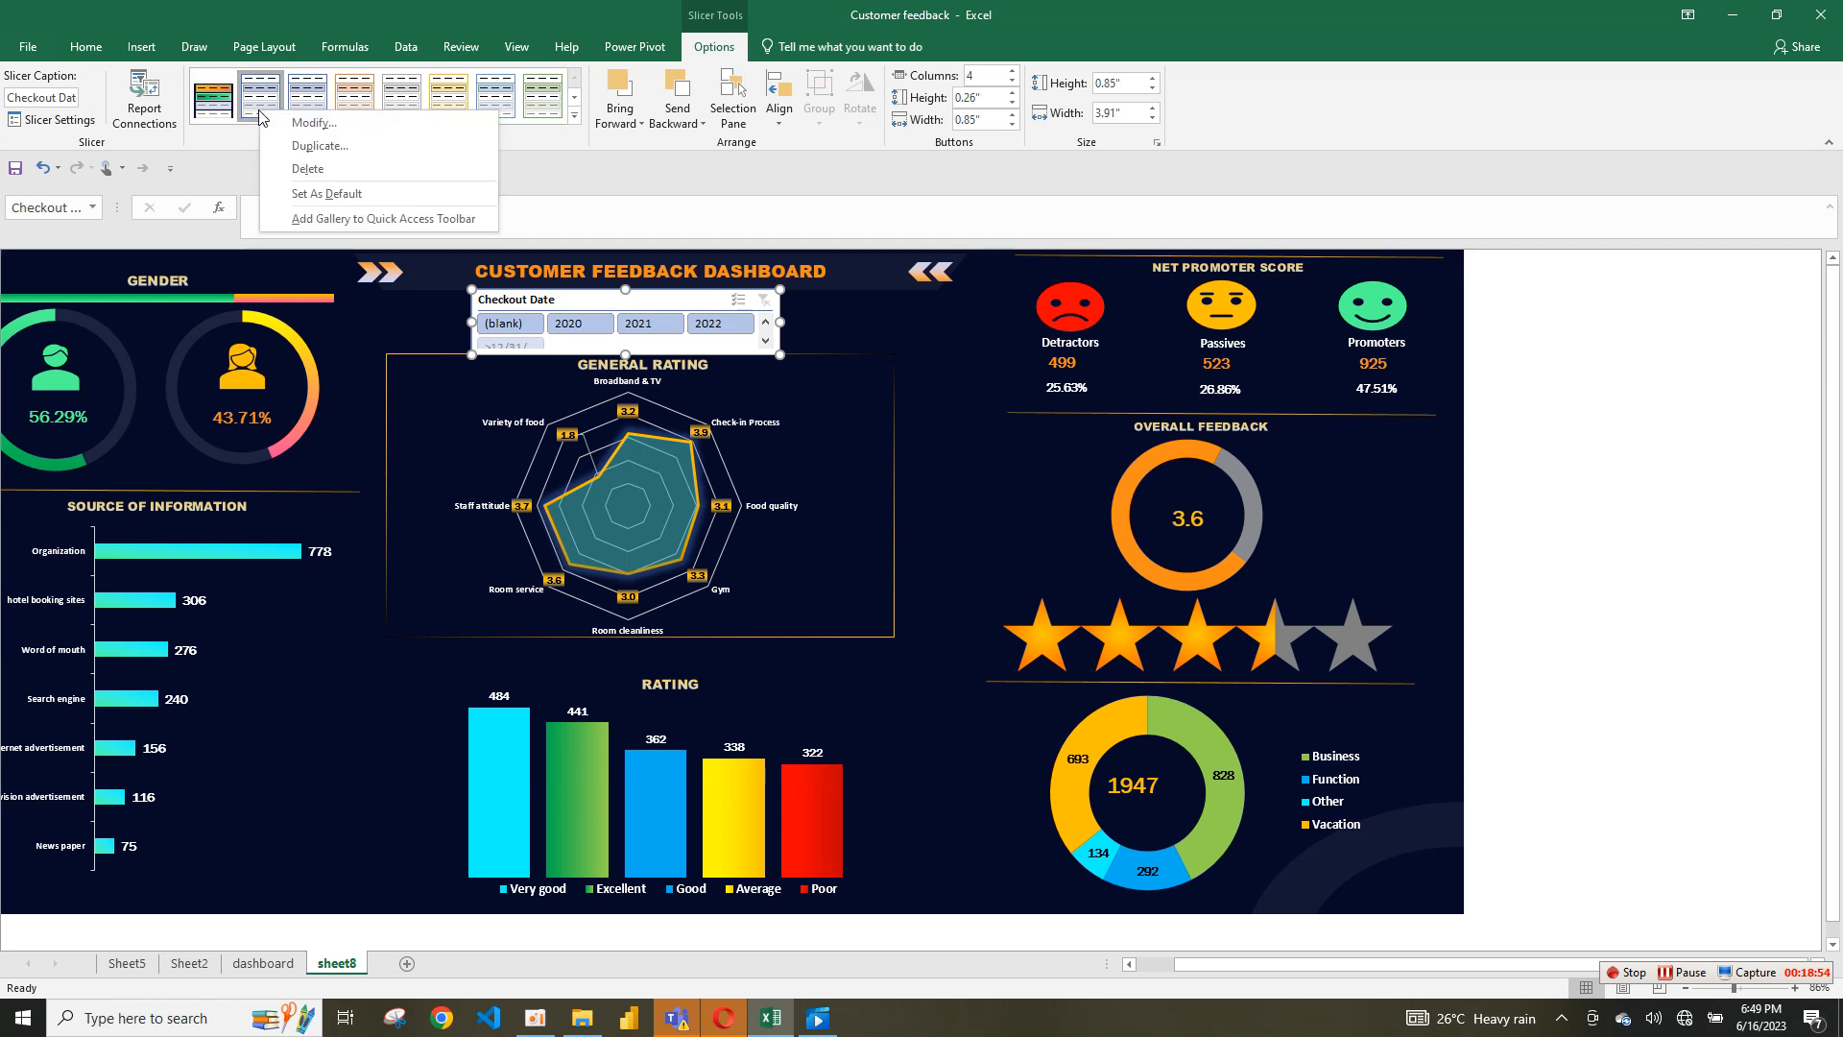
click(297, 130)
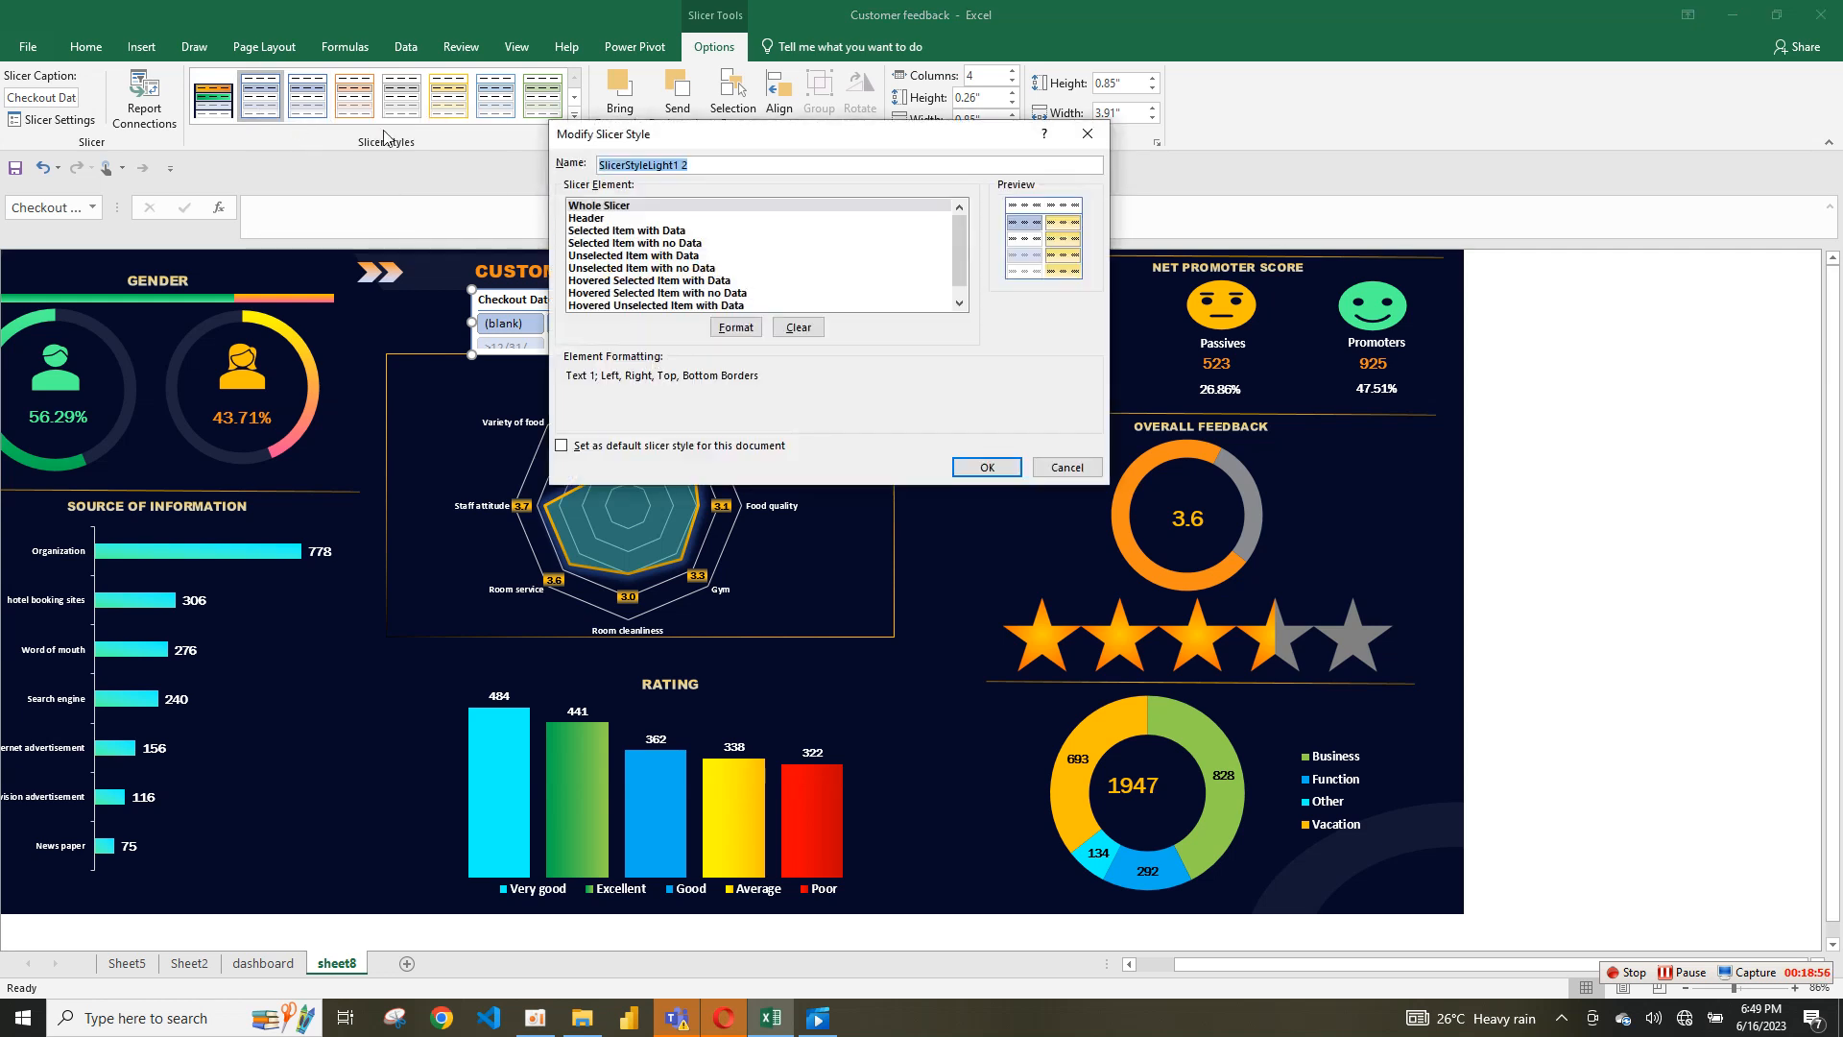
Step: Fill the style's Whole Slicer element with the custom color RGB 5, 10, 45
click(615, 207)
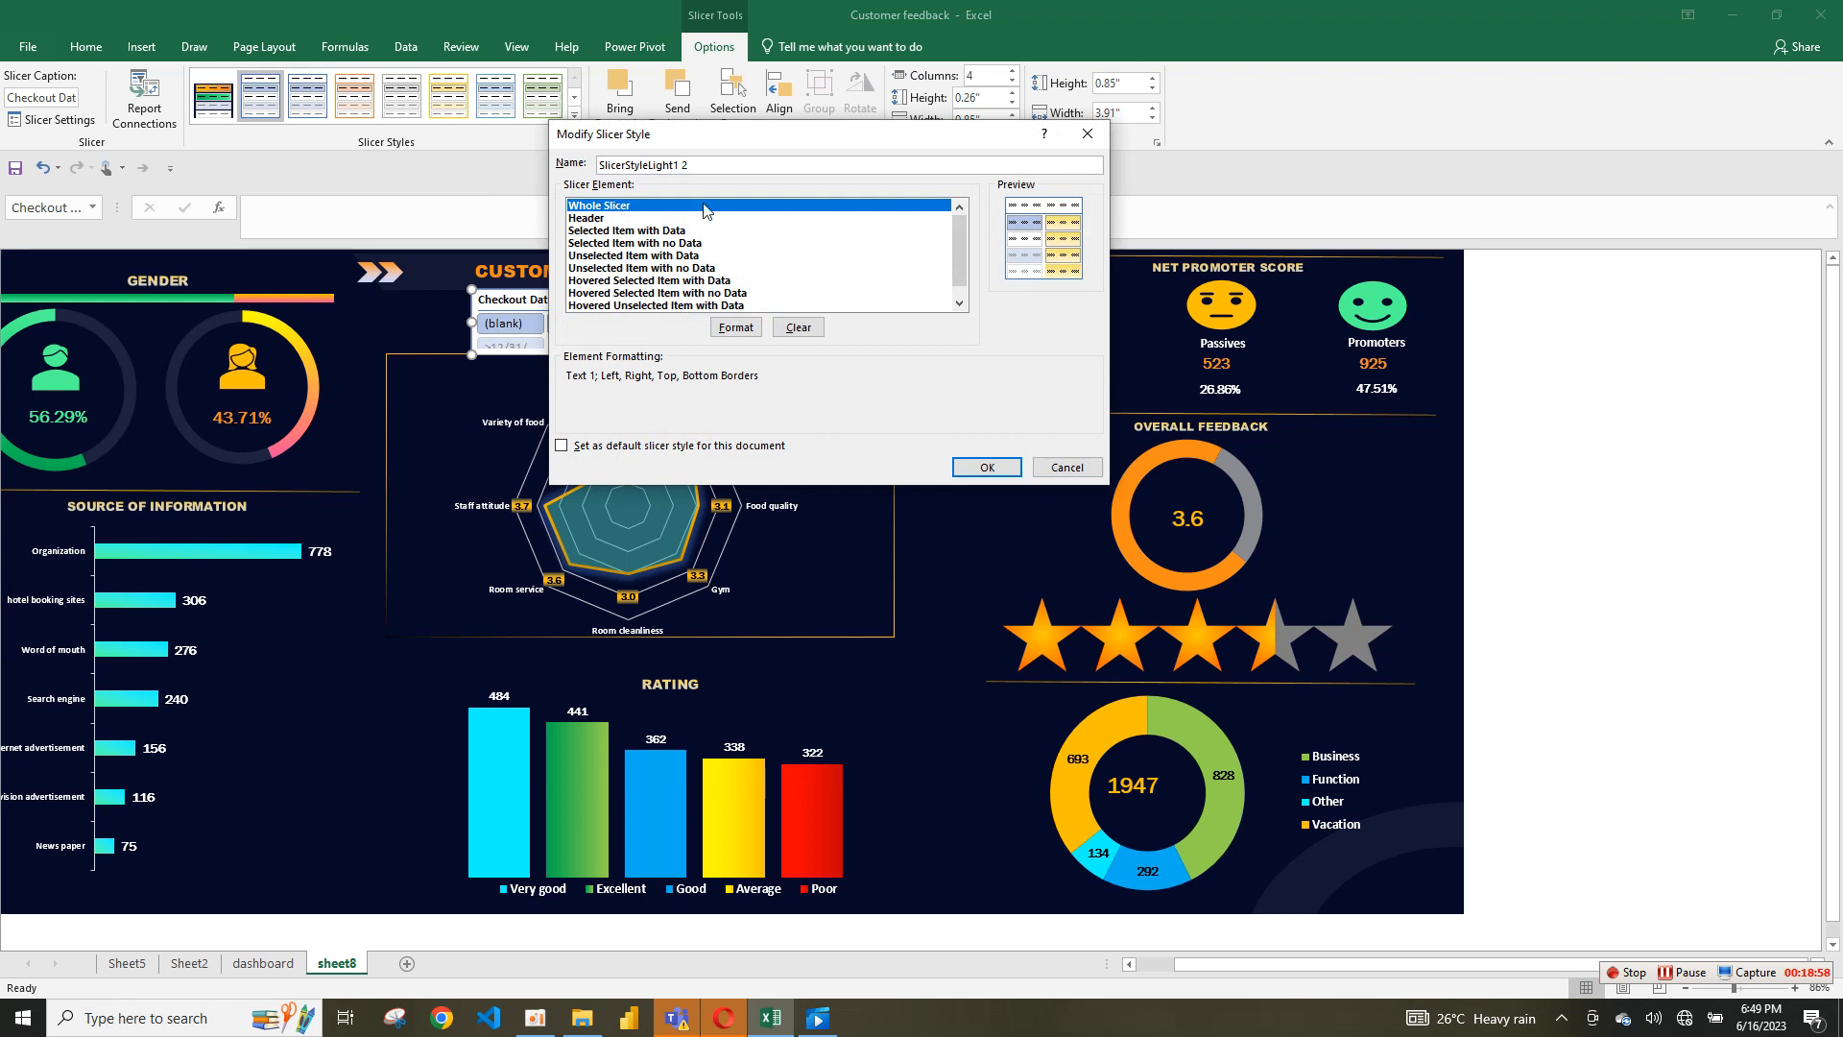
click(751, 330)
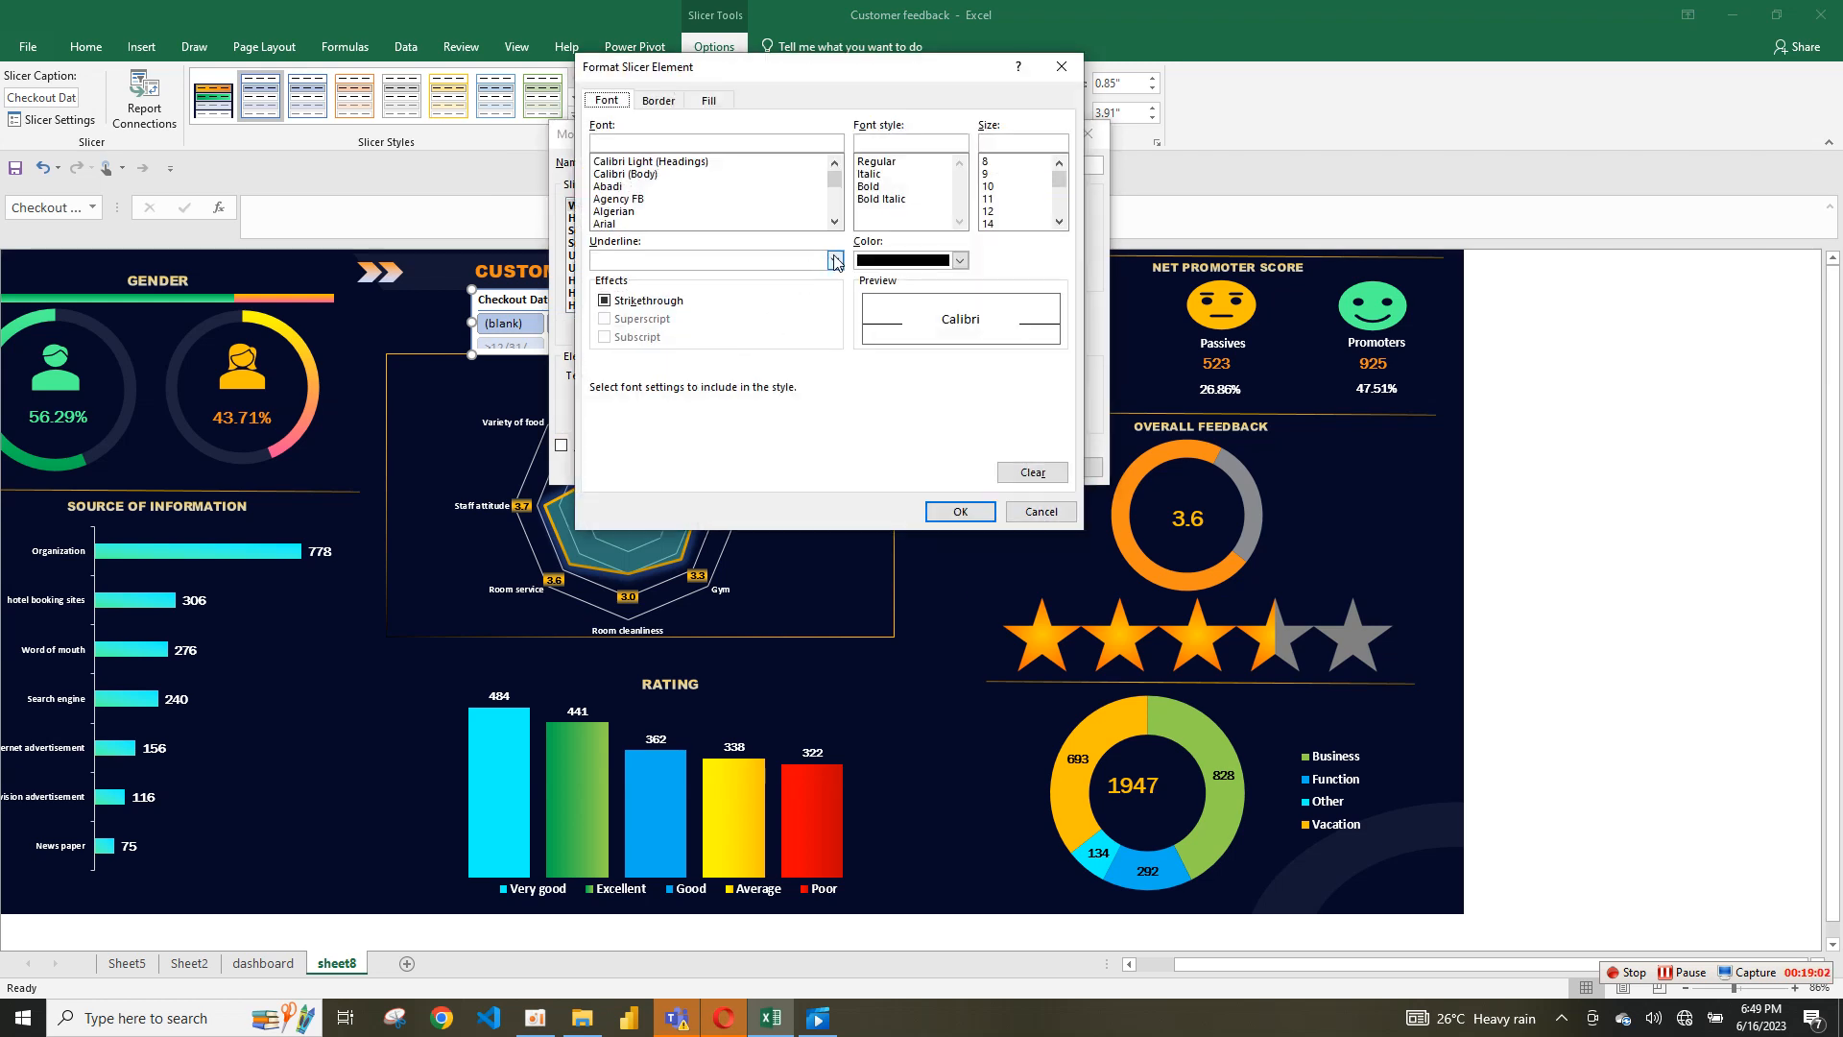
click(708, 100)
click(706, 323)
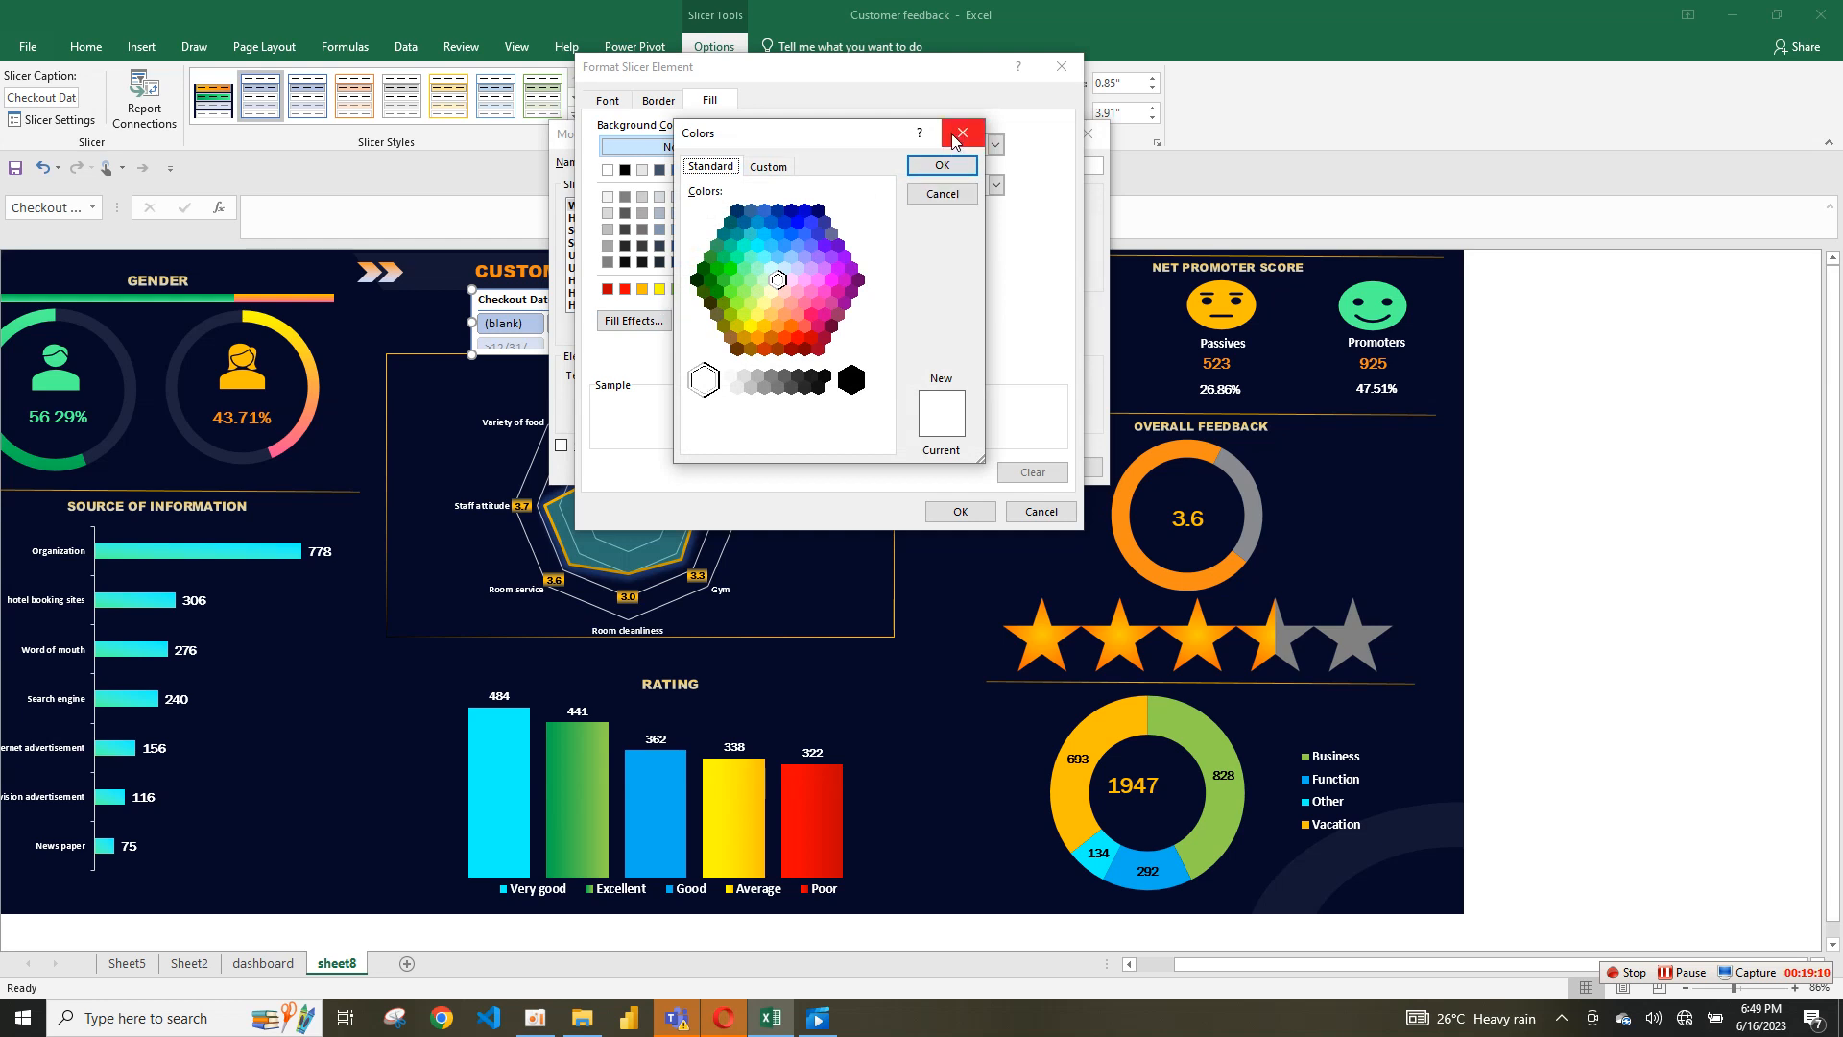
click(768, 169)
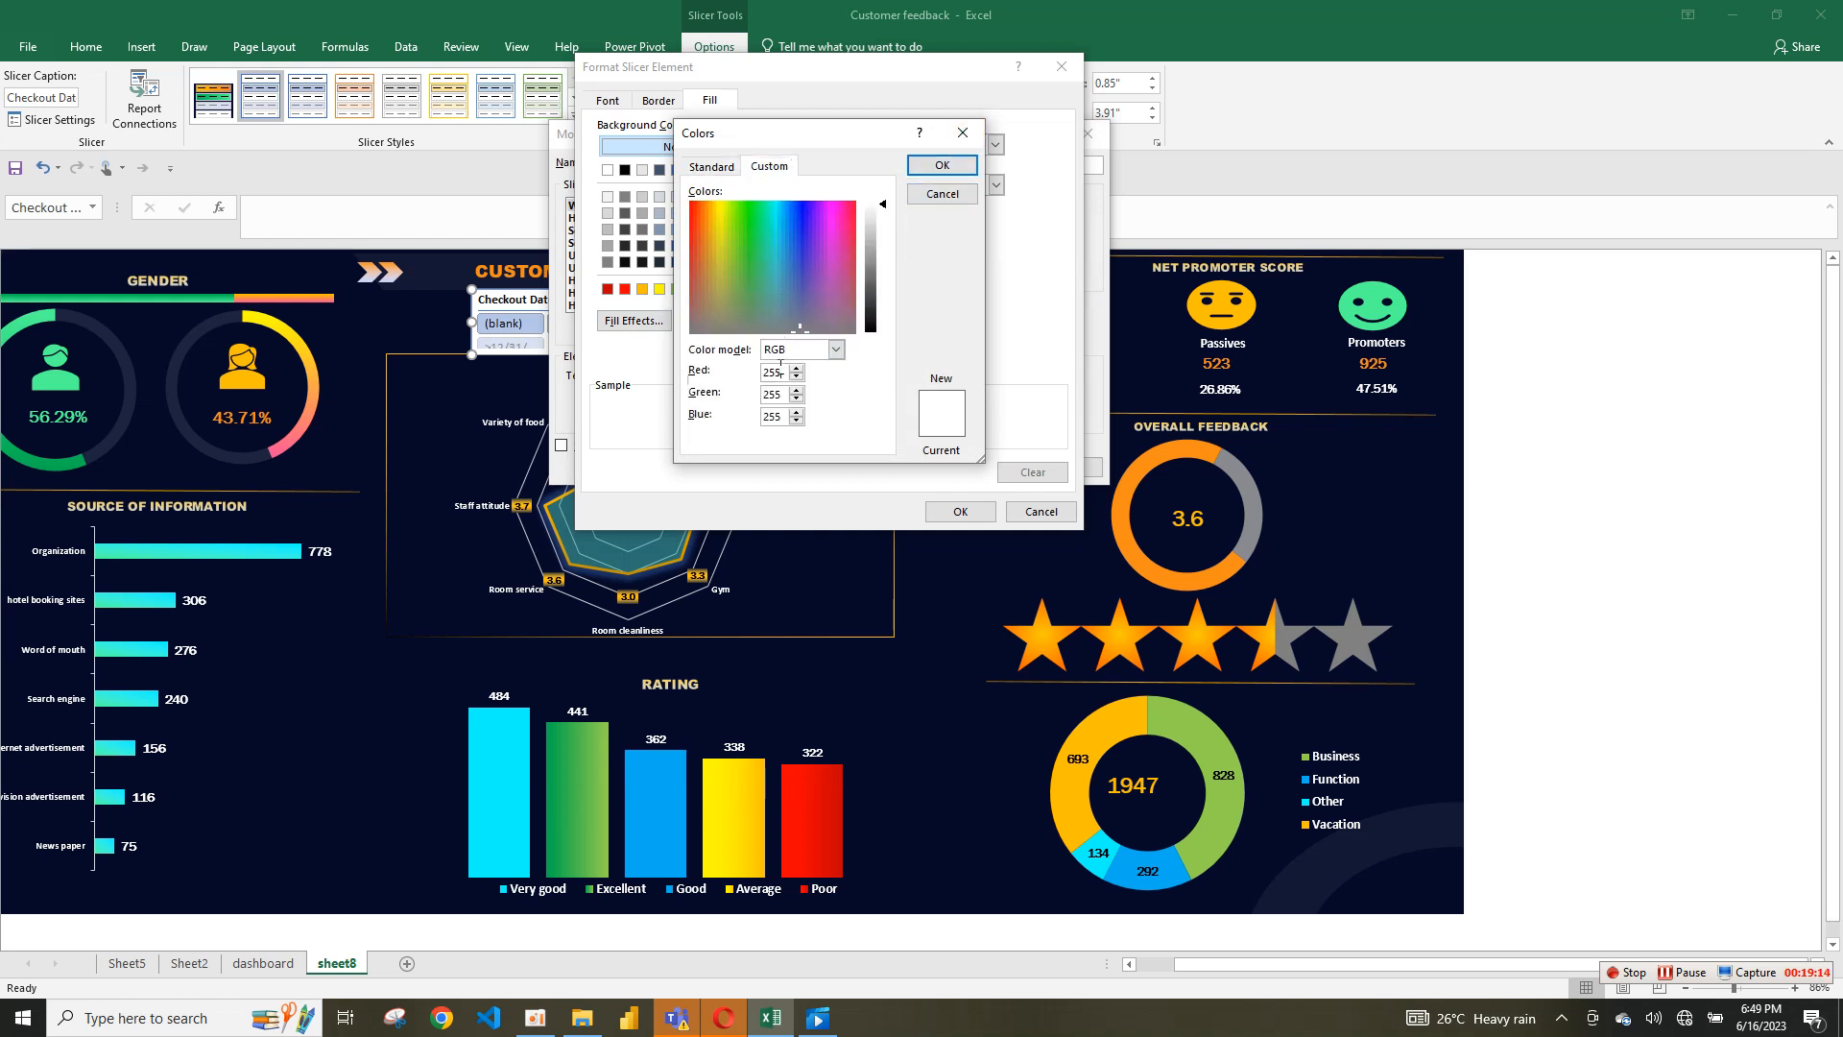
text(1)
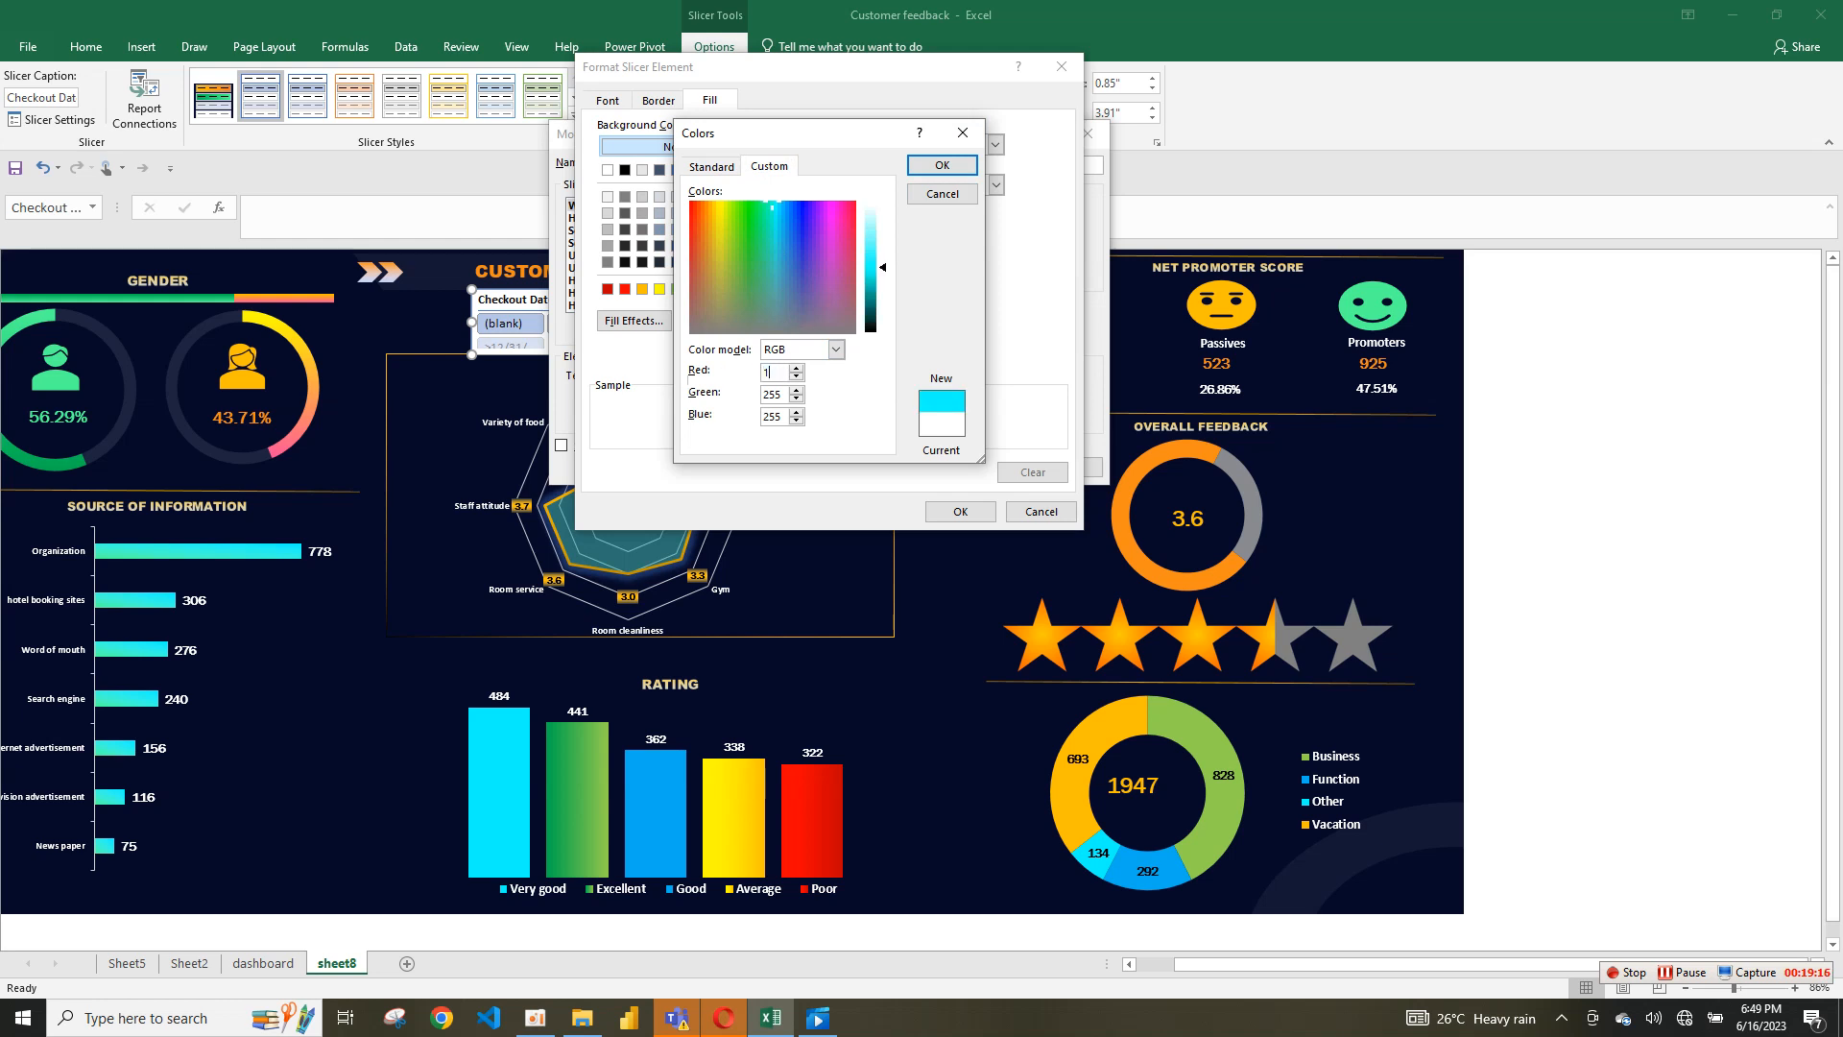
key(BackSpace)
text(5)
text(10)
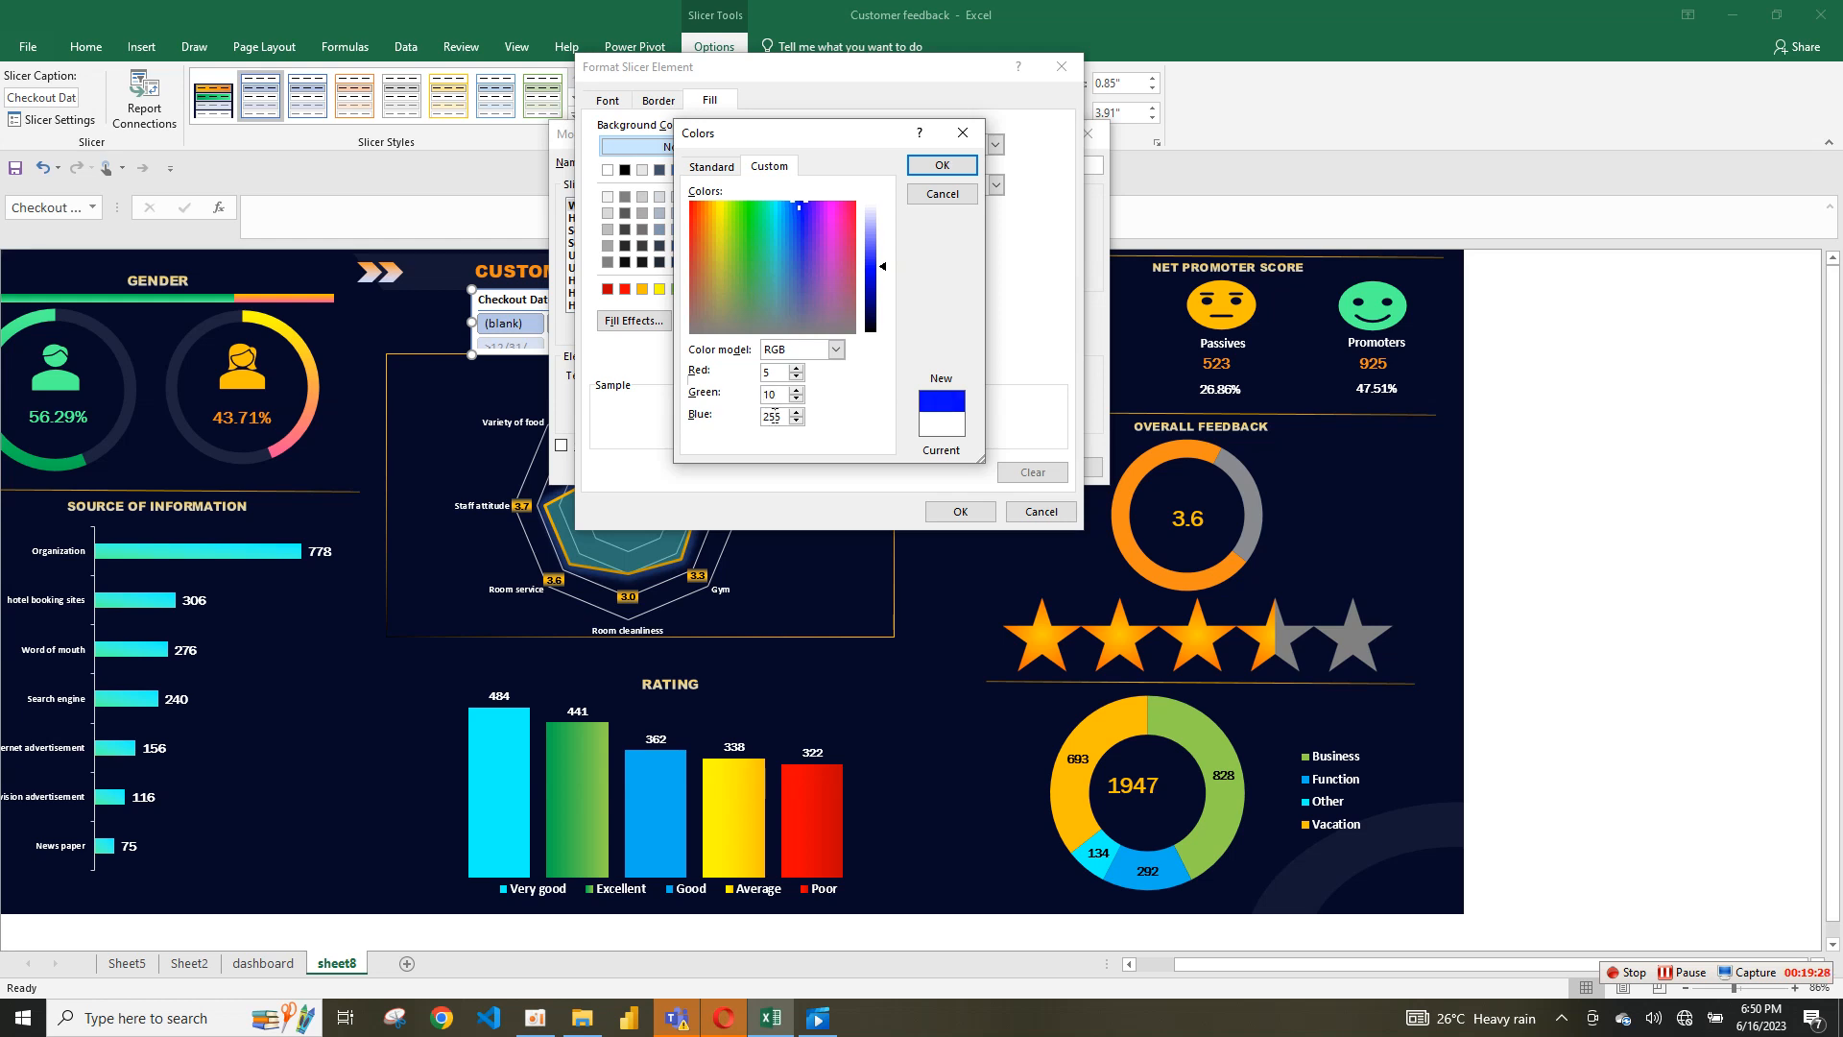
key(BackSpace)
key(BackSpace)
text(45)
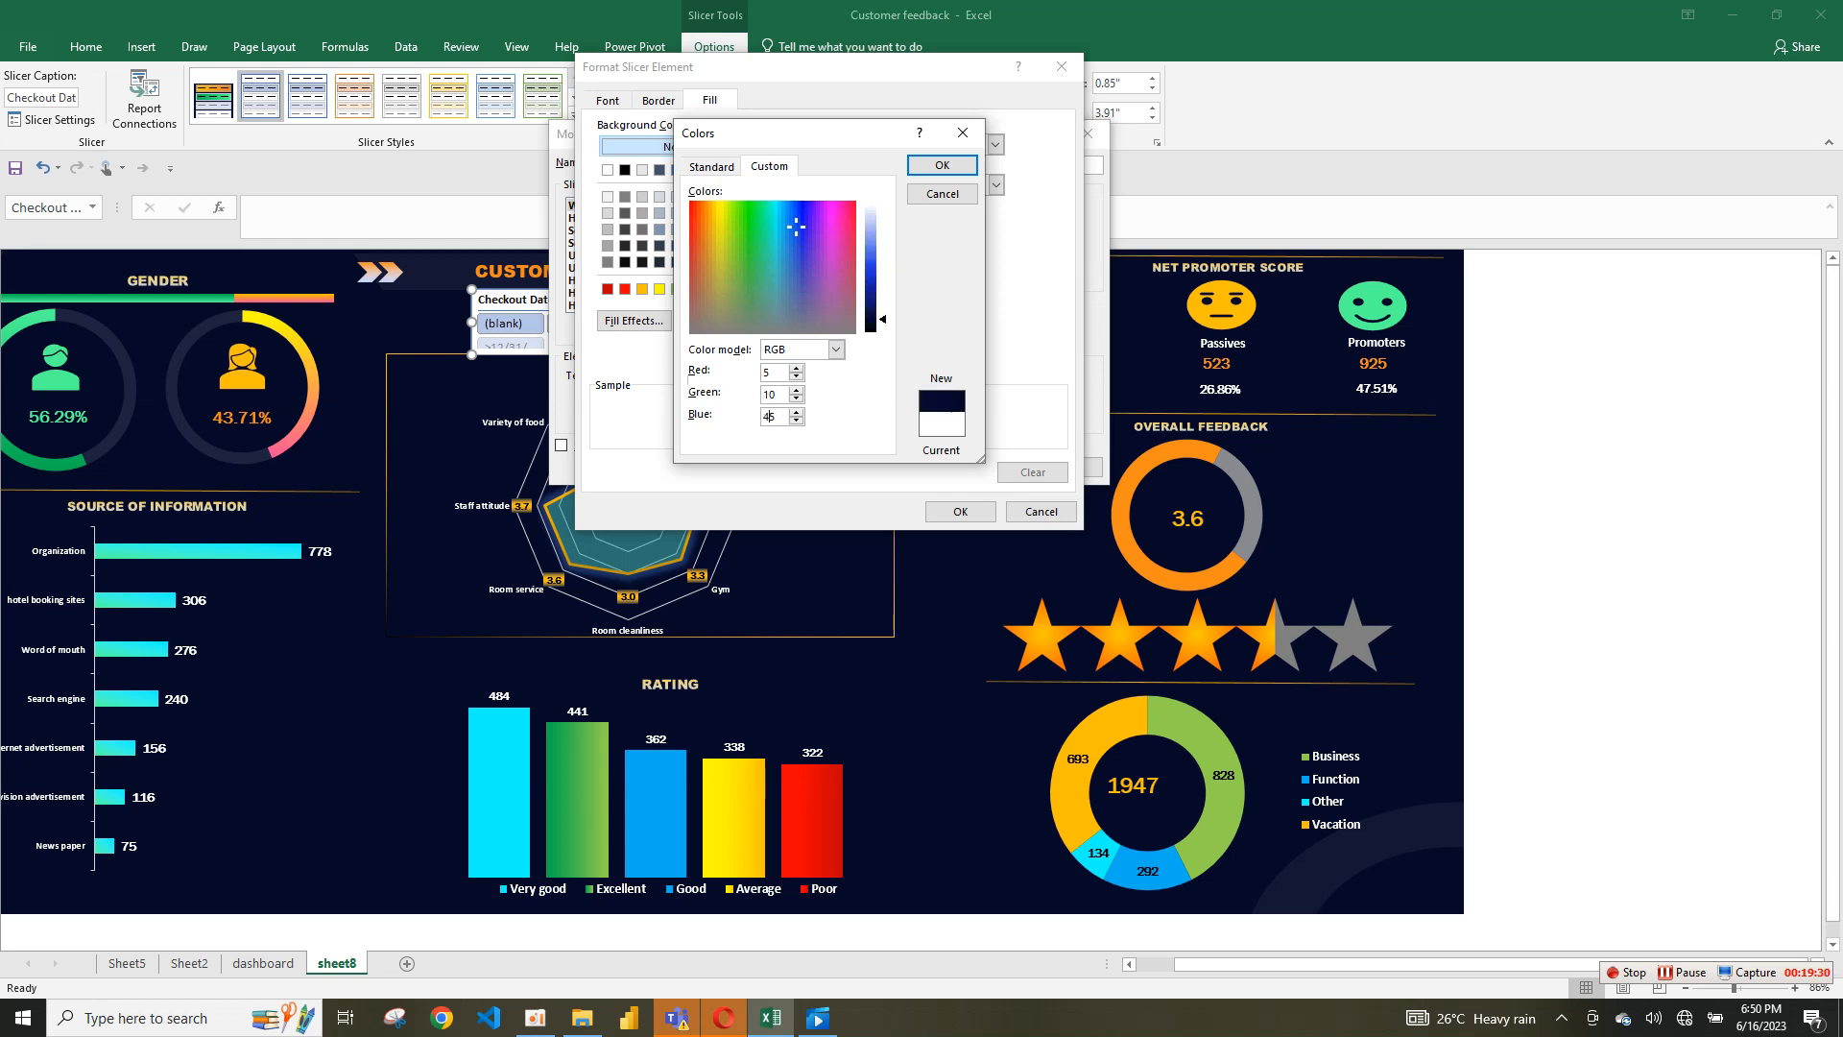
click(950, 166)
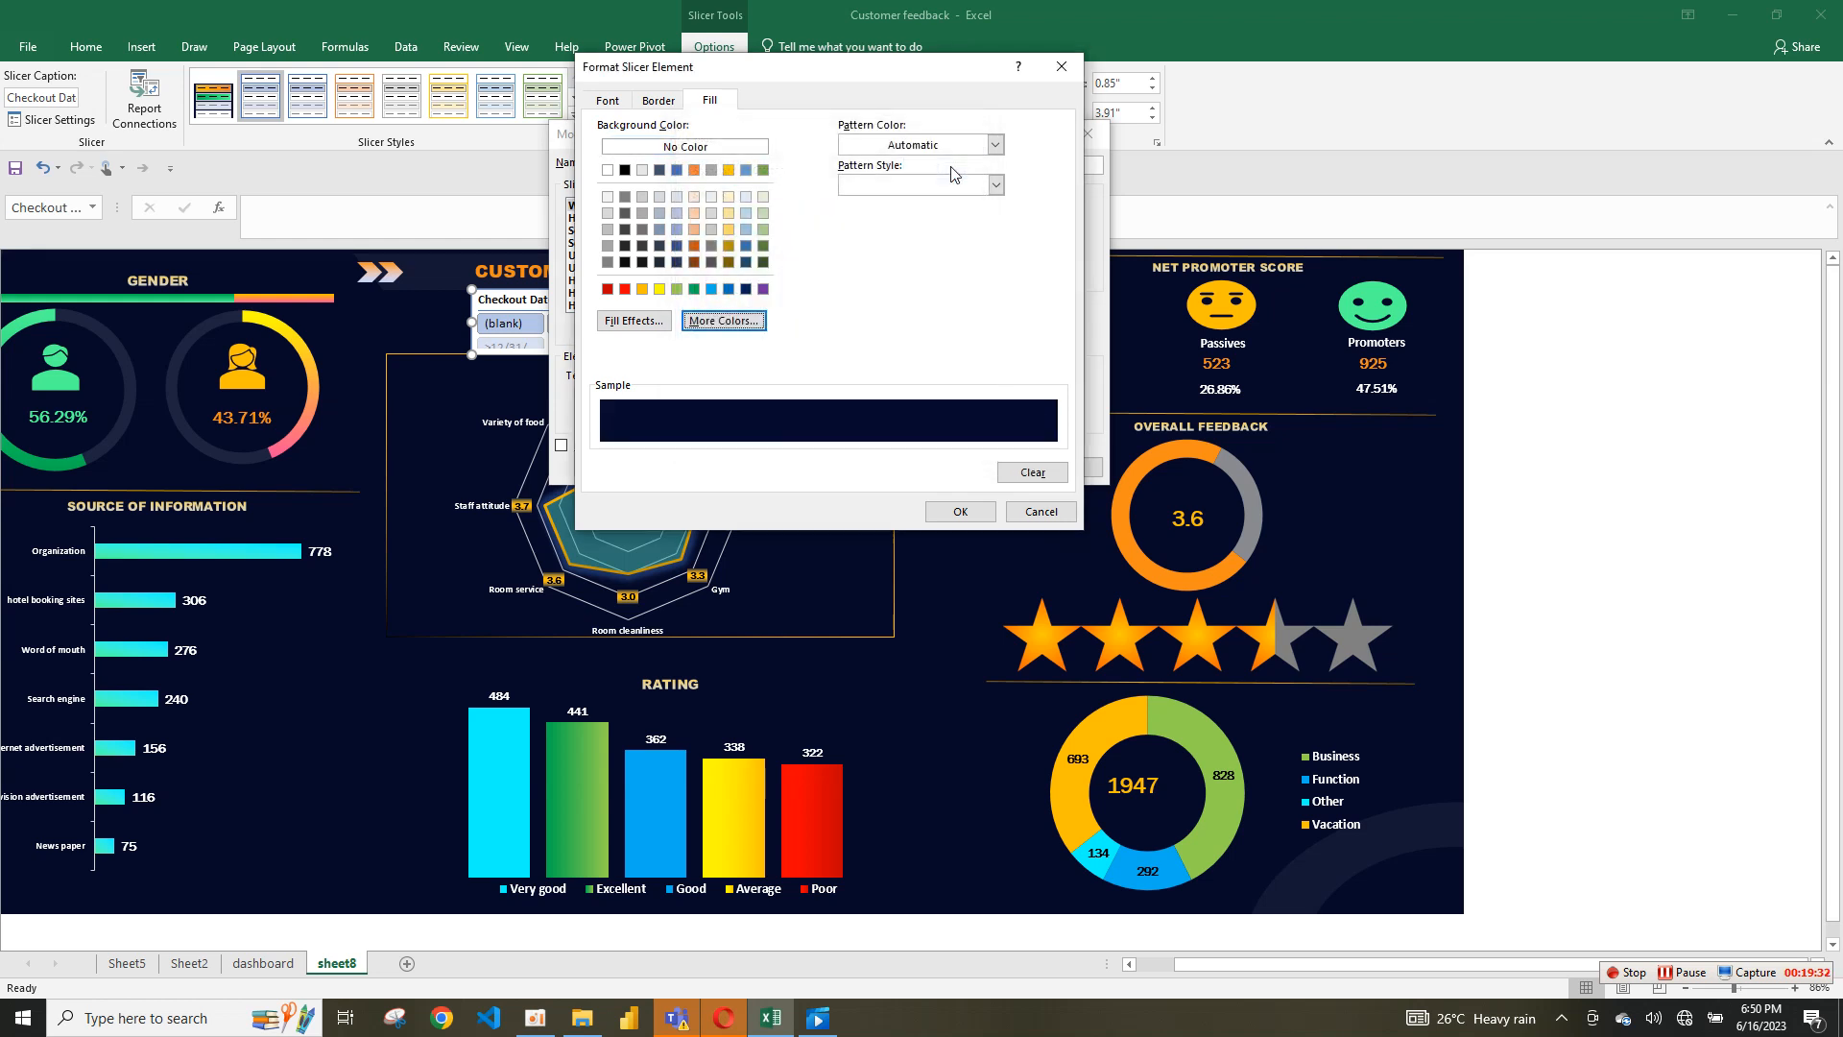
click(981, 516)
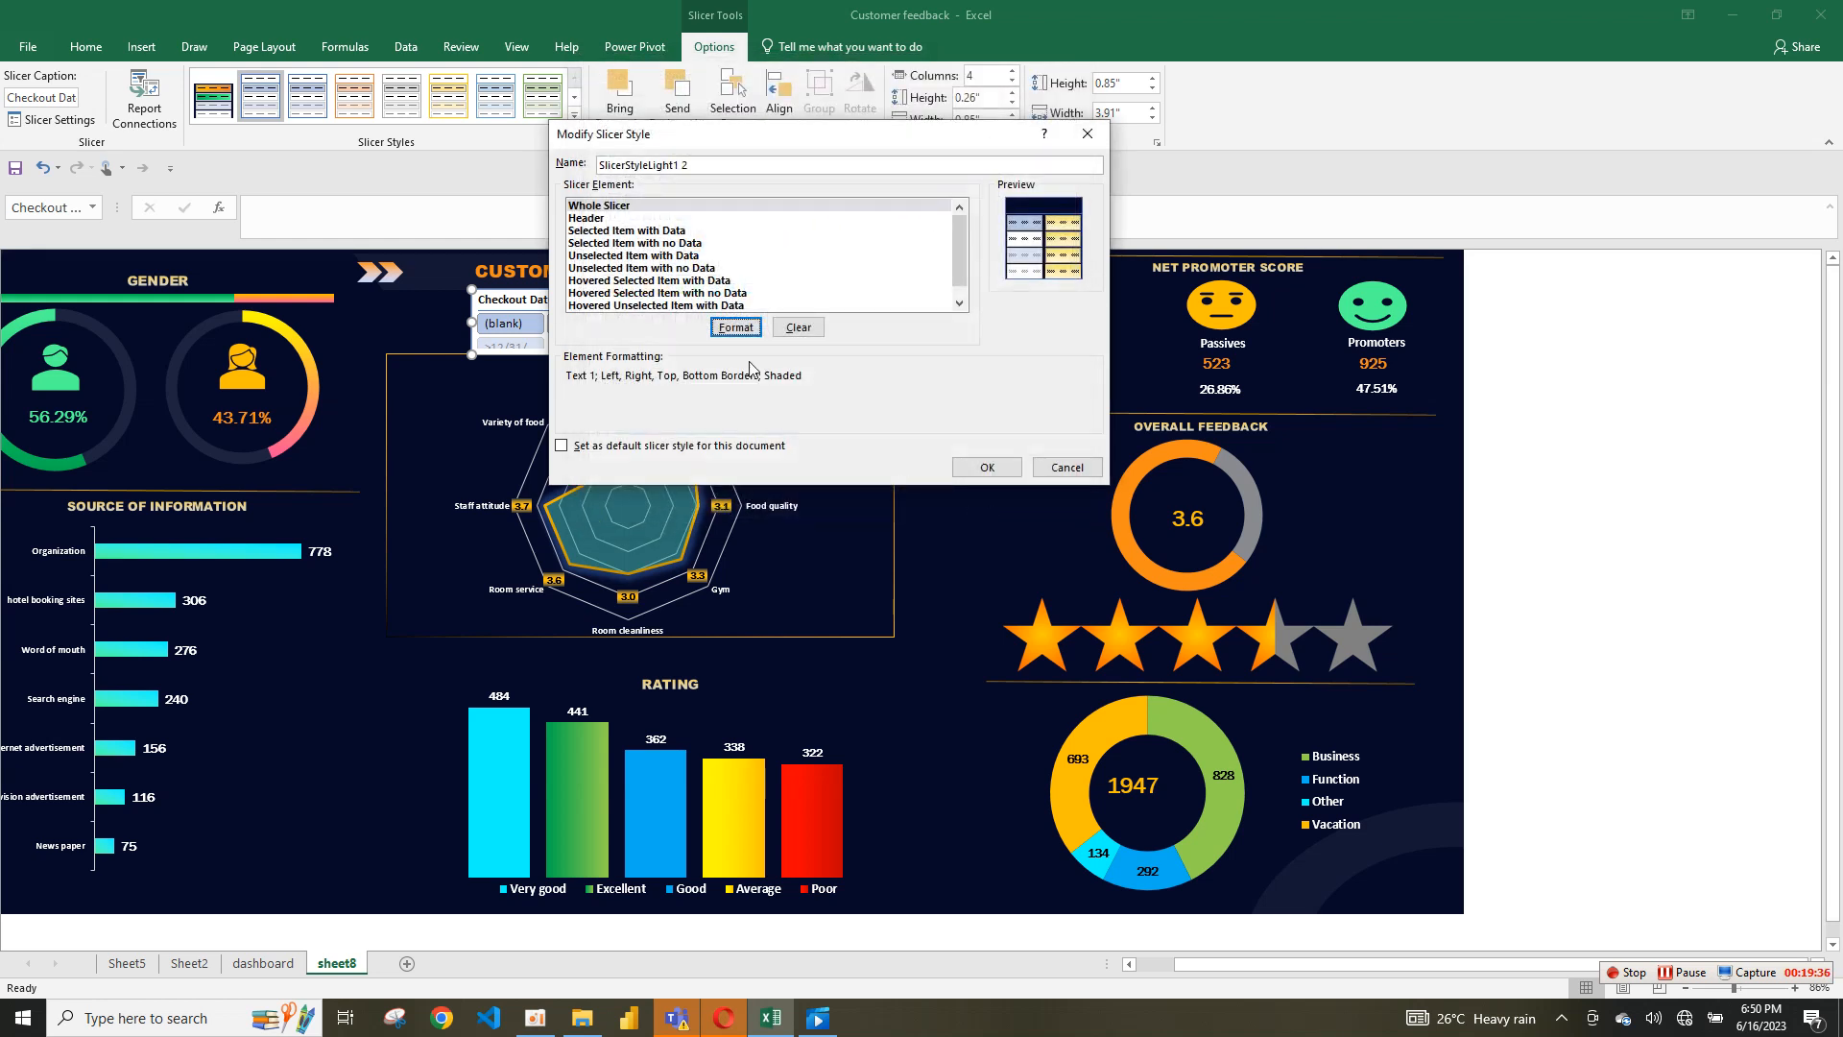
click(588, 219)
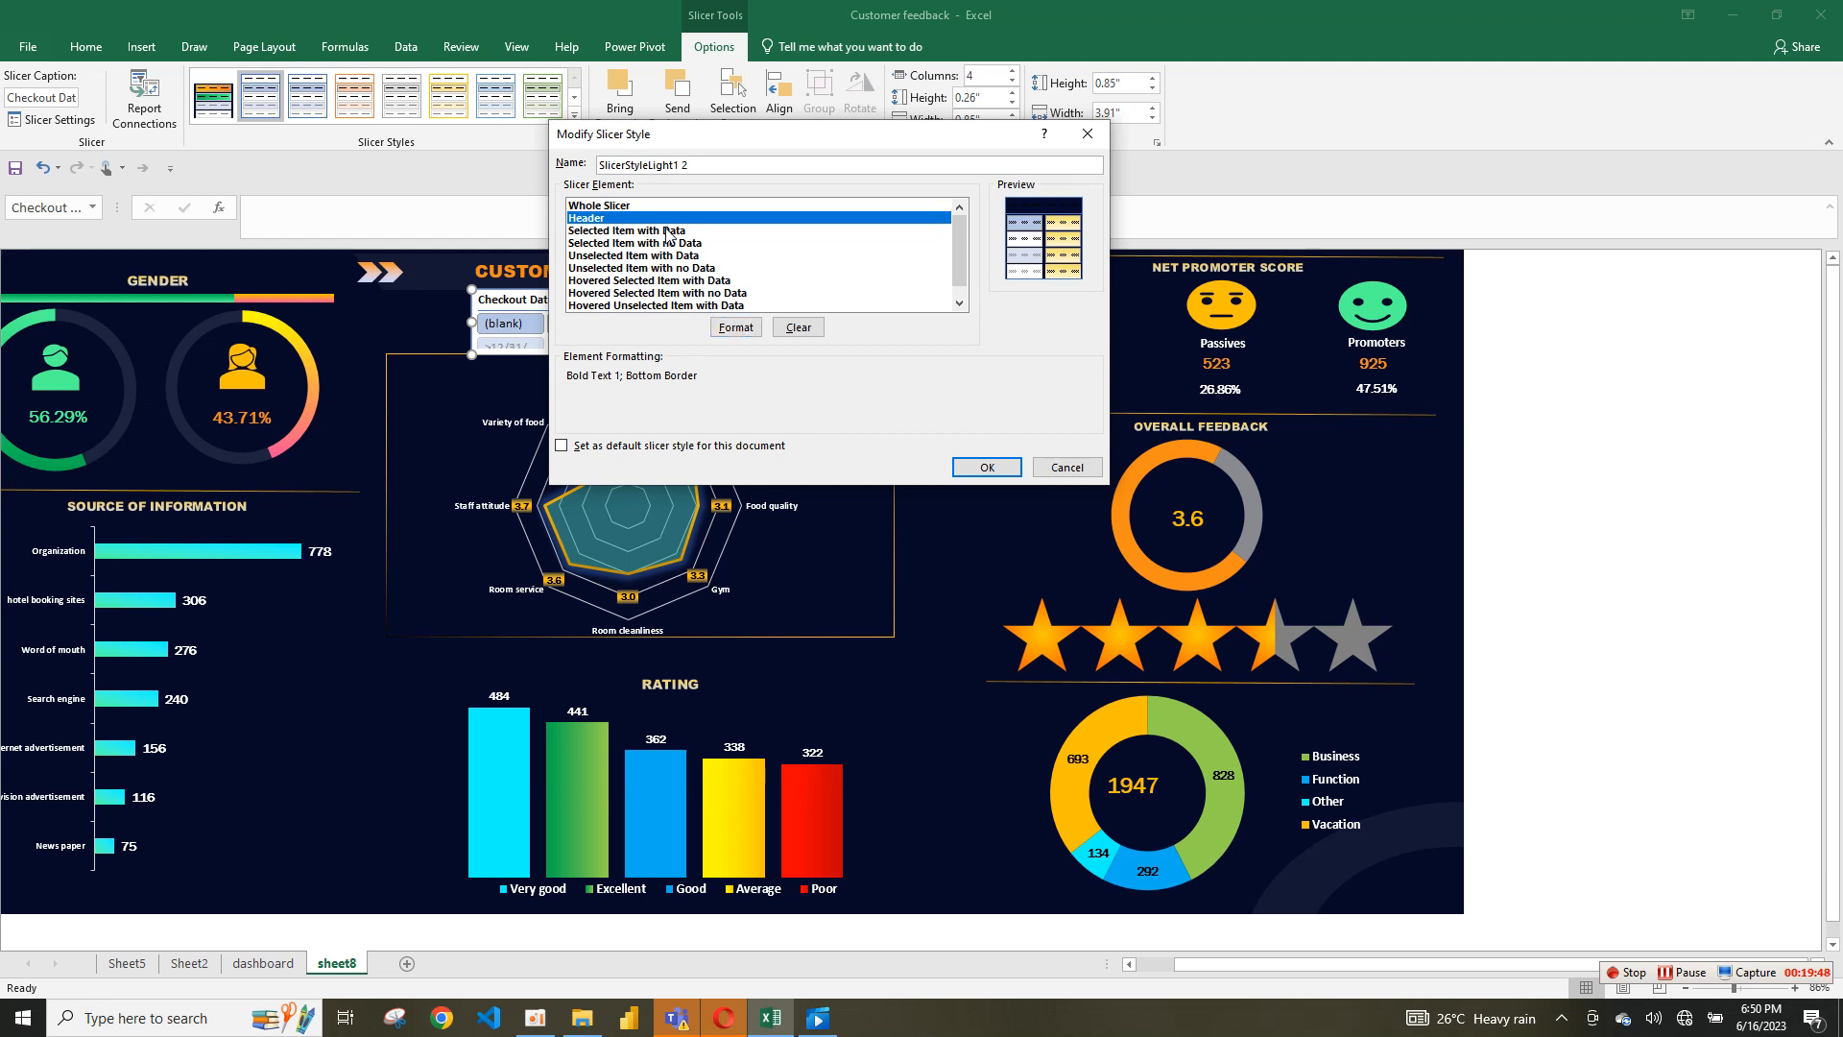
click(735, 329)
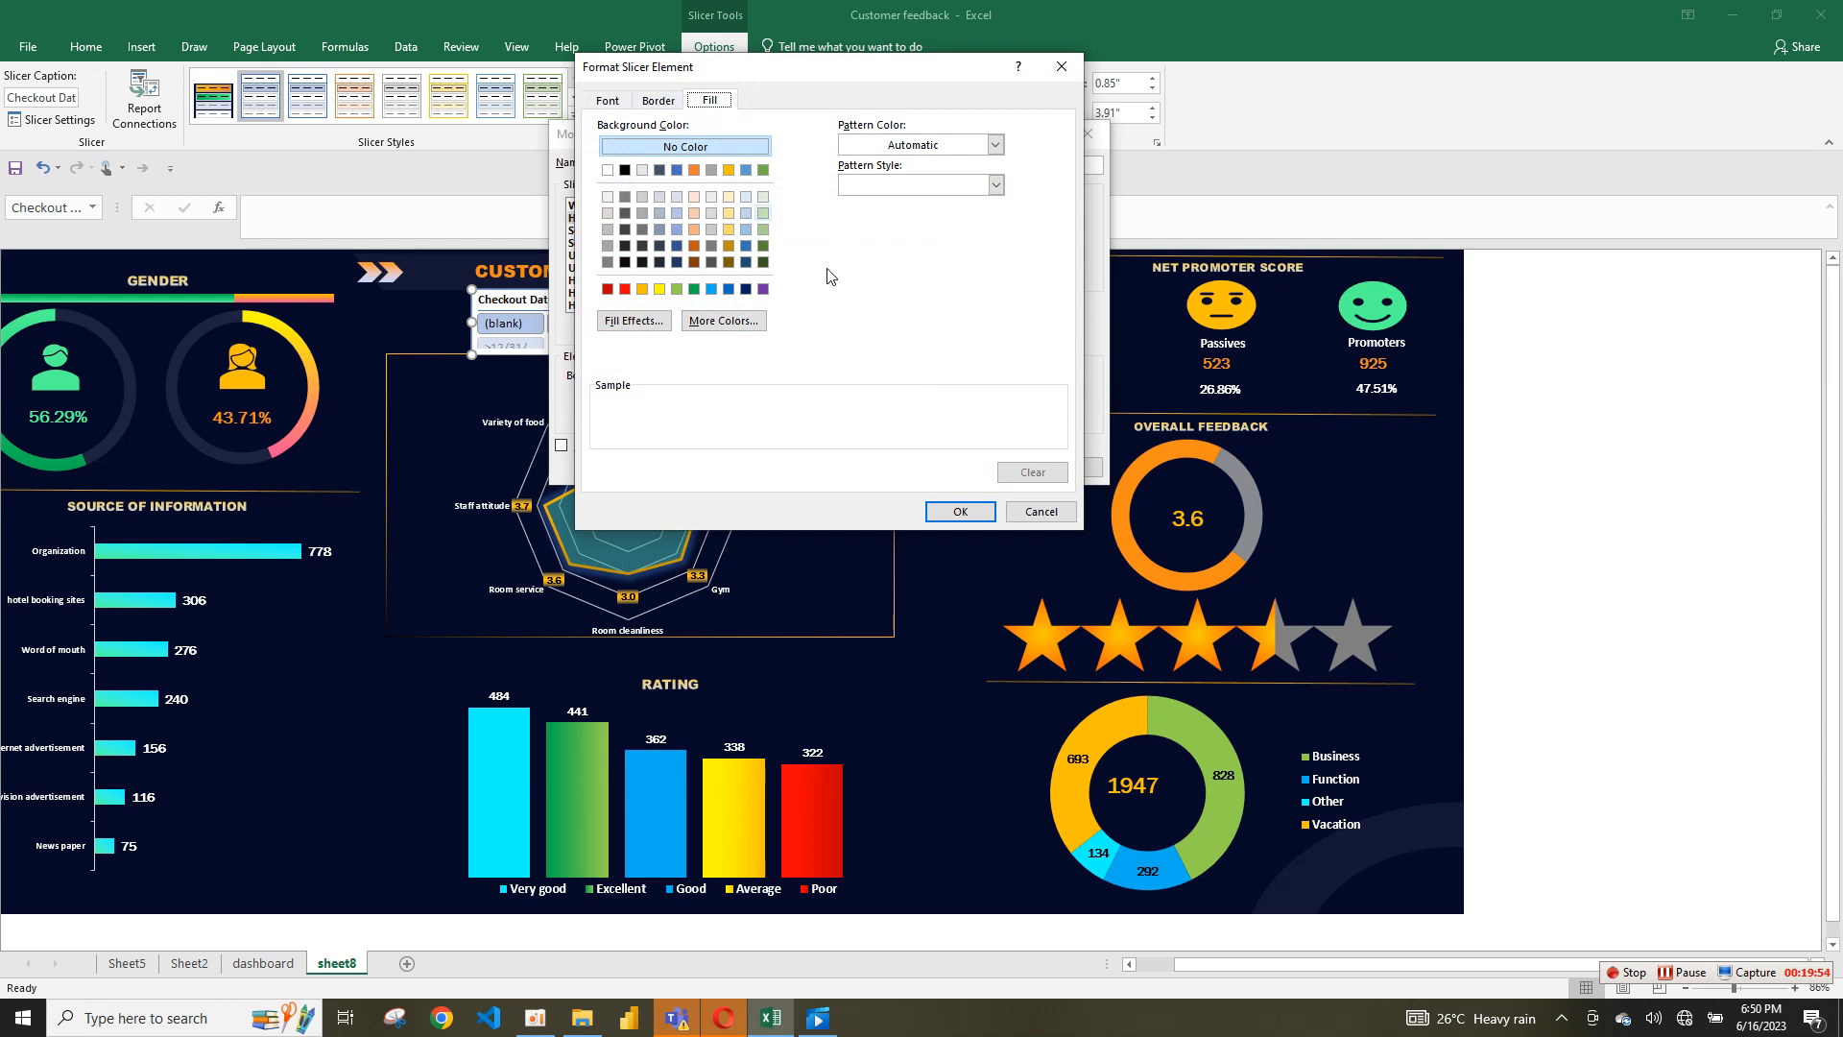
click(960, 511)
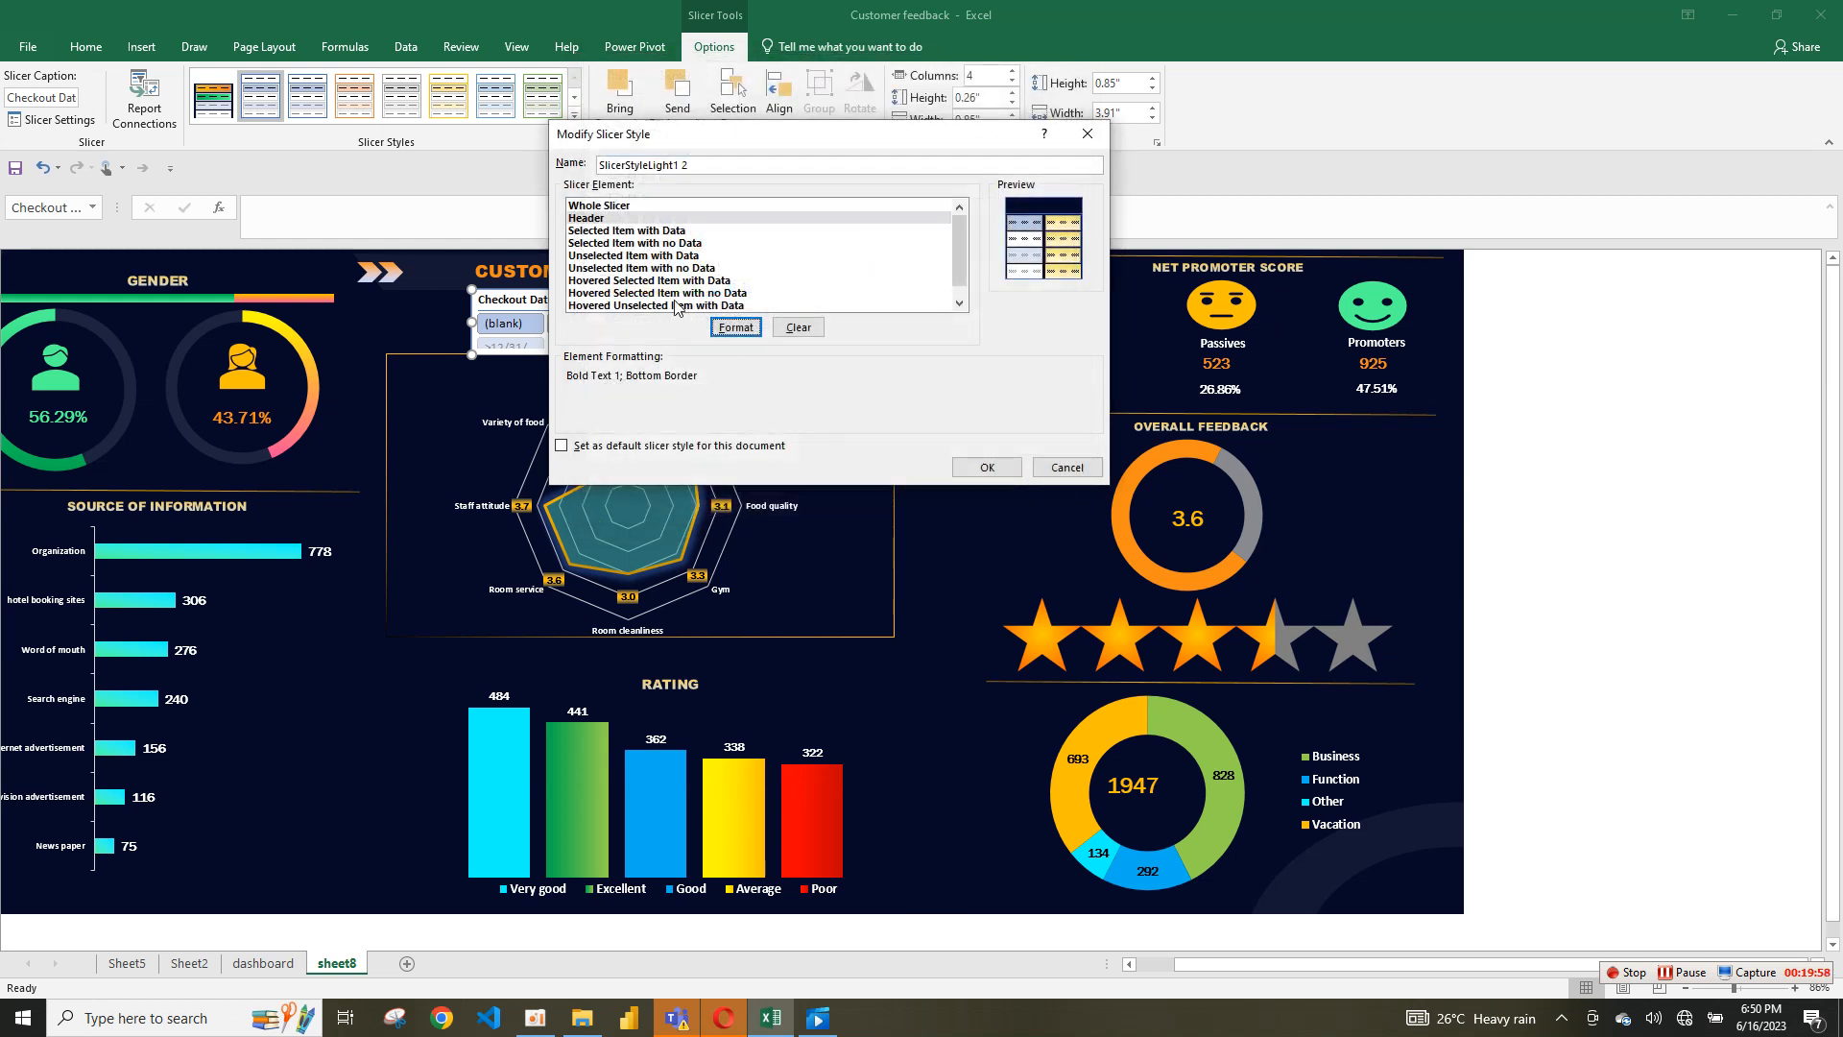
click(639, 230)
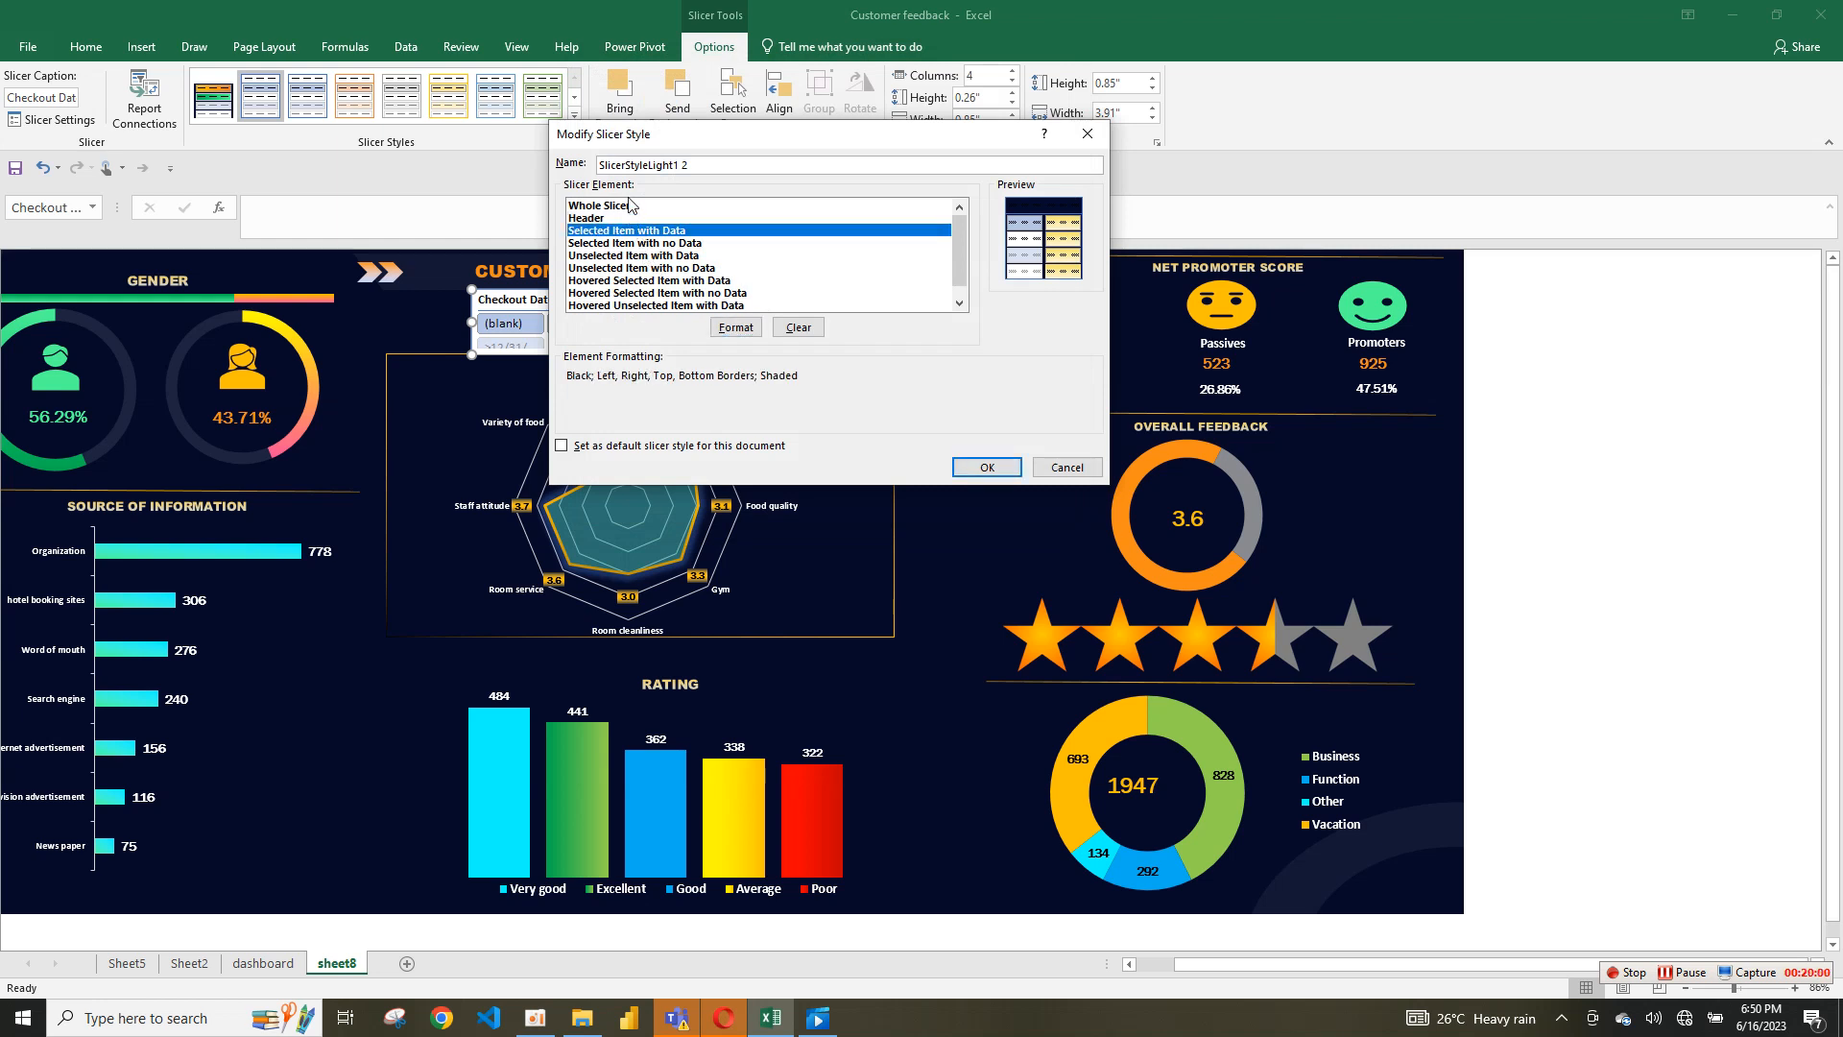
Step: Set up a two-color gradient fill for the Whole Slicer element, with golden orange as Color 1 and theme orange as Color 2
click(630, 207)
click(736, 327)
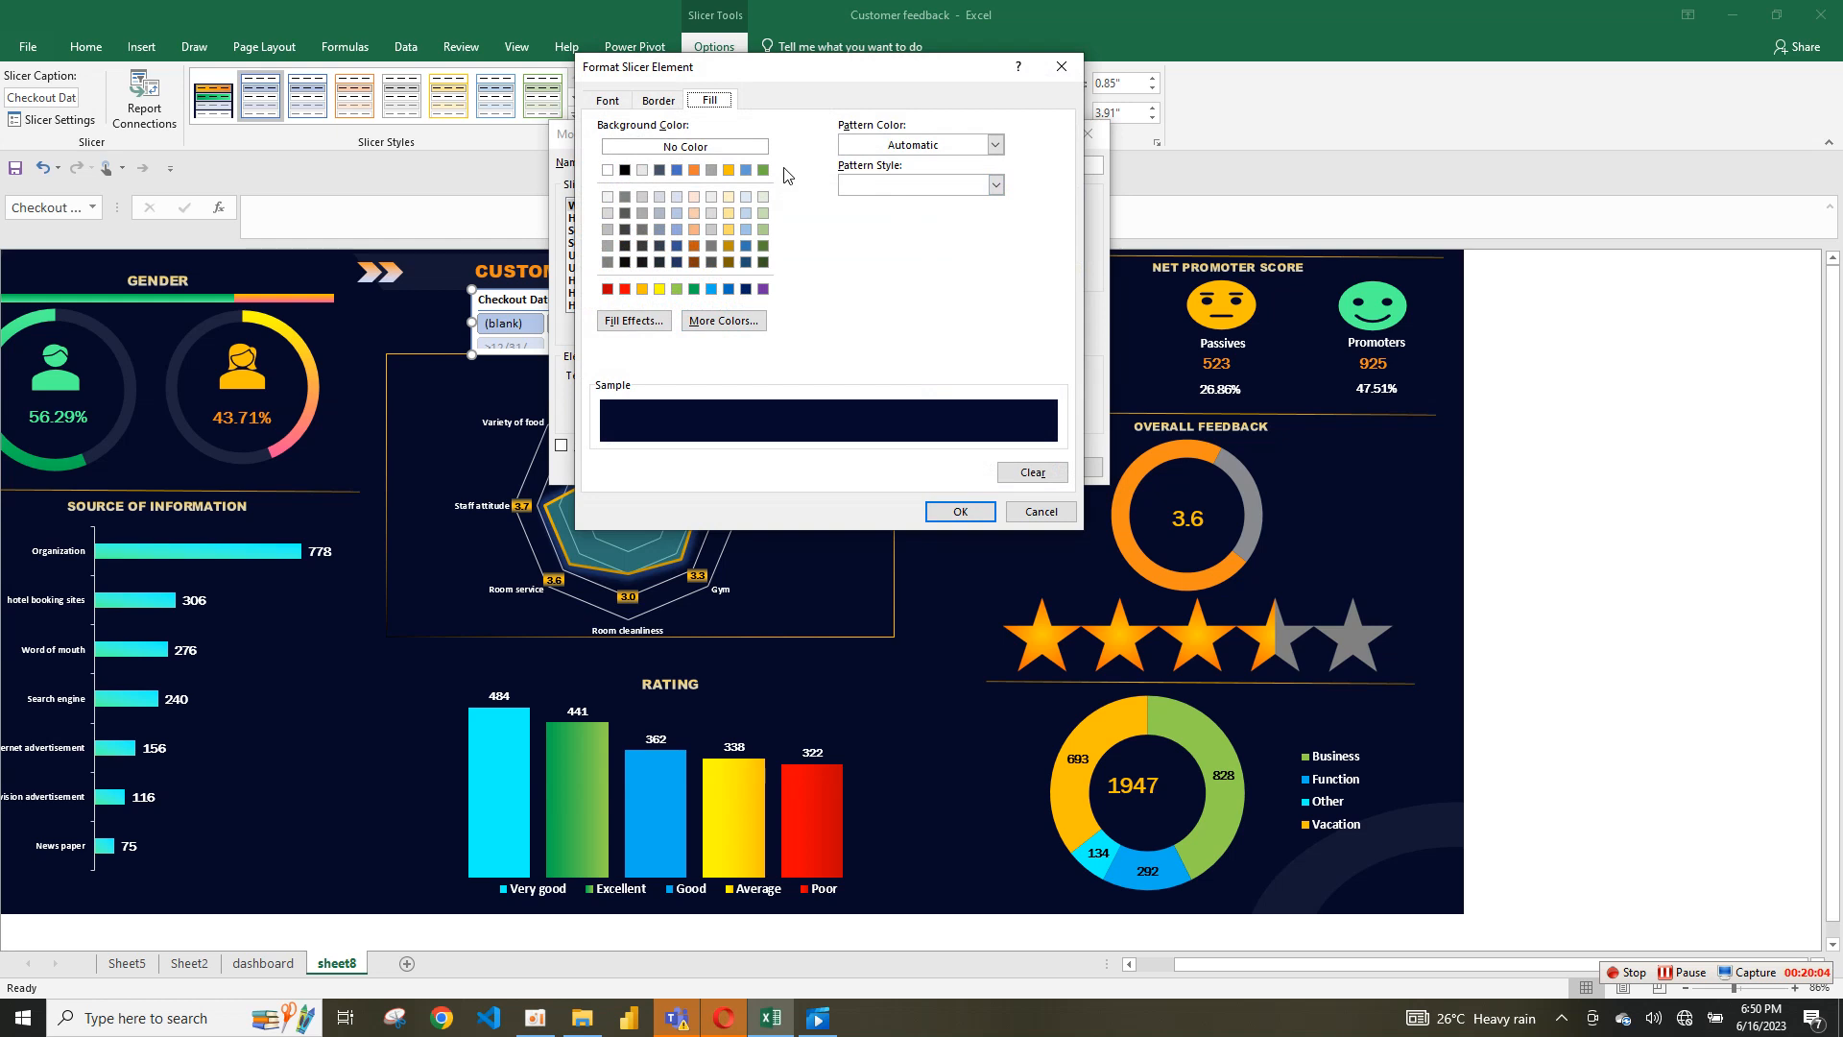
click(994, 186)
click(952, 138)
click(955, 145)
click(658, 329)
click(659, 322)
click(890, 176)
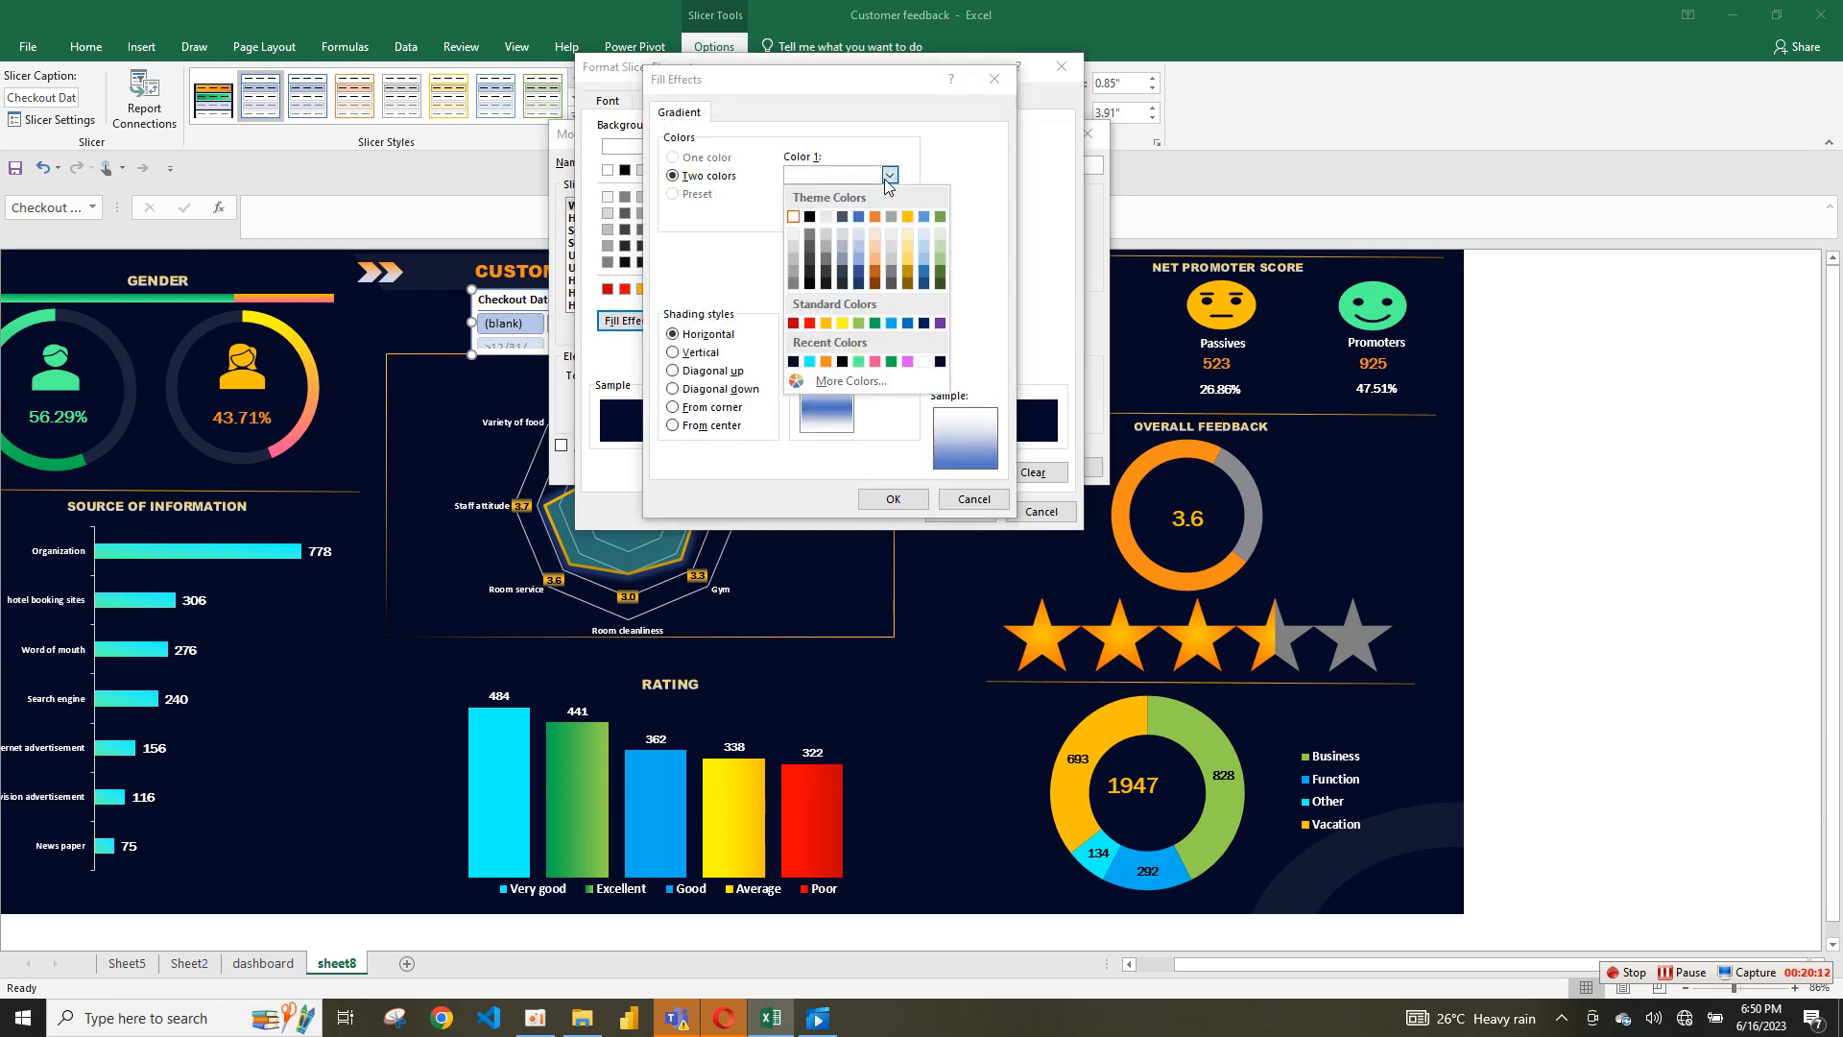
click(826, 322)
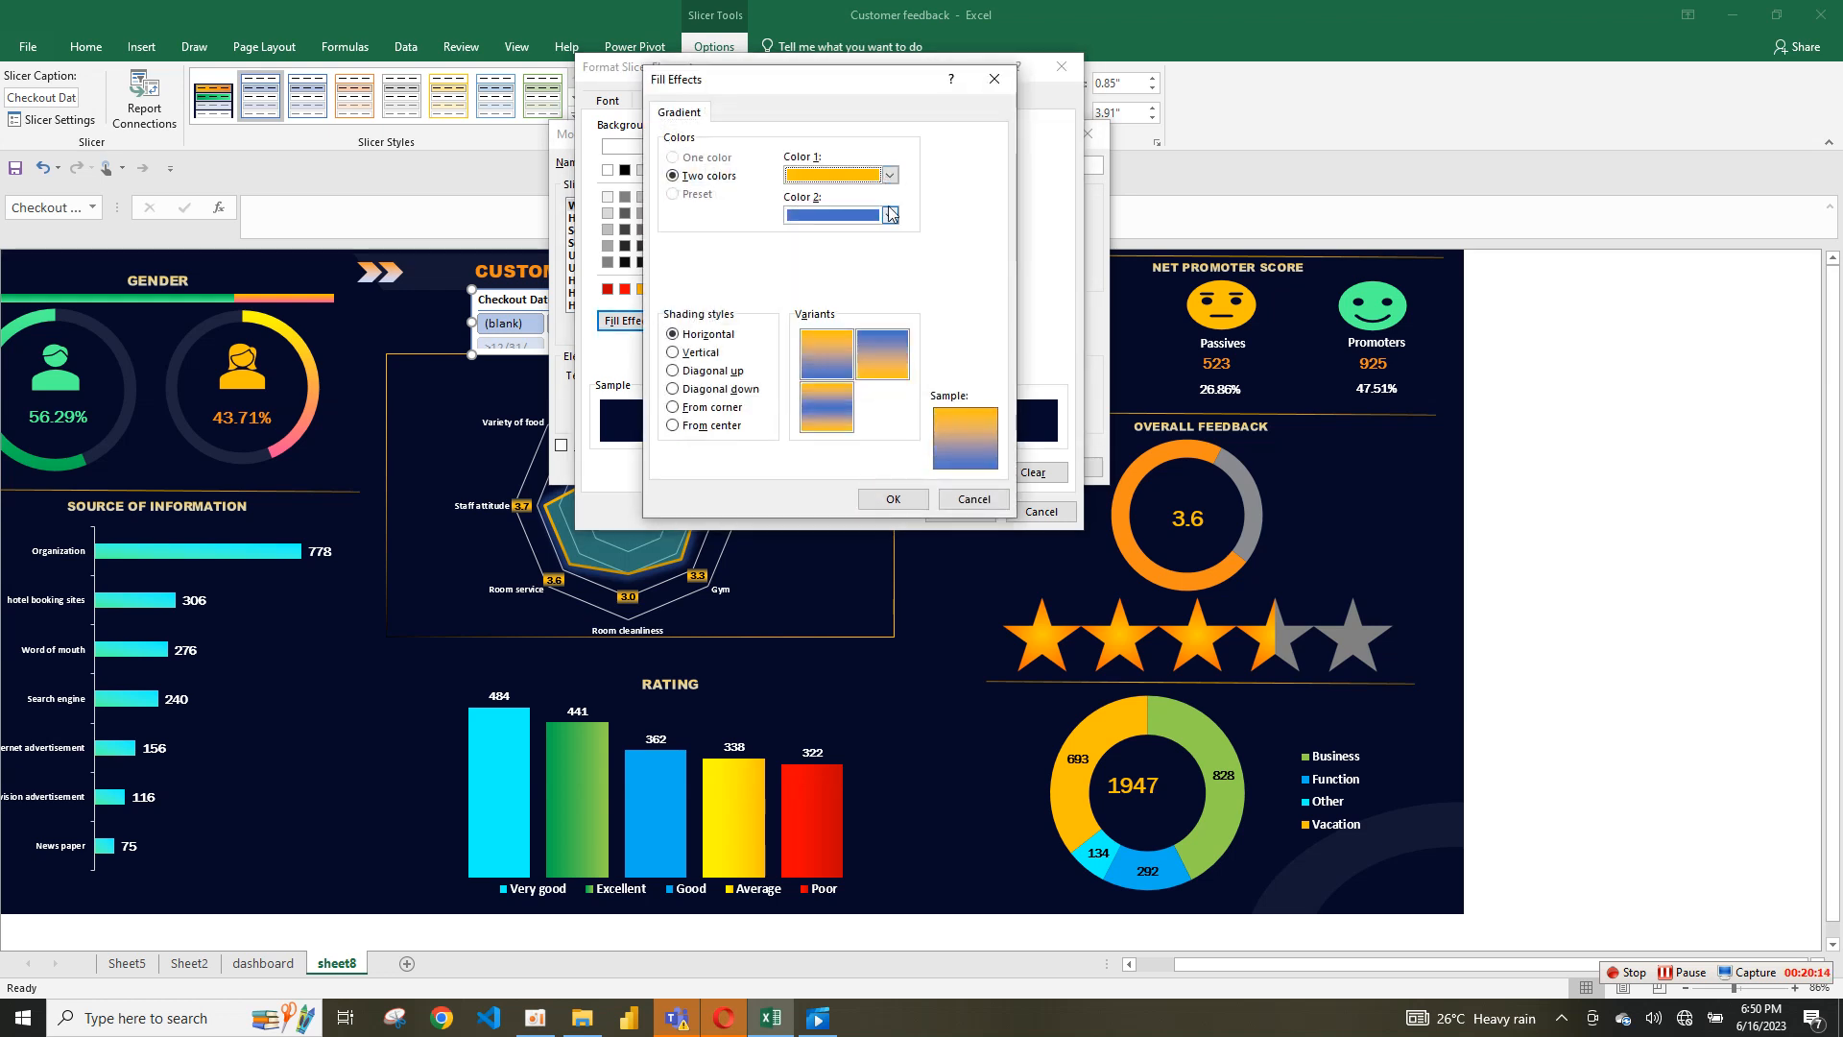
click(891, 214)
click(823, 368)
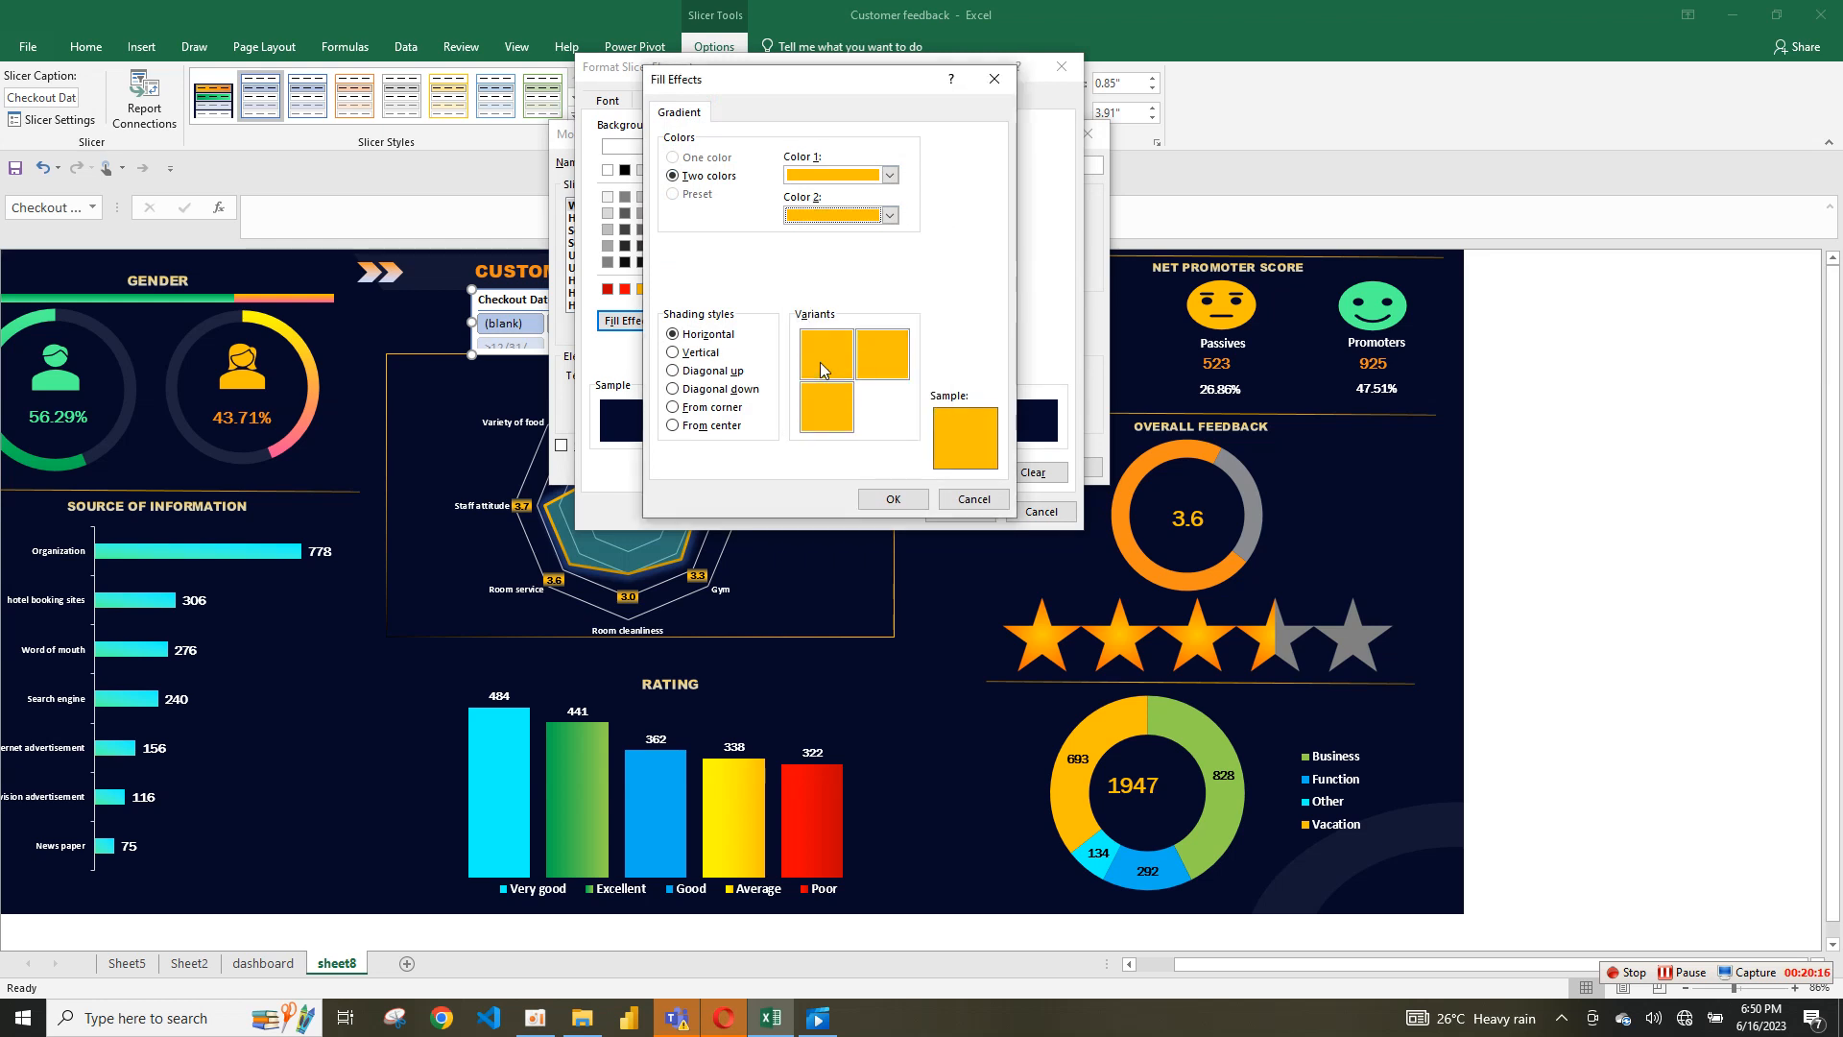
click(889, 215)
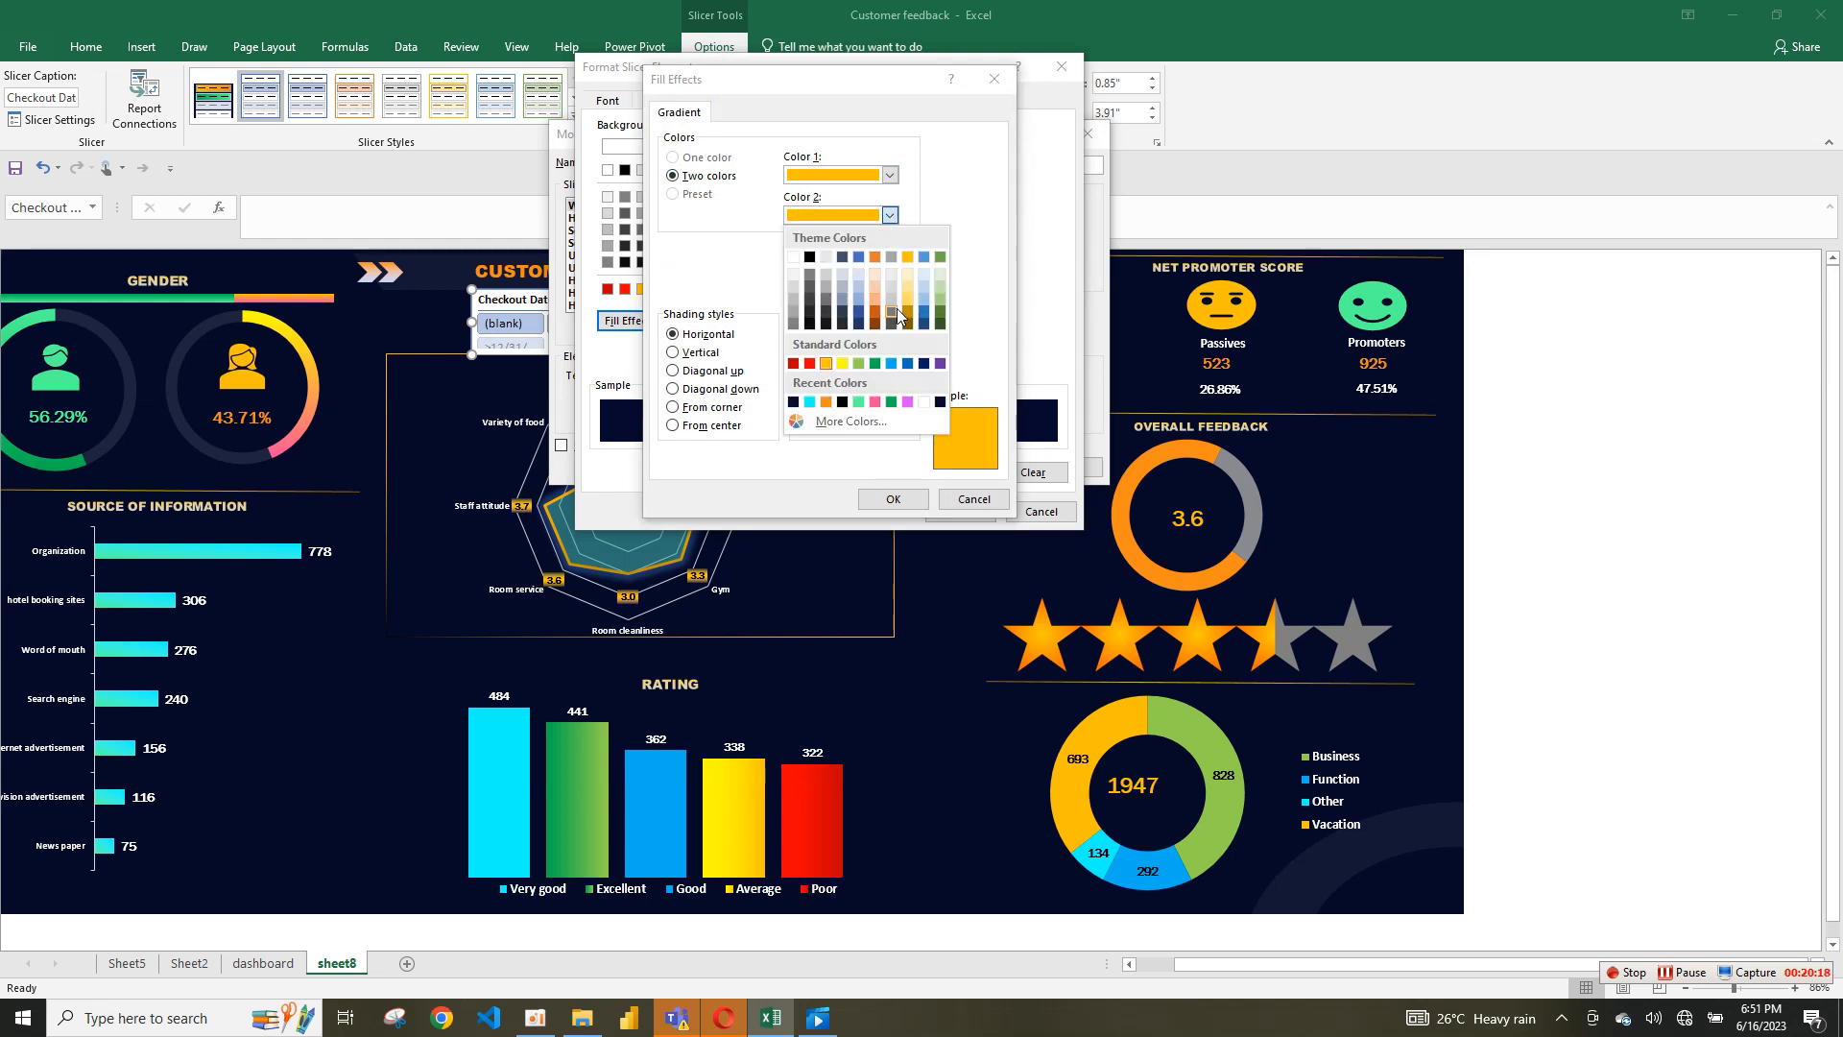
click(875, 256)
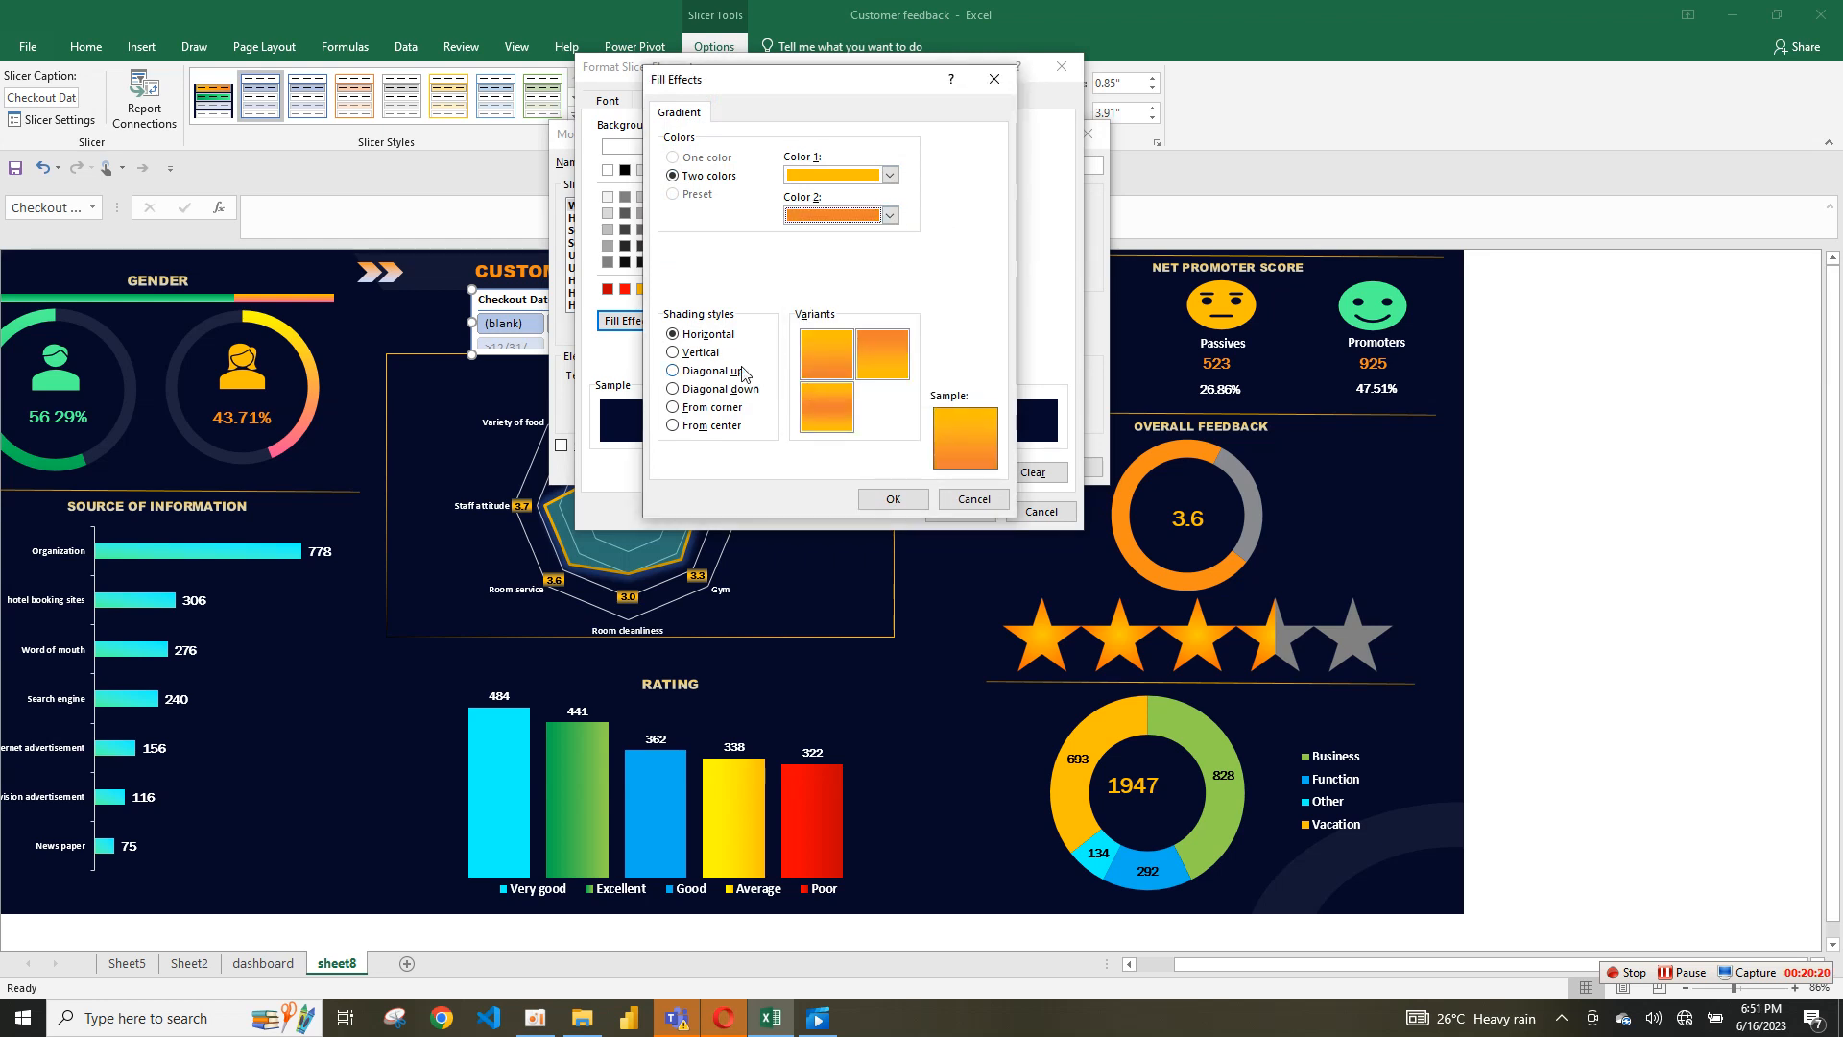
Step: Give the gradient vertical shading with the variant running from darker orange to golden orange, and apply it to the Whole Slicer element
click(698, 352)
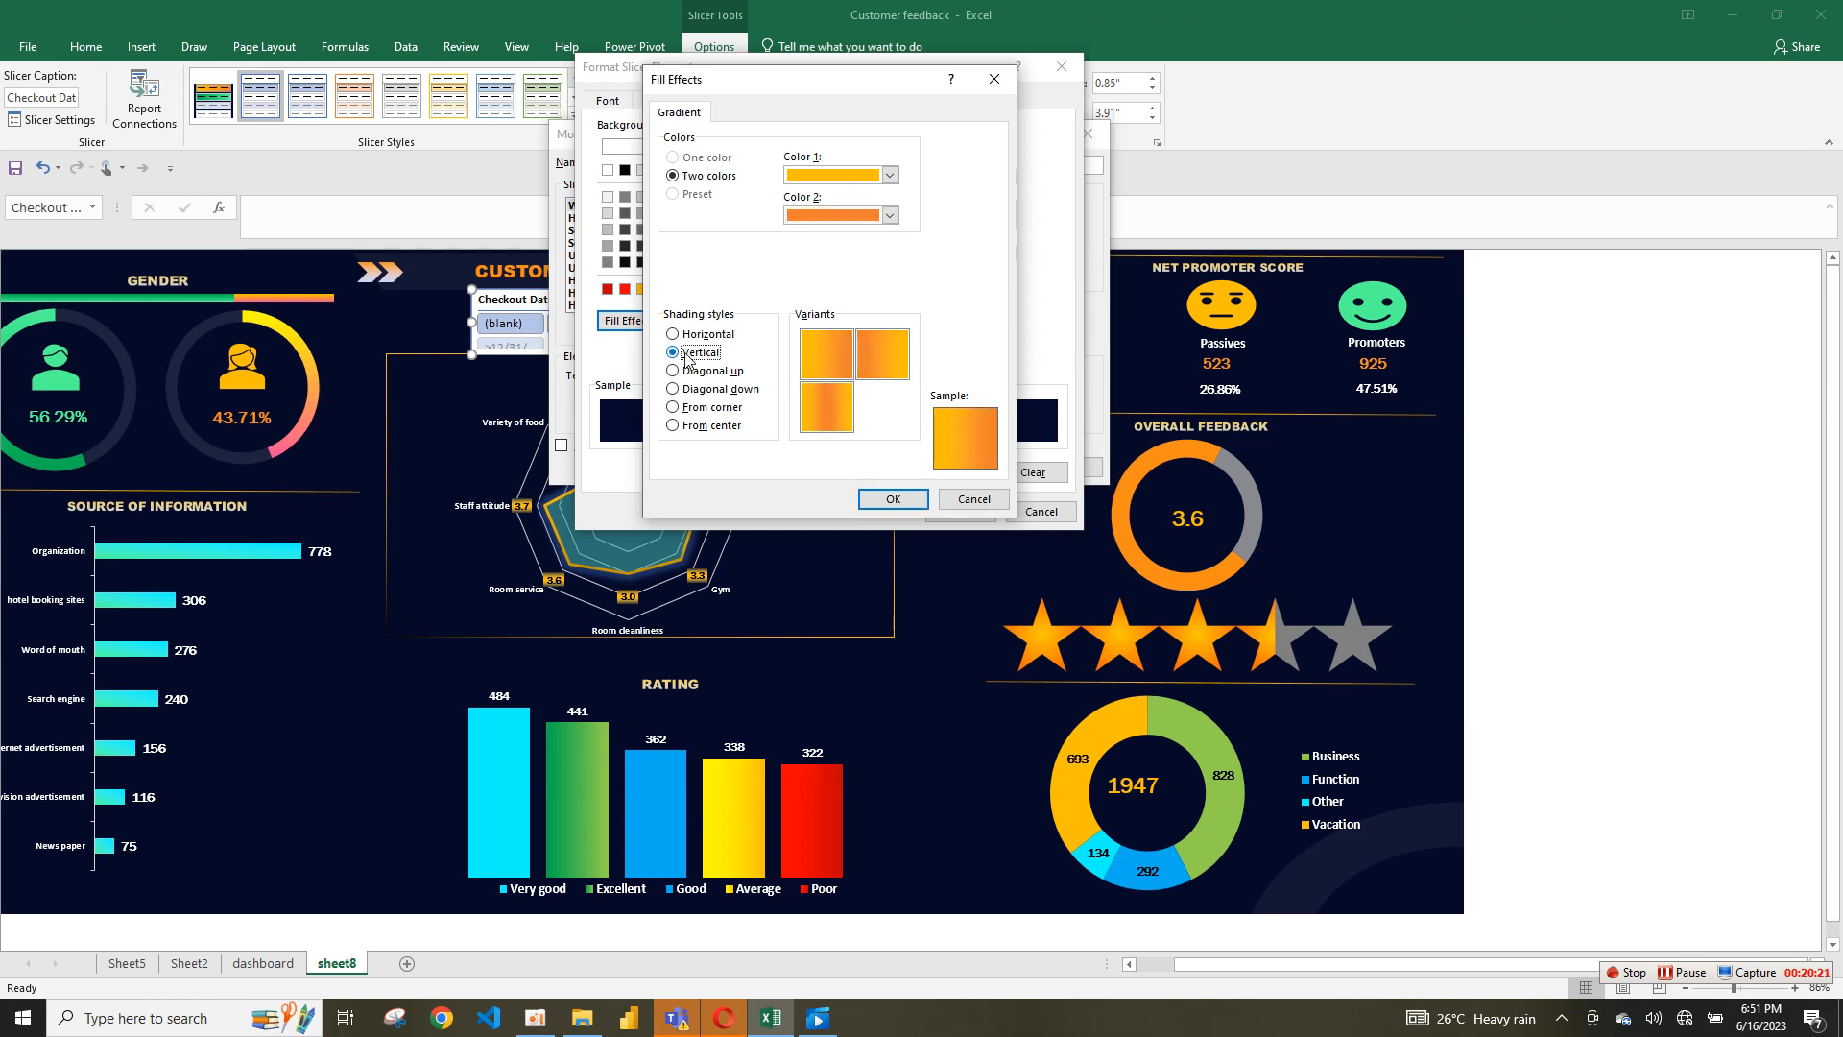
click(881, 354)
click(912, 499)
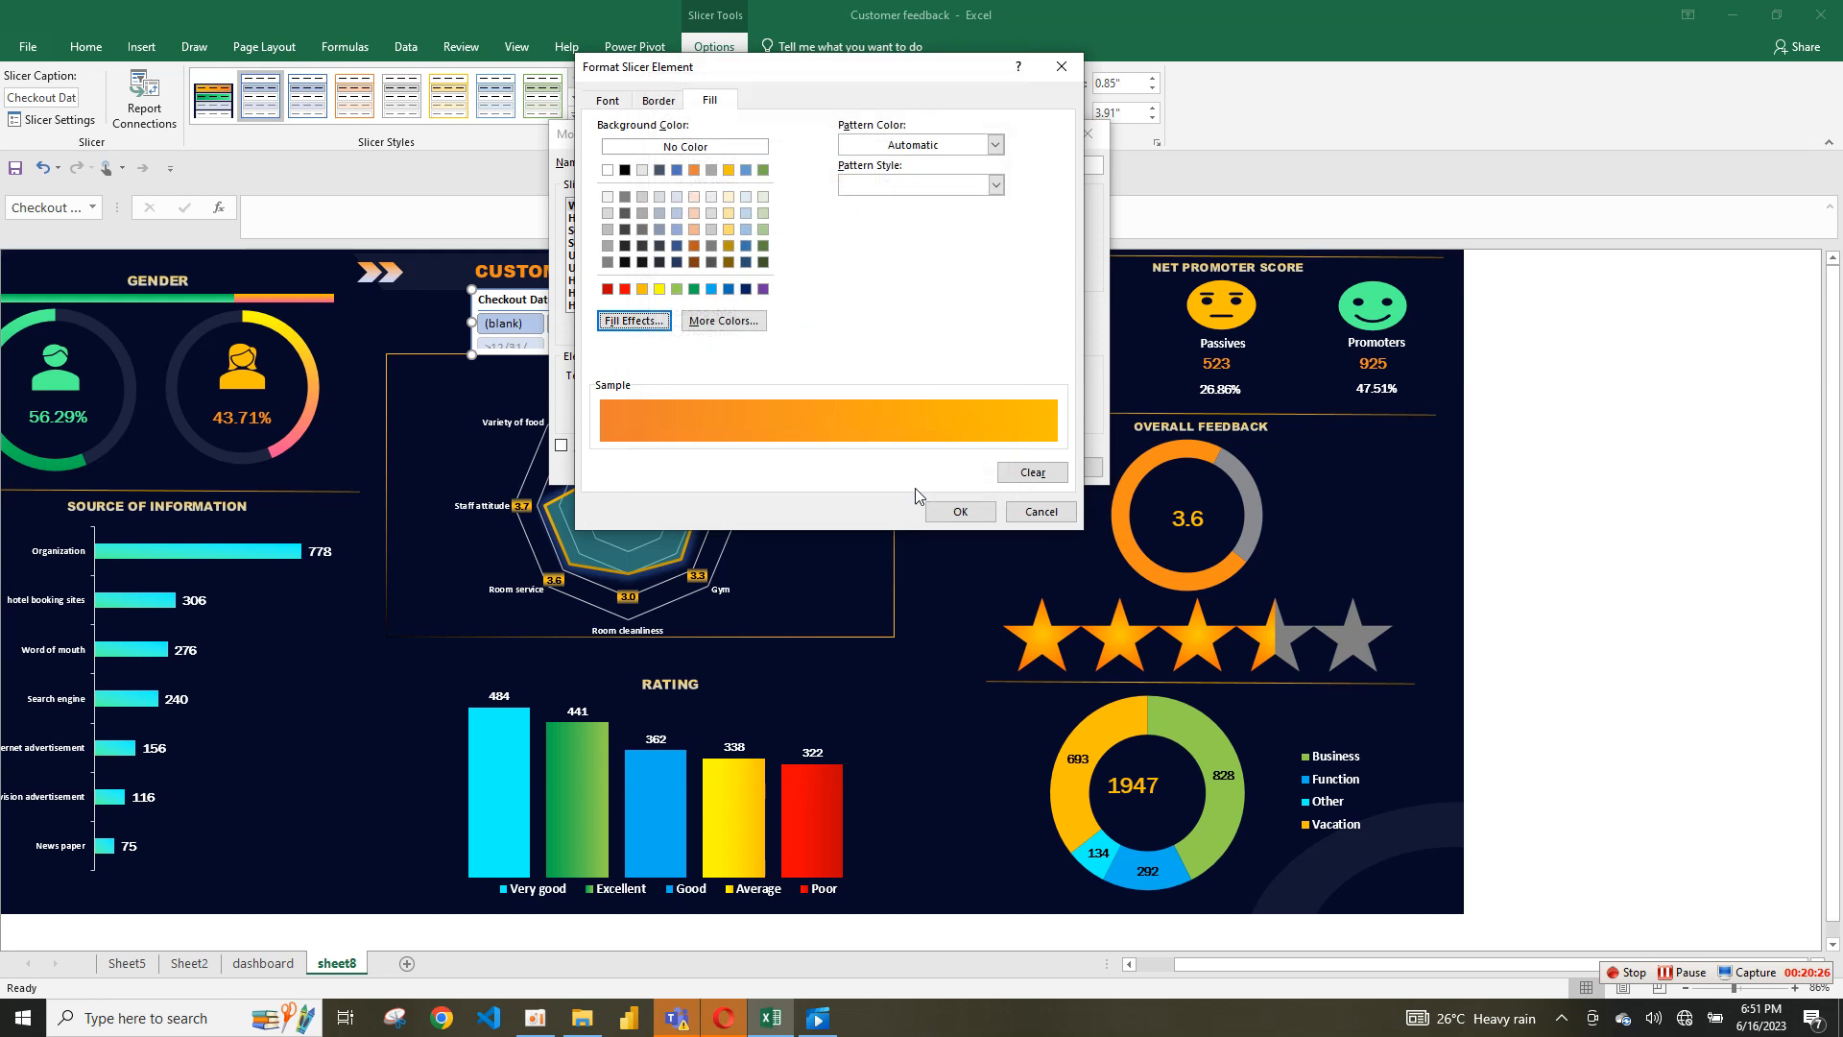
click(958, 512)
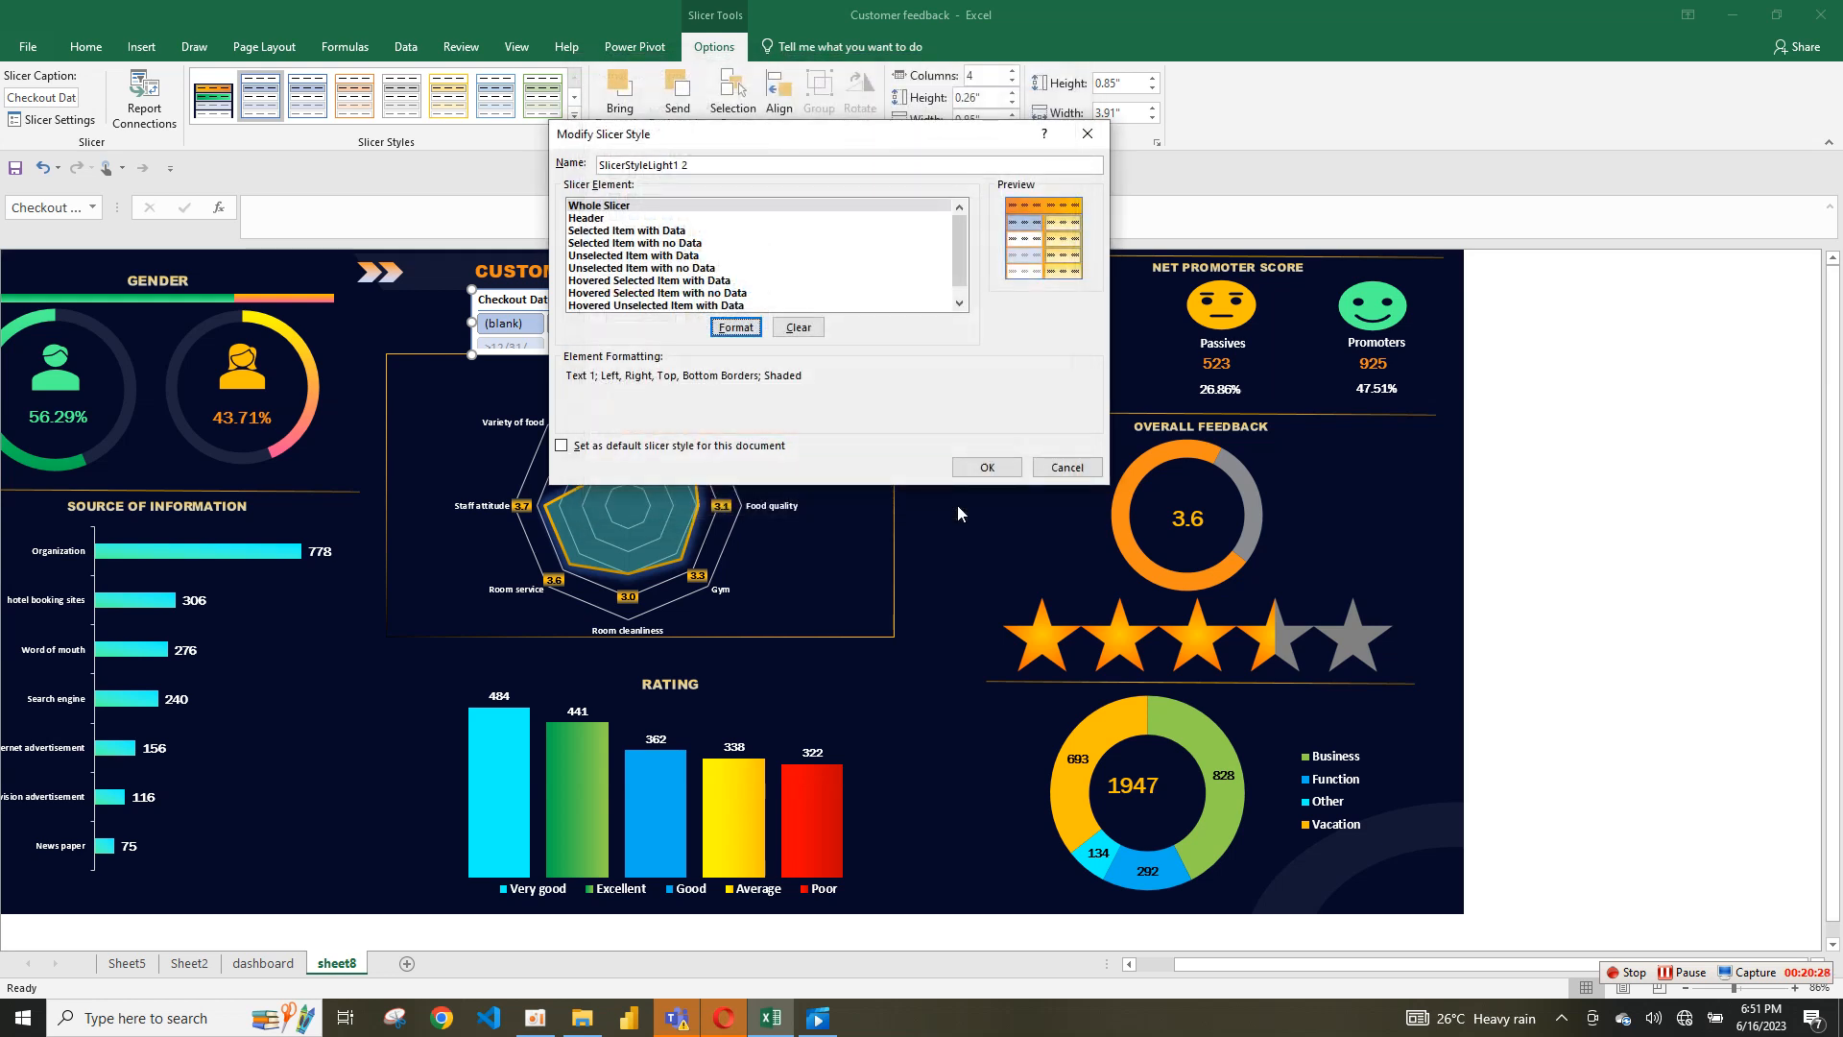
Step: Set up a two-color gradient fill for the Unselected Item with Data element, with green as Color 1 and light green as Color 2
click(597, 221)
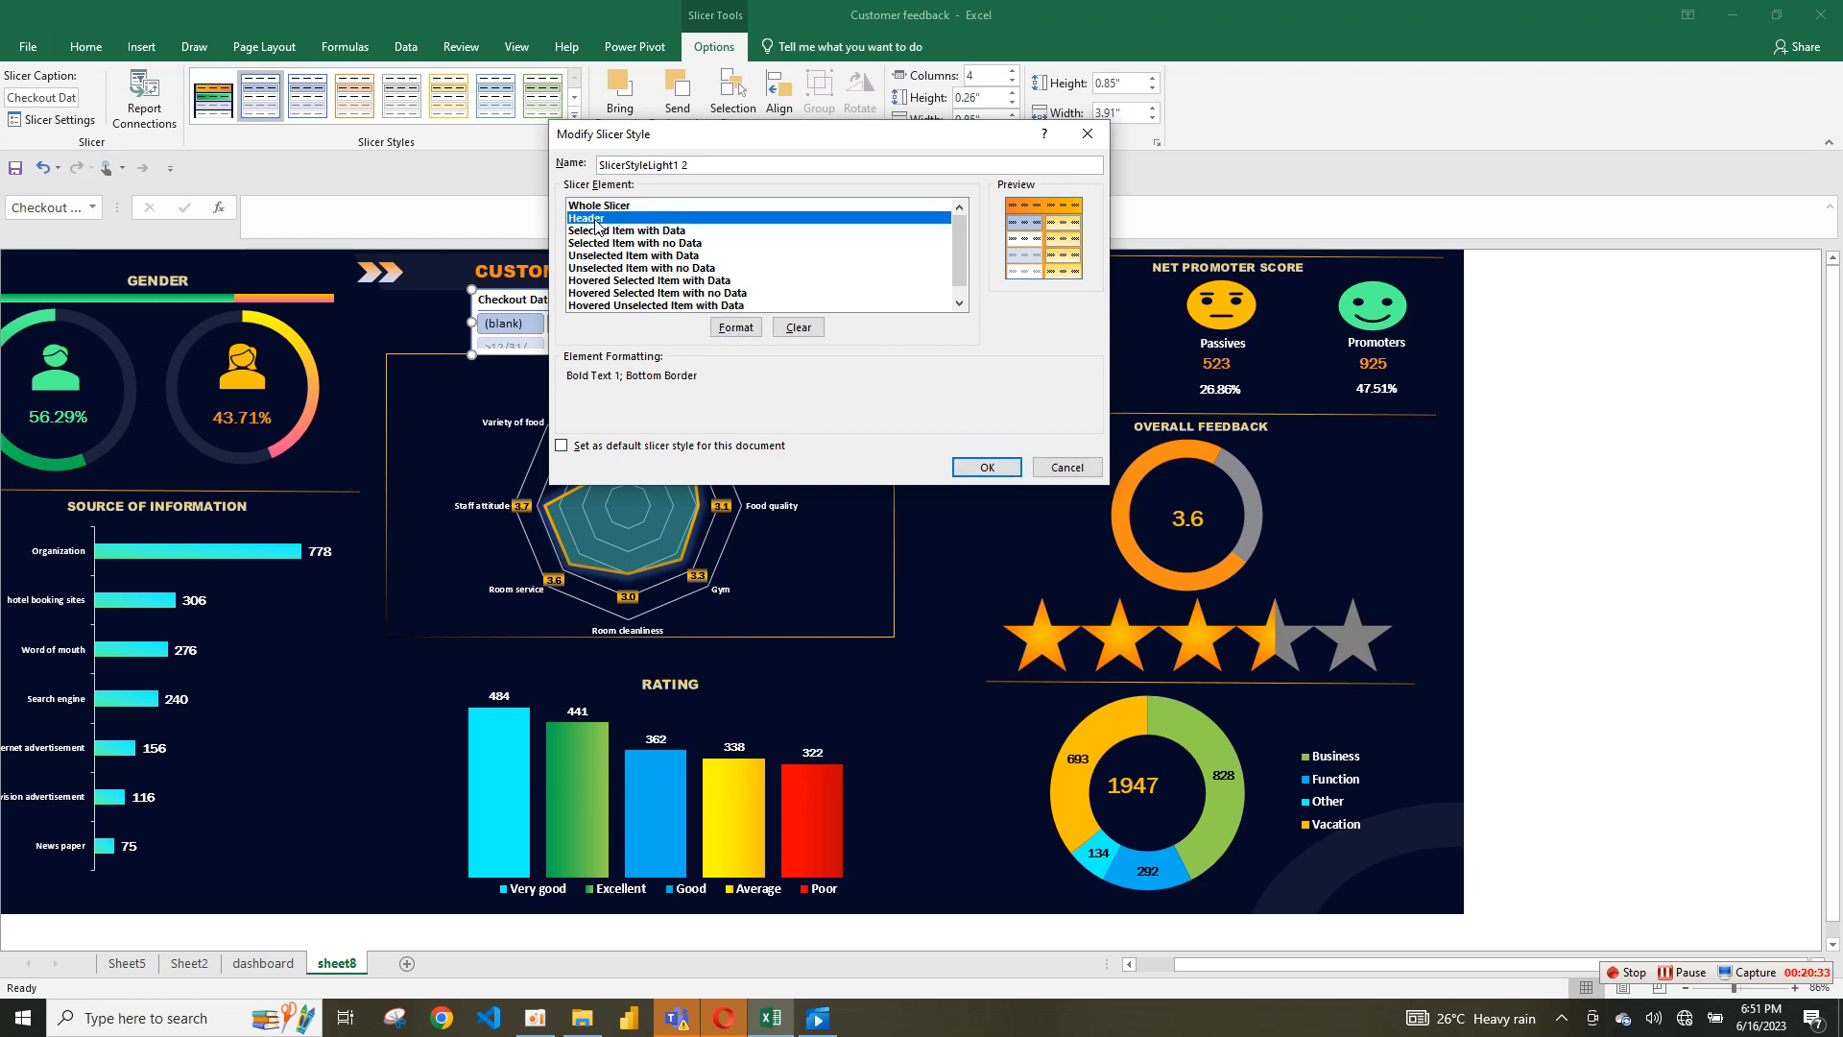
click(1695, 975)
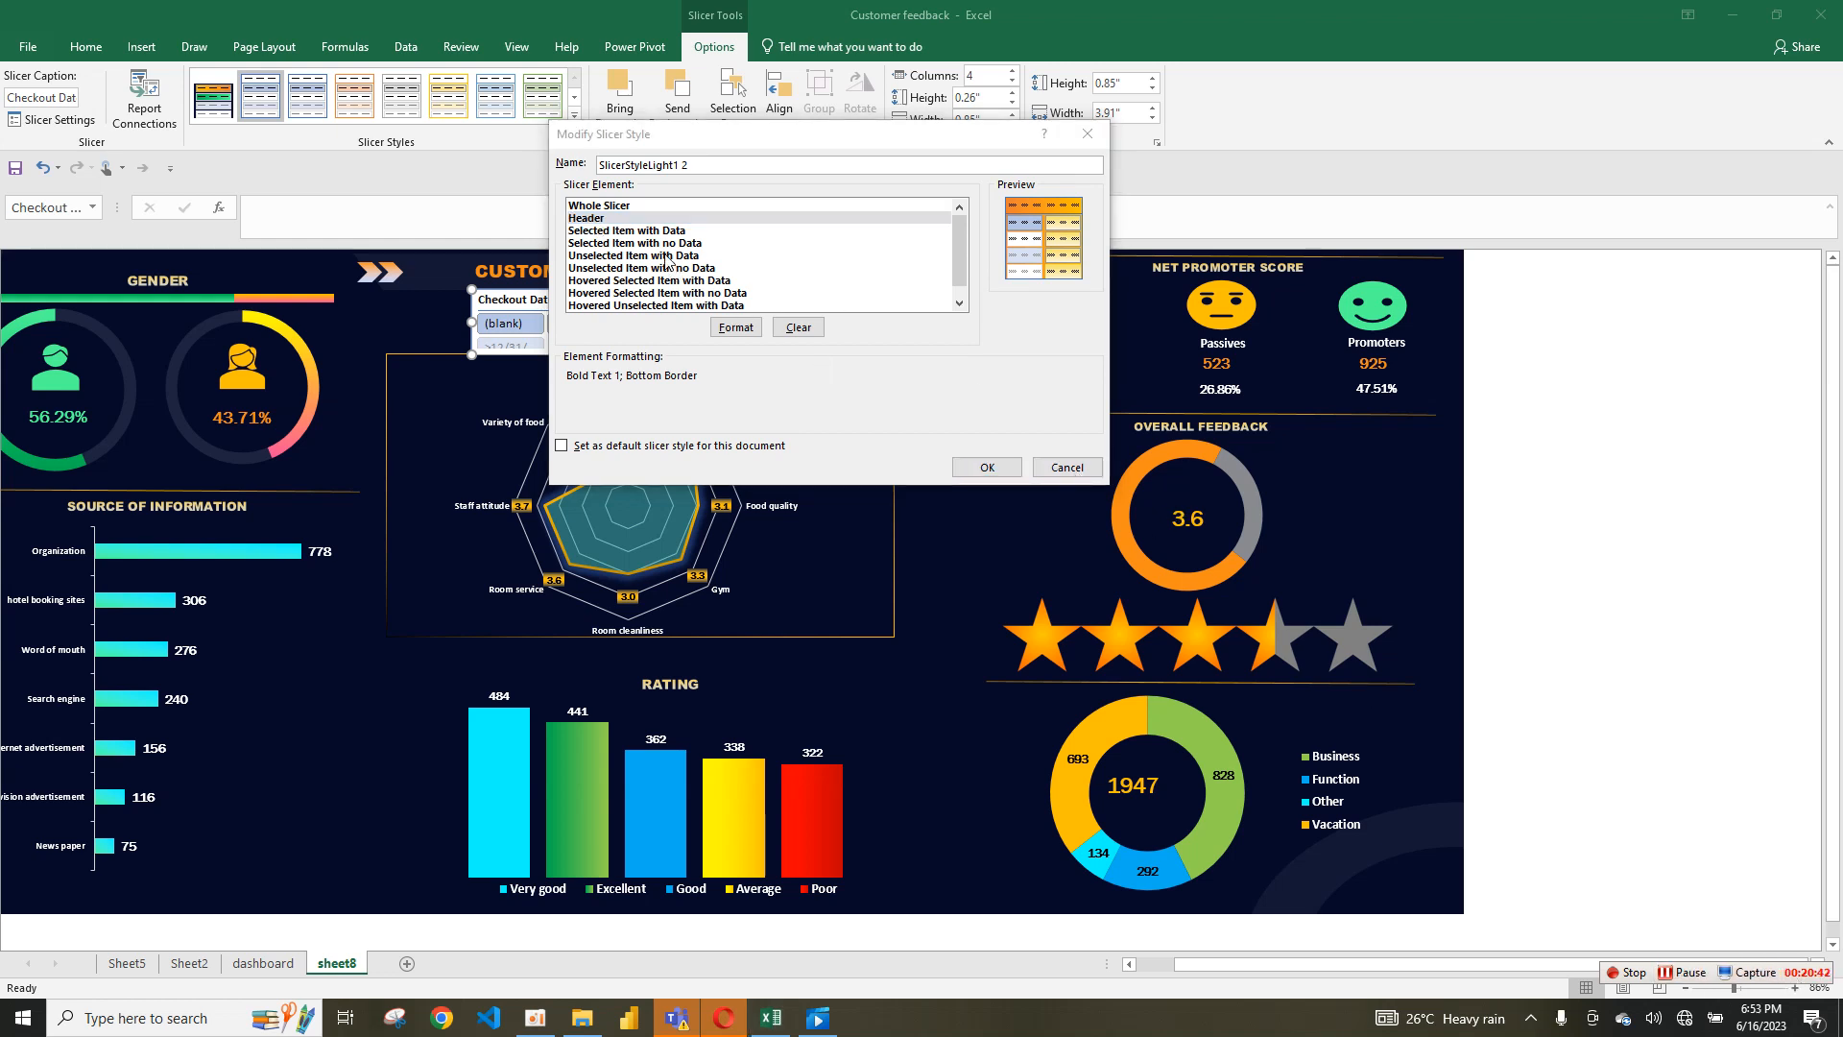
click(667, 256)
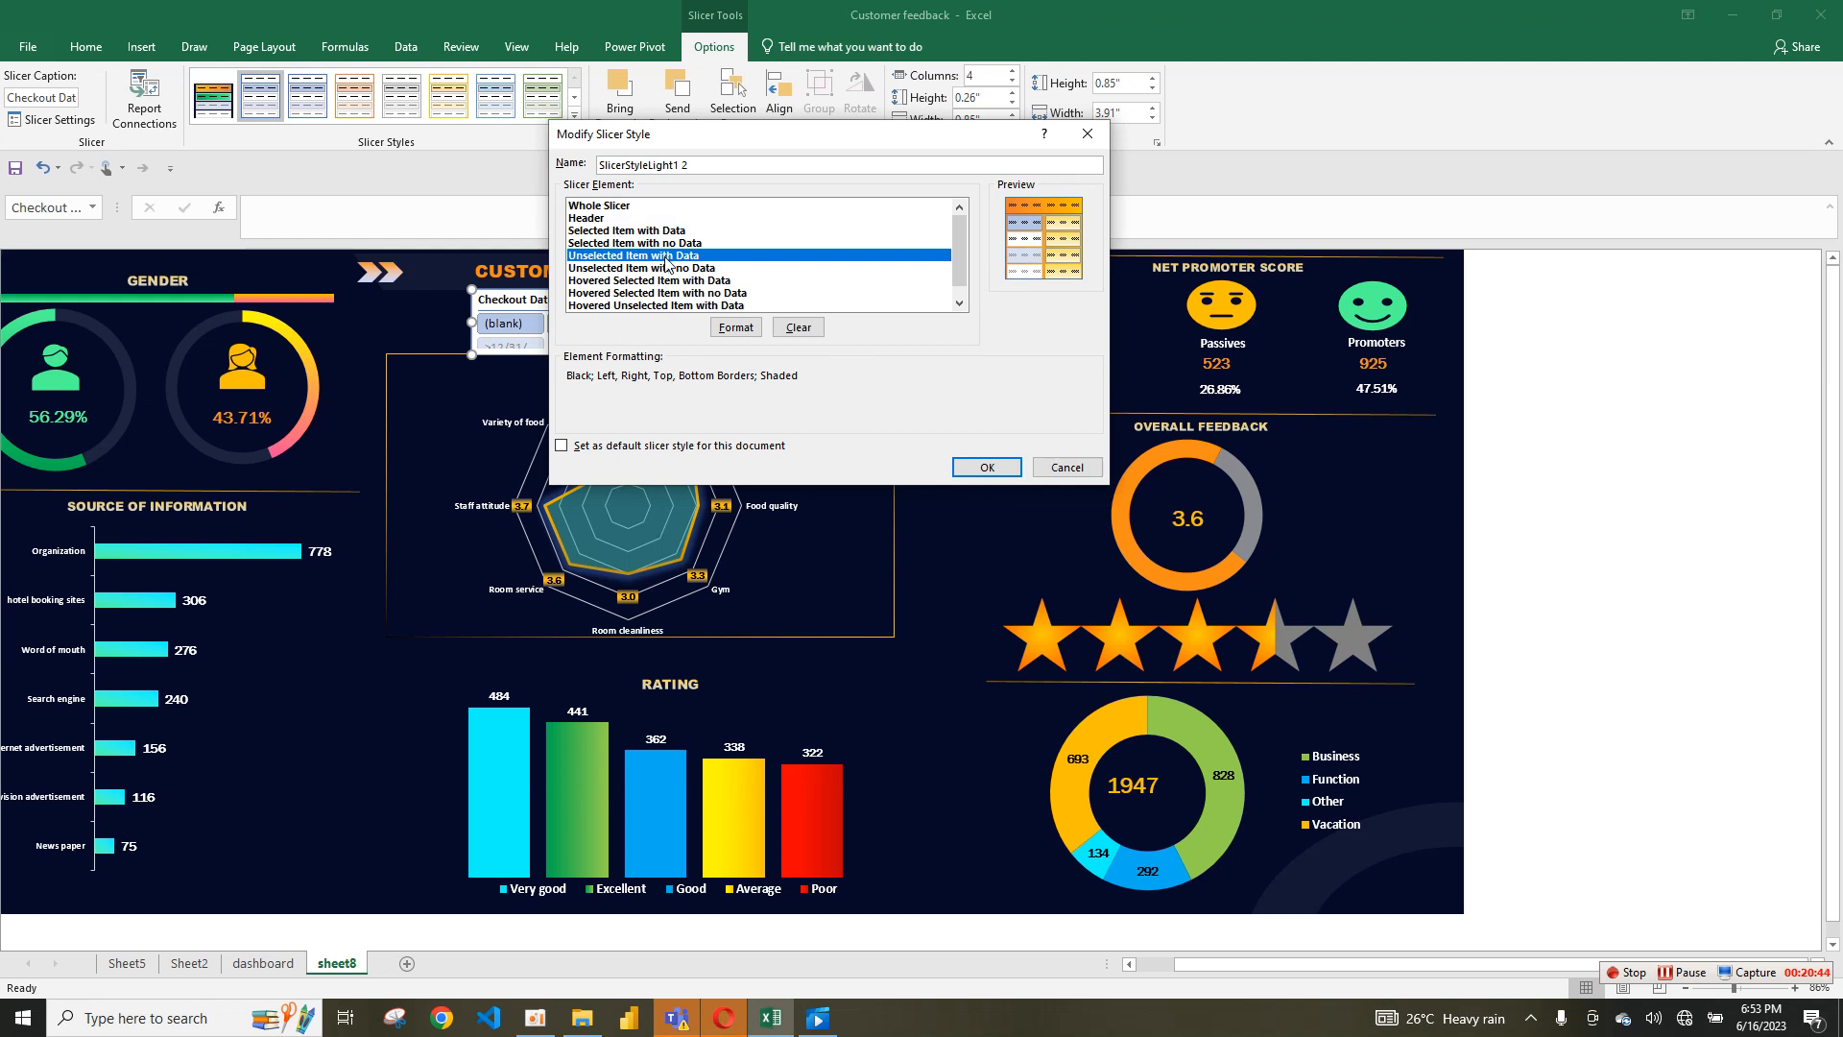
click(735, 327)
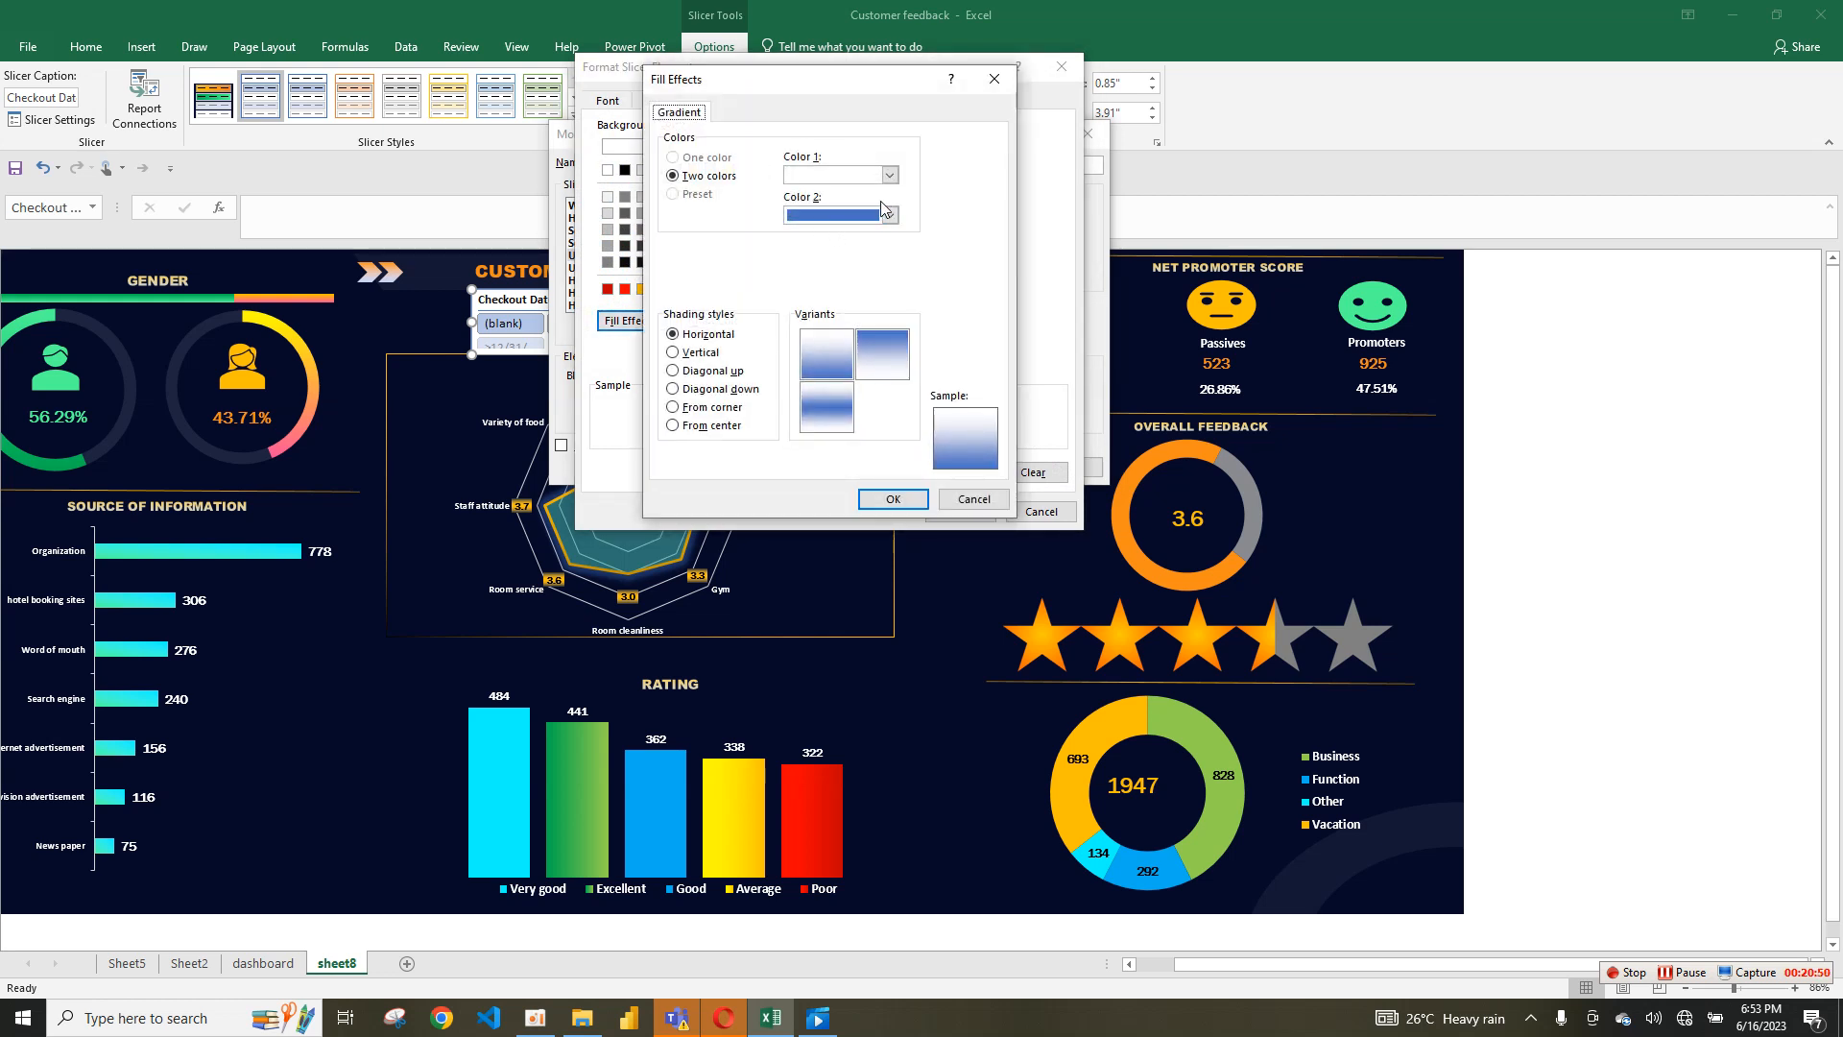
click(889, 175)
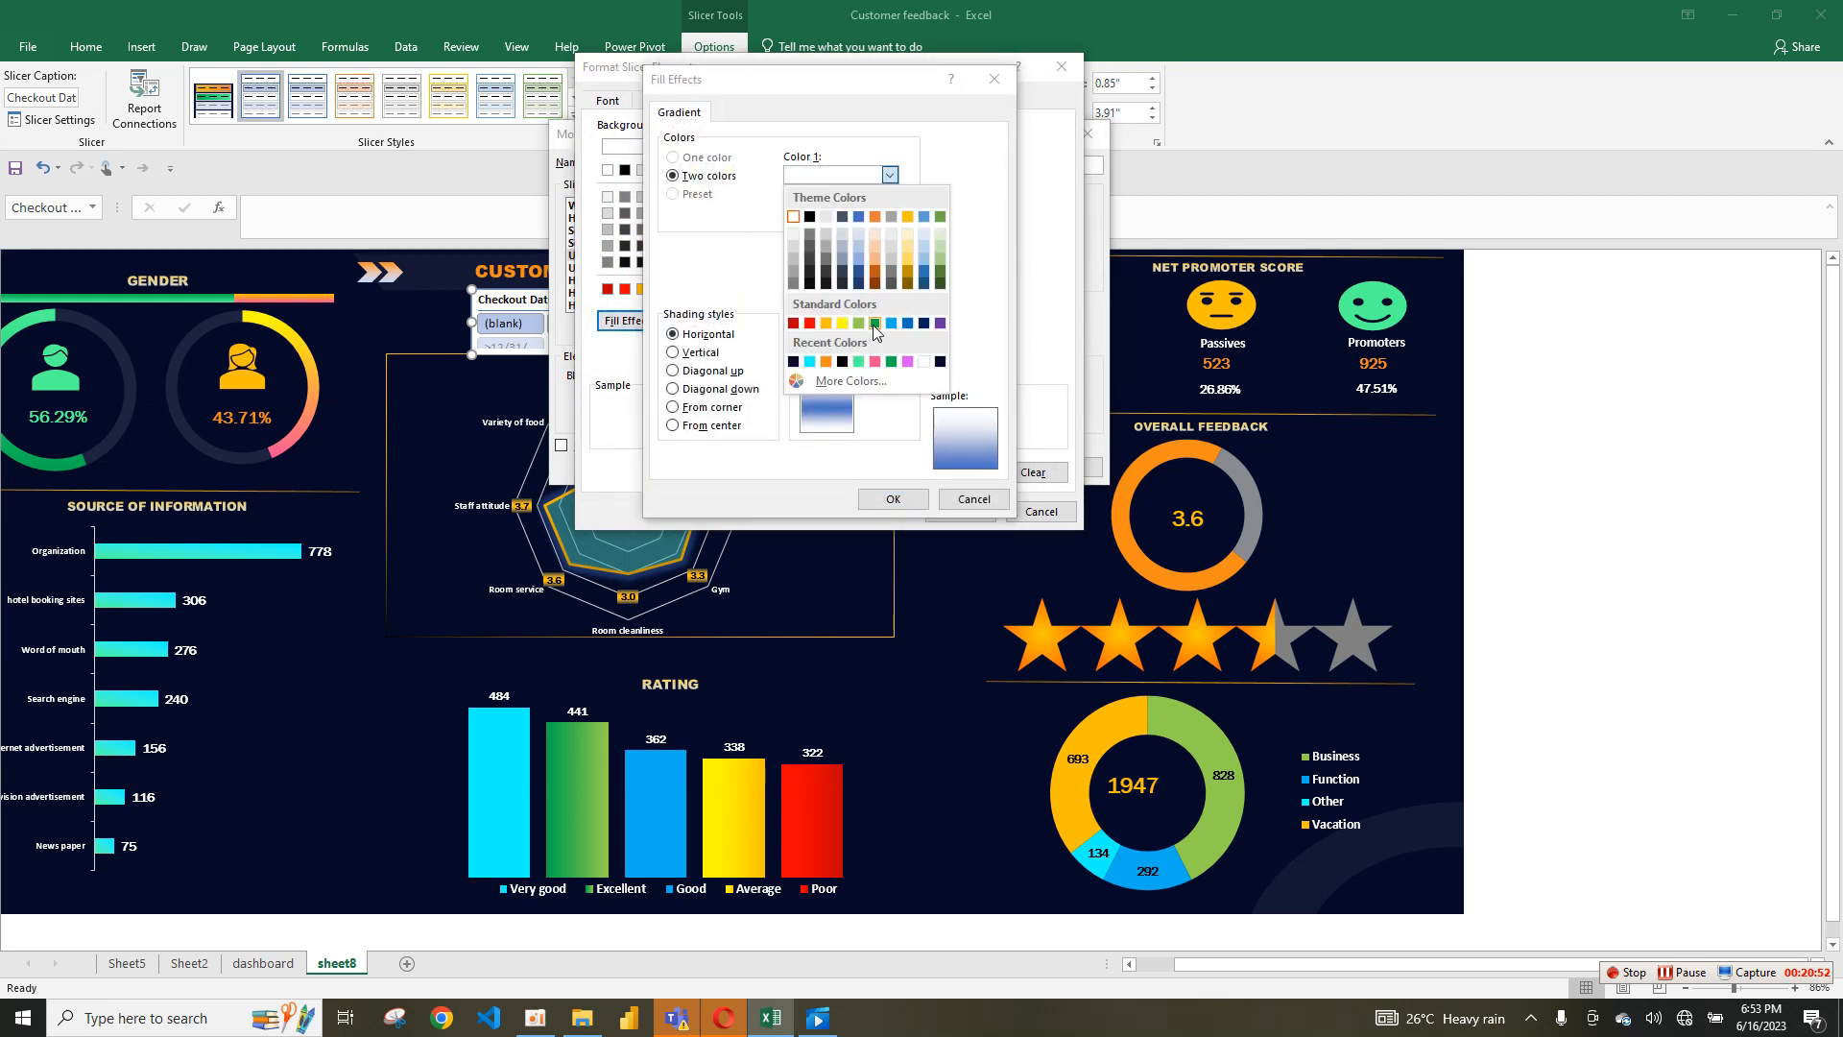
click(872, 324)
click(890, 216)
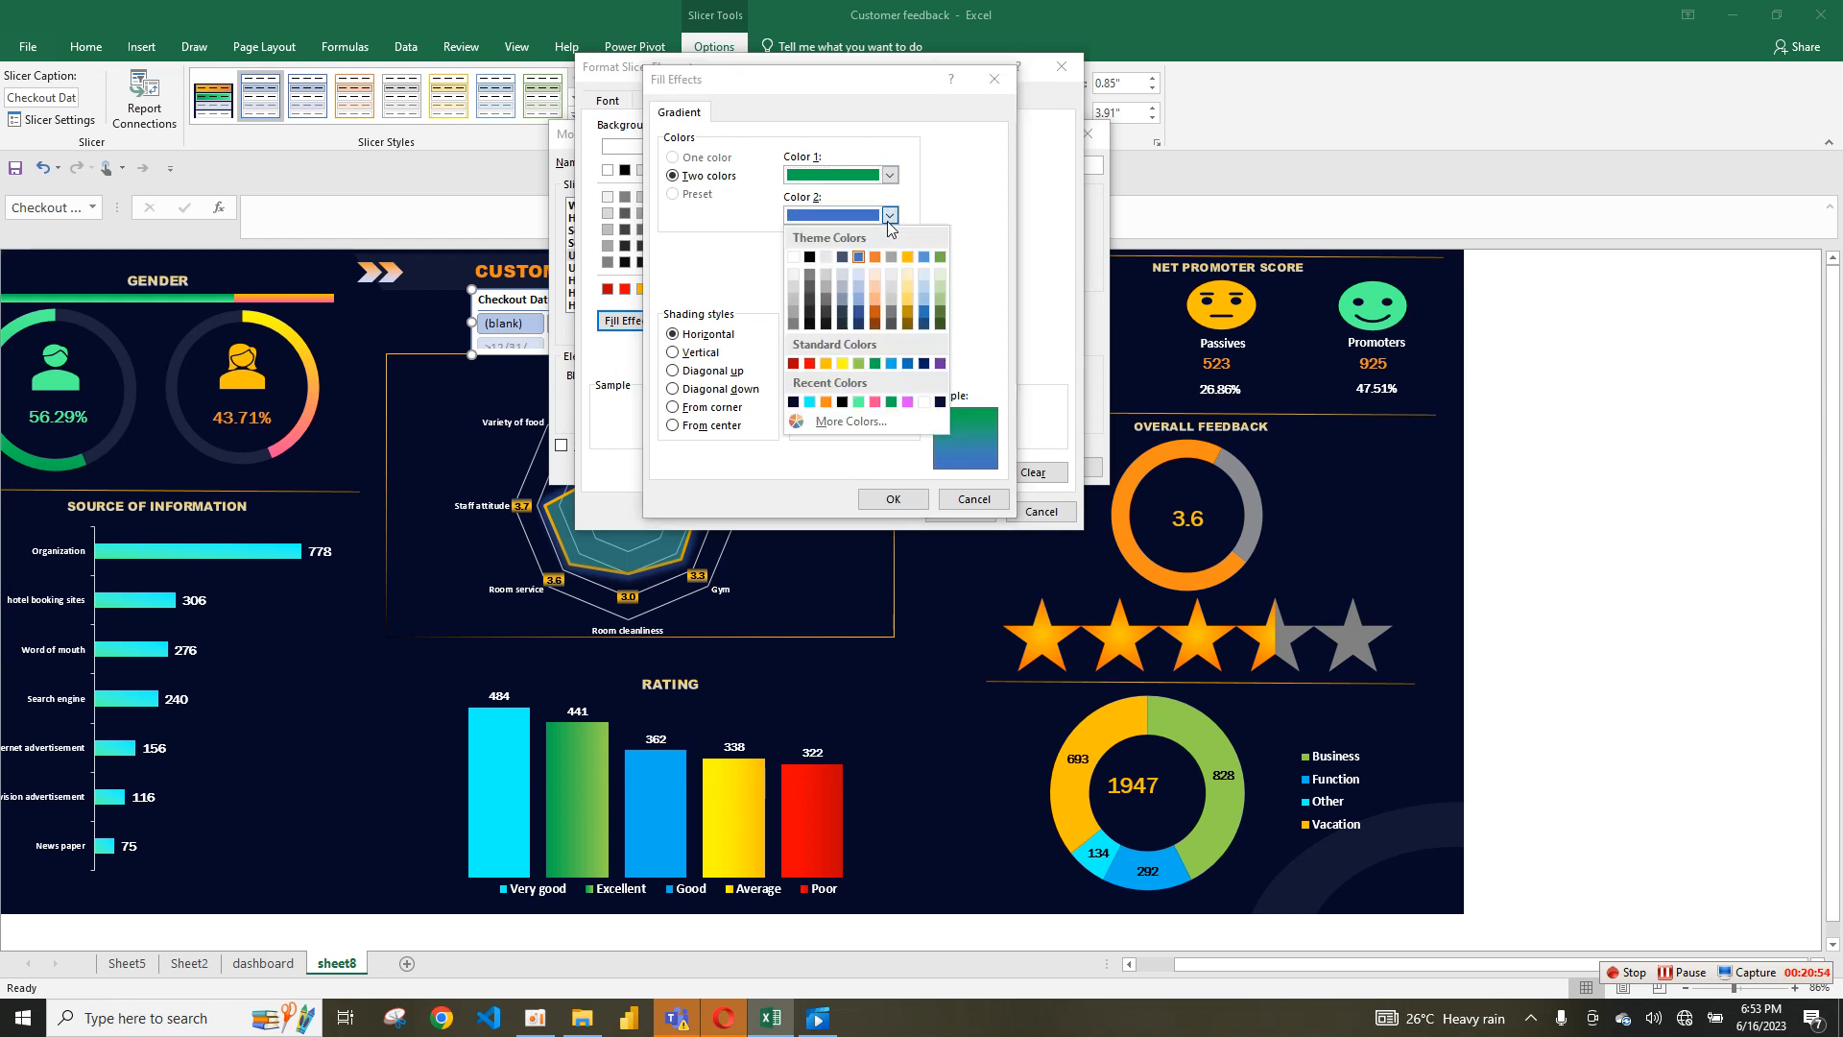
click(859, 363)
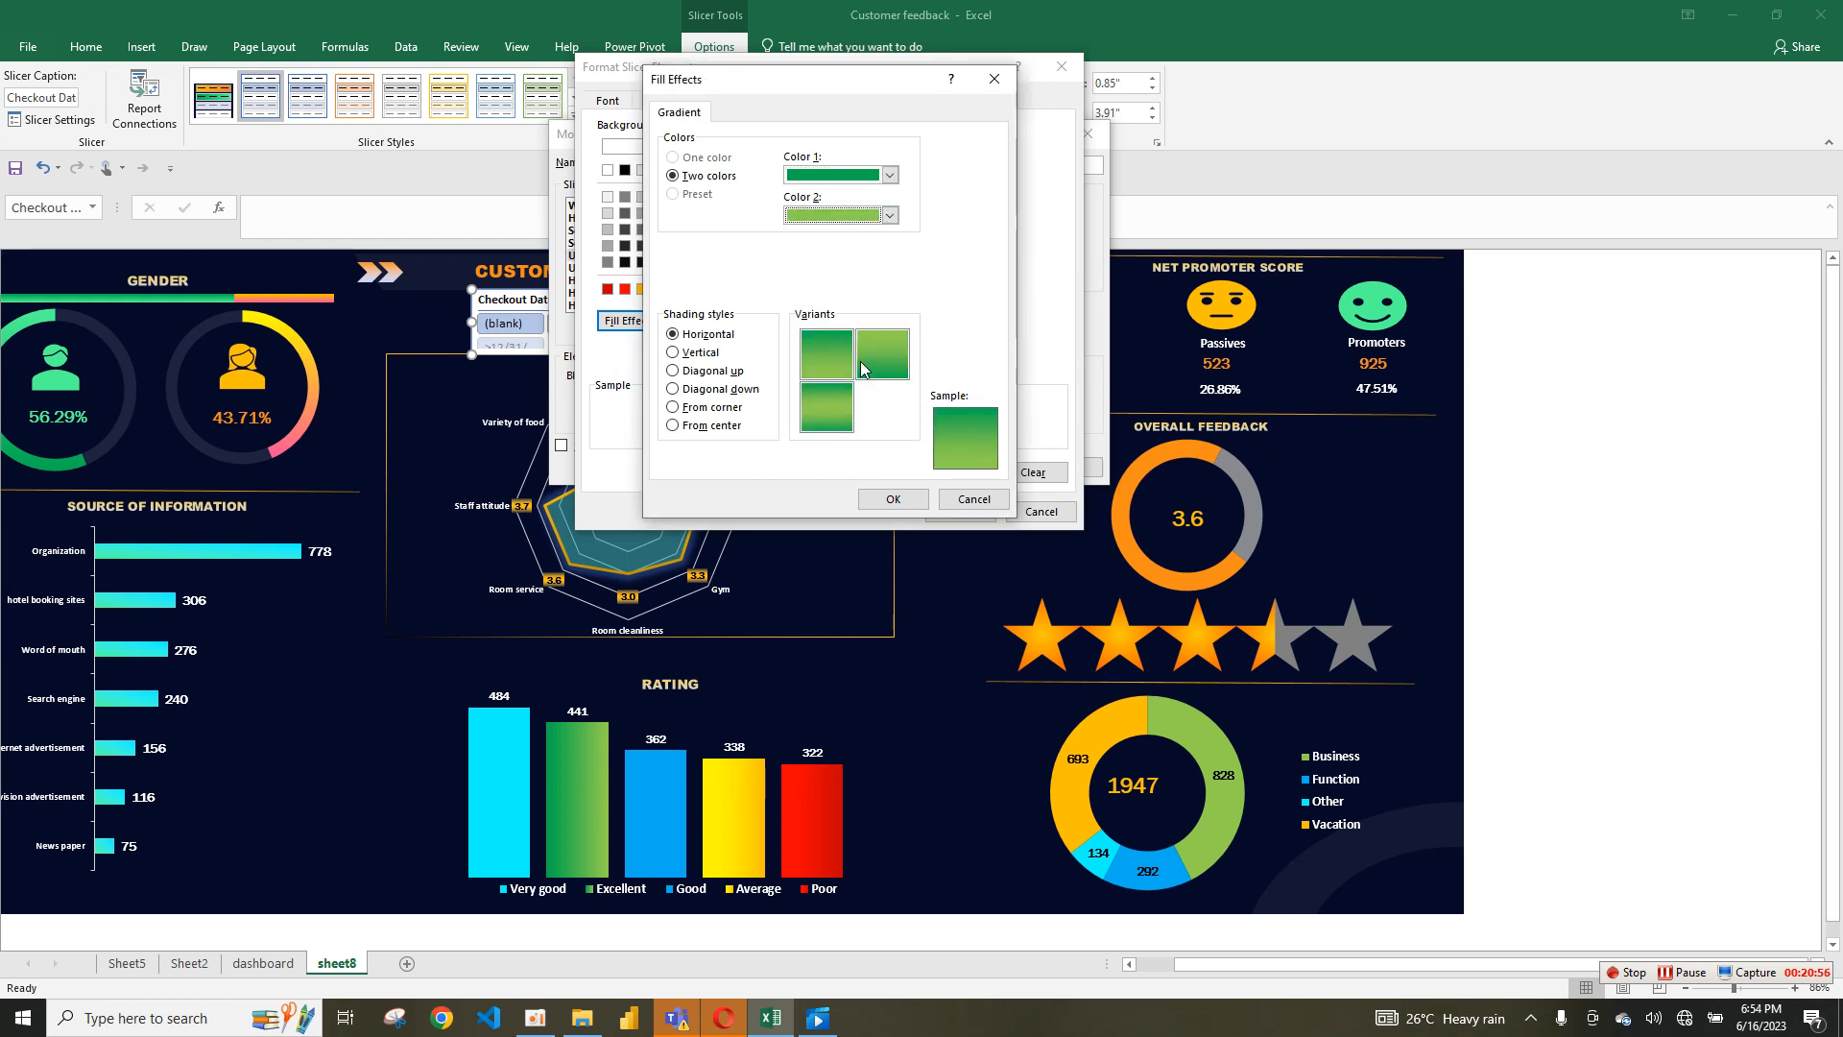
Step: Give the gradient vertical shading with the variant running from light green to green, apply it to the element and save the slicer style
click(872, 371)
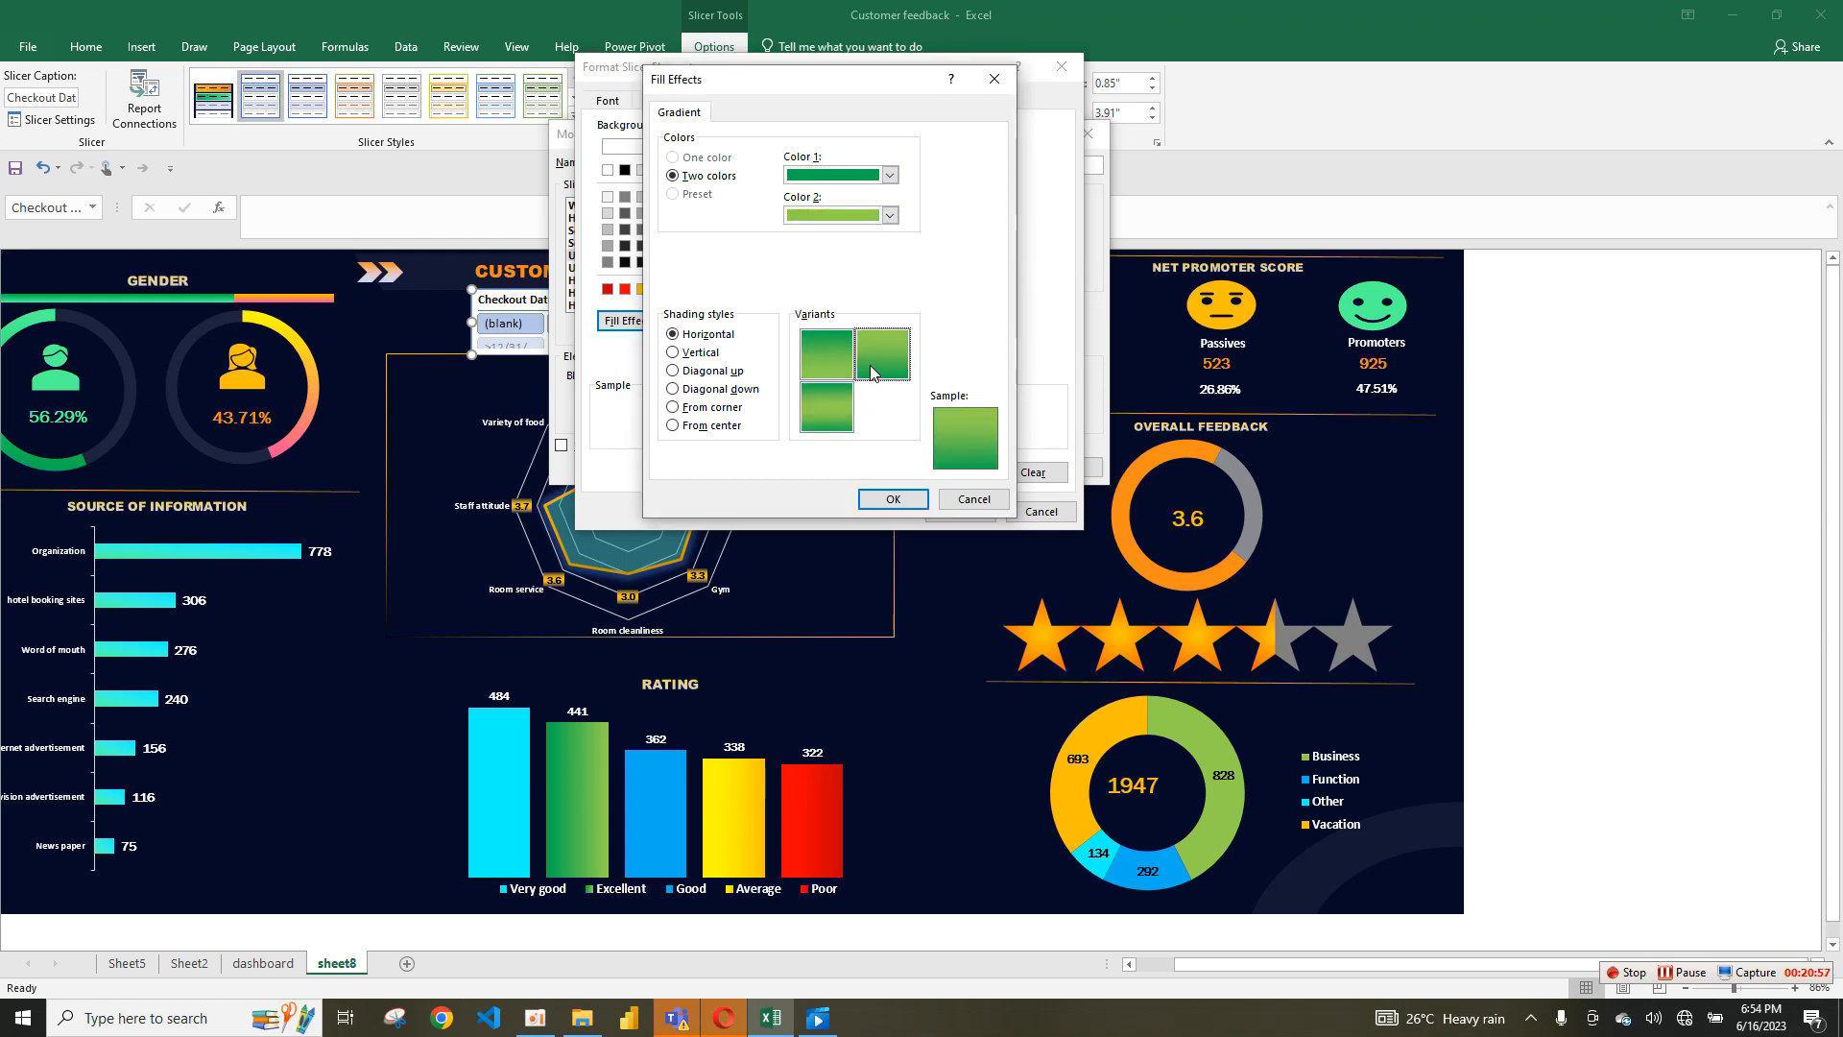
click(699, 355)
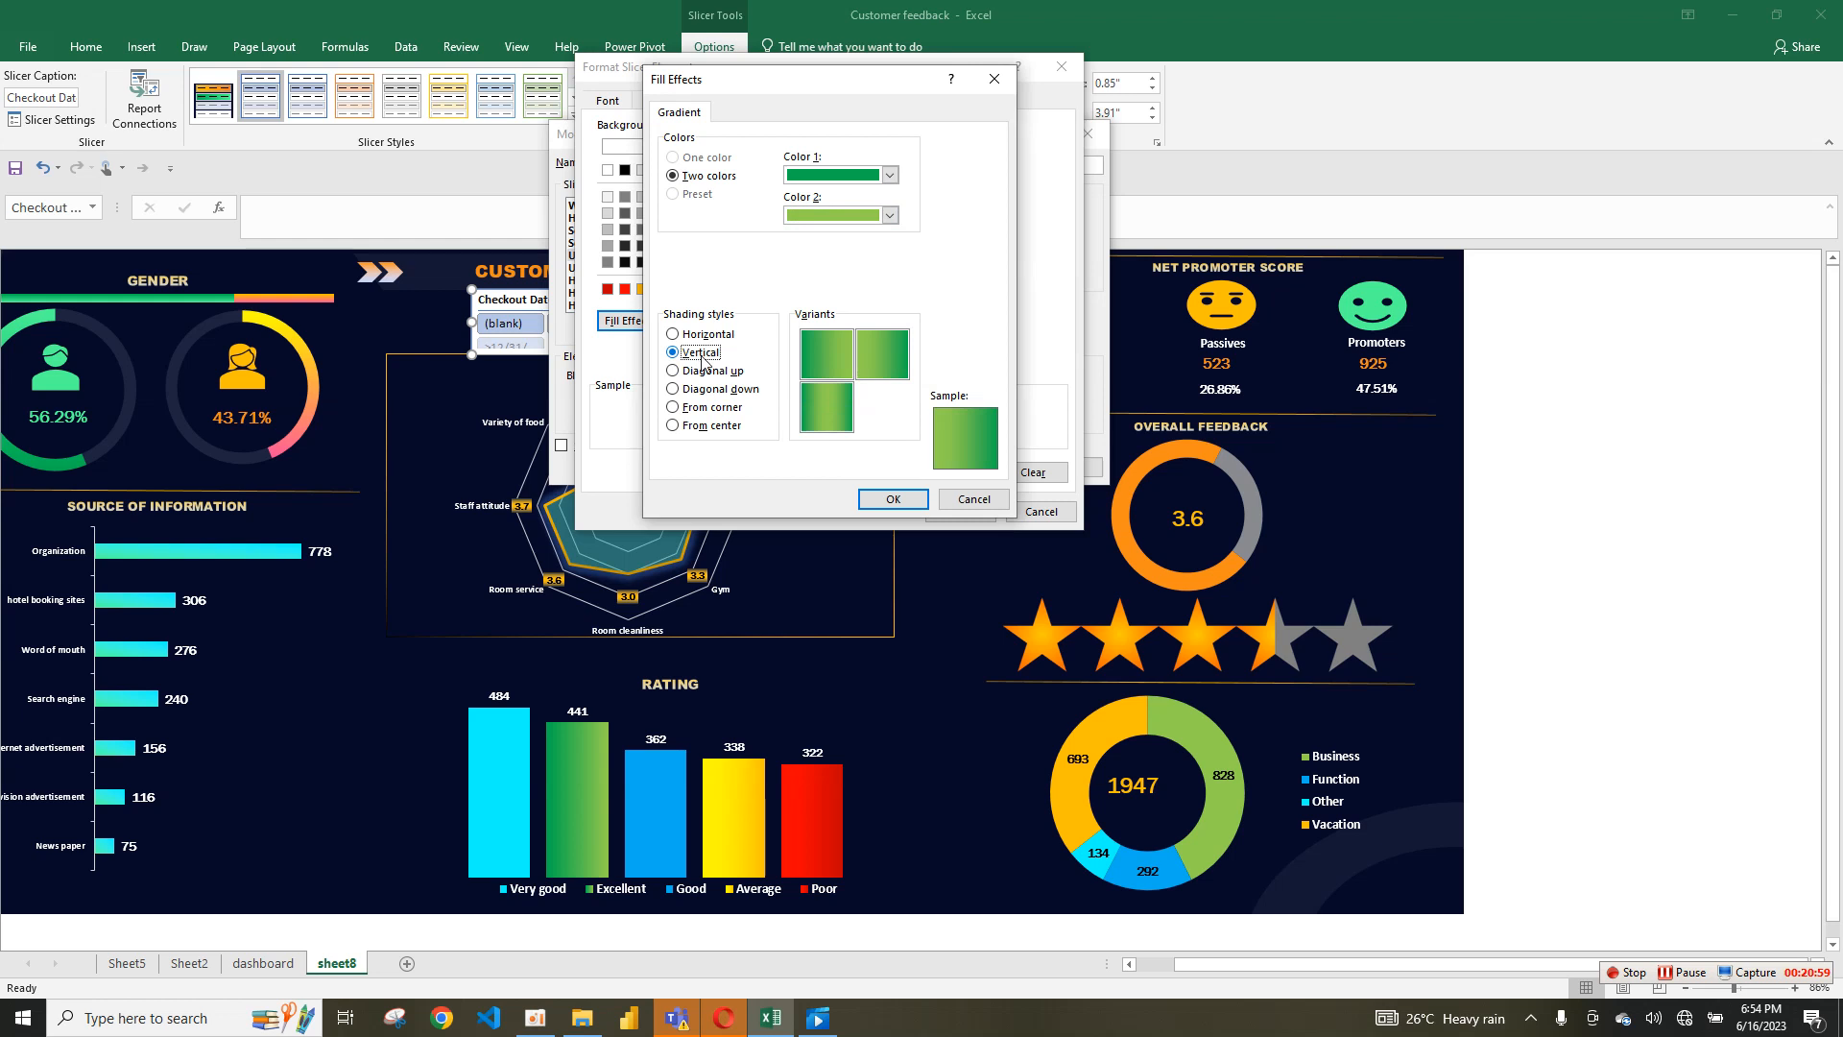
click(891, 499)
click(979, 506)
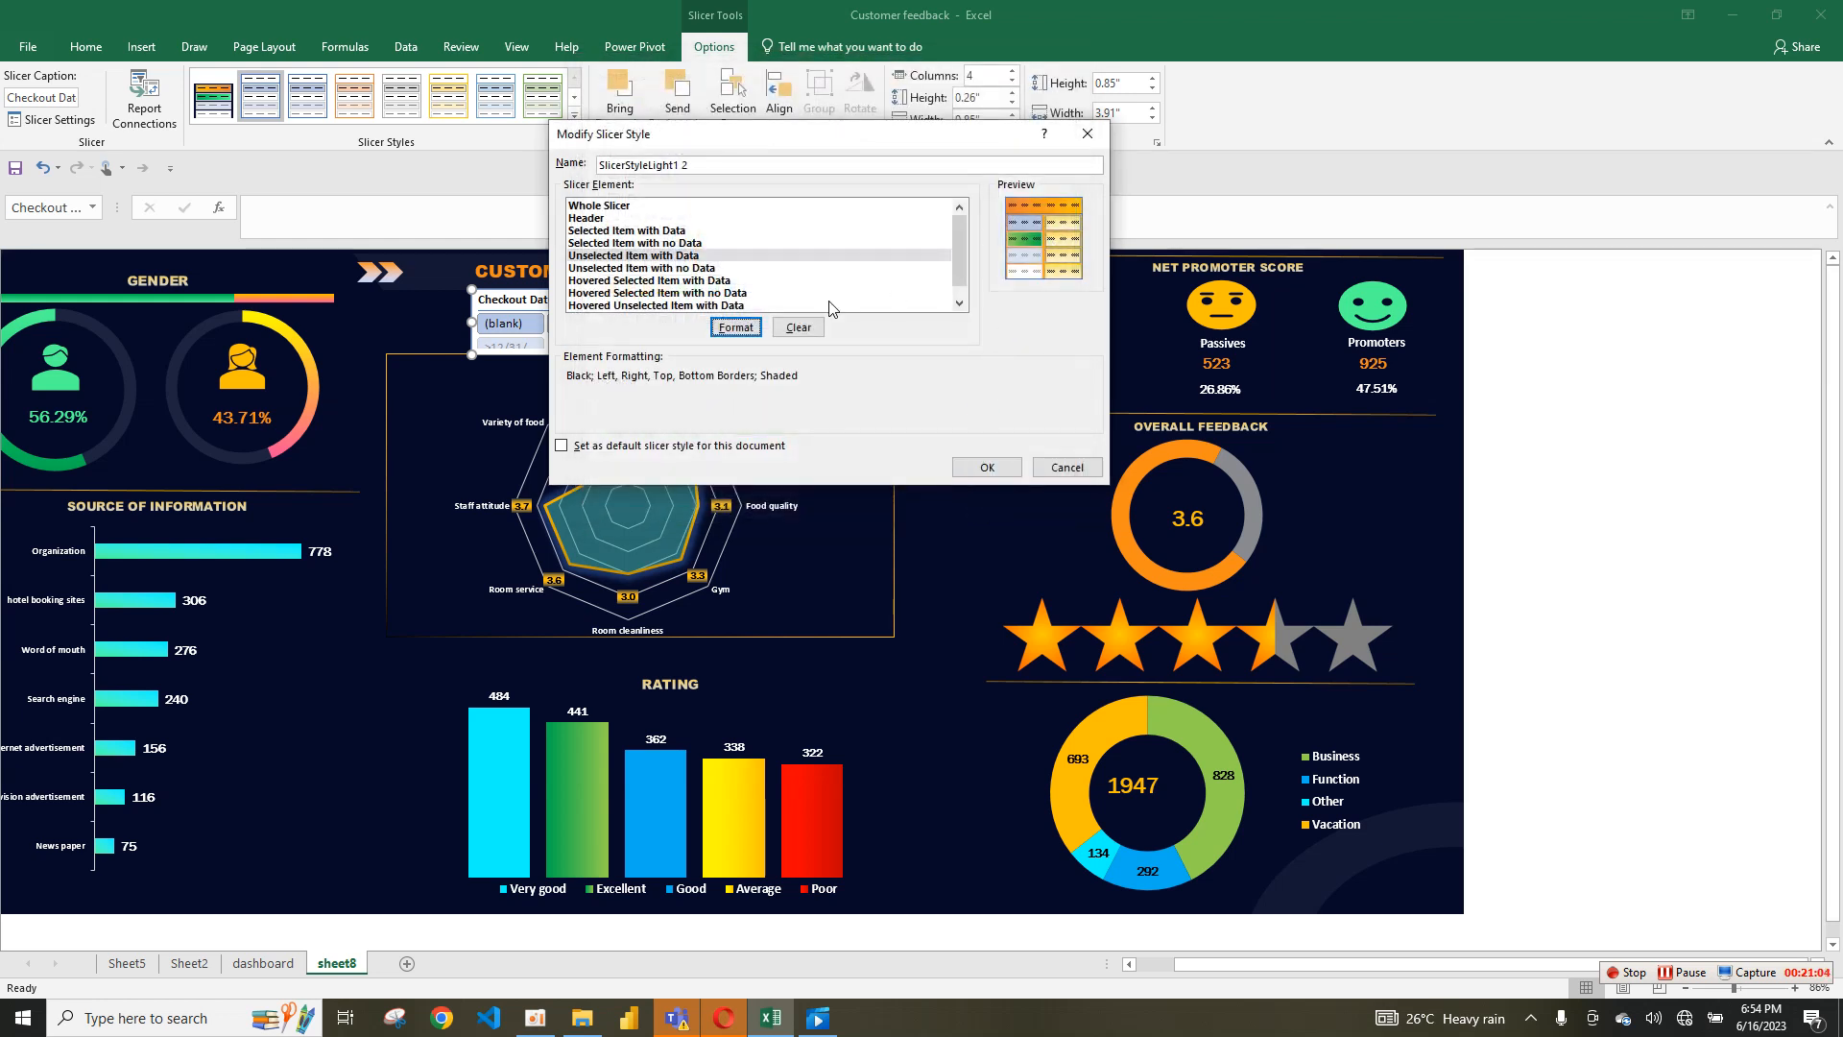
click(994, 465)
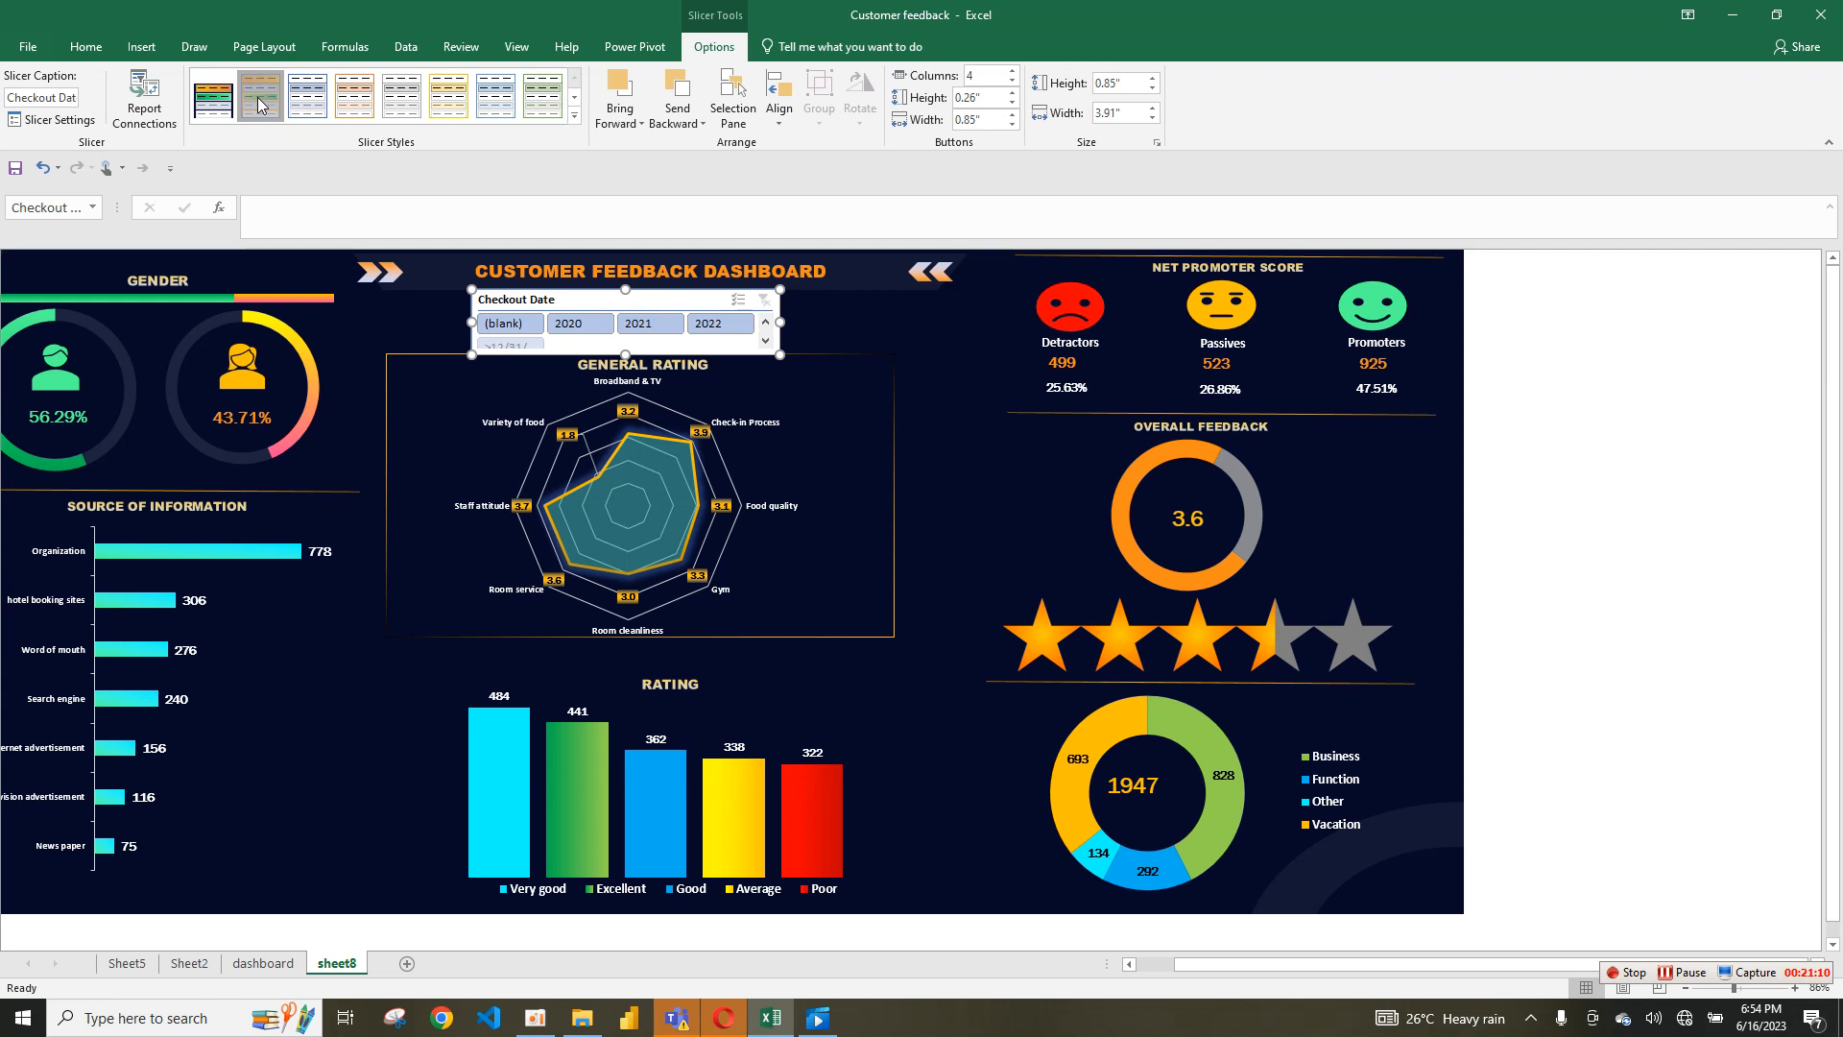
Step: Test the Checkout Date slicer by filtering the dashboard to 2022, and clear the filter
click(838, 329)
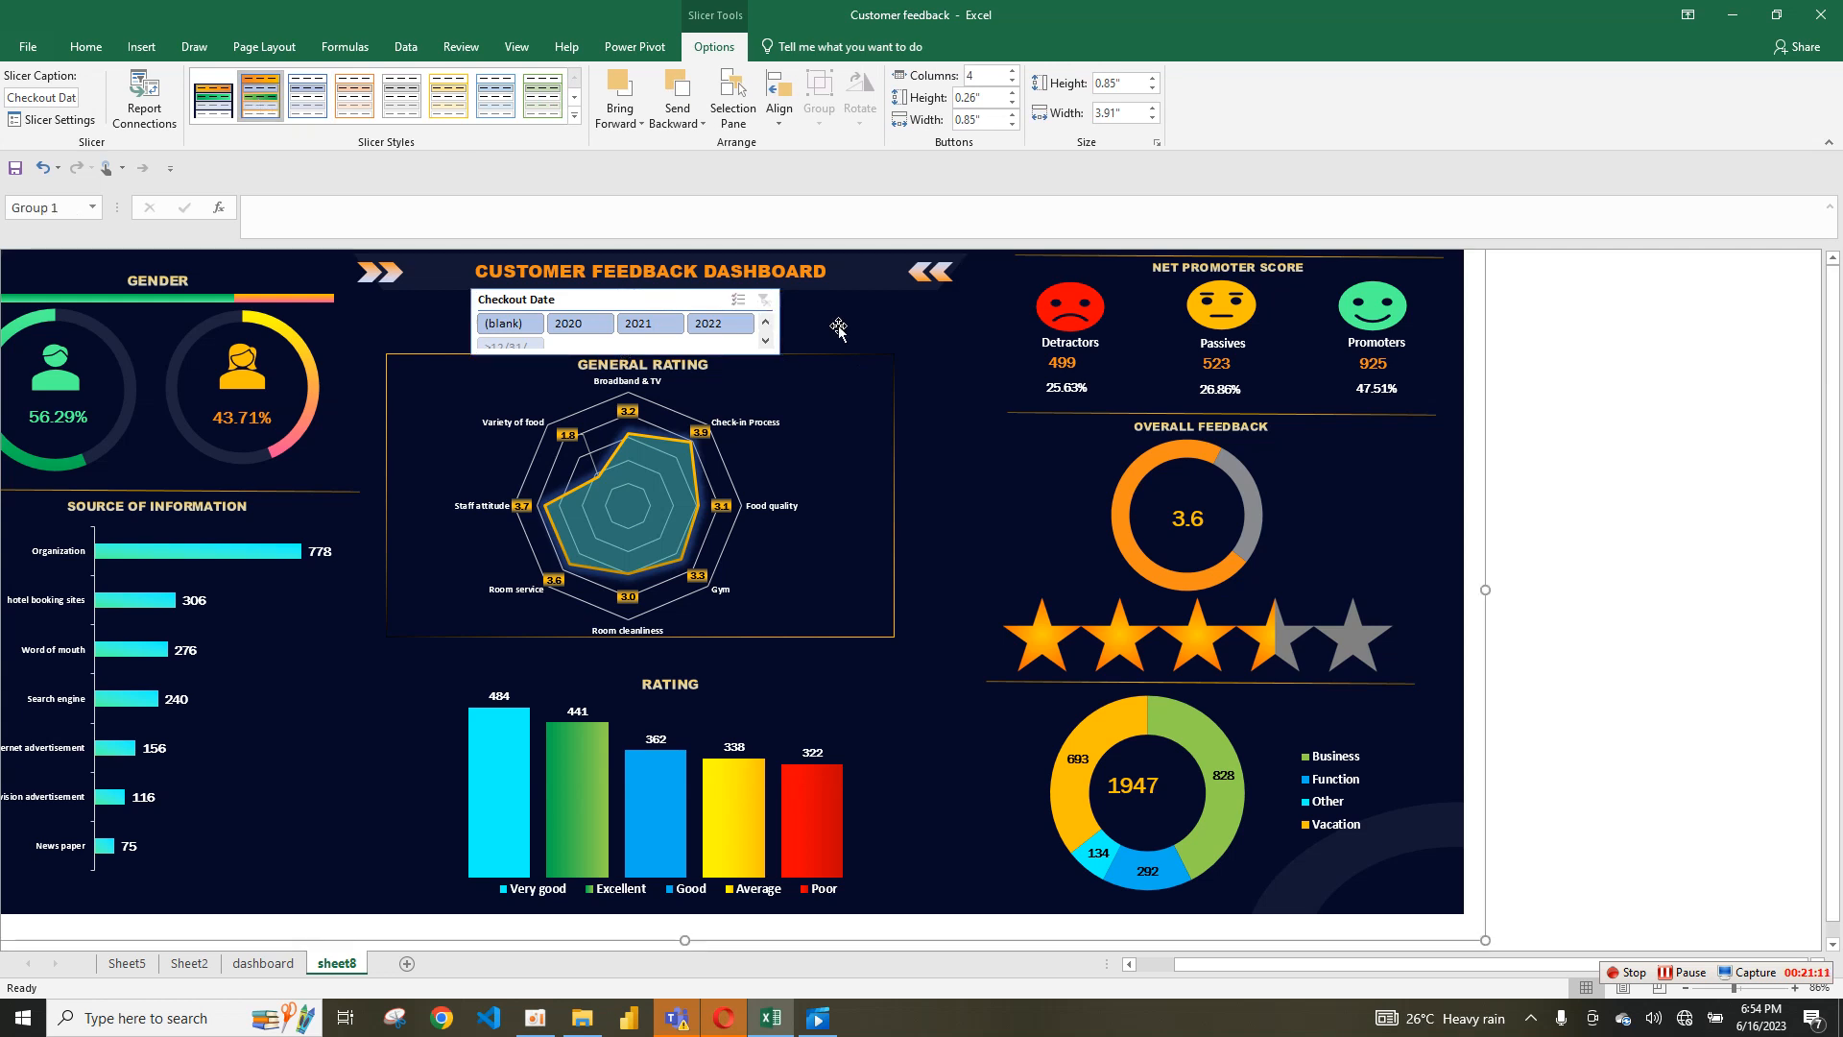
click(718, 324)
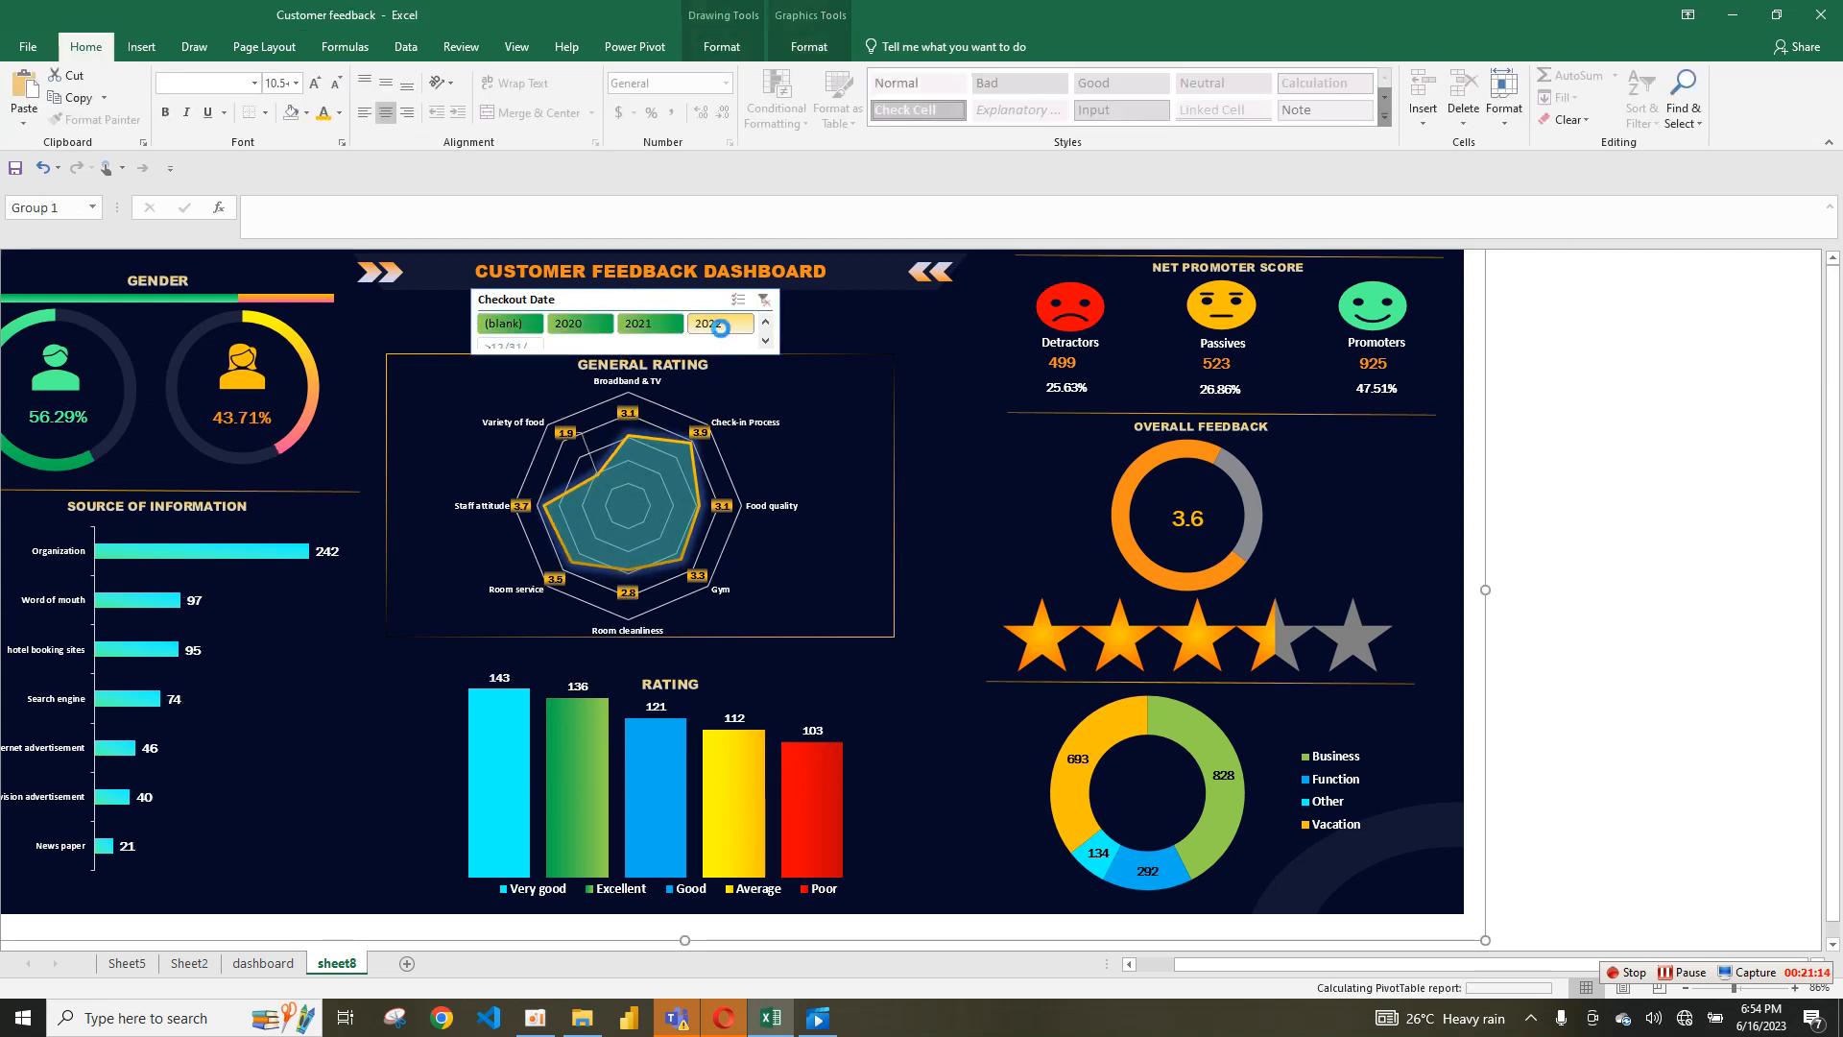
click(762, 302)
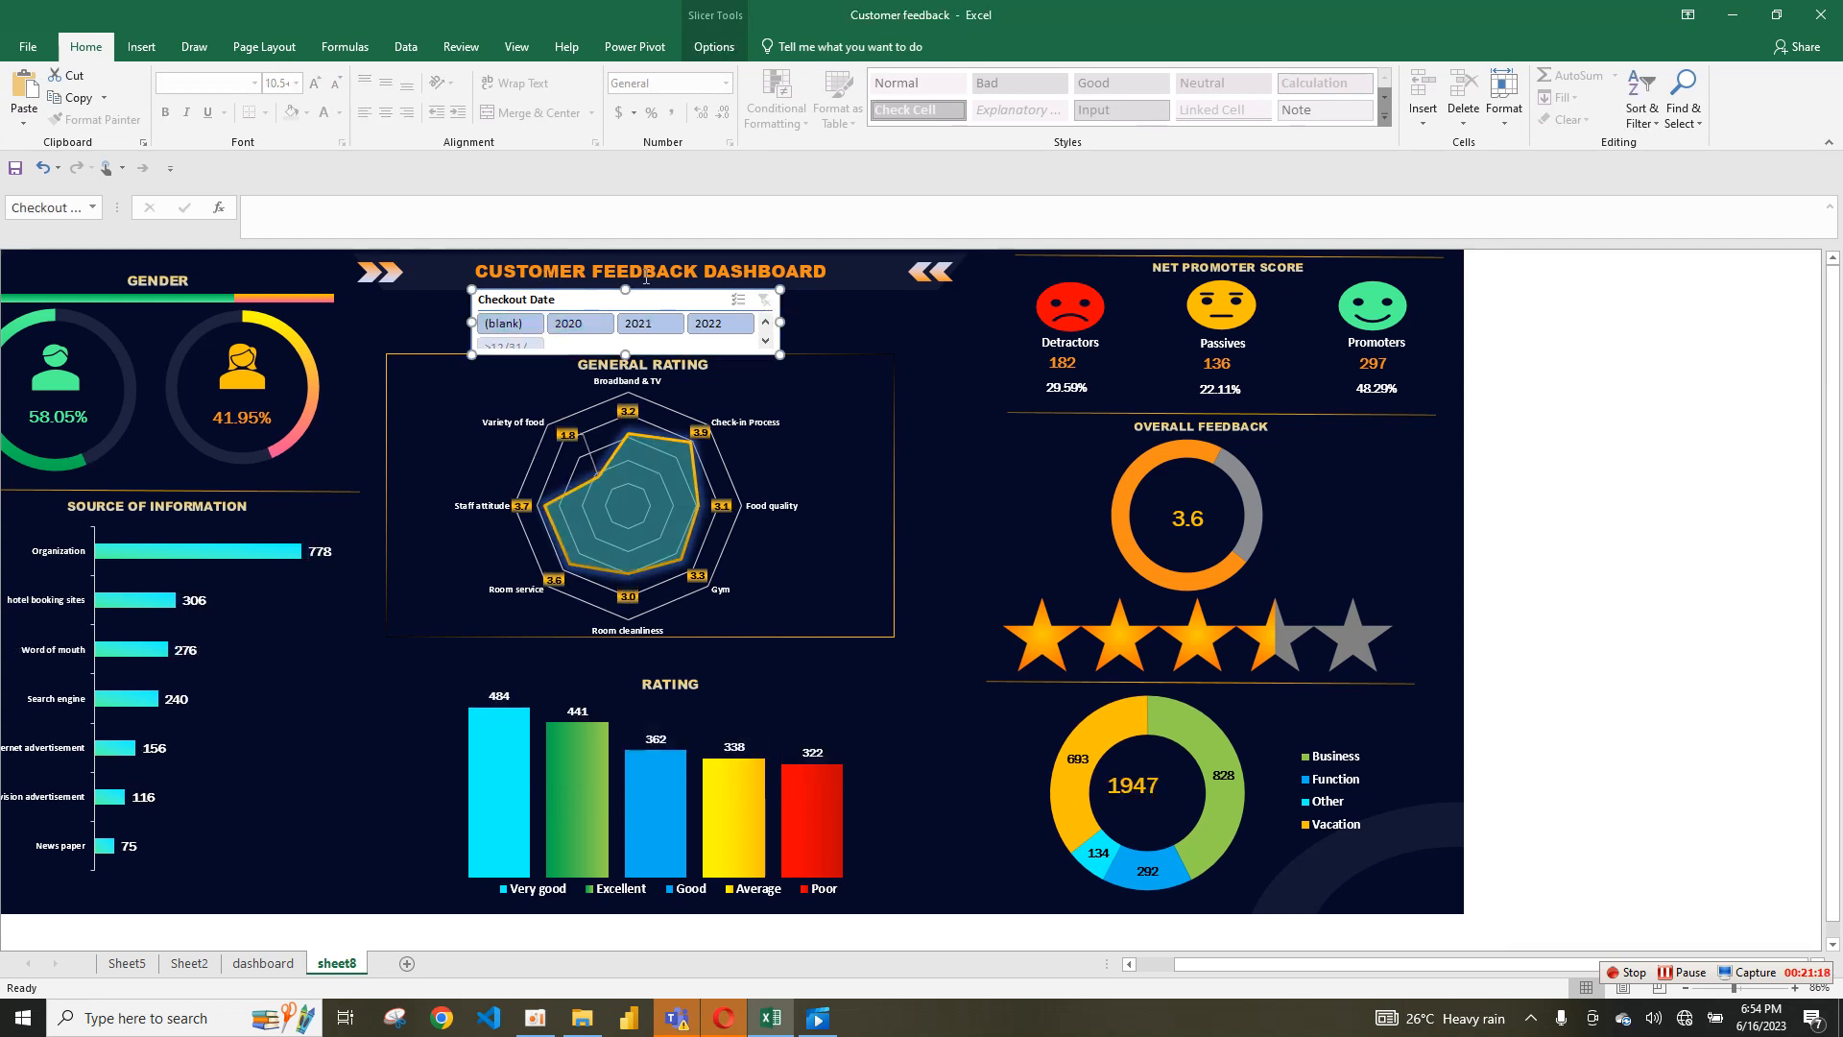
Step: Reopen the custom slicer style SlicerStyleLight1 2 for modification and open the formatting of its Whole Slicer element
click(713, 46)
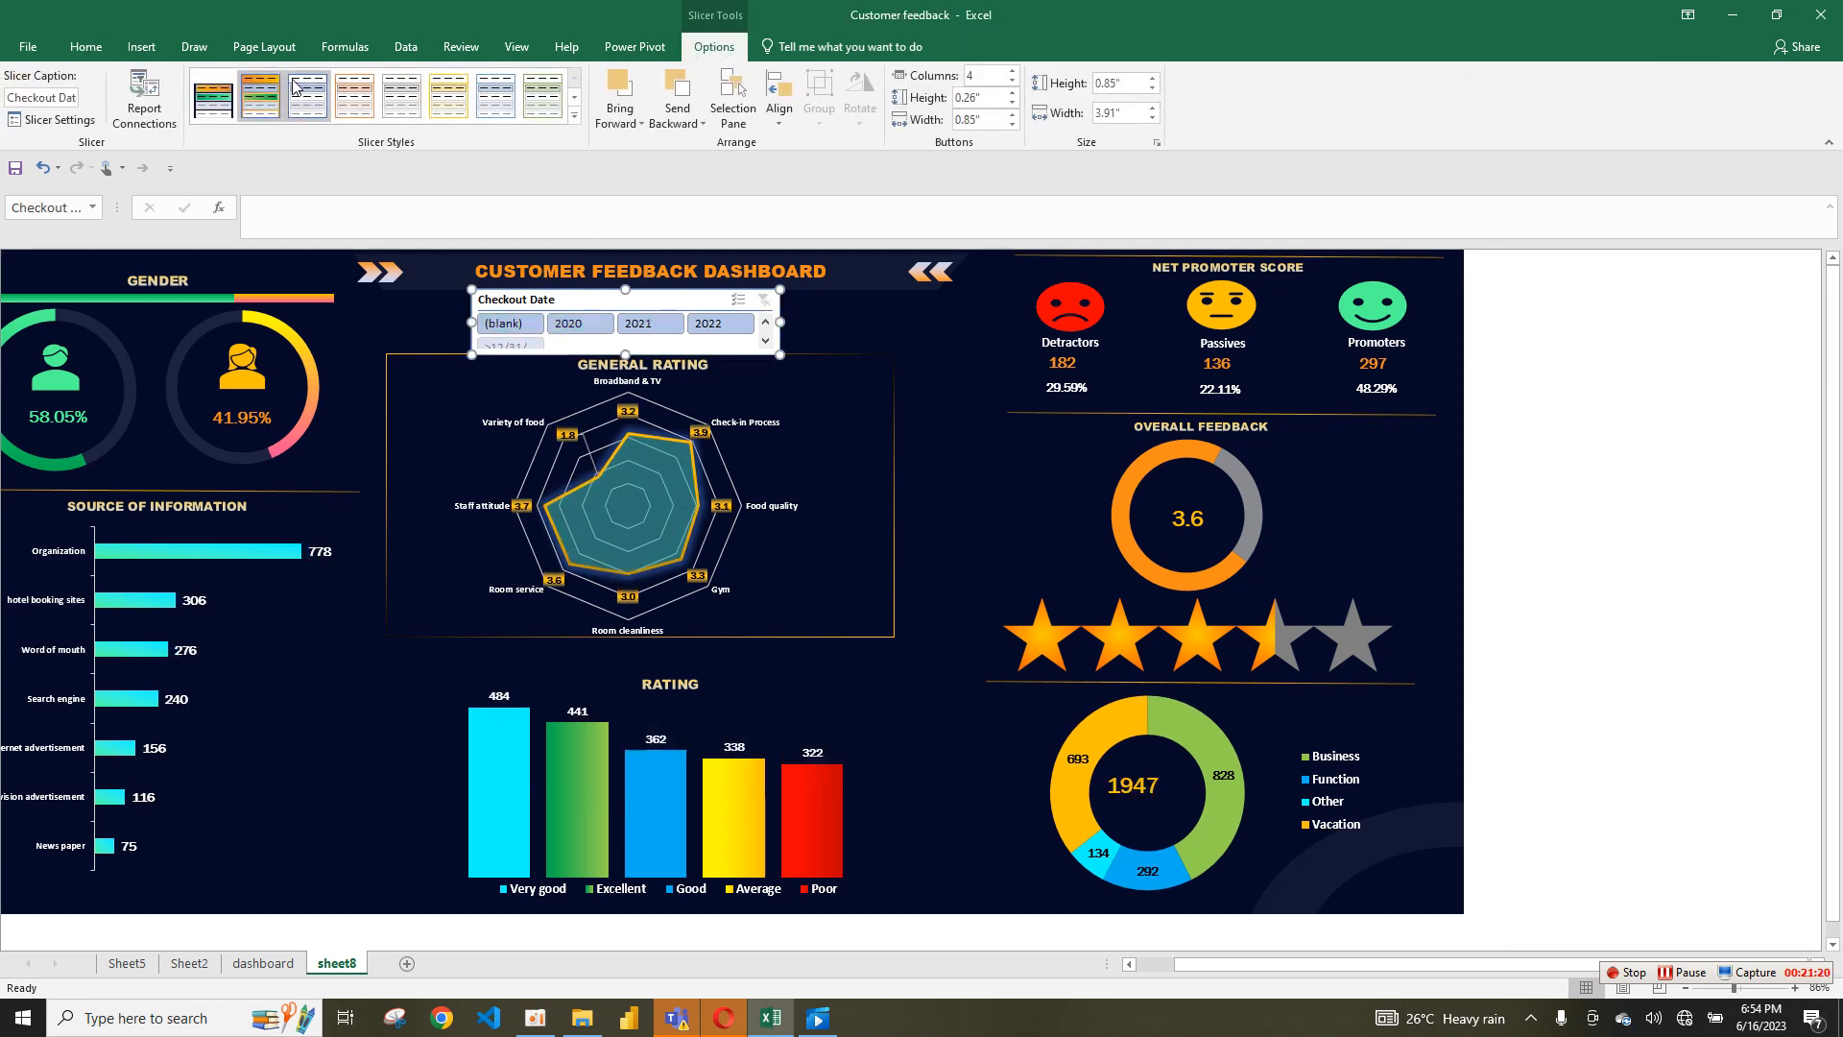
right_click(249, 115)
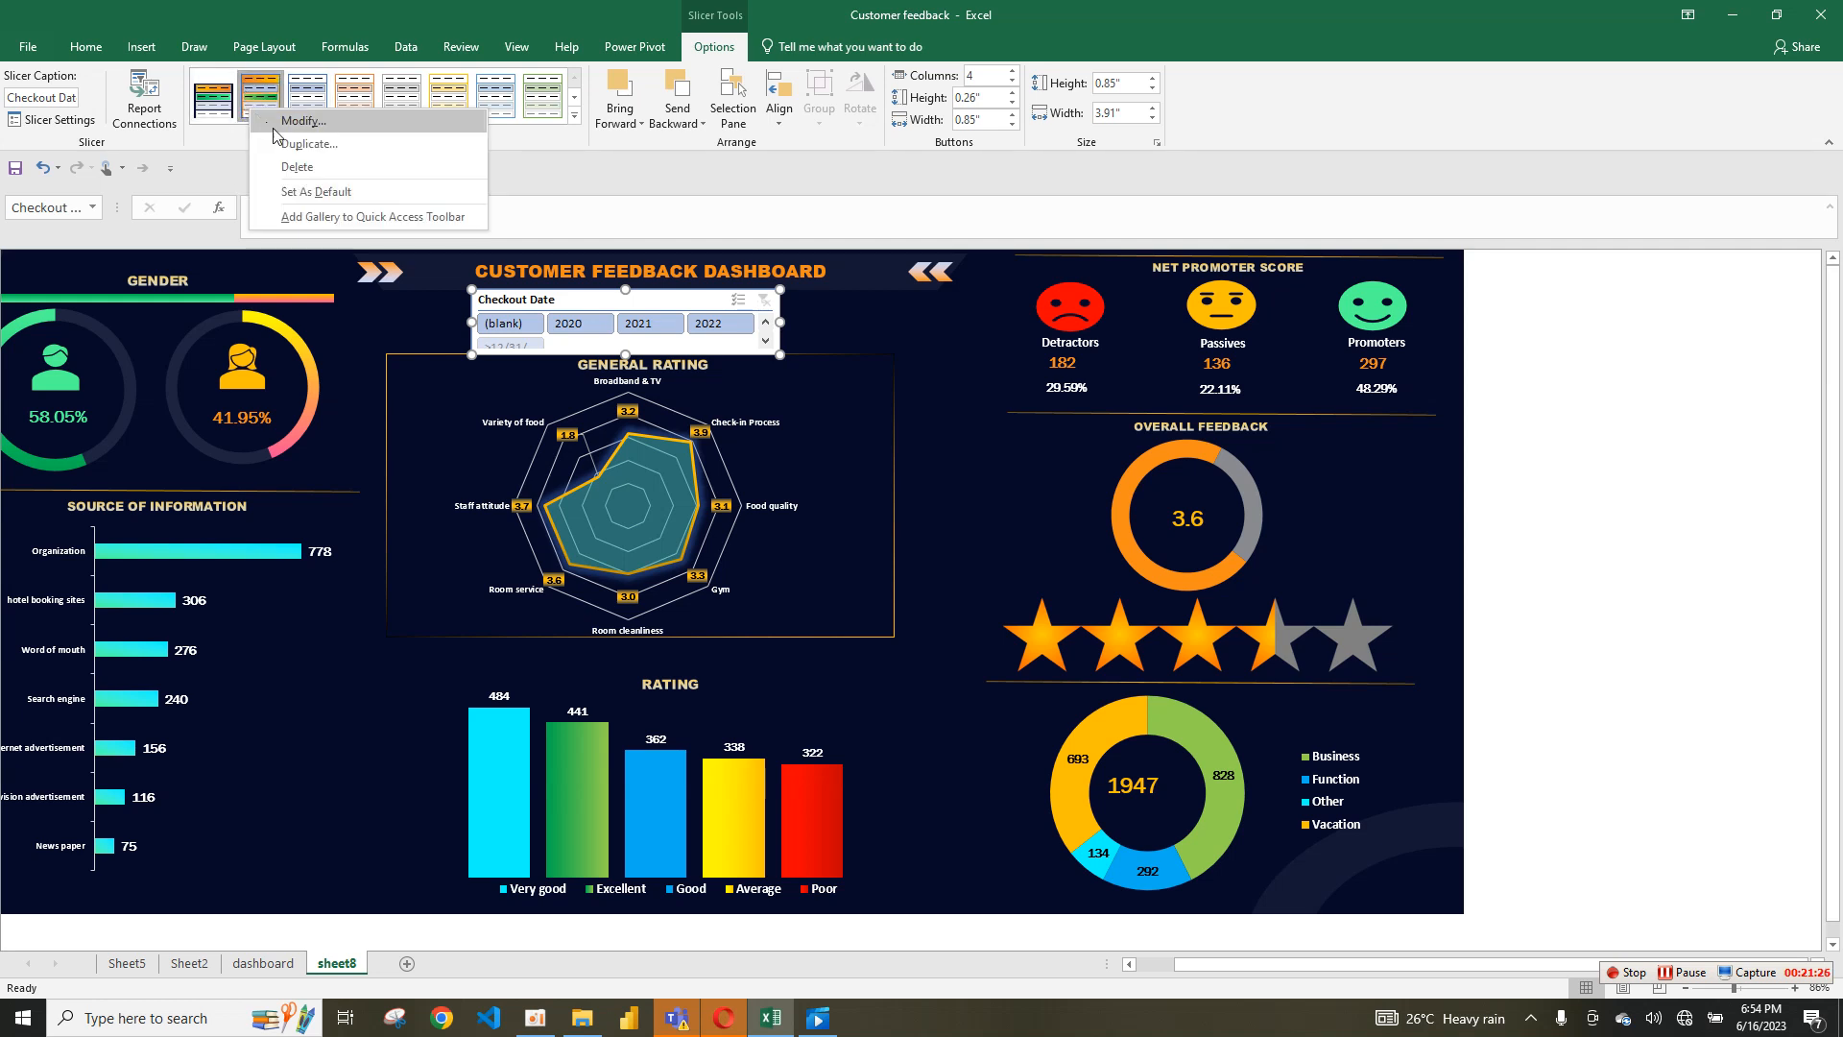
click(317, 144)
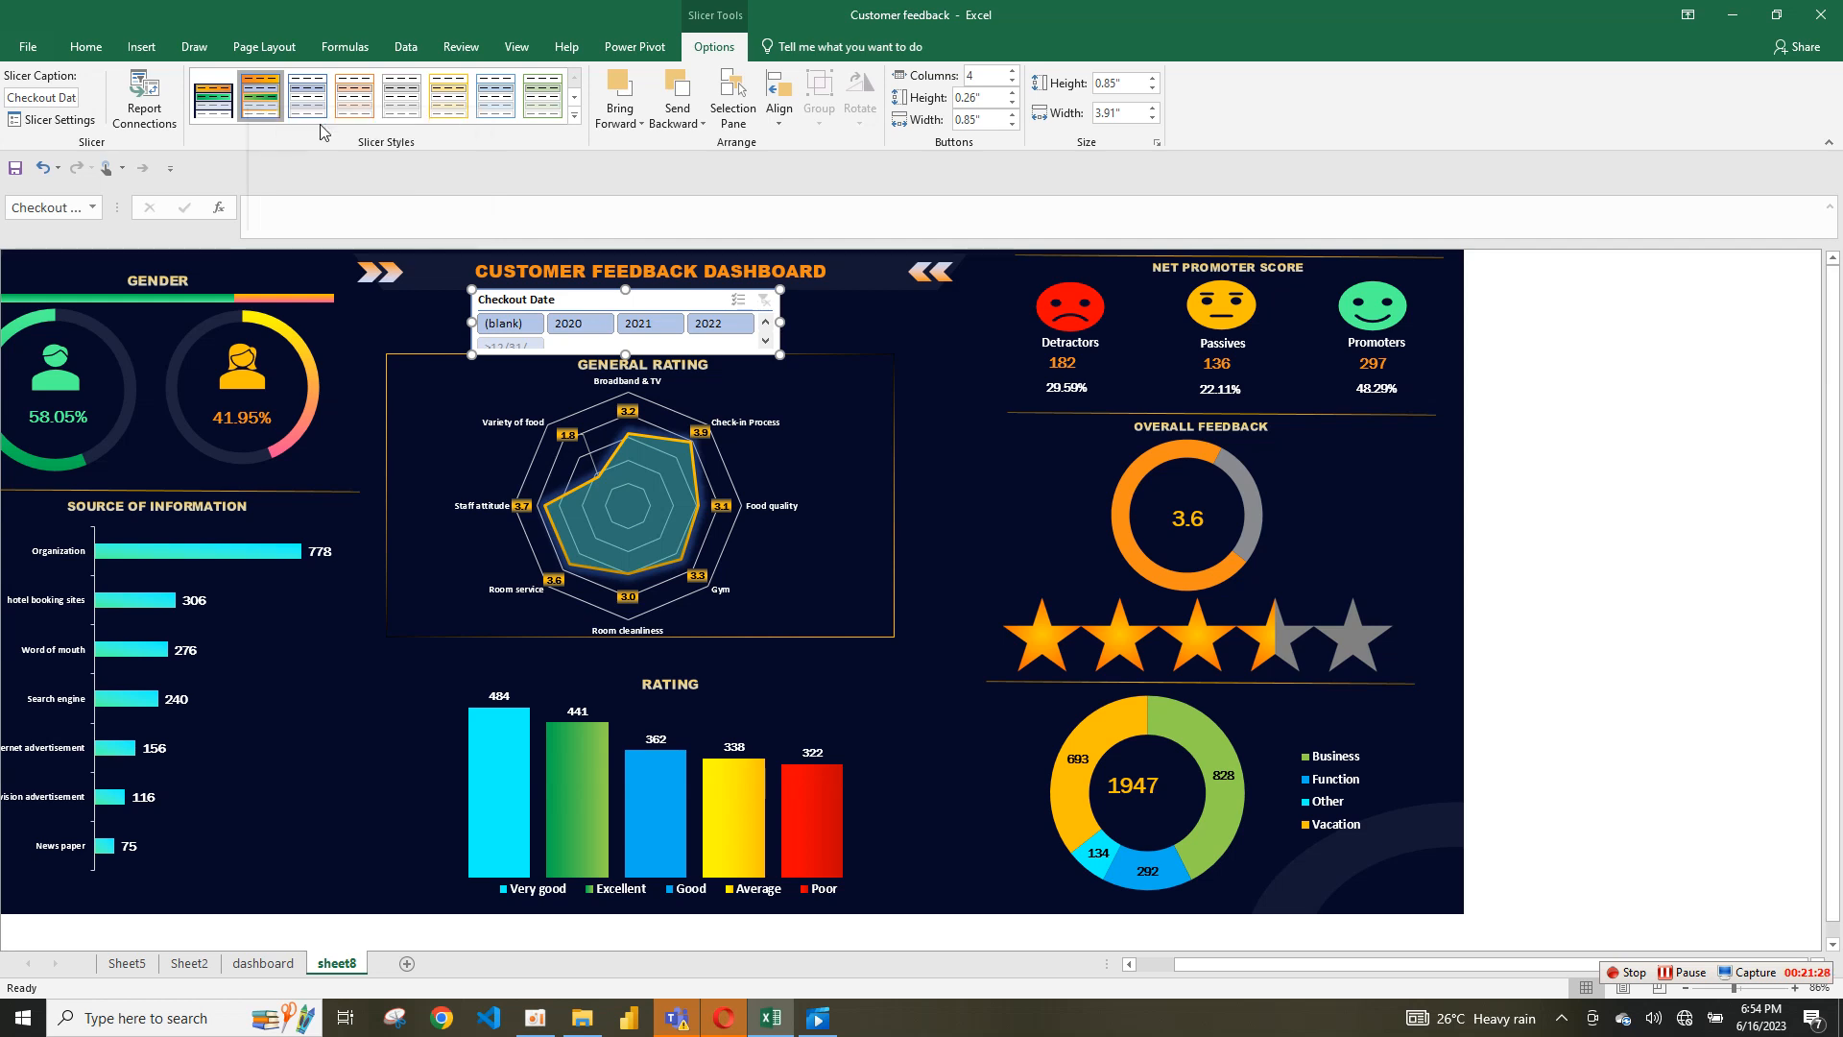
click(619, 207)
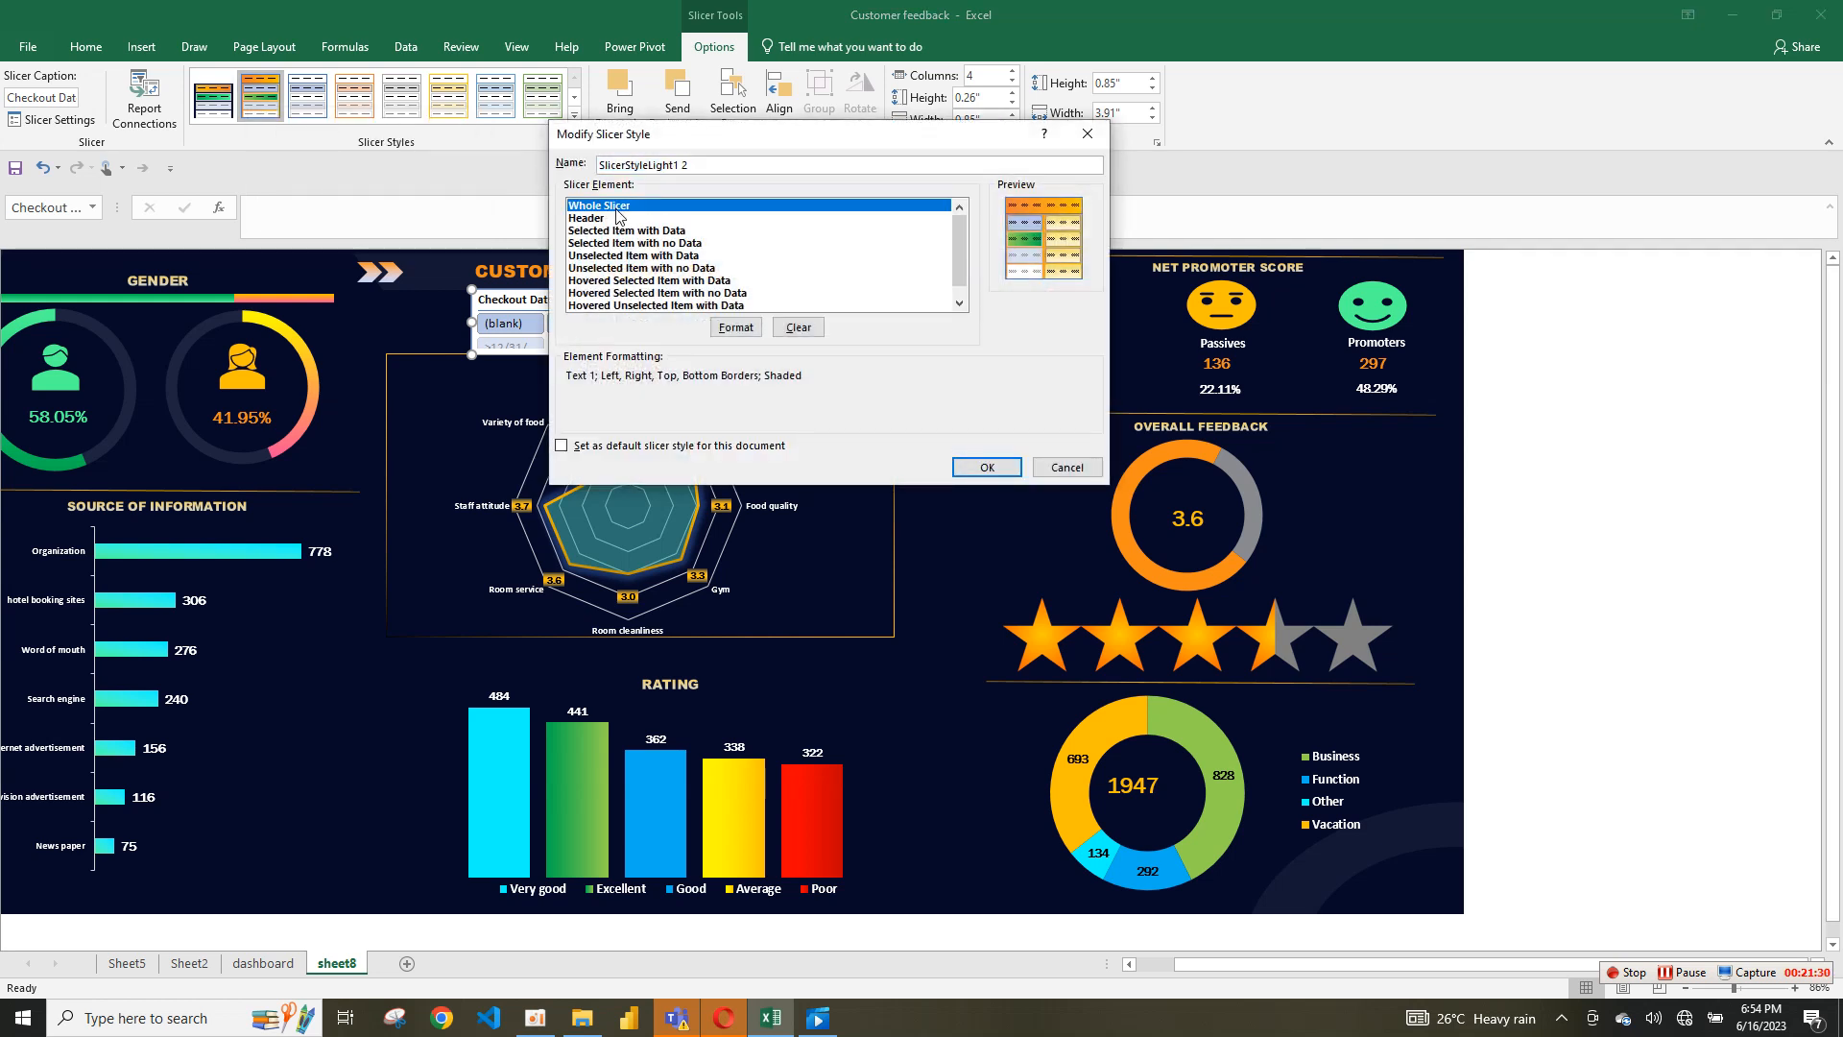
click(736, 328)
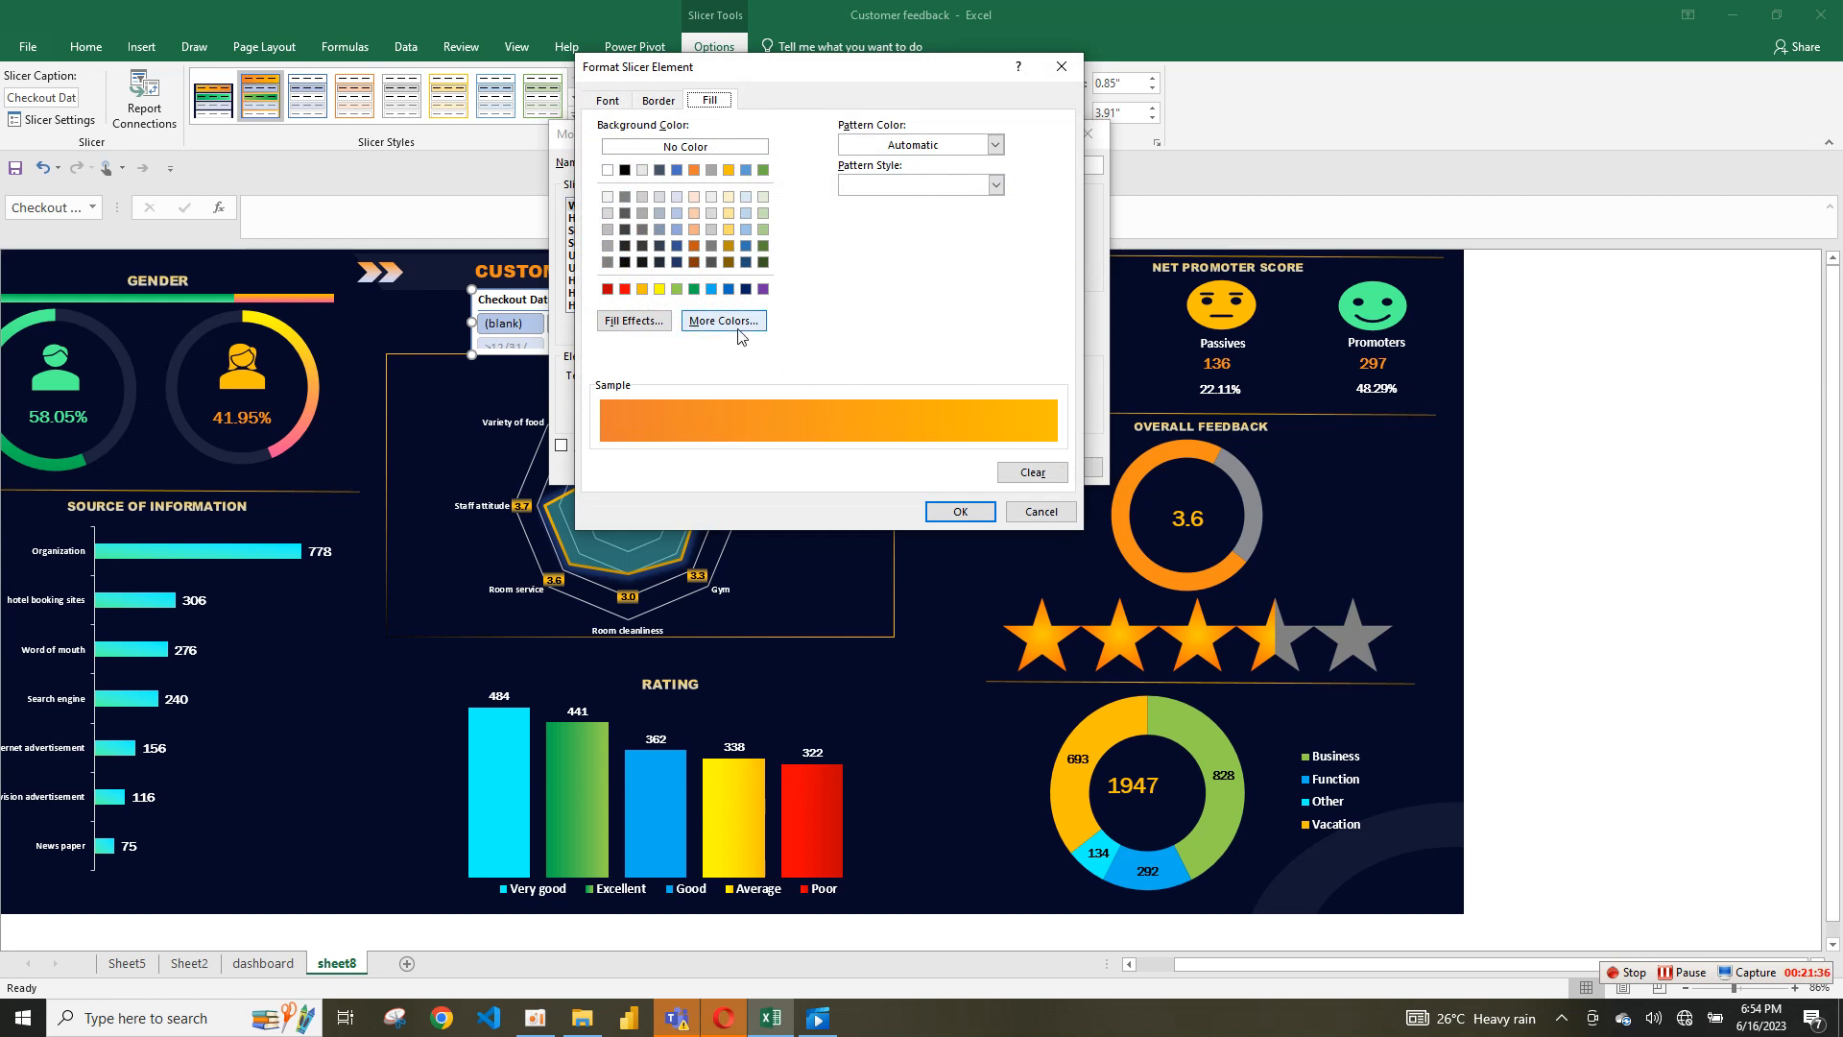
Step: Replace the Whole Slicer element's gradient with a solid fill in the custom color RGB 10, 5, 45
click(700, 324)
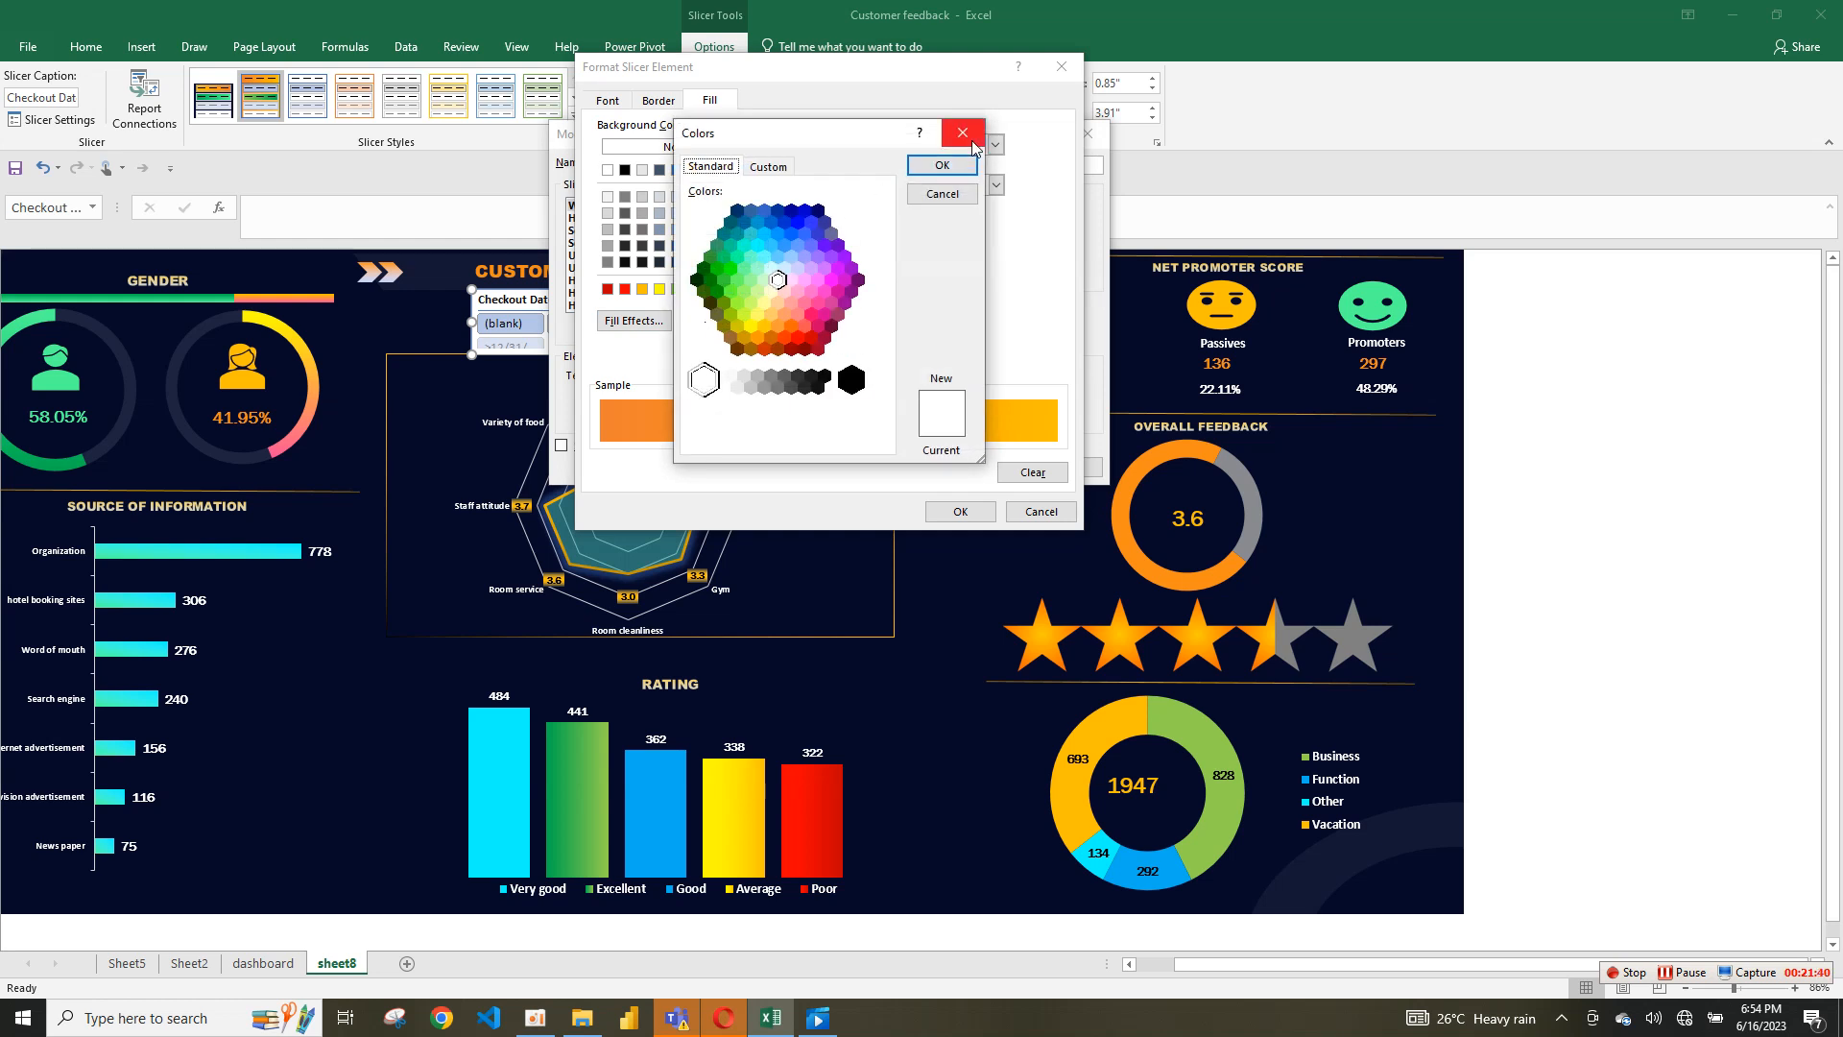
click(782, 168)
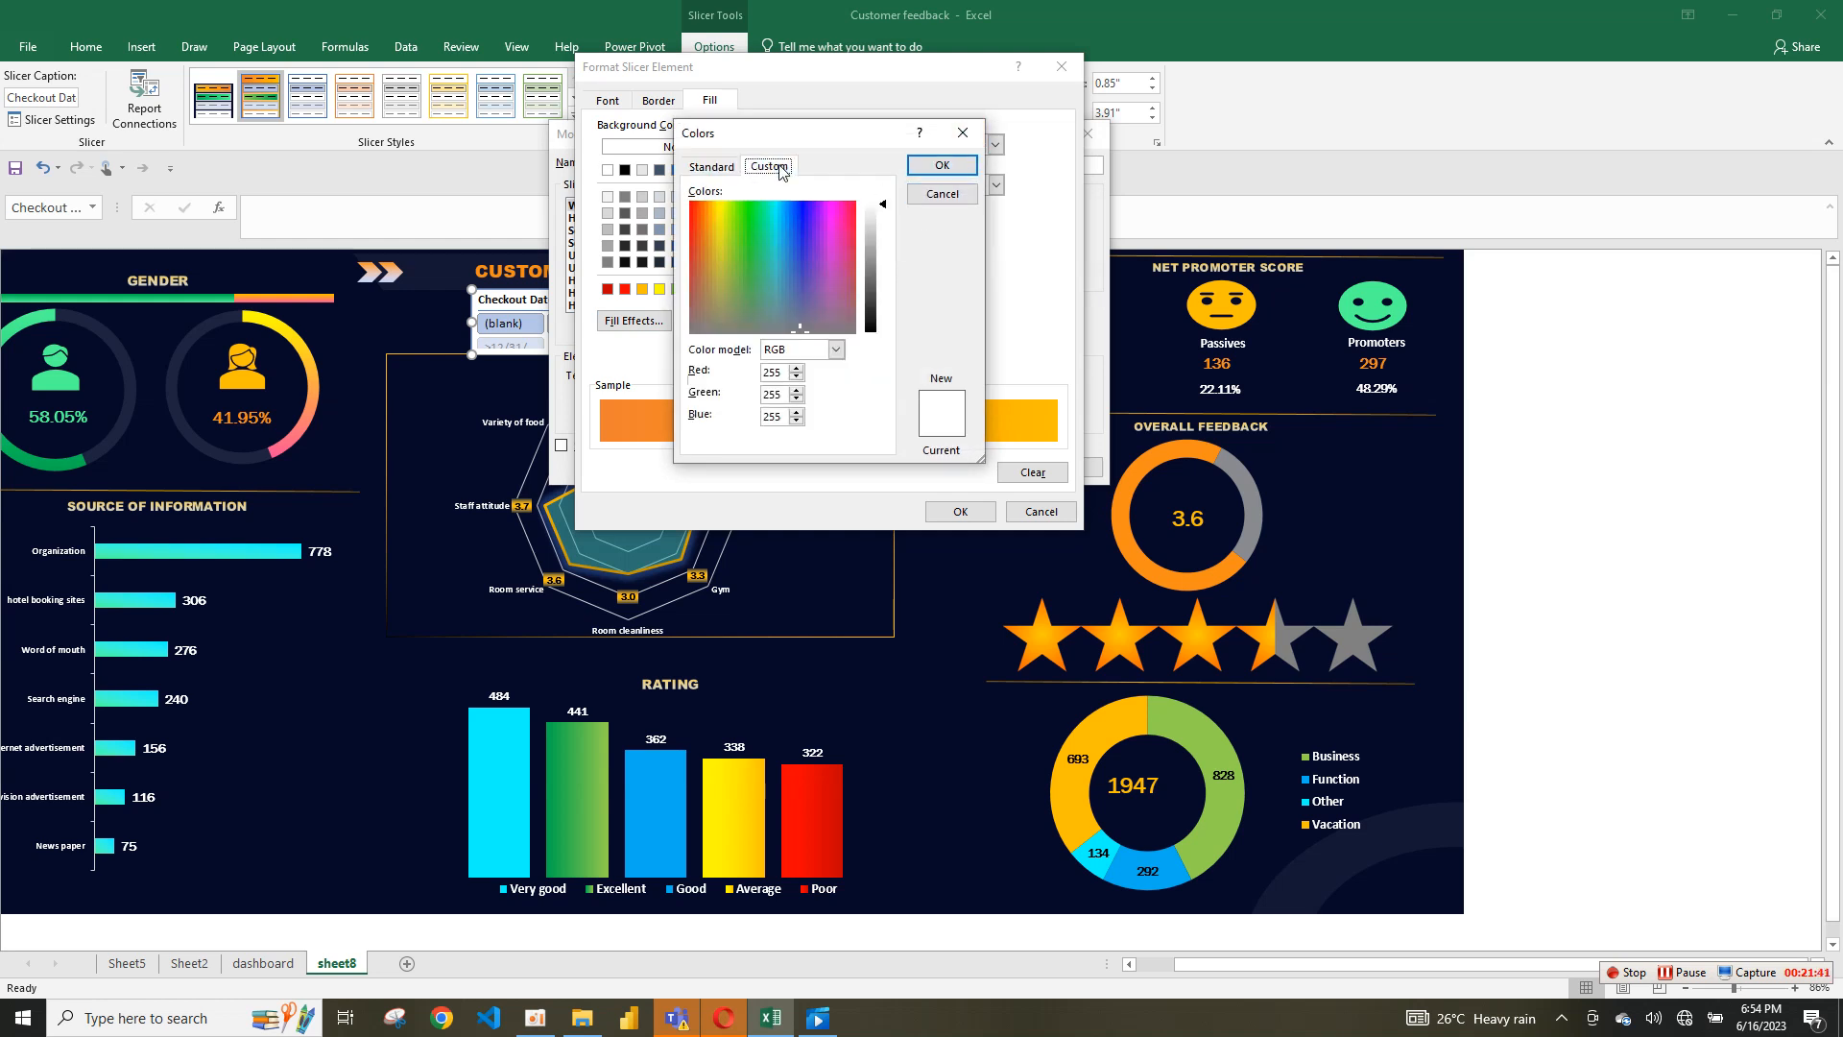
double_click(774, 371)
text(10)
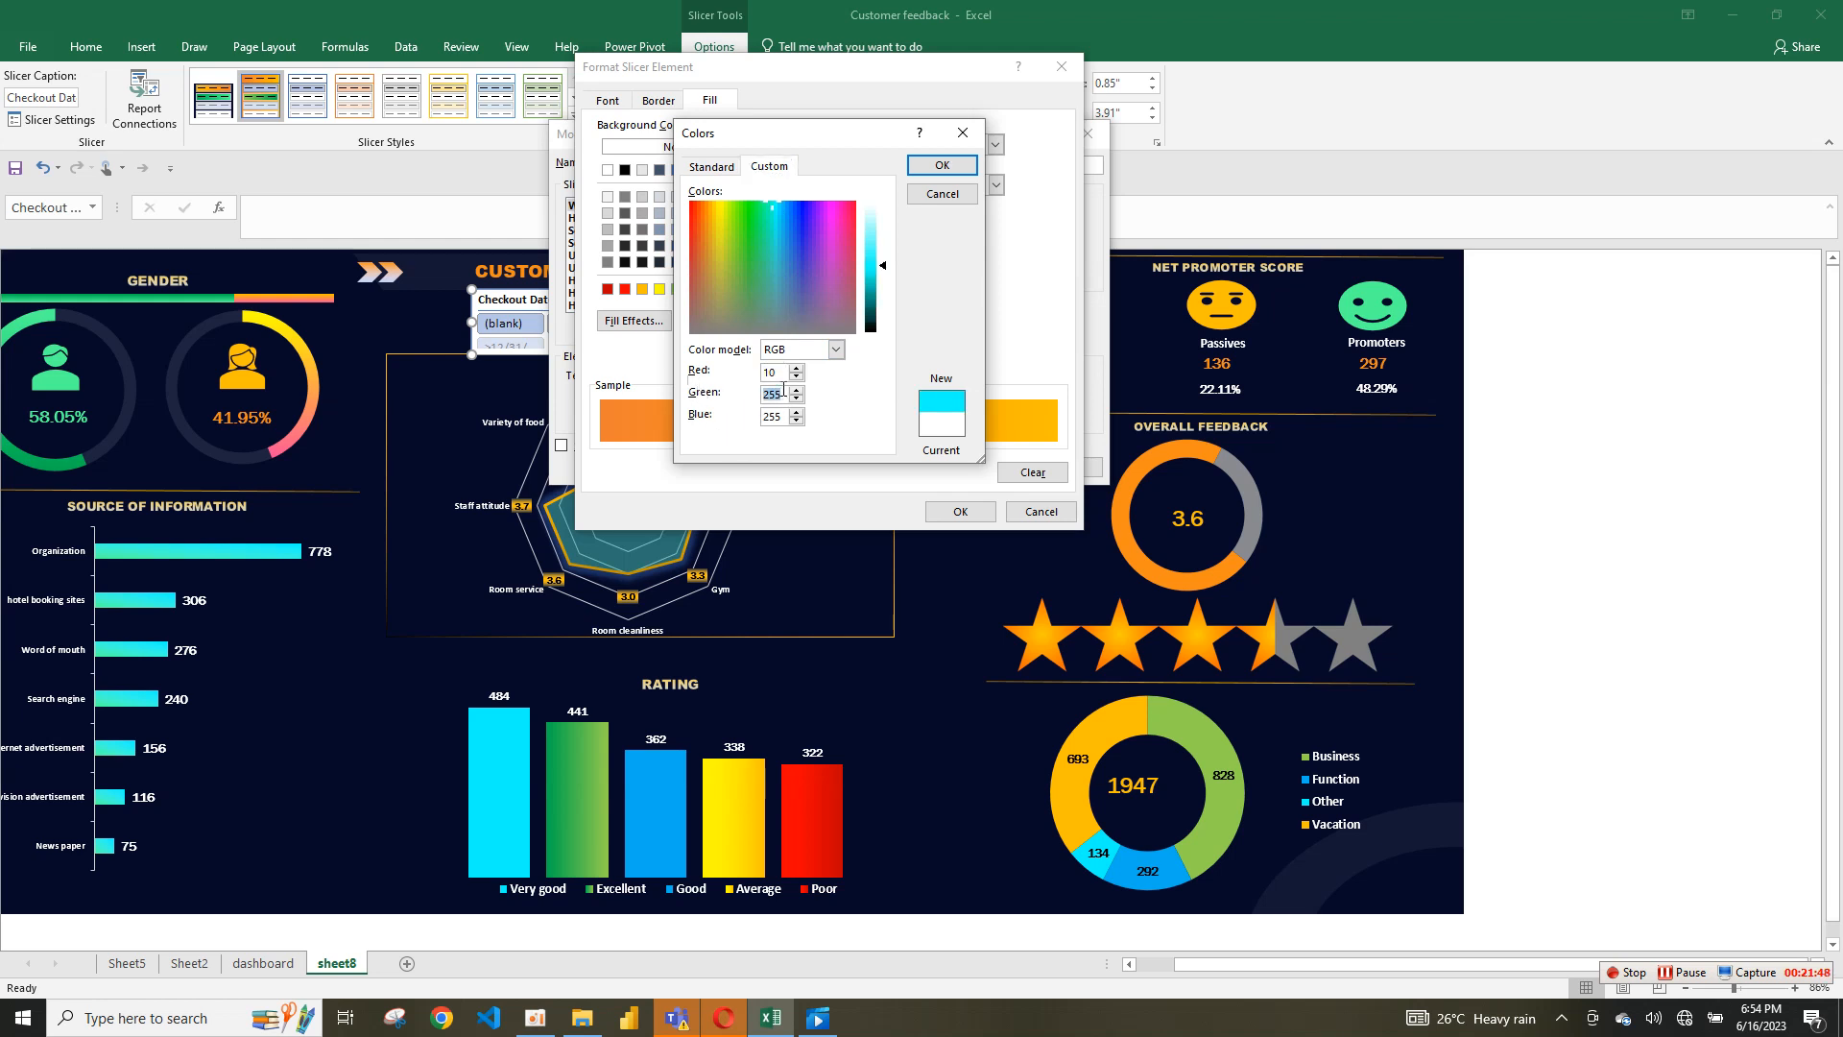
text(5)
key(BackSpace)
key(BackSpace)
key(BackSpace)
text(45)
click(942, 165)
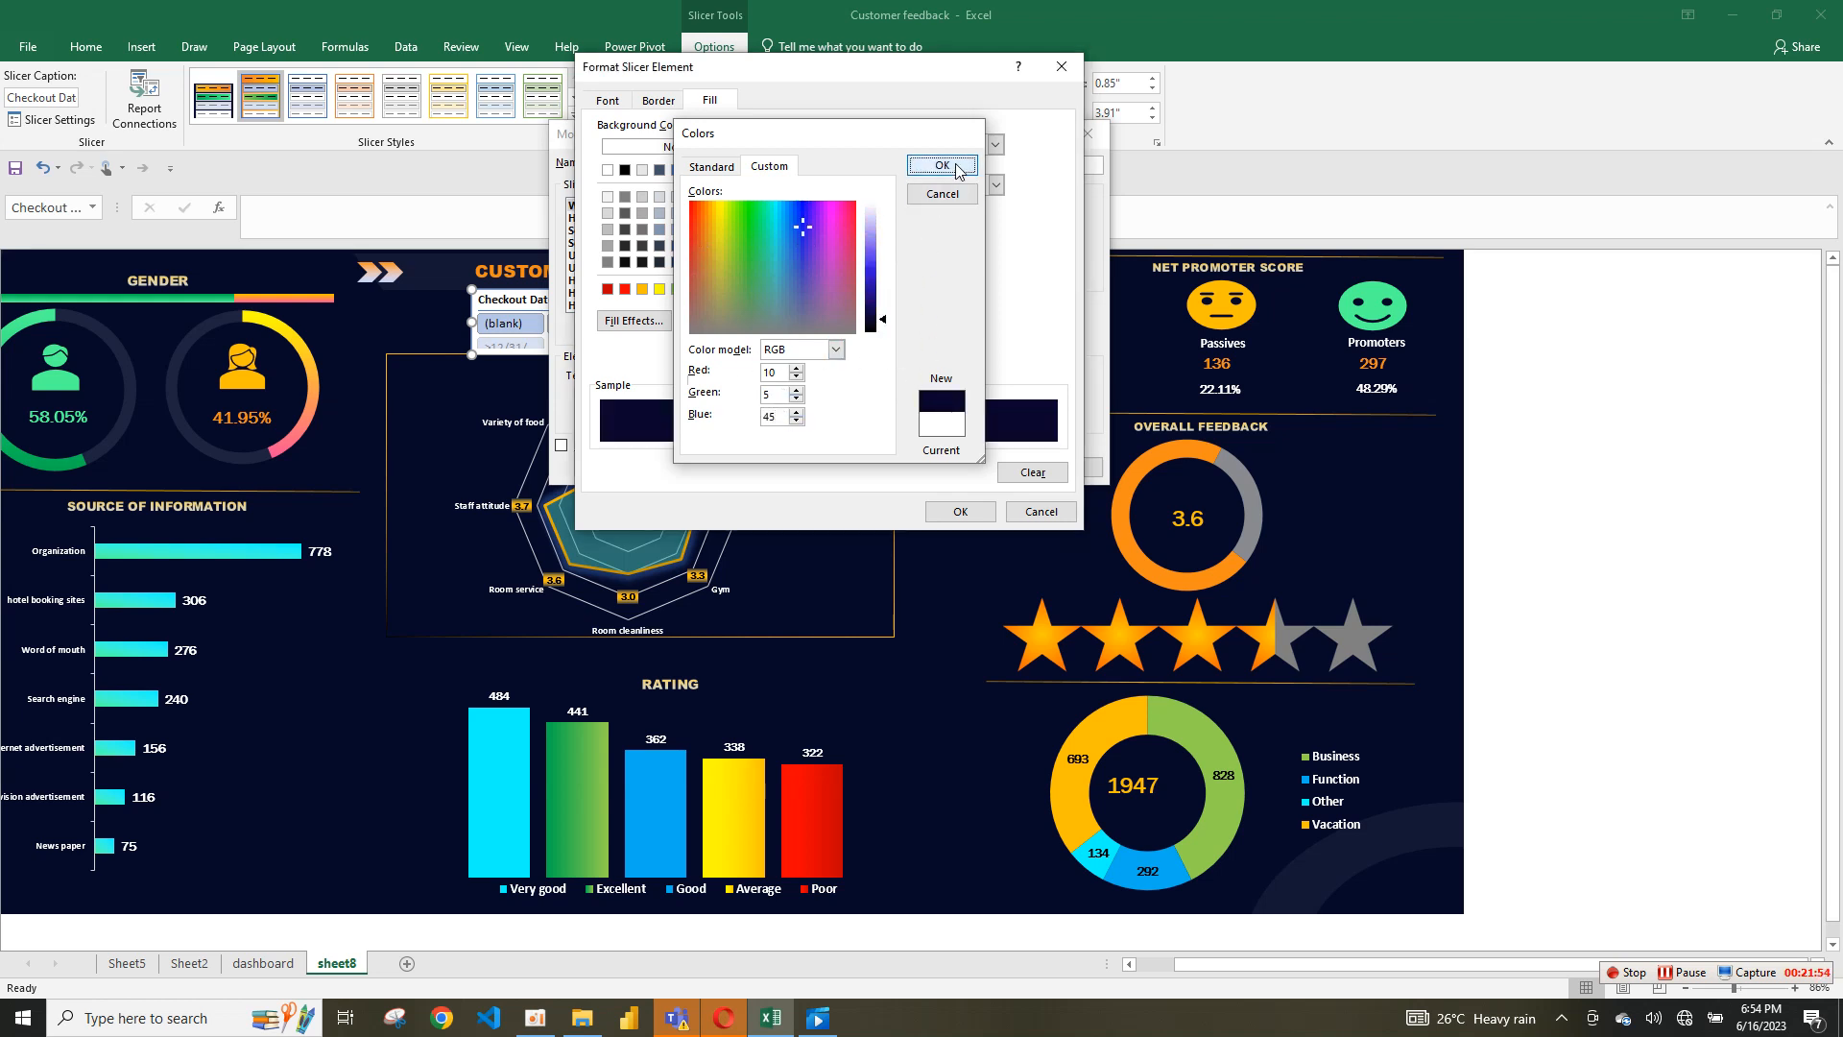
click(960, 511)
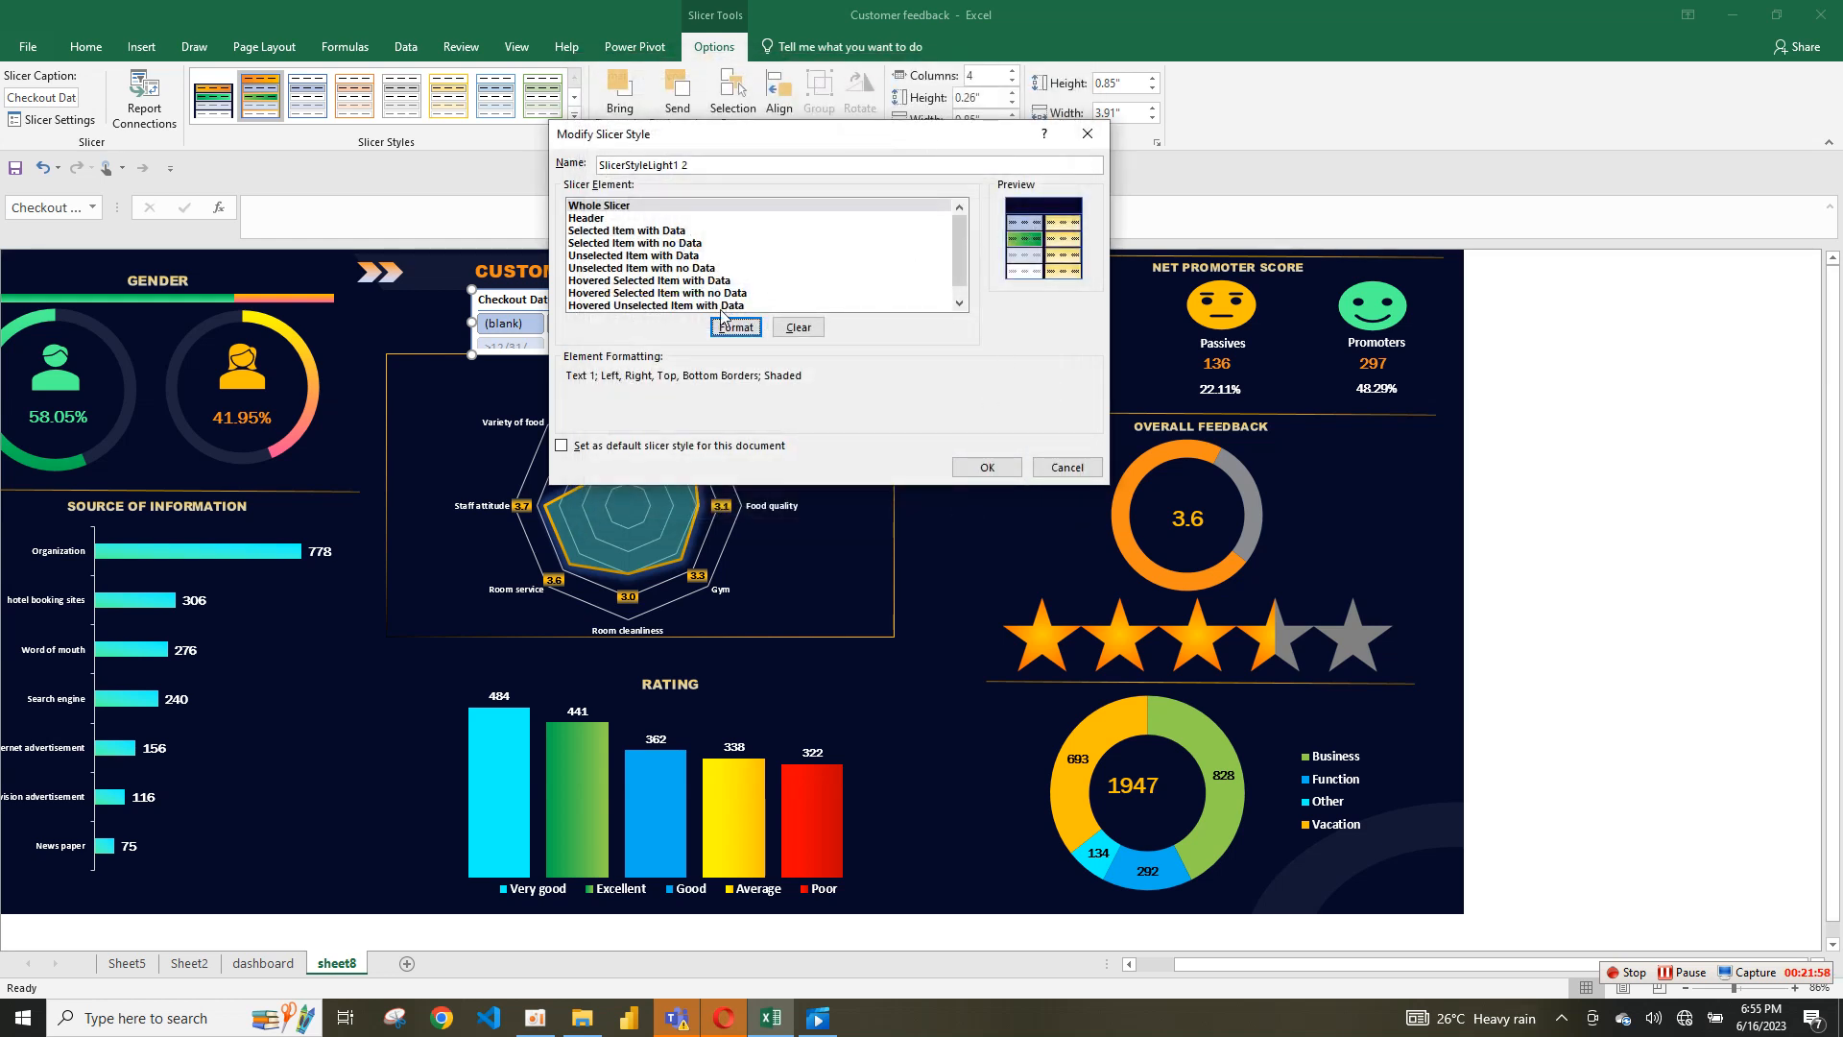
Step: Start a two-color gradient fill for the Selected Item with Data element, with golden orange as Color 1
click(596, 219)
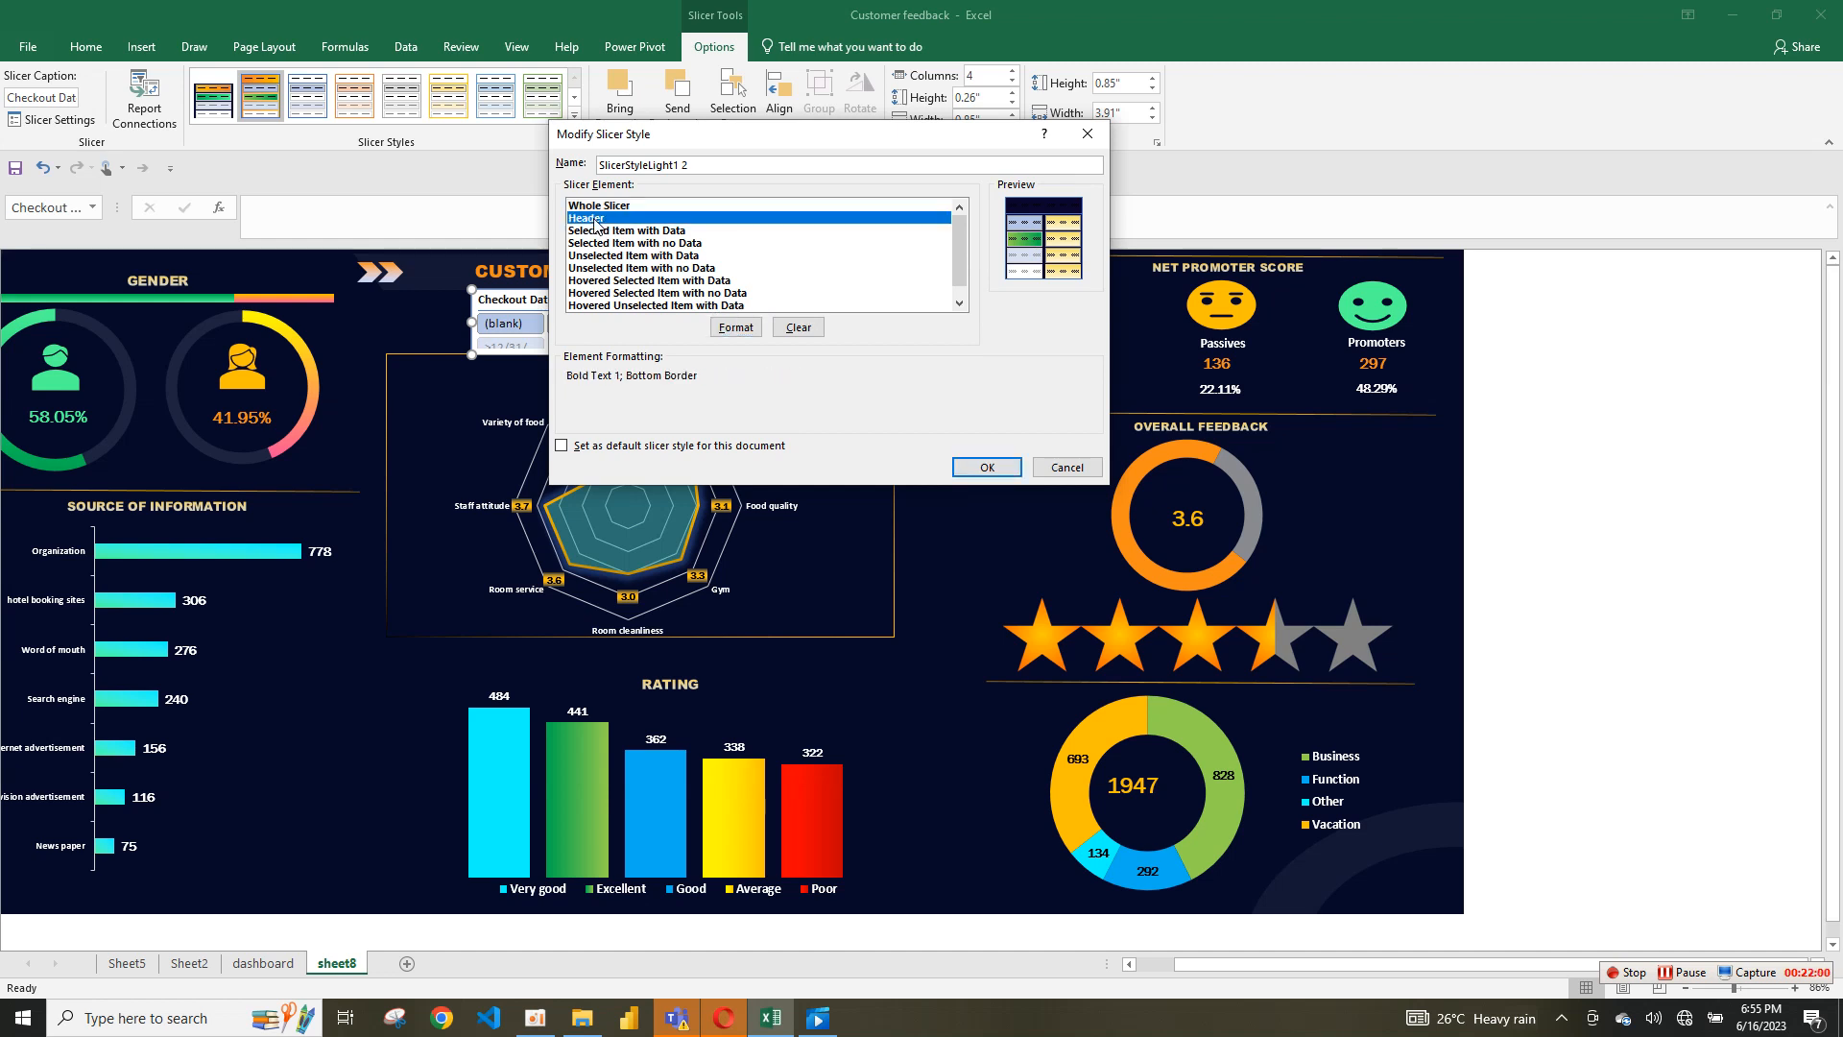
click(619, 232)
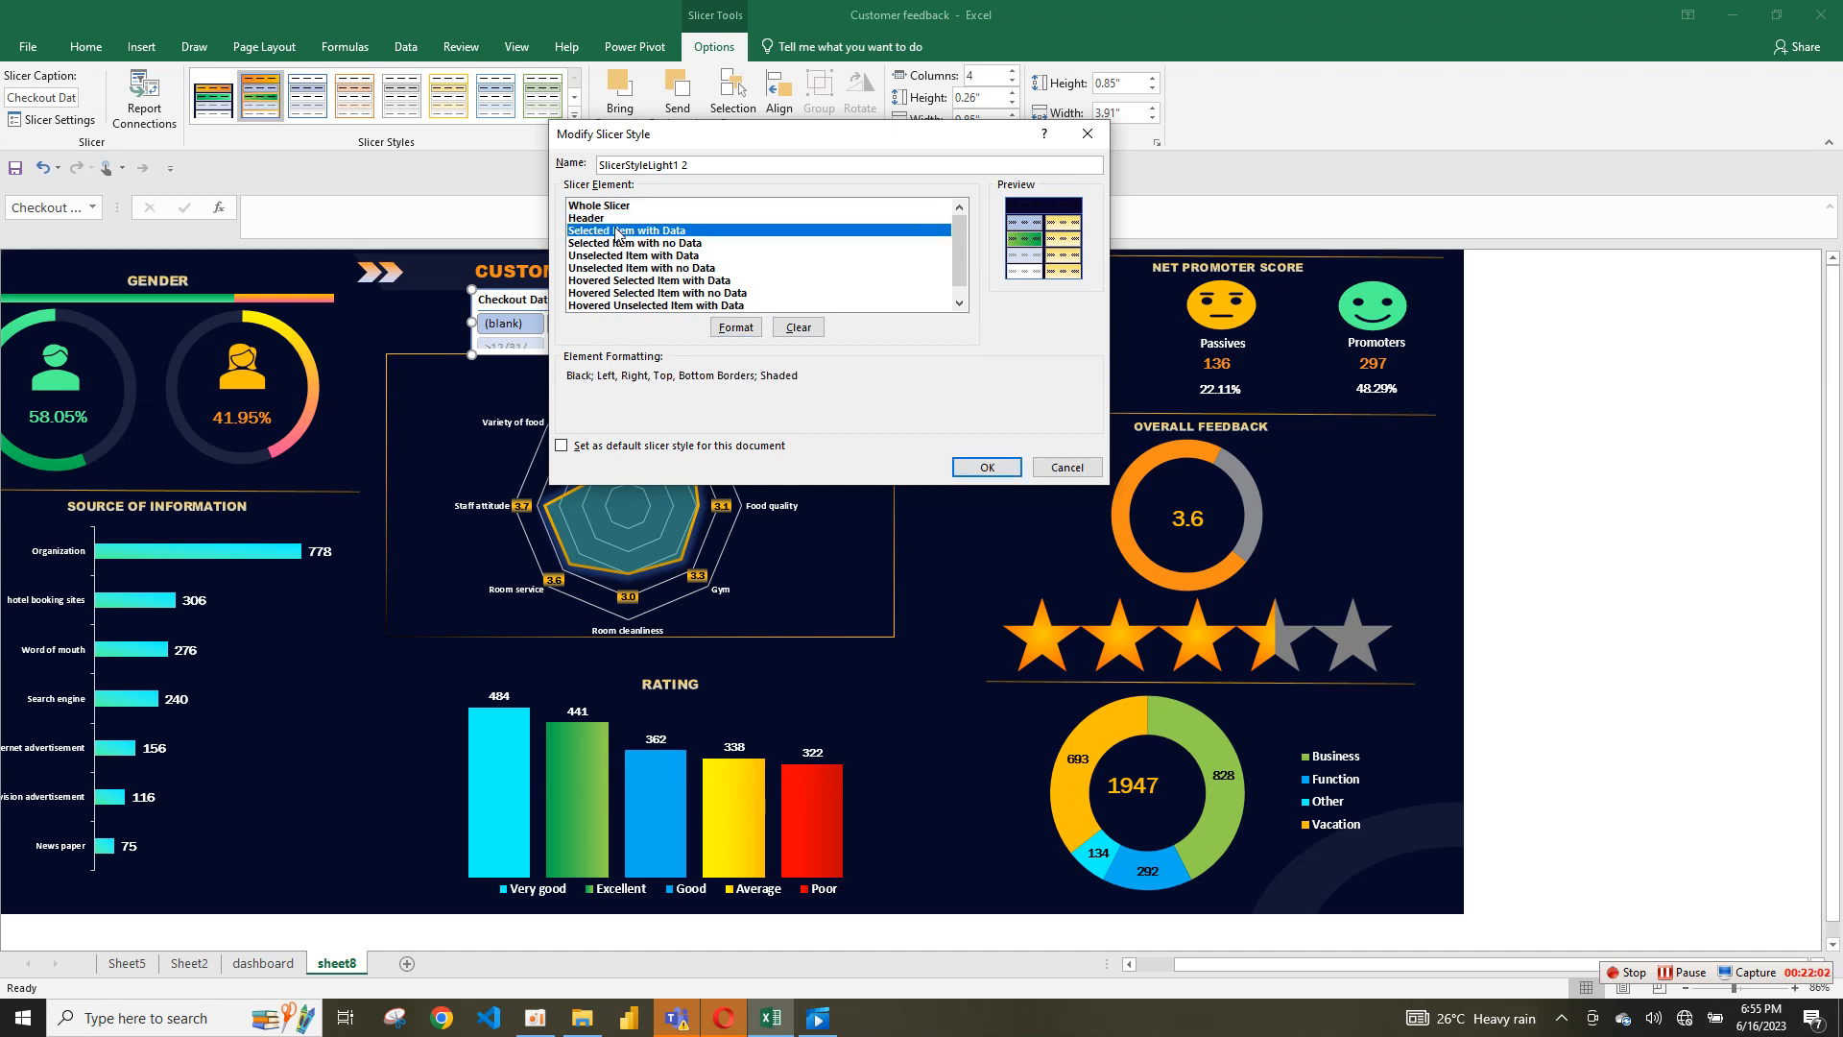
click(736, 327)
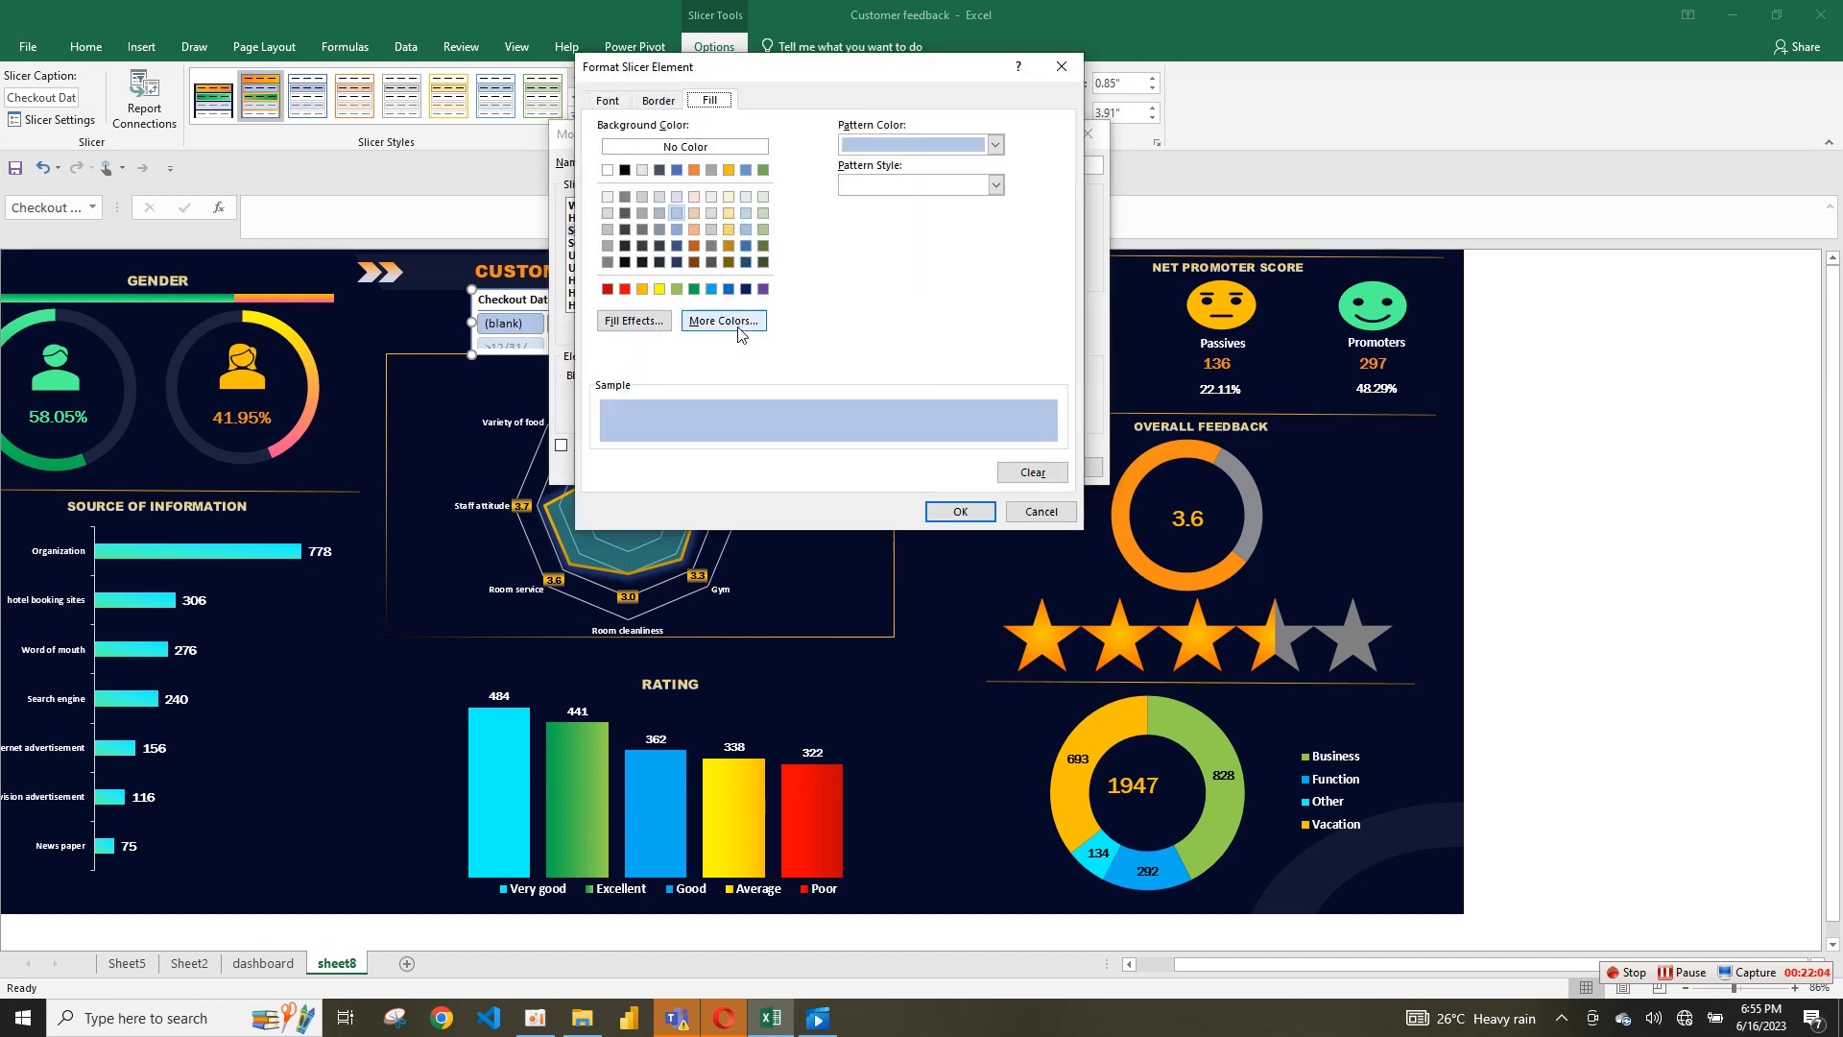
click(635, 321)
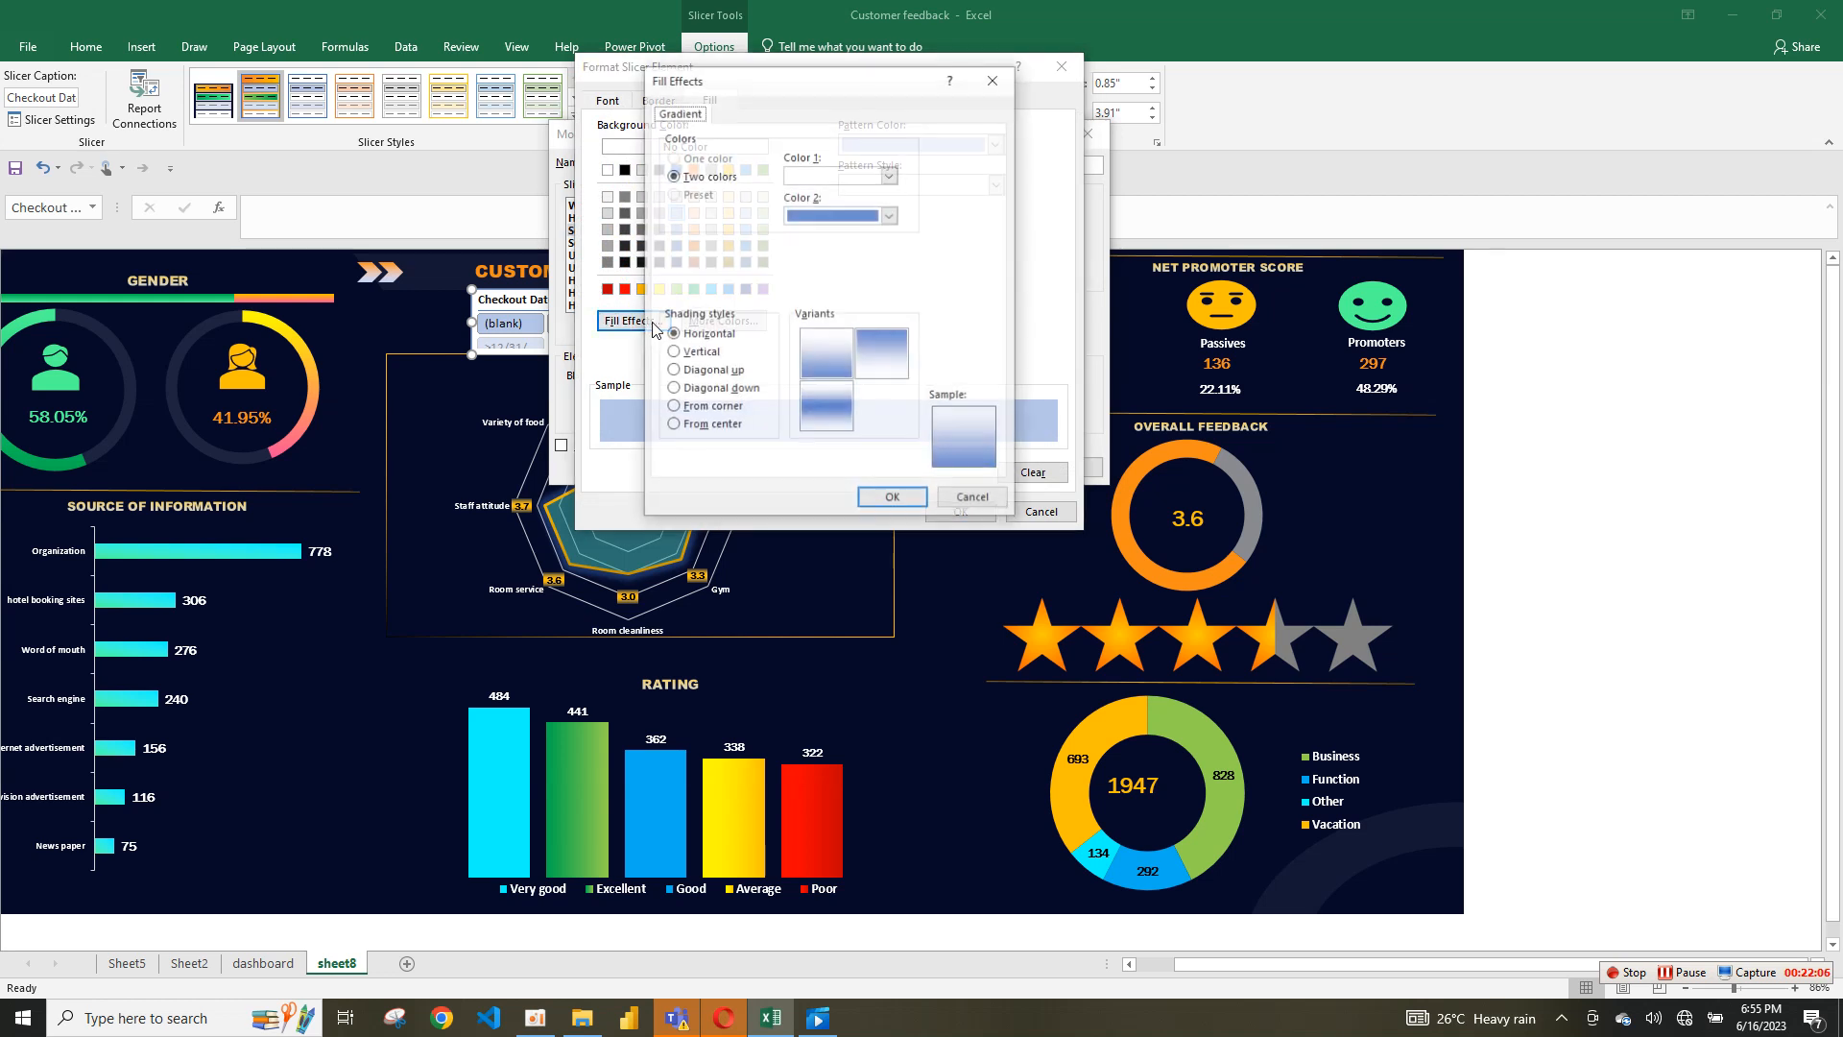
click(848, 178)
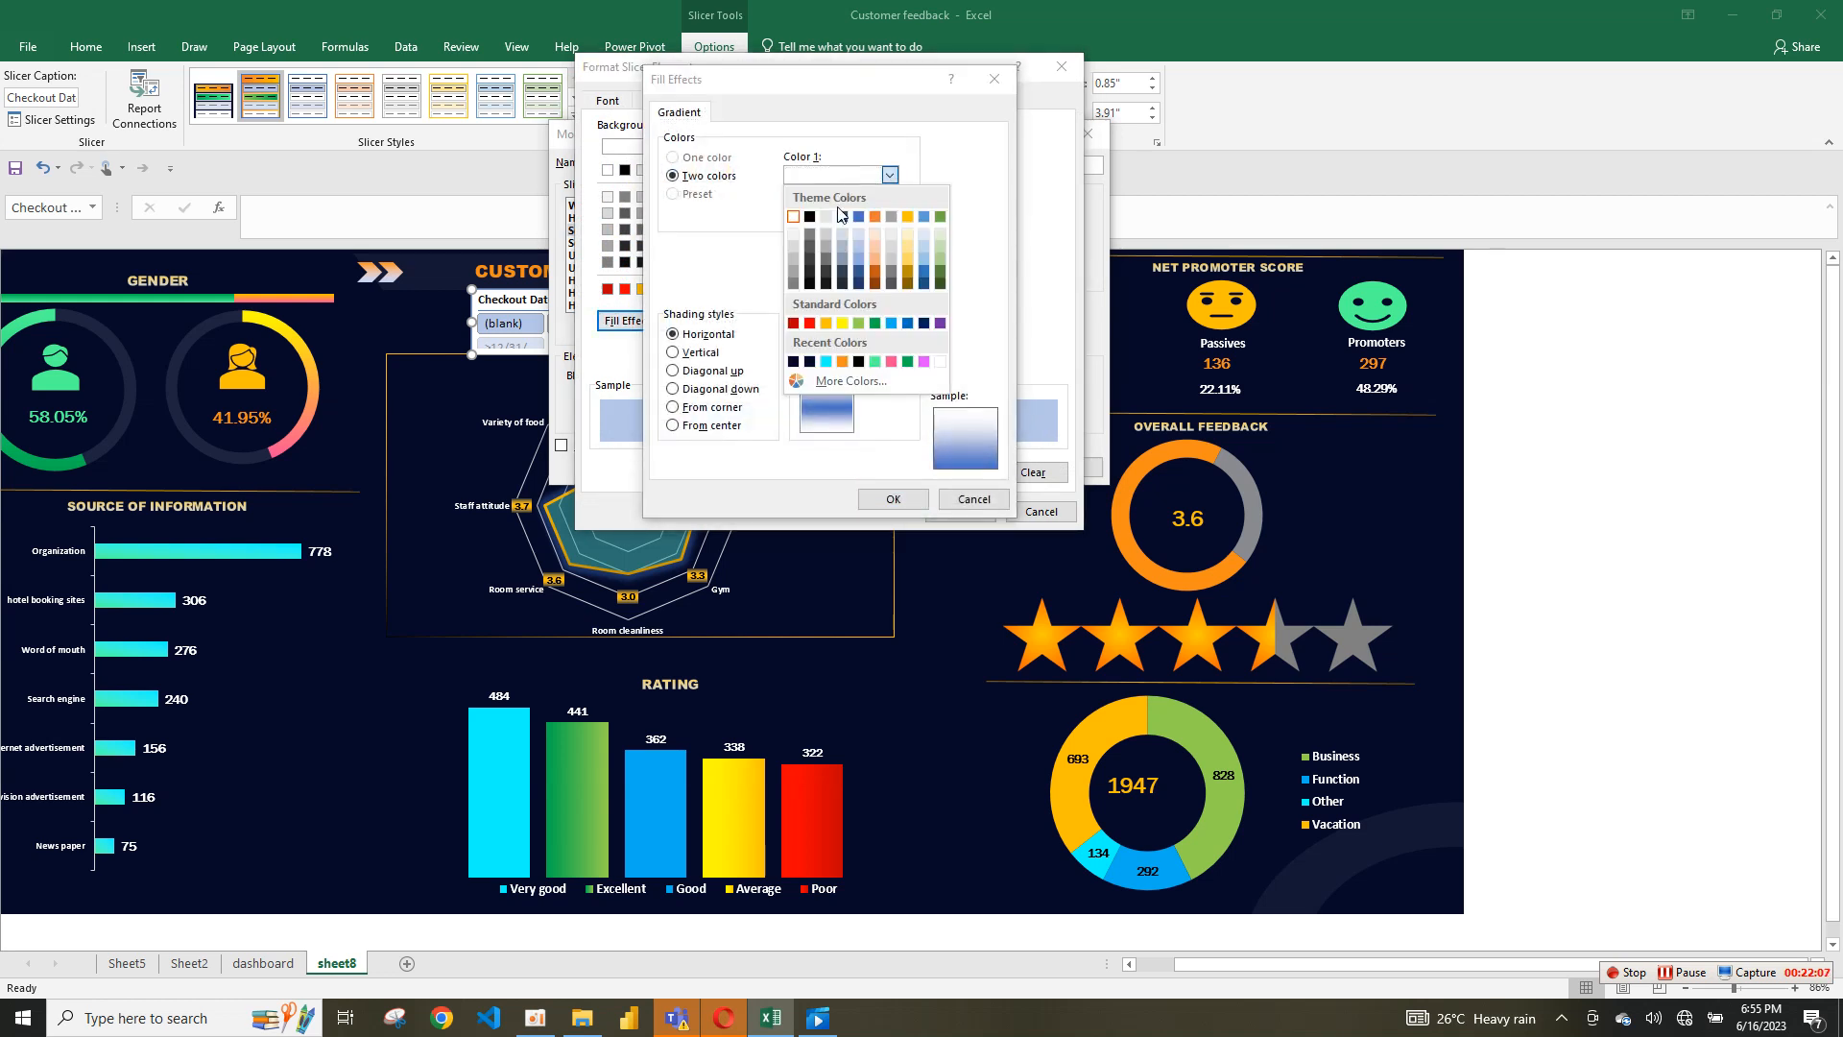
click(826, 323)
Step: Try gold, dark gold and dark orange as Color 2 of the Selected Item with Data gradient
click(889, 215)
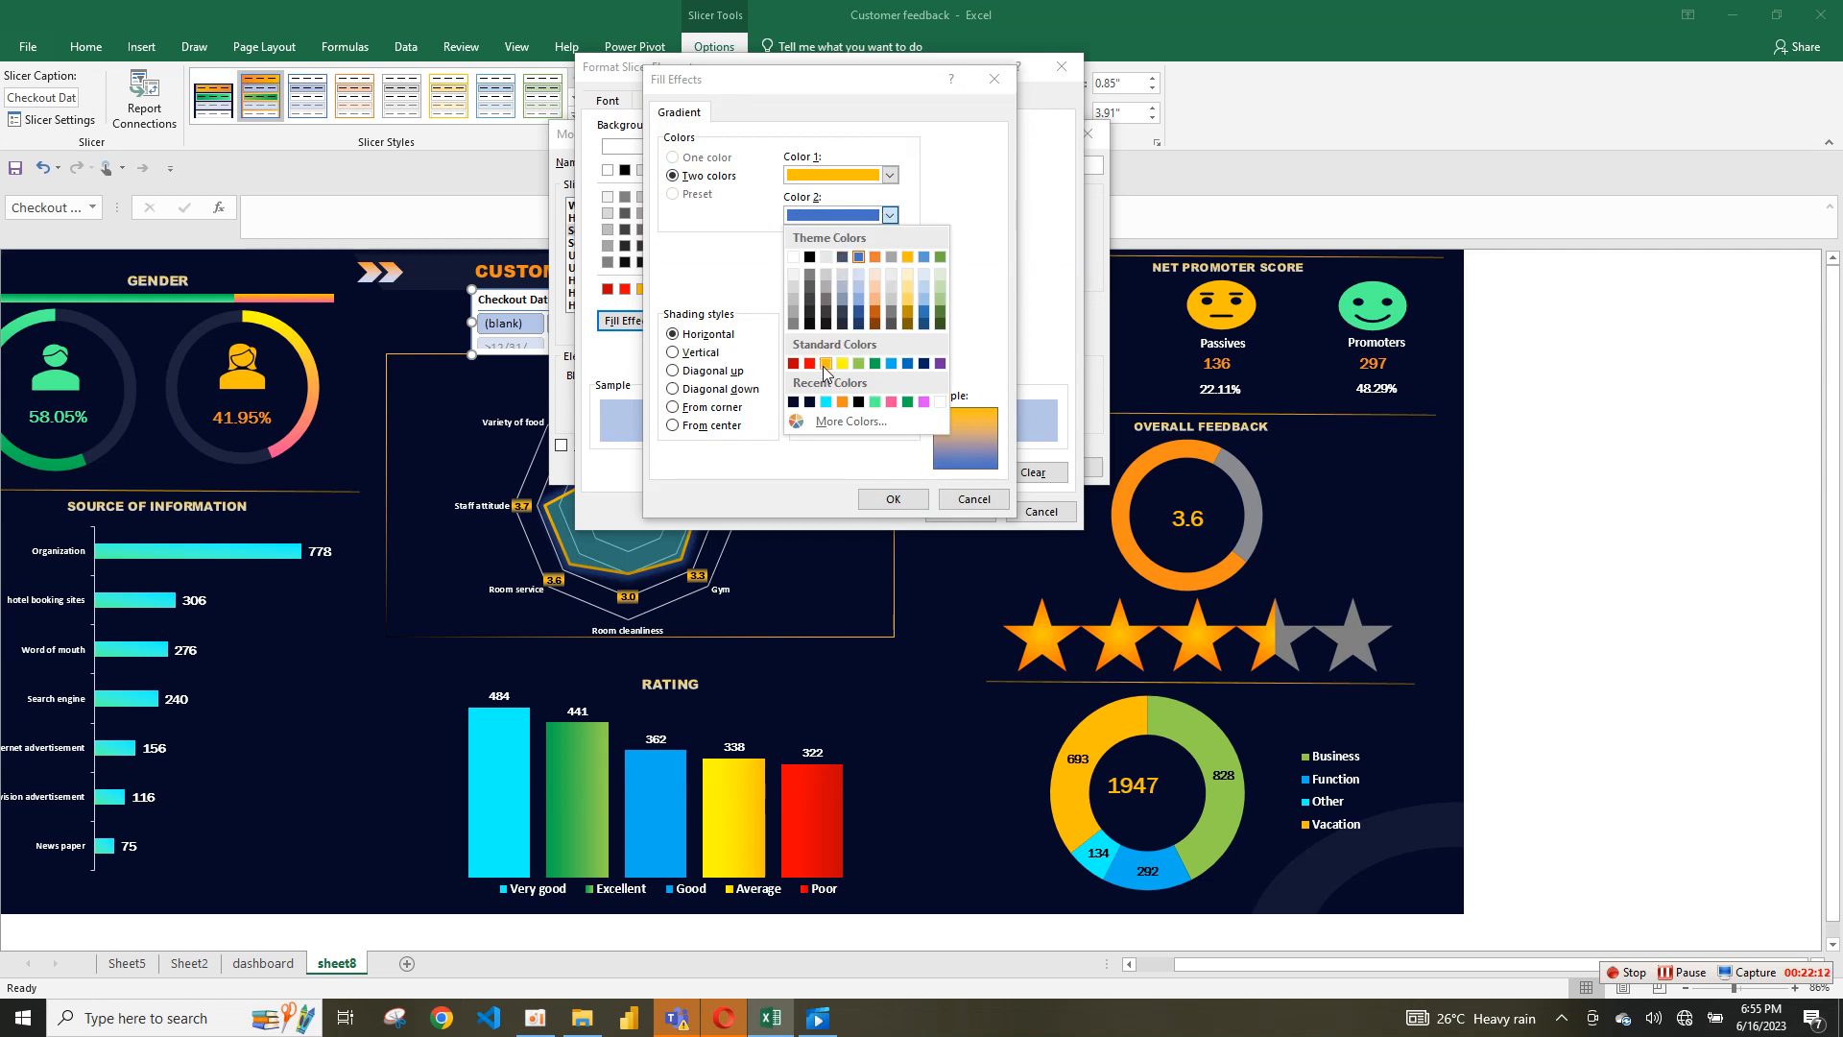
click(826, 364)
click(883, 215)
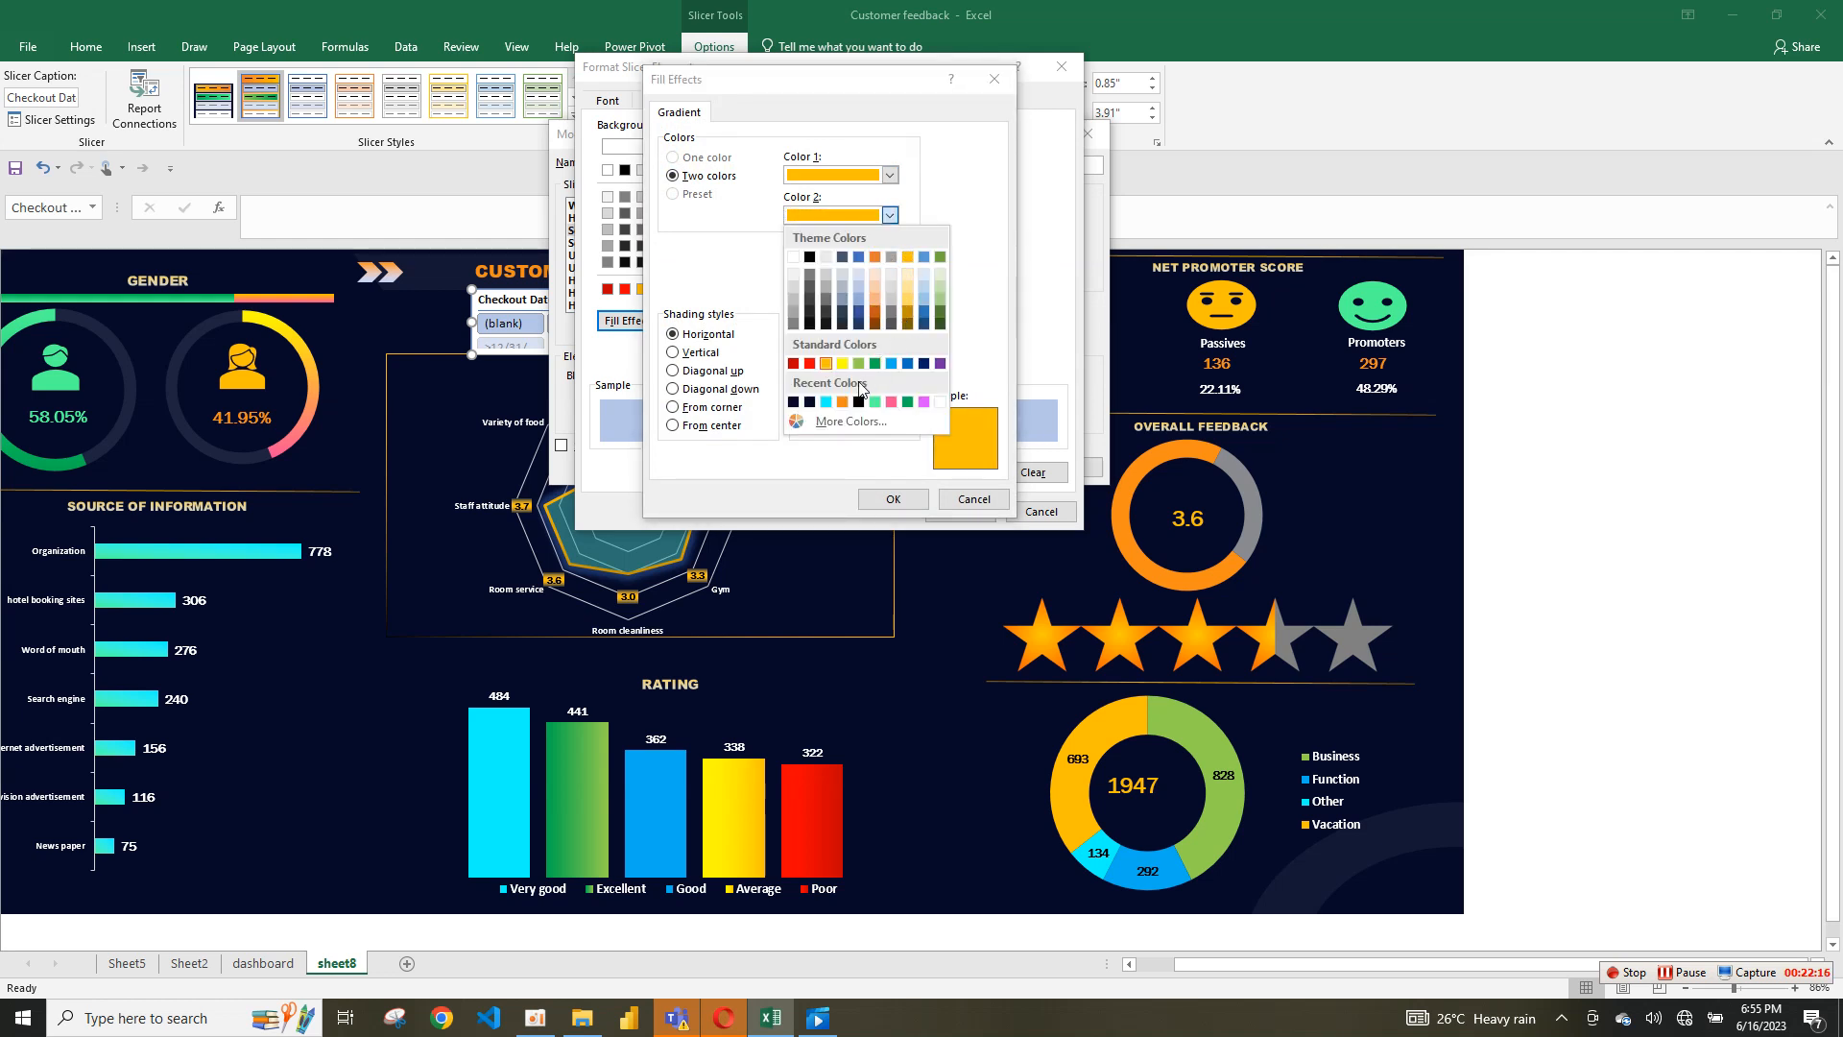
click(907, 320)
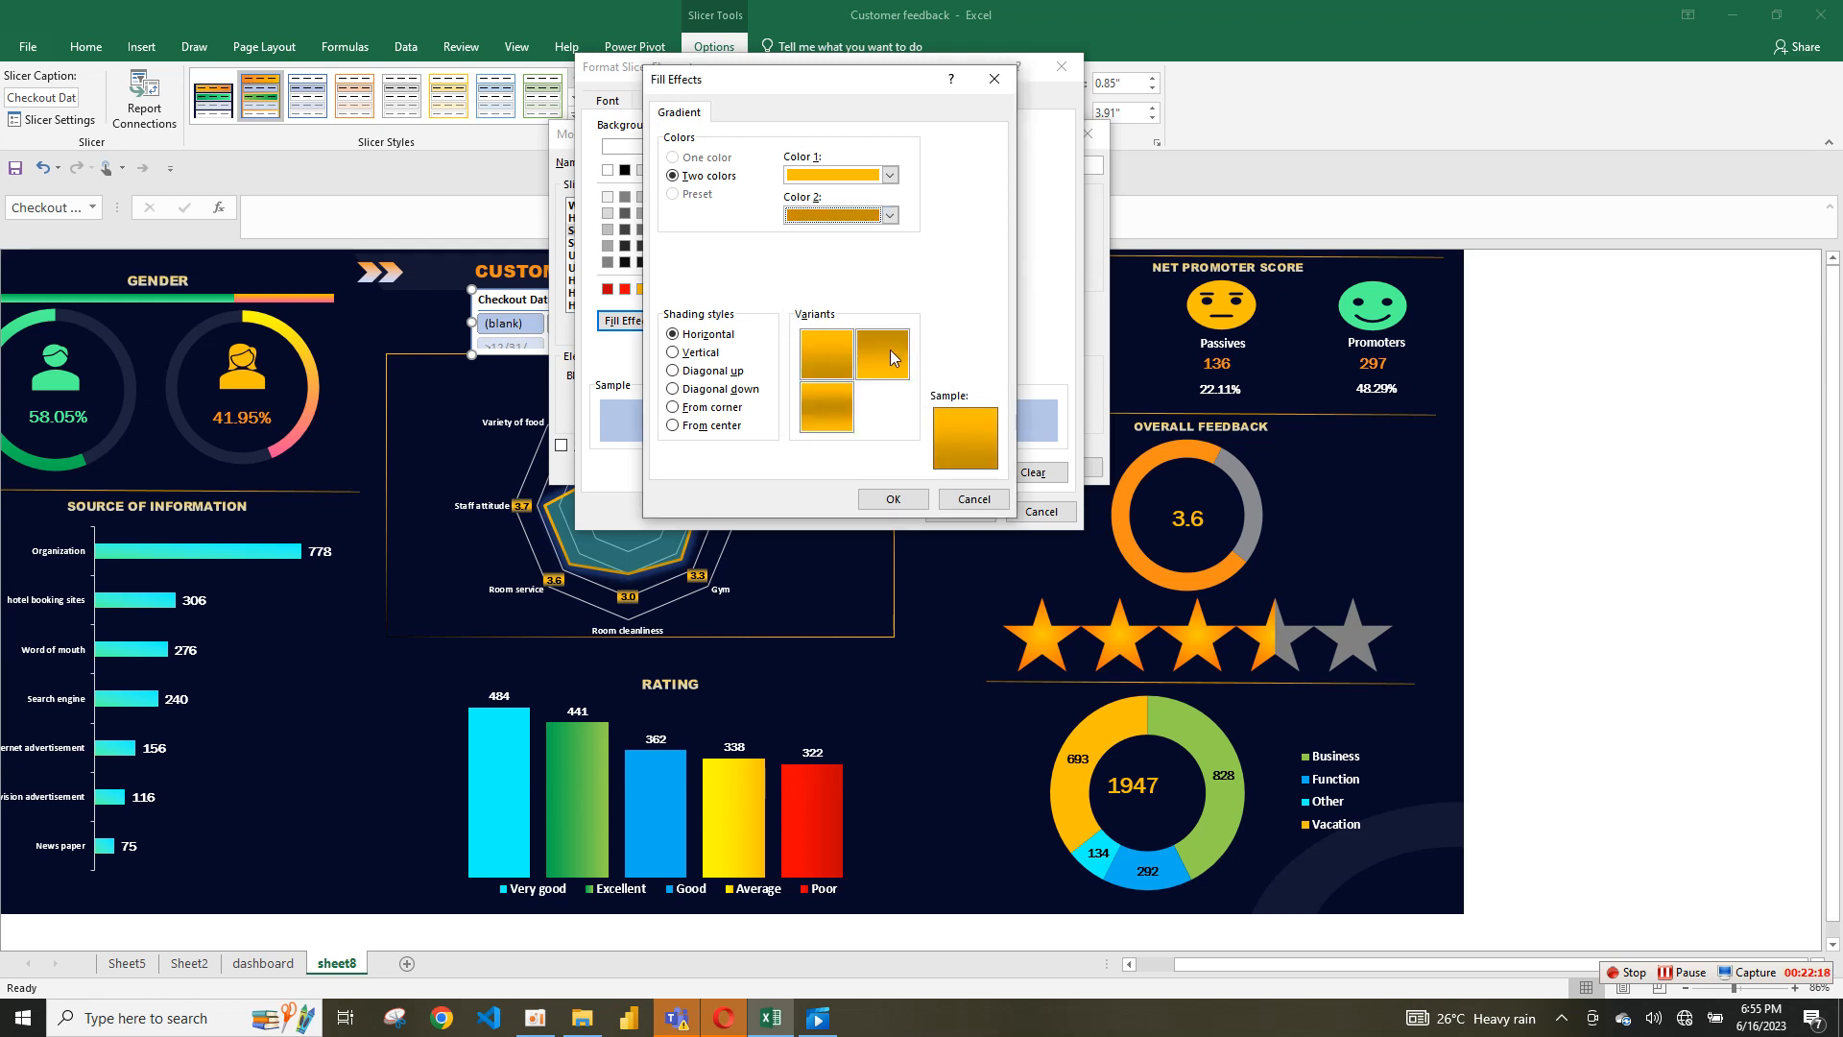
click(890, 215)
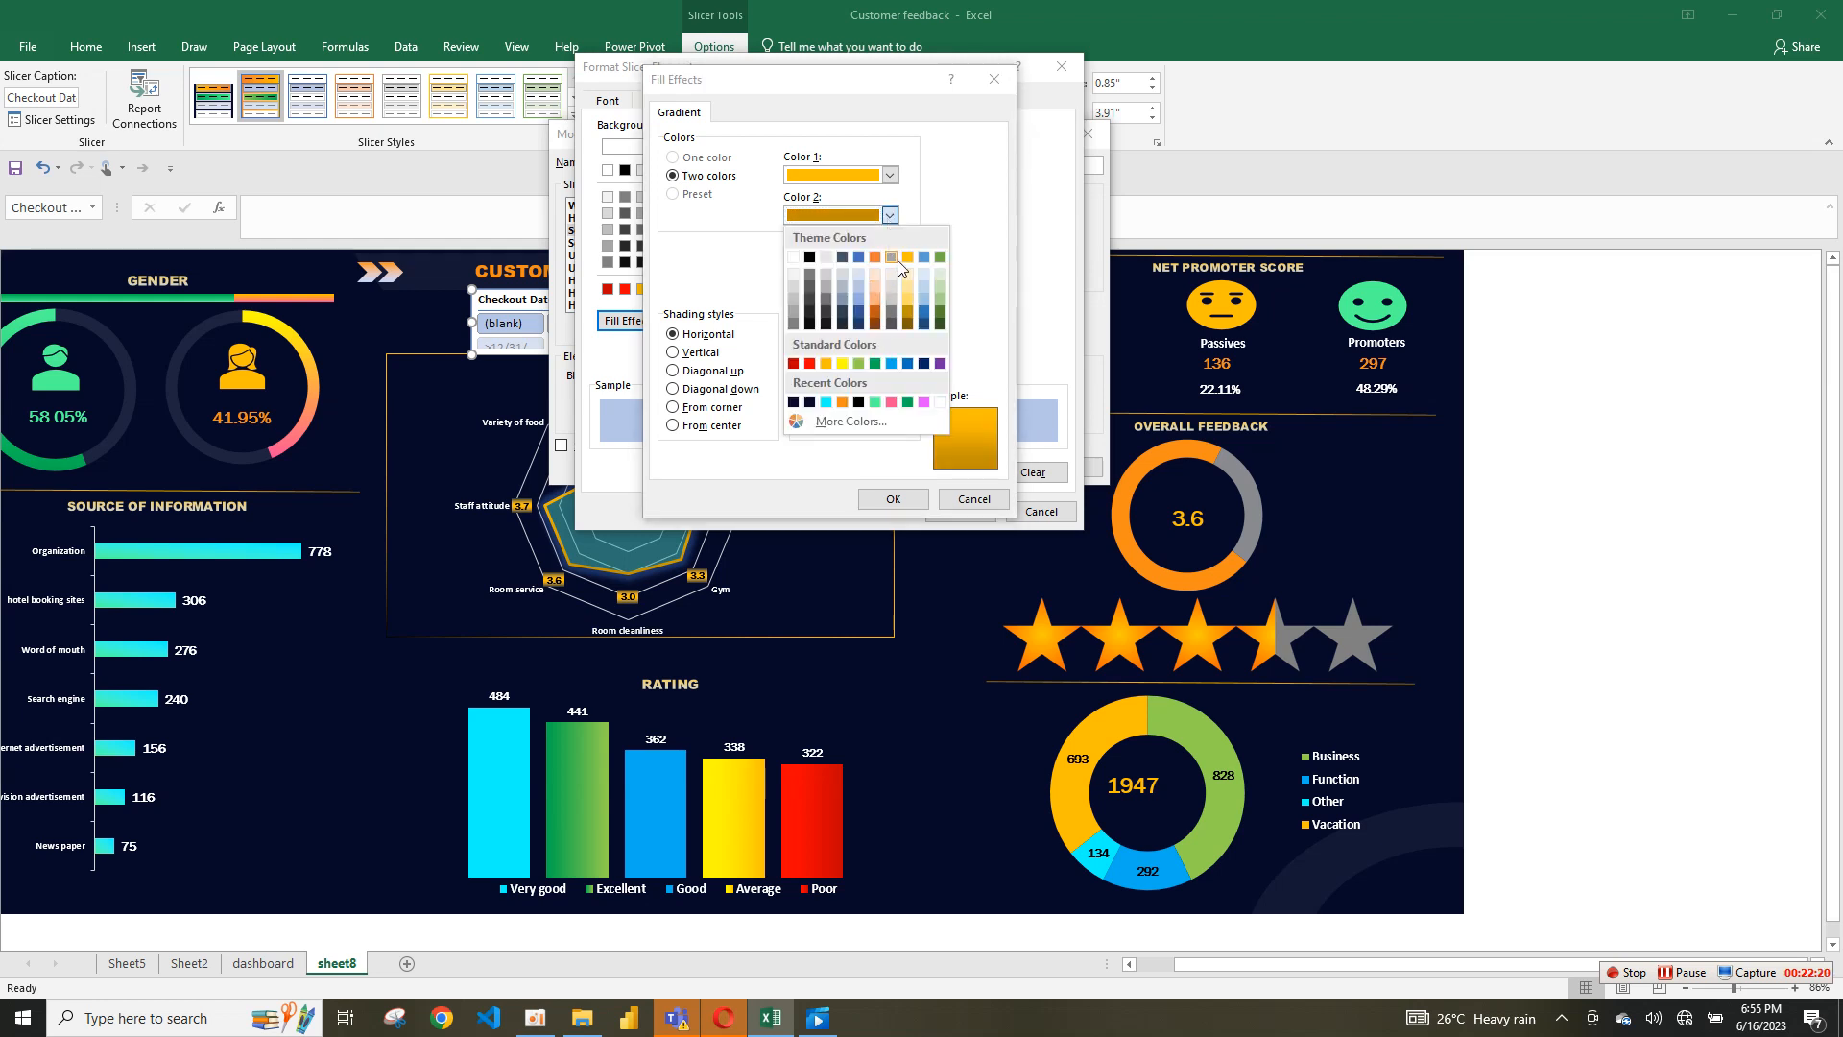
click(907, 257)
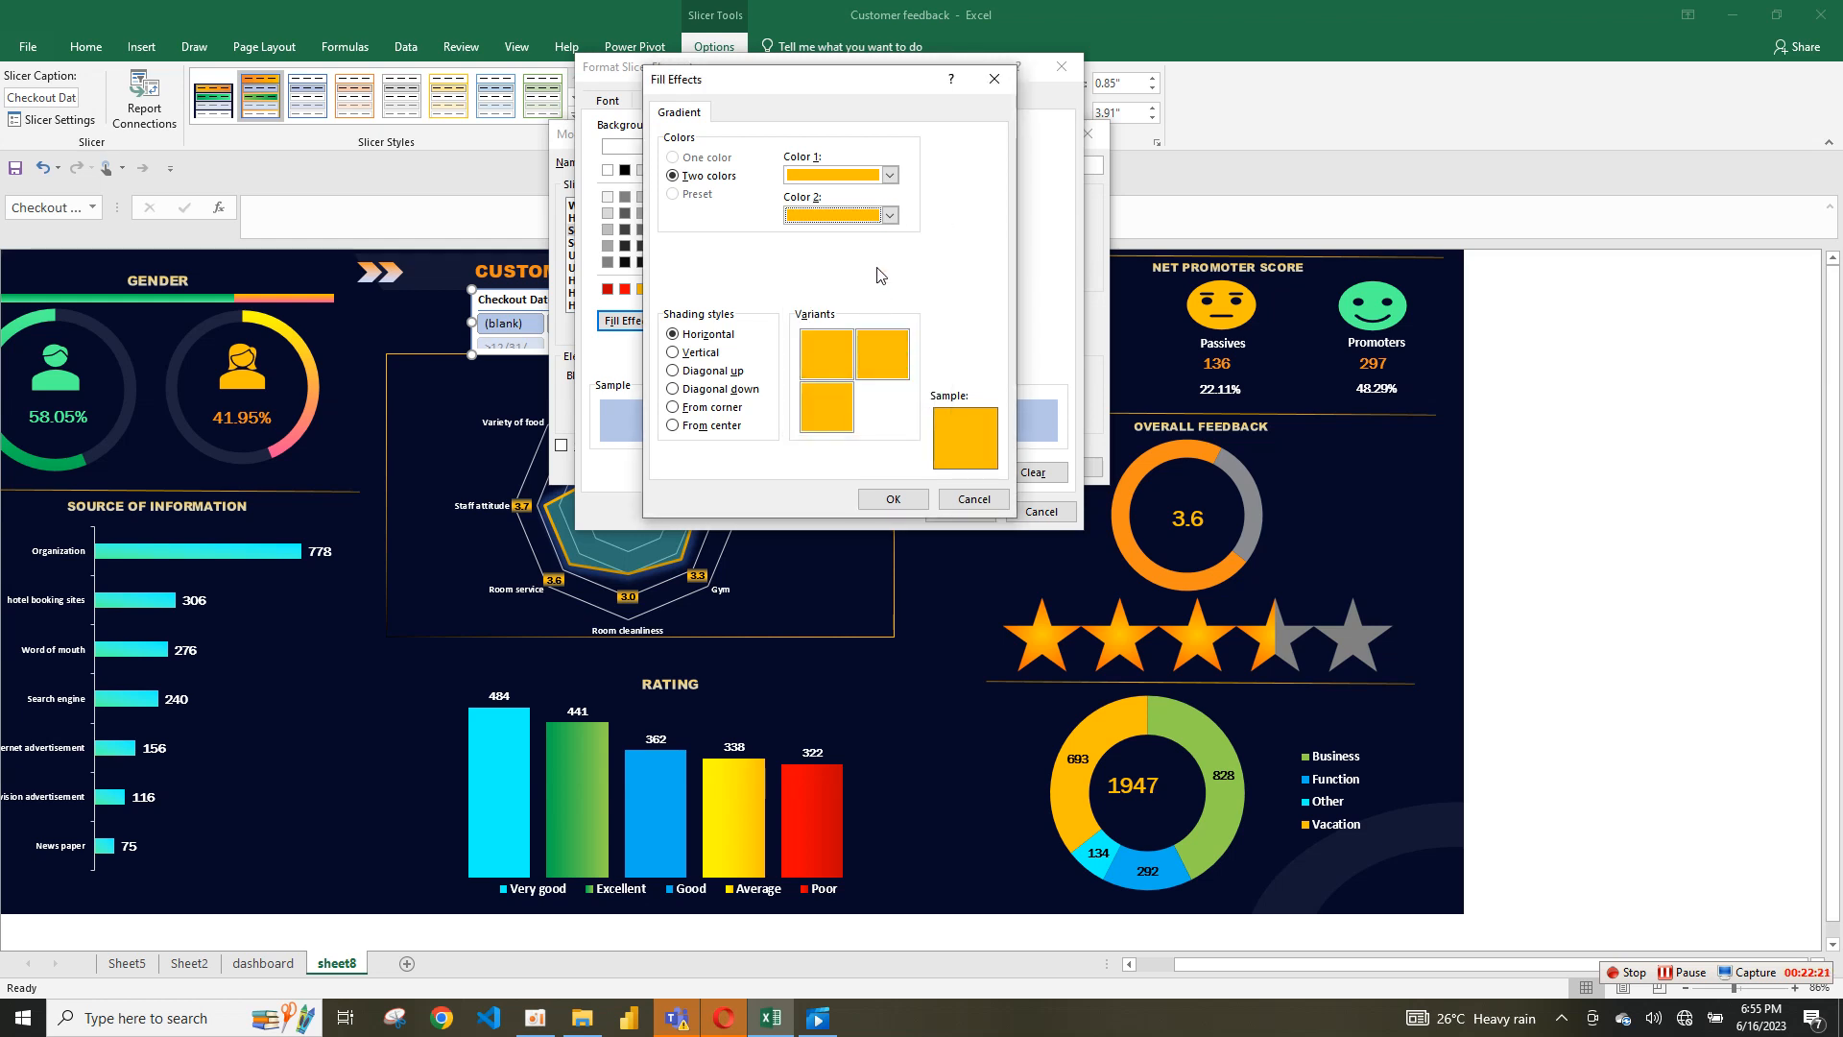
click(890, 215)
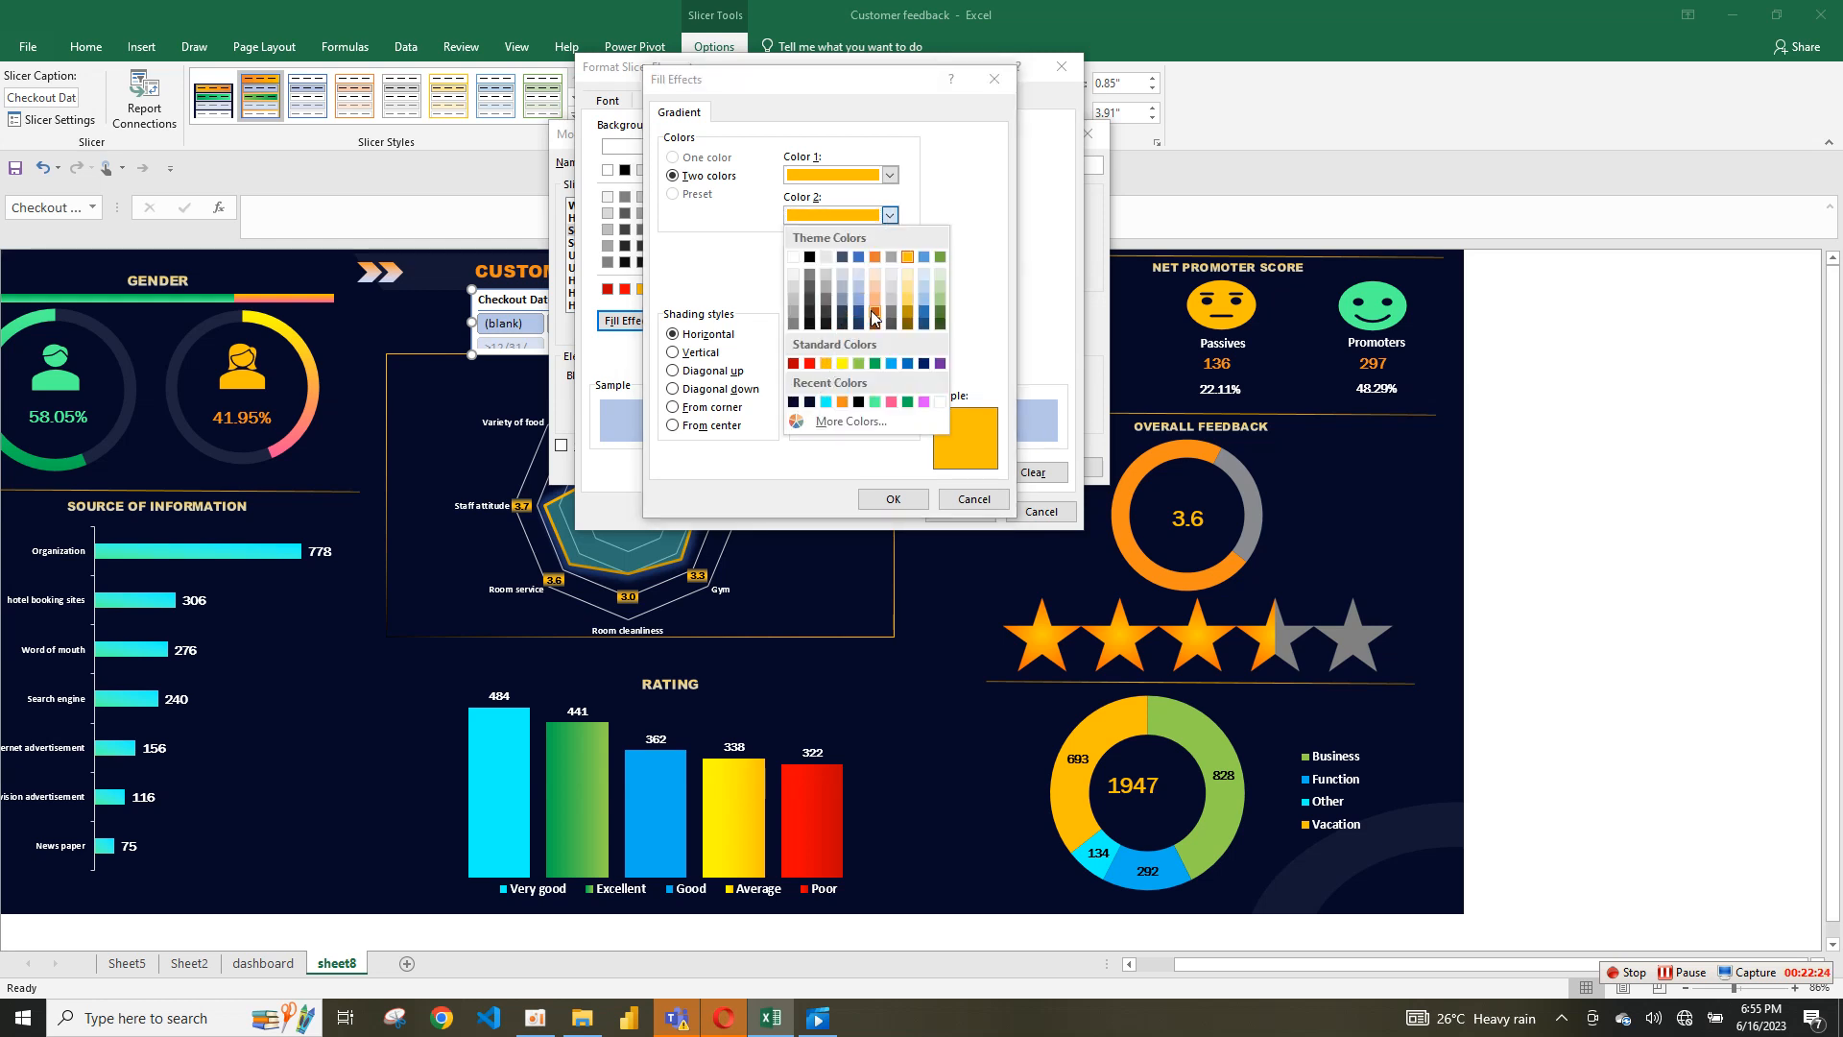
click(874, 315)
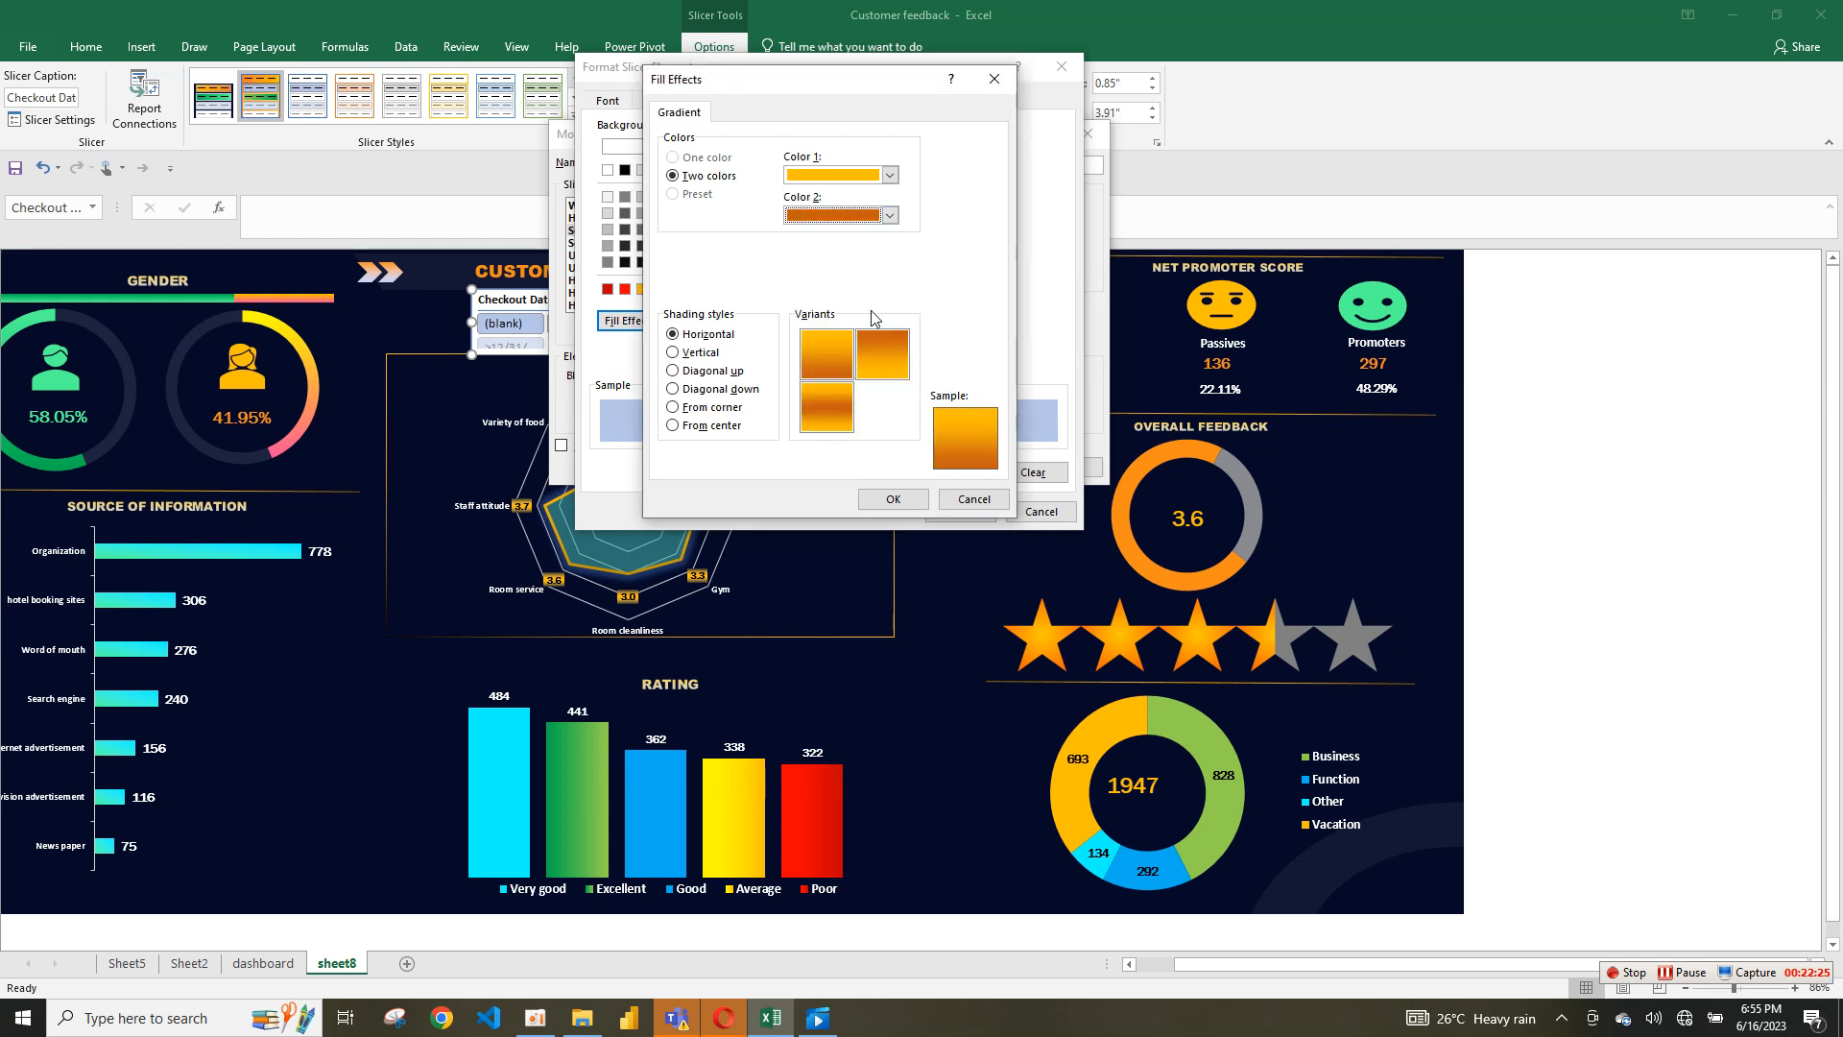
Step: Set the gradient's Color 2 to theme orange with vertical shading in the orange-to-gold variant, and save the modified slicer style
click(890, 215)
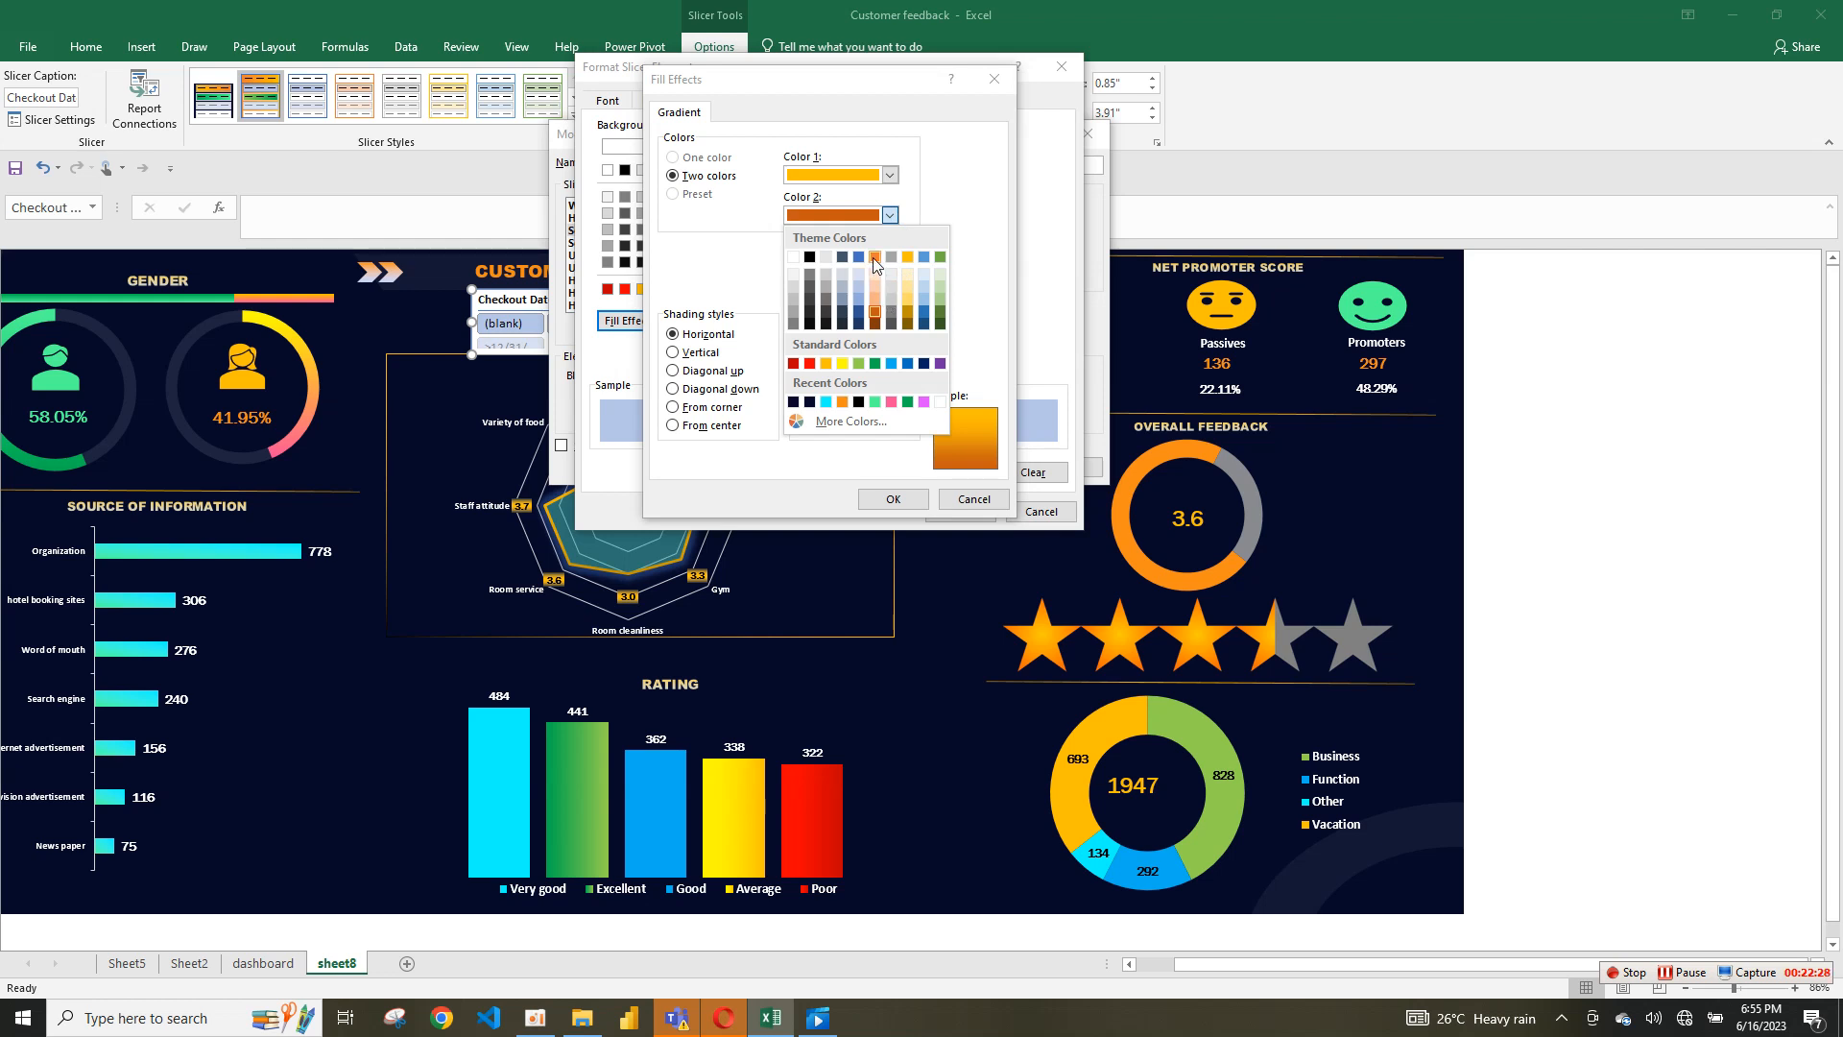
click(873, 257)
click(704, 356)
click(868, 382)
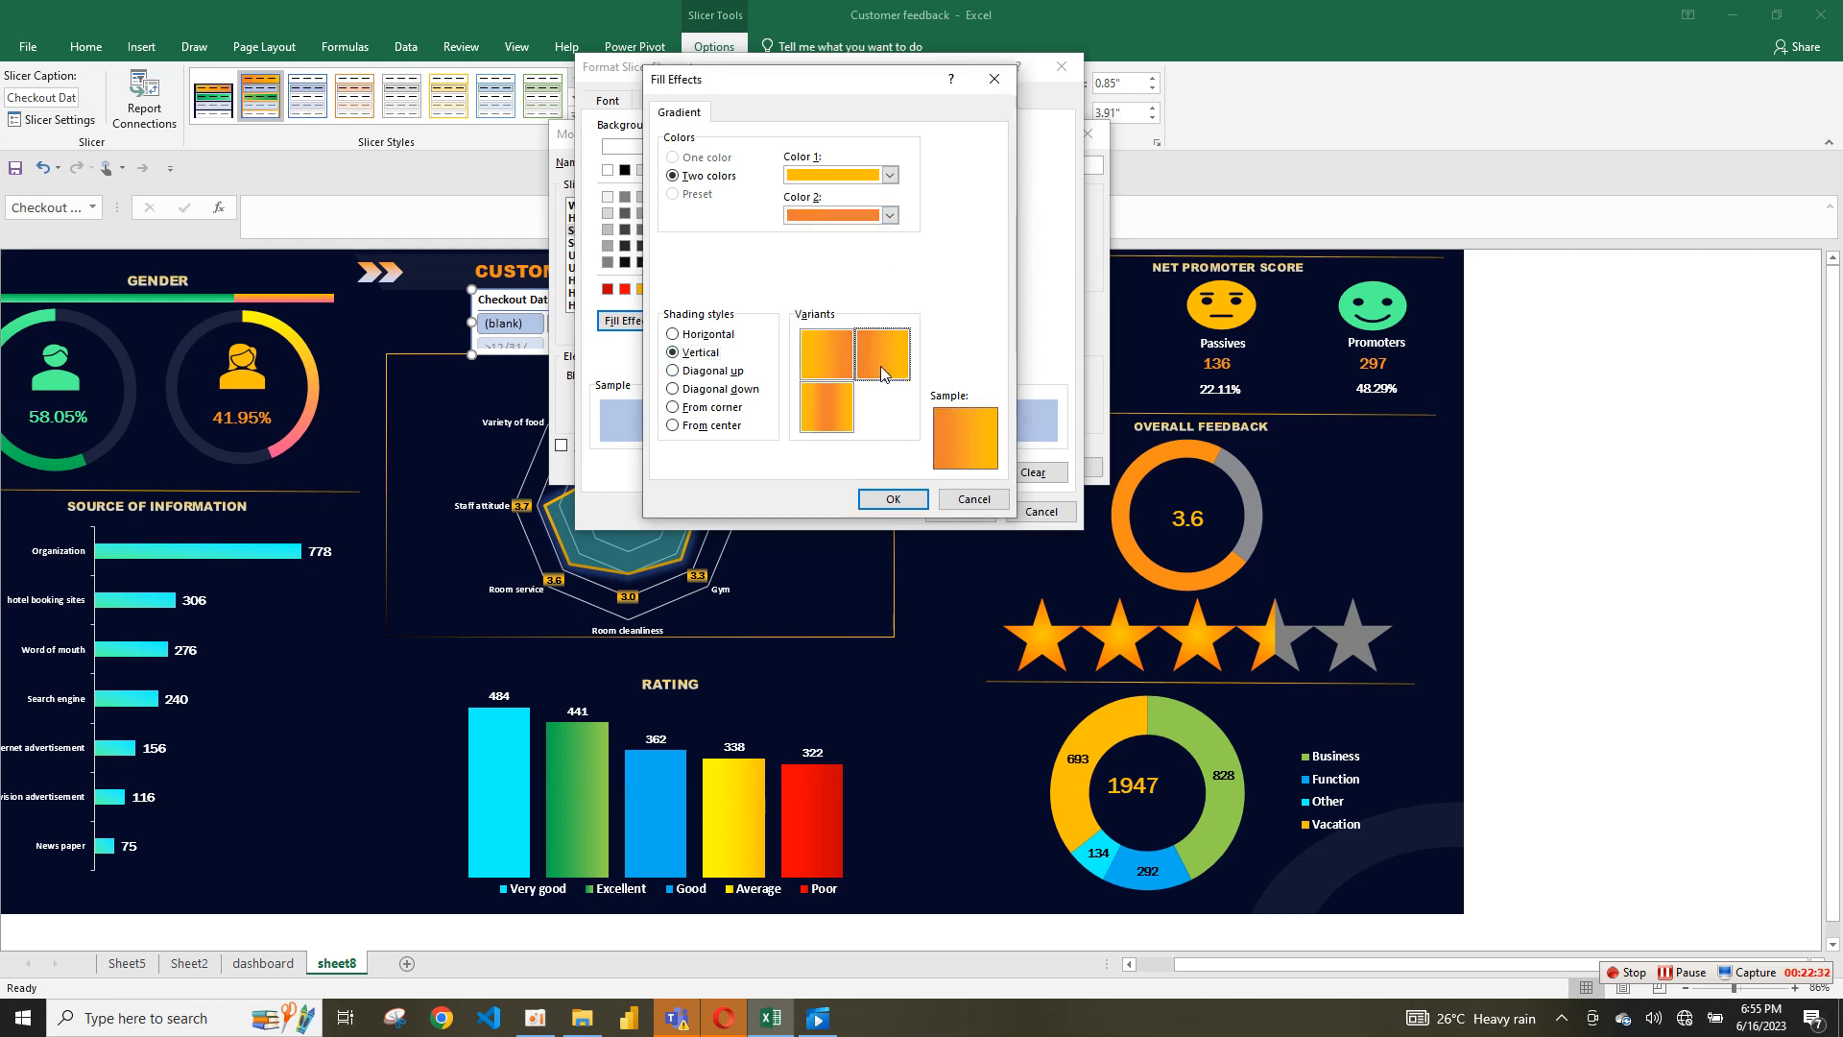
click(892, 498)
click(960, 511)
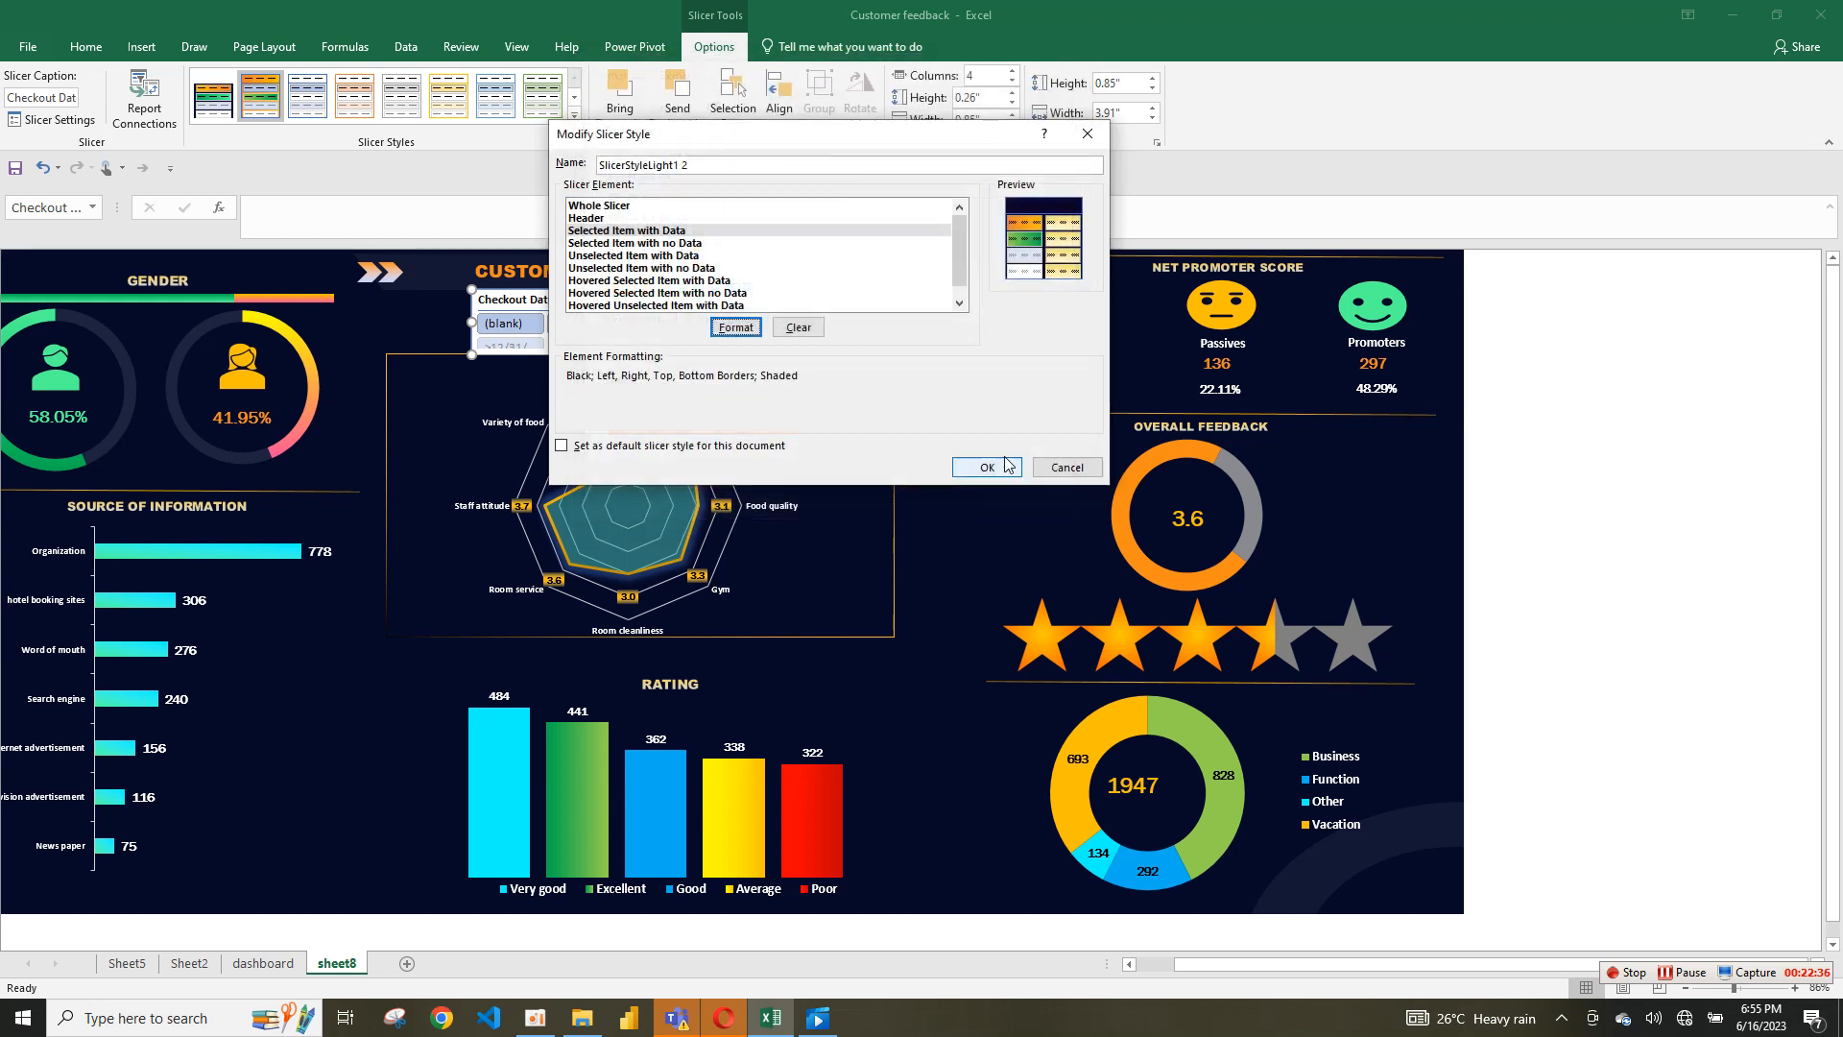
click(987, 467)
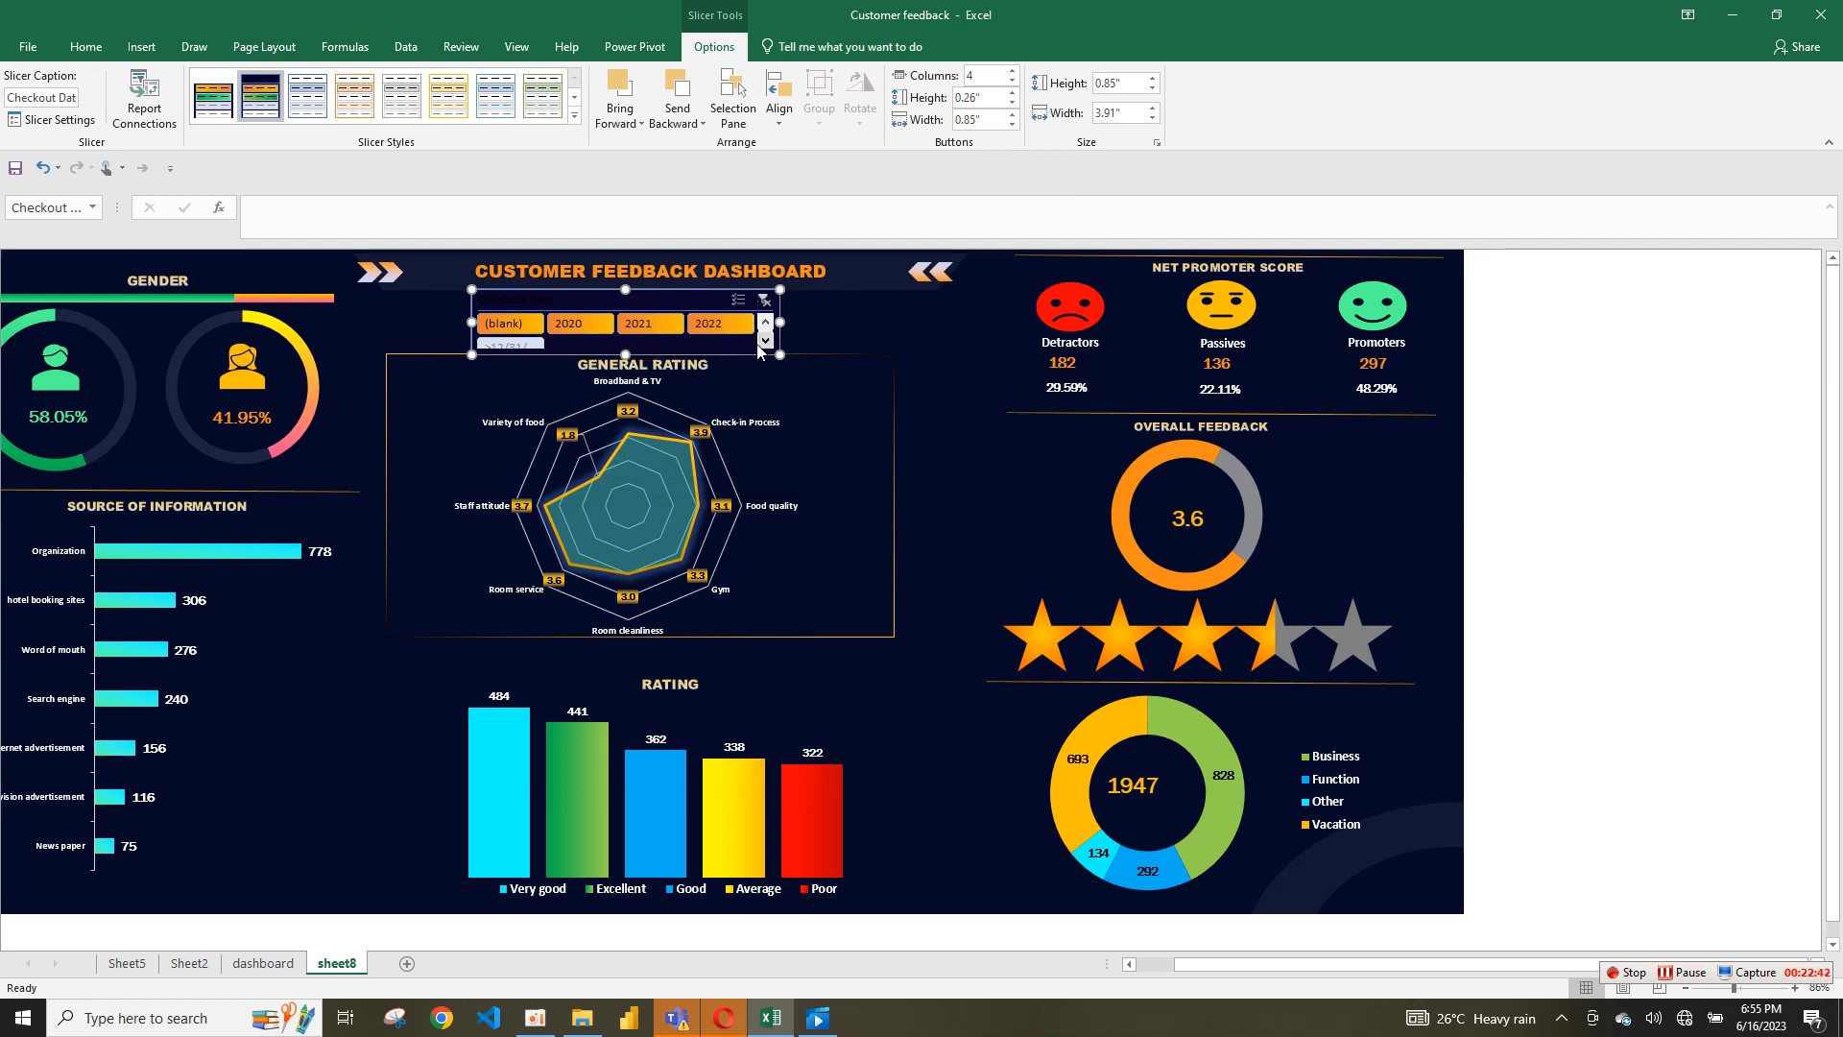
Step: Apply the first custom slicer style in the gallery to the Checkout Date slicer and deselect the slicer
click(861, 297)
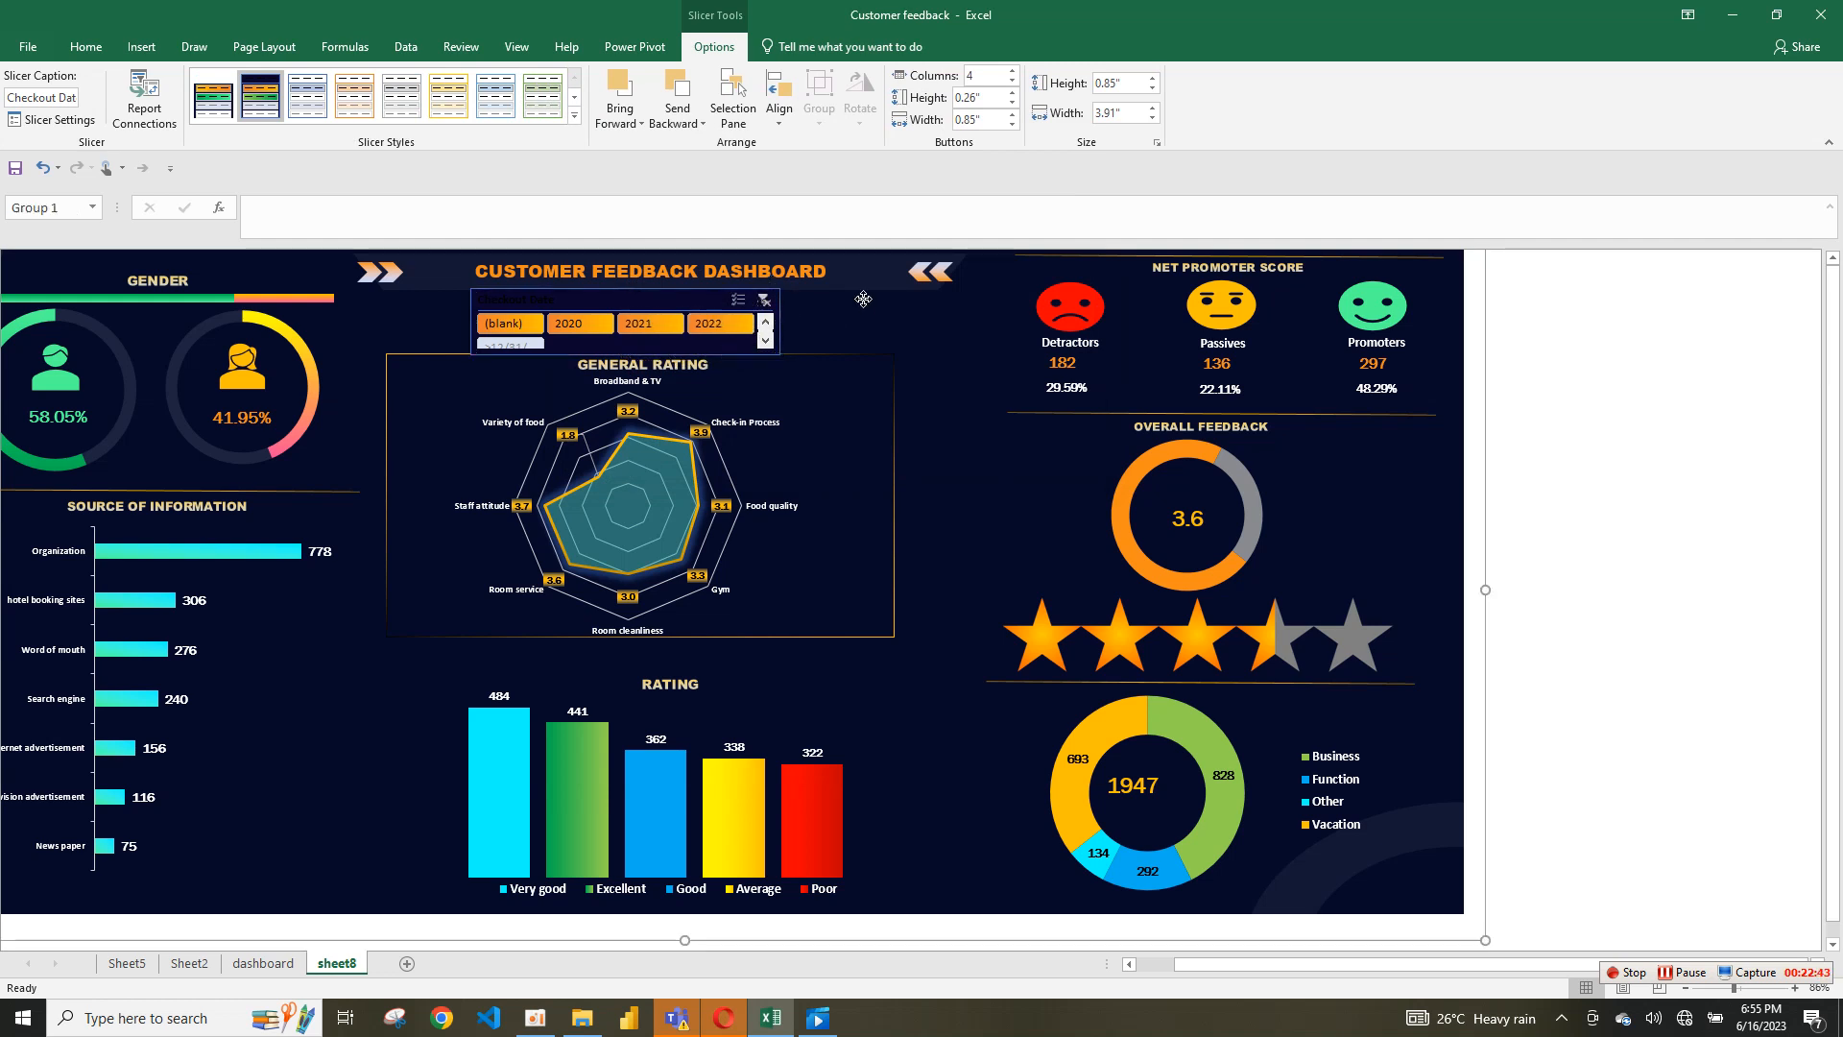
click(746, 353)
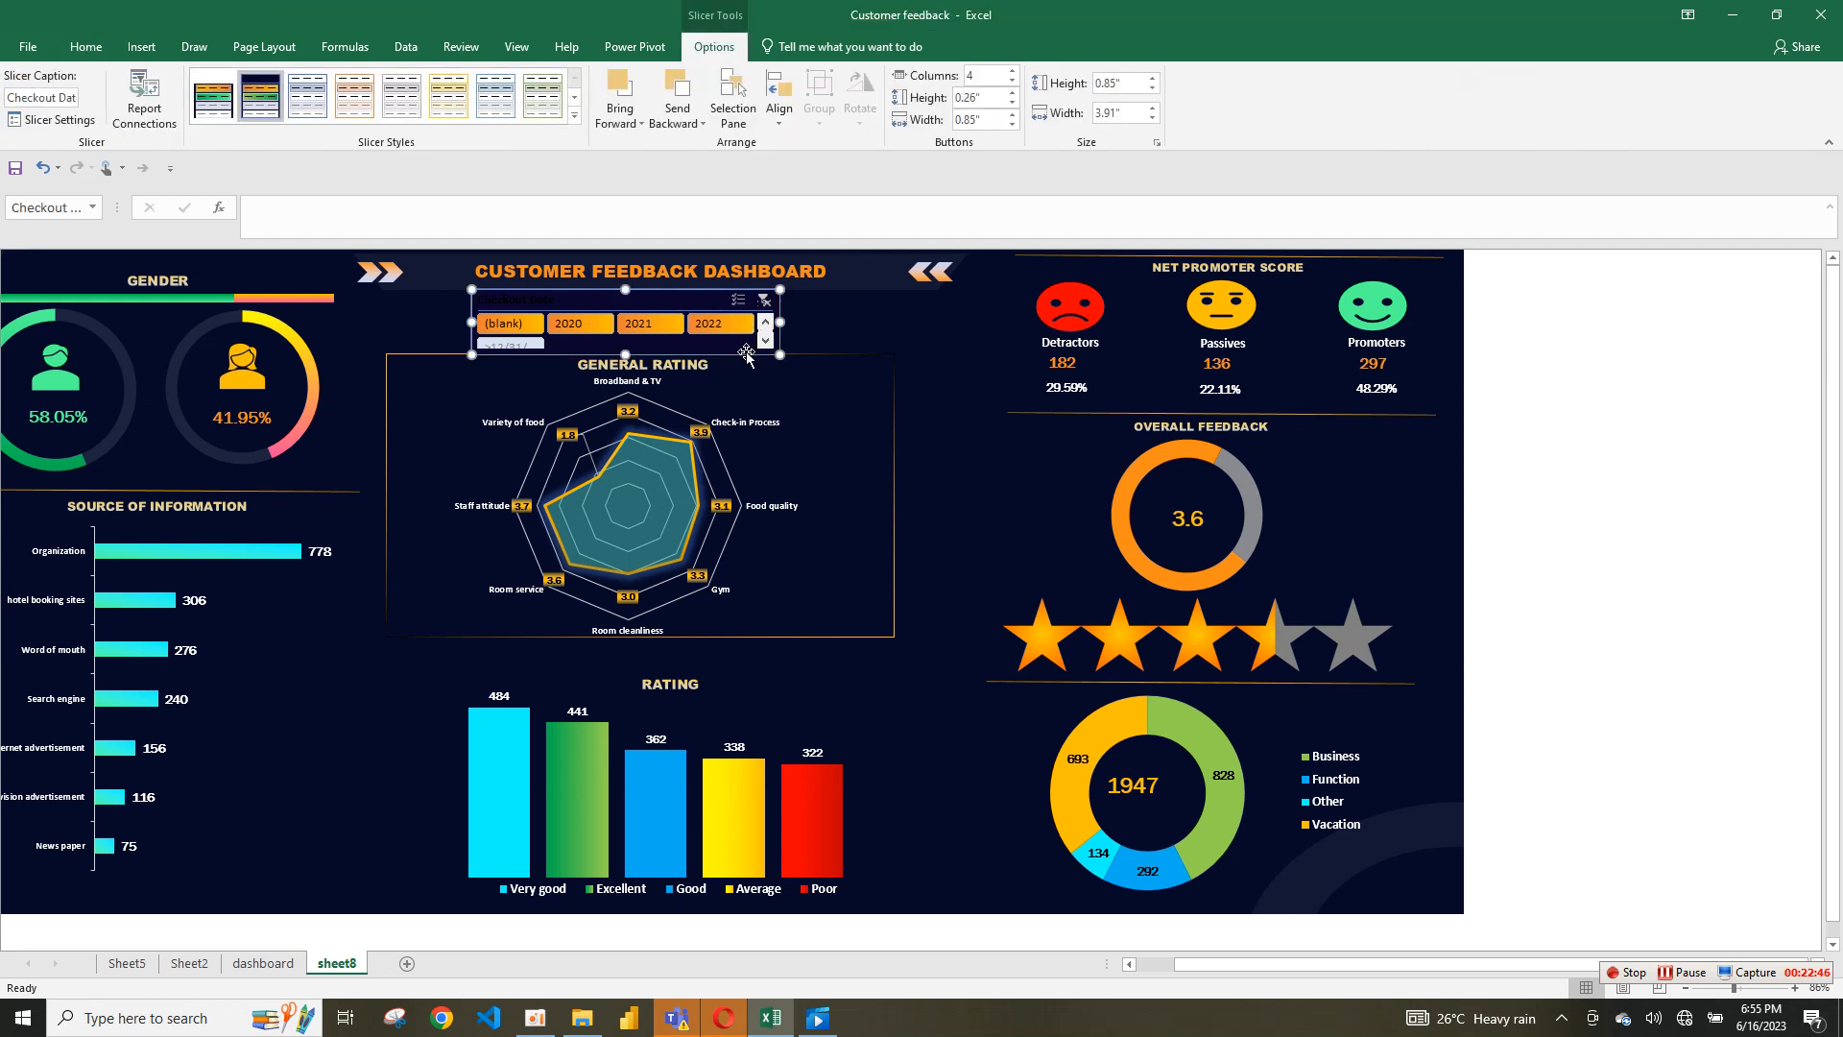
click(234, 108)
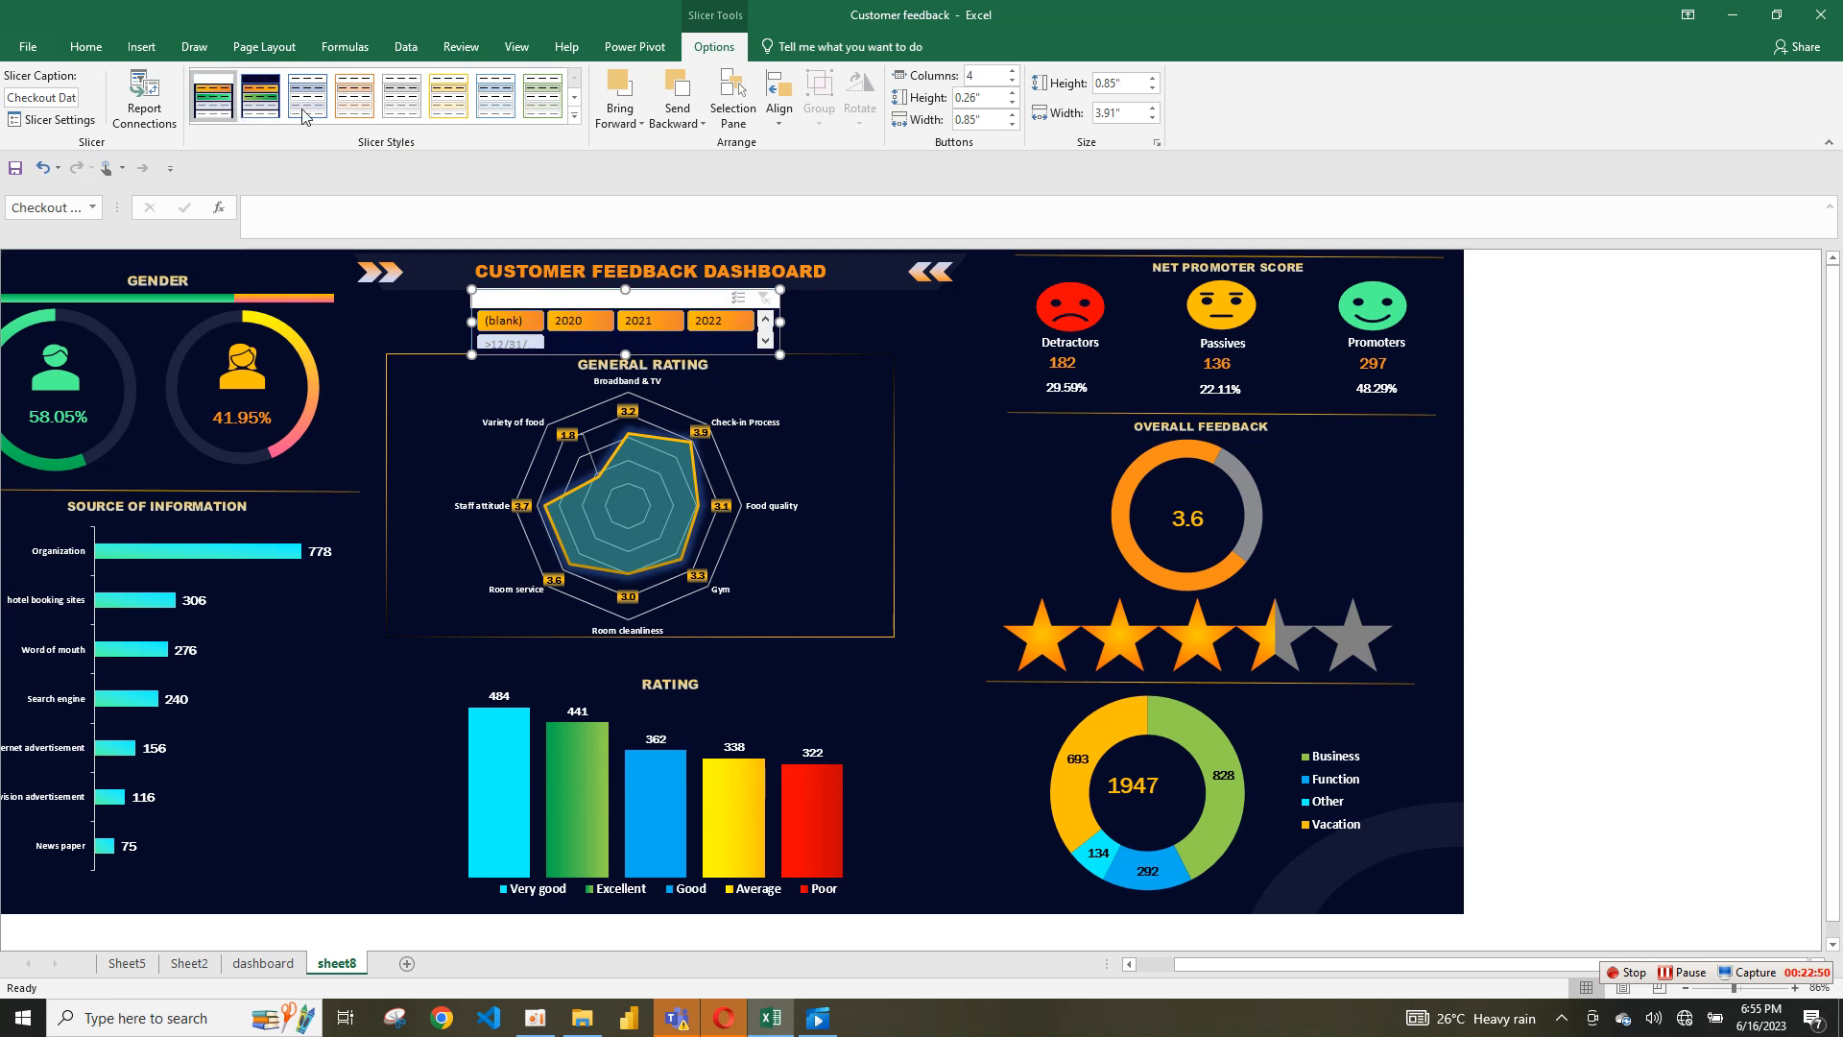
click(708, 344)
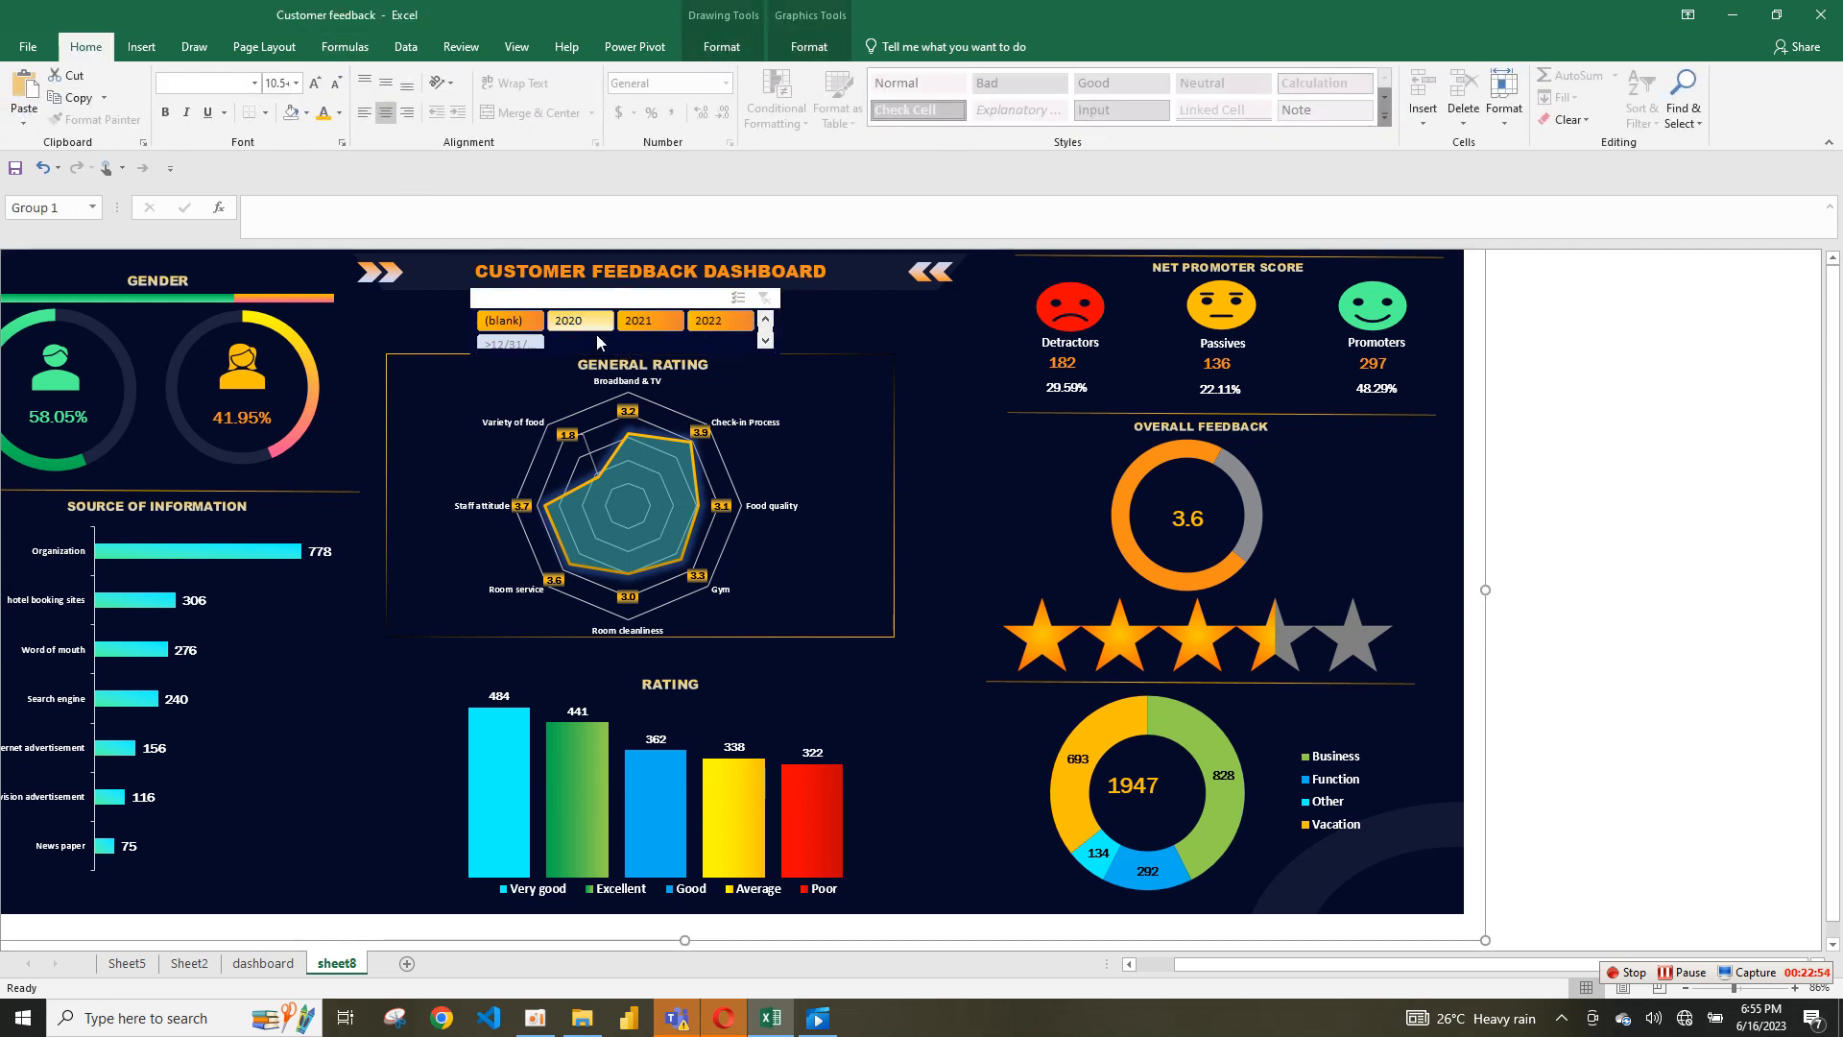
click(857, 321)
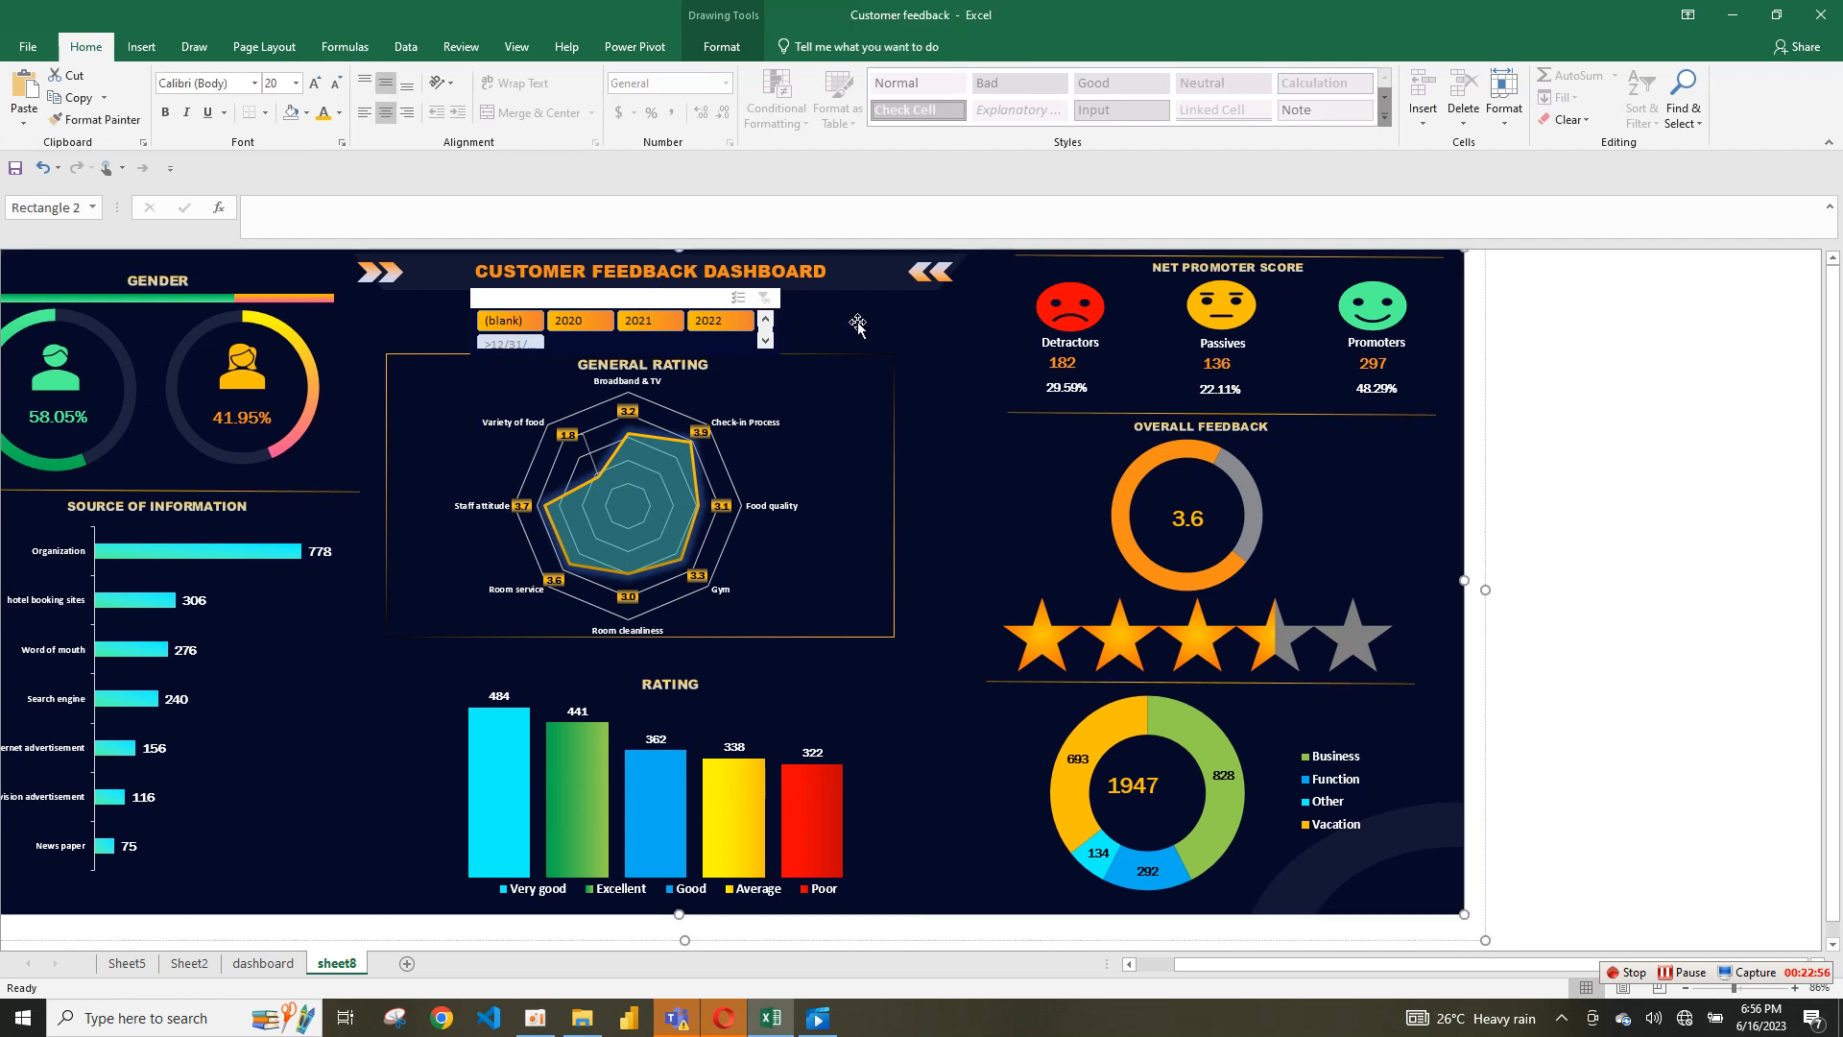